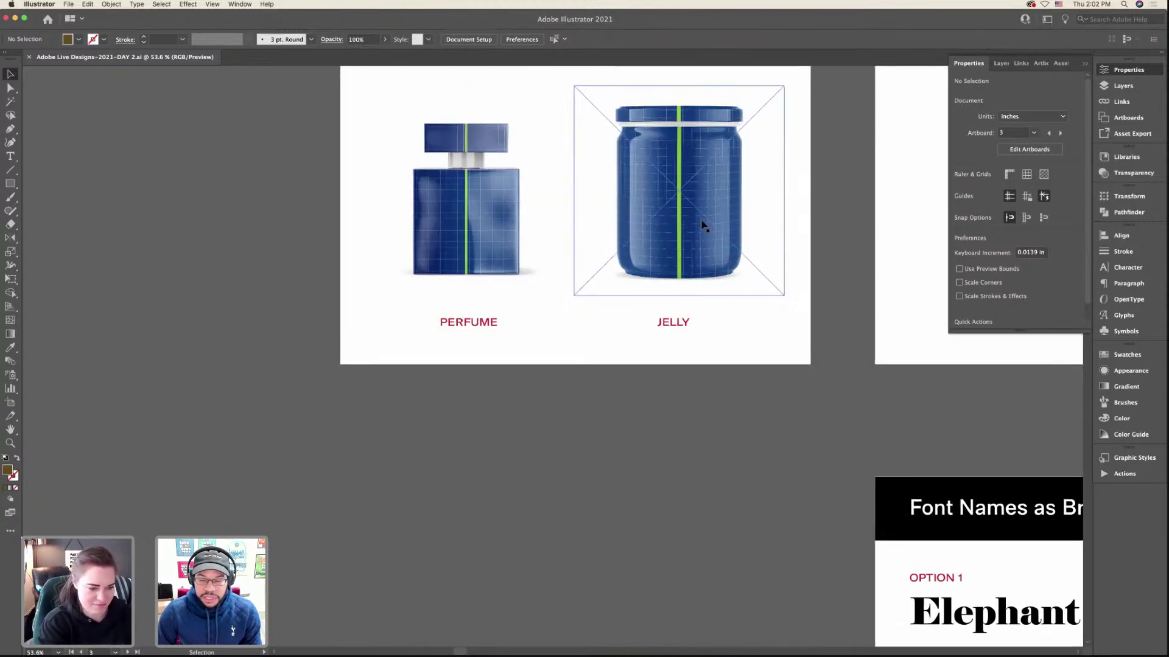
- Review the day-two agenda, the new product line options and the Final Product of the day artboard
{"action": "scroll", "coordinate": [703, 226], "scroll_direction": "up", "scroll_amount": 15}
{"action": "scroll", "coordinate": [703, 226], "scroll_direction": "up", "scroll_amount": 3}
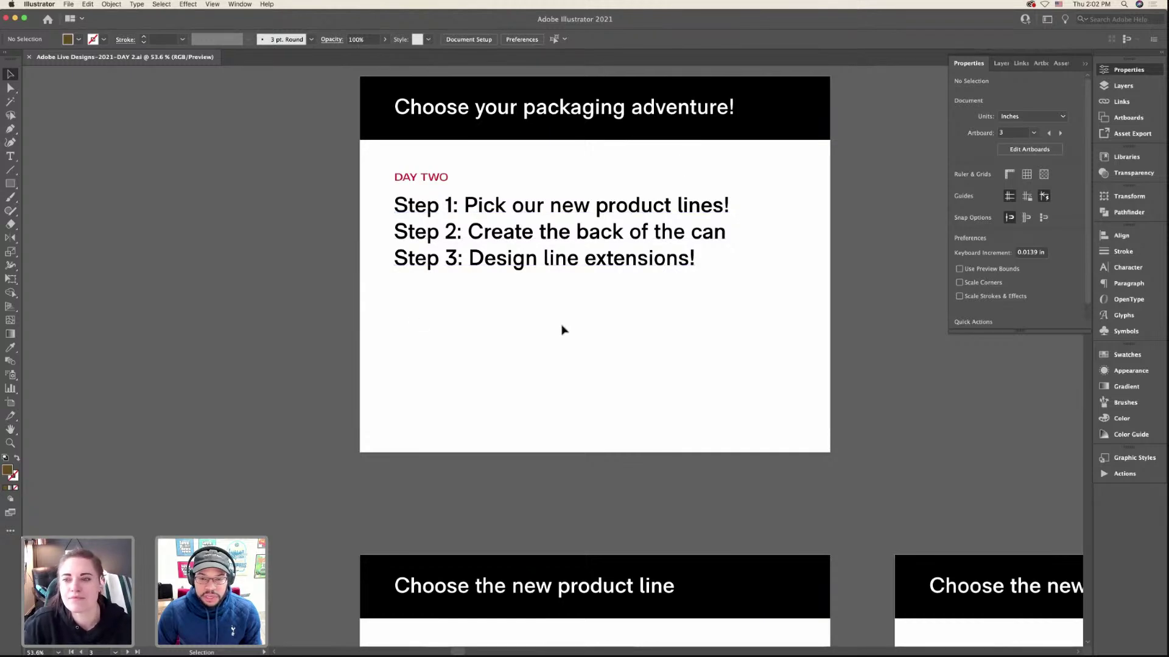
{"action": "scroll", "coordinate": [561, 329], "scroll_direction": "down", "scroll_amount": 5}
{"action": "scroll", "coordinate": [561, 329], "scroll_direction": "down", "scroll_amount": 2}
{"action": "scroll", "coordinate": [561, 329], "scroll_direction": "down", "scroll_amount": 3}
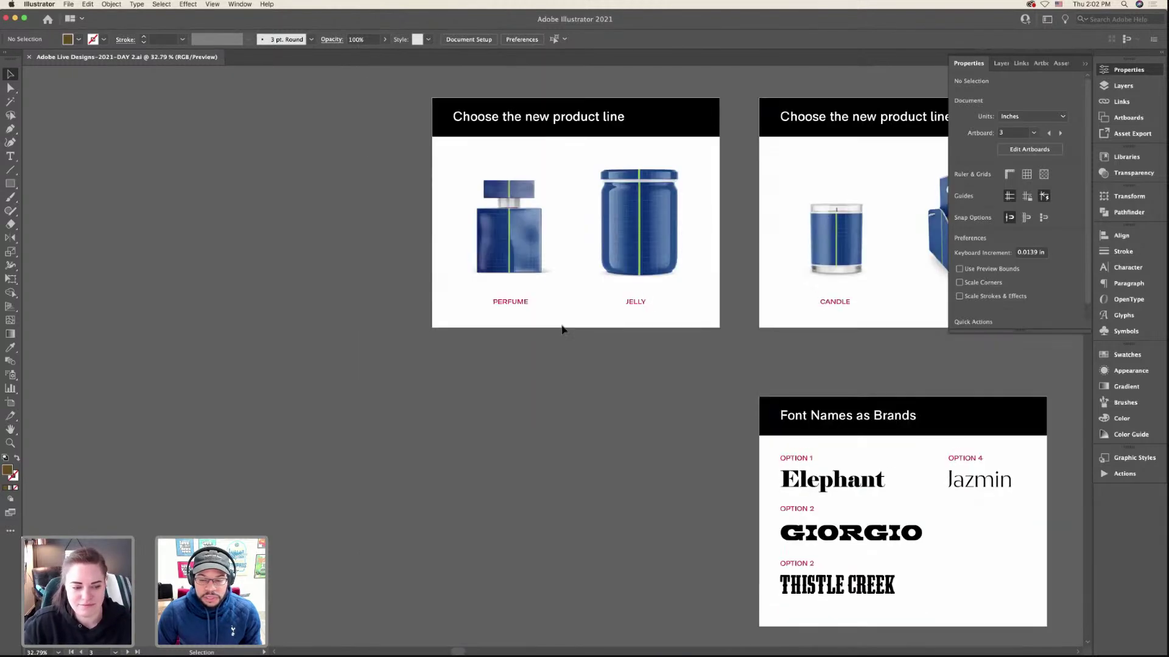
{"action": "scroll", "coordinate": [562, 329], "scroll_direction": "down", "scroll_amount": 8}
{"action": "scroll", "coordinate": [563, 329], "scroll_direction": "up", "scroll_amount": 4}
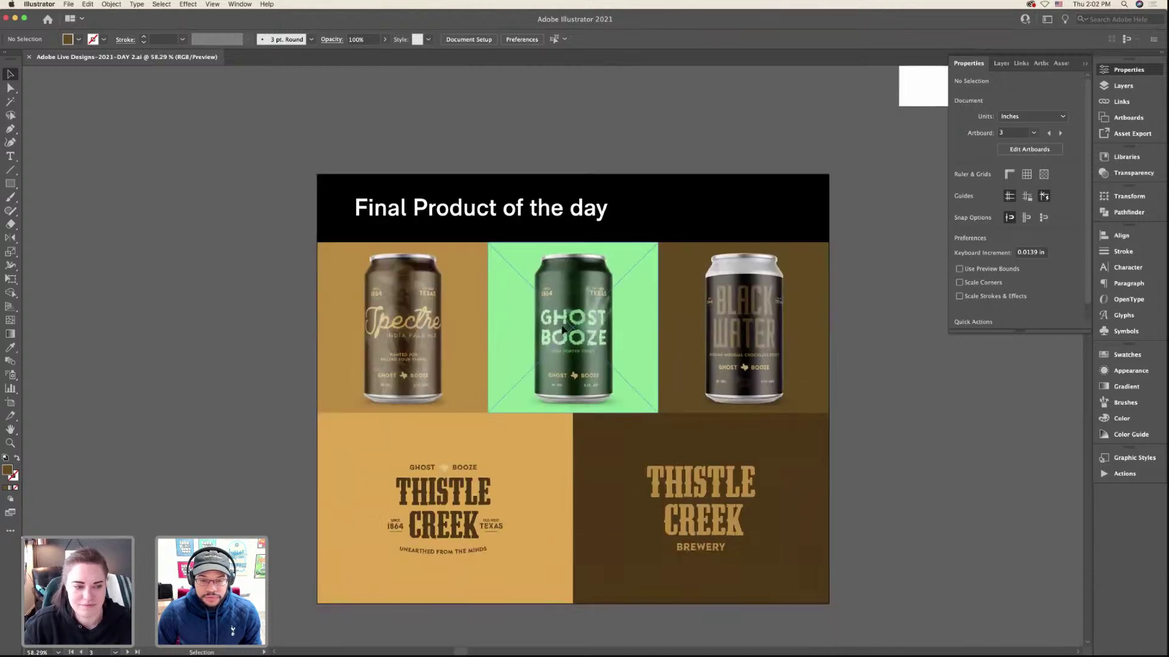
{"action": "scroll", "coordinate": [563, 328], "scroll_direction": "down", "scroll_amount": 2}
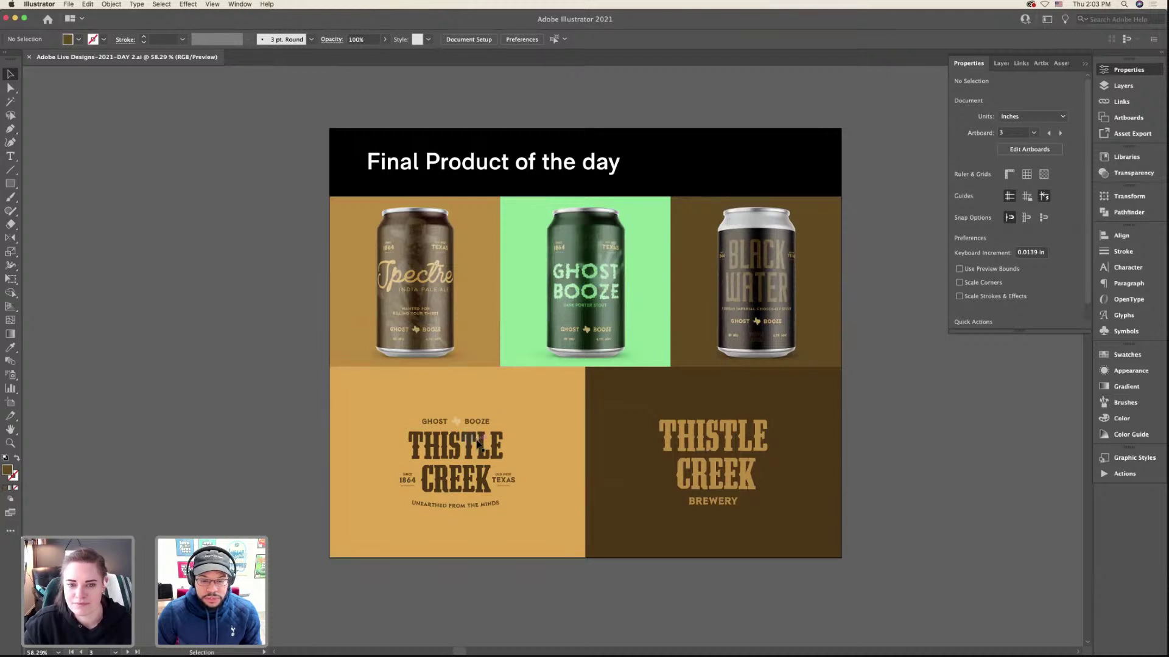
- Compare the Thistle Creek badge logo with the Spectre can on the Final Product of the day artboard
{"action": "left_click", "coordinate": [500, 440]}
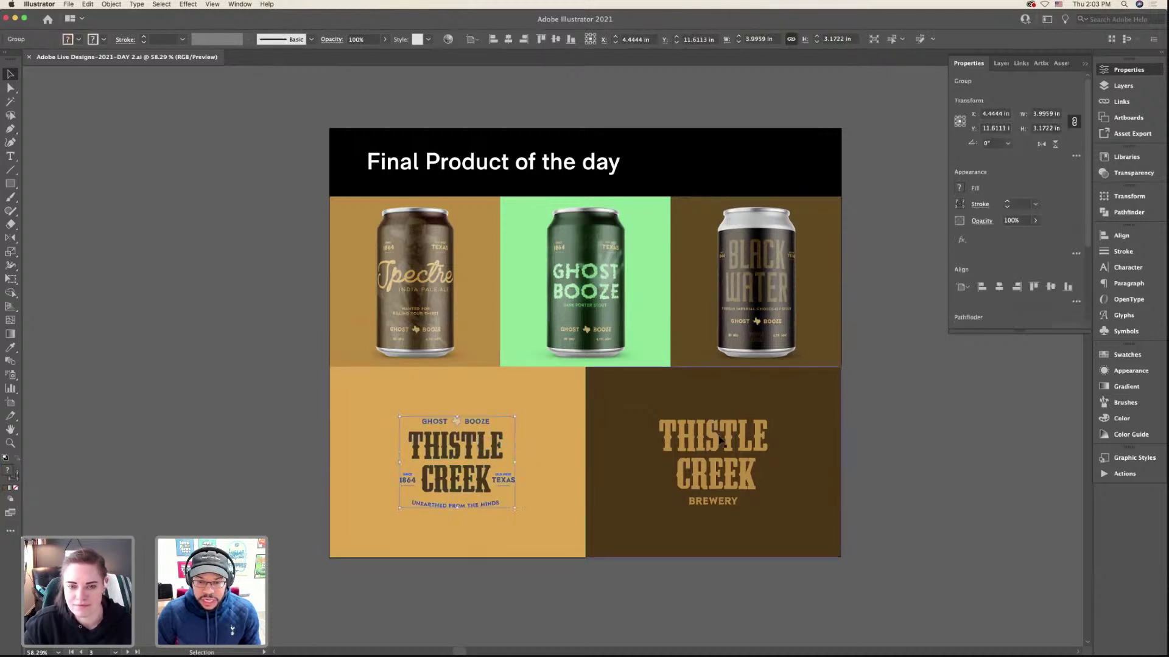
{"action": "scroll", "coordinate": [719, 439], "scroll_direction": "up", "scroll_amount": 2}
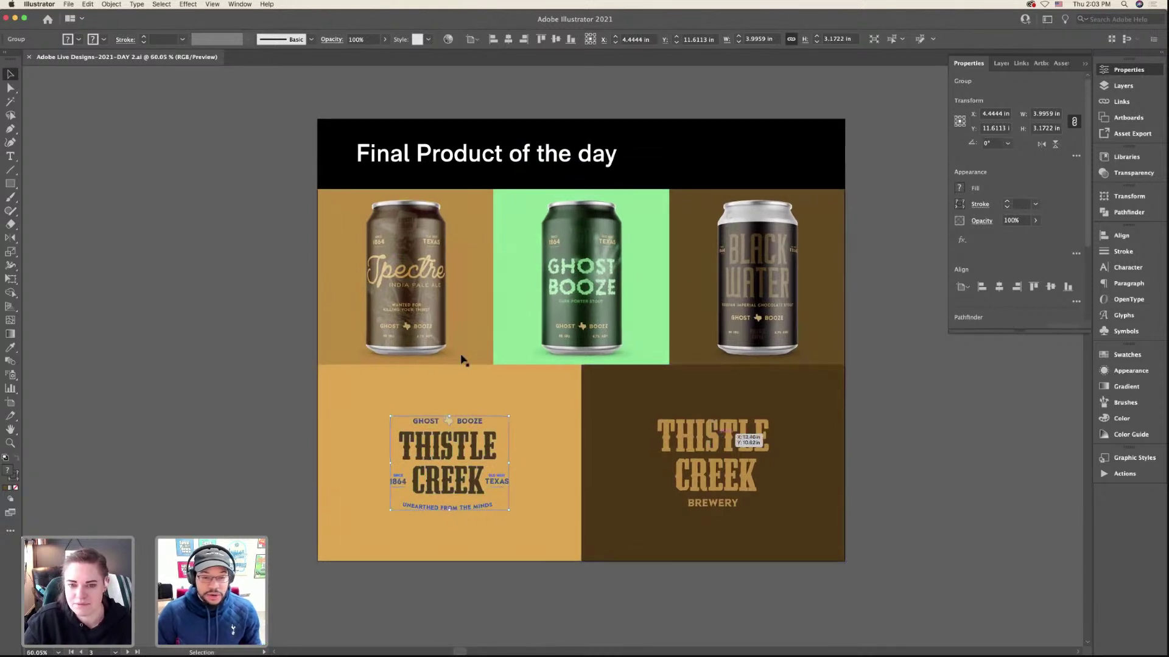
{"action": "left_click", "coordinate": [414, 332]}
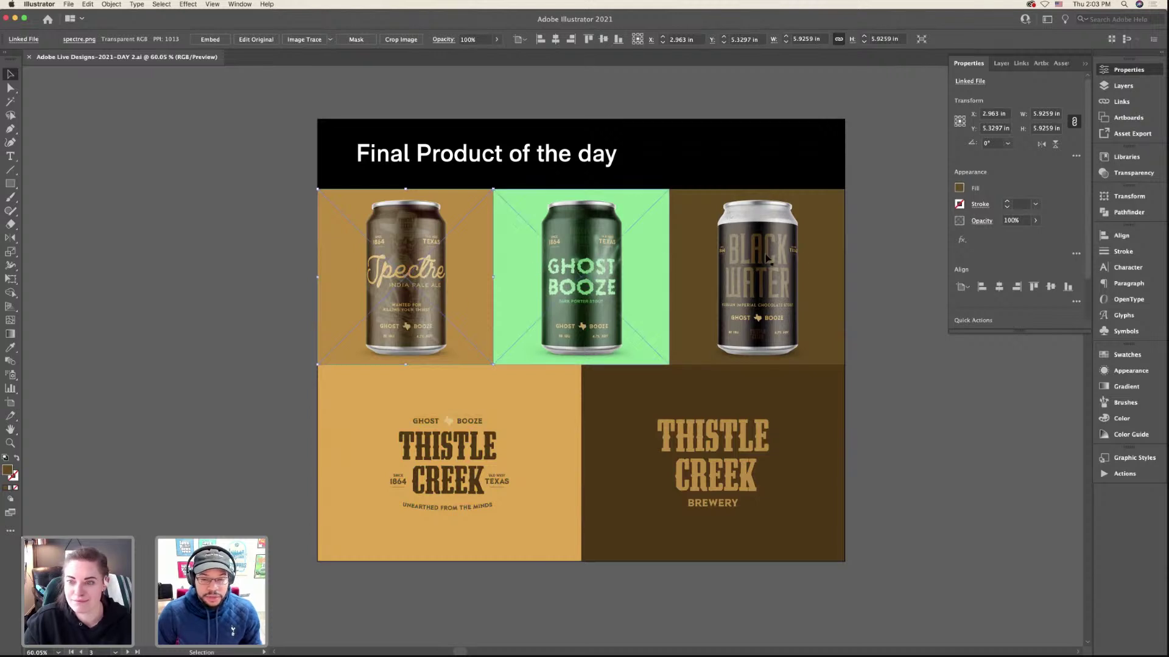
{"action": "left_click", "coordinate": [496, 460]}
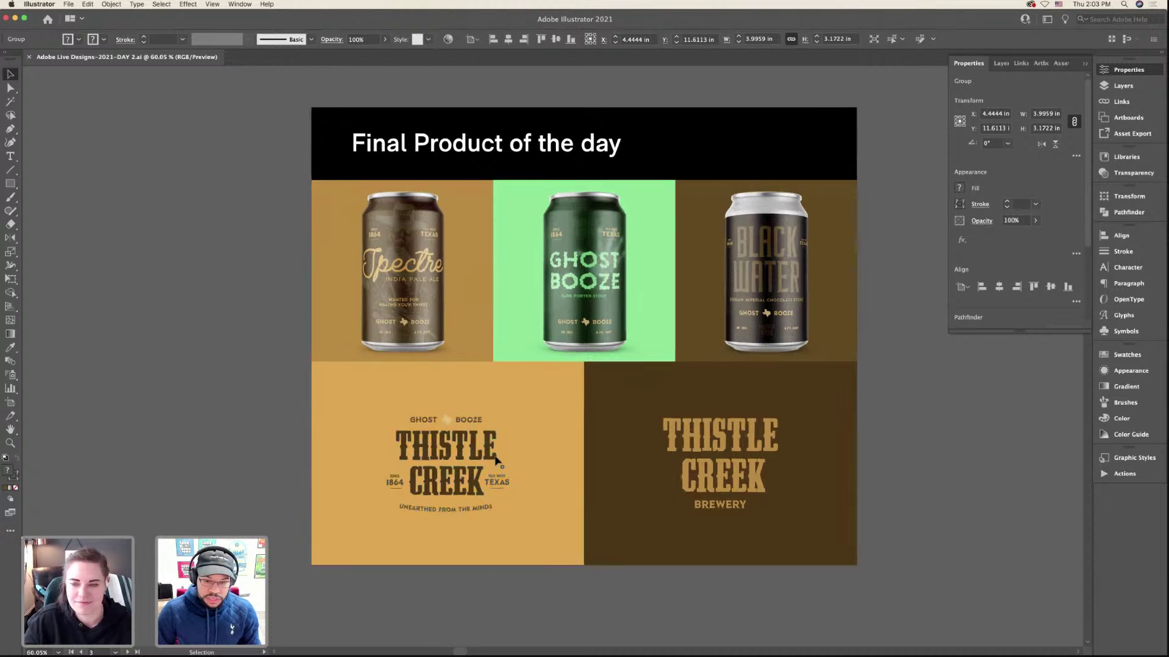
- Inspect the Thistle Creek badge logo's lettering and details up close, briefly isolating its group
{"action": "scroll", "coordinate": [497, 461], "scroll_direction": "up", "scroll_amount": 5}
{"action": "scroll", "coordinate": [496, 462], "scroll_direction": "up", "scroll_amount": 2}
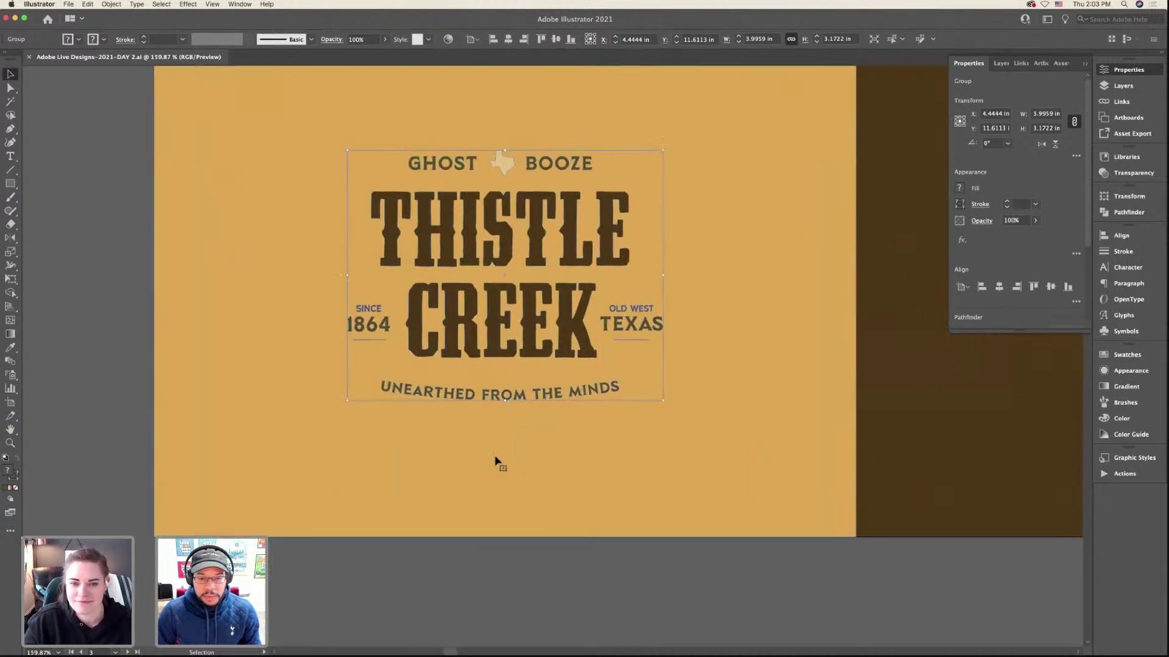
{"action": "left_click", "coordinate": [697, 229]}
{"action": "left_click", "coordinate": [589, 217]}
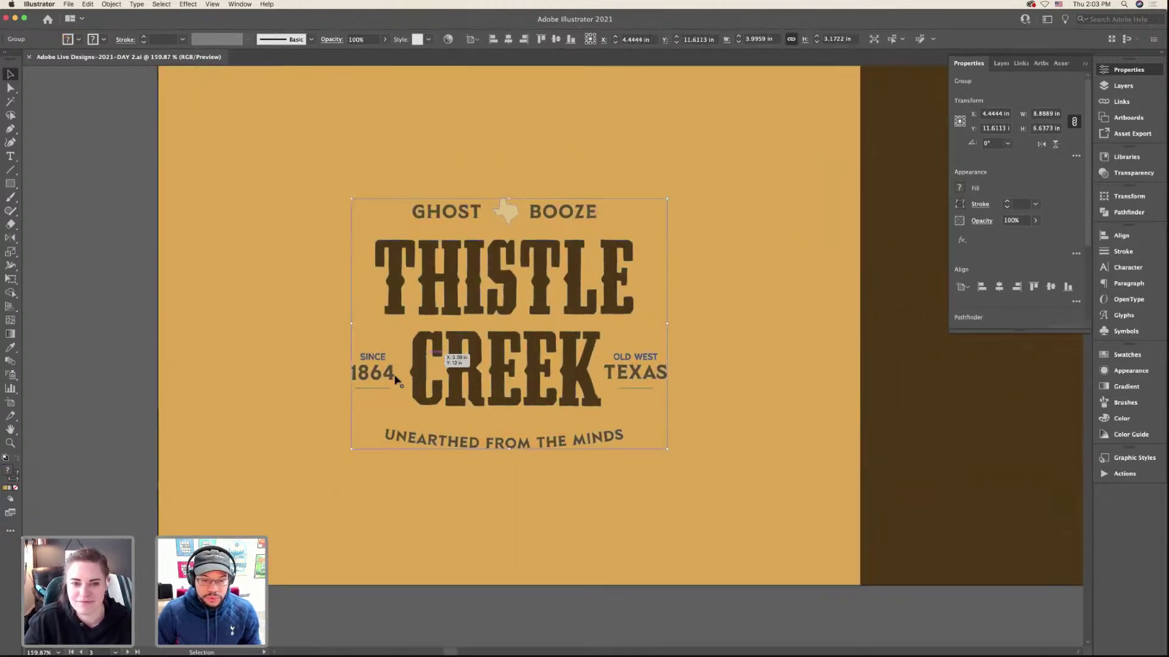
{"action": "double_click", "coordinate": [395, 379]}
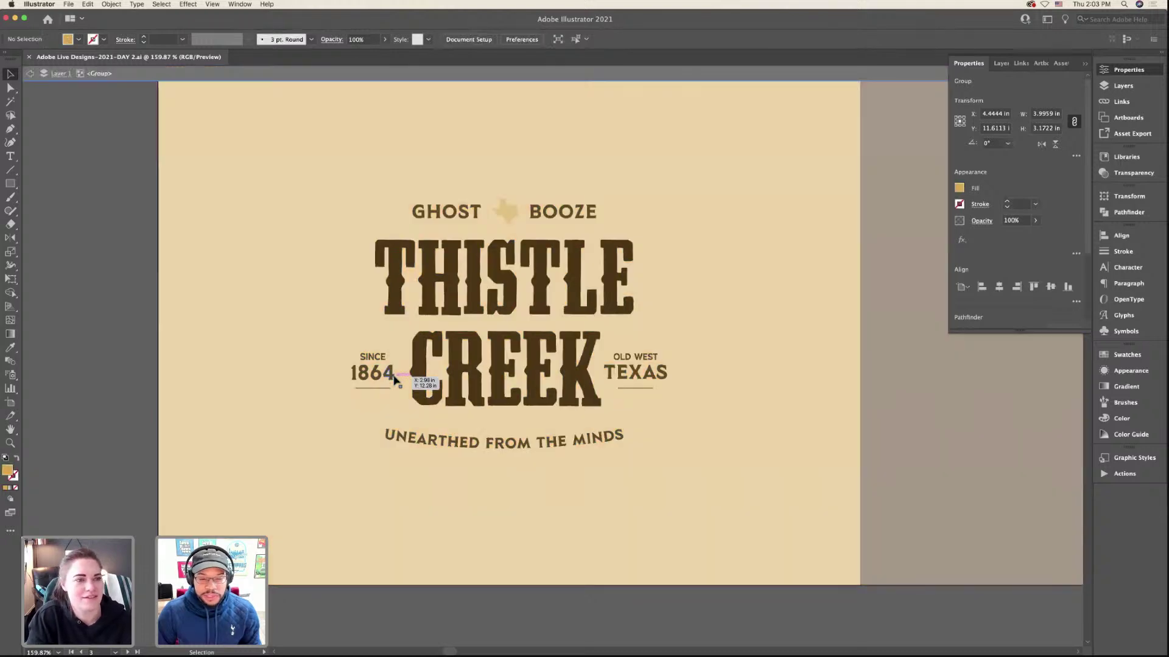
{"action": "double_click", "coordinate": [652, 423]}
{"action": "left_click", "coordinate": [620, 437]}
{"action": "key", "text": "super+minus"}
{"action": "key", "text": "super+minus"}
{"action": "key", "text": "super+minus"}
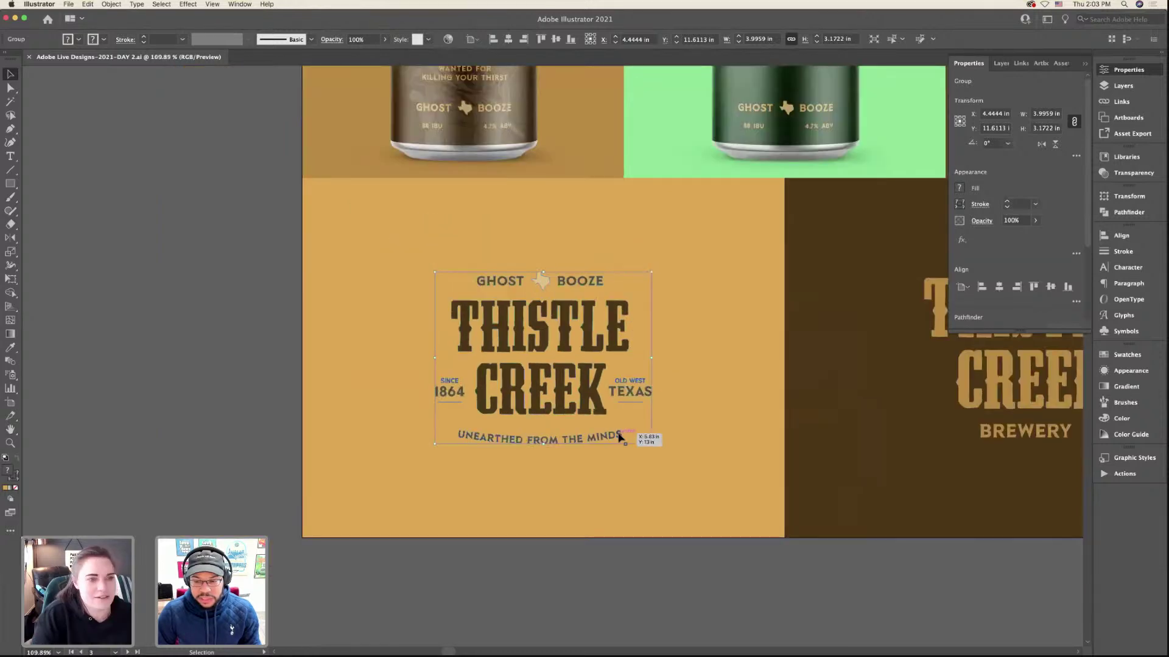
- Examine the colour swatches with the Elephant text and the earlier label and logo explorations around the Age artboard
{"action": "scroll", "coordinate": [620, 436], "scroll_direction": "down", "scroll_amount": 10}
{"action": "scroll", "coordinate": [619, 436], "scroll_direction": "right", "scroll_amount": 10}
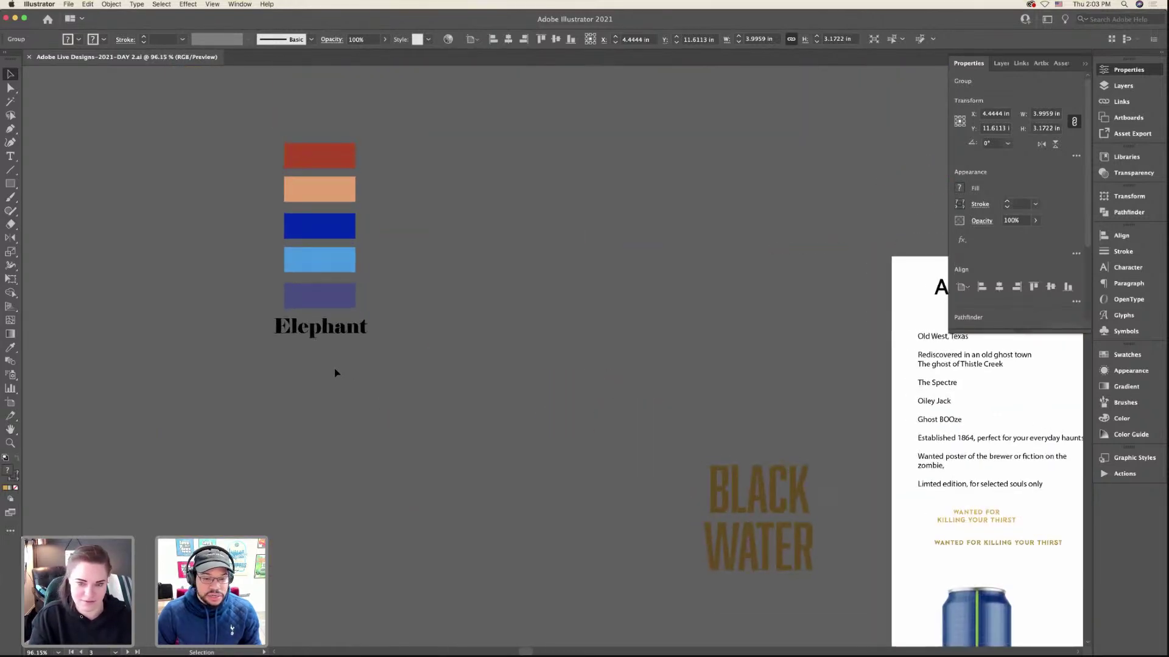
{"action": "scroll", "coordinate": [335, 368], "scroll_direction": "up", "scroll_amount": 5}
{"action": "left_click", "coordinate": [378, 307]}
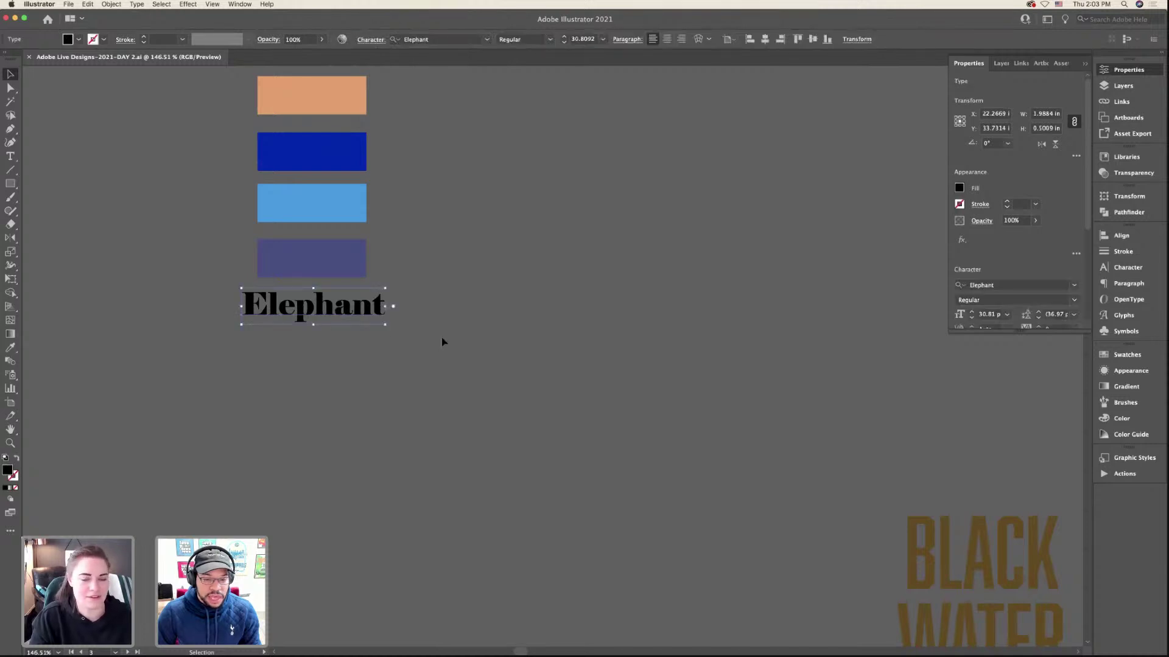
{"action": "scroll", "coordinate": [442, 342], "scroll_direction": "down", "scroll_amount": 5}
{"action": "scroll", "coordinate": [444, 339], "scroll_direction": "right", "scroll_amount": 7}
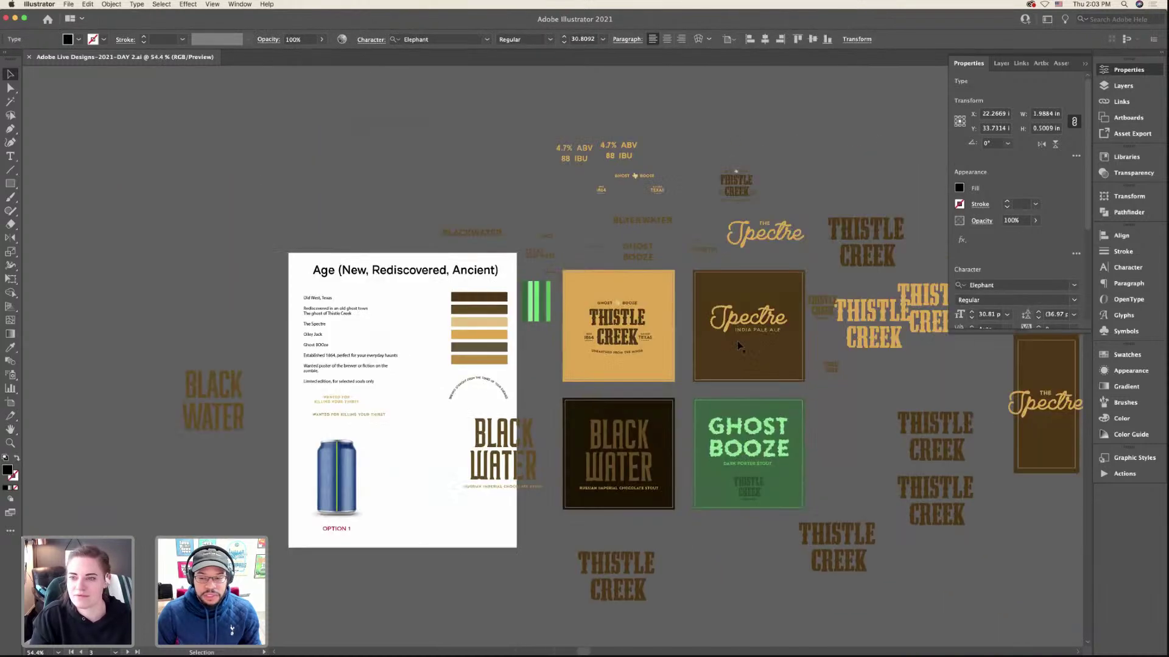
{"action": "scroll", "coordinate": [736, 344], "scroll_direction": "right", "scroll_amount": 5}
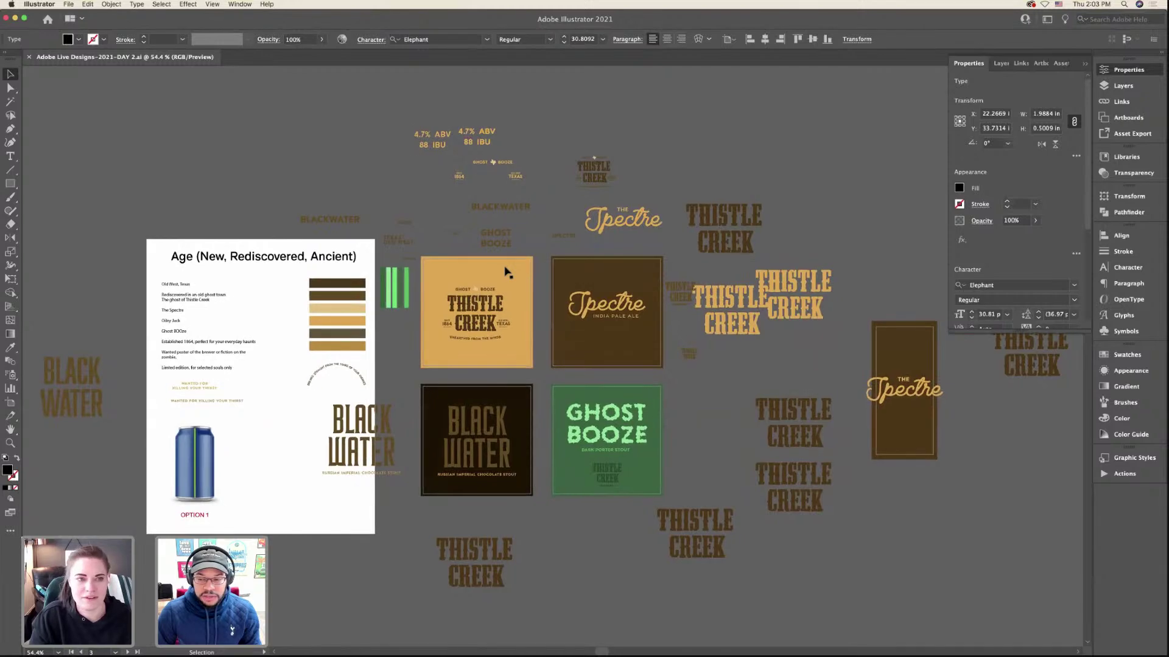
{"action": "scroll", "coordinate": [504, 272], "scroll_direction": "down", "scroll_amount": 3}
{"action": "scroll", "coordinate": [504, 273], "scroll_direction": "up", "scroll_amount": 5}
{"action": "scroll", "coordinate": [504, 272], "scroll_direction": "left", "scroll_amount": 5}
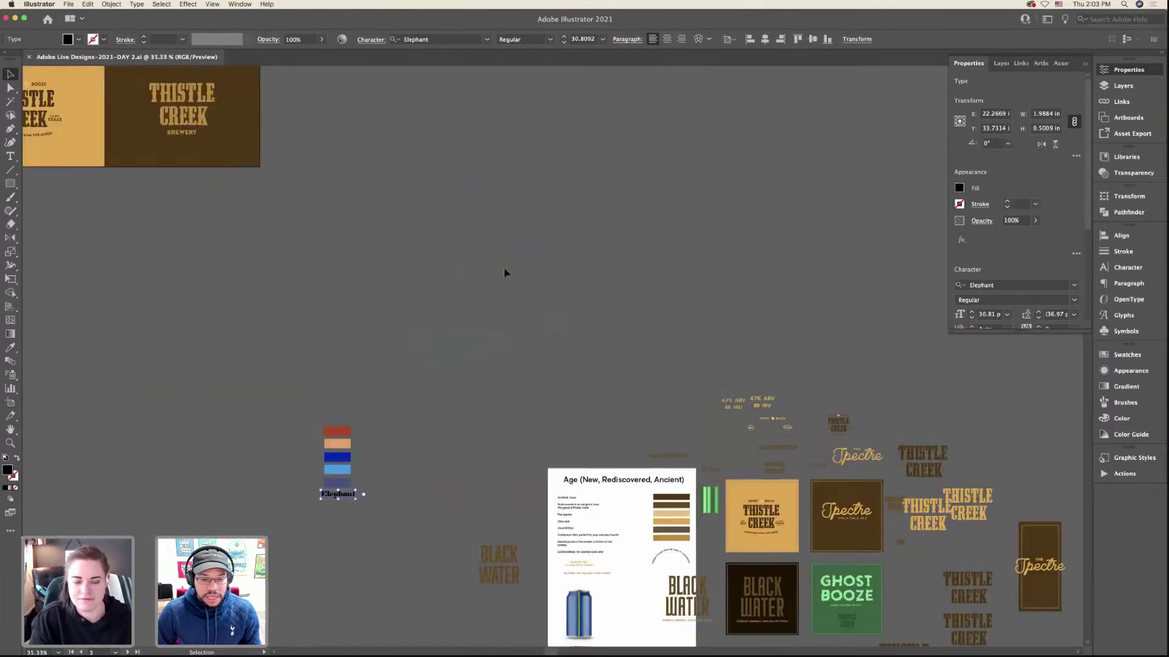
- Review the Spectre, Ghost Booze and Black Water can mockups on the Final Product of the day artboard
{"action": "scroll", "coordinate": [504, 272], "scroll_direction": "left", "scroll_amount": 6}
{"action": "scroll", "coordinate": [504, 273], "scroll_direction": "up", "scroll_amount": 4}
{"action": "scroll", "coordinate": [504, 272], "scroll_direction": "up", "scroll_amount": 3}
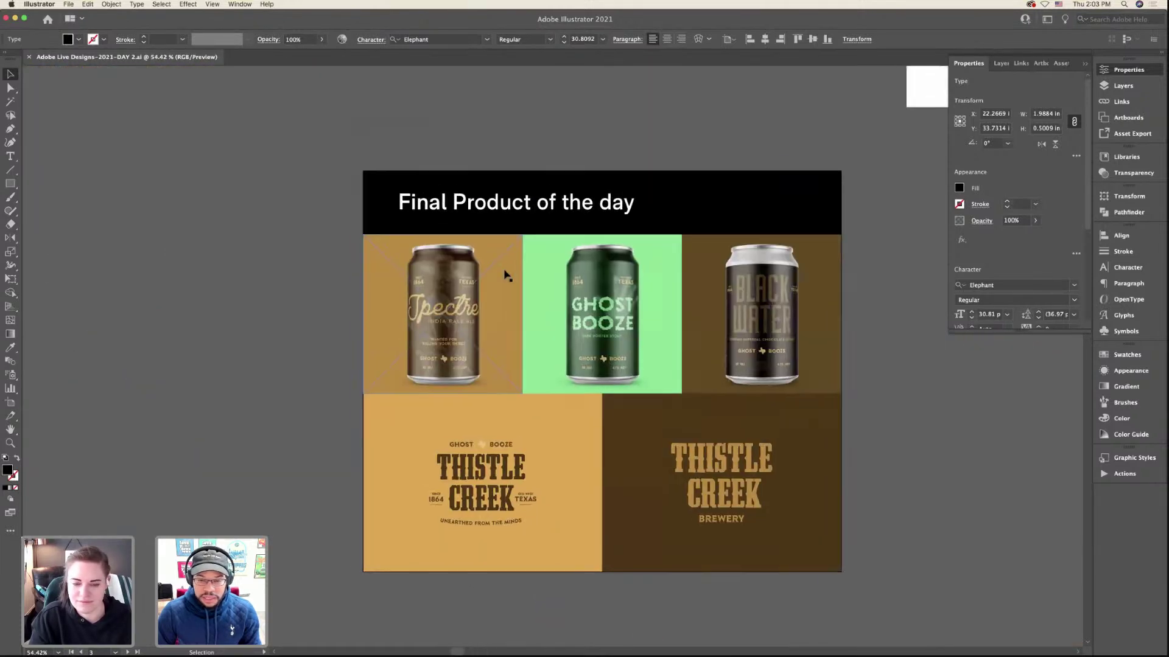
{"action": "scroll", "coordinate": [504, 272], "scroll_direction": "down", "scroll_amount": 1}
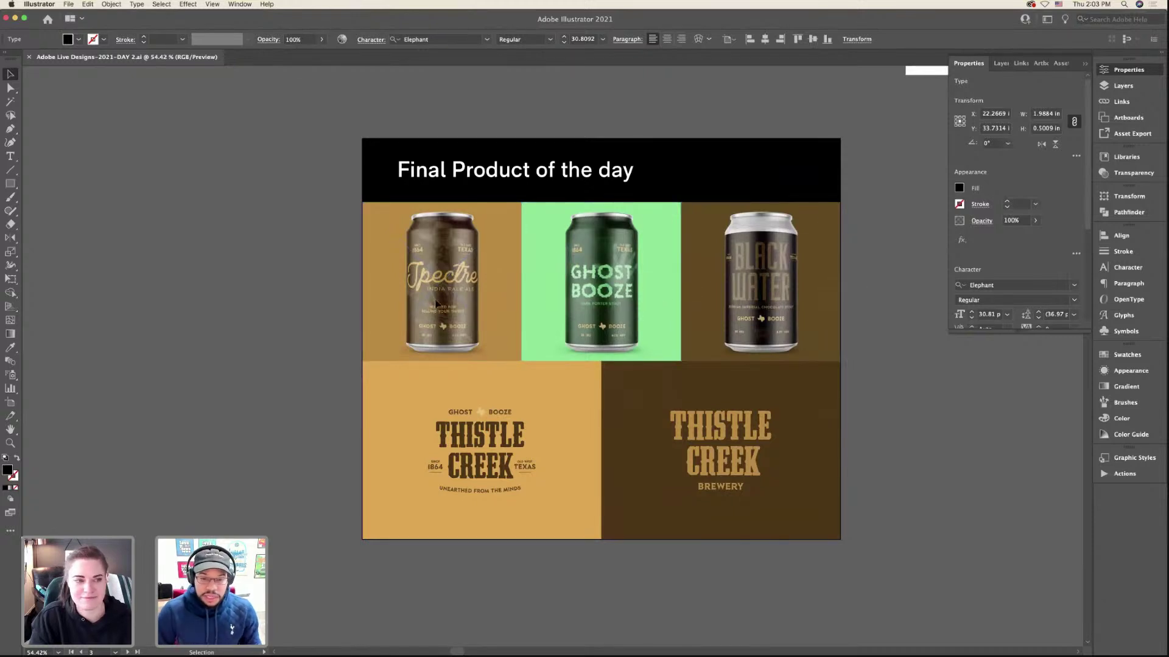
{"action": "left_click", "coordinate": [379, 301]}
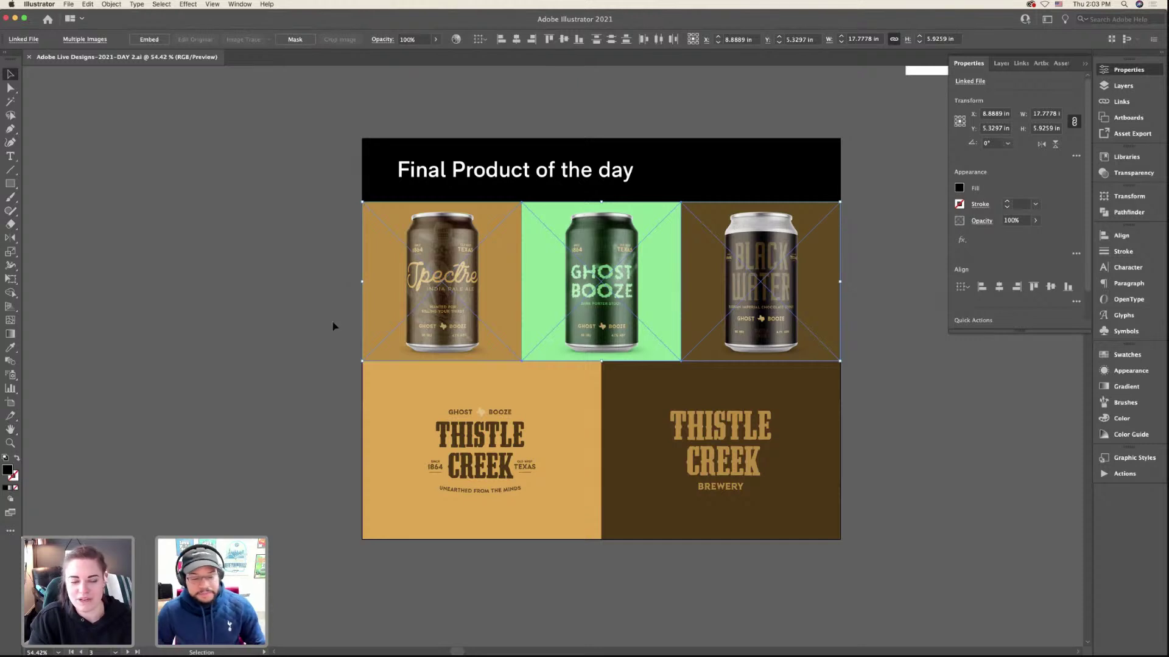
{"action": "left_click", "coordinate": [338, 248]}
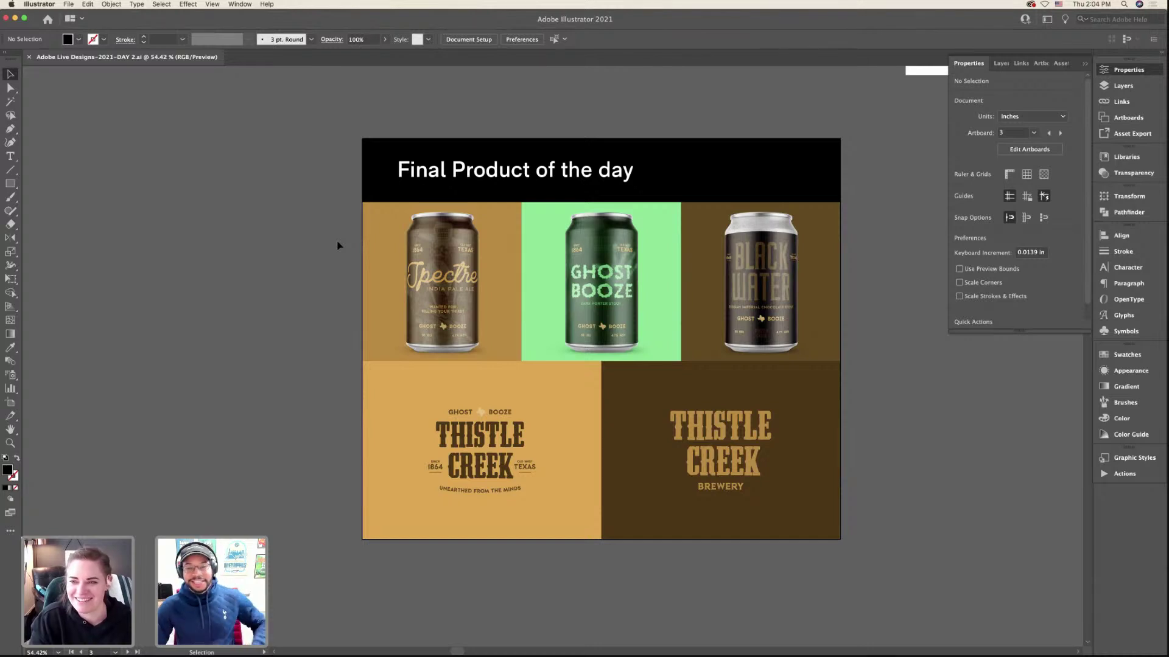
{"action": "left_click", "coordinate": [602, 274]}
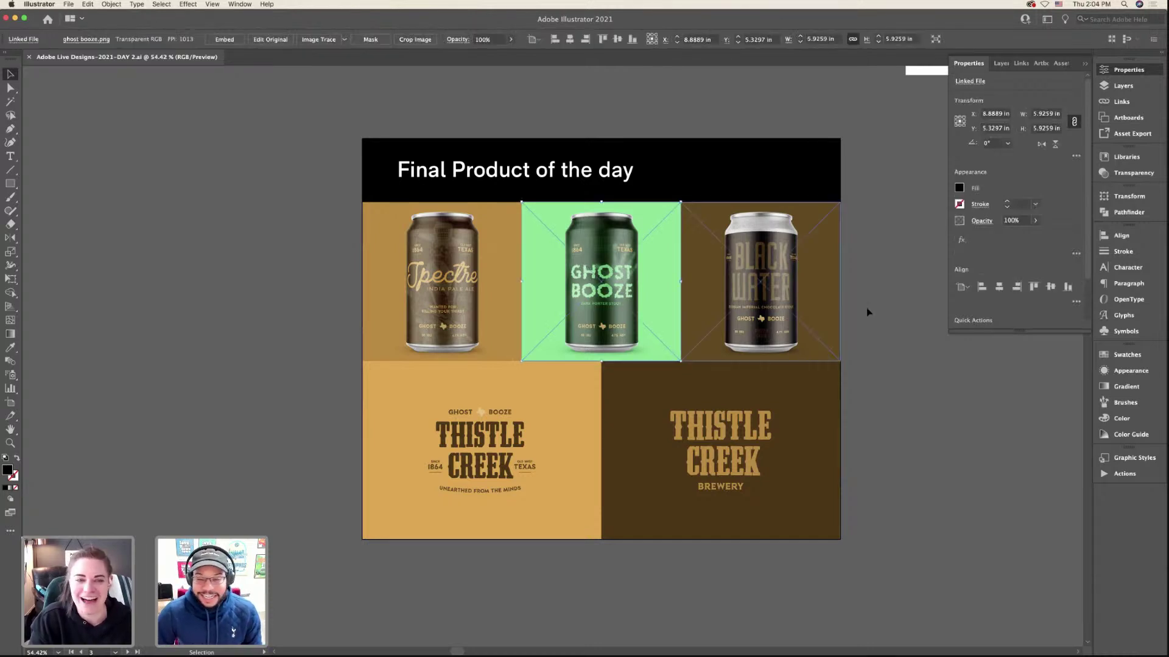
{"action": "left_click", "coordinate": [867, 308]}
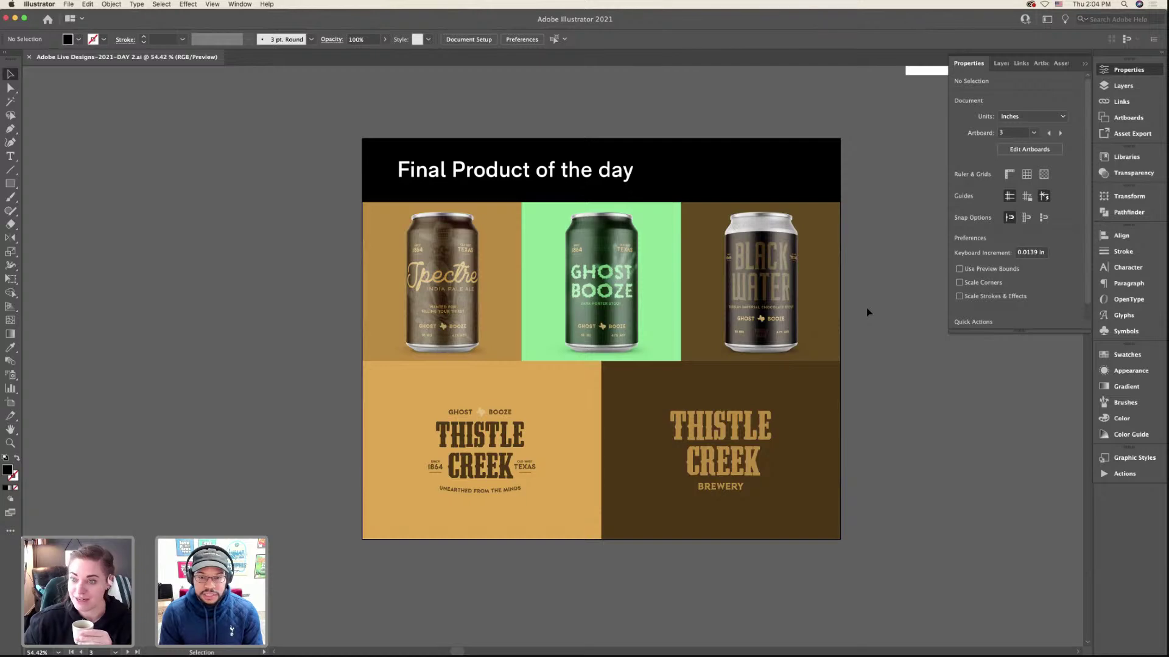
- Examine the Choose the new product line artboards, focusing on the perfume and jelly options
{"action": "scroll", "coordinate": [814, 285], "scroll_direction": "down", "scroll_amount": 5}
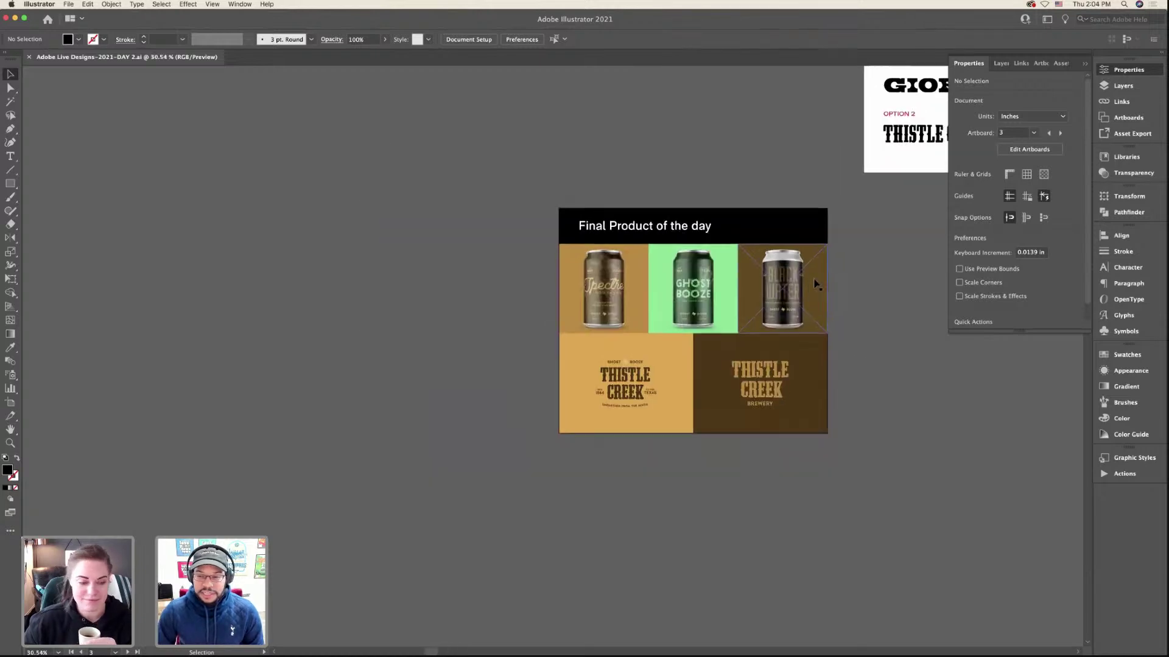
{"action": "scroll", "coordinate": [819, 283], "scroll_direction": "up", "scroll_amount": 4}
{"action": "scroll", "coordinate": [819, 283], "scroll_direction": "right", "scroll_amount": 4}
{"action": "scroll", "coordinate": [818, 283], "scroll_direction": "up", "scroll_amount": 8}
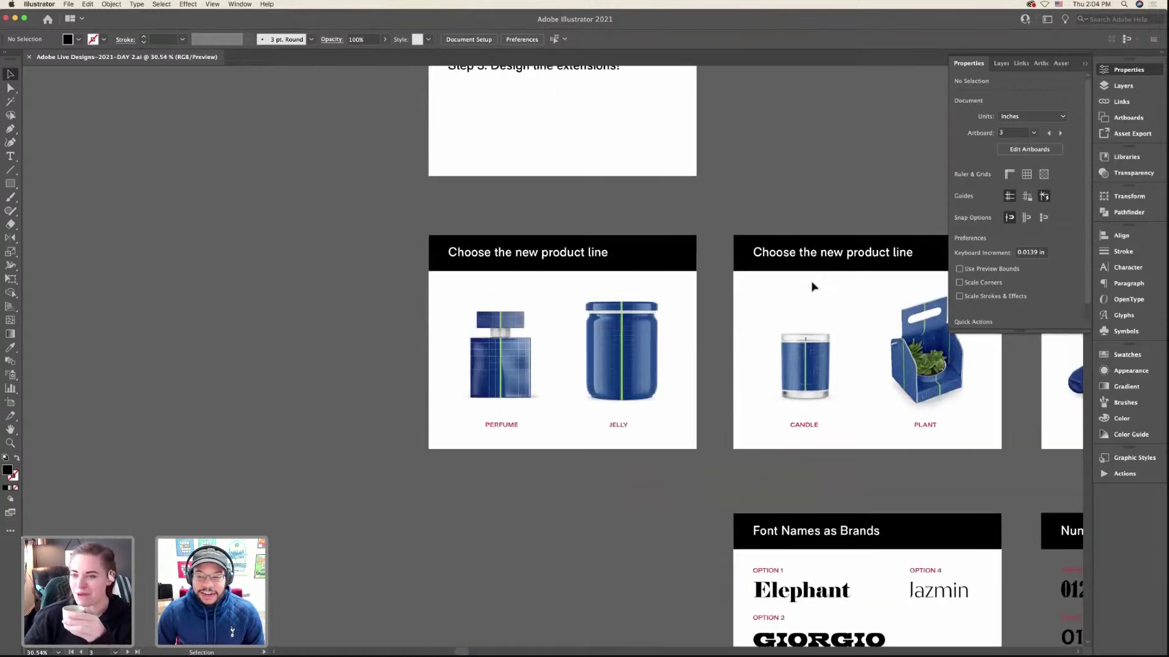
{"action": "scroll", "coordinate": [811, 283], "scroll_direction": "left", "scroll_amount": 2}
{"action": "scroll", "coordinate": [621, 292], "scroll_direction": "up", "scroll_amount": 3}
{"action": "scroll", "coordinate": [622, 292], "scroll_direction": "down", "scroll_amount": 4}
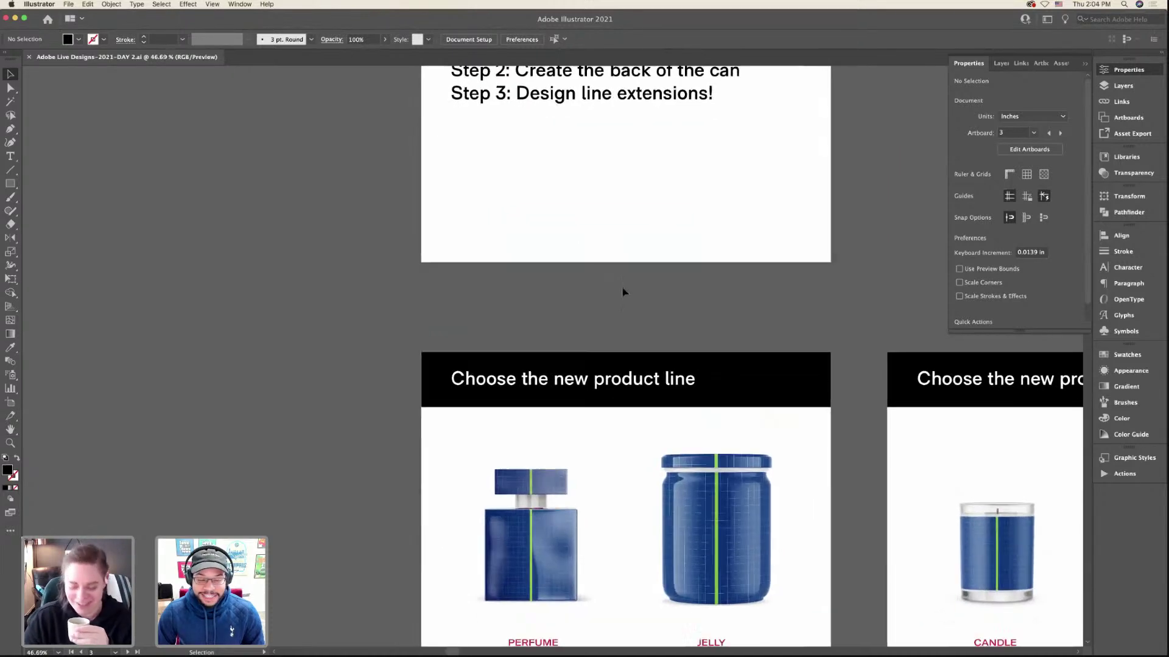
{"action": "scroll", "coordinate": [622, 293], "scroll_direction": "down", "scroll_amount": 2}
{"action": "scroll", "coordinate": [622, 292], "scroll_direction": "left", "scroll_amount": 1}
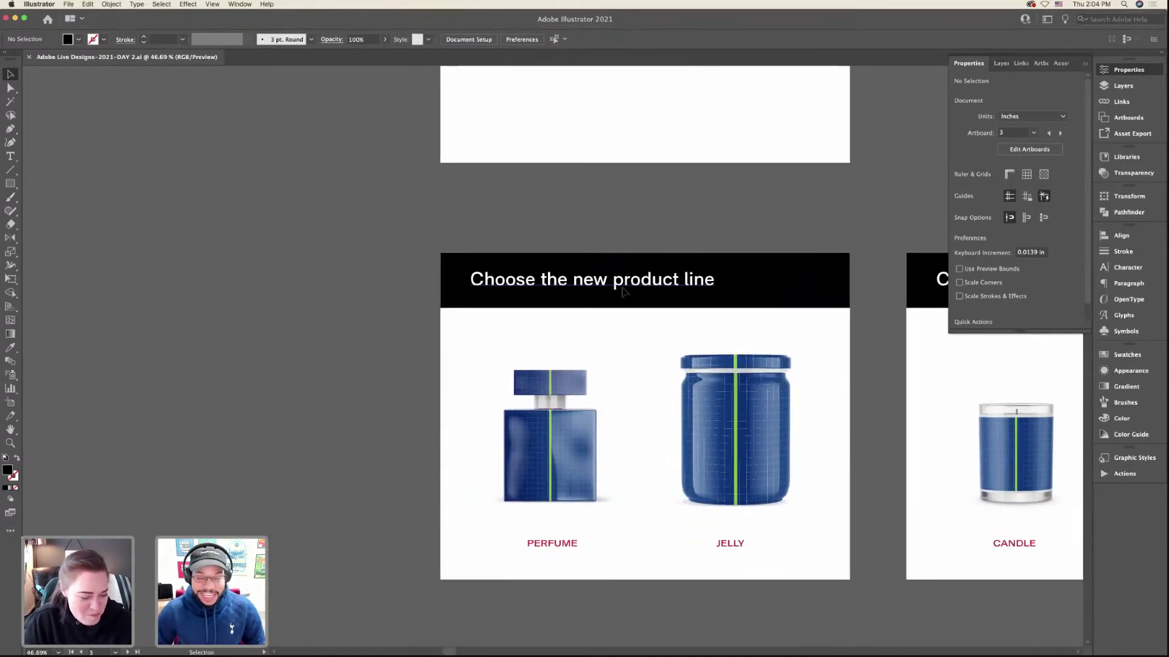
{"action": "scroll", "coordinate": [622, 293], "scroll_direction": "down", "scroll_amount": 4}
{"action": "scroll", "coordinate": [622, 292], "scroll_direction": "right", "scroll_amount": 2}
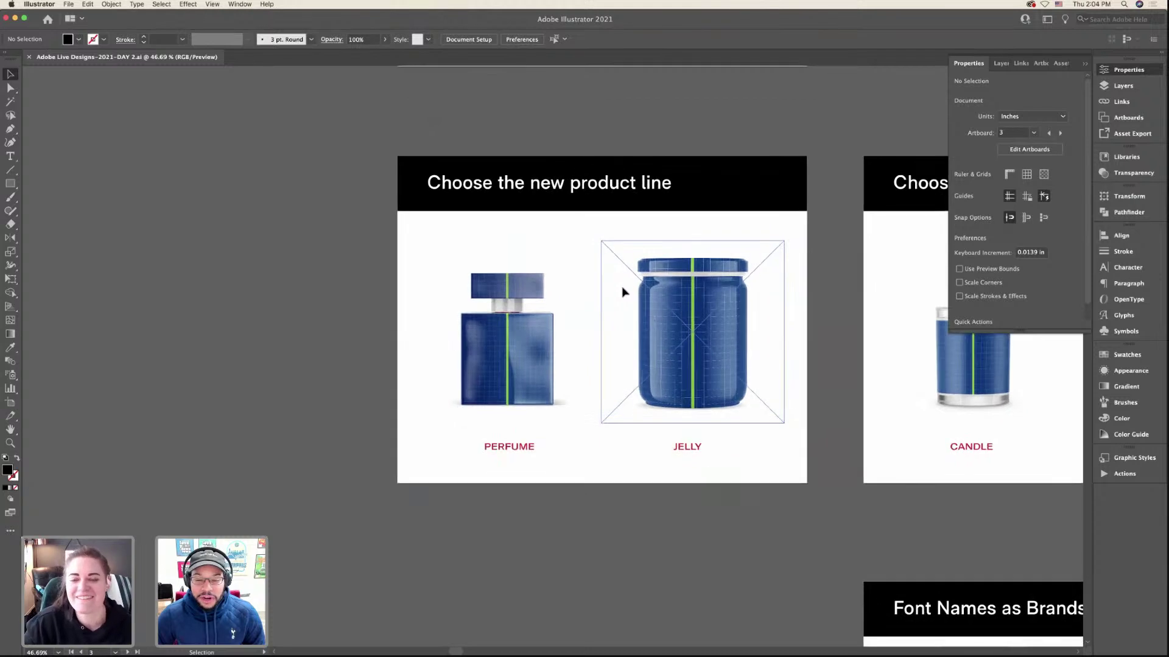
{"action": "scroll", "coordinate": [623, 292], "scroll_direction": "up", "scroll_amount": 1}
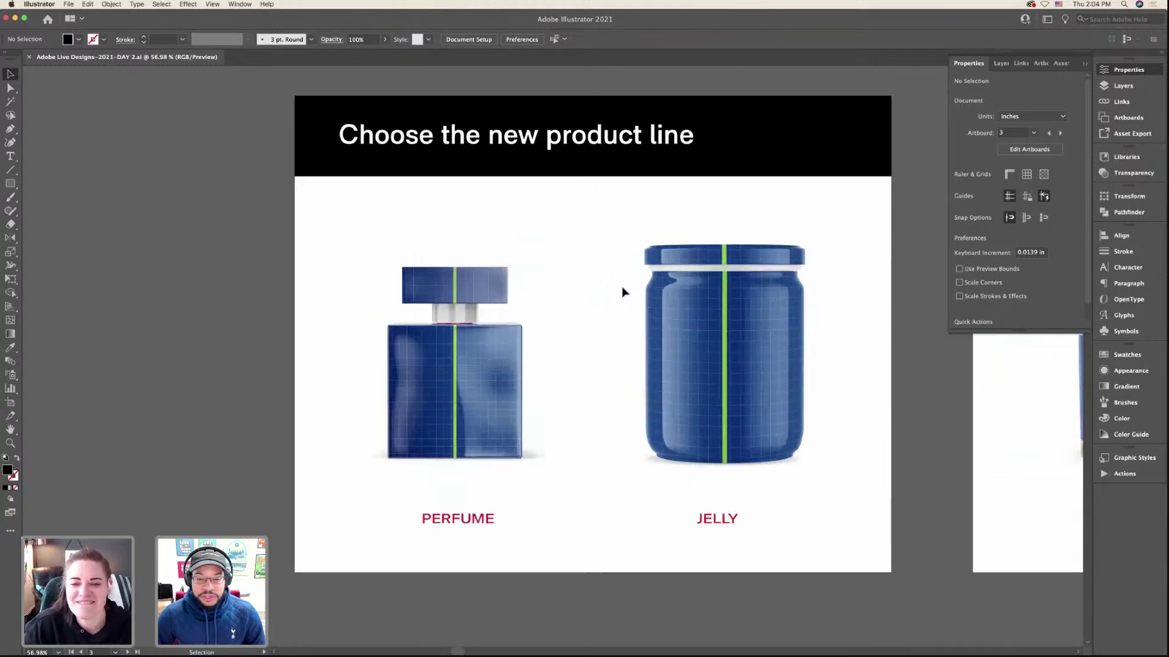
- Collapse the expanded document properties and make the perfume and jelly artboard the active one
{"action": "left_click", "coordinate": [1085, 64]}
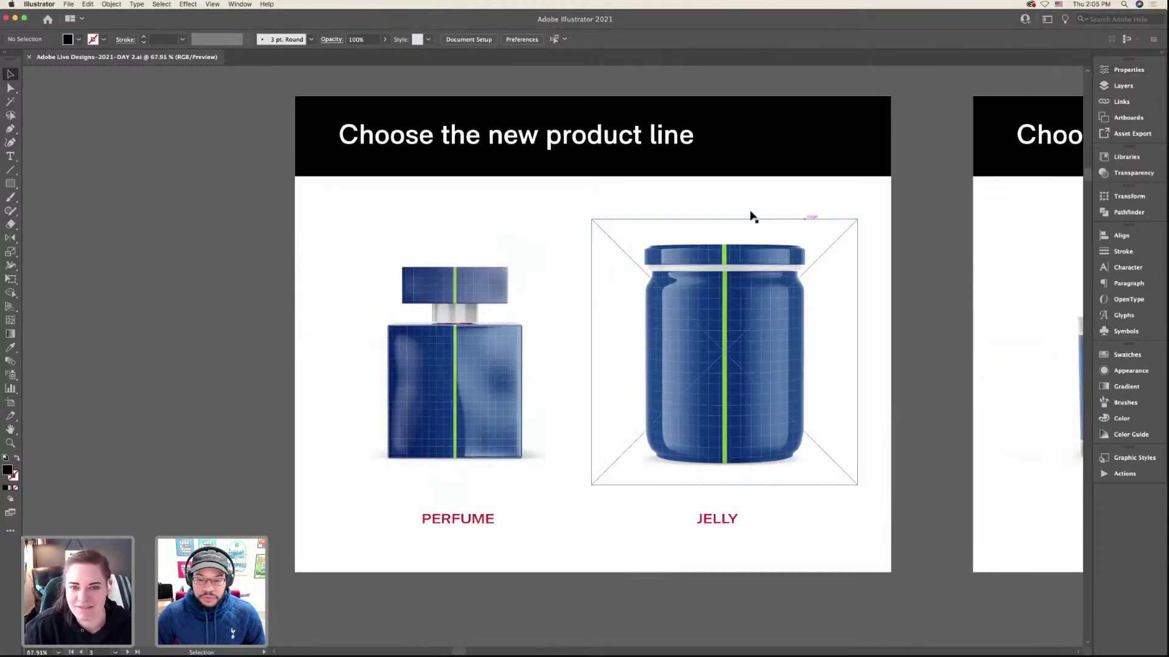
{"action": "scroll", "coordinate": [804, 226], "scroll_direction": "down", "scroll_amount": 3}
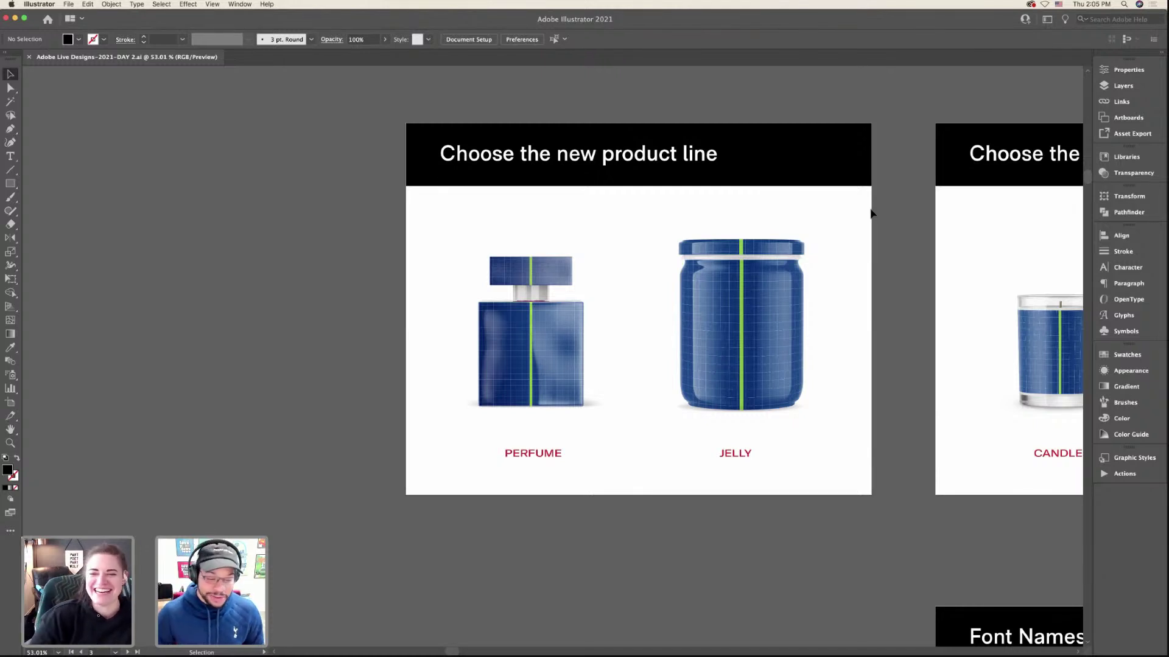
{"action": "scroll", "coordinate": [870, 213], "scroll_direction": "right", "scroll_amount": 3}
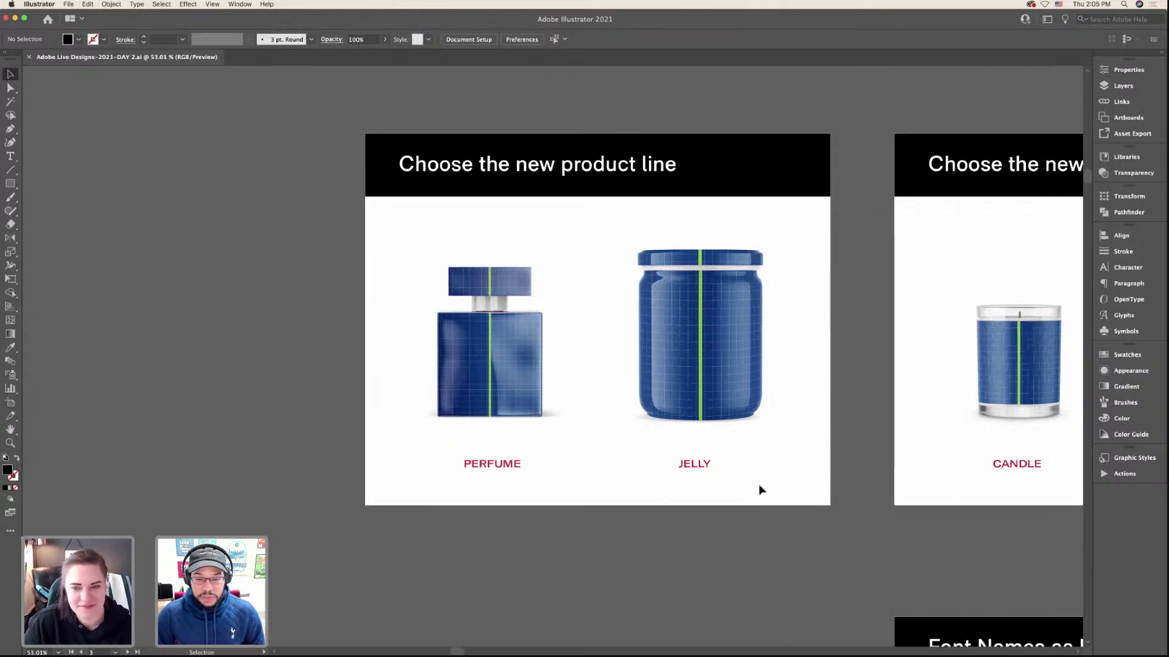
{"action": "left_click", "coordinate": [411, 215]}
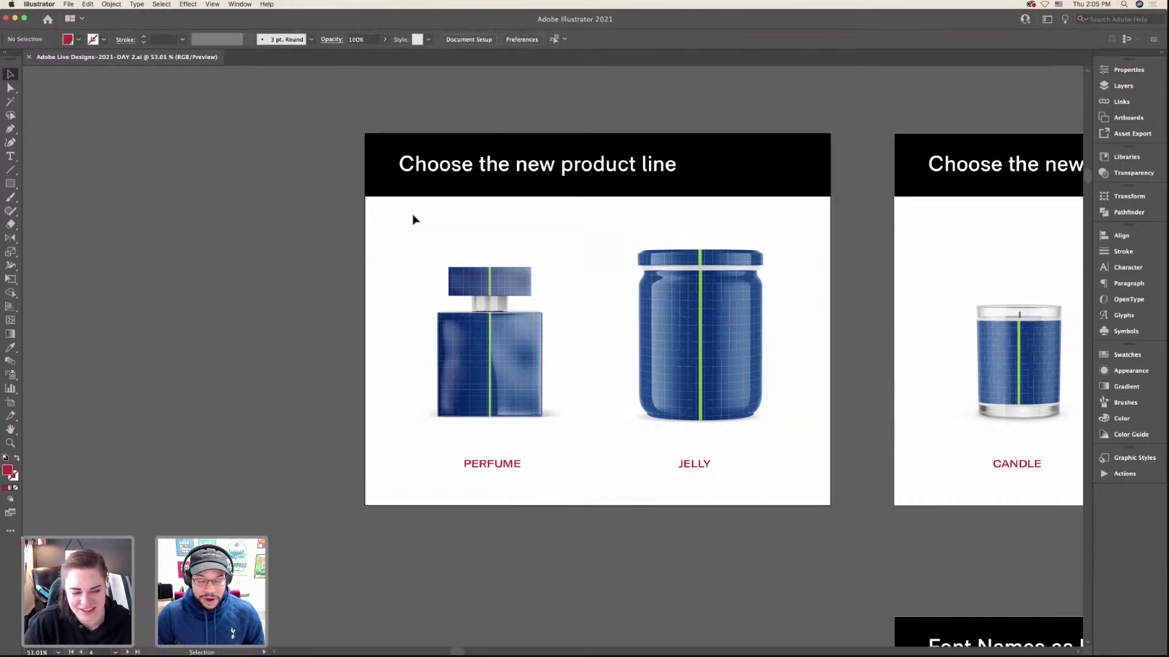
- Check the Final Product of the day cans once more against the product line options
{"action": "scroll", "coordinate": [413, 217], "scroll_direction": "down", "scroll_amount": 10}
{"action": "scroll", "coordinate": [414, 220], "scroll_direction": "down", "scroll_amount": 12}
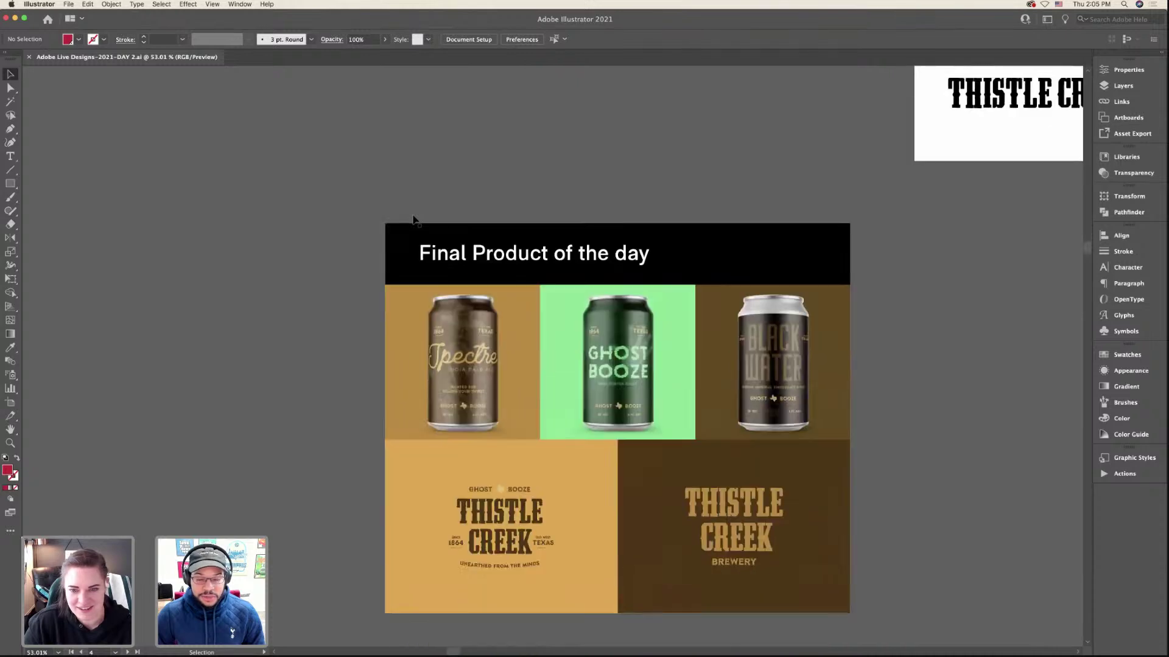
{"action": "scroll", "coordinate": [791, 336], "scroll_direction": "up", "scroll_amount": 18}
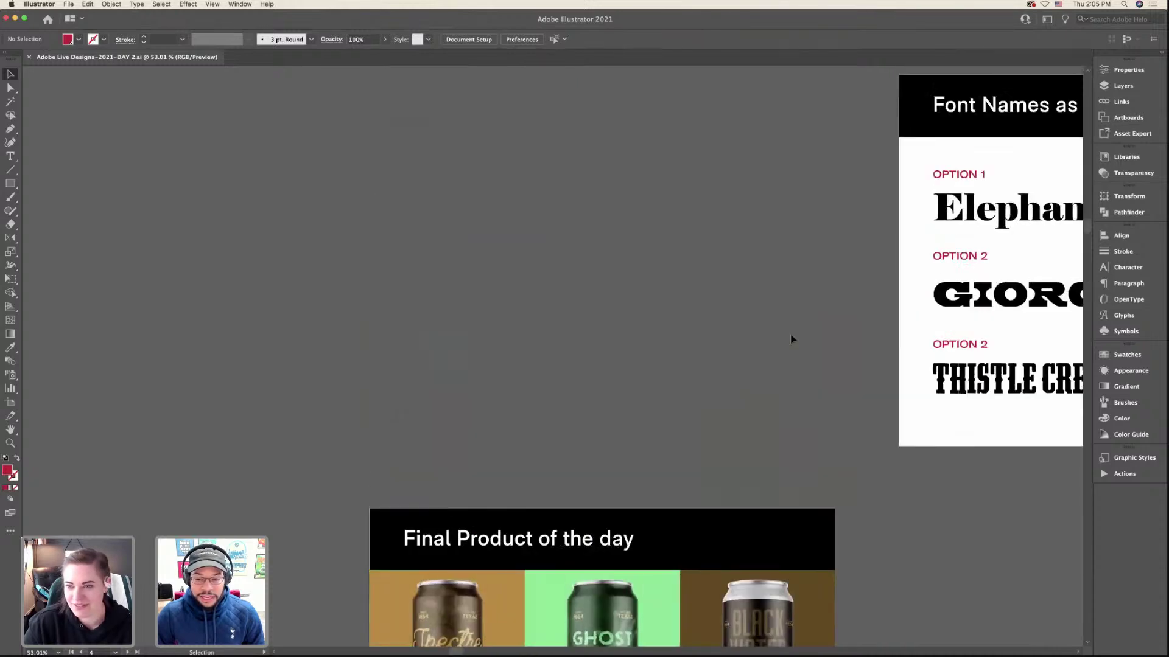
- Compare the perfume and jelly mockups on their Choose the new product line artboard
{"action": "scroll", "coordinate": [791, 337], "scroll_direction": "up", "scroll_amount": 3}
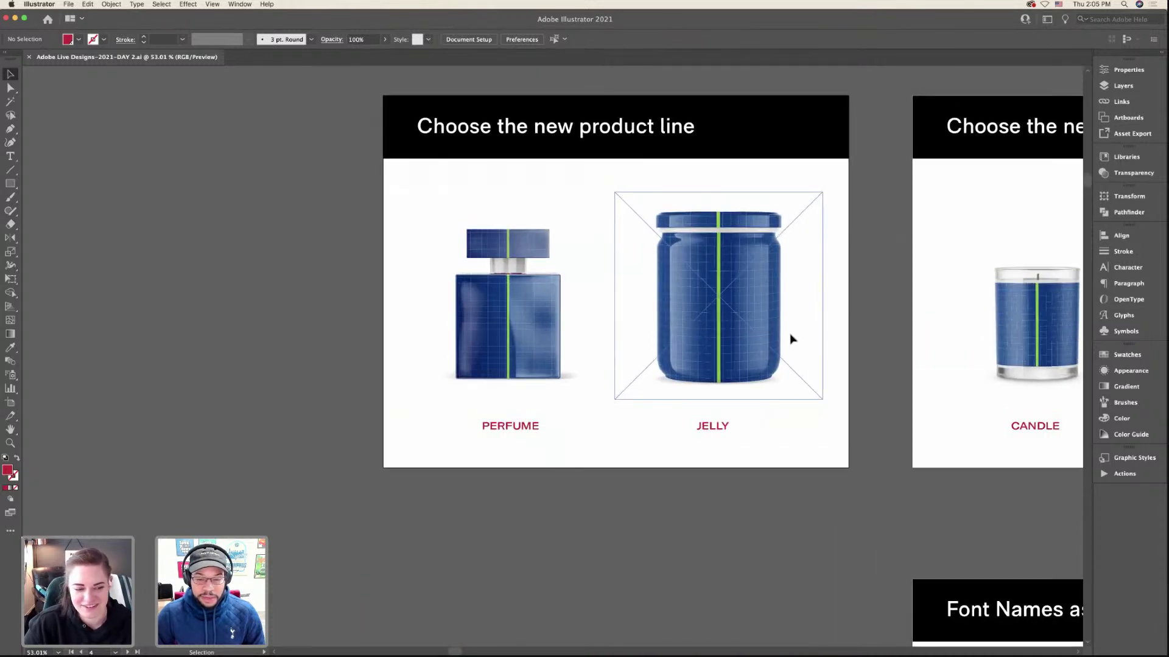
{"action": "scroll", "coordinate": [791, 339], "scroll_direction": "up", "scroll_amount": 1}
{"action": "scroll", "coordinate": [791, 338], "scroll_direction": "left", "scroll_amount": 1}
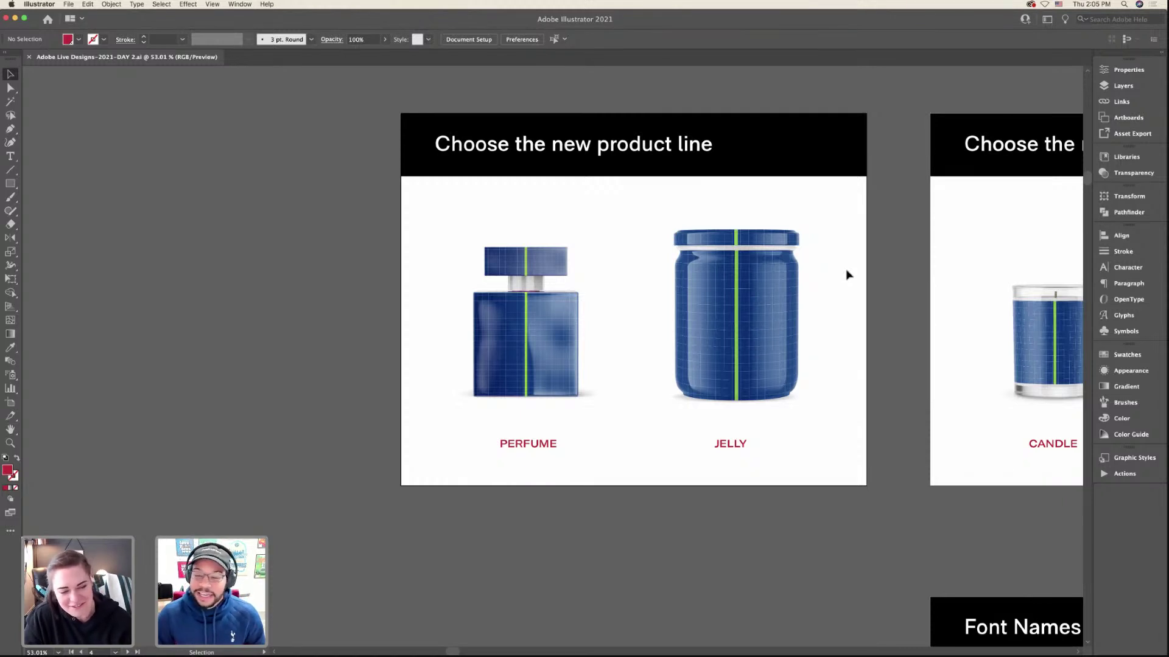
{"action": "scroll", "coordinate": [848, 275], "scroll_direction": "up", "scroll_amount": 1}
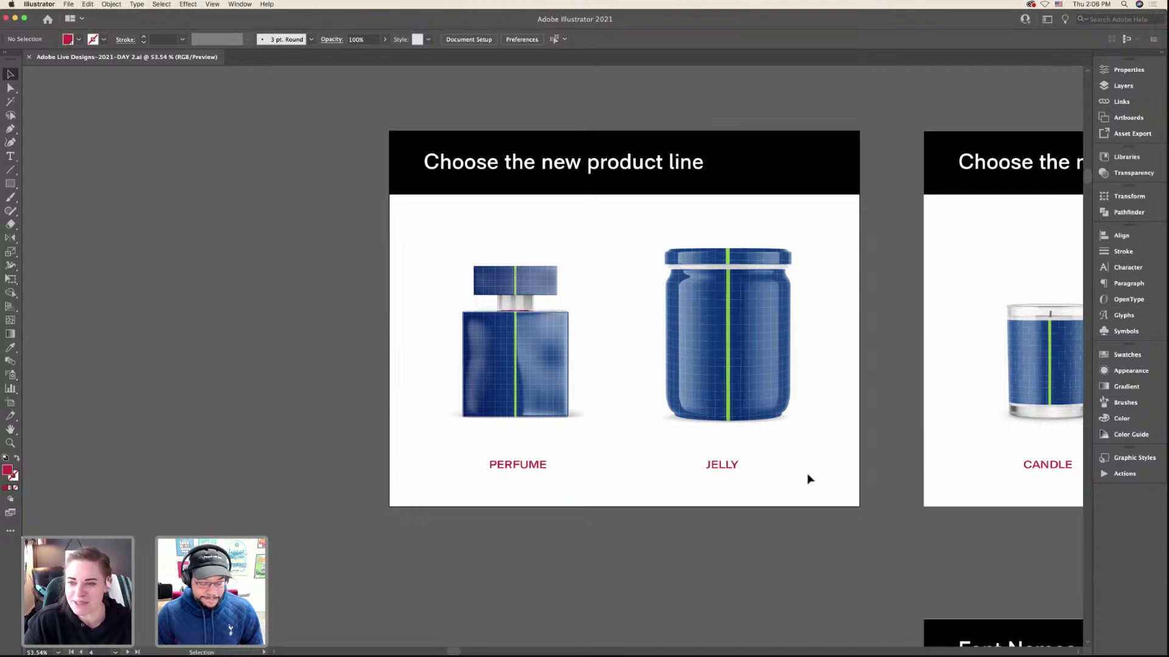
{"action": "scroll", "coordinate": [810, 479], "scroll_direction": "down", "scroll_amount": 3}
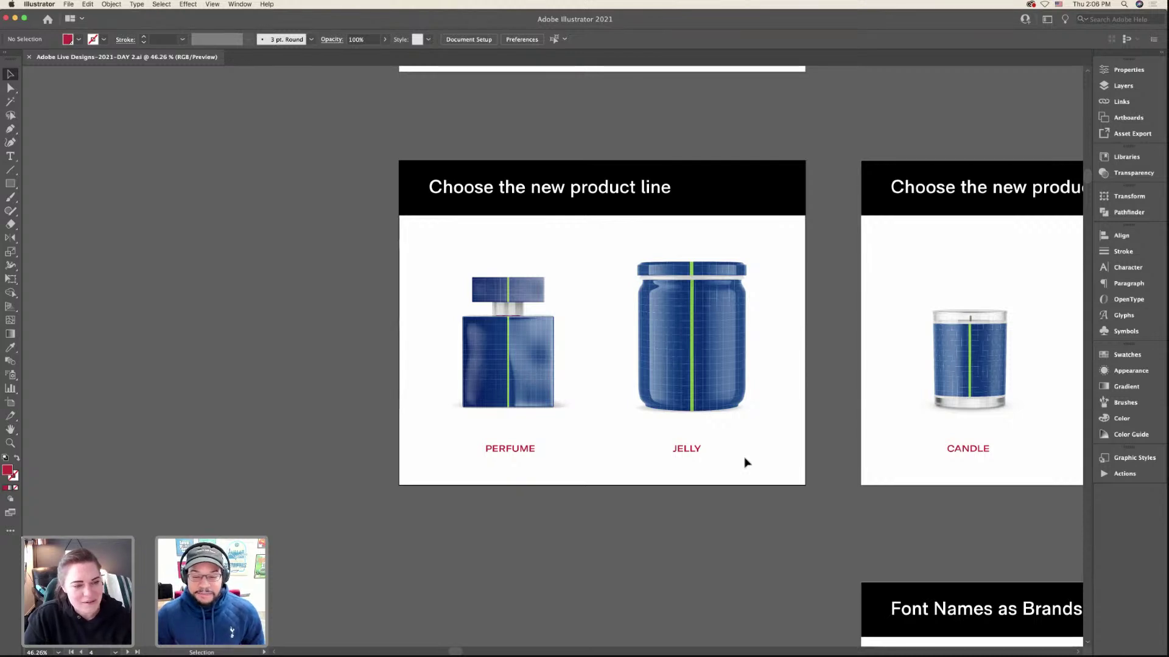
{"action": "scroll", "coordinate": [745, 462], "scroll_direction": "up", "scroll_amount": 3}
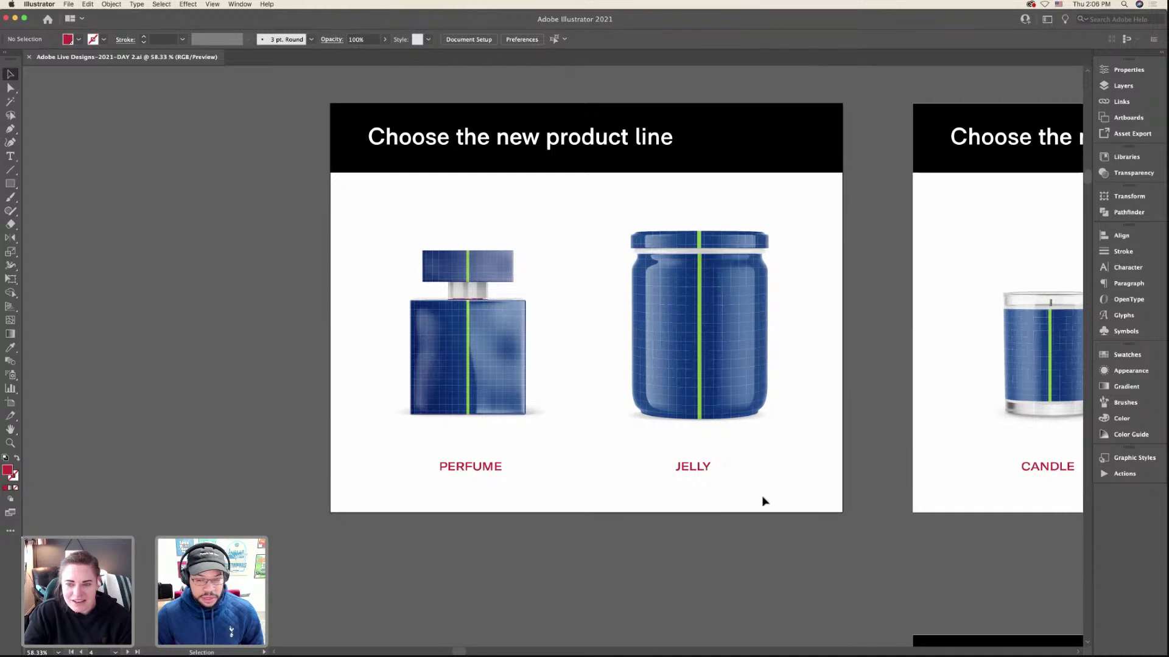
{"action": "left_click", "coordinate": [429, 349]}
{"action": "scroll", "coordinate": [543, 359], "scroll_direction": "down", "scroll_amount": 2}
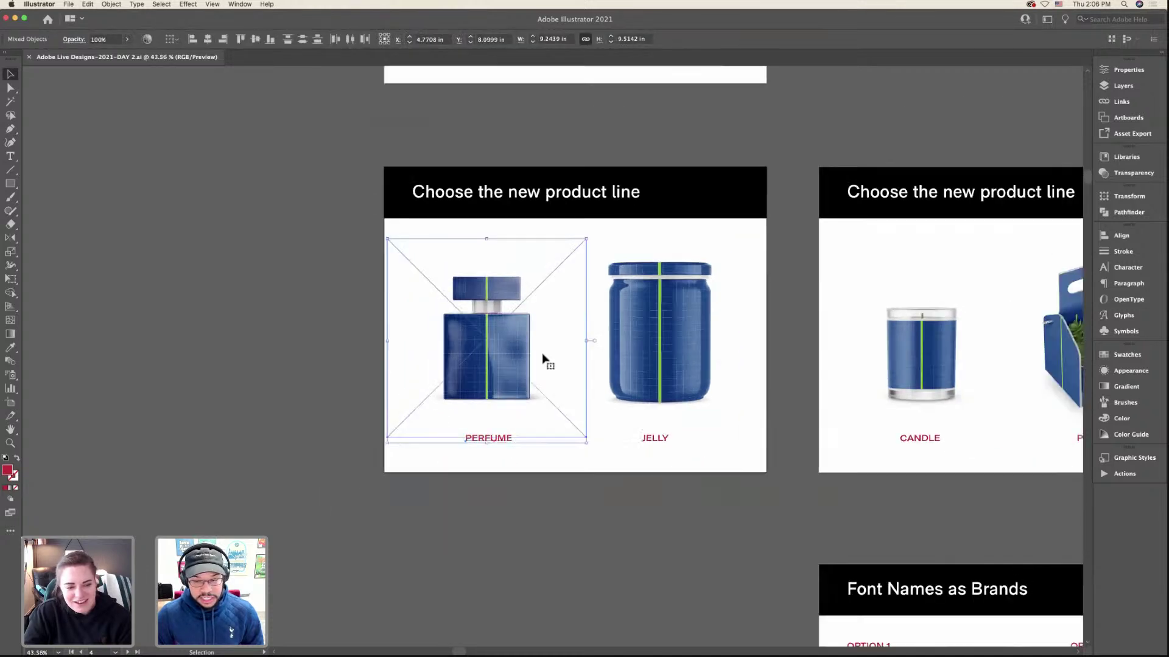
{"action": "left_click", "coordinate": [606, 457]}
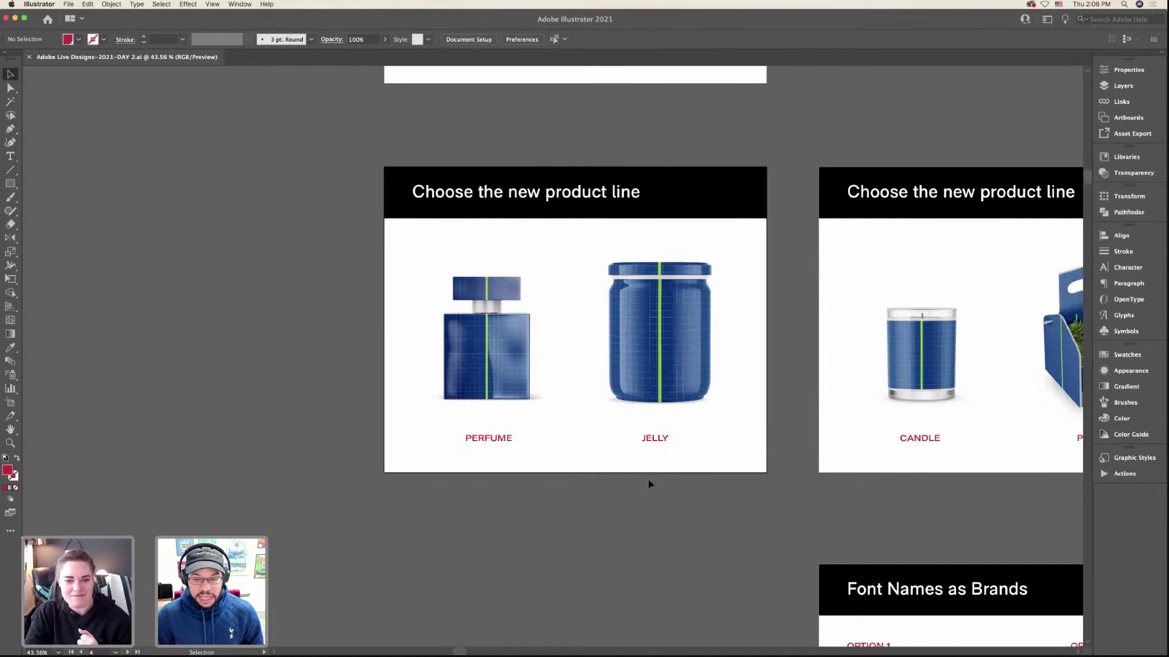
{"action": "scroll", "coordinate": [649, 484], "scroll_direction": "up", "scroll_amount": 3}
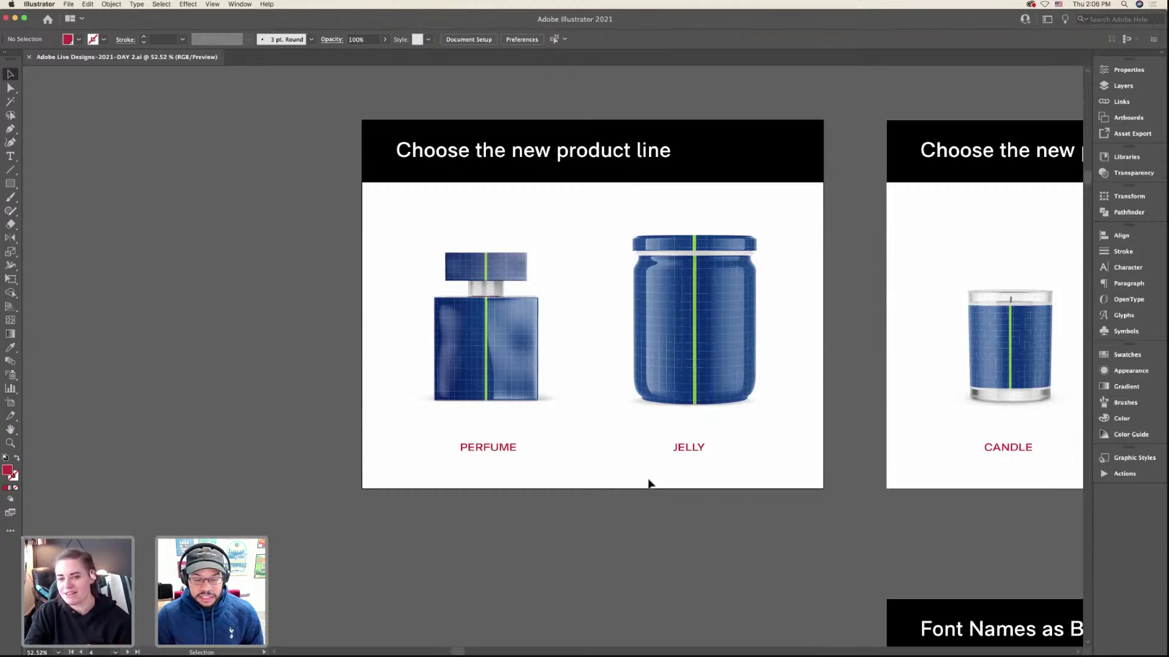
{"action": "left_click", "coordinate": [454, 307]}
{"action": "left_click", "coordinate": [519, 475]}
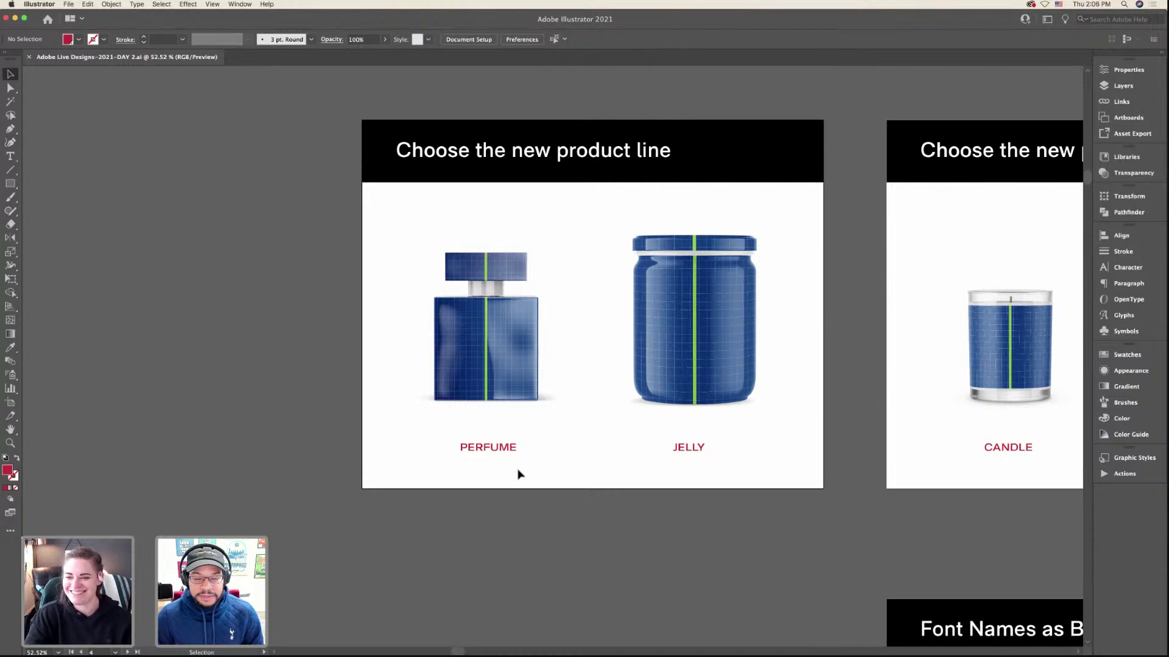
- Delete the perfume mockup and its label, and move the jelly jar with its label to the centre of the artboard
{"action": "left_click", "coordinate": [467, 280]}
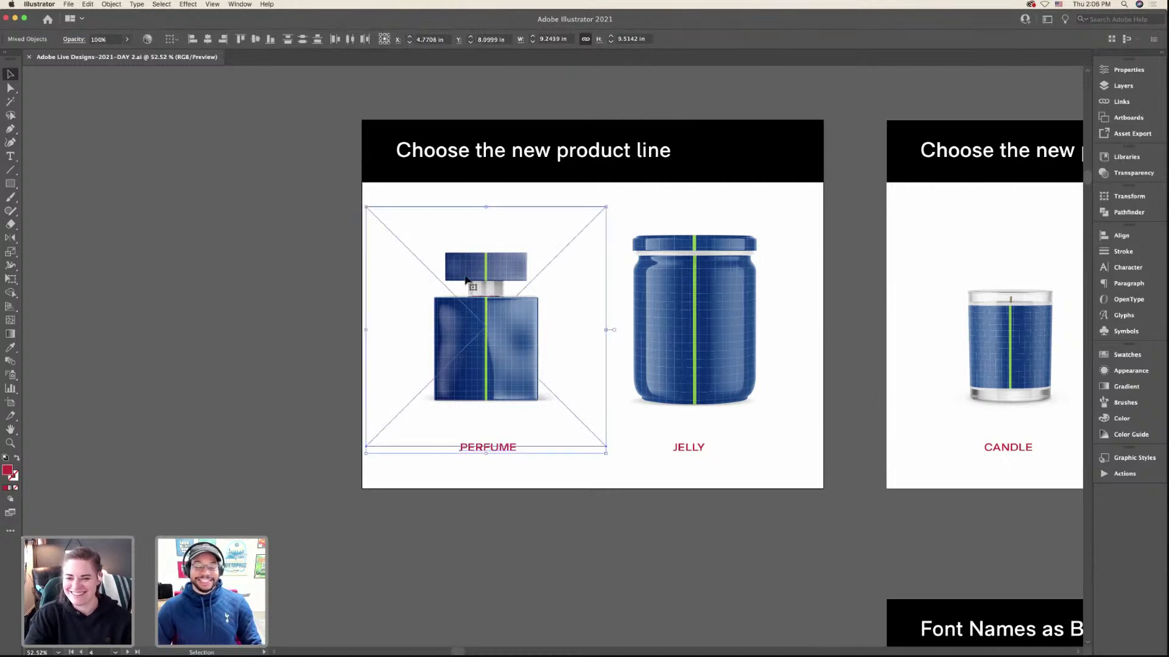
{"action": "left_click", "coordinate": [529, 474]}
{"action": "left_click", "coordinate": [431, 268]}
{"action": "scroll", "coordinate": [430, 268], "scroll_direction": "down", "scroll_amount": 2}
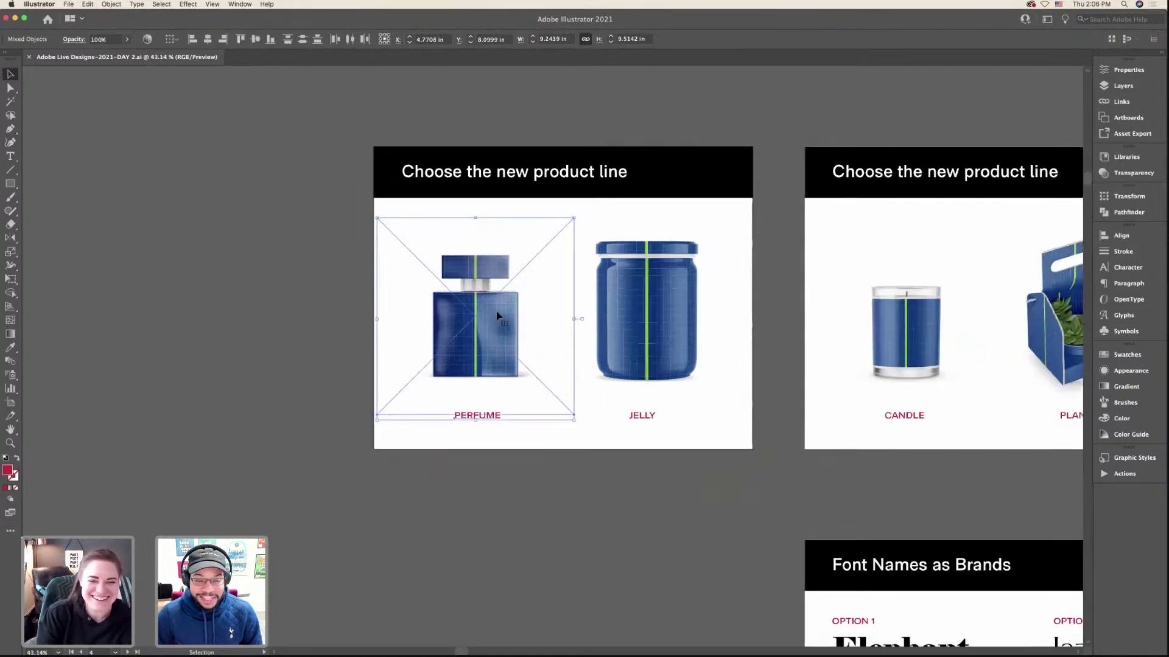
{"action": "left_click_drag", "start_coordinate": [516, 317], "coordinate": [145, 307]}
{"action": "key", "text": "Delete"}
{"action": "left_click_drag", "start_coordinate": [514, 308], "coordinate": [677, 414]}
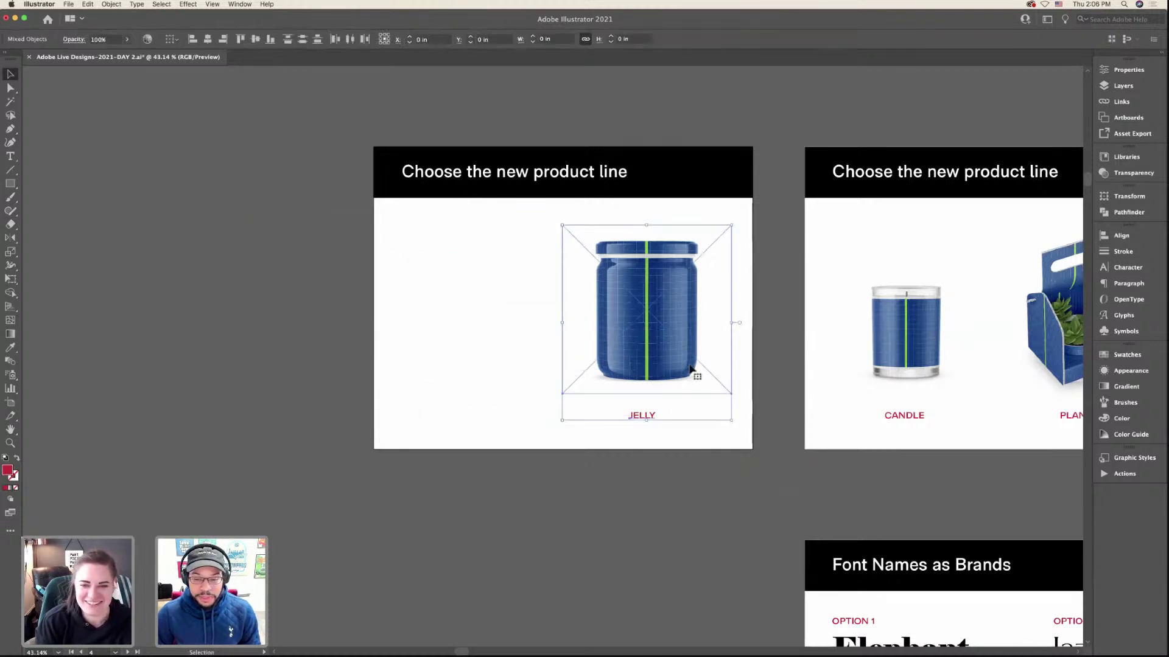
{"action": "left_click_drag", "start_coordinate": [692, 369], "coordinate": [586, 356]}
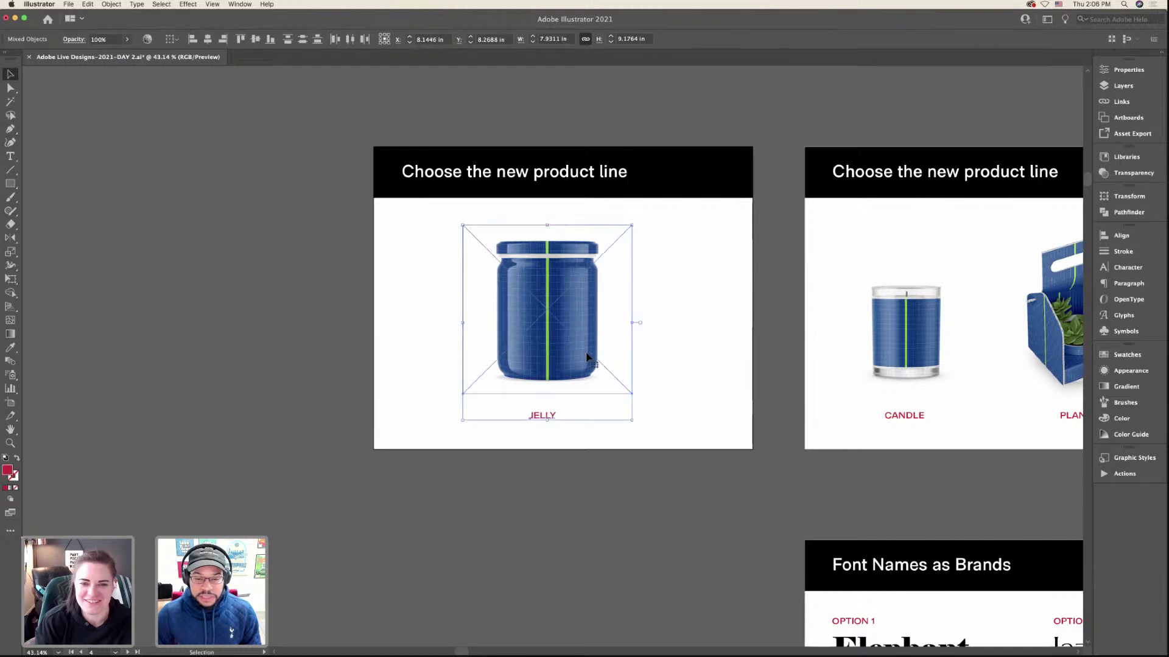
- Enlarge the candle image slightly on the candle and plant artboard, leaving nothing selected
{"action": "scroll", "coordinate": [587, 359], "scroll_direction": "right", "scroll_amount": 10}
{"action": "scroll", "coordinate": [590, 358], "scroll_direction": "up", "scroll_amount": 3}
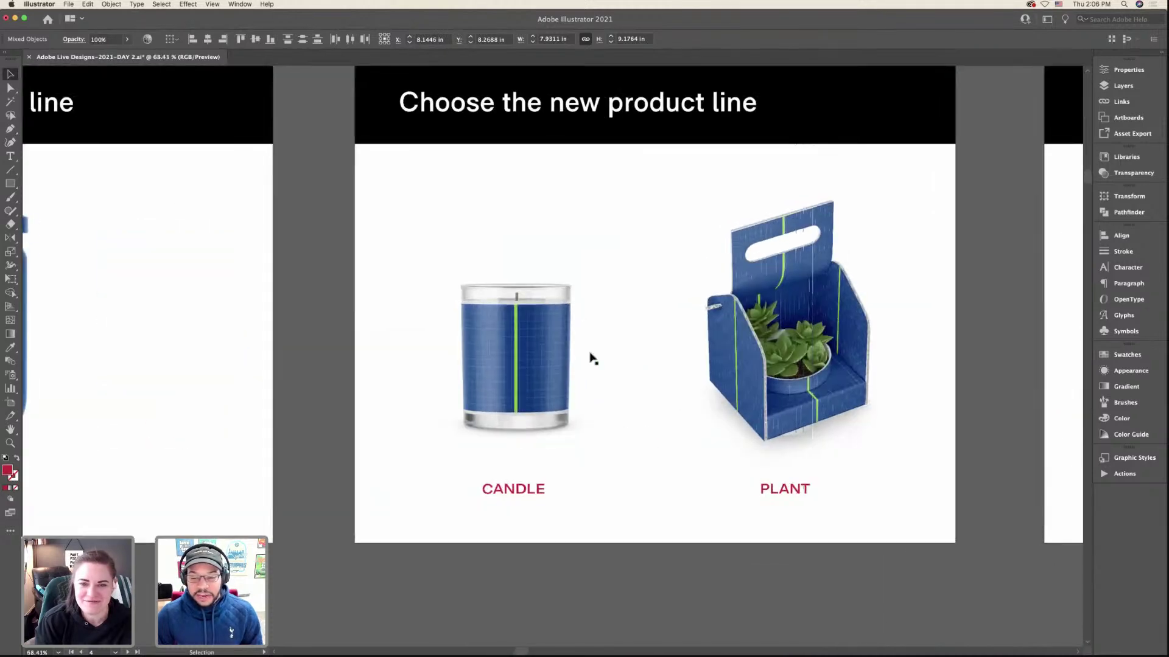
{"action": "scroll", "coordinate": [590, 356], "scroll_direction": "right", "scroll_amount": 5}
{"action": "left_click", "coordinate": [861, 372]}
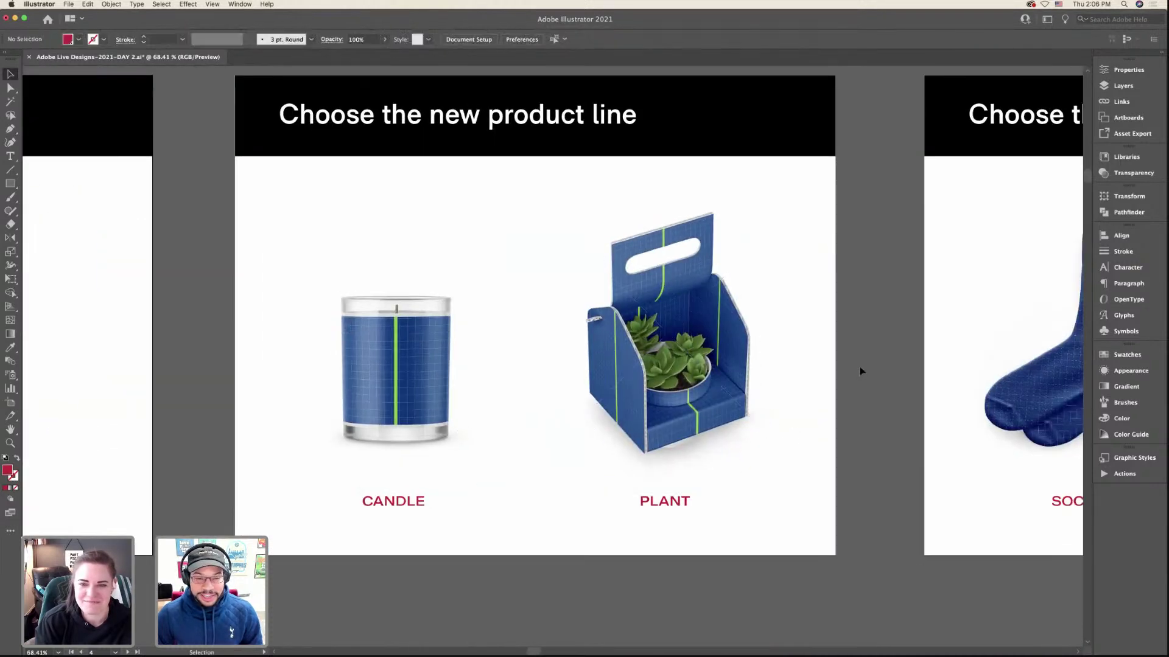
{"action": "left_click", "coordinate": [447, 379]}
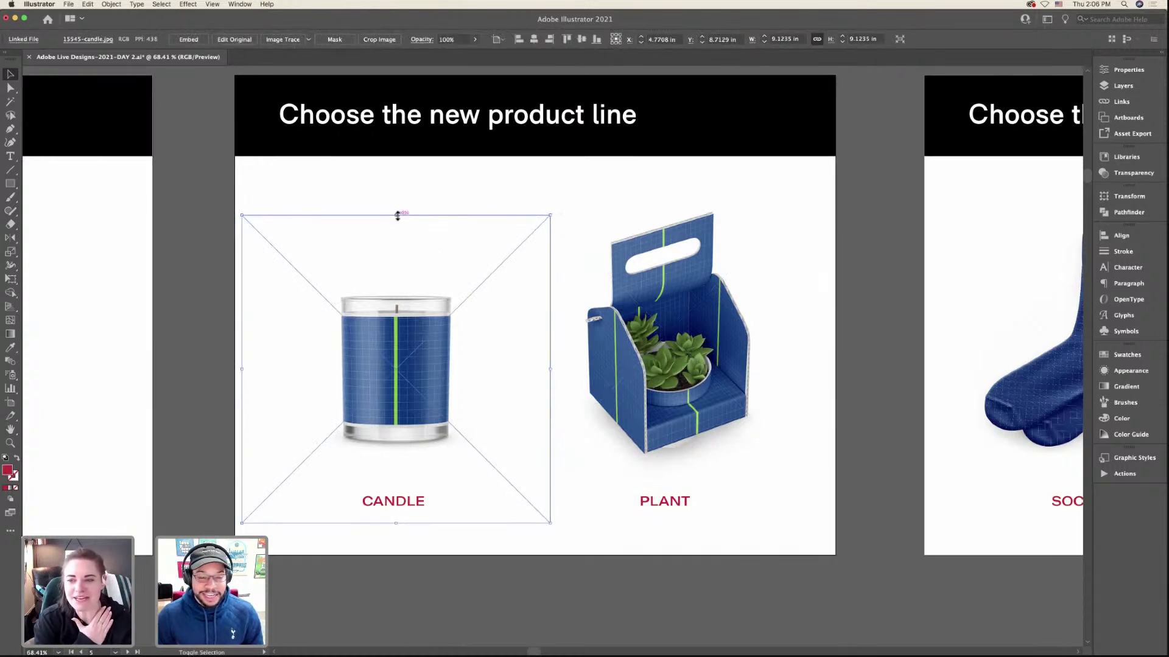
{"action": "left_click_drag", "start_coordinate": [398, 215], "coordinate": [399, 200]}
{"action": "key", "text": "super+shift+a"}
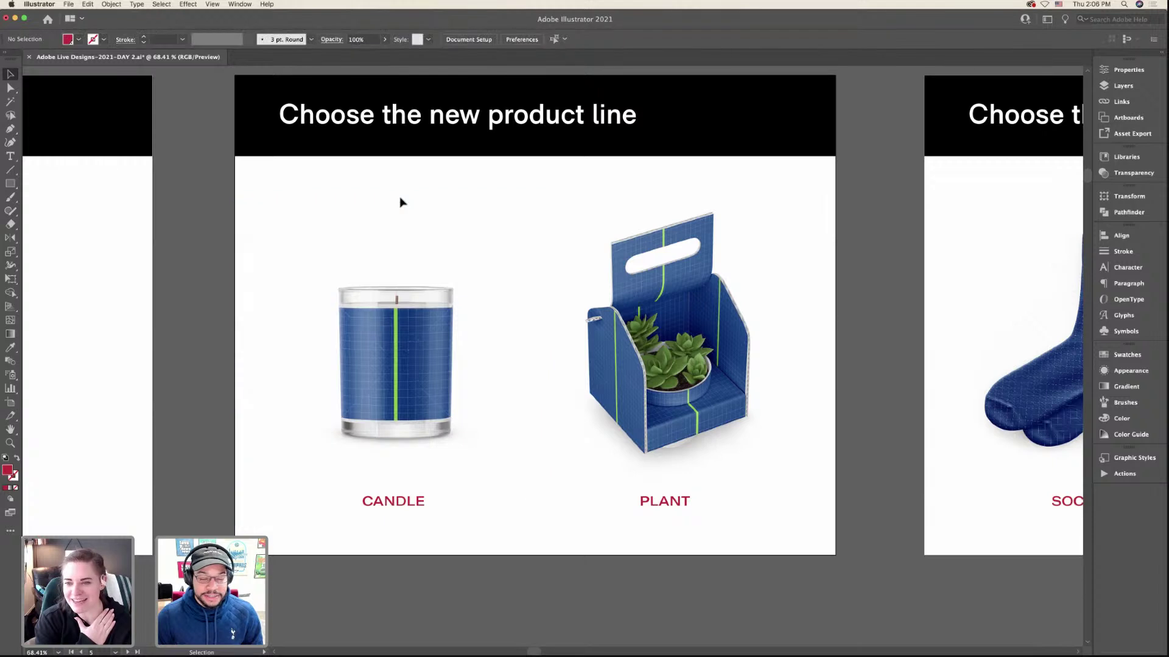
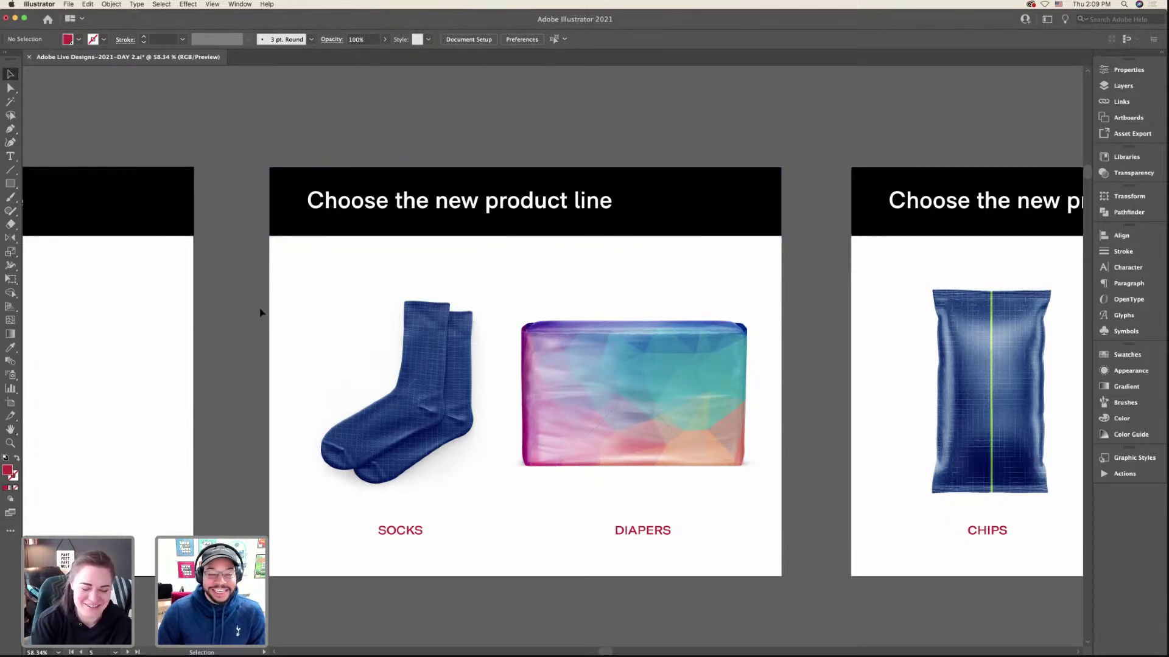
- Delete the diapers mockup and its label from the artboard it shares with the socks
{"action": "scroll", "coordinate": [281, 342], "scroll_direction": "down", "scroll_amount": 2}
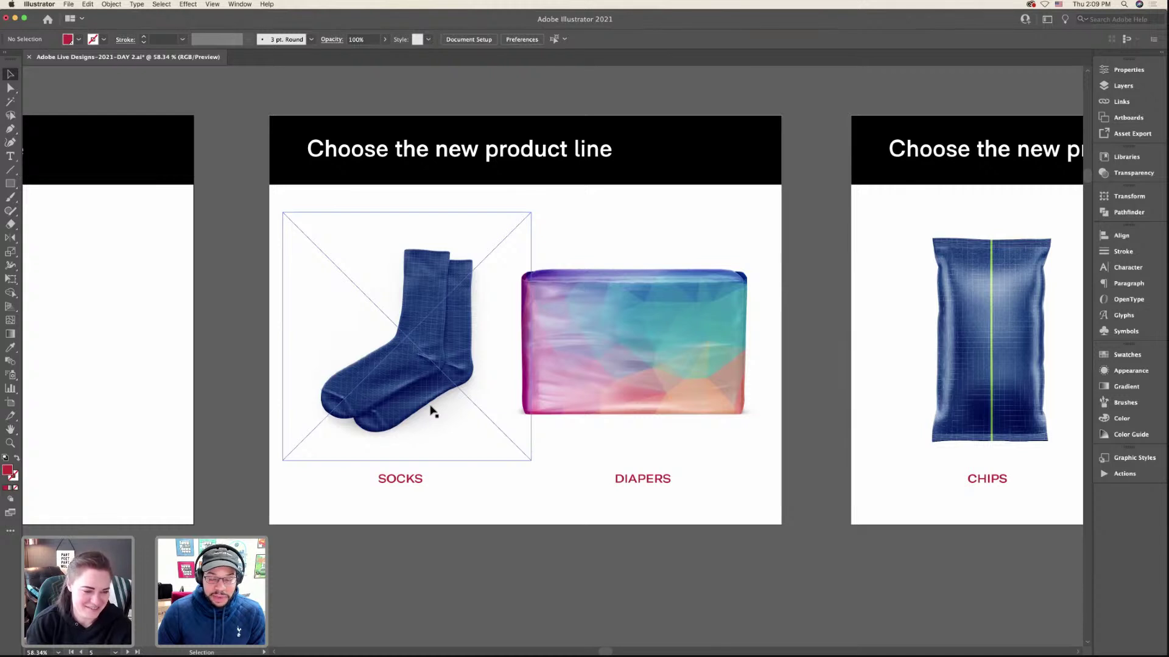
{"action": "left_click", "coordinate": [560, 394]}
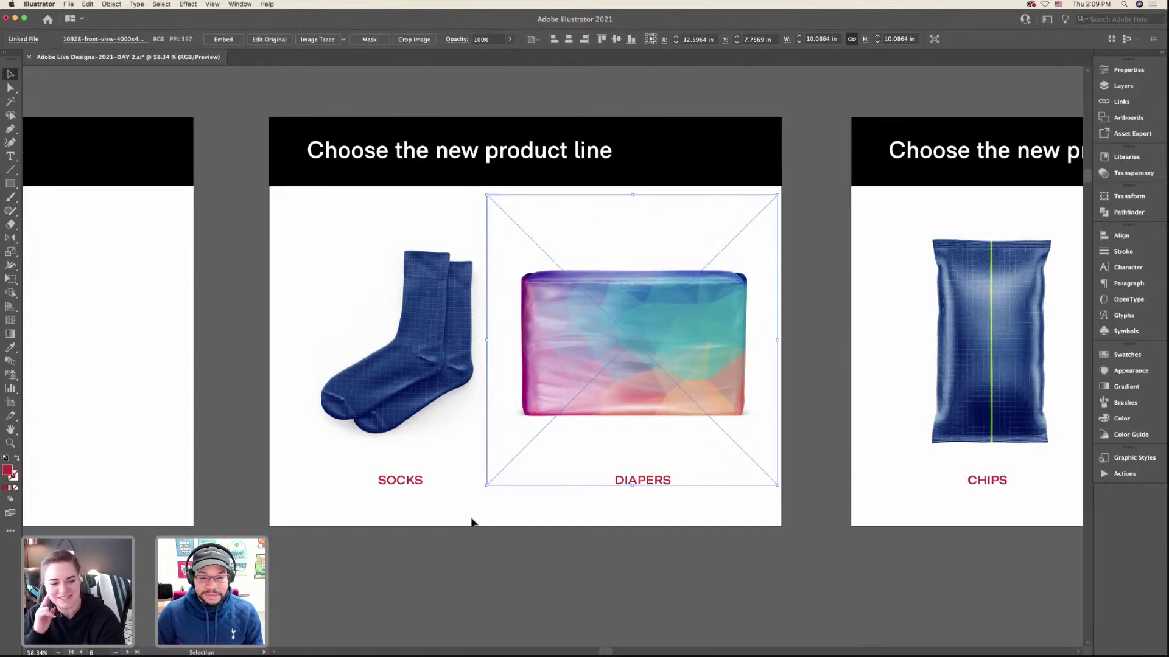
{"action": "key", "text": "super+minus"}
{"action": "key", "text": "super+plus"}
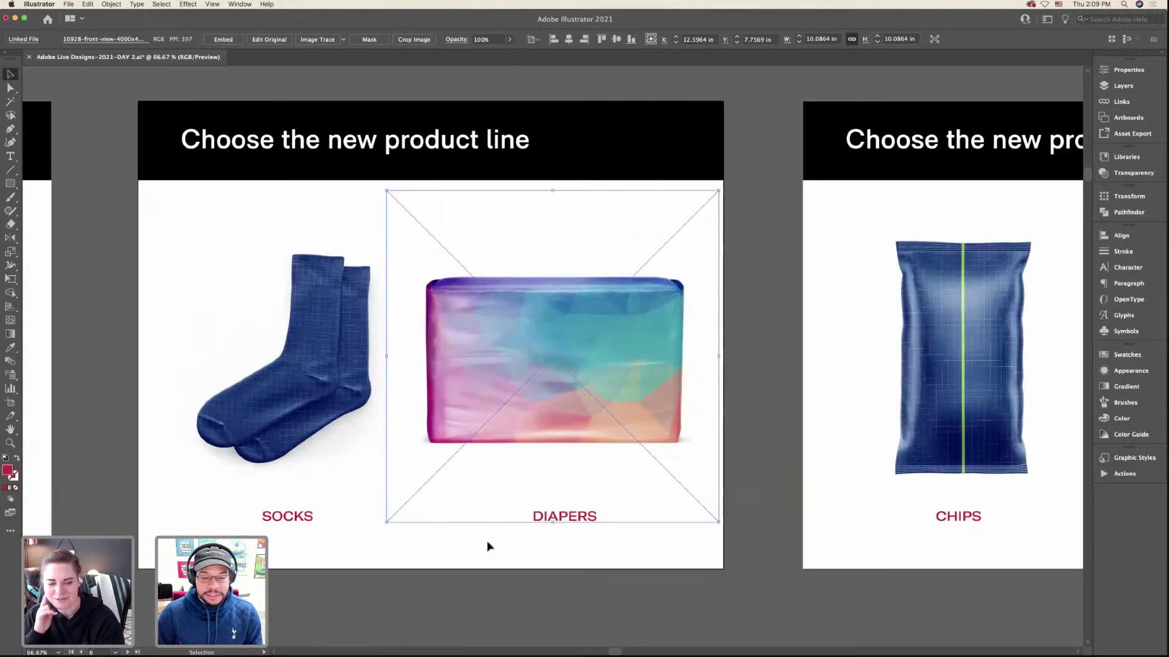
{"action": "left_click", "coordinate": [608, 564]}
{"action": "left_click", "coordinate": [553, 407]}
{"action": "scroll", "coordinate": [553, 407], "scroll_direction": "down", "scroll_amount": 3}
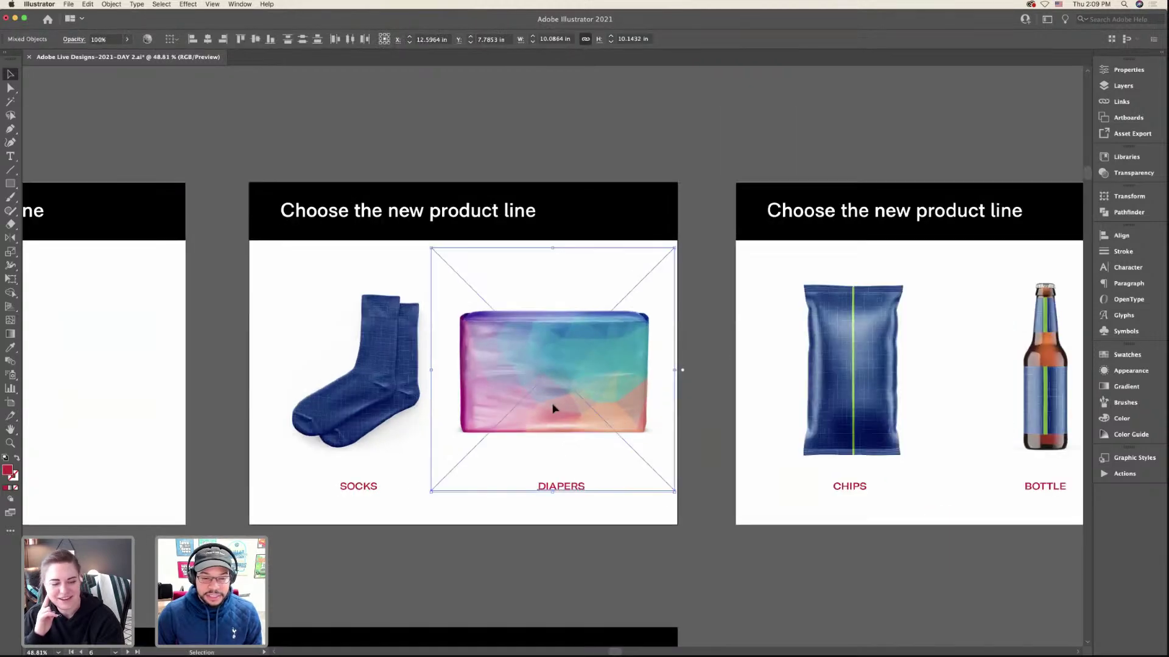
{"action": "scroll", "coordinate": [554, 407], "scroll_direction": "left", "scroll_amount": 5}
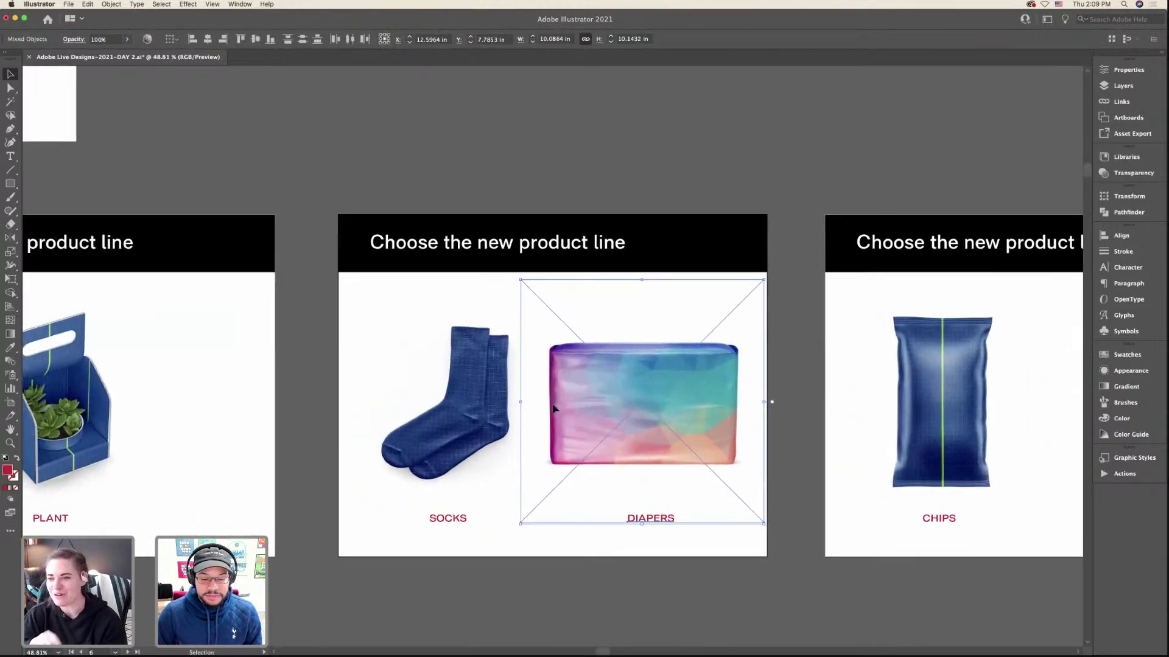
{"action": "scroll", "coordinate": [554, 407], "scroll_direction": "left", "scroll_amount": 3}
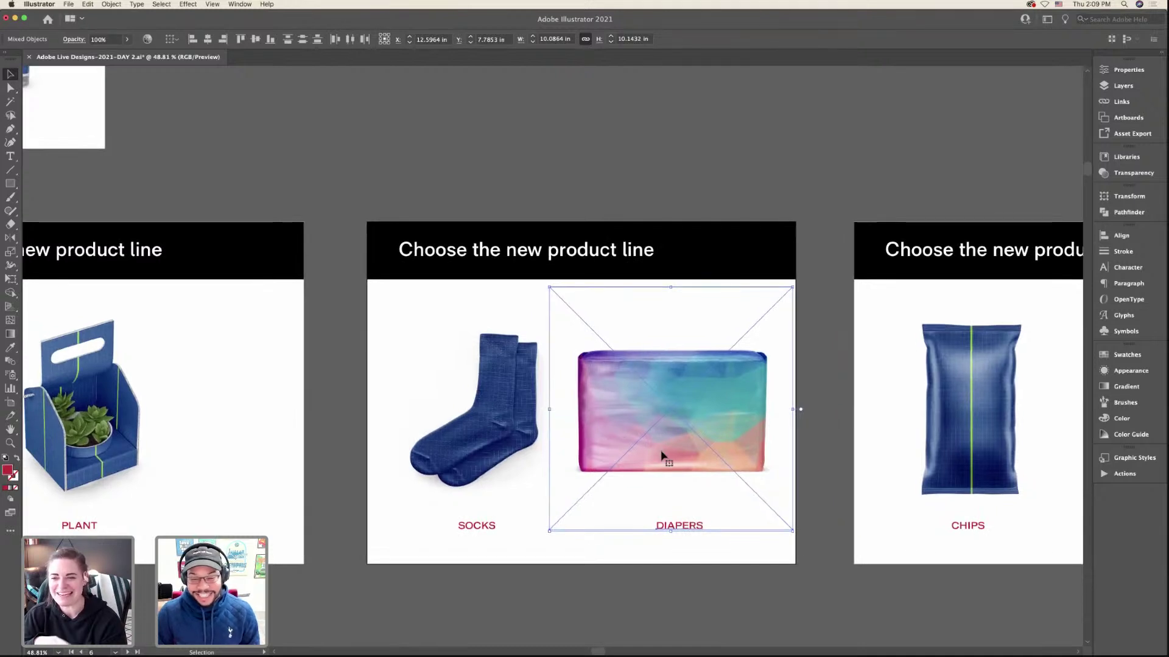
{"action": "key", "text": "Delete"}
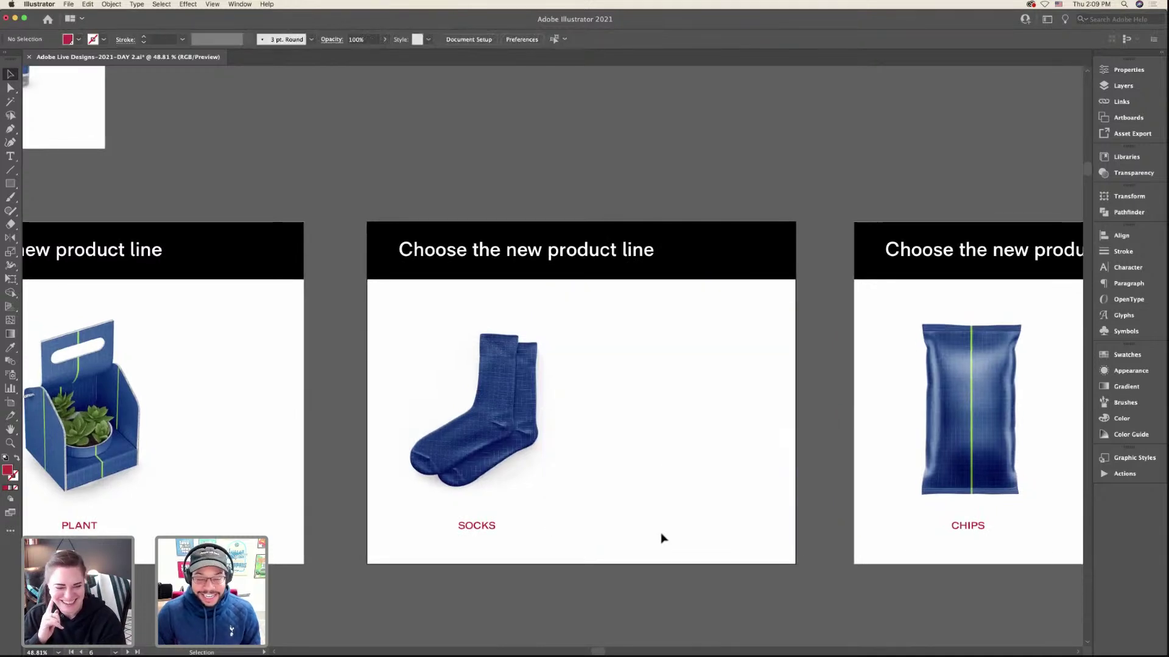
- Move the socks mockup and its label to the centre of the artboard and deselect them
{"action": "left_click_drag", "start_coordinate": [657, 540], "coordinate": [429, 424]}
{"action": "left_click_drag", "start_coordinate": [524, 405], "coordinate": [607, 406]}
{"action": "left_click", "coordinate": [692, 412]}
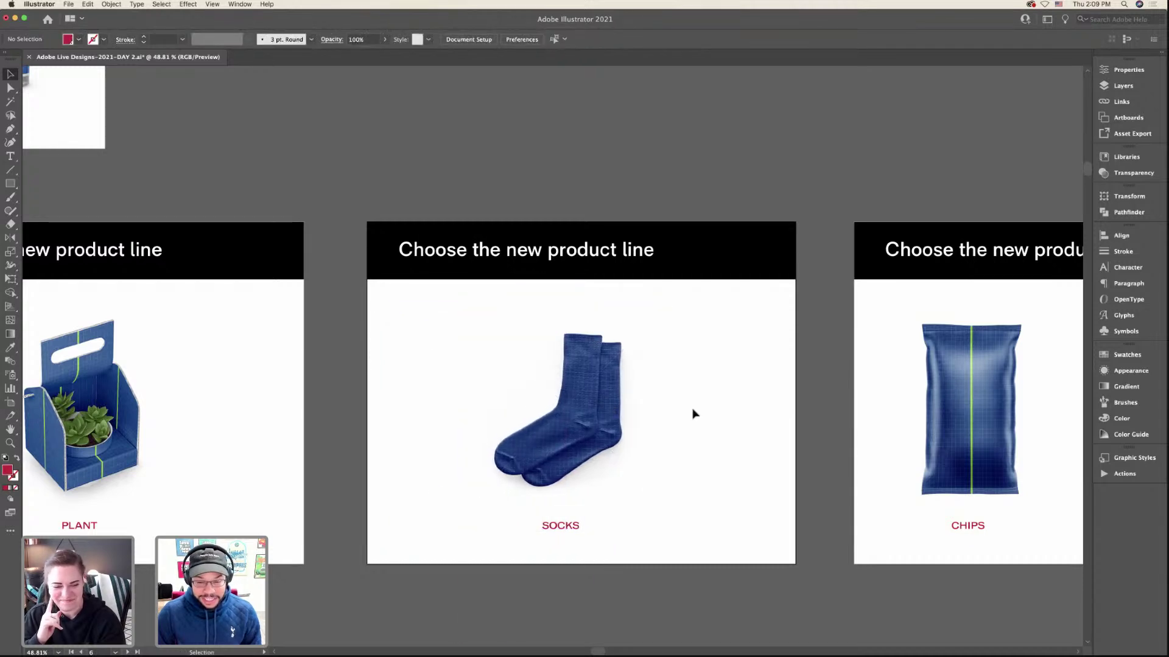
- Delete the bottle mockup and its label from the artboard it shares with the chips bag
{"action": "scroll", "coordinate": [693, 413], "scroll_direction": "right", "scroll_amount": 8}
{"action": "scroll", "coordinate": [692, 414], "scroll_direction": "up", "scroll_amount": 2}
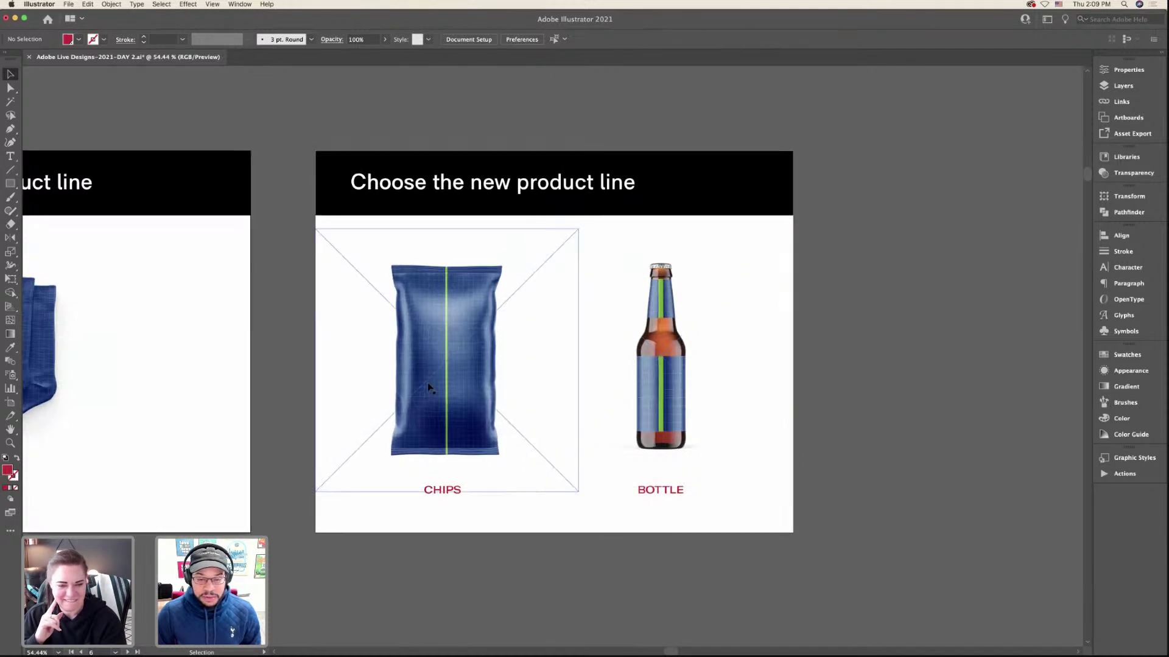
{"action": "scroll", "coordinate": [427, 383], "scroll_direction": "up", "scroll_amount": 2}
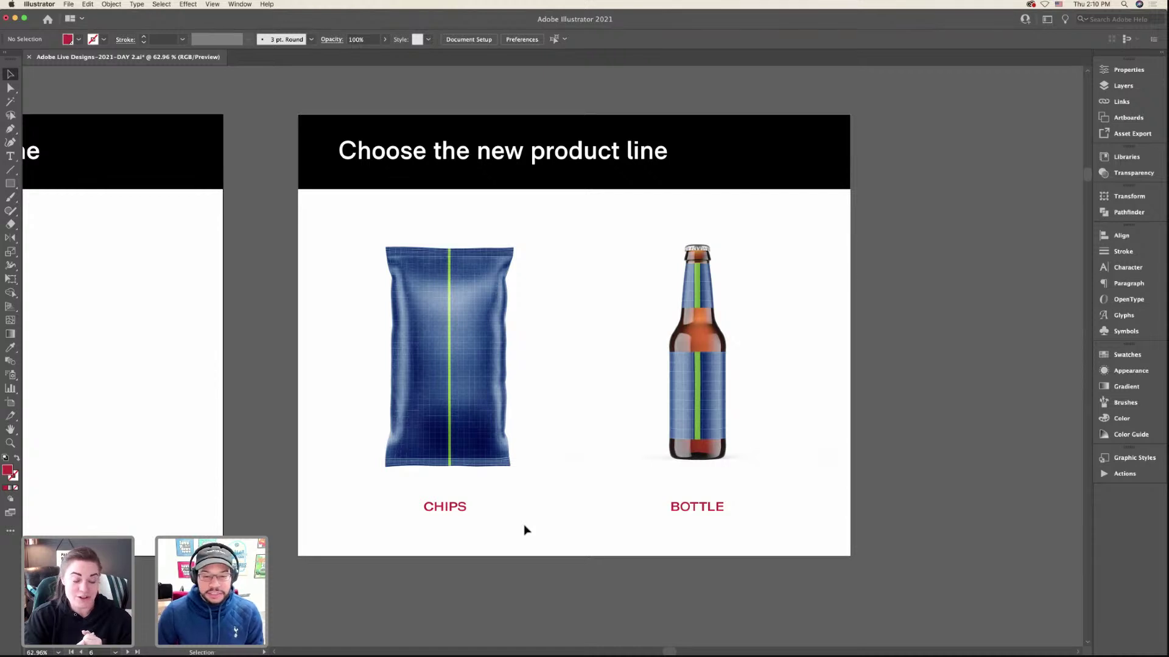
{"action": "left_click", "coordinate": [683, 387]}
{"action": "key", "text": "super+minus"}
{"action": "scroll", "coordinate": [457, 385], "scroll_direction": "up", "scroll_amount": 2}
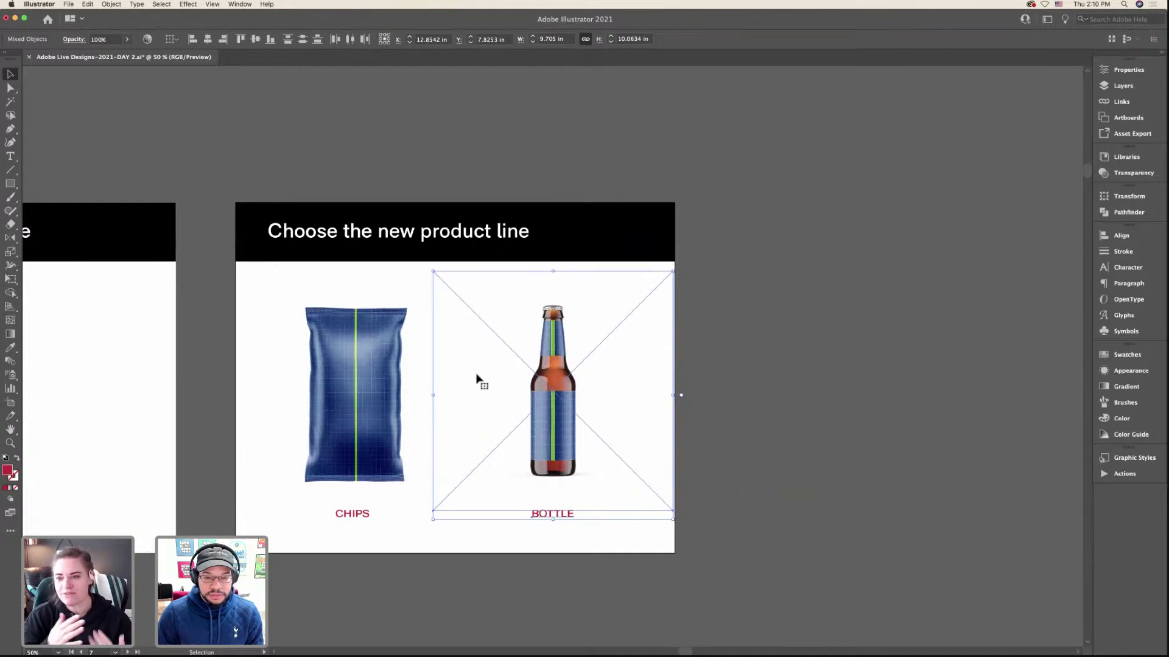
{"action": "scroll", "coordinate": [476, 379], "scroll_direction": "down", "scroll_amount": 1}
{"action": "key", "text": "super+plus"}
{"action": "scroll", "coordinate": [477, 380], "scroll_direction": "left", "scroll_amount": 2}
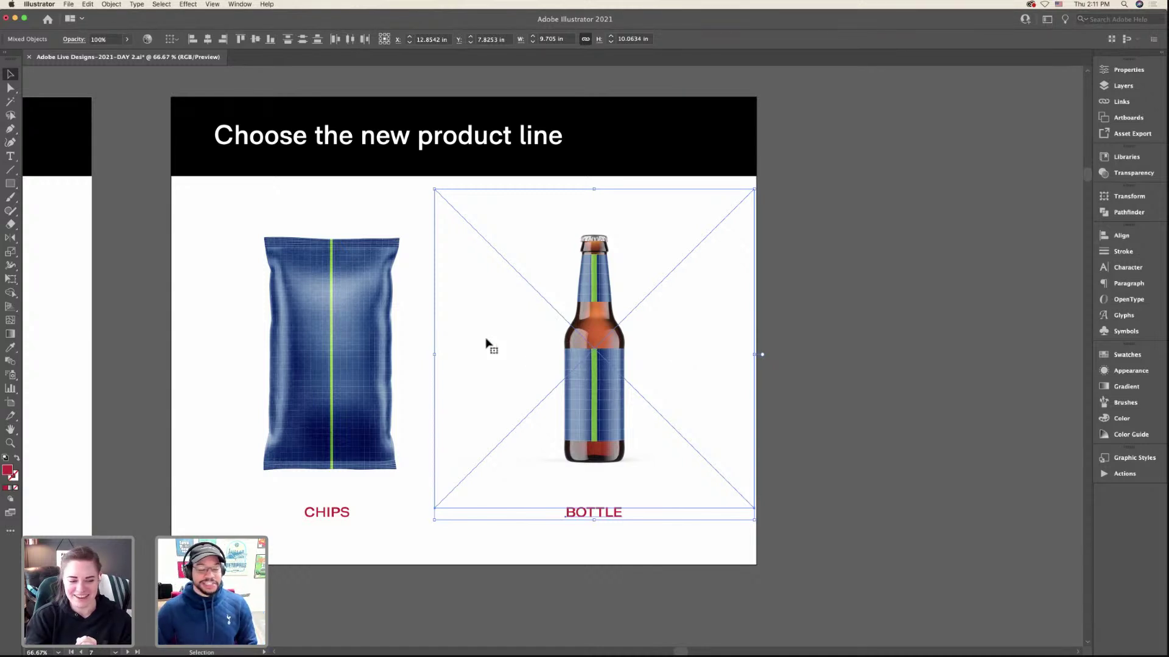
{"action": "scroll", "coordinate": [503, 339], "scroll_direction": "left", "scroll_amount": 1}
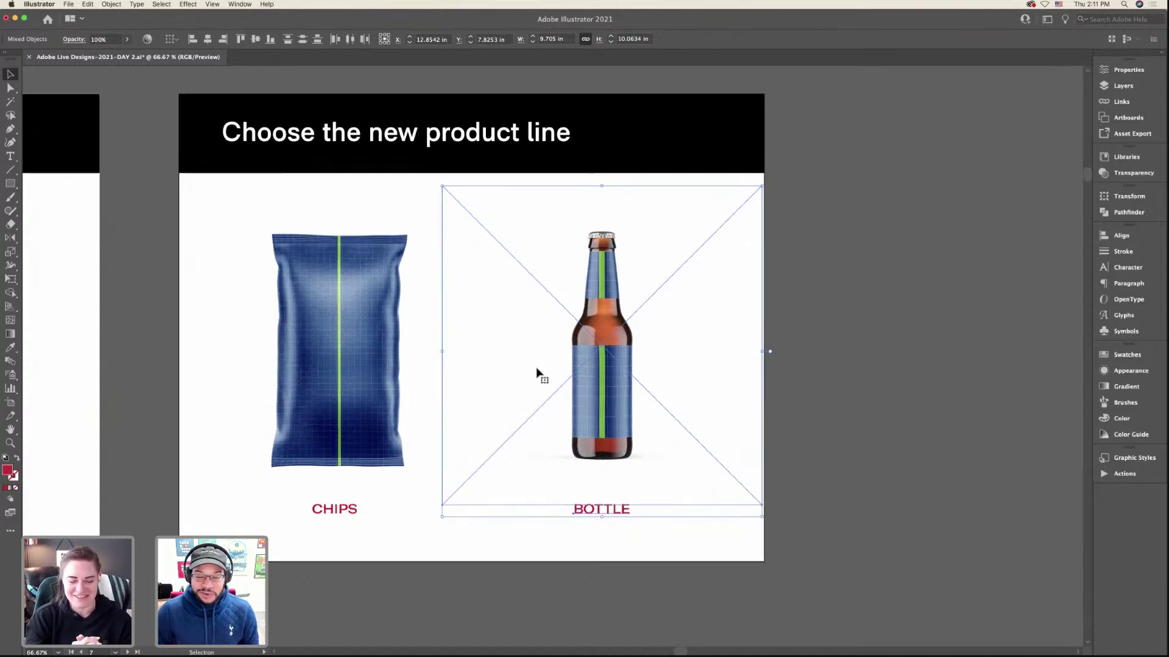
{"action": "key", "text": "Delete"}
- Move the chips bag and its label to the centre of the artboard and deselect them
{"action": "left_click_drag", "start_coordinate": [451, 459], "coordinate": [347, 548]}
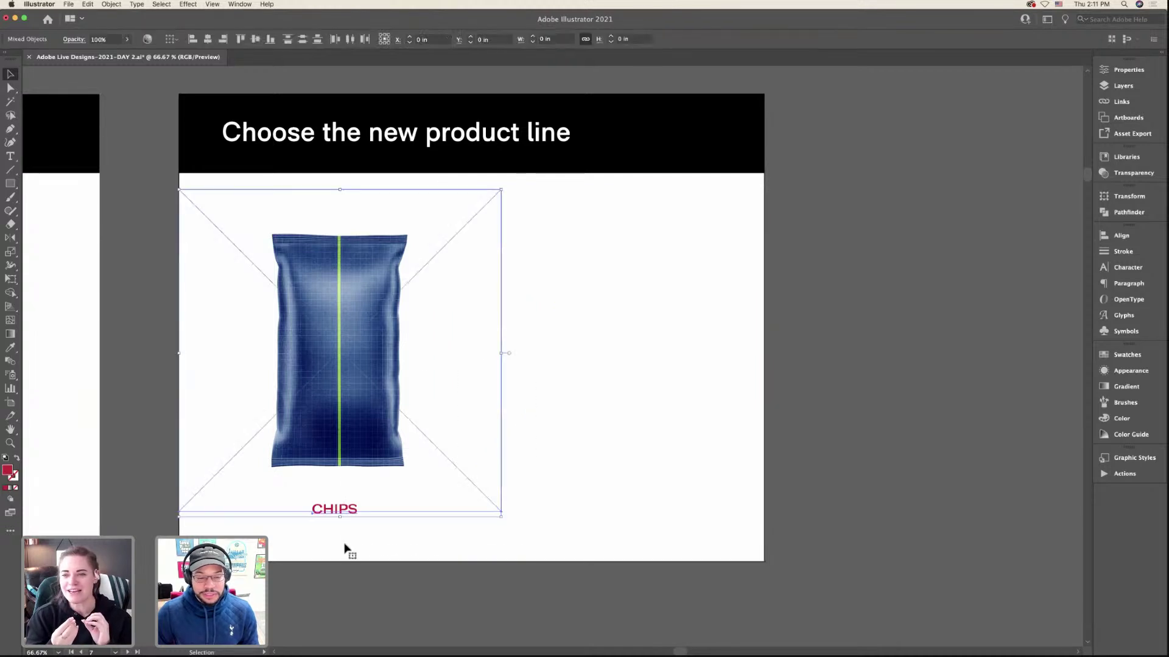
{"action": "left_click_drag", "start_coordinate": [434, 431], "coordinate": [552, 431]}
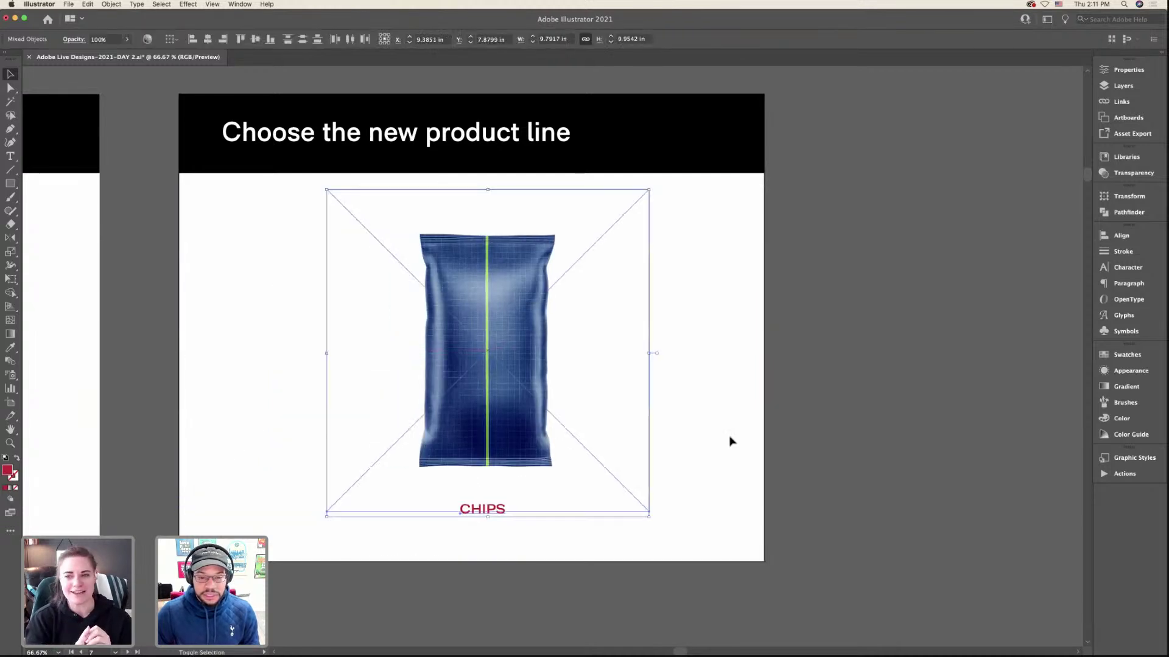
{"action": "left_click", "coordinate": [731, 438]}
- Delete the leftover candle mockup with its label and white background from above the plant artboard
{"action": "scroll", "coordinate": [730, 440], "scroll_direction": "down", "scroll_amount": 3}
{"action": "scroll", "coordinate": [730, 439], "scroll_direction": "left", "scroll_amount": 2}
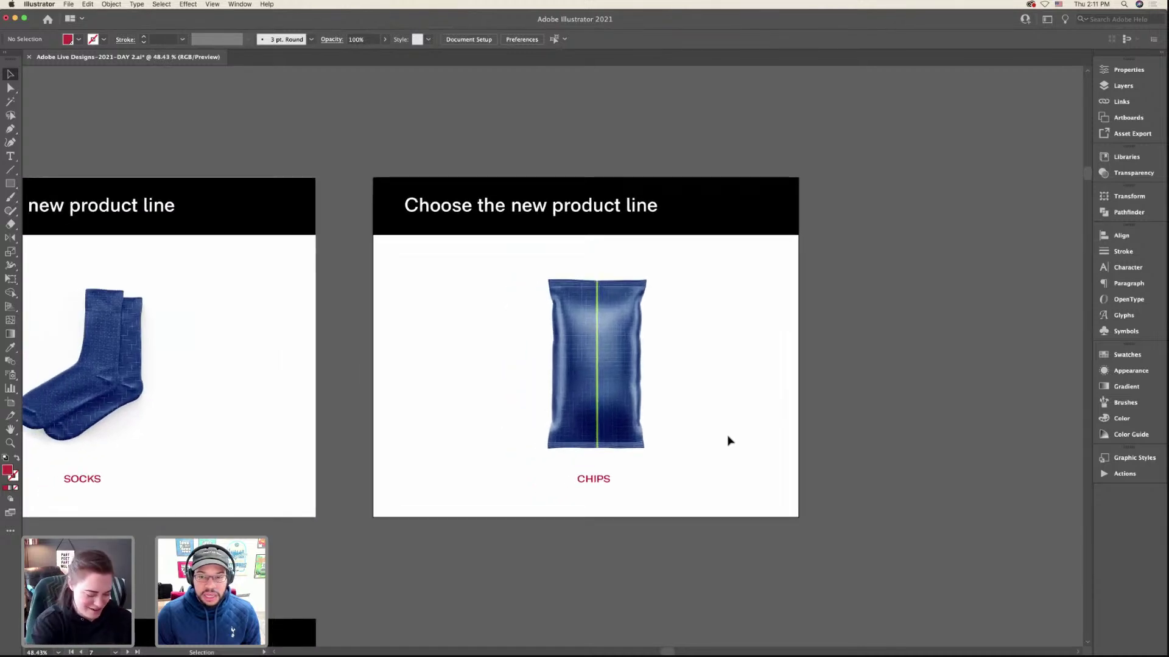
{"action": "scroll", "coordinate": [386, 423], "scroll_direction": "left", "scroll_amount": 10}
{"action": "scroll", "coordinate": [386, 421], "scroll_direction": "down", "scroll_amount": 1}
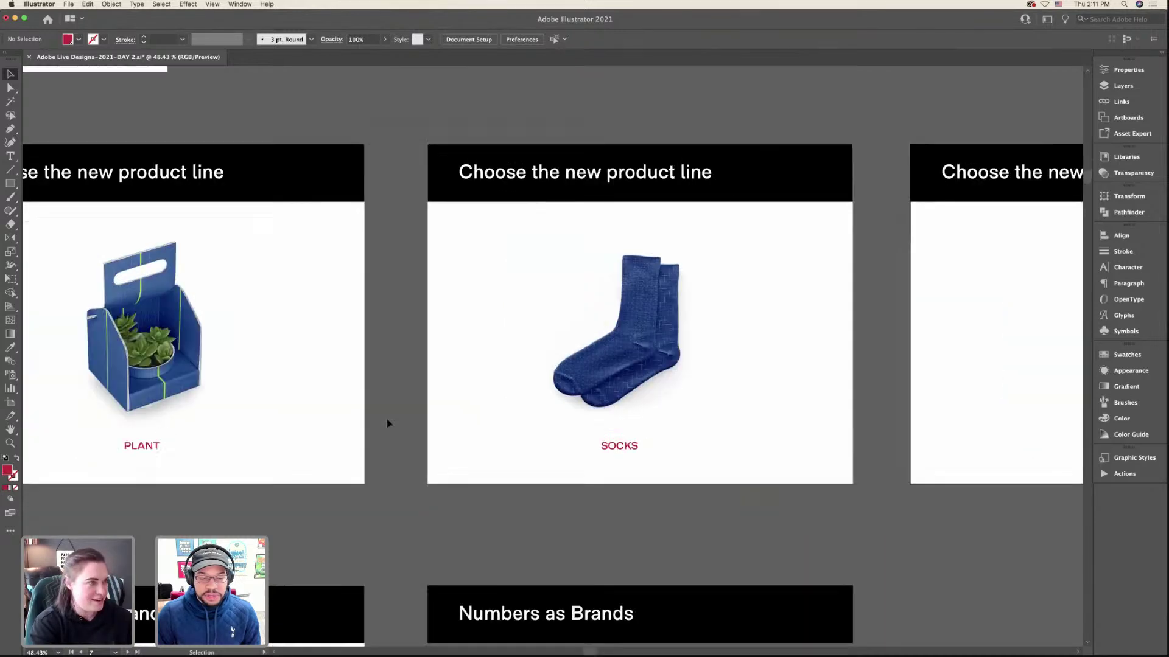
{"action": "scroll", "coordinate": [387, 423], "scroll_direction": "left", "scroll_amount": 14}
{"action": "scroll", "coordinate": [389, 422], "scroll_direction": "up", "scroll_amount": 1}
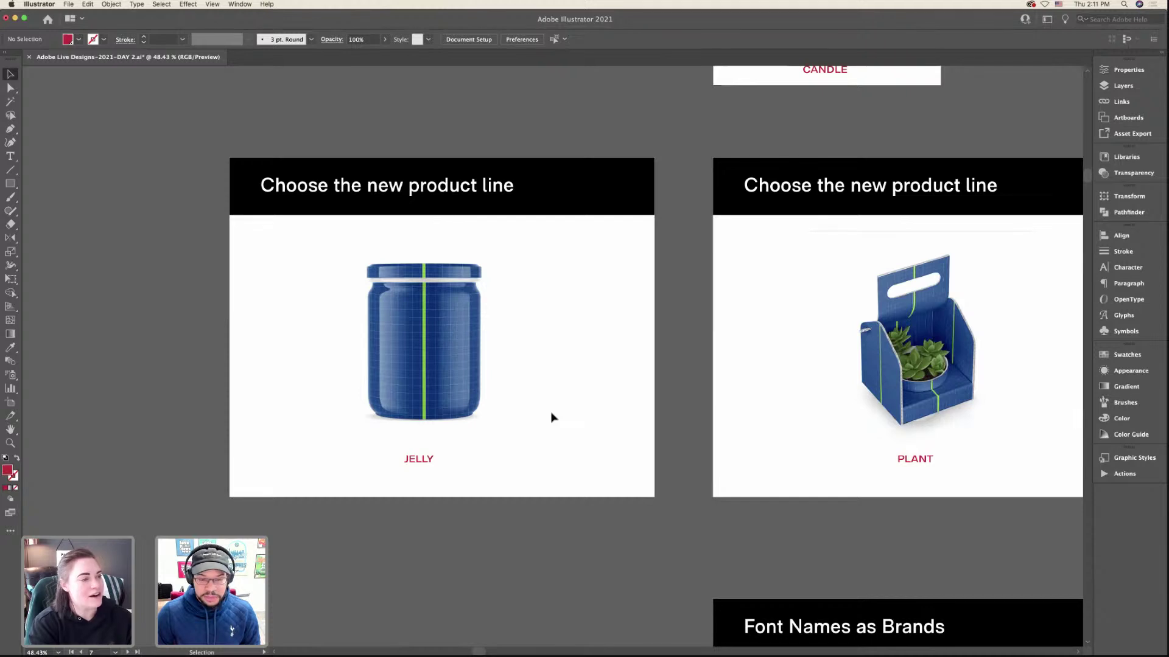
{"action": "scroll", "coordinate": [552, 417], "scroll_direction": "down", "scroll_amount": 1}
{"action": "scroll", "coordinate": [552, 418], "scroll_direction": "up", "scroll_amount": 3}
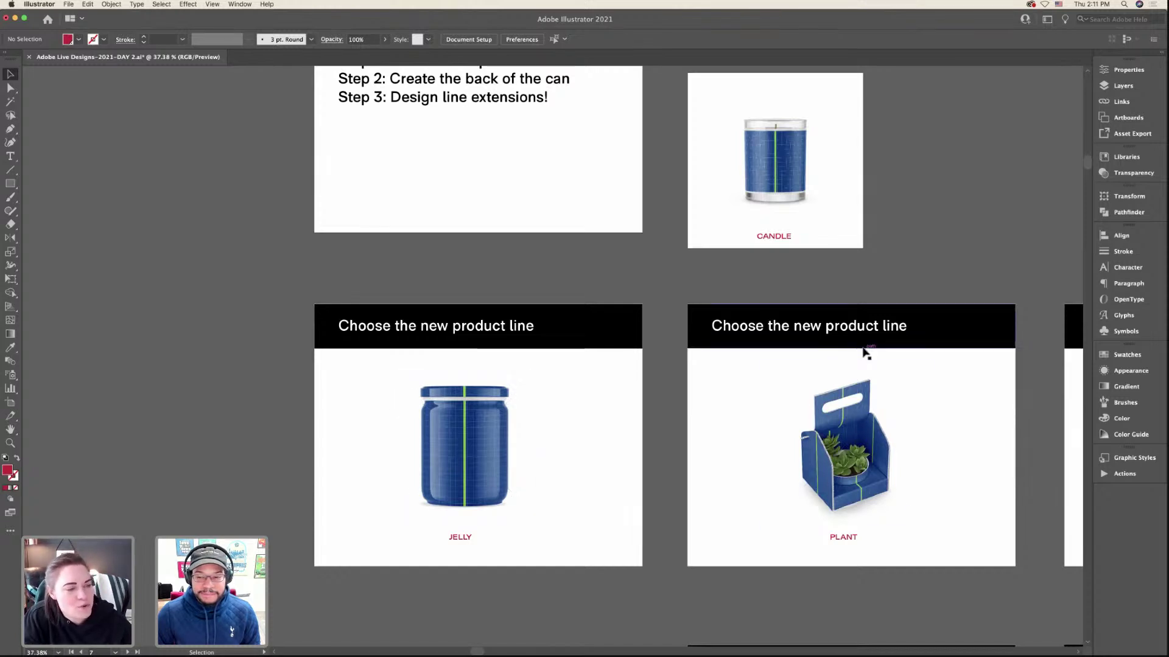
{"action": "left_click", "coordinate": [756, 198]}
{"action": "key", "text": "Delete"}
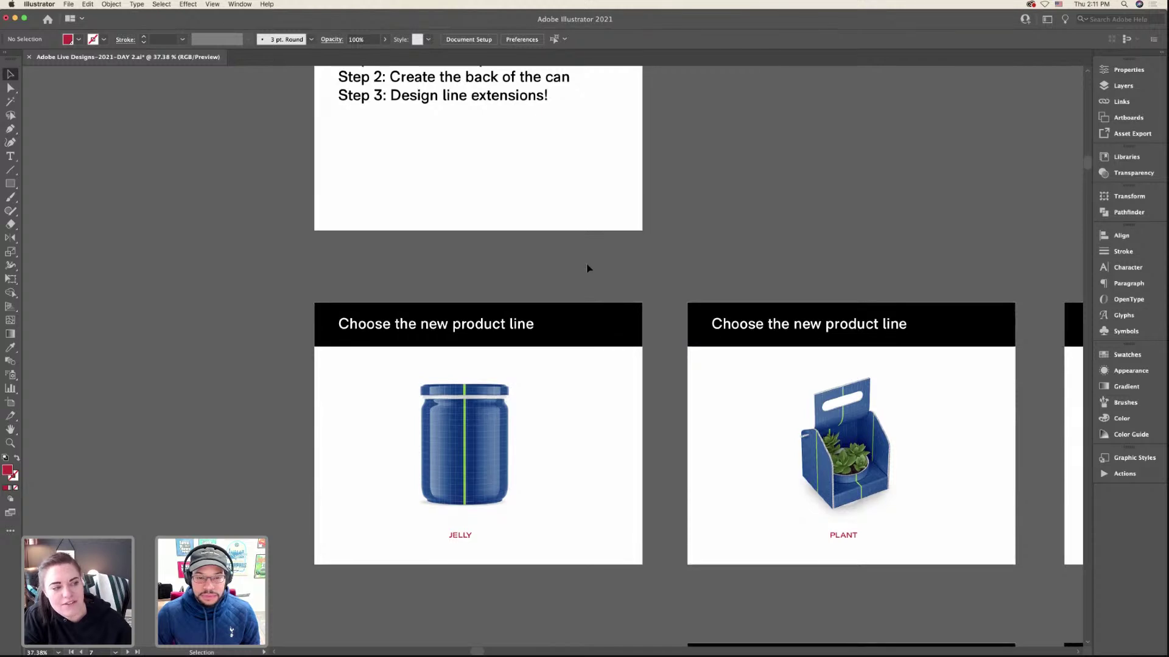
- Examine the cans and Thistle Creek logos on the Final Product of the day artboard
{"action": "scroll", "coordinate": [587, 263], "scroll_direction": "down", "scroll_amount": 15}
{"action": "scroll", "coordinate": [644, 281], "scroll_direction": "down", "scroll_amount": 5}
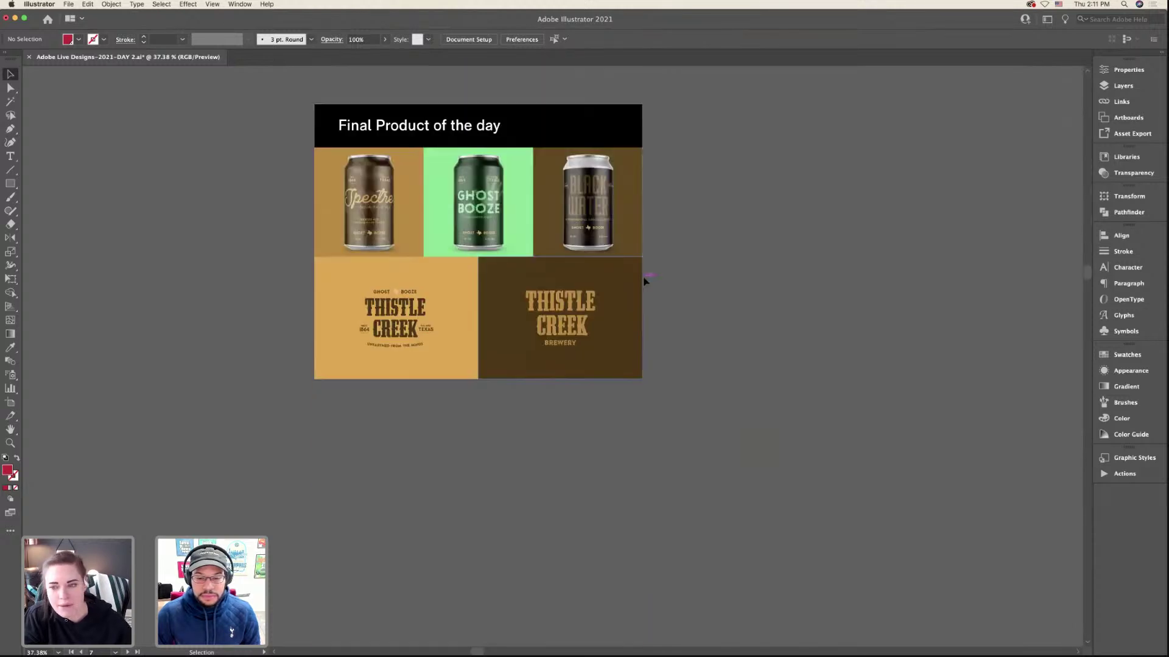
{"action": "left_click", "coordinate": [591, 322]}
{"action": "scroll", "coordinate": [714, 327], "scroll_direction": "left", "scroll_amount": 1}
{"action": "scroll", "coordinate": [714, 326], "scroll_direction": "left", "scroll_amount": 2}
{"action": "scroll", "coordinate": [714, 327], "scroll_direction": "up", "scroll_amount": 1}
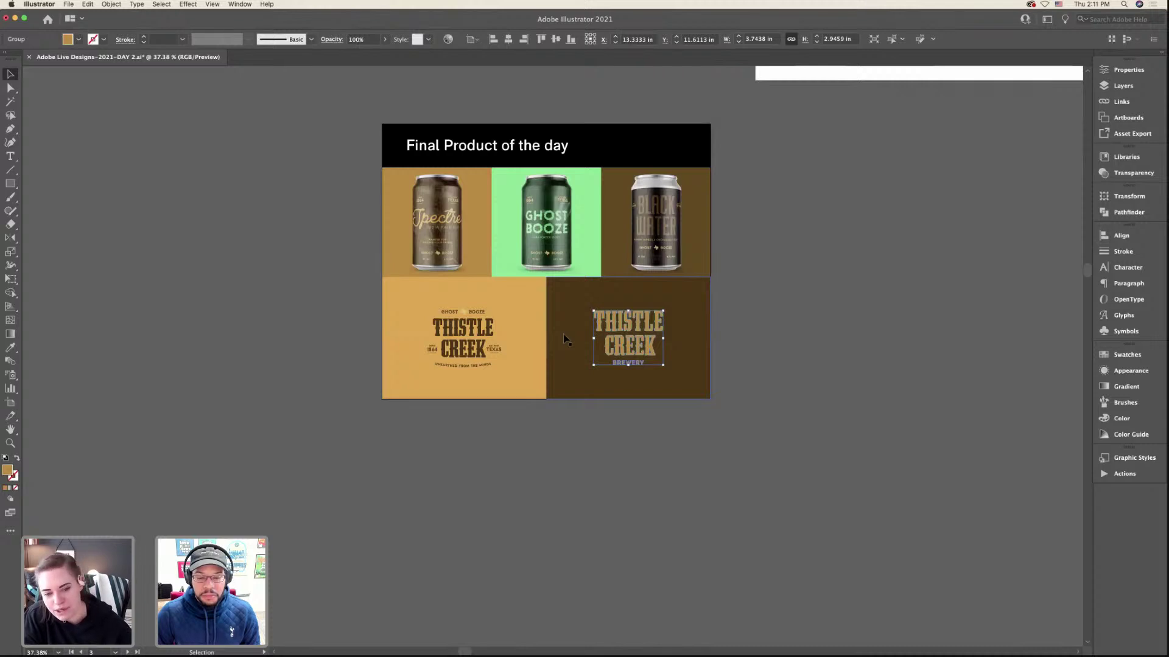
{"action": "scroll", "coordinate": [564, 334], "scroll_direction": "left", "scroll_amount": 1}
{"action": "scroll", "coordinate": [564, 334], "scroll_direction": "up", "scroll_amount": 1}
{"action": "left_click", "coordinate": [842, 358]}
{"action": "scroll", "coordinate": [843, 356], "scroll_direction": "left", "scroll_amount": 1}
{"action": "scroll", "coordinate": [843, 356], "scroll_direction": "up", "scroll_amount": 1}
{"action": "scroll", "coordinate": [842, 357], "scroll_direction": "down", "scroll_amount": 1, "text": "alt"}
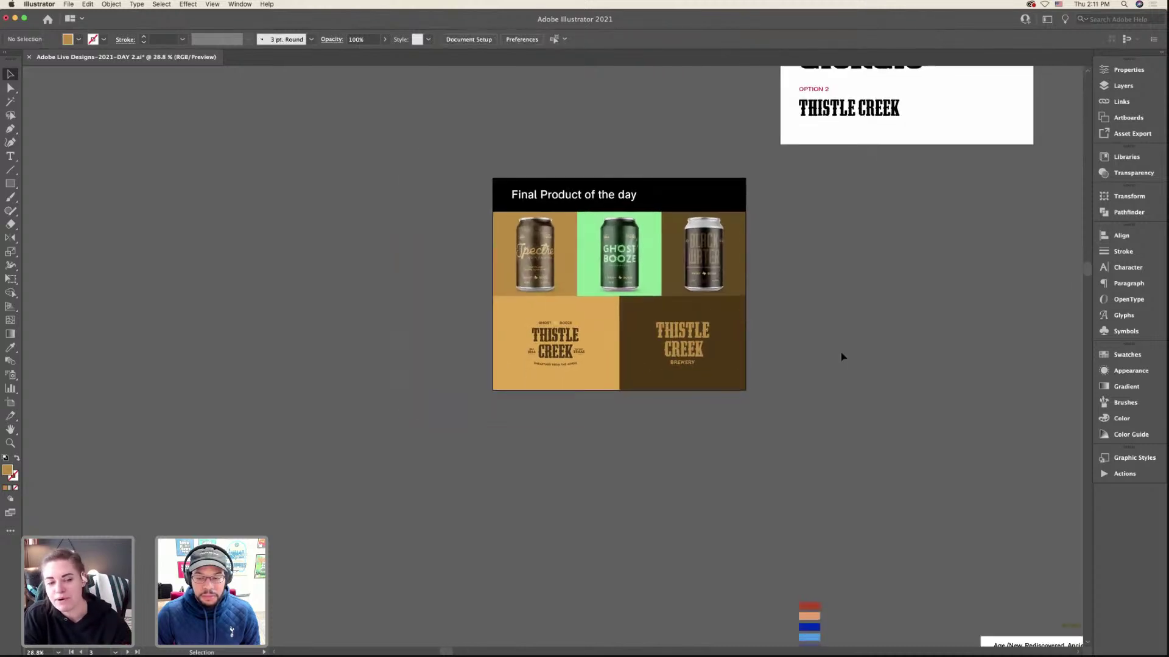
- Examine the Age artboard and the Thistle Creek, Spectre, Black Water and Ghost Booze label designs beside it
{"action": "scroll", "coordinate": [842, 356], "scroll_direction": "down", "scroll_amount": 8}
{"action": "scroll", "coordinate": [843, 356], "scroll_direction": "right", "scroll_amount": 10}
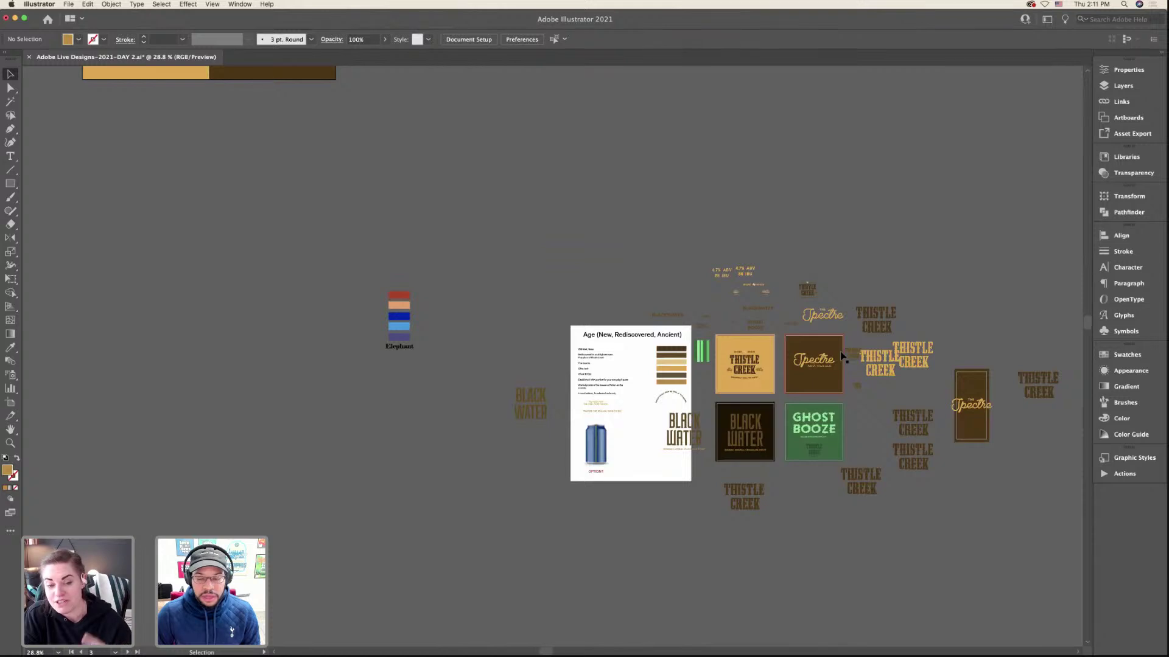
{"action": "scroll", "coordinate": [733, 356], "scroll_direction": "up", "scroll_amount": 3, "text": "alt"}
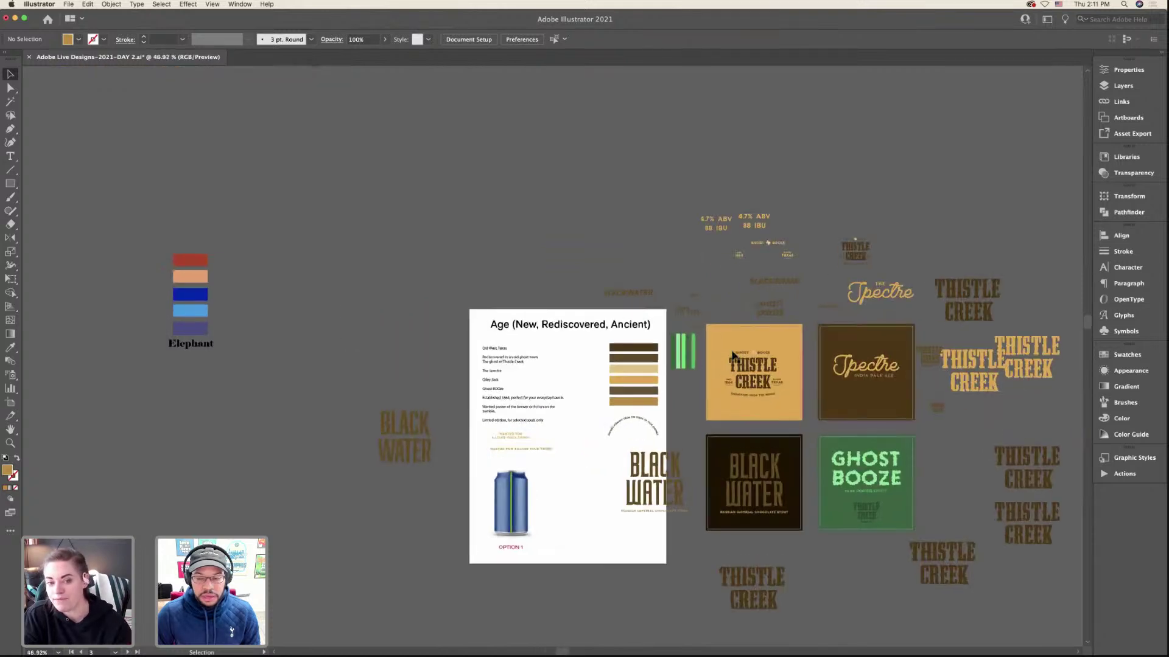
{"action": "scroll", "coordinate": [731, 350], "scroll_direction": "down", "scroll_amount": 3}
{"action": "scroll", "coordinate": [730, 349], "scroll_direction": "right", "scroll_amount": 2}
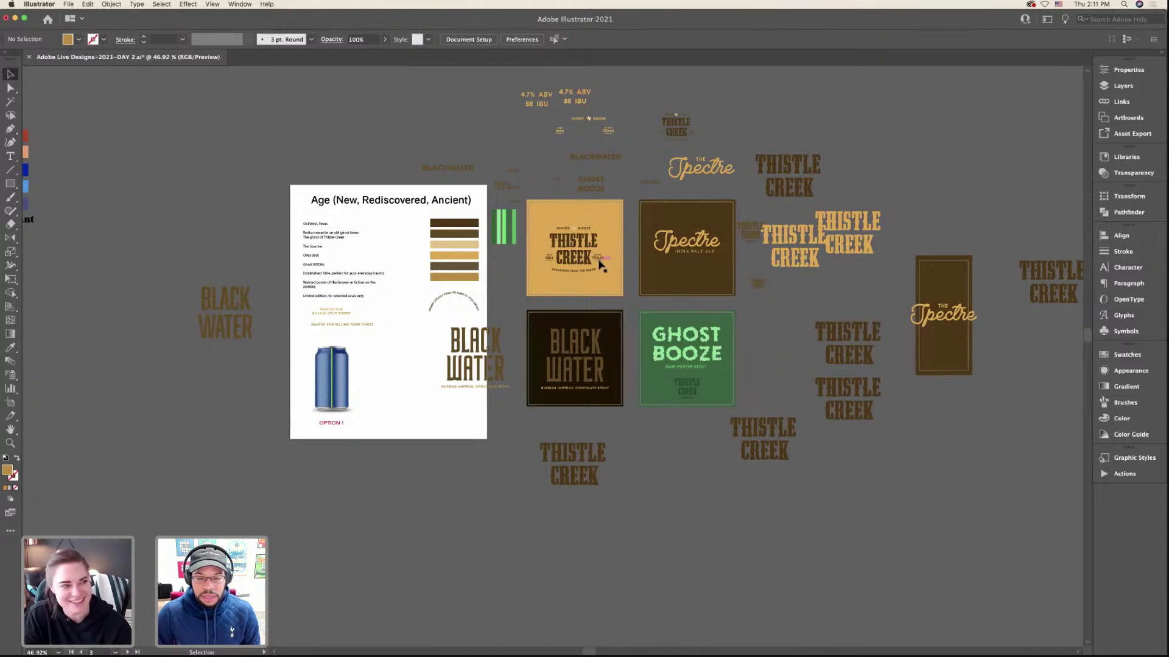
{"action": "left_click", "coordinate": [591, 261]}
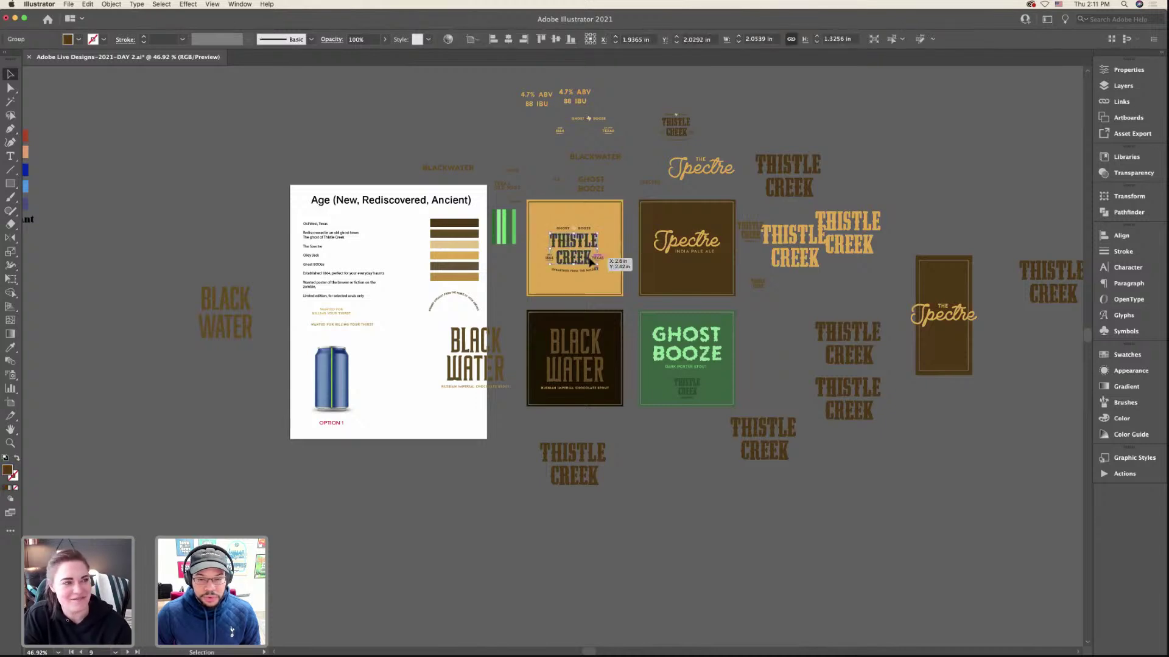
{"action": "left_click", "coordinate": [509, 294]}
{"action": "scroll", "coordinate": [509, 294], "scroll_direction": "down", "scroll_amount": 3, "text": "alt"}
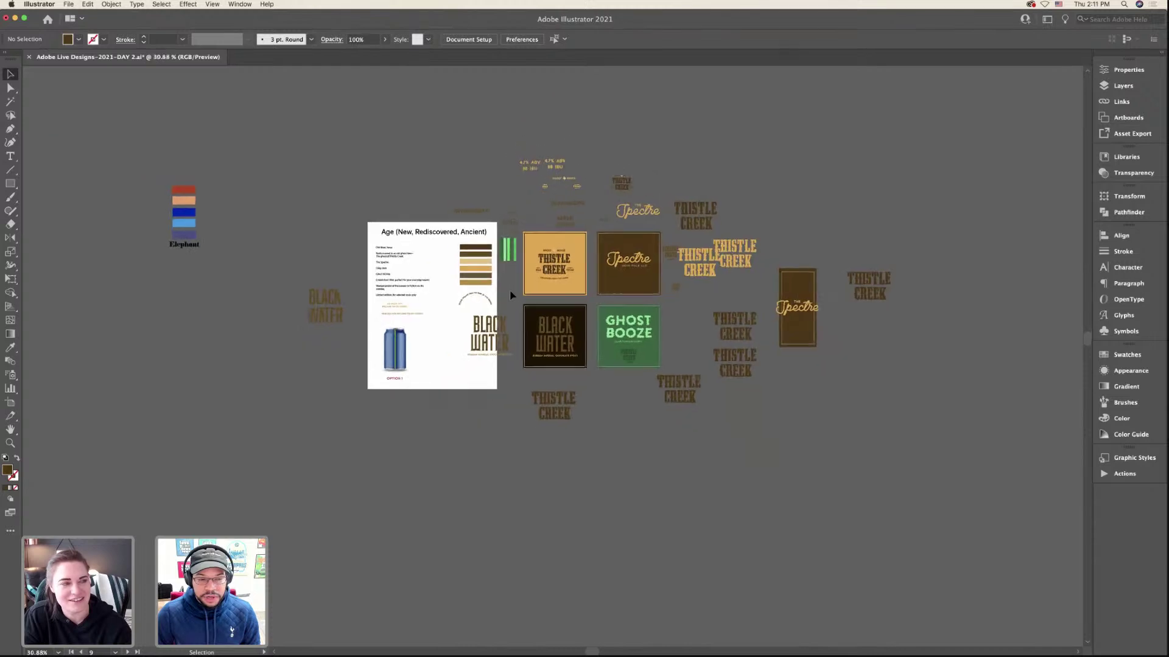
- Copy the three can images from the Final Product artboard to the space above the label designs, then deselect them
{"action": "scroll", "coordinate": [509, 290], "scroll_direction": "up", "scroll_amount": 5}
{"action": "scroll", "coordinate": [509, 290], "scroll_direction": "left", "scroll_amount": 5}
{"action": "left_click", "coordinate": [296, 162]}
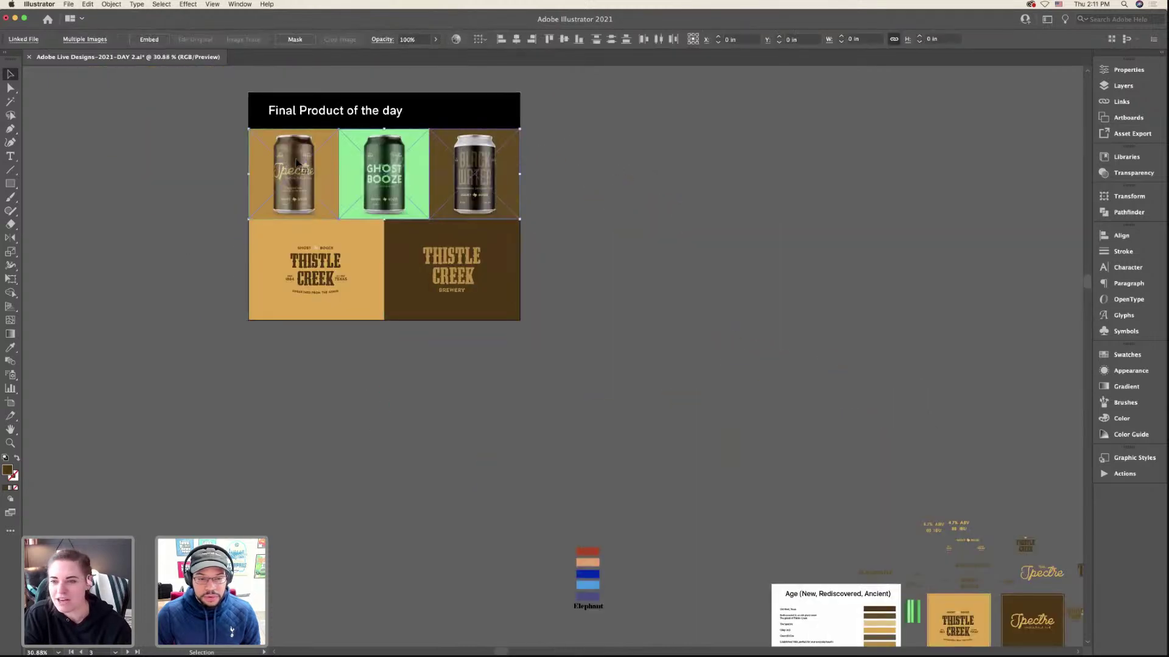
{"action": "left_click_drag", "start_coordinate": [296, 162], "coordinate": [738, 420]}
{"action": "scroll", "coordinate": [733, 410], "scroll_direction": "down", "scroll_amount": 4}
{"action": "scroll", "coordinate": [733, 410], "scroll_direction": "right", "scroll_amount": 4}
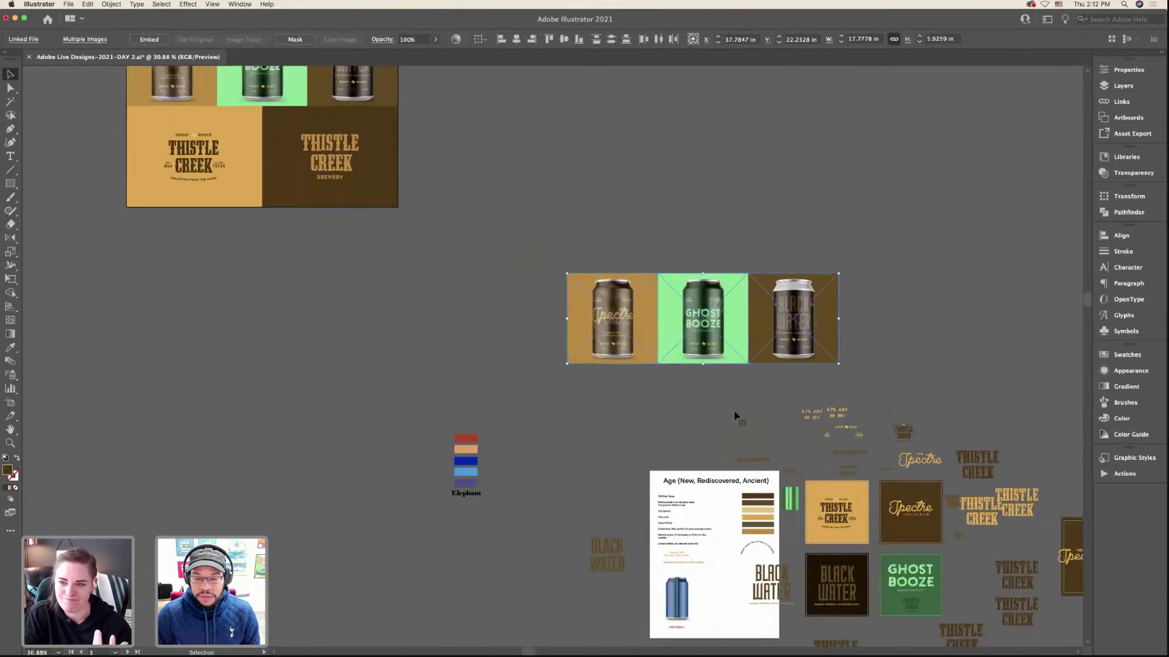
{"action": "scroll", "coordinate": [734, 416], "scroll_direction": "down", "scroll_amount": 3}
{"action": "scroll", "coordinate": [734, 416], "scroll_direction": "right", "scroll_amount": 6}
{"action": "left_click_drag", "start_coordinate": [596, 232], "coordinate": [774, 247]}
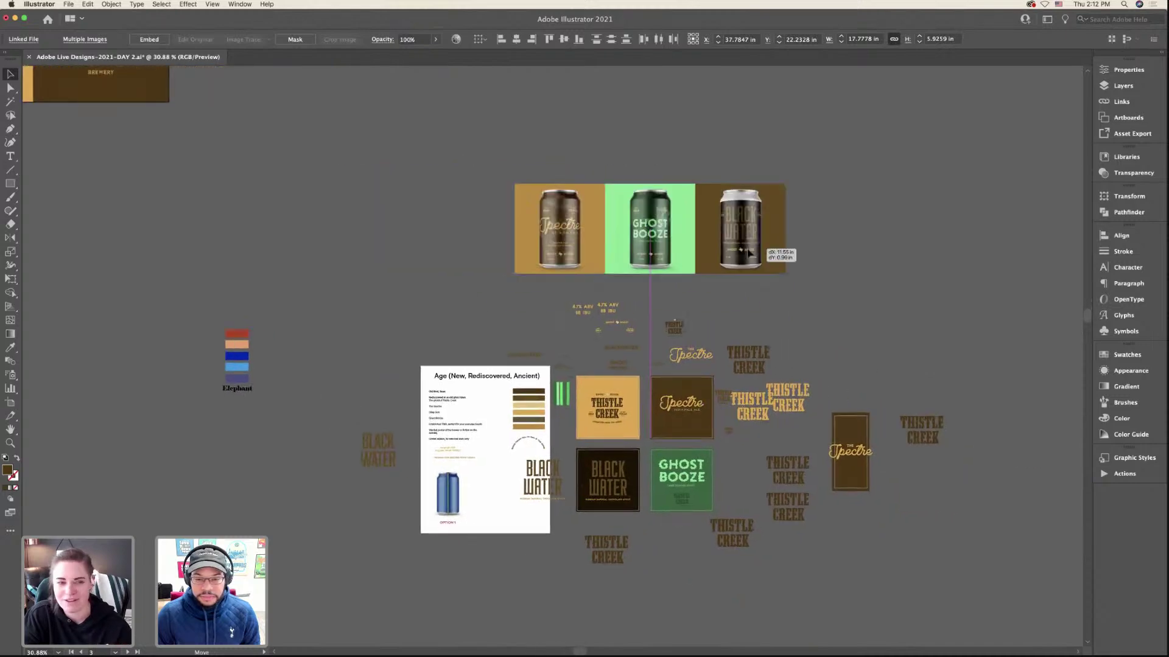
{"action": "left_click", "coordinate": [755, 346]}
- Move the second 4.7% ABV text away from its 88 IBU line to beneath the Black Water can and deselect it
{"action": "scroll", "coordinate": [693, 342], "scroll_direction": "up", "scroll_amount": 5}
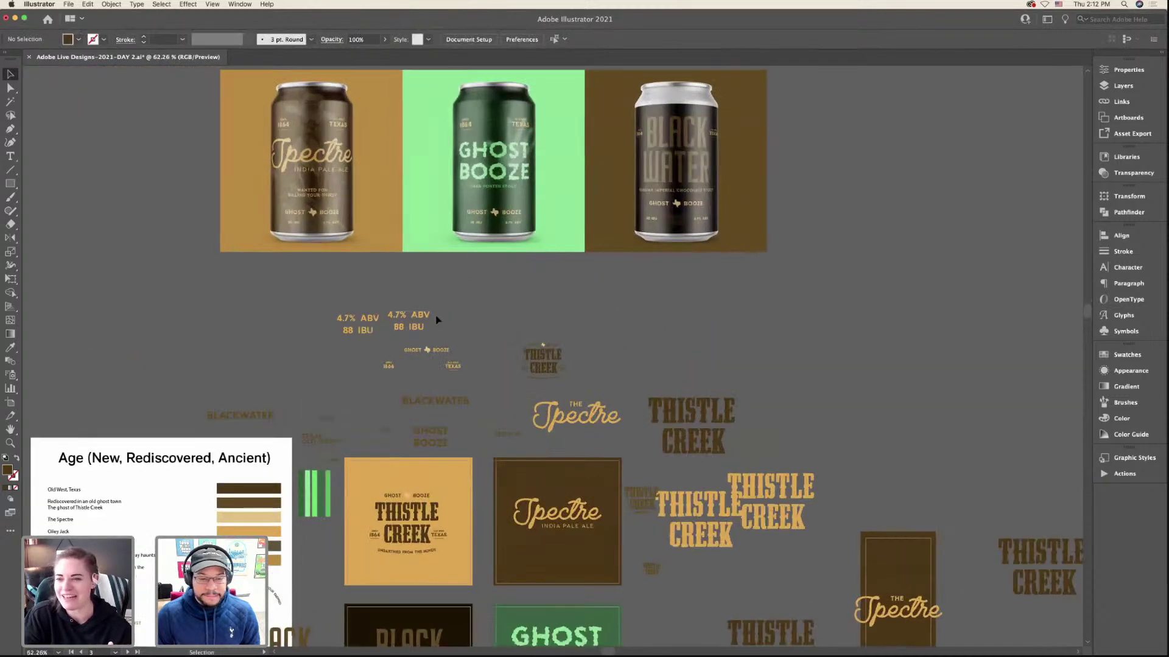
{"action": "left_click", "coordinate": [426, 315]}
{"action": "left_click_drag", "start_coordinate": [408, 313], "coordinate": [792, 325]}
{"action": "left_click", "coordinate": [586, 287]}
{"action": "scroll", "coordinate": [587, 287], "scroll_direction": "up", "scroll_amount": 1}
{"action": "scroll", "coordinate": [587, 286], "scroll_direction": "down", "scroll_amount": 2}
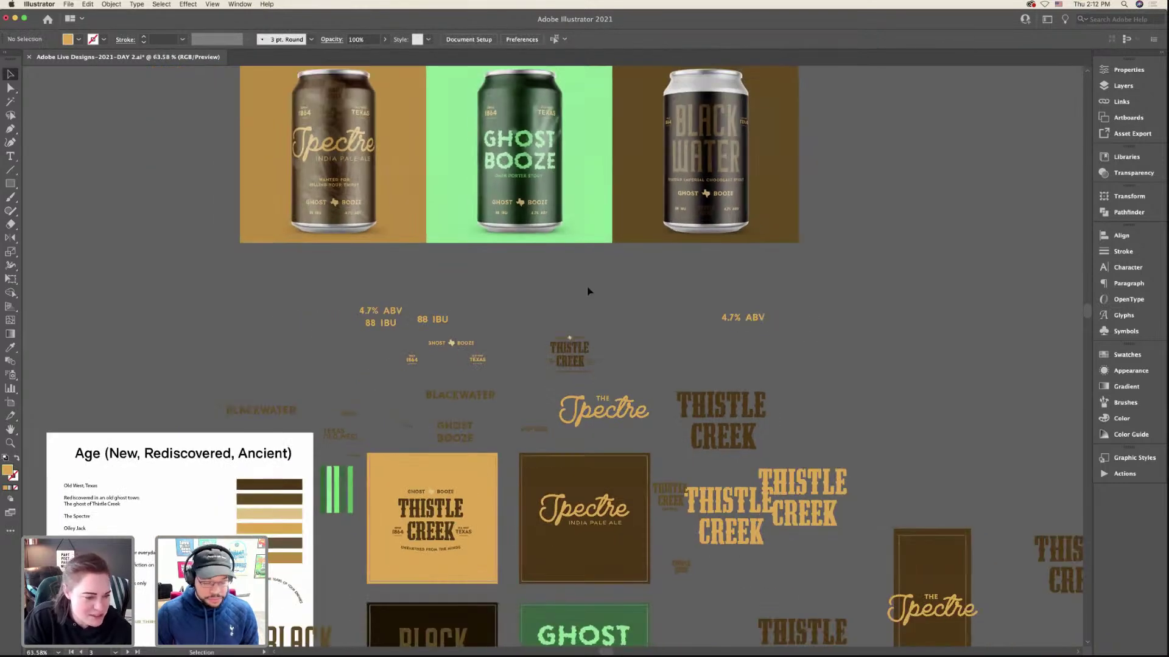
- Compare the Final Product artboard with the copied cans and inspect the label details on the cans up close
{"action": "scroll", "coordinate": [590, 300], "scroll_direction": "down", "scroll_amount": 4}
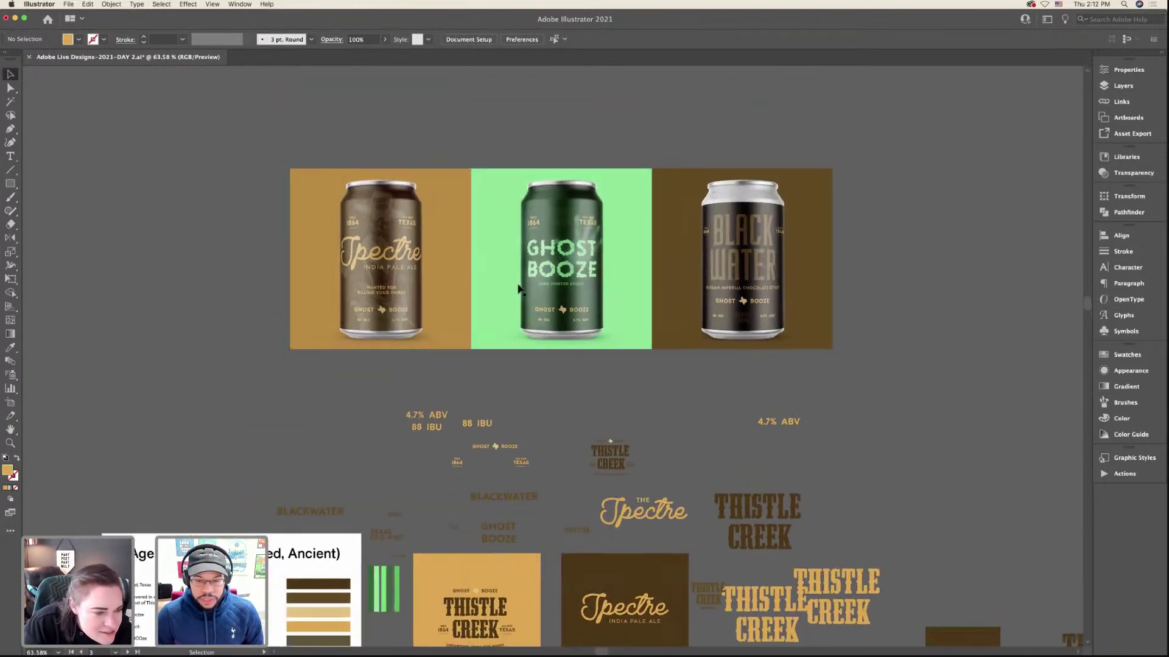
{"action": "scroll", "coordinate": [518, 290], "scroll_direction": "up", "scroll_amount": 5}
{"action": "scroll", "coordinate": [518, 290], "scroll_direction": "left", "scroll_amount": 8}
{"action": "scroll", "coordinate": [518, 290], "scroll_direction": "up", "scroll_amount": 3}
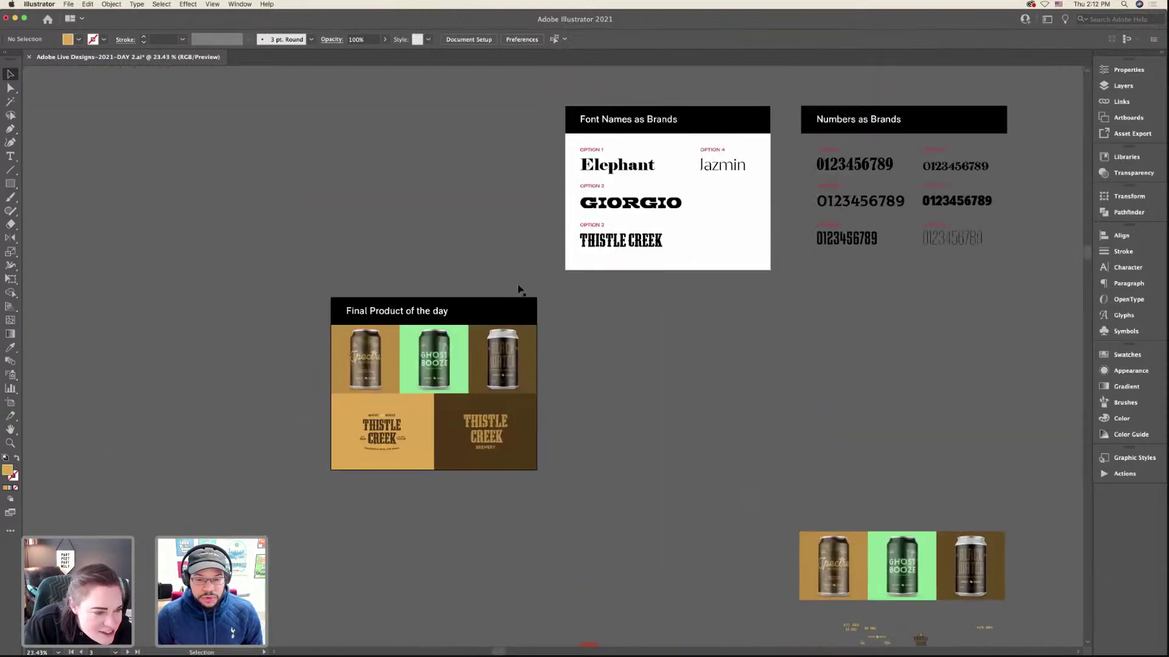
{"action": "left_click_drag", "start_coordinate": [520, 290], "coordinate": [604, 495]}
{"action": "left_click", "coordinate": [604, 495]}
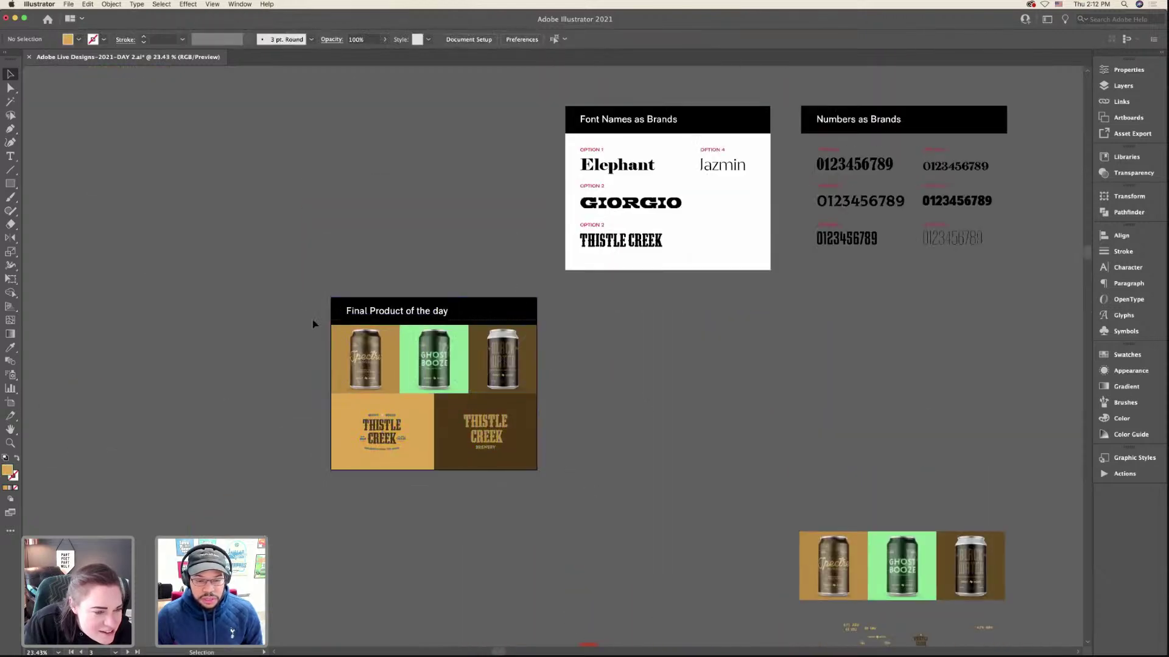
{"action": "scroll", "coordinate": [499, 379], "scroll_direction": "down", "scroll_amount": 3}
{"action": "scroll", "coordinate": [499, 378], "scroll_direction": "down", "scroll_amount": 5}
{"action": "scroll", "coordinate": [499, 379], "scroll_direction": "right", "scroll_amount": 4}
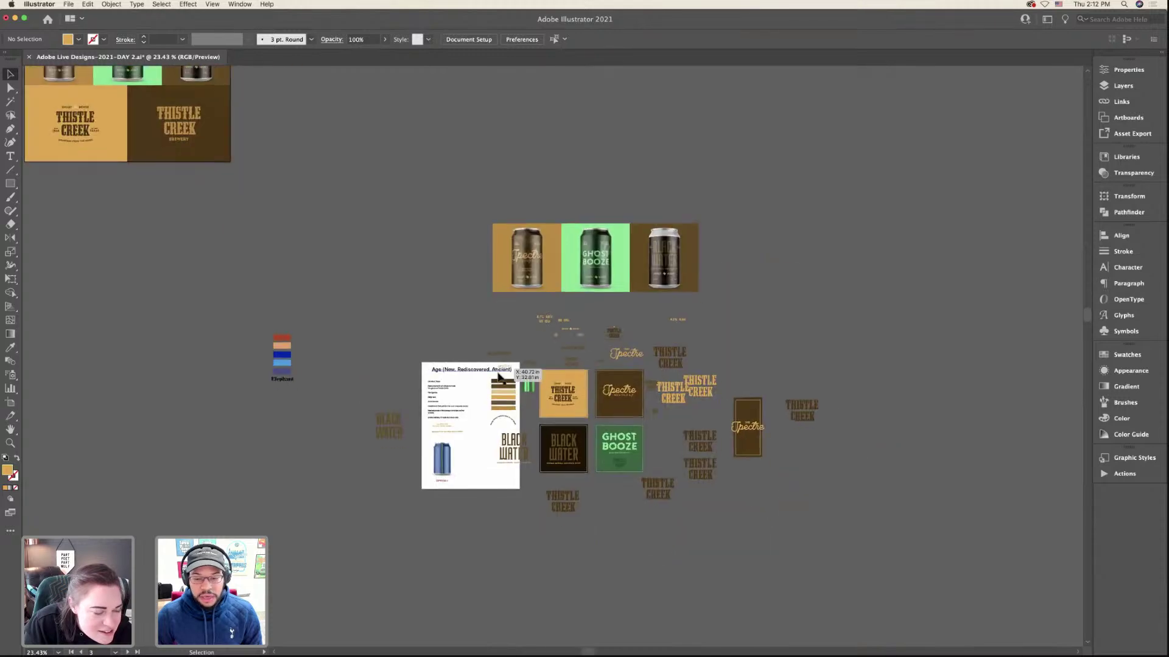
{"action": "scroll", "coordinate": [590, 328], "scroll_direction": "up", "scroll_amount": 4}
{"action": "scroll", "coordinate": [365, 203], "scroll_direction": "up", "scroll_amount": 3}
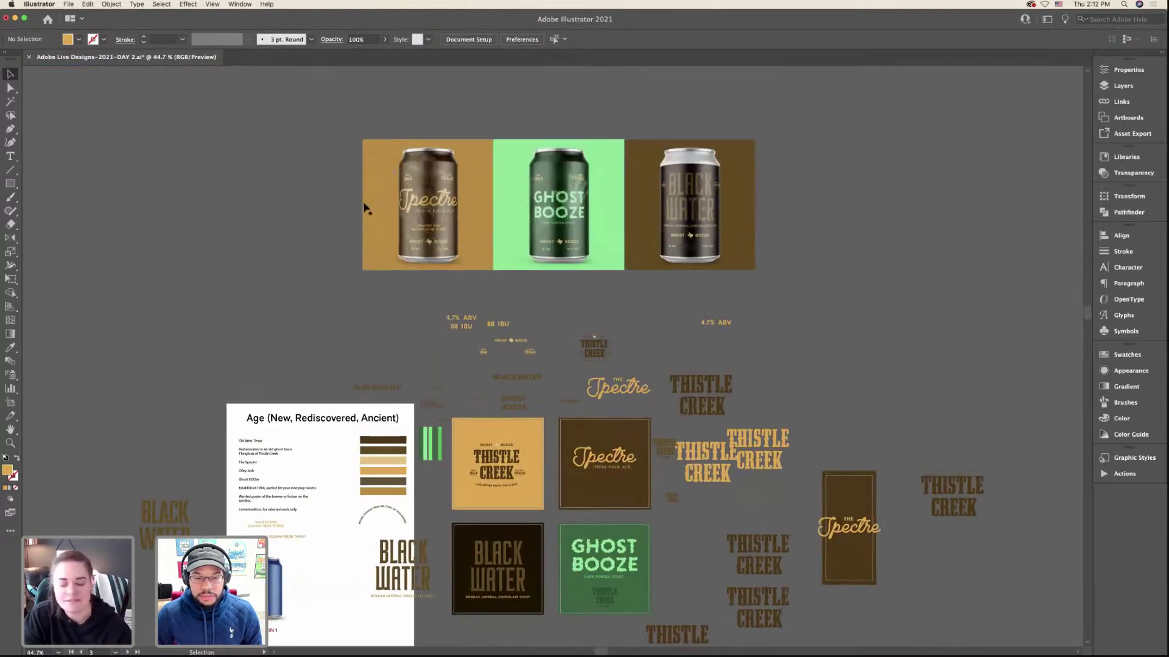
{"action": "scroll", "coordinate": [504, 242], "scroll_direction": "up", "scroll_amount": 5}
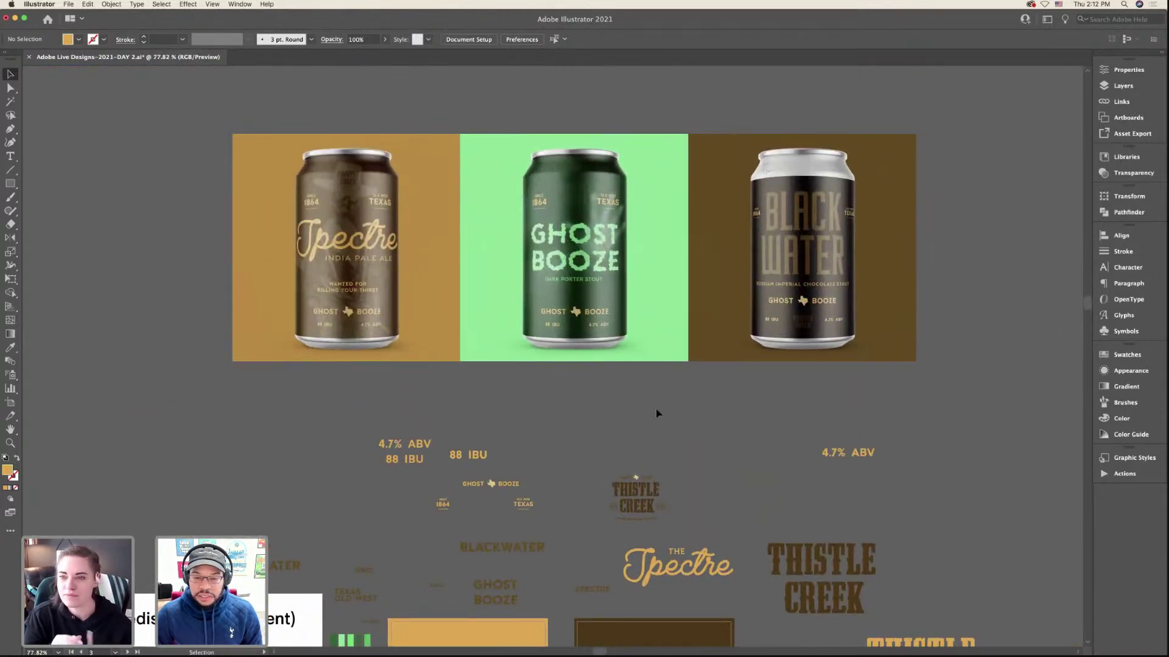
{"action": "scroll", "coordinate": [657, 409], "scroll_direction": "up", "scroll_amount": 3}
{"action": "scroll", "coordinate": [657, 414], "scroll_direction": "down", "scroll_amount": 2}
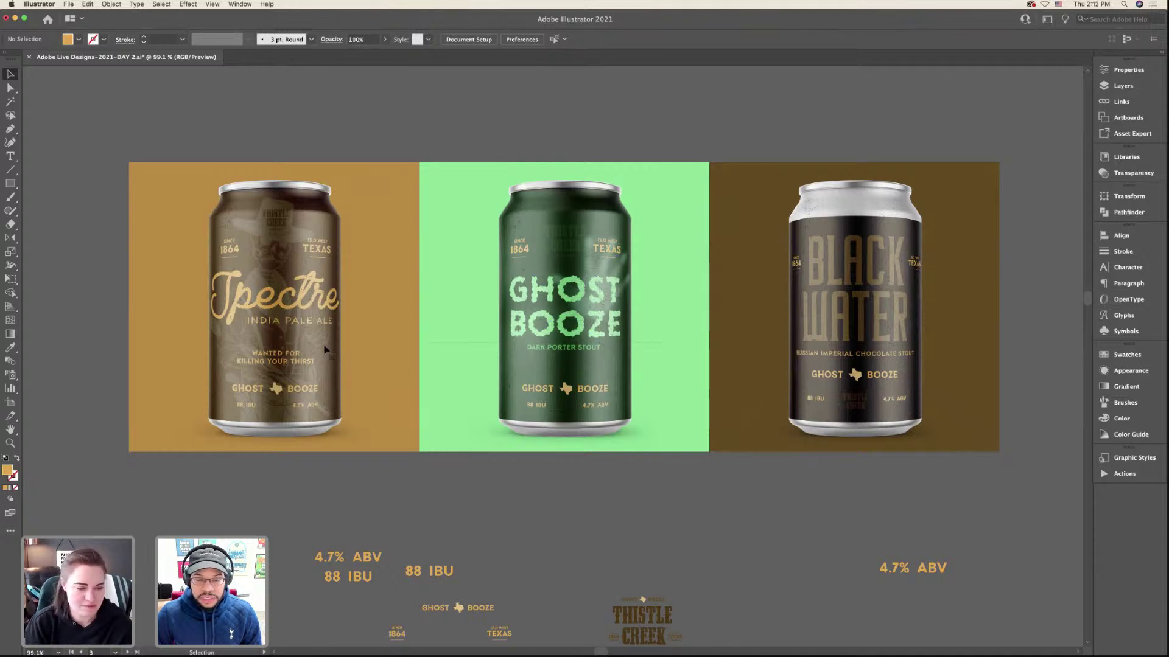
- Move the three copied can images straight up to about Y 17.4 in, away from the loose label artwork, and deselect them
{"action": "key", "text": "super+a"}
{"action": "scroll", "coordinate": [556, 396], "scroll_direction": "down", "scroll_amount": 5}
{"action": "left_click_drag", "start_coordinate": [554, 394], "coordinate": [554, 290]}
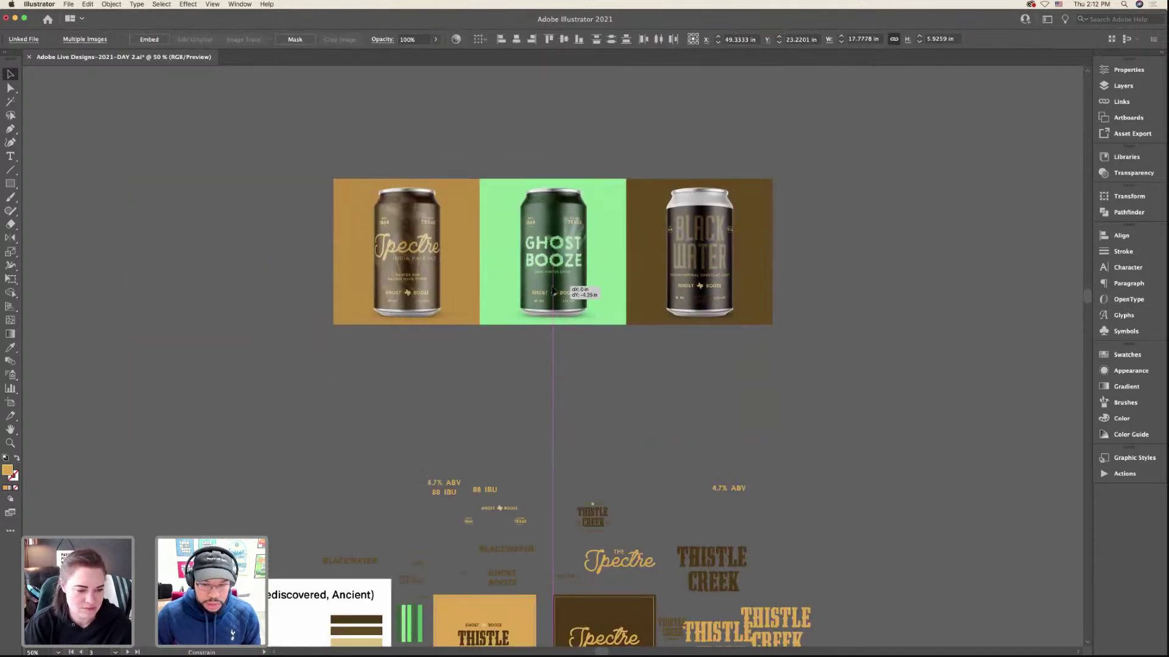
{"action": "left_click", "coordinate": [566, 374]}
{"action": "left_click_drag", "start_coordinate": [434, 278], "coordinate": [434, 240]}
{"action": "left_click", "coordinate": [590, 335]}
{"action": "scroll", "coordinate": [590, 334], "scroll_direction": "down", "scroll_amount": 3}
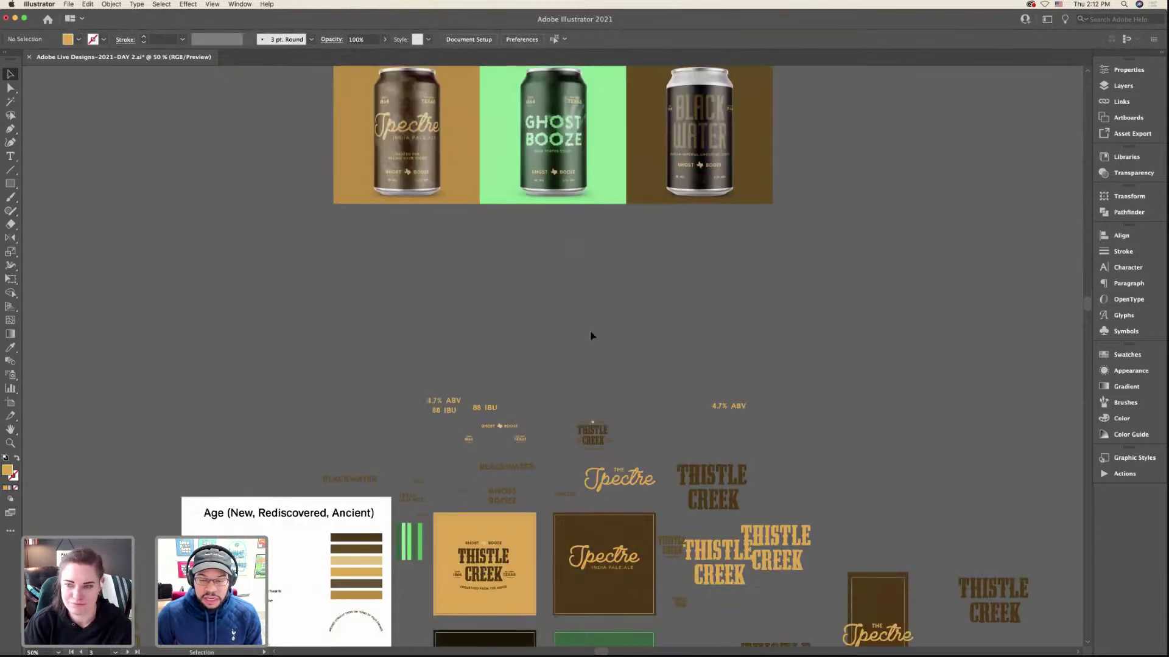
- Inspect the Ghost Booze, Spectre and Black Water can images individually, leaving nothing selected
{"action": "scroll", "coordinate": [589, 334], "scroll_direction": "up", "scroll_amount": 1}
{"action": "left_click", "coordinate": [594, 189]}
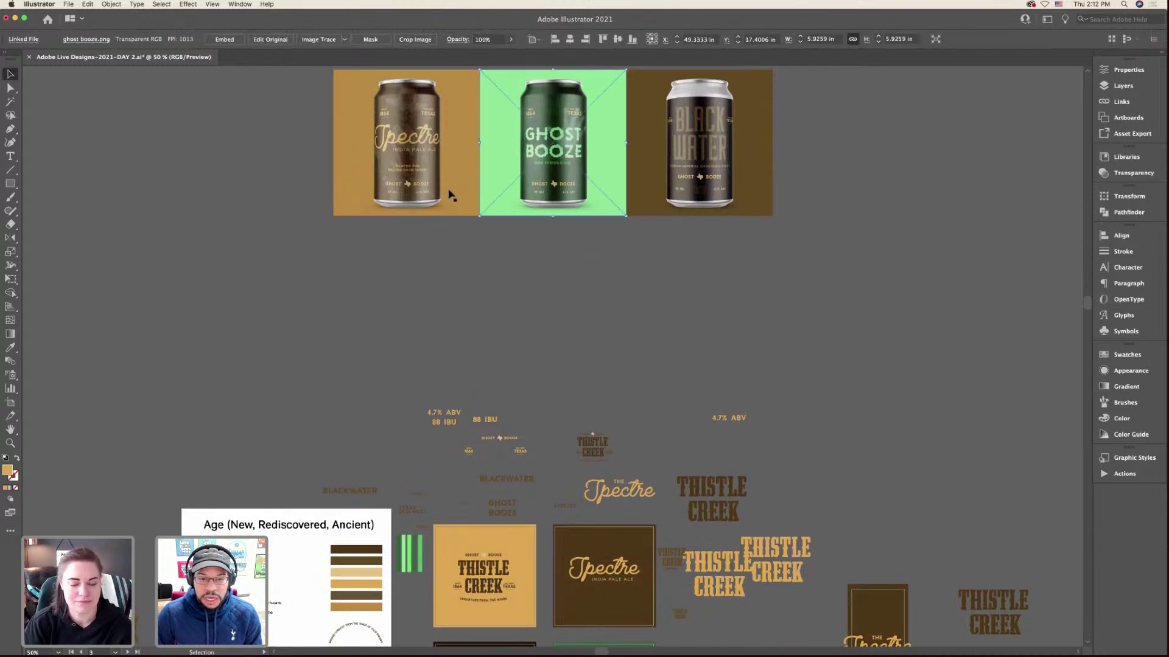
{"action": "left_click", "coordinate": [410, 191]}
{"action": "left_click", "coordinate": [678, 202]}
{"action": "left_click", "coordinate": [593, 255]}
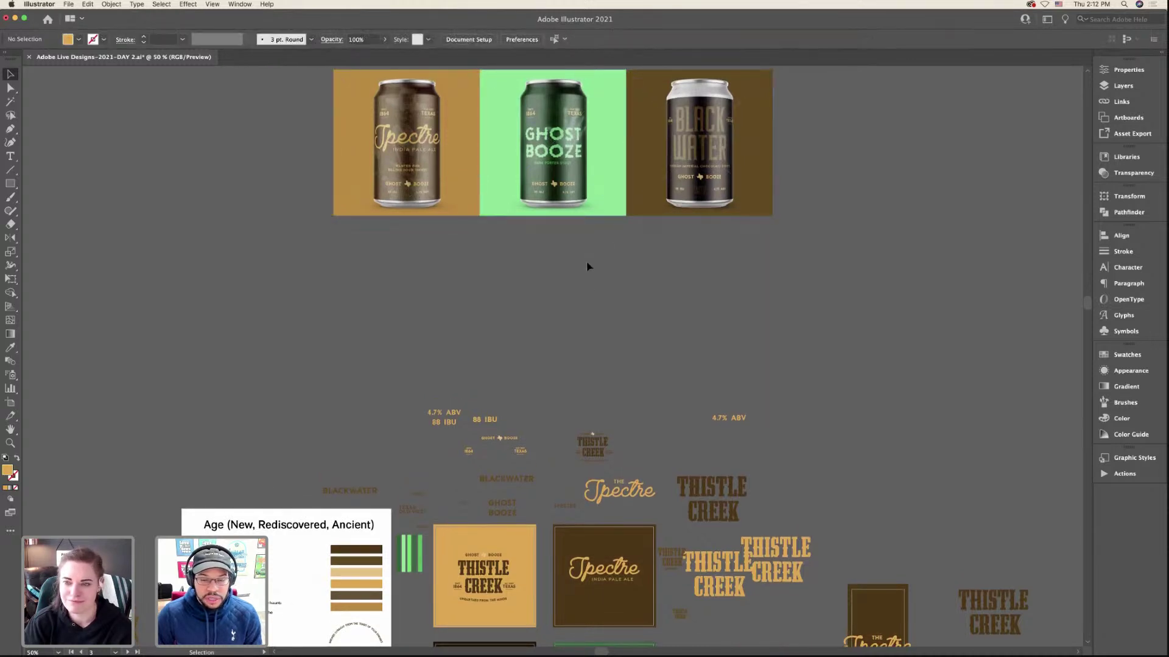
- Compare the three can images with the loose label artwork placed around the four label squares
{"action": "scroll", "coordinate": [576, 286], "scroll_direction": "down", "scroll_amount": 5}
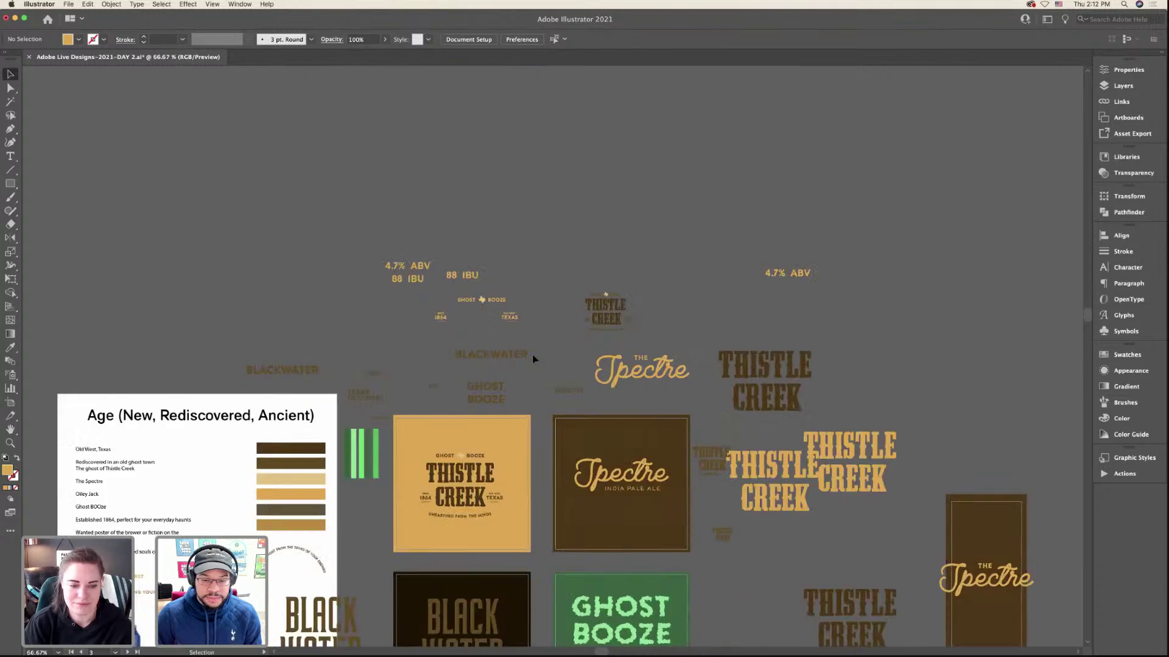
{"action": "scroll", "coordinate": [535, 358], "scroll_direction": "down", "scroll_amount": 3}
{"action": "key", "text": "ctrl+minus"}
{"action": "scroll", "coordinate": [555, 360], "scroll_direction": "up", "scroll_amount": 6}
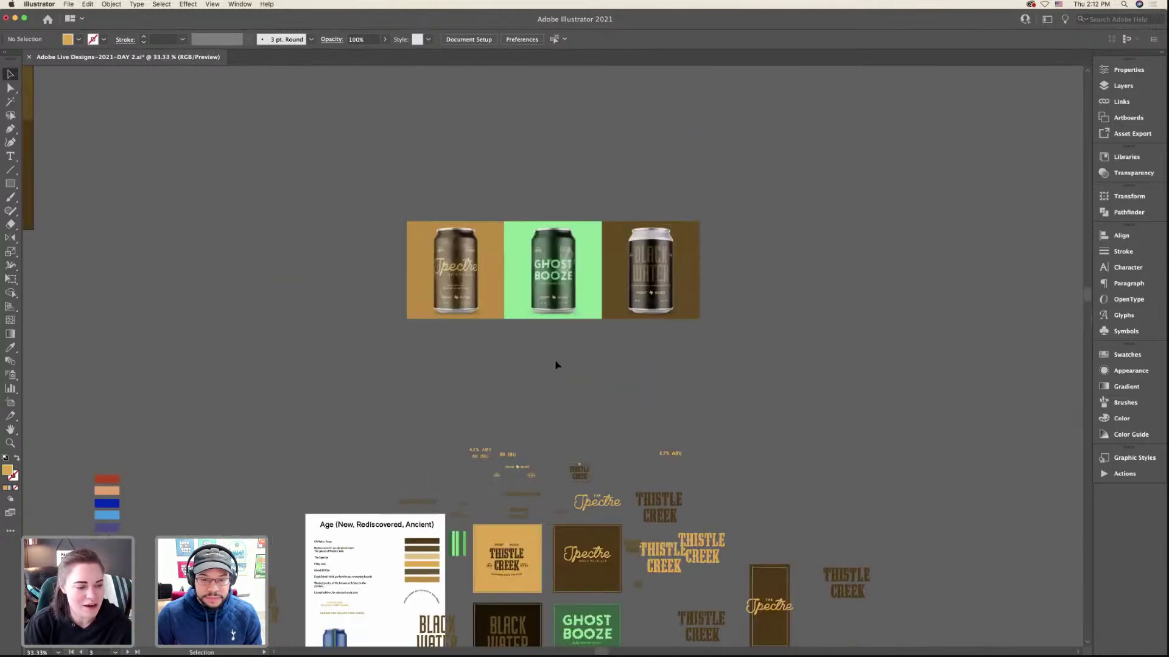
{"action": "key", "text": "ctrl+plus"}
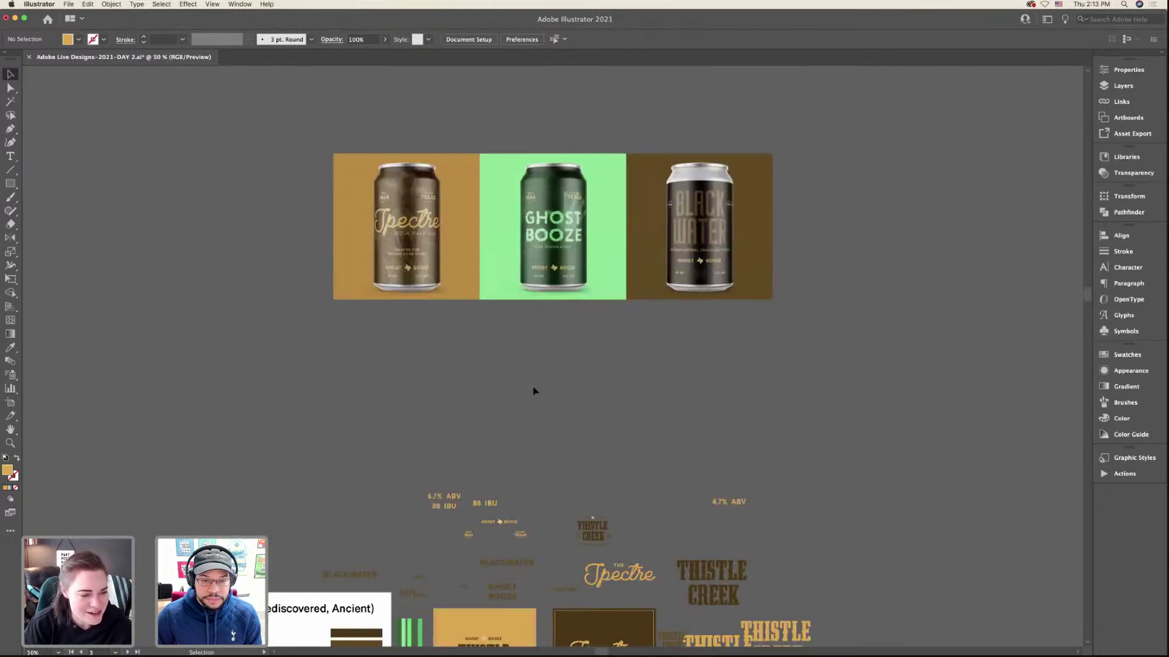
{"action": "scroll", "coordinate": [513, 390], "scroll_direction": "down", "scroll_amount": 4}
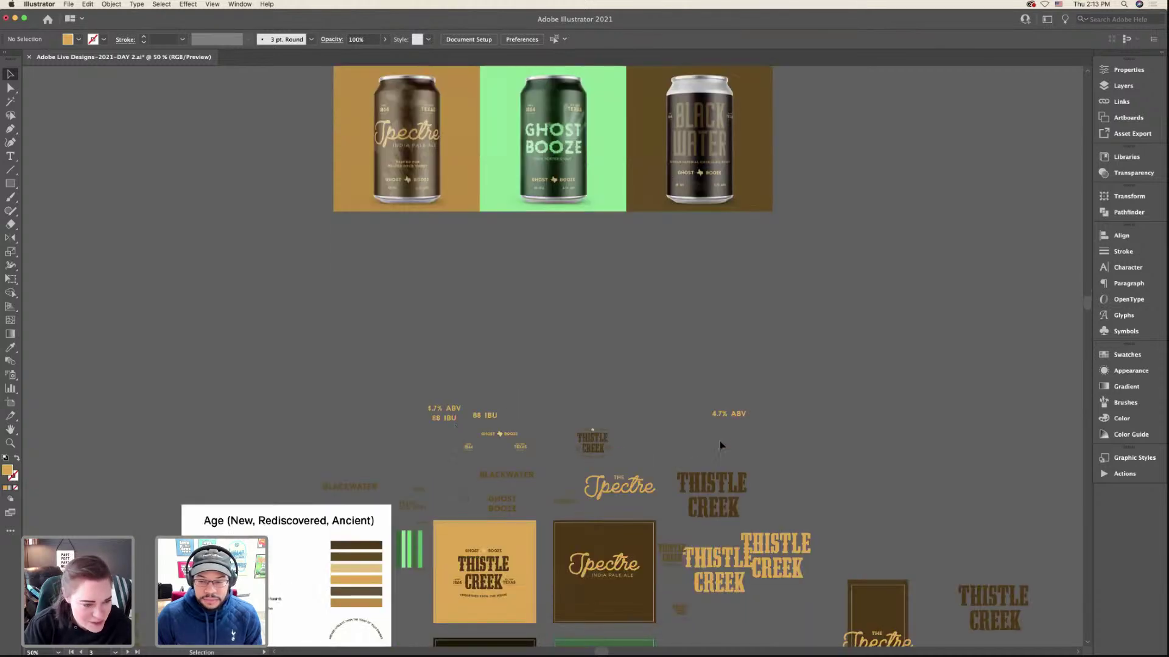
{"action": "scroll", "coordinate": [687, 475], "scroll_direction": "down", "scroll_amount": 10}
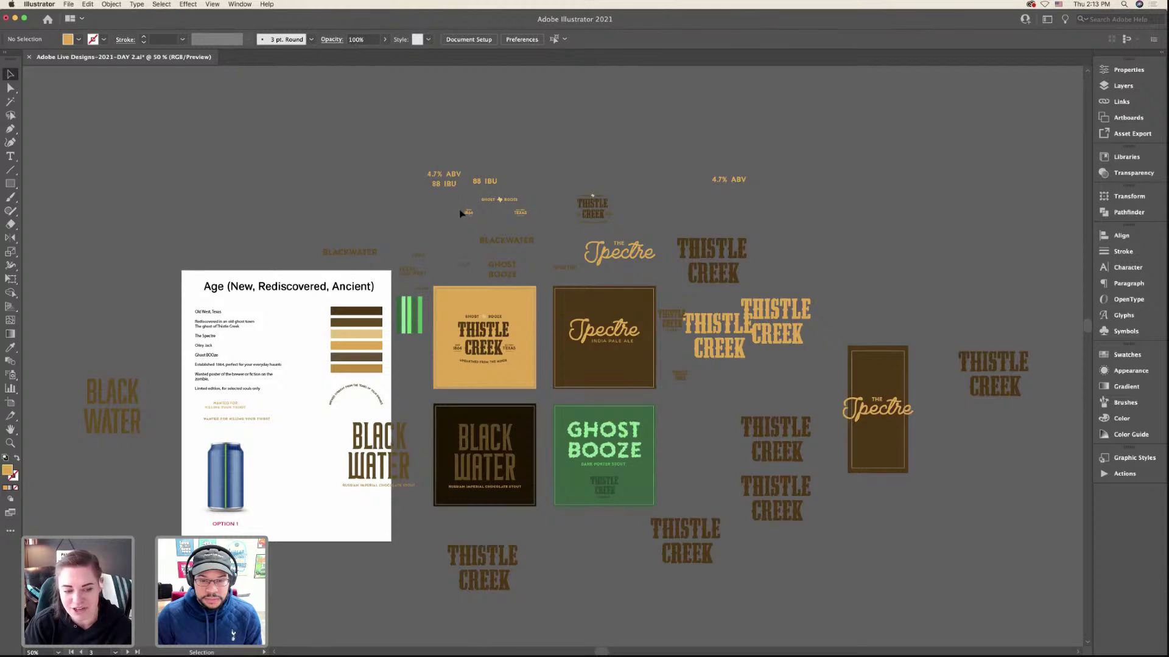
- Copy the small Since 1864 and Old West Texas group, and move the Thistle Creek lettering out from beneath the Black Water square
{"action": "left_click", "coordinate": [484, 223]}
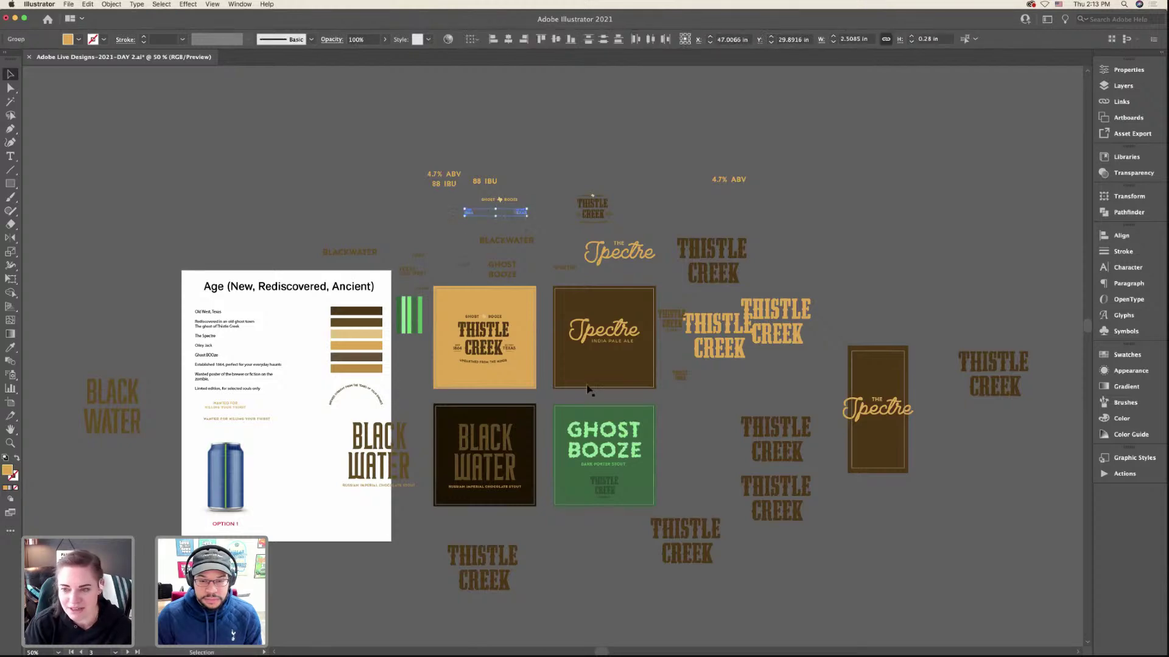
{"action": "left_click", "coordinate": [586, 445]}
{"action": "key", "text": "ctrl+="}
{"action": "key", "text": "ctrl+="}
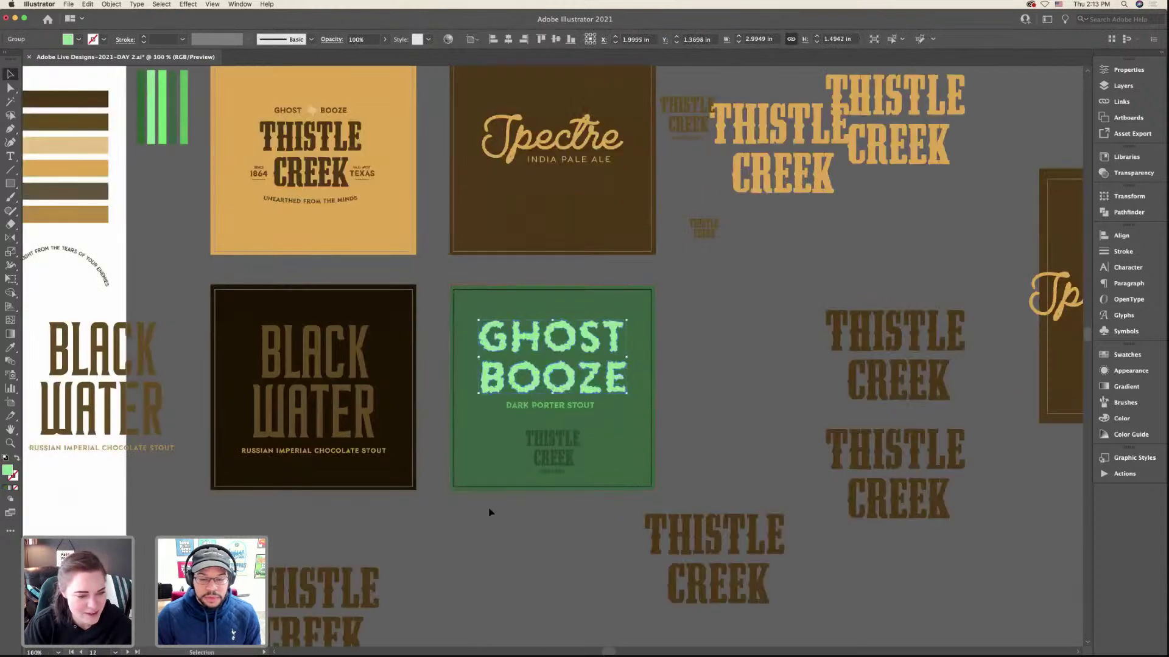
{"action": "scroll", "coordinate": [485, 513], "scroll_direction": "down", "scroll_amount": 5}
{"action": "left_click", "coordinate": [349, 446]}
{"action": "left_click_drag", "start_coordinate": [348, 446], "coordinate": [845, 524]}
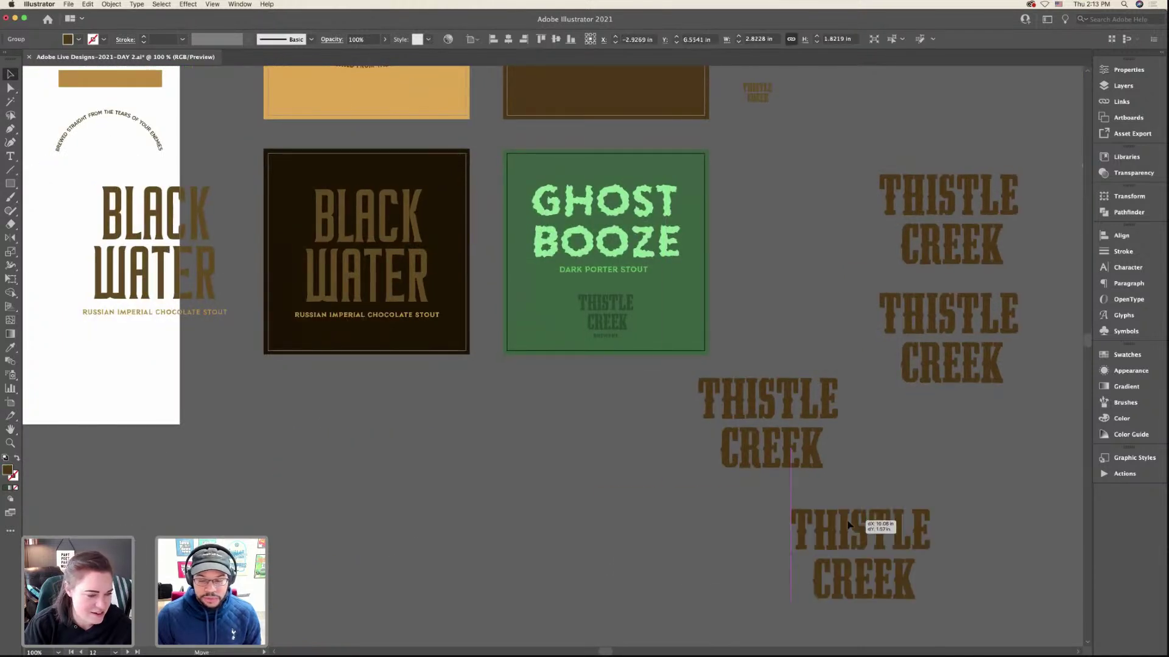
- Place an enlarged copy of the Since 1864 and Old West Texas group beneath the Black Water and Ghost Booze squares and deselect it
{"action": "left_click", "coordinate": [498, 462]}
{"action": "left_click", "coordinate": [602, 357]}
{"action": "left_click_drag", "start_coordinate": [491, 364], "coordinate": [362, 414]}
{"action": "left_click", "coordinate": [361, 414]}
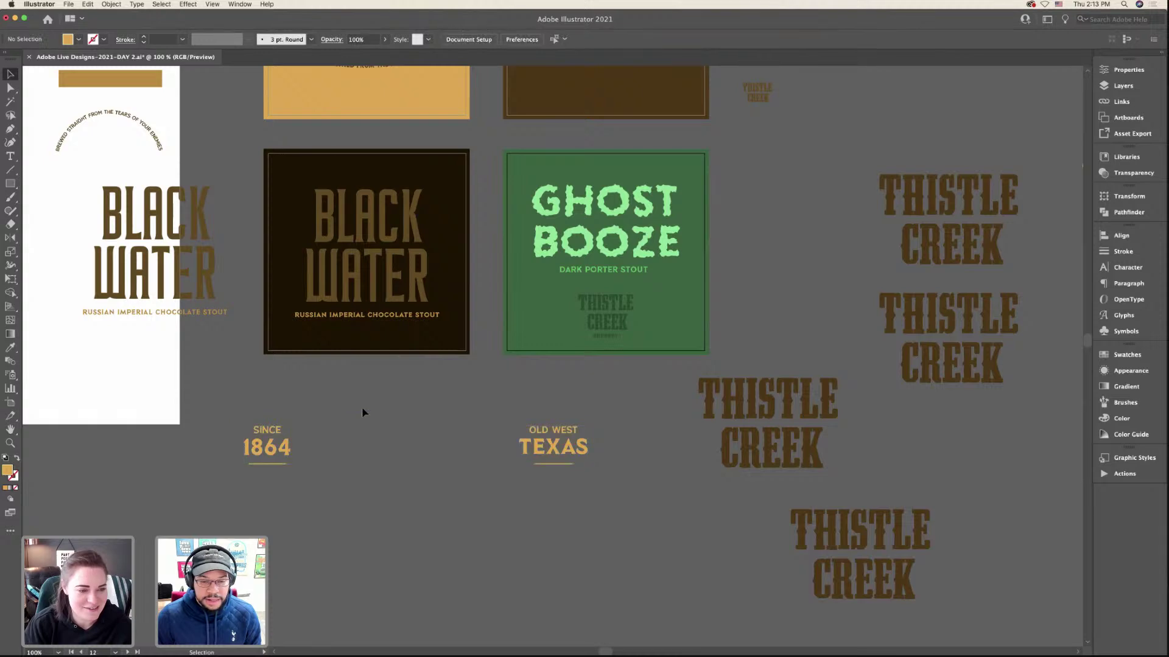
- Recolour the enlarged Since 1864 and Old West Texas group with the bright green sampled from the Ghost Booze label square
{"action": "scroll", "coordinate": [485, 344], "scroll_direction": "down", "scroll_amount": 3}
{"action": "scroll", "coordinate": [487, 353], "scroll_direction": "up", "scroll_amount": 5}
{"action": "scroll", "coordinate": [486, 355], "scroll_direction": "up", "scroll_amount": 10}
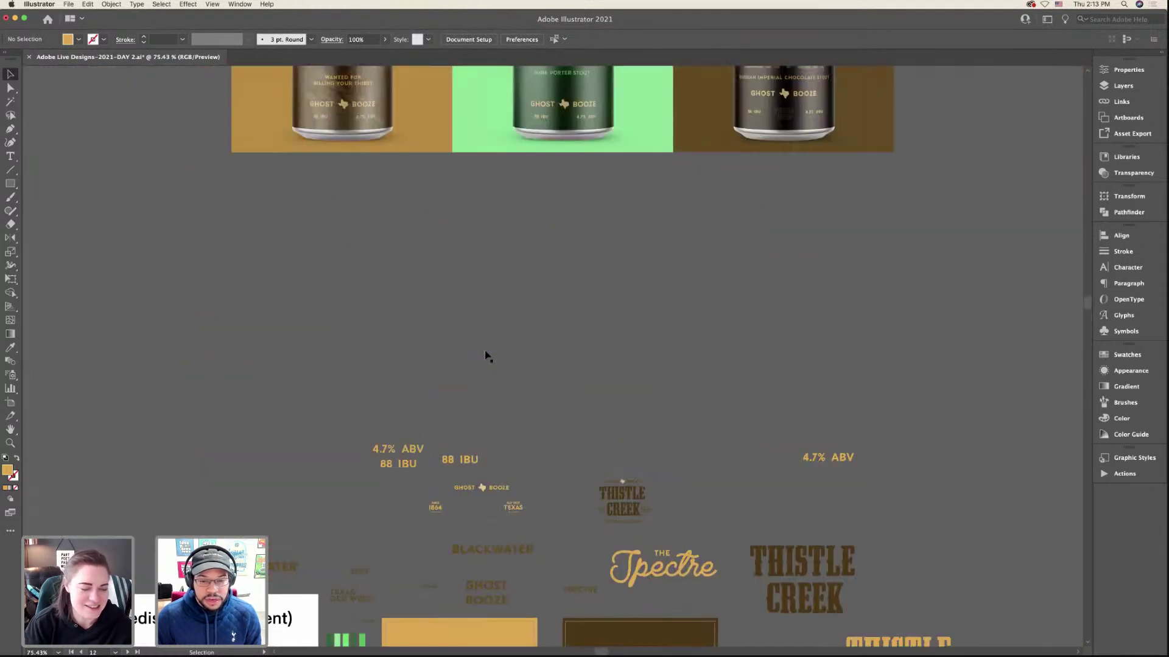
{"action": "scroll", "coordinate": [486, 355], "scroll_direction": "down", "scroll_amount": 2}
{"action": "scroll", "coordinate": [487, 356], "scroll_direction": "up", "scroll_amount": 6}
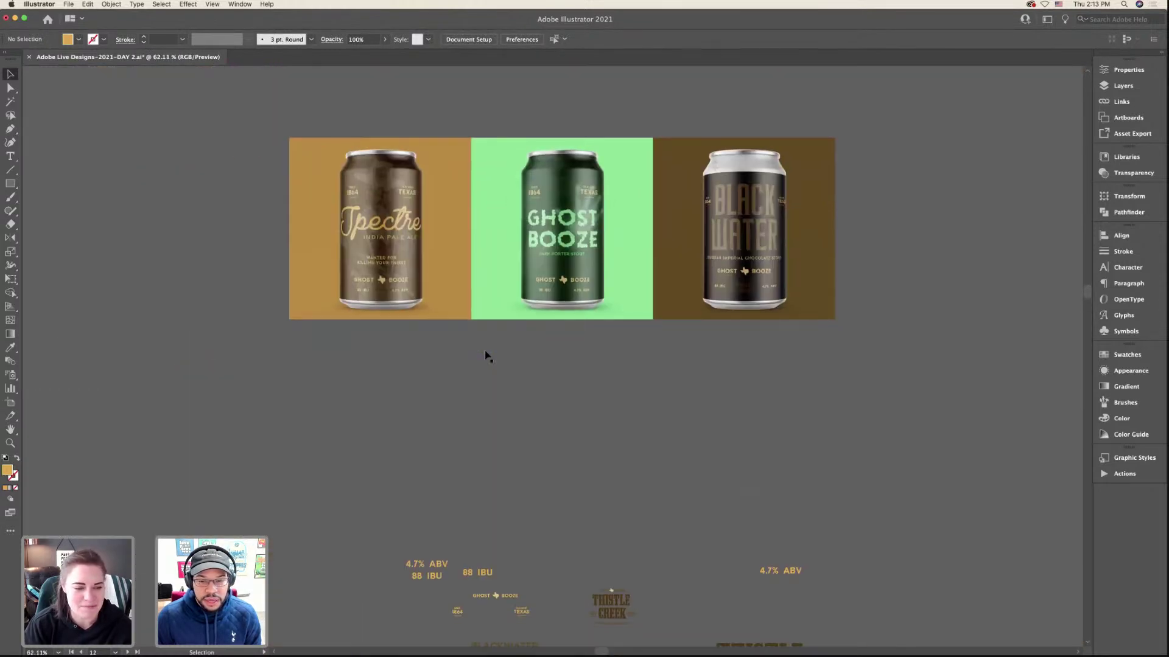
{"action": "scroll", "coordinate": [486, 355], "scroll_direction": "down", "scroll_amount": 10}
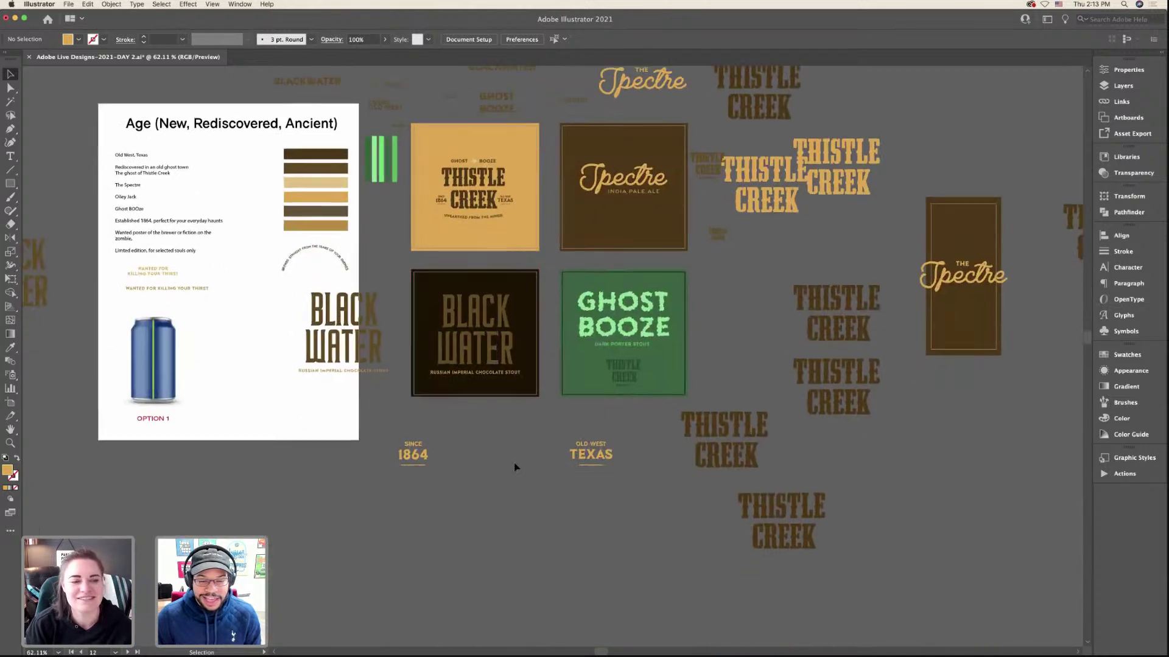
{"action": "scroll", "coordinate": [513, 463], "scroll_direction": "up", "scroll_amount": 3}
{"action": "left_click", "coordinate": [363, 436]}
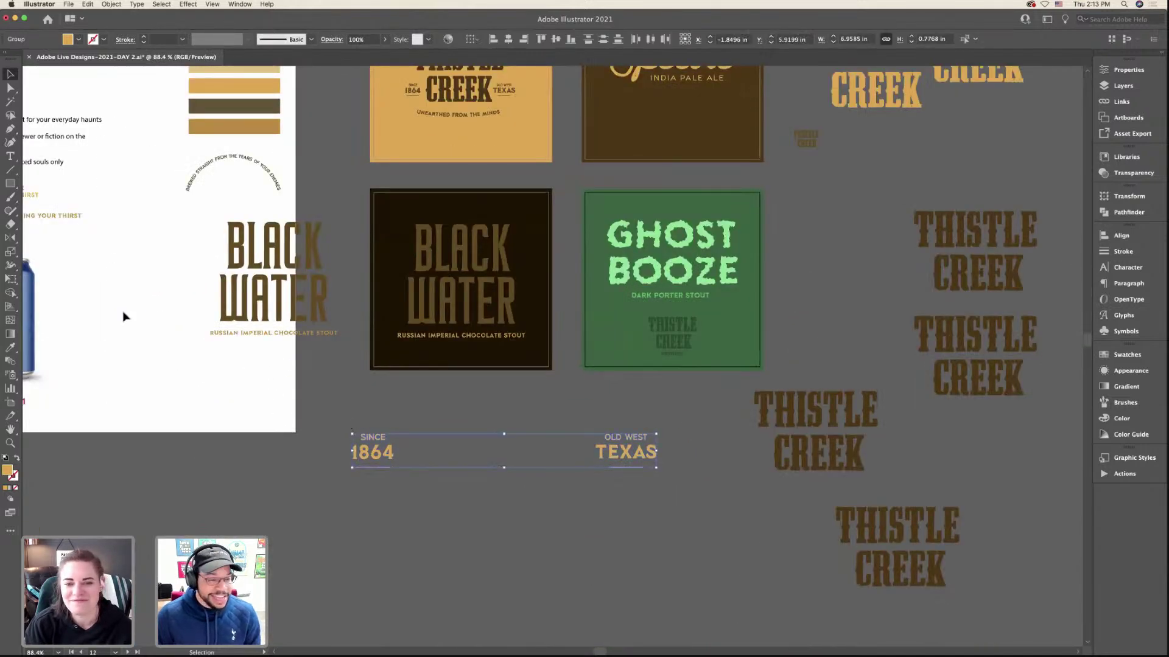
{"action": "left_click", "coordinate": [10, 347]}
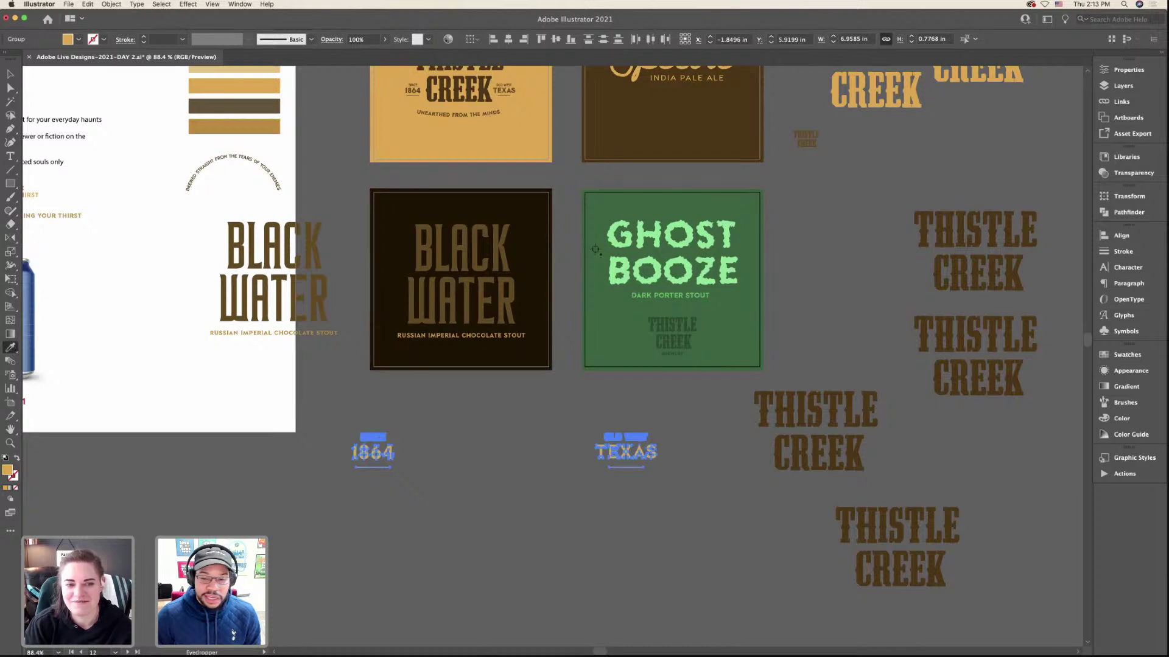
{"action": "left_click", "coordinate": [595, 250]}
{"action": "left_click", "coordinate": [11, 74]}
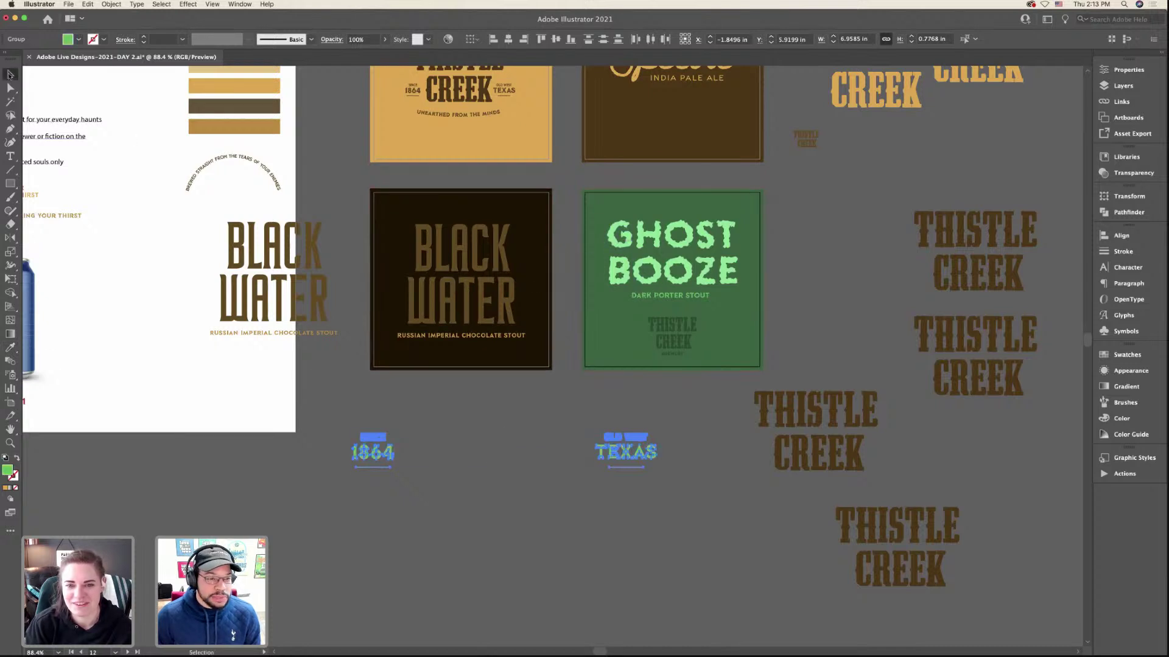
{"action": "left_click", "coordinate": [515, 414]}
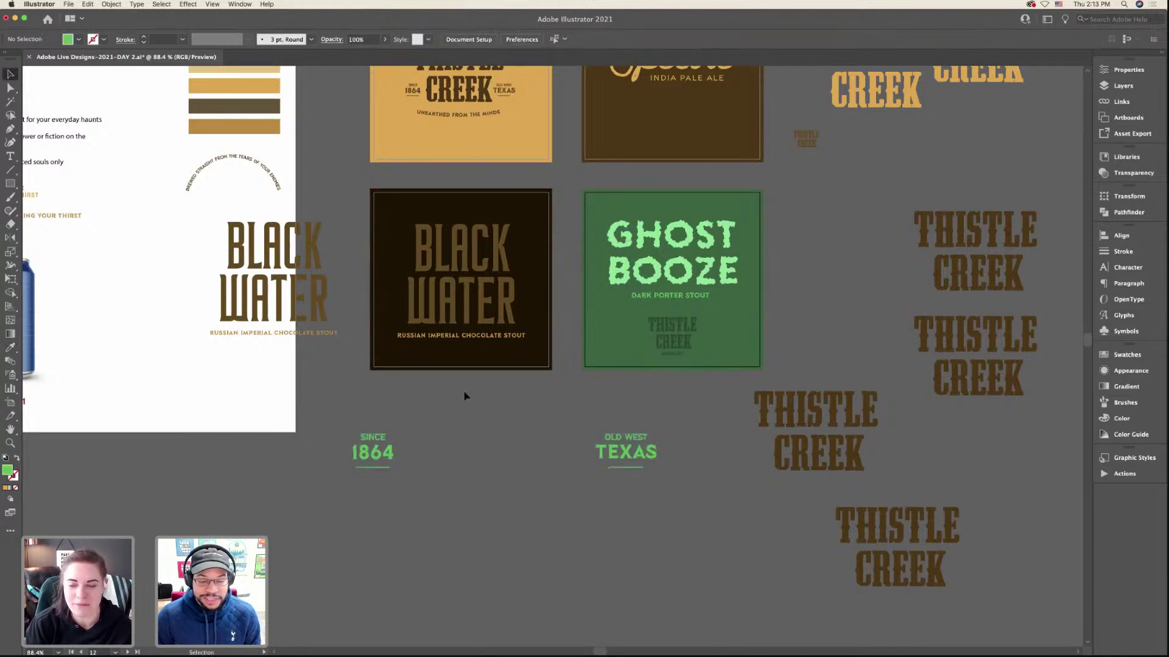
- Place an enlarged copy of the Ghost Booze line with the Texas icon, about 3.76 in wide, centred below the green 1864 and Texas text
{"action": "scroll", "coordinate": [436, 412], "scroll_direction": "down", "scroll_amount": 5}
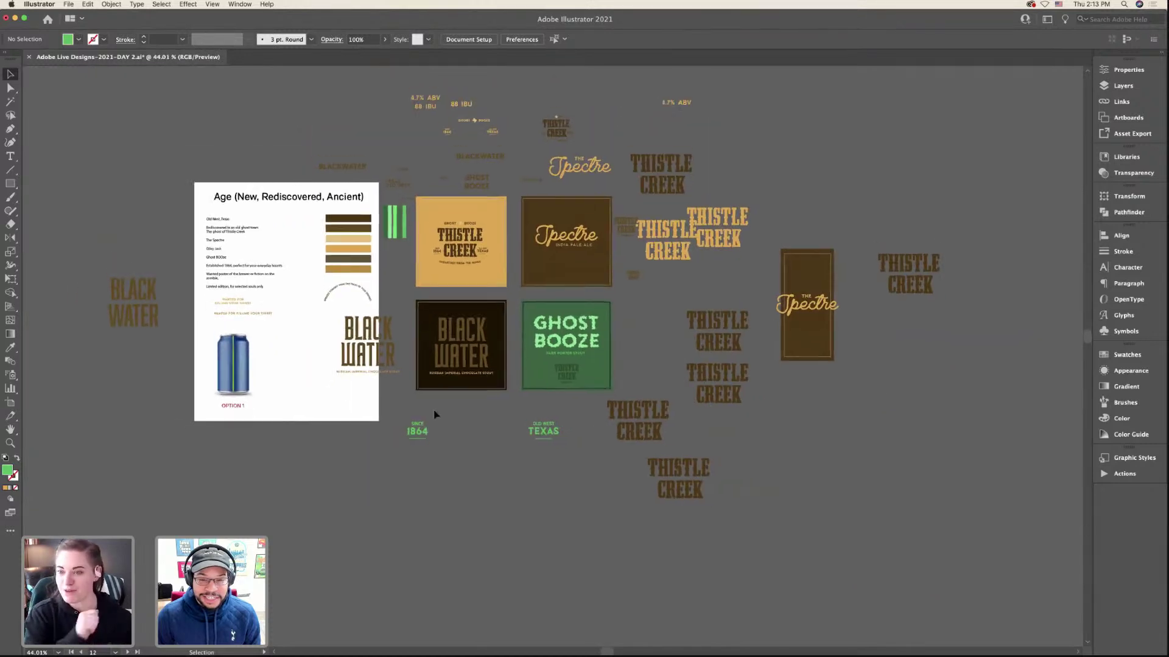
{"action": "scroll", "coordinate": [470, 295], "scroll_direction": "up", "scroll_amount": 3}
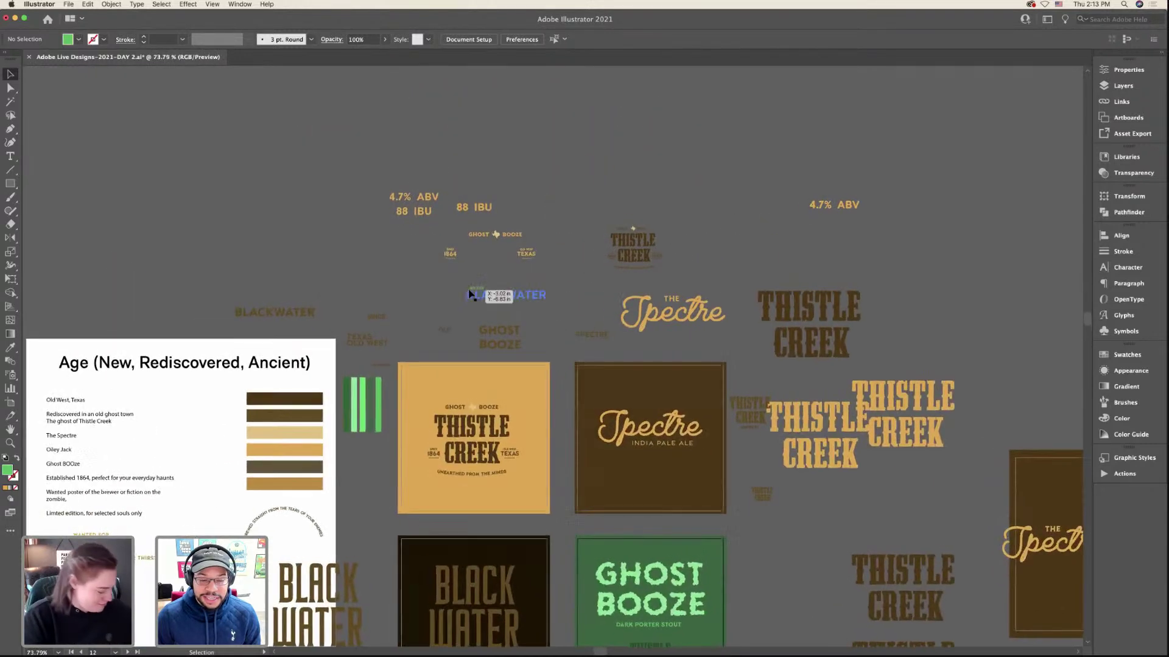
{"action": "left_click", "coordinate": [486, 237]}
{"action": "scroll", "coordinate": [533, 386], "scroll_direction": "down", "scroll_amount": 8}
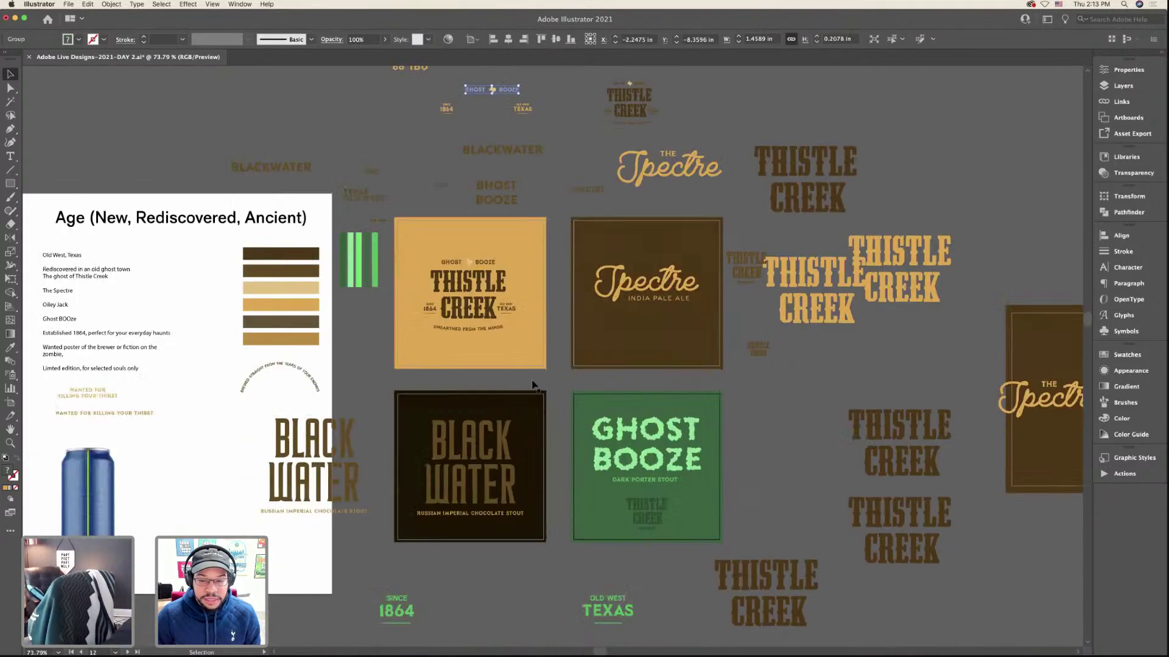
{"action": "key", "text": "ctrl+v"}
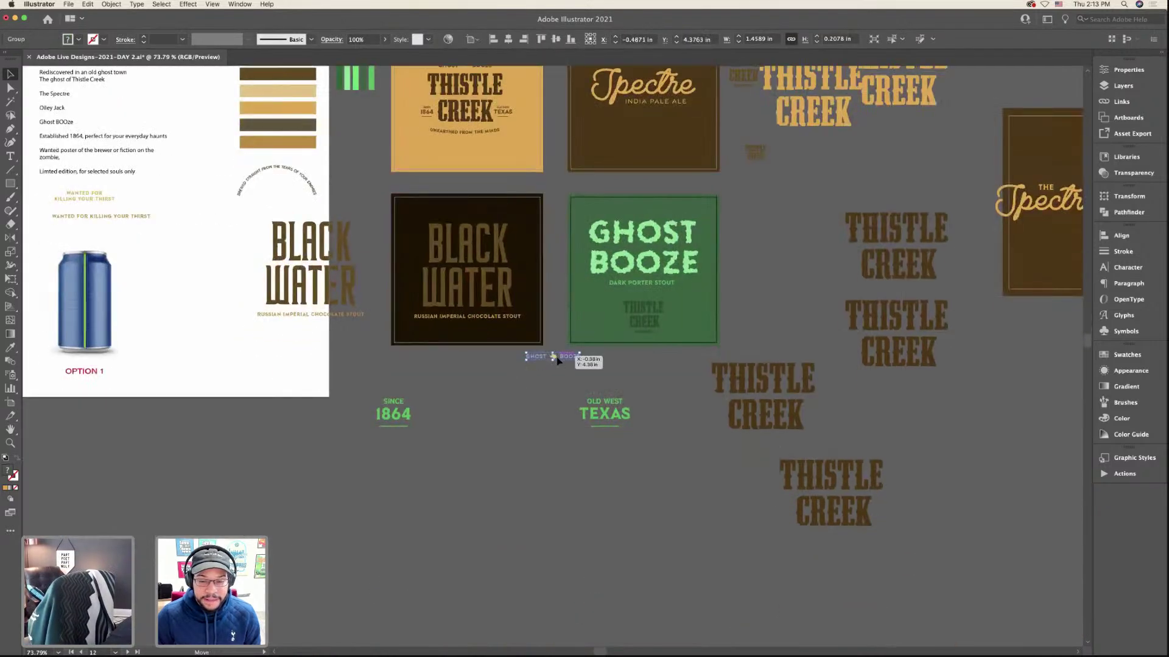
{"action": "left_click_drag", "start_coordinate": [557, 357], "coordinate": [524, 469]}
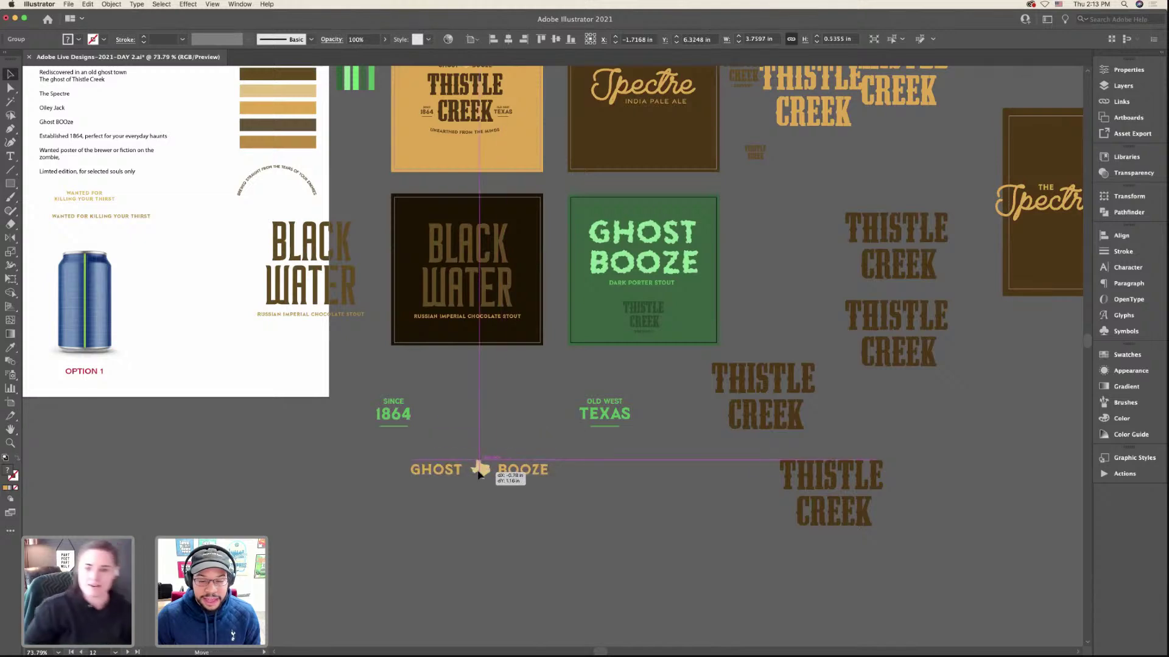
{"action": "left_click", "coordinate": [525, 434]}
- Recolour the words GHOST and BOOZE inside the enlarged group with the green sampled from the Ghost Booze square
{"action": "scroll", "coordinate": [525, 433], "scroll_direction": "up", "scroll_amount": 1}
{"action": "double_click", "coordinate": [507, 476]}
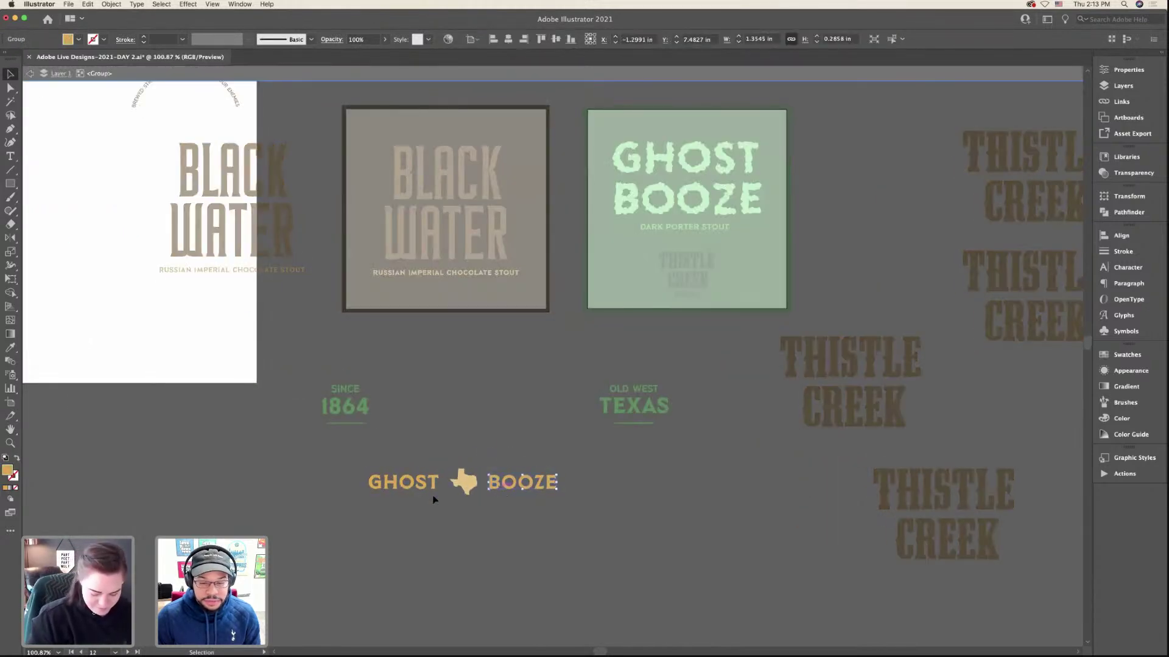
{"action": "left_click", "coordinate": [428, 491], "text": "shift"}
{"action": "key", "text": "i"}
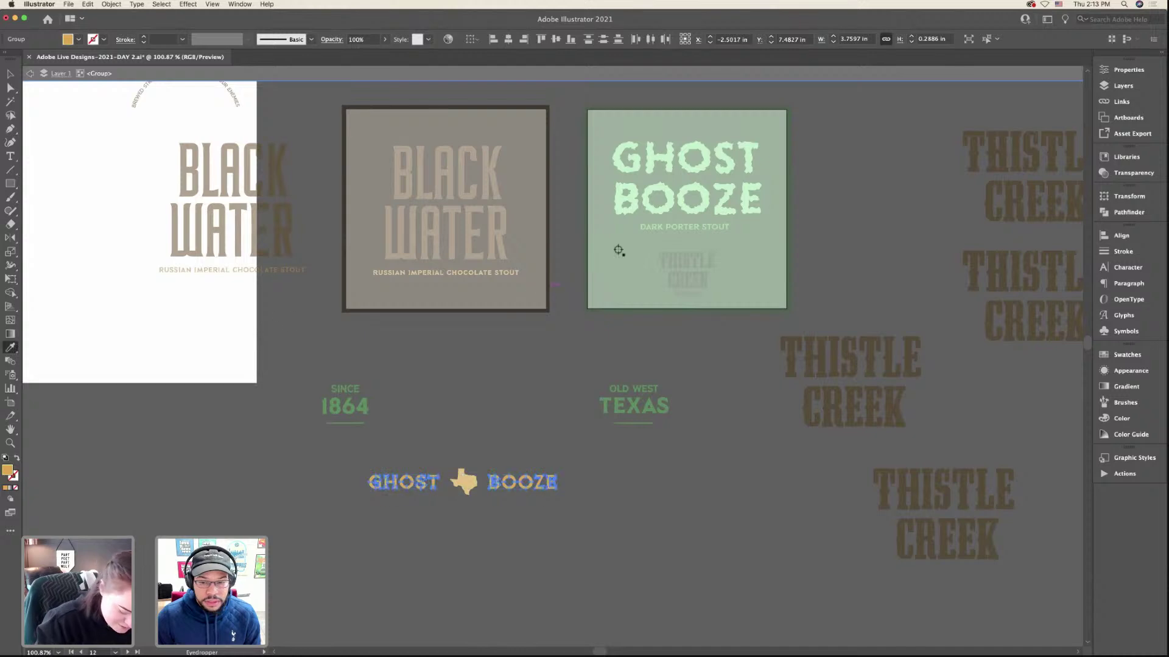
{"action": "left_click", "coordinate": [11, 74]}
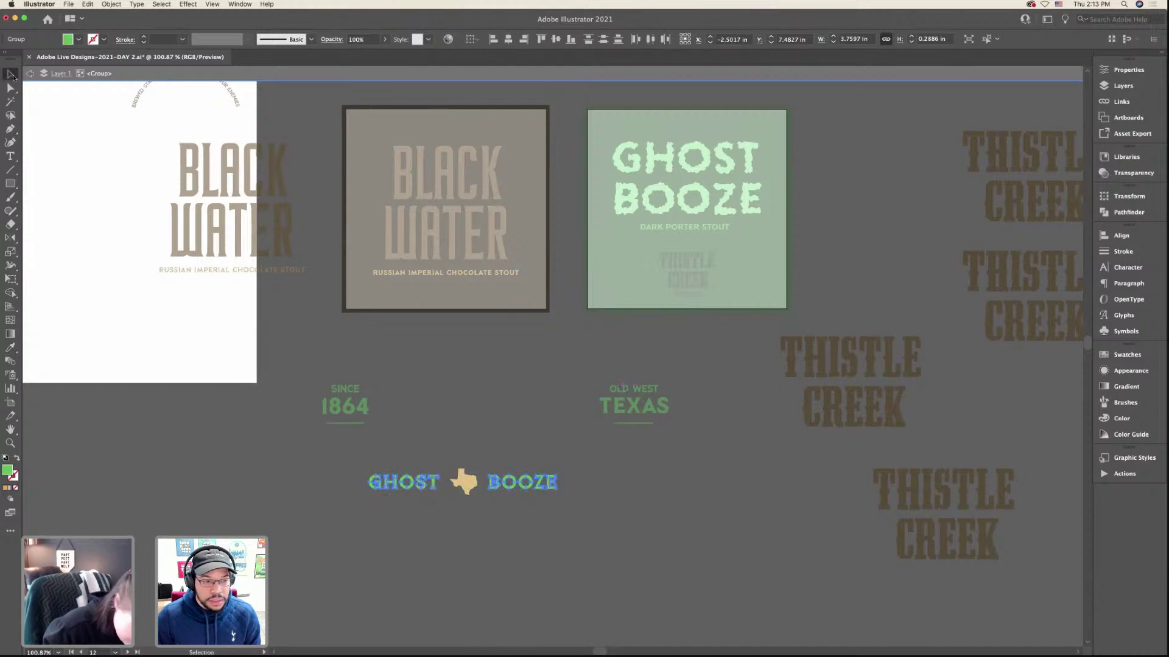
- Try to recolour the Texas icon between the words with the Eyedropper and exit the group
{"action": "left_click", "coordinate": [473, 488]}
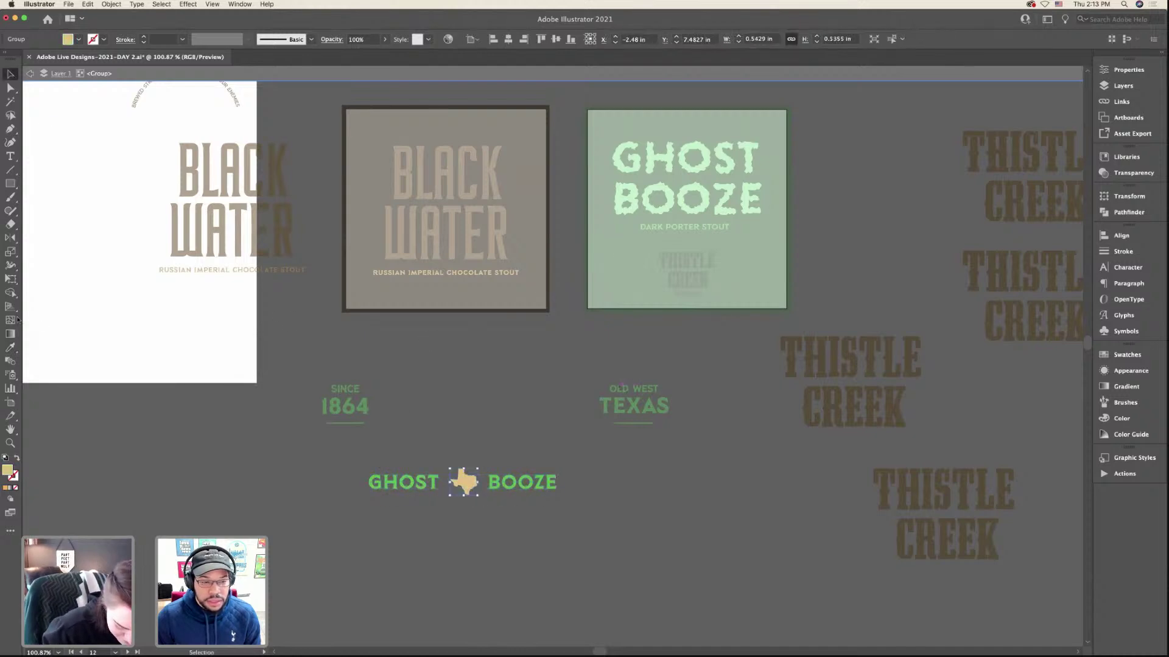
{"action": "left_click", "coordinate": [11, 347]}
{"action": "left_click", "coordinate": [10, 74]}
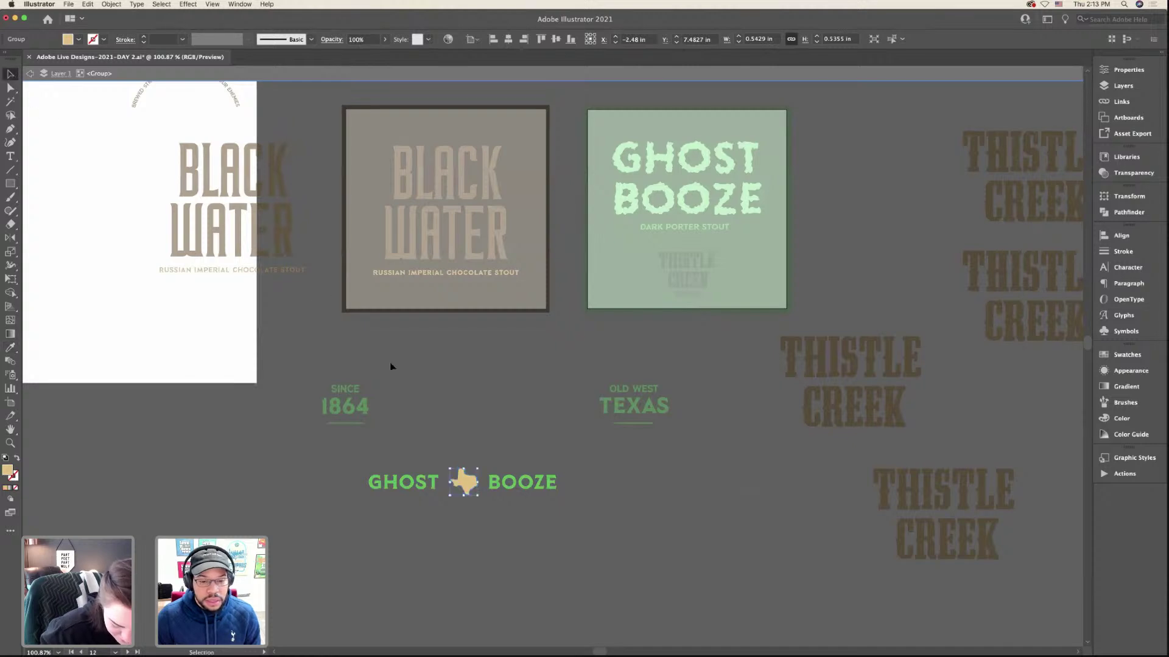
{"action": "double_click", "coordinate": [415, 399]}
- Select the Texas icon's shape directly within its group and open the Adobe Live library
{"action": "left_click", "coordinate": [10, 88]}
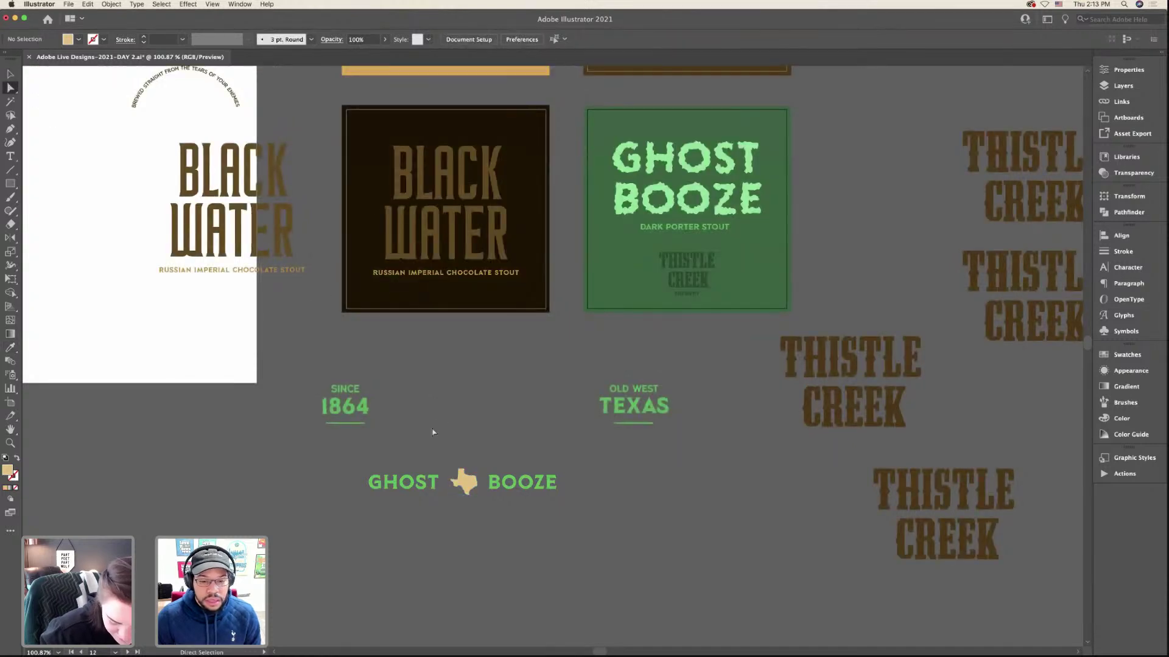
{"action": "left_click", "coordinate": [477, 485]}
{"action": "left_click", "coordinate": [1126, 157]}
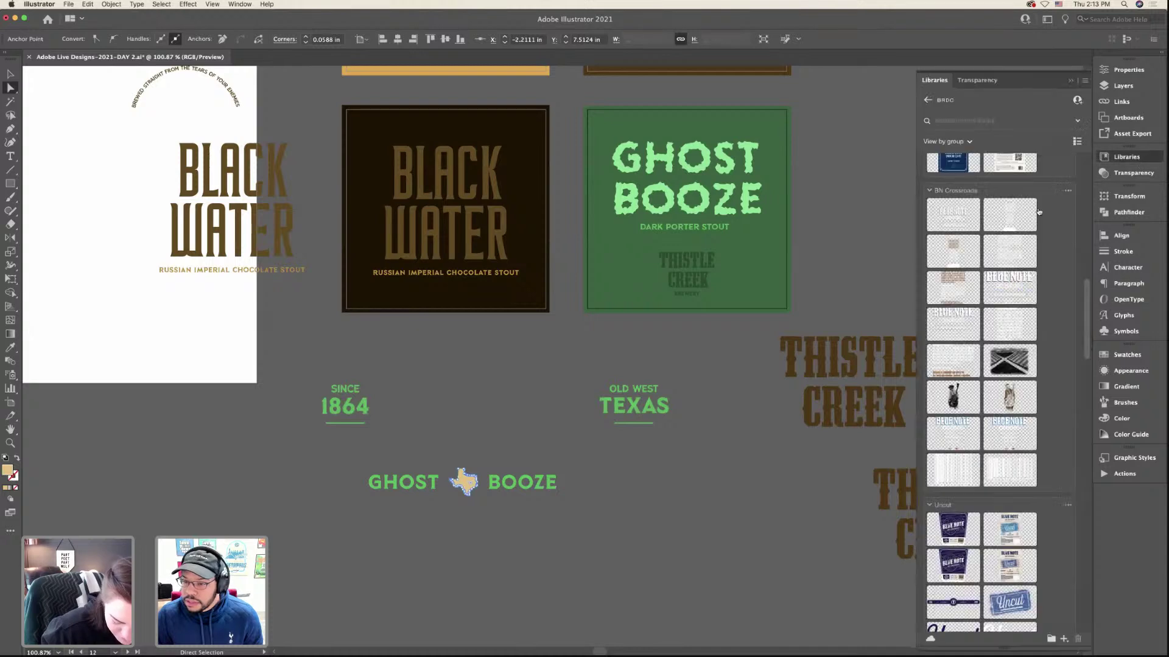
{"action": "left_click", "coordinate": [928, 100]}
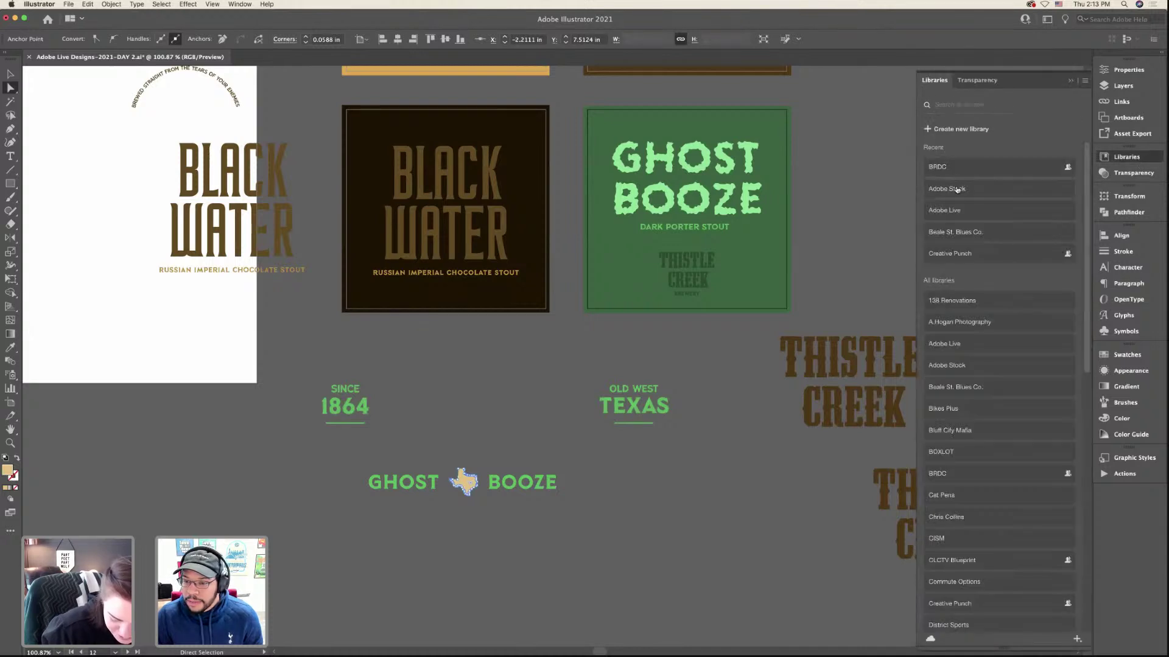
{"action": "left_click", "coordinate": [960, 210]}
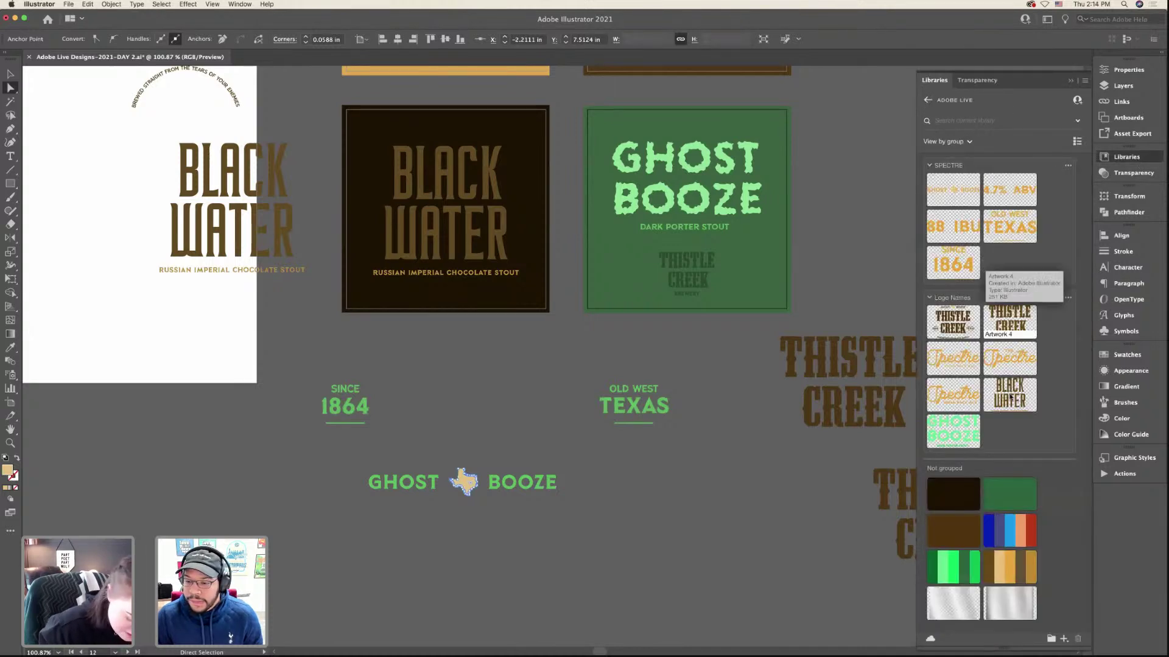
- Try several greens from the library's green colour theme on the Texas icon, settle on the light green and deselect it
{"action": "left_click", "coordinate": [966, 567]}
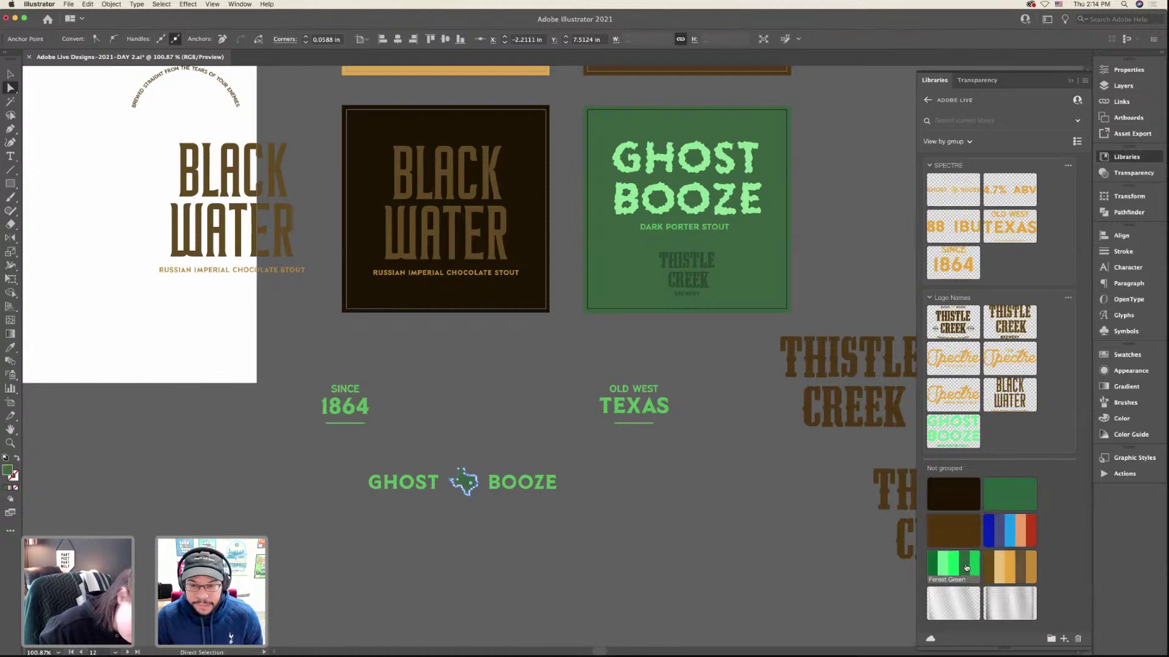
{"action": "left_click", "coordinate": [954, 571]}
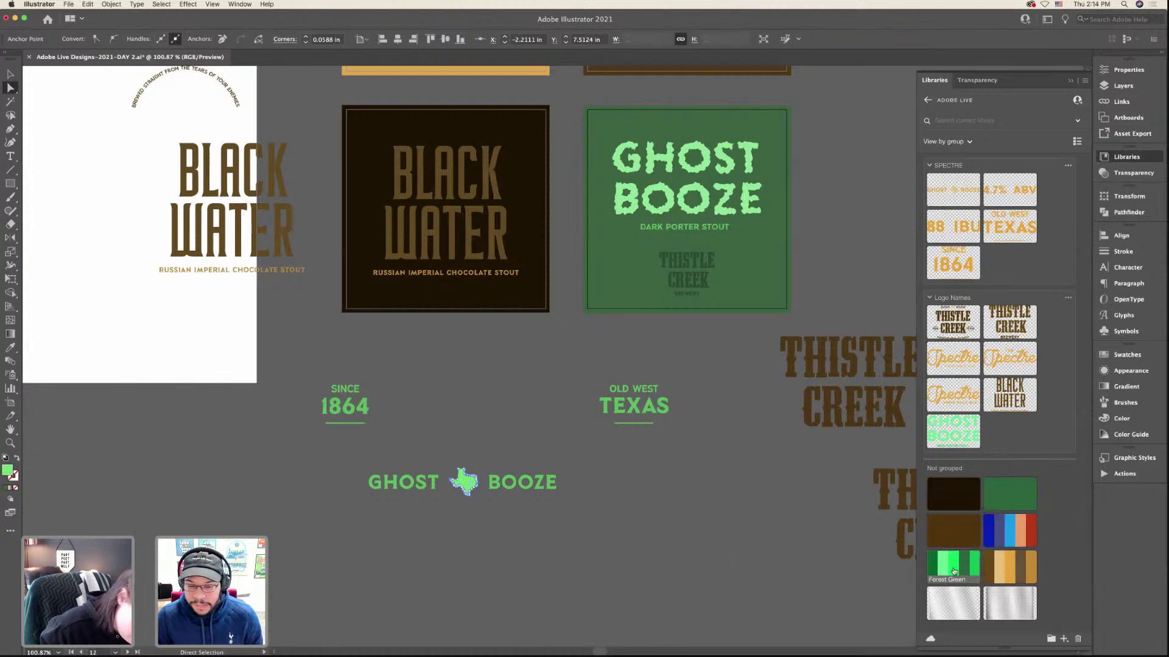
{"action": "left_click", "coordinate": [972, 571]}
{"action": "left_click", "coordinate": [948, 571]}
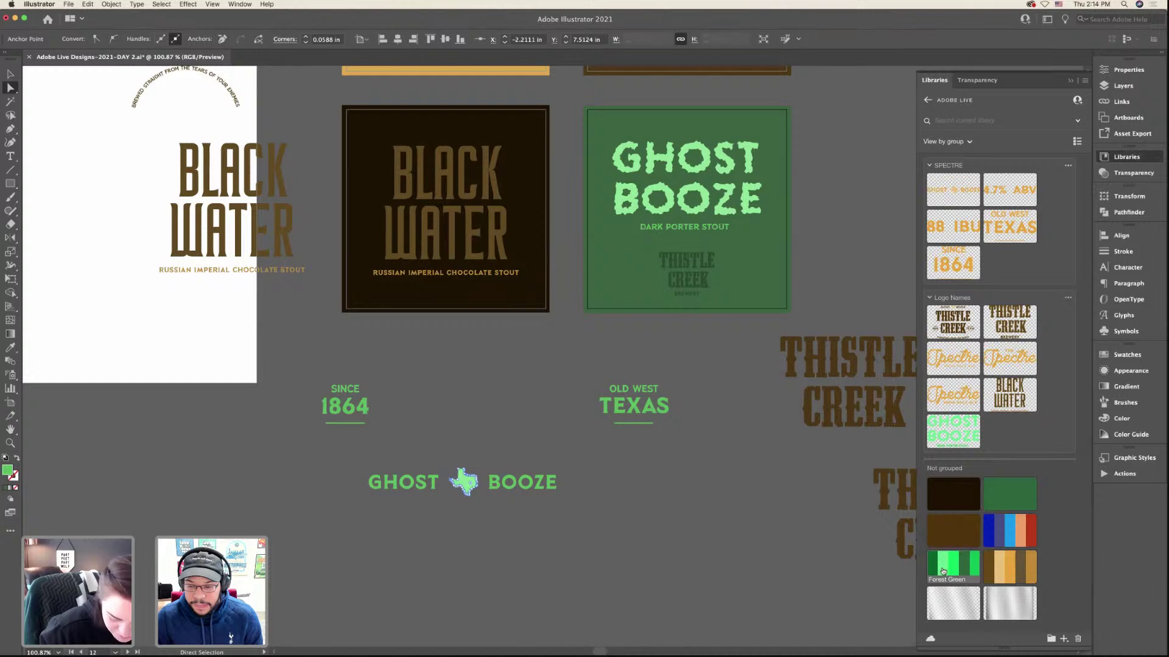
{"action": "left_click", "coordinate": [682, 539]}
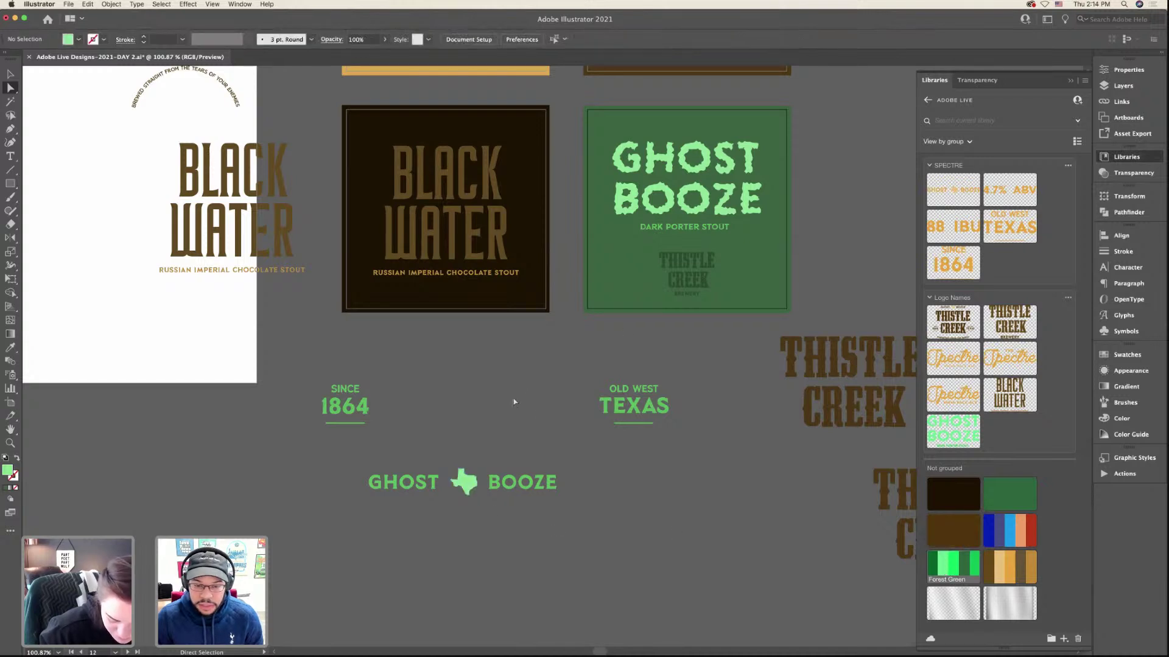
- Review the label squares, the loose text pieces above them and the green Ghost Booze elements below them
{"action": "scroll", "coordinate": [514, 401], "scroll_direction": "up", "scroll_amount": 2}
{"action": "scroll", "coordinate": [499, 395], "scroll_direction": "left", "scroll_amount": 1}
{"action": "key", "text": "v"}
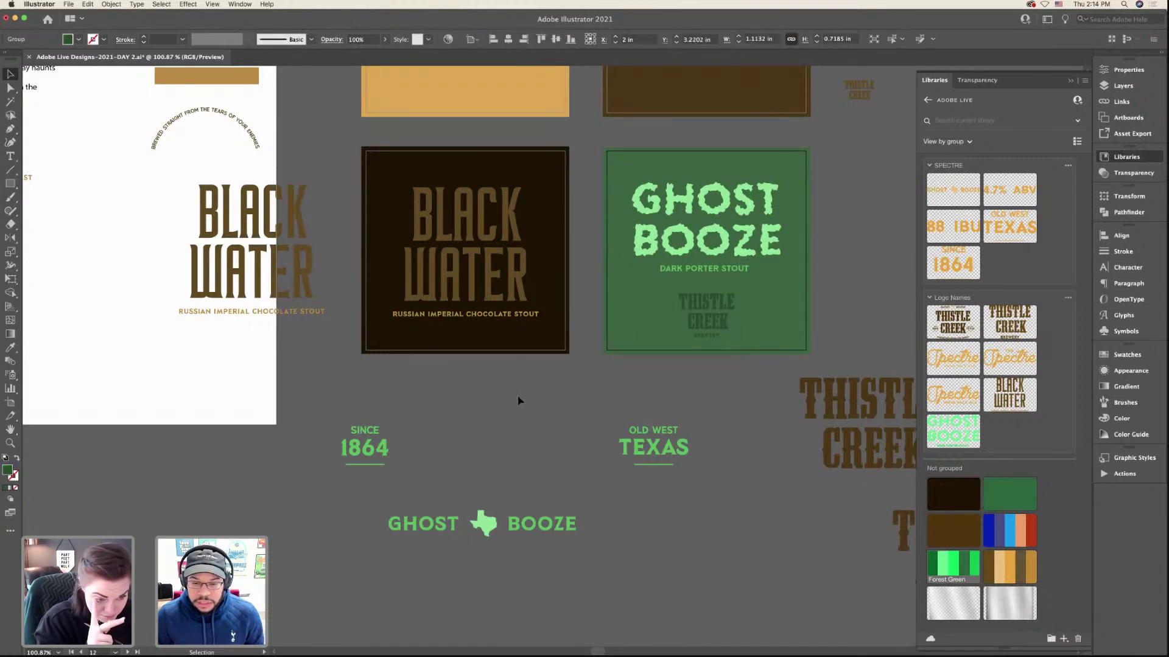
{"action": "scroll", "coordinate": [456, 363], "scroll_direction": "up", "scroll_amount": 5}
{"action": "scroll", "coordinate": [456, 364], "scroll_direction": "left", "scroll_amount": 4}
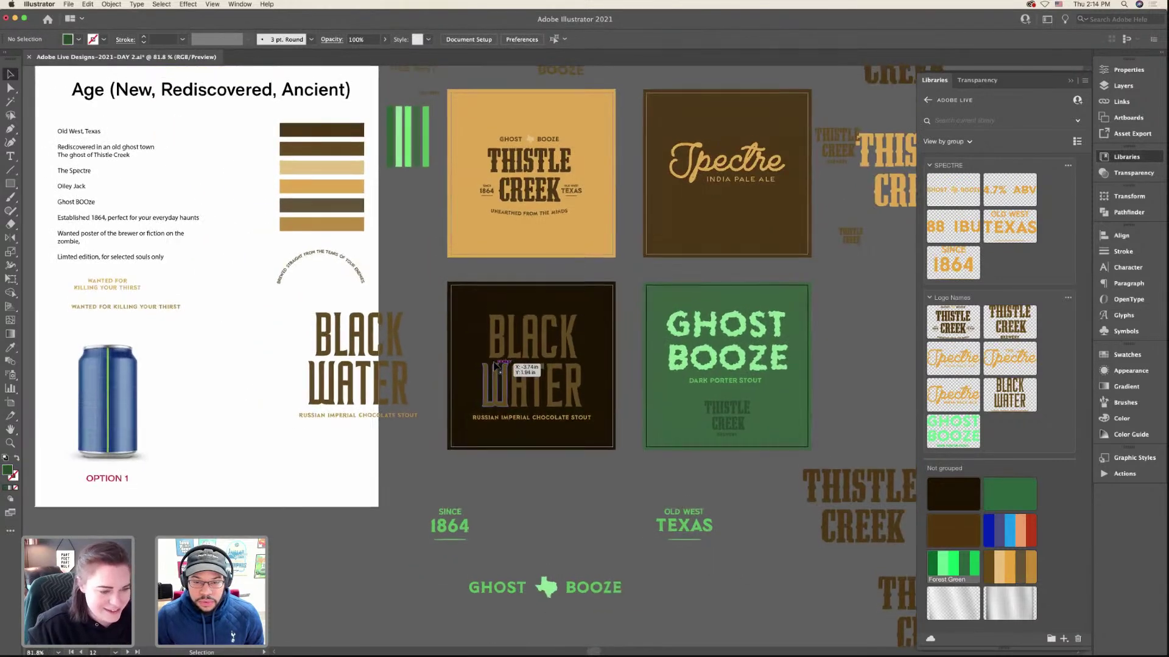
{"action": "scroll", "coordinate": [495, 341], "scroll_direction": "down", "scroll_amount": 2}
{"action": "scroll", "coordinate": [497, 311], "scroll_direction": "up", "scroll_amount": 3}
{"action": "scroll", "coordinate": [497, 311], "scroll_direction": "up", "scroll_amount": 2}
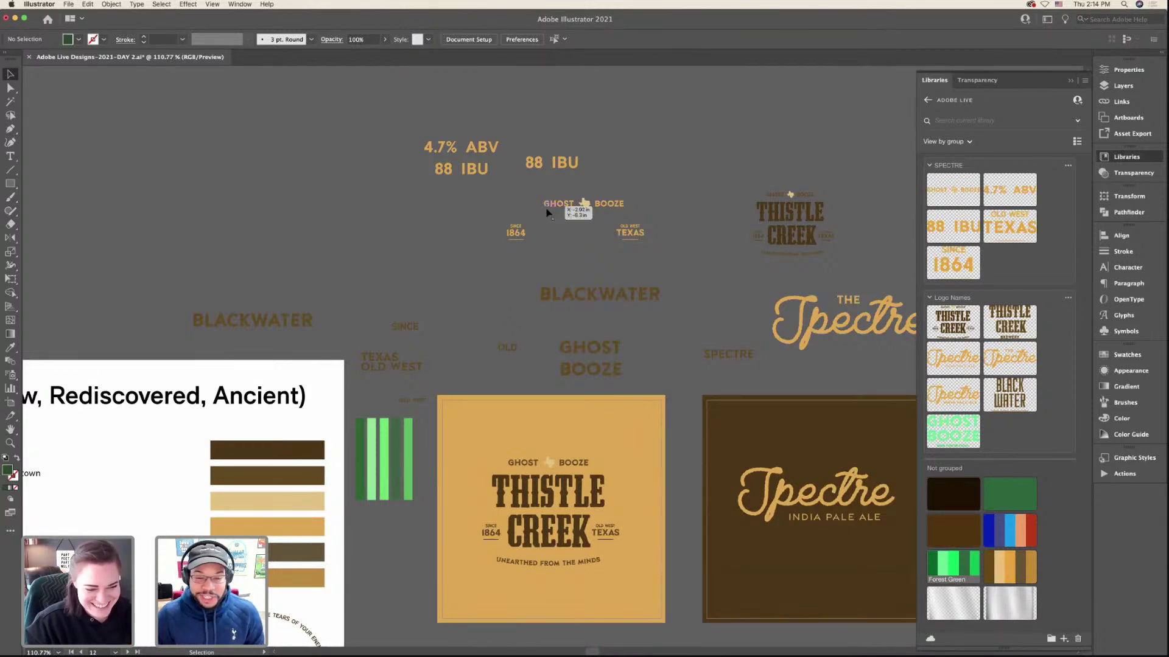
{"action": "scroll", "coordinate": [660, 368], "scroll_direction": "down", "scroll_amount": 1}
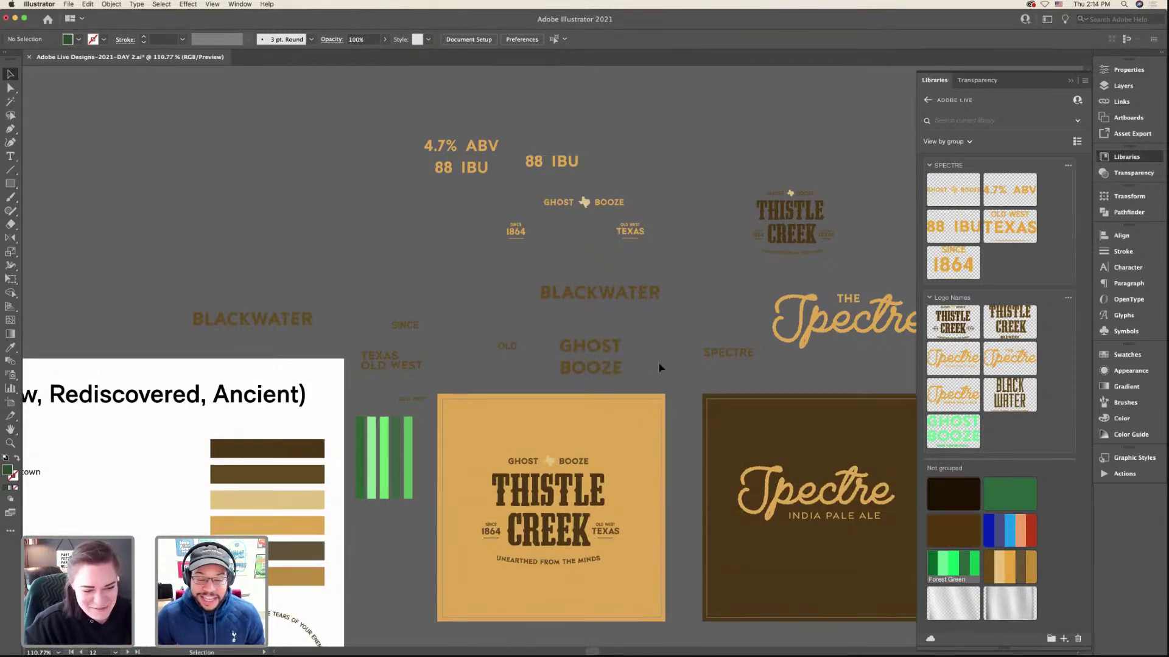
{"action": "scroll", "coordinate": [660, 367], "scroll_direction": "down", "scroll_amount": 10}
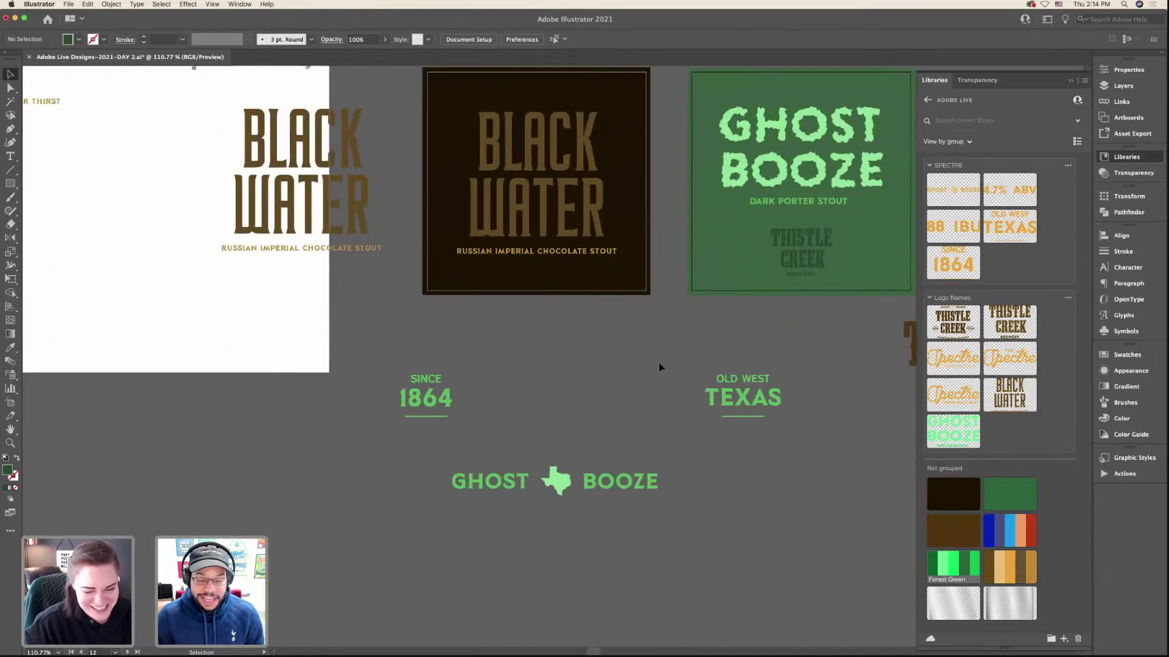
{"action": "scroll", "coordinate": [660, 367], "scroll_direction": "down", "scroll_amount": 3}
{"action": "scroll", "coordinate": [660, 365], "scroll_direction": "up", "scroll_amount": 3}
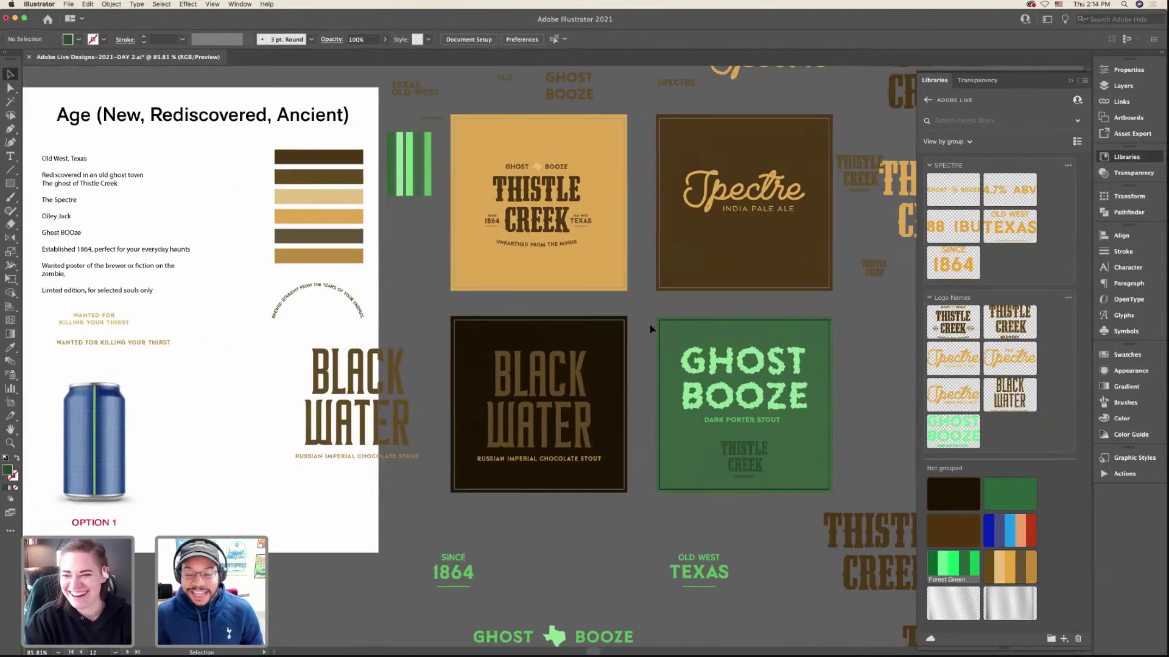
{"action": "left_click", "coordinate": [650, 327]}
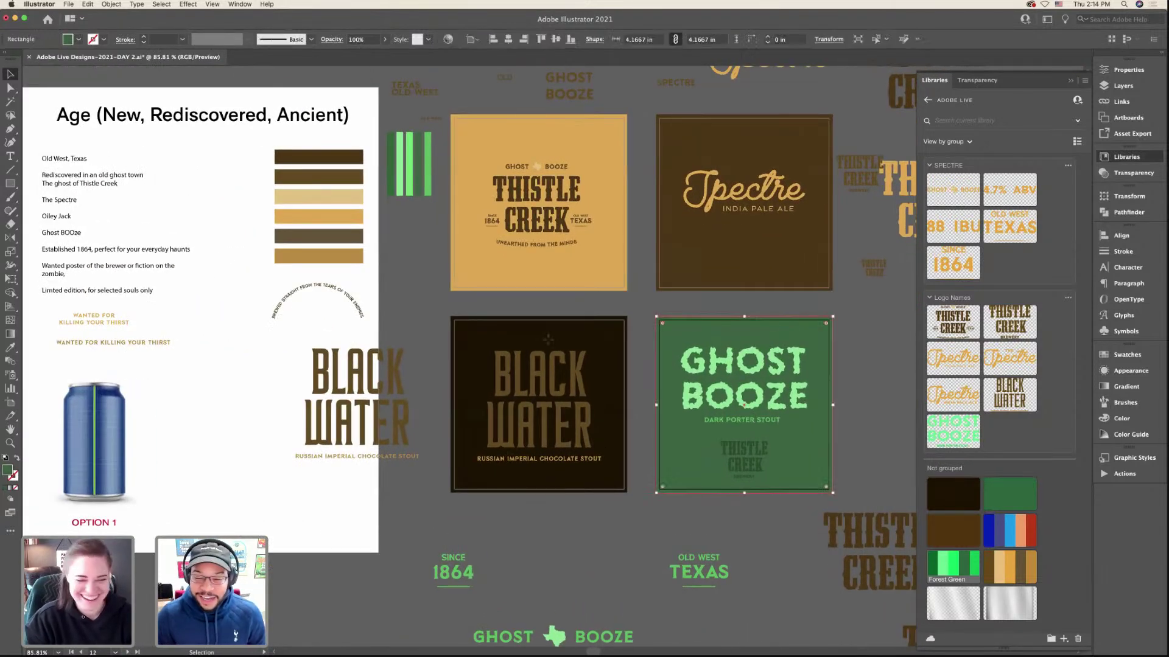
{"action": "left_click", "coordinate": [650, 268]}
{"action": "scroll", "coordinate": [645, 274], "scroll_direction": "up", "scroll_amount": 5}
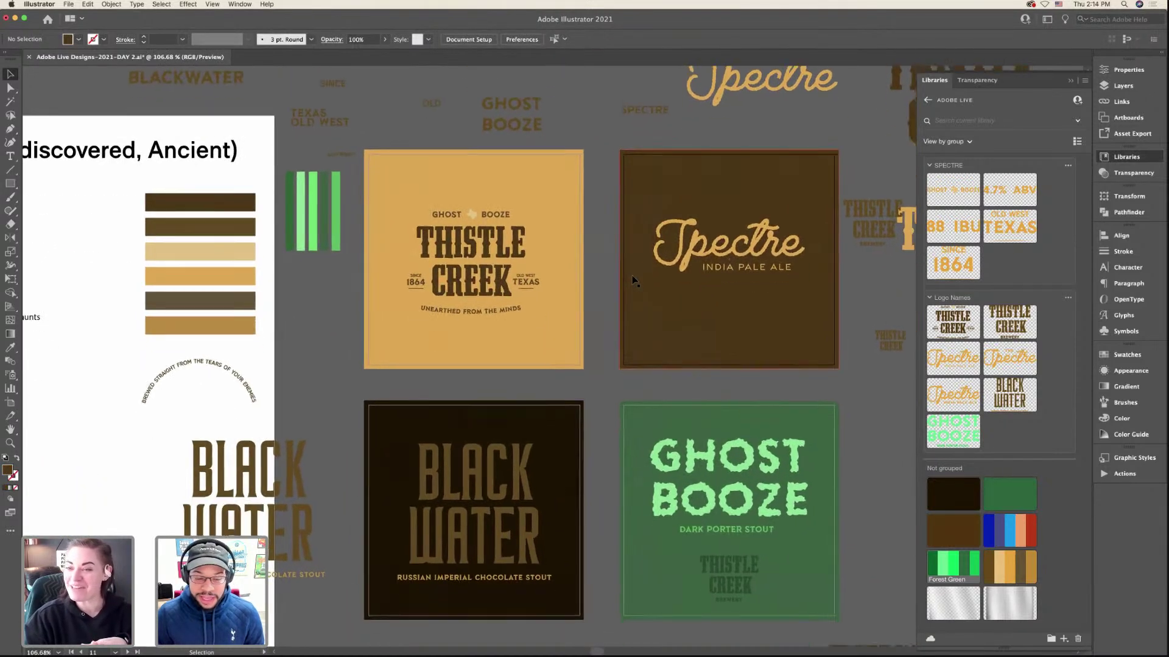
{"action": "scroll", "coordinate": [603, 286], "scroll_direction": "down", "scroll_amount": 8}
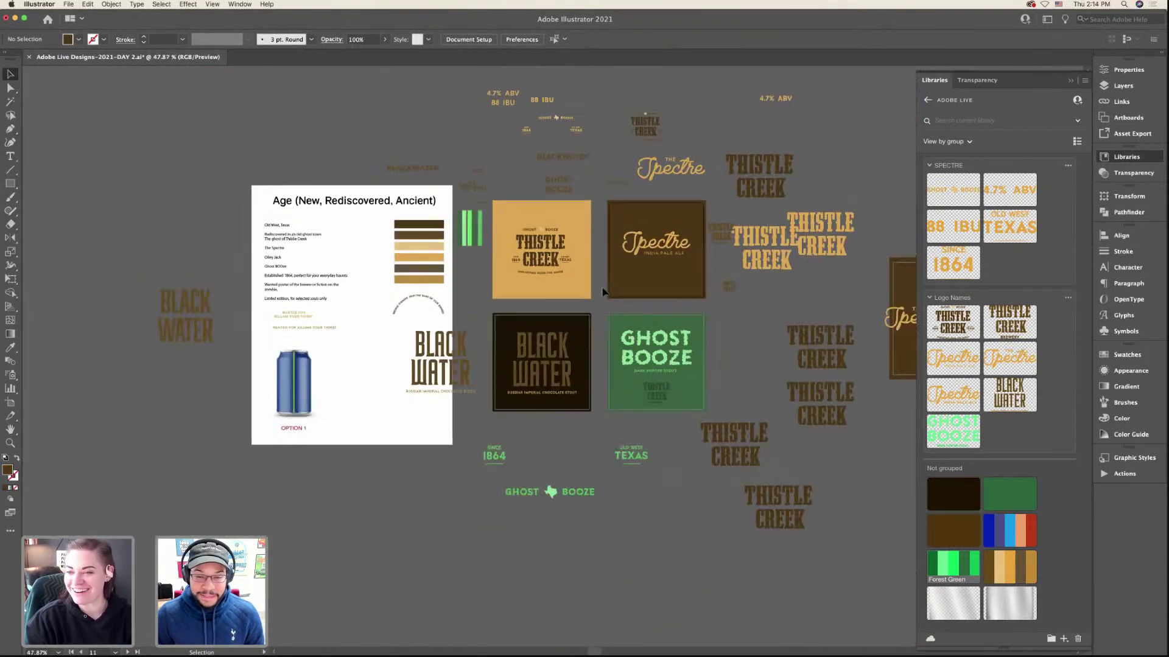
- Examine the new product line artboards for jelly, plant and socks and the font names artboard
{"action": "scroll", "coordinate": [601, 291], "scroll_direction": "up", "scroll_amount": 10}
{"action": "scroll", "coordinate": [602, 291], "scroll_direction": "left", "scroll_amount": 2}
{"action": "scroll", "coordinate": [602, 292], "scroll_direction": "up", "scroll_amount": 3}
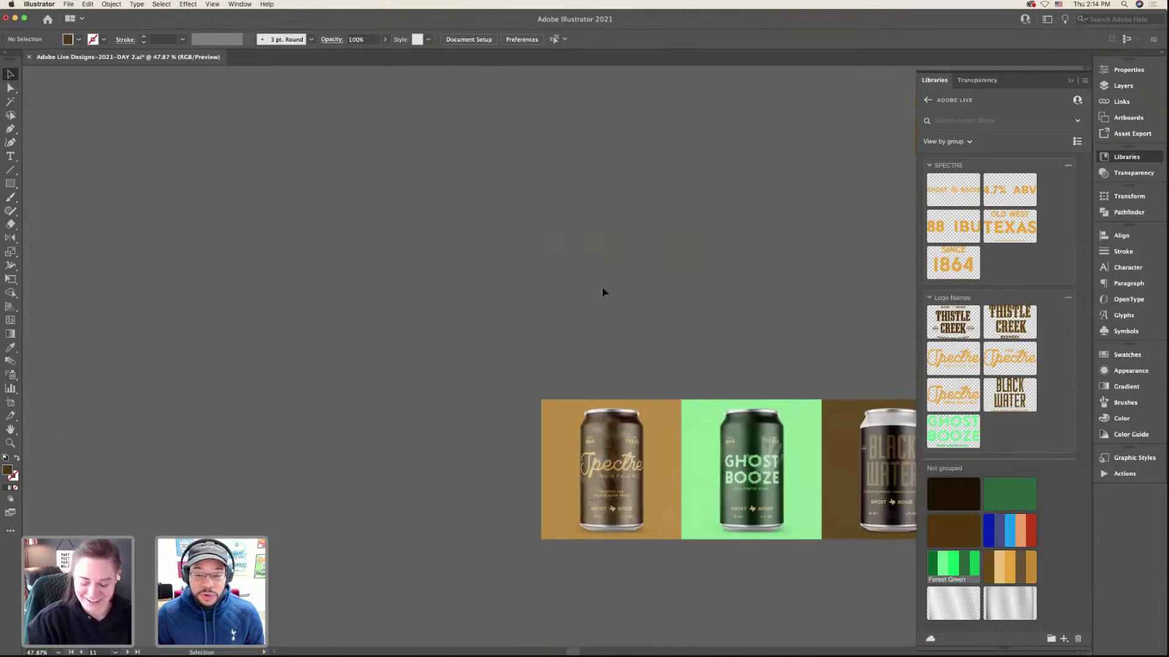
{"action": "scroll", "coordinate": [602, 292], "scroll_direction": "down", "scroll_amount": 2}
{"action": "scroll", "coordinate": [602, 292], "scroll_direction": "up", "scroll_amount": 12}
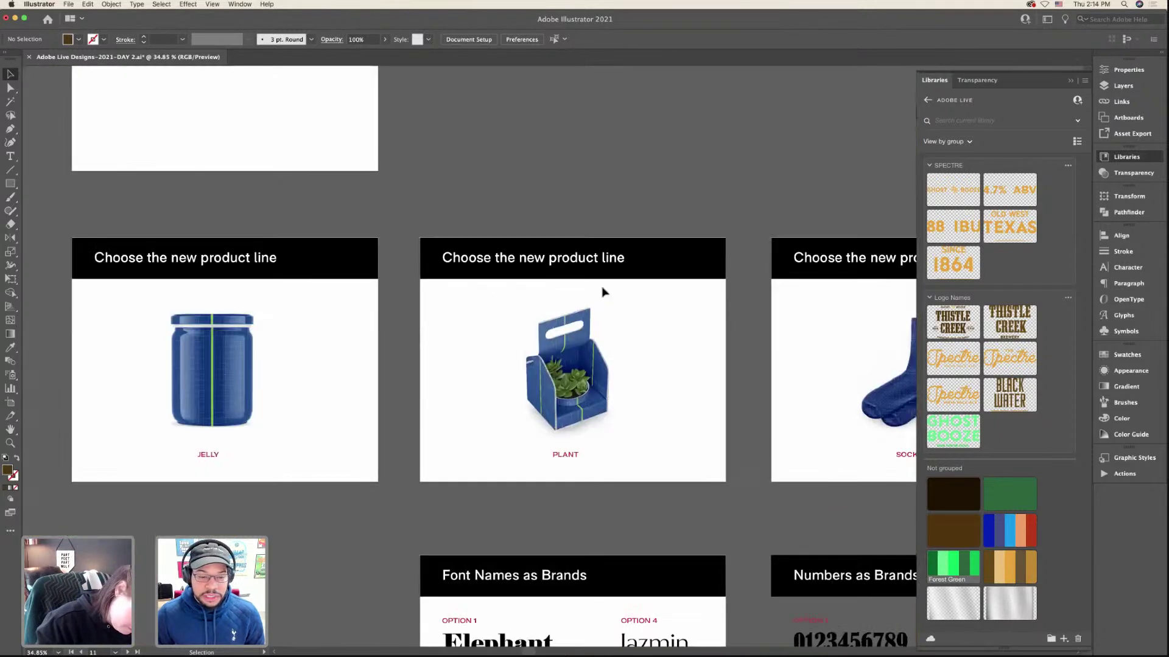
{"action": "left_click", "coordinate": [251, 386]}
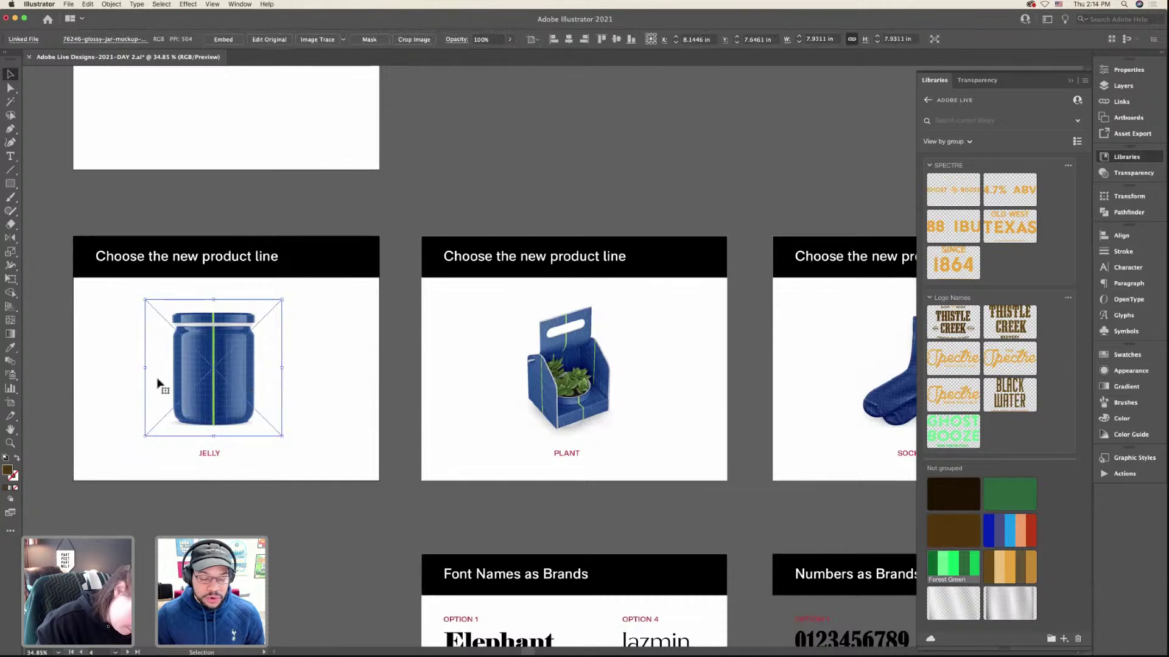
{"action": "scroll", "coordinate": [158, 381], "scroll_direction": "up", "scroll_amount": 5}
{"action": "scroll", "coordinate": [159, 377], "scroll_direction": "left", "scroll_amount": 2}
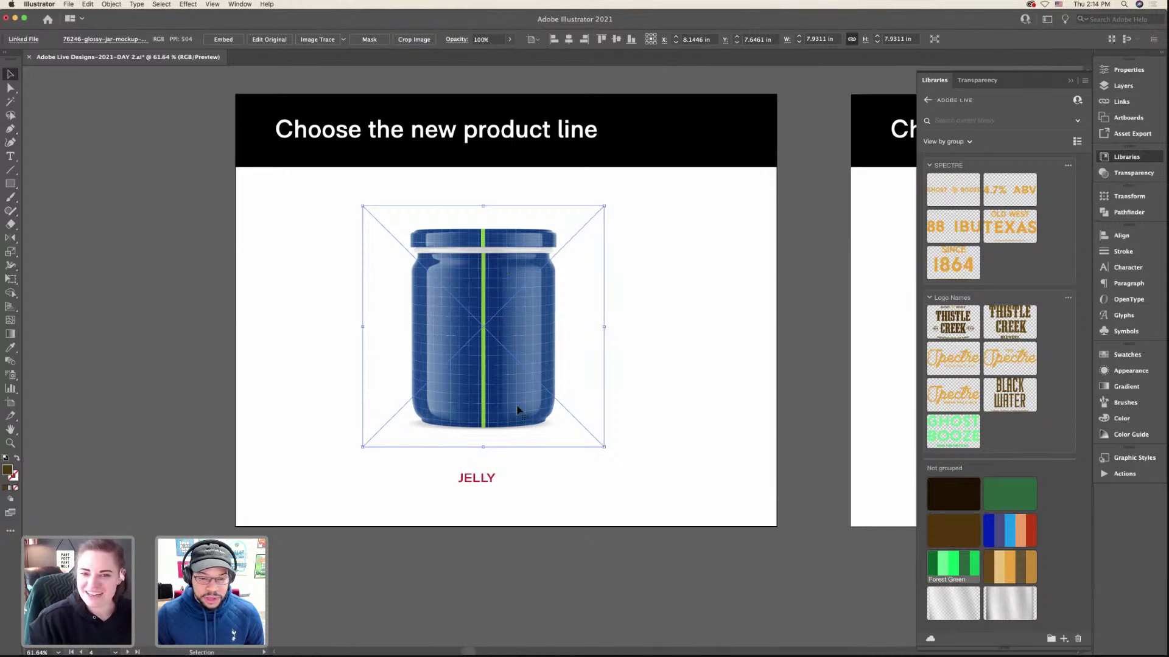
{"action": "scroll", "coordinate": [517, 411], "scroll_direction": "down", "scroll_amount": 5}
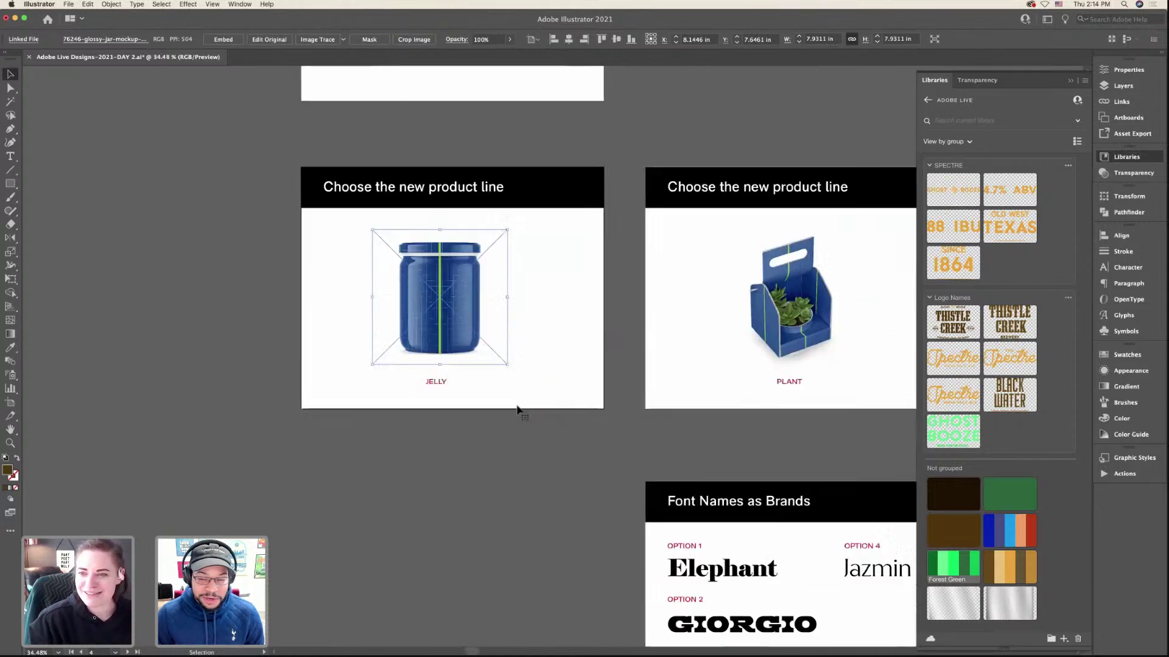
{"action": "scroll", "coordinate": [517, 410], "scroll_direction": "down", "scroll_amount": 5}
{"action": "scroll", "coordinate": [517, 411], "scroll_direction": "right", "scroll_amount": 5}
{"action": "left_click", "coordinate": [516, 386]}
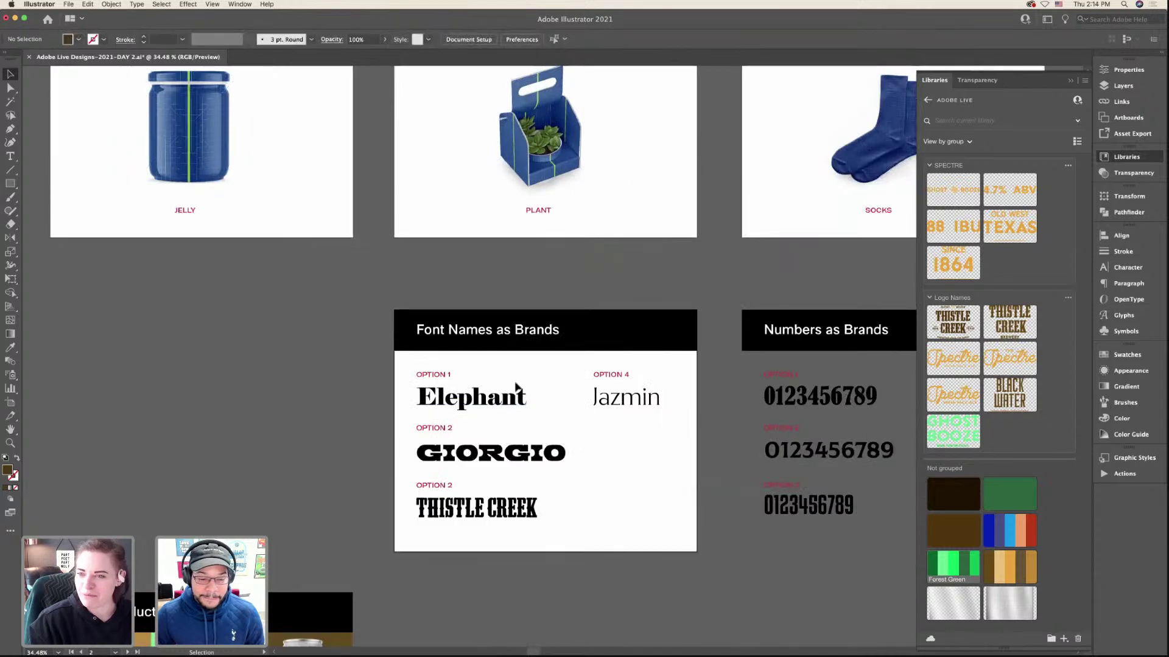
- Look over the Final Product of the day artboard and return to the label squares and surrounding logo artwork
{"action": "scroll", "coordinate": [517, 386], "scroll_direction": "down", "scroll_amount": 10}
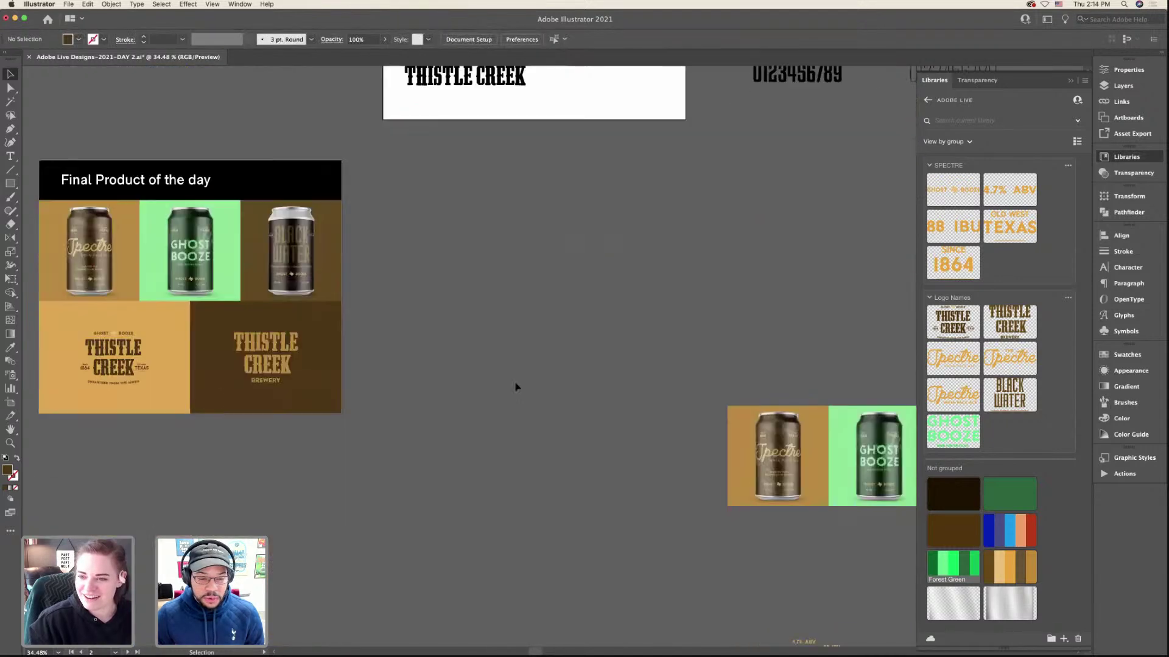
{"action": "scroll", "coordinate": [517, 386], "scroll_direction": "right", "scroll_amount": 6}
{"action": "scroll", "coordinate": [515, 387], "scroll_direction": "down", "scroll_amount": 5}
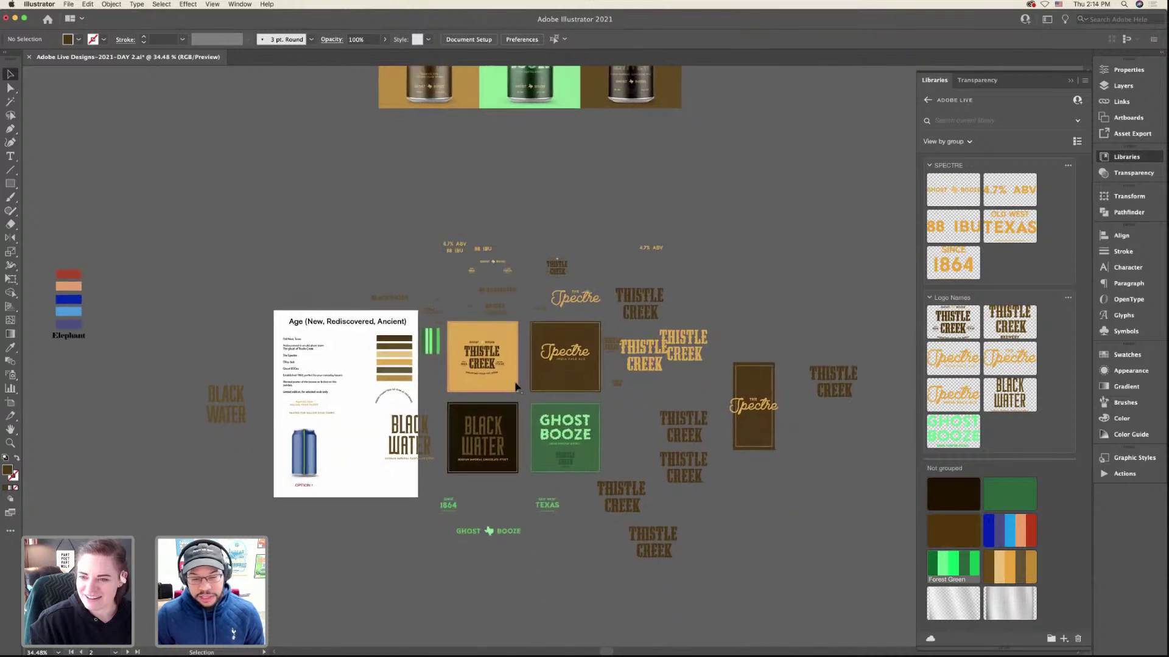
{"action": "scroll", "coordinate": [517, 386], "scroll_direction": "up", "scroll_amount": 4}
{"action": "left_click", "coordinate": [519, 381]}
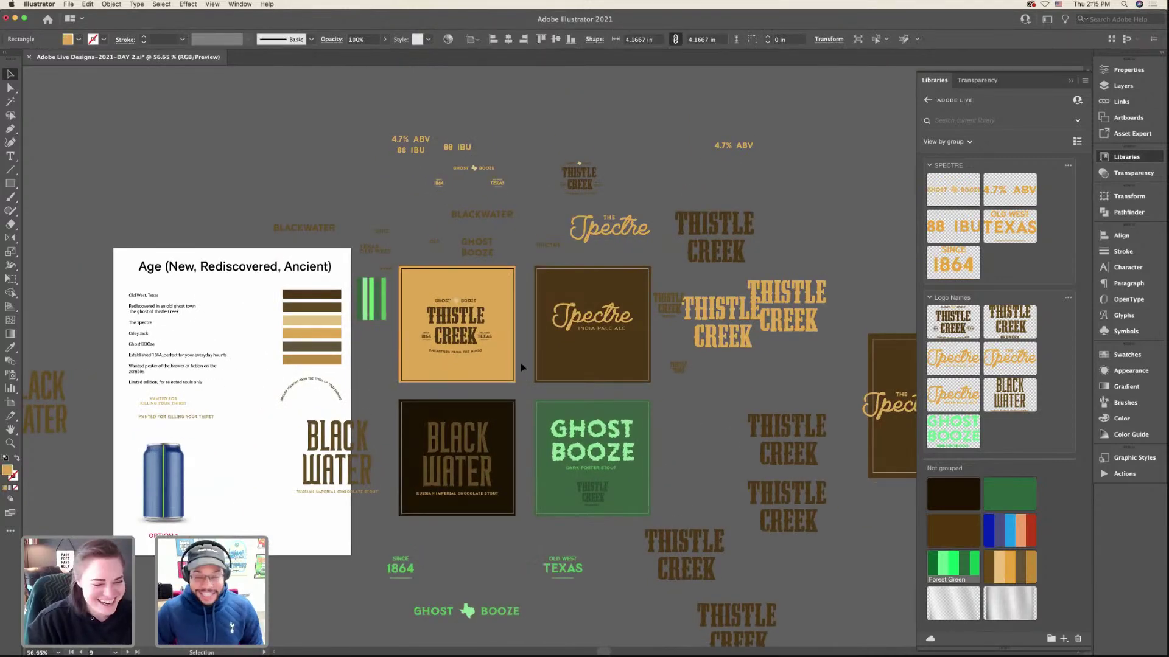
{"action": "scroll", "coordinate": [520, 364], "scroll_direction": "up", "scroll_amount": 3}
{"action": "scroll", "coordinate": [519, 364], "scroll_direction": "up", "scroll_amount": 1}
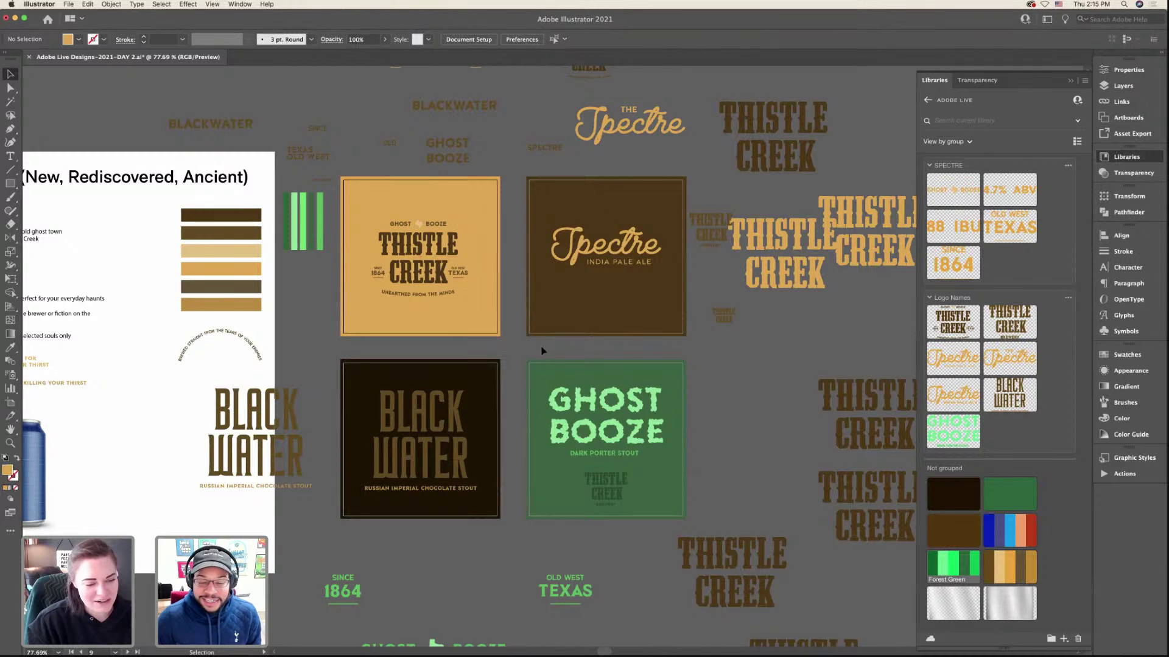
- Move the green OLD WEST TEXAS and SINCE 1864 elements closer together above the GHOST BOOZE line
{"action": "scroll", "coordinate": [542, 352], "scroll_direction": "down", "scroll_amount": 5}
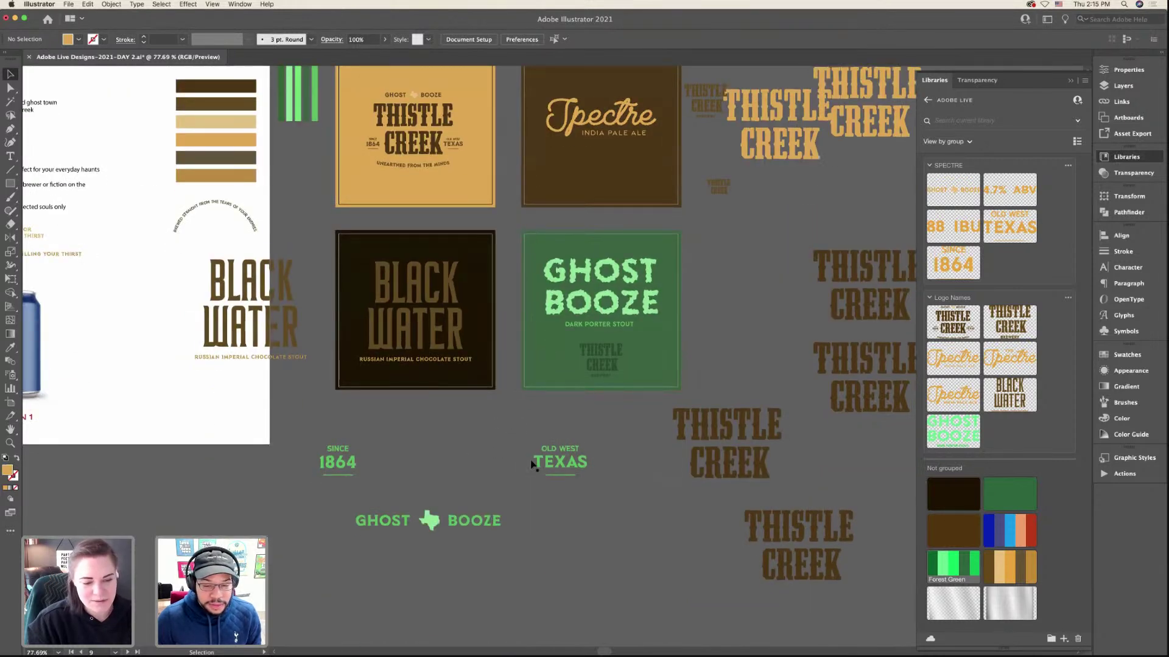
{"action": "left_click_drag", "start_coordinate": [531, 463], "coordinate": [460, 464]}
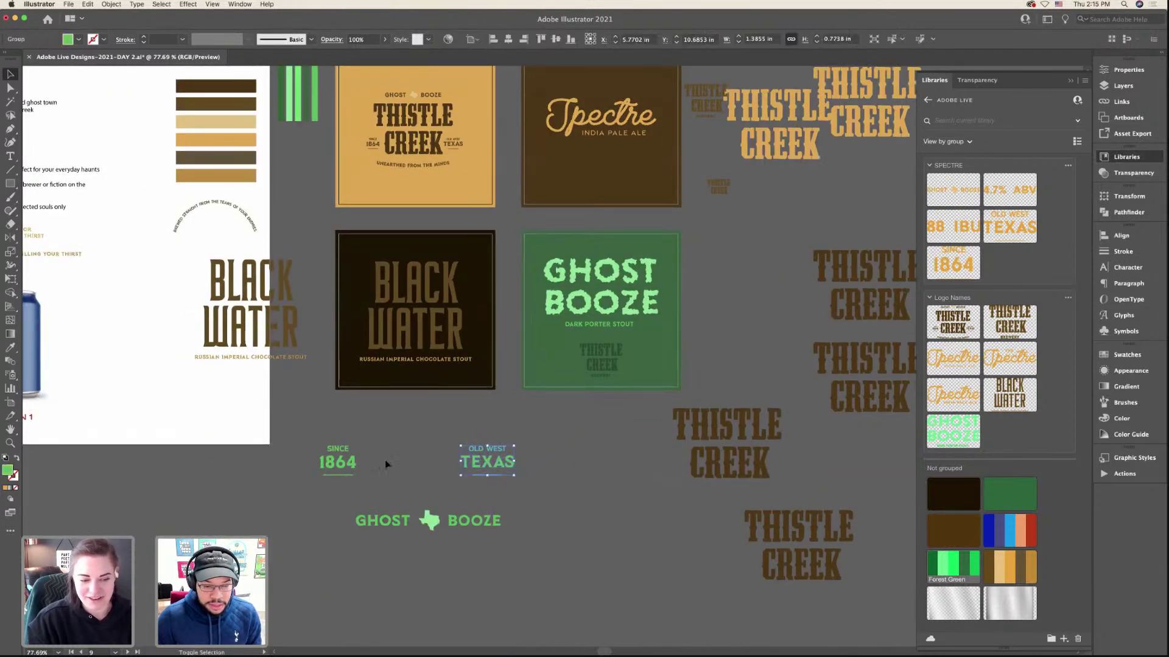
{"action": "left_click_drag", "start_coordinate": [350, 463], "coordinate": [382, 462]}
{"action": "left_click", "coordinate": [433, 446]}
- Copy the separate gold 88 IBU and 4.7% ABV texts above the label squares and paste them near the green elements
{"action": "key", "text": "ctrl+minus"}
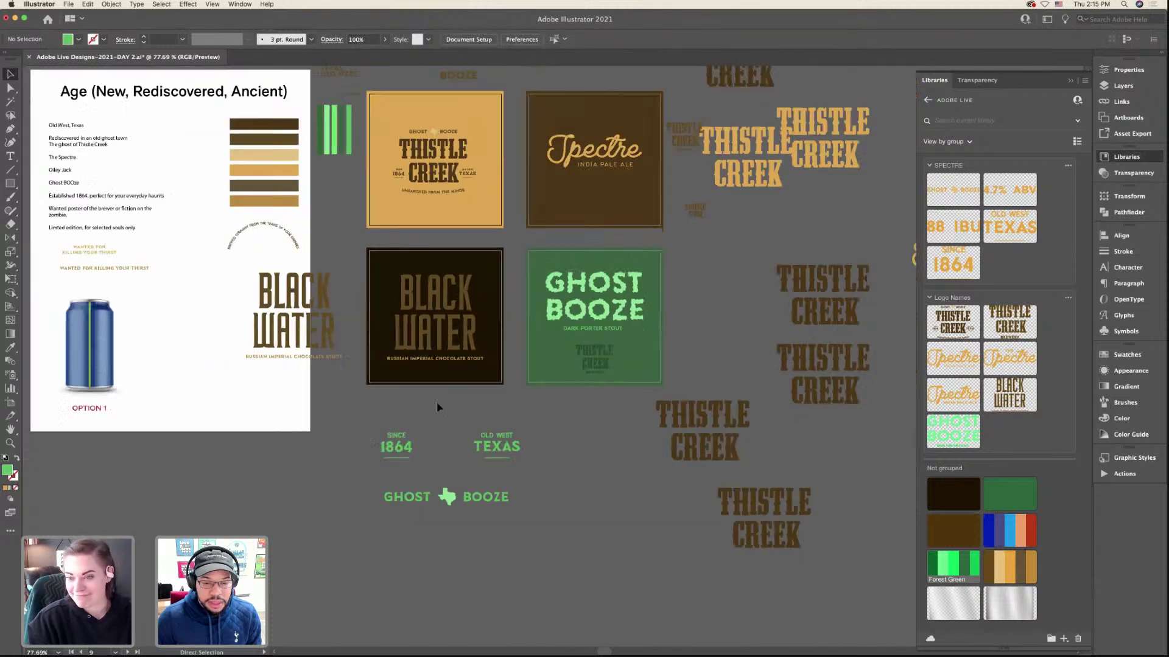
{"action": "key", "text": "ctrl+minus"}
{"action": "scroll", "coordinate": [429, 399], "scroll_direction": "up", "scroll_amount": 12}
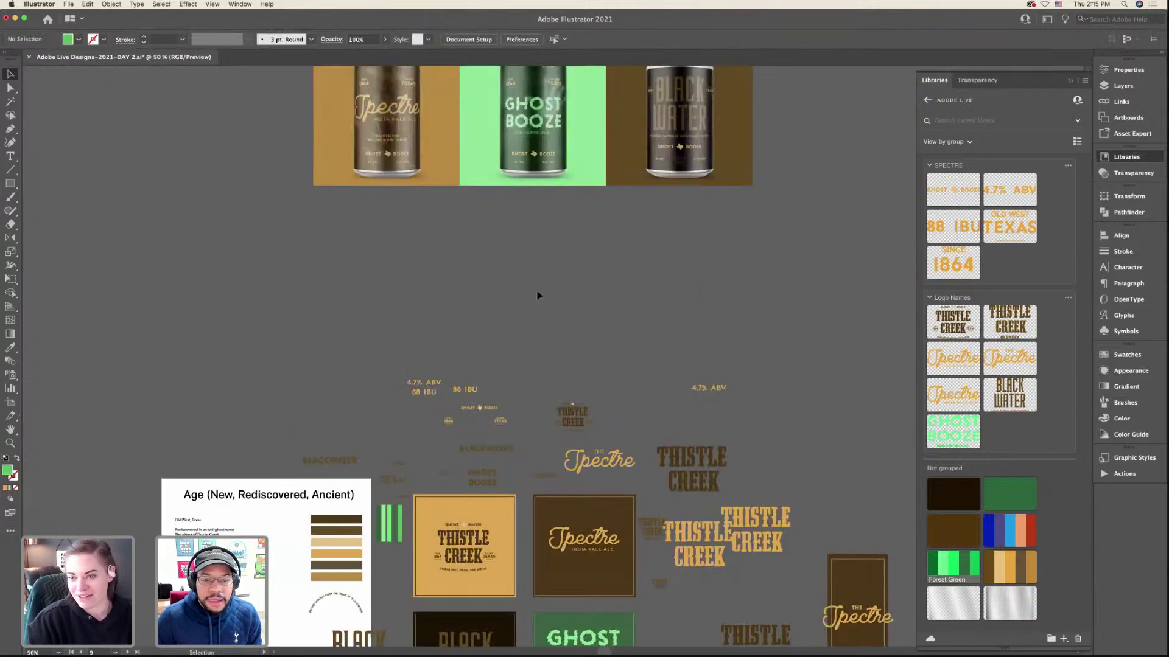
{"action": "left_click_drag", "start_coordinate": [472, 395], "coordinate": [474, 395]}
{"action": "key", "text": "ctrl+plus"}
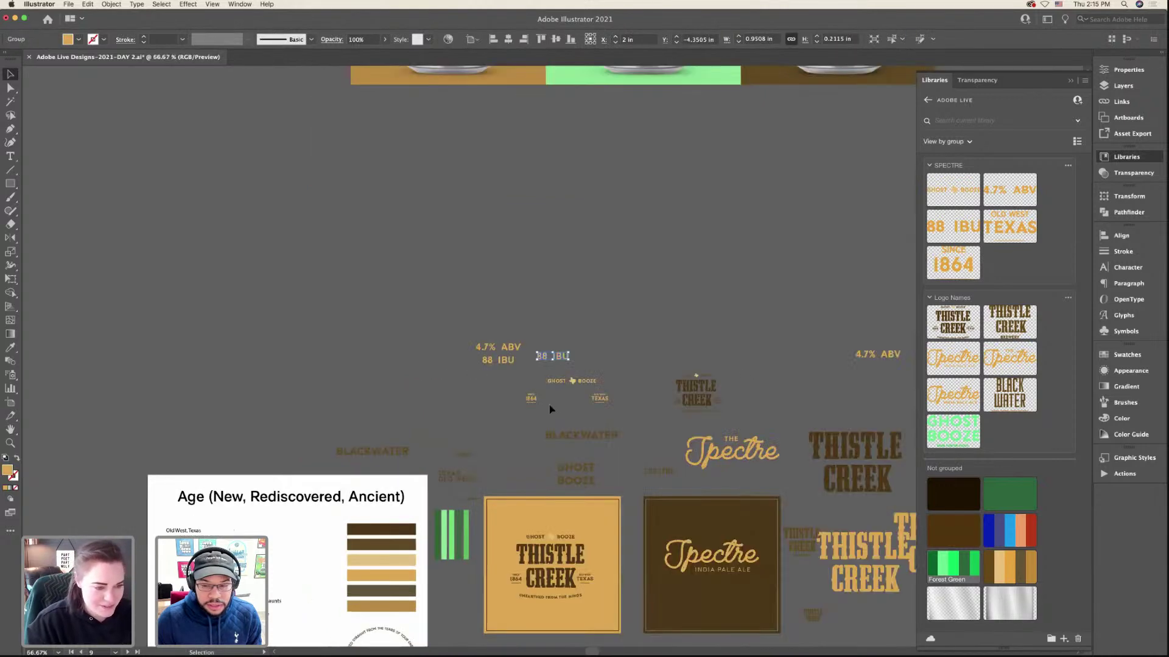
{"action": "left_click", "coordinate": [861, 359], "text": "shift"}
{"action": "key", "text": "super+c"}
{"action": "scroll", "coordinate": [715, 385], "scroll_direction": "down", "scroll_amount": 18}
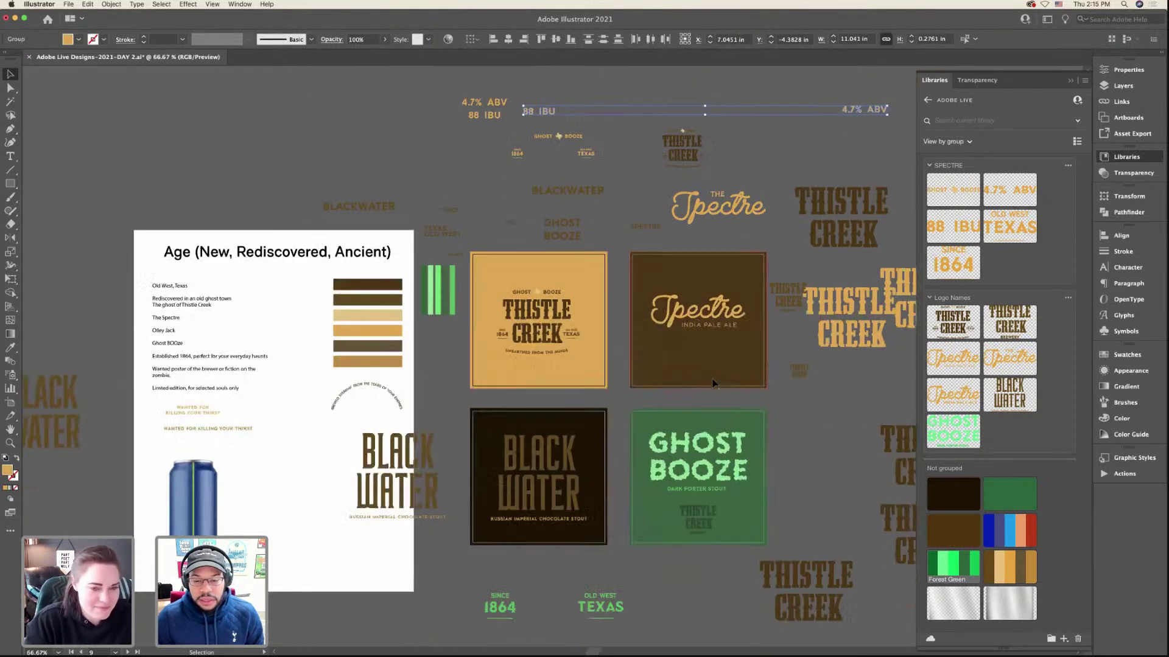
{"action": "key", "text": "super+v"}
- Arrange the pasted 88 IBU and 4.7% ABV side by side beneath the green GHOST BOOZE line
{"action": "left_click_drag", "start_coordinate": [390, 359], "coordinate": [441, 426]}
{"action": "left_click", "coordinate": [780, 436]}
{"action": "left_click_drag", "start_coordinate": [781, 436], "coordinate": [515, 437]}
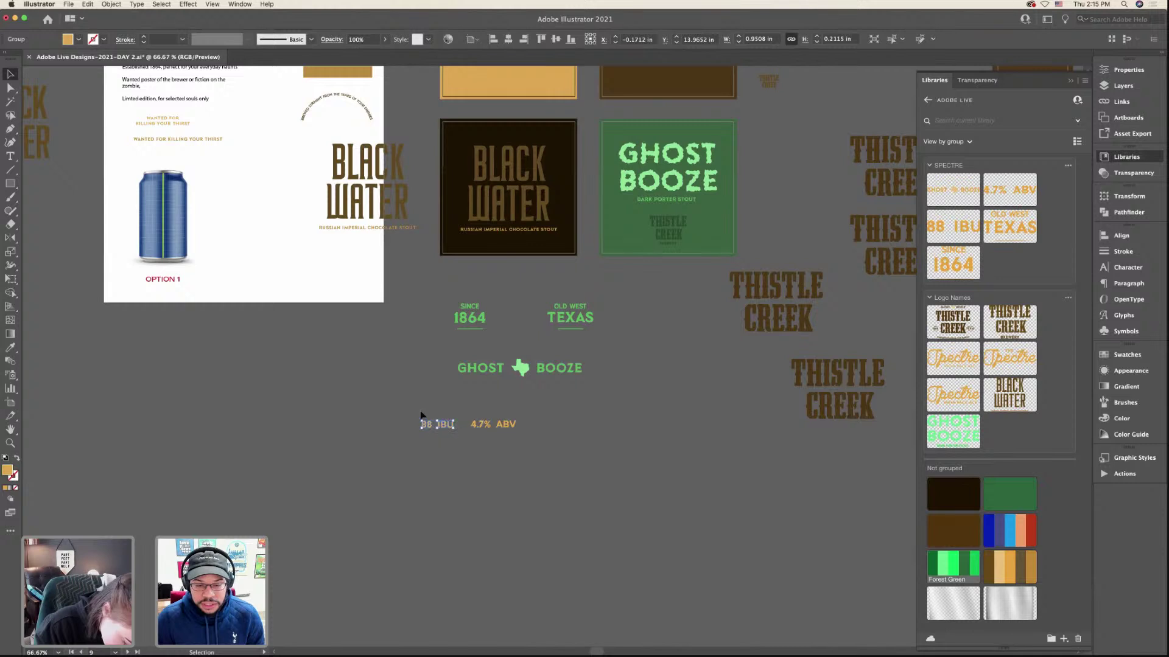
{"action": "key", "text": "super+z"}
{"action": "key", "text": "super+z"}
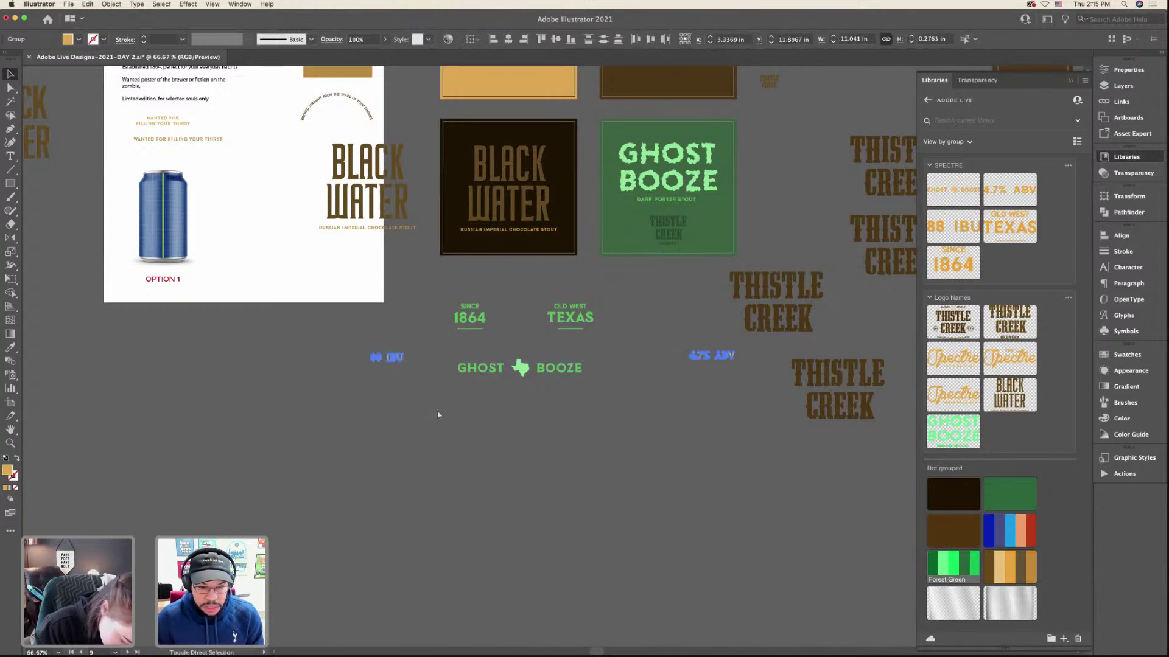
{"action": "key", "text": "super+z"}
{"action": "left_click_drag", "start_coordinate": [542, 431], "coordinate": [553, 412]}
{"action": "key", "text": "super+="}
{"action": "key", "text": "super+="}
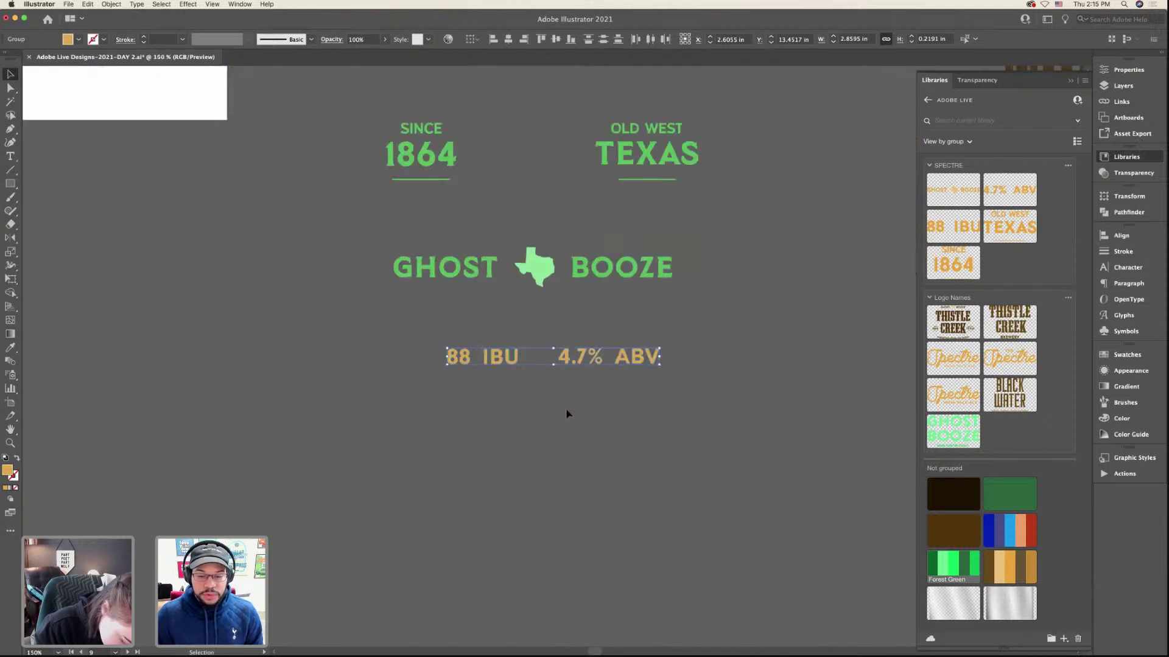
- Recolour the pasted 88 IBU and 4.7% ABV with the Eyedropper to match the green lettering and deselect them
{"action": "left_click", "coordinate": [11, 347]}
{"action": "key", "text": "v"}
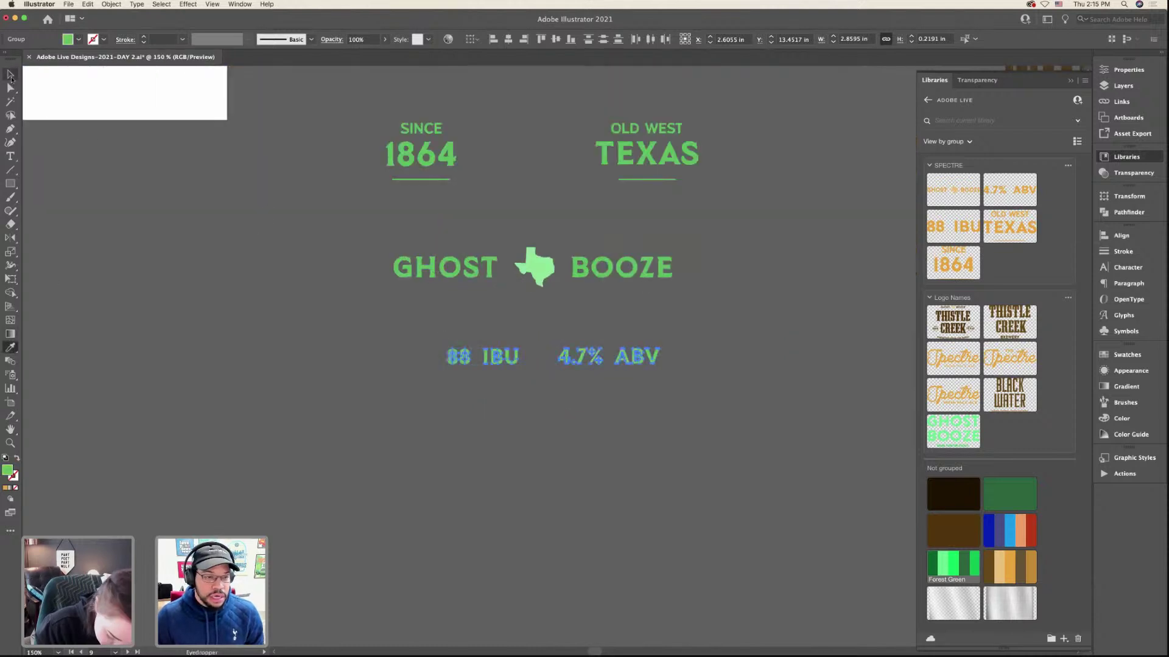
{"action": "left_click", "coordinate": [271, 232]}
{"action": "scroll", "coordinate": [499, 286], "scroll_direction": "down", "scroll_amount": 3}
{"action": "scroll", "coordinate": [498, 287], "scroll_direction": "down", "scroll_amount": 2}
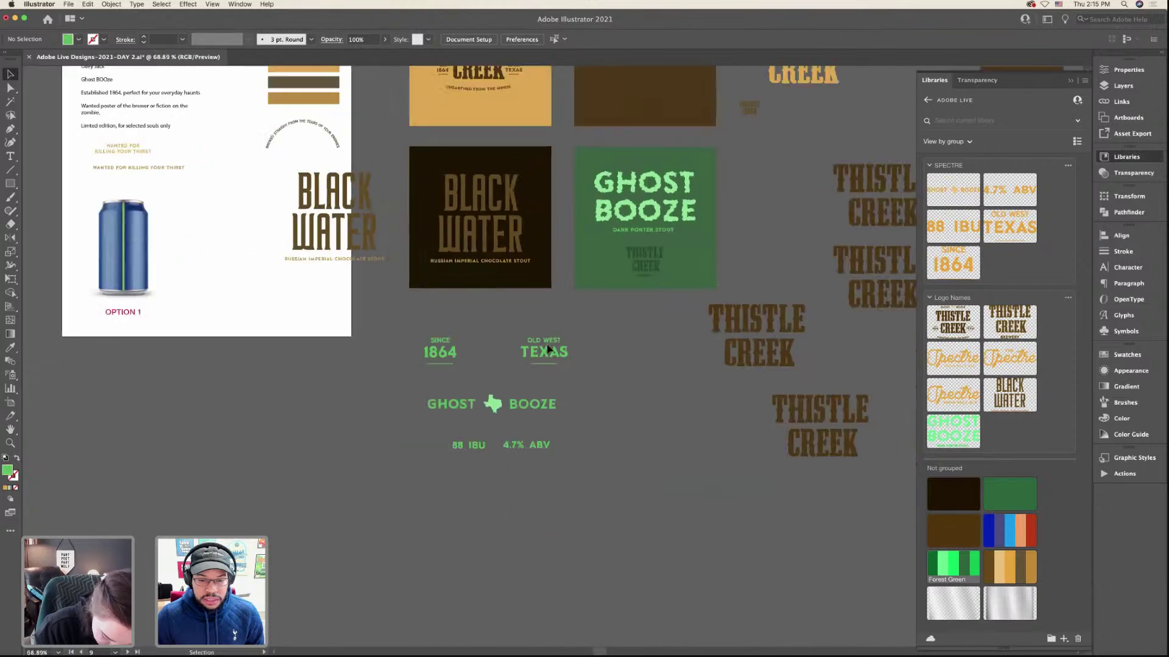
- Examine the Thistle Creek Brewery mark in the Ghost Booze square by selecting its name and the word BREWERY separately
{"action": "scroll", "coordinate": [595, 345], "scroll_direction": "up", "scroll_amount": 5}
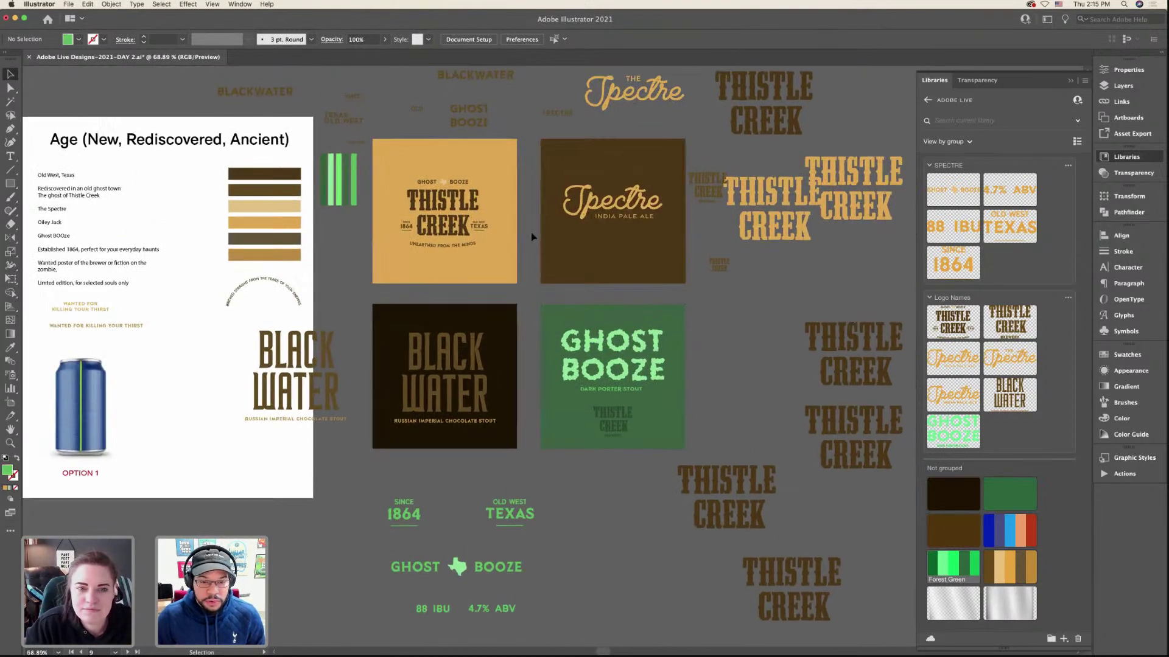
{"action": "scroll", "coordinate": [532, 237], "scroll_direction": "up", "scroll_amount": 2}
{"action": "scroll", "coordinate": [529, 396], "scroll_direction": "down", "scroll_amount": 2}
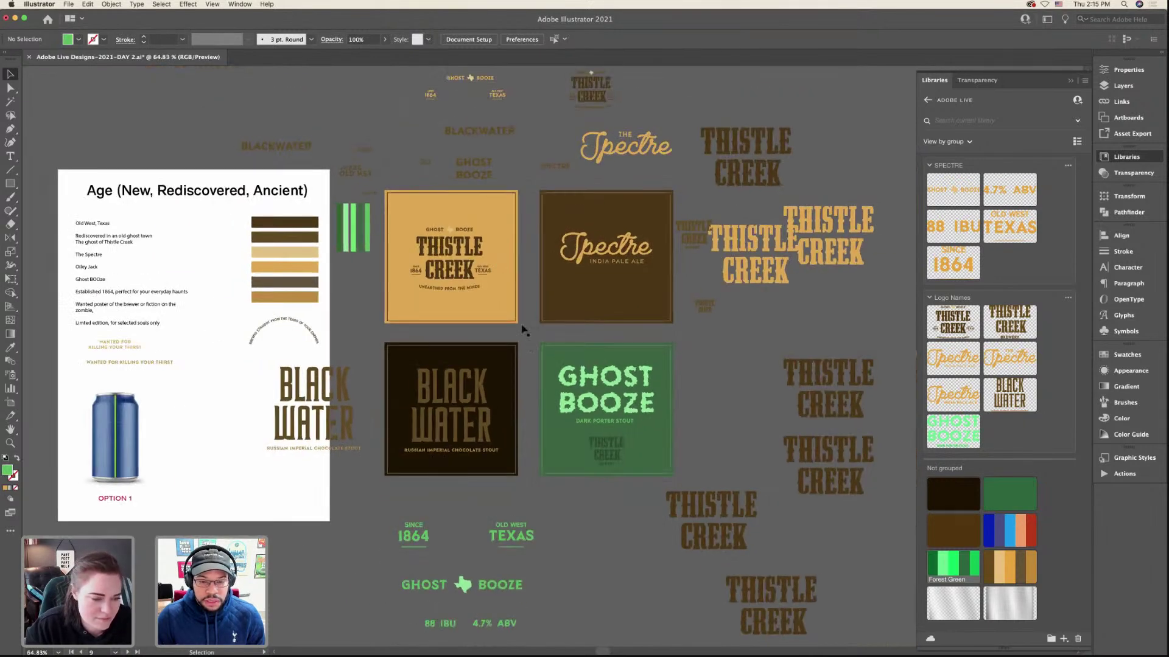
{"action": "left_click", "coordinate": [607, 450]}
{"action": "scroll", "coordinate": [609, 442], "scroll_direction": "up", "scroll_amount": 10}
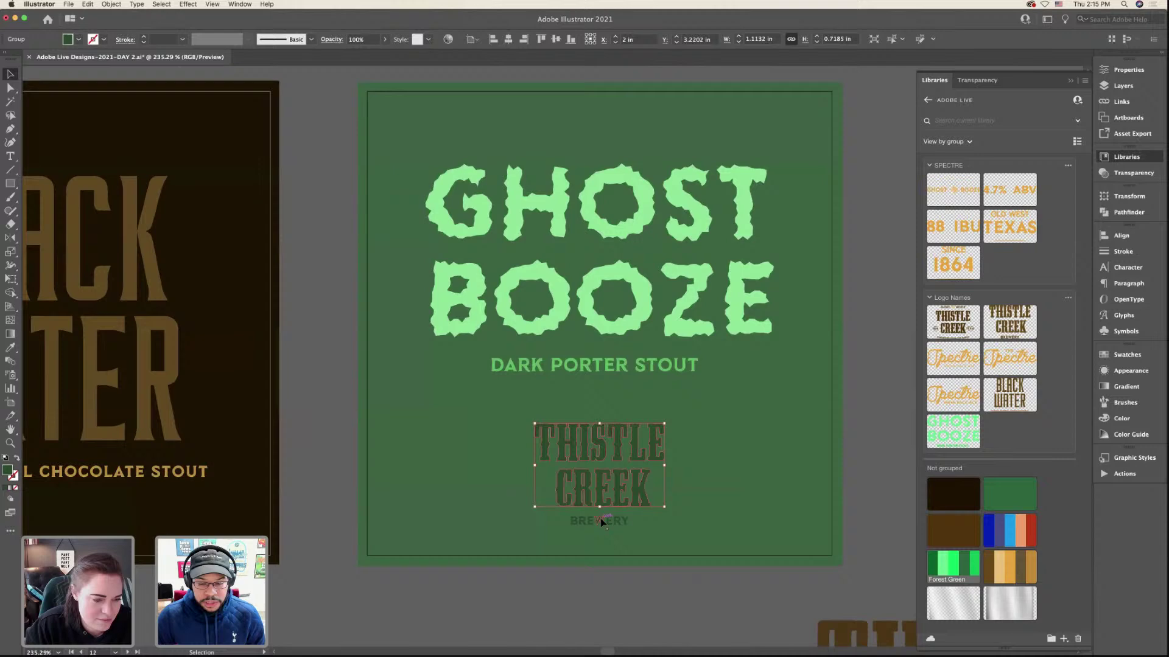
{"action": "left_click", "coordinate": [601, 521]}
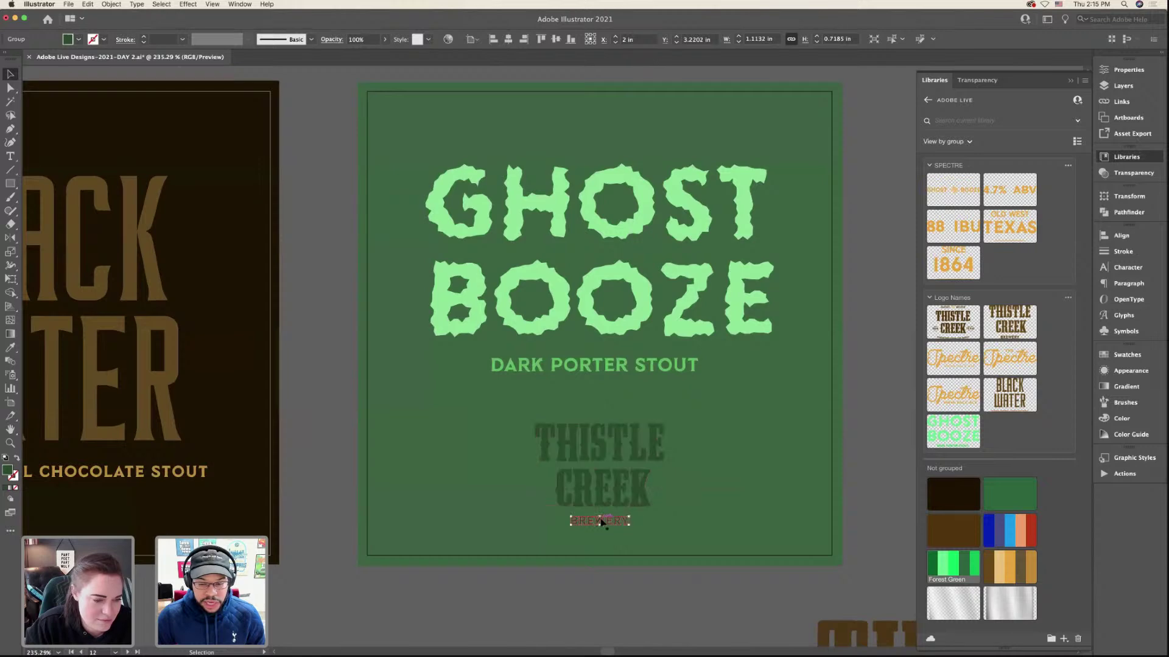
{"action": "left_click", "coordinate": [295, 422]}
{"action": "scroll", "coordinate": [318, 417], "scroll_direction": "down", "scroll_amount": 5}
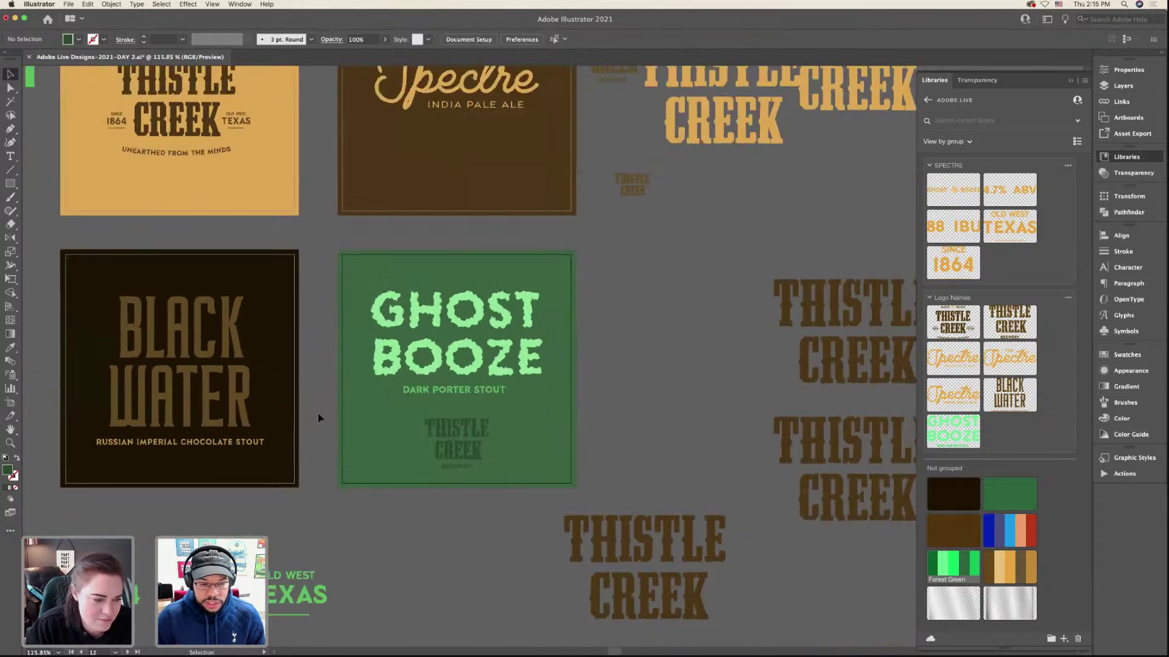
- Review the green Ghost Booze elements, the label squares, the gold text pieces and the three can mockups
{"action": "scroll", "coordinate": [318, 418], "scroll_direction": "down", "scroll_amount": 3}
{"action": "scroll", "coordinate": [318, 418], "scroll_direction": "left", "scroll_amount": 2}
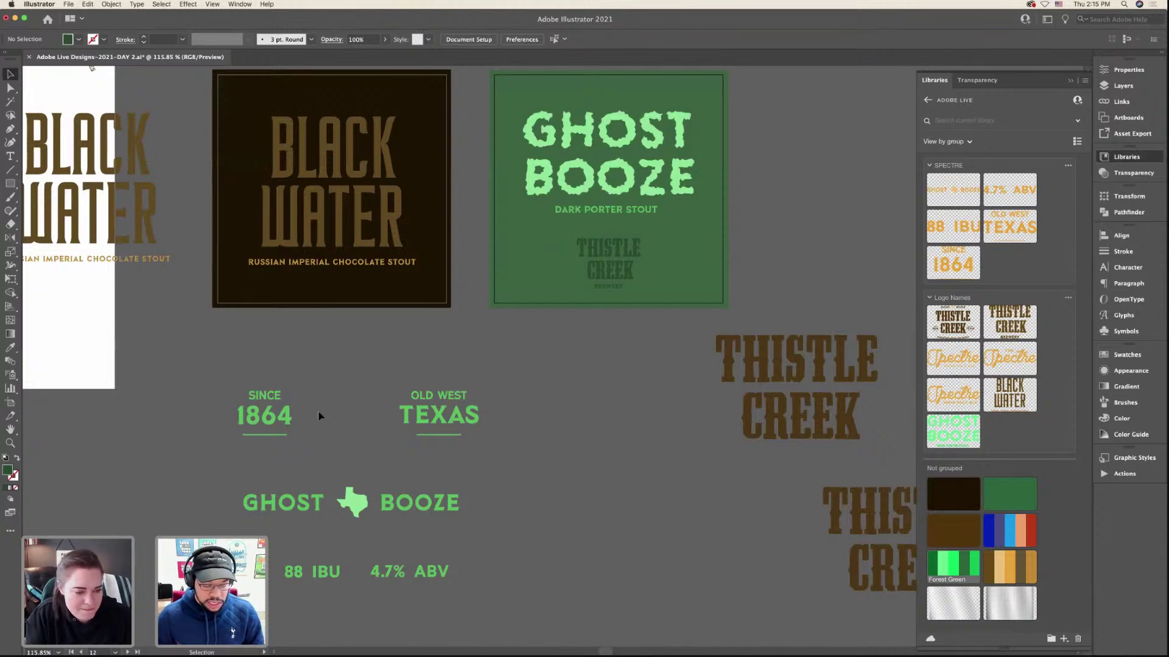
{"action": "scroll", "coordinate": [382, 371], "scroll_direction": "down", "scroll_amount": 2}
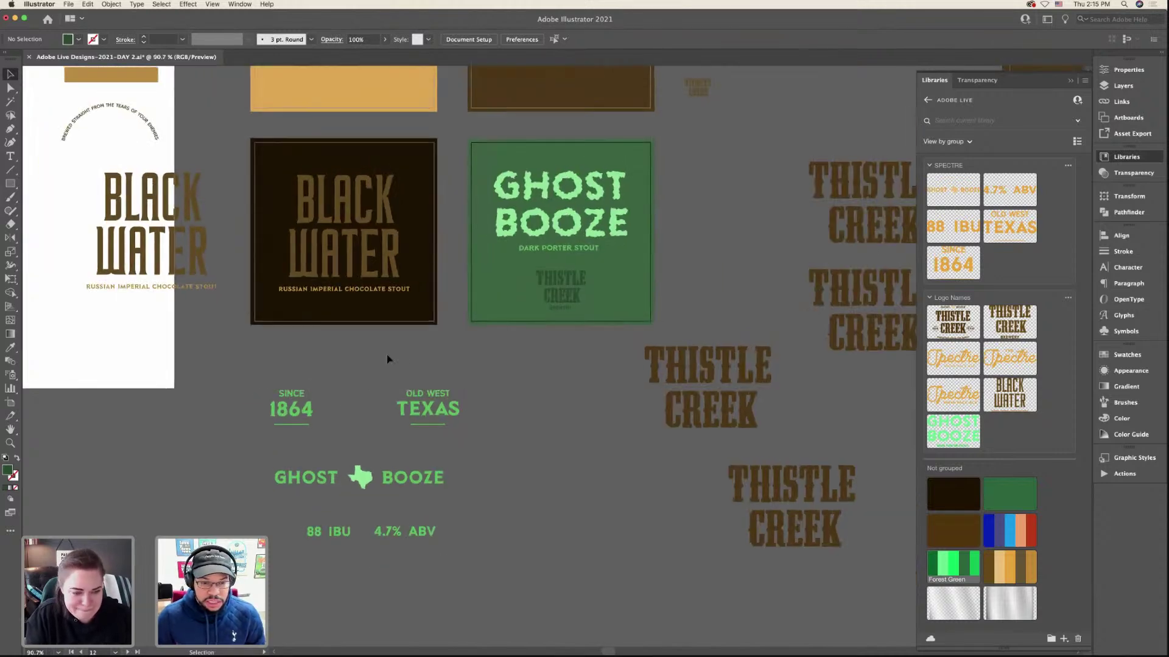
{"action": "scroll", "coordinate": [383, 365], "scroll_direction": "up", "scroll_amount": 5}
{"action": "scroll", "coordinate": [388, 358], "scroll_direction": "up", "scroll_amount": 1}
{"action": "scroll", "coordinate": [388, 358], "scroll_direction": "left", "scroll_amount": 1}
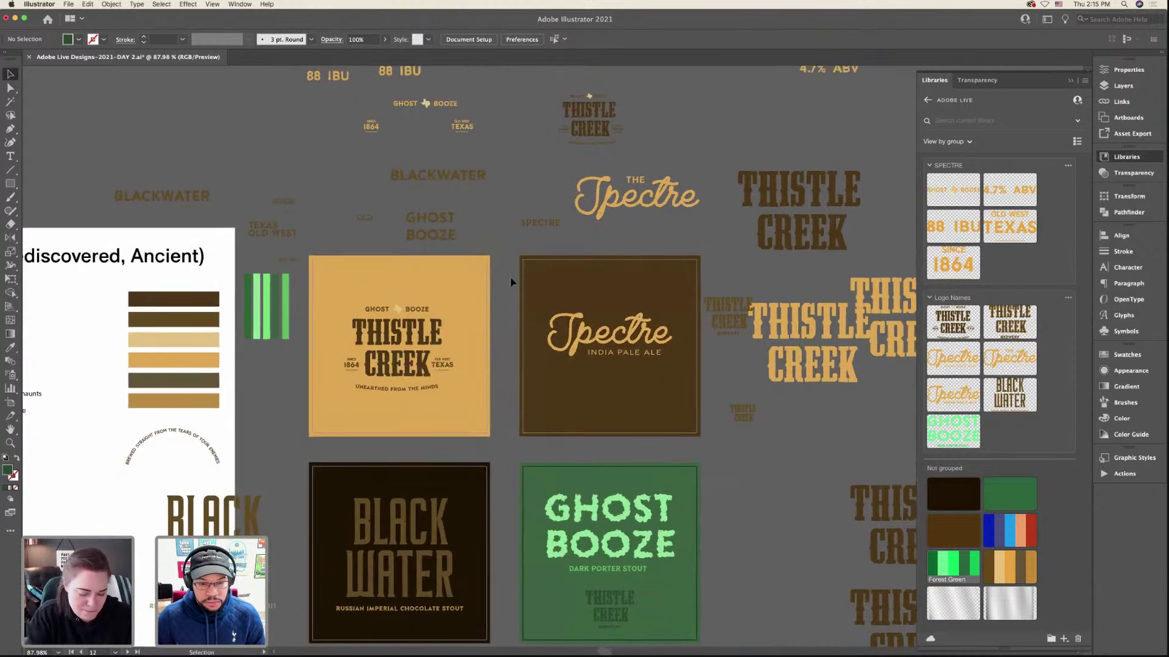
{"action": "scroll", "coordinate": [511, 282], "scroll_direction": "up", "scroll_amount": 2}
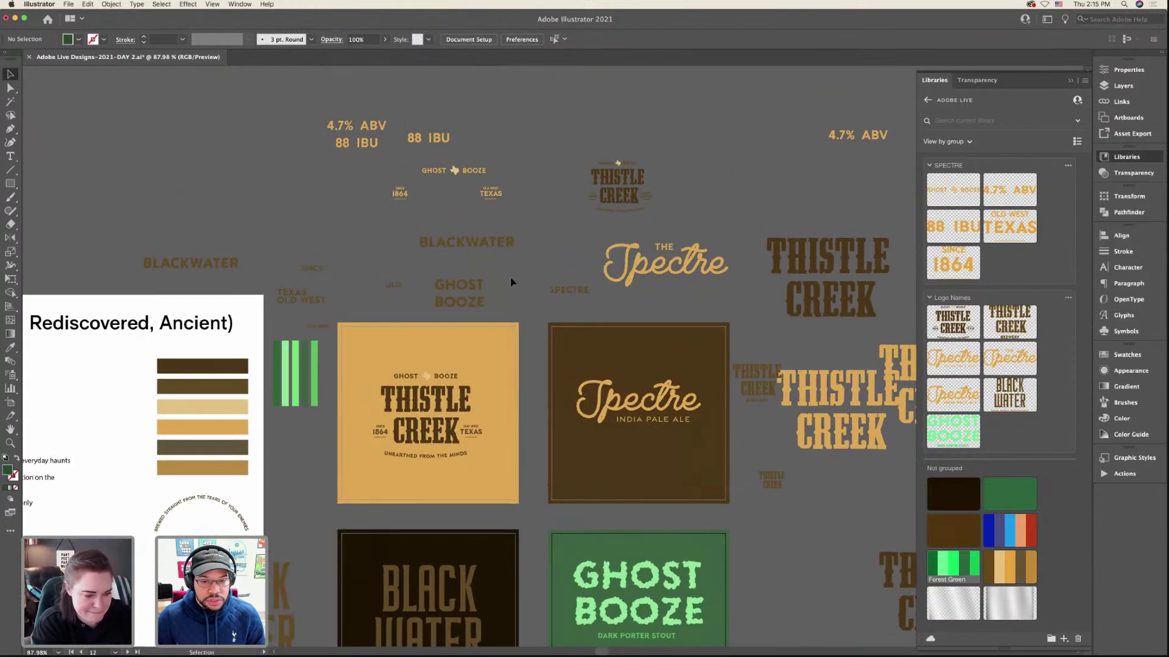
{"action": "scroll", "coordinate": [512, 282], "scroll_direction": "down", "scroll_amount": 2}
{"action": "scroll", "coordinate": [511, 282], "scroll_direction": "up", "scroll_amount": 5}
{"action": "scroll", "coordinate": [511, 282], "scroll_direction": "up", "scroll_amount": 5}
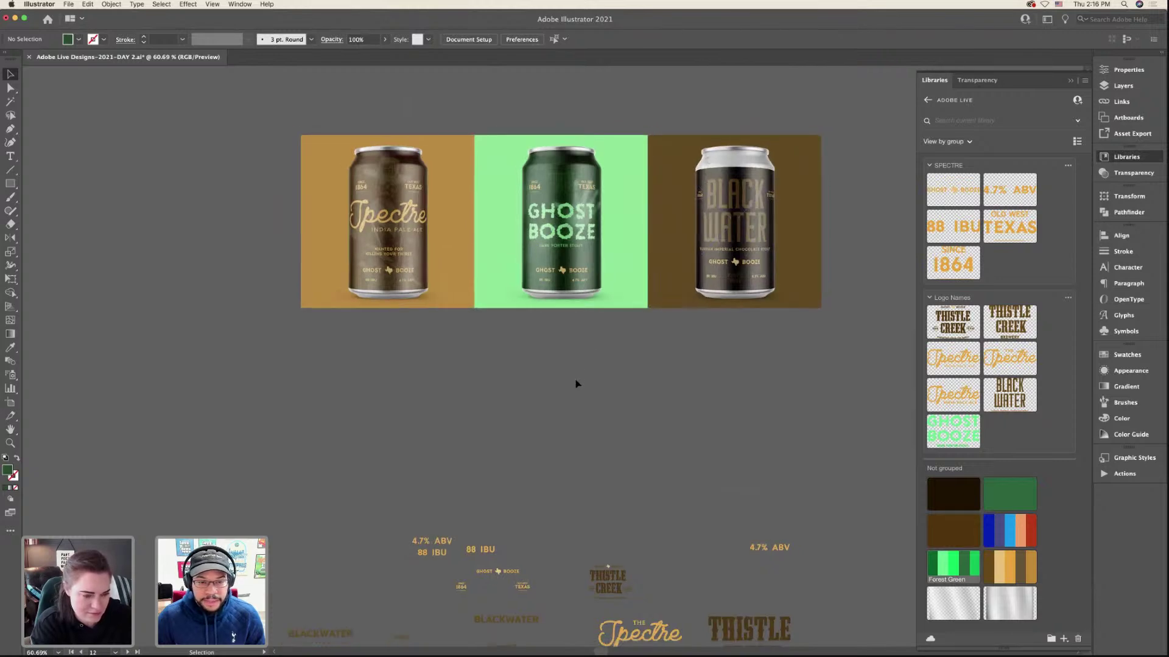
{"action": "scroll", "coordinate": [577, 383], "scroll_direction": "down", "scroll_amount": 5}
- Examine the Thistle Creek Brewery logo and the Thistle Creek badge on the final product artboard by selecting each one
{"action": "left_click", "coordinate": [571, 339]}
{"action": "left_click", "coordinate": [571, 339]}
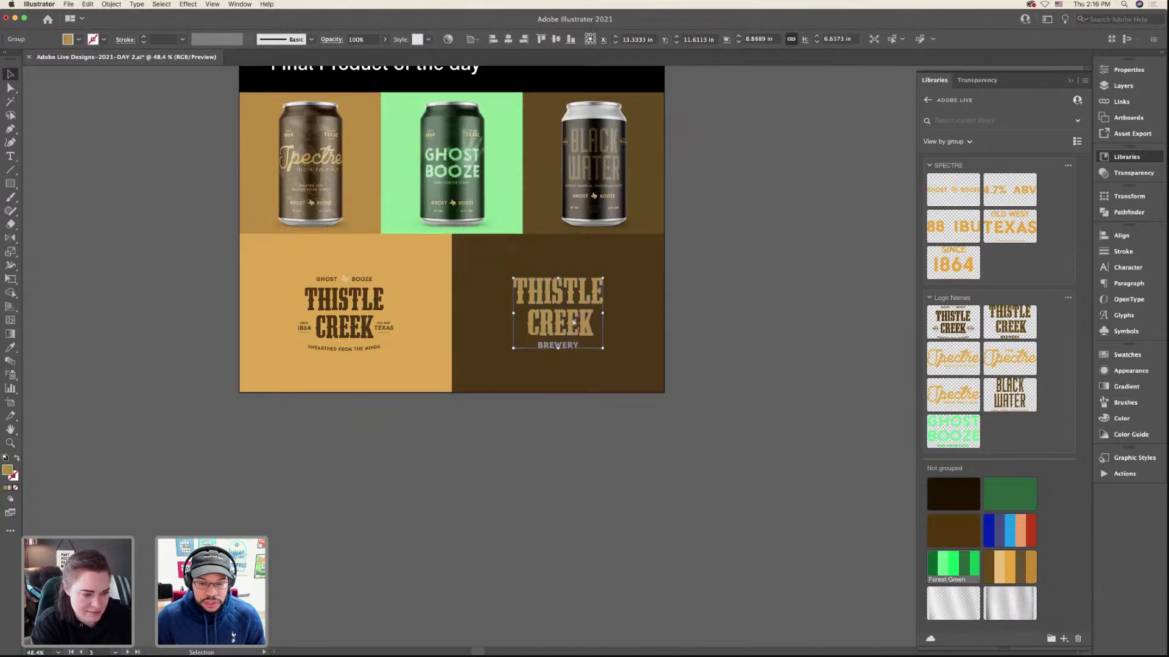
{"action": "scroll", "coordinate": [563, 286], "scroll_direction": "up", "scroll_amount": 3}
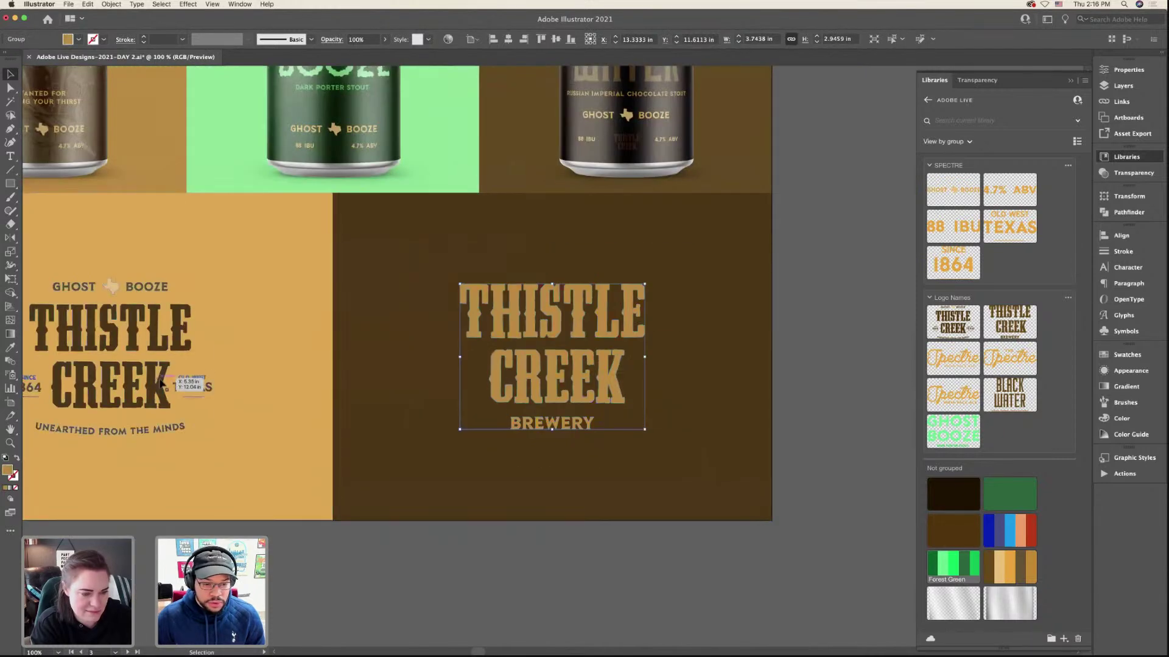
{"action": "left_click", "coordinate": [172, 357]}
{"action": "left_click", "coordinate": [172, 356]}
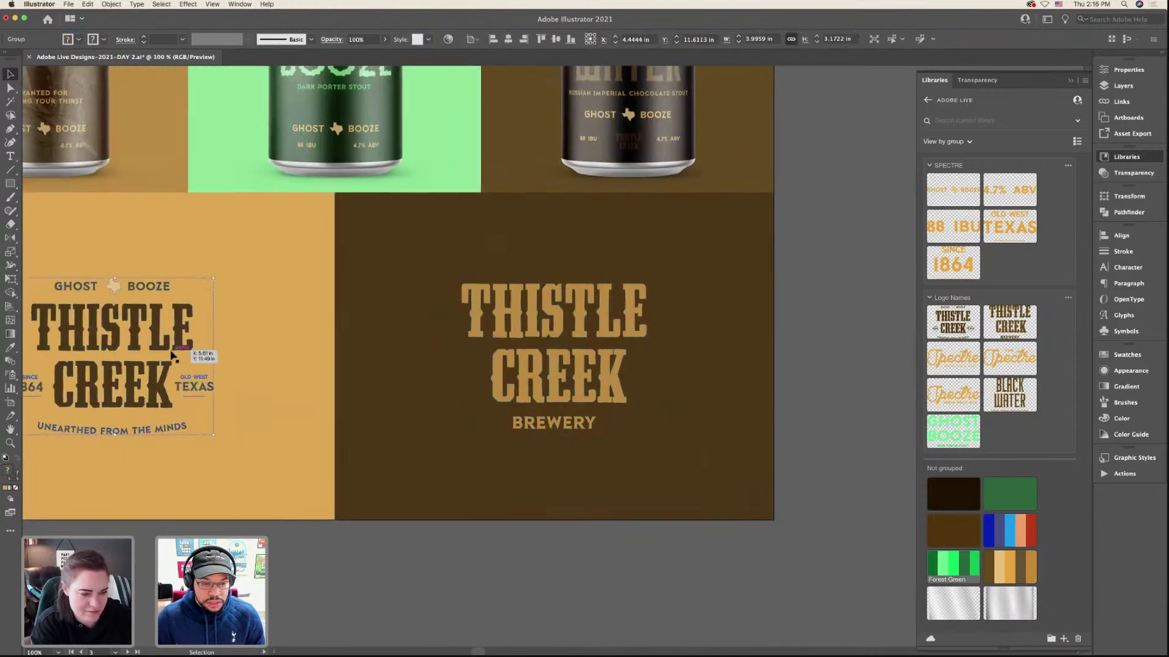
{"action": "scroll", "coordinate": [172, 356], "scroll_direction": "up", "scroll_amount": 4}
{"action": "scroll", "coordinate": [626, 336], "scroll_direction": "down", "scroll_amount": 2}
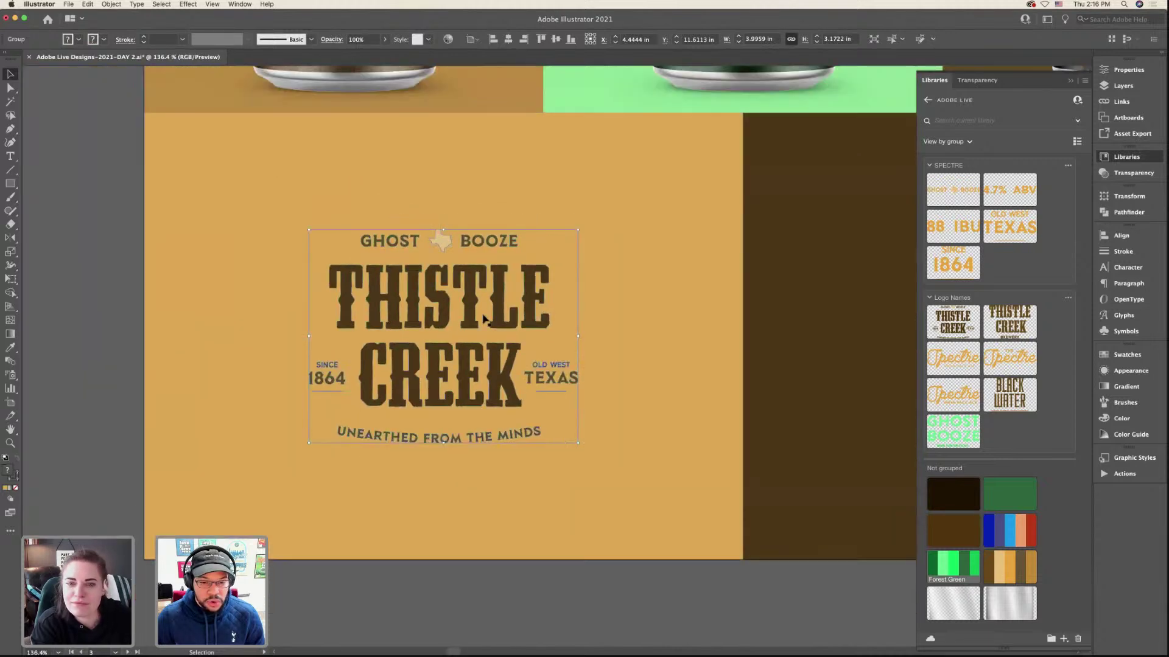
{"action": "scroll", "coordinate": [627, 336], "scroll_direction": "down", "scroll_amount": 2}
{"action": "left_click", "coordinate": [627, 338]}
{"action": "scroll", "coordinate": [626, 337], "scroll_direction": "right", "scroll_amount": 5}
{"action": "left_click", "coordinate": [627, 336]}
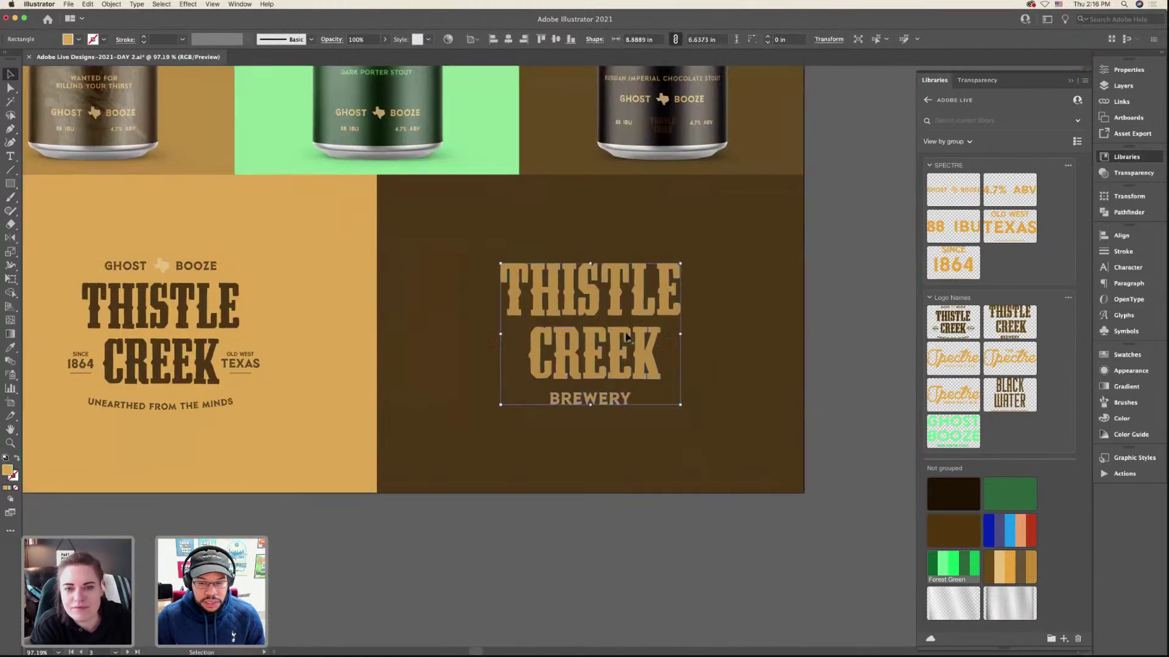
{"action": "scroll", "coordinate": [624, 337], "scroll_direction": "up", "scroll_amount": 3}
{"action": "right_click", "coordinate": [620, 337]}
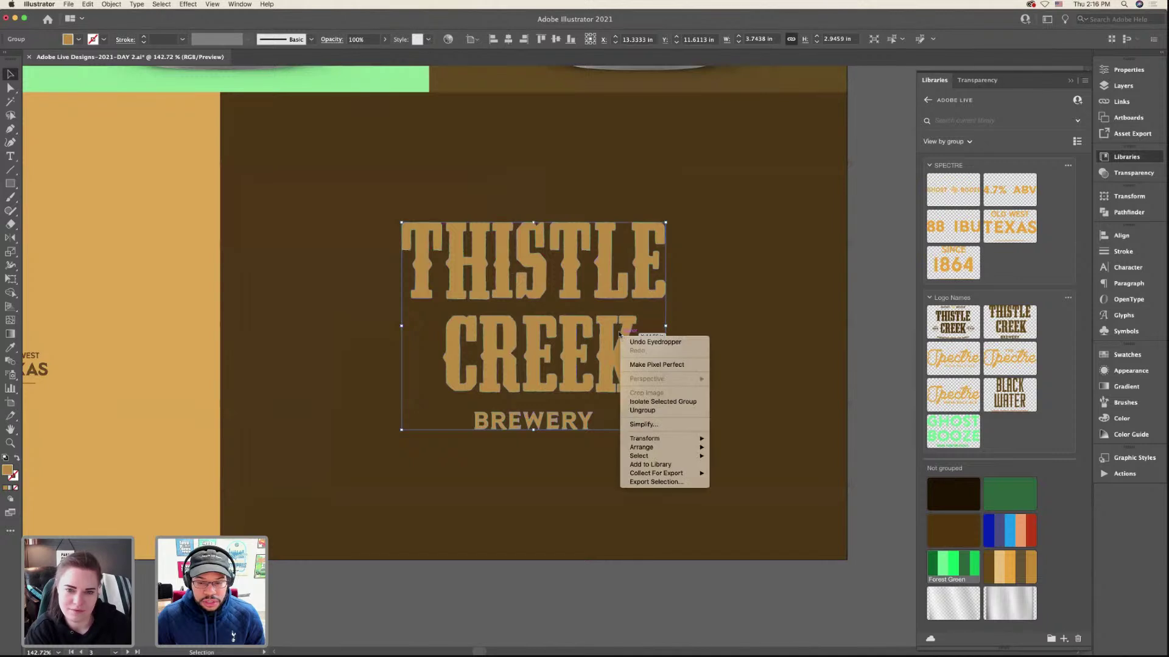
{"action": "key", "text": "Escape"}
{"action": "left_click", "coordinate": [111, 5]}
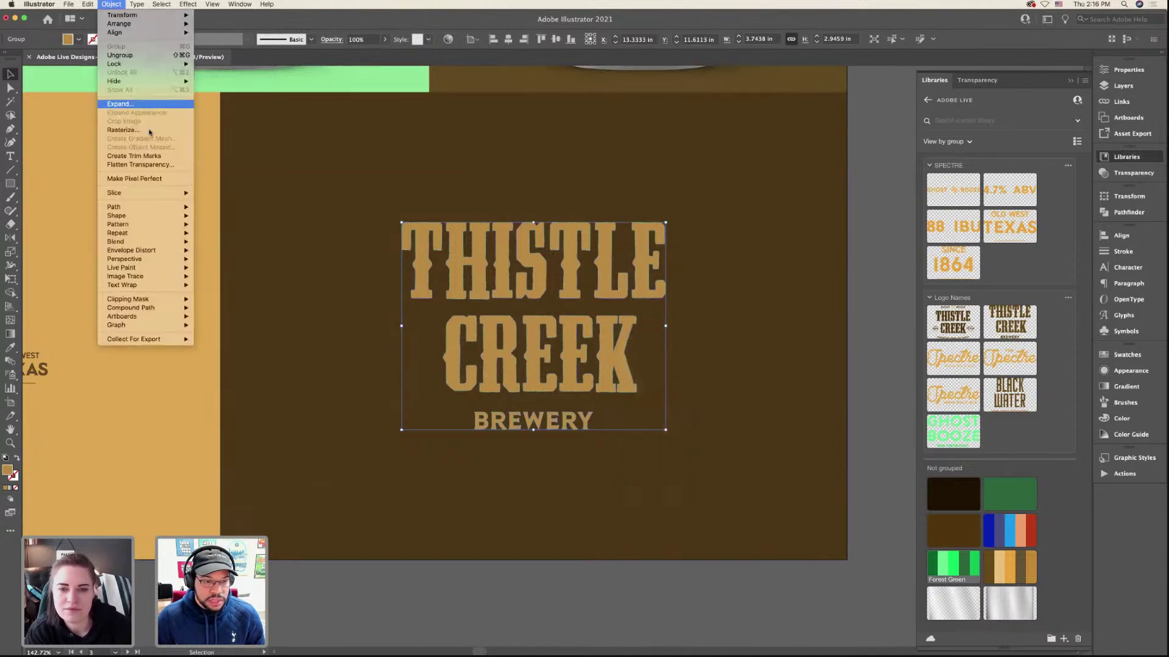
{"action": "mouse_move", "coordinate": [152, 206]}
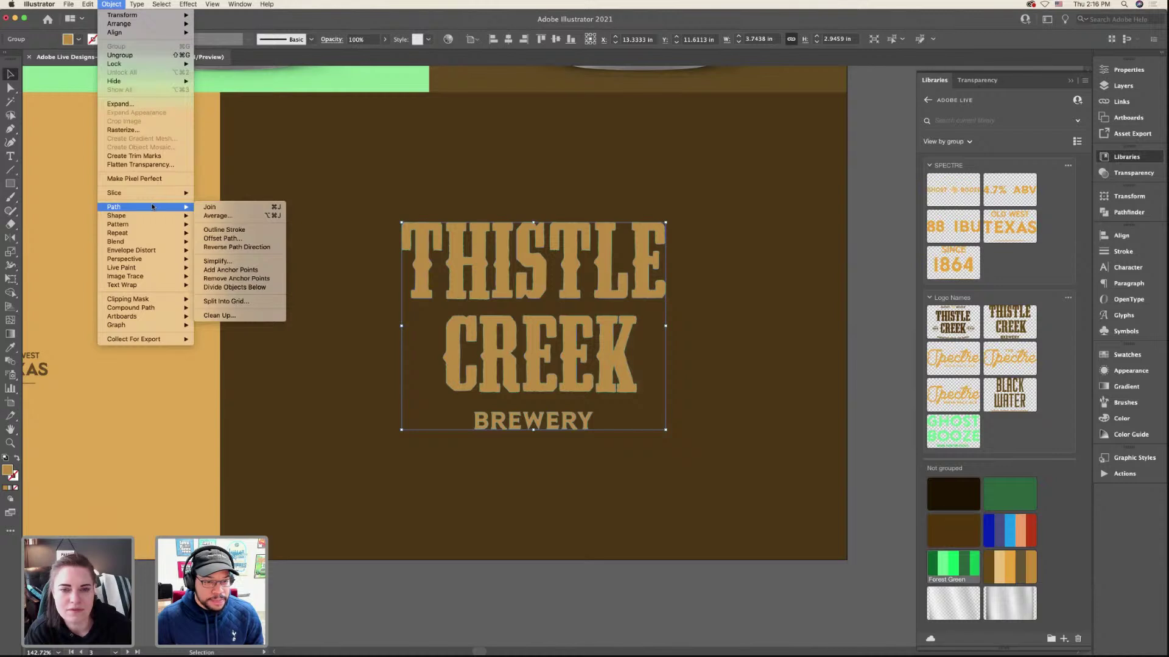
{"action": "left_click", "coordinate": [277, 157]}
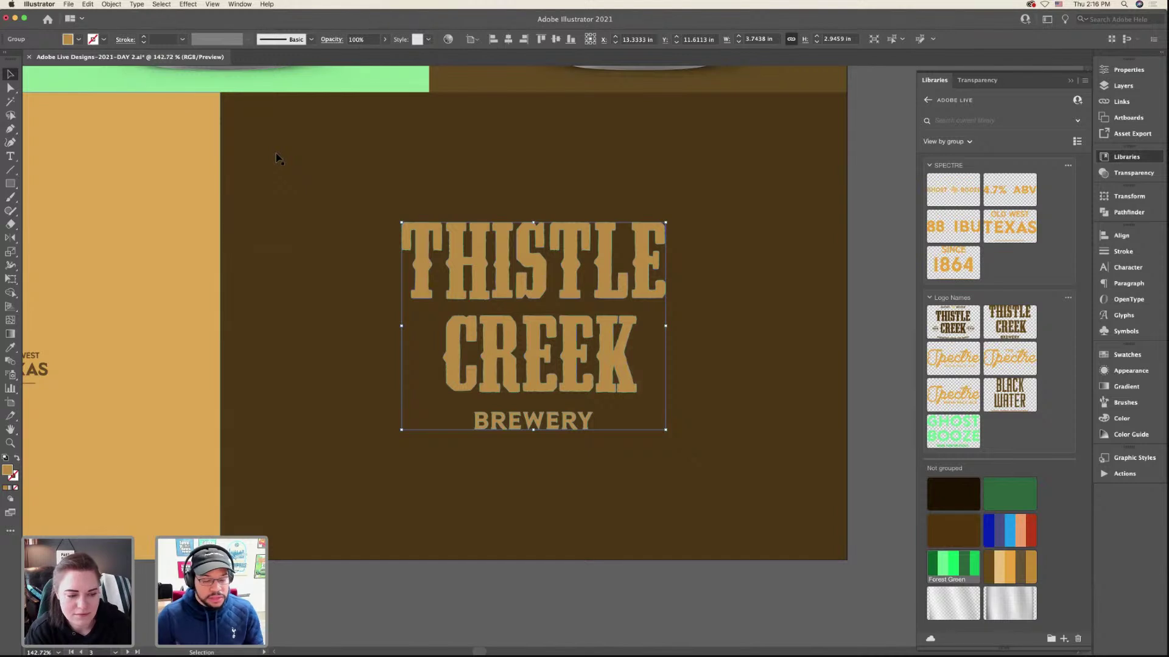
- Try Offset Path on the whole Thistle Creek Brewery logo at -0.01 in with miter joins and a miter limit of 4
{"action": "left_click", "coordinate": [111, 4]}
{"action": "mouse_move", "coordinate": [144, 210]}
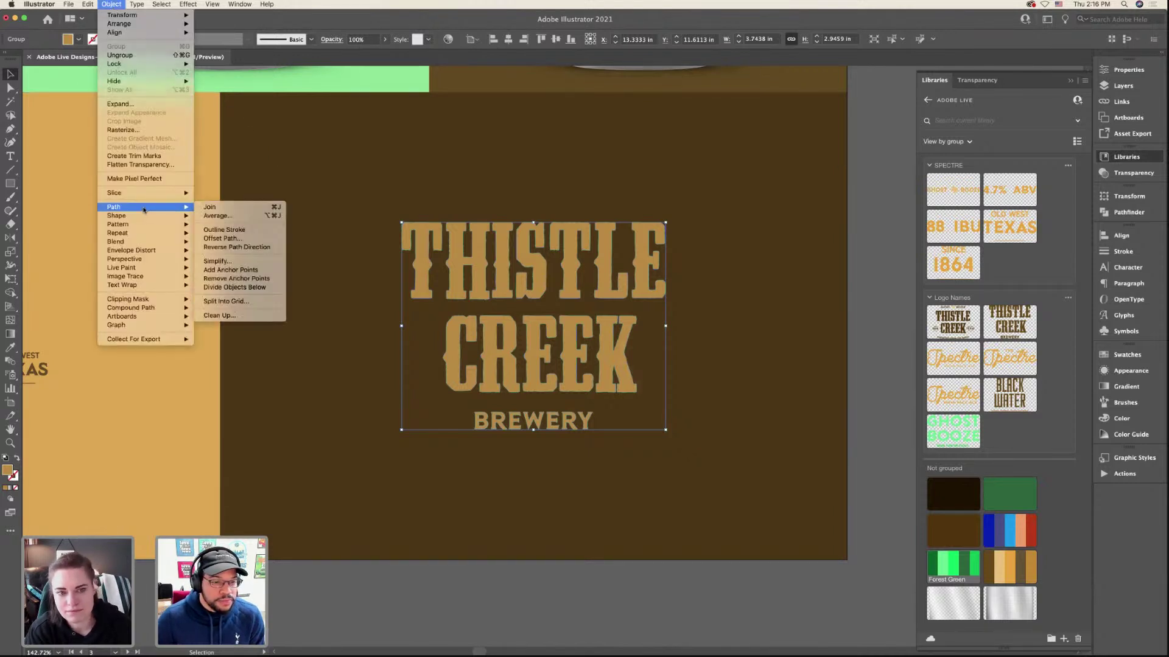
{"action": "left_click", "coordinate": [222, 238]}
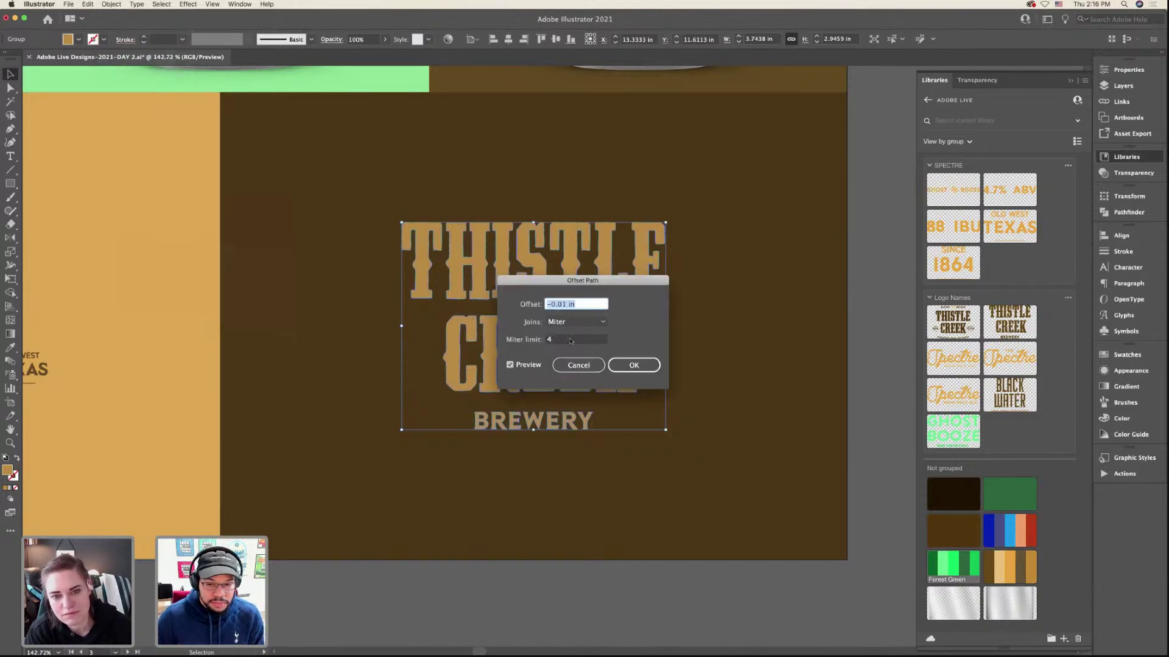
{"action": "left_click", "coordinate": [633, 365]}
{"action": "key", "text": "super+equal"}
{"action": "key", "text": "super+equal"}
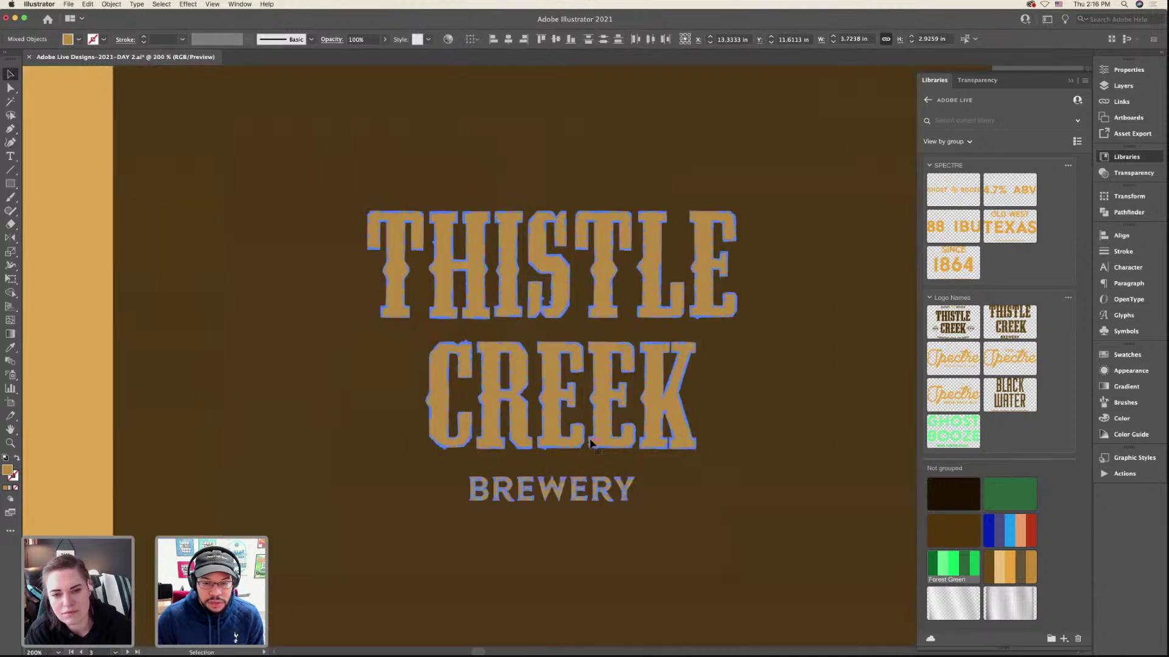
{"action": "key", "text": "super+h"}
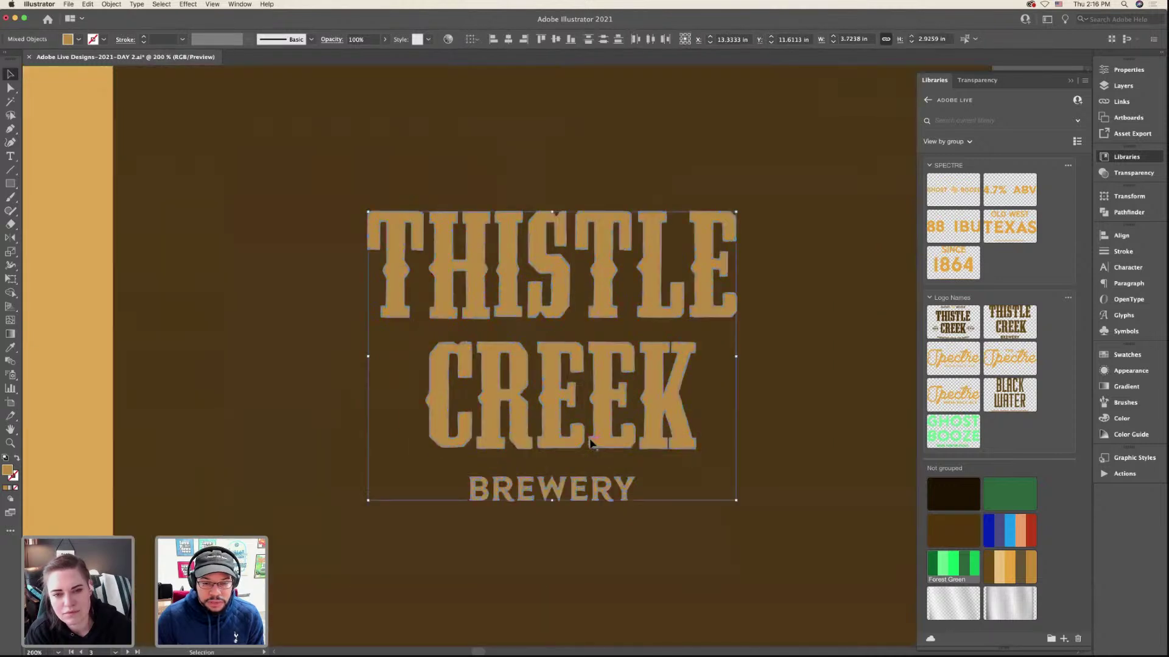
- Retry Offset Path on the grouped Brewery logo, previewing -0.2 in before applying -0.01 in, and undo the offset
{"action": "left_click", "coordinate": [69, 4]}
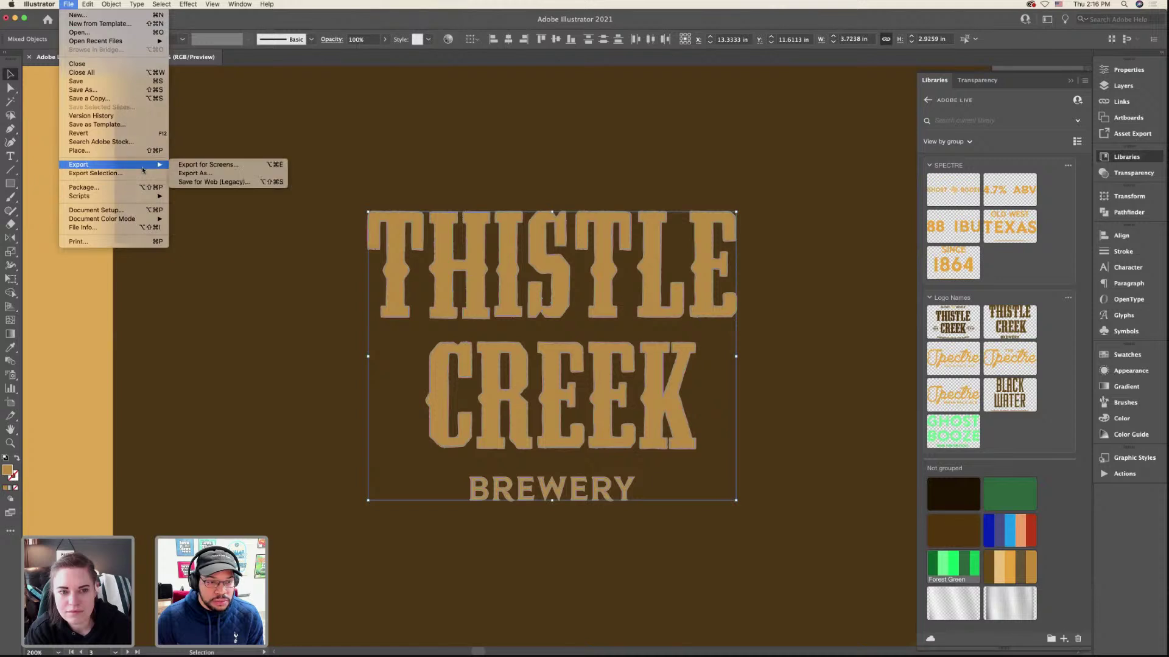
{"action": "mouse_move", "coordinate": [112, 4]}
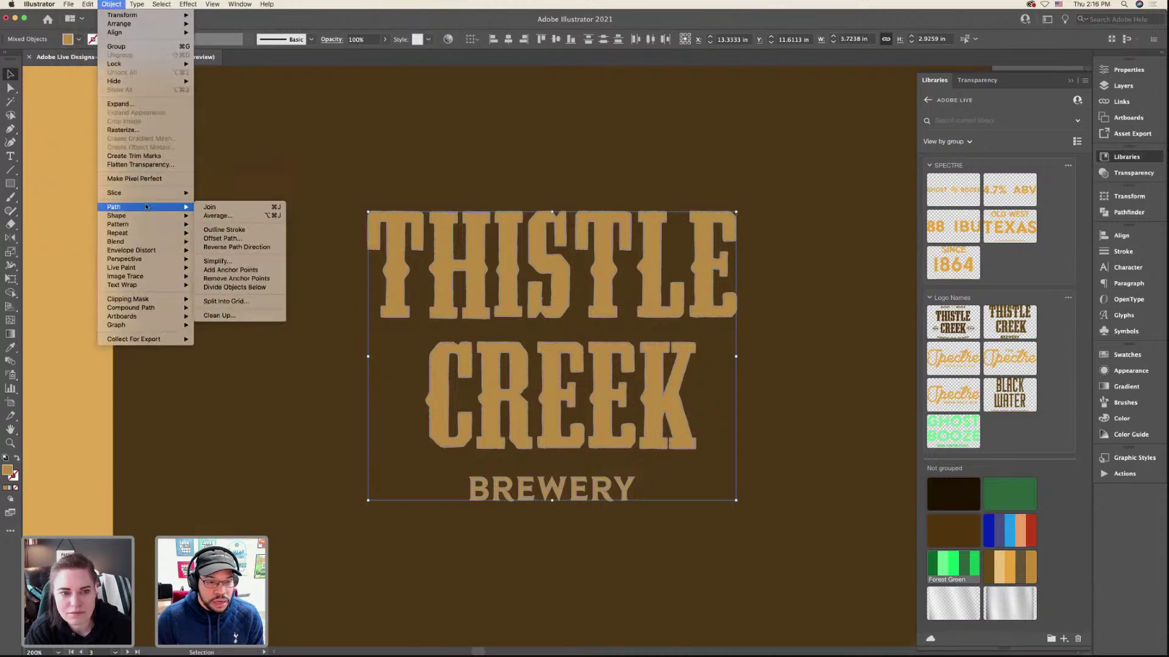
{"action": "left_click", "coordinate": [114, 47]}
{"action": "left_click", "coordinate": [112, 5]}
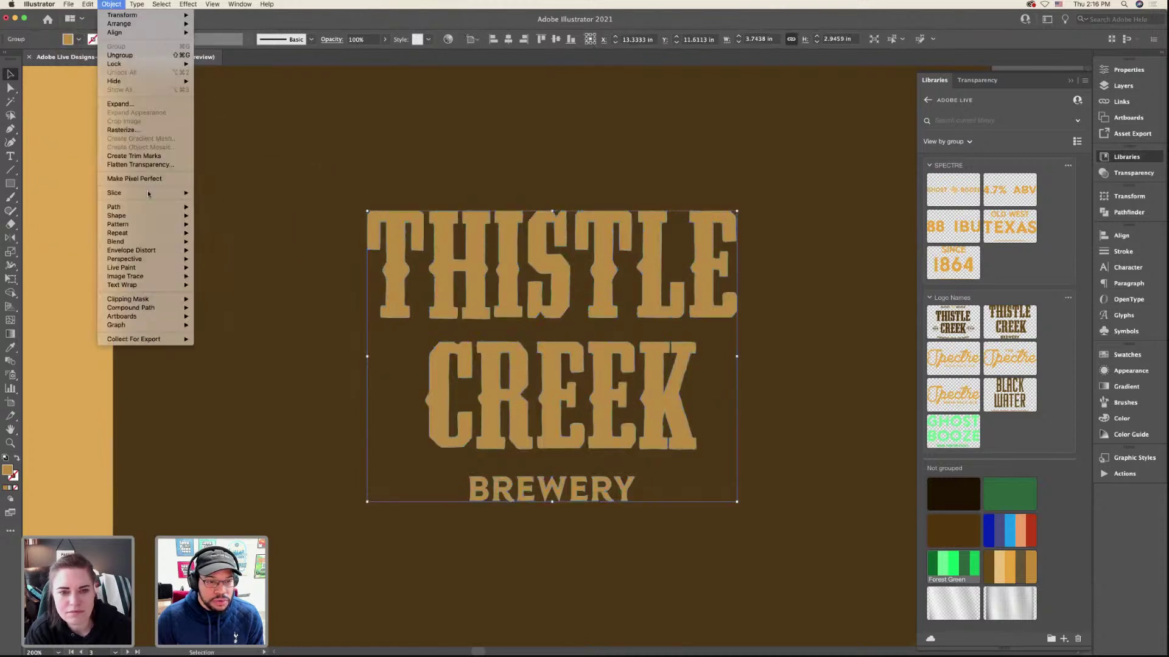
{"action": "mouse_move", "coordinate": [152, 207]}
{"action": "left_click", "coordinate": [241, 238]}
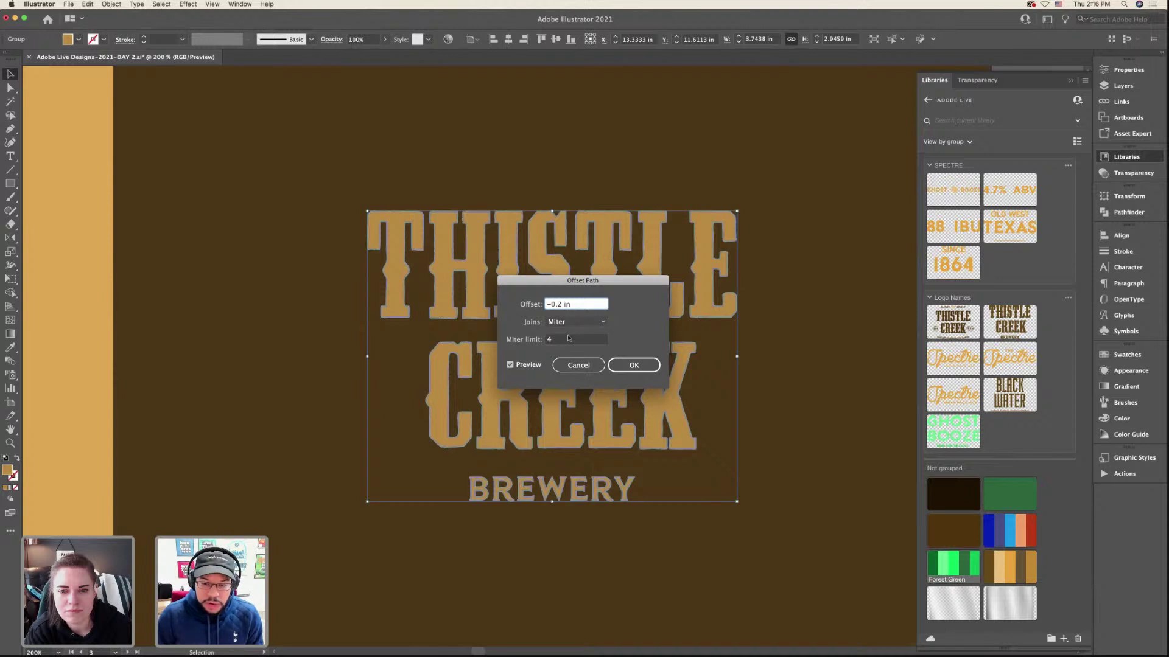
{"action": "left_click", "coordinate": [567, 340]}
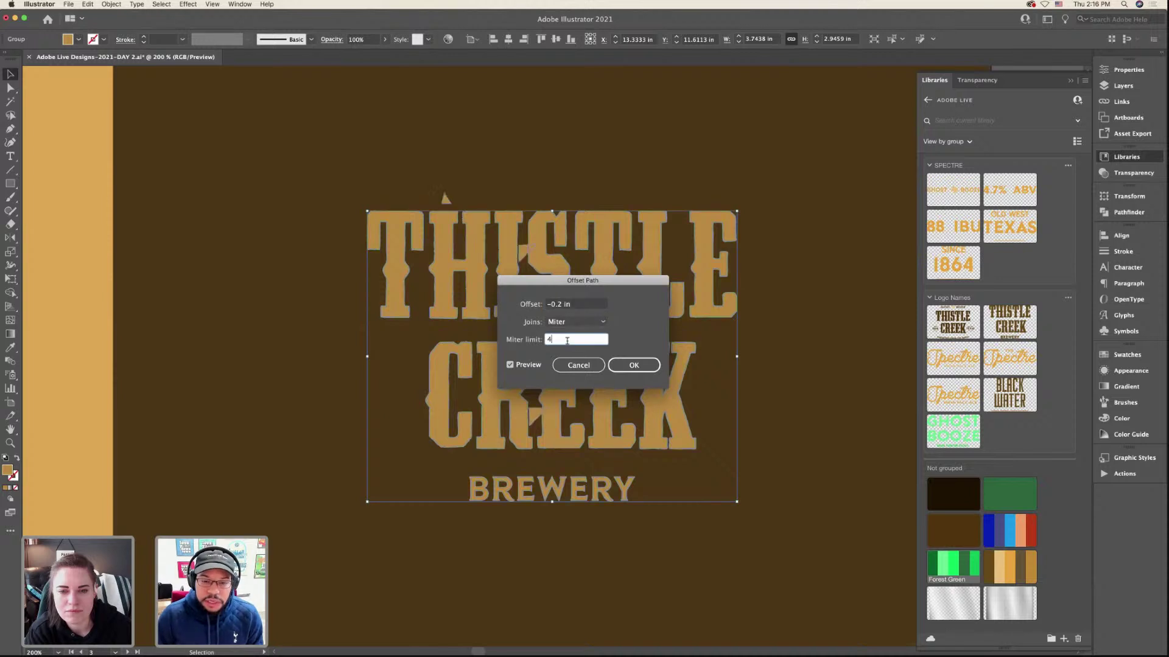
{"action": "left_click", "coordinate": [560, 305]}
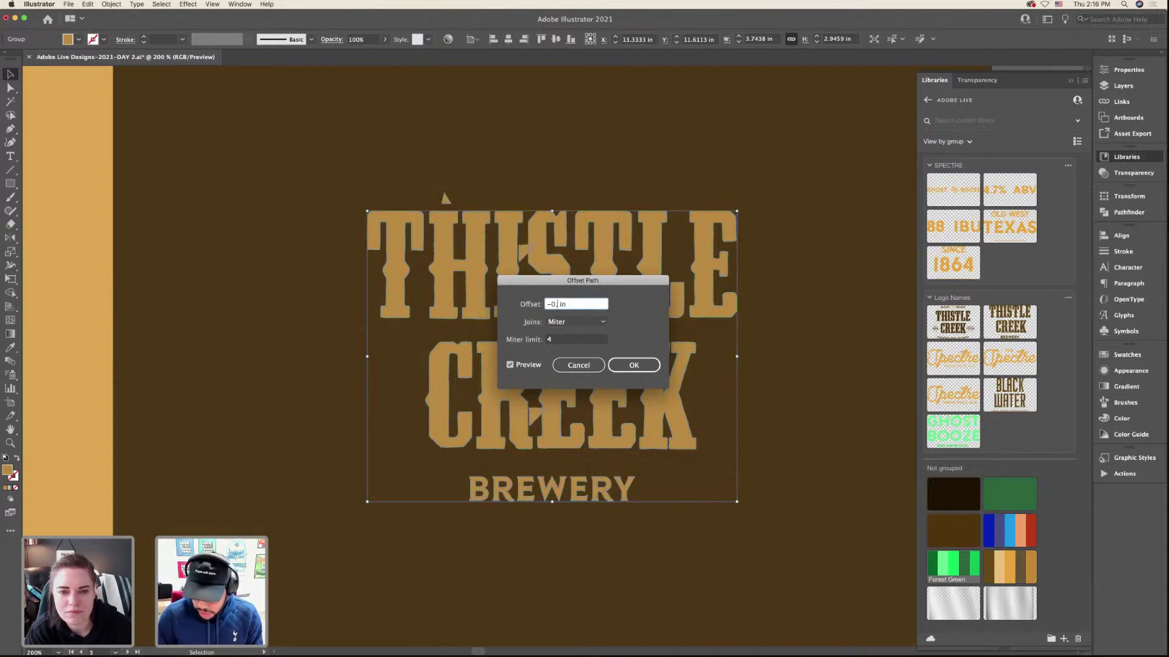
{"action": "left_click", "coordinate": [573, 338]}
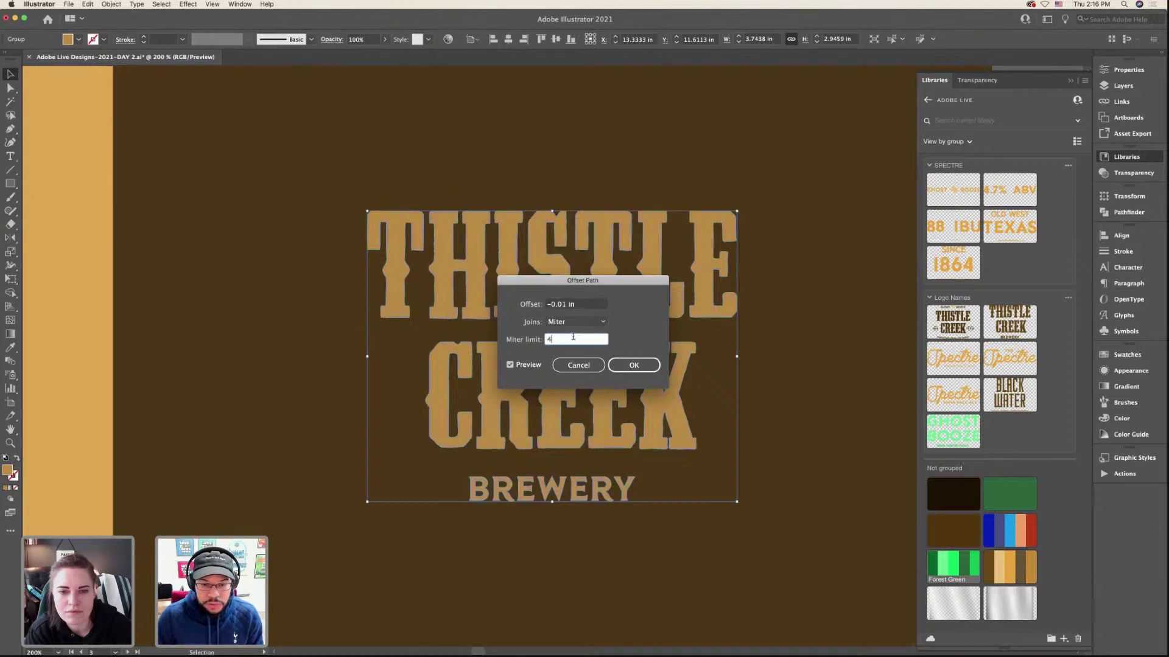
{"action": "left_click", "coordinate": [633, 366]}
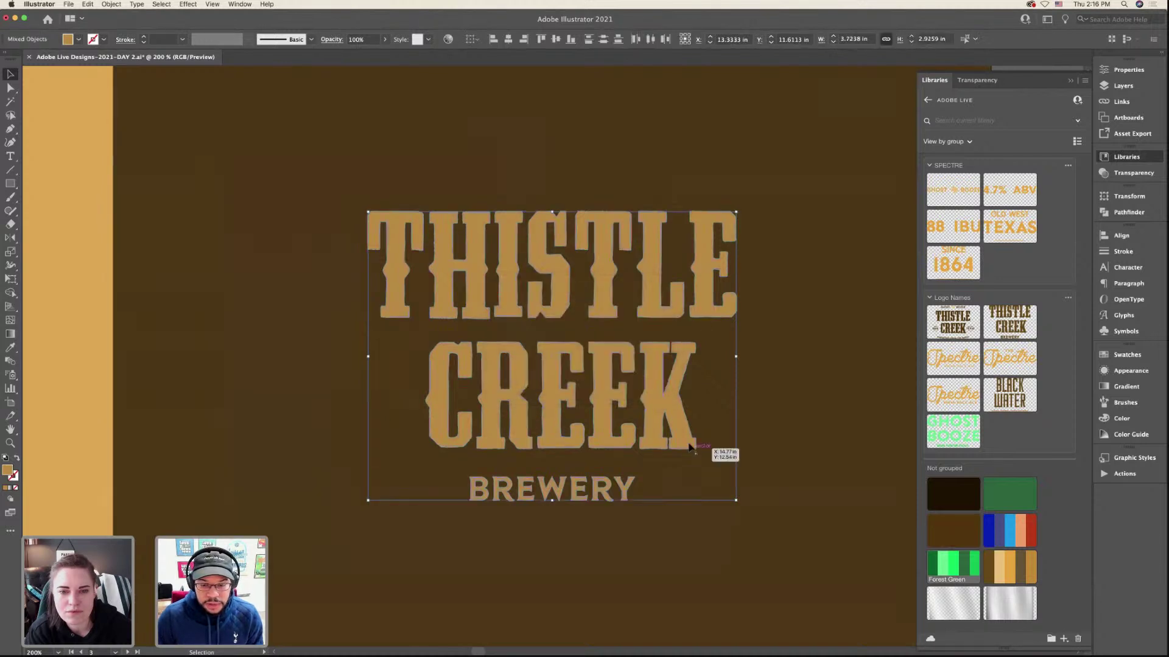
{"action": "left_click", "coordinate": [648, 483]}
{"action": "left_click", "coordinate": [647, 463]}
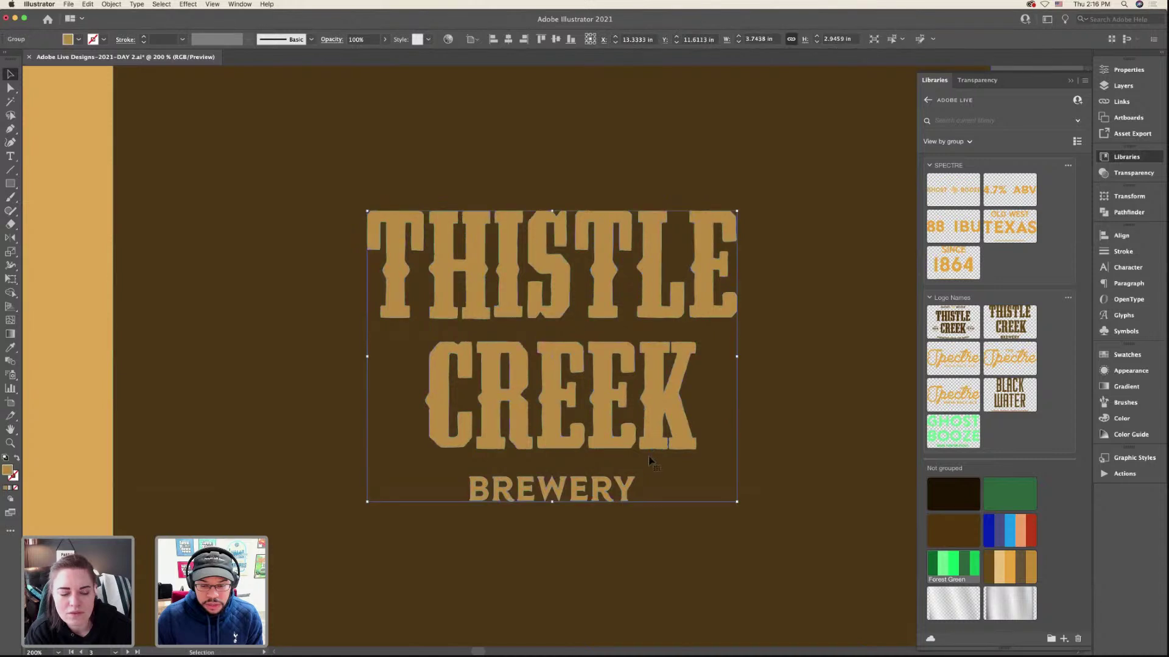
- Isolate the THISTLE CREEK lettering within the Brewery logo, apply Offset Path to it and exit isolation
{"action": "double_click", "coordinate": [647, 449]}
{"action": "left_click", "coordinate": [111, 4]}
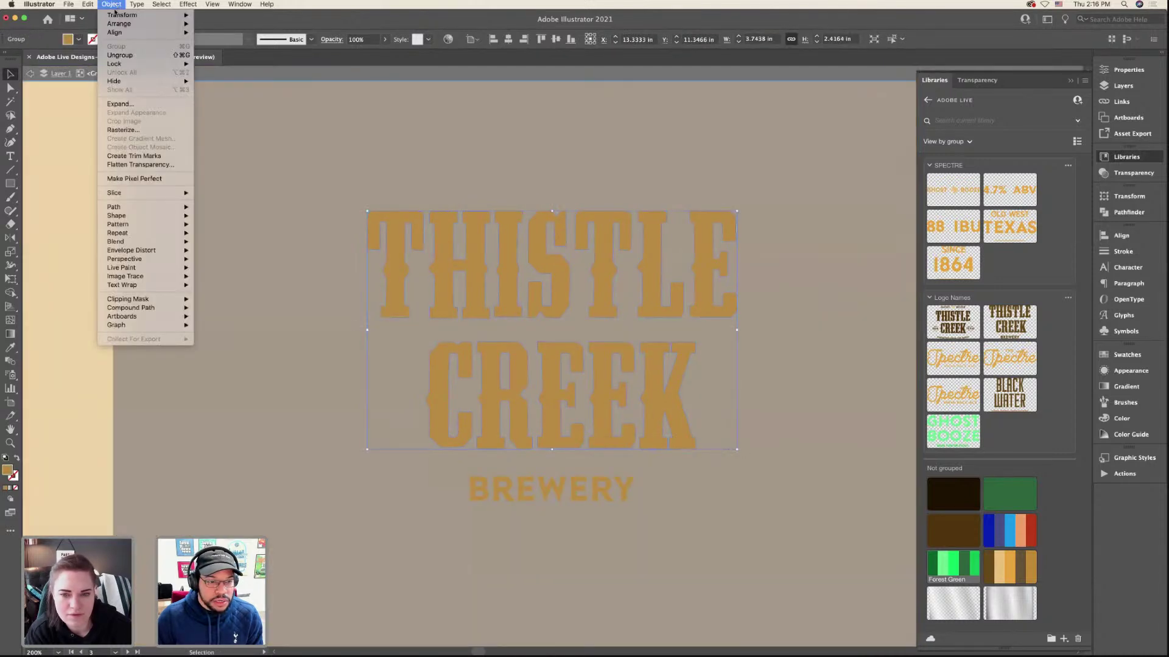
{"action": "mouse_move", "coordinate": [146, 207]}
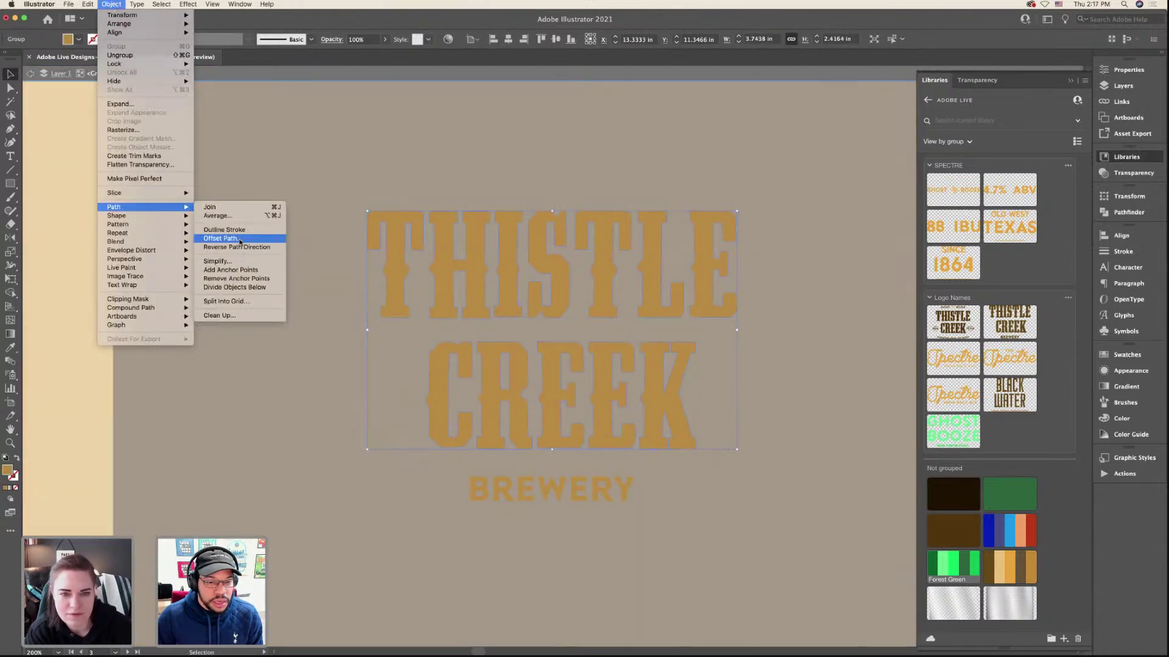
{"action": "left_click", "coordinate": [231, 238]}
{"action": "left_click", "coordinate": [637, 366]}
{"action": "left_click", "coordinate": [365, 240]}
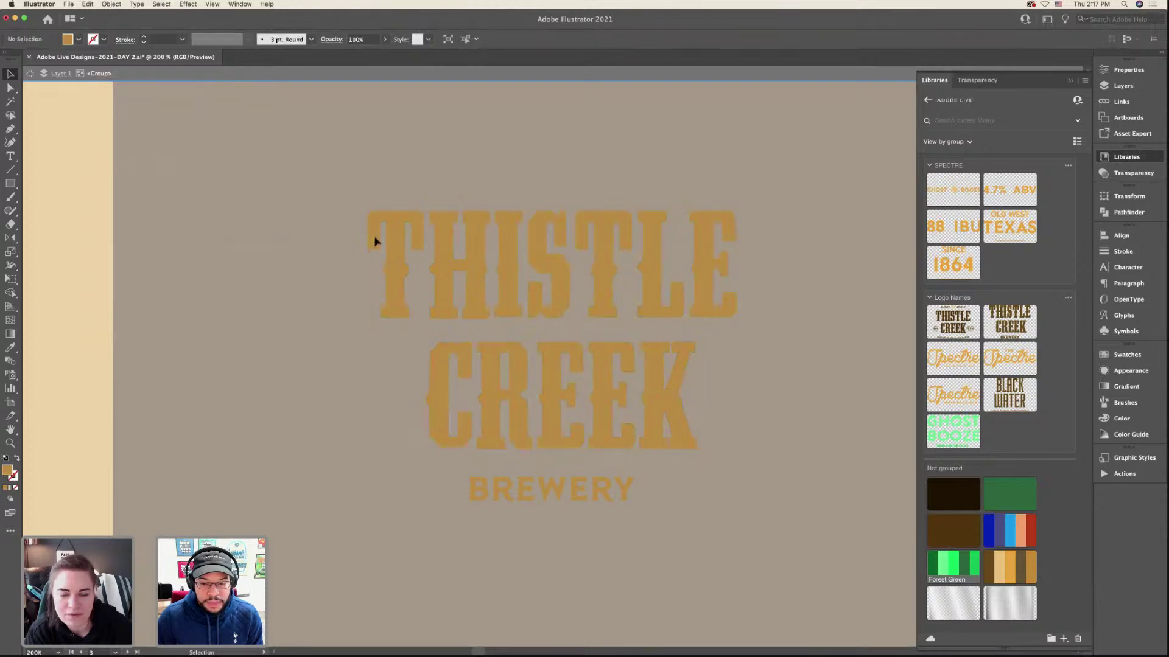
{"action": "double_click", "coordinate": [314, 231]}
- Compare the gold Brewery logo with the dark Thistle Creek badge beneath the cans, leaving nothing selected
{"action": "key", "text": "super+minus"}
{"action": "key", "text": "super+minus"}
{"action": "key", "text": "super+minus"}
{"action": "key", "text": "super+minus"}
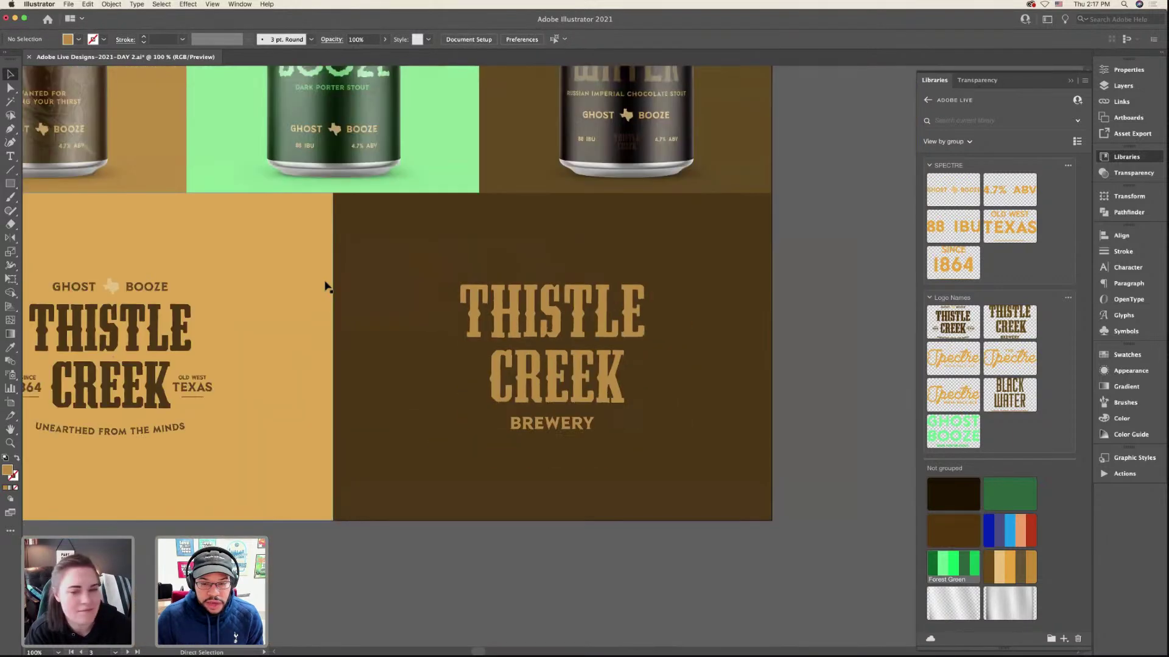
{"action": "key", "text": "super+minus"}
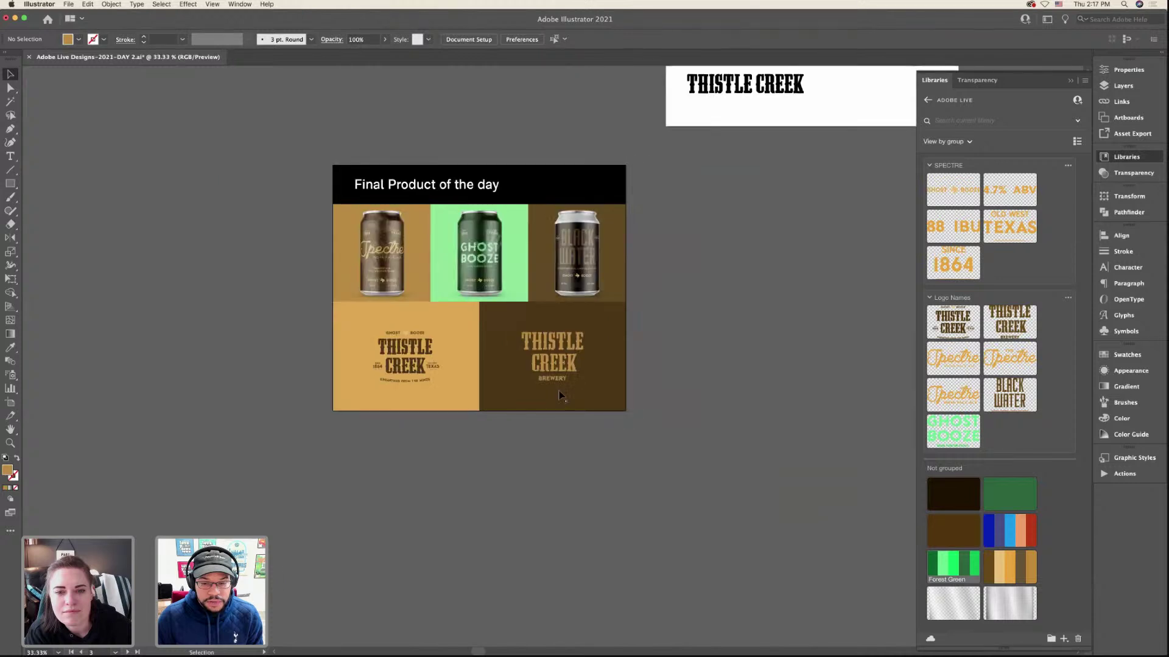
{"action": "scroll", "coordinate": [629, 348], "scroll_direction": "up", "scroll_amount": 5}
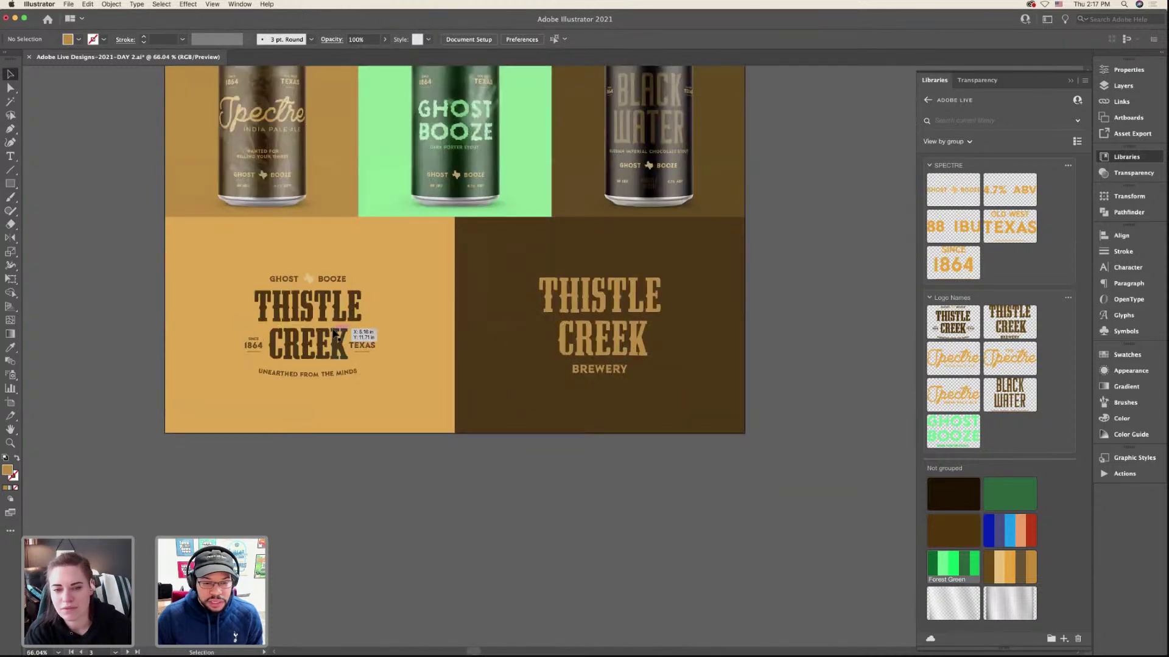
{"action": "left_click", "coordinate": [567, 330]}
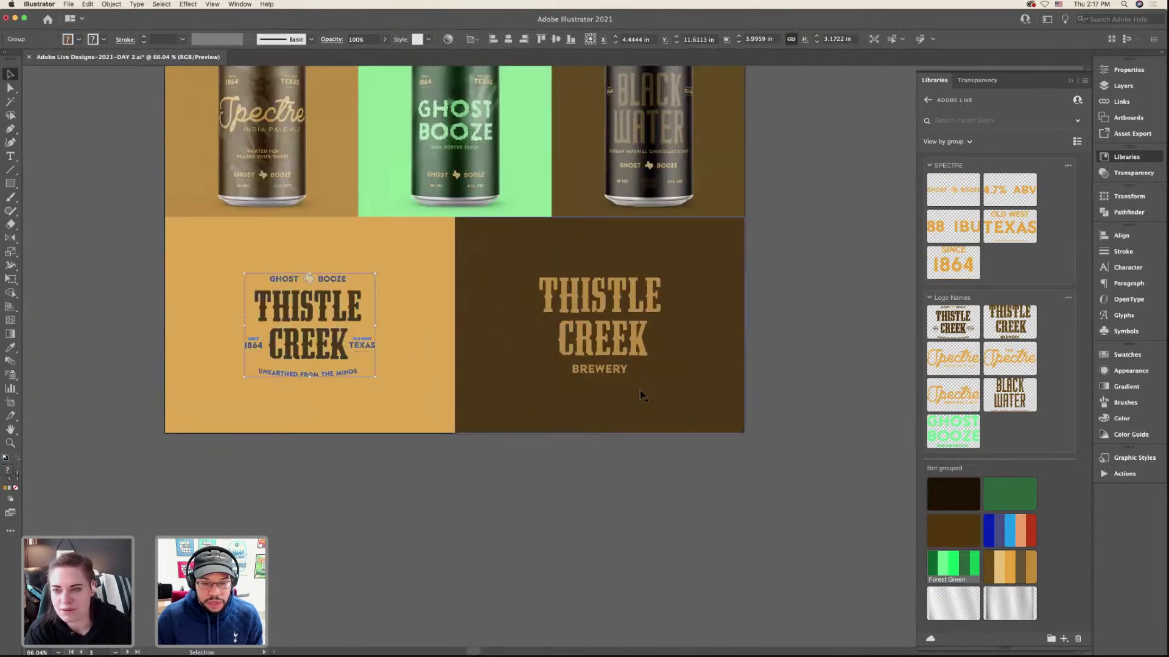
{"action": "left_click", "coordinate": [658, 474]}
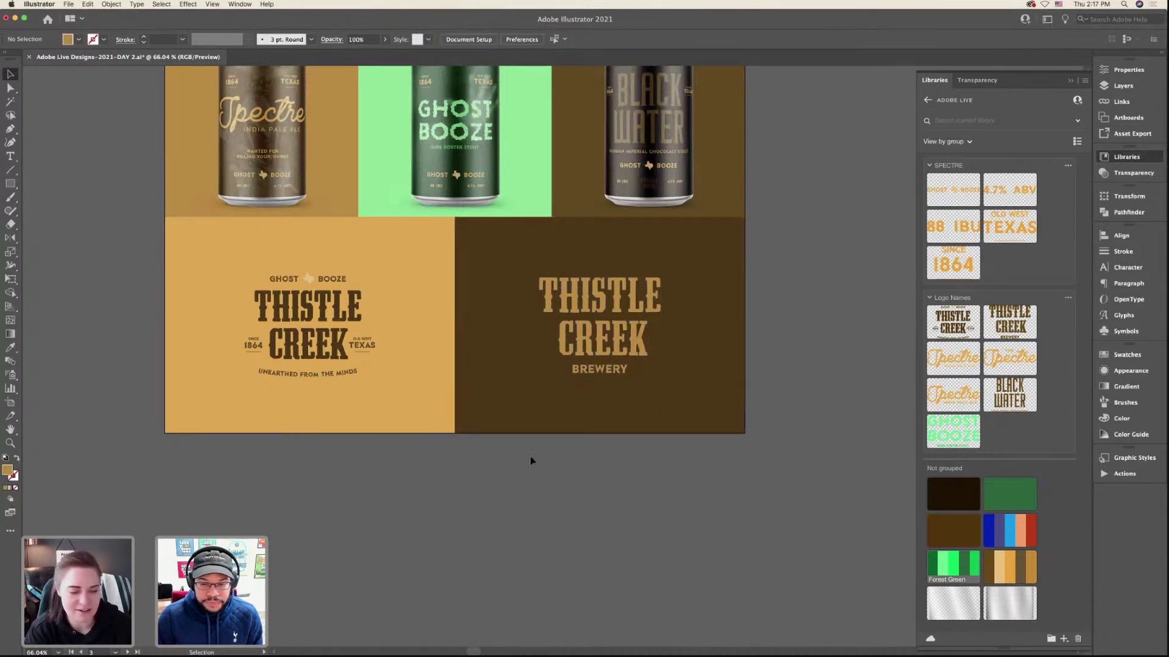
- Inspect the lettering edges of the dark Thistle Creek badge up close against the gold Brewery logo
{"action": "scroll", "coordinate": [313, 329], "scroll_direction": "up", "scroll_amount": 3}
{"action": "left_click", "coordinate": [308, 330]}
{"action": "scroll", "coordinate": [308, 325], "scroll_direction": "up", "scroll_amount": 4}
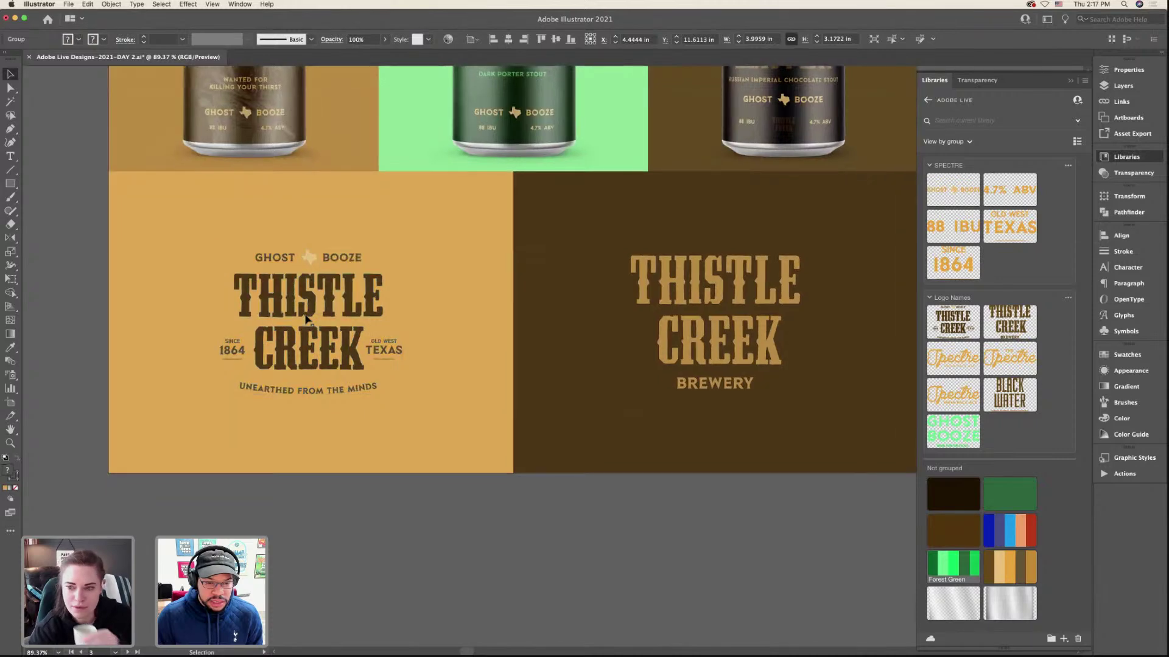
{"action": "scroll", "coordinate": [307, 318], "scroll_direction": "up", "scroll_amount": 3}
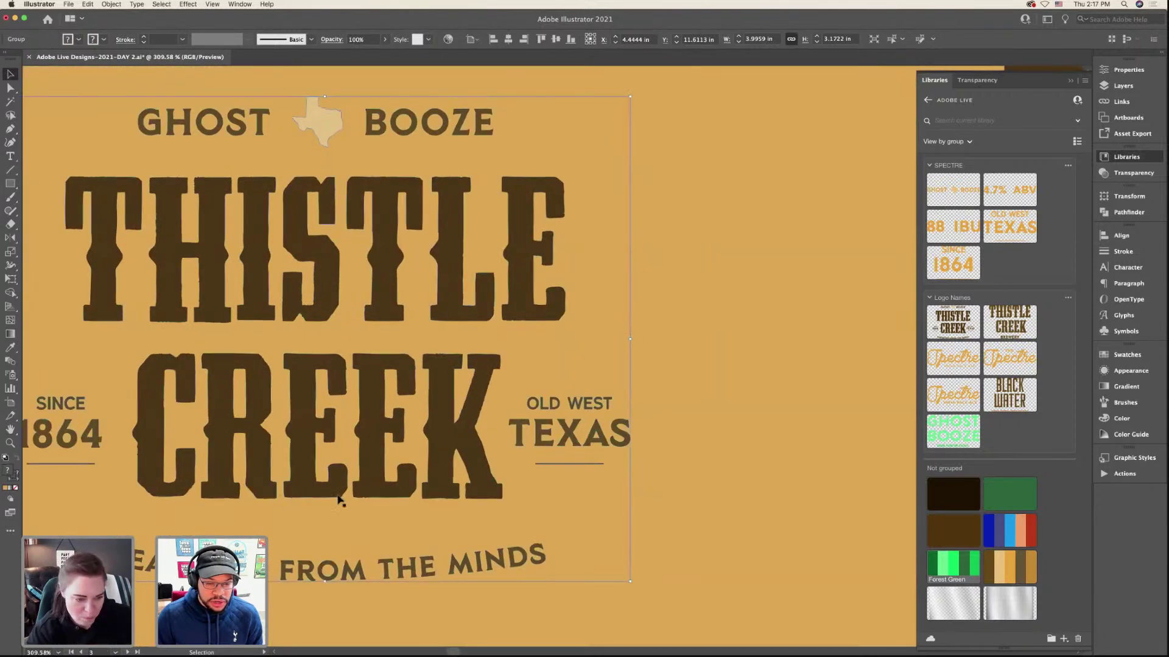
{"action": "left_click", "coordinate": [364, 331]}
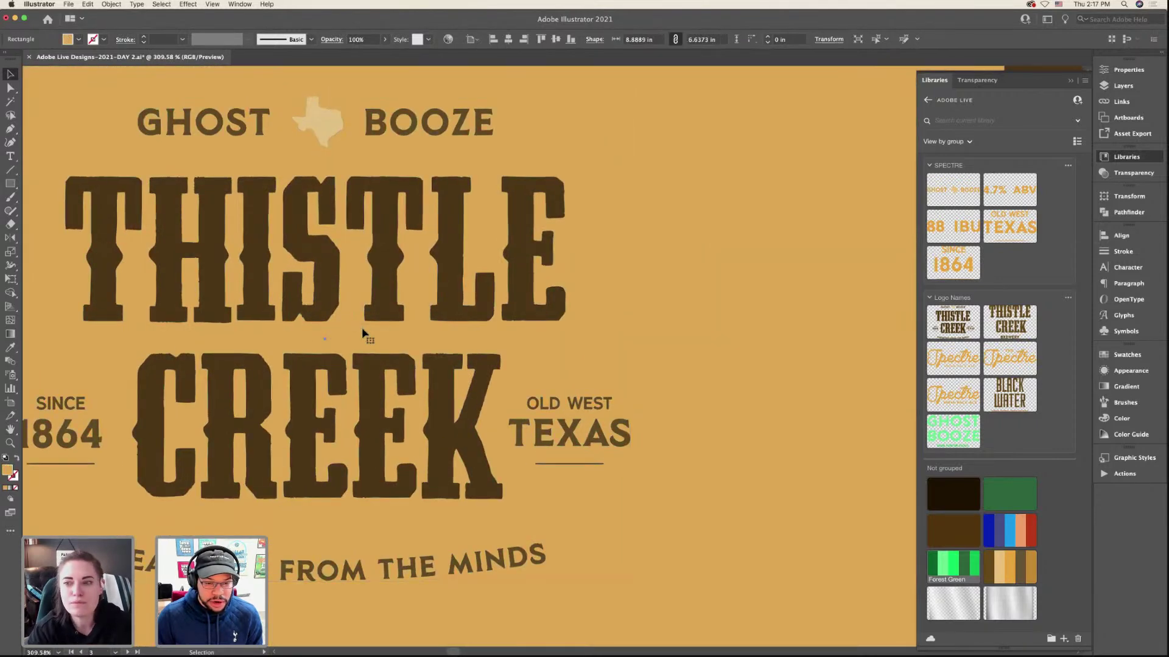
{"action": "scroll", "coordinate": [364, 330], "scroll_direction": "down", "scroll_amount": 4}
{"action": "scroll", "coordinate": [706, 331], "scroll_direction": "right", "scroll_amount": 3}
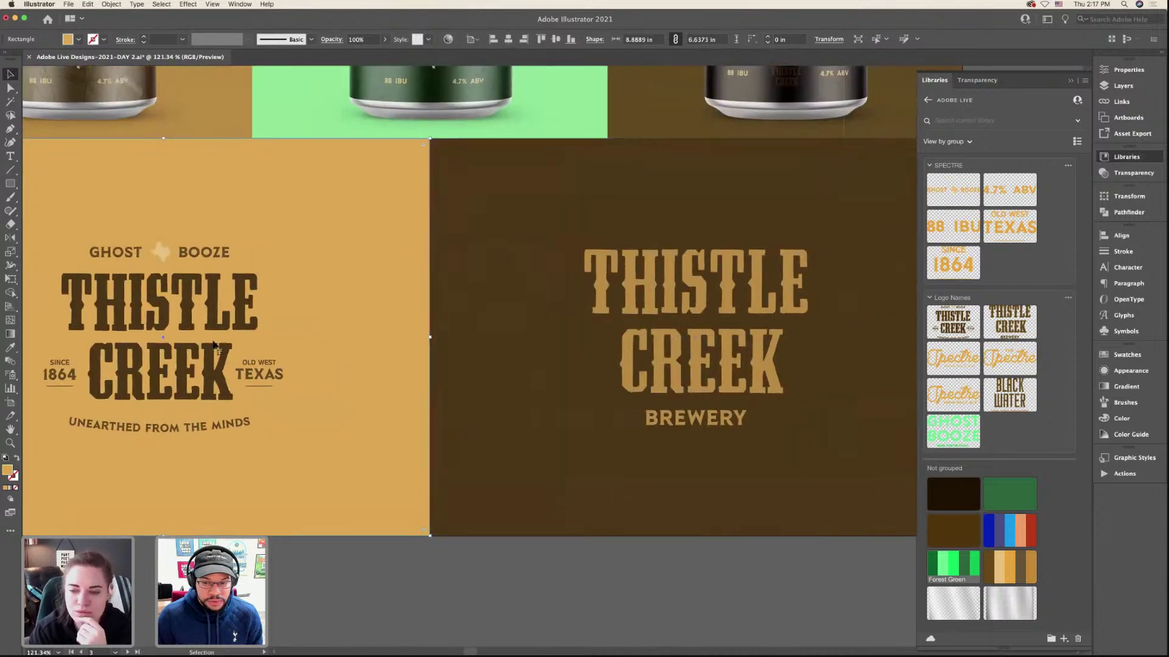
{"action": "left_click", "coordinate": [720, 313]}
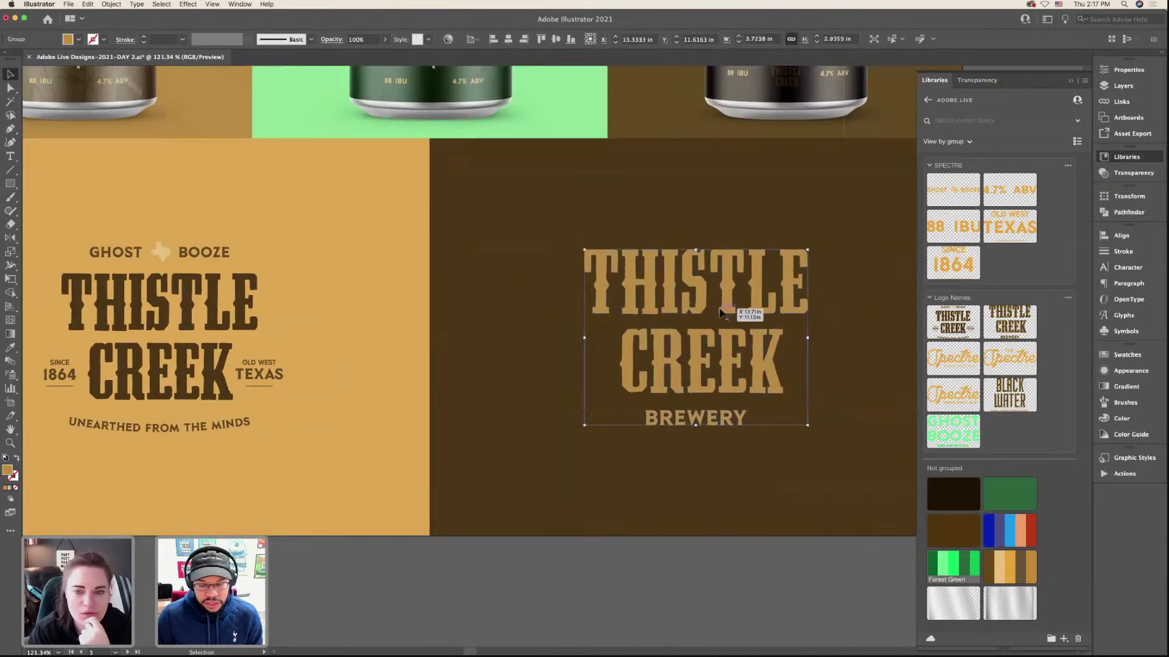
{"action": "left_click", "coordinate": [674, 228]}
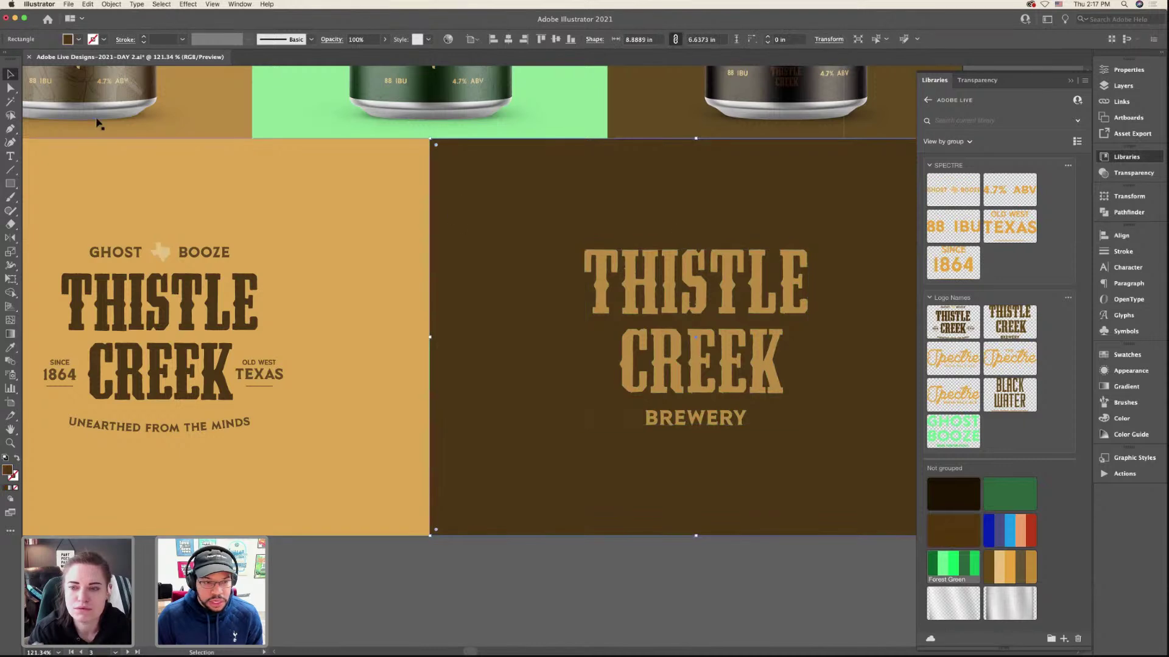
- Delete the stray spike anchor points on the upper and lower edges of the C in the gold CREEK lettering
{"action": "scroll", "coordinate": [718, 260], "scroll_direction": "right", "scroll_amount": 1}
{"action": "scroll", "coordinate": [718, 260], "scroll_direction": "up", "scroll_amount": 8}
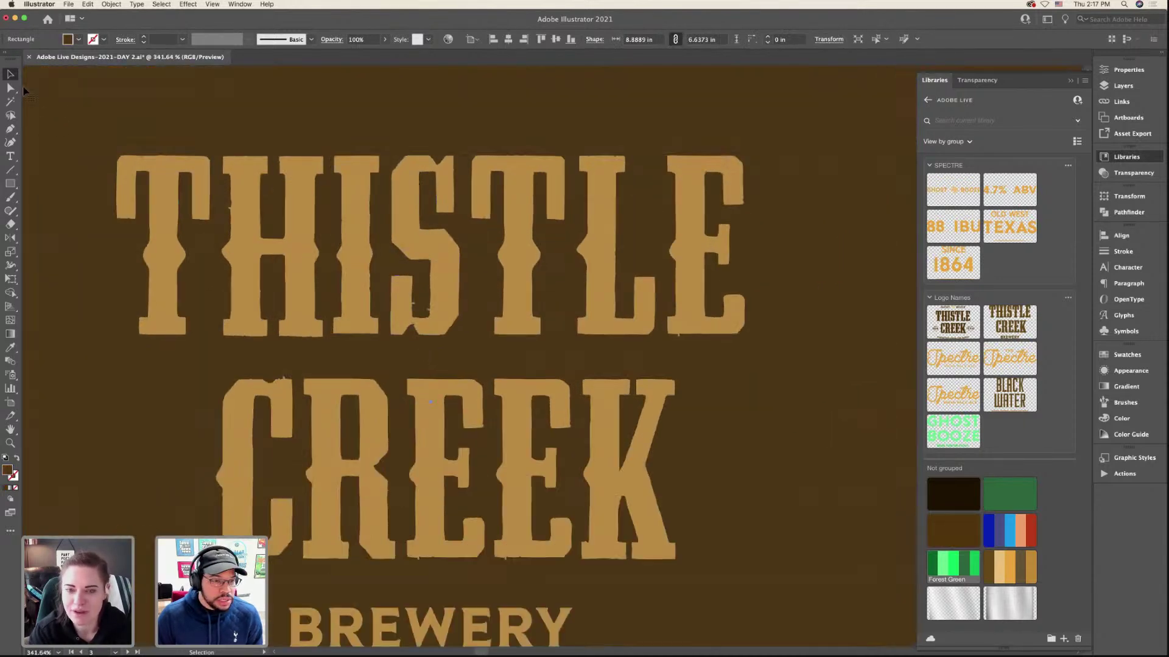
{"action": "left_click", "coordinate": [11, 89]}
{"action": "left_click", "coordinate": [283, 399]}
{"action": "scroll", "coordinate": [283, 399], "scroll_direction": "up", "scroll_amount": 11}
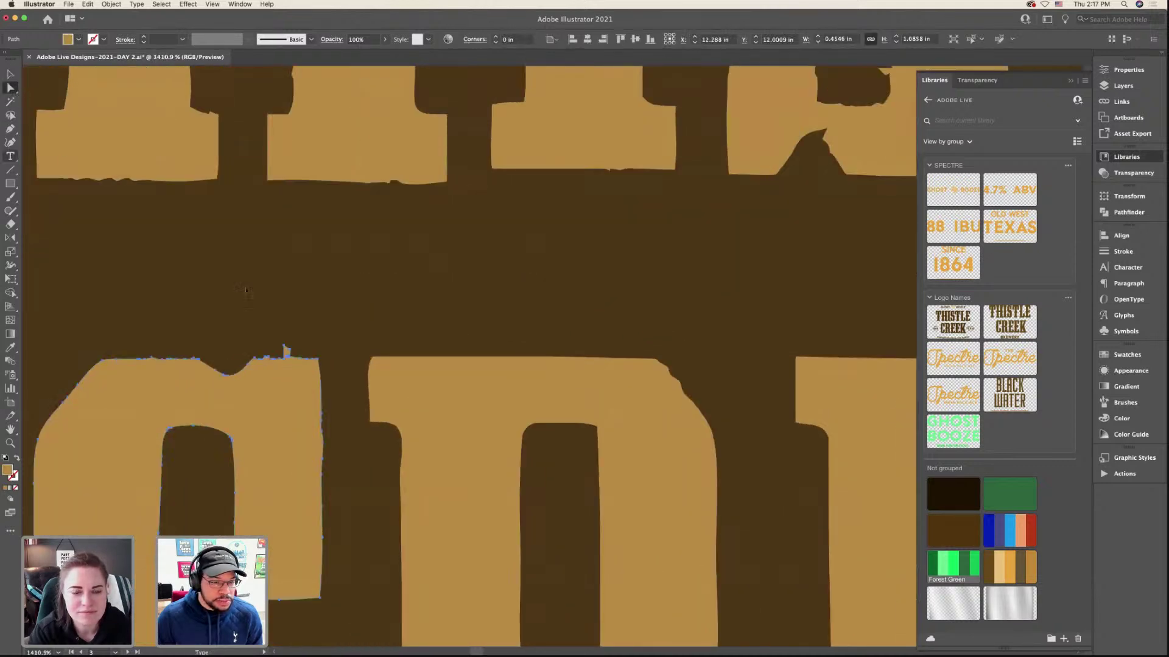
{"action": "key", "text": "t"}
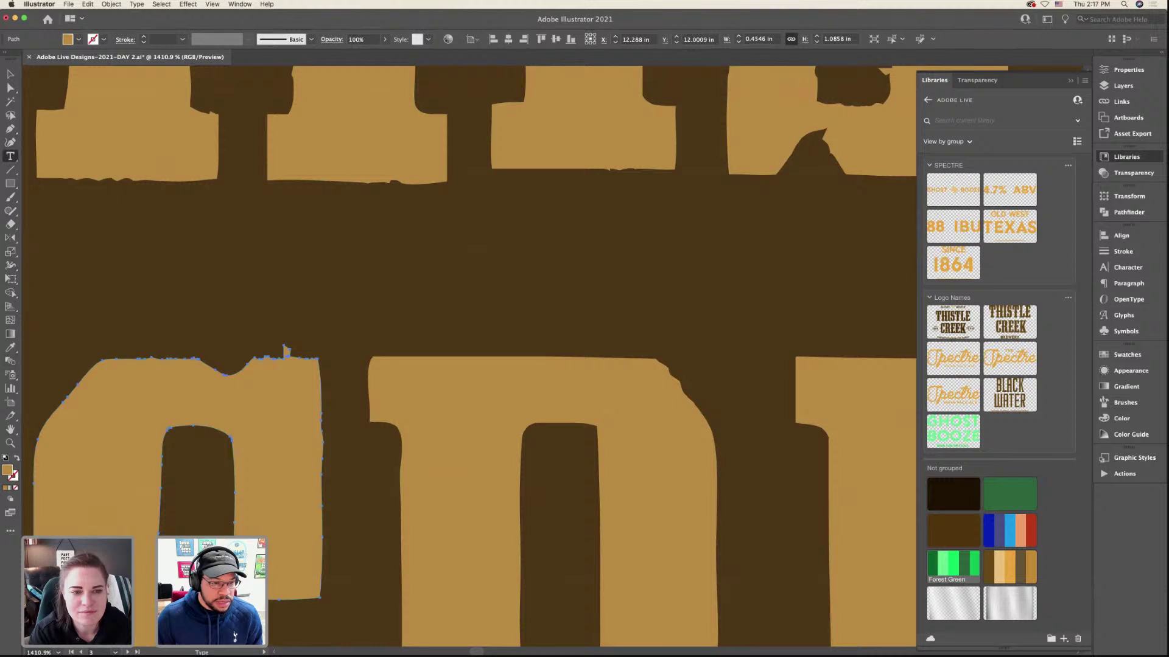
{"action": "scroll", "coordinate": [285, 351], "scroll_direction": "up", "scroll_amount": 4}
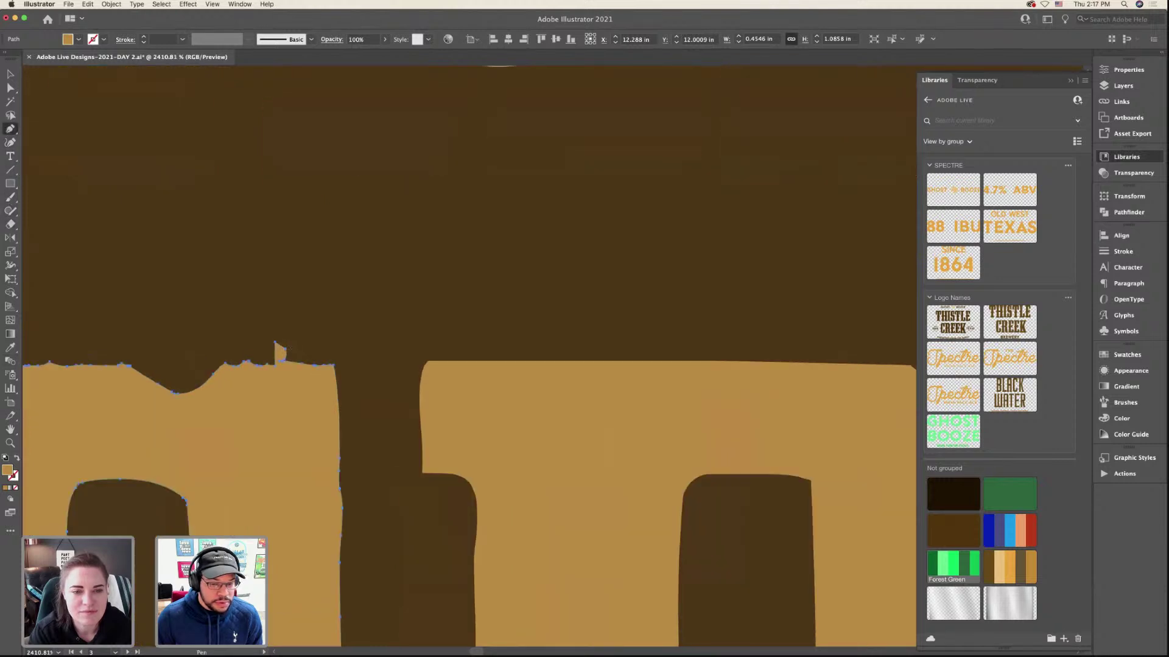
{"action": "left_click", "coordinate": [277, 343]}
{"action": "scroll", "coordinate": [285, 348], "scroll_direction": "down", "scroll_amount": 4}
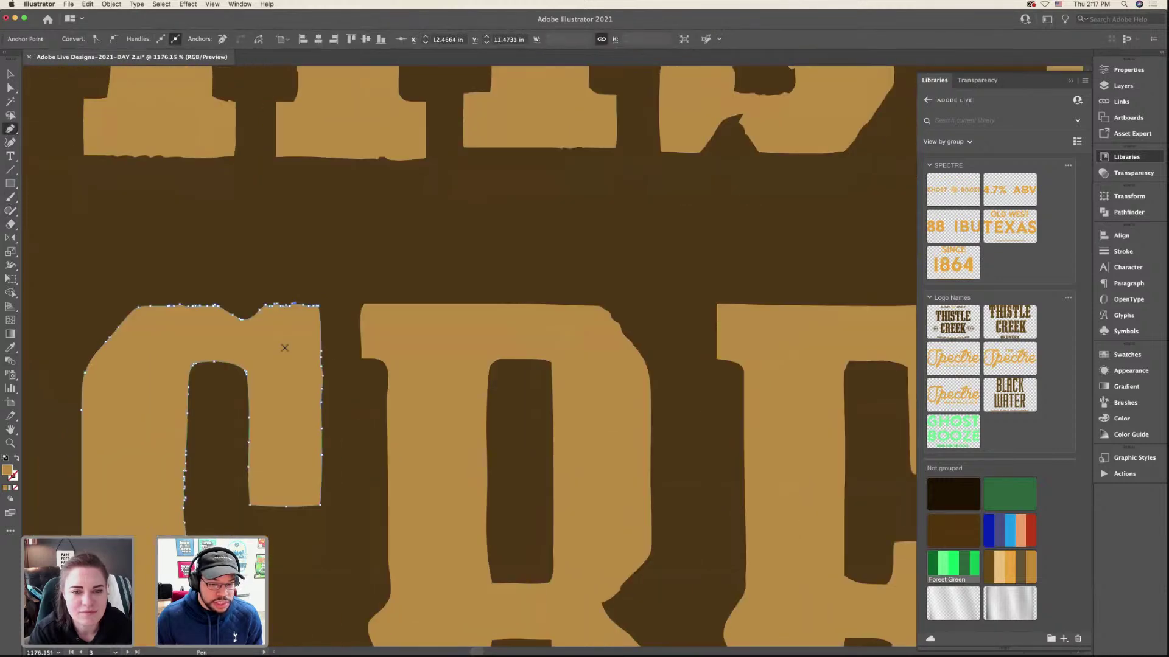
{"action": "scroll", "coordinate": [284, 349], "scroll_direction": "down", "scroll_amount": 1}
{"action": "scroll", "coordinate": [218, 521], "scroll_direction": "up", "scroll_amount": 5}
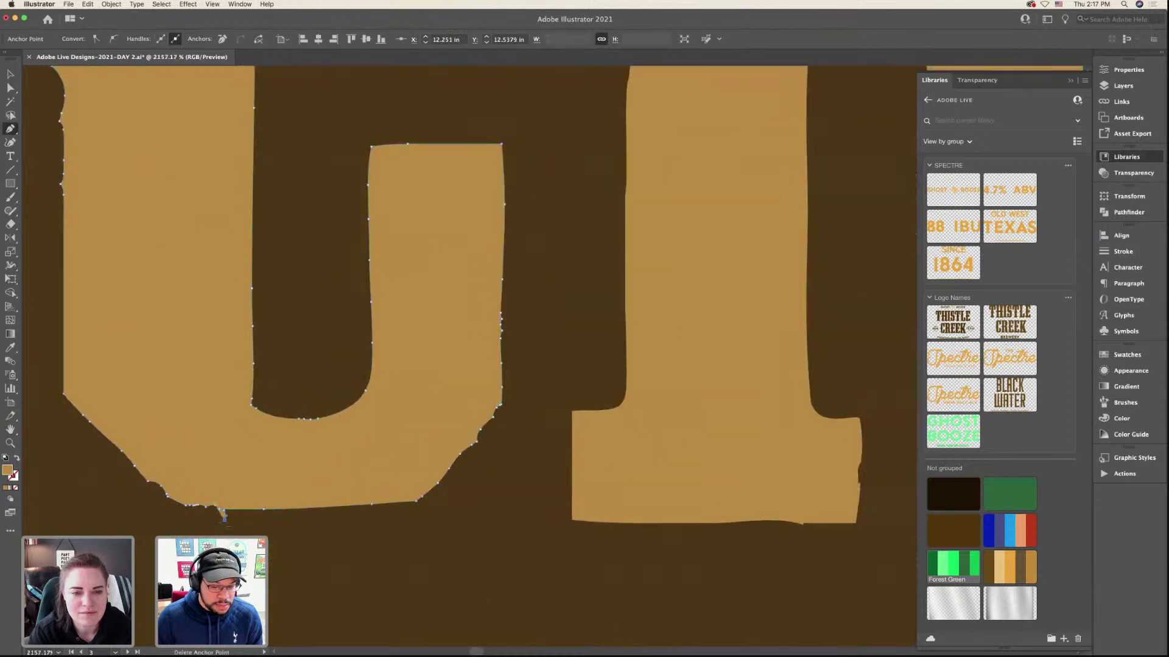
{"action": "scroll", "coordinate": [222, 510], "scroll_direction": "down", "scroll_amount": 6}
{"action": "scroll", "coordinate": [426, 304], "scroll_direction": "up", "scroll_amount": 2}
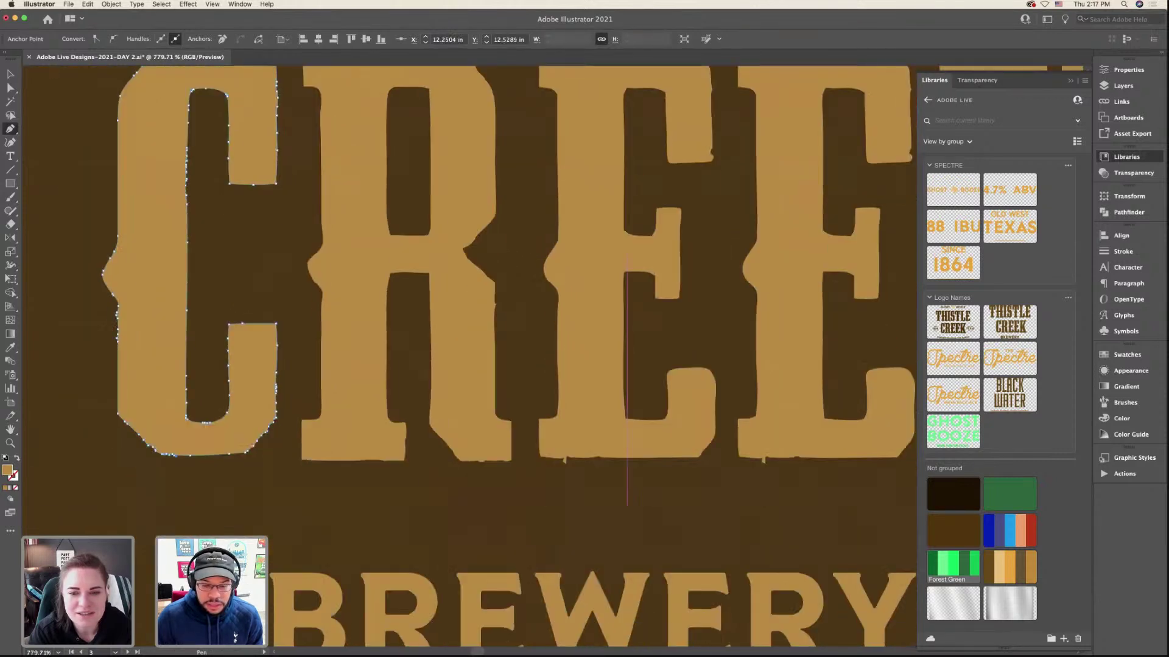
- Isolate the gold THISTLE CREEK lettering, give it a stroke in the library's dark brown color and exit isolation
{"action": "left_click", "coordinate": [9, 75]}
{"action": "left_click", "coordinate": [590, 466]}
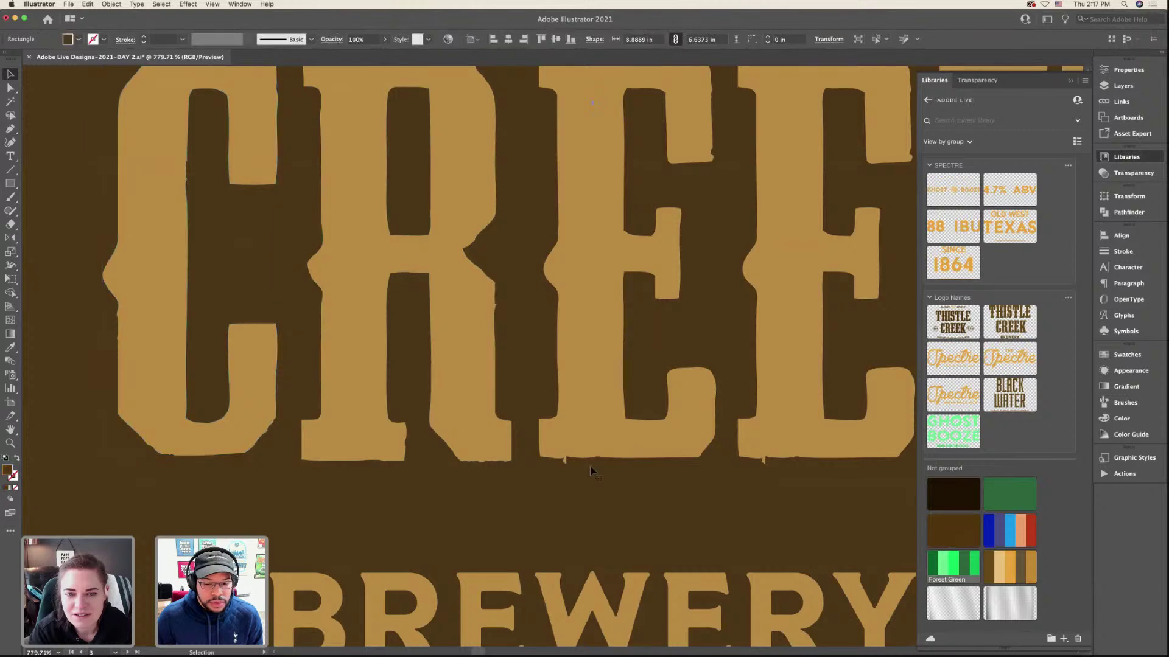
{"action": "scroll", "coordinate": [592, 463], "scroll_direction": "down", "scroll_amount": 5}
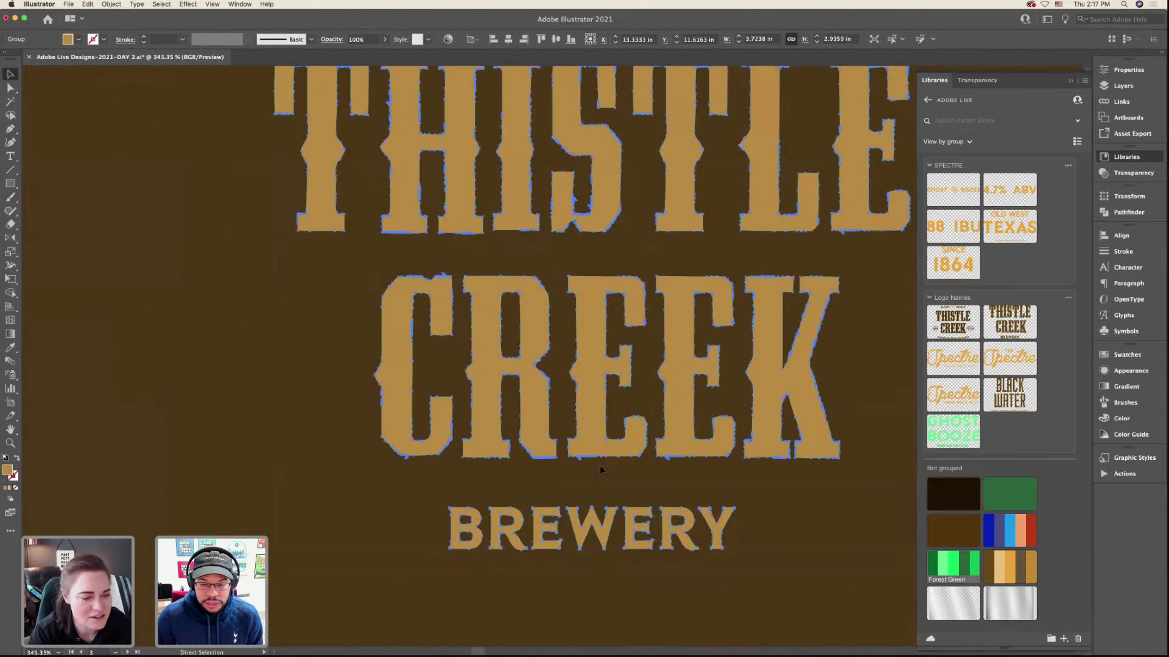
{"action": "double_click", "coordinate": [600, 466]}
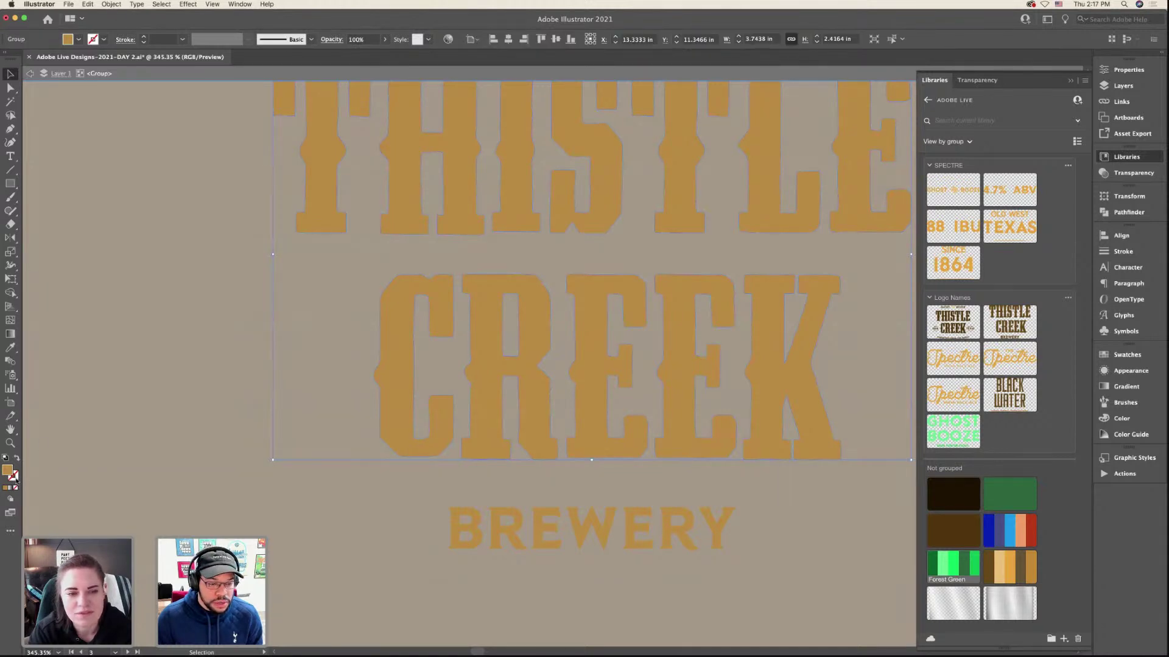
{"action": "key", "text": "F6"}
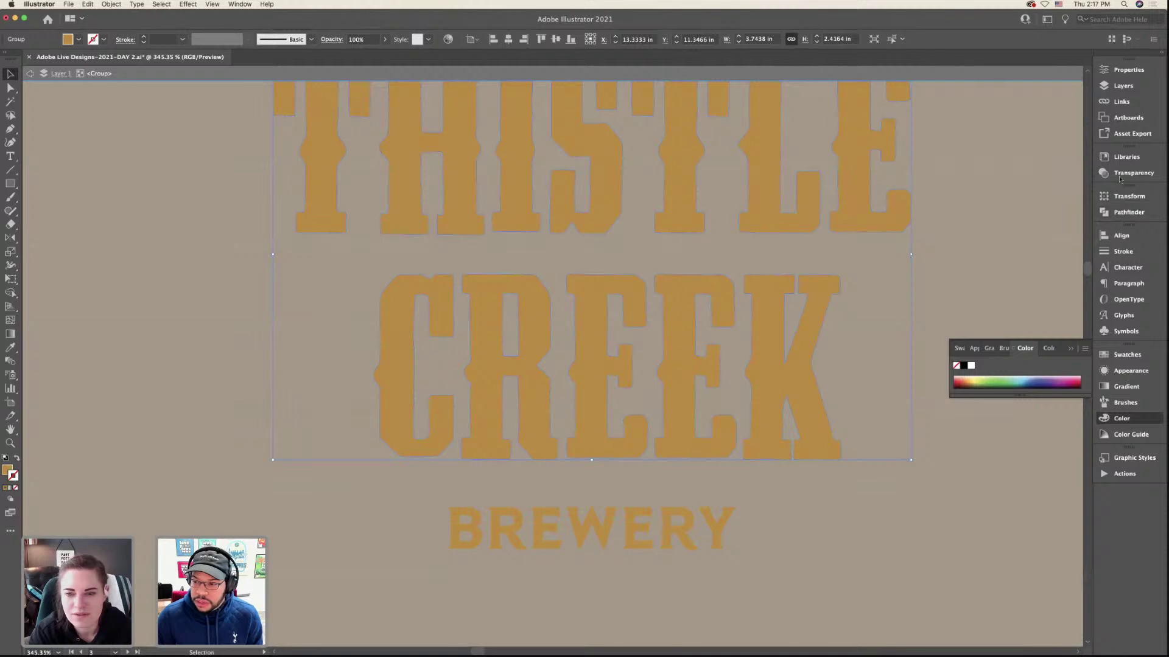
{"action": "left_click", "coordinate": [1123, 157]}
{"action": "left_click", "coordinate": [961, 538]}
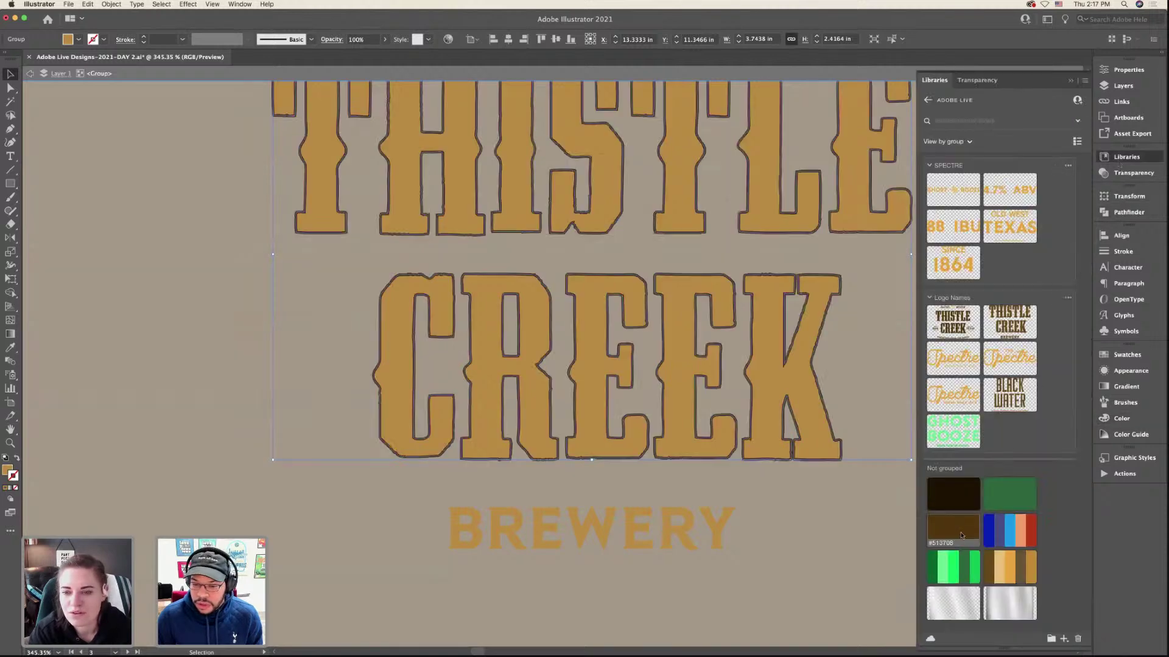
{"action": "left_click", "coordinate": [772, 499]}
{"action": "key", "text": "super+minus"}
{"action": "key", "text": "super+minus"}
{"action": "key", "text": "super+minus"}
{"action": "key", "text": "super+minus"}
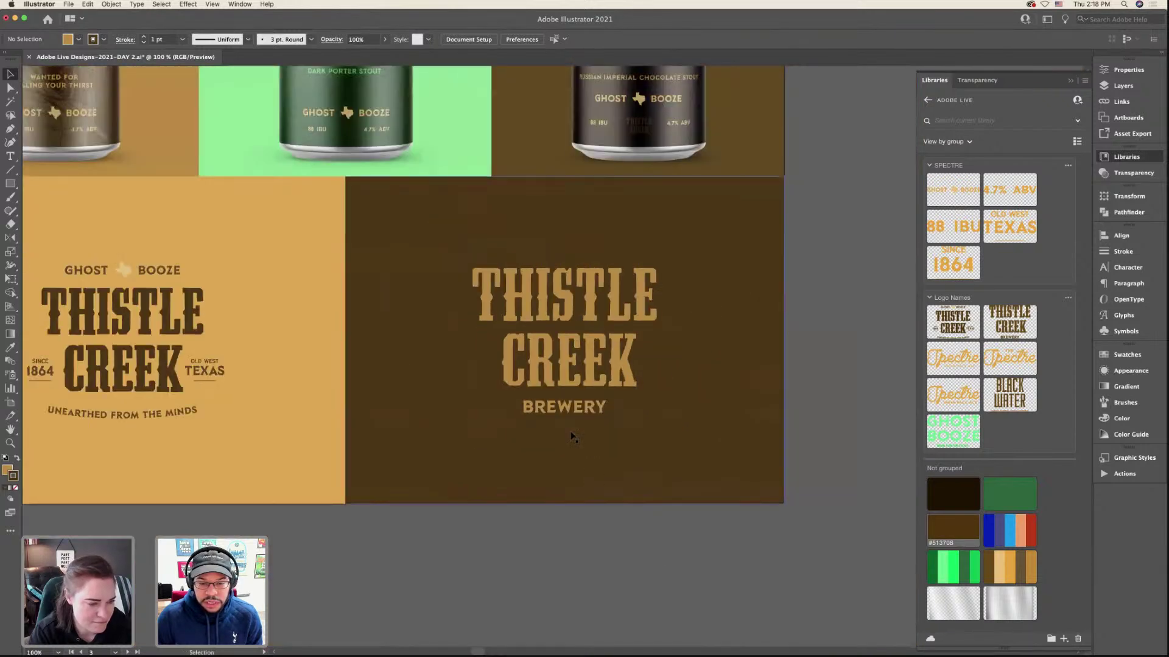
- Isolate the stroked THISTLE CREEK lettering again and expand its fill and stroke into shapes
{"action": "scroll", "coordinate": [560, 396], "scroll_direction": "up", "scroll_amount": 6}
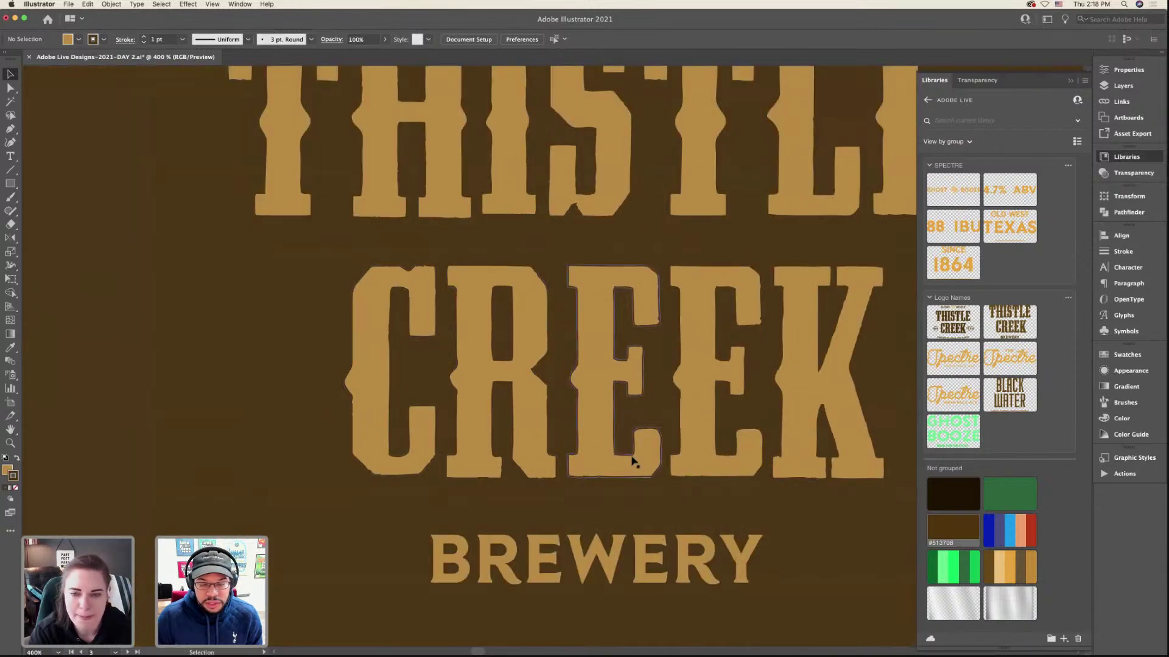
{"action": "key", "text": "super+minus"}
{"action": "key", "text": "super+minus"}
{"action": "left_click", "coordinate": [645, 411]}
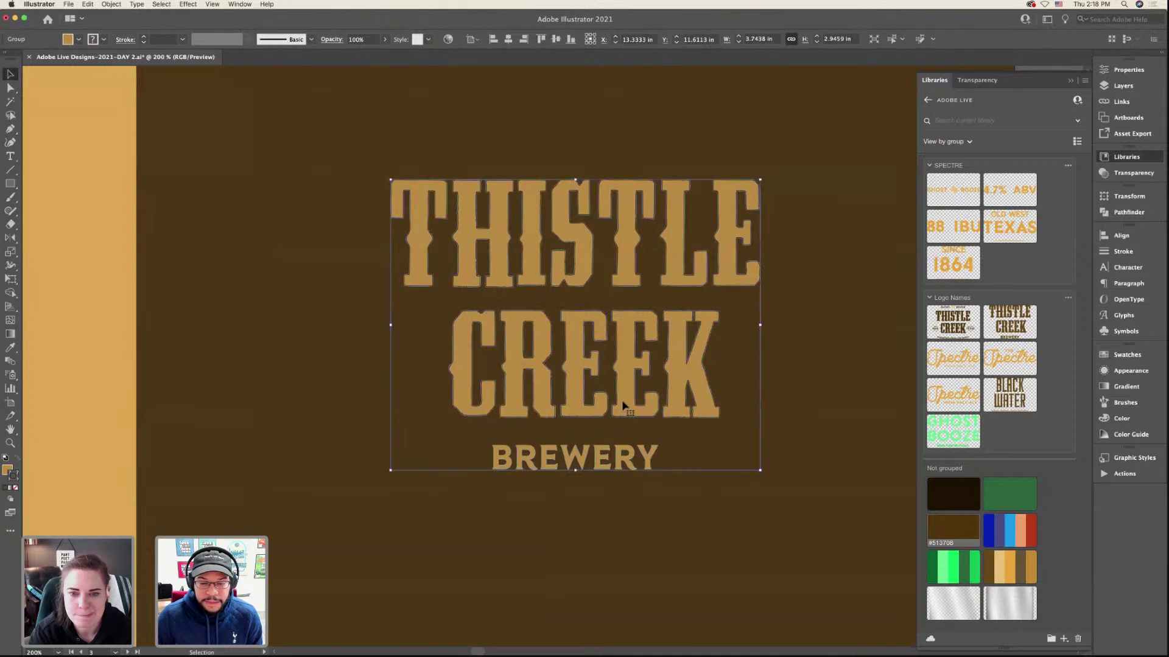
{"action": "double_click", "coordinate": [630, 409]}
{"action": "left_click", "coordinate": [112, 4]}
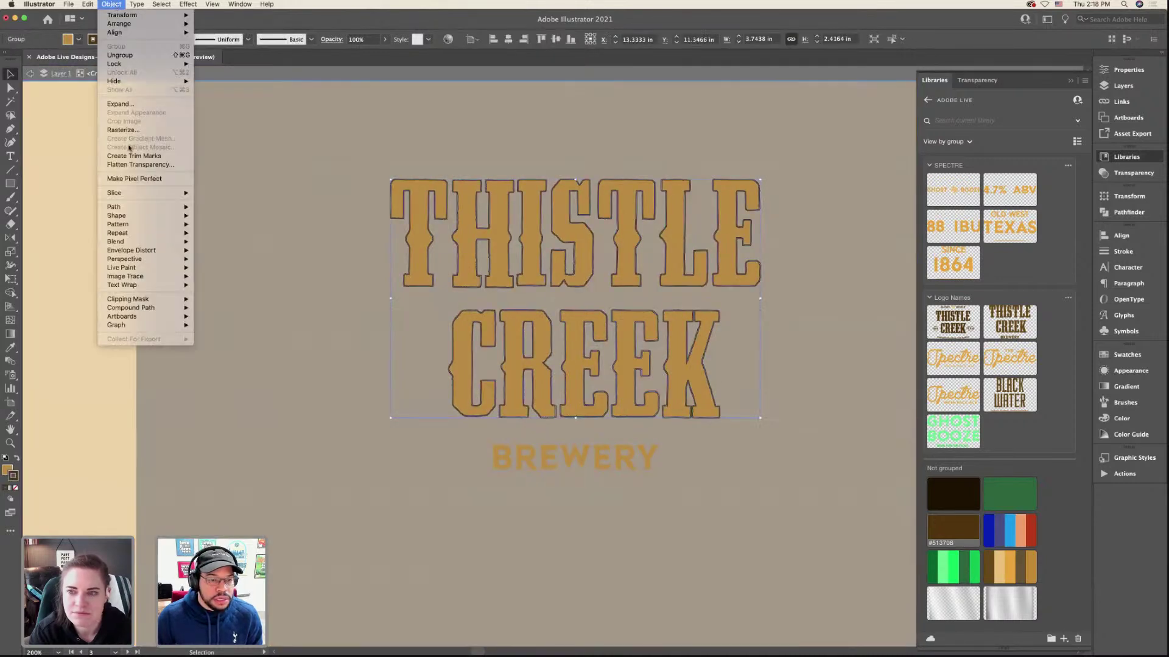
{"action": "mouse_move", "coordinate": [152, 207]}
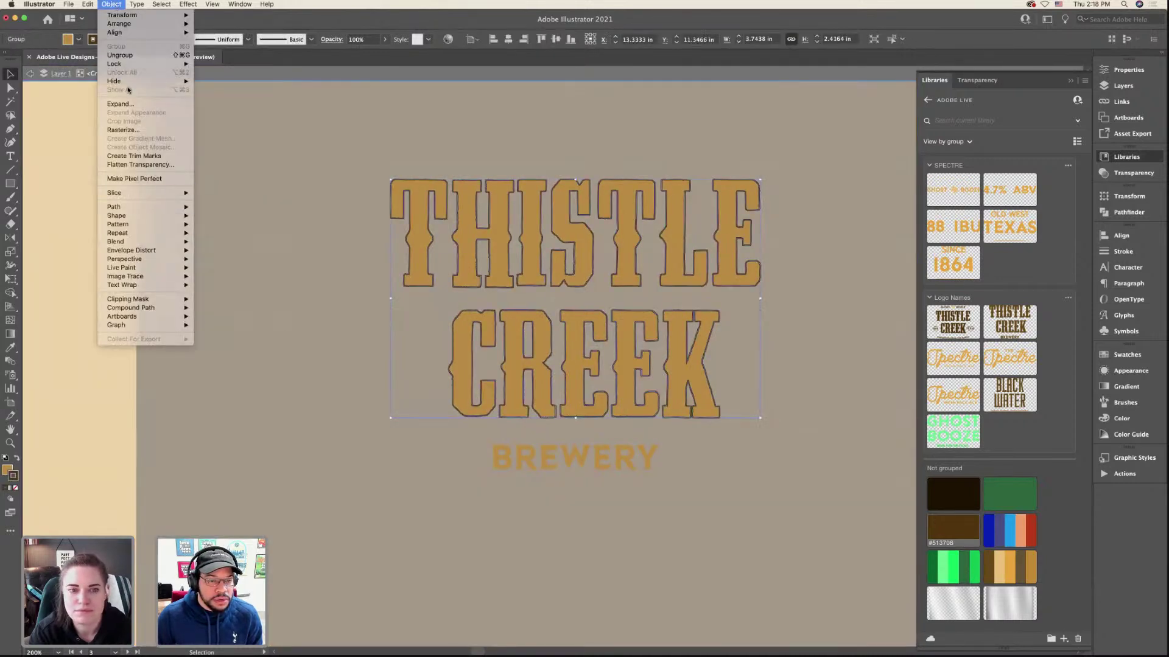
{"action": "left_click", "coordinate": [121, 104]}
{"action": "left_click", "coordinate": [616, 402]}
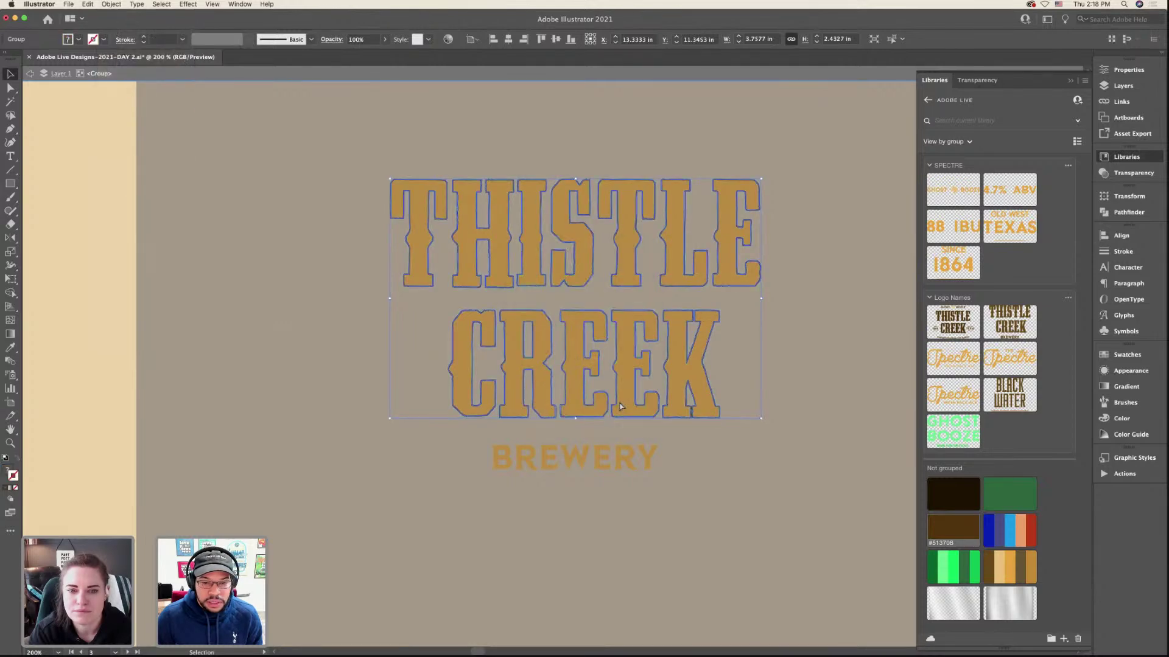
- Apply the Pathfinder Merge operation to the expanded THISTLE CREEK lettering and deselect it
{"action": "key", "text": "super+equal"}
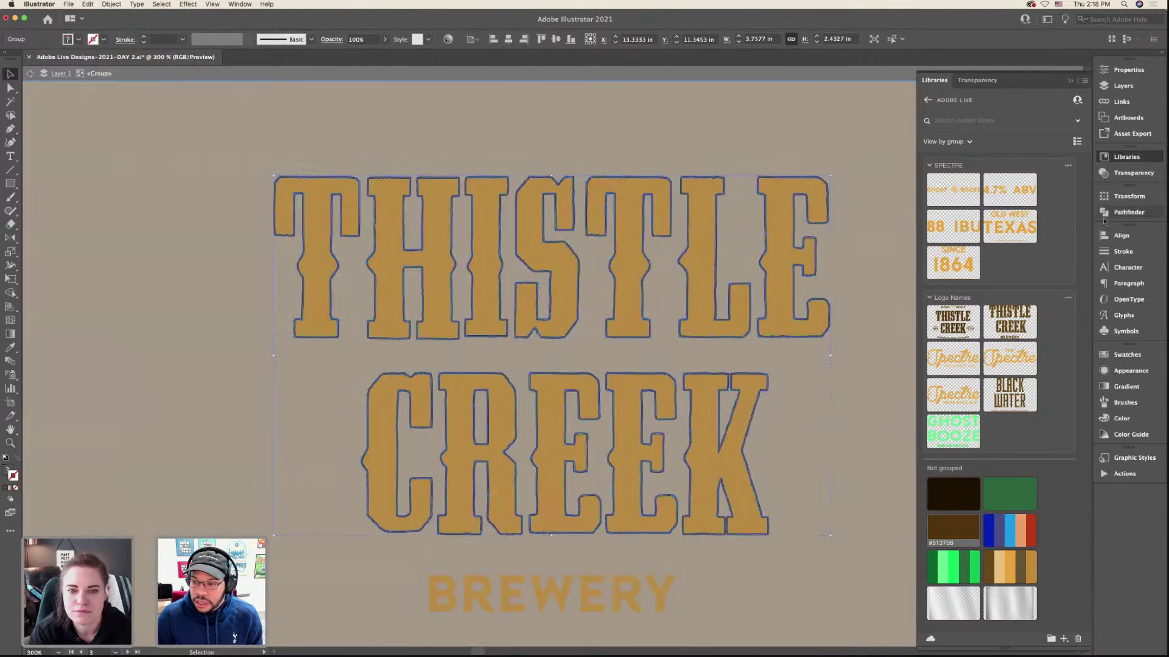
{"action": "left_click", "coordinate": [1105, 216]}
{"action": "left_click", "coordinate": [1010, 250]}
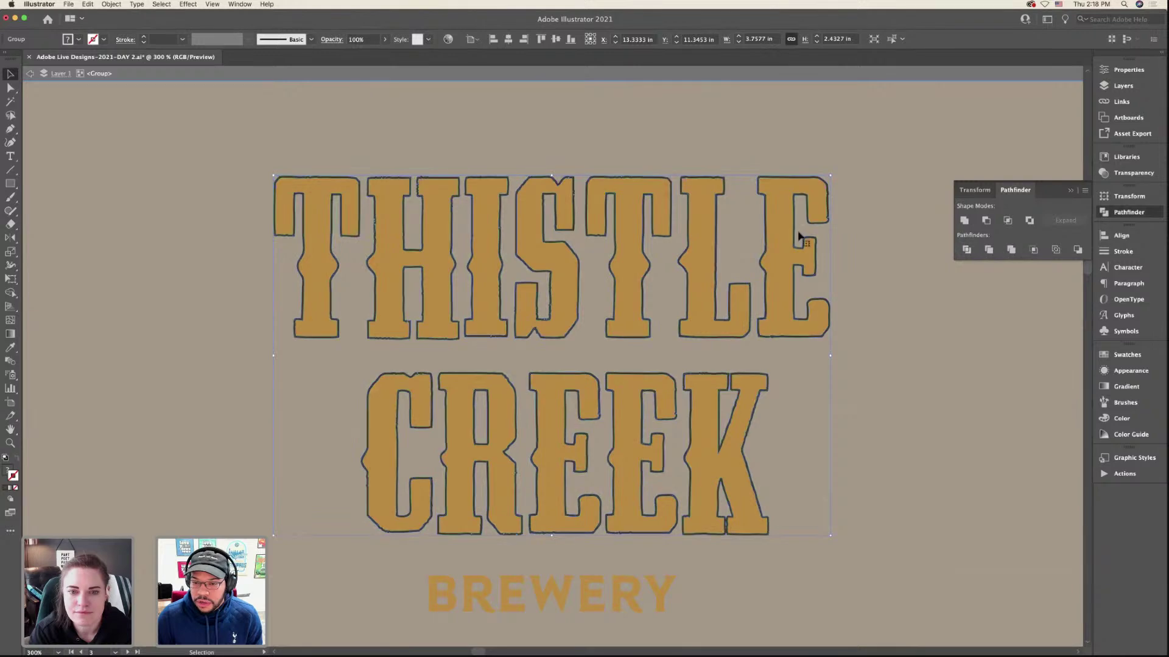
{"action": "left_click", "coordinate": [75, 108]}
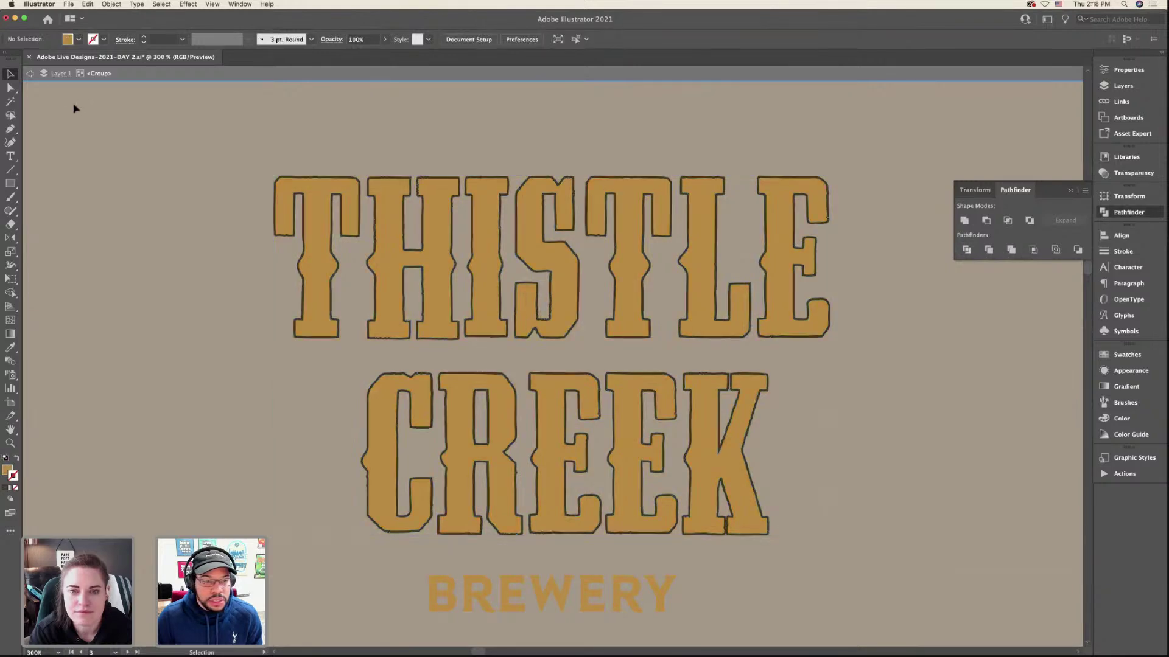
- Select all objects with the same fill color as the gold T in THISTLE and delete them
{"action": "left_click", "coordinate": [11, 89]}
{"action": "left_click", "coordinate": [306, 210]}
{"action": "left_click", "coordinate": [158, 5]}
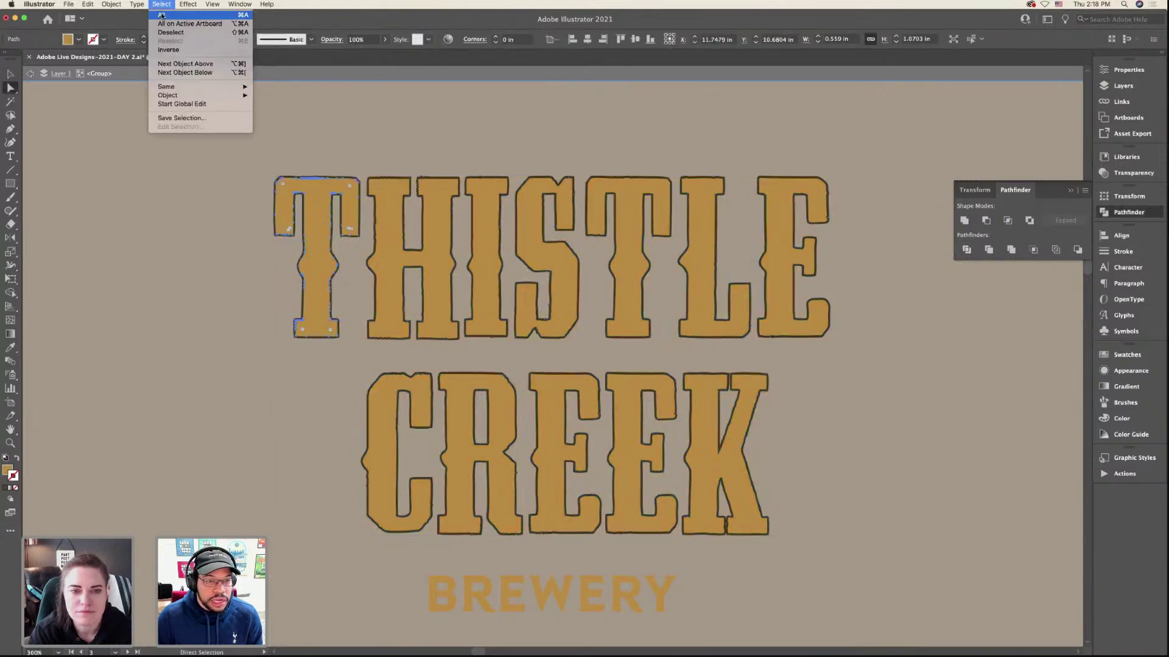
{"action": "mouse_move", "coordinate": [176, 86]}
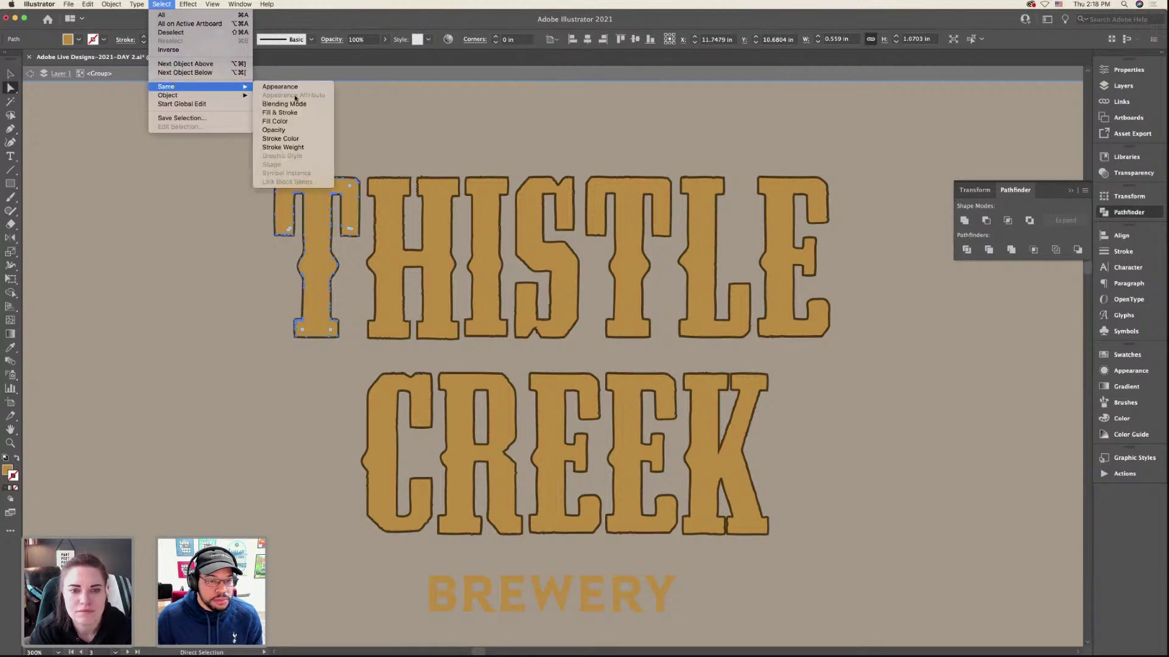
{"action": "left_click", "coordinate": [295, 121]}
{"action": "key", "text": "Delete"}
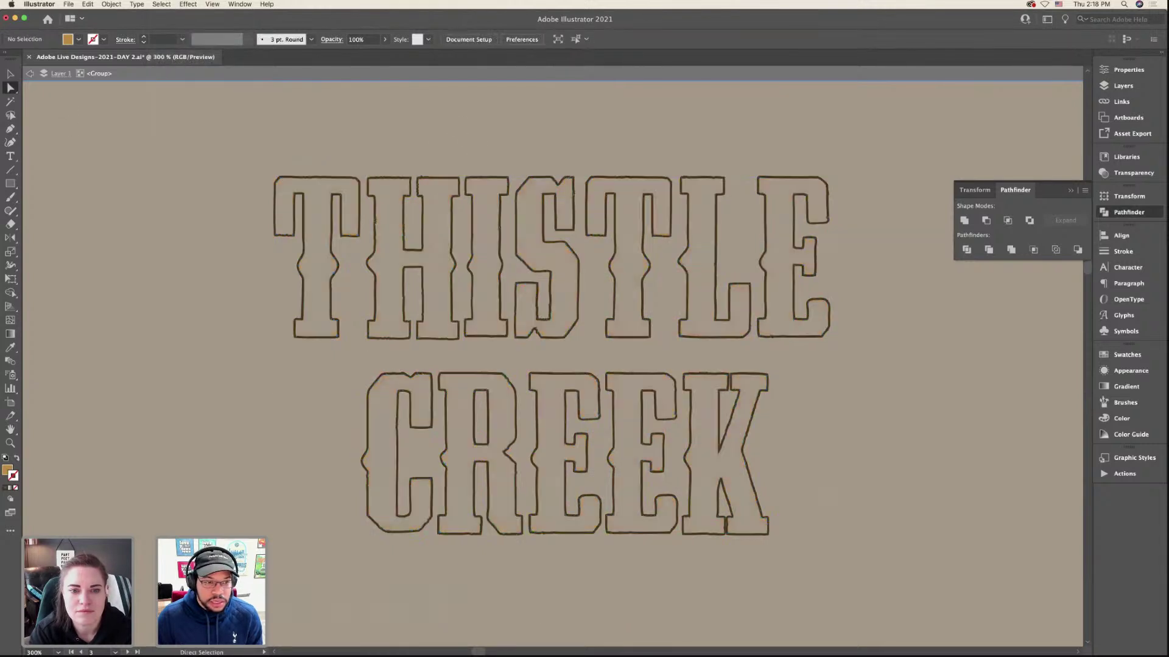
- Exit isolation and recolor the THISTLE CREEK outlines by sampling the gold background of the neighboring badge
{"action": "left_click", "coordinate": [10, 74]}
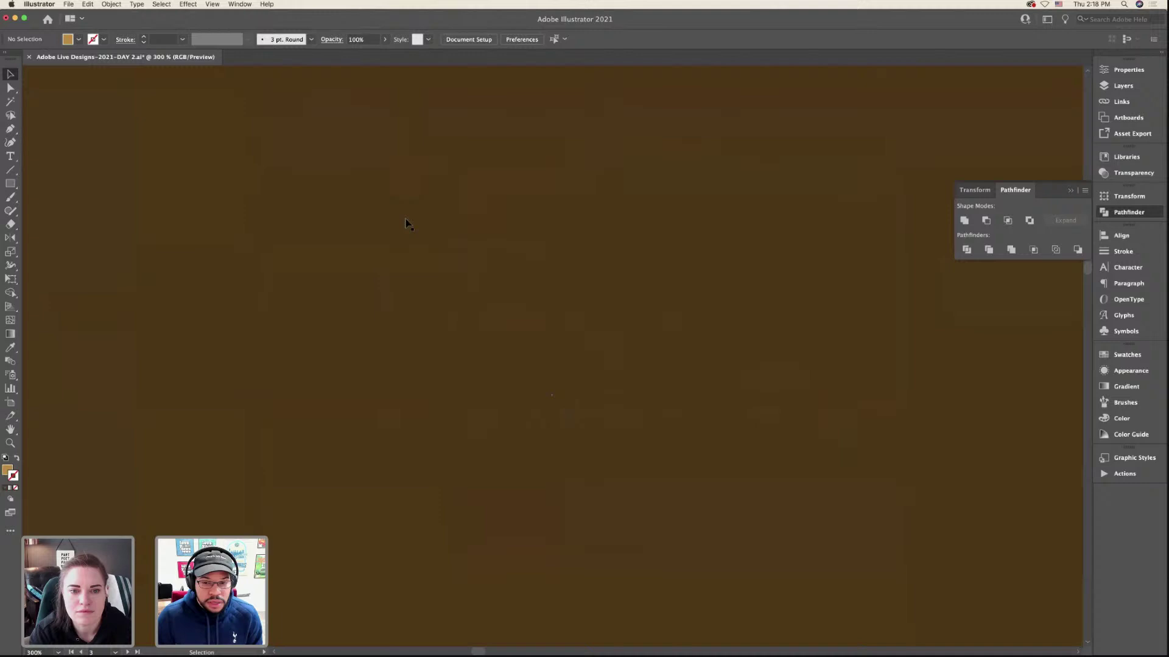
{"action": "left_click", "coordinate": [465, 240]}
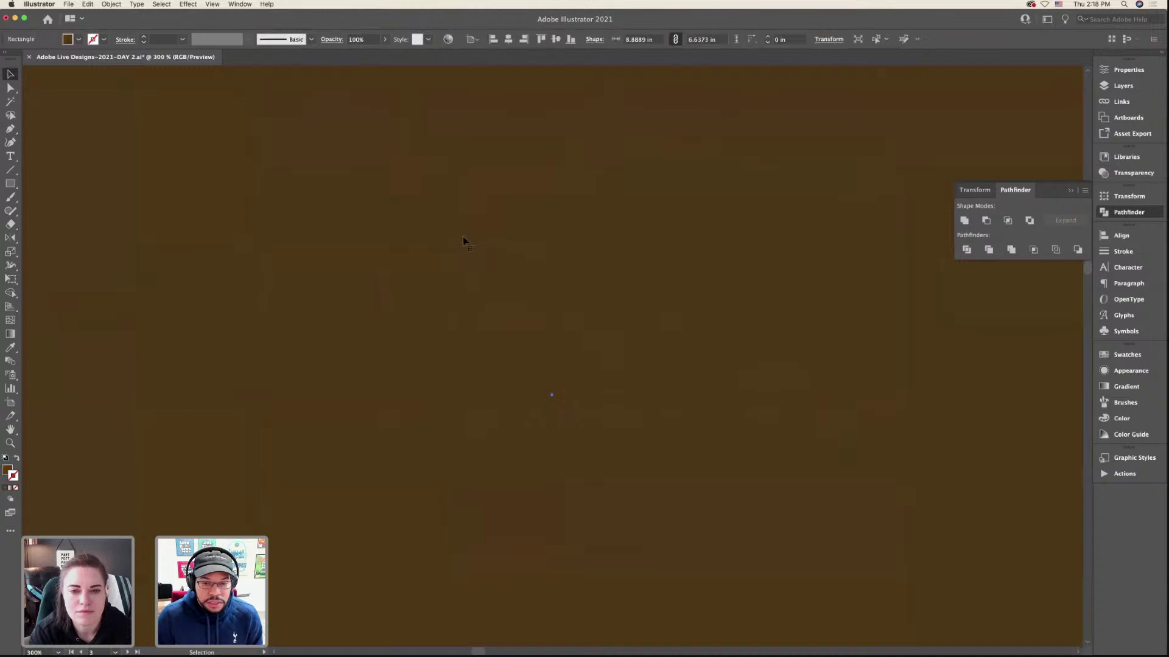
{"action": "key", "text": "super+minus"}
{"action": "key", "text": "super+minus"}
{"action": "key", "text": "i"}
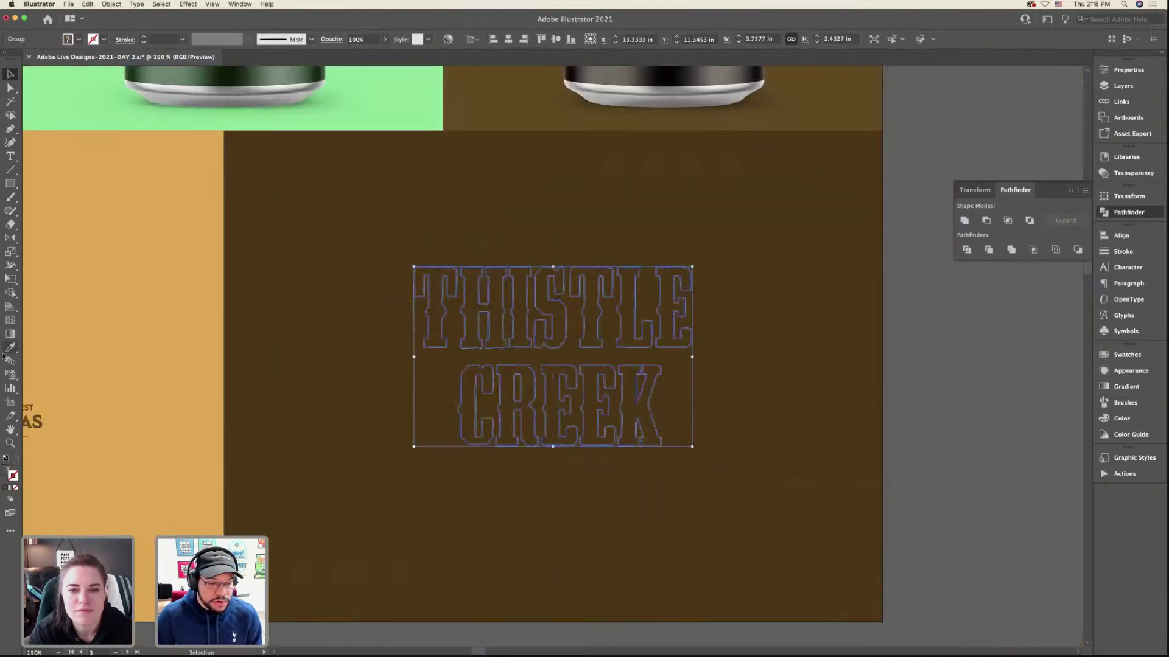
{"action": "left_click", "coordinate": [86, 327]}
{"action": "key", "text": "a"}
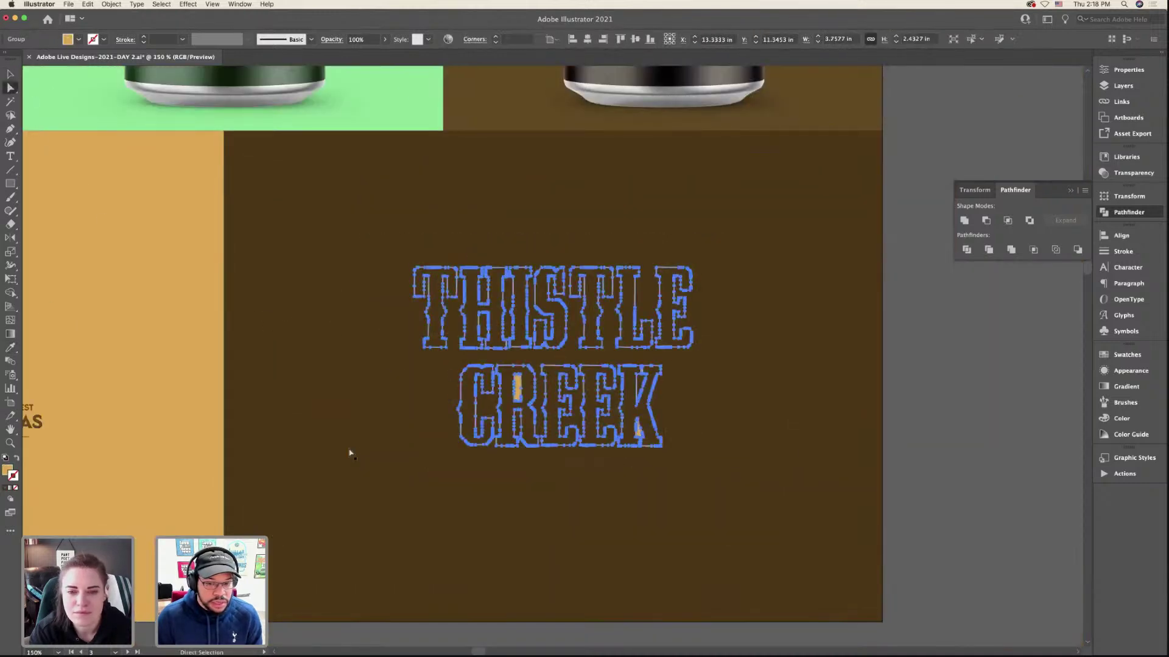
- Delete the filled shape inside the counter of the R in CREEK
{"action": "left_click", "coordinate": [566, 641]}
{"action": "left_click", "coordinate": [522, 456]}
{"action": "scroll", "coordinate": [522, 456], "scroll_direction": "up", "scroll_amount": 1}
{"action": "scroll", "coordinate": [551, 423], "scroll_direction": "up", "scroll_amount": 1}
{"action": "left_click", "coordinate": [513, 314]}
{"action": "key", "text": "Delete"}
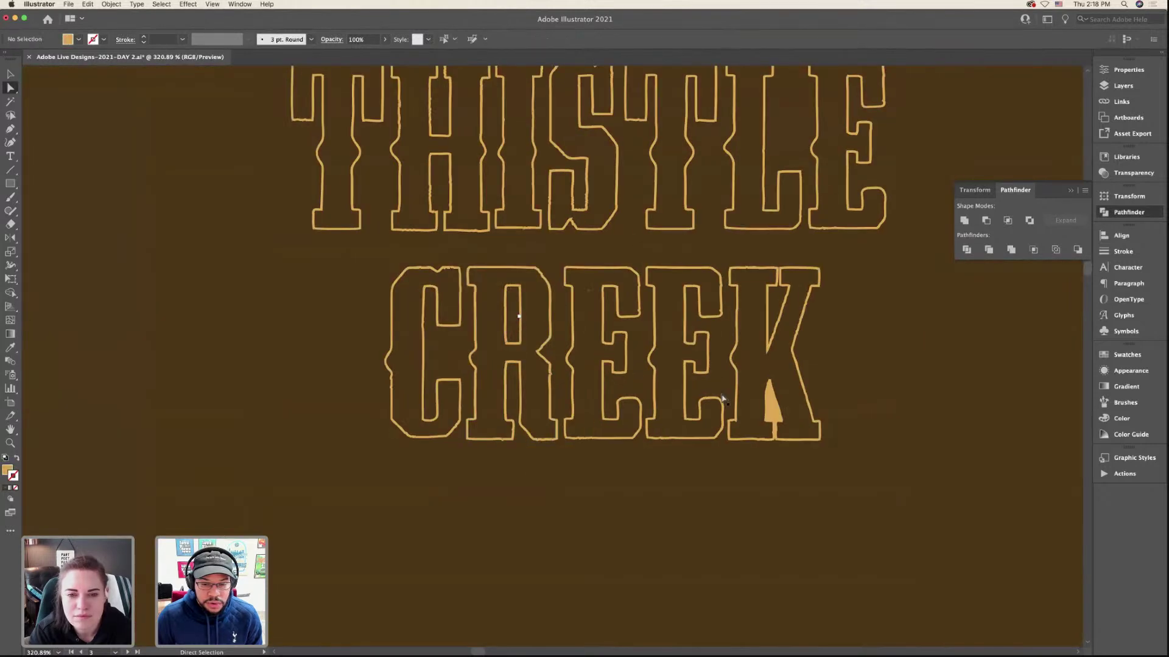
- Delete the filled shape between the legs of the K in CREEK
{"action": "scroll", "coordinate": [778, 411], "scroll_direction": "up", "scroll_amount": 1}
{"action": "left_click", "coordinate": [778, 411]}
{"action": "key", "text": "Delete"}
{"action": "scroll", "coordinate": [782, 423], "scroll_direction": "down", "scroll_amount": 4}
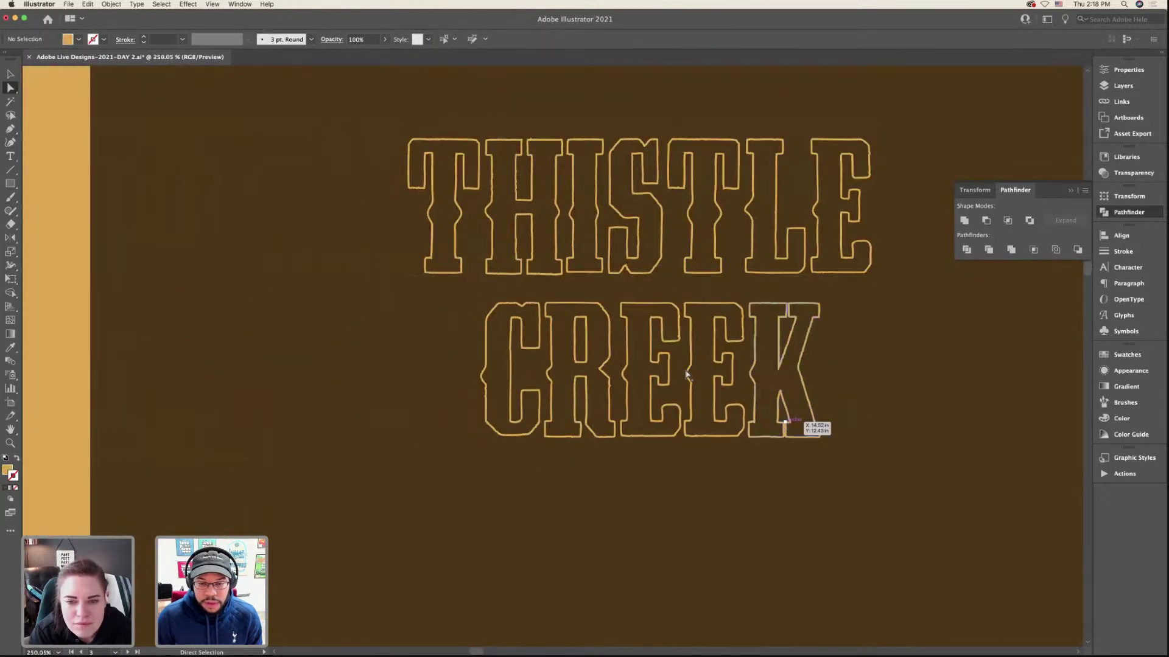
- Move the outlined THISTLE CREEK lettering off the brown badge onto the empty canvas beside it and deselect it
{"action": "left_click", "coordinate": [9, 75]}
{"action": "left_click", "coordinate": [637, 414]}
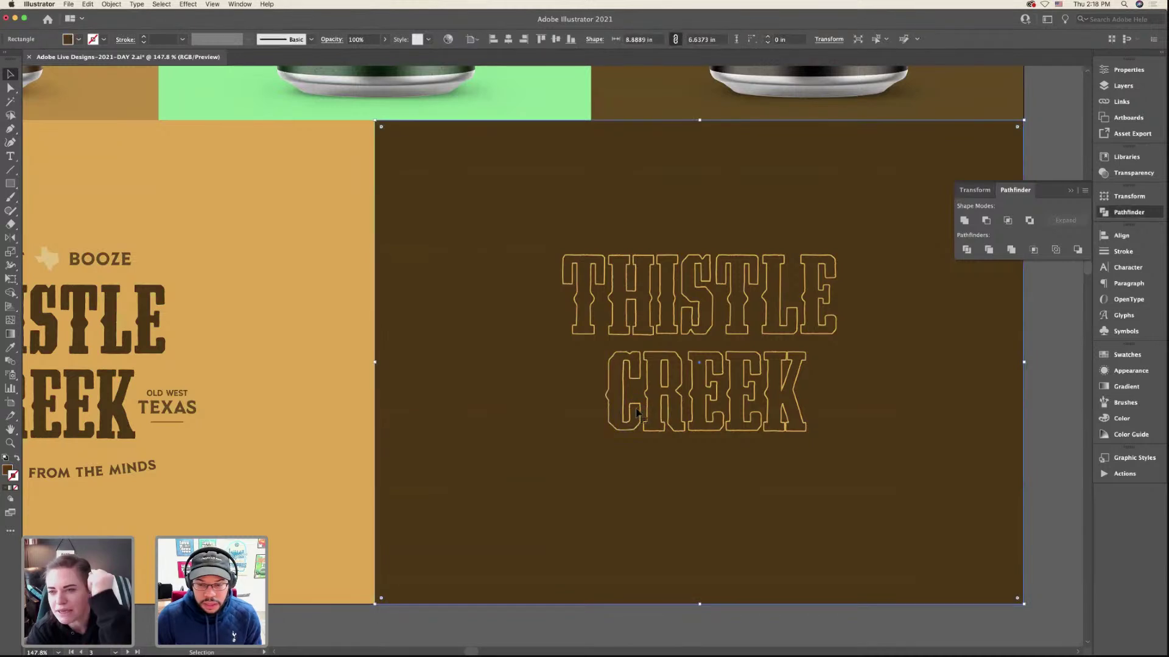
{"action": "left_click", "coordinate": [638, 413]}
{"action": "key", "text": "super+1"}
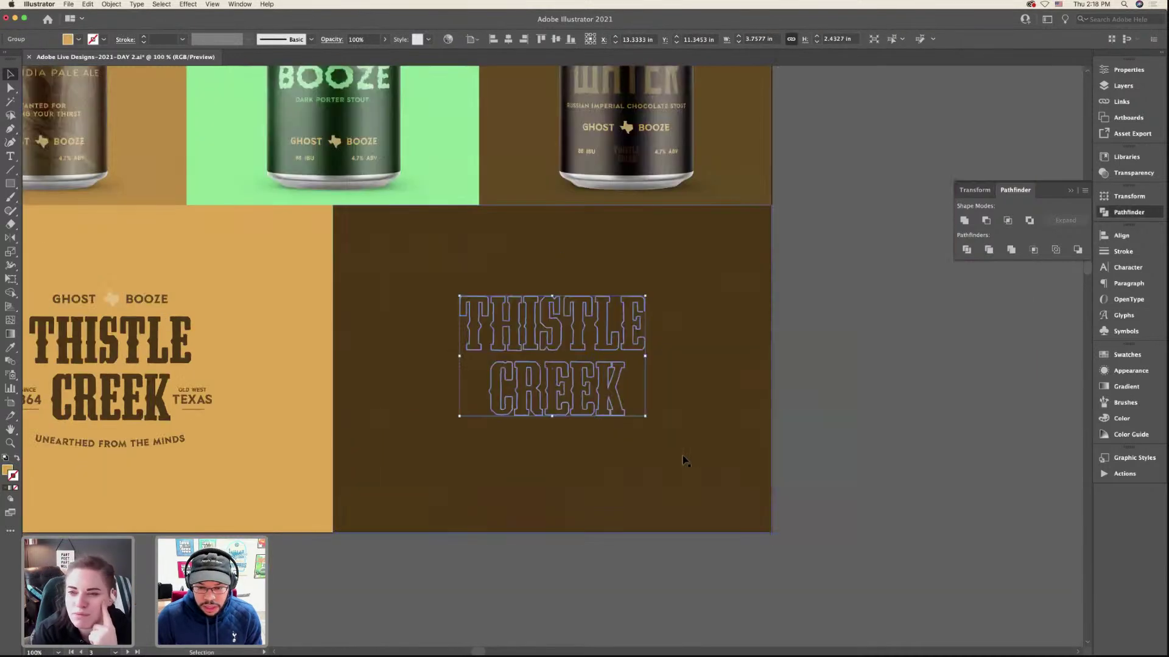
{"action": "left_click", "coordinate": [553, 434], "text": "shift"}
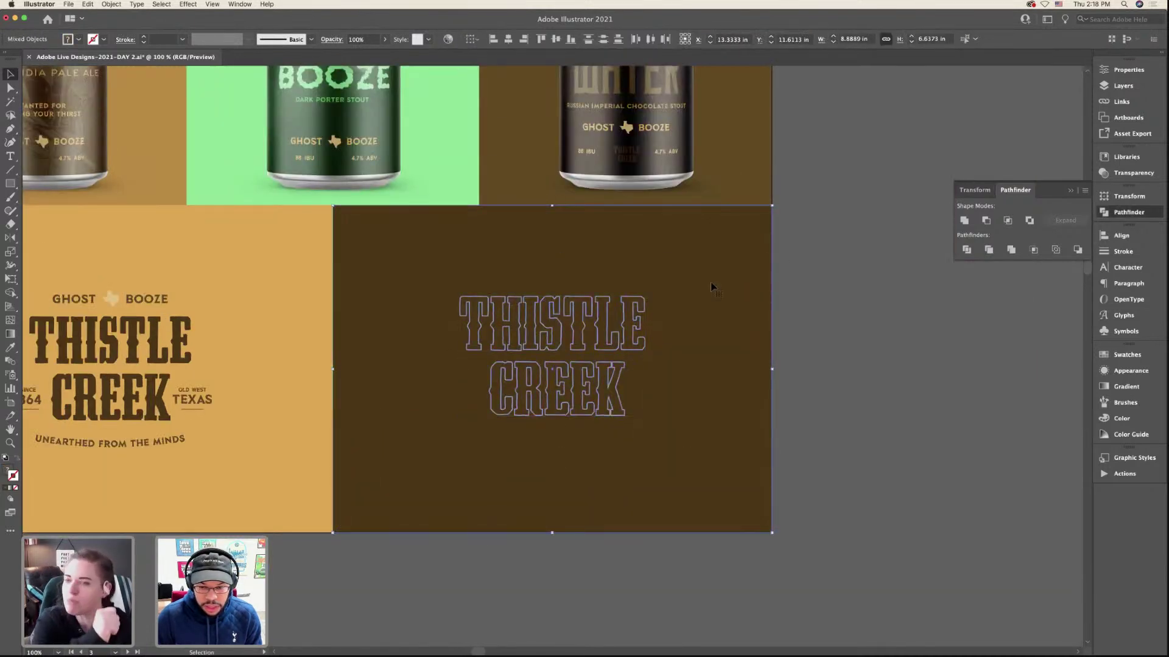
{"action": "left_click", "coordinate": [674, 294], "text": "shift"}
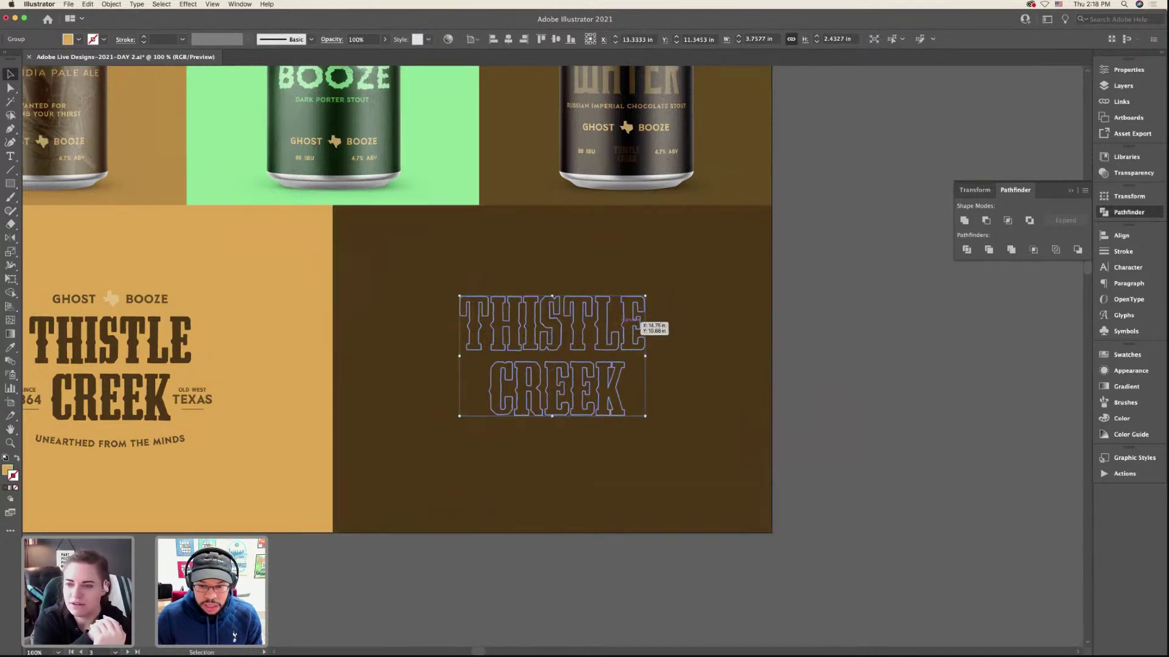
{"action": "left_click_drag", "start_coordinate": [639, 321], "coordinate": [1034, 321]}
{"action": "left_click", "coordinate": [852, 246]}
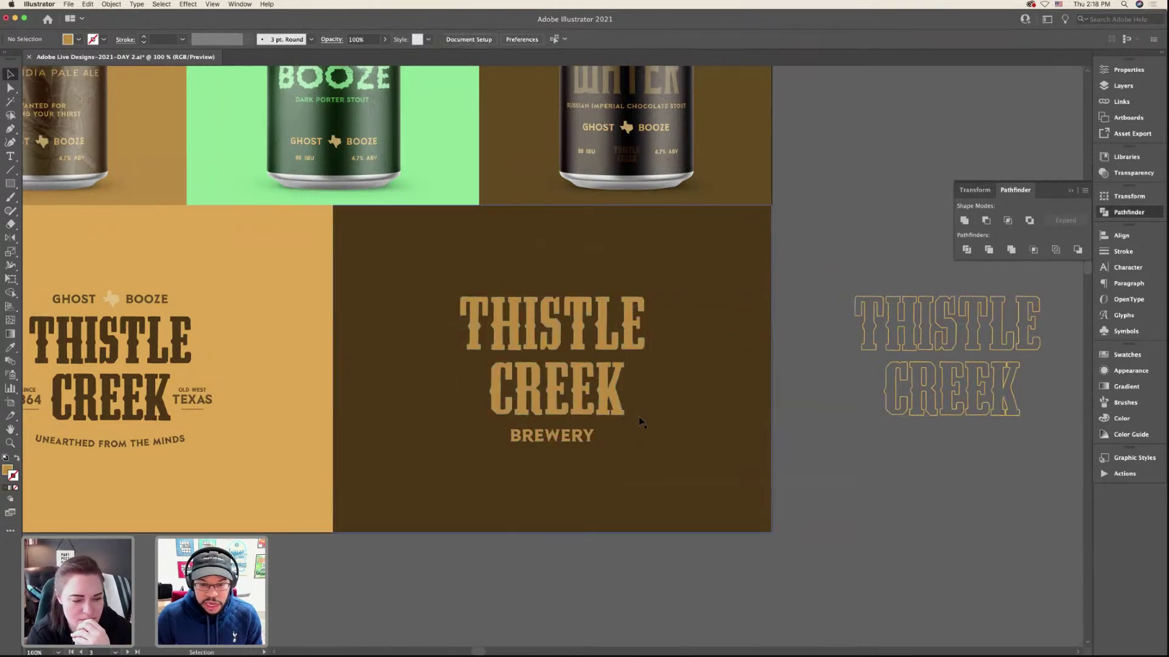
- Inspect the solid THISTLE CREEK BREWERY lettering on the brown badge up close
{"action": "scroll", "coordinate": [535, 374], "scroll_direction": "up", "scroll_amount": 1}
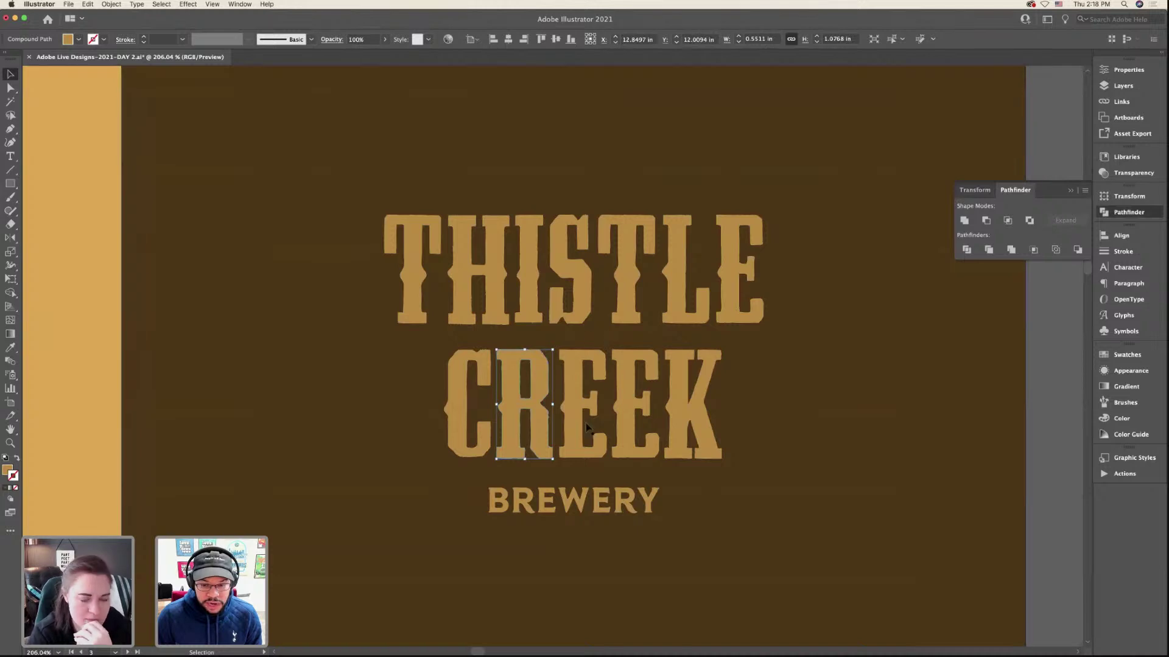
{"action": "scroll", "coordinate": [585, 428], "scroll_direction": "up", "scroll_amount": 5}
{"action": "scroll", "coordinate": [603, 306], "scroll_direction": "down", "scroll_amount": 10}
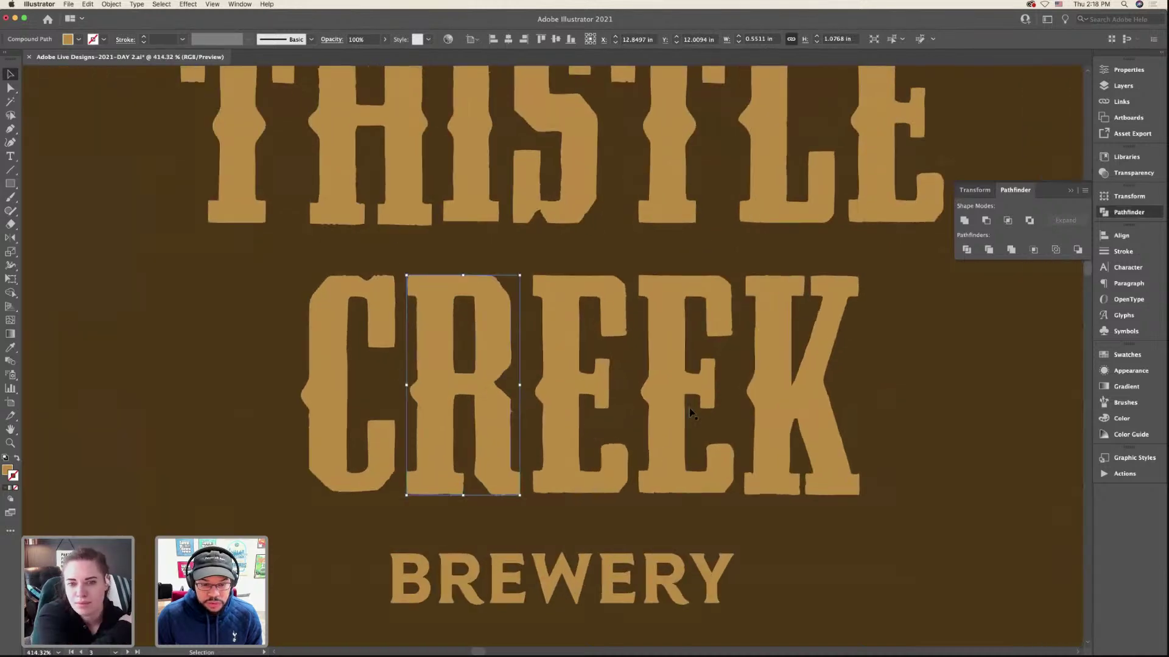
{"action": "scroll", "coordinate": [730, 364], "scroll_direction": "down", "scroll_amount": 1}
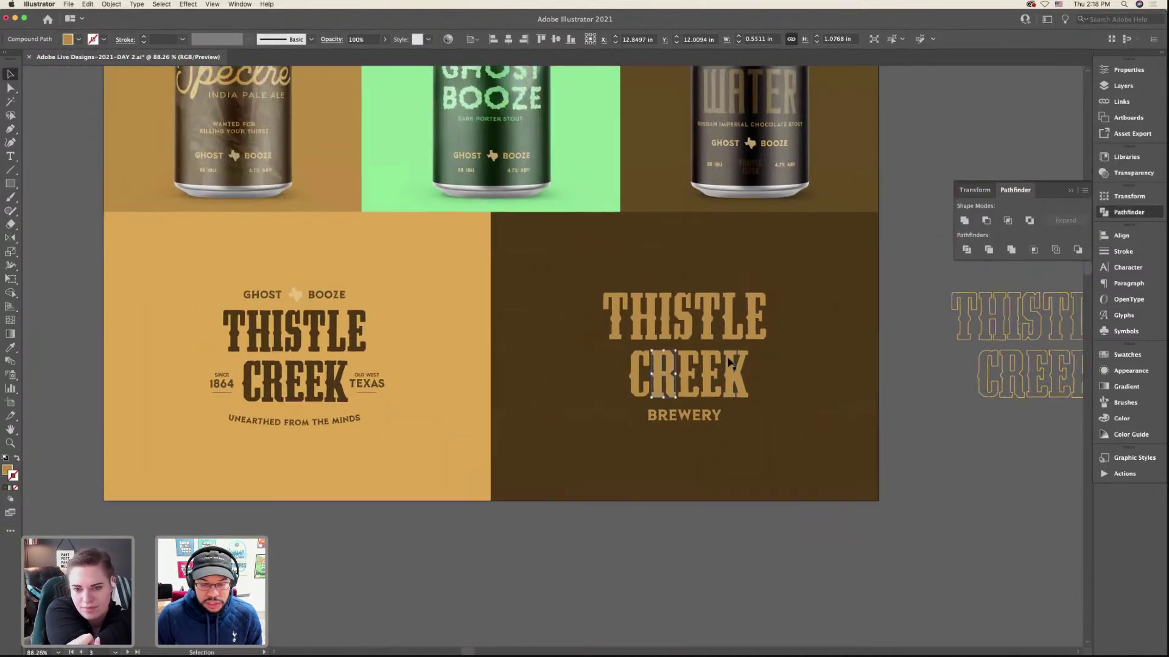
{"action": "left_click", "coordinate": [589, 283]}
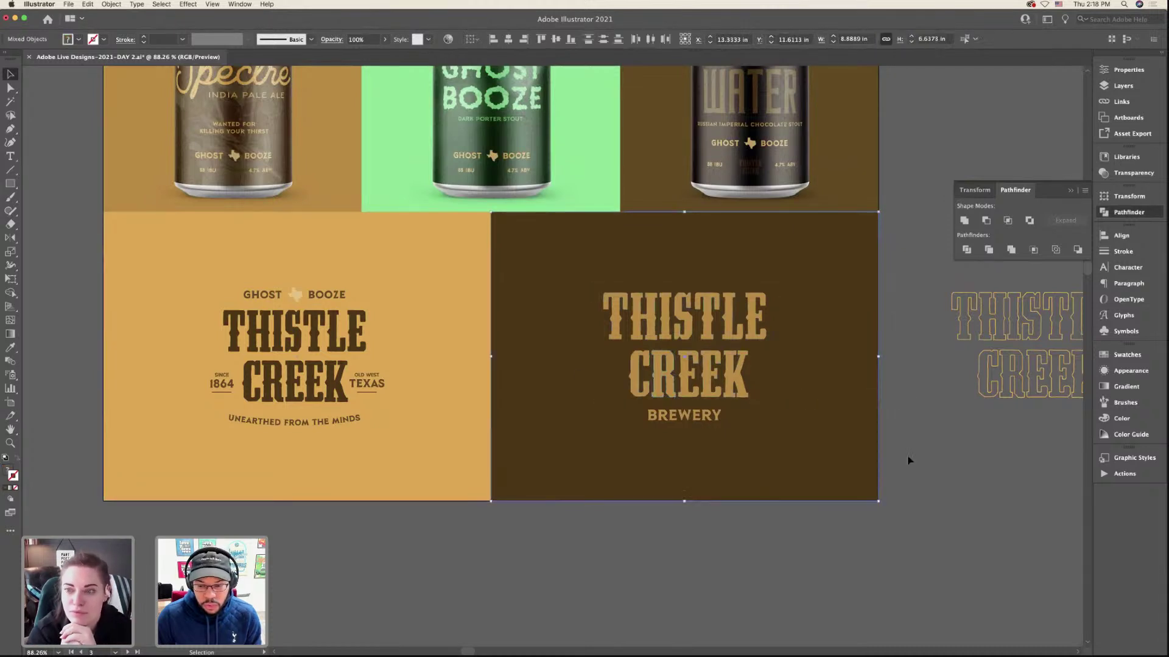
{"action": "left_click", "coordinate": [602, 269], "text": "shift"}
{"action": "left_click", "coordinate": [901, 412]}
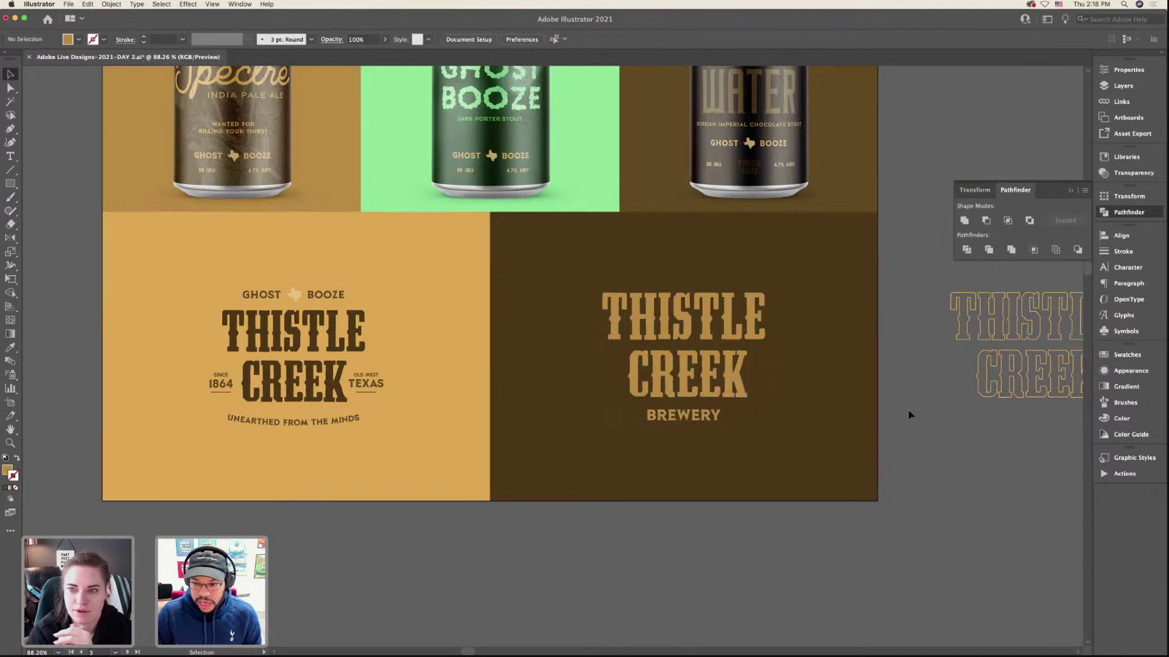
- Copy the BREWERY text from the brown badge to below the outlined THISTLE CREEK lettering
{"action": "scroll", "coordinate": [911, 412], "scroll_direction": "right", "scroll_amount": 6}
{"action": "left_click", "coordinate": [684, 368]}
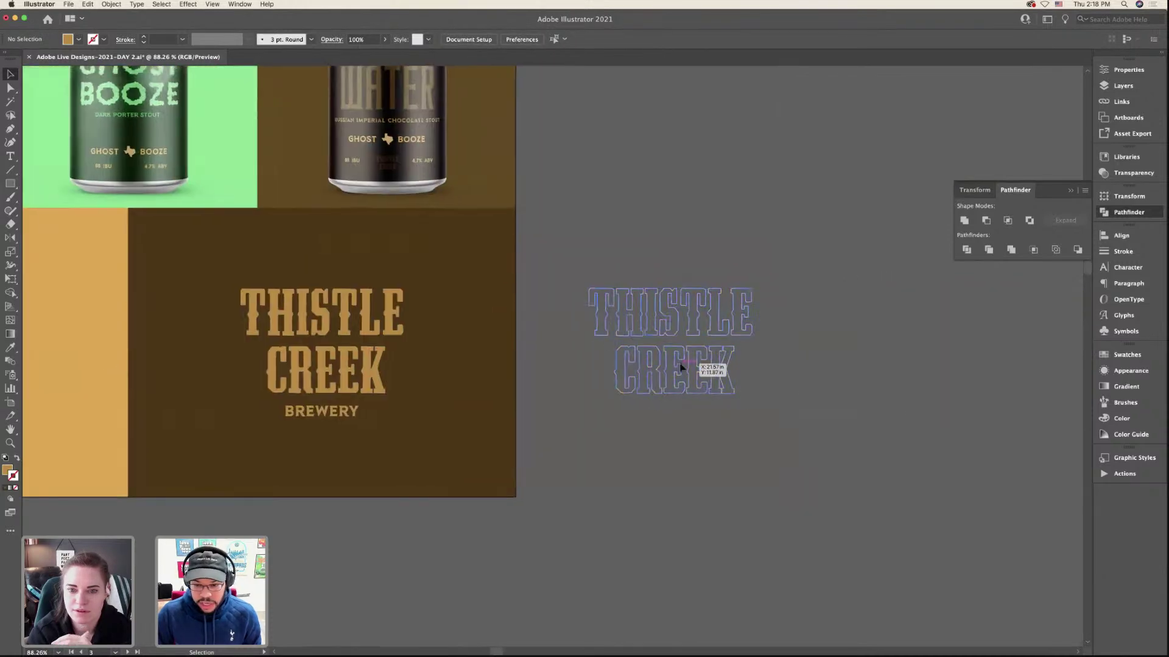
{"action": "double_click", "coordinate": [363, 414]}
{"action": "double_click", "coordinate": [582, 406]}
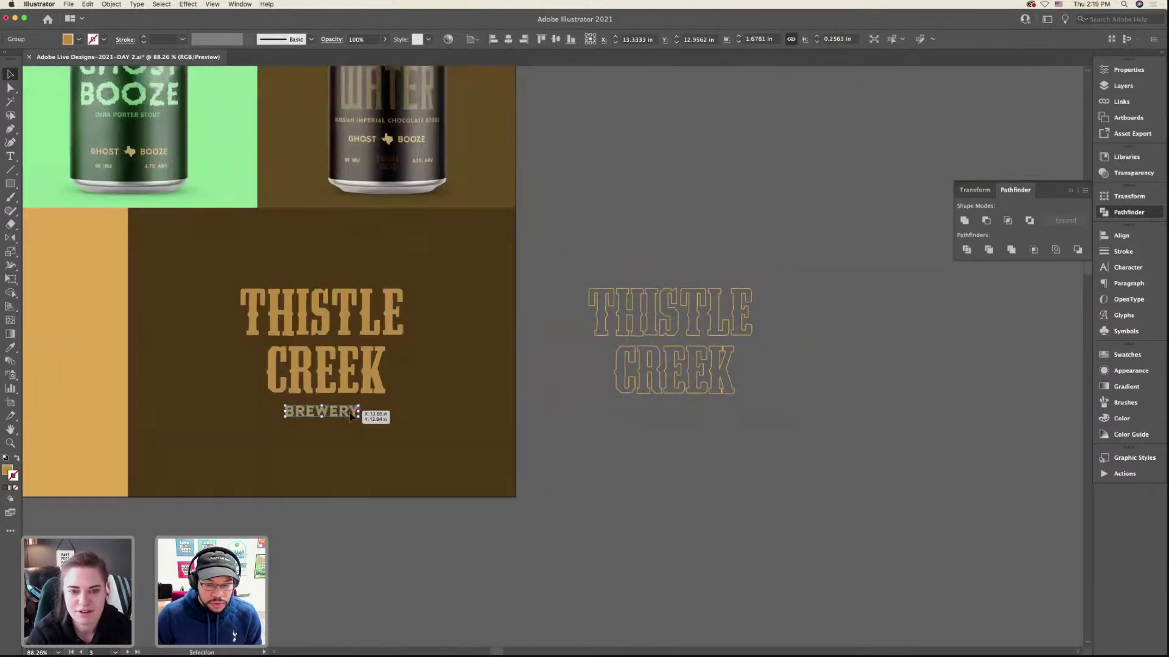
{"action": "left_click_drag", "start_coordinate": [365, 414], "coordinate": [727, 415]}
{"action": "left_click", "coordinate": [664, 332], "text": "shift"}
{"action": "left_click", "coordinate": [744, 353]}
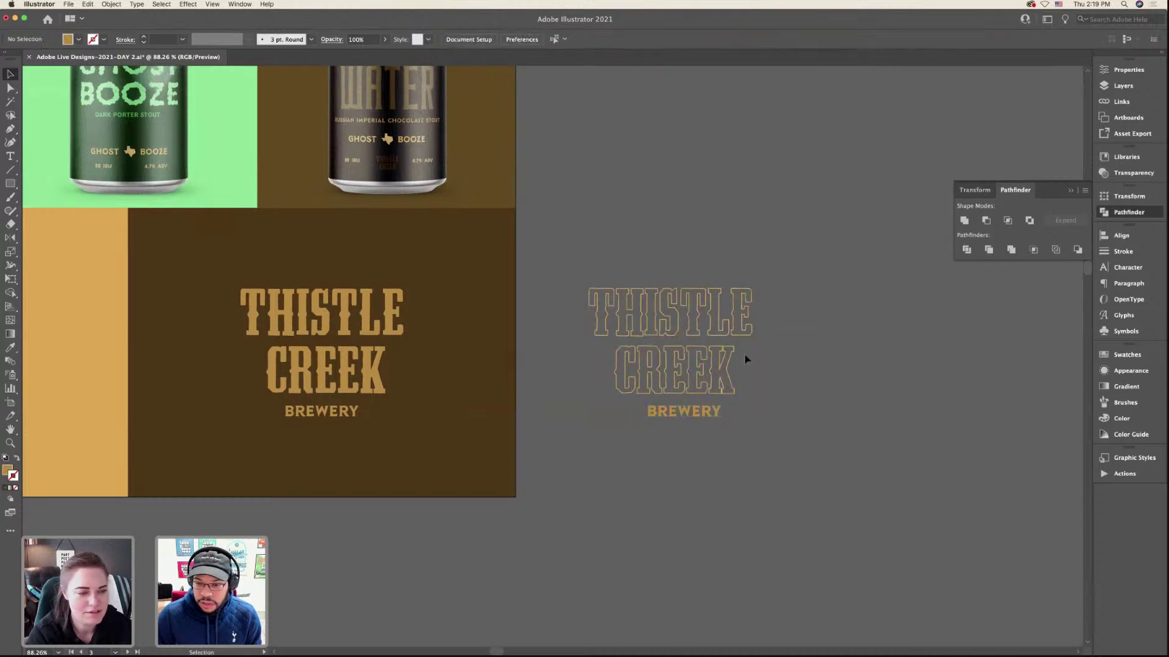
- Align the outlined THISTLE CREEK lettering and the copied BREWERY text on their horizontal centers and deselect them
{"action": "left_click", "coordinate": [727, 371]}
{"action": "left_click", "coordinate": [712, 412], "text": "shift"}
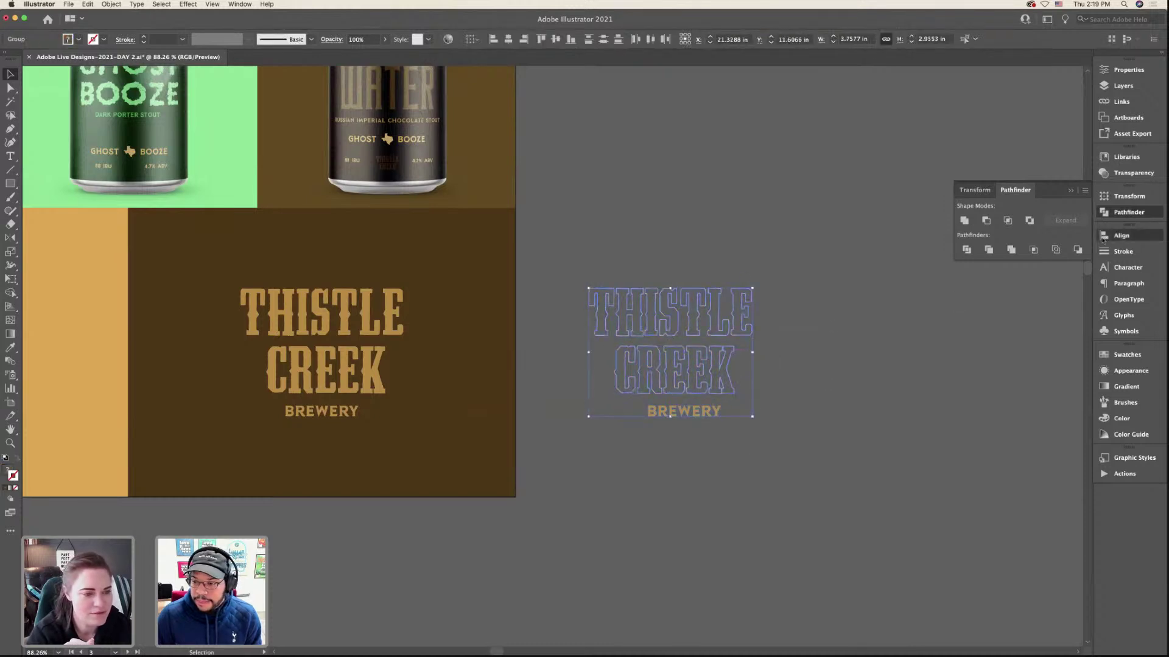
{"action": "left_click", "coordinate": [1121, 235]}
{"action": "left_click", "coordinate": [1074, 326]}
{"action": "left_click", "coordinate": [1095, 340]}
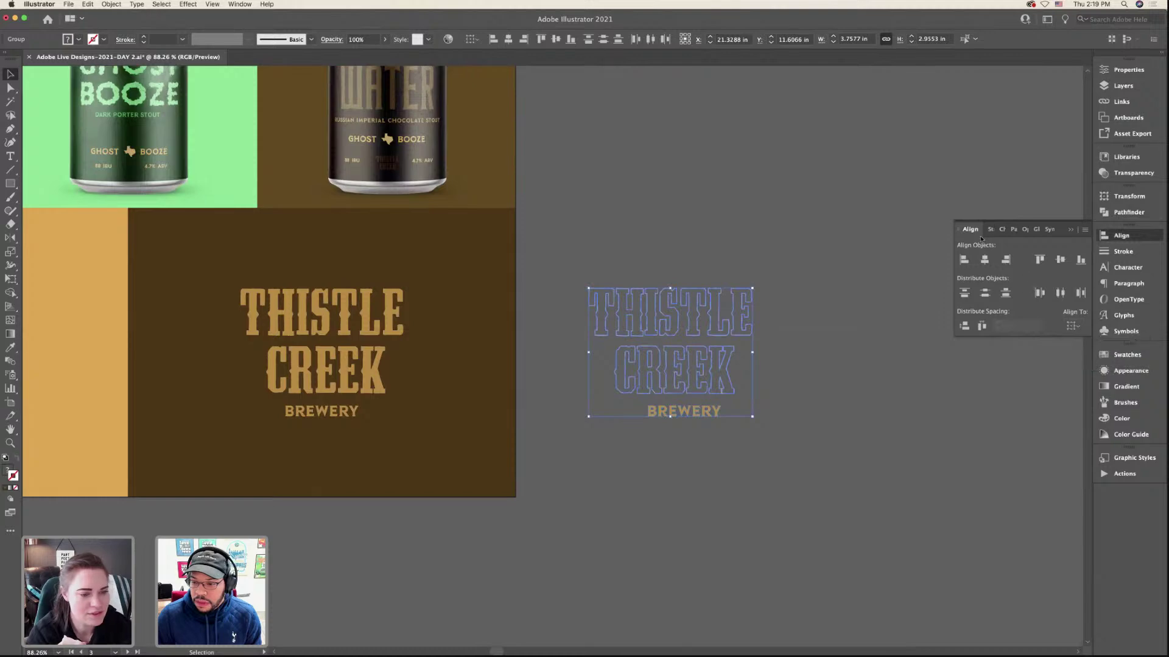
{"action": "left_click", "coordinate": [984, 259]}
{"action": "left_click", "coordinate": [747, 414]}
- Duplicate the green 1864, TEXAS, GHOST BOOZE, IBU and ABV label details below the badges as a second set beside the first
{"action": "scroll", "coordinate": [730, 415], "scroll_direction": "down", "scroll_amount": 3, "text": "alt"}
{"action": "scroll", "coordinate": [705, 414], "scroll_direction": "right", "scroll_amount": 5}
{"action": "scroll", "coordinate": [705, 415], "scroll_direction": "down", "scroll_amount": 10}
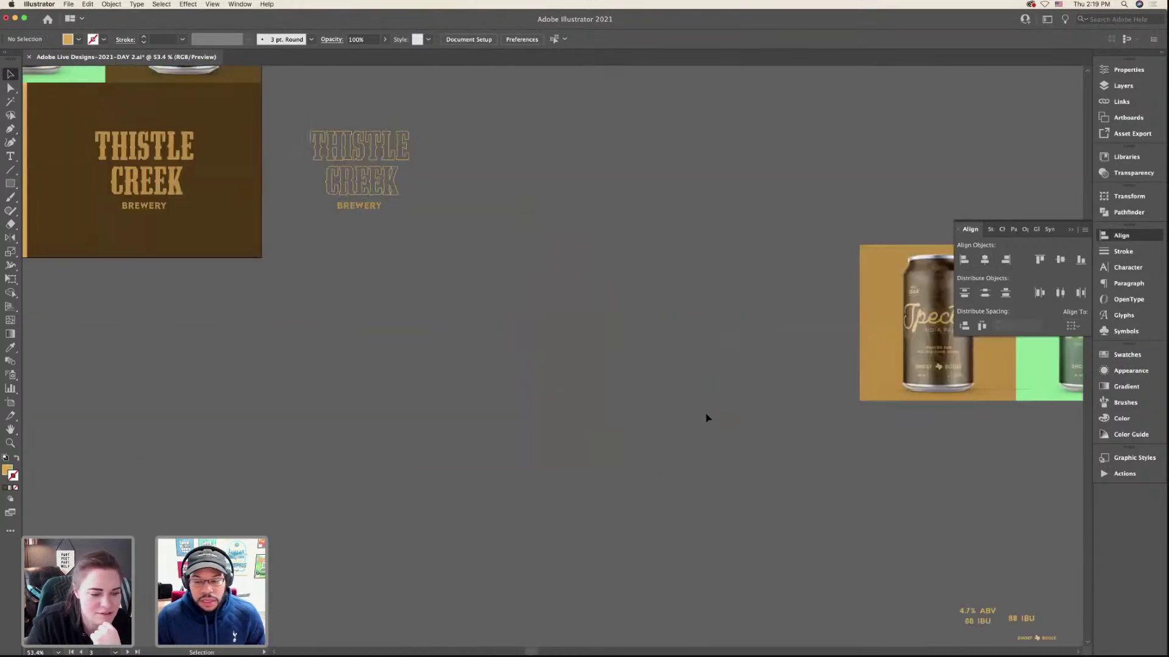
{"action": "scroll", "coordinate": [706, 413], "scroll_direction": "down", "scroll_amount": 10}
{"action": "scroll", "coordinate": [706, 414], "scroll_direction": "right", "scroll_amount": 4}
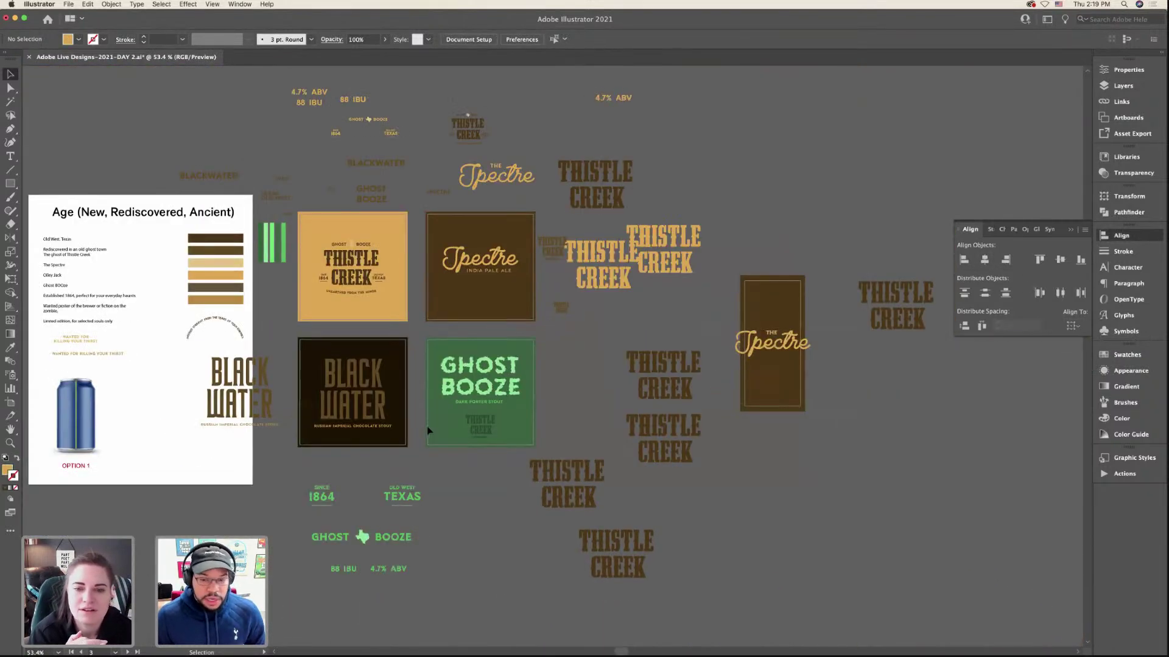
{"action": "scroll", "coordinate": [466, 400], "scroll_direction": "up", "scroll_amount": 5, "text": "alt"}
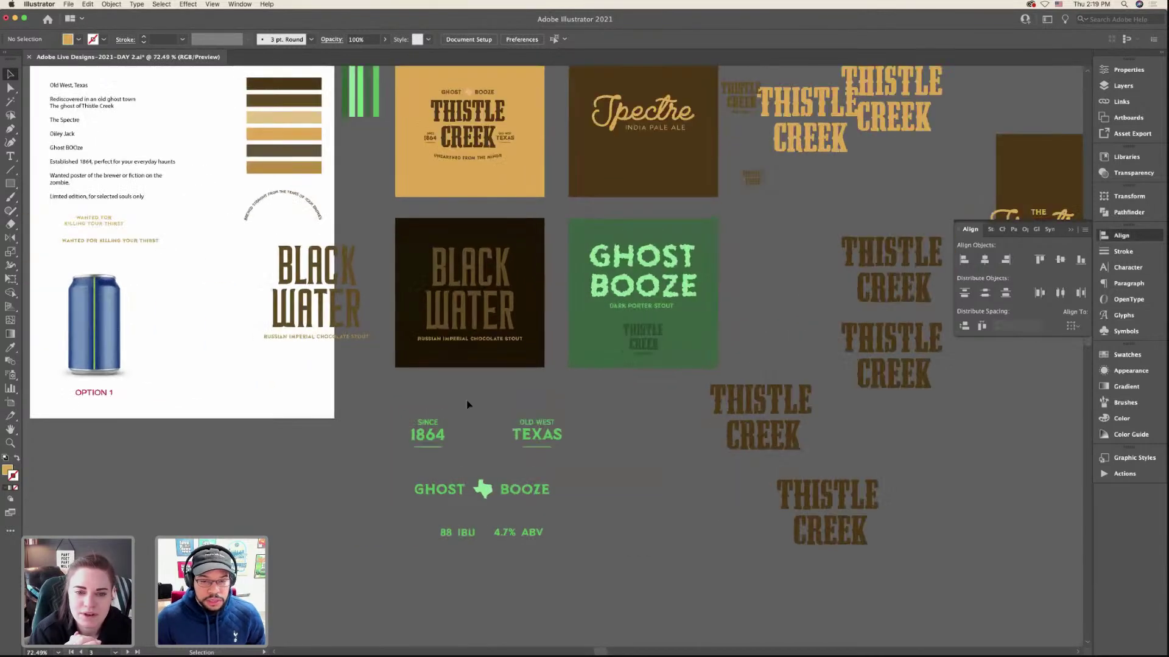
{"action": "scroll", "coordinate": [513, 340], "scroll_direction": "down", "scroll_amount": 4, "text": "alt"}
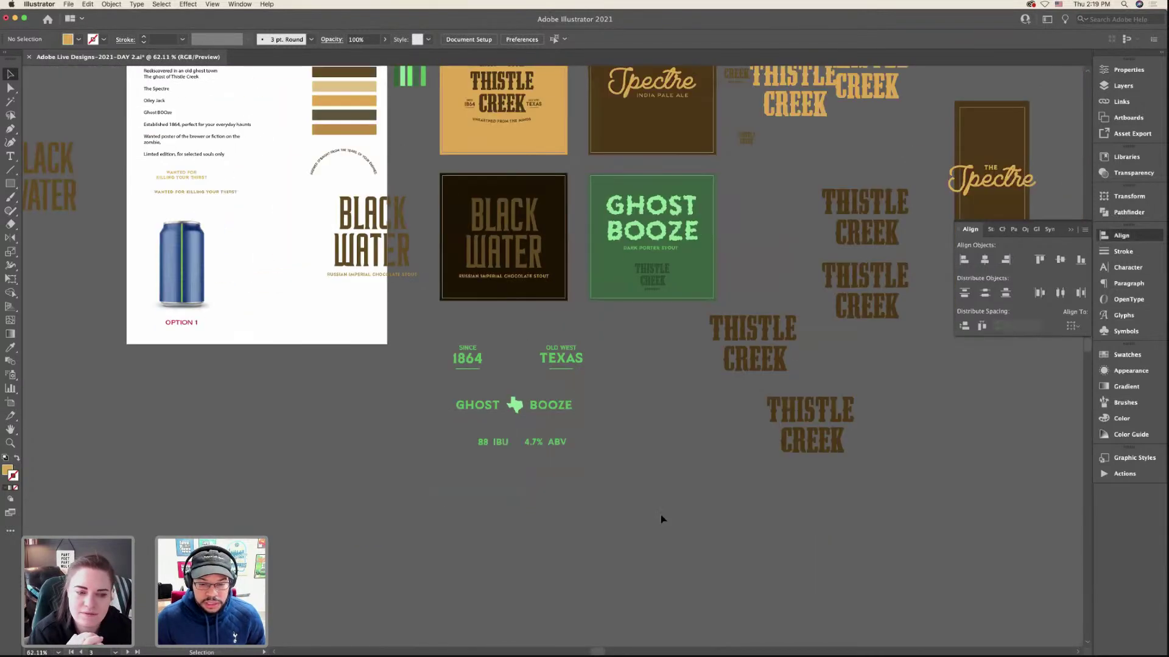
{"action": "left_click_drag", "start_coordinate": [549, 411], "coordinate": [530, 469]}
- Recolor the SINCE 1864, OLD WEST TEXAS, IBU and ABV text of the second set by sampling the gold badge background
{"action": "left_click_drag", "start_coordinate": [443, 378], "coordinate": [574, 431]}
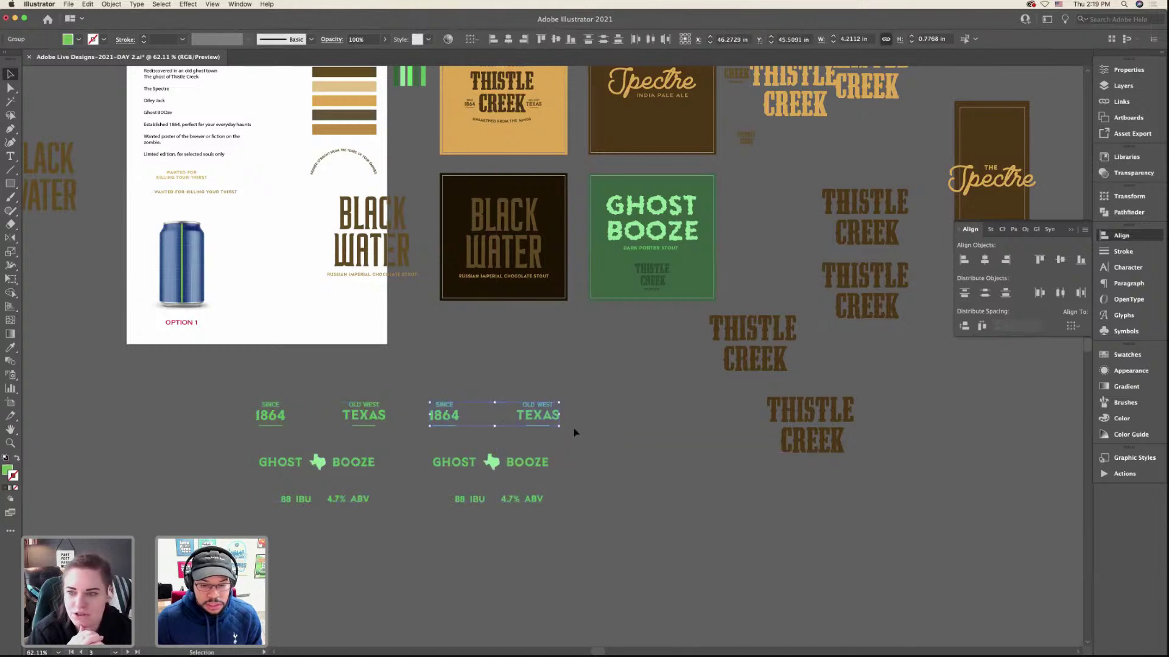
{"action": "left_click", "coordinate": [10, 346]}
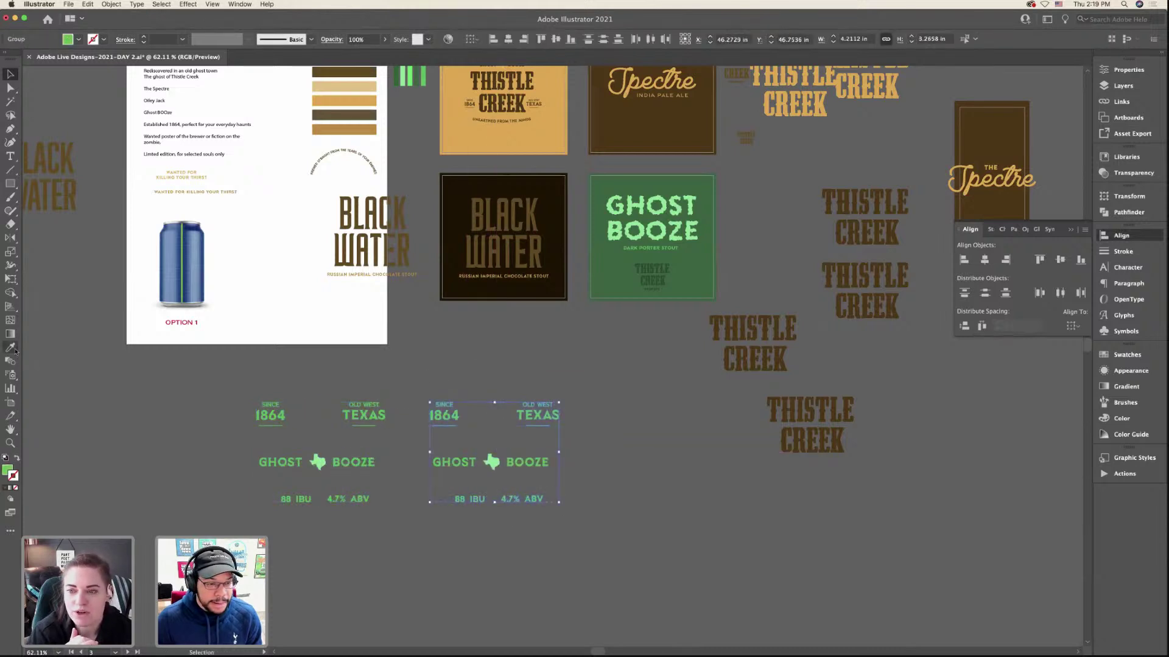
{"action": "left_click", "coordinate": [450, 144]}
{"action": "key", "text": "a"}
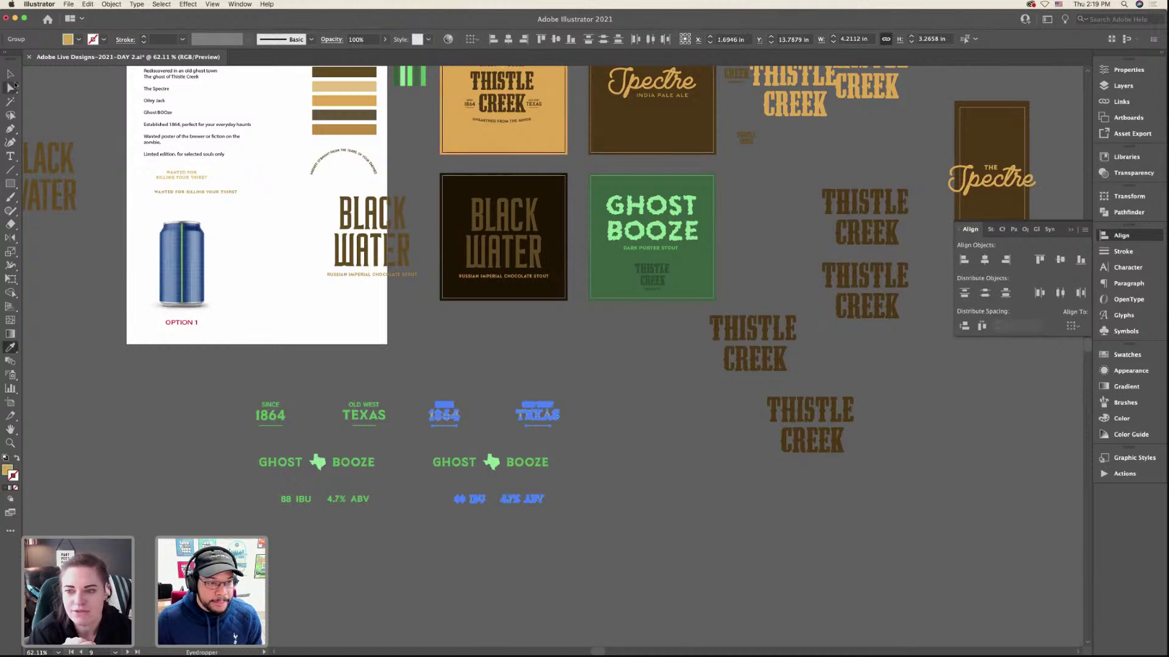
- Recolor the words GHOST and BOOZE in the second set with the gold of the badge background
{"action": "left_click", "coordinate": [473, 464]}
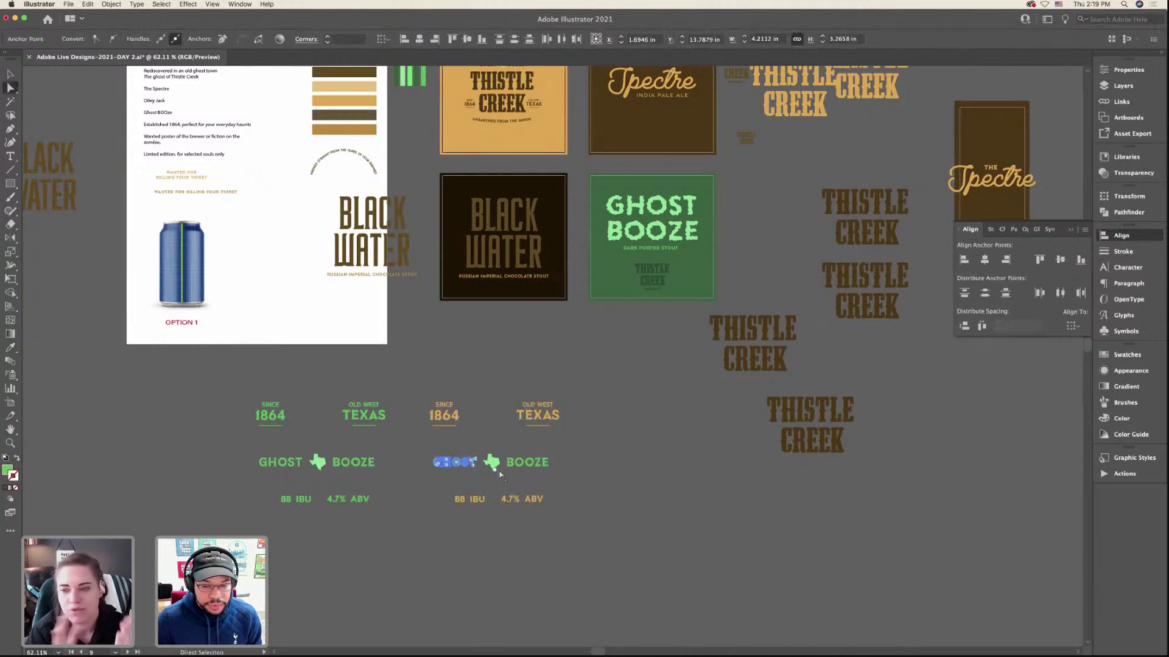
{"action": "left_click", "coordinate": [514, 461], "text": "shift"}
{"action": "left_click", "coordinate": [10, 347]}
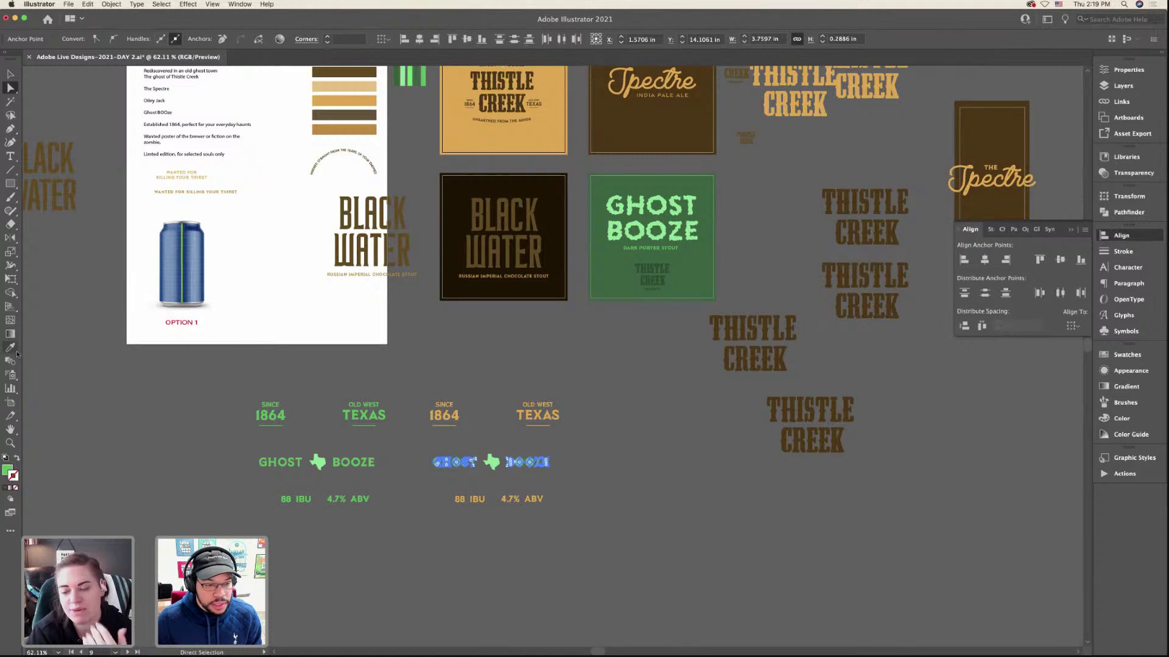
{"action": "left_click", "coordinate": [452, 147]}
{"action": "key", "text": "a"}
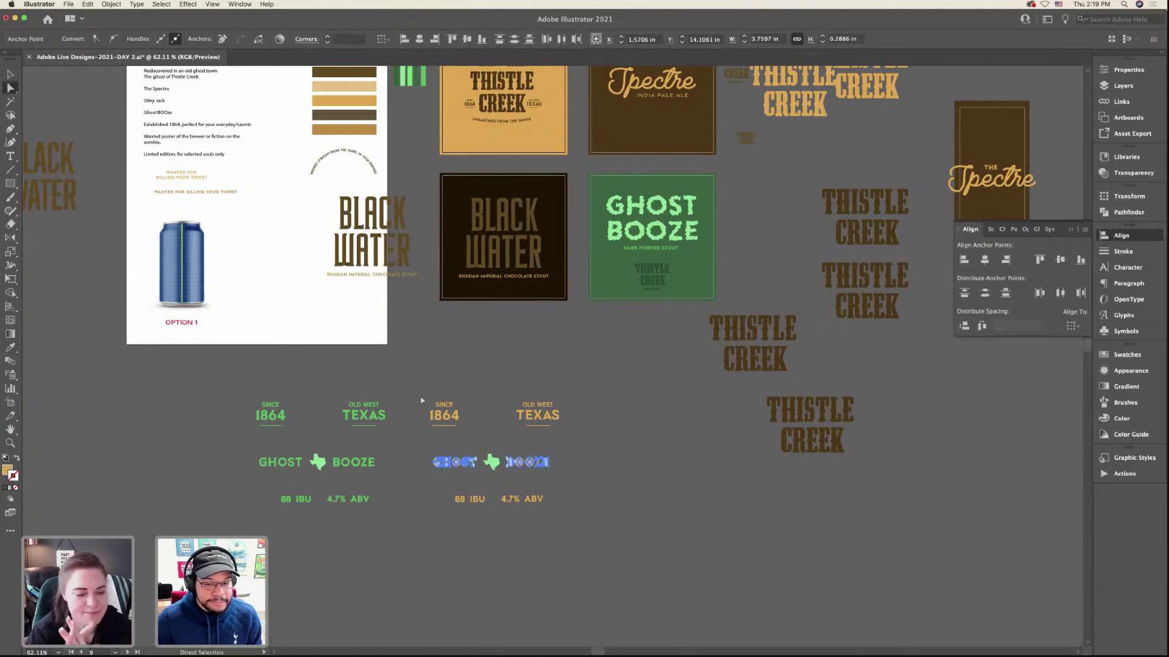
- Recolor the Texas icon in the second set by sampling the light tan swatch of the palette
{"action": "left_click", "coordinate": [491, 466]}
{"action": "left_click", "coordinate": [11, 347]}
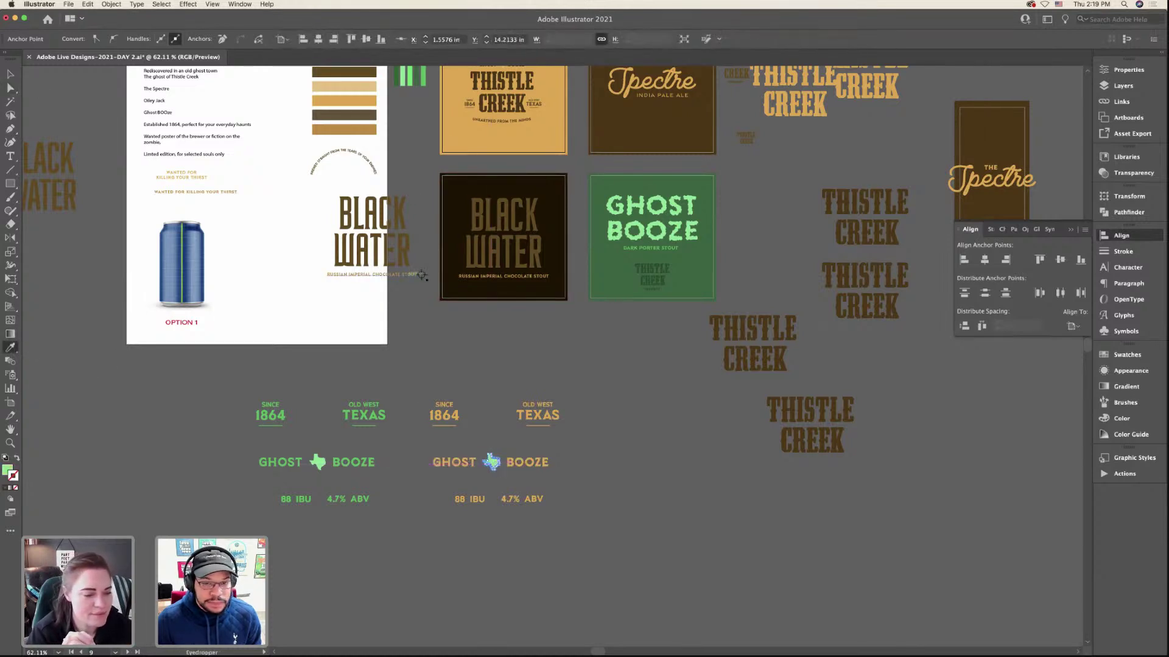
{"action": "scroll", "coordinate": [344, 183], "scroll_direction": "up", "scroll_amount": 1}
{"action": "left_click", "coordinate": [344, 86]}
{"action": "left_click", "coordinate": [10, 74]}
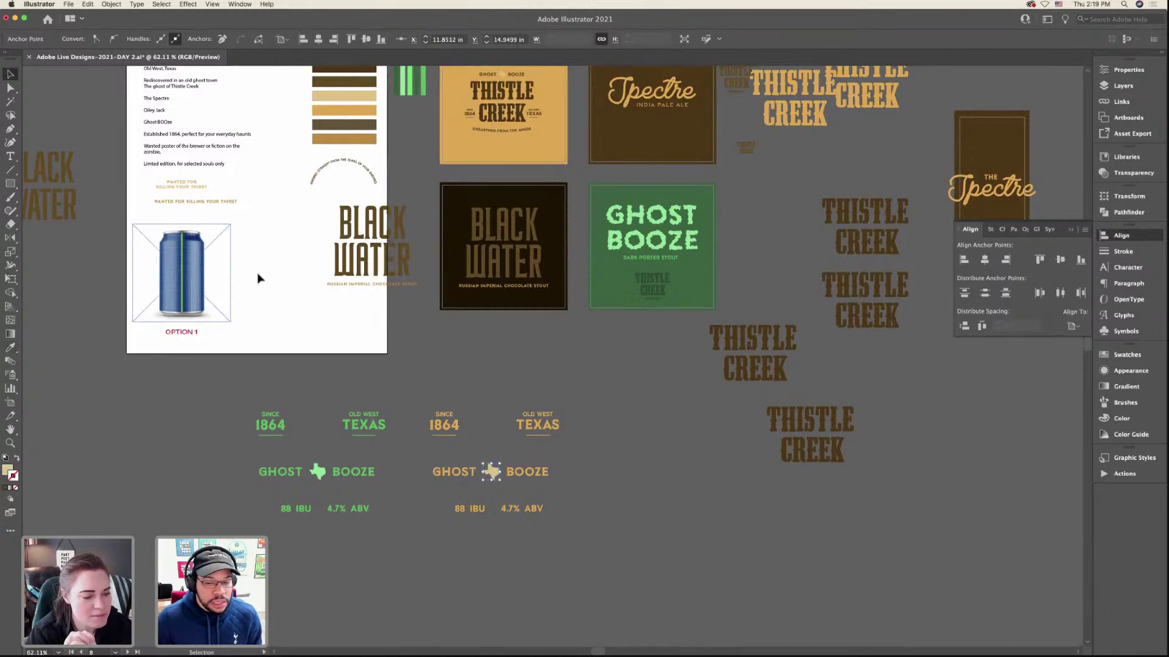
- Duplicate the gold set of label details as a third set beside it
{"action": "left_click", "coordinate": [436, 391]}
{"action": "left_click", "coordinate": [534, 501]}
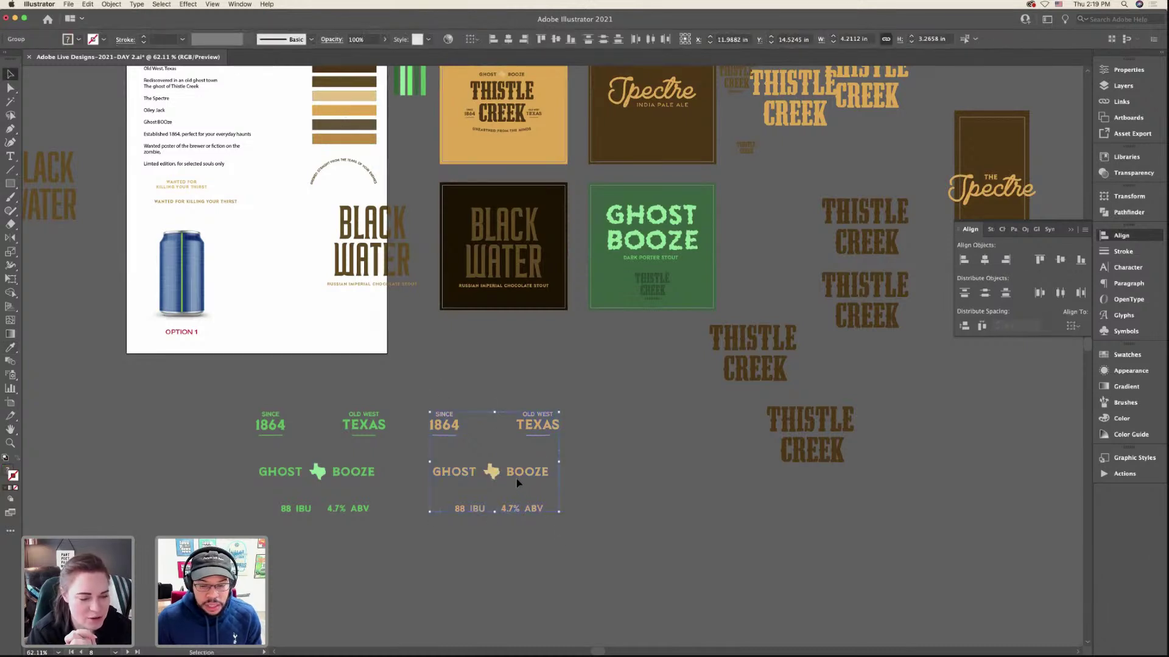
{"action": "left_click_drag", "start_coordinate": [566, 479], "coordinate": [718, 478]}
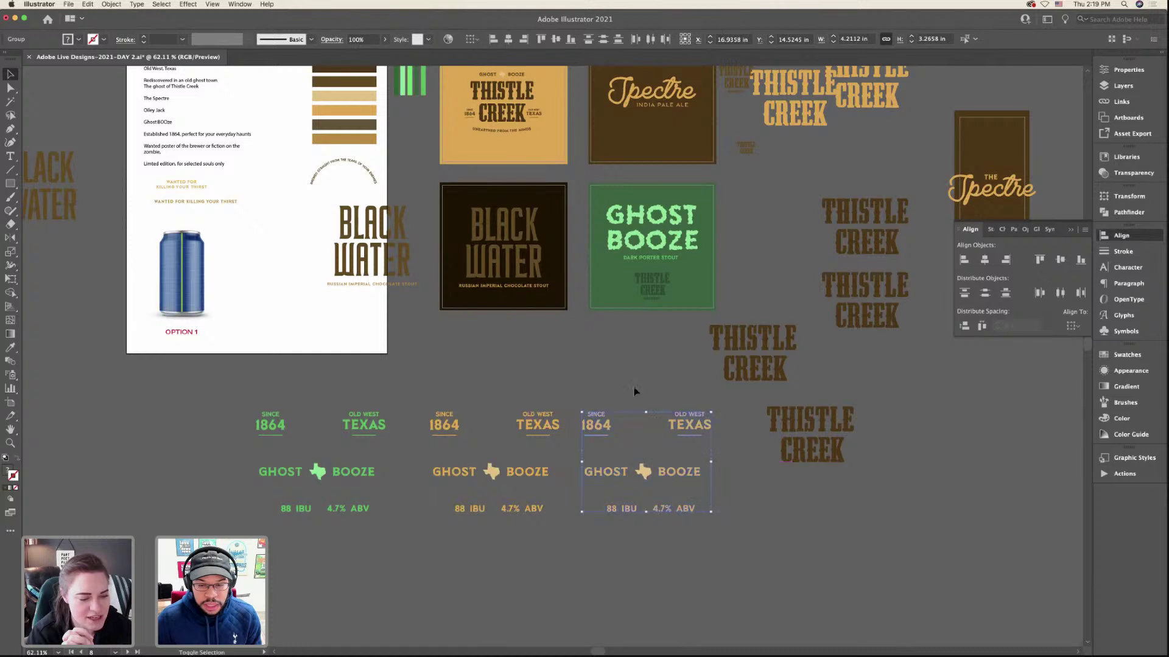
- Recolor SINCE 1864 and OLD WEST TEXAS in the third set by sampling the brown BLACK WATER lettering
{"action": "left_click", "coordinate": [585, 403]}
{"action": "left_click", "coordinate": [696, 448]}
{"action": "scroll", "coordinate": [696, 448], "scroll_direction": "up", "scroll_amount": 2}
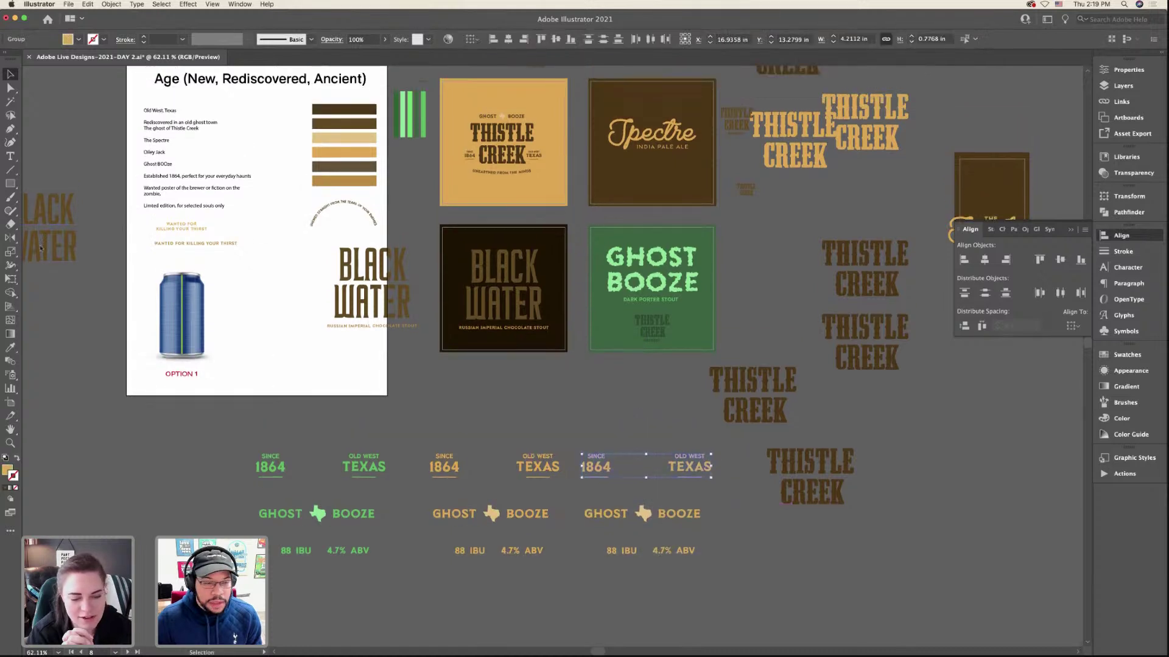
{"action": "left_click", "coordinate": [10, 348]}
{"action": "left_click", "coordinate": [182, 313]}
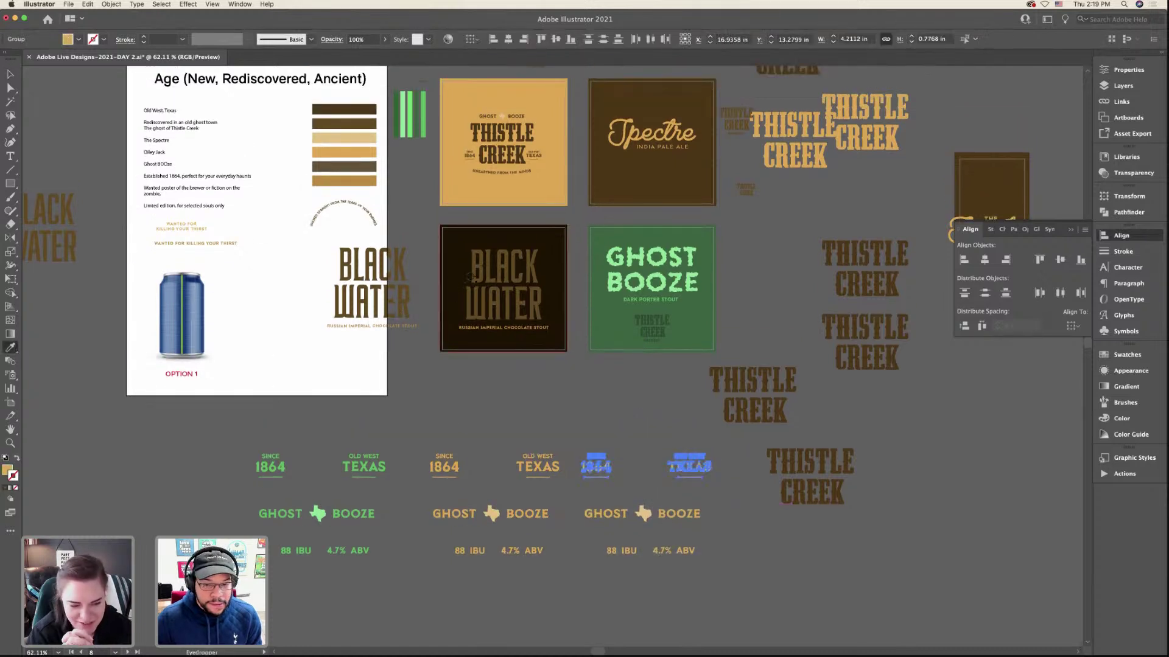
{"action": "left_click", "coordinate": [473, 279]}
- Recolor GHOST, BOOZE, 88 IBU and 4.7% ABV in the third set by sampling the brown BLACK WATER lettering
{"action": "left_click", "coordinate": [12, 88]}
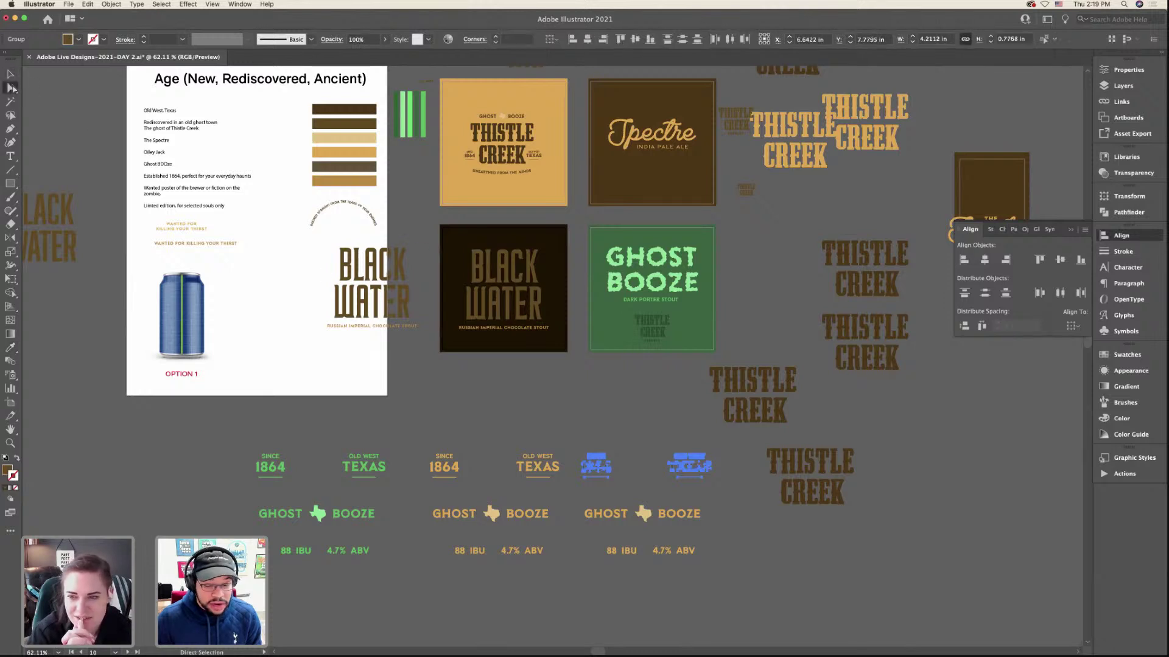
{"action": "left_click_drag", "start_coordinate": [575, 497], "coordinate": [709, 563]}
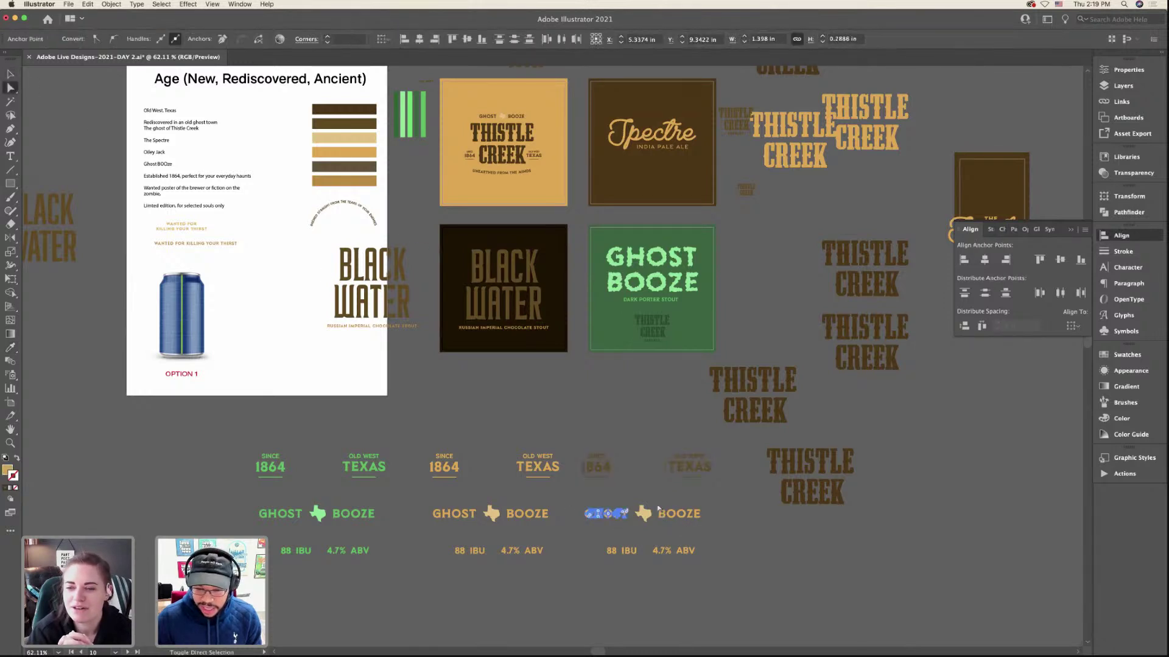
{"action": "left_click", "coordinate": [10, 348]}
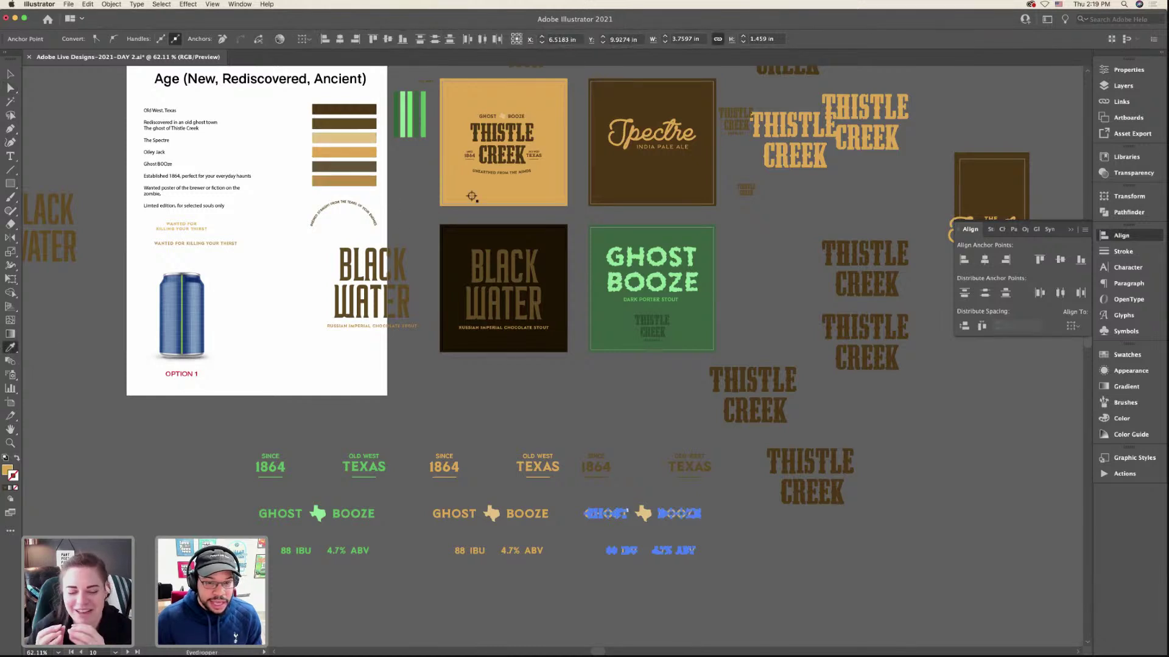
{"action": "left_click", "coordinate": [515, 256]}
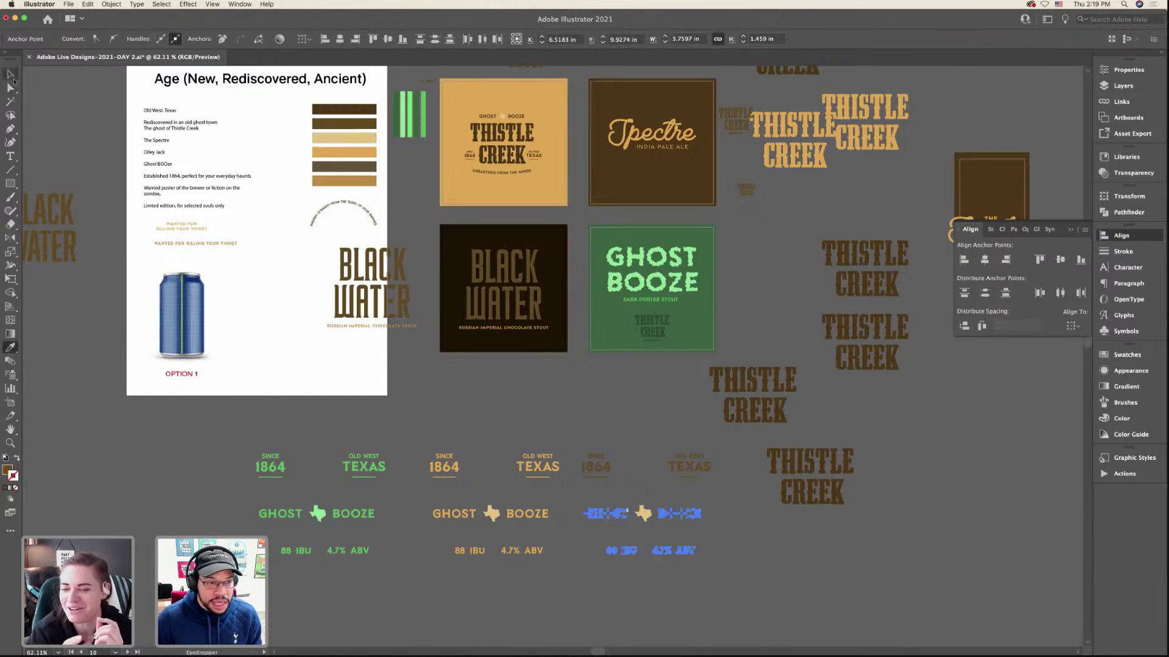
- Recolor the Texas icon in the third set with a sampled dark gold
{"action": "left_click", "coordinate": [11, 88]}
{"action": "left_click", "coordinate": [650, 501]}
{"action": "left_click", "coordinate": [644, 513]}
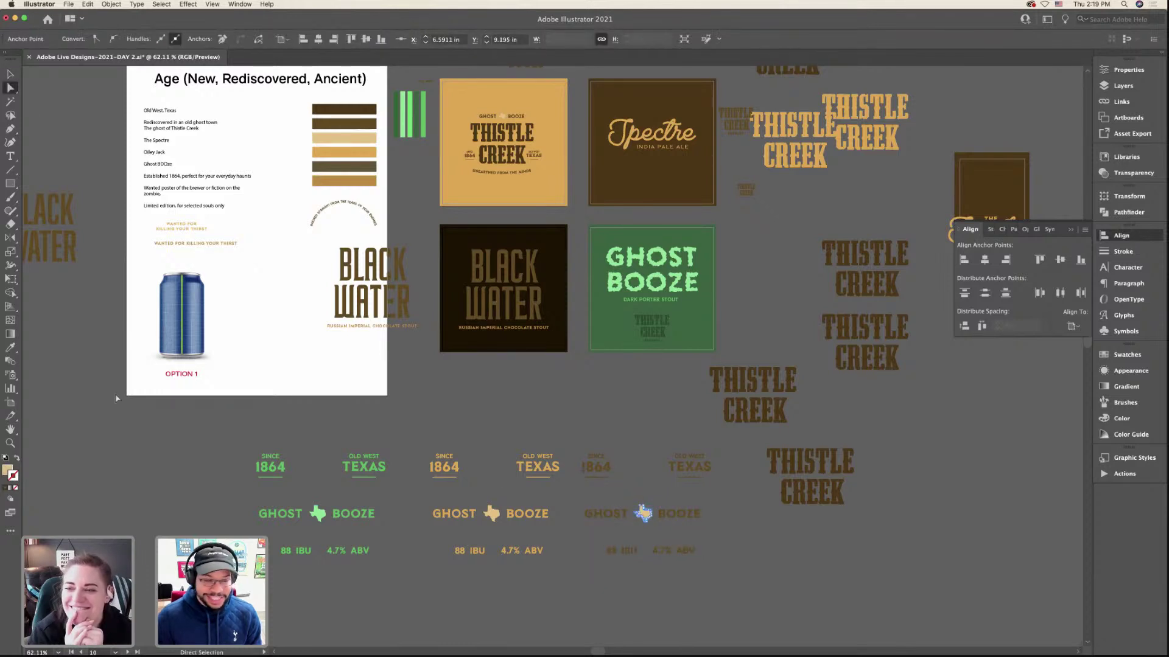
{"action": "key", "text": "i"}
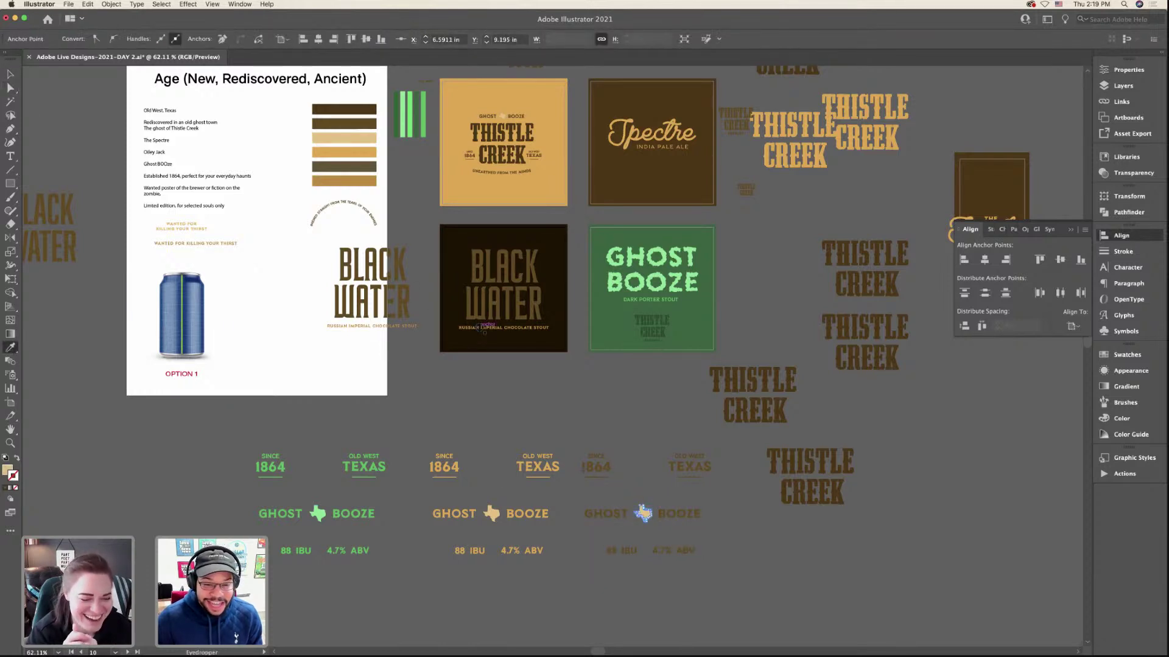
{"action": "key", "text": "v"}
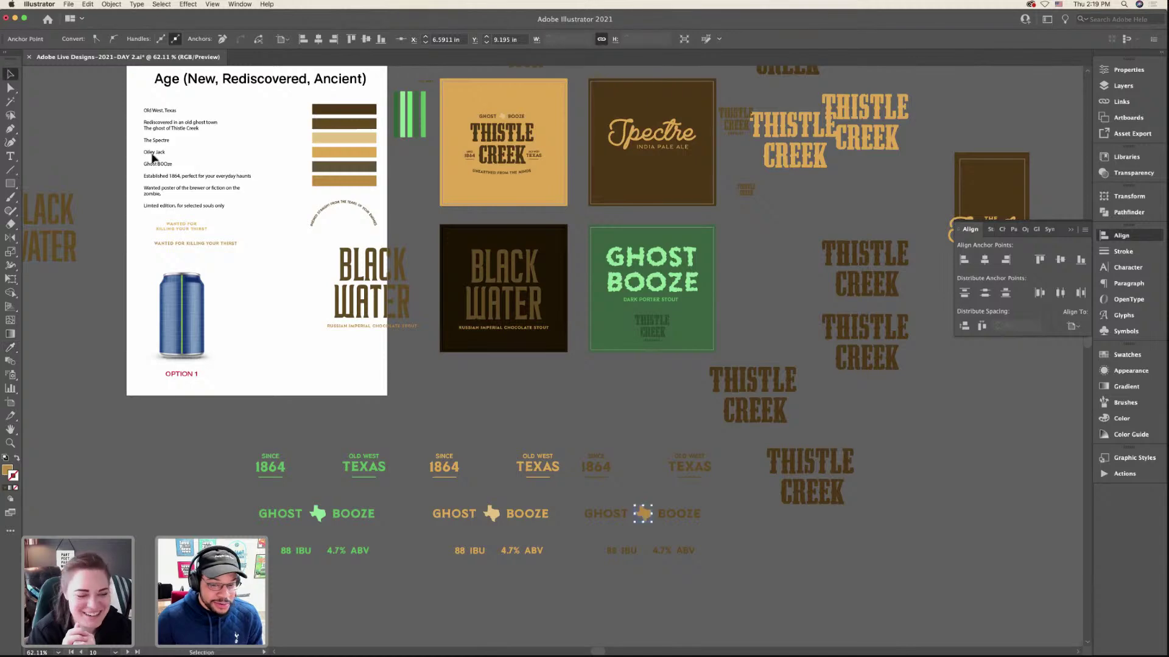
{"action": "left_click", "coordinate": [572, 406]}
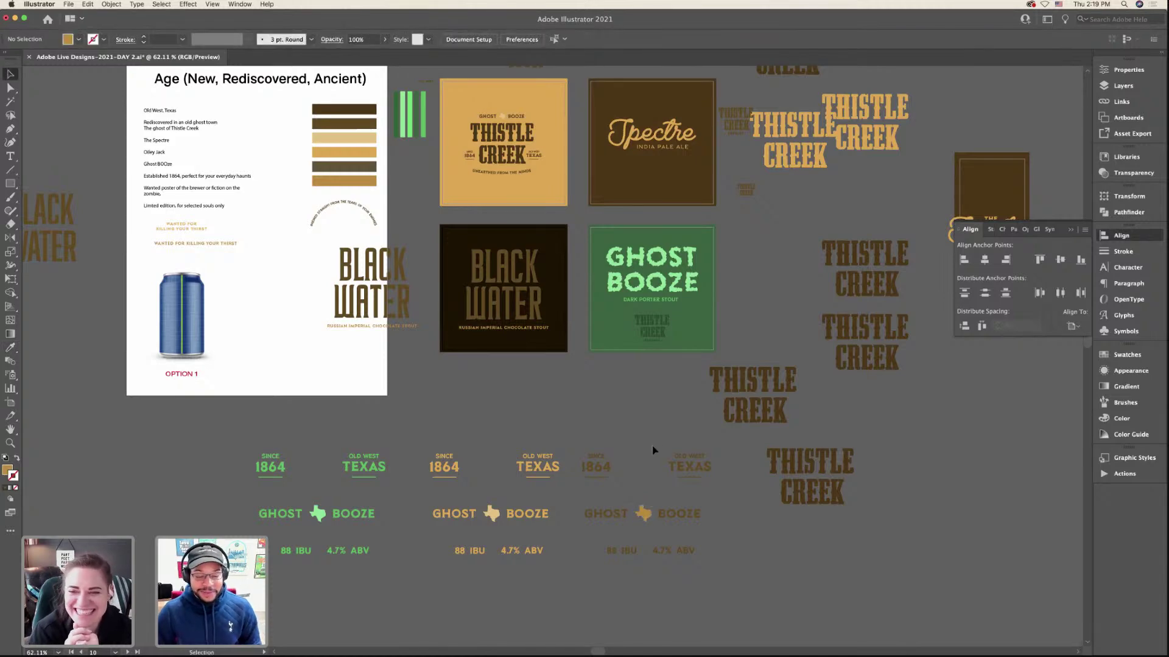
{"action": "scroll", "coordinate": [611, 439], "scroll_direction": "down", "scroll_amount": 2}
{"action": "scroll", "coordinate": [612, 440], "scroll_direction": "up", "scroll_amount": 3}
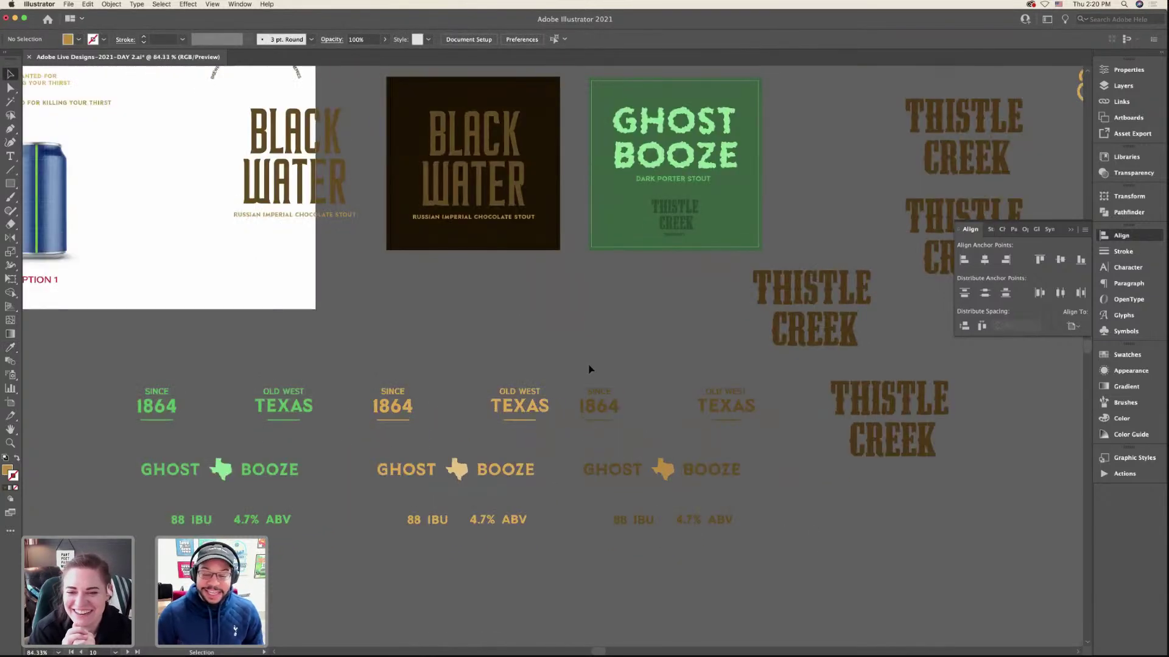
{"action": "left_click_drag", "start_coordinate": [589, 370], "coordinate": [603, 402]}
{"action": "scroll", "coordinate": [589, 369], "scroll_direction": "down", "scroll_amount": 2}
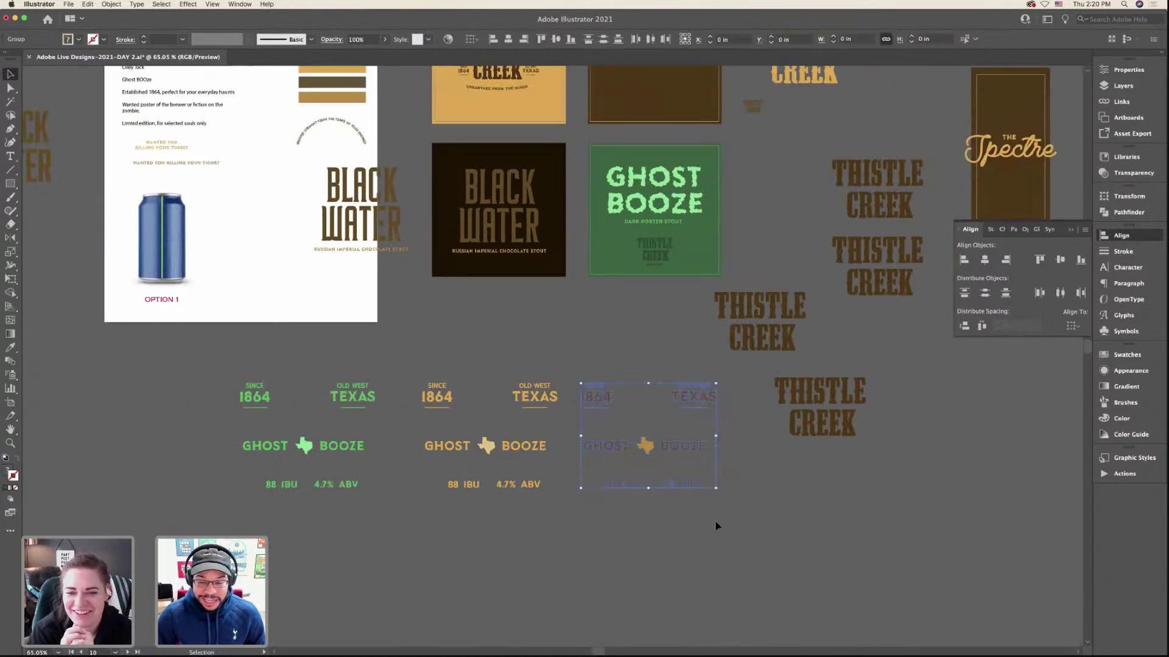
{"action": "scroll", "coordinate": [718, 524], "scroll_direction": "down", "scroll_amount": 4}
{"action": "left_click", "coordinate": [720, 521]}
{"action": "scroll", "coordinate": [720, 522], "scroll_direction": "up", "scroll_amount": 2}
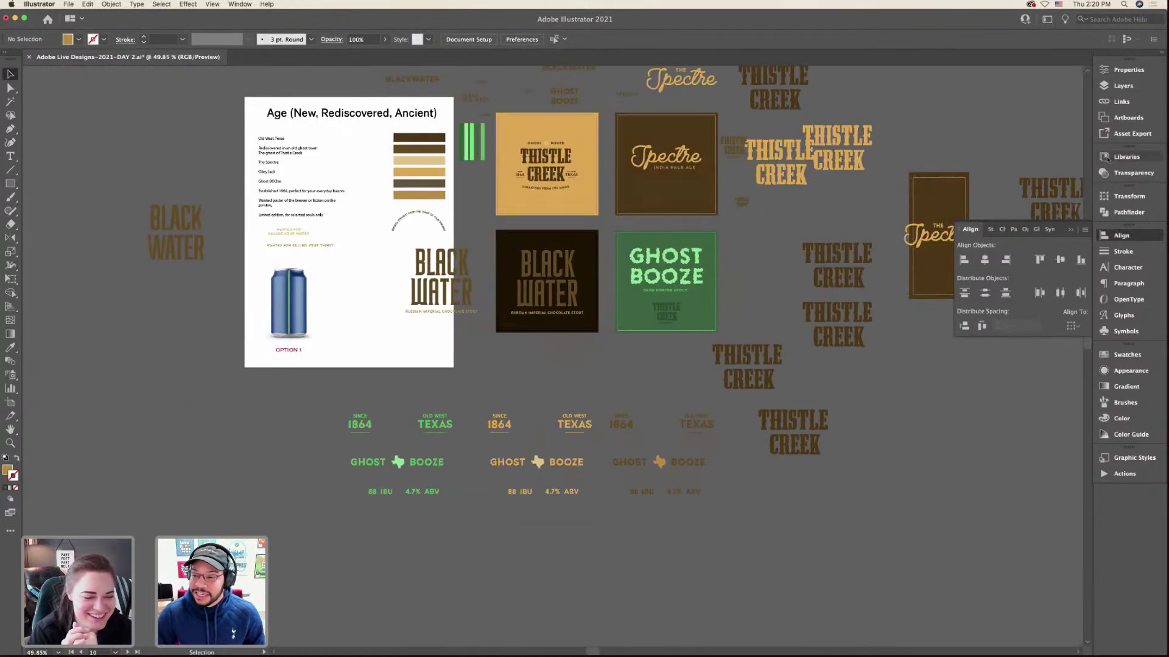
- Collapse the SPECTRE group in the Adobe Live library and create a new group named Black Water
{"action": "left_click", "coordinate": [1109, 158]}
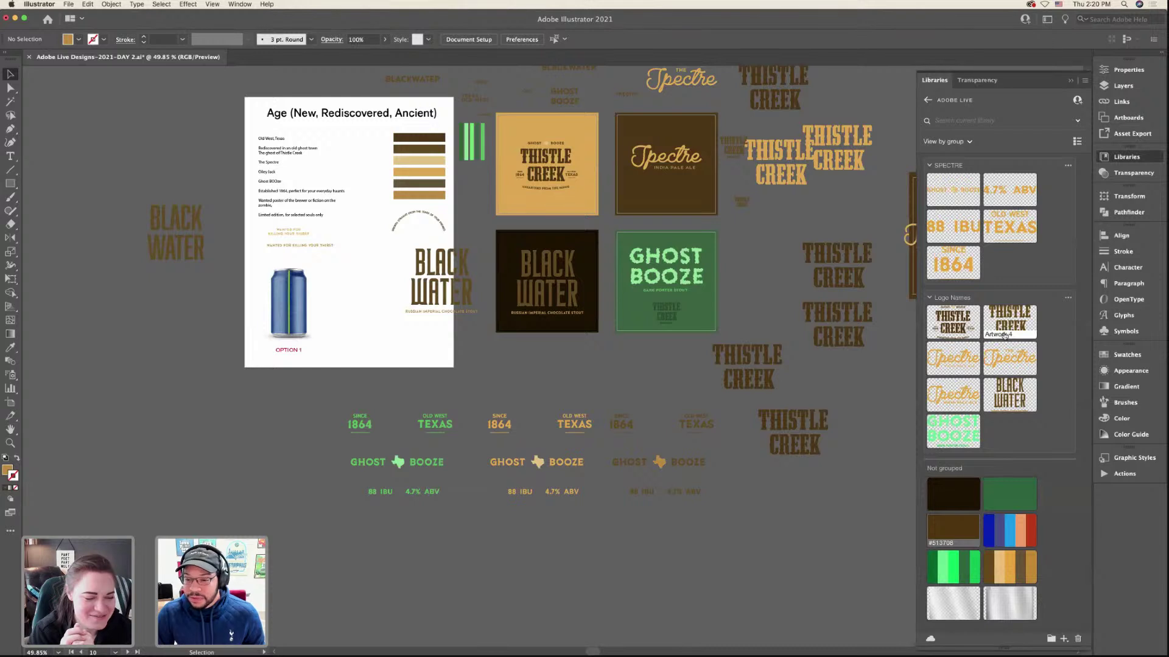
{"action": "left_click", "coordinate": [930, 166]}
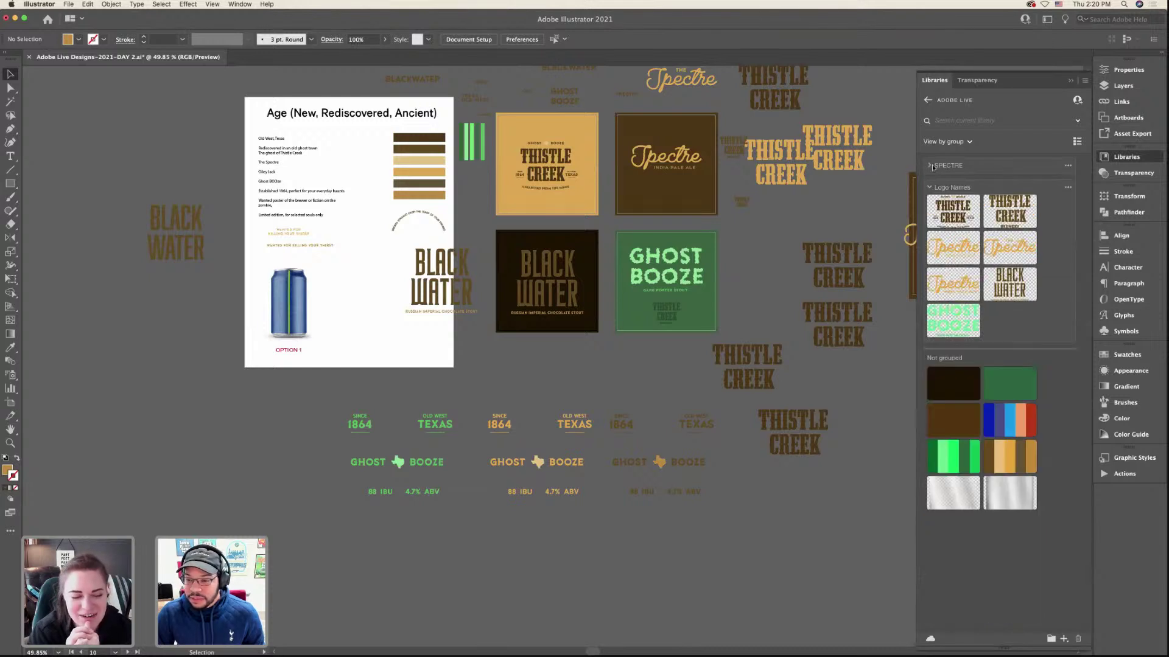
{"action": "left_click", "coordinate": [1051, 639]}
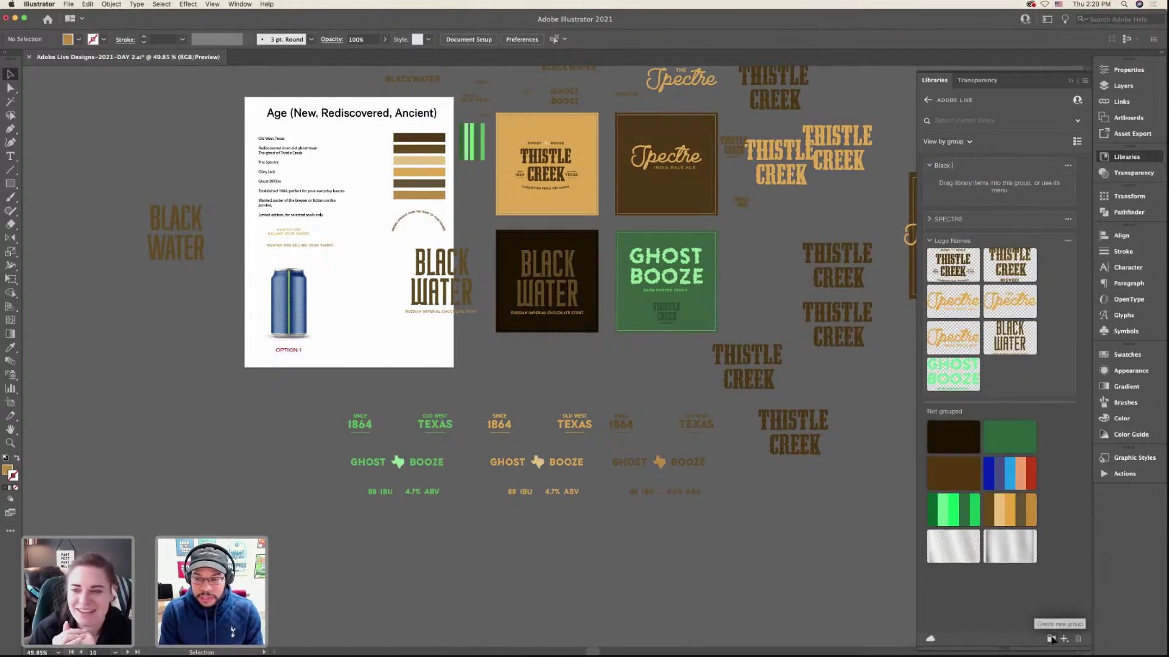
{"action": "type", "text": "Black Water"}
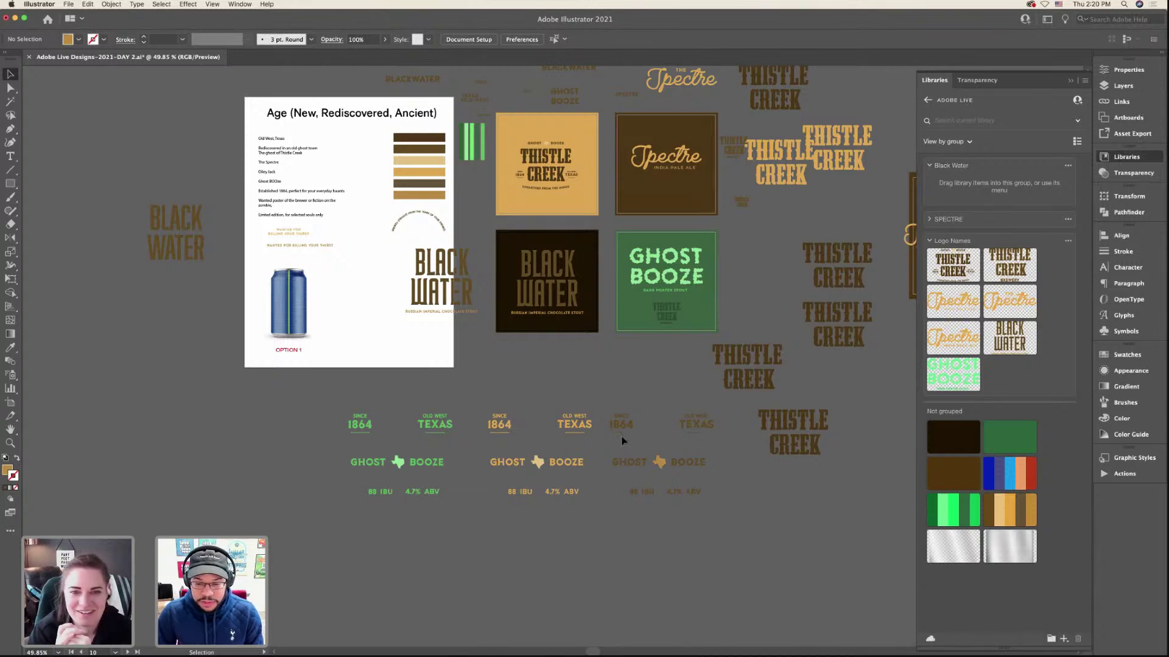
- Add the brown SINCE 1864, OLD WEST TEXAS, GHOST BOOZE, 88 IBU and 4.7% ABV artwork to the Black Water library group
{"action": "left_click_drag", "start_coordinate": [621, 426], "coordinate": [960, 215]}
{"action": "left_click", "coordinate": [699, 421]}
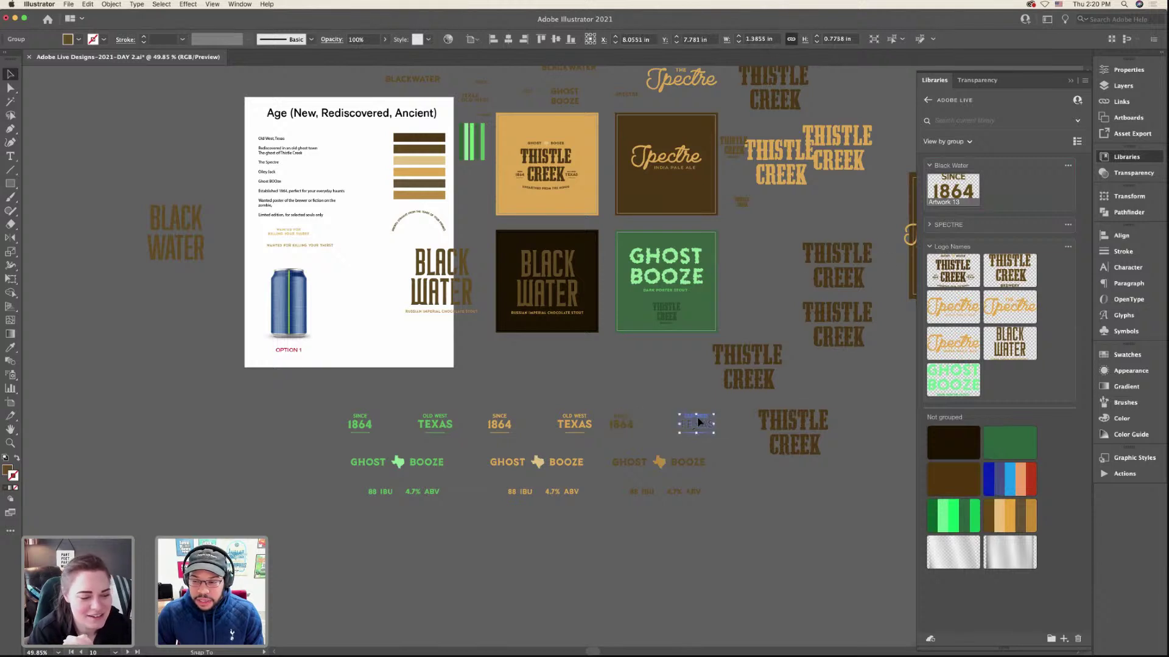
{"action": "left_click_drag", "start_coordinate": [698, 422], "coordinate": [995, 192]}
{"action": "left_click", "coordinate": [685, 457]}
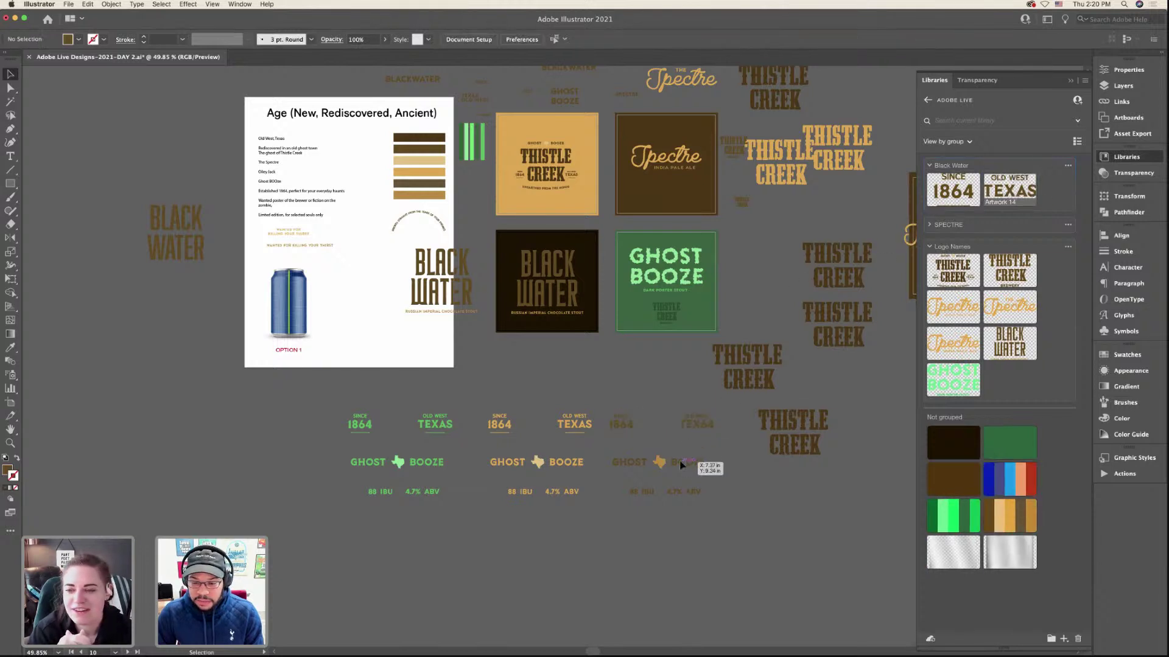
{"action": "left_click_drag", "start_coordinate": [680, 465], "coordinate": [998, 192]}
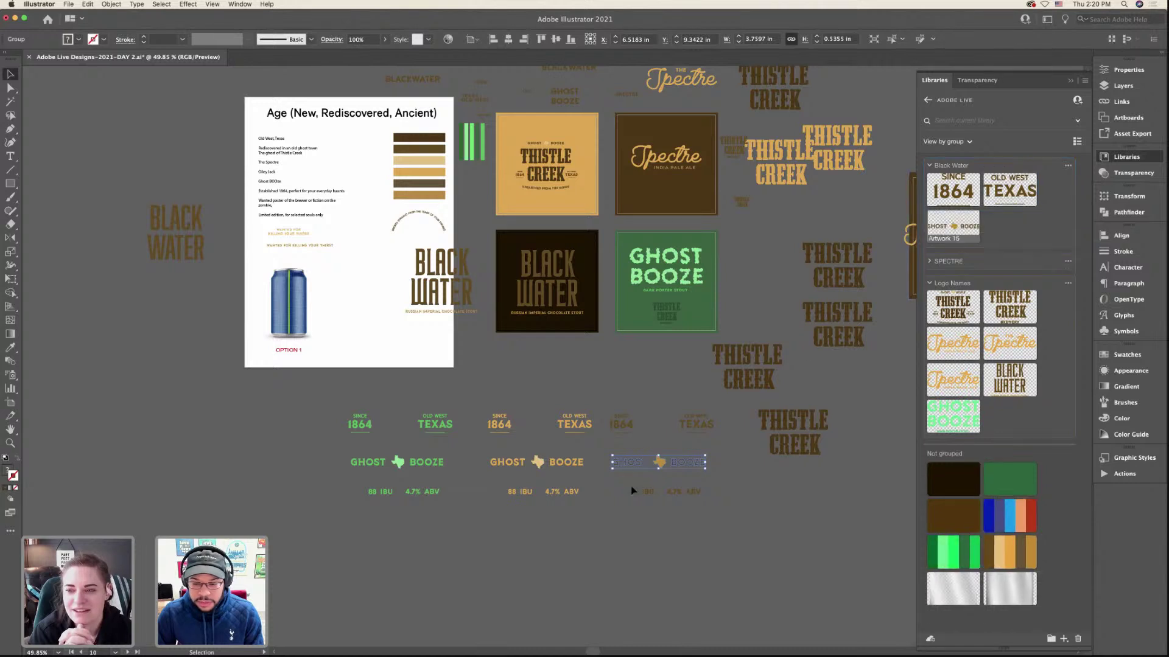
{"action": "left_click", "coordinate": [639, 491]}
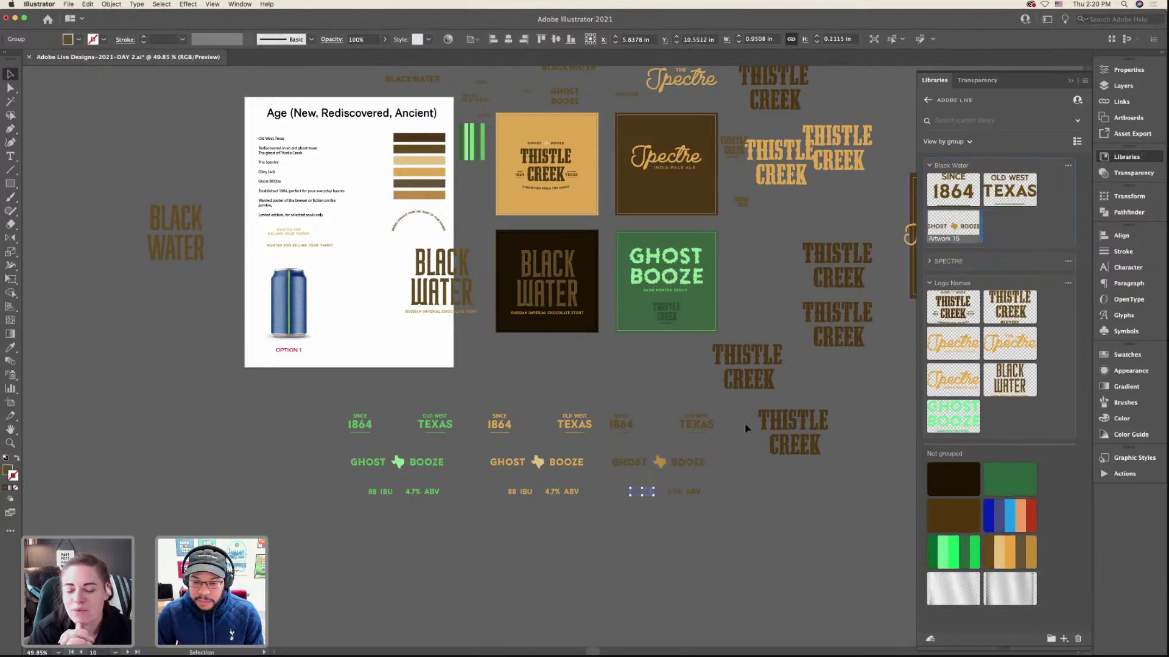
{"action": "left_click", "coordinate": [685, 491]}
{"action": "left_click_drag", "start_coordinate": [685, 491], "coordinate": [1053, 230]}
{"action": "left_click", "coordinate": [739, 497]}
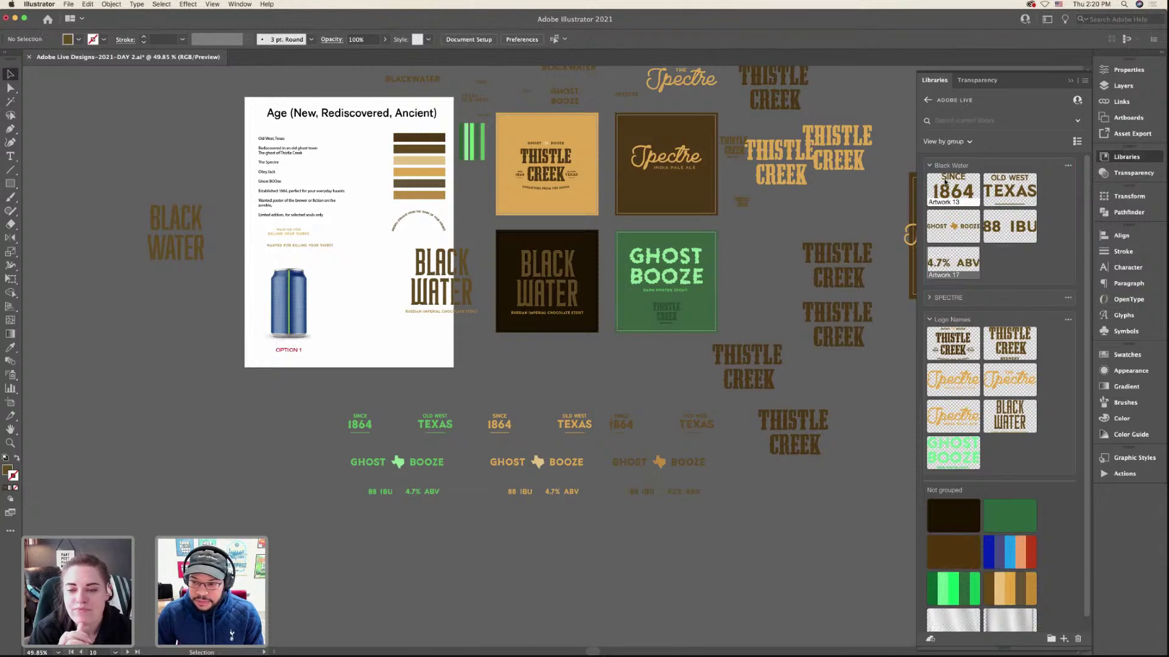
- Collapse the Black Water group and create another library group named Ghost Booze
{"action": "left_click", "coordinate": [930, 165]}
{"action": "left_click", "coordinate": [1051, 638]}
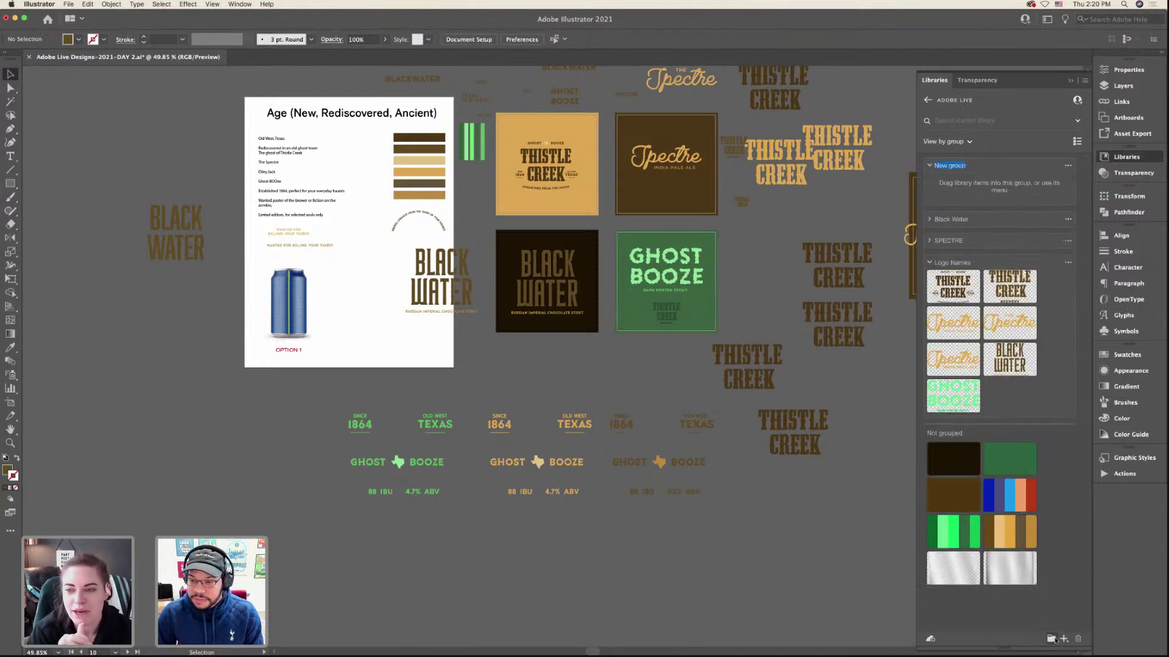
{"action": "type", "text": "Ghost Booze"}
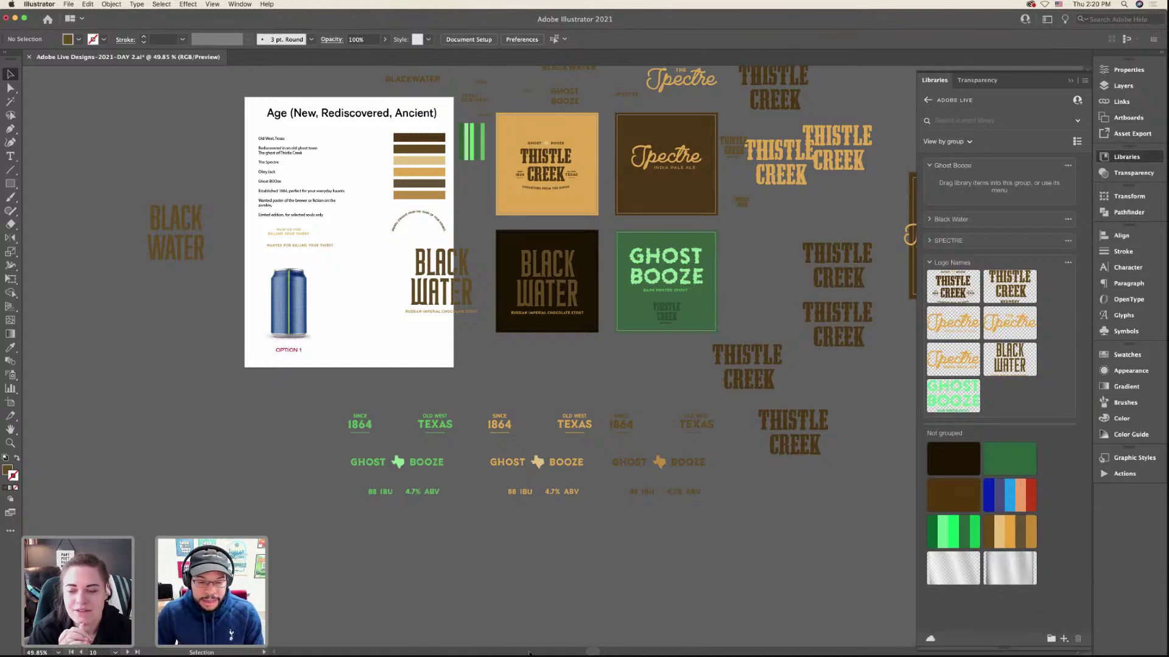
- Add the green SINCE 1864, OLD WEST TEXAS, GHOST BOOZE, 4.7% ABV and 88 IBU artwork to the Ghost Booze library group
{"action": "left_click_drag", "start_coordinate": [359, 426], "coordinate": [938, 194]}
{"action": "left_click_drag", "start_coordinate": [436, 426], "coordinate": [1011, 194]}
{"action": "left_click_drag", "start_coordinate": [399, 462], "coordinate": [1029, 207]}
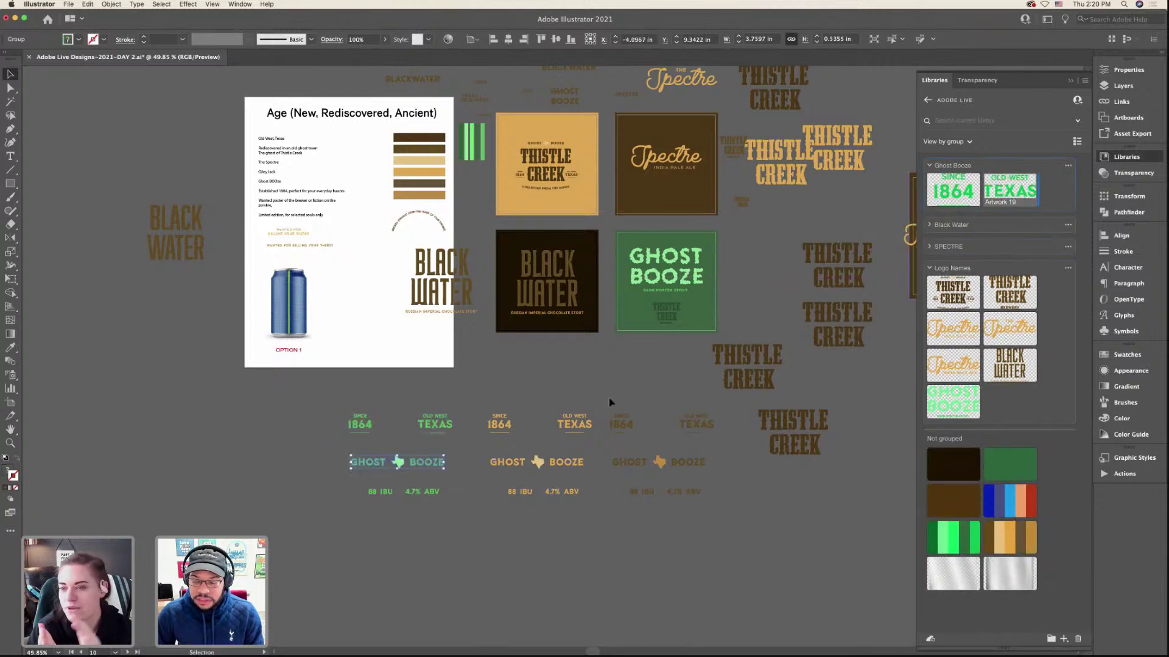
{"action": "left_click", "coordinate": [422, 493]}
{"action": "left_click_drag", "start_coordinate": [427, 494], "coordinate": [984, 227]}
{"action": "left_click", "coordinate": [380, 493]}
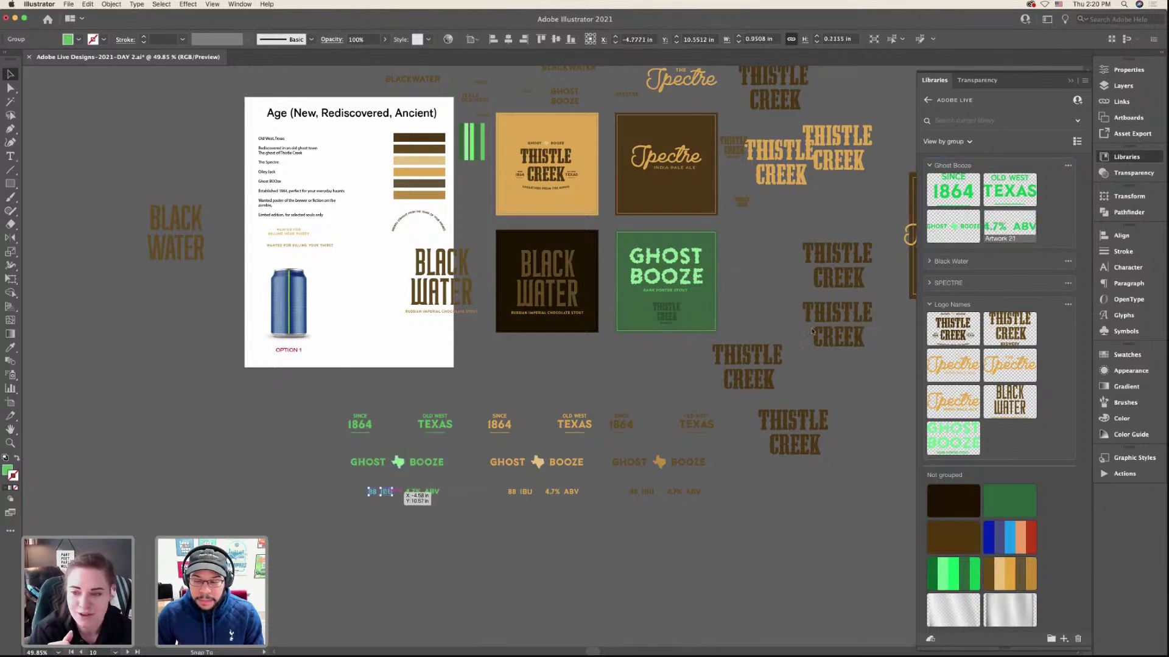
{"action": "left_click_drag", "start_coordinate": [381, 493], "coordinate": [983, 258]}
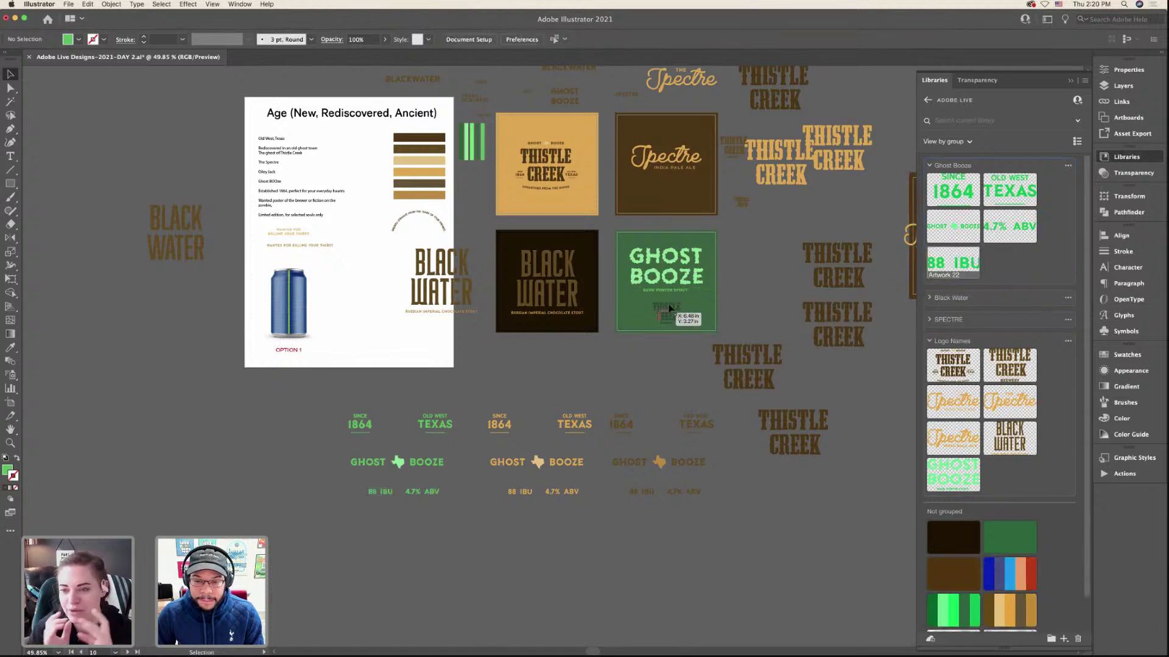
- Add the dark green THISTLE CREEK lettering with its Brewery line from the green badge to the Ghost Booze library group
{"action": "left_click", "coordinate": [667, 311]}
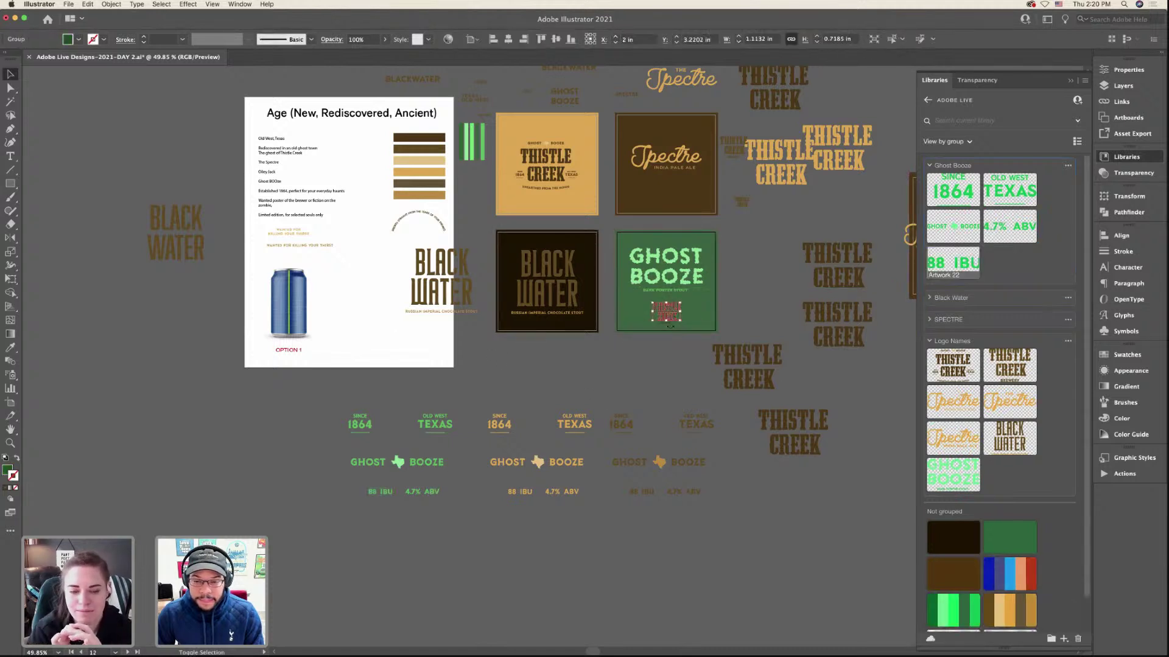
{"action": "left_click", "coordinate": [674, 333]}
{"action": "left_click", "coordinate": [678, 315]}
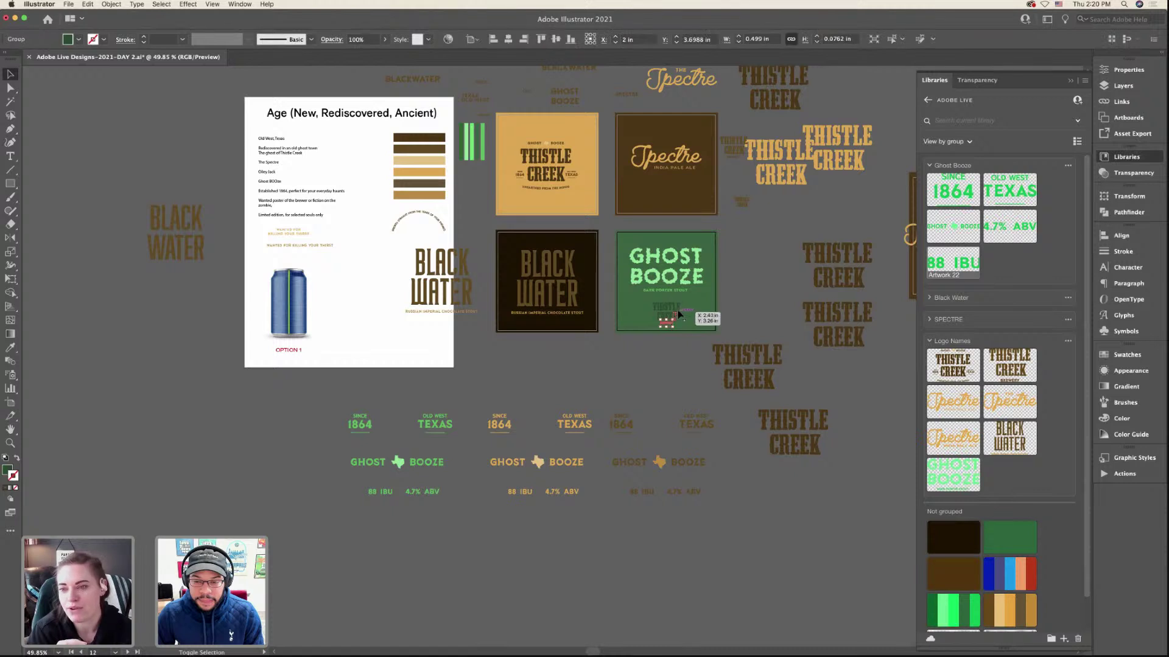
{"action": "left_click_drag", "start_coordinate": [679, 314], "coordinate": [1011, 259]}
- Expand the Black Water library group and duplicate the green badge's Thistle Creek Brewery logo into the space below the BLACK WATER badge
{"action": "left_click", "coordinate": [930, 297]}
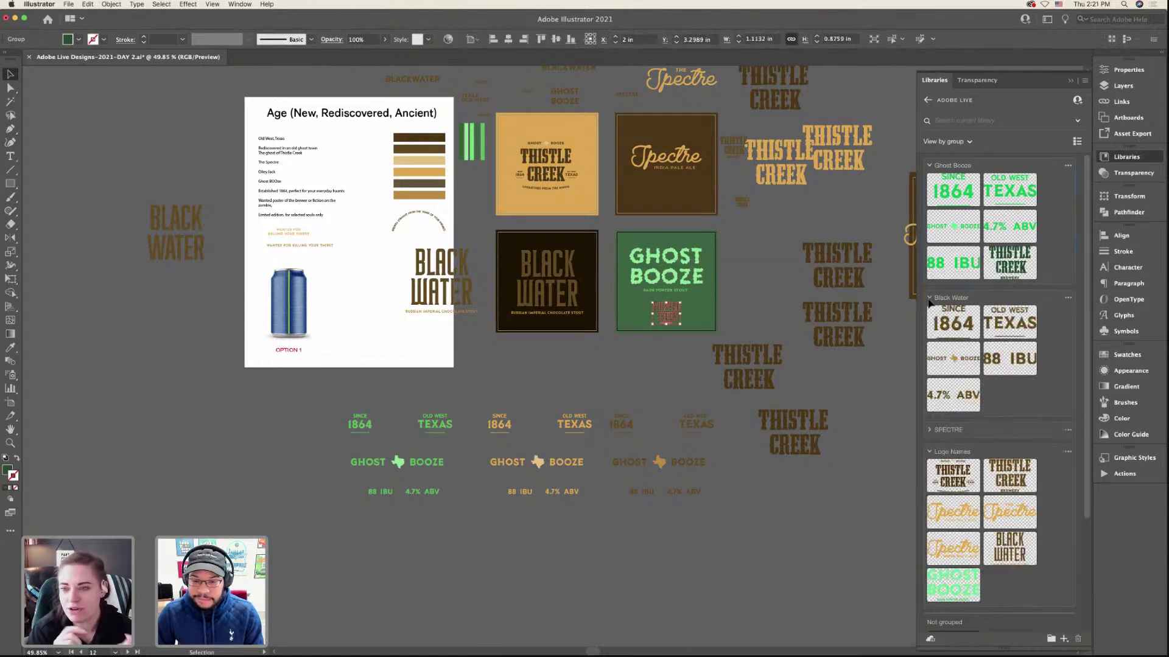
{"action": "left_click", "coordinate": [487, 386]}
{"action": "left_click", "coordinate": [660, 317]}
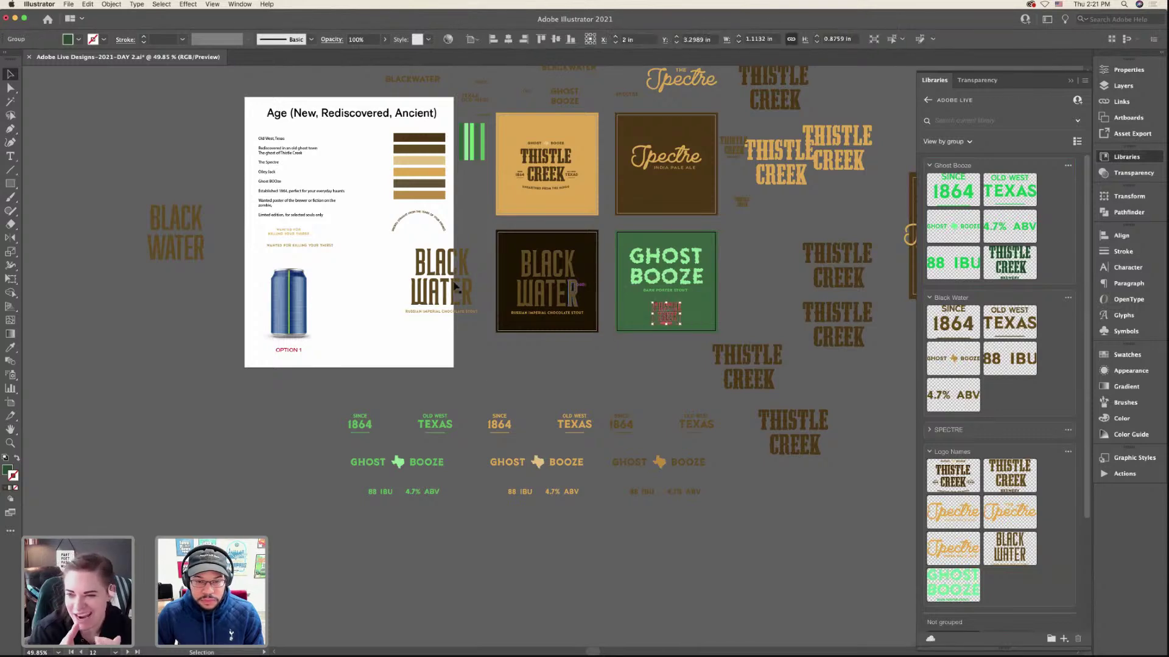
{"action": "scroll", "coordinate": [450, 274], "scroll_direction": "up", "scroll_amount": 10}
{"action": "scroll", "coordinate": [541, 388], "scroll_direction": "down", "scroll_amount": 10}
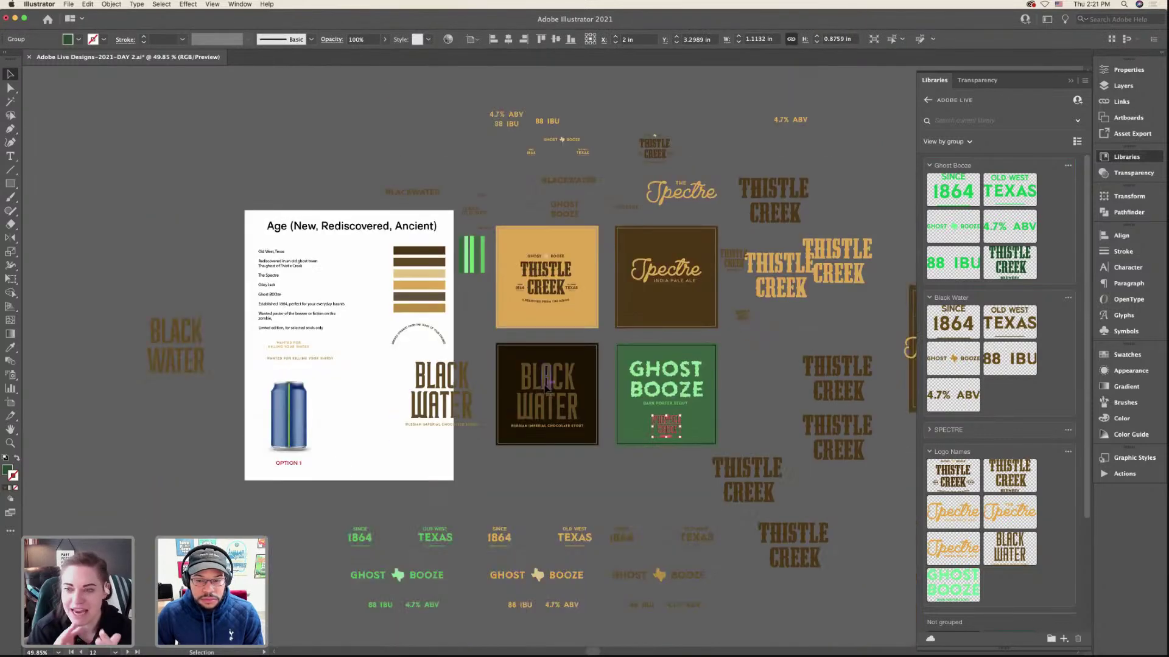
{"action": "left_click_drag", "start_coordinate": [662, 306], "coordinate": [517, 360]}
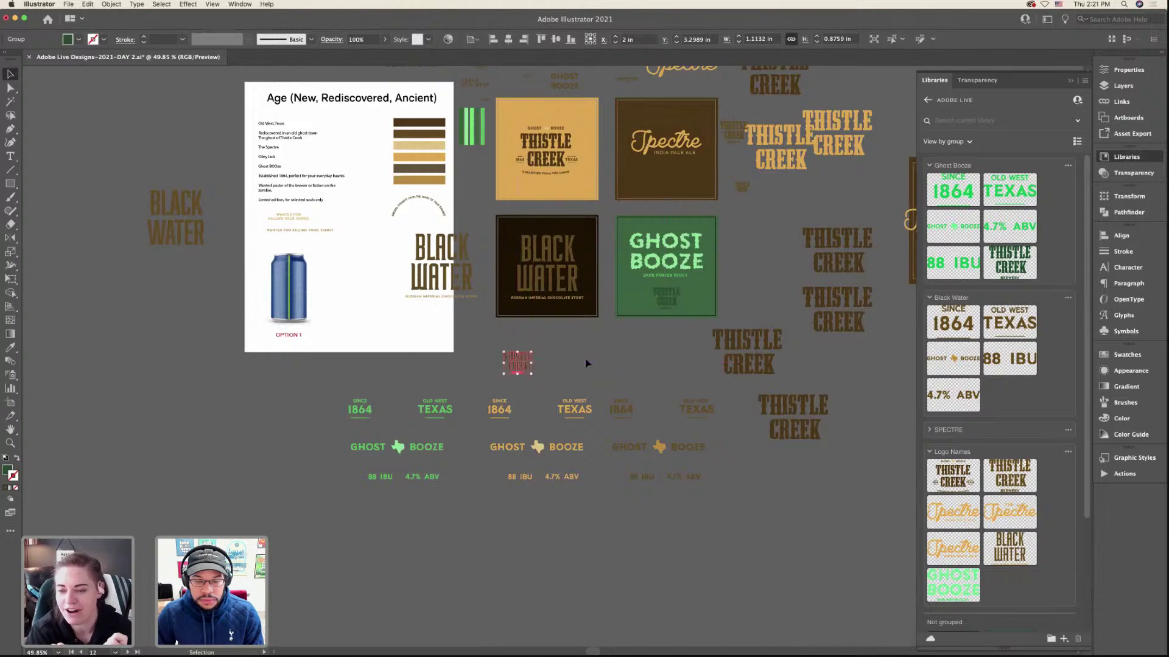
- Recolor the duplicated Thistle Creek Brewery logo by sampling the brown BLACK WATER lettering and add it to the Black Water library group
{"action": "scroll", "coordinate": [585, 359], "scroll_direction": "up", "scroll_amount": 12}
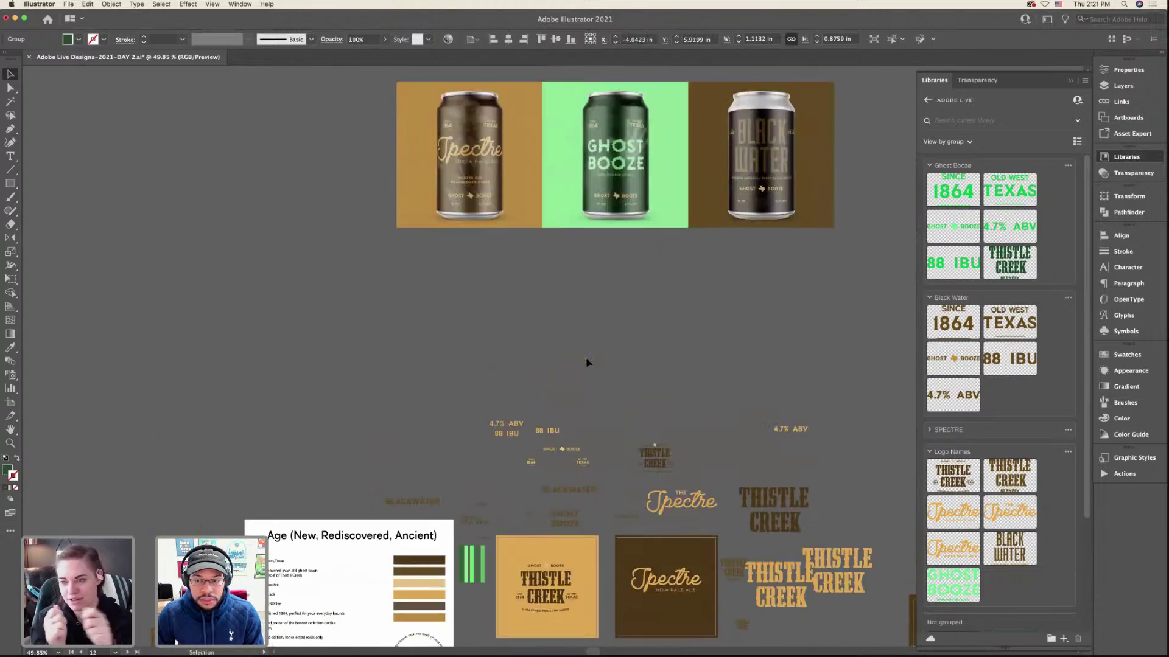
{"action": "scroll", "coordinate": [586, 357], "scroll_direction": "down", "scroll_amount": 10}
{"action": "left_click", "coordinate": [10, 348]}
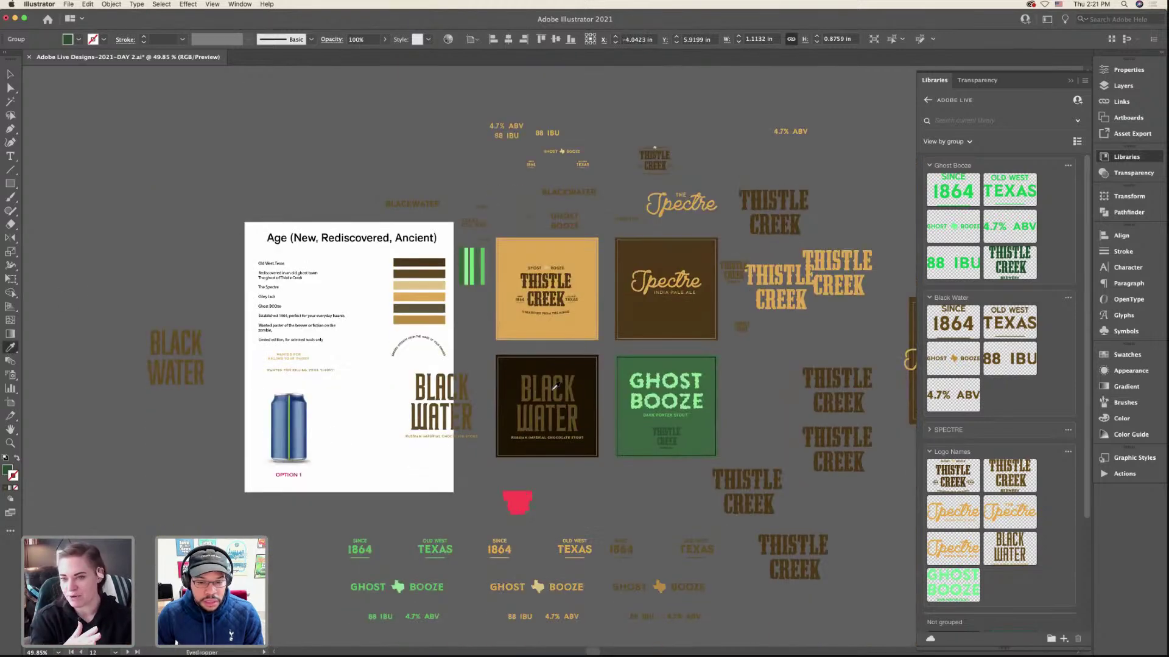
{"action": "left_click", "coordinate": [551, 390]}
{"action": "left_click", "coordinate": [10, 74]}
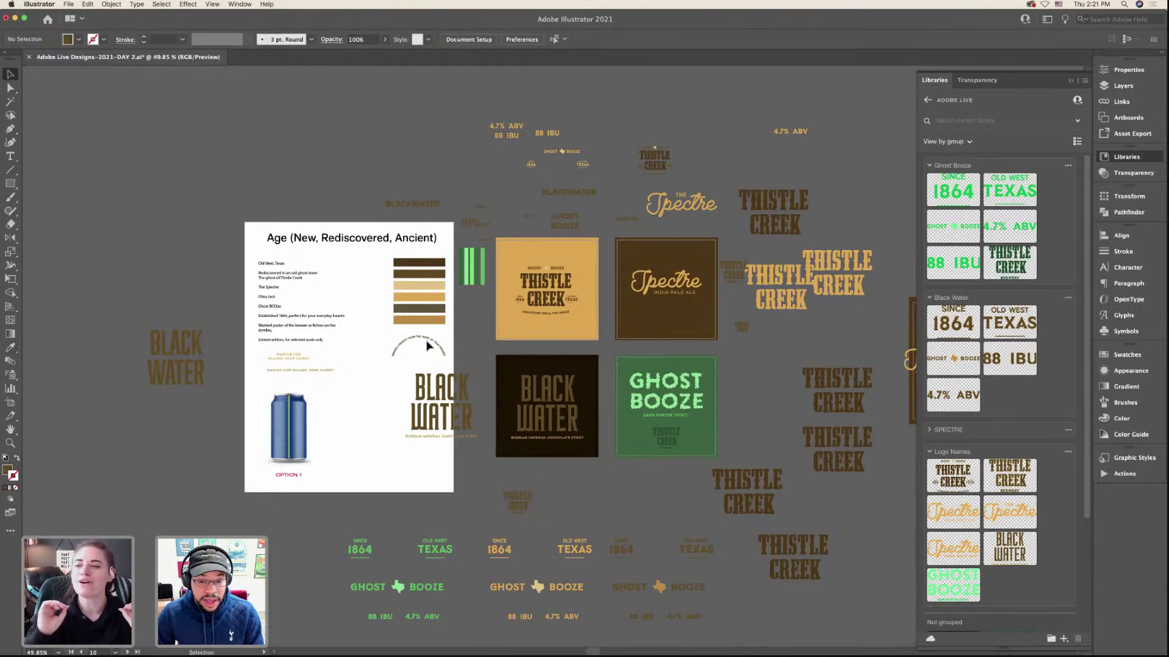
{"action": "left_click_drag", "start_coordinate": [517, 503], "coordinate": [989, 408]}
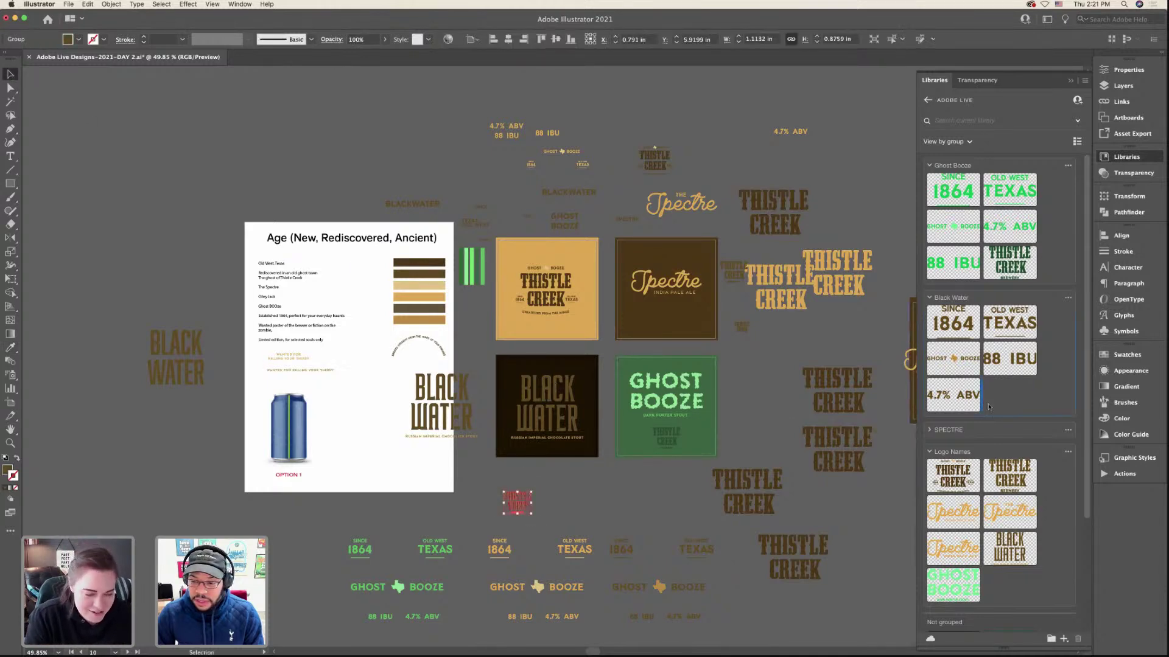
- Recolor the small Thistle Creek Brewery logo by sampling the Spectre badge's brown background and add it to the SPECTRE library group
{"action": "scroll", "coordinate": [613, 484], "scroll_direction": "down", "scroll_amount": 5}
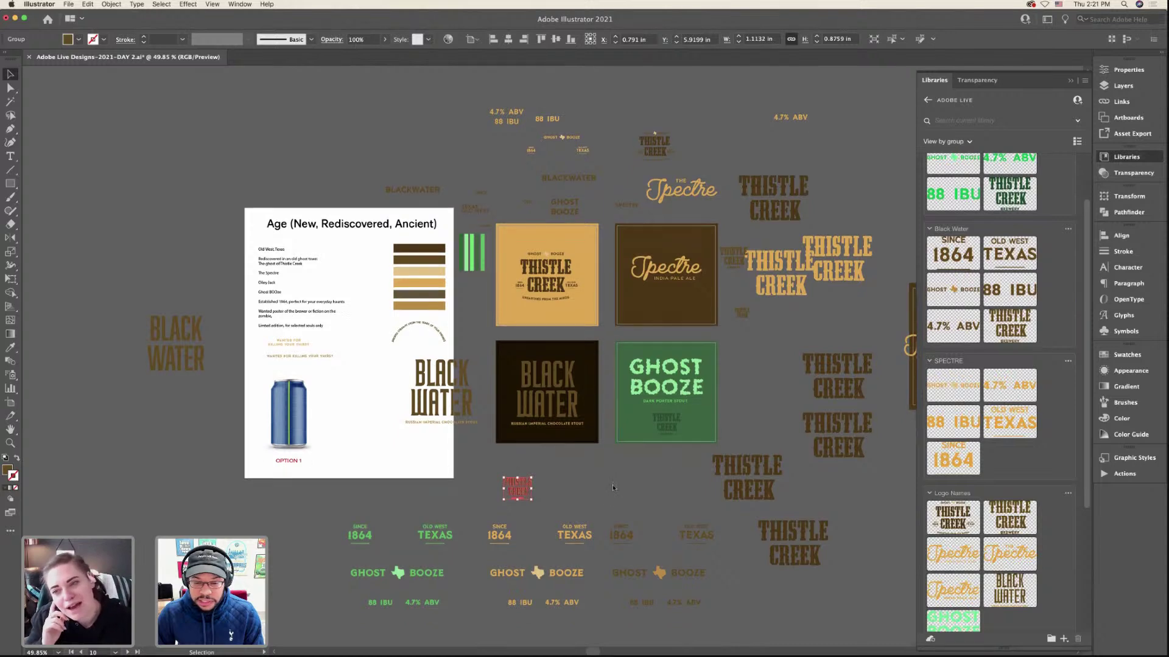
{"action": "scroll", "coordinate": [612, 485], "scroll_direction": "up", "scroll_amount": 2}
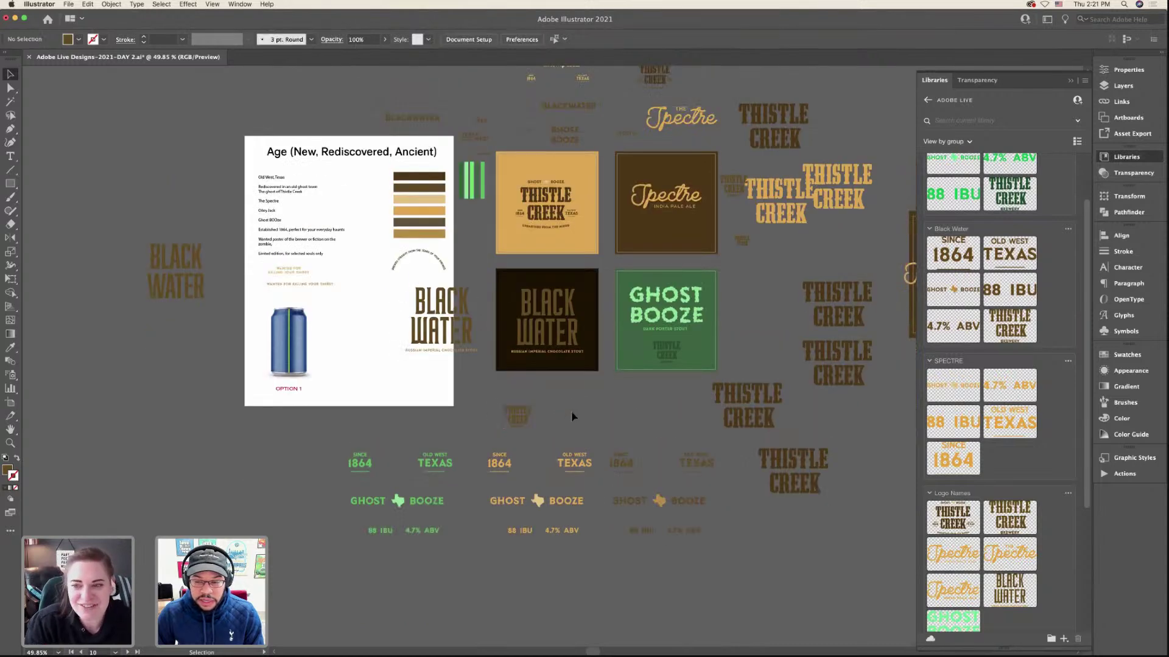
{"action": "scroll", "coordinate": [531, 419], "scroll_direction": "up", "scroll_amount": 15}
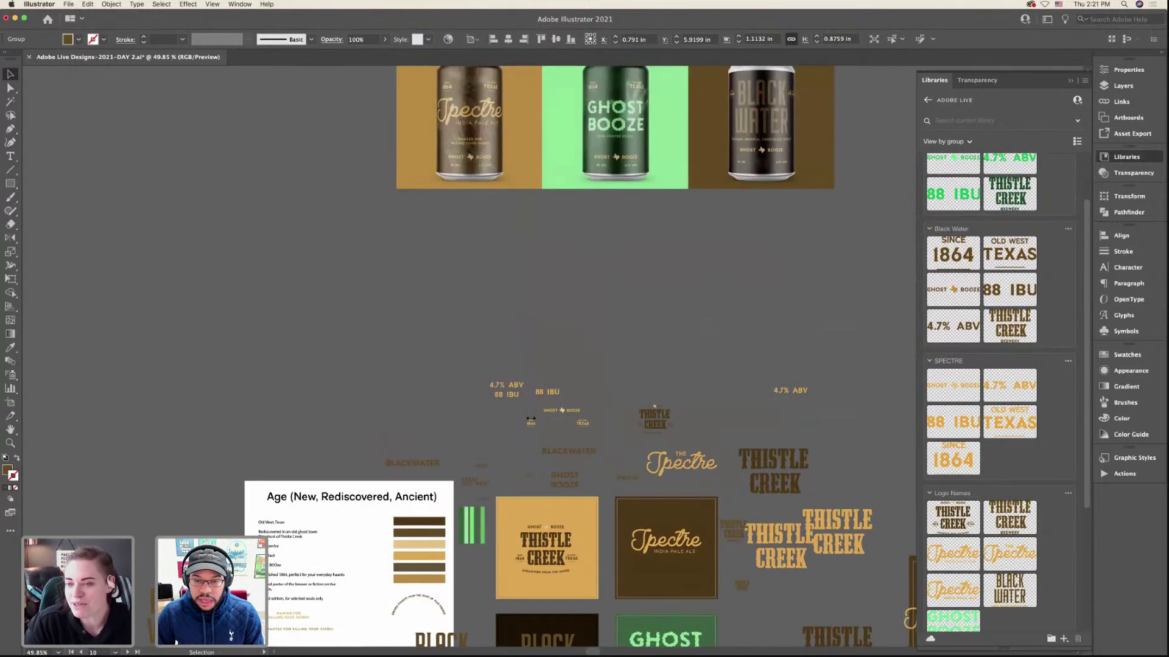
{"action": "scroll", "coordinate": [531, 418], "scroll_direction": "down", "scroll_amount": 15}
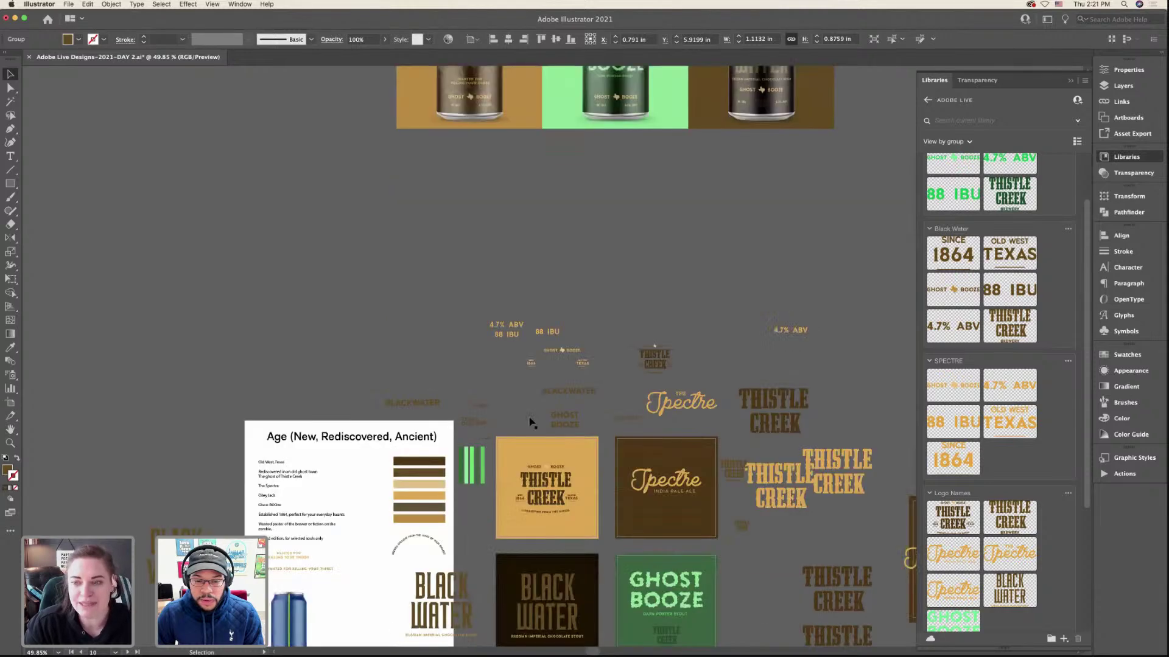
{"action": "left_click", "coordinate": [11, 349]}
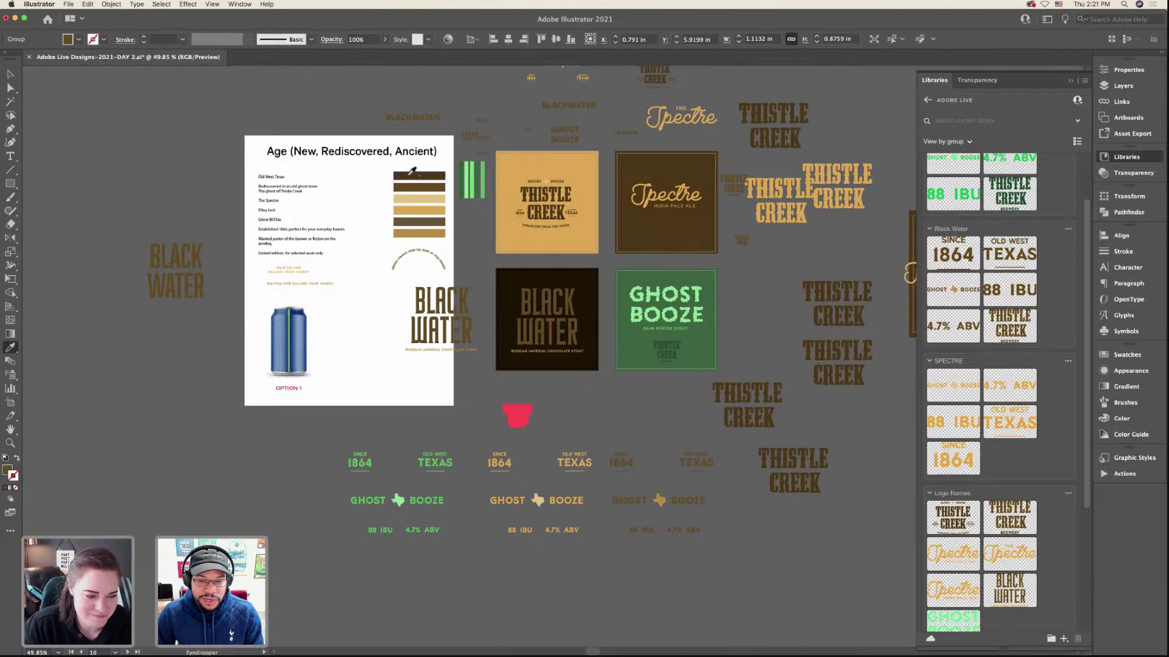
{"action": "left_click", "coordinate": [658, 229]}
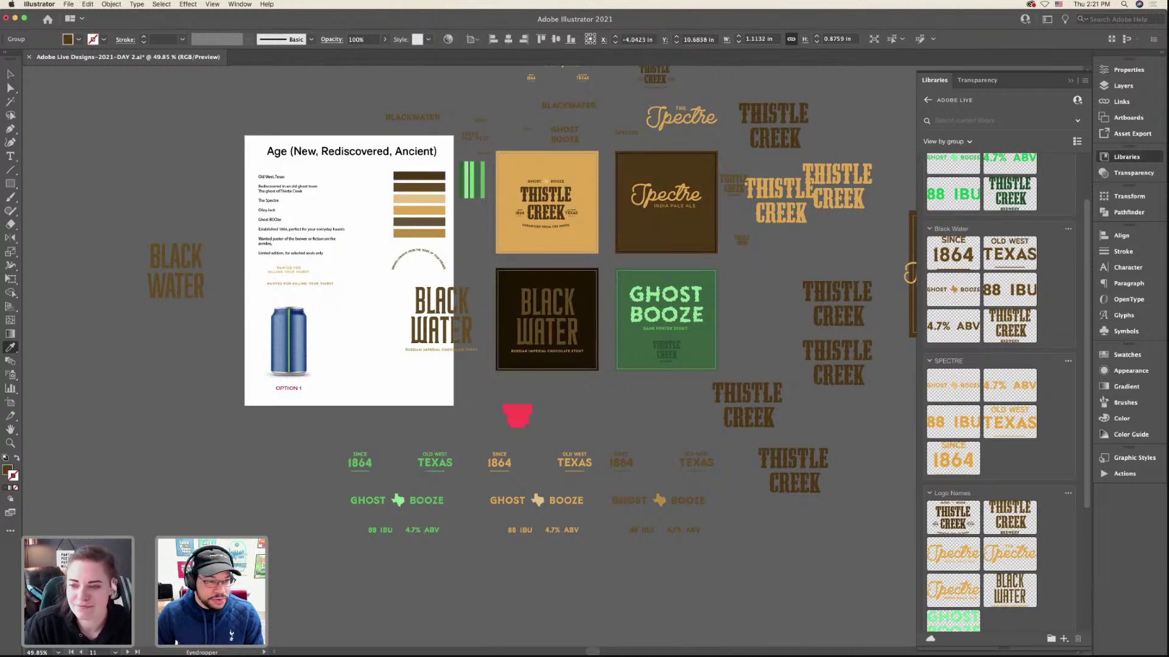
{"action": "left_click", "coordinate": [10, 75]}
{"action": "left_click_drag", "start_coordinate": [518, 418], "coordinate": [1005, 456]}
{"action": "left_click", "coordinate": [574, 409]}
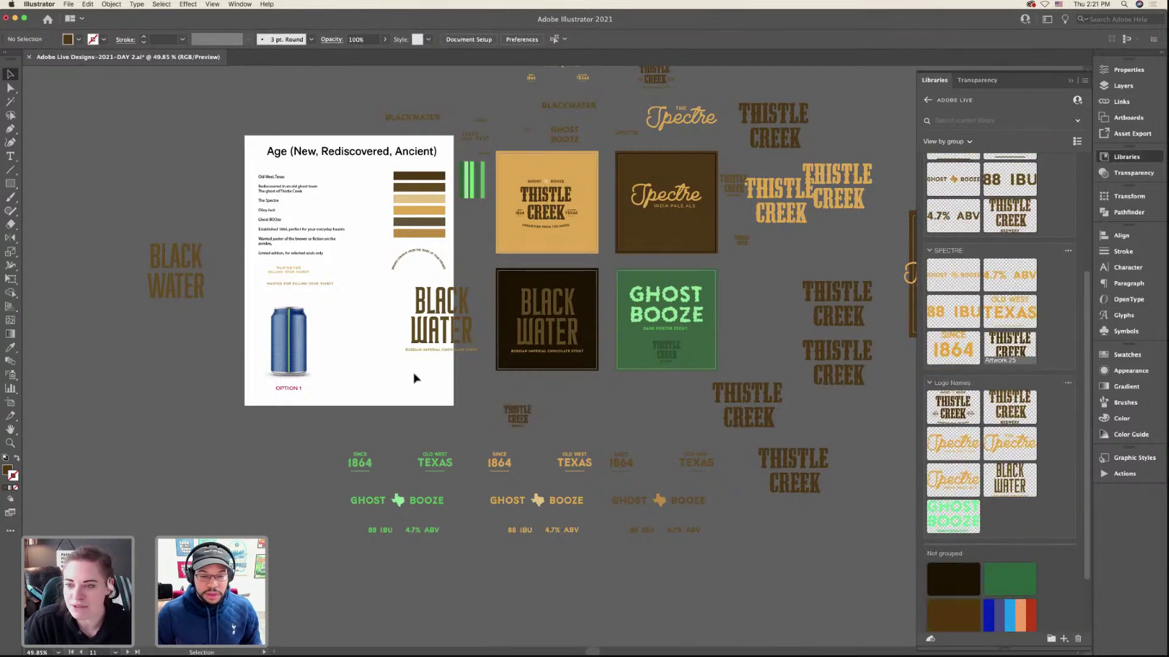
- Switch to the SPECTRE.psd can mockup in Photoshop and open the CAN DESIGN smart object's contents
{"action": "scroll", "coordinate": [414, 377], "scroll_direction": "down", "scroll_amount": 2}
{"action": "scroll", "coordinate": [566, 353], "scroll_direction": "up", "scroll_amount": 10}
{"action": "scroll", "coordinate": [630, 290], "scroll_direction": "up", "scroll_amount": 2}
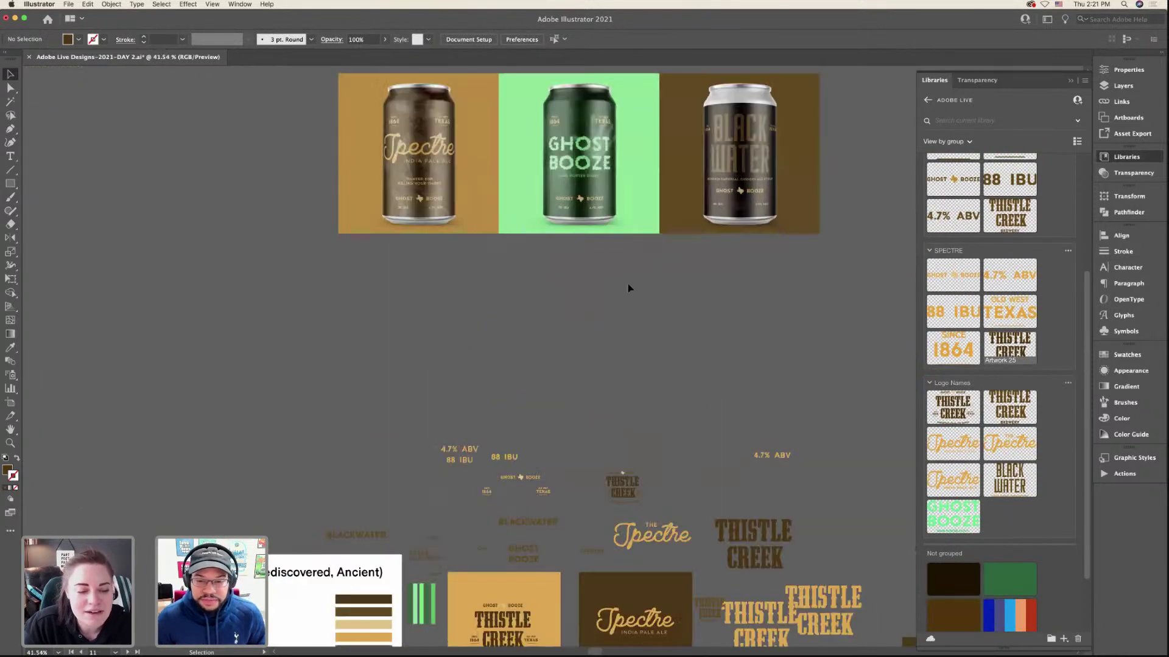
{"action": "scroll", "coordinate": [580, 350], "scroll_direction": "up", "scroll_amount": 1}
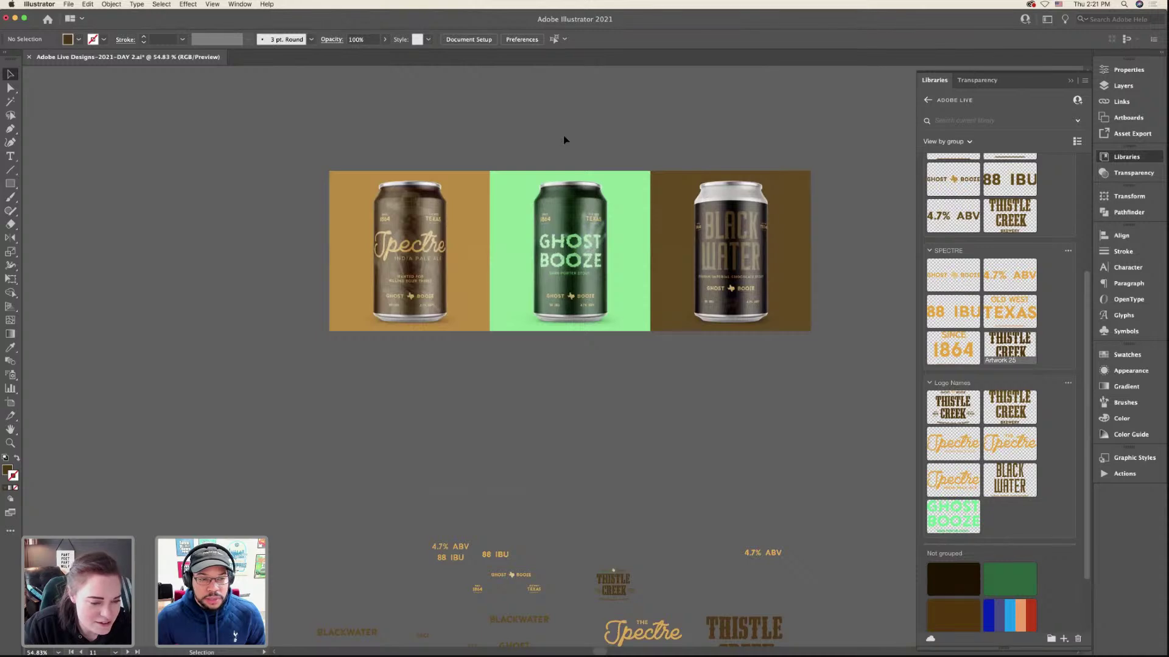
{"action": "key", "text": "ctrl+Right"}
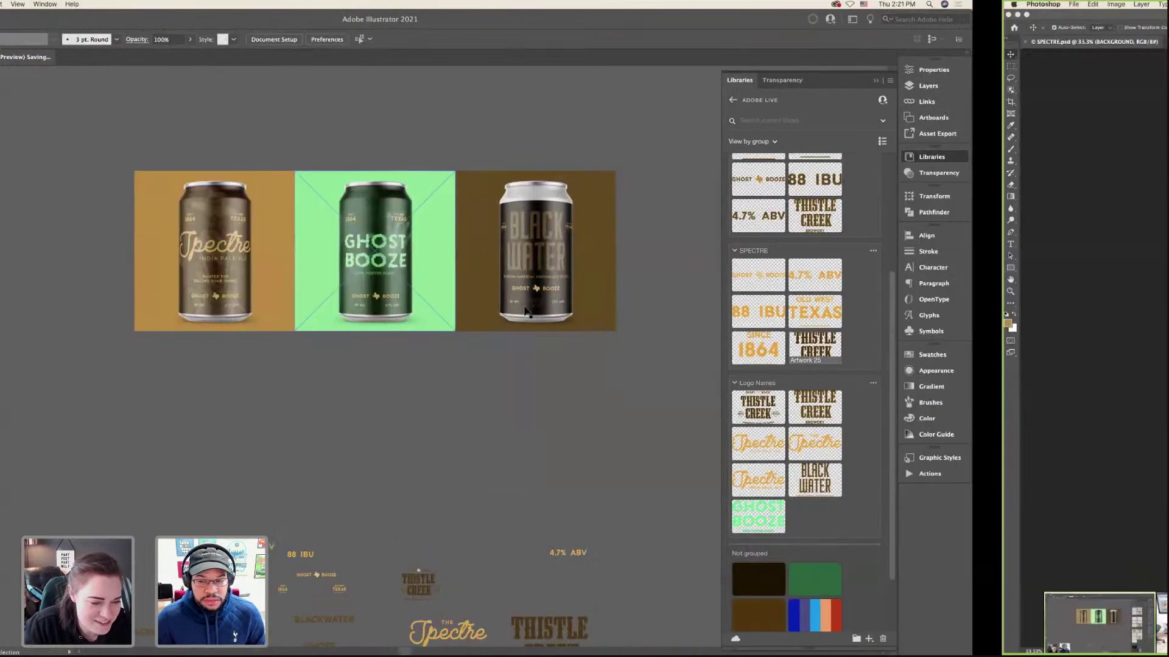
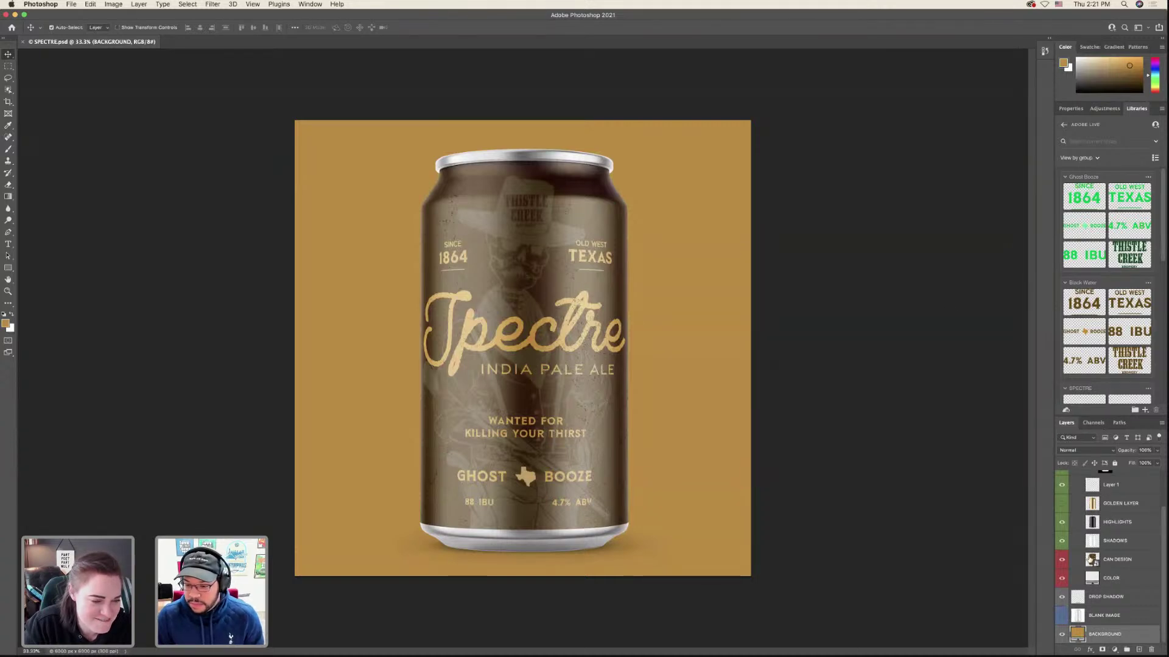
{"action": "double_click", "coordinate": [1087, 553]}
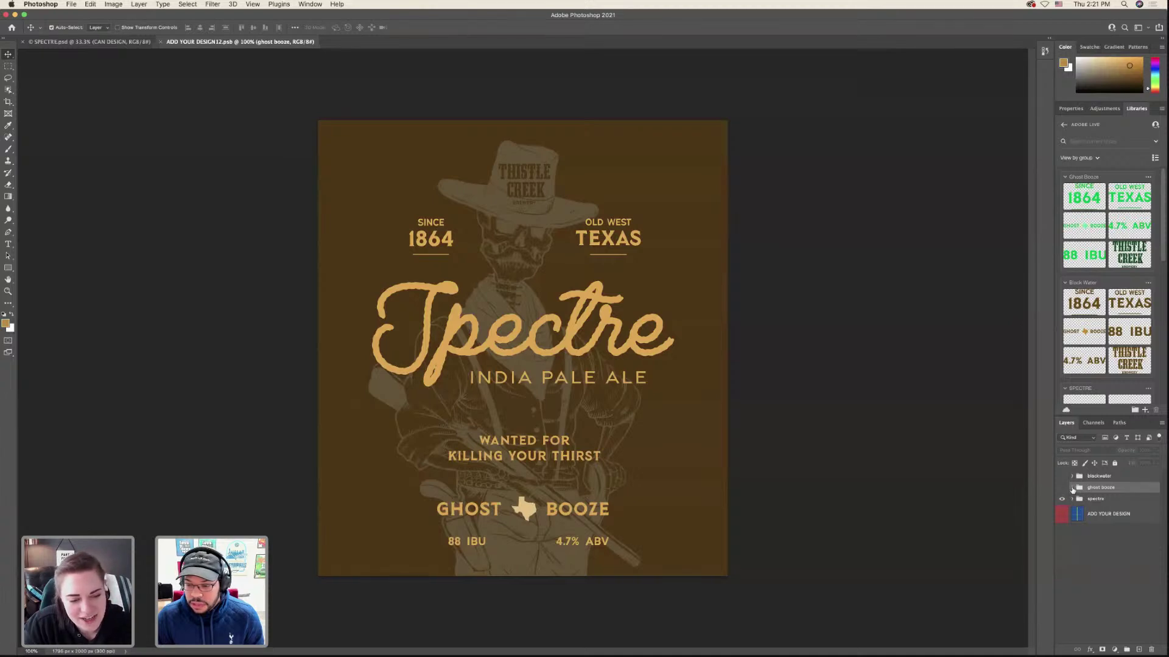
- Show the blackwater layer group and paste a copy of its silver band in place
{"action": "left_click", "coordinate": [1072, 476]}
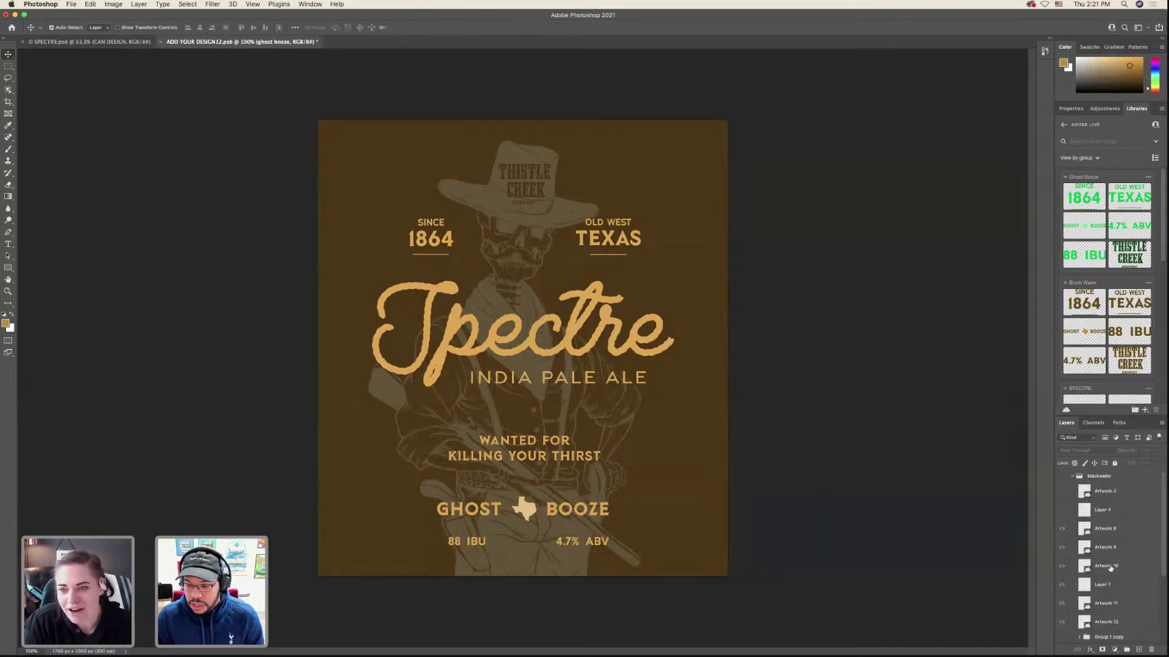
{"action": "left_click", "coordinate": [1062, 478]}
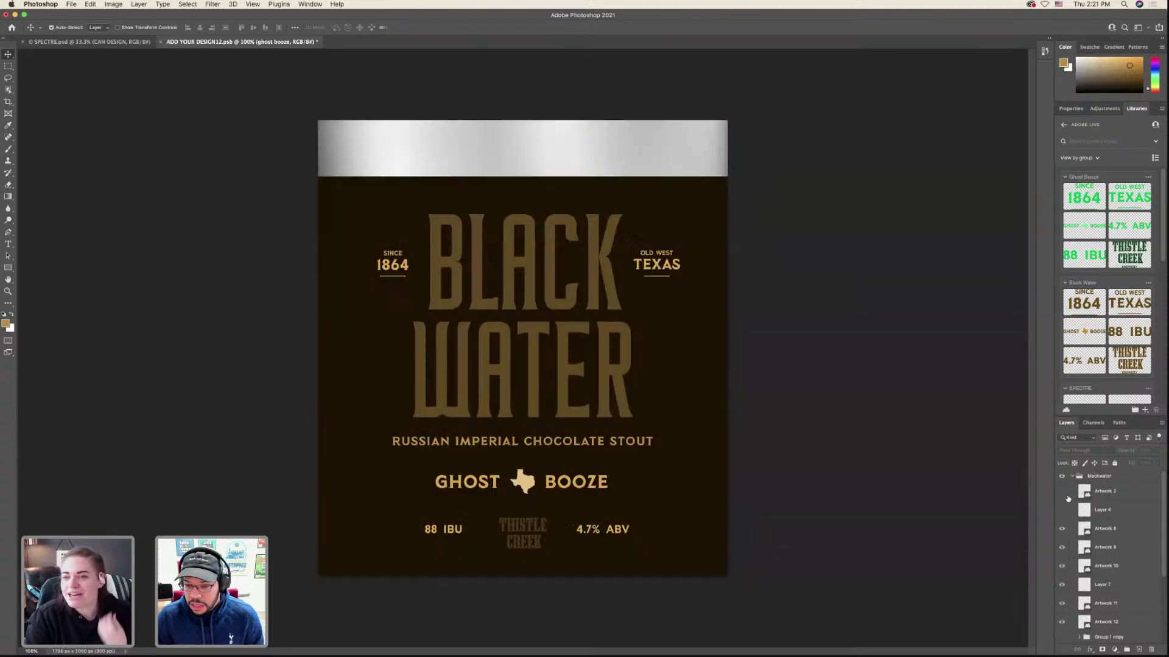
{"action": "left_click", "coordinate": [688, 158]}
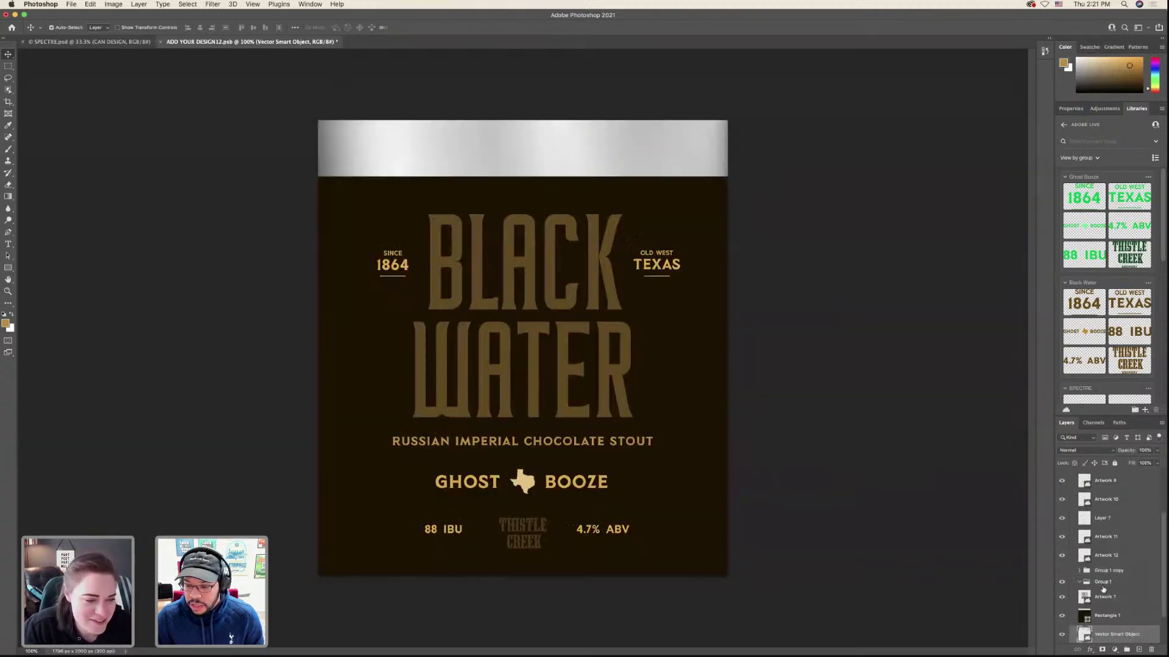
{"action": "scroll", "coordinate": [1103, 589], "scroll_direction": "down", "scroll_amount": 3}
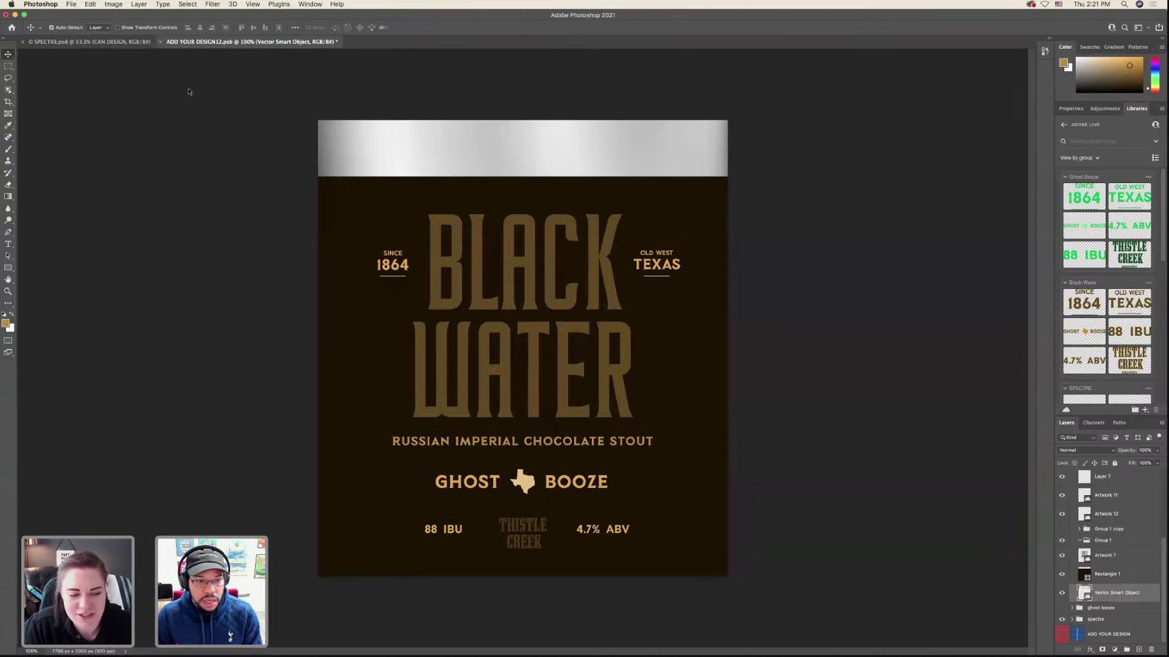
{"action": "left_click", "coordinate": [90, 4]}
{"action": "mouse_move", "coordinate": [152, 90]}
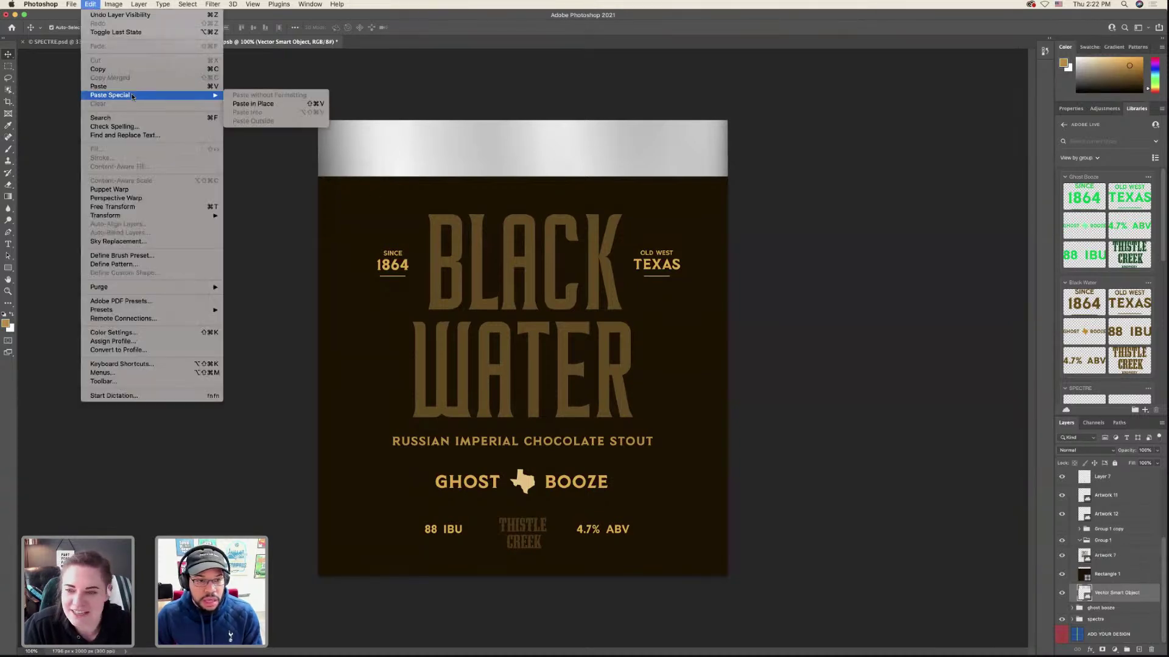
{"action": "left_click", "coordinate": [291, 104]}
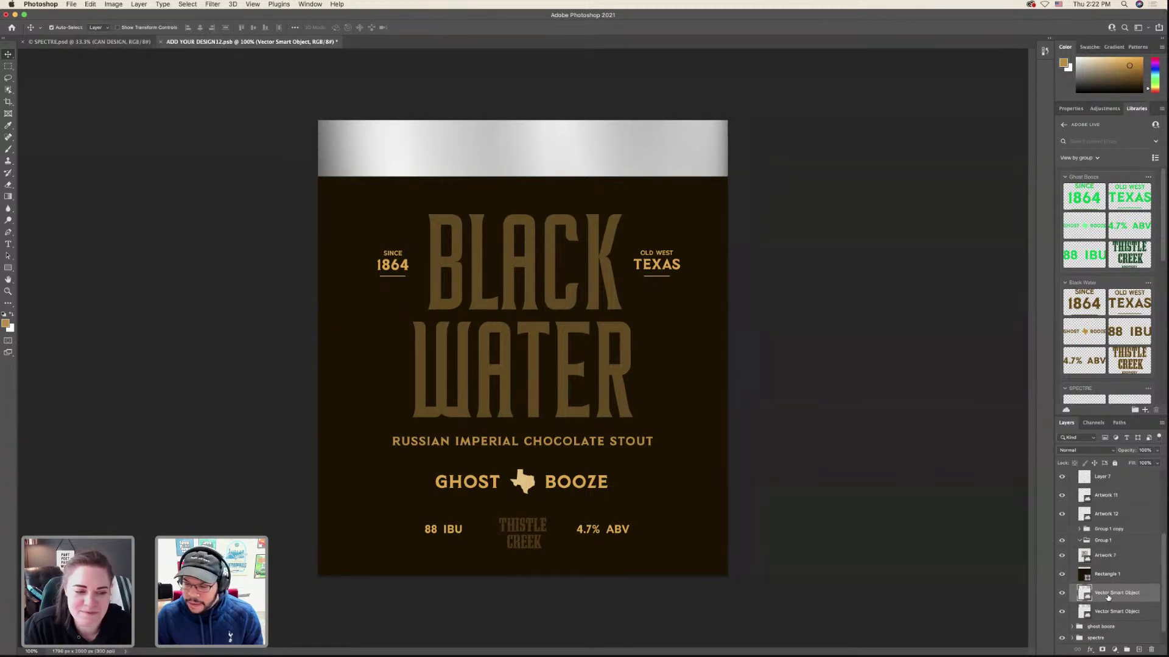
- Move the copied silver band into the ghost booze layer group, hide the blackwater group and show ghost booze
{"action": "scroll", "coordinate": [1108, 599], "scroll_direction": "down", "scroll_amount": 1}
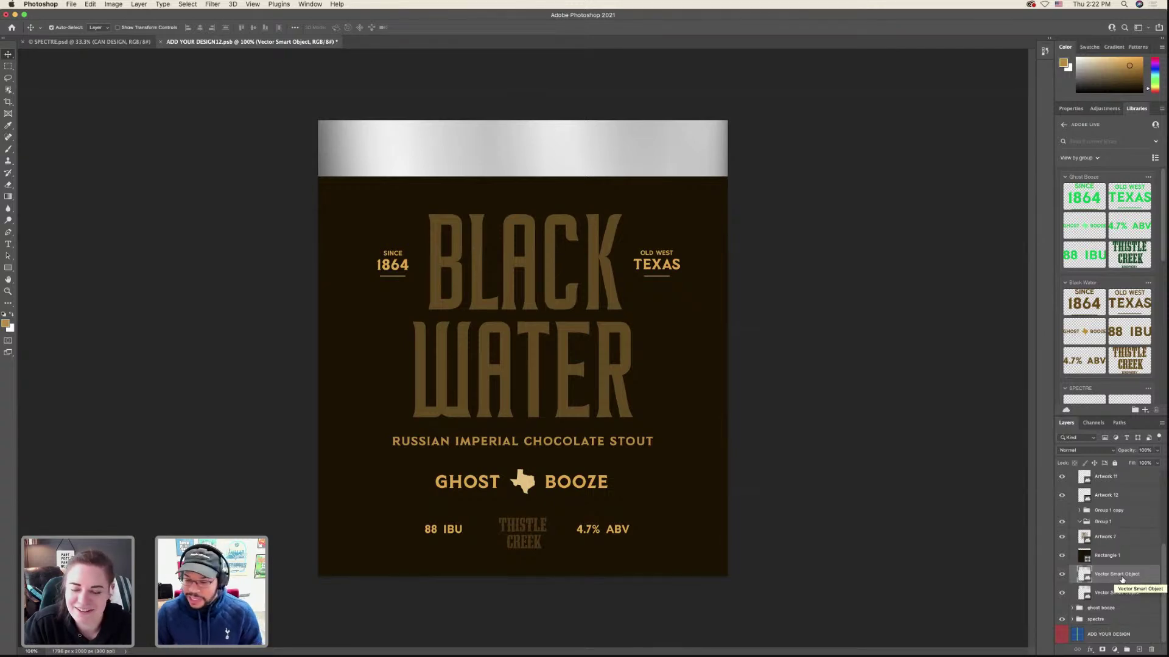
{"action": "left_click_drag", "start_coordinate": [1115, 580], "coordinate": [1113, 610]}
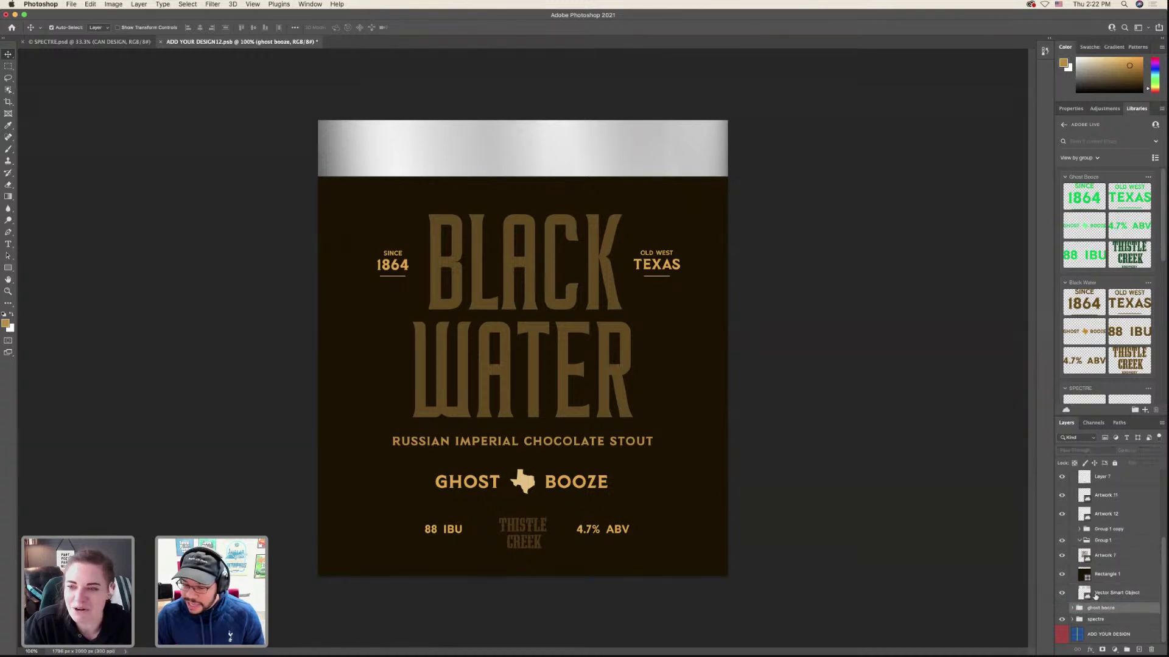
{"action": "scroll", "coordinate": [1087, 565], "scroll_direction": "up", "scroll_amount": 5}
{"action": "left_click", "coordinate": [1072, 476]}
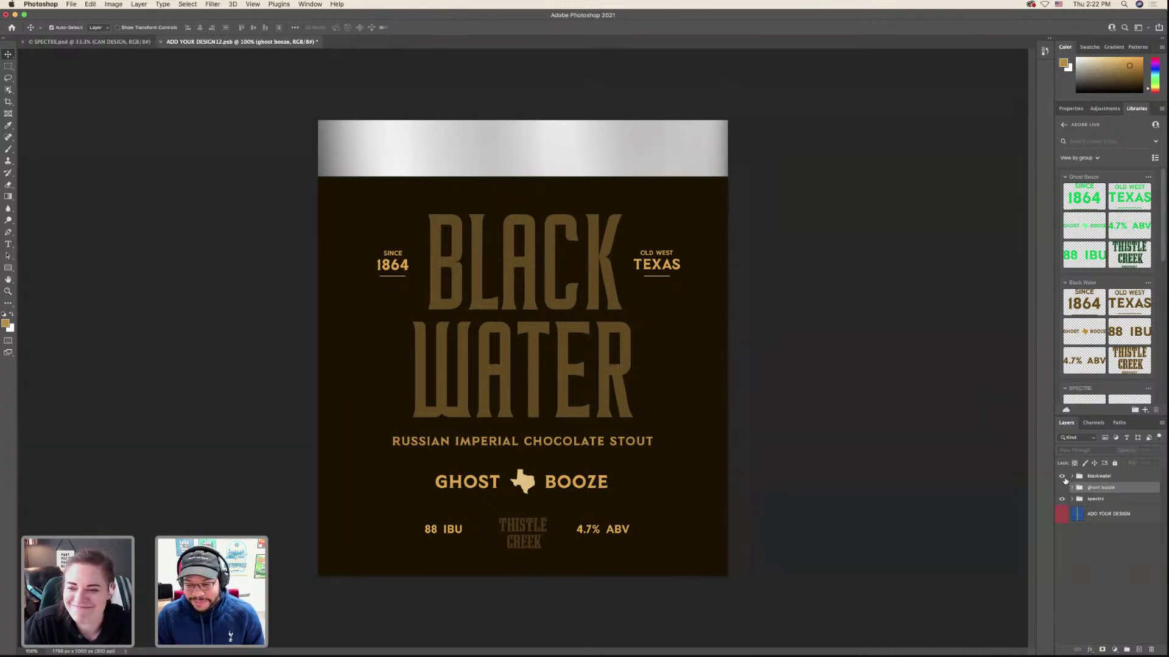
{"action": "left_click", "coordinate": [1063, 476]}
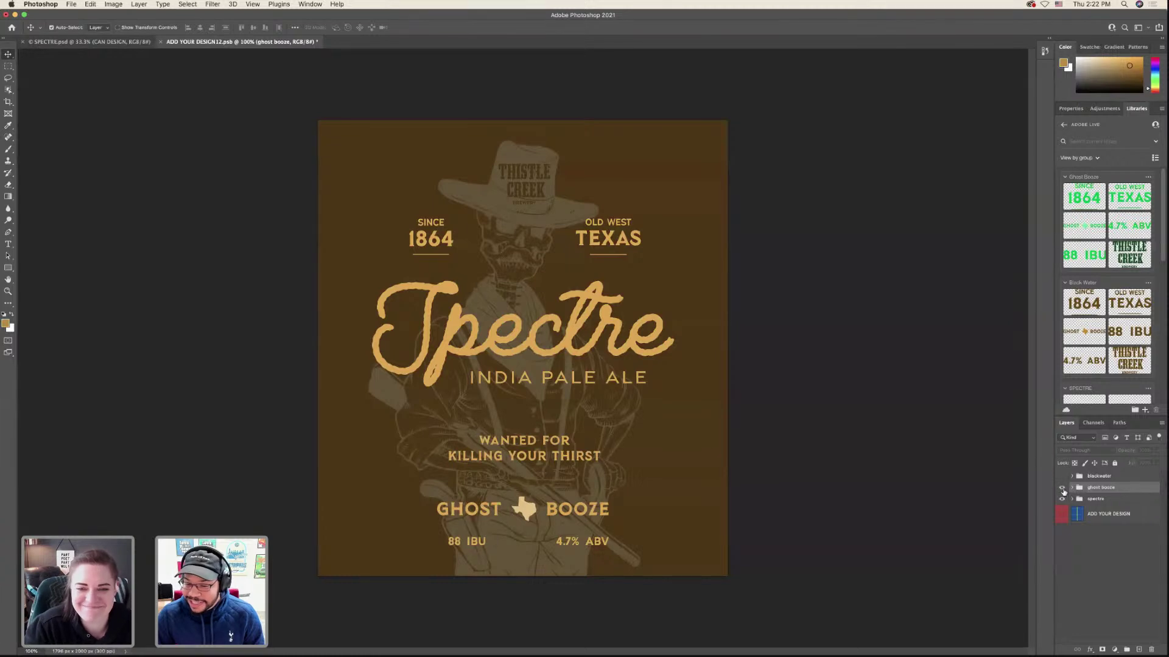
{"action": "left_click", "coordinate": [1062, 488]}
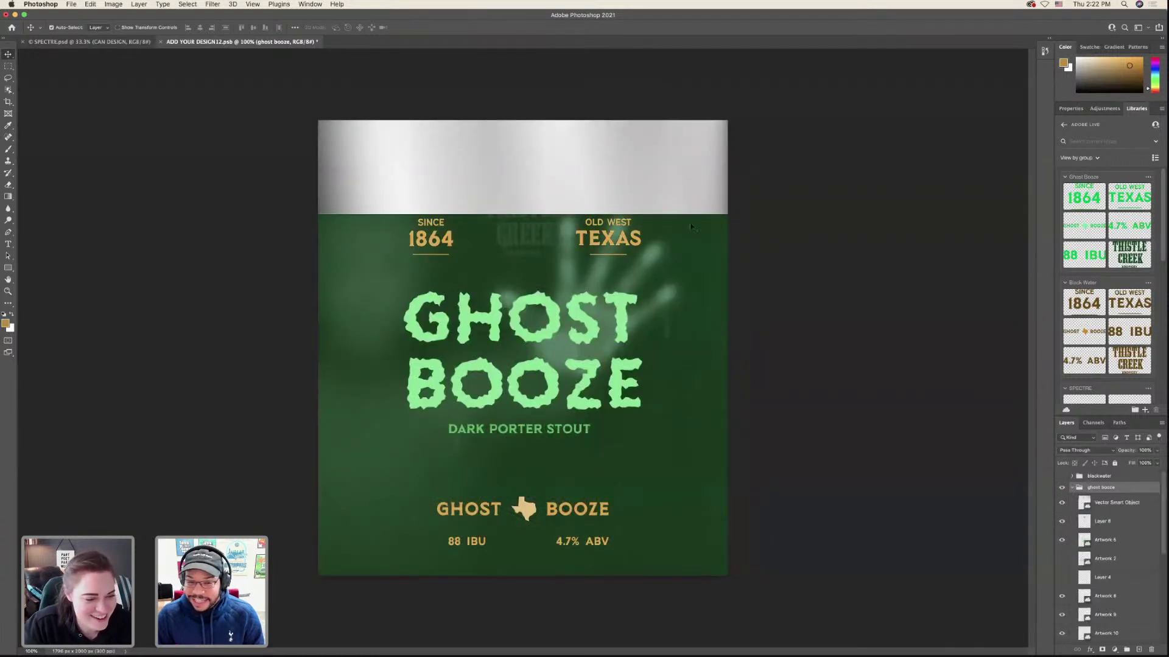
- Shift the silver band slightly up on the Ghost Booze label, save the label and check it on the can mockup
{"action": "left_click", "coordinate": [536, 243]}
{"action": "left_click", "coordinate": [481, 243]}
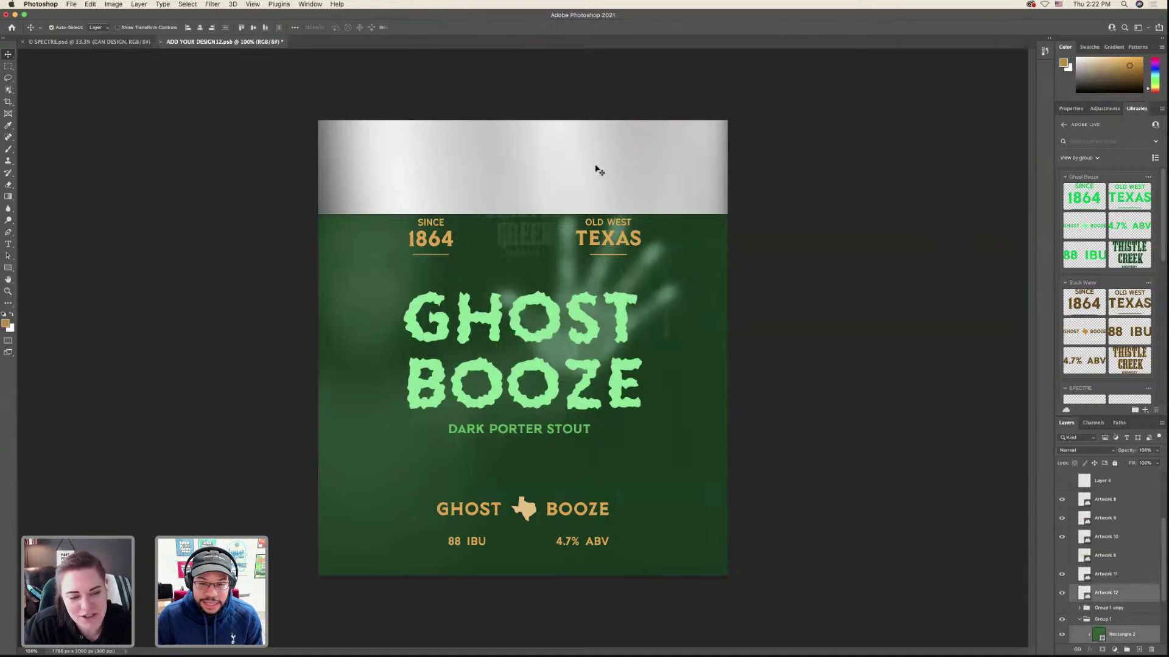
{"action": "left_click_drag", "start_coordinate": [596, 171], "coordinate": [593, 162]}
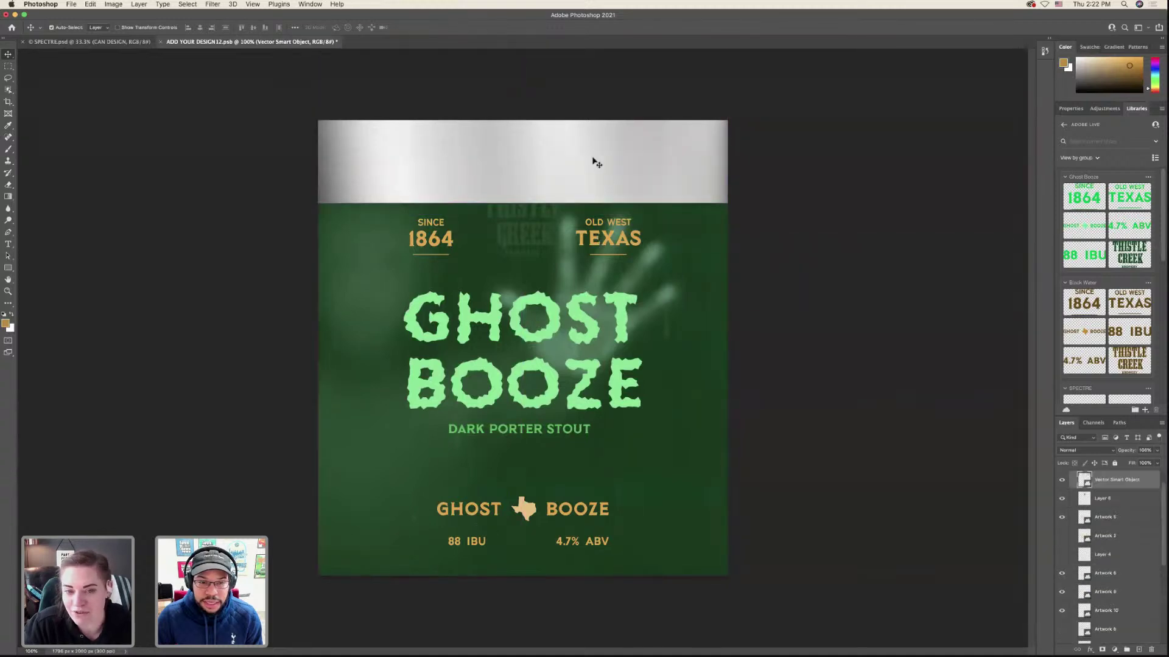
{"action": "key", "text": "cmd+s"}
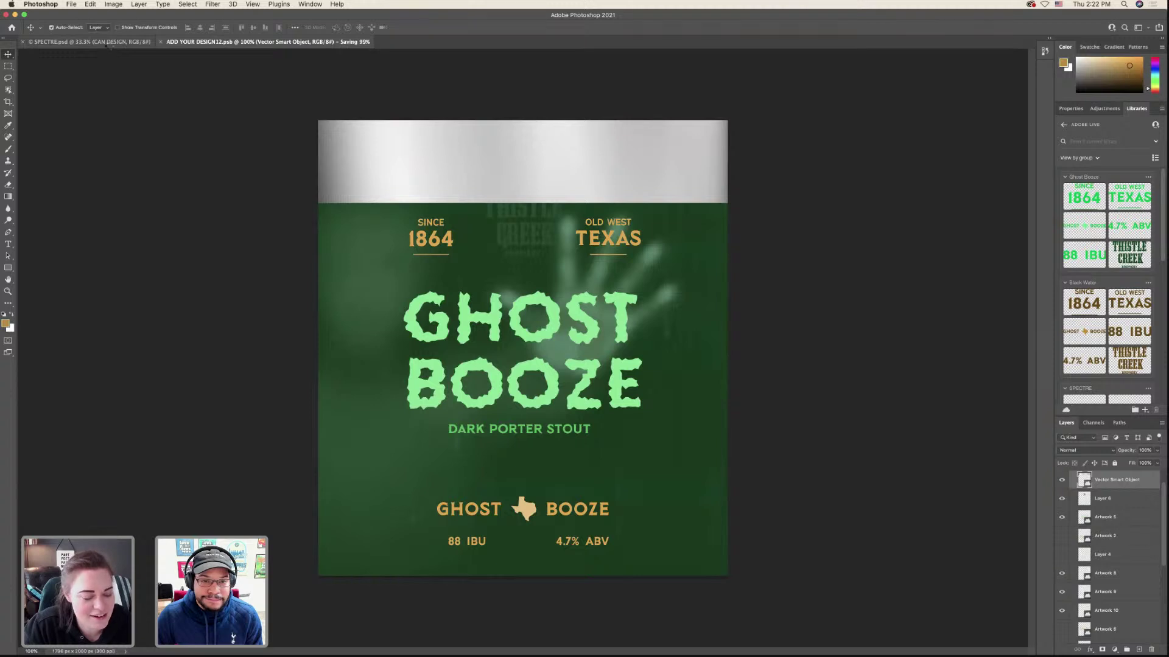
{"action": "left_click", "coordinate": [107, 44]}
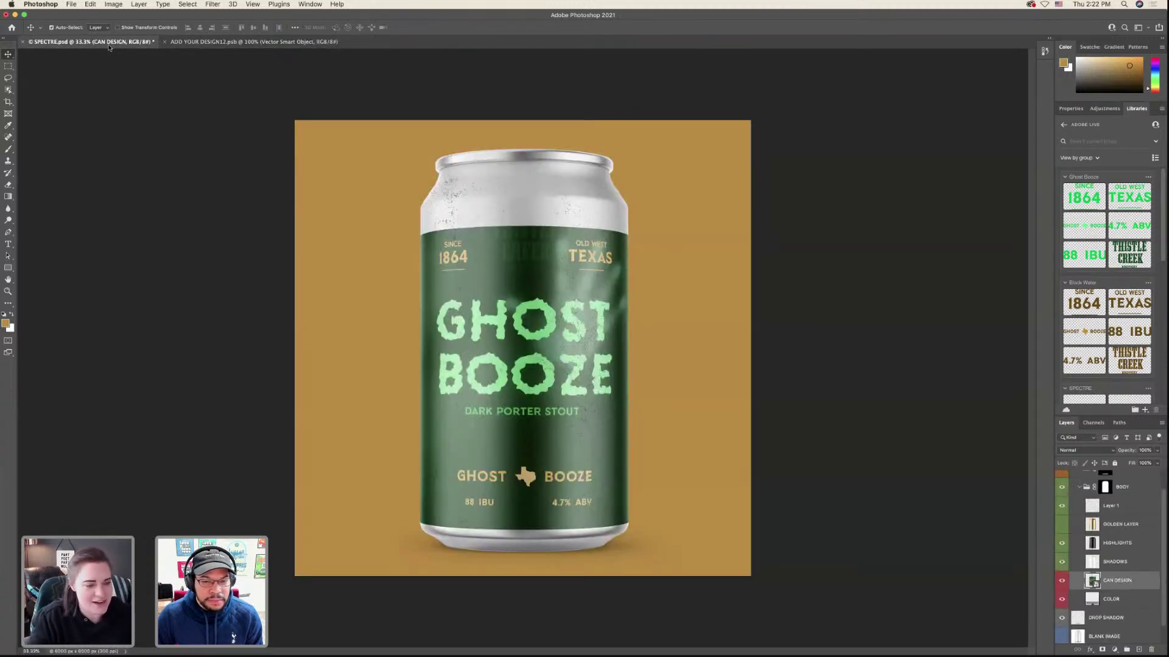
- Raise the silver band clear of the faint THISTLE CREEK lettering, save the label and return to the can mockup
{"action": "left_click", "coordinate": [225, 42]}
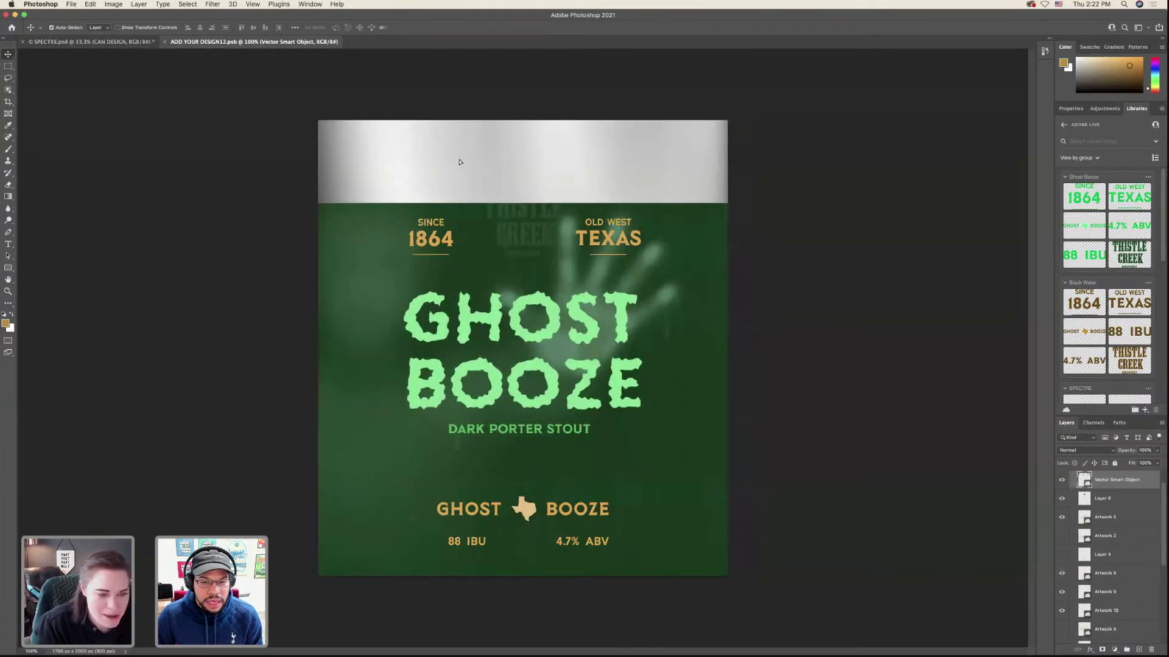
{"action": "left_click_drag", "start_coordinate": [459, 157], "coordinate": [459, 158]}
{"action": "key", "text": "cmd+s"}
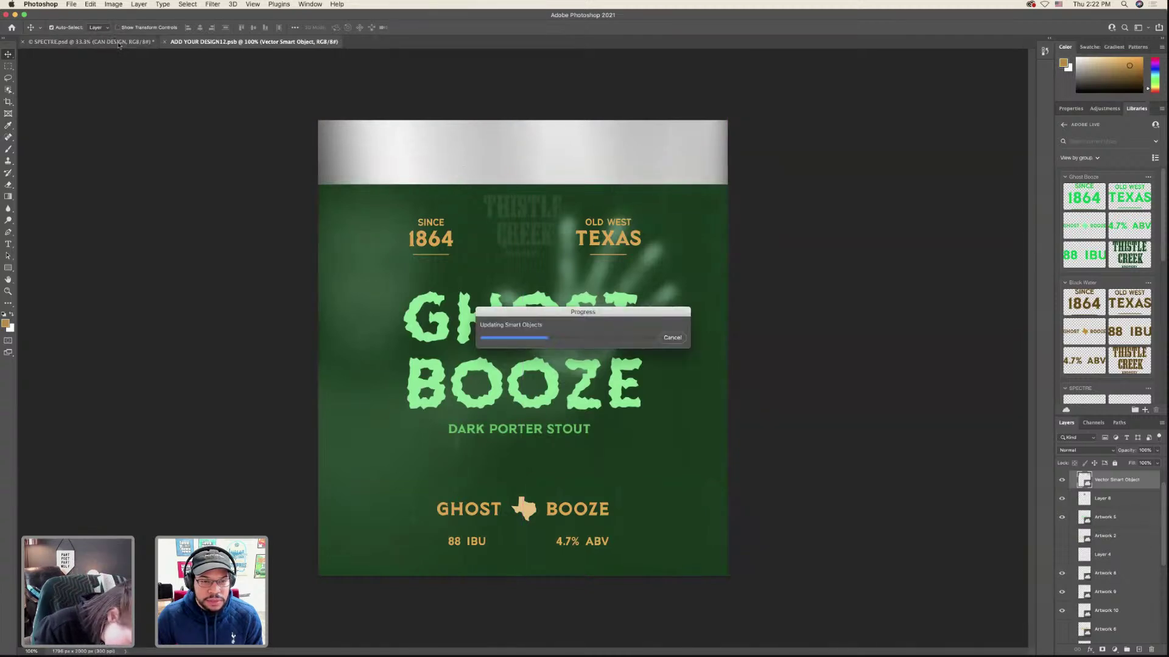
{"action": "left_click", "coordinate": [116, 43]}
- Raise the silver band further to leave a green margin above THISTLE CREEK, then save and view the updated can
{"action": "left_click", "coordinate": [212, 43]}
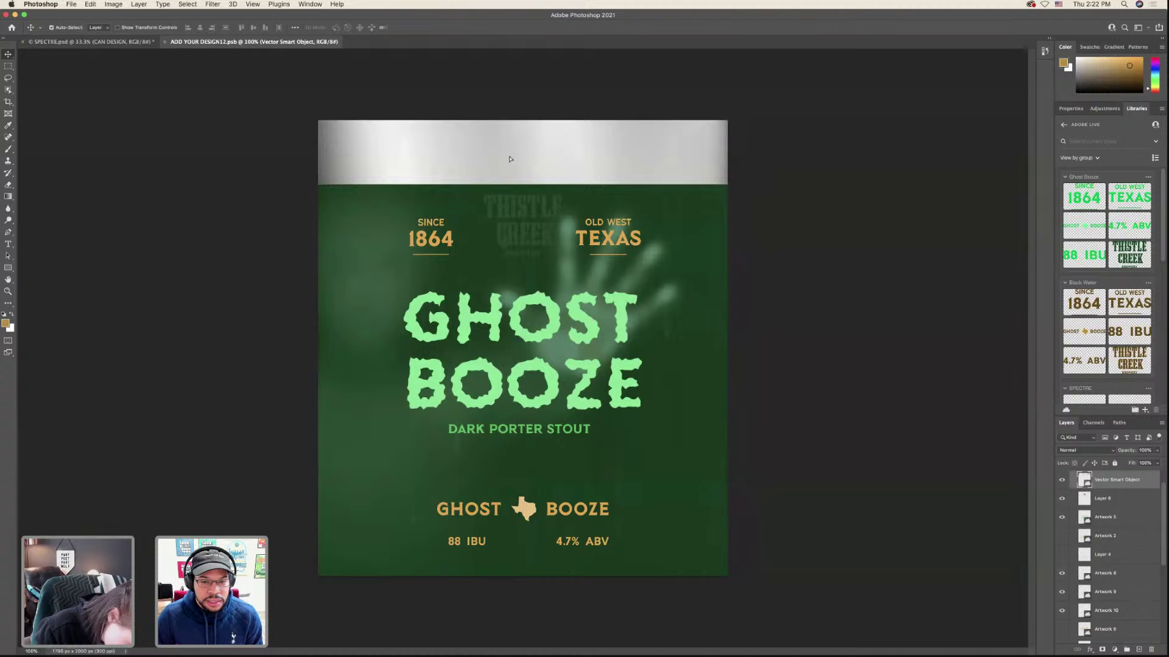
{"action": "left_click_drag", "start_coordinate": [510, 159], "coordinate": [512, 143]}
{"action": "key", "text": "cmd+s"}
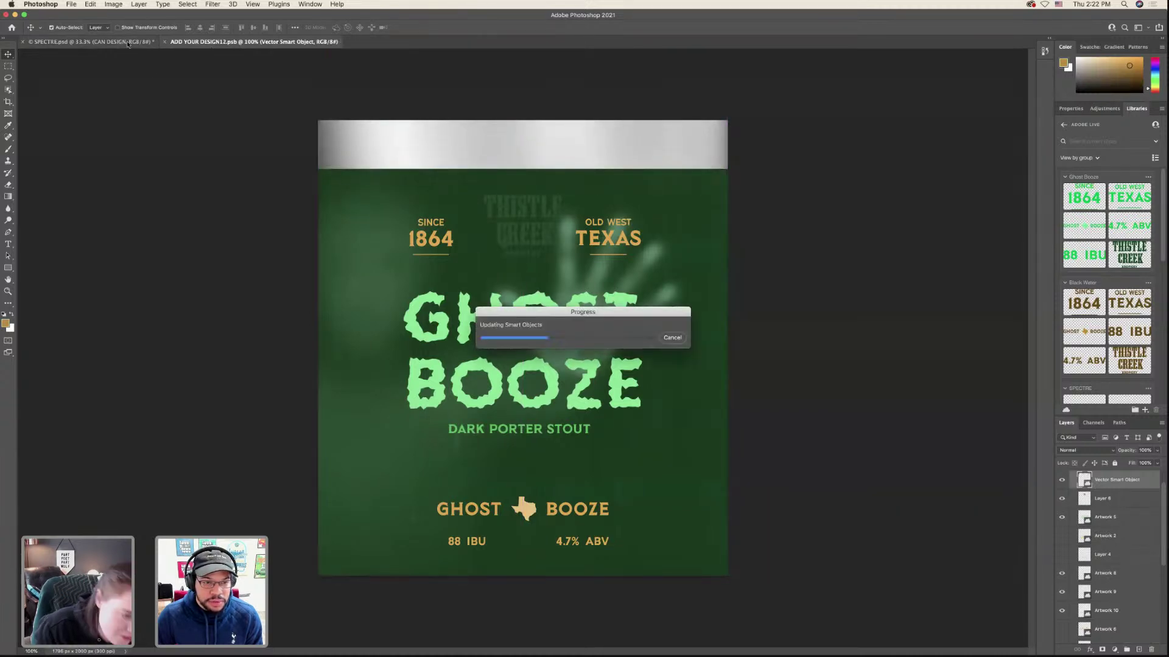
{"action": "left_click", "coordinate": [124, 44]}
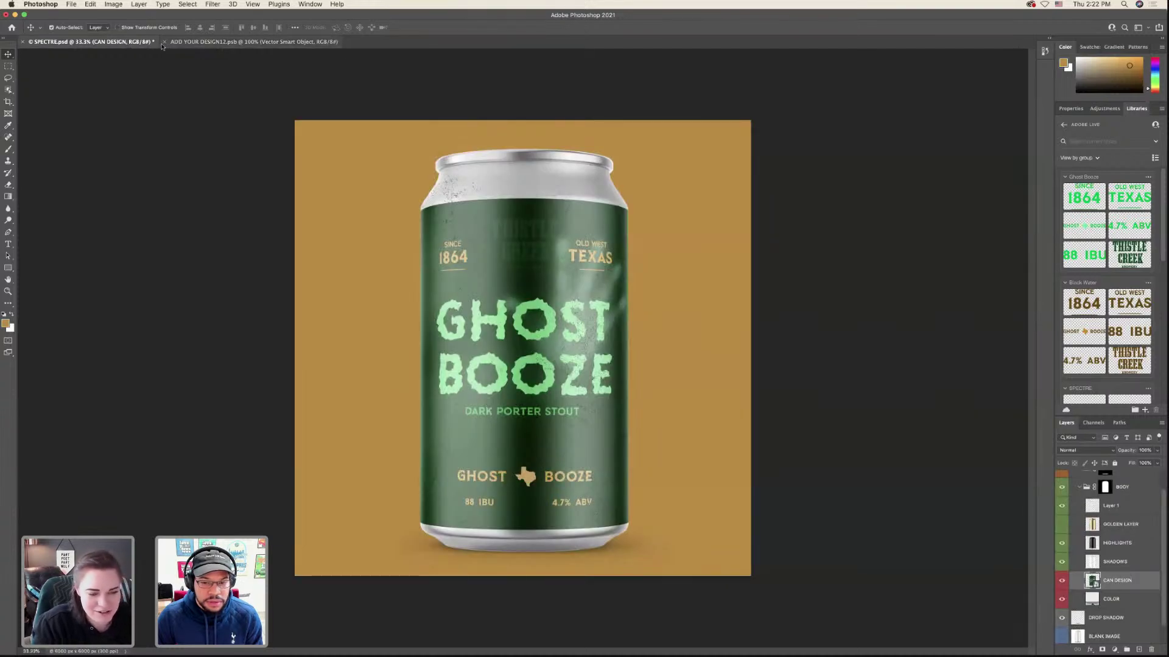
- Reopen the Ghost Booze label and move the OLD WEST TEXAS artwork slightly right, away from the Thistle Creek logo
{"action": "left_click", "coordinate": [207, 42]}
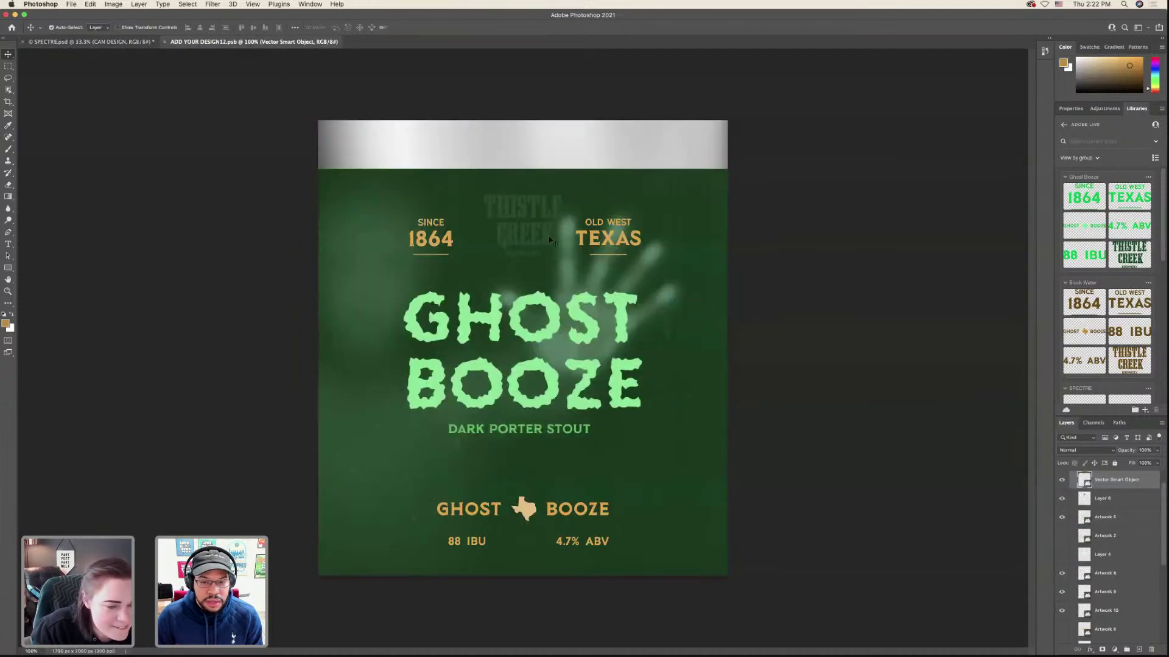
{"action": "left_click", "coordinate": [546, 238]}
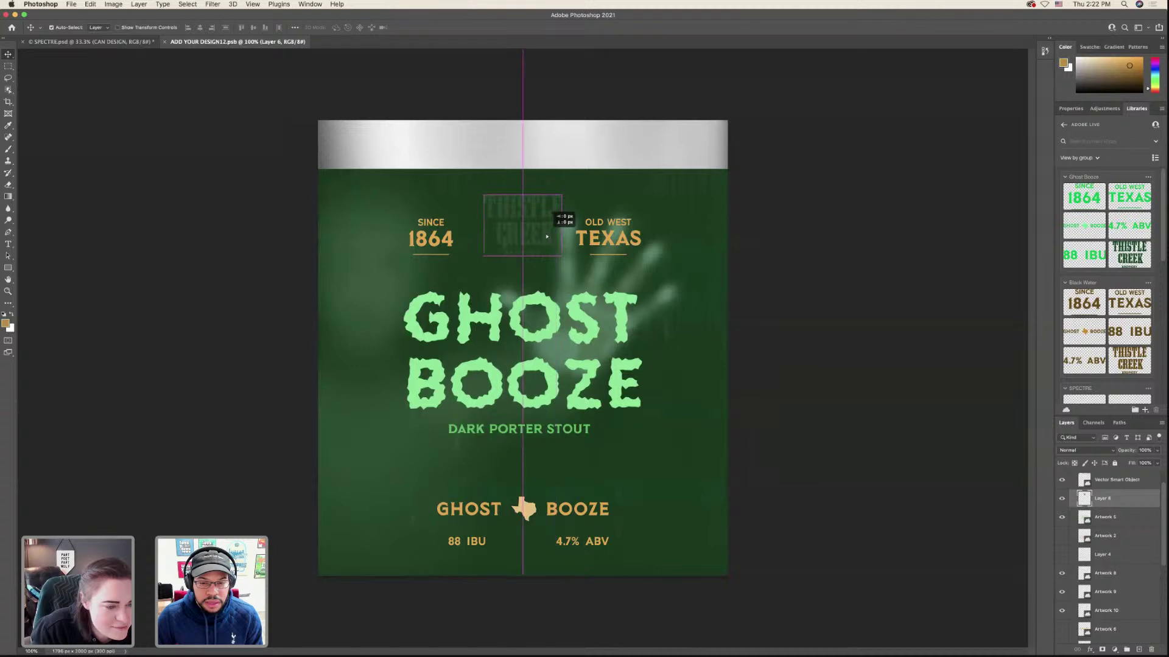
{"action": "left_click_drag", "start_coordinate": [608, 239], "coordinate": [616, 239]}
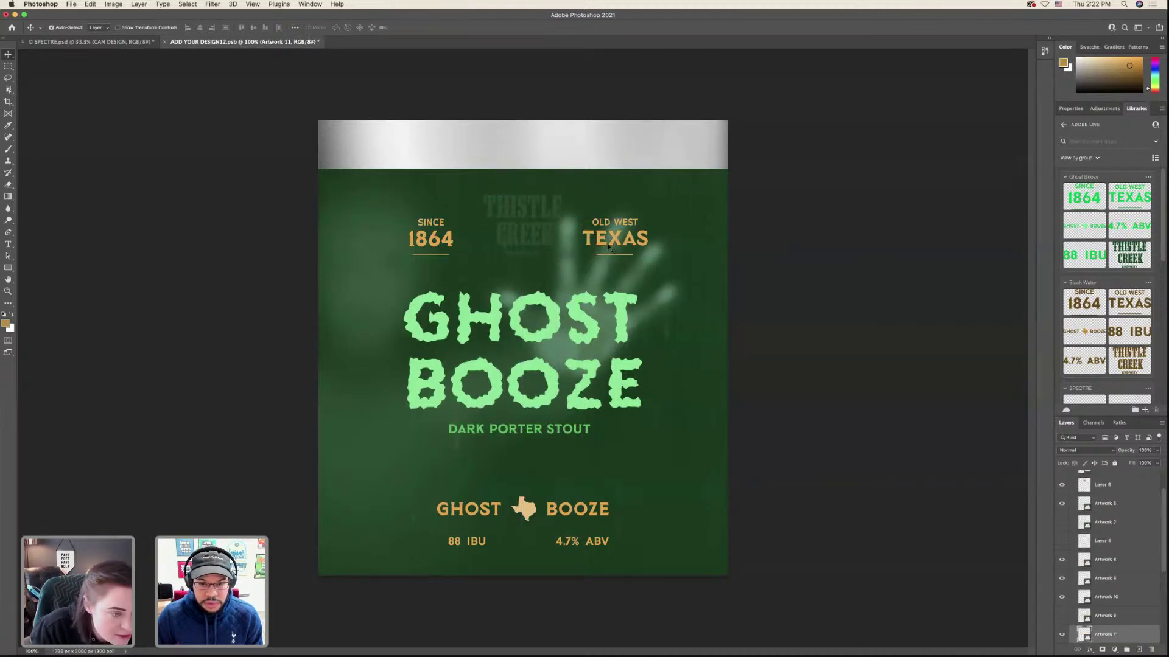
{"action": "scroll", "coordinate": [1087, 566], "scroll_direction": "up", "scroll_amount": 2}
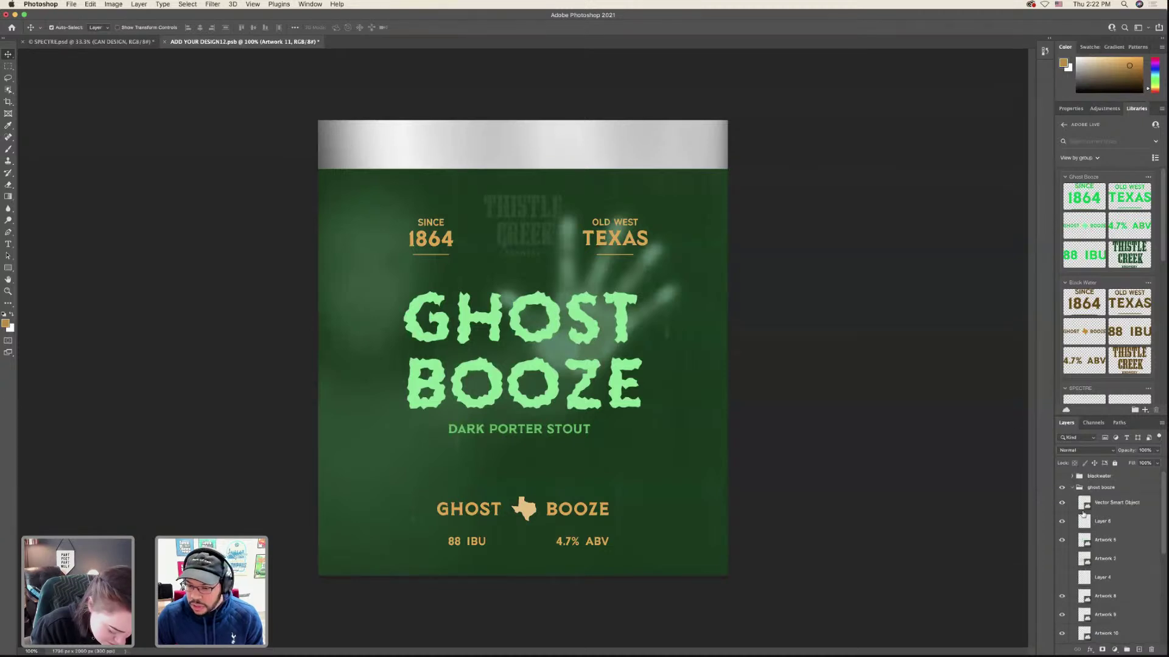
{"action": "left_click", "coordinate": [1072, 487]}
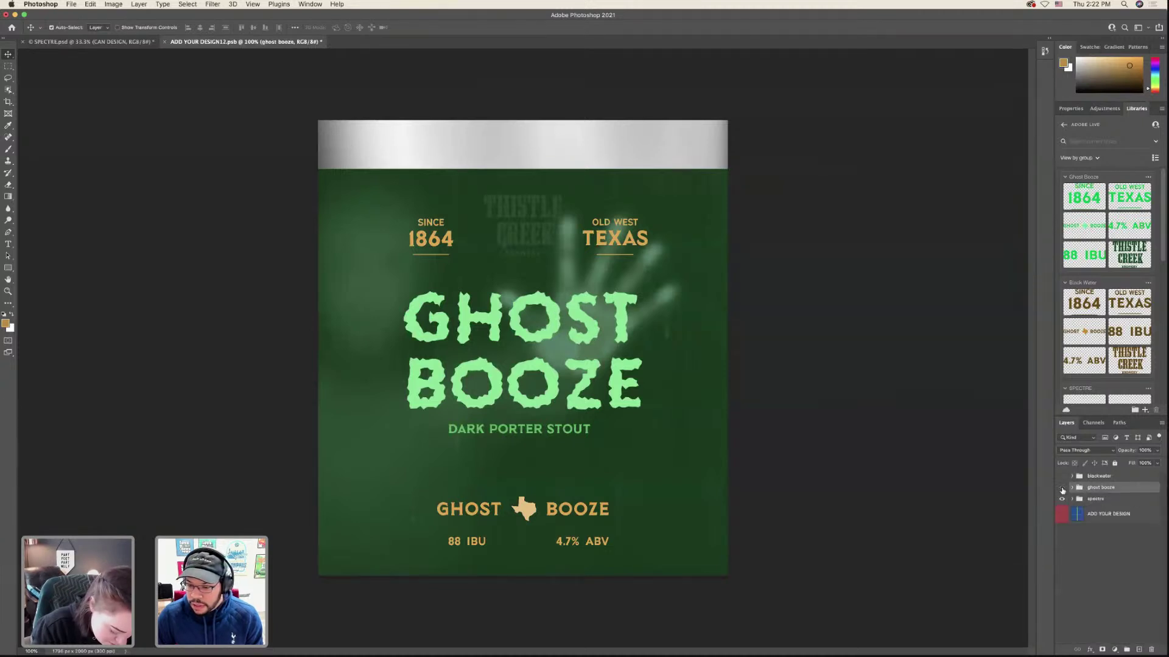
{"action": "left_click", "coordinate": [1062, 488]}
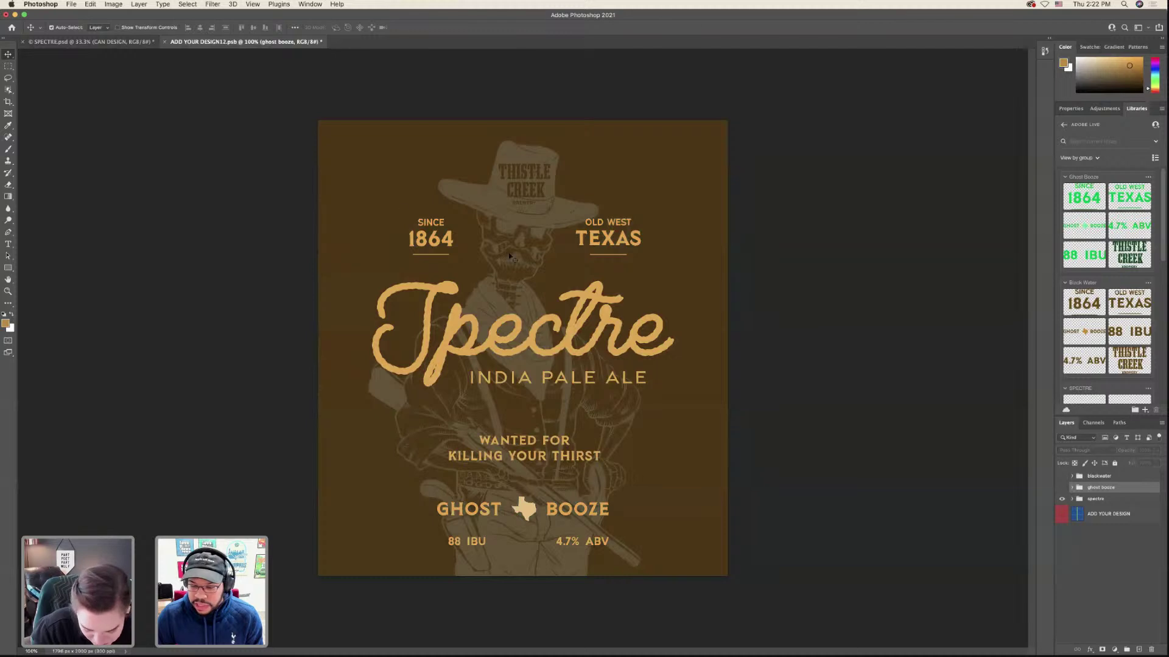
{"action": "left_click", "coordinate": [1071, 489]}
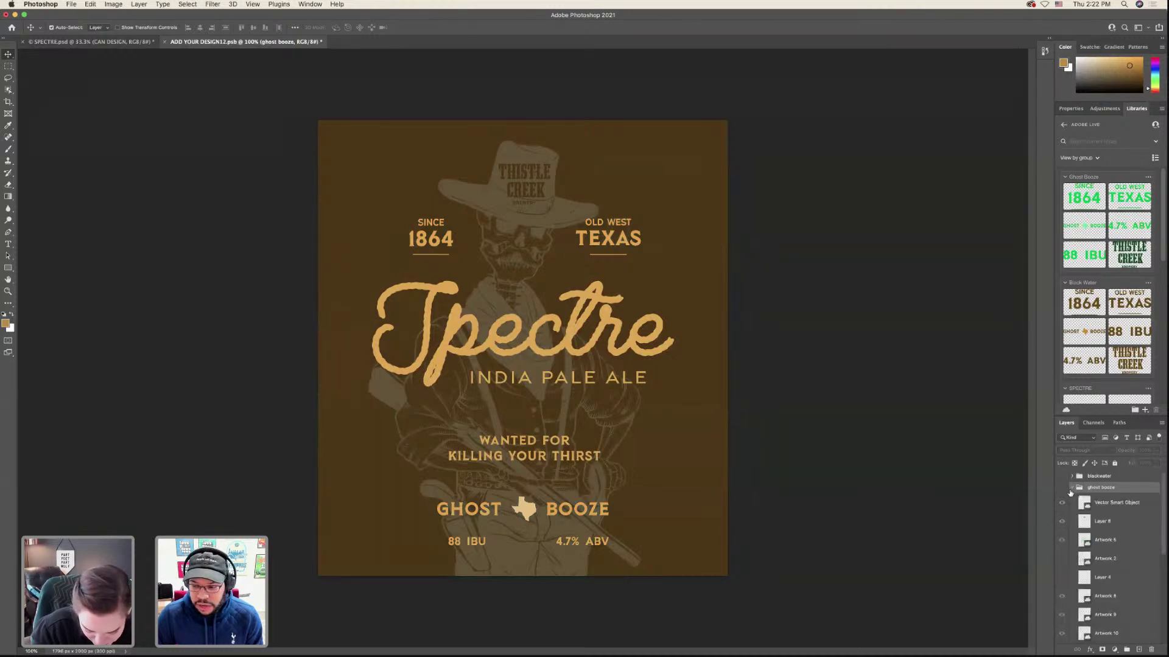
{"action": "left_click", "coordinate": [1063, 488]}
- Copy the silver band from the ghost booze group, then collapse and hide that group to show the Spectre label
{"action": "left_click", "coordinate": [1081, 503]}
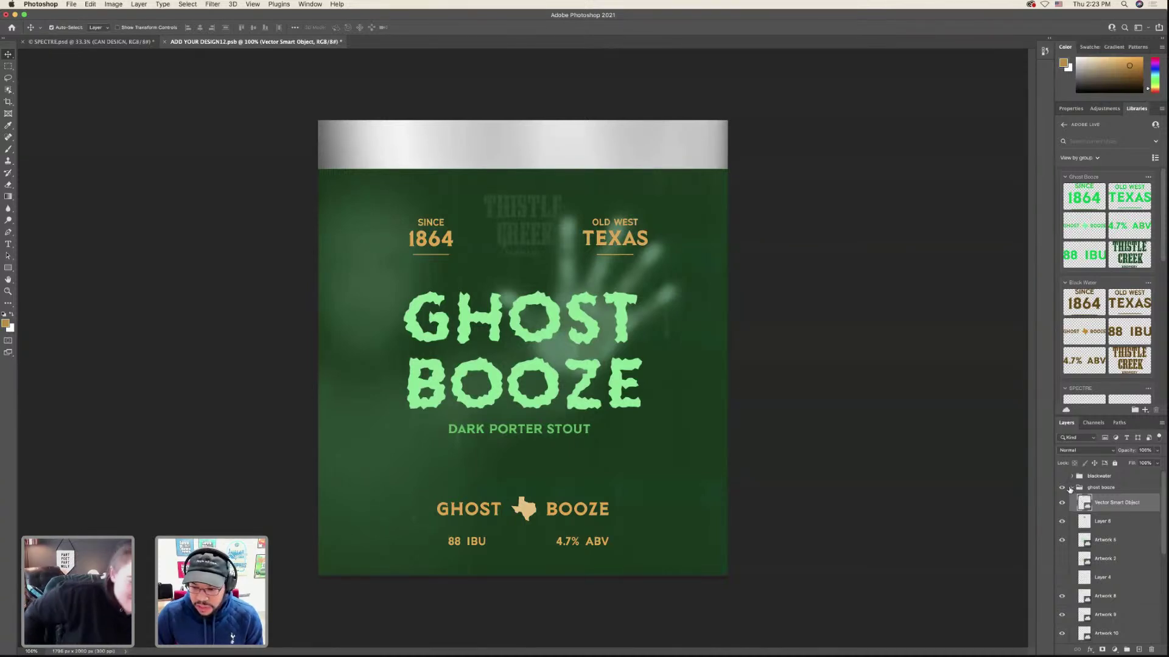
{"action": "left_click", "coordinate": [1071, 487]}
{"action": "left_click", "coordinate": [1062, 499], "text": "alt"}
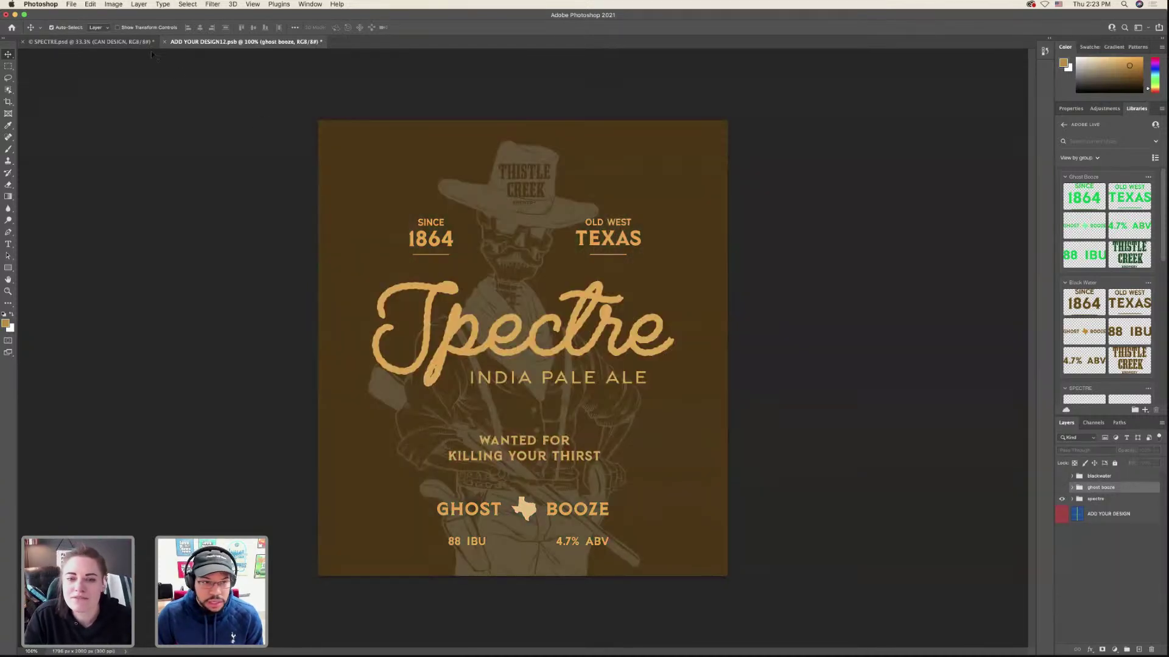
- Paste the silver band in place across the upper edge of the Spectre label and save the label
{"action": "left_click", "coordinate": [90, 5]}
{"action": "mouse_move", "coordinate": [153, 95]}
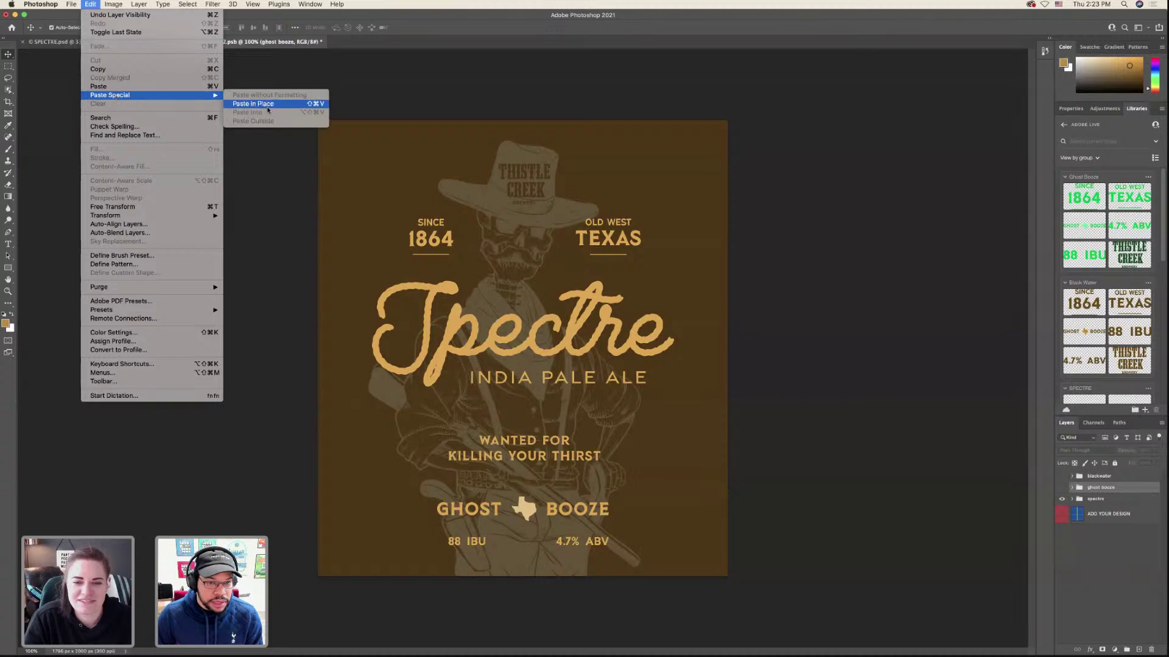
{"action": "left_click", "coordinate": [270, 104]}
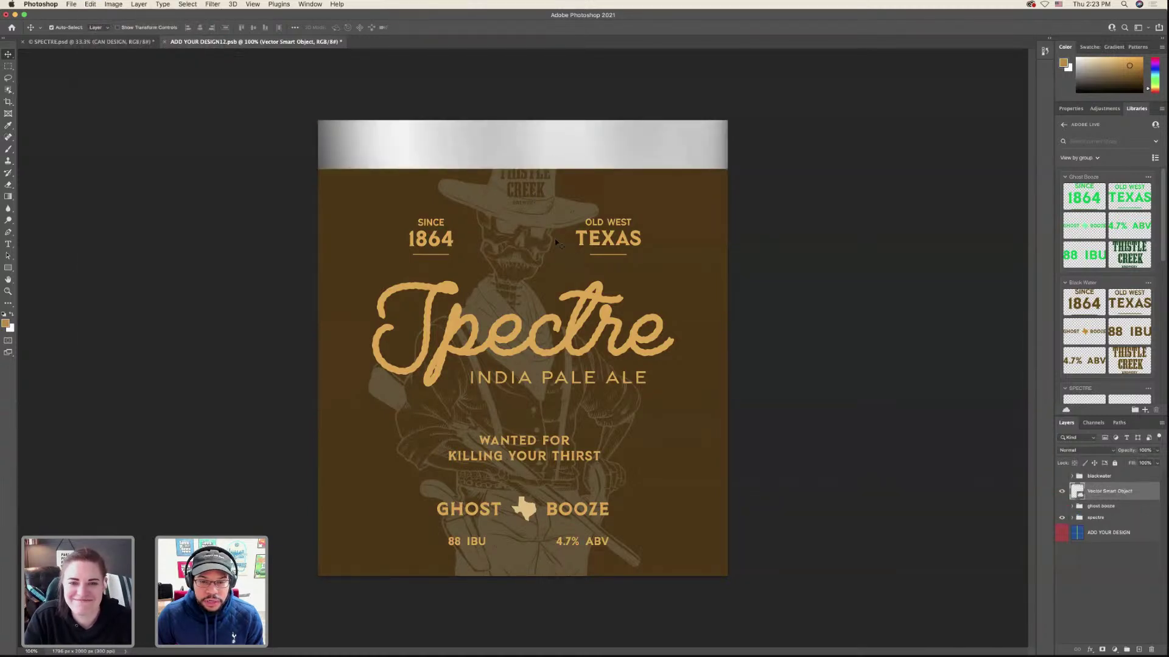
{"action": "key", "text": "super+s"}
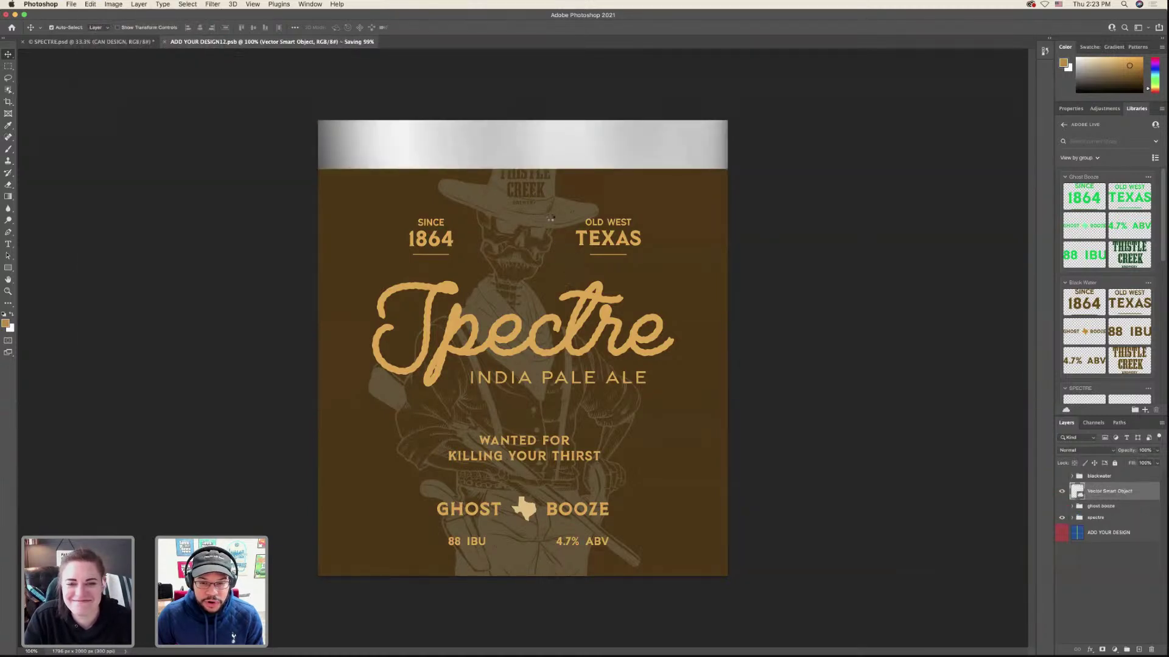
{"action": "left_click", "coordinate": [545, 200]}
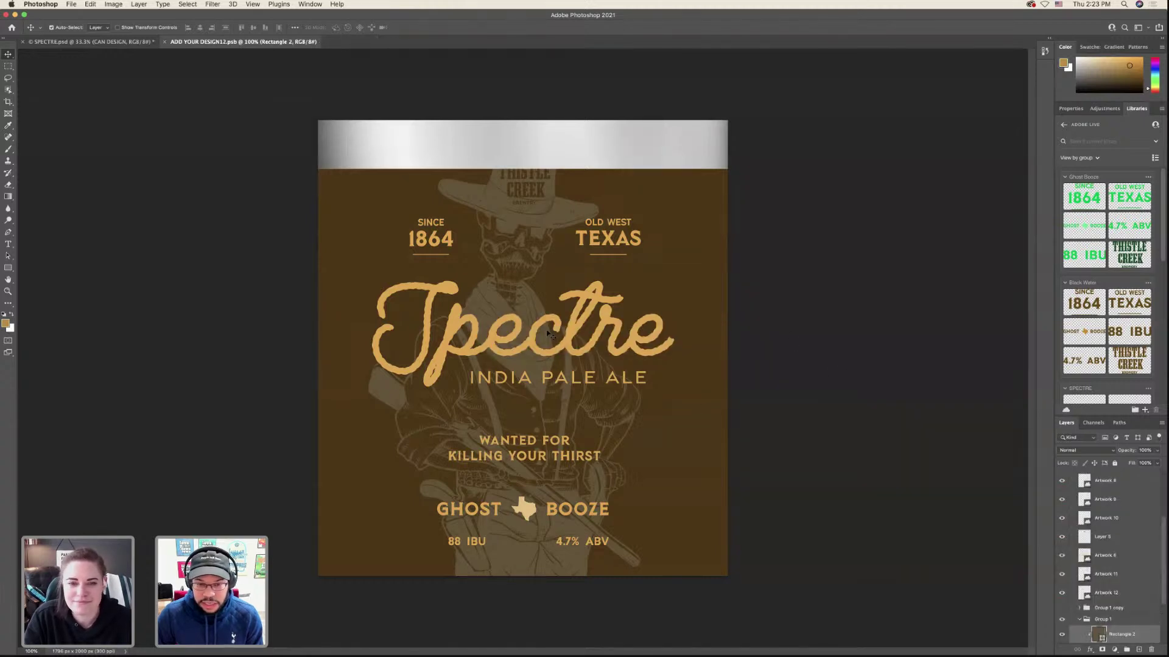
{"action": "key", "text": "super+t"}
{"action": "left_click_drag", "start_coordinate": [504, 120], "coordinate": [516, 166]}
{"action": "key", "text": "Return"}
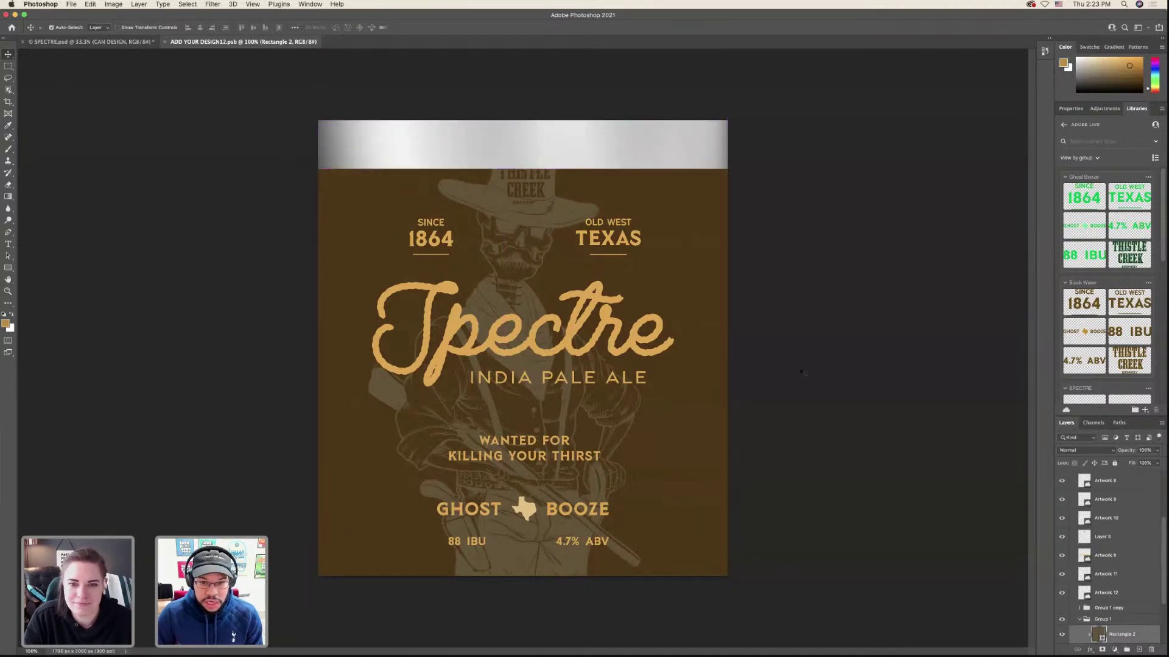
- Scale the cowboy illustration in Group 1 down from its upper edge so the hat sits just below the silver band
{"action": "scroll", "coordinate": [1128, 602], "scroll_direction": "down", "scroll_amount": 3}
{"action": "left_click", "coordinate": [1117, 545]}
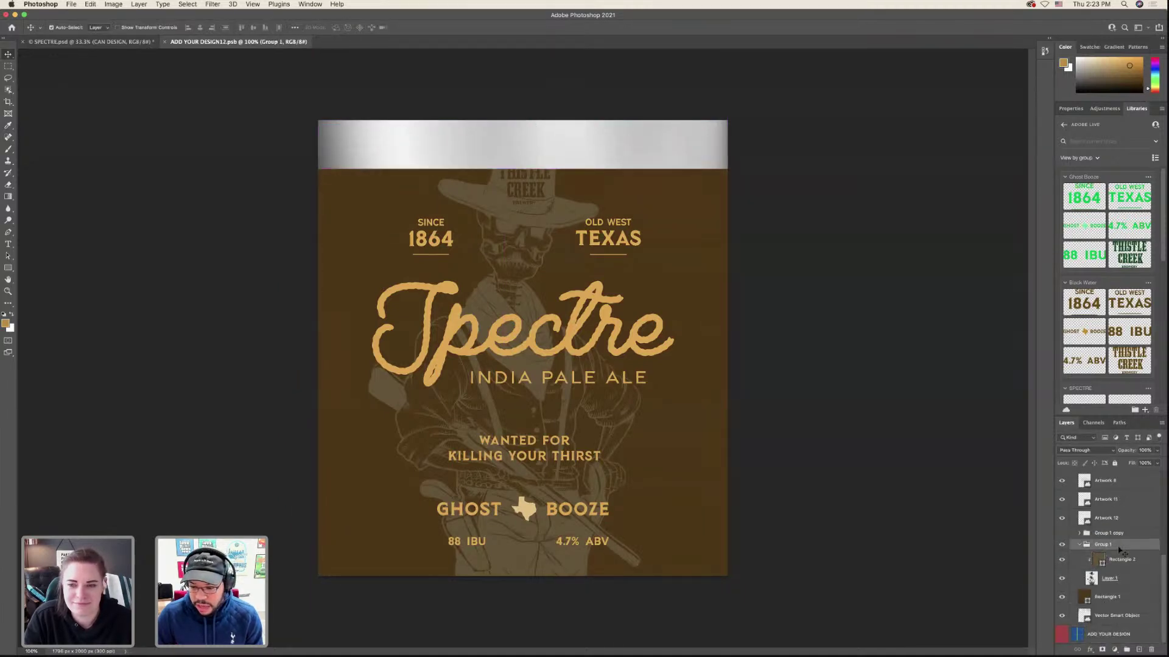
{"action": "key", "text": "ctrl+t"}
{"action": "left_click_drag", "start_coordinate": [507, 122], "coordinate": [513, 166]}
{"action": "key", "text": "Return"}
{"action": "left_click", "coordinate": [522, 190]}
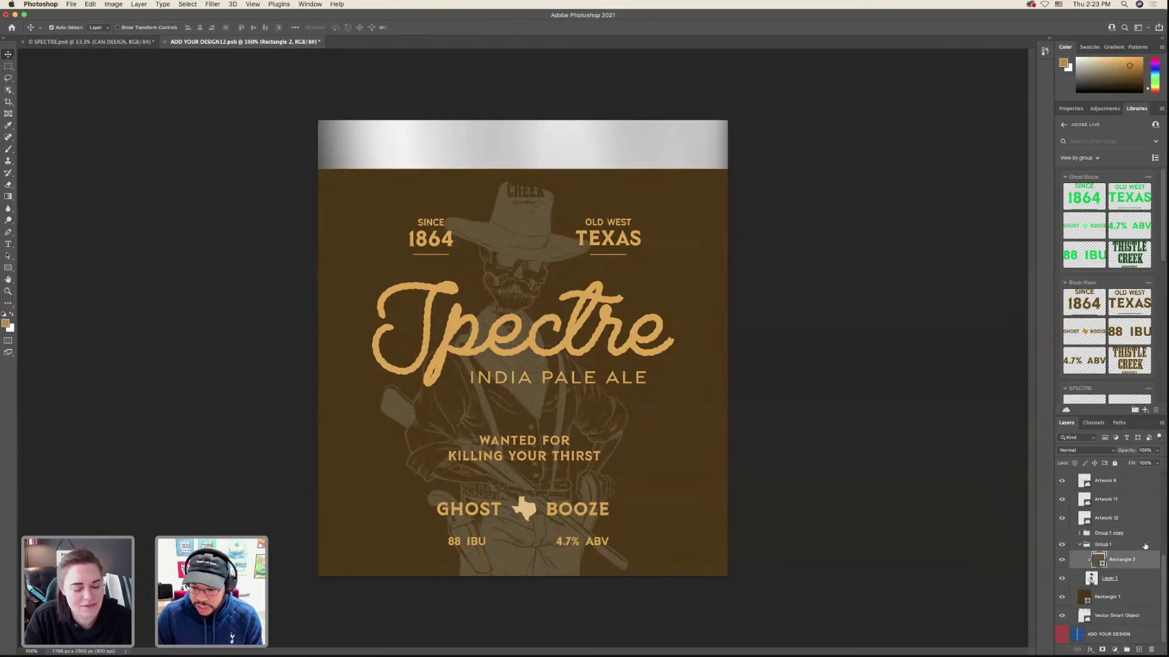
- Rename the Thistle Creek logo's layer, directly below Artwork 10, as "logo"
{"action": "scroll", "coordinate": [1120, 540], "scroll_direction": "up", "scroll_amount": 5}
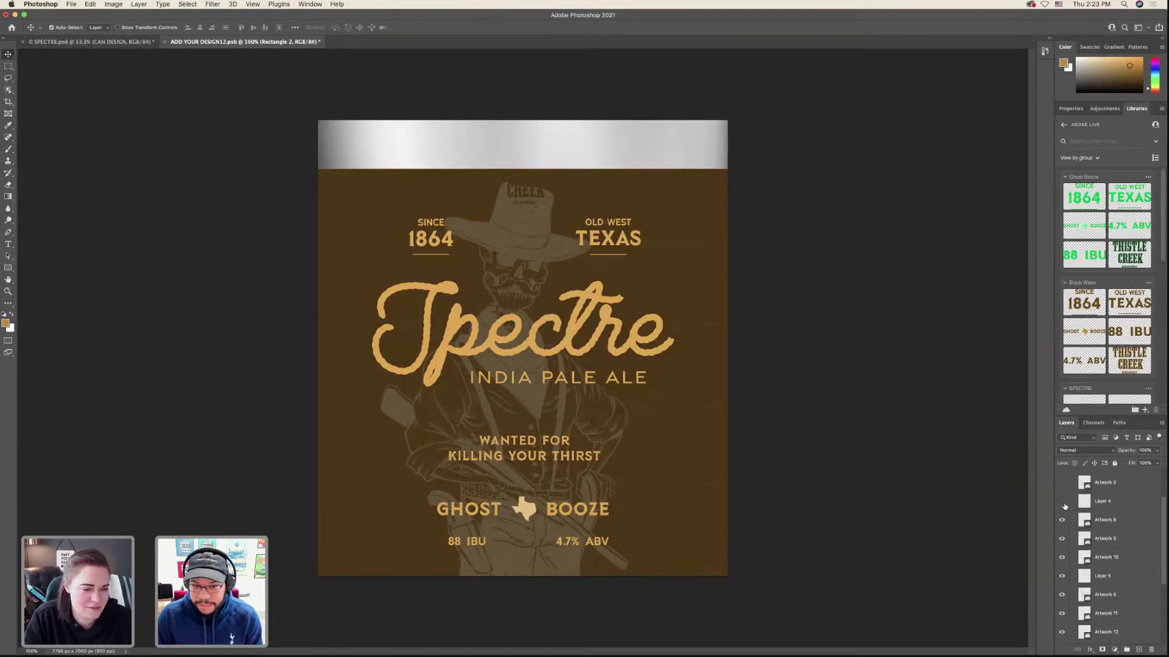
{"action": "scroll", "coordinate": [1079, 510], "scroll_direction": "up", "scroll_amount": 2}
{"action": "scroll", "coordinate": [1078, 511], "scroll_direction": "down", "scroll_amount": 2}
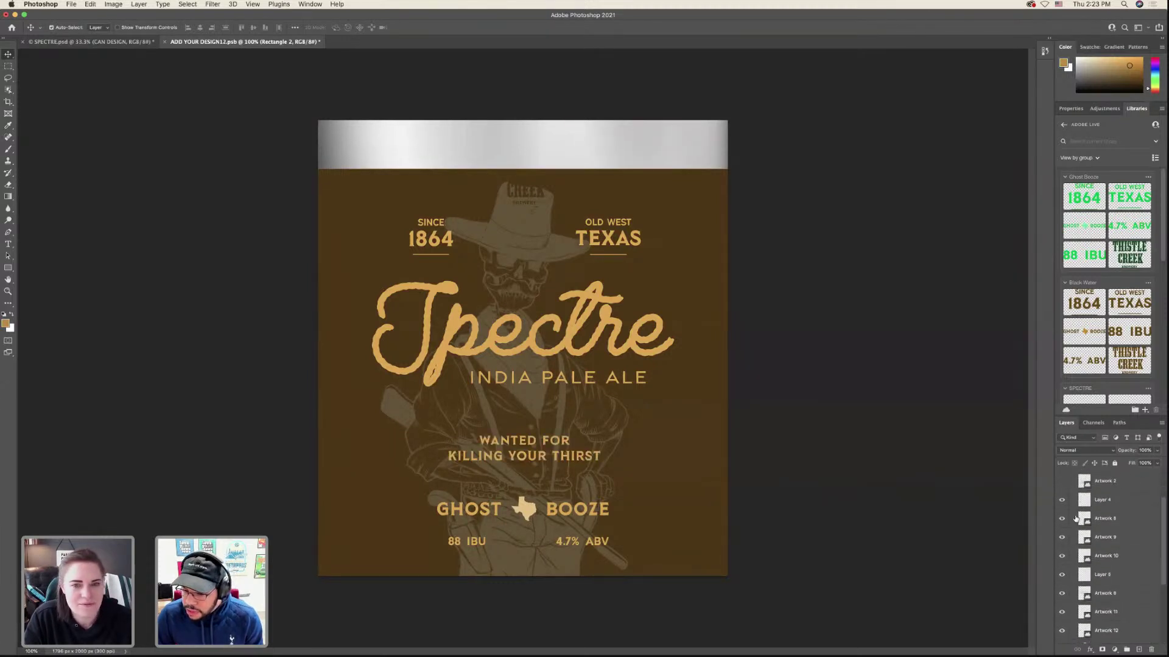
{"action": "left_click", "coordinate": [1063, 519]}
{"action": "left_click", "coordinate": [1062, 519]}
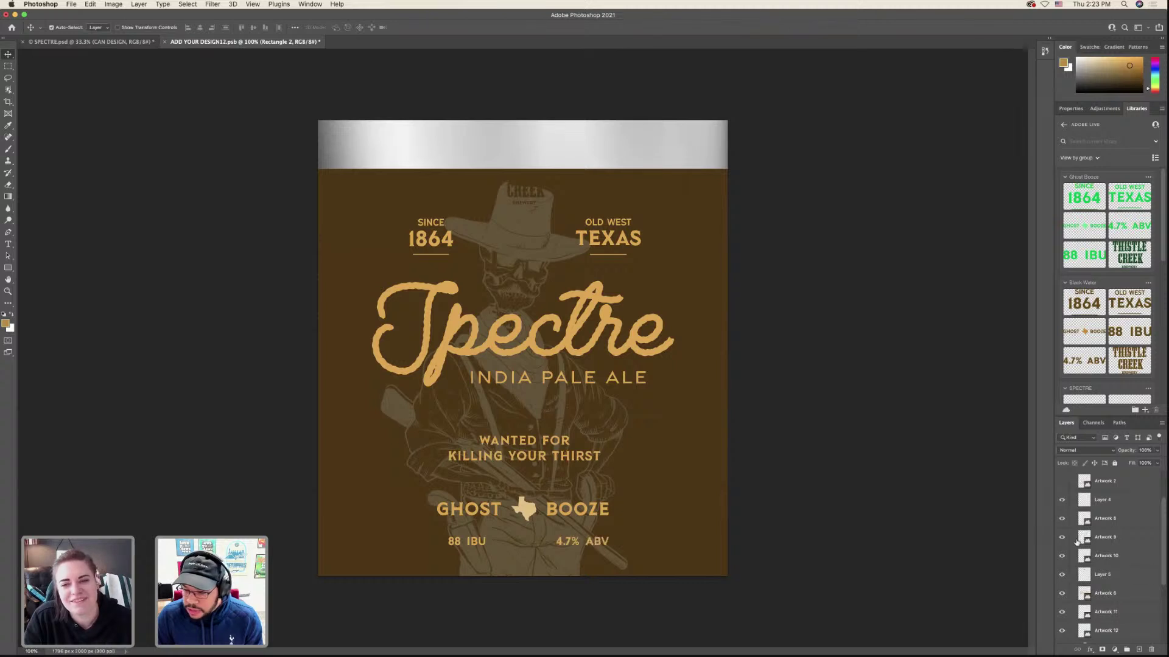
{"action": "scroll", "coordinate": [1071, 551], "scroll_direction": "down", "scroll_amount": 1}
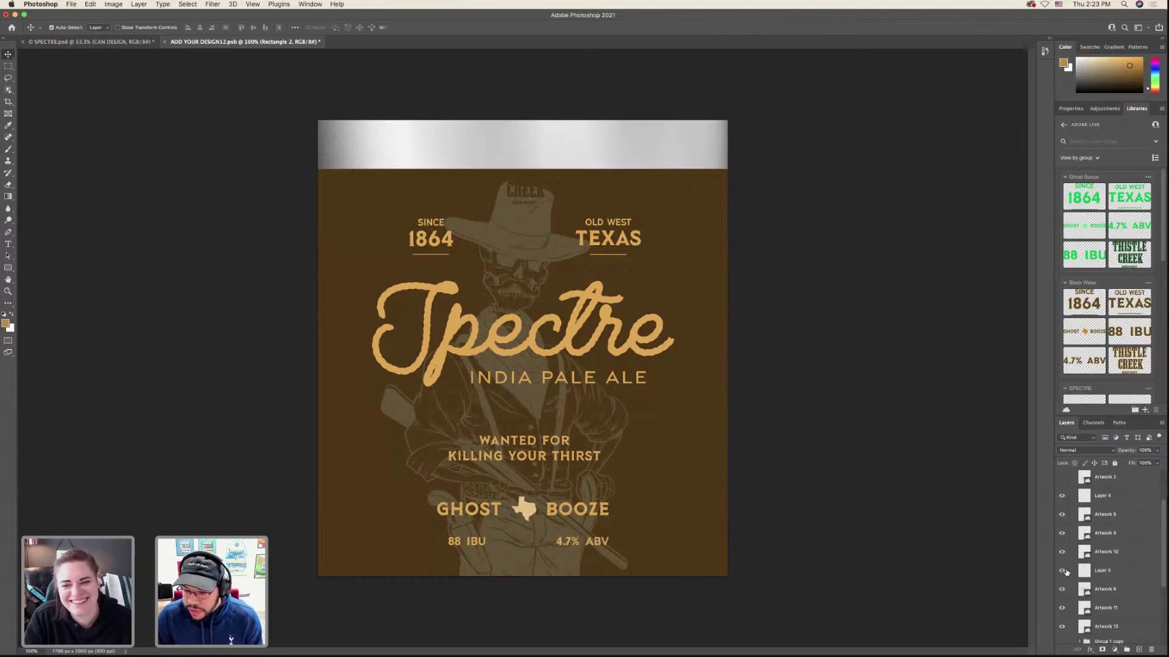
{"action": "double_click", "coordinate": [1099, 571]}
{"action": "type", "text": "logo"}
{"action": "key", "text": "Return"}
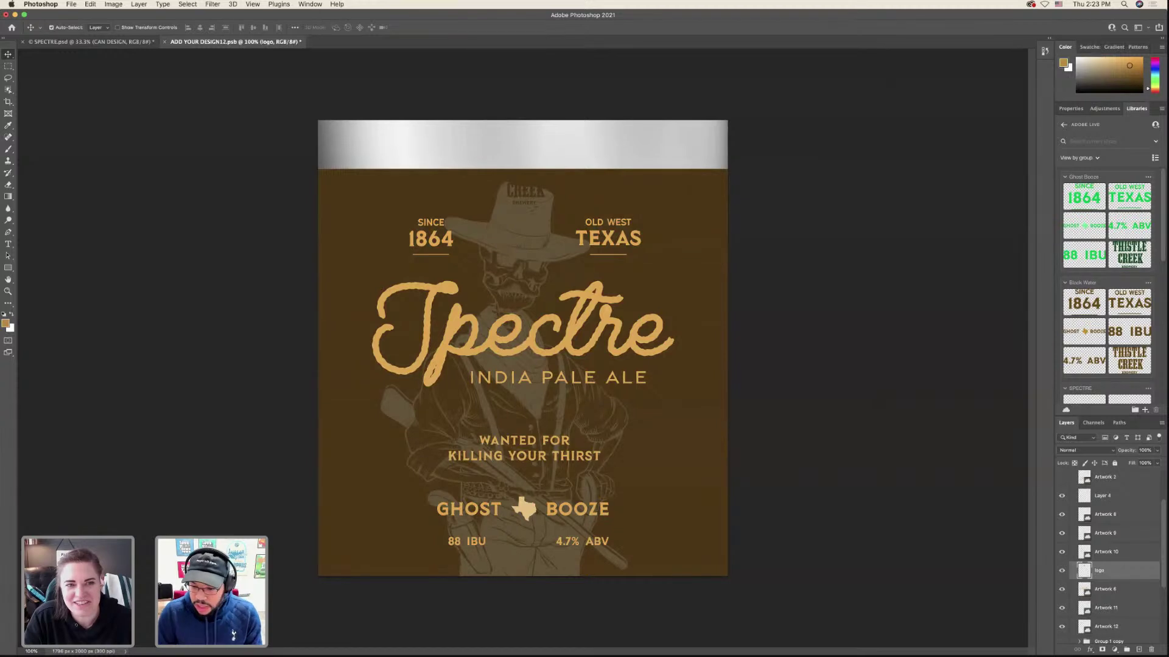
- Move the Thistle Creek logo down so it is centred on the crown of the cowboy's hat
{"action": "key", "text": "ctrl+t"}
{"action": "mouse_move", "coordinate": [519, 192]}
{"action": "left_mouse_down"}
{"action": "mouse_move", "coordinate": [545, 201]}
{"action": "mouse_move", "coordinate": [525, 213]}
{"action": "left_mouse_up"}
{"action": "key", "text": "Return"}
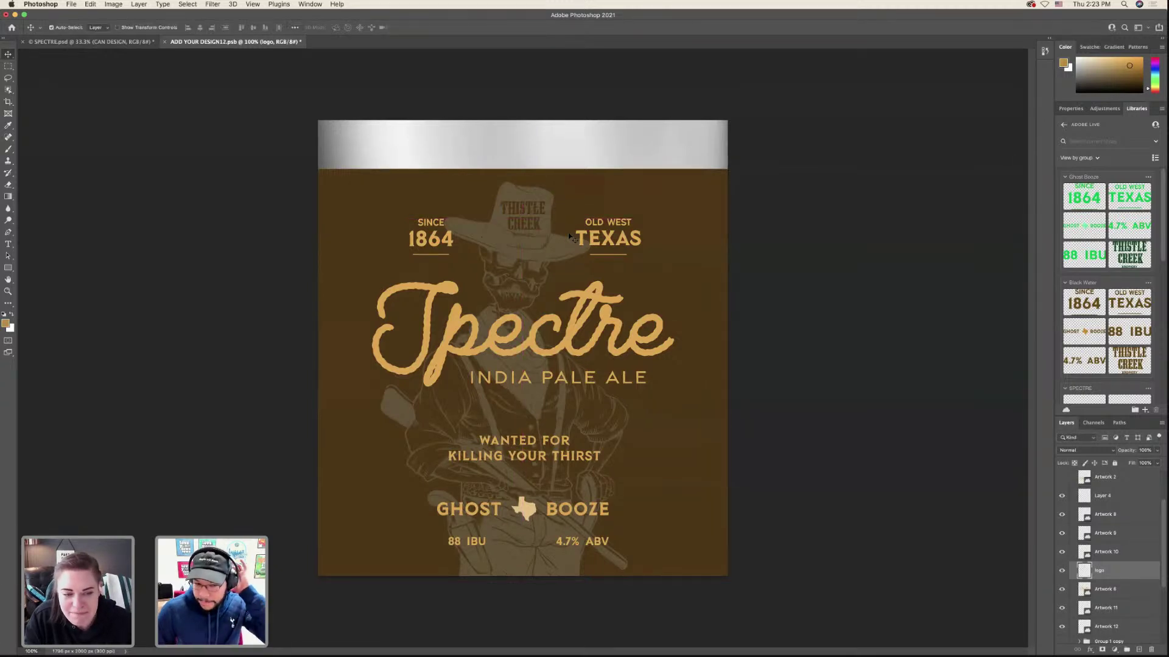
- Move the Old West Texas and Since 1864 texts outward, away from the hat brim
{"action": "left_click", "coordinate": [585, 240]}
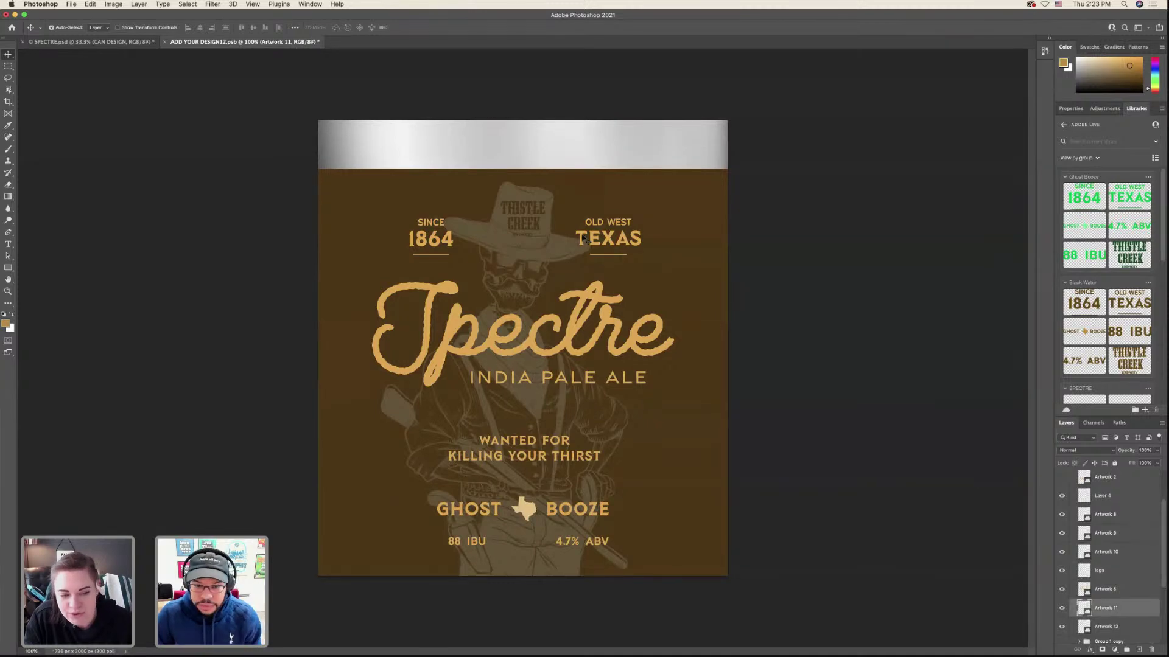
{"action": "left_click_drag", "start_coordinate": [596, 239], "coordinate": [616, 239]}
{"action": "left_click_drag", "start_coordinate": [450, 246], "coordinate": [430, 244]}
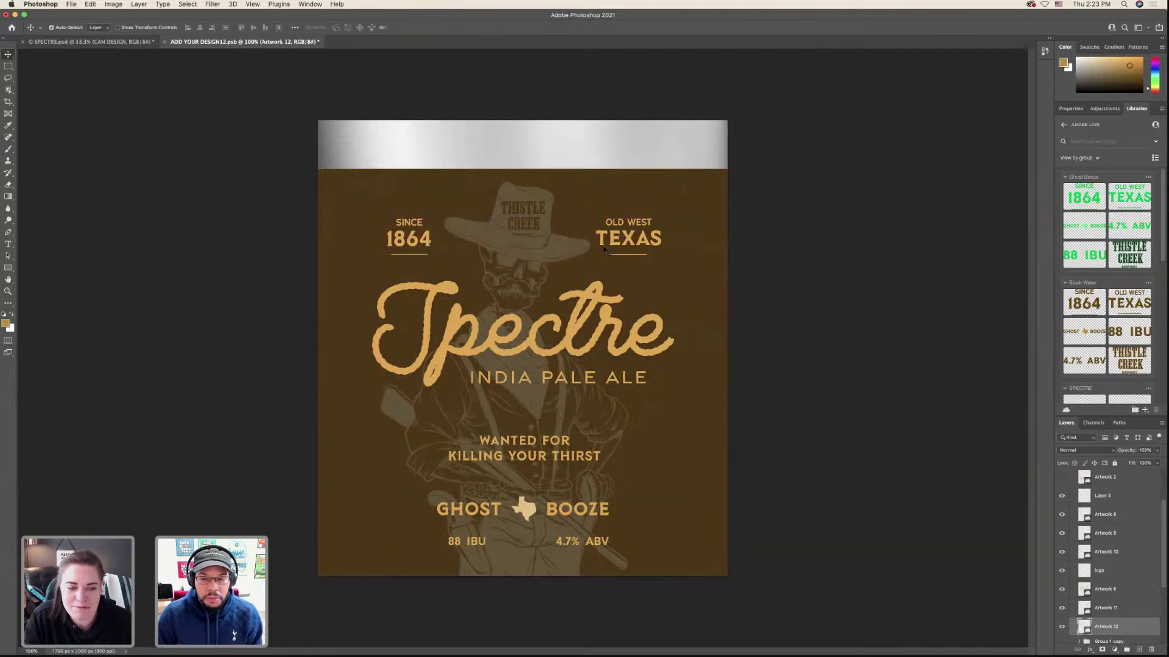
{"action": "left_click_drag", "start_coordinate": [607, 244], "coordinate": [612, 245]}
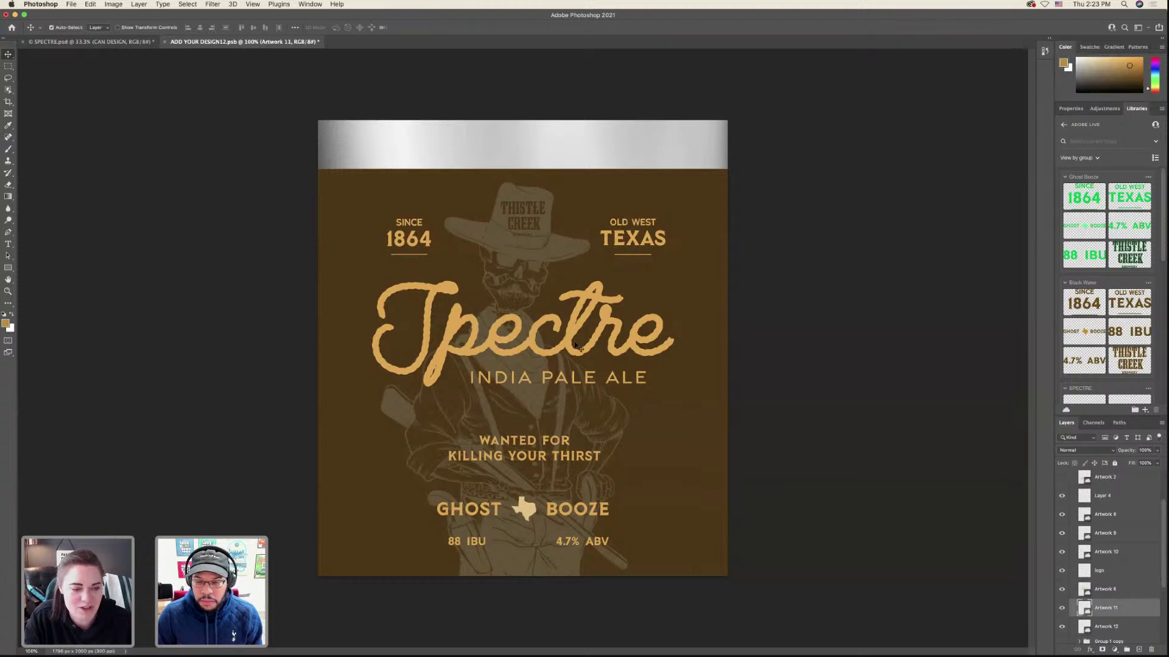
- Centre the Since 1864 and Old West Texas texts together on the label's vertical centre line
{"action": "left_click", "coordinate": [429, 245], "text": "shift"}
{"action": "key", "text": "super+t"}
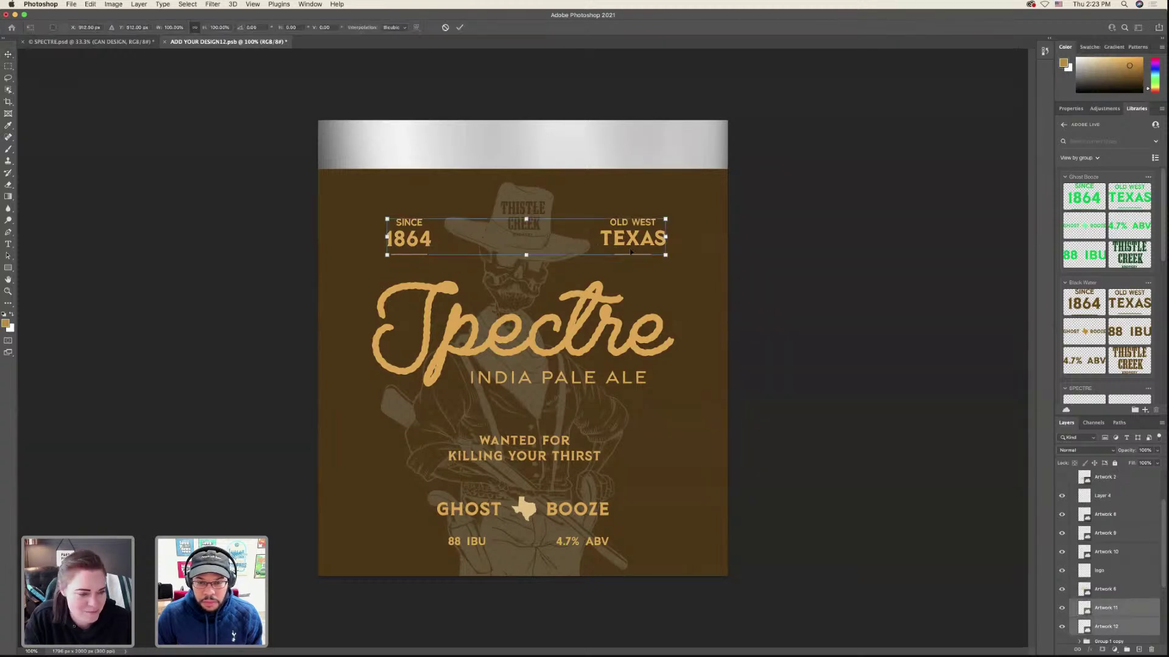
{"action": "left_click_drag", "start_coordinate": [622, 244], "coordinate": [619, 244]}
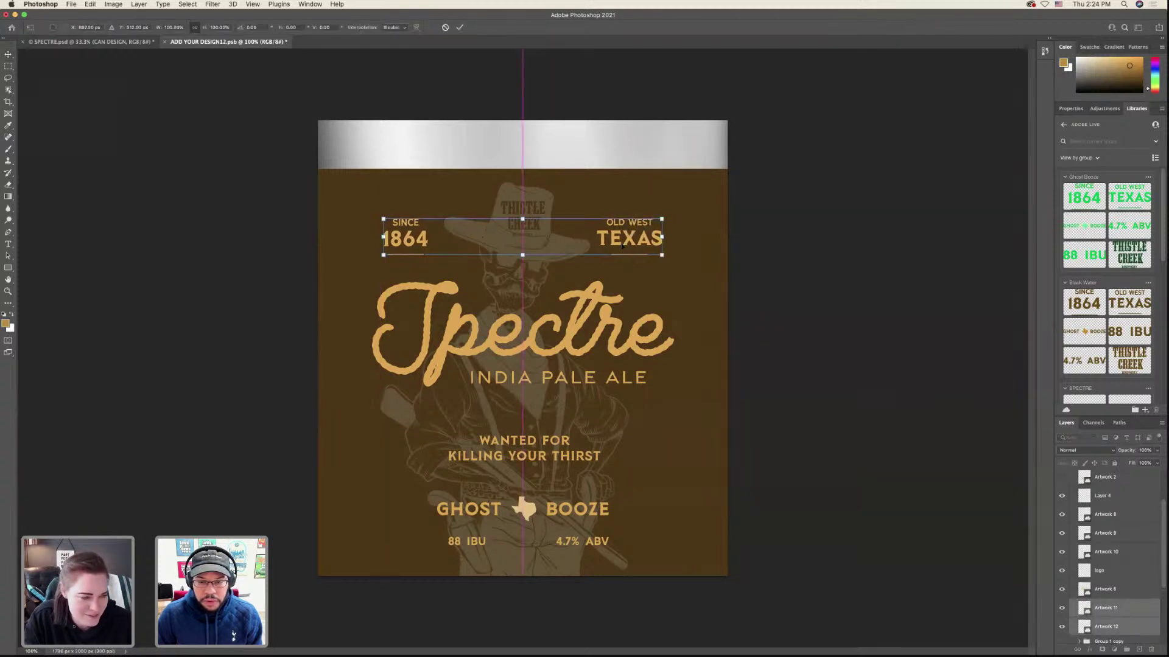
{"action": "key", "text": "Return"}
{"action": "key", "text": "super+v"}
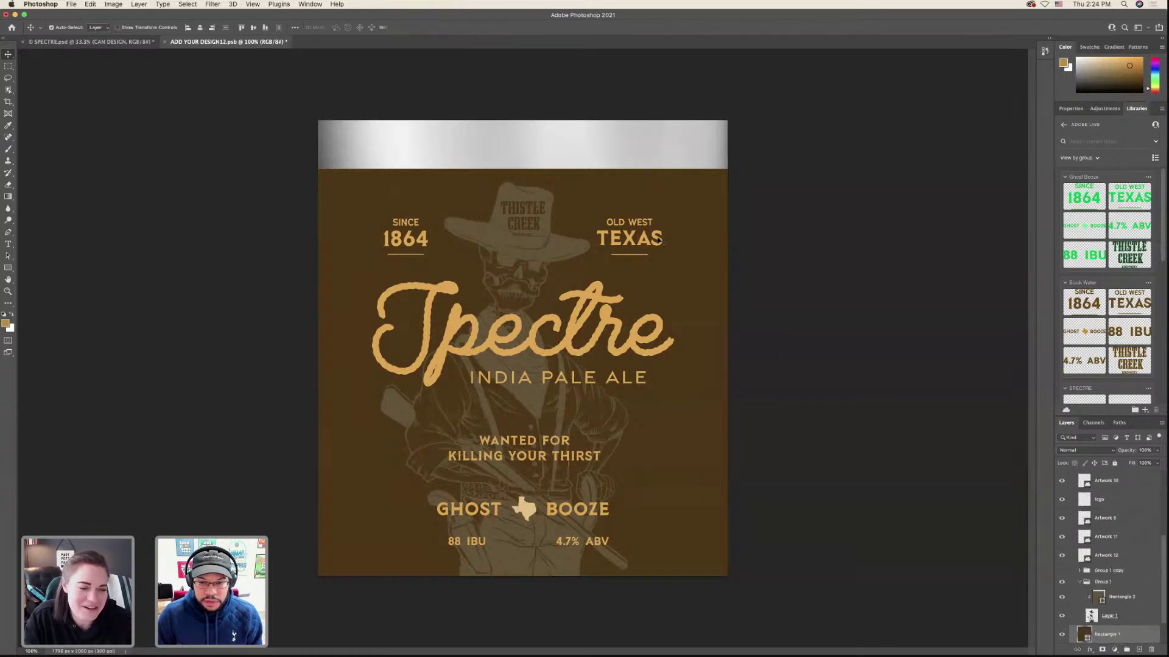
{"action": "key", "text": "super+z"}
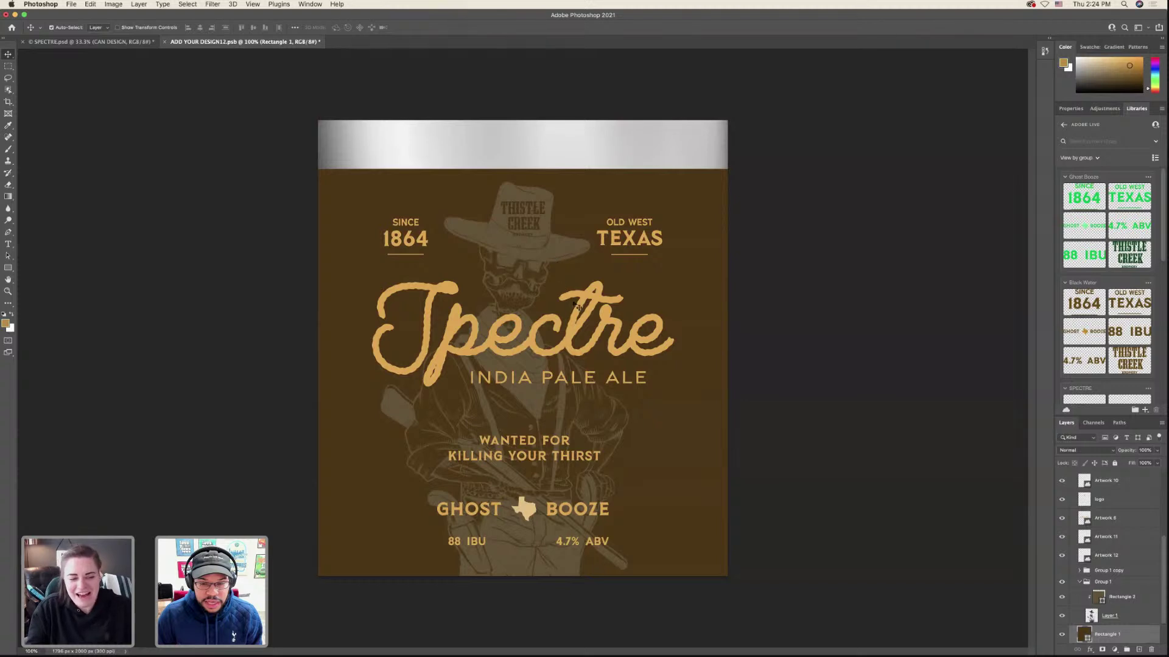
- Move the Spectre India Pale Ale lettering down toward the tagline and save the label to update the can mockup
{"action": "left_click_drag", "start_coordinate": [574, 355], "coordinate": [571, 375]}
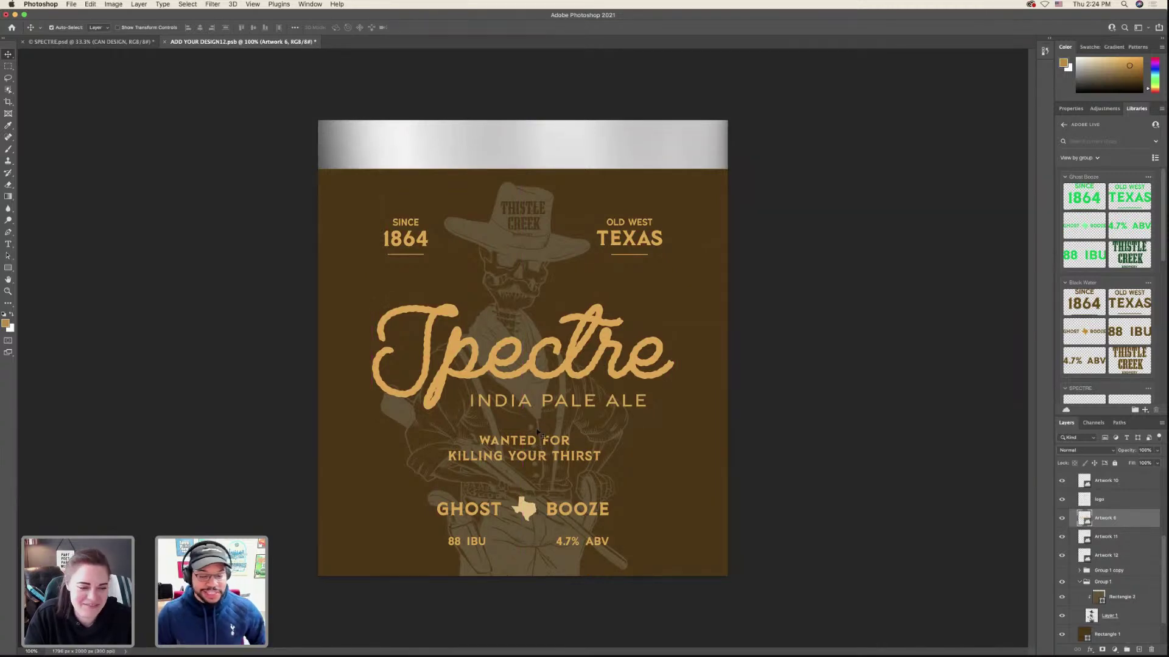
{"action": "key", "text": "super+s"}
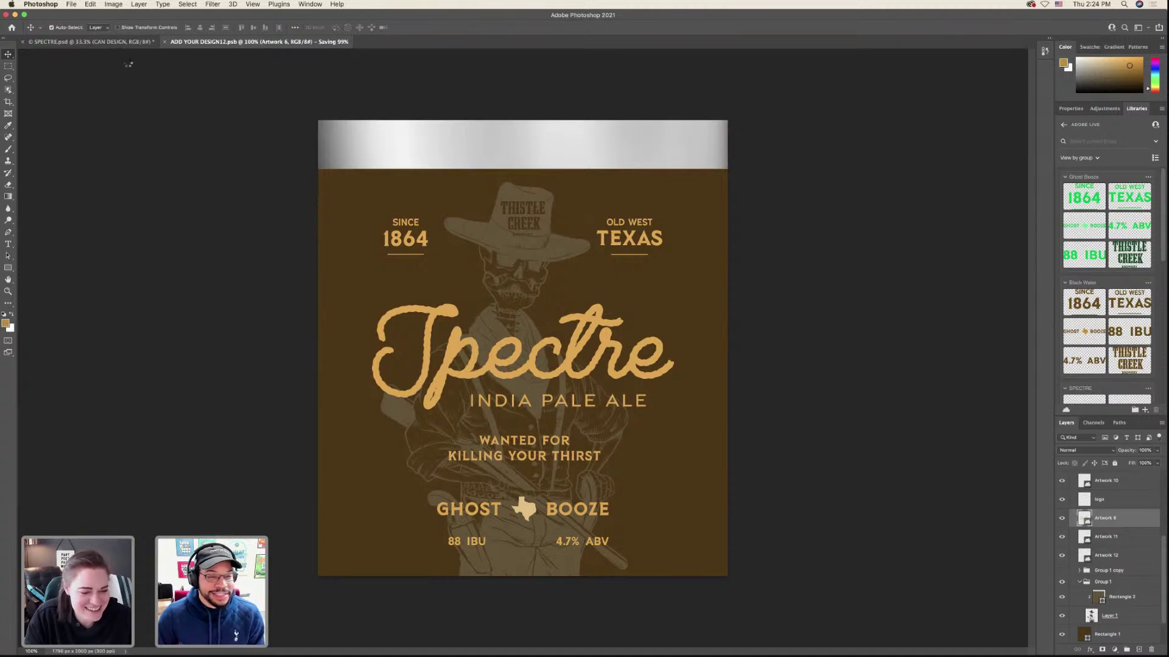
{"action": "left_click", "coordinate": [119, 44]}
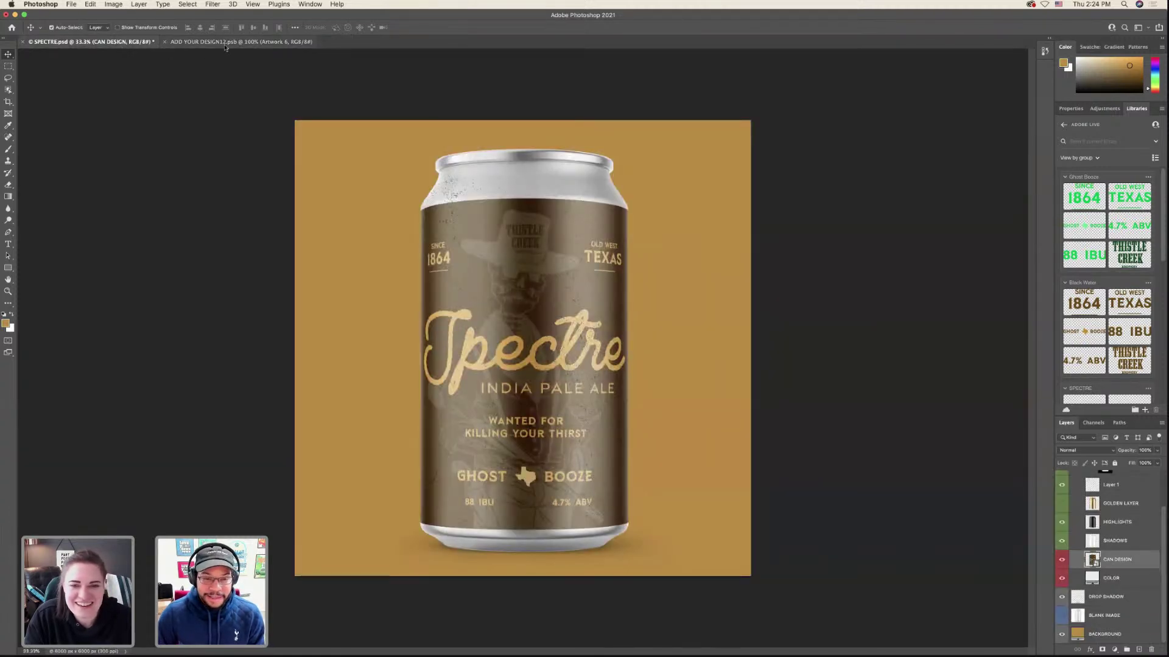
- Move the Since 1864 text slightly inward on the label and save it to update the can mockup
{"action": "left_click", "coordinate": [243, 42]}
{"action": "left_click_drag", "start_coordinate": [424, 244], "coordinate": [434, 244]}
{"action": "left_click_drag", "start_coordinate": [650, 245], "coordinate": [641, 245]}
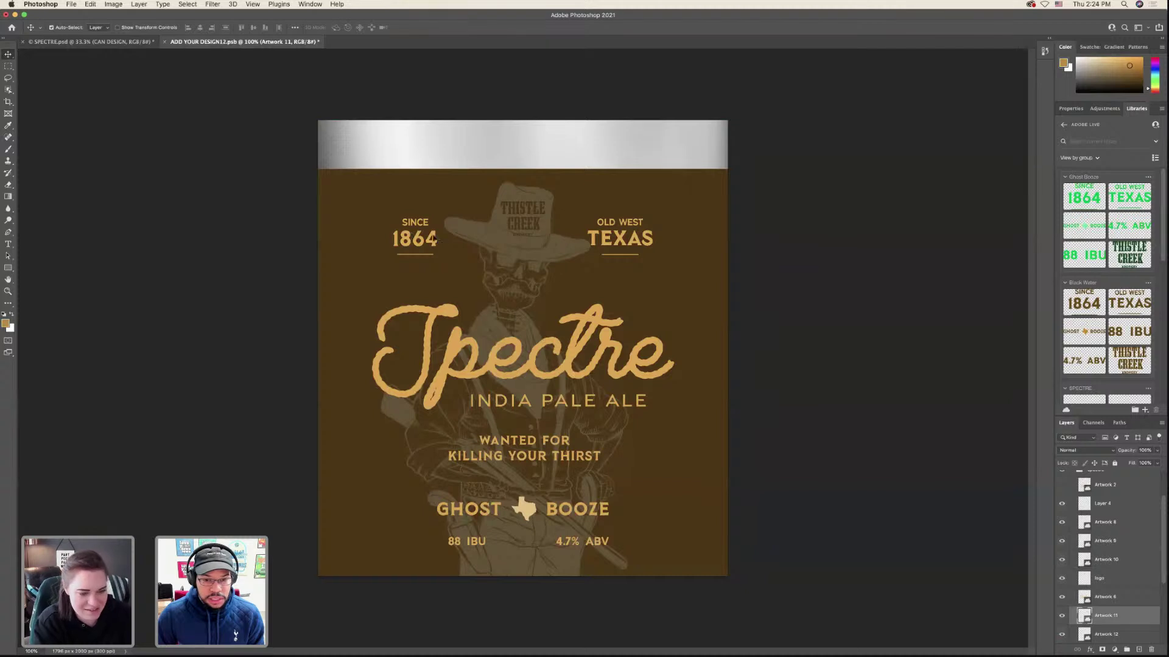
{"action": "key", "text": "ctrl+z"}
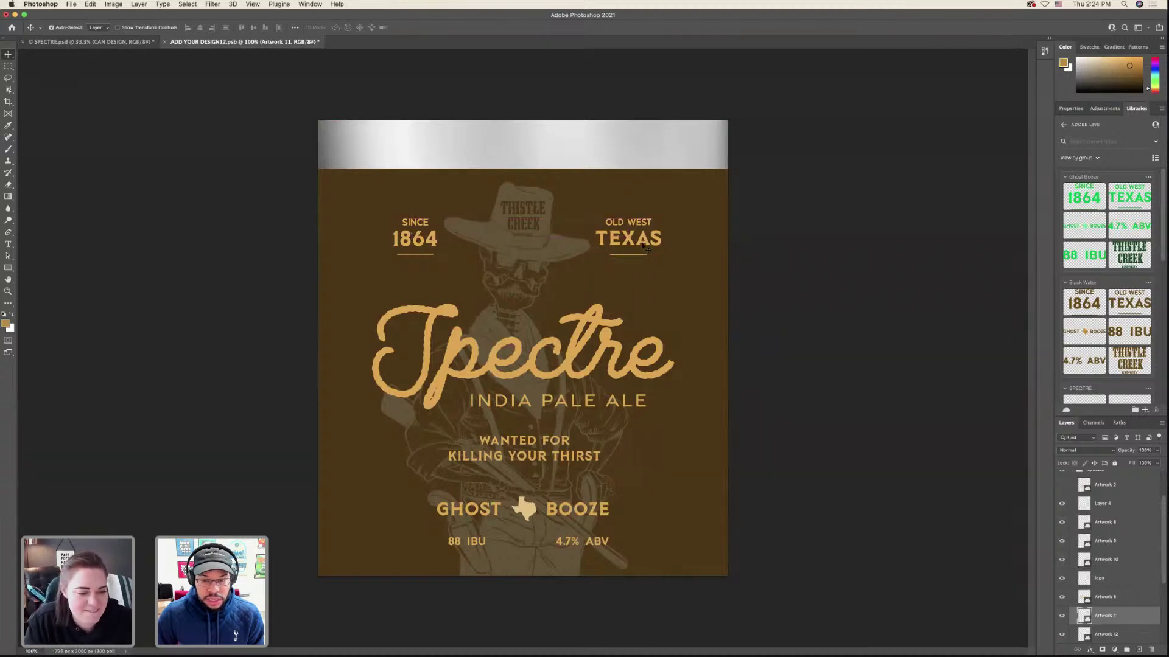
{"action": "key", "text": "ctrl+s"}
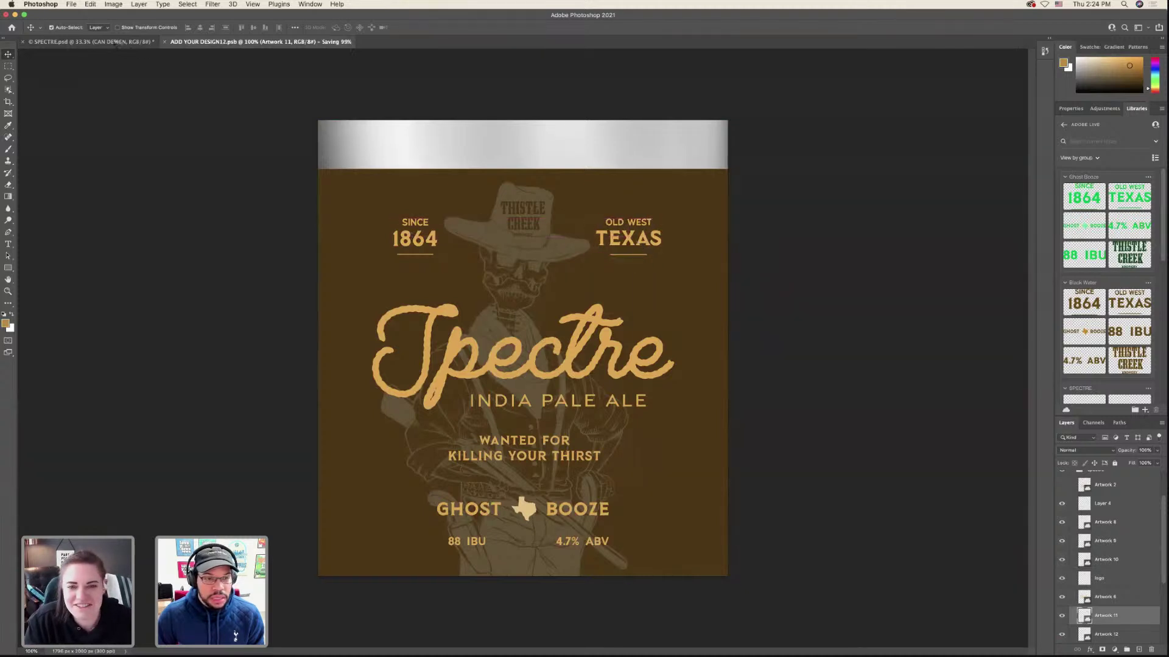
{"action": "left_click", "coordinate": [117, 44]}
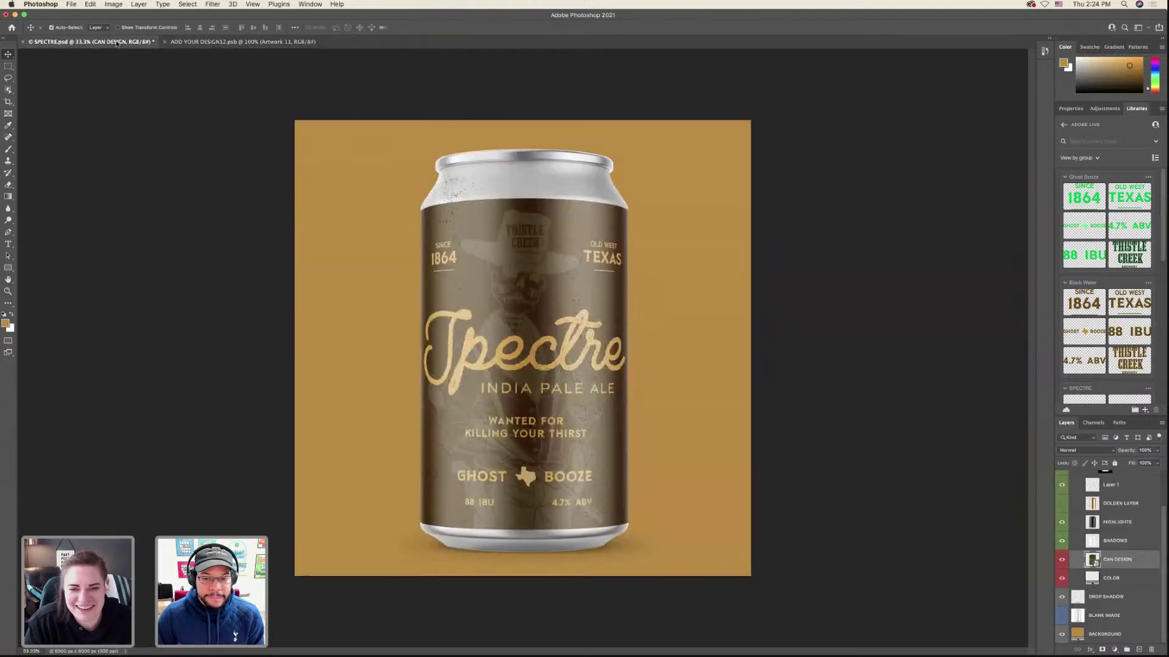
- Move the Old West Texas text slightly inward on the label and save it to update the can mockup
{"action": "left_click", "coordinate": [273, 43]}
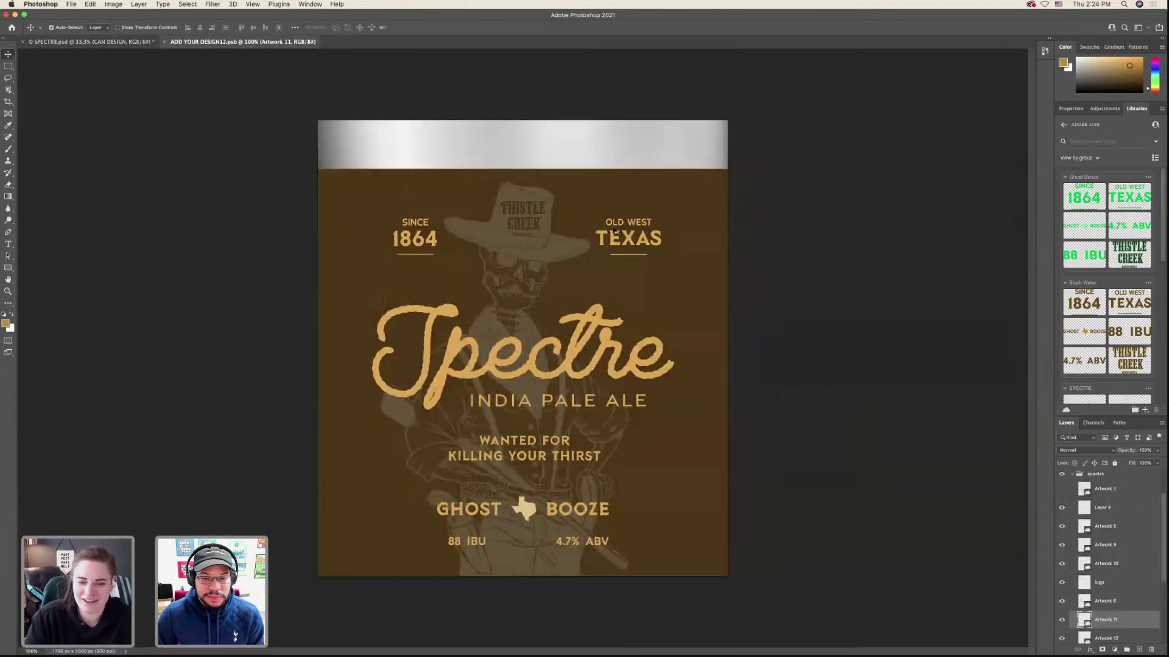
{"action": "left_click_drag", "start_coordinate": [650, 245], "coordinate": [644, 245]}
{"action": "key", "text": "super+s"}
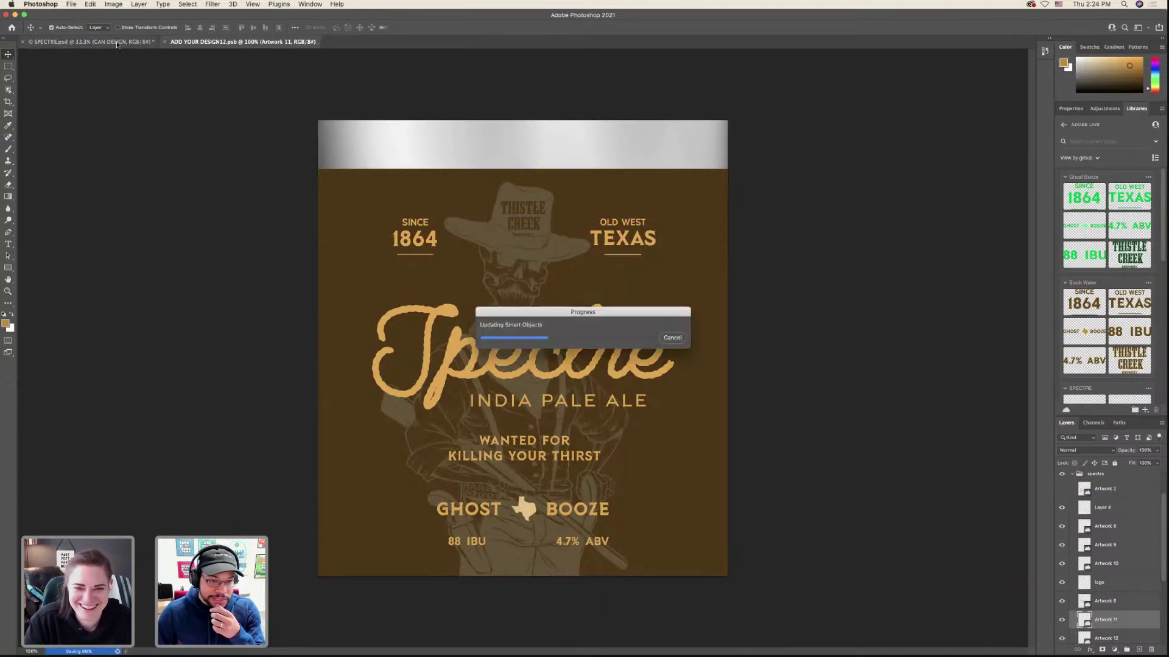
{"action": "left_click", "coordinate": [117, 44]}
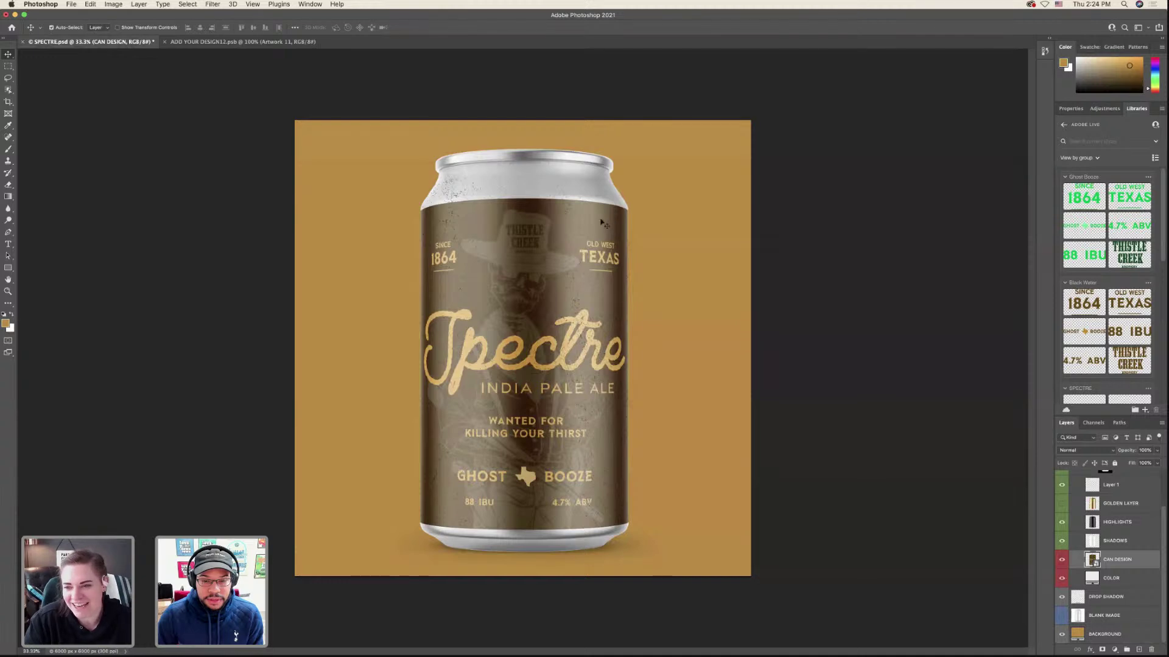
- Place the green Since 1864 and Old West Texas artworks from the Ghost Booze library group over their matching label texts
{"action": "left_click", "coordinate": [195, 45]}
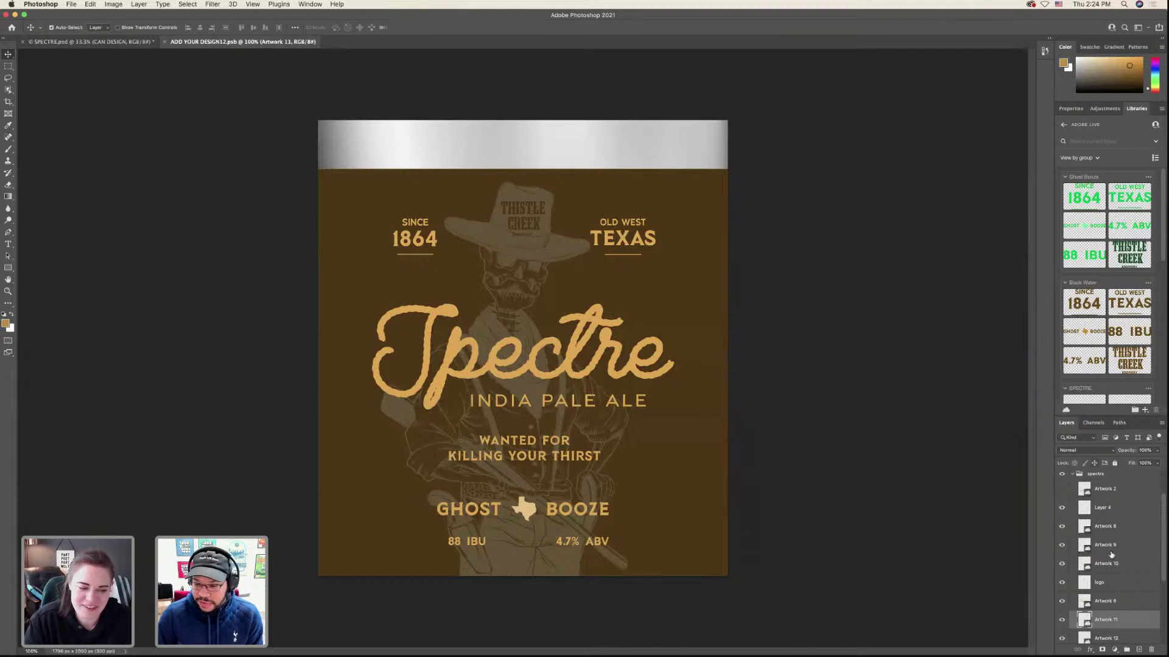
{"action": "scroll", "coordinate": [1111, 555], "scroll_direction": "up", "scroll_amount": 3}
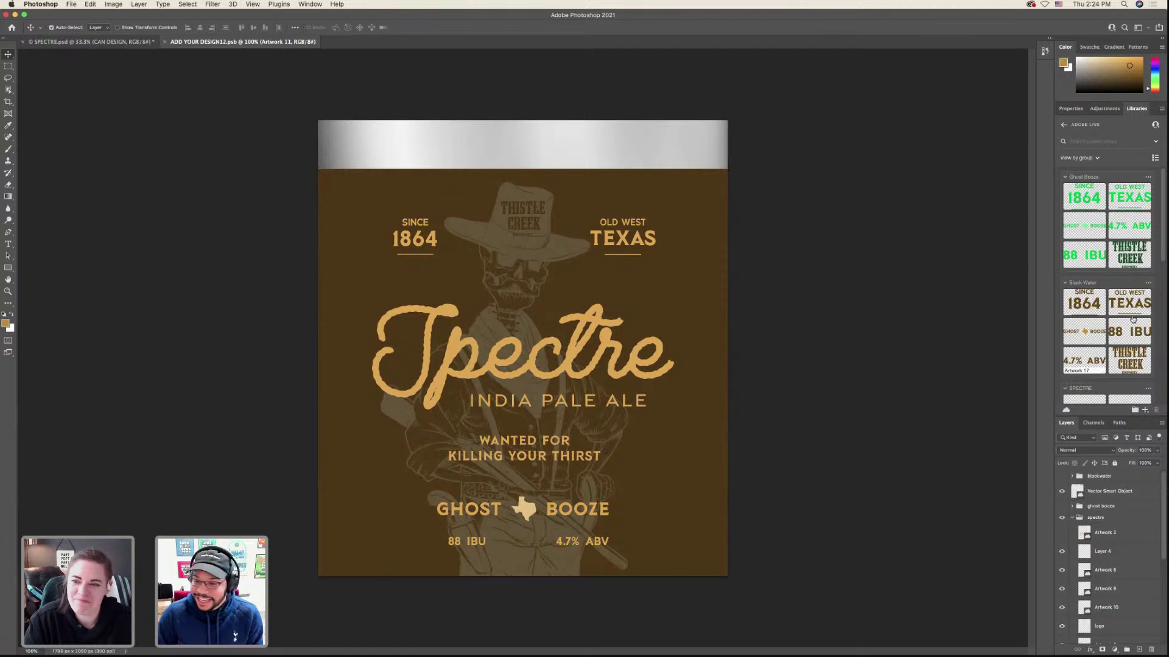
{"action": "left_click_drag", "start_coordinate": [1094, 196], "coordinate": [438, 237]}
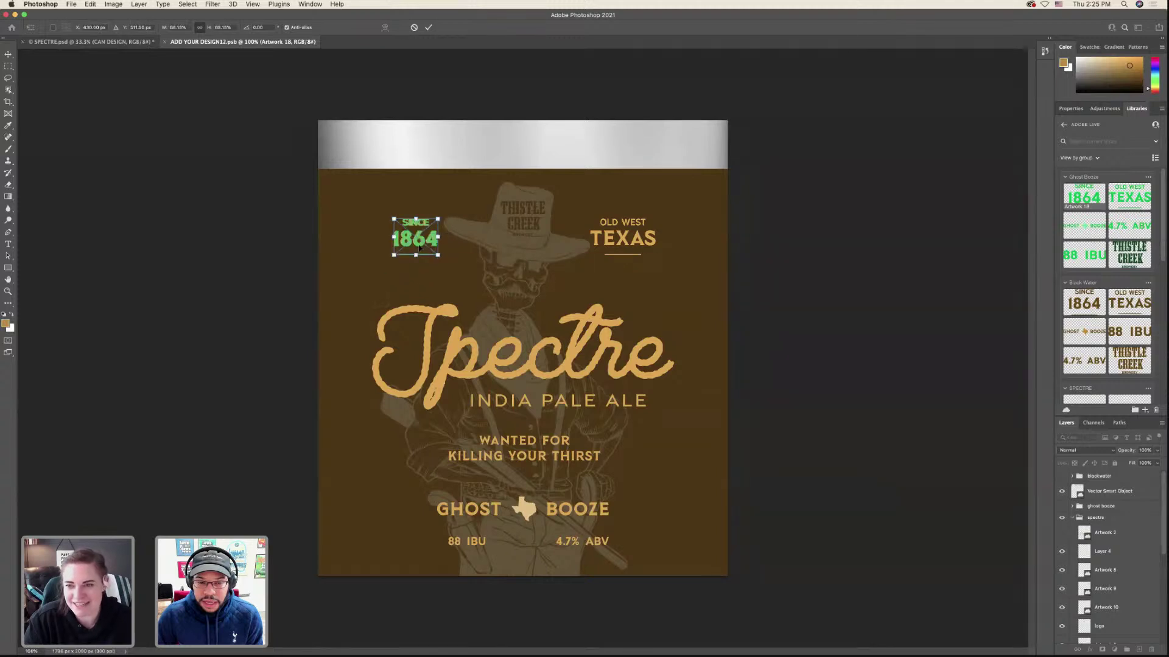
{"action": "key", "text": "Return"}
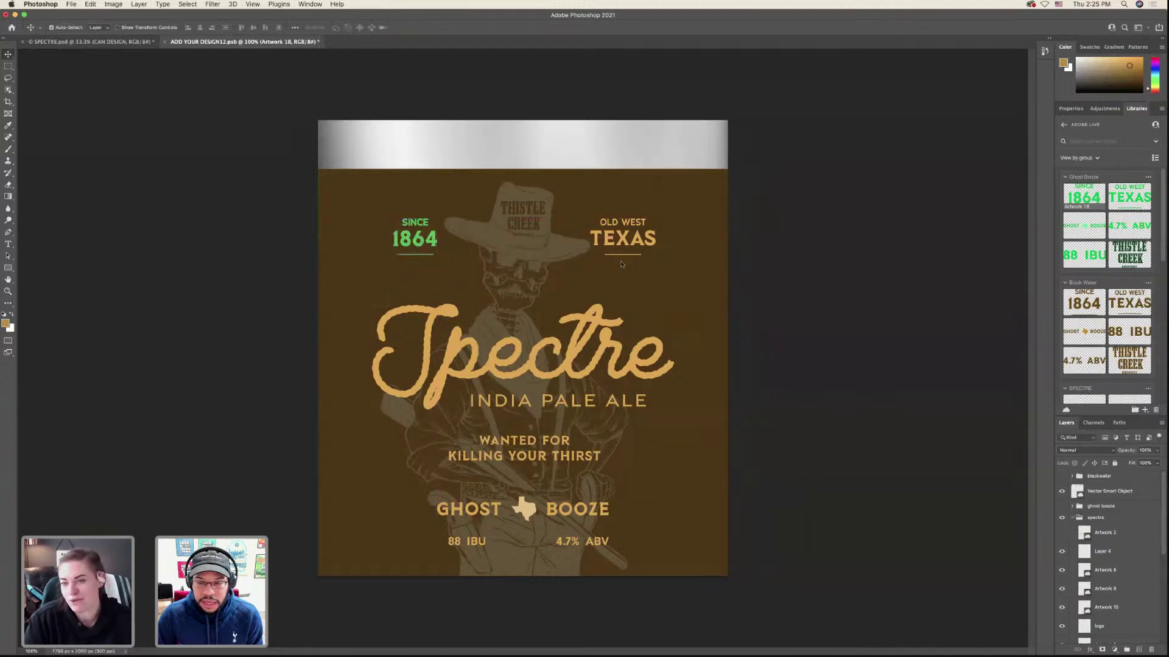
{"action": "left_click_drag", "start_coordinate": [1134, 193], "coordinate": [656, 256]}
{"action": "key", "text": "Return"}
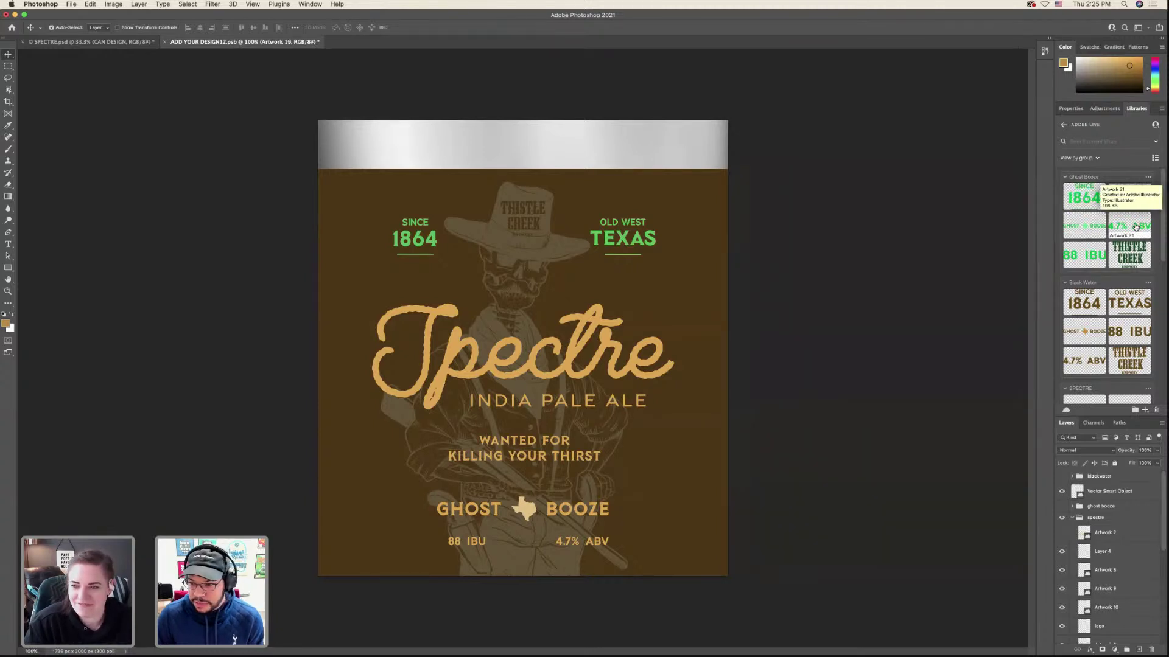
- Place the green 4.7% ABV and 88 IBU artworks from the Ghost Booze library group over their matching label texts
{"action": "left_click_drag", "start_coordinate": [1133, 226], "coordinate": [567, 548]}
{"action": "key", "text": "Return"}
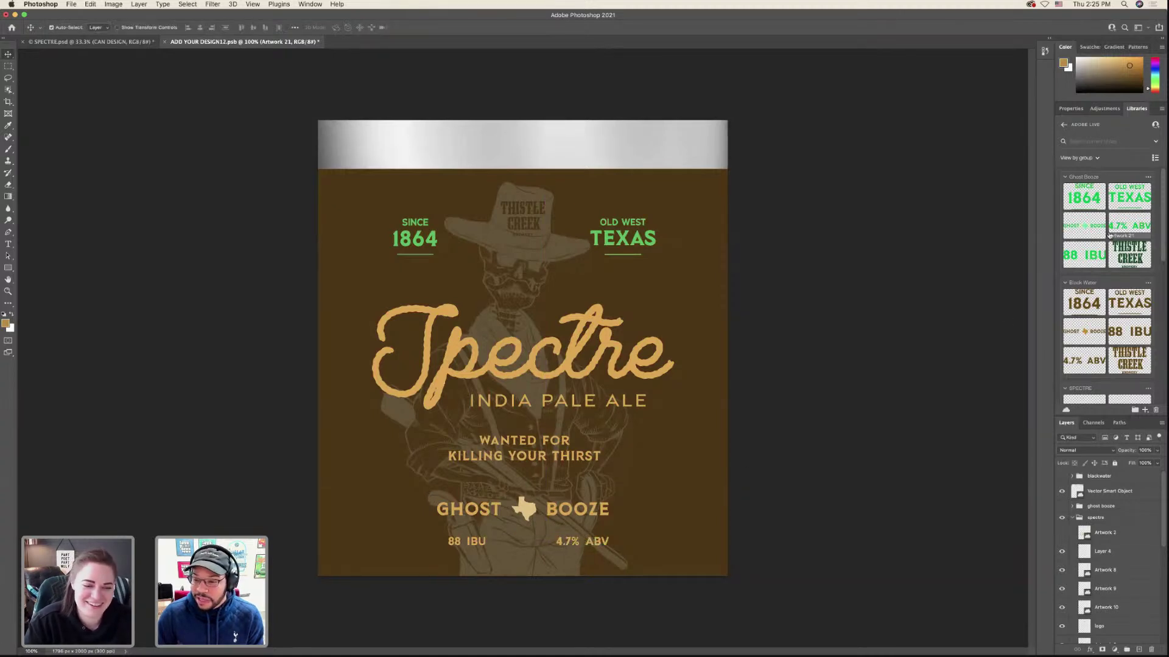
{"action": "left_click_drag", "start_coordinate": [1085, 255], "coordinate": [484, 556]}
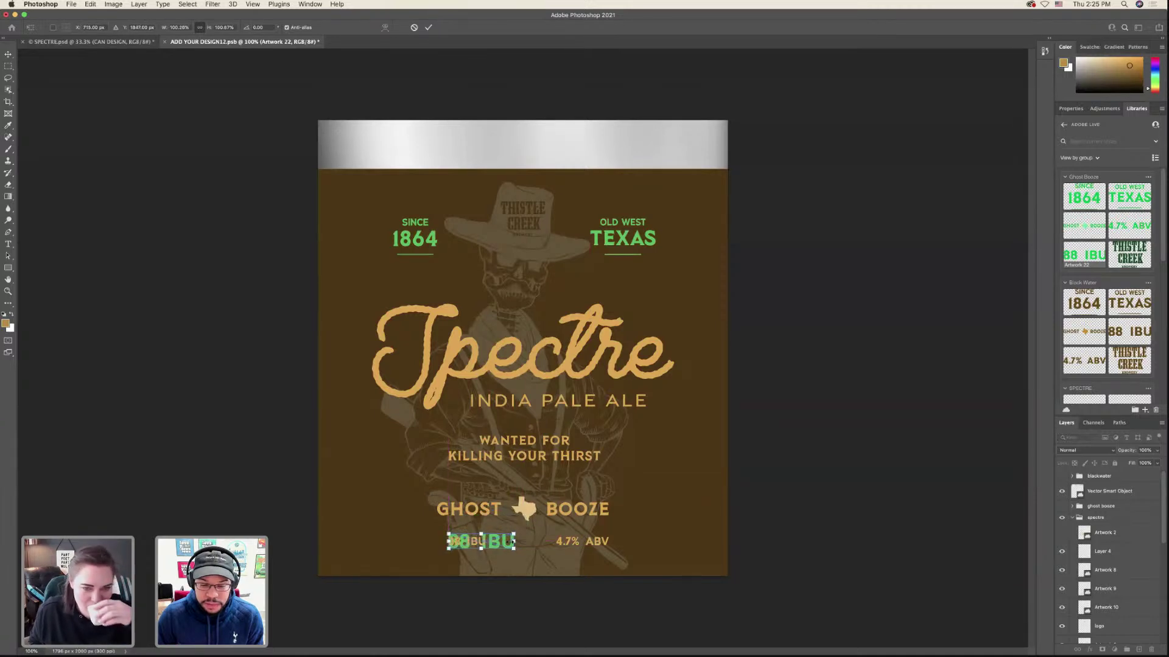
{"action": "key", "text": "Return"}
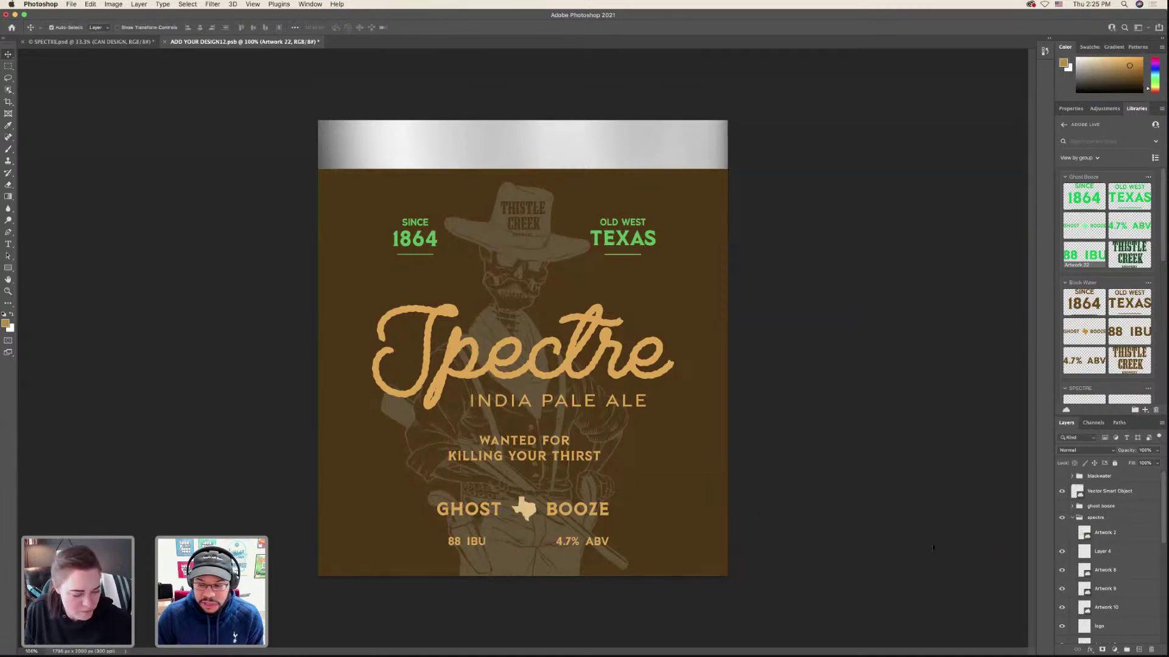
- Scale the newly placed 88 IBU artwork down to match the existing 88 IBU text
{"action": "scroll", "coordinate": [1107, 548], "scroll_direction": "down", "scroll_amount": 4}
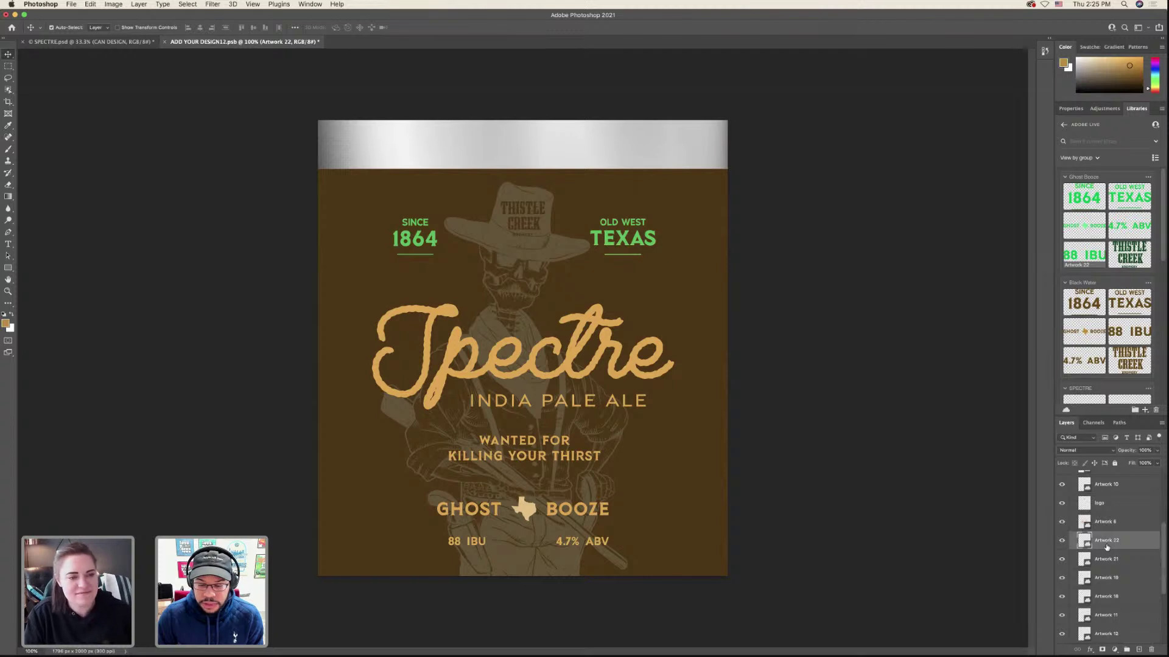
{"action": "left_click", "coordinate": [1062, 540]}
{"action": "key", "text": "super+t"}
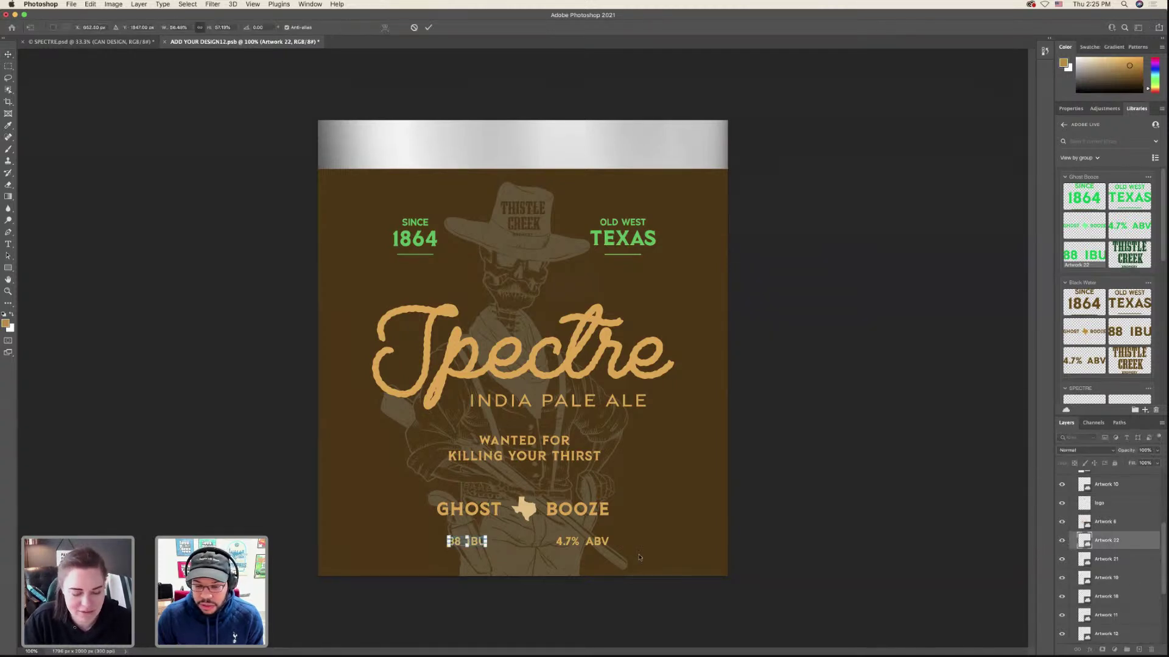
{"action": "key", "text": "Return"}
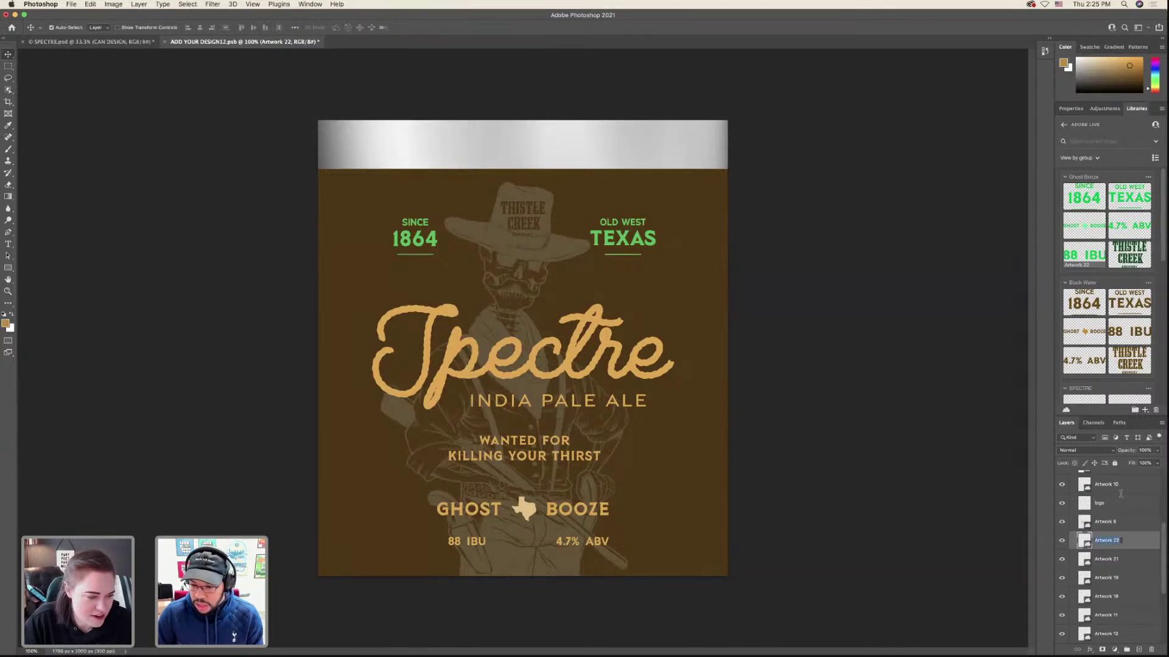
- Delete the newly placed 88 IBU artwork layer, Artwork 22
{"action": "scroll", "coordinate": [1113, 545], "scroll_direction": "up", "scroll_amount": 3}
{"action": "key", "text": "Delete"}
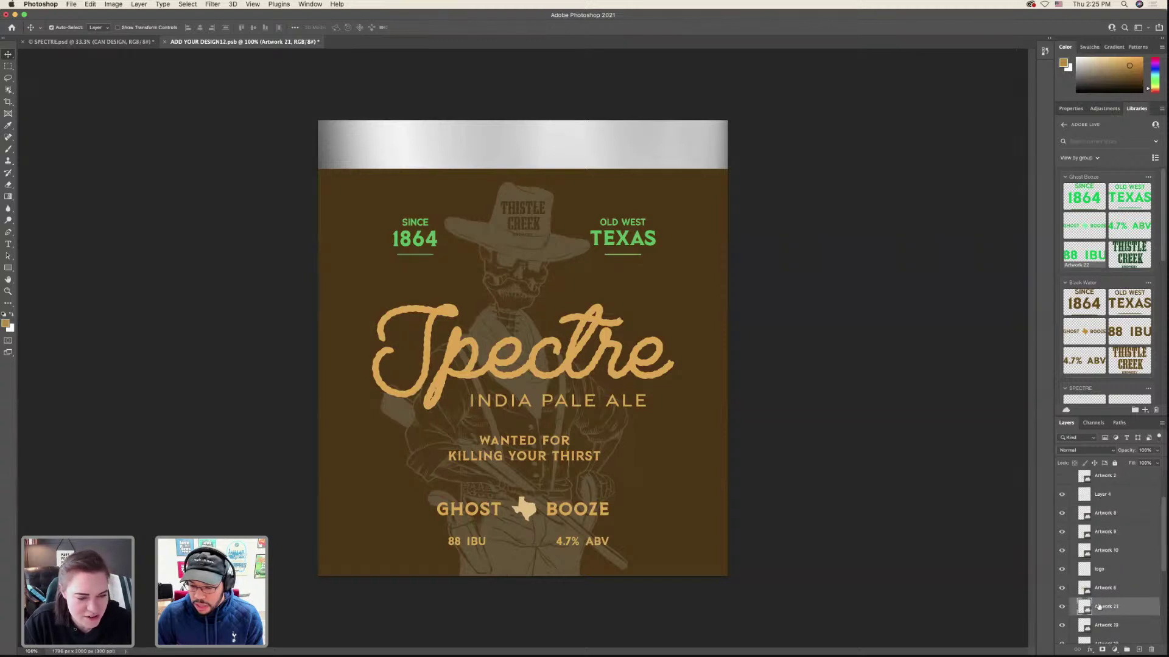
- Delete the selected leftover placed artwork layer, Artwork 21, from the spectre group
{"action": "key", "text": "Delete"}
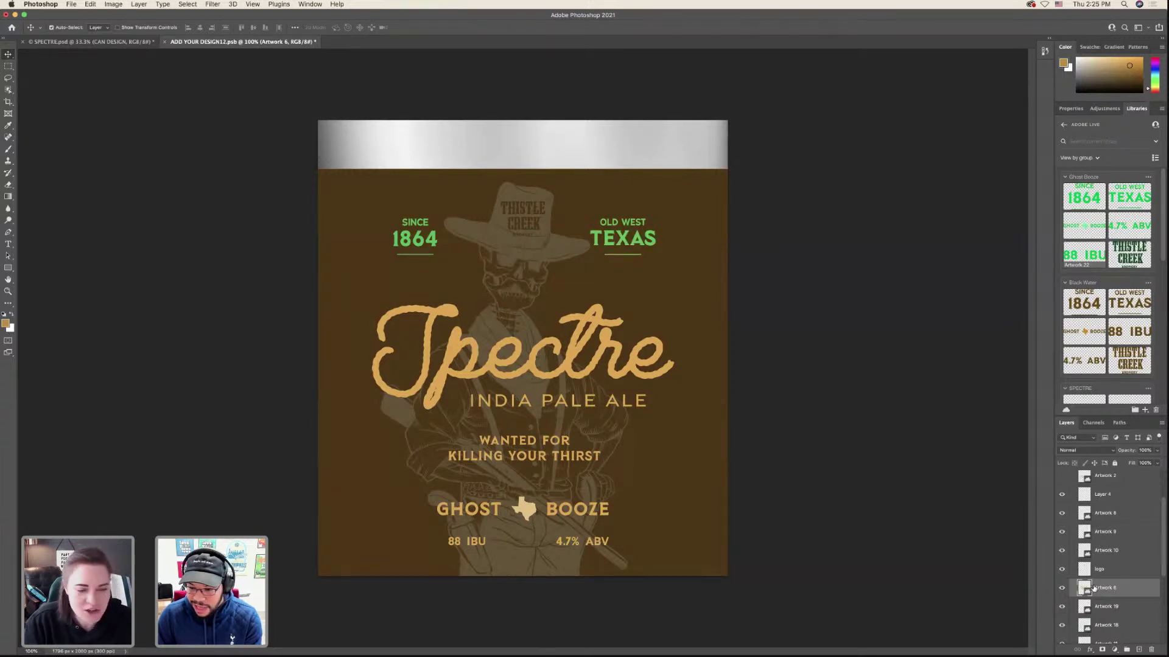
{"action": "left_click", "coordinate": [1062, 589]}
{"action": "left_click", "coordinate": [1062, 588]}
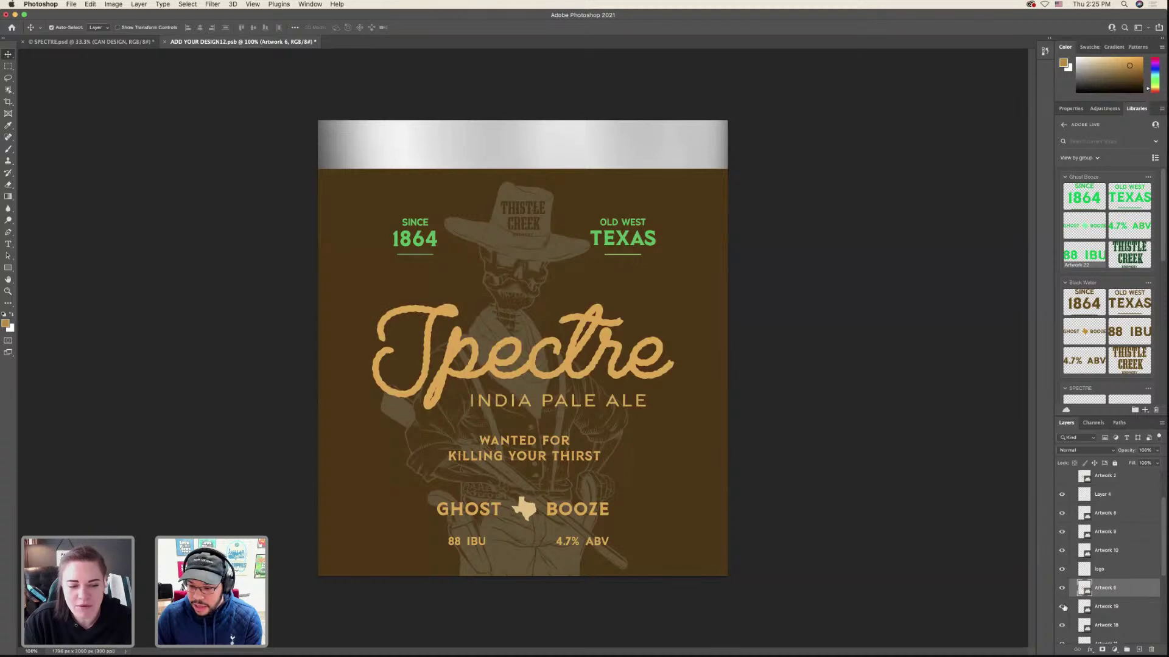
- Rename the green Old West Texas artwork layer as green texas and move it into the ghost booze group
{"action": "left_click", "coordinate": [1061, 609]}
{"action": "double_click", "coordinate": [1106, 607]}
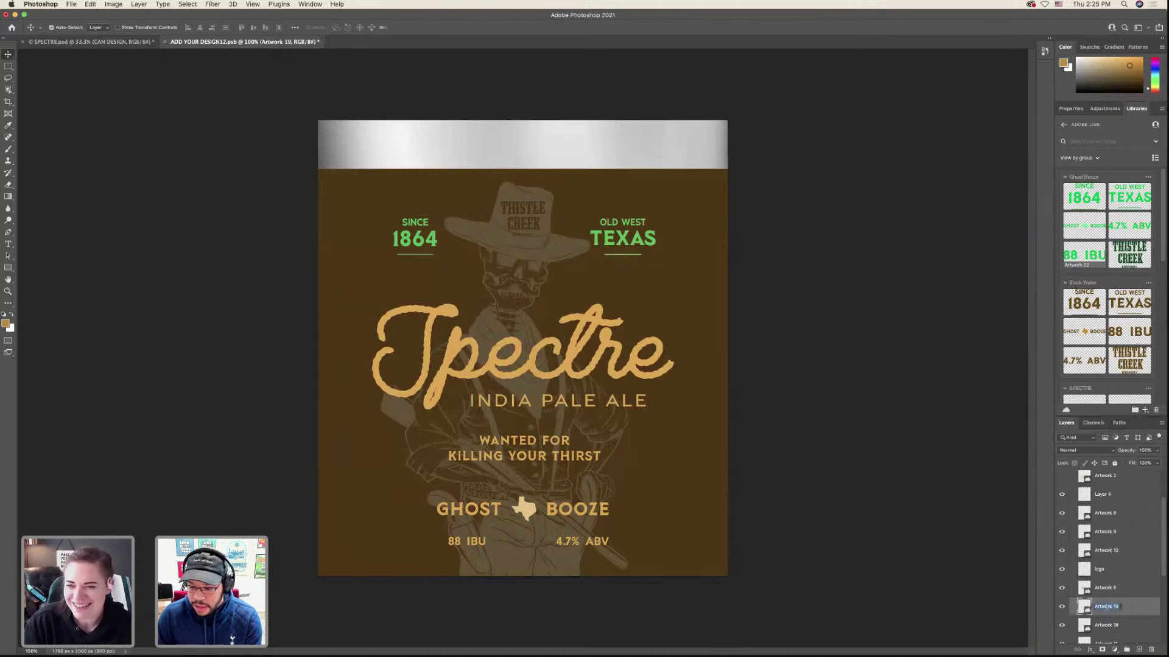
{"action": "type", "text": "green te"}
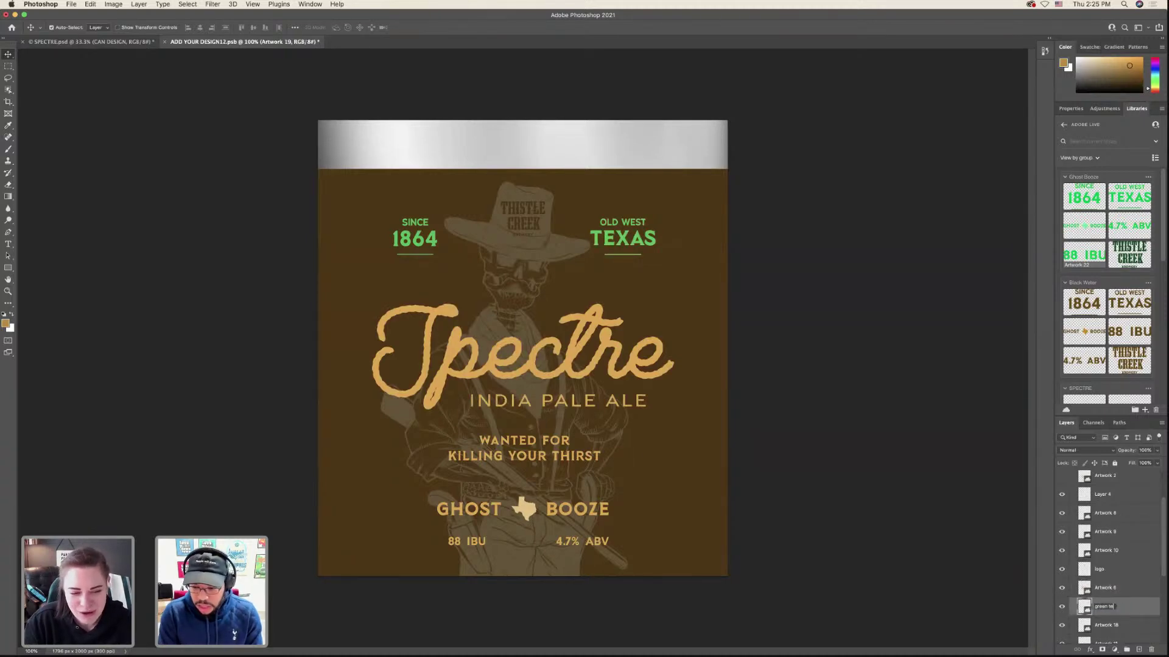
{"action": "type", "text": "xas"}
{"action": "key", "text": "Return"}
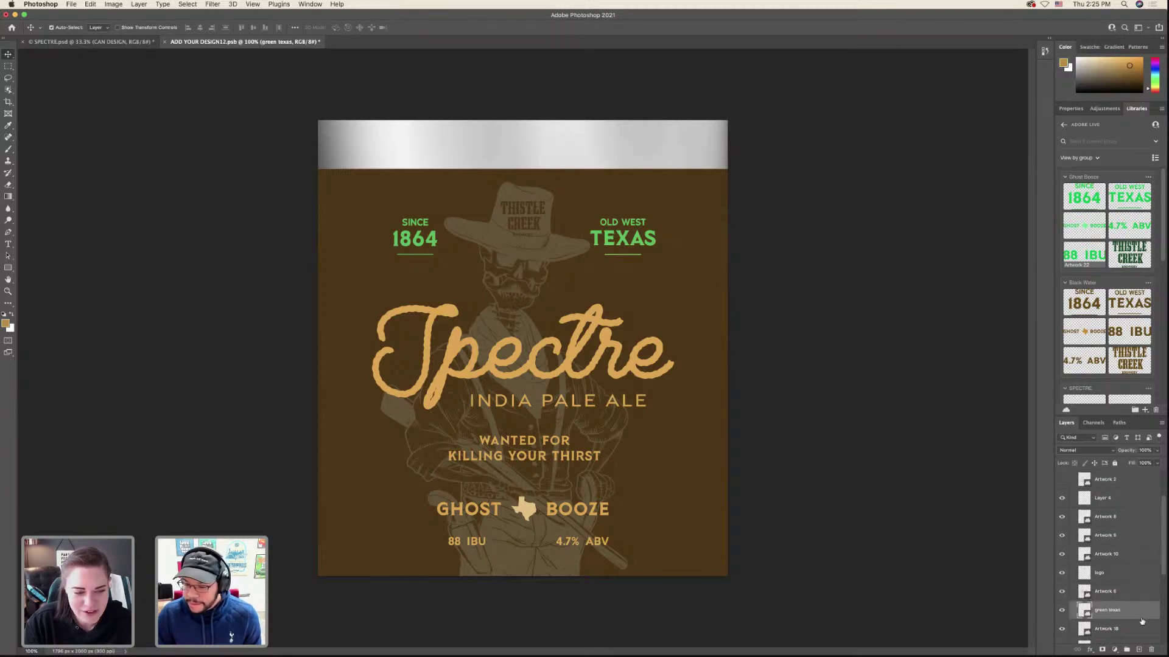
{"action": "left_click_drag", "start_coordinate": [1106, 608], "coordinate": [1122, 501]}
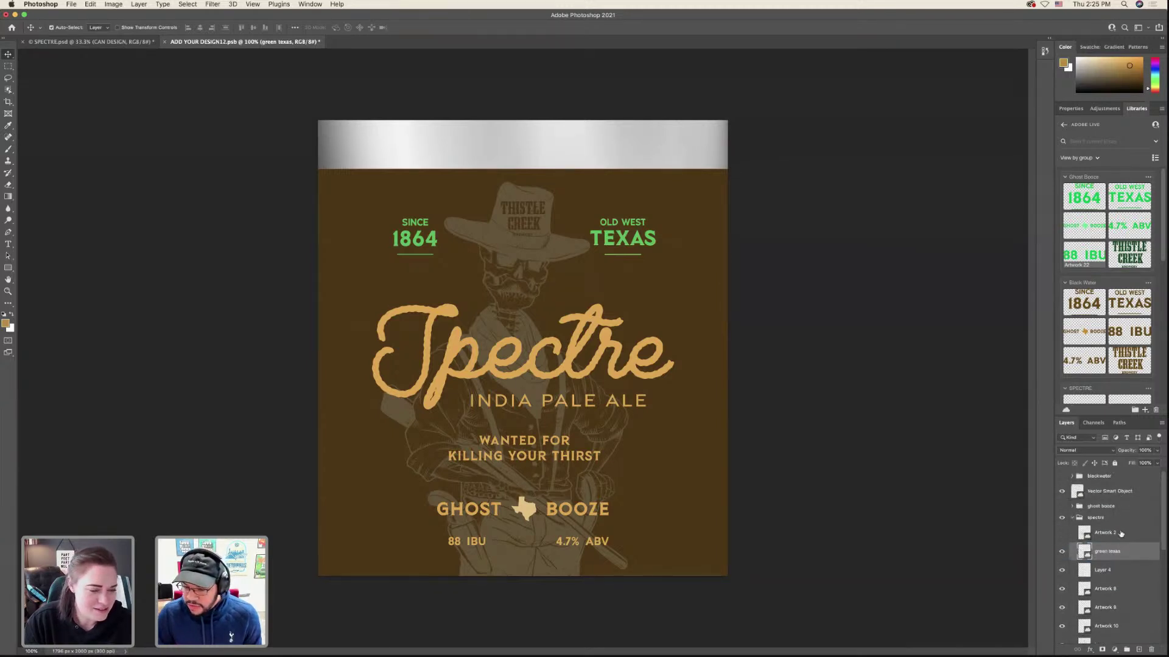
{"action": "left_click_drag", "start_coordinate": [1120, 553], "coordinate": [1118, 506]}
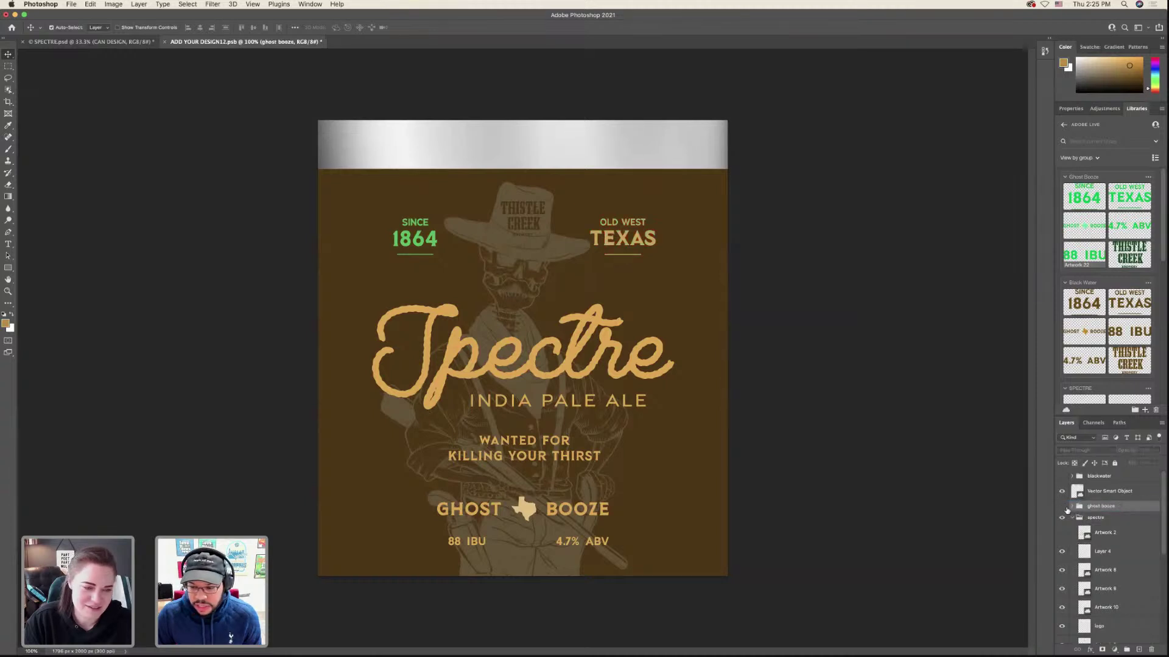
- Toggle the visibility of individual layers in the spectre group to identify the green Since 1864 artwork
{"action": "scroll", "coordinate": [1071, 525], "scroll_direction": "down", "scroll_amount": 2}
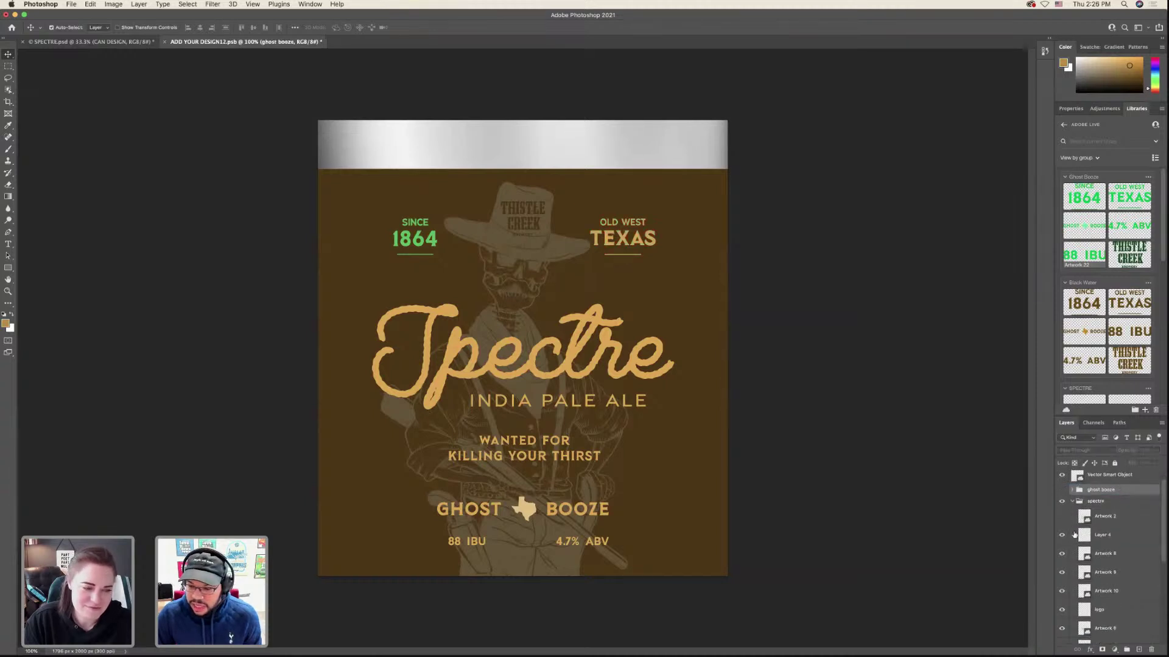
{"action": "left_click", "coordinate": [1063, 575]}
{"action": "left_click", "coordinate": [1063, 575]}
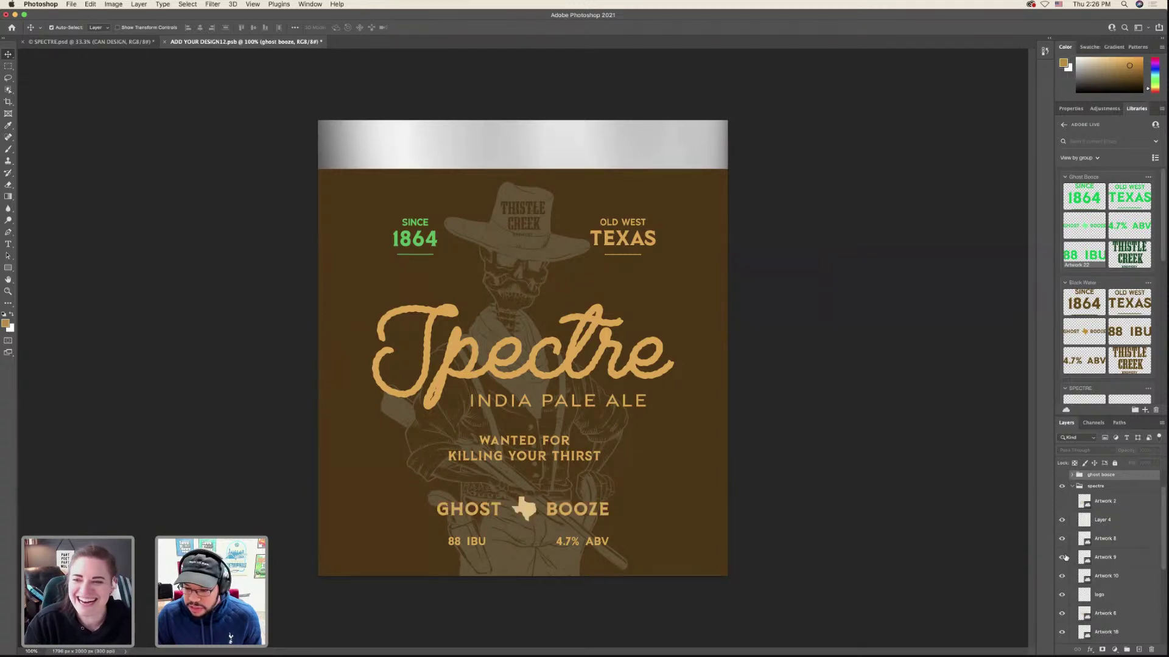
{"action": "left_click", "coordinate": [1062, 538]}
{"action": "left_click", "coordinate": [1062, 538]}
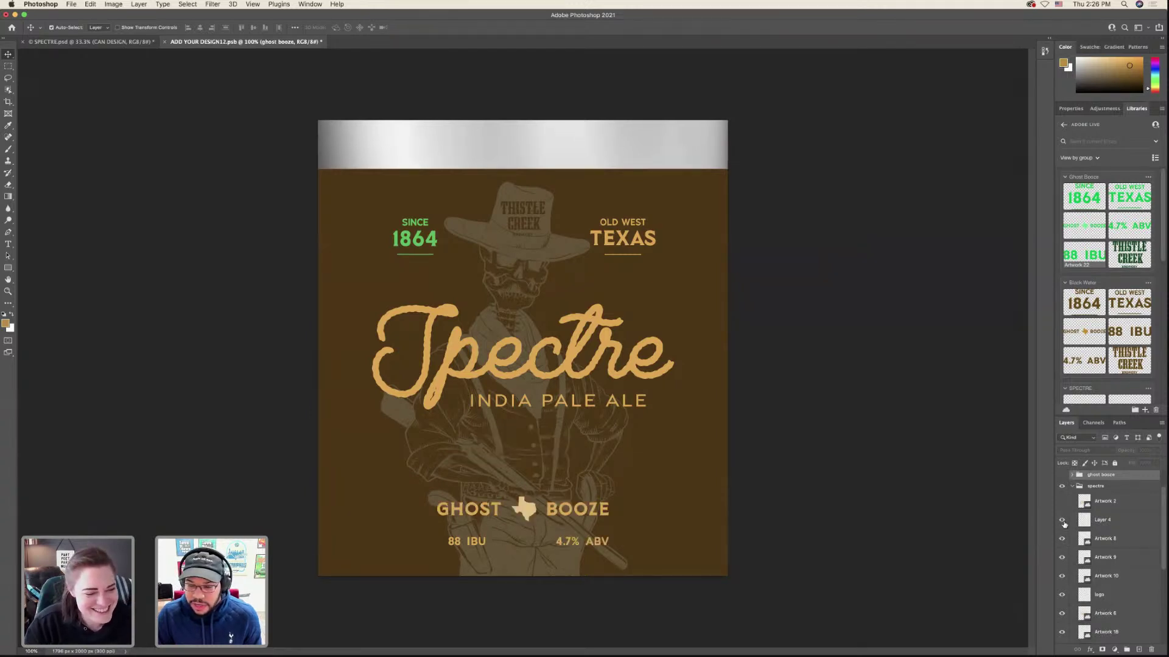
{"action": "left_click", "coordinate": [1062, 520]}
{"action": "left_click", "coordinate": [1063, 558]}
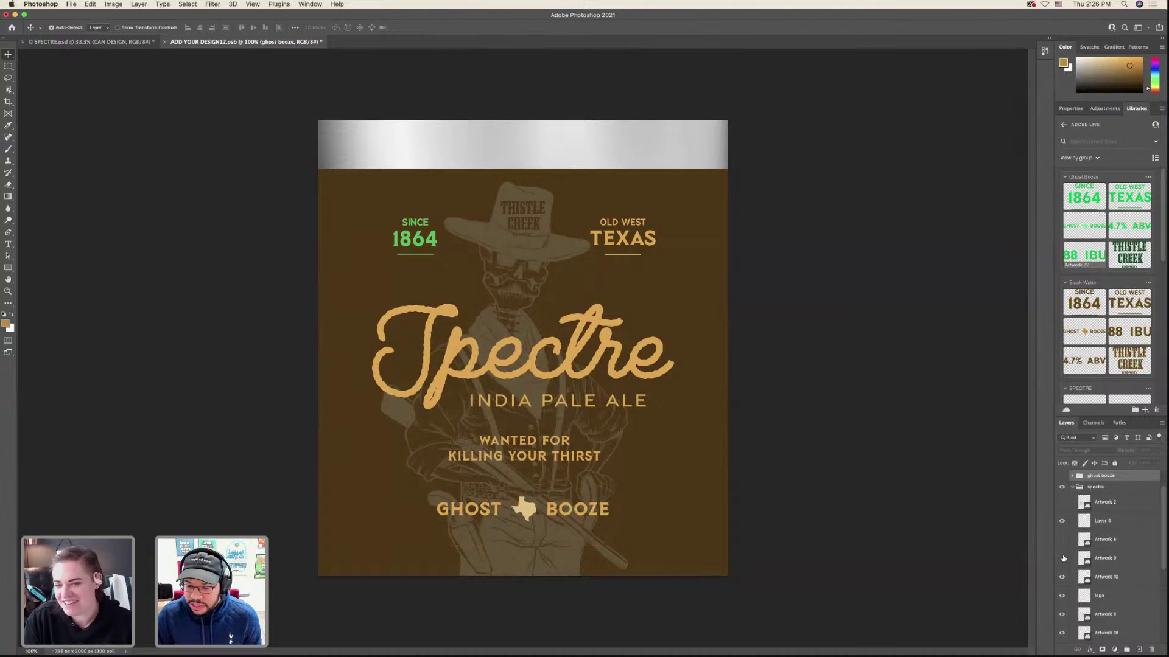
{"action": "left_click", "coordinate": [1062, 558]}
{"action": "left_click", "coordinate": [1062, 540]}
{"action": "left_click", "coordinate": [1062, 595]}
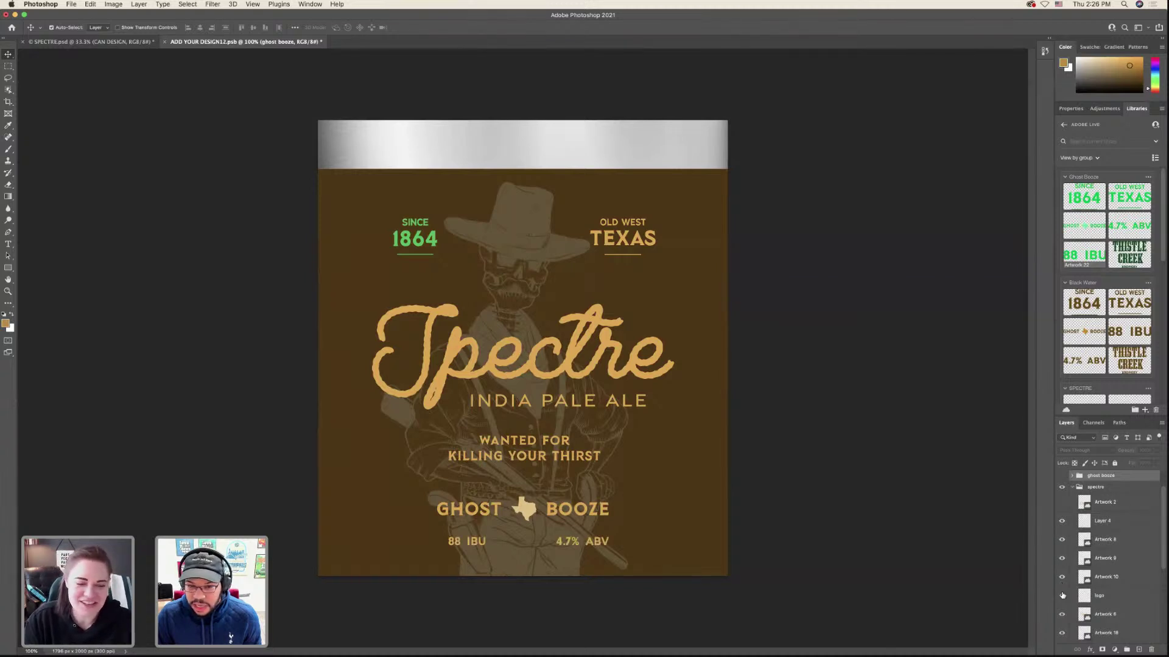
{"action": "left_click", "coordinate": [1063, 596]}
{"action": "scroll", "coordinate": [1063, 595], "scroll_direction": "down", "scroll_amount": 1}
{"action": "left_click", "coordinate": [1064, 578]}
{"action": "left_click", "coordinate": [1064, 577]}
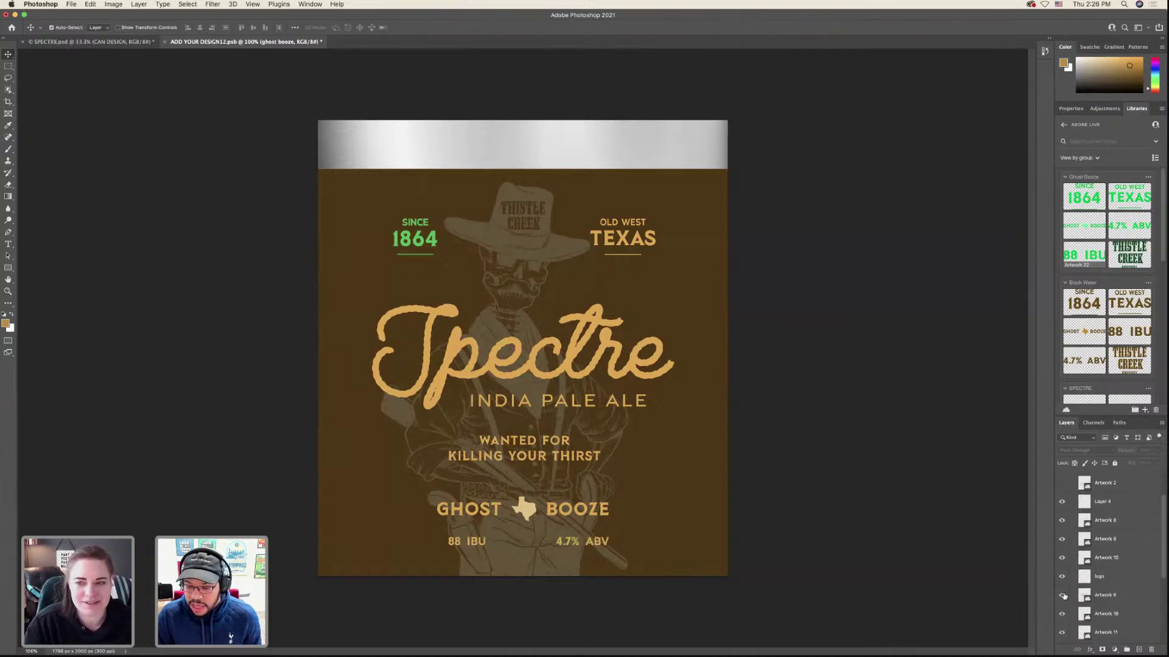
{"action": "left_click", "coordinate": [1063, 595]}
{"action": "left_click", "coordinate": [1063, 595]}
{"action": "scroll", "coordinate": [1064, 603], "scroll_direction": "down", "scroll_amount": 2}
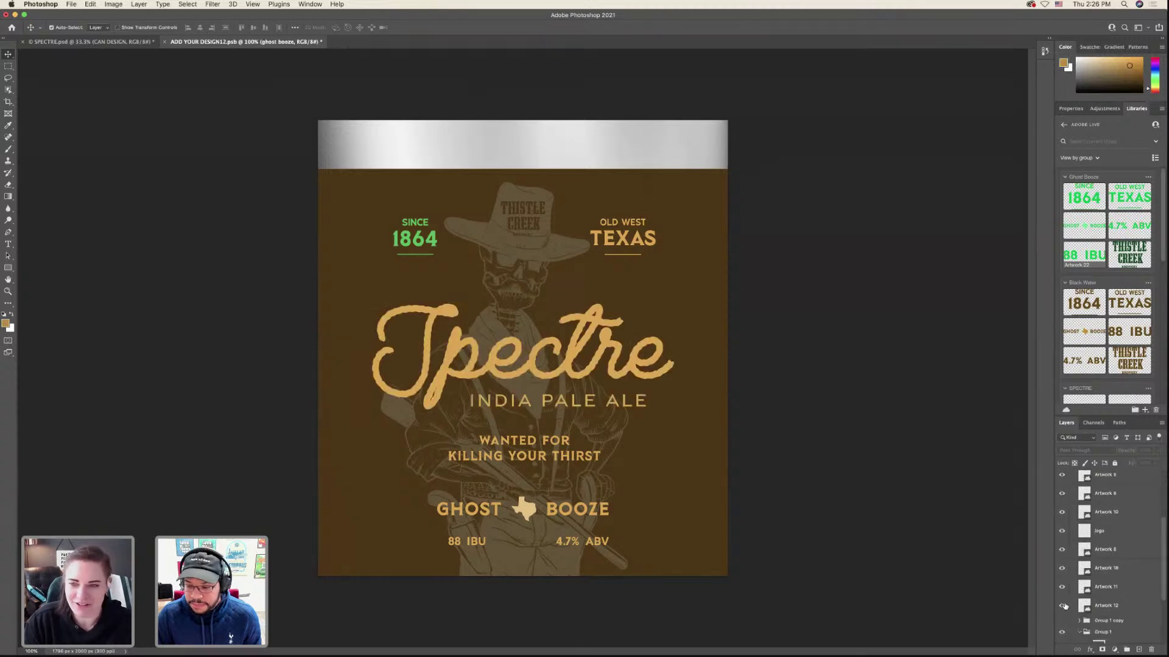
{"action": "left_click", "coordinate": [1063, 570]}
- Rename the Artwork 18 layer as green 1864 and move it into the ghost booze group
{"action": "left_click", "coordinate": [1127, 575]}
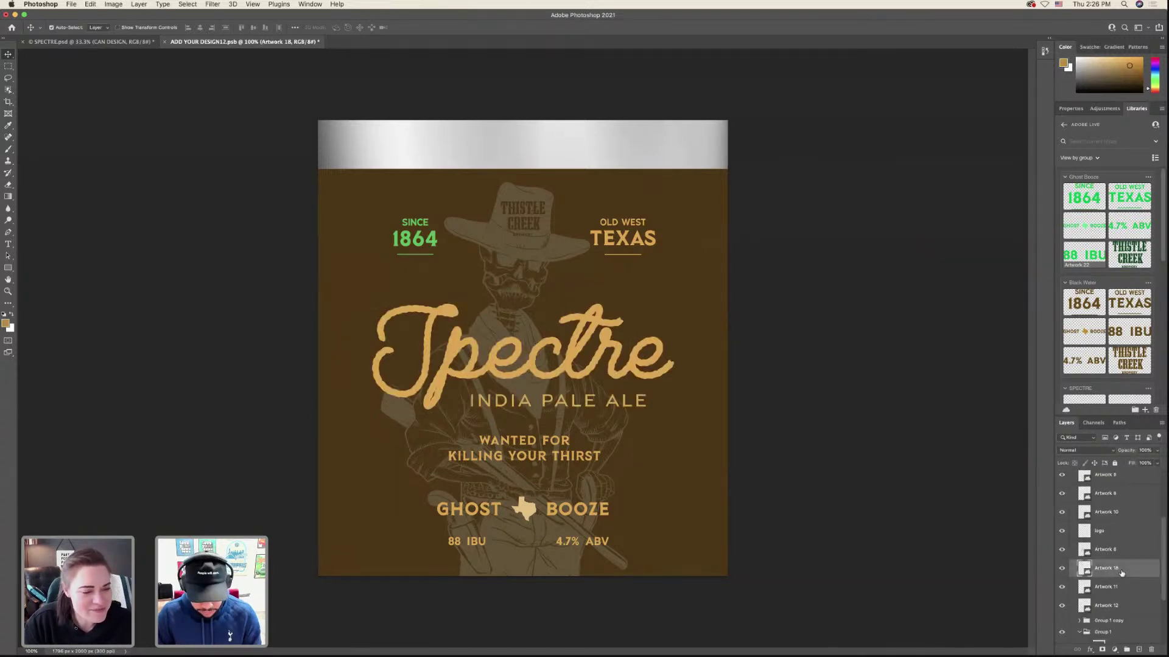
{"action": "double_click", "coordinate": [1107, 568]}
{"action": "type", "text": "s"}
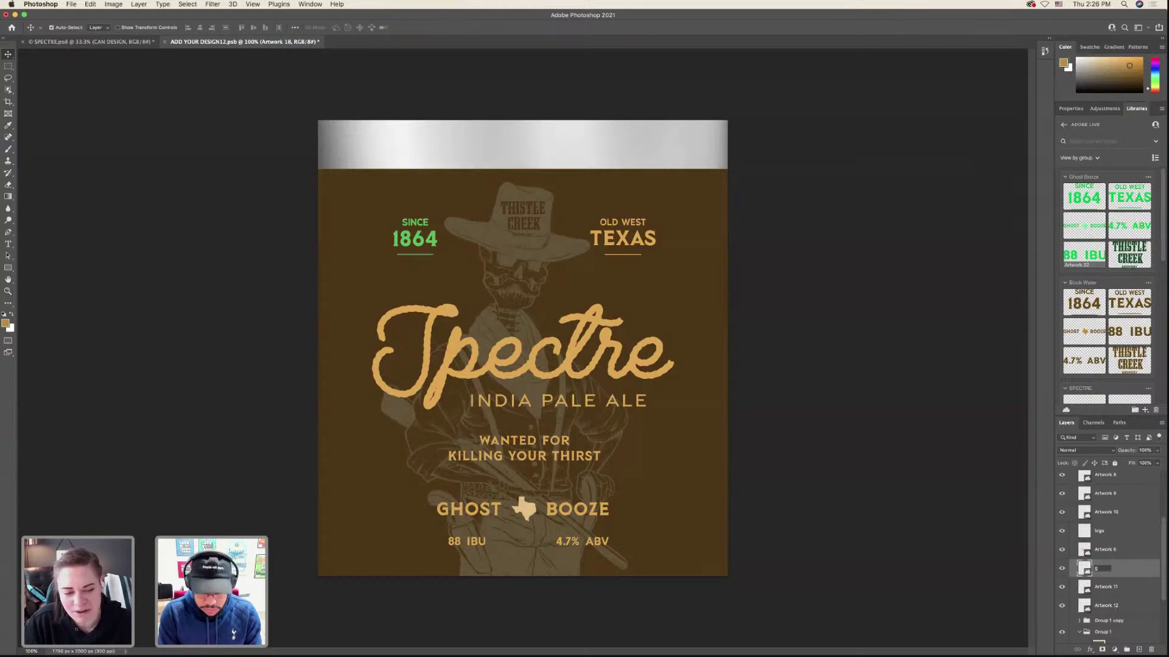
{"action": "type", "text": "re"}
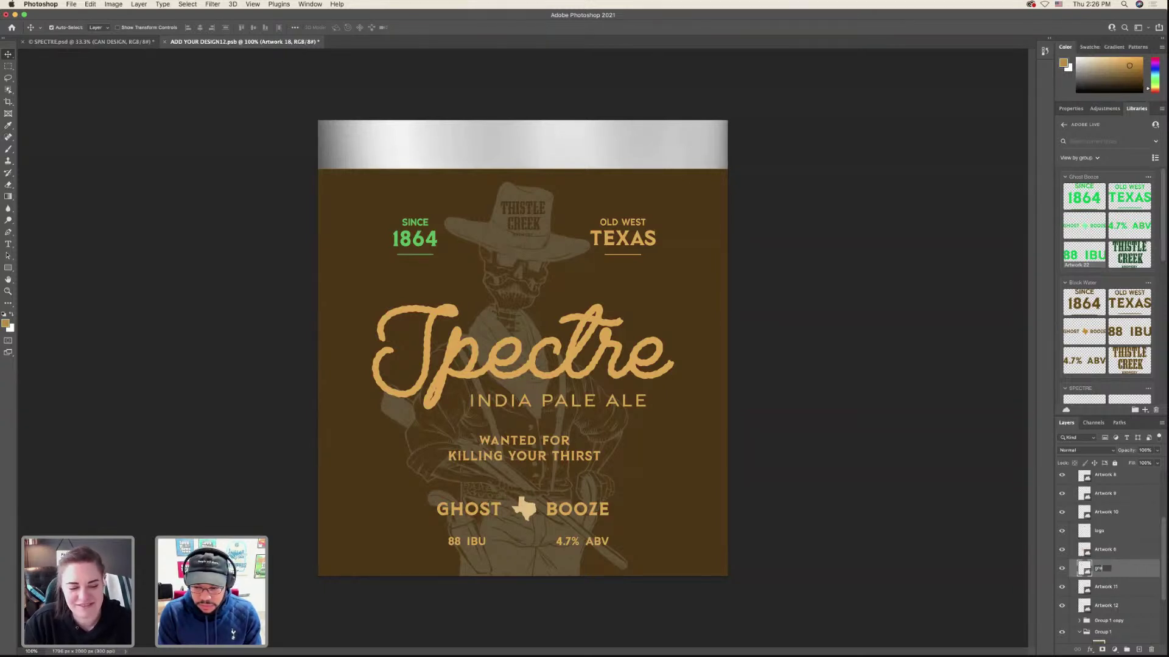
{"action": "type", "text": "en 18"}
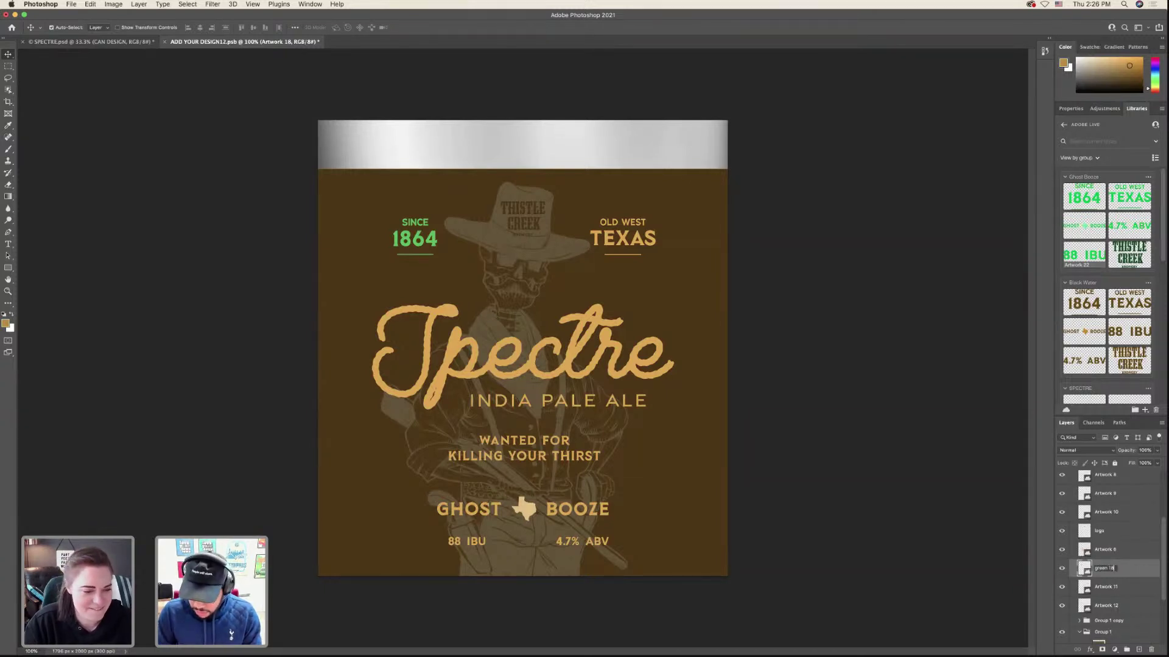
{"action": "type", "text": "64"}
{"action": "key", "text": "Return"}
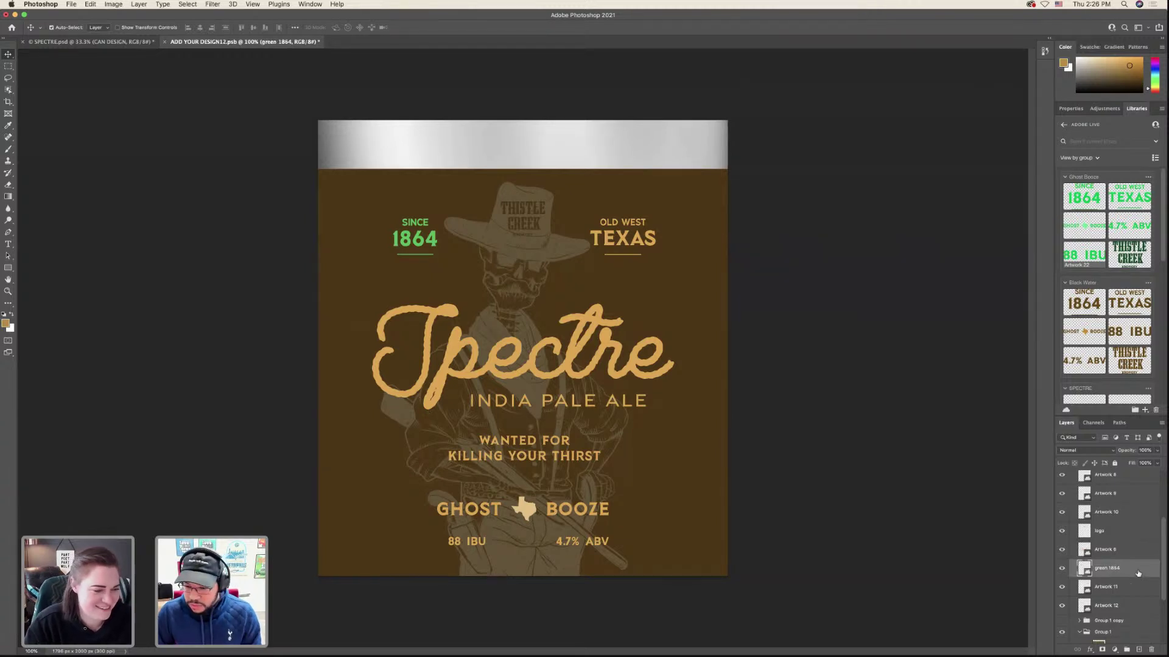
{"action": "left_click_drag", "start_coordinate": [1118, 573], "coordinate": [1090, 507]}
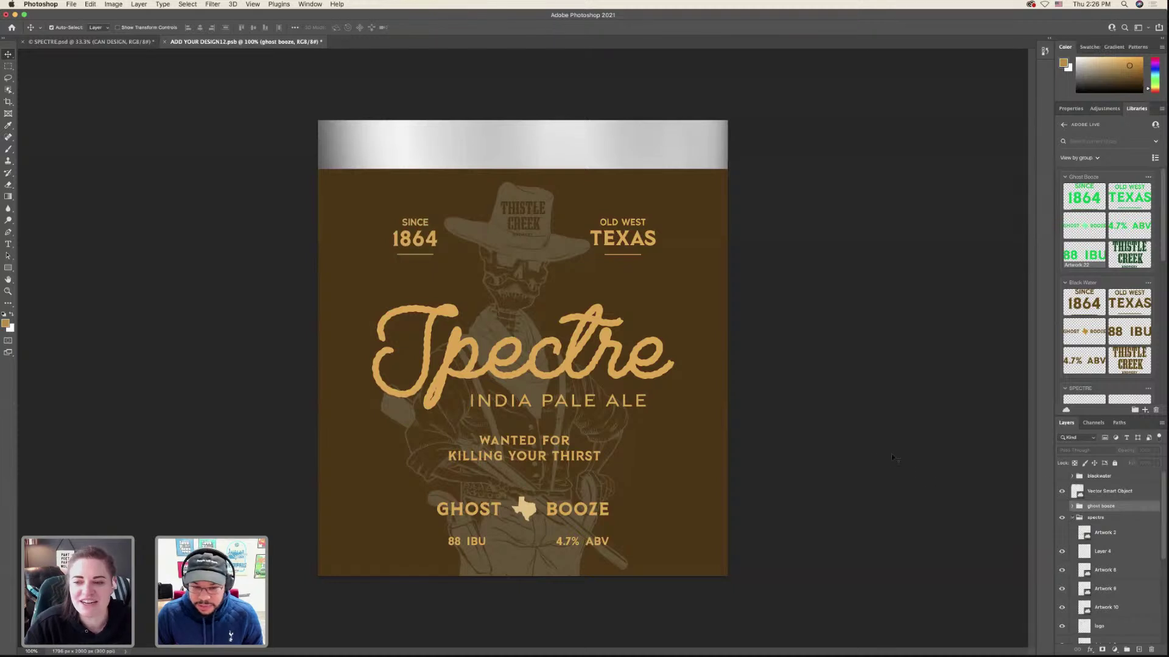
- Collapse the spectre group, make the ghost booze group visible and expand it to show its layers
{"action": "scroll", "coordinate": [1079, 580], "scroll_direction": "down", "scroll_amount": 2}
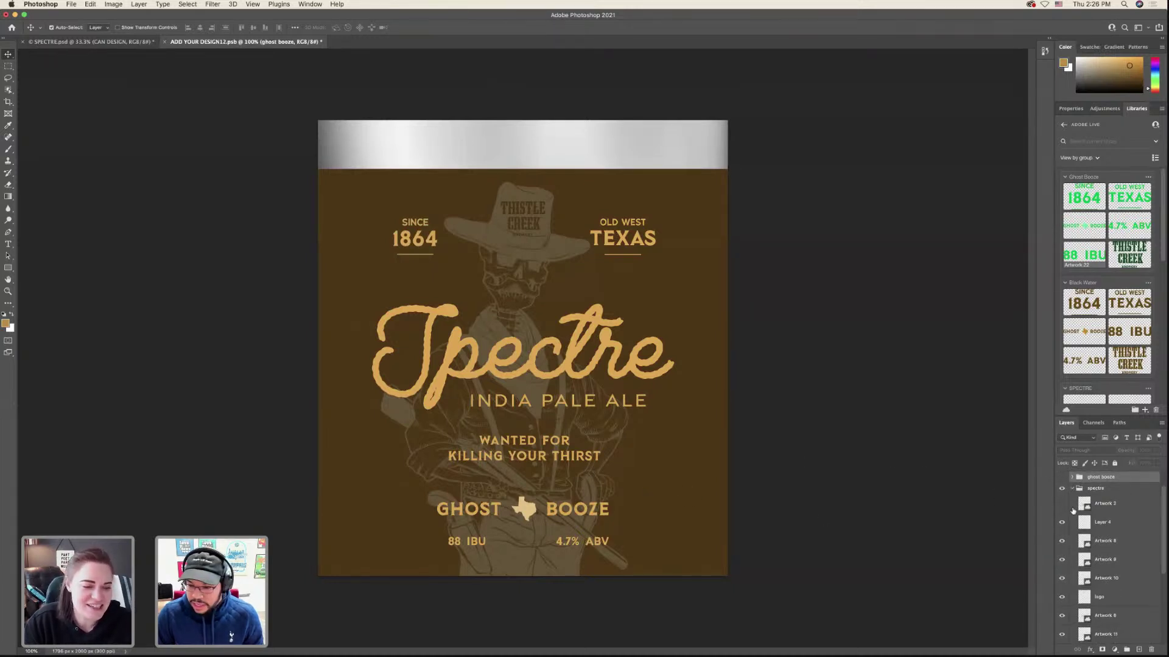
{"action": "left_click", "coordinate": [1073, 488]}
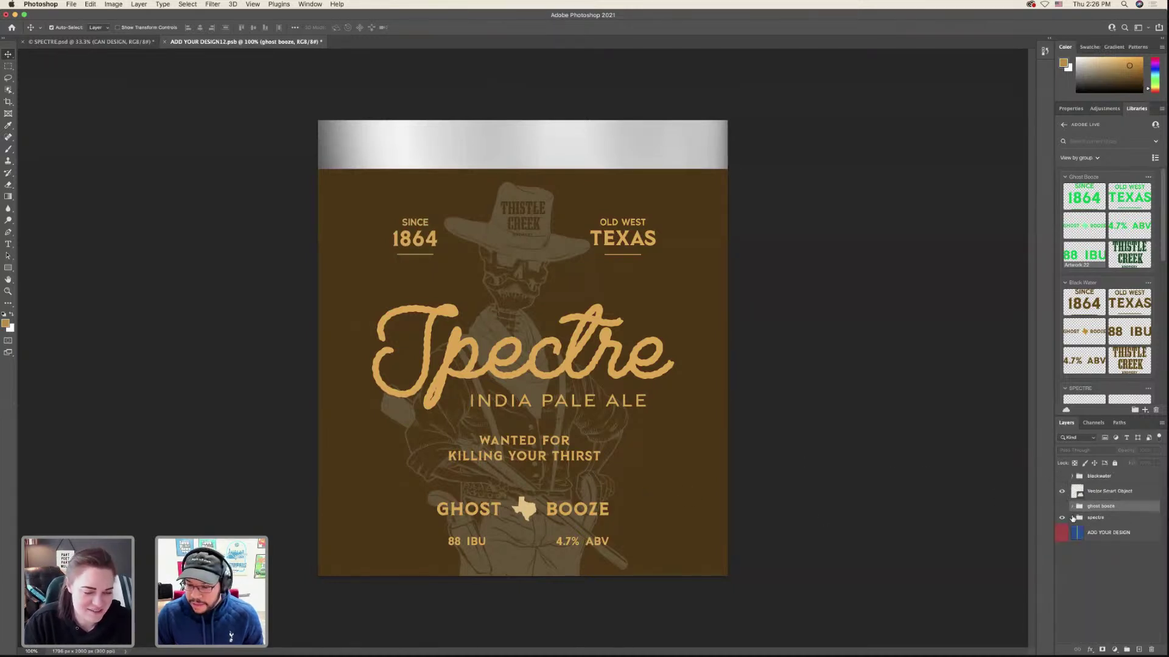
{"action": "left_click", "coordinate": [1072, 518]}
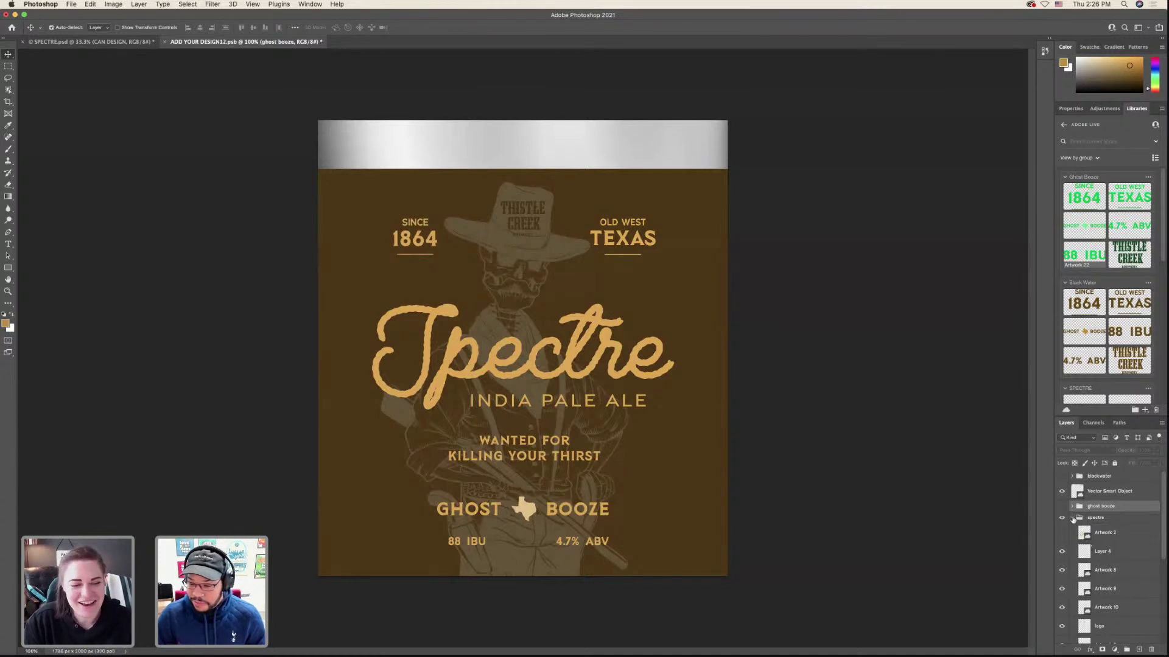
{"action": "left_click", "coordinate": [1073, 518]}
{"action": "left_click", "coordinate": [1063, 506]}
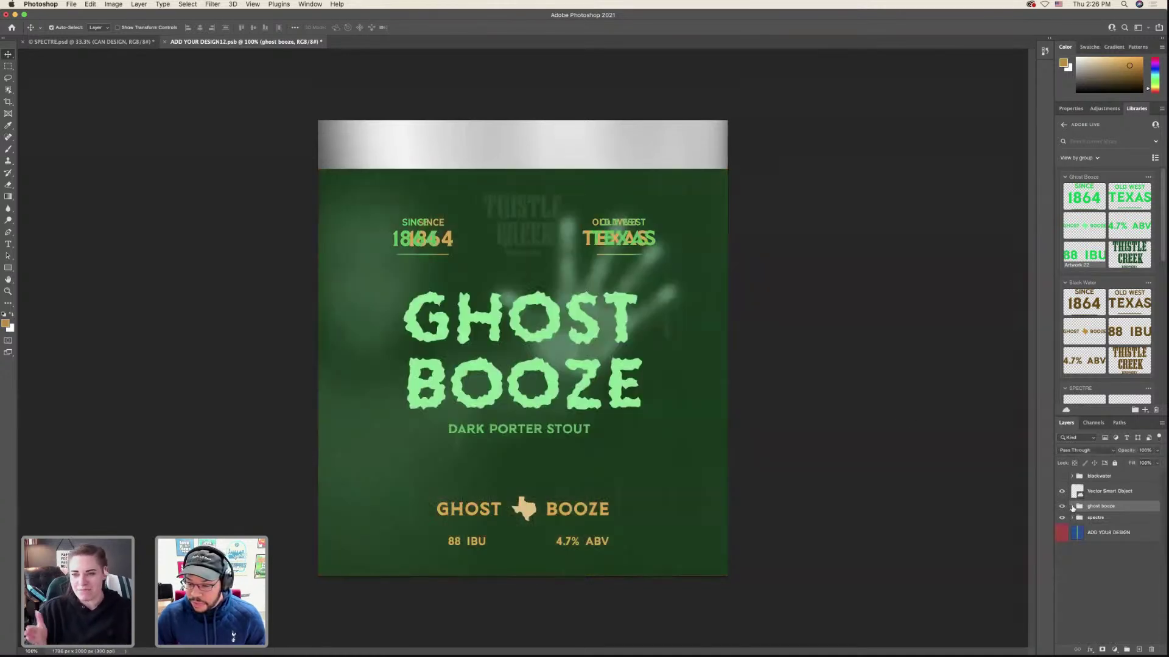
{"action": "left_click", "coordinate": [1072, 506]}
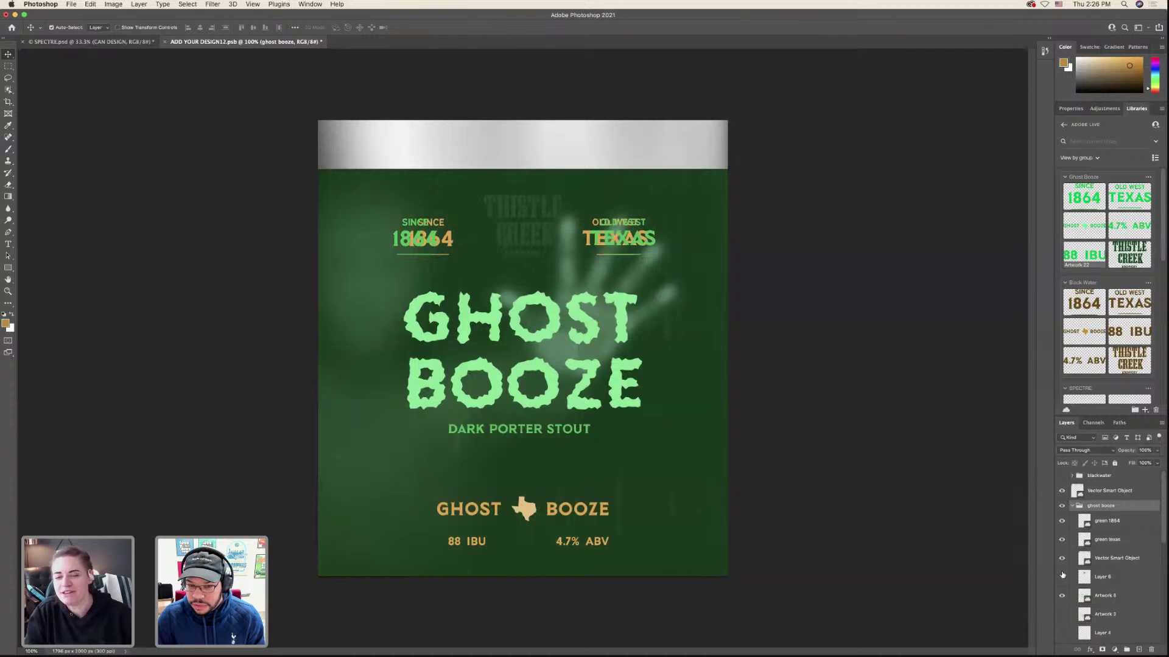
{"action": "left_click", "coordinate": [1100, 578]}
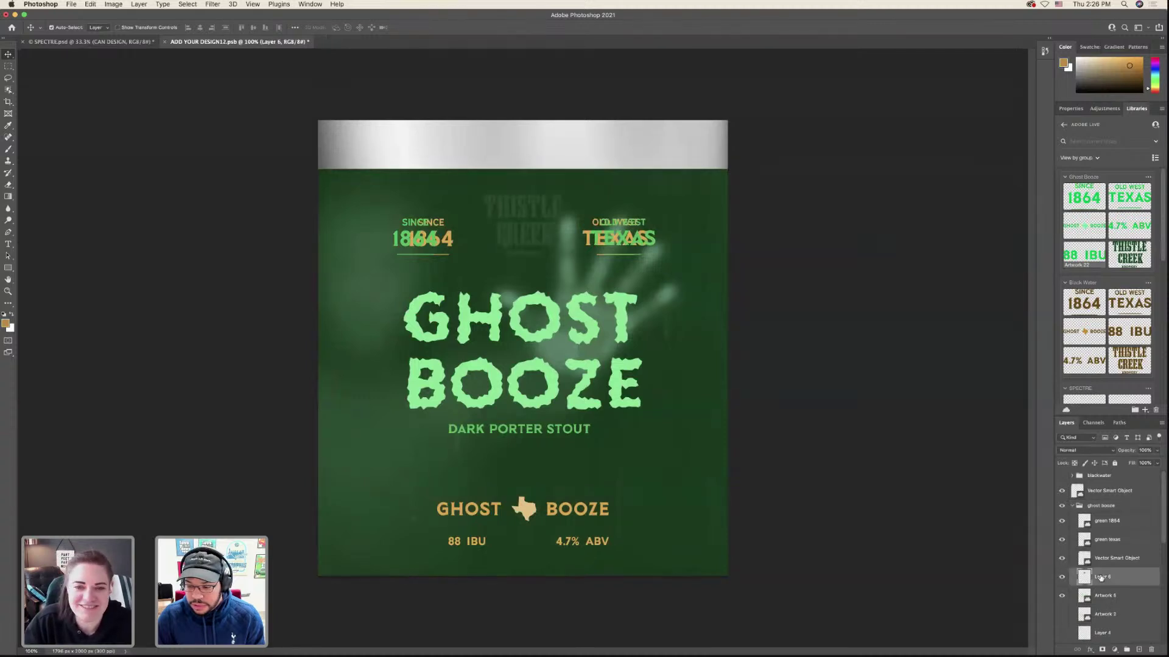
{"action": "key", "text": "Delete"}
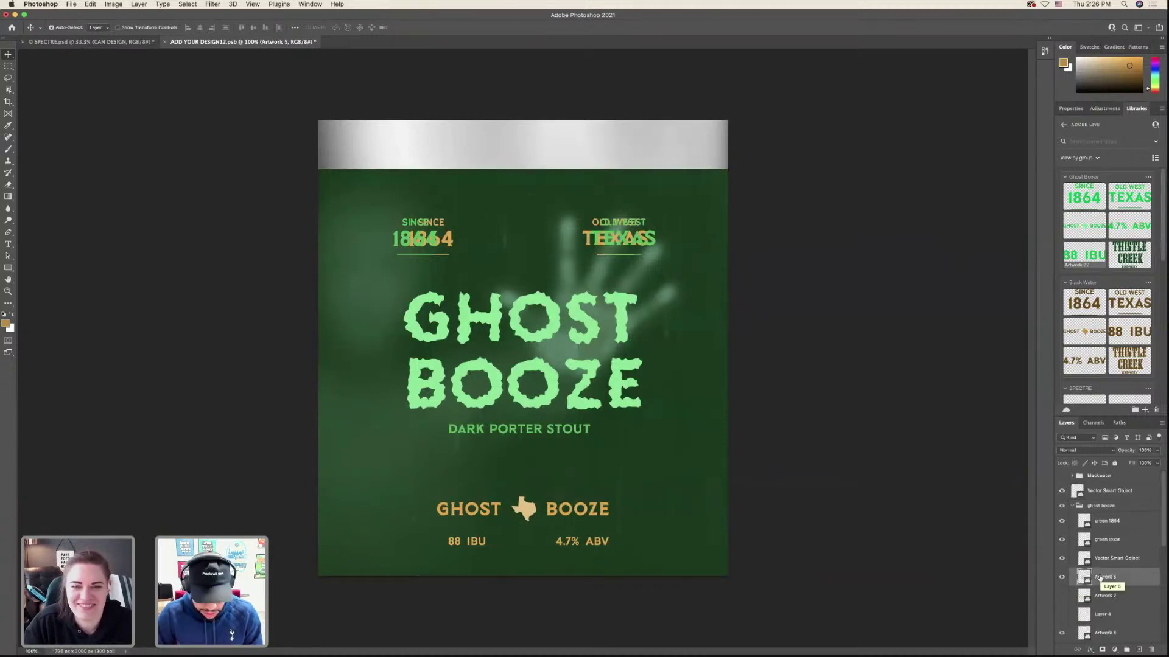
{"action": "key", "text": "super+z"}
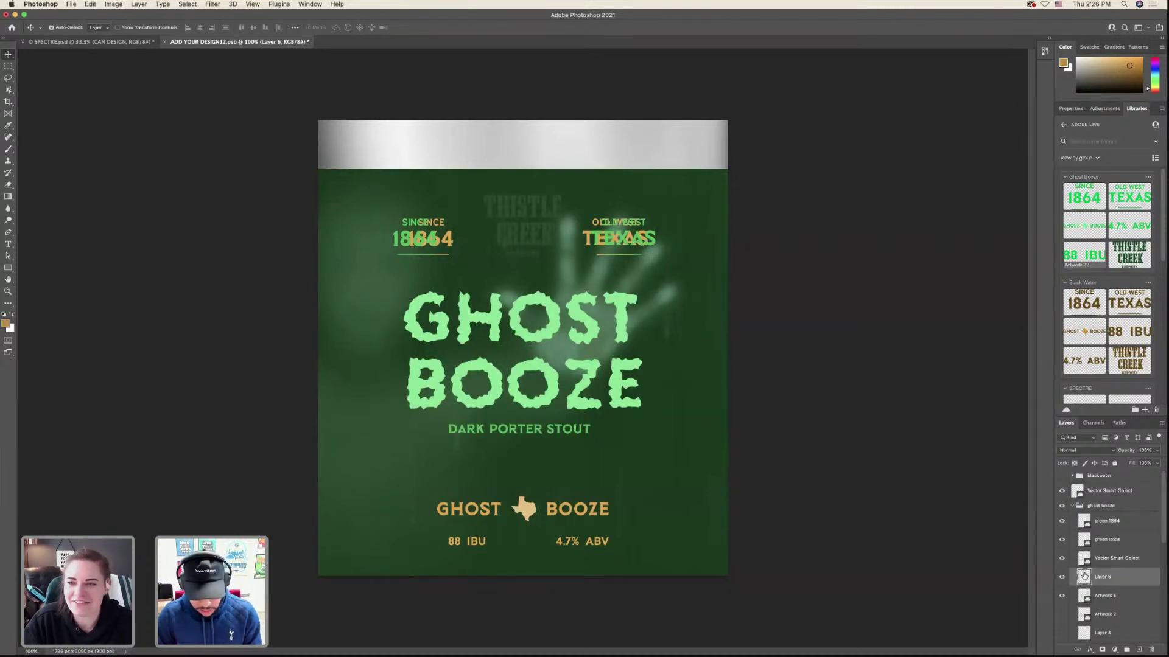
- Check the layers inside the blackwater and spectre groups, leaving all layer groups collapsed
{"action": "left_click", "coordinate": [1072, 476]}
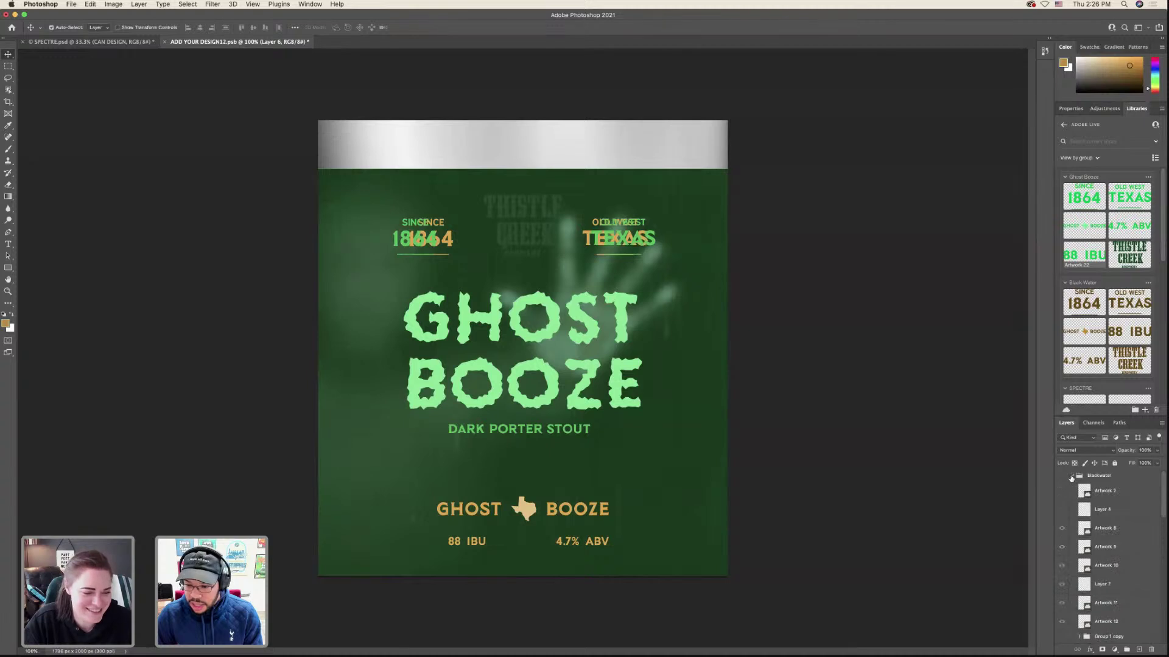
{"action": "left_click", "coordinate": [1072, 476]}
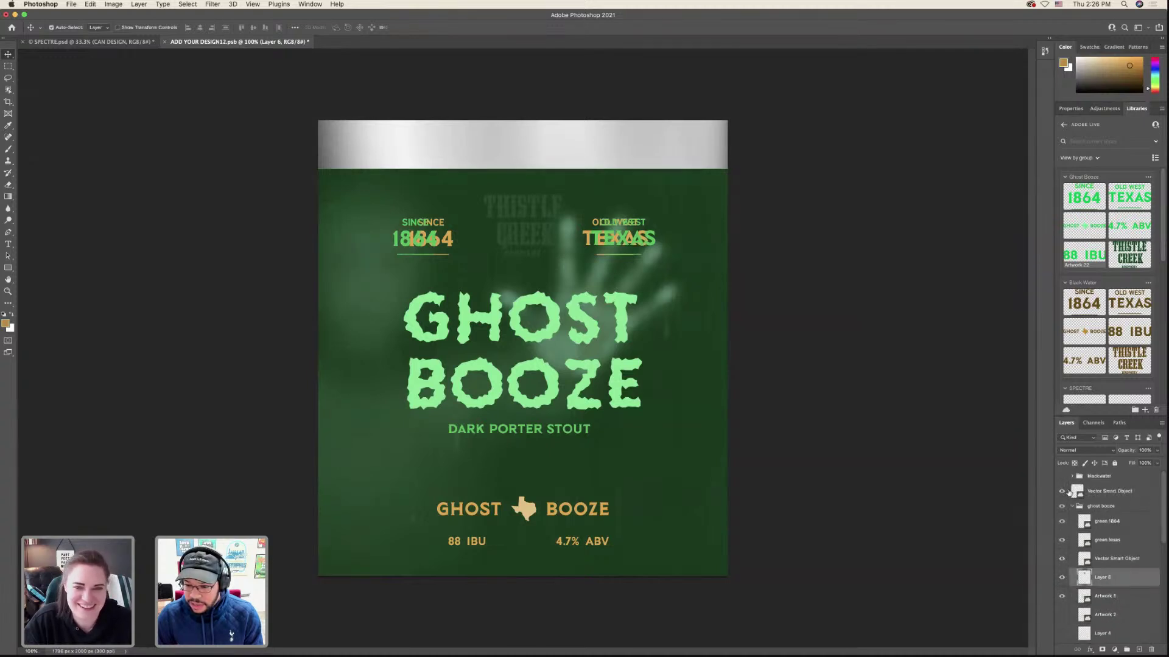
{"action": "left_click", "coordinate": [1072, 476]}
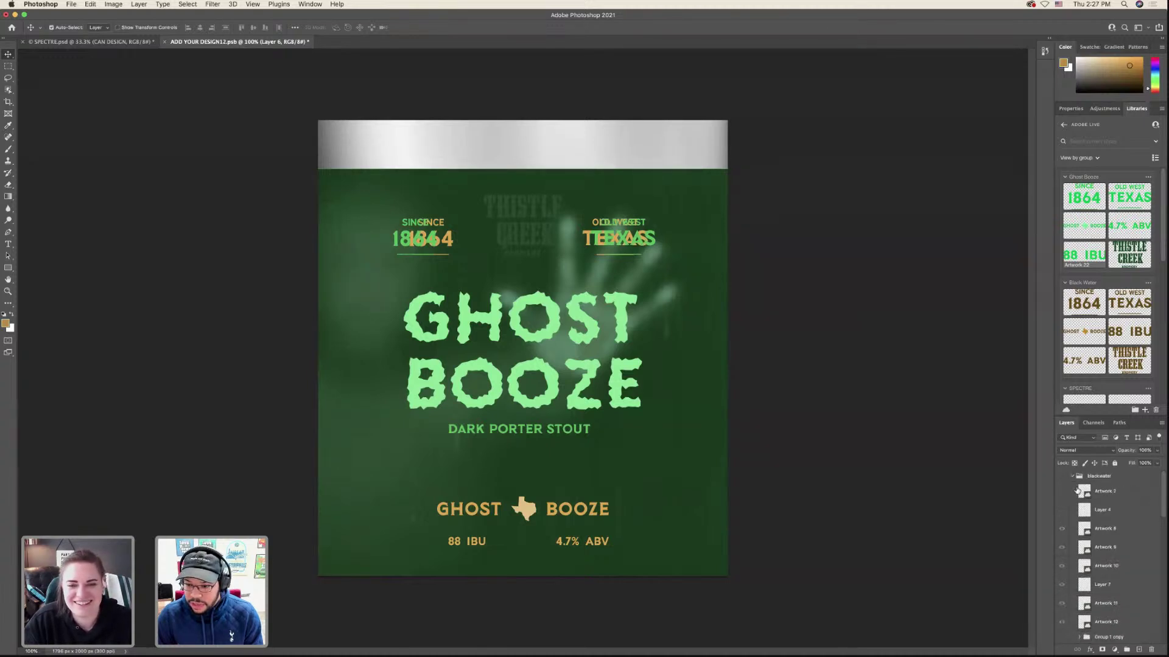
{"action": "left_click", "coordinate": [1072, 476]}
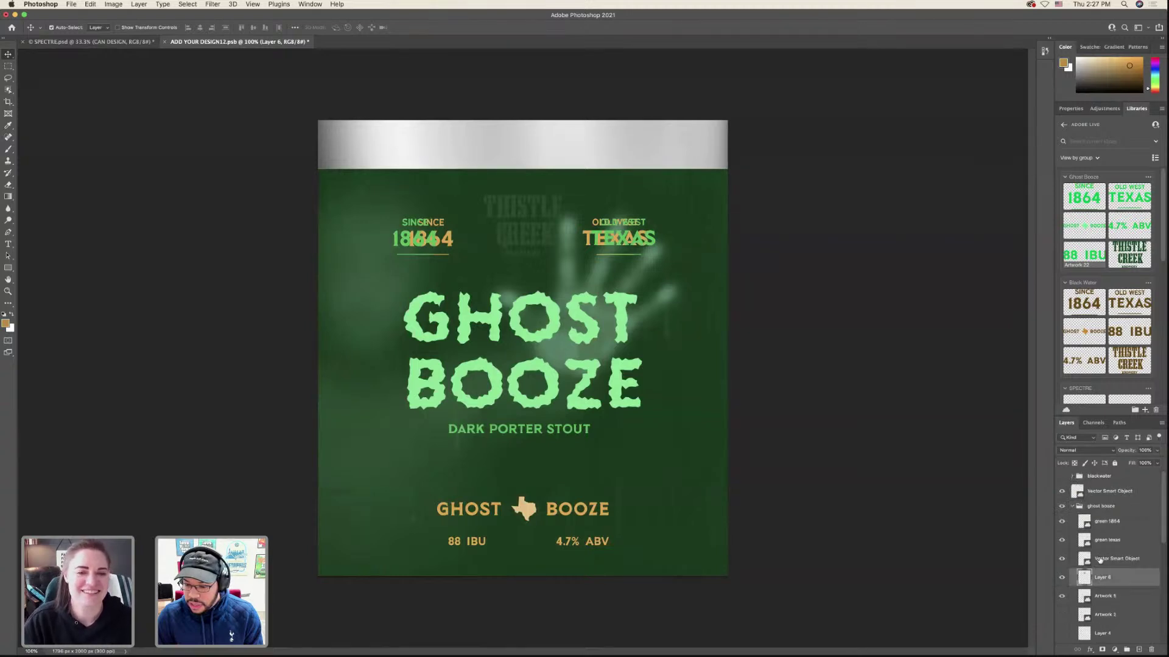
{"action": "left_click", "coordinate": [1072, 507]}
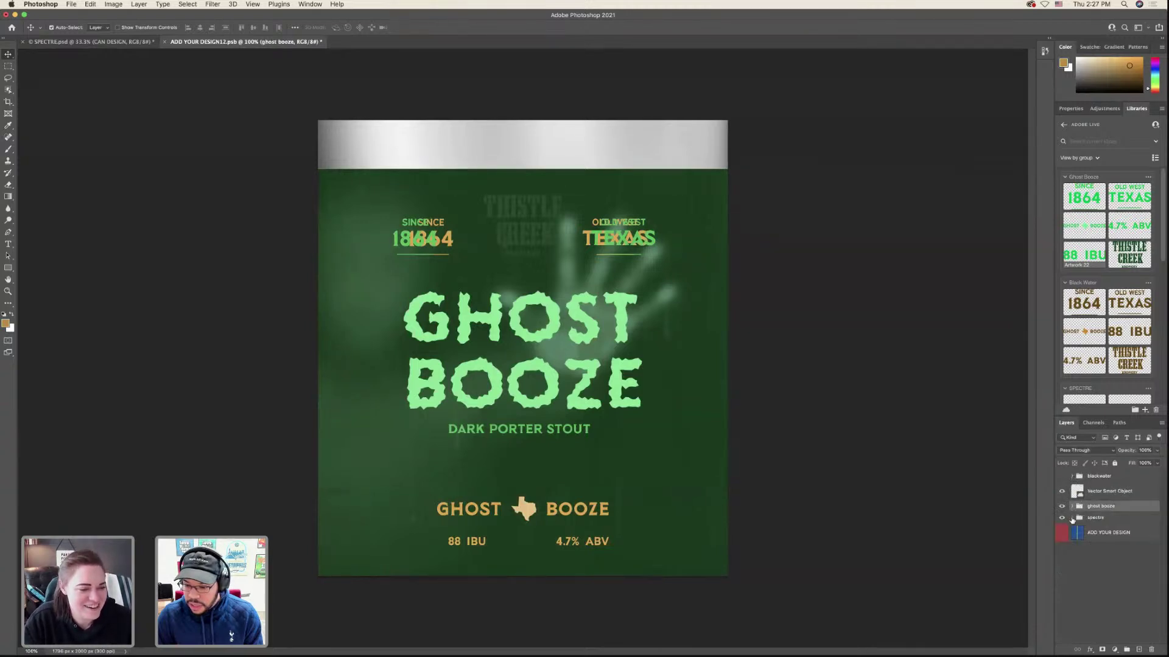
{"action": "left_click", "coordinate": [1073, 517]}
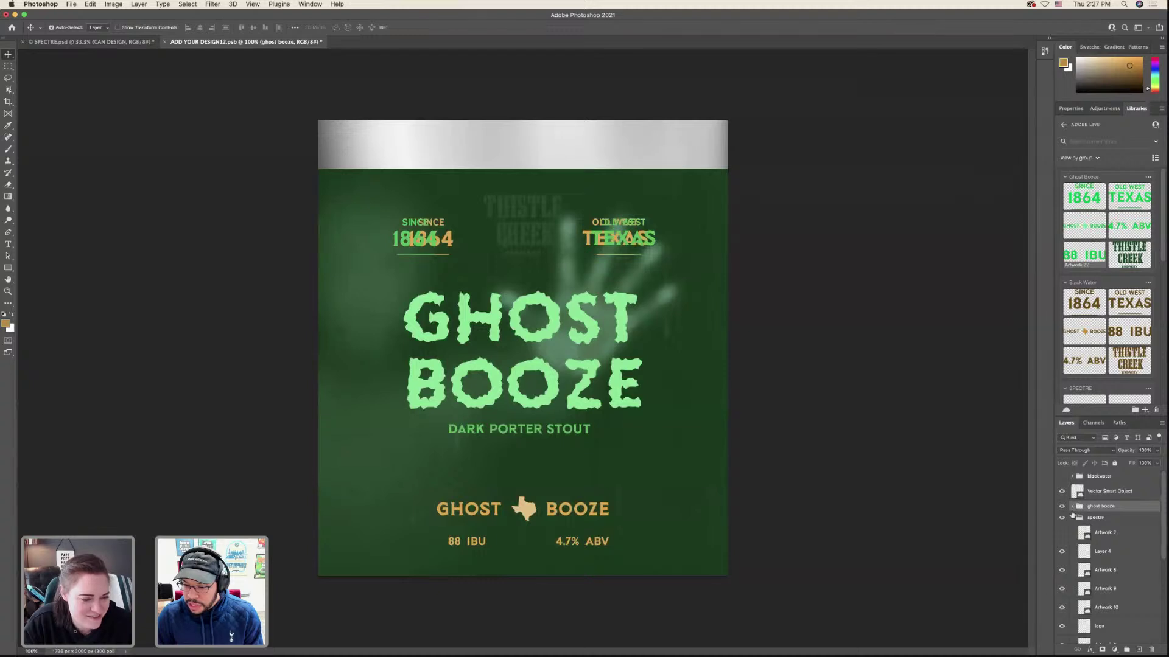
{"action": "left_click", "coordinate": [1072, 518]}
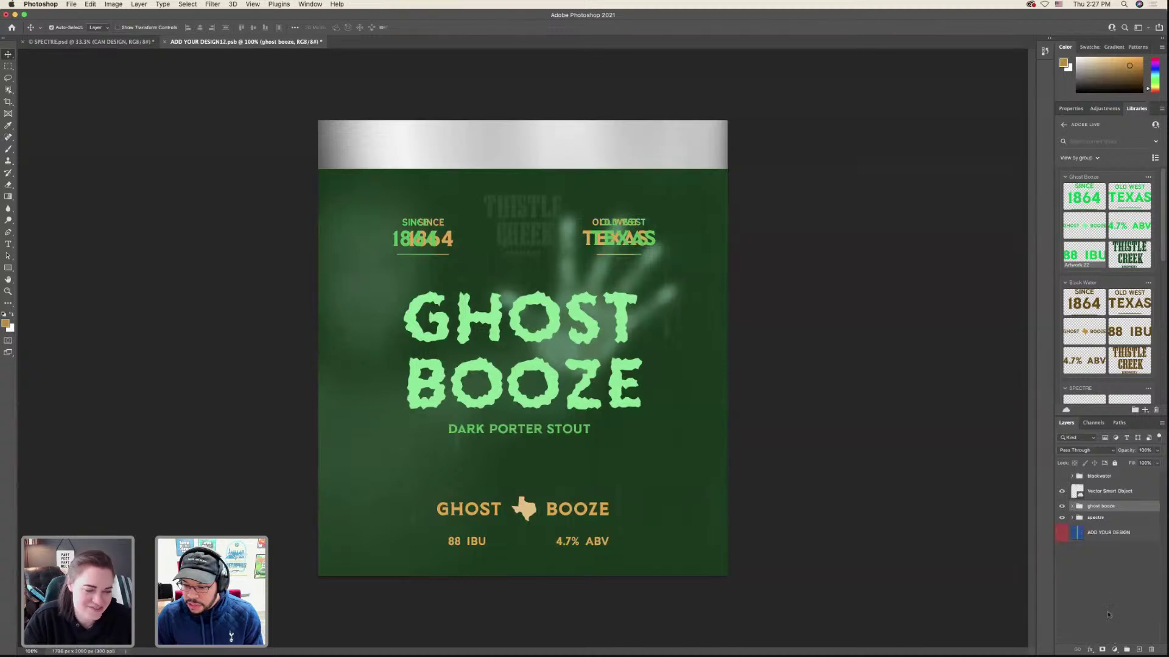
- Lower the ghost booze group's opacity until the Spectre label shows through beneath it, then deselect the group
{"action": "left_click", "coordinate": [1152, 451]}
{"action": "left_click_drag", "start_coordinate": [1155, 462], "coordinate": [1126, 463]}
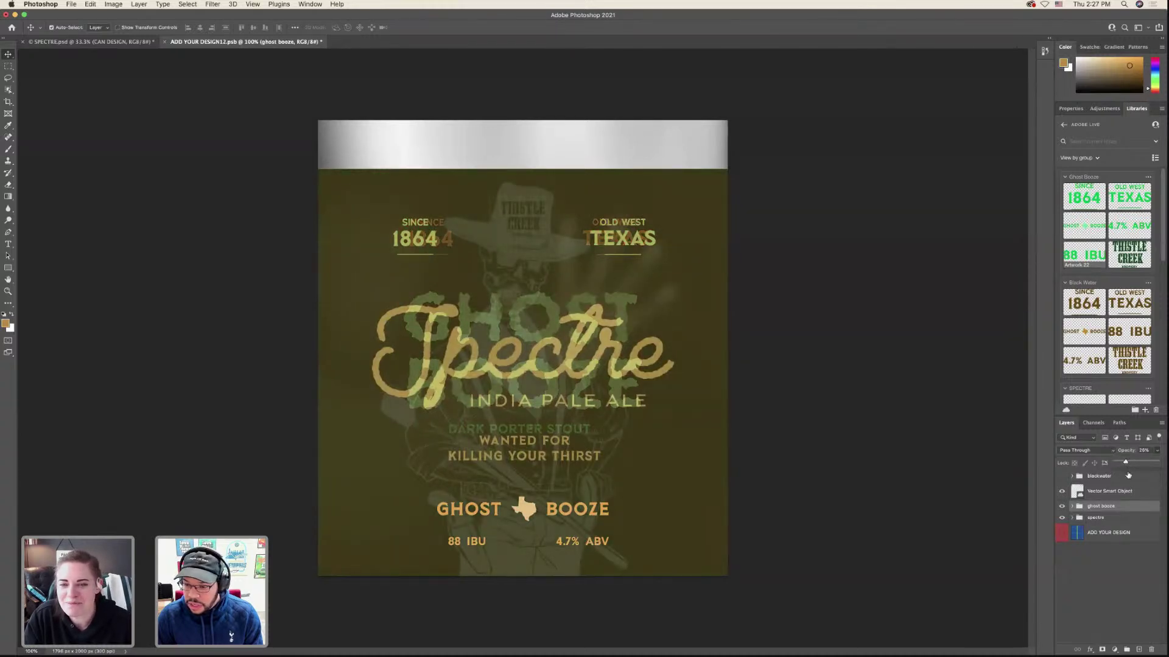
{"action": "left_click", "coordinate": [1127, 475]}
{"action": "left_click", "coordinate": [1127, 581]}
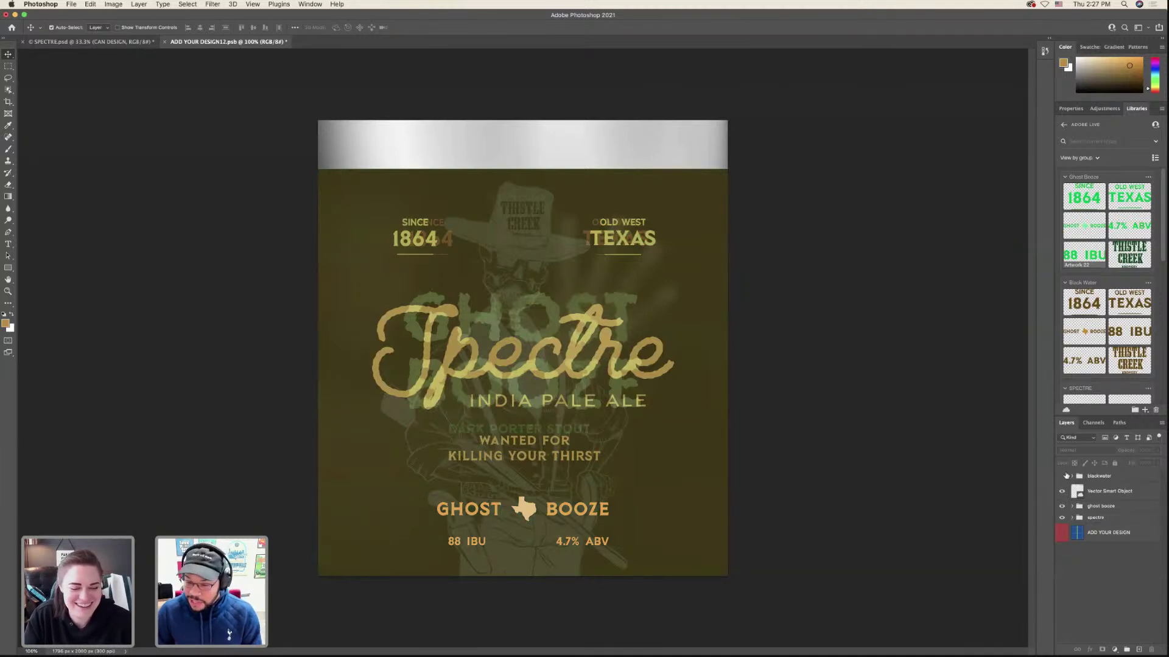
- Expand the ghost booze group and check the green 1864 artwork's placement against the Spectre label with Free Transform
{"action": "left_click", "coordinate": [1072, 507]}
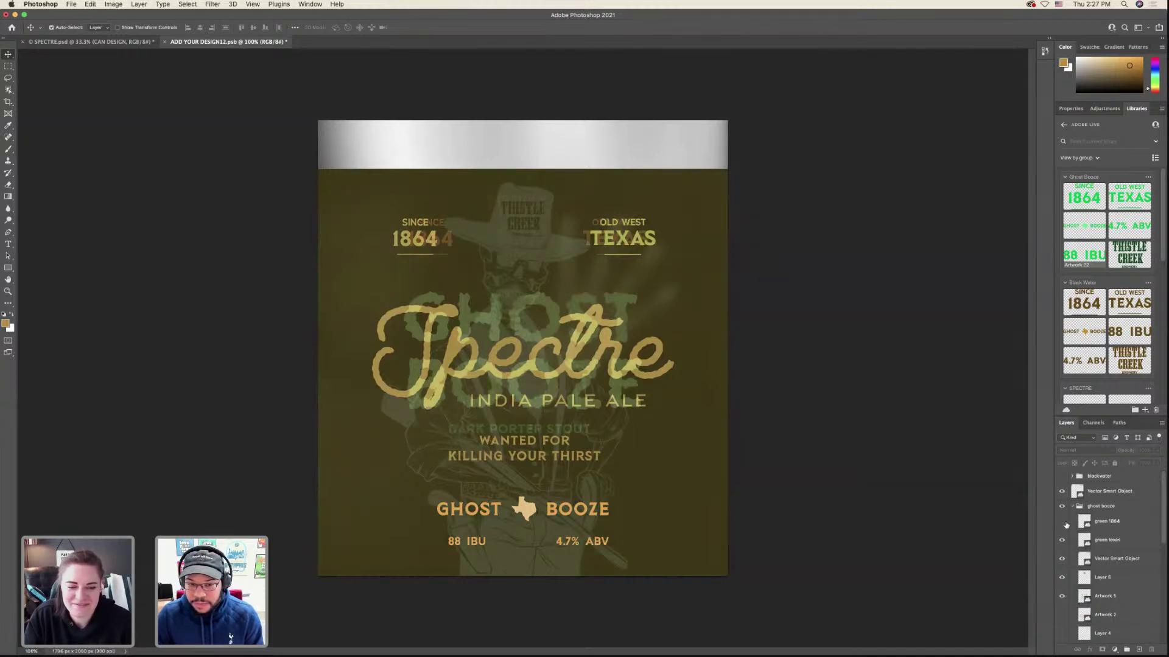
{"action": "left_click", "coordinate": [1081, 525]}
{"action": "key", "text": "super+t"}
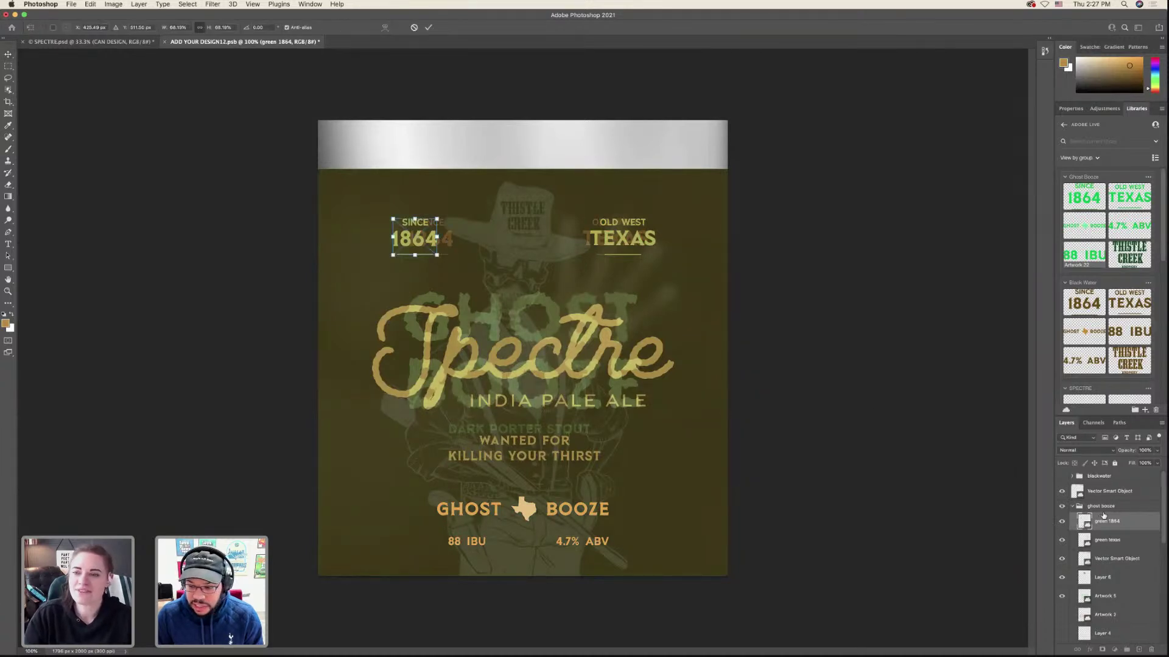
{"action": "key", "text": "Return"}
- Nudge the green texas artwork slightly with Free Transform to line up with the Spectre label's Old West Texas text
{"action": "left_click", "coordinate": [1118, 543]}
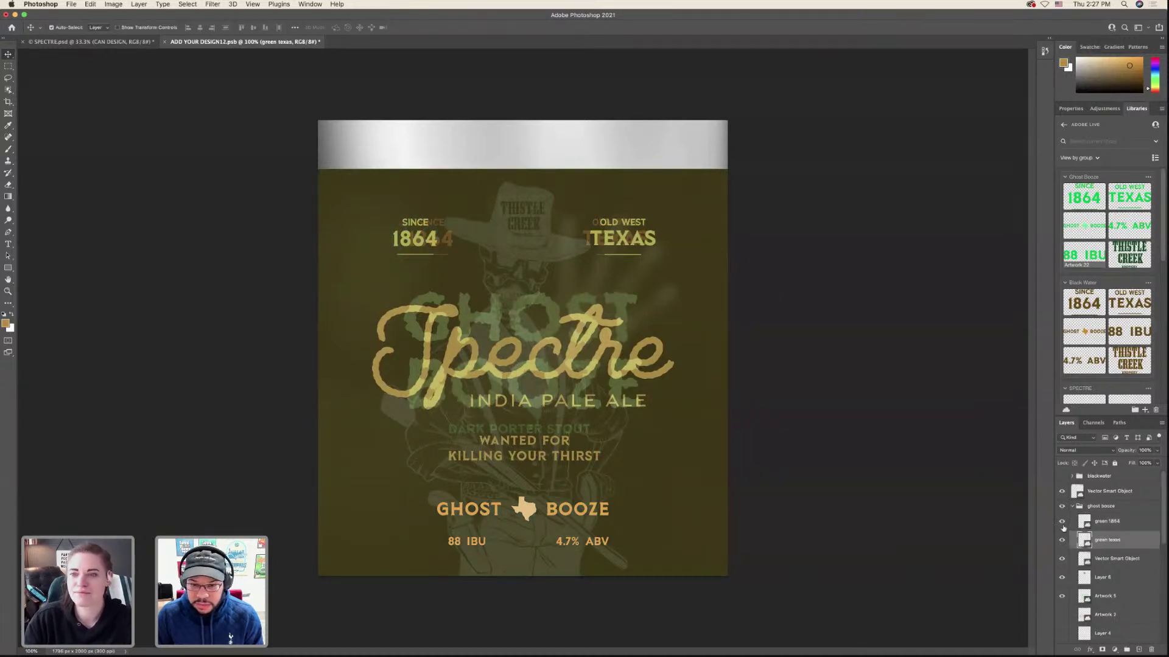
{"action": "key", "text": "super+t"}
{"action": "key", "text": "Return"}
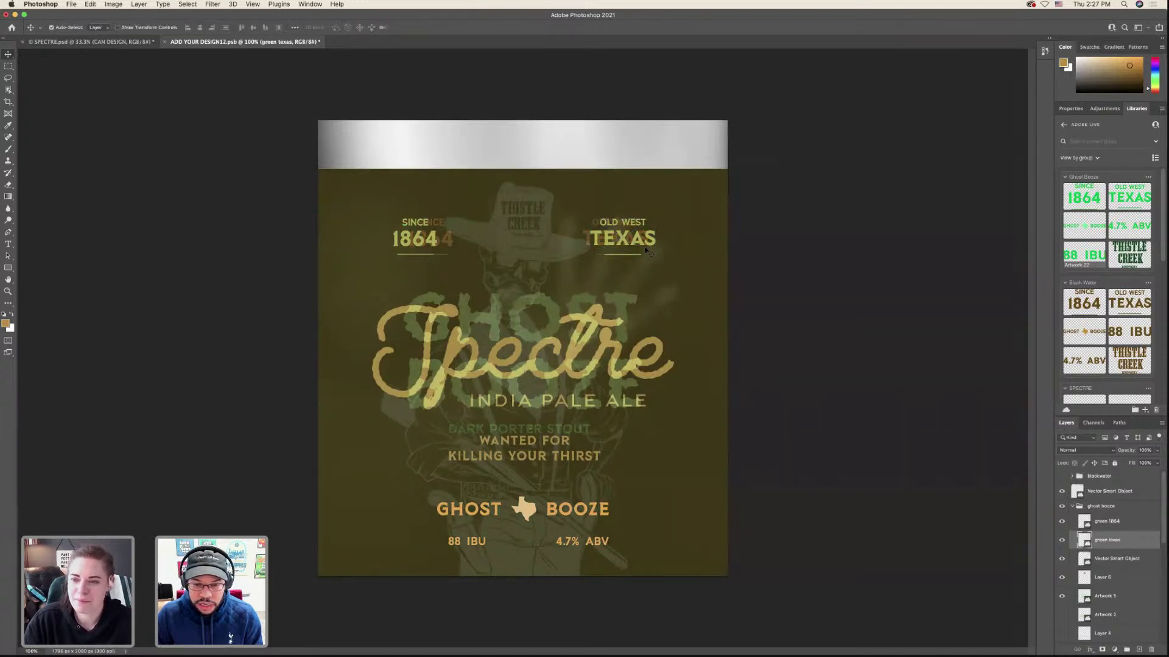
{"action": "key", "text": "super+t"}
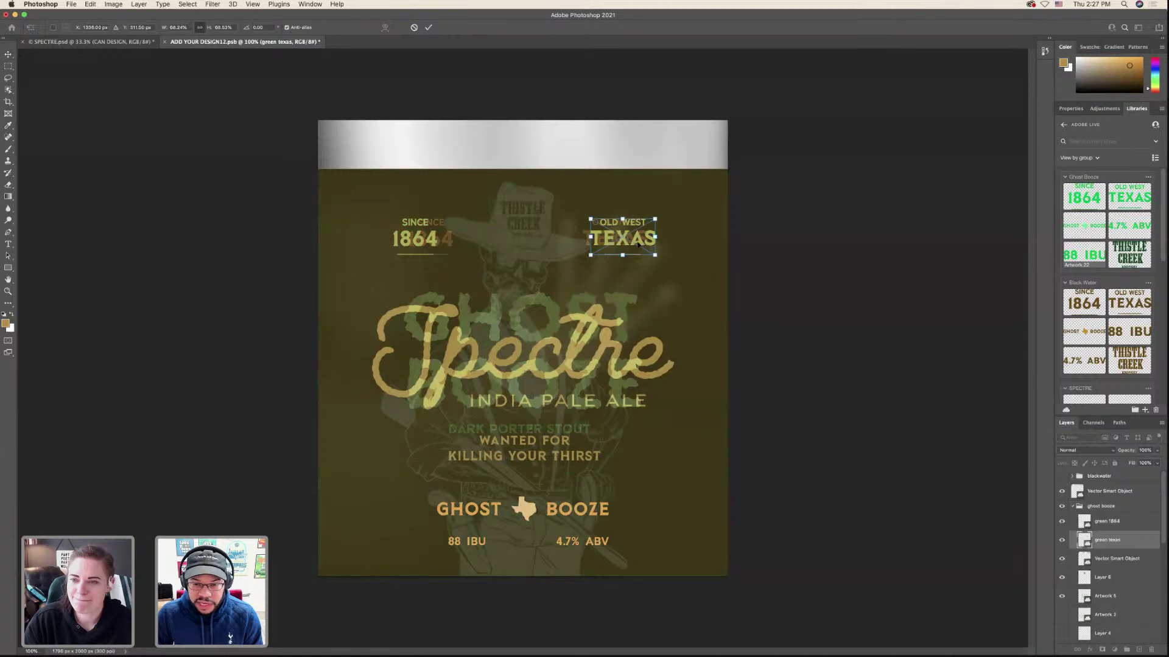
{"action": "left_click_drag", "start_coordinate": [641, 245], "coordinate": [640, 244]}
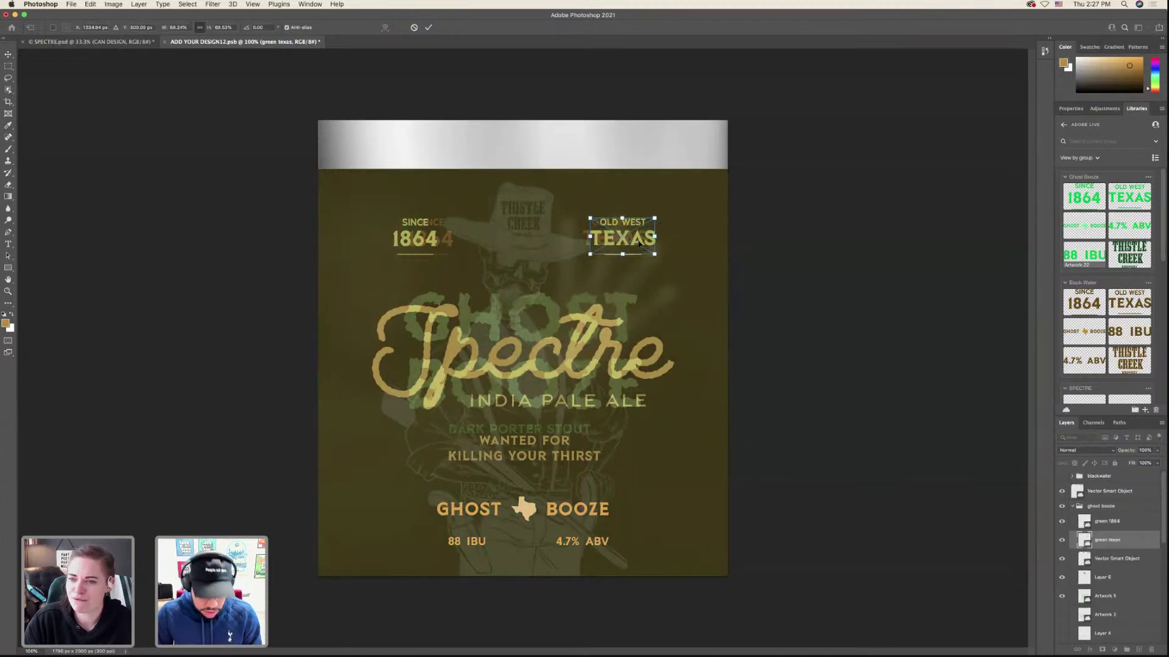
{"action": "key", "text": "Return"}
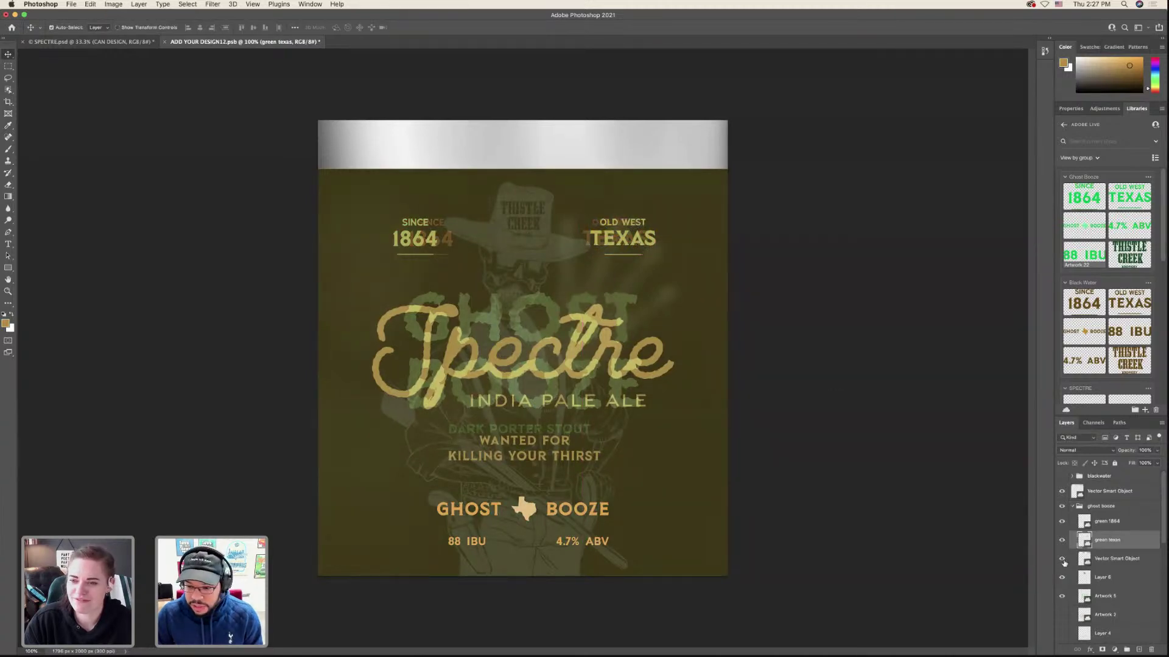
- Toggle the green Ghost Booze title and an artwork layer inside the ghost booze group to see what each holds
{"action": "scroll", "coordinate": [1063, 565], "scroll_direction": "down", "scroll_amount": 1}
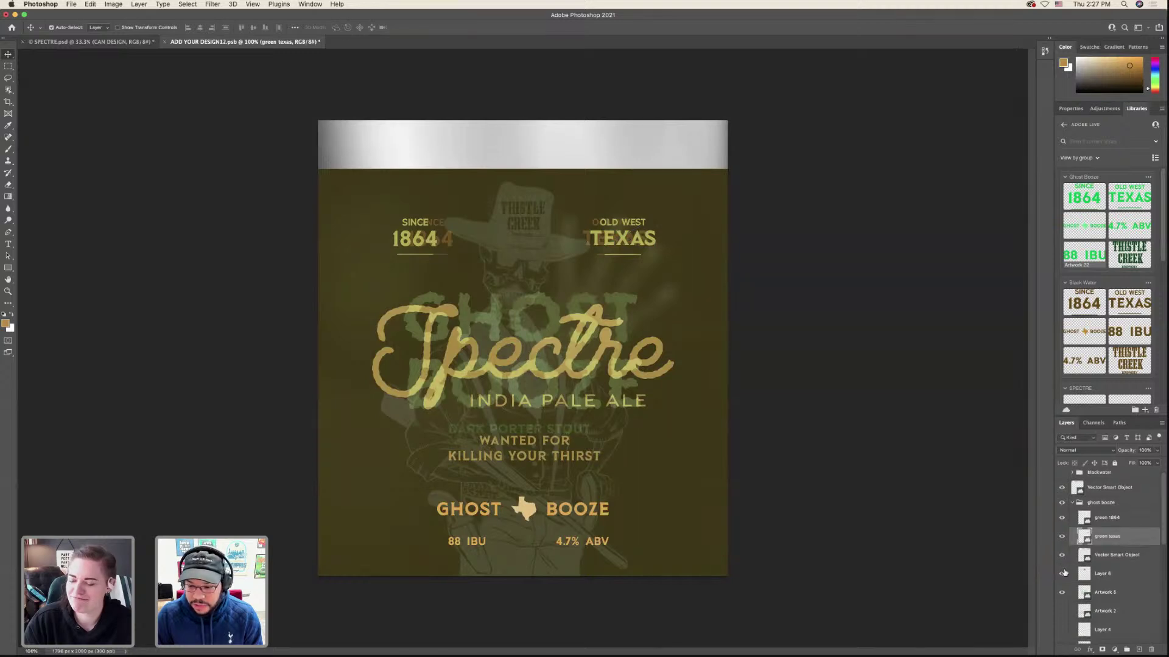
{"action": "left_click", "coordinate": [1063, 593]}
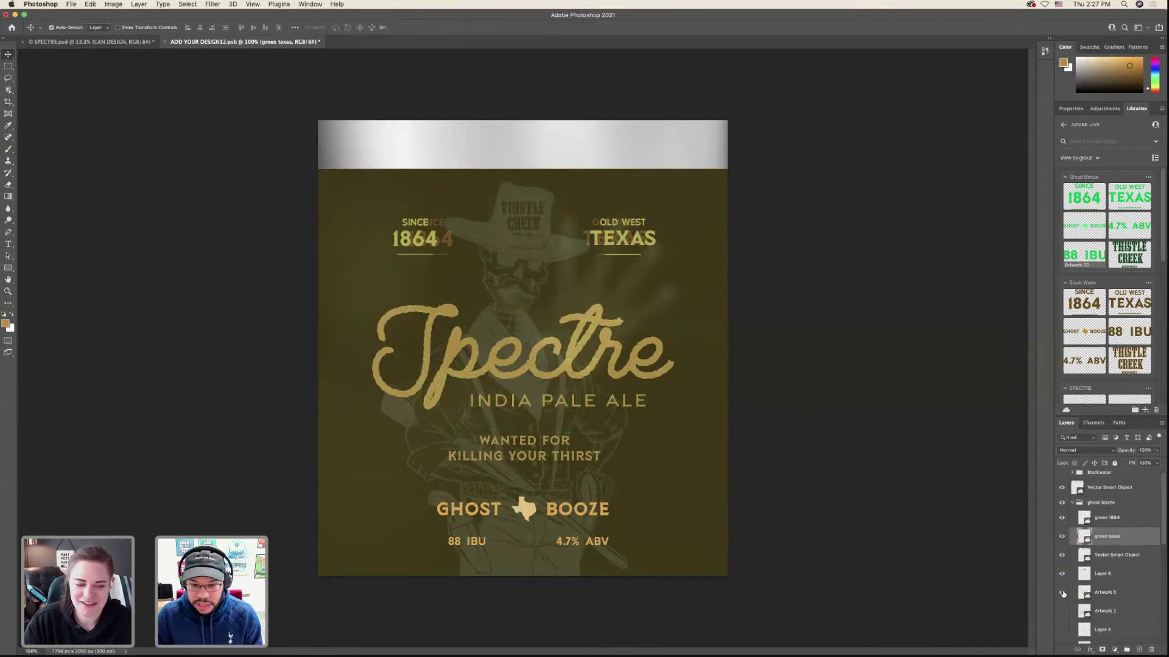
{"action": "left_click", "coordinate": [1063, 593]}
{"action": "scroll", "coordinate": [1063, 594], "scroll_direction": "down", "scroll_amount": 3}
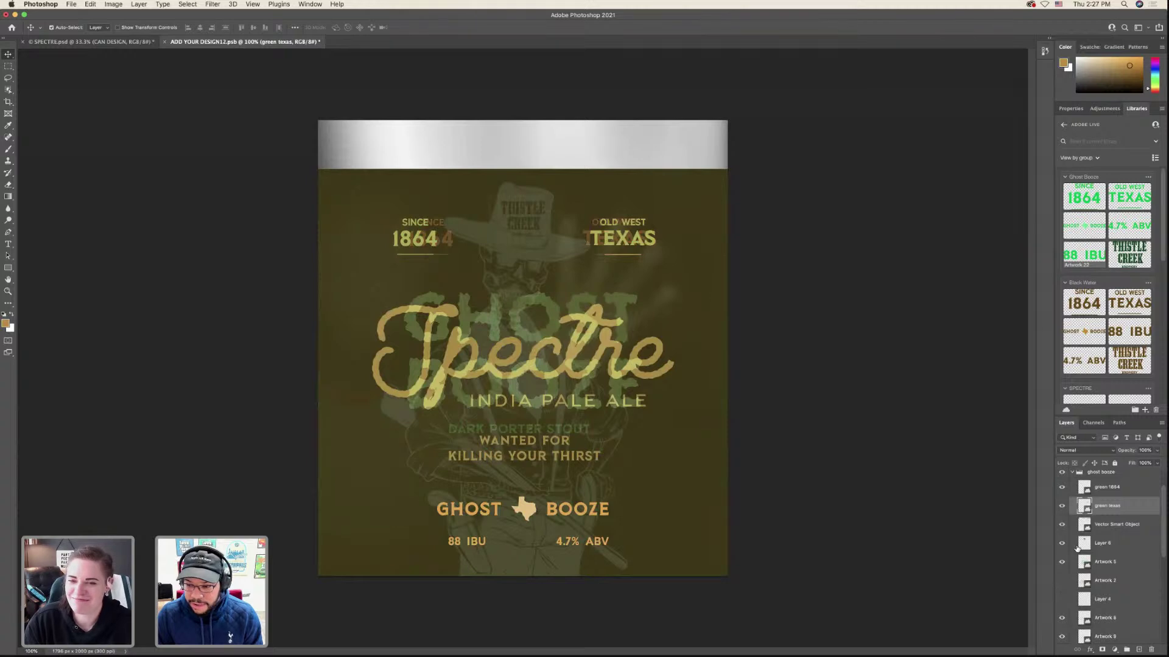
{"action": "scroll", "coordinate": [1083, 546], "scroll_direction": "down", "scroll_amount": 2}
{"action": "left_click", "coordinate": [1062, 600]}
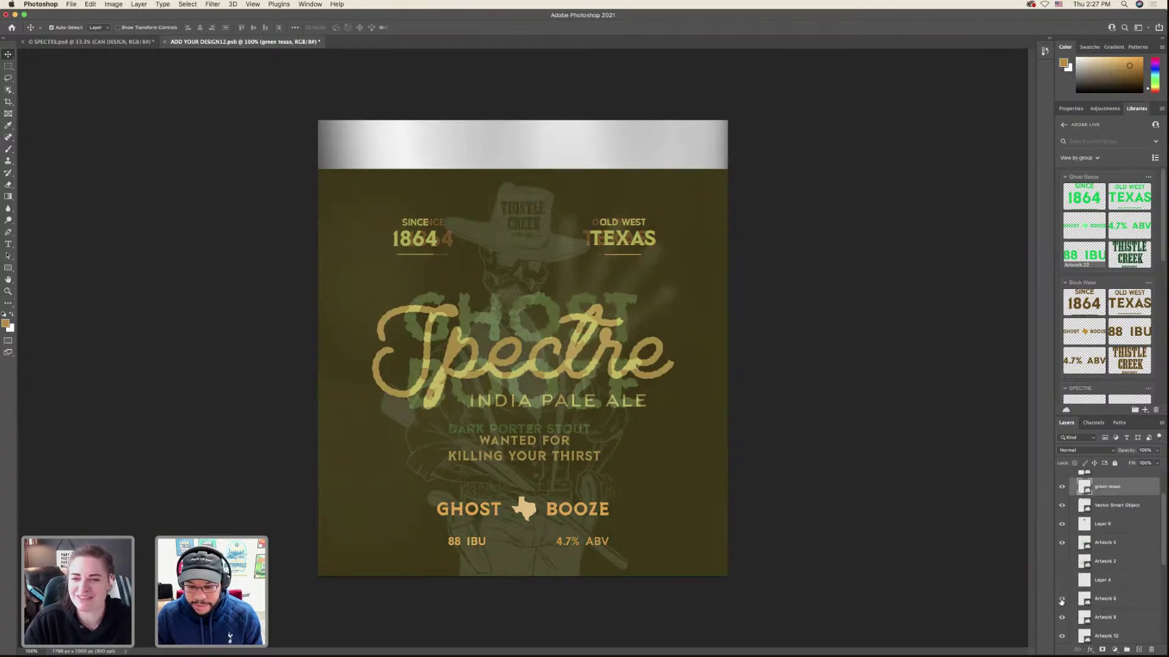
{"action": "left_click", "coordinate": [1063, 599]}
{"action": "scroll", "coordinate": [1065, 603], "scroll_direction": "down", "scroll_amount": 3}
{"action": "scroll", "coordinate": [1070, 594], "scroll_direction": "up", "scroll_amount": 5}
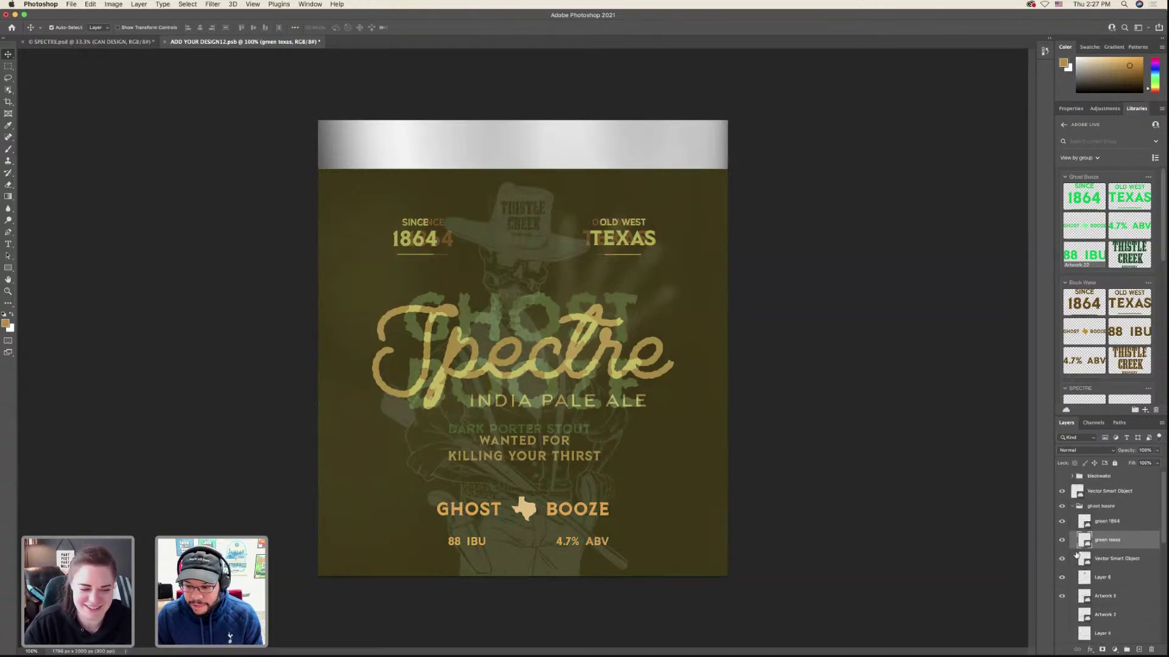
- Collapse the ghost booze group, hide the spectre group and set the ghost booze group's opacity to 100%
{"action": "left_click", "coordinate": [1073, 508]}
{"action": "left_click", "coordinate": [1073, 508]}
{"action": "left_click", "coordinate": [1073, 508]}
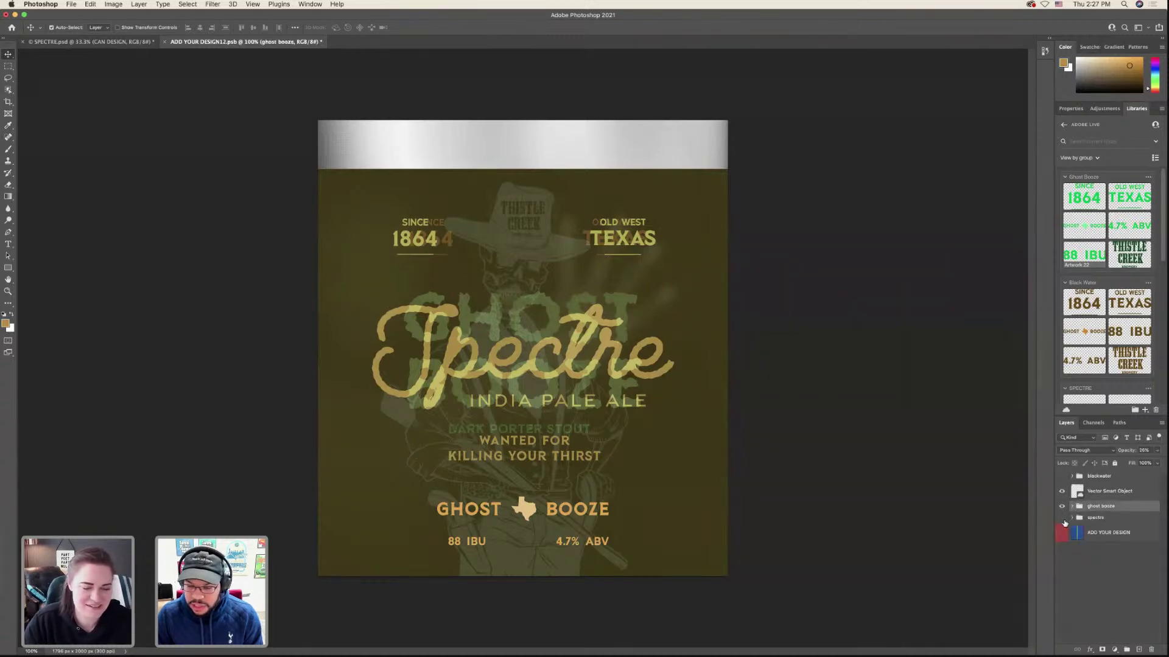
{"action": "left_click", "coordinate": [1063, 519]}
{"action": "left_click", "coordinate": [1063, 520]}
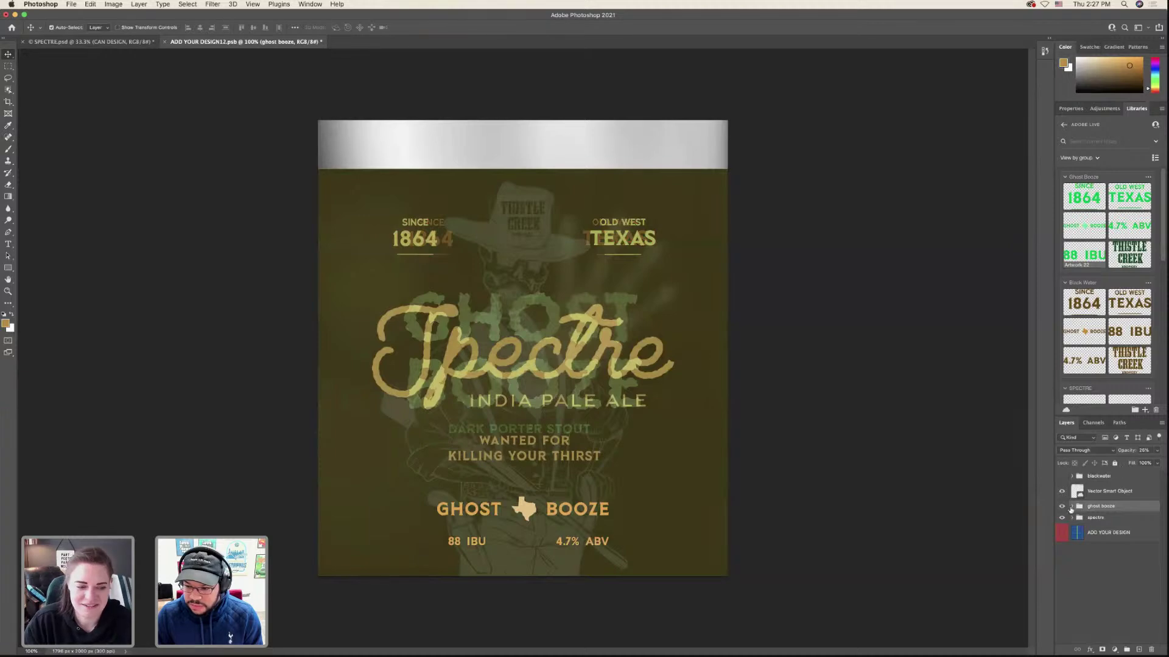
{"action": "left_click", "coordinate": [1063, 519]}
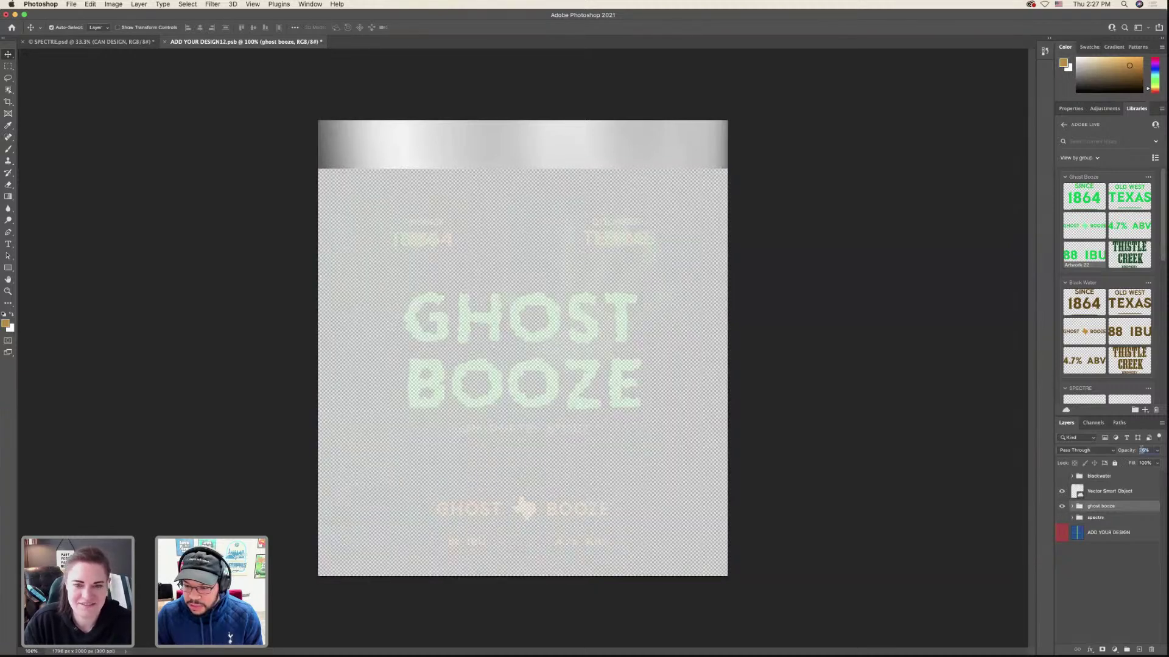
{"action": "type", "text": "100"}
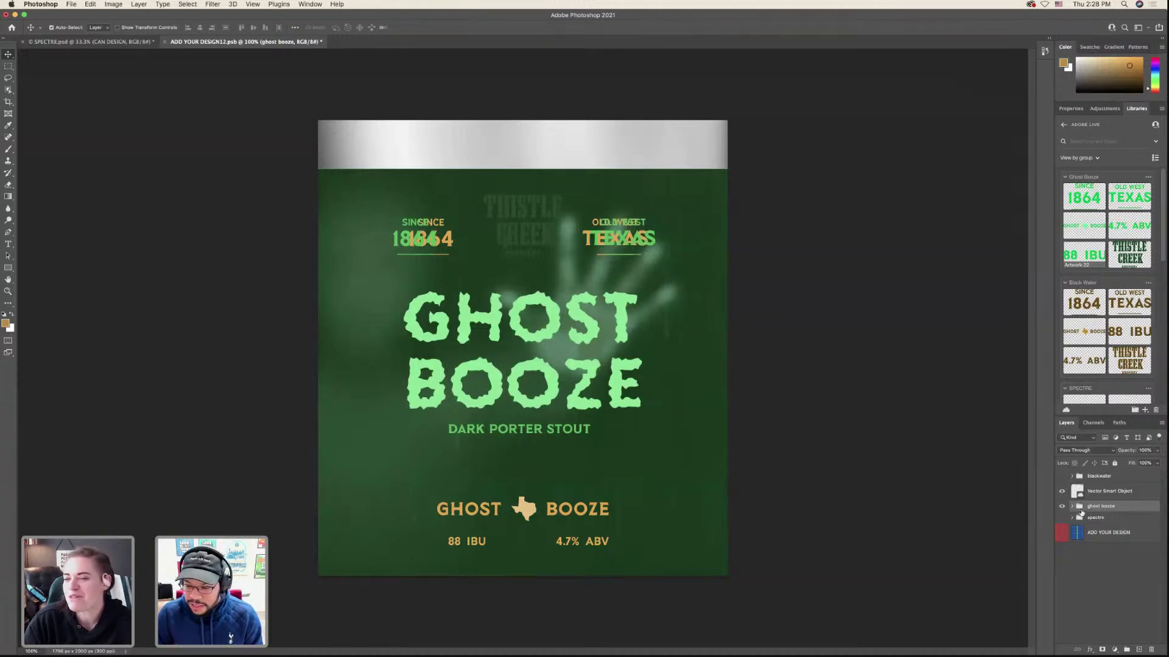
- Toggle the layers inside the ghost booze group one by one to find the duplicate orange Since 1864 and Old West Texas artworks
{"action": "left_click", "coordinate": [1073, 506]}
{"action": "left_click", "coordinate": [1063, 522]}
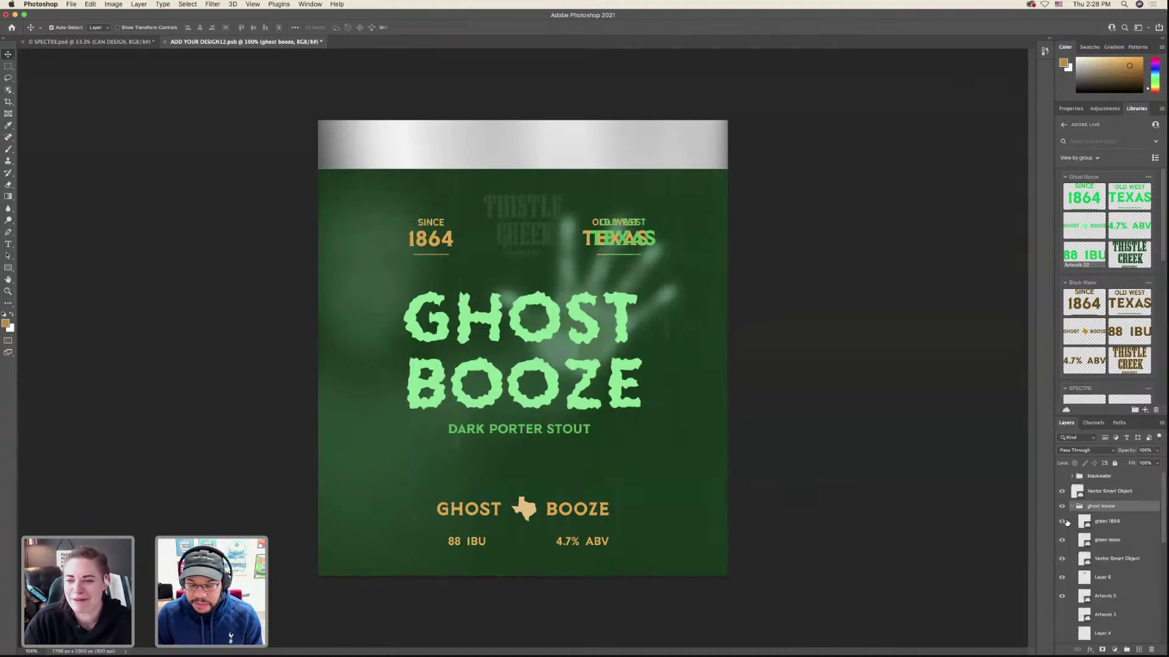
{"action": "left_click", "coordinate": [1062, 522]}
{"action": "scroll", "coordinate": [1065, 529], "scroll_direction": "down", "scroll_amount": 2}
{"action": "left_click", "coordinate": [1062, 547]}
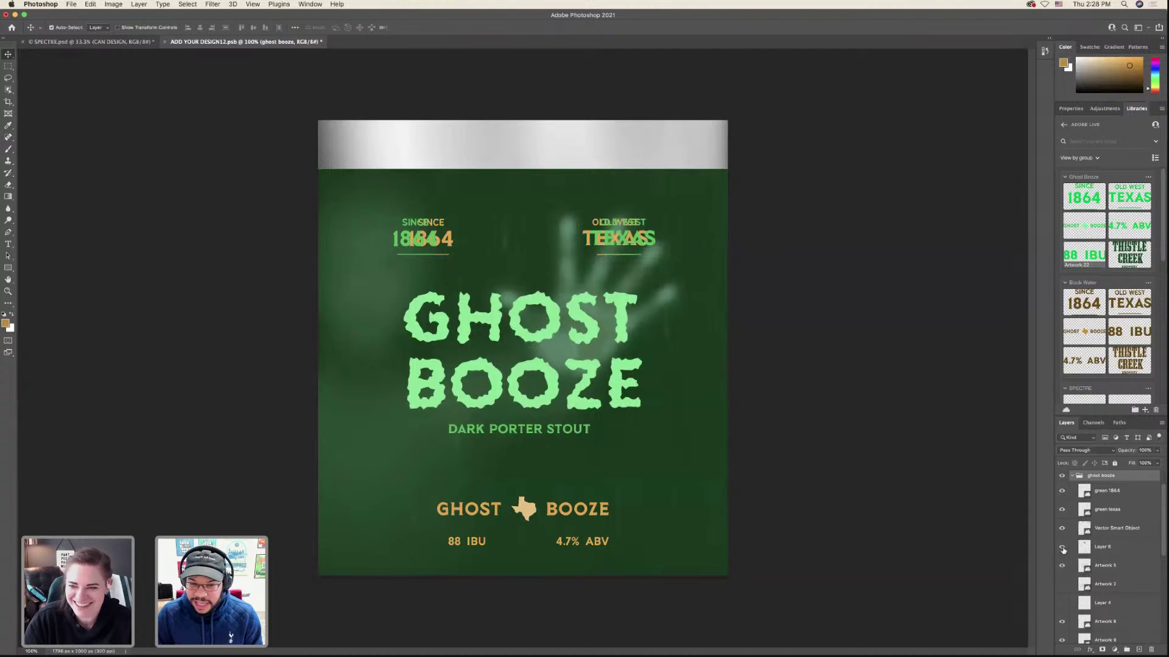
{"action": "left_click", "coordinate": [1062, 548]}
{"action": "scroll", "coordinate": [1062, 610], "scroll_direction": "down", "scroll_amount": 1}
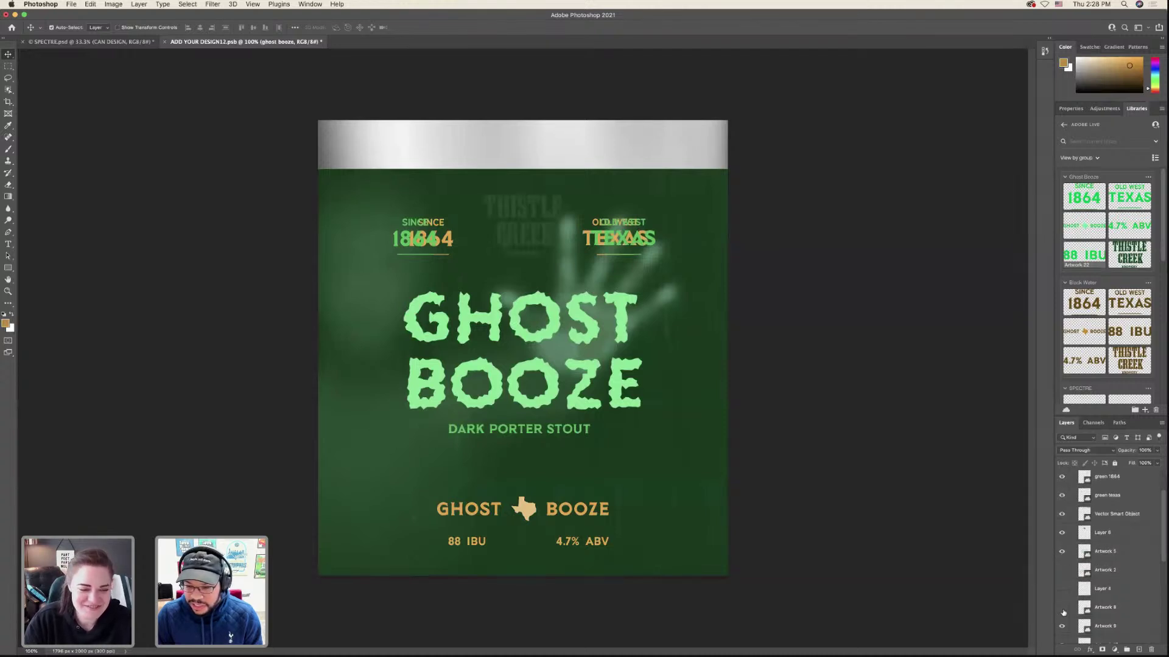
{"action": "left_click", "coordinate": [1062, 608]}
{"action": "left_click", "coordinate": [1062, 608]}
{"action": "scroll", "coordinate": [1063, 609], "scroll_direction": "down", "scroll_amount": 3}
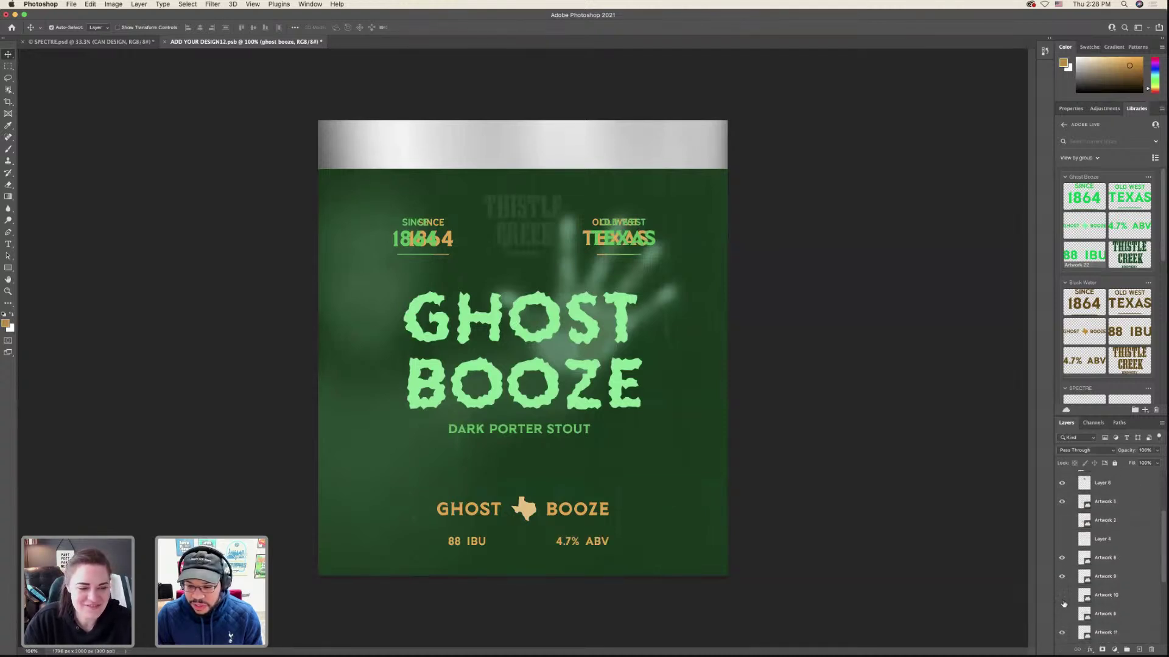
{"action": "left_click", "coordinate": [1063, 600]}
{"action": "left_click", "coordinate": [1063, 599]}
{"action": "left_click", "coordinate": [1062, 613]}
{"action": "left_click", "coordinate": [1063, 615]}
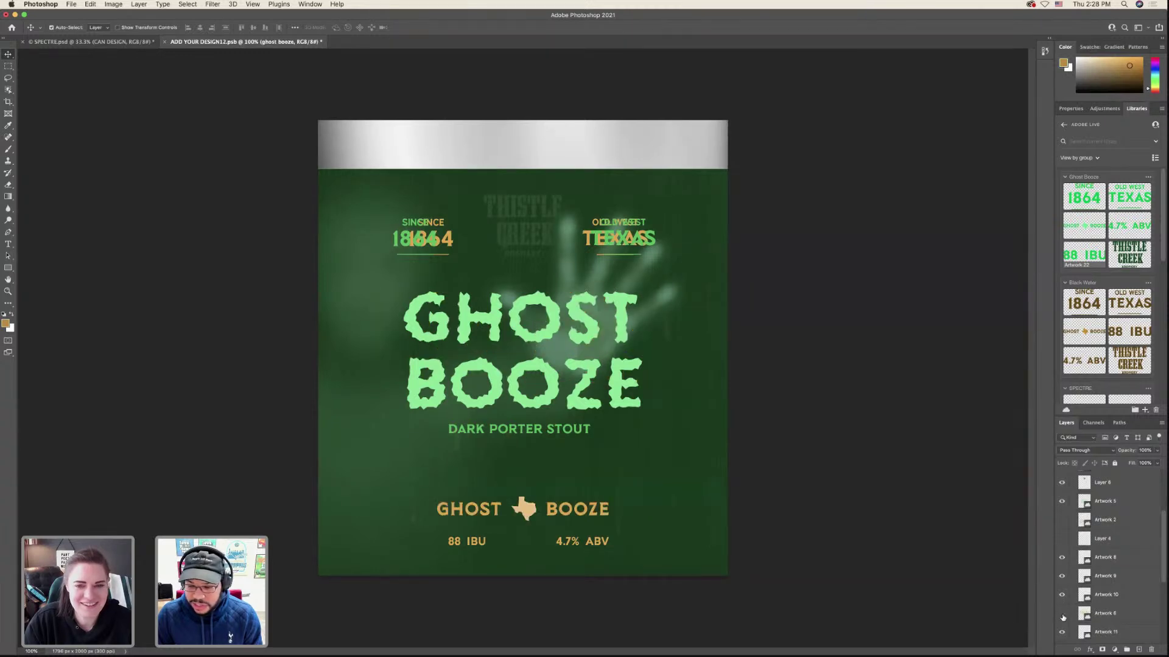
{"action": "scroll", "coordinate": [1063, 617], "scroll_direction": "down", "scroll_amount": 4}
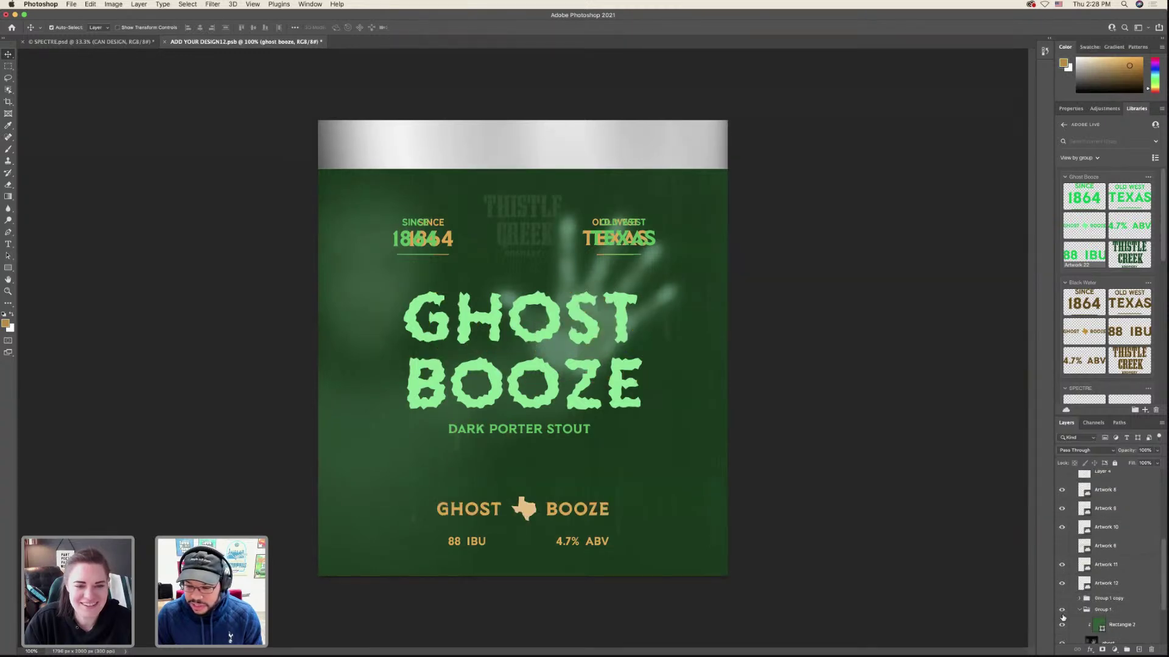
- Delete the hidden layer below Artwork 10, plus Artwork 11 and Artwork 12 with the orange Texas and 1864 duplicates
{"action": "left_click", "coordinate": [1116, 549]}
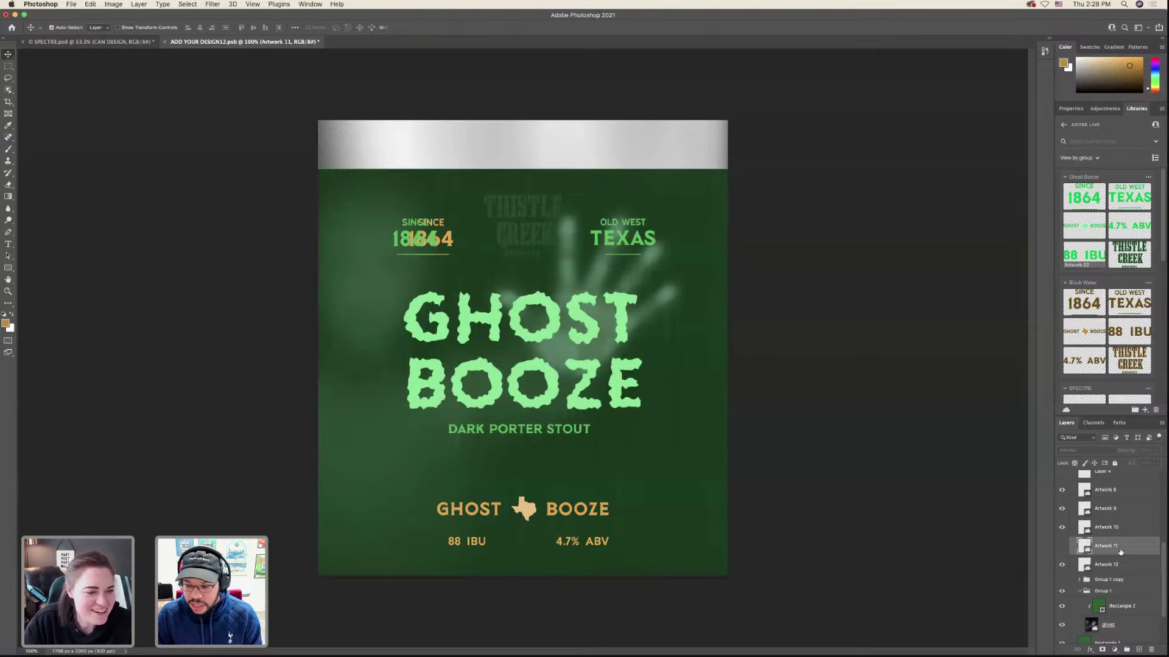
{"action": "key", "text": "Delete"}
{"action": "left_click", "coordinate": [1063, 546]}
{"action": "key", "text": "Delete"}
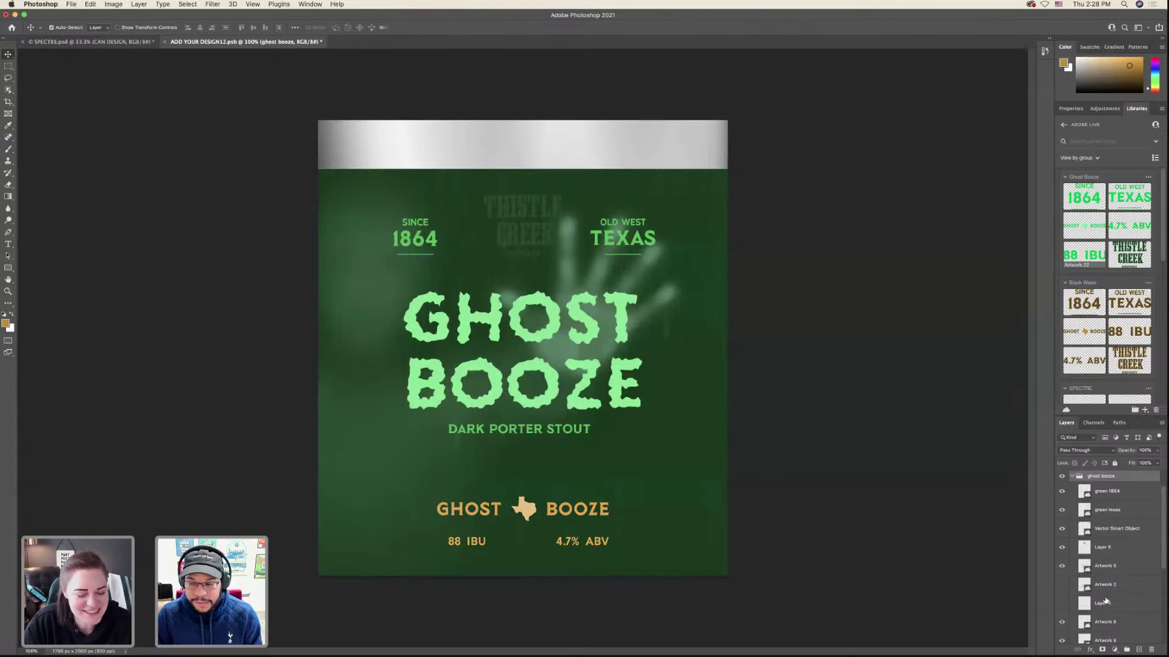
- Collapse the ghost booze group and check the layers inside the blackwater group, leaving it collapsed
{"action": "left_click", "coordinate": [1073, 477]}
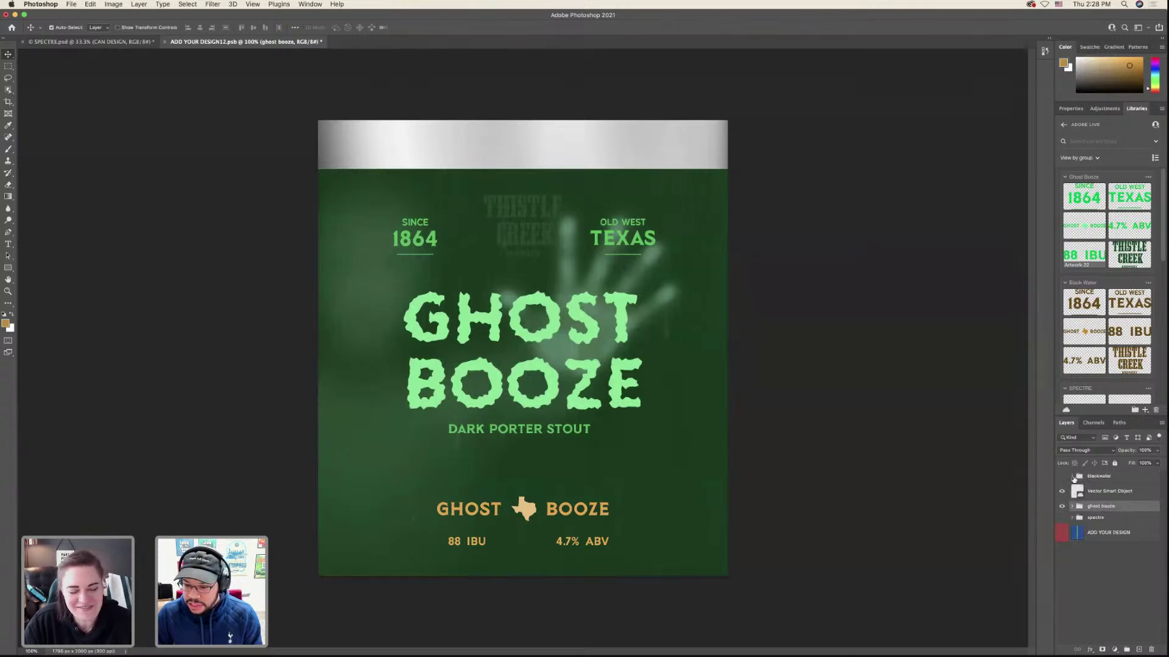
{"action": "left_click", "coordinate": [1073, 477]}
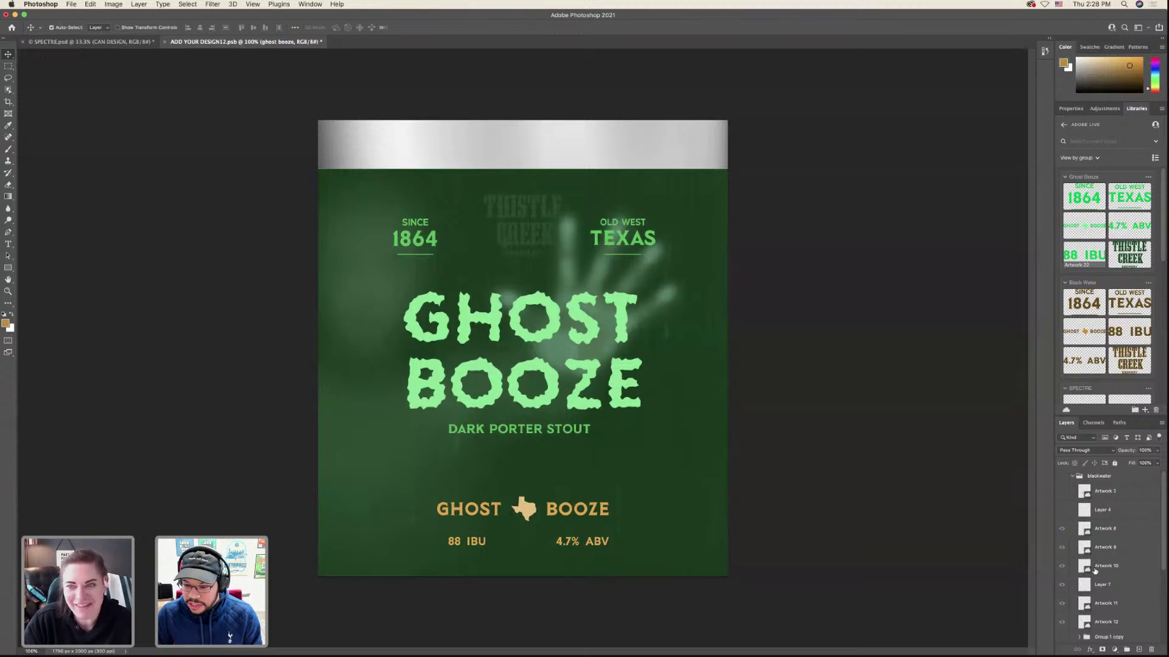
{"action": "scroll", "coordinate": [1094, 571], "scroll_direction": "down", "scroll_amount": 3}
{"action": "scroll", "coordinate": [1095, 571], "scroll_direction": "up", "scroll_amount": 3}
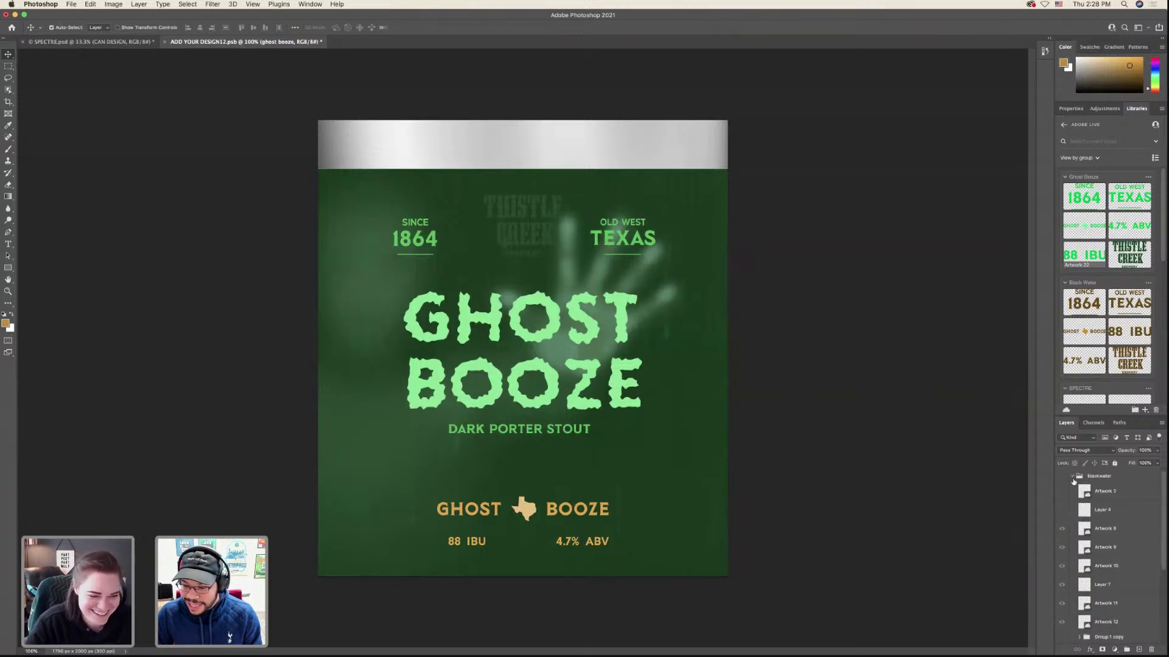
{"action": "left_click", "coordinate": [1072, 478]}
- Expand the ghost booze group and toggle the orange Spectre artwork and Group 1 to check their contents
{"action": "left_click", "coordinate": [1073, 507]}
{"action": "scroll", "coordinate": [1079, 525], "scroll_direction": "down", "scroll_amount": 3}
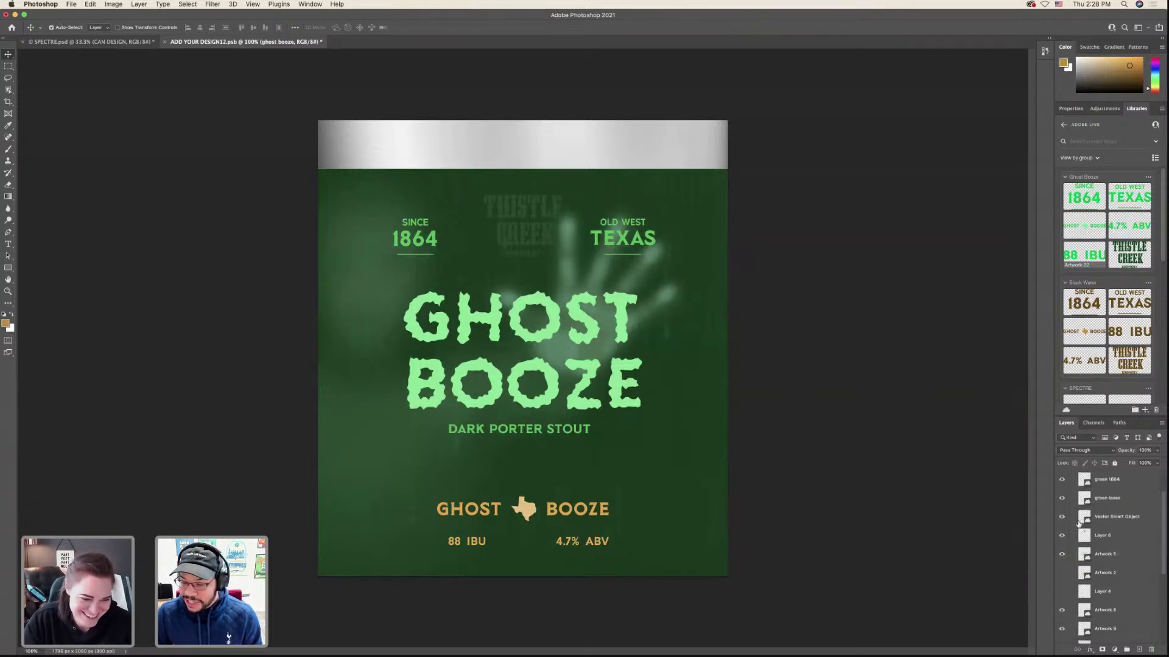
{"action": "left_click", "coordinate": [1063, 559]}
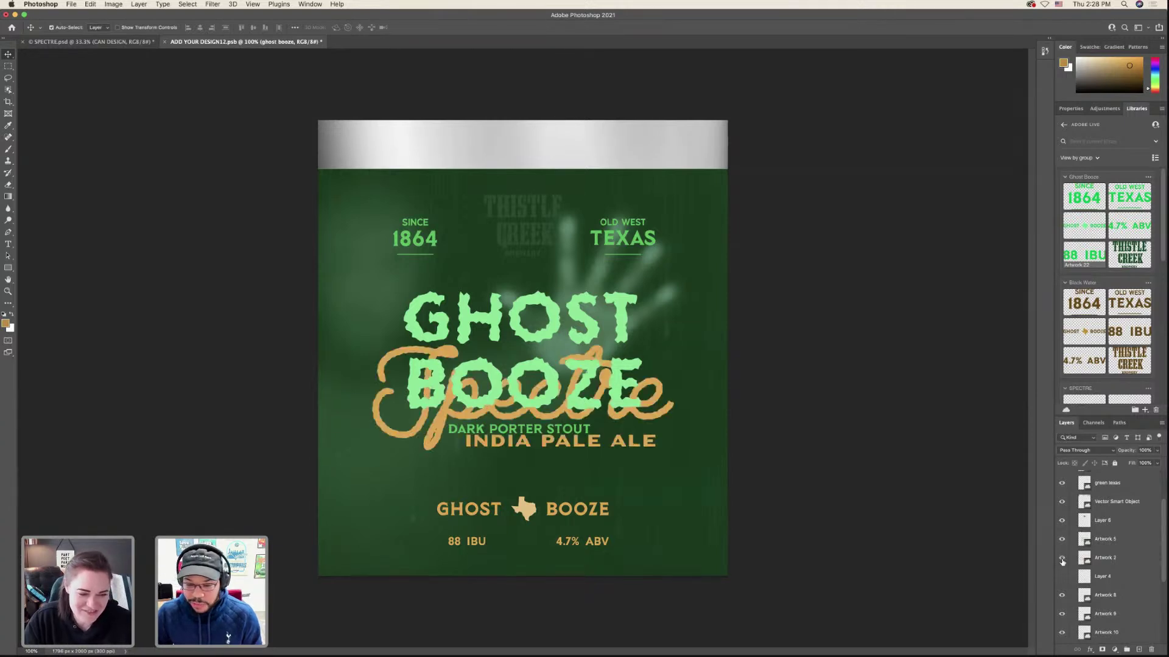
{"action": "left_click", "coordinate": [1062, 558]}
{"action": "scroll", "coordinate": [1063, 584], "scroll_direction": "down", "scroll_amount": 3}
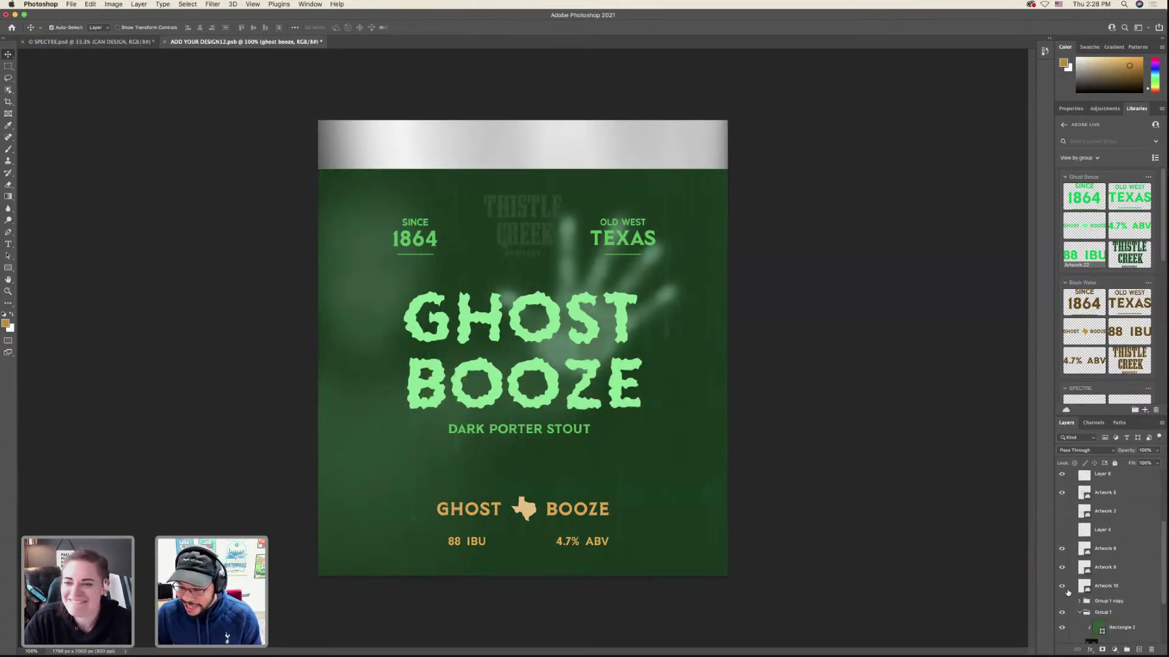
{"action": "left_click", "coordinate": [1062, 613]}
{"action": "left_click", "coordinate": [1063, 613]}
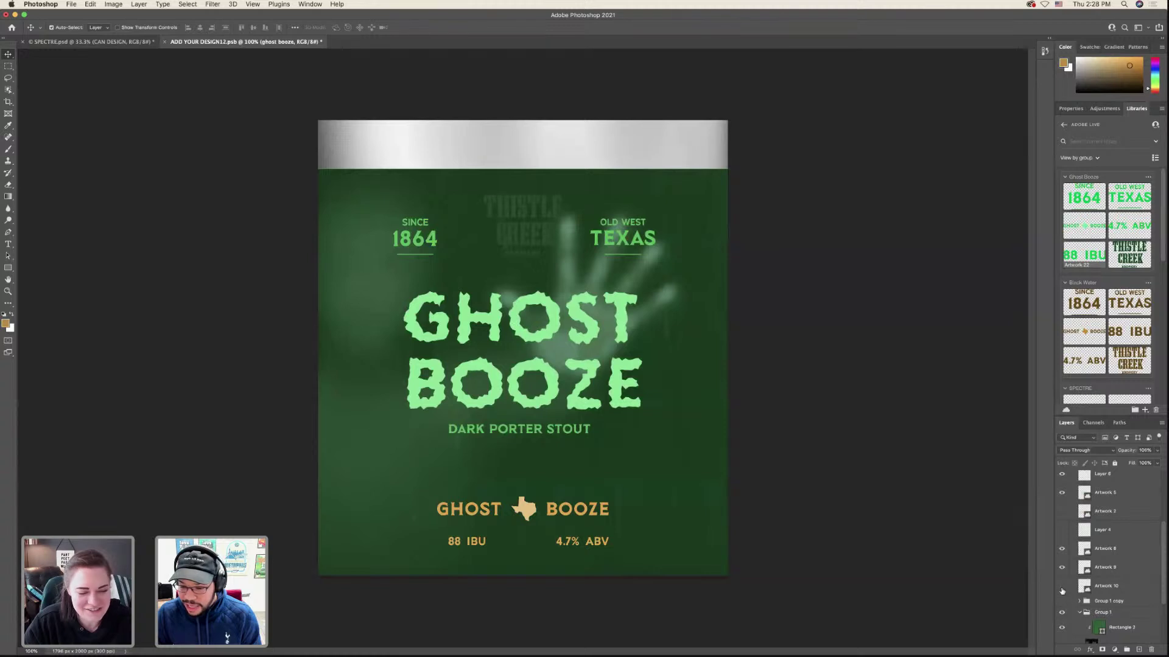
- Hide the orange Ghost Booze line, 88 IBU and 4.7% ABV artworks in the ghost booze group
{"action": "left_click", "coordinate": [1062, 587]}
{"action": "left_click", "coordinate": [1062, 569]}
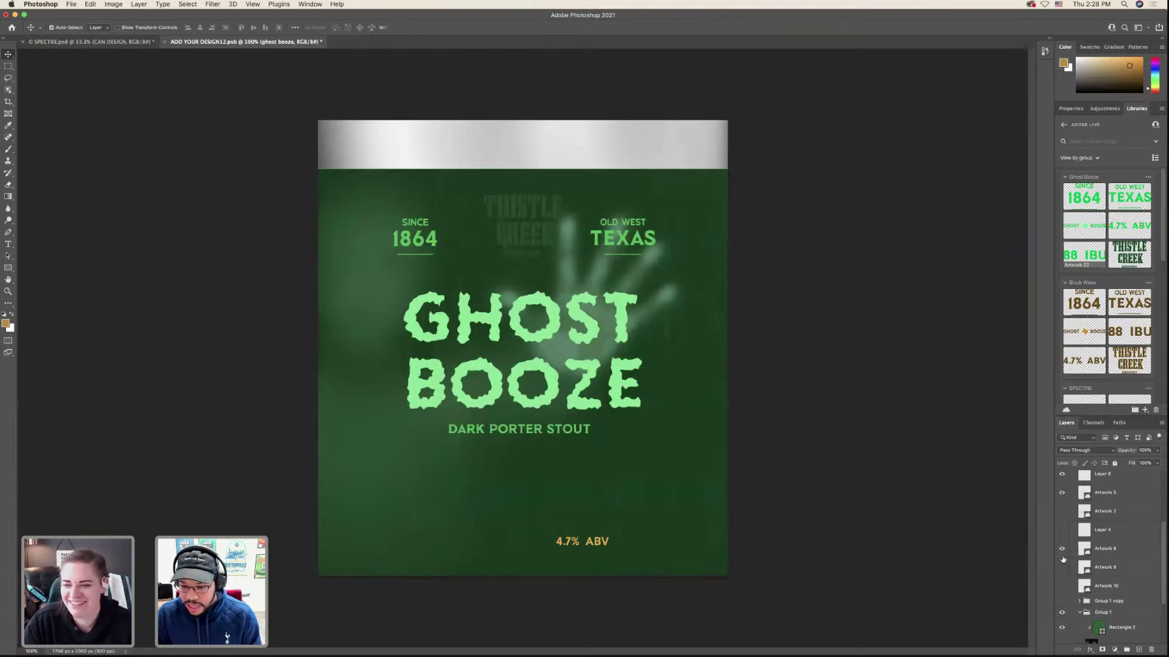
{"action": "left_click", "coordinate": [1063, 549]}
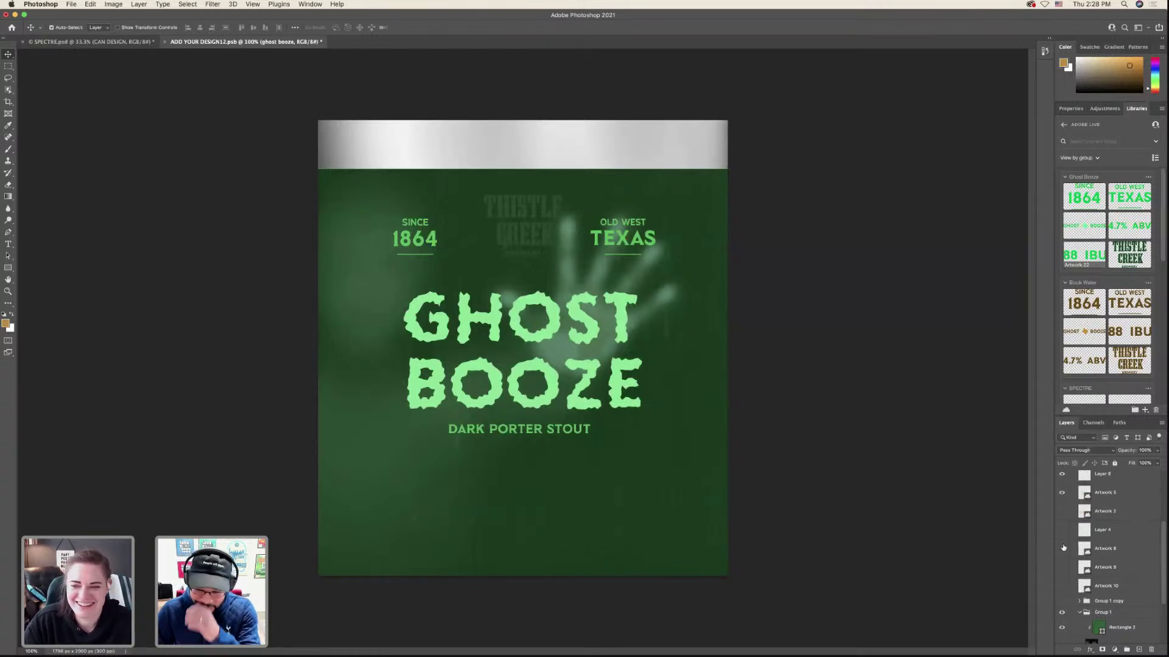
- Hide the ghost booze group, show the spectre group, and copy its orange Ghost Booze line, 88 IBU and 4.7% ABV artworks
{"action": "scroll", "coordinate": [1063, 548], "scroll_direction": "up", "scroll_amount": 4}
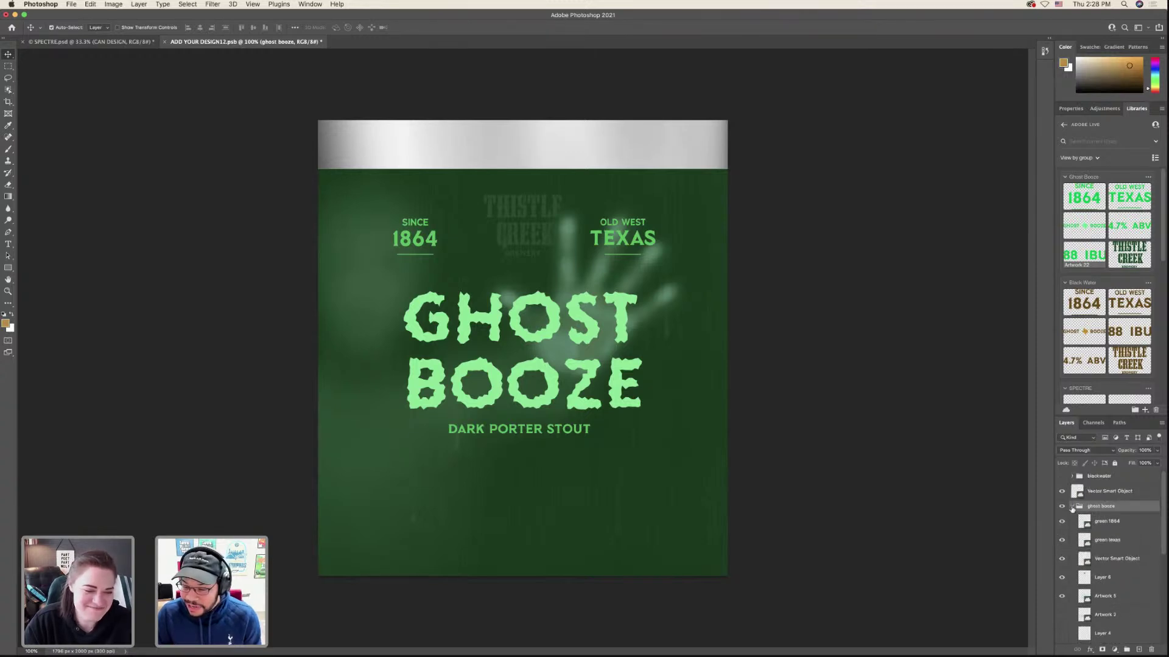
{"action": "left_click", "coordinate": [1072, 506]}
{"action": "left_click", "coordinate": [1071, 517]}
{"action": "left_click", "coordinate": [1062, 506]}
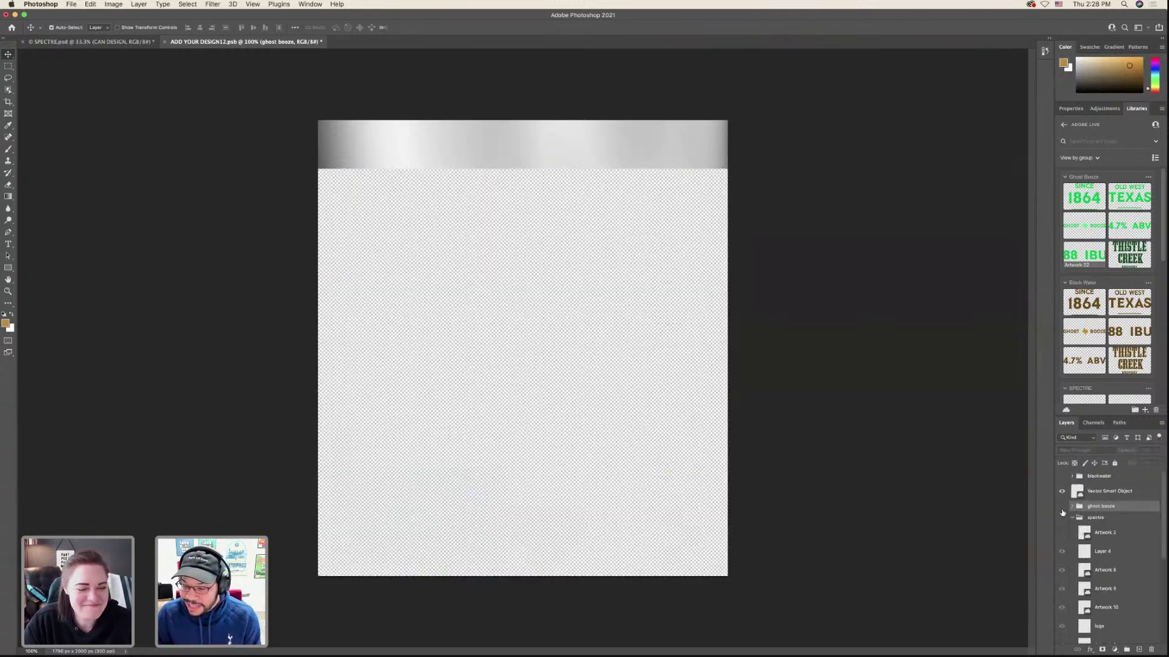
{"action": "left_click", "coordinate": [1062, 518]}
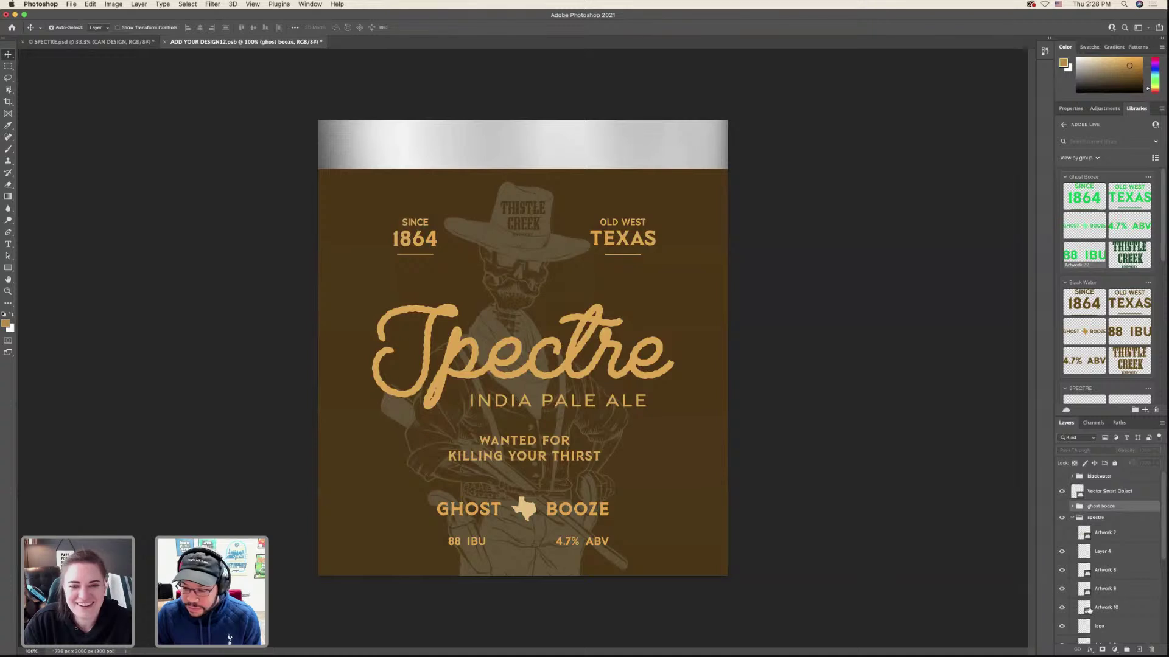
{"action": "left_click", "coordinate": [582, 545]}
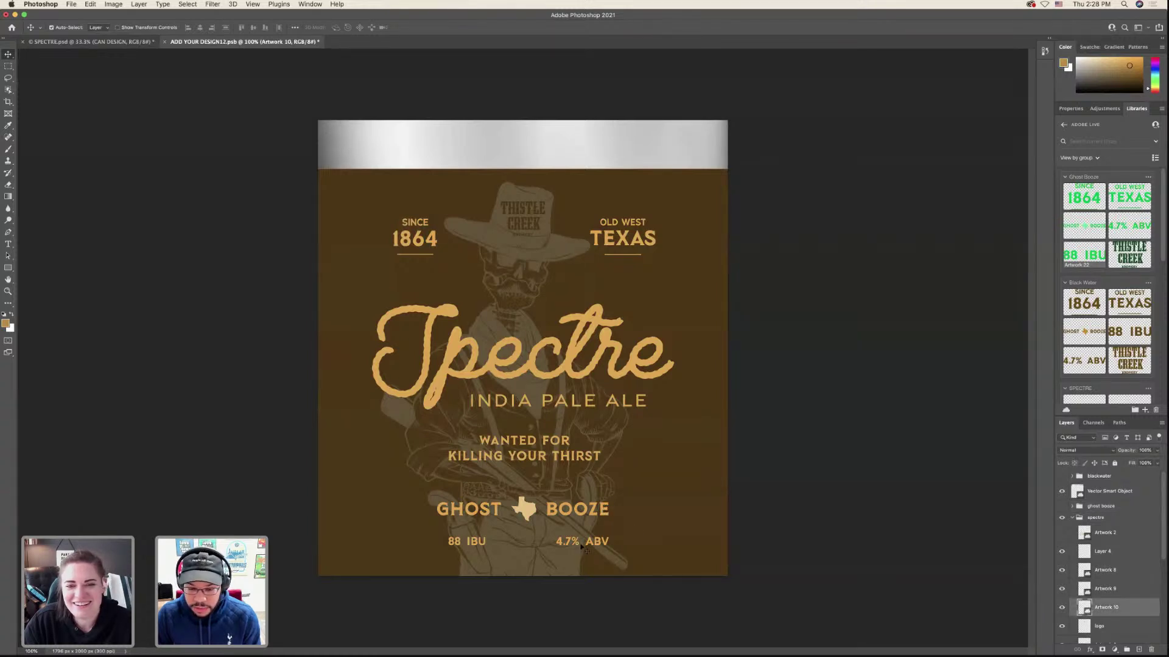
{"action": "left_click", "coordinate": [508, 547], "text": "shift"}
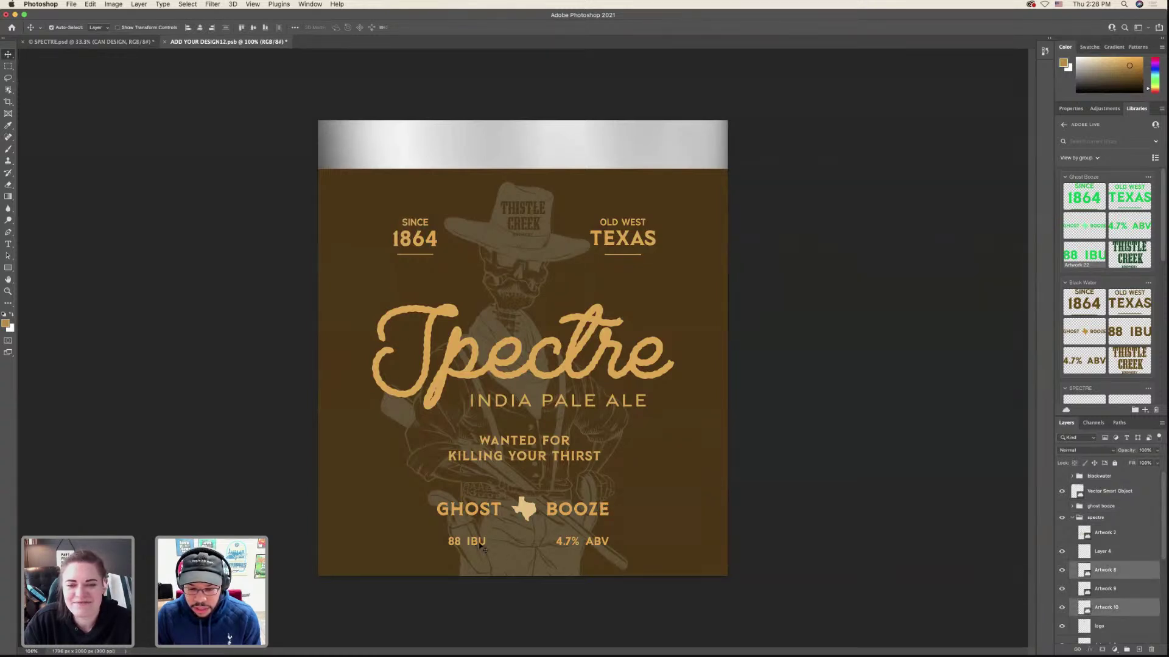
{"action": "left_click", "coordinate": [481, 546], "text": "shift"}
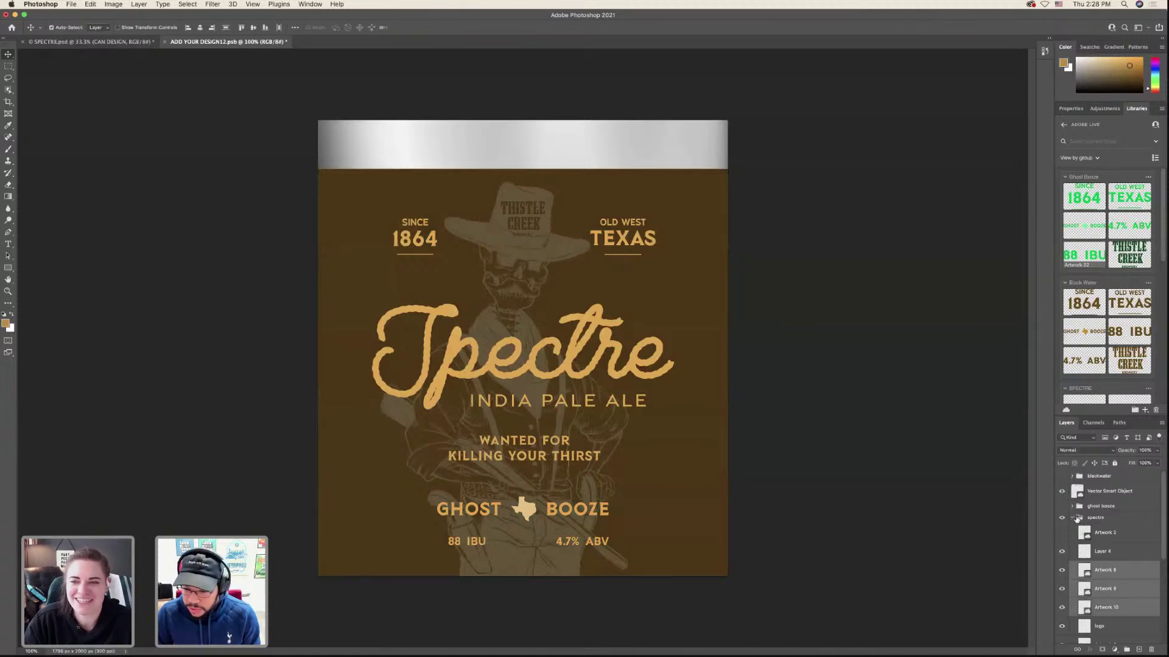
- Hide the spectre group, show the ghost booze group again, and paste the three copied artworks in place
{"action": "left_click", "coordinate": [1073, 518]}
{"action": "left_click", "coordinate": [1062, 506]}
{"action": "left_click", "coordinate": [1063, 517]}
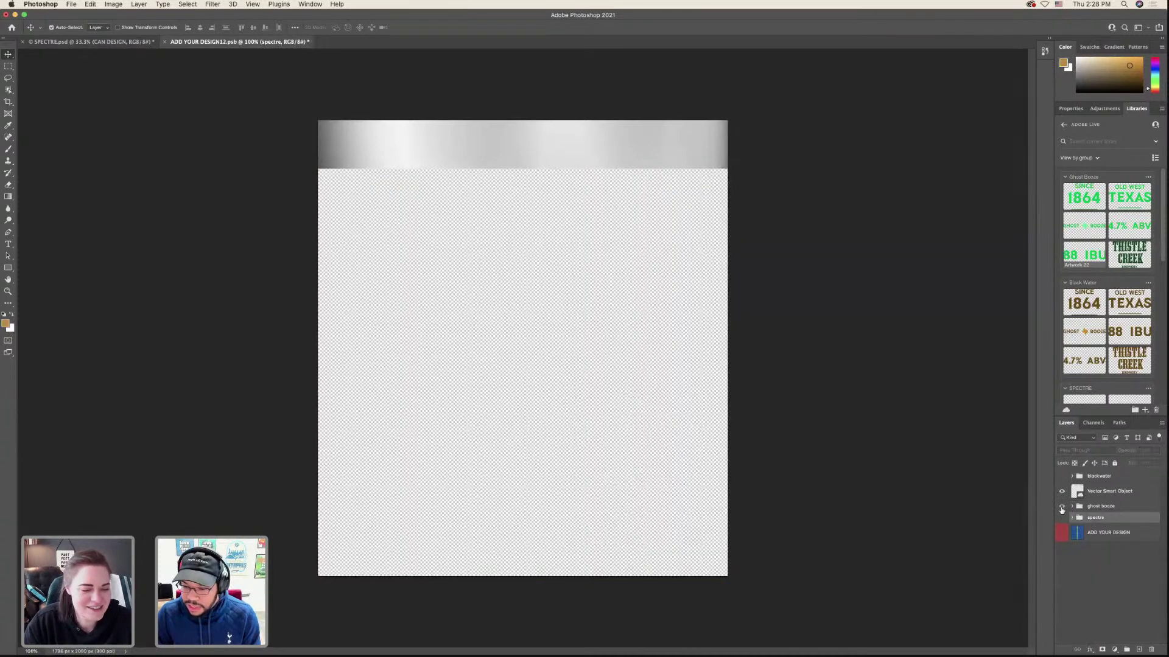
{"action": "left_click", "coordinate": [90, 4]}
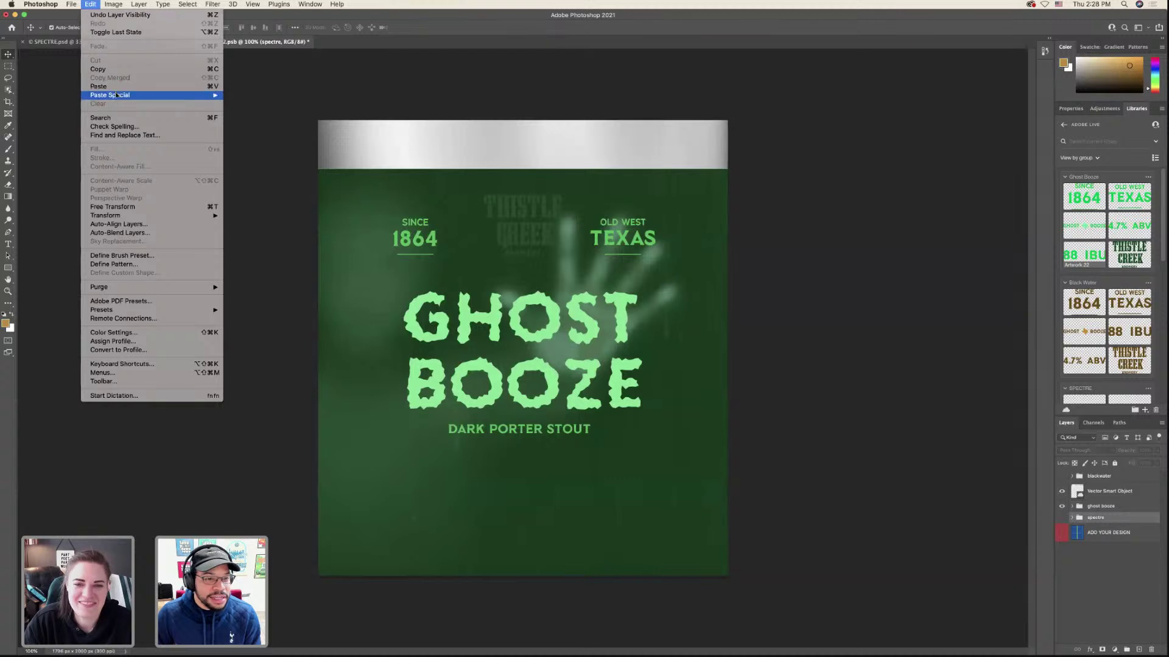
{"action": "mouse_move", "coordinate": [201, 95]}
{"action": "left_click", "coordinate": [280, 107]}
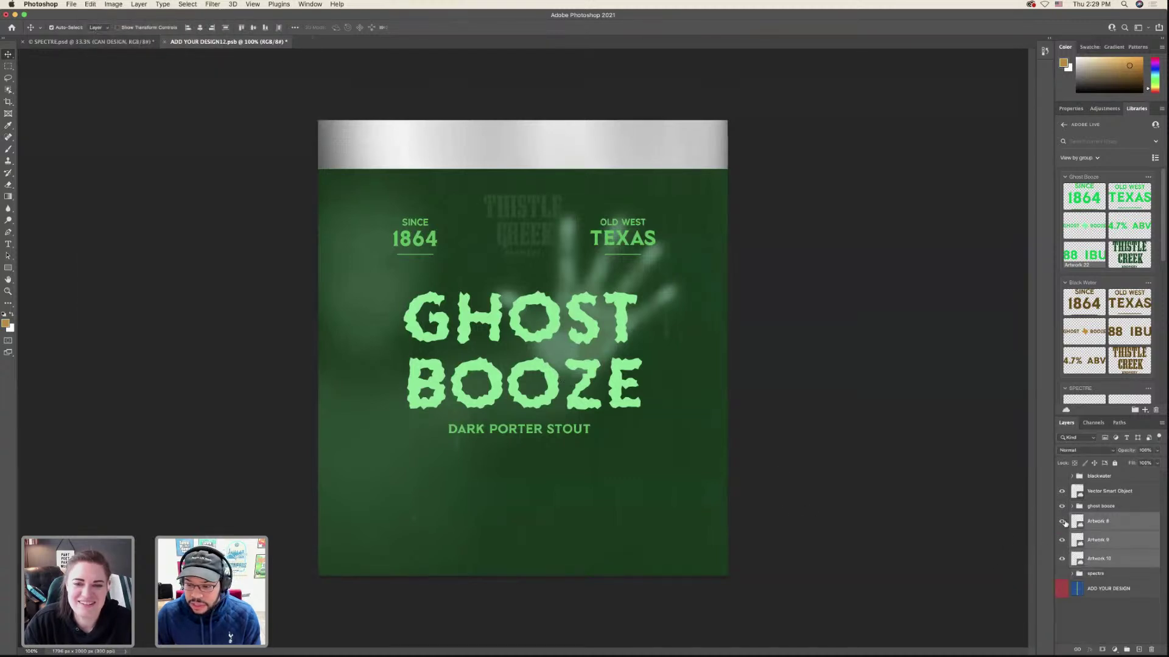
- Move the pasted Artwork 8, Artwork 9 and Artwork 10 into the ghost booze group and check them inside it
{"action": "left_click_drag", "start_coordinate": [1093, 522], "coordinate": [1105, 509]}
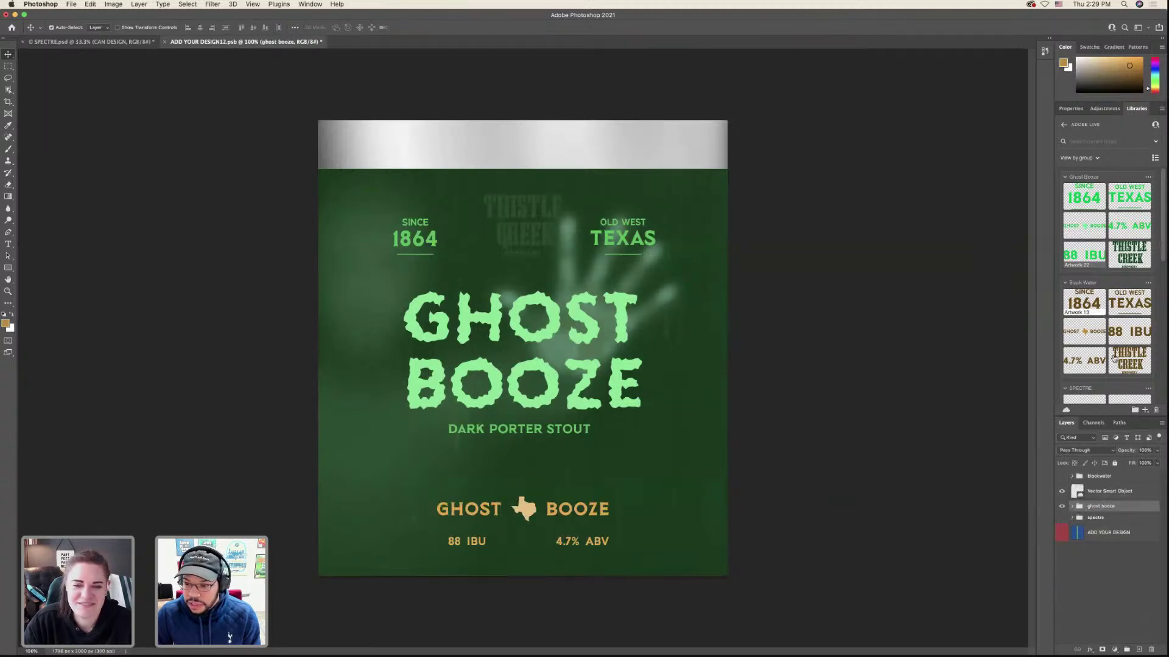
{"action": "left_click", "coordinate": [1072, 506]}
{"action": "scroll", "coordinate": [1095, 539], "scroll_direction": "down", "scroll_amount": 2}
{"action": "scroll", "coordinate": [1096, 539], "scroll_direction": "up", "scroll_amount": 1}
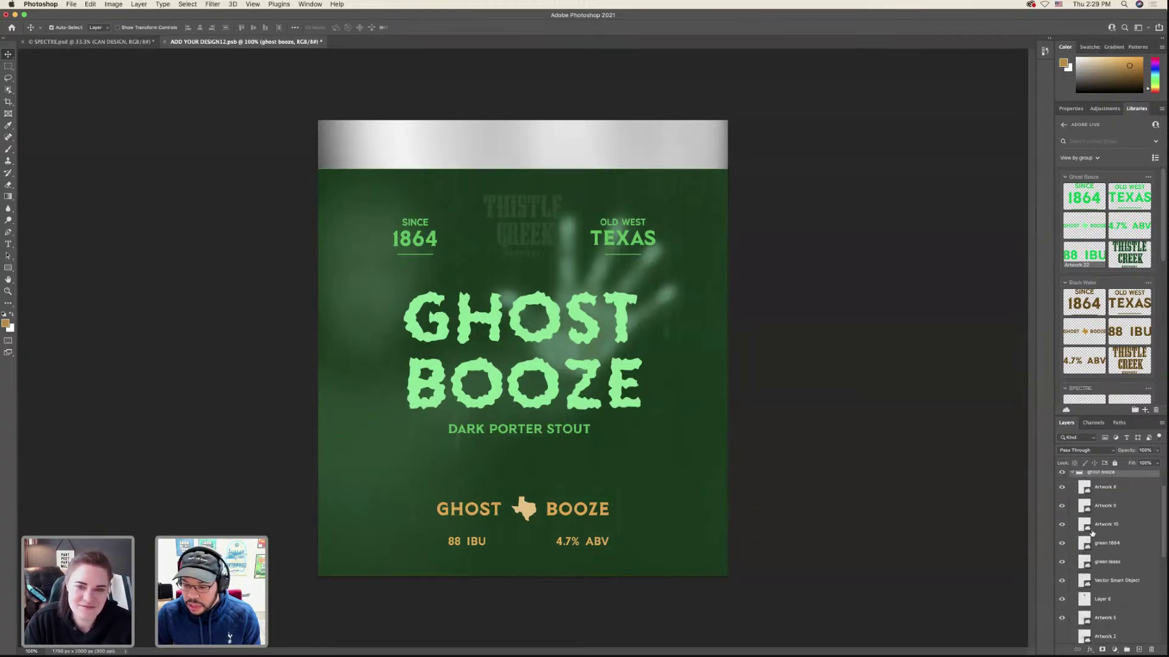
{"action": "left_click", "coordinate": [1062, 488]}
{"action": "left_click", "coordinate": [1062, 488]}
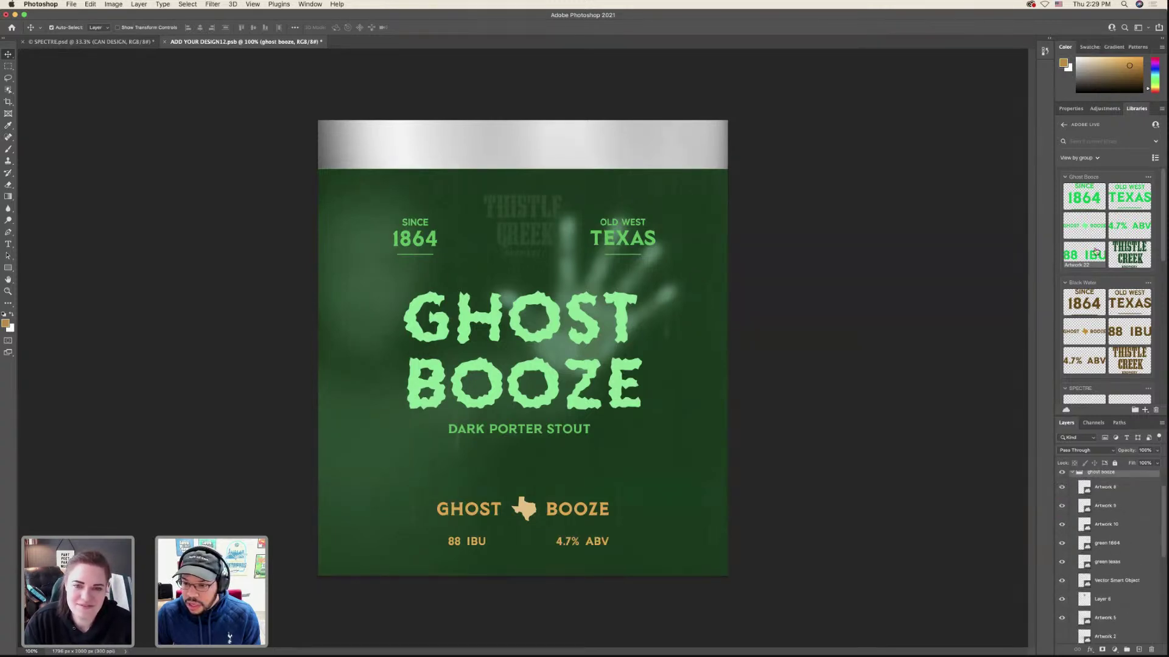
- Place the green 88 IBU and 4.7% ABV library artworks over their orange counterparts near the label's lower edge
{"action": "left_click_drag", "start_coordinate": [1084, 255], "coordinate": [486, 542]}
{"action": "key", "text": "Return"}
{"action": "left_click_drag", "start_coordinate": [1130, 229], "coordinate": [555, 541]}
{"action": "key", "text": "Return"}
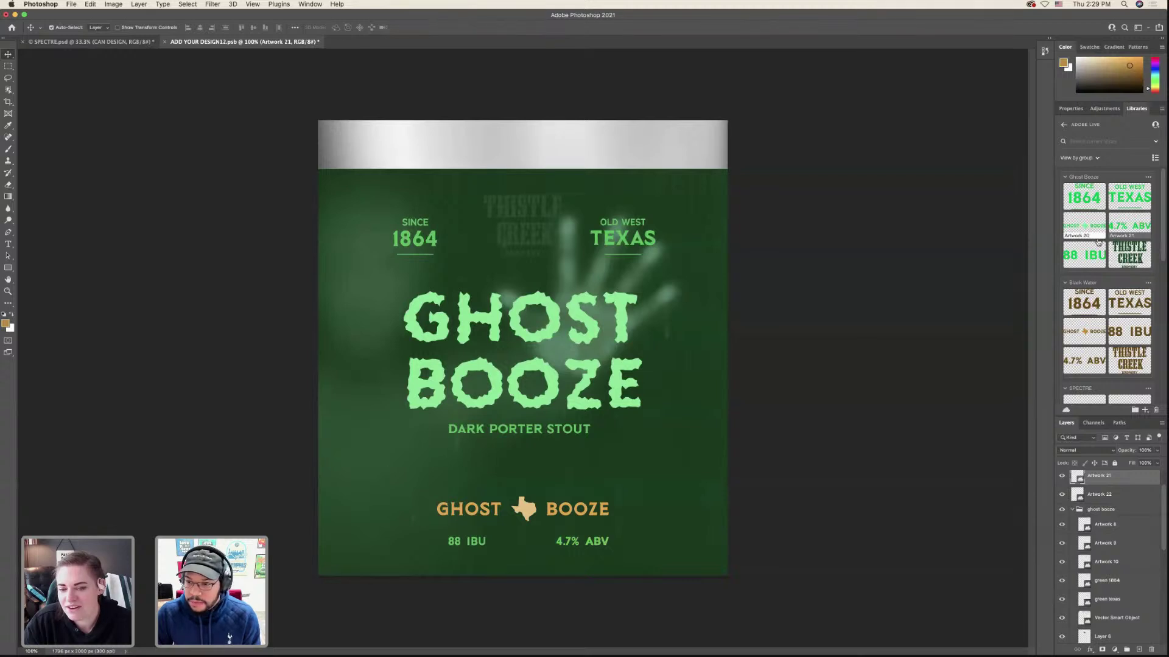
- Place the green Ghost Booze line with the Texas shape from the library, scaled to match the orange version
{"action": "left_click_drag", "start_coordinate": [1094, 236], "coordinate": [565, 508]}
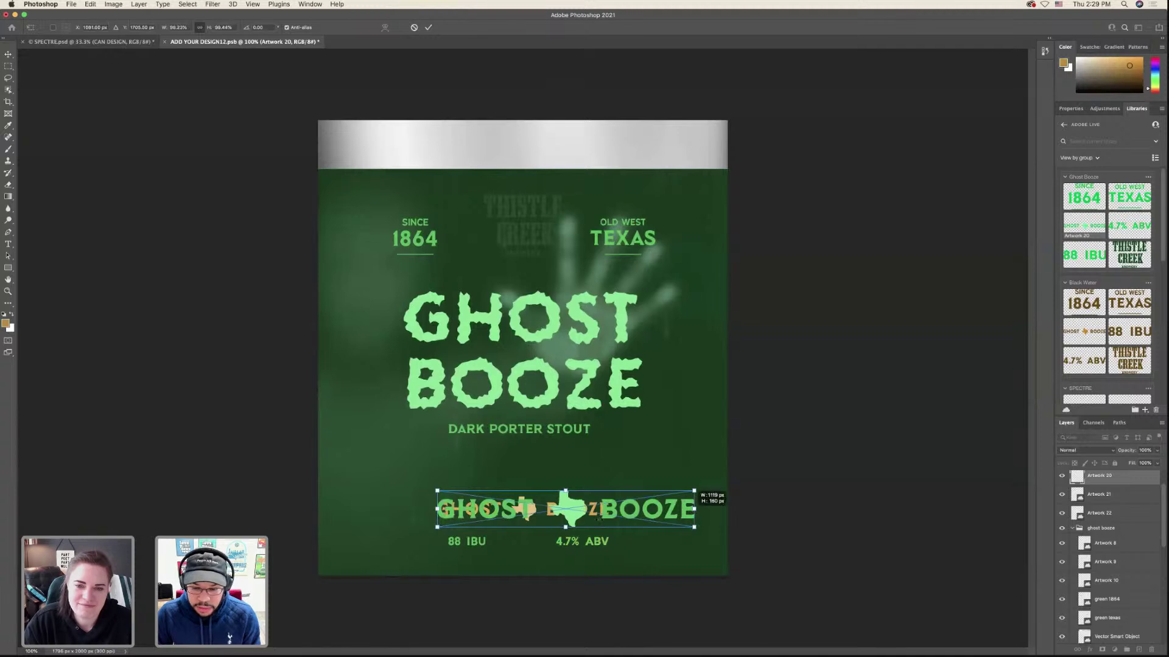
{"action": "left_click_drag", "start_coordinate": [693, 508], "coordinate": [608, 509]}
{"action": "key", "text": "Return"}
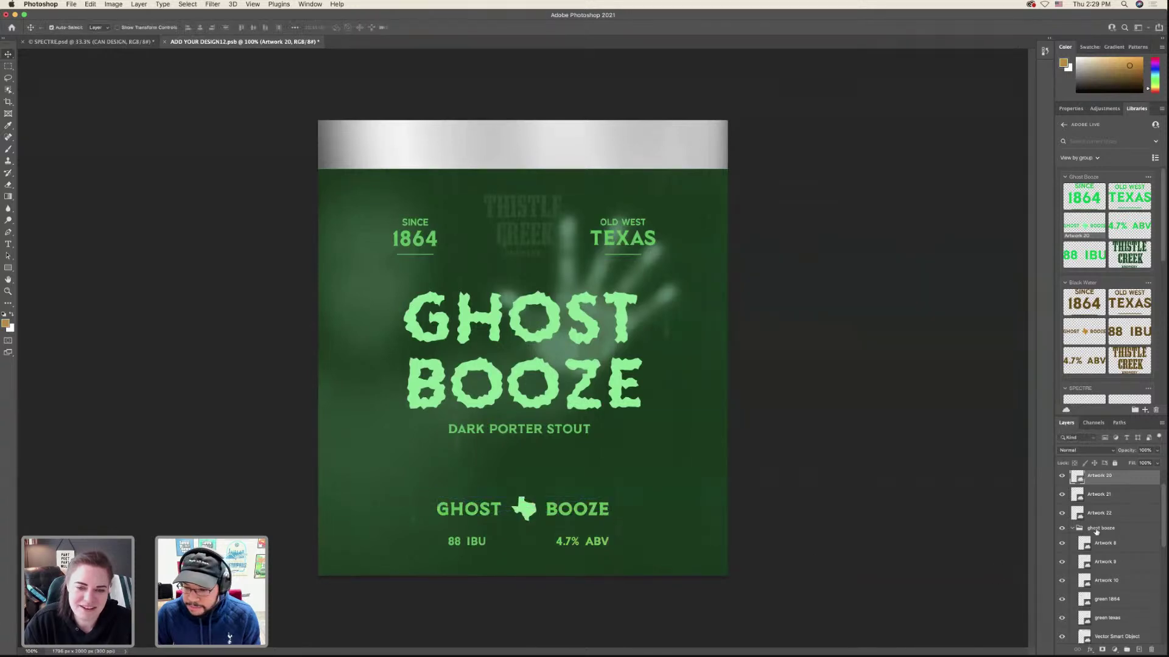
- Hide the orange Artwork 8, Artwork 9 and Artwork 10 in the ghost booze group, save the label, and view the can mockup
{"action": "scroll", "coordinate": [1079, 531], "scroll_direction": "up", "scroll_amount": 2}
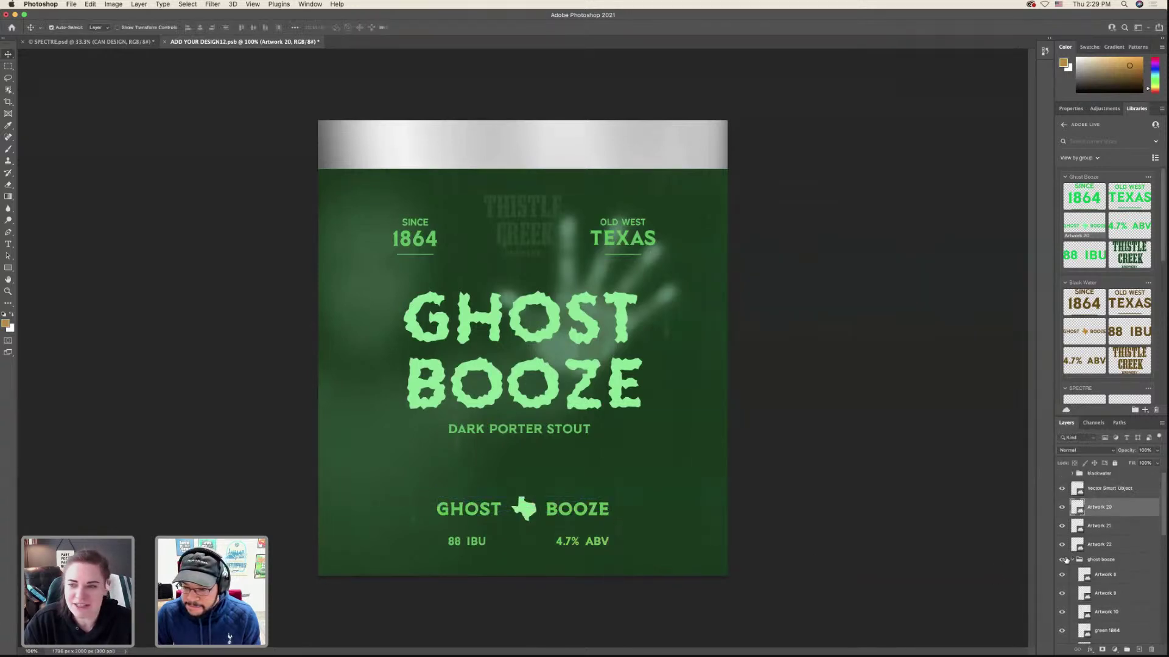
{"action": "scroll", "coordinate": [1065, 566], "scroll_direction": "down", "scroll_amount": 1}
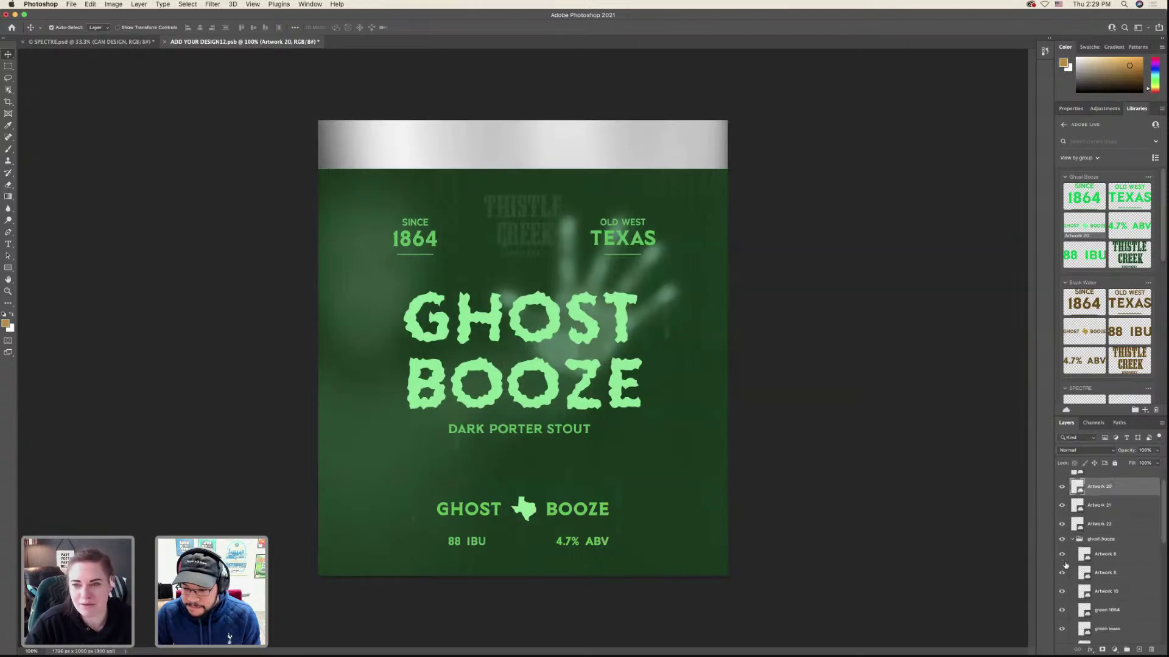
{"action": "scroll", "coordinate": [1065, 566], "scroll_direction": "up", "scroll_amount": 1}
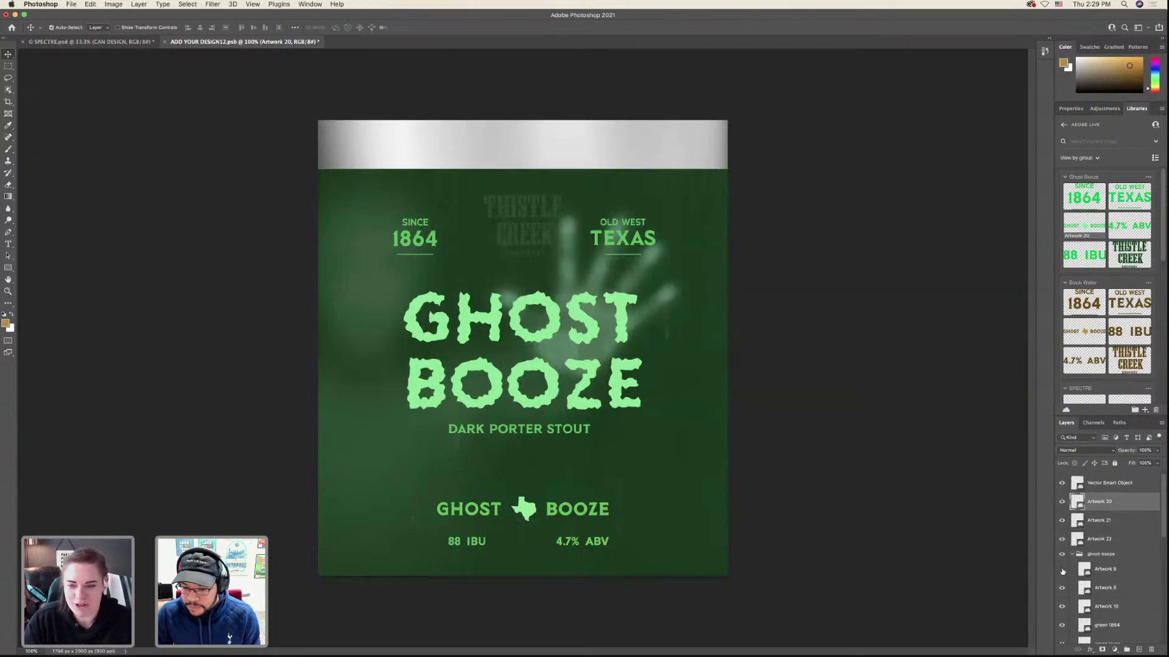
{"action": "left_click", "coordinate": [1062, 570]}
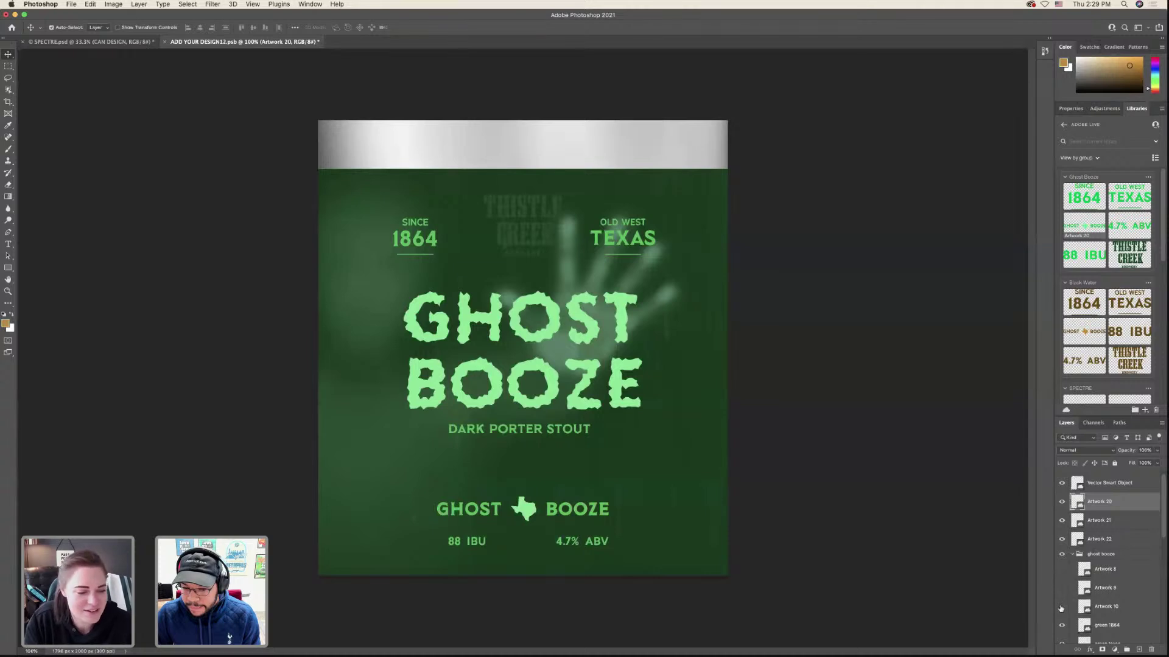
{"action": "key", "text": "super+s"}
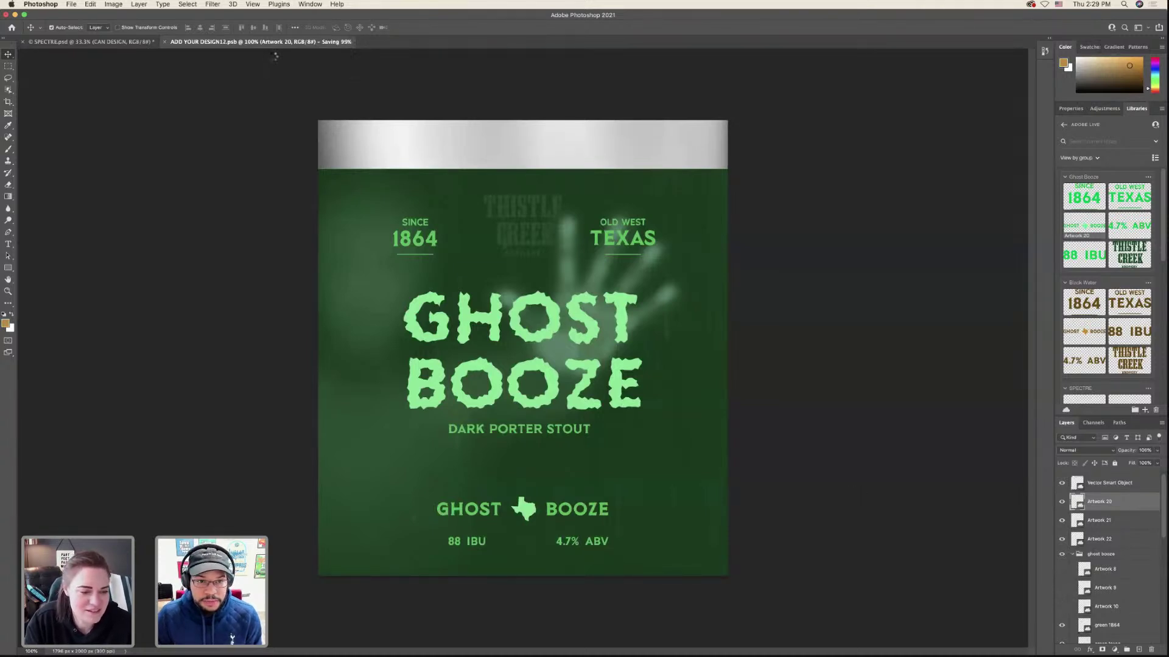
{"action": "left_click", "coordinate": [129, 46]}
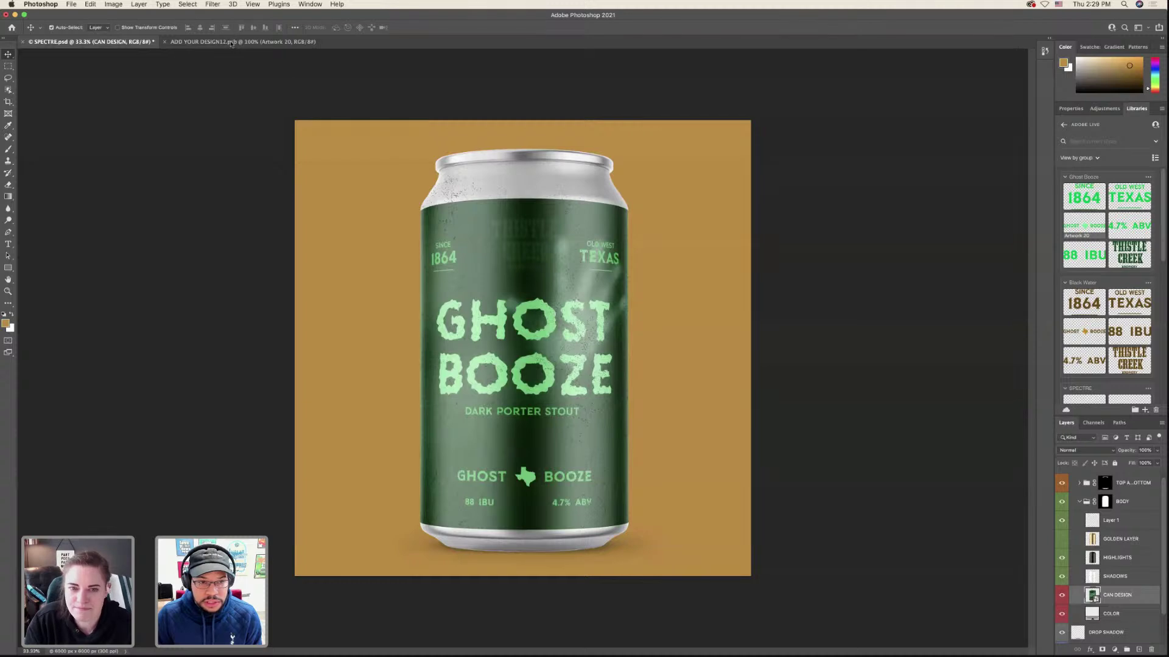
- Move the large Ghost Booze title with its Dark Porter Stout line slightly down, save the label, and view the can mockup
{"action": "left_click", "coordinate": [233, 43]}
{"action": "left_click", "coordinate": [618, 403]}
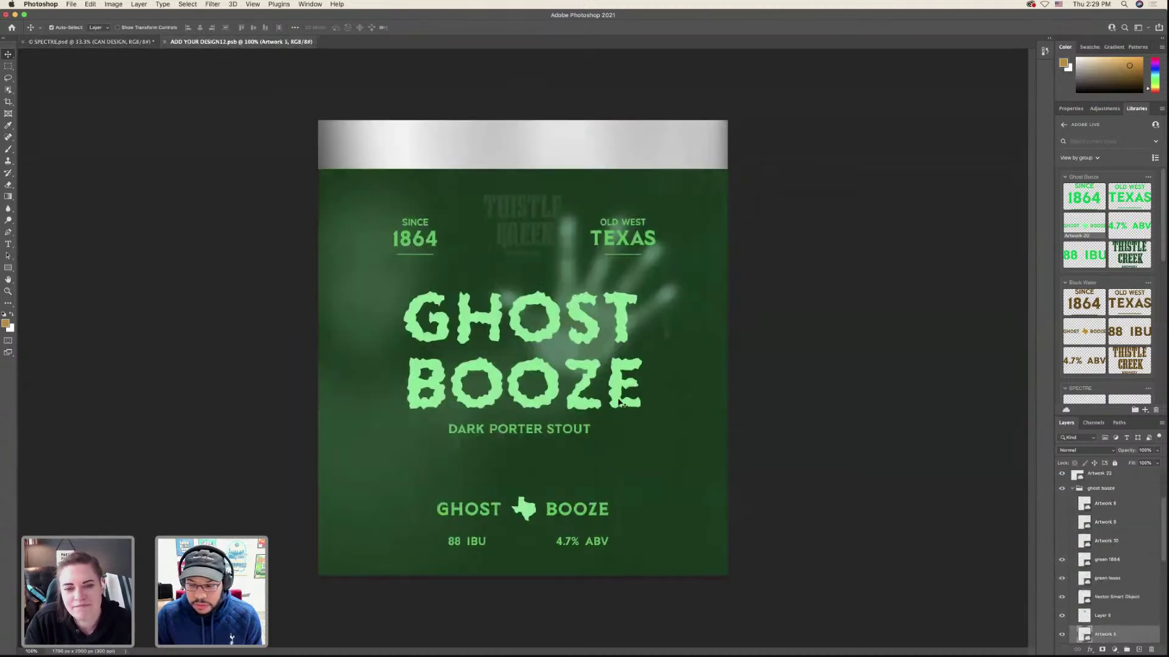
{"action": "key", "text": "ctrl+t"}
{"action": "left_click_drag", "start_coordinate": [617, 400], "coordinate": [620, 417]}
{"action": "key", "text": "Return"}
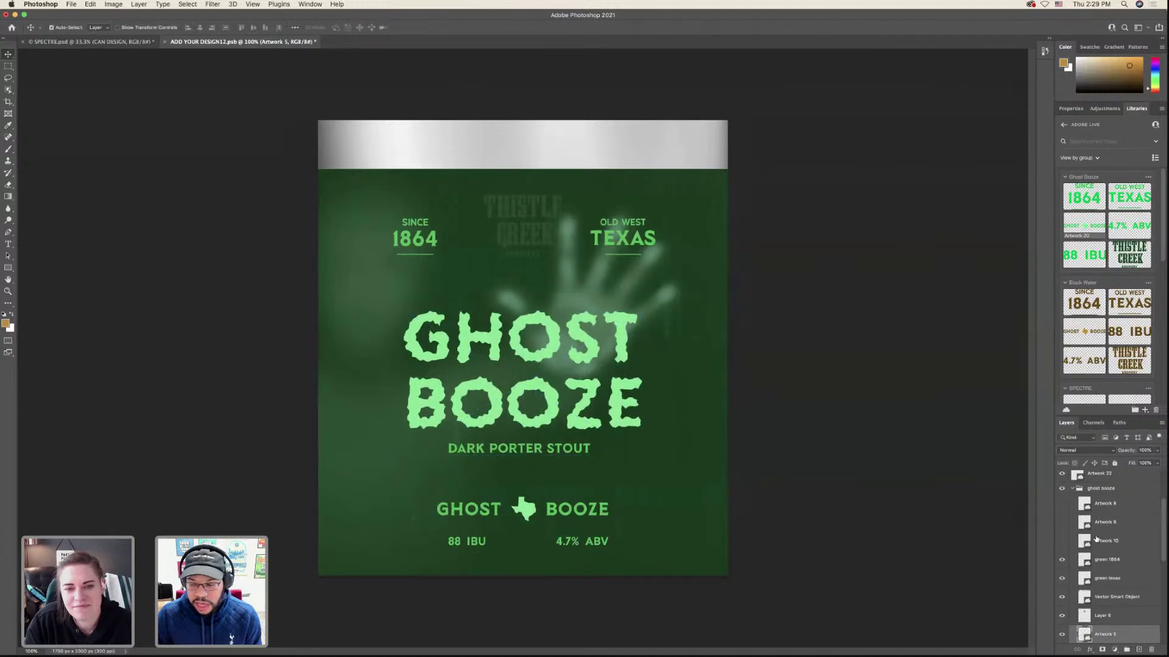
{"action": "key", "text": "ctrl+s"}
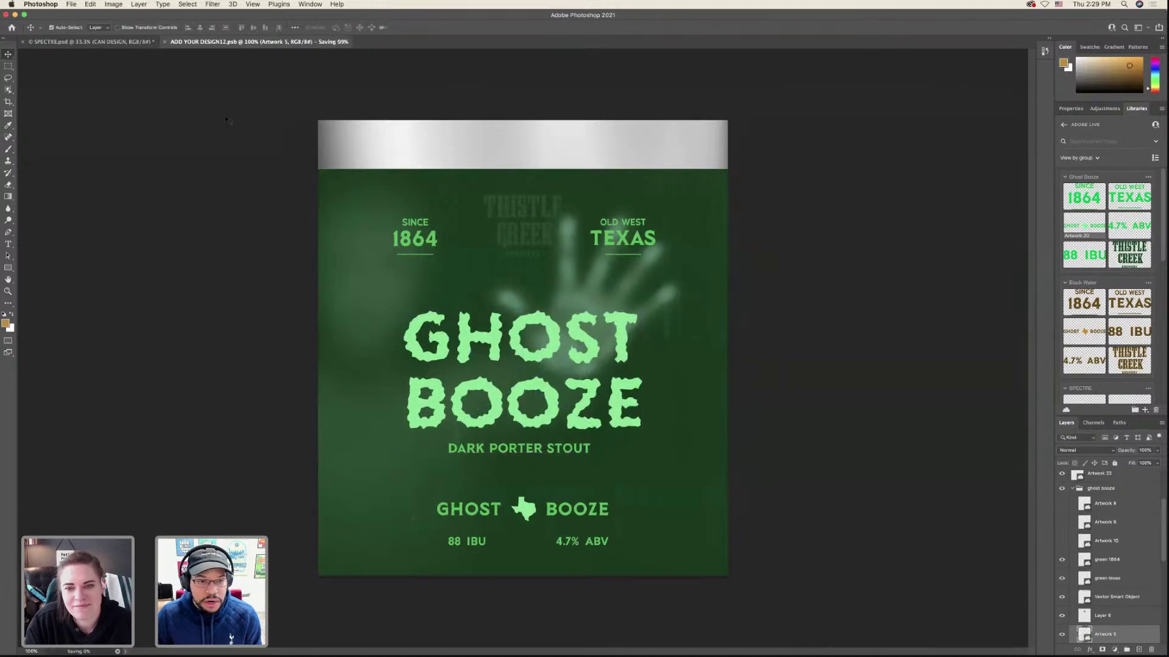
{"action": "left_click", "coordinate": [108, 43]}
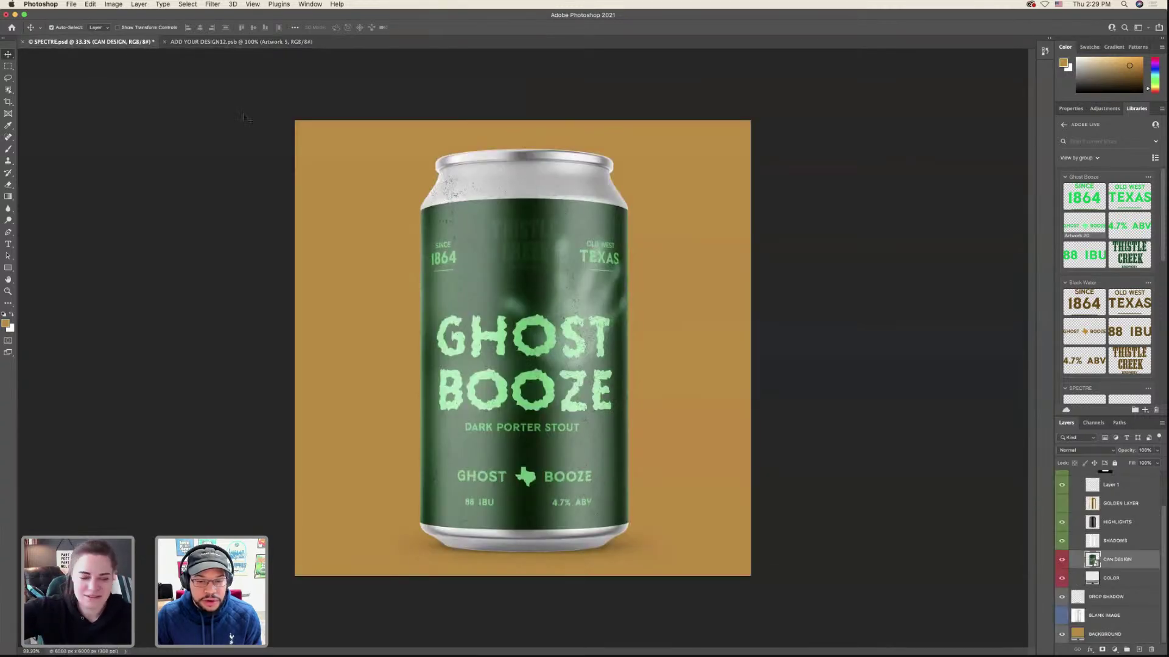
- In the label document, show the spectre group instead of ghost booze and copy the Thistle Creek logo from the hat
{"action": "left_click", "coordinate": [238, 42]}
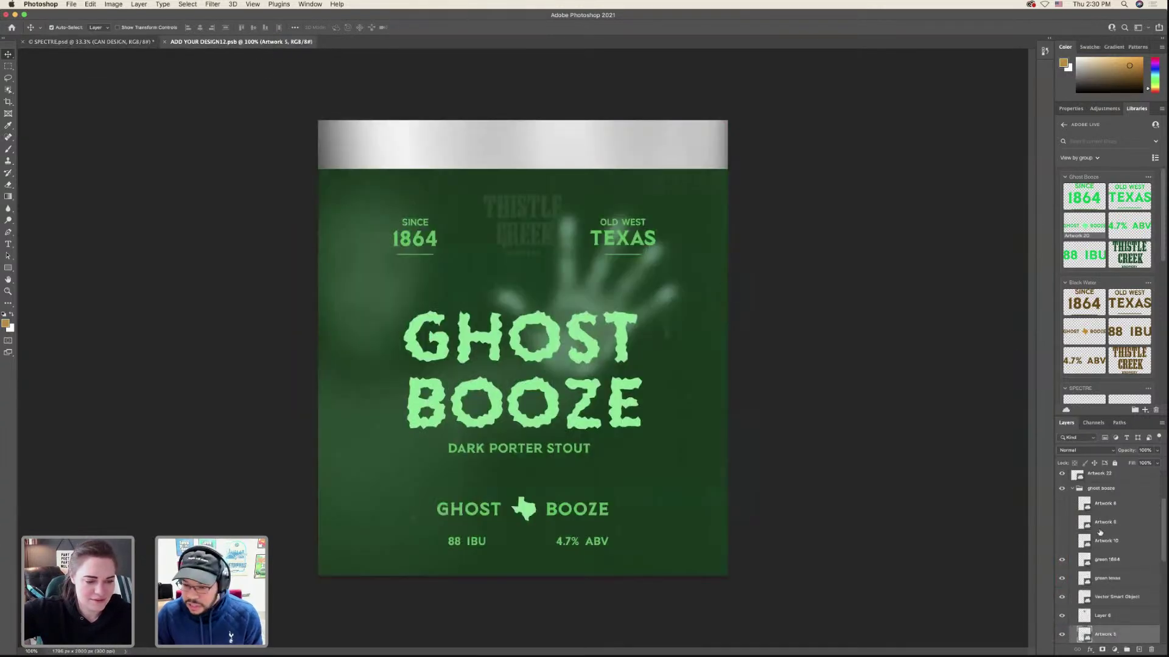
{"action": "left_click", "coordinate": [1073, 490]}
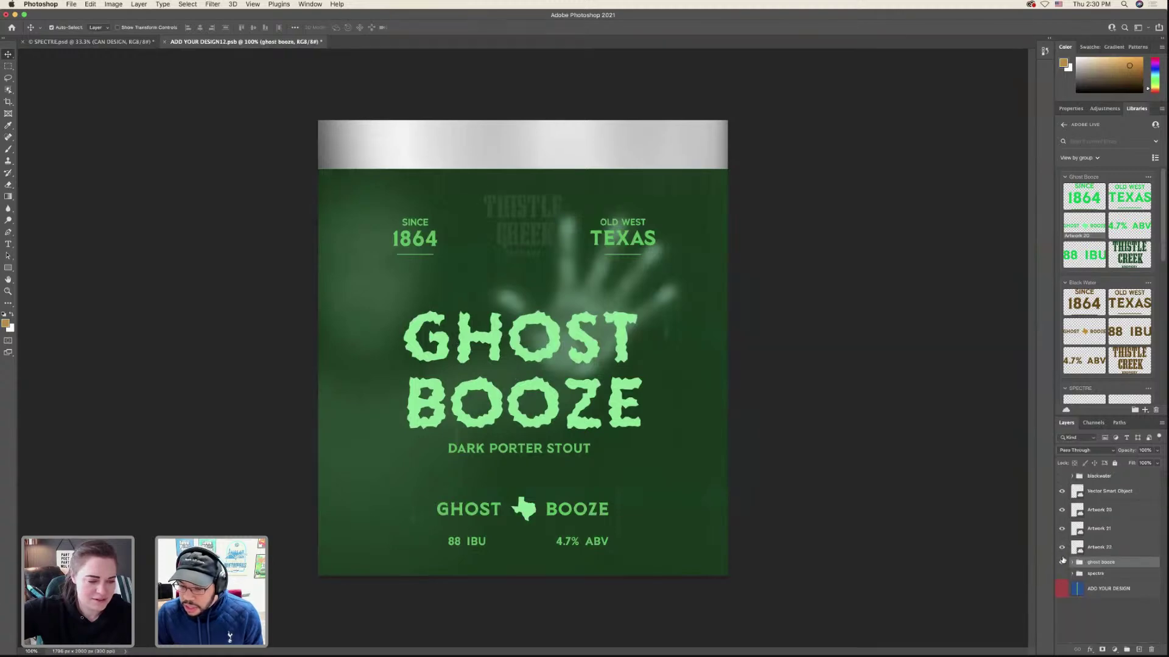
{"action": "left_click", "coordinate": [1062, 561]}
{"action": "left_click", "coordinate": [1063, 574]}
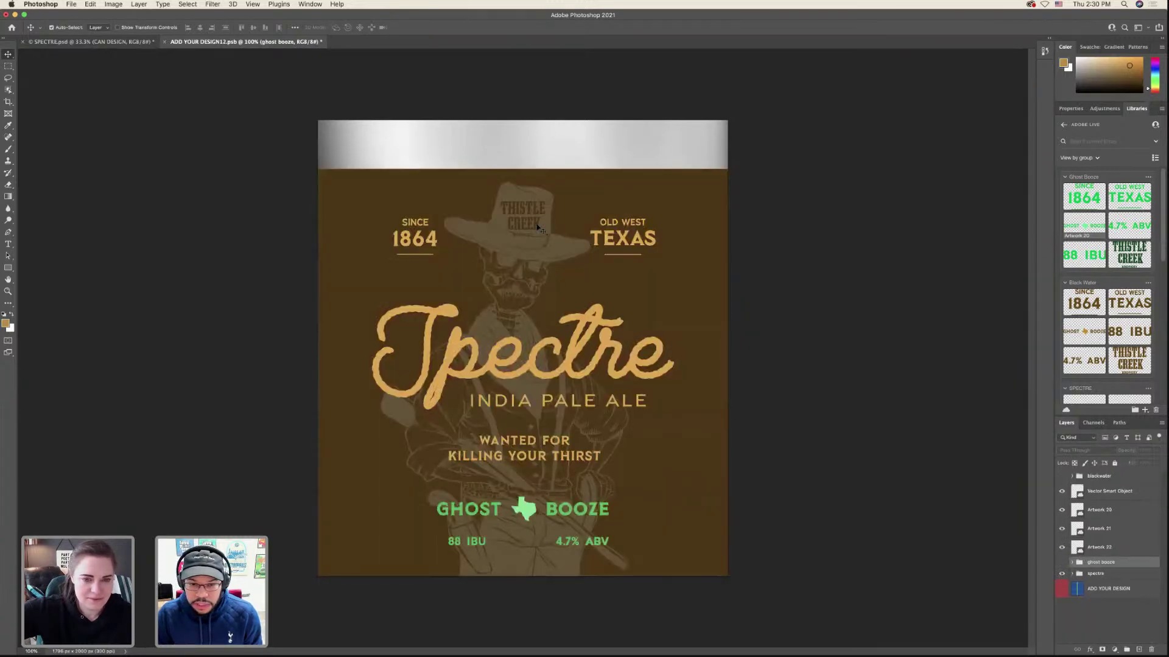
{"action": "left_click", "coordinate": [538, 228]}
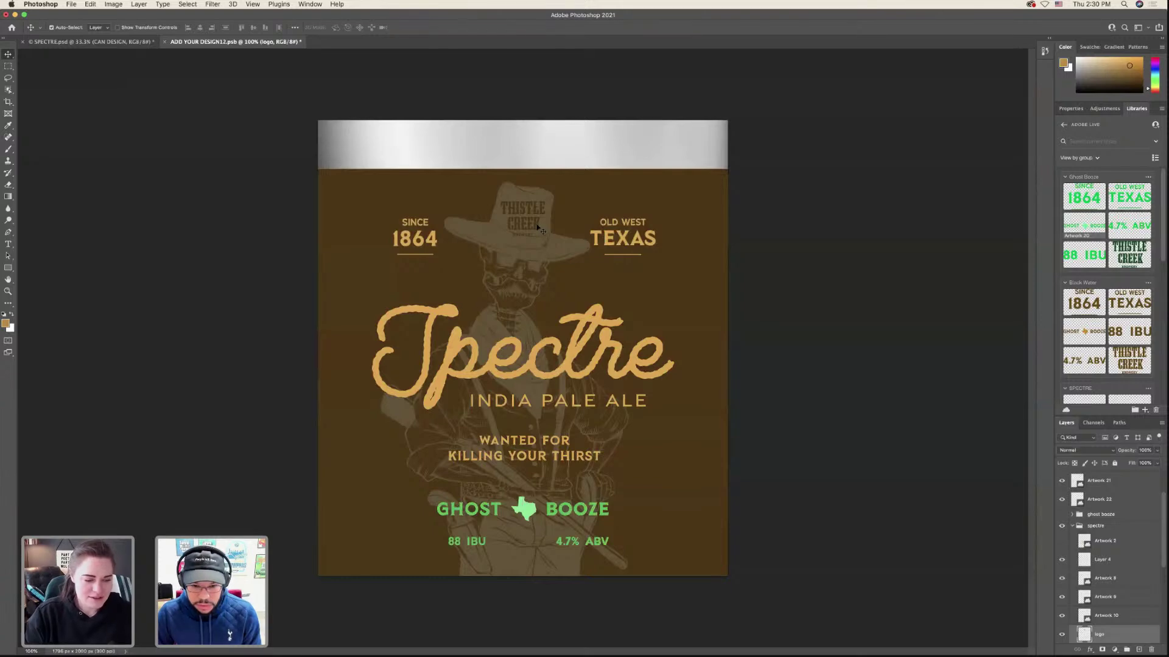
{"action": "left_click", "coordinate": [1073, 526]}
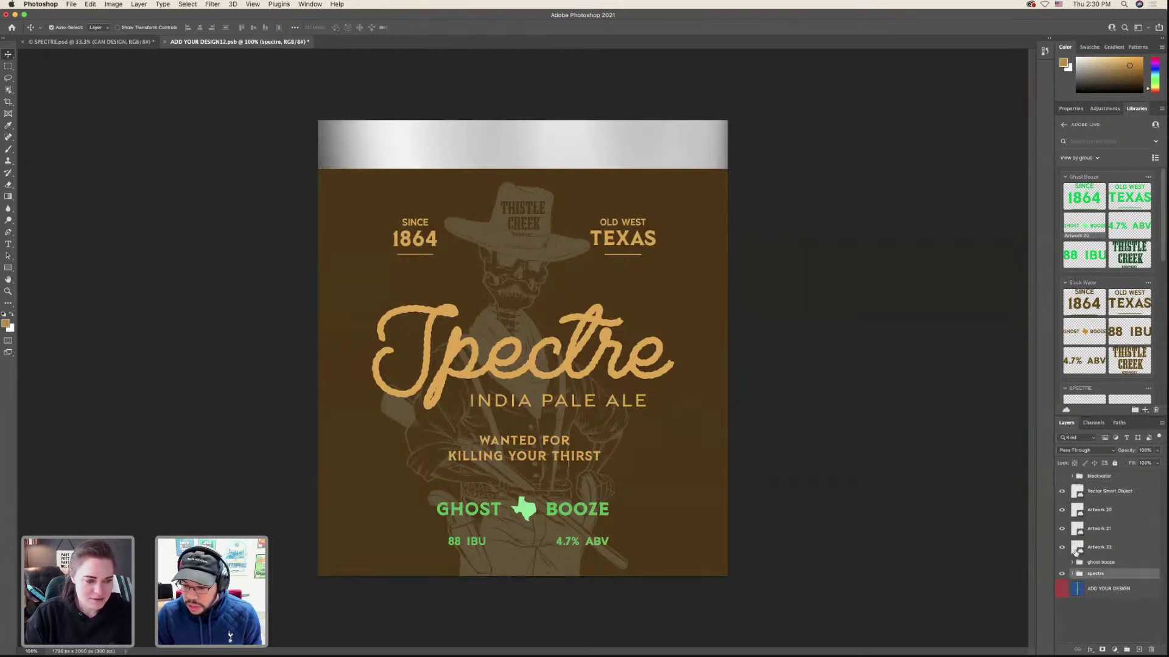
- Switch visibility back from spectre to the ghost booze group and paste the copied logo in place as a size reference
{"action": "left_click", "coordinate": [1062, 574]}
{"action": "left_click", "coordinate": [1062, 562]}
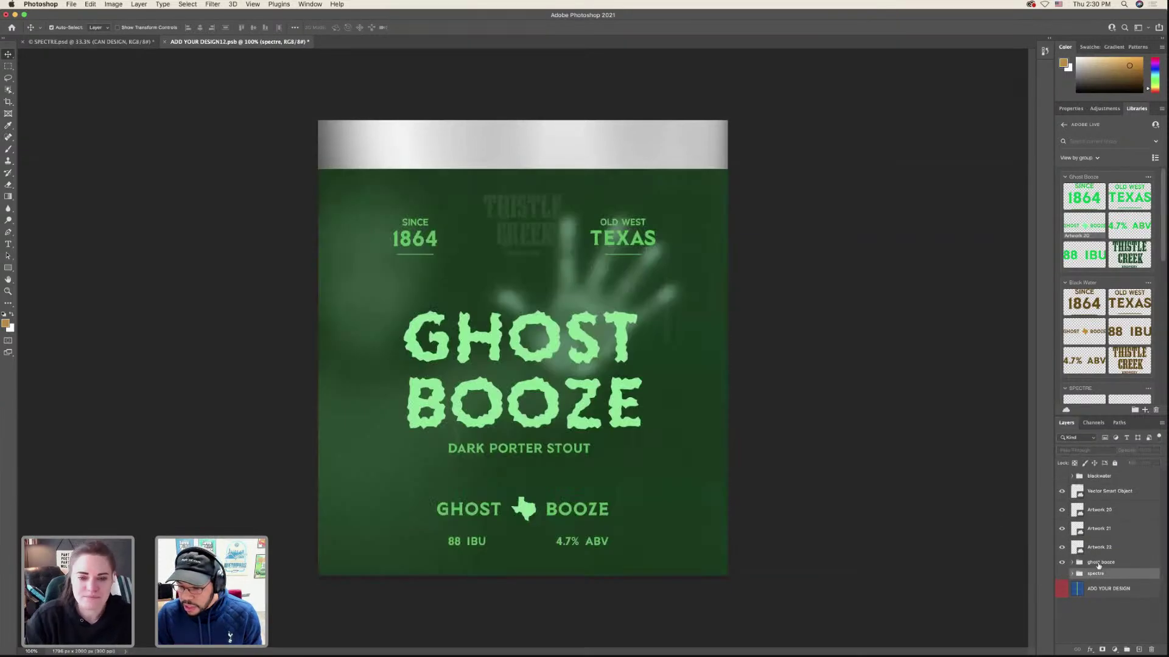
{"action": "left_click", "coordinate": [1102, 563]}
{"action": "left_click", "coordinate": [90, 4]}
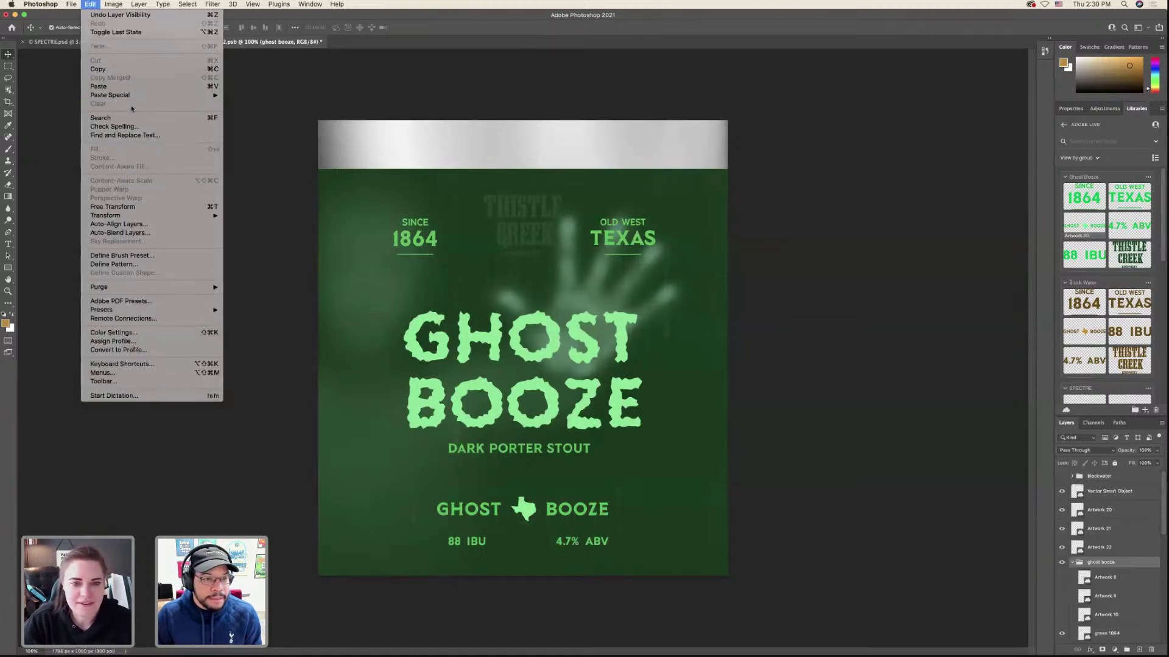
{"action": "mouse_move", "coordinate": [136, 98]}
{"action": "left_click", "coordinate": [253, 104]}
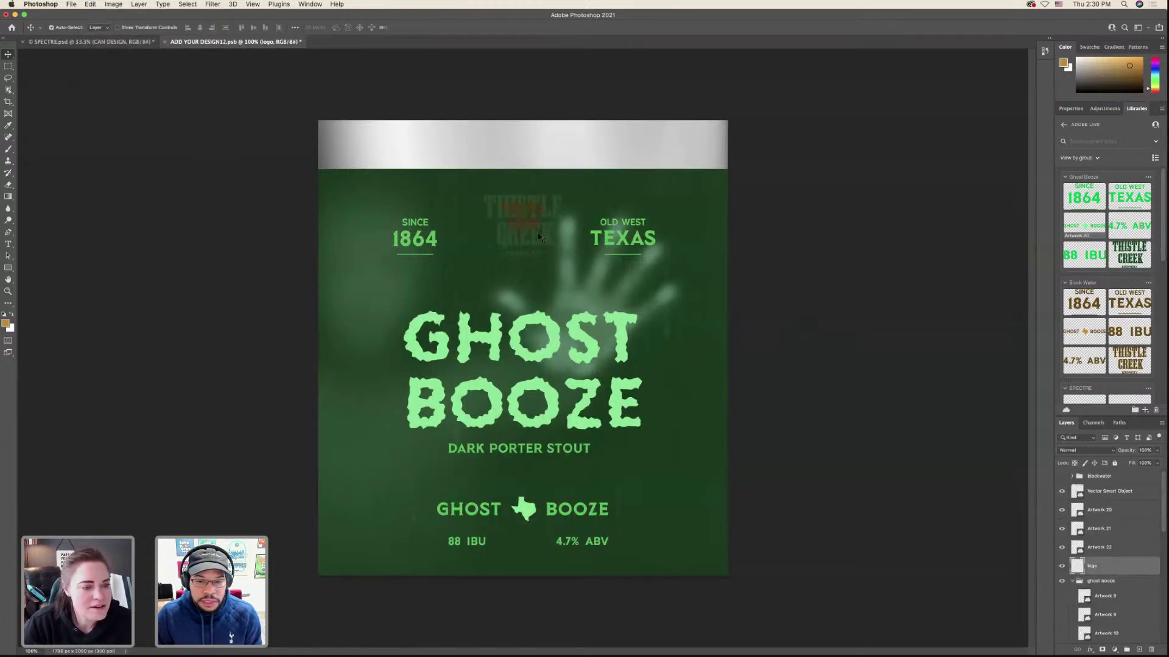
- Shrink the faint Thistle Creek logo on Layer 6 slightly, using the pasted Spectre logo as reference
{"action": "key", "text": "ctrl+shift+v"}
{"action": "key", "text": "ctrl+t"}
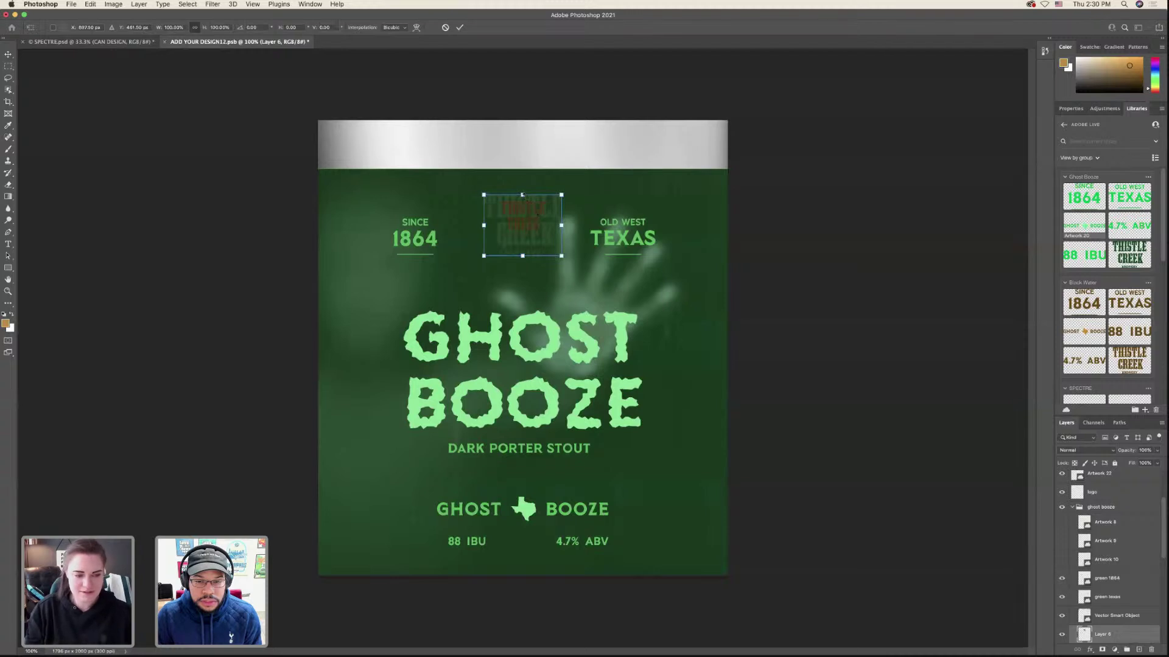
{"action": "left_click_drag", "start_coordinate": [522, 195], "coordinate": [523, 201]}
{"action": "mouse_move", "coordinate": [522, 255]}
{"action": "left_mouse_down"}
{"action": "mouse_move", "coordinate": [525, 243]}
{"action": "mouse_move", "coordinate": [527, 256]}
{"action": "left_mouse_up"}
{"action": "key", "text": "Return"}
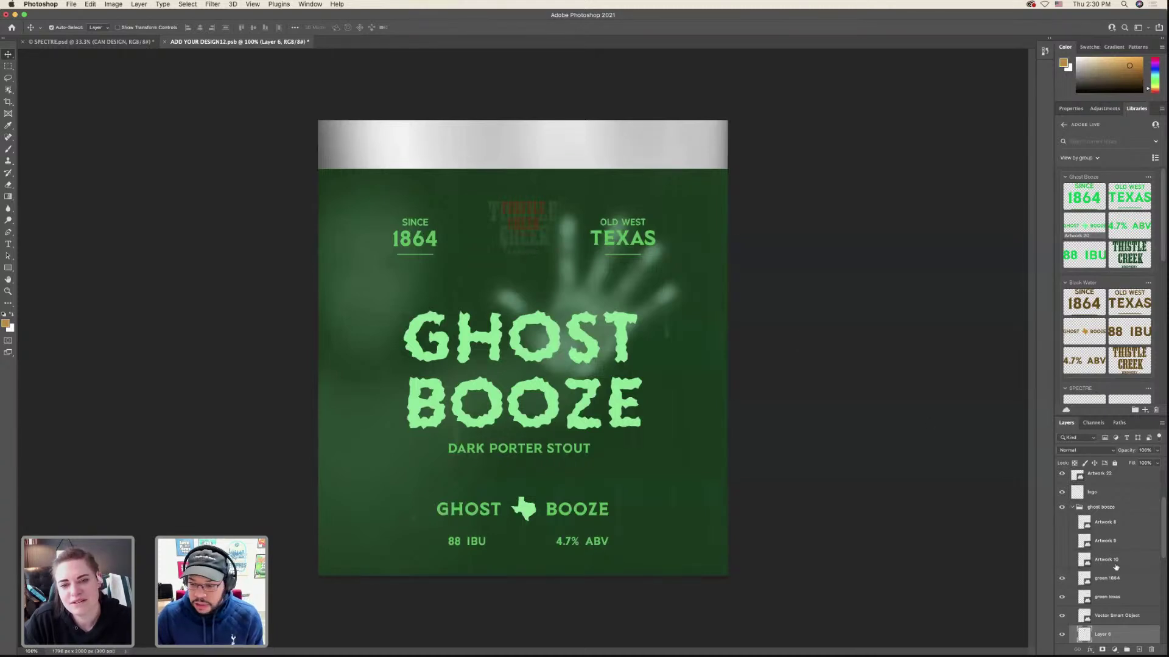
- Look through the ghost booze group's layers, toggling the green texas and green 1864 artworks to identify what each one shows
{"action": "scroll", "coordinate": [1098, 578], "scroll_direction": "down", "scroll_amount": 1}
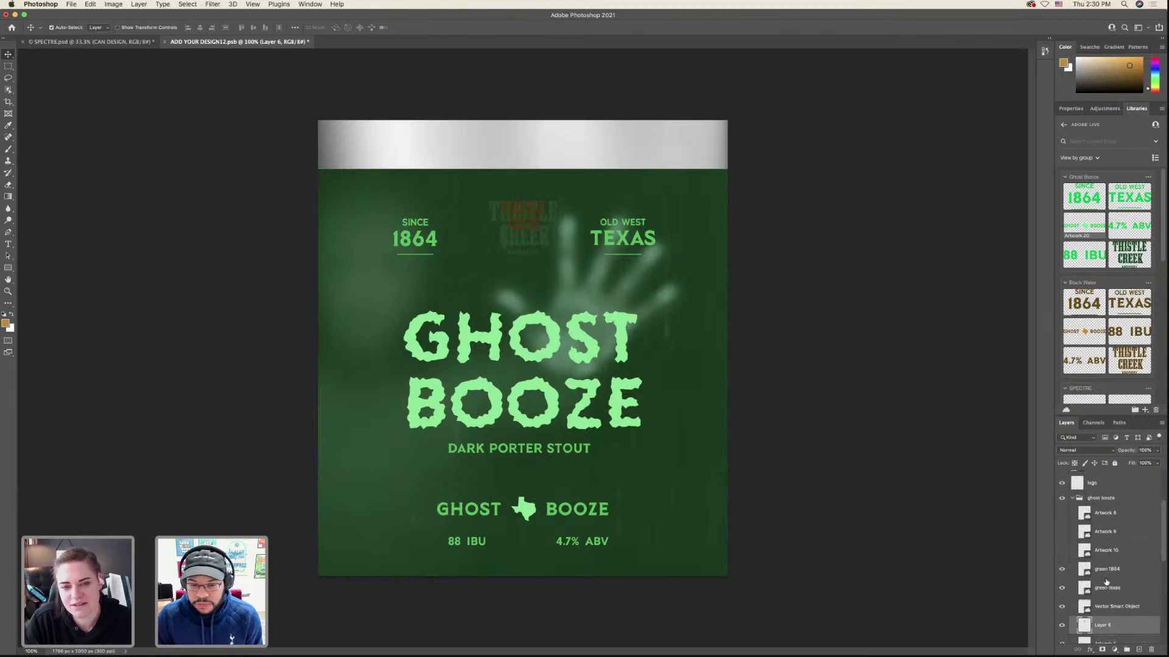
{"action": "scroll", "coordinate": [1096, 574], "scroll_direction": "down", "scroll_amount": 3}
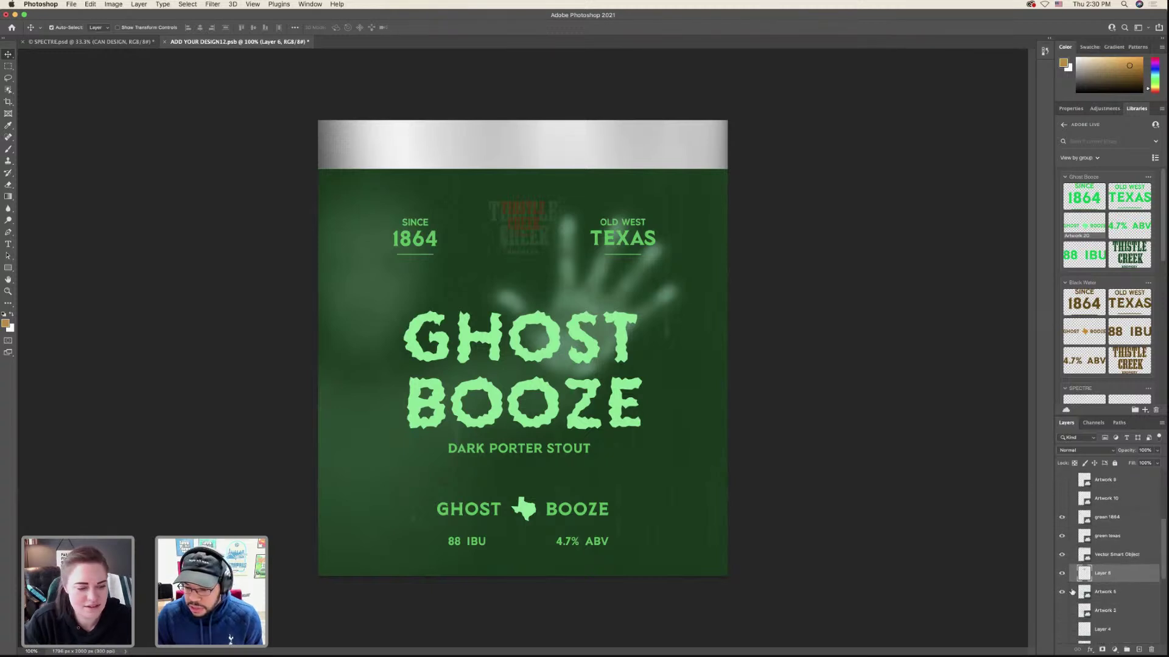
{"action": "scroll", "coordinate": [1063, 594], "scroll_direction": "down", "scroll_amount": 5}
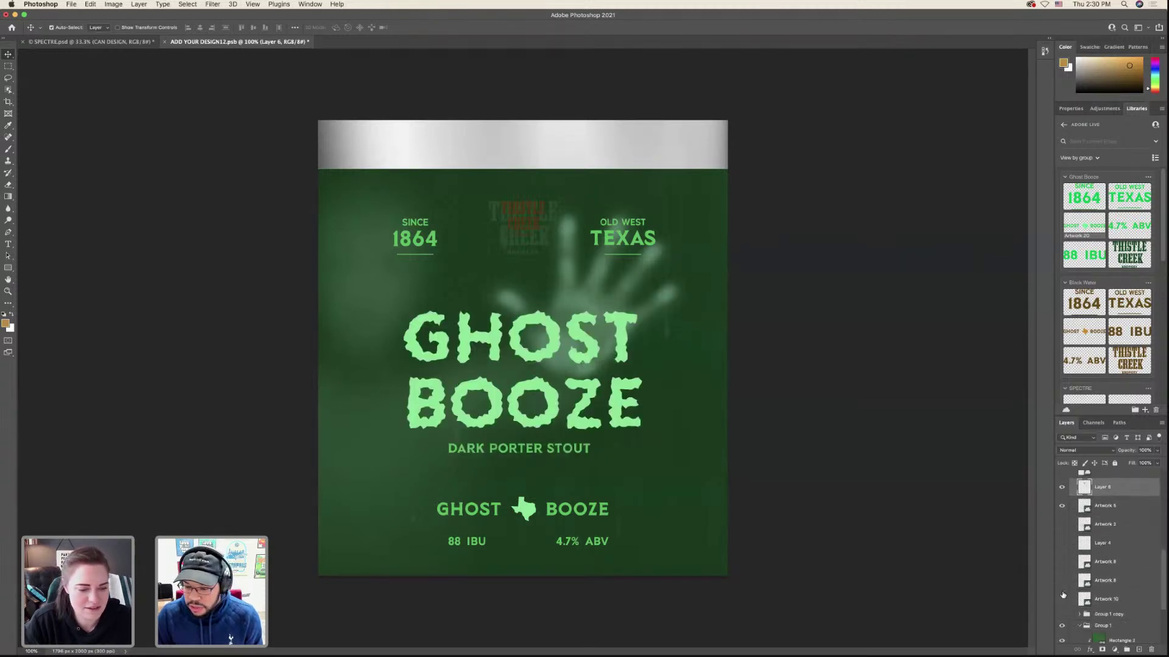
{"action": "scroll", "coordinate": [1063, 584], "scroll_direction": "up", "scroll_amount": 4}
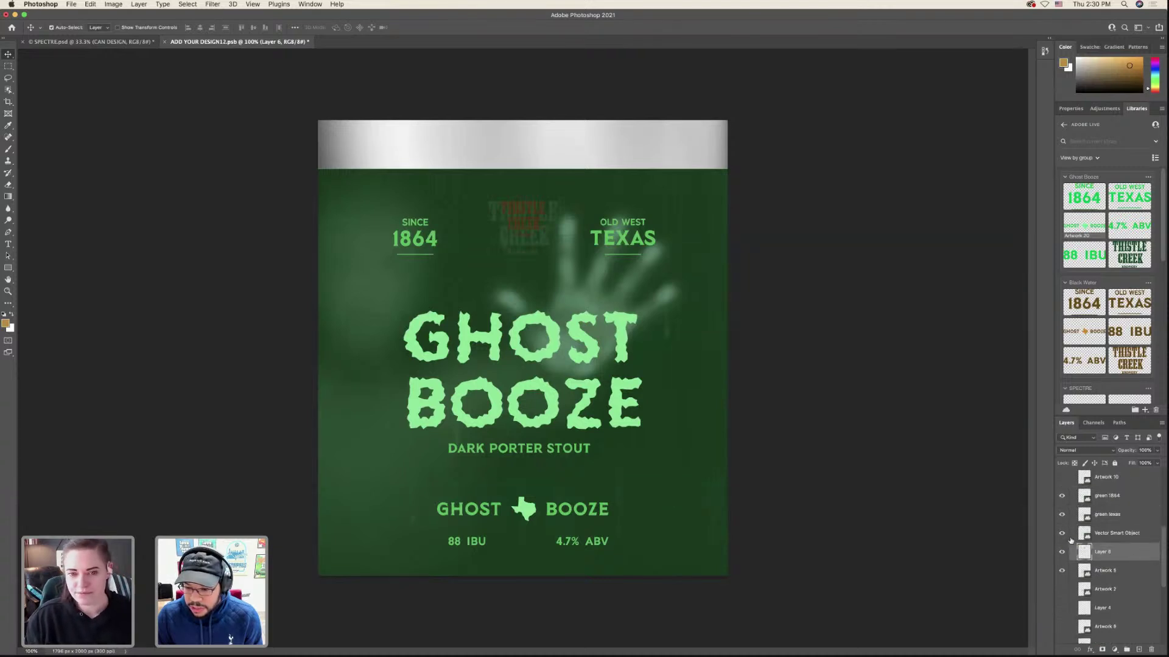
{"action": "left_click", "coordinate": [1060, 516]}
{"action": "left_click", "coordinate": [1060, 516]}
{"action": "left_click", "coordinate": [1061, 498]}
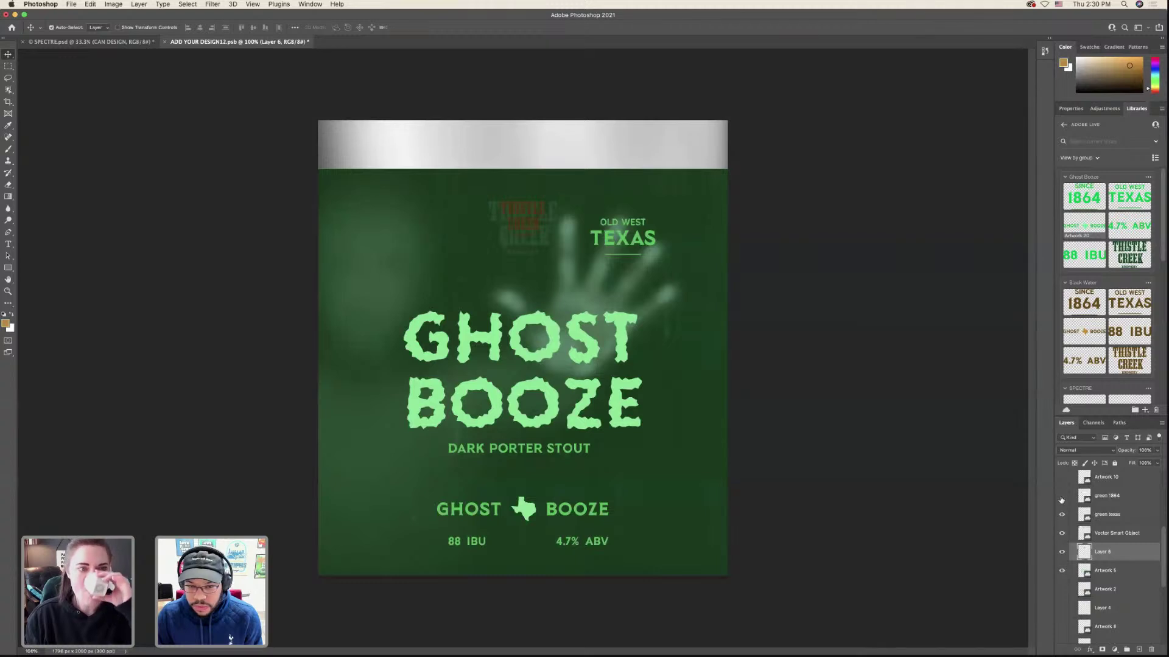
{"action": "left_click", "coordinate": [1062, 497]}
{"action": "scroll", "coordinate": [1064, 502], "scroll_direction": "up", "scroll_amount": 2}
{"action": "scroll", "coordinate": [1064, 502], "scroll_direction": "up", "scroll_amount": 2}
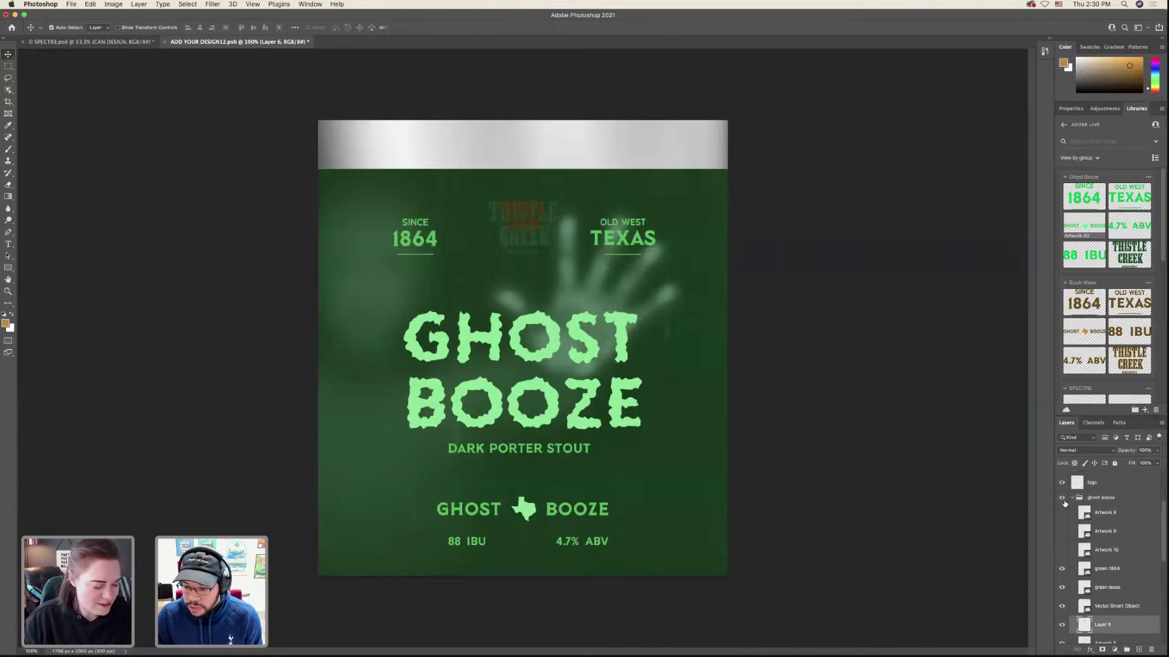
- Hide the pasted logo reference layer above the ghost booze group, save the label, and view the can mockup
{"action": "left_click", "coordinate": [1062, 484]}
{"action": "left_click", "coordinate": [1062, 483]}
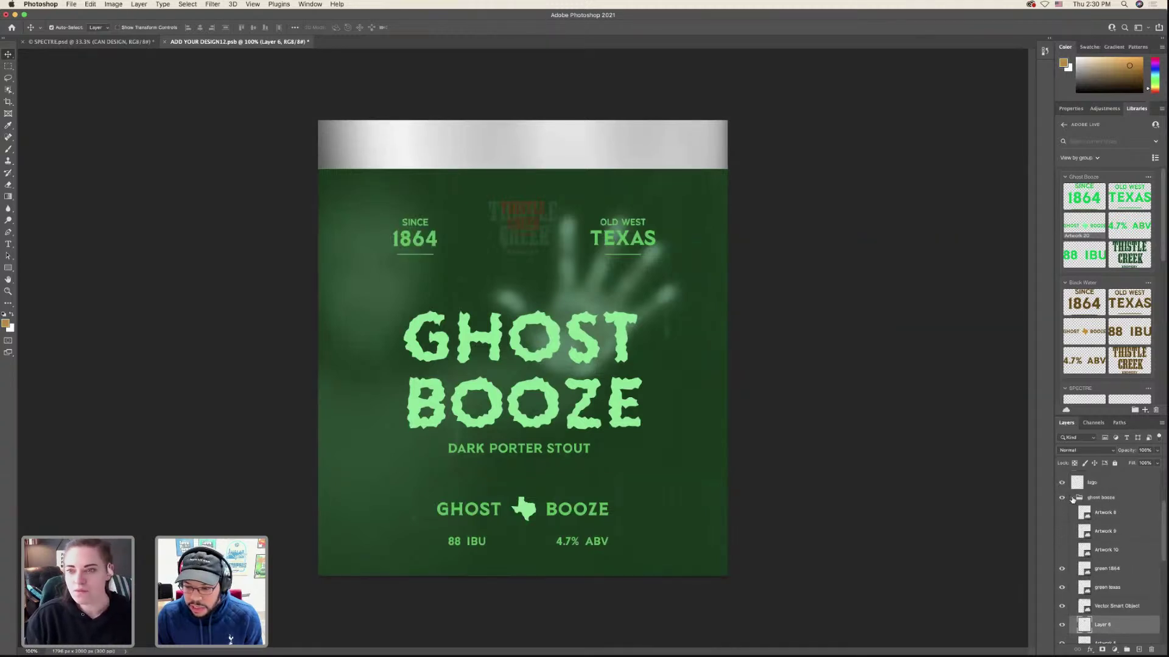
{"action": "left_click", "coordinate": [1062, 483]}
{"action": "key", "text": "ctrl+s"}
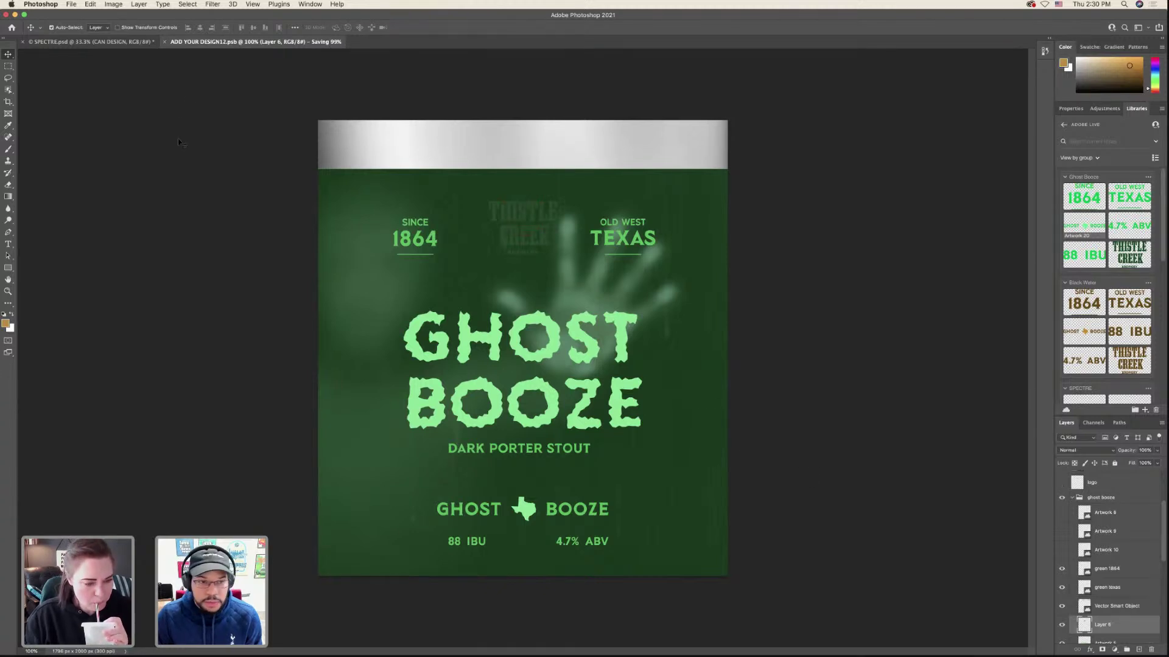
{"action": "left_click", "coordinate": [123, 44]}
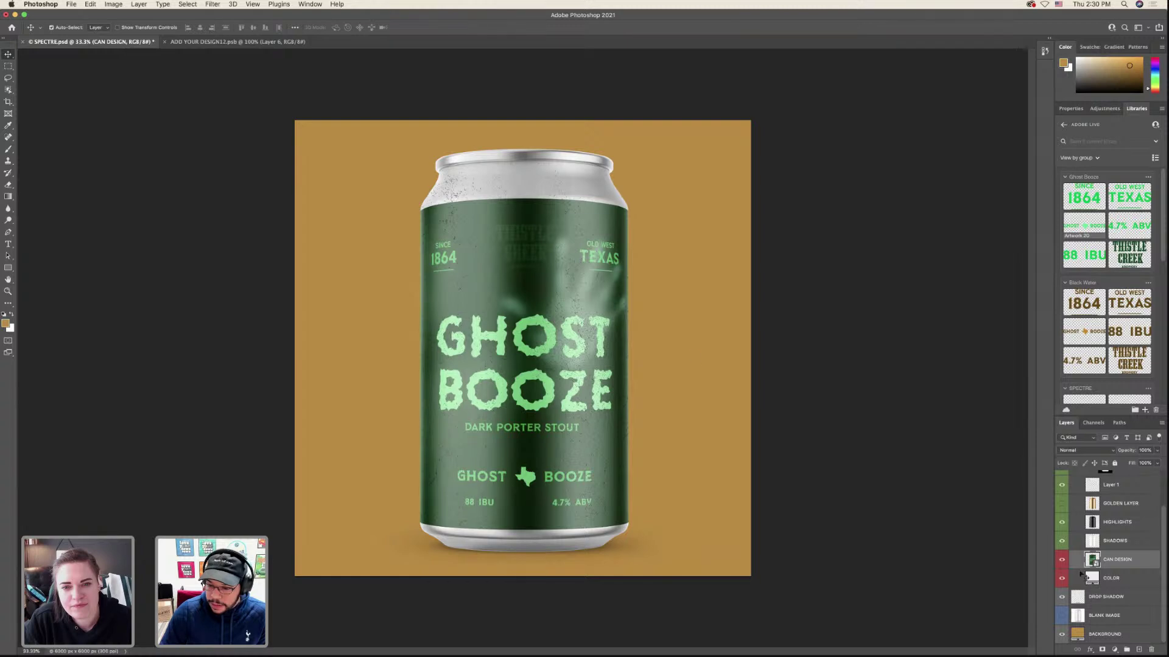
- Return to the label document, collapse the ghost booze group, and show the blackwater group, checking its Artwork 8 layer
{"action": "left_click", "coordinate": [294, 41]}
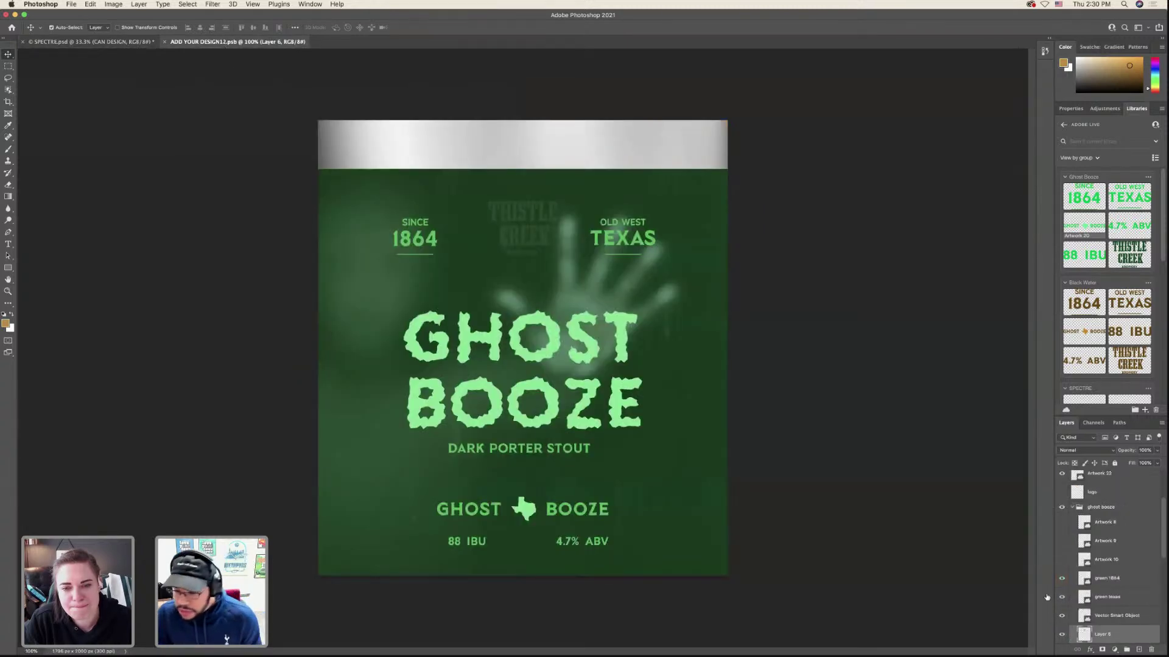
{"action": "left_click", "coordinate": [1078, 515]}
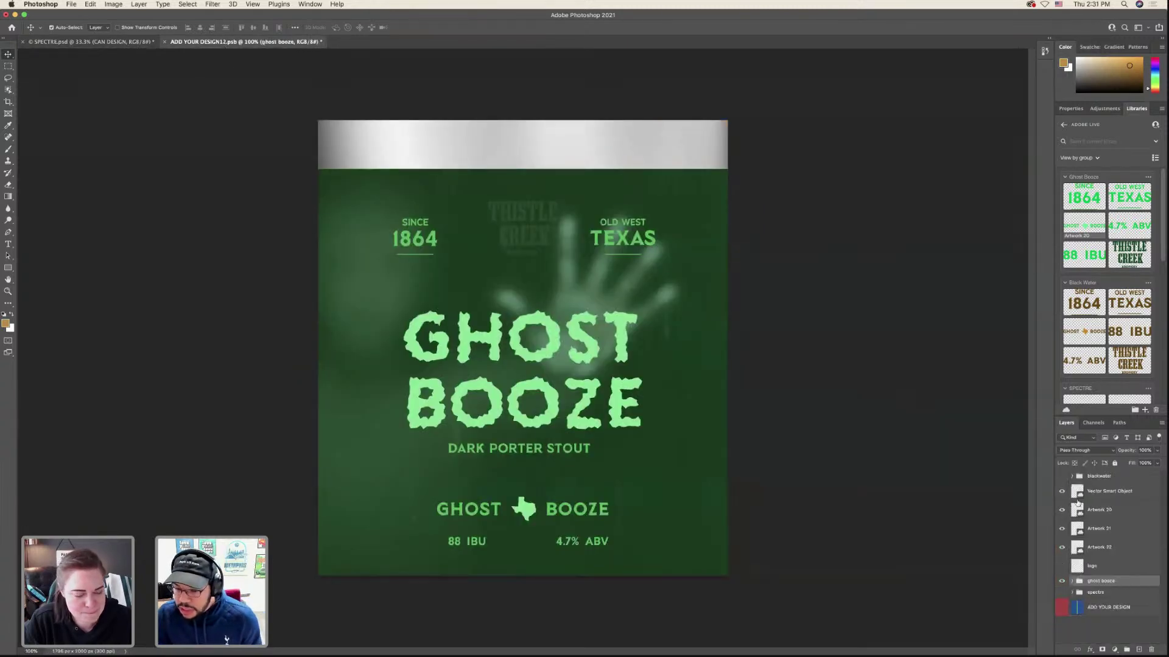
{"action": "scroll", "coordinate": [1070, 482], "scroll_direction": "up", "scroll_amount": 3}
{"action": "left_click", "coordinate": [1062, 477]}
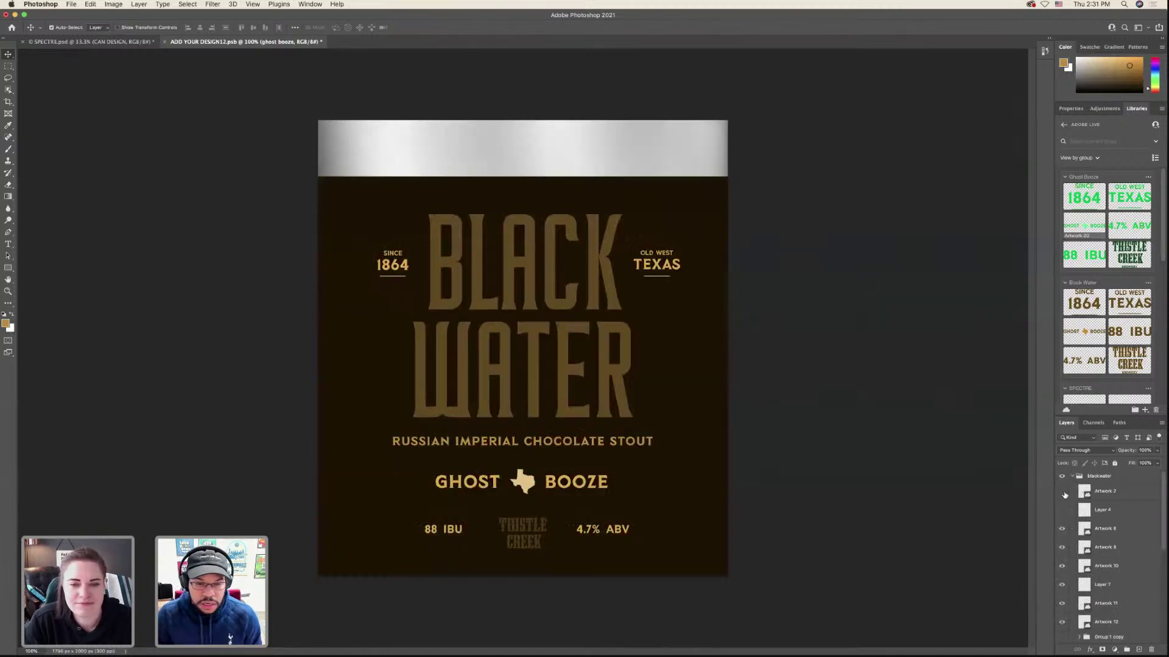
{"action": "left_click", "coordinate": [1062, 529]}
{"action": "left_click", "coordinate": [1063, 529]}
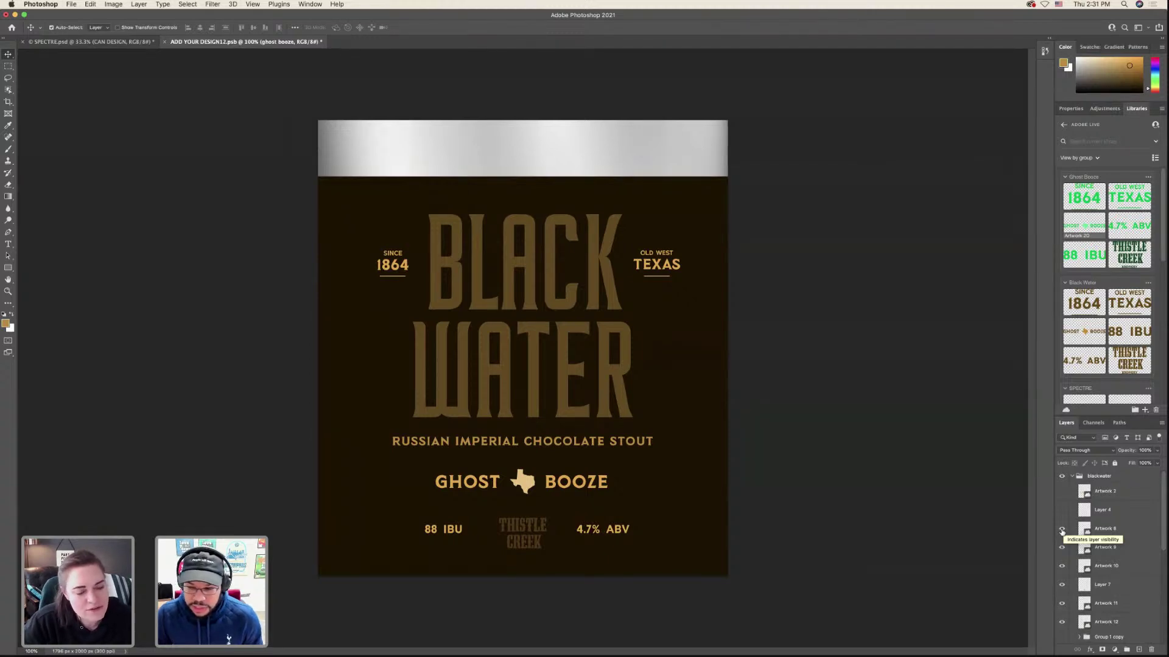
{"action": "left_click", "coordinate": [1143, 451]}
{"action": "type", "text": "20"}
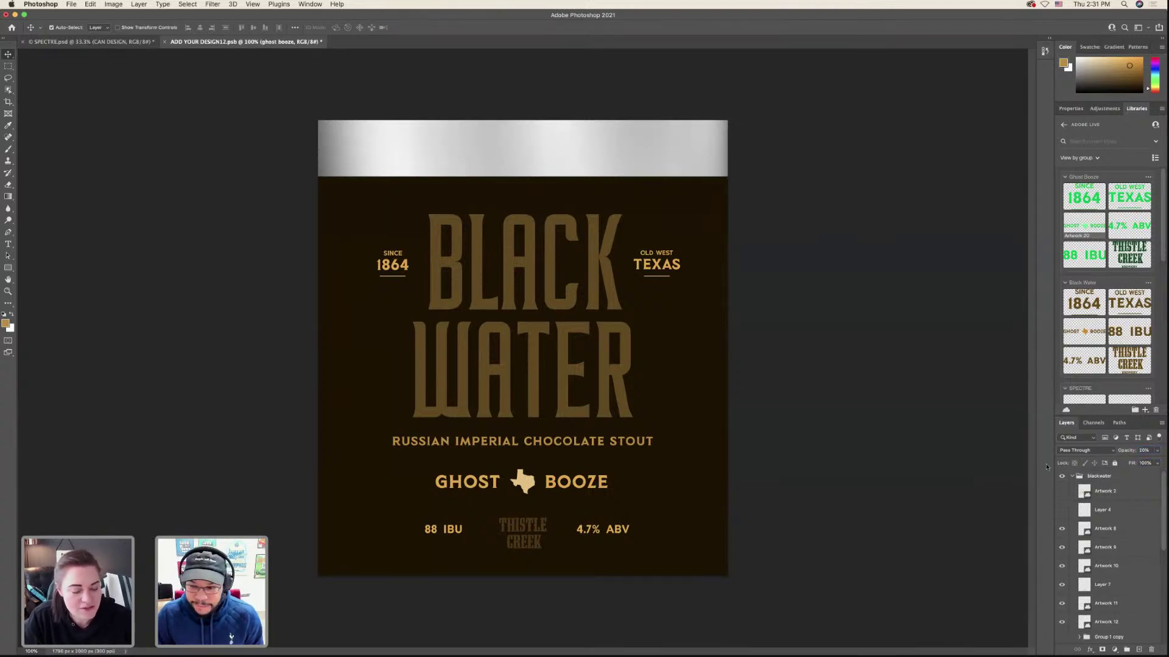
{"action": "left_click", "coordinate": [1143, 450]}
{"action": "type", "text": "30"}
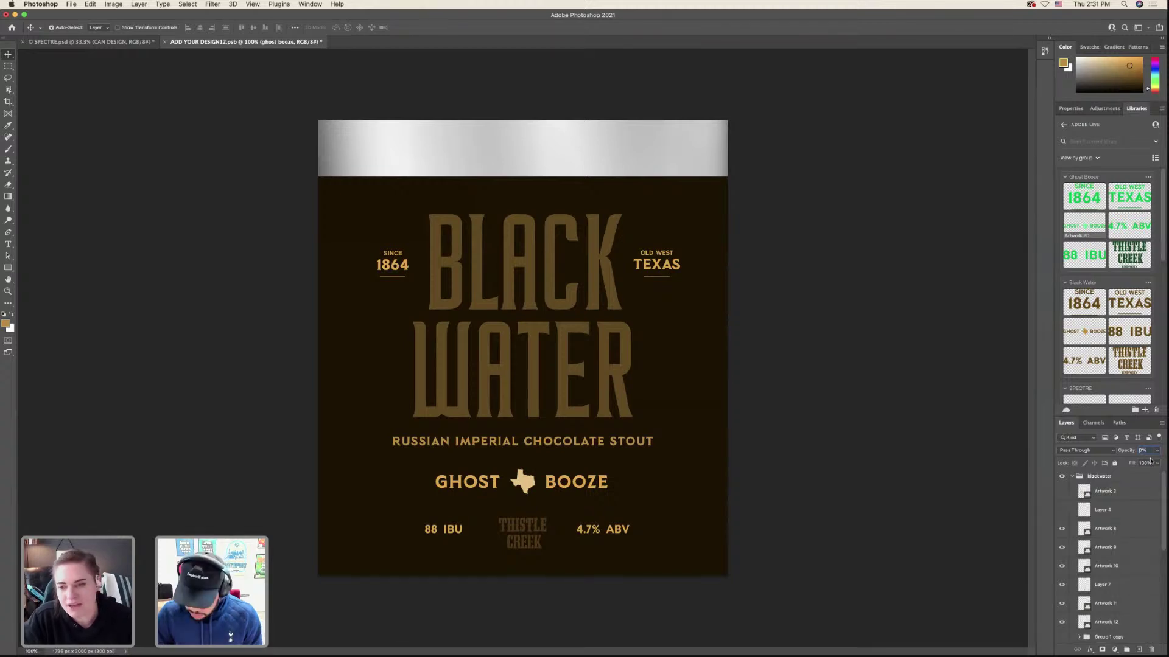
{"action": "type", "text": "100"}
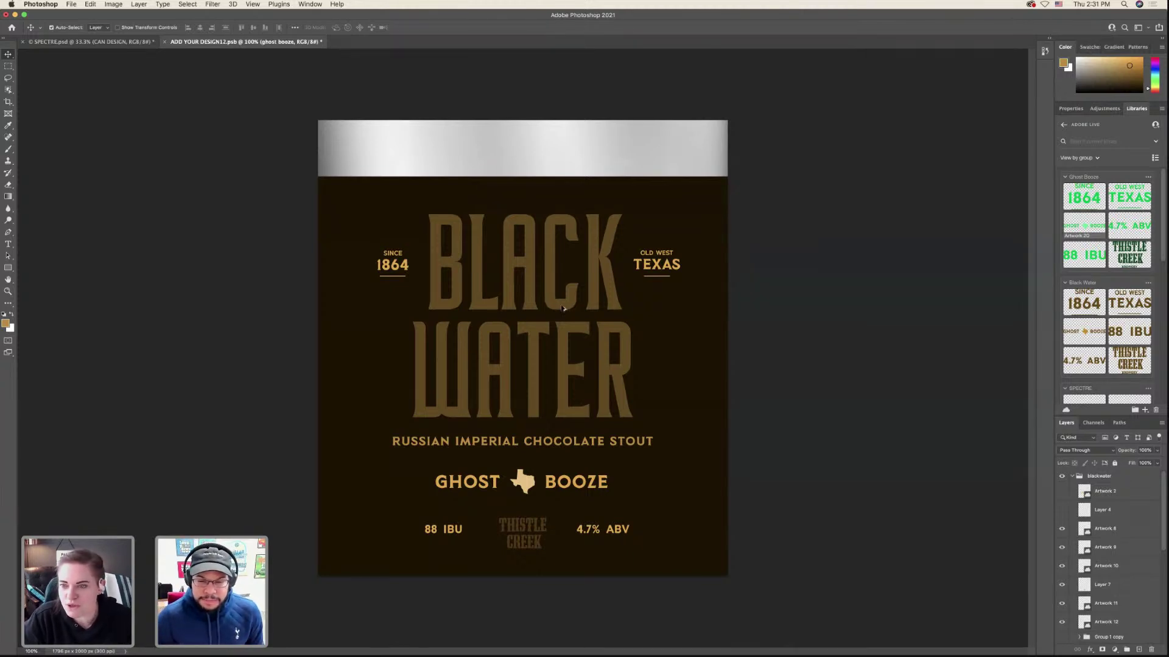
- Examine the Black Water label, then collapse and hide the blackwater group
{"action": "scroll", "coordinate": [560, 307], "scroll_direction": "up", "scroll_amount": 2}
{"action": "scroll", "coordinate": [561, 307], "scroll_direction": "down", "scroll_amount": 4}
{"action": "scroll", "coordinate": [562, 307], "scroll_direction": "up", "scroll_amount": 2}
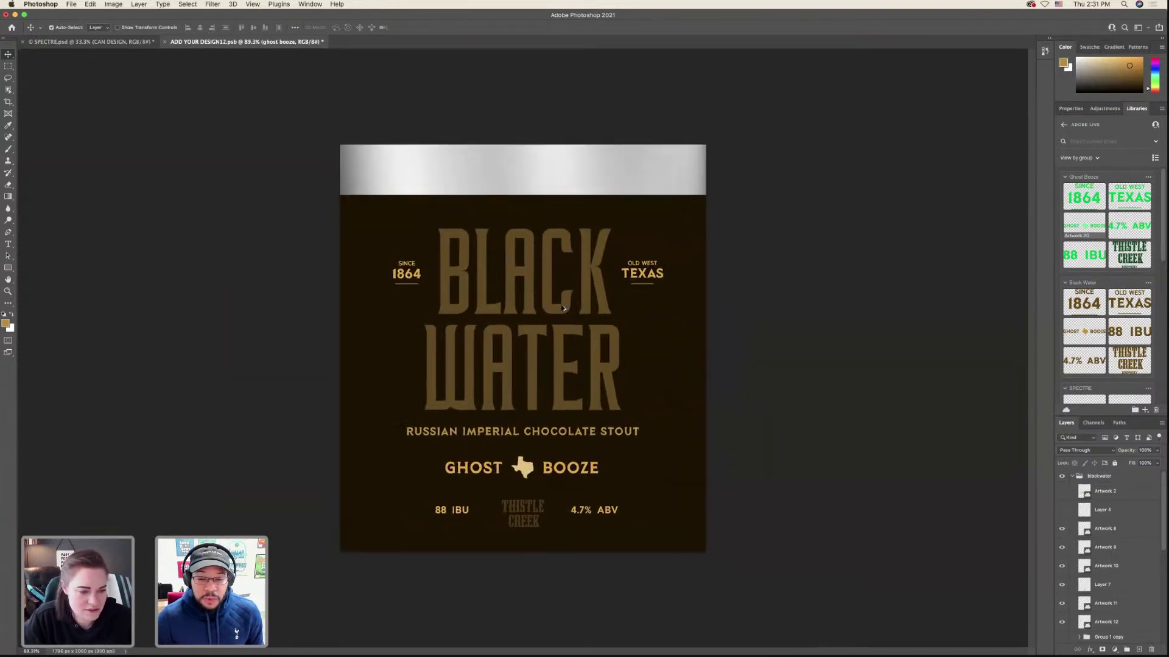
{"action": "scroll", "coordinate": [562, 308], "scroll_direction": "up", "scroll_amount": 2}
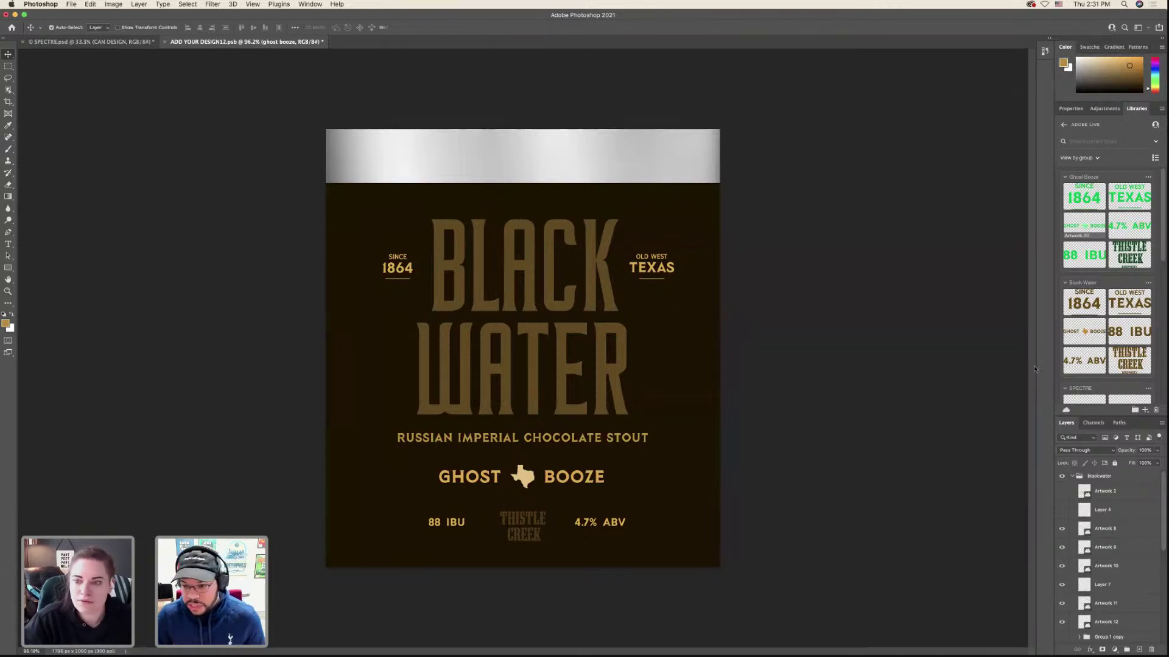
{"action": "left_click", "coordinate": [1071, 476]}
{"action": "left_click", "coordinate": [1061, 476]}
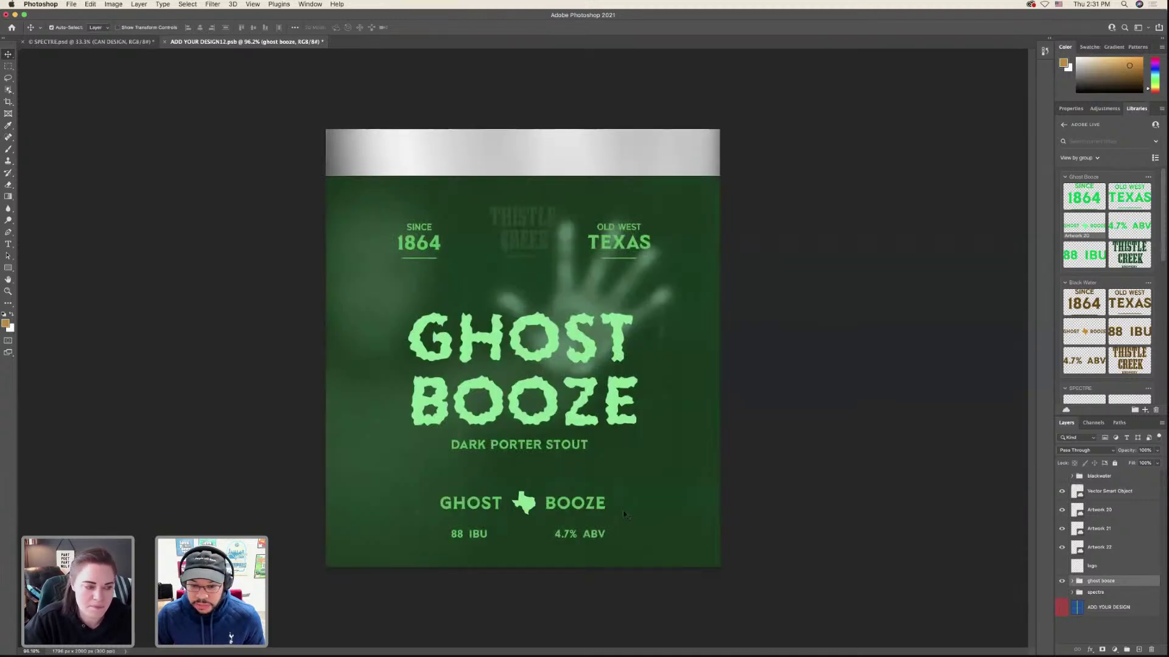
- Place the brown 4.7% ABV and 88 IBU artworks from the Black Water library group over their green counterparts, above the blackwater group
{"action": "left_click", "coordinate": [592, 507]}
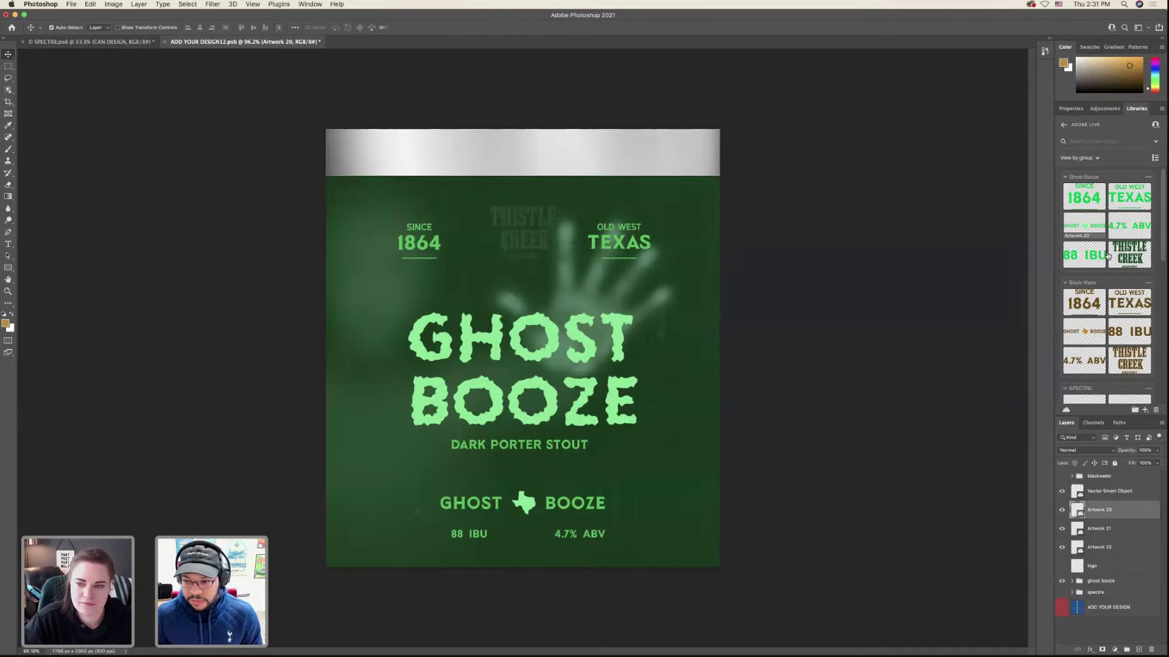
{"action": "scroll", "coordinate": [1105, 292], "scroll_direction": "down", "scroll_amount": 3}
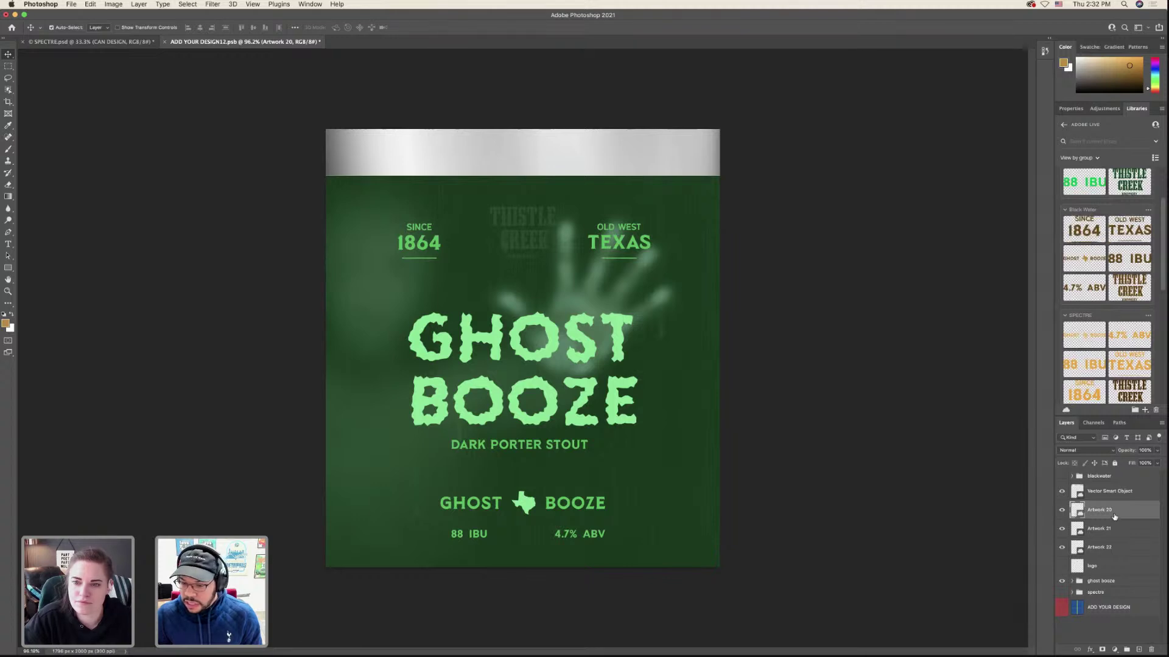
{"action": "left_click", "coordinate": [1078, 476]}
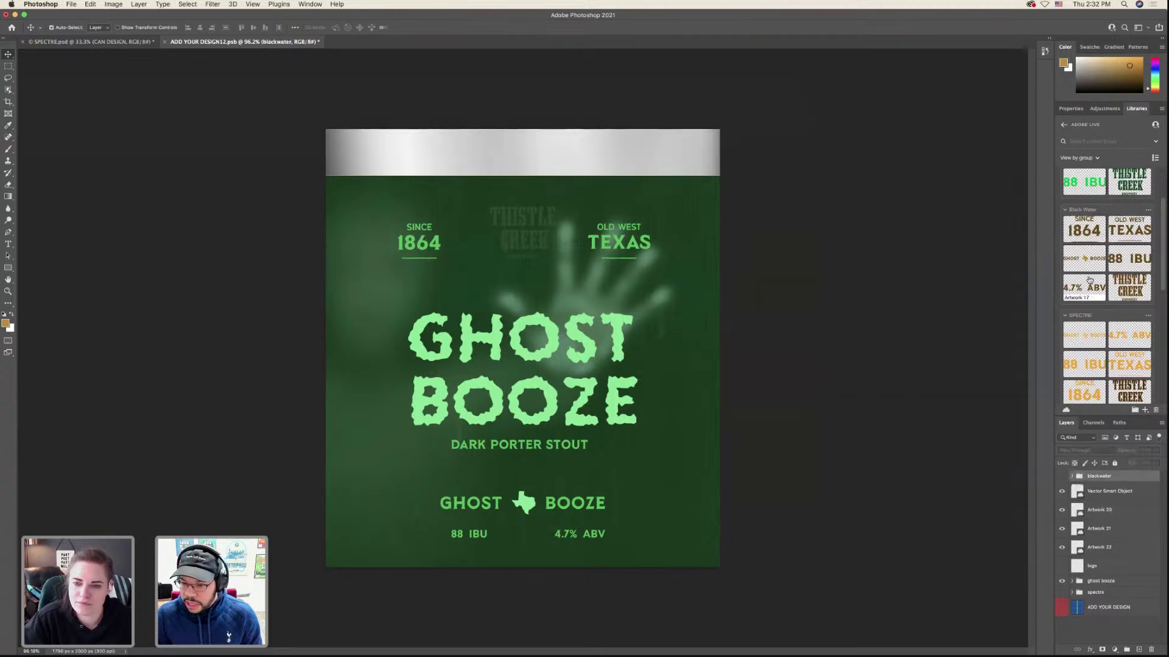
{"action": "left_click_drag", "start_coordinate": [624, 507], "coordinate": [553, 534]}
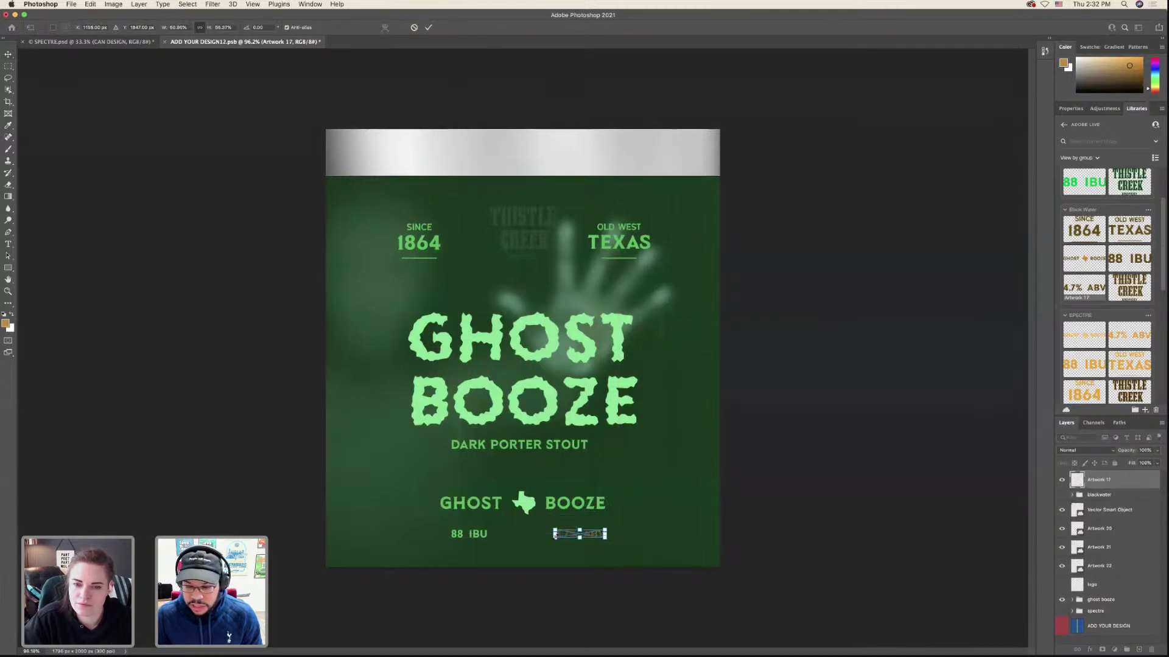
{"action": "key", "text": "Return"}
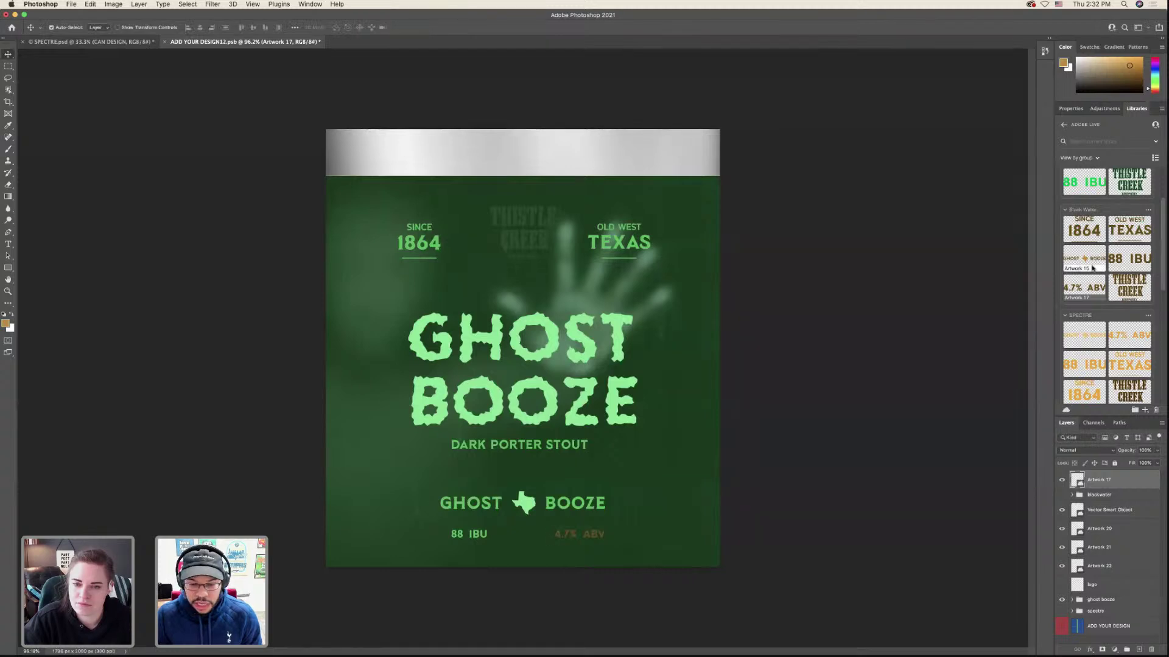
{"action": "left_click_drag", "start_coordinate": [1129, 258], "coordinate": [489, 540]}
{"action": "key", "text": "Return"}
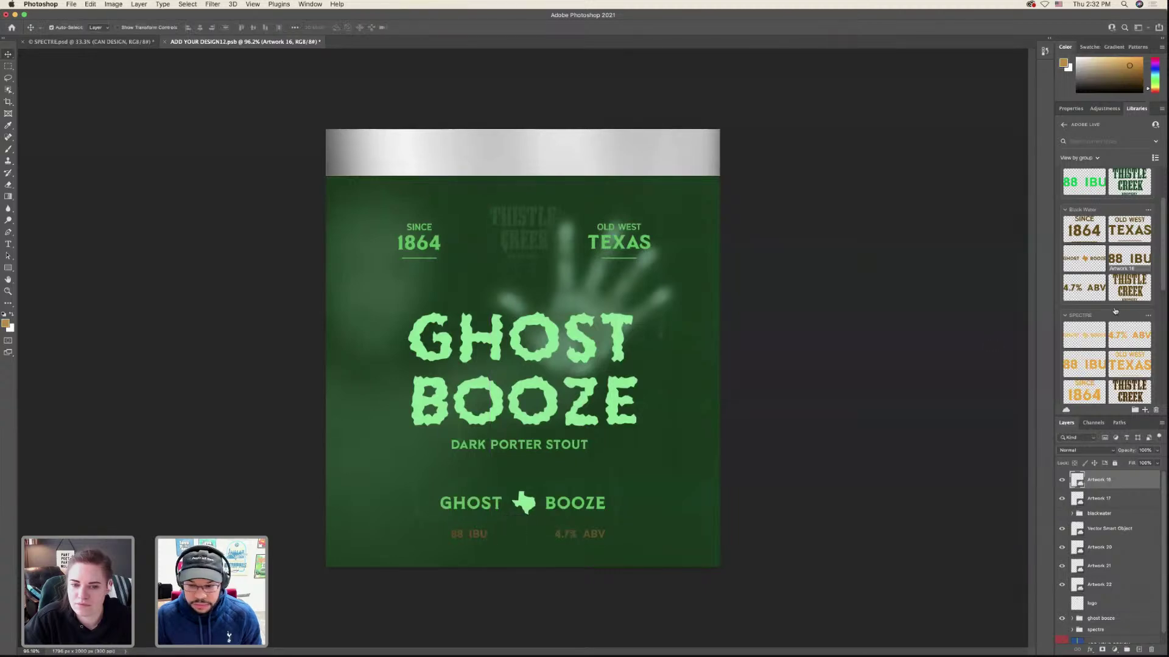
- Place the brown Ghost Booze artwork with the Texas shape and scale it to match the green line beneath
{"action": "left_click_drag", "start_coordinate": [1084, 259], "coordinate": [564, 503]}
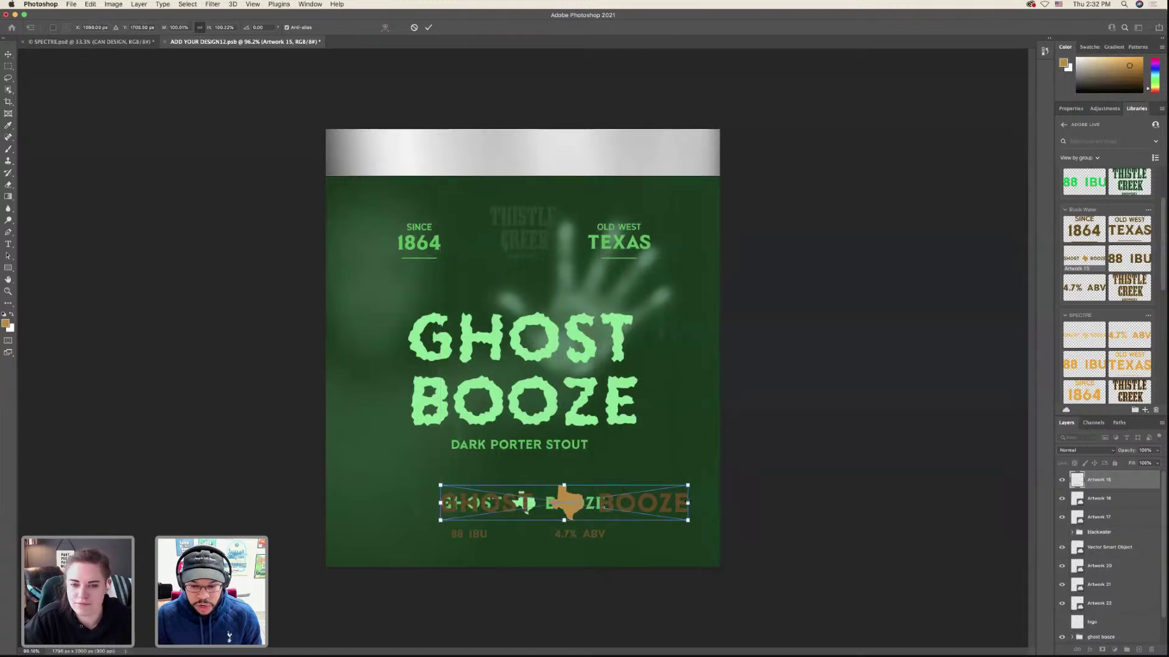
{"action": "left_click_drag", "start_coordinate": [688, 520], "coordinate": [604, 514]}
{"action": "key", "text": "Return"}
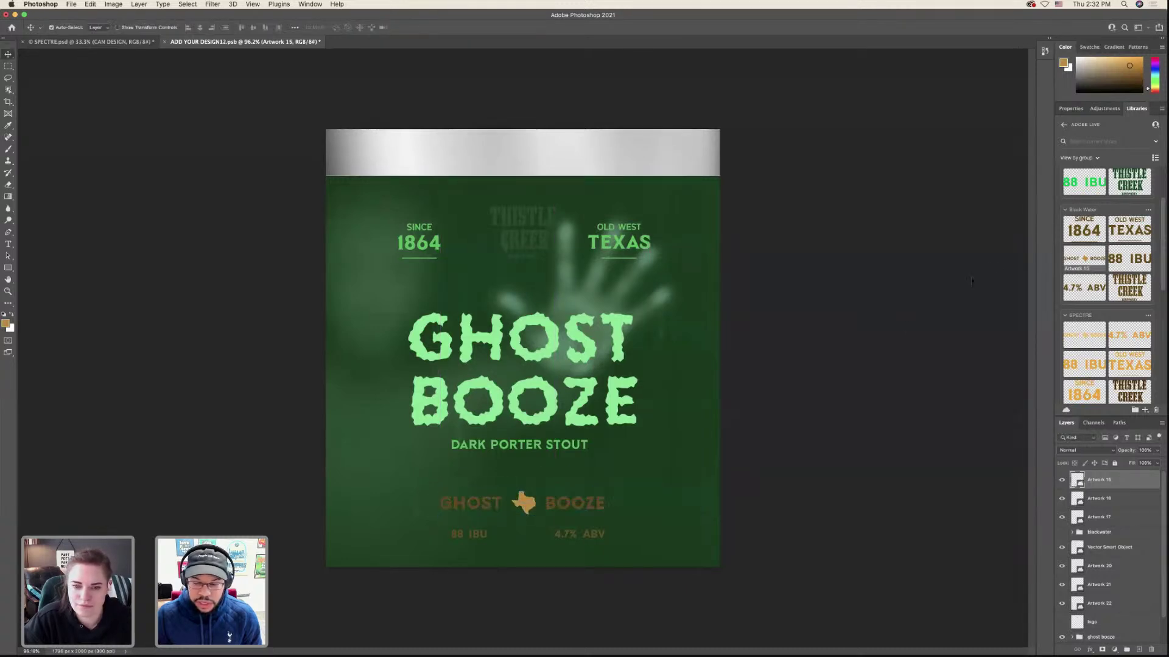
- Place the brown Since 1864 and Old West Texas artworks from the Black Water library group over their green counterparts
{"action": "scroll", "coordinate": [1109, 230], "scroll_direction": "up", "scroll_amount": 2}
{"action": "scroll", "coordinate": [1109, 230], "scroll_direction": "up", "scroll_amount": 1}
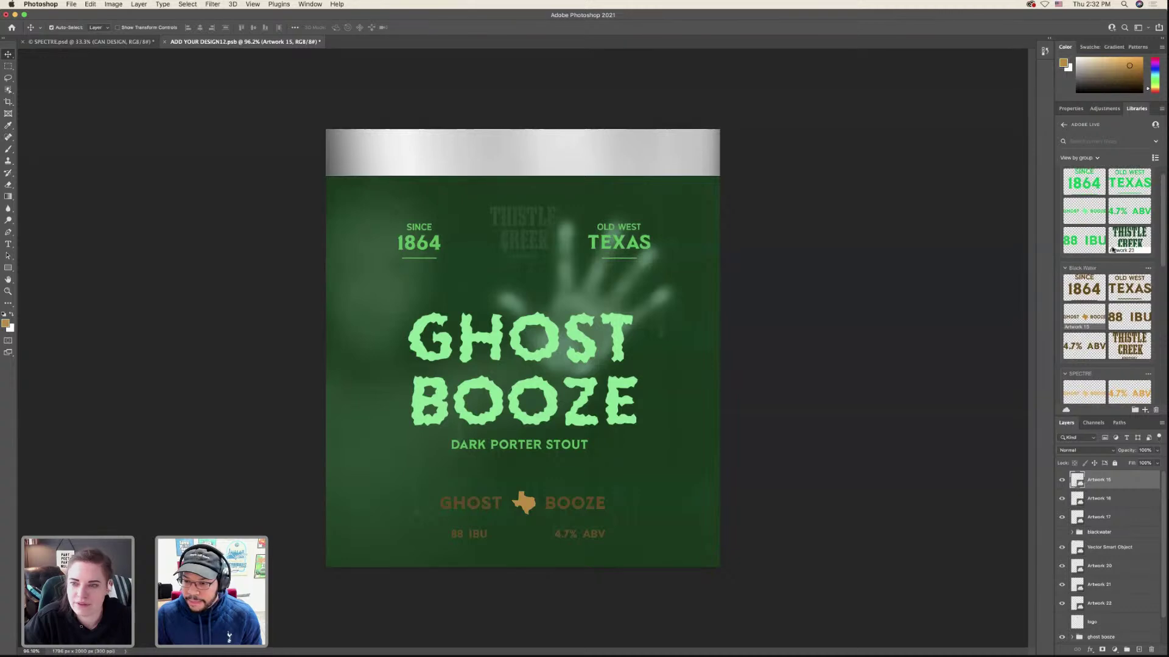
{"action": "left_click_drag", "start_coordinate": [1085, 289], "coordinate": [450, 244]}
{"action": "key", "text": "Return"}
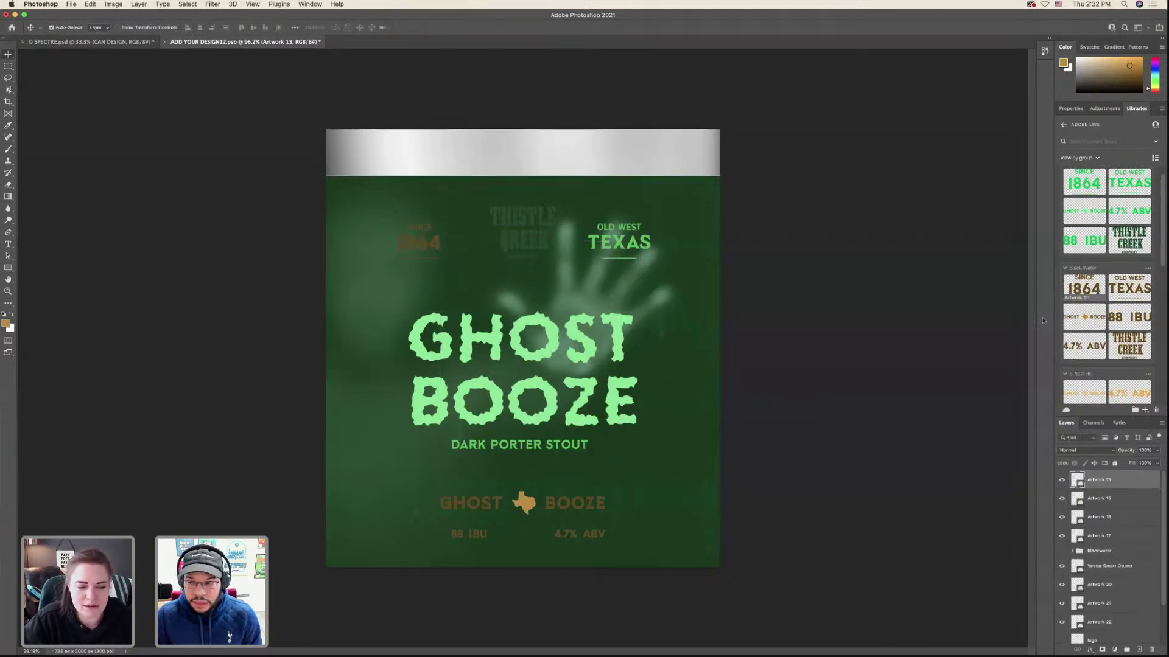
{"action": "left_click_drag", "start_coordinate": [1014, 294], "coordinate": [567, 245]}
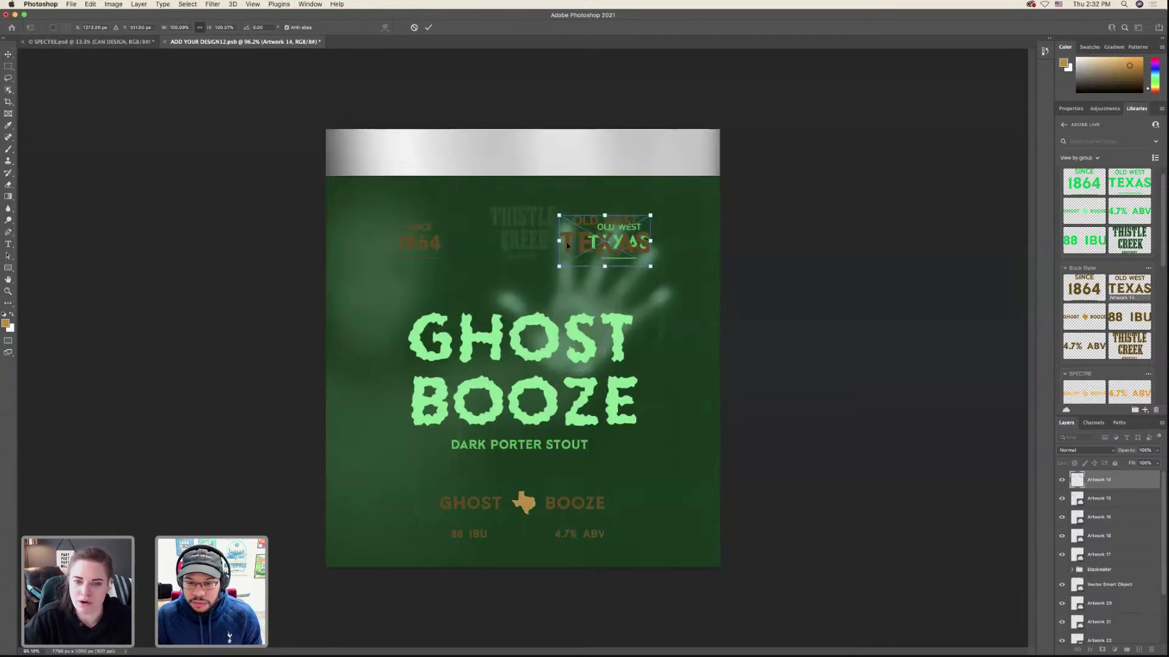
{"action": "key", "text": "Return"}
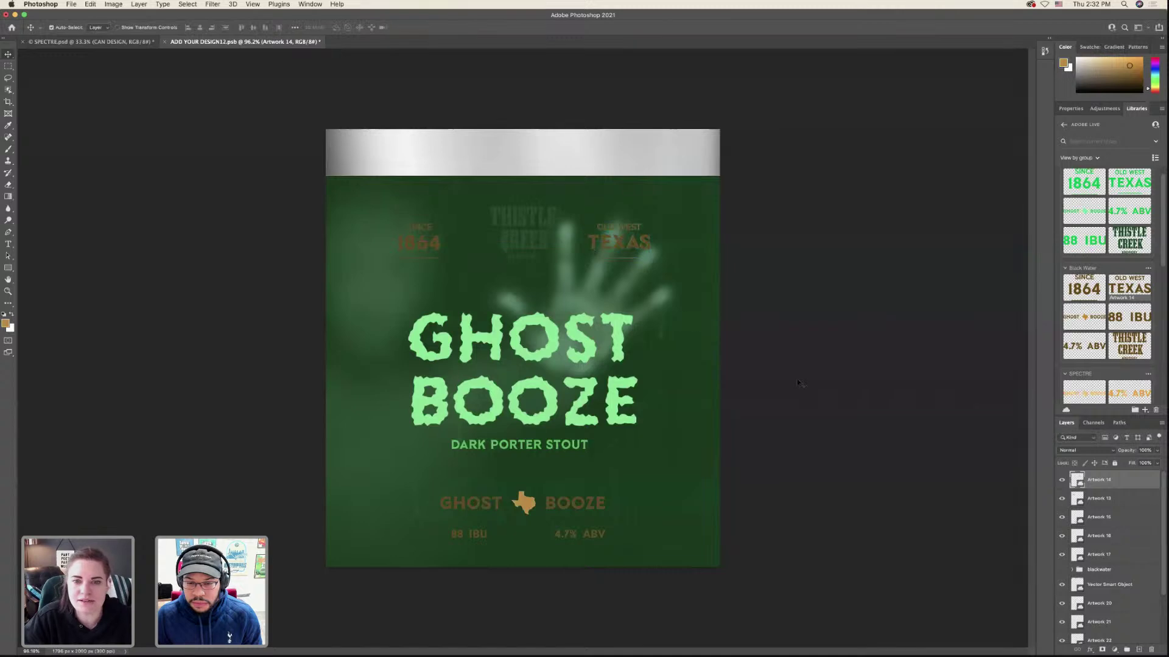
- Duplicate the green Thistle Creek logo layer from the ghost booze group and move the copy directly above the blackwater group
{"action": "left_click", "coordinate": [1104, 555], "text": "shift"}
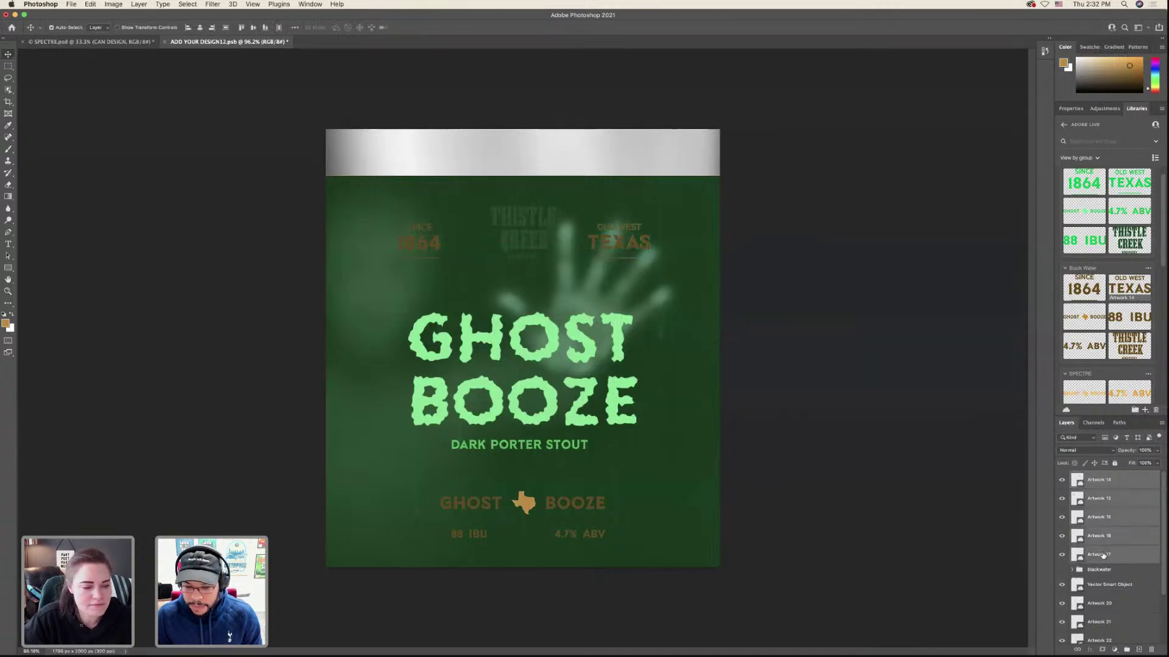
{"action": "left_click", "coordinate": [90, 5]}
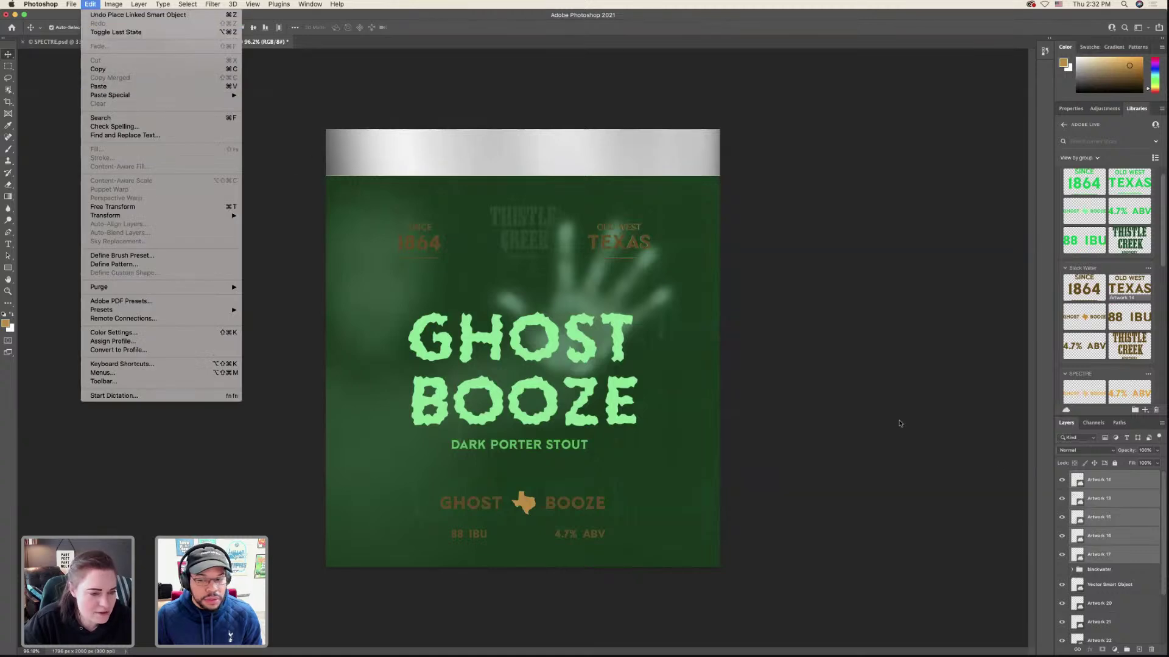
{"action": "left_click", "coordinate": [635, 296]}
{"action": "key", "text": "ctrl+shift+alt+n"}
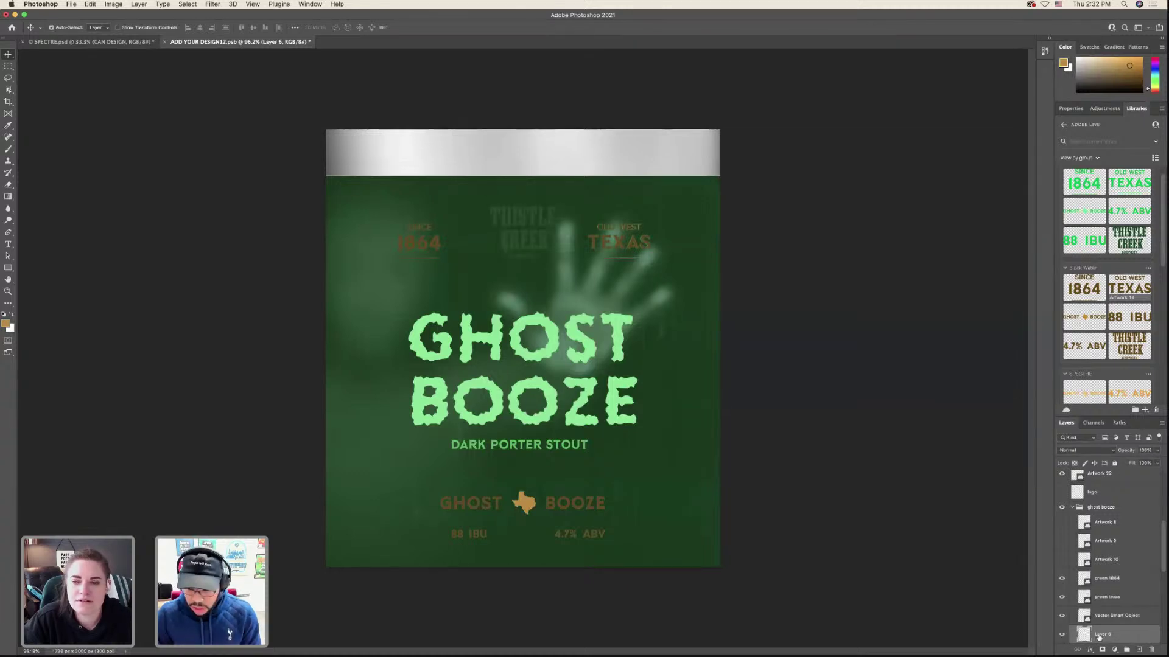
{"action": "key", "text": "ctrl+j"}
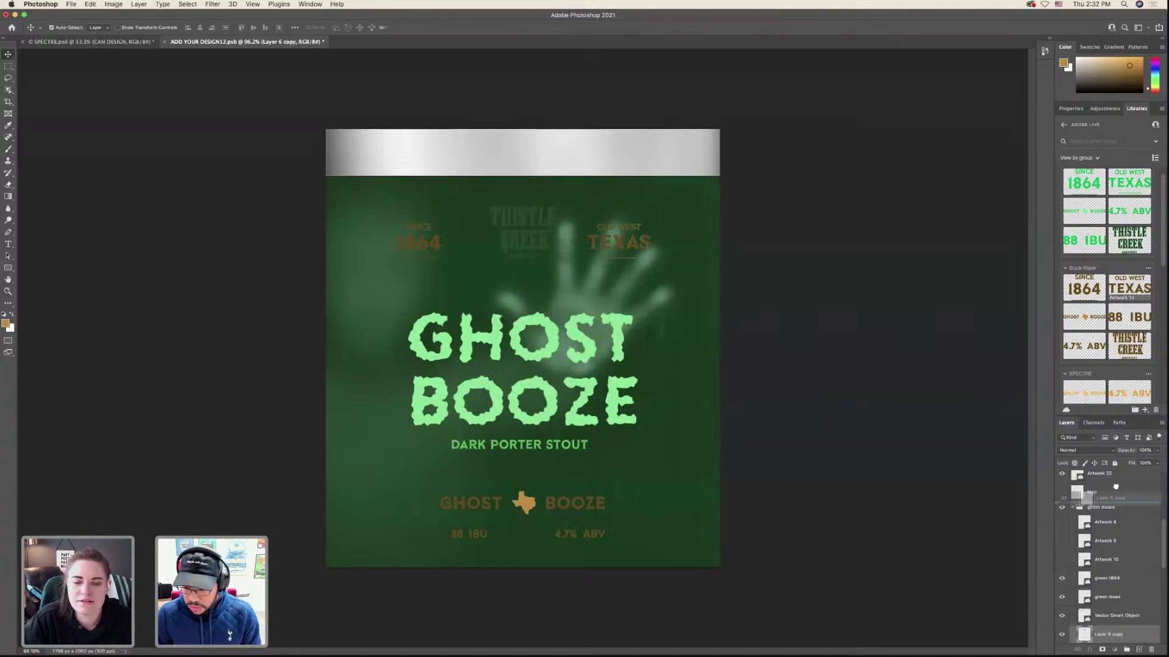
{"action": "left_click_drag", "start_coordinate": [1107, 639], "coordinate": [1112, 484]}
{"action": "scroll", "coordinate": [1113, 498], "scroll_direction": "up", "scroll_amount": 3}
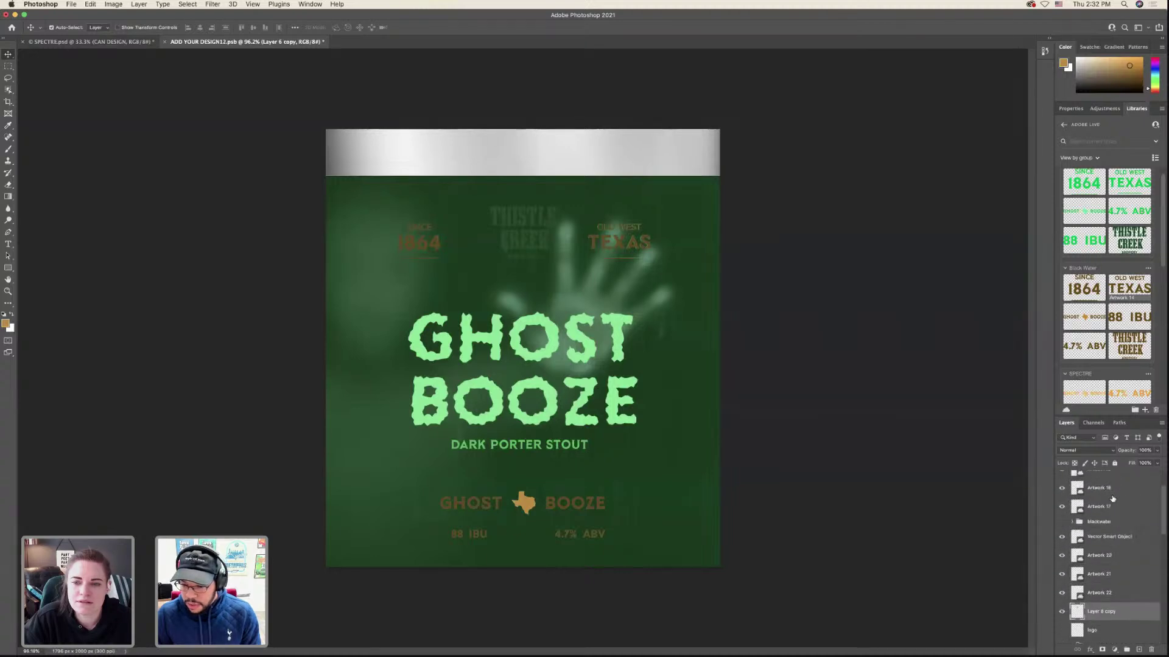
{"action": "scroll", "coordinate": [1116, 557], "scroll_direction": "down", "scroll_amount": 1}
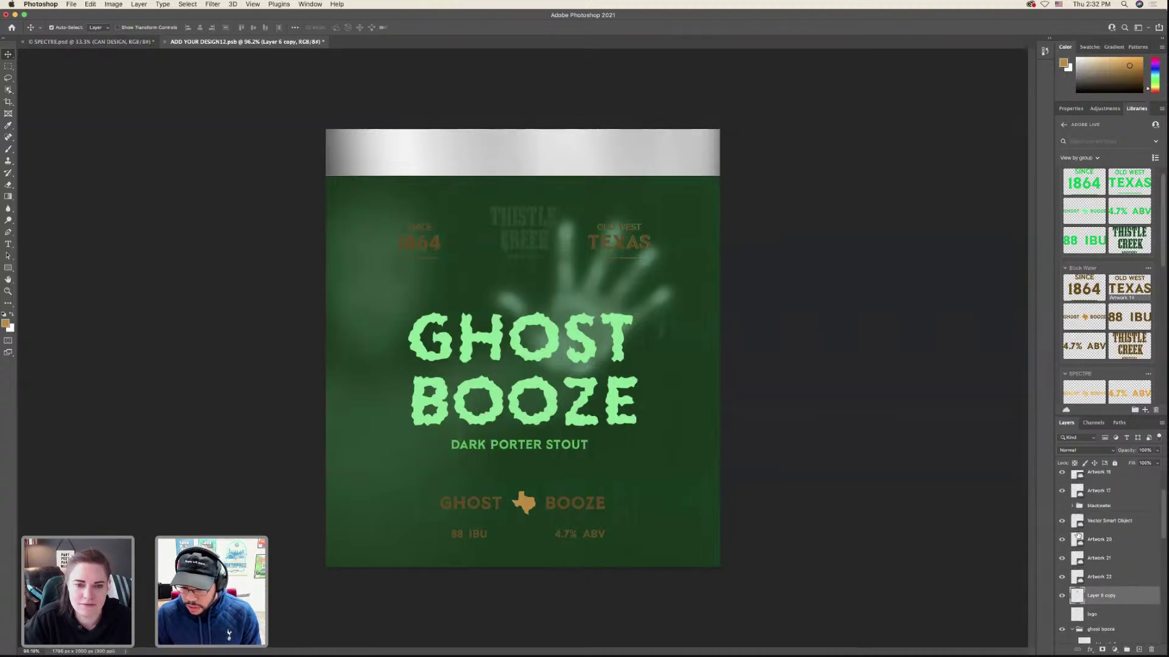
{"action": "left_click_drag", "start_coordinate": [1105, 599], "coordinate": [1112, 508]}
{"action": "scroll", "coordinate": [1111, 507], "scroll_direction": "up", "scroll_amount": 1}
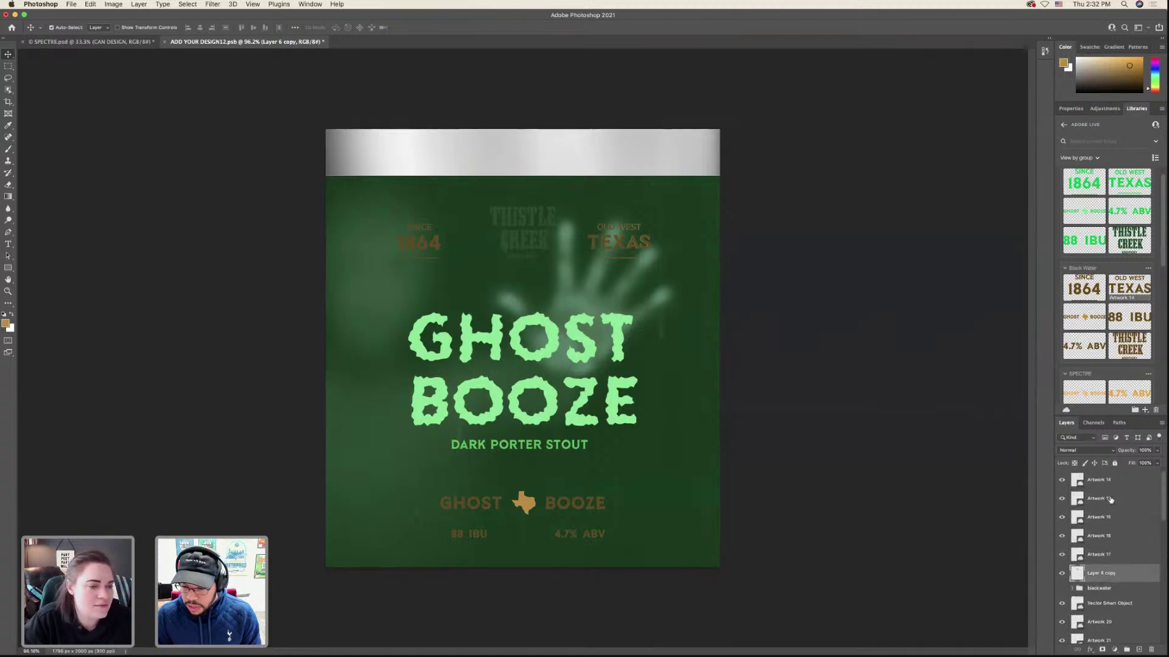
- Hide and collapse the ghost booze group, then show and expand the blackwater group
{"action": "left_click", "coordinate": [1109, 483], "text": "shift"}
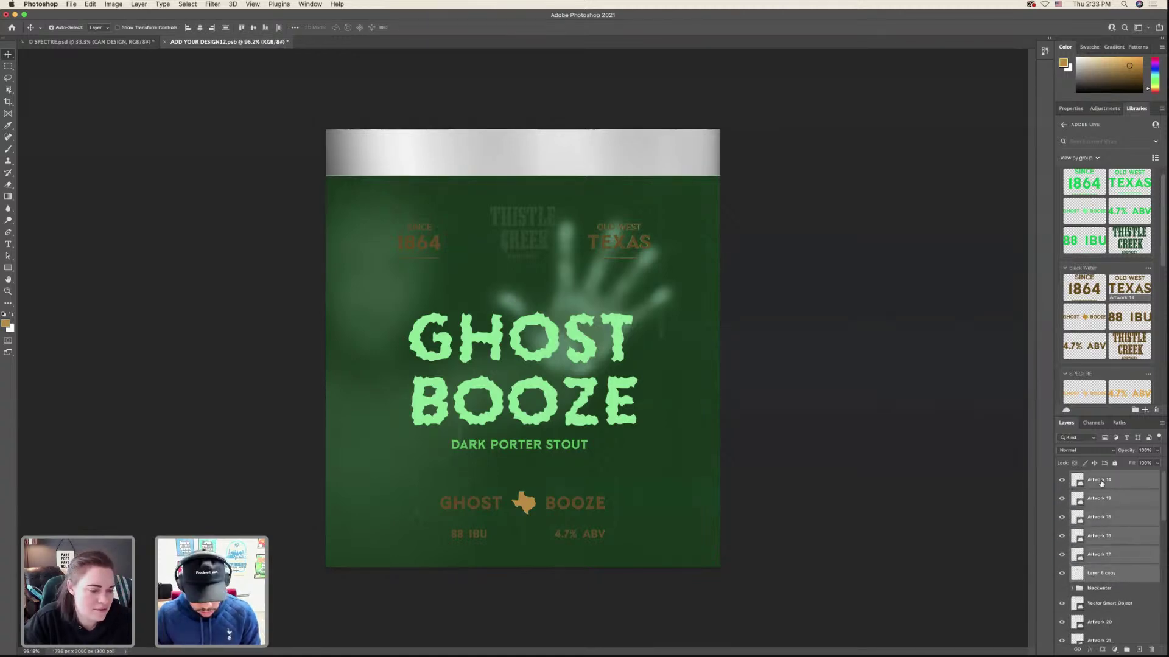
{"action": "left_click", "coordinate": [89, 4]}
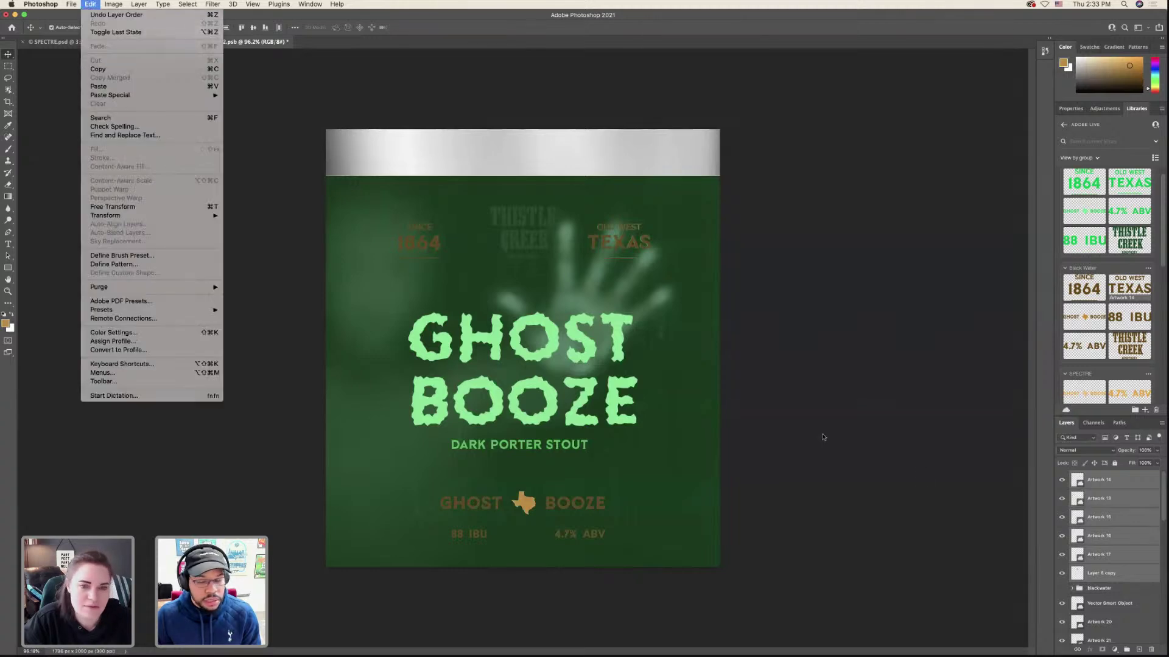
{"action": "left_click", "coordinate": [1135, 601]}
{"action": "scroll", "coordinate": [1096, 584], "scroll_direction": "down", "scroll_amount": 4}
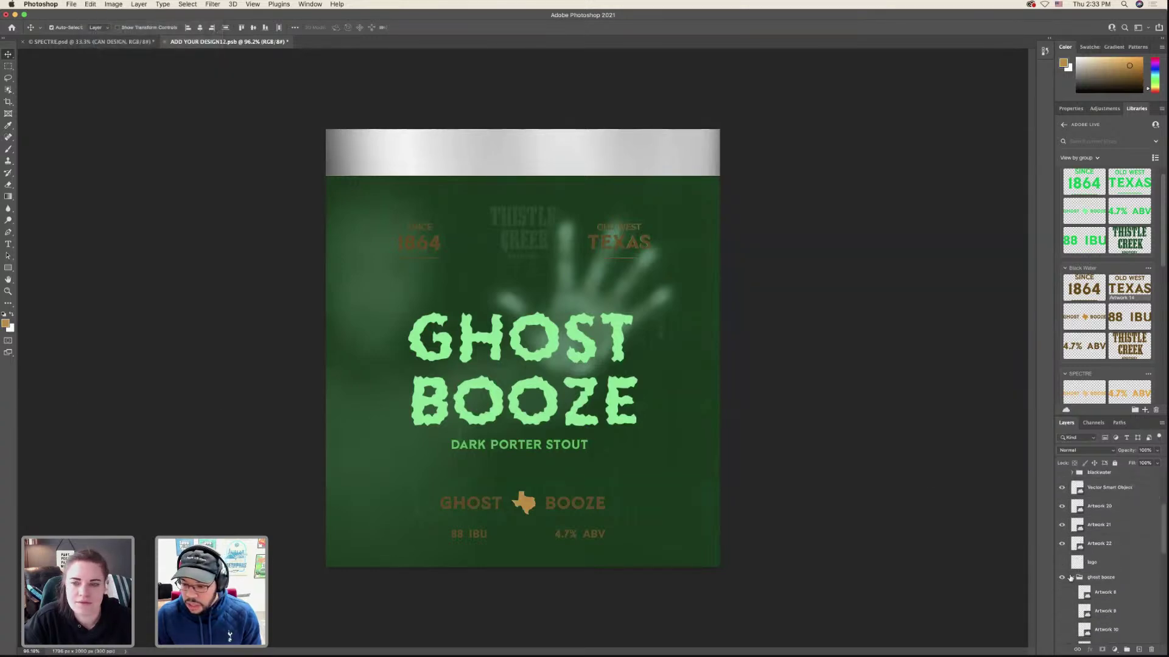
{"action": "left_click", "coordinate": [1062, 578]}
{"action": "left_click", "coordinate": [1072, 578]}
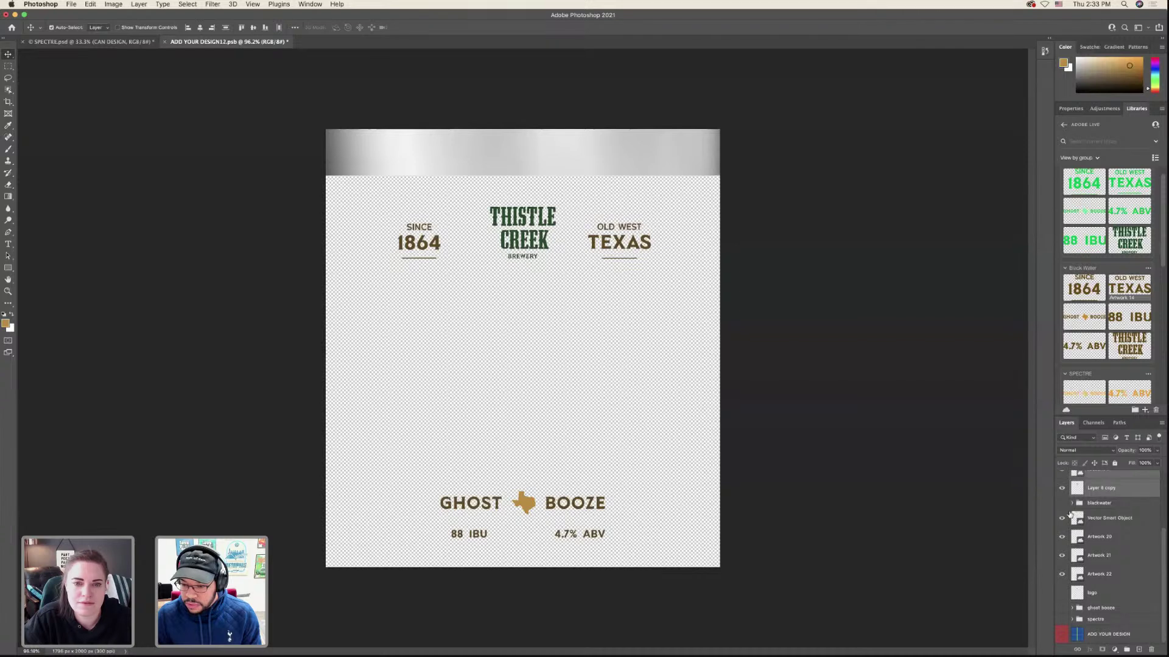
{"action": "left_click", "coordinate": [1063, 504]}
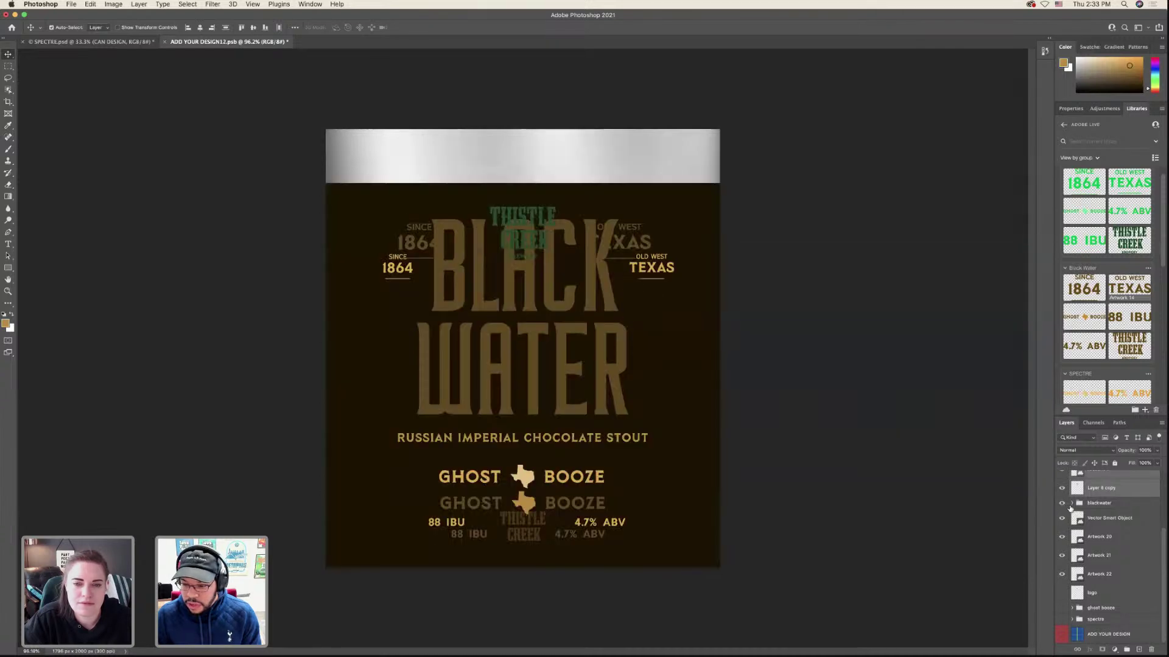
{"action": "left_click", "coordinate": [1072, 504]}
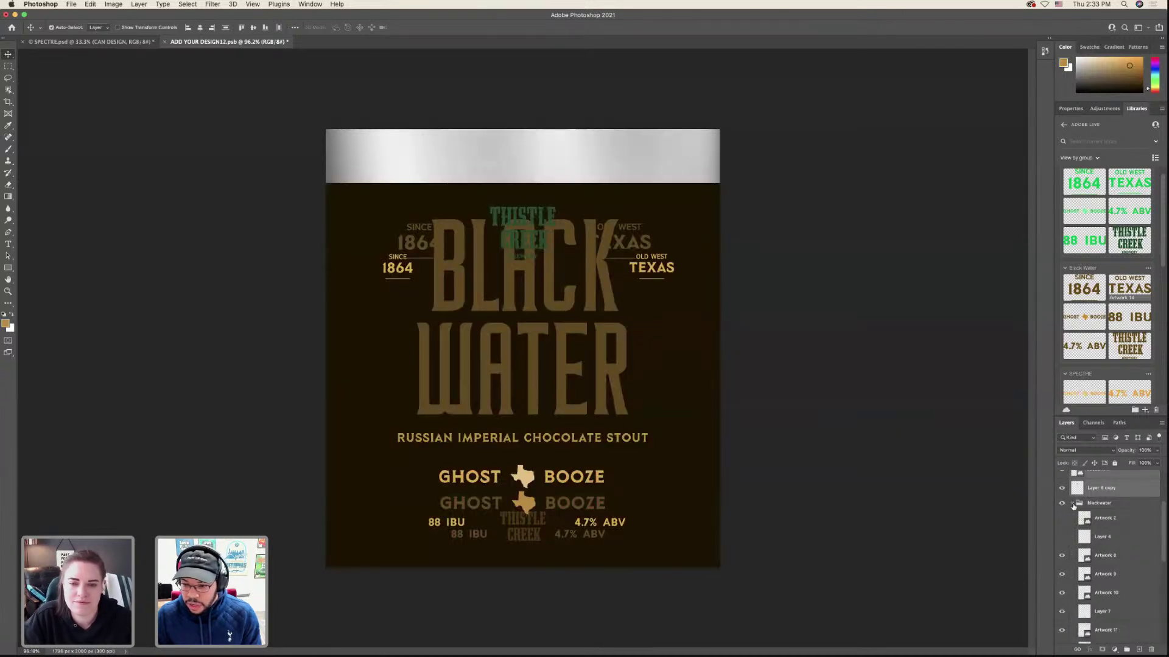
- Hide the old 4.7% ABV, 88 IBU, Ghost Booze and lower Thistle Creek logo layers inside the blackwater group
{"action": "left_click", "coordinate": [1062, 557]}
{"action": "left_click", "coordinate": [1063, 557]}
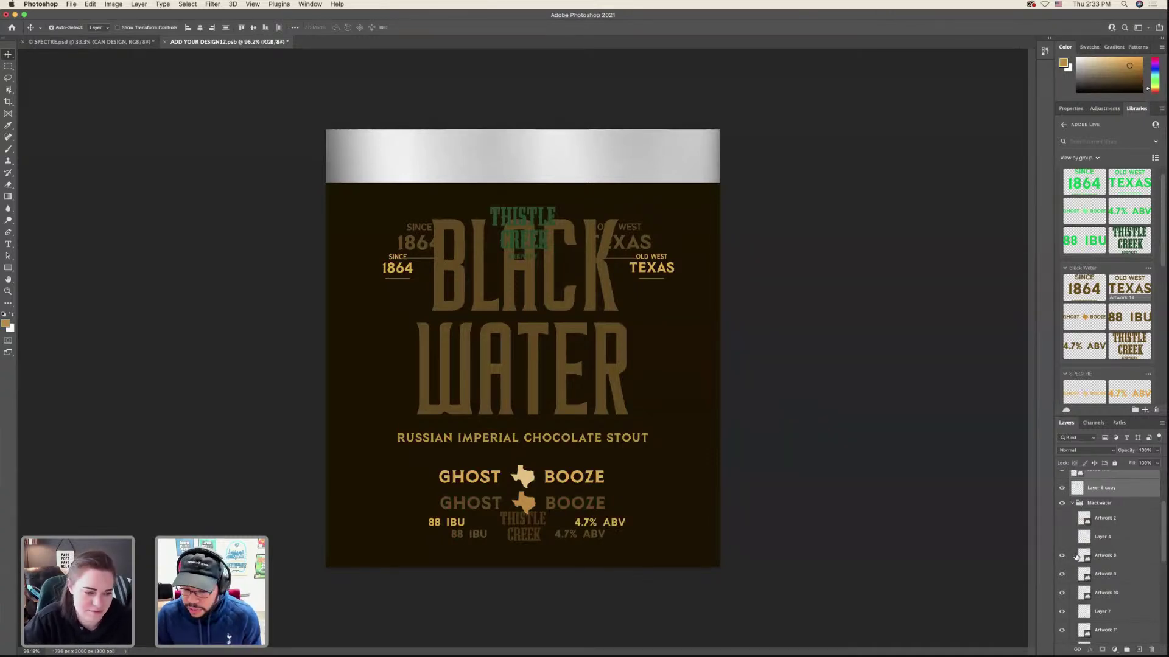
{"action": "scroll", "coordinate": [1077, 556], "scroll_direction": "up", "scroll_amount": 3}
{"action": "scroll", "coordinate": [1076, 557], "scroll_direction": "down", "scroll_amount": 3}
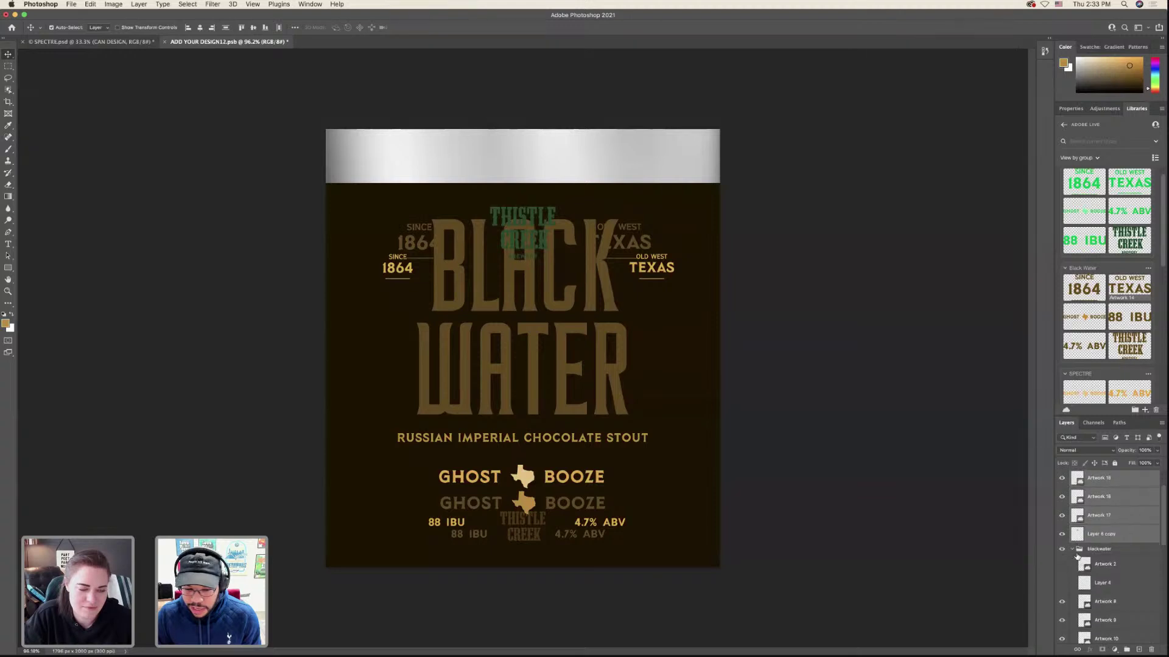
{"action": "left_click", "coordinate": [1062, 572]}
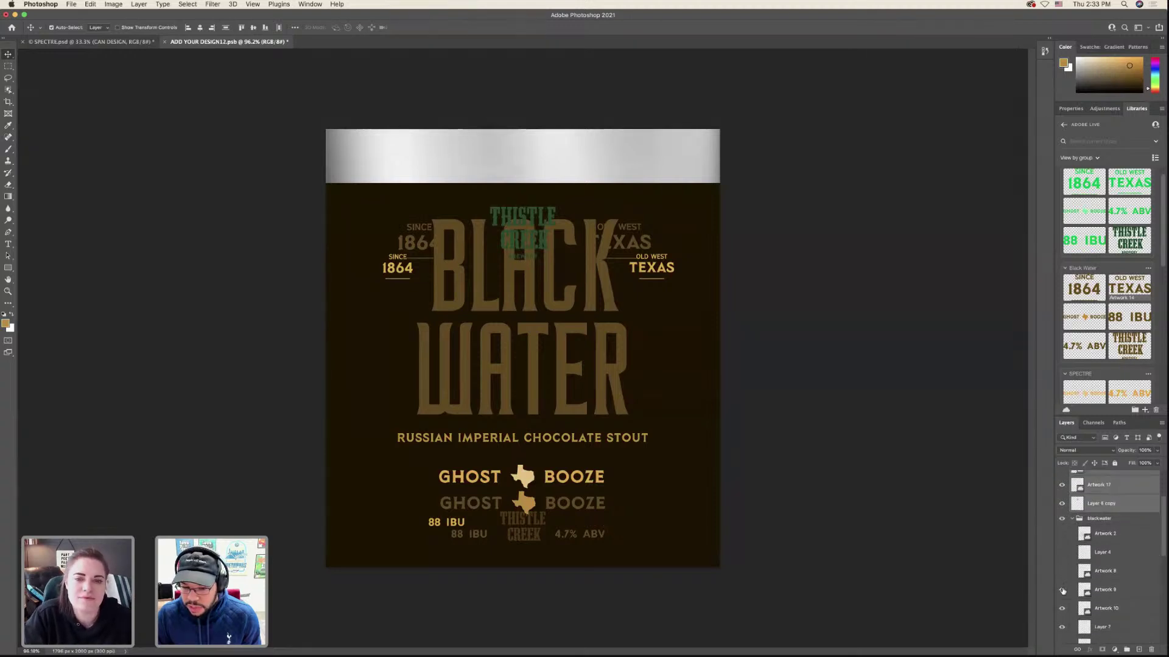
{"action": "left_click", "coordinate": [1063, 591]}
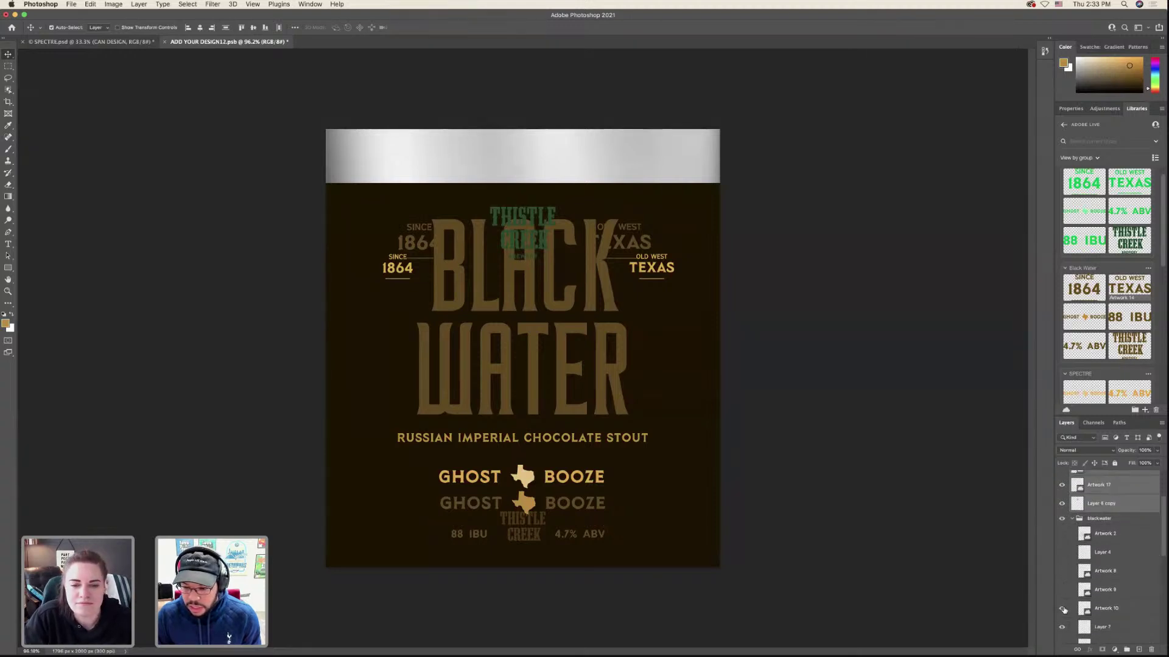
{"action": "left_click", "coordinate": [1063, 609]}
{"action": "scroll", "coordinate": [1063, 610], "scroll_direction": "down", "scroll_amount": 1}
{"action": "left_click", "coordinate": [1064, 613]}
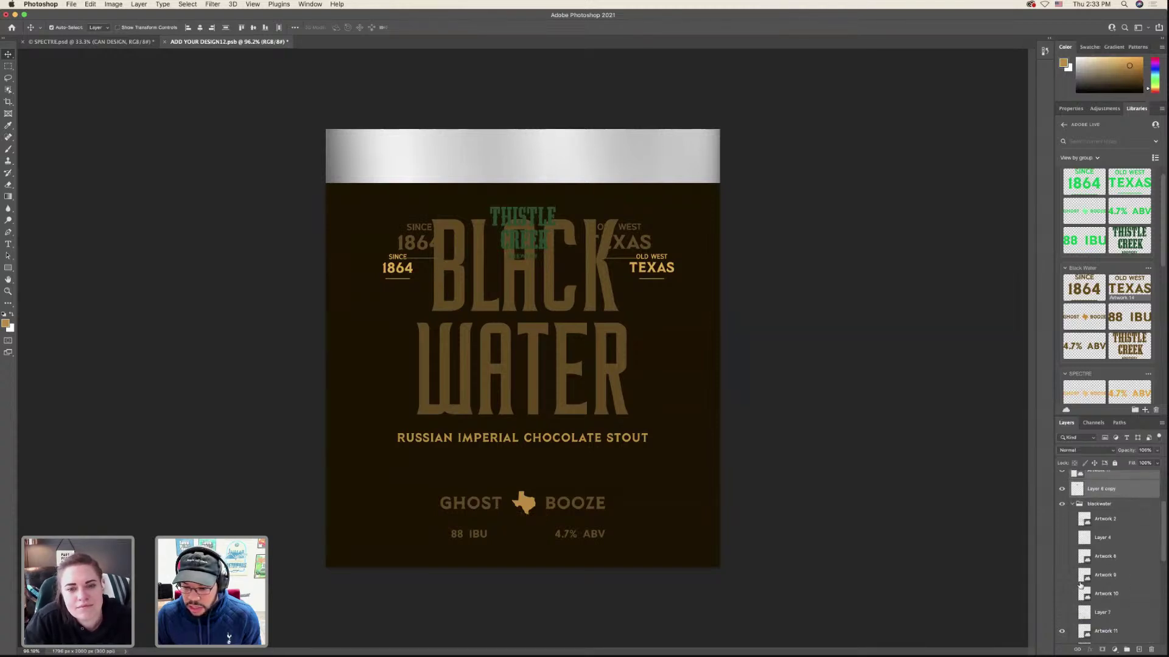
- Move the Black Water title artwork down about 141 px and scale it smaller to fit between the logo and the Ghost Booze line
{"action": "scroll", "coordinate": [1080, 585], "scroll_direction": "up", "scroll_amount": 5}
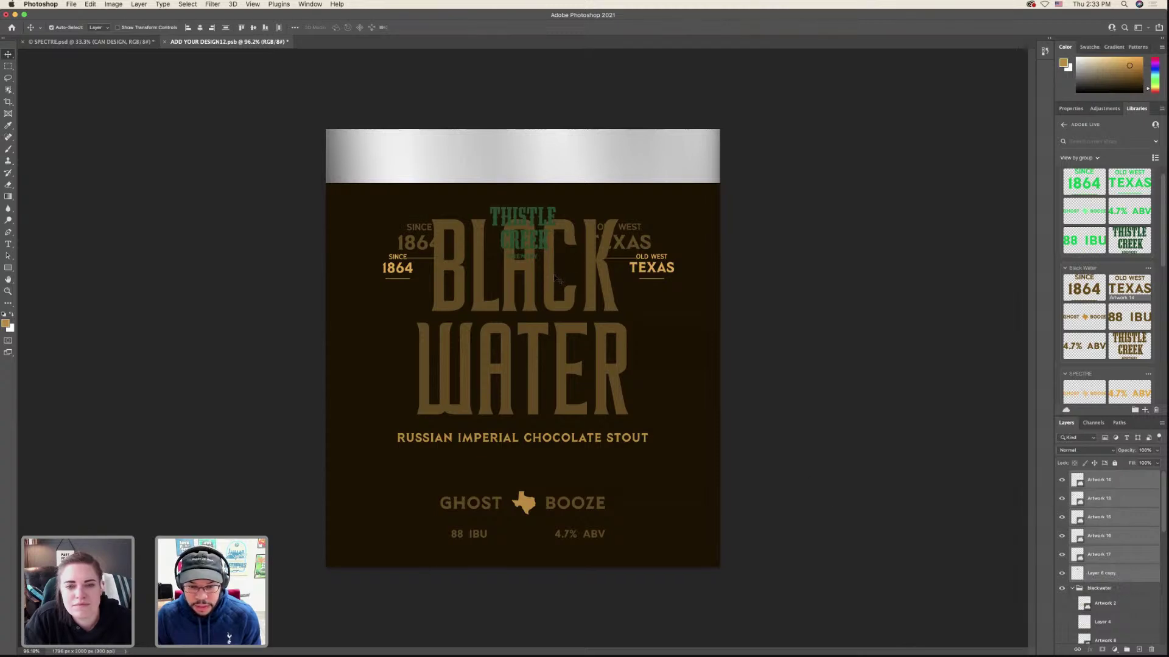
{"action": "left_click_drag", "start_coordinate": [554, 279], "coordinate": [551, 310]}
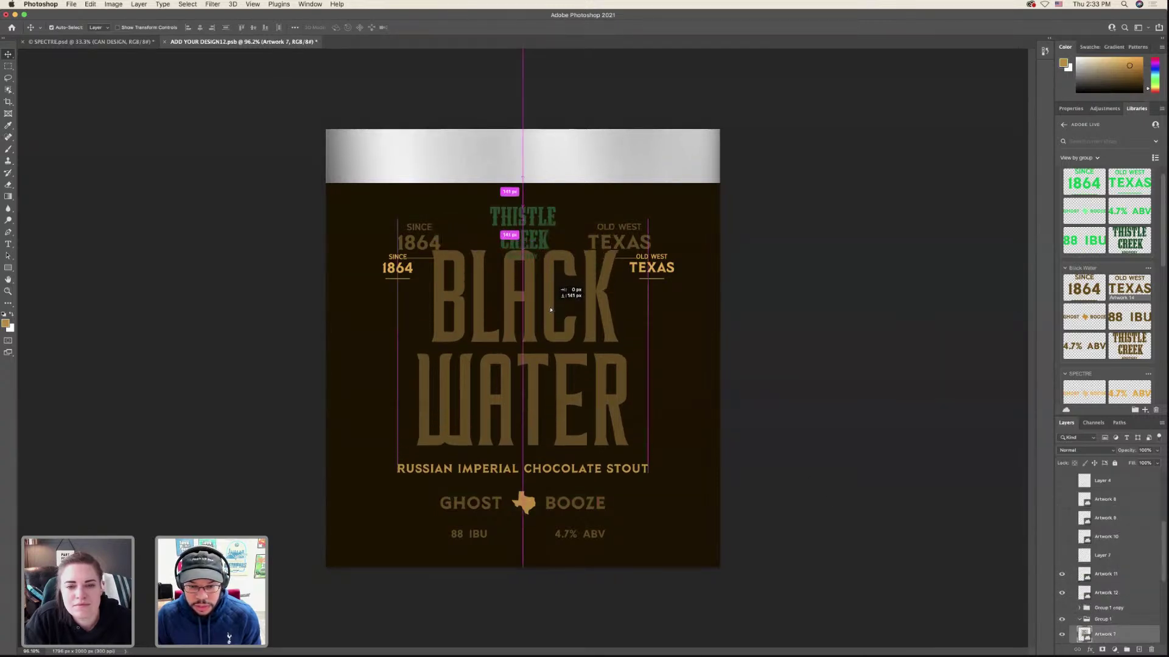
{"action": "key", "text": "ctrl+t"}
{"action": "left_click_drag", "start_coordinate": [523, 250], "coordinate": [526, 286]}
{"action": "key", "text": "Return"}
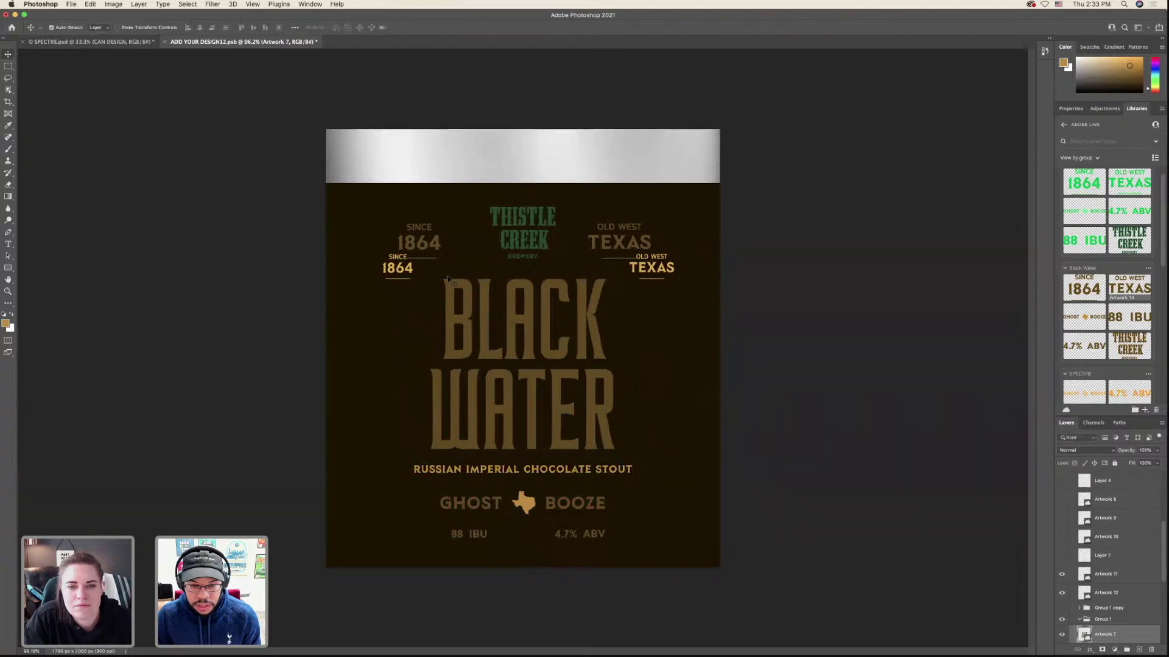
- Hide the old gold Since 1864 and Old West Texas artworks in the blackwater group
{"action": "left_click", "coordinate": [500, 306]}
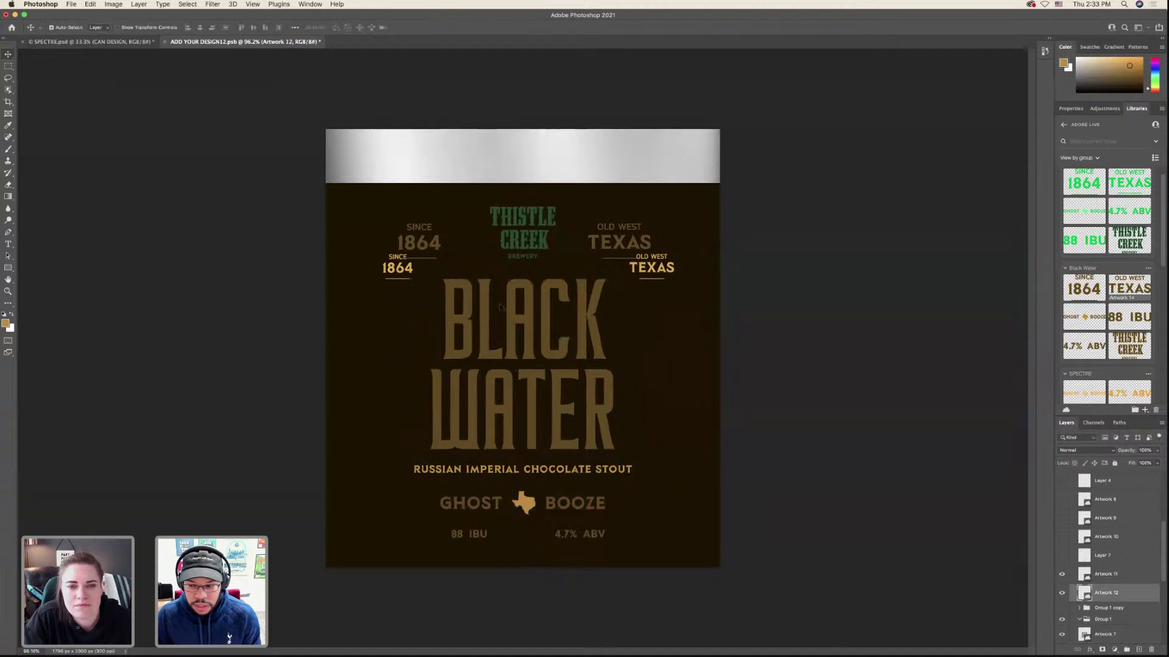
{"action": "left_click", "coordinate": [1061, 593]}
{"action": "left_click", "coordinate": [670, 270]}
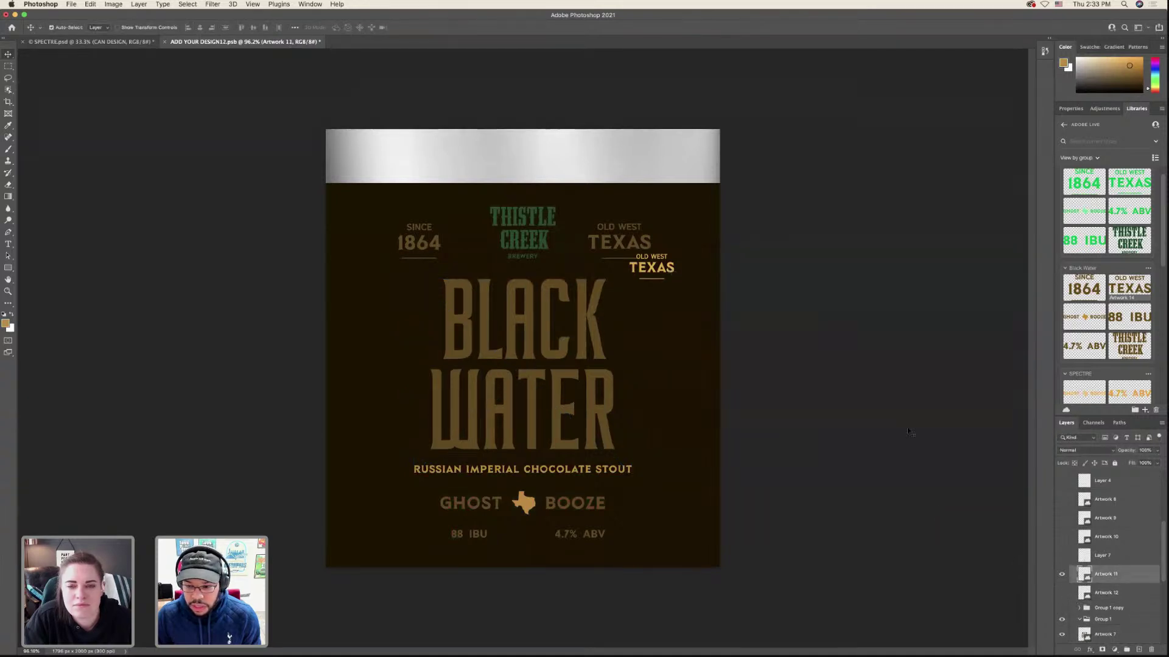
{"action": "left_click", "coordinate": [1062, 575]}
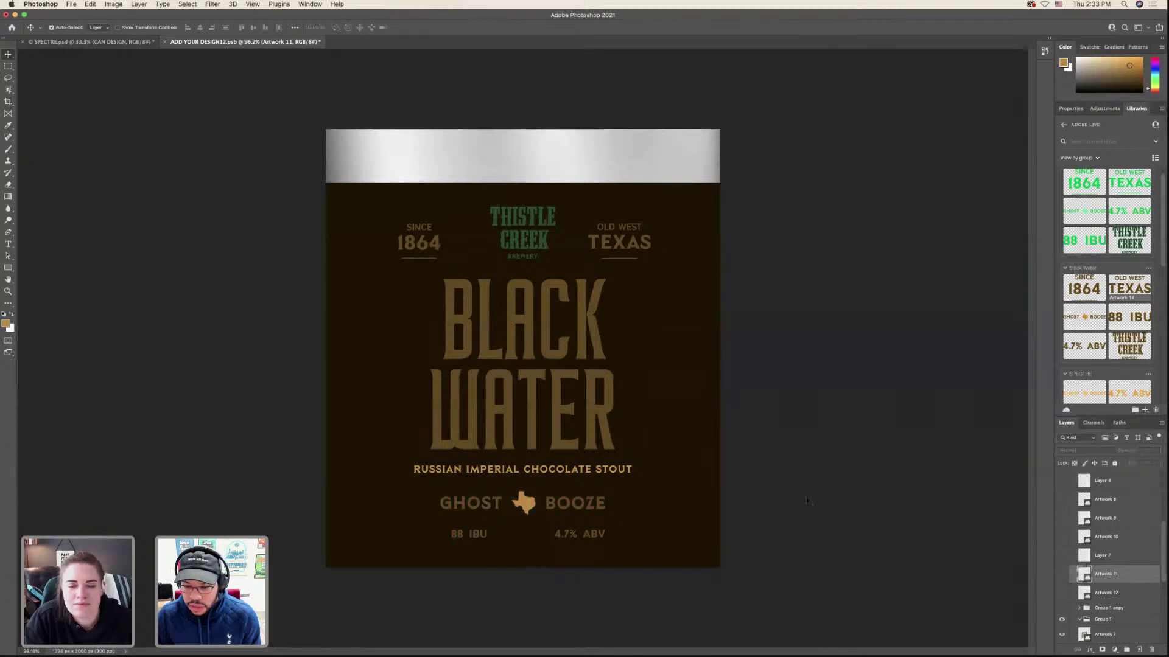
- Delete the hidden old layers, Artwork 2 through Artwork 12, from the blackwater group
{"action": "scroll", "coordinate": [1092, 532], "scroll_direction": "up", "scroll_amount": 3}
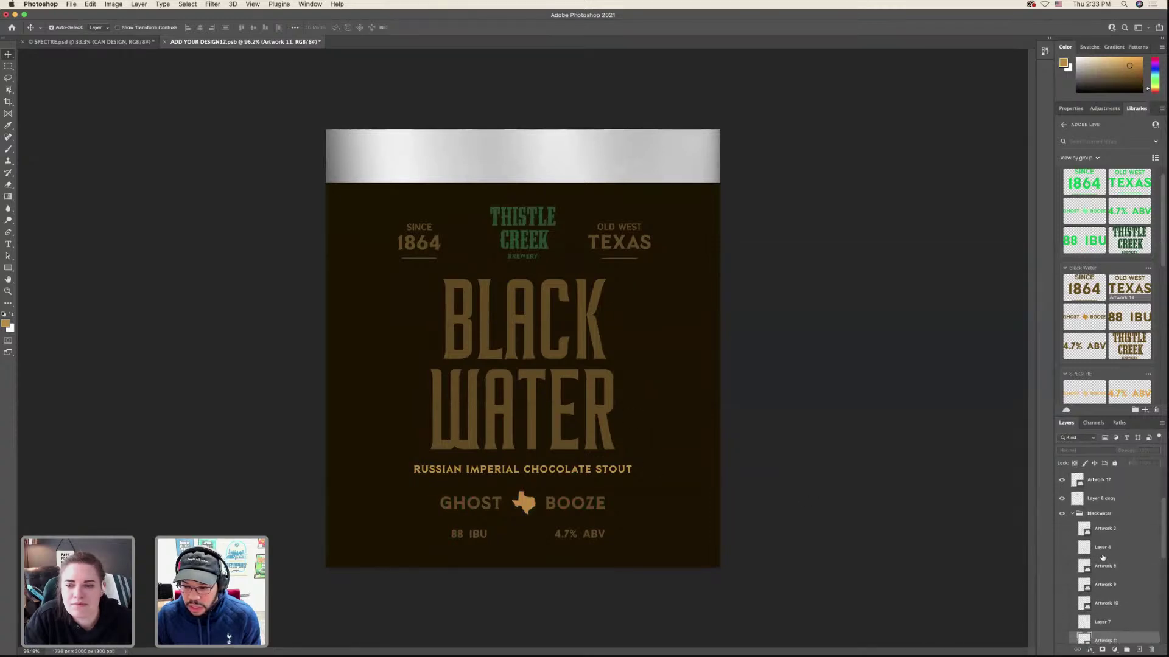
{"action": "left_click", "coordinate": [1105, 626]}
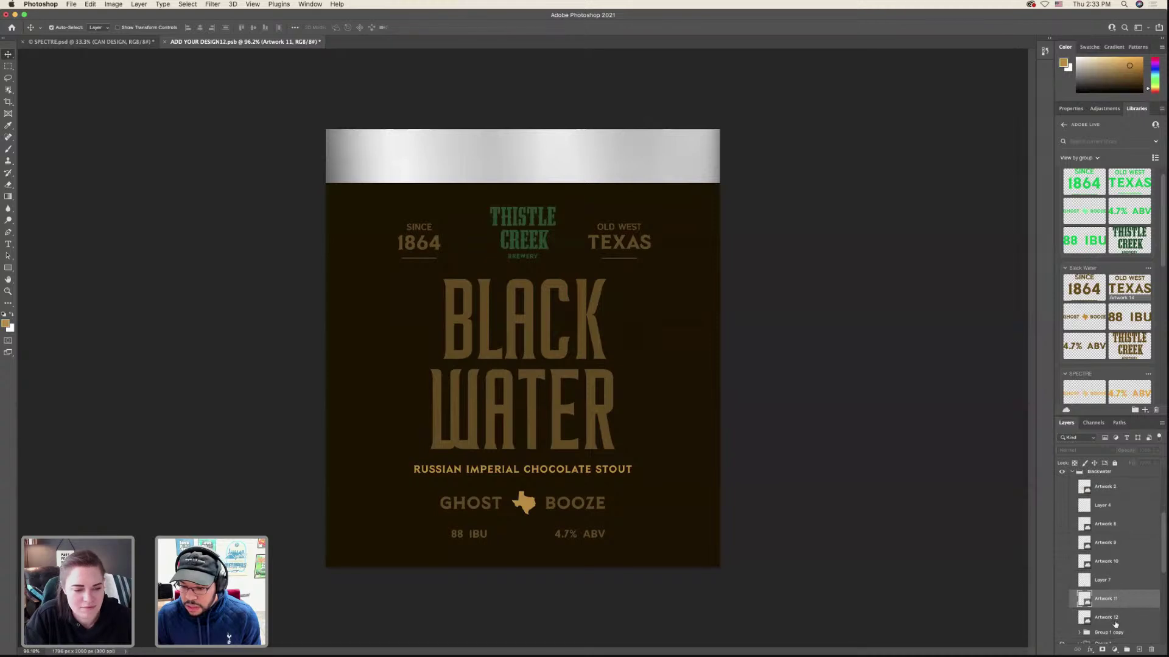
{"action": "left_click", "coordinate": [1099, 483]}
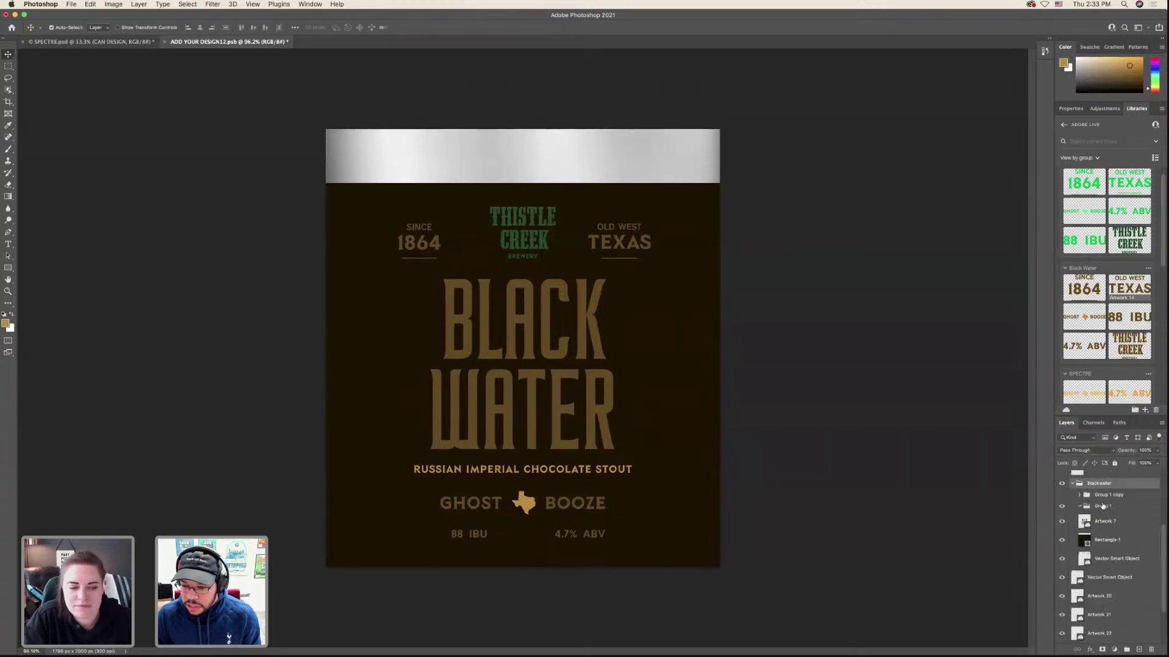
{"action": "scroll", "coordinate": [1104, 536], "scroll_direction": "up", "scroll_amount": 3}
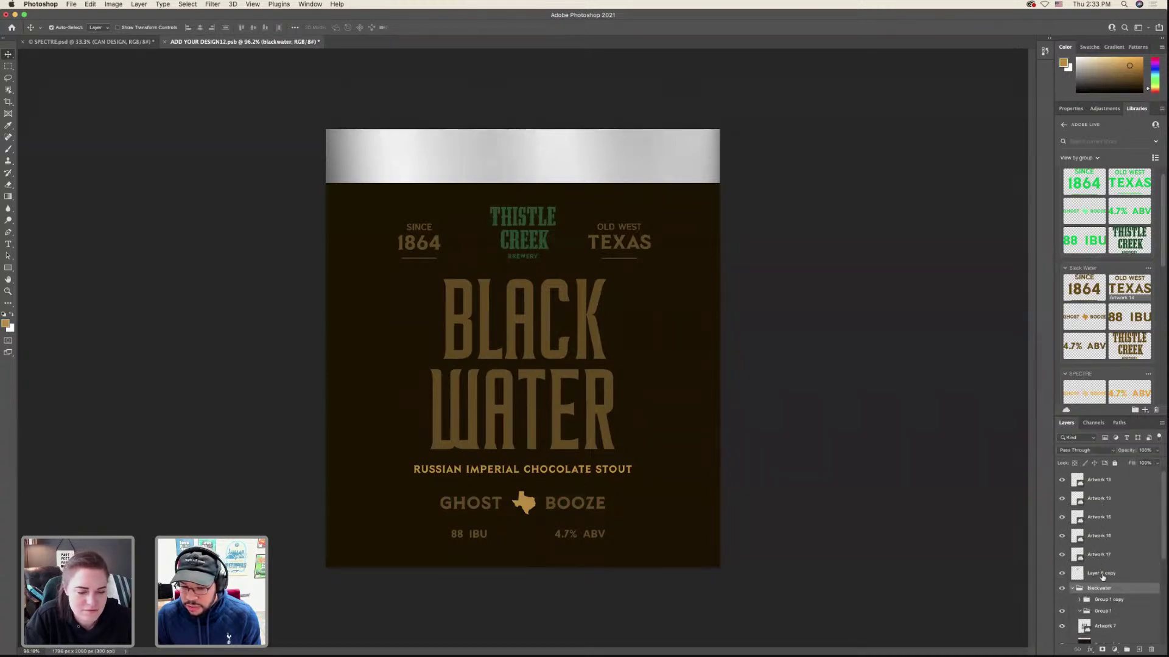
- Move the brown artworks, Artwork 14 through Artwork 17, and Layer 6 copy into the blackwater group
{"action": "left_click", "coordinate": [1102, 575]}
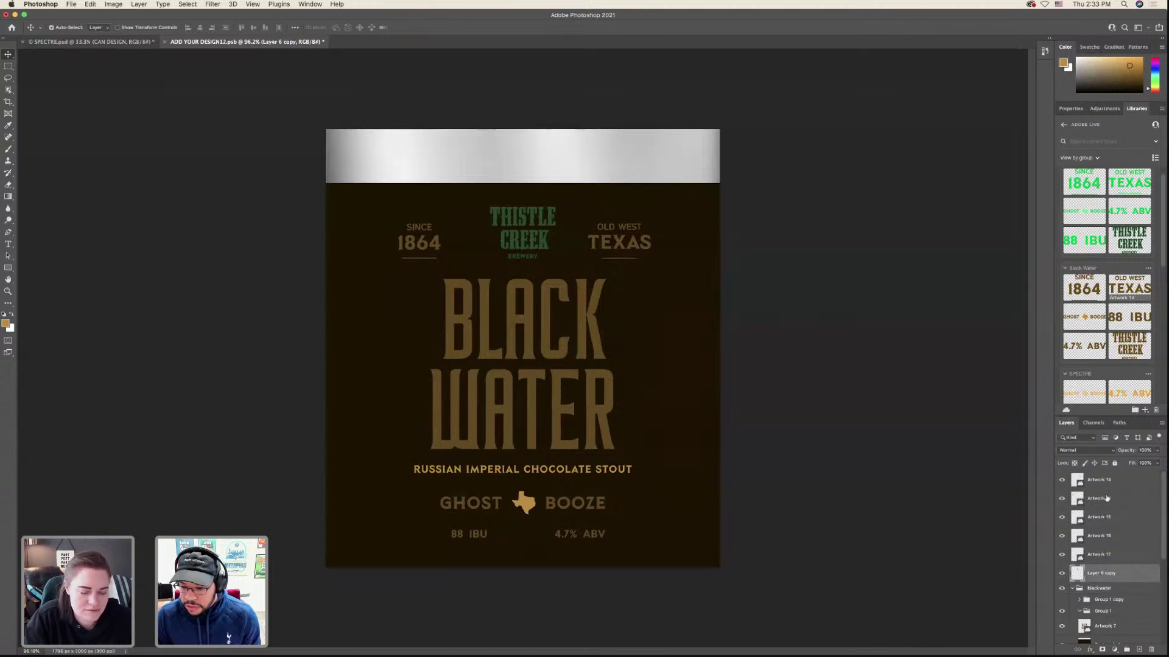
{"action": "left_click", "coordinate": [1103, 487], "text": "shift"}
{"action": "left_click_drag", "start_coordinate": [1104, 487], "coordinate": [1106, 591]}
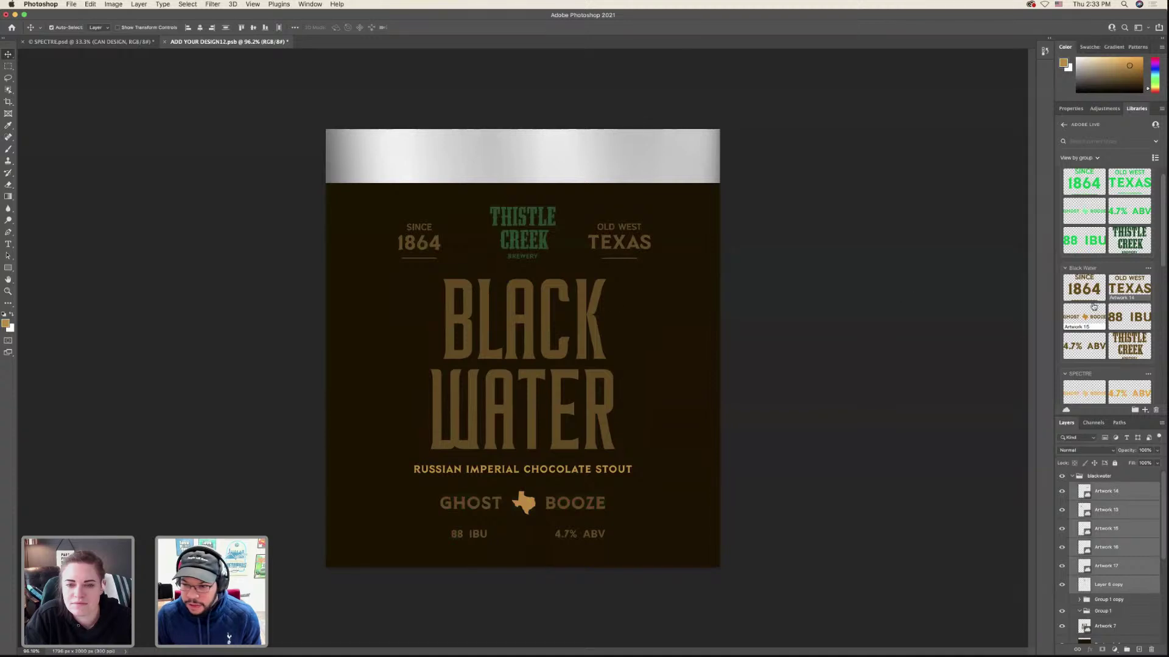
- Place the brown Thistle Creek logo from the Black Water library group over the green logo
{"action": "left_click_drag", "start_coordinate": [680, 285], "coordinate": [523, 258]}
{"action": "key", "text": "Return"}
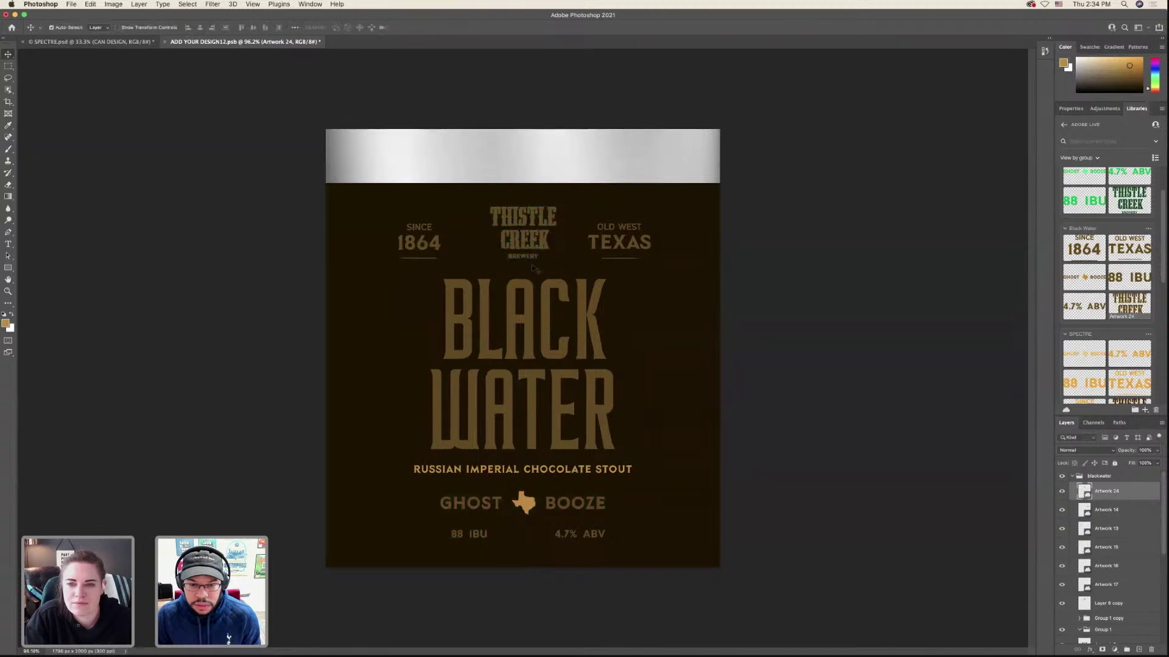
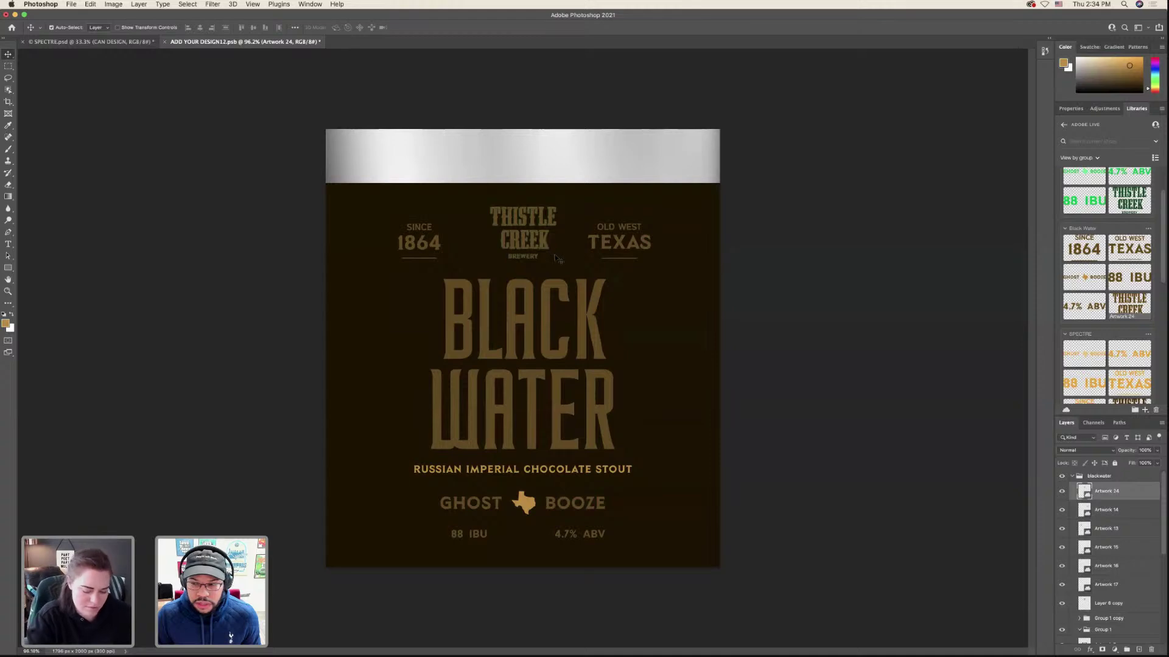
- Switch to Illustrator and recolour the Thistle Creek text beside the Spectre lettering with the Black Water background brown, #1E1400
{"action": "key", "text": "ctrl+Left"}
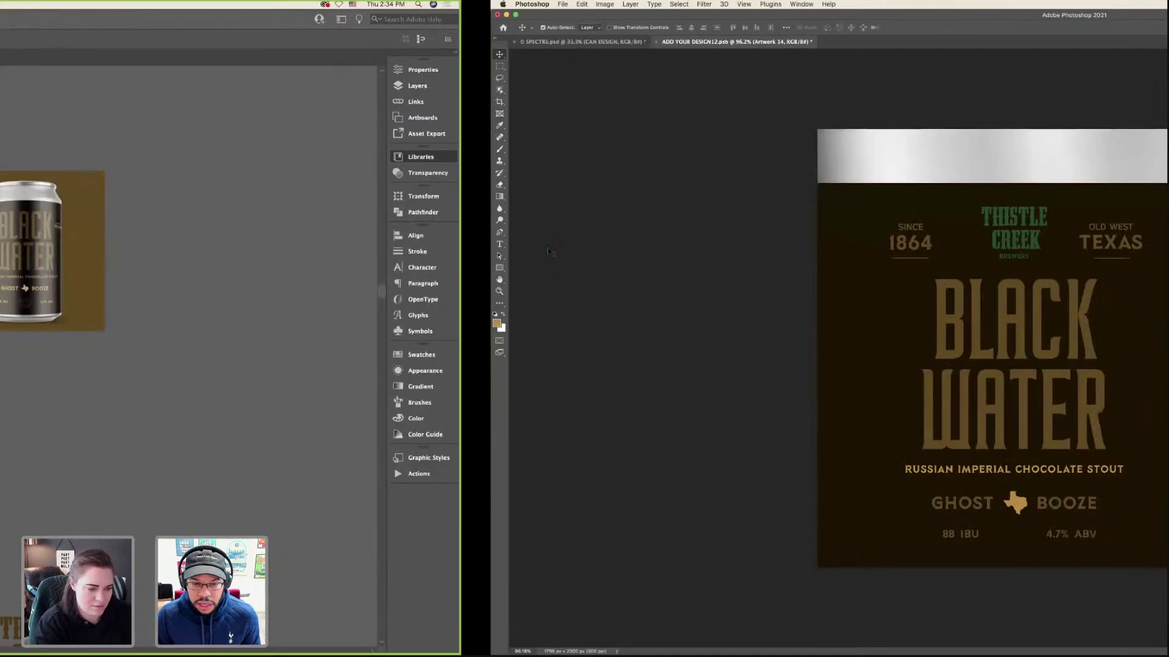
{"action": "scroll", "coordinate": [633, 430], "scroll_direction": "down", "scroll_amount": 10}
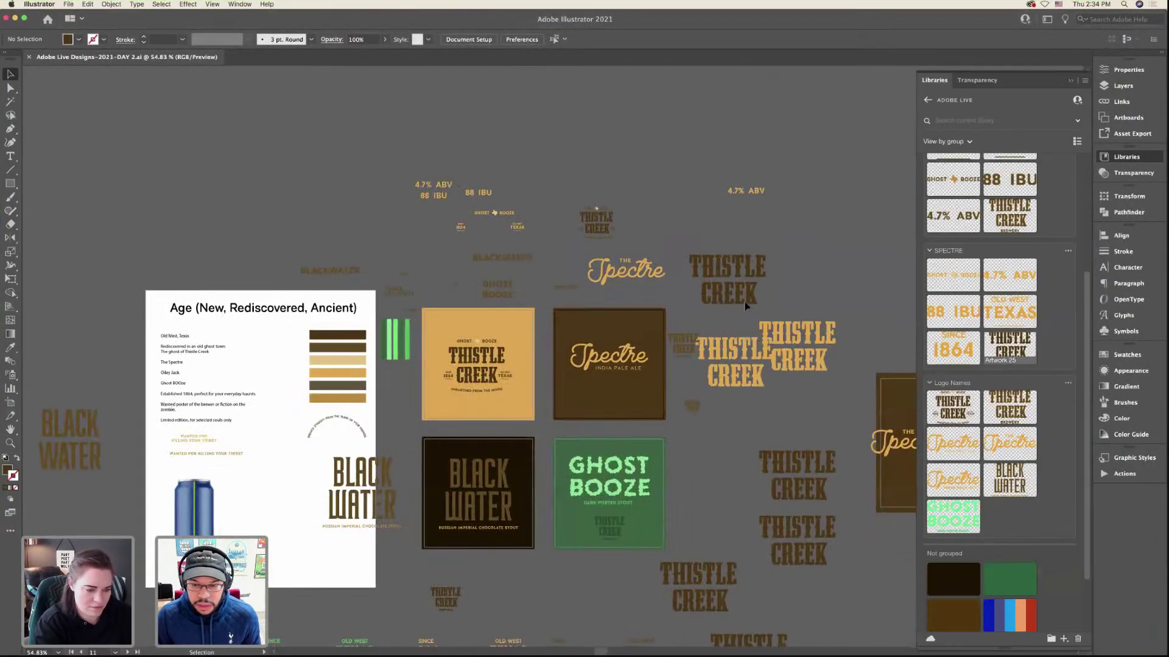
{"action": "left_click", "coordinate": [751, 298]}
{"action": "left_click", "coordinate": [11, 348]}
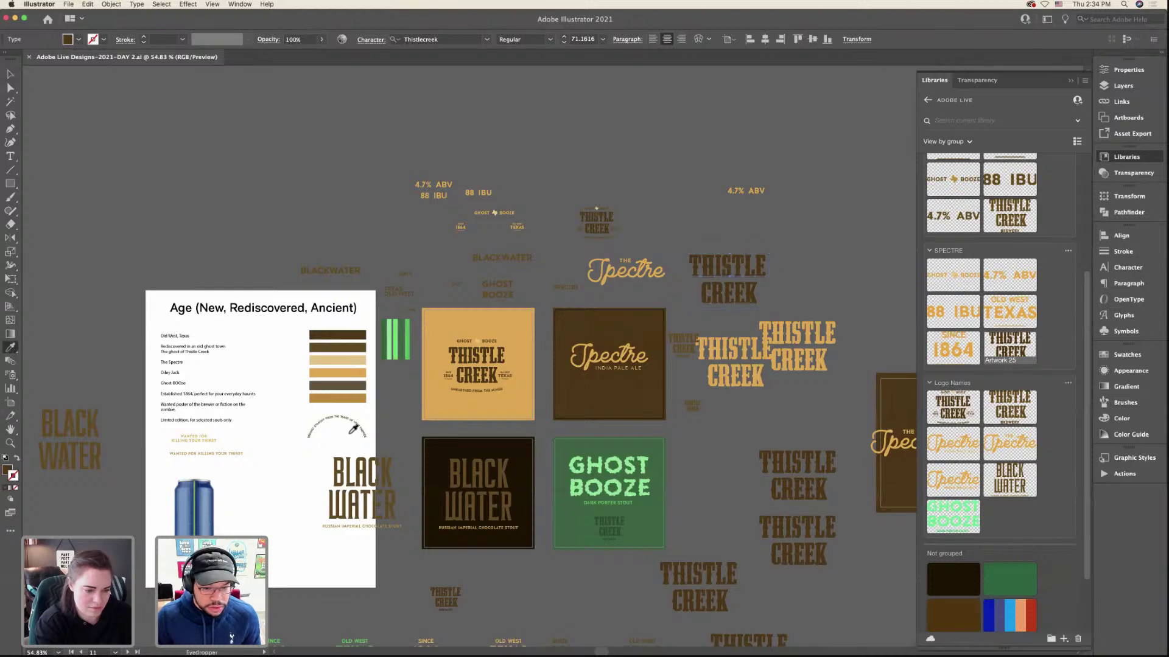
{"action": "left_click", "coordinate": [350, 348]}
{"action": "left_click", "coordinate": [351, 384]}
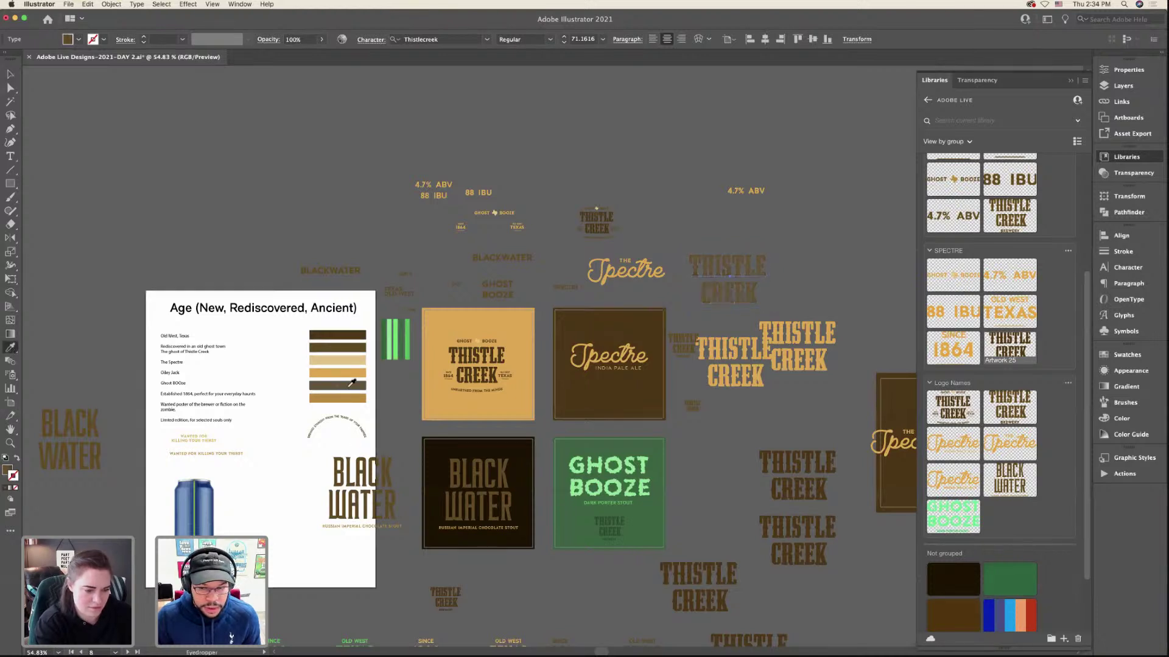
{"action": "left_click", "coordinate": [348, 332]}
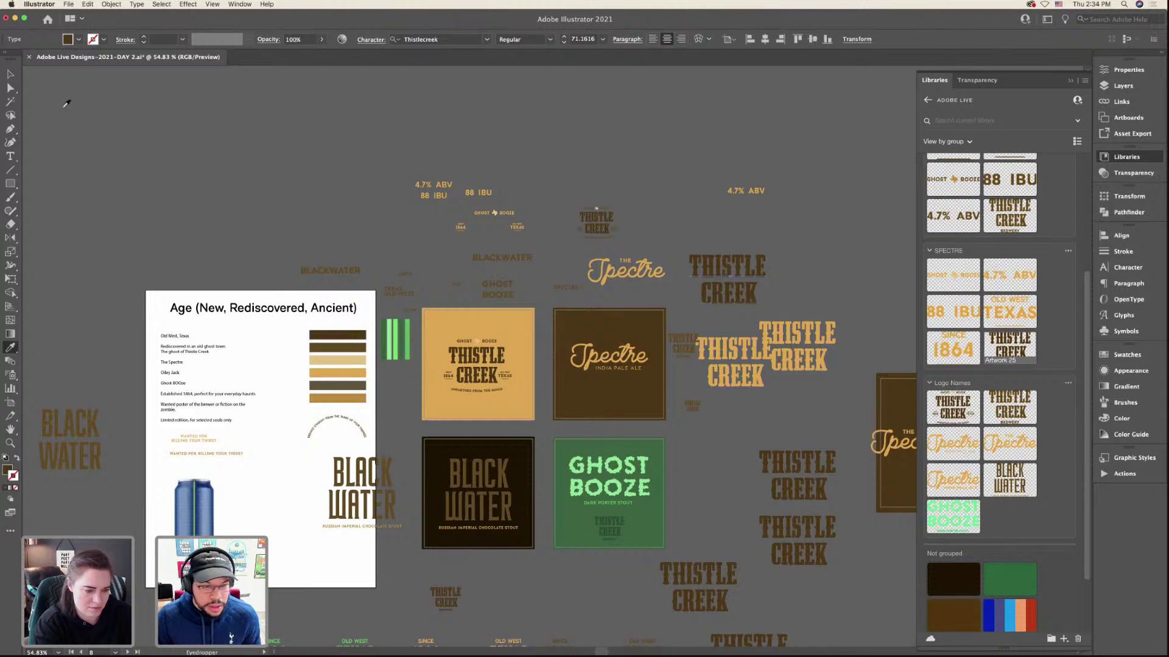
{"action": "left_click", "coordinate": [173, 380]}
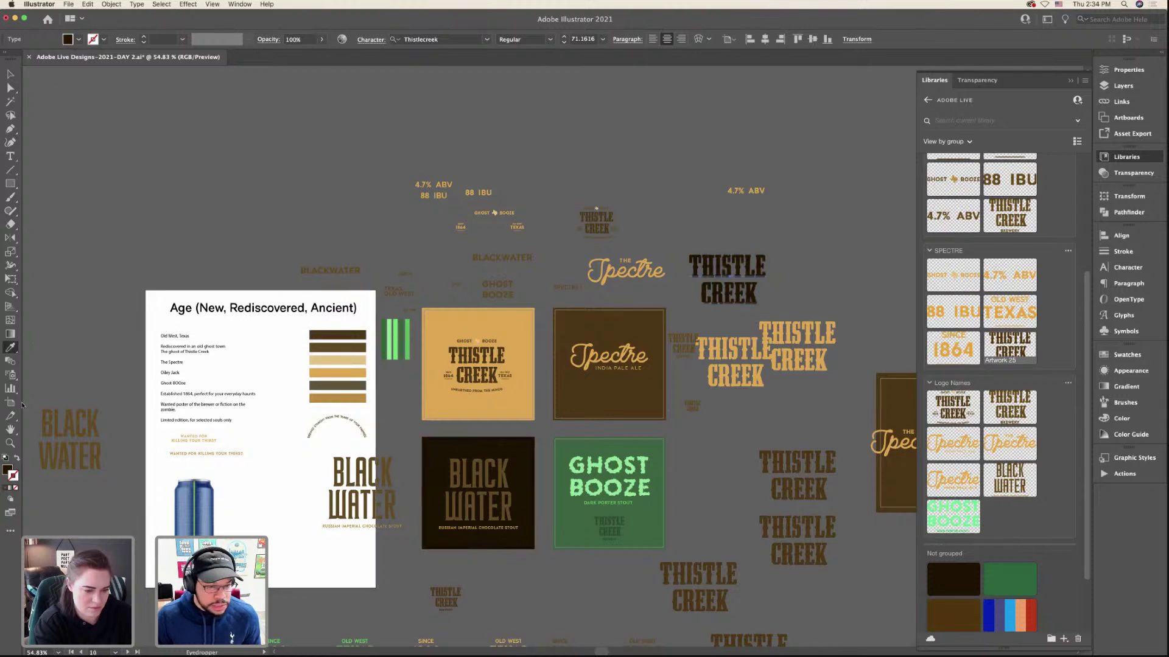
- Lighten the Thistle Creek text's fill through #2D1E02 to dark brown #422902
{"action": "double_click", "coordinate": [7, 470]}
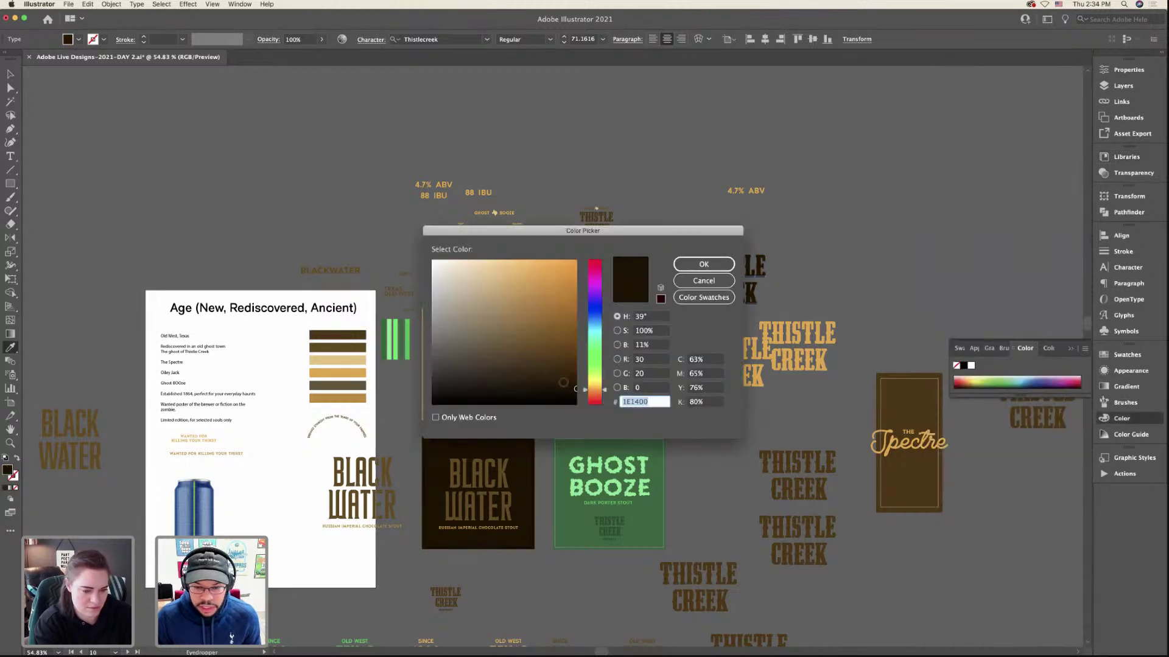
{"action": "left_click", "coordinate": [703, 264]}
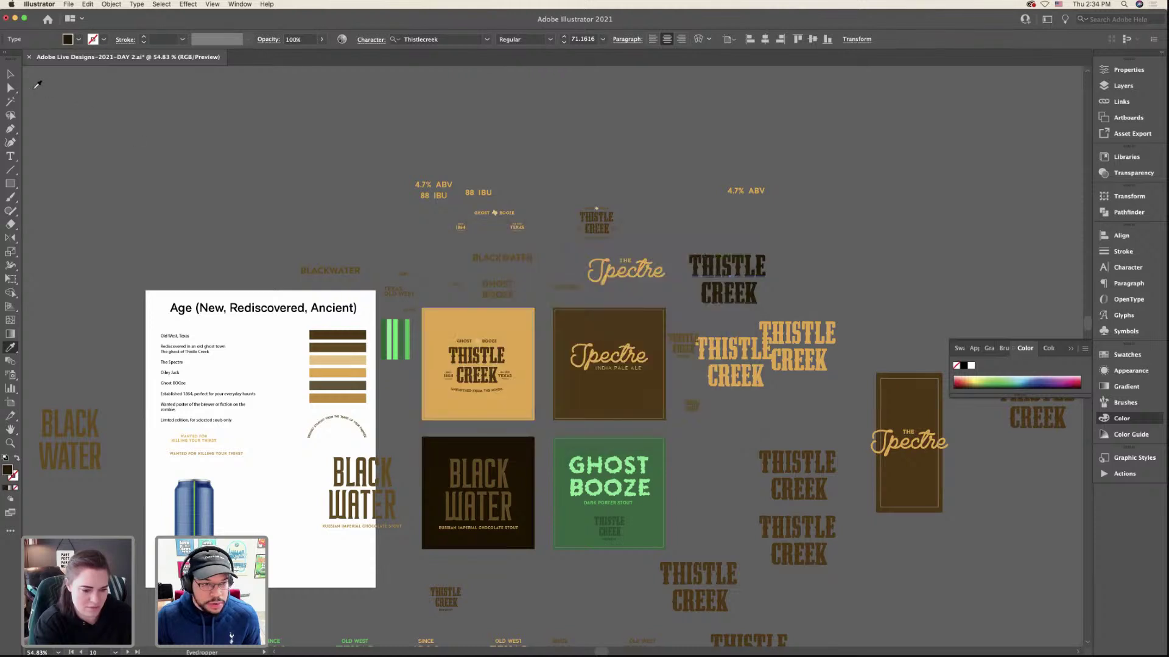
{"action": "double_click", "coordinate": [7, 470]}
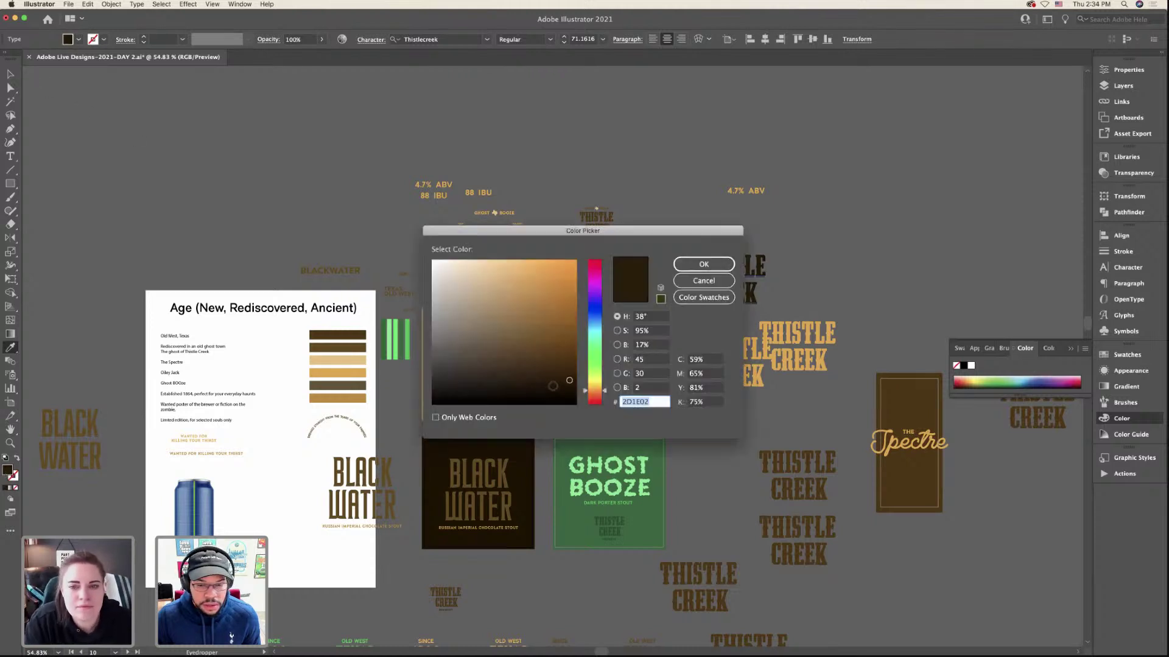
{"action": "key", "text": "Return"}
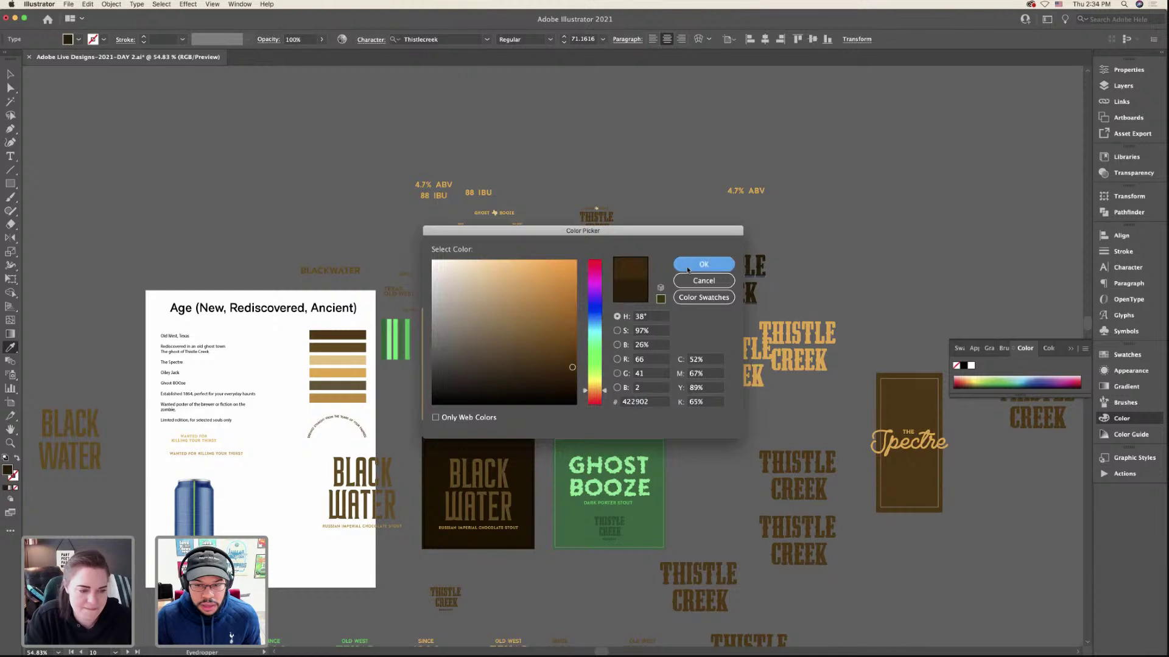
- Try converting the dark brown Thistle Creek text to outlines for use in the Photoshop label
{"action": "left_click", "coordinate": [11, 74]}
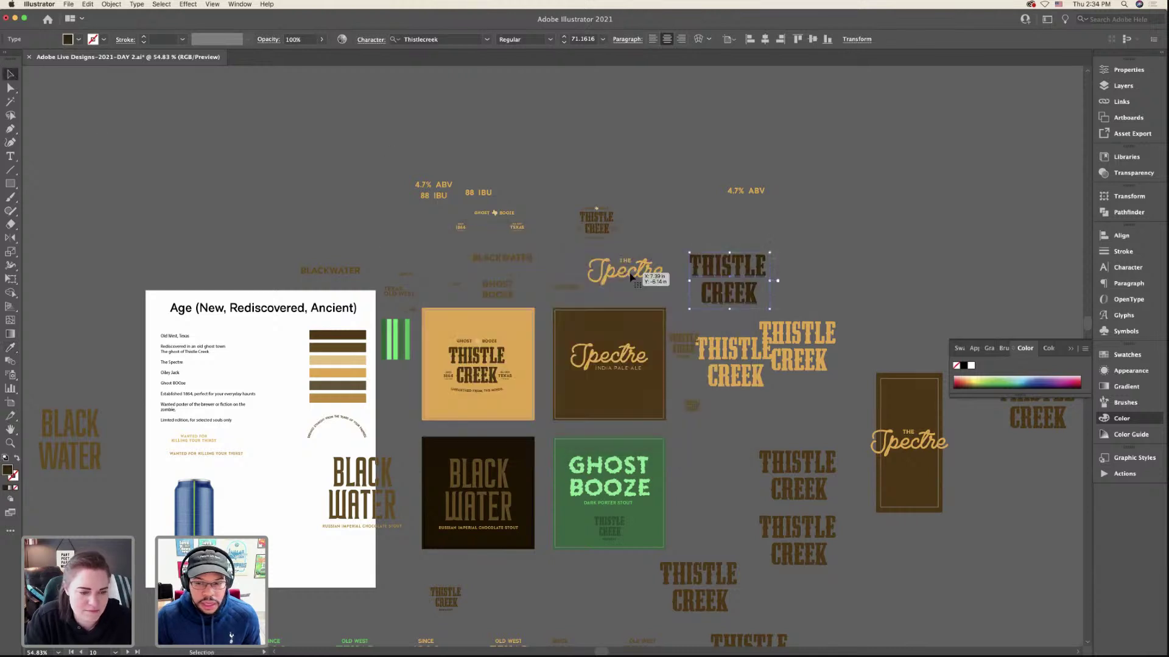
{"action": "right_click", "coordinate": [732, 266]}
{"action": "left_click", "coordinate": [764, 343]}
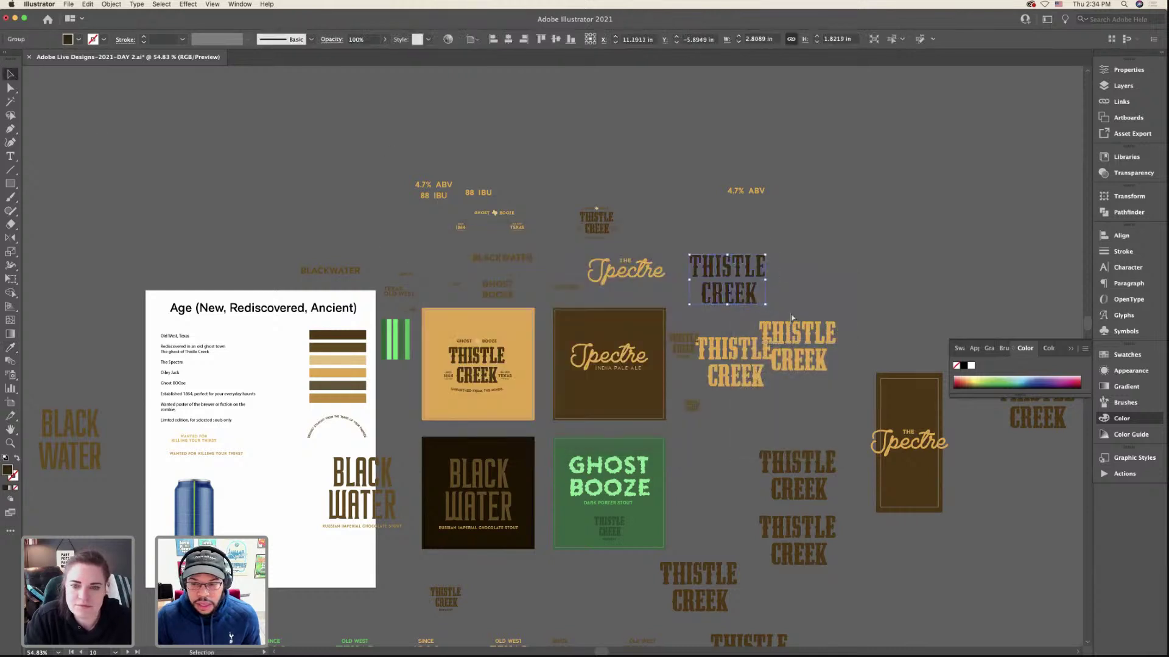
{"action": "key", "text": "super+Tab"}
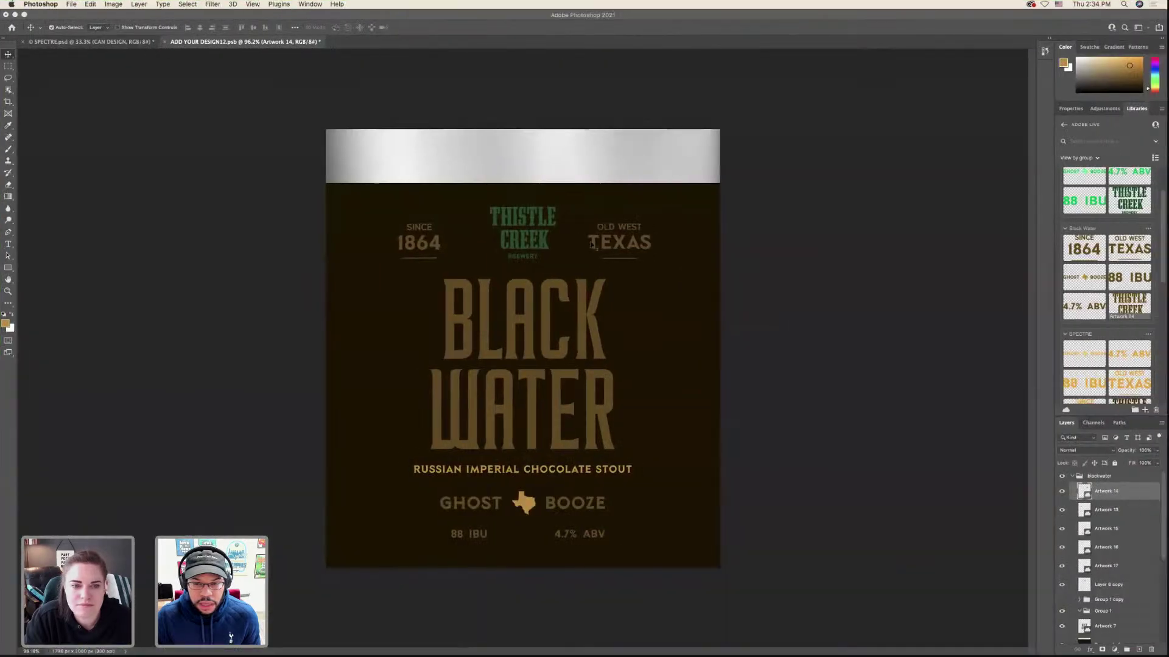
{"action": "key", "text": "super+Tab"}
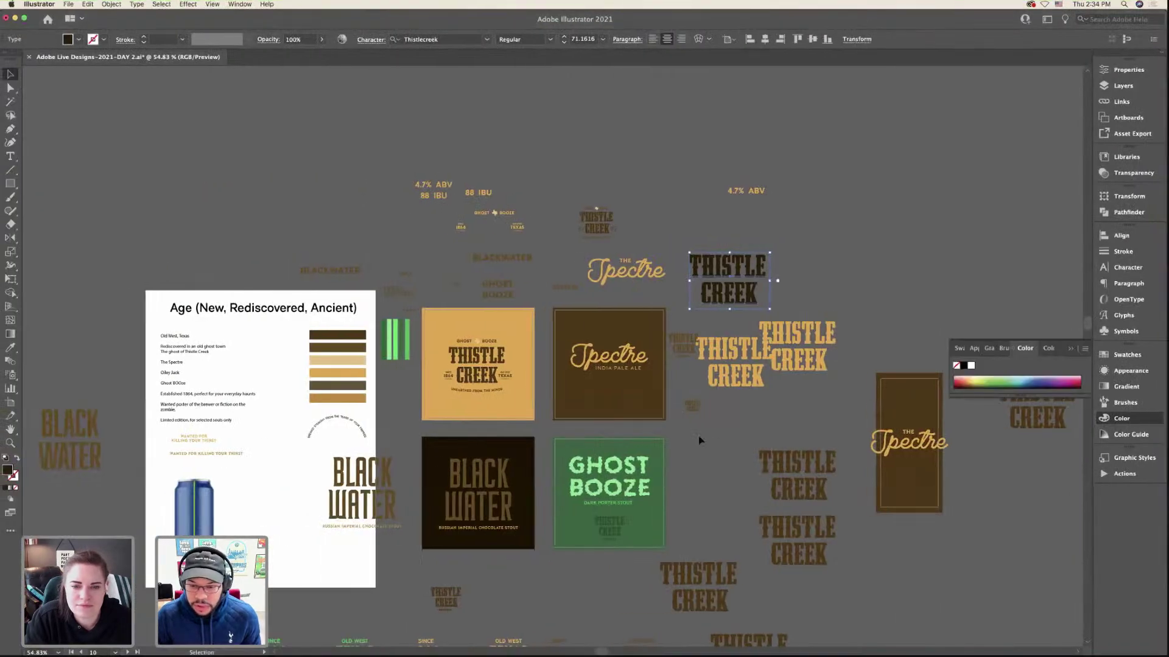
- Copy the Thistle Creek Brewery logo from the Final Product of the day artboard and place the copy beside the Ghost Booze square
{"action": "scroll", "coordinate": [493, 313], "scroll_direction": "up", "scroll_amount": 15}
{"action": "scroll", "coordinate": [493, 313], "scroll_direction": "left", "scroll_amount": 5}
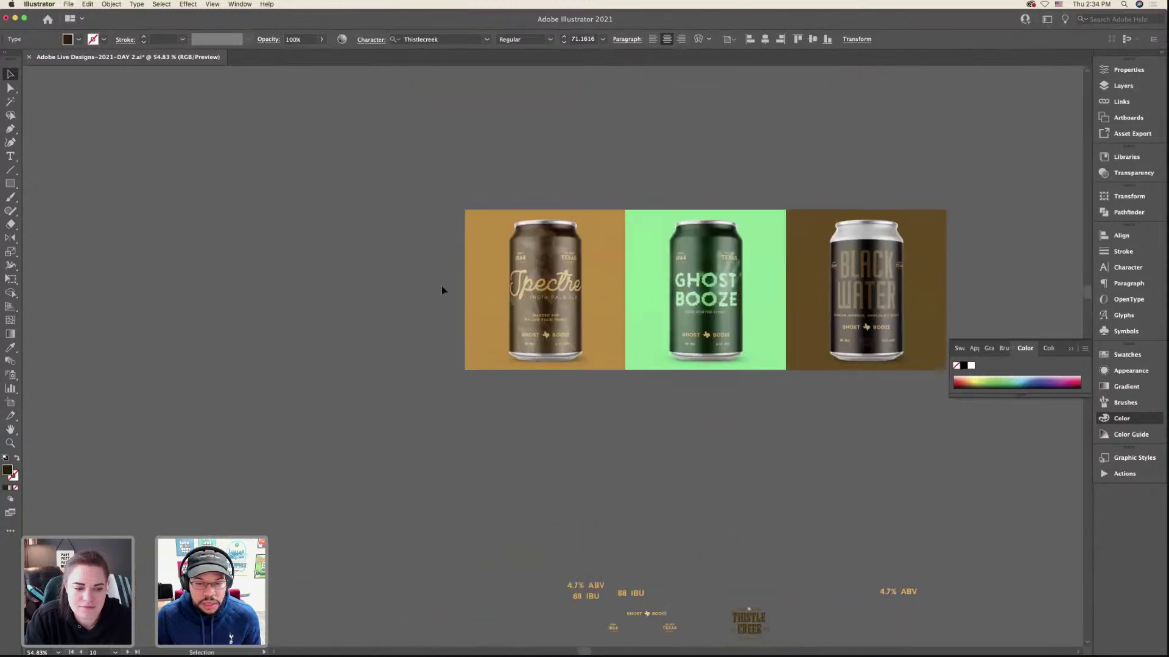
{"action": "scroll", "coordinate": [441, 292], "scroll_direction": "down", "scroll_amount": 5}
{"action": "scroll", "coordinate": [441, 292], "scroll_direction": "left", "scroll_amount": 7}
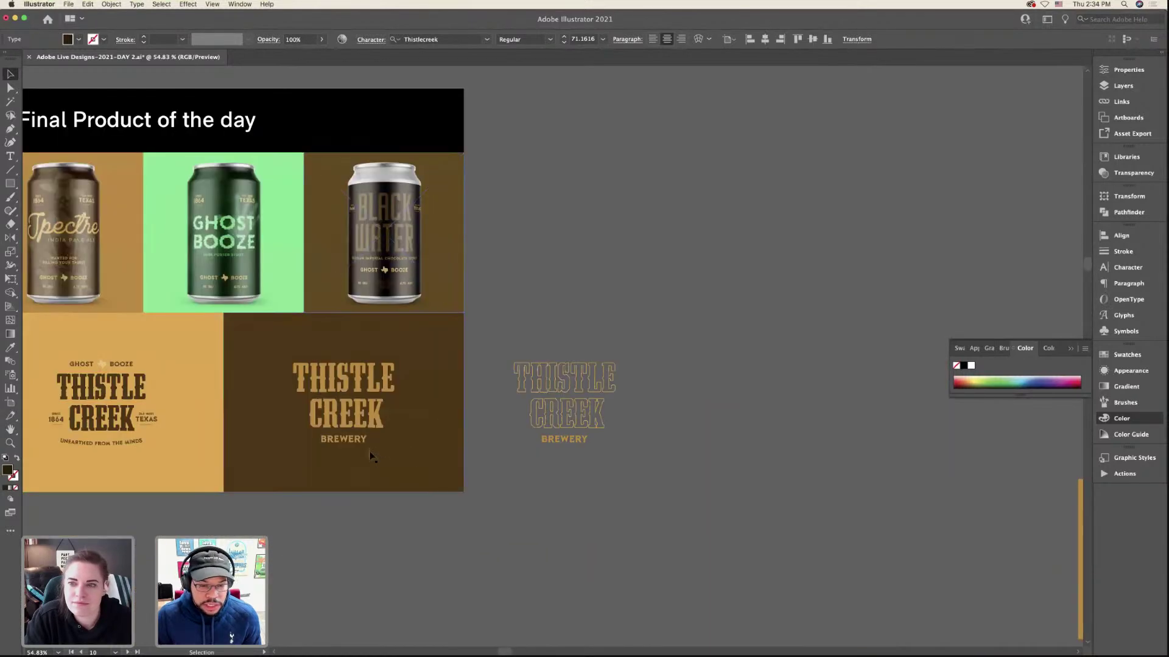
{"action": "left_click", "coordinate": [370, 429]}
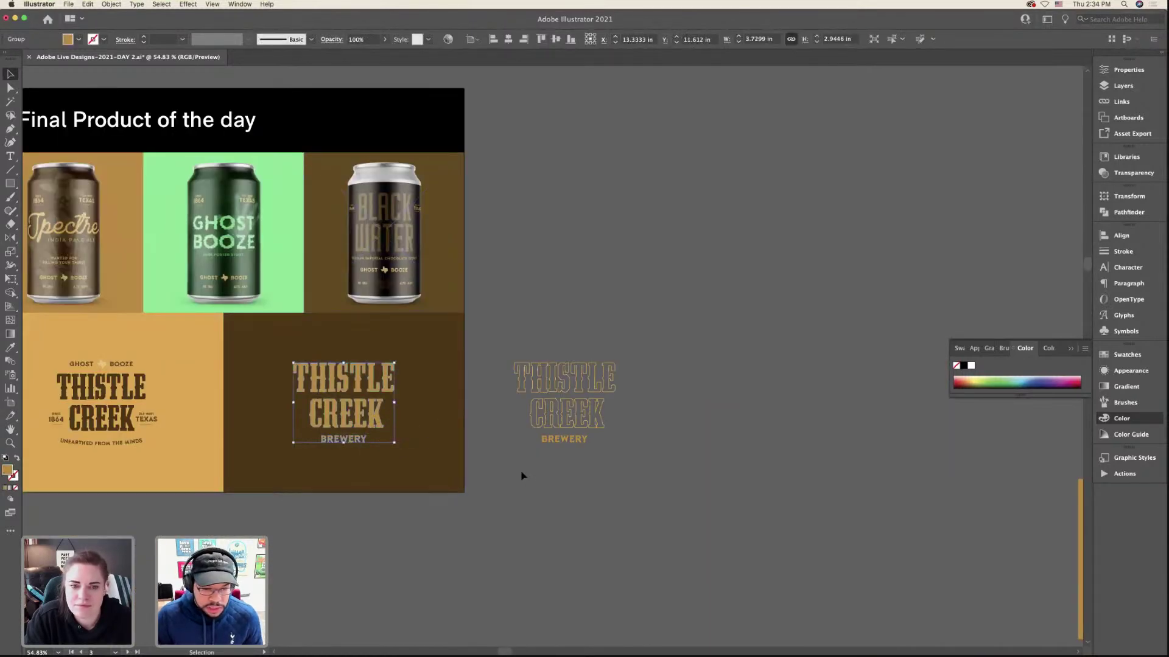
{"action": "scroll", "coordinate": [527, 477], "scroll_direction": "down", "scroll_amount": 10}
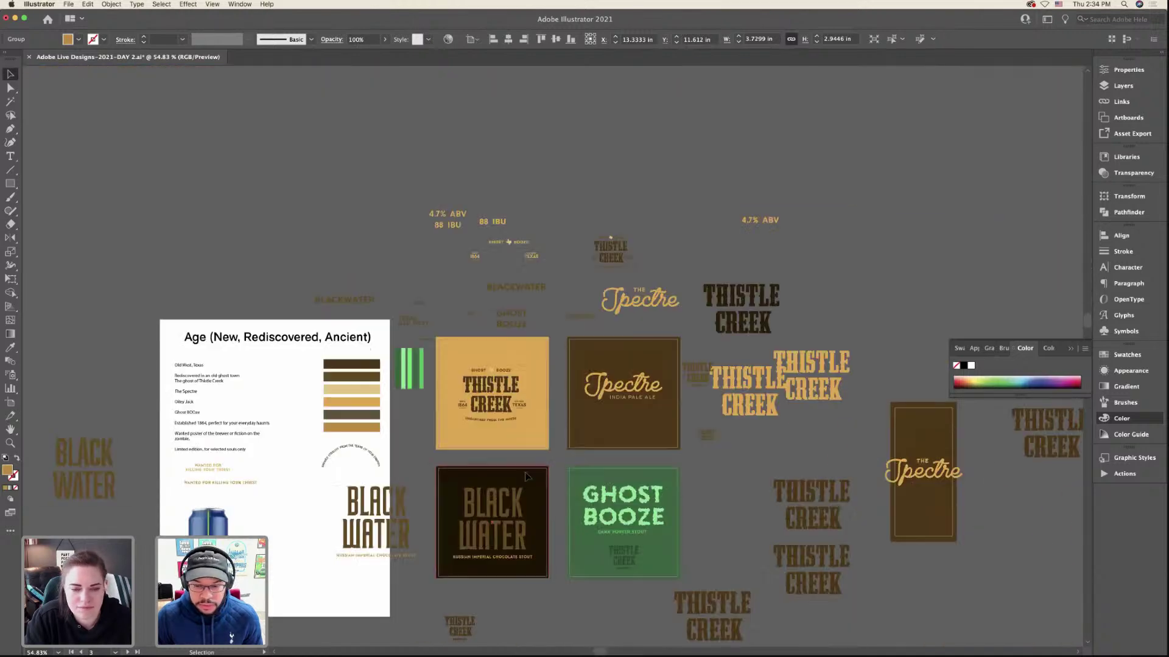
{"action": "scroll", "coordinate": [546, 413], "scroll_direction": "up", "scroll_amount": 3}
{"action": "key", "text": "ctrl+v"}
{"action": "left_click_drag", "start_coordinate": [546, 408], "coordinate": [607, 393]}
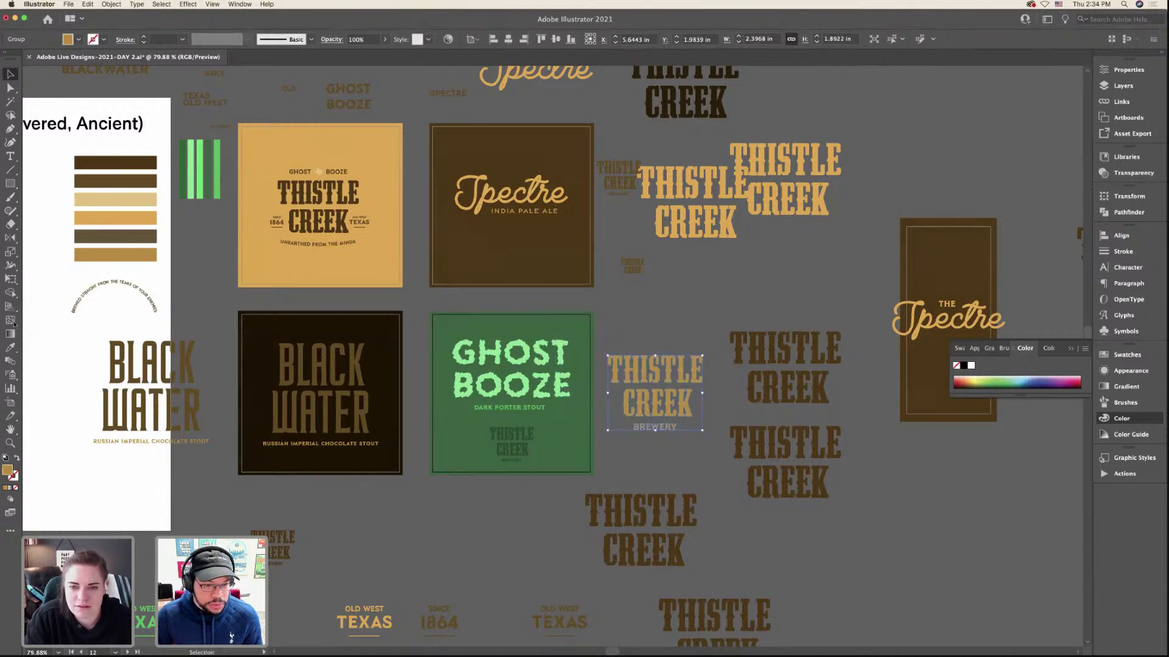
- Recolour the copied Thistle Creek Brewery logo from the Black Water background brown, then adjust its fill to a slightly lighter dark brown
{"action": "left_click", "coordinate": [10, 348]}
{"action": "left_click", "coordinate": [268, 338]}
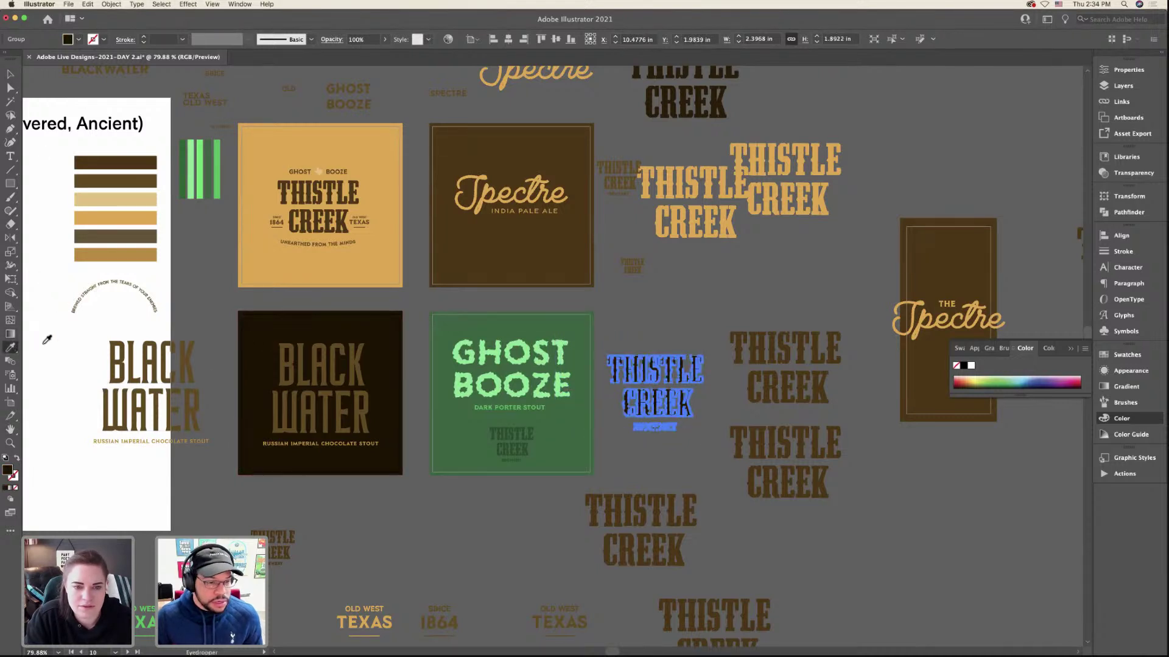
{"action": "double_click", "coordinate": [7, 470]}
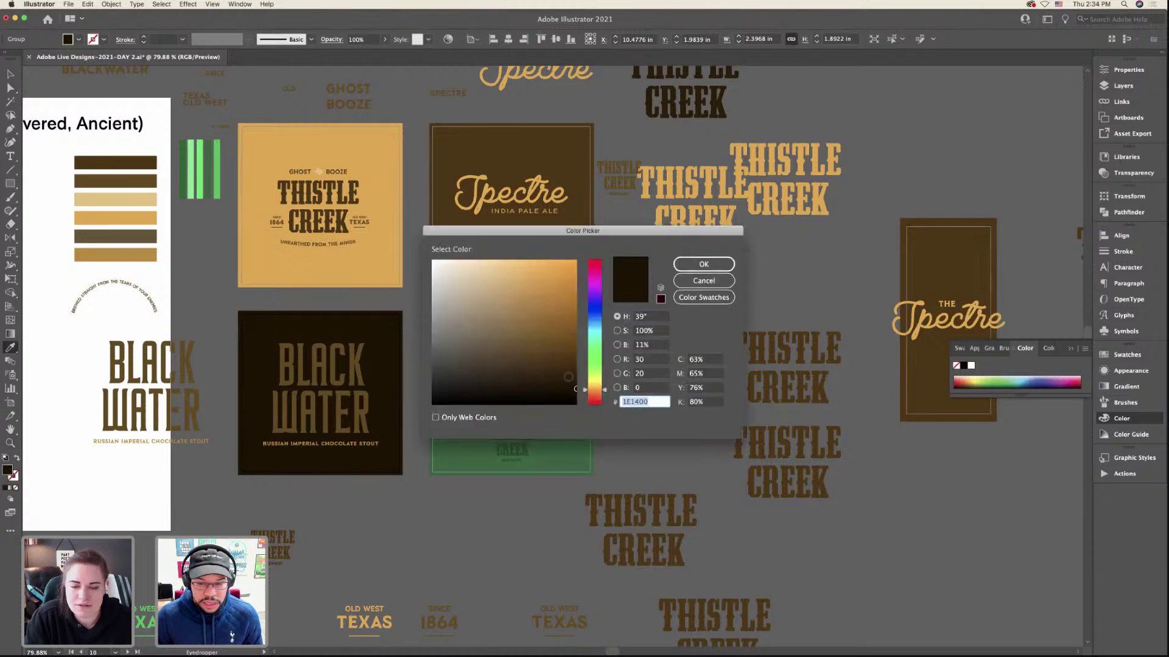
{"action": "key", "text": "Return"}
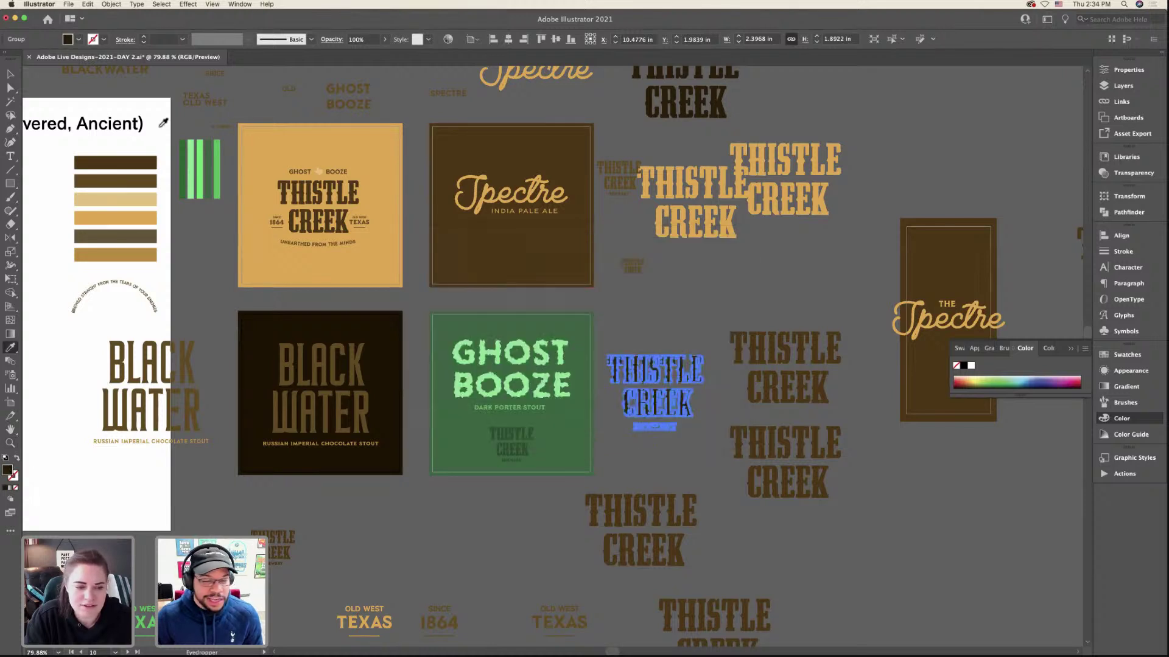
{"action": "key", "text": "v"}
{"action": "left_click", "coordinate": [585, 305]}
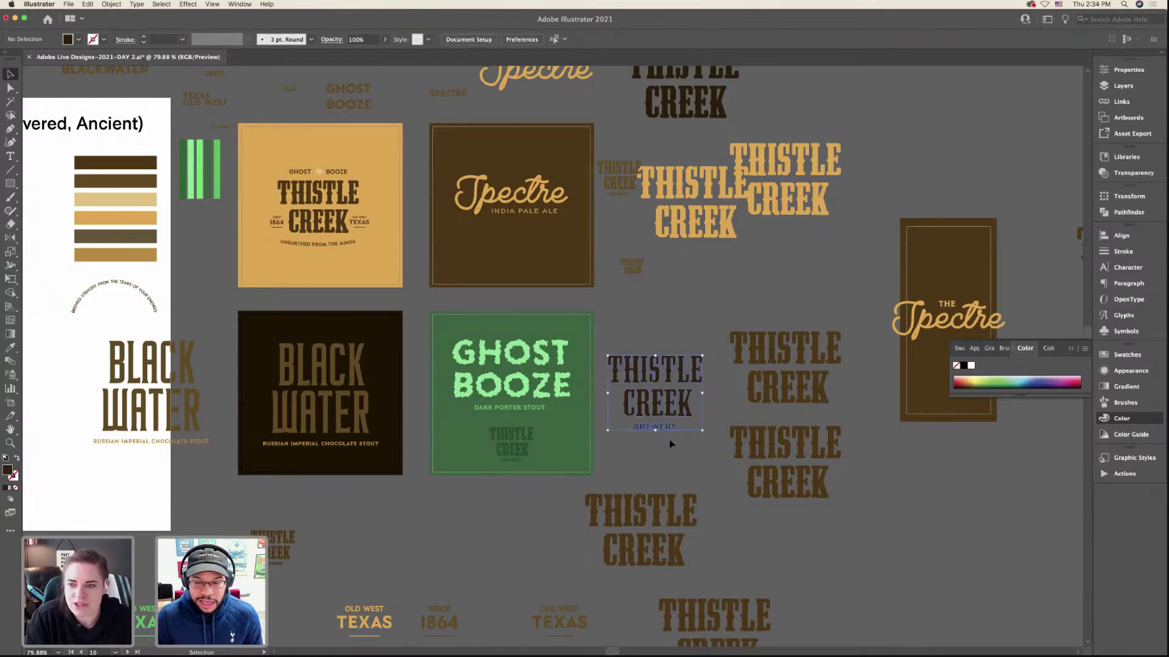
- Paste the dark brown Thistle Creek Brewery logo into the Photoshop label, scaled down to cover the green logo above the Black Water title
{"action": "key", "text": "ctrl+Right"}
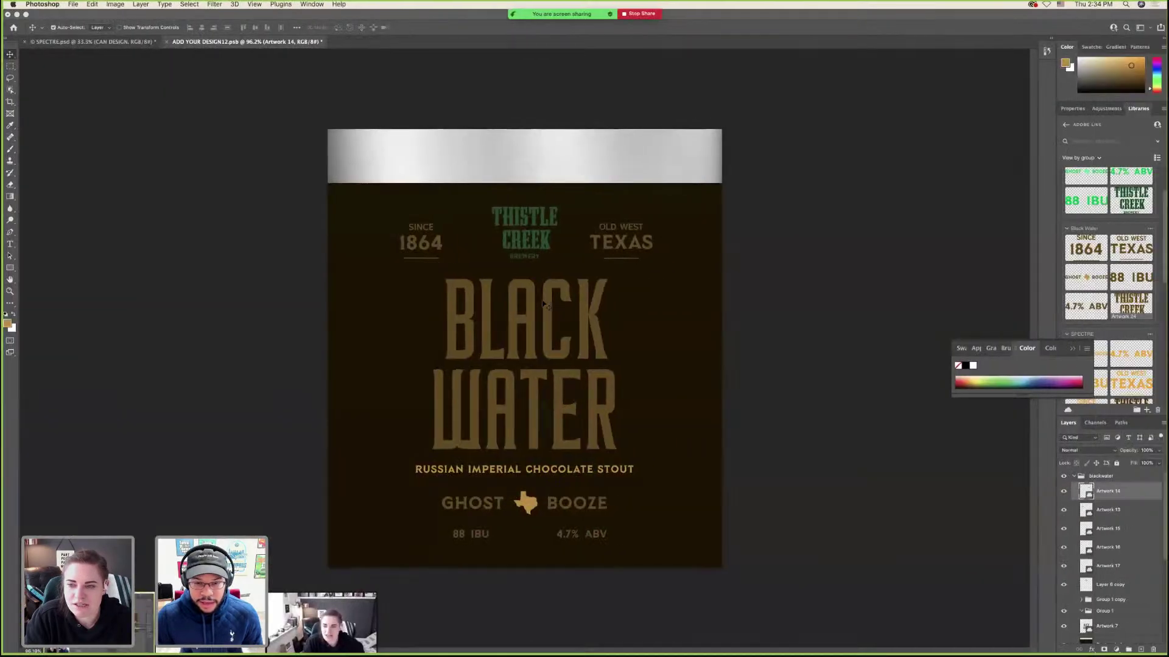
{"action": "key", "text": "super+v"}
{"action": "left_click", "coordinate": [621, 302]}
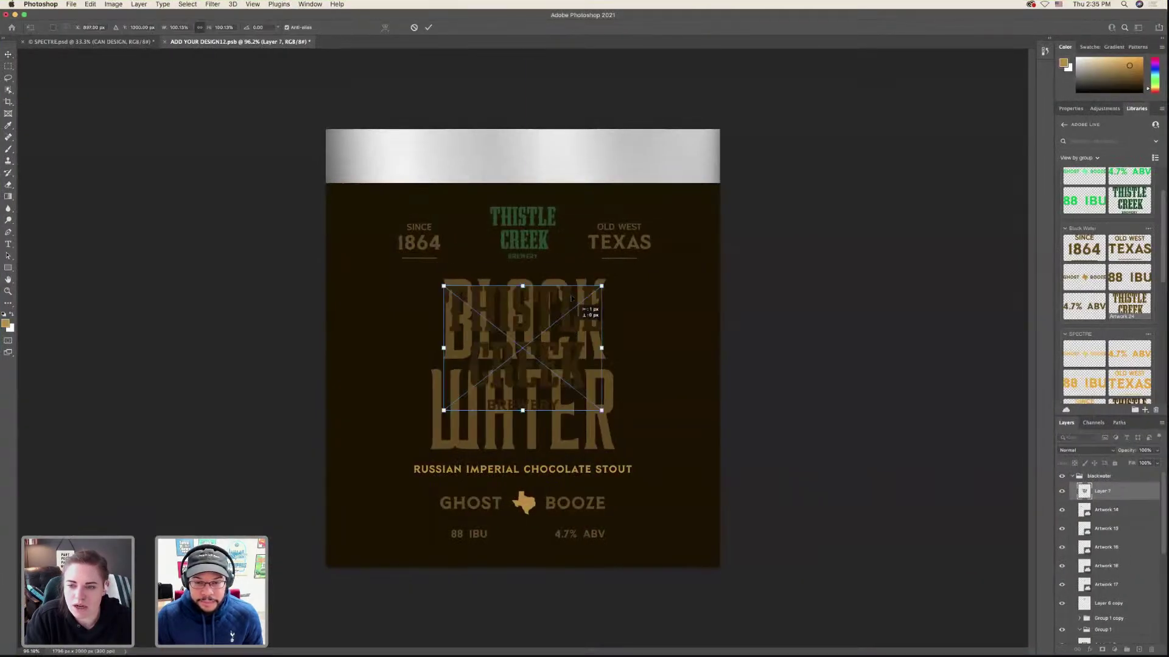
{"action": "left_click_drag", "start_coordinate": [569, 323], "coordinate": [569, 211]}
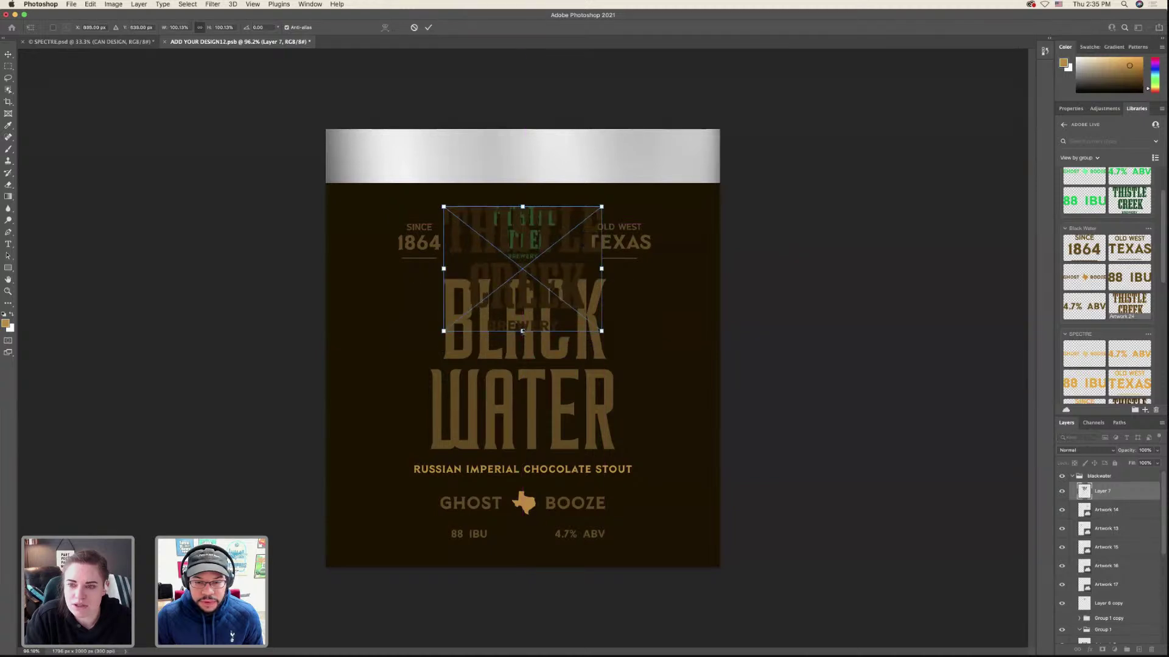
{"action": "left_click_drag", "start_coordinate": [527, 298], "coordinate": [529, 268]}
{"action": "key", "text": "Return"}
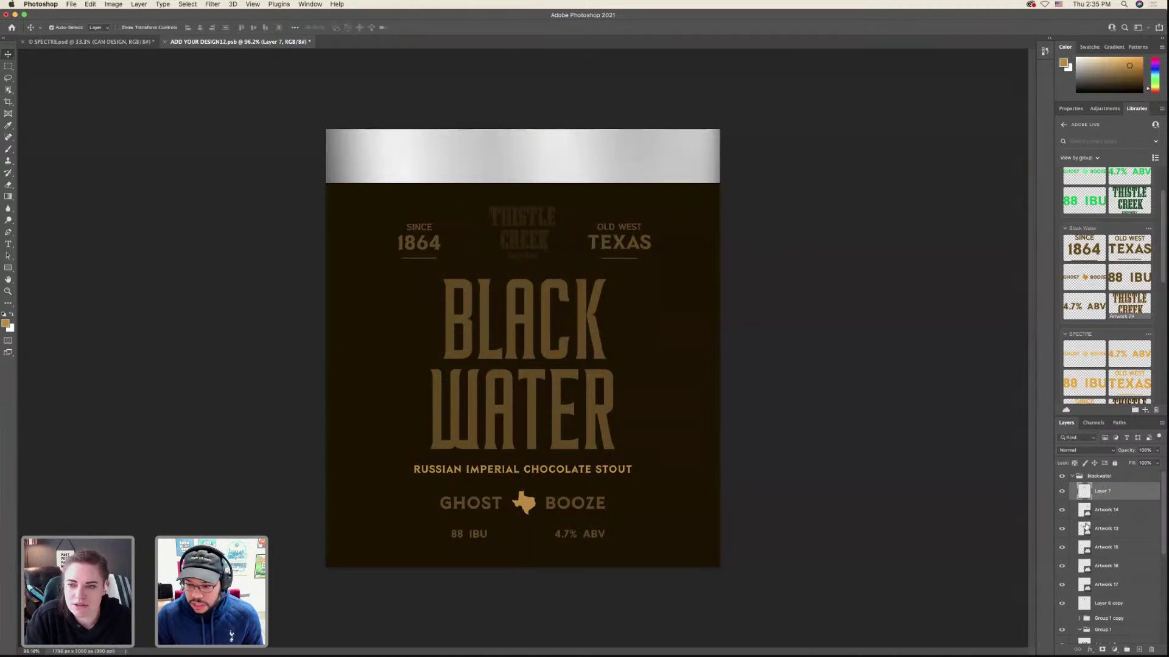
{"action": "left_click", "coordinate": [1062, 512]}
{"action": "left_click", "coordinate": [1062, 511]}
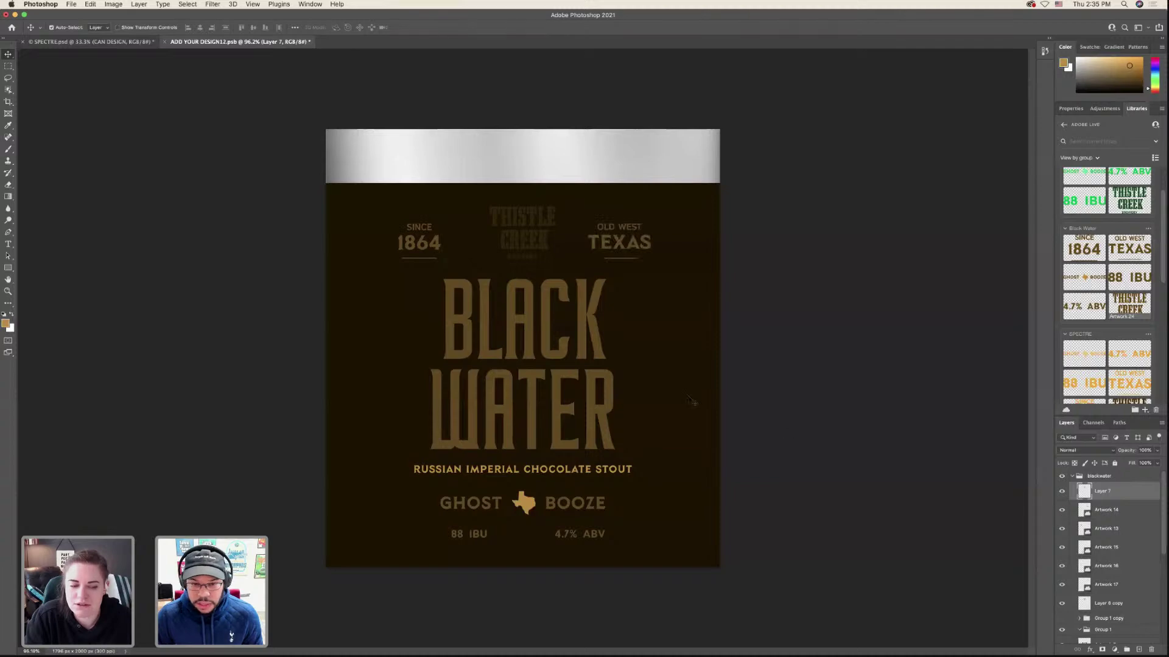
- Switch to Illustrator and look over the product line, font and can mockup artboards
{"action": "key", "text": "ctrl+Left"}
{"action": "scroll", "coordinate": [475, 332], "scroll_direction": "down", "scroll_amount": 5}
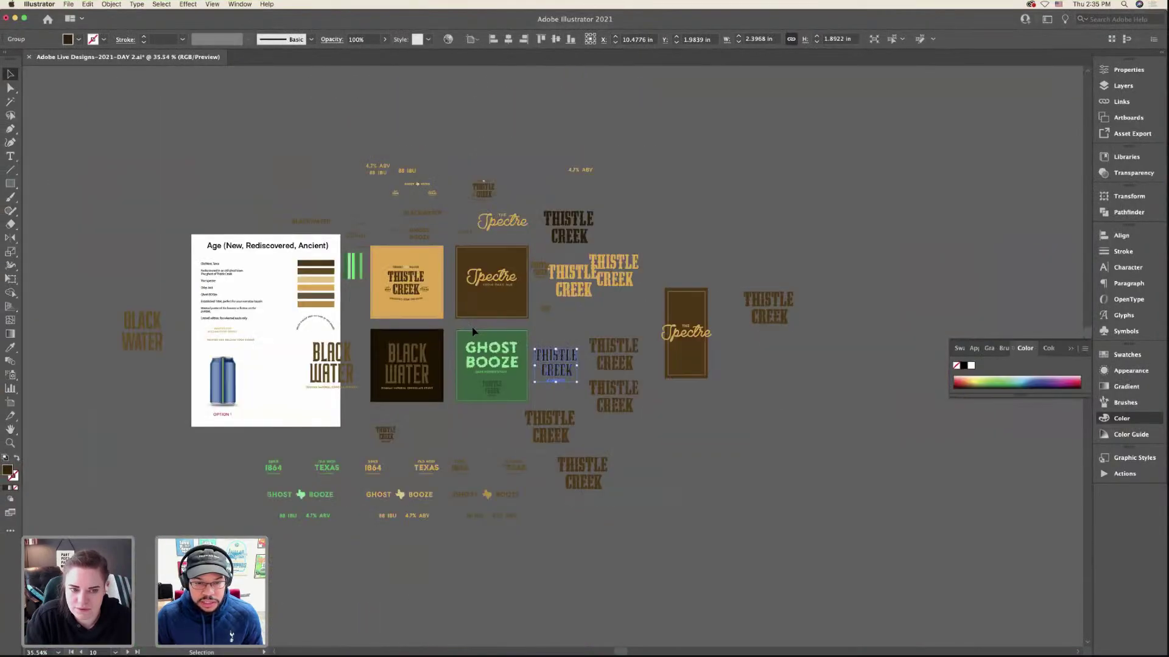
{"action": "scroll", "coordinate": [475, 332], "scroll_direction": "up", "scroll_amount": 6}
{"action": "scroll", "coordinate": [475, 331], "scroll_direction": "left", "scroll_amount": 10}
{"action": "scroll", "coordinate": [475, 331], "scroll_direction": "up", "scroll_amount": 15}
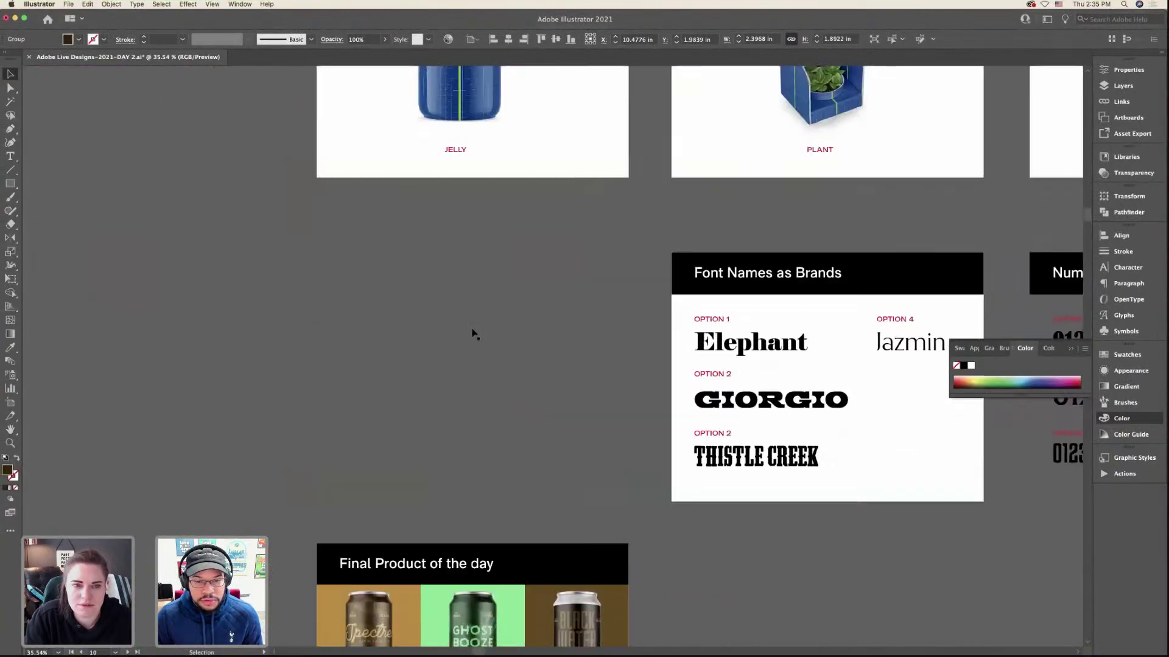
{"action": "scroll", "coordinate": [475, 333], "scroll_direction": "right", "scroll_amount": 5}
{"action": "scroll", "coordinate": [474, 333], "scroll_direction": "right", "scroll_amount": 8}
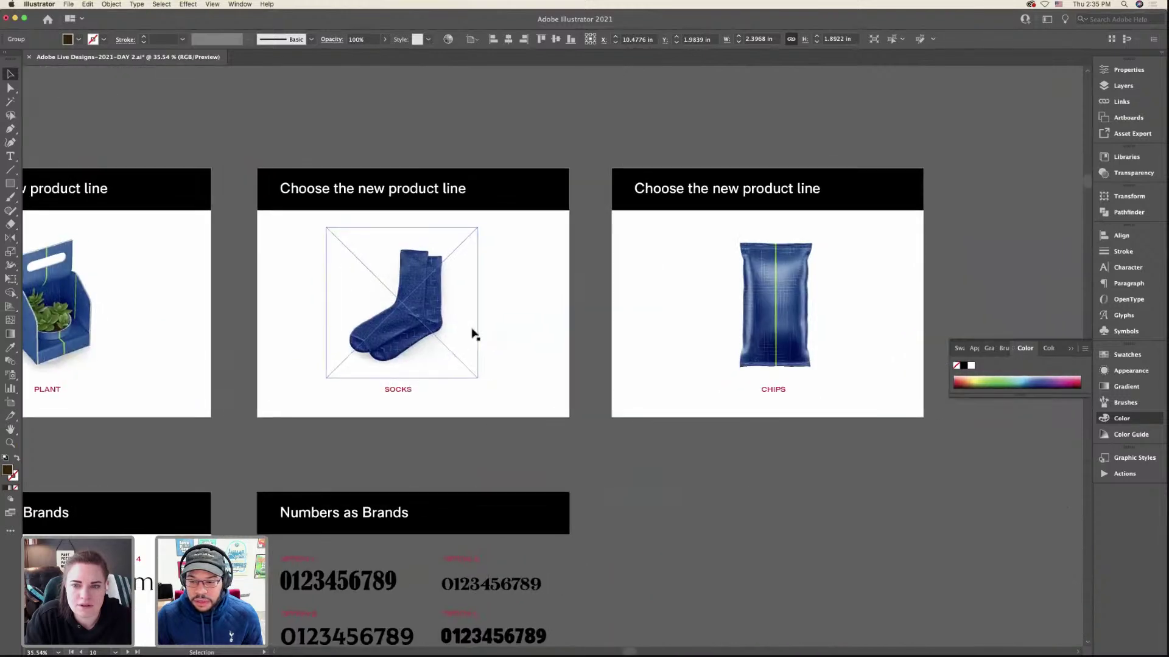
{"action": "scroll", "coordinate": [693, 402], "scroll_direction": "down", "scroll_amount": 10}
{"action": "scroll", "coordinate": [693, 402], "scroll_direction": "down", "scroll_amount": 10}
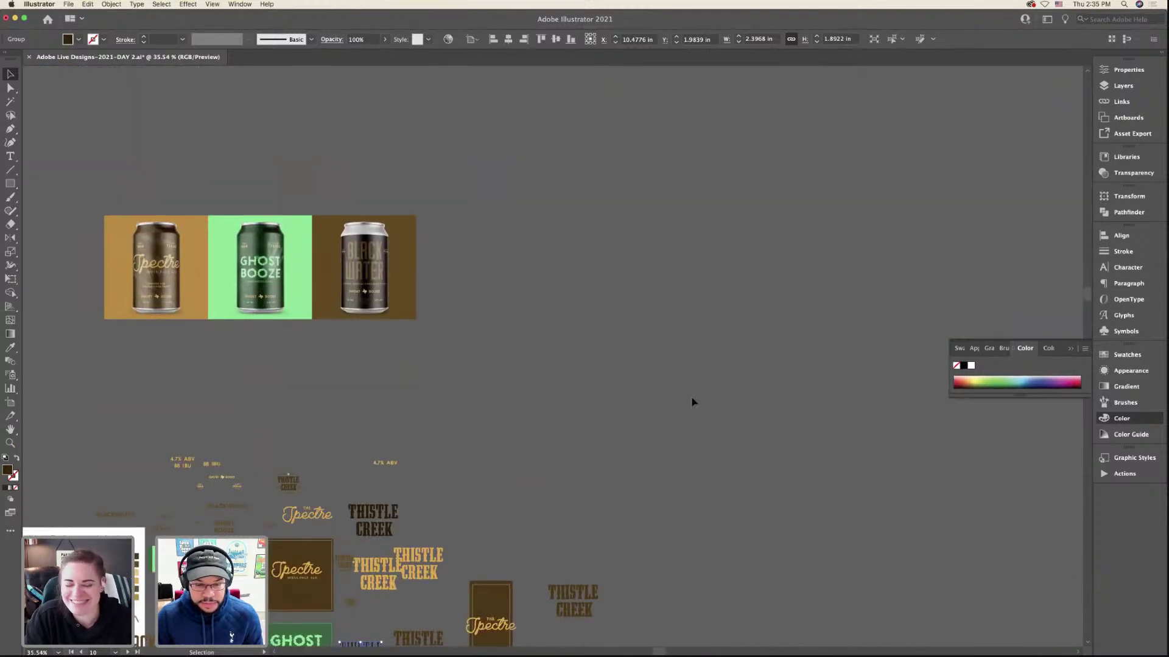
{"action": "left_click_drag", "start_coordinate": [668, 412], "coordinate": [610, 423]}
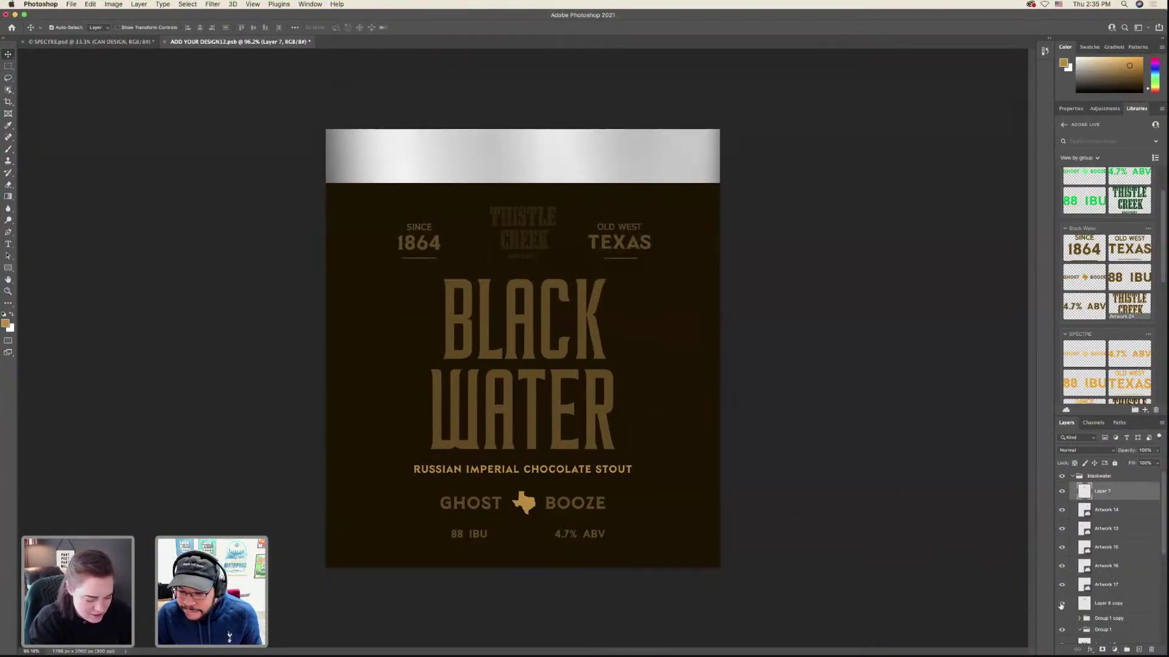
- Save the Black Water label in Photoshop with Layer 6 copy hidden, and return to the SPECTRE.psd can mockup
{"action": "key", "text": "super+s"}
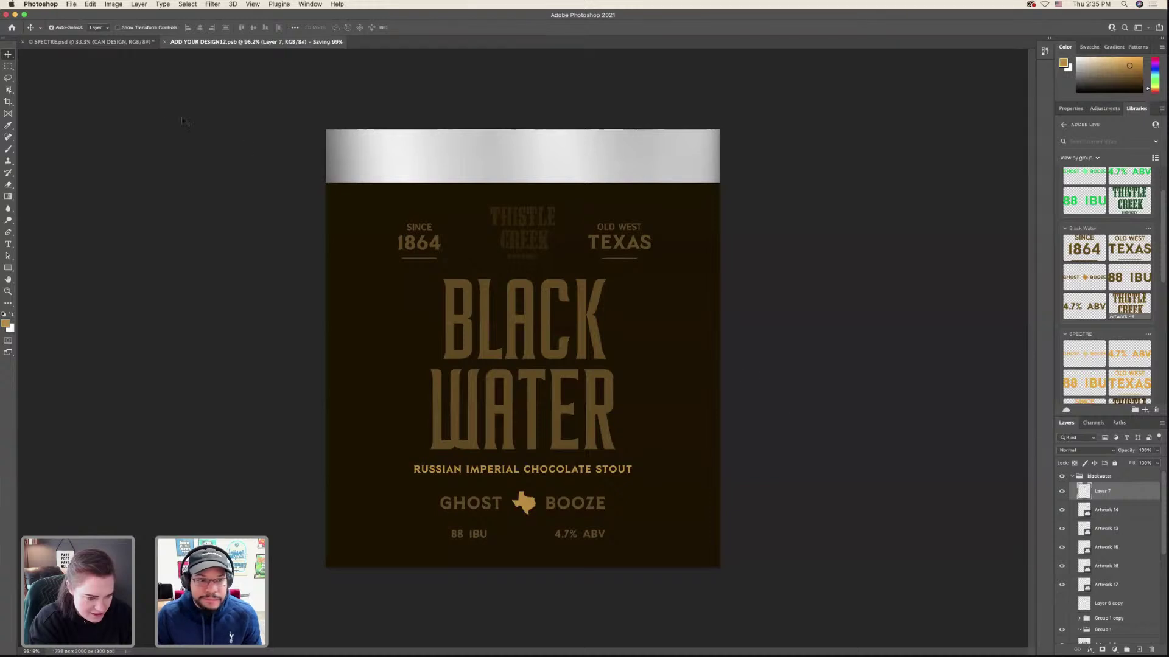
{"action": "left_click", "coordinate": [111, 43]}
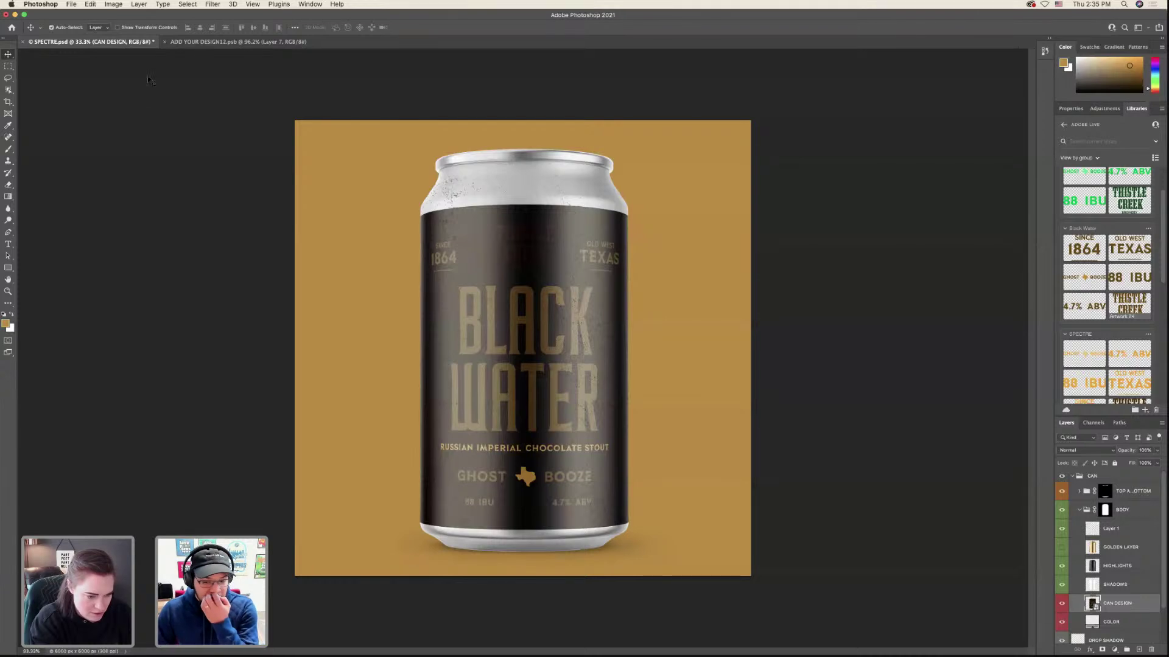
- Export the Black Water can mockup as a PNG named blackwater-v2.png in the THISTLE CREEK folder
{"action": "key", "text": "super+Tab"}
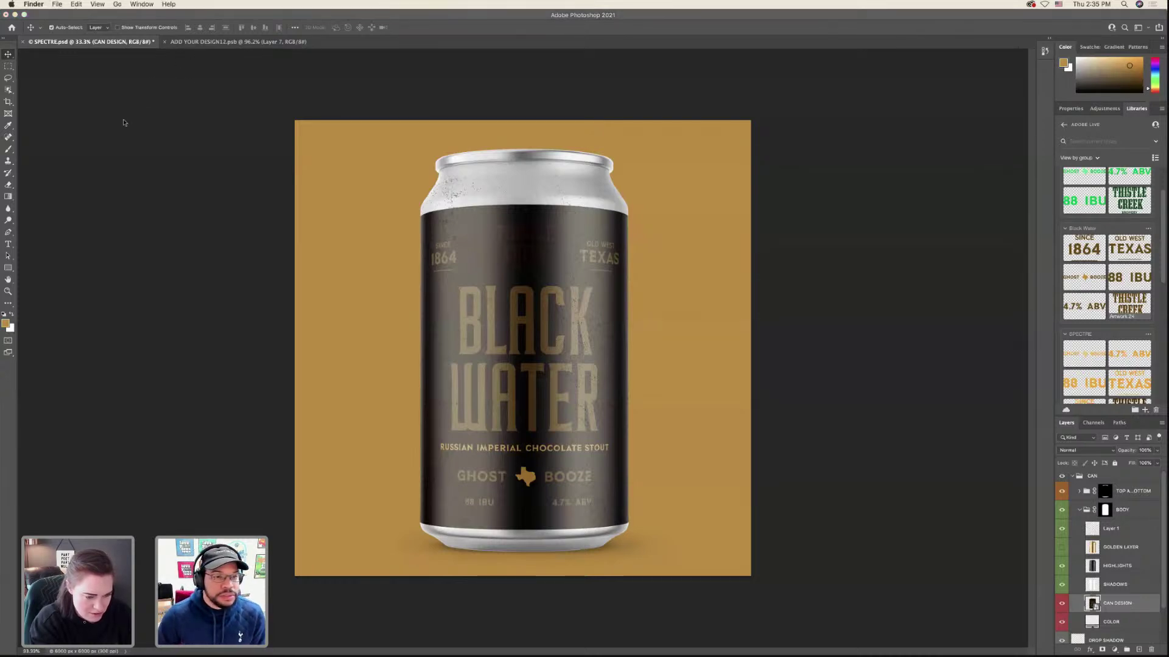
{"action": "key", "text": "super+Tab"}
{"action": "left_click", "coordinate": [71, 4]}
{"action": "mouse_move", "coordinate": [91, 130]}
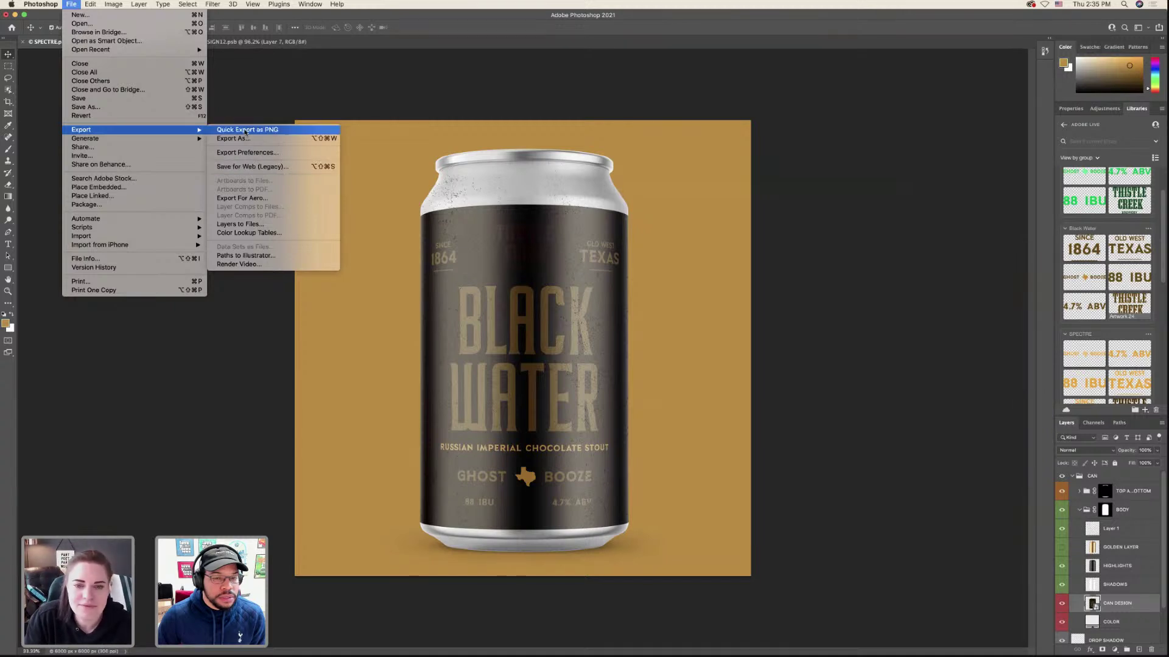
{"action": "left_click", "coordinate": [247, 131]}
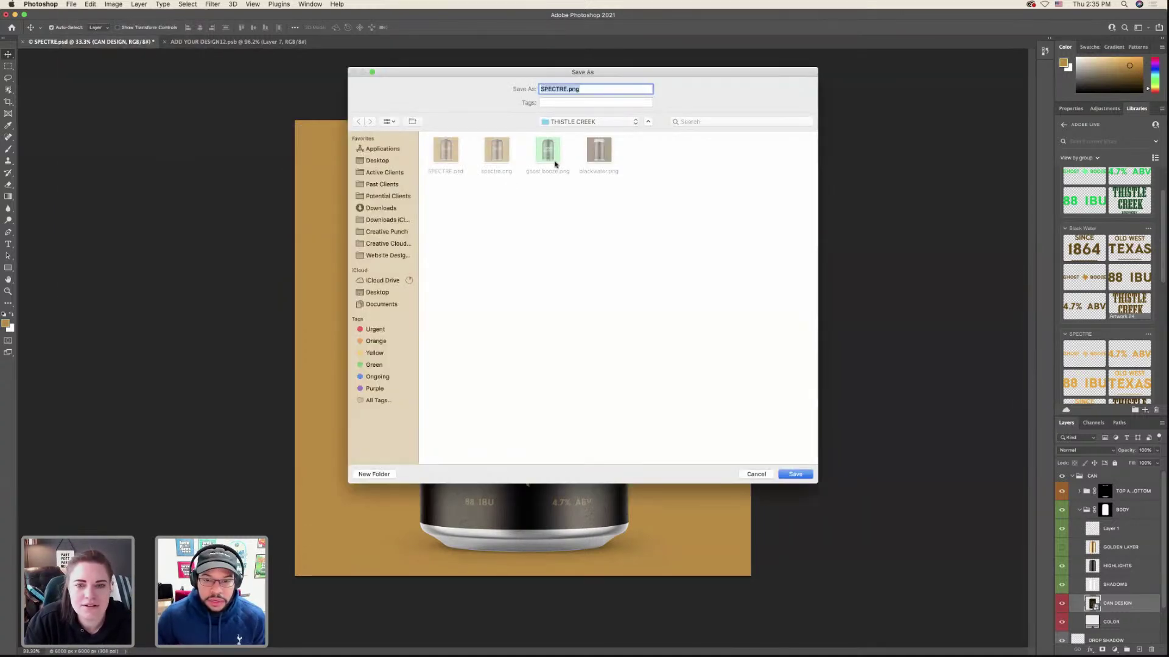
{"action": "left_click", "coordinate": [597, 156]}
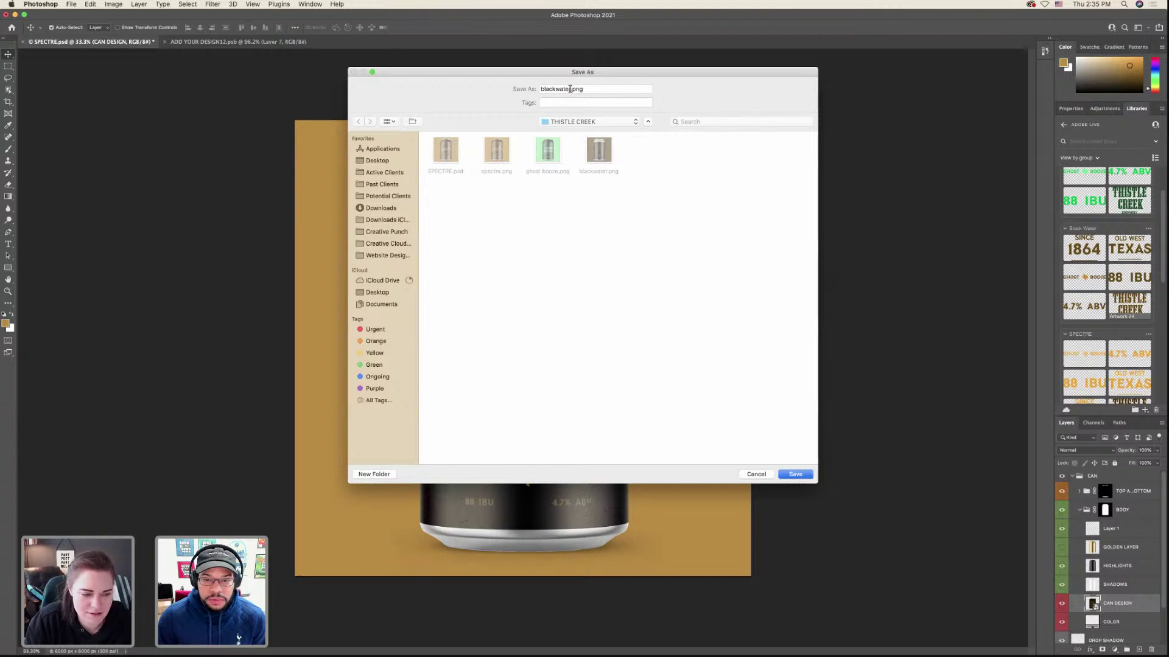
{"action": "key", "text": "Return"}
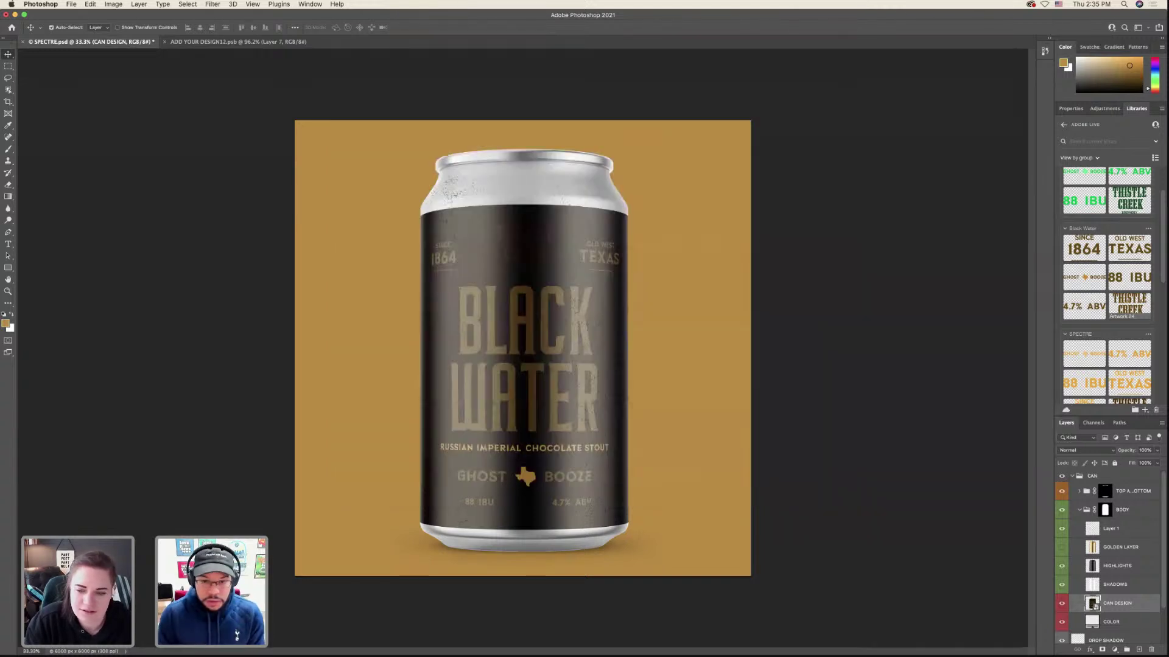
- Fill the mockup's BACKGROUND layer with the light green from the Forest Green library theme
{"action": "scroll", "coordinate": [1137, 619], "scroll_direction": "down", "scroll_amount": 2}
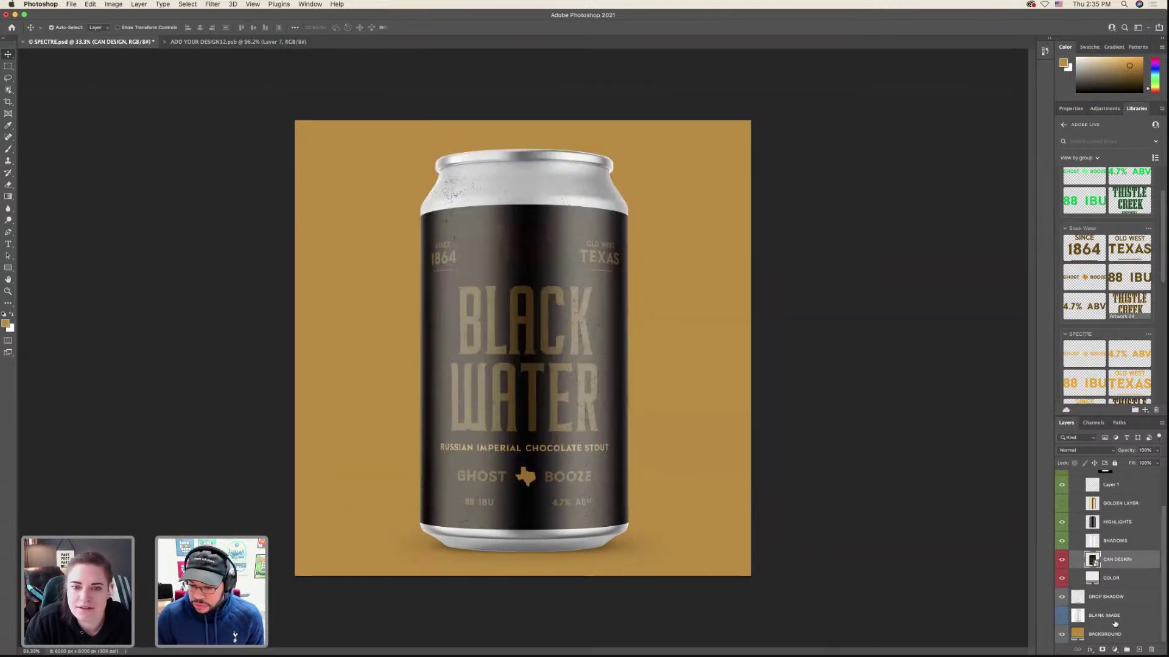
{"action": "left_click", "coordinate": [1104, 634]}
{"action": "scroll", "coordinate": [1111, 309], "scroll_direction": "down", "scroll_amount": 4}
{"action": "scroll", "coordinate": [1110, 309], "scroll_direction": "down", "scroll_amount": 5}
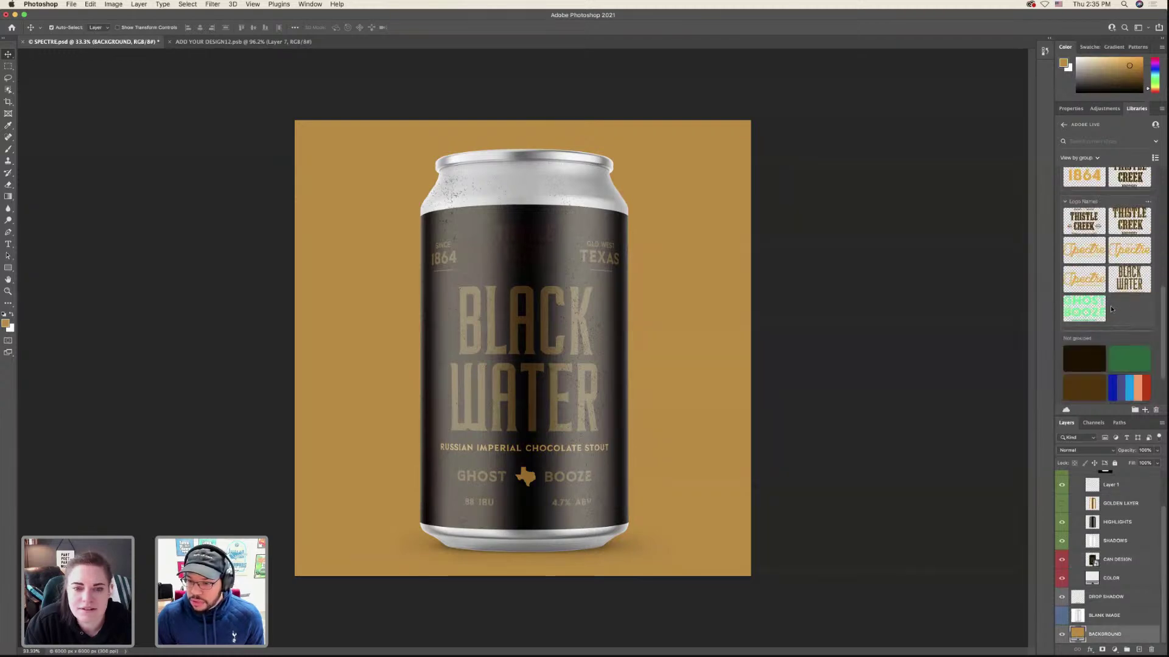
{"action": "left_click", "coordinate": [1088, 359]}
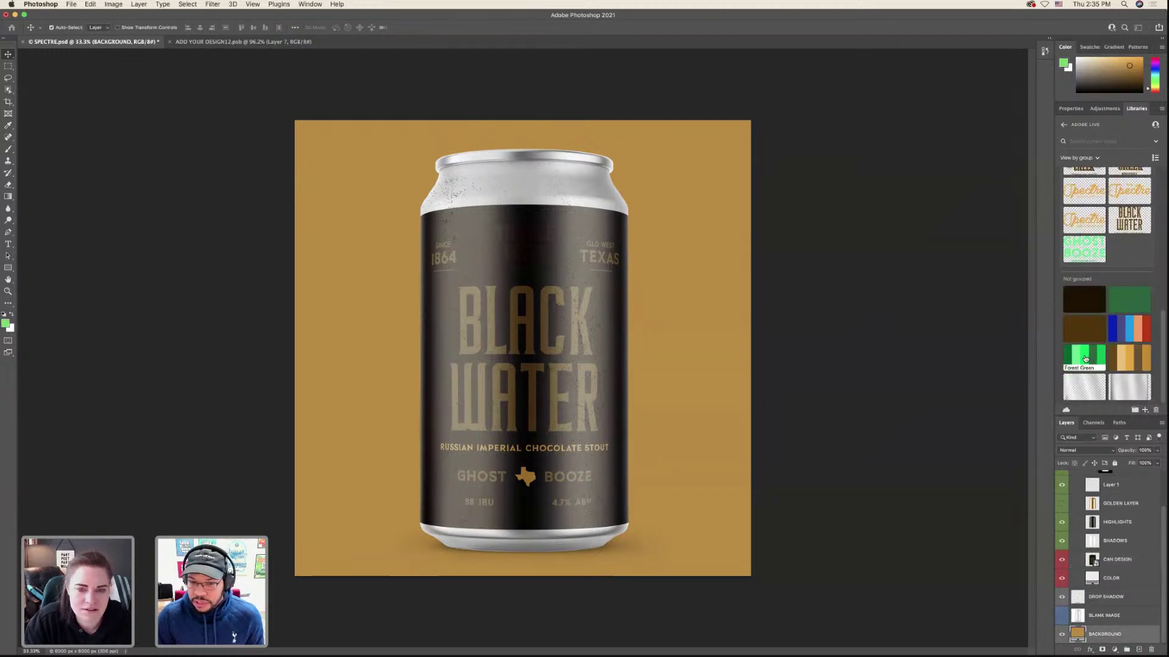
{"action": "key", "text": "alt+BackSpace"}
- In the ADD YOUR DESIGN12.psb label, hide the blackwater group and show the ghost booze group with Artwork 20, 21 and 22 visible
{"action": "left_click", "coordinate": [243, 42]}
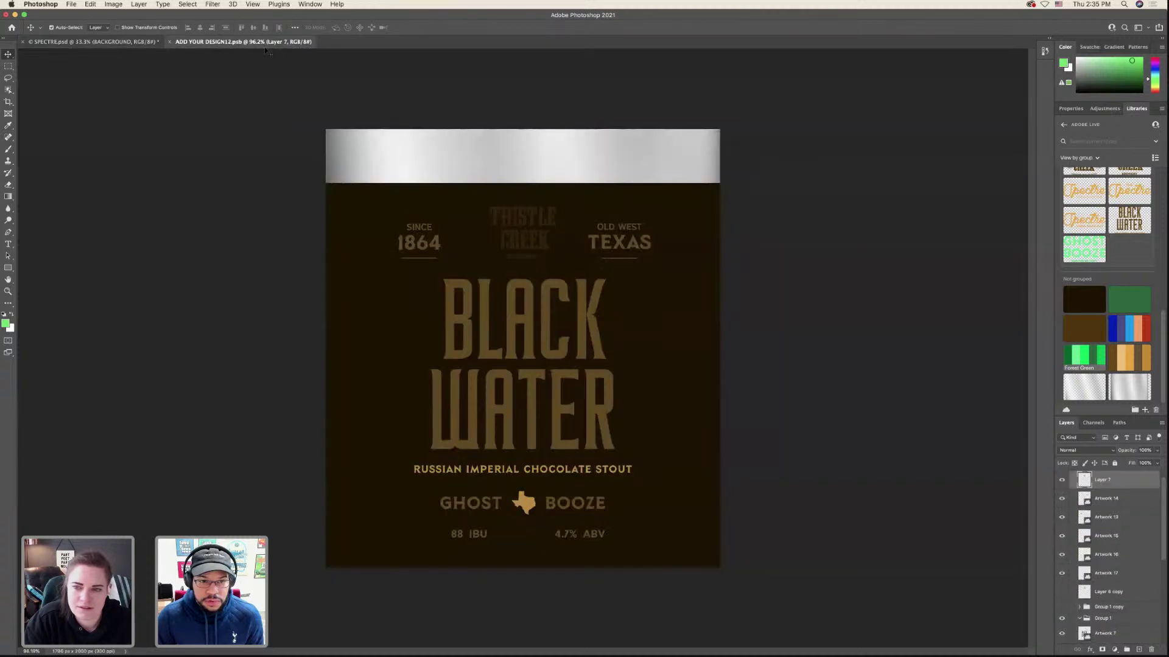
{"action": "scroll", "coordinate": [1077, 494], "scroll_direction": "up", "scroll_amount": 1}
{"action": "left_click", "coordinate": [1073, 476]}
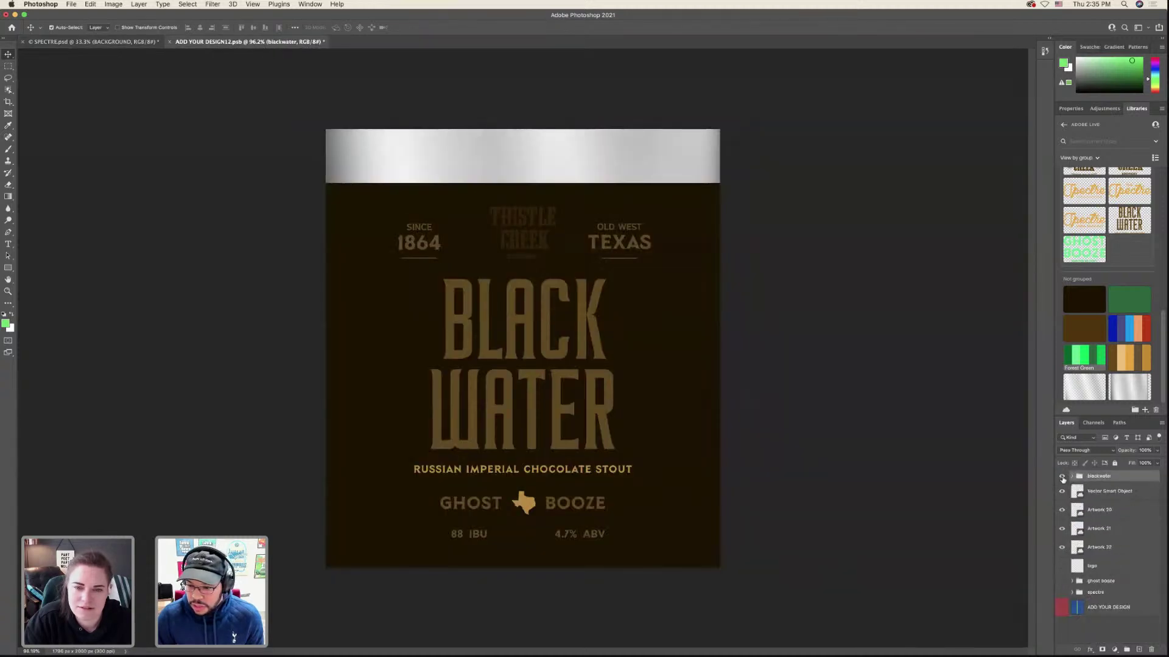
{"action": "left_click", "coordinate": [1062, 476]}
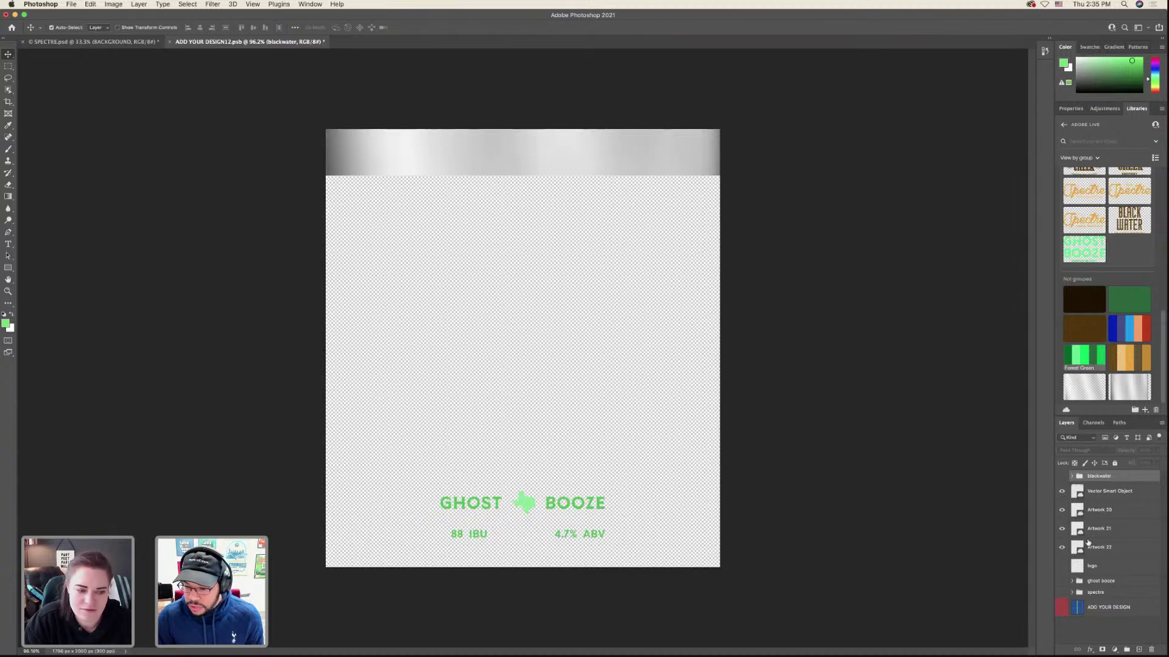
{"action": "left_click", "coordinate": [1062, 492]}
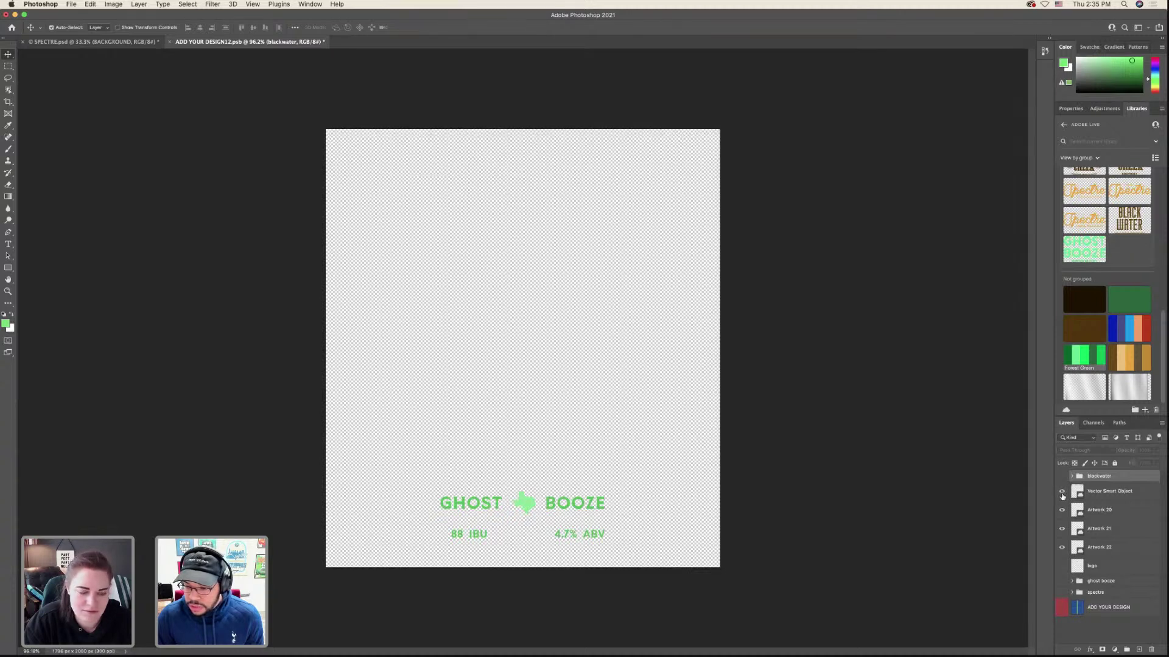
{"action": "left_click", "coordinate": [1062, 493]}
{"action": "left_click_drag", "start_coordinate": [1062, 510], "coordinate": [1066, 565]}
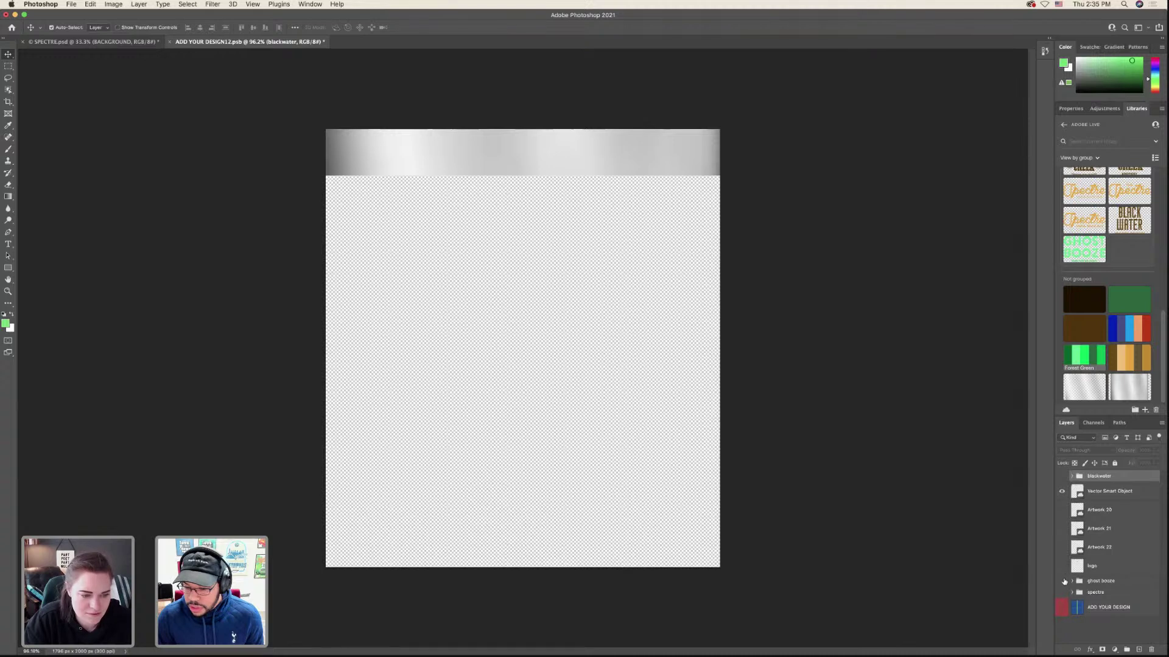
{"action": "left_click", "coordinate": [1063, 582]}
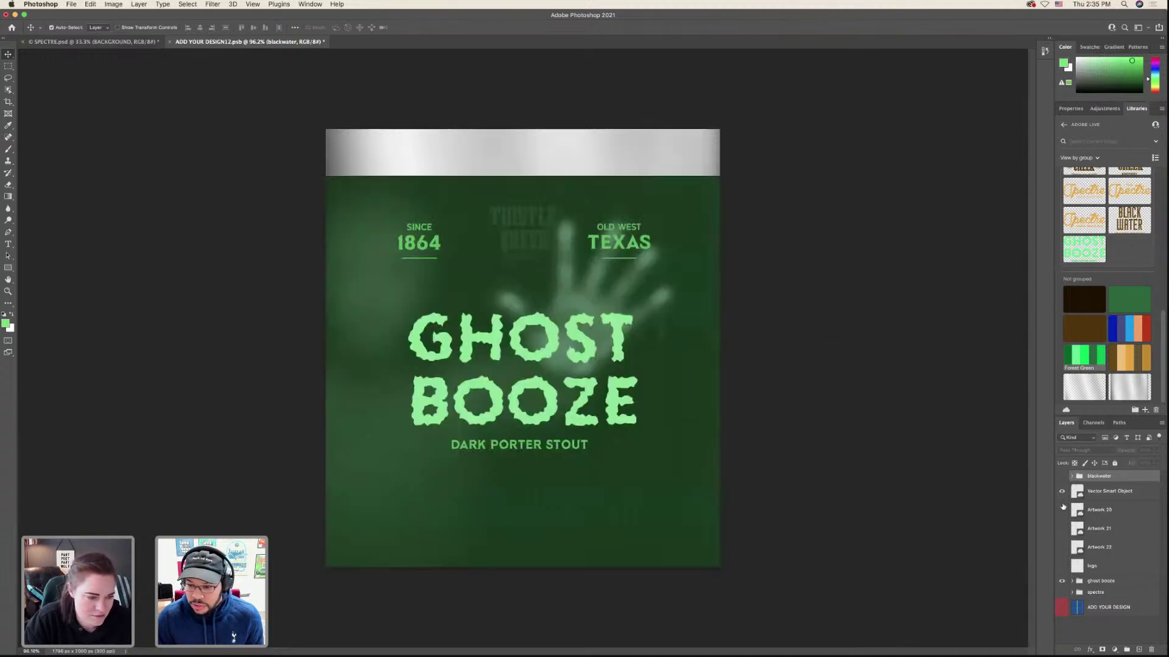
{"action": "left_click_drag", "start_coordinate": [1062, 533], "coordinate": [1063, 547]}
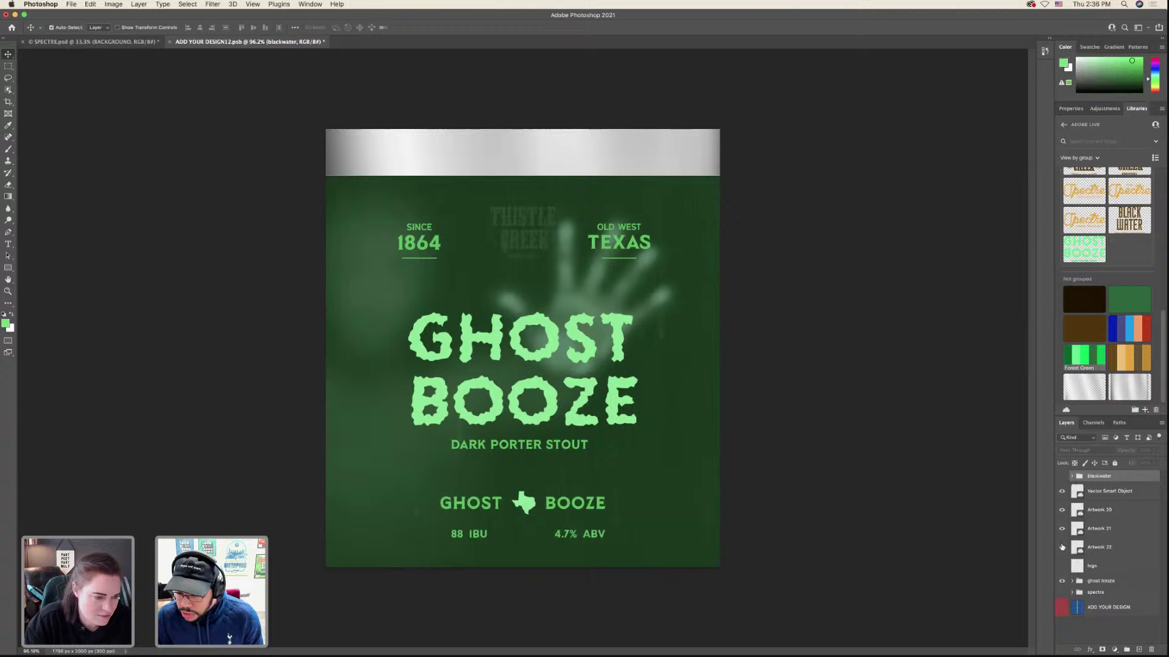
- Move Artwork 20, 21 and 22 into the ghost booze group, save the label, and return to the SPECTRE.psd mockup
{"action": "left_click", "coordinate": [1099, 547]}
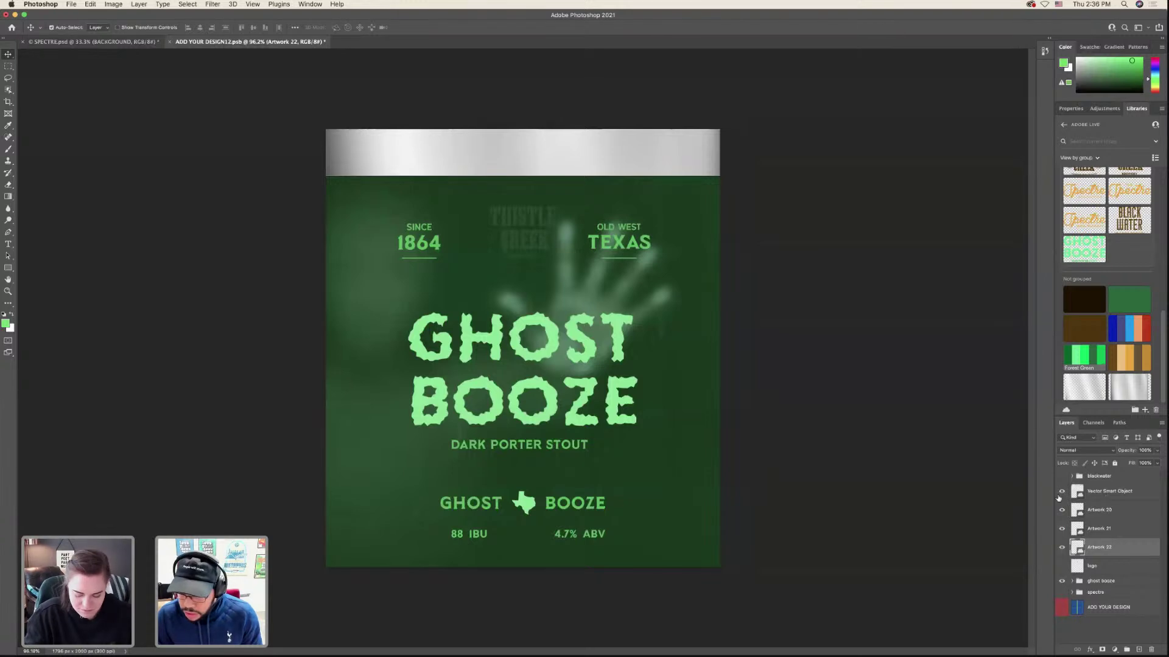
{"action": "left_click", "coordinate": [1099, 510], "text": "shift"}
{"action": "left_click_drag", "start_coordinate": [1099, 510], "coordinate": [1100, 580]}
{"action": "key", "text": "super+s"}
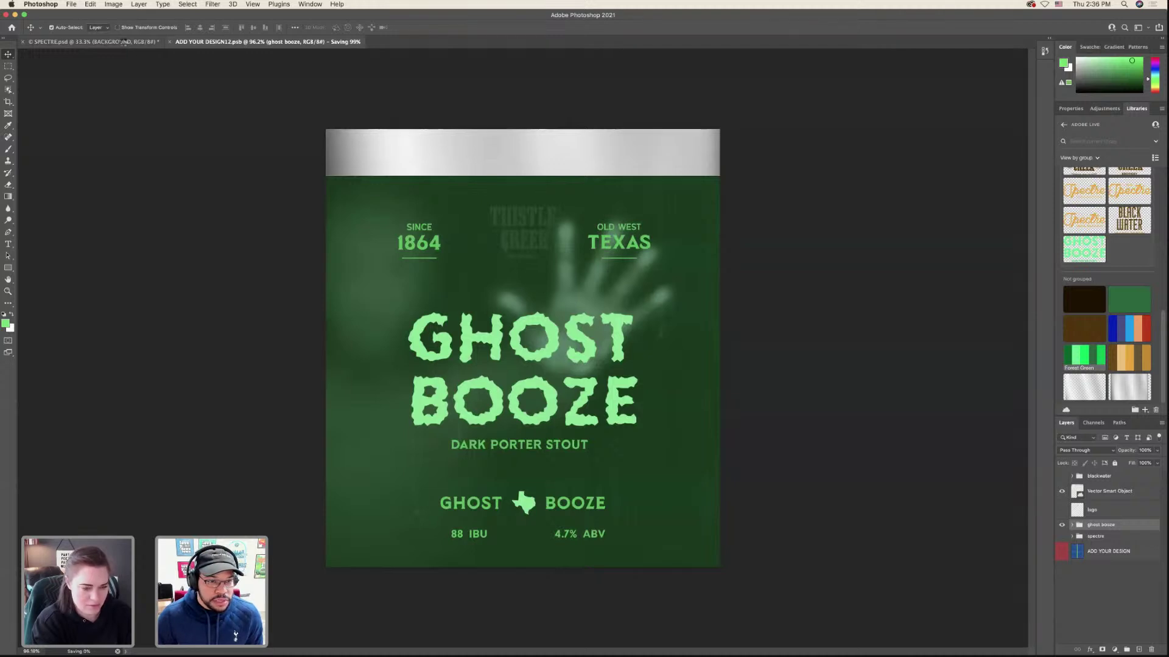
{"action": "left_click", "coordinate": [123, 42]}
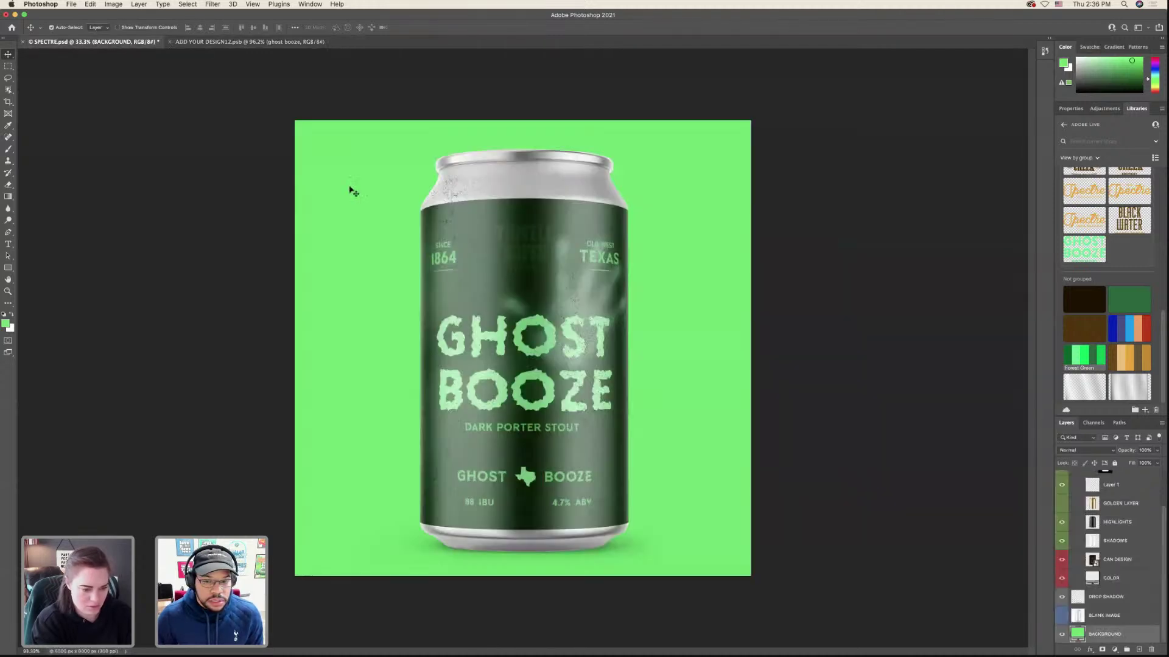
- Export the Ghost Booze can mockup as a PNG named ghost booze-v2.png in the THISTLE CREEK folder
{"action": "left_click", "coordinate": [68, 5]}
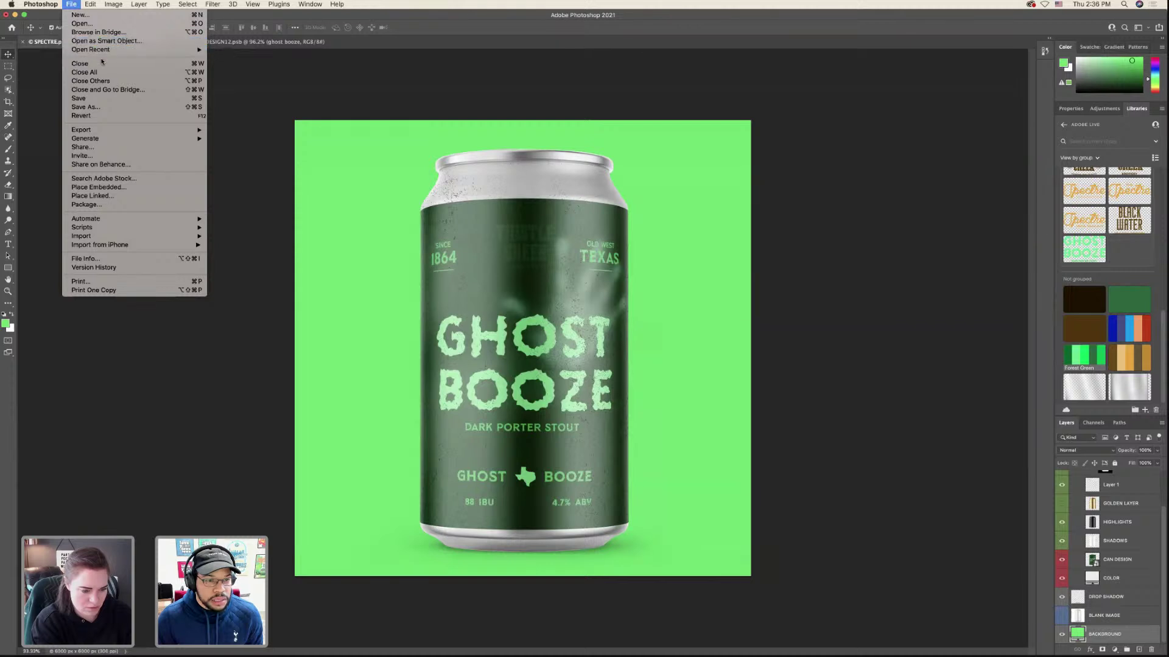
{"action": "left_click", "coordinate": [369, 196]}
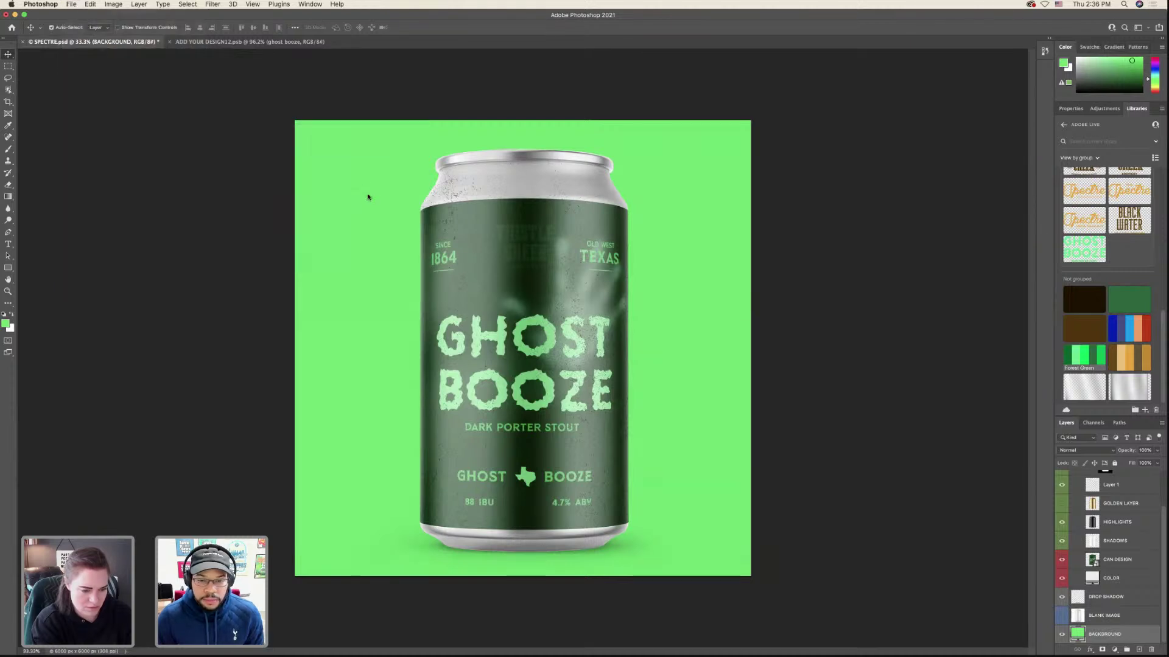
{"action": "left_click", "coordinate": [599, 152]}
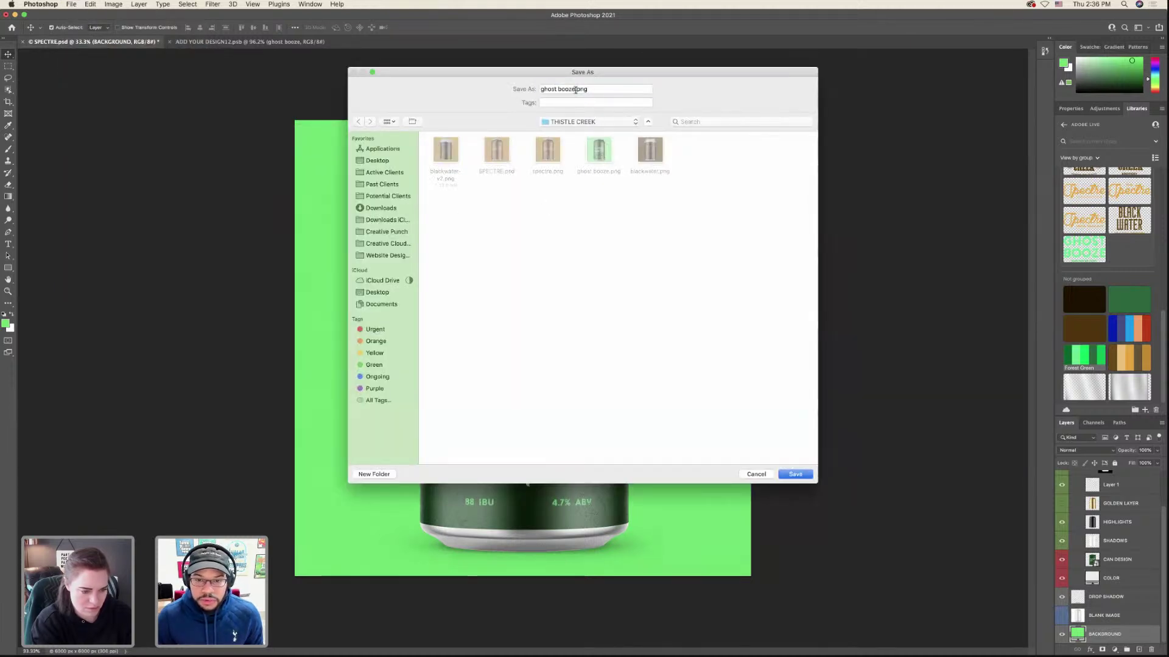
{"action": "left_click", "coordinate": [575, 90]}
{"action": "type", "text": "-v2"}
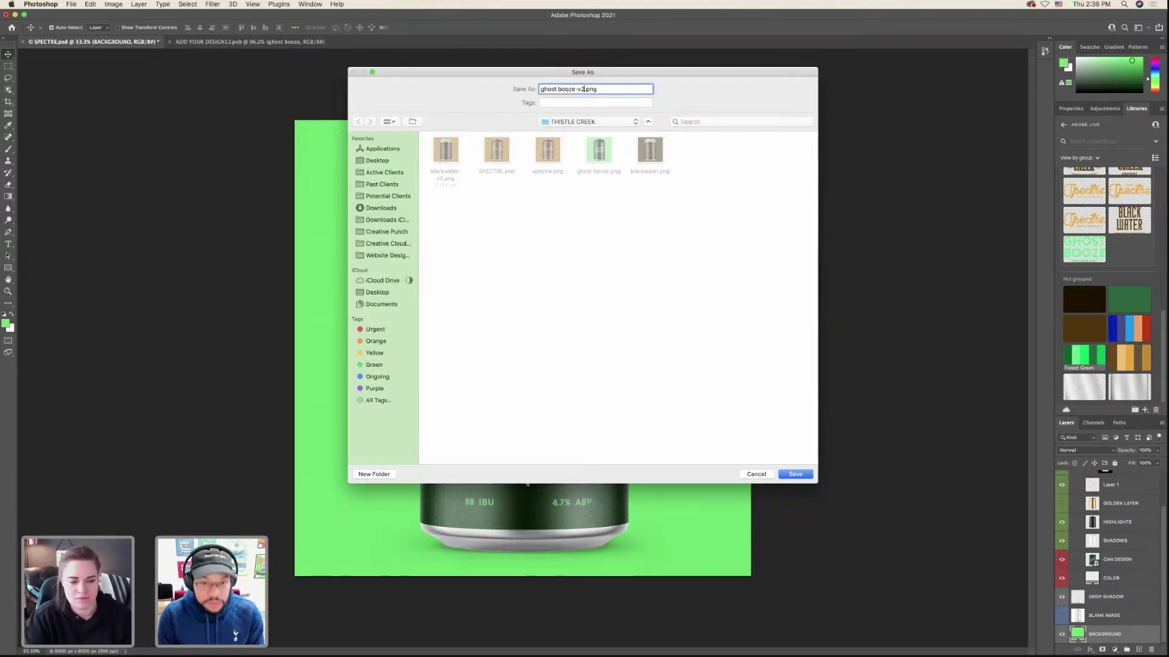
{"action": "key", "text": "Return"}
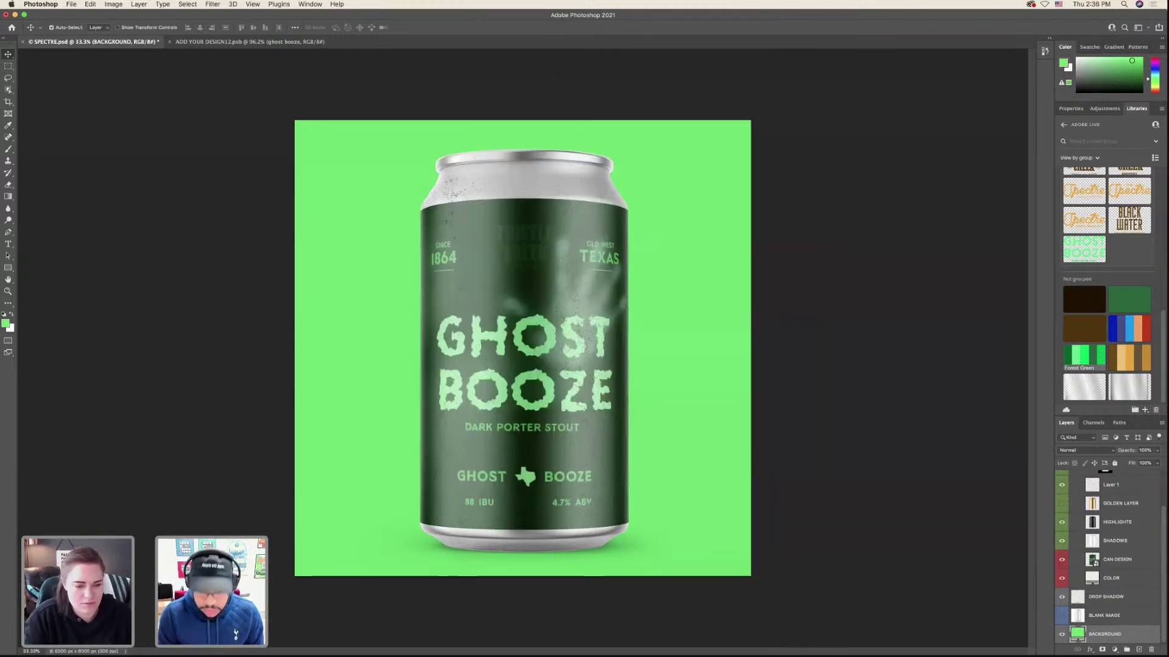
- Swap the label's ghost booze group for the spectre group, save the label, and return to the SPECTRE.psd mockup
{"action": "left_click", "coordinate": [269, 42]}
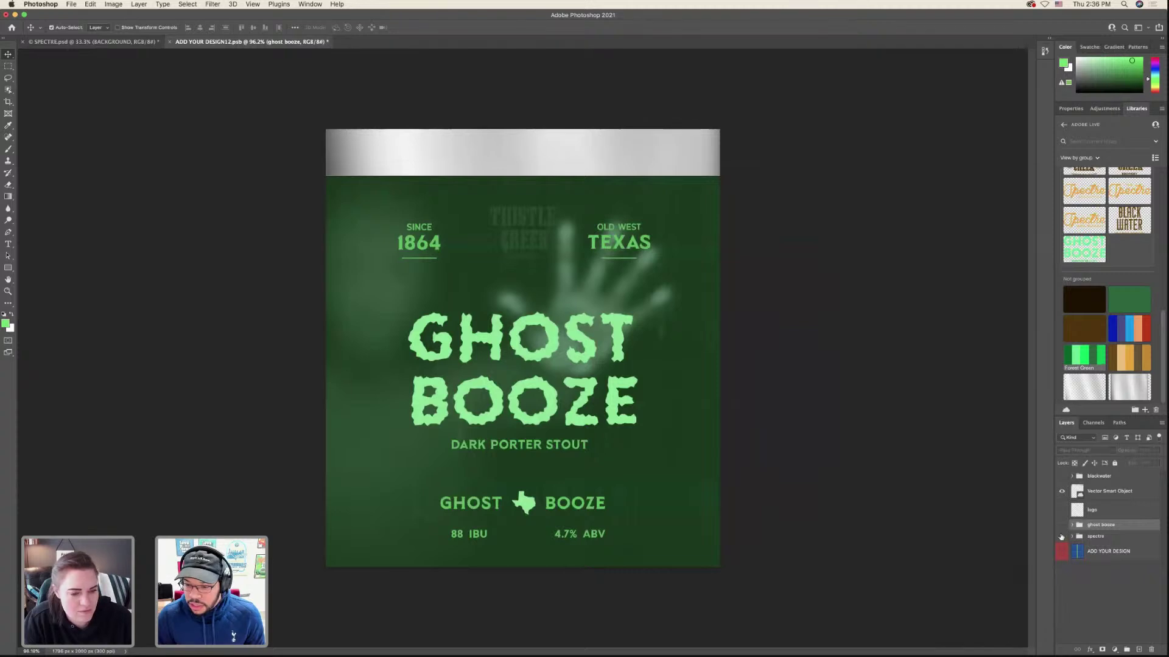
{"action": "left_click", "coordinate": [1061, 537]}
{"action": "key", "text": "super+s"}
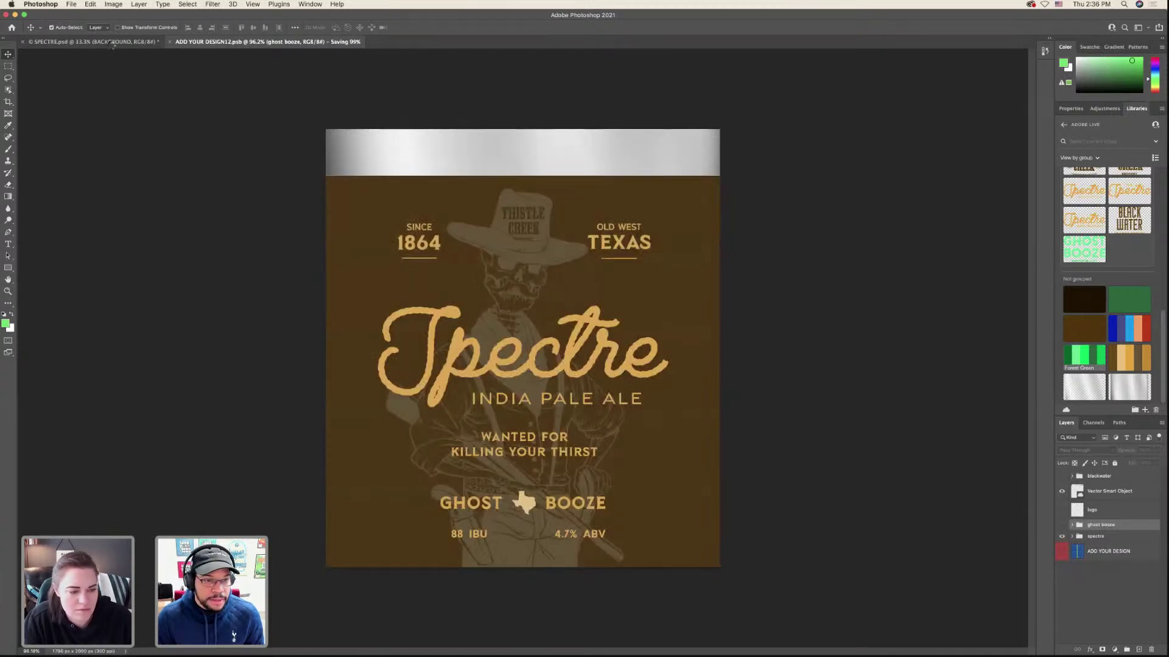
{"action": "left_click", "coordinate": [113, 41]}
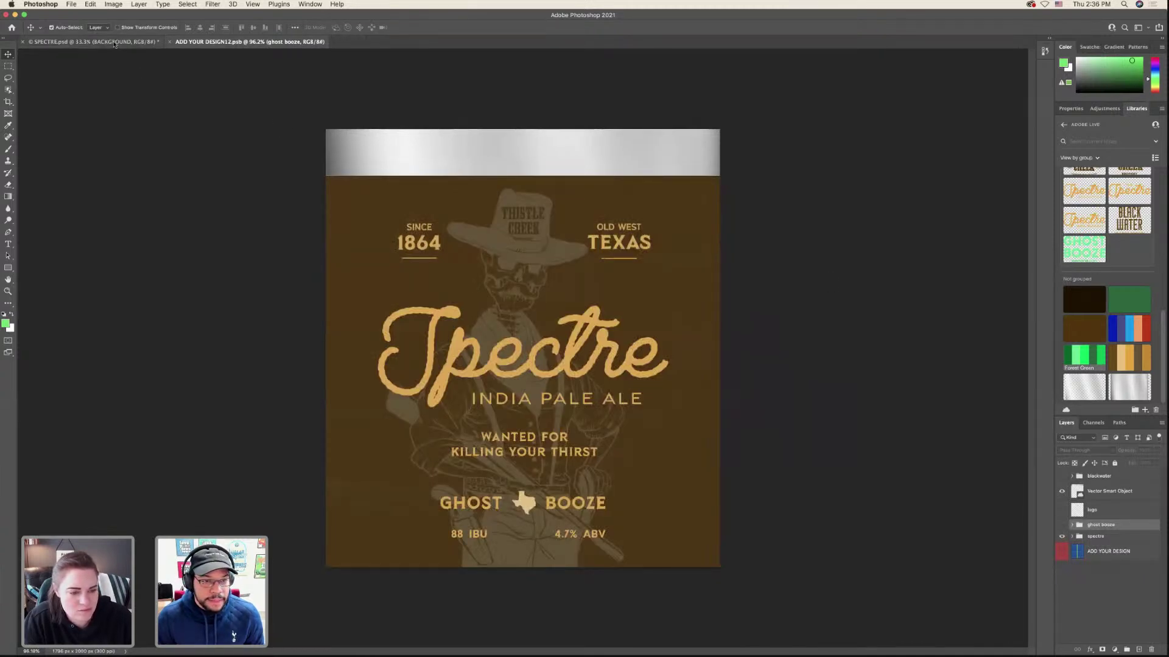
{"action": "left_click", "coordinate": [72, 4]}
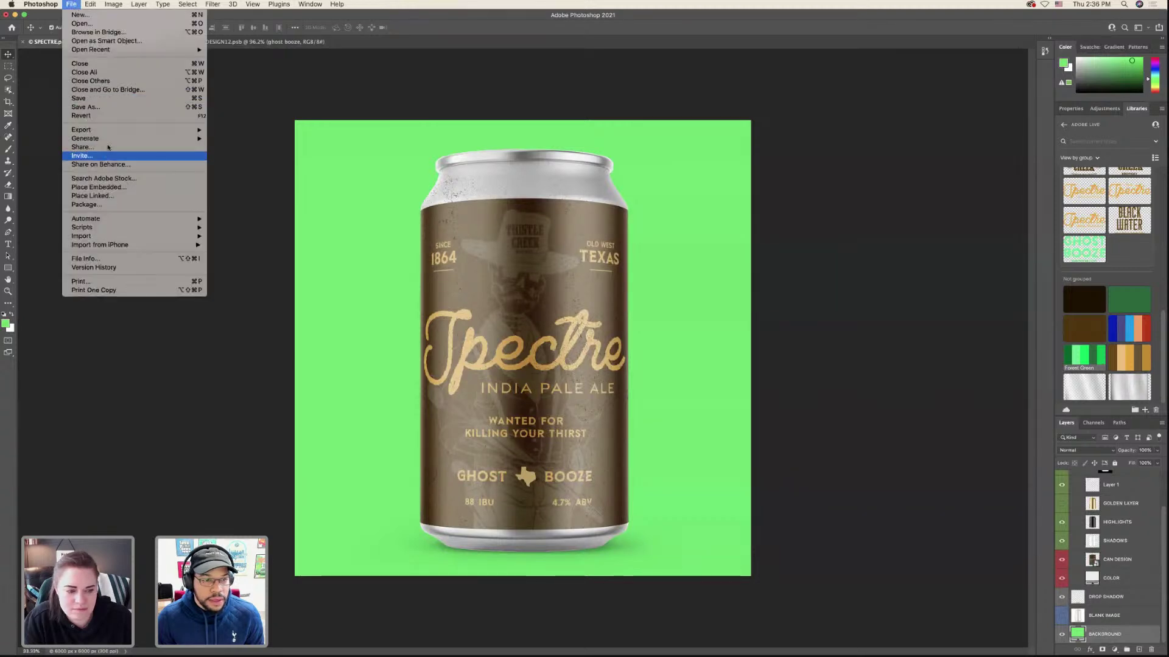
{"action": "mouse_move", "coordinate": [122, 130]}
{"action": "left_click", "coordinate": [261, 130]}
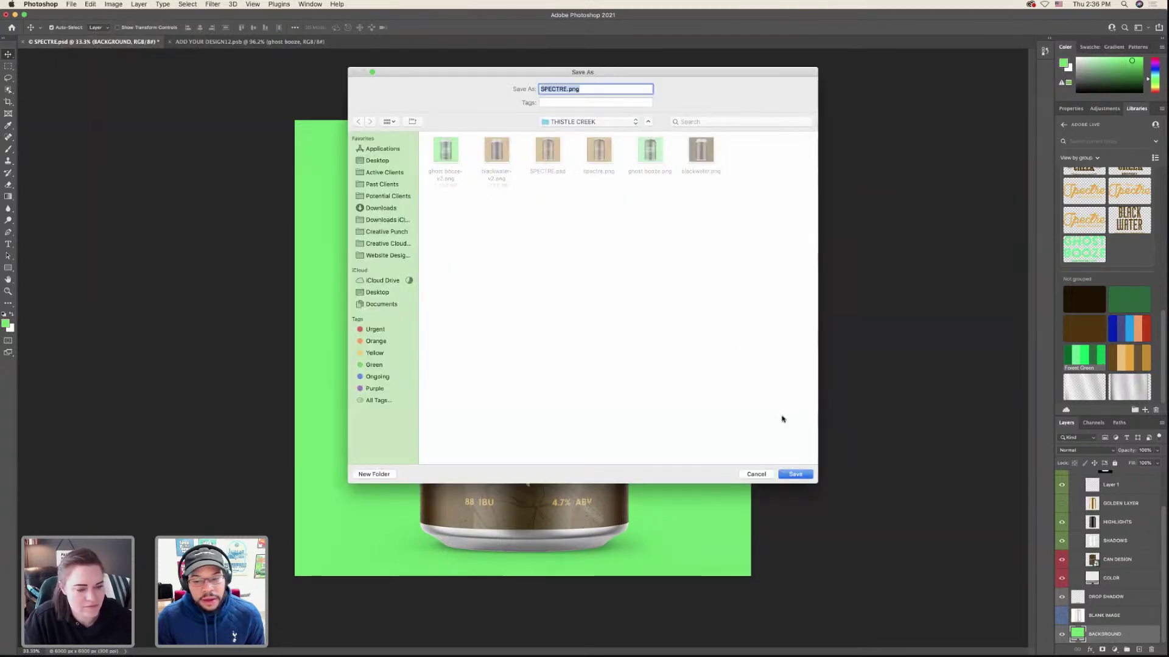
{"action": "left_click", "coordinate": [772, 479]}
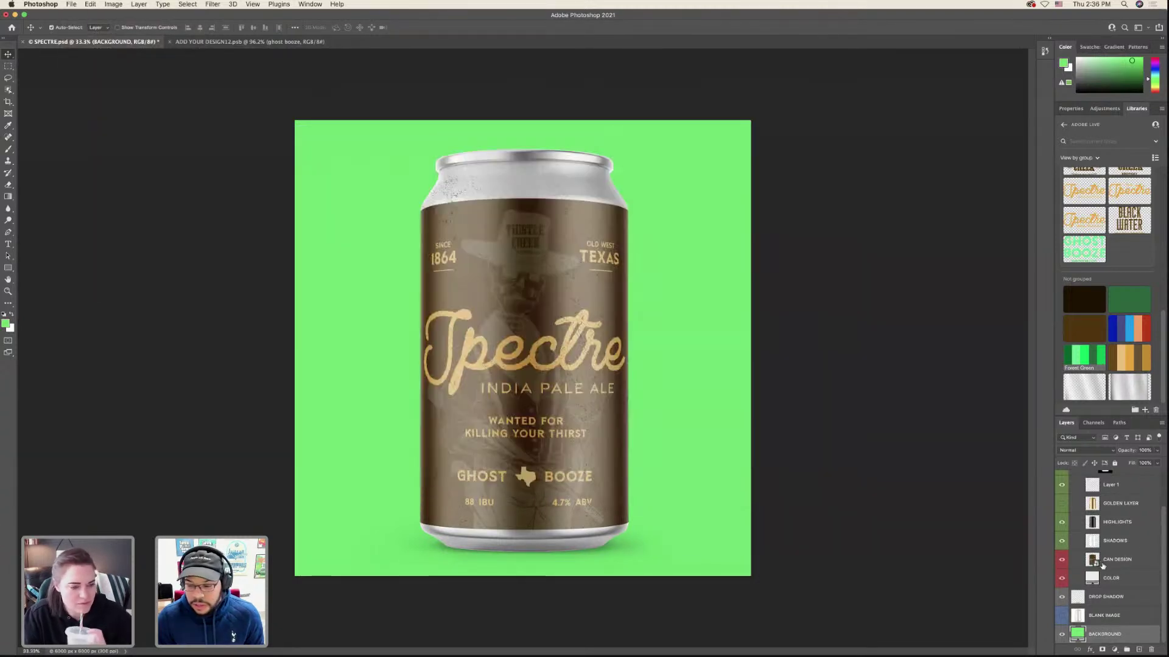
- Try several tan, golden and brown colours from the Old Yellow library theme as the Spectre mockup's background fill
{"action": "left_click", "coordinate": [1113, 359]}
{"action": "key", "text": "alt+BackSpace"}
{"action": "left_click", "coordinate": [1125, 362]}
{"action": "key", "text": "alt+BackSpace"}
{"action": "left_click", "coordinate": [1133, 361]}
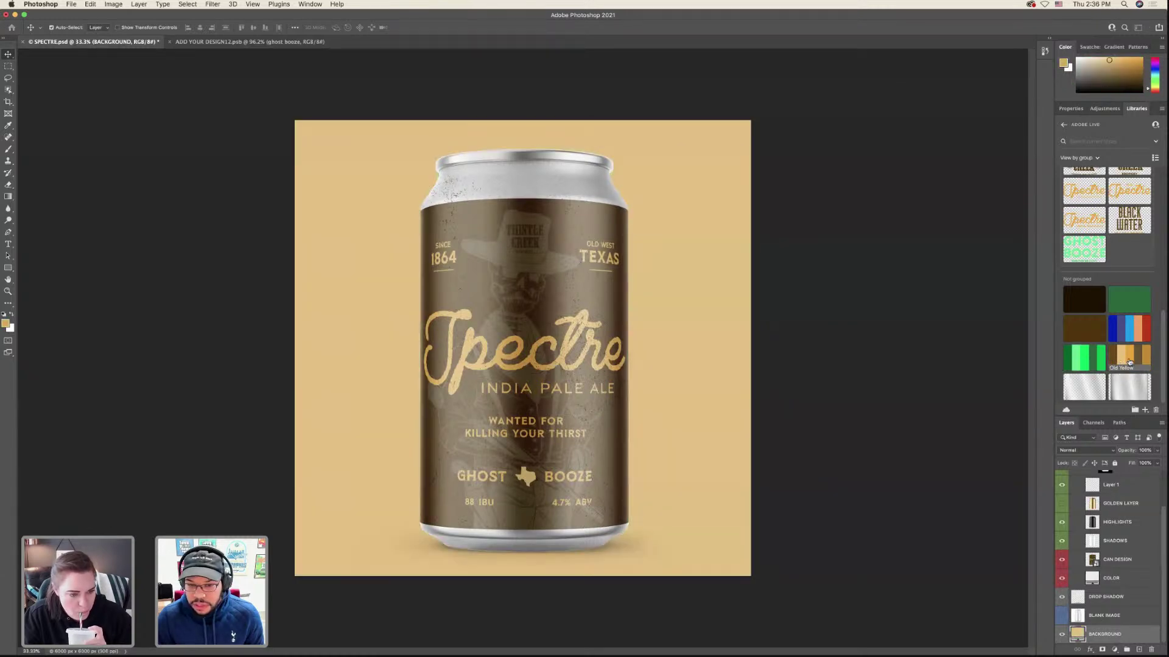
{"action": "key", "text": "alt+BackSpace"}
{"action": "left_click", "coordinate": [1141, 362]}
{"action": "key", "text": "alt+BackSpace"}
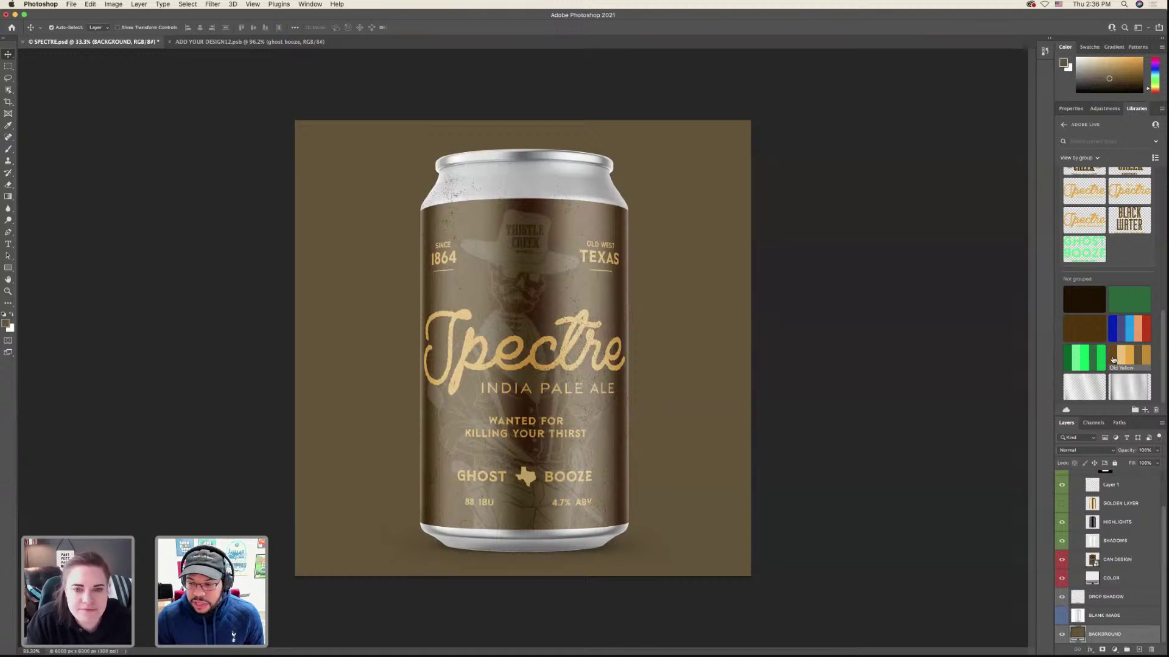
{"action": "left_click", "coordinate": [1130, 361]}
{"action": "key", "text": "alt+BackSpace"}
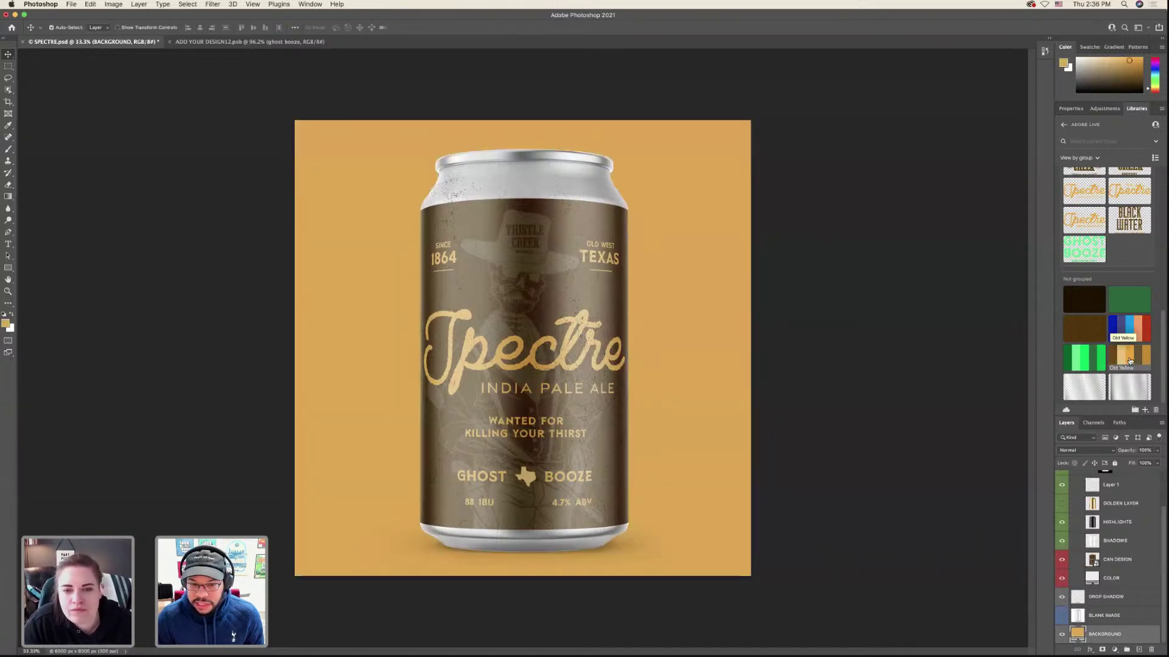
{"action": "left_click", "coordinate": [1112, 361]}
{"action": "key", "text": "alt+BackSpace"}
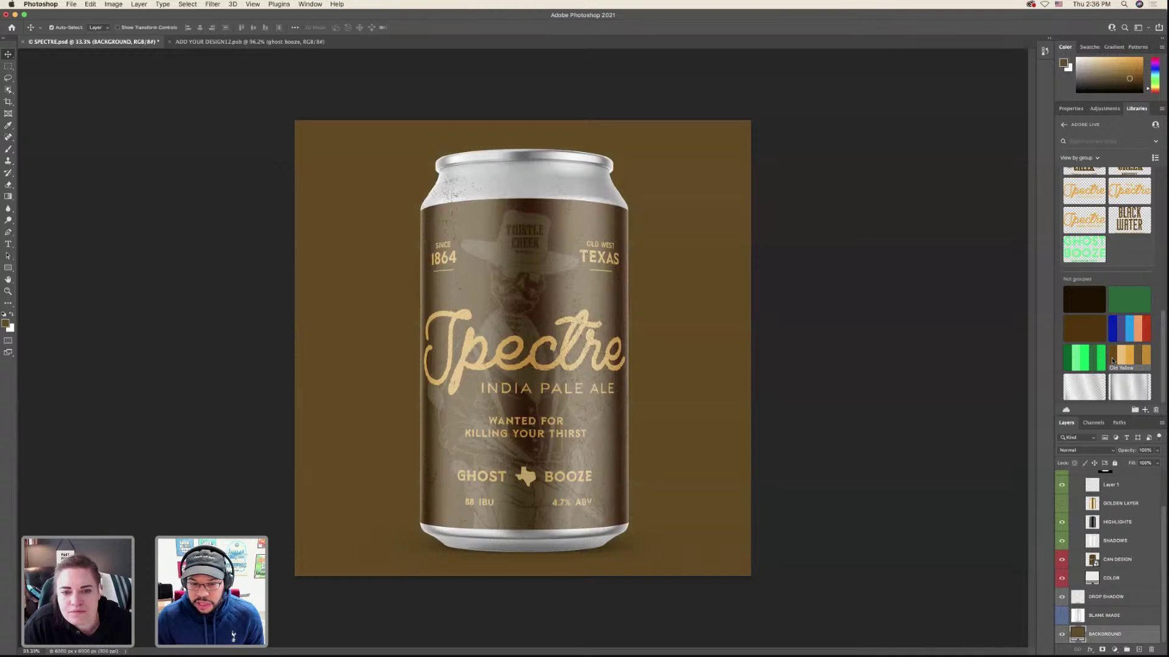
- Try the #1E1400 dark brown as the Spectre mockup's background, and fill it with the golden yellow from the Old Yellow theme
{"action": "left_click", "coordinate": [1084, 300]}
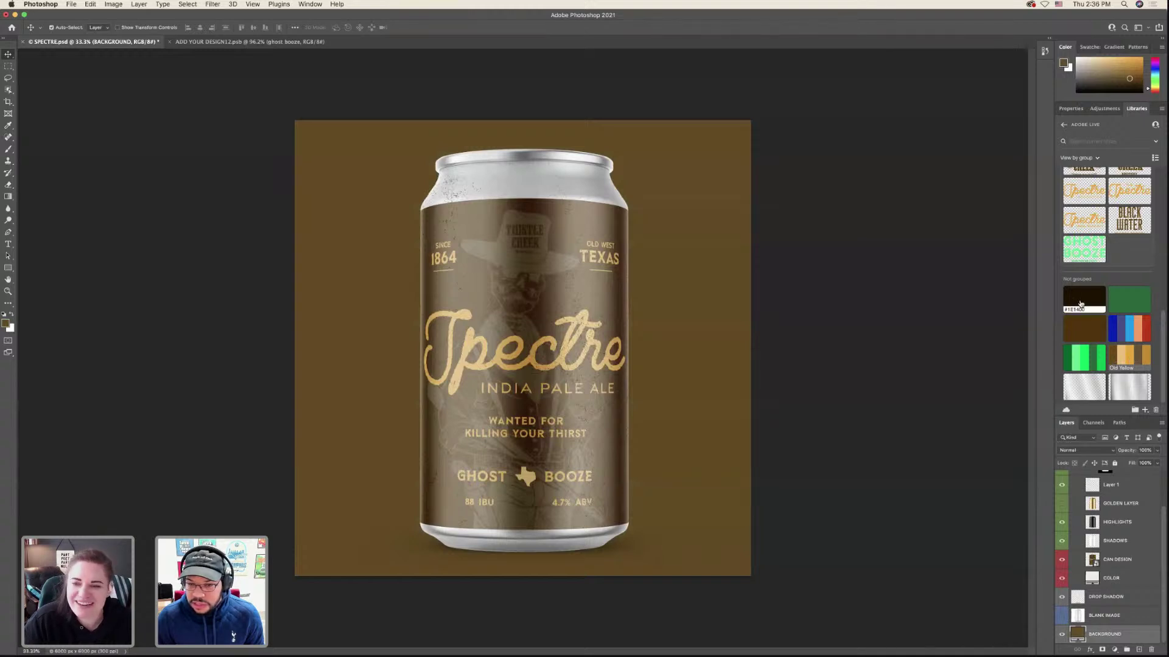
{"action": "key", "text": "alt+BackSpace"}
{"action": "left_click", "coordinate": [1128, 359]}
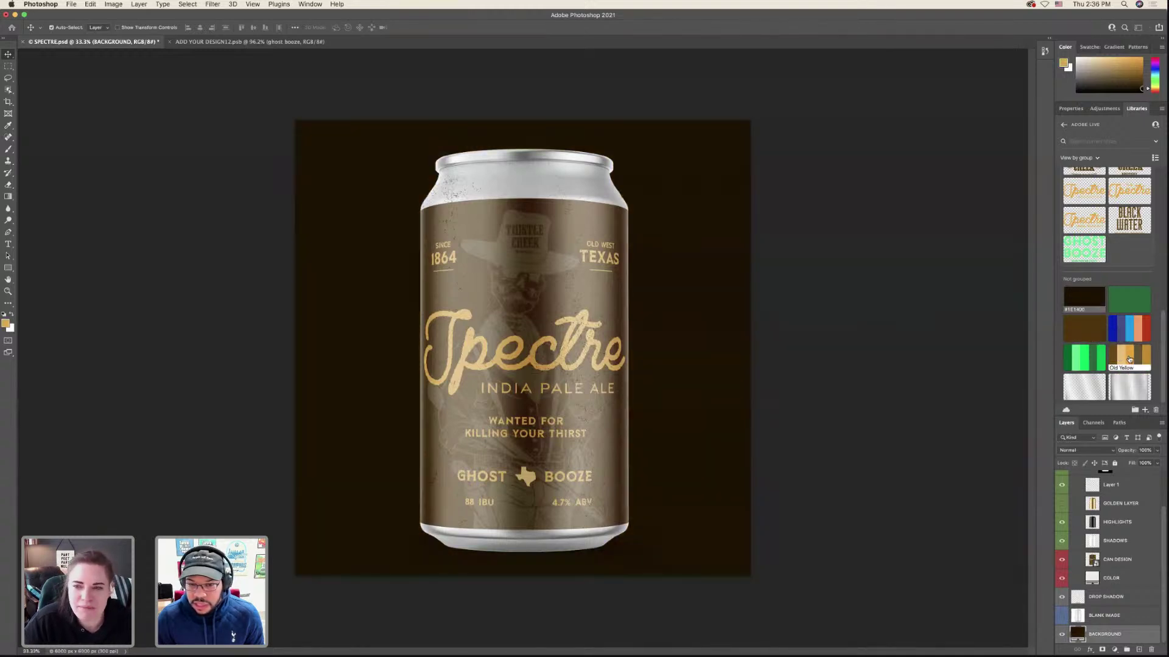
{"action": "key", "text": "alt+BackSpace"}
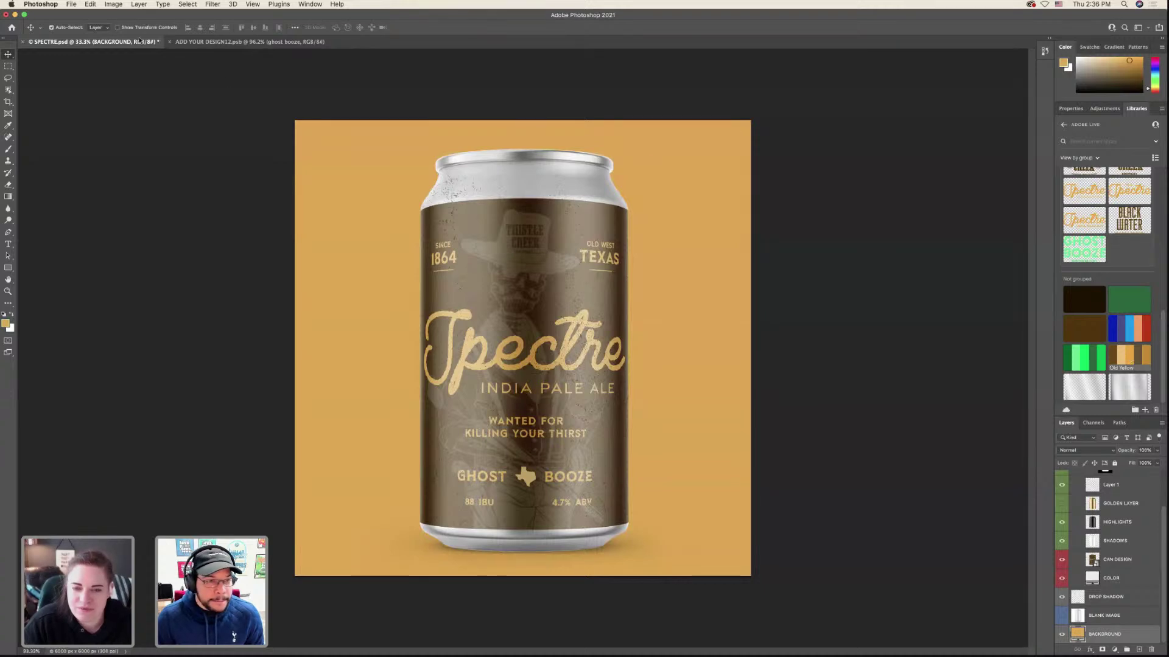
- Export the Spectre can mockup as a PNG named spectre-v2.png in the THISTLE CREEK folder, and close both open documents
{"action": "left_click", "coordinate": [72, 5]}
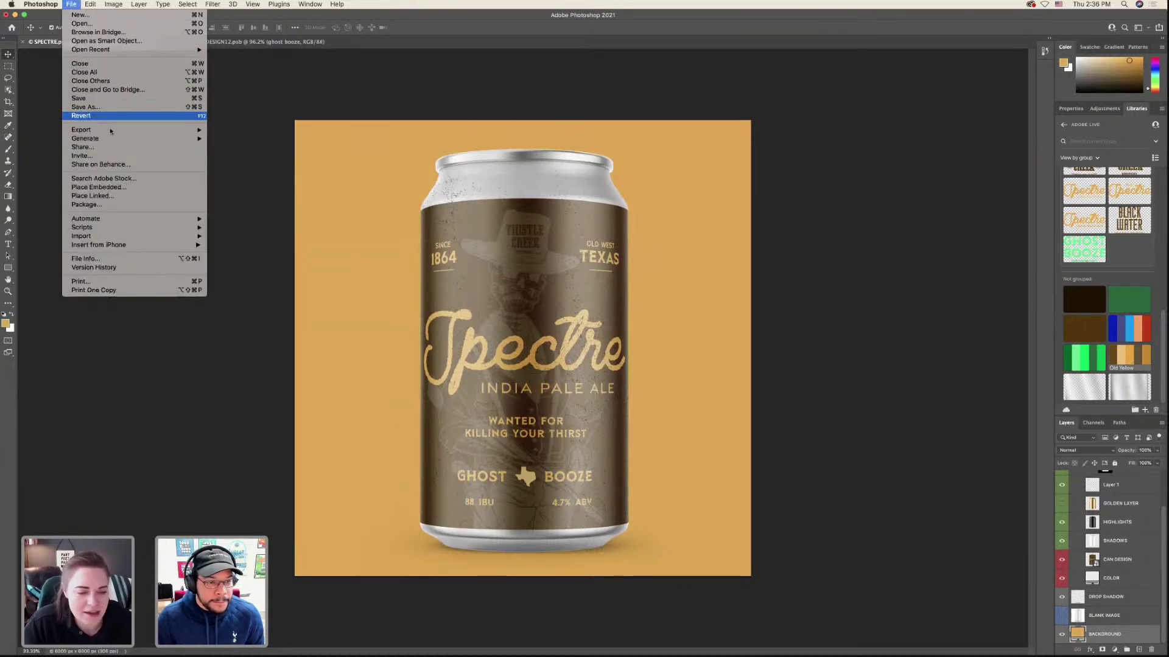
{"action": "mouse_move", "coordinate": [159, 130]}
{"action": "left_click", "coordinate": [274, 131]}
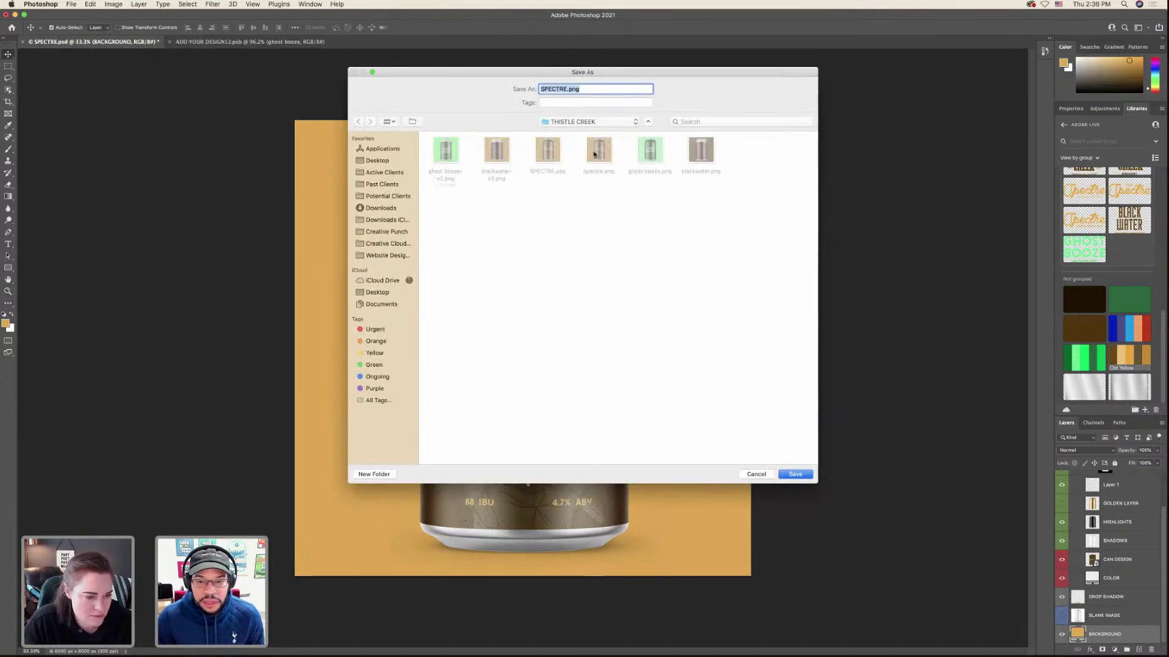
{"action": "type", "text": "spectre-v2"}
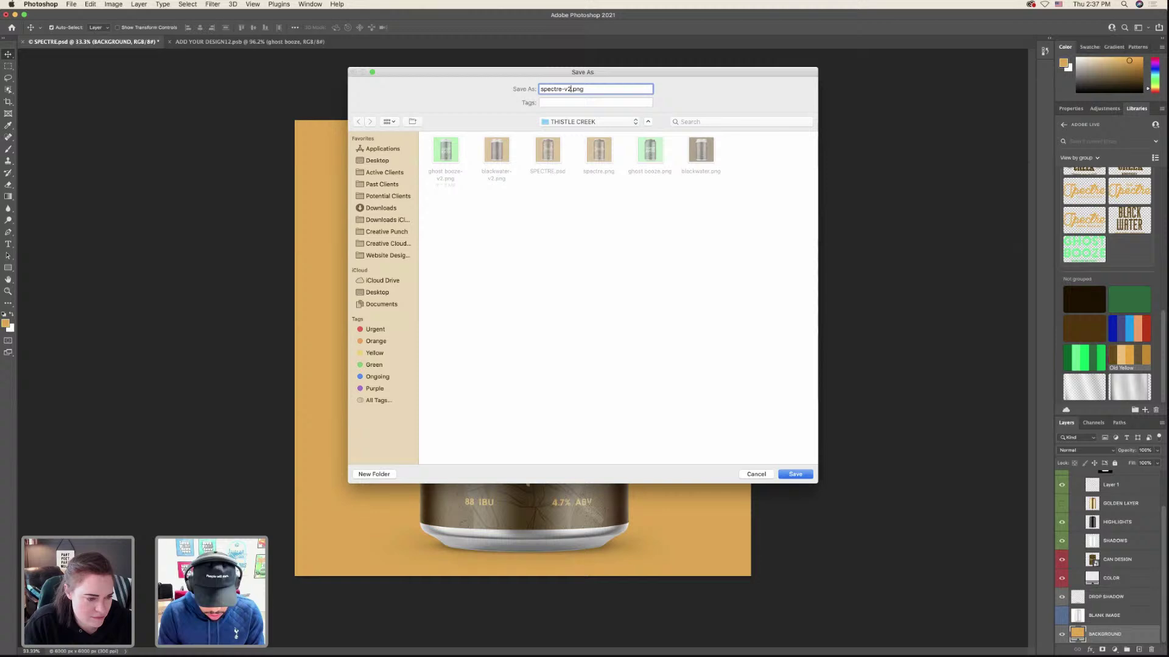
{"action": "key", "text": "Return"}
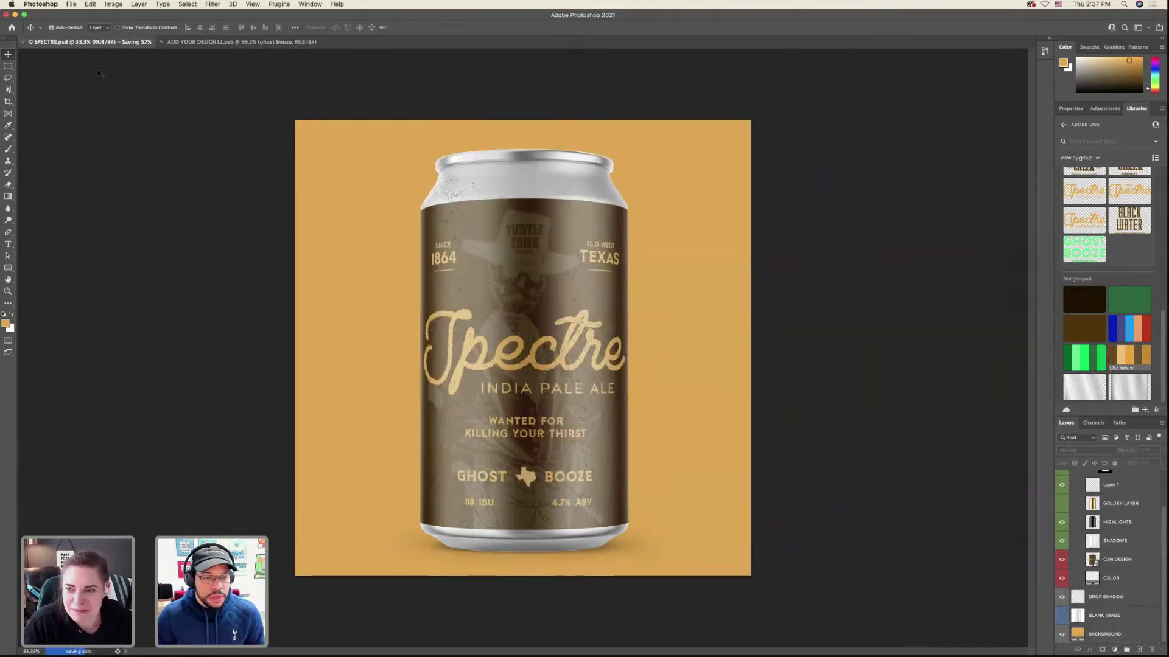
{"action": "left_click", "coordinate": [23, 42]}
{"action": "left_click", "coordinate": [23, 42]}
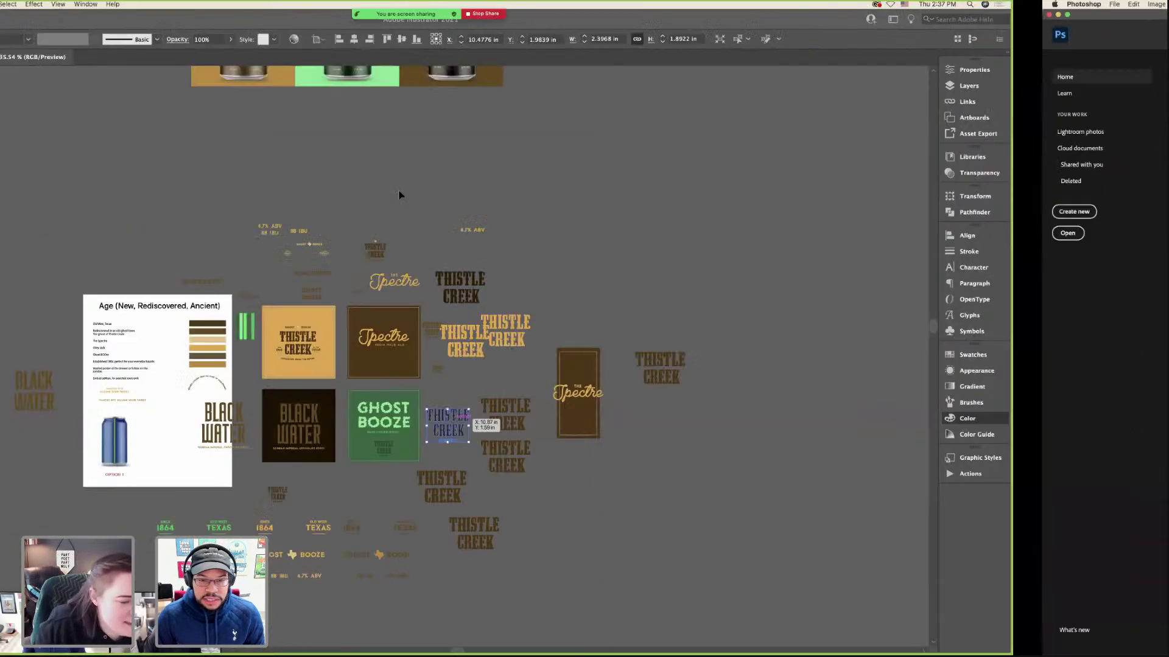
- Switch to Illustrator and relink the Spectre can on the Final Product of the day artboard to spectre-v2.png from Mockups > THISTLE CREEK
{"action": "scroll", "coordinate": [399, 190], "scroll_direction": "up", "scroll_amount": 5}
{"action": "scroll", "coordinate": [398, 195], "scroll_direction": "left", "scroll_amount": 5}
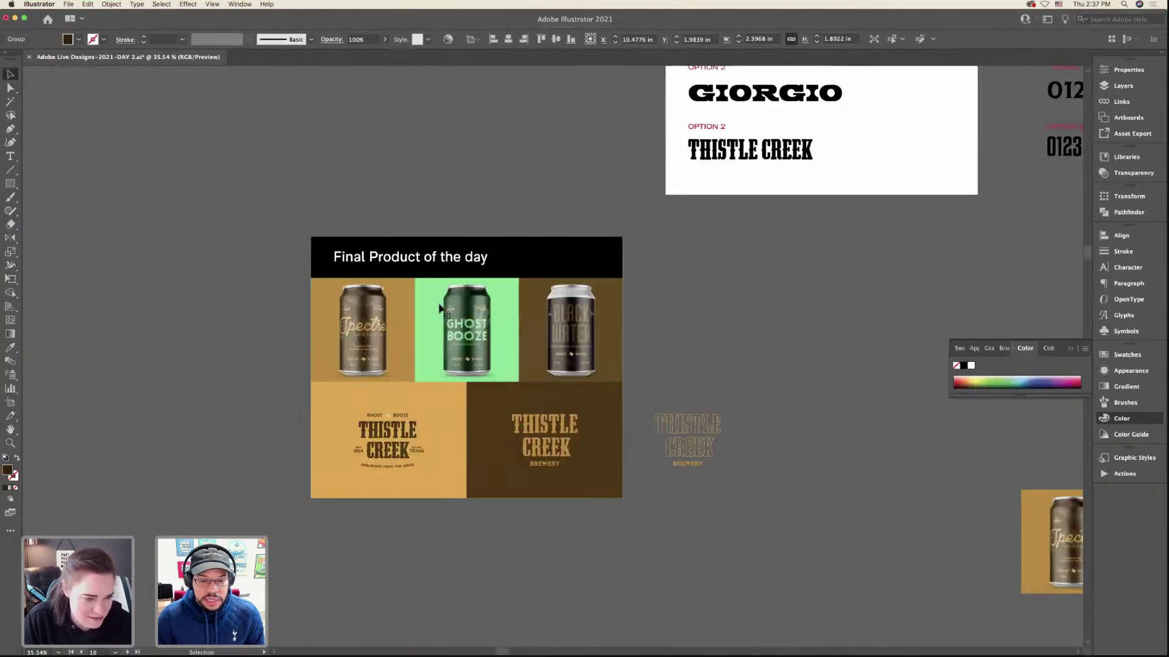
{"action": "left_click", "coordinate": [414, 323]}
{"action": "left_click", "coordinate": [1121, 101]}
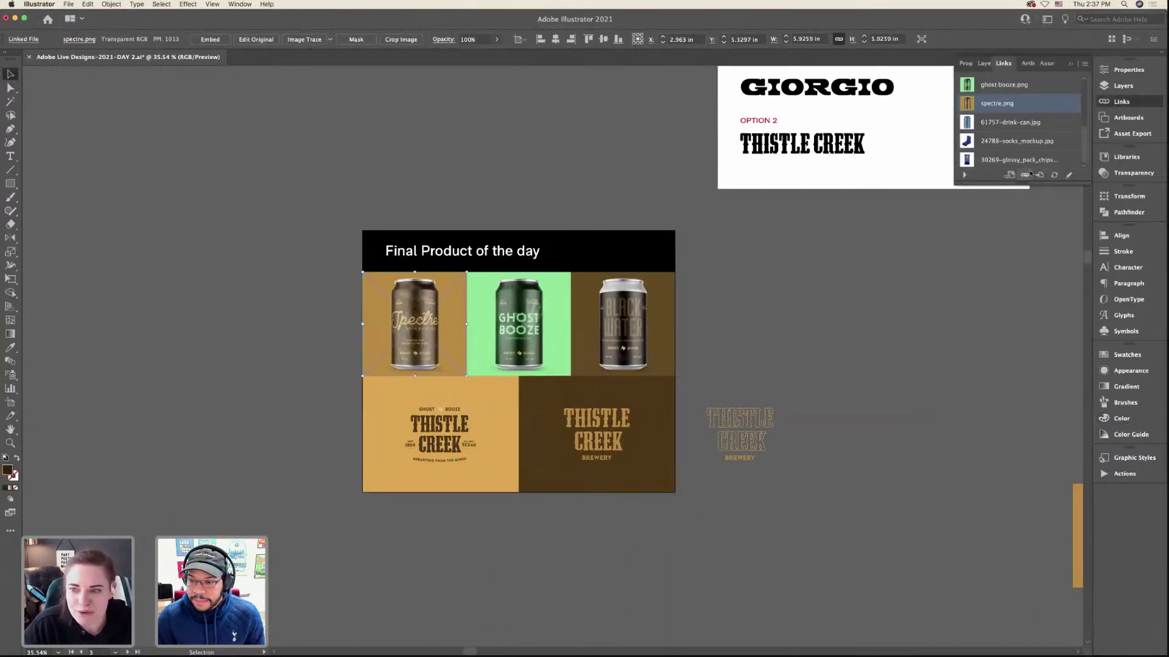
{"action": "left_click", "coordinate": [558, 131]}
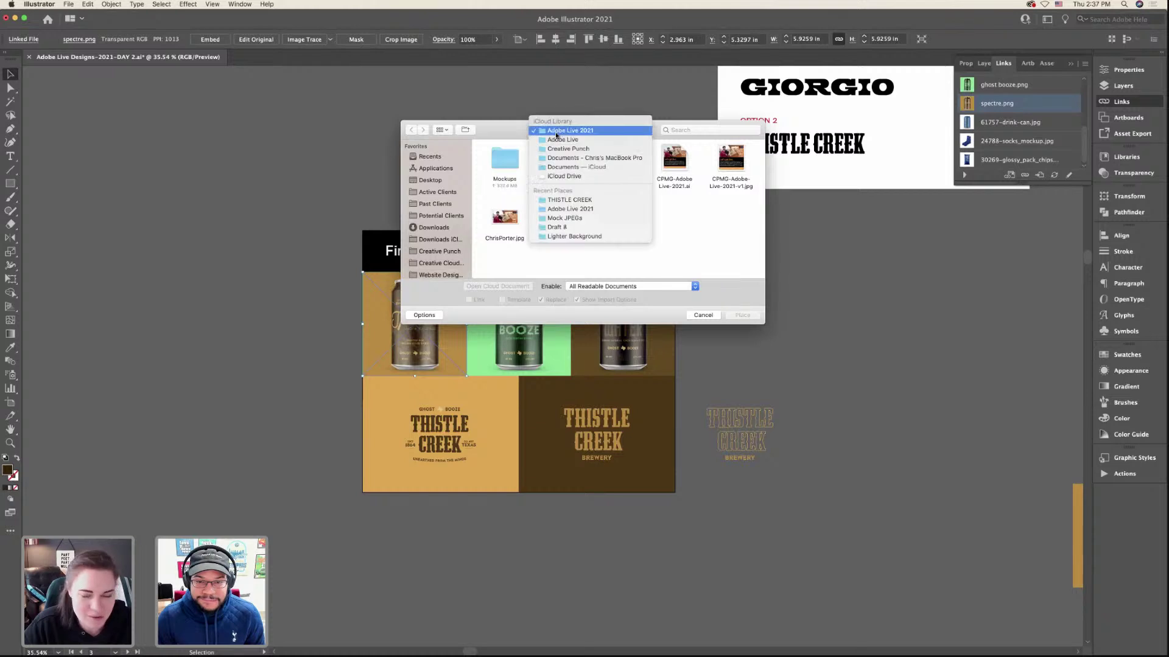
{"action": "double_click", "coordinate": [515, 160]}
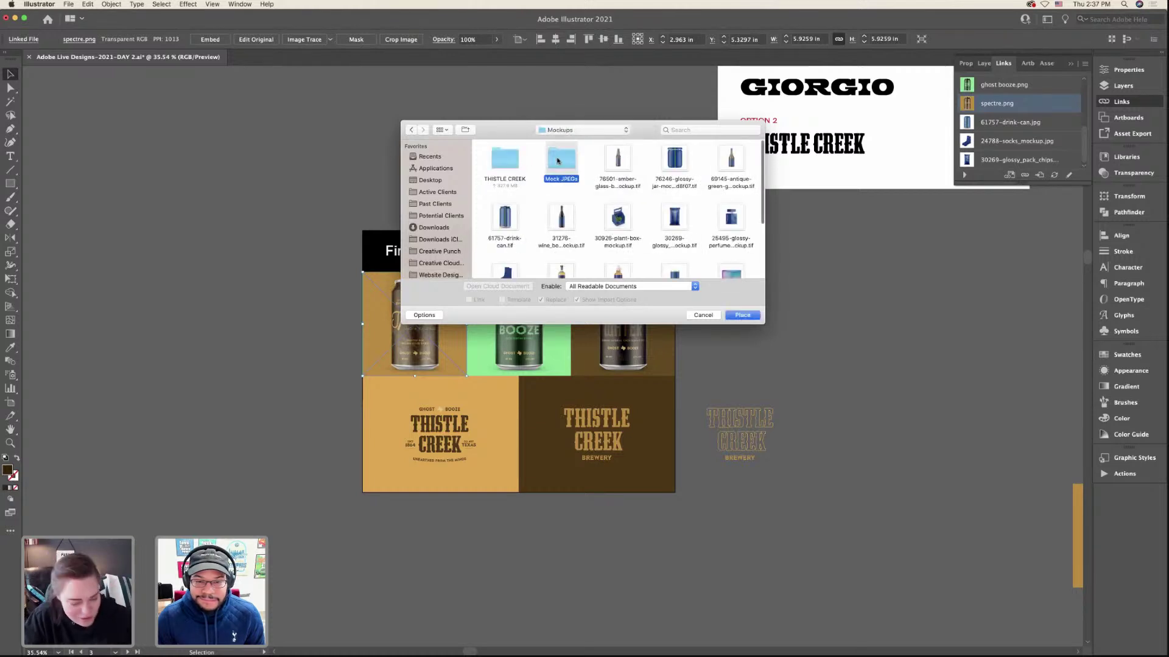
{"action": "left_click_drag", "start_coordinate": [765, 323], "coordinate": [808, 385]}
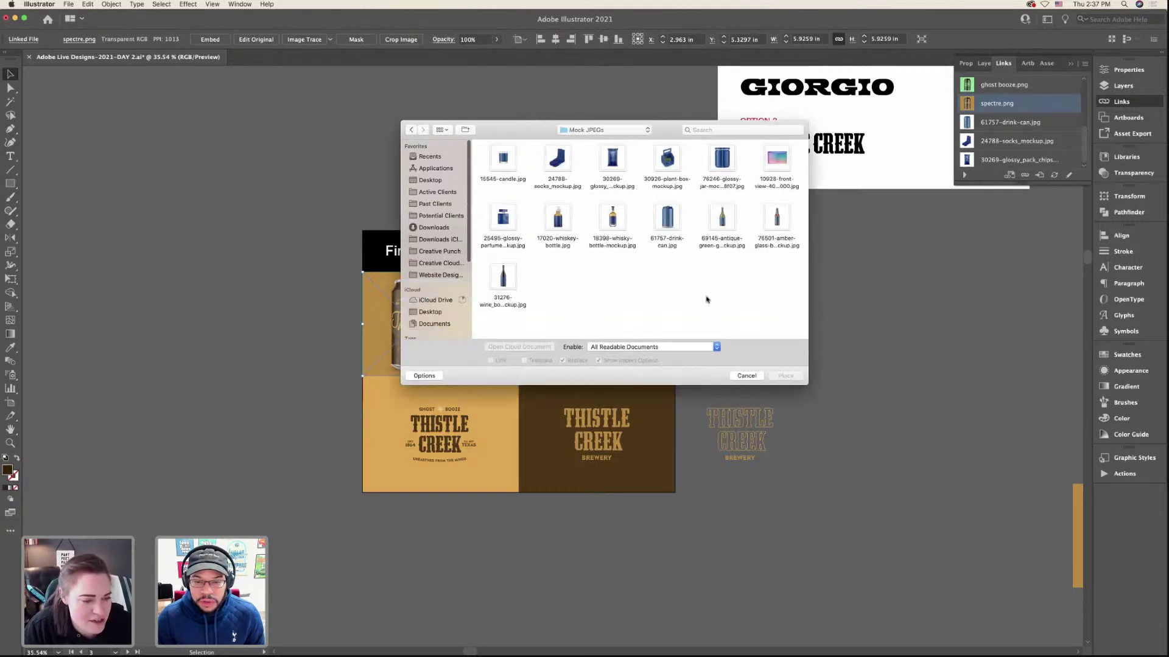
{"action": "left_click", "coordinate": [411, 130]}
{"action": "double_click", "coordinate": [508, 161]}
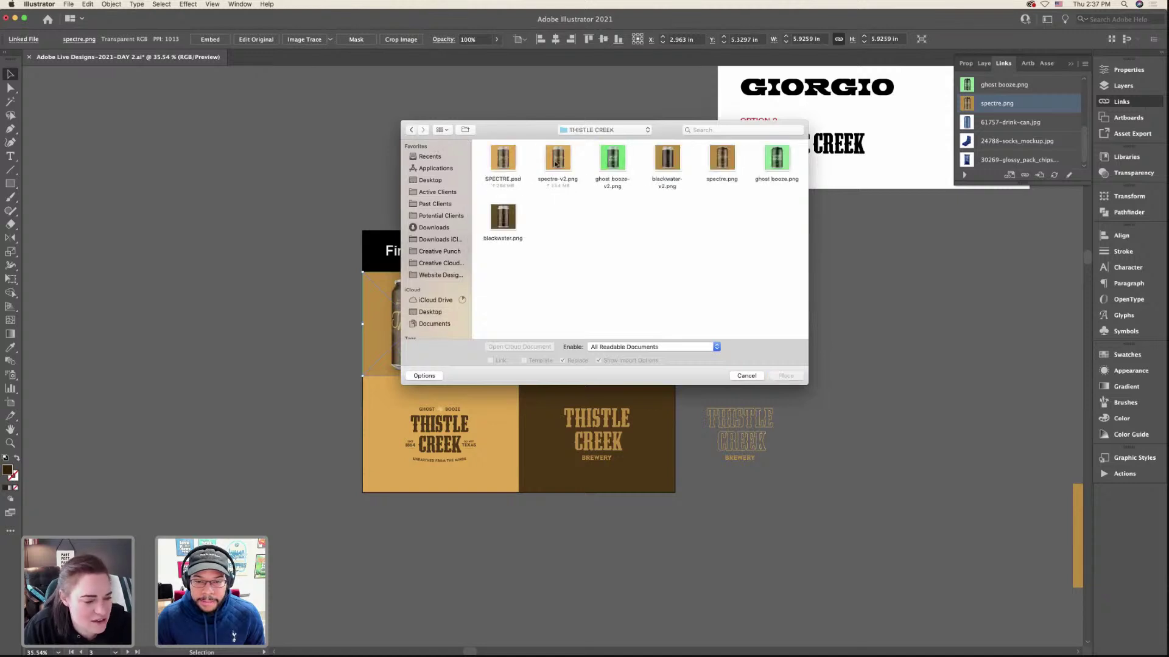
{"action": "double_click", "coordinate": [556, 159]}
- Relink the Ghost Booze can image to ghost booze-v2.png and the Black Water can image to blackwater-v2.png
{"action": "left_click", "coordinate": [522, 298]}
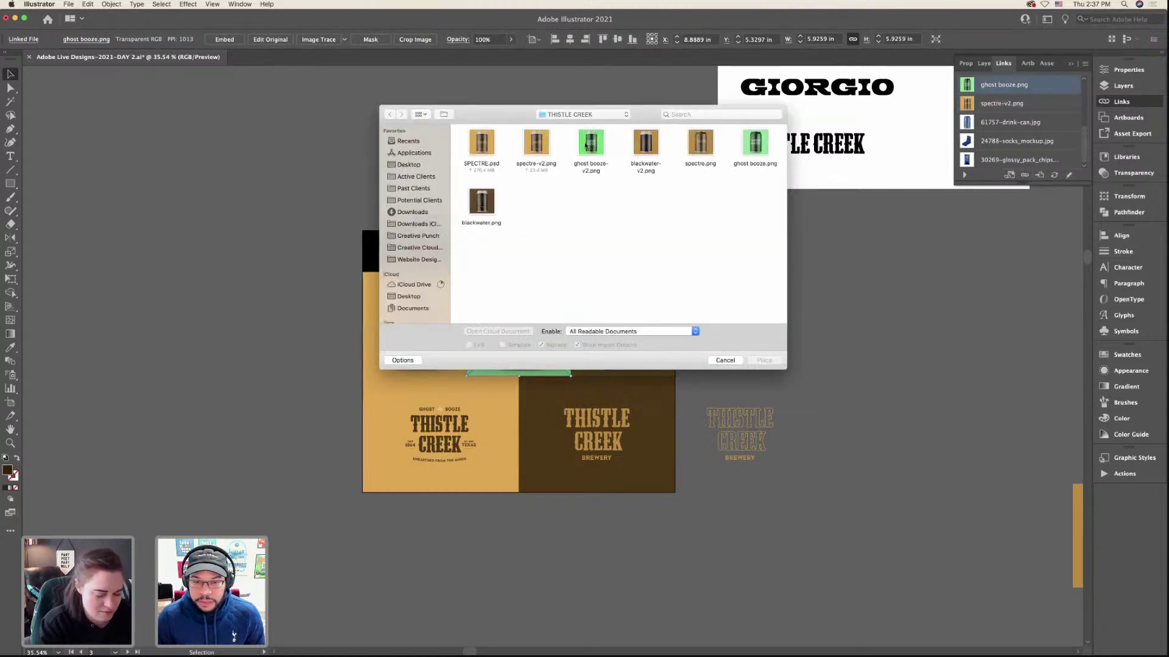
{"action": "double_click", "coordinate": [589, 149]}
{"action": "left_click", "coordinate": [631, 315]}
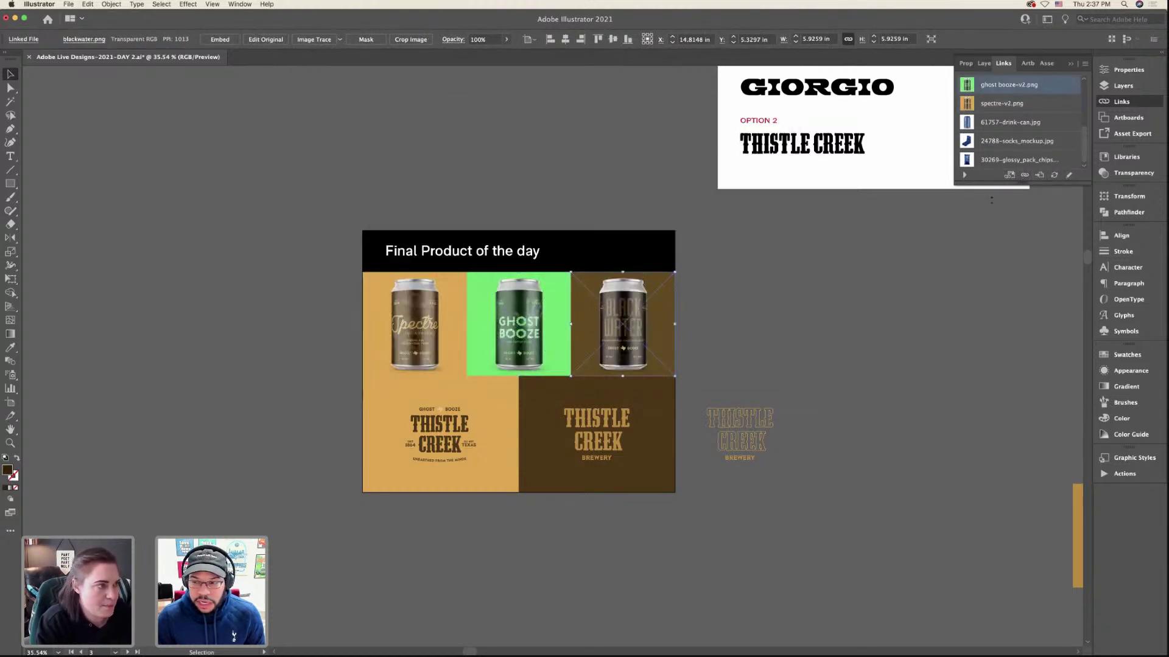
{"action": "left_click", "coordinate": [1024, 175]}
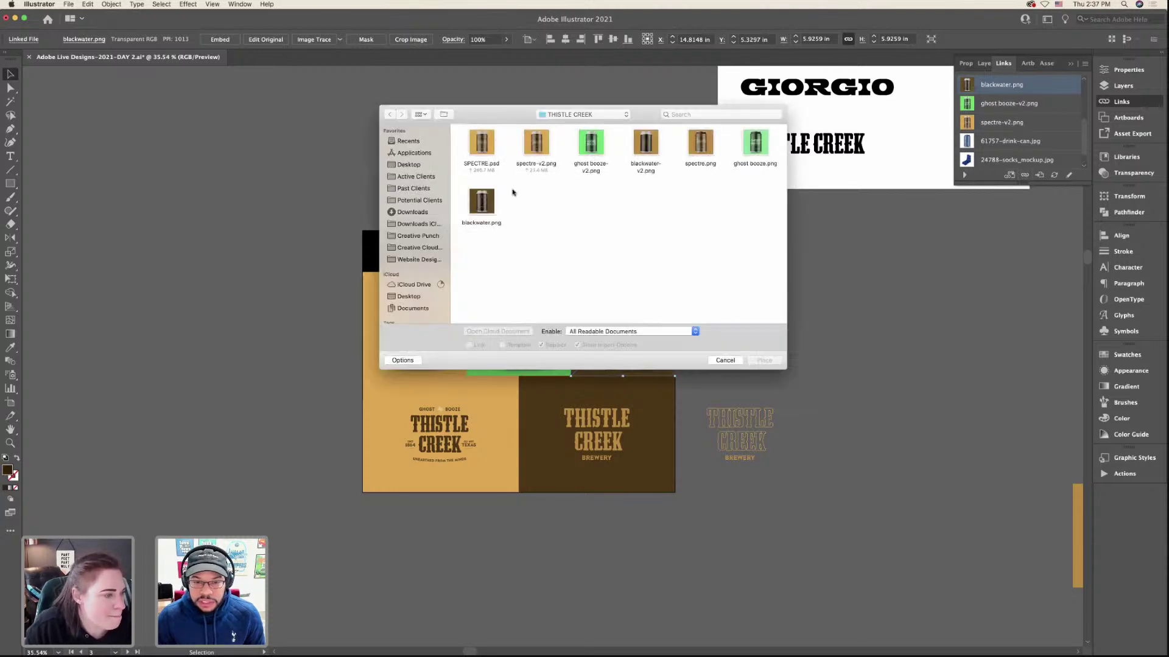
{"action": "double_click", "coordinate": [491, 196]}
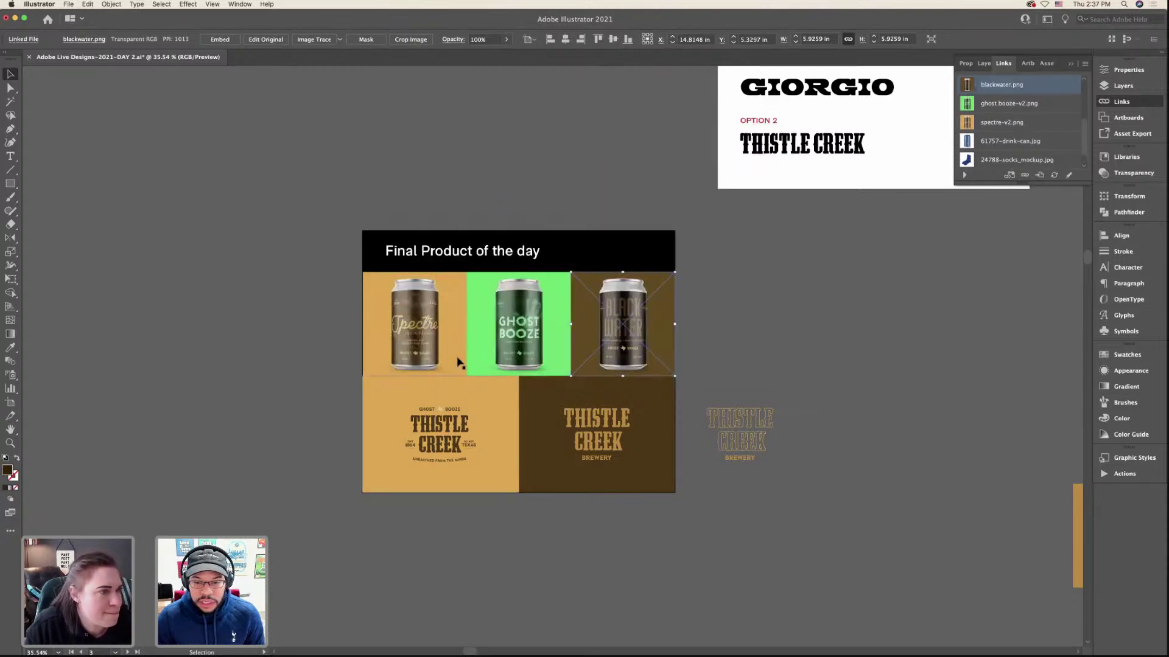
{"action": "left_click", "coordinate": [1024, 176]}
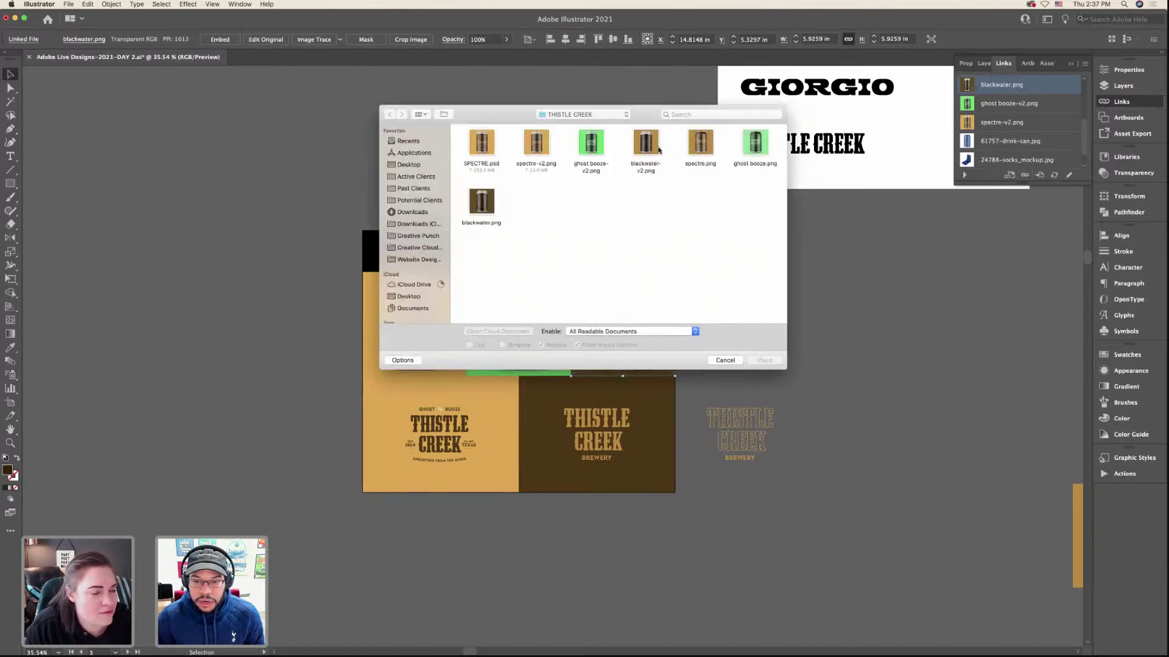
{"action": "double_click", "coordinate": [655, 148]}
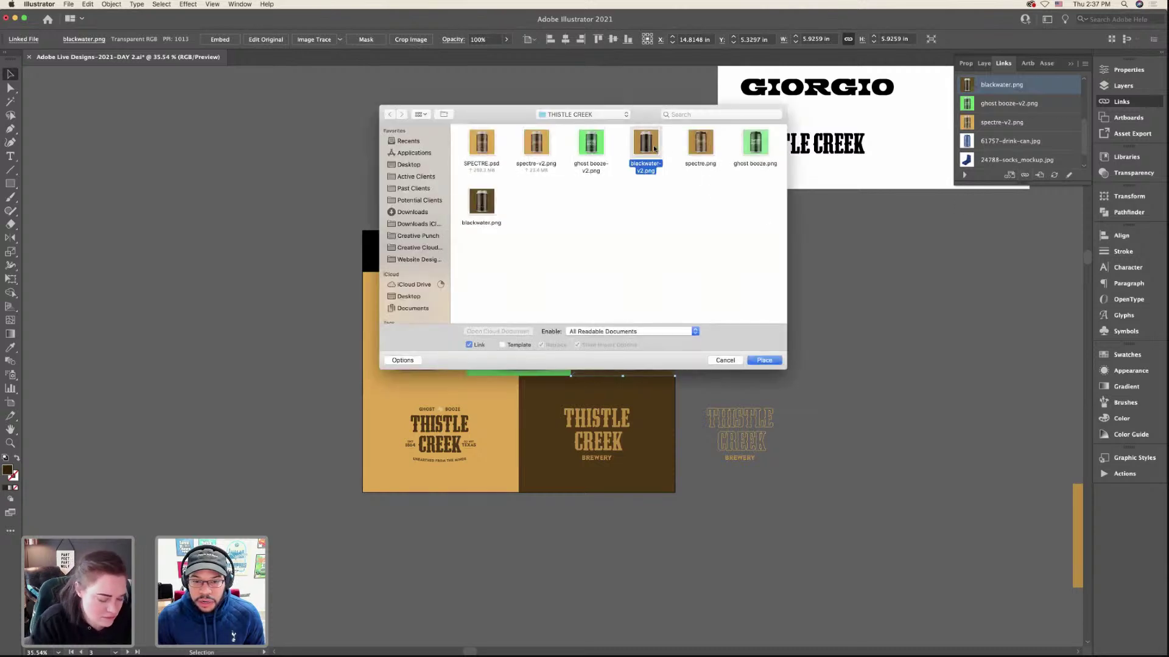
{"action": "left_click", "coordinate": [717, 312]}
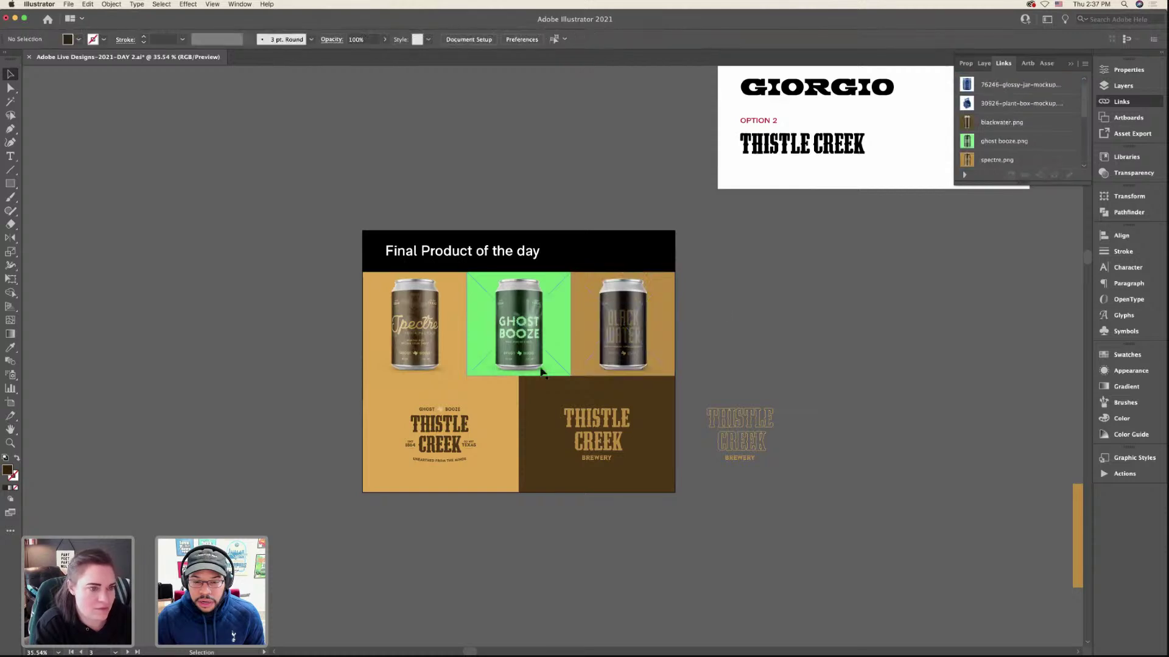
{"action": "scroll", "coordinate": [541, 372], "scroll_direction": "up", "scroll_amount": 5}
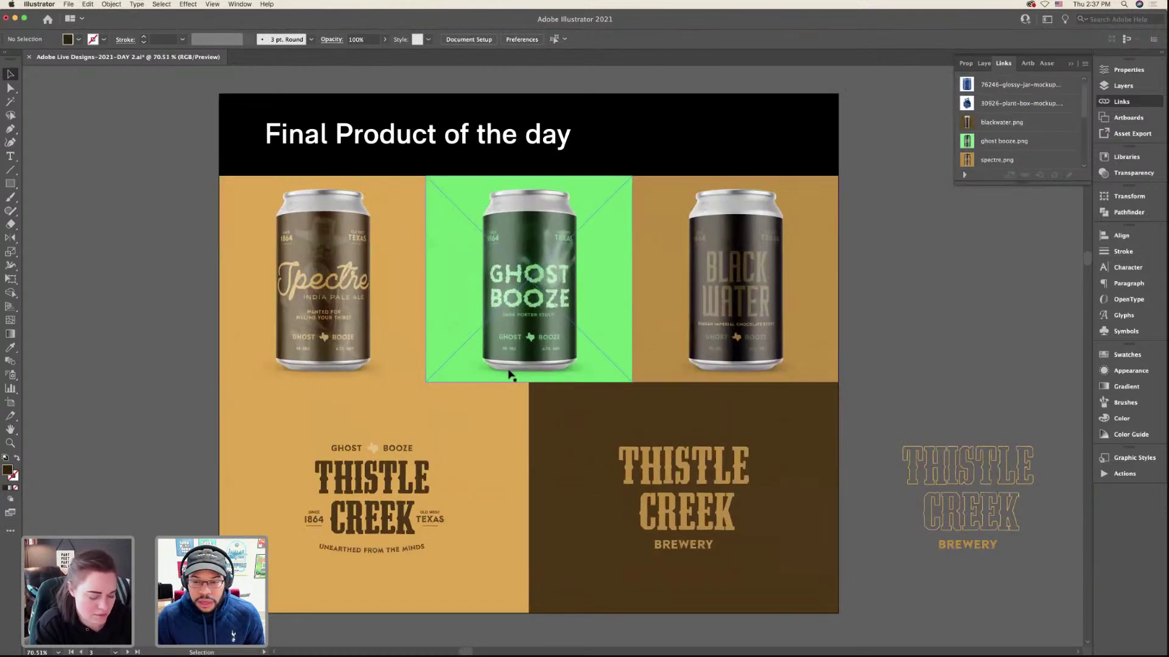
- Switch back to Photoshop and reopen the SPECTRE.psd mockup
{"action": "key", "text": "ctrl+Right"}
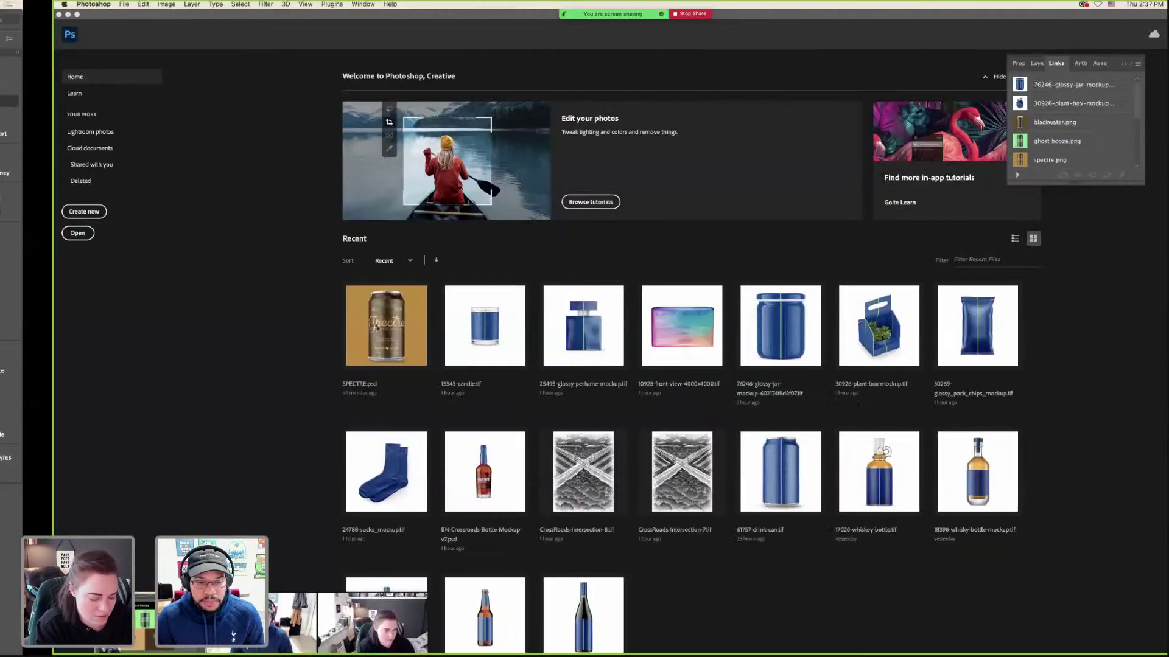
{"action": "key", "text": "Escape"}
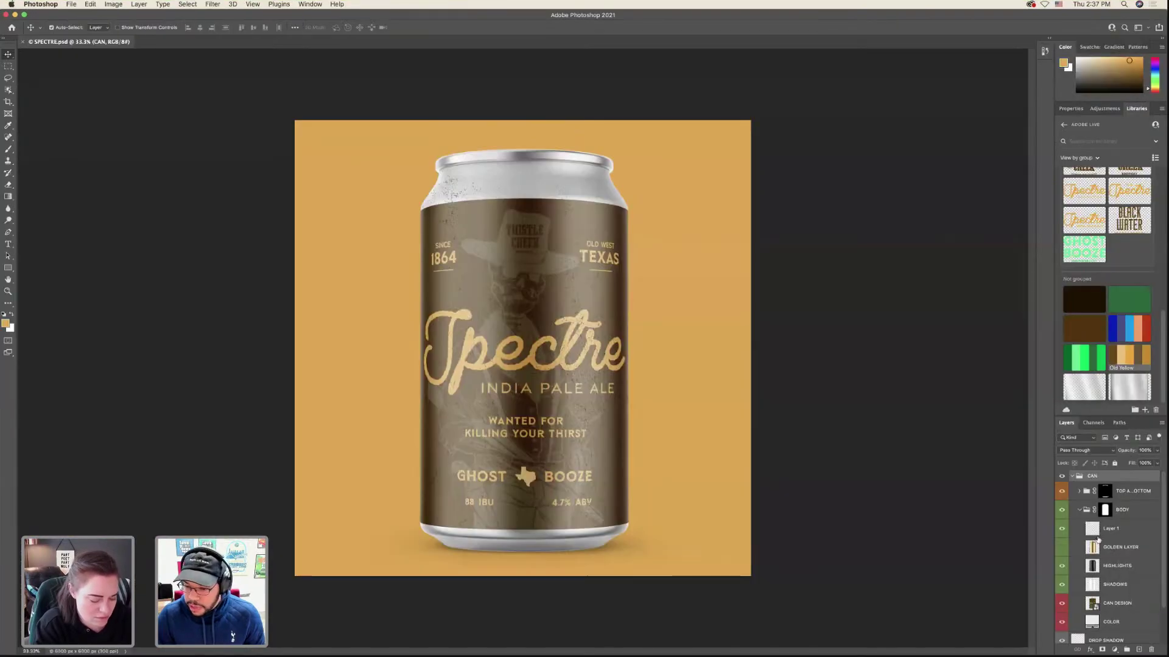
{"action": "scroll", "coordinate": [1062, 601], "scroll_direction": "up", "scroll_amount": 2}
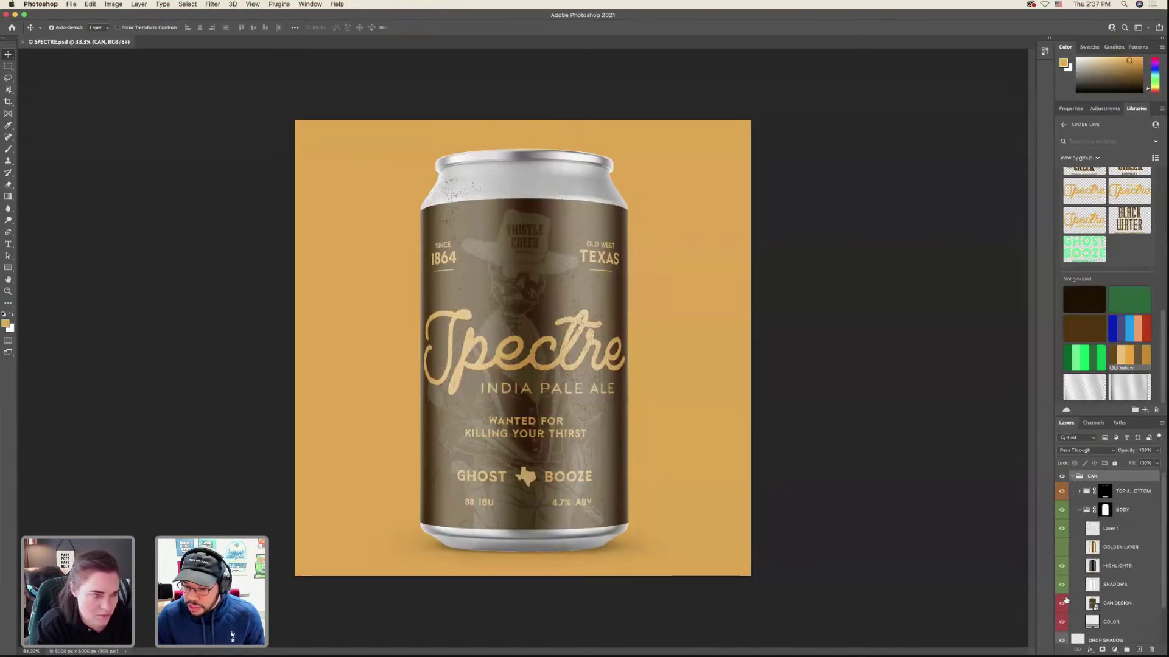
{"action": "scroll", "coordinate": [1091, 548], "scroll_direction": "down", "scroll_amount": 2}
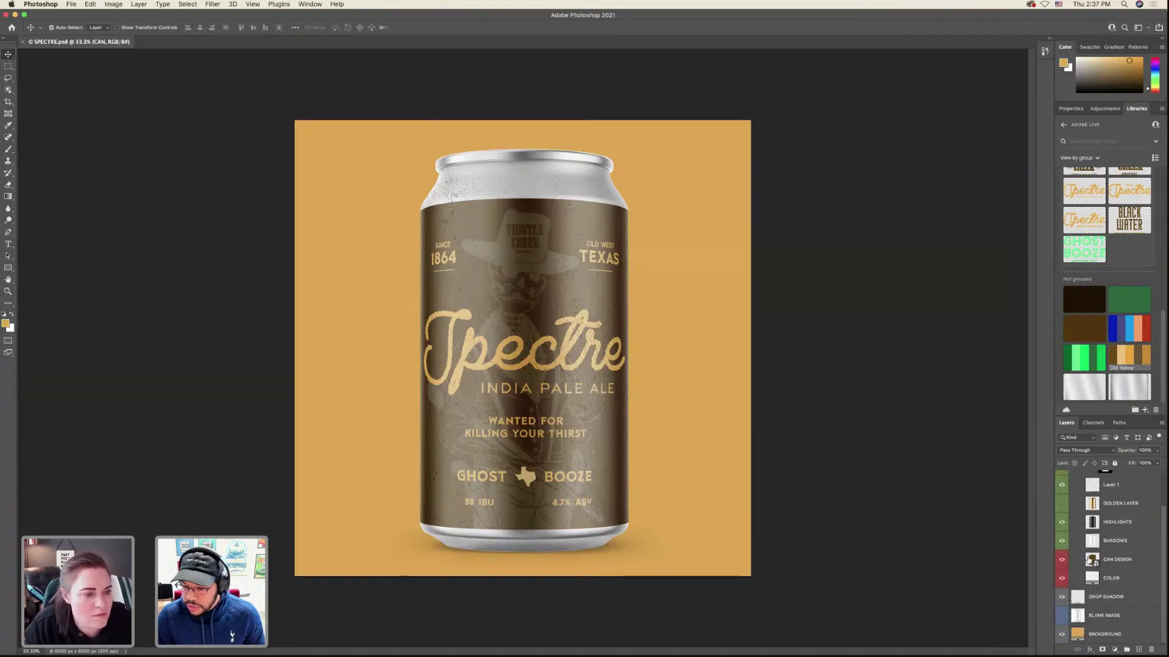
- Swap the CAN DESIGN label's spectre group for the blackwater group, save the label, and return to the SPECTRE.psd mockup
{"action": "double_click", "coordinate": [1092, 560]}
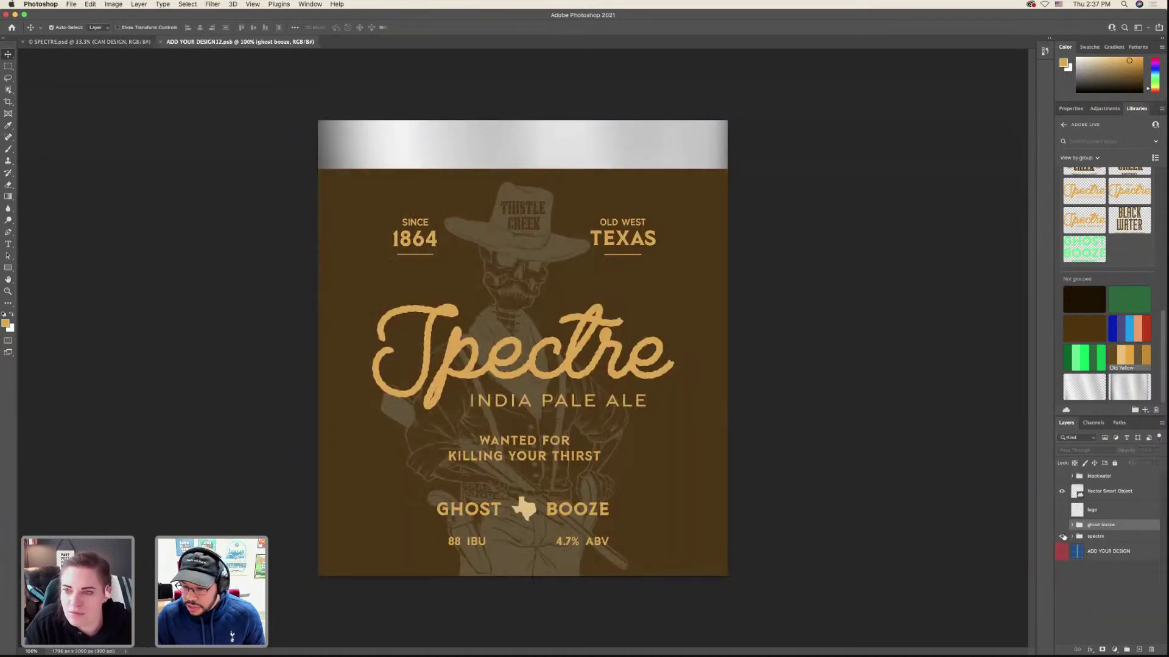
{"action": "left_click", "coordinate": [1063, 538]}
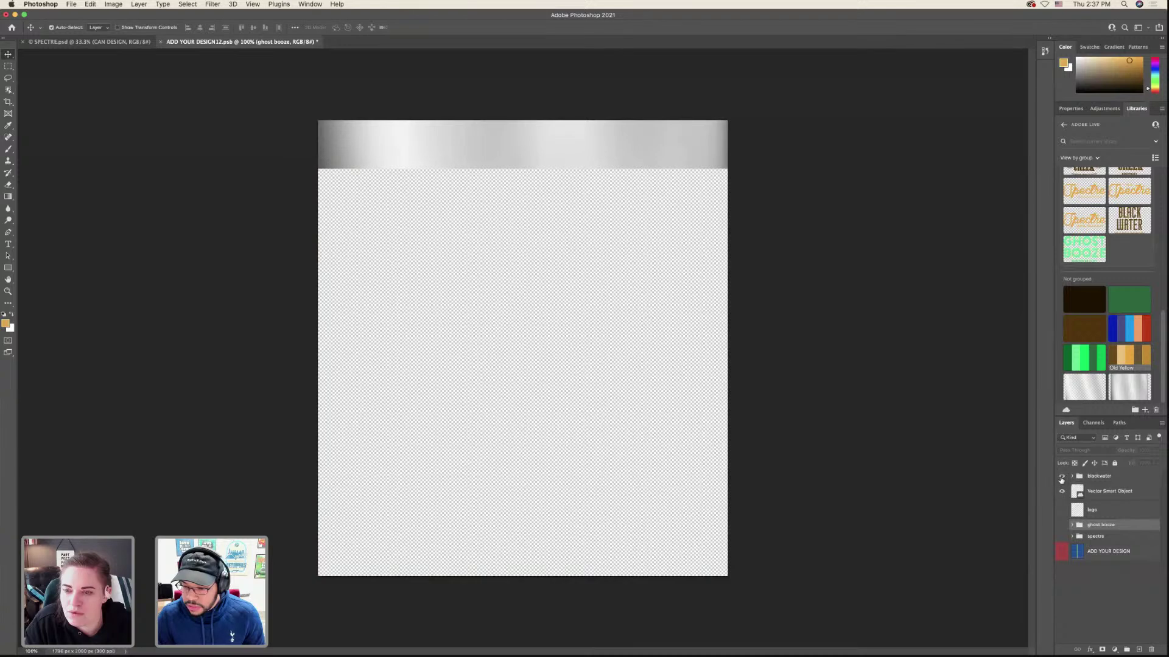
{"action": "left_click", "coordinate": [1062, 476]}
{"action": "key", "text": "super+s"}
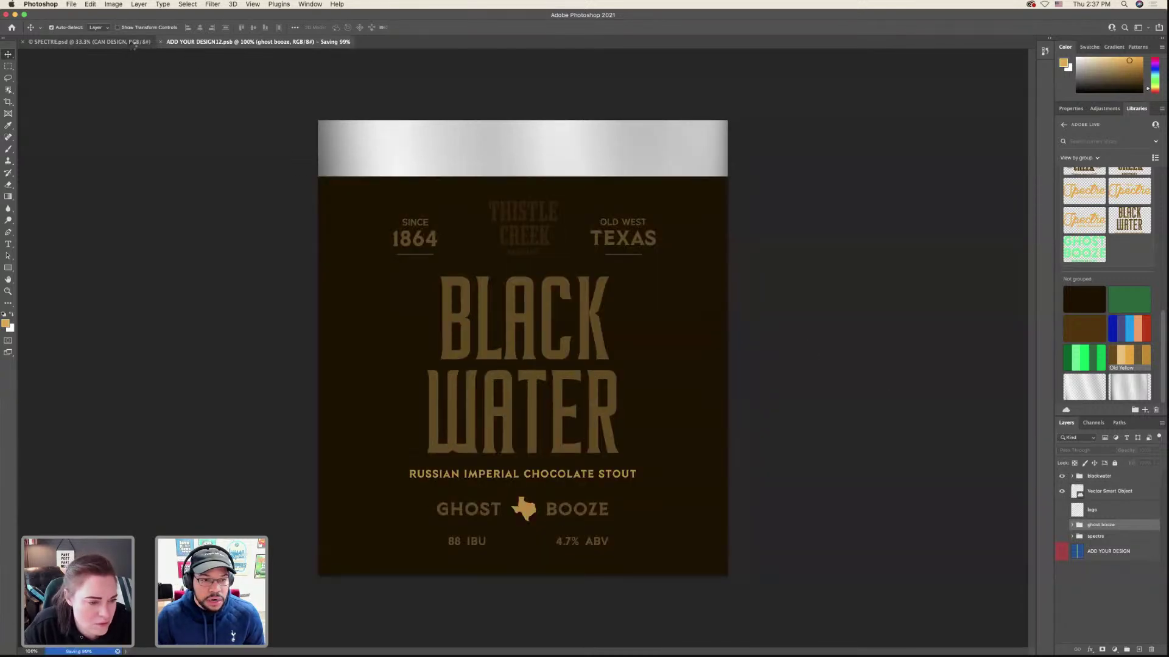
{"action": "left_click", "coordinate": [126, 43]}
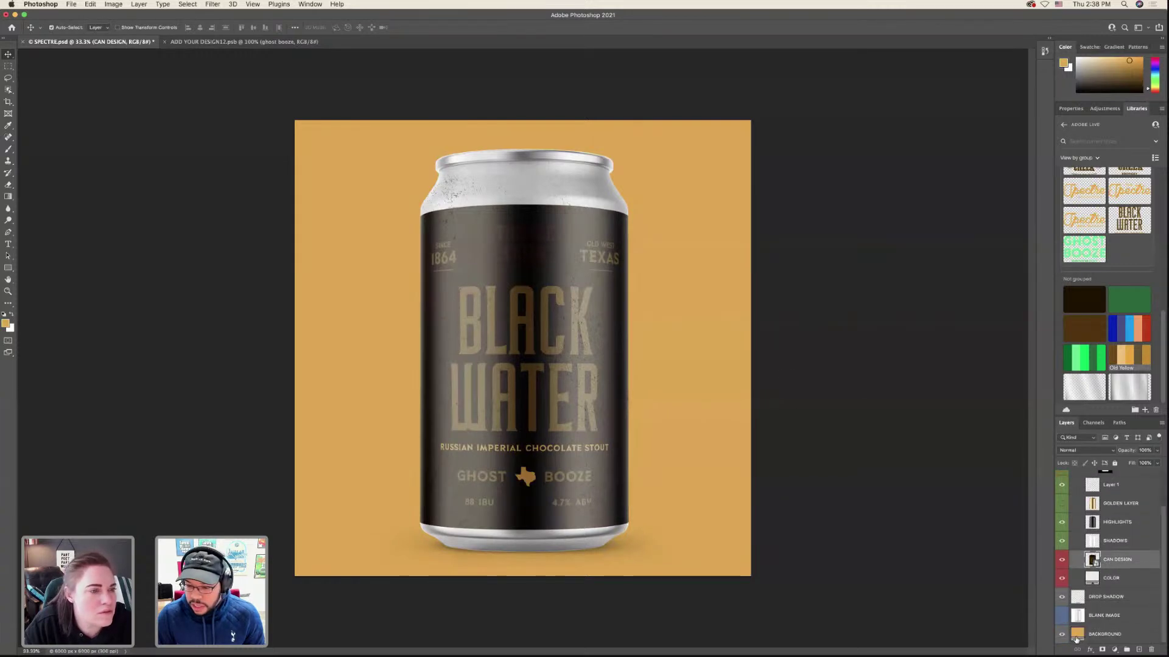
- Compare two dark brown library colours on the Black Water mockup's BACKGROUND layer, and fill it with the darkest, #1E1400
{"action": "left_click", "coordinate": [1089, 634]}
{"action": "left_click", "coordinate": [1081, 301]}
{"action": "key", "text": "alt+BackSpace"}
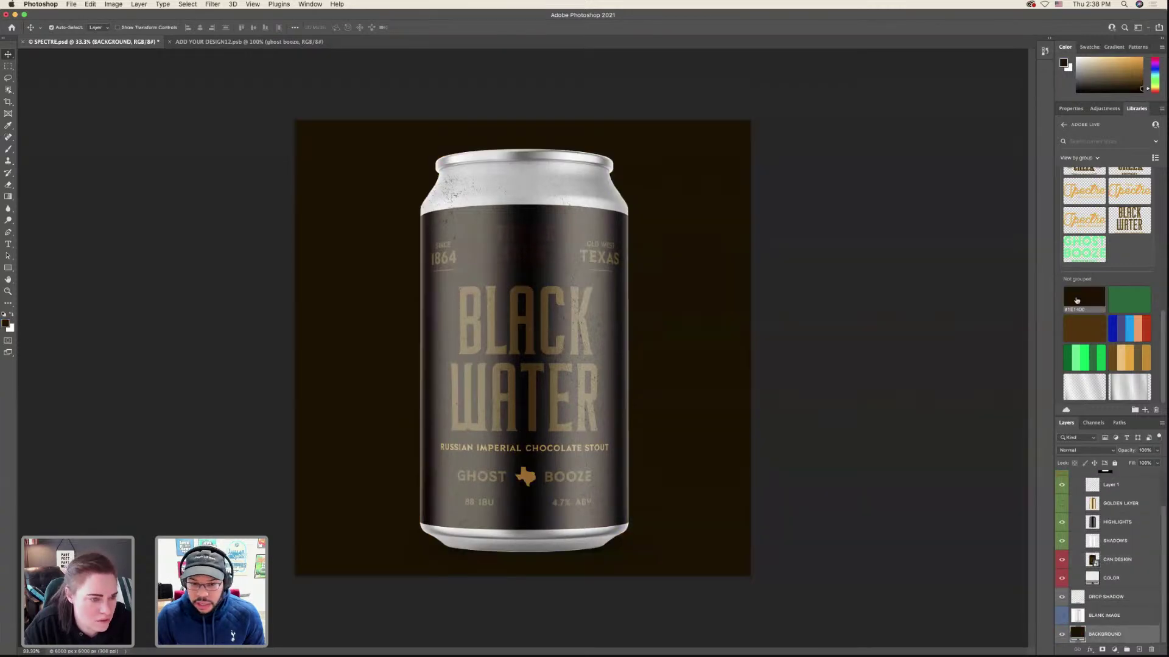
{"action": "left_click", "coordinate": [1082, 333]}
{"action": "key", "text": "alt+BackSpace"}
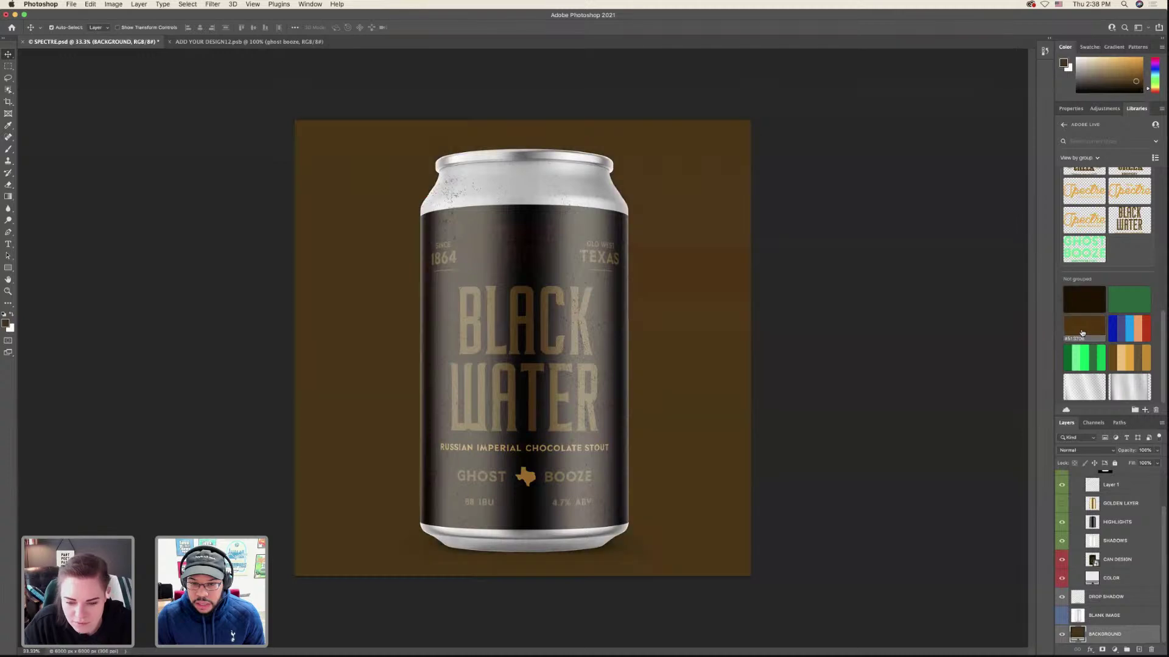
{"action": "left_click", "coordinate": [1069, 302]}
{"action": "key", "text": "alt+BackSpace"}
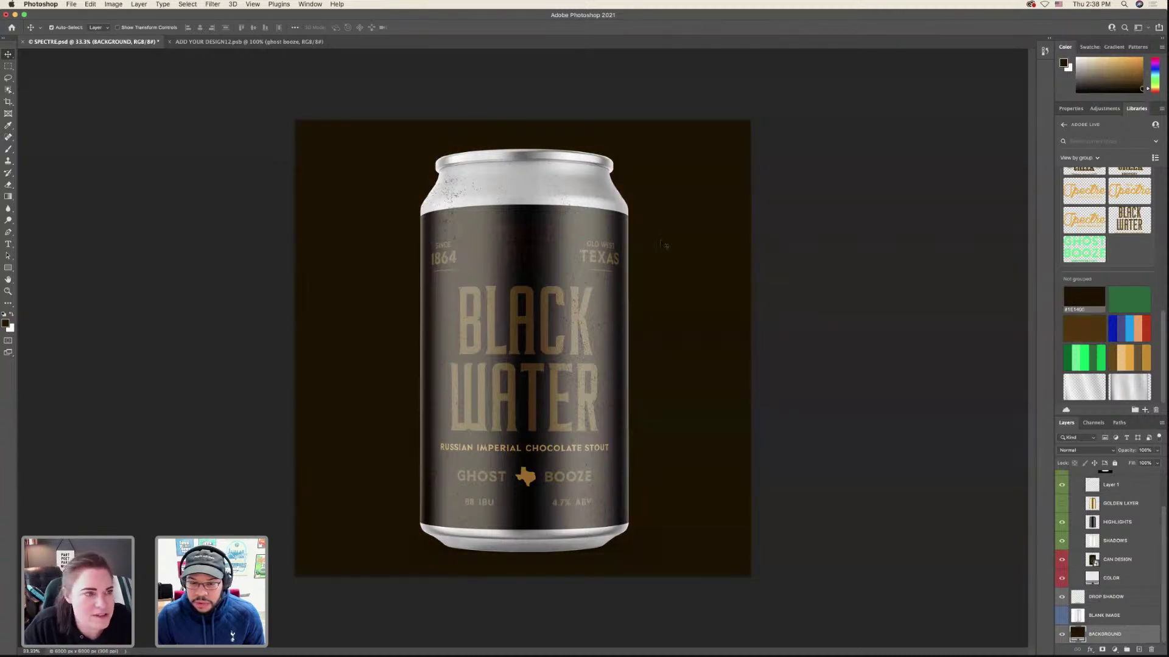
- Export the Black Water can mockup as a PNG, replacing blackwater-v2.png in the THISTLE CREEK folder
{"action": "left_click", "coordinate": [69, 6]}
{"action": "mouse_move", "coordinate": [122, 134]}
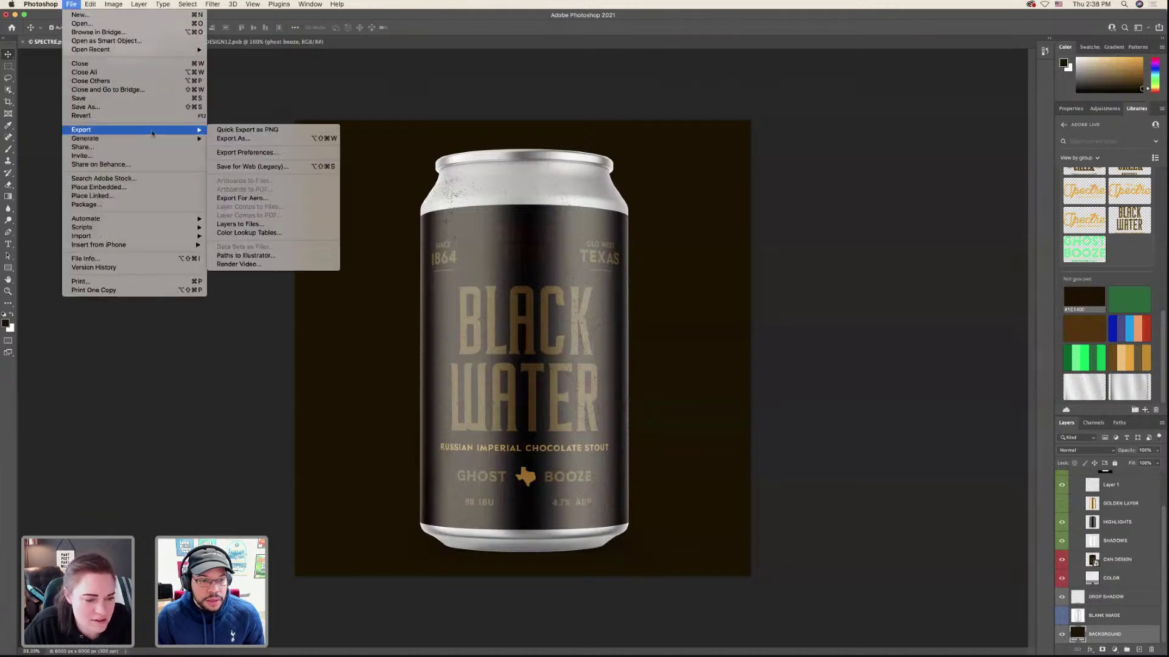
{"action": "left_click", "coordinate": [280, 141]}
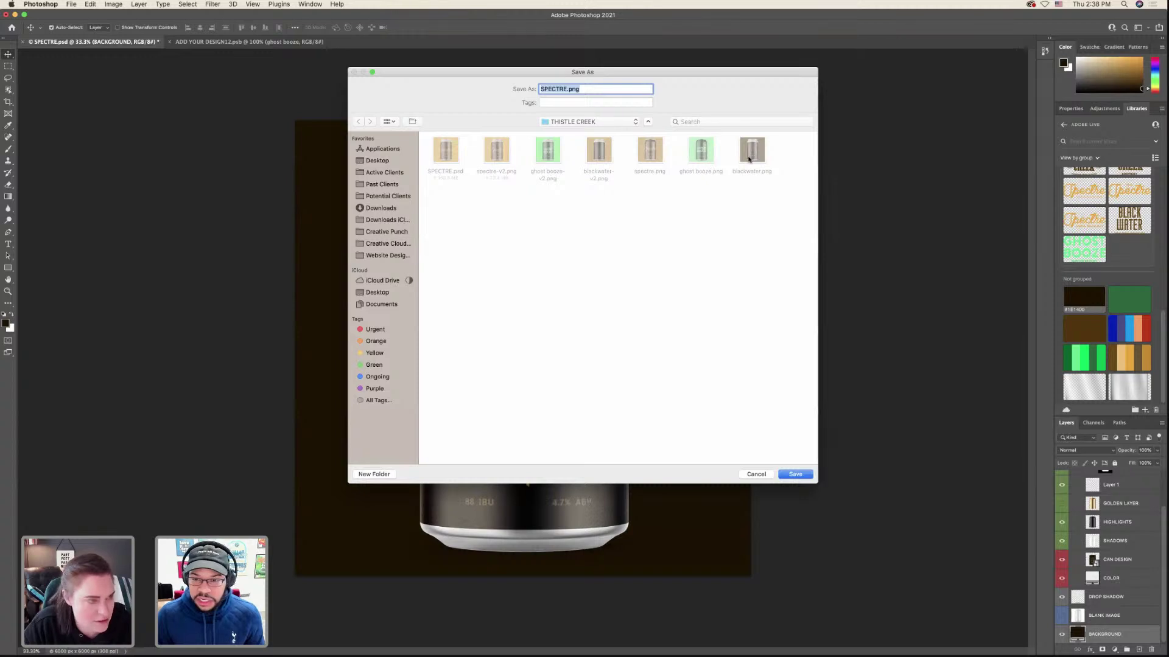
{"action": "left_click", "coordinate": [608, 157]}
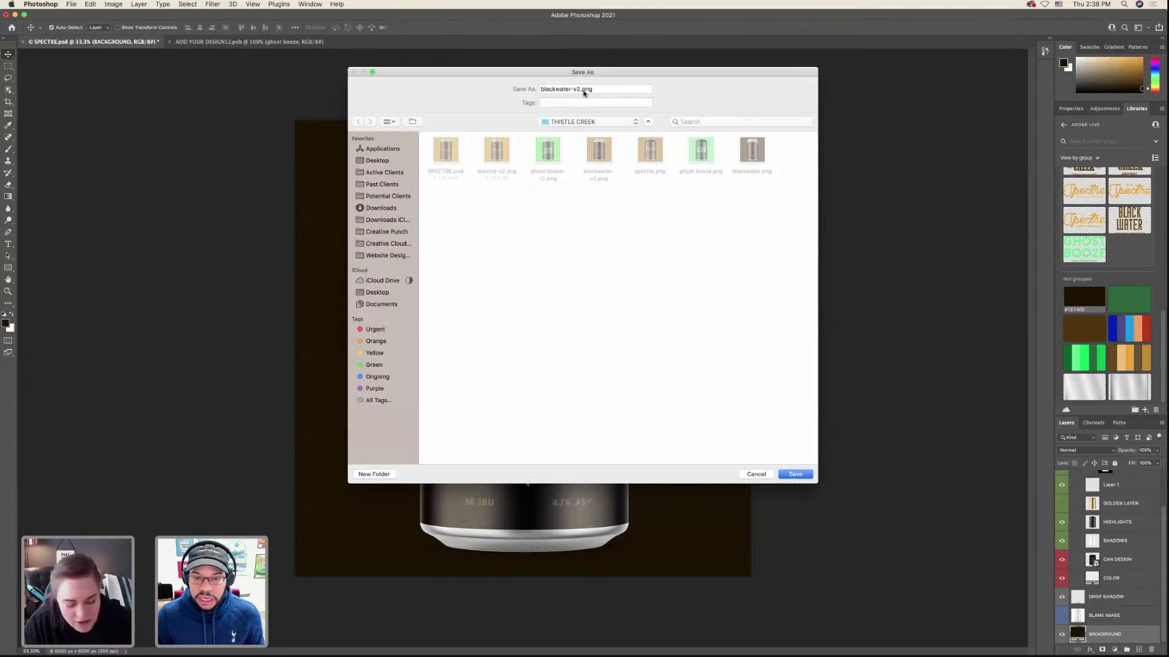
{"action": "left_click", "coordinate": [787, 476]}
{"action": "left_click", "coordinate": [650, 132]}
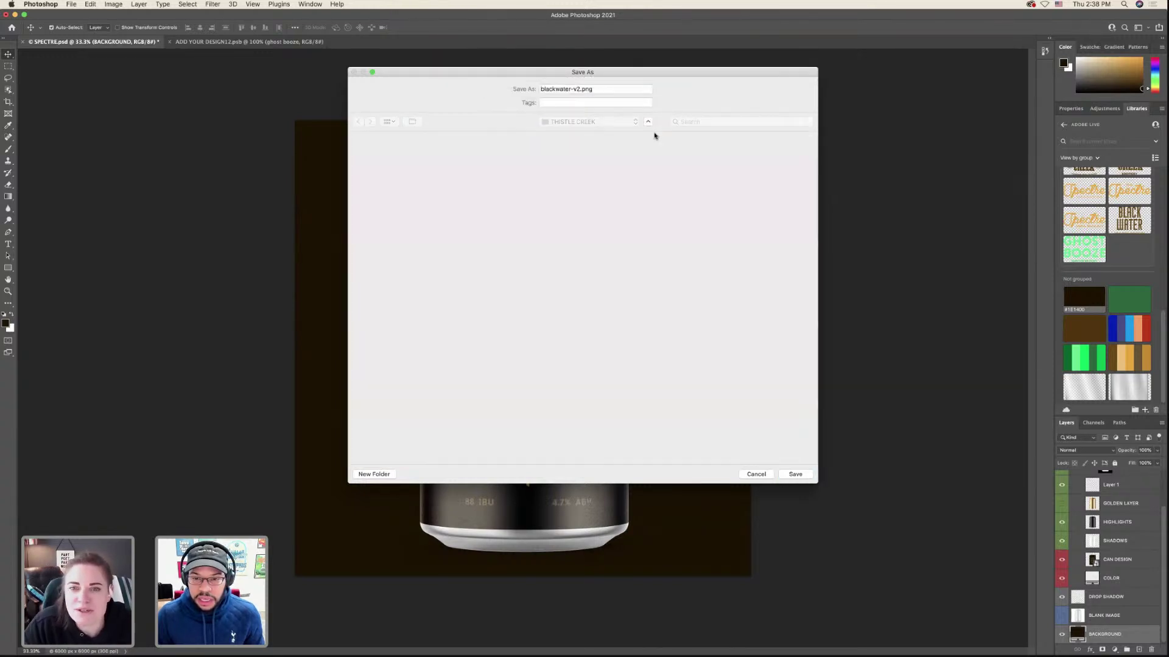
- Switch to Illustrator and relink the Black Water can image to the updated blackwater-v2.png
{"action": "key", "text": "ctrl+Left"}
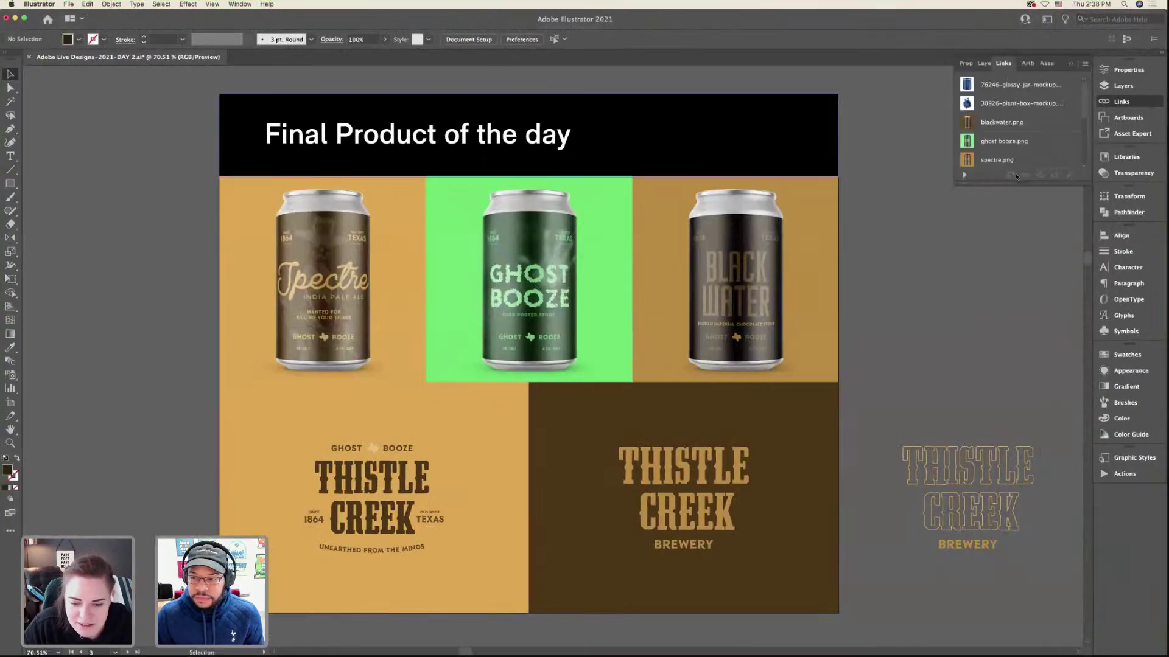
{"action": "left_click", "coordinate": [1007, 85]}
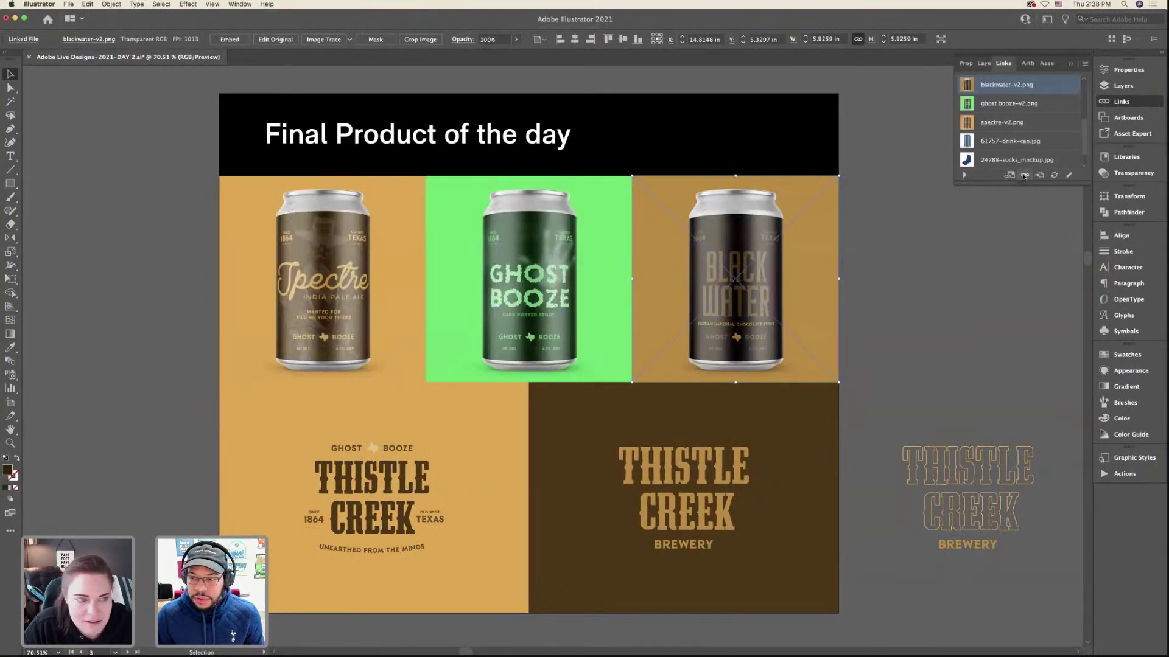
{"action": "left_click", "coordinate": [1025, 175]}
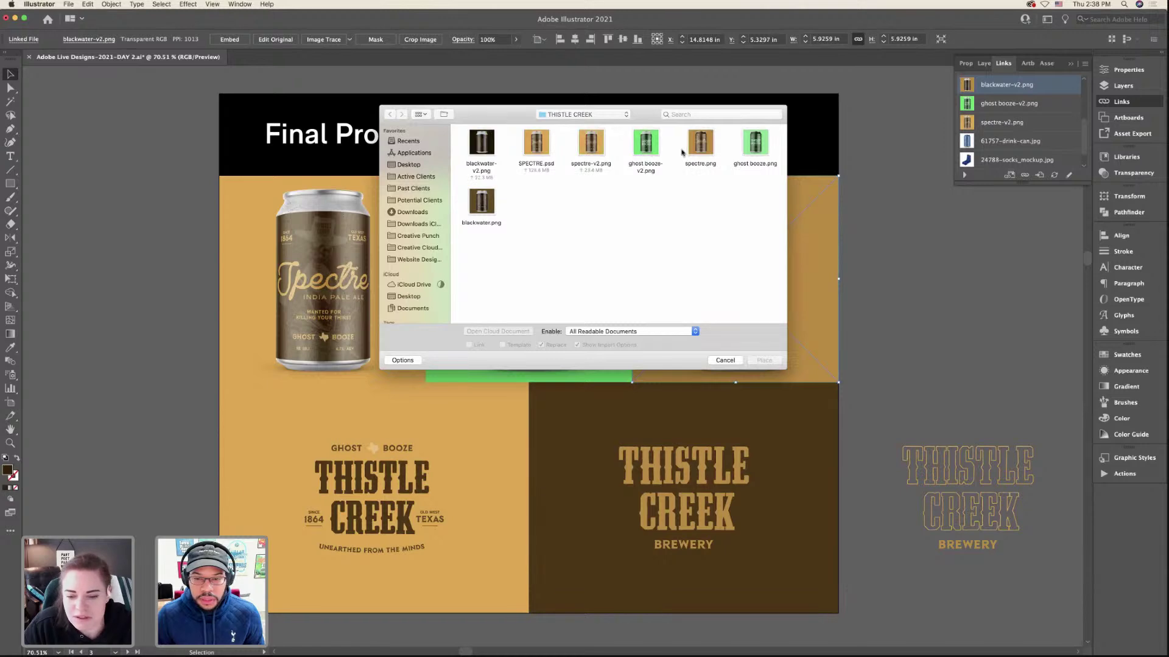
{"action": "double_click", "coordinate": [490, 149]}
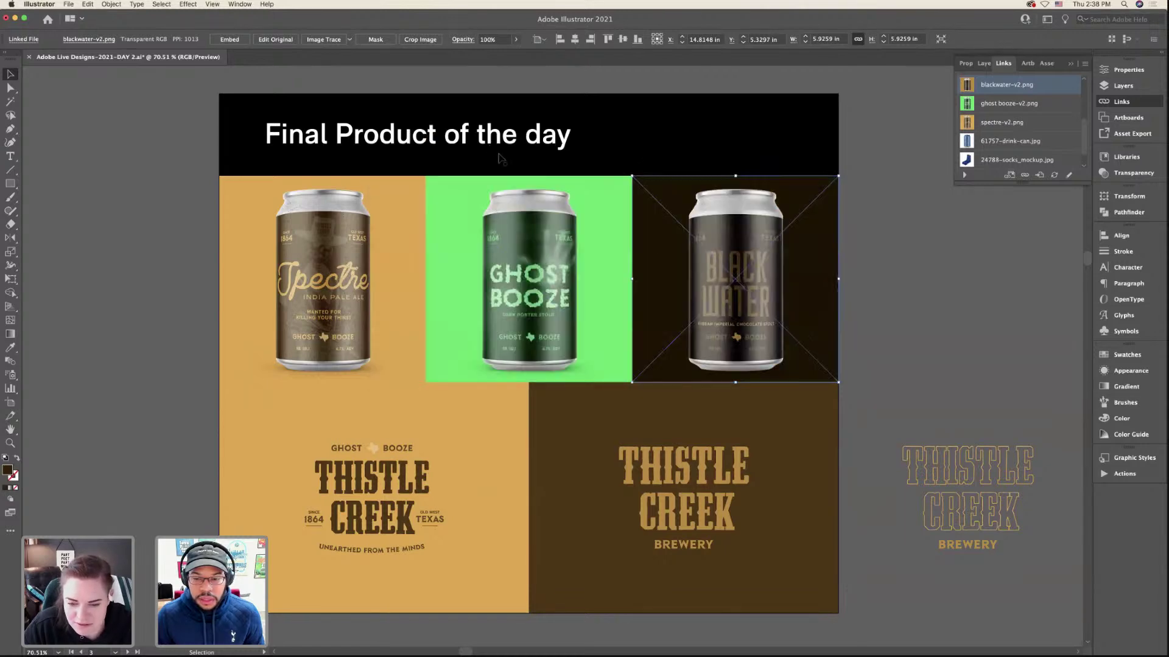
{"action": "left_click", "coordinate": [874, 301]}
{"action": "scroll", "coordinate": [875, 300], "scroll_direction": "up", "scroll_amount": 5}
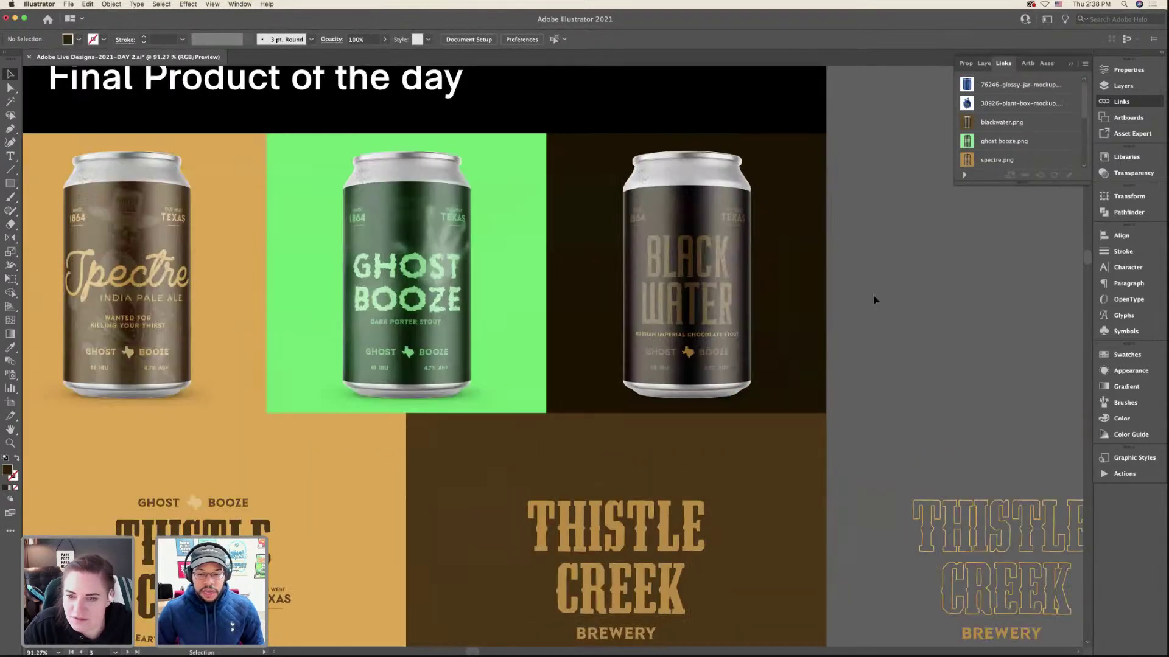
{"action": "scroll", "coordinate": [950, 294], "scroll_direction": "right", "scroll_amount": 3}
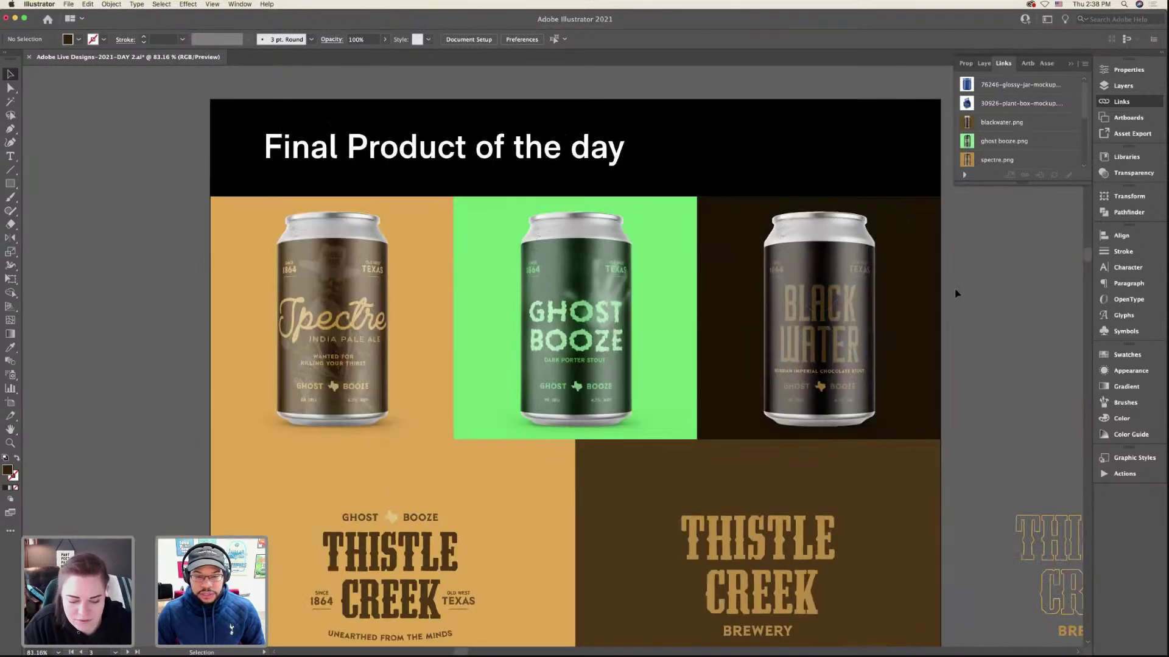
{"action": "scroll", "coordinate": [950, 294], "scroll_direction": "up", "scroll_amount": 3}
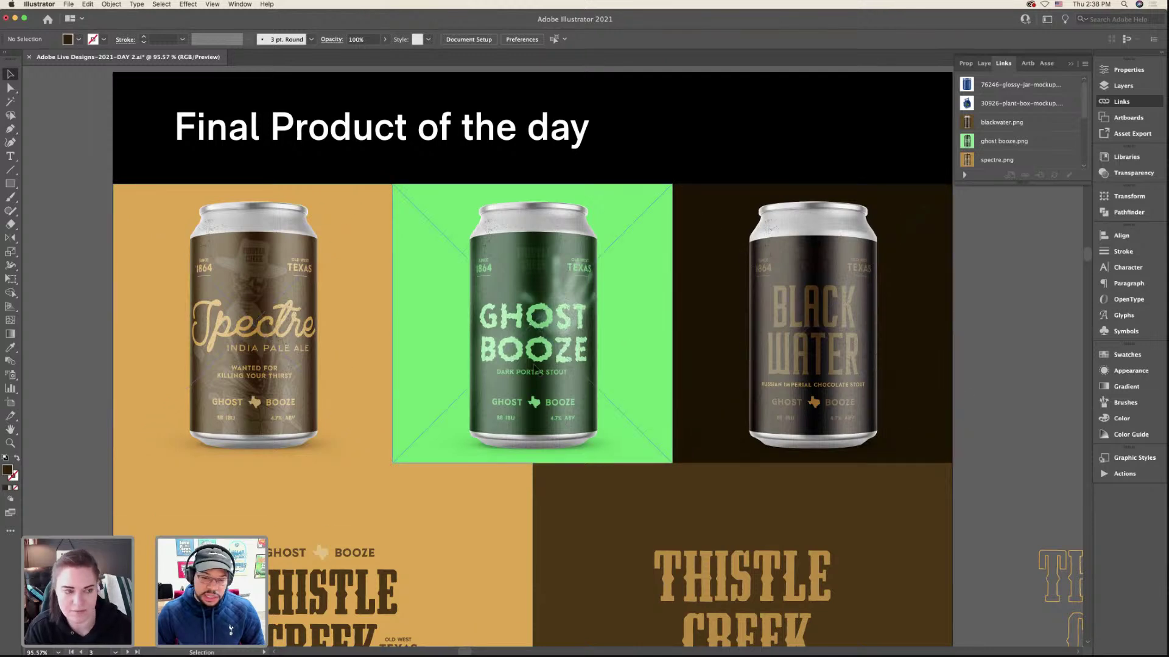
{"action": "key", "text": "a"}
{"action": "scroll", "coordinate": [535, 368], "scroll_direction": "down", "scroll_amount": 3}
{"action": "scroll", "coordinate": [535, 369], "scroll_direction": "up", "scroll_amount": 3}
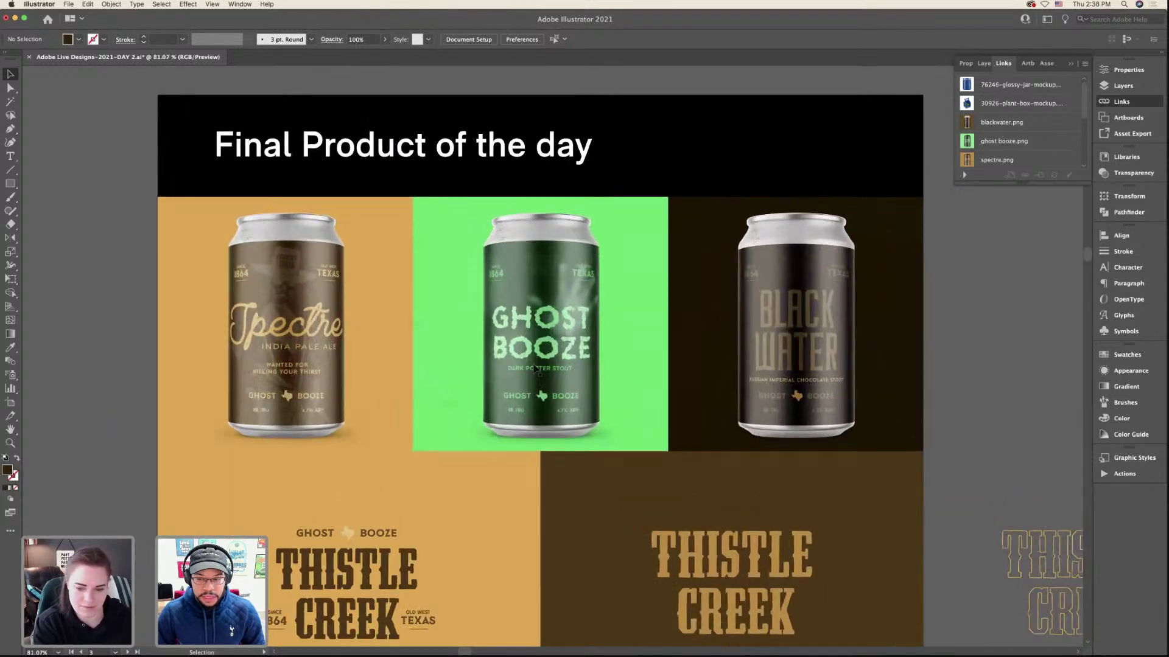
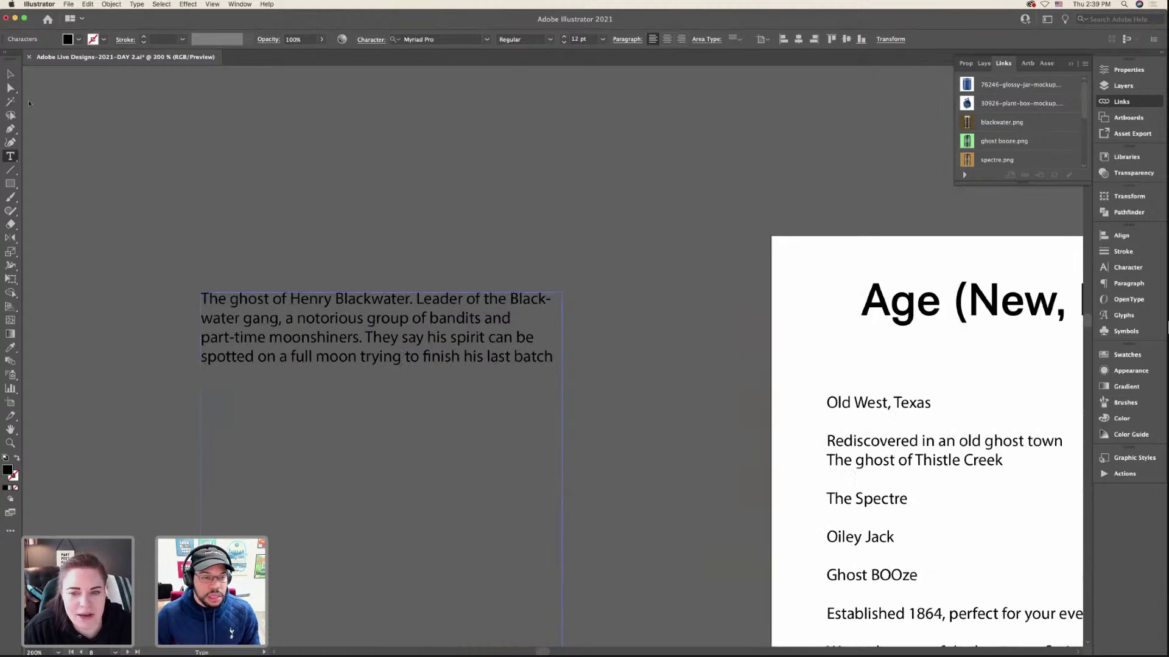
- Reposition the black ghost-story paragraph beside the Age artboard and resize its text frame to fit six lines
{"action": "key", "text": "v"}
{"action": "left_click_drag", "start_coordinate": [359, 315], "coordinate": [463, 189]}
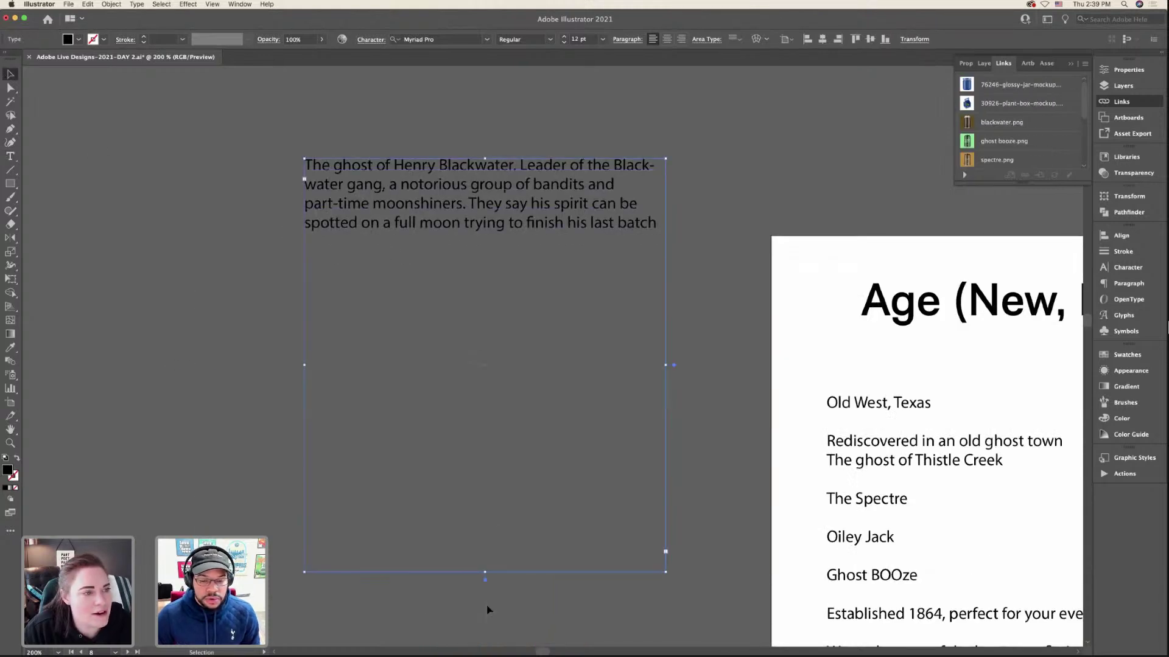
{"action": "left_click_drag", "start_coordinate": [485, 577], "coordinate": [496, 256]}
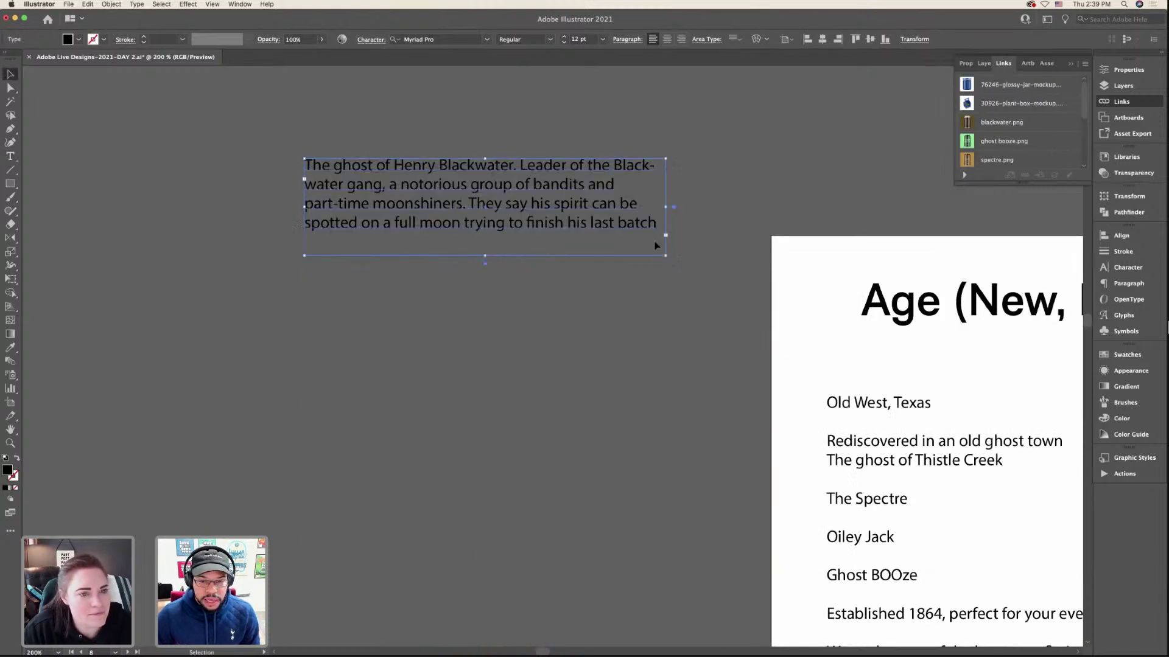
{"action": "left_click_drag", "start_coordinate": [660, 254], "coordinate": [563, 388]}
{"action": "scroll", "coordinate": [608, 372], "scroll_direction": "up", "scroll_amount": 3}
{"action": "scroll", "coordinate": [609, 372], "scroll_direction": "left", "scroll_amount": 3}
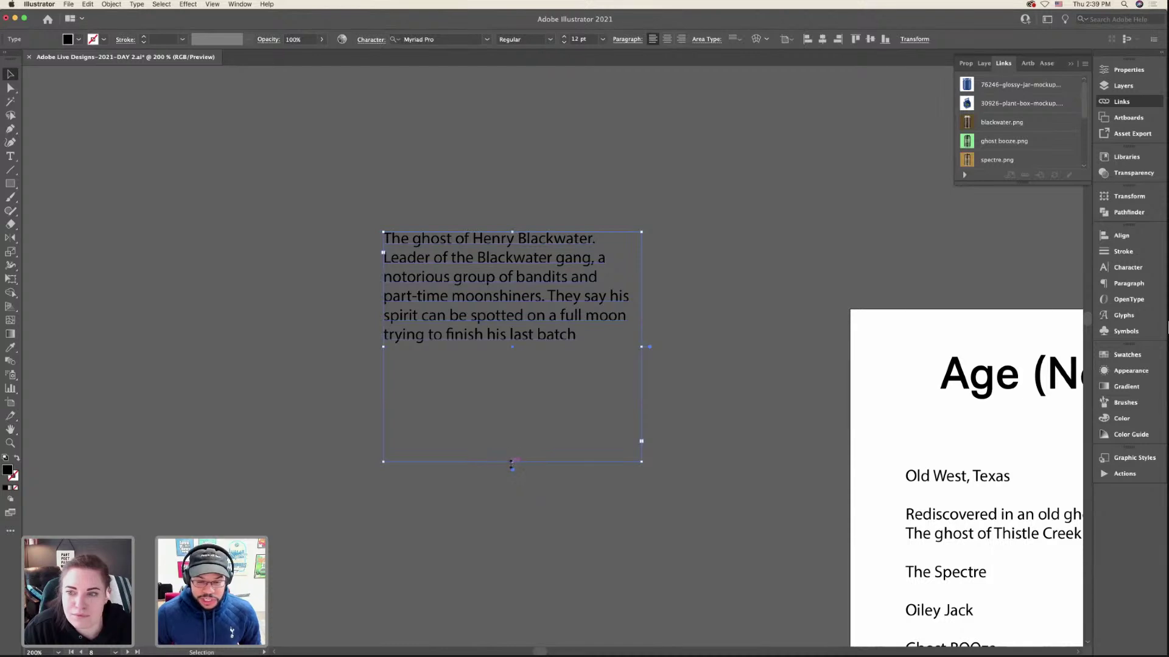
{"action": "left_click_drag", "start_coordinate": [512, 462], "coordinate": [507, 356]}
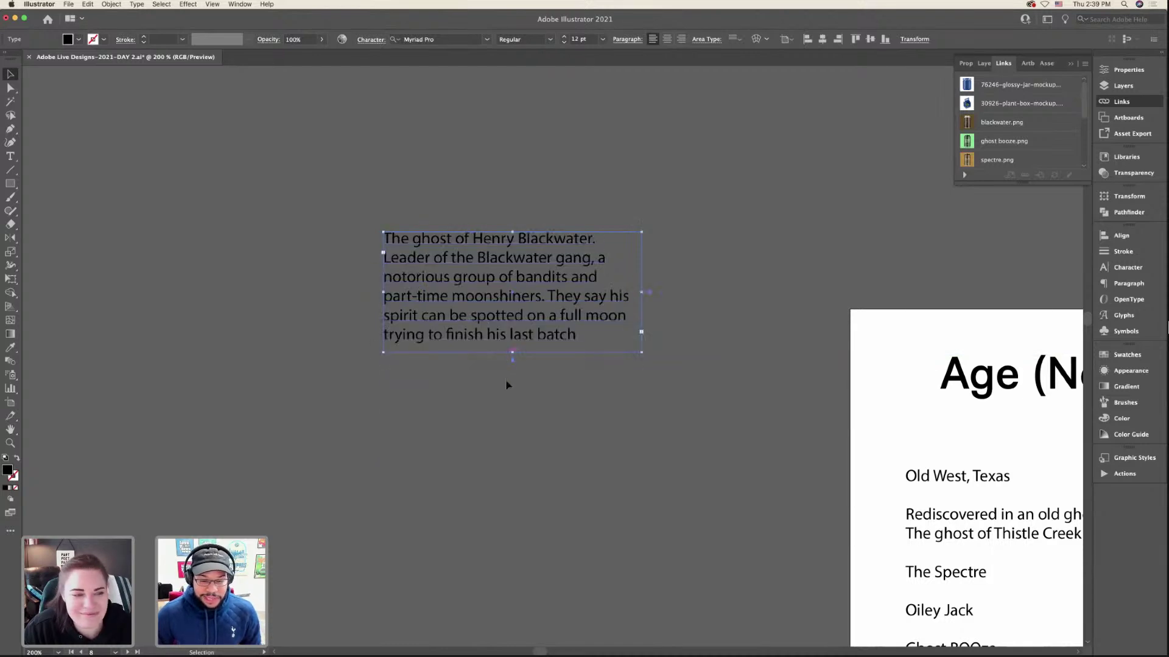
{"action": "left_click", "coordinate": [505, 379]}
{"action": "scroll", "coordinate": [506, 379], "scroll_direction": "up", "scroll_amount": 2}
{"action": "scroll", "coordinate": [514, 367], "scroll_direction": "up", "scroll_amount": 2}
{"action": "left_click", "coordinate": [517, 357]}
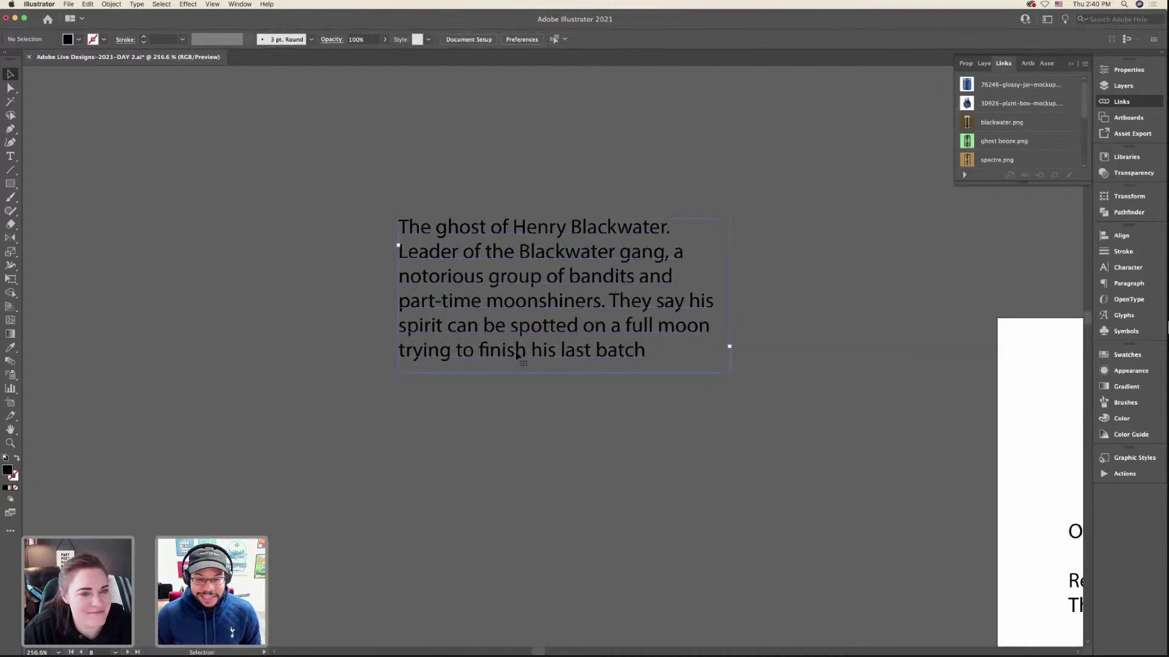
{"action": "left_click", "coordinate": [866, 370]}
- Duplicate the ghost-story paragraph and place the copy above and to the right of the original
{"action": "scroll", "coordinate": [636, 387], "scroll_direction": "down", "scroll_amount": 5}
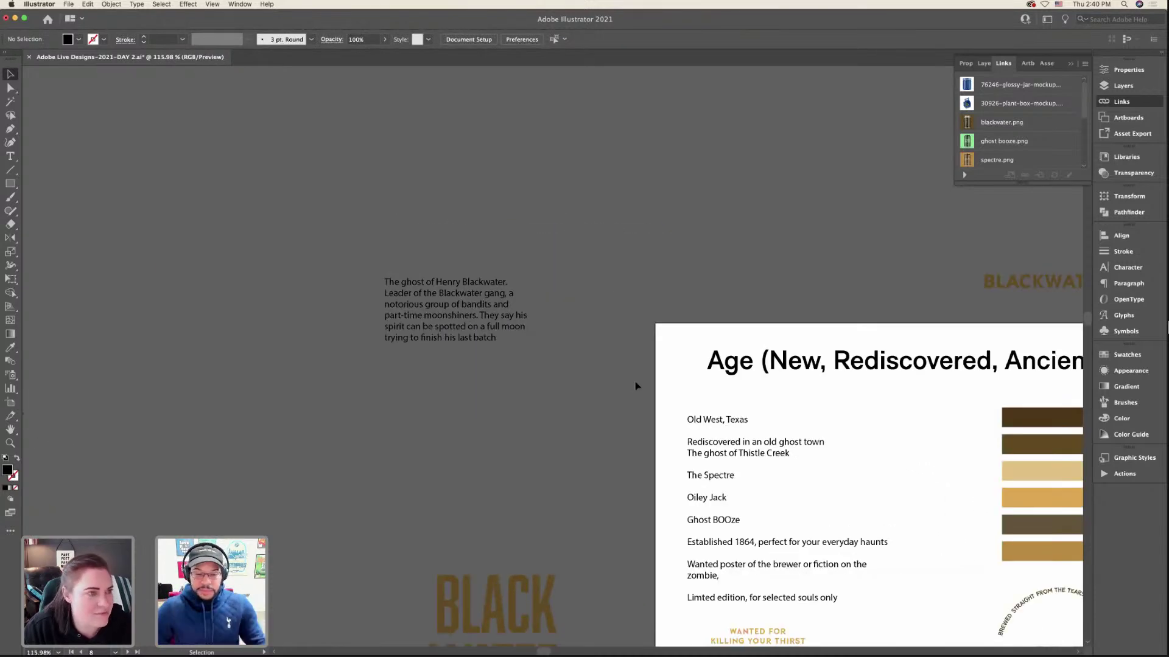
{"action": "left_click", "coordinate": [485, 332]}
{"action": "left_click_drag", "start_coordinate": [511, 280], "coordinate": [631, 145]}
{"action": "scroll", "coordinate": [602, 193], "scroll_direction": "down", "scroll_amount": 3}
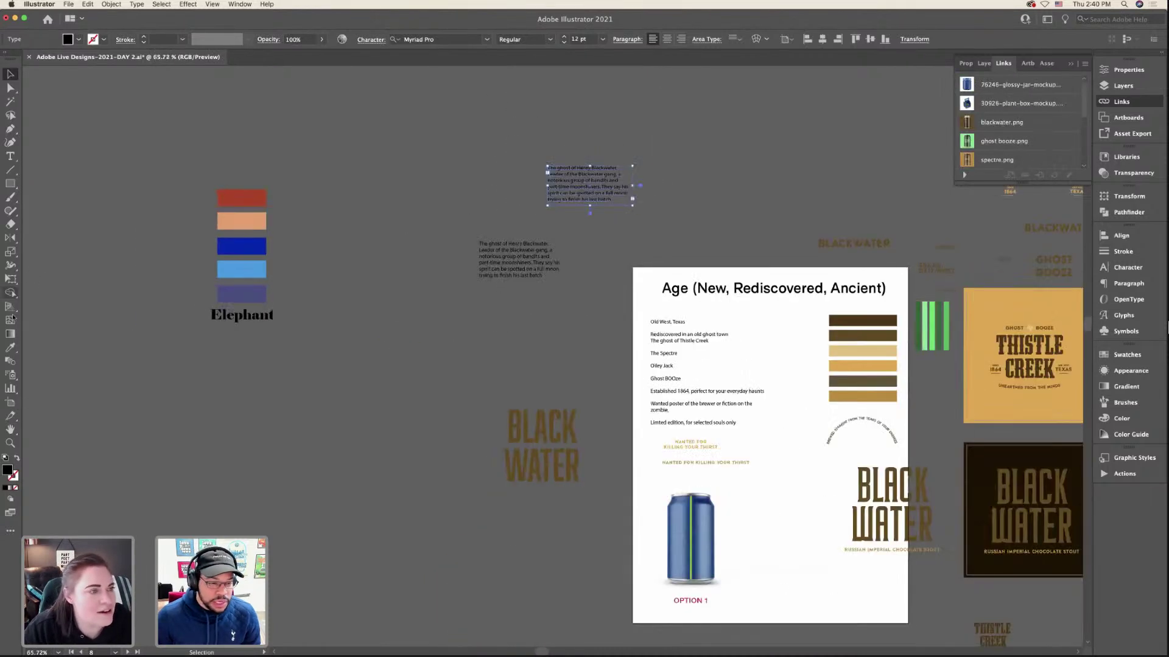
- Apply the existing brown SS Nickson Two lettering style to the duplicated ghost-story paragraph with the Eyedropper
{"action": "key", "text": "super+shift+a"}
{"action": "left_click", "coordinate": [10, 347]}
{"action": "left_click", "coordinate": [10, 74]}
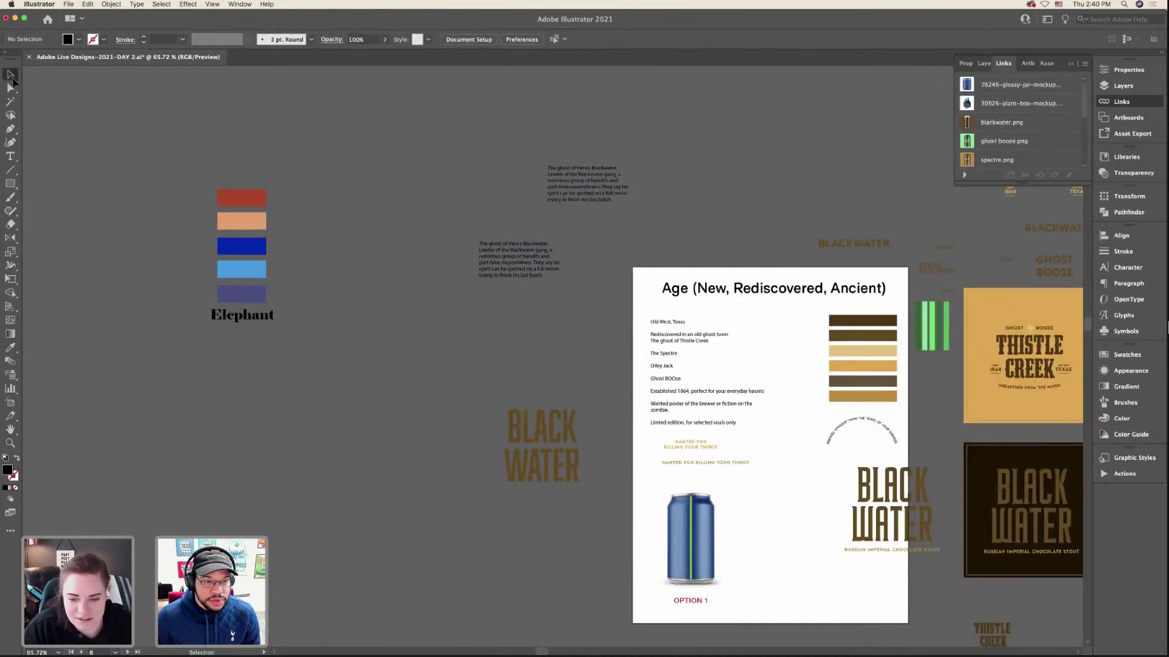
{"action": "left_click", "coordinate": [577, 201]}
{"action": "left_click", "coordinate": [10, 348]}
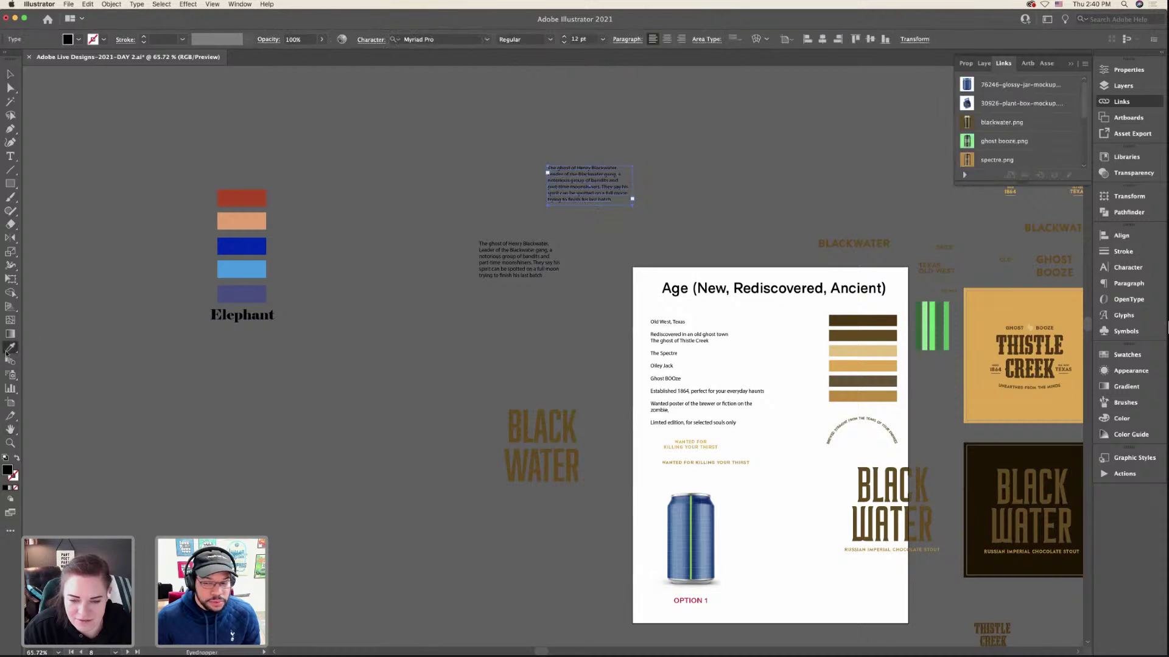
{"action": "scroll", "coordinate": [669, 305], "scroll_direction": "right", "scroll_amount": 5}
{"action": "scroll", "coordinate": [669, 304], "scroll_direction": "down", "scroll_amount": 1}
{"action": "scroll", "coordinate": [723, 227], "scroll_direction": "up", "scroll_amount": 5}
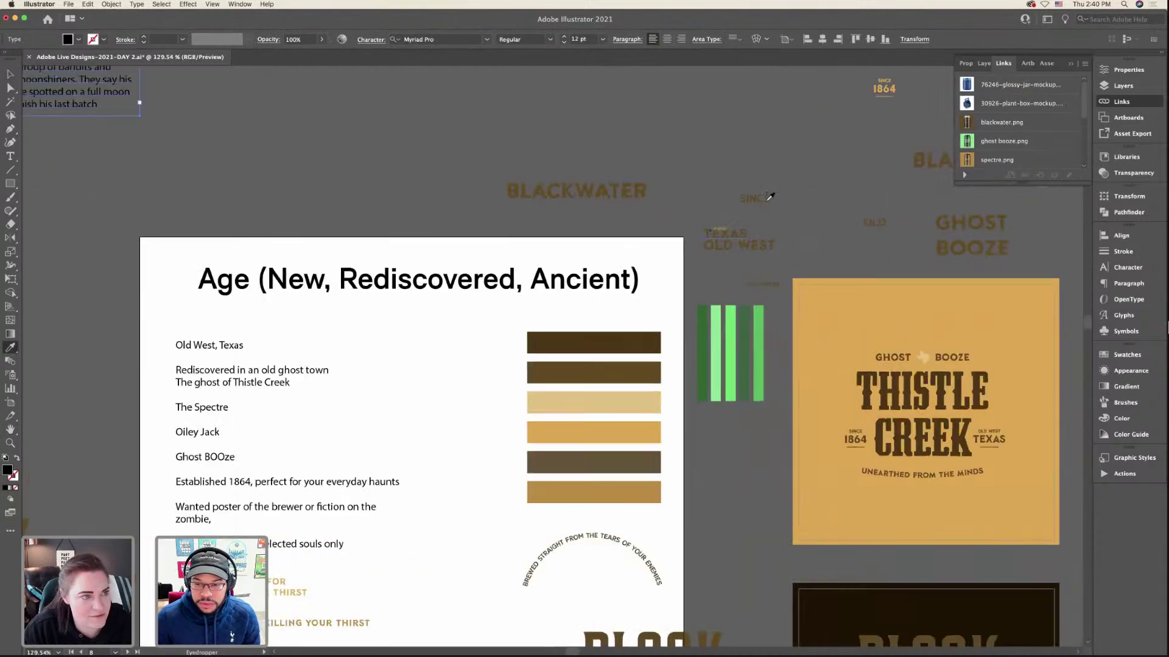
{"action": "left_click", "coordinate": [748, 211]}
{"action": "scroll", "coordinate": [248, 168], "scroll_direction": "left", "scroll_amount": 5}
{"action": "scroll", "coordinate": [249, 168], "scroll_direction": "up", "scroll_amount": 3}
{"action": "scroll", "coordinate": [248, 168], "scroll_direction": "up", "scroll_amount": 1}
{"action": "scroll", "coordinate": [248, 168], "scroll_direction": "left", "scroll_amount": 1}
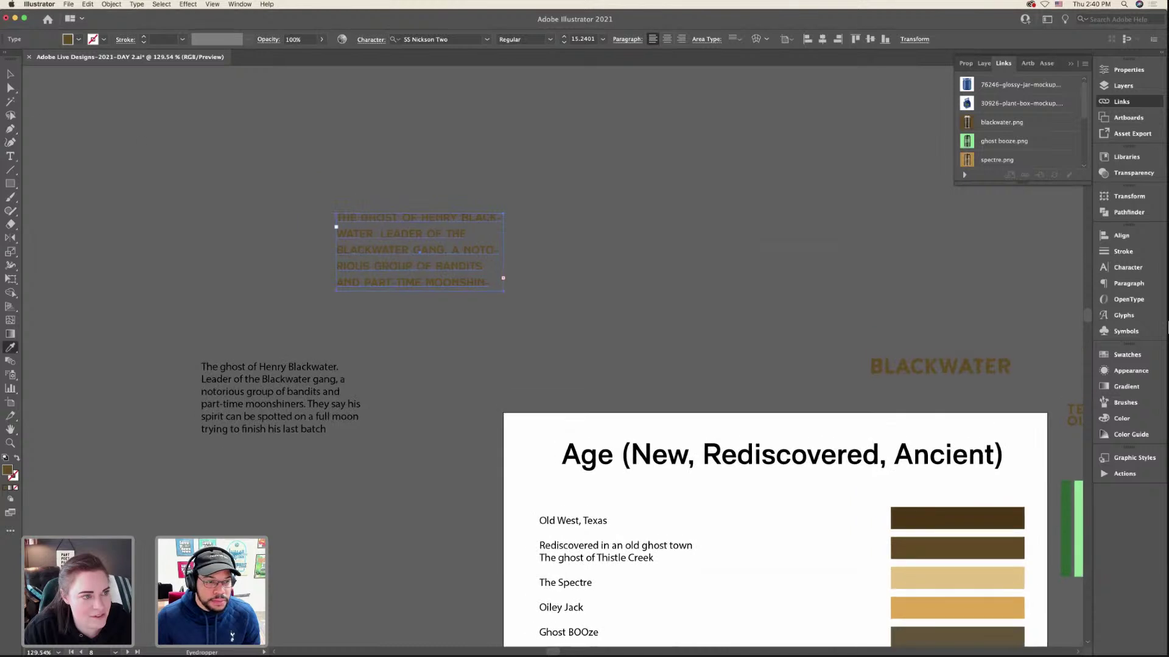
- Enlarge the brown paragraph's text frame to fit all its text in six lines, and turn off hyphenation
{"action": "key", "text": "v"}
{"action": "left_click_drag", "start_coordinate": [504, 291], "coordinate": [528, 346]}
{"action": "left_click", "coordinate": [1129, 283]}
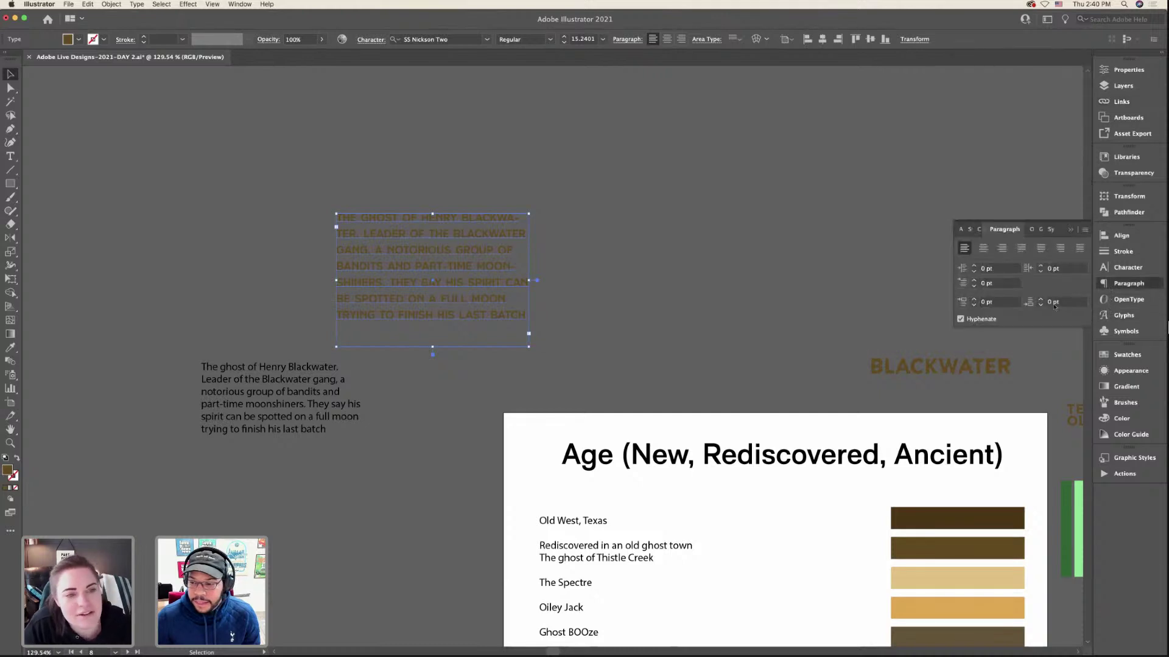
{"action": "left_click", "coordinate": [961, 319]}
{"action": "left_click", "coordinate": [621, 307]}
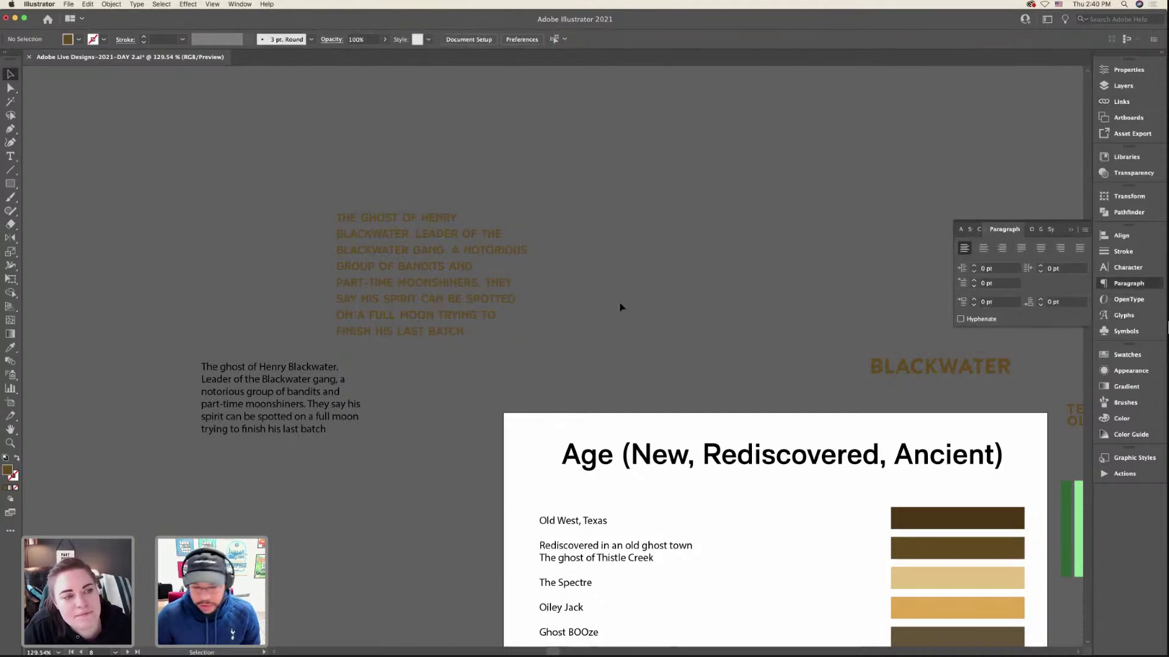
{"action": "left_click", "coordinate": [517, 261]}
{"action": "left_click_drag", "start_coordinate": [532, 280], "coordinate": [578, 279]}
{"action": "left_click", "coordinate": [629, 289]}
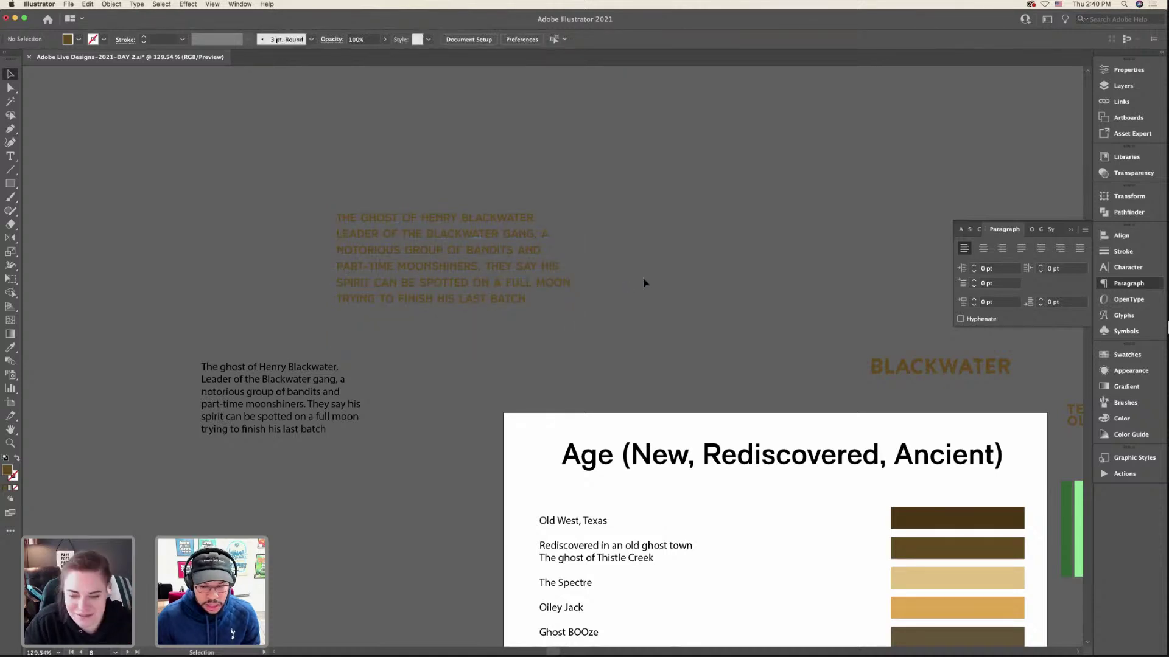
- Duplicate the notes text block from the Age artboard onto the empty canvas beside the artboard
{"action": "scroll", "coordinate": [667, 280], "scroll_direction": "down", "scroll_amount": 5}
{"action": "left_click", "coordinate": [630, 361]}
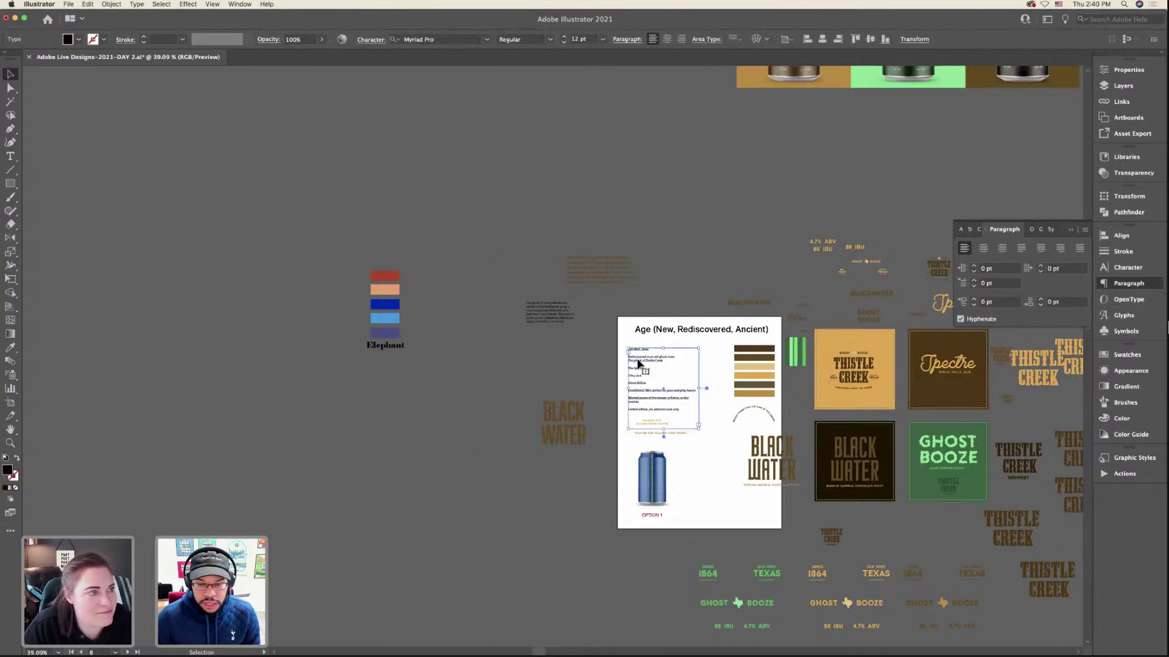
{"action": "scroll", "coordinate": [630, 360], "scroll_direction": "up", "scroll_amount": 3}
{"action": "left_click_drag", "start_coordinate": [630, 360], "coordinate": [345, 339]}
- Replace the duplicated notes with the list CHIPS, PLANT, JELLY, SOCKS and shift the block slightly away from the artboard
{"action": "double_click", "coordinate": [339, 333]}
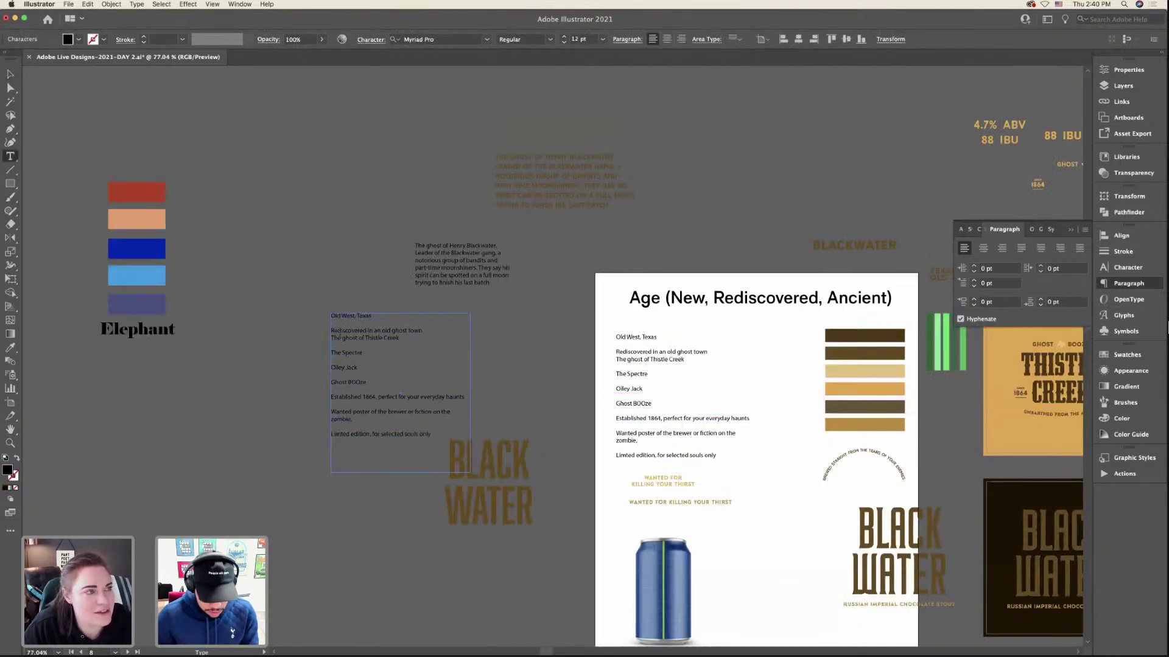
{"action": "key", "text": "super+a"}
{"action": "key", "text": "BackSpace"}
{"action": "type", "text": "CHIP"}
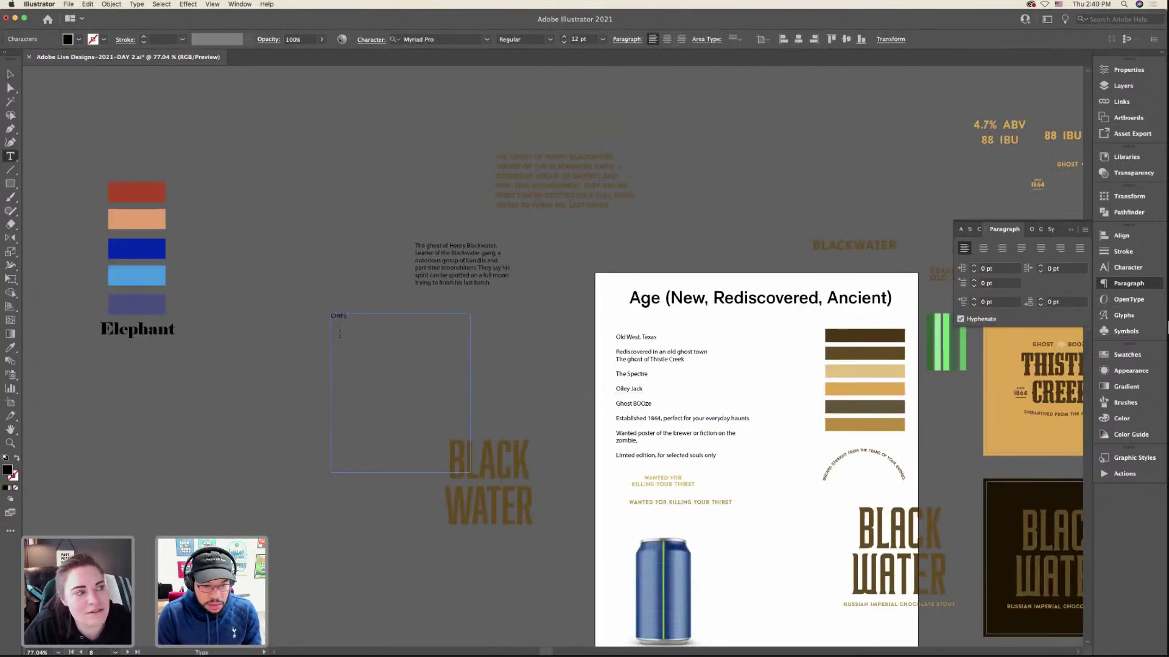
{"action": "type", "text": "S"}
{"action": "key", "text": "Return"}
{"action": "type", "text": "PLANT"}
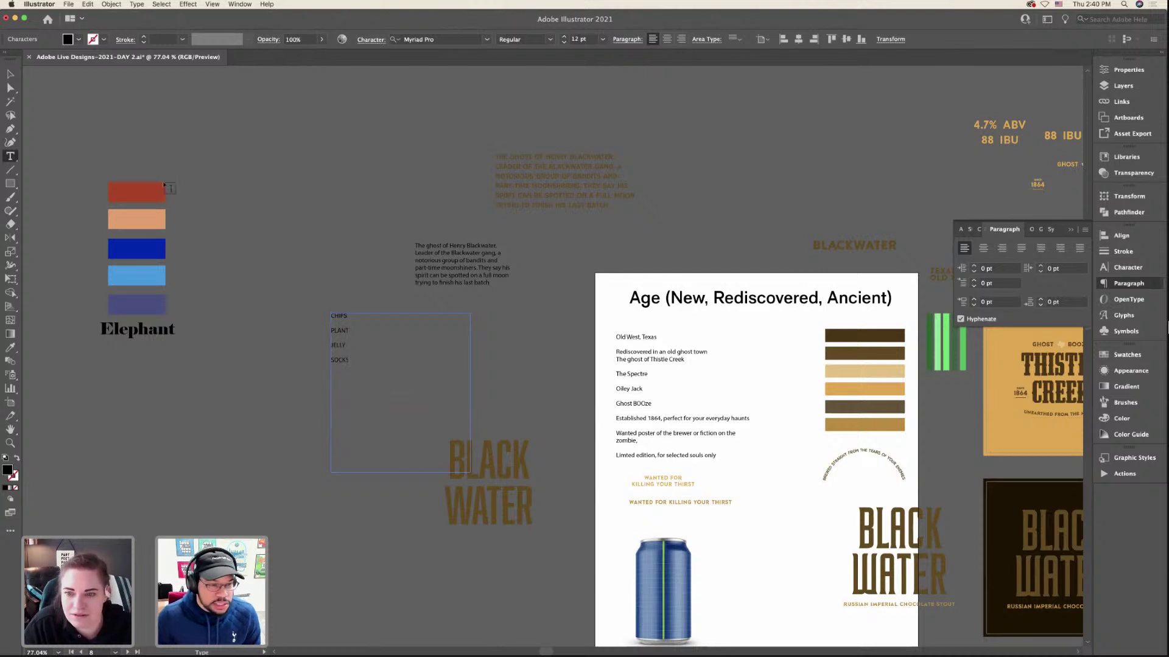
{"action": "left_click", "coordinate": [11, 73]}
{"action": "left_click_drag", "start_coordinate": [337, 317], "coordinate": [286, 321]}
{"action": "left_click", "coordinate": [344, 244]}
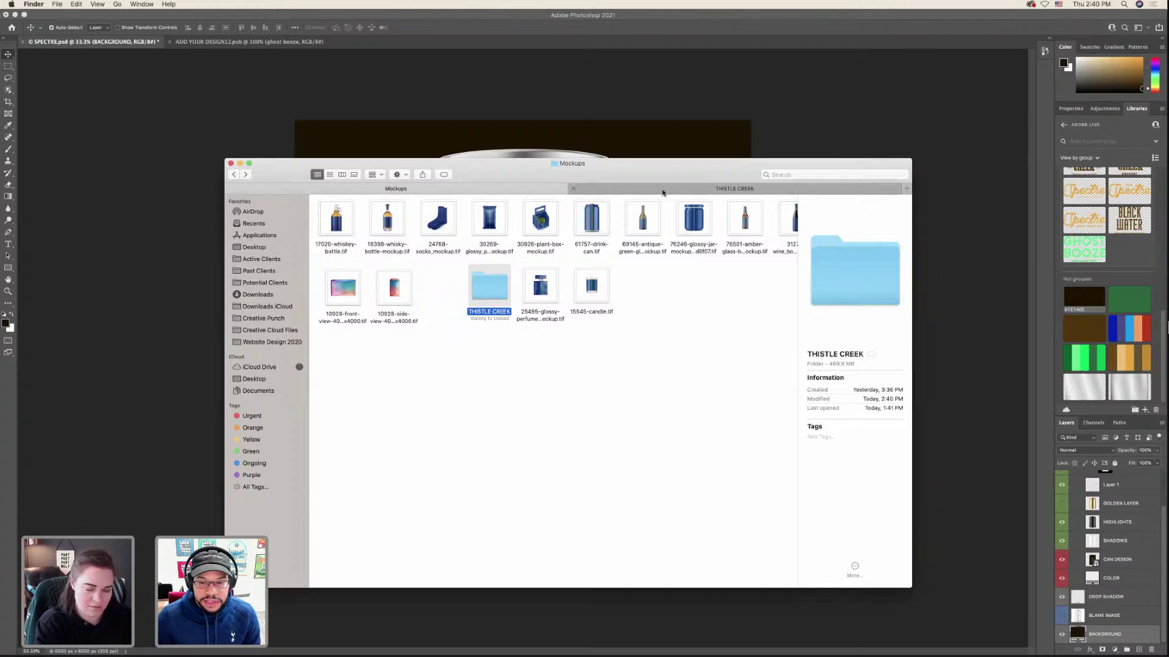
- Open 30269-glossy_pack_chips_mockup.tif from the Mockups folder in Adobe Photoshop 2021
{"action": "left_click", "coordinate": [663, 193]}
{"action": "left_click", "coordinate": [309, 190]}
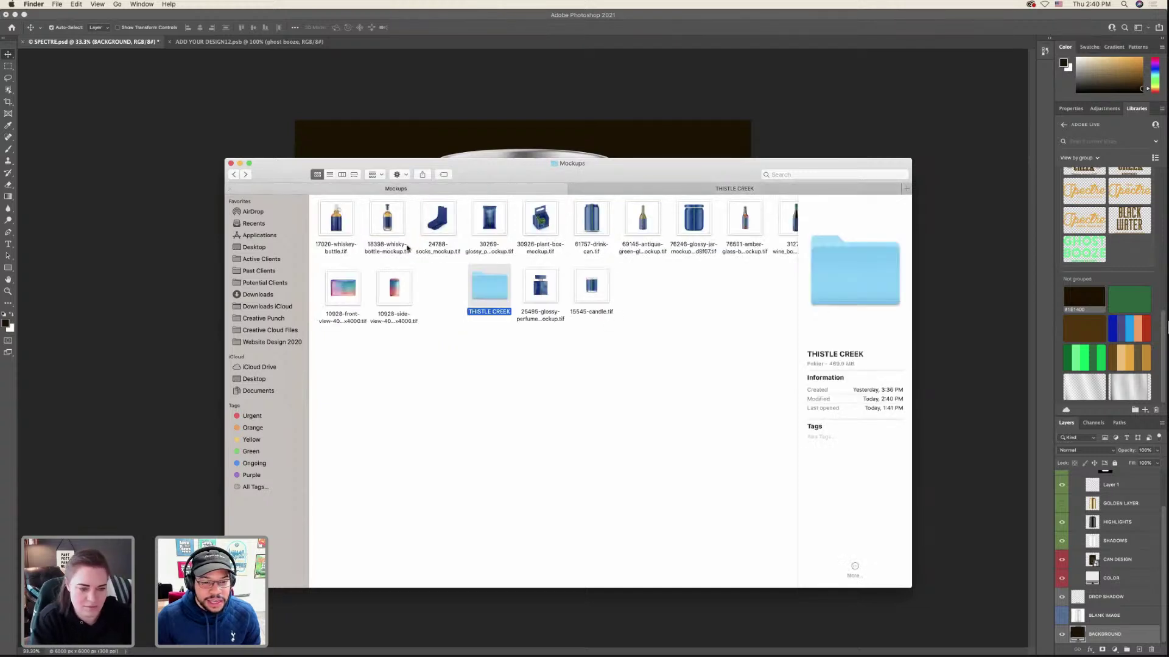
{"action": "left_click", "coordinate": [508, 231]}
{"action": "right_click", "coordinate": [500, 227]}
{"action": "mouse_move", "coordinate": [535, 239]}
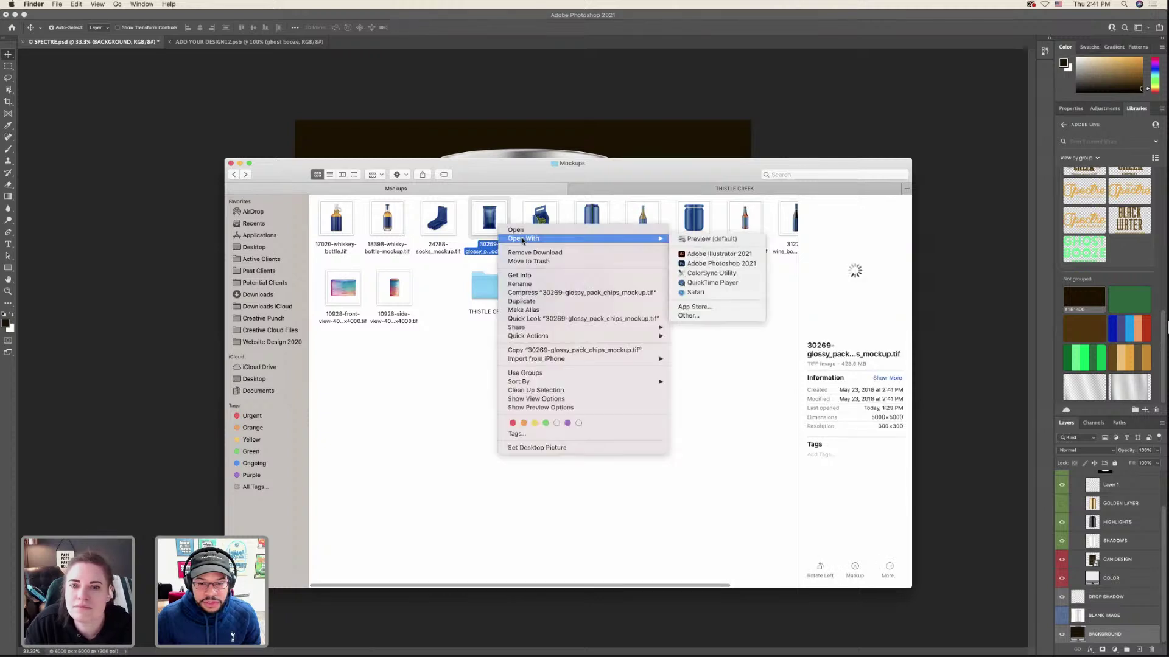
{"action": "left_click", "coordinate": [710, 264]}
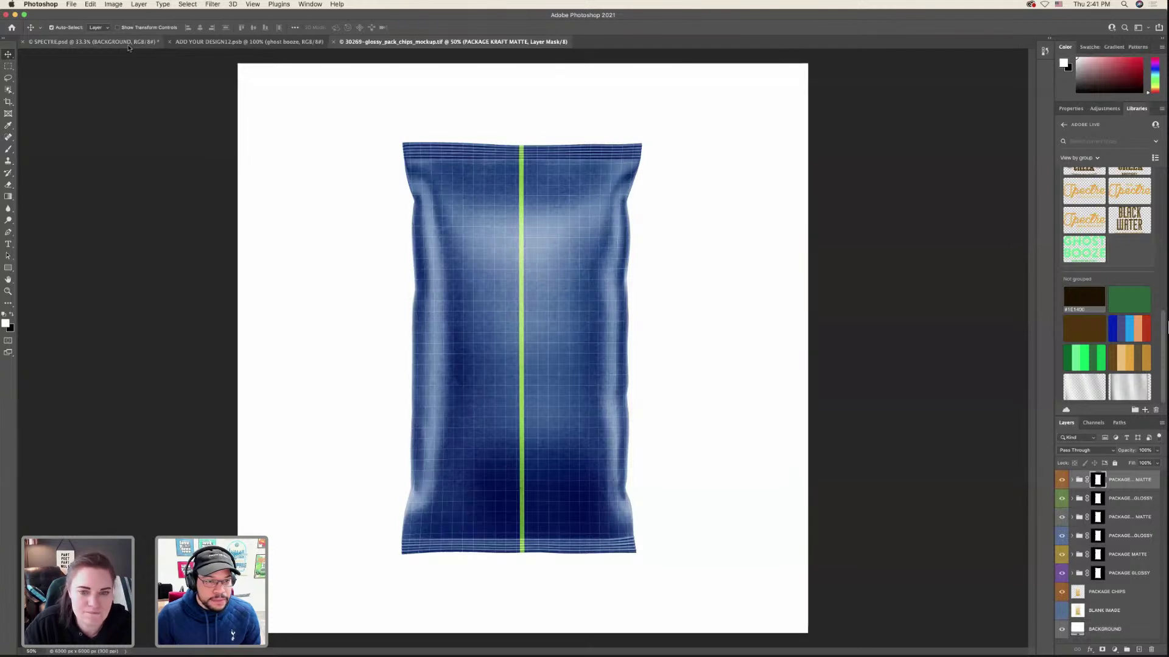
- Save and close SPECTRE.psd, and also close ADD YOUR DESIGN12.psb
{"action": "left_click", "coordinate": [127, 44]}
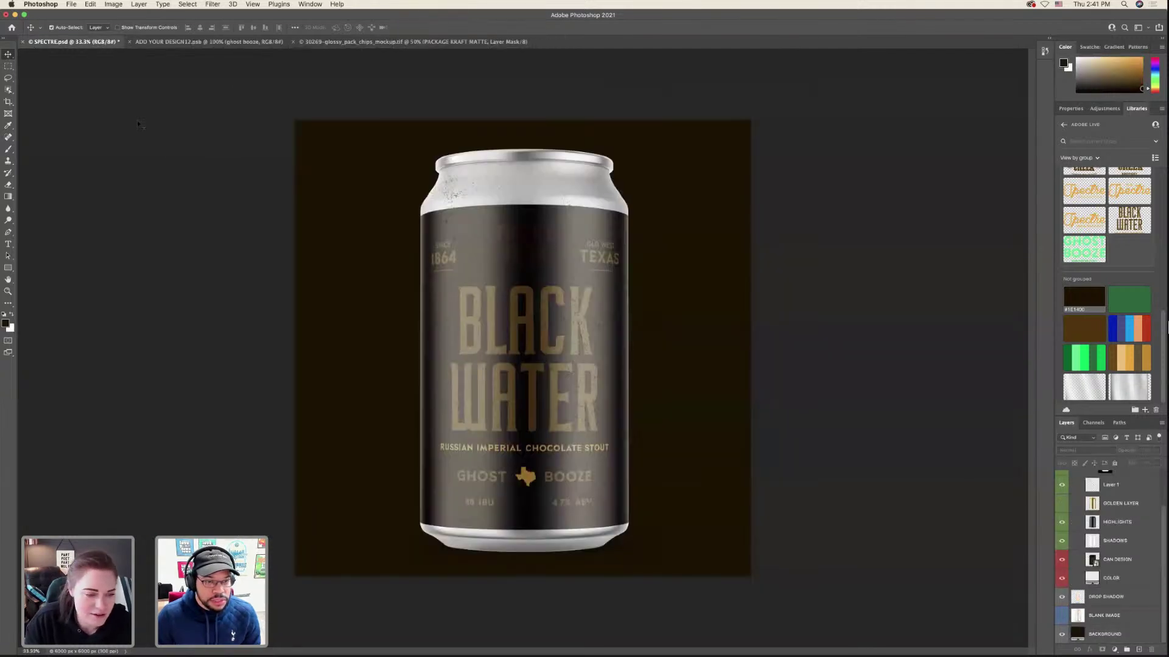
{"action": "key", "text": "super+s"}
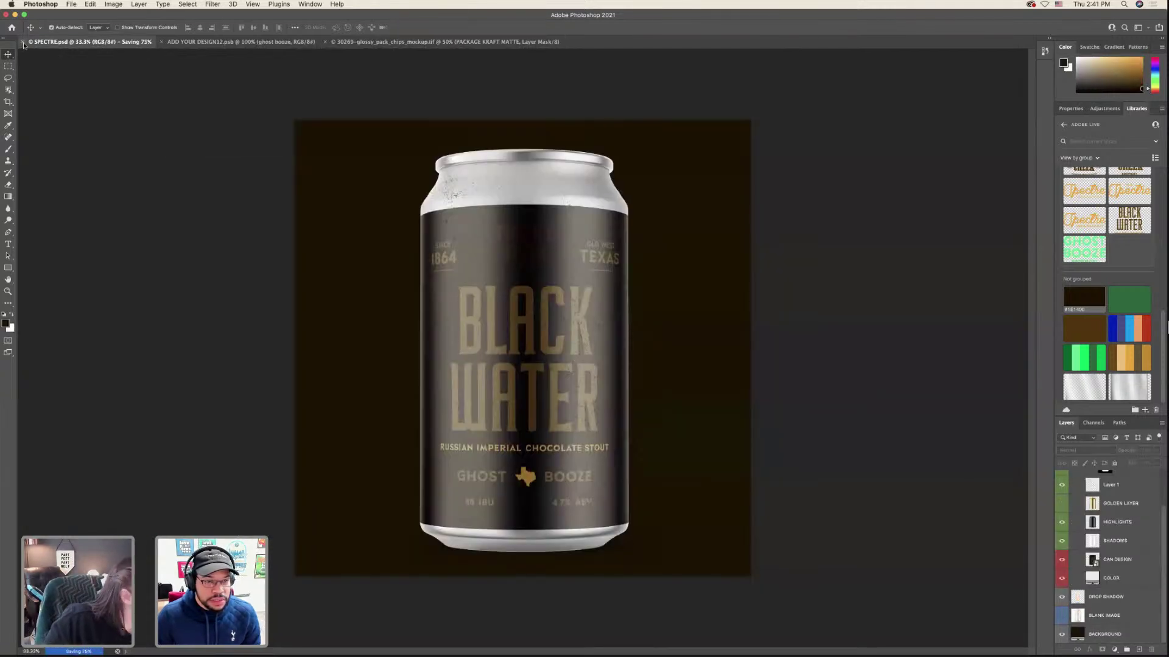
{"action": "left_click", "coordinate": [24, 45]}
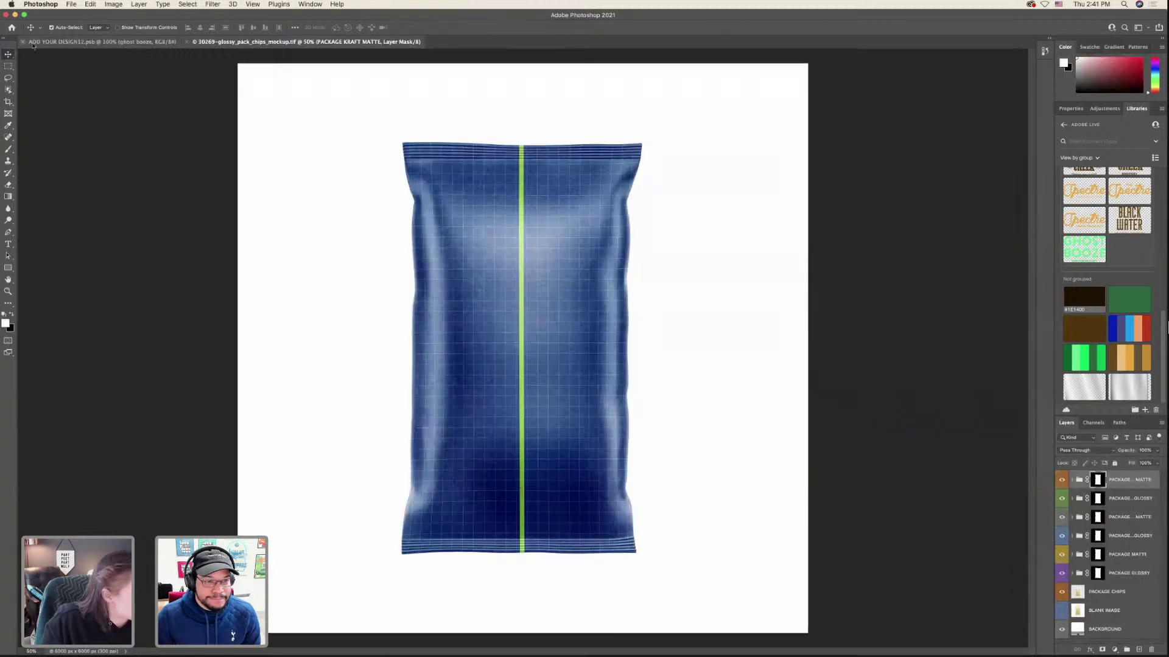
{"action": "left_click", "coordinate": [44, 42]}
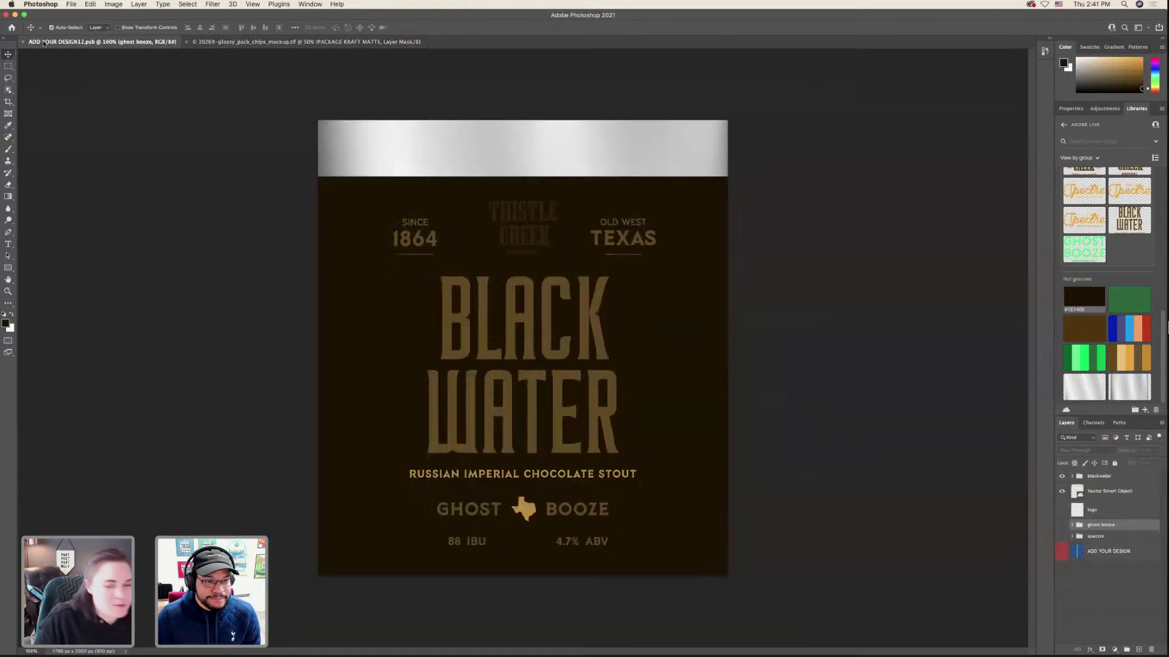
{"action": "left_click", "coordinate": [23, 42]}
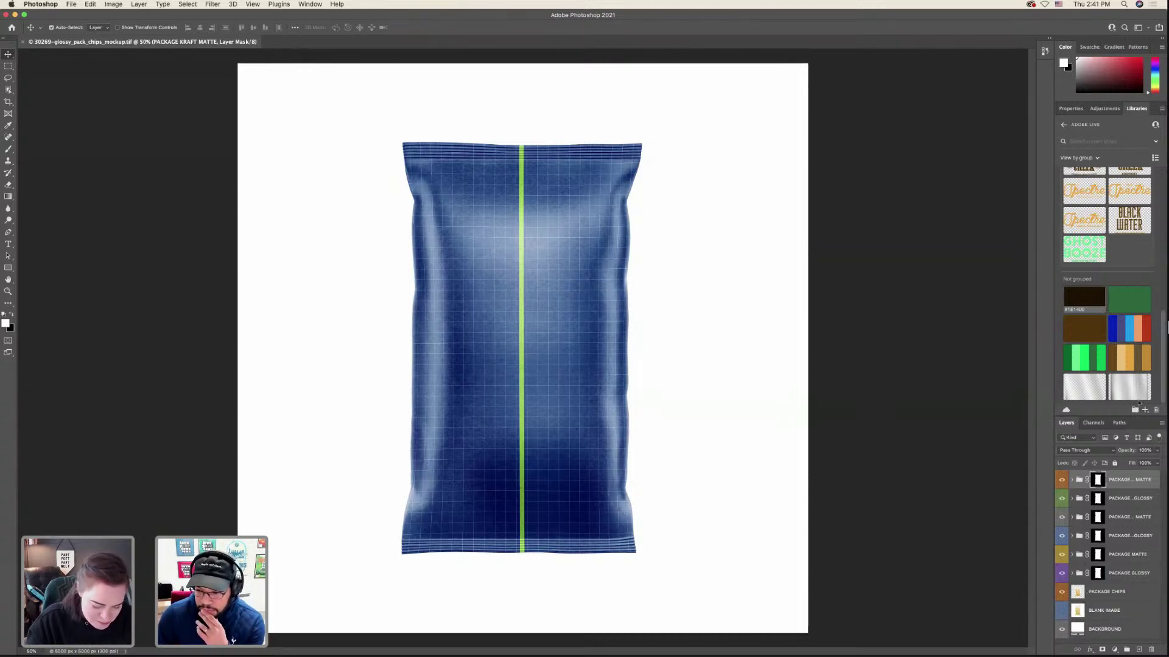
- Fill the BACKGROUND layer with the Old Yellow library colour, and toggle the visibility of the topmost matte package group
{"action": "left_click", "coordinate": [1076, 630]}
{"action": "left_click", "coordinate": [1115, 368]}
{"action": "key", "text": "alt+BackSpace"}
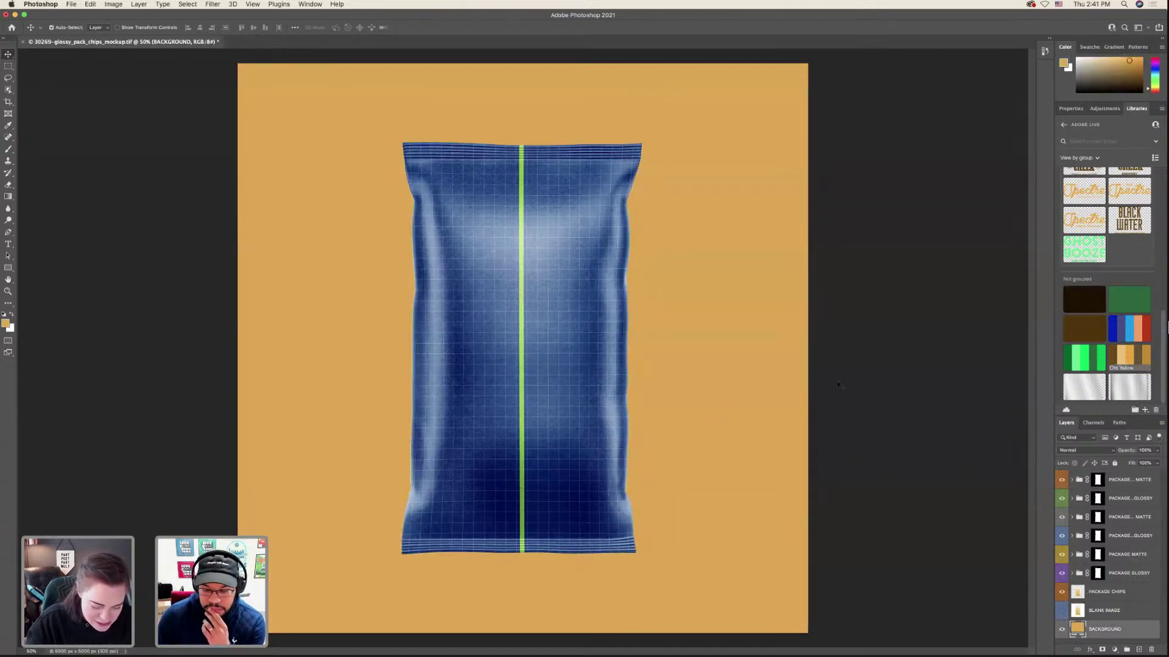
{"action": "left_click", "coordinate": [1062, 480]}
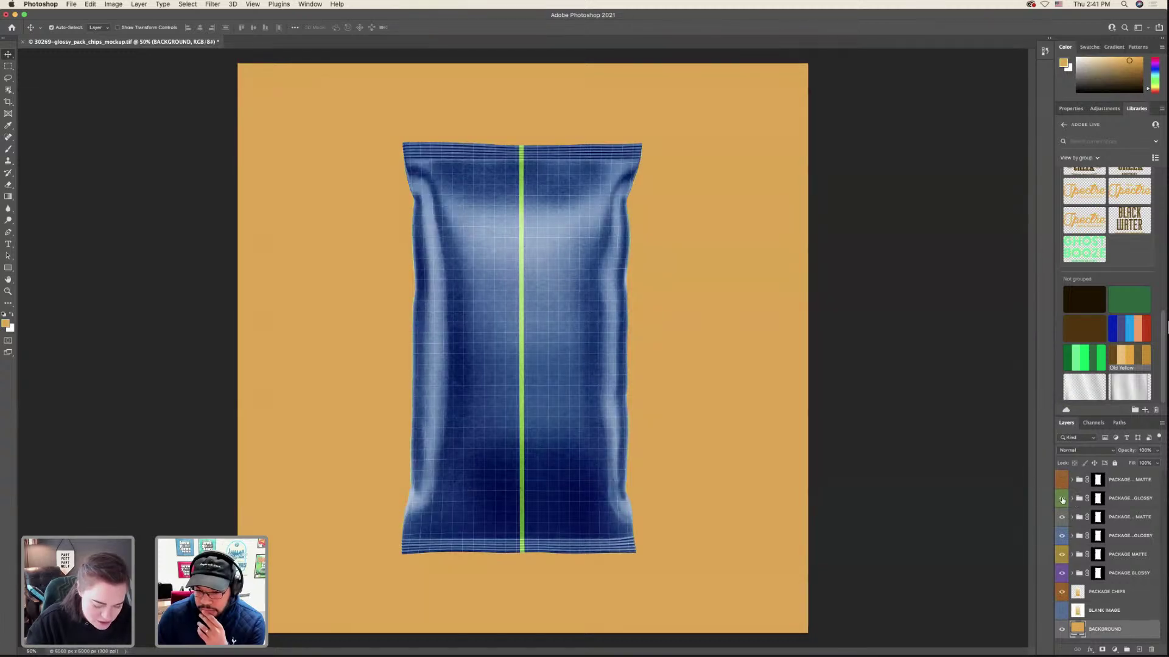
{"action": "left_click", "coordinate": [1062, 480]}
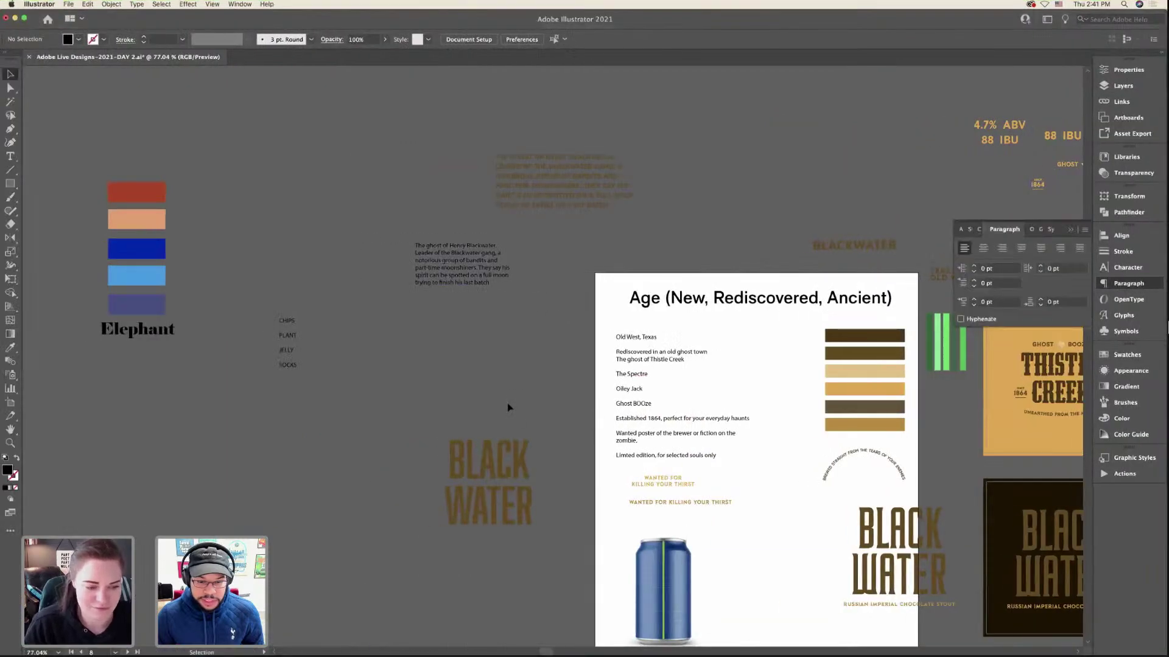
- In Illustrator, turn a copy of the brown paragraph into LIT LIKE YOUR TASTE BUDS, REAPER AND GHOST, MAPLE SUGAR AND BACON beside the Age artboard's can
{"action": "left_click_drag", "start_coordinate": [570, 192], "coordinate": [314, 348]}
{"action": "double_click", "coordinate": [491, 400]}
{"action": "key", "text": "BackSpace"}
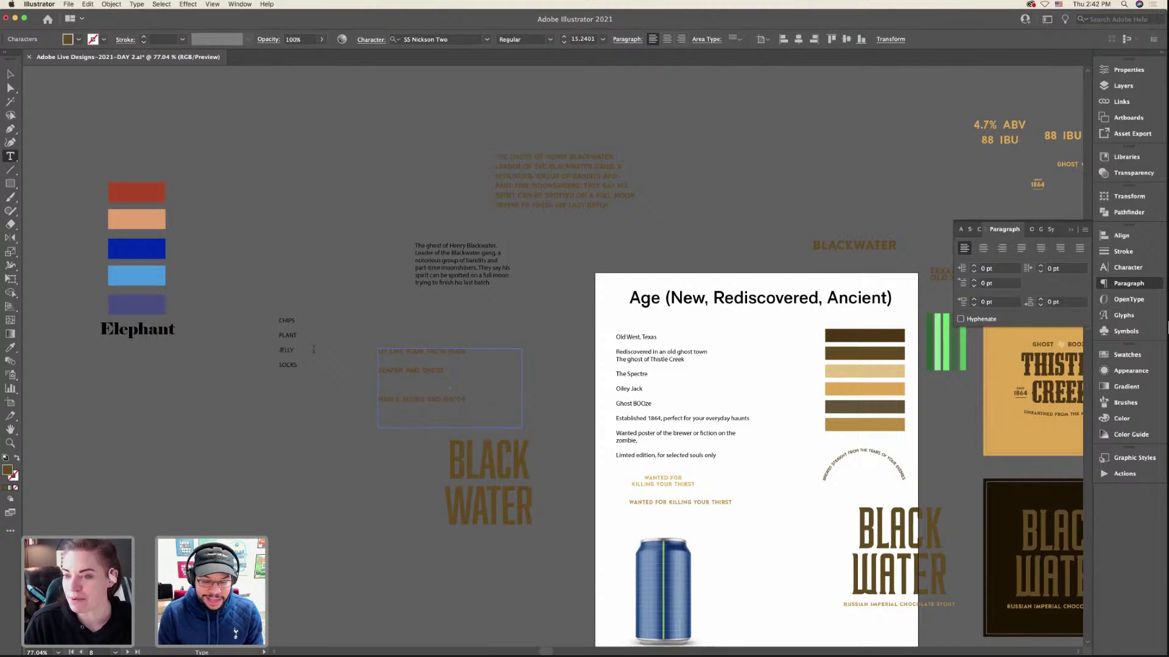
{"action": "key", "text": "Escape"}
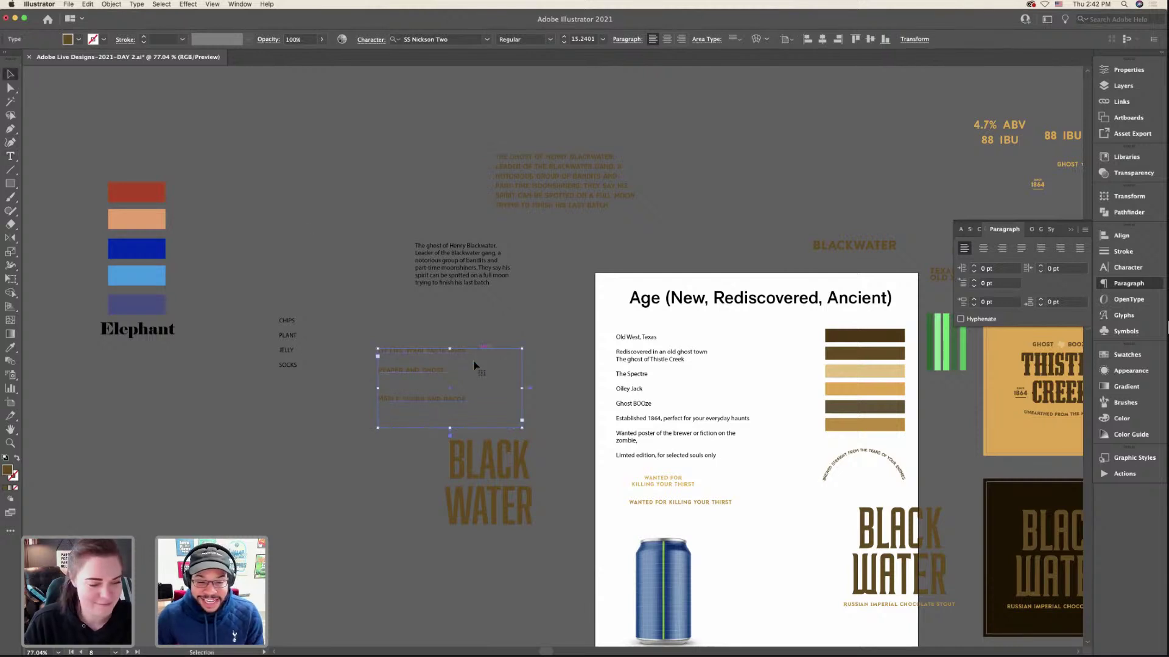
{"action": "left_click_drag", "start_coordinate": [444, 356], "coordinate": [794, 557]}
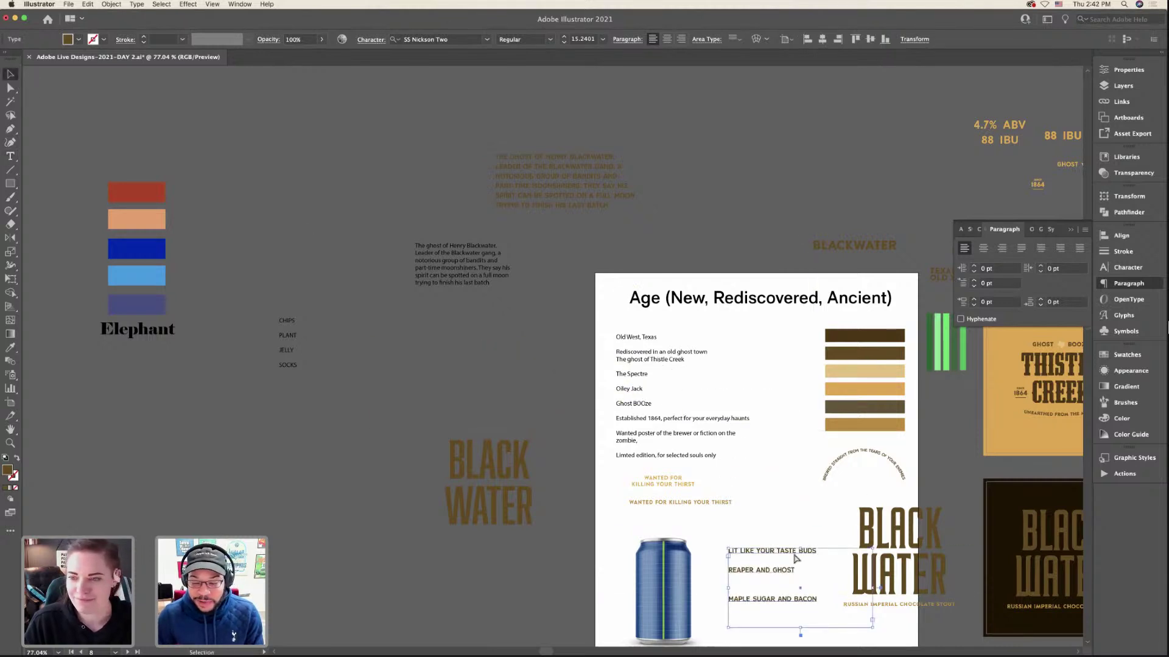
- Remove the extra blank line above MAPLE SUGAR AND BACON in the tagline text block beside the can
{"action": "key", "text": "super+1"}
{"action": "key", "text": "super+equal"}
{"action": "double_click", "coordinate": [486, 379]}
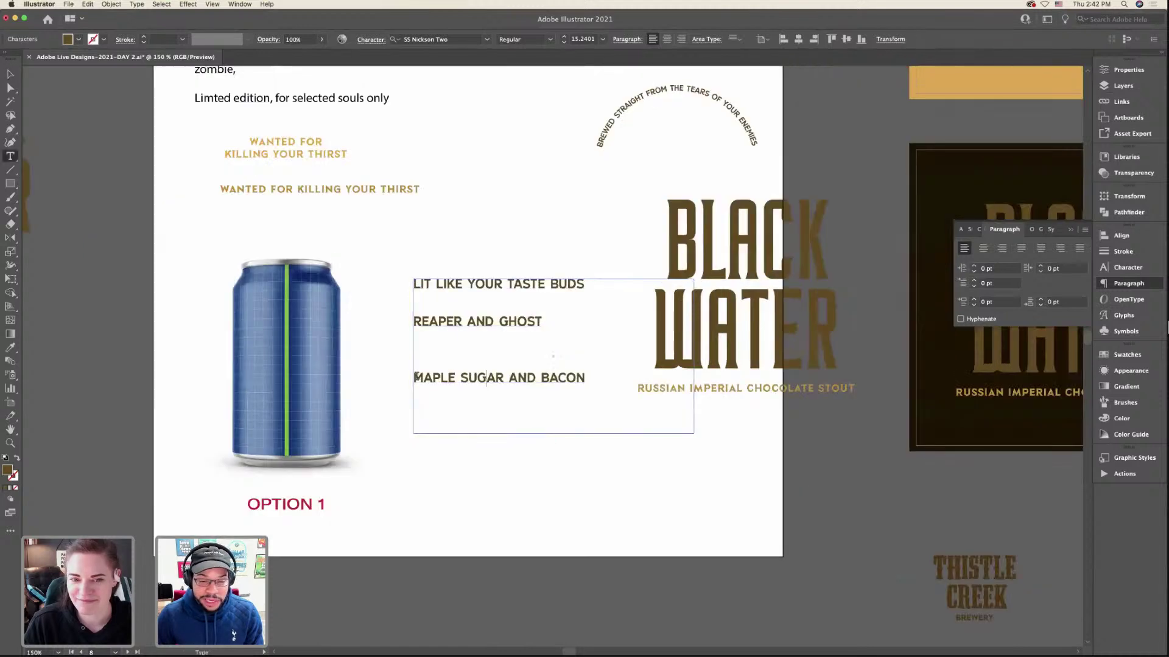
{"action": "left_click", "coordinate": [414, 377]}
{"action": "key", "text": "BackSpace"}
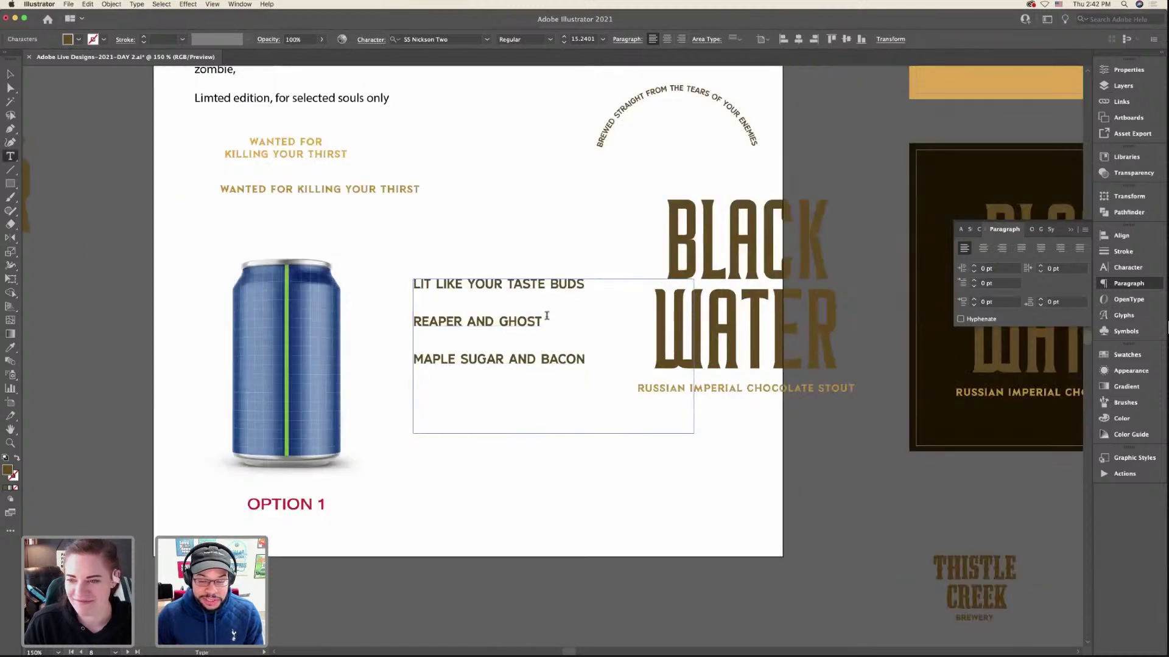
- Move the REAPER AND GHOST line below MAPLE SUGAR AND BACON within the tagline text block
{"action": "left_click_drag", "start_coordinate": [544, 321], "coordinate": [414, 313]}
{"action": "key", "text": "BackSpace"}
{"action": "key", "text": "BackSpace"}
{"action": "key", "text": "BackSpace"}
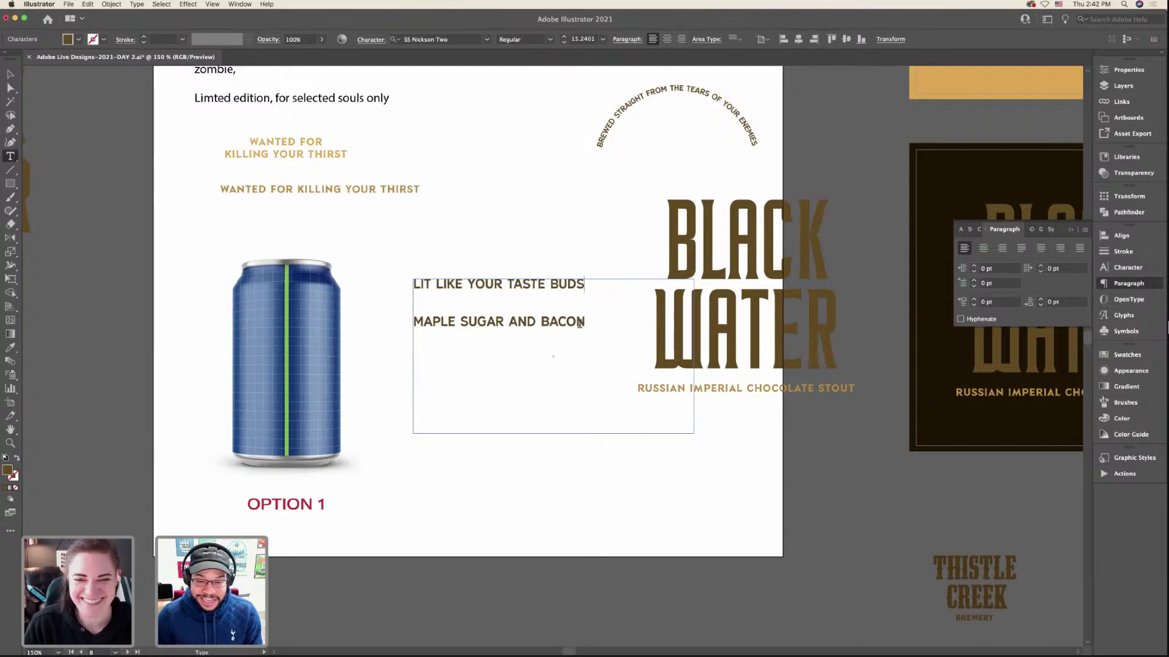
{"action": "key", "text": "super+z"}
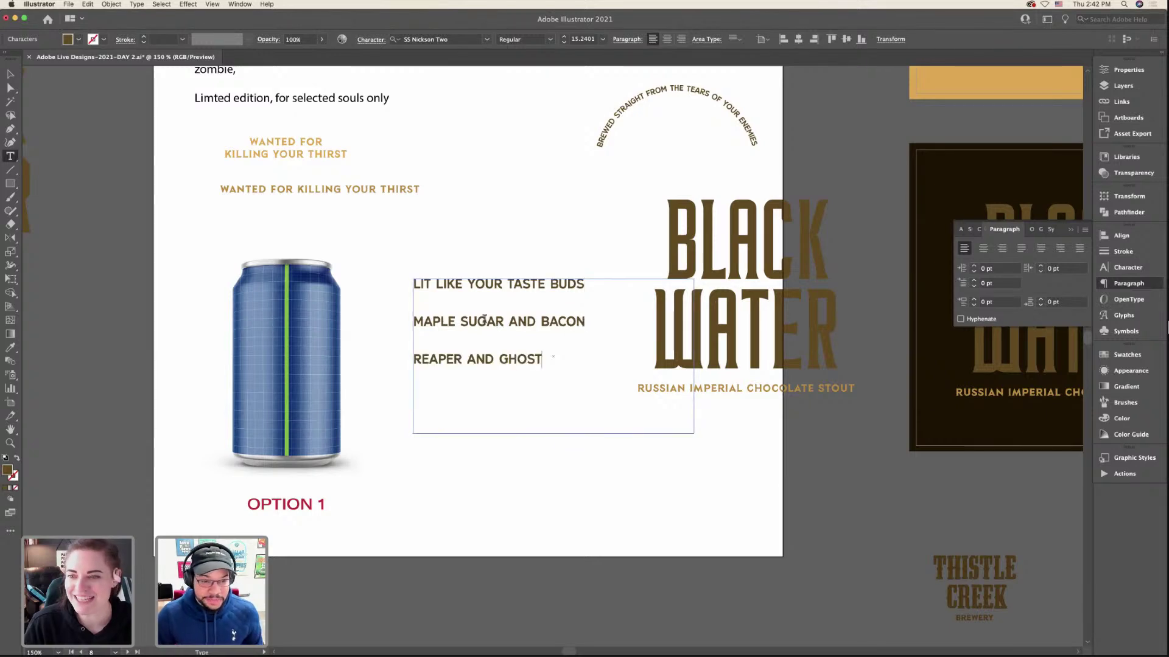
- Move REAPER AND GHOST out of the tagline block to follow JELLY in the product list, separated by a hyphen
{"action": "scroll", "coordinate": [582, 322], "scroll_direction": "down", "scroll_amount": 5}
{"action": "scroll", "coordinate": [740, 409], "scroll_direction": "up", "scroll_amount": 2}
{"action": "scroll", "coordinate": [740, 410], "scroll_direction": "left", "scroll_amount": 5}
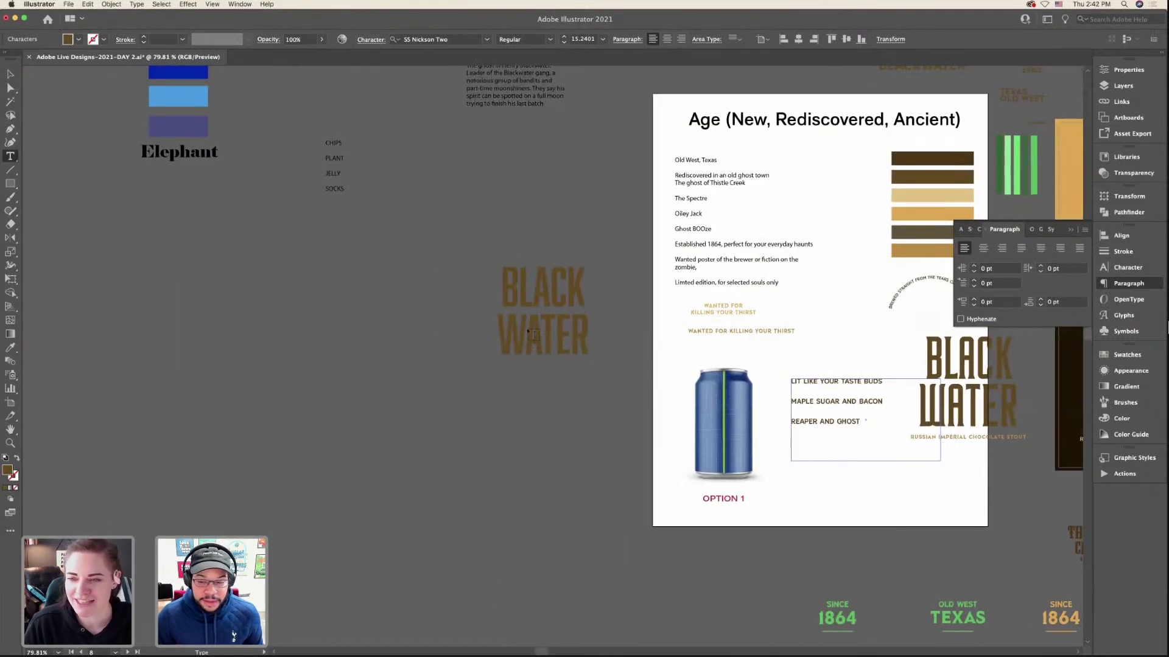
{"action": "scroll", "coordinate": [740, 410], "scroll_direction": "right", "scroll_amount": 3}
{"action": "left_click_drag", "start_coordinate": [740, 413], "coordinate": [654, 414]}
{"action": "key", "text": "BackSpace"}
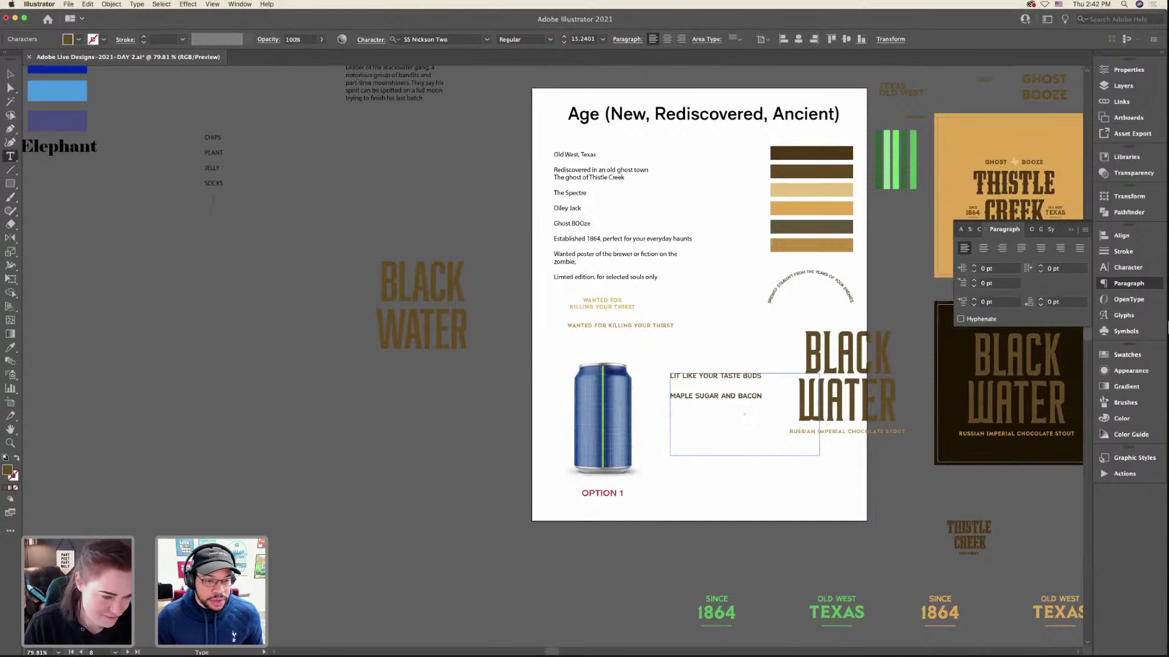
{"action": "left_click", "coordinate": [222, 168]}
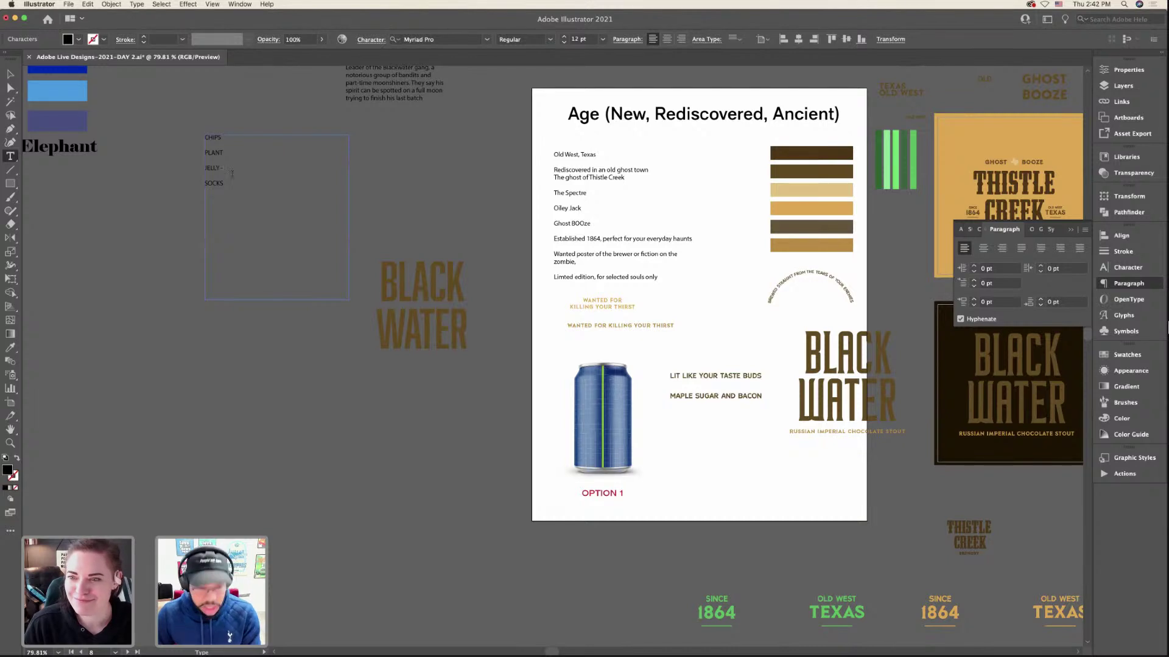
{"action": "key", "text": "ctrl+v"}
{"action": "key", "text": "Escape"}
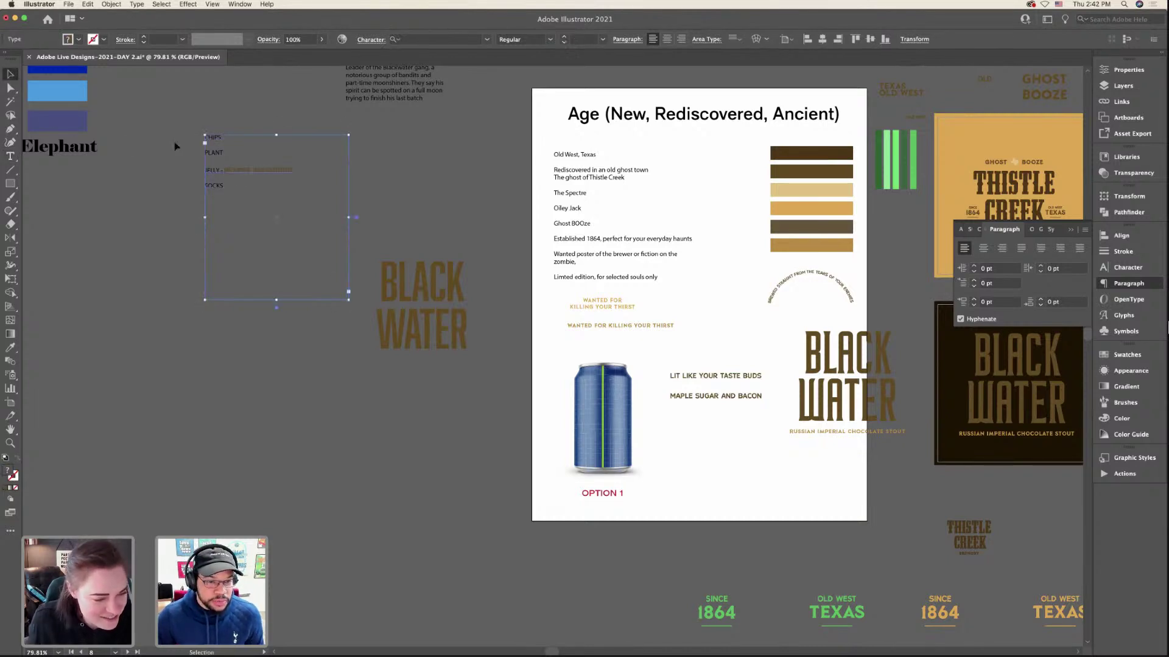
{"action": "left_click", "coordinate": [455, 202]}
- Duplicate the off-artboard BLACK WATER text and place the copy beneath the product list
{"action": "left_click", "coordinate": [676, 381]}
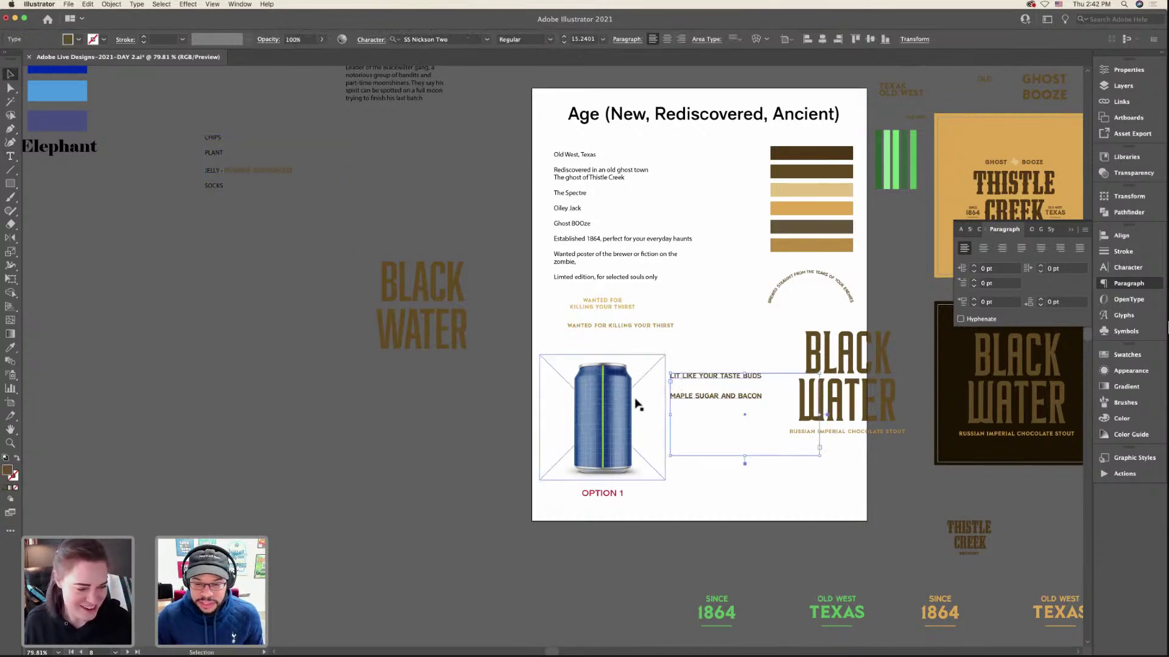
{"action": "scroll", "coordinate": [723, 360], "scroll_direction": "up", "scroll_amount": 3}
{"action": "left_click", "coordinate": [723, 364]}
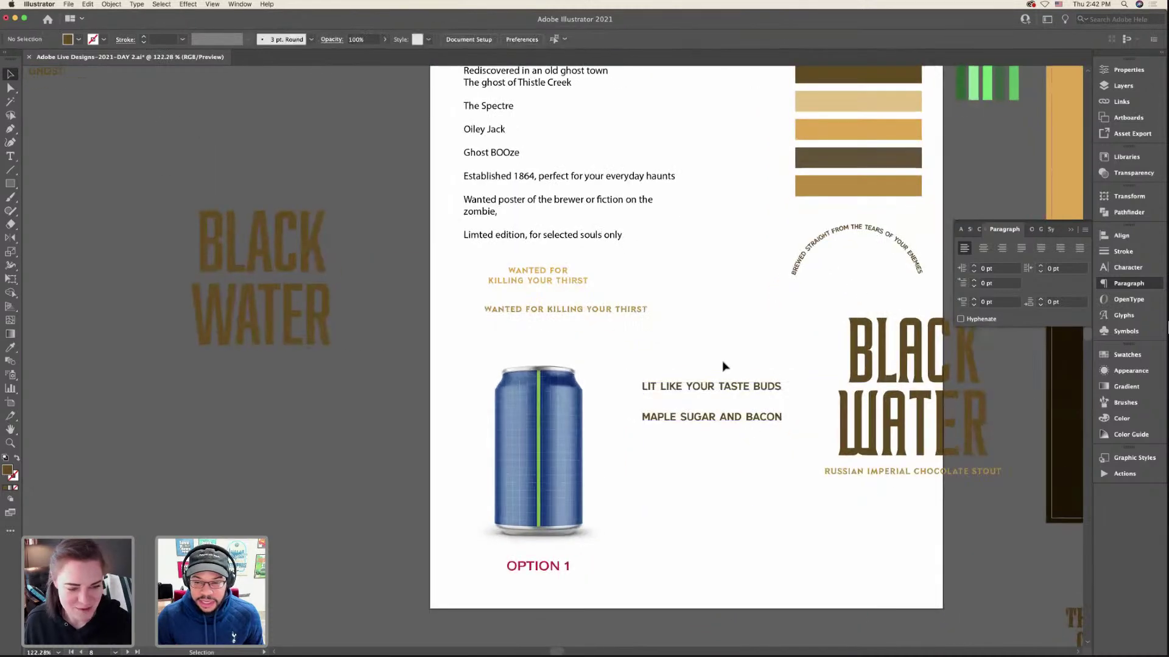
{"action": "scroll", "coordinate": [723, 365], "scroll_direction": "down", "scroll_amount": 2}
{"action": "scroll", "coordinate": [723, 365], "scroll_direction": "down", "scroll_amount": 3}
{"action": "left_click_drag", "start_coordinate": [566, 384], "coordinate": [232, 380]}
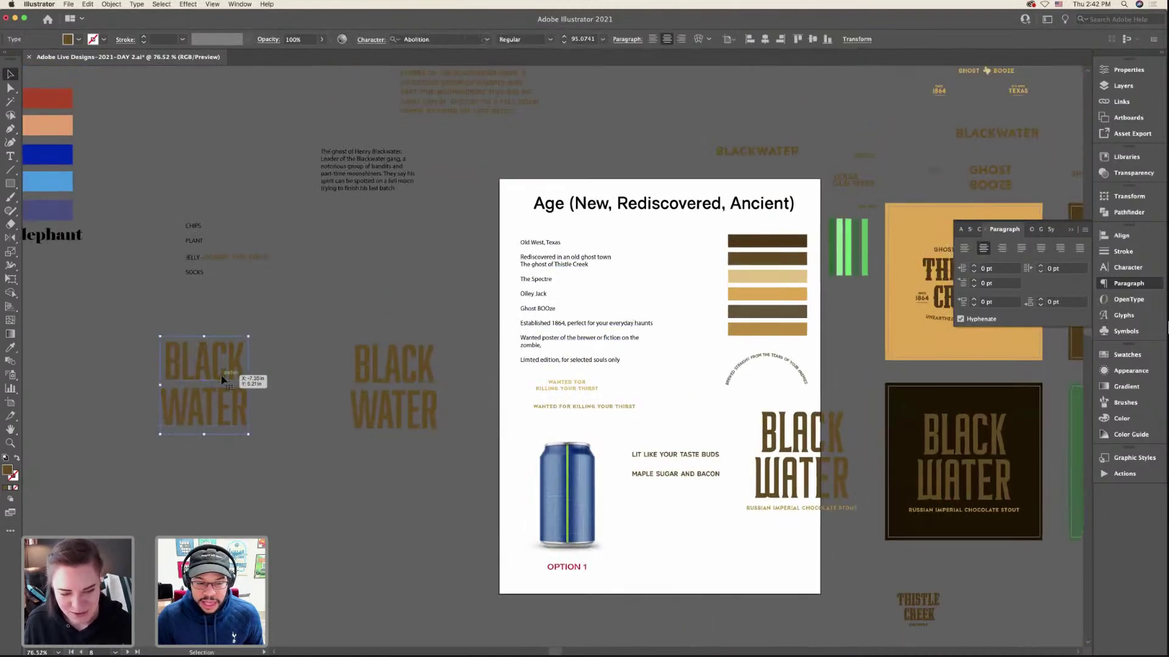
- Append the lines LET THE CHIPS FALL WHERE THEY MAY and VENOM SPICY RATTLESNAKE CHIPS to the artboard's notes block
{"action": "double_click", "coordinate": [563, 345]}
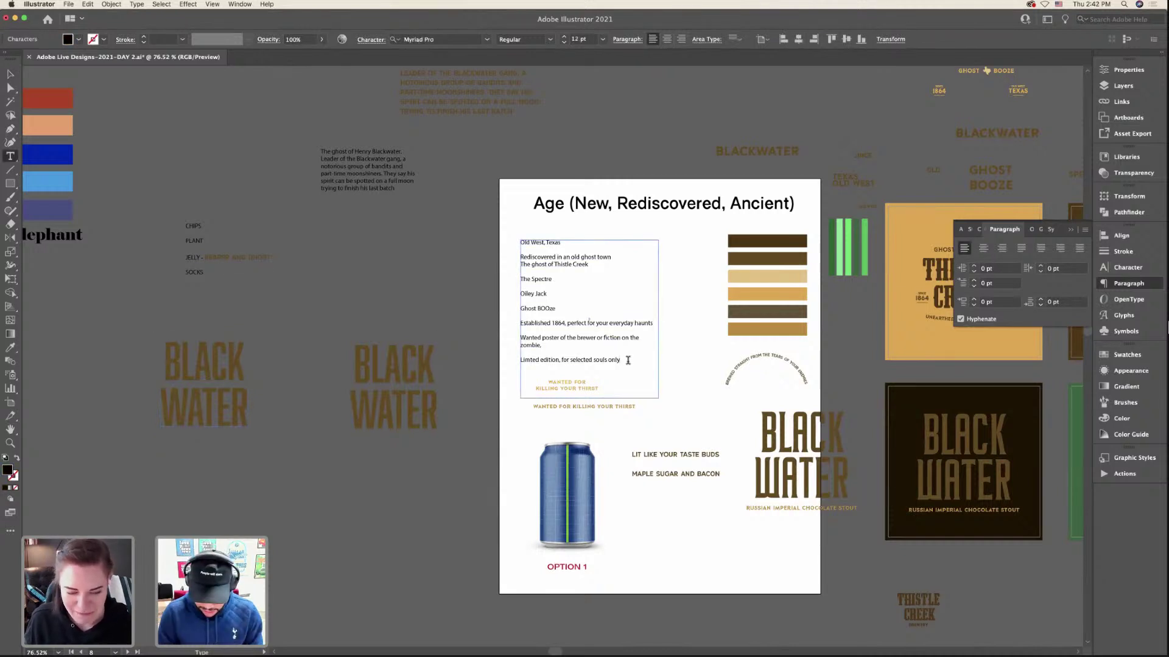
{"action": "type", "text": "LET"}
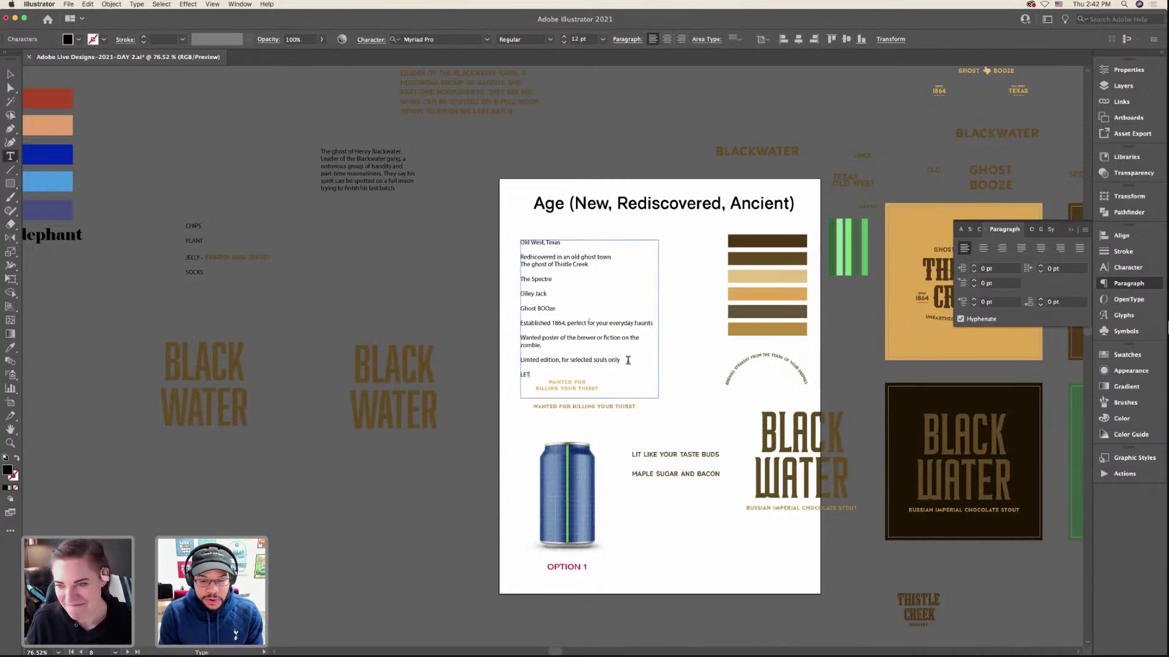
{"action": "type", "text": " THE CHIPS FALL "}
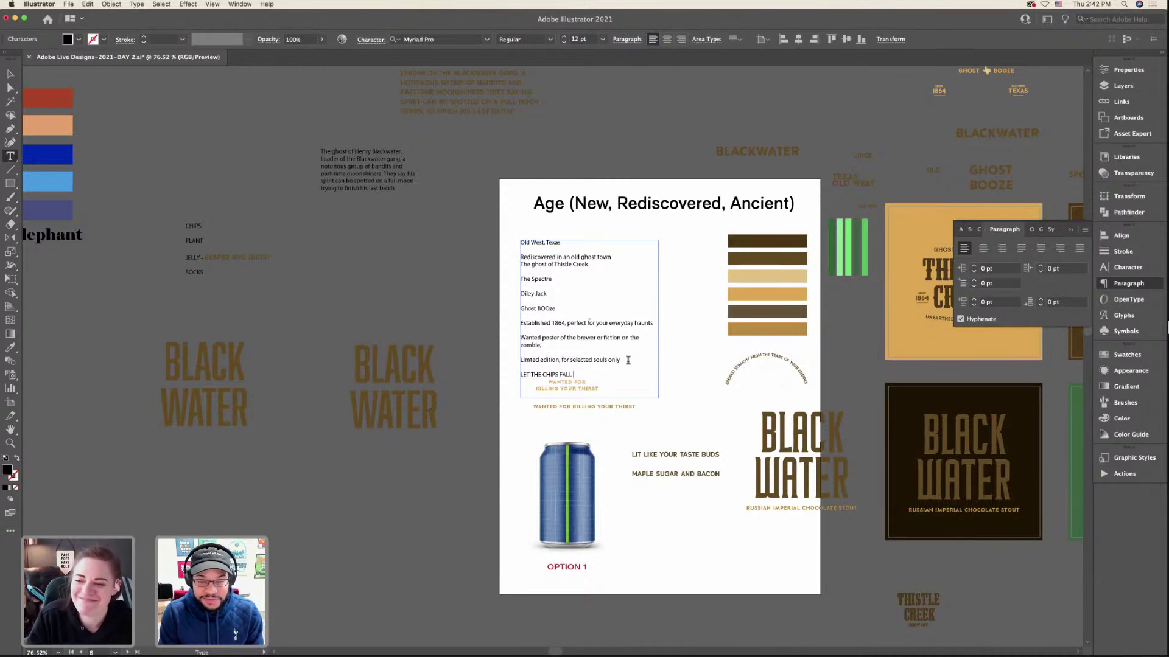
{"action": "type", "text": "WHERE THEY MAY"}
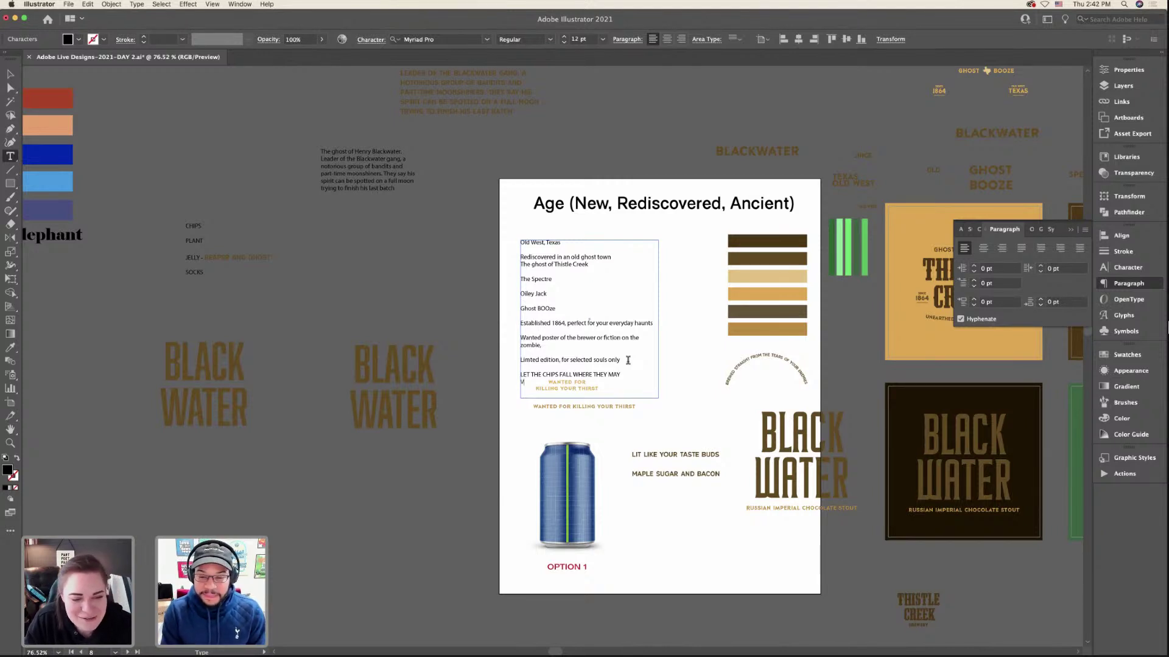
{"action": "type", "text": "VENMO"}
{"action": "key", "text": "BackSpace"}
{"action": "key", "text": "BackSpace"}
{"action": "type", "text": "OM SPICY RATTLESNAKE CHIPS"}
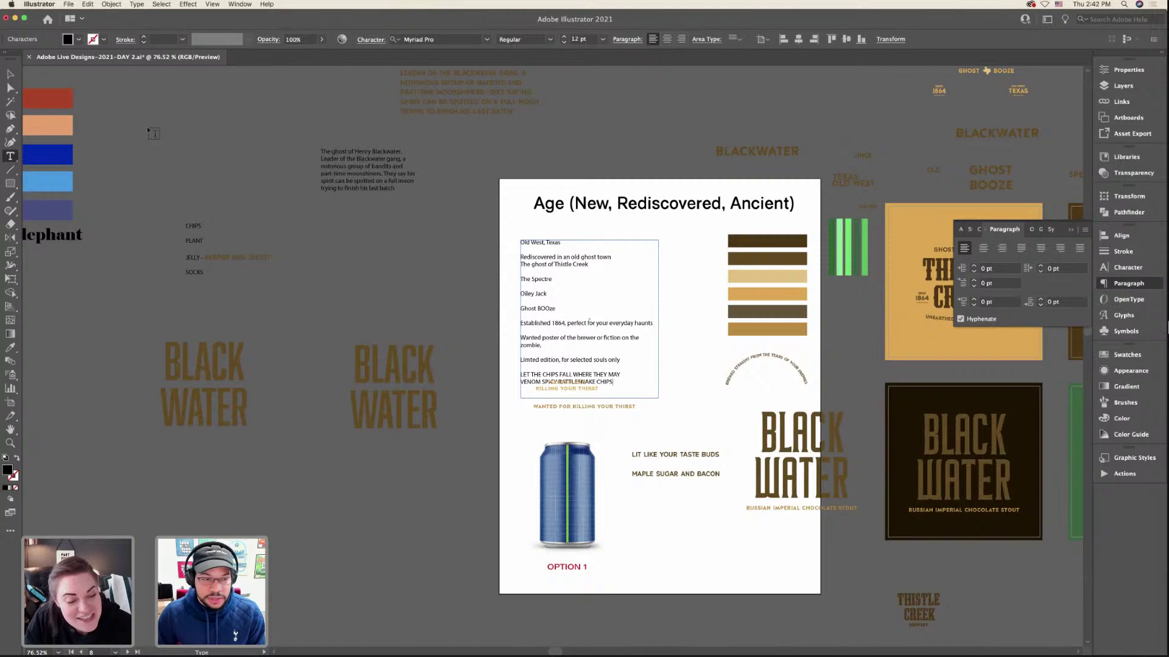
- Move the two-line WANTED FOR KILLING YOUR THIRST text under MAPLE SUGAR AND BACON, and enlarge the notes block and shift it upward
{"action": "key", "text": "Escape"}
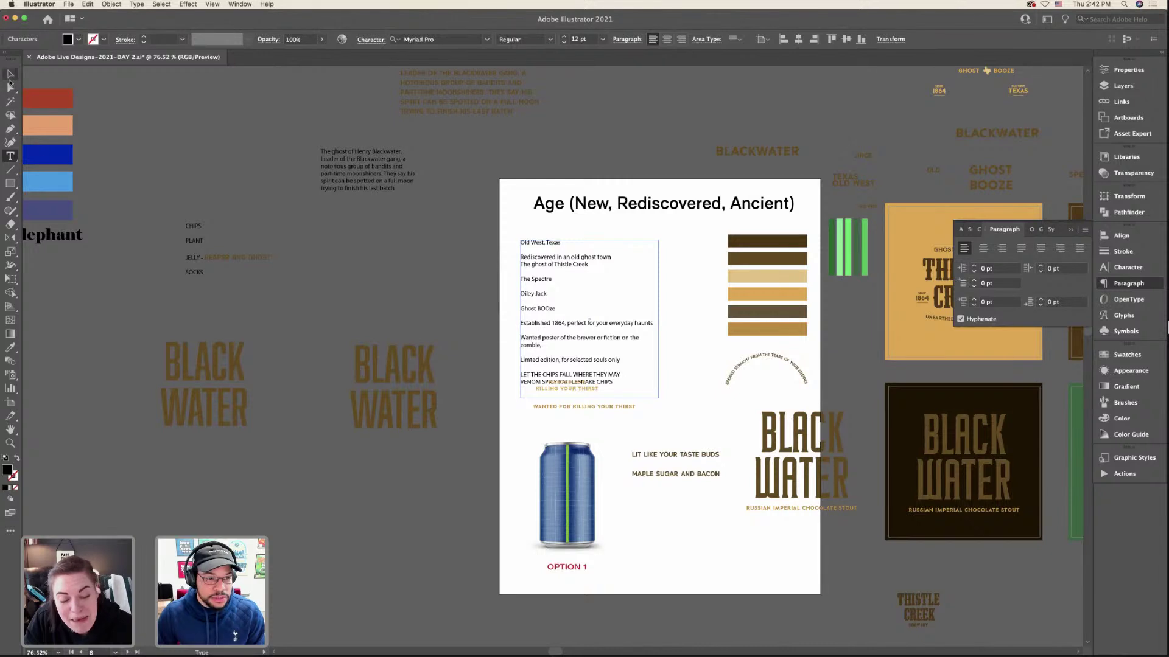
{"action": "left_click_drag", "start_coordinate": [584, 409], "coordinate": [680, 521]}
{"action": "double_click", "coordinate": [619, 374]}
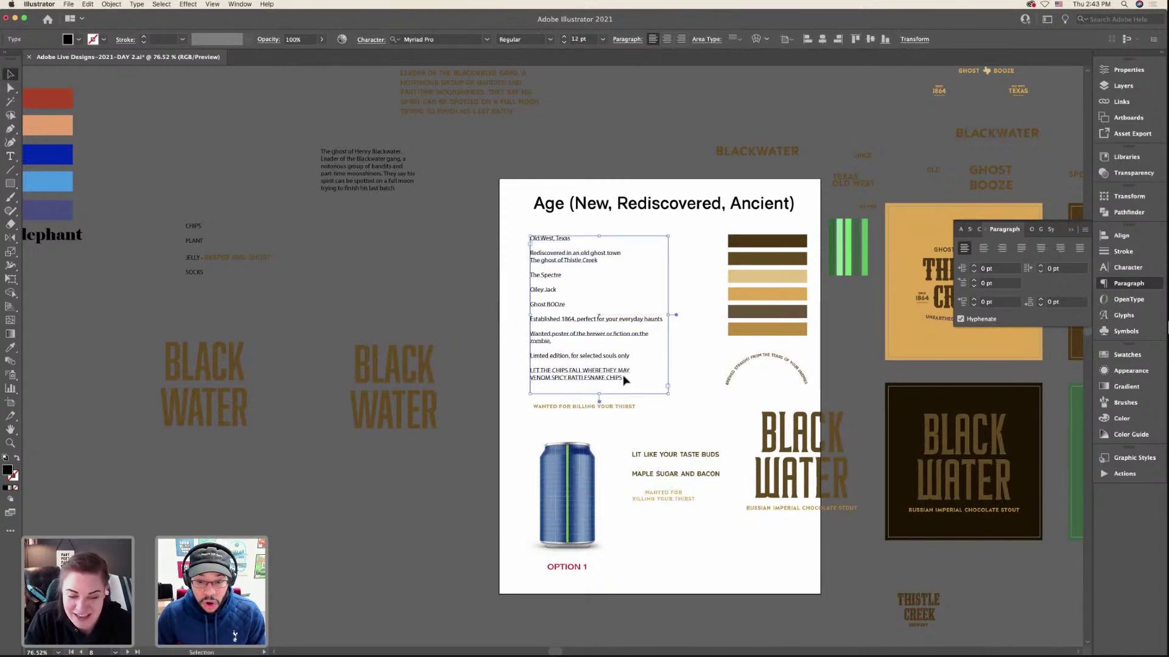
{"action": "key", "text": "Return"}
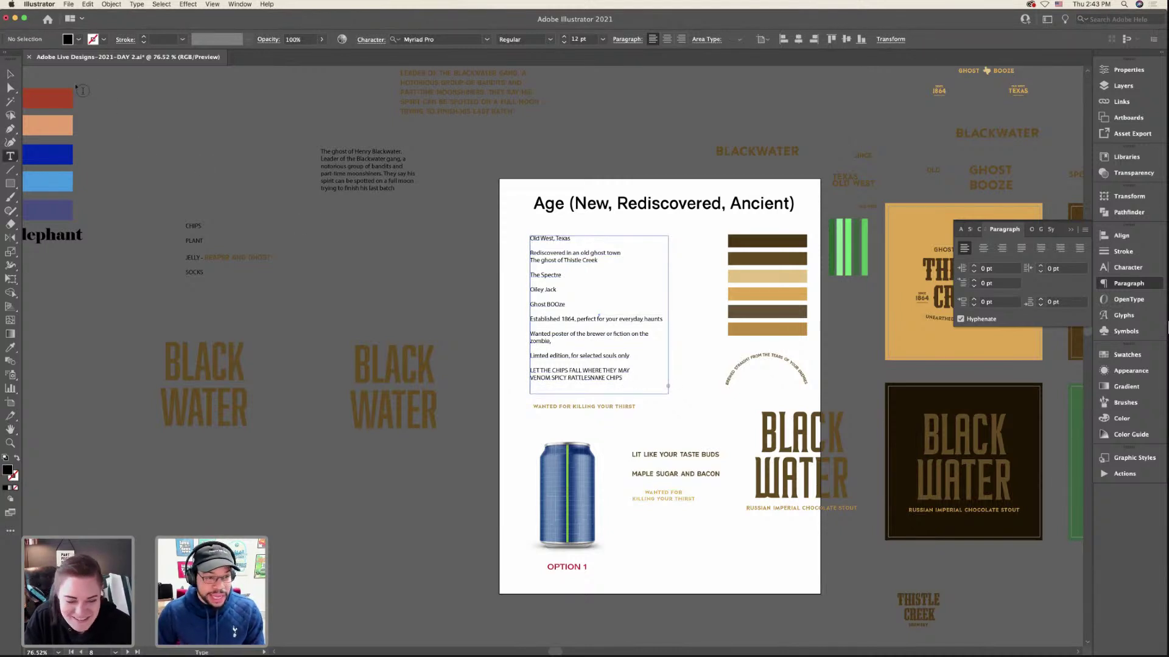
{"action": "left_click", "coordinate": [10, 74]}
{"action": "mouse_move", "coordinate": [601, 395]}
{"action": "left_mouse_down"}
{"action": "mouse_move", "coordinate": [601, 408]}
{"action": "mouse_move", "coordinate": [595, 378]}
{"action": "left_mouse_up"}
- Add the lines MAPLE BACON DIAMONDBACK and FANGS FOR SHARING at the end of the notes block
{"action": "double_click", "coordinate": [536, 388]}
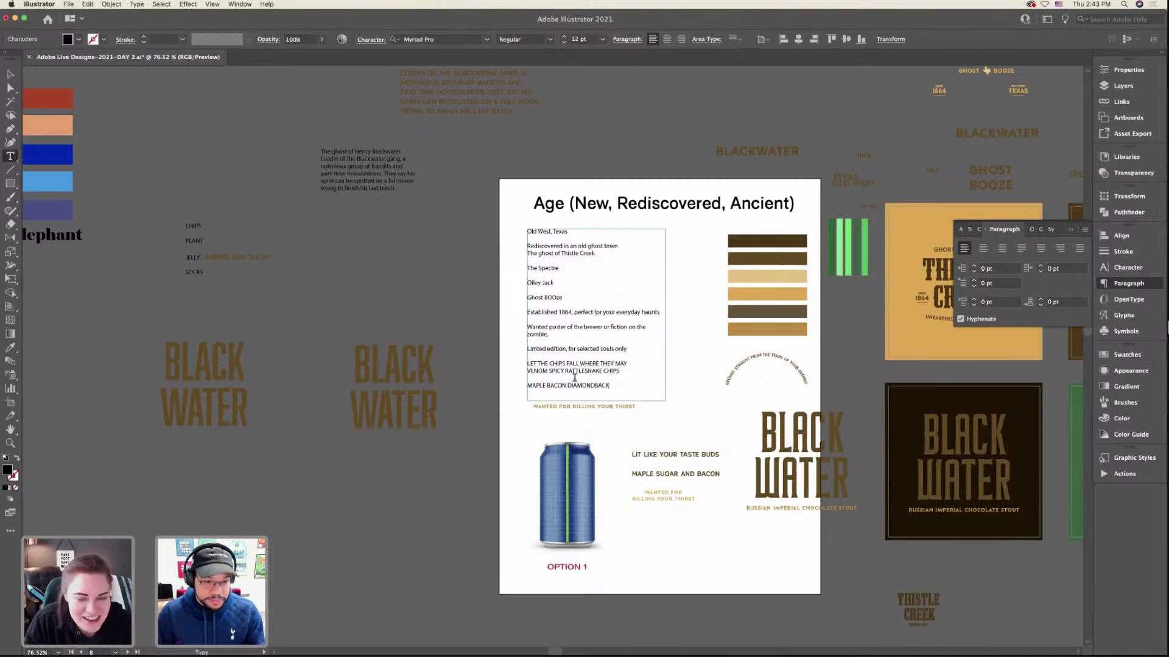
{"action": "key", "text": "Escape"}
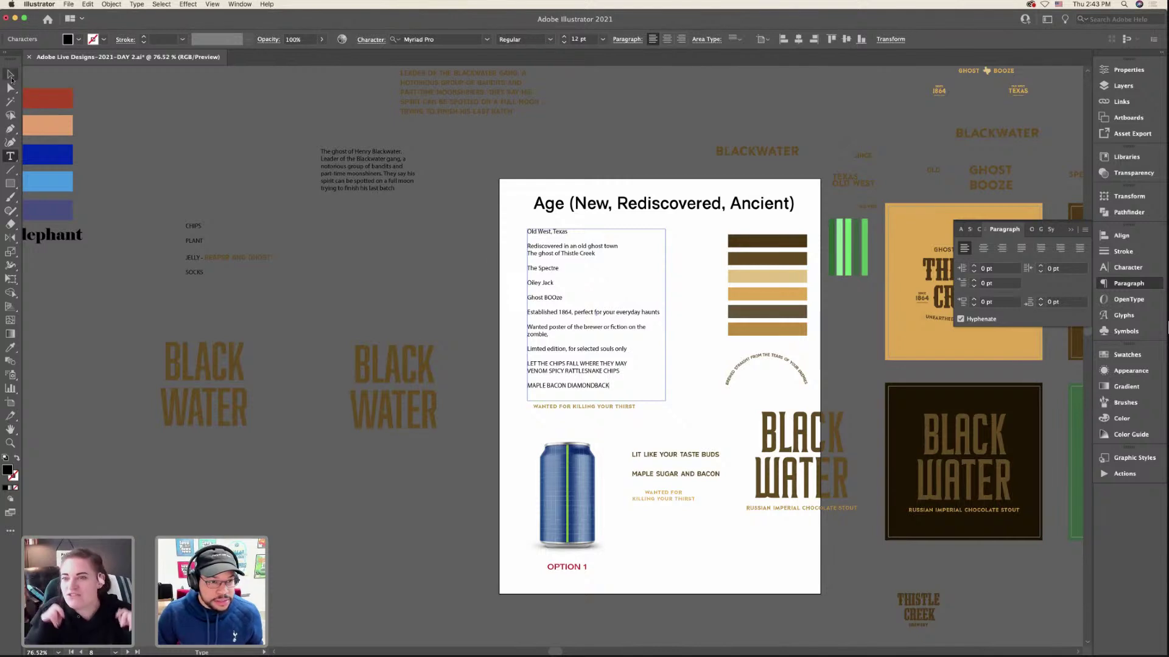
{"action": "left_click", "coordinate": [235, 381]}
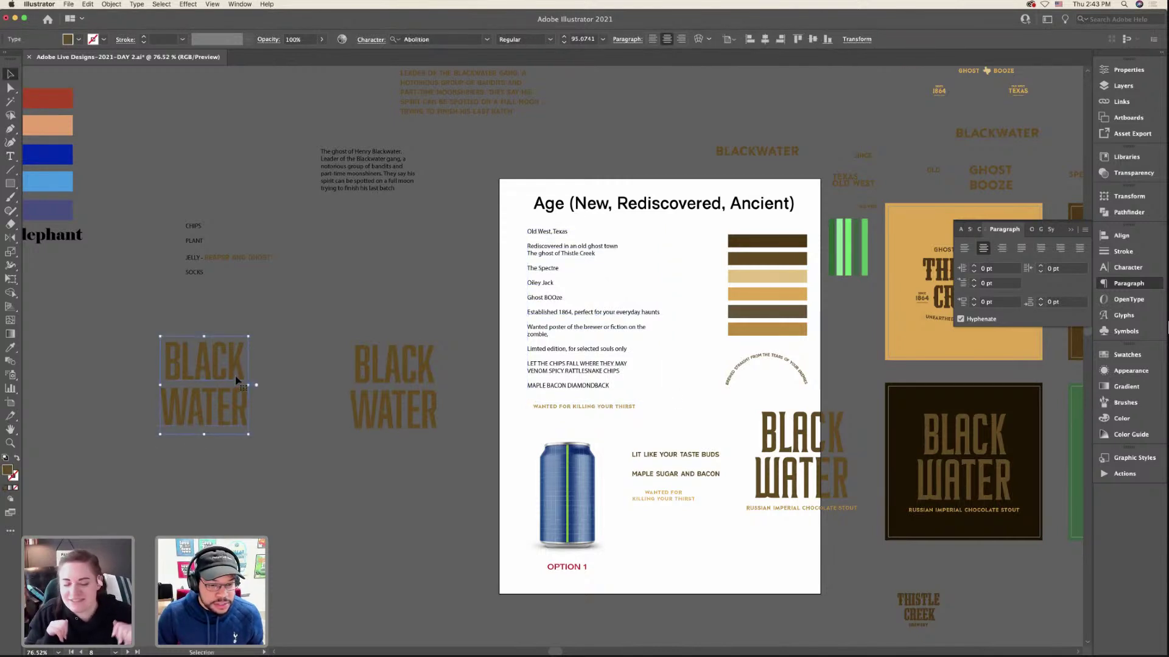
{"action": "double_click", "coordinate": [607, 385]}
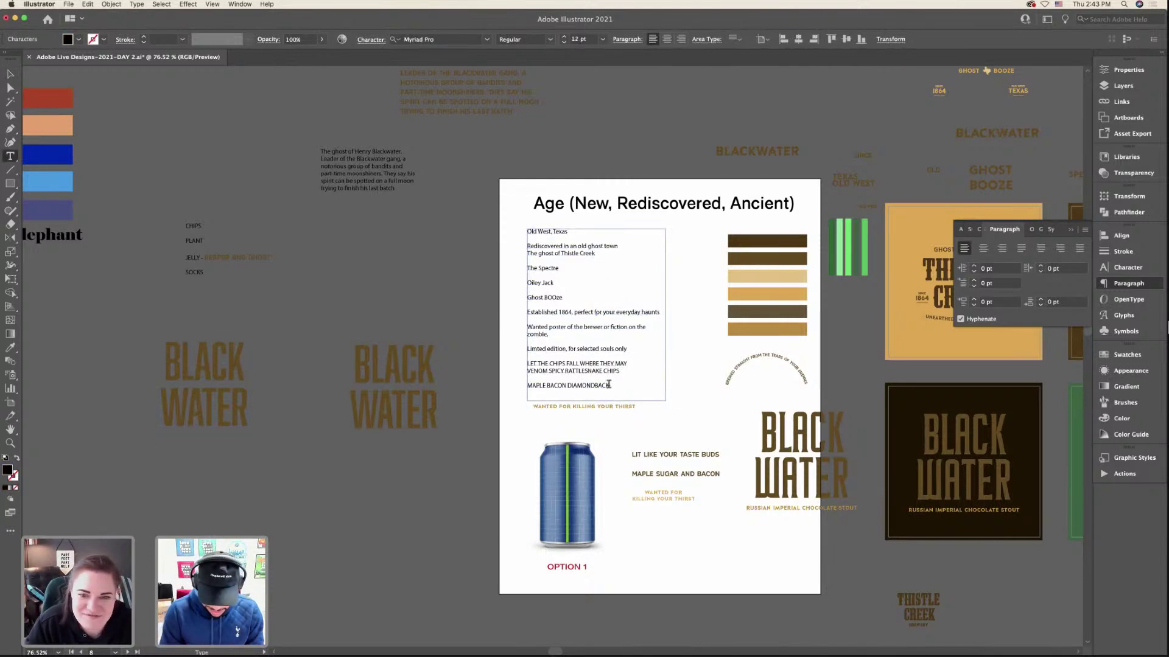
{"action": "type", "text": "FANGS FOR SHAR"}
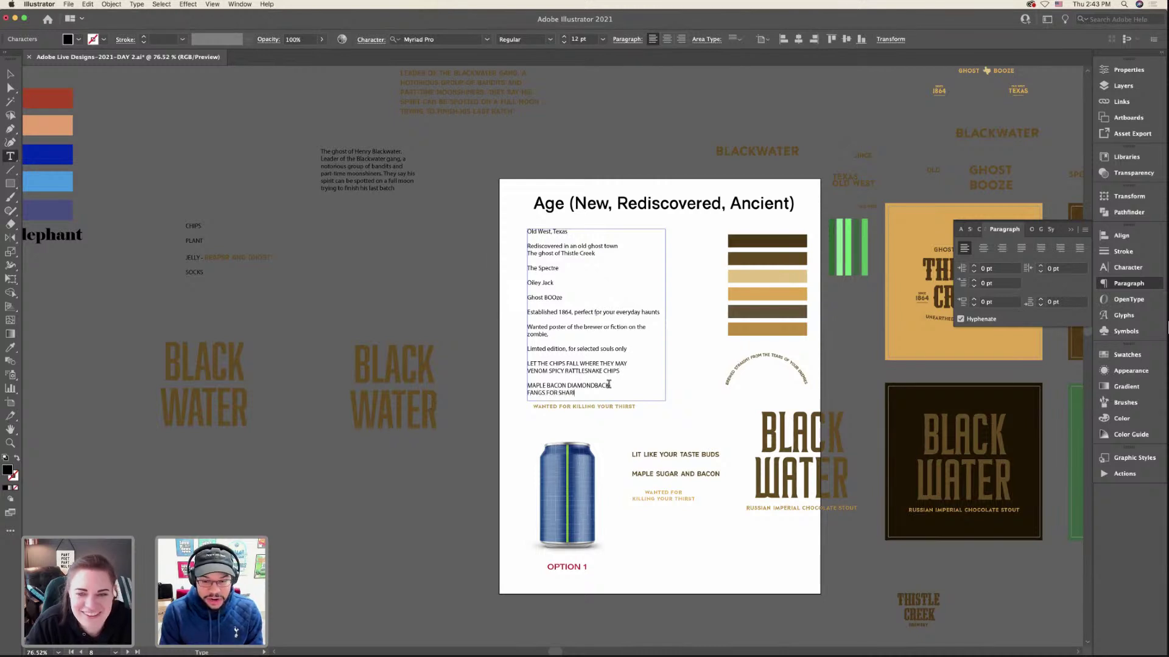
{"action": "type", "text": "ING"}
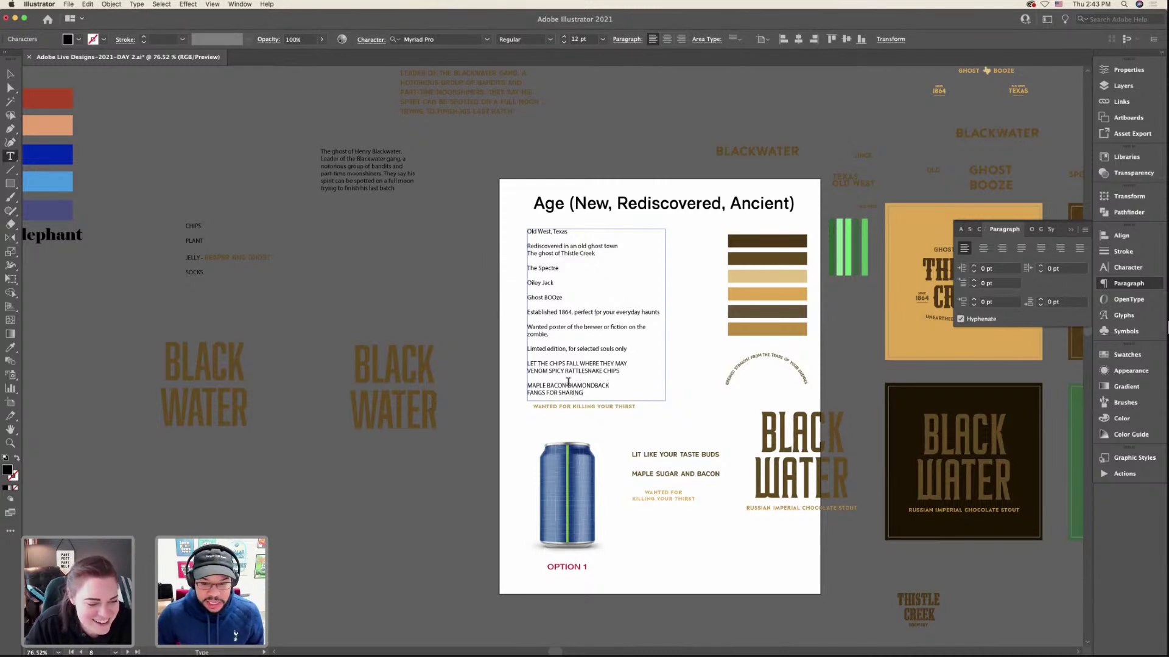
- Make another copy of the BLACK WATER text below the product list, spaced apart diagonally from the existing one
{"action": "left_click", "coordinate": [10, 74]}
{"action": "left_click_drag", "start_coordinate": [234, 359], "coordinate": [280, 432]}
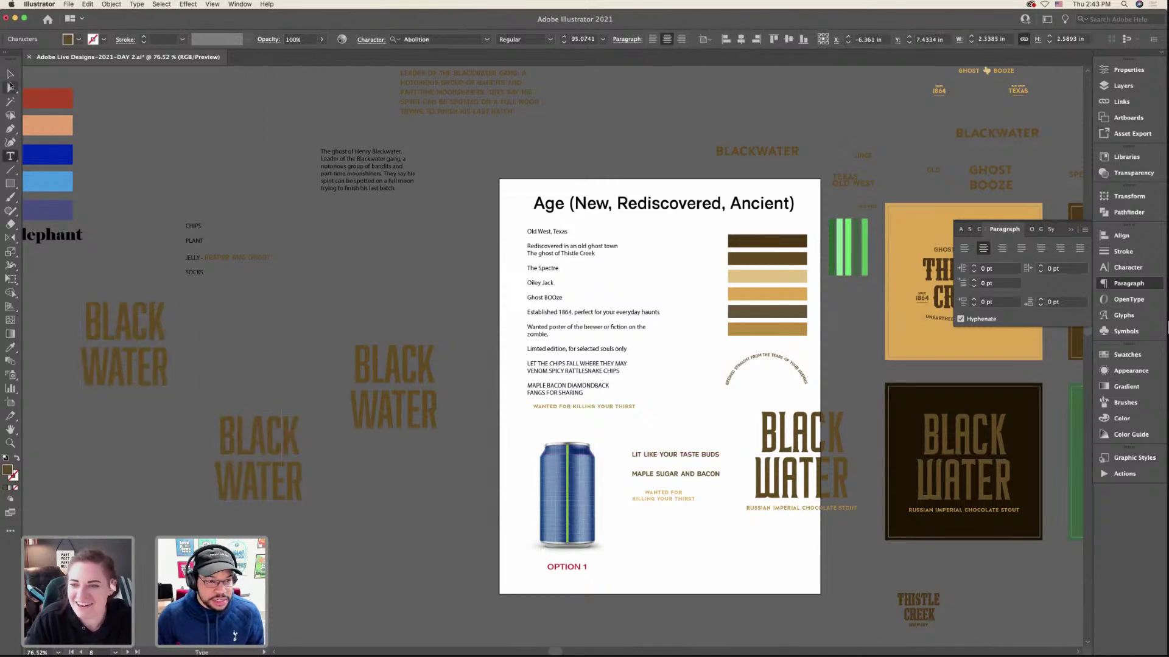
{"action": "left_click", "coordinate": [165, 190]}
{"action": "scroll", "coordinate": [619, 344], "scroll_direction": "right", "scroll_amount": 8}
{"action": "scroll", "coordinate": [620, 344], "scroll_direction": "down", "scroll_amount": 2}
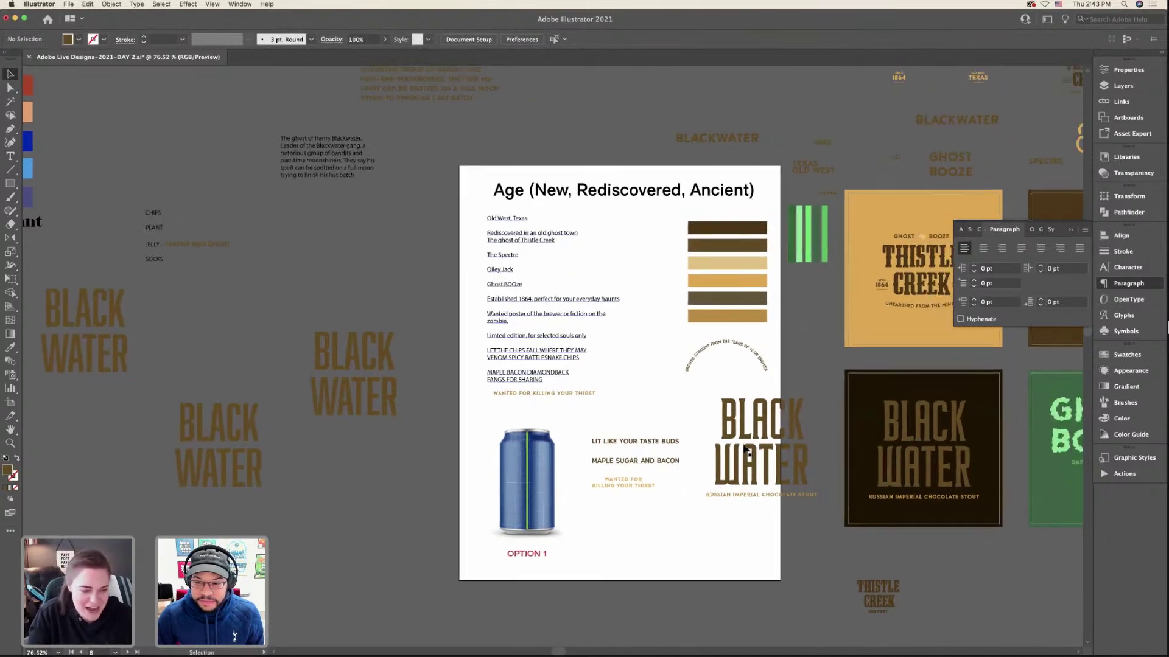
{"action": "left_click", "coordinate": [621, 436]}
{"action": "scroll", "coordinate": [627, 429], "scroll_direction": "down", "scroll_amount": 3}
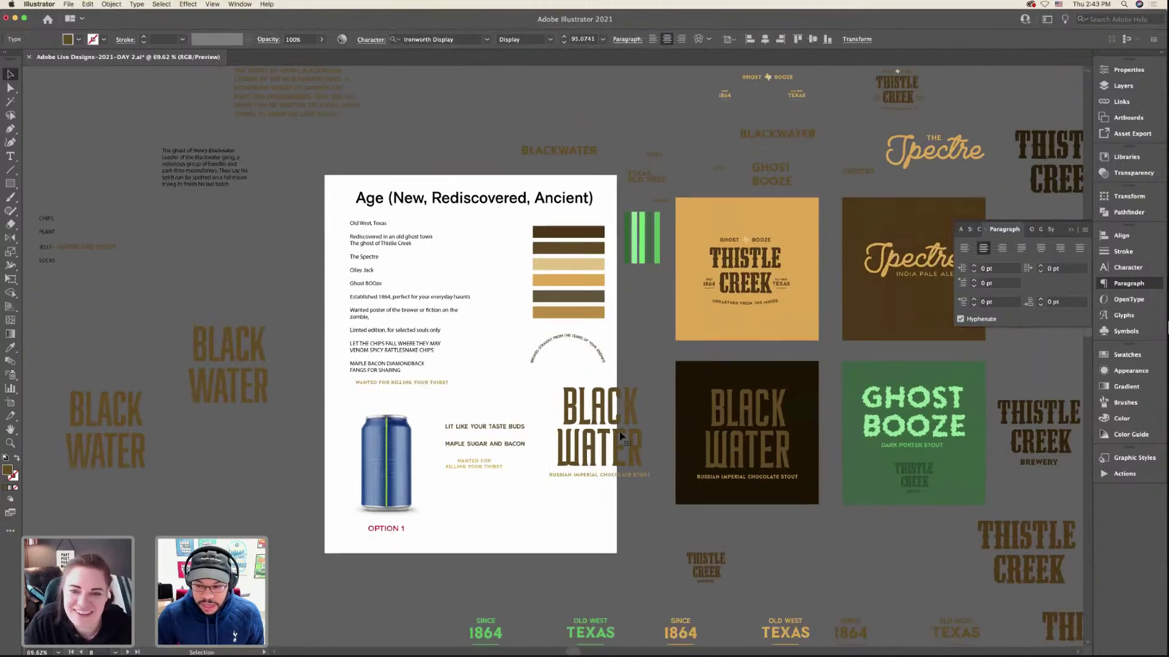
{"action": "scroll", "coordinate": [780, 423], "scroll_direction": "left", "scroll_amount": 5}
{"action": "left_click_drag", "start_coordinate": [757, 396], "coordinate": [414, 475]}
{"action": "key", "text": "Delete"}
- Duplicate the lowest off-artboard BLACK WATER text and set the two copies side by side
{"action": "left_click", "coordinate": [329, 433]}
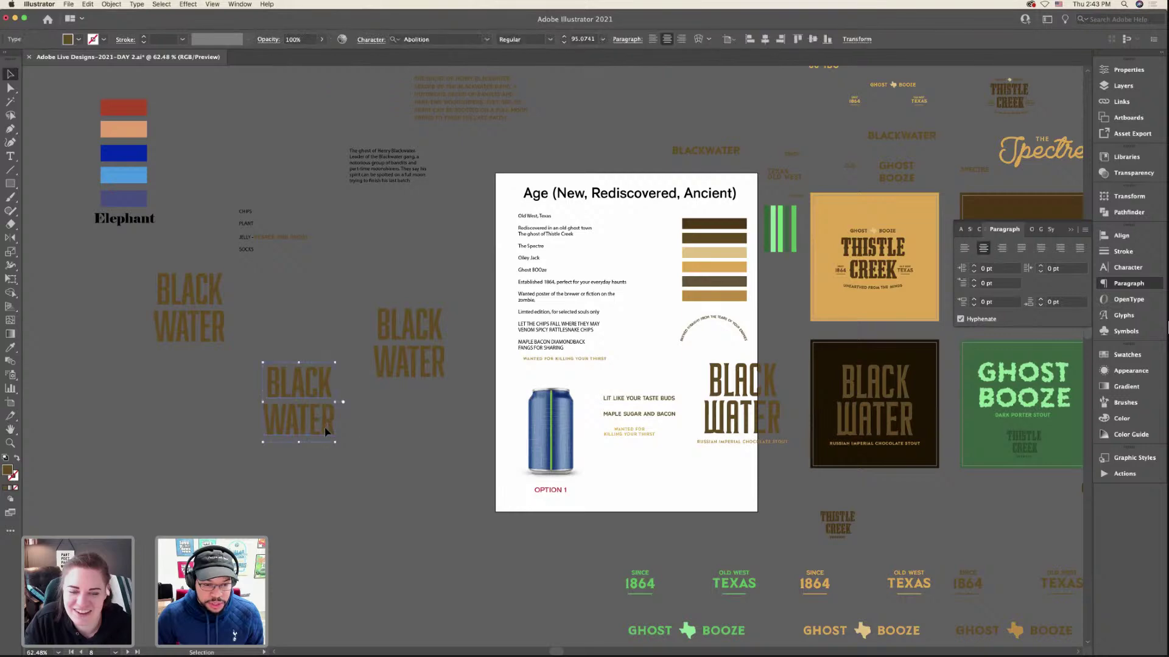
{"action": "scroll", "coordinate": [329, 434], "scroll_direction": "up", "scroll_amount": 3}
{"action": "left_click_drag", "start_coordinate": [327, 431], "coordinate": [238, 438]}
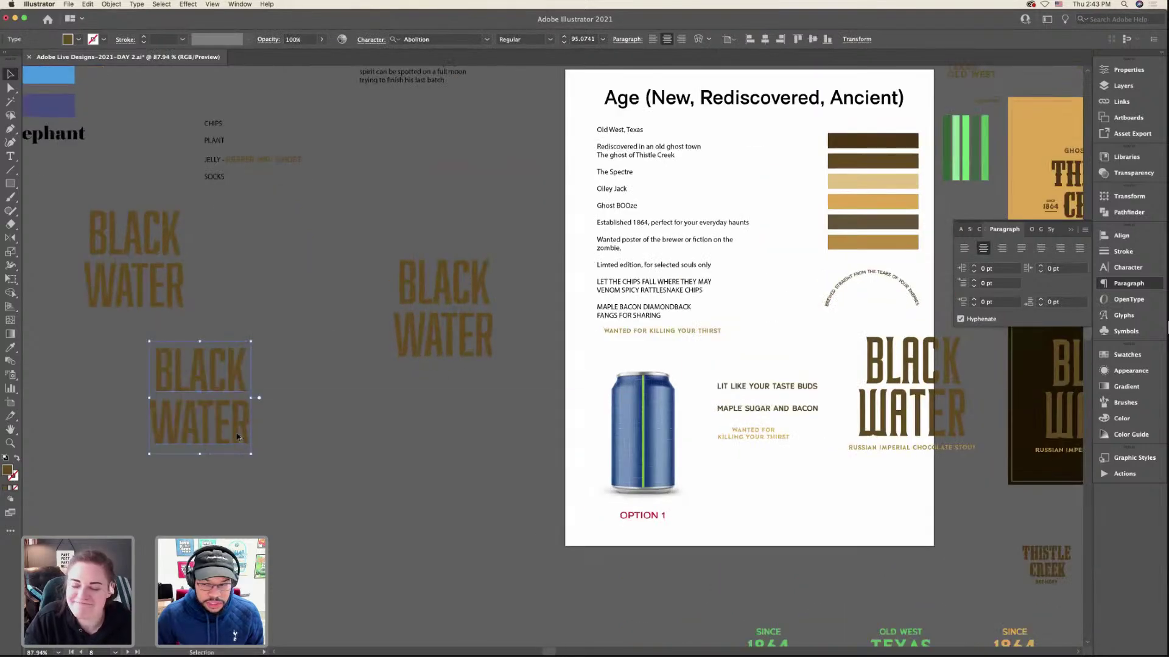
- Replace the wording of the lowest BLACK WATER copy with MAPLE BACON DIAMONDBACKS on three lines
{"action": "key", "text": "t"}
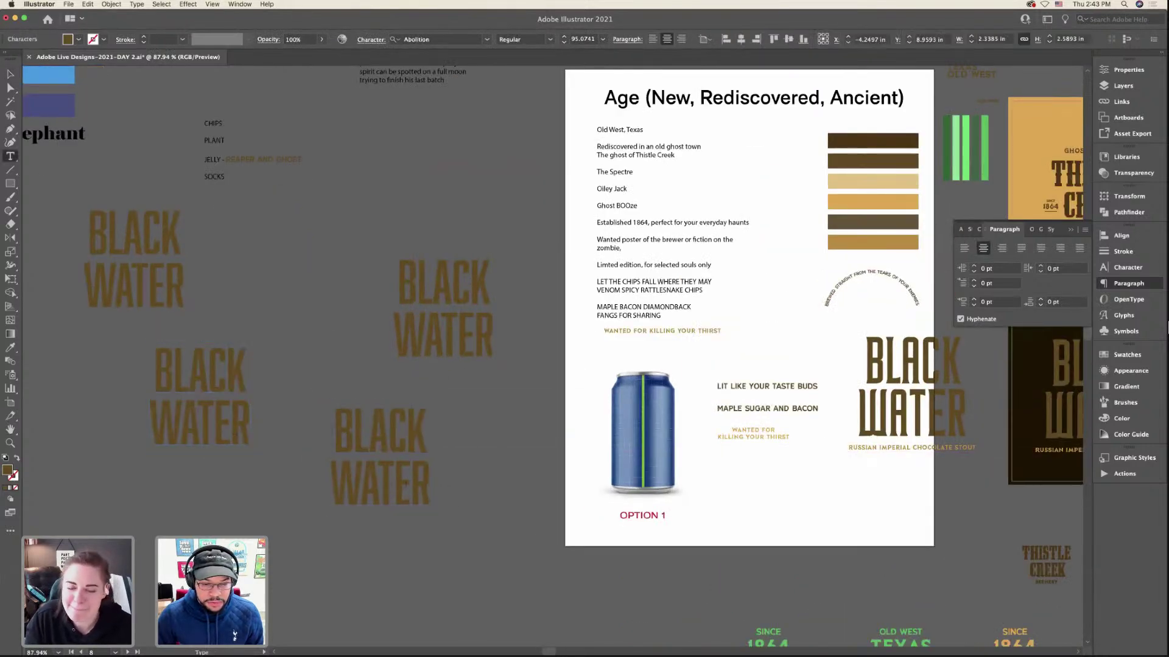
{"action": "triple_click", "coordinate": [405, 483]}
{"action": "type", "text": "MAPLE "}
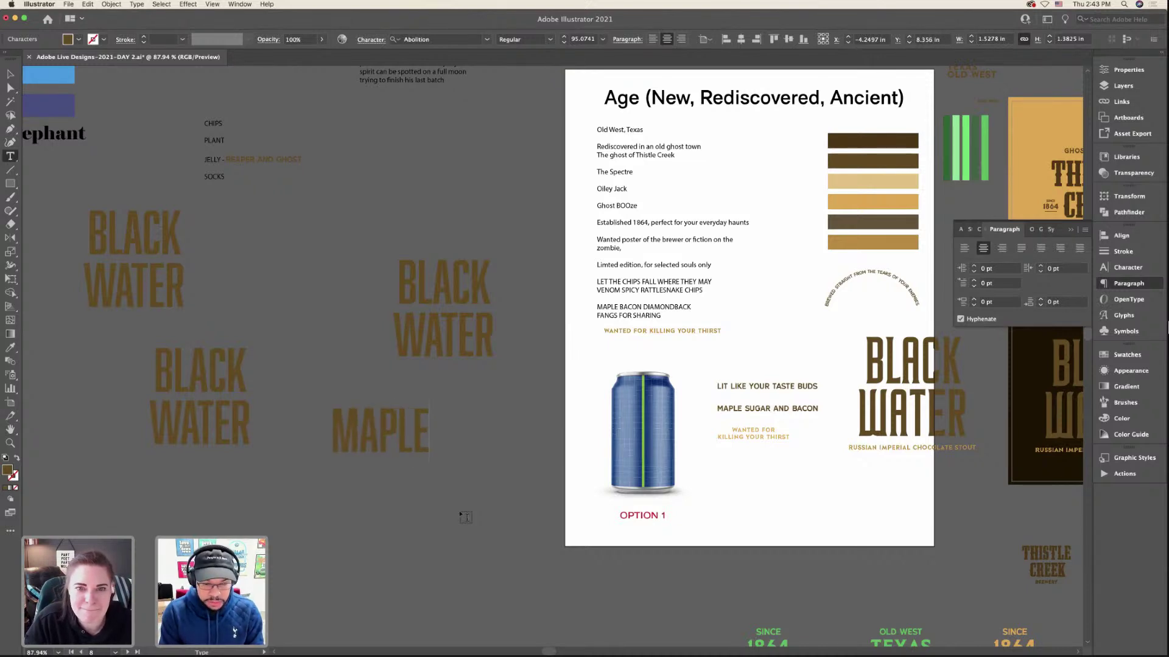
{"action": "type", "text": "BACON "}
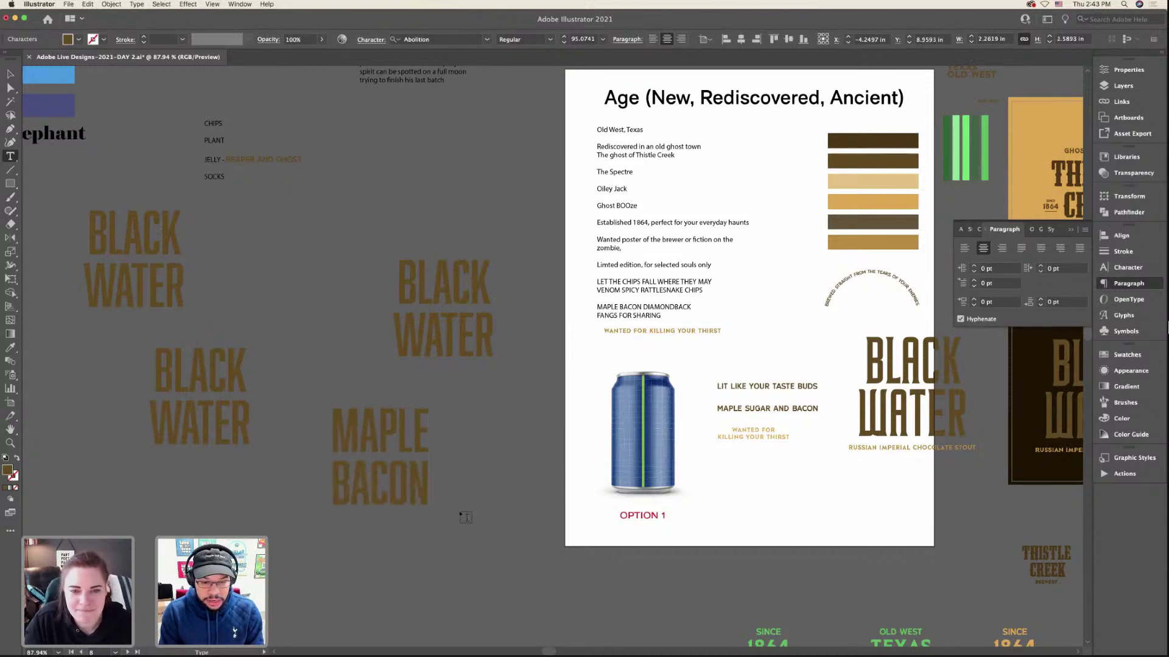
{"action": "type", "text": "DIAMOND"}
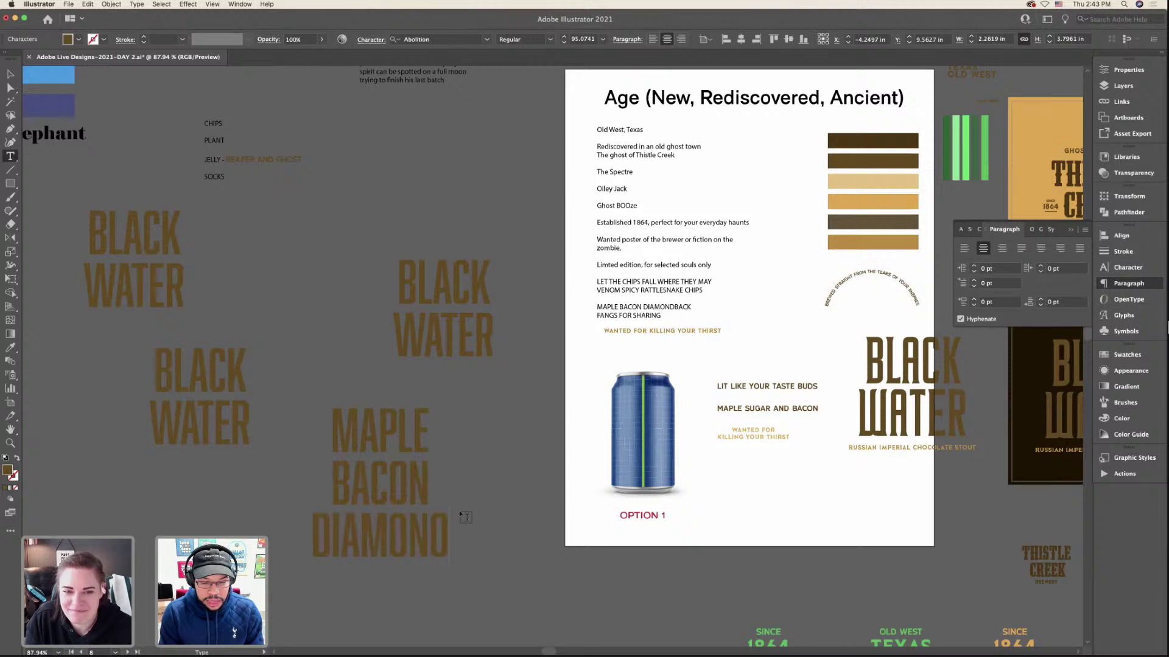
{"action": "type", "text": "BACKS"}
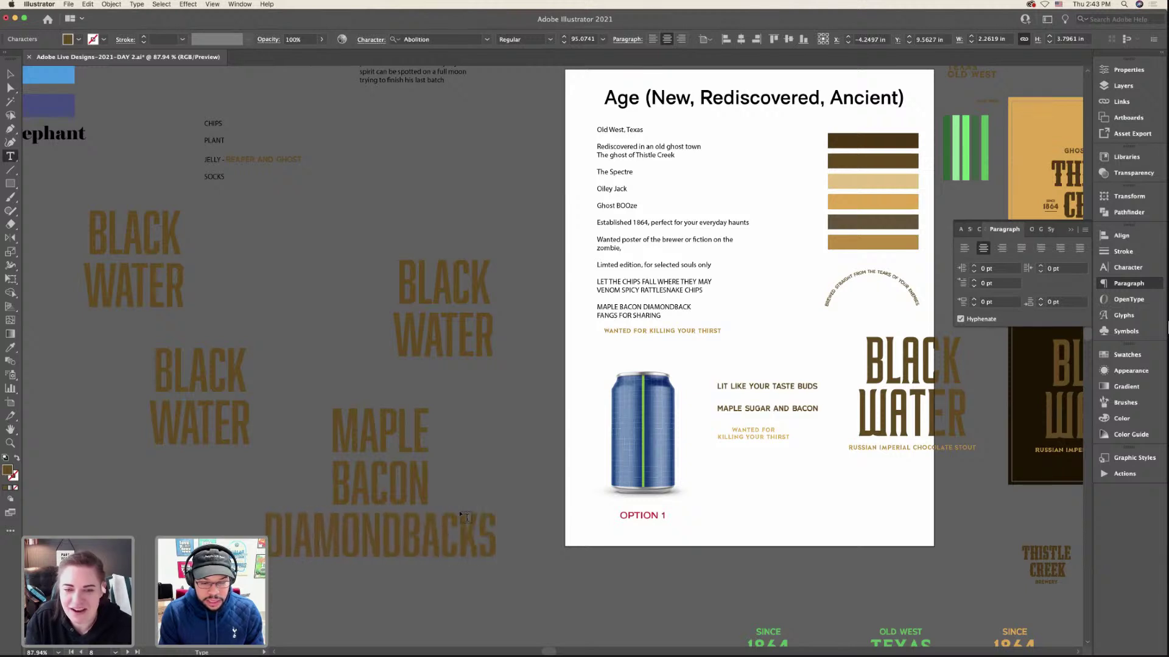
- Rewrite the DIAMONDBACKS line as DIAMOND with BACK below it, so the lettering runs over four lines
{"action": "key", "text": "BackSpace"}
{"action": "key", "text": "BackSpace"}
{"action": "key", "text": "BackSpace"}
{"action": "key", "text": "BackSpace"}
{"action": "key", "text": "BackSpace"}
{"action": "key", "text": "Return"}
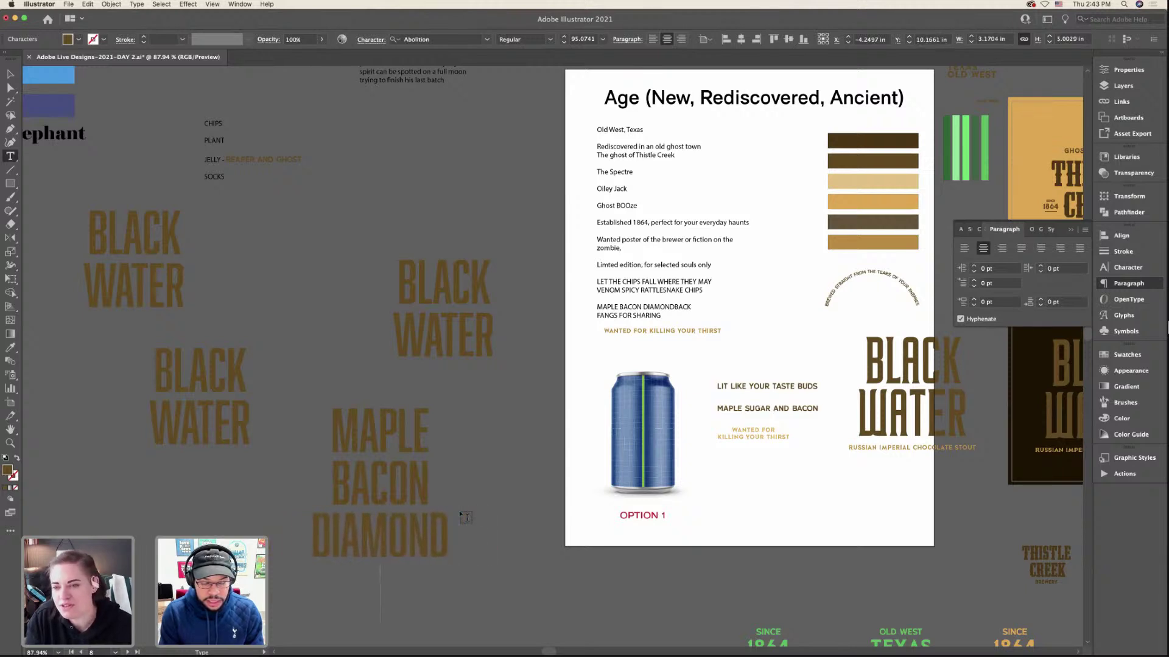
{"action": "type", "text": "BACKS"}
{"action": "key", "text": "BackSpace"}
{"action": "key", "text": "BackSpace"}
{"action": "key", "text": "BackSpace"}
{"action": "key", "text": "BackSpace"}
{"action": "key", "text": "BackSpace"}
{"action": "key", "text": "BackSpace"}
{"action": "key", "text": "BackSpace"}
{"action": "key", "text": "BackSpace"}
{"action": "key", "text": "BackSpace"}
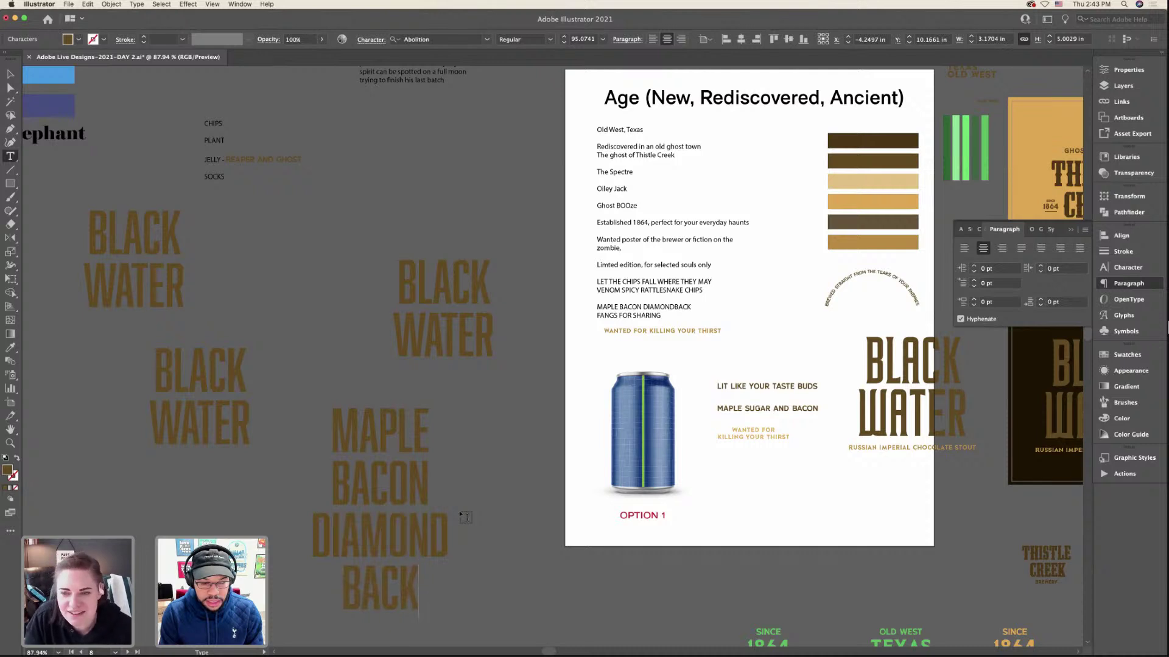
{"action": "key", "text": "BackSpace"}
{"action": "key", "text": "BackSpace"}
{"action": "key", "text": "BackSpace"}
{"action": "key", "text": "BackSpace"}
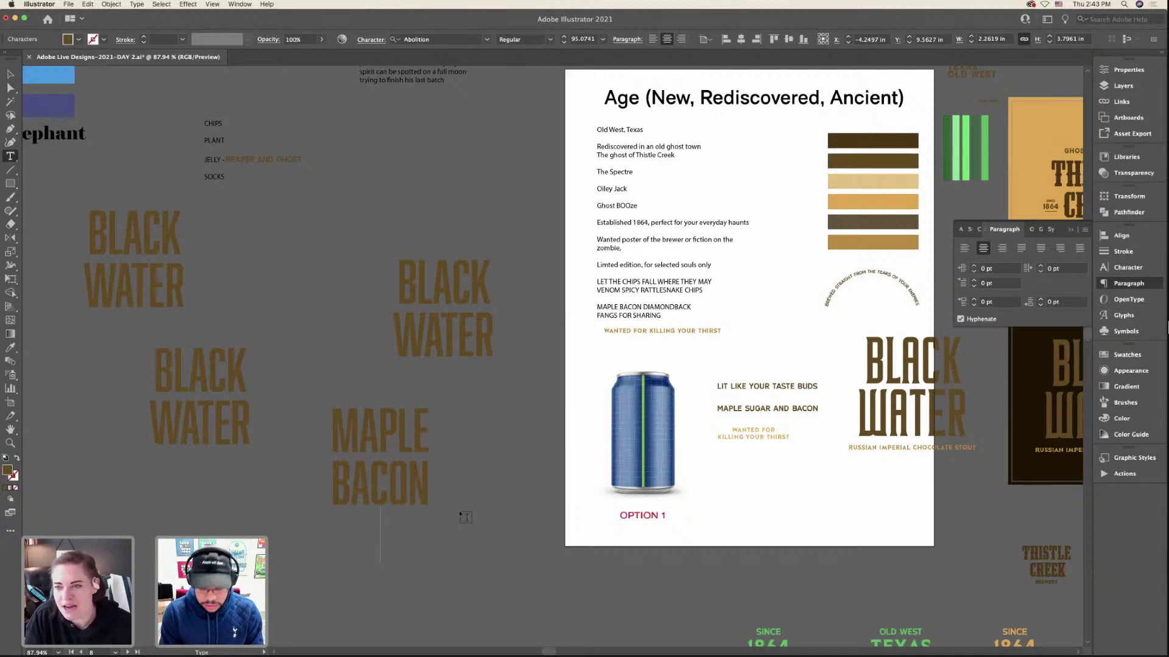
{"action": "type", "text": "DIAMOND"}
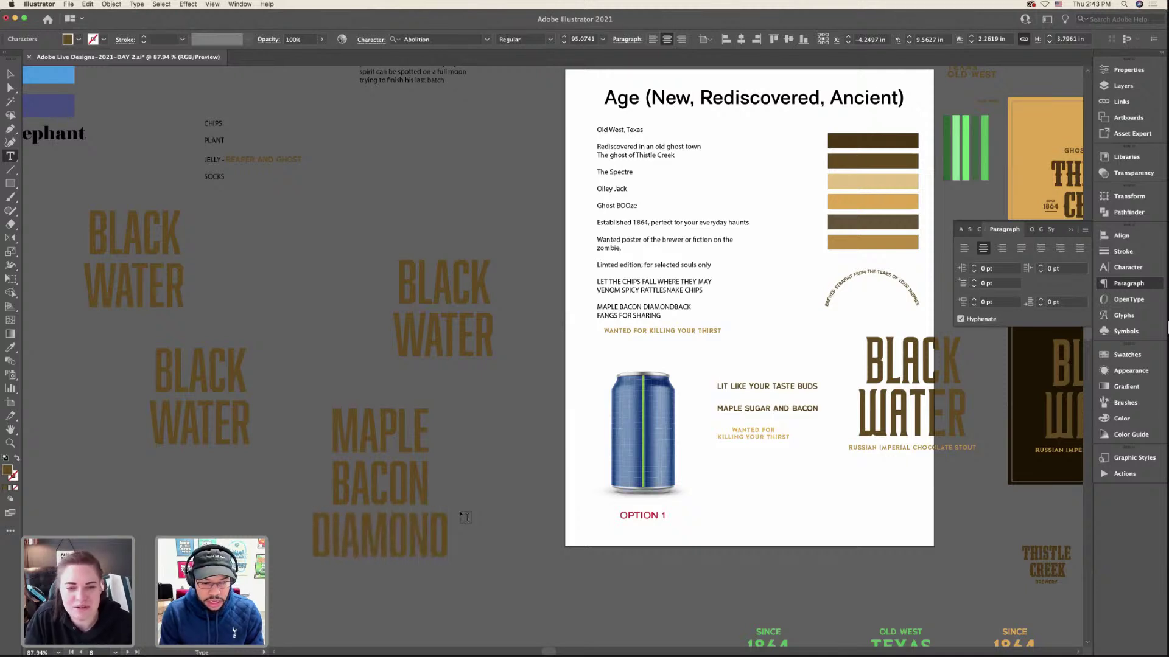
{"action": "key", "text": "Return"}
{"action": "type", "text": "BACK"}
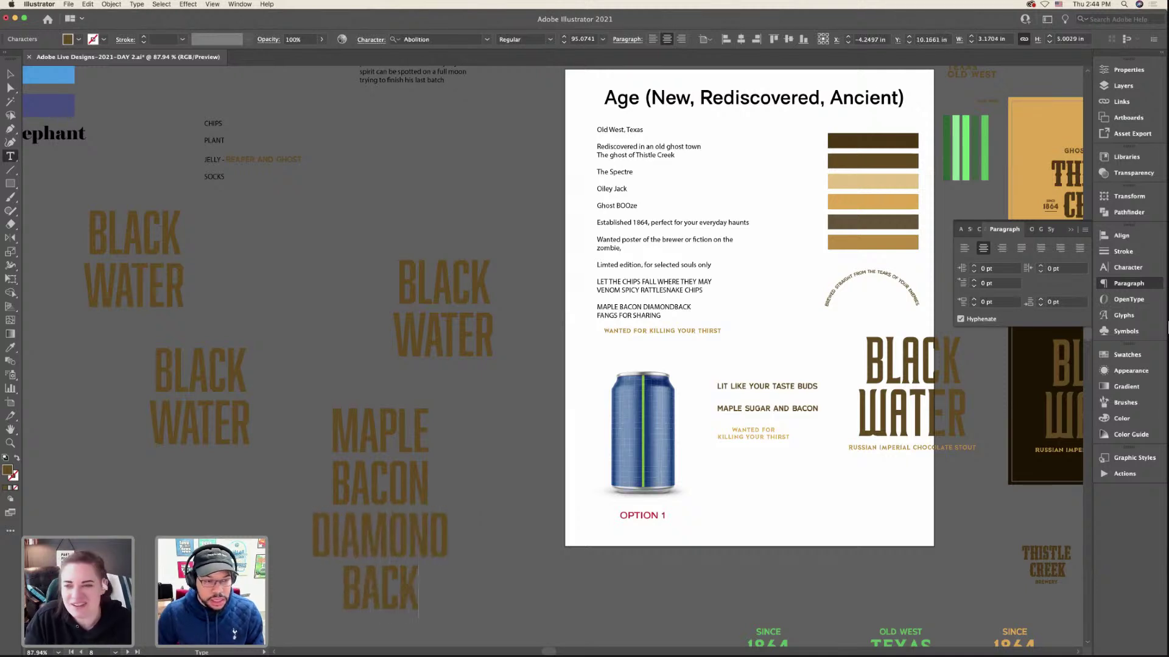
- Move the four-line MAPLE BACON DIAMOND BACK text directly beneath the BLACK WATER copy nearest the artboard
{"action": "left_click", "coordinate": [12, 73]}
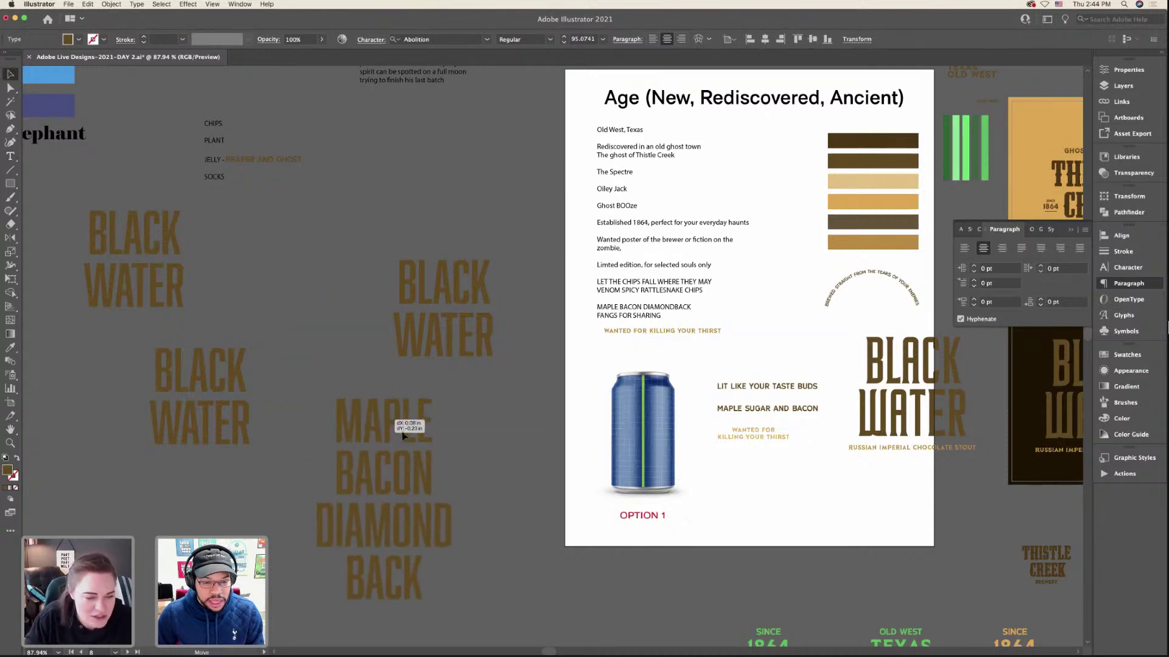
{"action": "left_click_drag", "start_coordinate": [365, 426], "coordinate": [397, 419]}
{"action": "left_click_drag", "start_coordinate": [449, 461], "coordinate": [459, 455]}
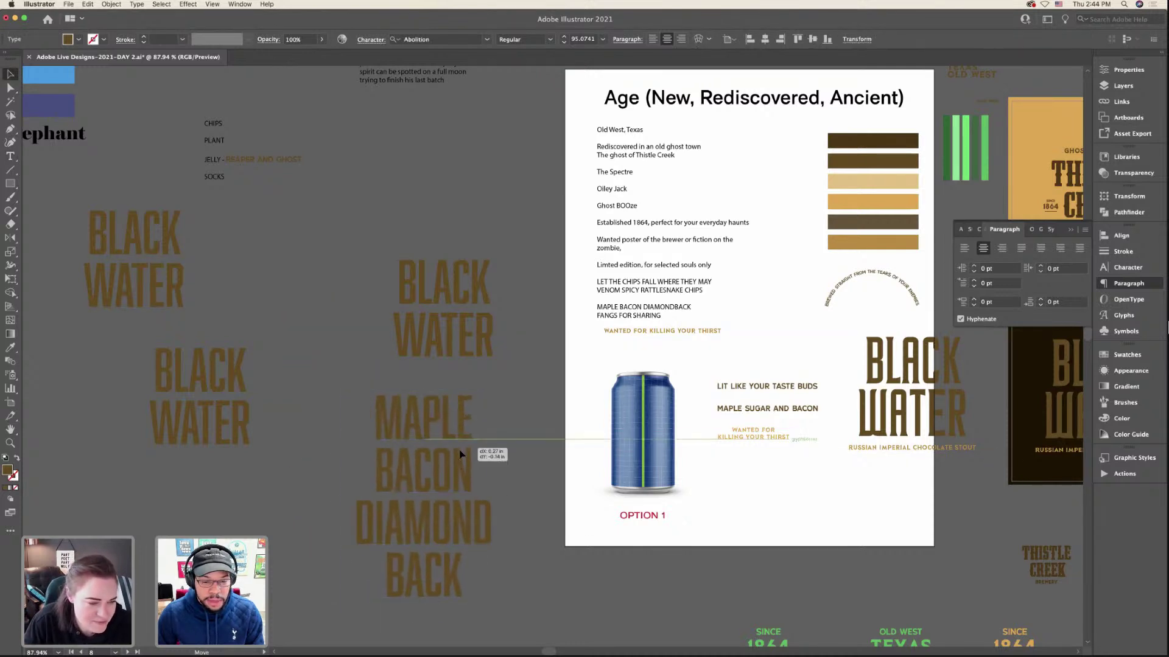
{"action": "left_click", "coordinate": [519, 463]}
{"action": "left_click", "coordinate": [466, 529]}
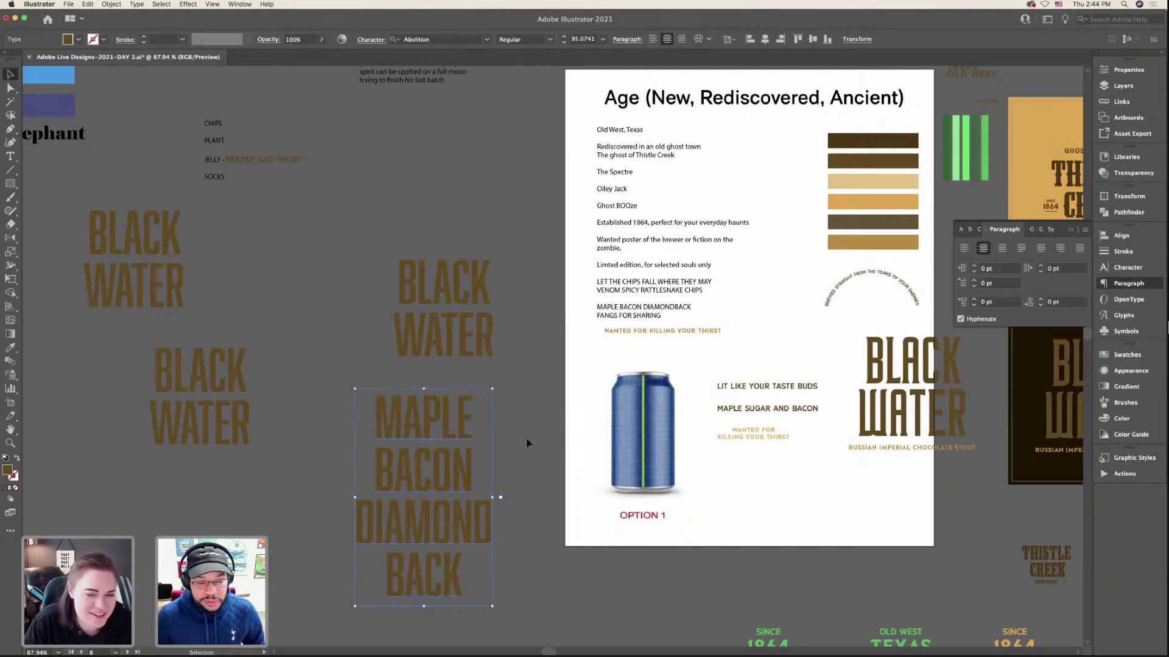
- Make a copy of the MAPLE BACON DIAMOND BACK text among the BLACK WATER copies and convert it to outlines
{"action": "scroll", "coordinate": [527, 442], "scroll_direction": "up", "scroll_amount": 1}
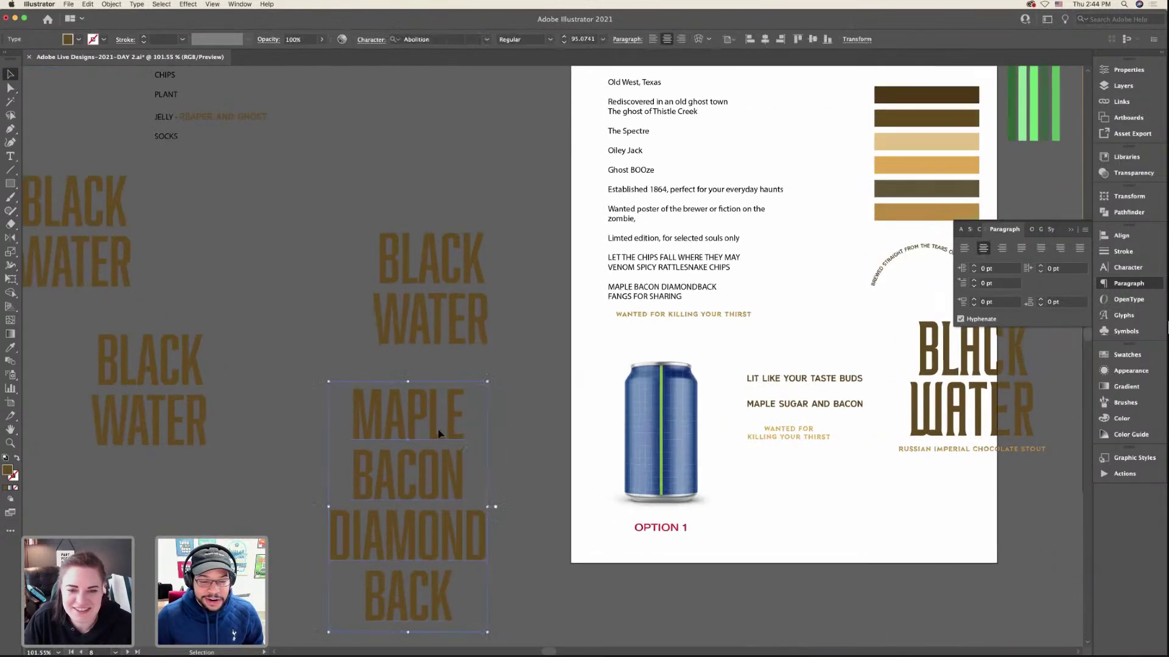
{"action": "key", "text": "super+v"}
{"action": "right_click", "coordinate": [288, 186]}
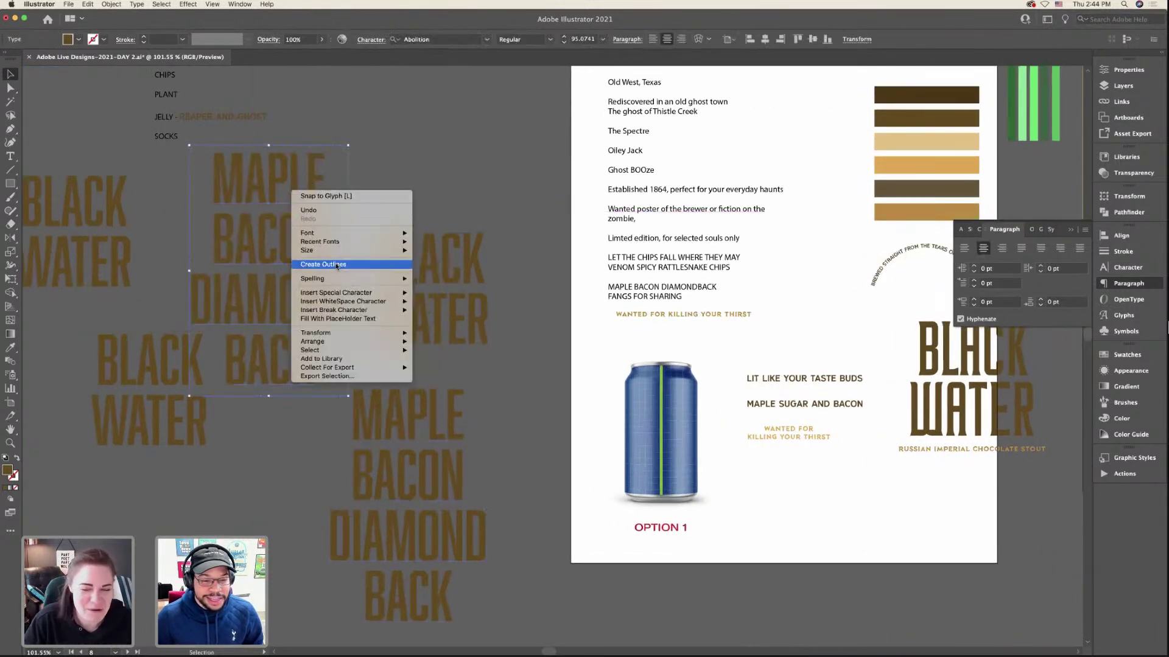
{"action": "key", "text": "Escape"}
{"action": "key", "text": "super+shift+o"}
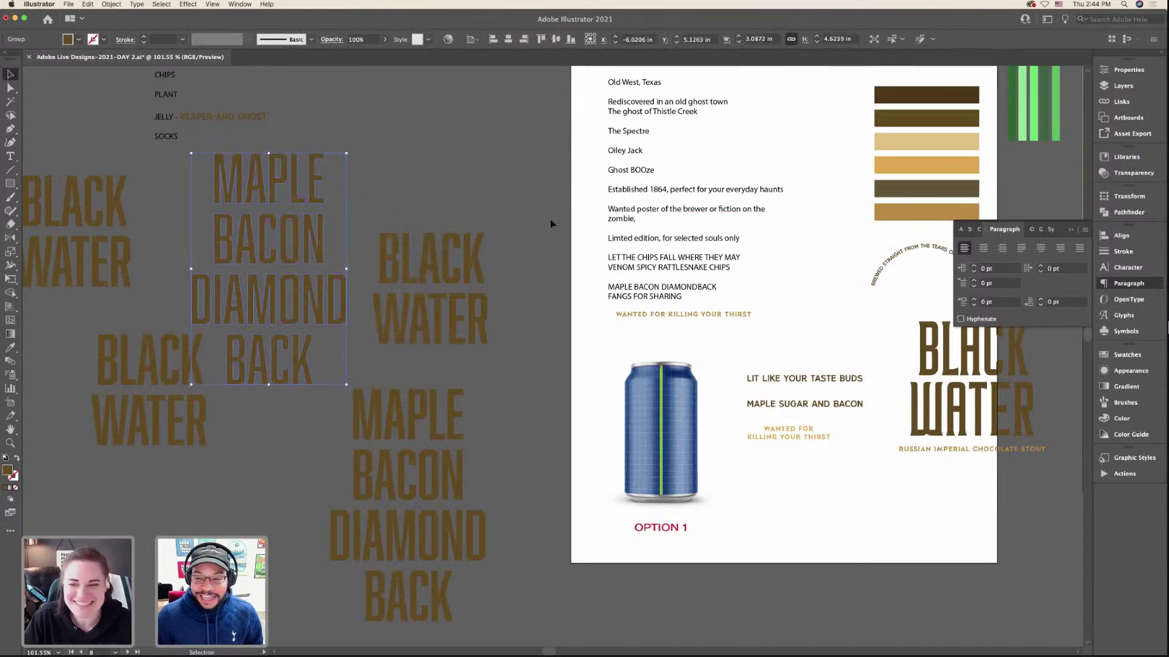
- Switch to the chips mockup in Photoshop and open the PACKAGE DESIGN smart object of the PACKAGE KRAFT MATTE group
{"action": "scroll", "coordinate": [550, 223], "scroll_direction": "down", "scroll_amount": 3}
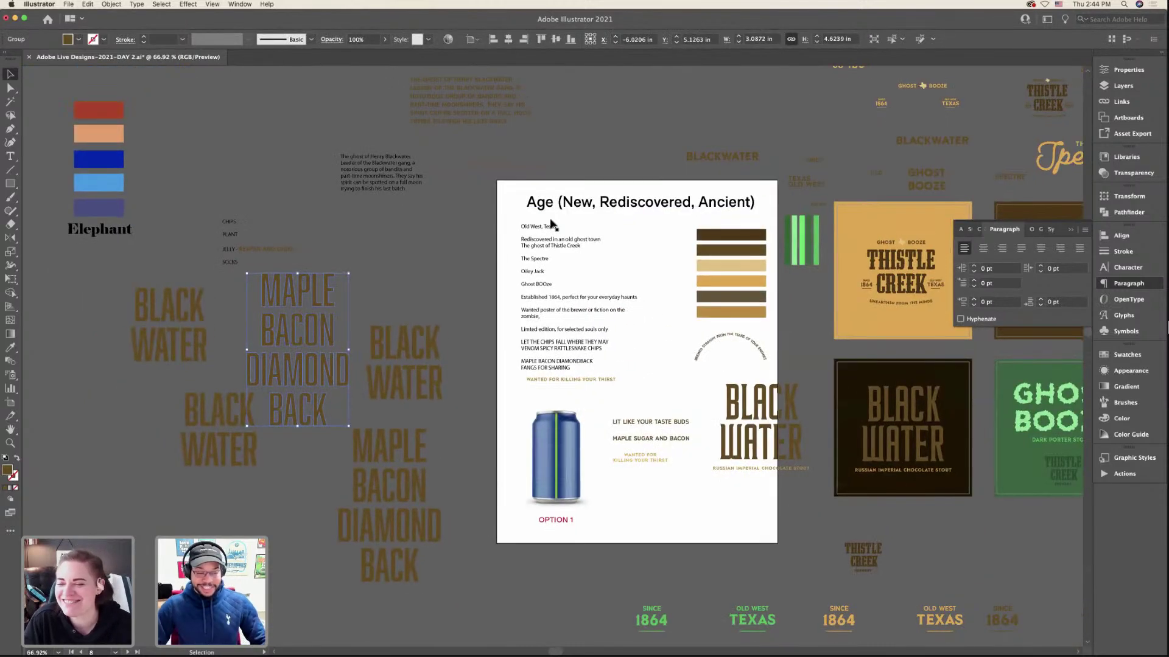
{"action": "scroll", "coordinate": [550, 224], "scroll_direction": "down", "scroll_amount": 1}
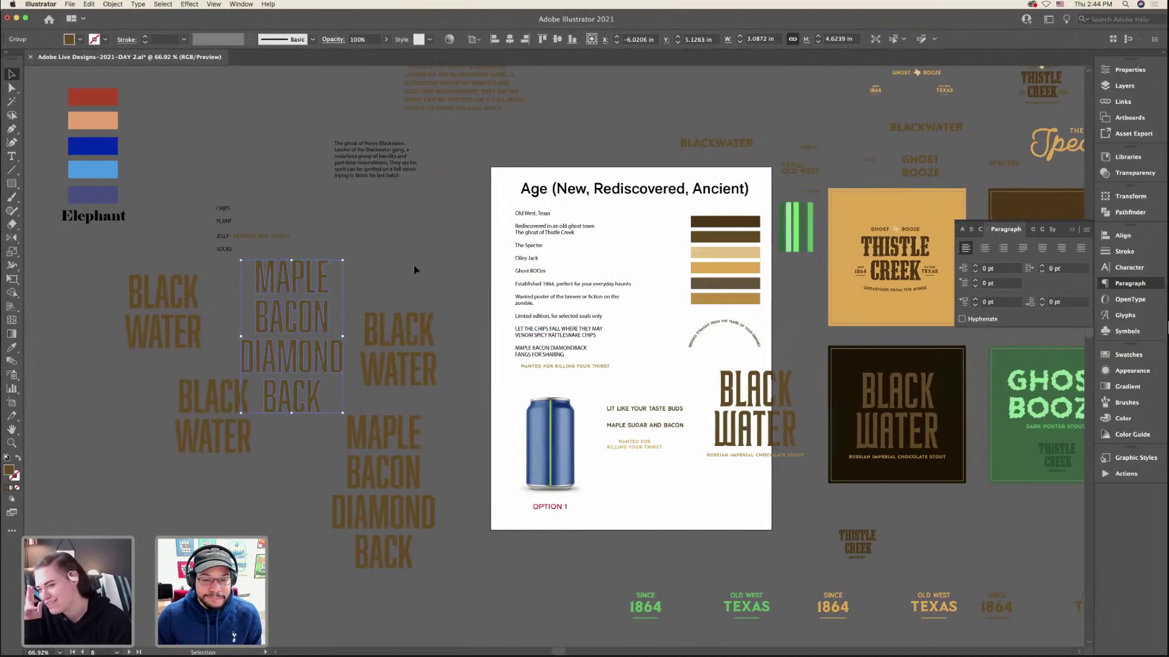
{"action": "key", "text": "ctrl+Right"}
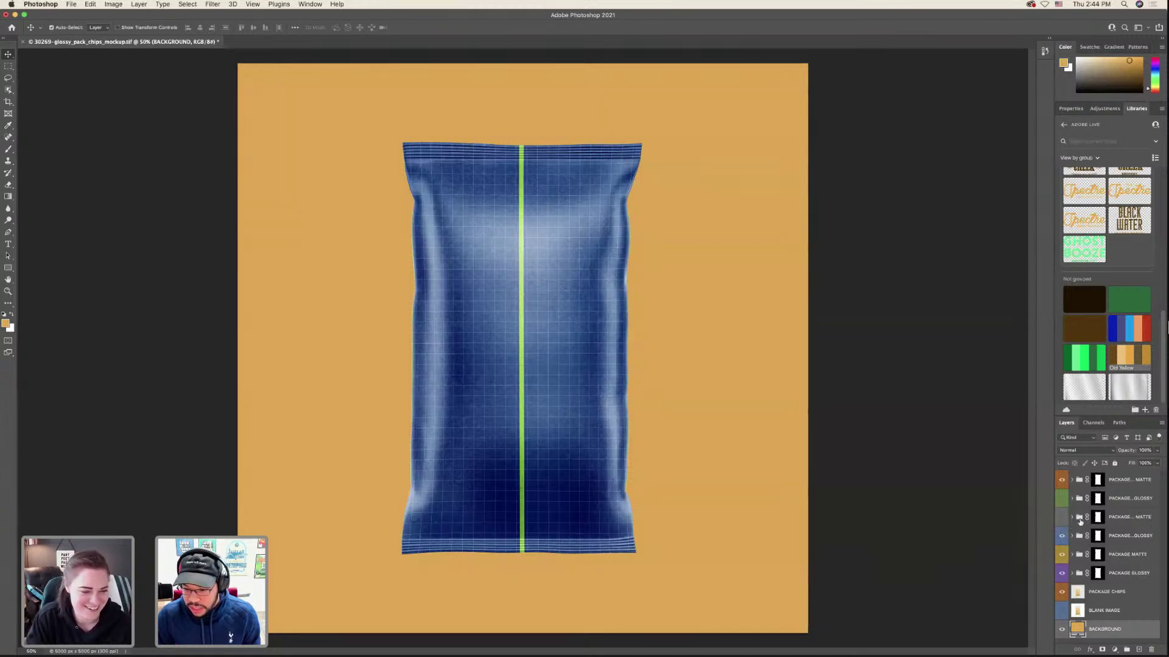
{"action": "left_click_drag", "start_coordinate": [1054, 509], "coordinate": [1016, 513]}
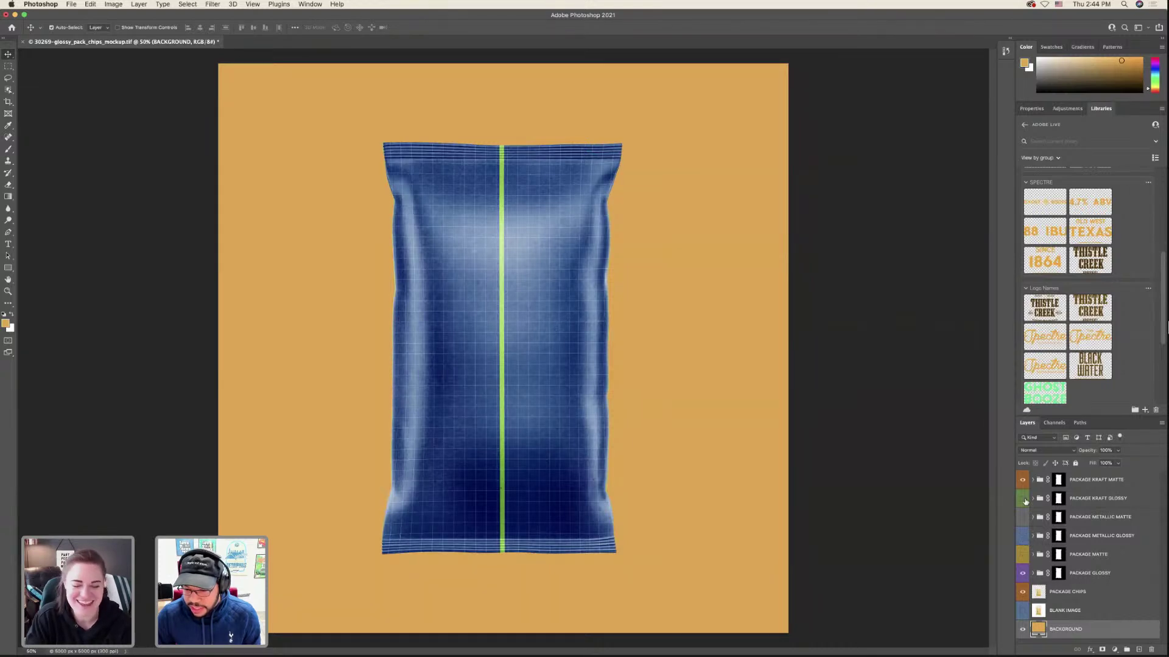
{"action": "left_click", "coordinate": [1033, 480]}
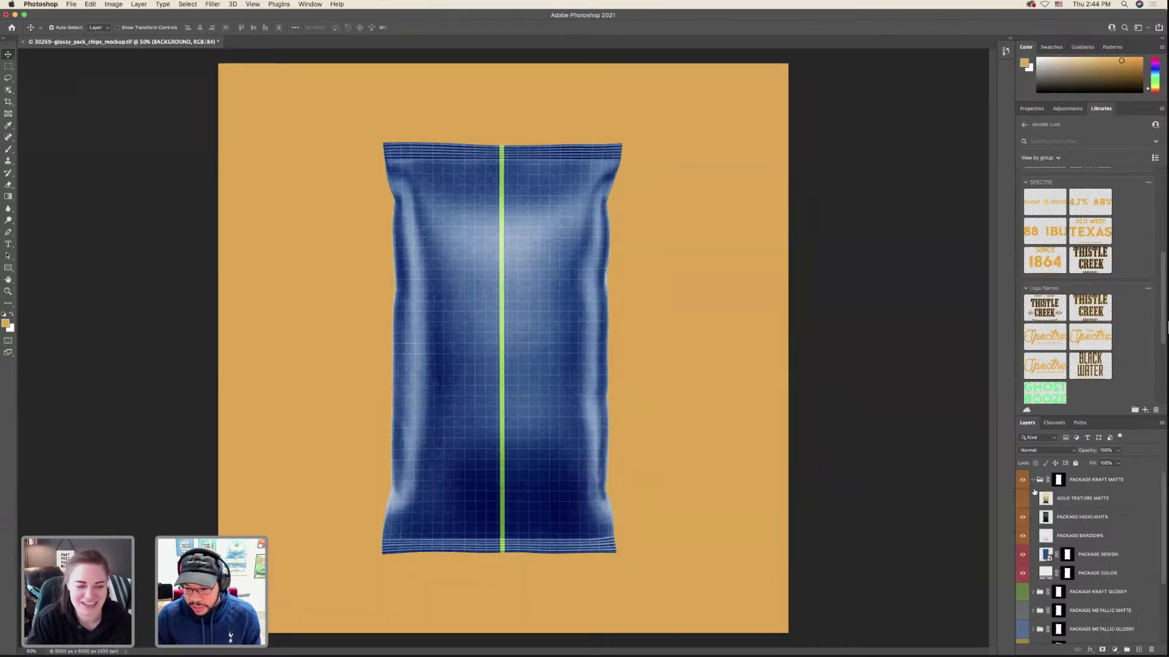
{"action": "double_click", "coordinate": [1047, 554]}
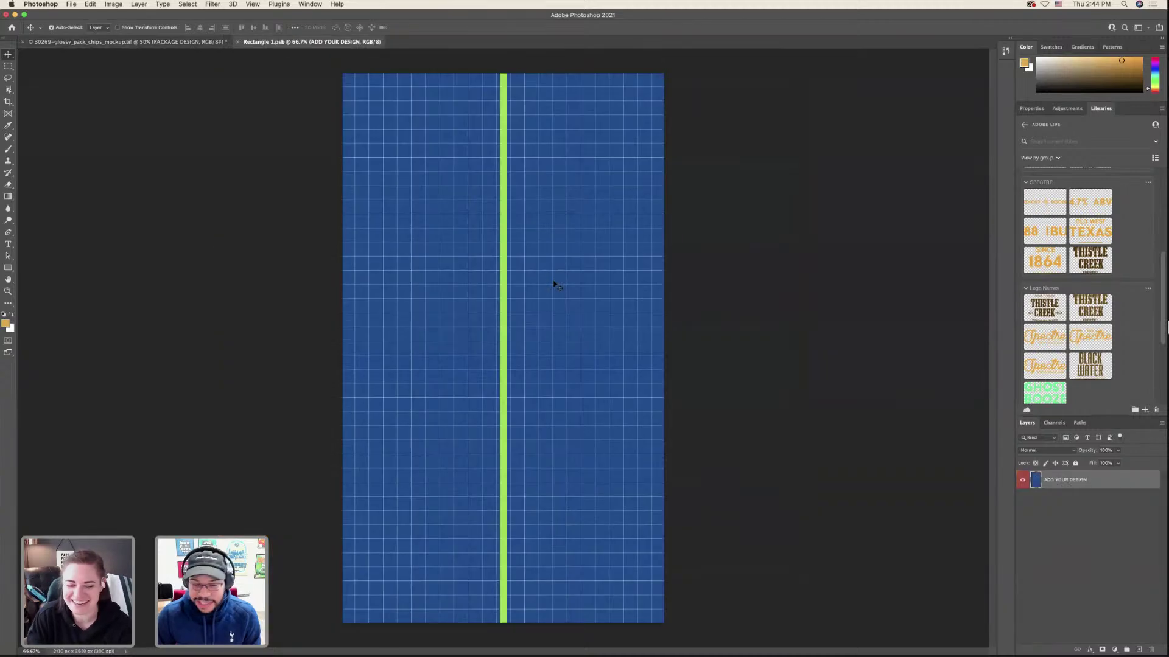
- Paste the outlined lettering as pixels, centred slightly above the middle of the package design, and save it into the chips mockup
{"action": "key", "text": "super+v"}
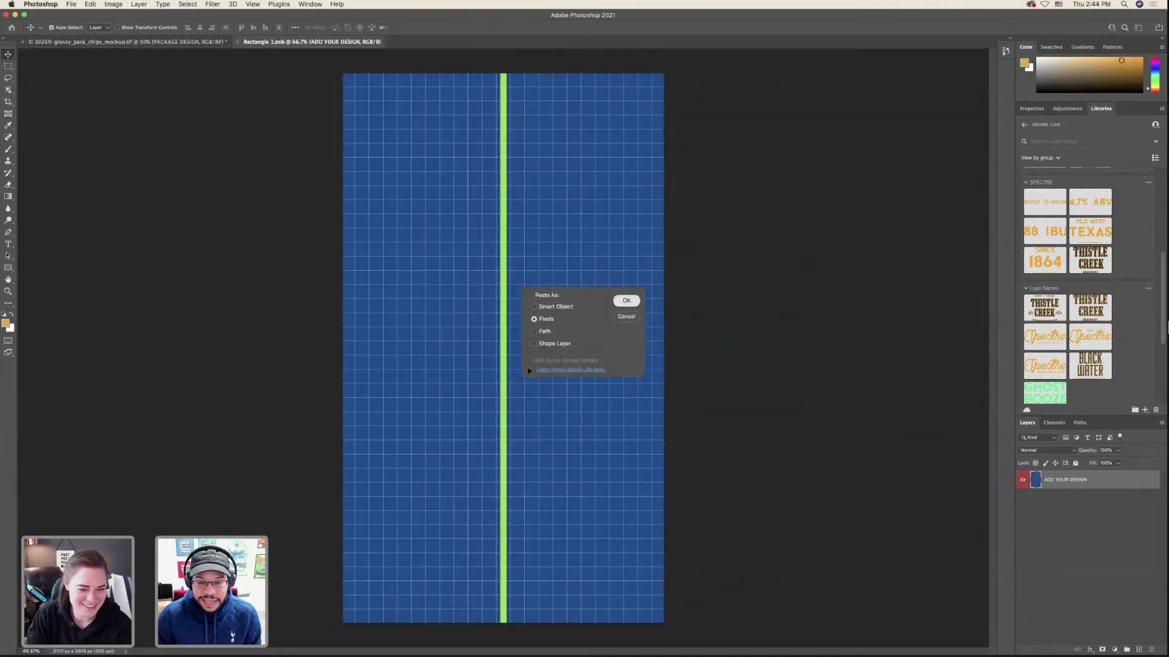
{"action": "left_click", "coordinate": [627, 300]}
{"action": "left_click_drag", "start_coordinate": [504, 456], "coordinate": [503, 533]}
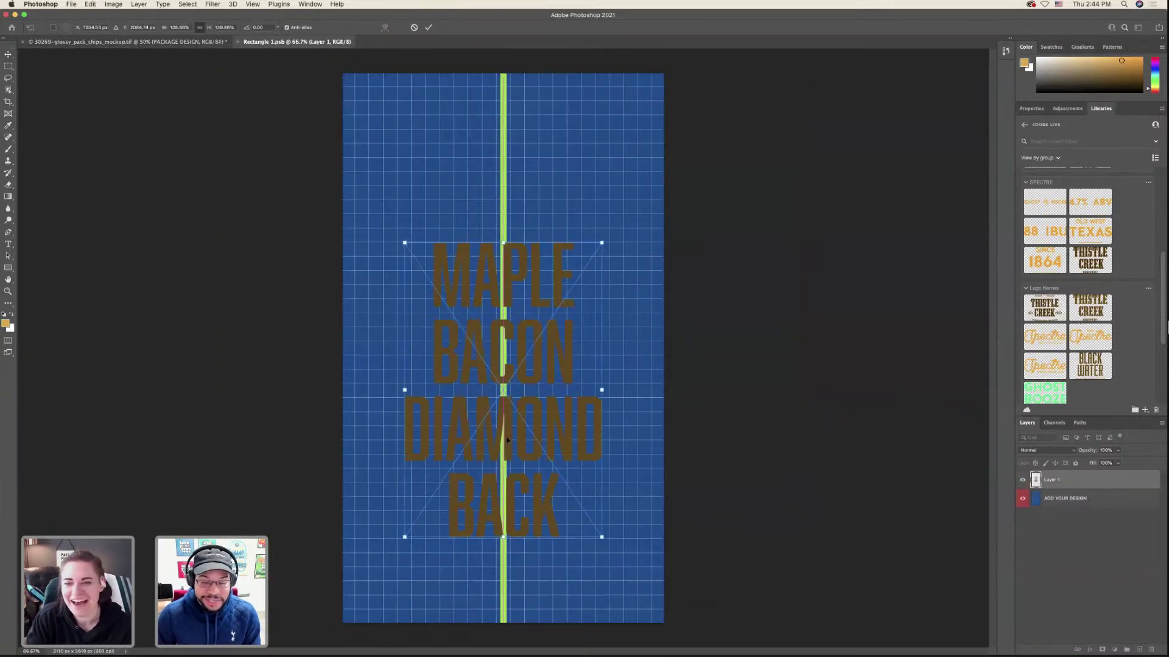
{"action": "left_click_drag", "start_coordinate": [509, 429], "coordinate": [510, 357]}
{"action": "key", "text": "Return"}
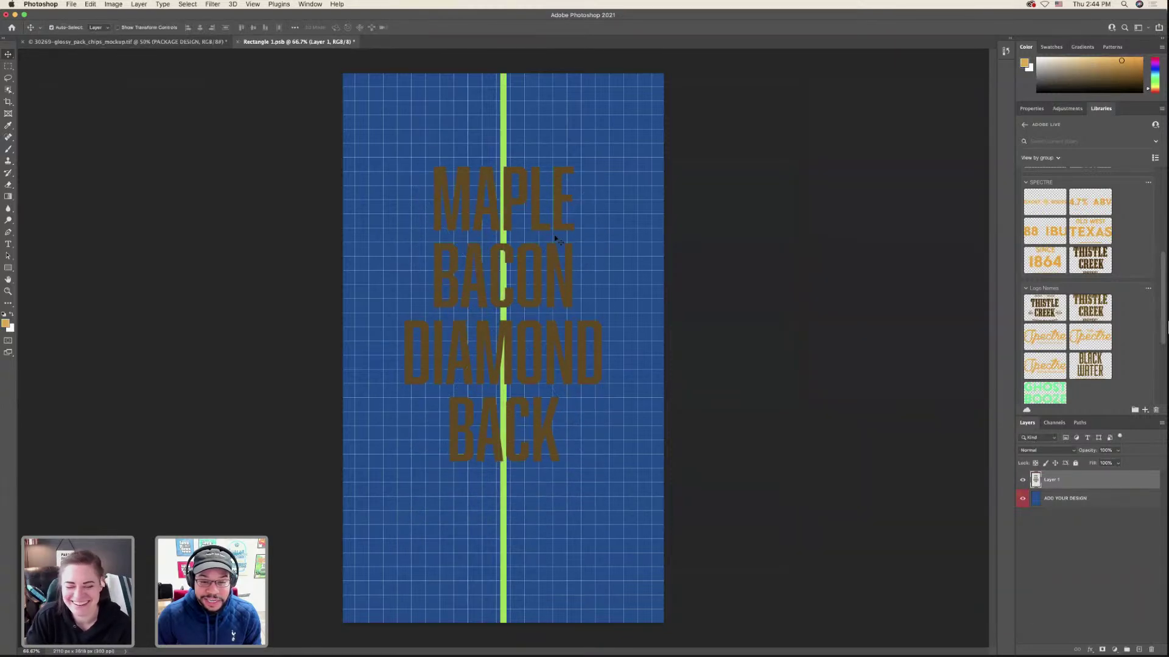
{"action": "key", "text": "super+s"}
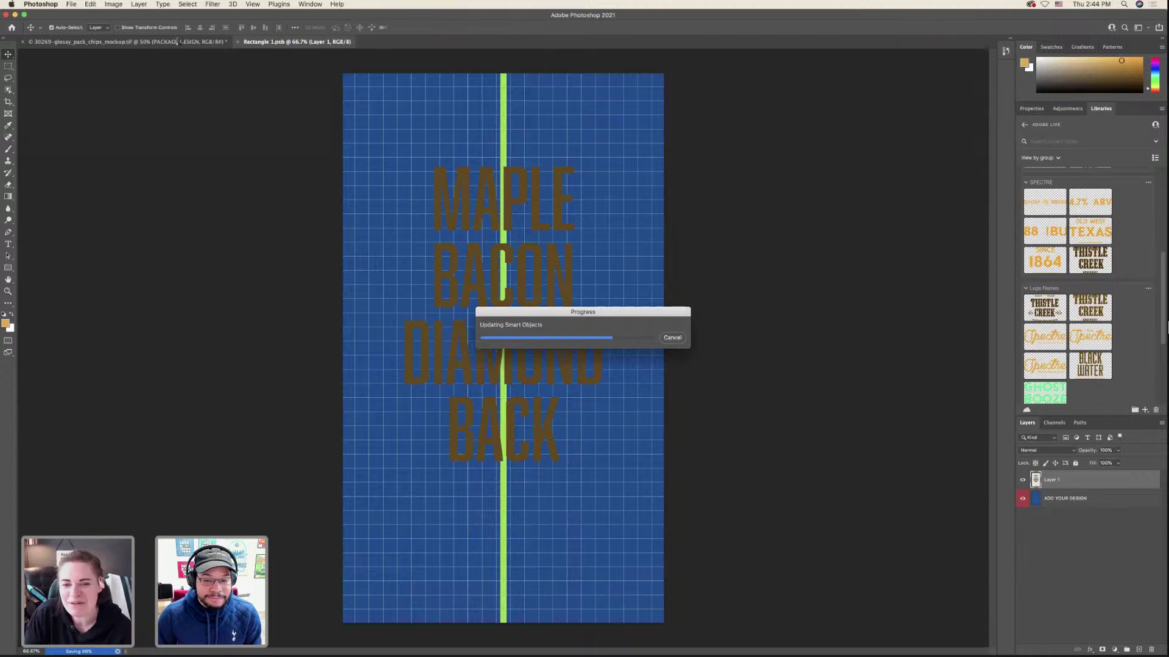
{"action": "left_click", "coordinate": [179, 41]}
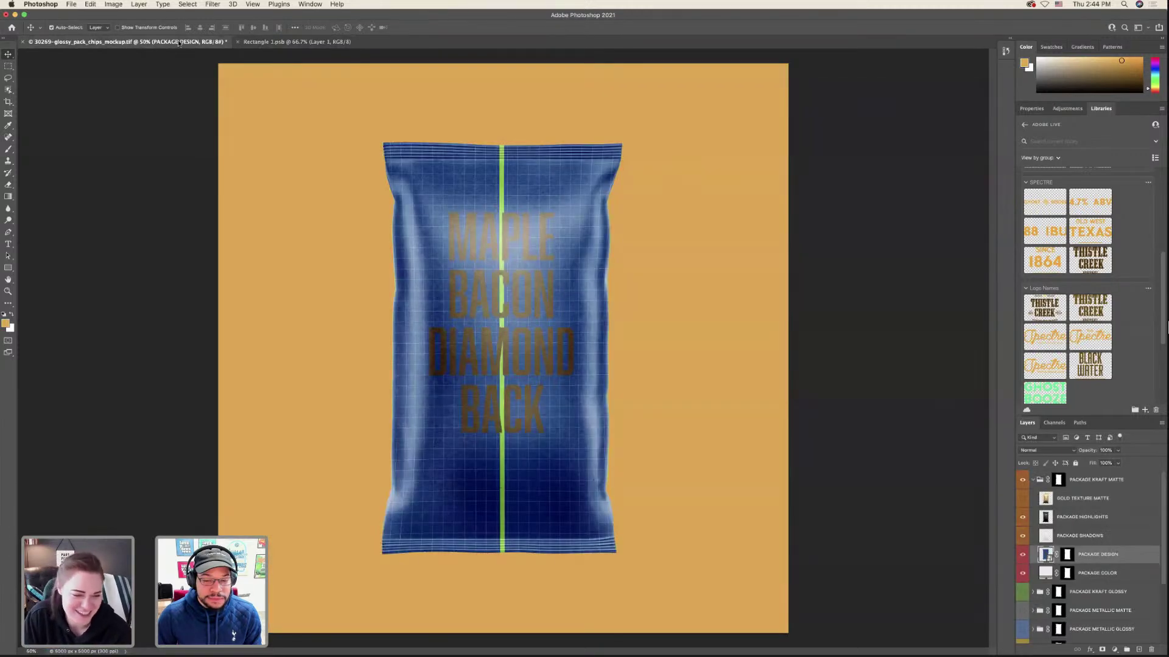
- Hide the ADD YOUR DESIGN grid layer in the package design and save it to update the chips mockup
{"action": "left_click", "coordinate": [287, 42]}
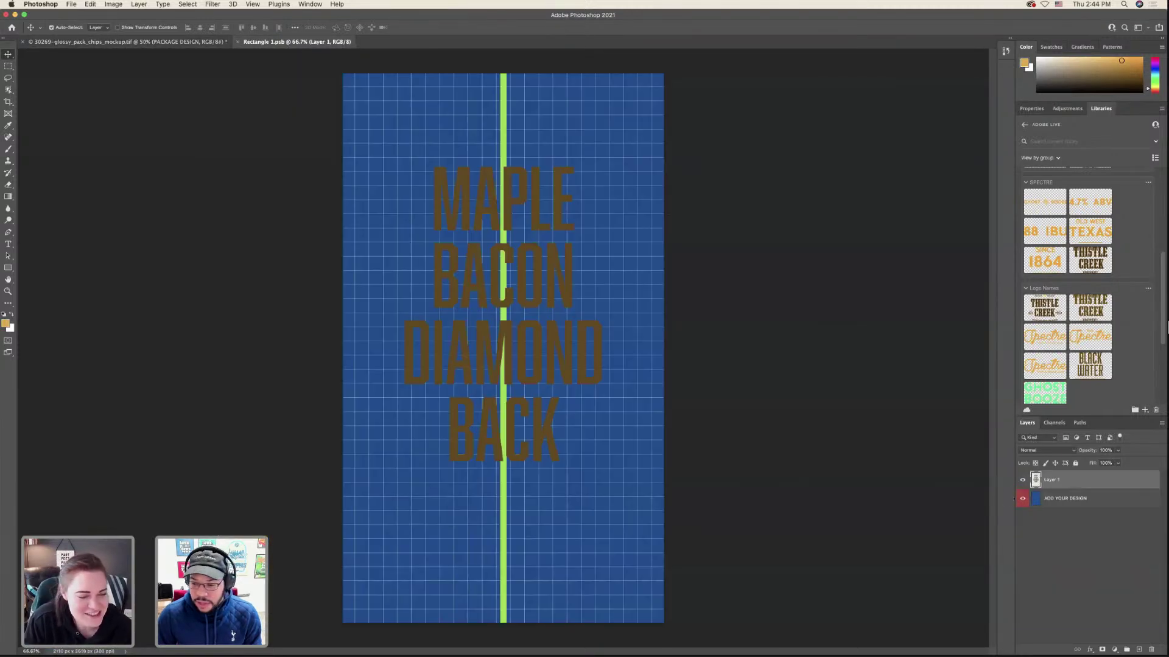
{"action": "left_click", "coordinate": [1023, 500]}
{"action": "key", "text": "super+s"}
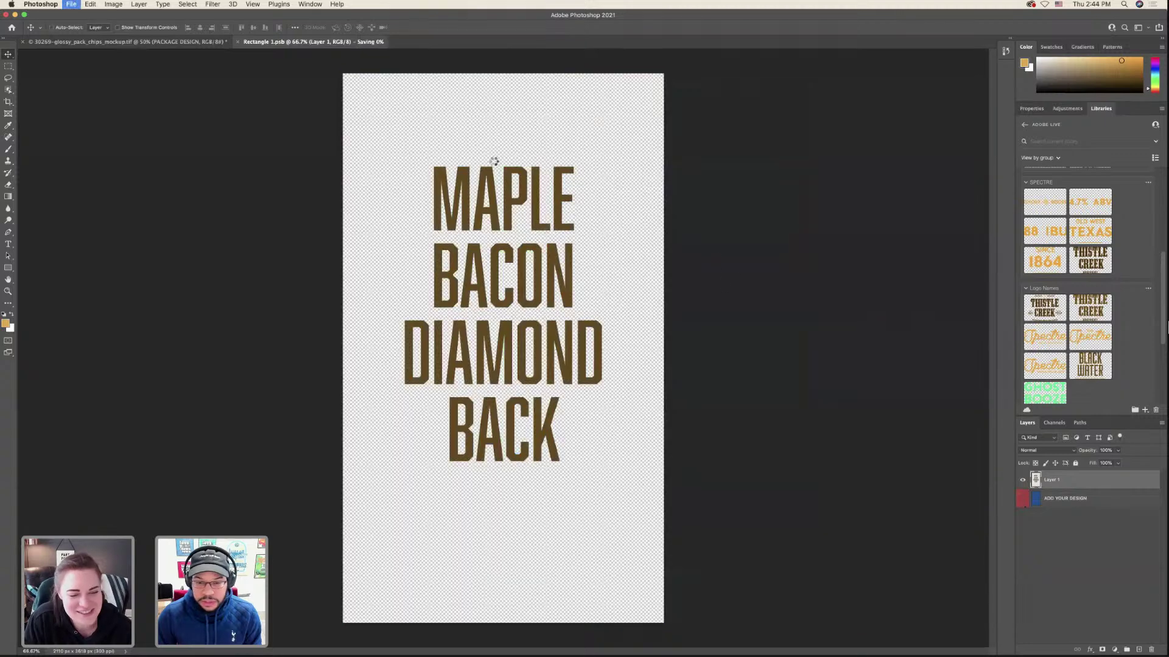
{"action": "left_click", "coordinate": [190, 43]}
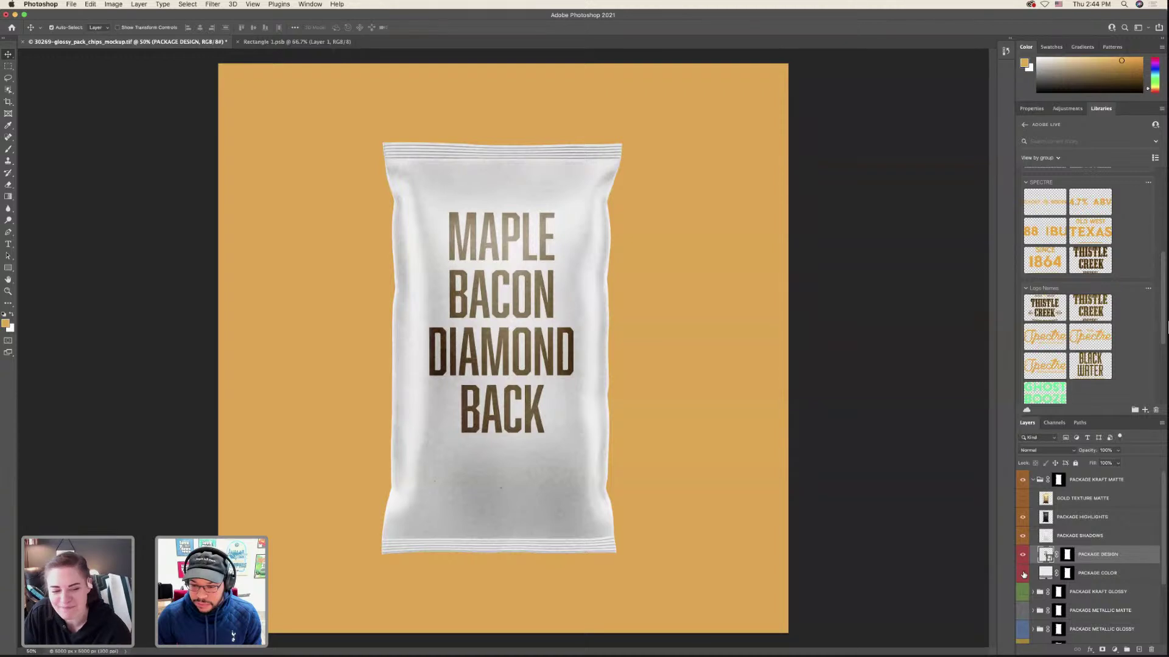
- Hide the PACKAGE COLOR layer and the PACKAGE GLOSSY group so the bag turns transparent over the chips
{"action": "scroll", "coordinate": [1023, 574], "scroll_direction": "down", "scroll_amount": 4}
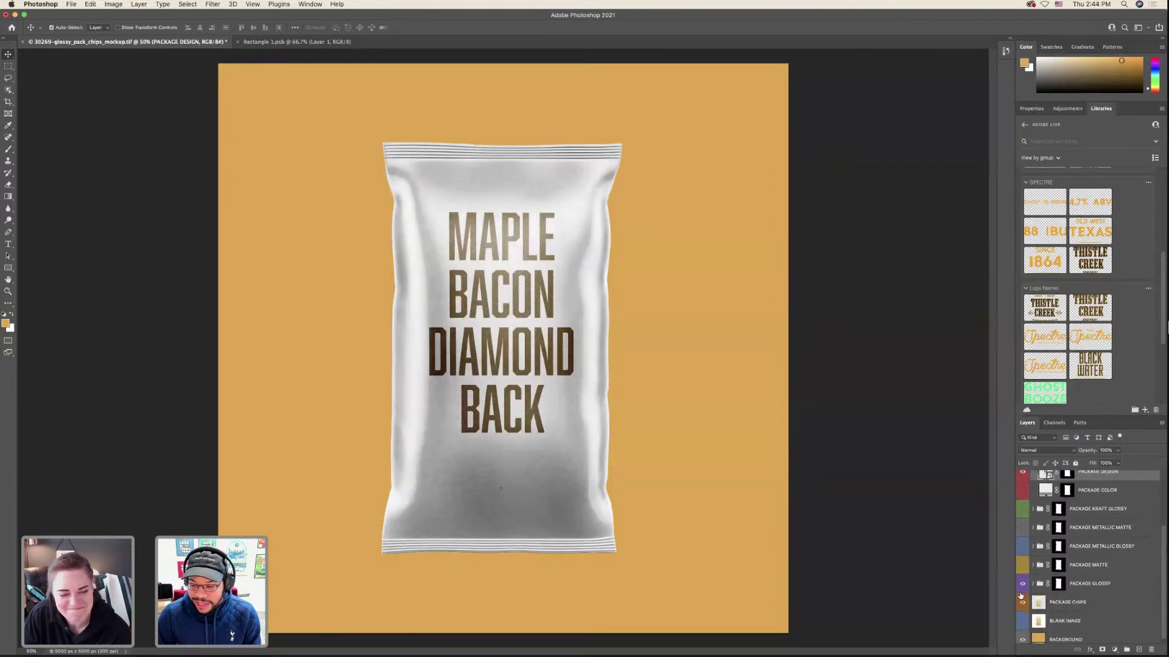
{"action": "left_click", "coordinate": [1023, 585]}
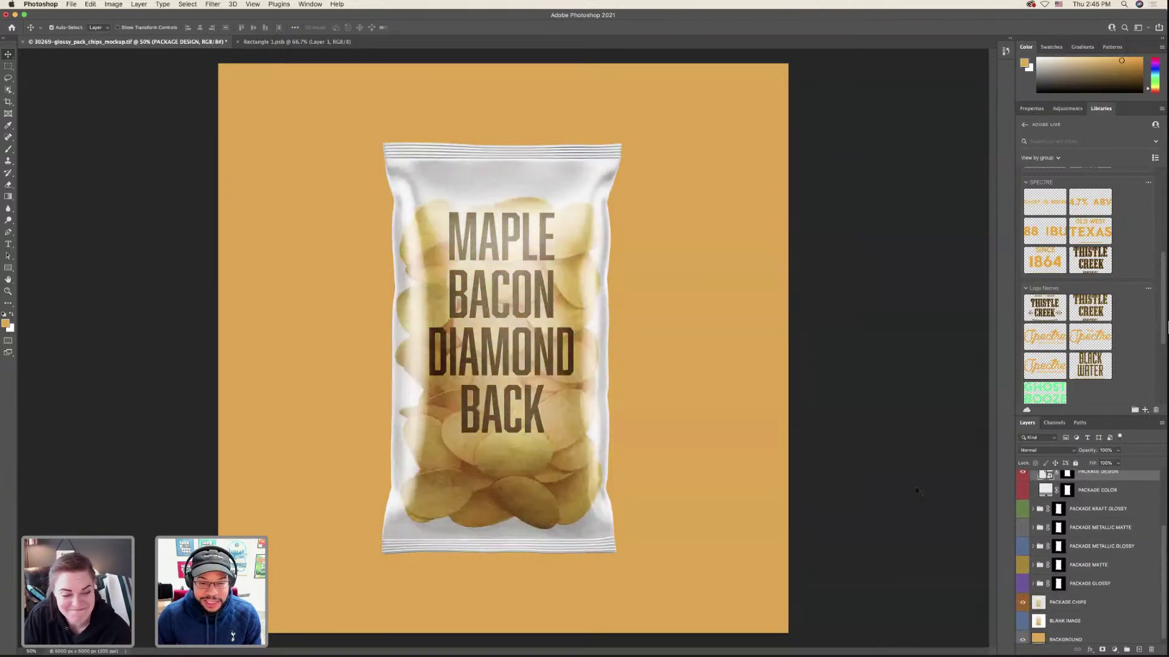
{"action": "scroll", "coordinate": [1044, 519], "scroll_direction": "up", "scroll_amount": 2}
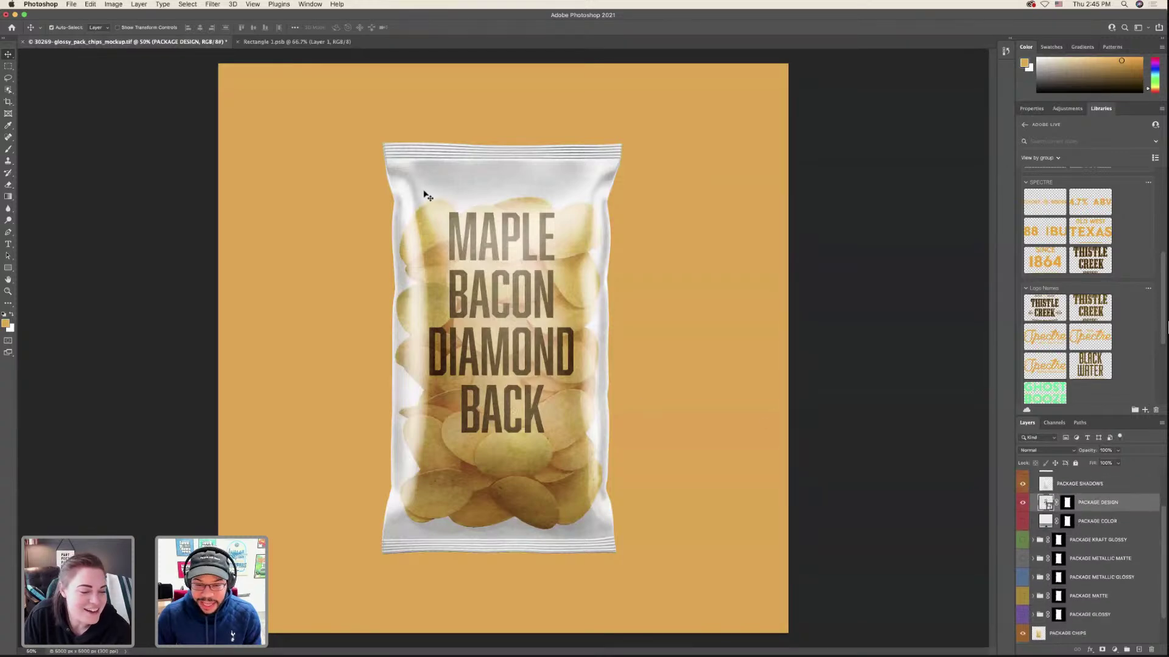
- Enlarge the lettering in the package design, shift it slightly down, and save it into the chips mockup
{"action": "left_click", "coordinate": [291, 41]}
{"action": "key", "text": "ctrl+t"}
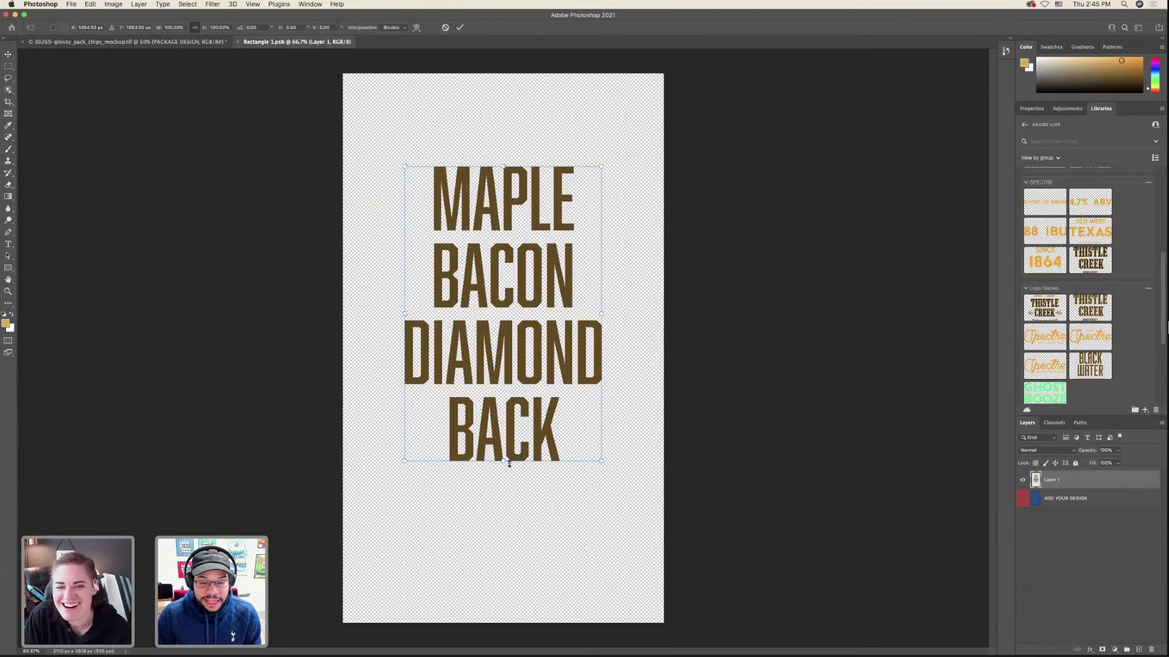
{"action": "left_click_drag", "start_coordinate": [507, 500], "coordinate": [506, 503]}
{"action": "key", "text": "Return"}
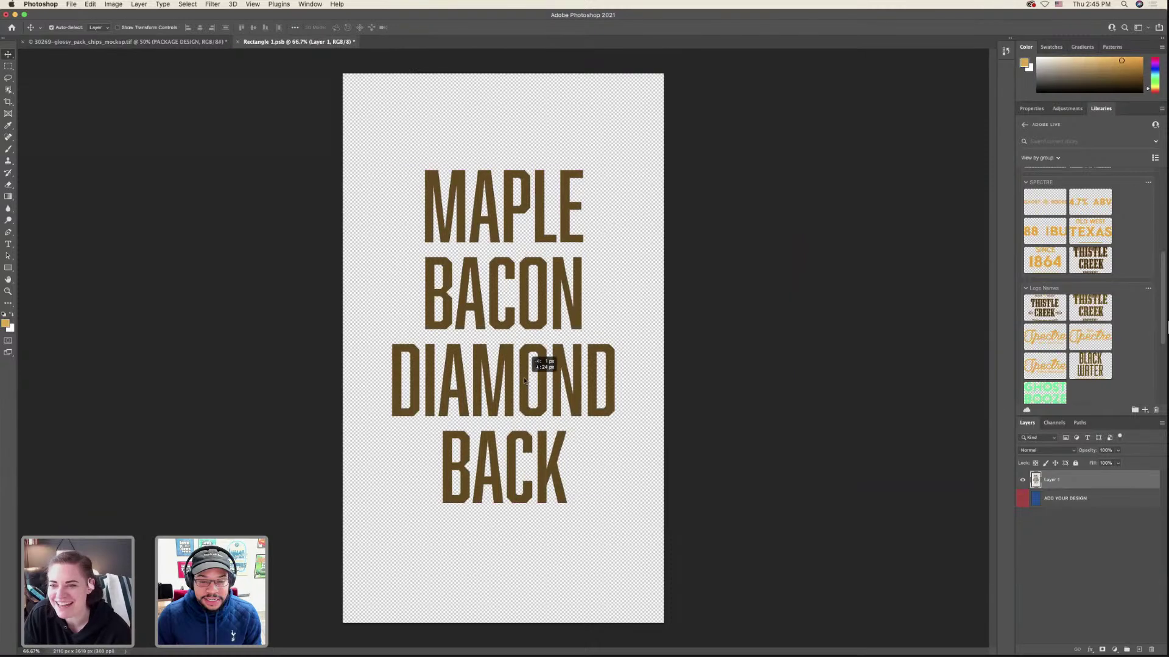
{"action": "key", "text": "ctrl+s"}
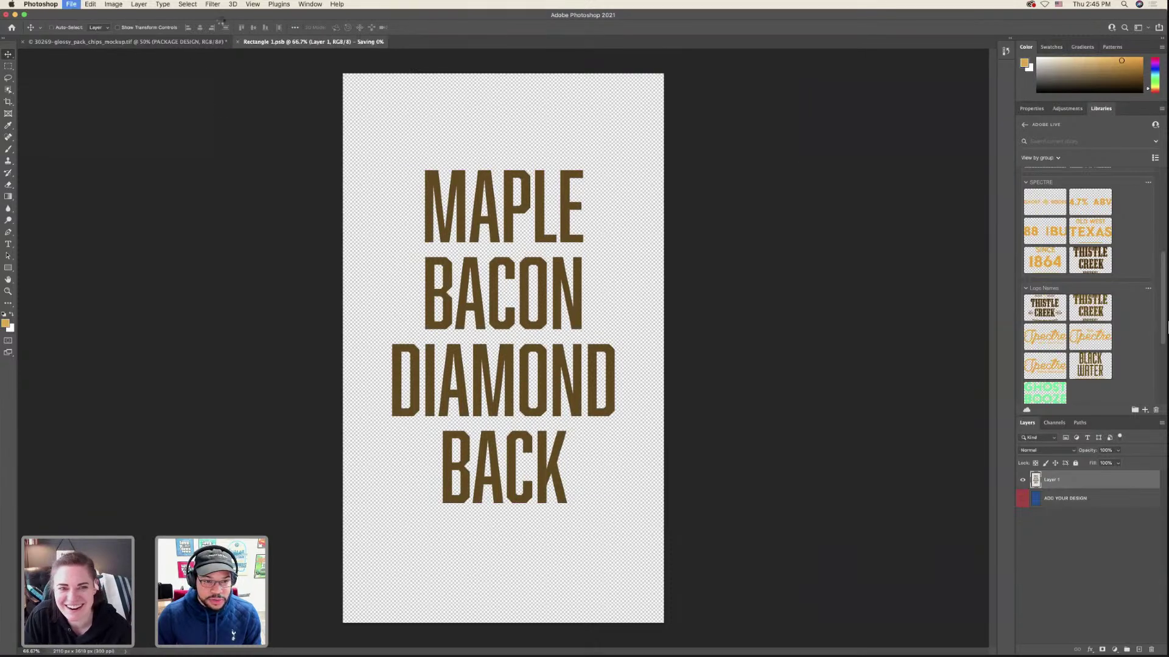
{"action": "left_click", "coordinate": [180, 41]}
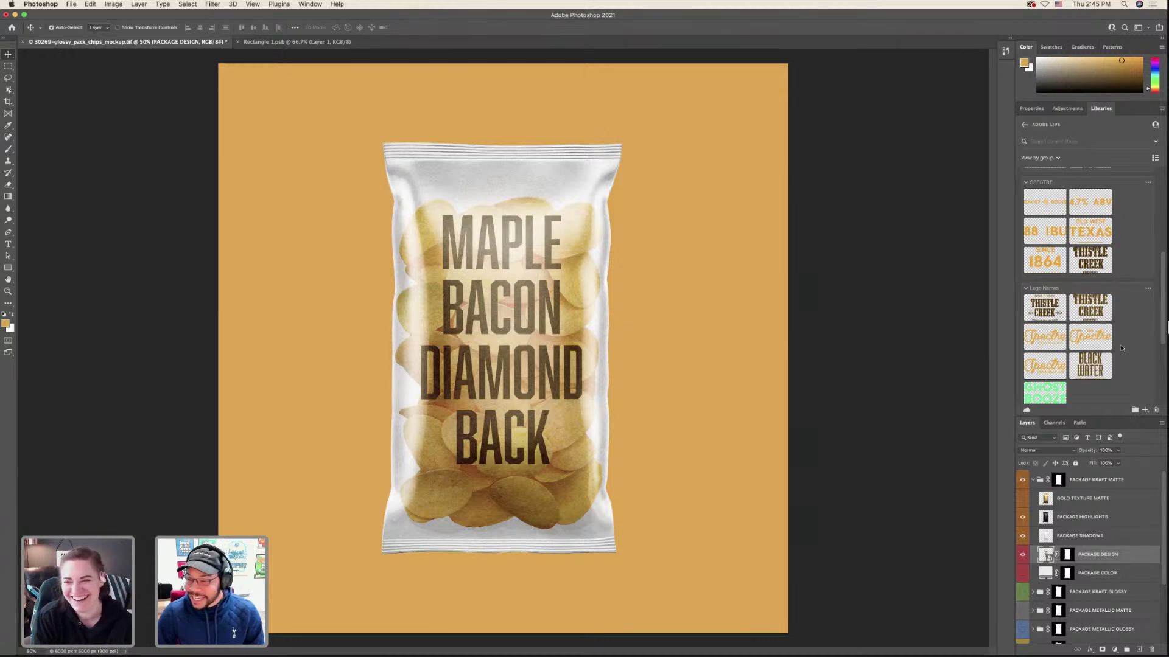
- Return to the package design document and switch back to the lettering artwork in Illustrator
{"action": "scroll", "coordinate": [1121, 348], "scroll_direction": "up", "scroll_amount": 2}
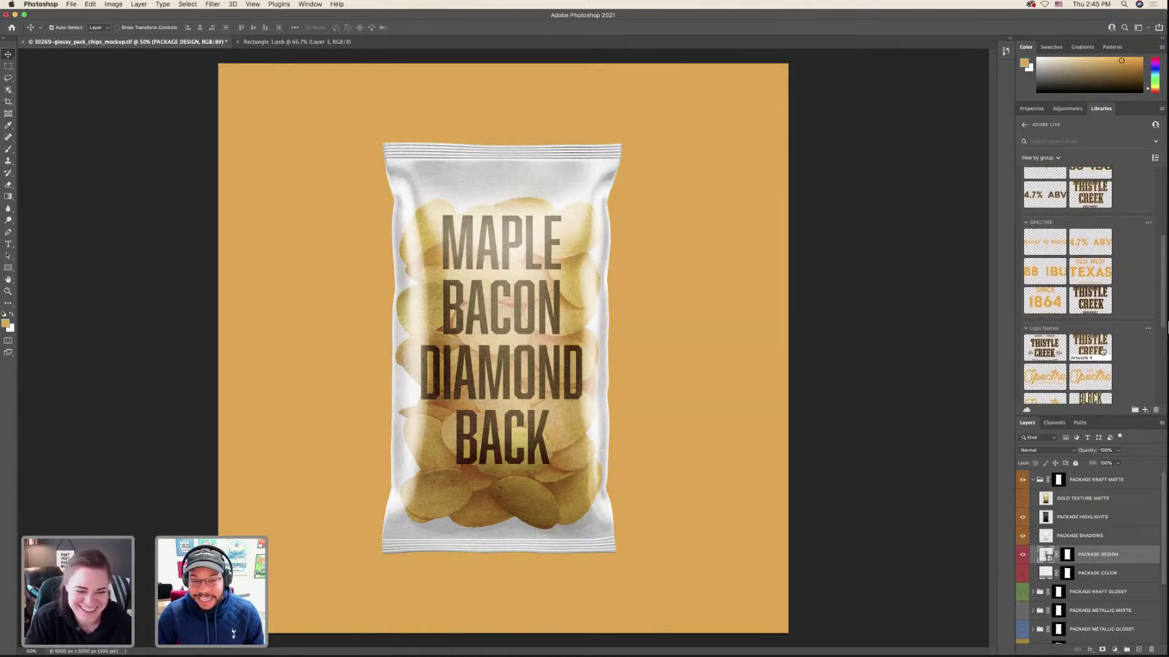
{"action": "left_click", "coordinate": [328, 41]}
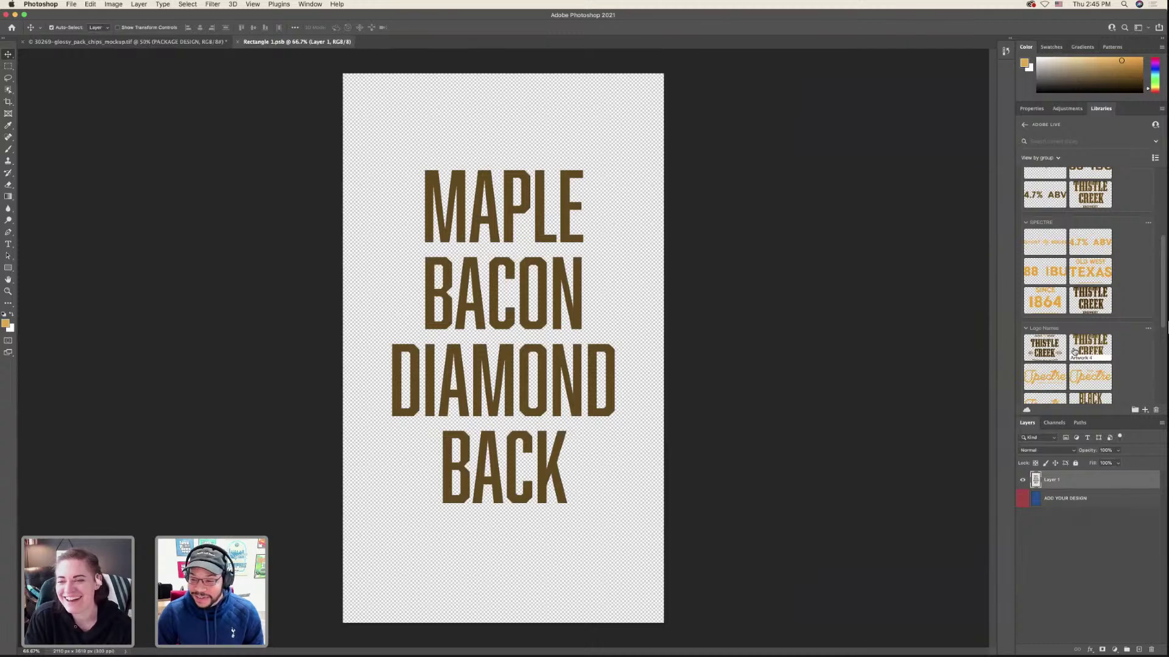
{"action": "key", "text": "ctrl+Left"}
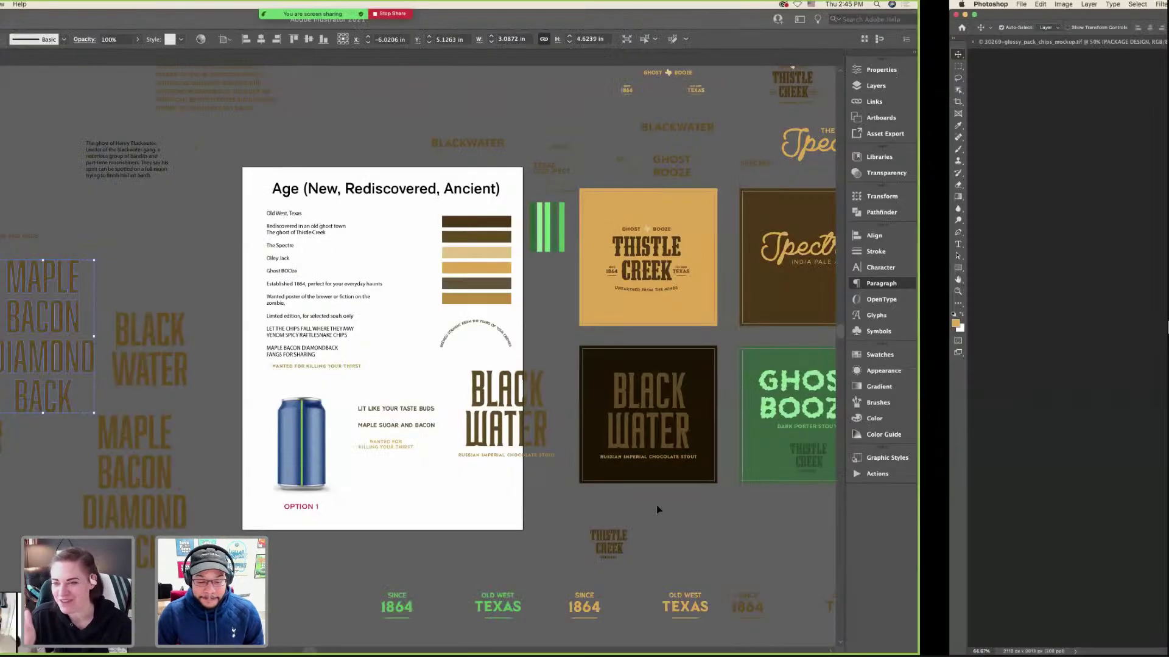
- Return from the Illustrator artwork to the package design in Photoshop and look through the ADOBE LIVE library assets
{"action": "left_click", "coordinate": [658, 509]}
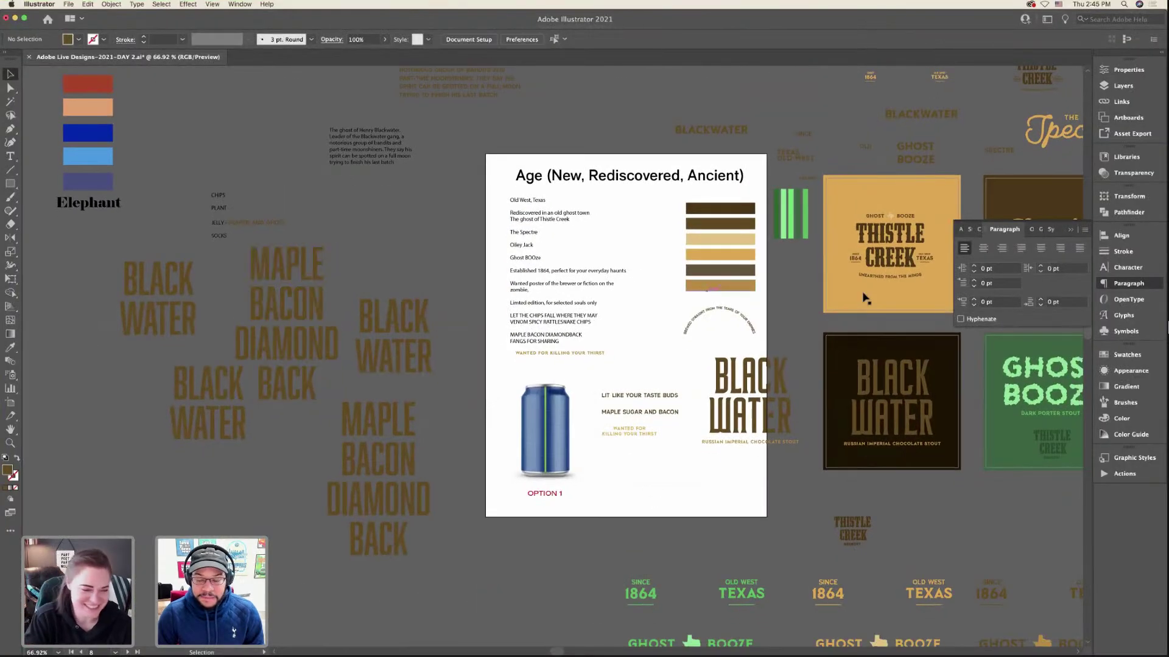
{"action": "left_click", "coordinate": [873, 259]}
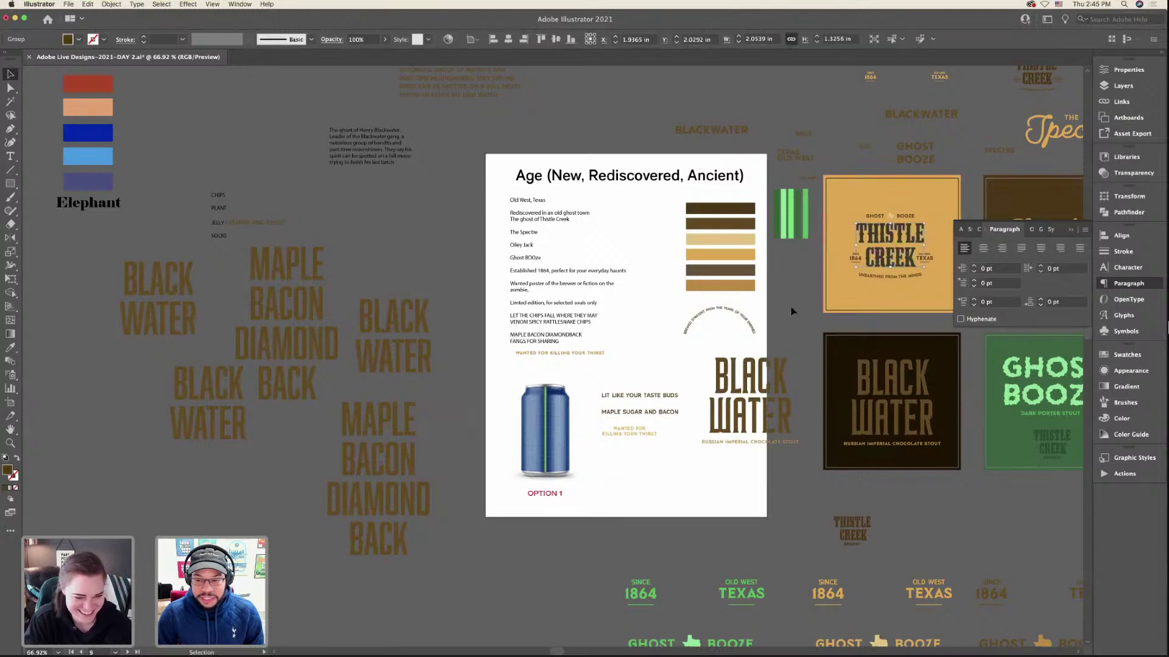
{"action": "key", "text": "ctrl+Right"}
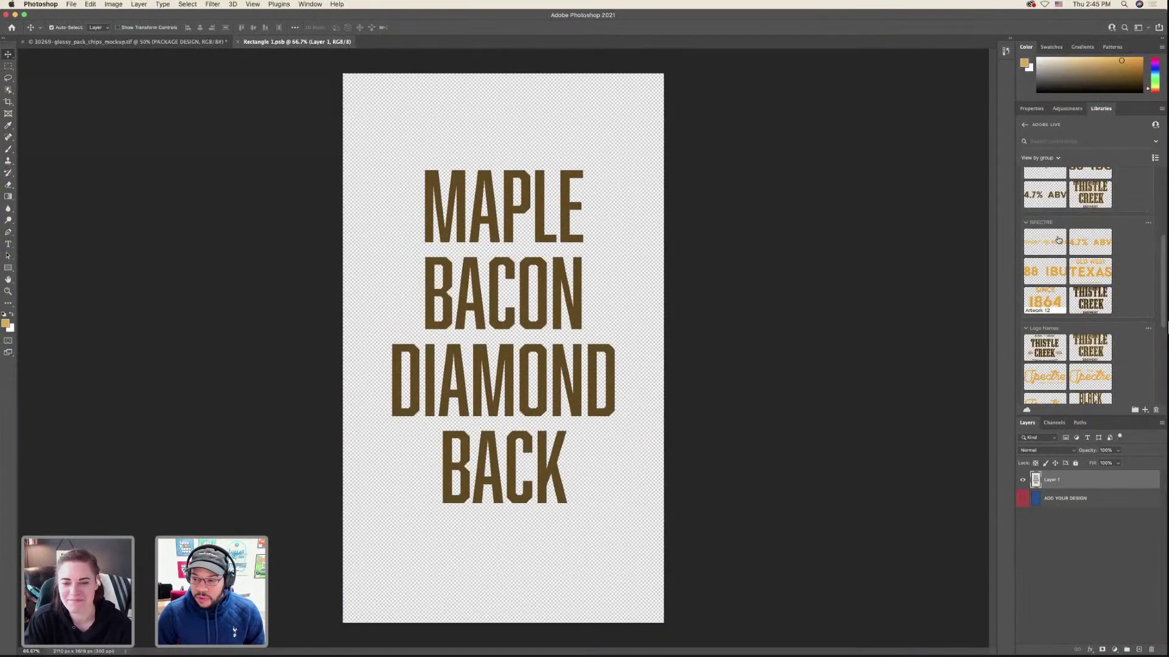
{"action": "scroll", "coordinate": [1058, 239], "scroll_direction": "down", "scroll_amount": 10}
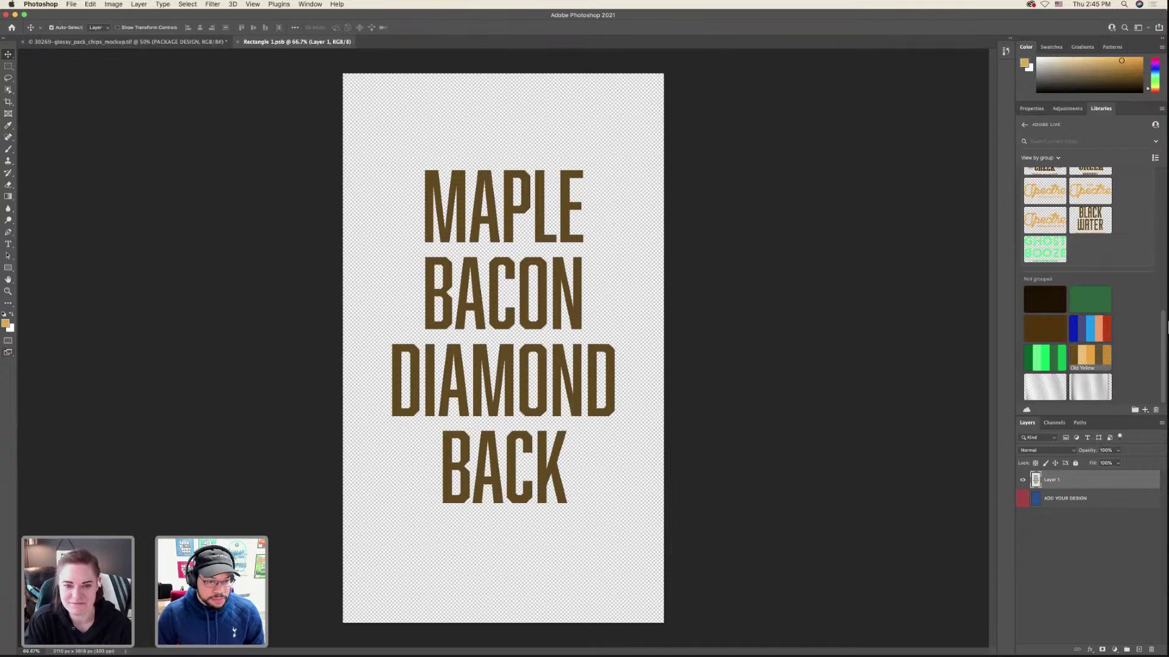
- Draw a gold rectangle about 2434 px wide and 595 px high across the bottom of the package design
{"action": "key", "text": "u"}
{"action": "left_click_drag", "start_coordinate": [317, 543], "coordinate": [687, 633]}
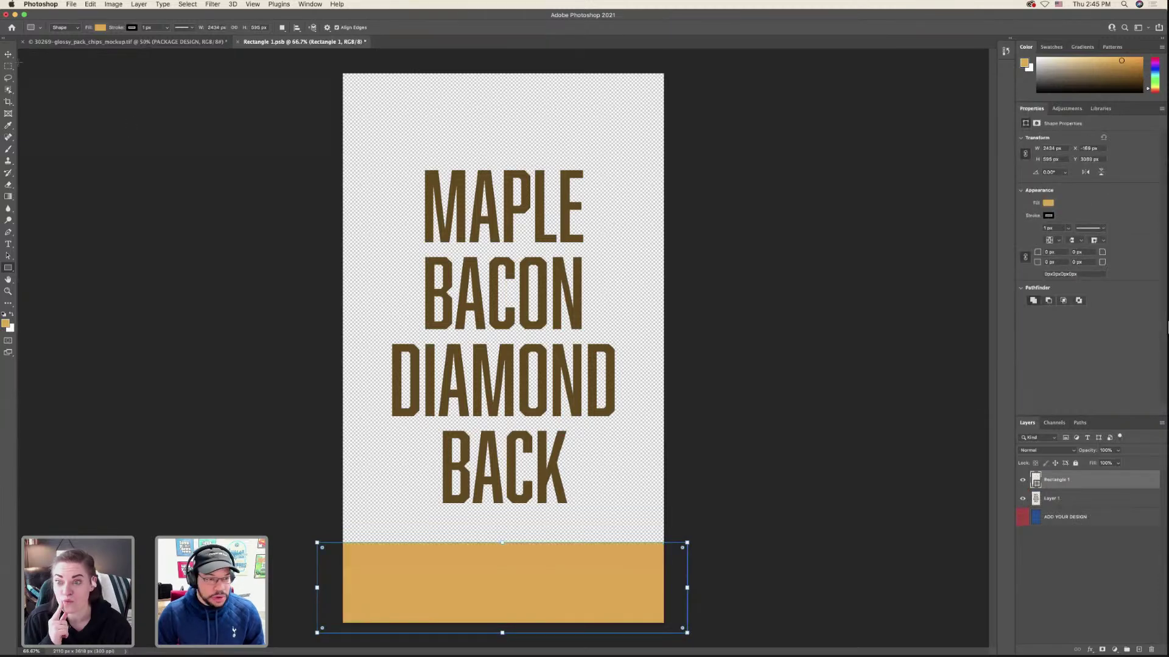
{"action": "key", "text": "v"}
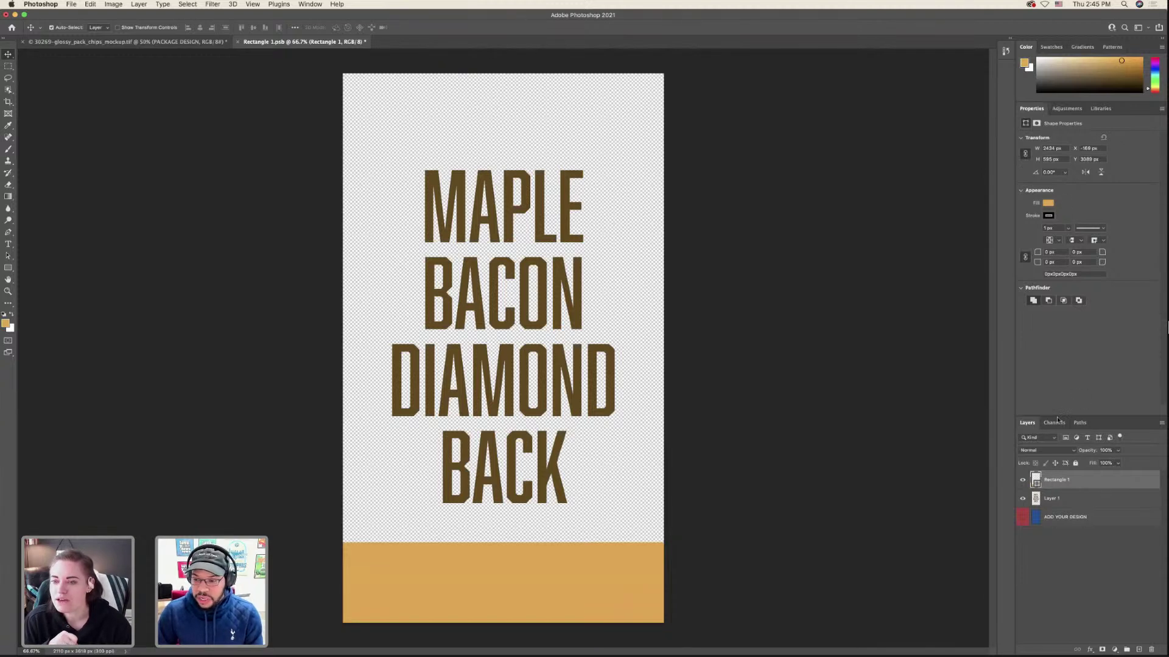
- Give the layer list more height by shrinking the panel group above it, and slightly narrow the panel column
{"action": "left_click", "coordinate": [1067, 108]}
{"action": "left_click_drag", "start_coordinate": [1049, 415], "coordinate": [1056, 306]}
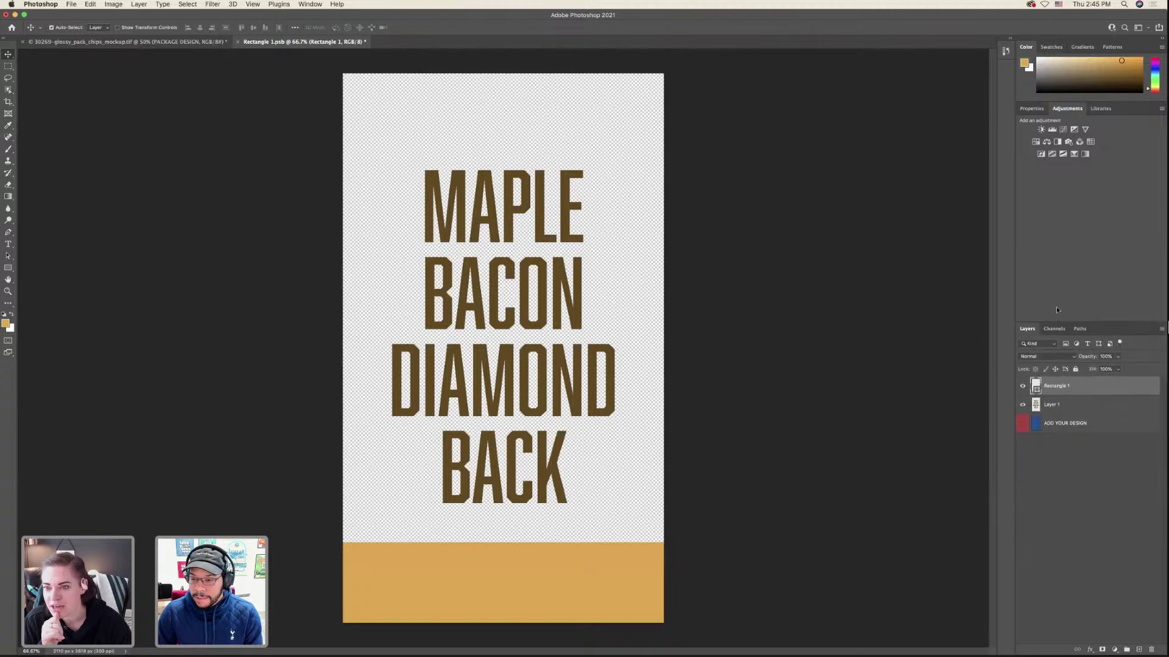
{"action": "left_click", "coordinate": [1054, 311]}
{"action": "left_click", "coordinate": [1032, 312]}
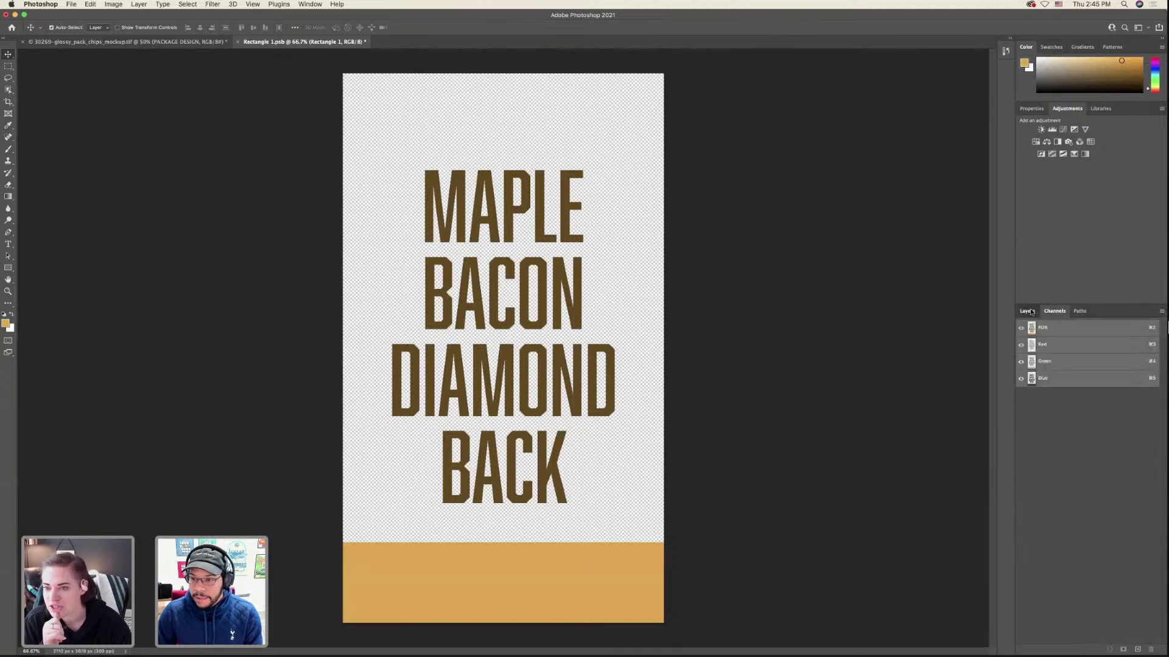
{"action": "left_click", "coordinate": [1007, 52]}
{"action": "left_click", "coordinate": [1007, 51]}
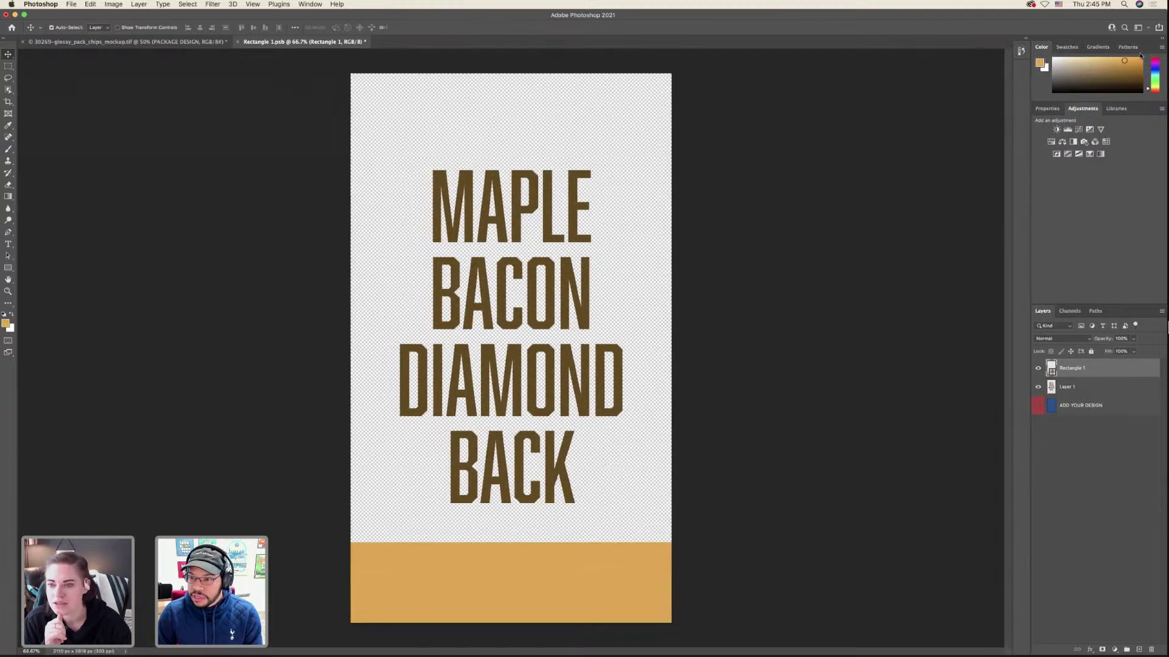
- Bring the ADOBE LIVE library back into view and give it more room above the layer list
{"action": "left_click", "coordinate": [314, 4]}
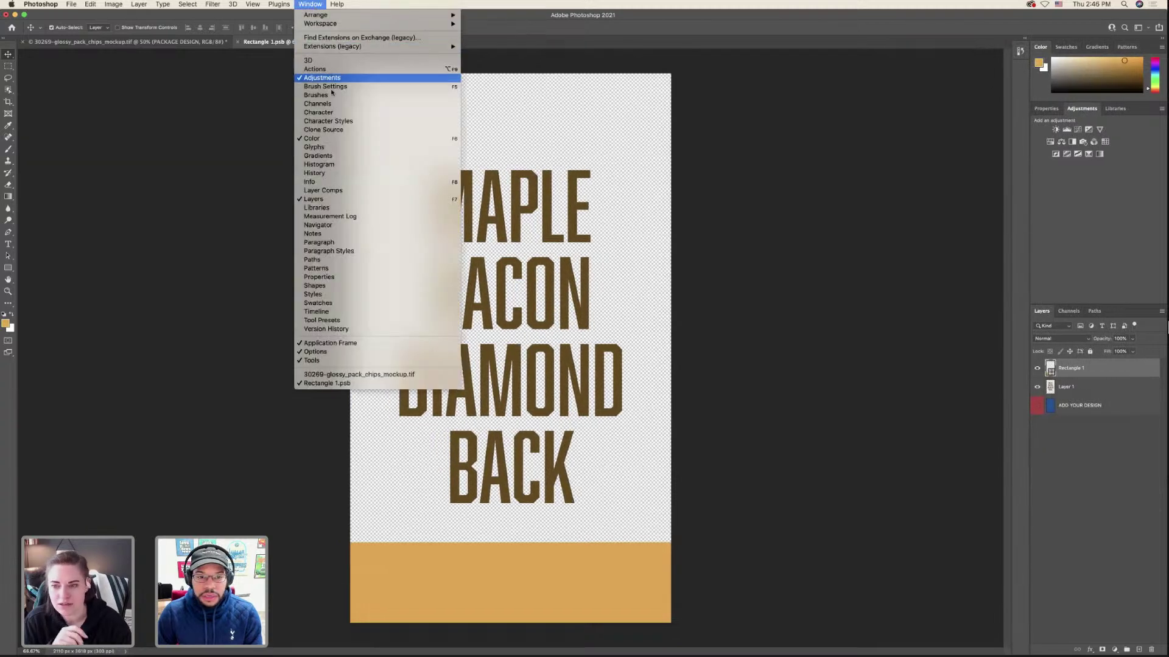
{"action": "left_click", "coordinate": [323, 207]}
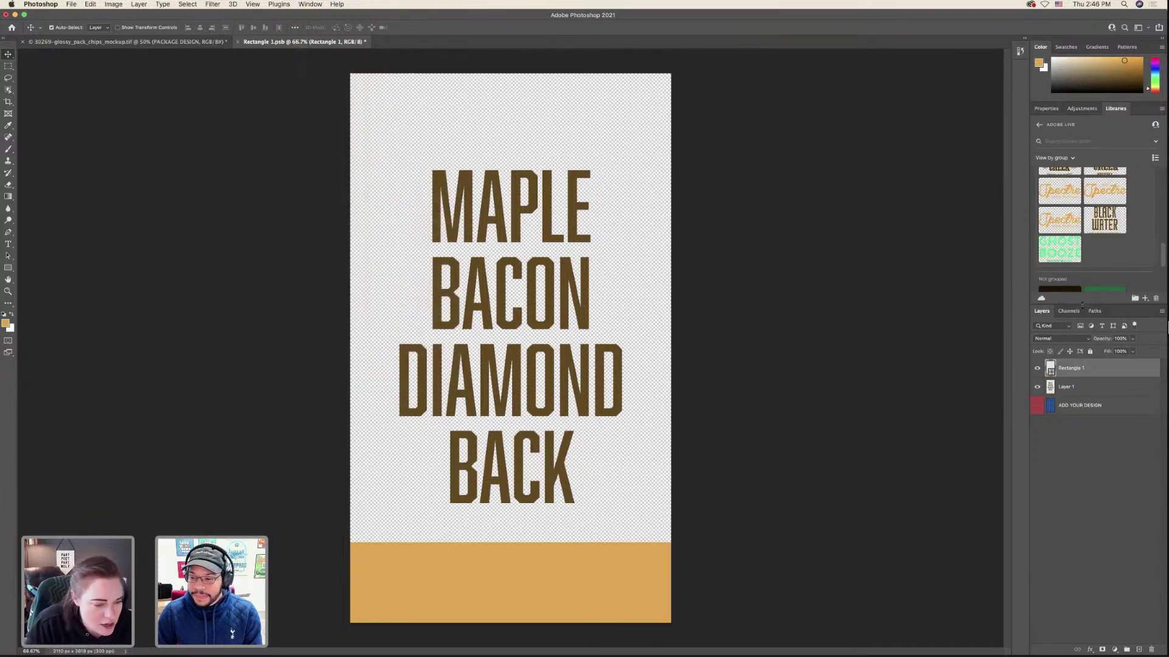
{"action": "left_click_drag", "start_coordinate": [1082, 304], "coordinate": [1082, 350]}
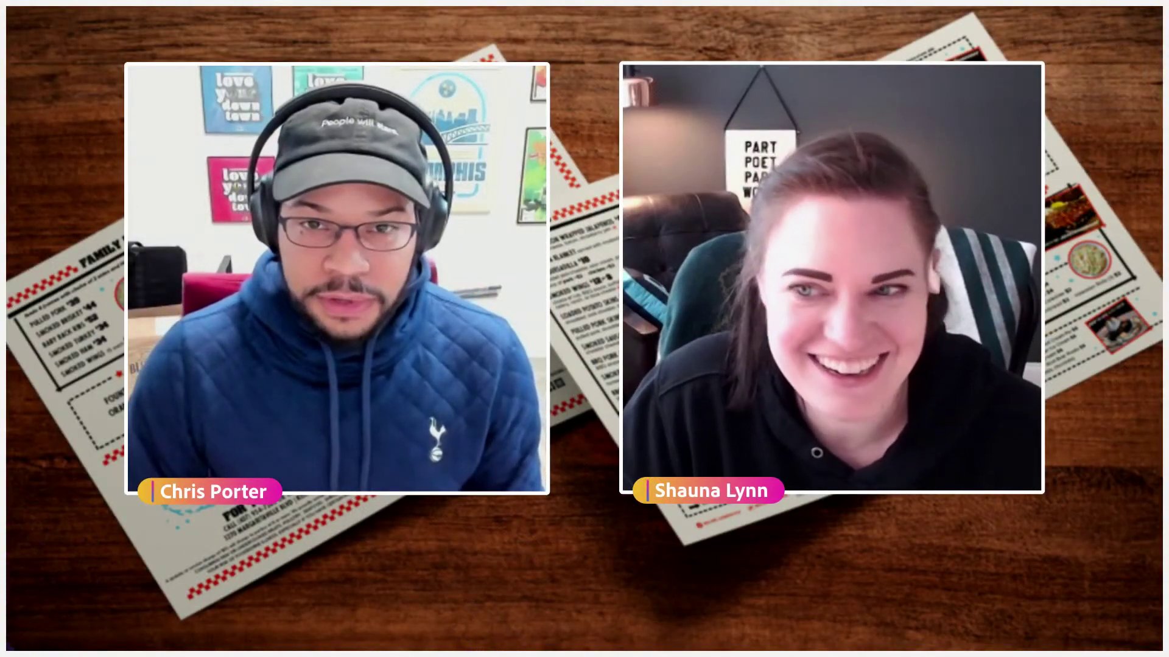
- Switch to the browser and get Adobe Stock ready for a new search
{"action": "key", "text": "ctrl+Right"}
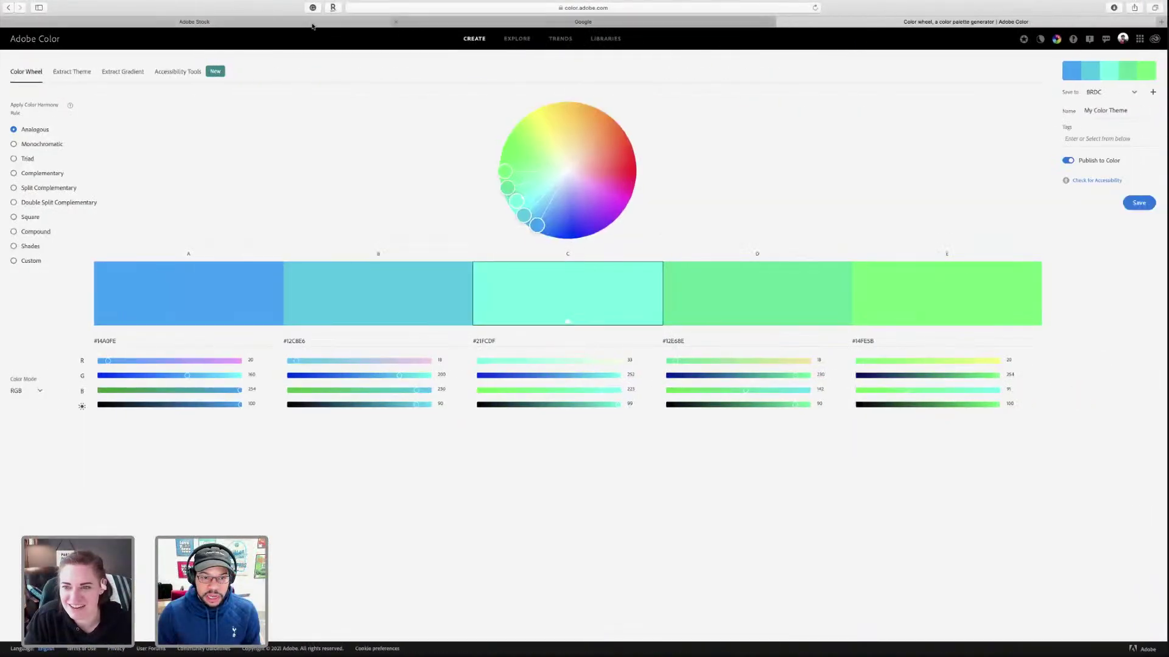
{"action": "left_click", "coordinate": [312, 25]}
{"action": "left_click", "coordinate": [304, 62]}
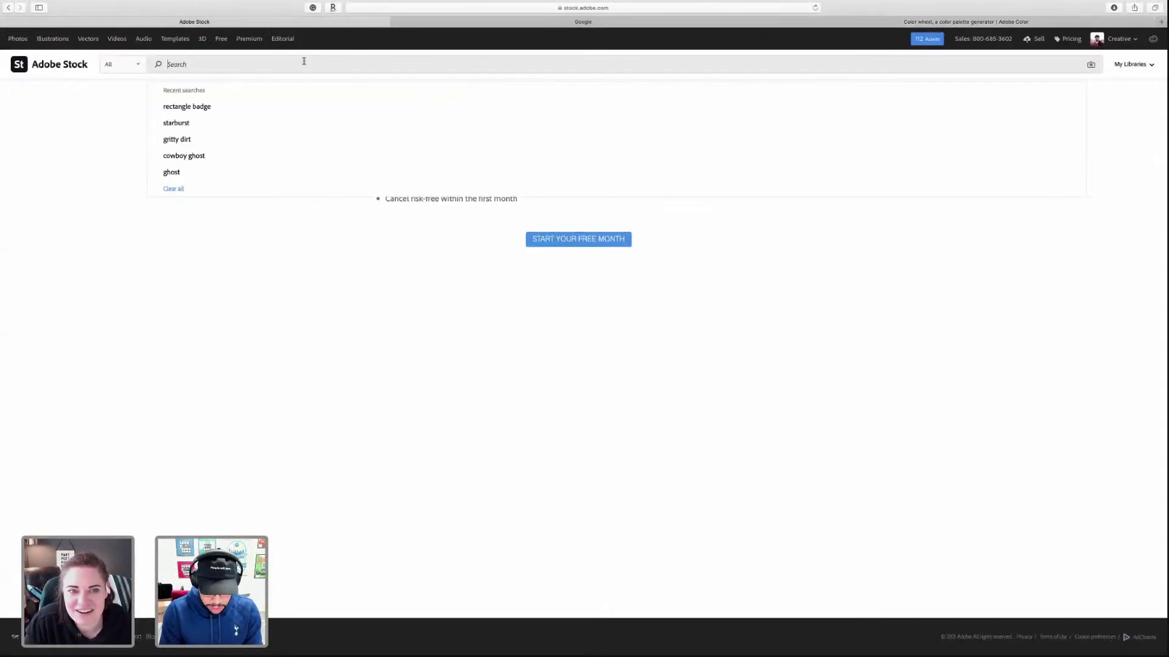
{"action": "type", "text": "rattl"}
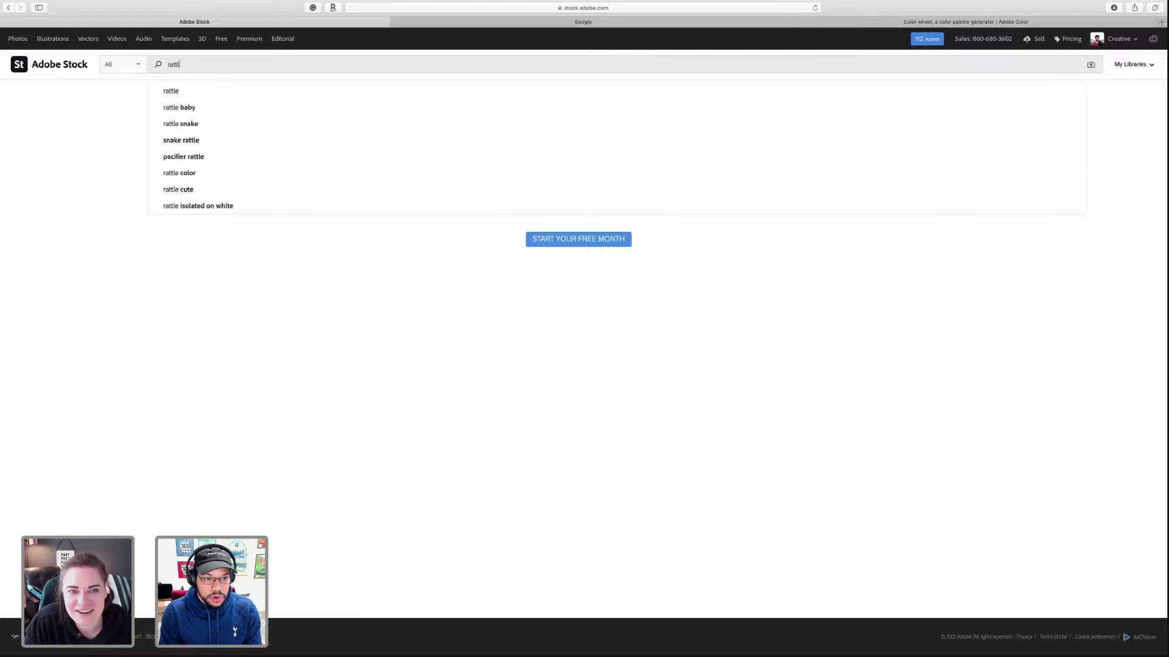
{"action": "key", "text": "BackSpace"}
{"action": "key", "text": "BackSpace"}
{"action": "key", "text": "BackSpace"}
{"action": "key", "text": "BackSpace"}
{"action": "key", "text": "BackSpace"}
- Search Adobe Stock for "diamondback snake illustration" and browse through the results
{"action": "type", "text": "diamon"}
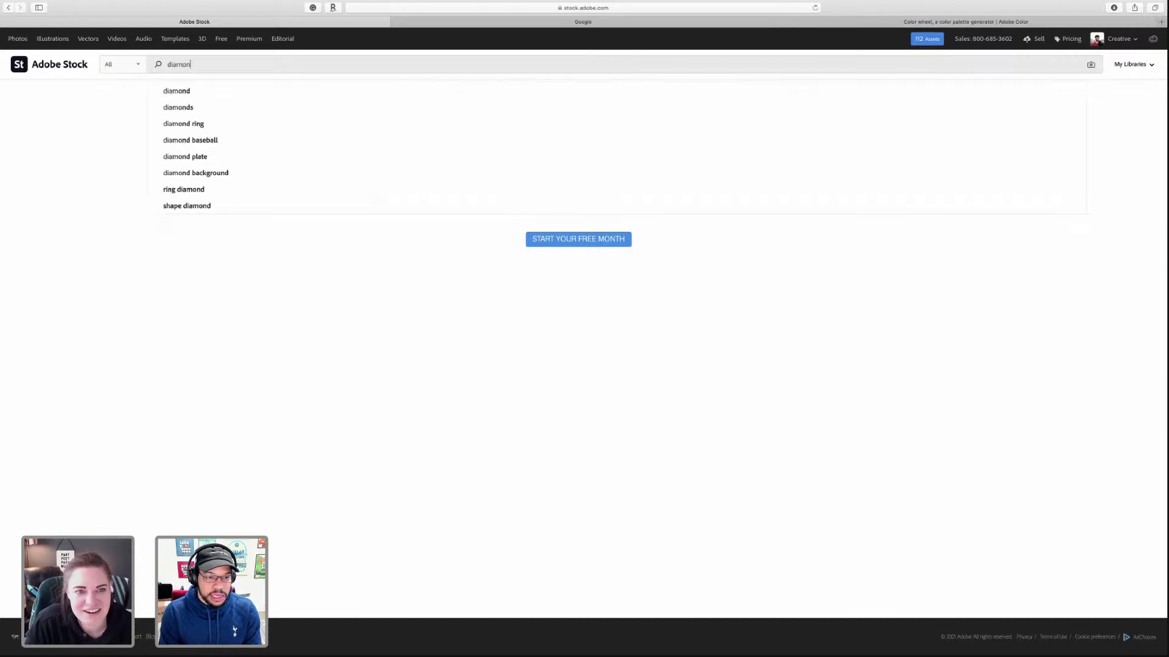
{"action": "type", "text": "dback snake illustration"}
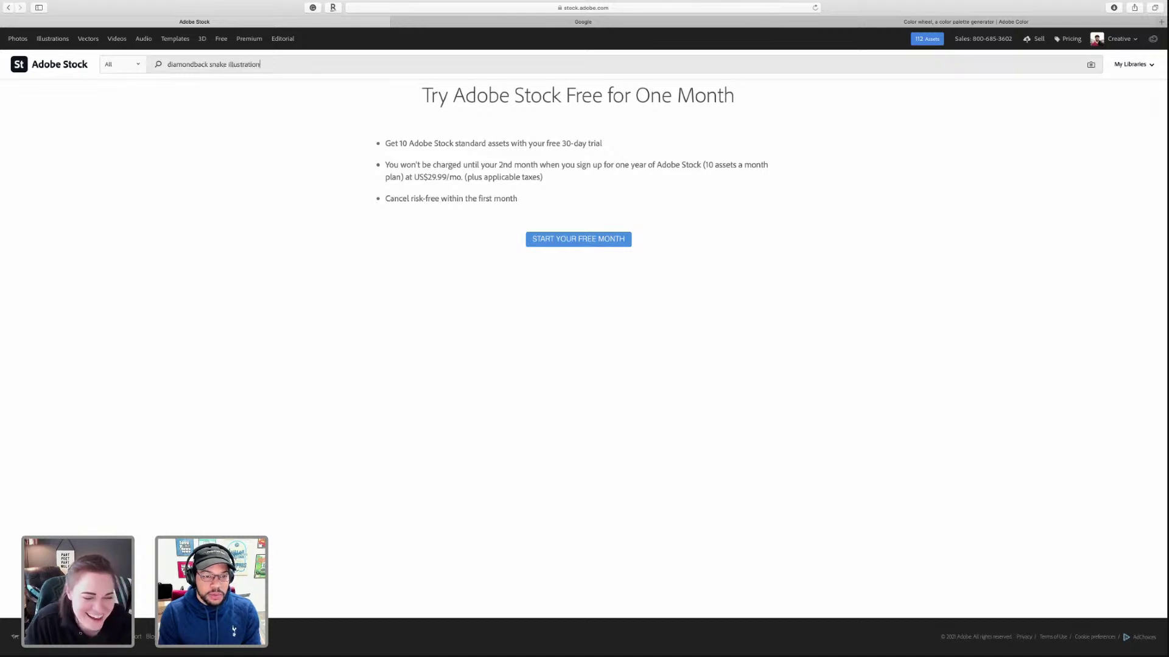
{"action": "key", "text": "Return"}
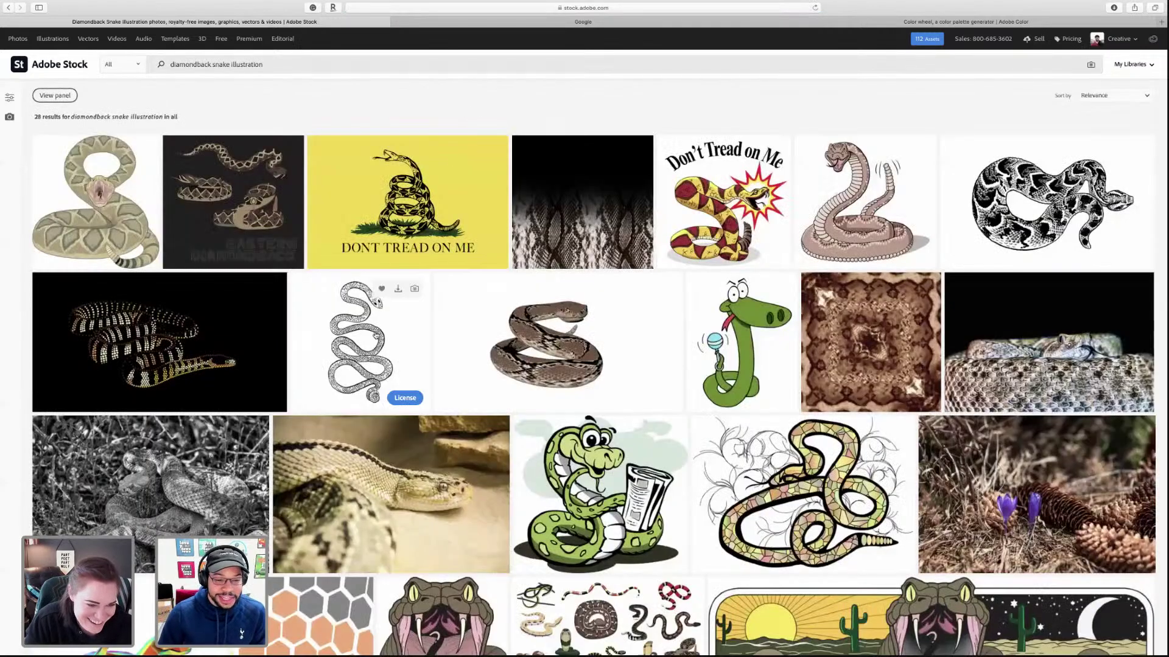
{"action": "mouse_move", "coordinate": [453, 153]}
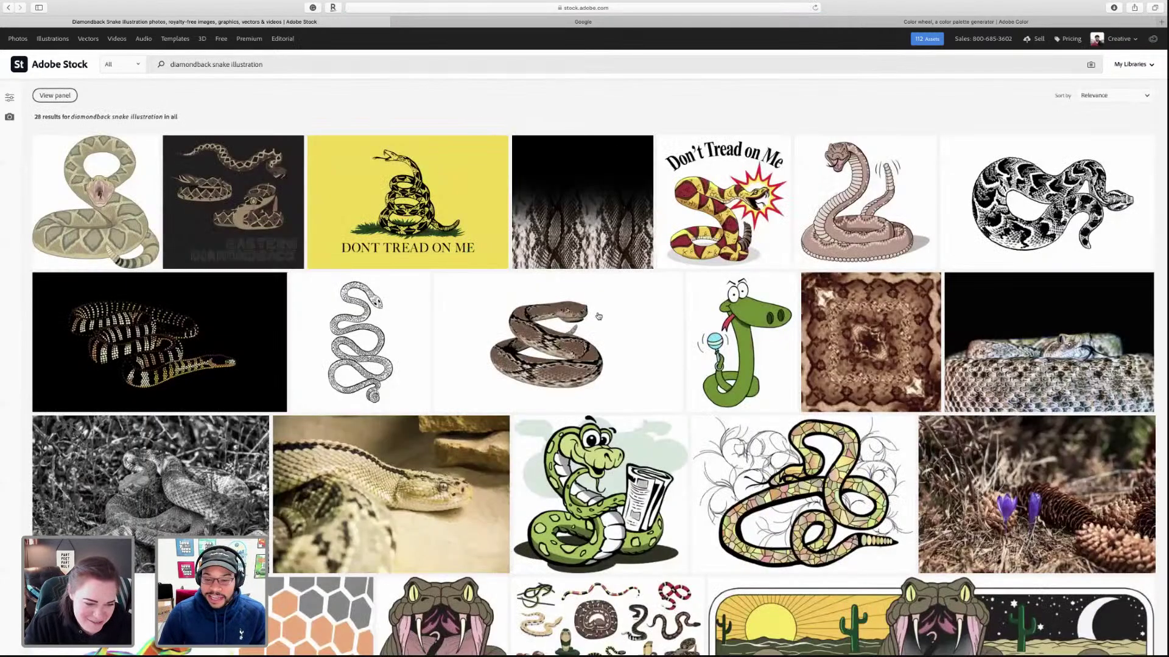
{"action": "mouse_move", "coordinate": [590, 333]}
{"action": "scroll", "coordinate": [555, 376], "scroll_direction": "down", "scroll_amount": 1}
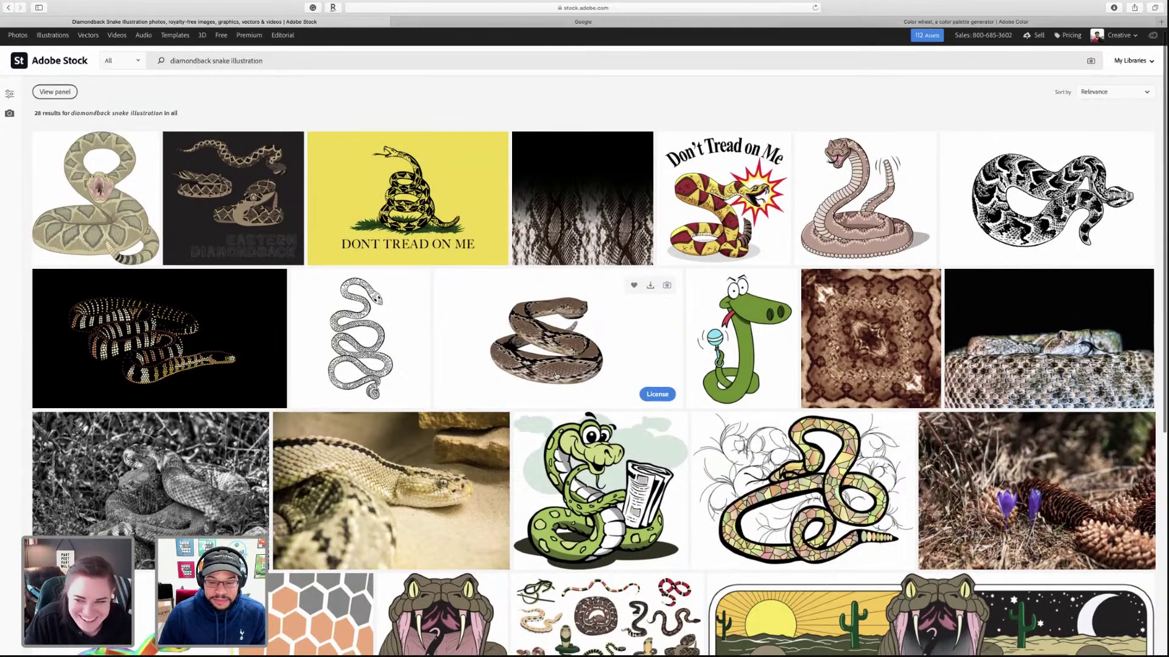
{"action": "scroll", "coordinate": [568, 360], "scroll_direction": "down", "scroll_amount": 6}
{"action": "mouse_move", "coordinate": [402, 339]}
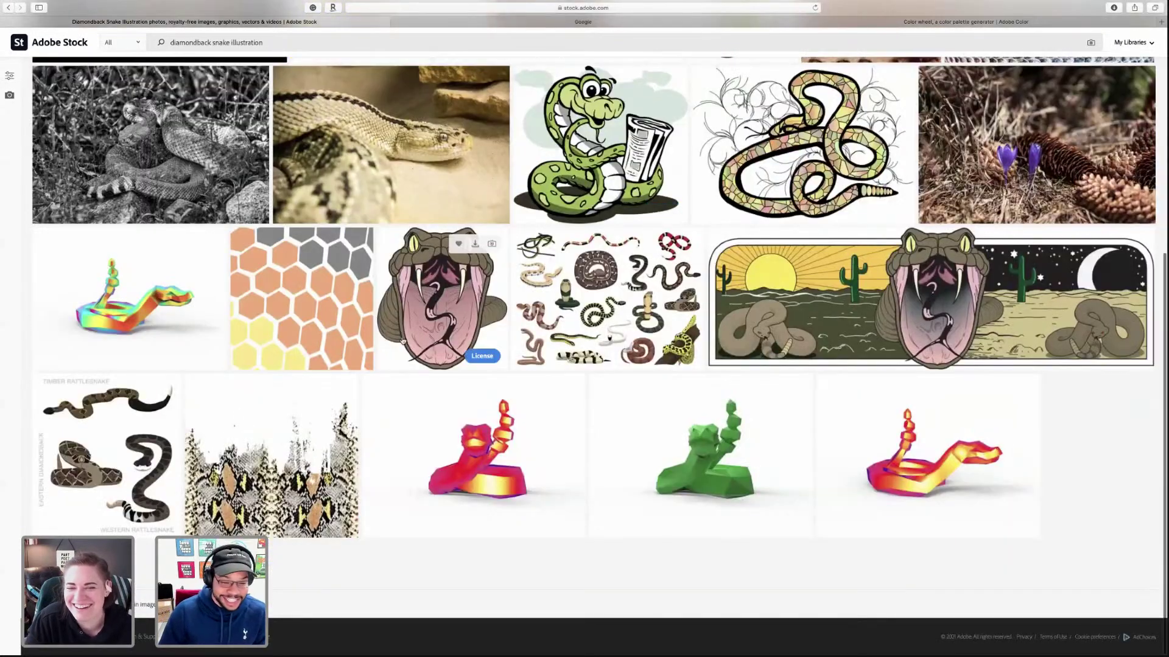
{"action": "scroll", "coordinate": [402, 339], "scroll_direction": "up", "scroll_amount": 6}
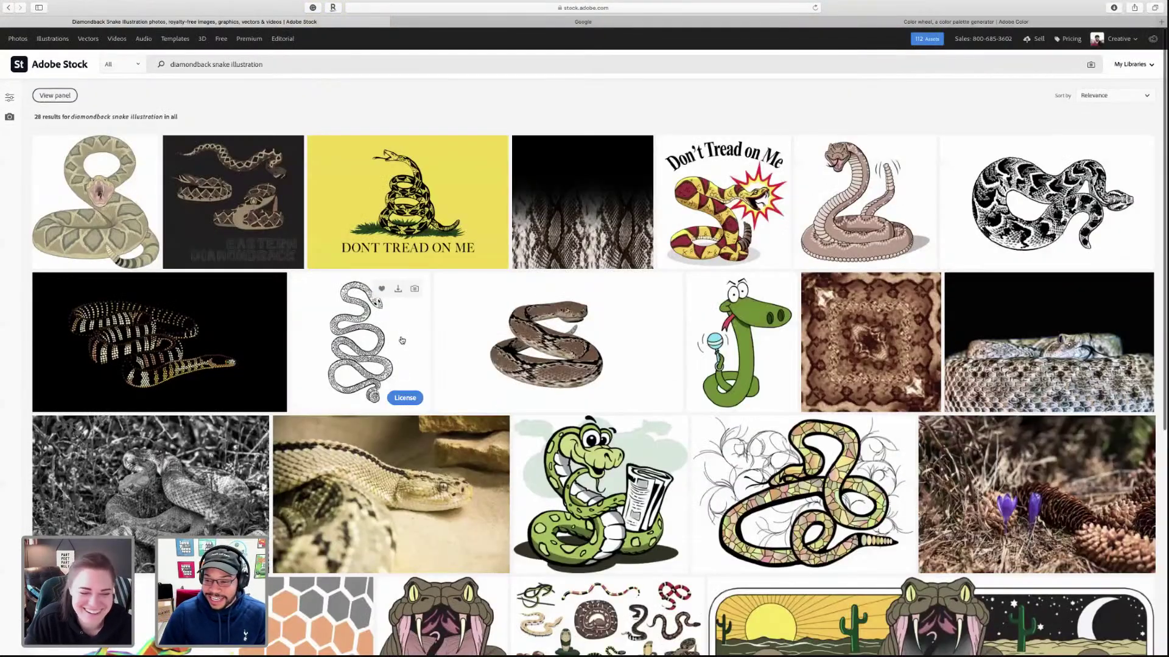
- Broaden the Adobe Stock search to "snake illustration" and examine the illustration styles in the results
{"action": "double_click", "coordinate": [211, 65]}
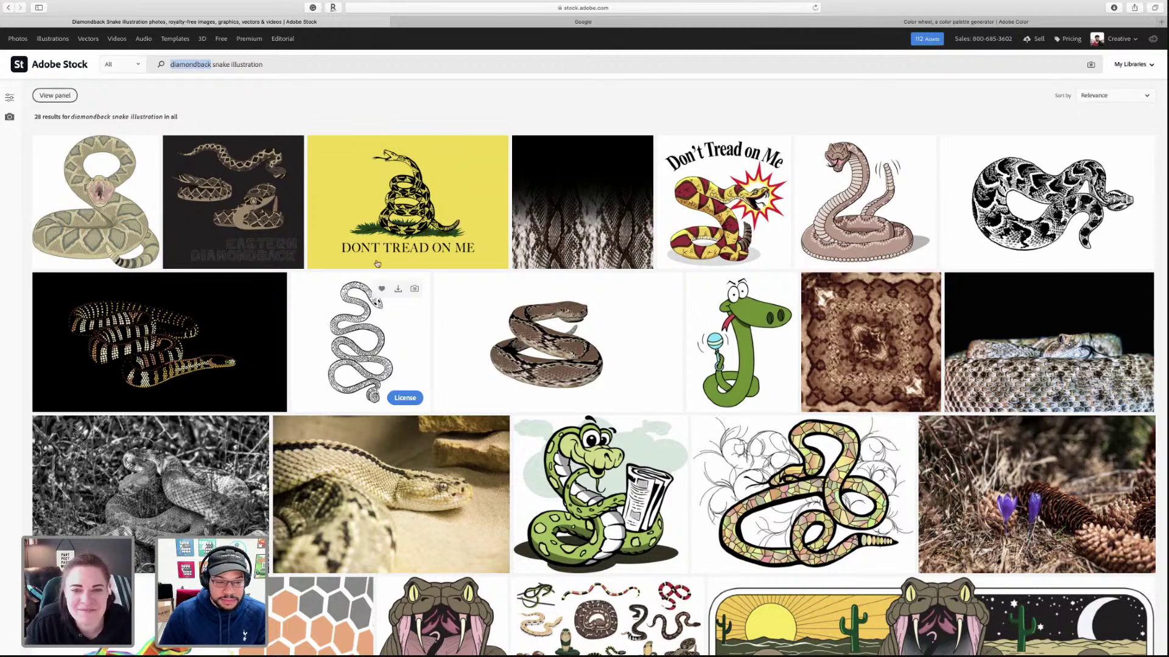
{"action": "left_click", "coordinate": [232, 64]}
{"action": "double_click", "coordinate": [198, 65]}
{"action": "key", "text": "BackSpace"}
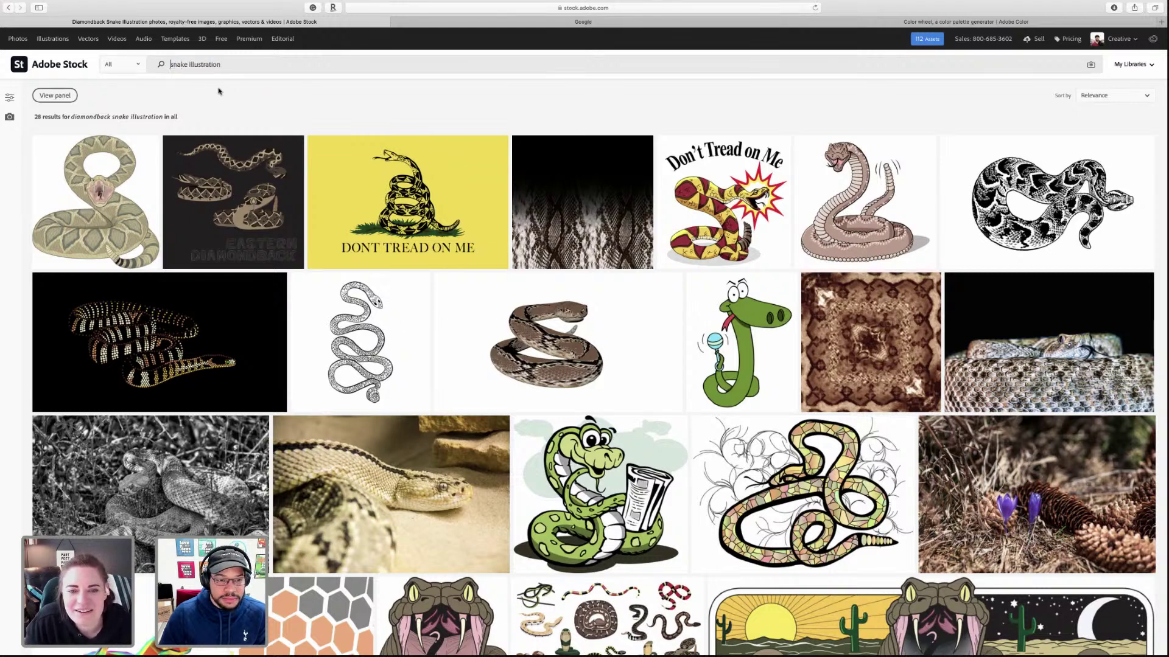
{"action": "key", "text": "Return"}
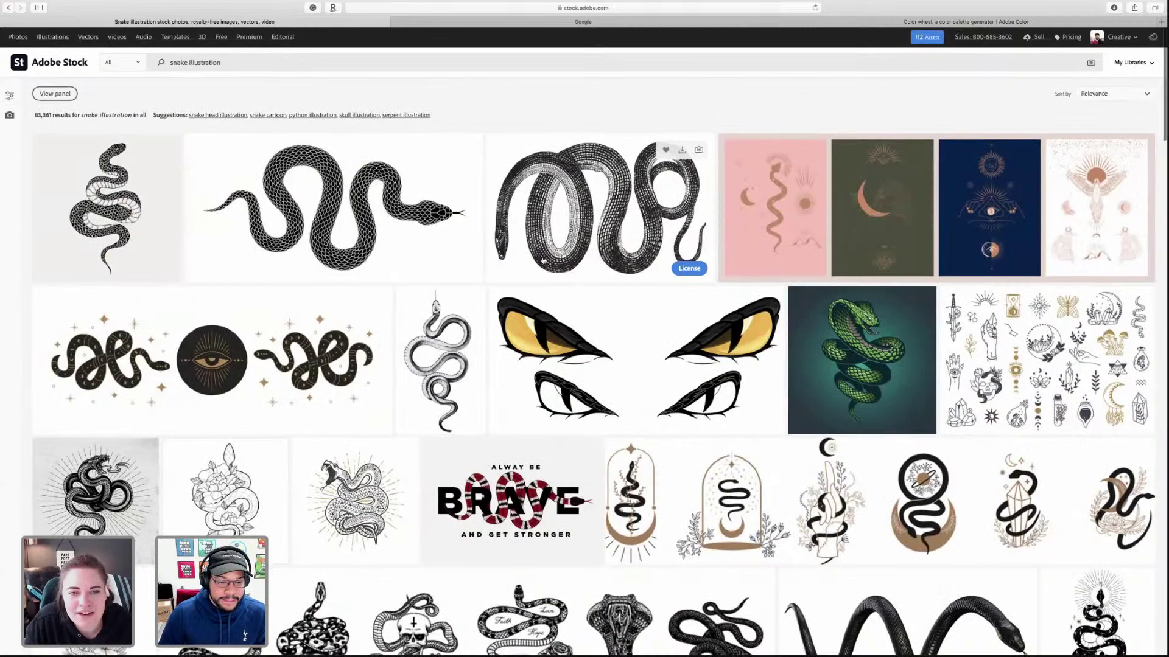
{"action": "scroll", "coordinate": [551, 262], "scroll_direction": "down", "scroll_amount": 2}
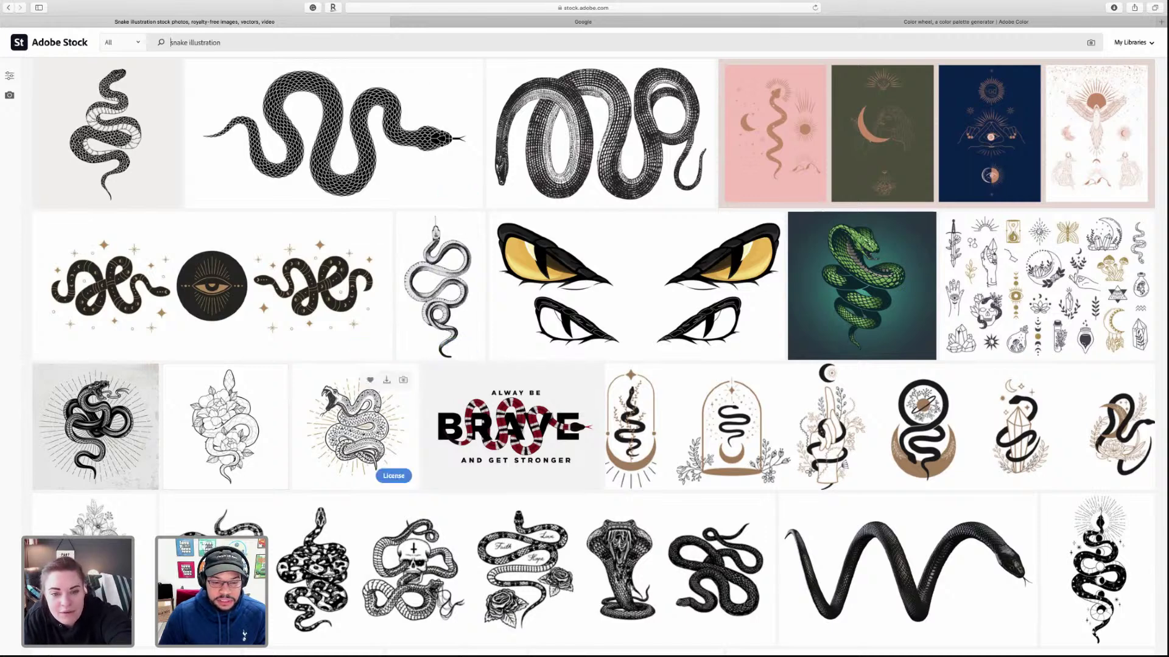
{"action": "scroll", "coordinate": [368, 420], "scroll_direction": "down", "scroll_amount": 4}
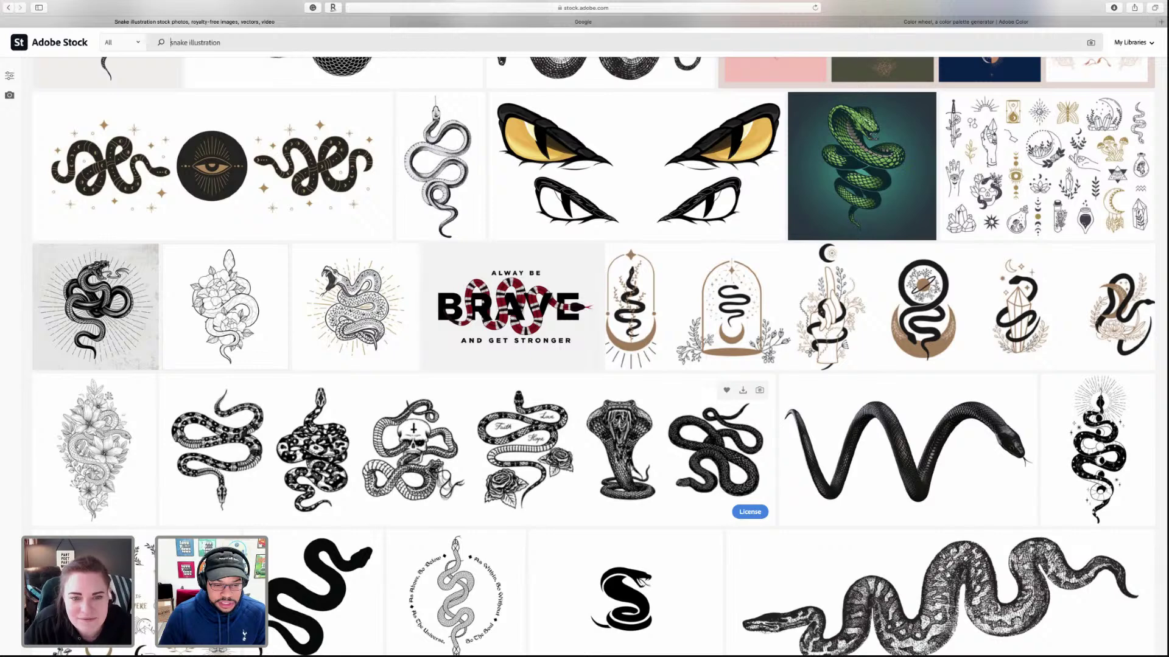
{"action": "scroll", "coordinate": [311, 428], "scroll_direction": "down", "scroll_amount": 2}
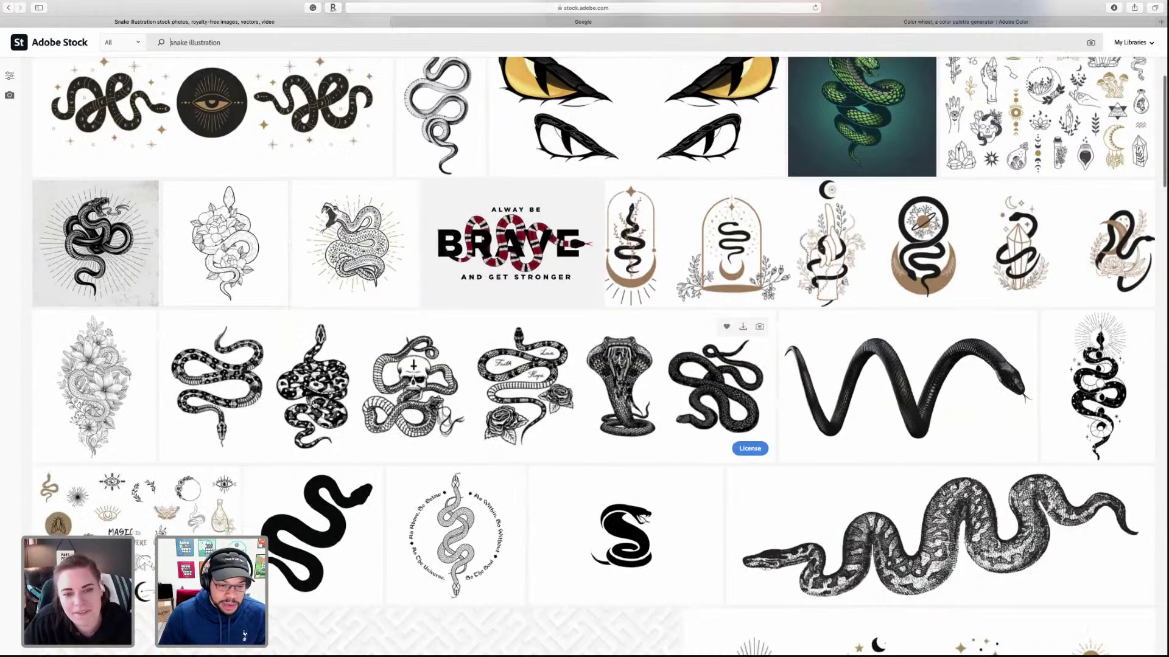
{"action": "scroll", "coordinate": [313, 403], "scroll_direction": "down", "scroll_amount": 1}
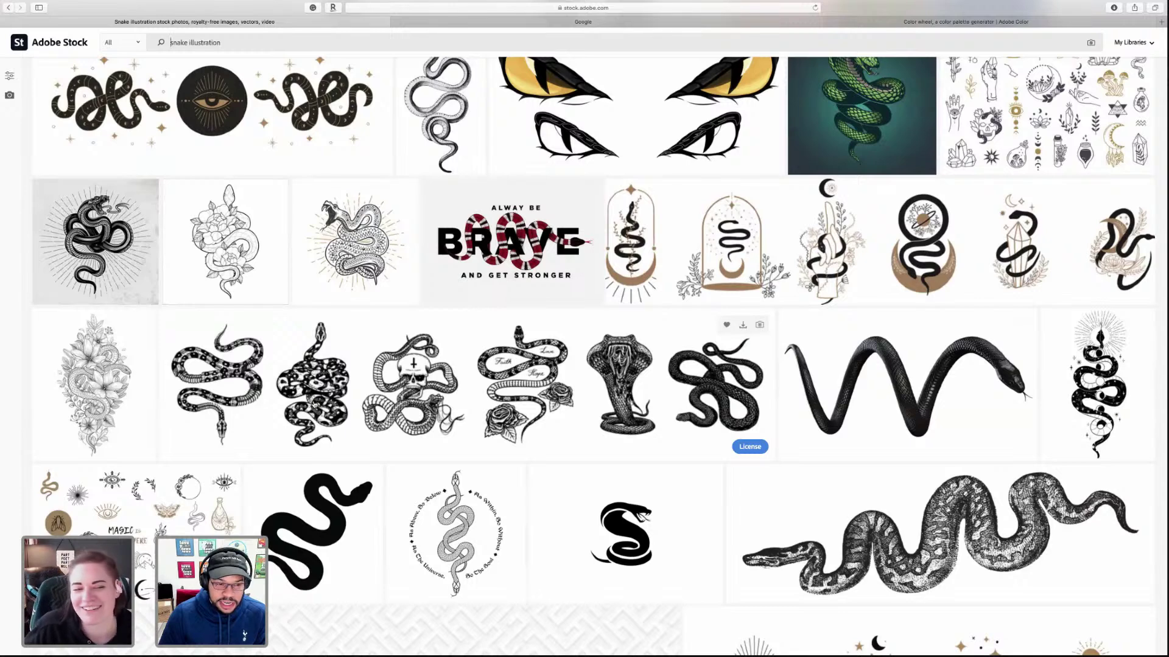
{"action": "scroll", "coordinate": [314, 404], "scroll_direction": "up", "scroll_amount": 5}
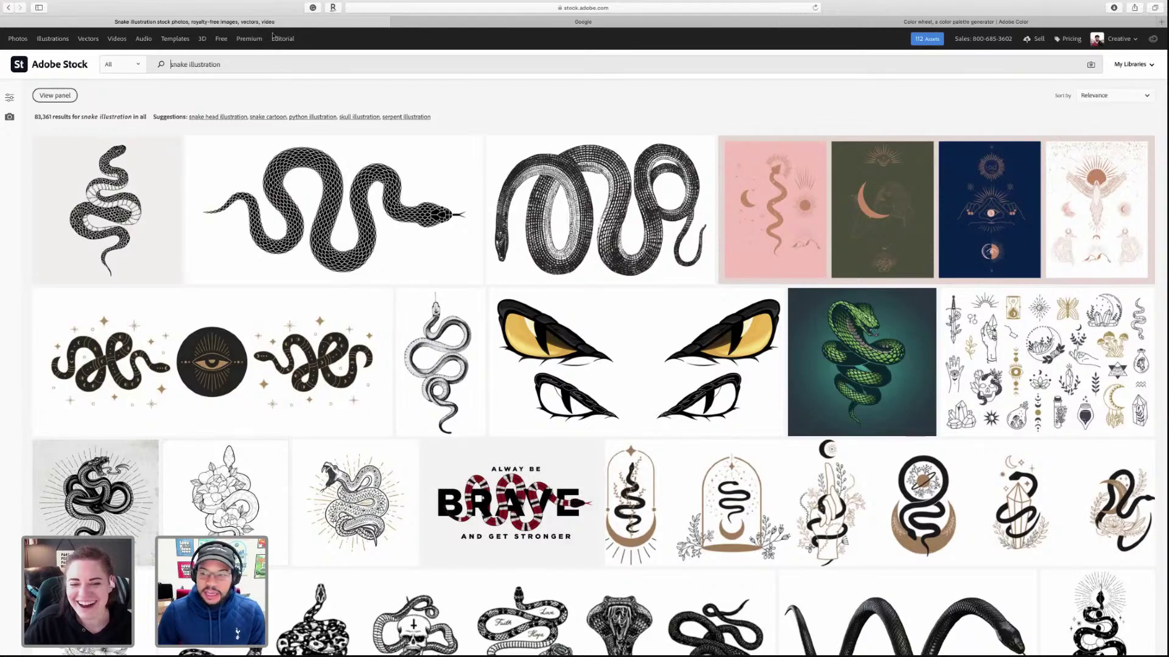
- Search Google Images for "diamond back snake" in a new browser tab and preview the Simple Wikipedia coiled eastern diamondback photo
{"action": "left_click", "coordinate": [1160, 22]}
{"action": "type", "text": "d"}
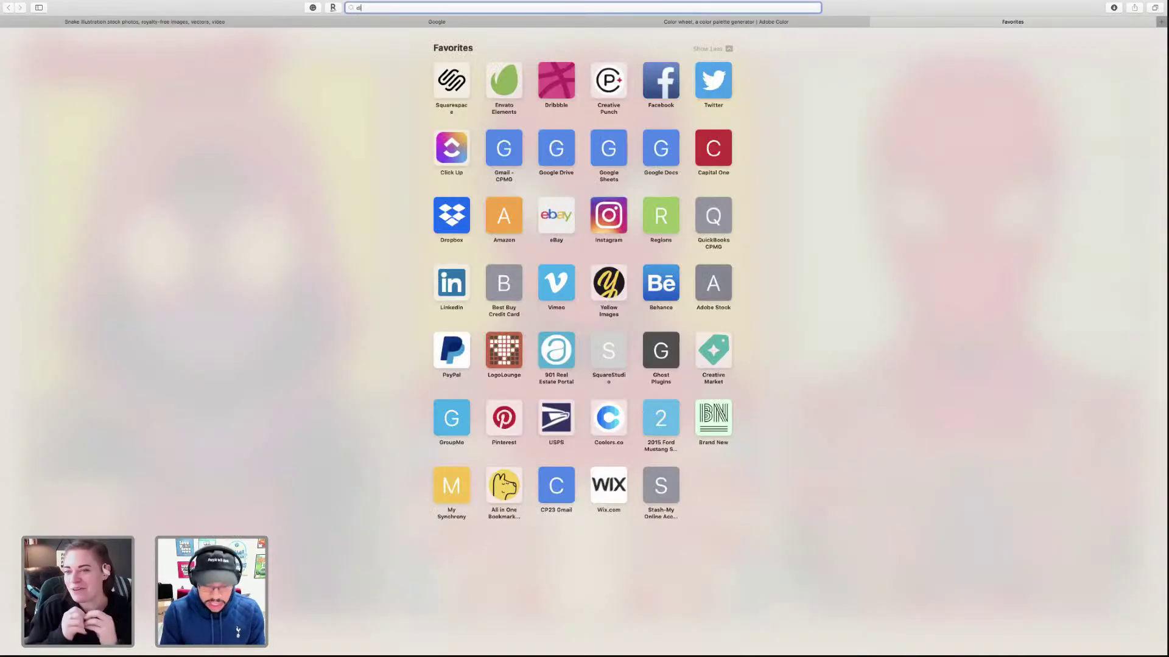
{"action": "type", "text": "iamond back snake"}
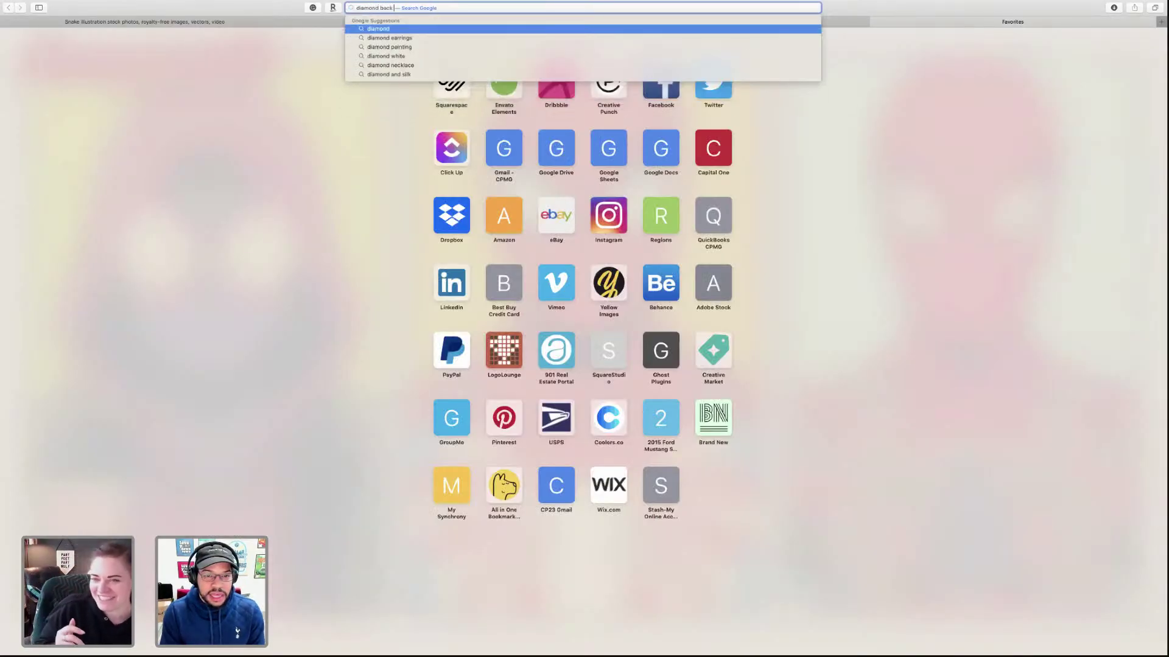
{"action": "key", "text": "Return"}
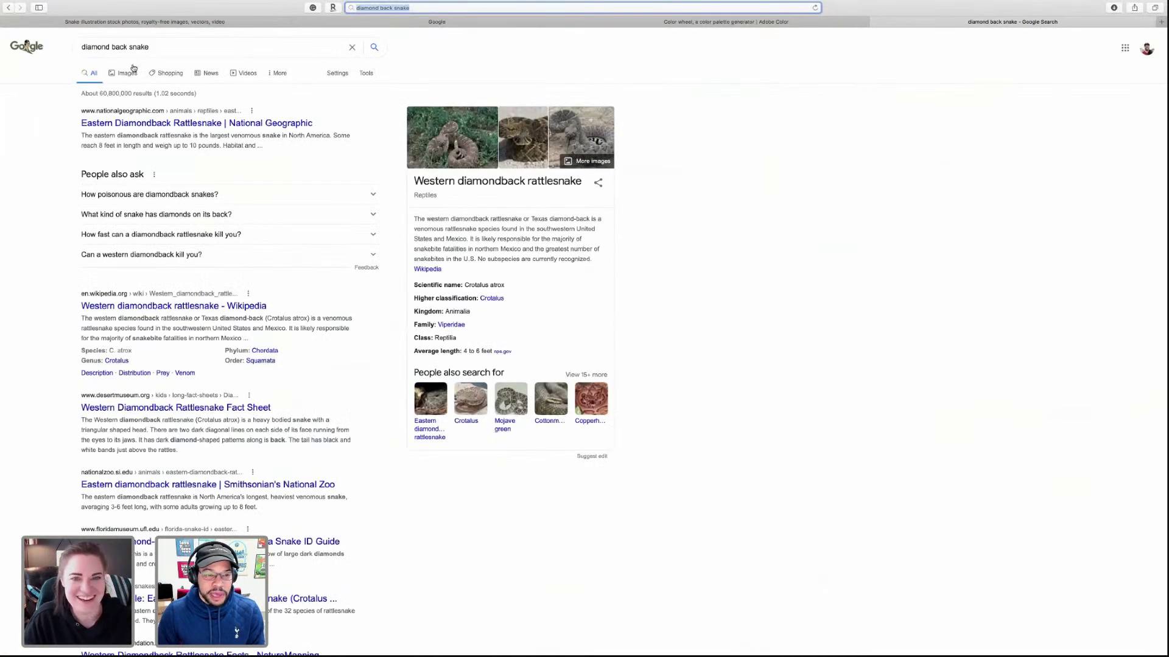
{"action": "left_click", "coordinate": [129, 72]}
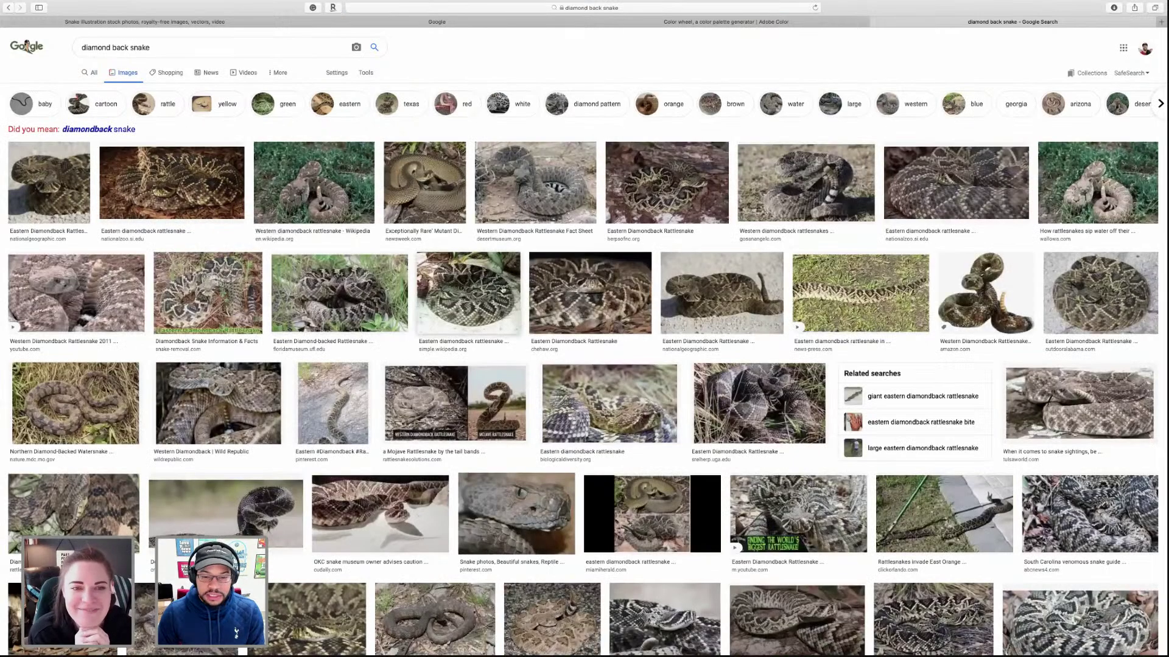
{"action": "left_click", "coordinate": [504, 289]}
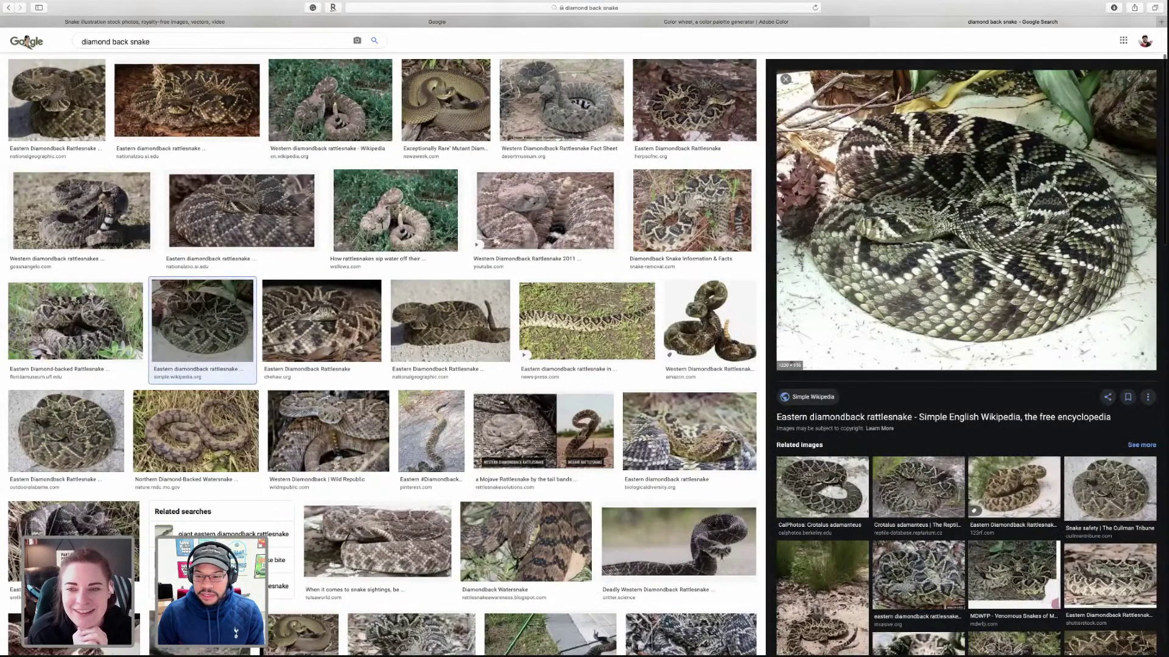
- Close the Google image search for diamondback snakes and return to the Adobe Stock "snake illustration" results
{"action": "left_click", "coordinate": [874, 23]}
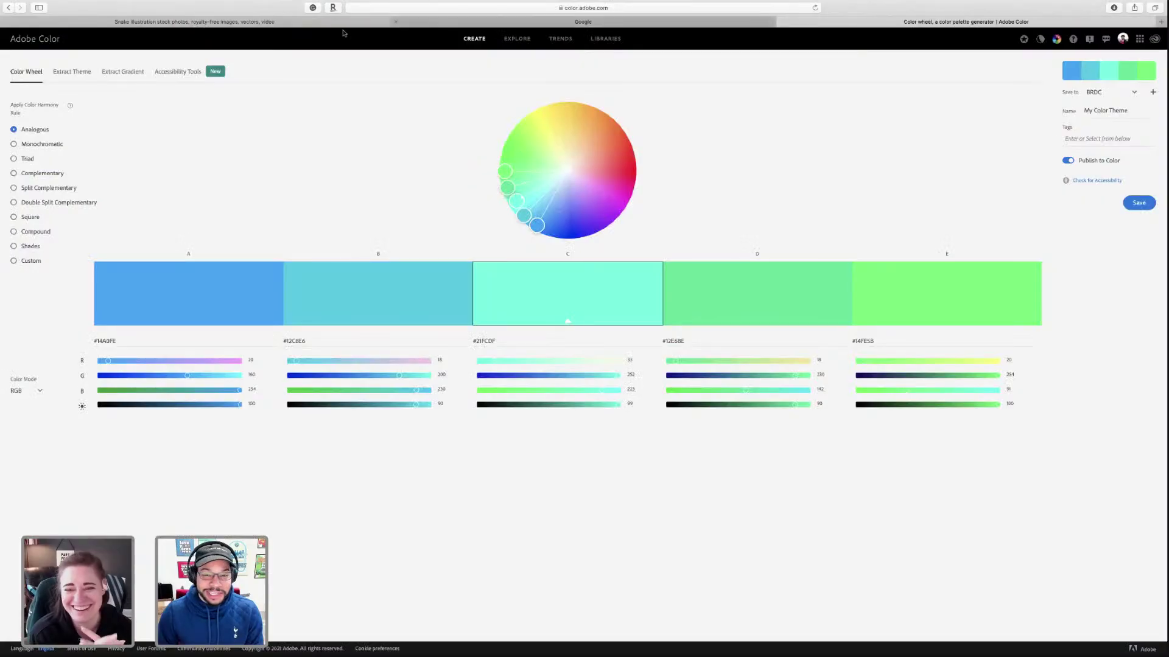
{"action": "left_click", "coordinate": [293, 25]}
{"action": "left_click", "coordinate": [292, 22]}
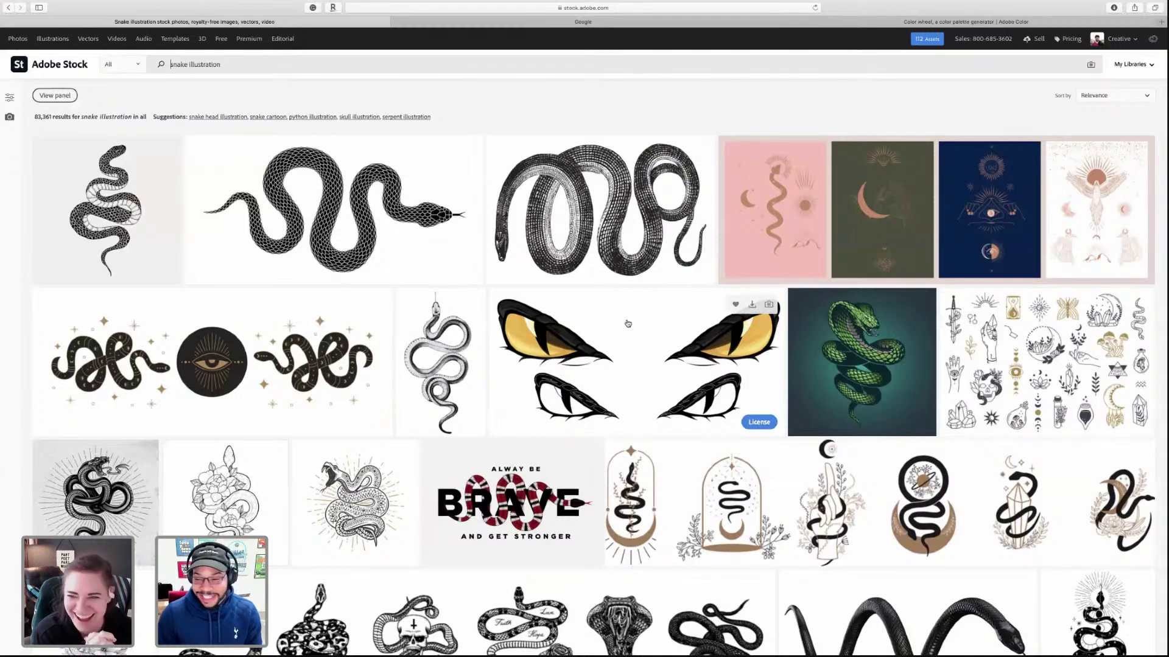
- Examine the full first page of Adobe Stock "snake illustration" results for artwork that suits the chips bag
{"action": "scroll", "coordinate": [628, 320], "scroll_direction": "down", "scroll_amount": 3}
{"action": "scroll", "coordinate": [627, 318], "scroll_direction": "down", "scroll_amount": 8}
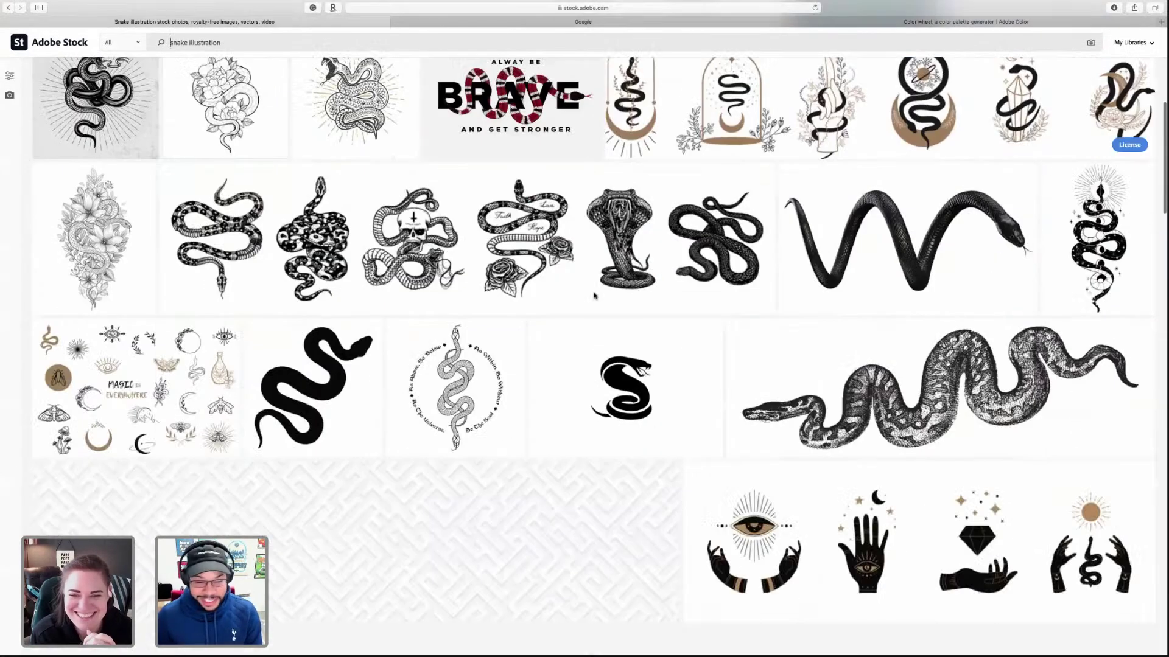
{"action": "scroll", "coordinate": [594, 296], "scroll_direction": "down", "scroll_amount": 5}
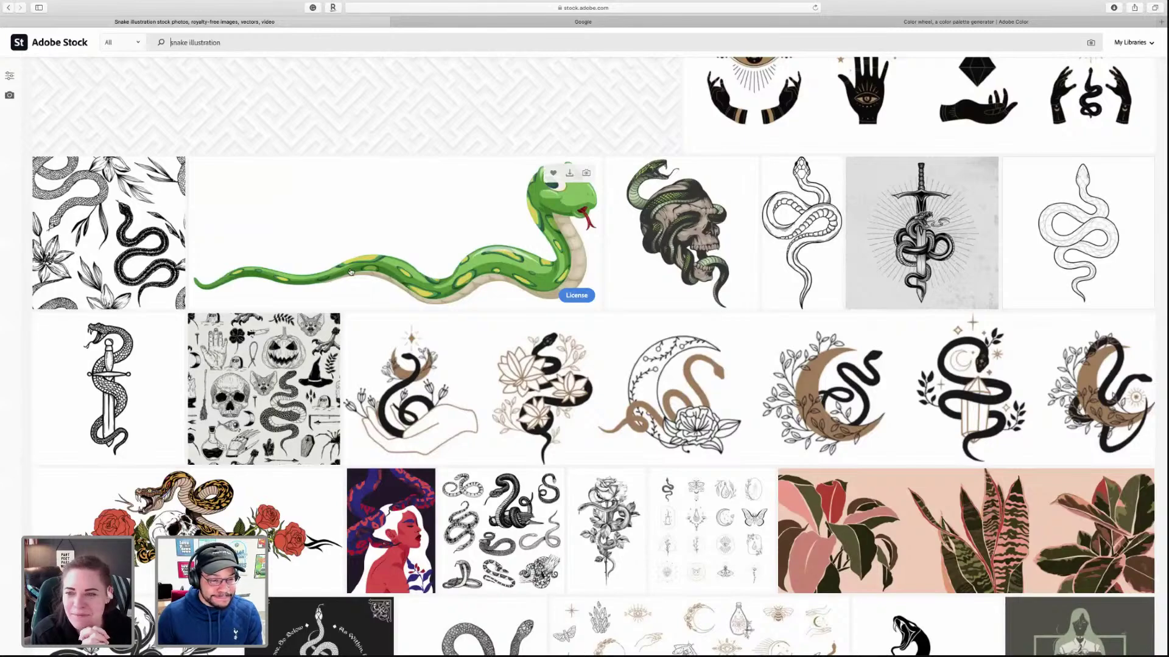
{"action": "scroll", "coordinate": [539, 405], "scroll_direction": "down", "scroll_amount": 4}
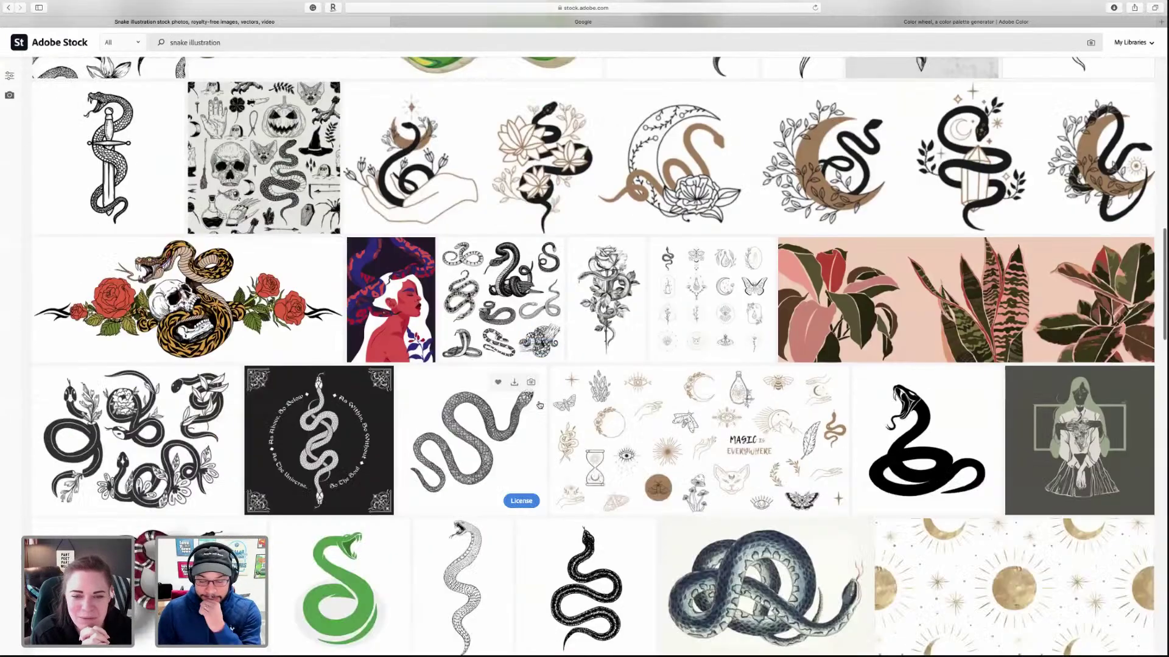
{"action": "scroll", "coordinate": [540, 405], "scroll_direction": "down", "scroll_amount": 3}
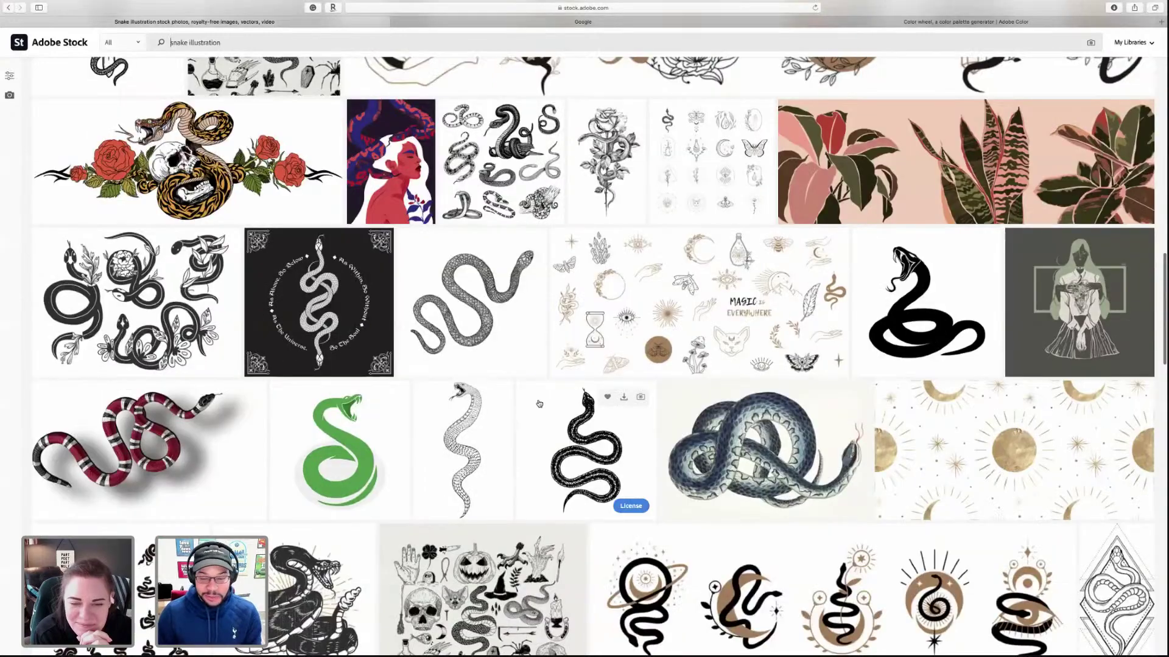
{"action": "scroll", "coordinate": [540, 405], "scroll_direction": "down", "scroll_amount": 4}
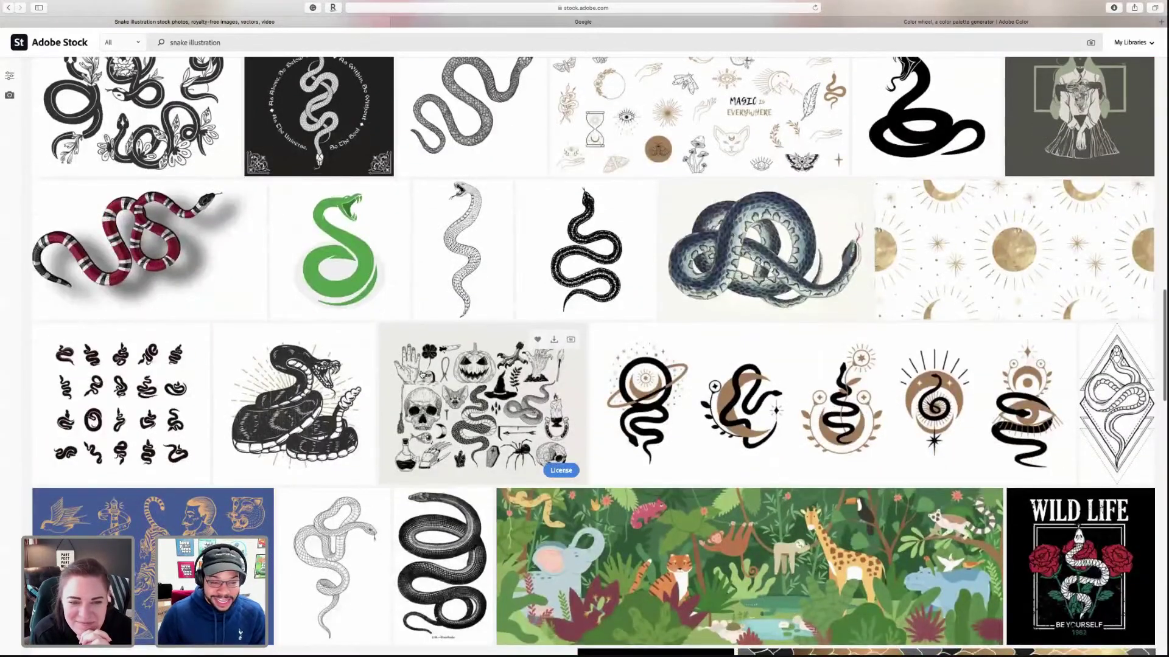
{"action": "scroll", "coordinate": [422, 374], "scroll_direction": "down", "scroll_amount": 5}
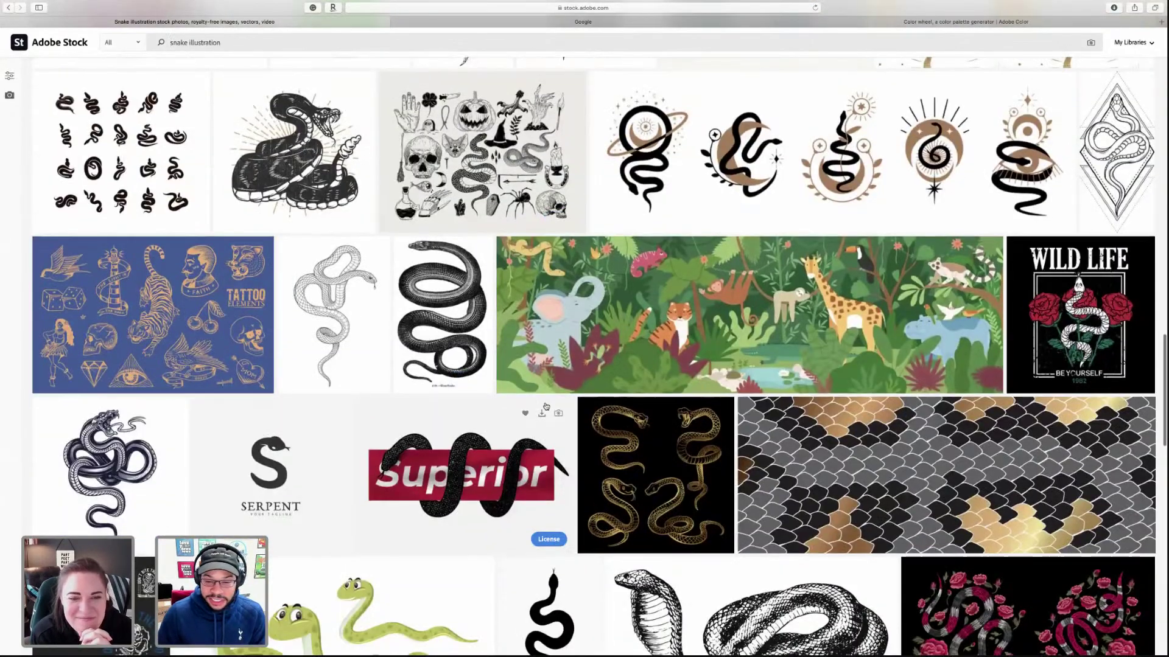
{"action": "scroll", "coordinate": [546, 407], "scroll_direction": "down", "scroll_amount": 4}
{"action": "scroll", "coordinate": [595, 390], "scroll_direction": "down", "scroll_amount": 3}
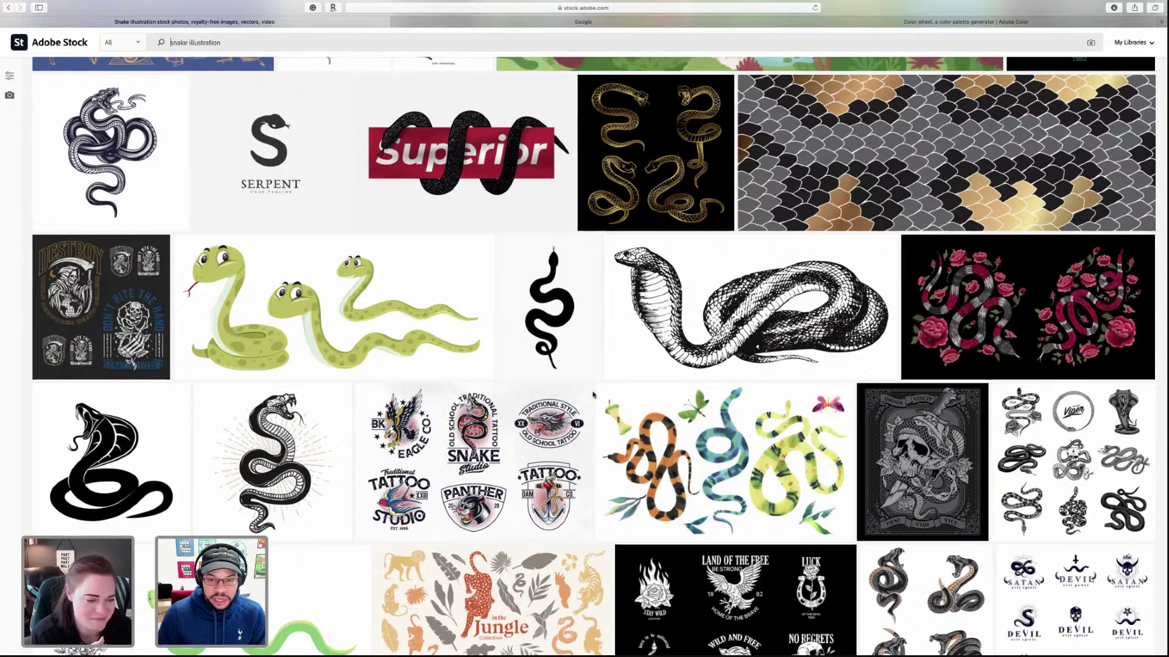
{"action": "scroll", "coordinate": [593, 394], "scroll_direction": "down", "scroll_amount": 1}
{"action": "scroll", "coordinate": [593, 394], "scroll_direction": "down", "scroll_amount": 1}
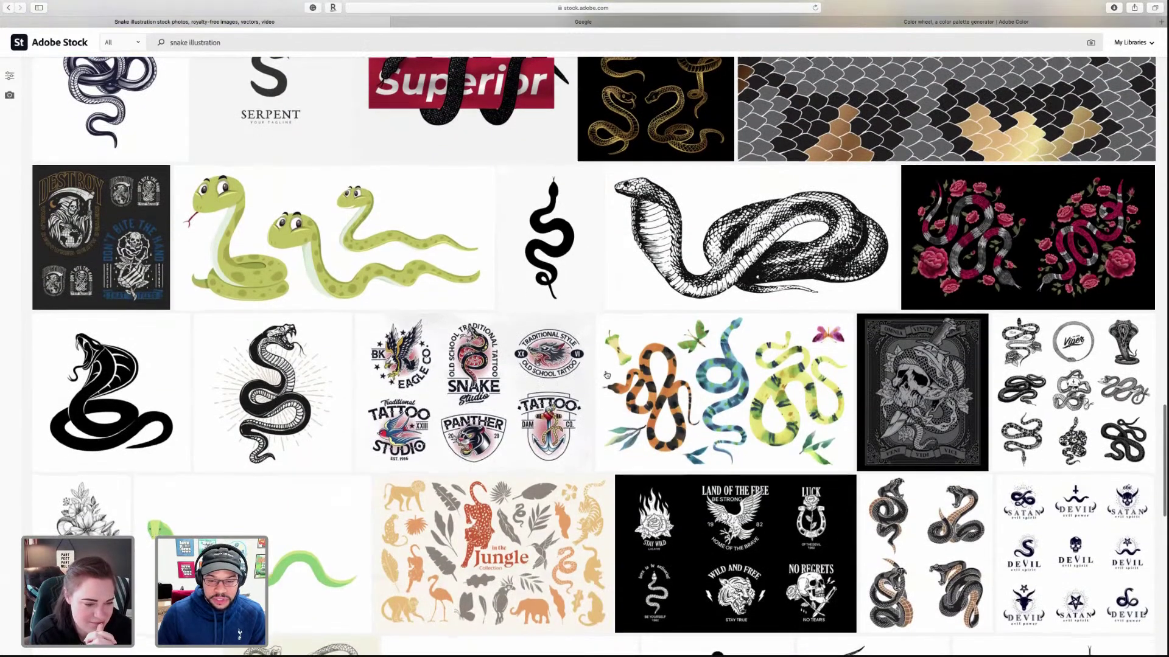
{"action": "scroll", "coordinate": [614, 364], "scroll_direction": "down", "scroll_amount": 4}
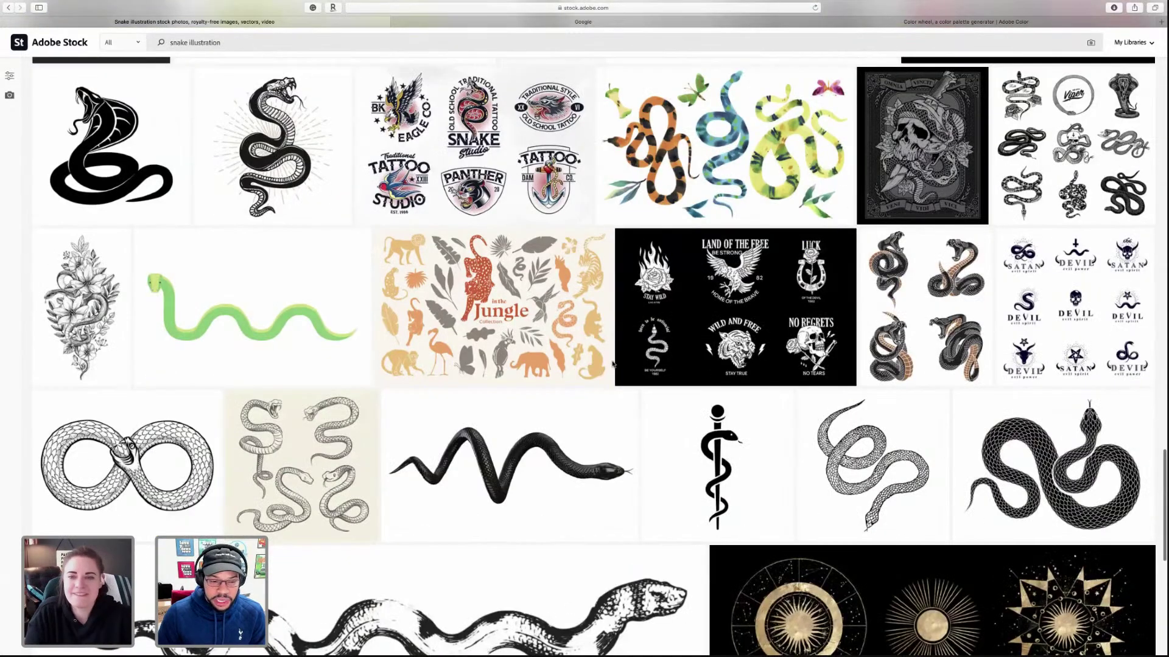
{"action": "mouse_move", "coordinate": [487, 452]}
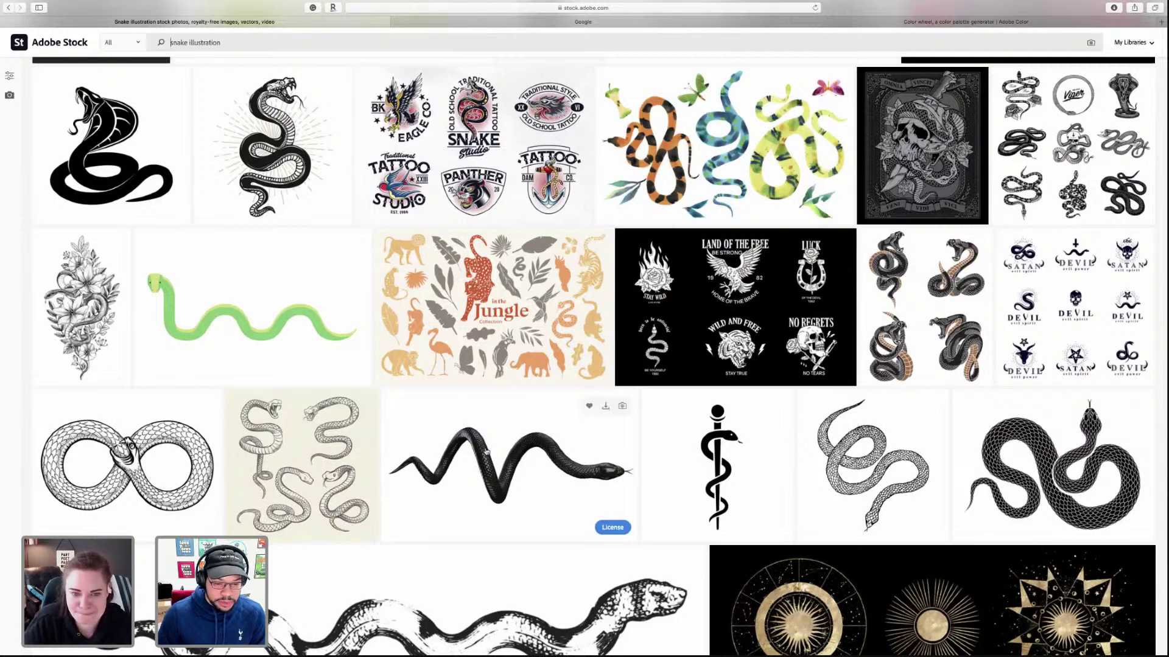
{"action": "scroll", "coordinate": [487, 452], "scroll_direction": "down", "scroll_amount": 1}
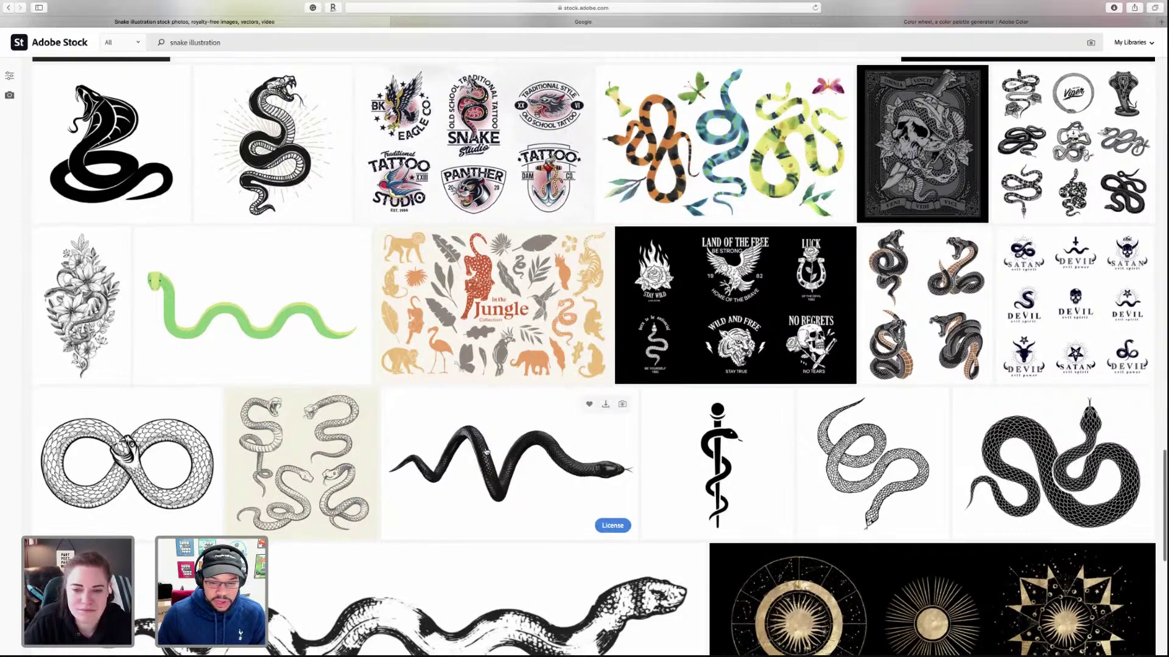
{"action": "scroll", "coordinate": [487, 453], "scroll_direction": "down", "scroll_amount": 3}
{"action": "scroll", "coordinate": [481, 450], "scroll_direction": "down", "scroll_amount": 4}
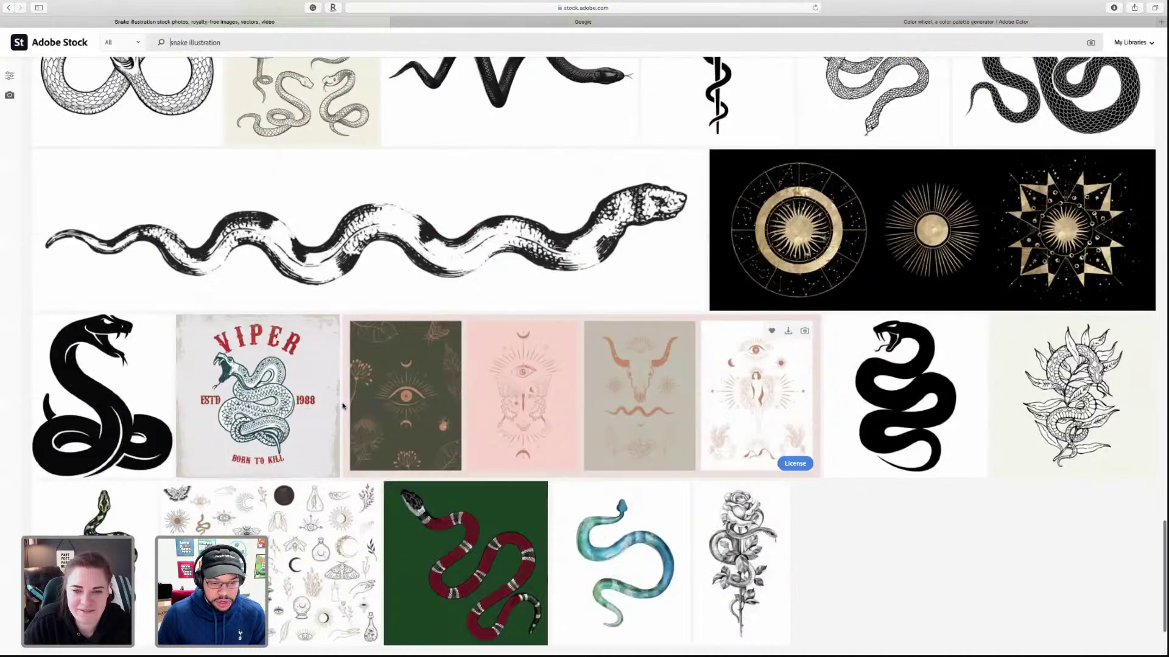
{"action": "scroll", "coordinate": [365, 389], "scroll_direction": "down", "scroll_amount": 2}
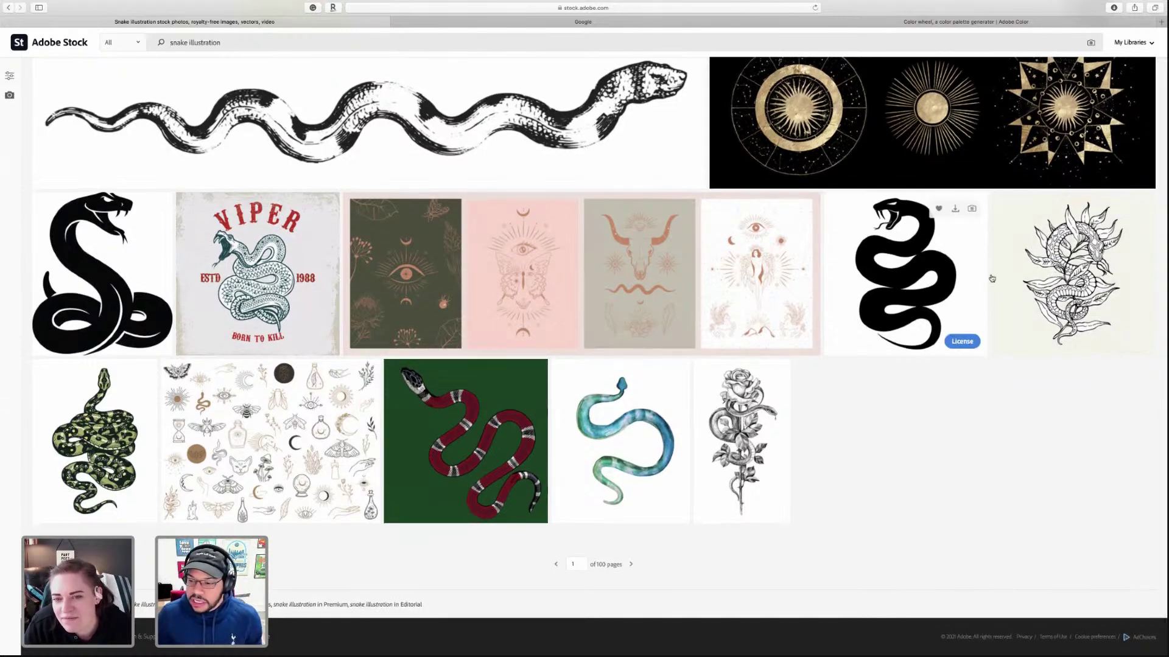
- License the Adobe Stock vector "Illustration with snake on a branch. Tattoo Style" with the Standard license
{"action": "left_click", "coordinate": [1117, 342]}
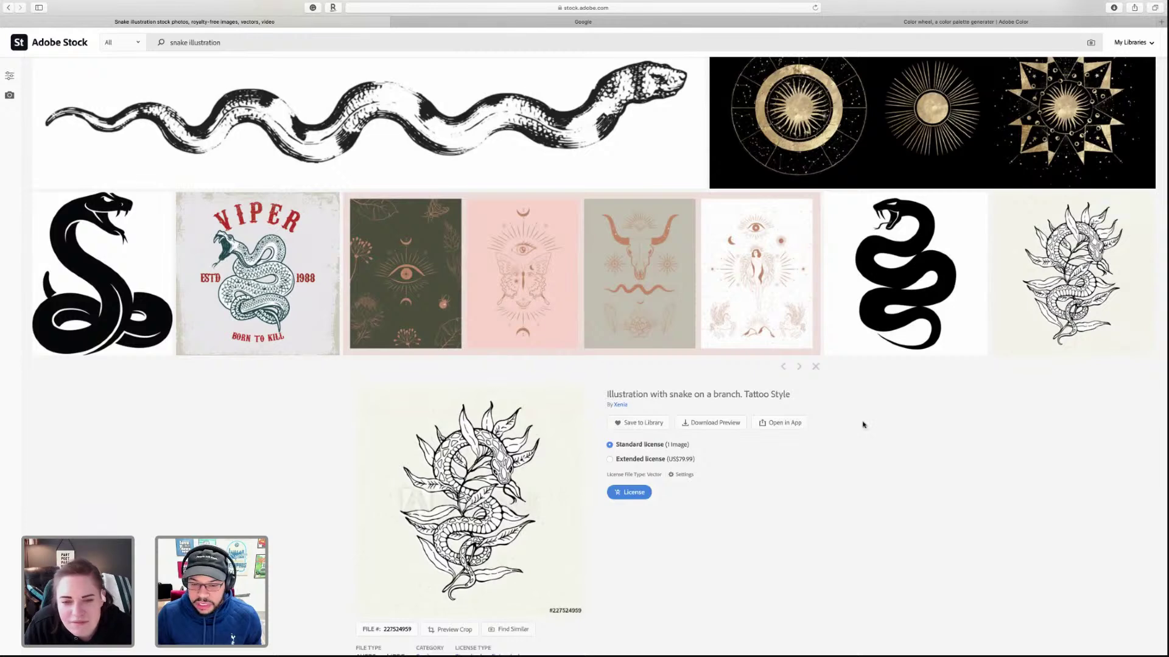
{"action": "scroll", "coordinate": [761, 417], "scroll_direction": "down", "scroll_amount": 3}
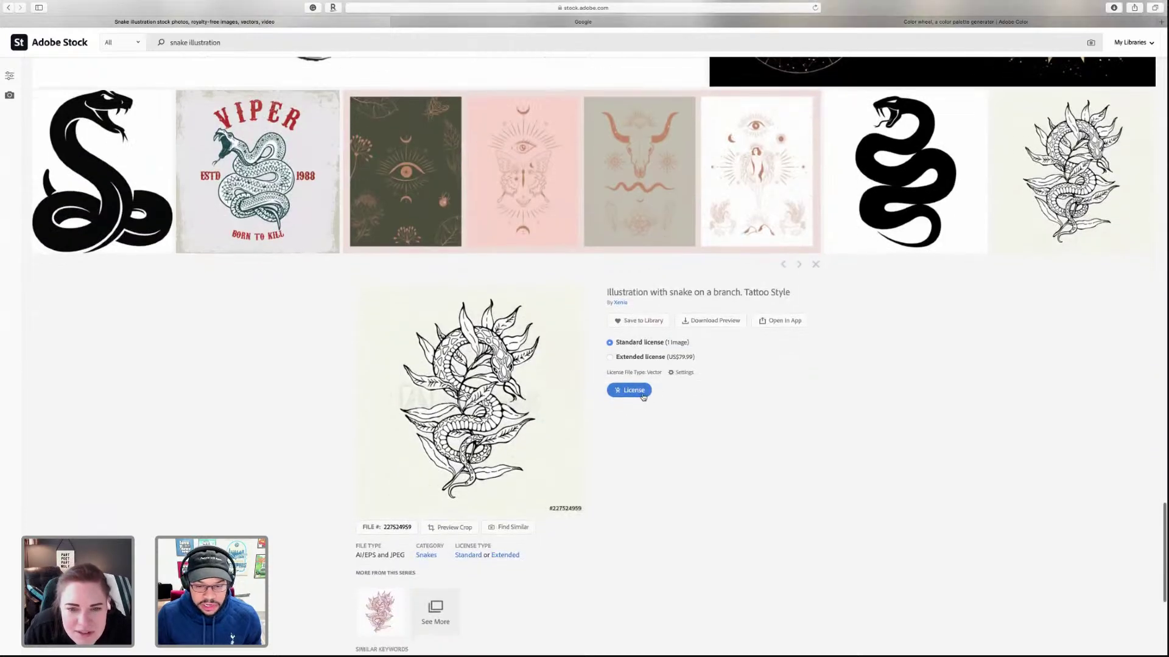
{"action": "left_click", "coordinate": [639, 392]}
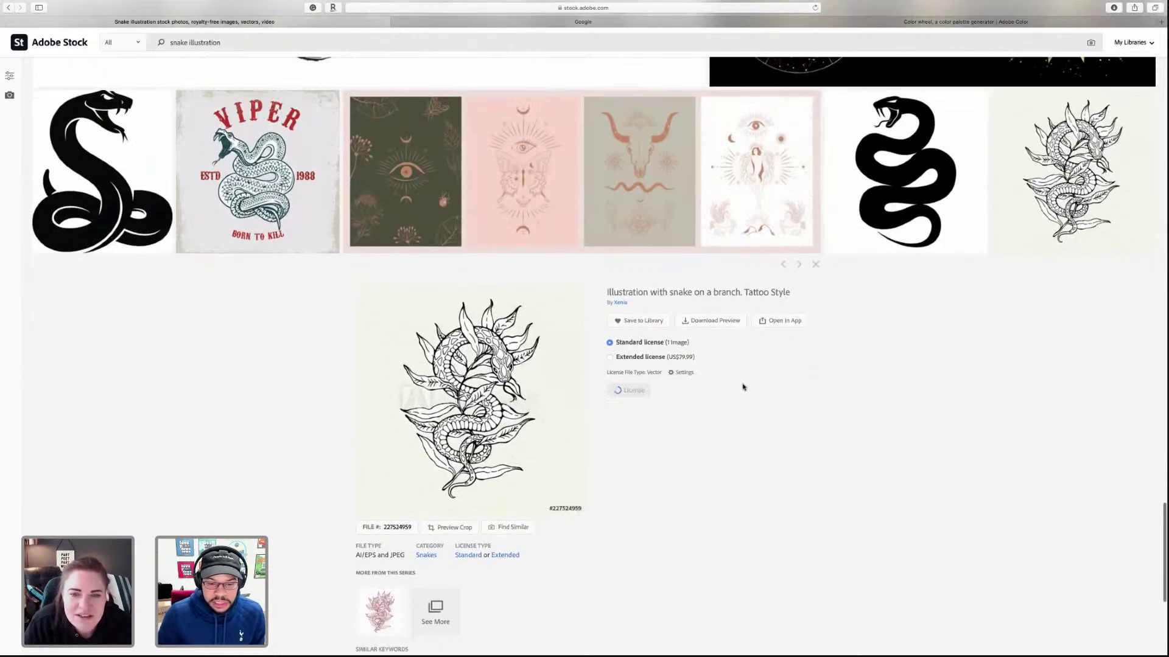
{"action": "scroll", "coordinate": [743, 386], "scroll_direction": "down", "scroll_amount": 3}
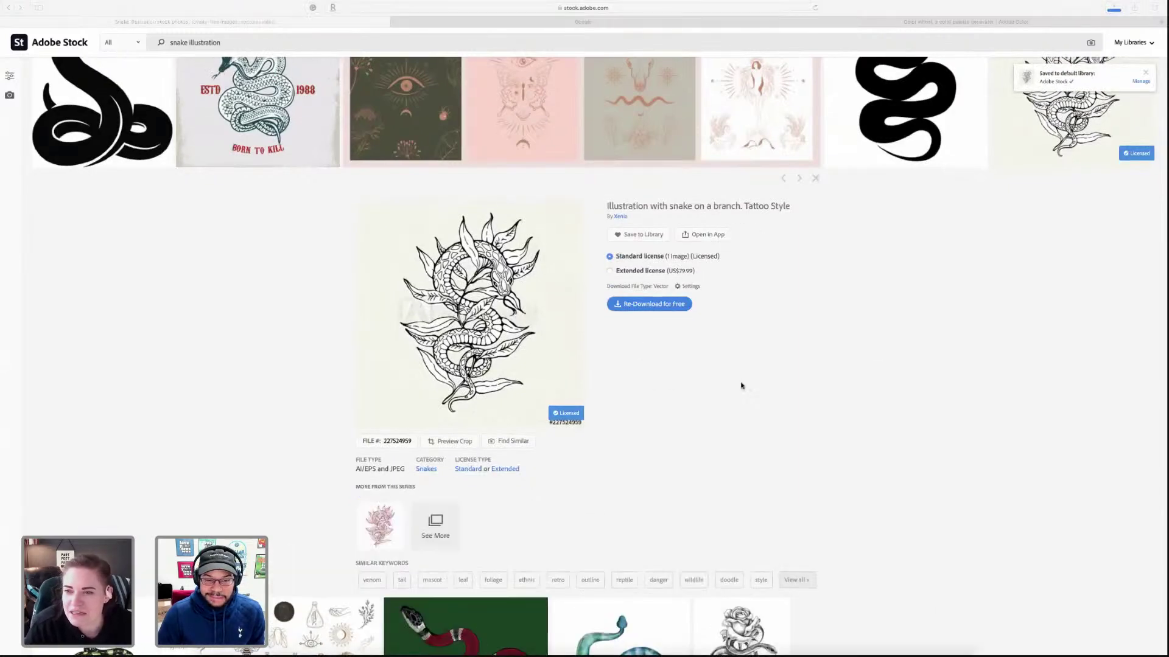
- Switch to Illustrator, open the licensed snake vector retaining 9-slice scaling, and move the snake line art off the artboard to its left
{"action": "key", "text": "ctrl+Left"}
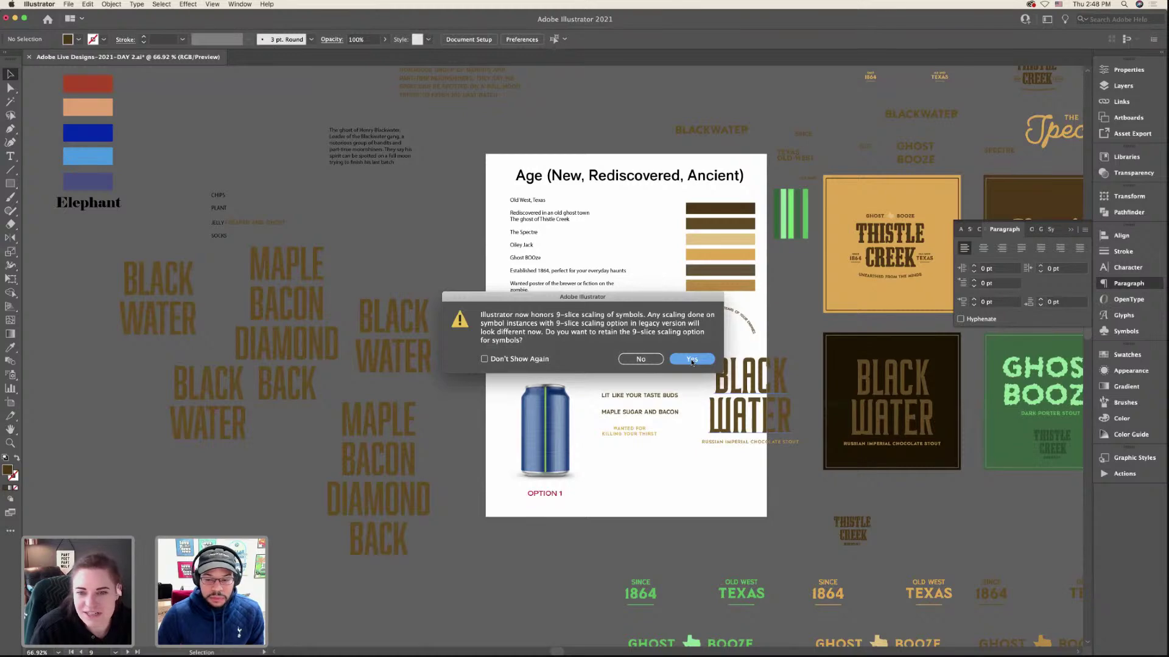
{"action": "left_click", "coordinate": [693, 360]}
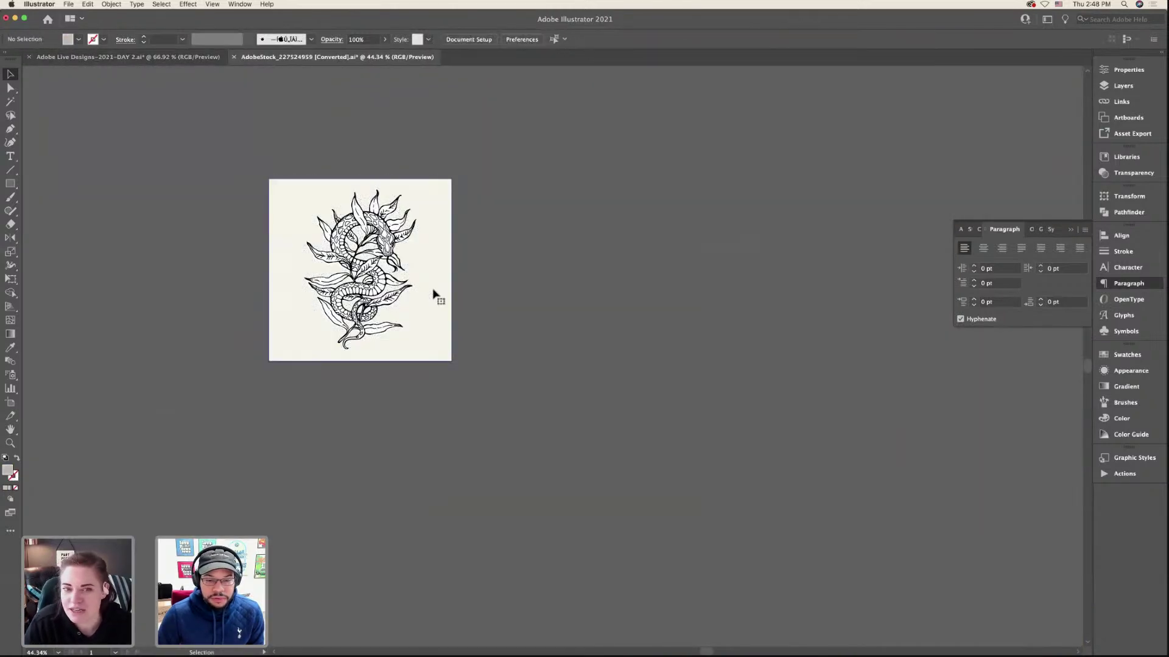
{"action": "key", "text": "super+a"}
{"action": "key", "text": "super+equal"}
{"action": "key", "text": "super+equal"}
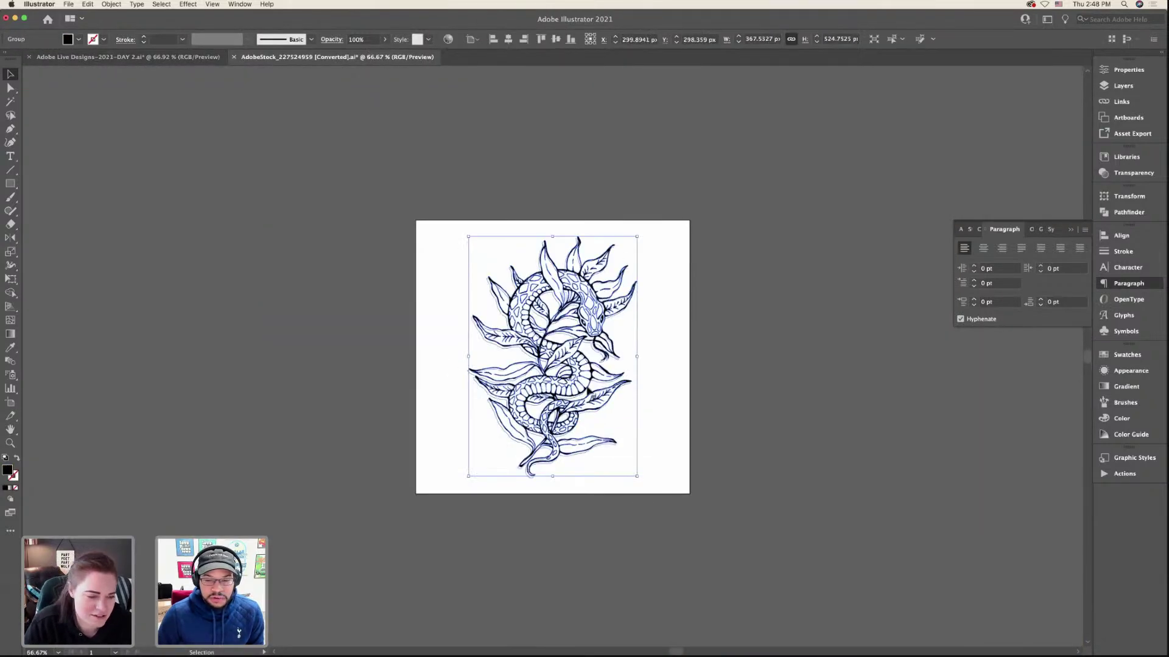
{"action": "key", "text": "super+equal"}
{"action": "left_click_drag", "start_coordinate": [630, 309], "coordinate": [280, 326]}
{"action": "left_click", "coordinate": [377, 166]}
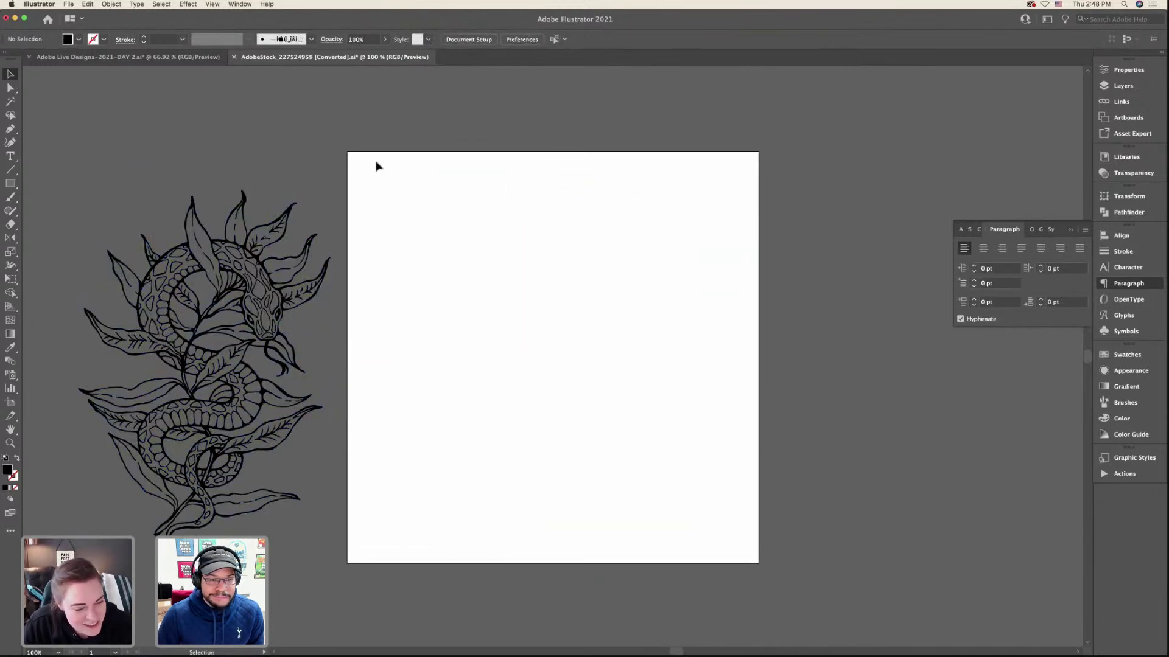
{"action": "scroll", "coordinate": [377, 163], "scroll_direction": "left", "scroll_amount": 2}
- Switch to Photoshop, paste the snake line art into the label design, and enlarge it to about 125% centred over the lettering
{"action": "key", "text": "ctrl+Right"}
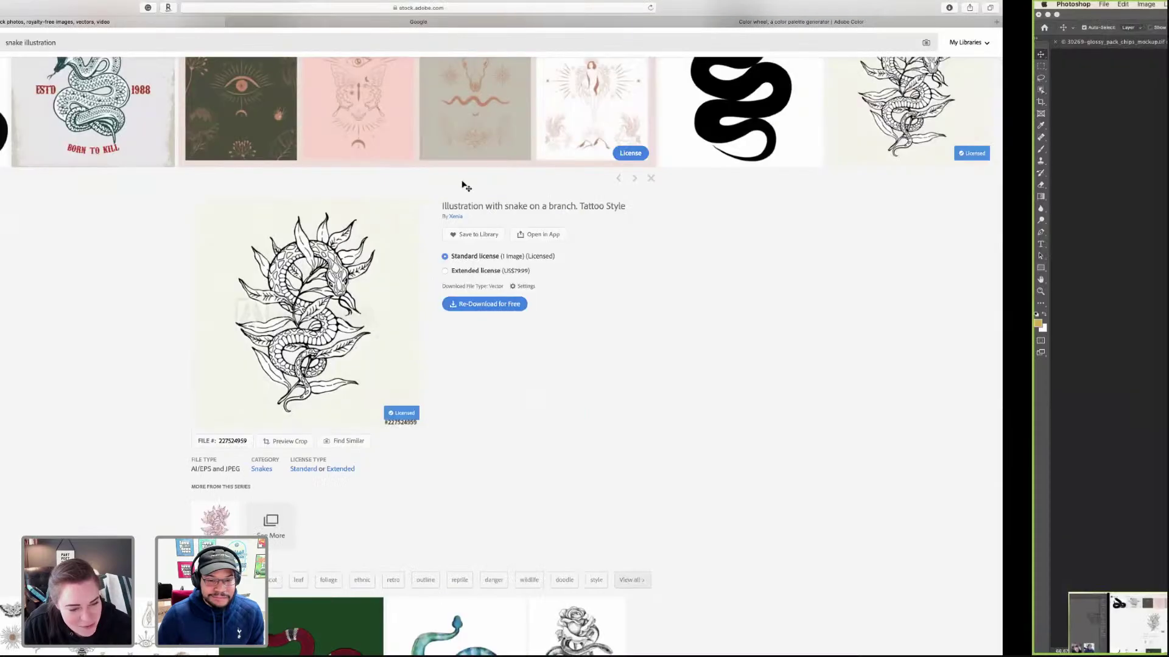
{"action": "key", "text": "ctrl+Right"}
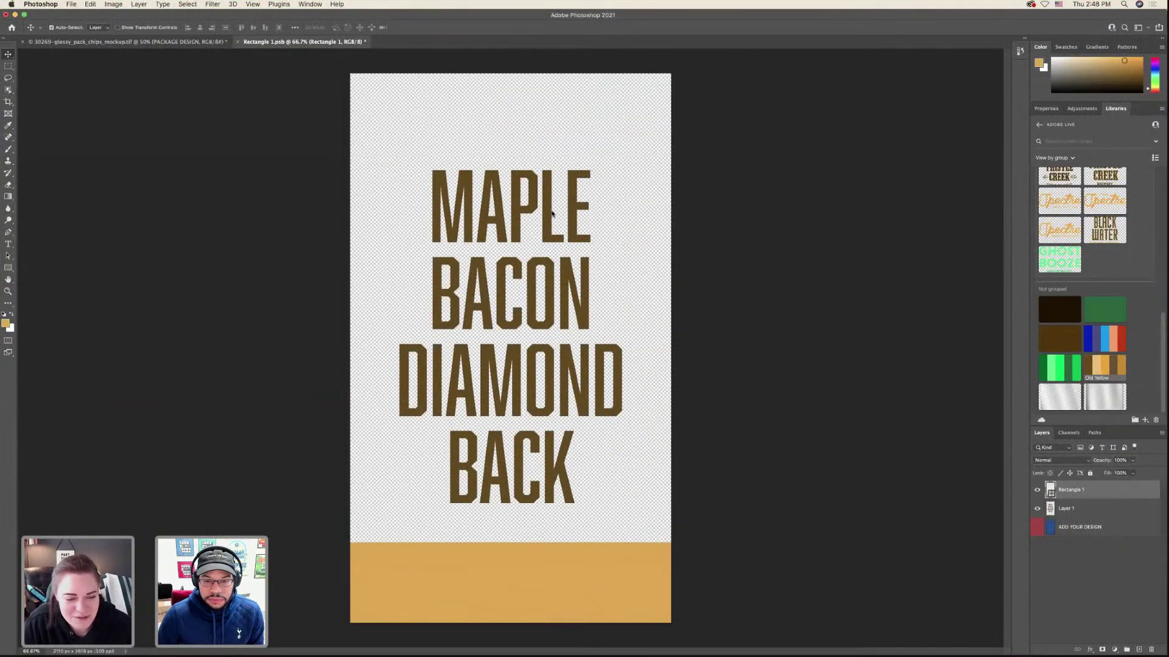
{"action": "key", "text": "ctrl+v"}
{"action": "key", "text": "Return"}
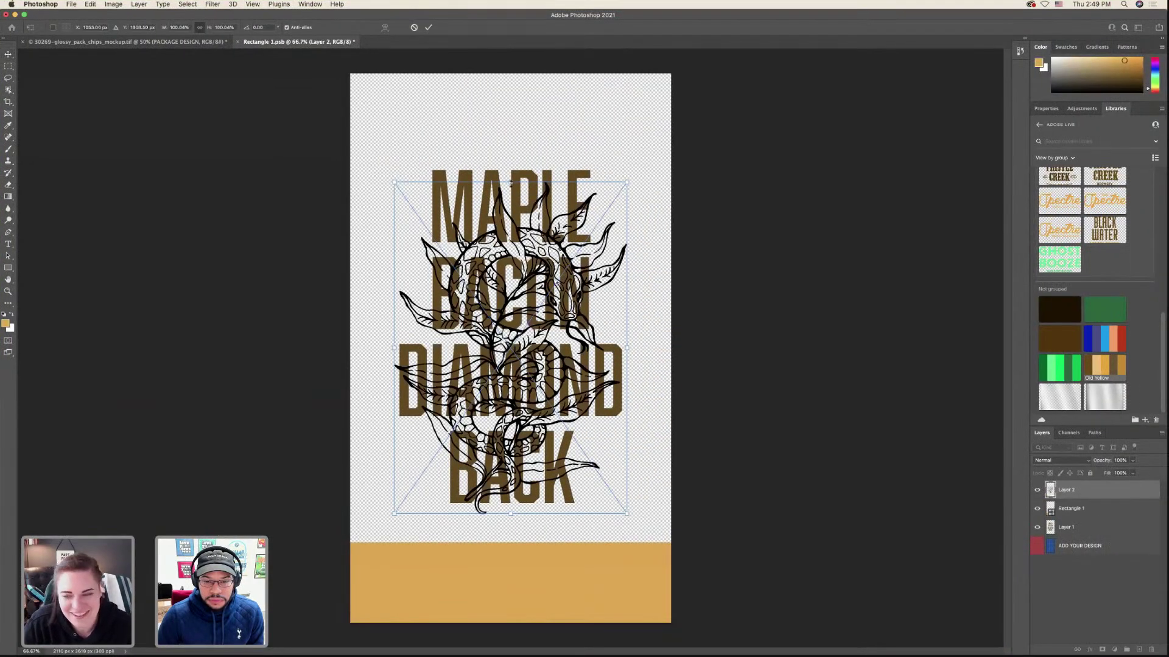
{"action": "left_click_drag", "start_coordinate": [510, 181], "coordinate": [510, 97]}
{"action": "left_click_drag", "start_coordinate": [580, 209], "coordinate": [580, 207]}
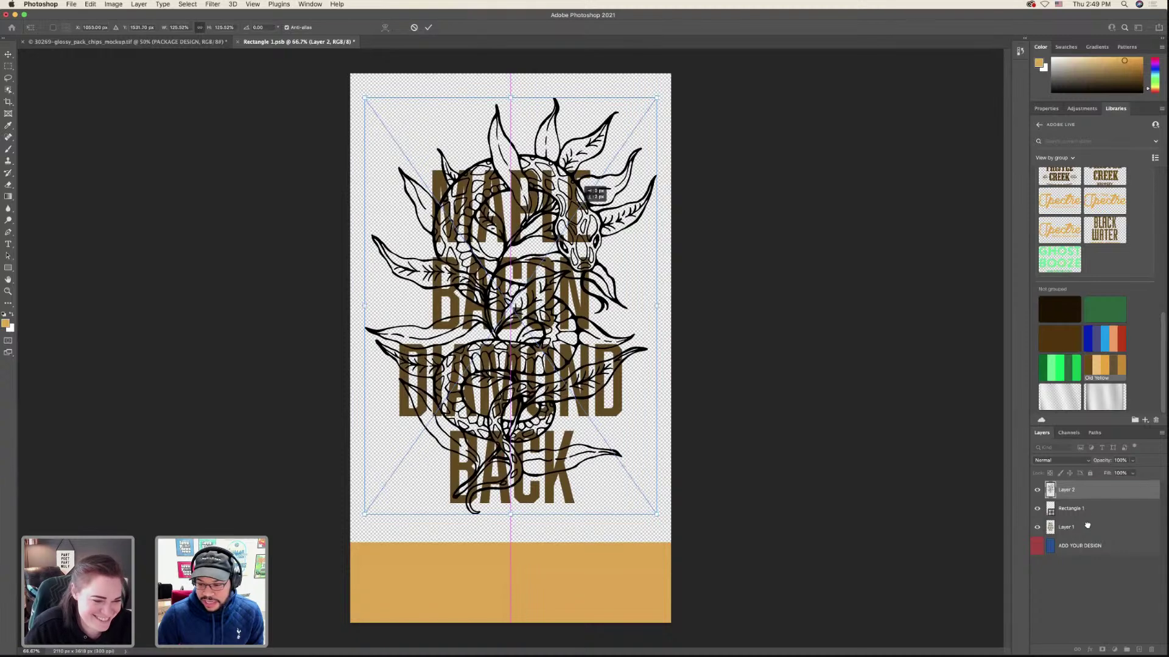
{"action": "key", "text": "Return"}
- Reorder the layers so the snake sits behind the lettering and gold band, and check the saved label on the chips bag mockup
{"action": "left_click_drag", "start_coordinate": [1074, 503], "coordinate": [1076, 535]}
{"action": "left_click_drag", "start_coordinate": [1114, 490], "coordinate": [1115, 512]}
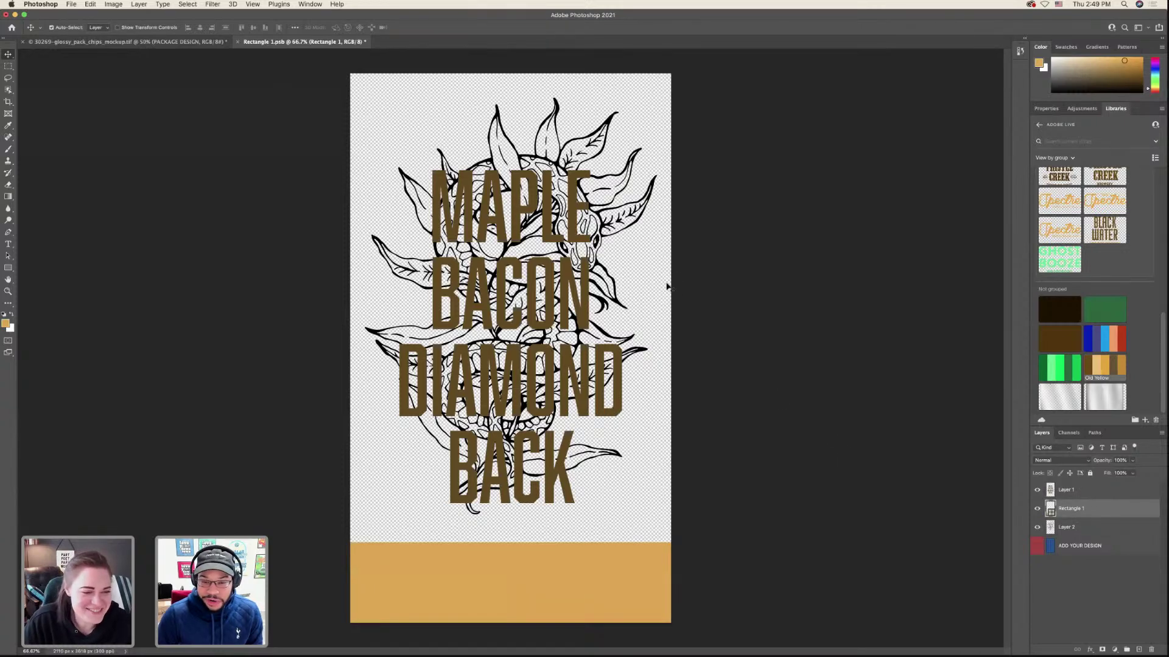
{"action": "left_click", "coordinate": [631, 233]}
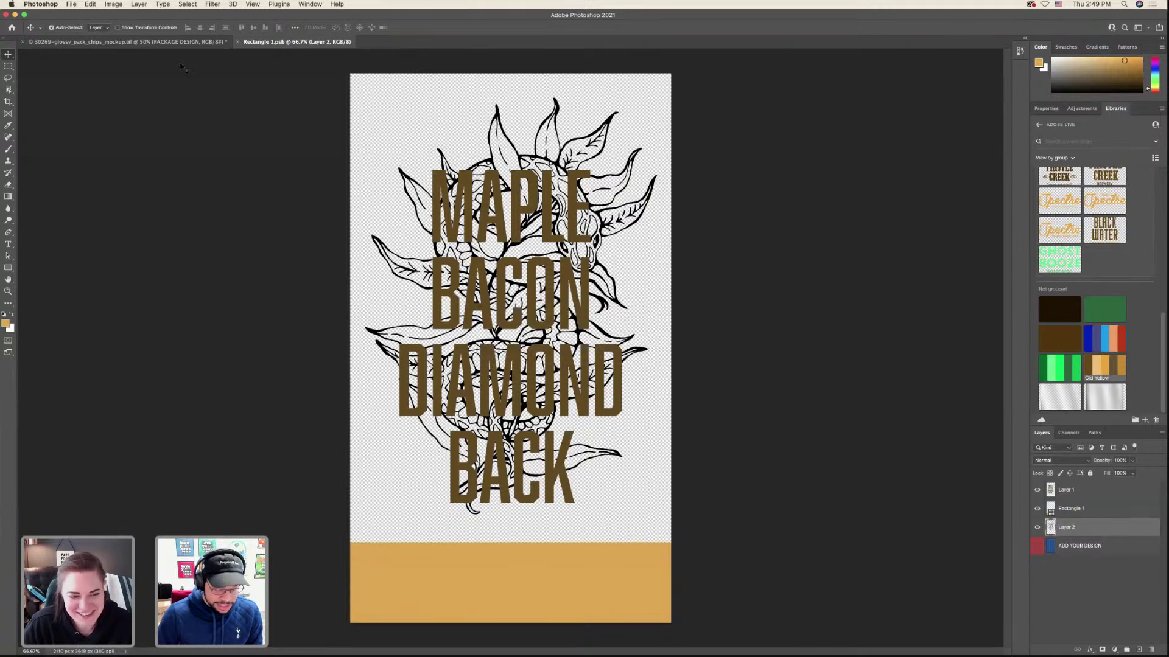
{"action": "left_click", "coordinate": [177, 42]}
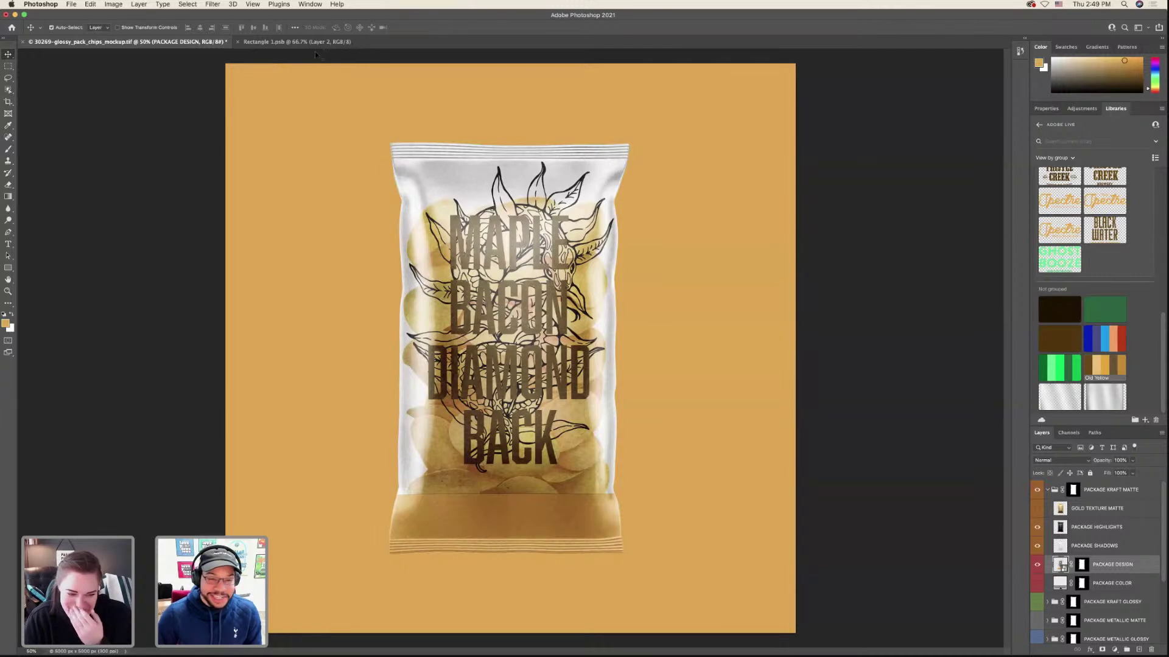
{"action": "left_click", "coordinate": [275, 41]}
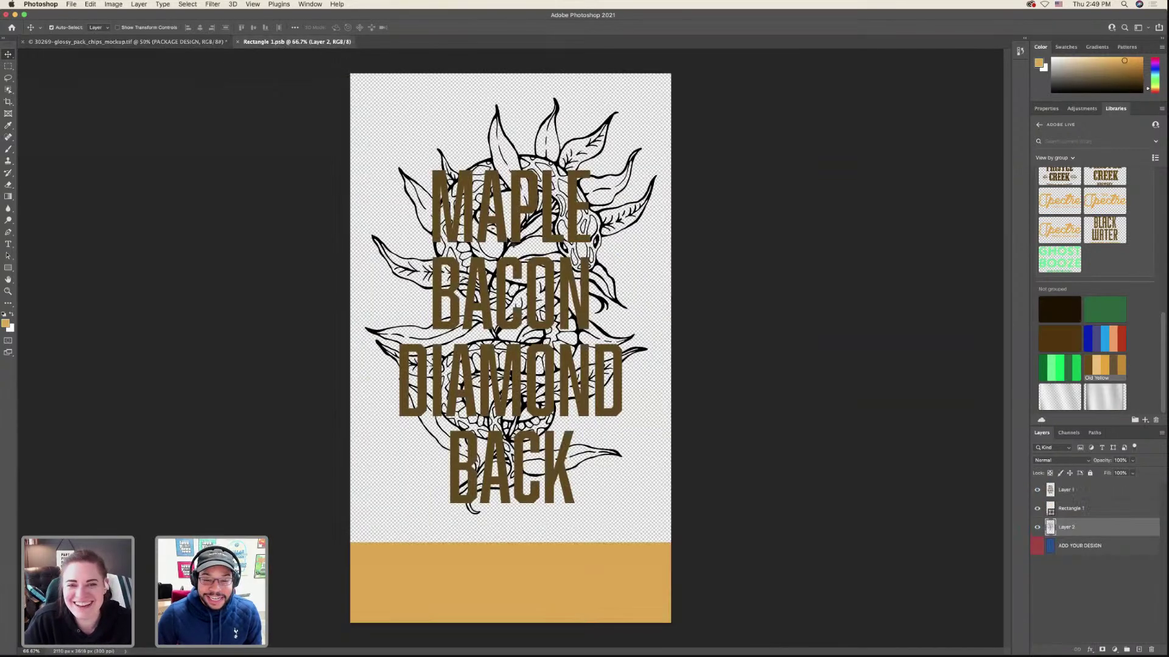
- Switch to Illustrator and paste the snake line art into the Adobe Live Designs-2021-DAY 2 document
{"action": "left_click", "coordinate": [509, 240]}
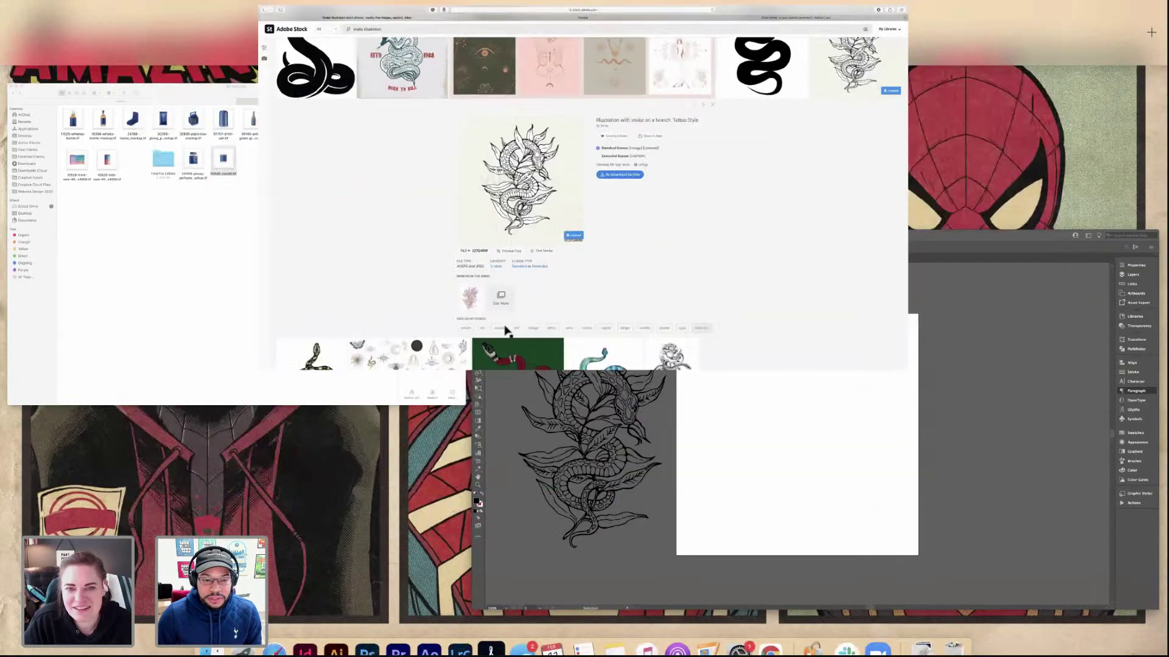
{"action": "left_click", "coordinate": [738, 292]}
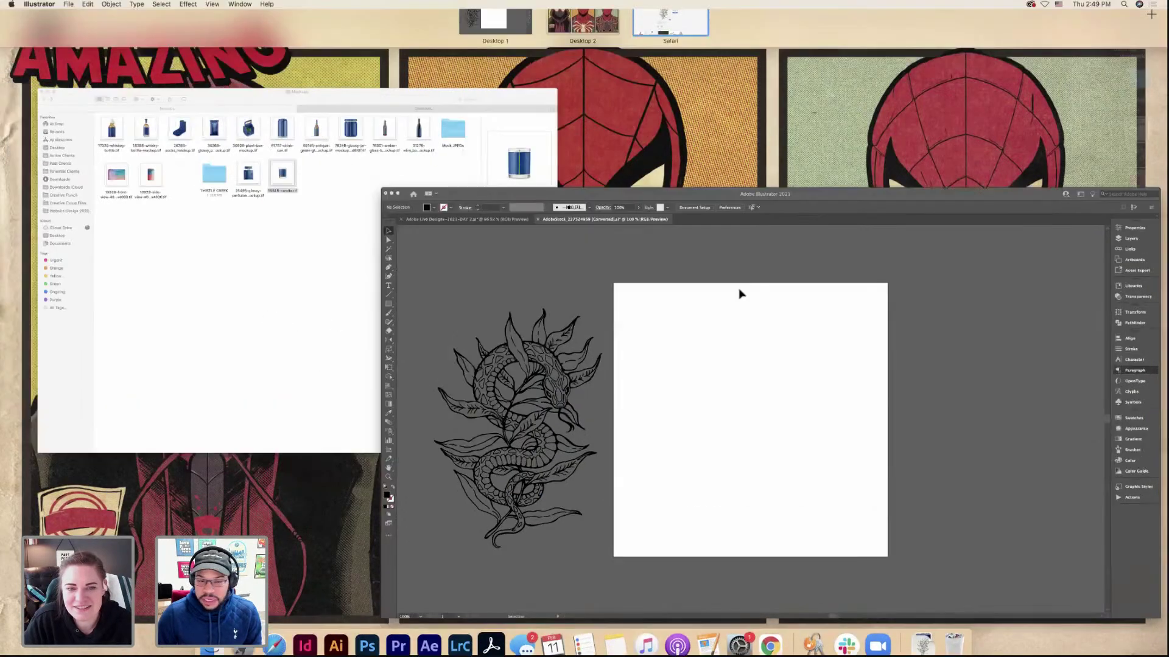
{"action": "key", "text": "ctrl+Tab"}
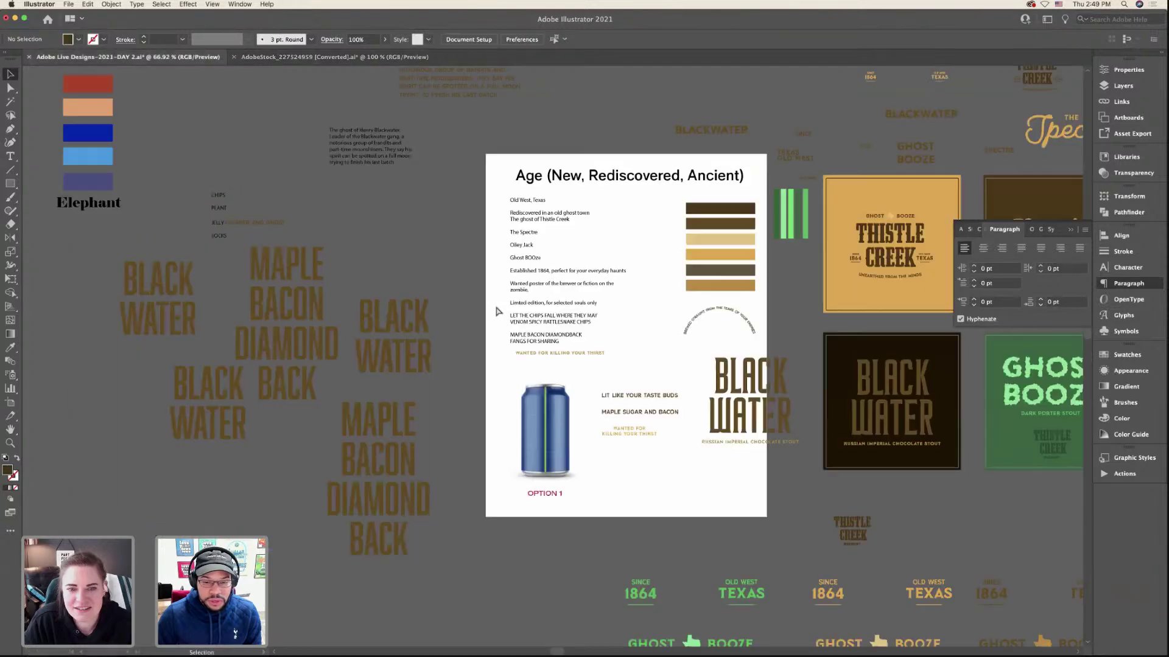
{"action": "key", "text": "super+v"}
- Recolor the outlined Maple Bacon Diamondback lettering with the very dark brown sampled from the Black Water label background
{"action": "left_click", "coordinate": [416, 443]}
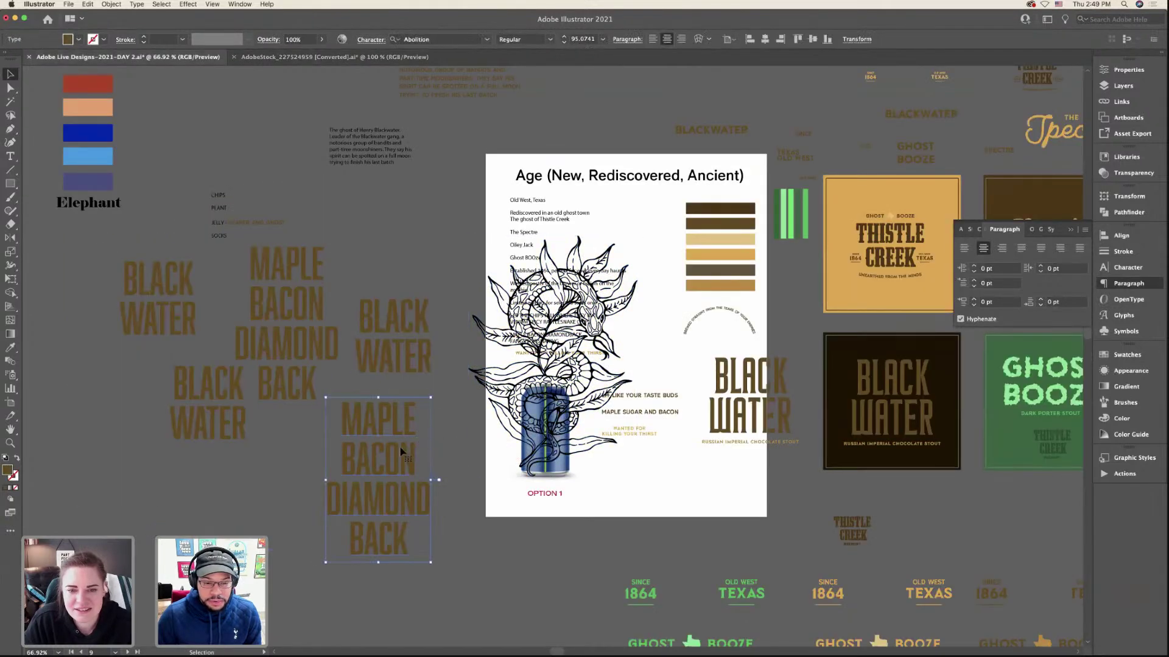
{"action": "scroll", "coordinate": [398, 450], "scroll_direction": "down", "scroll_amount": 5}
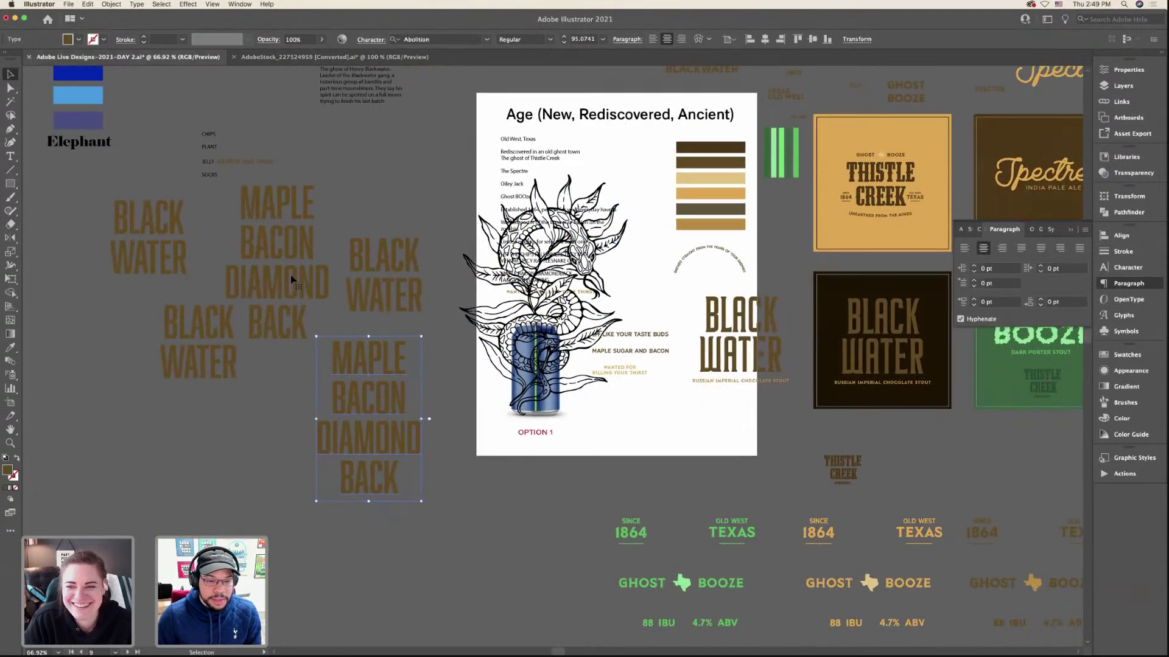
{"action": "left_click", "coordinate": [291, 279]}
{"action": "key", "text": "i"}
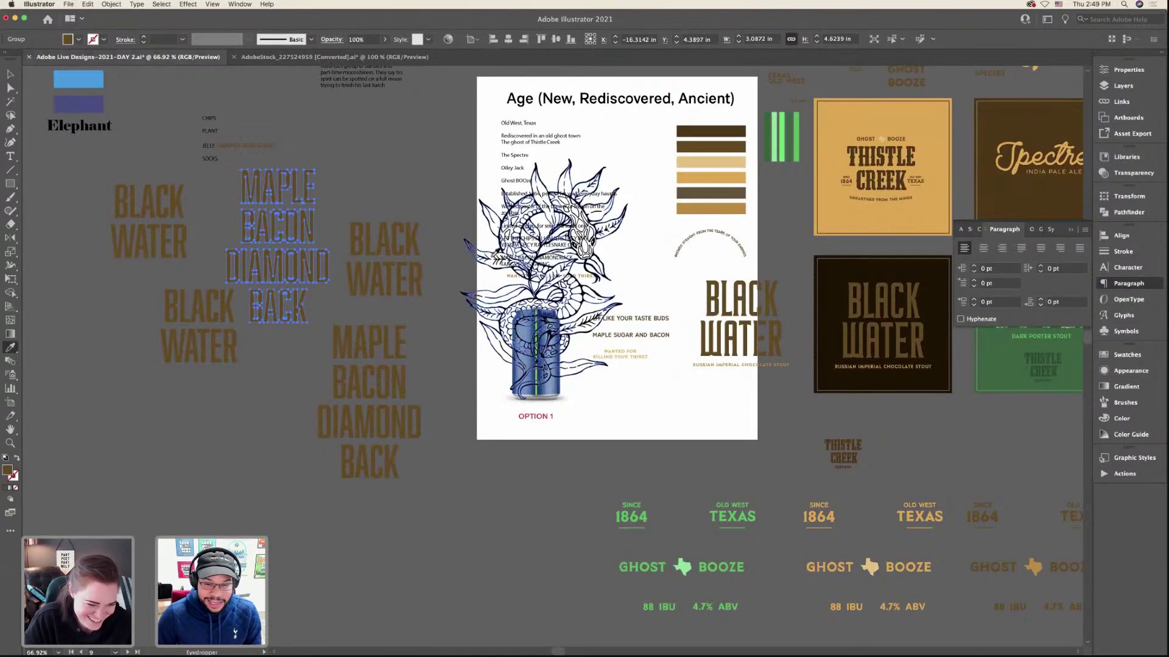
{"action": "left_click", "coordinate": [823, 264]}
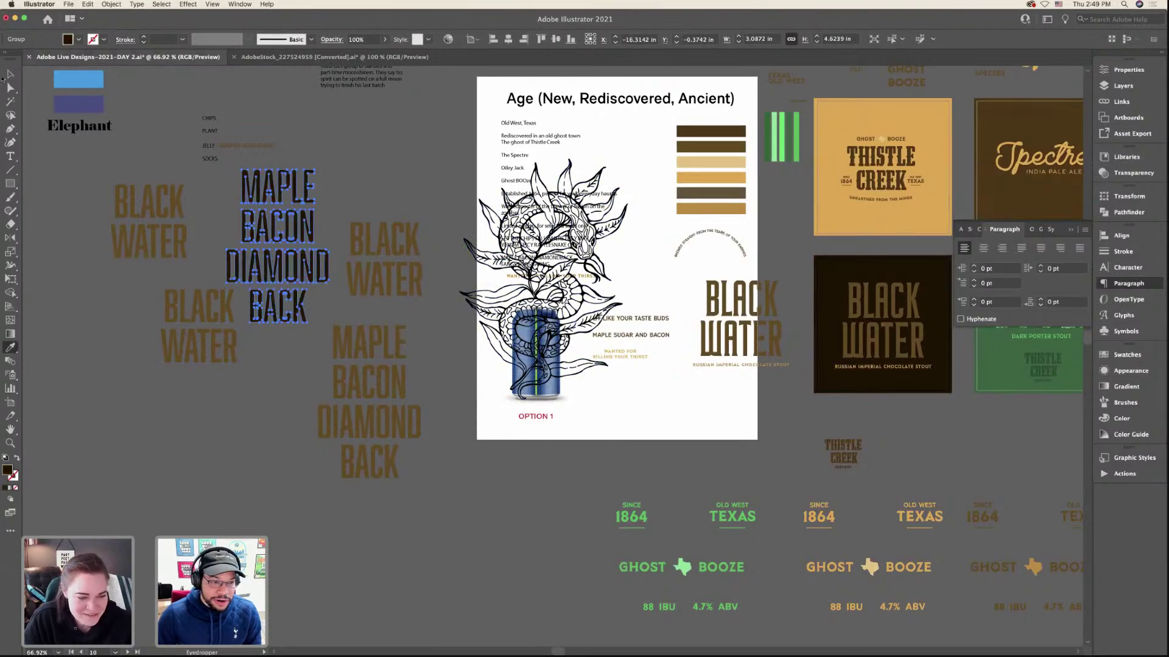
- Rearrange the spare Black Water lettering, the dark Maple Bacon Diamondback lettering and the snake in the space left of the artboard
{"action": "key", "text": "v"}
{"action": "left_click_drag", "start_coordinate": [196, 306], "coordinate": [196, 288]}
{"action": "key", "text": "super+z"}
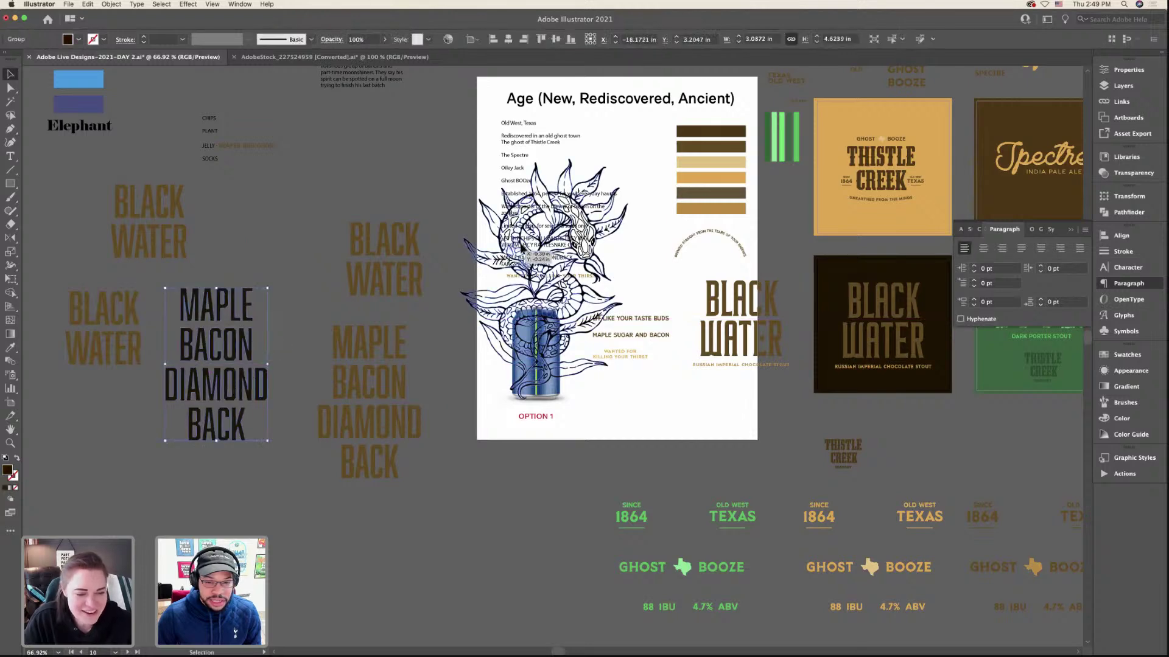
{"action": "key", "text": "super+z"}
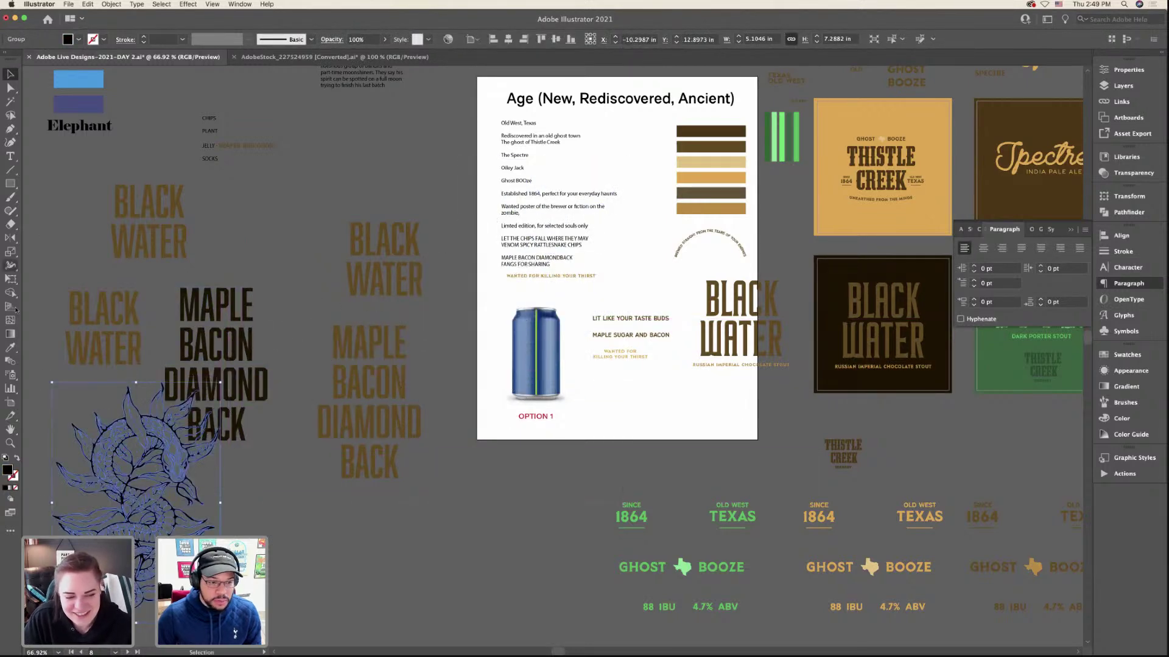
- Try the golden-brown palette swatch as the snake line art's fill color
{"action": "left_click", "coordinate": [11, 347]}
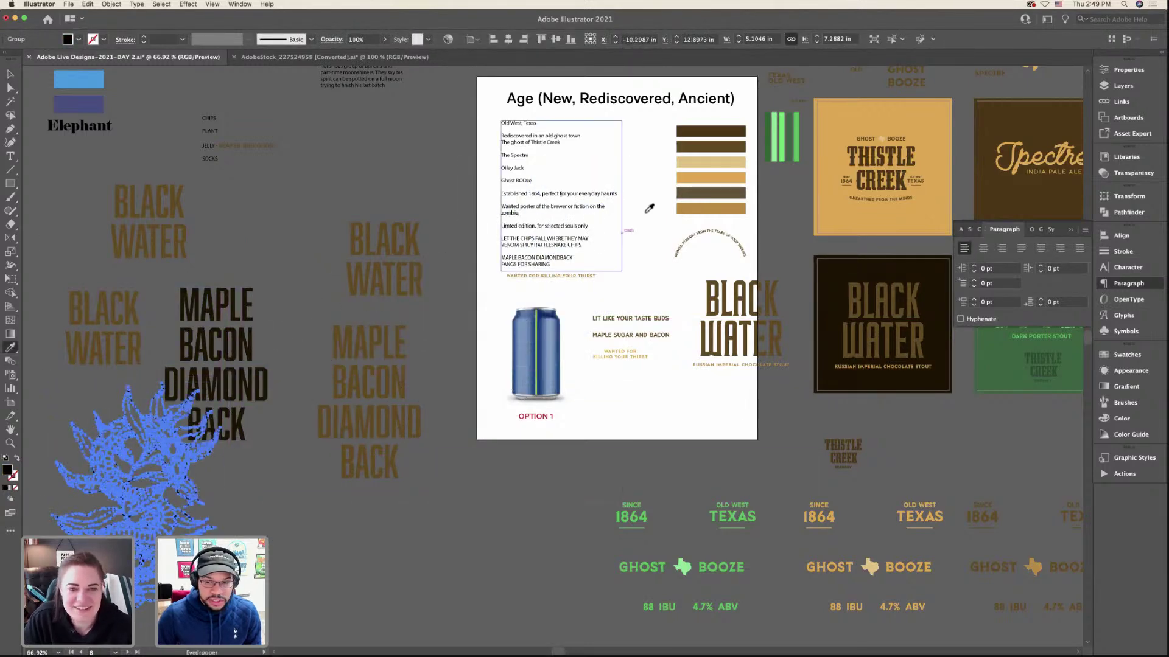
{"action": "left_click", "coordinate": [702, 206]}
{"action": "key", "text": "v"}
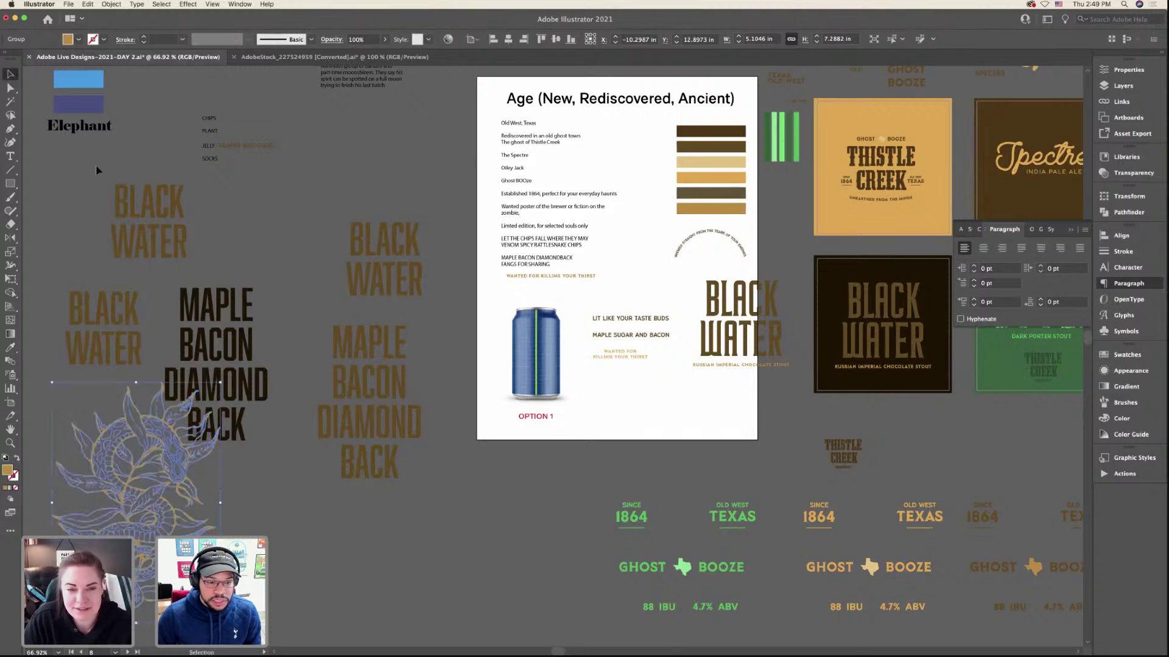
- Recolor the snake line art with the grey-brown swatch from the artboard's palette
{"action": "scroll", "coordinate": [333, 279], "scroll_direction": "down", "scroll_amount": 5}
{"action": "scroll", "coordinate": [333, 279], "scroll_direction": "left", "scroll_amount": 5}
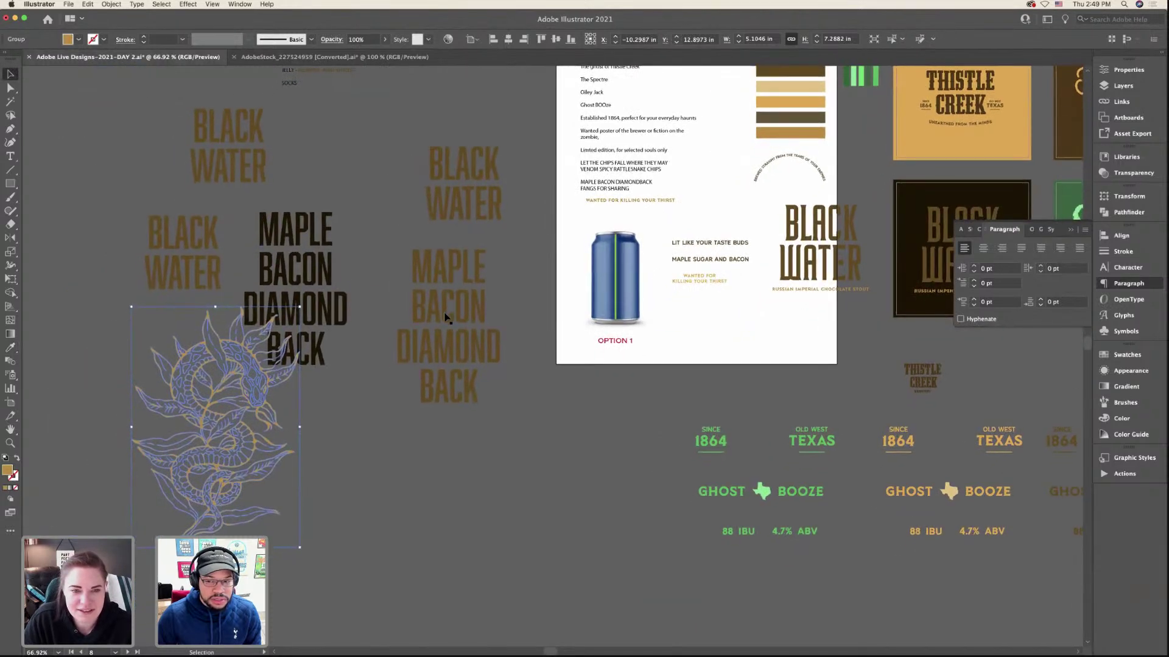
{"action": "scroll", "coordinate": [64, 220], "scroll_direction": "down", "scroll_amount": 1}
{"action": "key", "text": "i"}
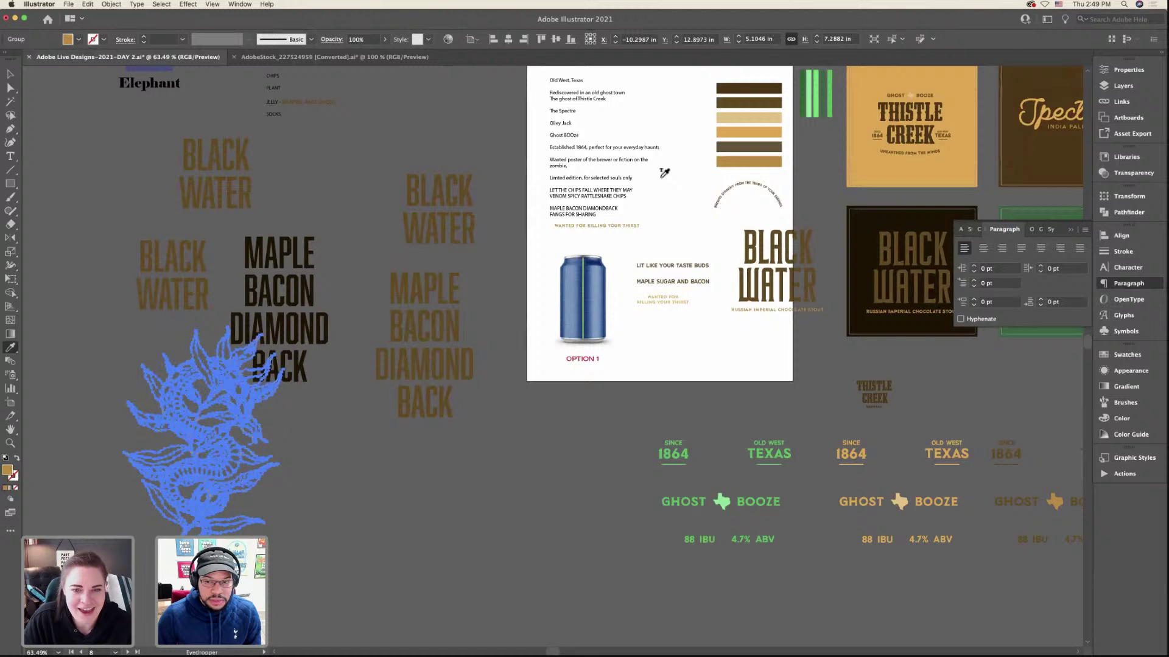
{"action": "left_click", "coordinate": [723, 145]}
{"action": "key", "text": "v"}
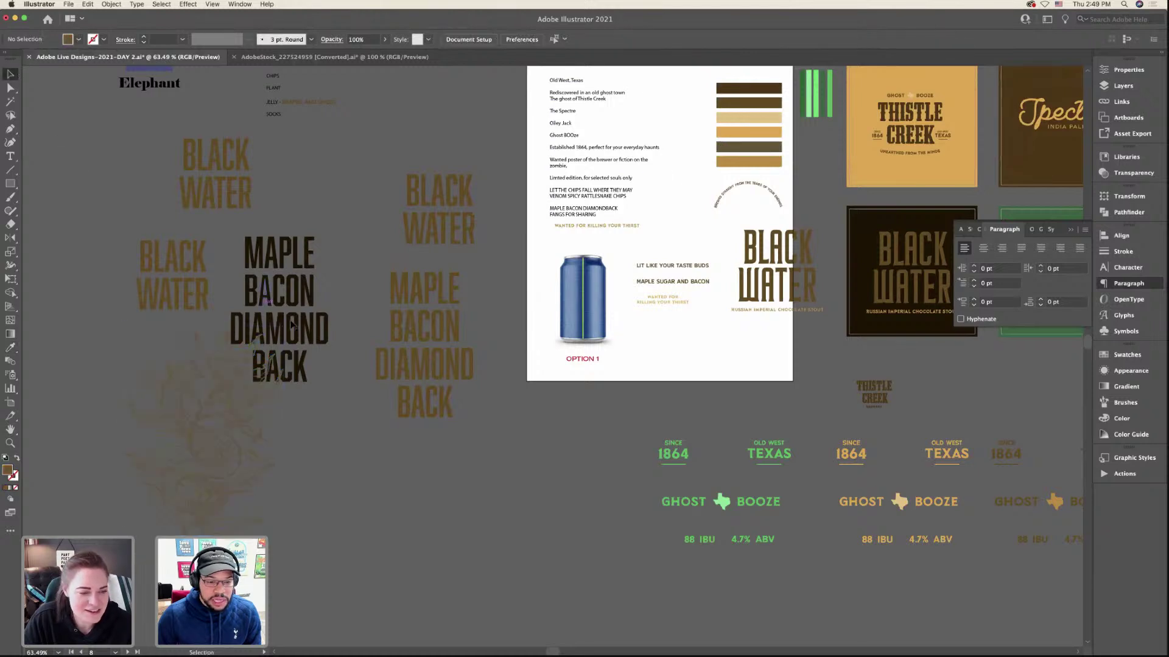
- Position the dark Maple Bacon Diamondback lettering over the middle of the snake and select both artworks together
{"action": "left_click_drag", "start_coordinate": [296, 314], "coordinate": [226, 426]}
{"action": "key", "text": "super+equal"}
{"action": "key", "text": "super+equal"}
{"action": "key", "text": "super+equal"}
{"action": "left_click", "coordinate": [220, 373]}
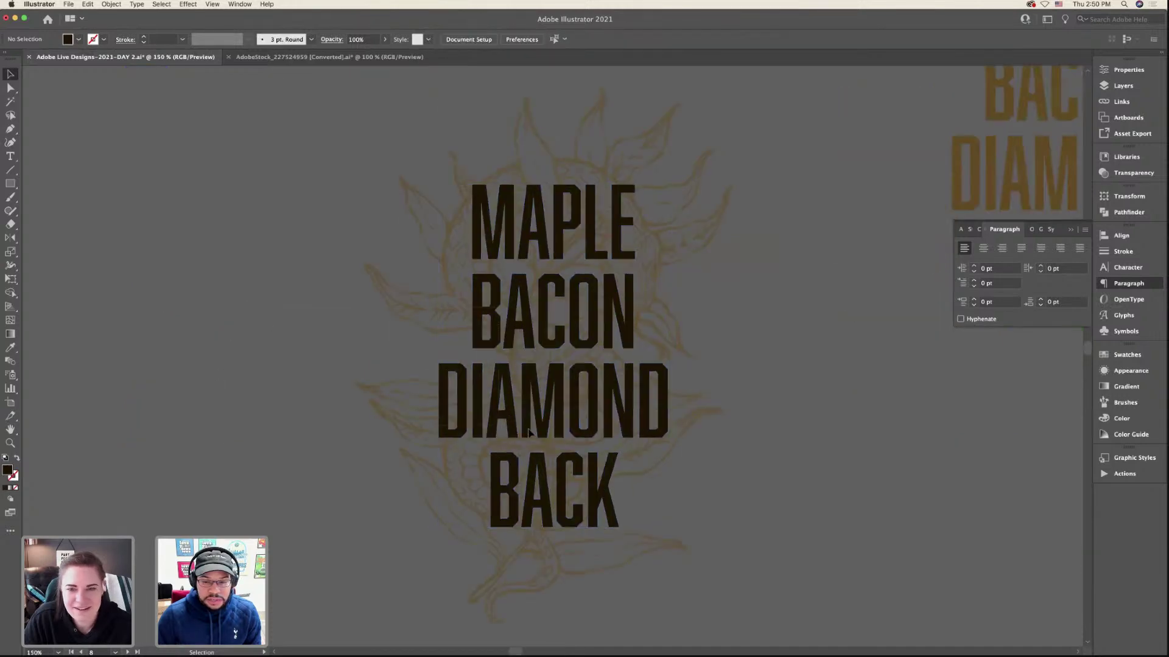
{"action": "left_click", "coordinate": [706, 372]}
{"action": "left_click", "coordinate": [706, 373], "text": "shift"}
{"action": "left_click_drag", "start_coordinate": [665, 373], "coordinate": [666, 394]}
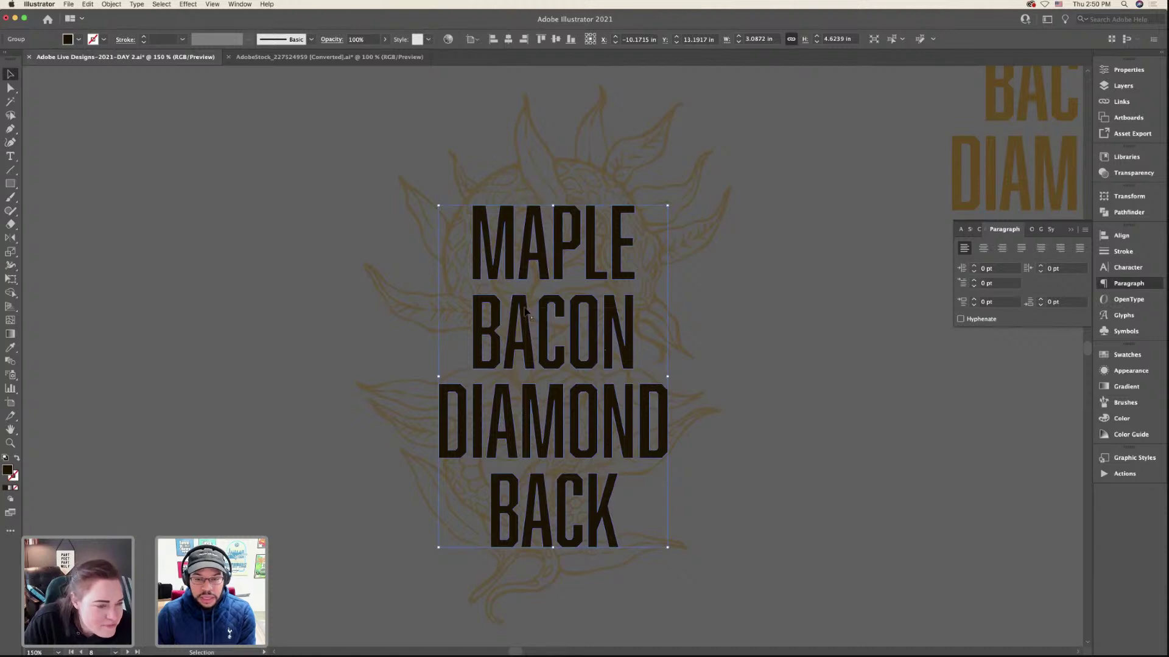
{"action": "left_click", "coordinate": [527, 312], "text": "shift"}
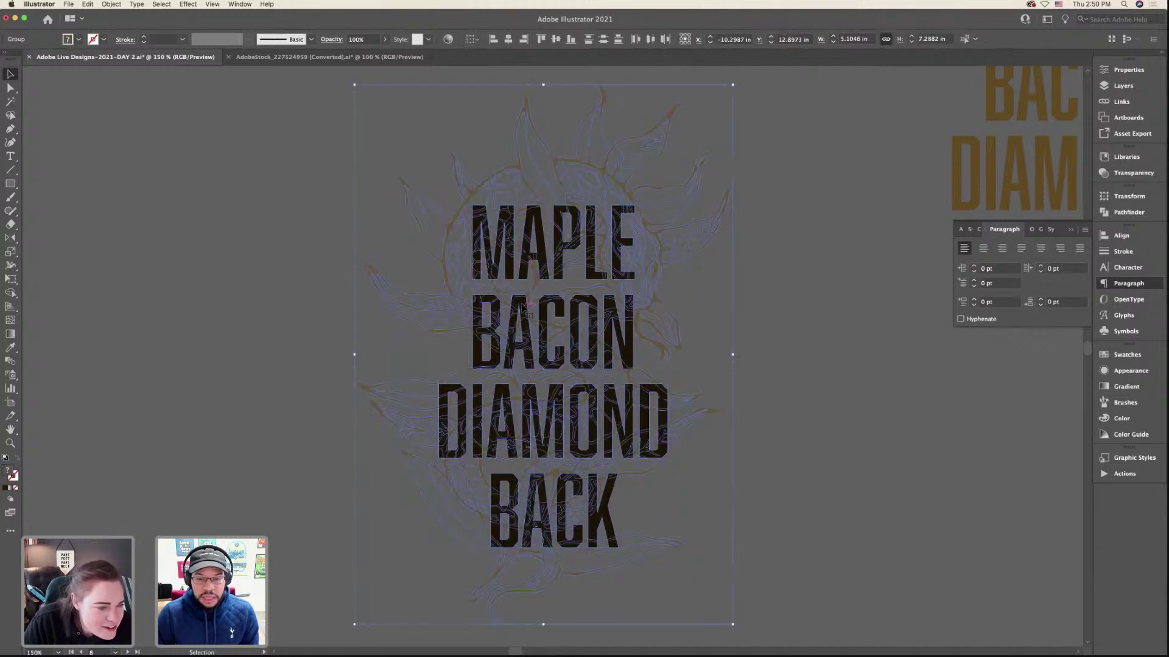
- Collapse the existing groups in the Adobe Live library and add a new group named chips
{"action": "left_click", "coordinate": [1136, 163]}
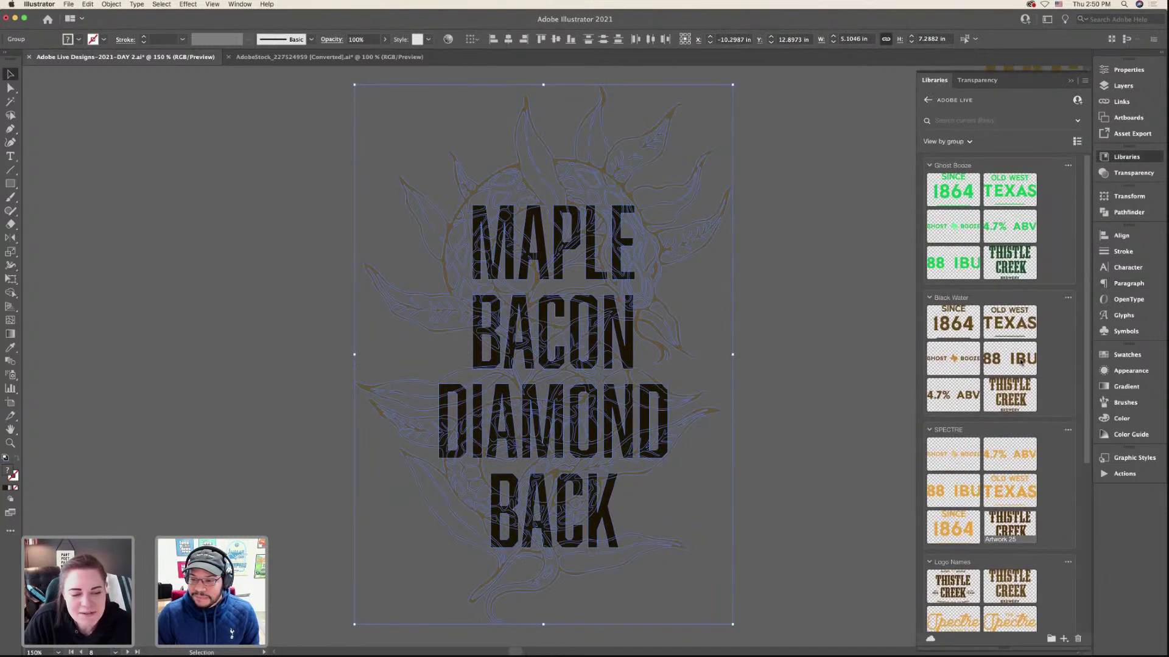
{"action": "scroll", "coordinate": [652, 314], "scroll_direction": "down", "scroll_amount": 3}
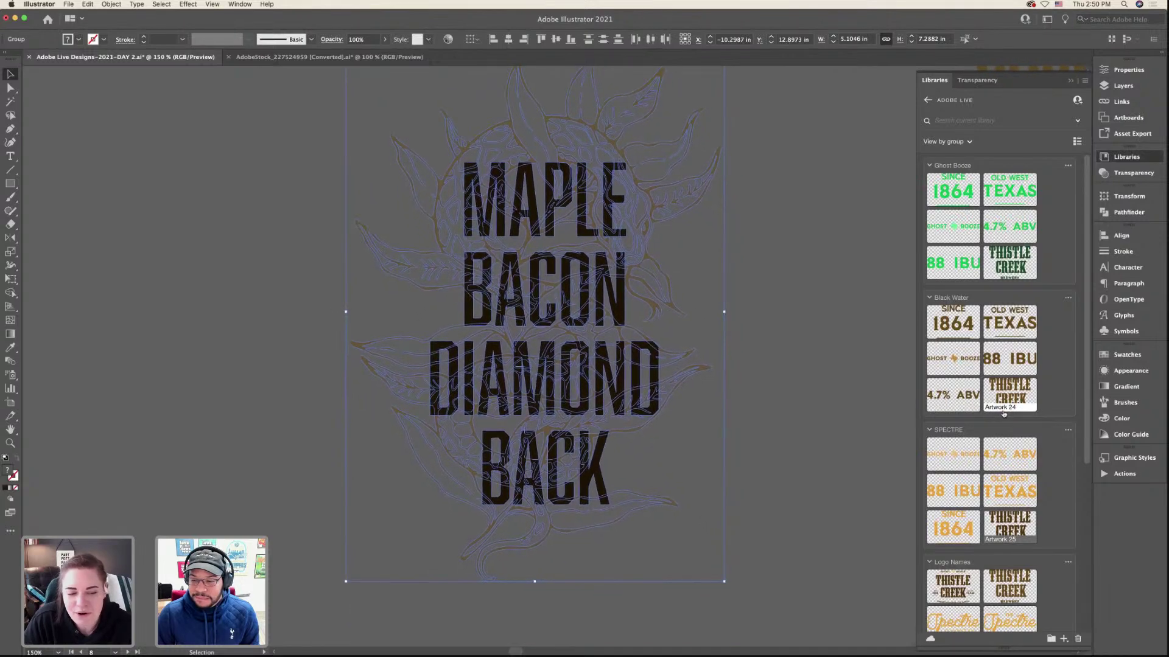
{"action": "scroll", "coordinate": [1004, 414], "scroll_direction": "down", "scroll_amount": 5}
{"action": "scroll", "coordinate": [998, 305], "scroll_direction": "up", "scroll_amount": 5}
{"action": "left_click", "coordinate": [930, 166]}
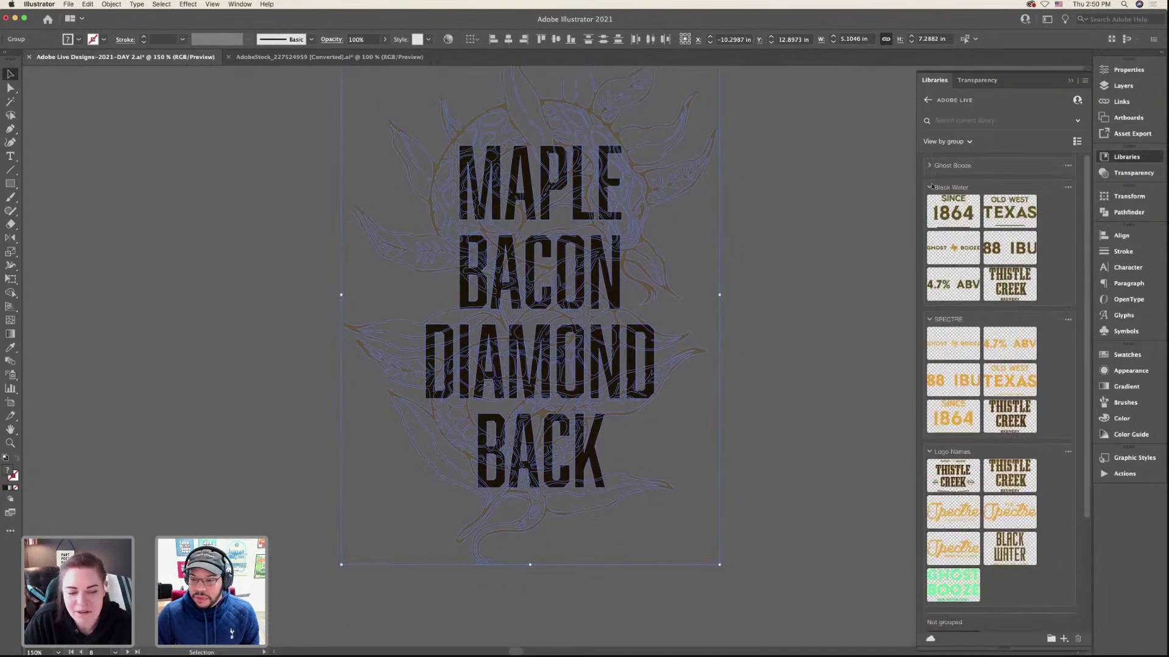
{"action": "left_click", "coordinate": [930, 188]}
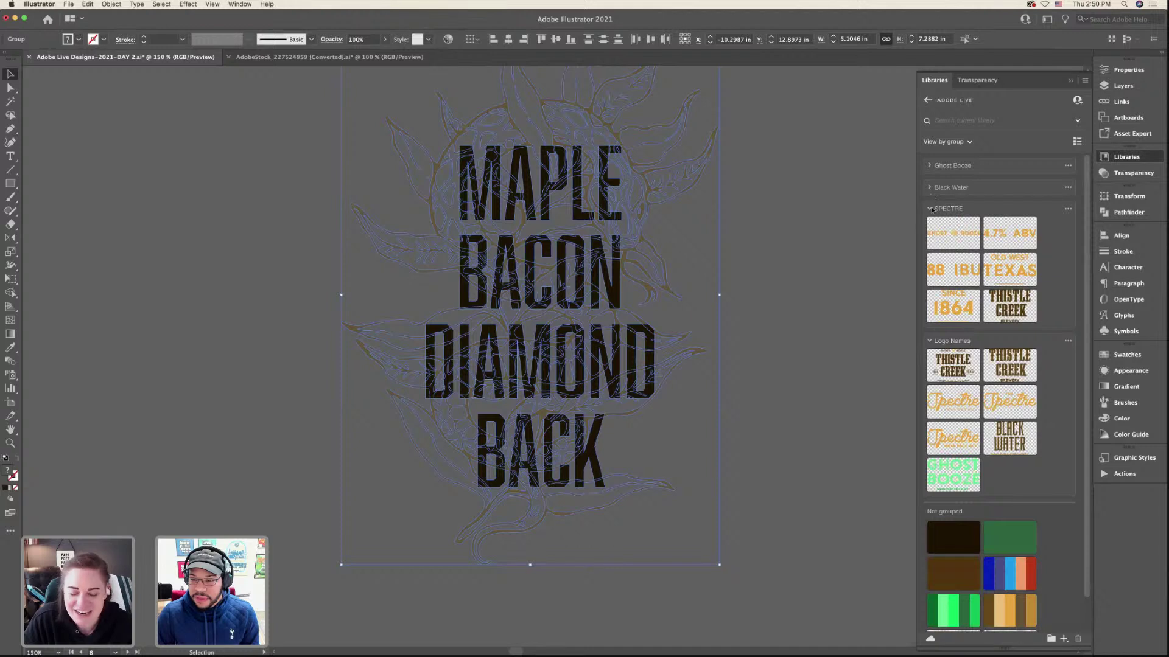
{"action": "left_click", "coordinate": [930, 209]}
{"action": "left_click", "coordinate": [930, 231]}
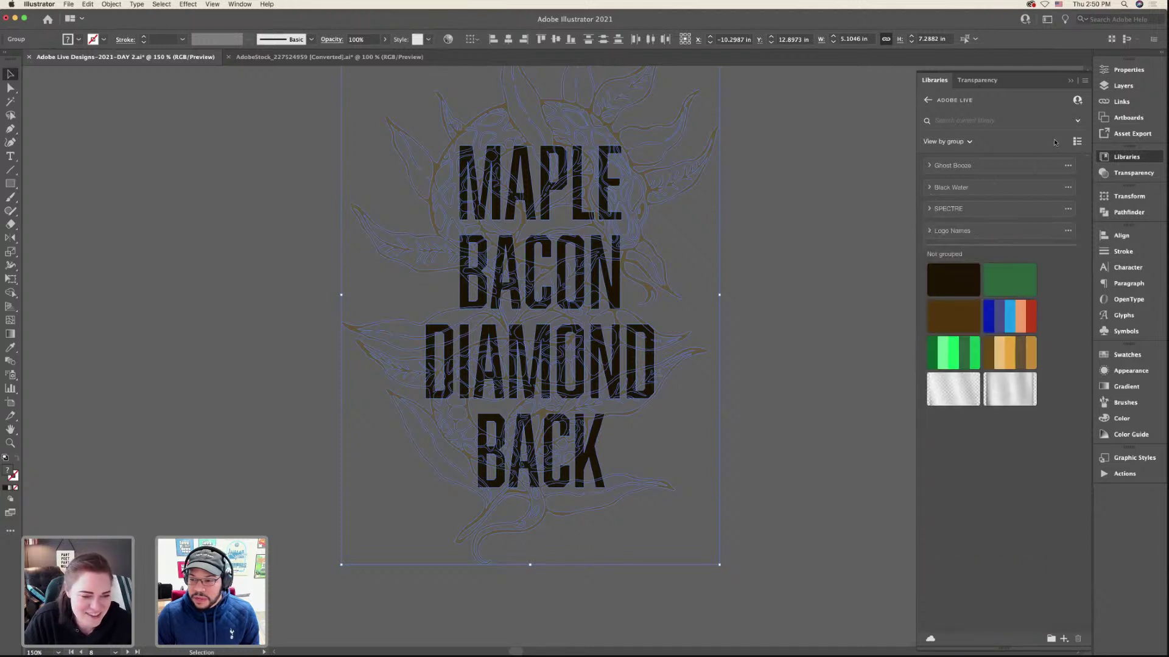
{"action": "left_click", "coordinate": [1051, 638]}
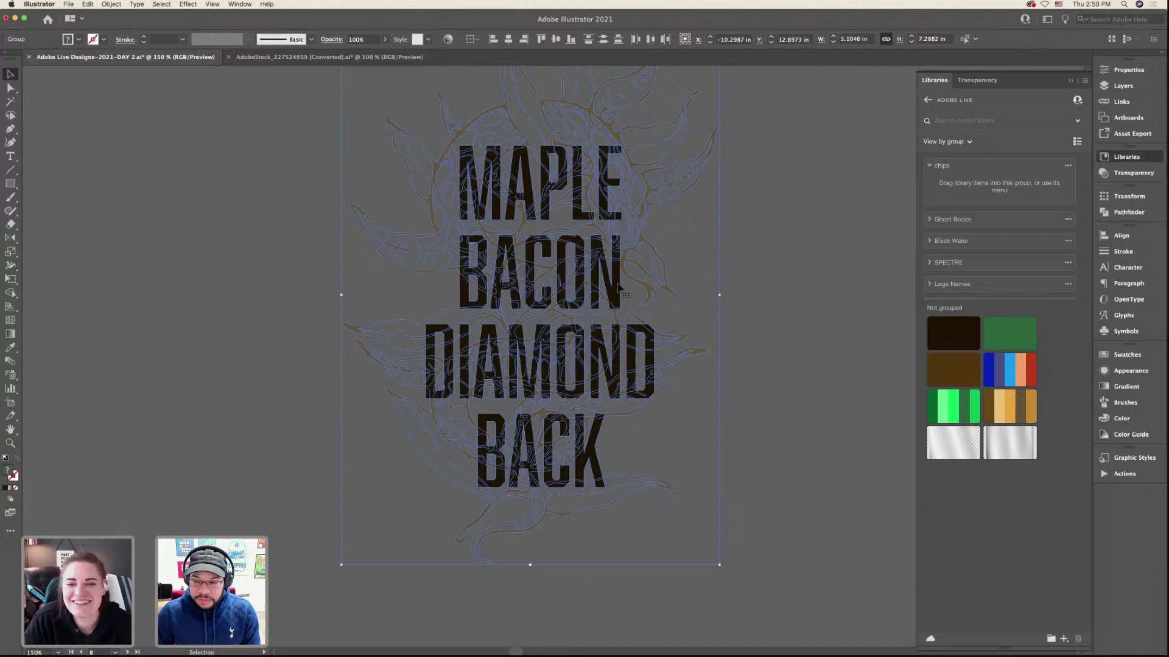
- Center the lettering horizontally on the snake and add the combined artwork to the chips library group
{"action": "left_click", "coordinate": [1121, 235]}
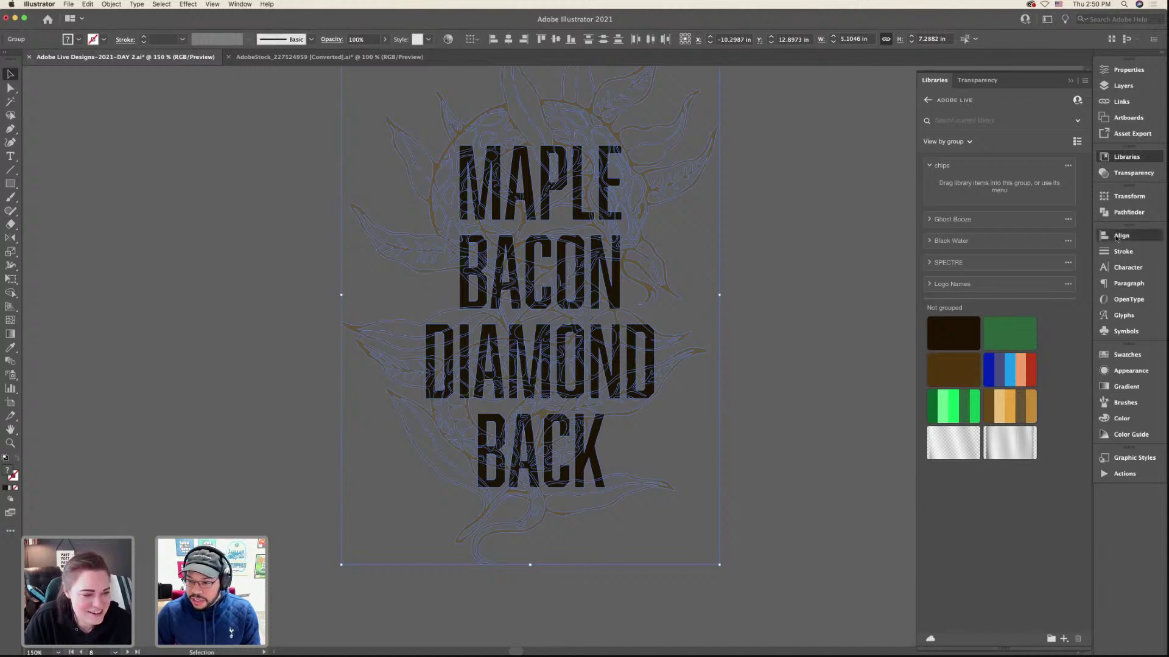
{"action": "left_click", "coordinate": [756, 271]}
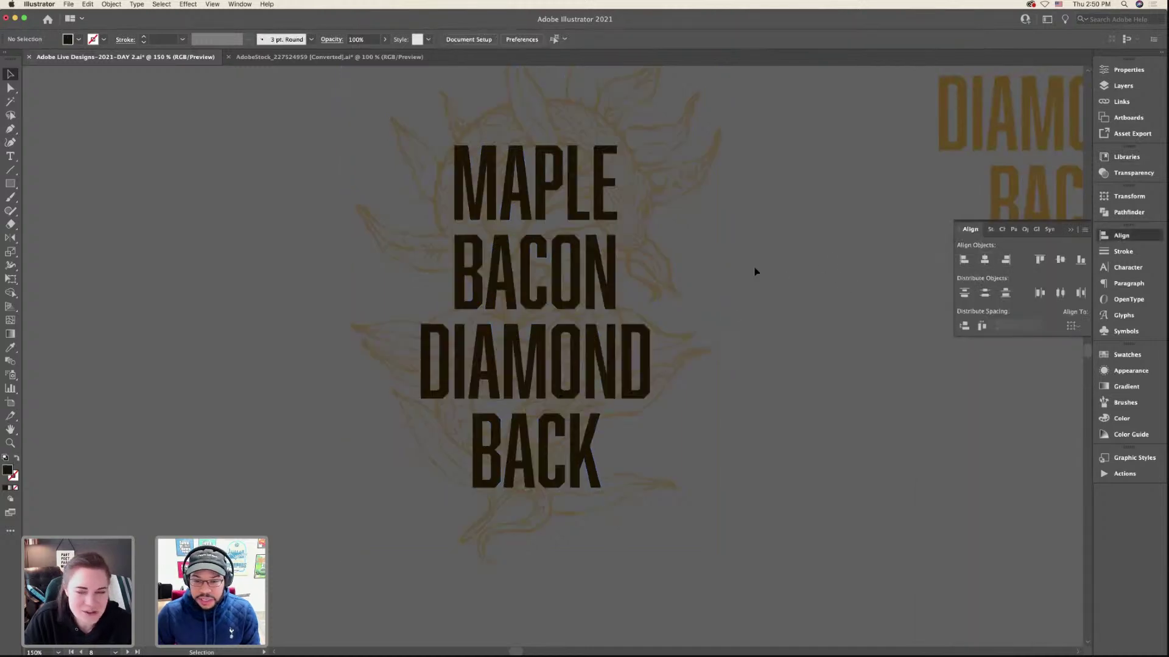
{"action": "left_click", "coordinate": [487, 350]}
{"action": "left_click_drag", "start_coordinate": [632, 291], "coordinate": [746, 204]}
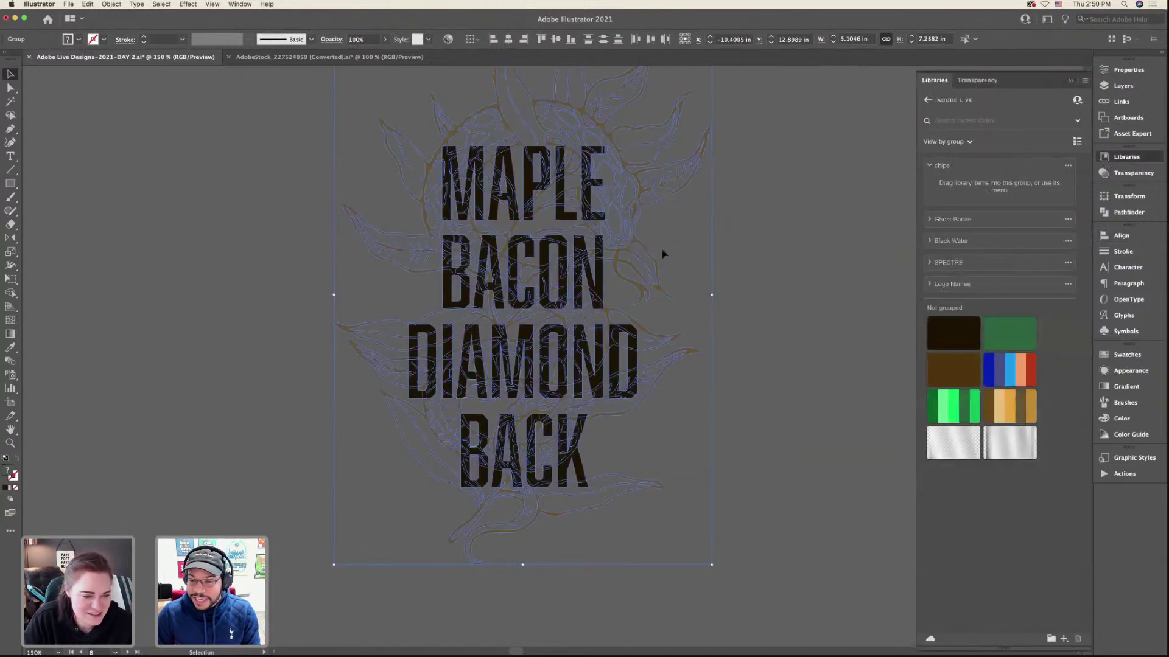
{"action": "left_click_drag", "start_coordinate": [603, 259], "coordinate": [937, 195]}
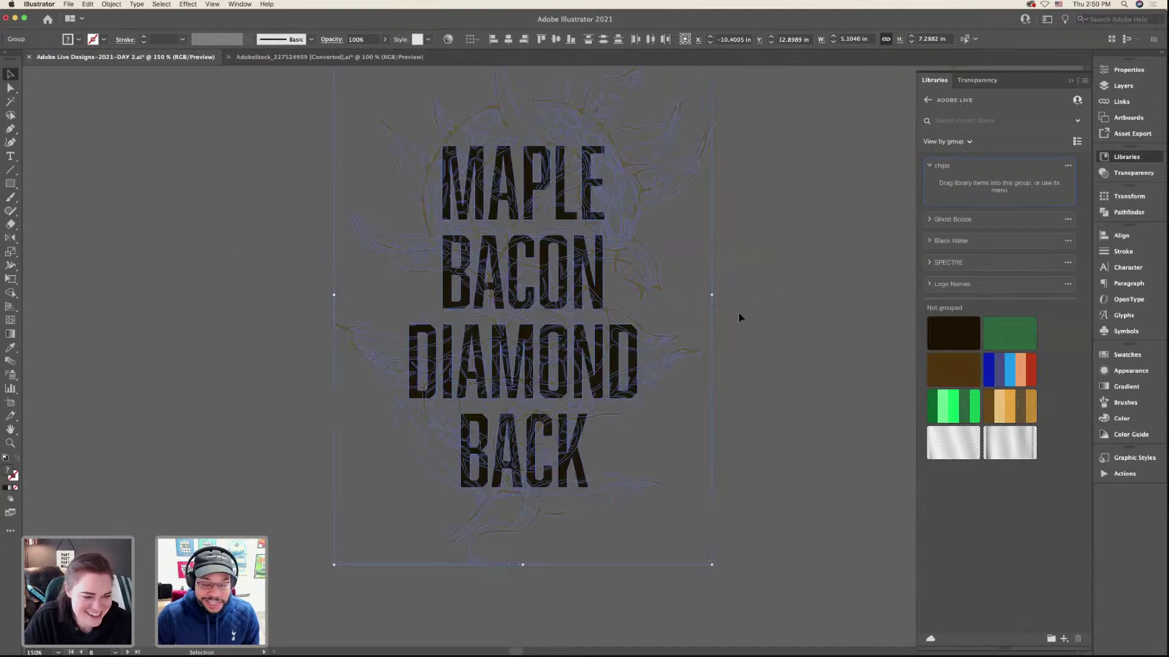
{"action": "left_click", "coordinate": [731, 312]}
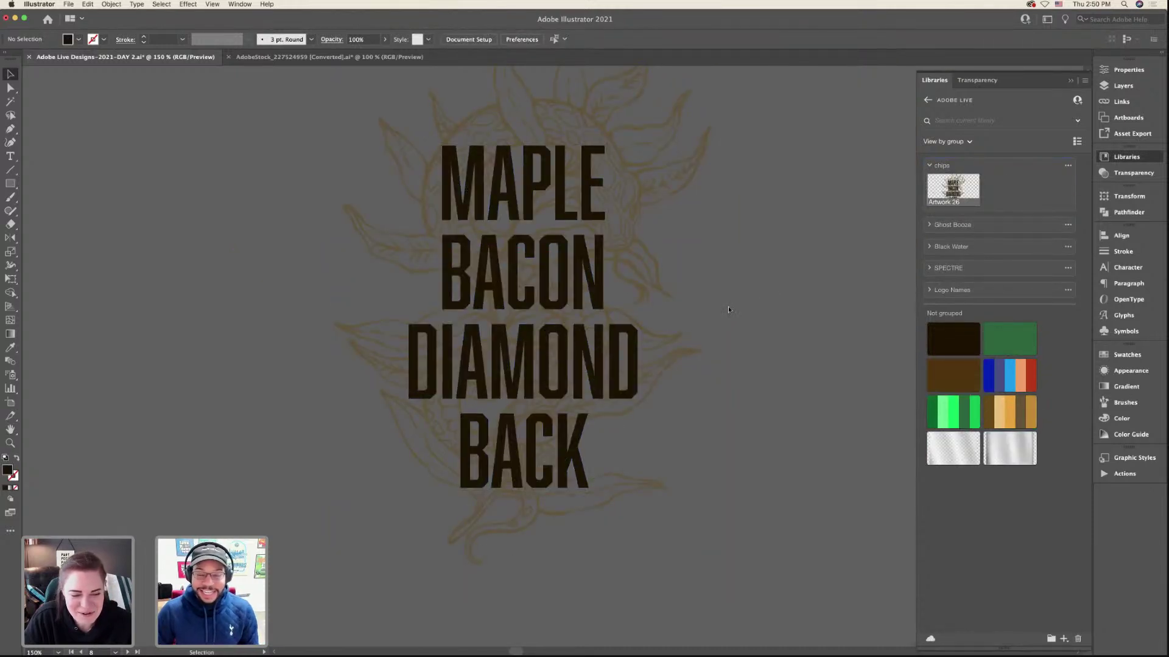
- Switch to Photoshop, hide the old snake layer, and place the chips library artwork above the gold band, enlarged to about 129%
{"action": "key", "text": "ctrl+Right"}
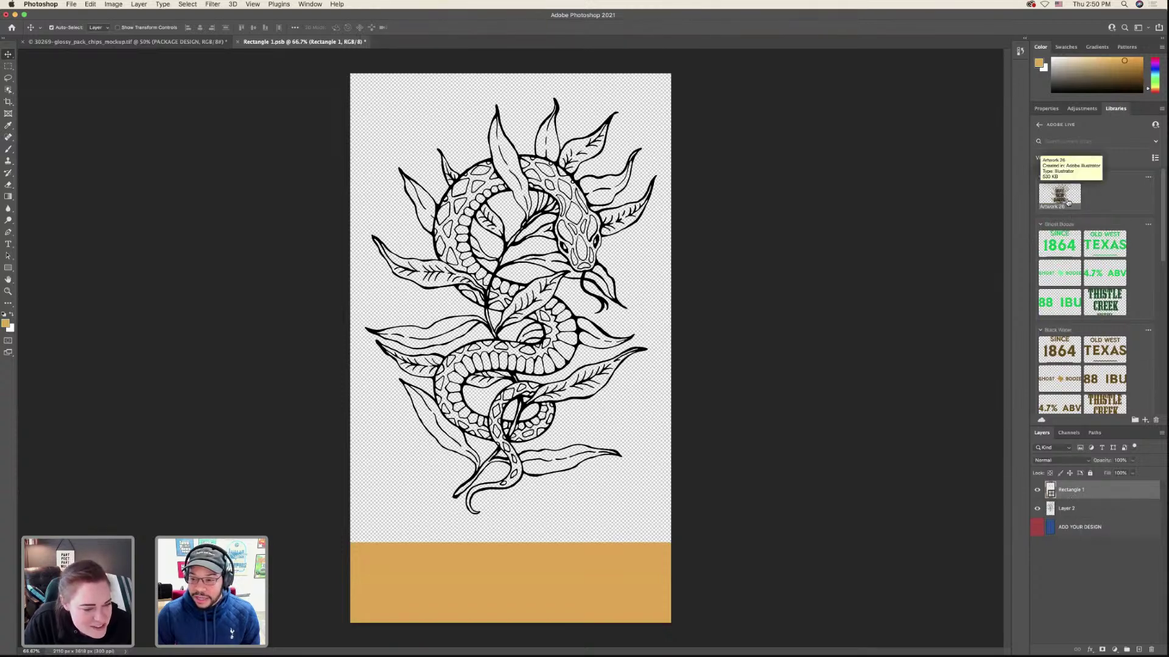
{"action": "left_click", "coordinate": [1039, 510]}
{"action": "left_click_drag", "start_coordinate": [592, 306], "coordinate": [518, 291]}
{"action": "left_click_drag", "start_coordinate": [518, 463], "coordinate": [517, 519]}
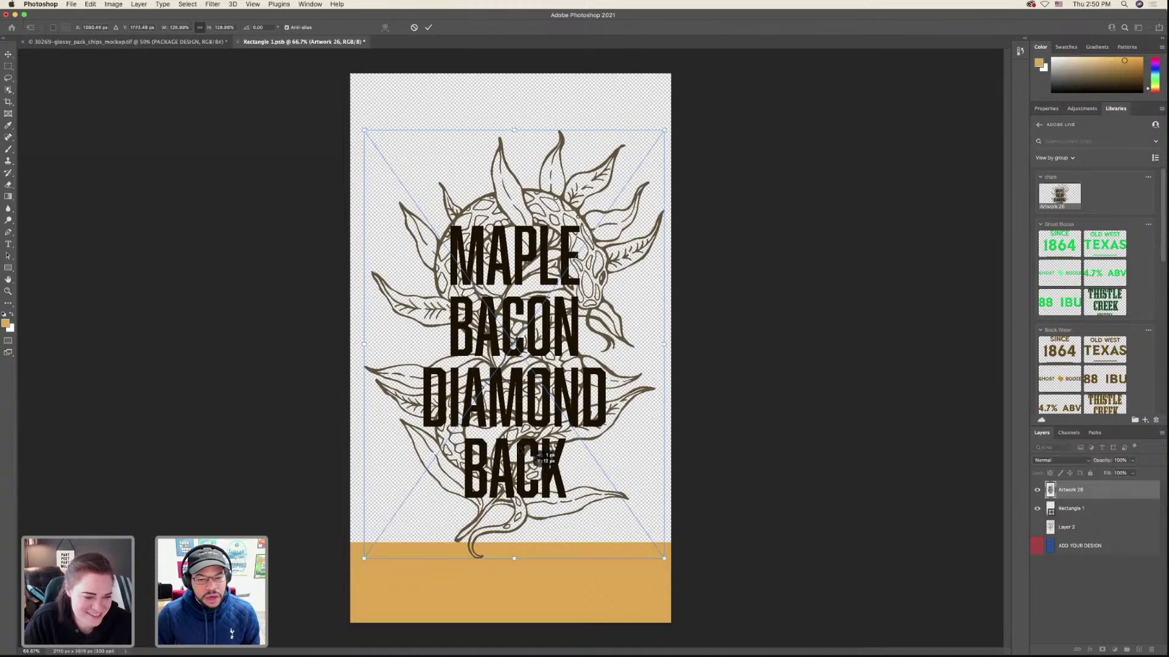
{"action": "left_click_drag", "start_coordinate": [528, 448], "coordinate": [525, 424]}
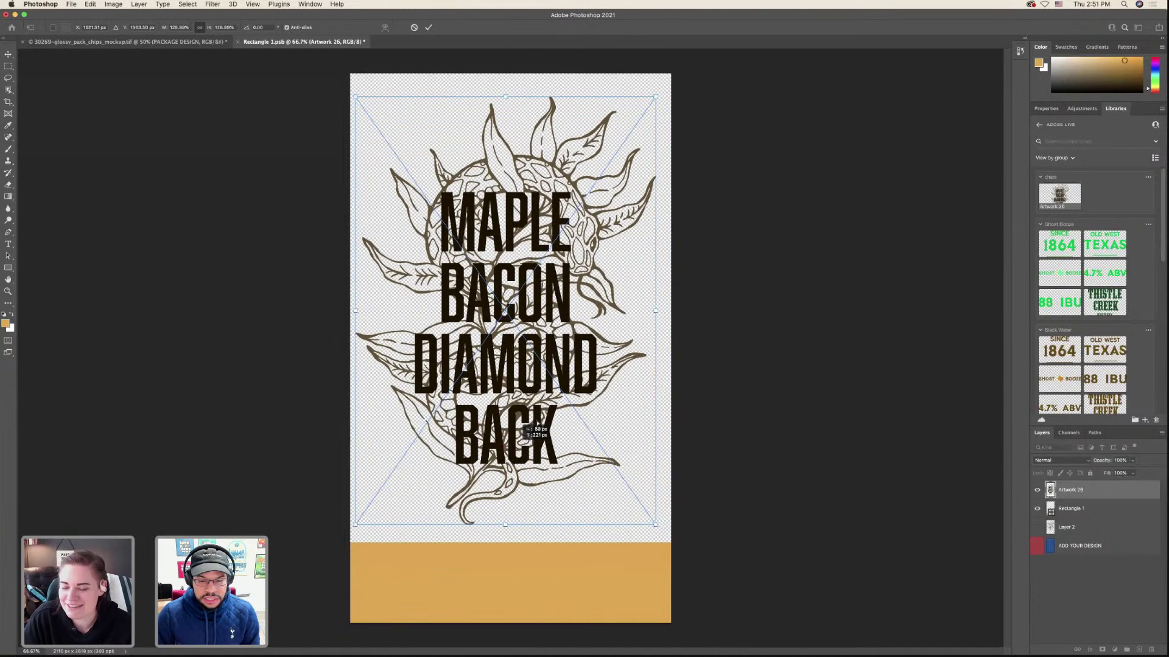
{"action": "key", "text": "Return"}
- Scale the placed artwork to about 127%, recenter it on the label, and check the saved design on the chips bag mockup
{"action": "key", "text": "ctrl+t"}
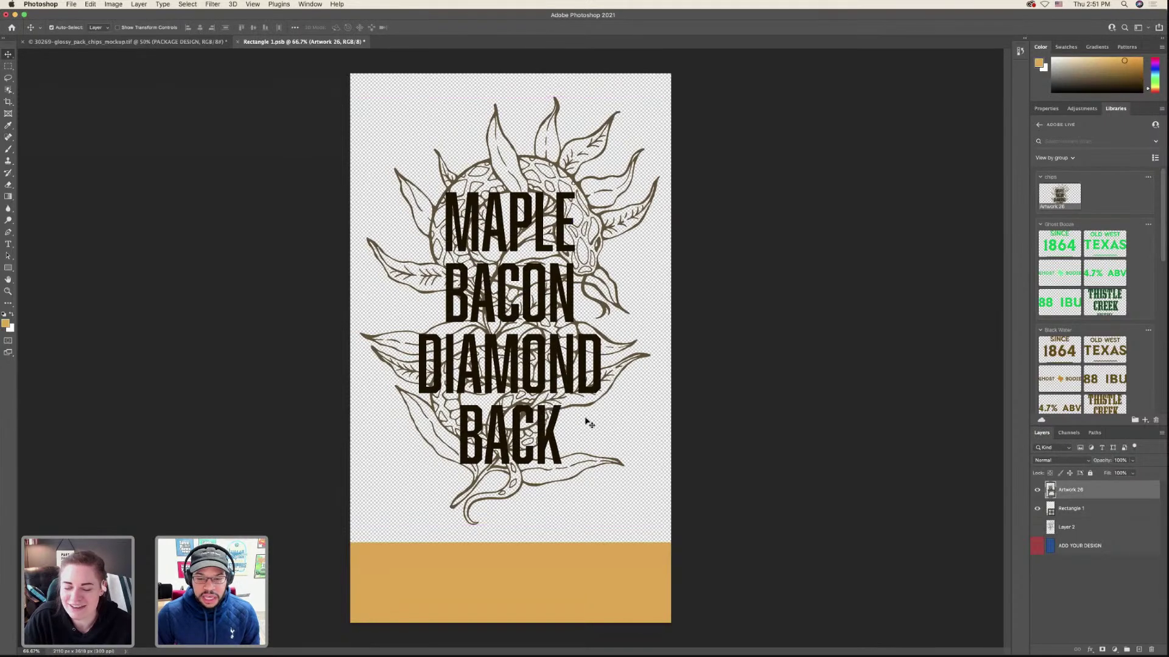
{"action": "left_click_drag", "start_coordinate": [658, 312], "coordinate": [652, 310]}
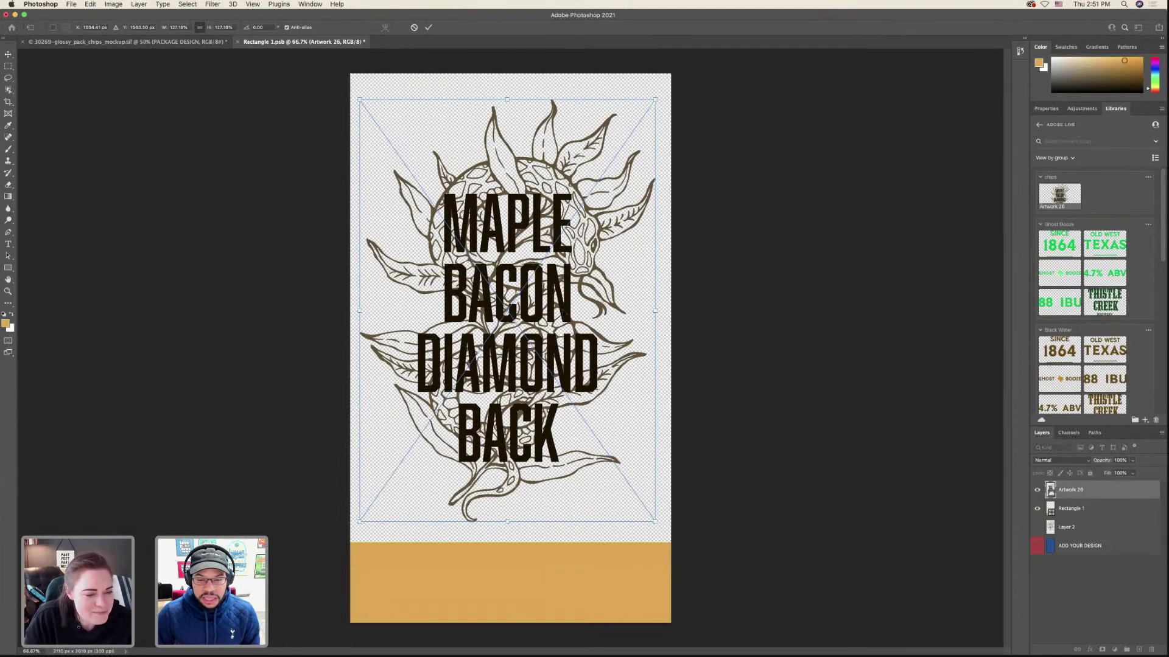
{"action": "left_click_drag", "start_coordinate": [564, 312], "coordinate": [568, 316]}
{"action": "key", "text": "Return"}
{"action": "key", "text": "super+s"}
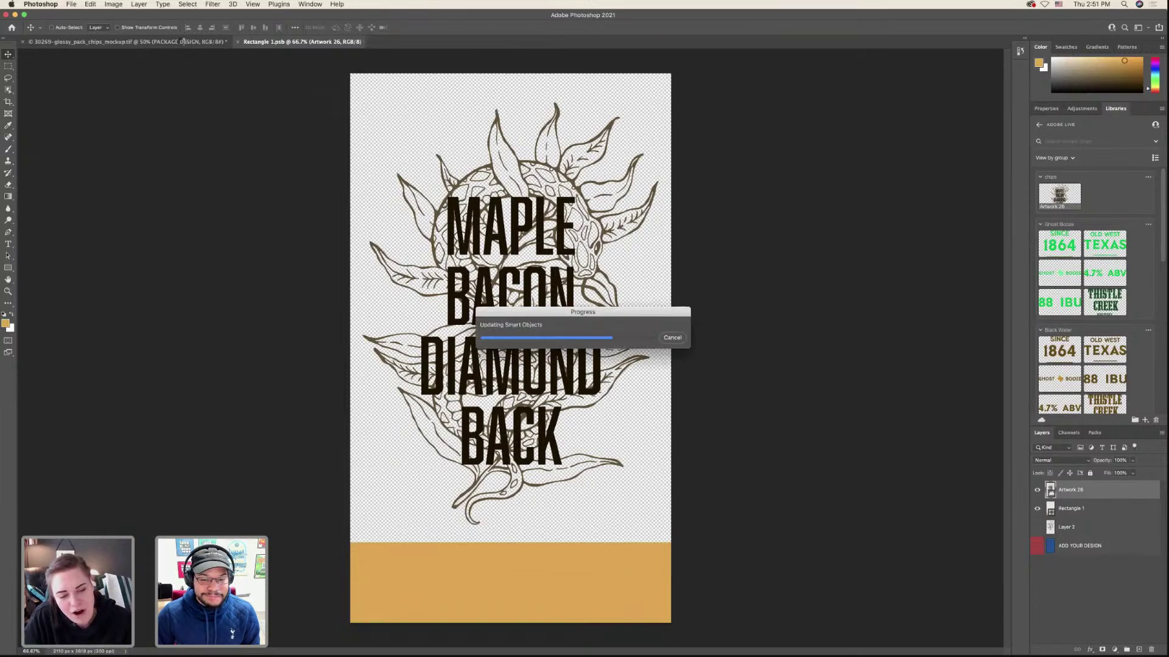
{"action": "left_click", "coordinate": [182, 42]}
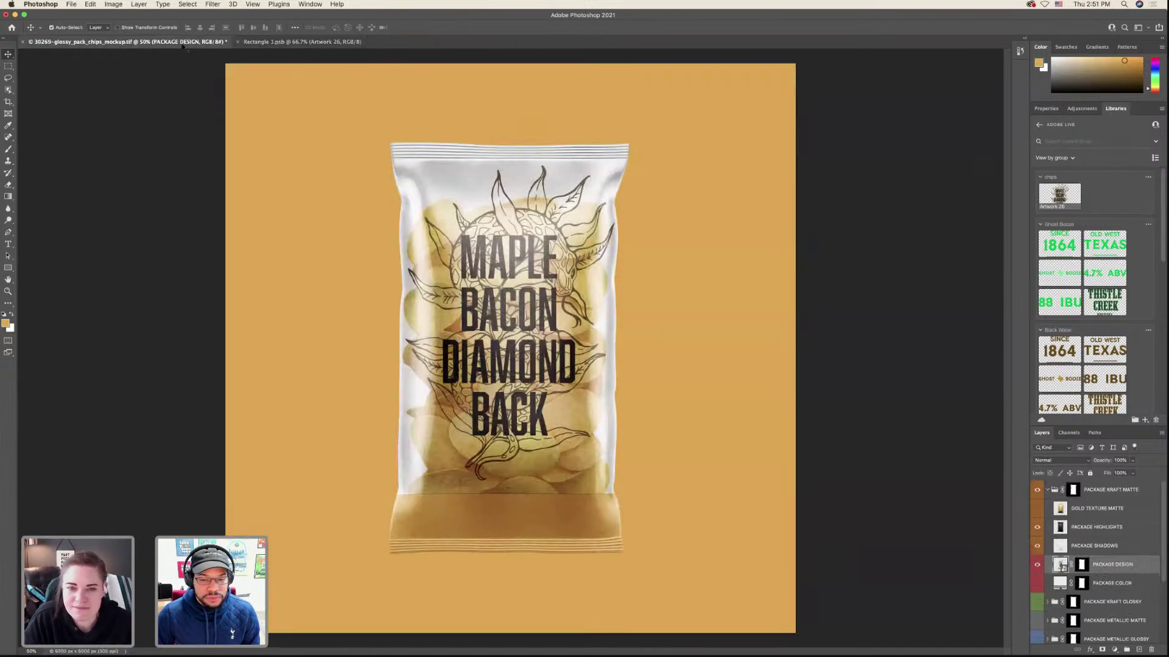
- Open the label artwork, switch to Illustrator, and recolor the snake illustration with the darkest gold of the Old Yellow library theme
{"action": "left_click", "coordinate": [302, 42]}
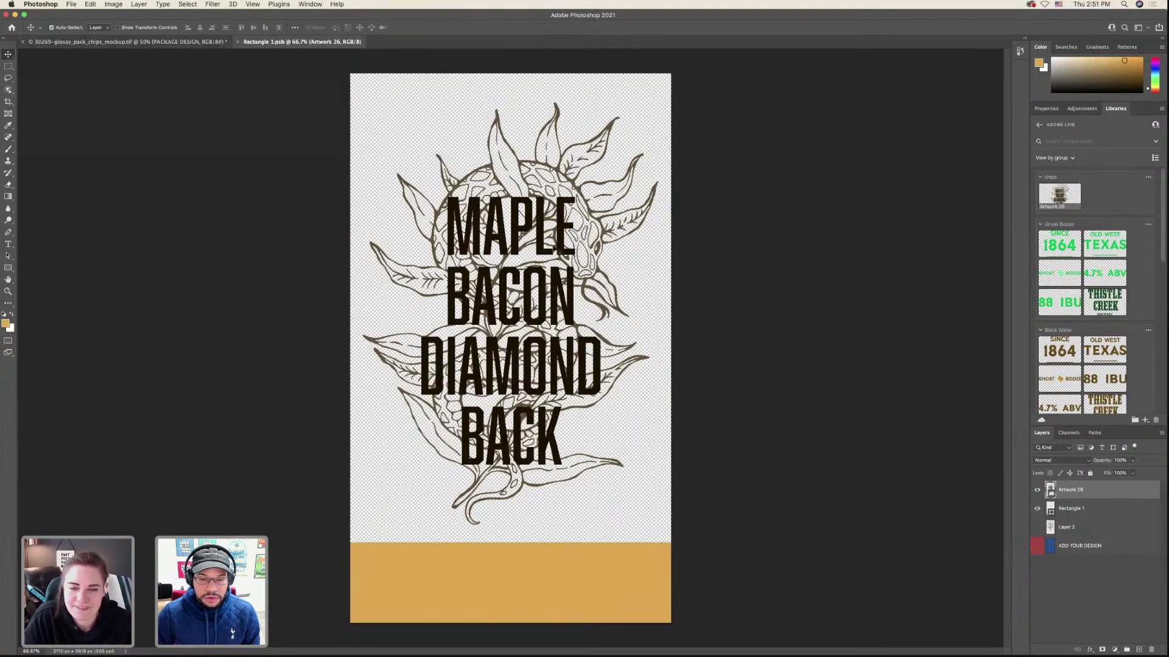
{"action": "key", "text": "ctrl+Left"}
{"action": "left_click", "coordinate": [660, 262]}
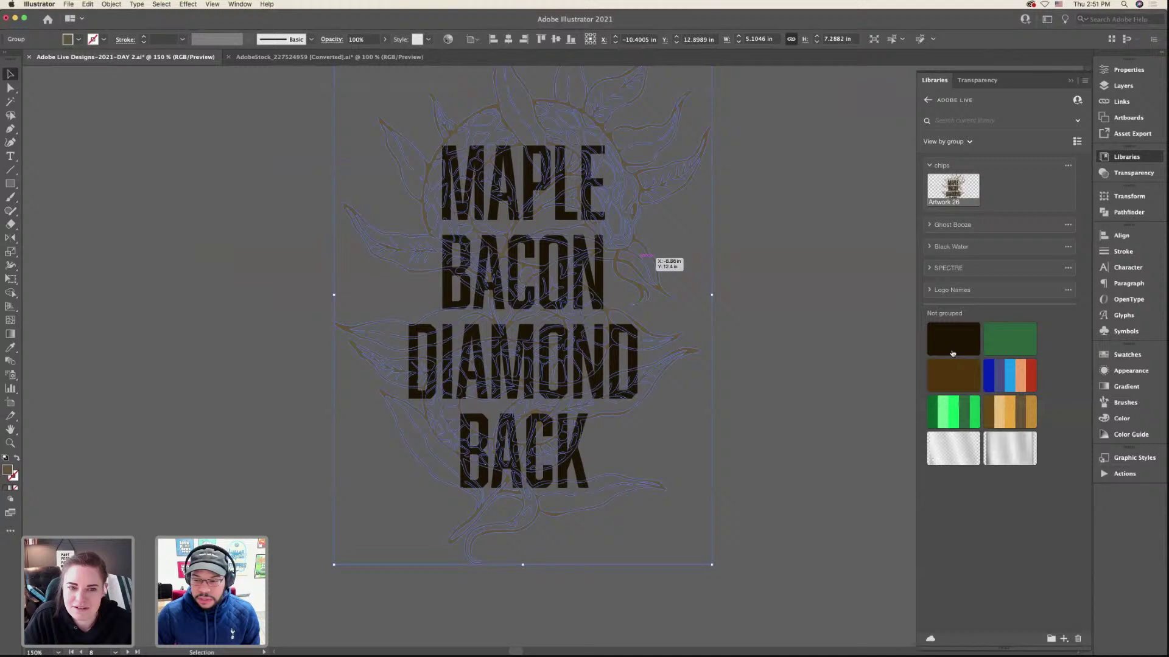
{"action": "left_click", "coordinate": [1031, 412]}
{"action": "left_click", "coordinate": [725, 444]}
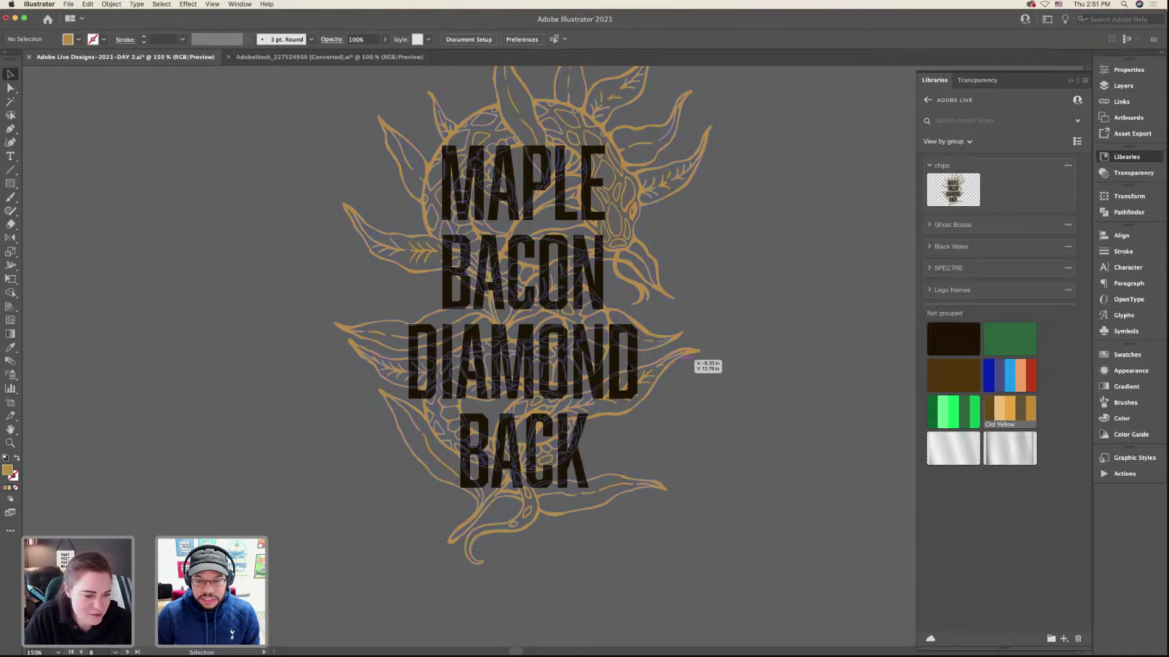
- Copy the dark lettering into the Photoshop label as its own layer, scale it to about 127%, and hide the combined artwork layer
{"action": "left_click", "coordinate": [632, 365]}
{"action": "key", "text": "ctrl+Right"}
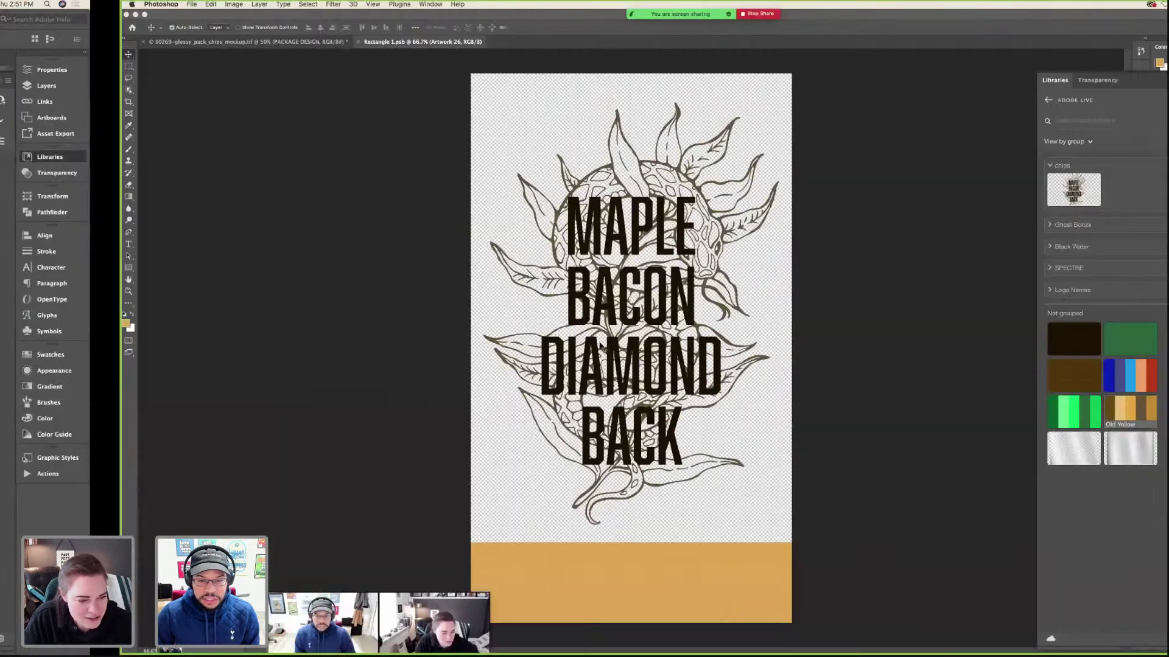
{"action": "key", "text": "ctrl+v"}
{"action": "key", "text": "Return"}
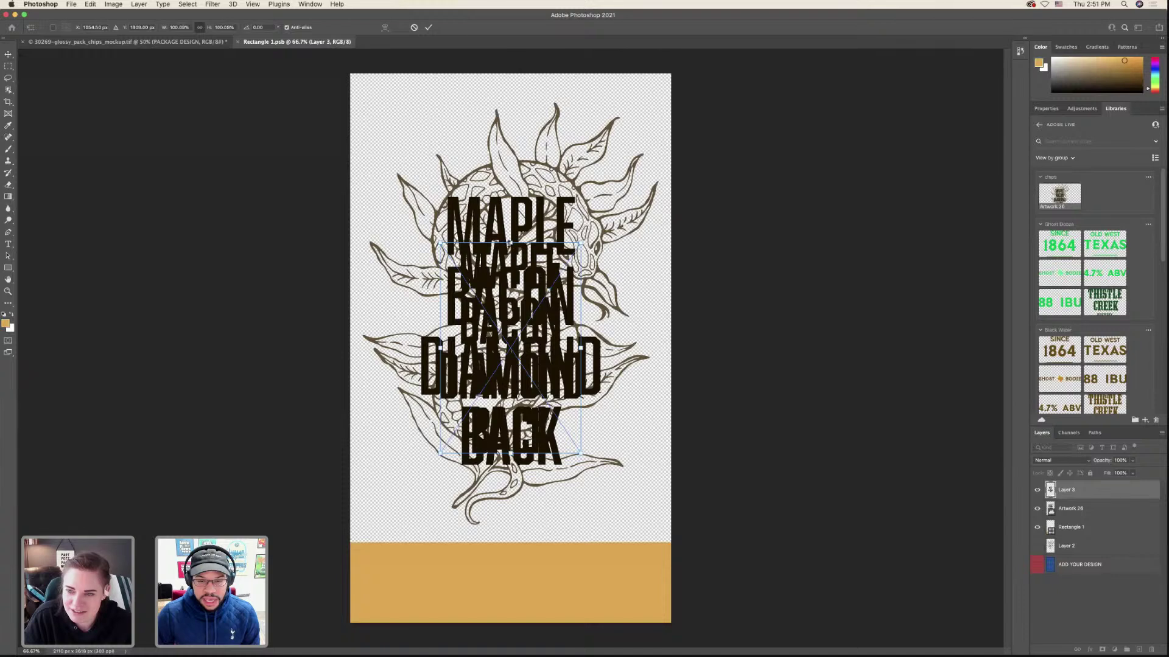
{"action": "left_click_drag", "start_coordinate": [510, 244], "coordinate": [511, 197]}
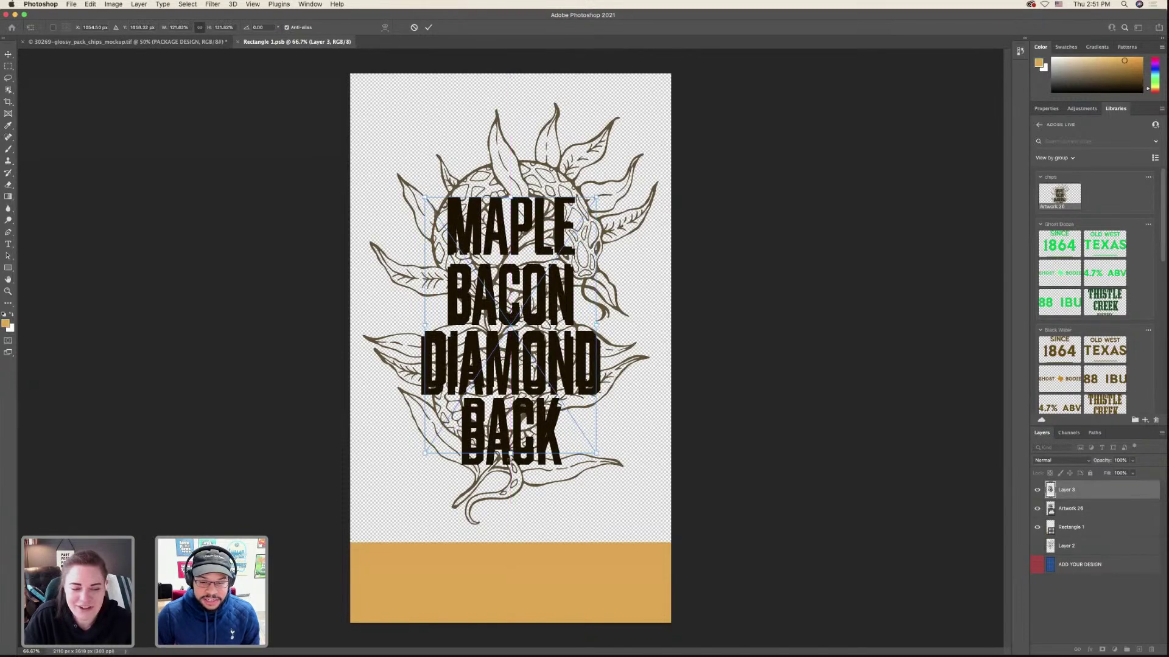
{"action": "left_click_drag", "start_coordinate": [510, 454], "coordinate": [516, 464]}
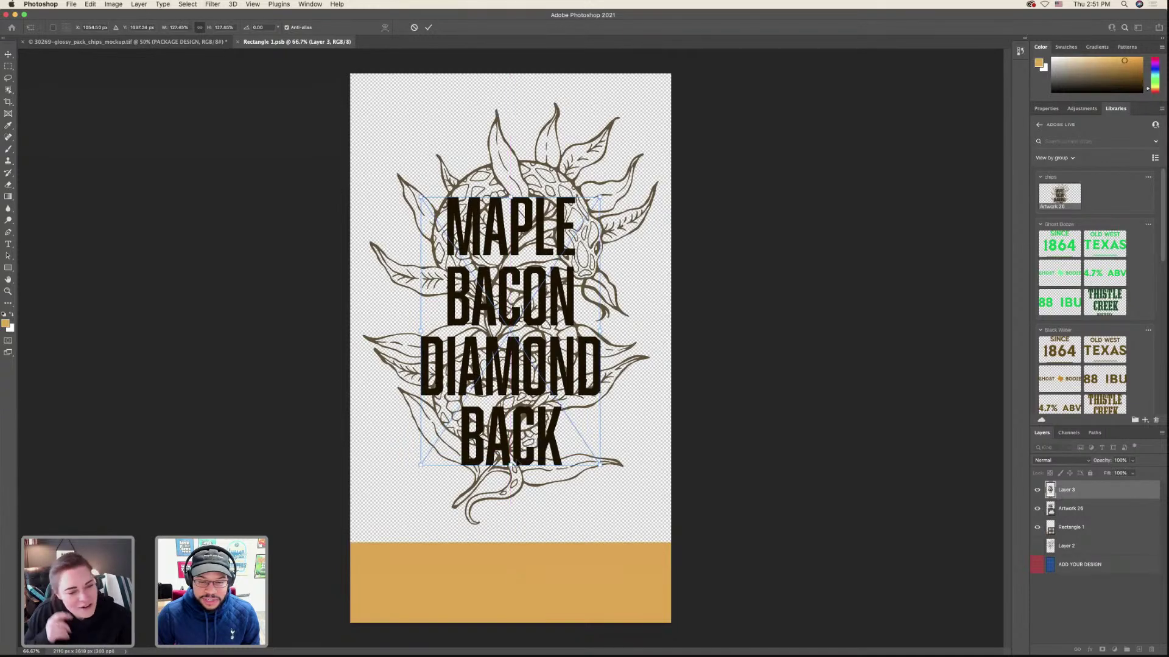
{"action": "key", "text": "Return"}
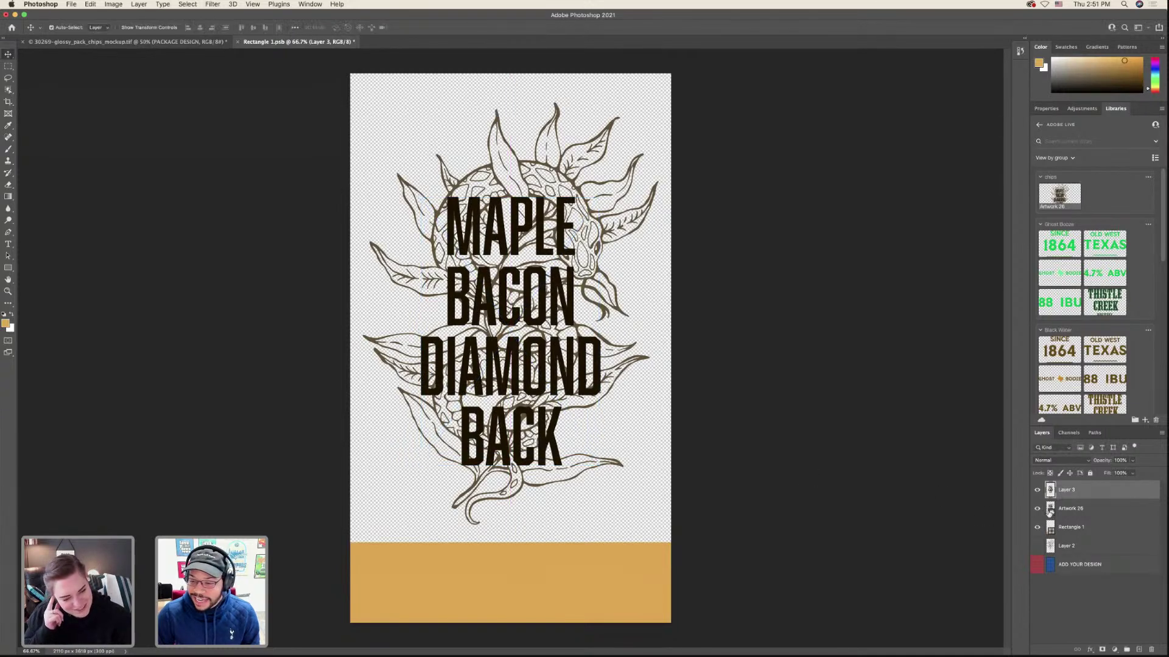
{"action": "left_click", "coordinate": [1038, 509]}
- Switch to Illustrator and change the snake illustration's fill to the pale cream color EFCE95
{"action": "key", "text": "super+Tab"}
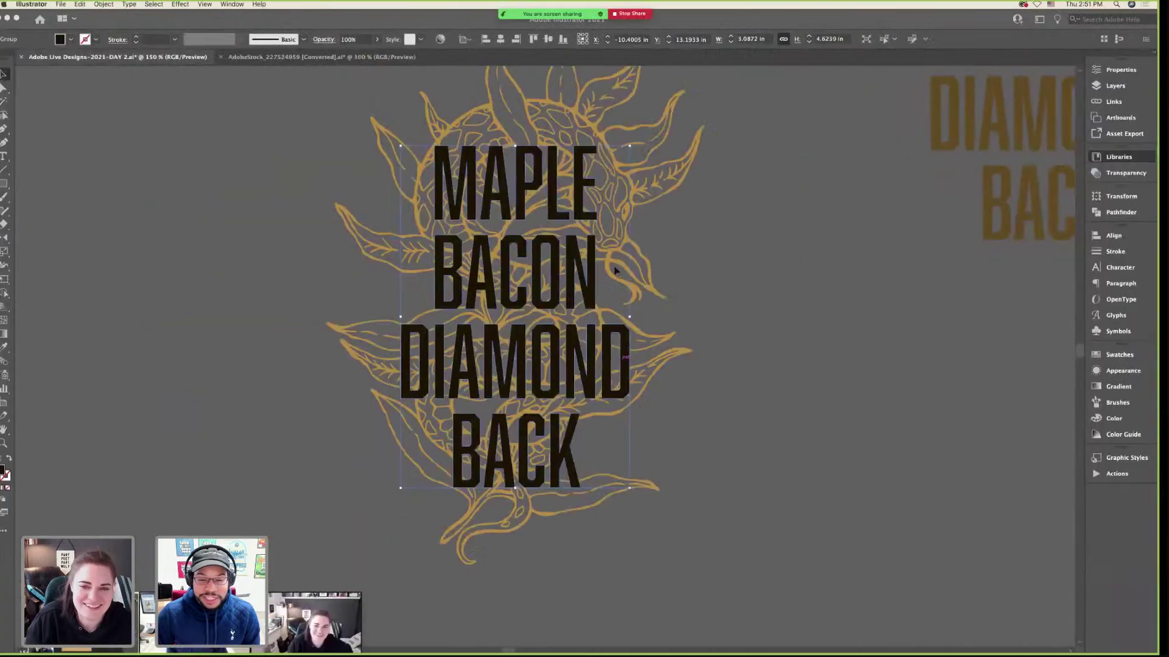
{"action": "left_click", "coordinate": [630, 256]}
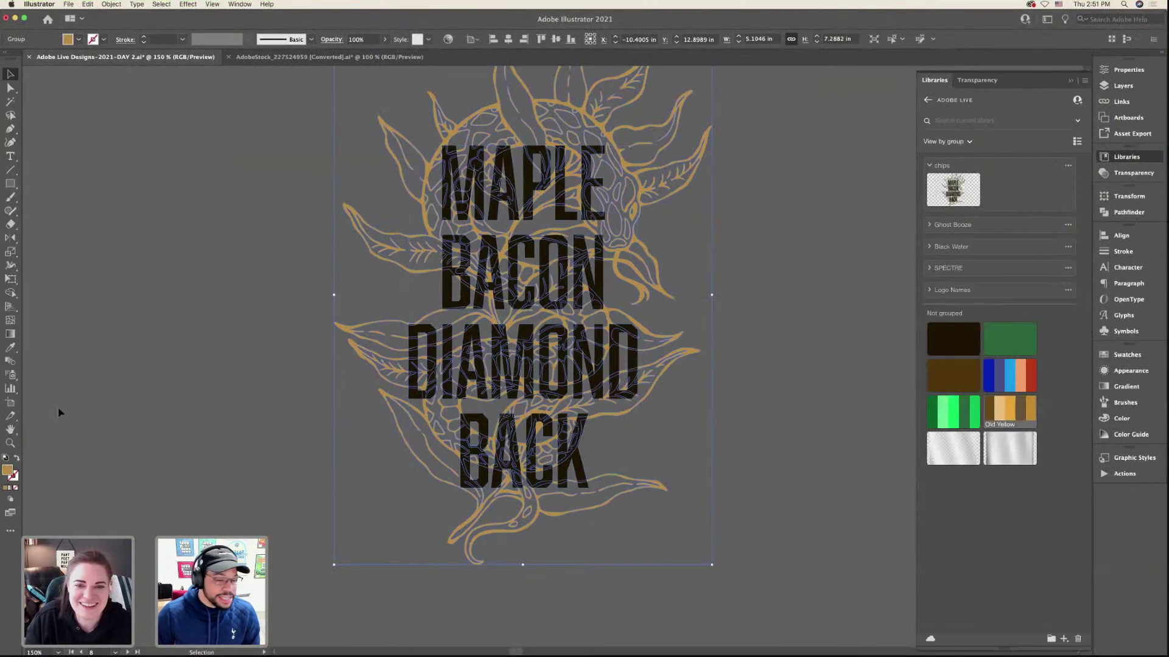
{"action": "double_click", "coordinate": [7, 471]}
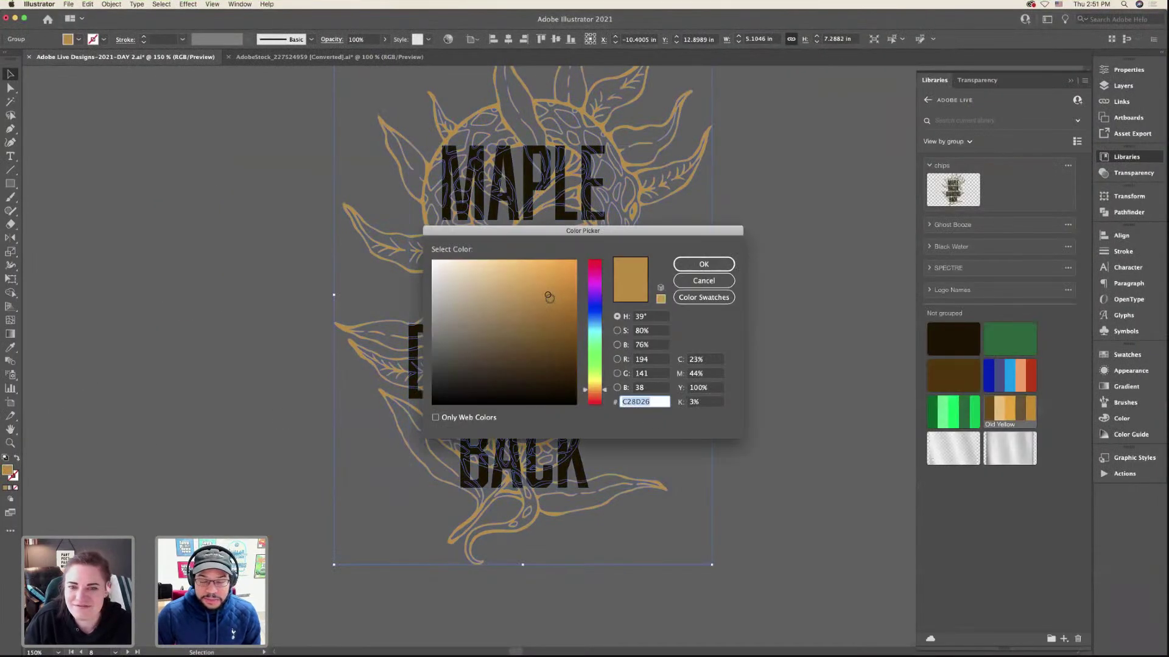
{"action": "left_click_drag", "start_coordinate": [548, 297], "coordinate": [487, 267]}
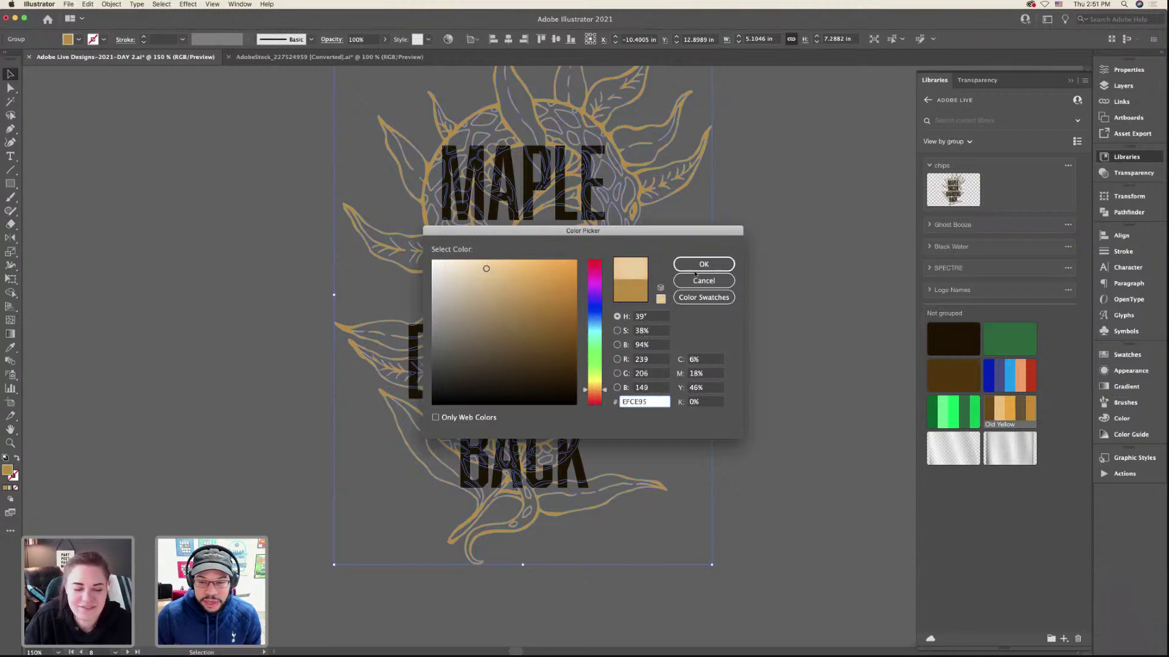
{"action": "left_click", "coordinate": [700, 266]}
{"action": "left_click", "coordinate": [669, 240]}
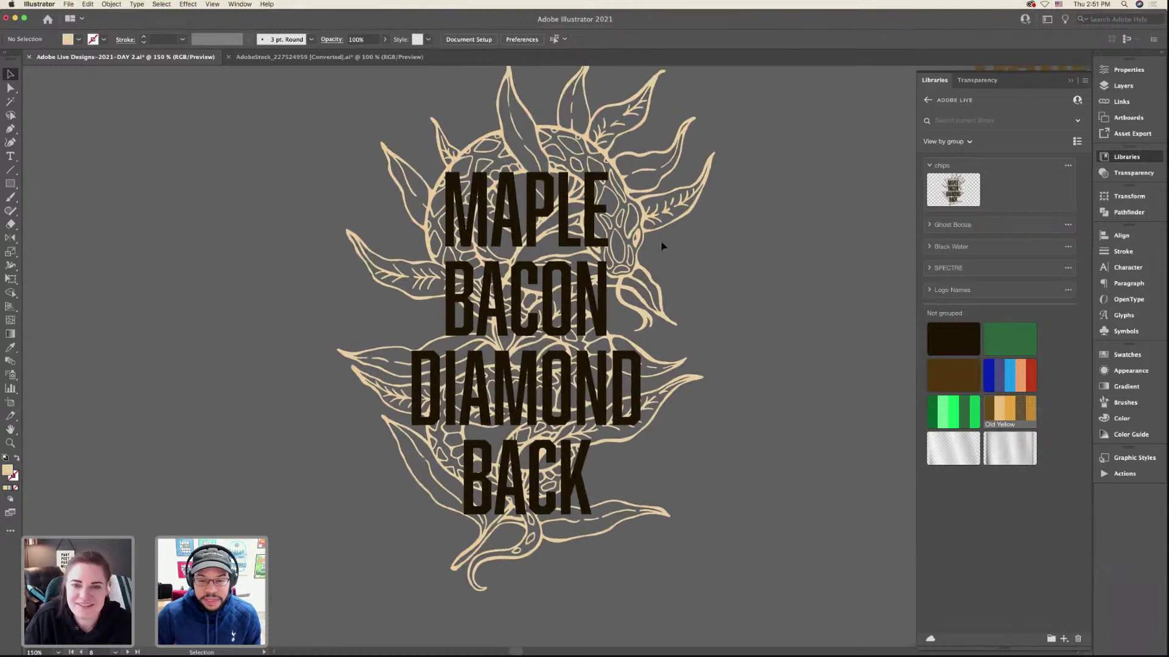
- Copy the cream snake into the Photoshop label as pixels and enlarge it to surround the lettering
{"action": "left_click", "coordinate": [684, 285]}
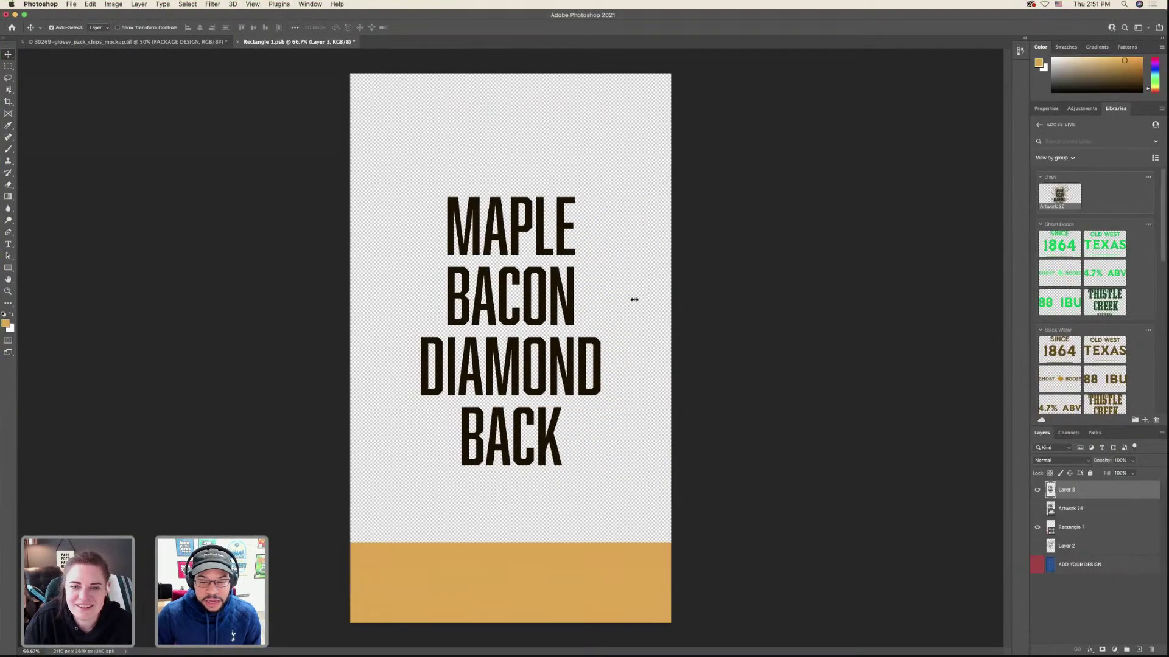
{"action": "key", "text": "super+v"}
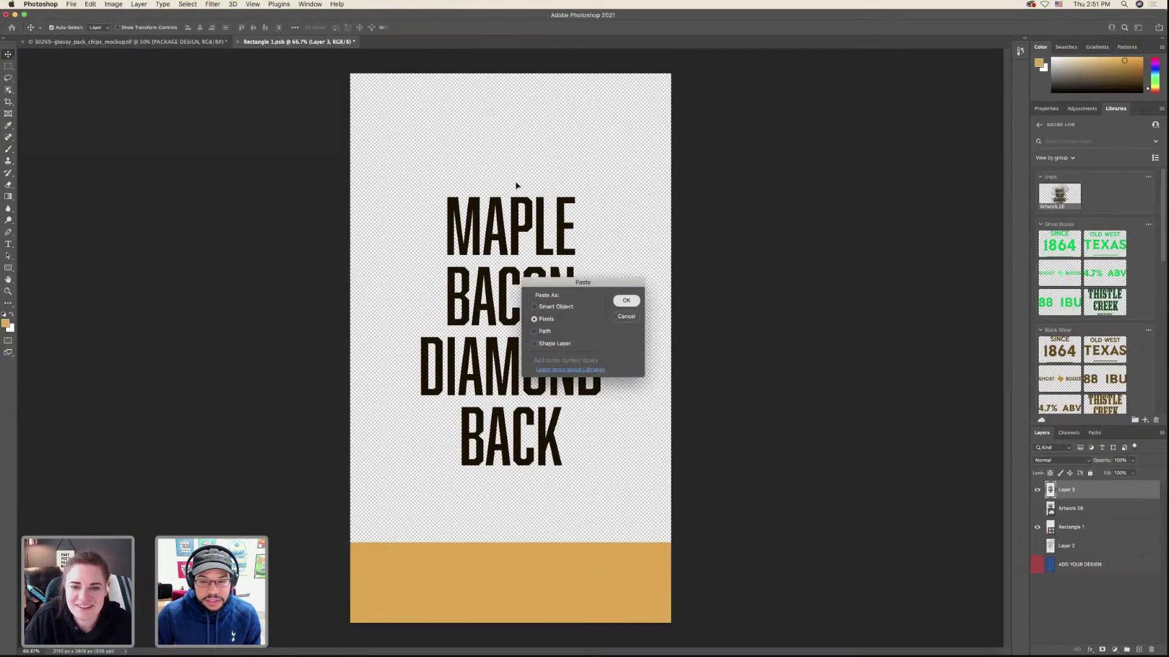
{"action": "key", "text": "Return"}
{"action": "left_click_drag", "start_coordinate": [516, 185], "coordinate": [530, 102]}
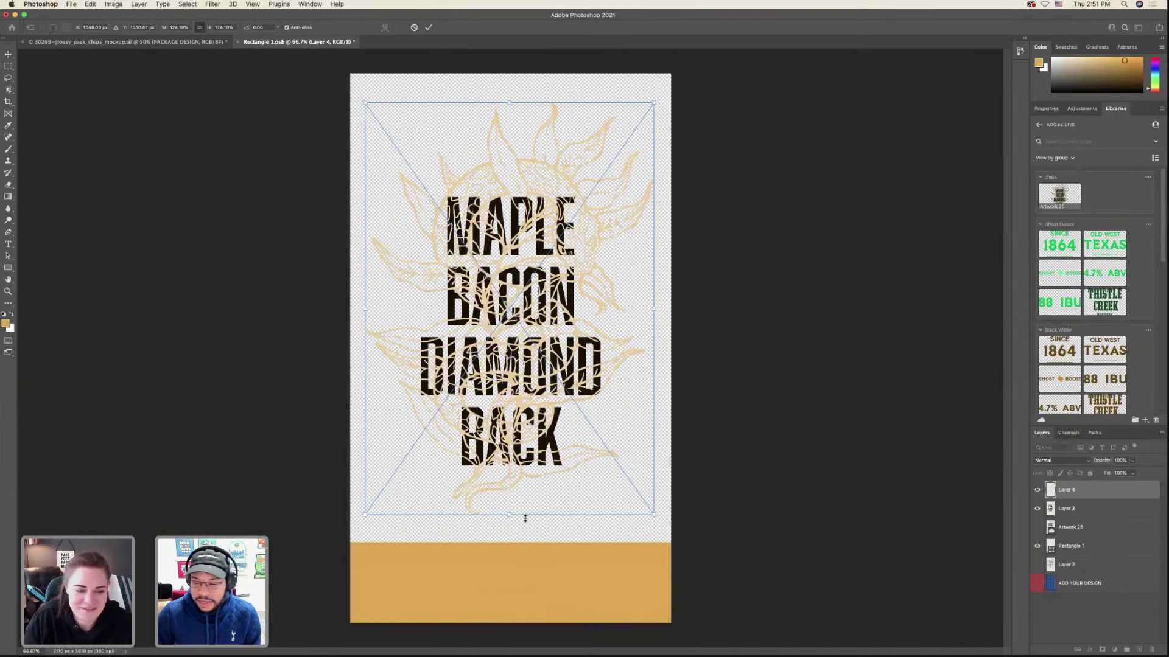
{"action": "left_click_drag", "start_coordinate": [511, 518], "coordinate": [511, 522]}
{"action": "key", "text": "Return"}
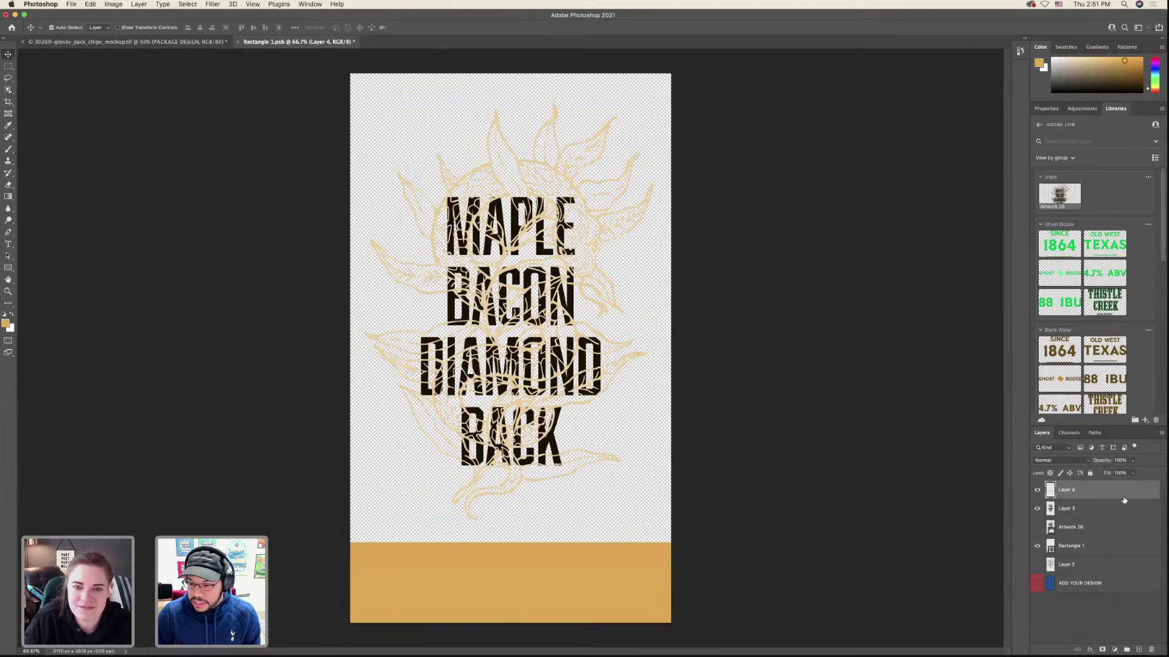
- Place the cream snake layer beneath the lettering, nudge it slightly, and check the saved label on the chips bag mockup
{"action": "left_click_drag", "start_coordinate": [1107, 513], "coordinate": [1107, 520]}
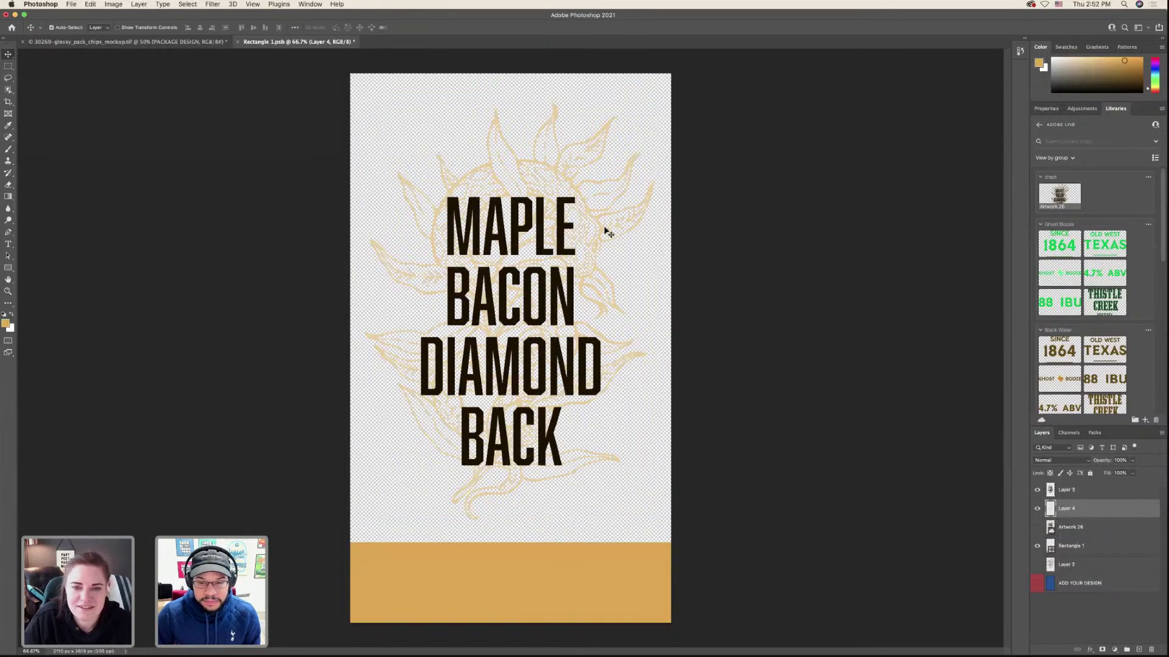
{"action": "left_click_drag", "start_coordinate": [601, 230], "coordinate": [597, 231]}
{"action": "key", "text": "super+s"}
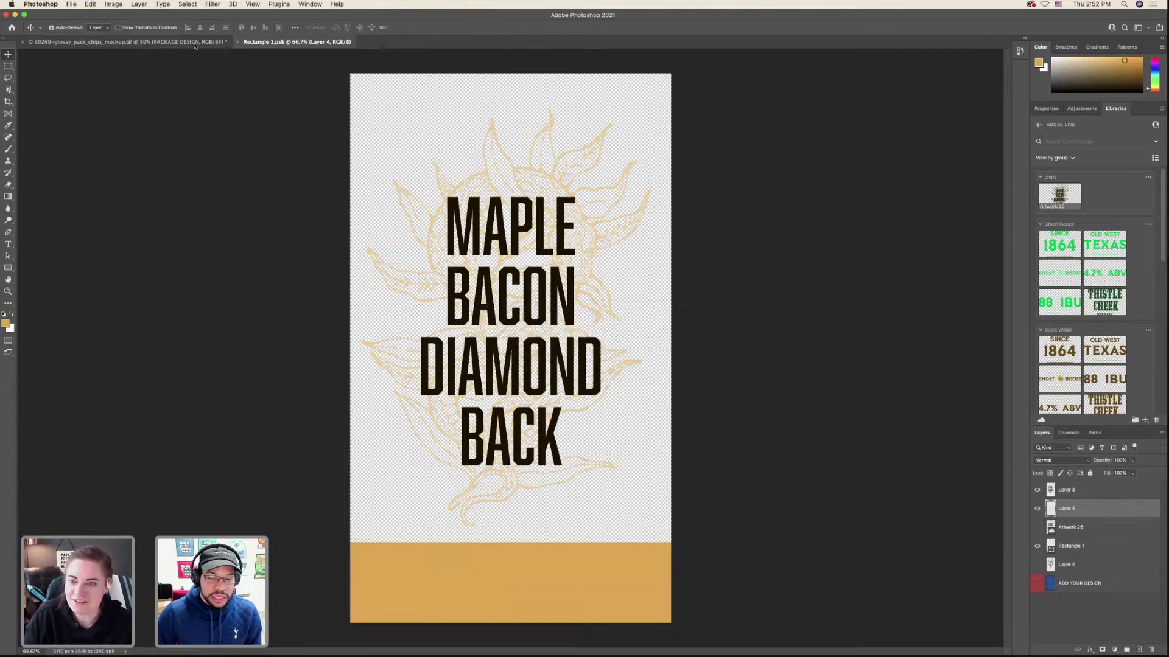
{"action": "left_click", "coordinate": [195, 43]}
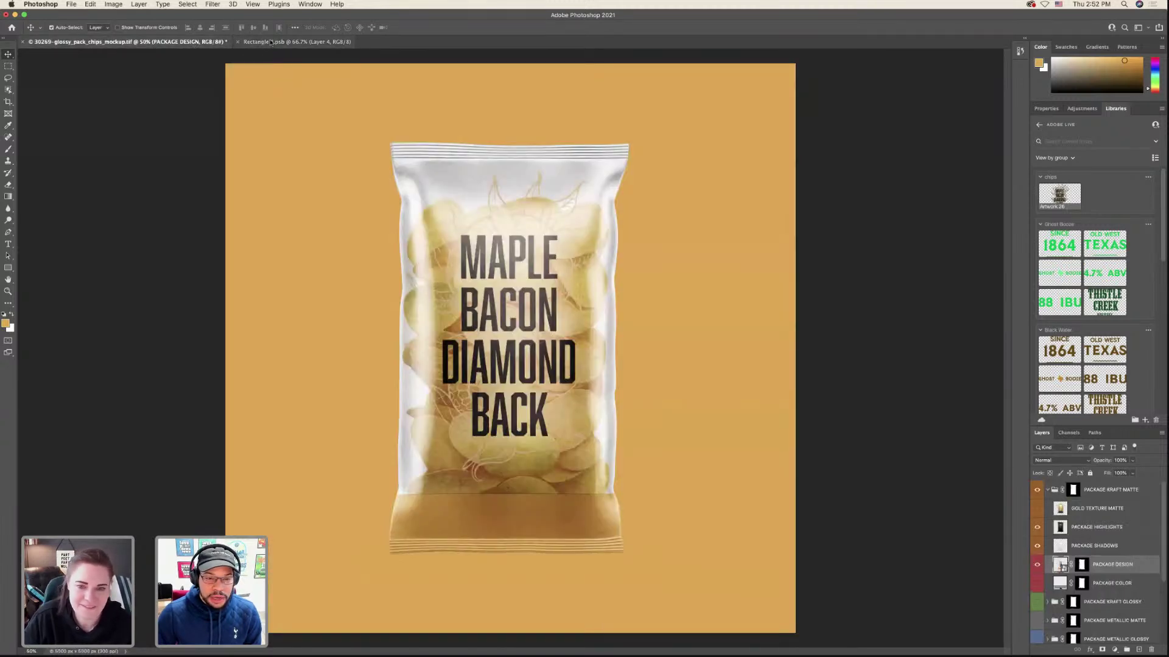
- Return to Illustrator and recolor the snake from the Old Yellow theme, adjusting its fill to the brighter gold EFB54D
{"action": "left_click", "coordinate": [297, 42]}
{"action": "key", "text": "ctrl+Left"}
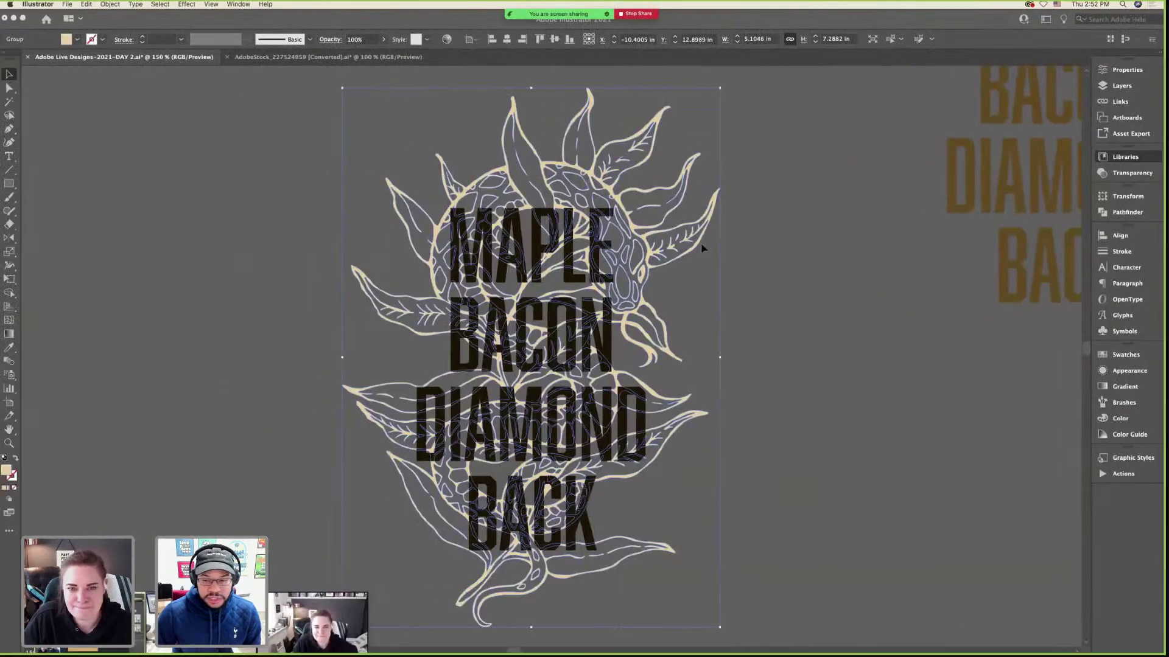
{"action": "left_click", "coordinate": [1030, 417]}
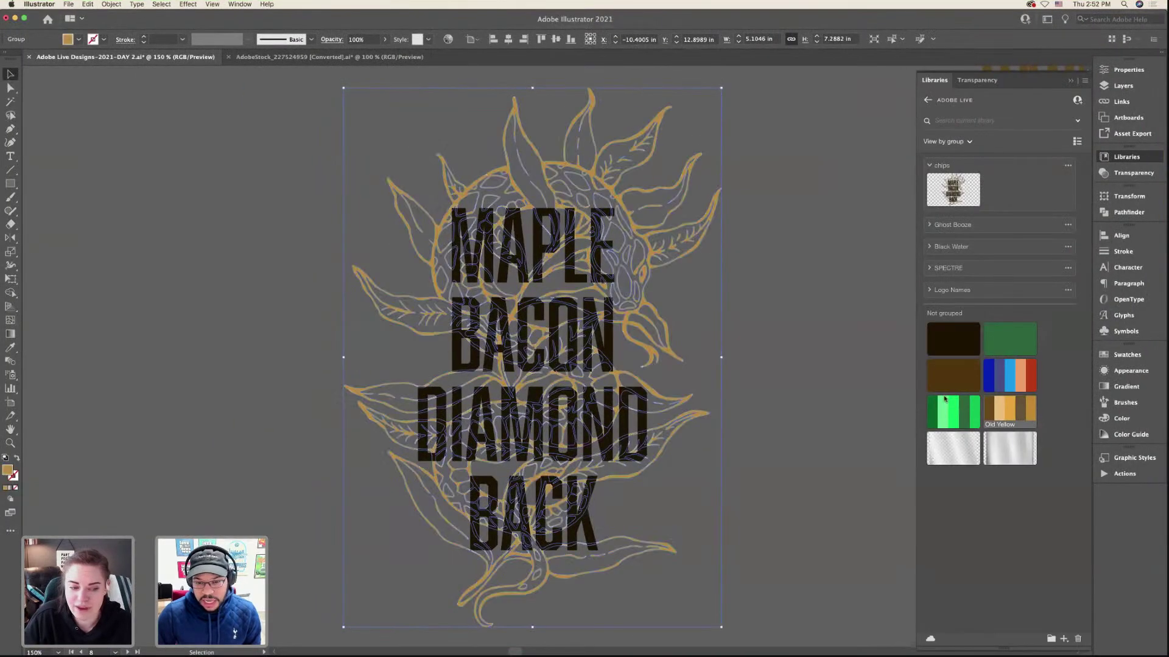
{"action": "left_click", "coordinate": [691, 313]}
{"action": "left_click", "coordinate": [653, 294]}
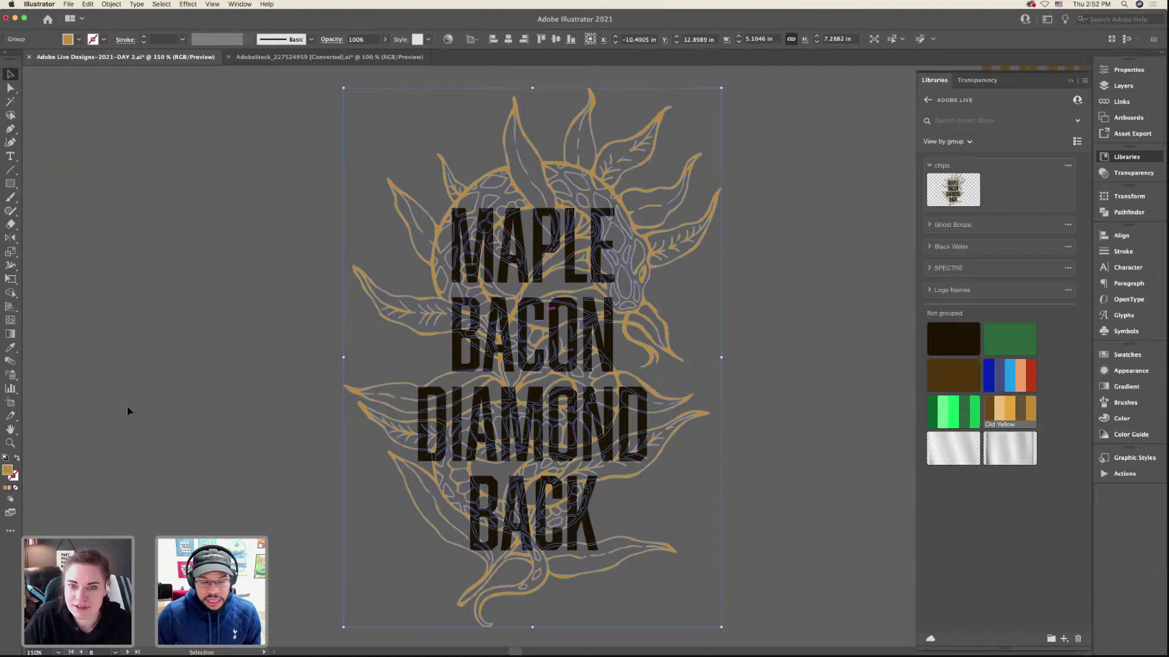
{"action": "double_click", "coordinate": [7, 470]}
{"action": "left_click_drag", "start_coordinate": [539, 305], "coordinate": [530, 266]}
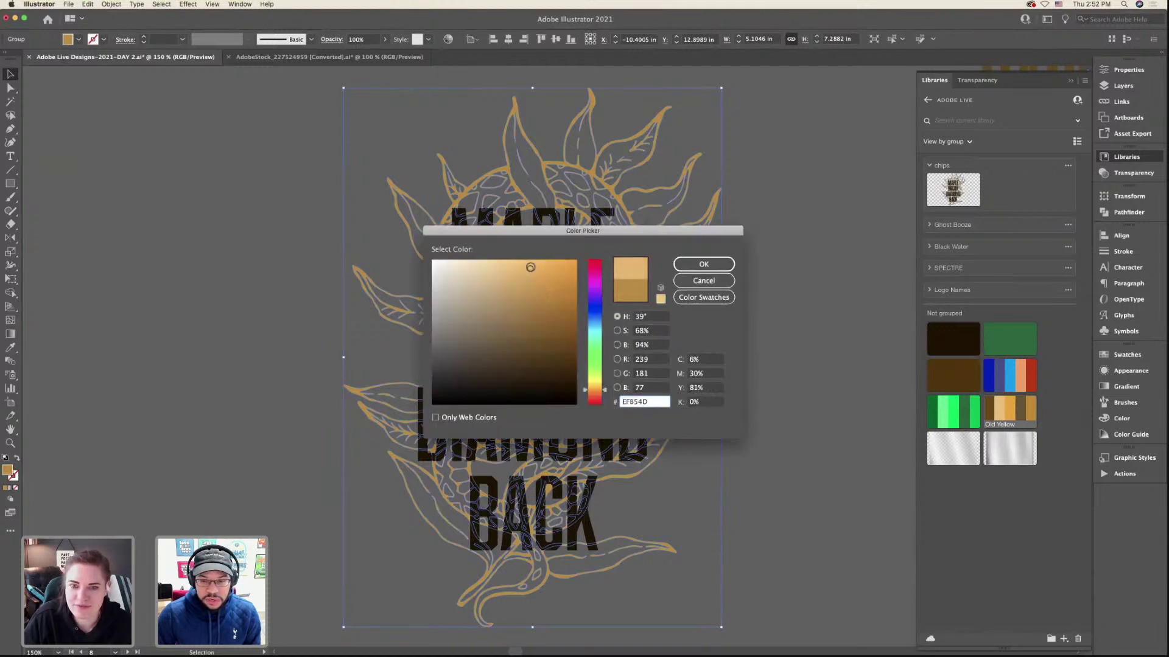
{"action": "left_click", "coordinate": [705, 265]}
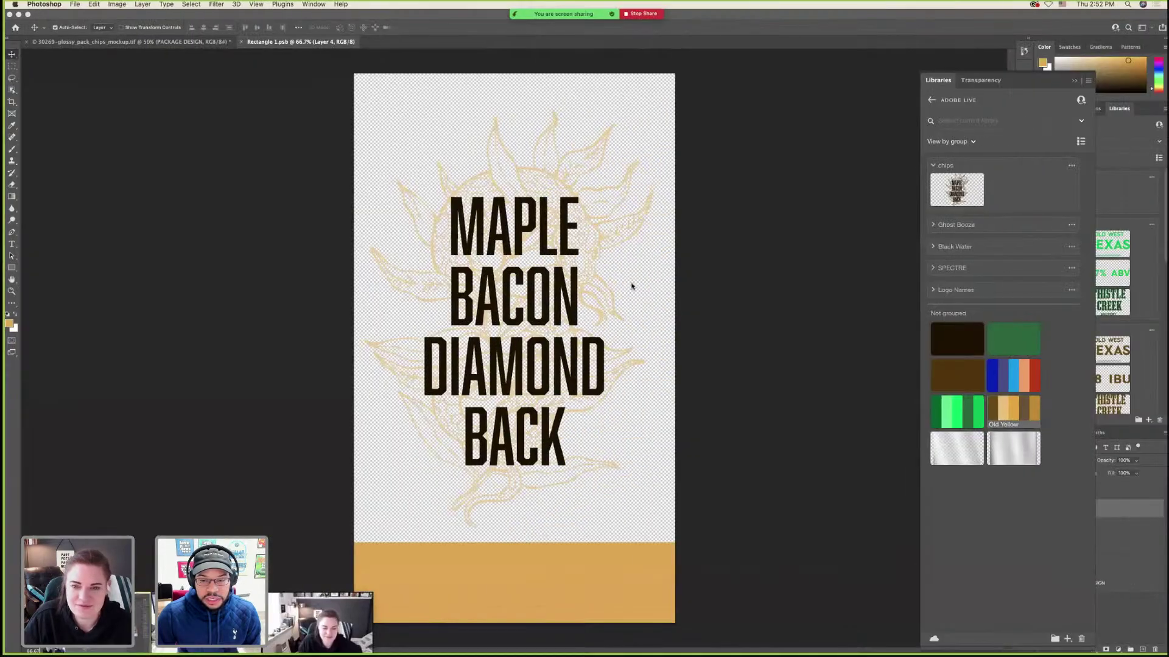
- Paste the gold snake into the Photoshop label beneath the lettering and scale it to about 126%, over the cream snake
{"action": "key", "text": "super+v"}
{"action": "left_click", "coordinate": [616, 298]}
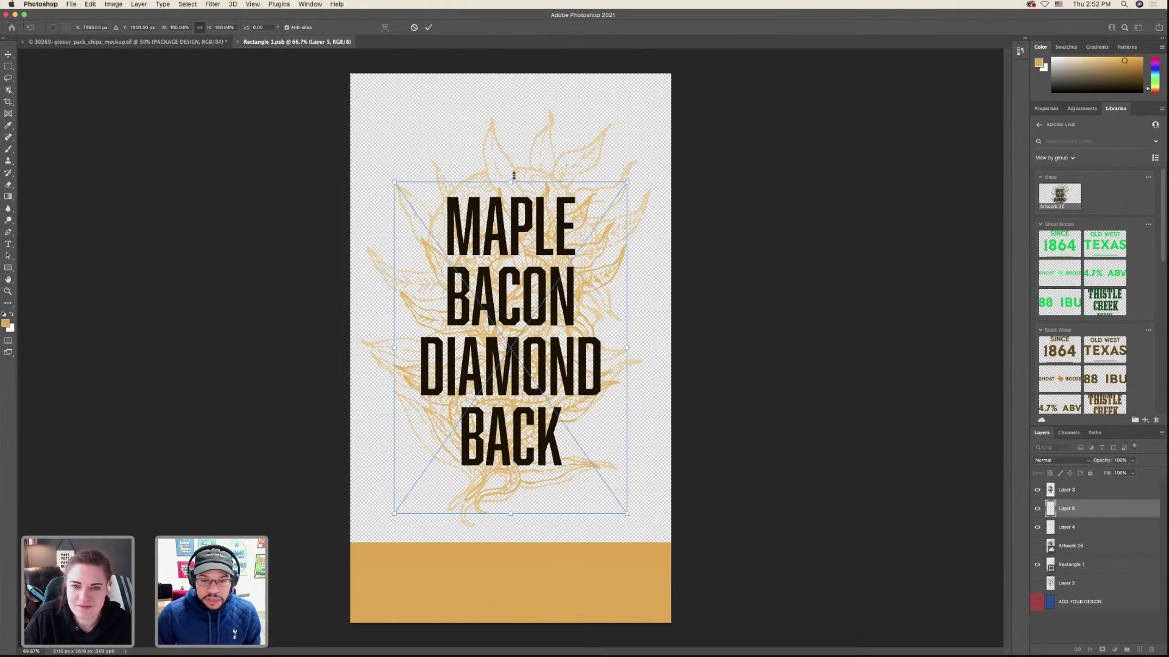
{"action": "left_click_drag", "start_coordinate": [514, 173], "coordinate": [513, 109]}
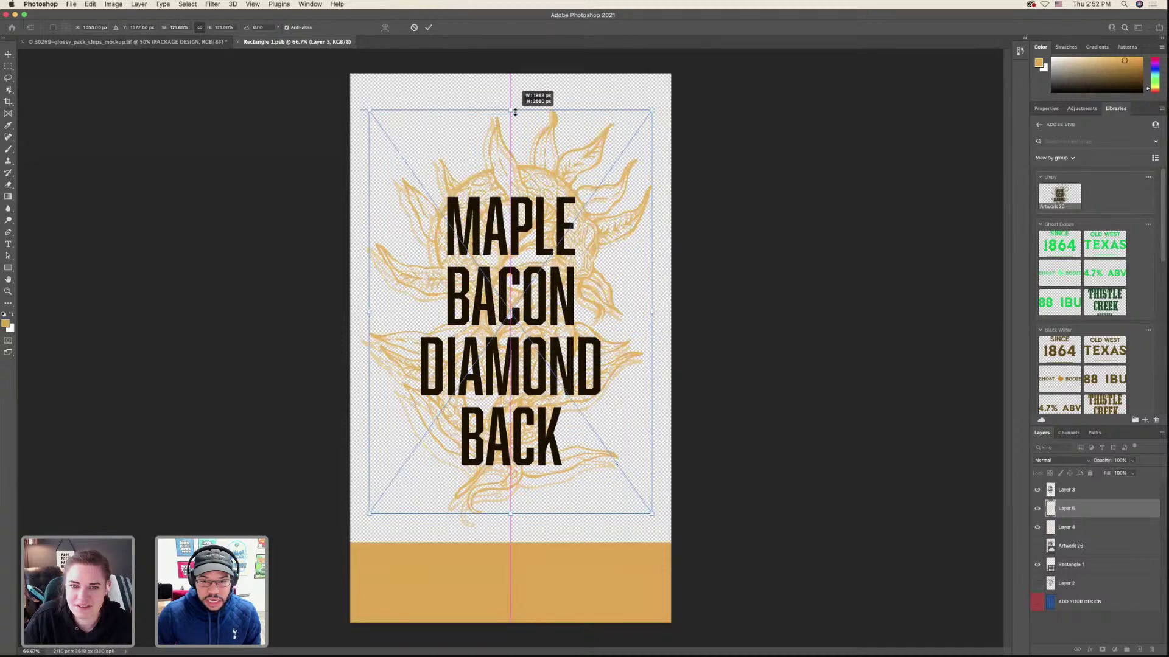
{"action": "left_click_drag", "start_coordinate": [510, 521], "coordinate": [510, 527]}
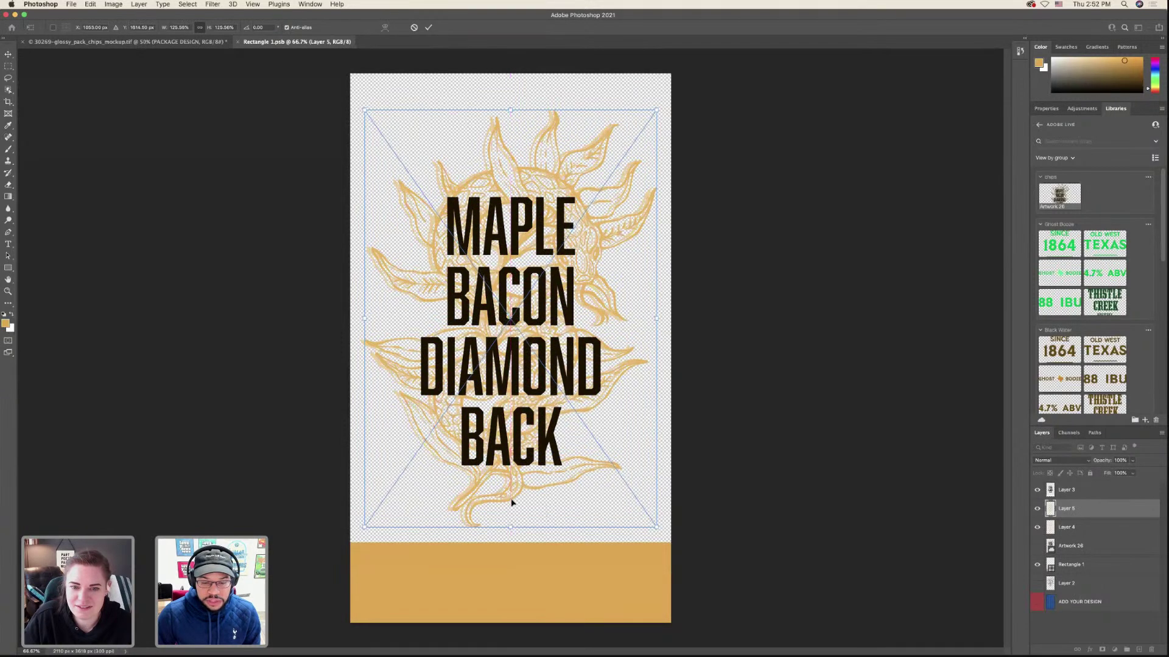
{"action": "key", "text": "Return"}
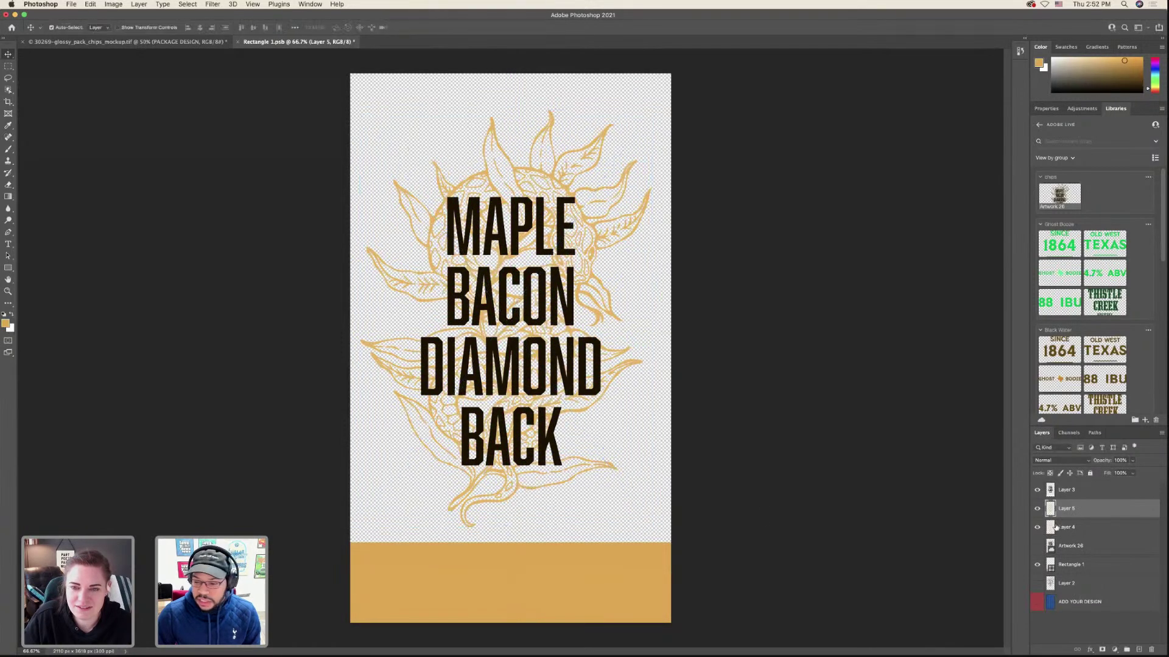
- Hide the cream snake layer, save the label, and check the updated design on the chips bag mockup
{"action": "key", "text": "super+s"}
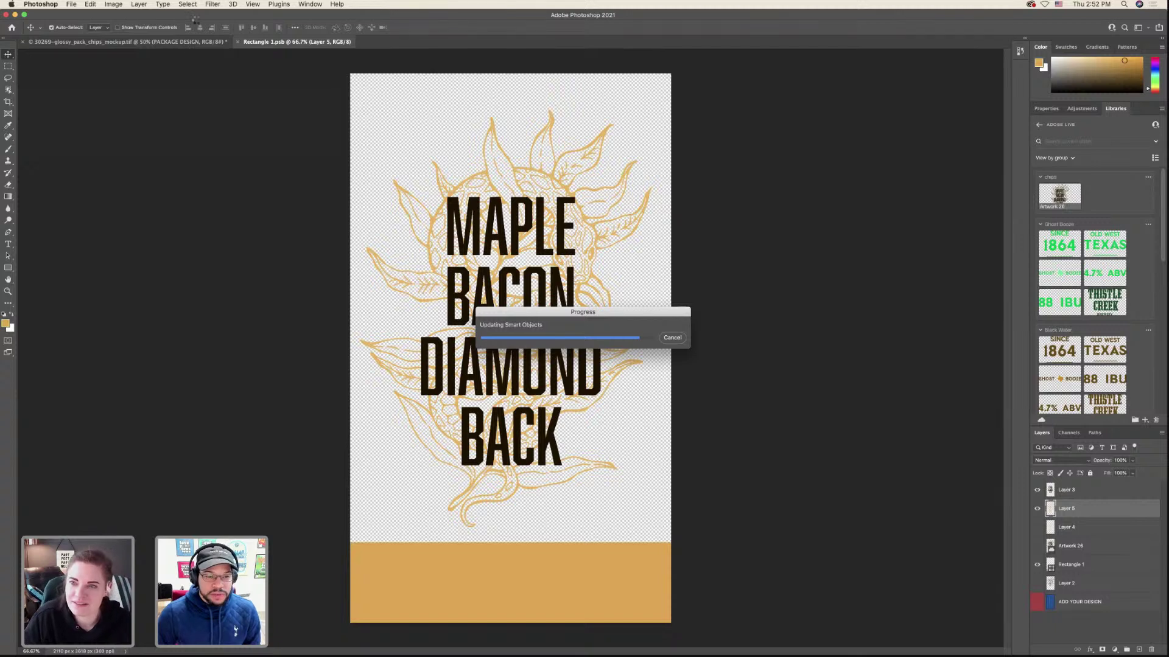
{"action": "left_click", "coordinate": [195, 41]}
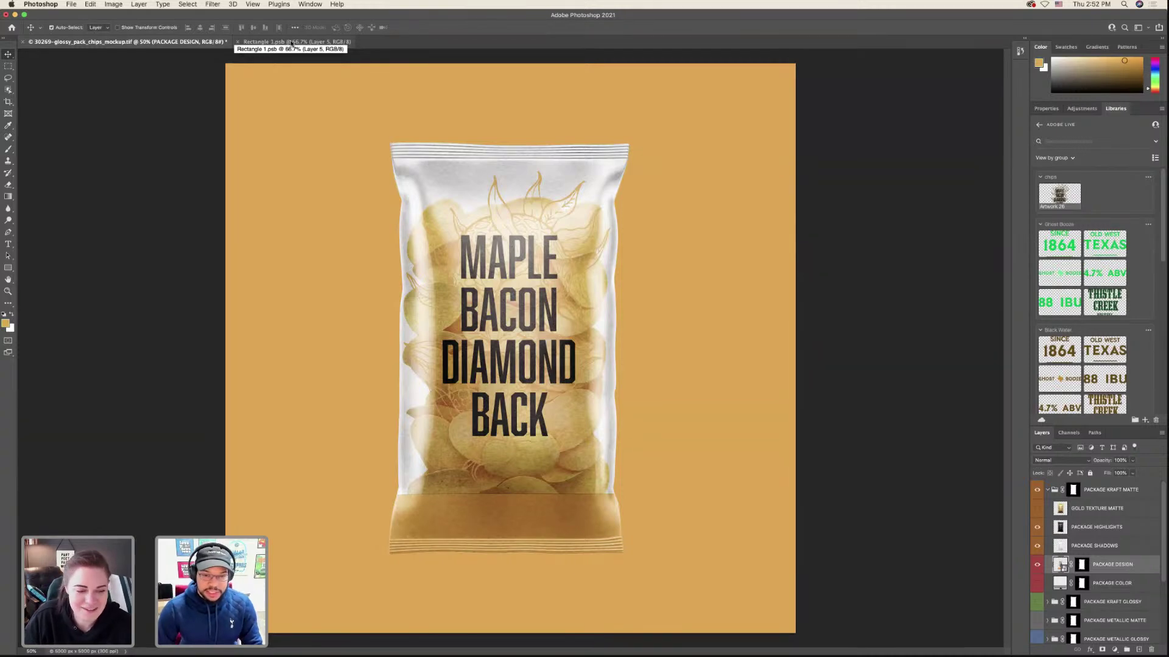
{"action": "left_click", "coordinate": [292, 43]}
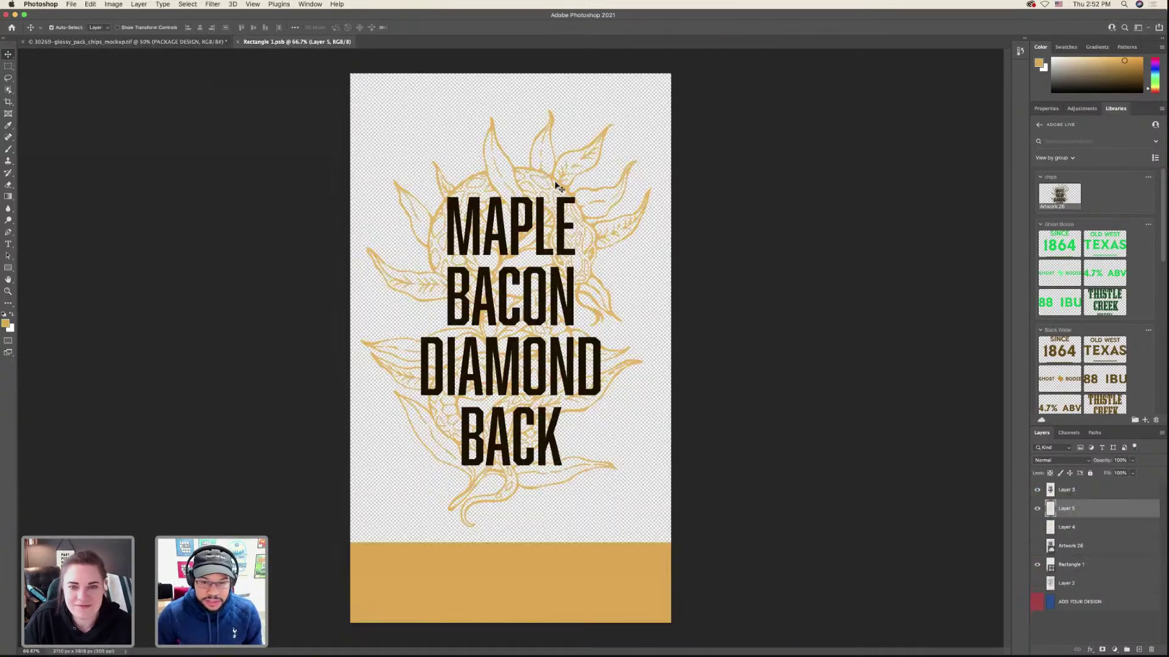
{"action": "key", "text": "ctrl+Left"}
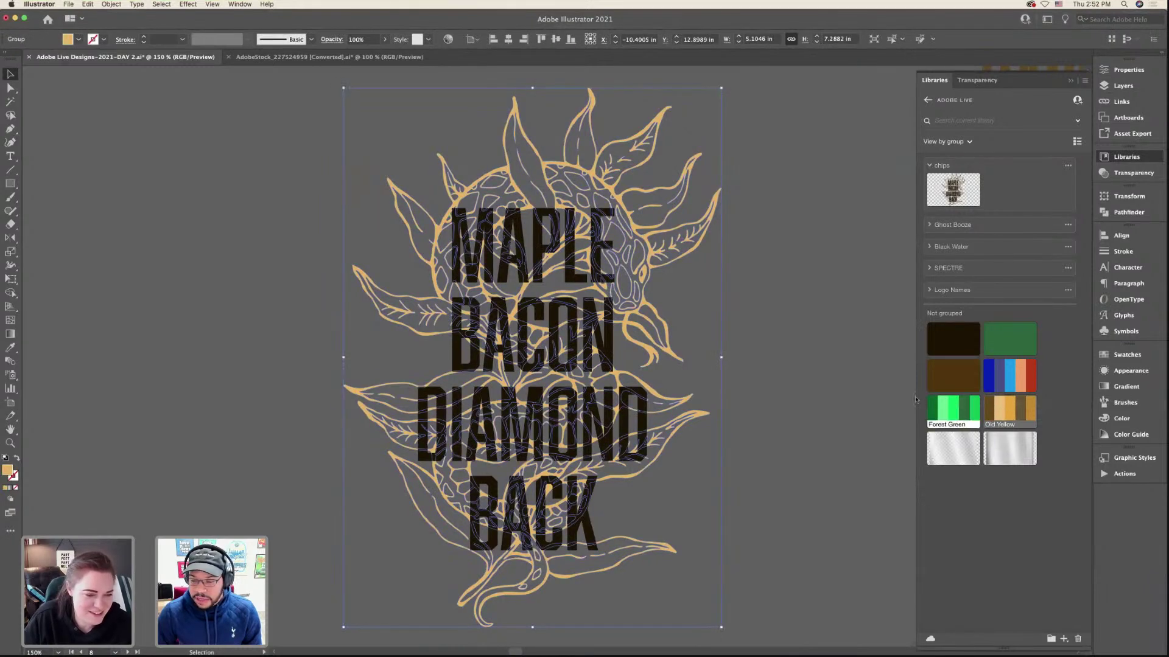
{"action": "left_click", "coordinate": [758, 372]}
{"action": "key", "text": "ctrl+Right"}
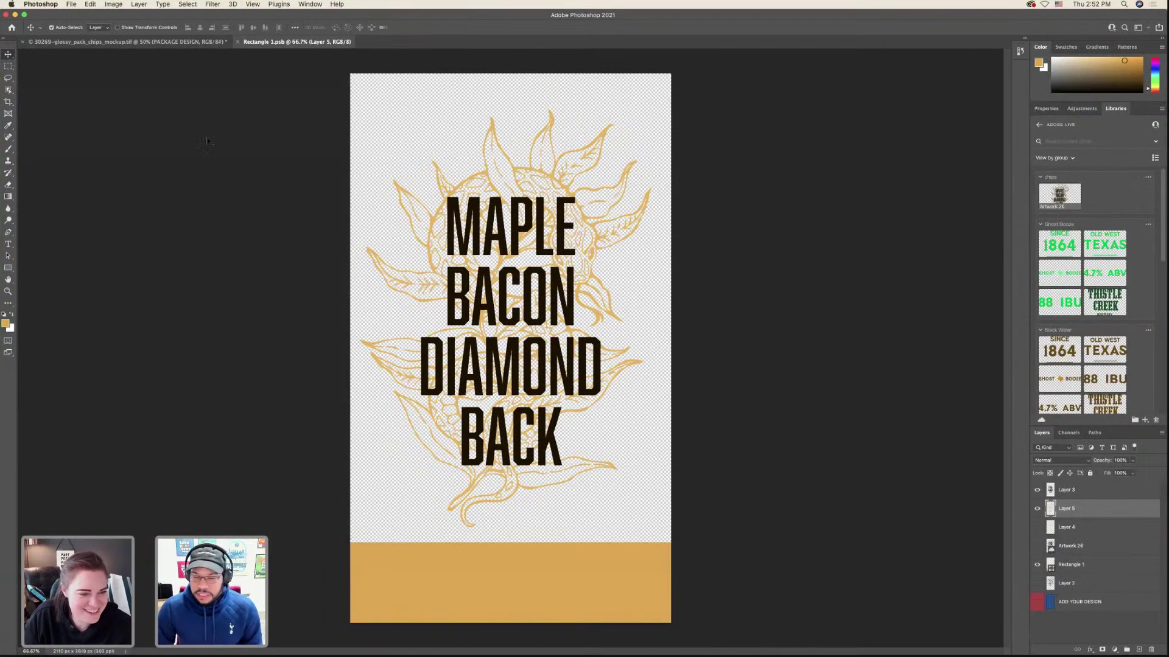
{"action": "left_click", "coordinate": [189, 42]}
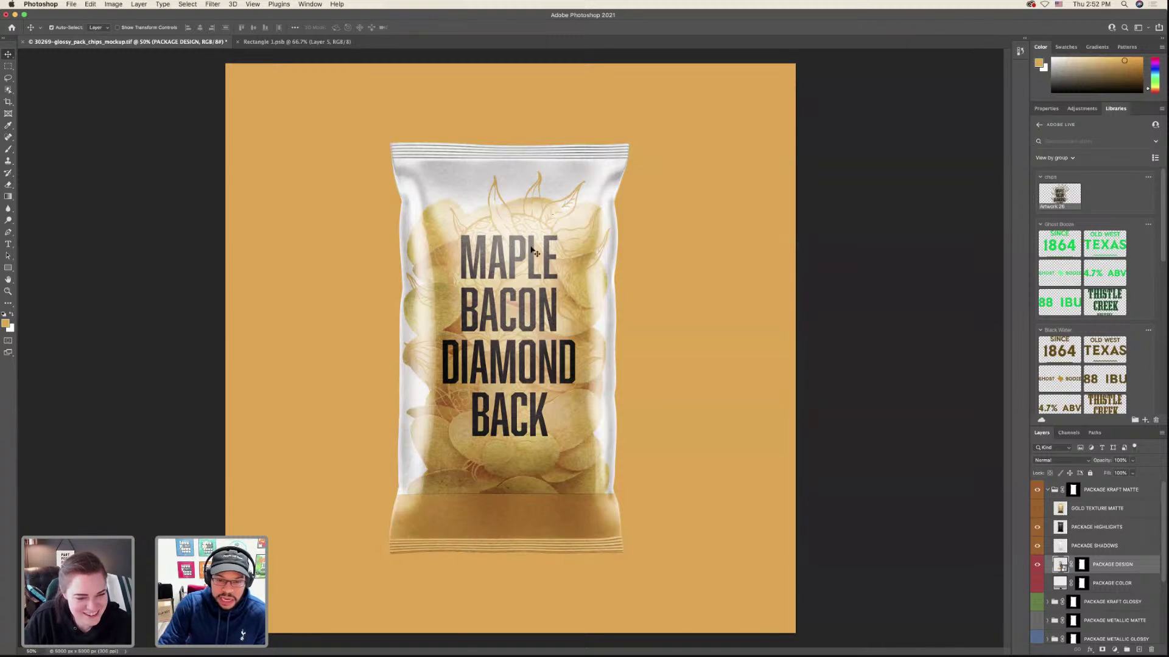
- Place the Thistle Creek Brewery logo from the library on the gold band at the label's base and save the label
{"action": "left_click", "coordinate": [287, 43]}
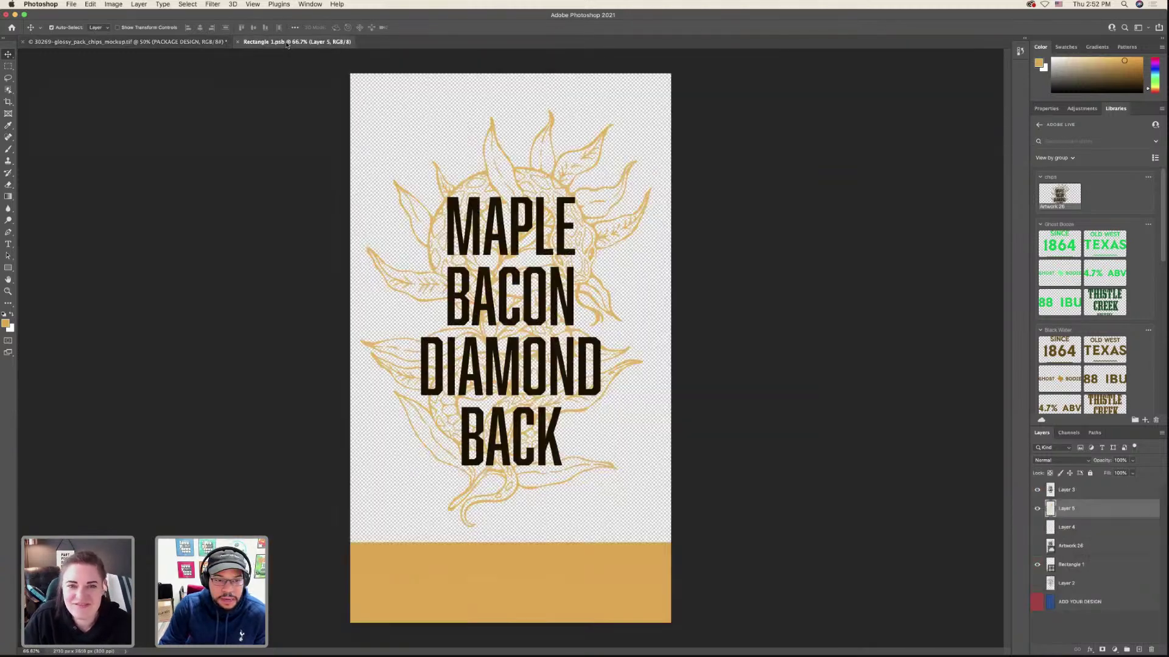
{"action": "scroll", "coordinate": [1083, 379], "scroll_direction": "down", "scroll_amount": 8}
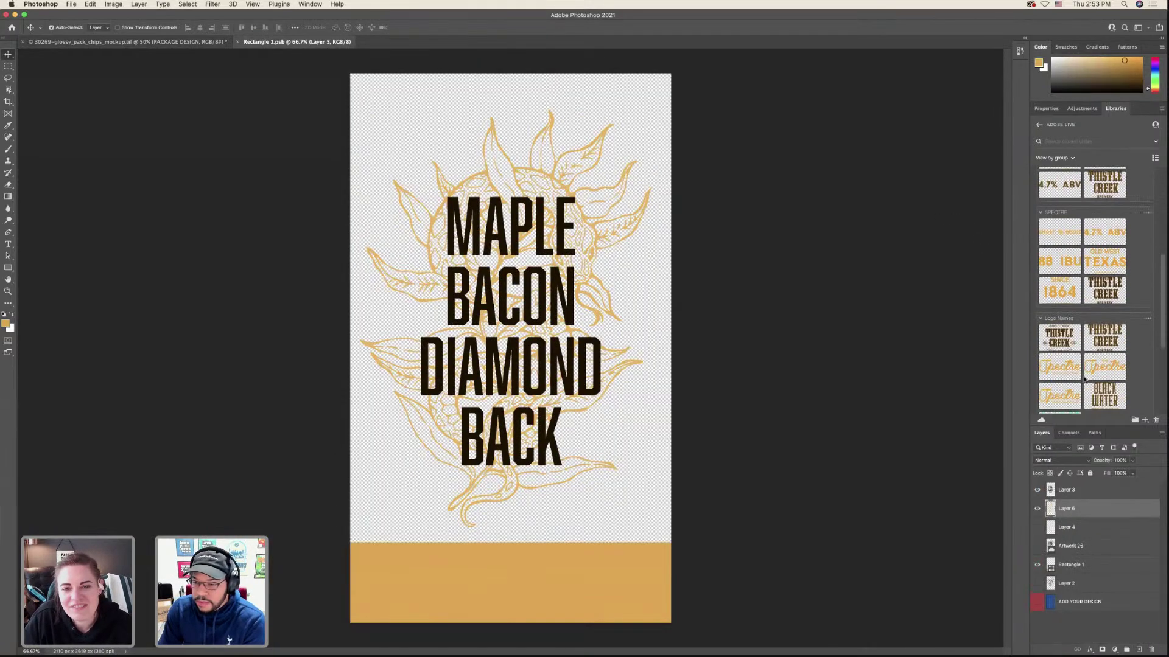
{"action": "scroll", "coordinate": [1084, 379], "scroll_direction": "down", "scroll_amount": 3}
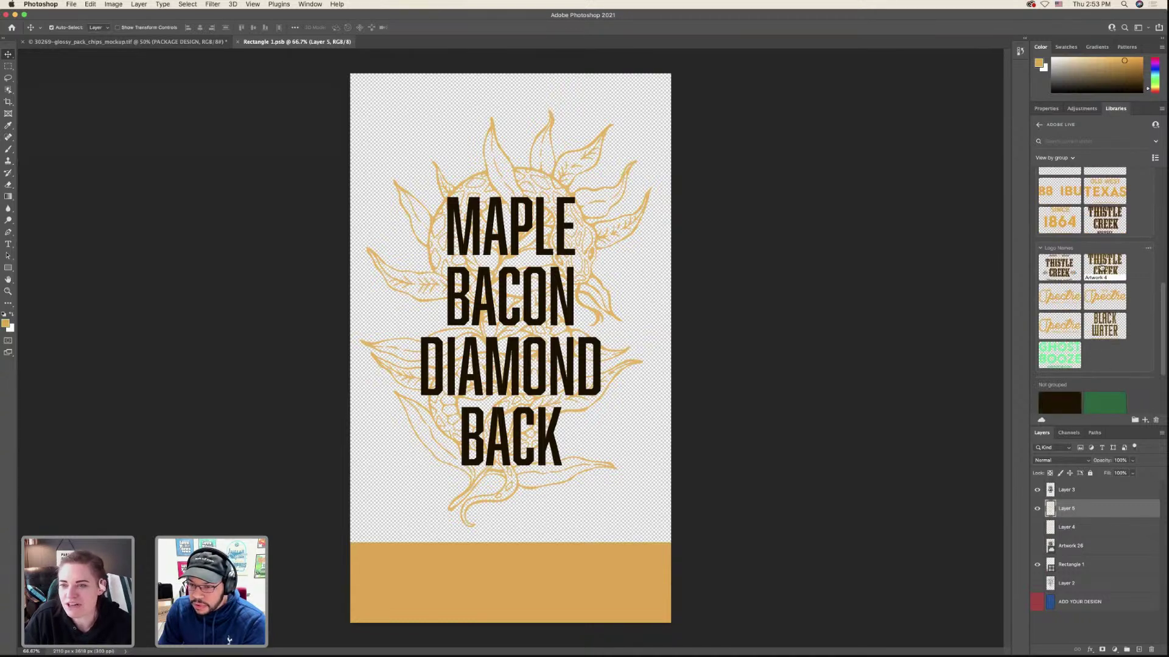
{"action": "left_click_drag", "start_coordinate": [1110, 236], "coordinate": [507, 571]}
{"action": "left_click_drag", "start_coordinate": [507, 554], "coordinate": [536, 551]}
{"action": "key", "text": "Return"}
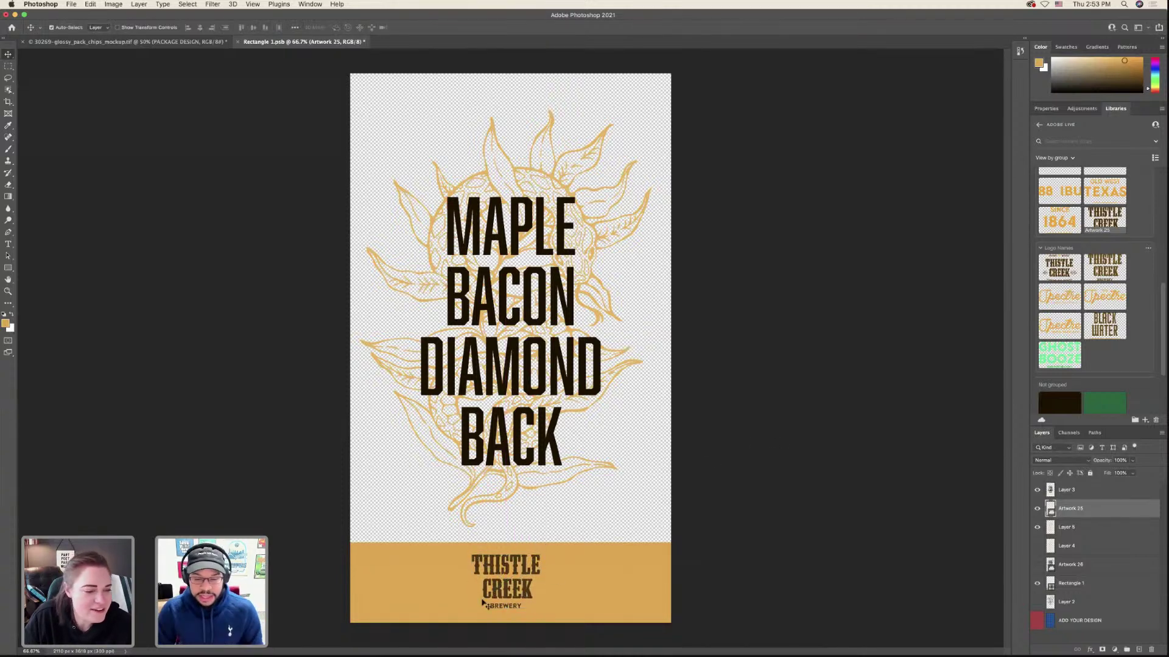
{"action": "key", "text": "super+s"}
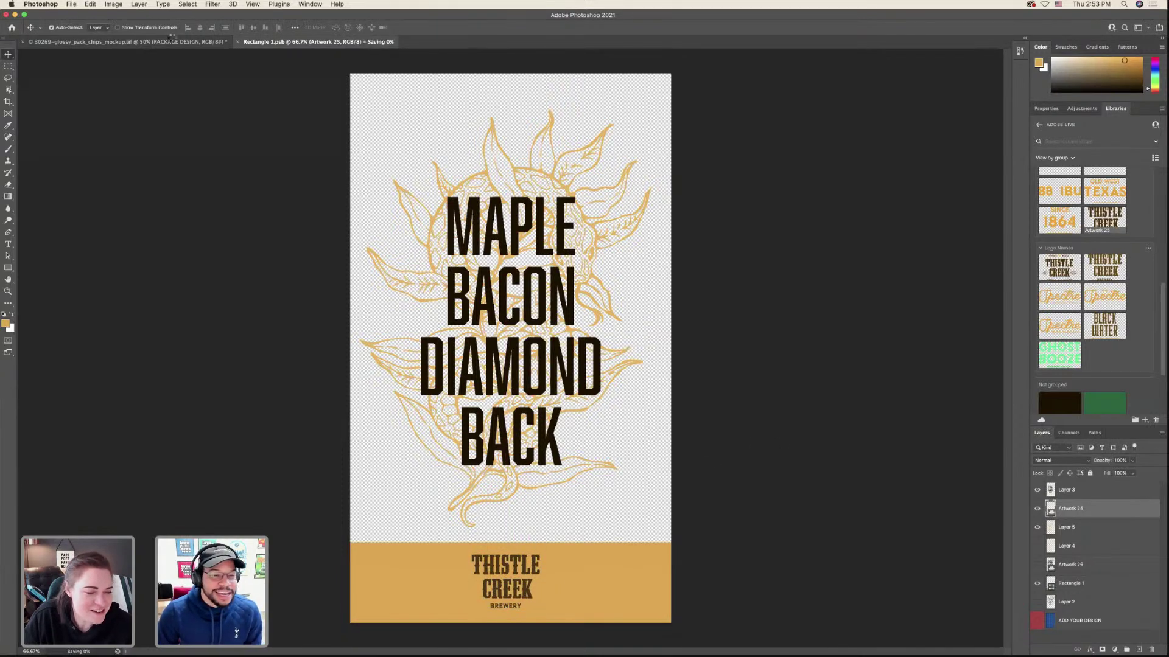
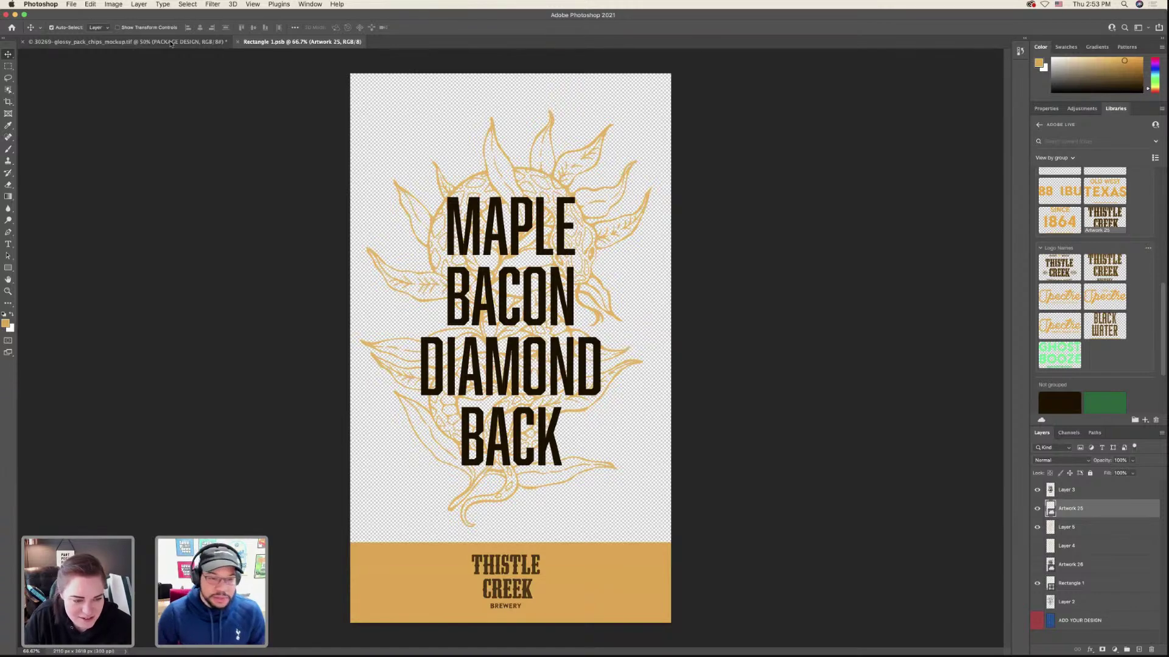
- Check the chips bag mockup, return to the label, and scale the Thistle Creek Brewery logo down slightly
{"action": "left_click", "coordinate": [171, 42]}
{"action": "left_click", "coordinate": [328, 42]}
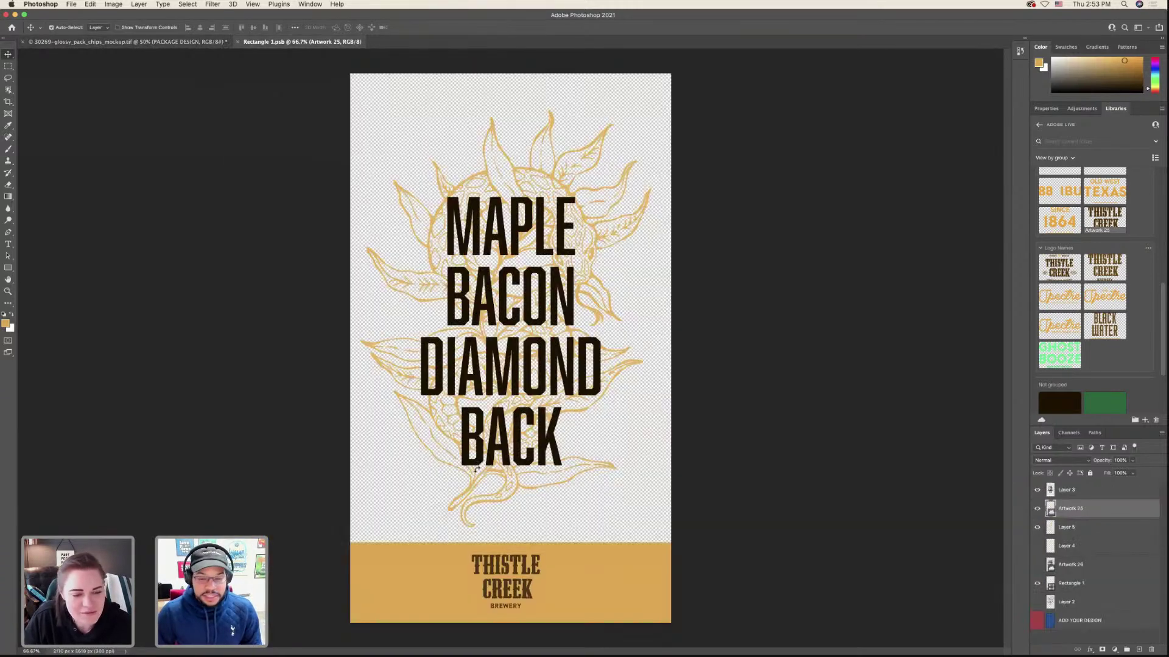
{"action": "key", "text": "ctrl+t"}
{"action": "left_click_drag", "start_coordinate": [508, 608], "coordinate": [506, 600]}
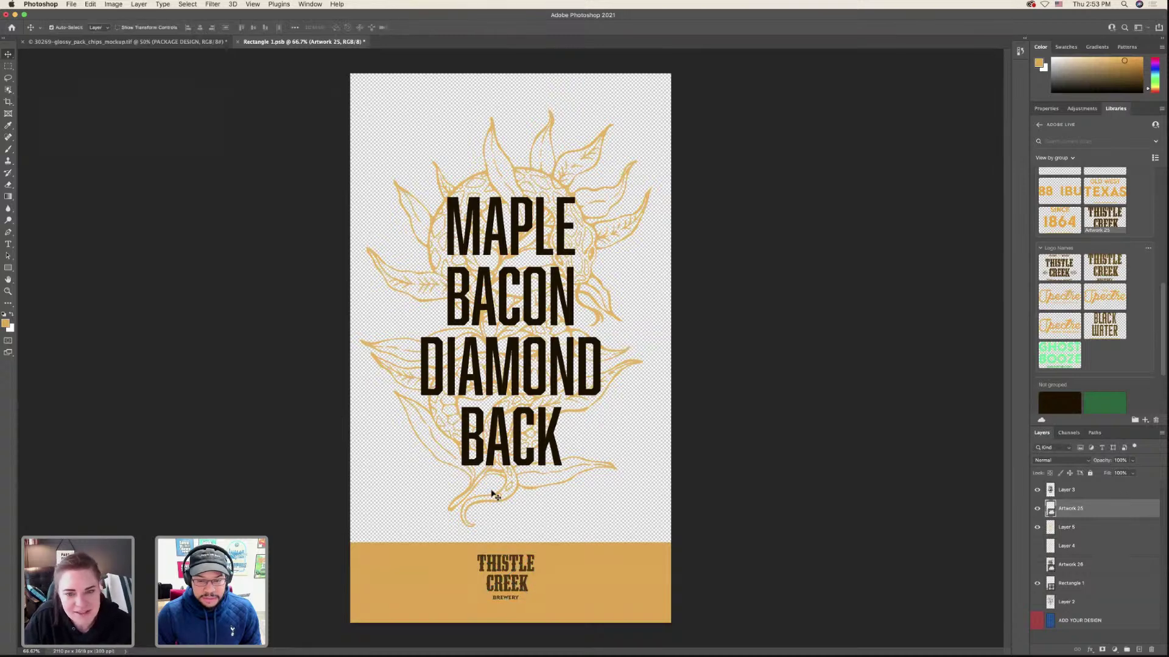
- Switch to Illustrator and recolor the snake illustration behind the lettering to white
{"action": "key", "text": "ctrl+Left"}
{"action": "left_click", "coordinate": [694, 325]}
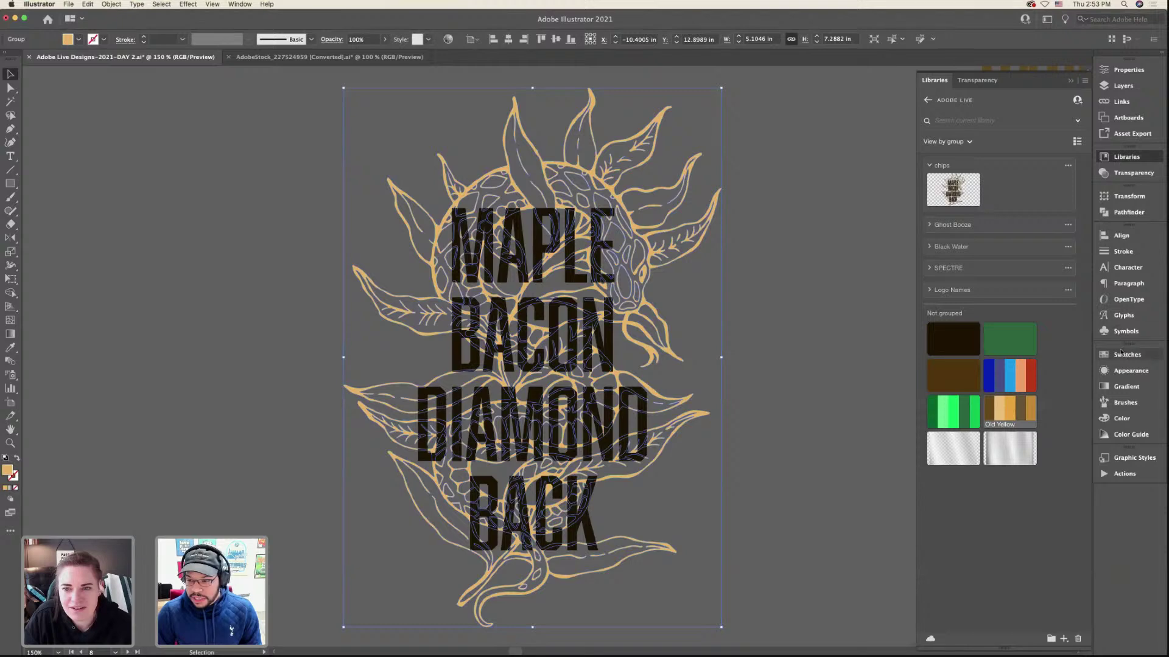
{"action": "left_click", "coordinate": [1127, 355]}
{"action": "left_click", "coordinate": [976, 384]}
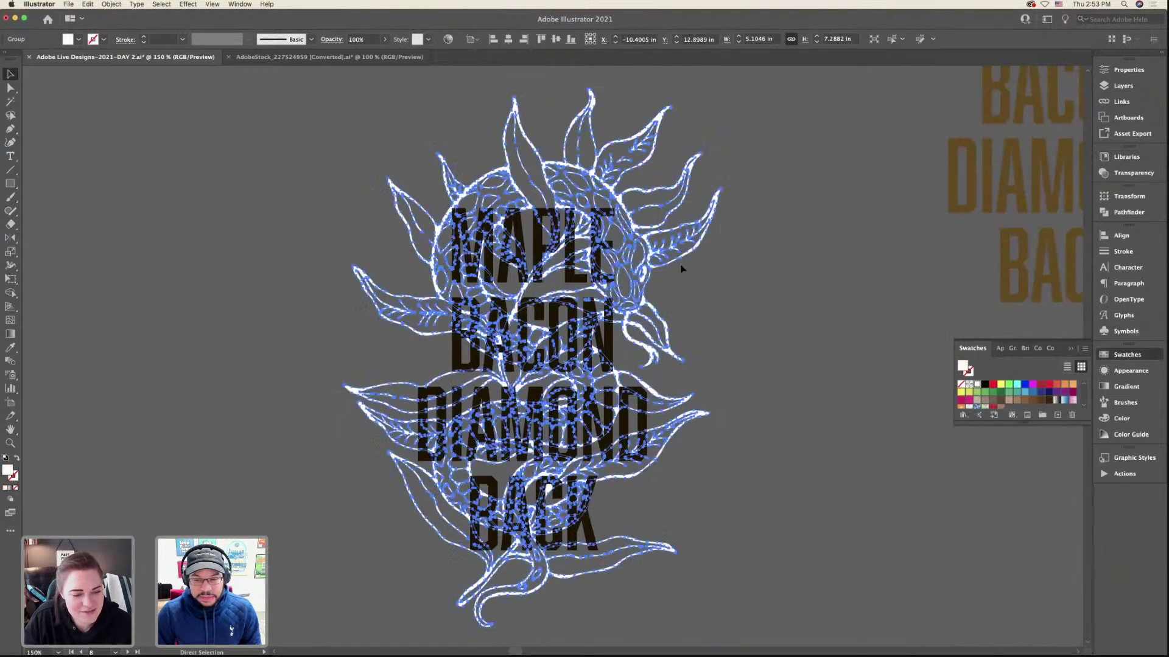
{"action": "left_click", "coordinate": [700, 298]}
- Paste the white snake into the Photoshop label beneath the lettering and scale it to about 126%, aligned over the gold snake
{"action": "key", "text": "ctrl+Right"}
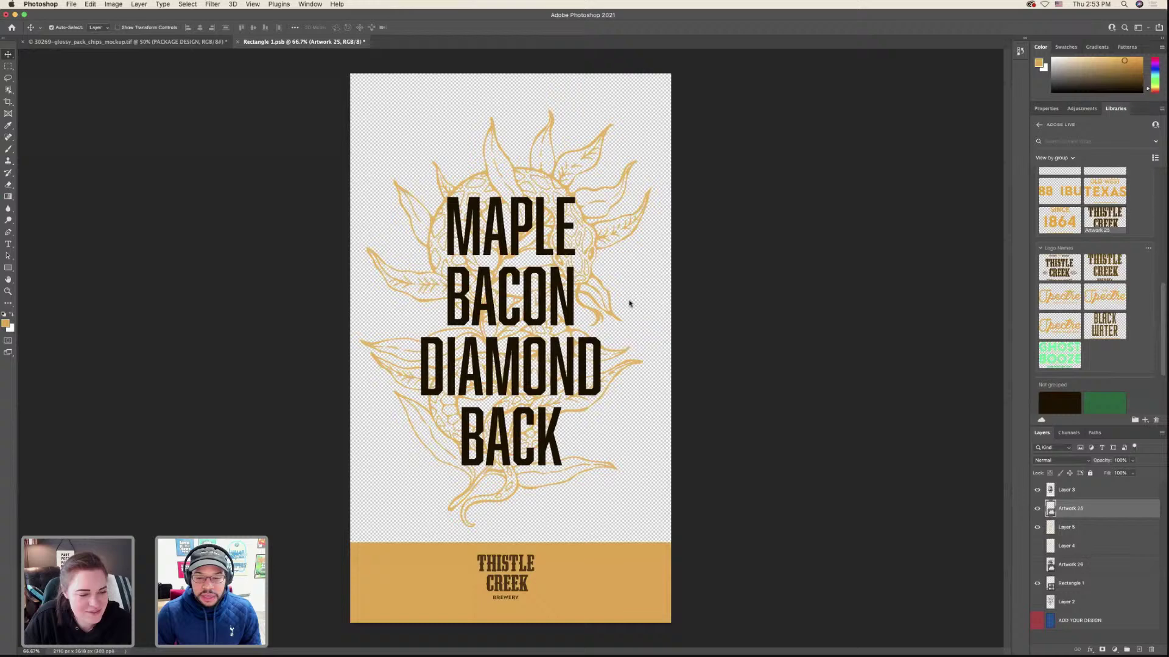
{"action": "right_click", "coordinate": [626, 305]}
{"action": "left_click", "coordinate": [627, 300]}
{"action": "key", "text": "ctrl+t"}
{"action": "left_click_drag", "start_coordinate": [510, 183], "coordinate": [527, 115]}
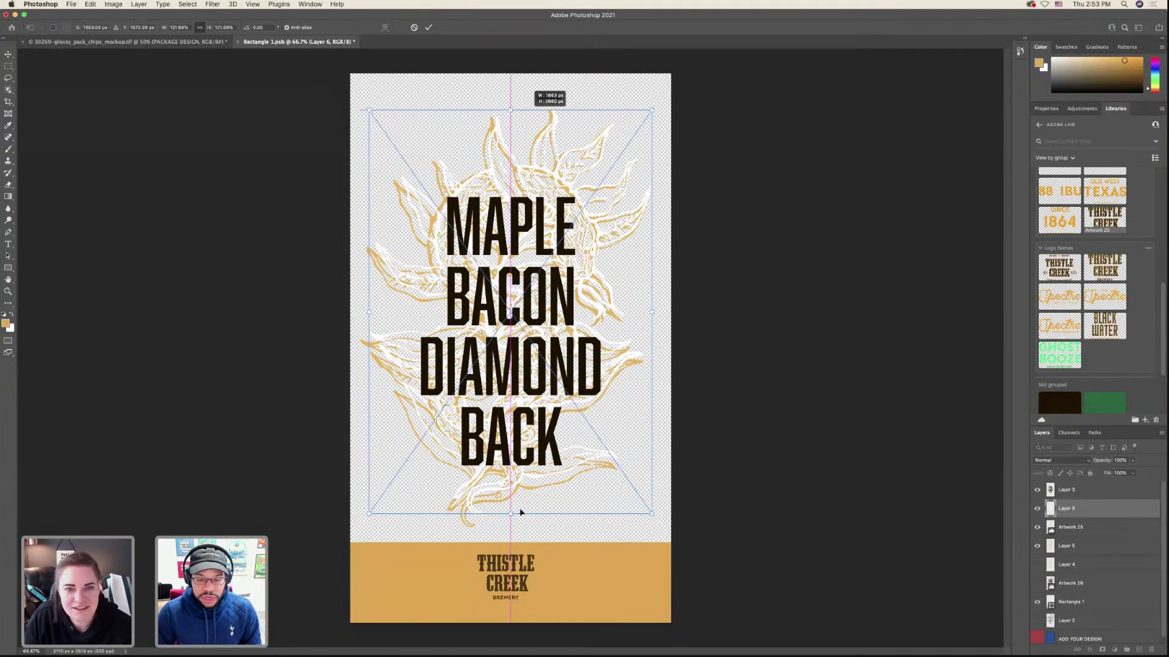
{"action": "left_click_drag", "start_coordinate": [511, 513], "coordinate": [511, 527]}
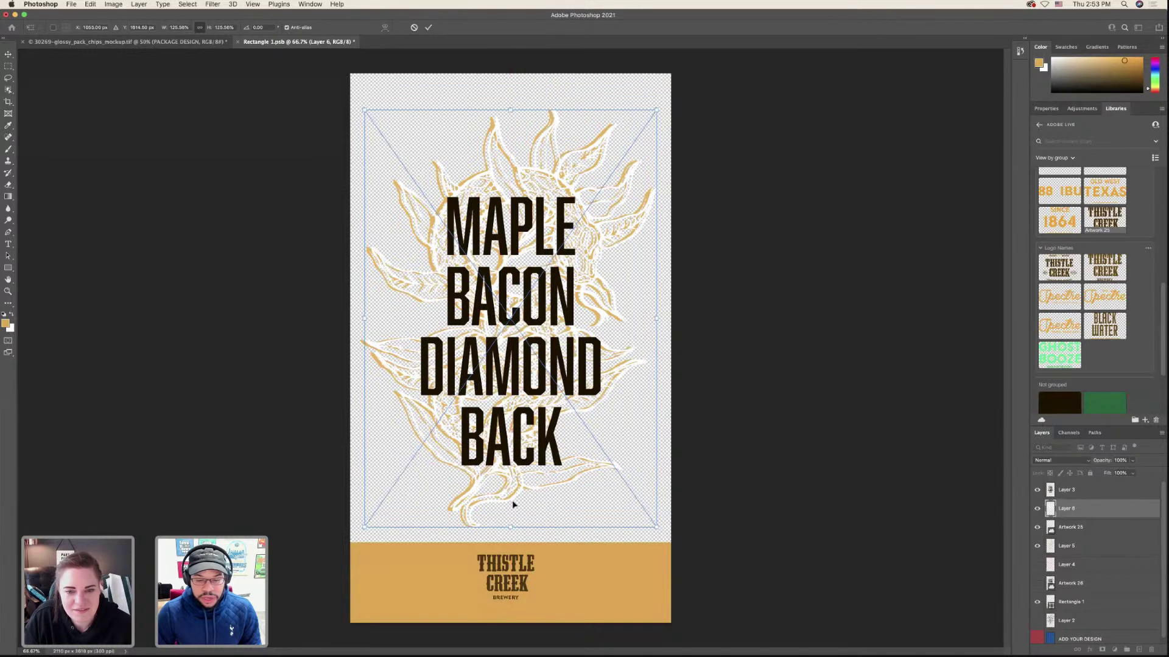
{"action": "key", "text": "Return"}
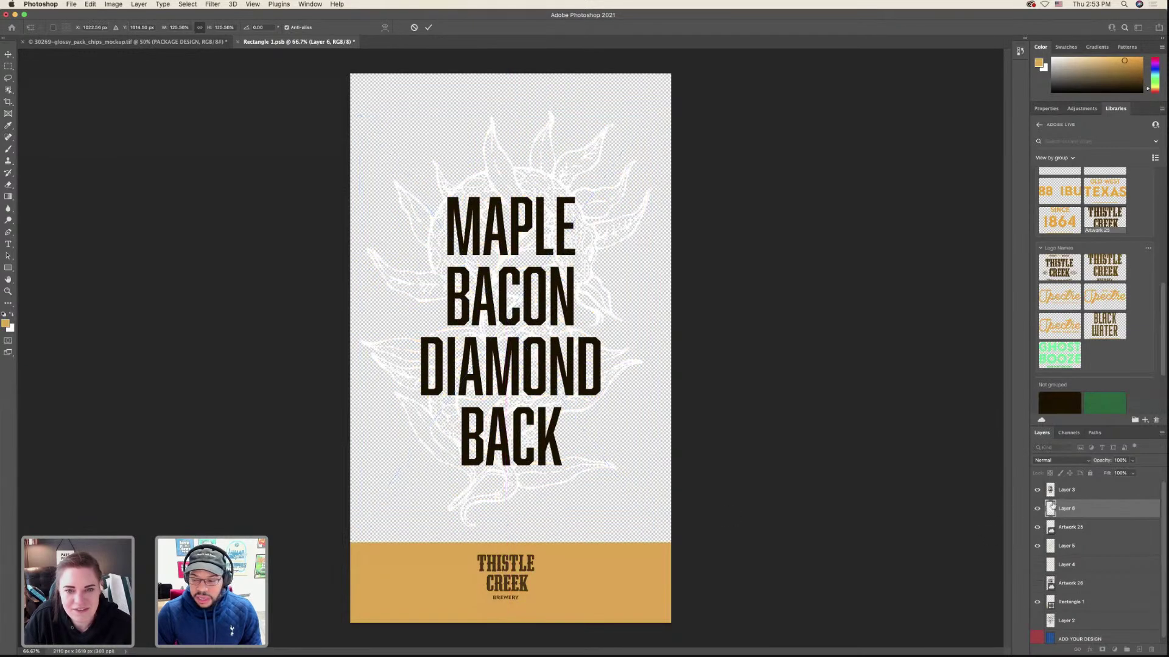
- Hide the gold snake layer, save the label, and check the white snake on the chips bag mockup
{"action": "key", "text": "super+s"}
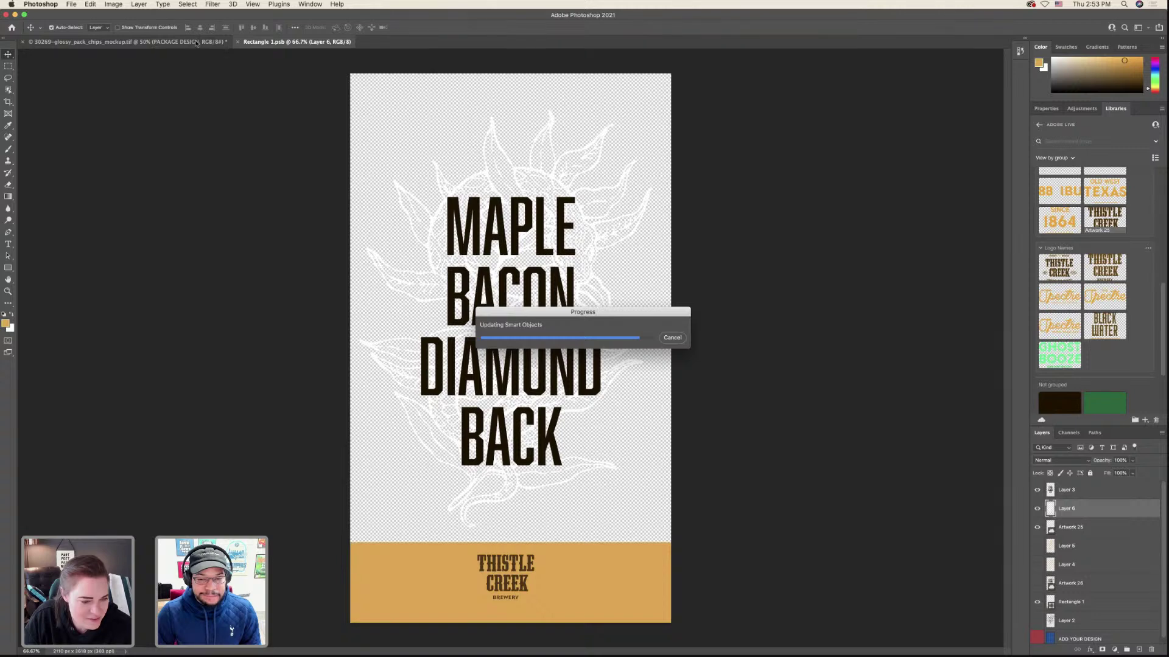
{"action": "left_click", "coordinate": [197, 42]}
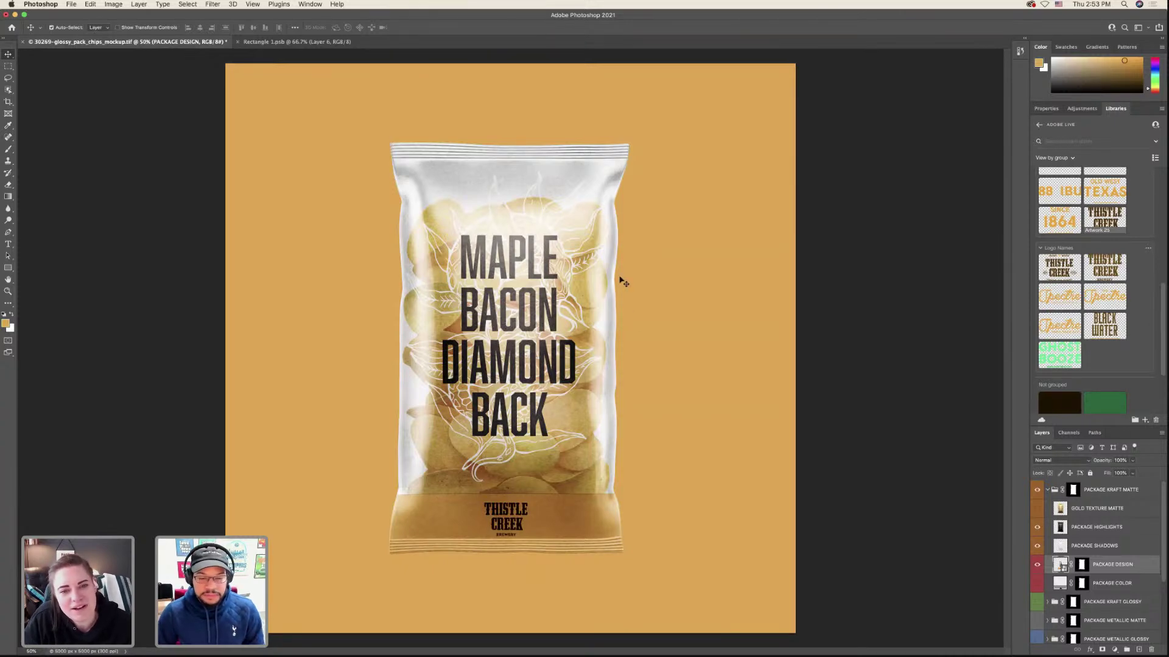
- Return to the label and scale the Thistle Creek Brewery logo down further within the gold band
{"action": "left_click", "coordinate": [258, 44]}
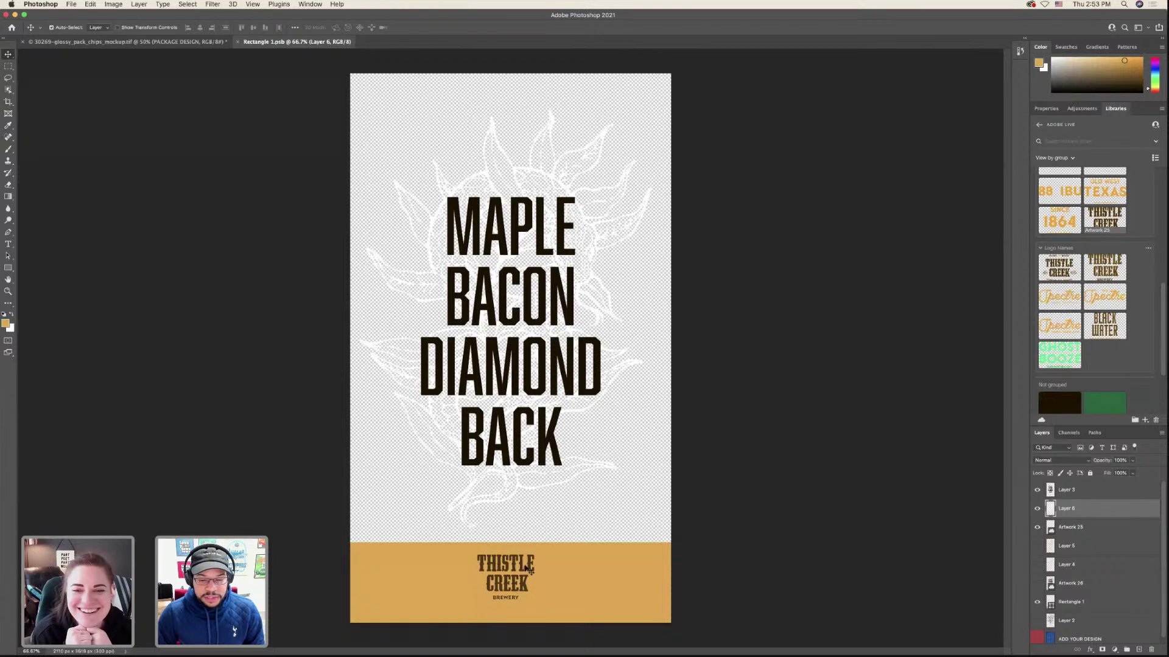
{"action": "left_click", "coordinate": [525, 573]}
{"action": "key", "text": "ctrl+t"}
{"action": "left_click_drag", "start_coordinate": [505, 599], "coordinate": [504, 592]}
{"action": "key", "text": "Return"}
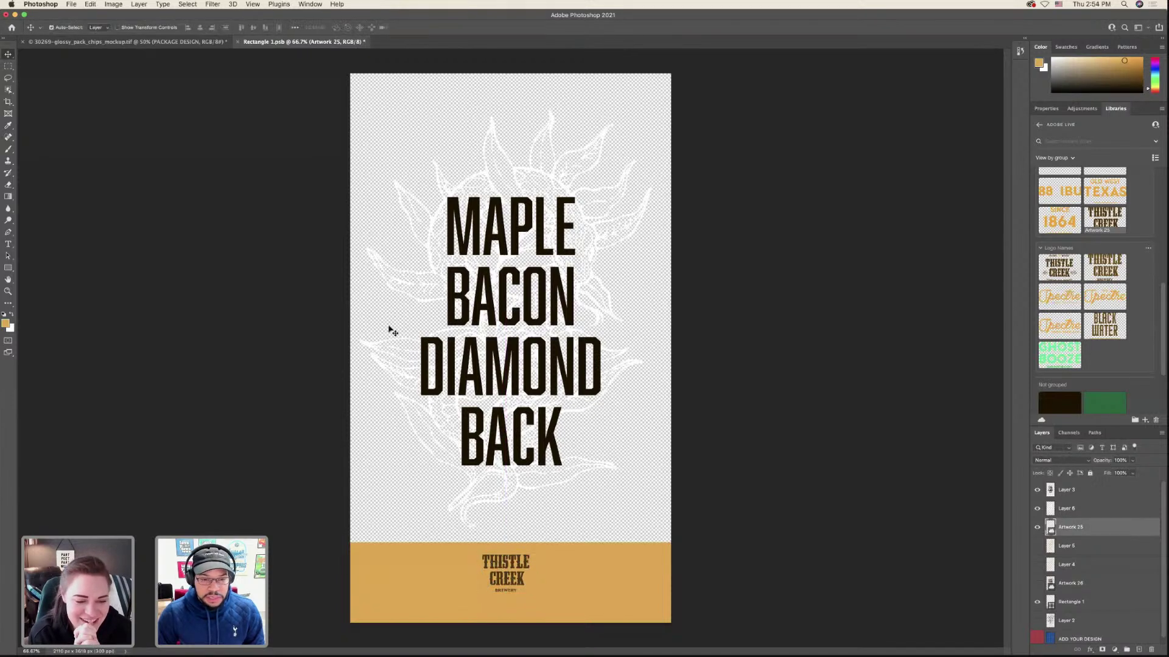
- Switch to Illustrator and copy the line "FANGS FOR SHARING" from the notes on the Age artboard
{"action": "key", "text": "ctrl+Left"}
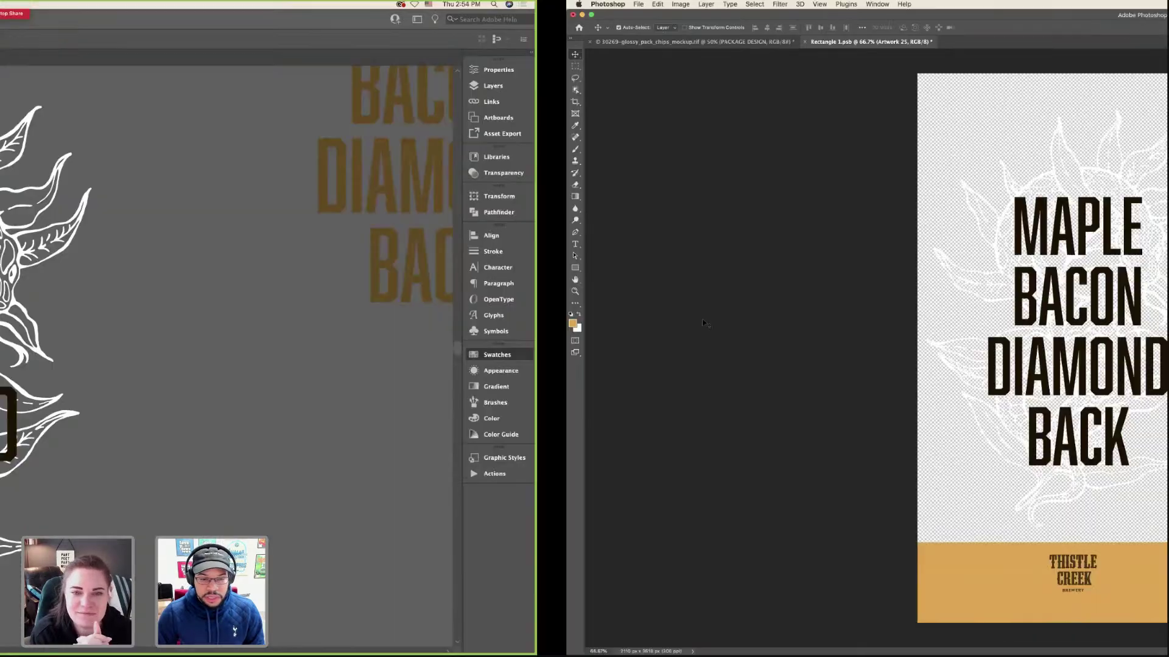
{"action": "scroll", "coordinate": [702, 319], "scroll_direction": "right", "scroll_amount": 10}
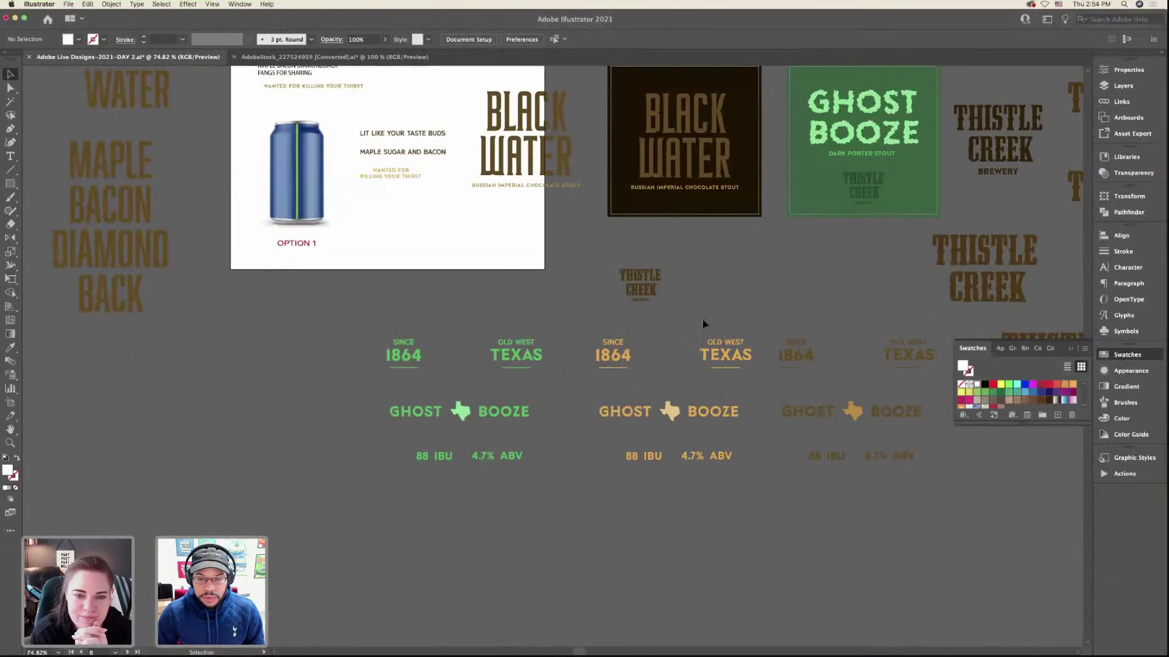
{"action": "scroll", "coordinate": [702, 319], "scroll_direction": "up", "scroll_amount": 4}
{"action": "scroll", "coordinate": [286, 311], "scroll_direction": "left", "scroll_amount": 2}
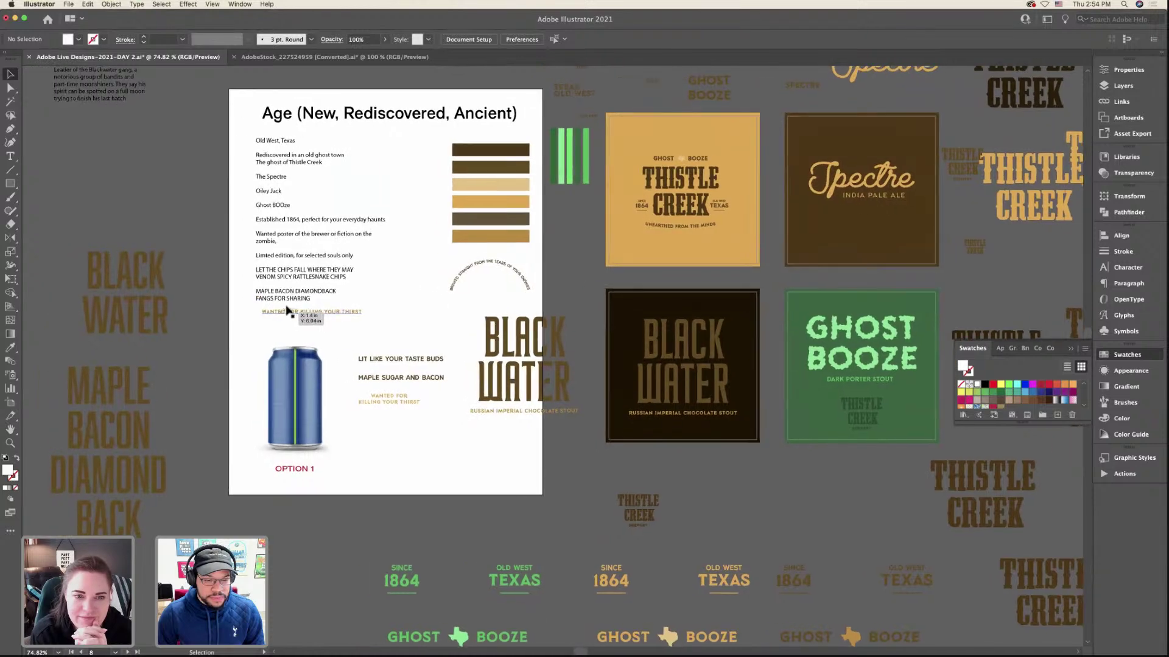
{"action": "scroll", "coordinate": [295, 302], "scroll_direction": "up", "scroll_amount": 2}
{"action": "double_click", "coordinate": [296, 300]}
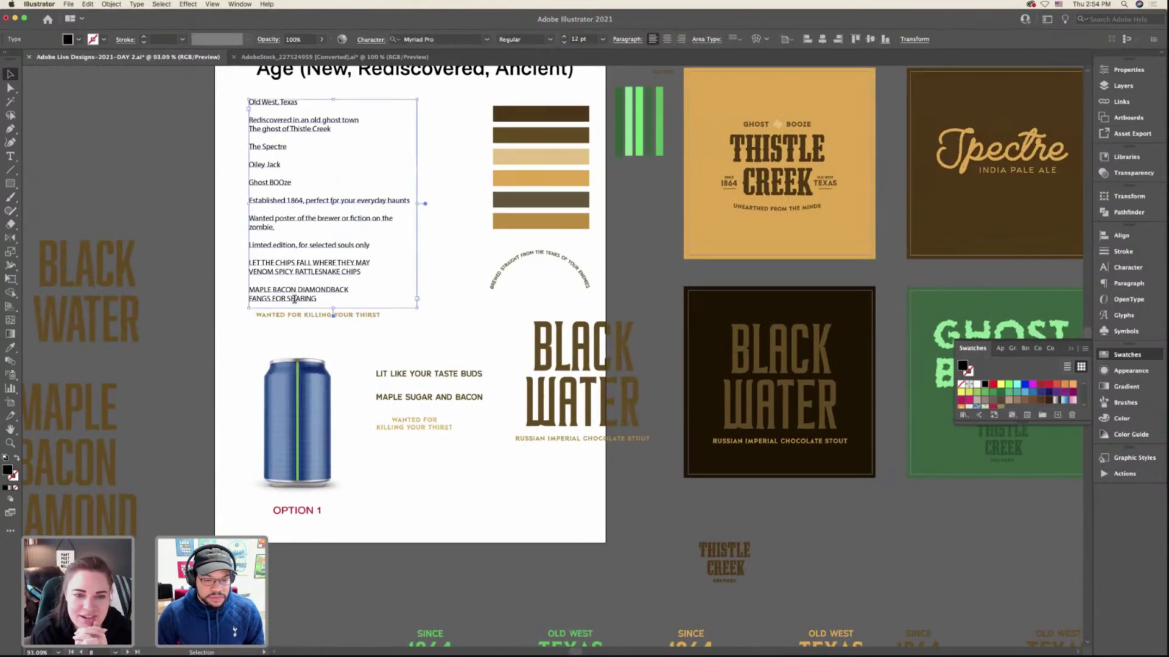
{"action": "triple_click", "coordinate": [297, 300]}
{"action": "key", "text": "super+c"}
- Paste the copied tagline as separate text and match it to the small brown lettering's S&S Hilborn Four style
{"action": "scroll", "coordinate": [235, 286], "scroll_direction": "left", "scroll_amount": 4}
{"action": "scroll", "coordinate": [235, 287], "scroll_direction": "up", "scroll_amount": 2}
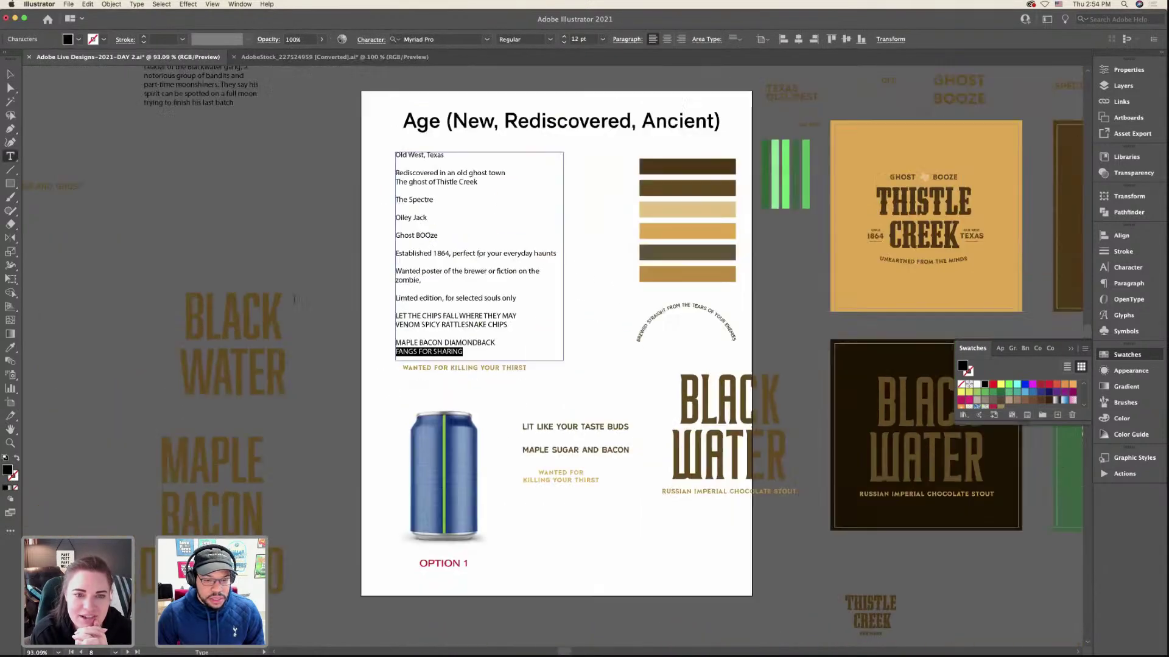
{"action": "key", "text": "super+shift+a"}
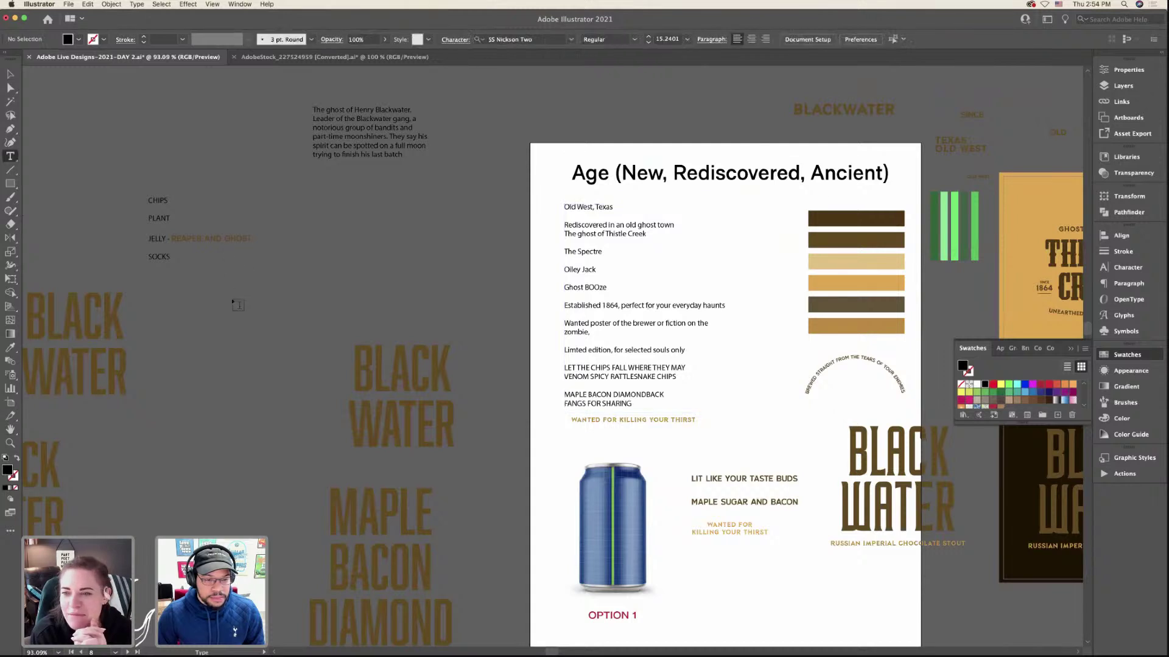
{"action": "key", "text": "super+v"}
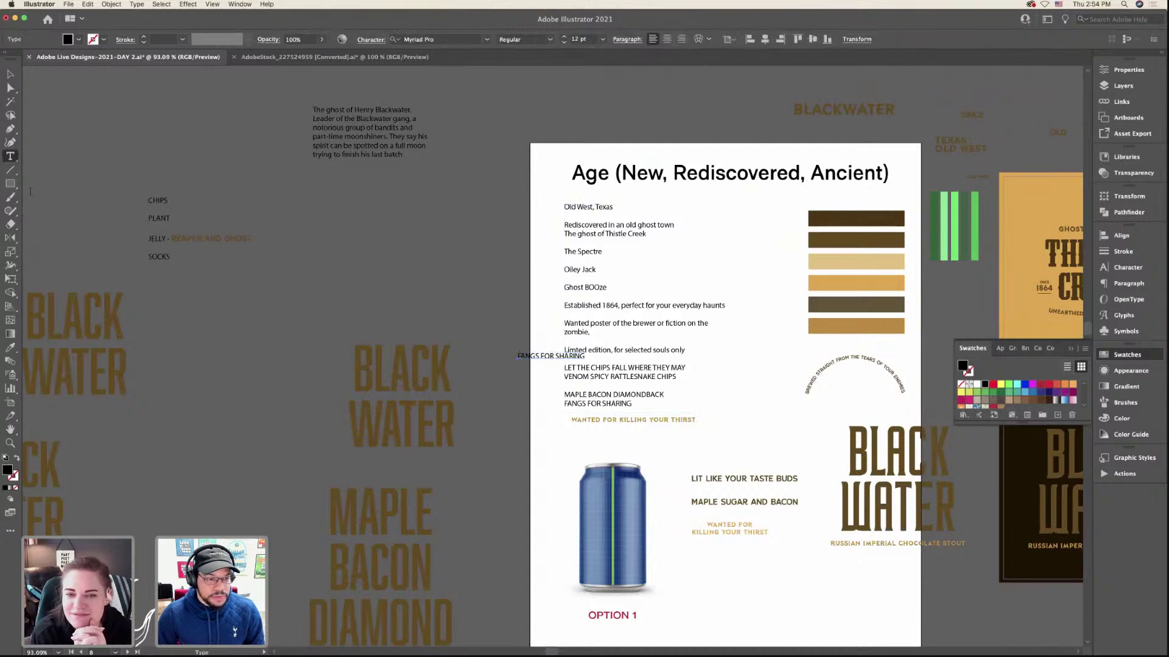
{"action": "left_click", "coordinate": [10, 348]}
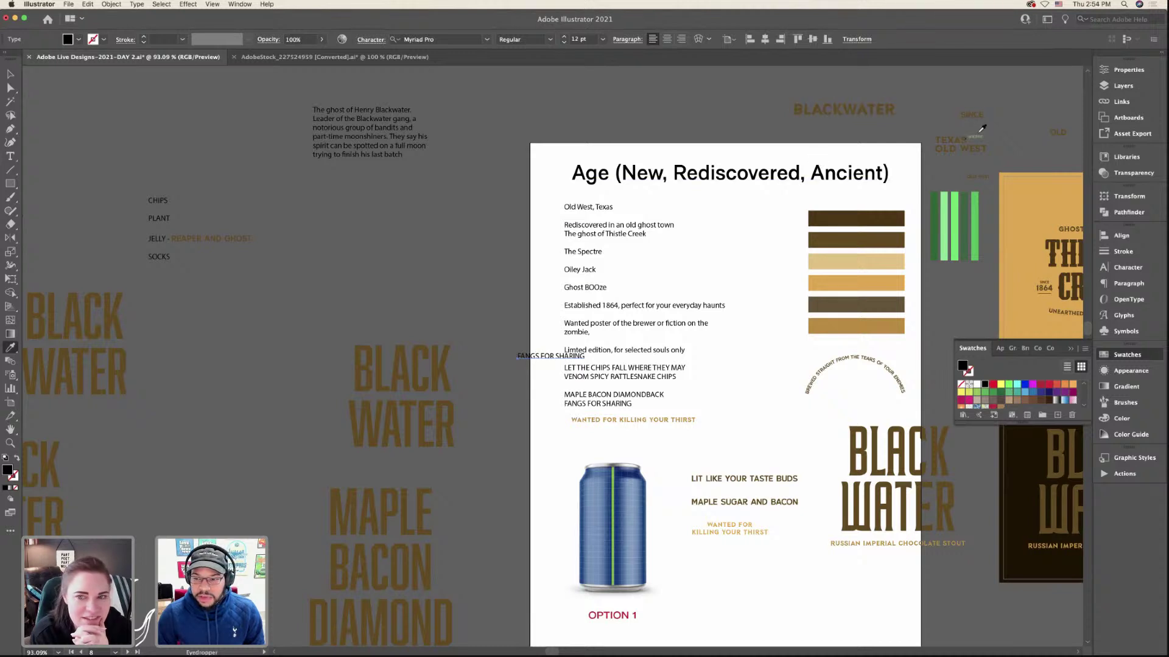
{"action": "left_click", "coordinate": [976, 113]}
{"action": "left_click", "coordinate": [11, 74]}
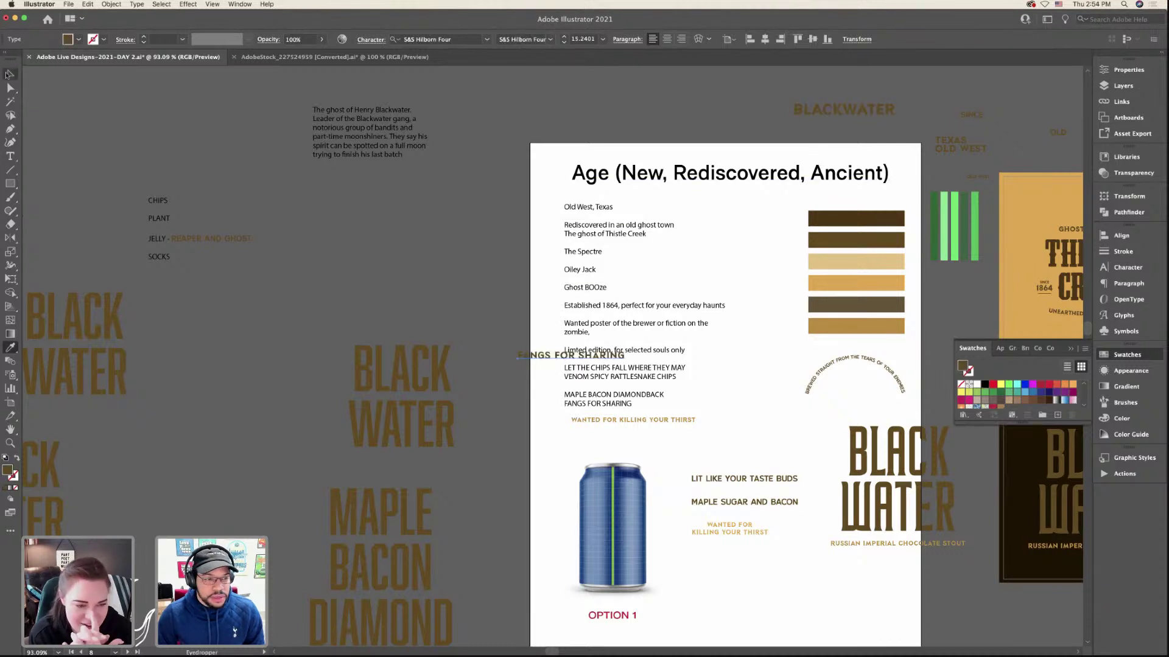
- Move the tagline above the Black Water lettering, enlarge it to about 21.6 pt, and duplicate it just below
{"action": "left_click_drag", "start_coordinate": [549, 362], "coordinate": [319, 298]}
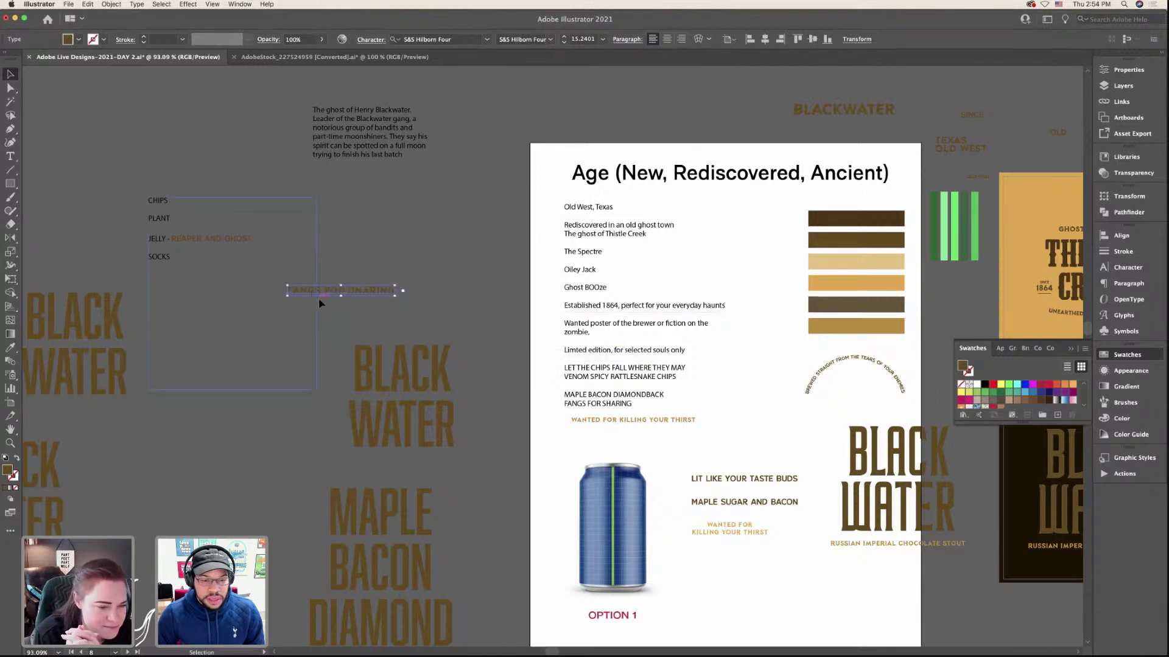
{"action": "left_click_drag", "start_coordinate": [395, 290], "coordinate": [422, 314]}
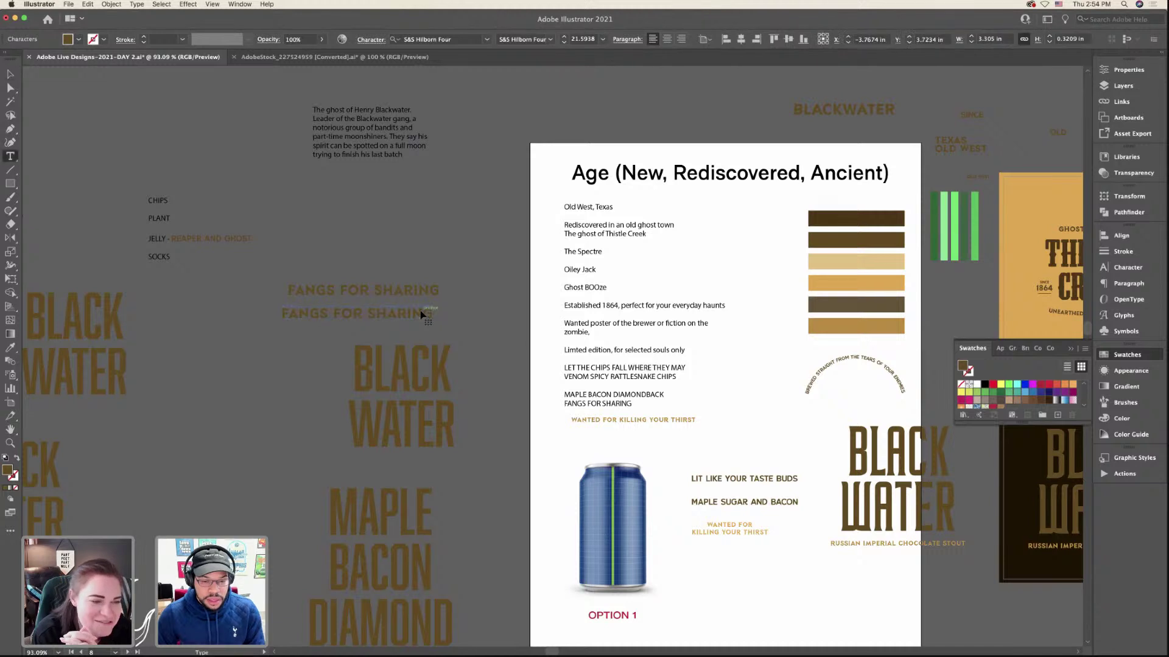
- Replace the duplicate tagline with "LET THE CHIPS FALL WHERE THEY MAY", broken onto two lines after "CHIPS"
{"action": "triple_click", "coordinate": [420, 311]}
{"action": "type", "text": "LET THE C"}
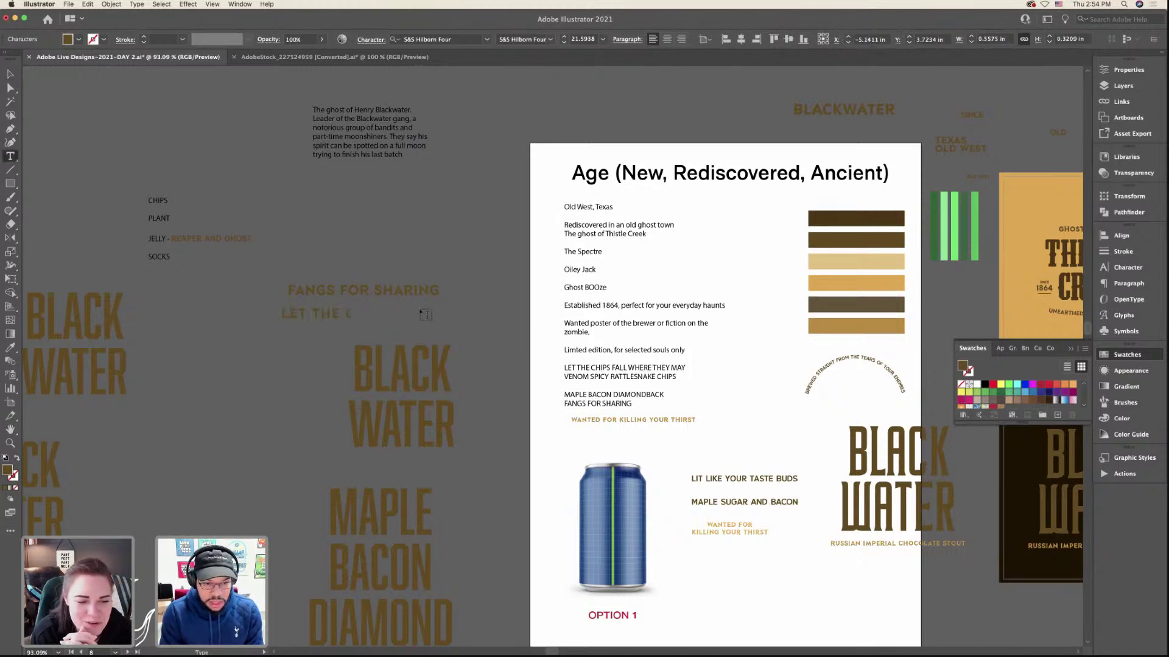
{"action": "type", "text": "HIPS FAL"}
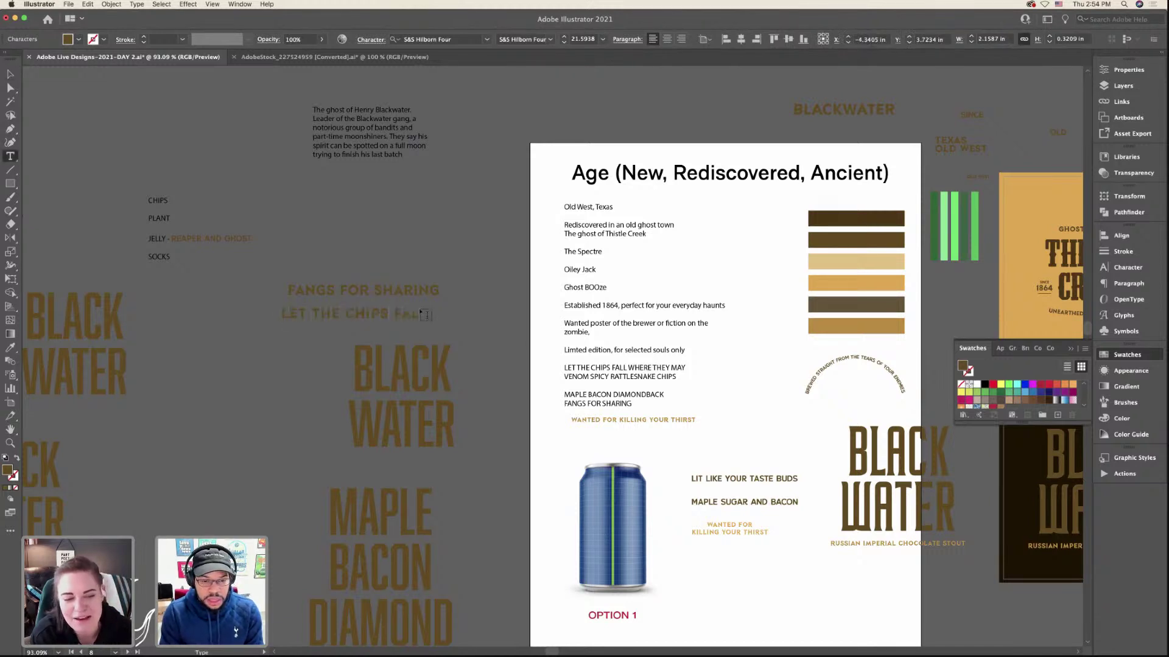
{"action": "type", "text": "L W"}
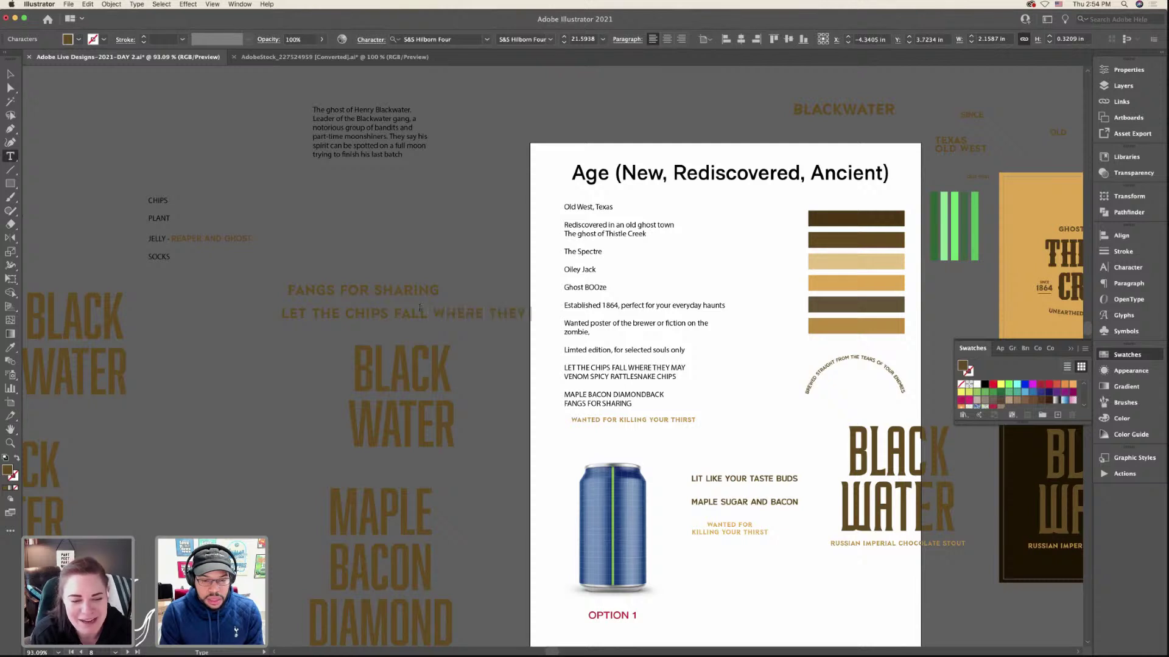
{"action": "type", "text": "HERE THEY MAY"}
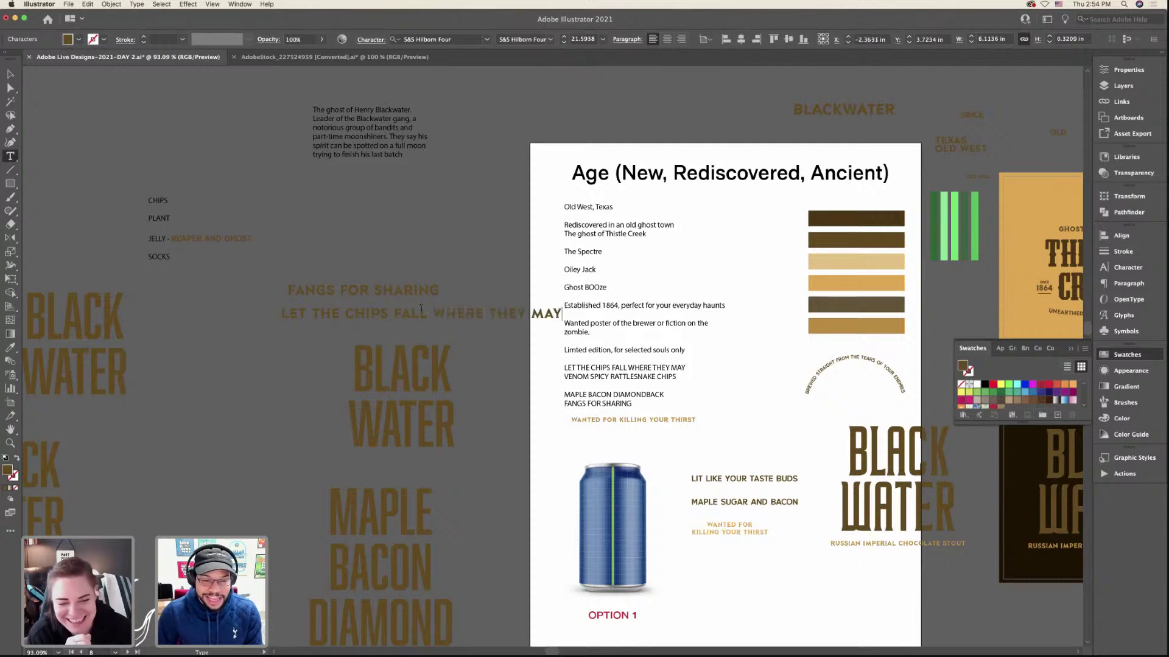
{"action": "left_click", "coordinate": [396, 312]}
{"action": "key", "text": "Return"}
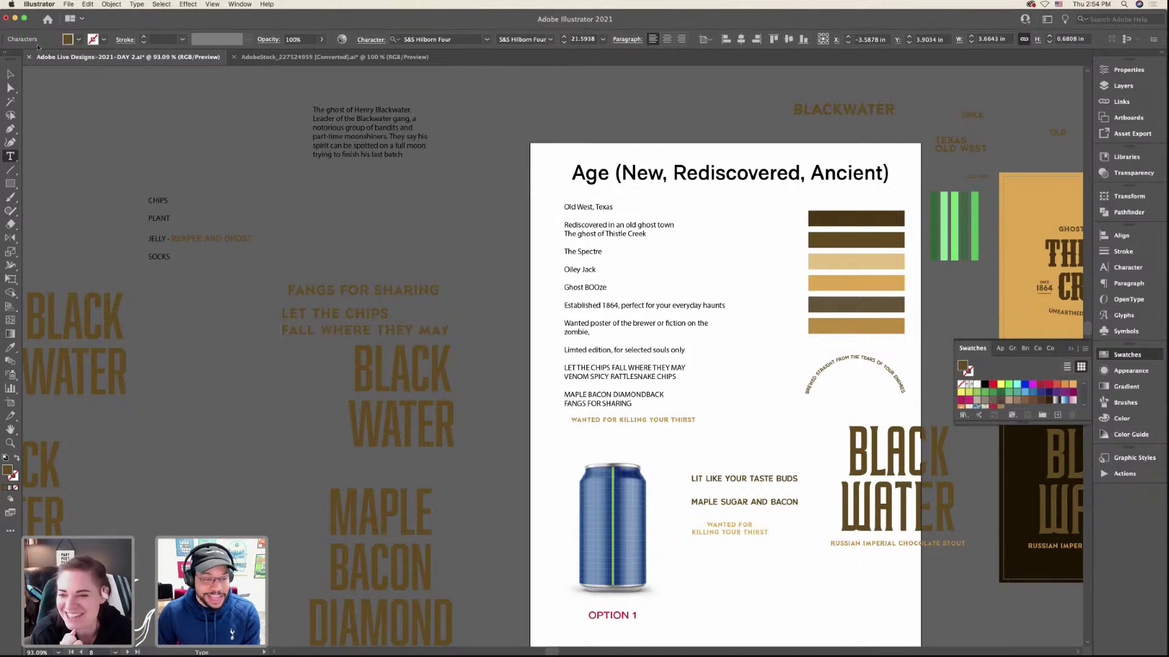
{"action": "left_click", "coordinate": [34, 73], "text": "super"}
{"action": "left_click", "coordinate": [11, 73]}
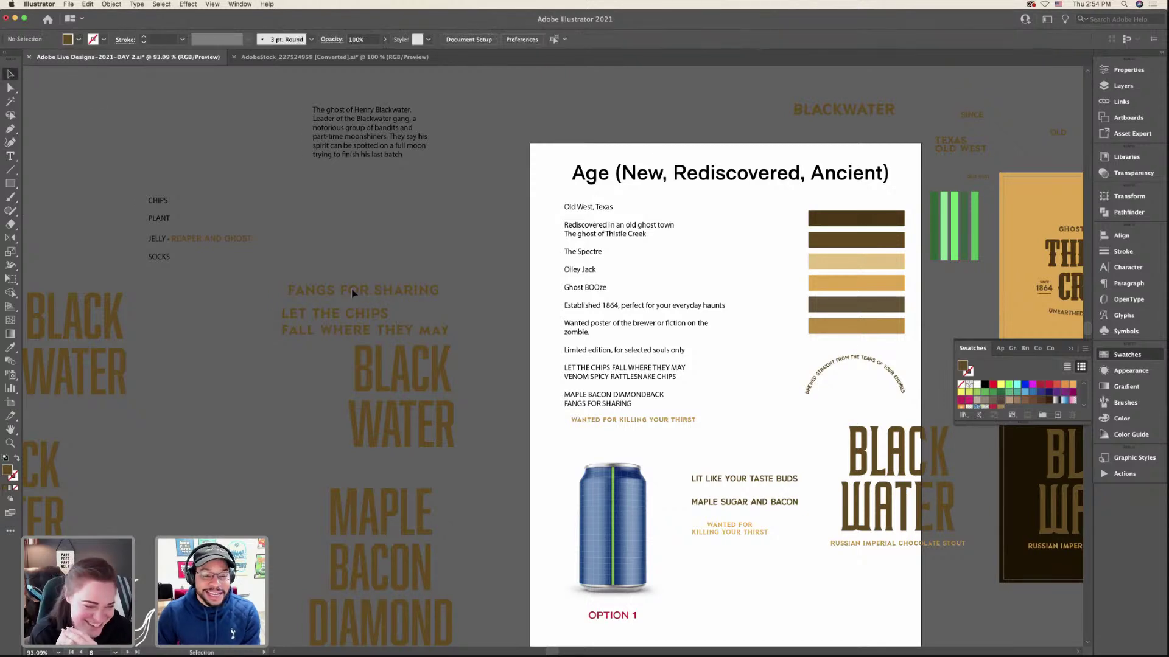
- Centre-align the two-line "LET THE CHIPS FALL WHERE THEY MAY" tagline and move it to the empty area beside the red and blue swatches
{"action": "left_click", "coordinate": [341, 317]}
{"action": "left_click", "coordinate": [667, 39]}
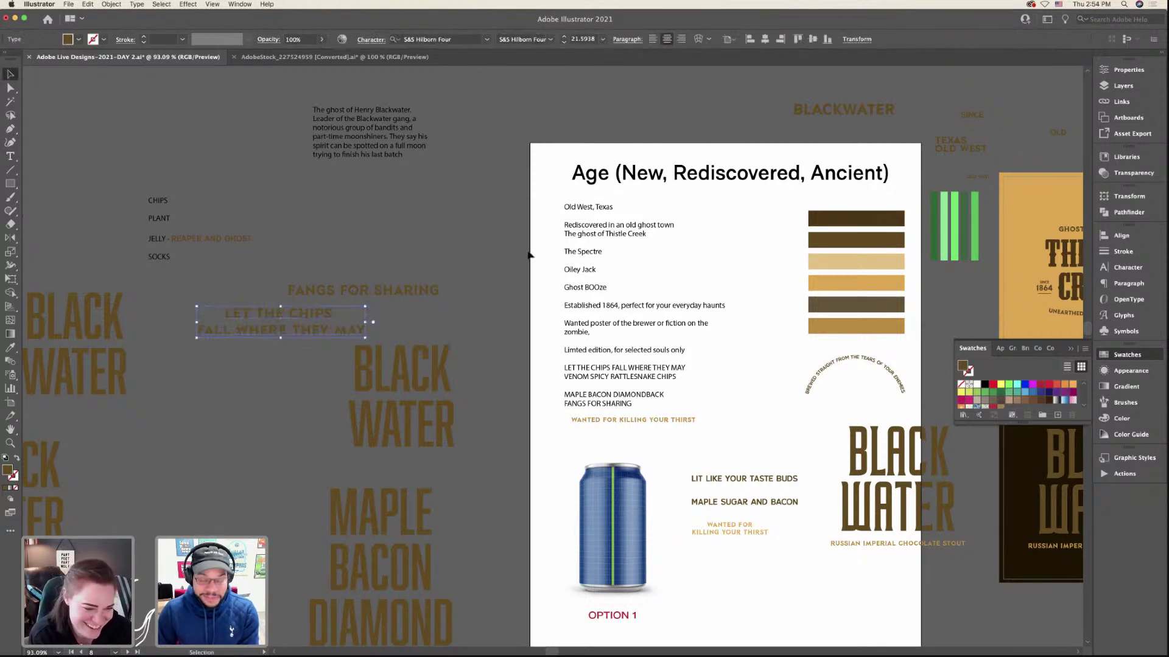
{"action": "left_click_drag", "start_coordinate": [338, 317], "coordinate": [322, 386]}
{"action": "left_click_drag", "start_coordinate": [485, 203], "coordinate": [487, 207]}
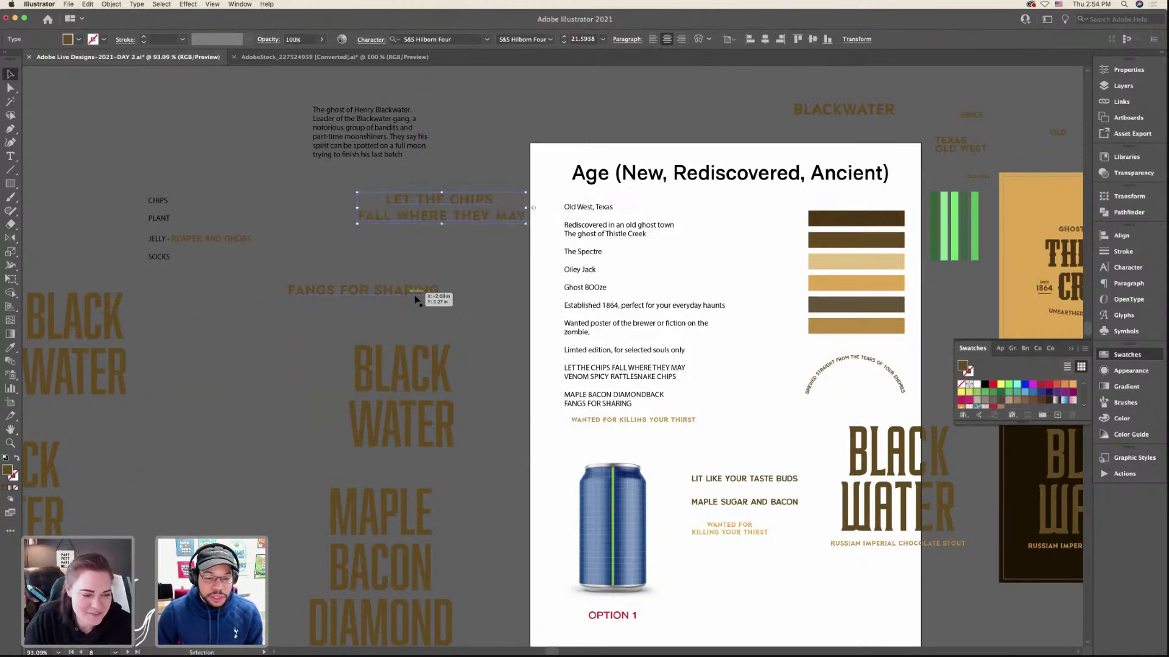
{"action": "scroll", "coordinate": [487, 207], "scroll_direction": "left", "scroll_amount": 8}
{"action": "scroll", "coordinate": [487, 207], "scroll_direction": "up", "scroll_amount": 4}
{"action": "left_click_drag", "start_coordinate": [645, 323], "coordinate": [392, 182]}
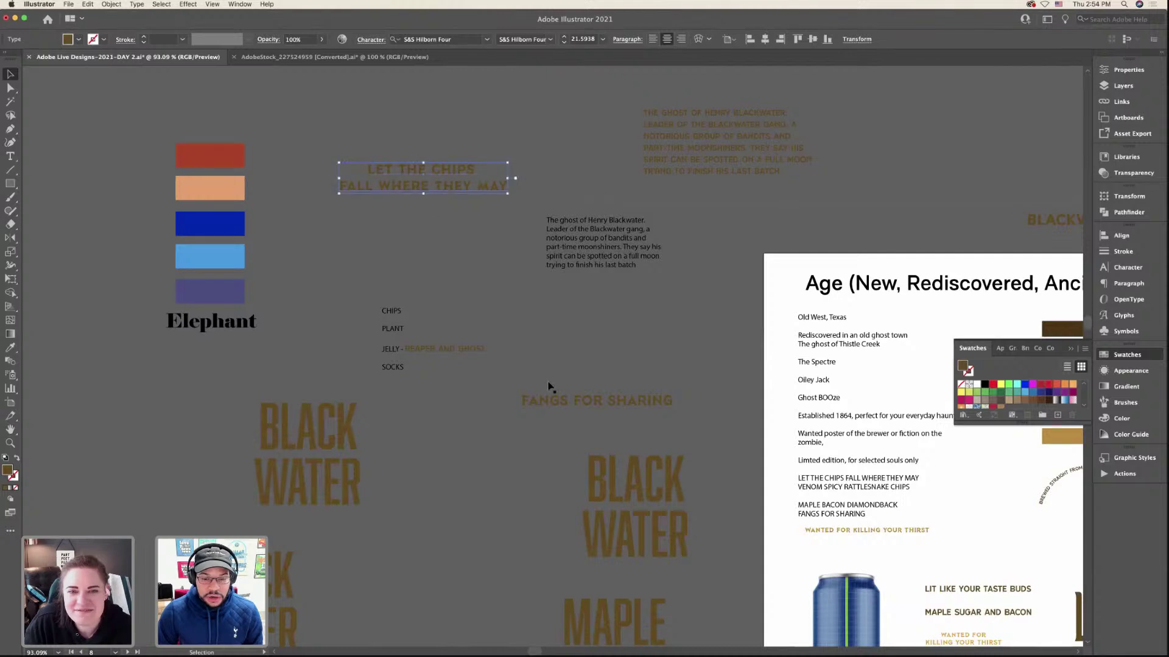
- Move "FANGS FOR SHARING" beneath the two-line tagline and raise the two-line tagline slightly to leave a gap between them
{"action": "left_click_drag", "start_coordinate": [617, 400], "coordinate": [444, 219]}
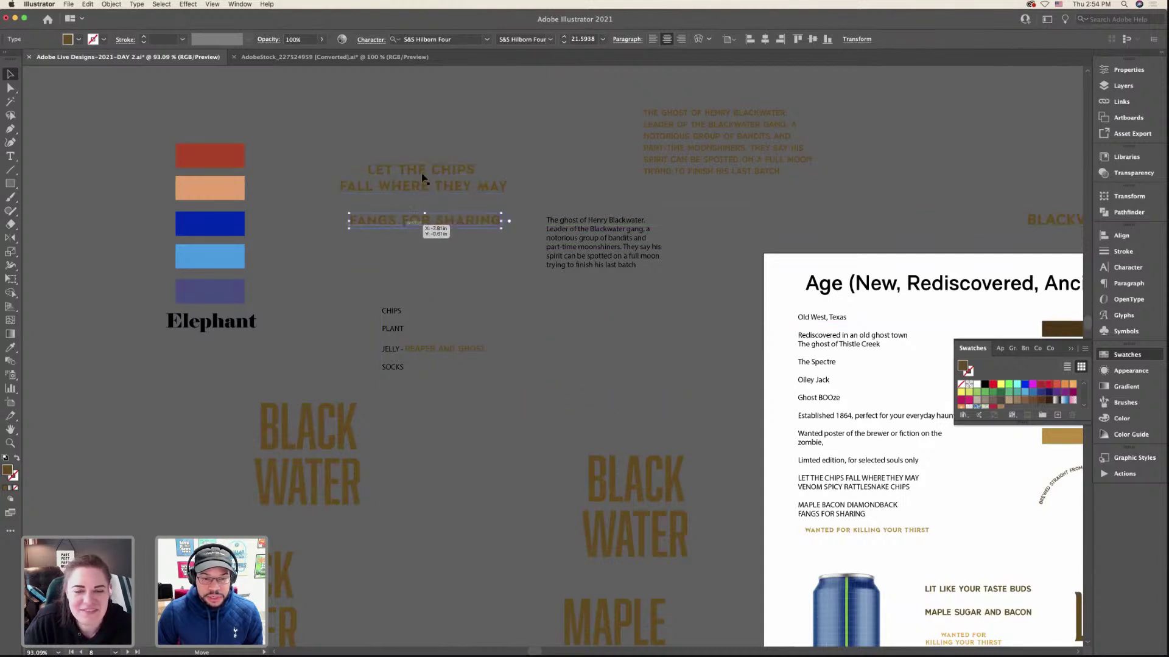
{"action": "left_click_drag", "start_coordinate": [448, 170], "coordinate": [474, 161]}
{"action": "left_click_drag", "start_coordinate": [443, 219], "coordinate": [449, 219]}
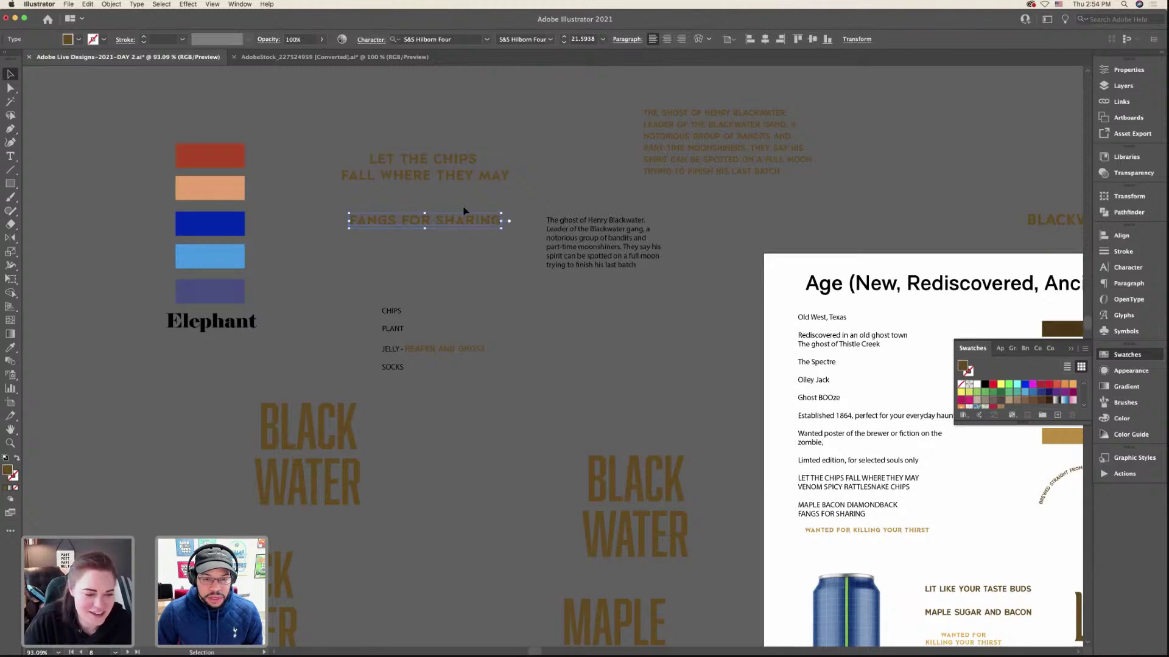
- Switch to Photoshop, paste "FANGS FOR SHARING" into the artwork, and scale it down on the gold band beside the Thistle Creek logo
{"action": "key", "text": "ctrl+Right"}
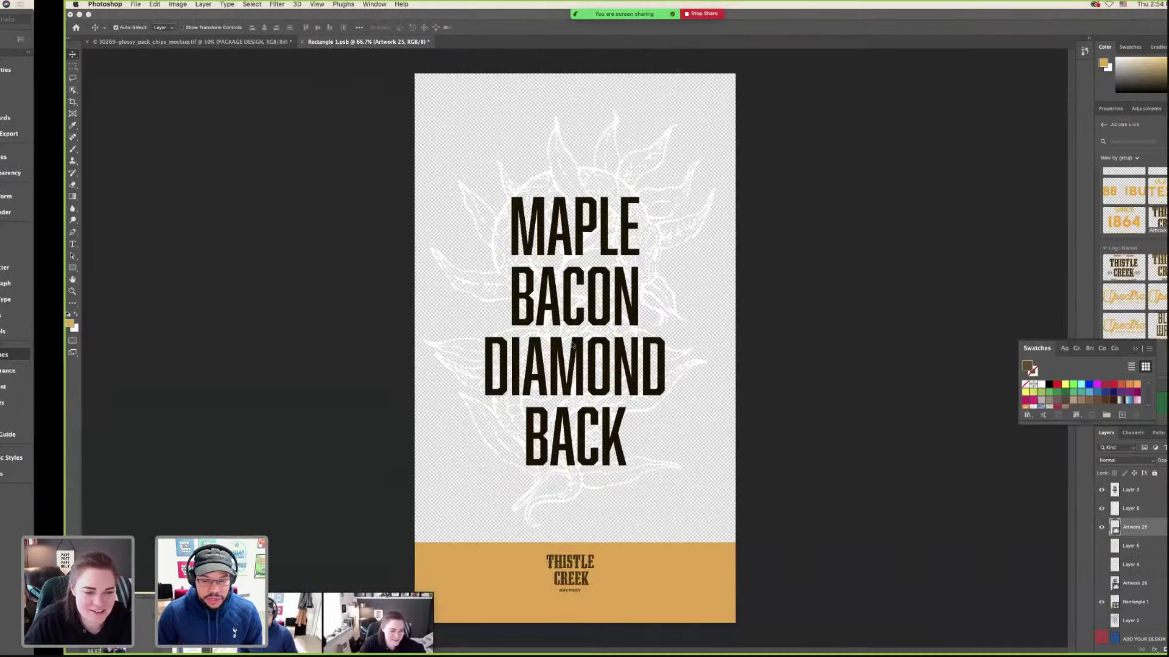
{"action": "key", "text": "super+v"}
{"action": "left_click", "coordinate": [617, 300]}
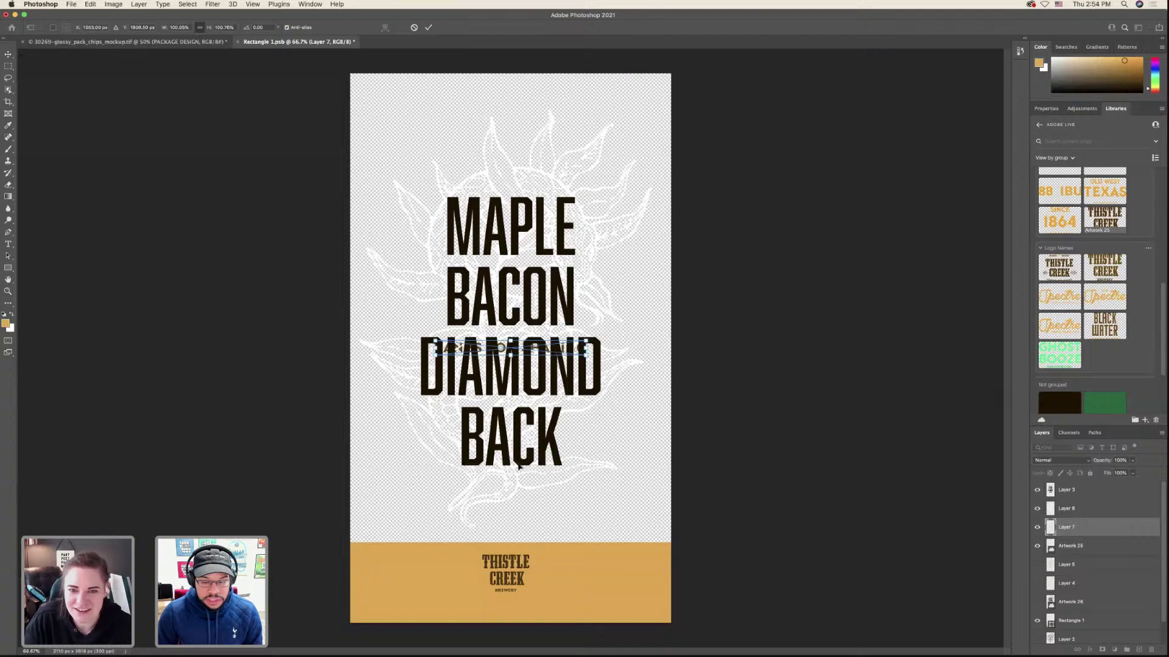
{"action": "left_click_drag", "start_coordinate": [554, 352], "coordinate": [460, 573]}
{"action": "key", "text": "Return"}
{"action": "key", "text": "ctrl+t"}
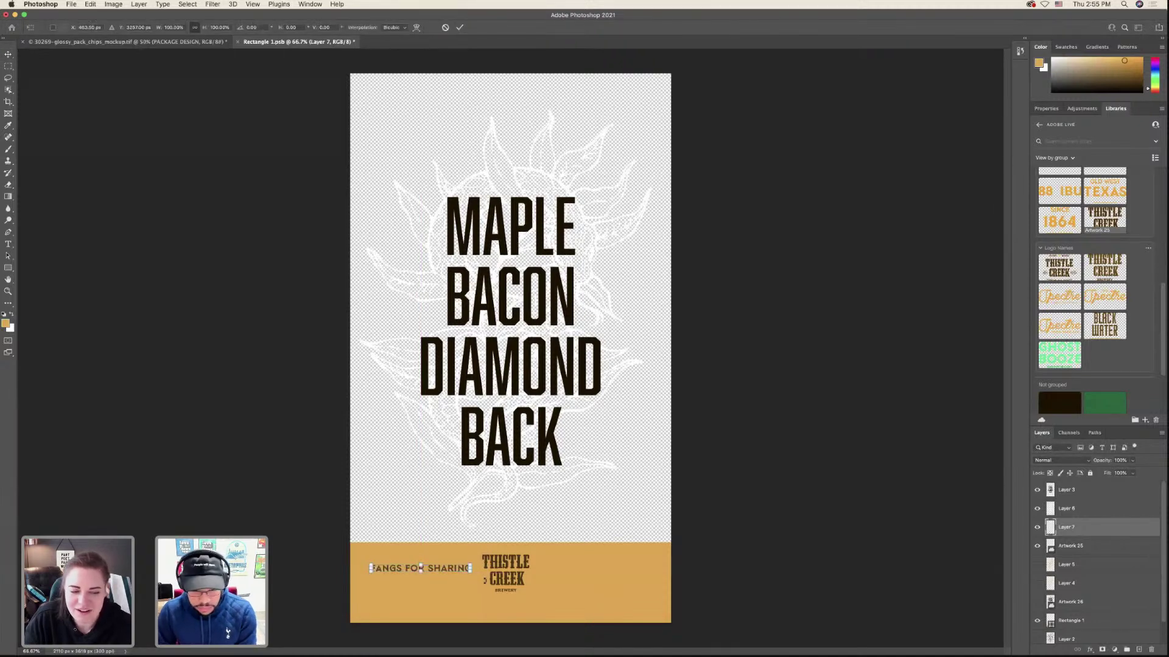
{"action": "key", "text": "Return"}
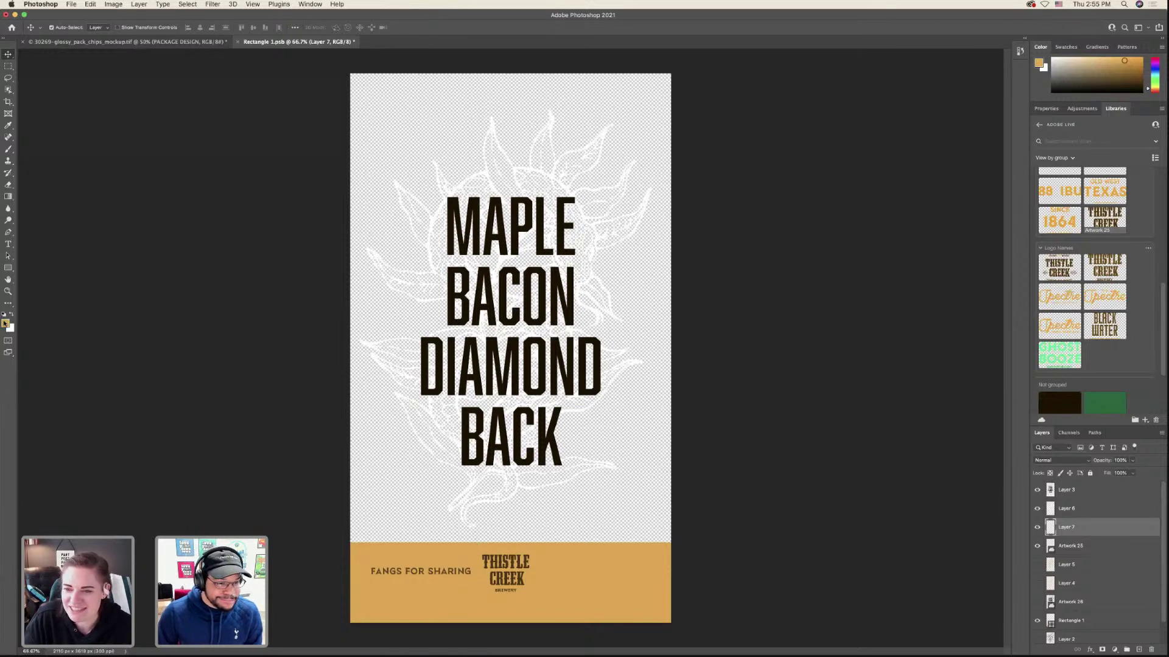
- Sample the brown of the Thistle Creek logo and draw a thin bar about 257 px wide above "FANGS FOR SHARING"
{"action": "left_click", "coordinate": [8, 126]}
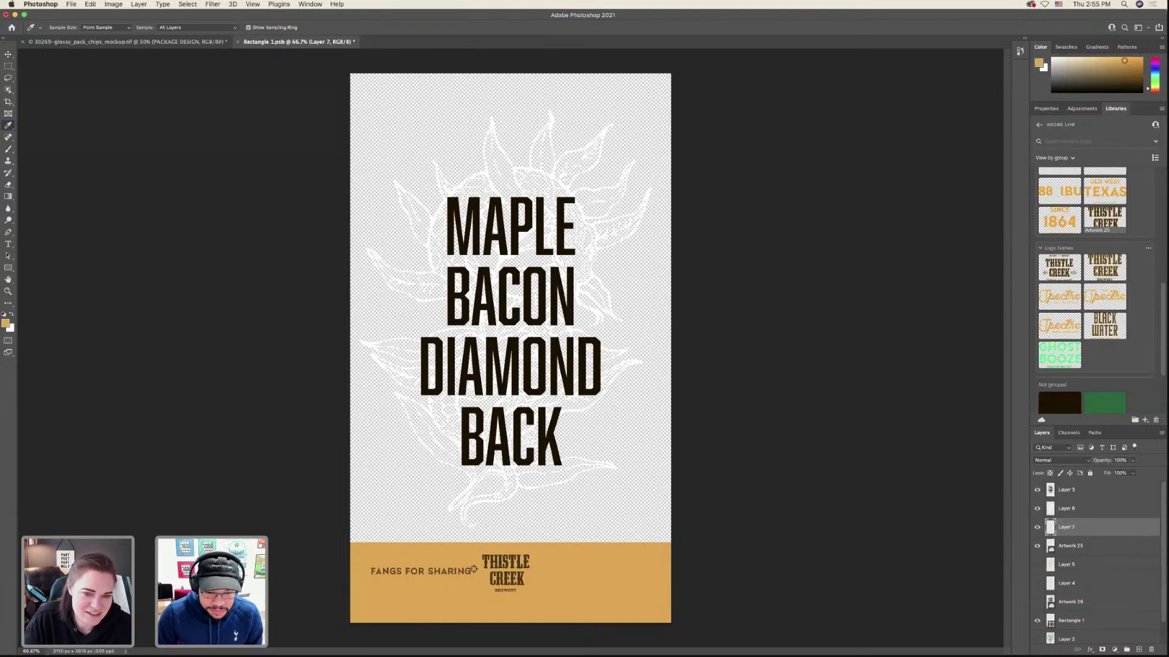
{"action": "left_click", "coordinate": [485, 558]}
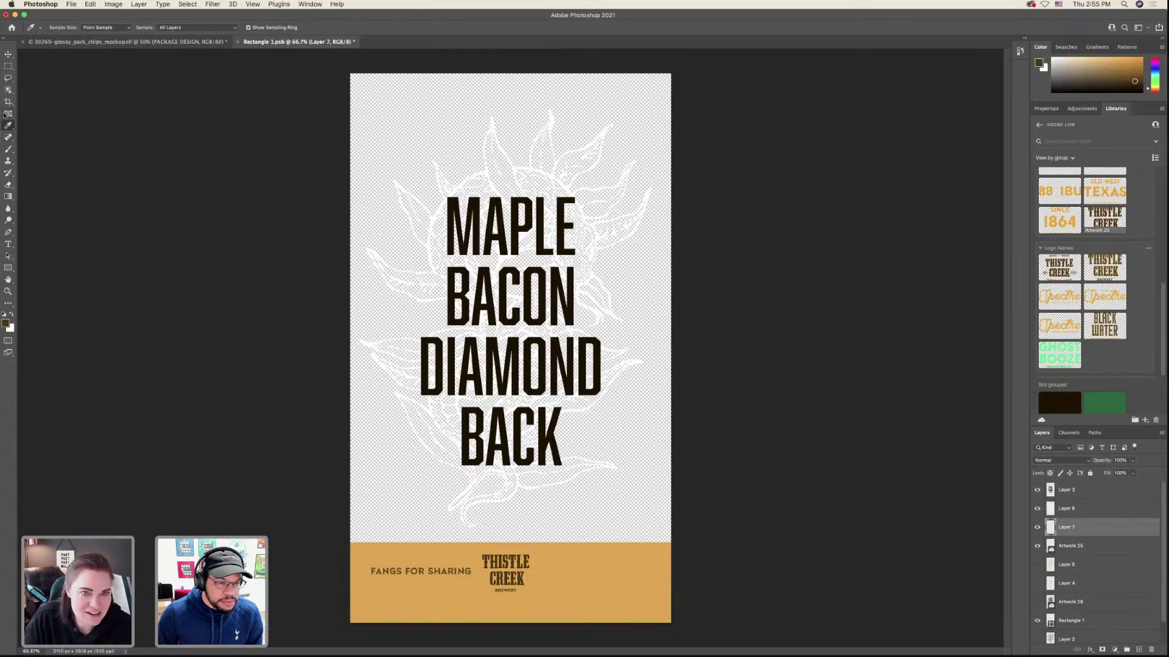
{"action": "left_click", "coordinate": [10, 268]}
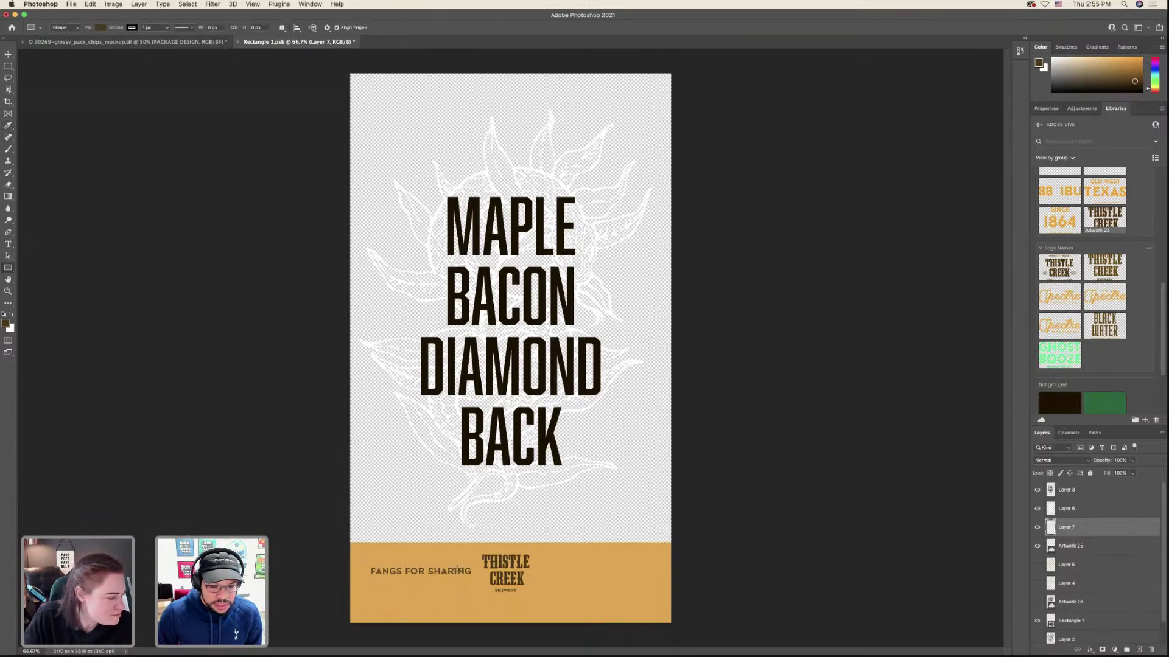
{"action": "scroll", "coordinate": [399, 529], "scroll_direction": "up", "scroll_amount": 3}
{"action": "scroll", "coordinate": [401, 530], "scroll_direction": "down", "scroll_amount": 3}
{"action": "scroll", "coordinate": [403, 532], "scroll_direction": "up", "scroll_amount": 3}
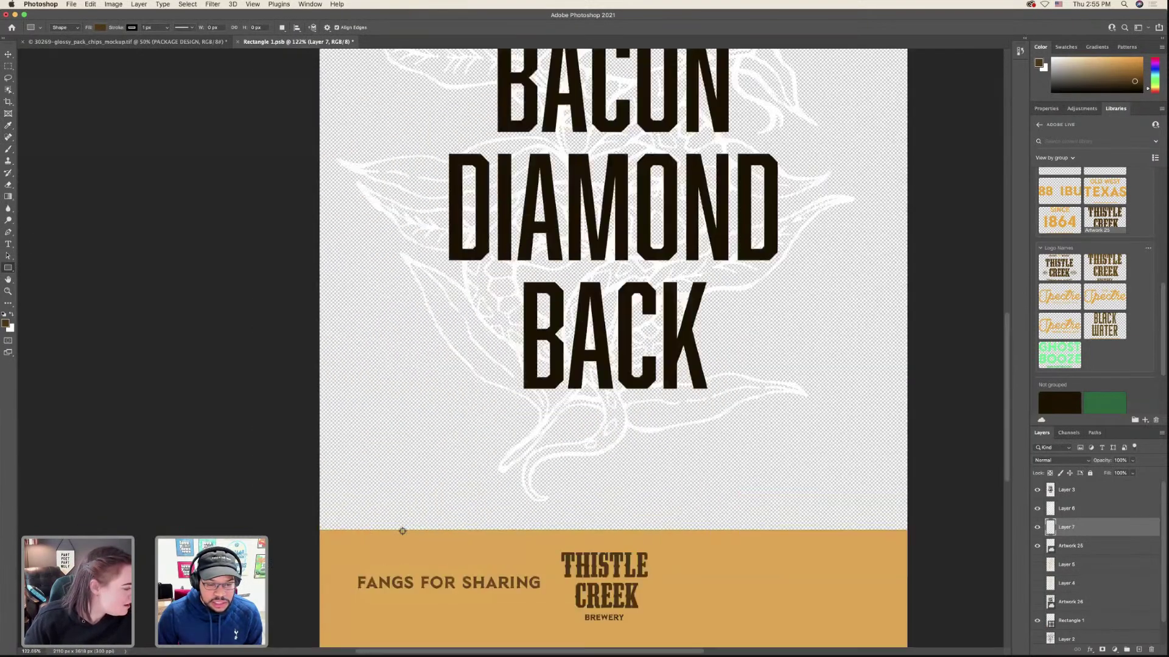
{"action": "scroll", "coordinate": [402, 532], "scroll_direction": "up", "scroll_amount": 4}
{"action": "left_click_drag", "start_coordinate": [463, 339], "coordinate": [622, 341]}
- Move the brown bar centred beneath "FANGS FOR SHARING" and duplicate it at the same height on the opposite side of the logo
{"action": "left_click", "coordinate": [10, 55]}
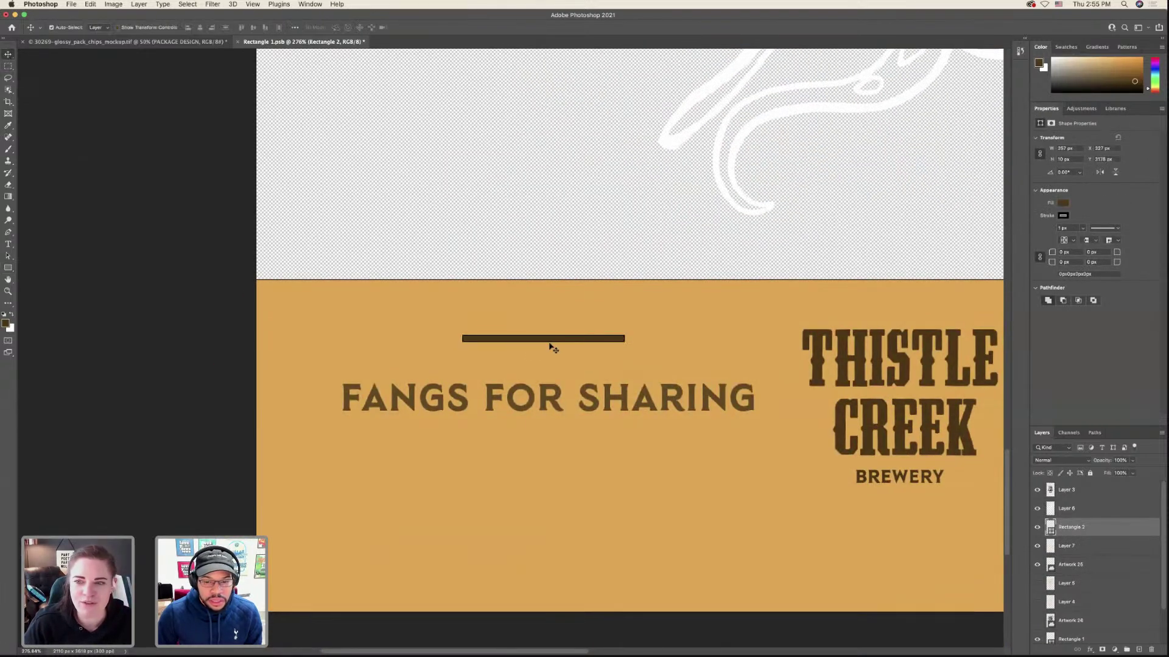
{"action": "left_click_drag", "start_coordinate": [550, 346], "coordinate": [542, 444]}
{"action": "scroll", "coordinate": [542, 444], "scroll_direction": "down", "scroll_amount": 5}
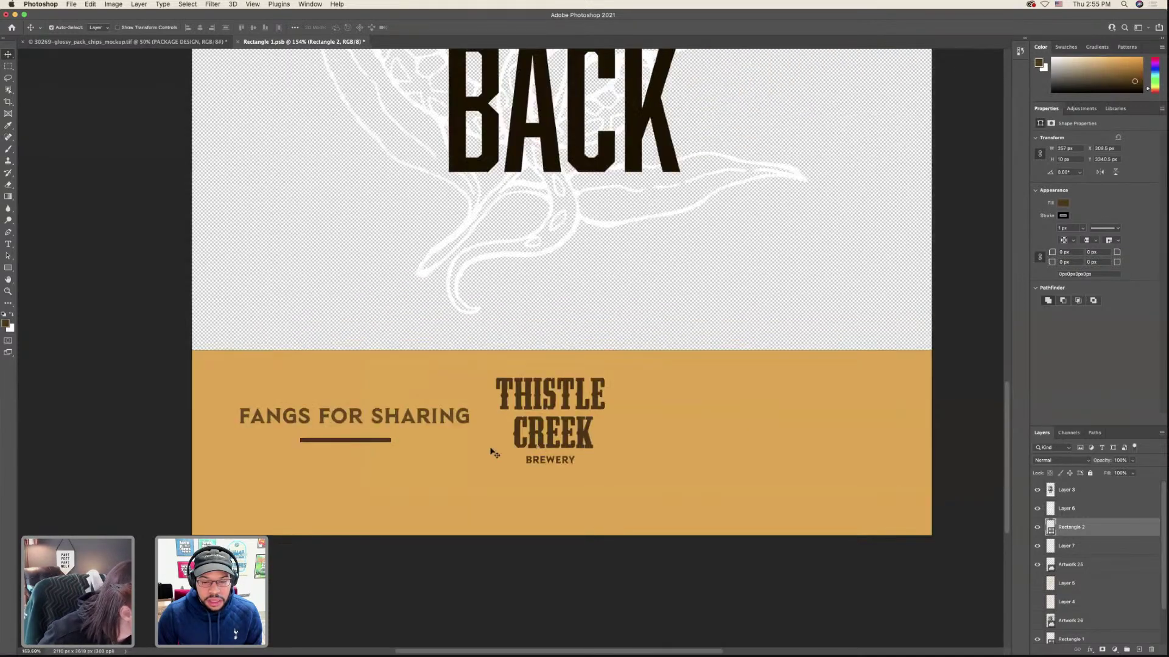
{"action": "scroll", "coordinate": [494, 454], "scroll_direction": "right", "scroll_amount": 3}
{"action": "left_click_drag", "start_coordinate": [494, 455], "coordinate": [733, 432]}
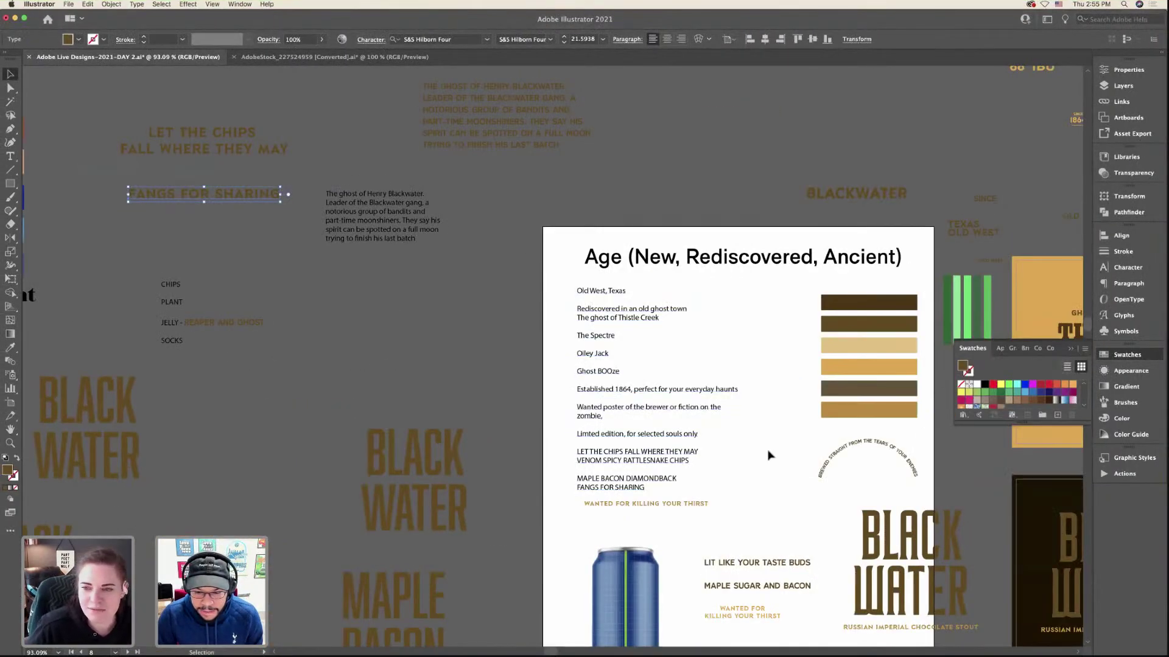
{"action": "key", "text": "super+shift+a"}
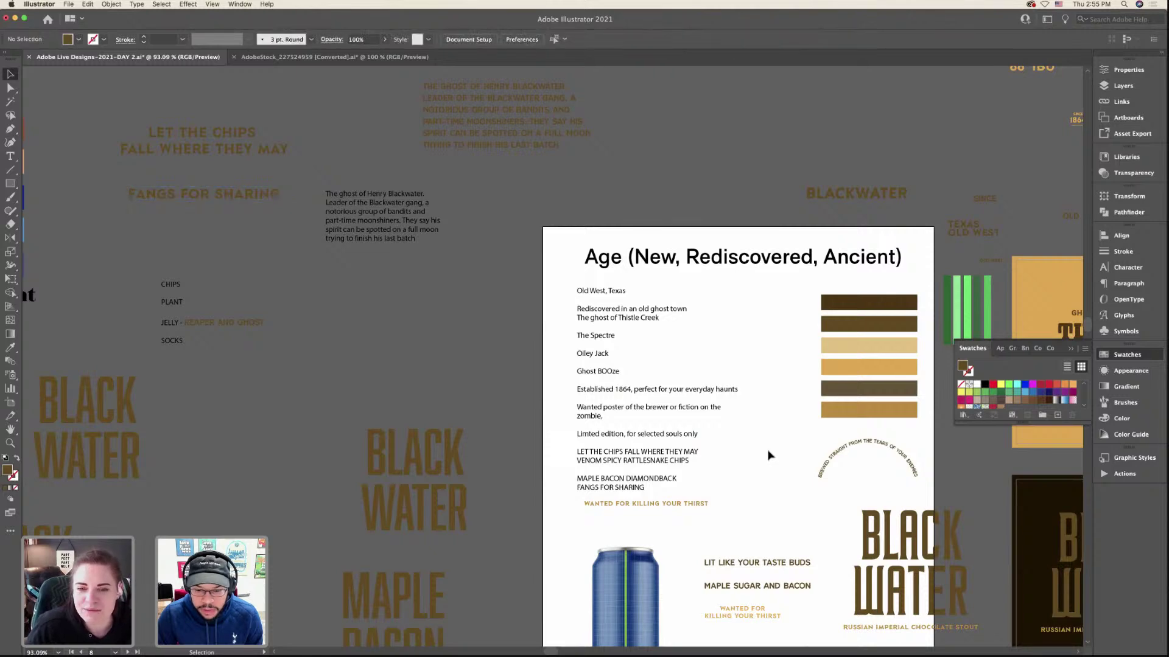
{"action": "scroll", "coordinate": [768, 455], "scroll_direction": "down", "scroll_amount": 3}
{"action": "scroll", "coordinate": [769, 455], "scroll_direction": "right", "scroll_amount": 2}
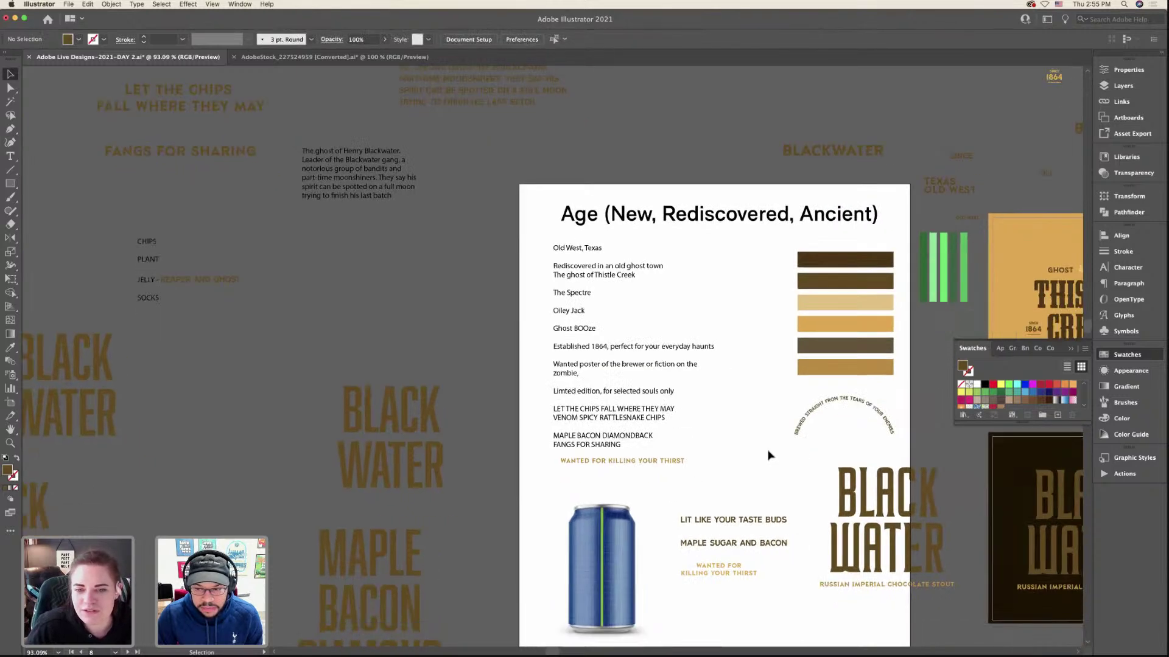
{"action": "left_click", "coordinate": [211, 287]}
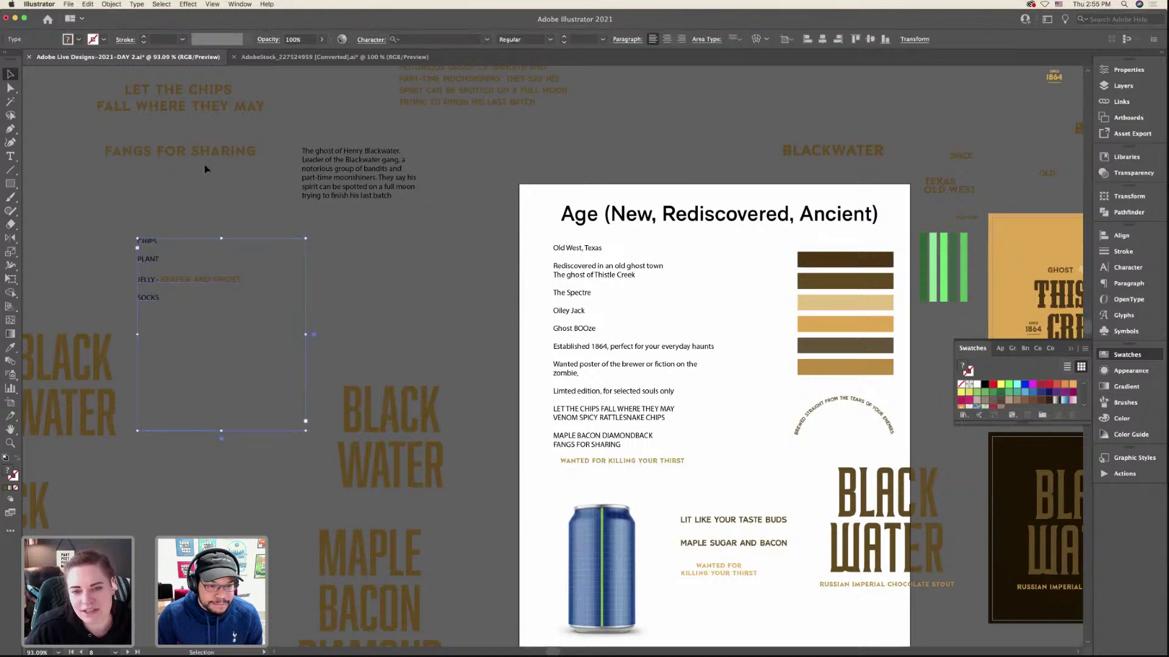
{"action": "left_click", "coordinate": [235, 156]}
{"action": "double_click", "coordinate": [223, 157]}
{"action": "double_click", "coordinate": [211, 159]}
{"action": "left_click", "coordinate": [213, 153]}
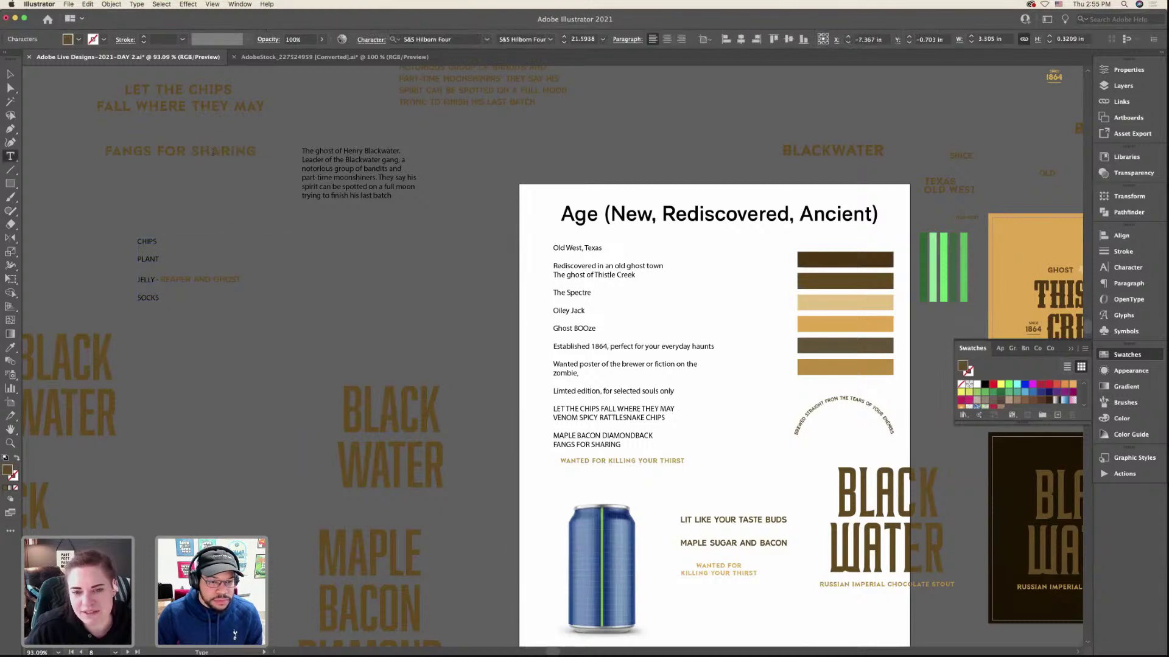
{"action": "left_click_drag", "start_coordinate": [258, 152], "coordinate": [40, 149]}
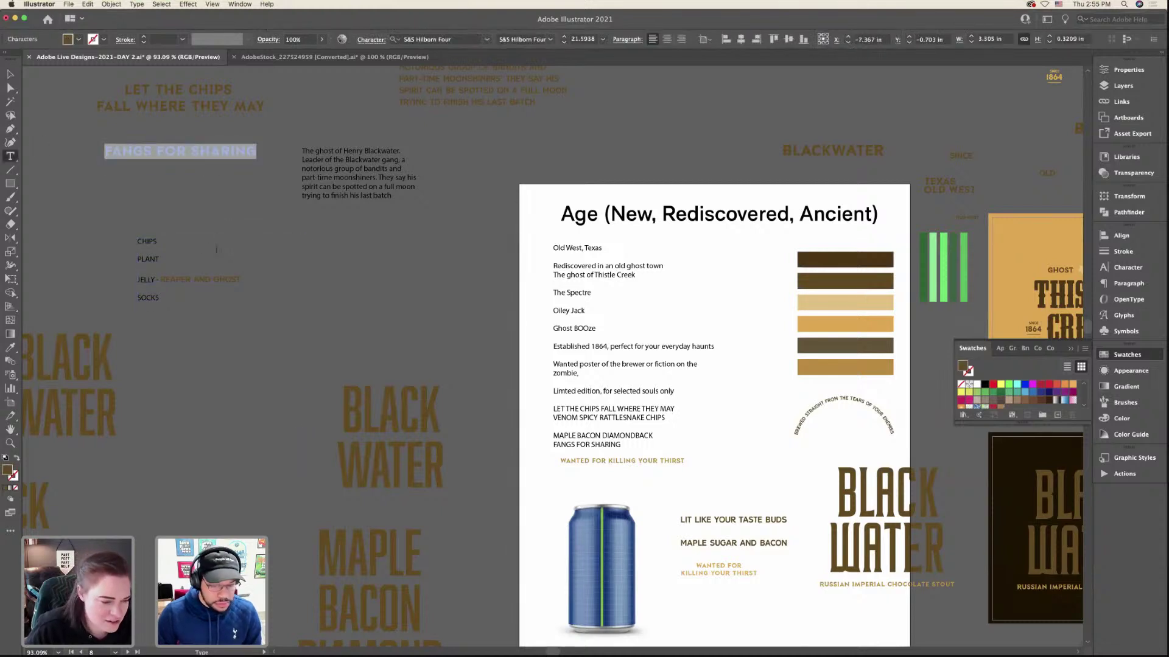
{"action": "key", "text": "Escape"}
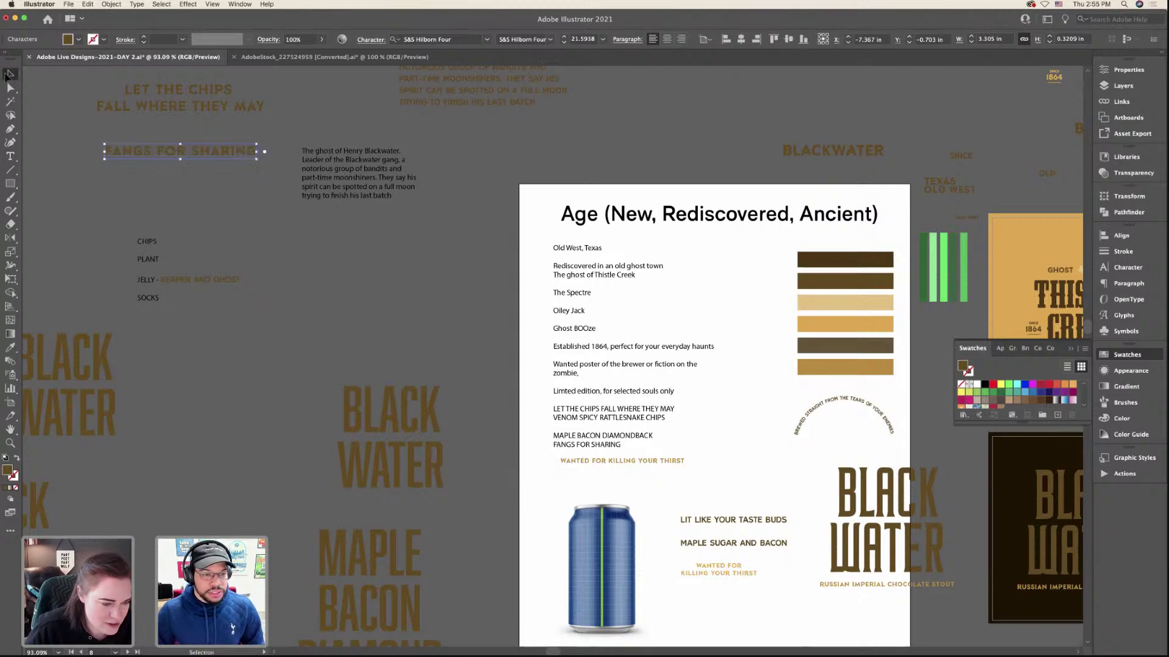
- Switch to the Safari browser and search the web for "Lays chip bag" in a new tab
{"action": "key", "text": "ctrl+Right"}
{"action": "key", "text": "ctrl+Right"}
{"action": "key", "text": "ctrl+Right"}
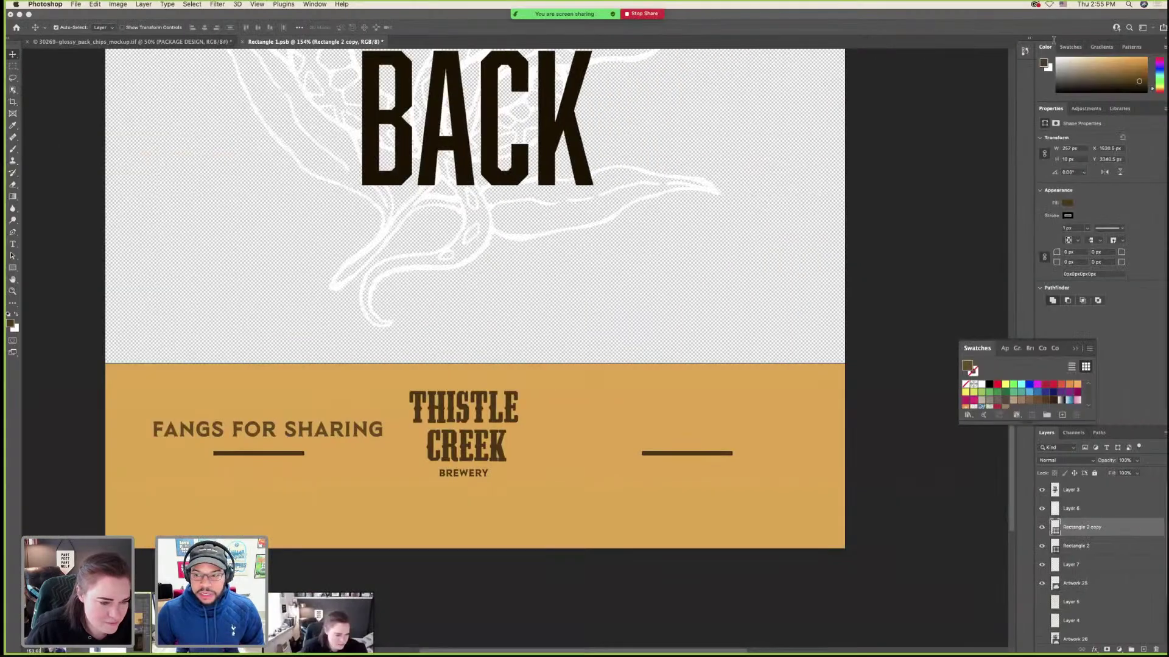
{"action": "left_click", "coordinate": [1159, 22]}
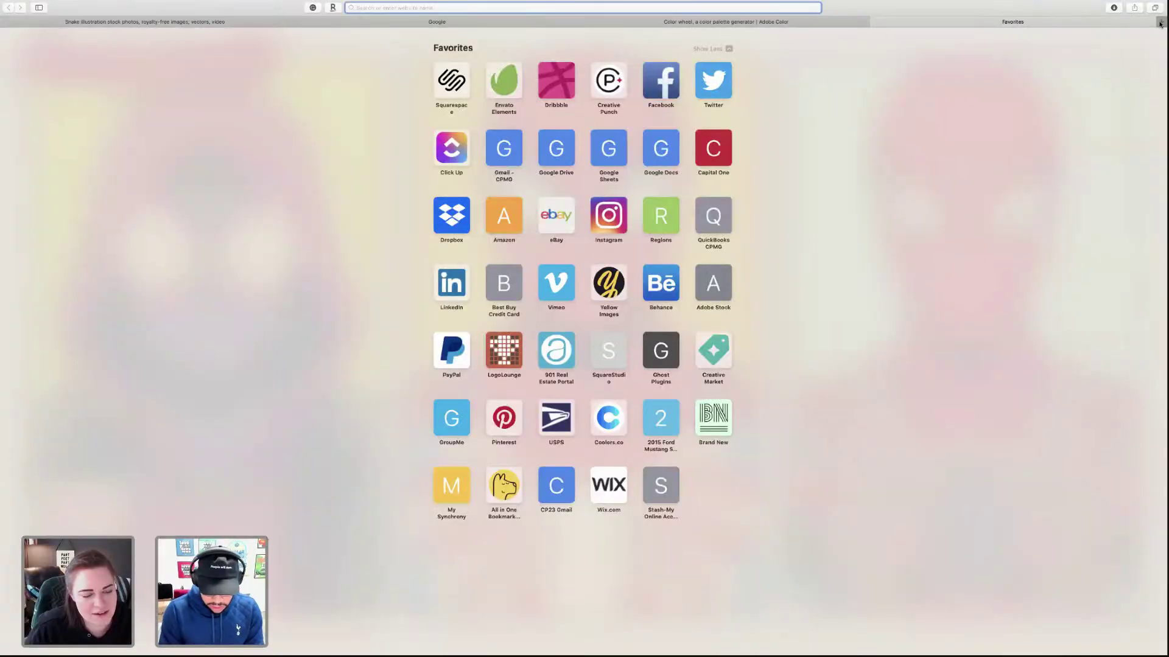
{"action": "type", "text": "Lays chip bag"}
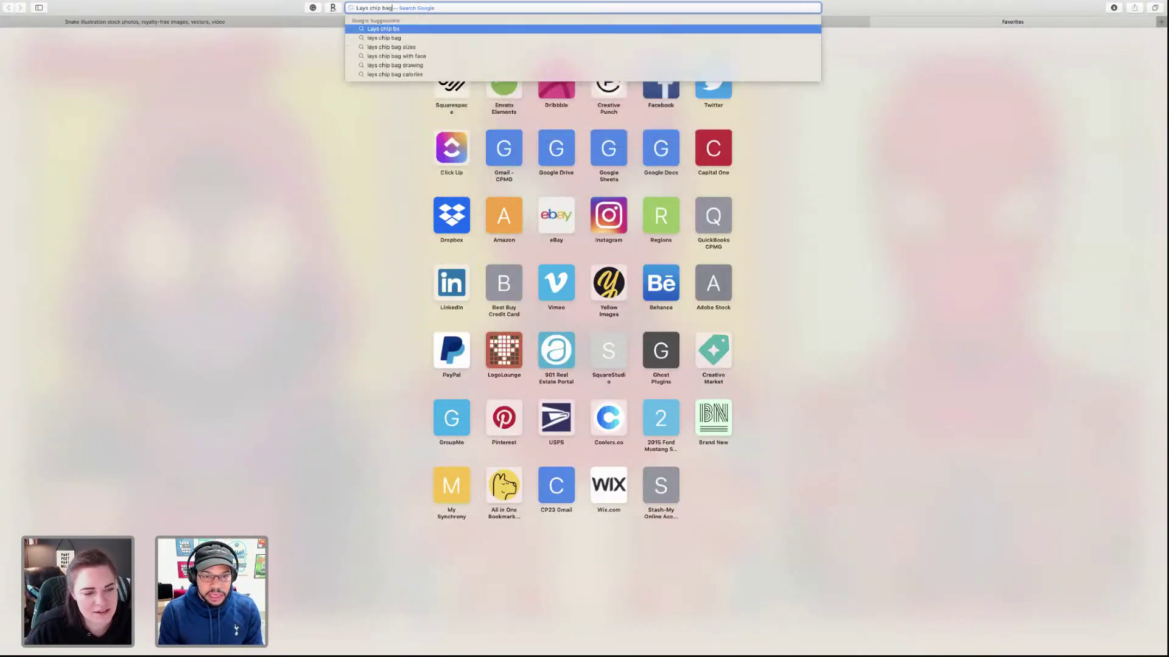
{"action": "key", "text": "Return"}
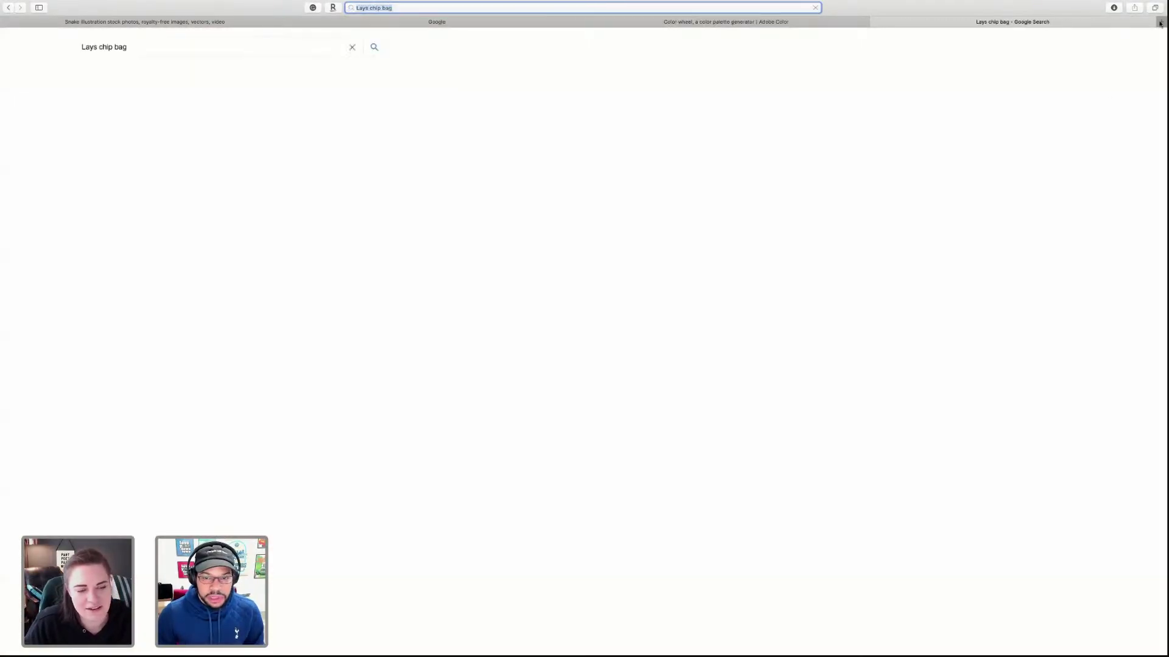
- Open the Lay's Classic and Salt & Vinegar bag images and examine what text sits along the lower part of the packaging
{"action": "mouse_move", "coordinate": [436, 162]}
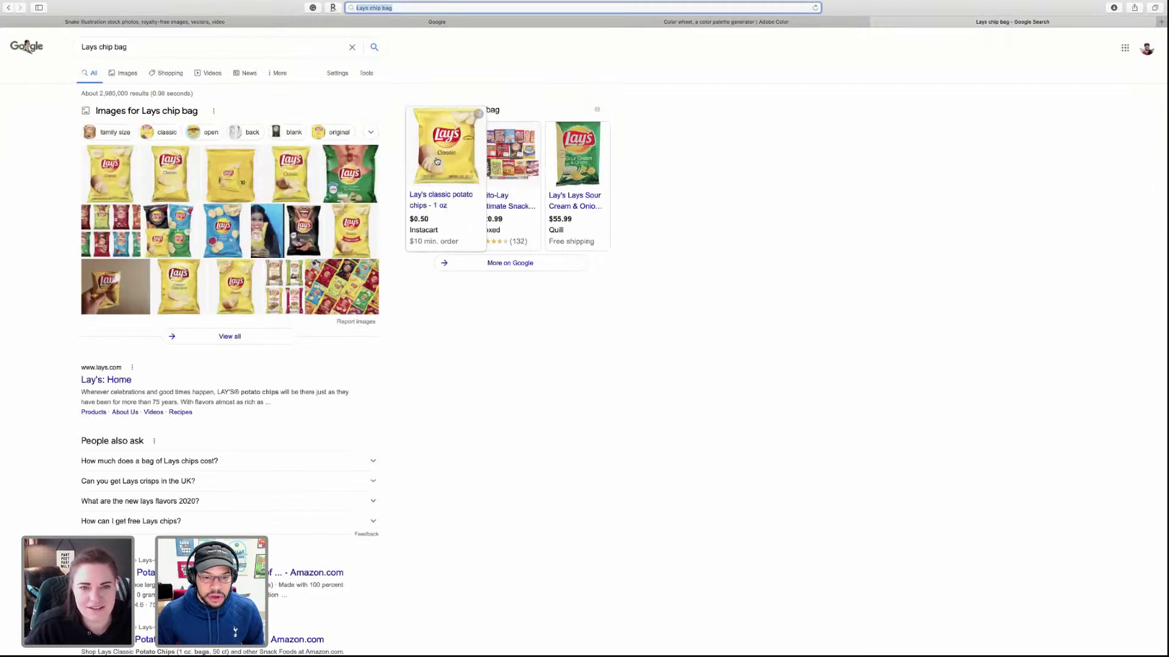
{"action": "left_click", "coordinate": [177, 181]}
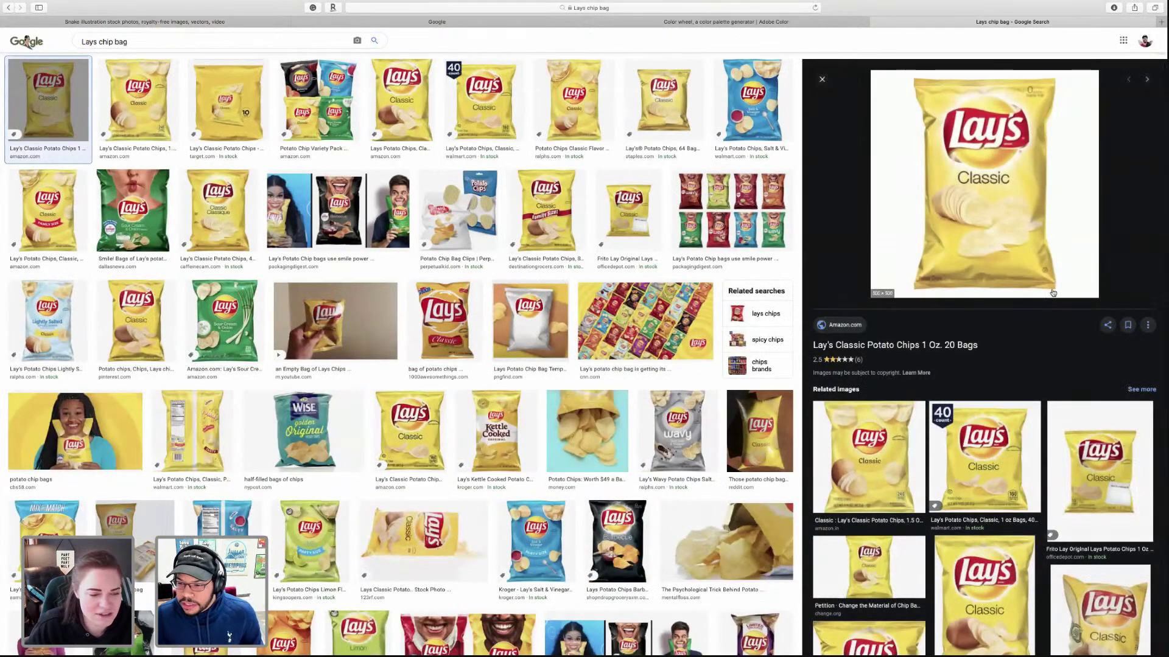
{"action": "scroll", "coordinate": [1032, 144], "scroll_direction": "up", "scroll_amount": 1}
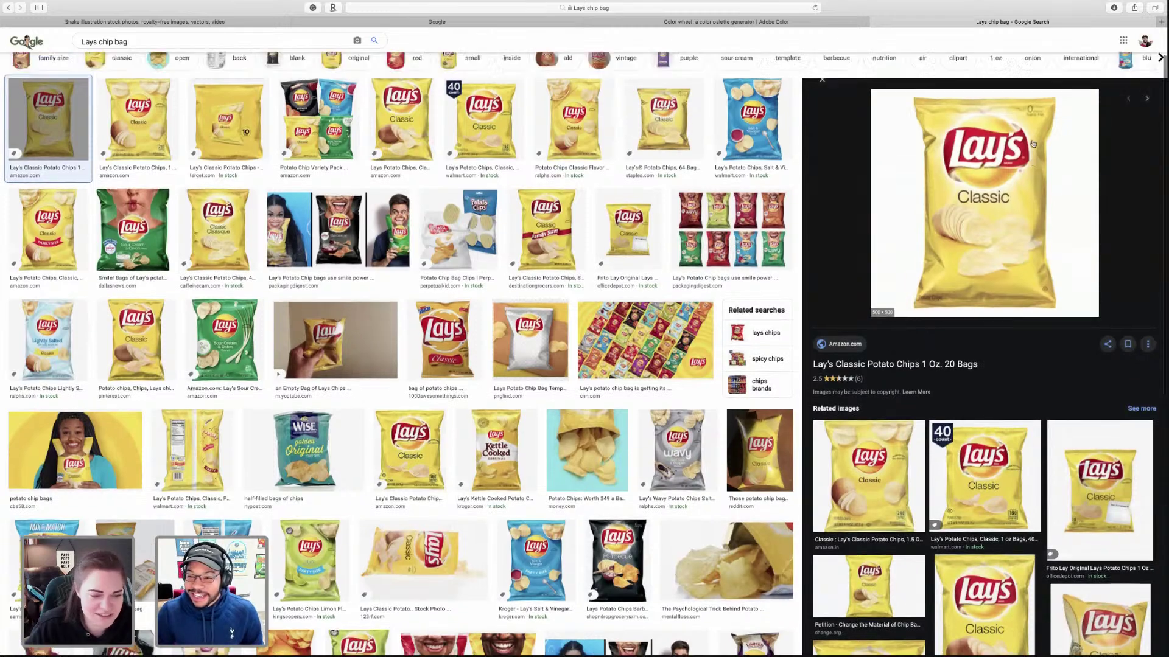
{"action": "left_click", "coordinate": [765, 144]}
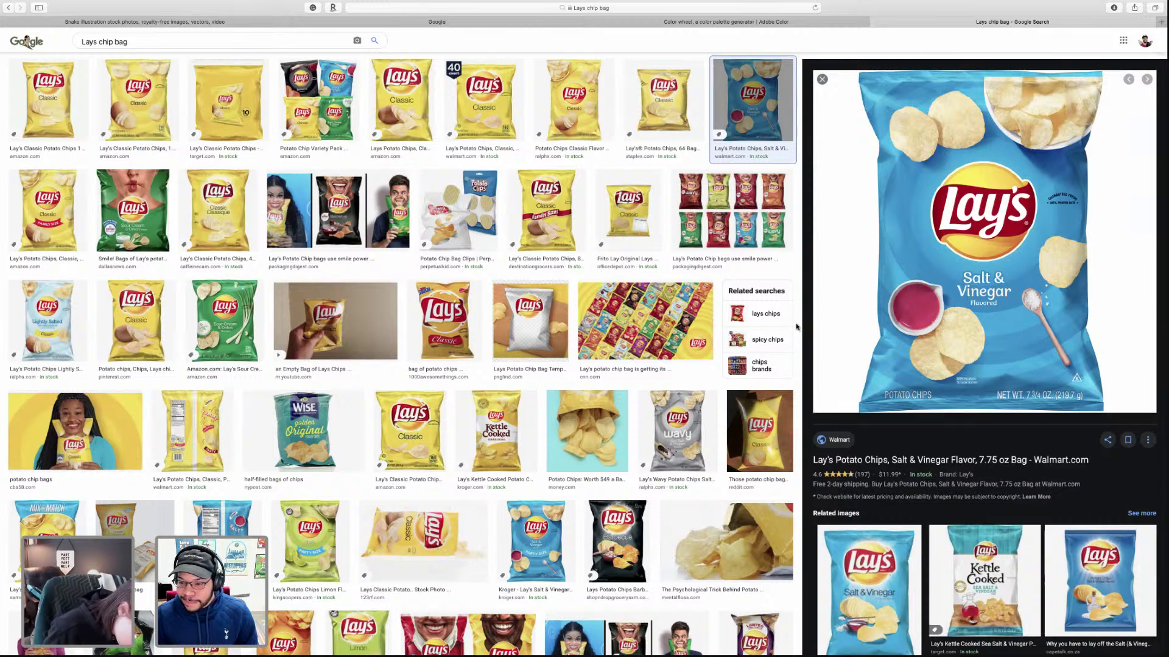
- Switch to Illustrator to check the character settings of the "FANGS FOR SHARING" tagline, and return to the Photoshop artwork
{"action": "key", "text": "ctrl+Left"}
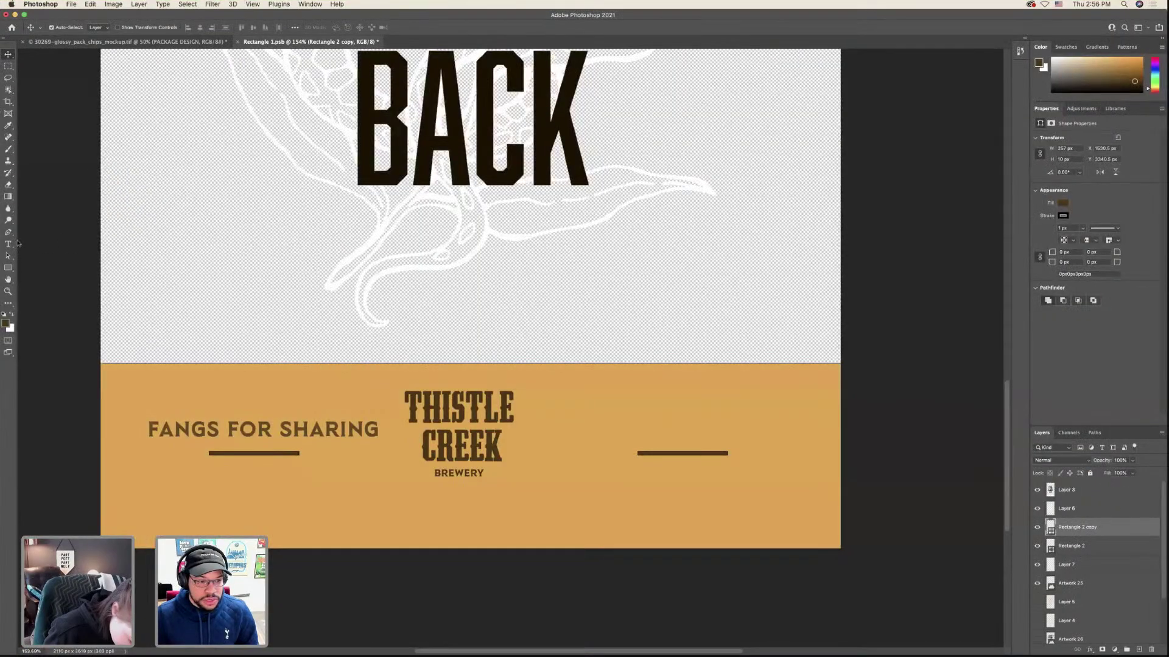
{"action": "key", "text": "ctrl+Left"}
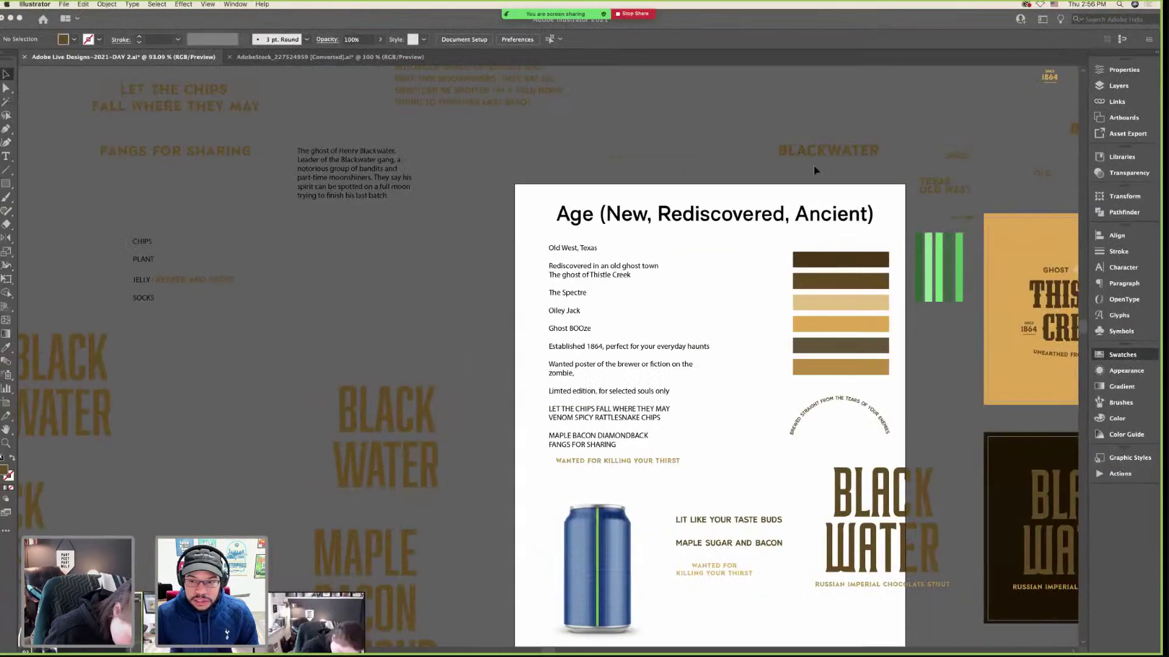
{"action": "left_click", "coordinate": [183, 151]}
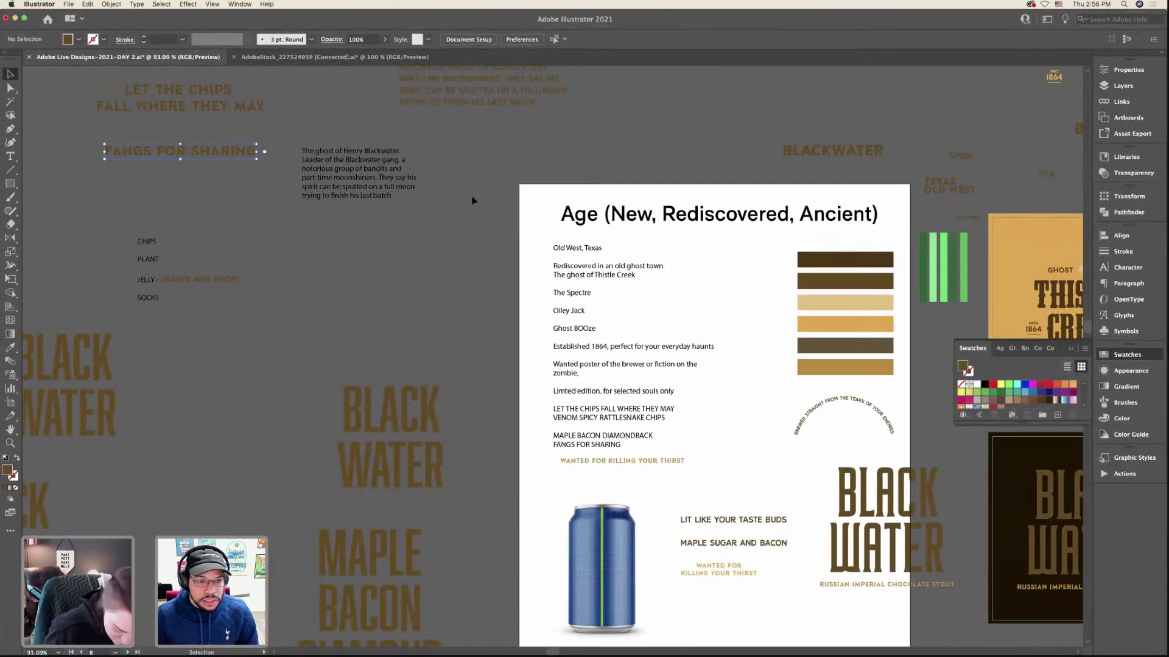
{"action": "left_click", "coordinate": [1109, 267]}
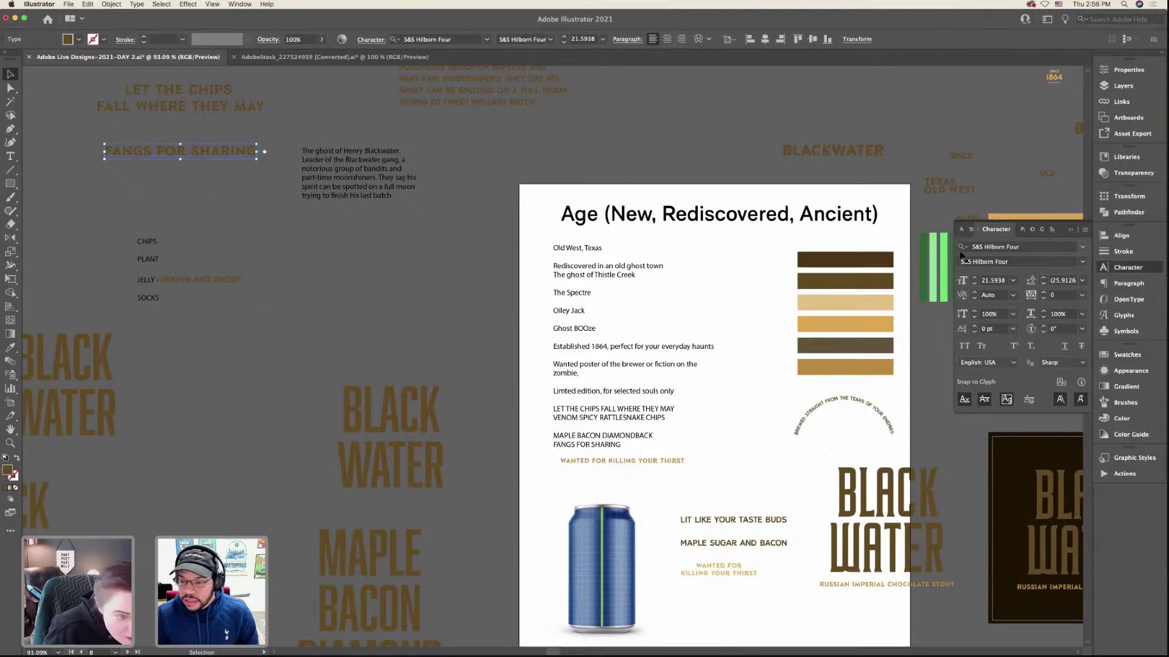
{"action": "key", "text": "ctrl+Right"}
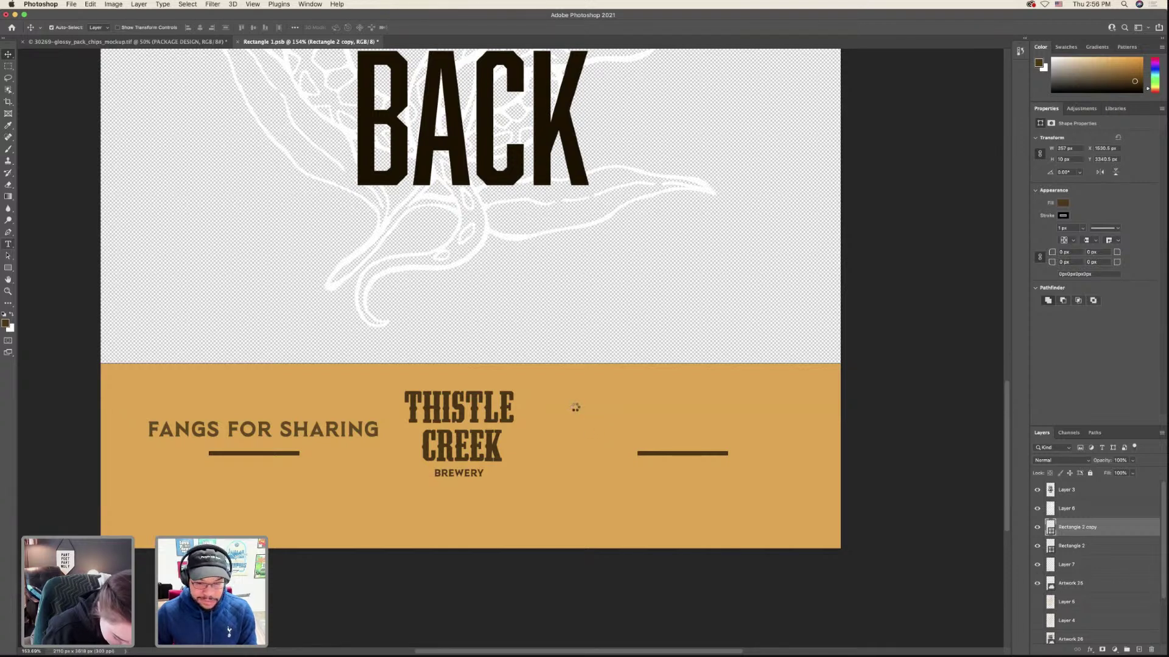
- Add a "NET WT." text line in the gold band near the brown bar opposite "FANGS FOR SHARING"
{"action": "key", "text": "t"}
{"action": "left_click", "coordinate": [583, 416]}
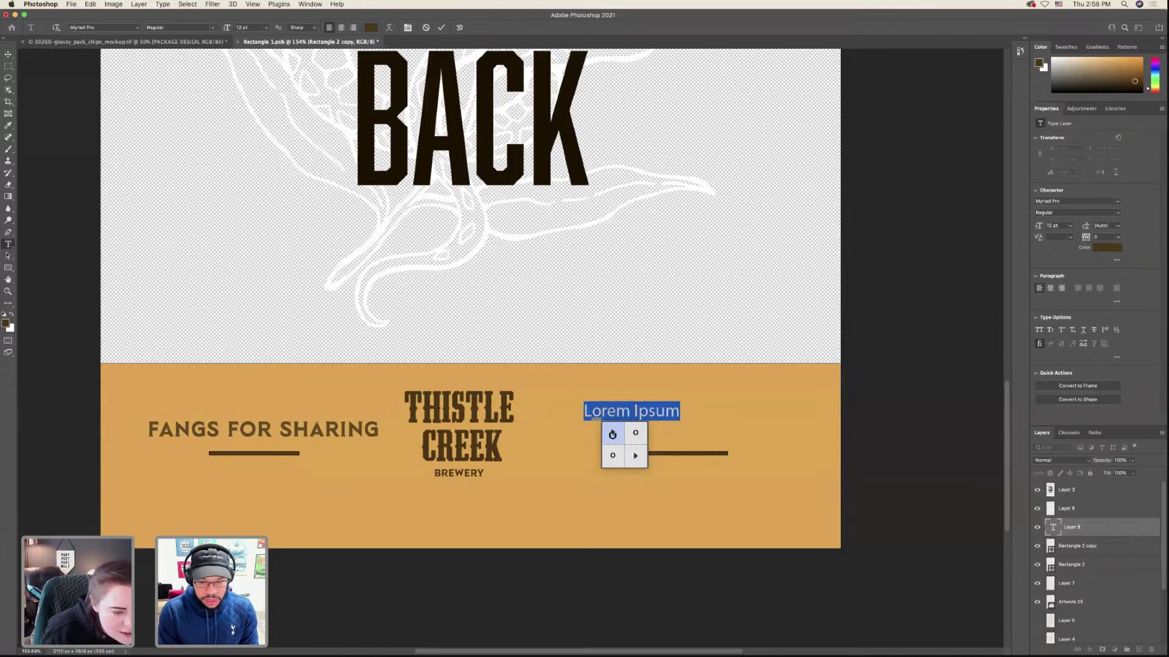
{"action": "left_click_drag", "start_coordinate": [583, 412], "coordinate": [681, 414]}
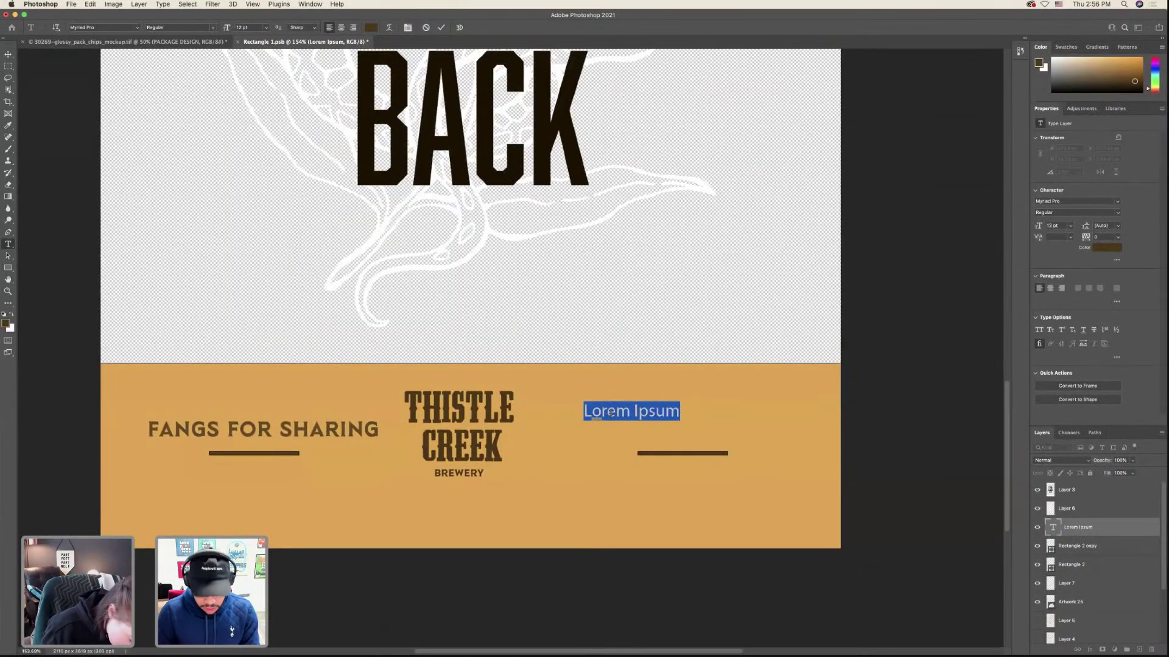
{"action": "type", "text": "NET W"}
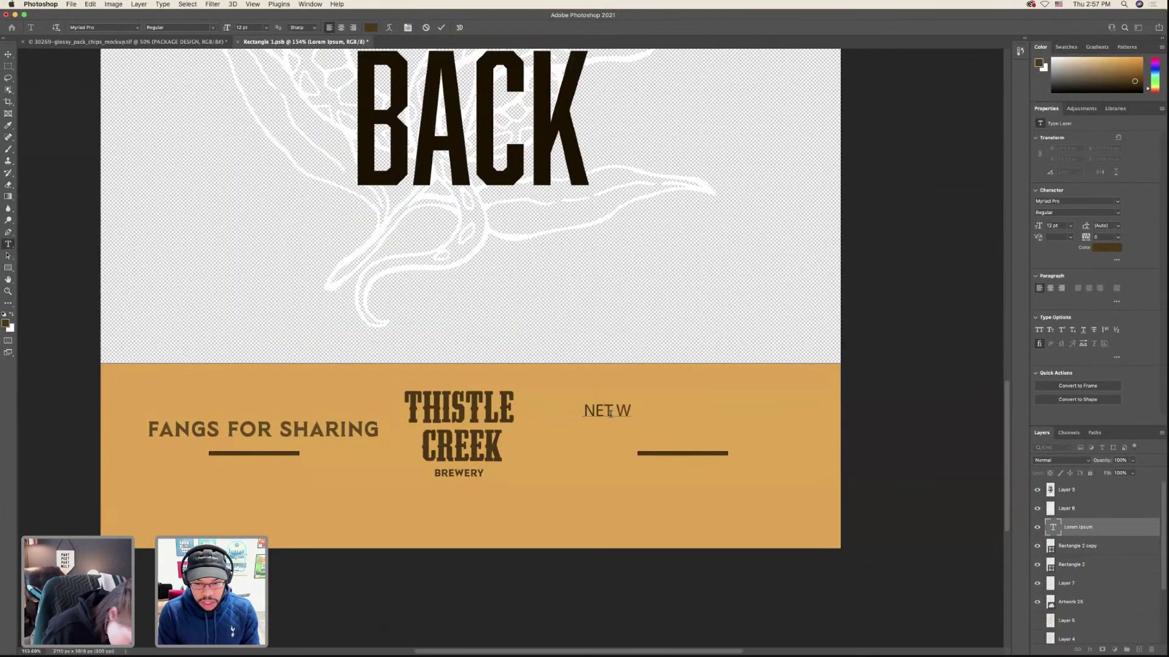
{"action": "type", "text": "T."}
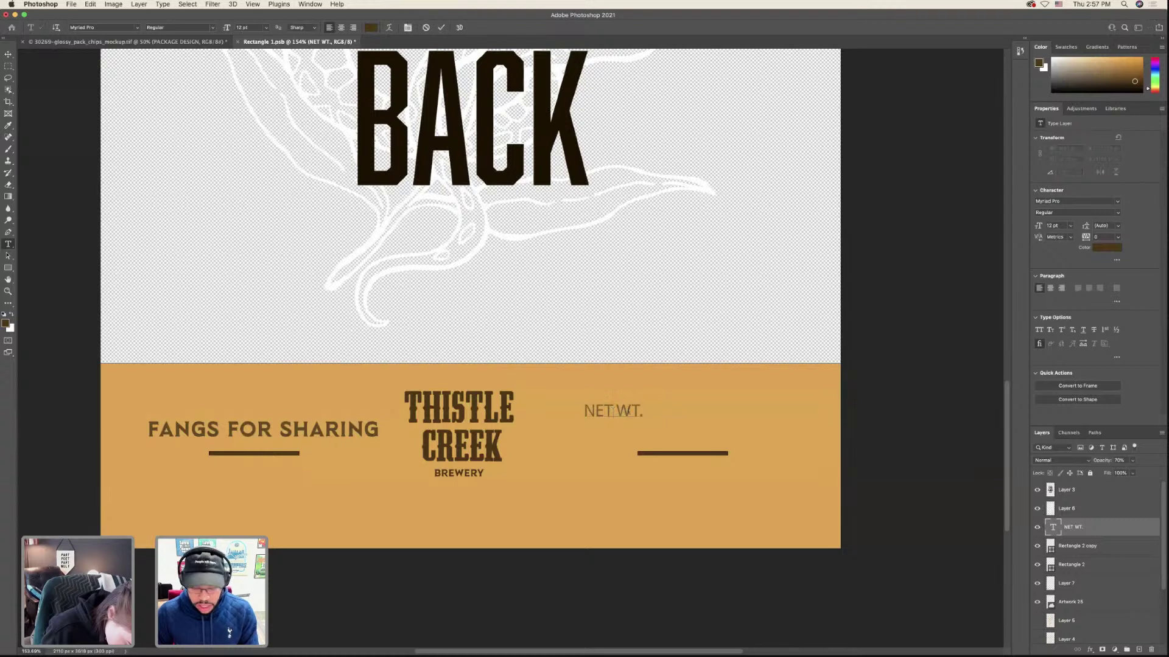
{"action": "left_click", "coordinate": [630, 412]}
{"action": "triple_click", "coordinate": [633, 412]}
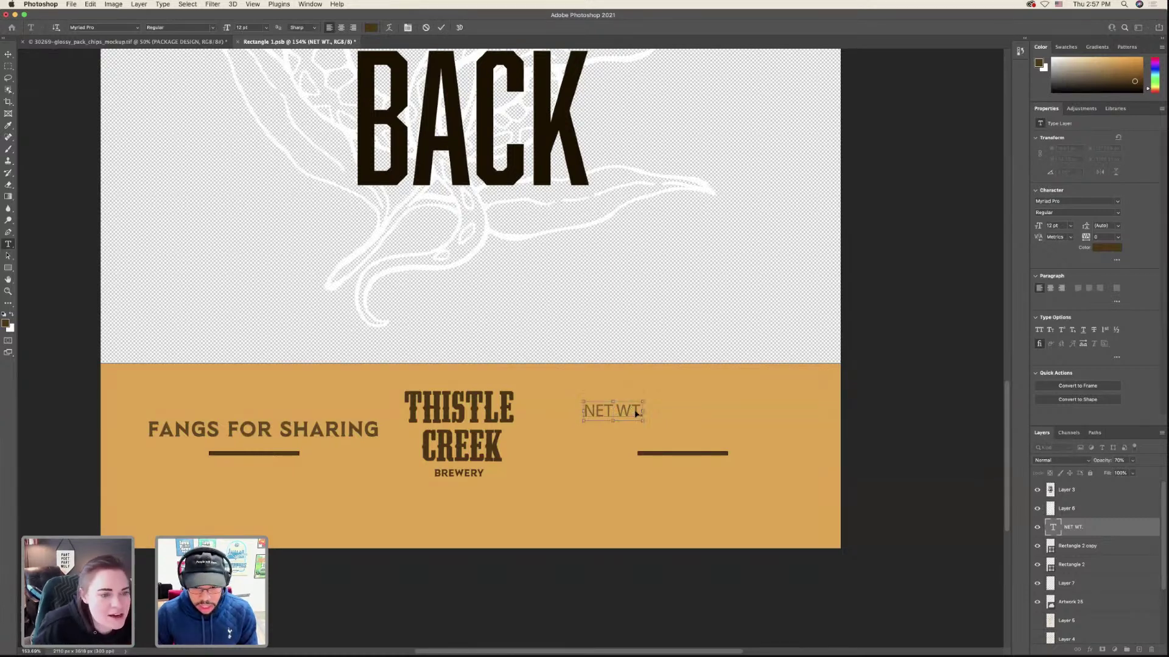
- Complete the net weight text with "7oz" after "NET WT."
{"action": "left_click", "coordinate": [641, 411]}
{"action": "type", "text": "0"}
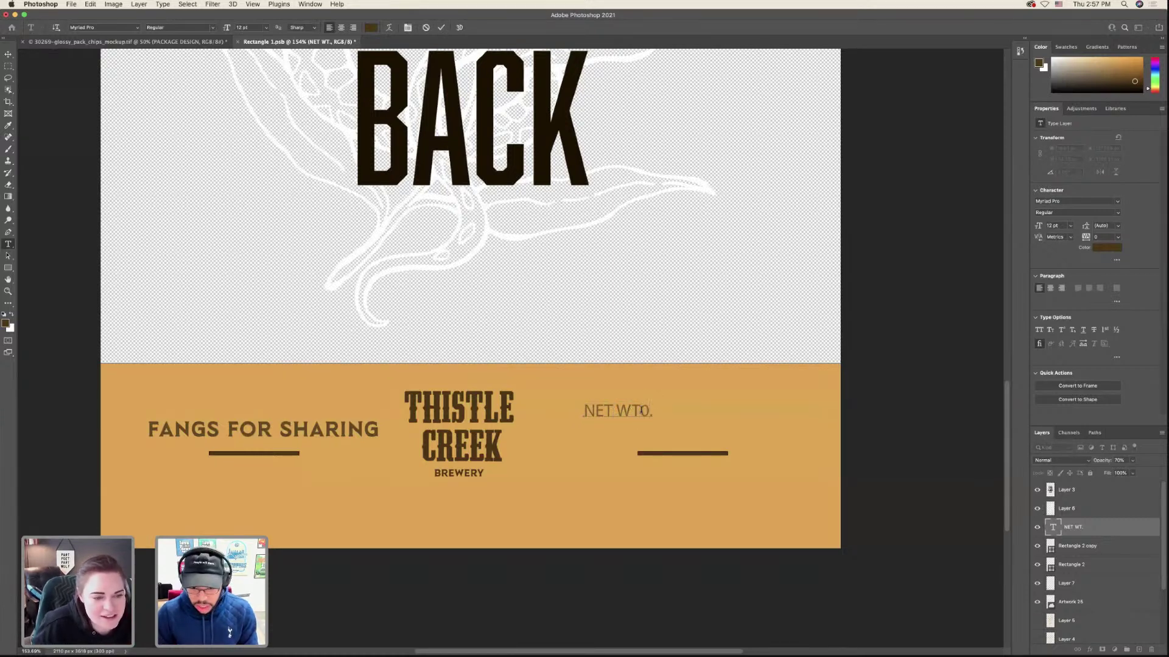
{"action": "key", "text": "BackSpace"}
{"action": "type", "text": "7"}
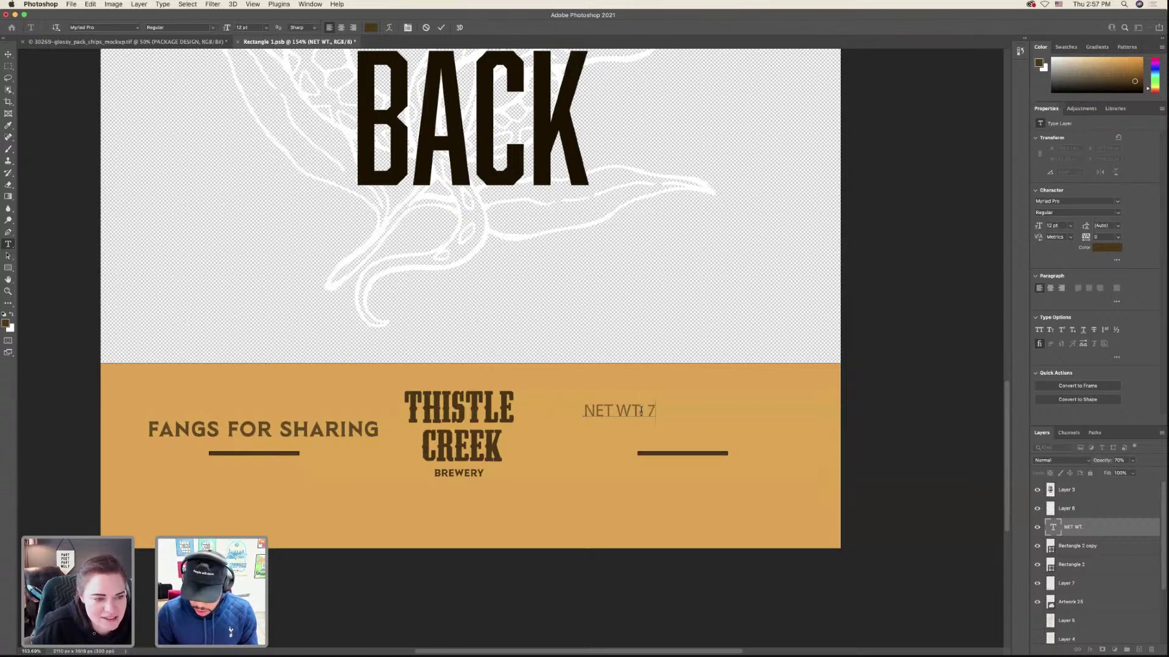
{"action": "type", "text": "3/4"}
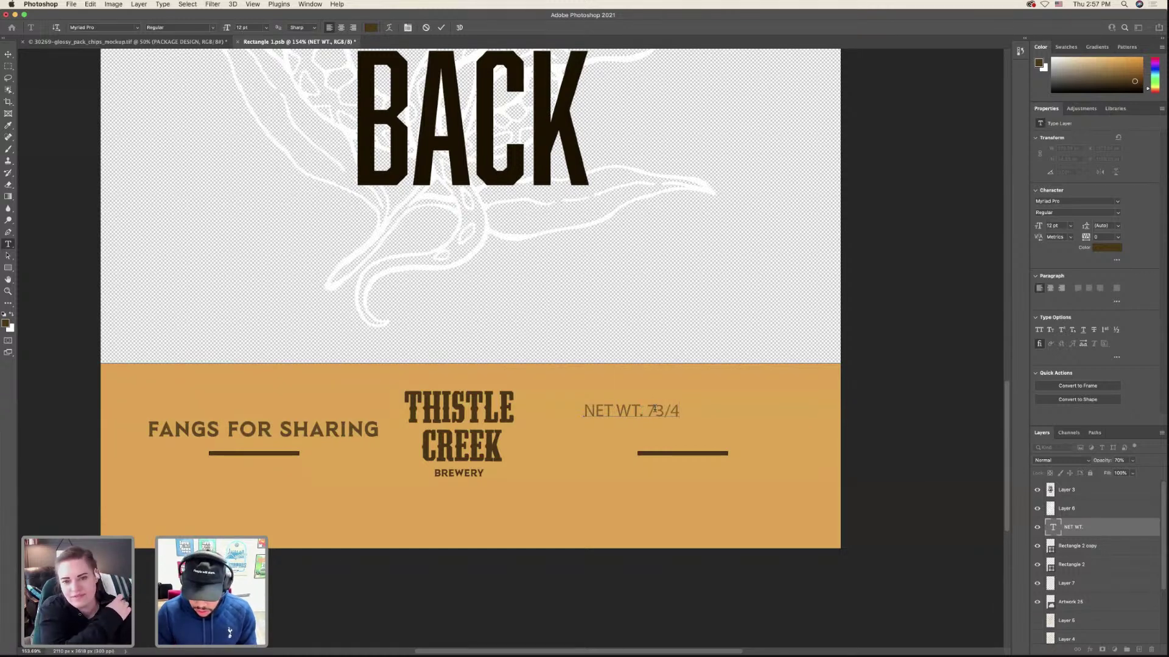
{"action": "key", "text": "BackSpace"}
{"action": "key", "text": "BackSpace"}
{"action": "key", "text": "BackSpace"}
{"action": "key", "text": "BackSpace"}
{"action": "type", "text": "4"}
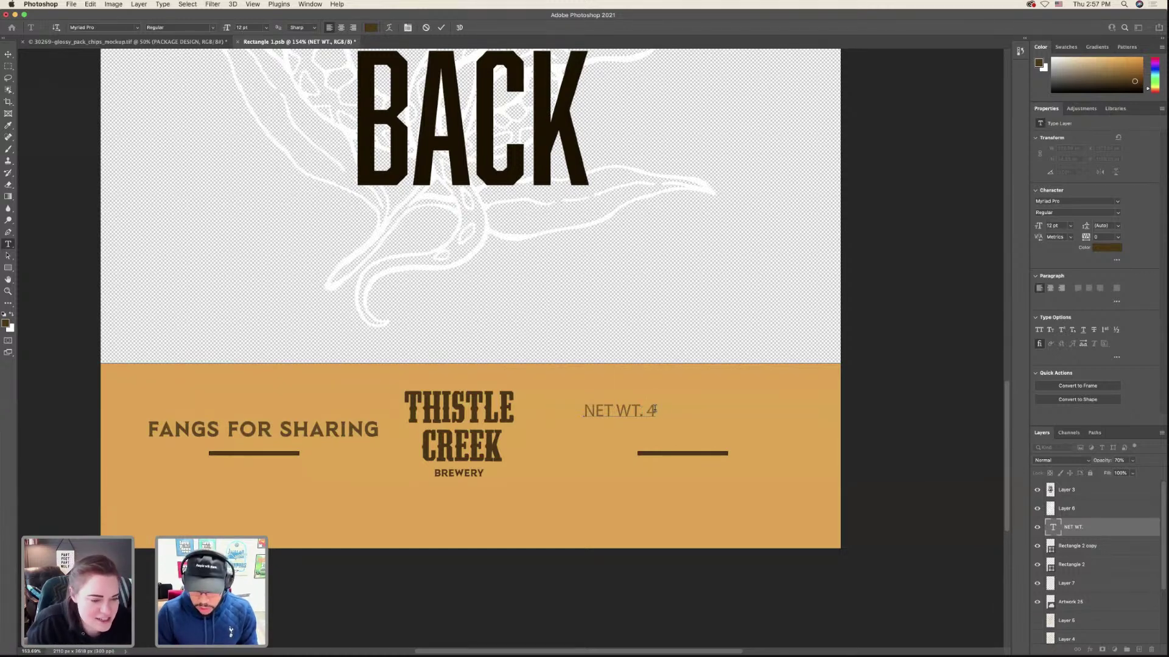
{"action": "key", "text": "BackSpace"}
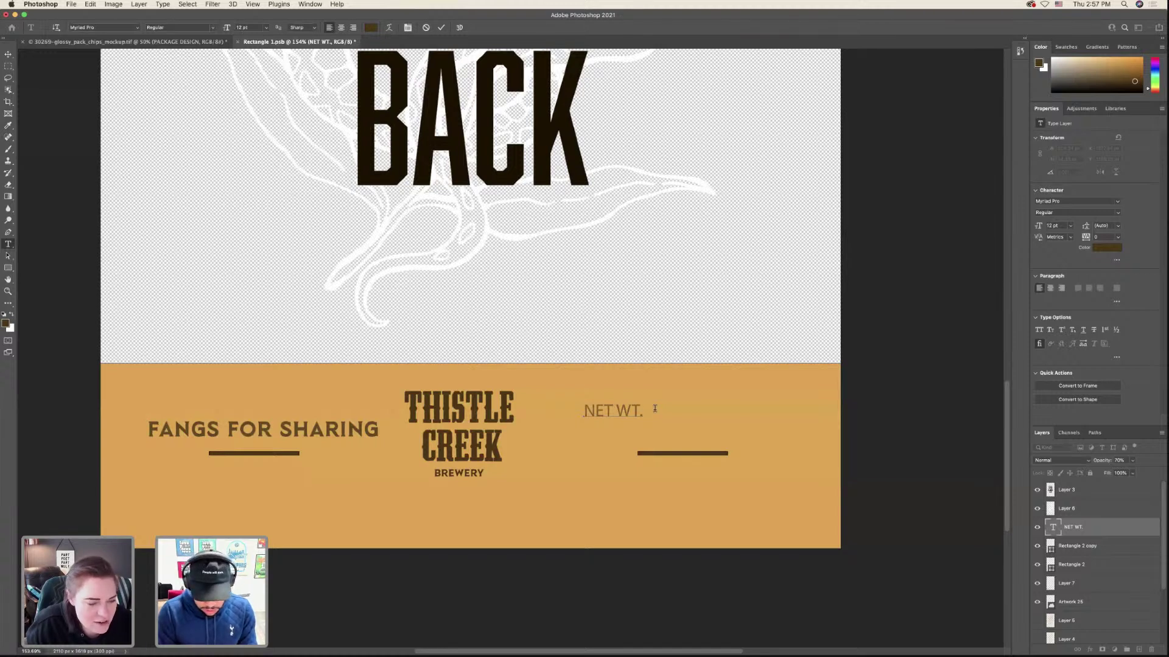
{"action": "type", "text": "7oz"}
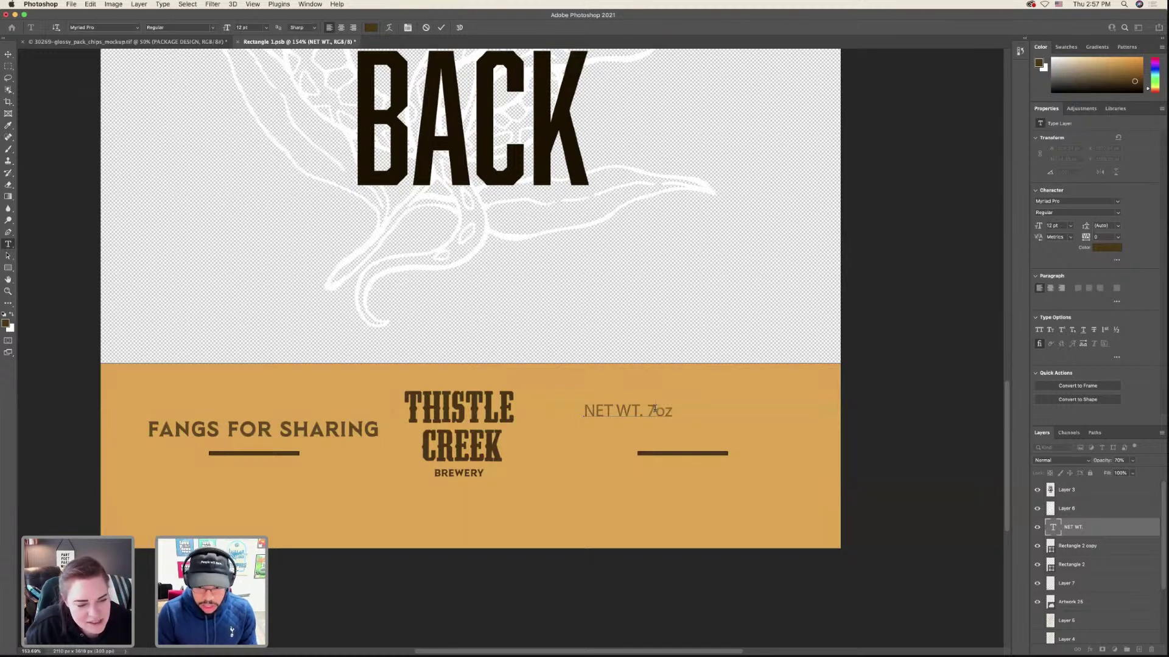
- Check the net weight wording on the Lay's bag in Safari, and change the unit in Photoshop to "OZ."
{"action": "key", "text": "ctrl+Right"}
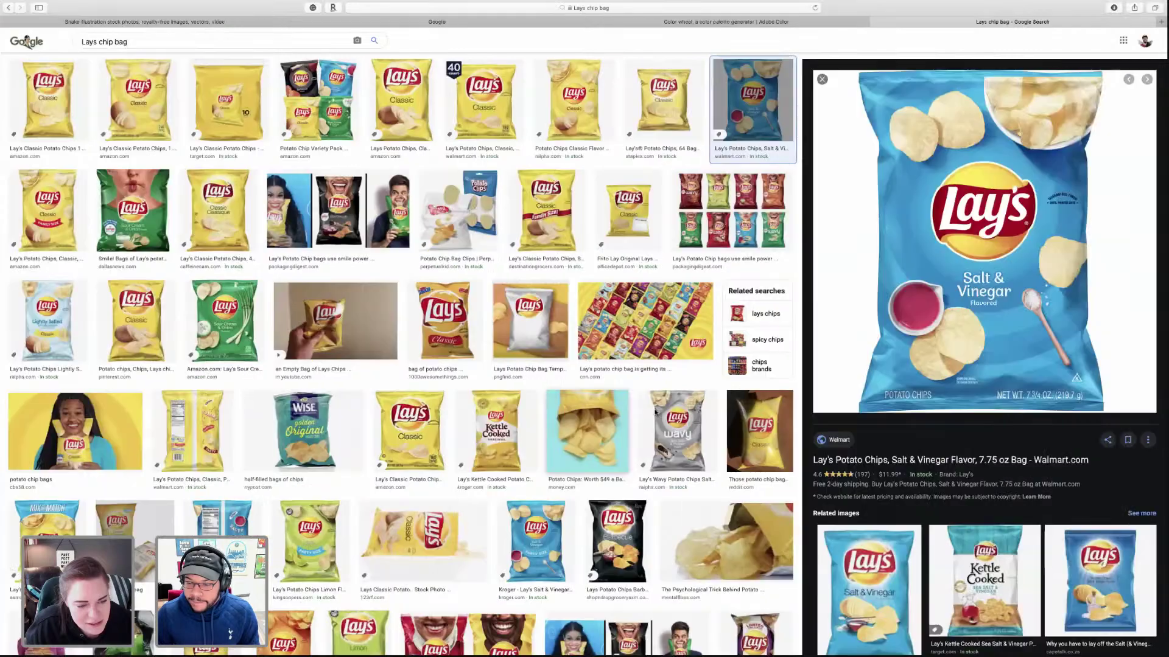
{"action": "key", "text": "ctrl+Left"}
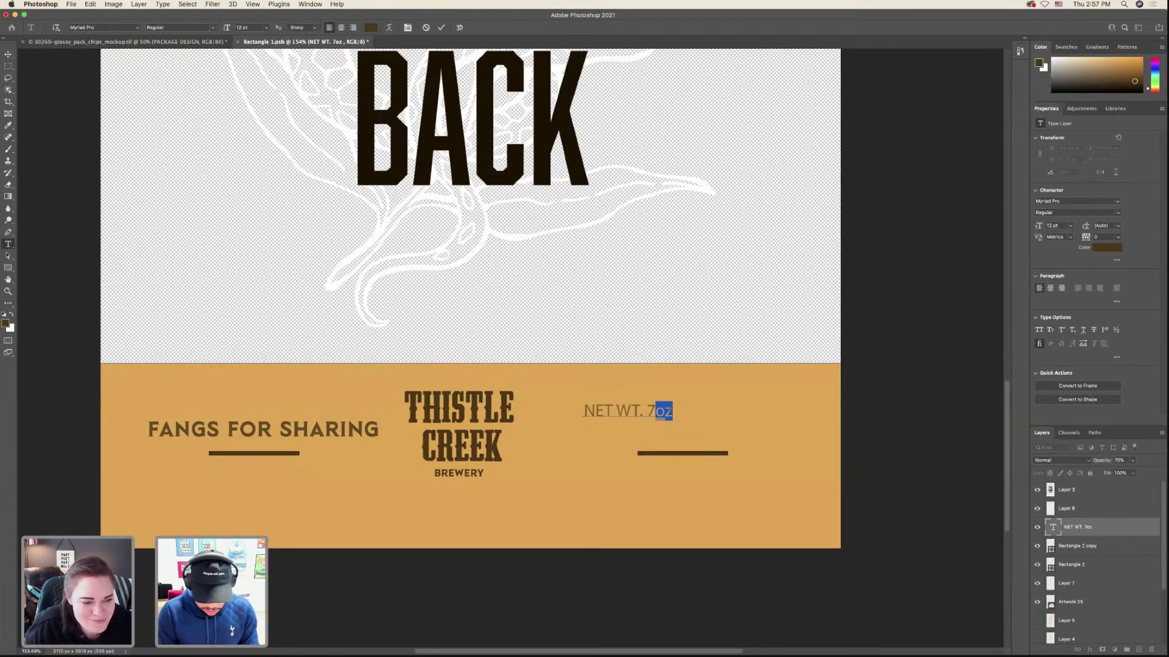
{"action": "type", "text": "OZ."}
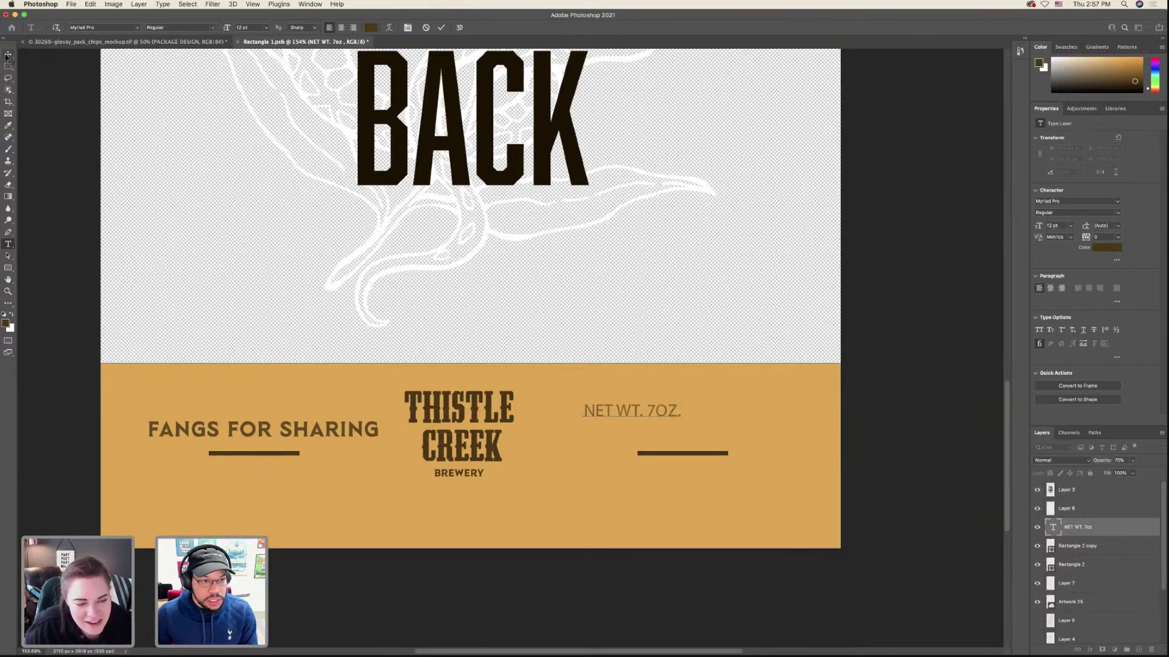
{"action": "key", "text": "ctrl+Return"}
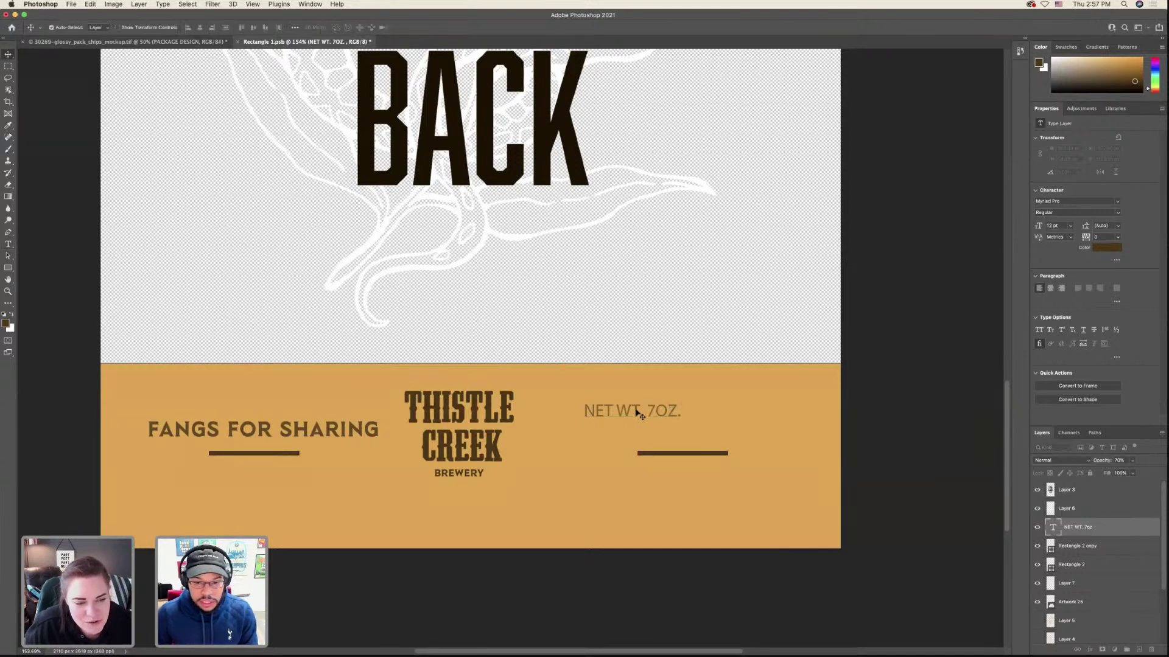
- Move the "NET WT. 7OZ." text so it sits centred above its brown bar
{"action": "key", "text": "ctrl+t"}
{"action": "left_click_drag", "start_coordinate": [661, 411], "coordinate": [710, 422]}
{"action": "key", "text": "Return"}
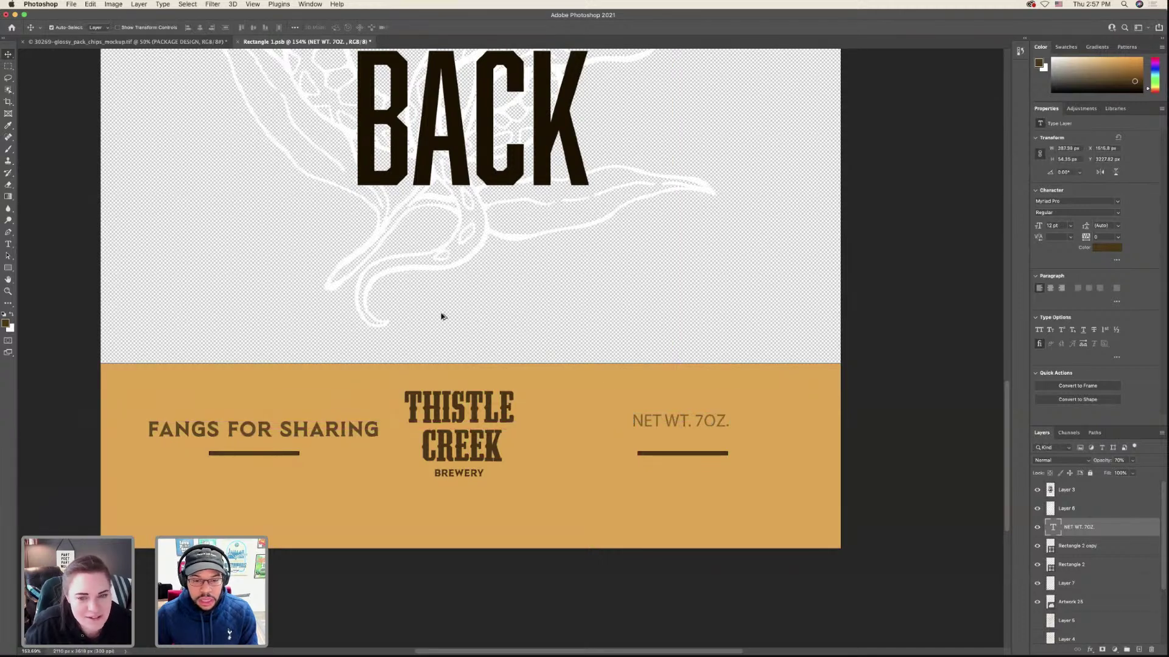
- Save the label artwork, check it on the chips bag mockup, and return to the artwork document
{"action": "scroll", "coordinate": [441, 316], "scroll_direction": "down", "scroll_amount": 4}
{"action": "scroll", "coordinate": [443, 316], "scroll_direction": "down", "scroll_amount": 2}
{"action": "scroll", "coordinate": [448, 316], "scroll_direction": "up", "scroll_amount": 1}
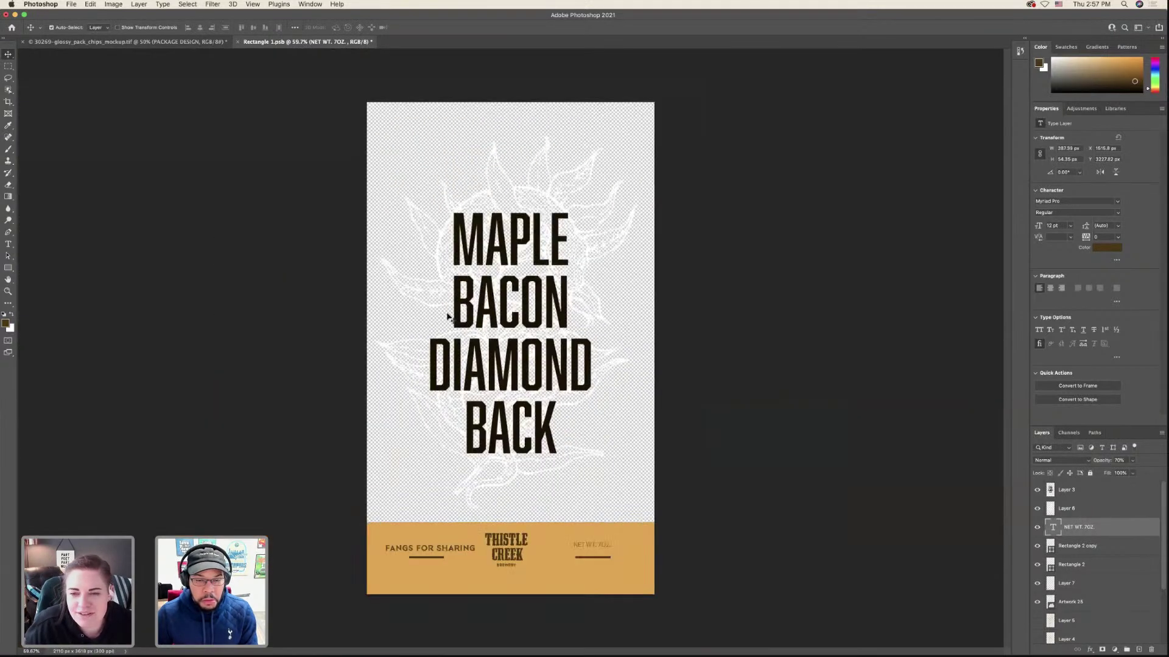
{"action": "key", "text": "ctrl+s"}
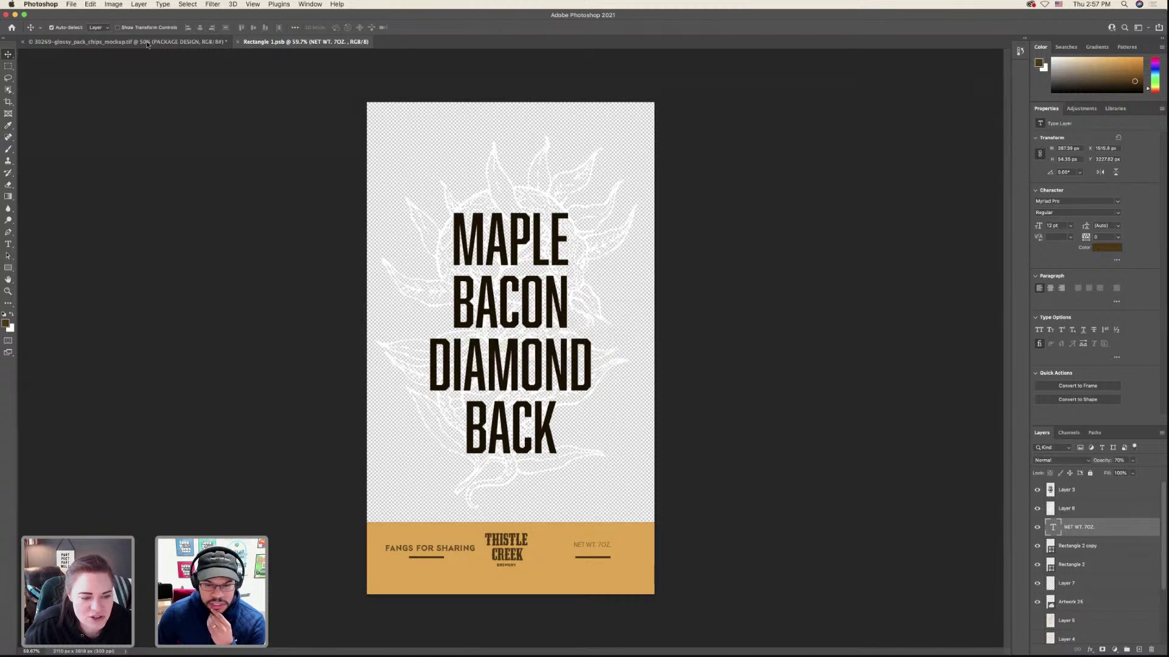
{"action": "left_click", "coordinate": [146, 43]}
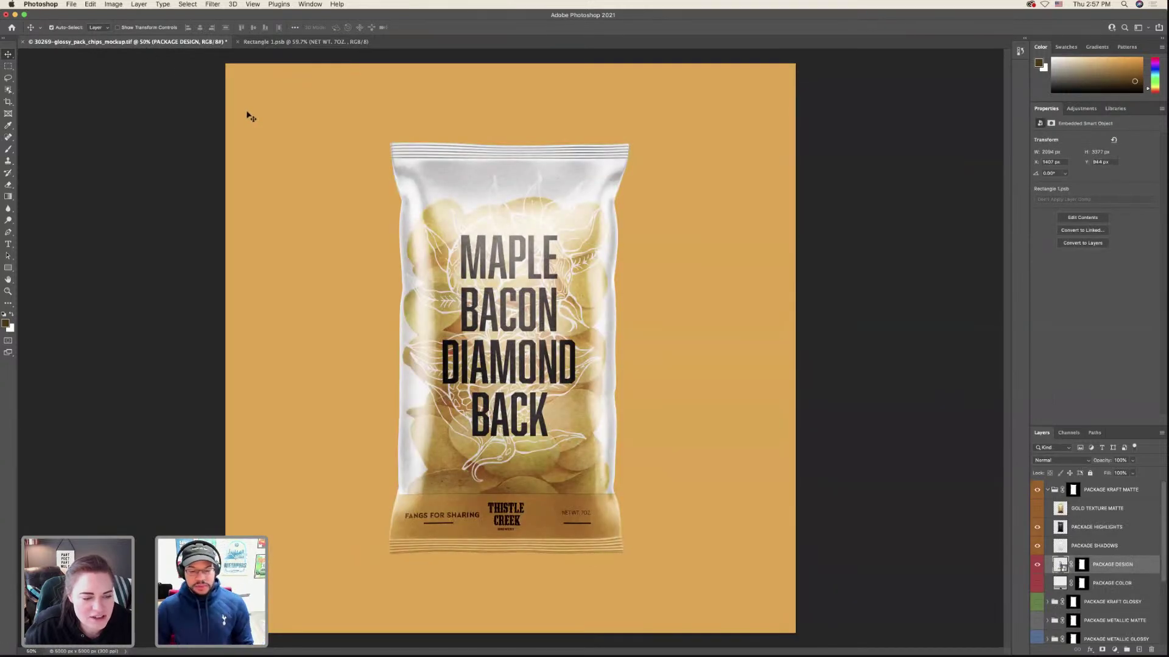
{"action": "left_click", "coordinate": [258, 42]}
- Move the "FANGS FOR SHARING" tagline beneath "BREWERY", centred on the Thistle Creek logo
{"action": "left_click", "coordinate": [463, 551]}
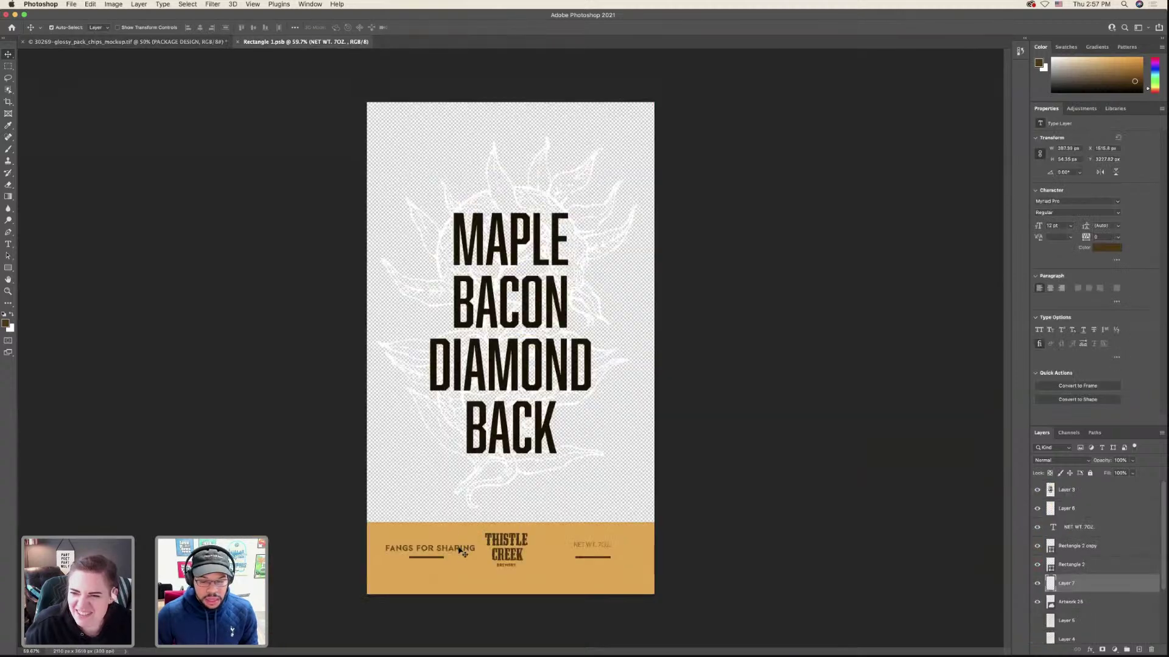
{"action": "key", "text": "Delete"}
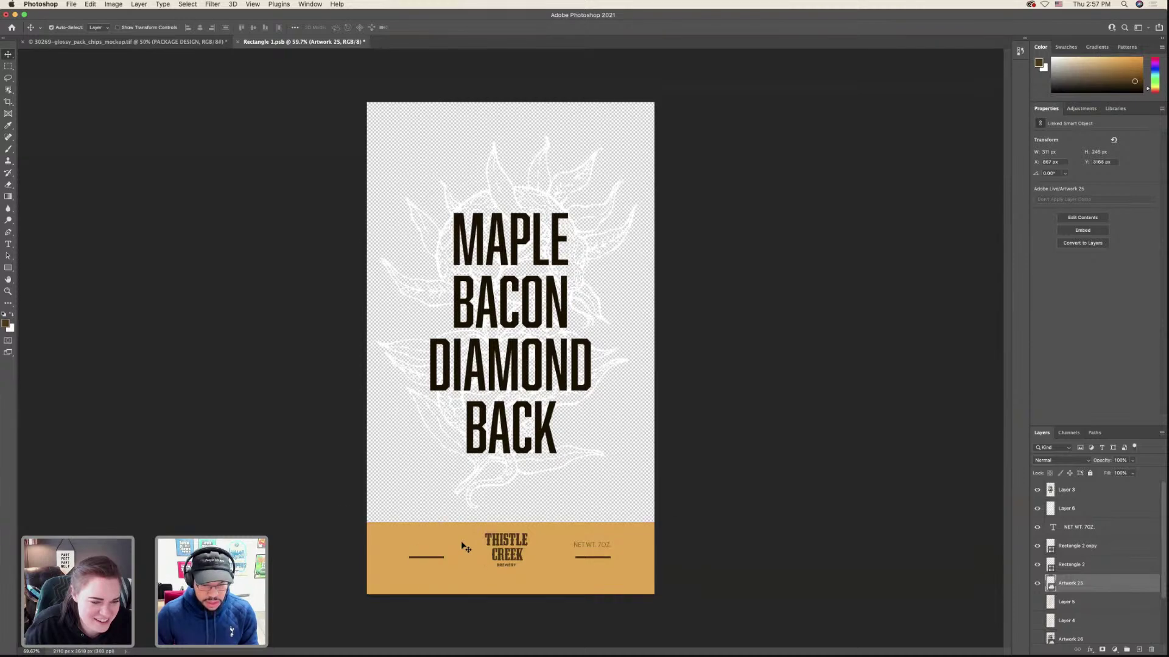
{"action": "key", "text": "super+z"}
{"action": "key", "text": "super+t"}
{"action": "scroll", "coordinate": [448, 546], "scroll_direction": "down", "scroll_amount": 3}
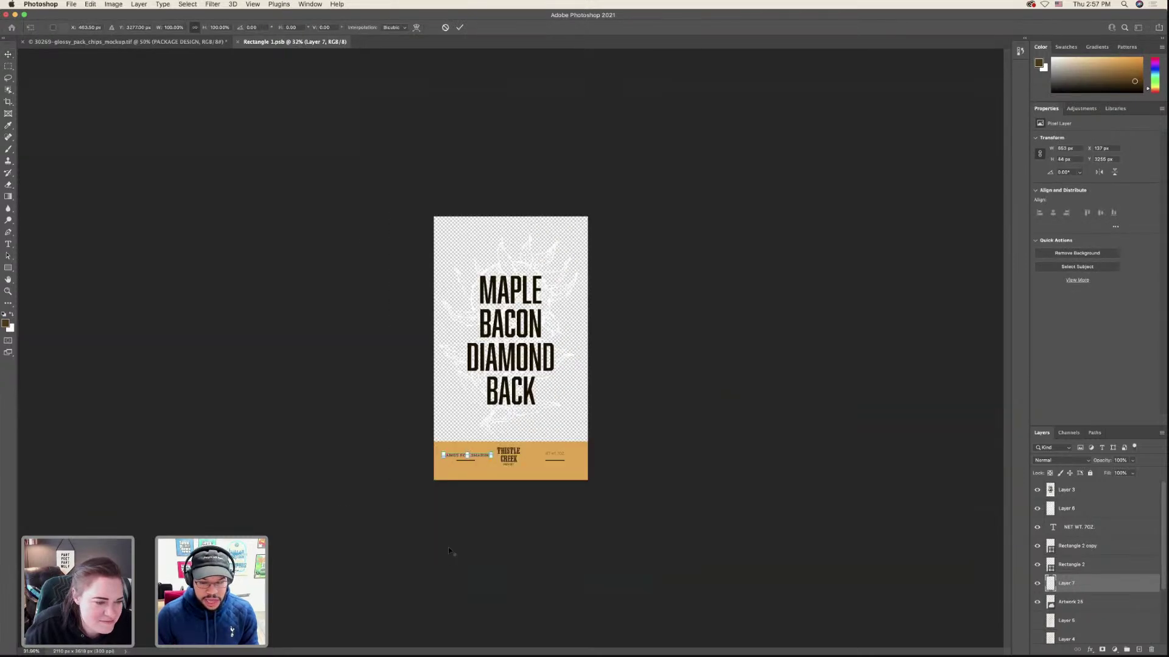
{"action": "scroll", "coordinate": [448, 546], "scroll_direction": "up", "scroll_amount": 6}
{"action": "scroll", "coordinate": [446, 544], "scroll_direction": "down", "scroll_amount": 5}
{"action": "scroll", "coordinate": [446, 544], "scroll_direction": "left", "scroll_amount": 3}
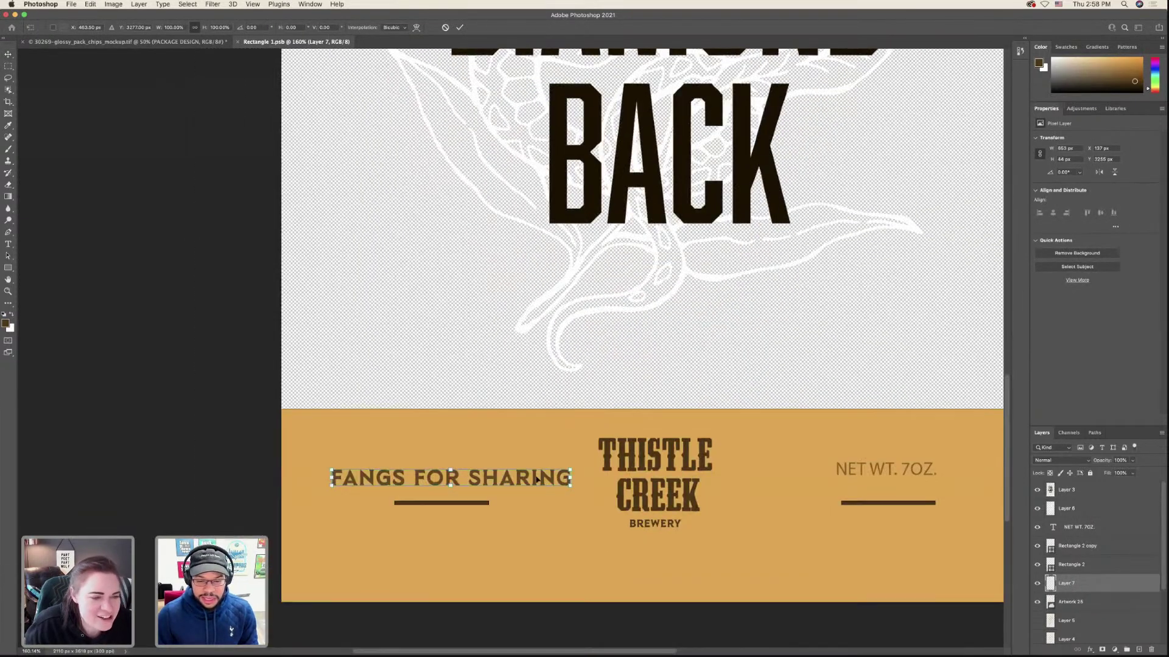
{"action": "left_click_drag", "start_coordinate": [552, 467], "coordinate": [741, 554]}
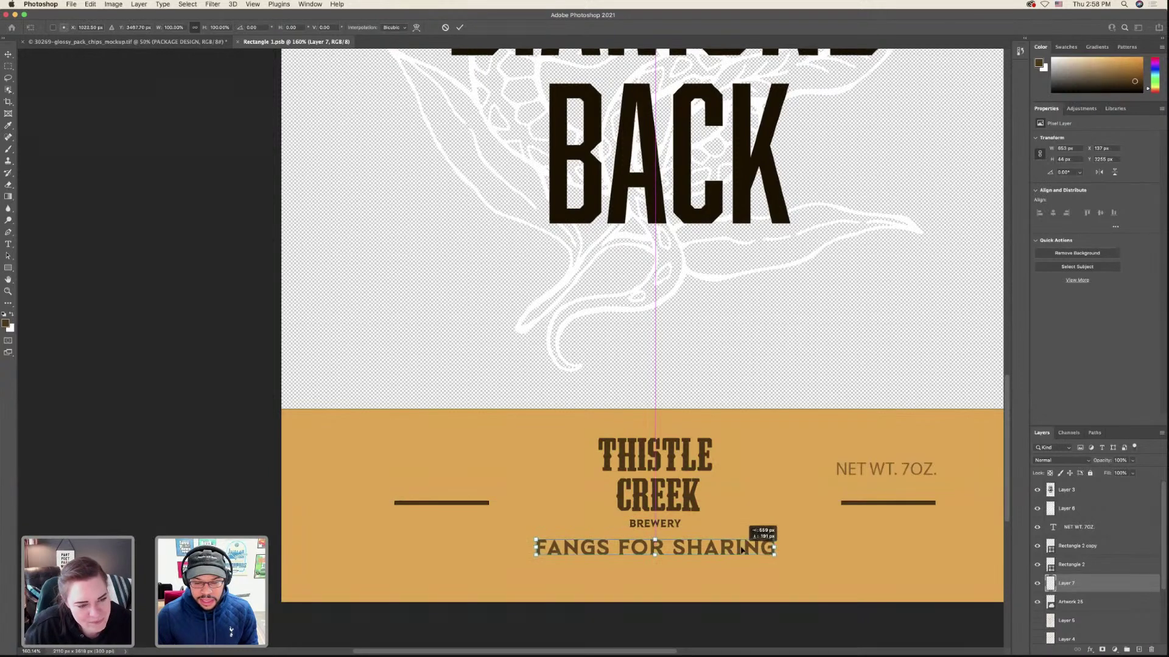
{"action": "key", "text": "Return"}
- Duplicate the net weight text above the opposite brown bar and replace its wording with "MADE WITH MOCAN"
{"action": "left_click_drag", "start_coordinate": [849, 472], "coordinate": [443, 480]}
{"action": "double_click", "coordinate": [445, 477]}
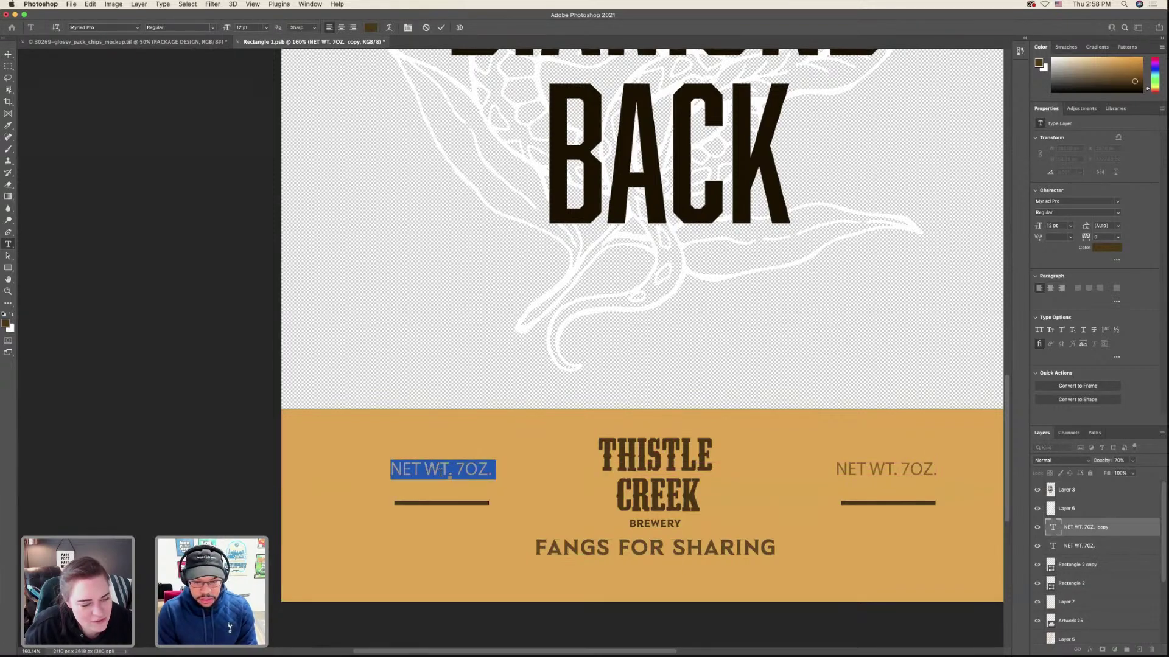
{"action": "type", "text": "M"}
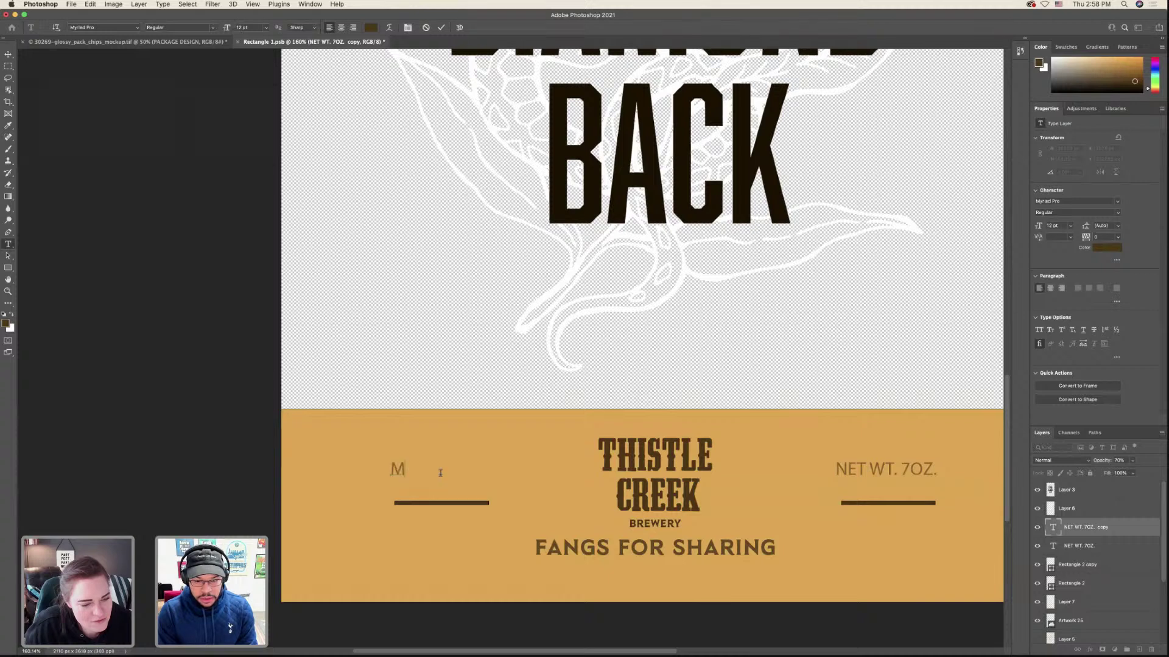
{"action": "key", "text": "BackSpace"}
{"action": "type", "text": "MADE WI"}
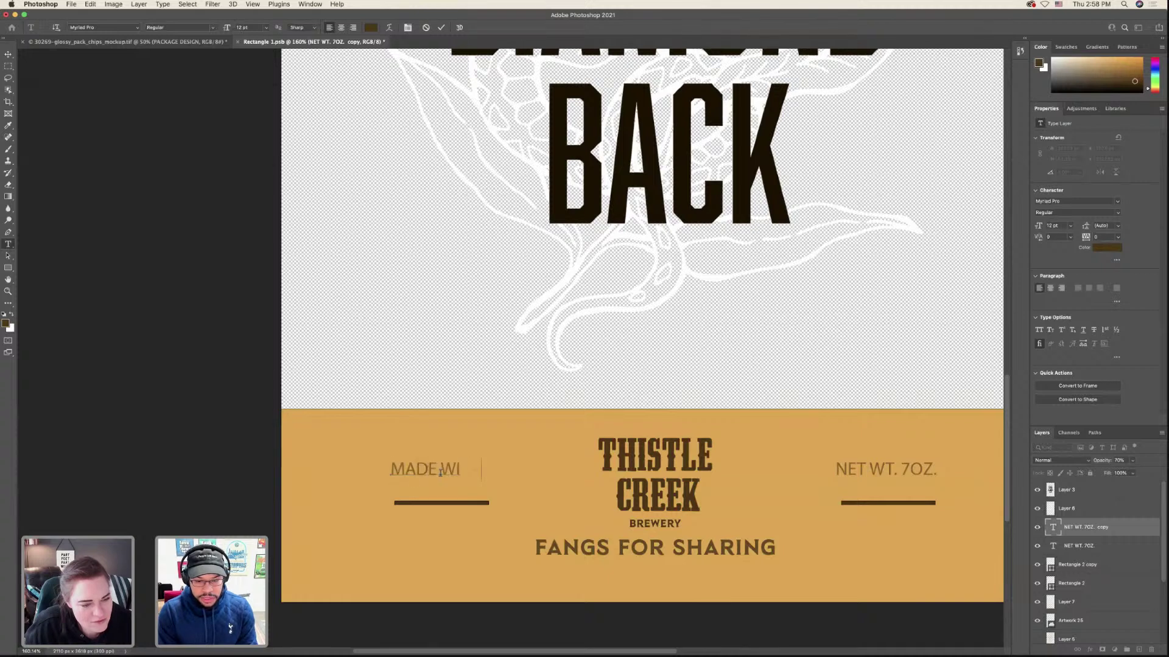
{"action": "type", "text": "TH MOCAN"}
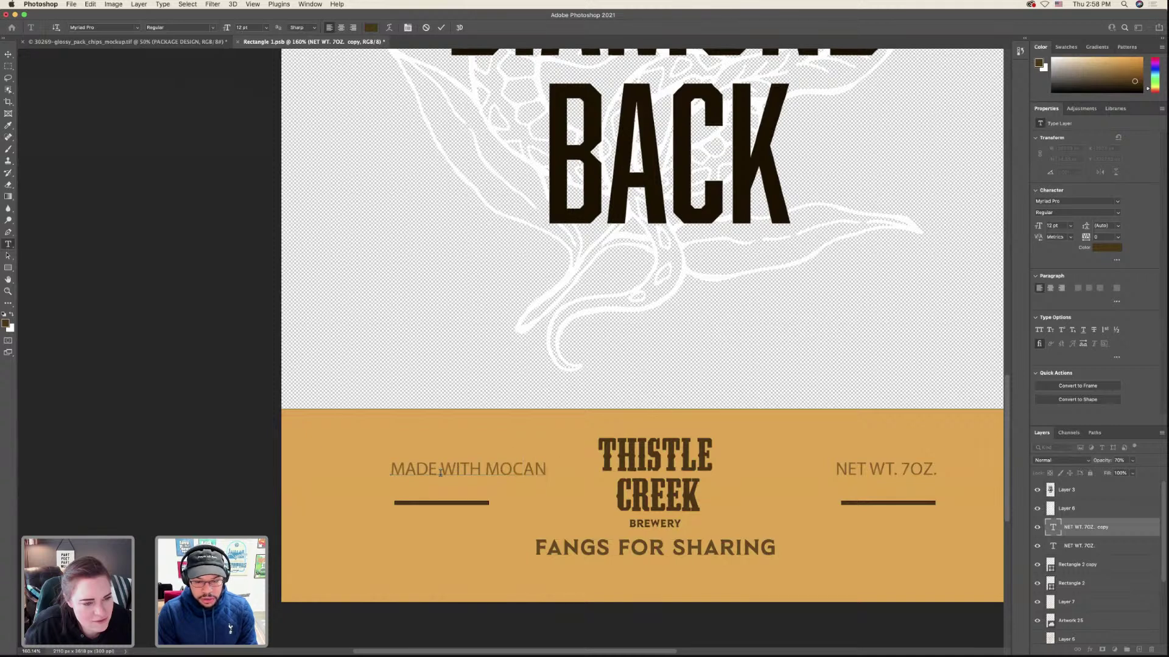
{"action": "key", "text": "BackSpace"}
{"action": "key", "text": "BackSpace"}
{"action": "key", "text": "BackSpace"}
{"action": "key", "text": "BackSpace"}
{"action": "key", "text": "super+a"}
{"action": "type", "text": "MA"}
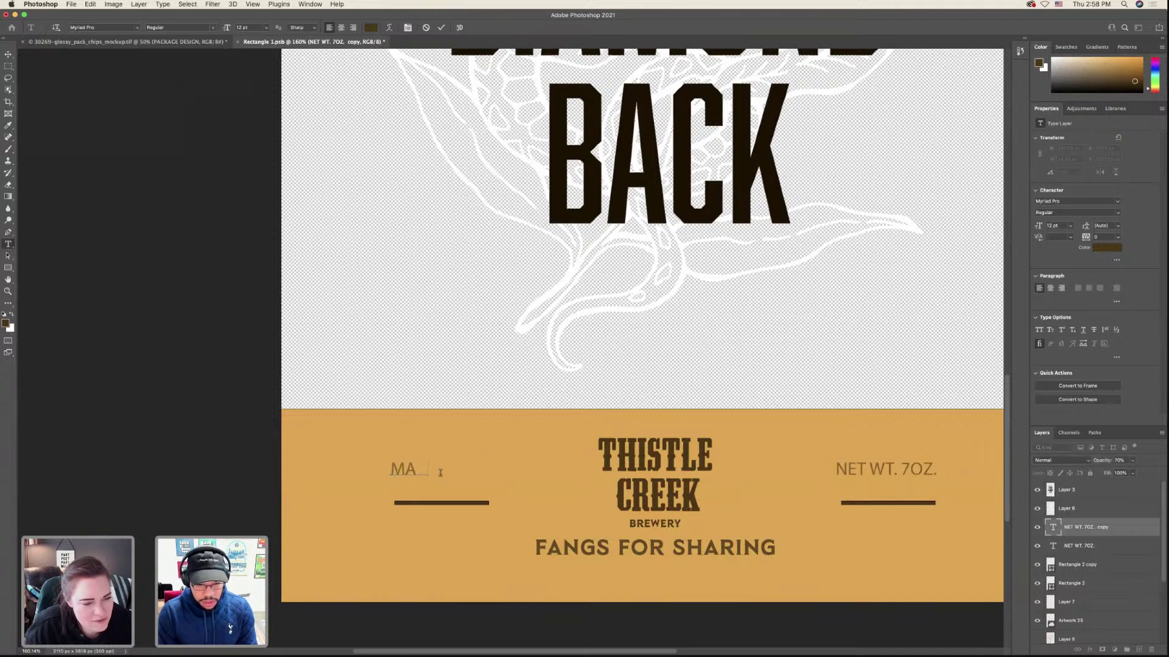
{"action": "type", "text": "DE WITH MOBA"}
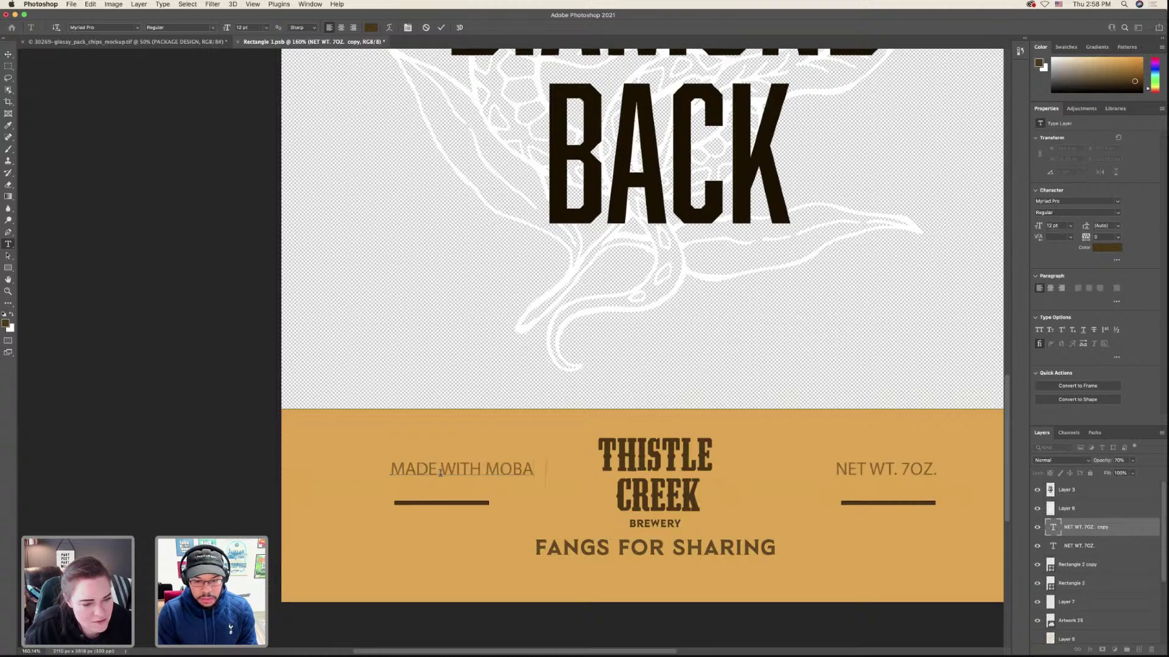
{"action": "type", "text": "N"}
{"action": "key", "text": "BackSpace"}
{"action": "key", "text": "BackSpace"}
{"action": "key", "text": "BackSpace"}
{"action": "type", "text": "CAN"}
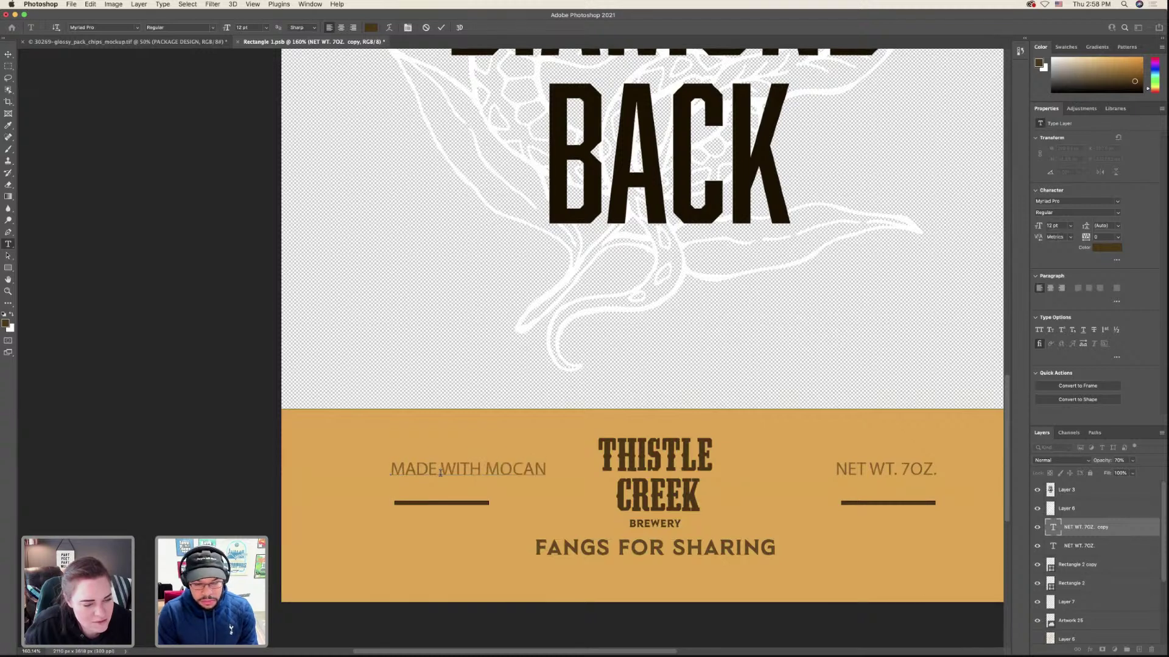
- Add a second line reading "JALAPENO AND BLACK PEPPER" to the ingredient text
{"action": "key", "text": "Return"}
{"action": "type", "text": "JALAPENO"}
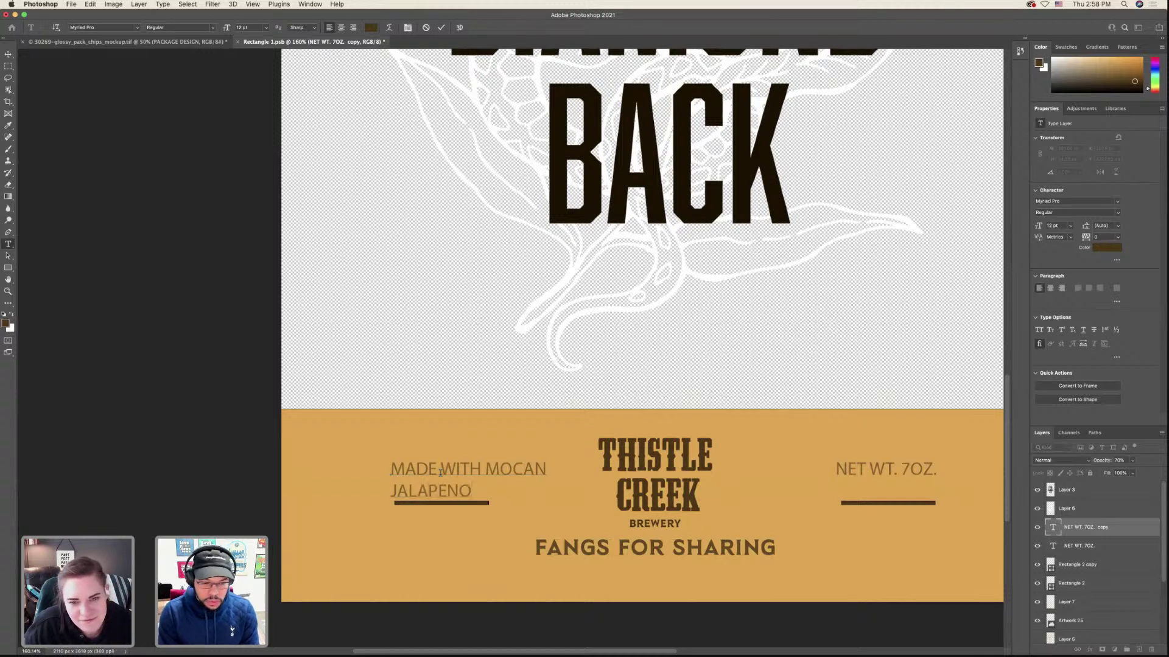
{"action": "type", "text": " AND"}
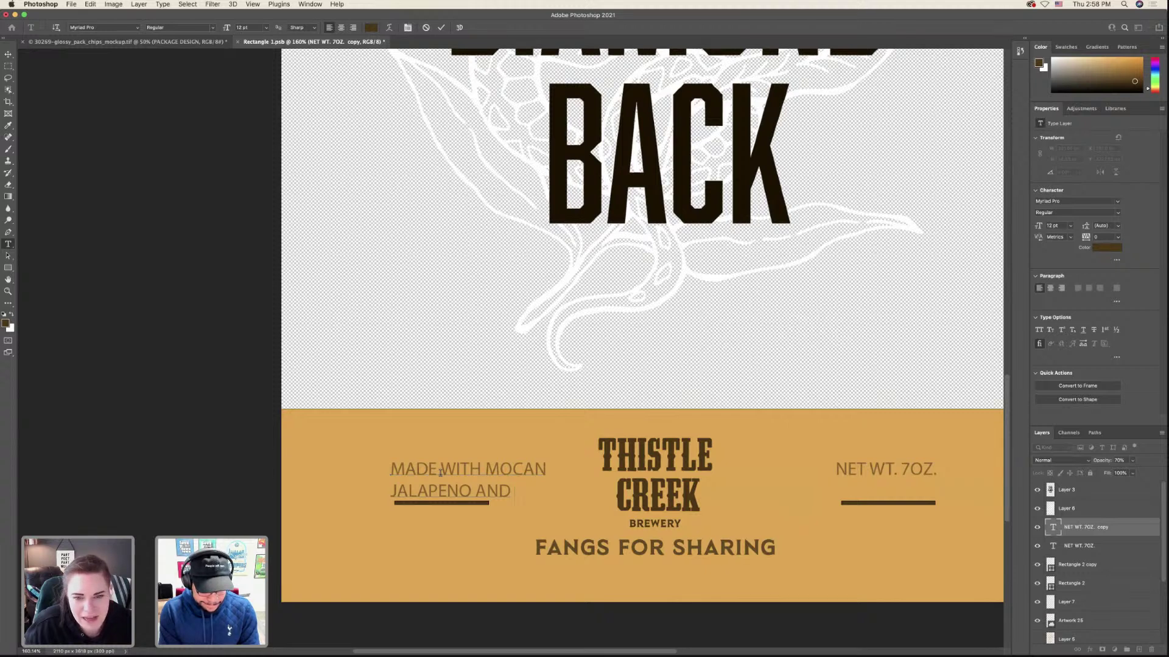
{"action": "type", "text": "BL"}
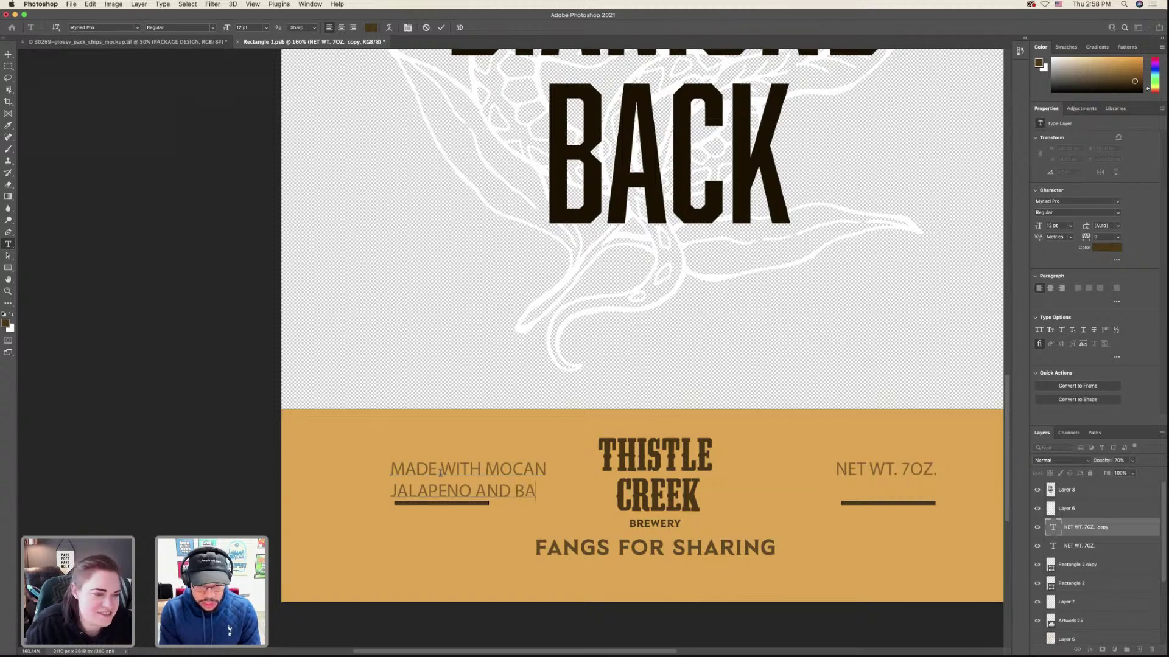
{"action": "key", "text": "BackSpace"}
{"action": "type", "text": "LACK PEPPE"}
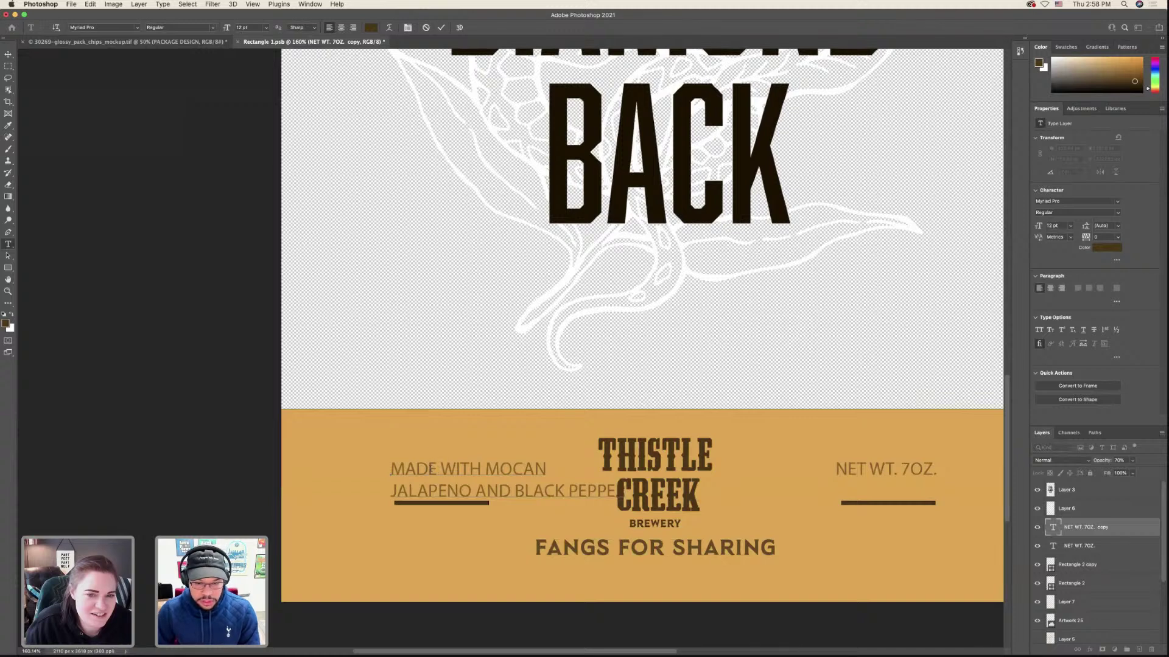
- Replace "MADE WITH" with "TOSSED IN" in the first line of the ingredient text
{"action": "double_click", "coordinate": [431, 469]}
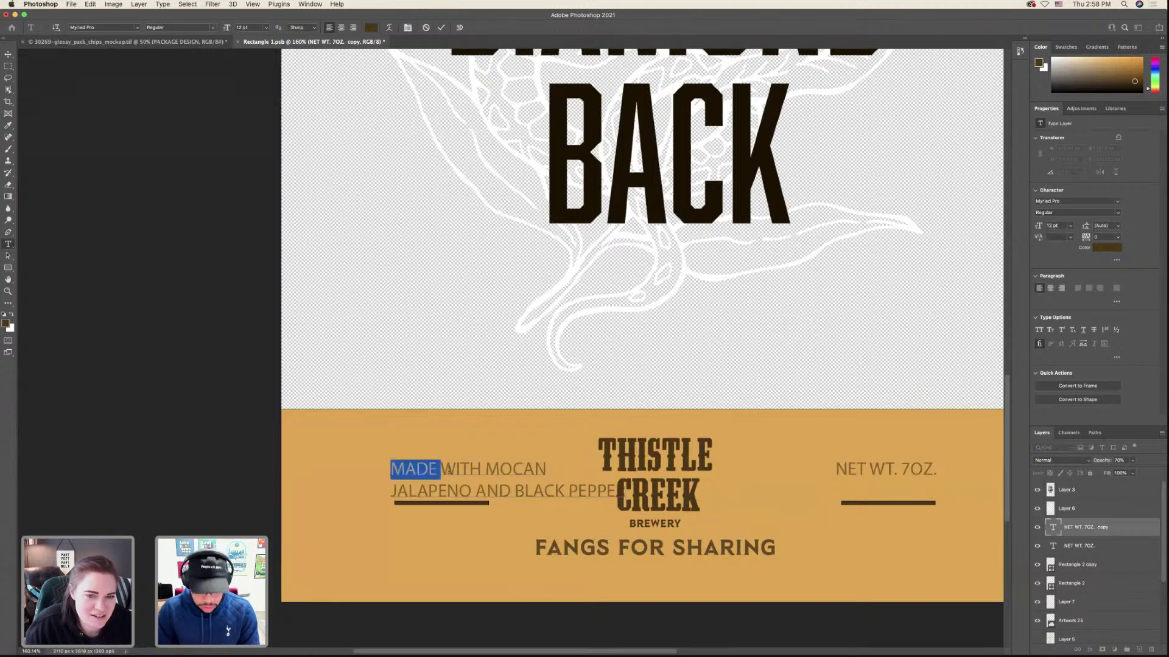
{"action": "type", "text": "TOSSED"}
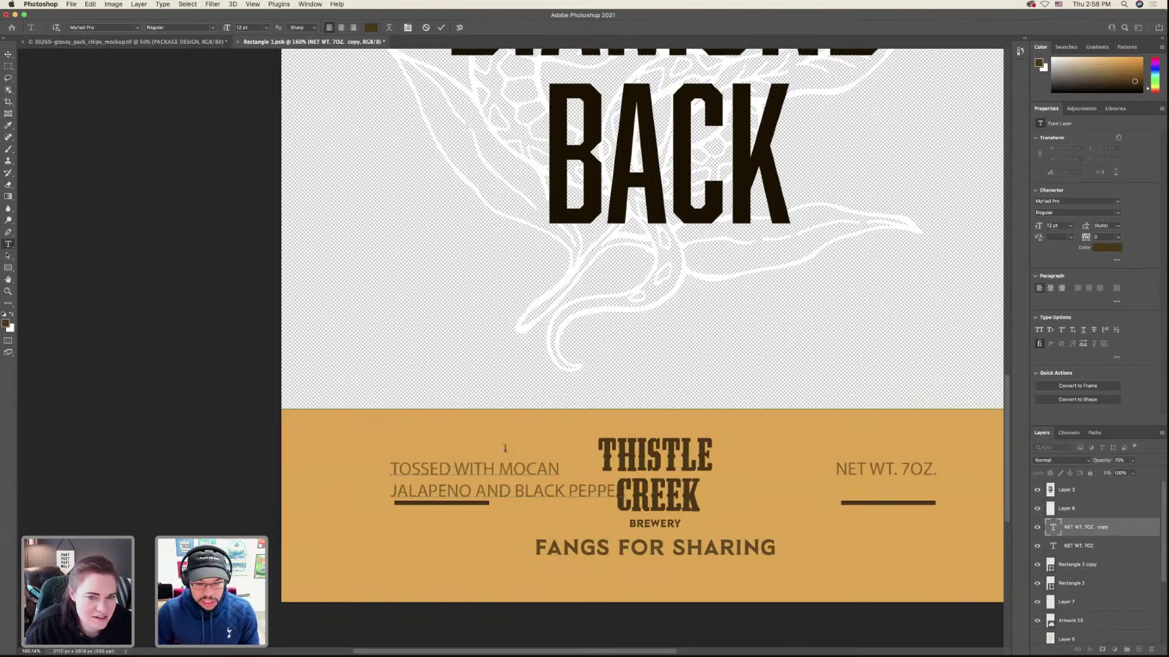
{"action": "double_click", "coordinate": [457, 469]}
{"action": "type", "text": "IN"}
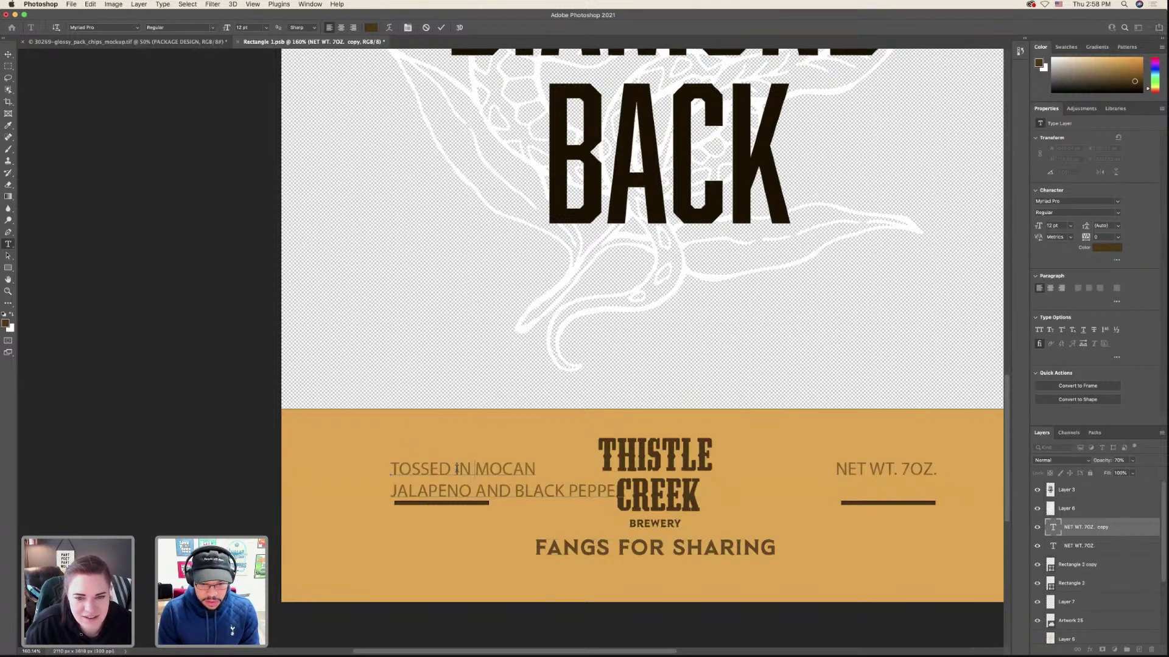
{"action": "left_click", "coordinate": [341, 28]}
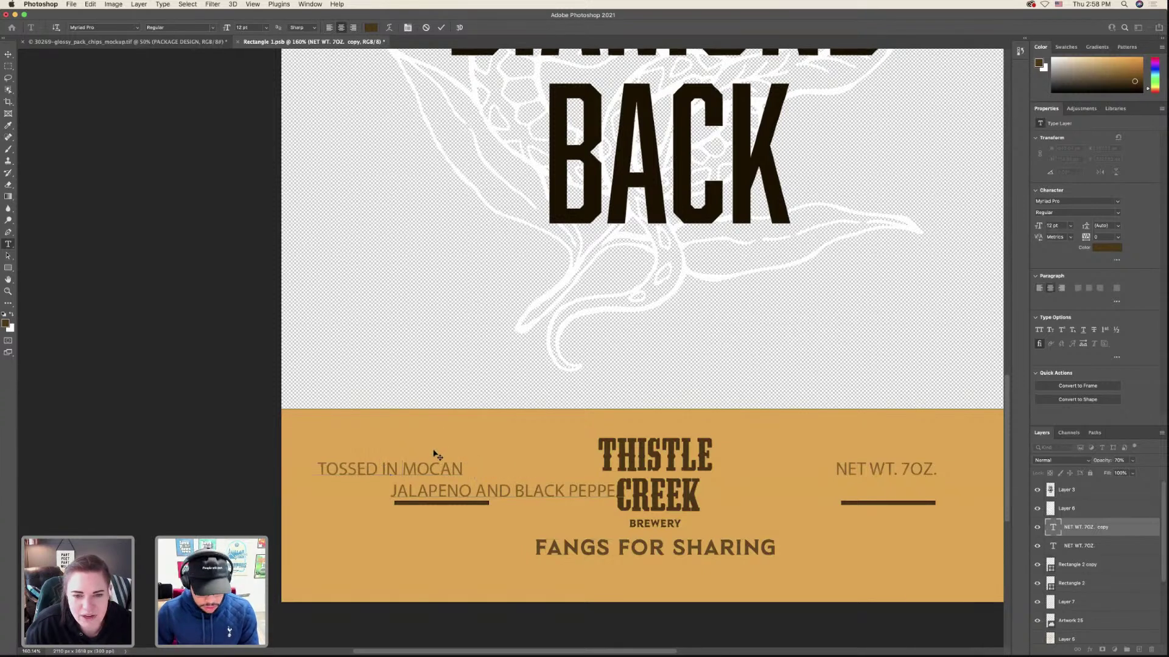
{"action": "key", "text": "super"}
{"action": "key", "text": "super"}
{"action": "key", "text": "super+shift+l"}
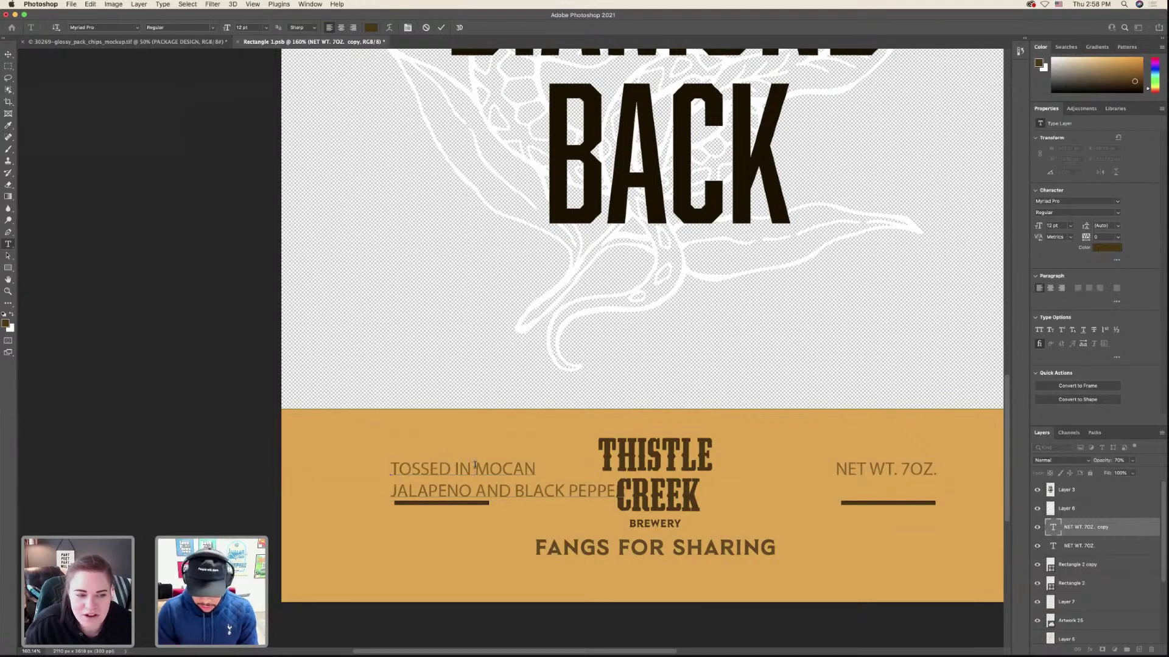
- Break the ingredient text after "TOSSED IN", join the remaining words on one line, and replace "MOCAN" with "SMOKIN'"
{"action": "left_click", "coordinate": [475, 464]}
{"action": "key", "text": "Return"}
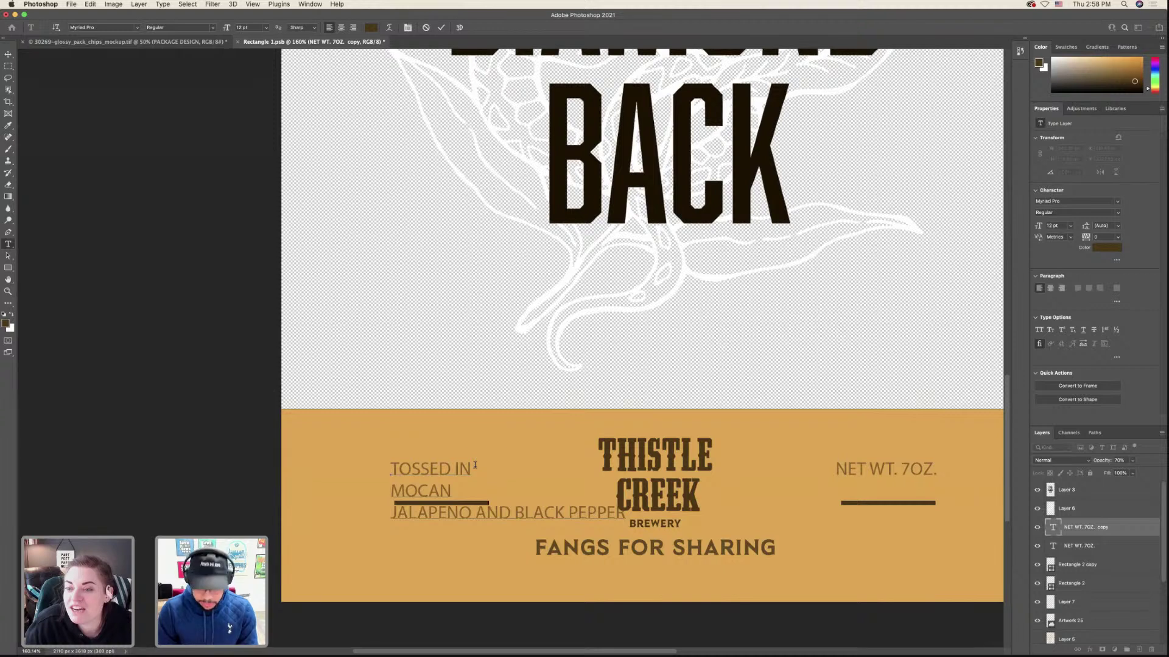
{"action": "left_click", "coordinate": [452, 490]}
{"action": "key", "text": "Delete"}
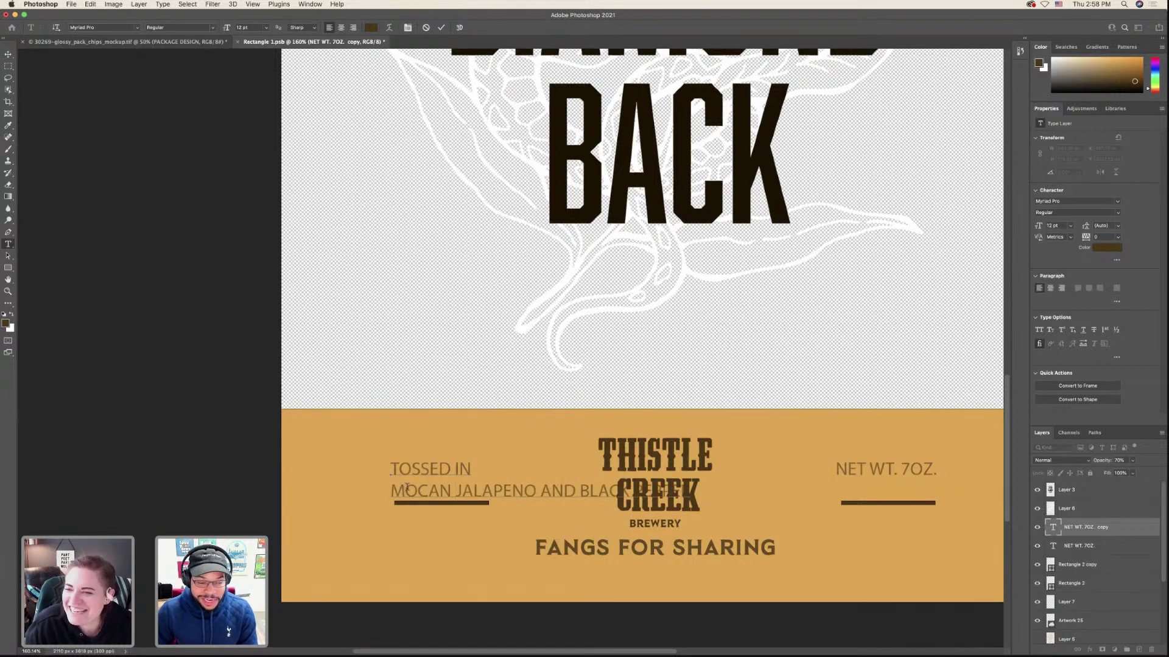
{"action": "double_click", "coordinate": [406, 491]}
{"action": "key", "text": "BackSpace"}
{"action": "type", "text": "SMOK"}
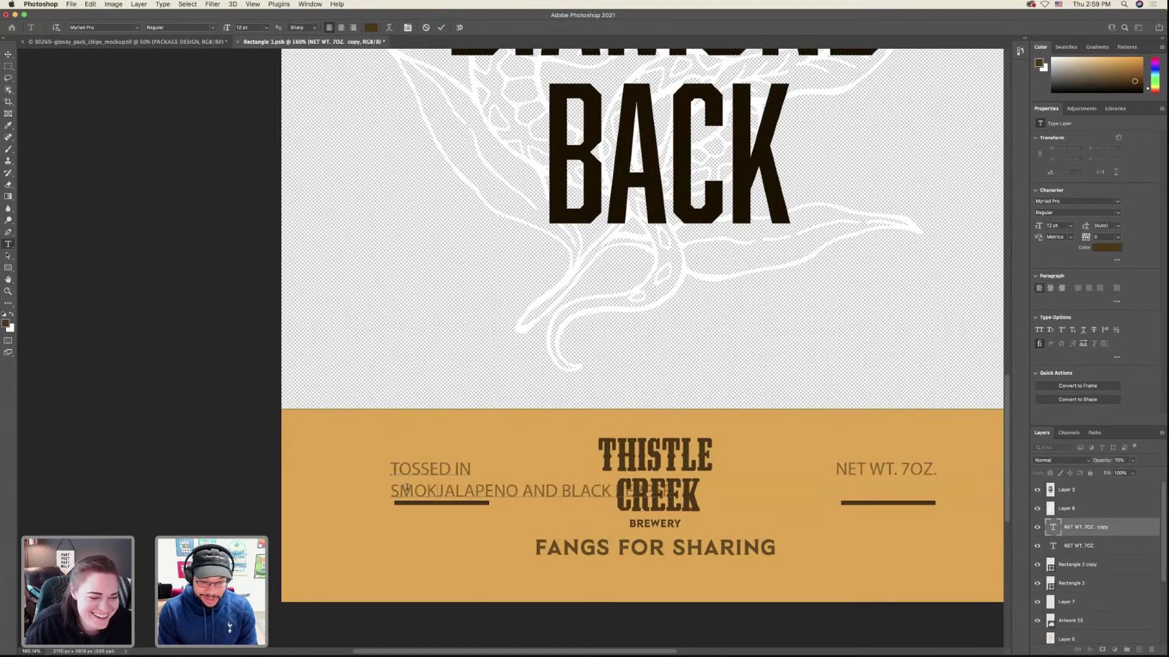
{"action": "type", "text": "IN'"}
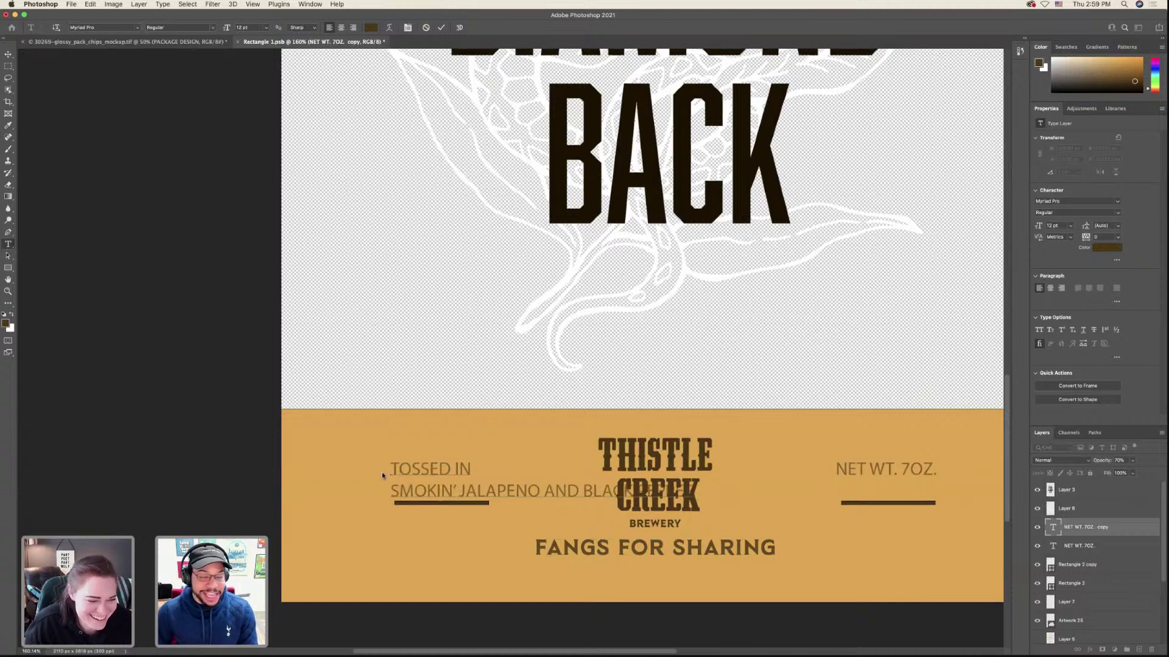
- Centre-align both lines of the ingredient text and move it inward so the whole wording fits on the gold band
{"action": "key", "text": "ctrl+a"}
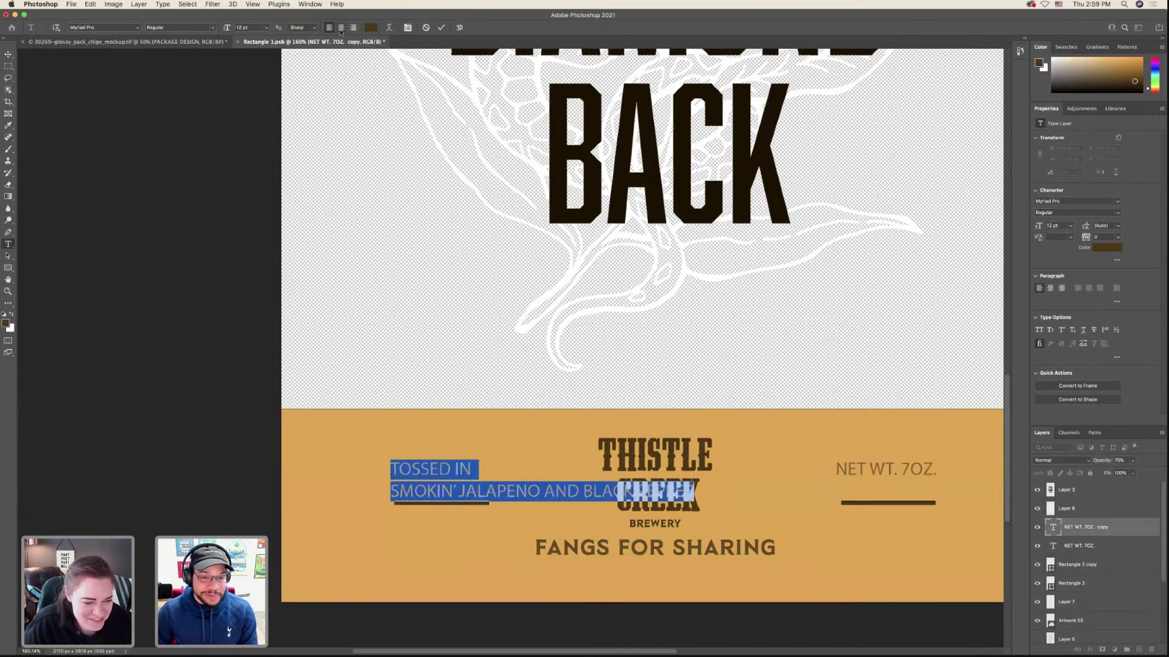
{"action": "left_click", "coordinate": [341, 28]}
{"action": "left_click", "coordinate": [9, 54]}
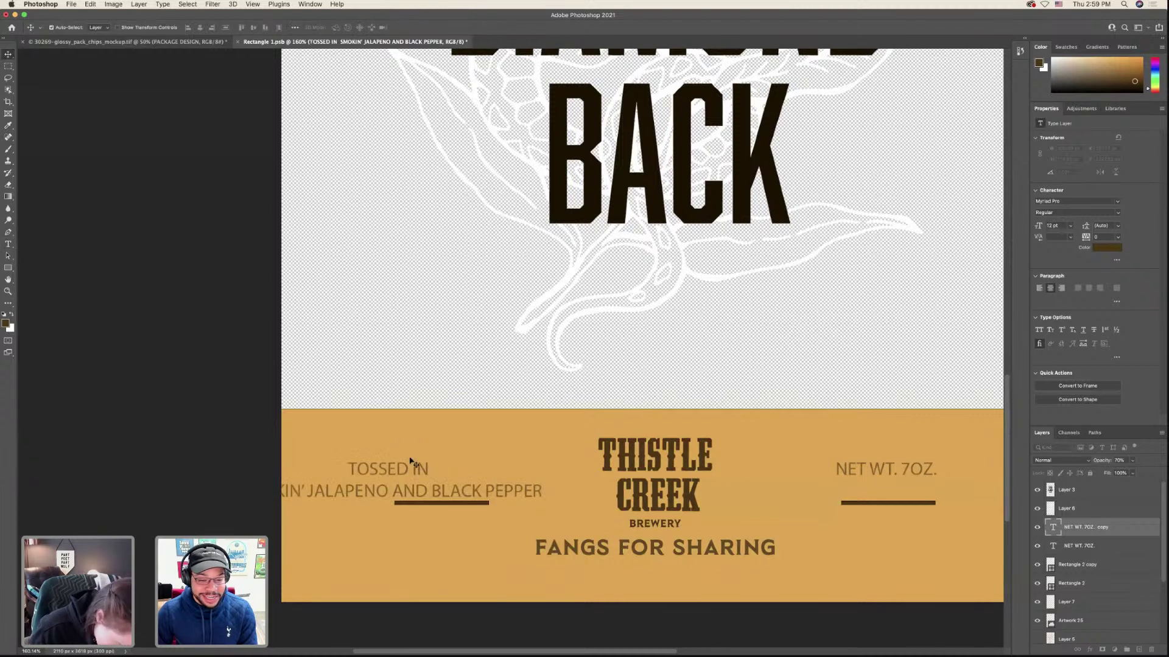
{"action": "left_click_drag", "start_coordinate": [414, 471], "coordinate": [491, 463]}
- Remove "AND", put "BLACK PEPPER" on its own line, and centre the ingredient text over its brown bar
{"action": "triple_click", "coordinate": [473, 482]}
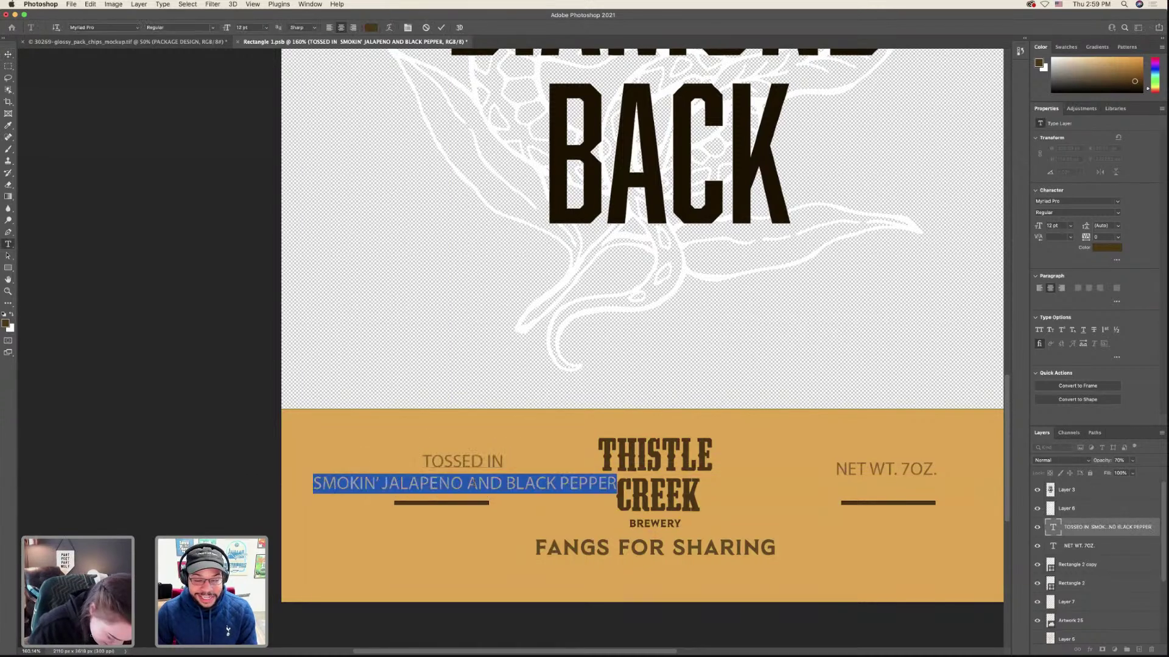
{"action": "double_click", "coordinate": [484, 483]}
{"action": "key", "text": "BackSpace"}
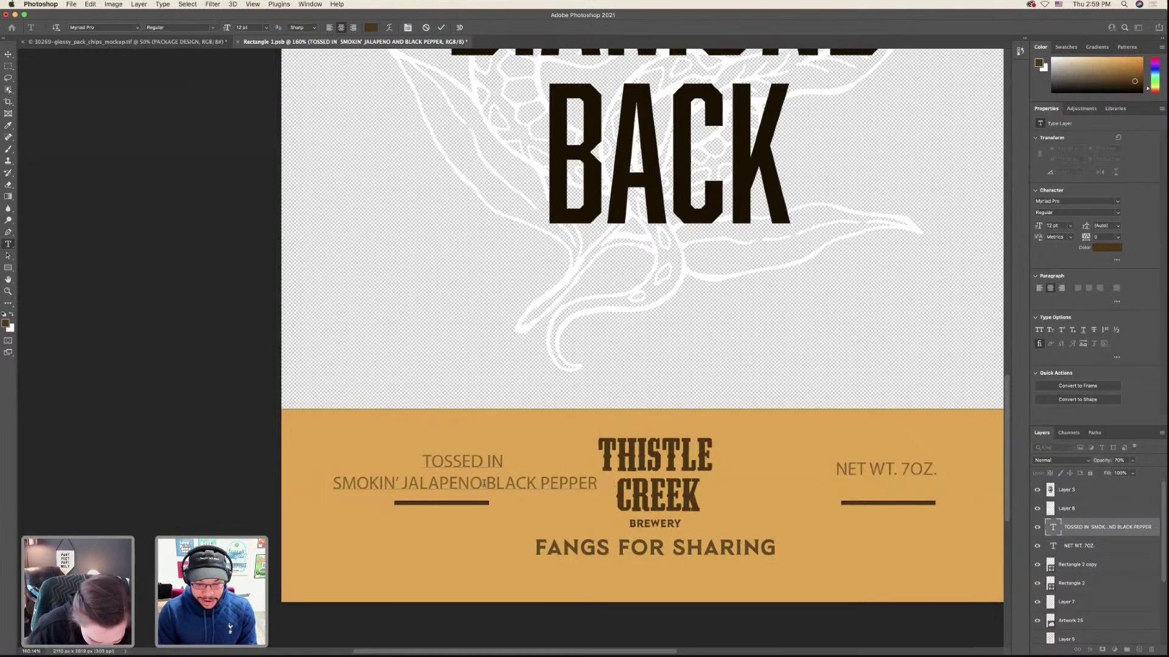
{"action": "key", "text": "Return"}
{"action": "key", "text": "BackSpace"}
{"action": "key", "text": "Return"}
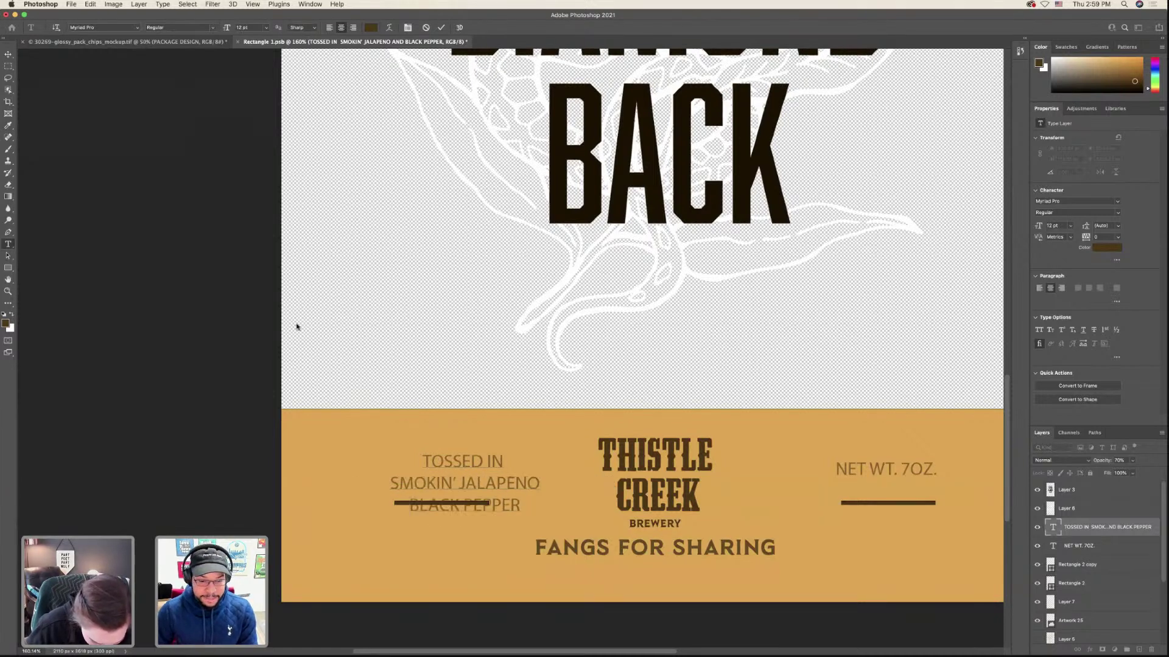
{"action": "left_click", "coordinate": [8, 53]}
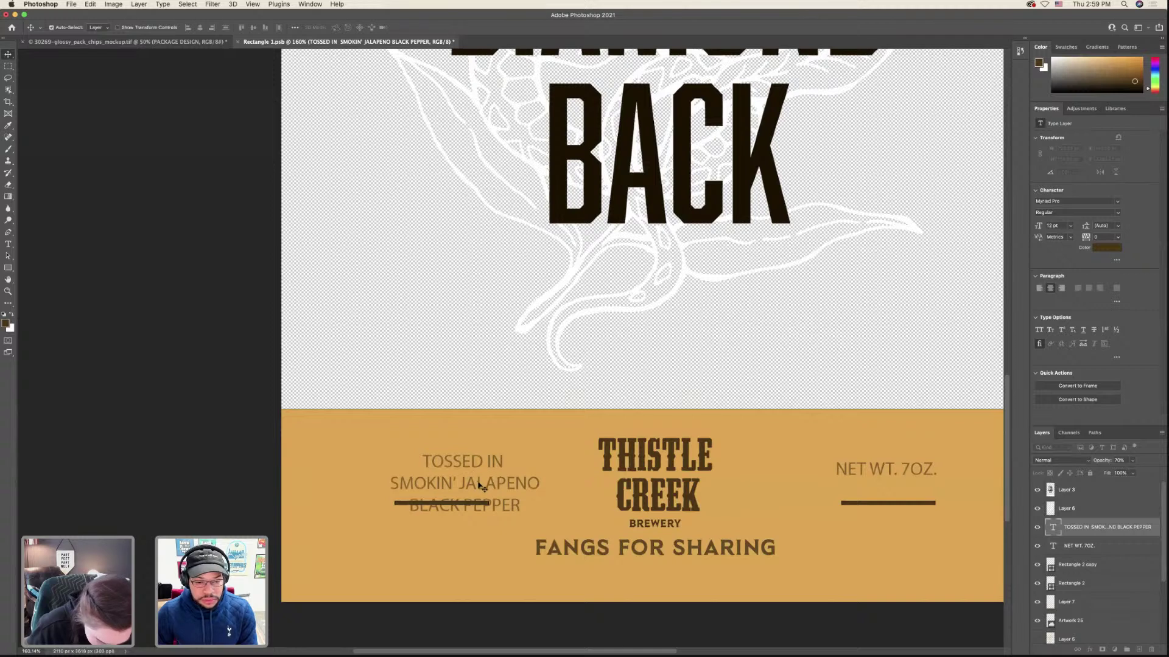
{"action": "left_click_drag", "start_coordinate": [480, 485], "coordinate": [451, 484]}
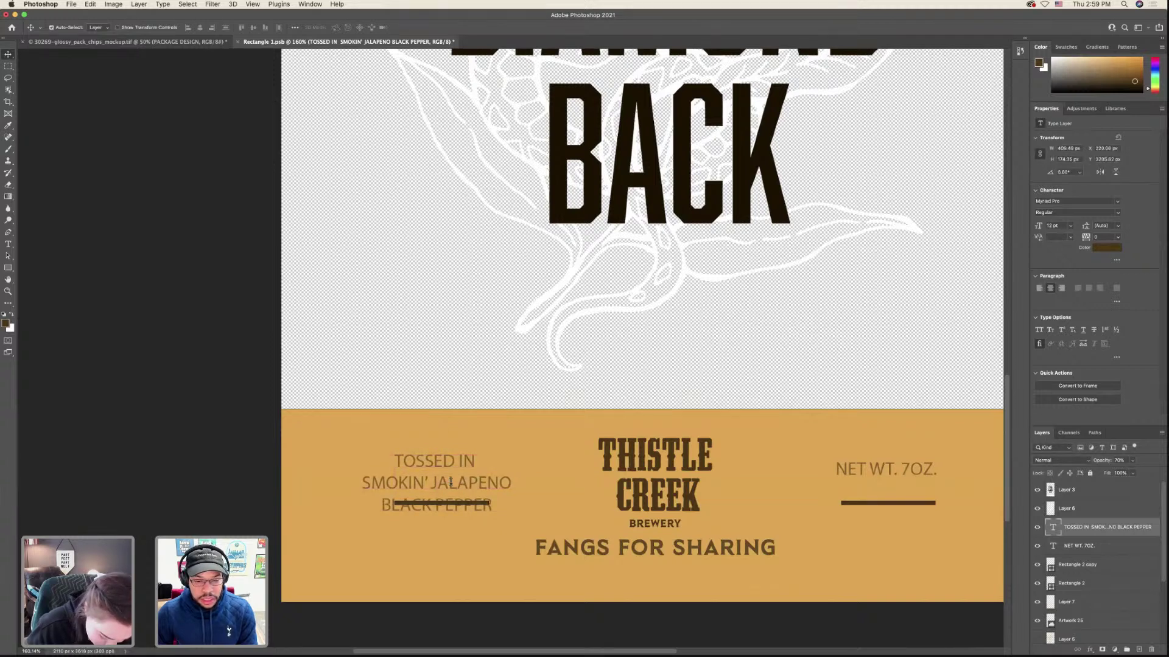
- Set the whole ingredient text in the S&S Hilborn Four font
{"action": "triple_click", "coordinate": [450, 483]}
{"action": "key", "text": "super+a"}
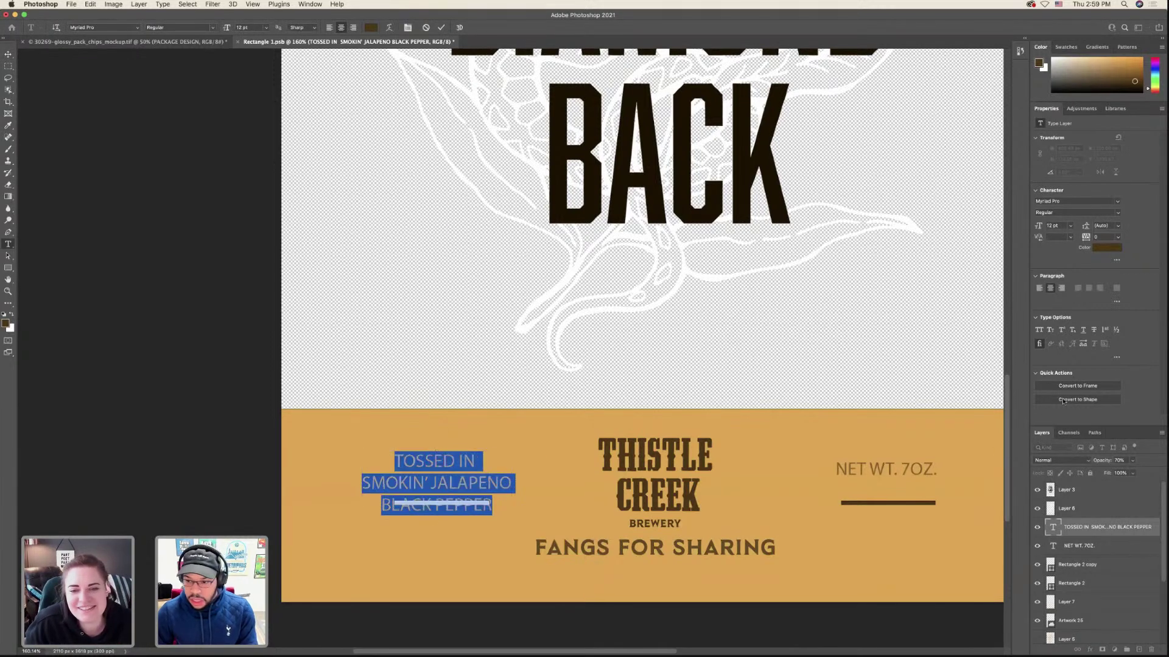
{"action": "left_click", "coordinate": [1061, 200]}
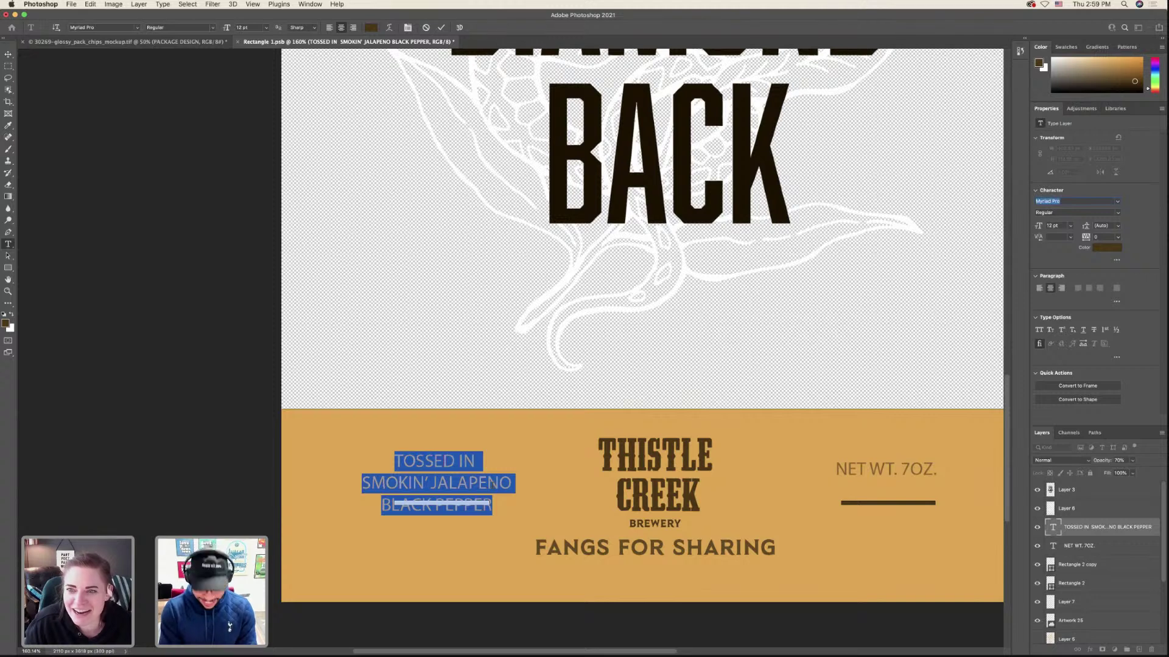
{"action": "type", "text": "Hilborn Four"}
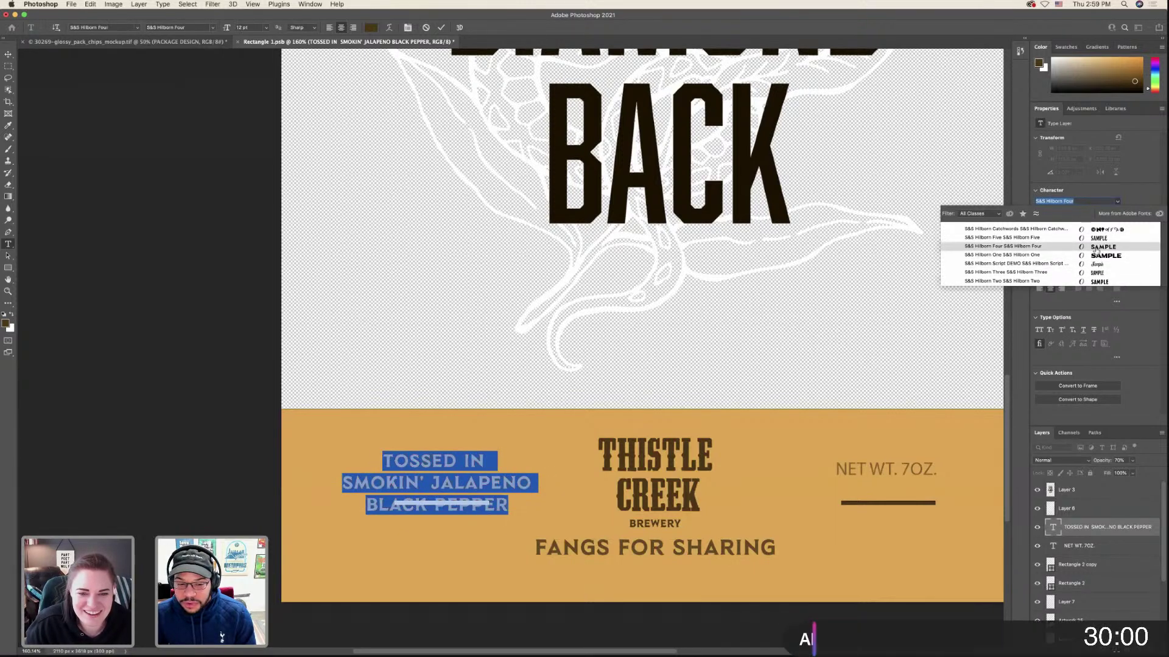
{"action": "left_click", "coordinate": [1095, 246]}
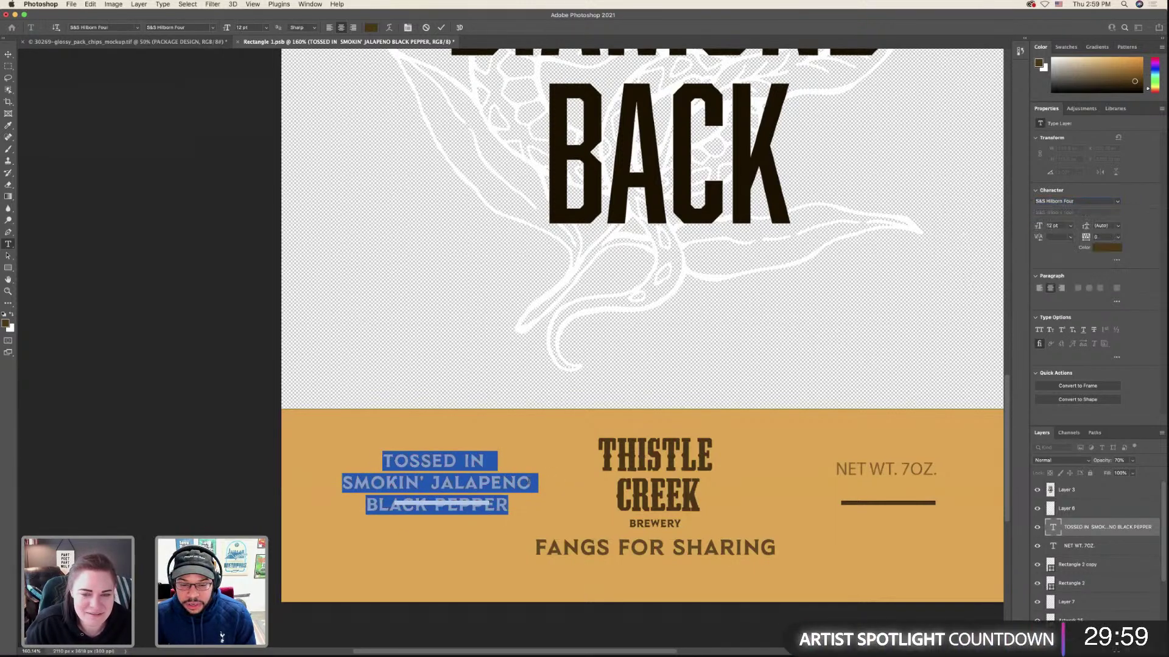
{"action": "left_click", "coordinate": [531, 483]}
{"action": "left_click", "coordinate": [9, 54]}
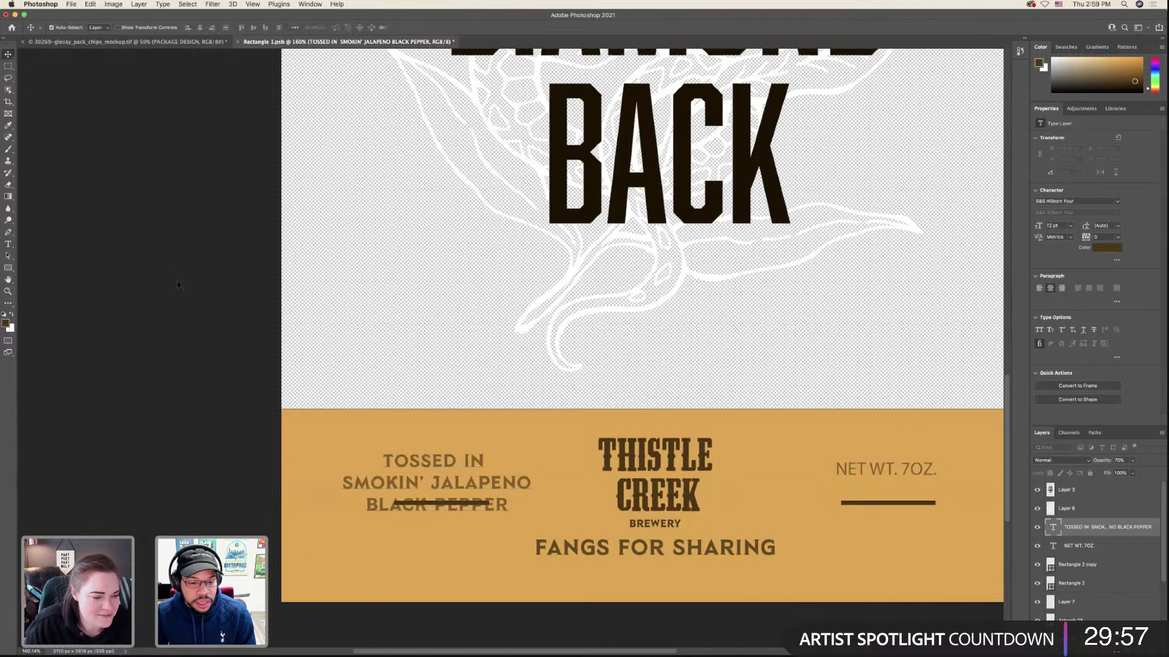
{"action": "left_click", "coordinate": [419, 505]}
{"action": "key", "text": "Delete"}
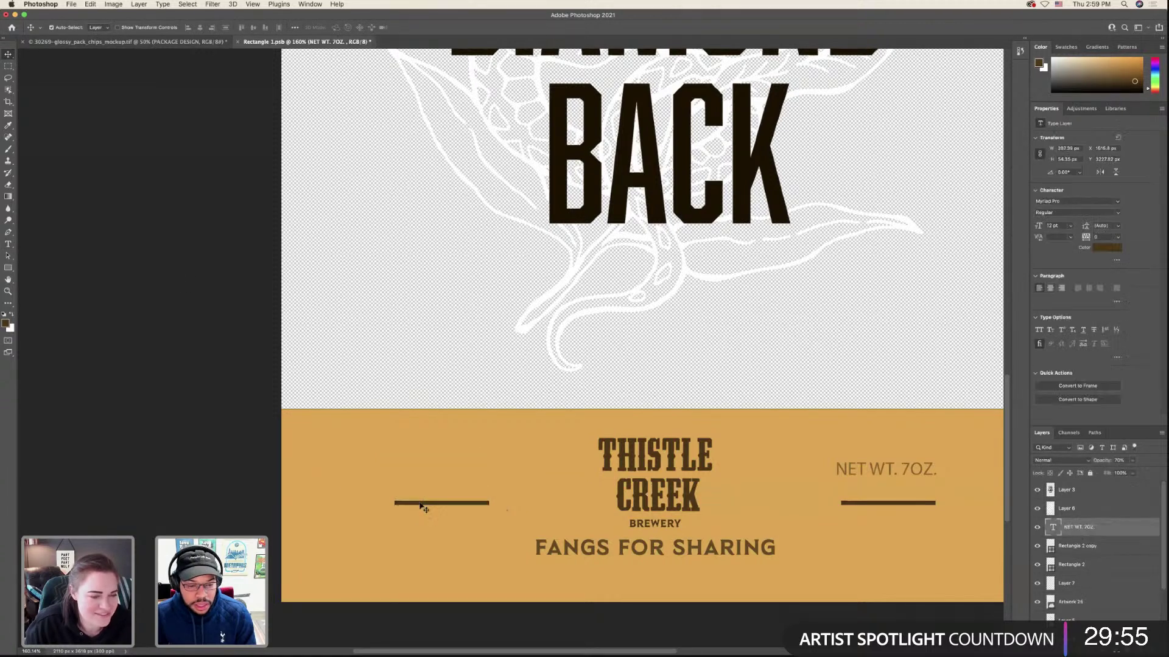
{"action": "key", "text": "super+z"}
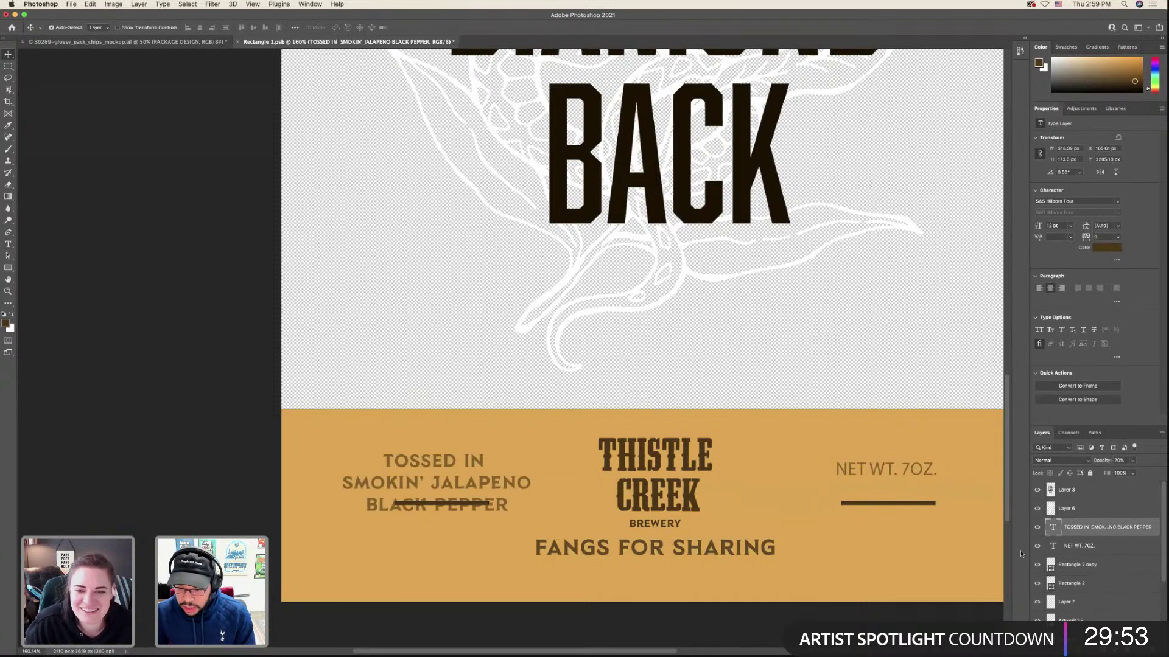
- Hide both brown bars and nudge the ingredient text about 3 px away from the Thistle Creek logo
{"action": "left_click", "coordinate": [1037, 563]}
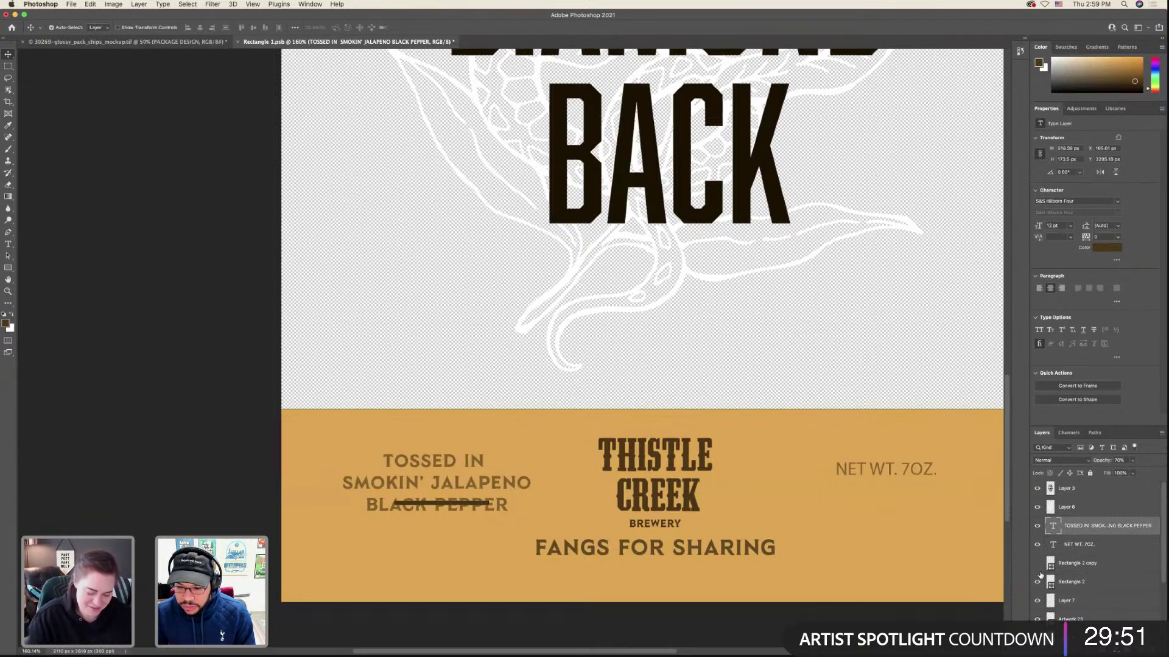
{"action": "left_click", "coordinate": [1037, 582]}
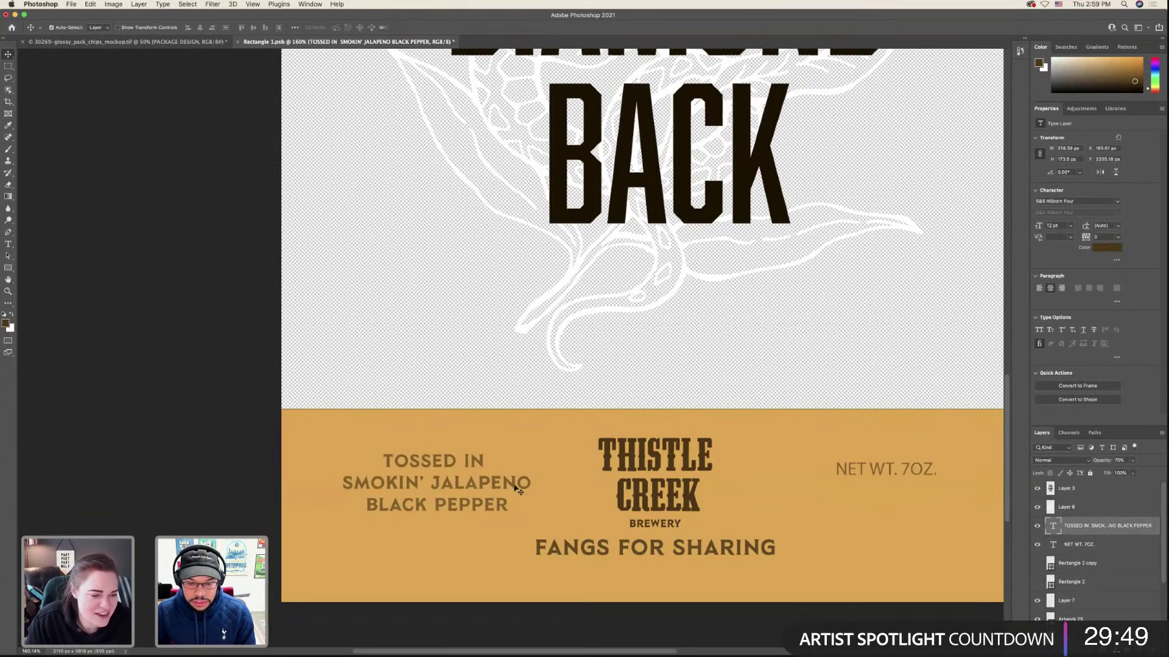
{"action": "left_click_drag", "start_coordinate": [513, 486], "coordinate": [621, 489]}
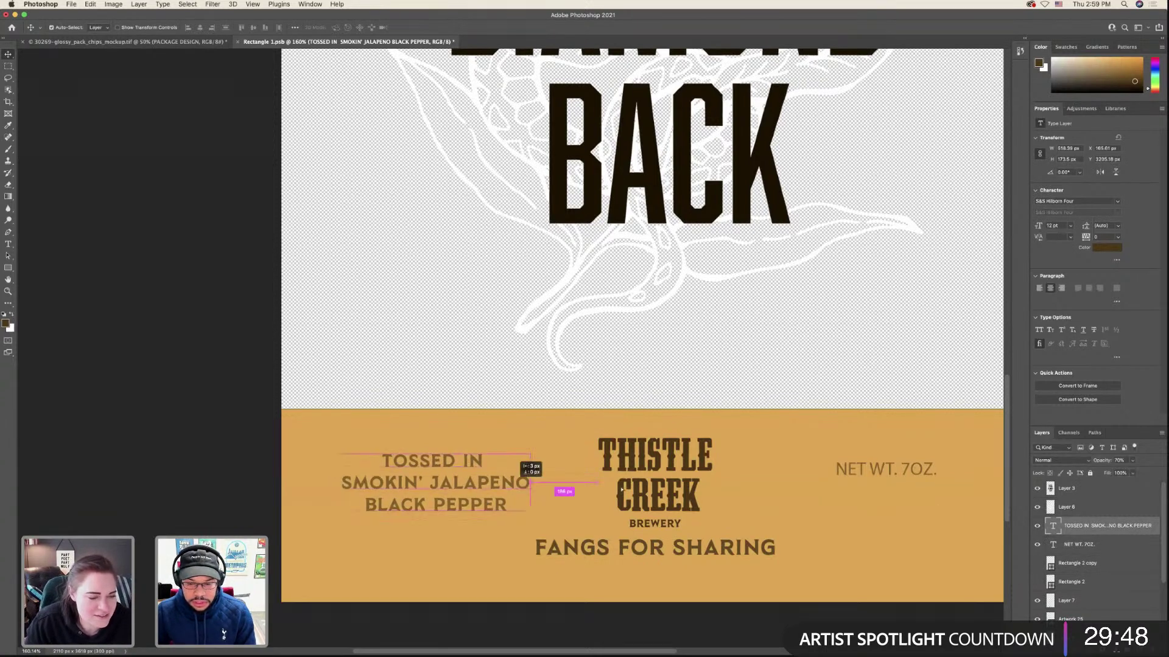
- Set the "NET WT. 7OZ." text in the S&S Hilborn Four font
{"action": "double_click", "coordinate": [854, 481]}
{"action": "left_click", "coordinate": [1061, 202]}
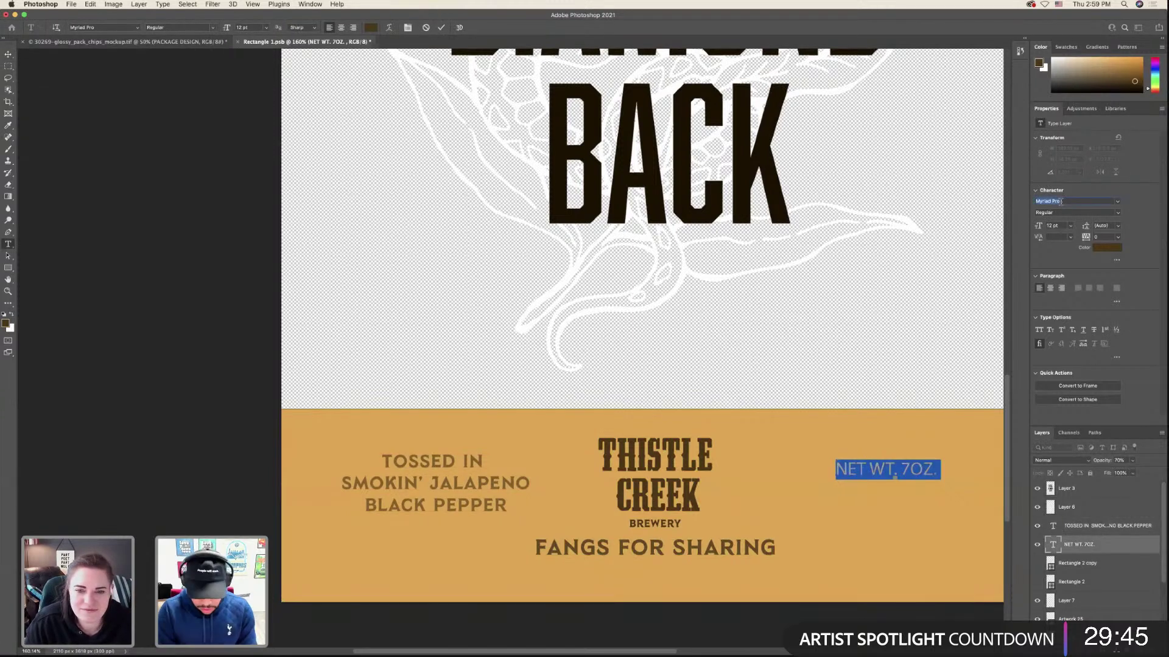
{"action": "type", "text": "hilb"}
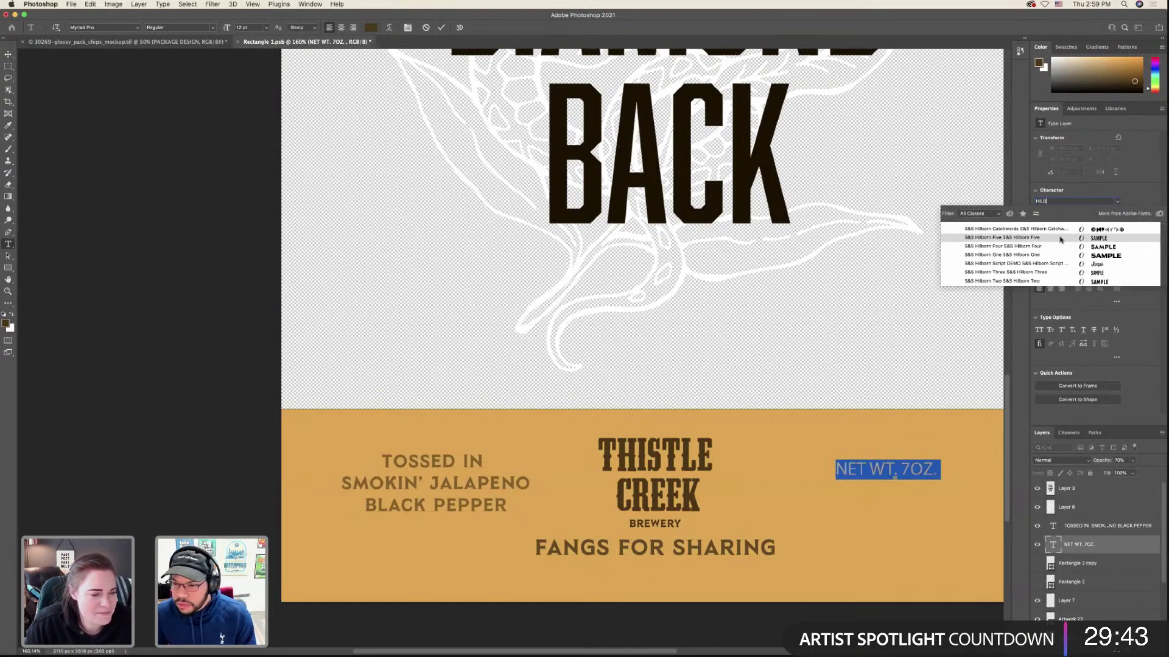
{"action": "left_click", "coordinate": [999, 246]}
- Add "0GRAMS TRANS FAT" as a second line below "NET WT. 7OZ."
{"action": "left_click", "coordinate": [958, 469]}
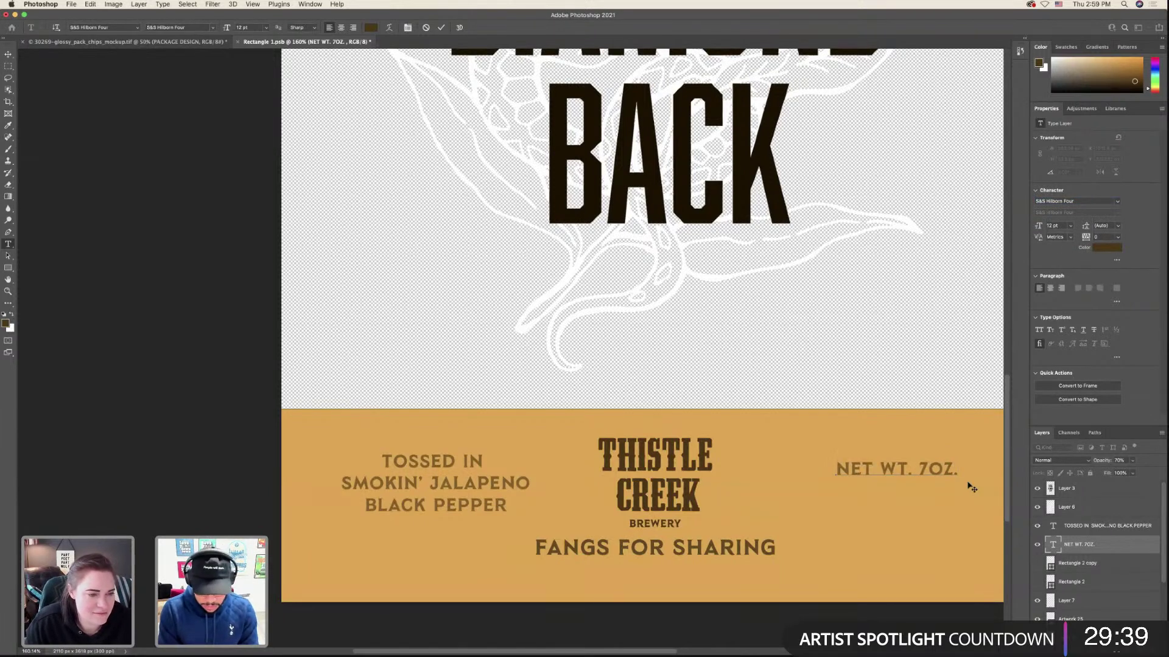
{"action": "key", "text": "Return"}
{"action": "type", "text": "0"}
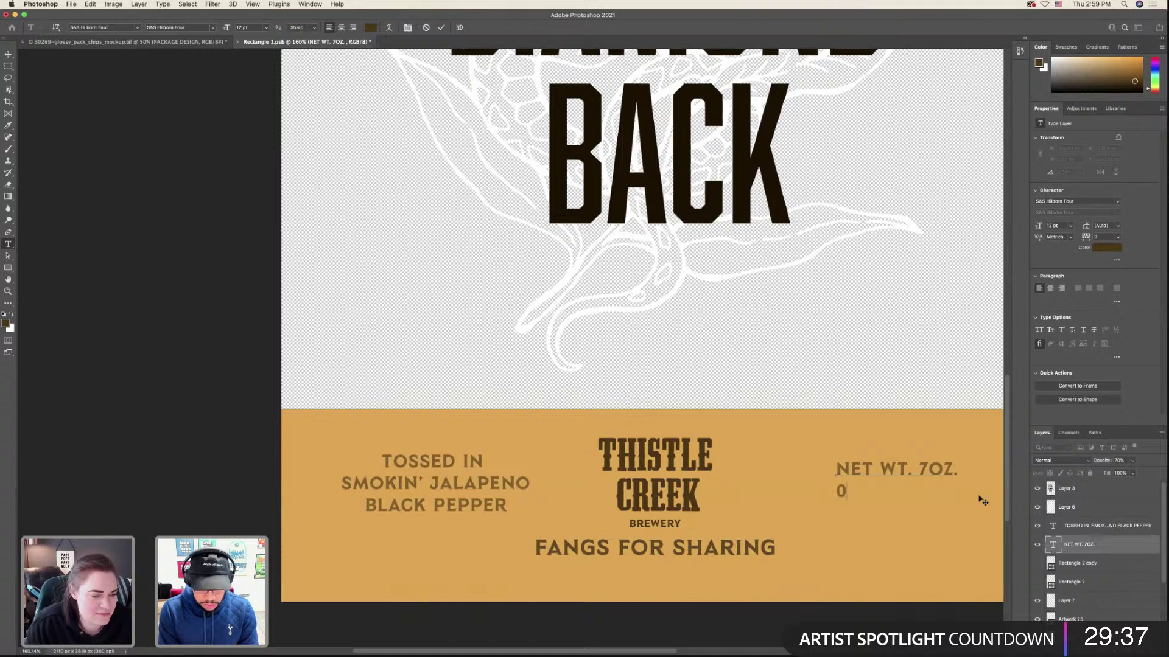
{"action": "type", "text": "G"}
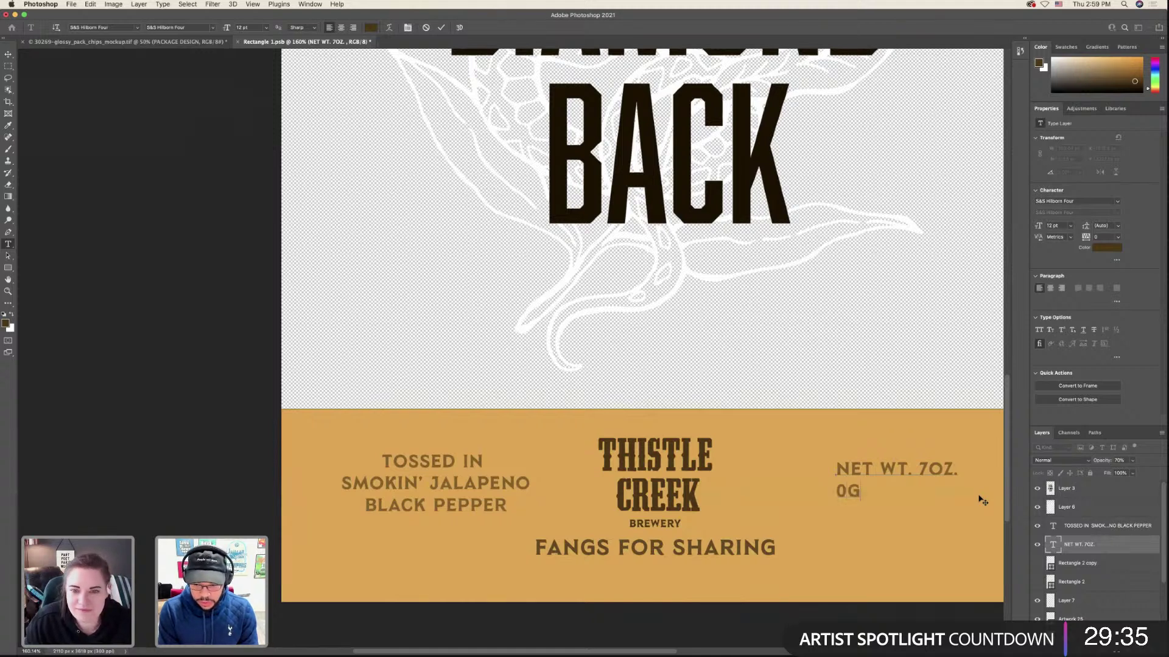
{"action": "type", "text": "RAMS TR"}
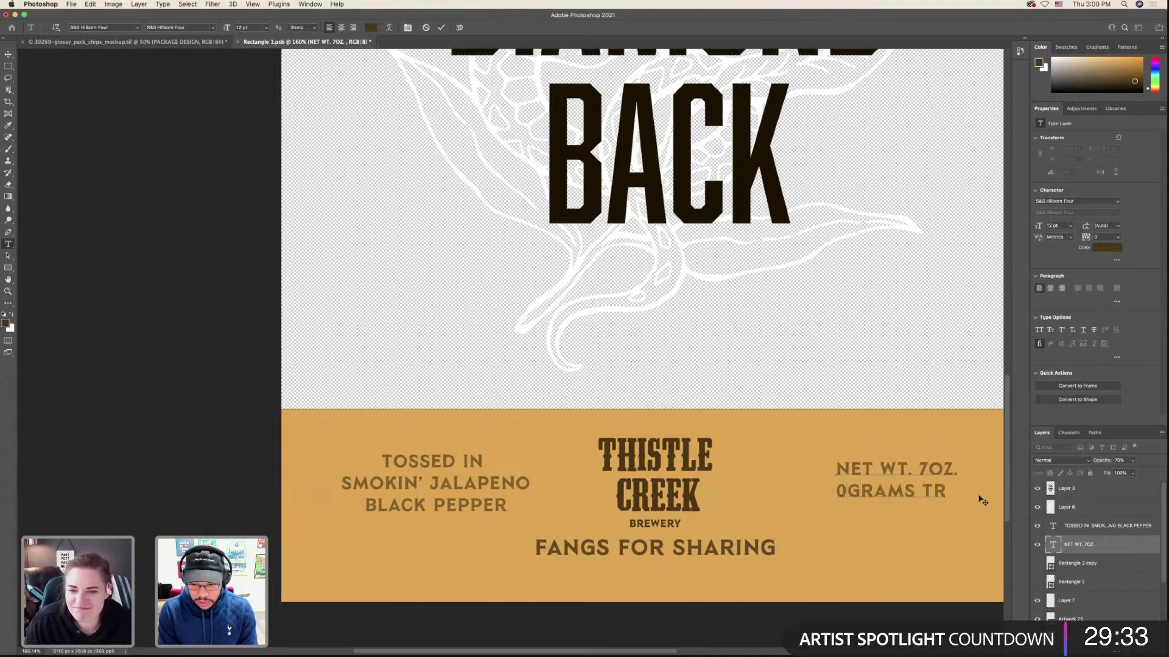
{"action": "type", "text": "ANS F"}
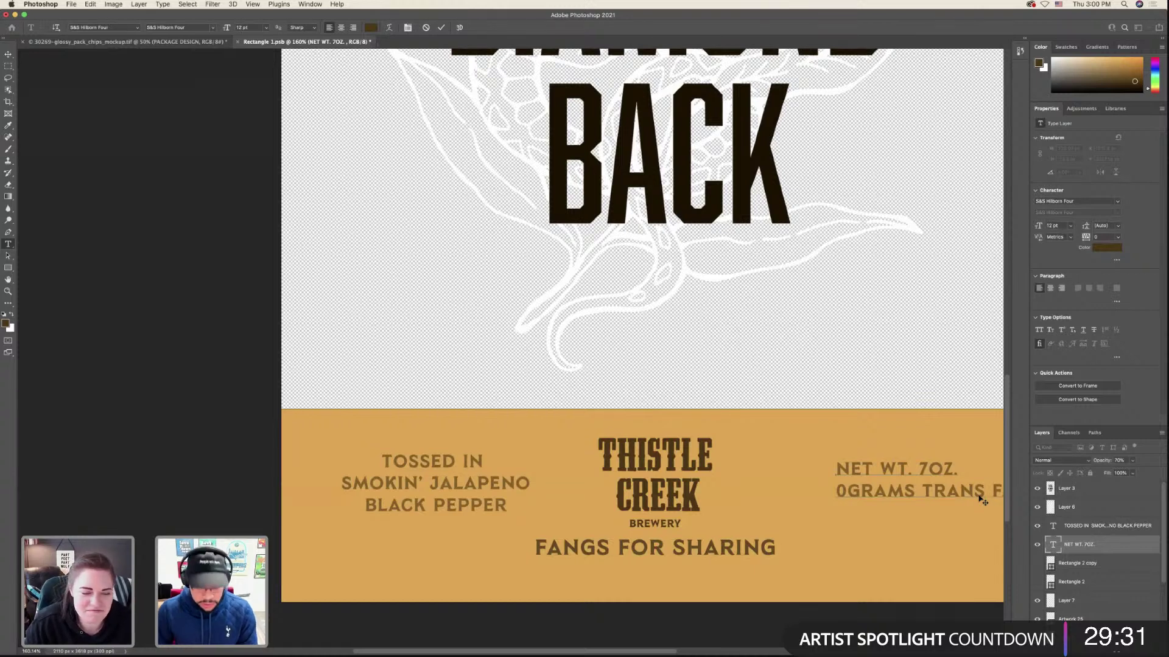
- Centre-align the two-line net weight text and reposition it on the gold band opposite the ingredient text, clear of the logo
{"action": "key", "text": "super+a"}
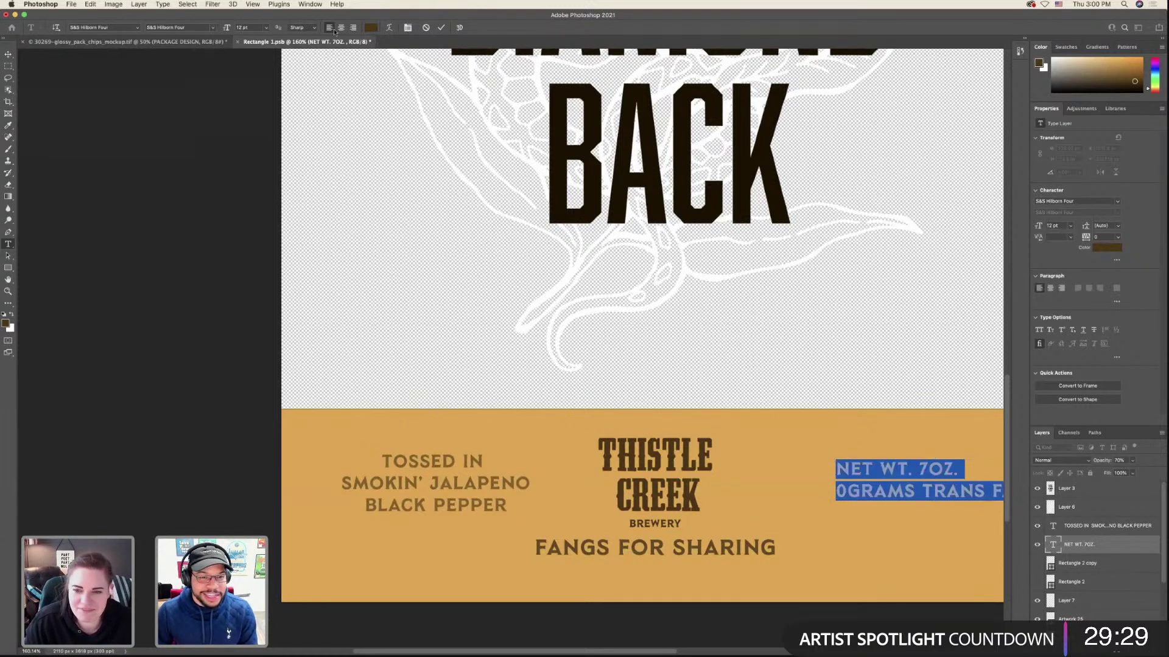
{"action": "left_click", "coordinate": [341, 28]}
{"action": "left_click", "coordinate": [10, 54]}
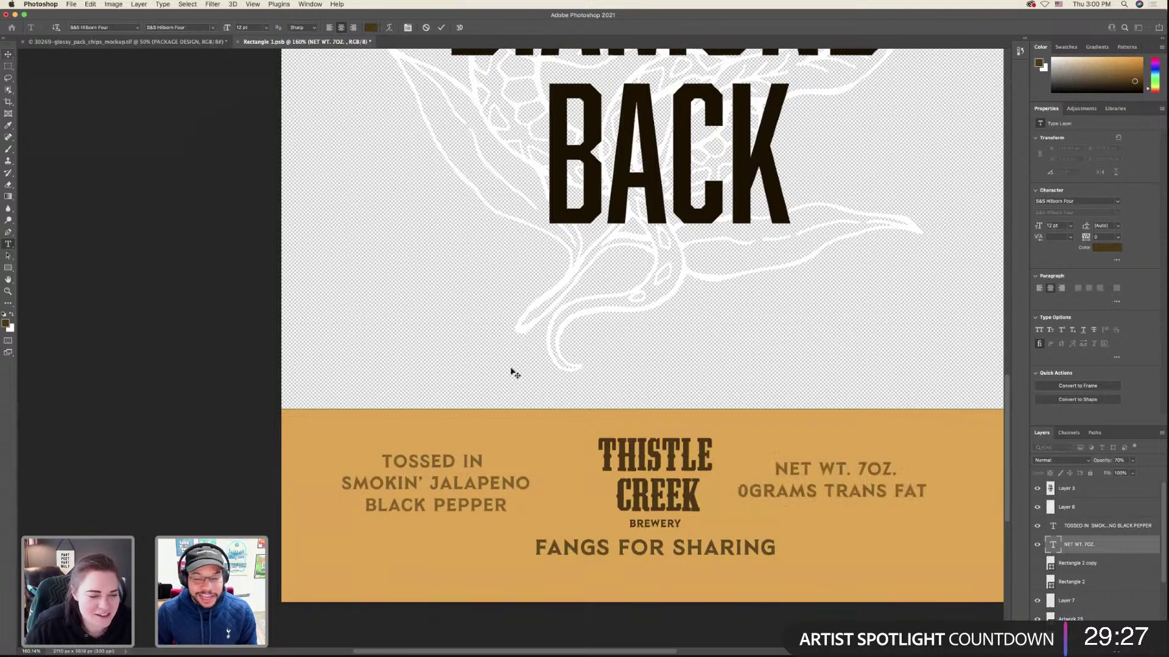
{"action": "scroll", "coordinate": [670, 438], "scroll_direction": "right", "scroll_amount": 3}
{"action": "left_click_drag", "start_coordinate": [700, 457], "coordinate": [744, 457]}
{"action": "left_click_drag", "start_coordinate": [647, 511], "coordinate": [647, 515]}
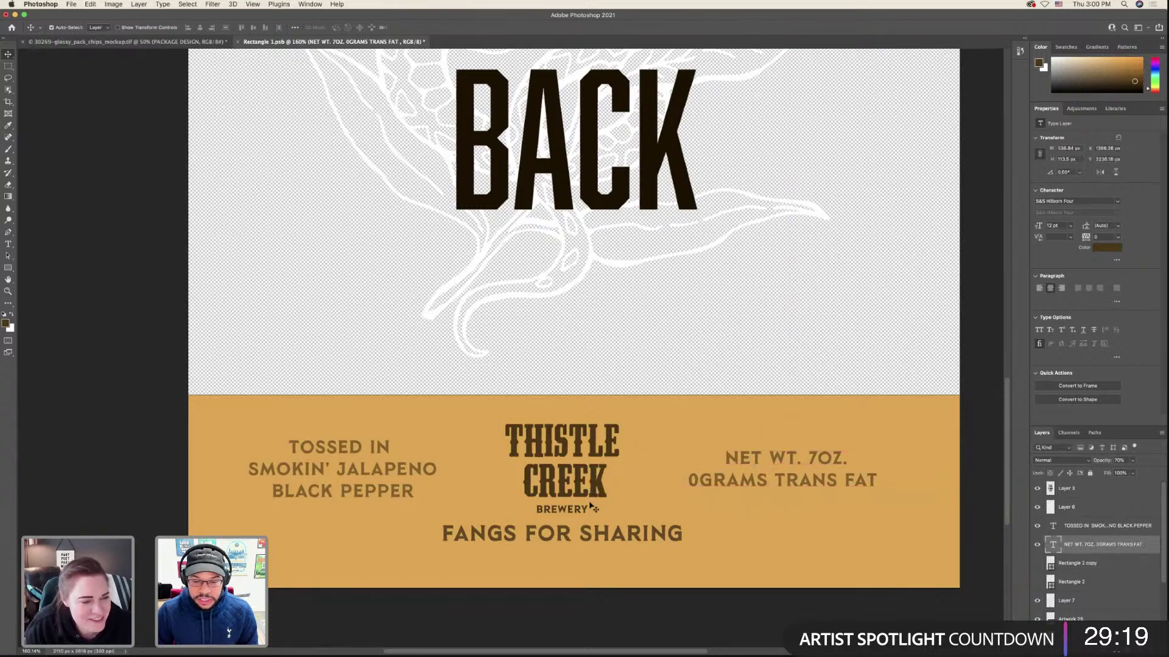
- Scale the Thistle Creek Brewery logo down to about 277 px wide, leaving more space above the "FANGS FOR SHARING" tagline
{"action": "left_click", "coordinate": [599, 497]}
{"action": "key", "text": "ctrl+t"}
{"action": "left_click_drag", "start_coordinate": [562, 516], "coordinate": [561, 503]}
{"action": "key", "text": "Return"}
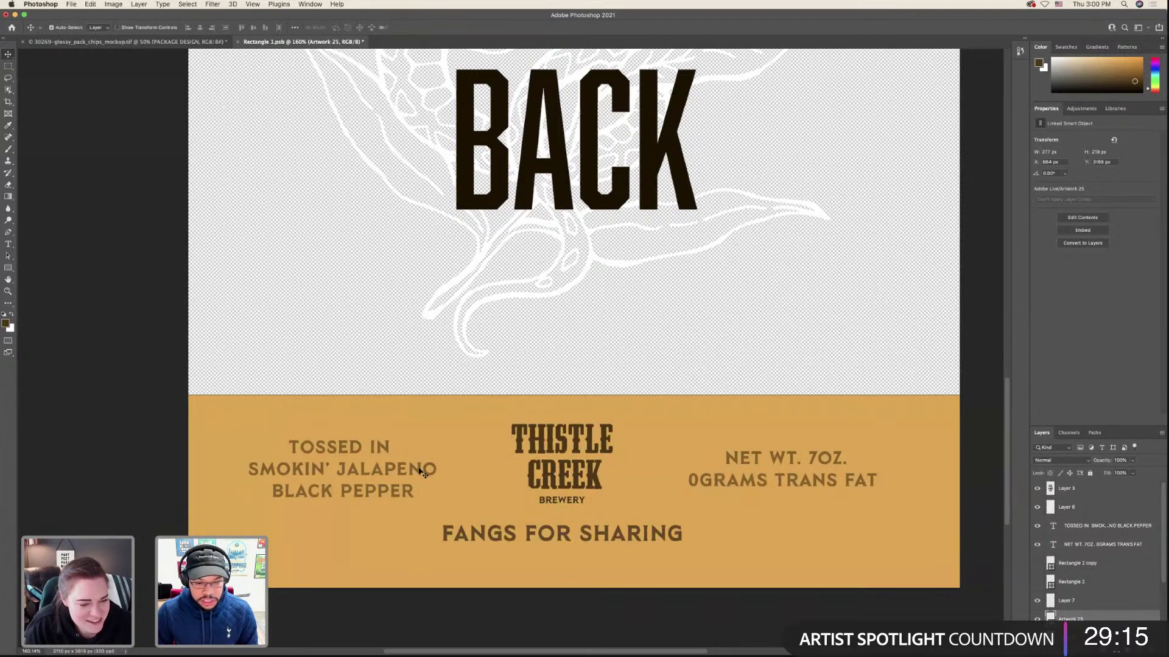
- Delete the trailing space after "TOSSED IN" in the ingredient text so the line centres properly
{"action": "left_click", "coordinate": [424, 474]}
{"action": "double_click", "coordinate": [418, 465]}
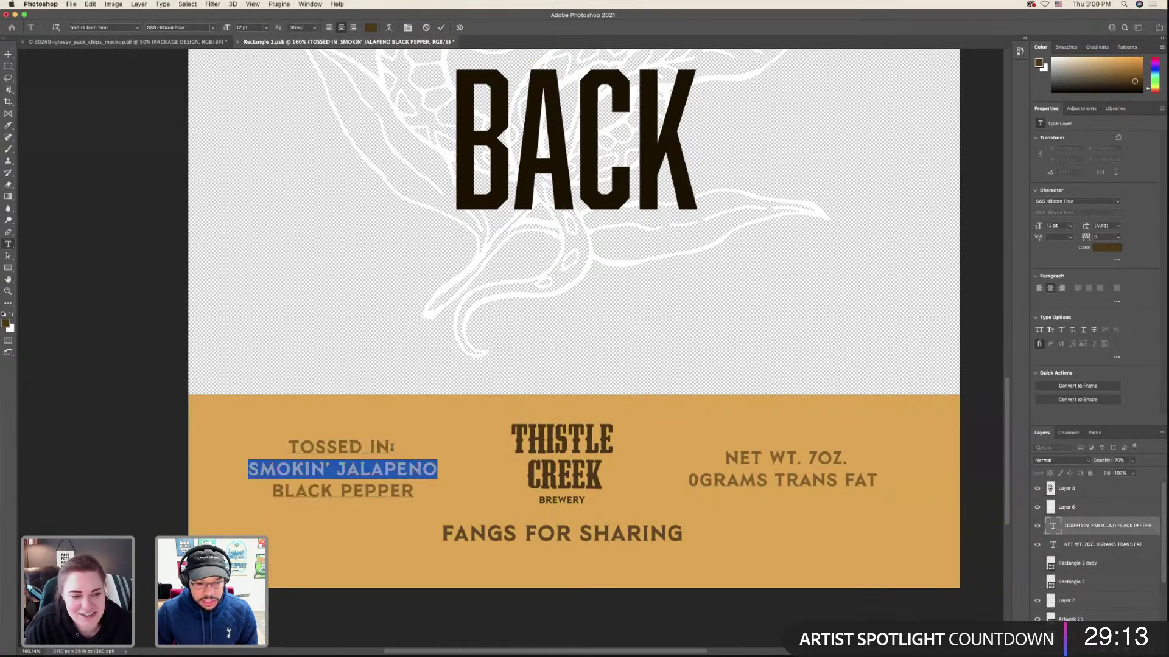
{"action": "double_click", "coordinate": [394, 447]}
{"action": "key", "text": "Right"}
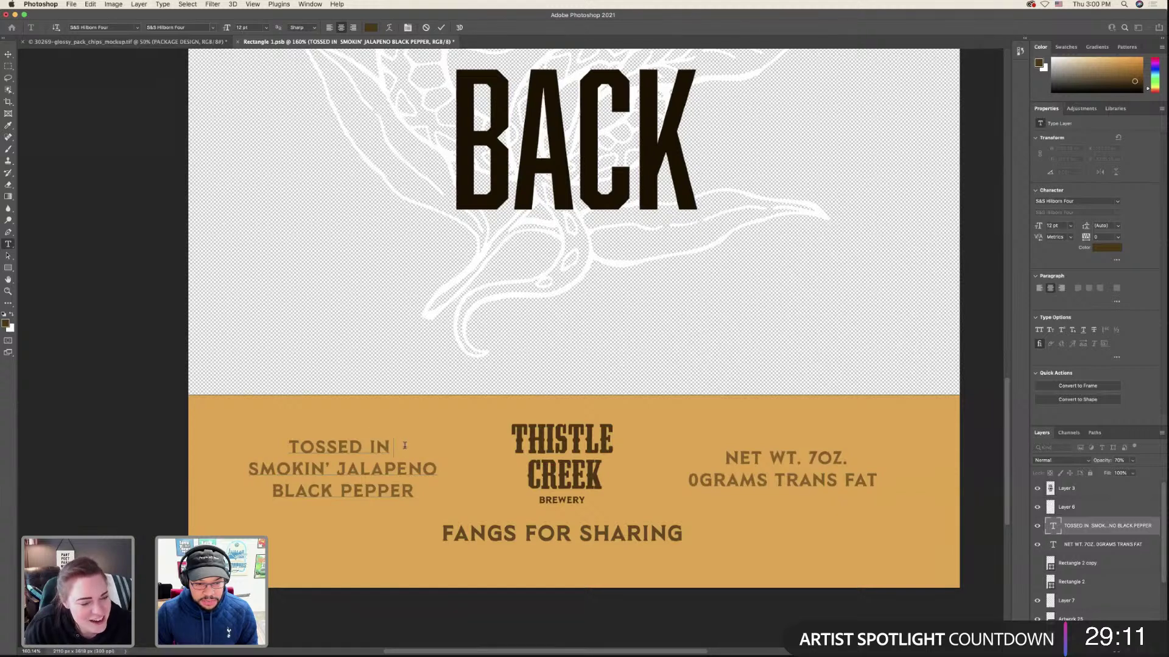
{"action": "key", "text": "BackSpace"}
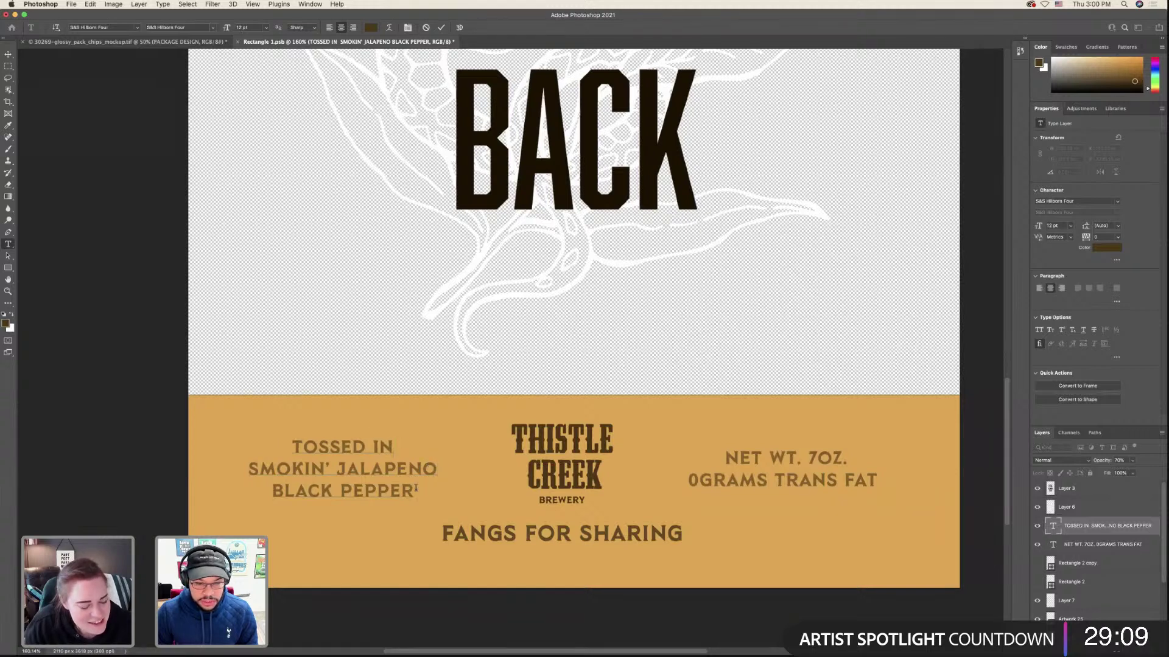
- Nudge the "TOSSED IN SMOKIN' JALAPENO BLACK PEPPER" text slightly right and up, save the label artwork, and view the mockup
{"action": "left_click", "coordinate": [9, 55]}
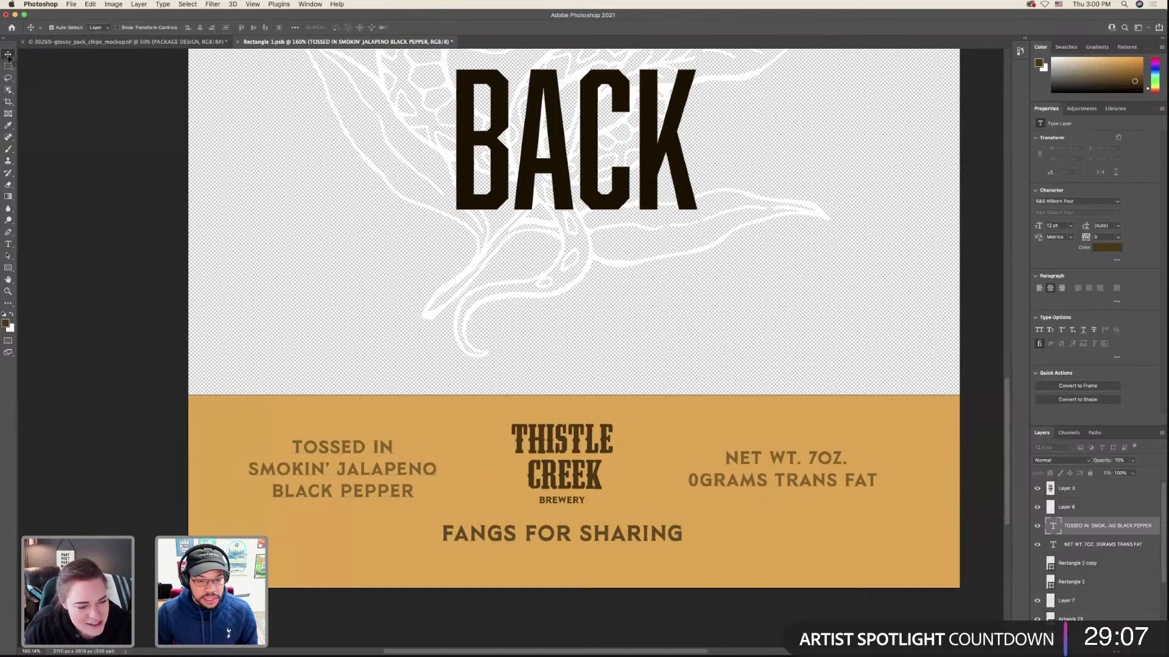
{"action": "left_click_drag", "start_coordinate": [365, 446], "coordinate": [373, 444]}
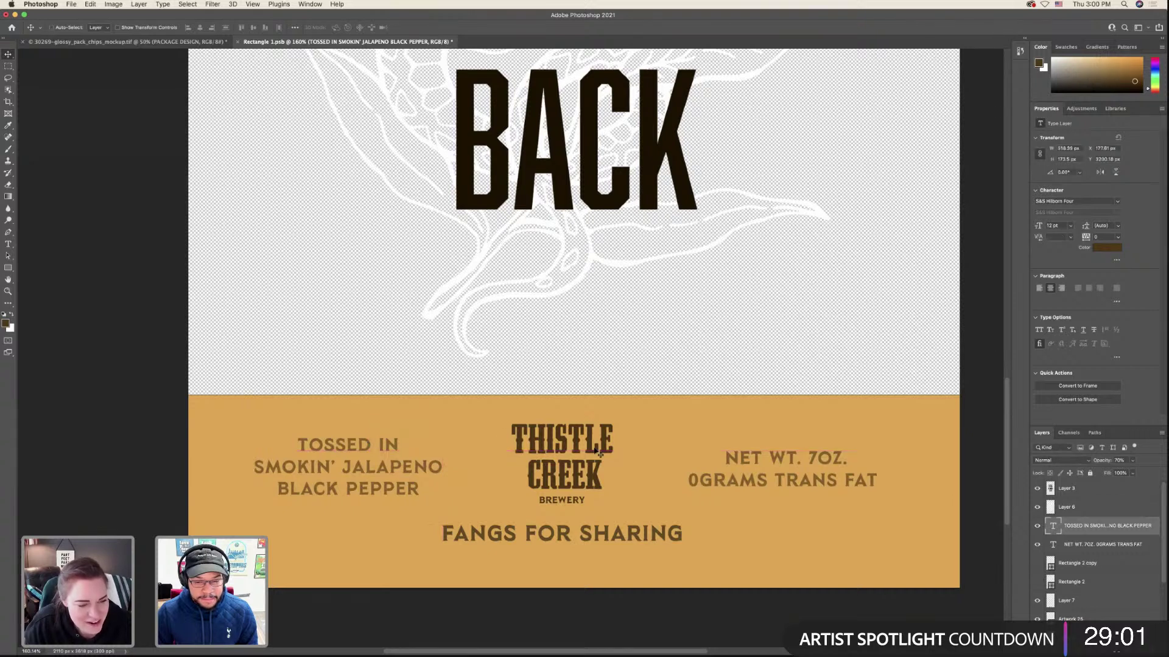
{"action": "key", "text": "super+s"}
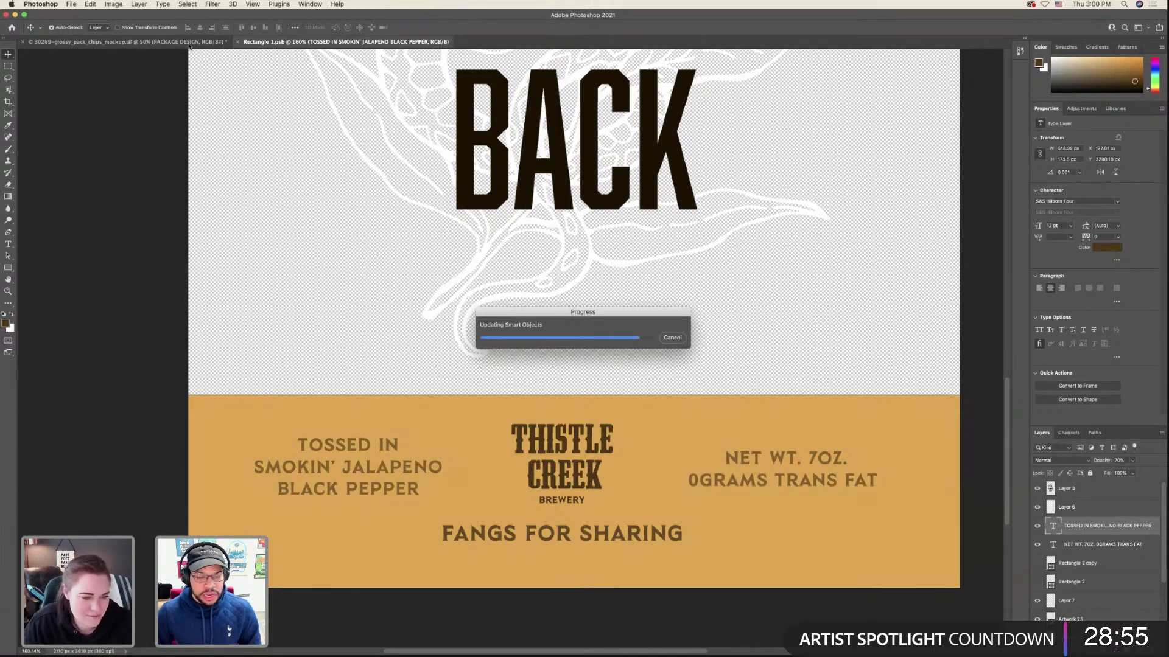
{"action": "left_click", "coordinate": [182, 41]}
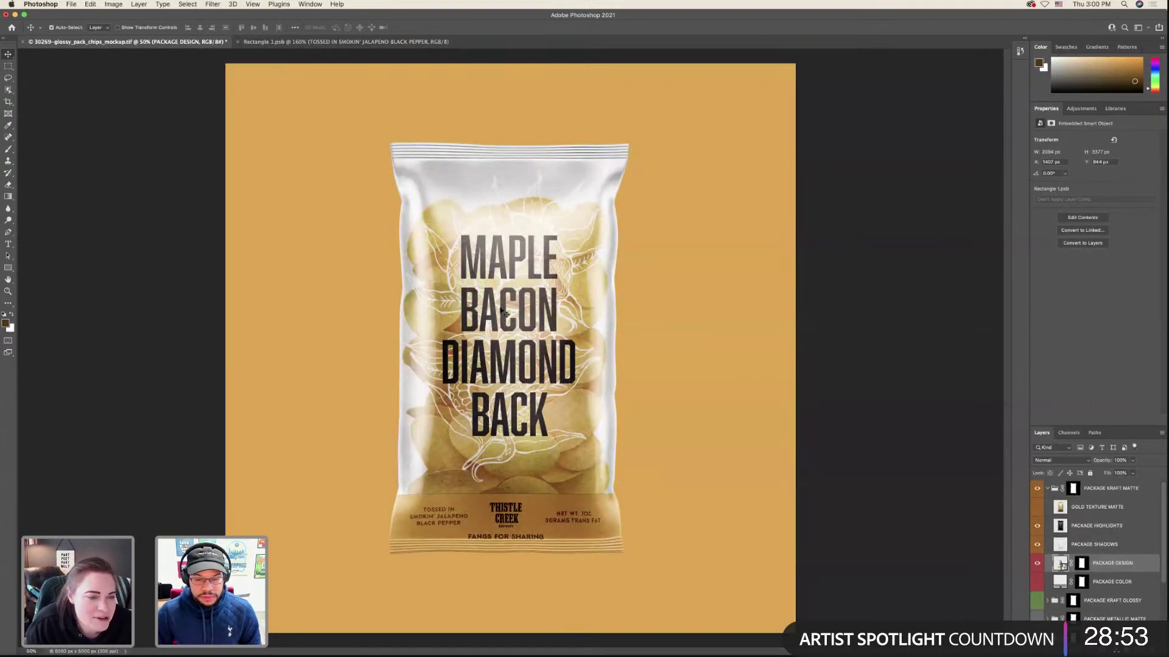
- Move the "FANGS FOR SHARING" tagline slightly up in the label artwork, save it, and view the mockup
{"action": "left_click", "coordinate": [268, 41]}
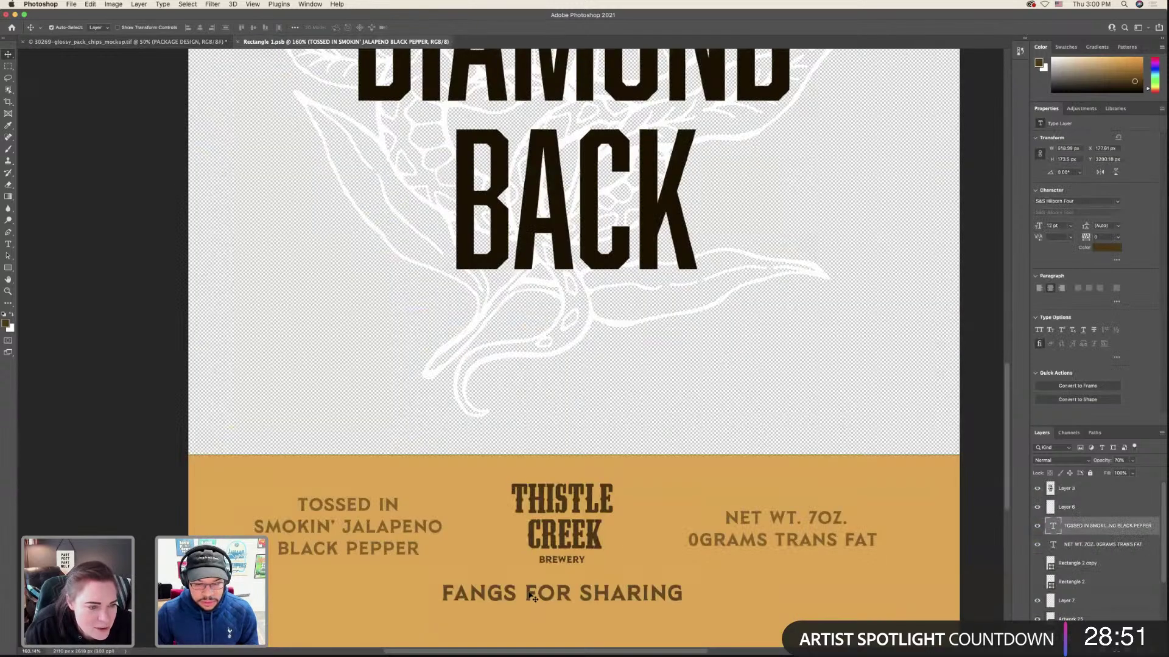
{"action": "left_click", "coordinate": [532, 593]}
{"action": "left_click_drag", "start_coordinate": [531, 590], "coordinate": [532, 584]}
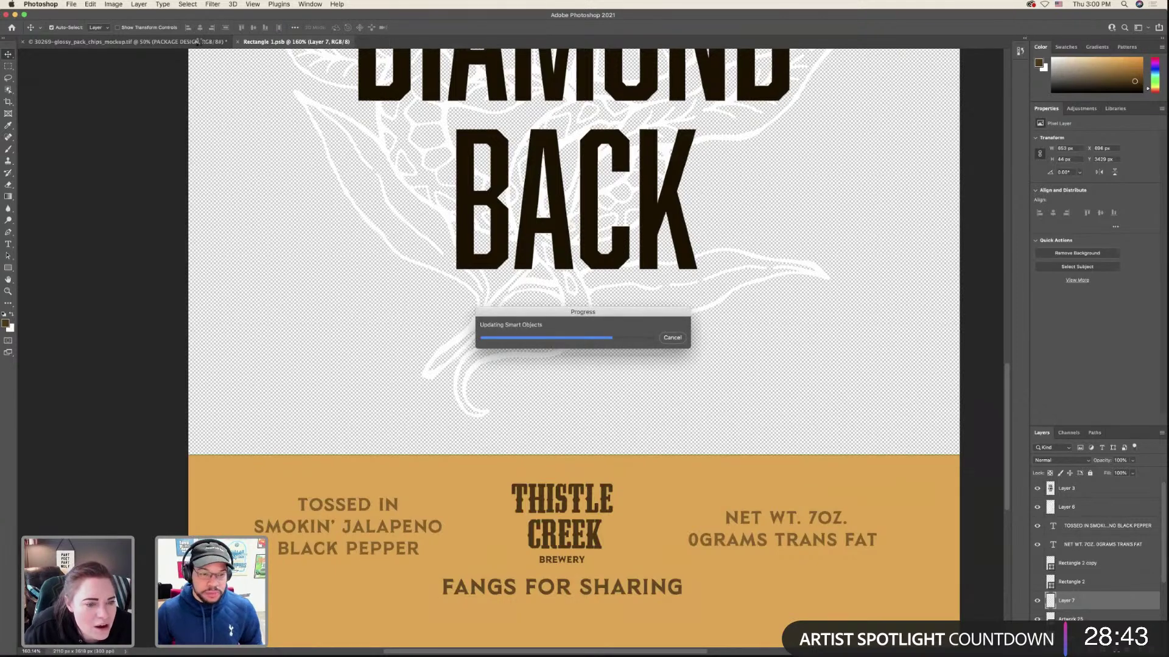
{"action": "left_click", "coordinate": [199, 43]}
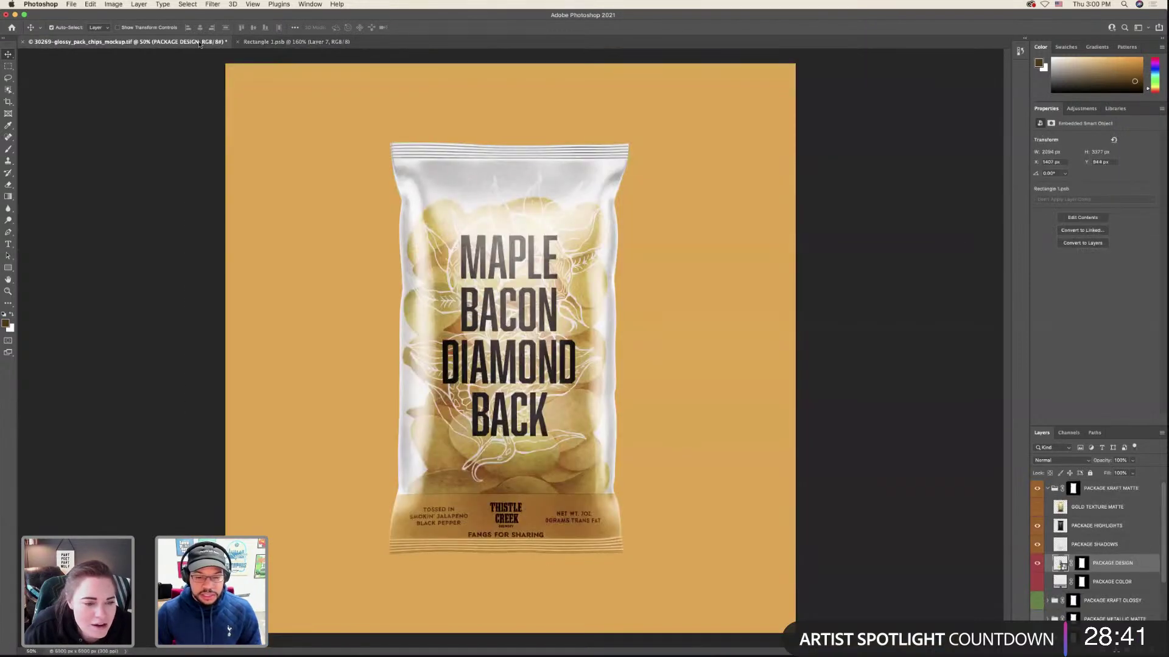
- Scale down the "FANGS FOR SHARING" tagline, shift it and the Thistle Creek logo up, save the artwork, and view the mockup
{"action": "left_click", "coordinate": [313, 42]}
{"action": "key", "text": "super+t"}
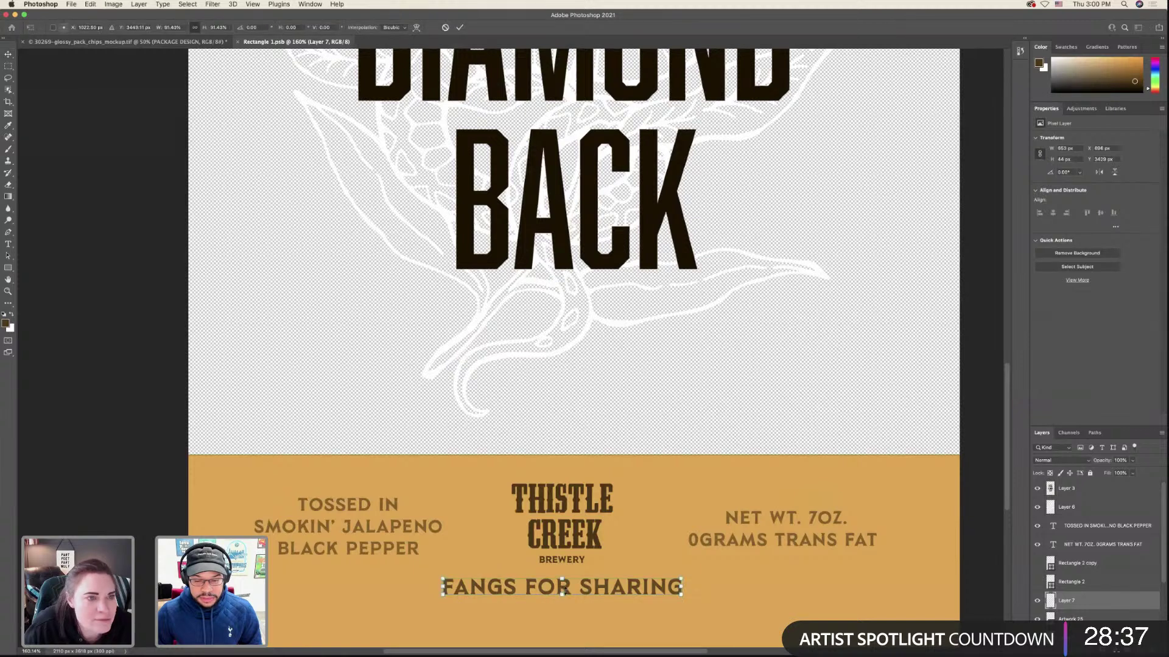
{"action": "left_click_drag", "start_coordinate": [563, 588], "coordinate": [563, 536]}
{"action": "key", "text": "Return"}
{"action": "key", "text": "super+s"}
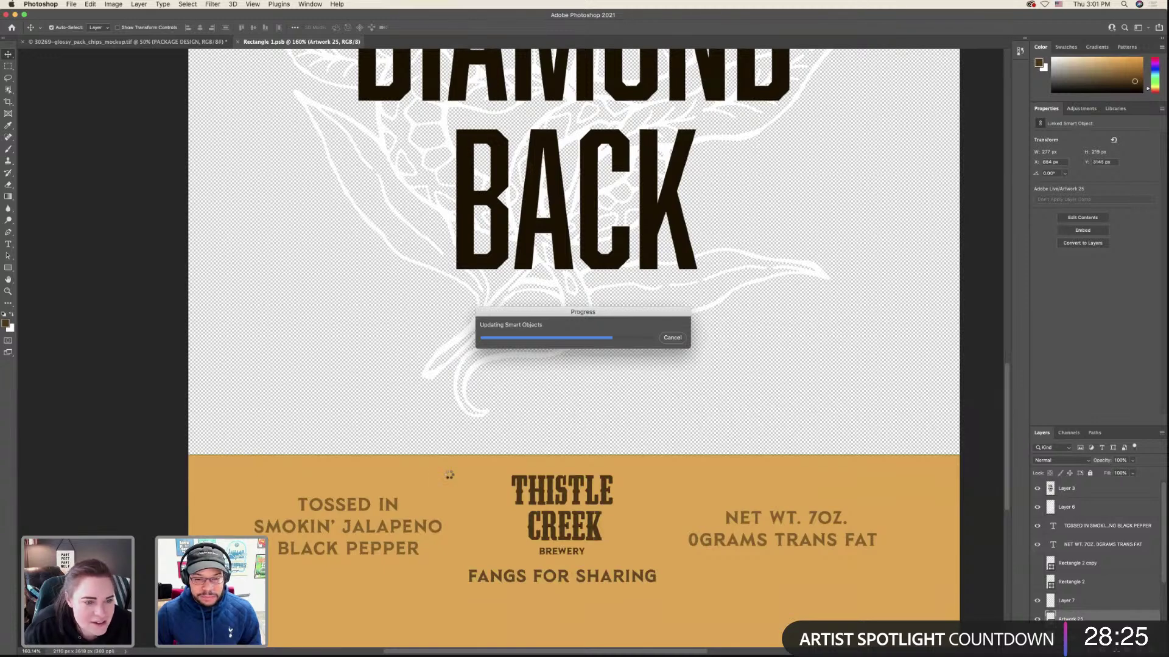
{"action": "left_click", "coordinate": [172, 42]}
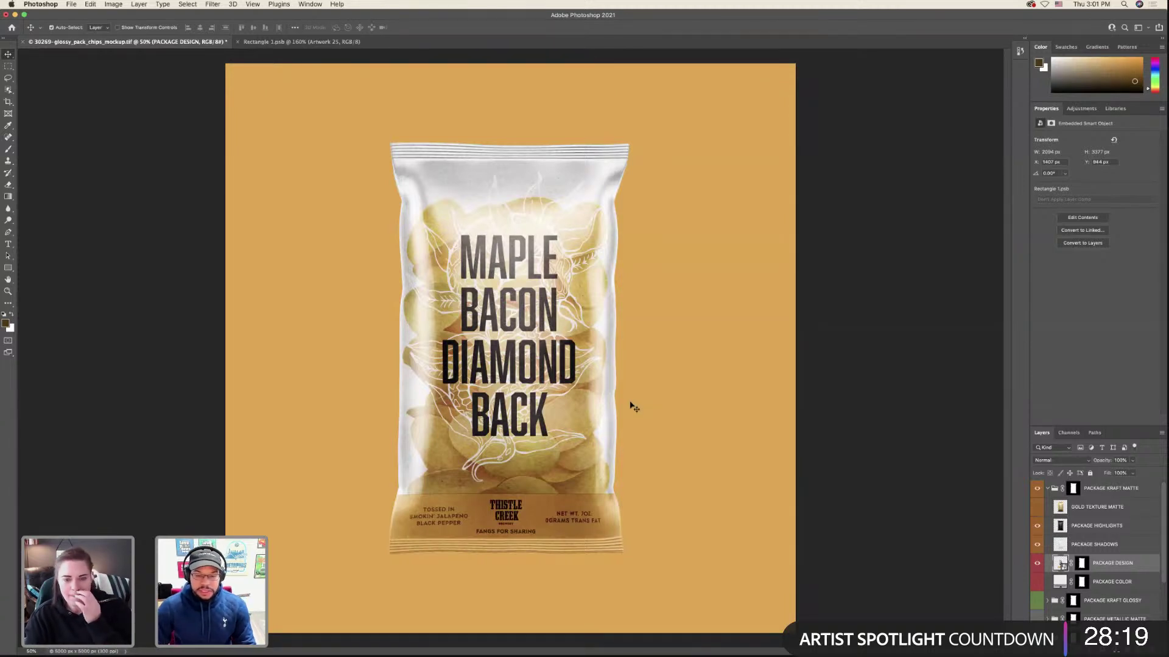
- Try the light tan and golden tan colours of the Old Yellow library theme on the background layer
{"action": "scroll", "coordinate": [1127, 594], "scroll_direction": "down", "scroll_amount": 3}
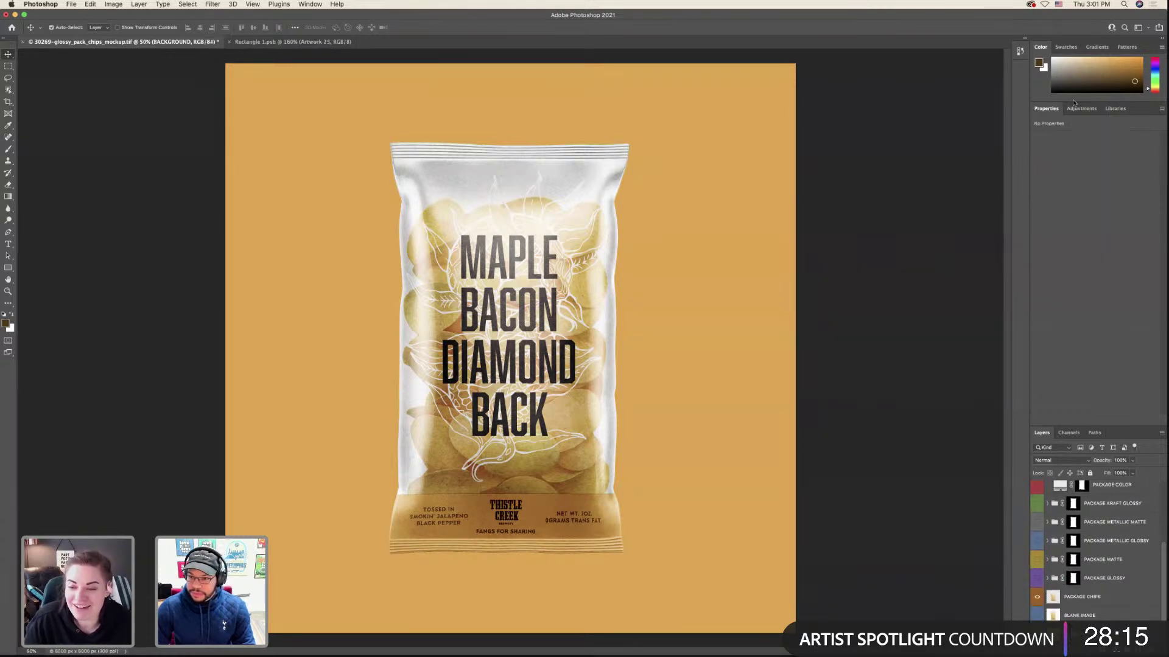
{"action": "left_click", "coordinate": [1115, 108]}
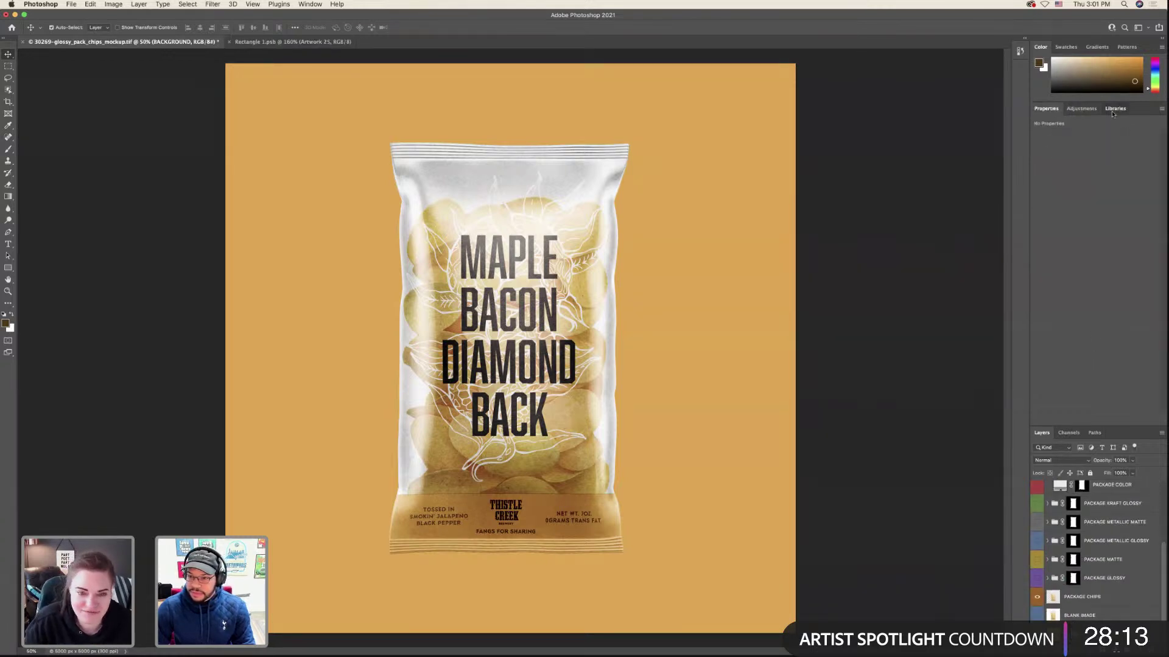
{"action": "scroll", "coordinate": [1090, 341], "scroll_direction": "down", "scroll_amount": 5}
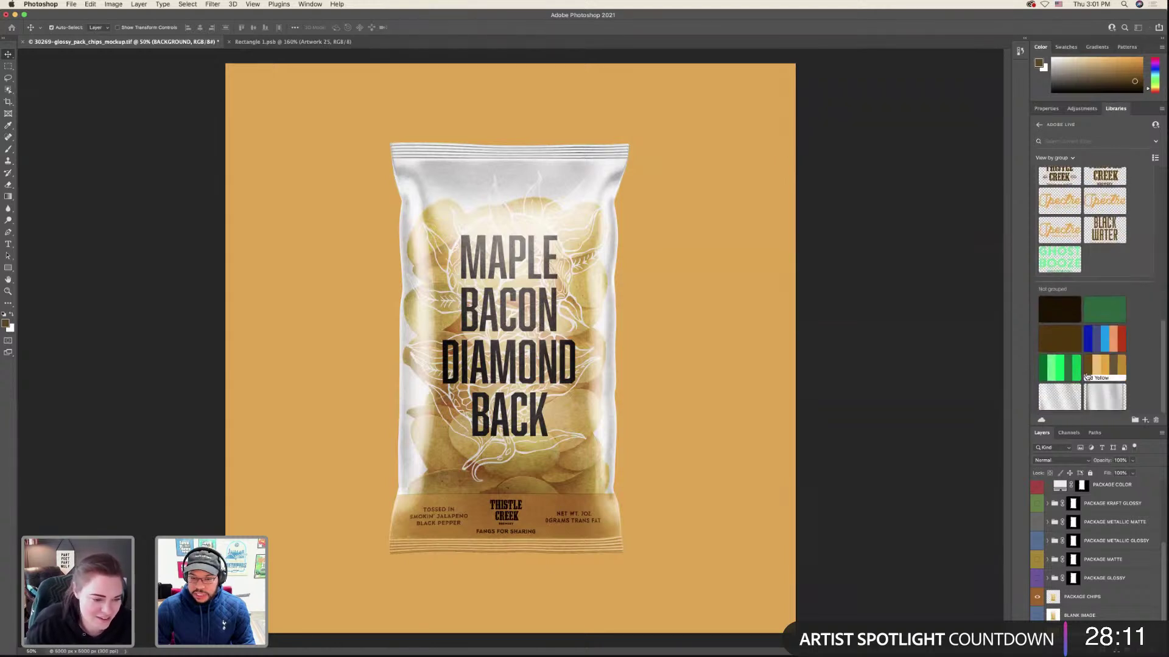
{"action": "left_click", "coordinate": [1093, 371]}
{"action": "left_click", "coordinate": [1098, 371]}
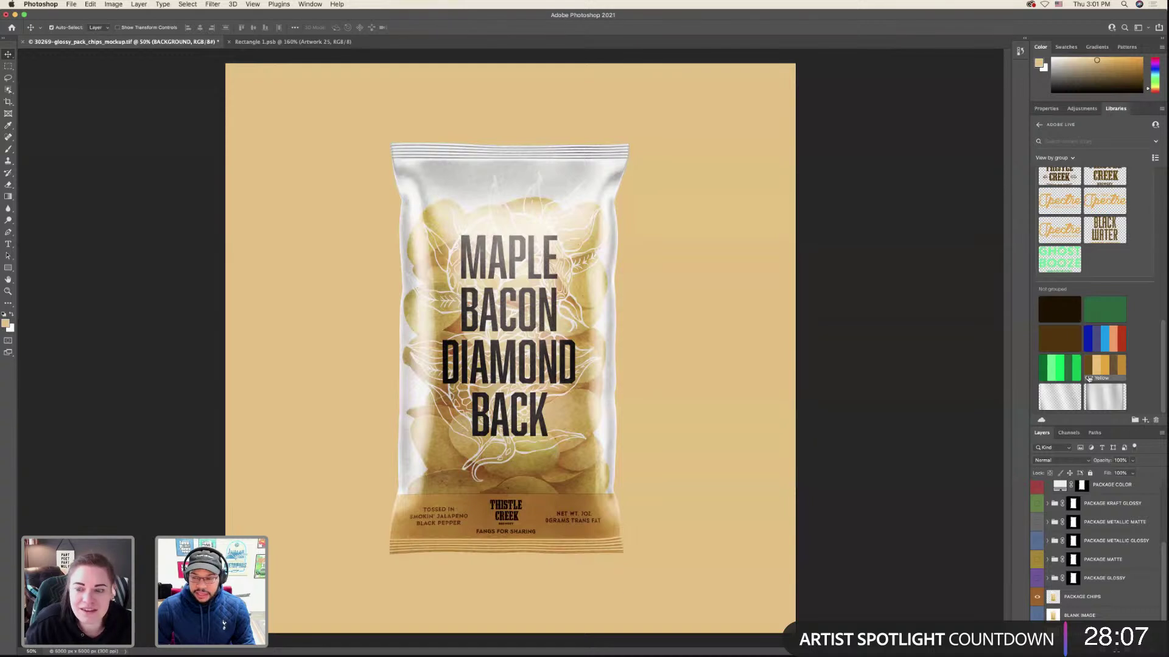
{"action": "left_click", "coordinate": [1107, 368]}
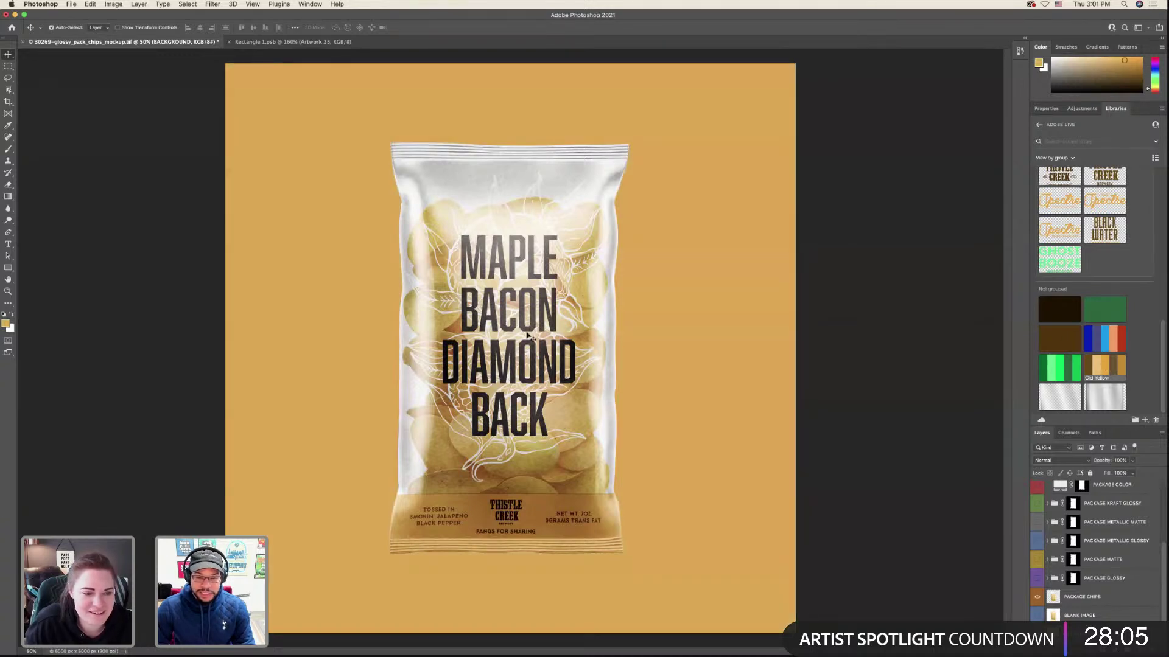
- Clip a Hue/Saturation adjustment to the PACKAGE CHIPS layer, shift the hue towards red, and lower the saturation to about -31
{"action": "left_click", "coordinate": [1051, 595]}
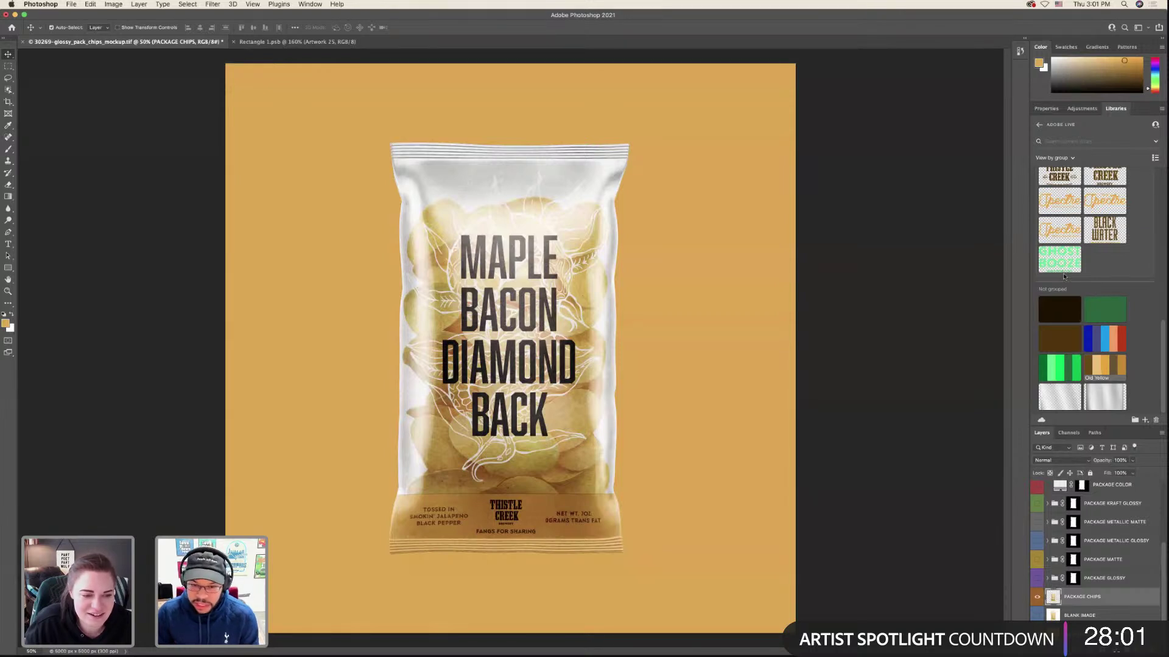
{"action": "left_click", "coordinate": [1083, 109]}
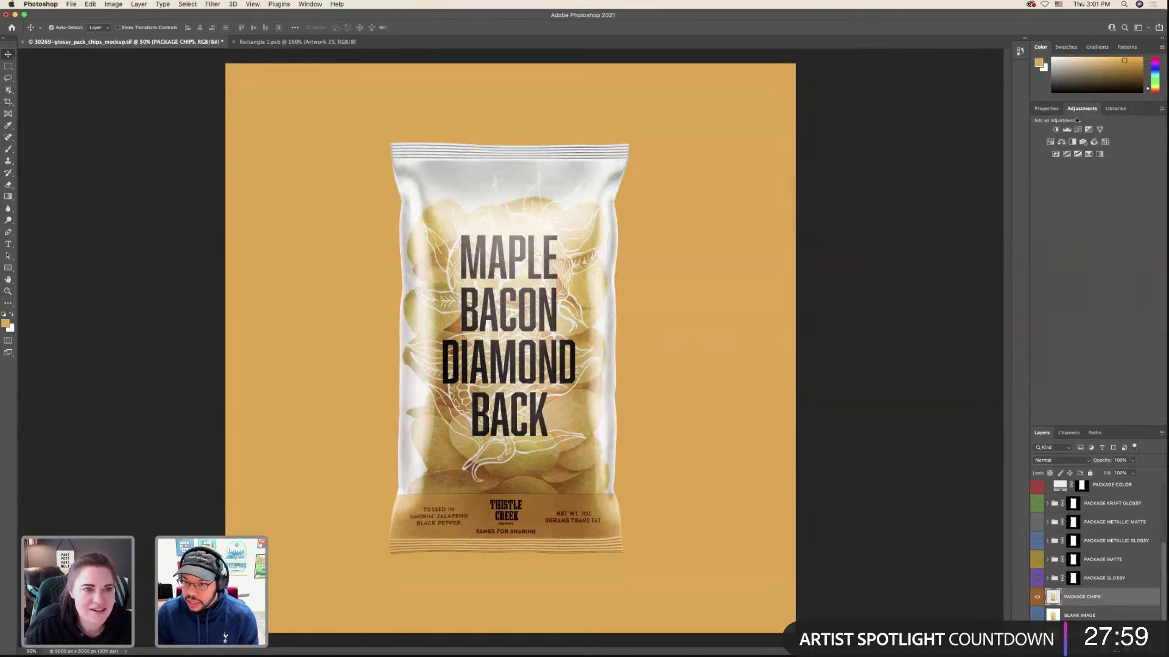
{"action": "left_click", "coordinate": [1051, 142]}
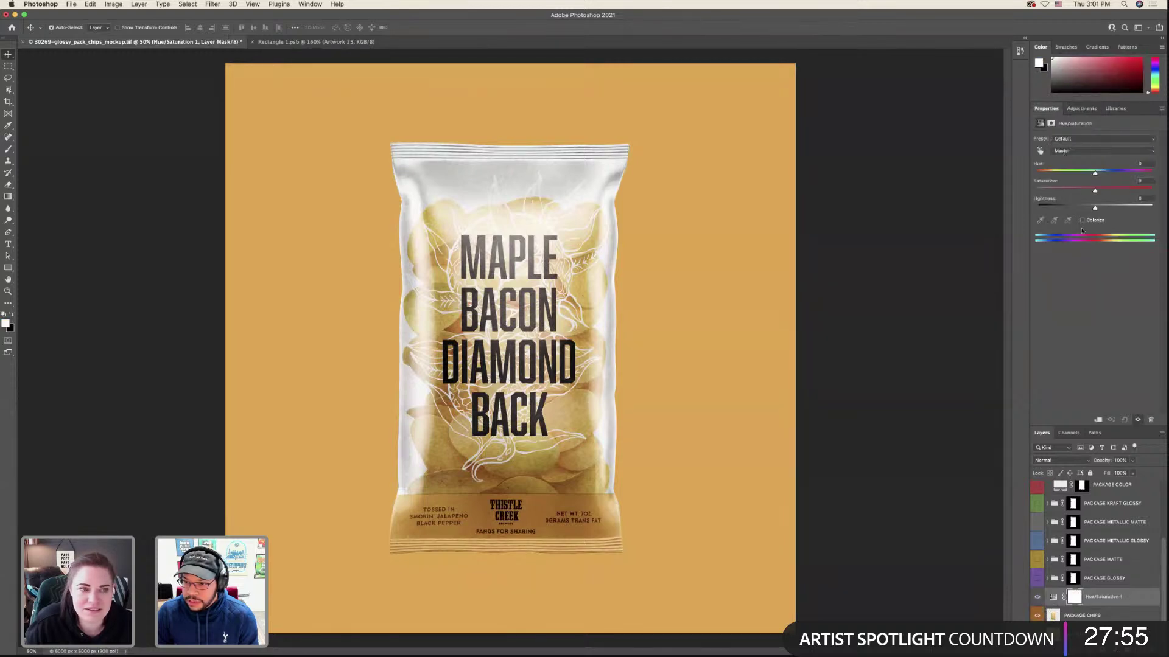
{"action": "left_click", "coordinate": [1098, 420]}
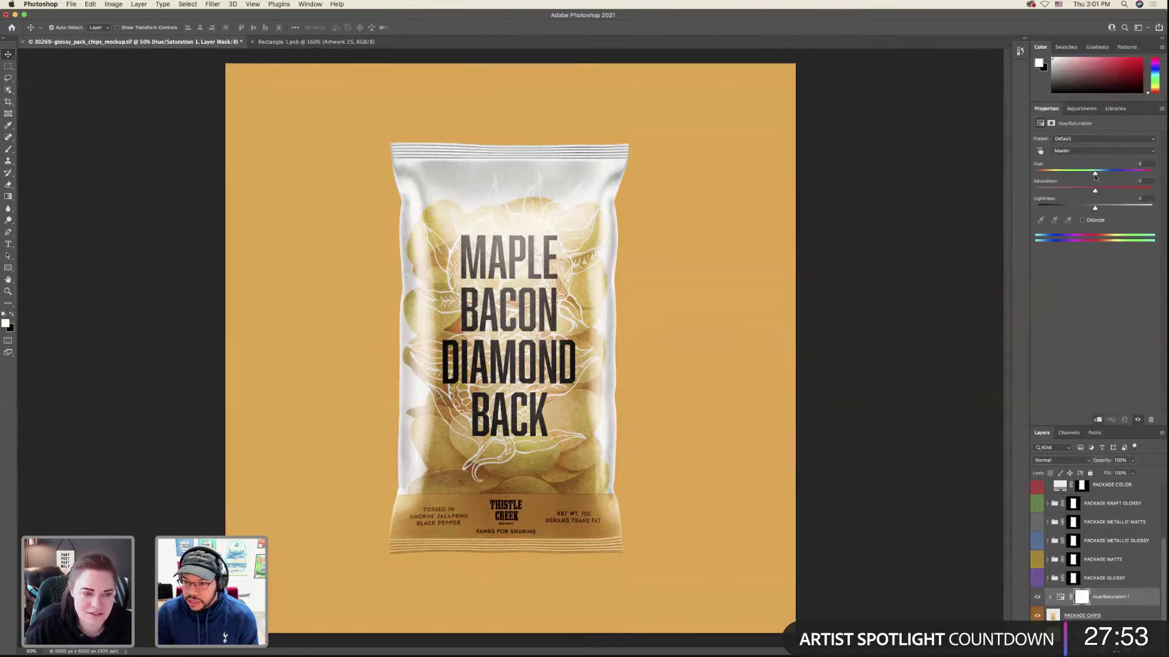
{"action": "mouse_move", "coordinate": [1084, 175]}
{"action": "left_mouse_down"}
{"action": "mouse_move", "coordinate": [1083, 209]}
{"action": "mouse_move", "coordinate": [1136, 191]}
{"action": "mouse_move", "coordinate": [1077, 192]}
{"action": "left_mouse_up"}
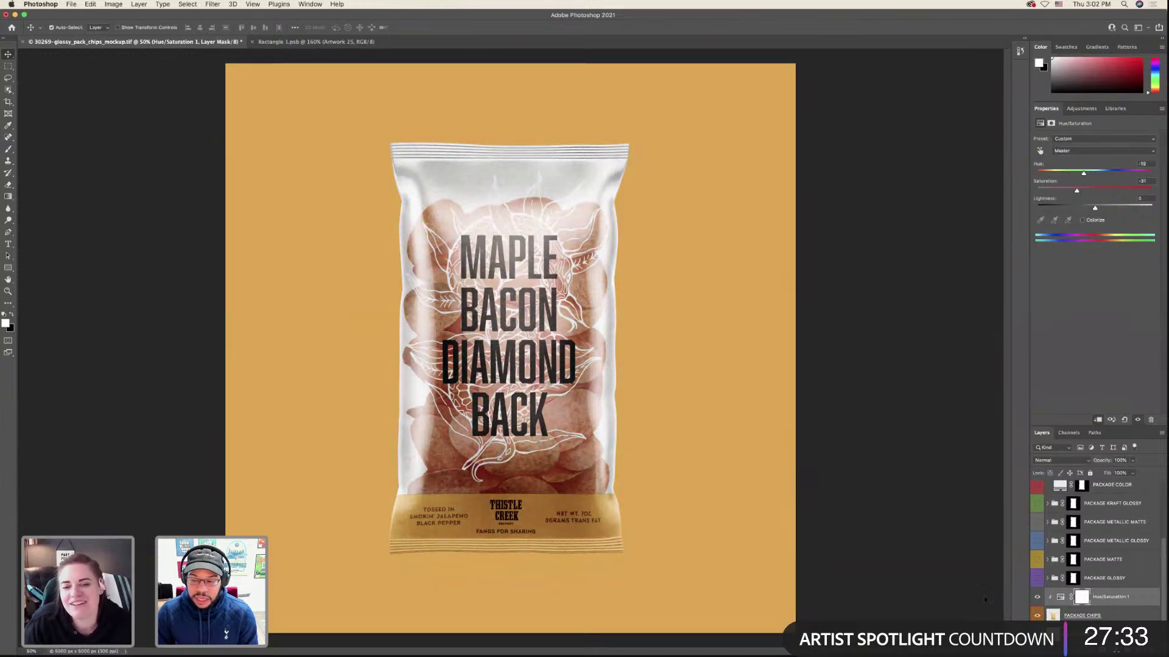
- Compare the package with and without the chips layer, and the chips with and without the Hue/Saturation adjustment
{"action": "left_click", "coordinate": [1038, 616]}
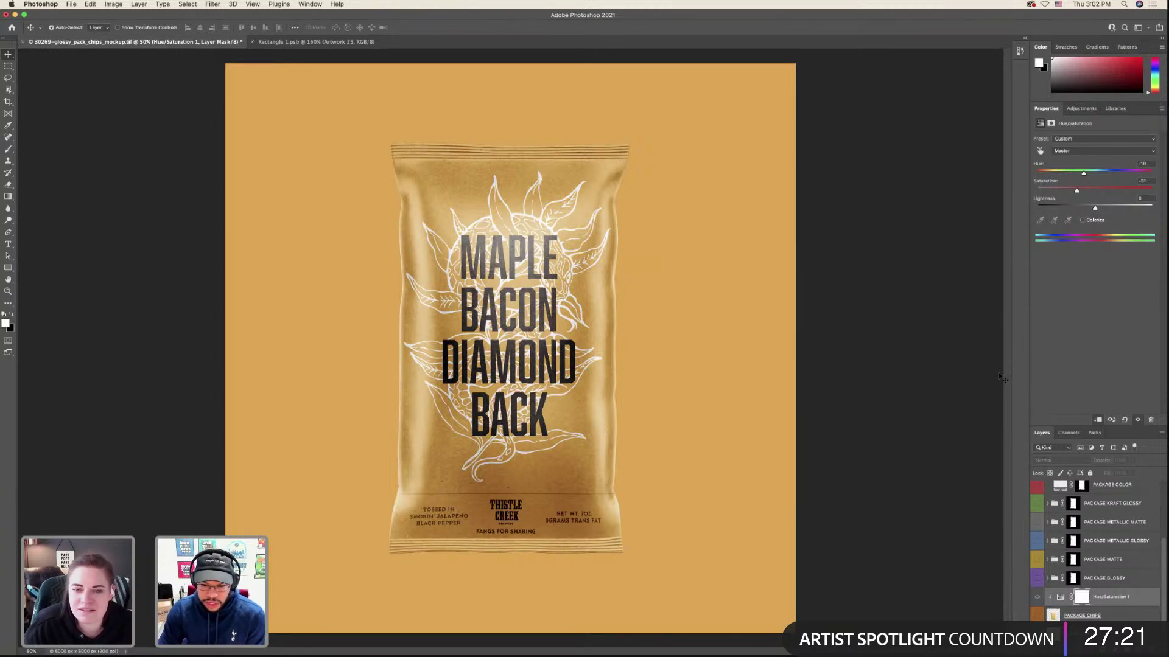
{"action": "left_click", "coordinate": [1037, 616]}
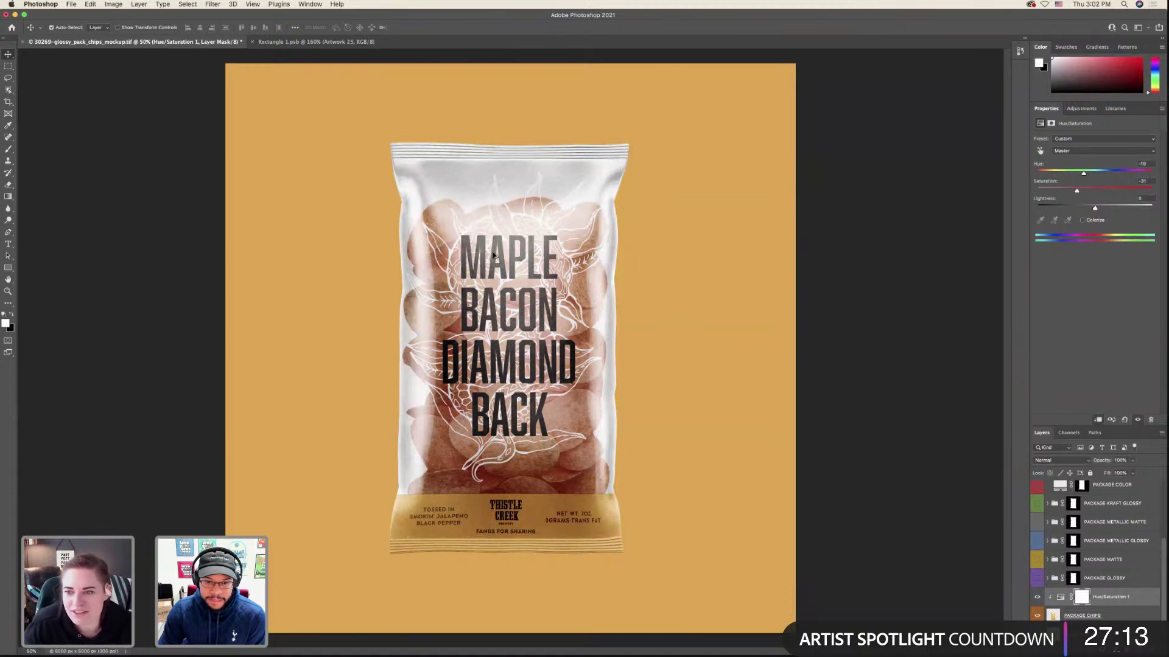
{"action": "scroll", "coordinate": [493, 256], "scroll_direction": "down", "scroll_amount": 3}
{"action": "scroll", "coordinate": [493, 256], "scroll_direction": "up", "scroll_amount": 3}
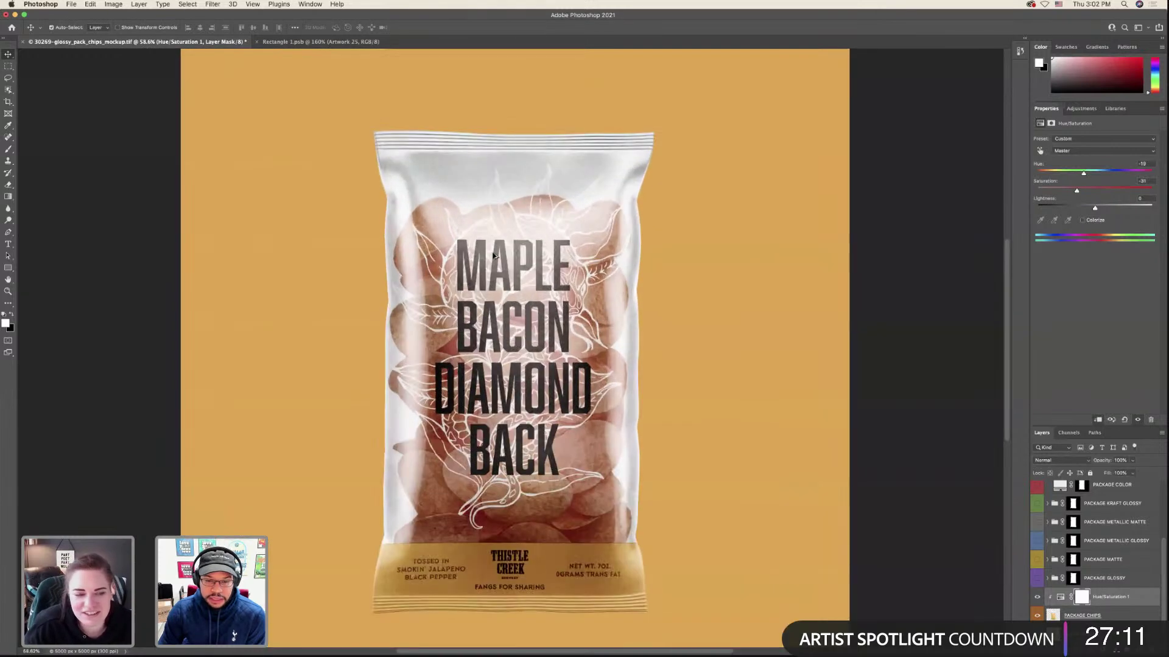
{"action": "scroll", "coordinate": [494, 255], "scroll_direction": "down", "scroll_amount": 2}
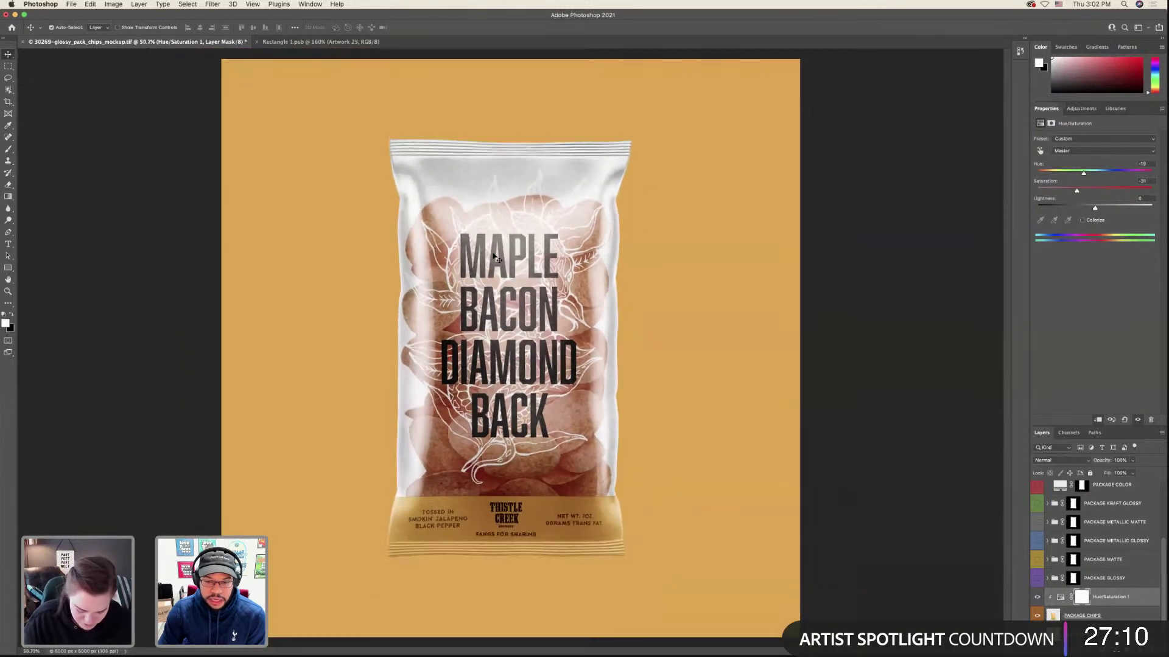
{"action": "left_click", "coordinate": [1040, 599]}
{"action": "left_click", "coordinate": [1040, 599]}
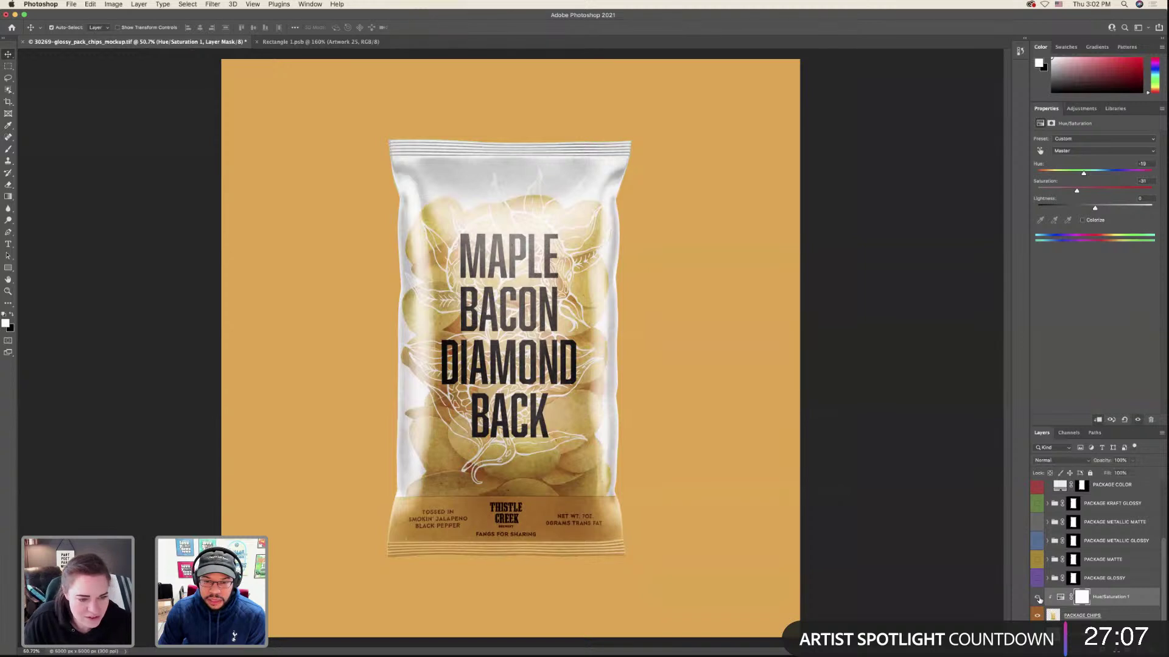
{"action": "left_click", "coordinate": [1039, 599]}
{"action": "left_click", "coordinate": [1040, 599]}
{"action": "left_click", "coordinate": [1040, 599]}
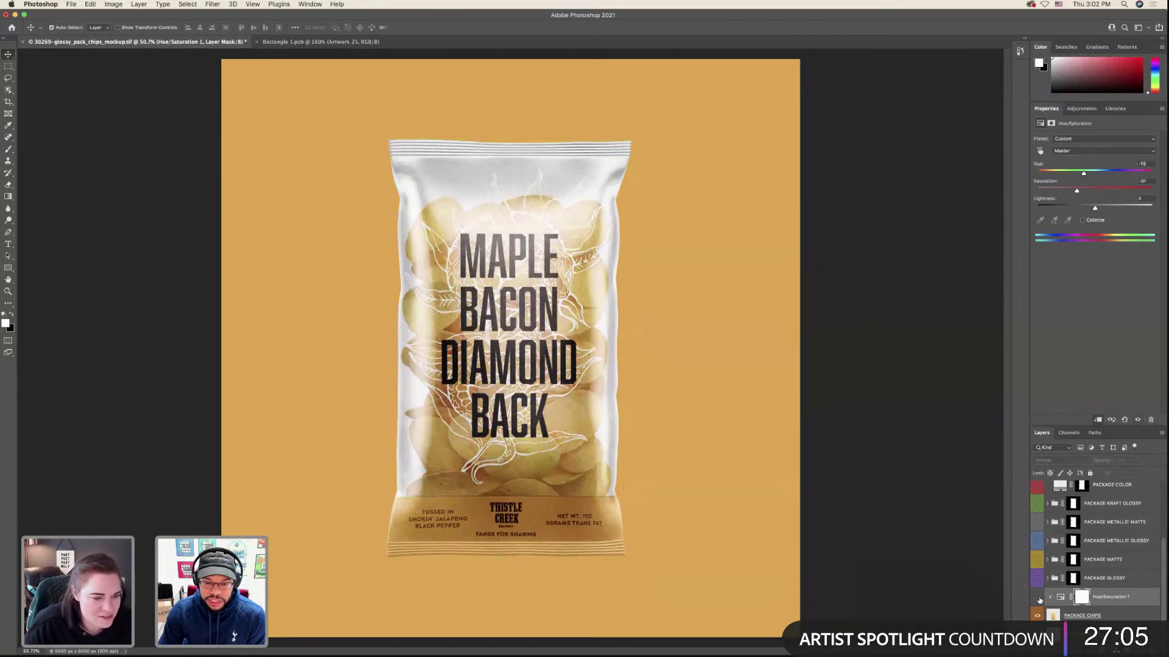
{"action": "left_click", "coordinate": [1039, 599]}
{"action": "left_click", "coordinate": [1039, 599]}
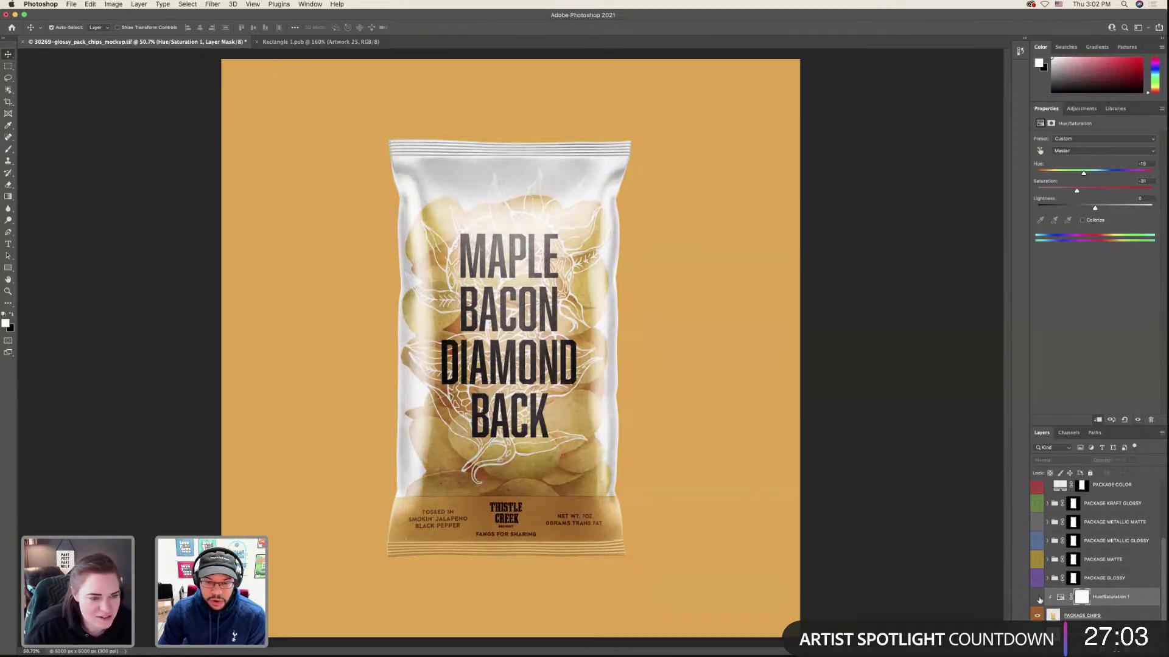
{"action": "left_click", "coordinate": [1039, 599]}
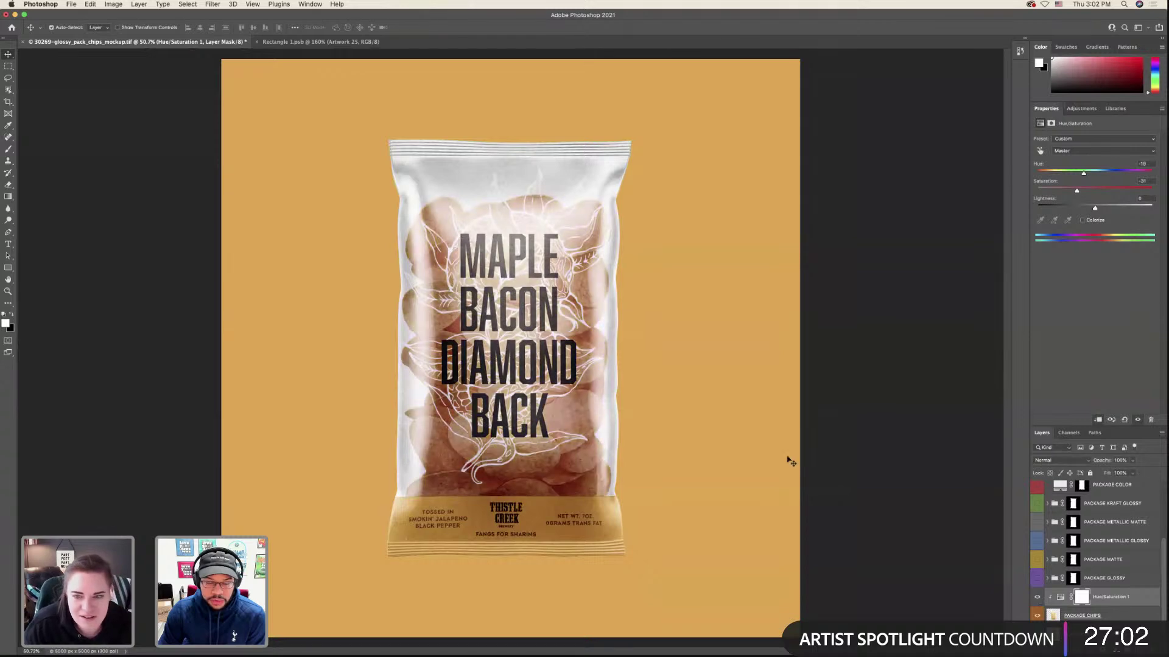
- Quick-export the mockup as a PNG named CHIPS-1 into the THISTLE CREEK folder
{"action": "left_click", "coordinate": [71, 4]}
{"action": "mouse_move", "coordinate": [183, 130]}
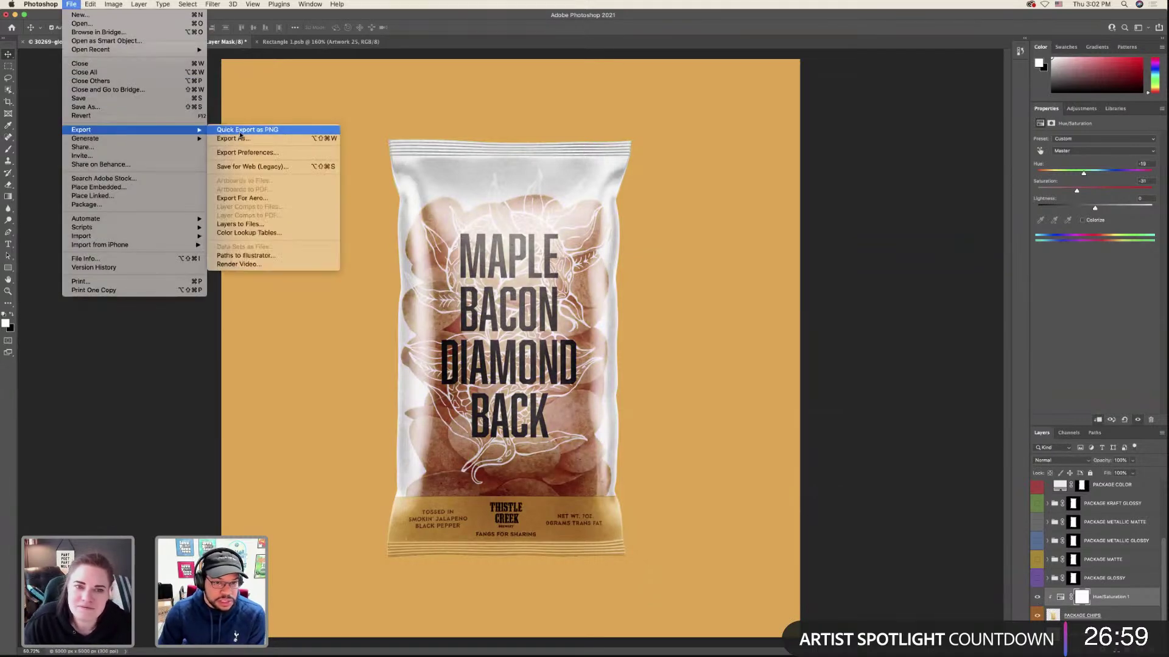
{"action": "left_click", "coordinate": [243, 133]}
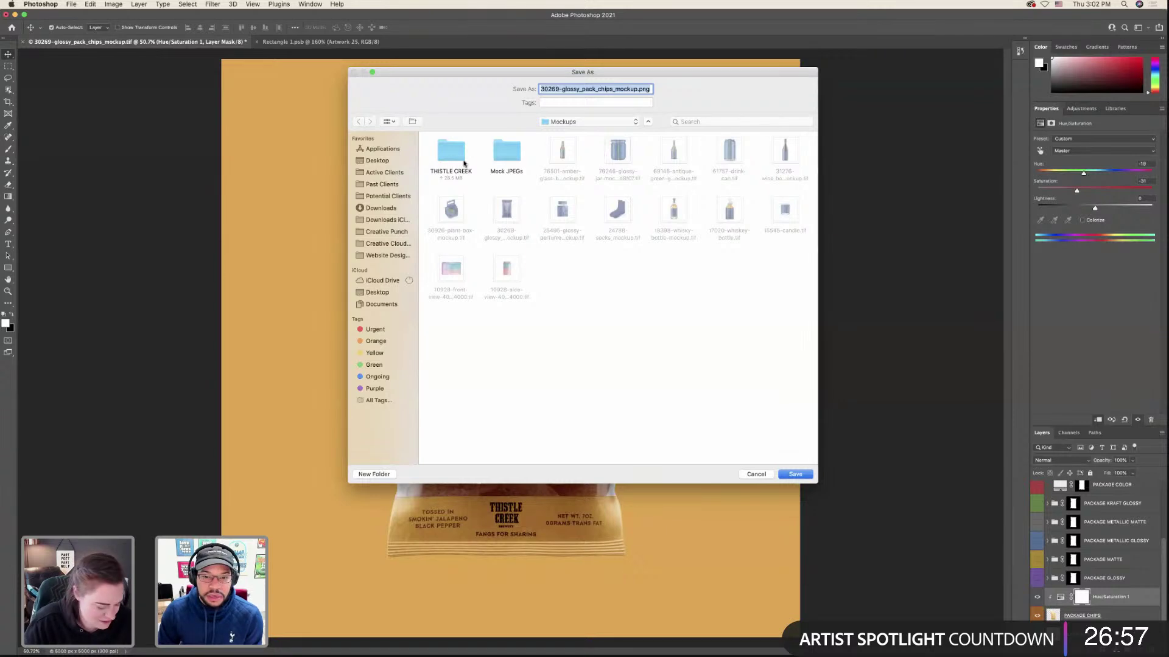
{"action": "double_click", "coordinate": [462, 163]}
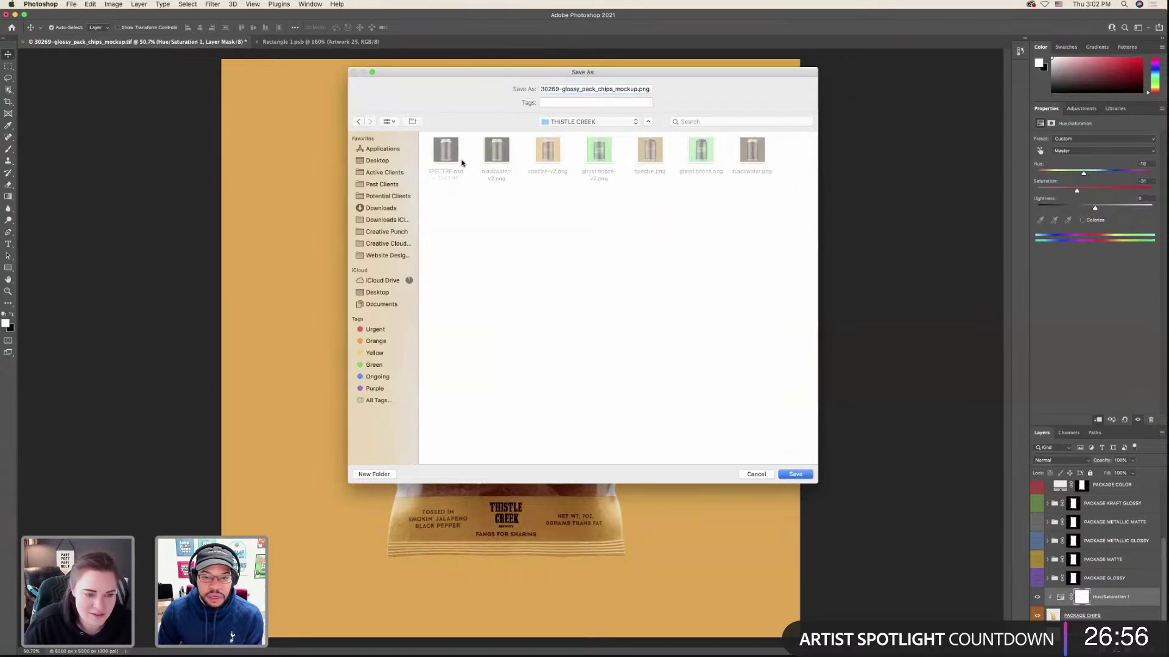
{"action": "triple_click", "coordinate": [600, 89]}
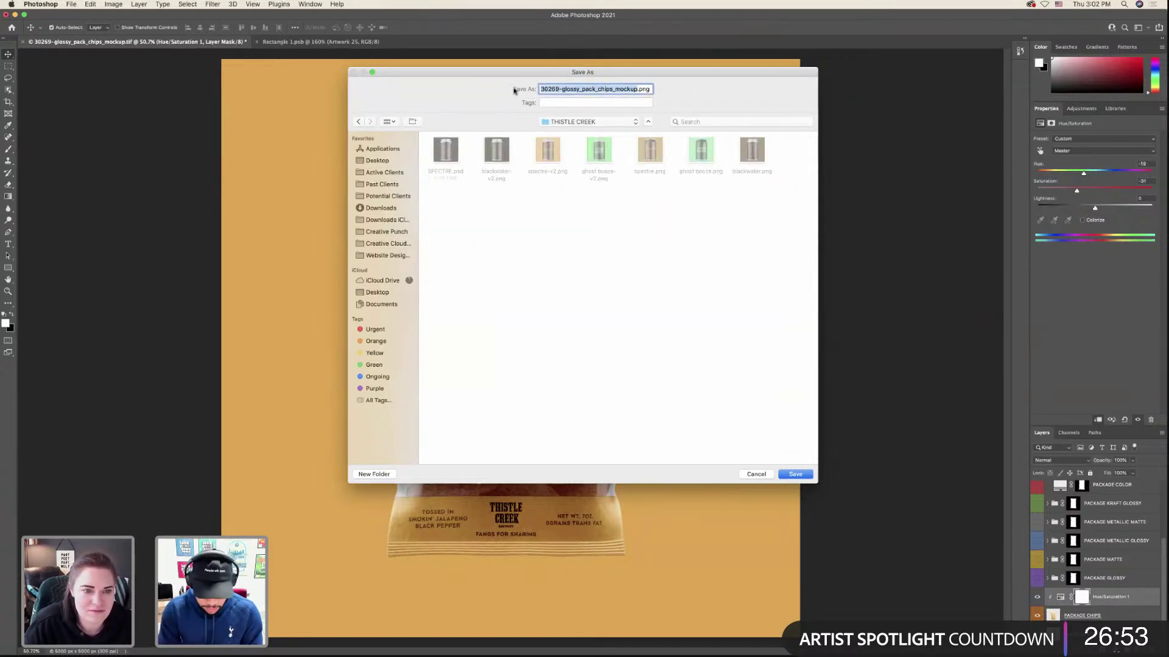
{"action": "type", "text": "CHIPS-1"}
{"action": "key", "text": "Return"}
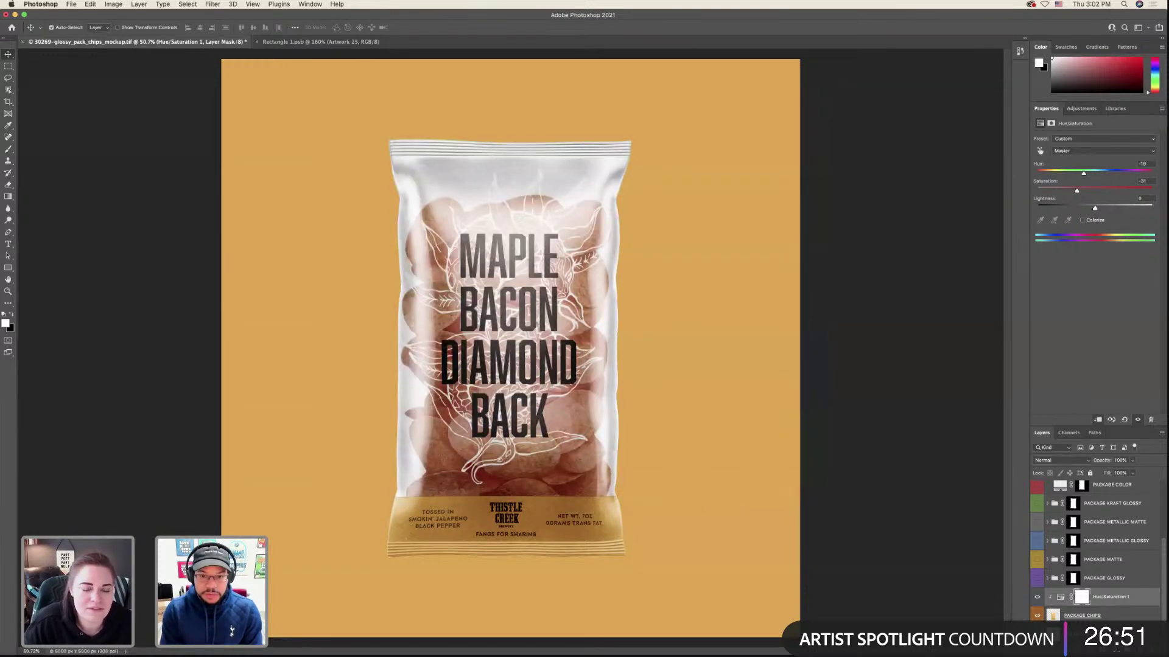
- Save the chip bag mockup as a layered Photoshop file named CHIPS in the Mockups folder
{"action": "left_click", "coordinate": [71, 4]}
{"action": "left_click", "coordinate": [85, 107]}
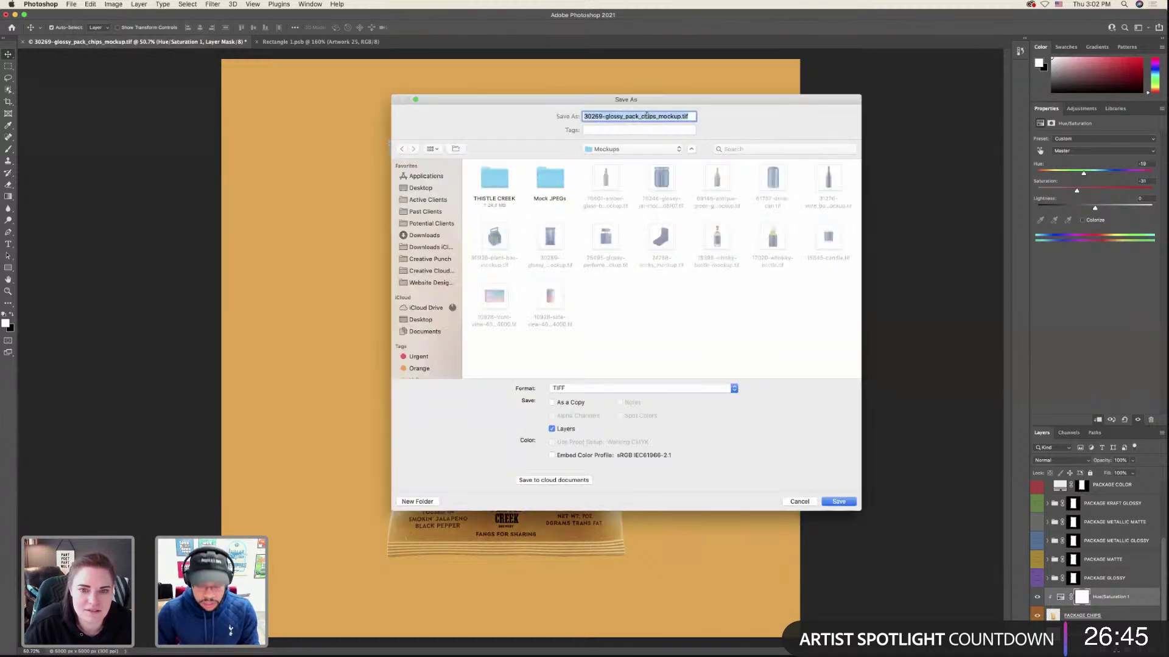
{"action": "type", "text": "CHIPS"}
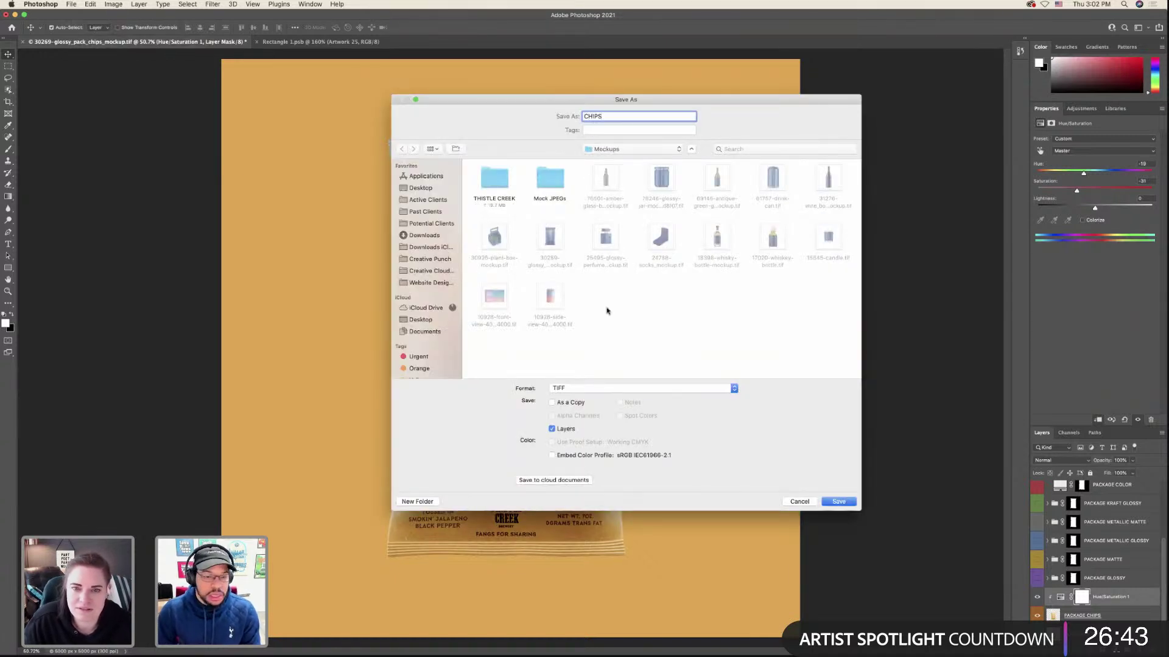
{"action": "left_click", "coordinate": [621, 393]}
{"action": "left_click", "coordinate": [584, 232]}
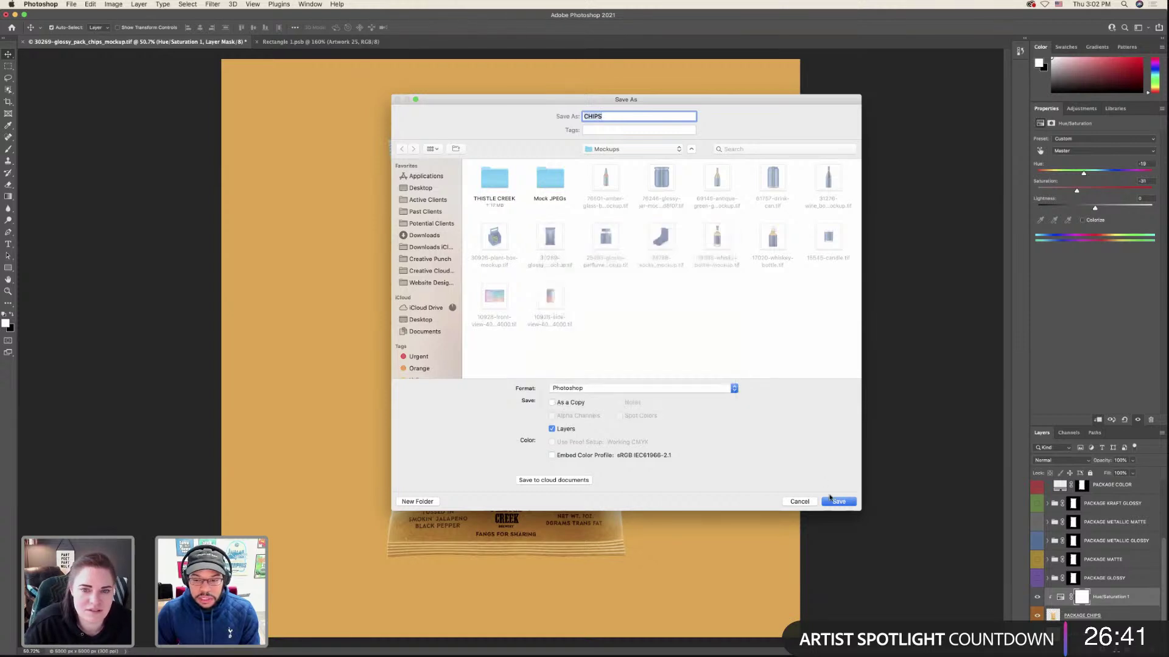
{"action": "left_click", "coordinate": [831, 504]}
{"action": "left_click", "coordinate": [696, 304]}
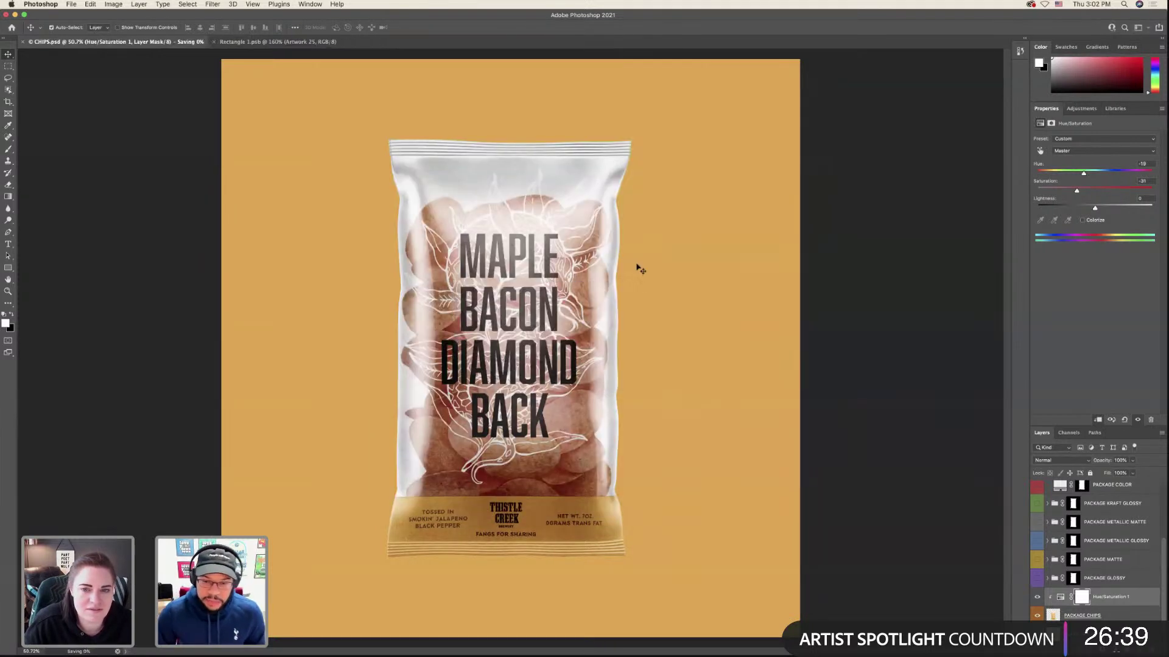
- Check the list of mockup products beside the artboard in the Illustrator design document, and return to Photoshop
{"action": "key", "text": "ctrl+Left"}
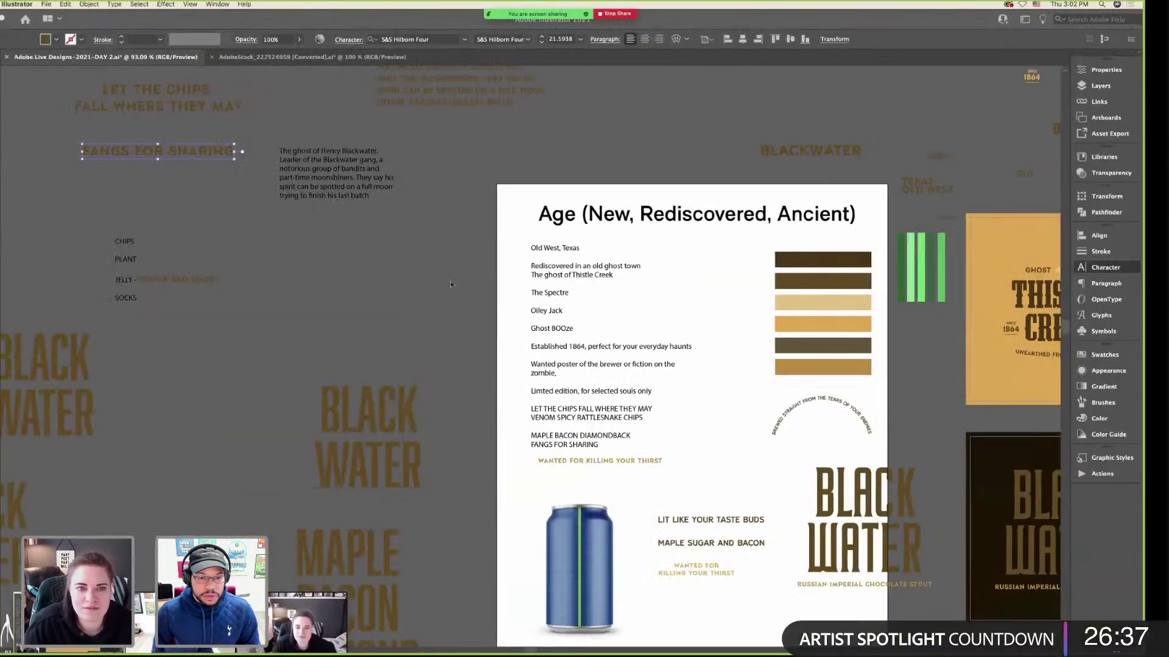
{"action": "left_click", "coordinate": [449, 285]}
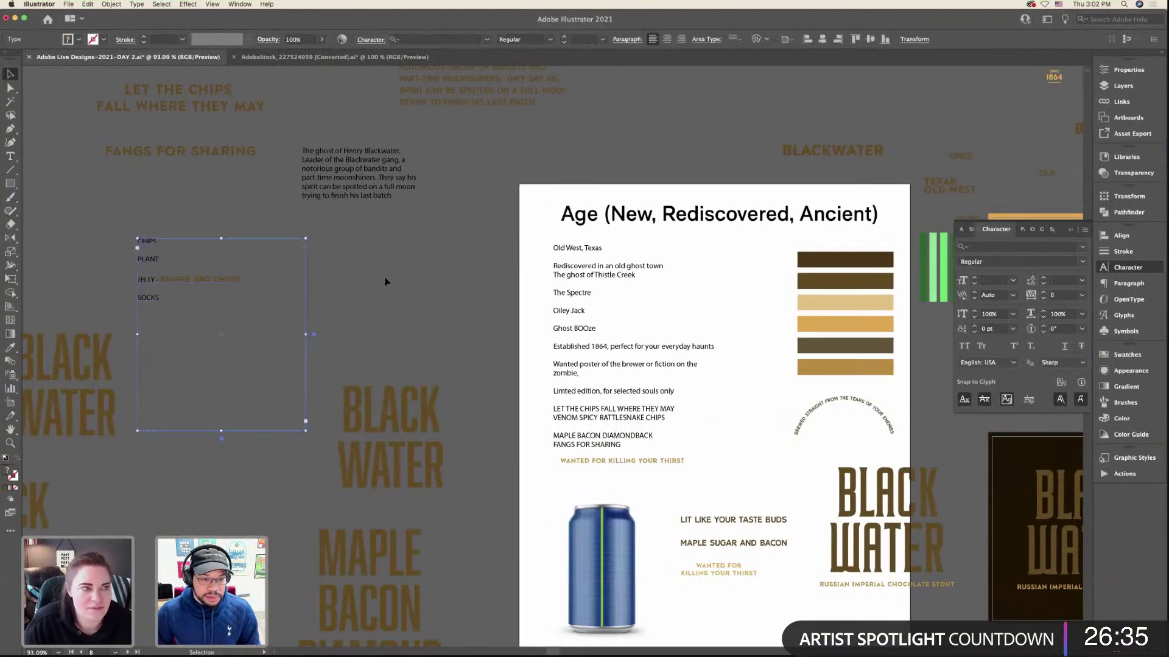
{"action": "key", "text": "ctrl+Right"}
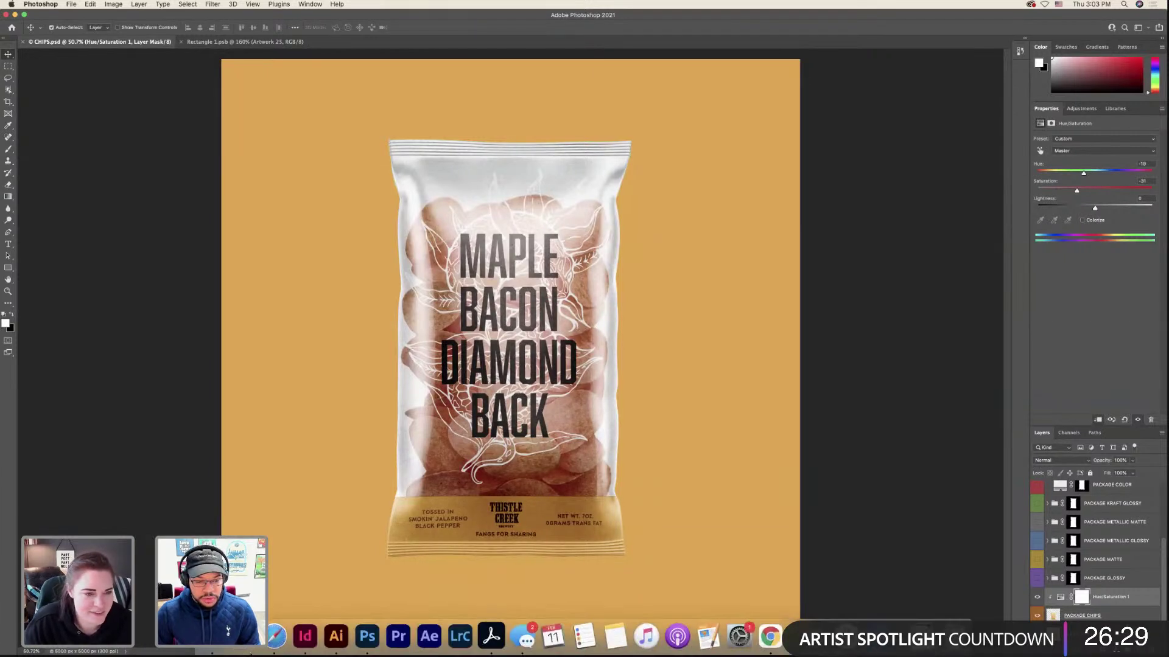
- Open 30926-plant-box-mockup.tif from the Mockups folder in Photoshop and expand its BOX layer group
{"action": "left_click", "coordinate": [249, 645]}
{"action": "key", "text": "Right"}
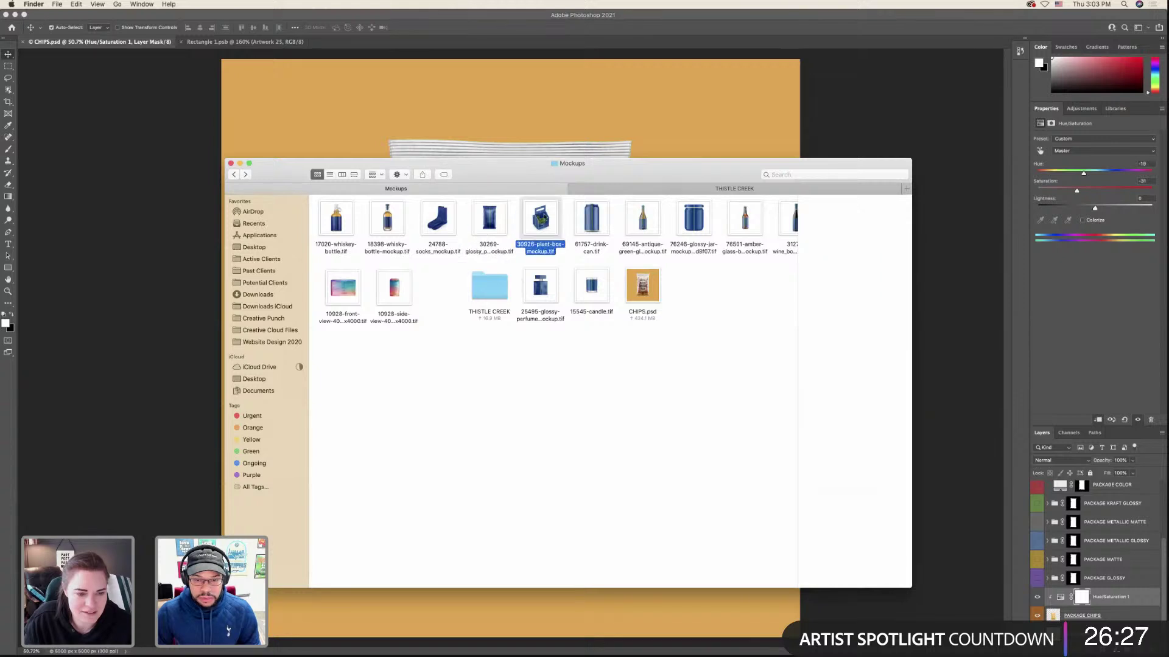
{"action": "right_click", "coordinate": [556, 229]}
{"action": "mouse_move", "coordinate": [633, 234]}
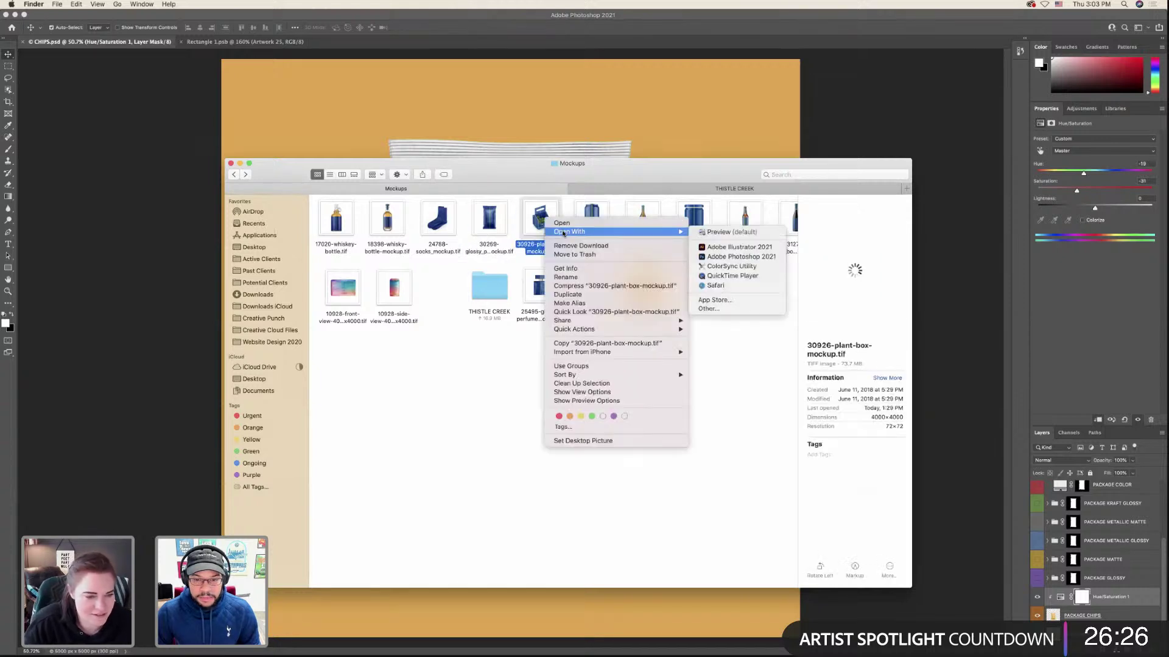
{"action": "left_click", "coordinate": [731, 253]}
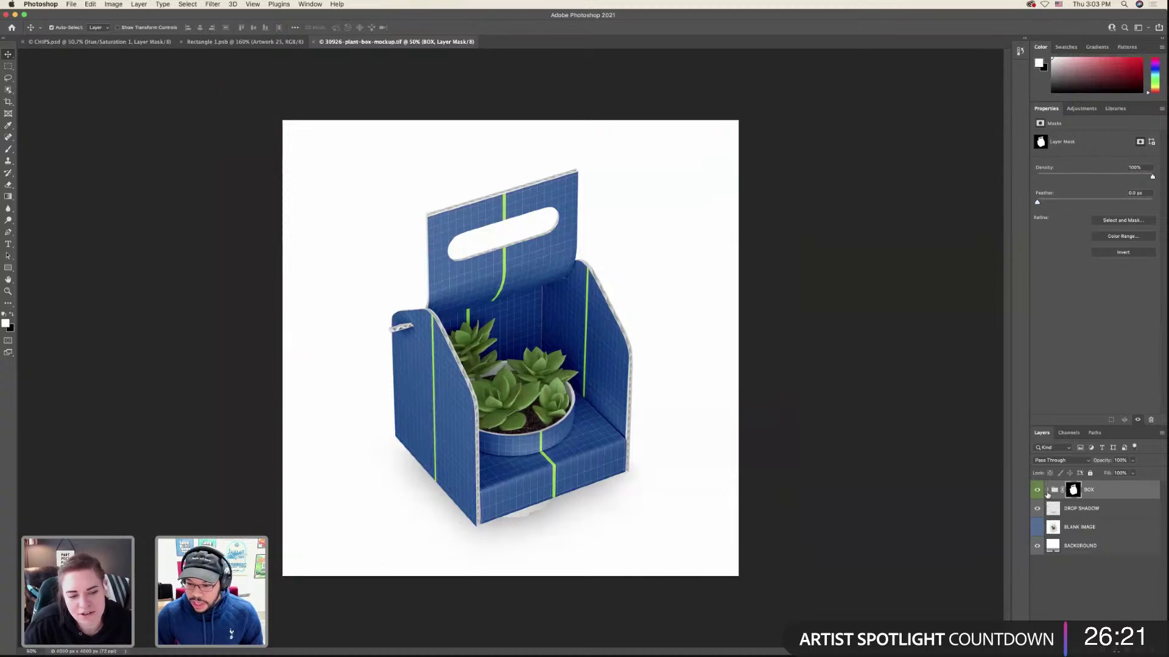
{"action": "left_click", "coordinate": [1047, 491]}
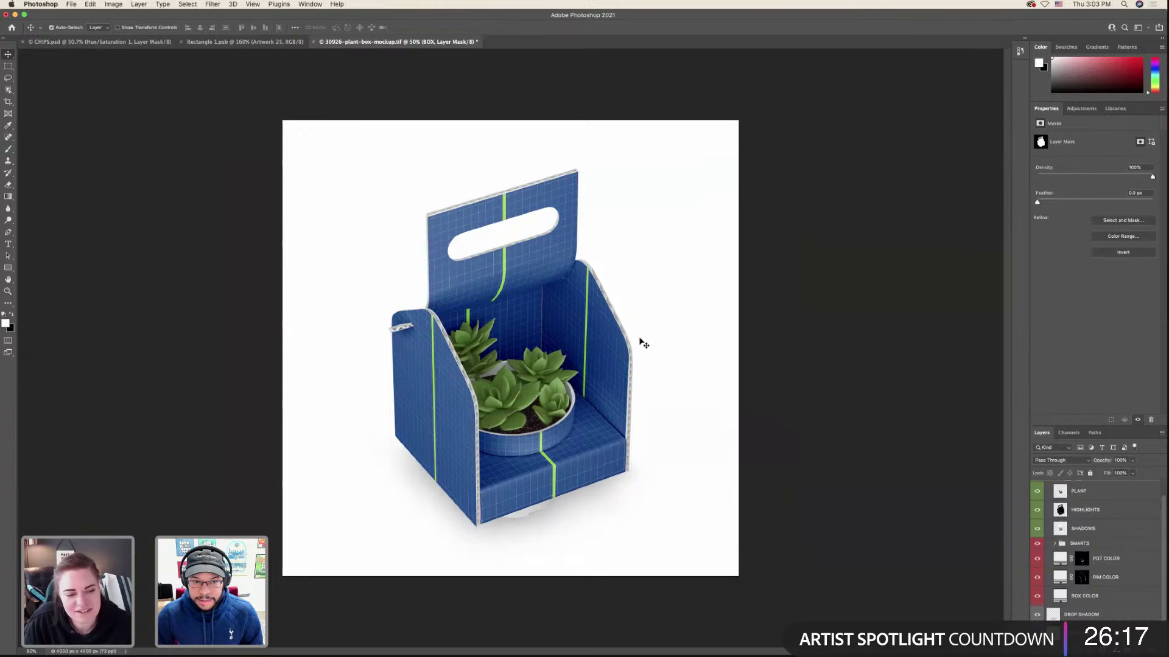
- In the Rectangle 1.psb label, duplicate the golden bottom band and place the copy along the label's top edge
{"action": "left_click", "coordinate": [243, 42]}
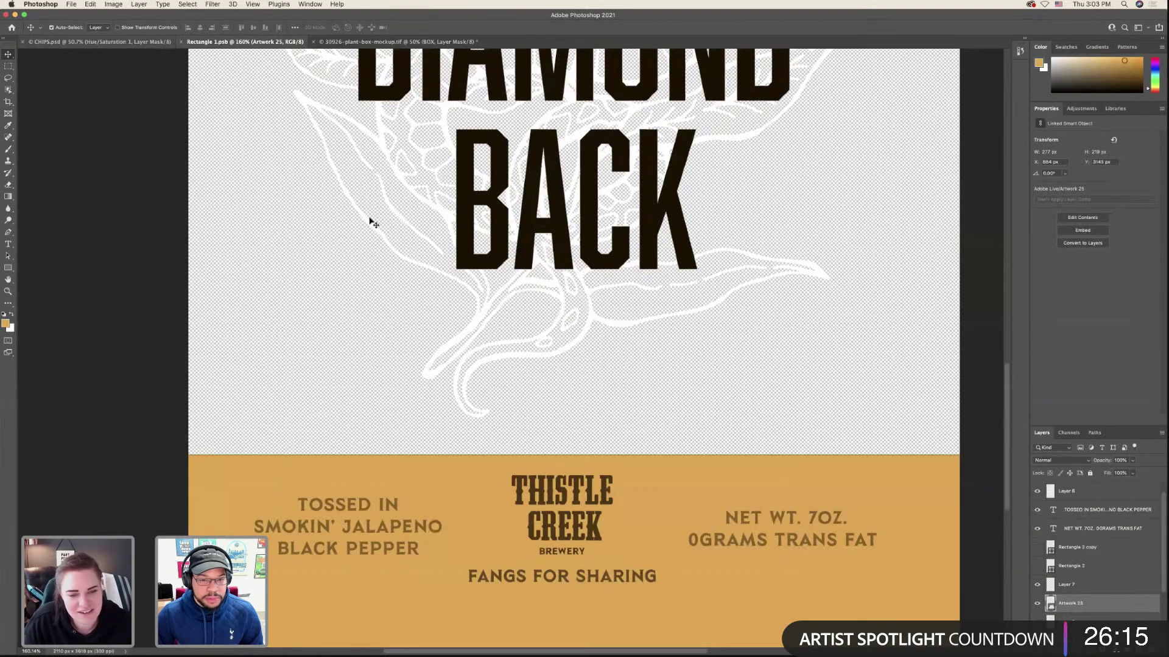
{"action": "scroll", "coordinate": [412, 243], "scroll_direction": "down", "scroll_amount": 5}
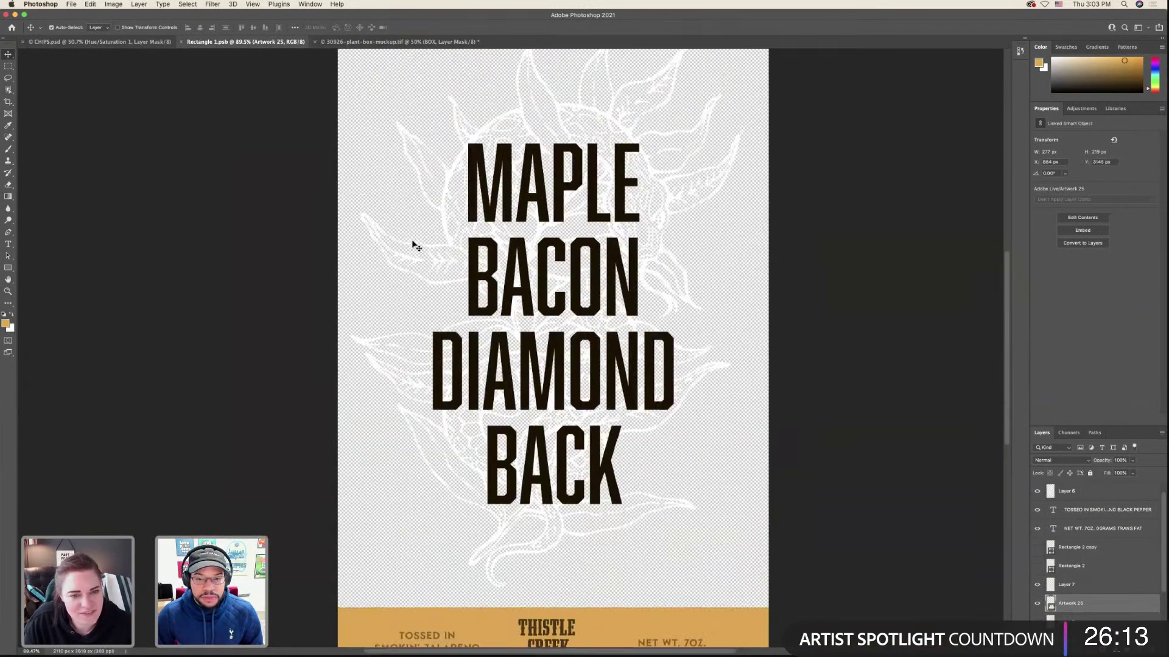
{"action": "scroll", "coordinate": [416, 246], "scroll_direction": "down", "scroll_amount": 2}
{"action": "left_click", "coordinate": [140, 43]}
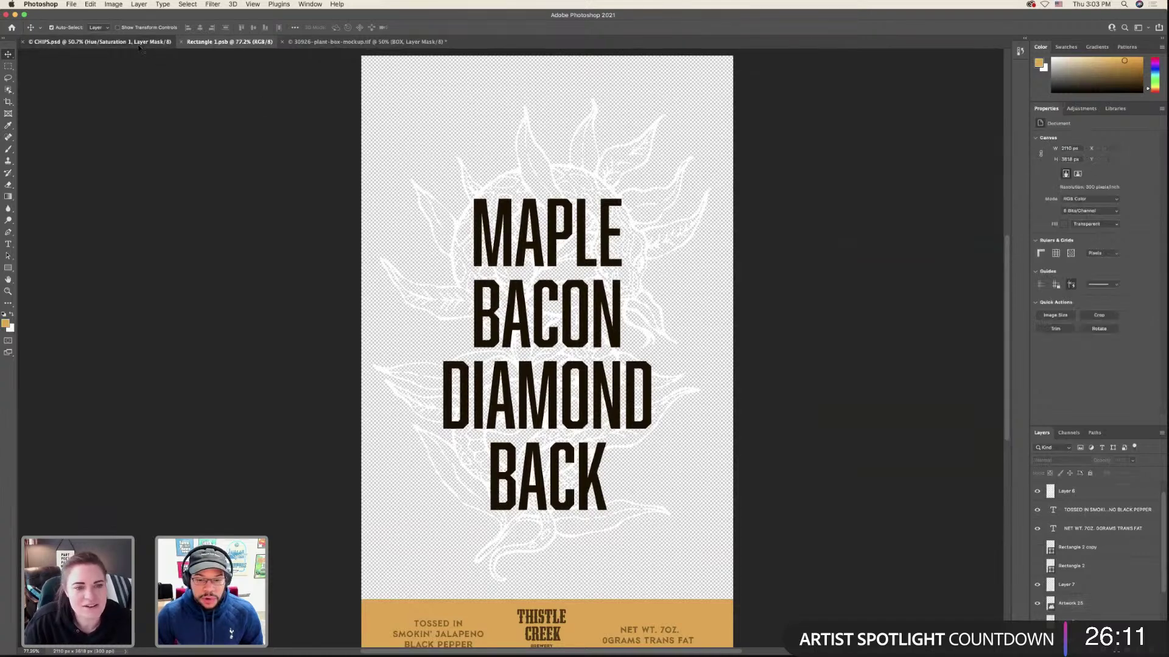
{"action": "left_click", "coordinate": [241, 42]}
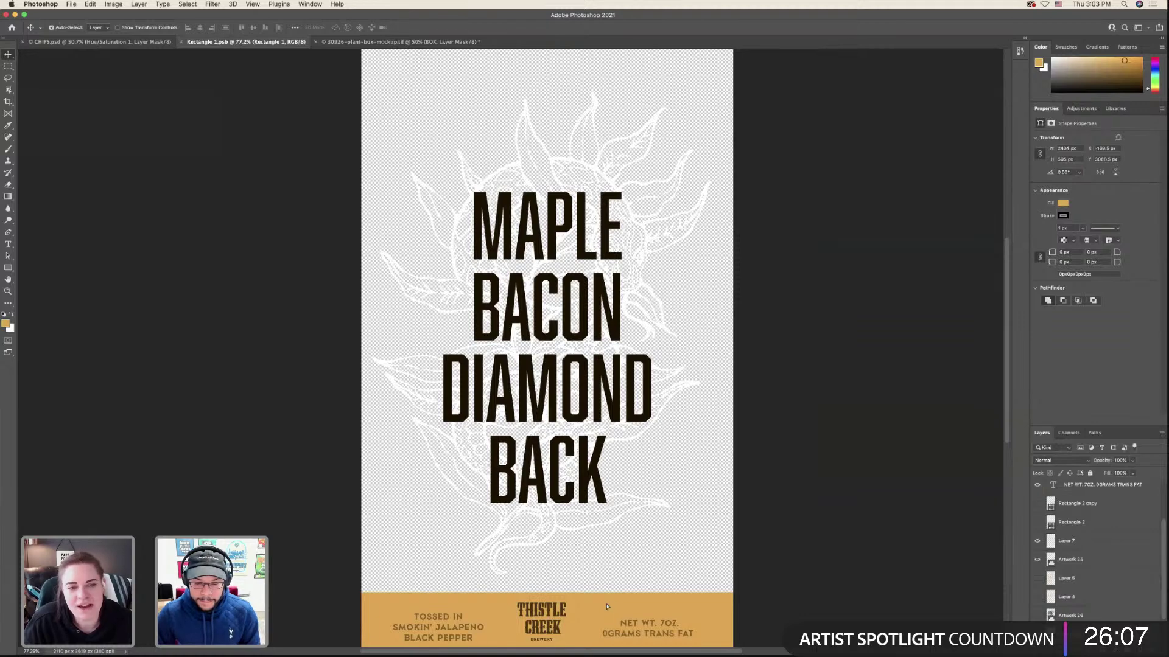
{"action": "left_click_drag", "start_coordinate": [607, 607], "coordinate": [633, 107]}
{"action": "scroll", "coordinate": [614, 241], "scroll_direction": "up", "scroll_amount": 2}
{"action": "scroll", "coordinate": [614, 241], "scroll_direction": "up", "scroll_amount": 3}
{"action": "scroll", "coordinate": [619, 293], "scroll_direction": "down", "scroll_amount": 2}
{"action": "scroll", "coordinate": [619, 293], "scroll_direction": "down", "scroll_amount": 4}
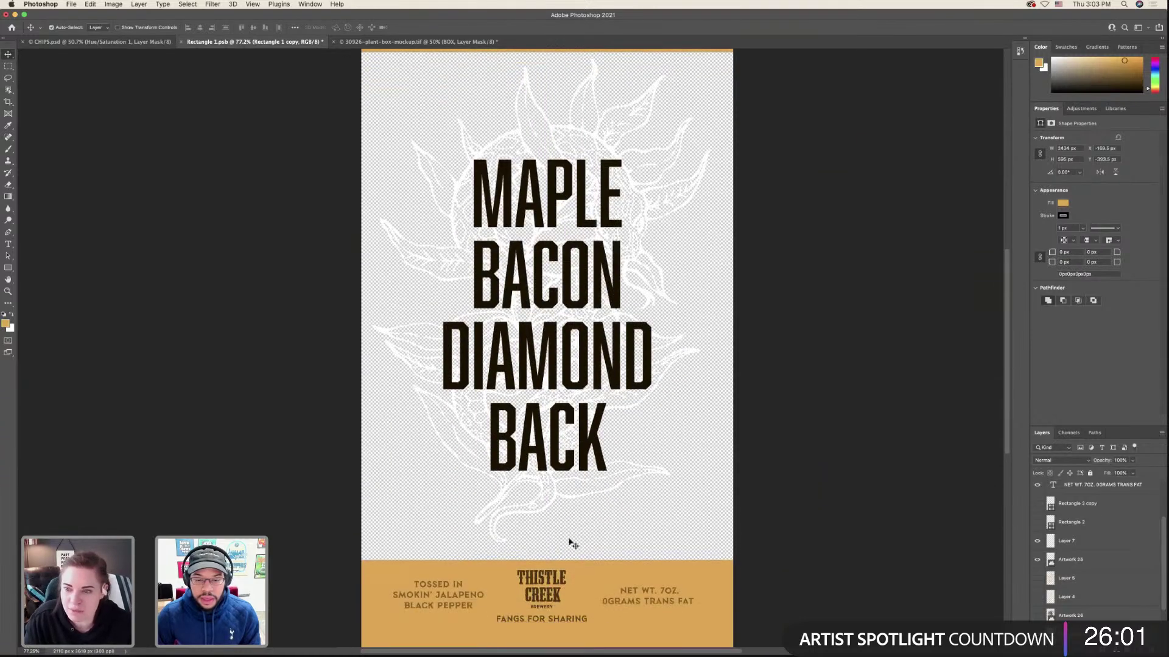
- Move the FANGS FOR SHARING text onto the label's top band, enlarge it, and save the label to update the mockup
{"action": "left_click_drag", "start_coordinate": [559, 622], "coordinate": [548, 325]}
{"action": "key", "text": "ctrl+z"}
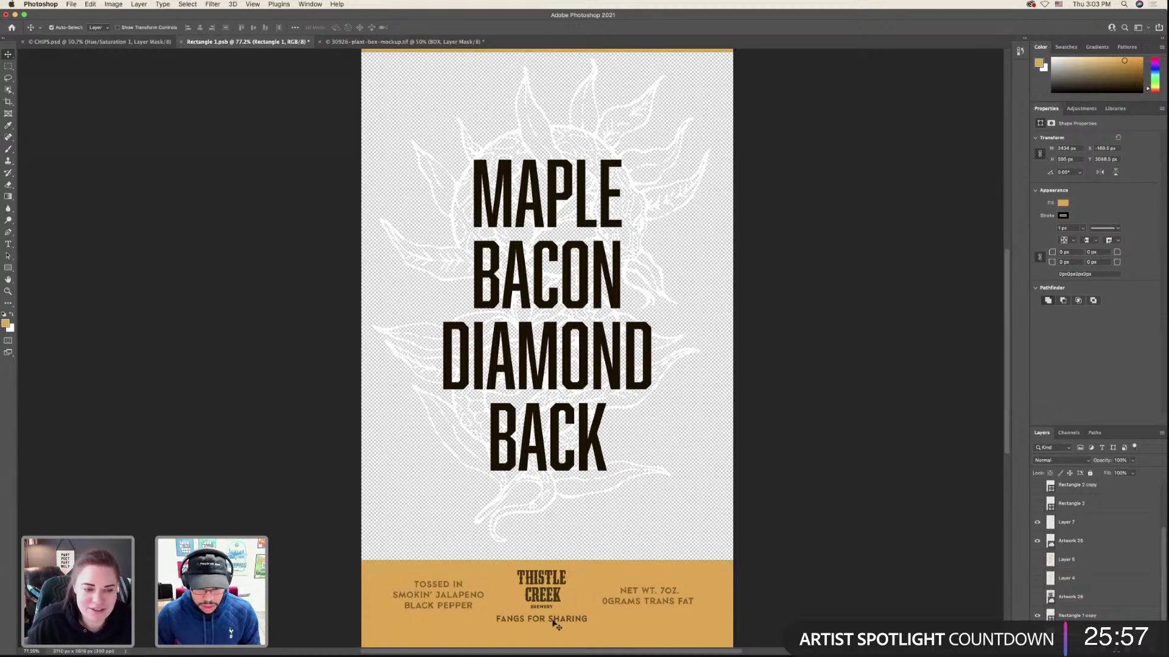
{"action": "left_click", "coordinate": [557, 619]}
{"action": "key", "text": "ctrl+t"}
{"action": "left_click_drag", "start_coordinate": [557, 607], "coordinate": [571, 161]}
{"action": "key", "text": "Return"}
{"action": "key", "text": "super+s"}
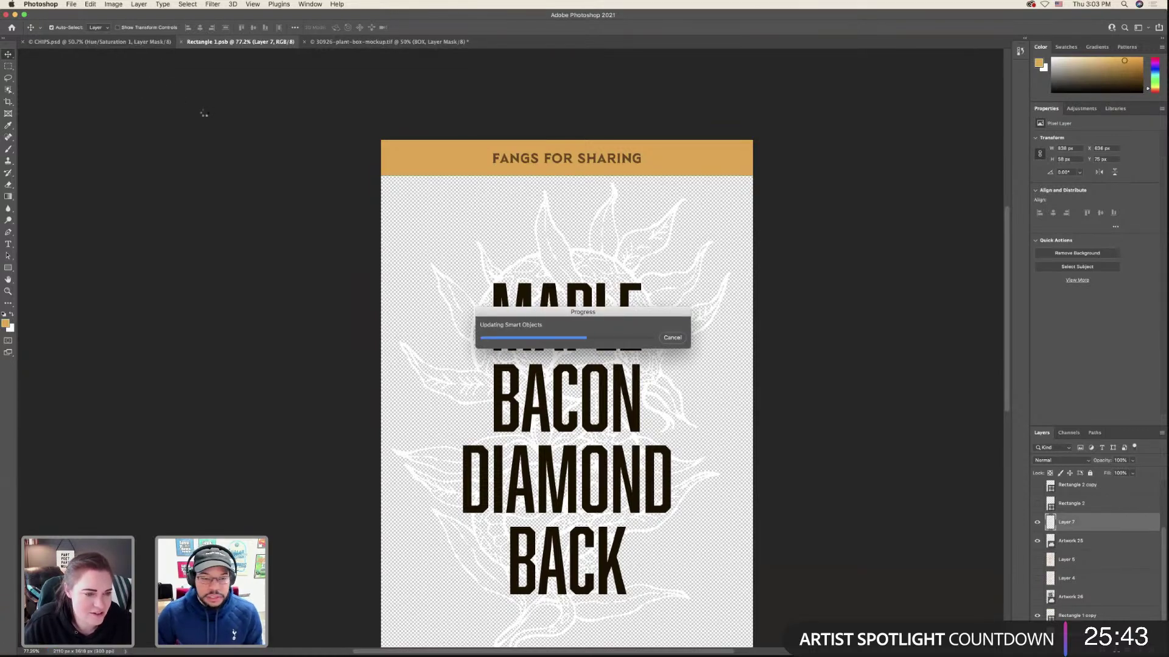
{"action": "left_click", "coordinate": [135, 43]}
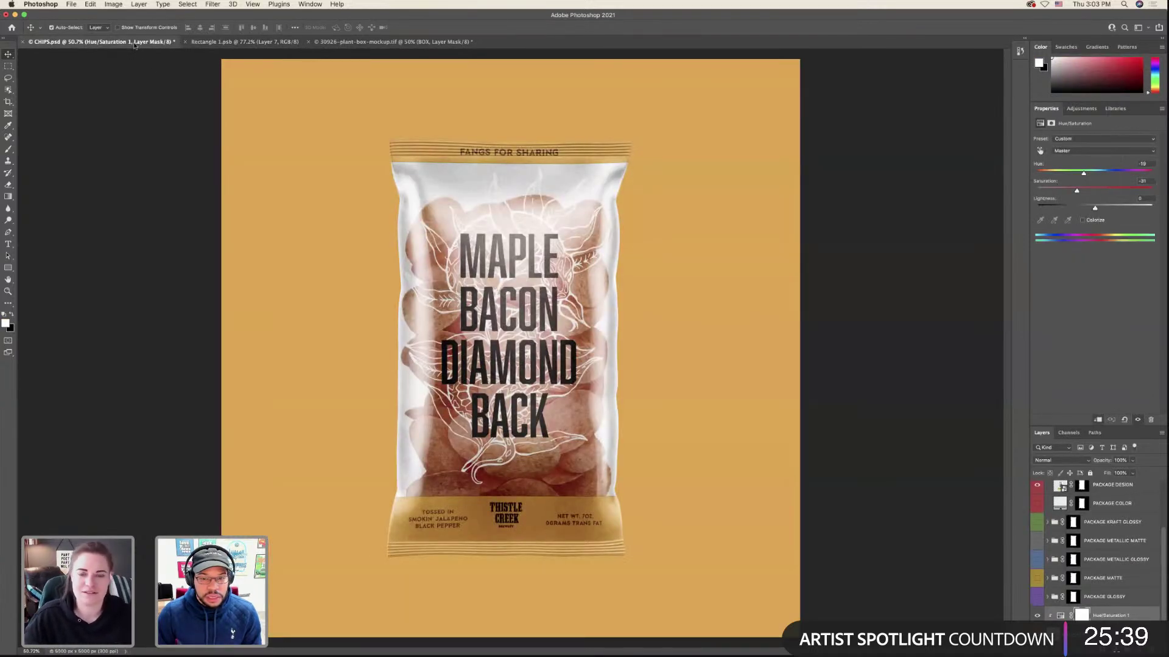
- Scale down the MAPLE BACON DIAMOND BACK lettering and the white line illustration together, leaving more space below the top band
{"action": "left_click", "coordinate": [243, 41]}
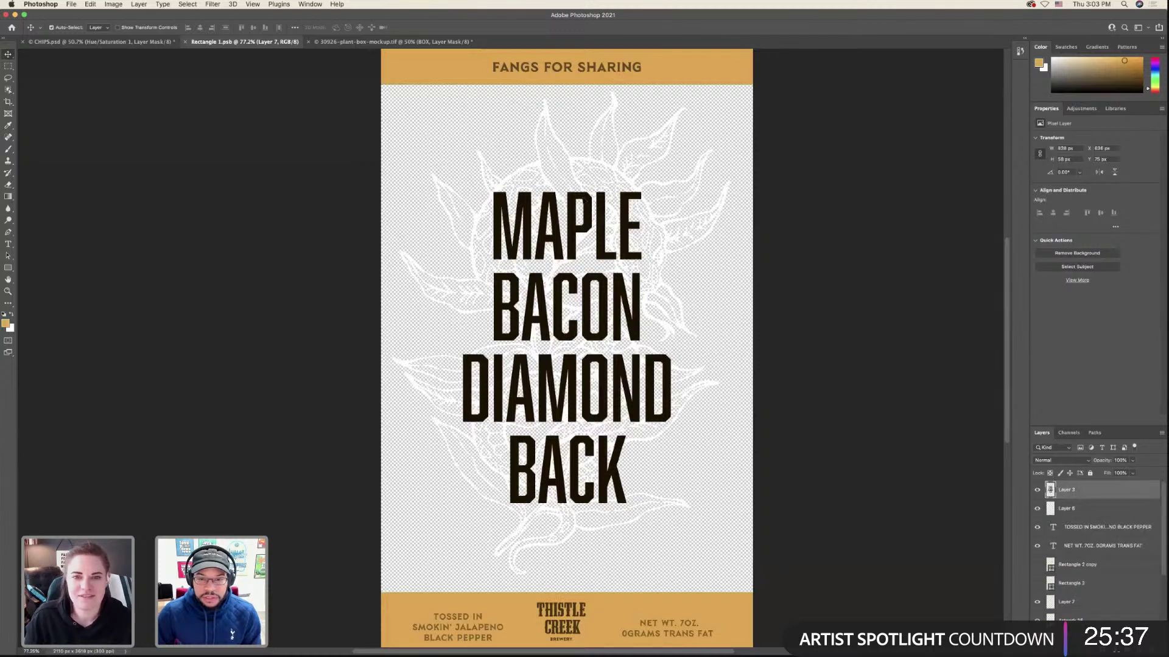
{"action": "key", "text": "super+t"}
{"action": "key", "text": "Escape"}
{"action": "left_click", "coordinate": [571, 167], "text": "shift+super"}
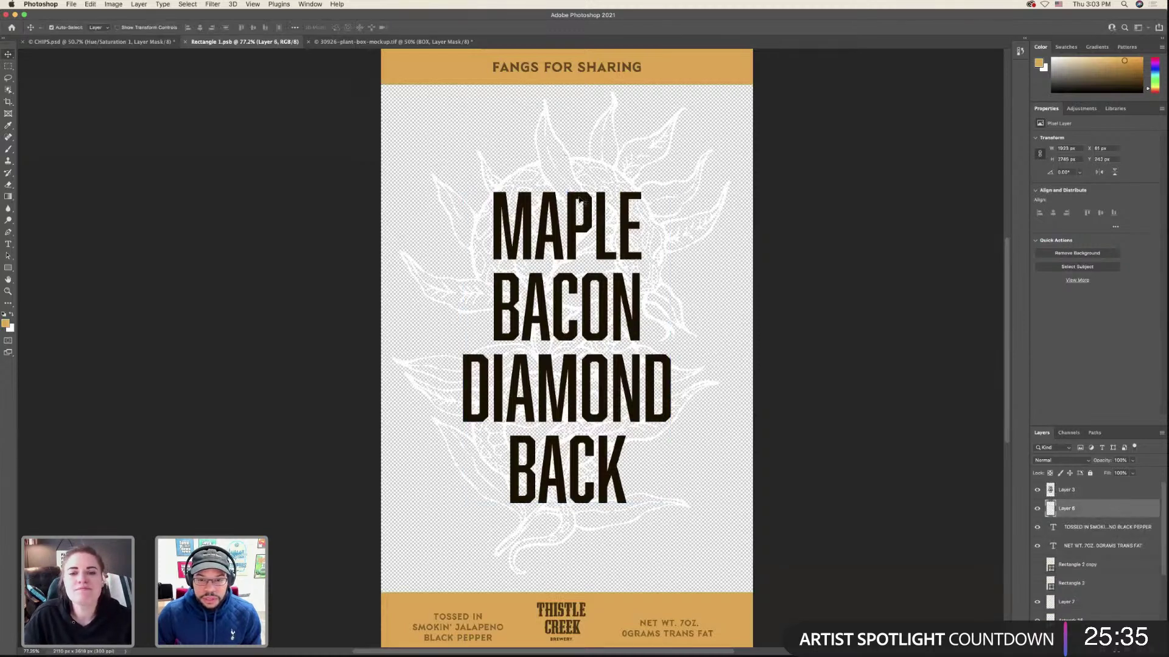
{"action": "key", "text": "super+t"}
{"action": "left_click_drag", "start_coordinate": [559, 96], "coordinate": [571, 151]}
{"action": "key", "text": "Return"}
- Extend the golden top band downward, and enlarge and lower the FANGS FOR SHARING text within it
{"action": "left_click", "coordinate": [575, 76]}
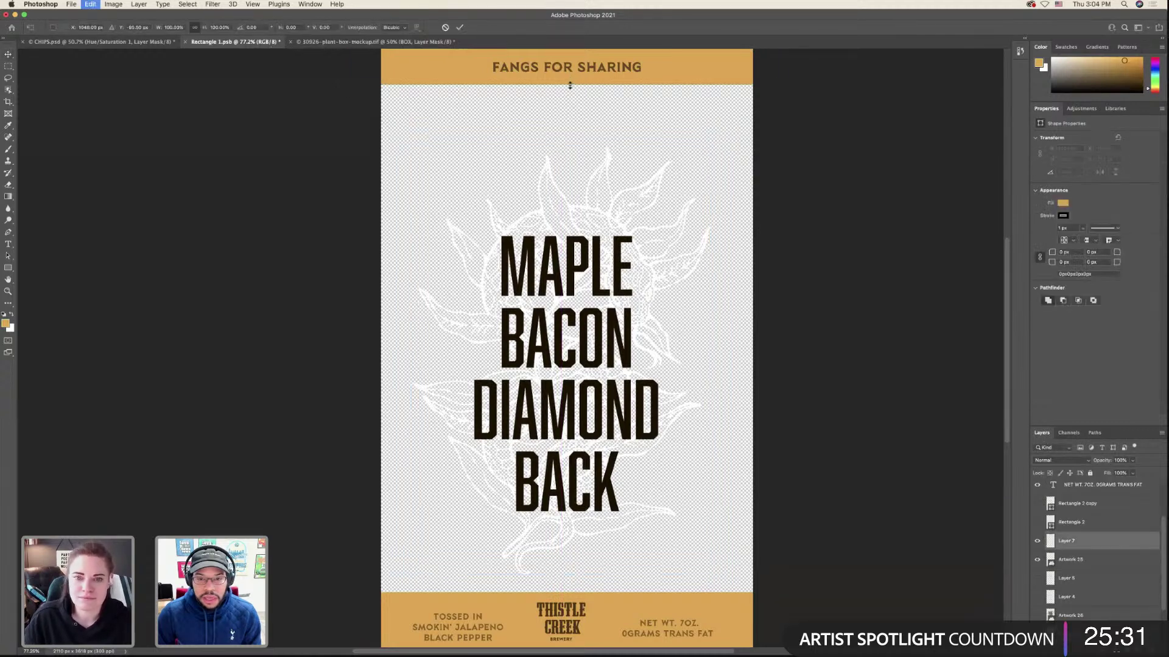
{"action": "key", "text": "super+t"}
{"action": "left_click_drag", "start_coordinate": [566, 85], "coordinate": [562, 139]}
{"action": "key", "text": "Return"}
- Slightly enlarge the white line illustration and the MAPLE BACON DIAMOND BACK lettering, and save the label to update the mockup
{"action": "left_click", "coordinate": [569, 194]}
{"action": "key", "text": "super+t"}
{"action": "key", "text": "Return"}
{"action": "left_click", "coordinate": [575, 250]}
{"action": "key", "text": "super+shift+bracketright"}
{"action": "key", "text": "super+t"}
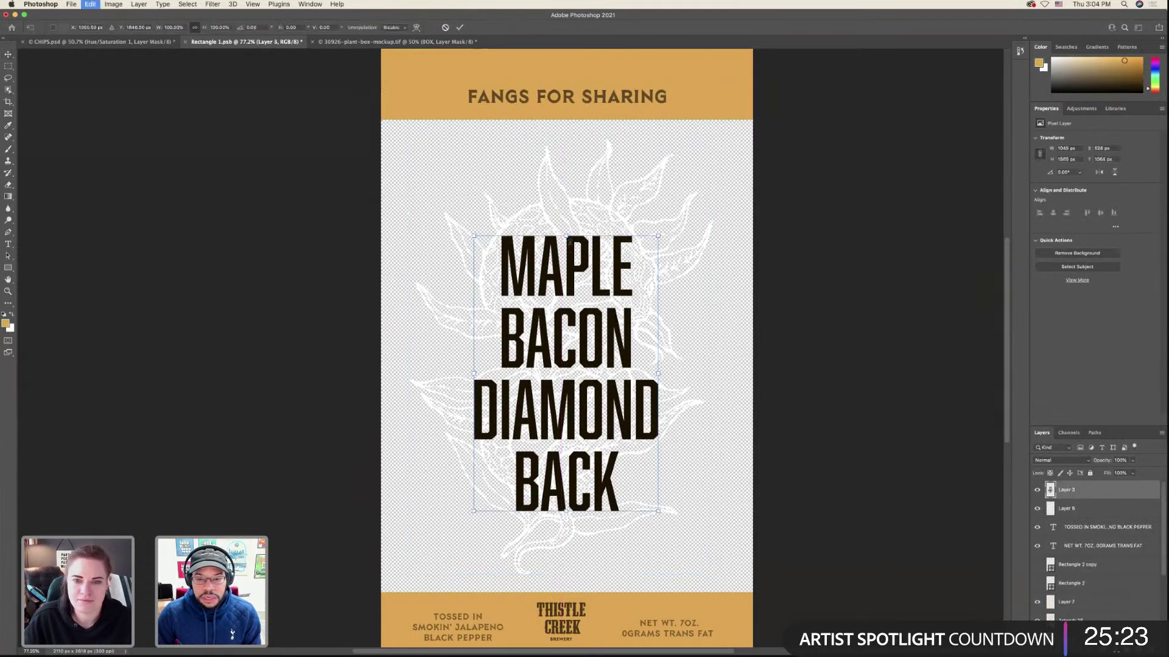
{"action": "left_click_drag", "start_coordinate": [566, 234], "coordinate": [565, 228]}
{"action": "key", "text": "Return"}
{"action": "key", "text": "super+s"}
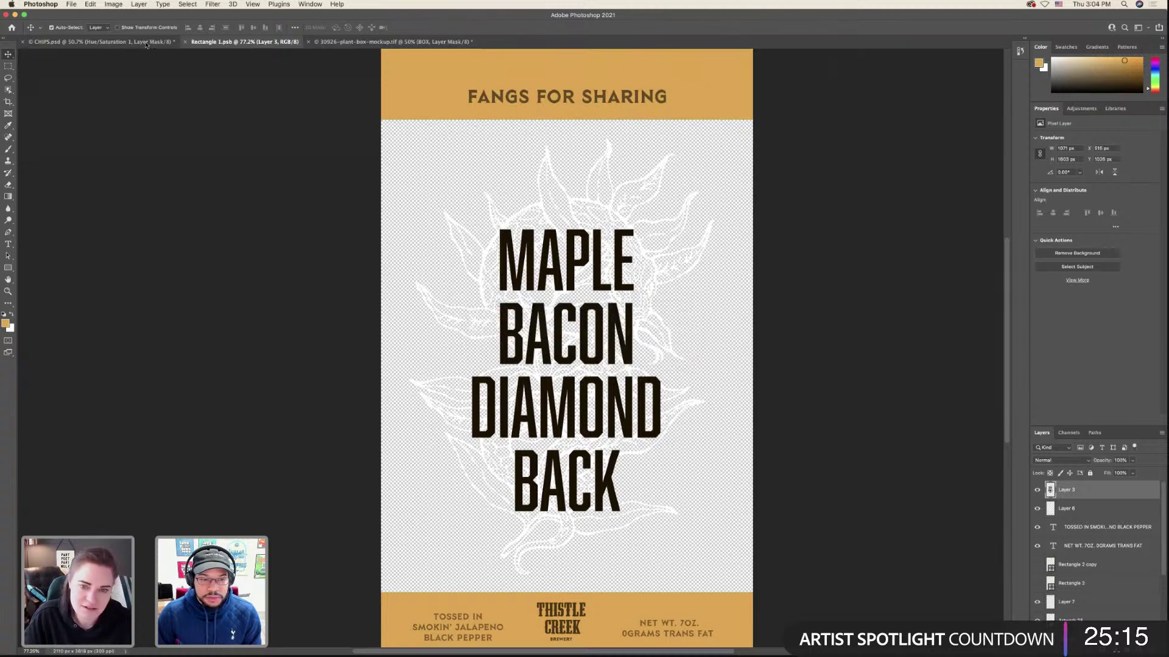
{"action": "left_click", "coordinate": [146, 42]}
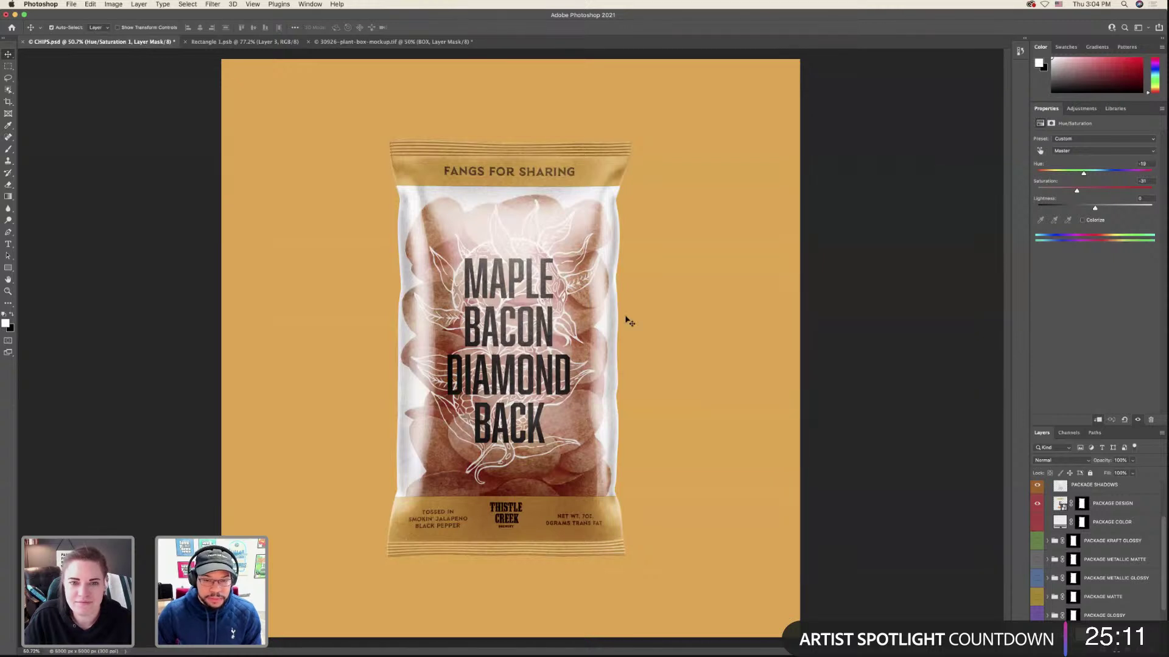
- Enlarge the THISTLE CREEK logo in the label's bottom band to about 307 × 242 px and save the label
{"action": "left_click", "coordinate": [73, 6]}
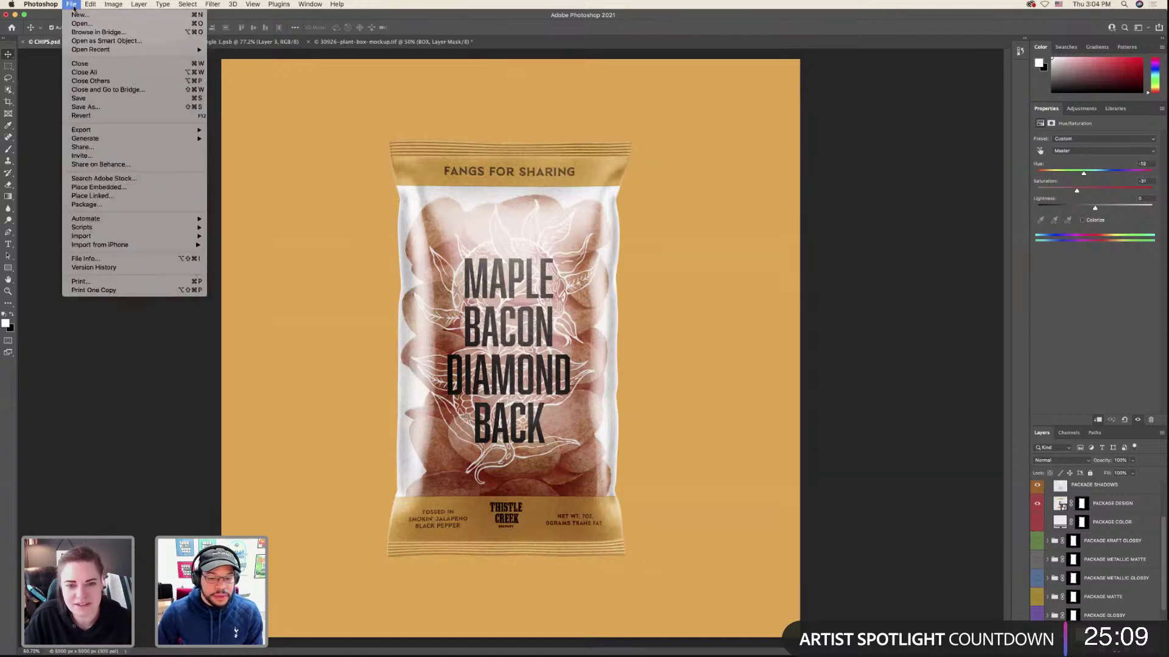
{"action": "mouse_move", "coordinate": [90, 4]}
{"action": "left_click", "coordinate": [246, 41]}
{"action": "left_click", "coordinate": [246, 41]}
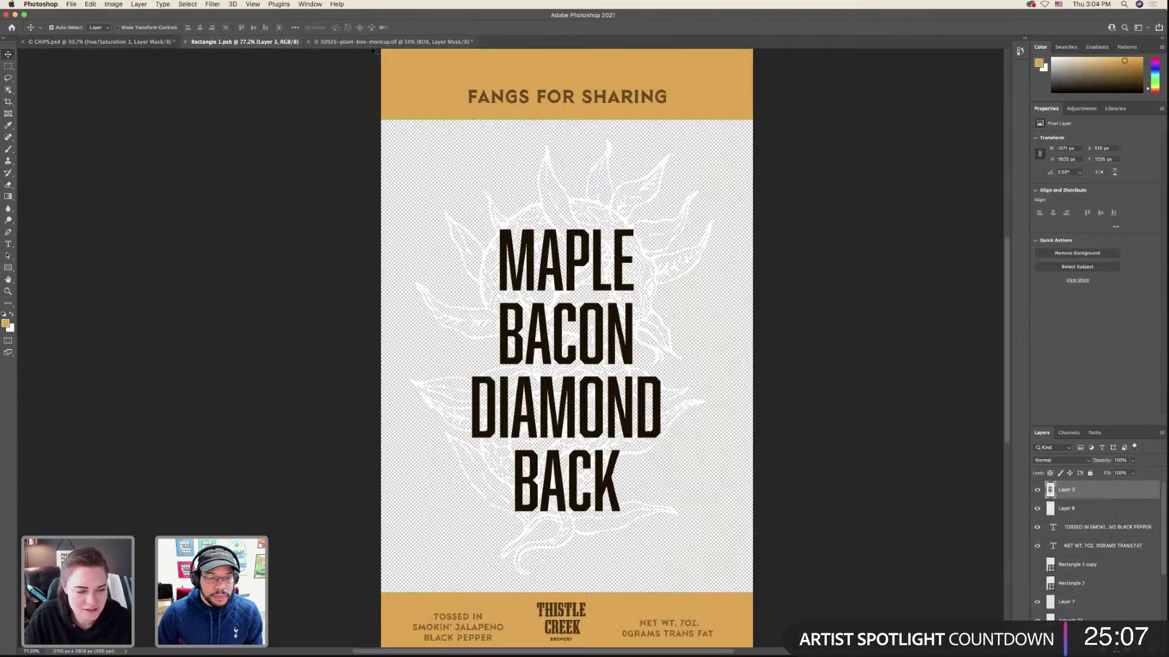
{"action": "scroll", "coordinate": [584, 605], "scroll_direction": "down", "scroll_amount": 2}
{"action": "left_click", "coordinate": [581, 611]}
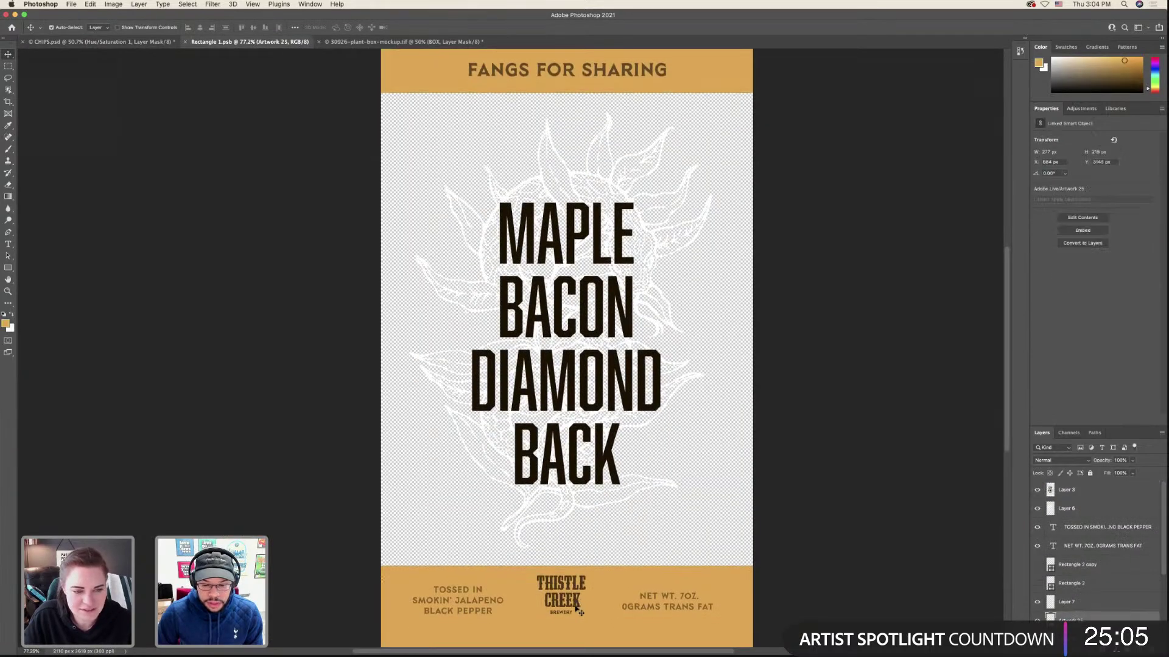
{"action": "key", "text": "super+s"}
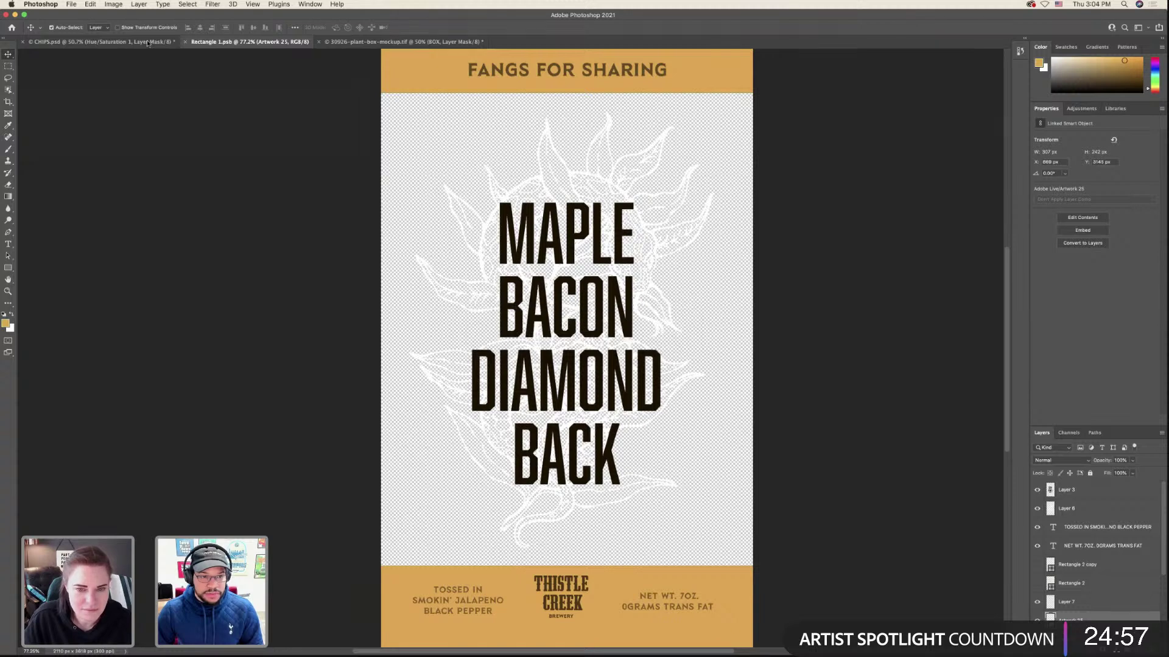
{"action": "left_click", "coordinate": [148, 41]}
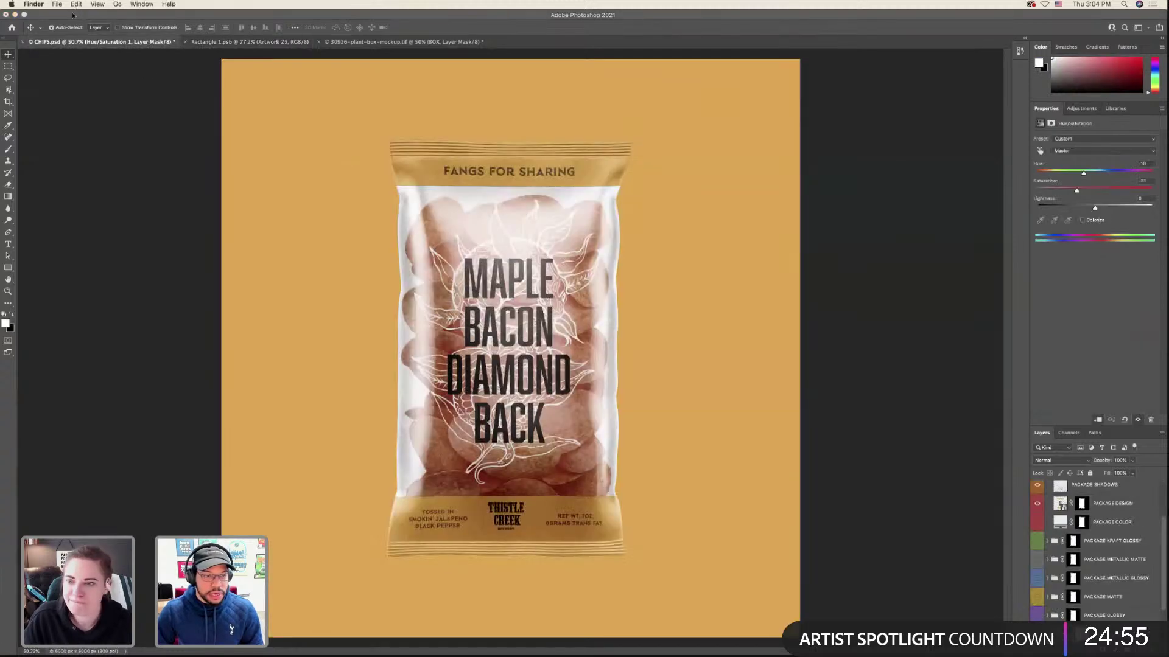
- Quick-export the updated chip bag mockup as CHIPS.png into the THISTLE CREEK folder
{"action": "left_click", "coordinate": [71, 5]}
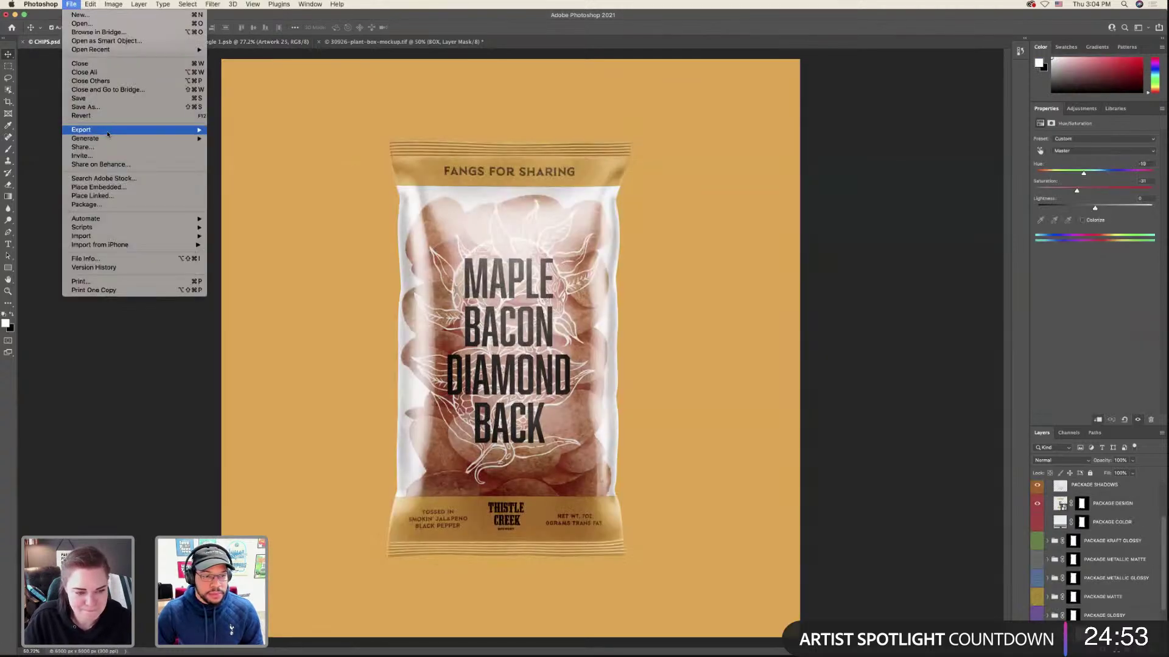
{"action": "left_click", "coordinate": [549, 225]}
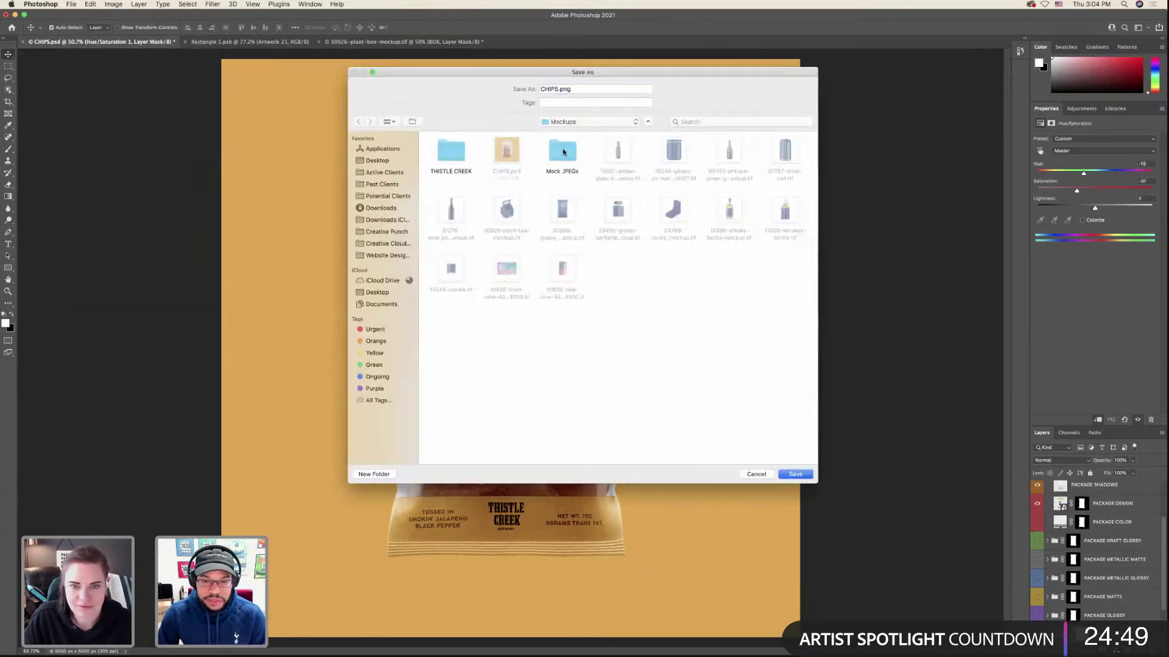
{"action": "double_click", "coordinate": [450, 151]}
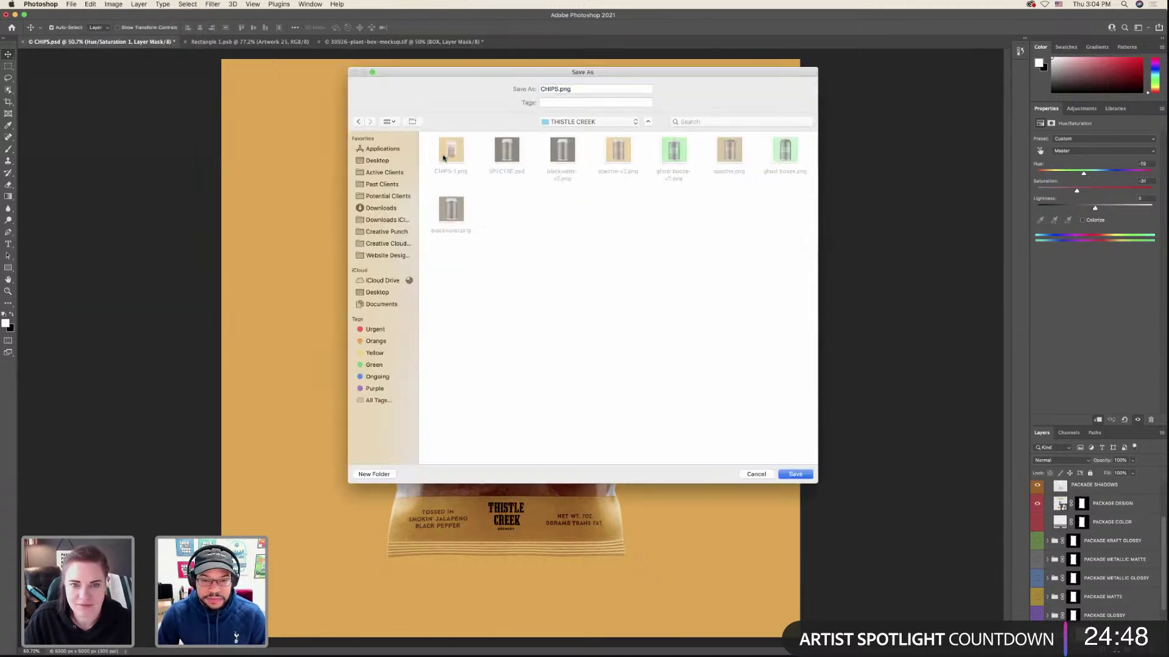
{"action": "left_click", "coordinate": [795, 474]}
{"action": "left_click", "coordinate": [647, 132]}
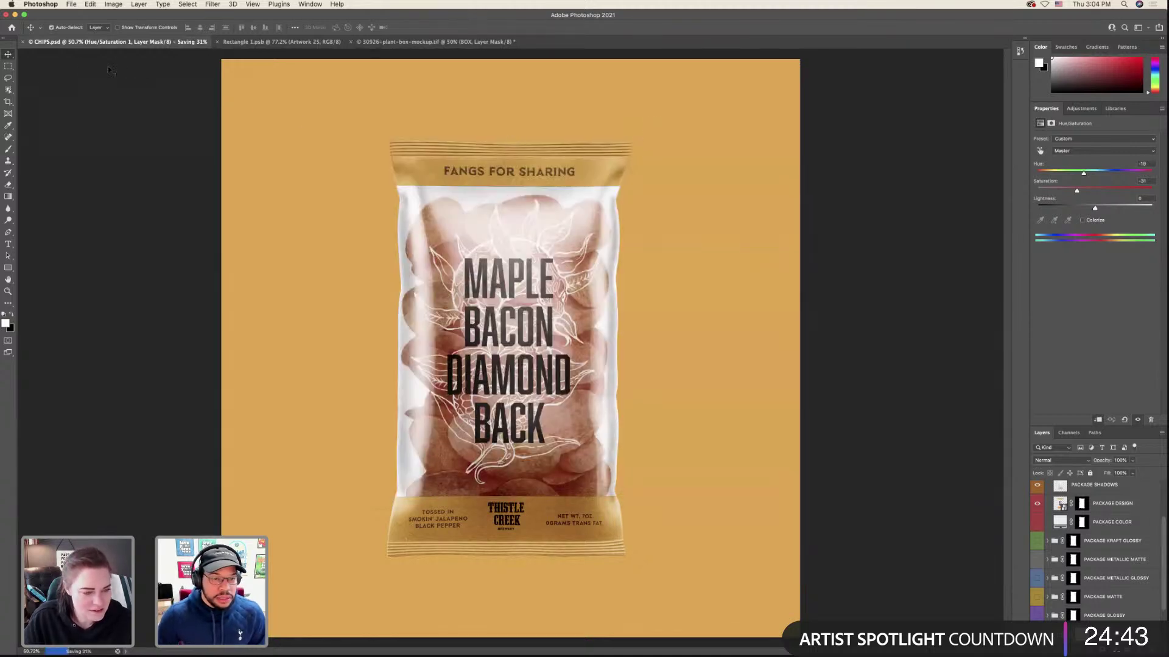
- Close the CHIPS.psd mockup and the Rectangle 1.psb label document
{"action": "left_click", "coordinate": [23, 42]}
{"action": "left_click", "coordinate": [23, 42]}
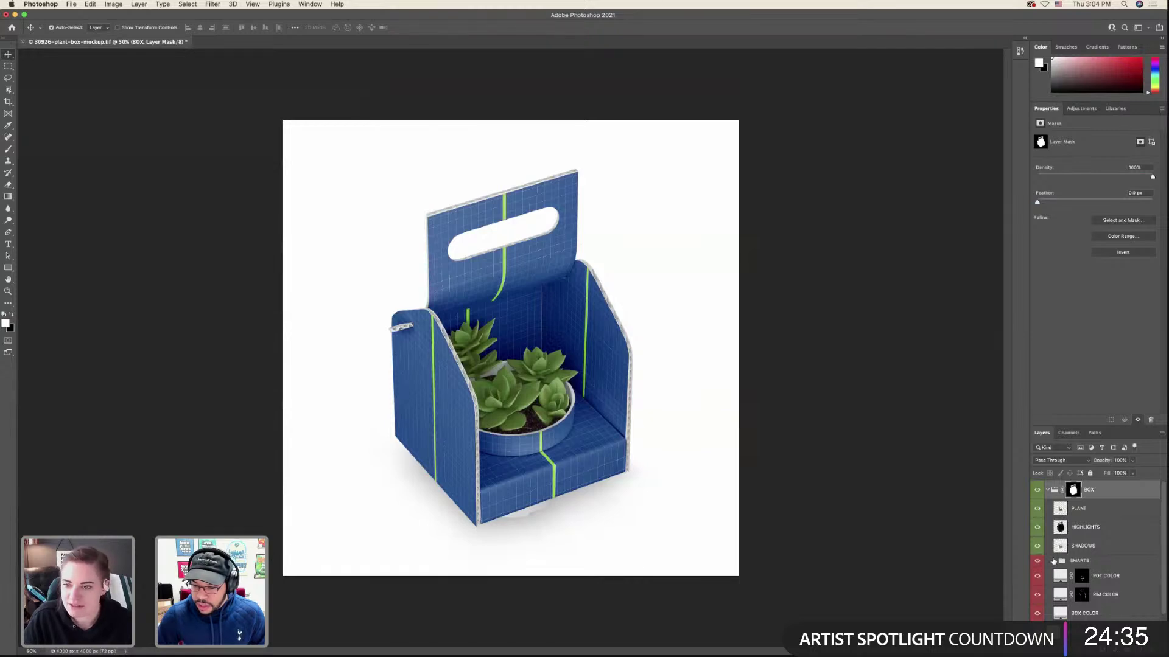
- Expand the SMARTS group in the plant box mockup and open the POT smart object for editing
{"action": "scroll", "coordinate": [1042, 551], "scroll_direction": "down", "scroll_amount": 2}
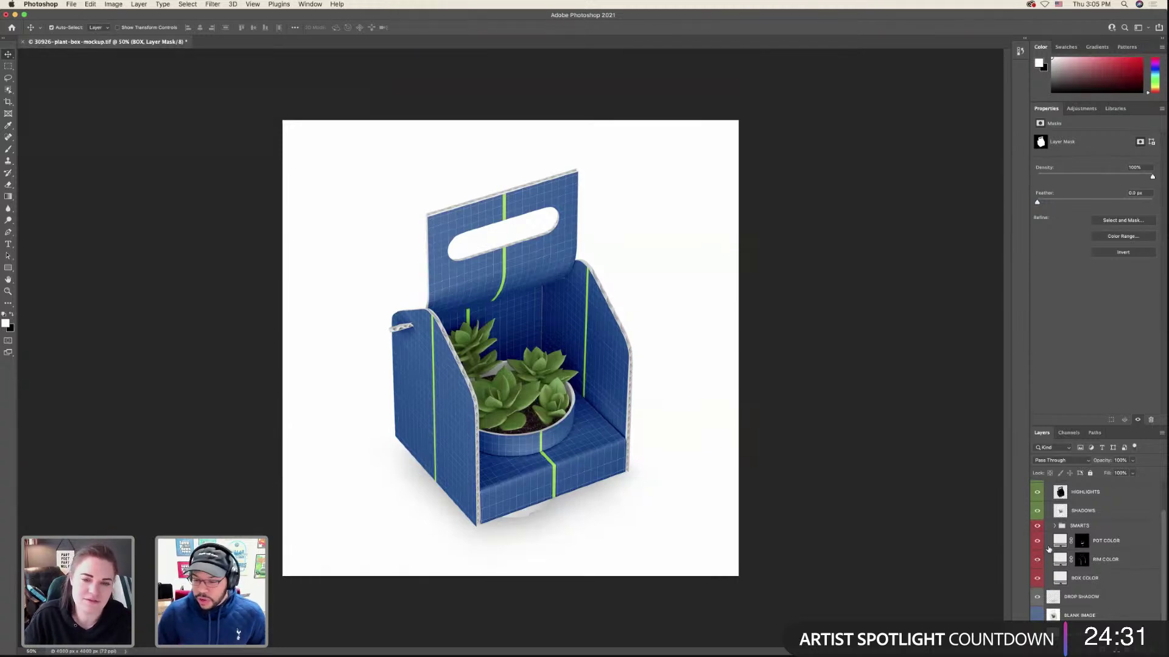
{"action": "left_click", "coordinate": [1055, 526]}
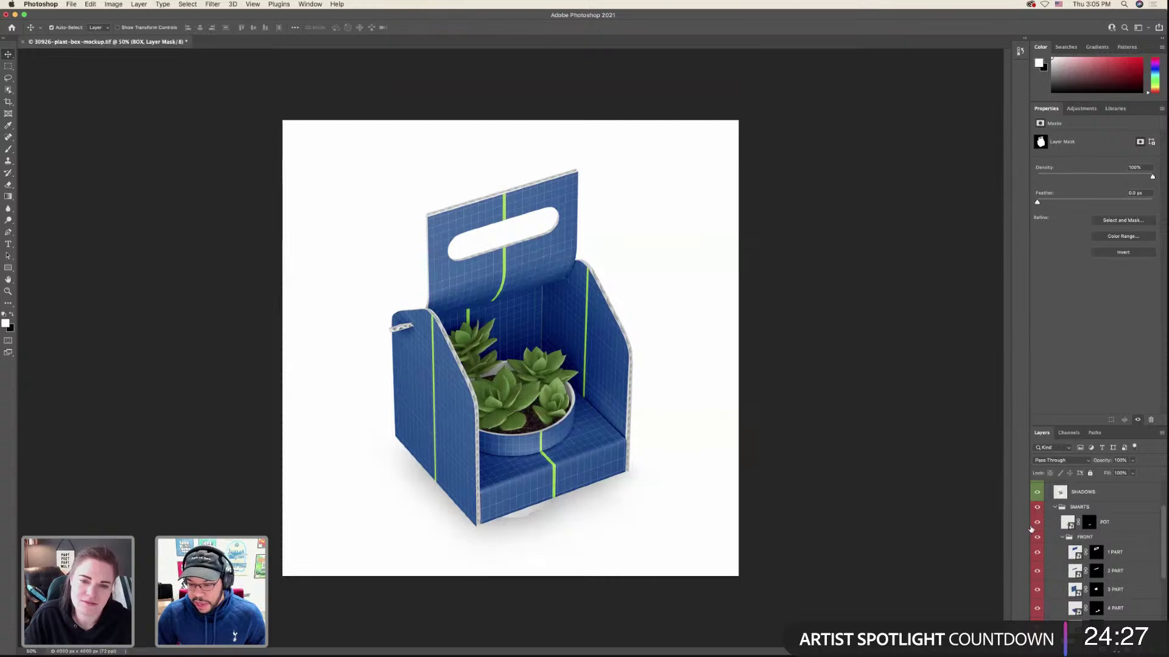
{"action": "left_click", "coordinate": [1038, 524]}
{"action": "left_click", "coordinate": [1037, 524]}
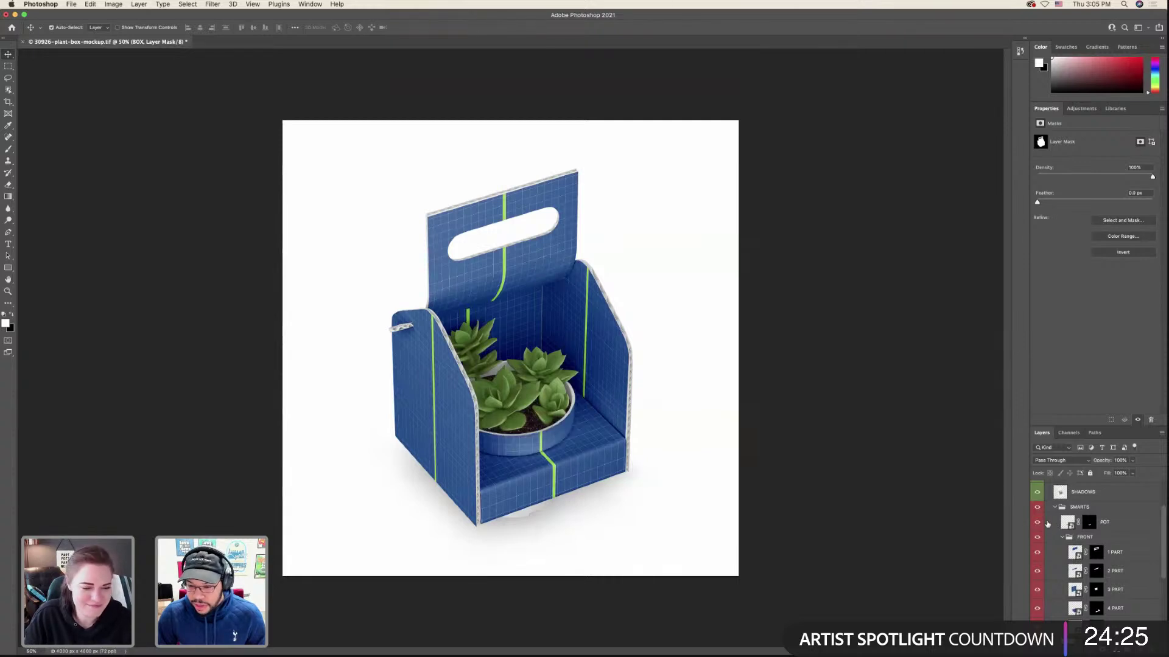
{"action": "double_click", "coordinate": [1067, 522]}
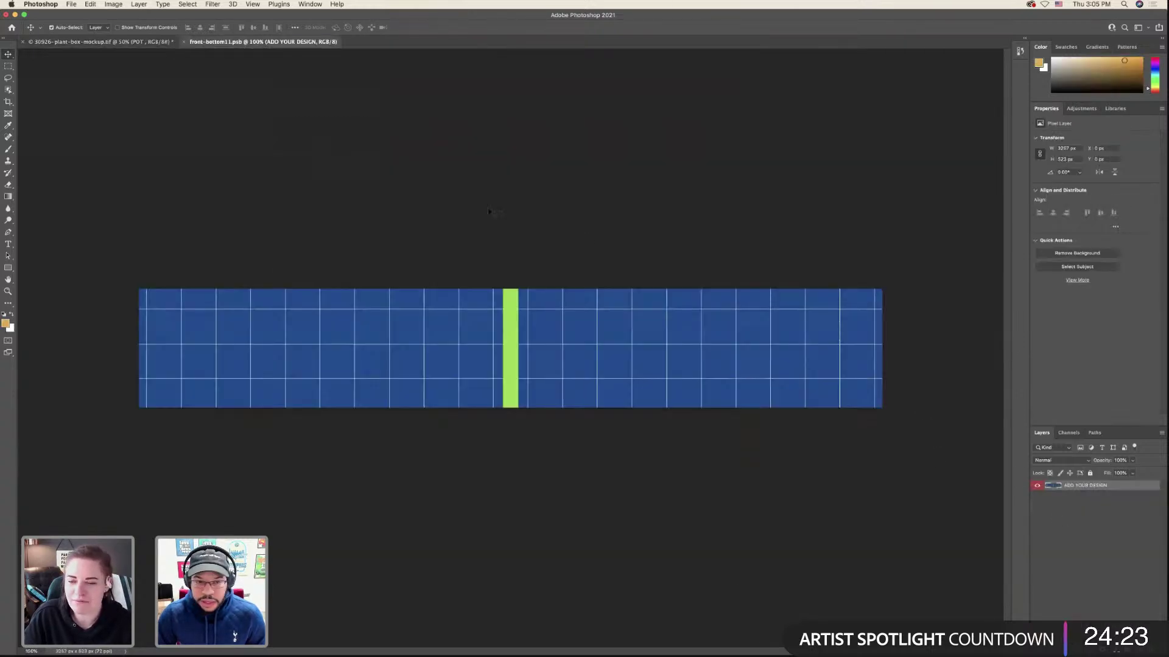
{"action": "left_click", "coordinate": [183, 41]}
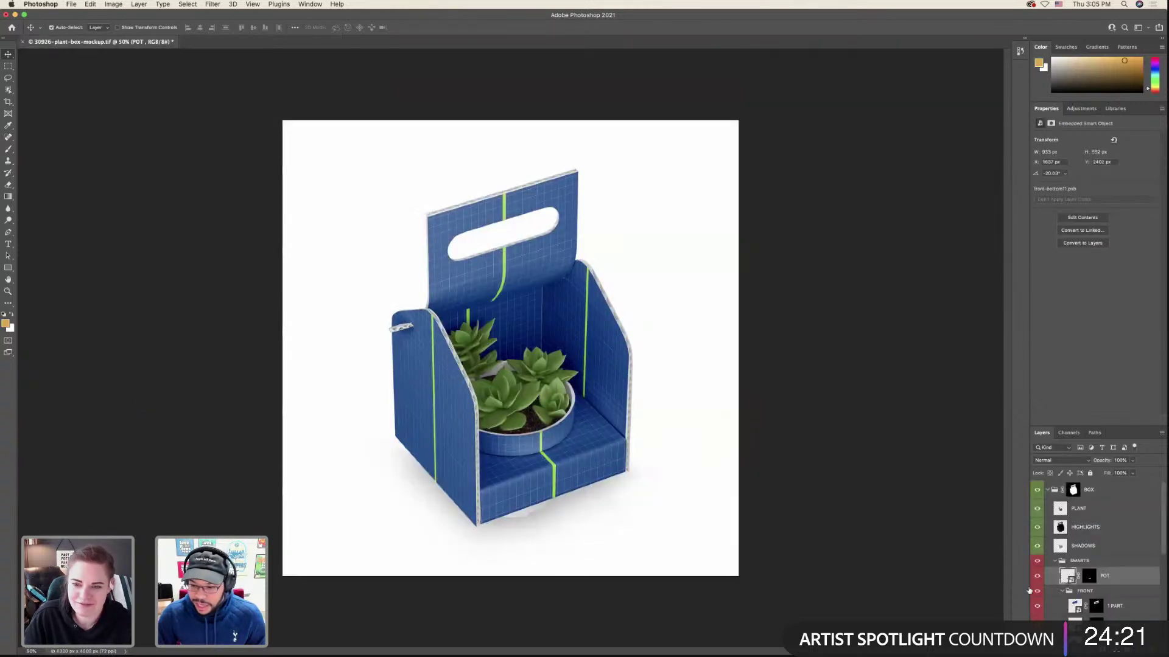
{"action": "double_click", "coordinate": [1066, 576]}
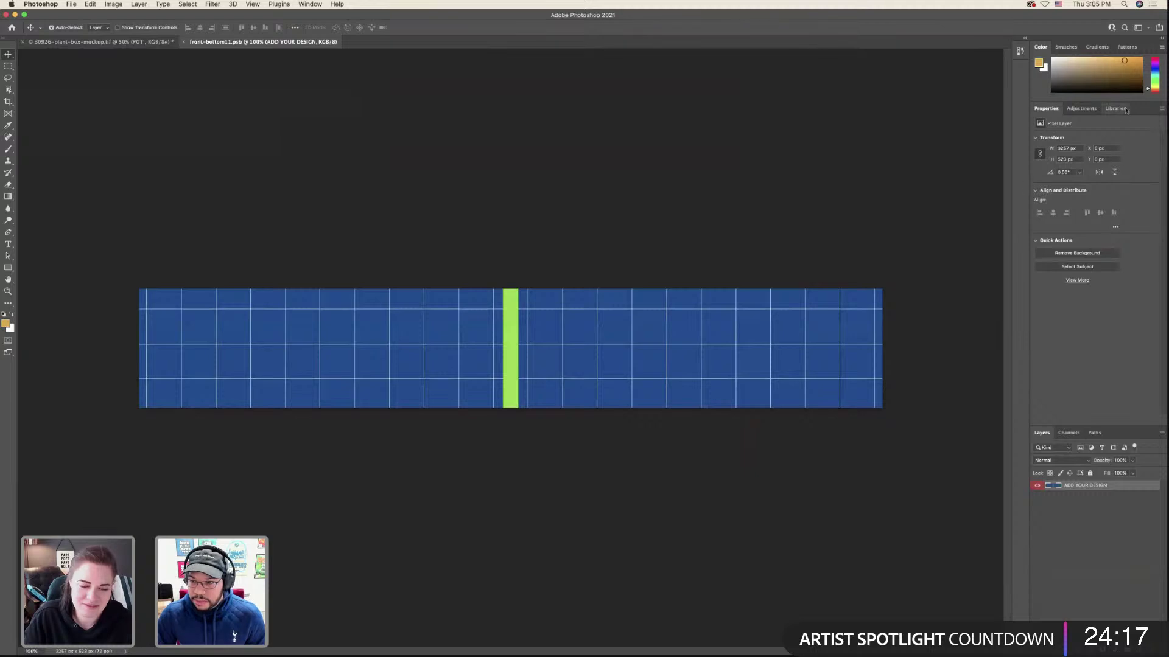
- Browse the library assets, cover the whole pot design with a golden tan rectangle about 3450 × 680 px, and save it
{"action": "scroll", "coordinate": [1103, 317], "scroll_direction": "up", "scroll_amount": 10}
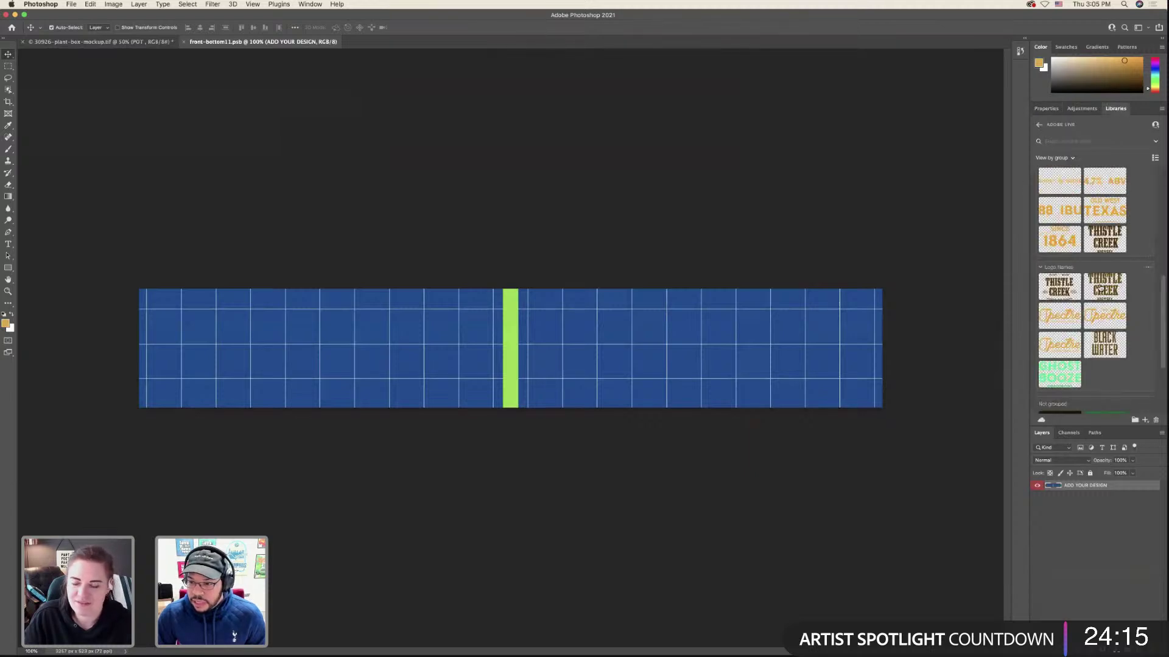
{"action": "scroll", "coordinate": [1100, 286], "scroll_direction": "up", "scroll_amount": 10}
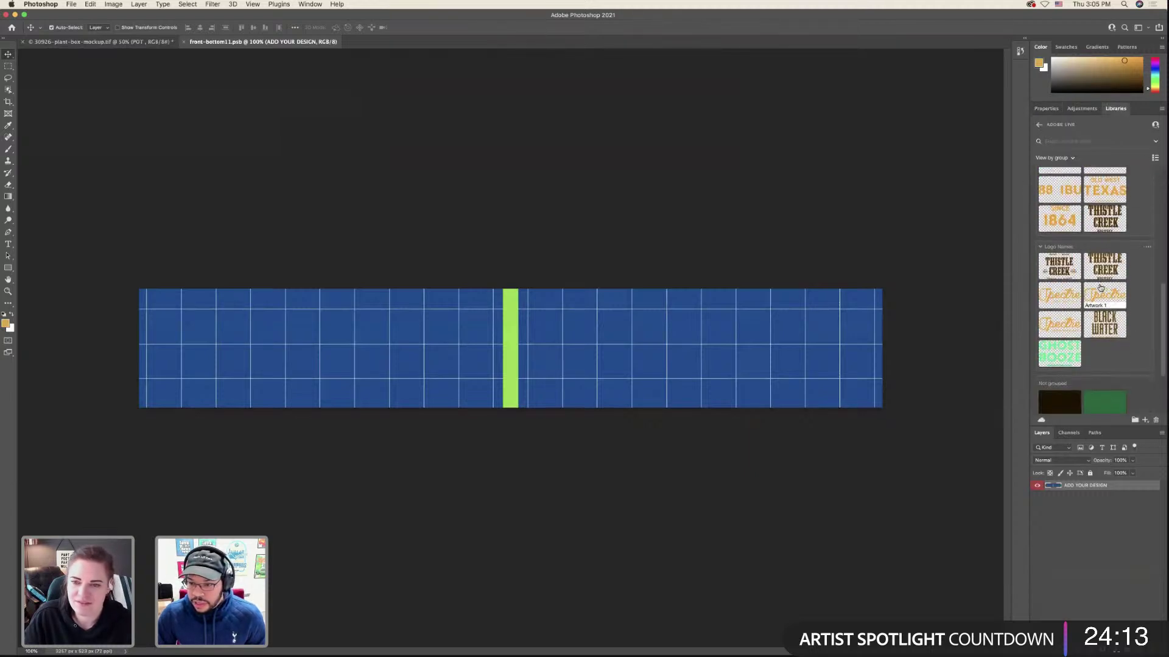
{"action": "scroll", "coordinate": [1099, 287], "scroll_direction": "down", "scroll_amount": 5}
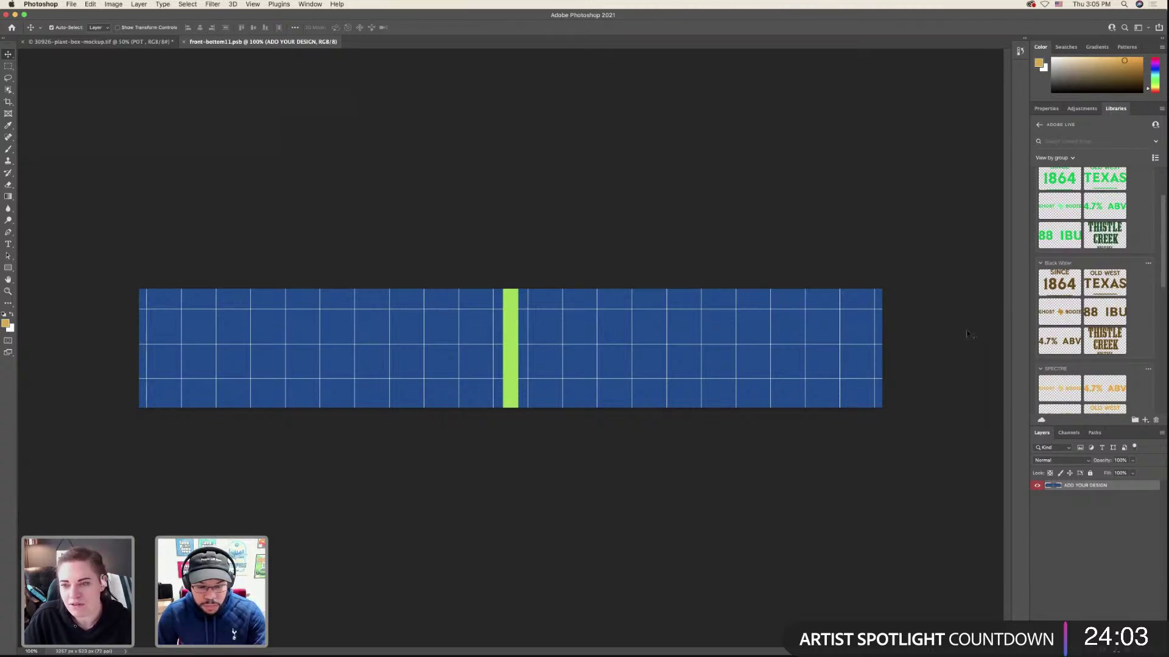
{"action": "scroll", "coordinate": [1130, 364], "scroll_direction": "down", "scroll_amount": 10}
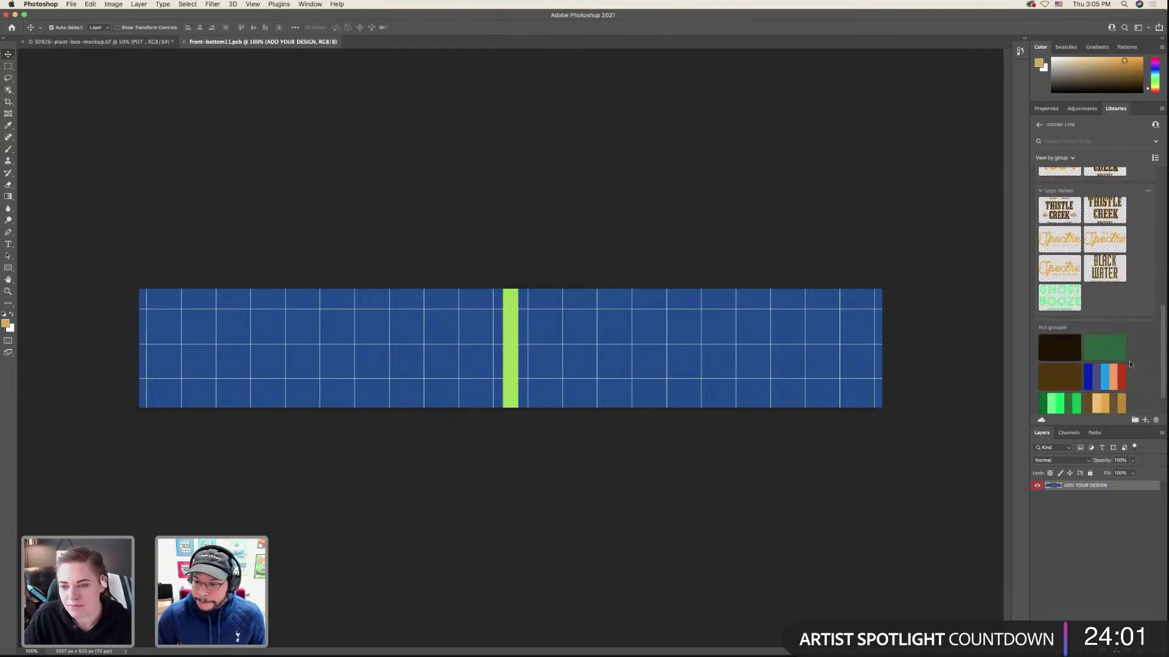
{"action": "scroll", "coordinate": [1129, 364], "scroll_direction": "down", "scroll_amount": 2}
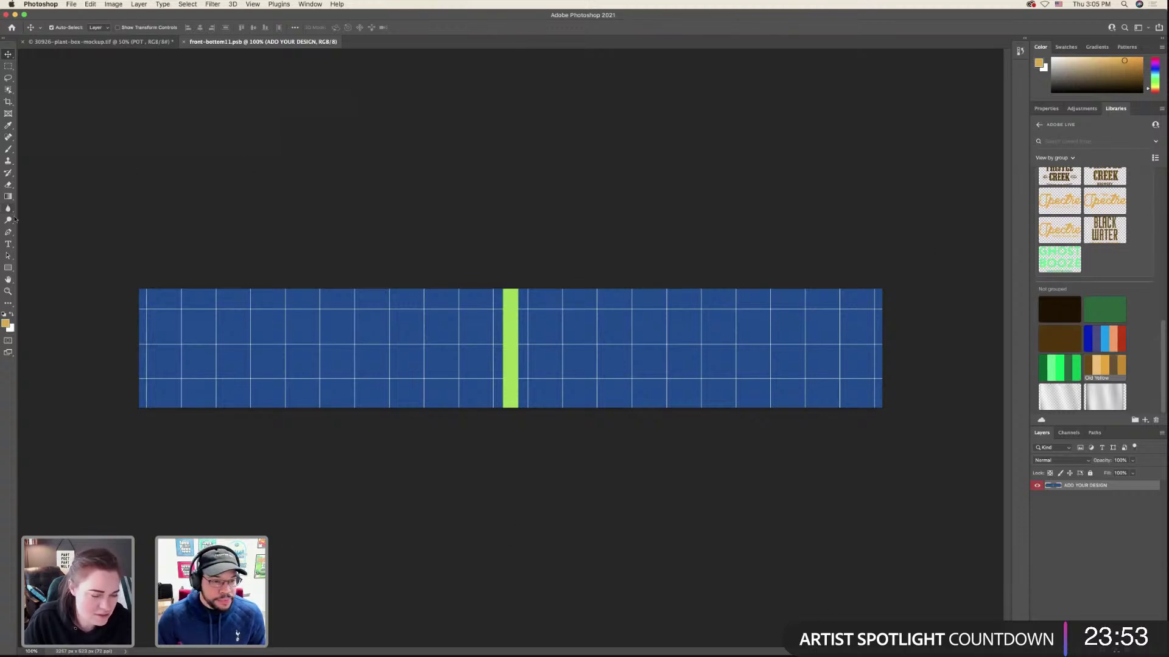
{"action": "left_click", "coordinate": [8, 268]}
{"action": "left_click_drag", "start_coordinate": [112, 274], "coordinate": [900, 429]}
{"action": "key", "text": "super+s"}
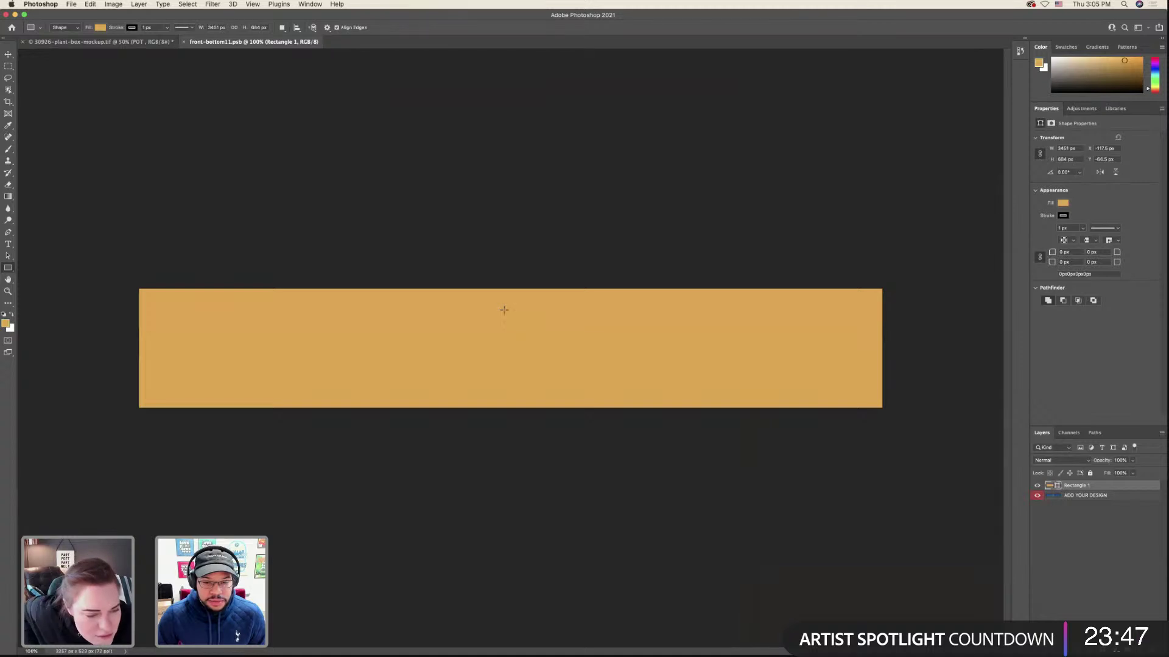
- Switch to Illustrator and place a copy of the FANGS FOR SHARING text just above the BLACK WATER lettering beside the artboard
{"action": "key", "text": "ctrl+Left"}
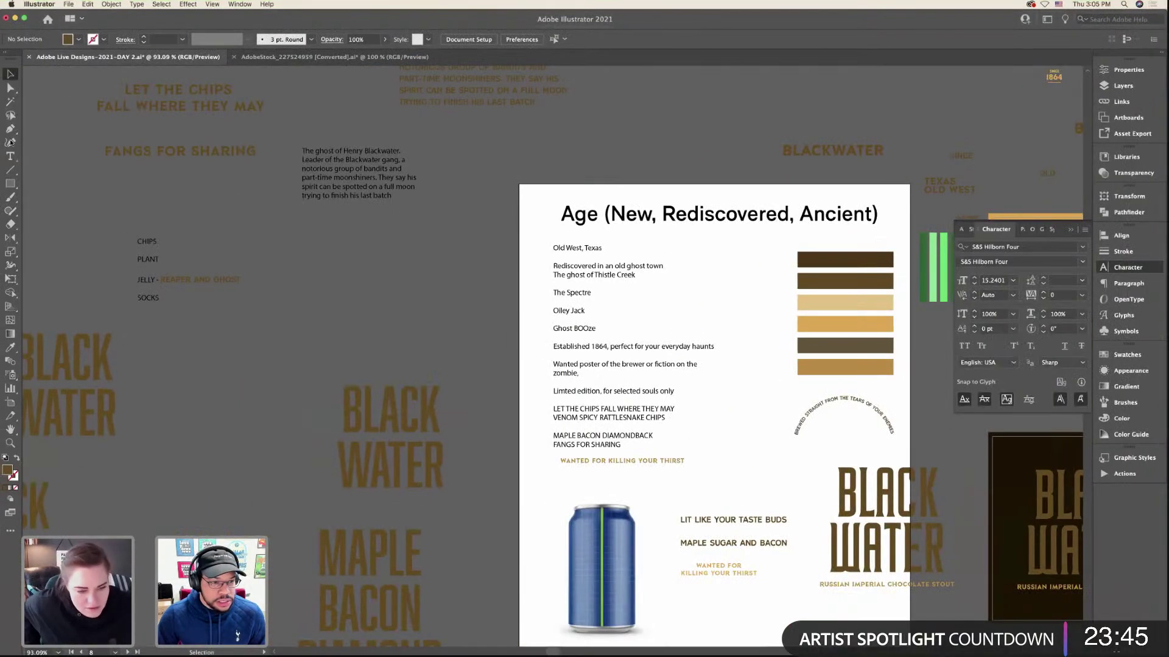
{"action": "left_click", "coordinate": [178, 157]}
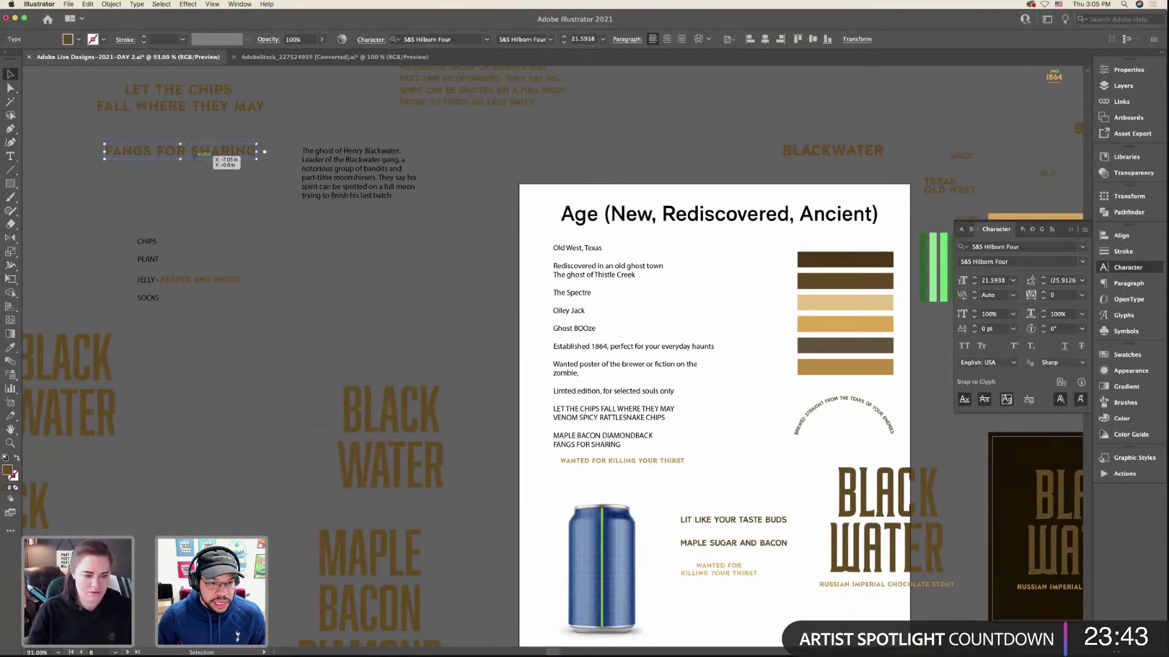
{"action": "left_click_drag", "start_coordinate": [195, 157], "coordinate": [386, 340]}
{"action": "scroll", "coordinate": [386, 340], "scroll_direction": "down", "scroll_amount": 2}
{"action": "scroll", "coordinate": [386, 340], "scroll_direction": "right", "scroll_amount": 4}
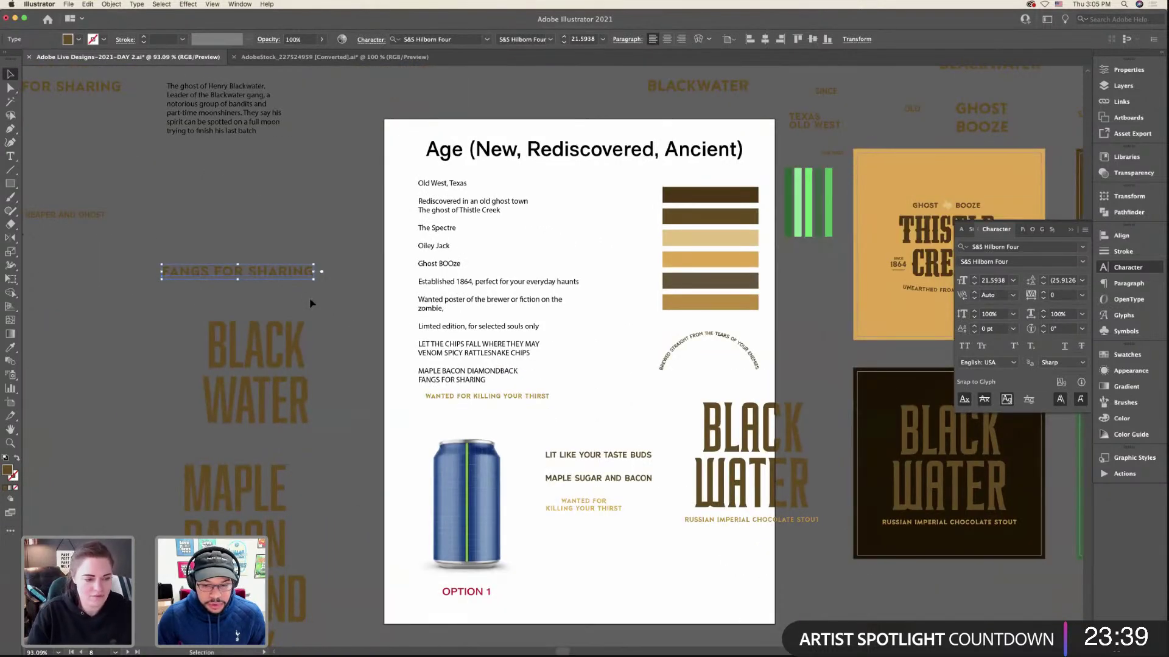
{"action": "left_click", "coordinate": [307, 295]}
{"action": "scroll", "coordinate": [324, 375], "scroll_direction": "down", "scroll_amount": 1}
{"action": "scroll", "coordinate": [324, 376], "scroll_direction": "down", "scroll_amount": 3}
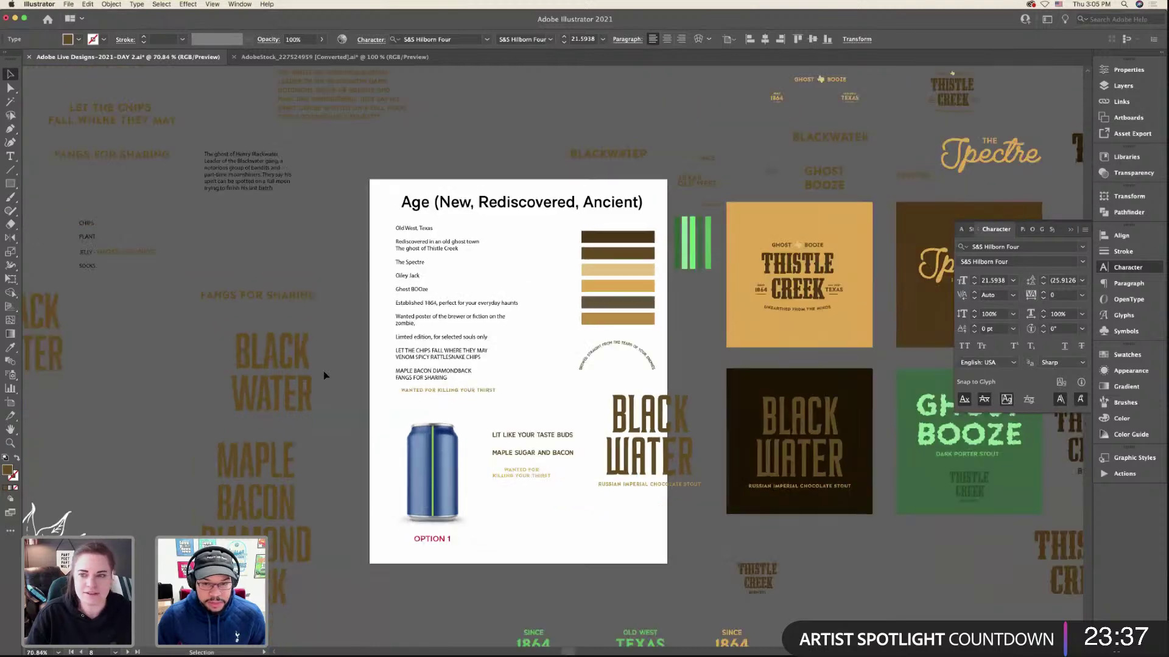
{"action": "scroll", "coordinate": [325, 376], "scroll_direction": "up", "scroll_amount": 2}
{"action": "scroll", "coordinate": [325, 375], "scroll_direction": "left", "scroll_amount": 3}
{"action": "scroll", "coordinate": [325, 376], "scroll_direction": "up", "scroll_amount": 6}
{"action": "scroll", "coordinate": [324, 376], "scroll_direction": "left", "scroll_amount": 2}
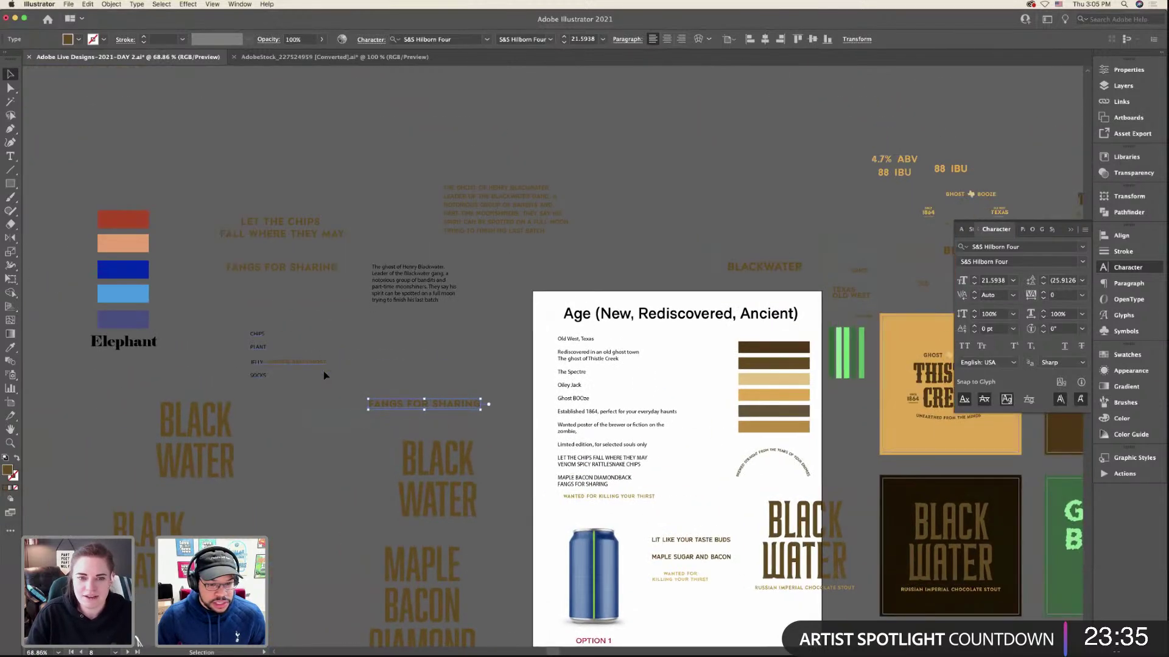
{"action": "left_click", "coordinate": [324, 376]}
{"action": "scroll", "coordinate": [323, 376], "scroll_direction": "down", "scroll_amount": 6}
{"action": "scroll", "coordinate": [324, 375], "scroll_direction": "right", "scroll_amount": 3}
{"action": "scroll", "coordinate": [323, 370], "scroll_direction": "down", "scroll_amount": 2}
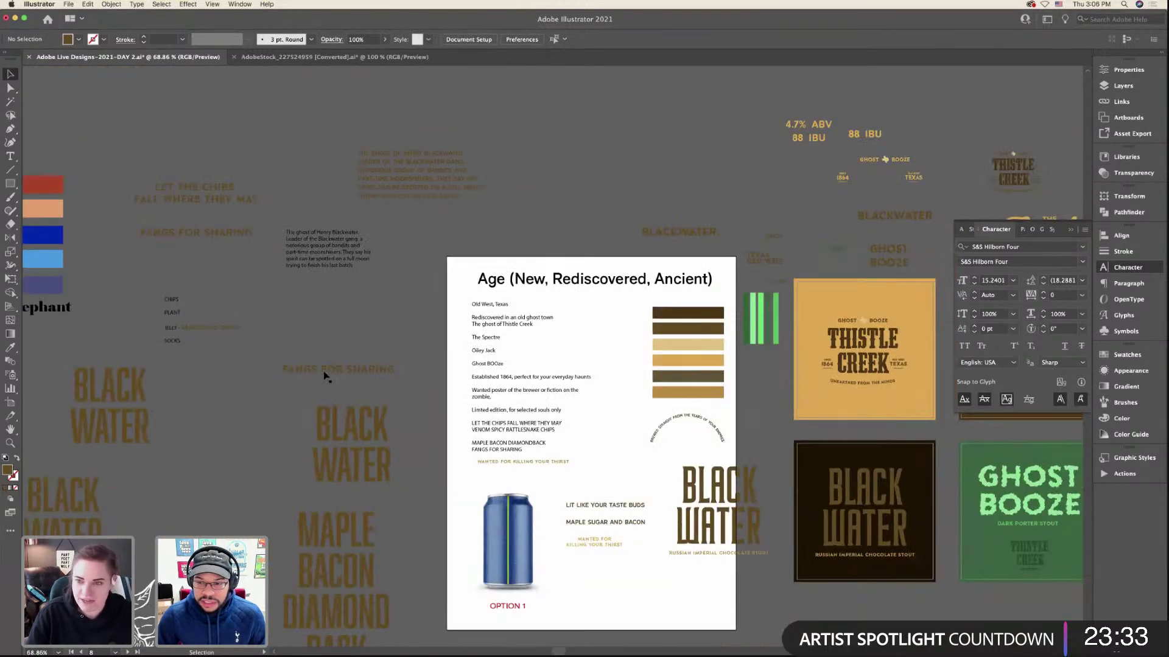
- Replace the copied FANGS FOR SHARING text with GROWN IN THE BLACKWATER OF TEXAS
{"action": "scroll", "coordinate": [332, 329], "scroll_direction": "up", "scroll_amount": 5}
{"action": "left_click", "coordinate": [341, 283]}
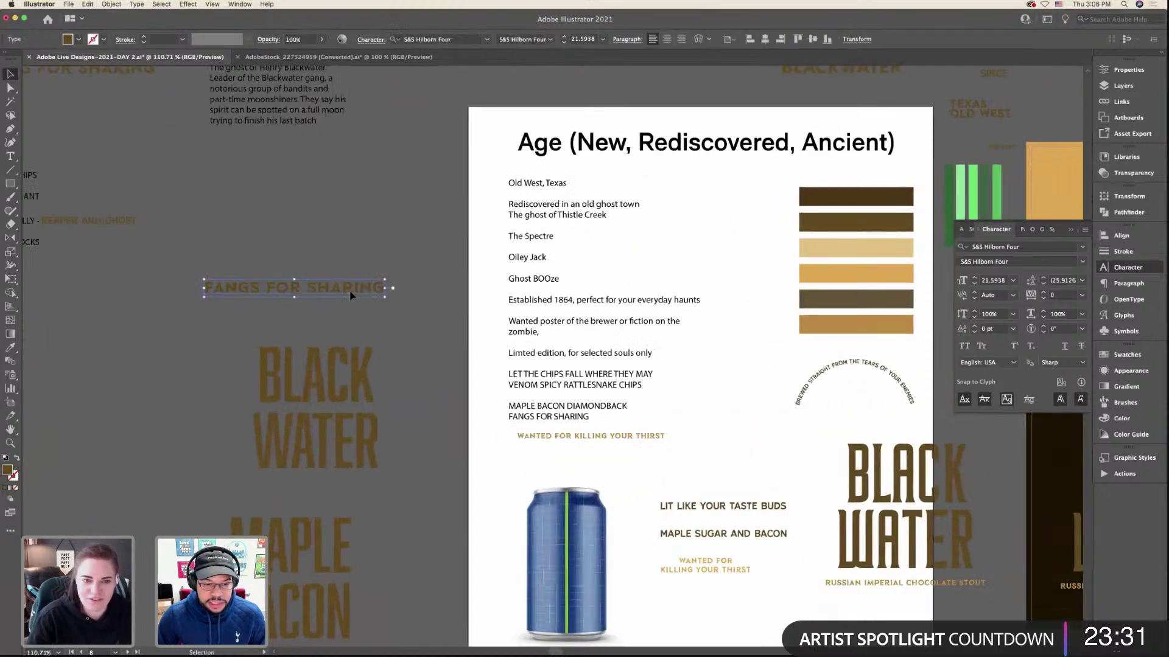
{"action": "double_click", "coordinate": [344, 288]}
{"action": "key", "text": "super+a"}
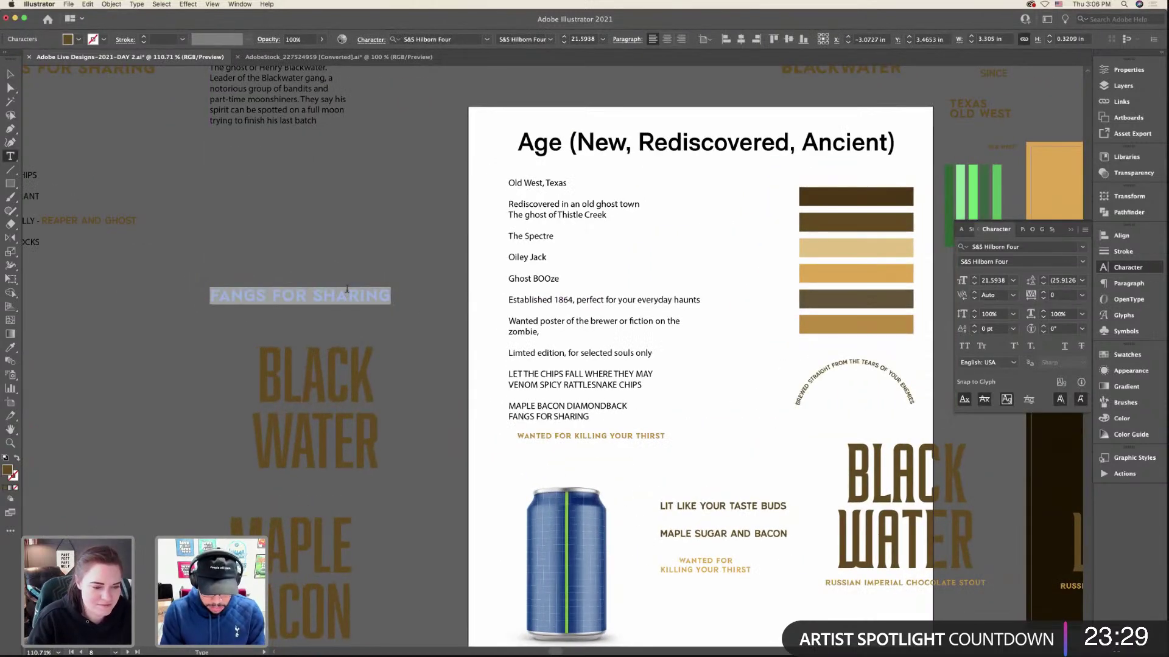
{"action": "type", "text": "GROW!"}
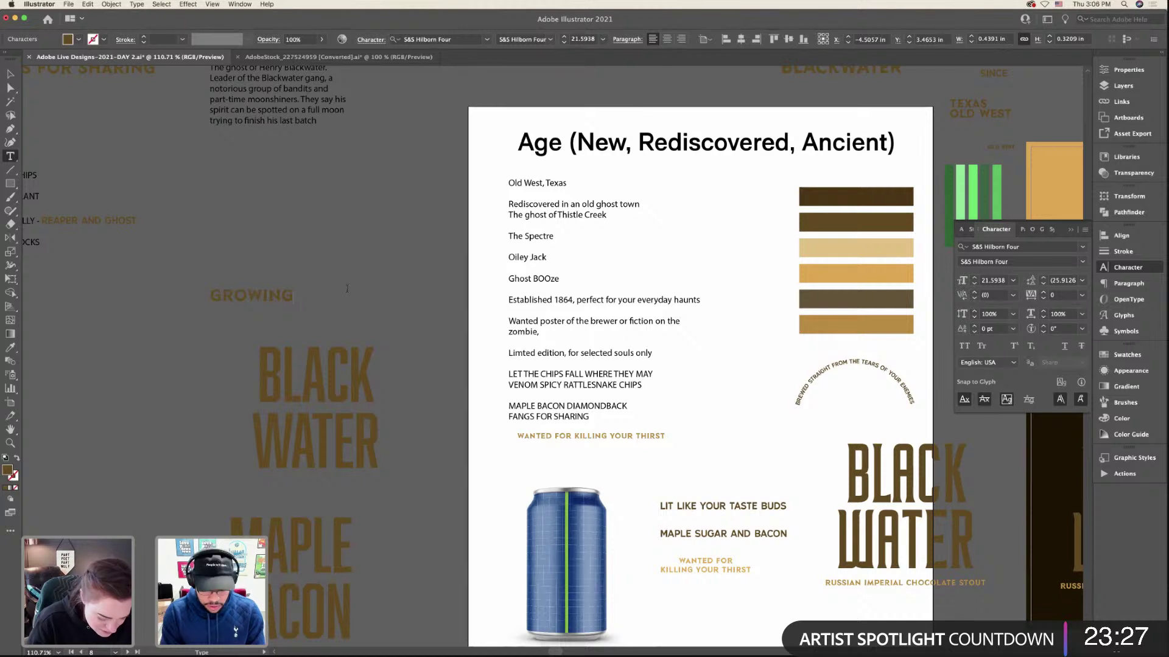
{"action": "key", "text": "BackSpace"}
{"action": "key", "text": "BackSpace"}
{"action": "key", "text": "BackSpace"}
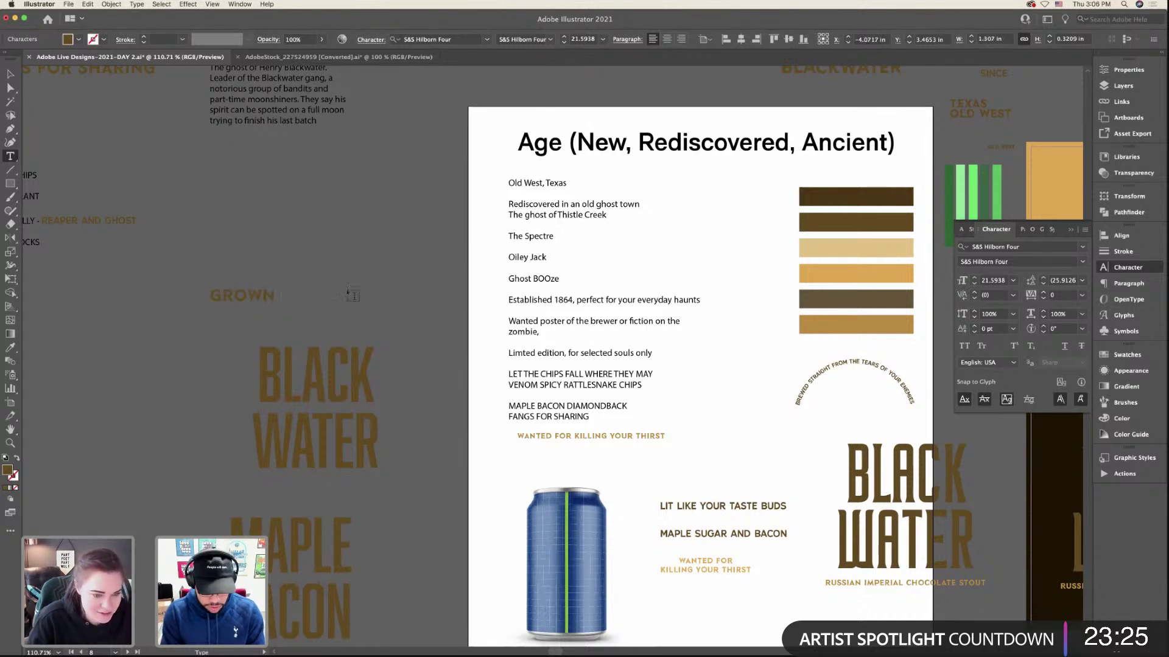
{"action": "type", "text": "N INN"}
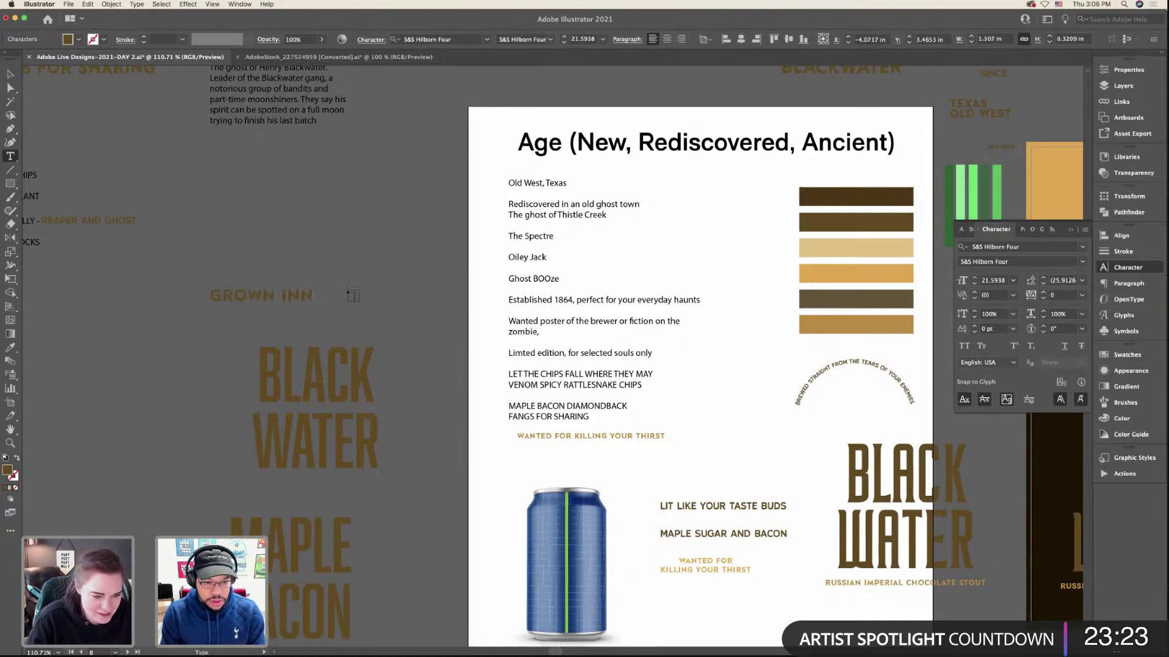
{"action": "type", "text": "THE WLACKWA"}
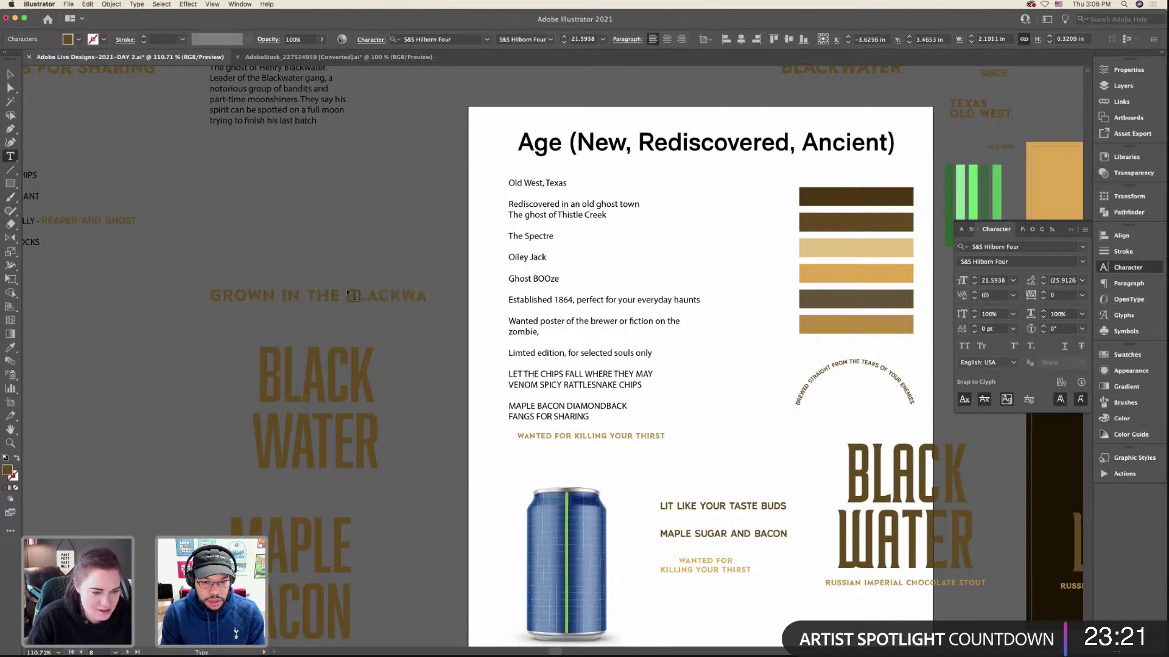
{"action": "type", "text": "TER OF TEXAS"}
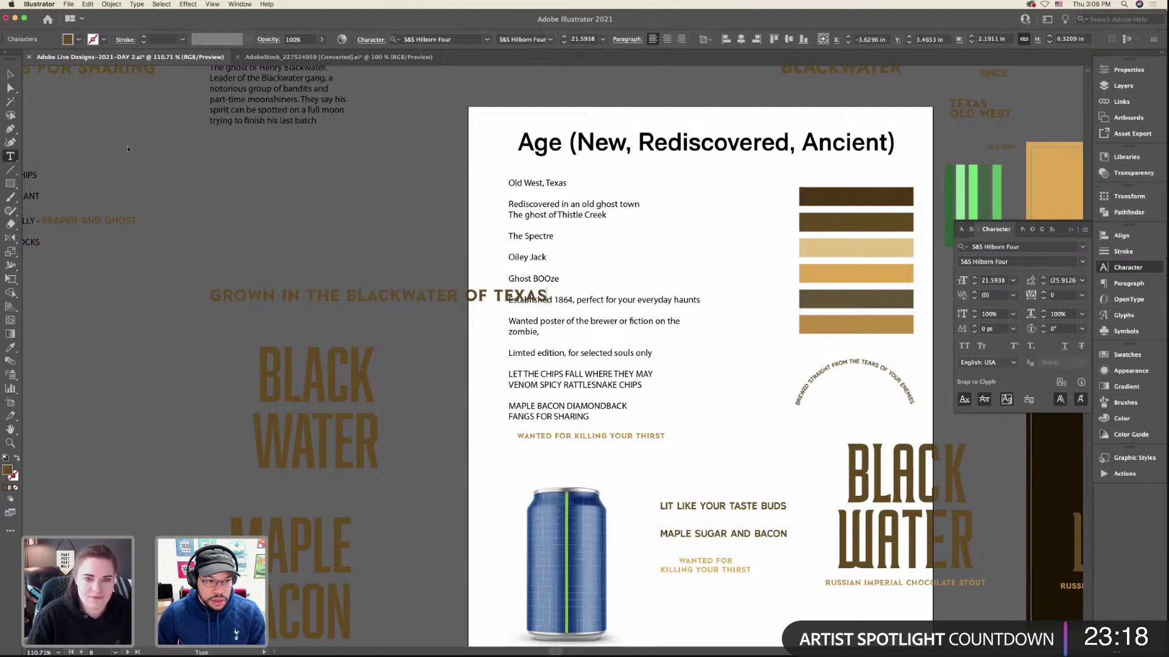
{"action": "key", "text": "Escape"}
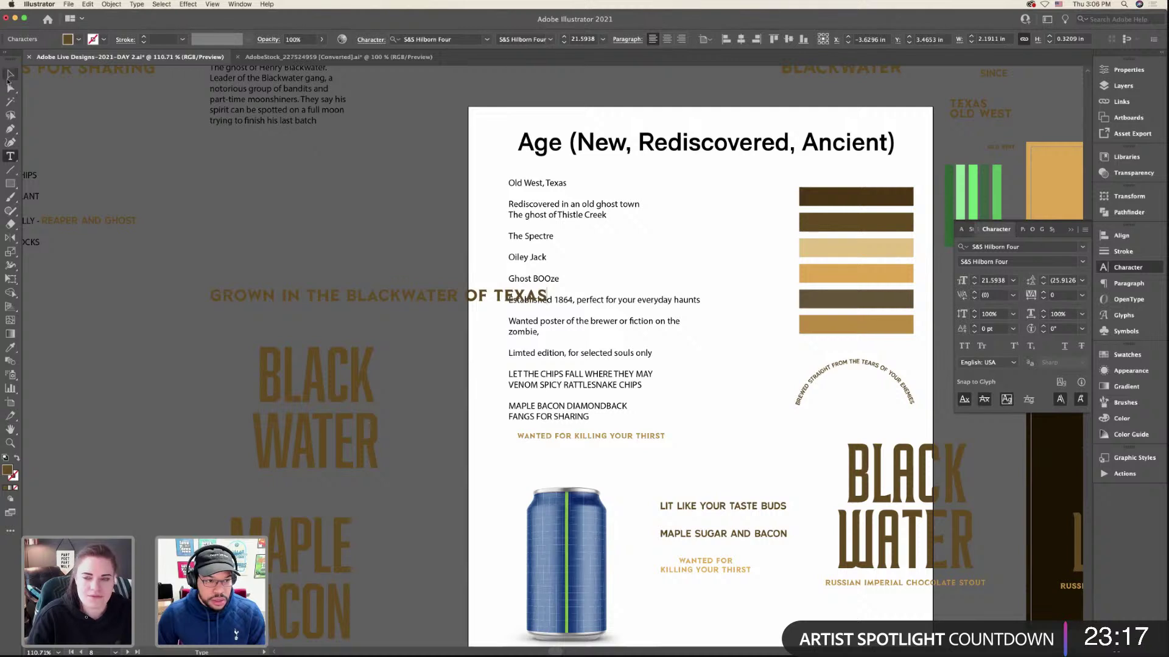
- Reword the new tagline to GROWN IN TEXAS BLACKWATER and leave it selected as an object
{"action": "left_click_drag", "start_coordinate": [354, 301], "coordinate": [455, 305]}
{"action": "type", "text": "t"}
{"action": "type", "text": "TEXAS BLACKWATER"}
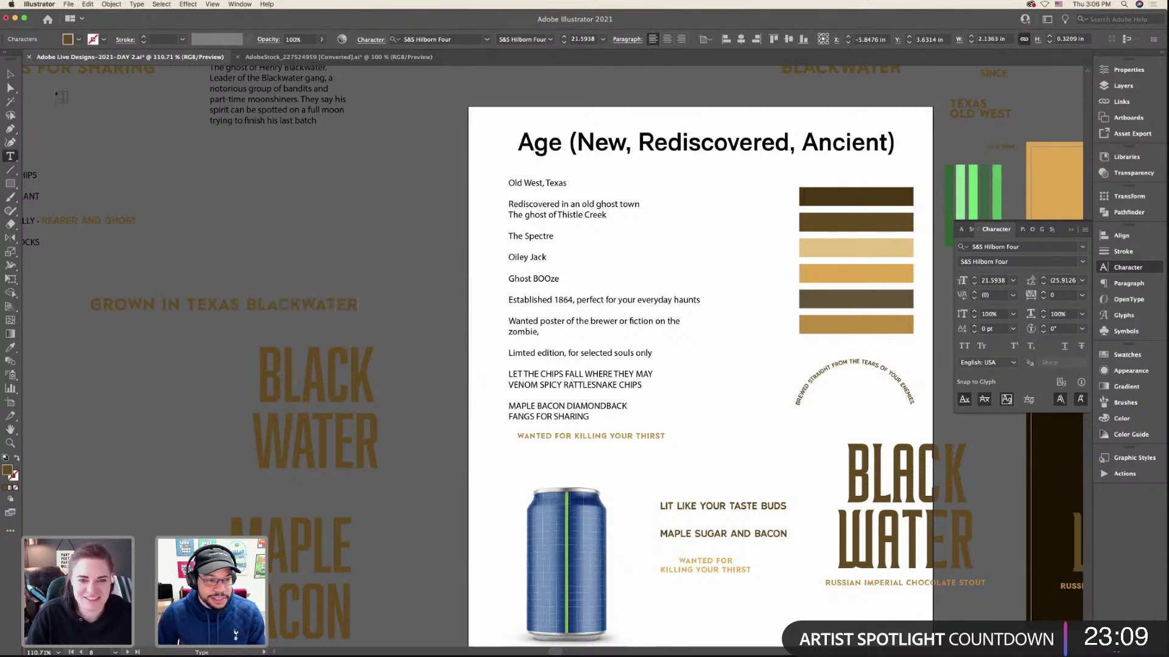
{"action": "left_click", "coordinate": [12, 74]}
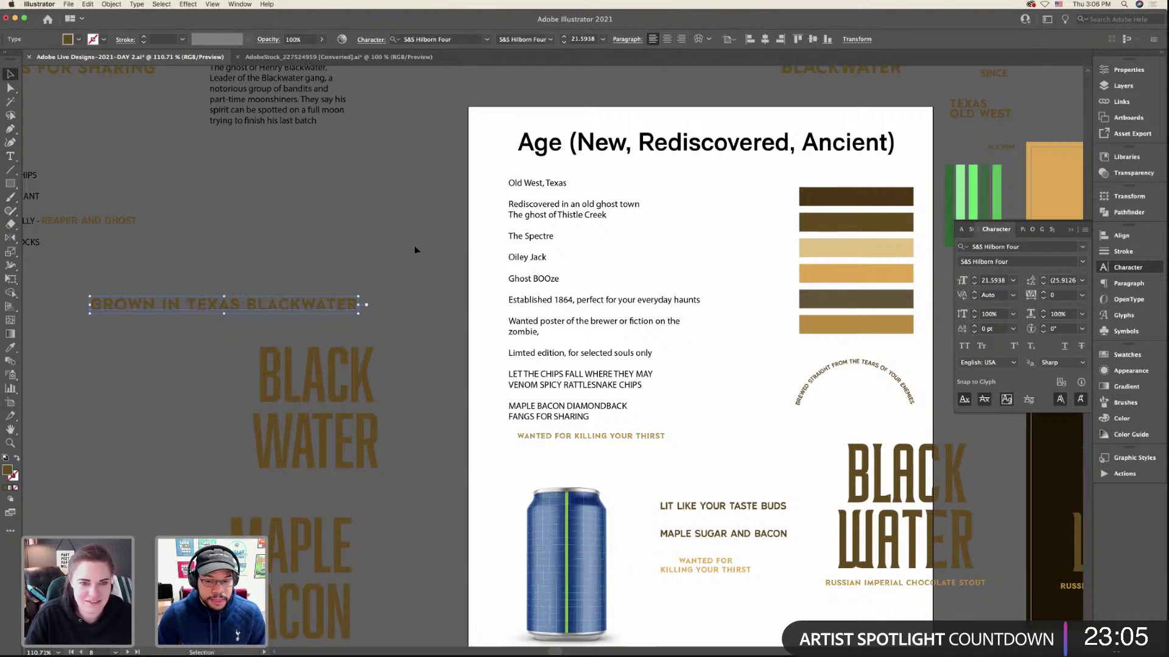
- Switch to Photoshop, paste the tagline onto the pot design, enlarge it to about 2717 × 137 px, and save
{"action": "key", "text": "super+Tab"}
{"action": "key", "text": "super+v"}
{"action": "key", "text": "Return"}
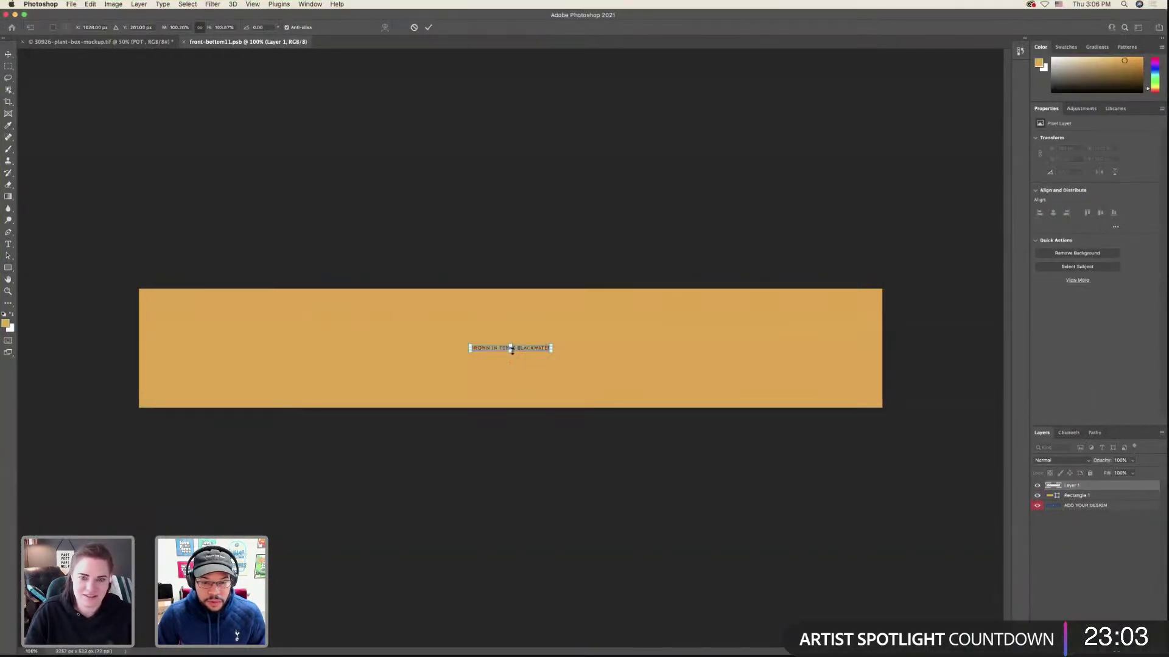
{"action": "mouse_move", "coordinate": [511, 349]}
{"action": "left_mouse_down"}
{"action": "mouse_move", "coordinate": [515, 388]}
{"action": "mouse_move", "coordinate": [520, 352]}
{"action": "left_mouse_up"}
{"action": "key", "text": "Return"}
{"action": "key", "text": "super+s"}
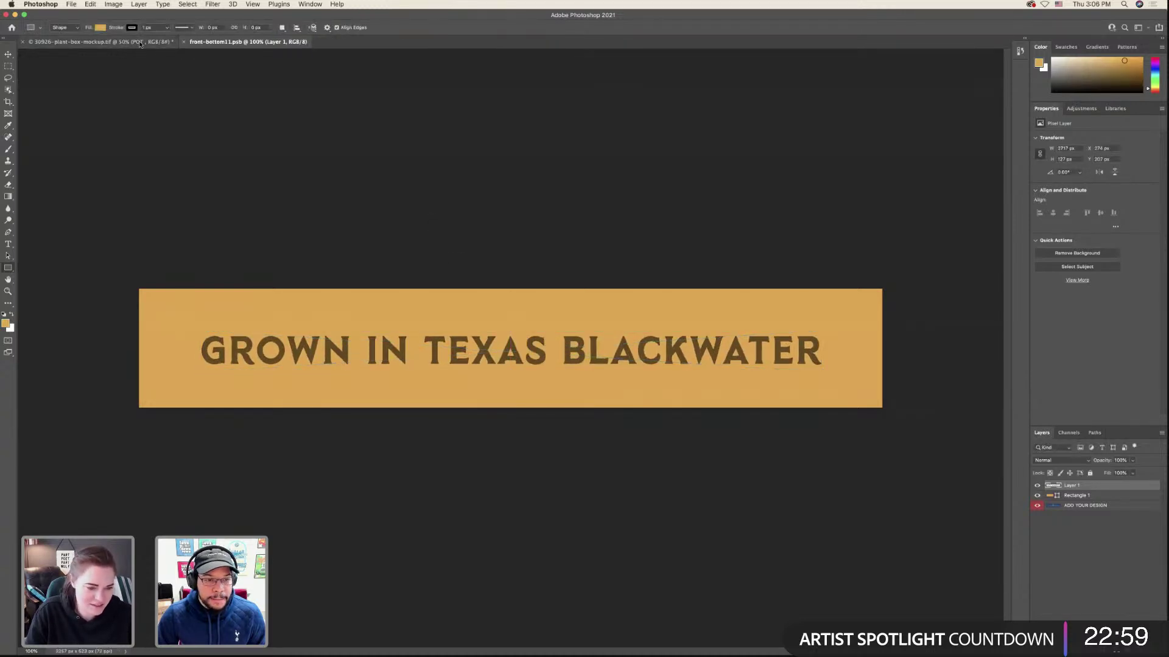
- Return to the plant box mockup and open the FRONT group's 3 PART smart object for editing
{"action": "left_click", "coordinate": [140, 43]}
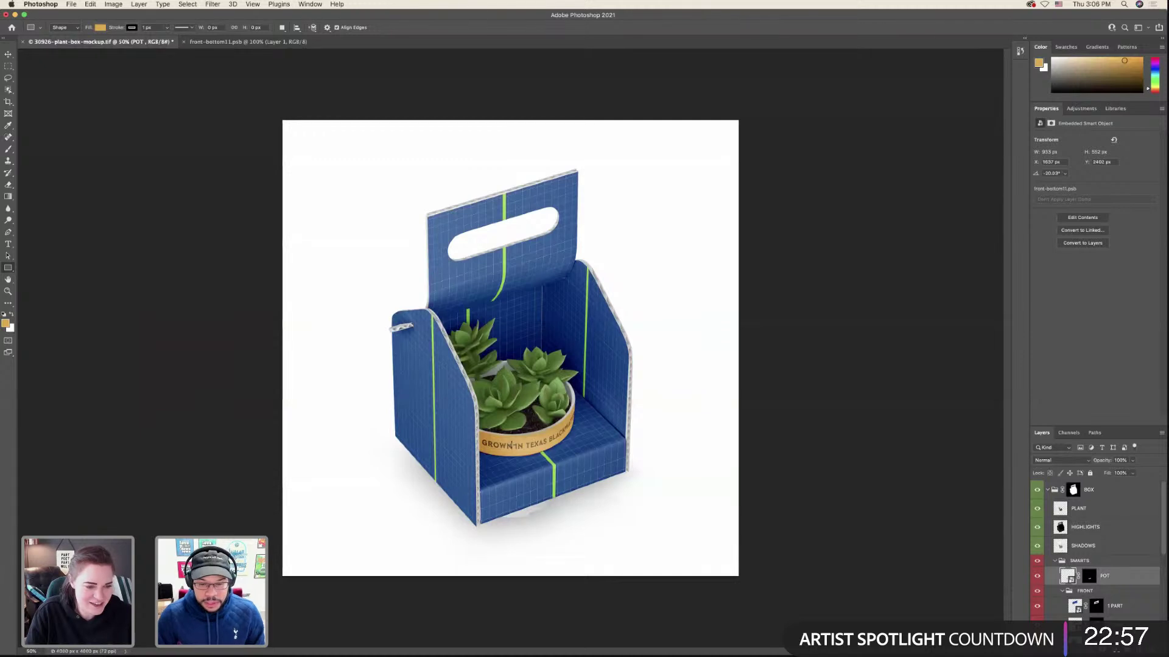
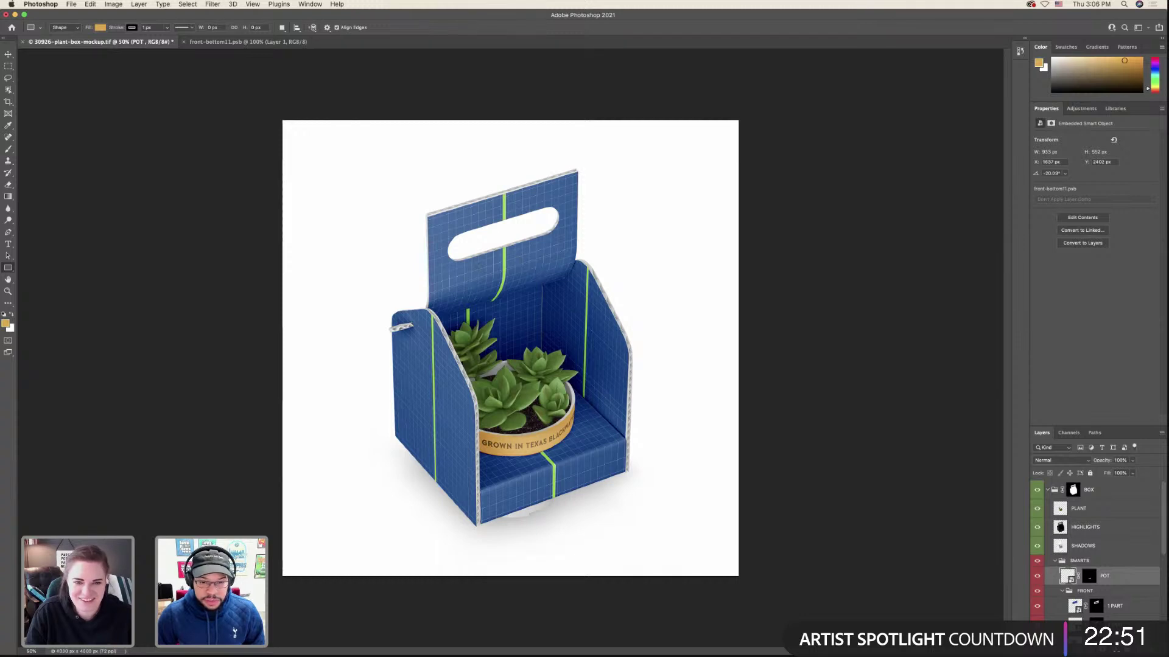
{"action": "scroll", "coordinate": [1079, 597], "scroll_direction": "down", "scroll_amount": 3}
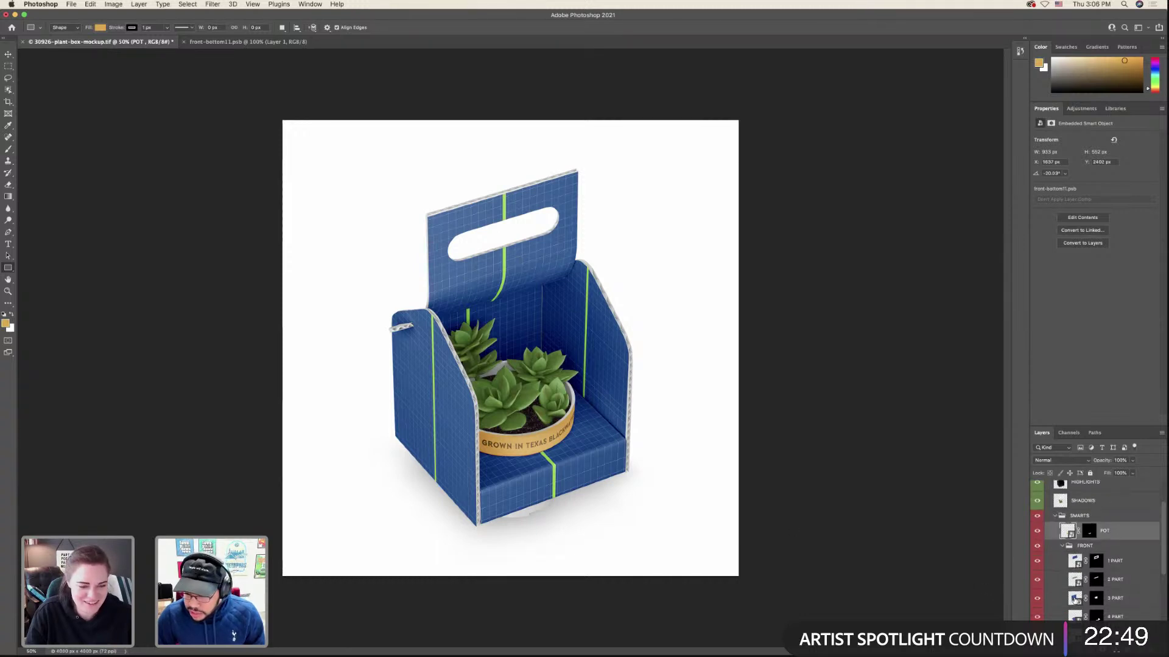
{"action": "double_click", "coordinate": [1074, 599]}
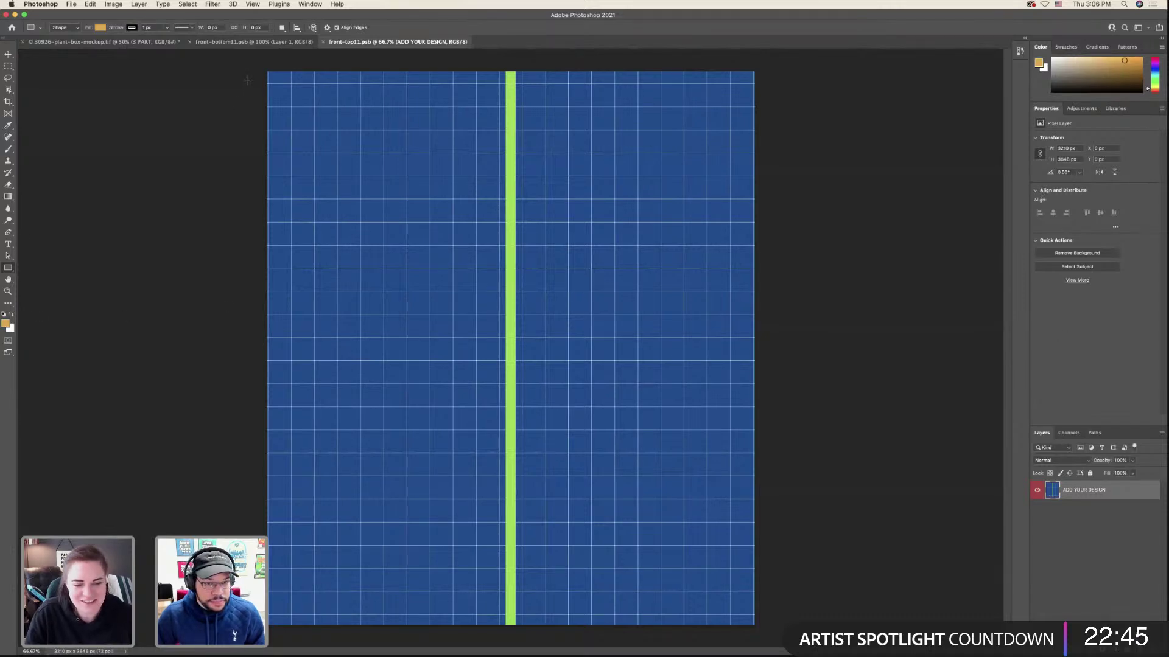
- Switch to Illustrator and place a copy of the artboard's BLACK WATER lettering in the empty area above the artboard
{"action": "key", "text": "ctrl+Left"}
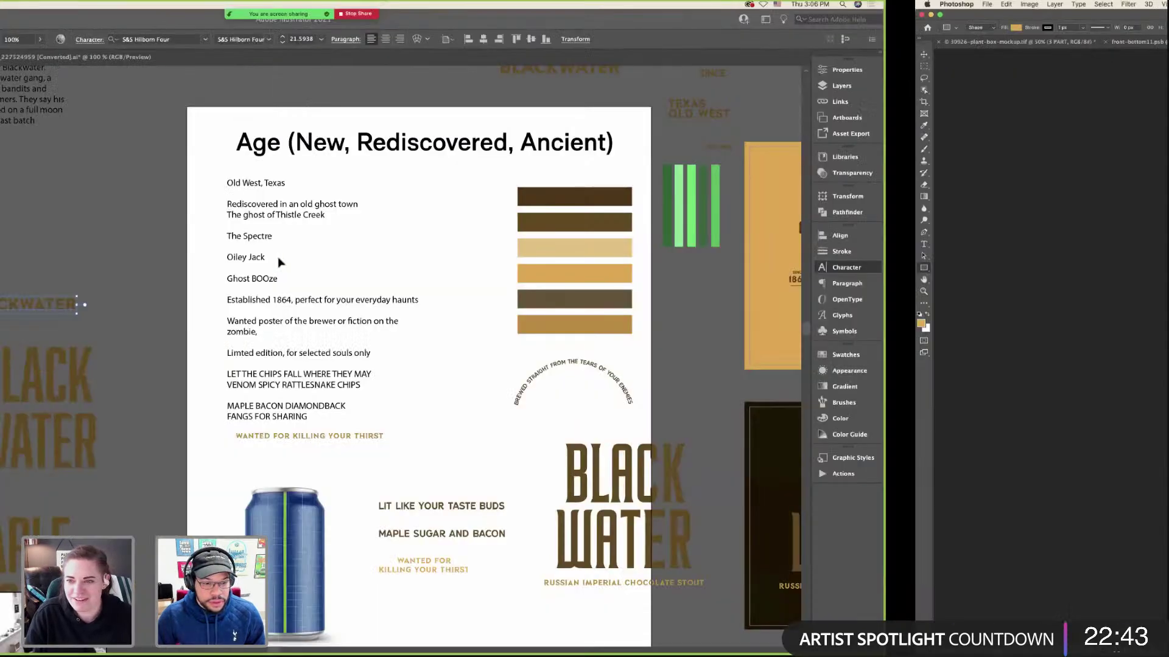
{"action": "scroll", "coordinate": [304, 364], "scroll_direction": "down", "scroll_amount": 6}
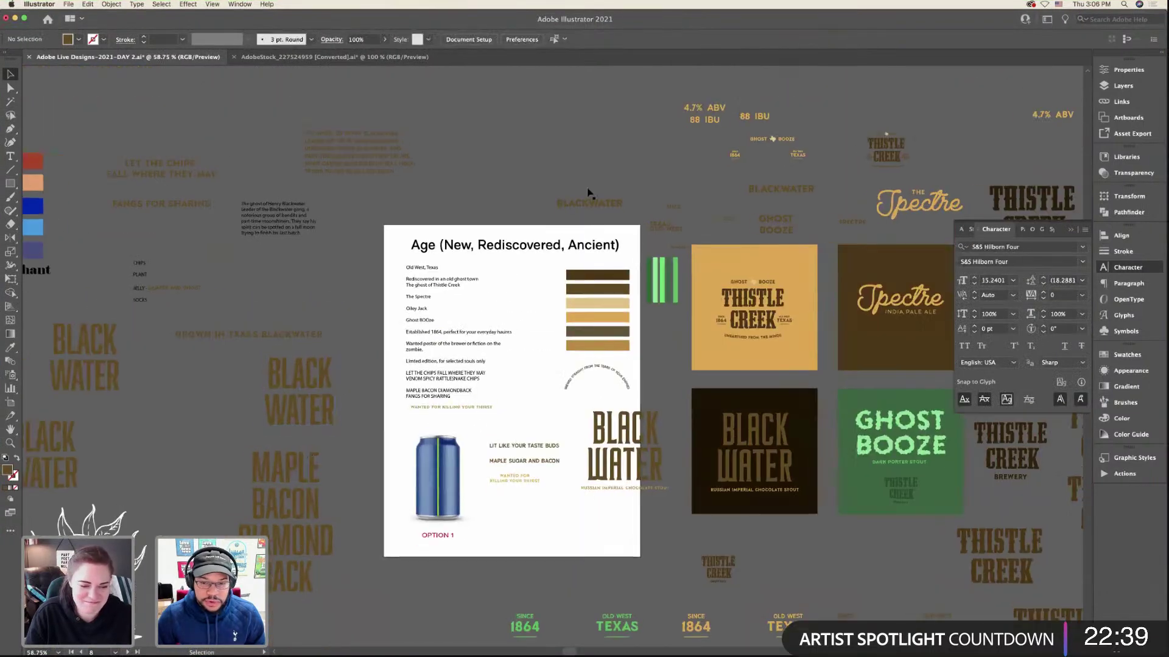
{"action": "scroll", "coordinate": [565, 228], "scroll_direction": "up", "scroll_amount": 4}
{"action": "left_click", "coordinate": [724, 225]}
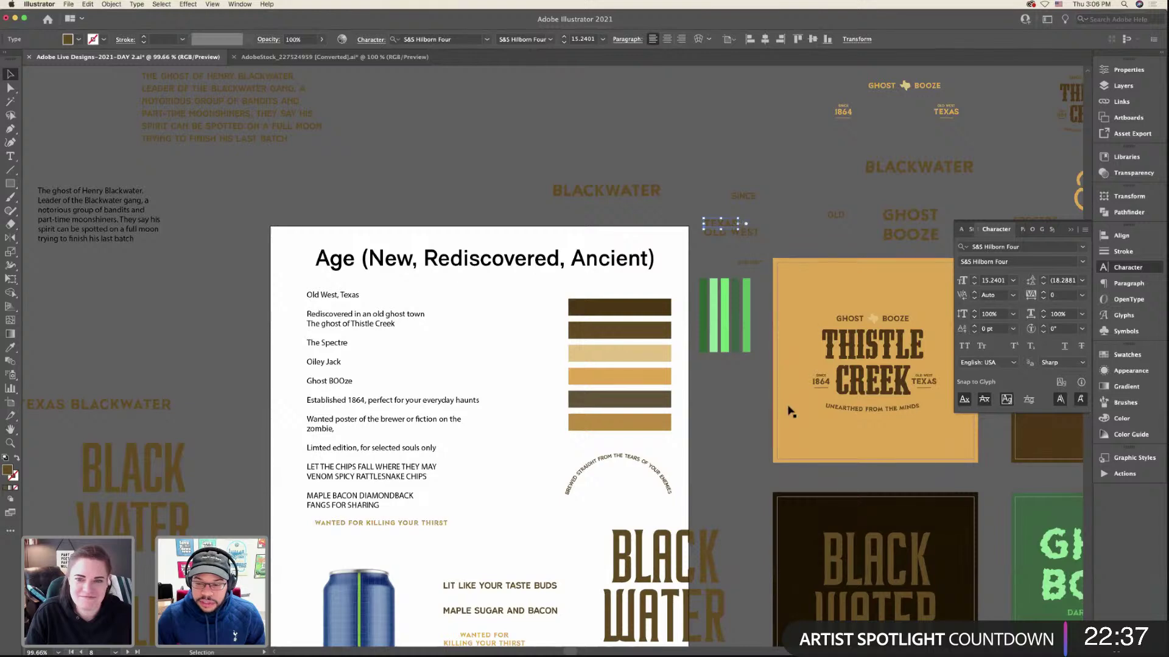
{"action": "scroll", "coordinate": [788, 408], "scroll_direction": "down", "scroll_amount": 3}
{"action": "left_click_drag", "start_coordinate": [700, 528], "coordinate": [568, 103]}
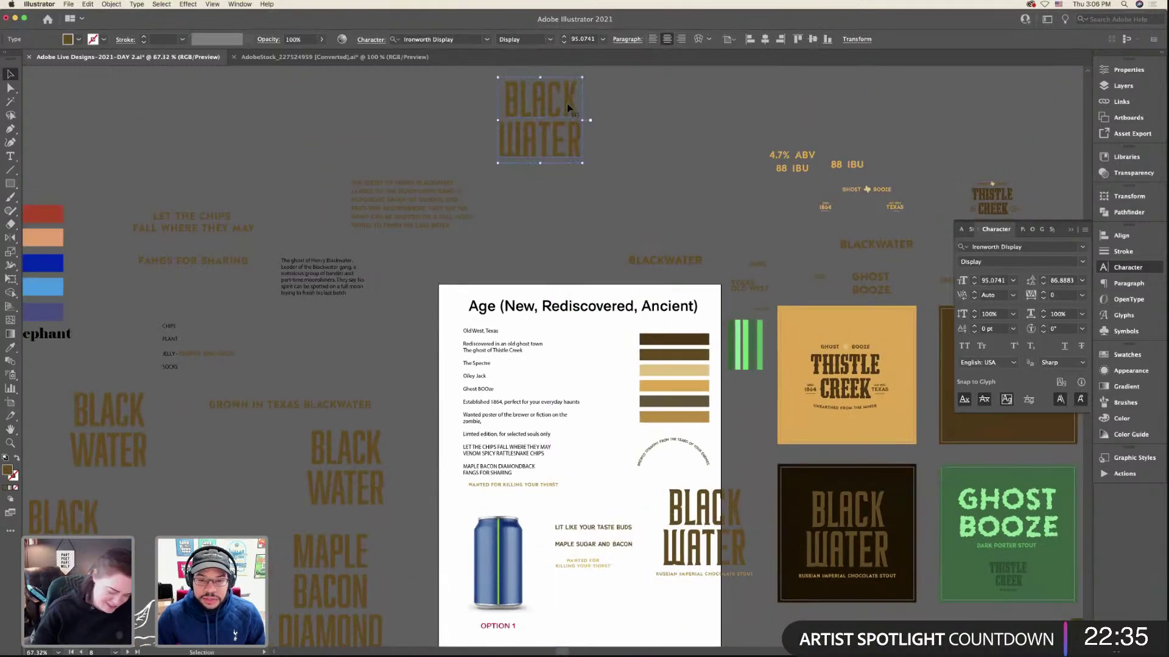
- Replace the copied BLACK WATER text with CREEPER SPROUTS on two lines and leave it selected as an object
{"action": "scroll", "coordinate": [568, 103], "scroll_direction": "up", "scroll_amount": 6}
{"action": "key", "text": "t"}
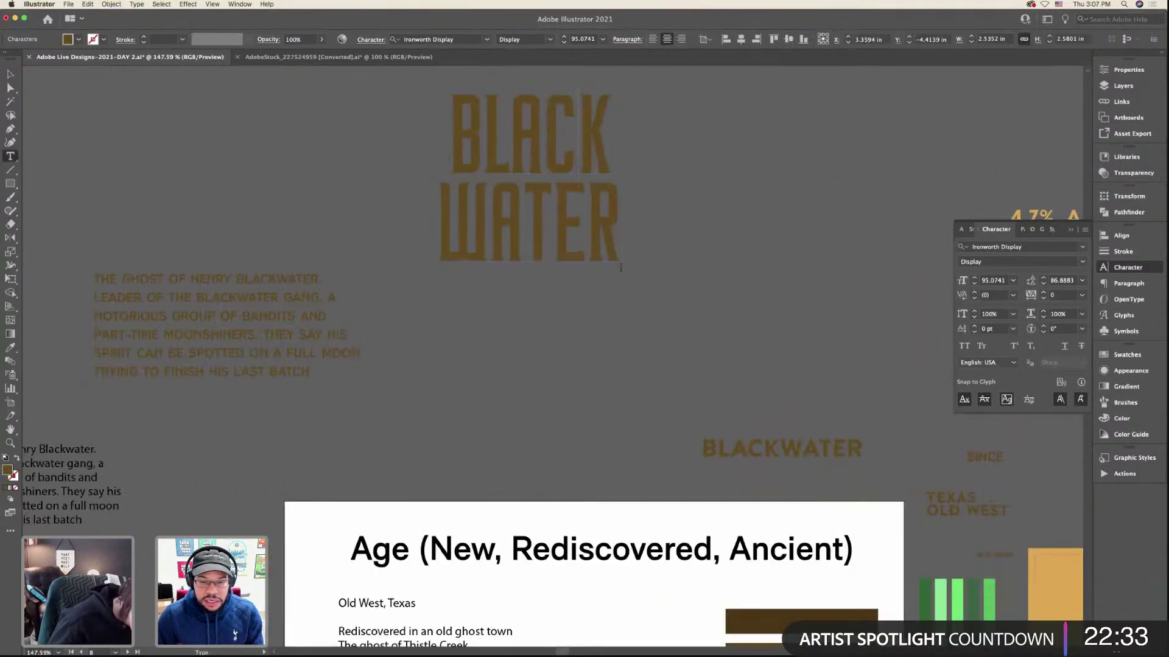
{"action": "key", "text": "super+a"}
{"action": "type", "text": "CREEPER"}
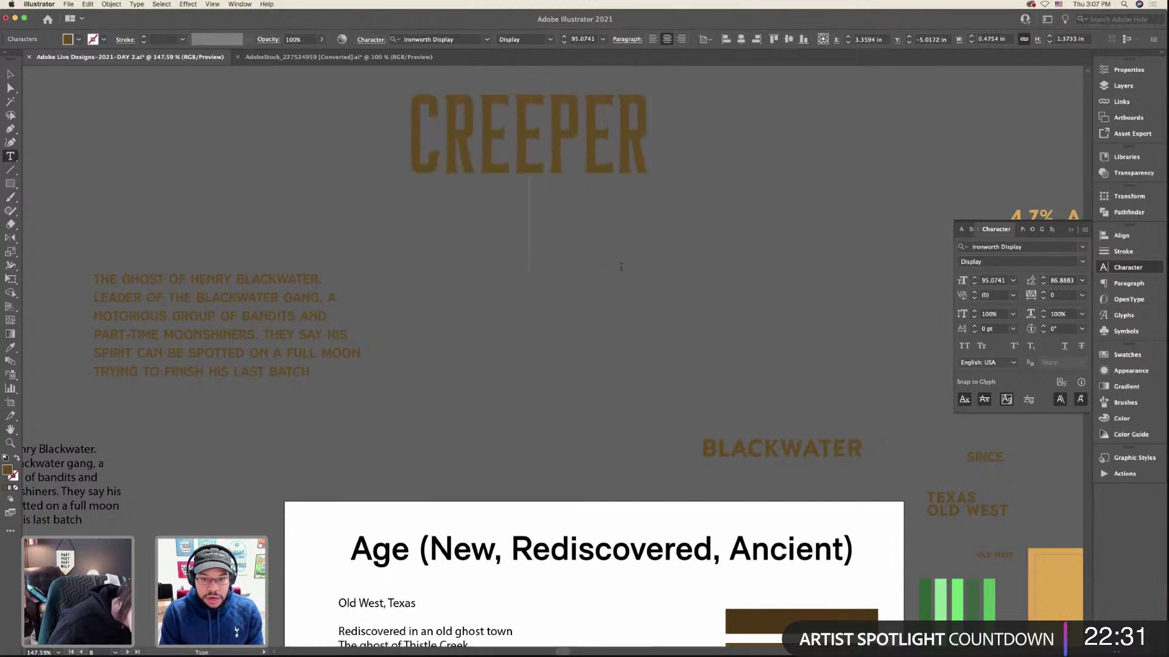
{"action": "key", "text": "Return"}
{"action": "type", "text": "SPROUTS"}
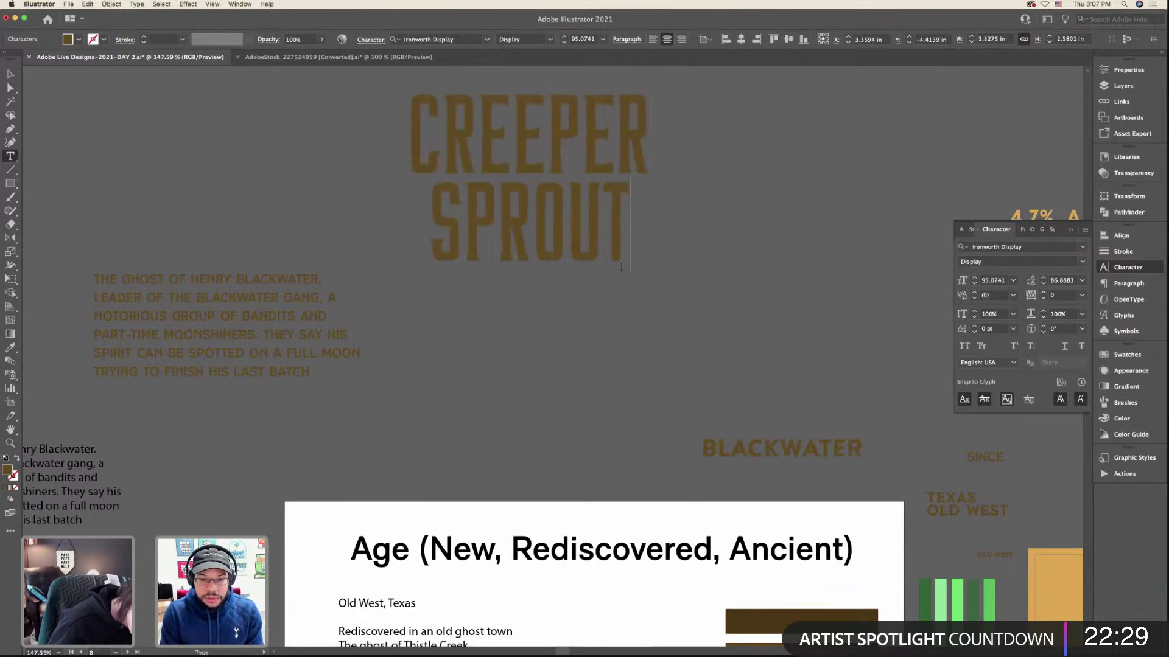
{"action": "left_click", "coordinate": [10, 74]}
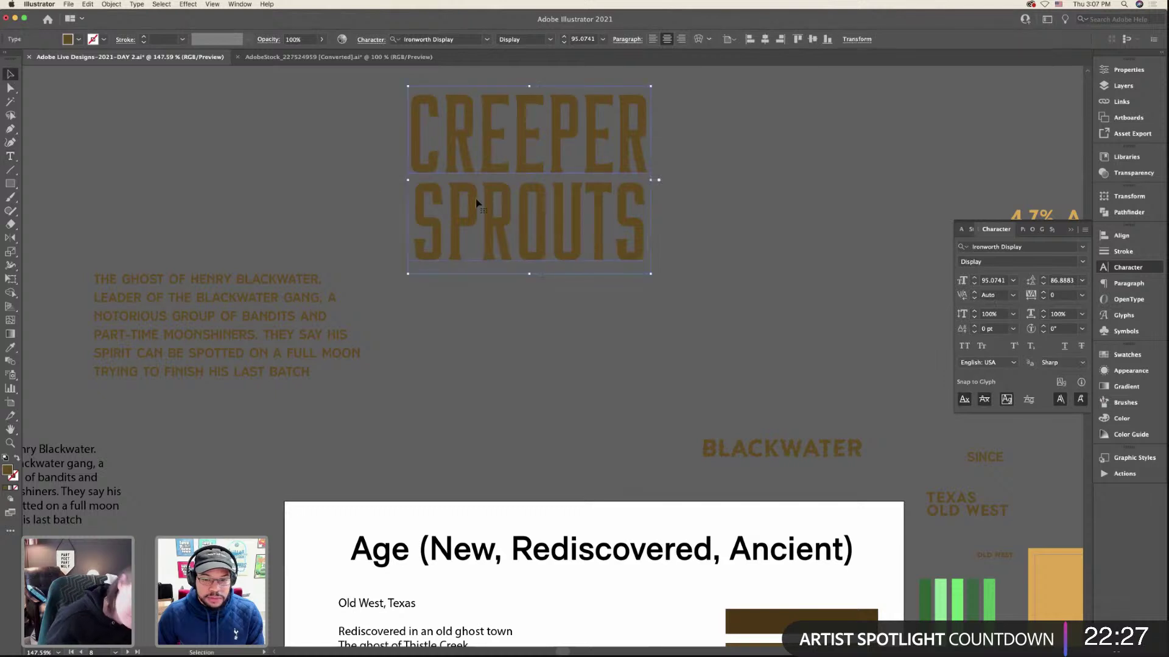
- Duplicate the CREEPER SPROUTS lettering directly below the original and convert the copy to outlines
{"action": "left_click_drag", "start_coordinate": [476, 199], "coordinate": [477, 421]}
{"action": "right_click", "coordinate": [478, 421]}
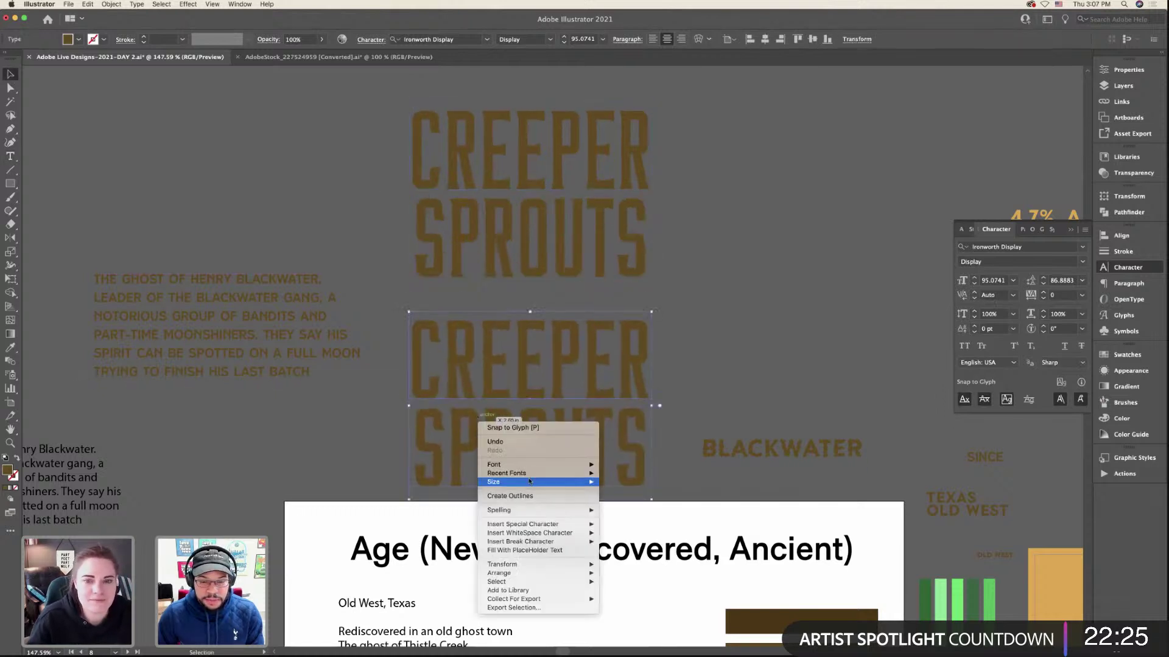
{"action": "left_click", "coordinate": [505, 495]}
{"action": "left_click_drag", "start_coordinate": [563, 377], "coordinate": [561, 373]}
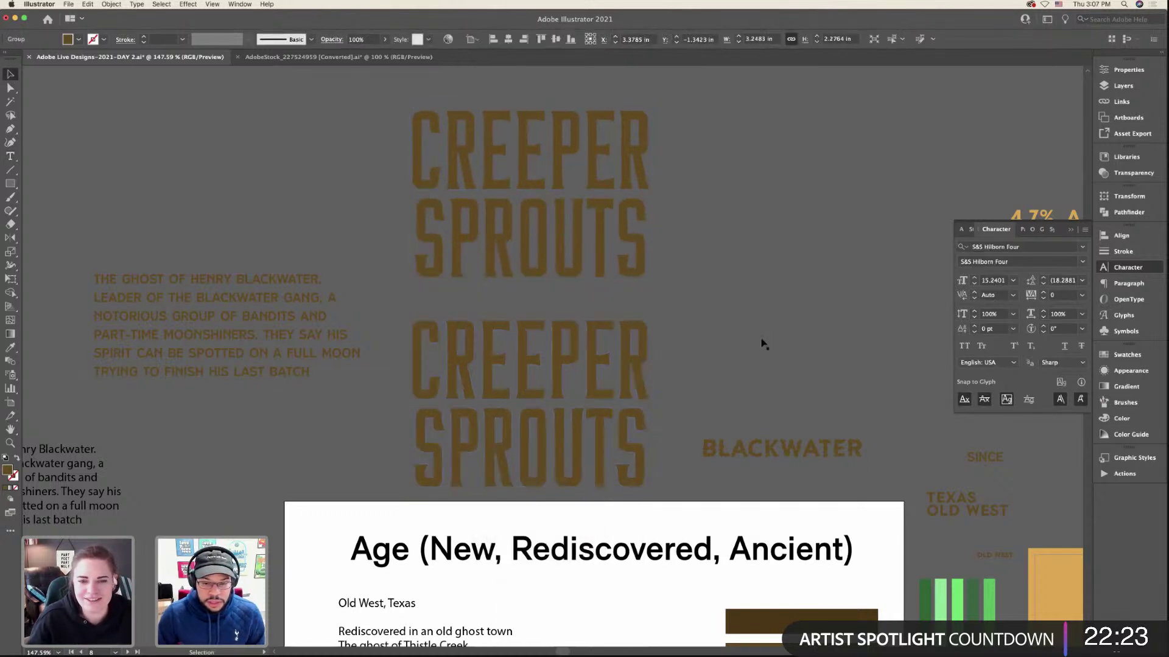
{"action": "left_click", "coordinate": [809, 341]}
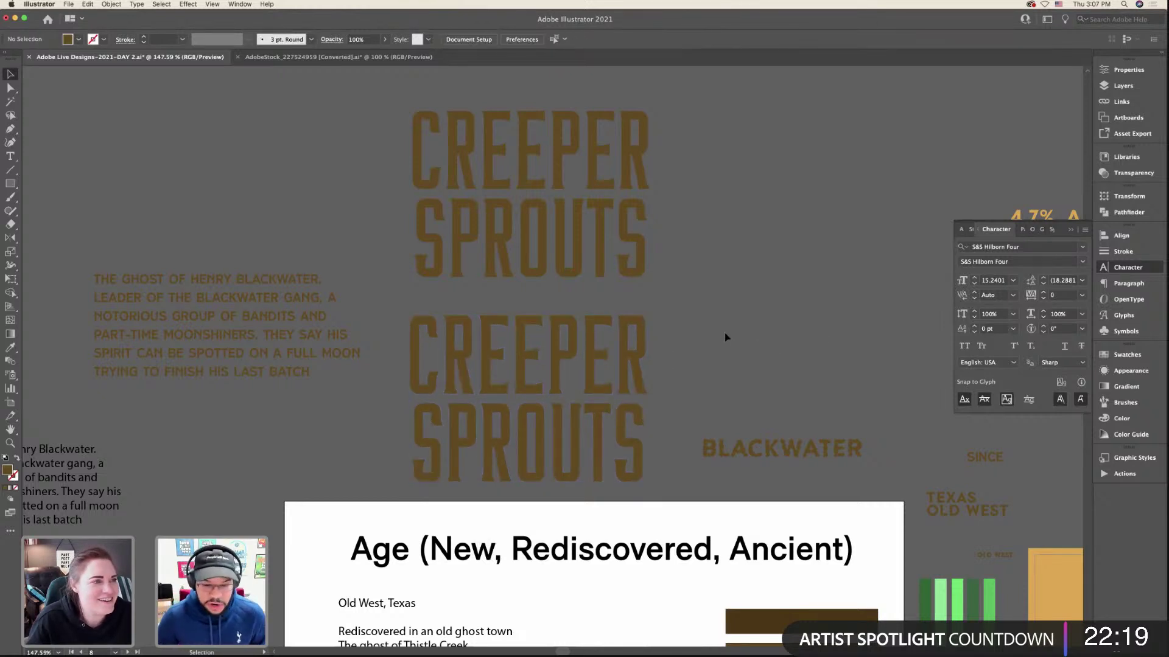
- Switch to Photoshop, cover the whole 3 PART design canvas with a gold rectangle, save, and return to the mockup
{"action": "key", "text": "ctrl+Right"}
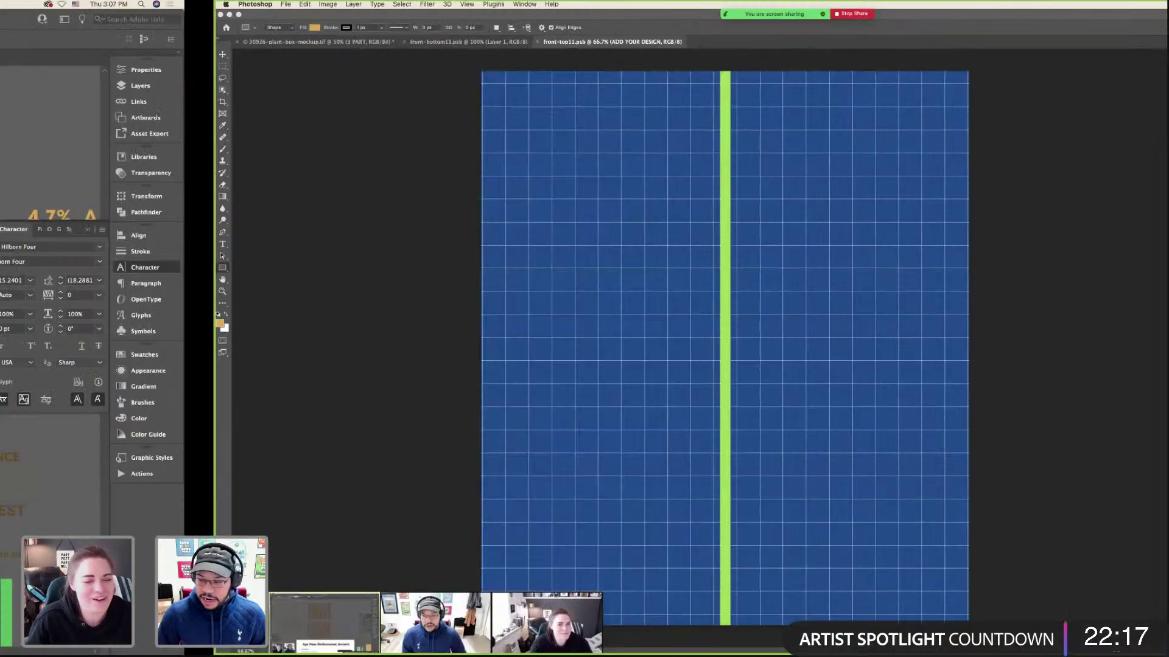
{"action": "left_click_drag", "start_coordinate": [258, 65], "coordinate": [766, 632]}
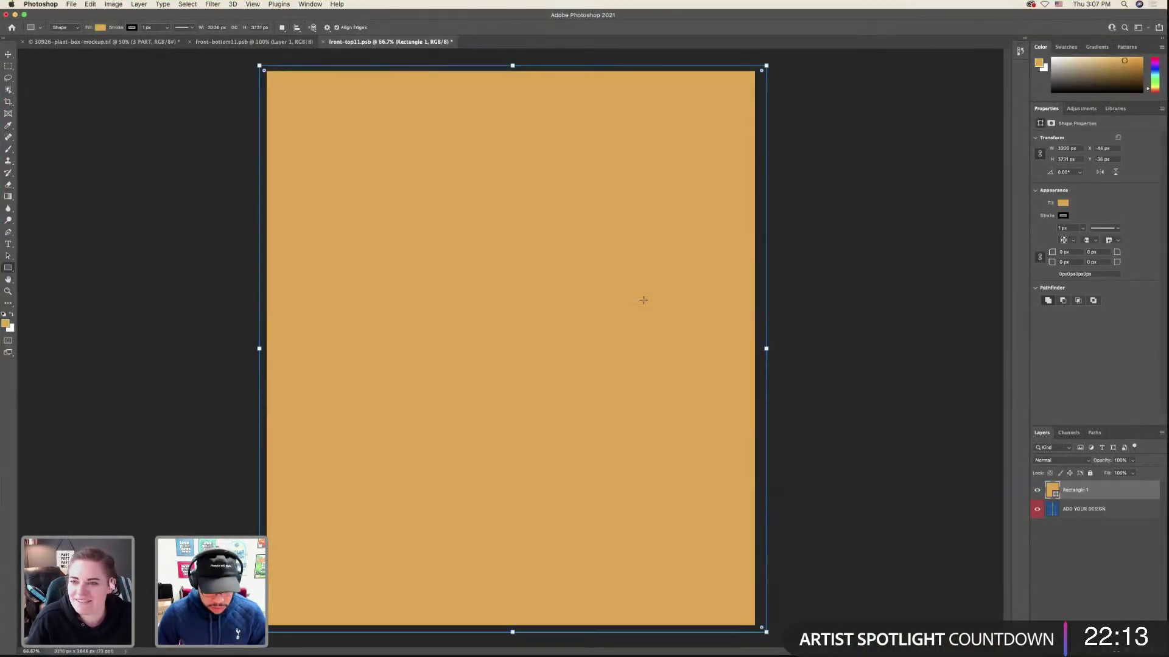
{"action": "key", "text": "v"}
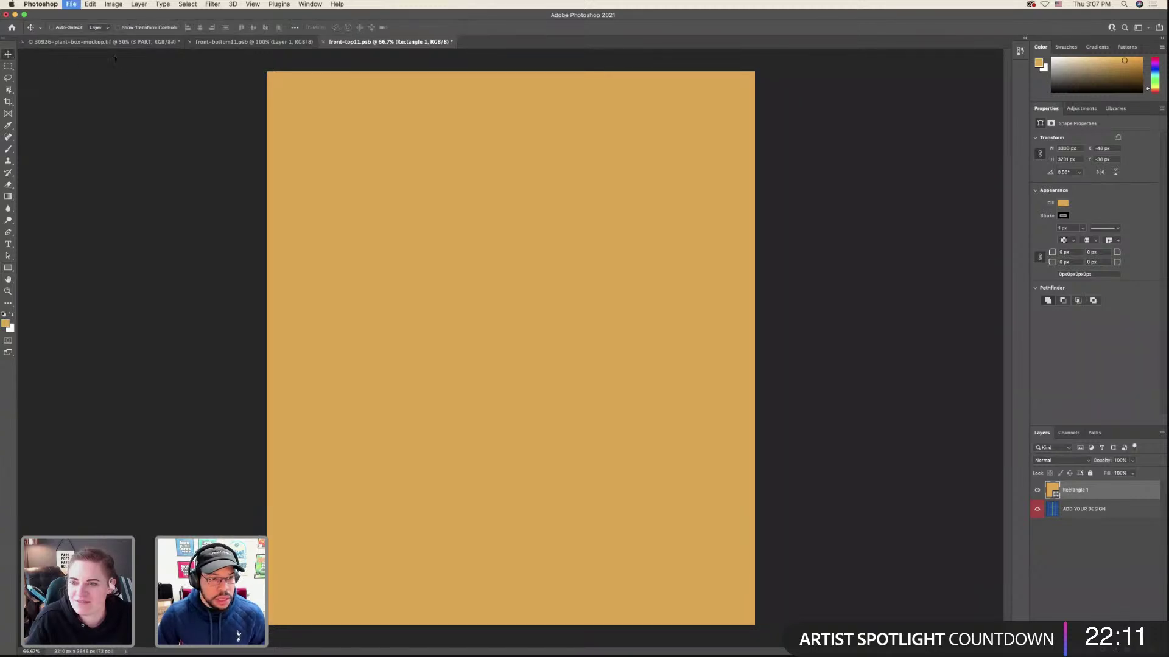
{"action": "key", "text": "super+s"}
{"action": "left_click", "coordinate": [118, 43]}
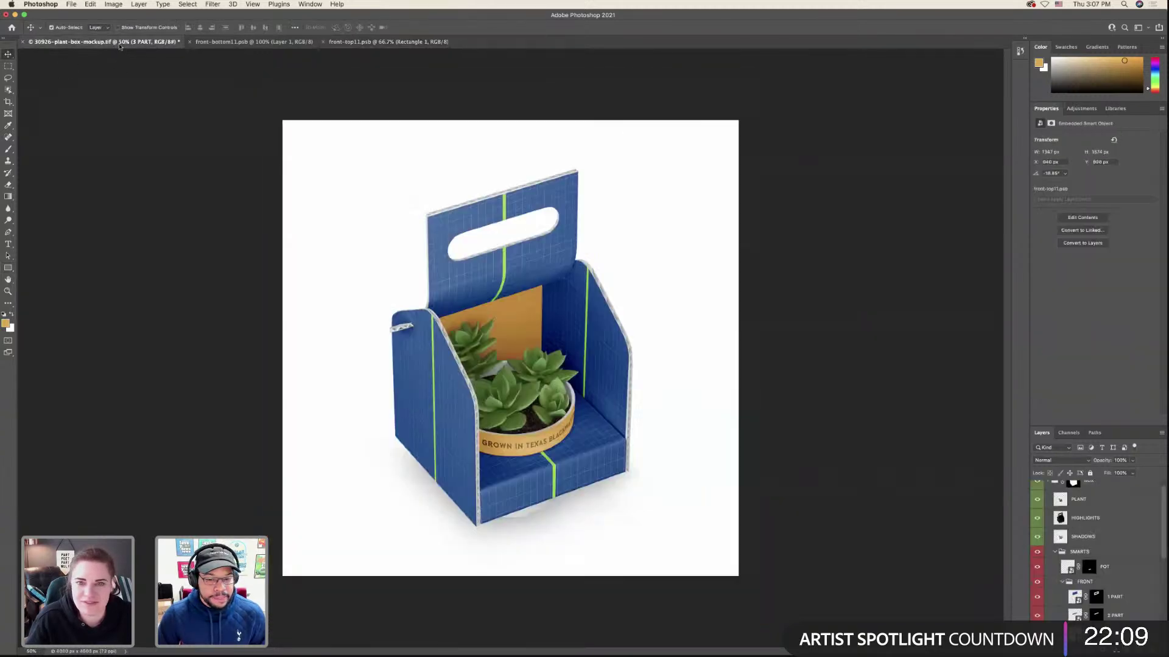
- Close the front-top11.psb and front-bottom11.psb documents
{"action": "left_click", "coordinate": [243, 42]}
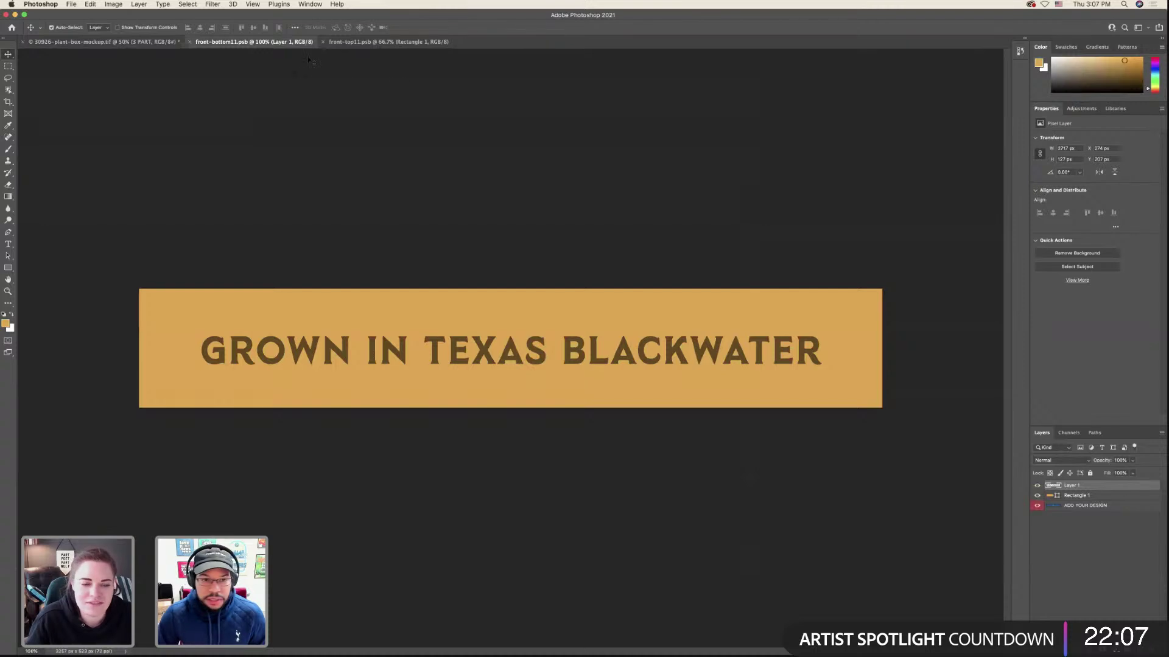
{"action": "left_click", "coordinate": [332, 42]}
{"action": "left_click", "coordinate": [322, 42]}
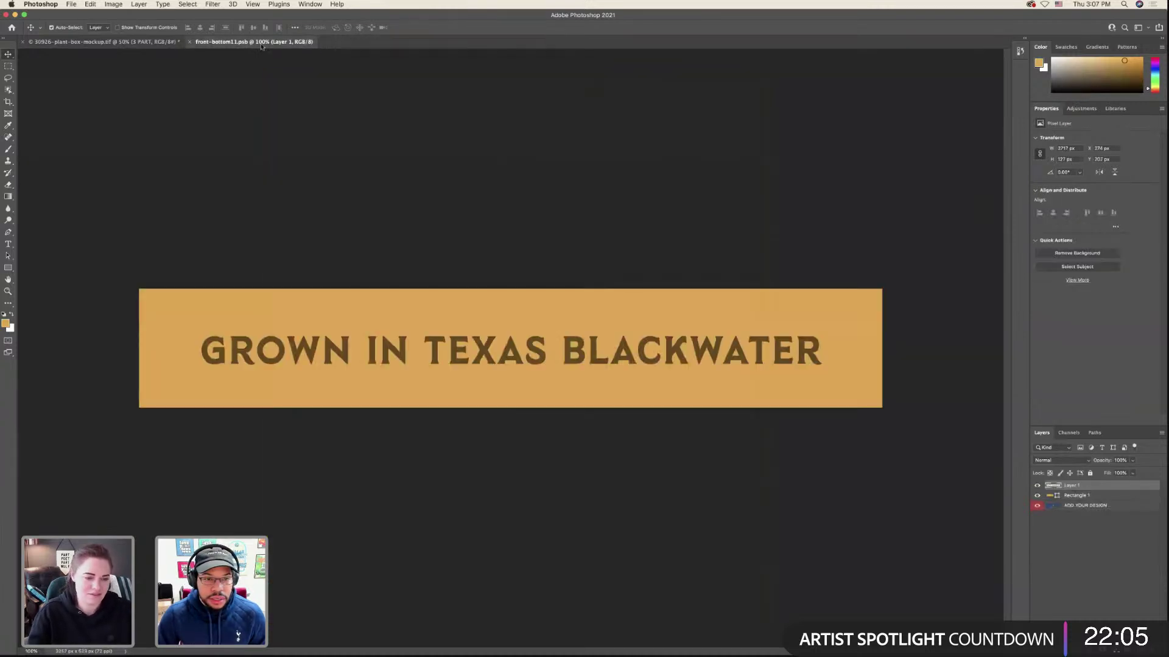
{"action": "left_click", "coordinate": [190, 42]}
- Toggle the visibility of the 4 PART, 5 PART and LEFT SIDE layers to identify which box panel each controls
{"action": "scroll", "coordinate": [1024, 529], "scroll_direction": "down", "scroll_amount": 4}
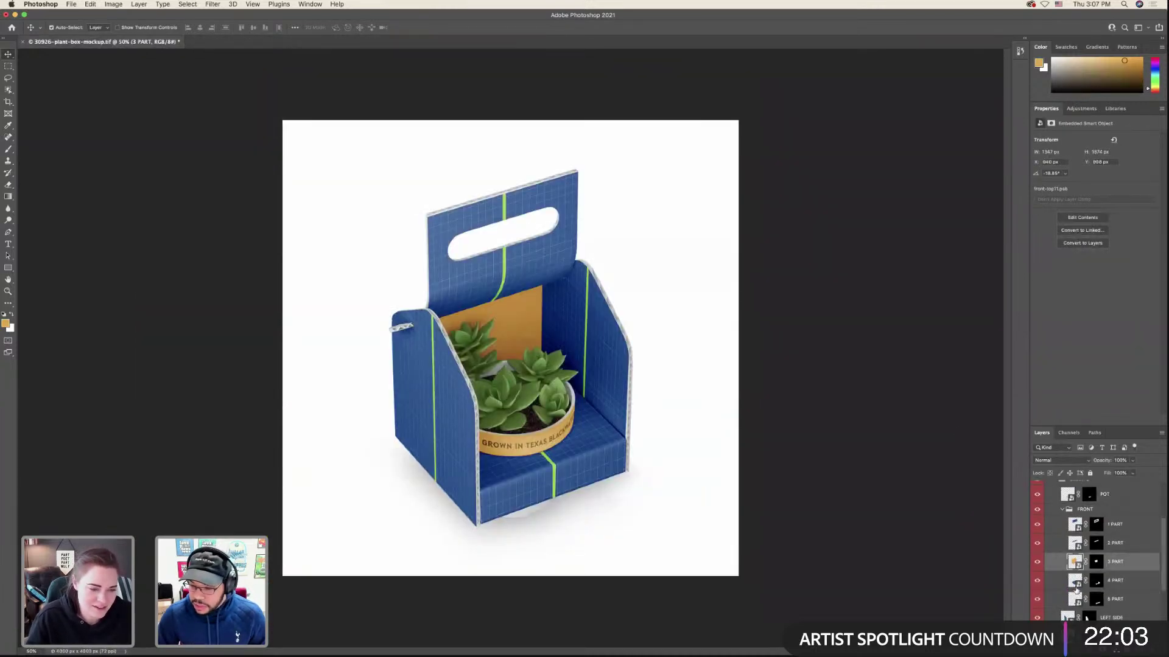
{"action": "left_click", "coordinate": [1036, 577]}
{"action": "left_click", "coordinate": [1038, 577]}
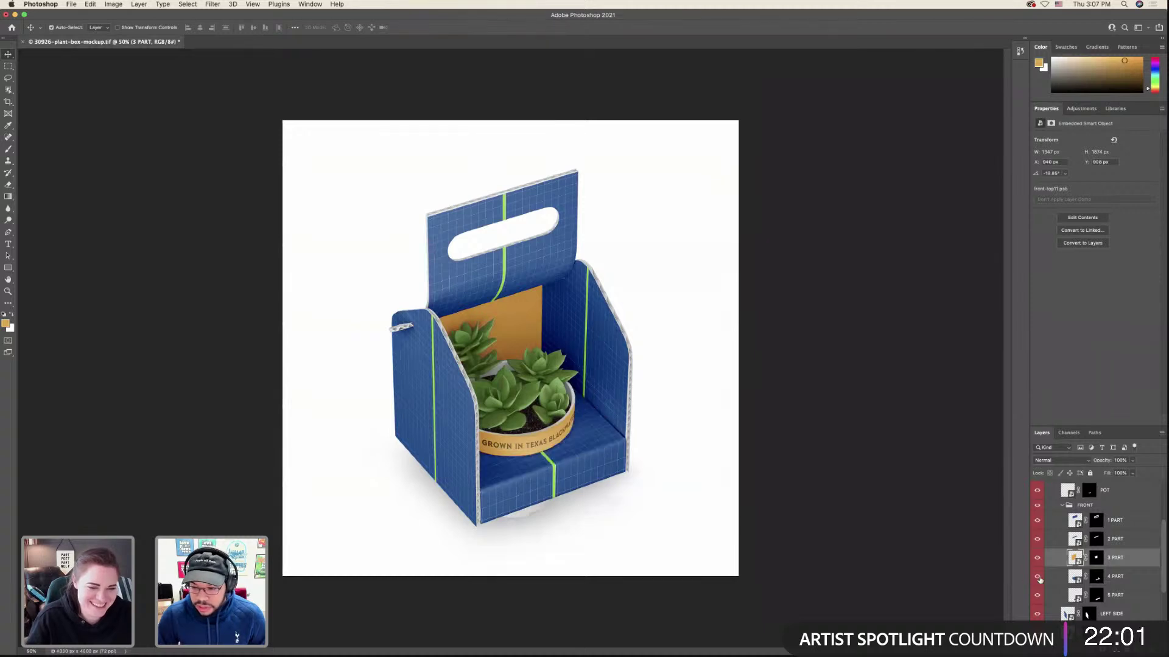
{"action": "scroll", "coordinate": [1047, 588], "scroll_direction": "down", "scroll_amount": 1}
{"action": "left_click", "coordinate": [1038, 579]}
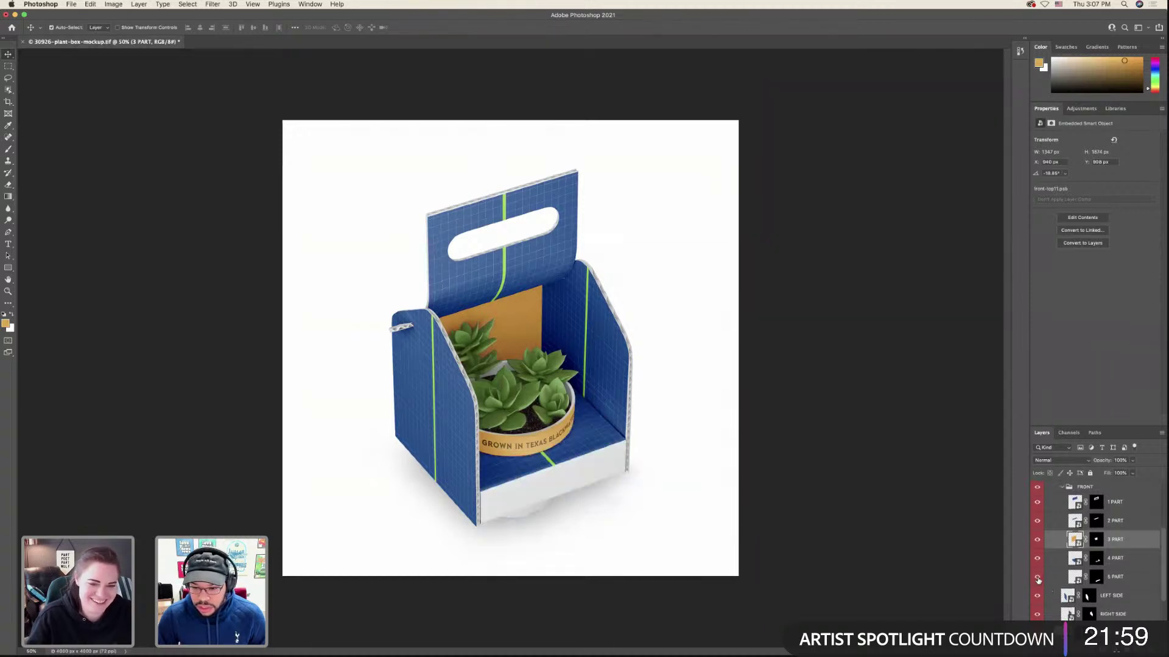
{"action": "left_click", "coordinate": [1038, 578]}
{"action": "scroll", "coordinate": [1038, 581], "scroll_direction": "down", "scroll_amount": 1}
{"action": "left_click", "coordinate": [1038, 579]}
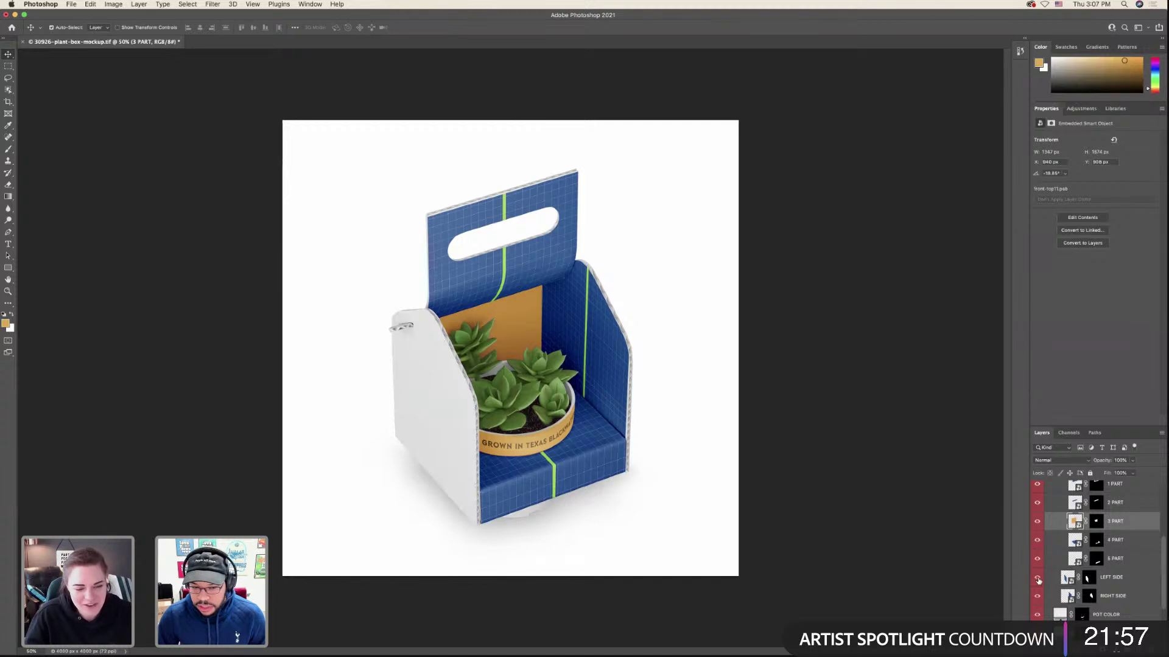
{"action": "left_click", "coordinate": [1038, 578]}
- Open the LEFT SIDE smart object and cover its canvas with a gold rectangle of about 3376 × 3847 px
{"action": "double_click", "coordinate": [1067, 577]}
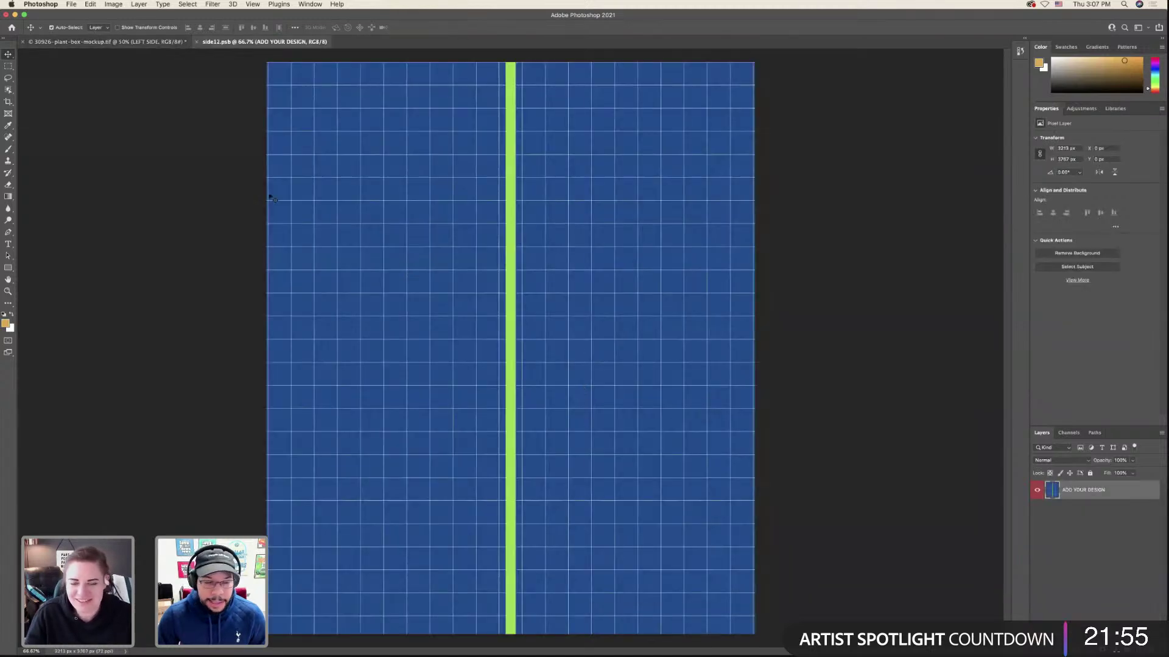
{"action": "left_click", "coordinate": [9, 268]}
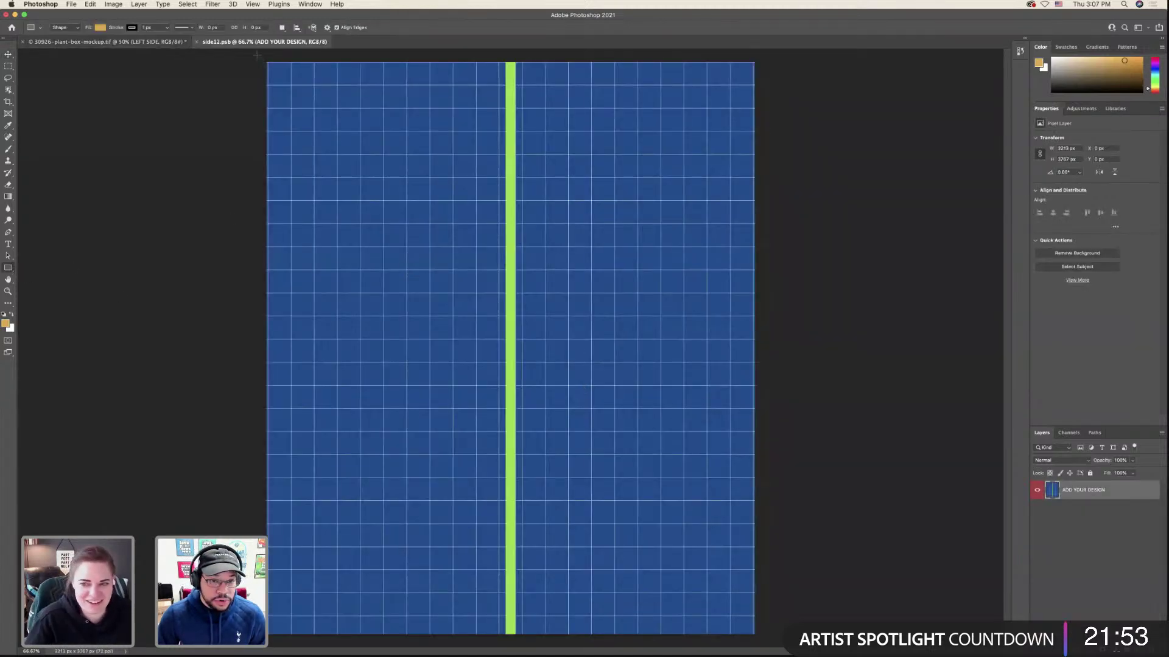
{"action": "left_click_drag", "start_coordinate": [257, 55], "coordinate": [770, 639]}
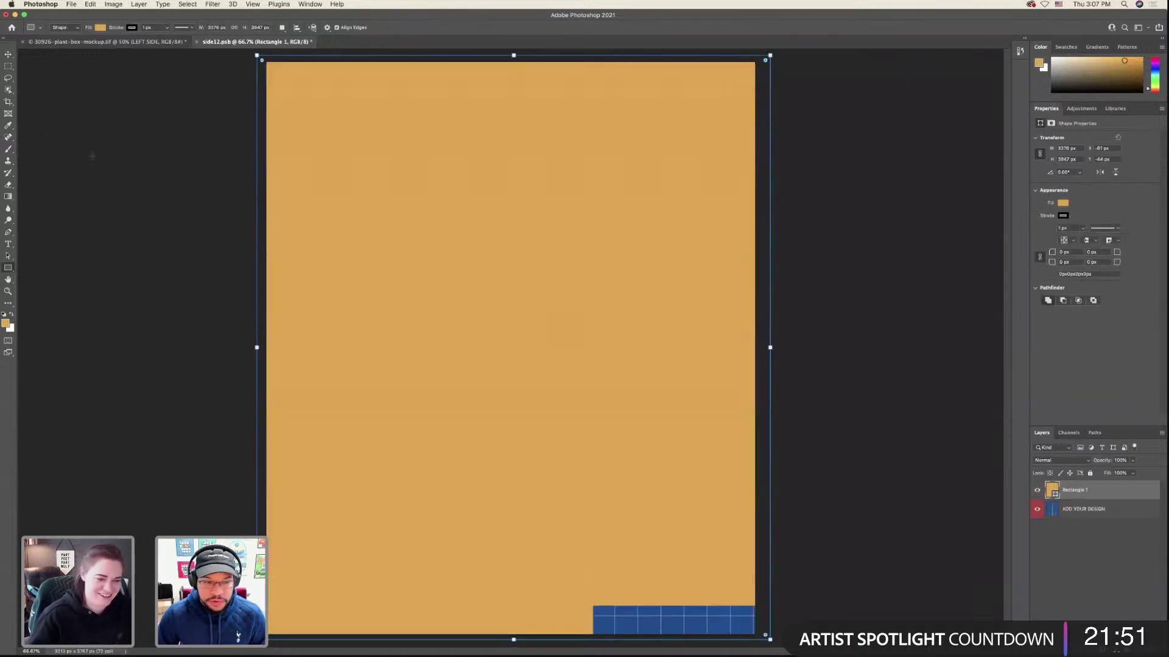
{"action": "key", "text": "v"}
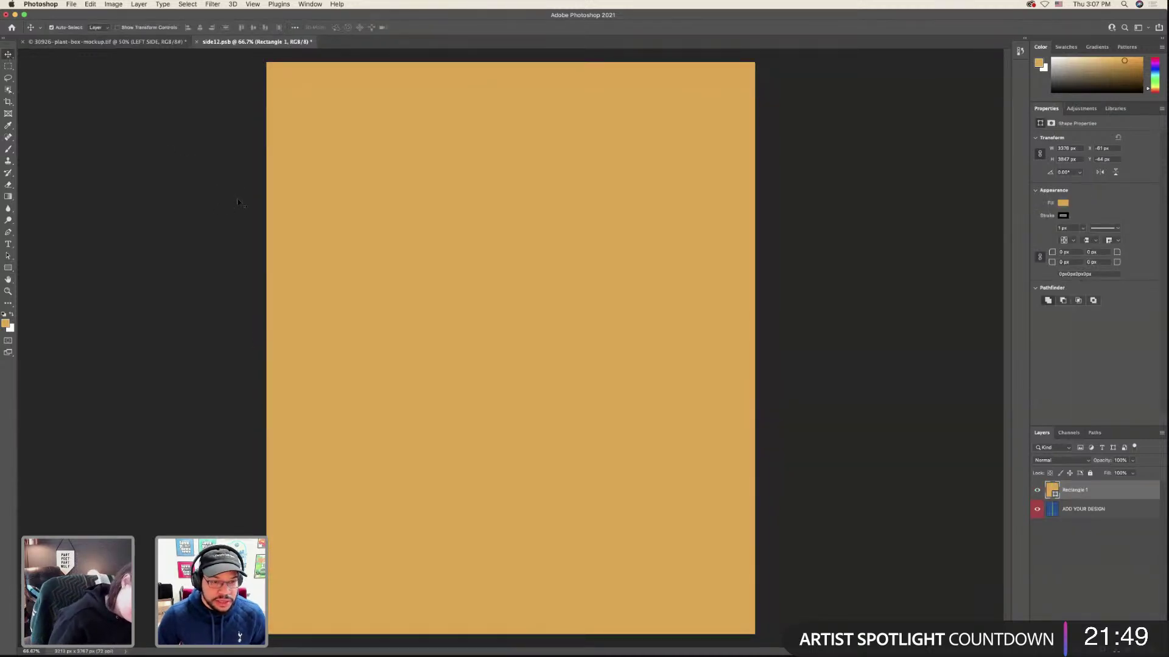
- Switch to Illustrator, look over the lettering and taglines around the artboard, and select the black Blackwater ghost story paragraph
{"action": "key", "text": "ctrl+Left"}
{"action": "scroll", "coordinate": [512, 323], "scroll_direction": "down", "scroll_amount": 5}
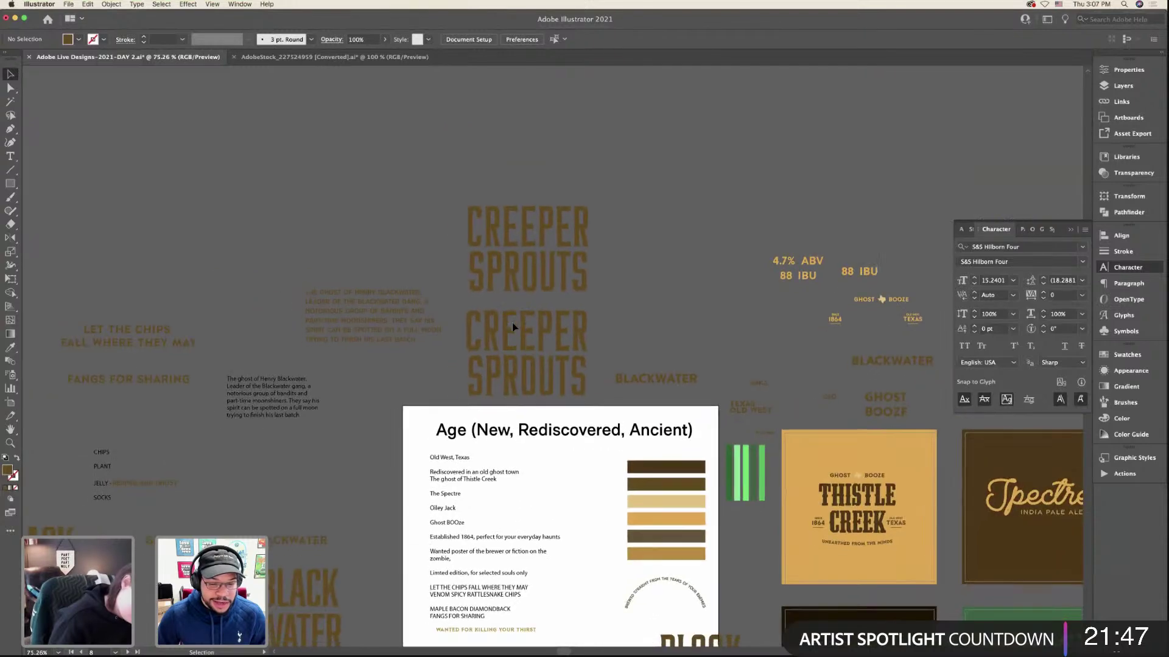
{"action": "scroll", "coordinate": [512, 322], "scroll_direction": "down", "scroll_amount": 4}
{"action": "left_click_drag", "start_coordinate": [458, 327], "coordinate": [333, 326]}
{"action": "left_click", "coordinate": [481, 554]}
{"action": "left_click", "coordinate": [477, 378]}
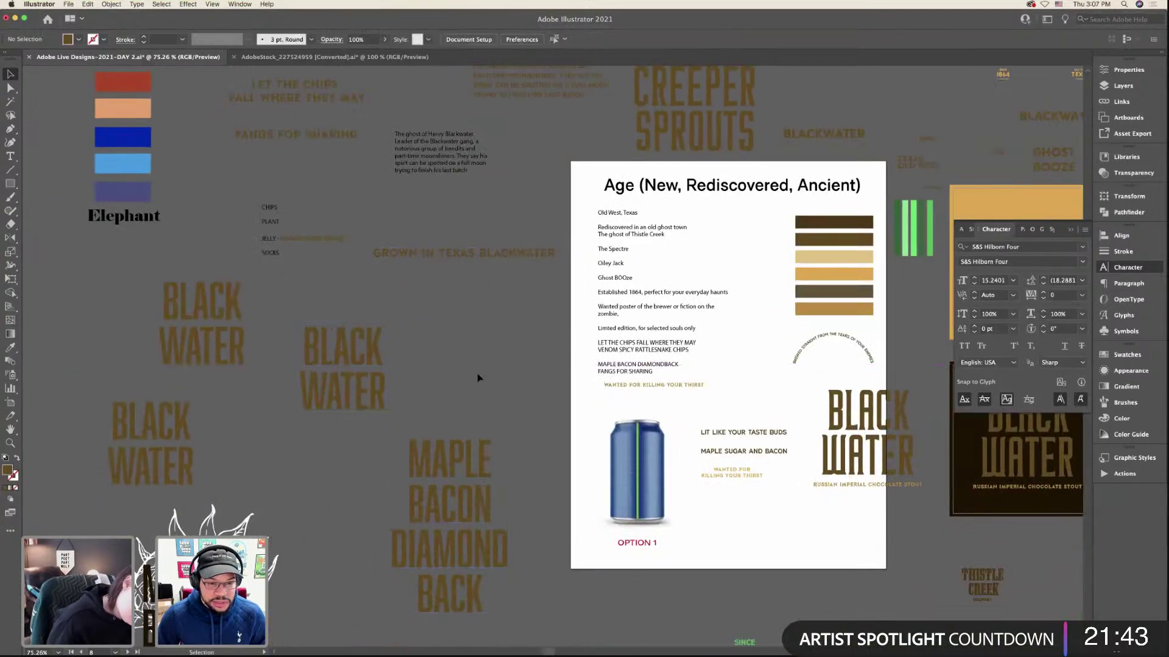
{"action": "scroll", "coordinate": [364, 258], "scroll_direction": "up", "scroll_amount": 3}
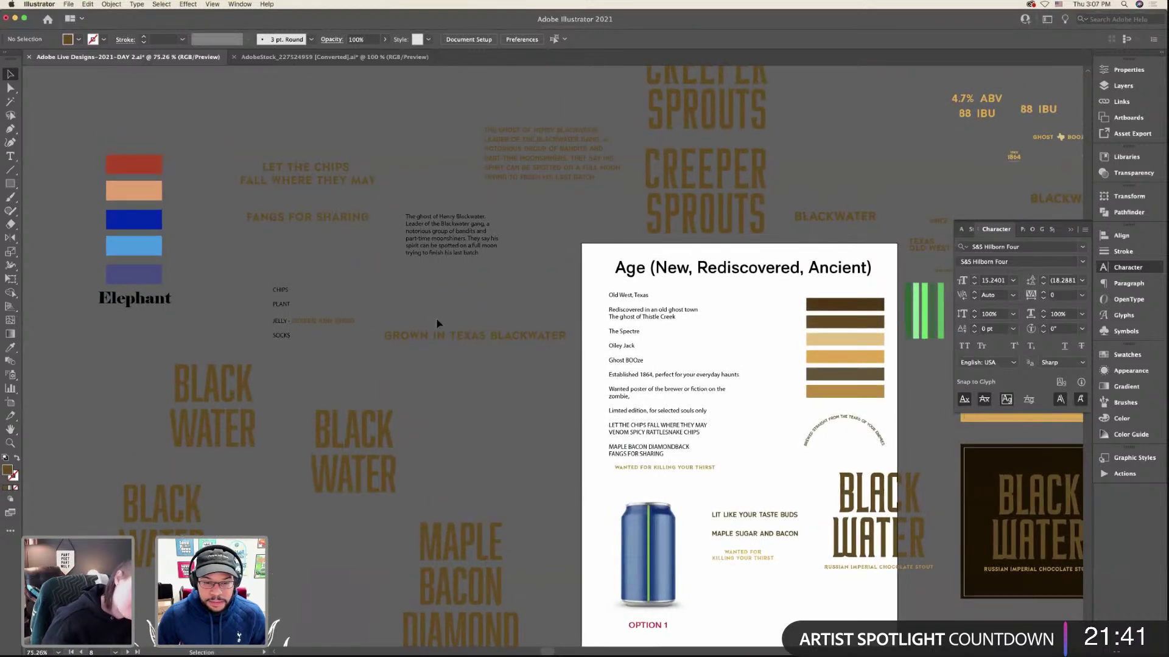
{"action": "scroll", "coordinate": [437, 324], "scroll_direction": "right", "scroll_amount": 1}
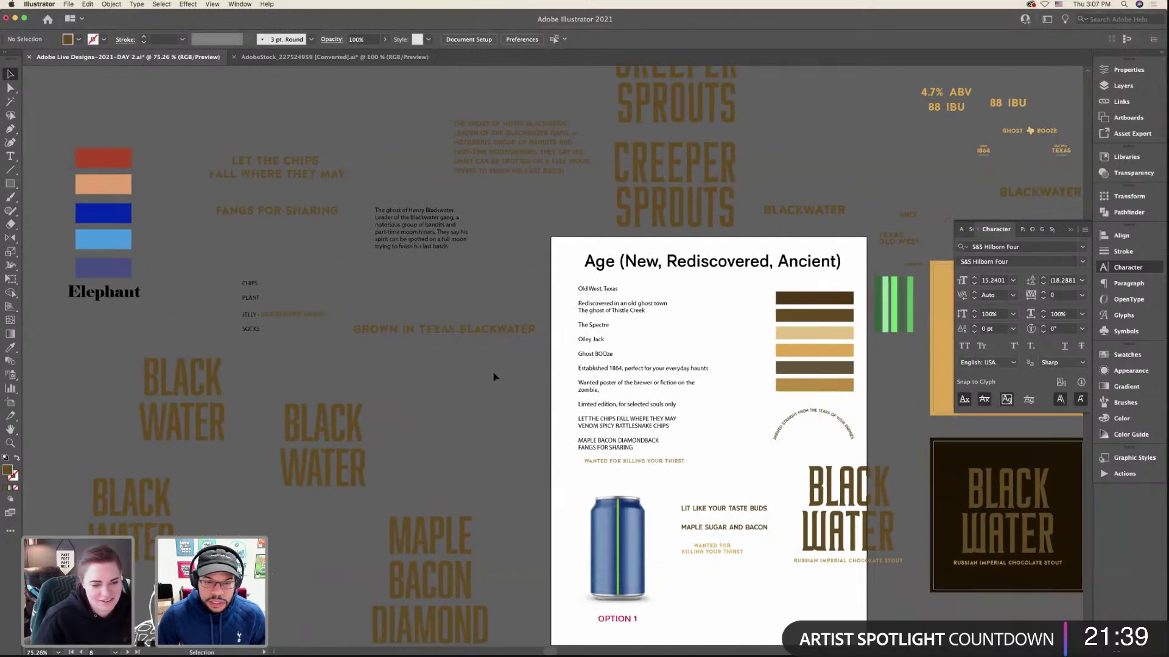
{"action": "scroll", "coordinate": [494, 371], "scroll_direction": "right", "scroll_amount": 3}
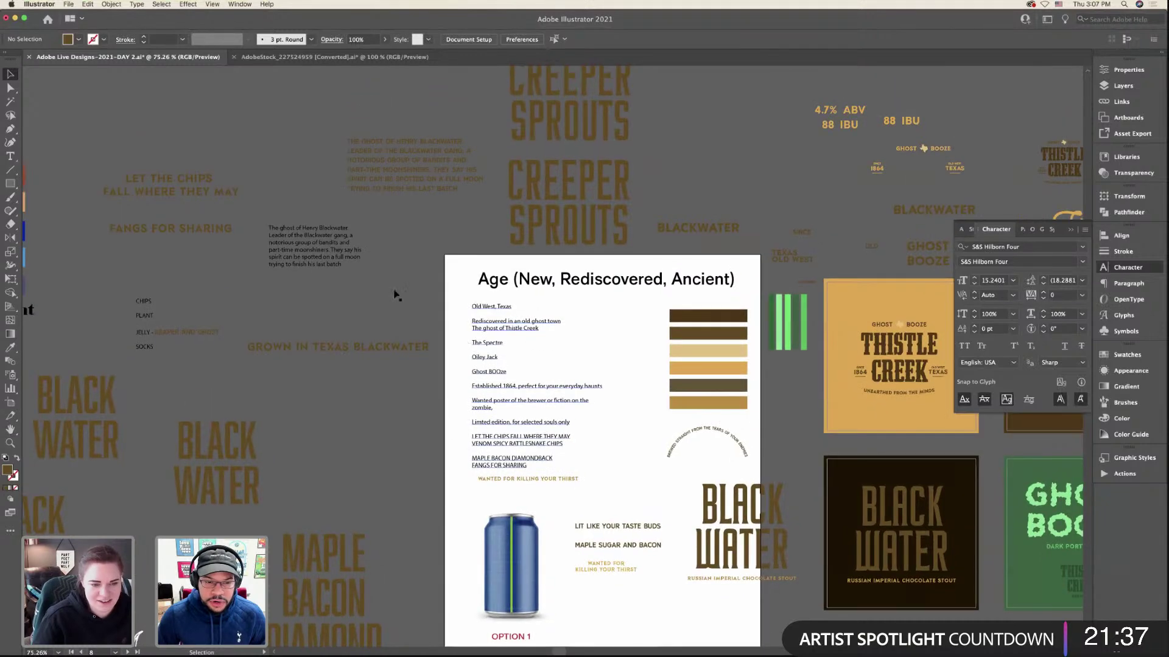
{"action": "scroll", "coordinate": [394, 295], "scroll_direction": "up", "scroll_amount": 2}
{"action": "left_click", "coordinate": [328, 274]}
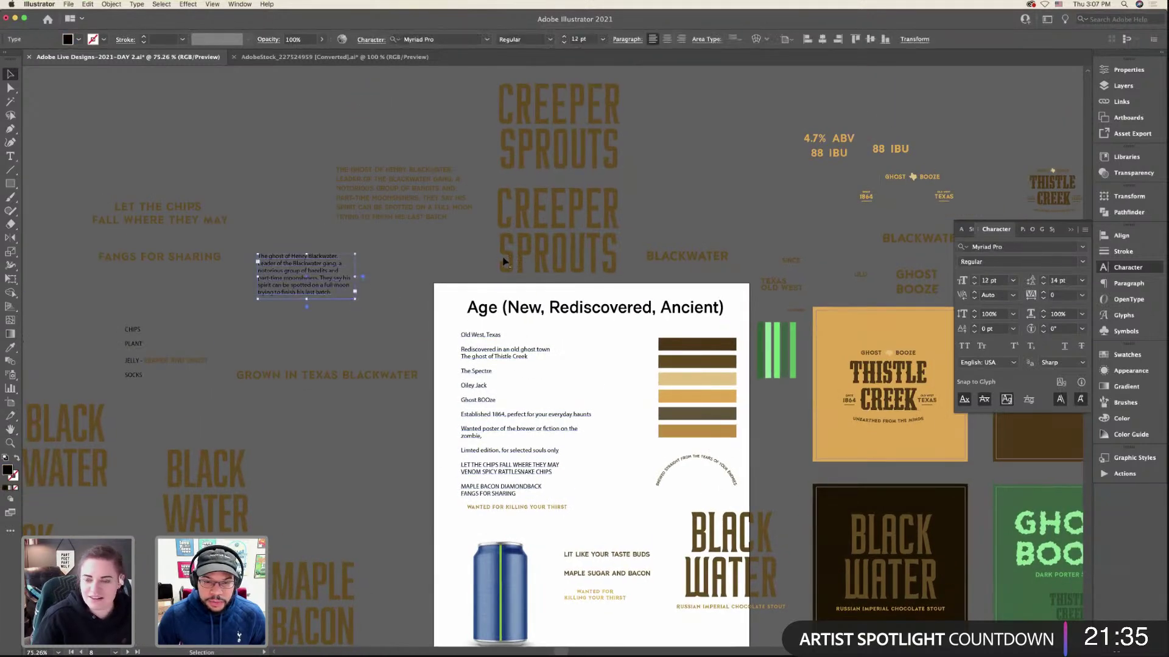
{"action": "left_click", "coordinate": [547, 378]}
{"action": "scroll", "coordinate": [609, 471], "scroll_direction": "down", "scroll_amount": 5}
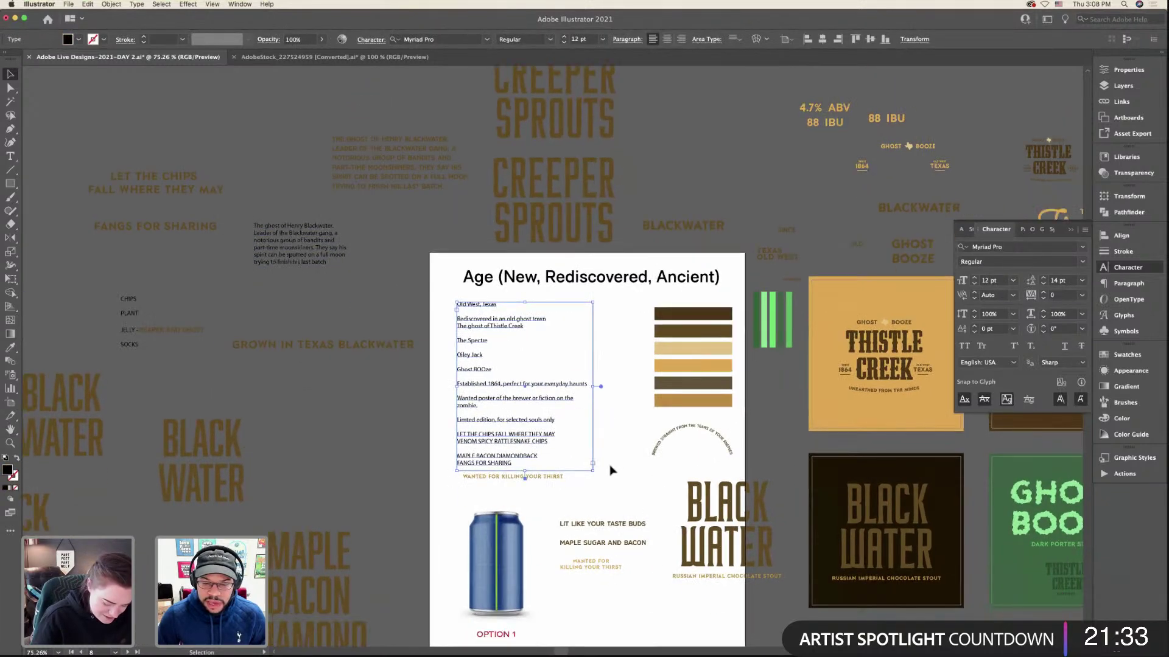
{"action": "left_click", "coordinate": [609, 477]}
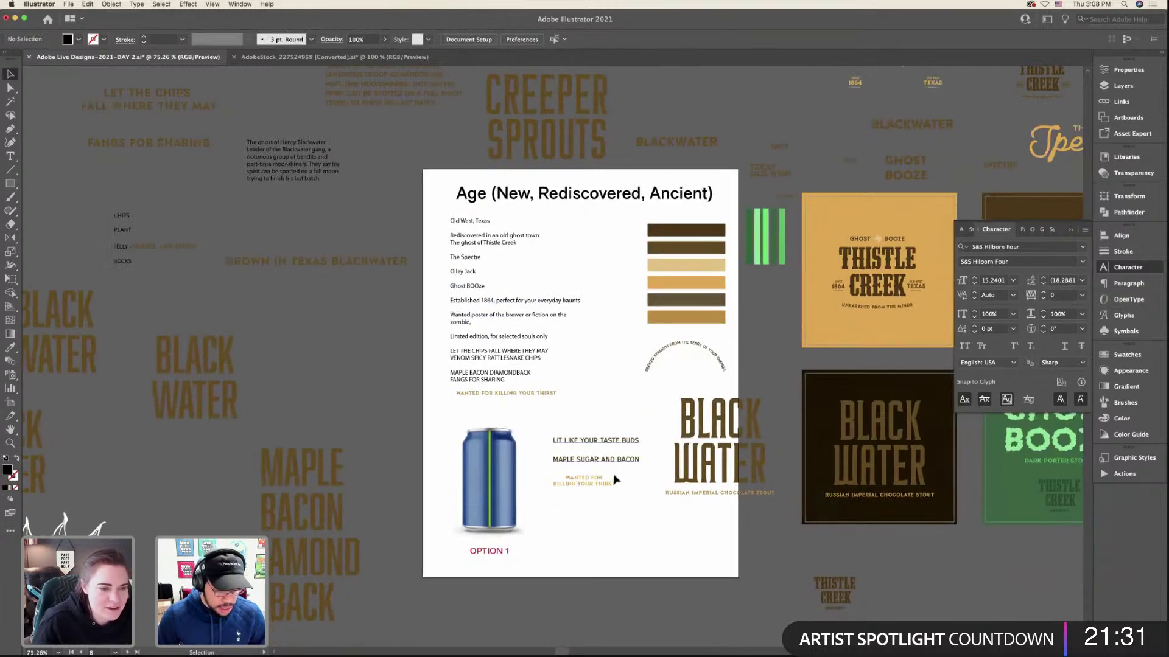
{"action": "scroll", "coordinate": [614, 480], "scroll_direction": "up", "scroll_amount": 5}
{"action": "left_click", "coordinate": [356, 284]}
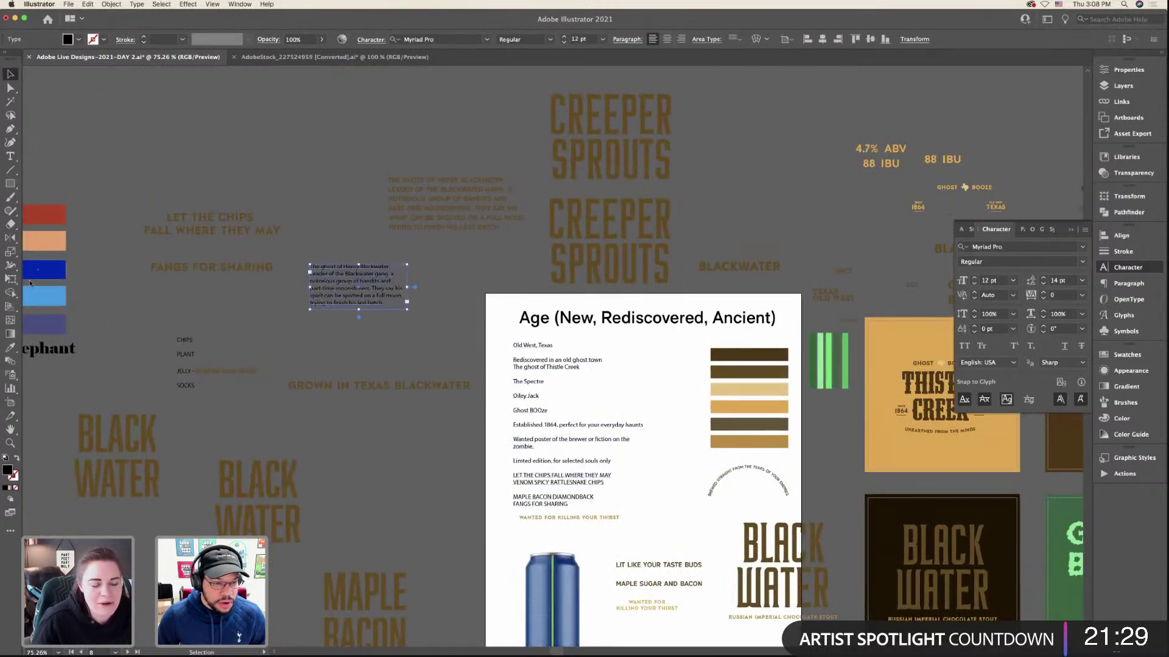
- Narrow the brown ghost story paragraph's text frame, fit its height to the text, and move it above the LET THE CHIPS tagline
{"action": "left_click", "coordinate": [465, 221]}
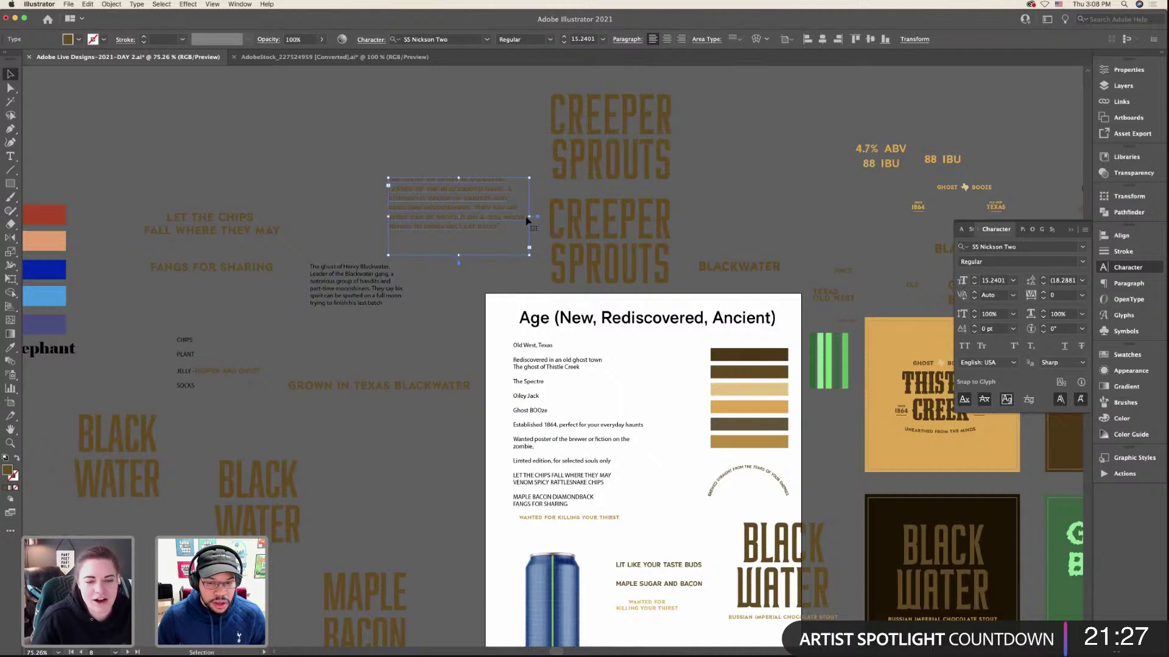
{"action": "left_click_drag", "start_coordinate": [529, 217], "coordinate": [492, 217]}
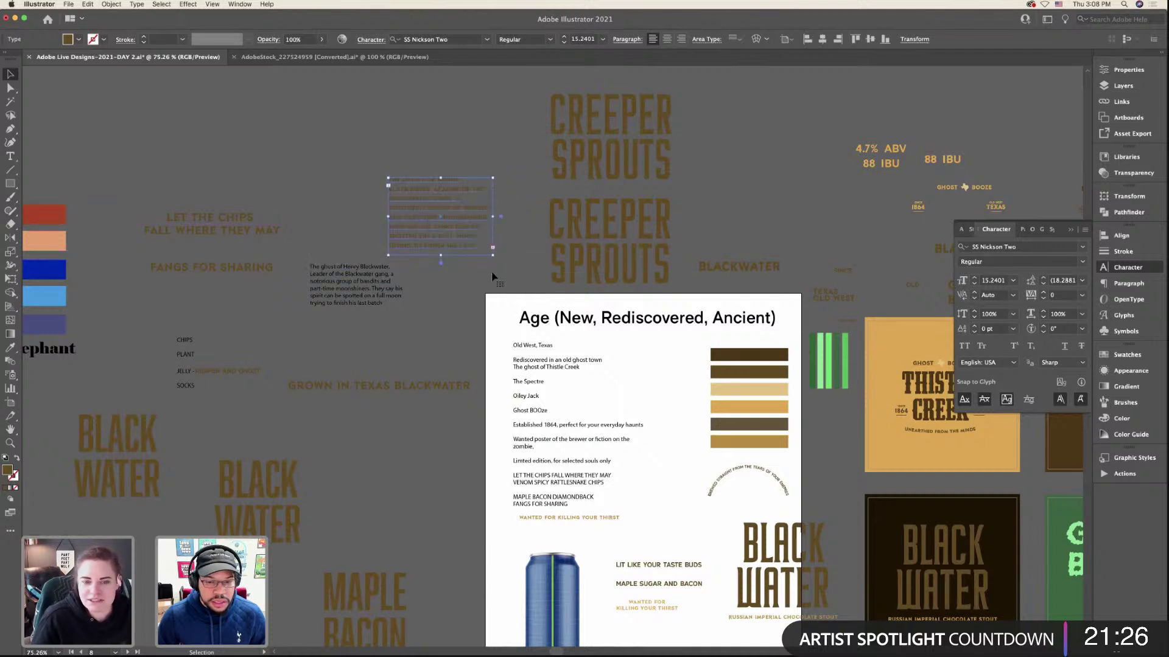
{"action": "double_click", "coordinate": [440, 262]}
{"action": "left_click_drag", "start_coordinate": [441, 251], "coordinate": [298, 143]}
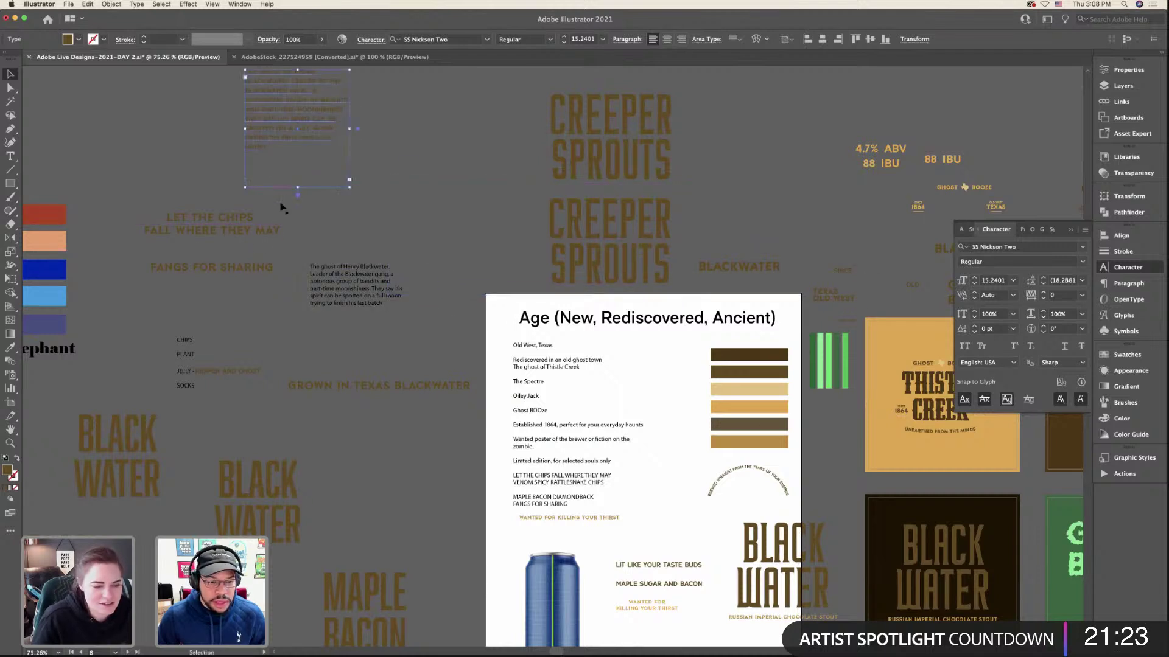
- Duplicate the LET THE CHIPS tagline beside the original and retype the copy as "TIRED OF BUYING BEER? MAKE YOUR OWN WITH OUR HOPS." on two lines
{"action": "left_click", "coordinate": [267, 230]}
{"action": "left_click_drag", "start_coordinate": [268, 230], "coordinate": [420, 204]}
{"action": "key", "text": "t"}
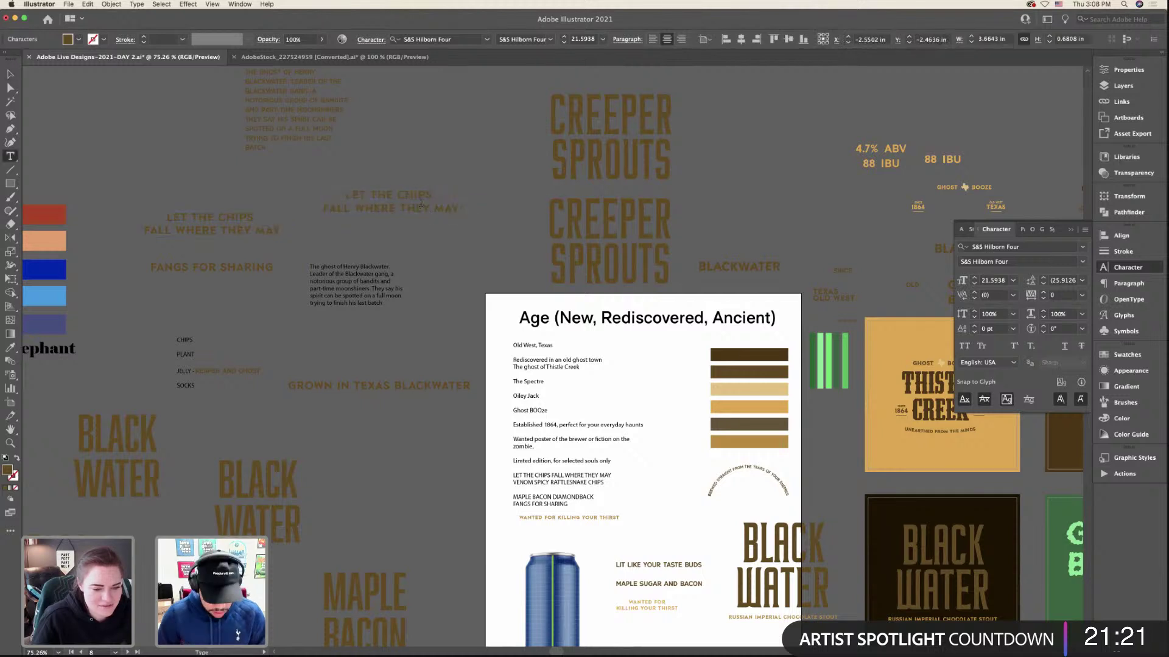
{"action": "triple_click", "coordinate": [420, 204]}
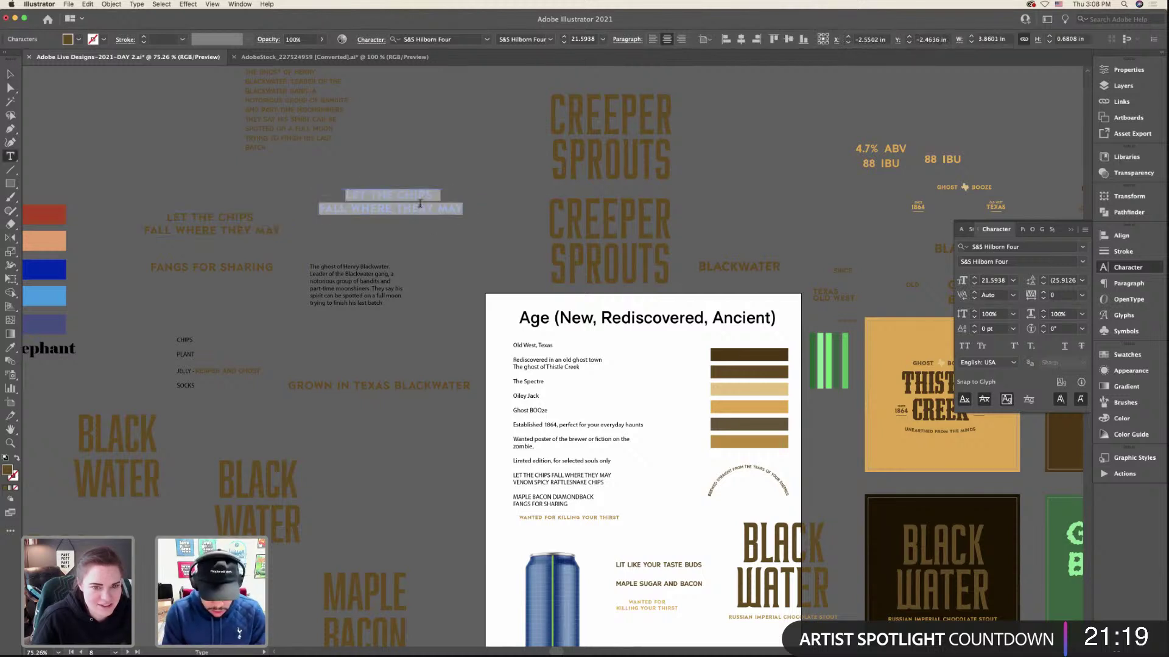
{"action": "key", "text": "BackSpace"}
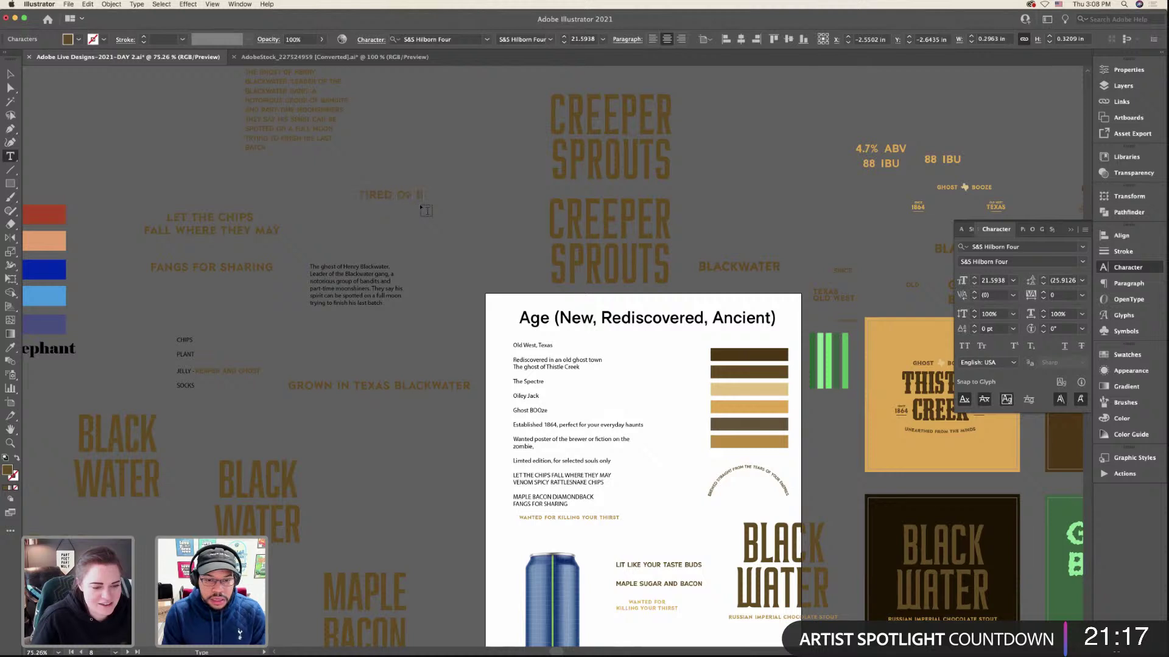
{"action": "type", "text": "TIRED OF BUYING BEER?"}
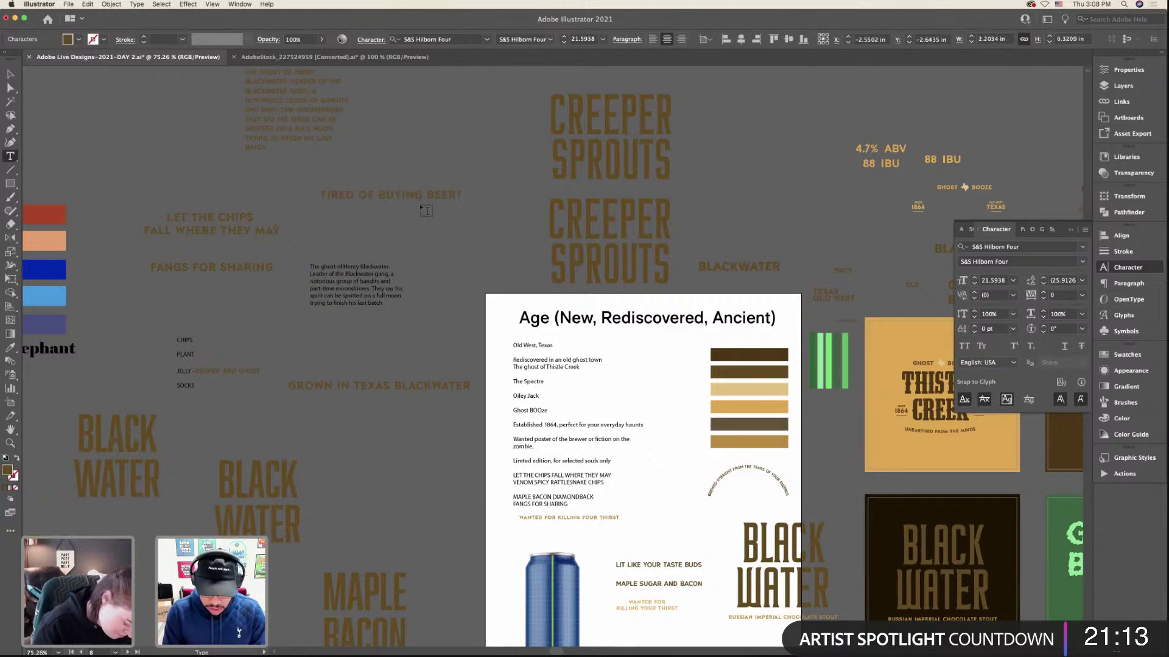
{"action": "type", "text": " MAKE YOUR OW"}
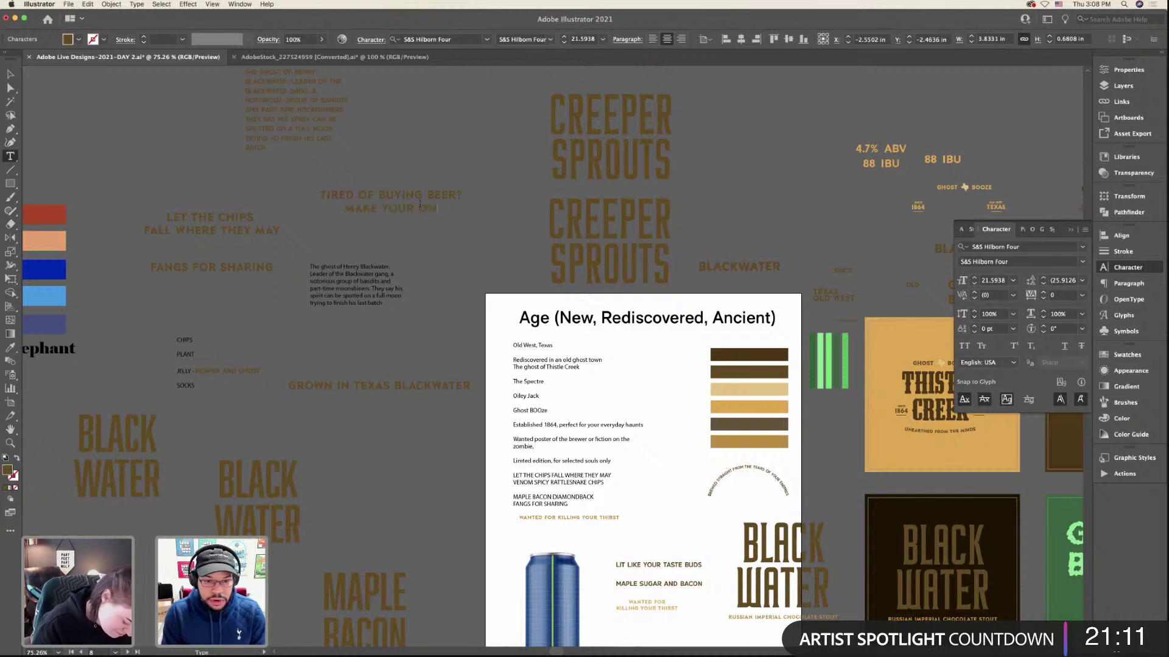
{"action": "type", "text": "N WITH OUR HOPS."}
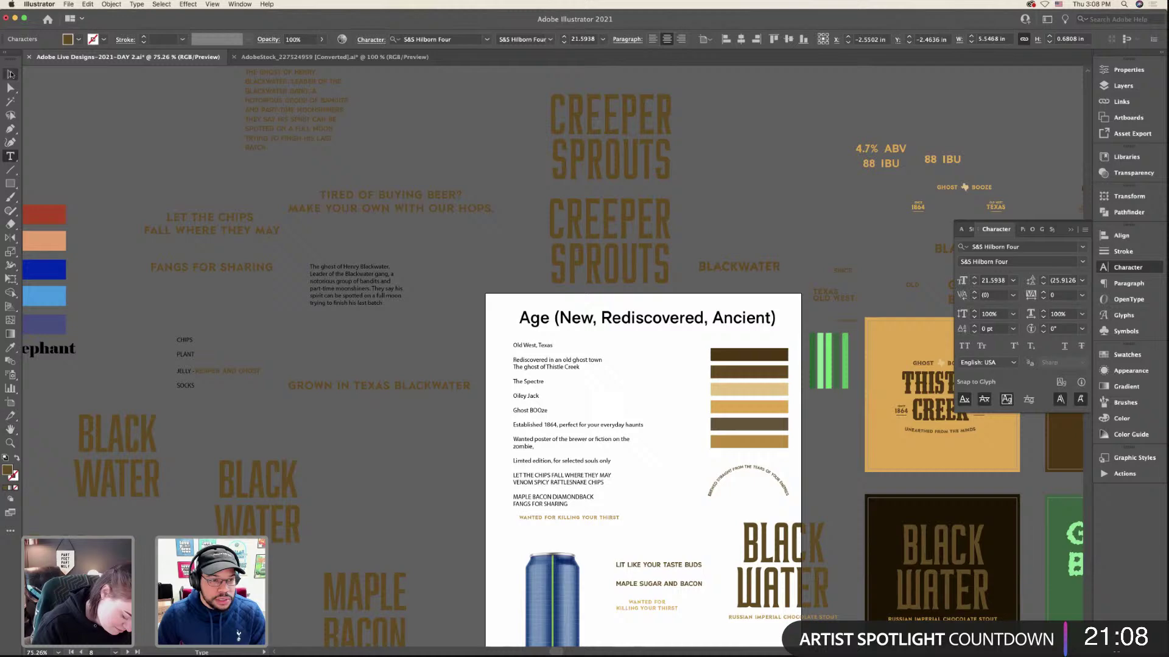
{"action": "left_click", "coordinate": [10, 74]}
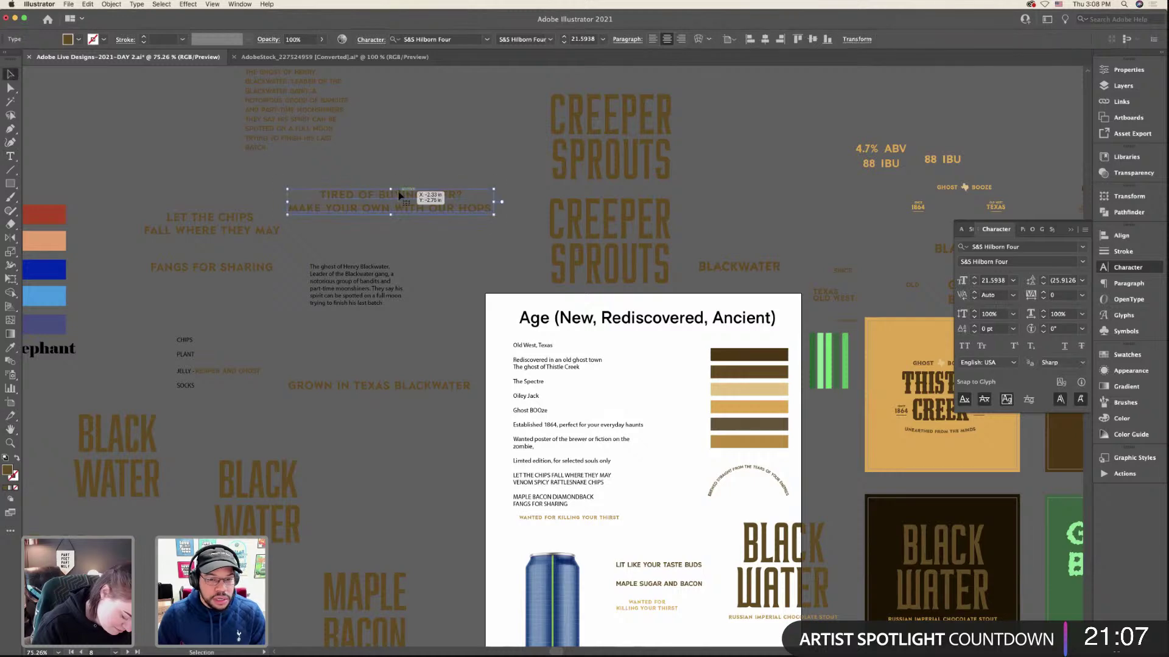
- Switch to the plant box mockup in Photoshop and toggle the RIGHT SIDE and 1 PART layers to identify which box panels they control
{"action": "key", "text": "super+Tab"}
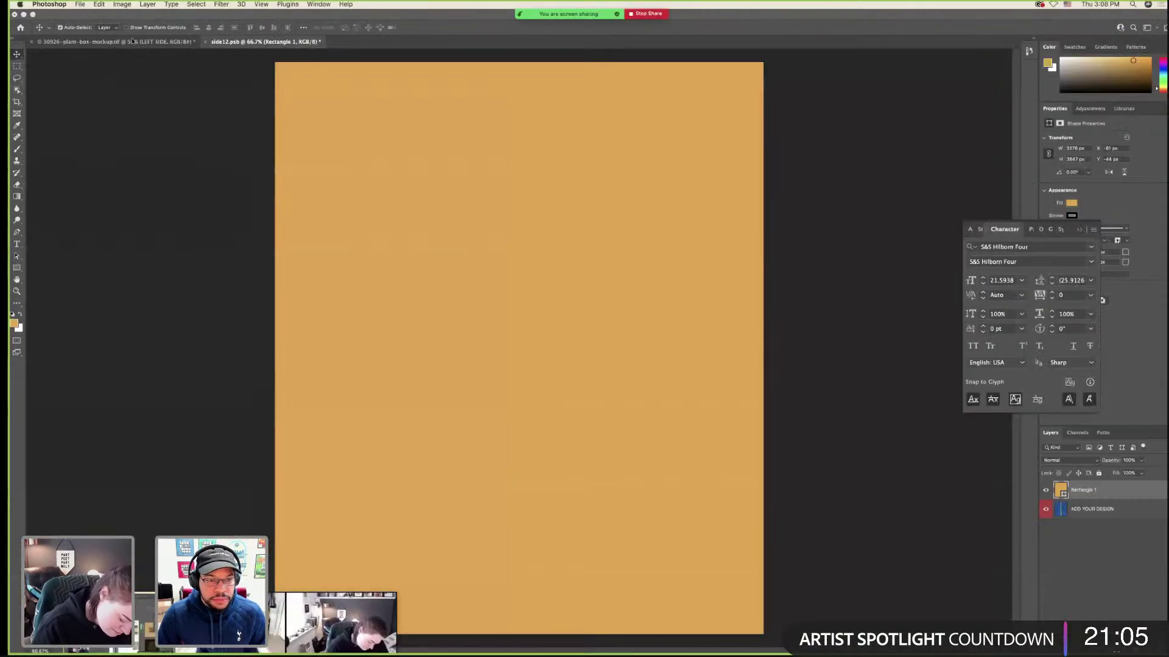
{"action": "left_click", "coordinate": [136, 42]}
{"action": "scroll", "coordinate": [1052, 562], "scroll_direction": "down", "scroll_amount": 3}
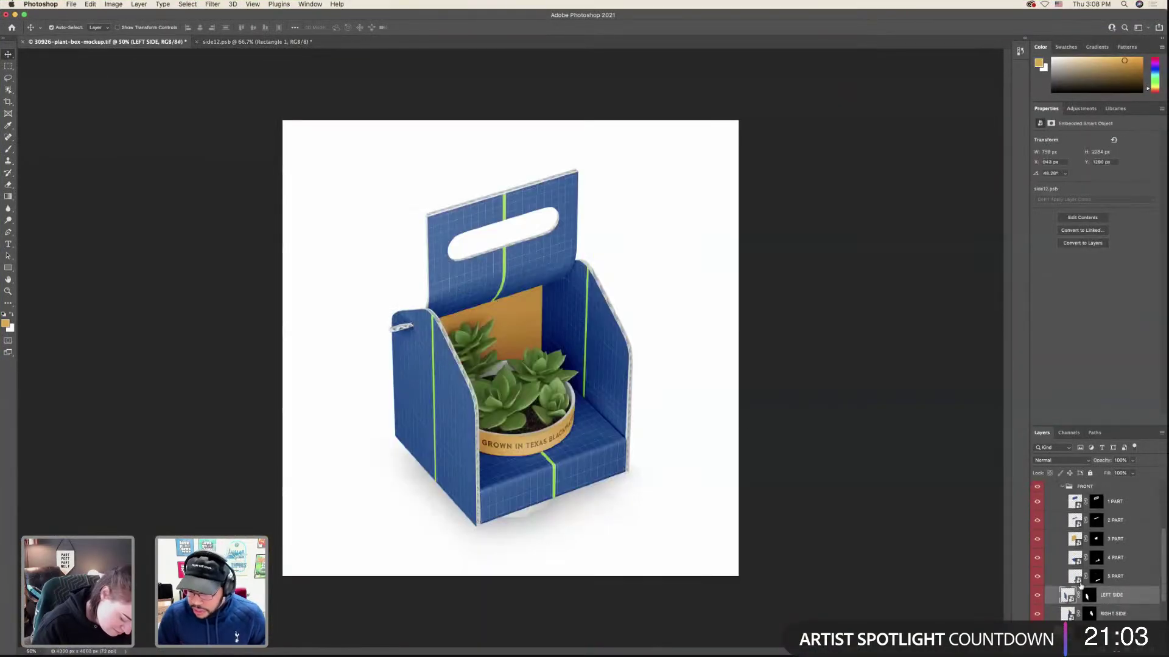
{"action": "left_click", "coordinate": [1037, 568]}
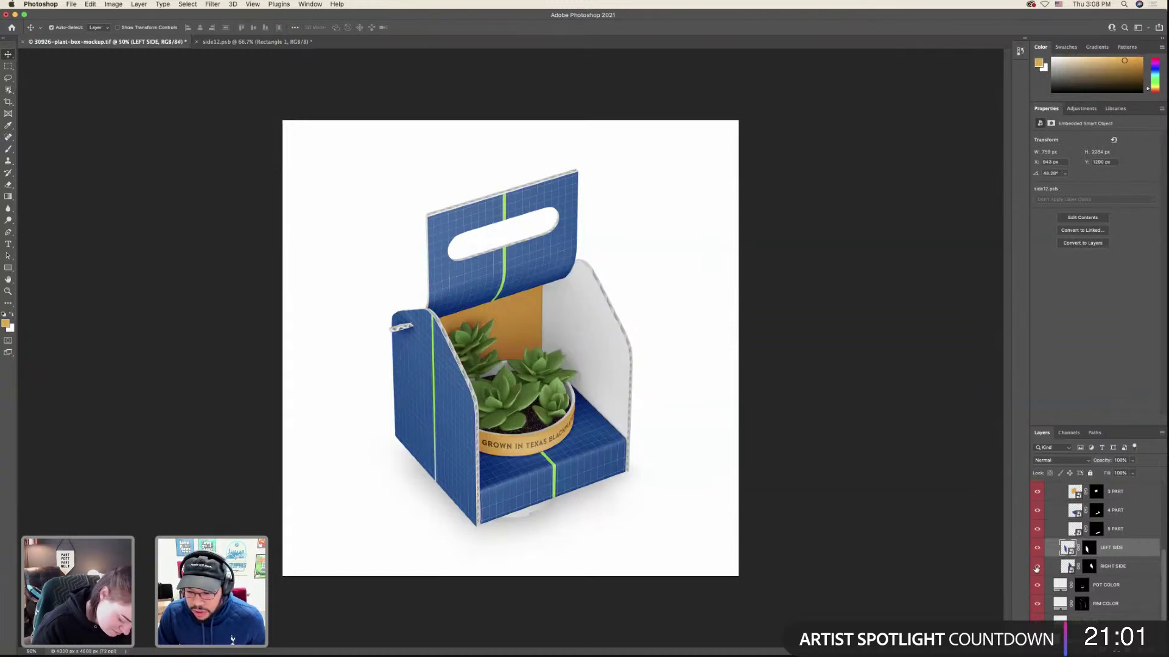
{"action": "left_click", "coordinate": [1036, 567]}
{"action": "scroll", "coordinate": [1041, 571], "scroll_direction": "up", "scroll_amount": 2}
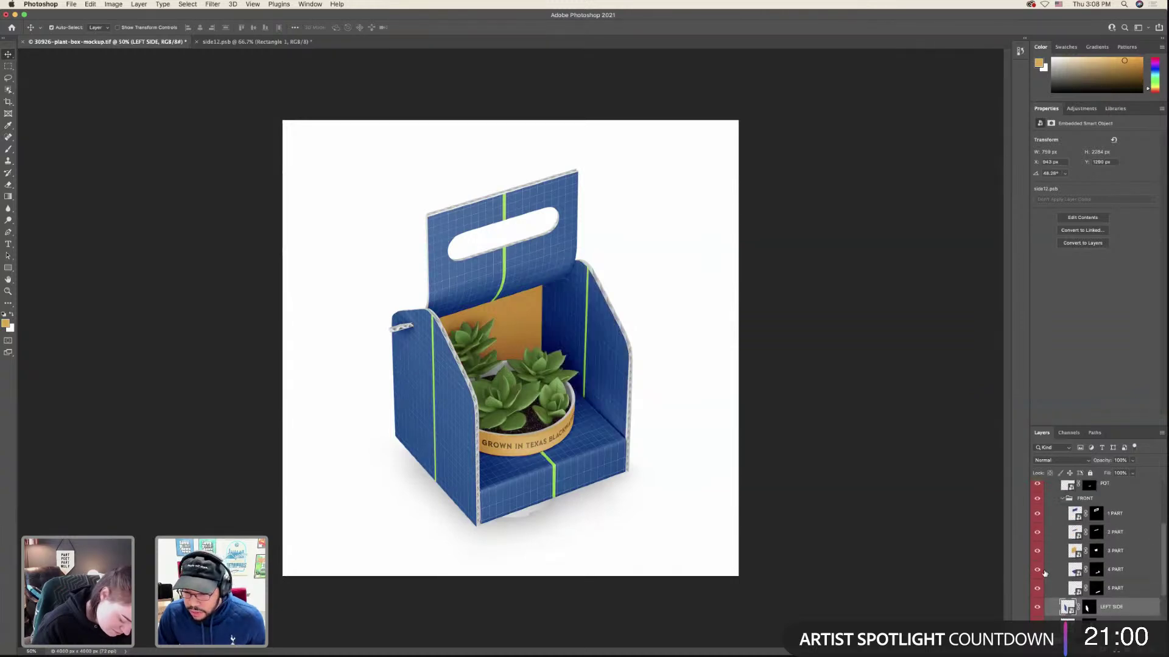
{"action": "left_click", "coordinate": [1037, 513]}
{"action": "left_click", "coordinate": [1037, 513]}
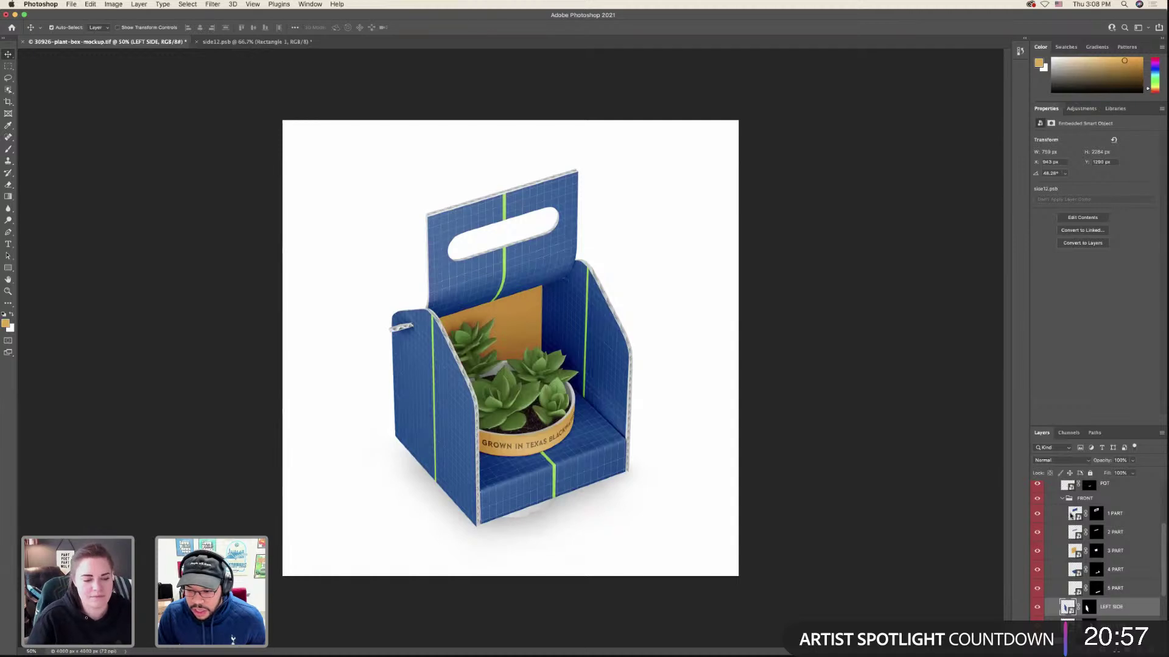
- Open the 1 PART smart object and cover its canvas with a gold rectangle of about 3297 × 1585 px
{"action": "double_click", "coordinate": [1072, 515]}
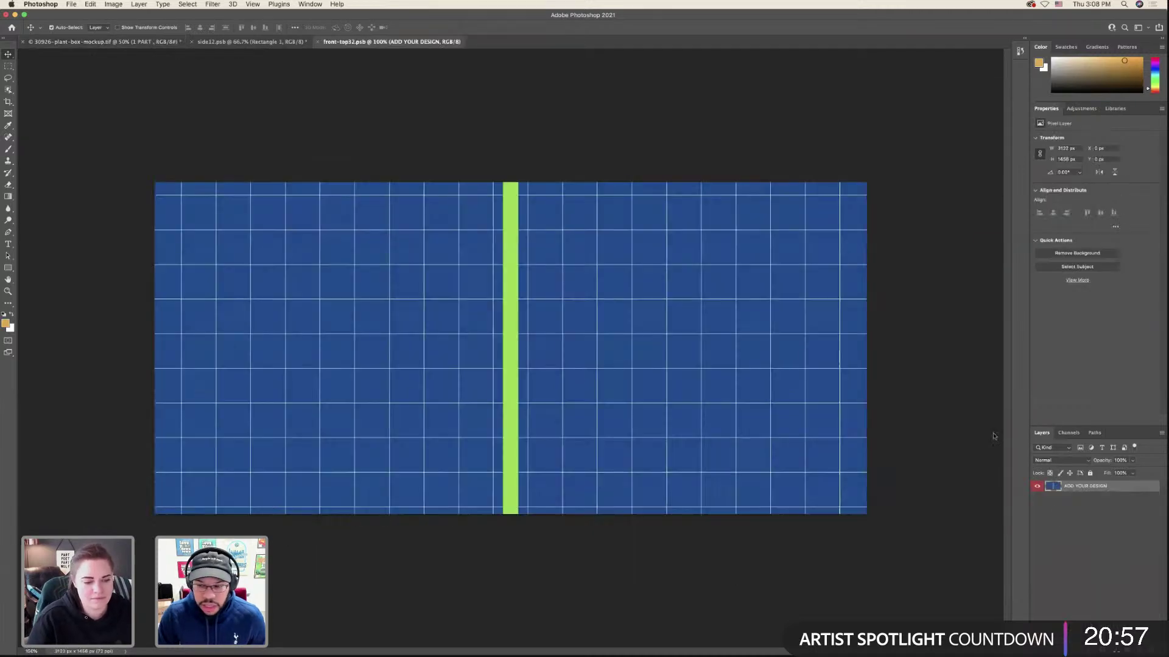
{"action": "left_click", "coordinate": [8, 268]}
{"action": "left_click_drag", "start_coordinate": [131, 168], "coordinate": [883, 528]}
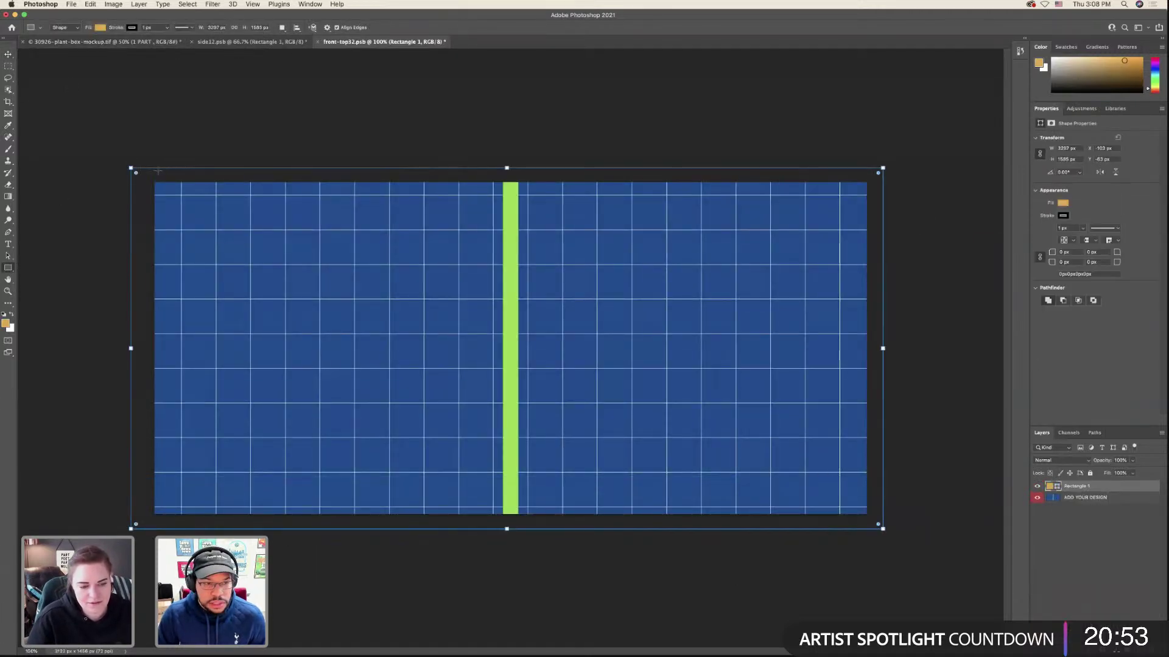
- Paste the TIRED OF BUYING BEER tagline as pixels, center it horizontally at about 2600 px wide, and save the smart object
{"action": "key", "text": "v"}
{"action": "key", "text": "super+v"}
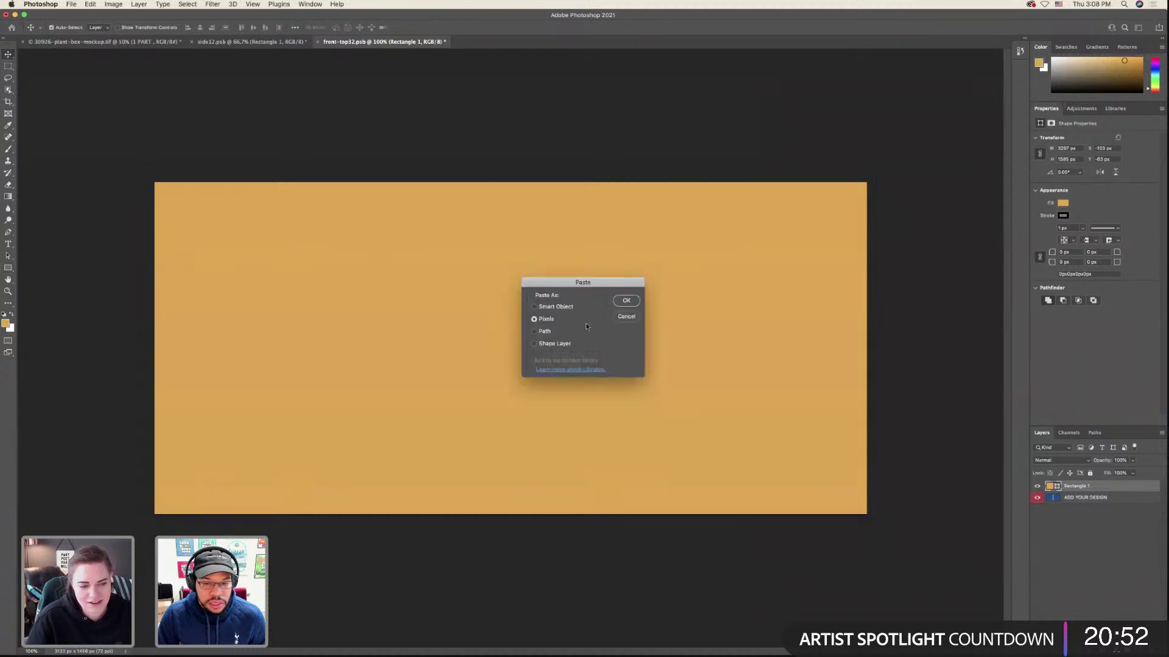
{"action": "left_click", "coordinate": [626, 302]}
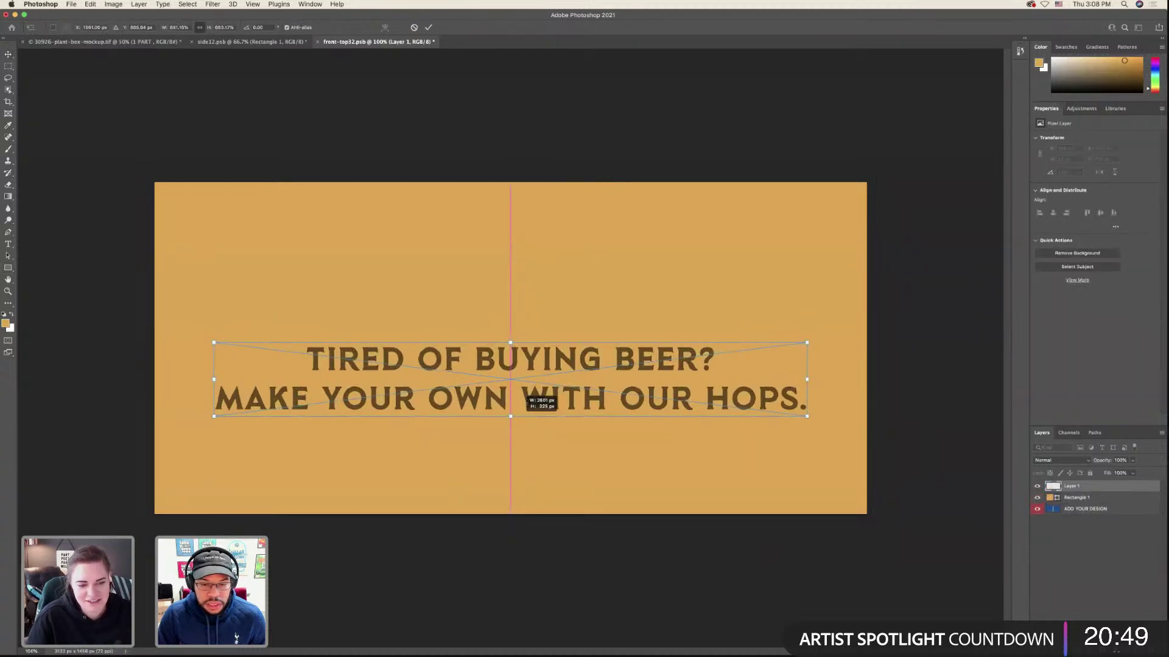
{"action": "key", "text": "Return"}
{"action": "key", "text": "super+s"}
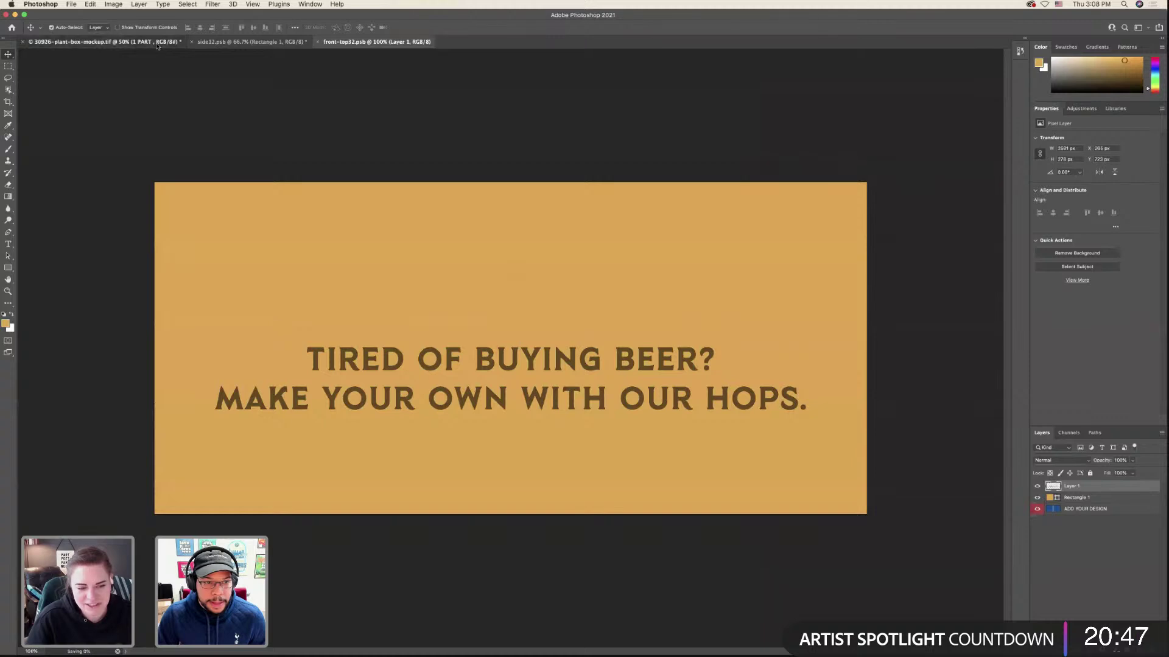
{"action": "left_click", "coordinate": [157, 44]}
- Move the tagline about 290 px down toward the lower edge of front-top12.psb, save it, and return to the mockup
{"action": "left_click", "coordinate": [362, 41]}
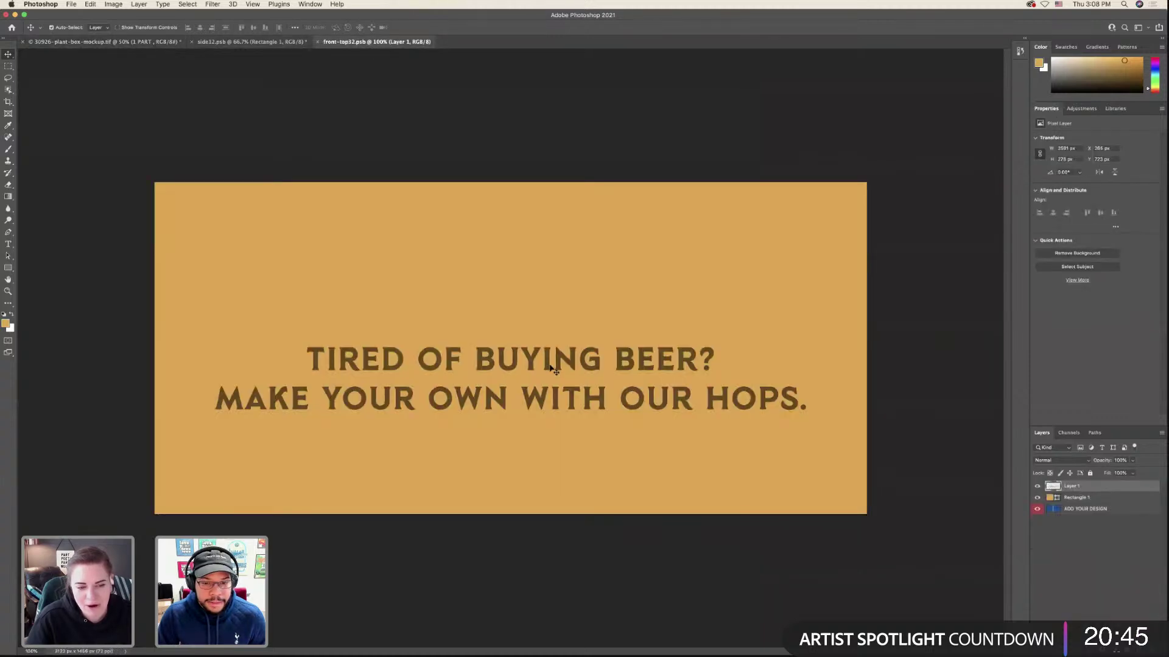
{"action": "left_click_drag", "start_coordinate": [548, 364], "coordinate": [569, 407]}
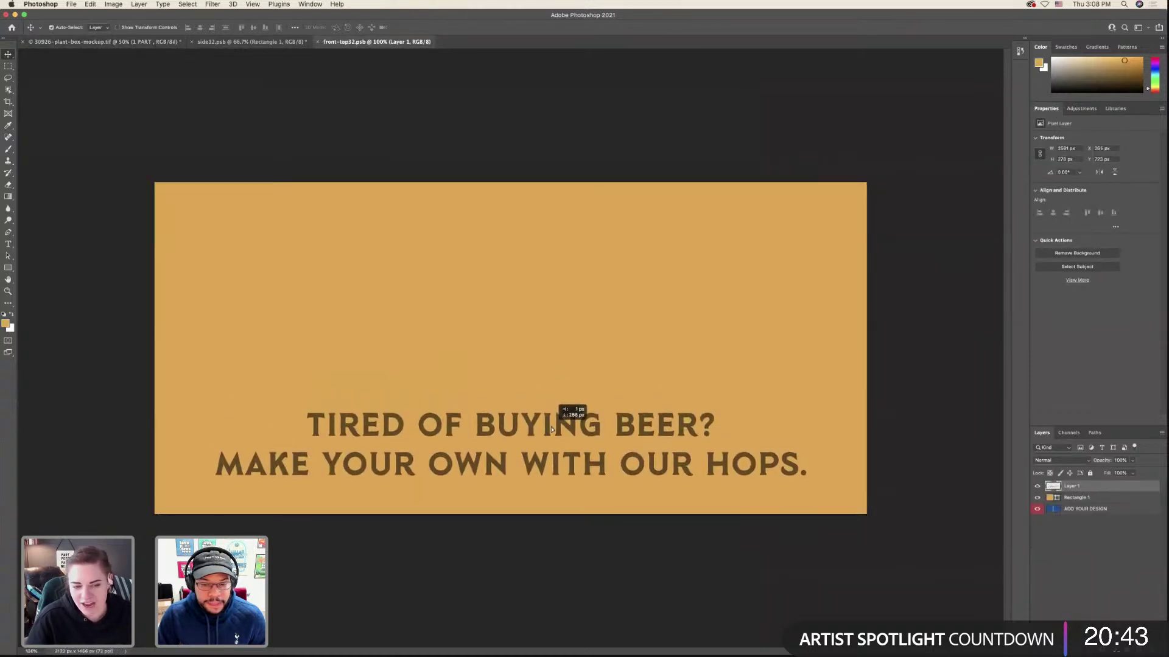
{"action": "key", "text": "super+s"}
{"action": "left_click", "coordinate": [127, 41]}
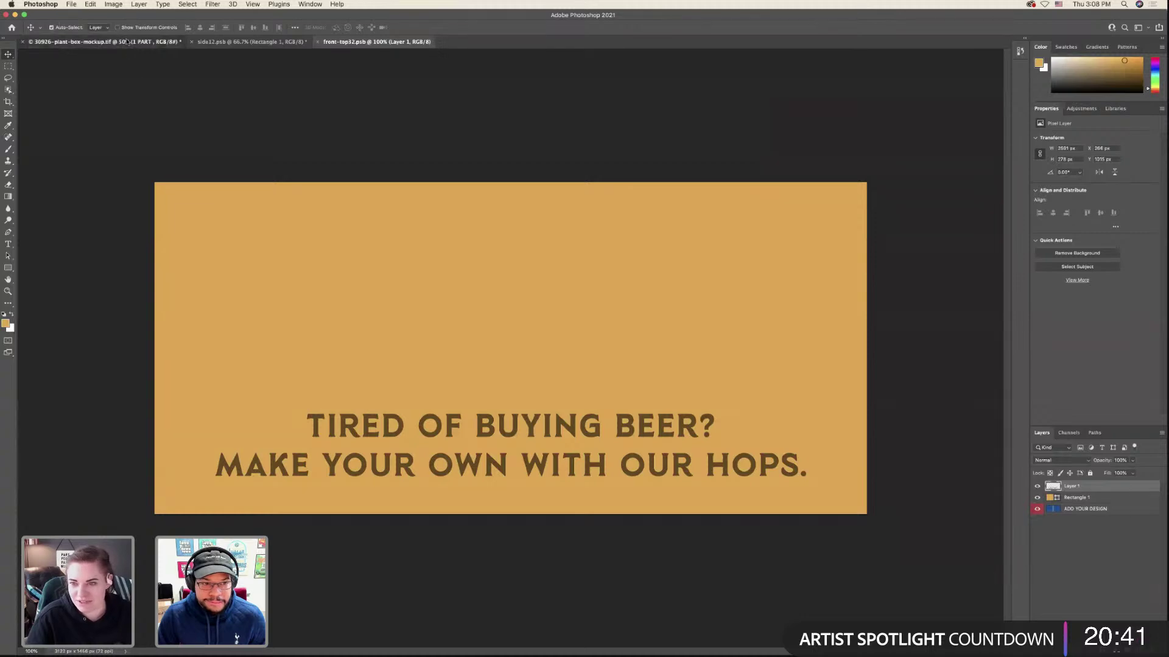
- Switch to Illustrator, duplicate the beer tagline into the empty area above, and retype it as "BUCK WILD" over a line beginning "ROSEMARY AND"
{"action": "key", "text": "super+Tab"}
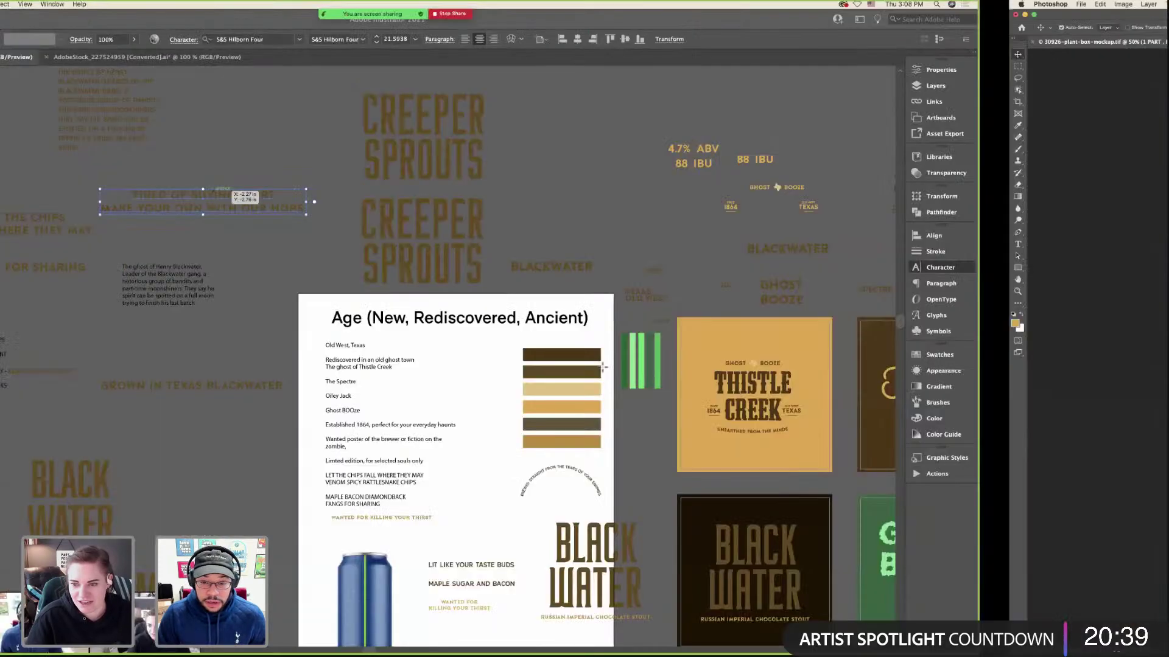
{"action": "scroll", "coordinate": [662, 365], "scroll_direction": "down", "scroll_amount": 5}
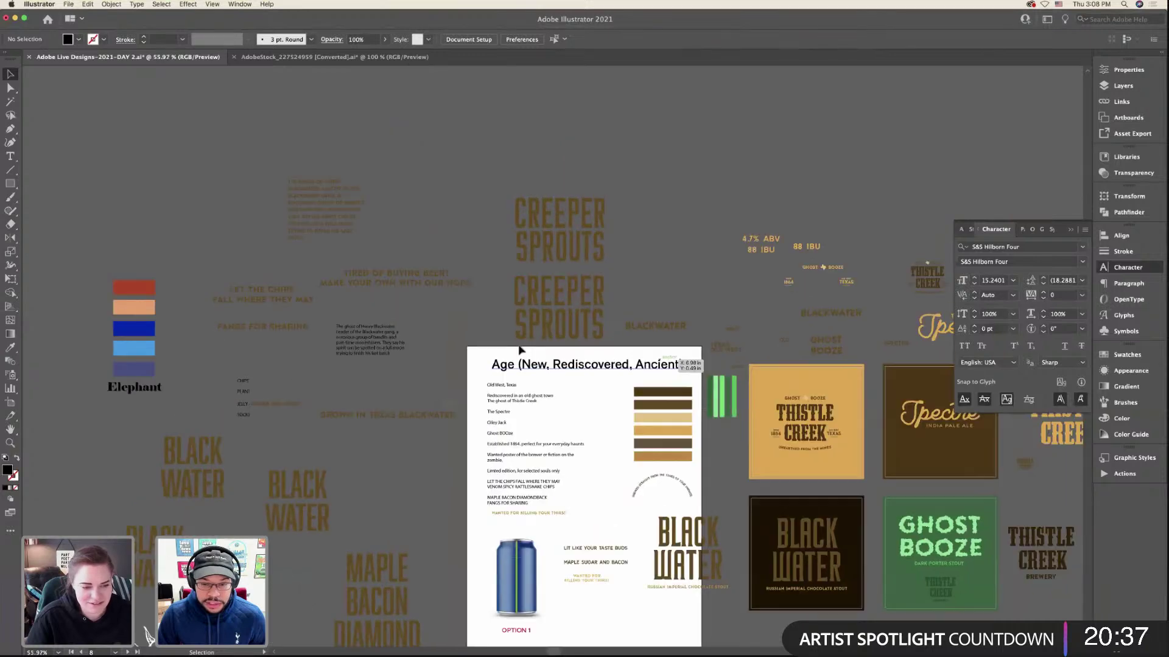
{"action": "left_click", "coordinate": [400, 314]}
{"action": "left_click_drag", "start_coordinate": [400, 315], "coordinate": [440, 148]}
{"action": "key", "text": "t"}
{"action": "left_click", "coordinate": [440, 147]}
{"action": "key", "text": "super+a"}
{"action": "type", "text": "WA"}
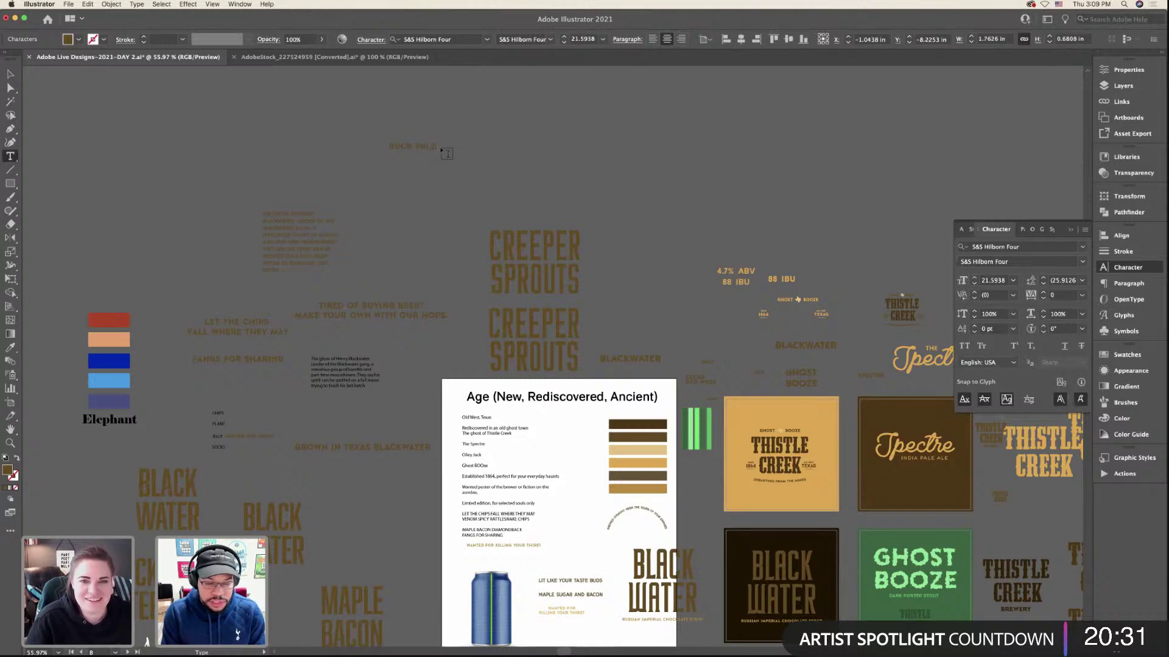
{"action": "key", "text": "Return"}
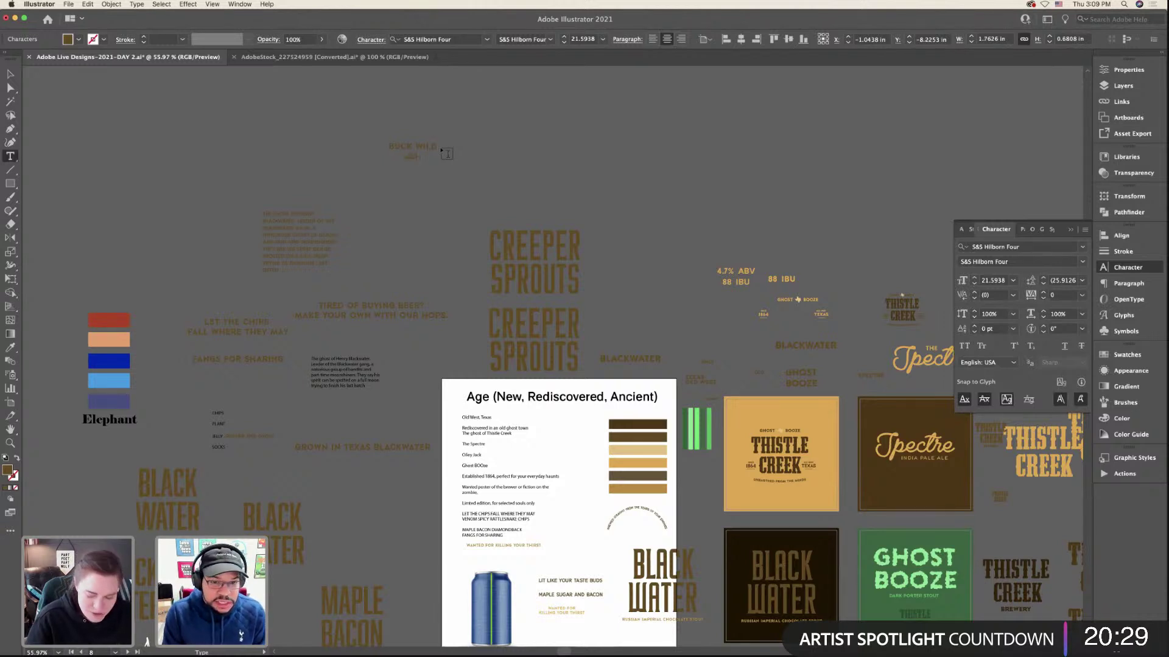
{"action": "type", "text": "48"}
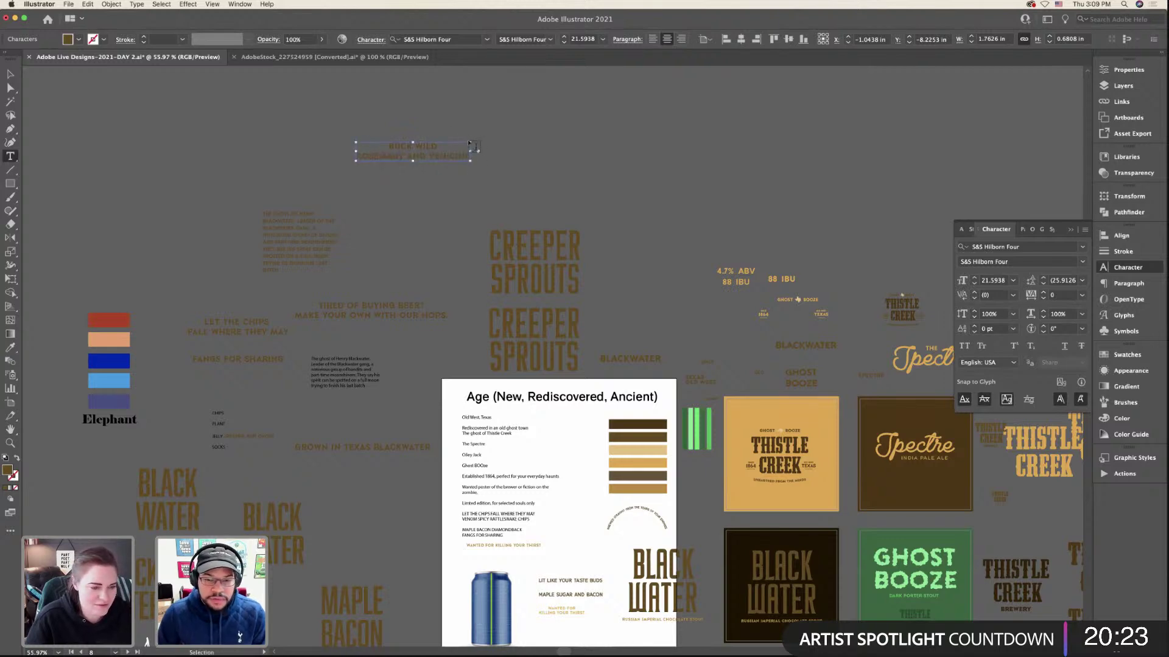
- Complete the BUCK WILD tagline's second line as "ROSEMARY AND VENISON FLAVORED CHIPS" and move the tagline slightly up and to the left
{"action": "key", "text": "super+1"}
{"action": "double_click", "coordinate": [503, 358]}
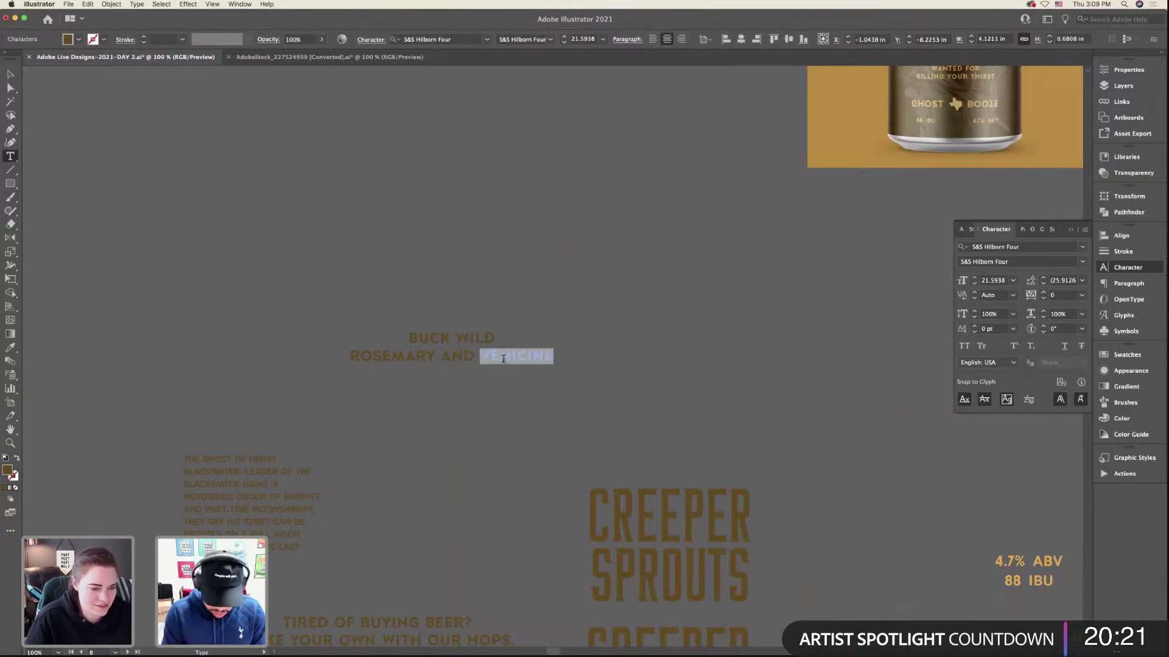
{"action": "type", "text": "Y AND VENI"}
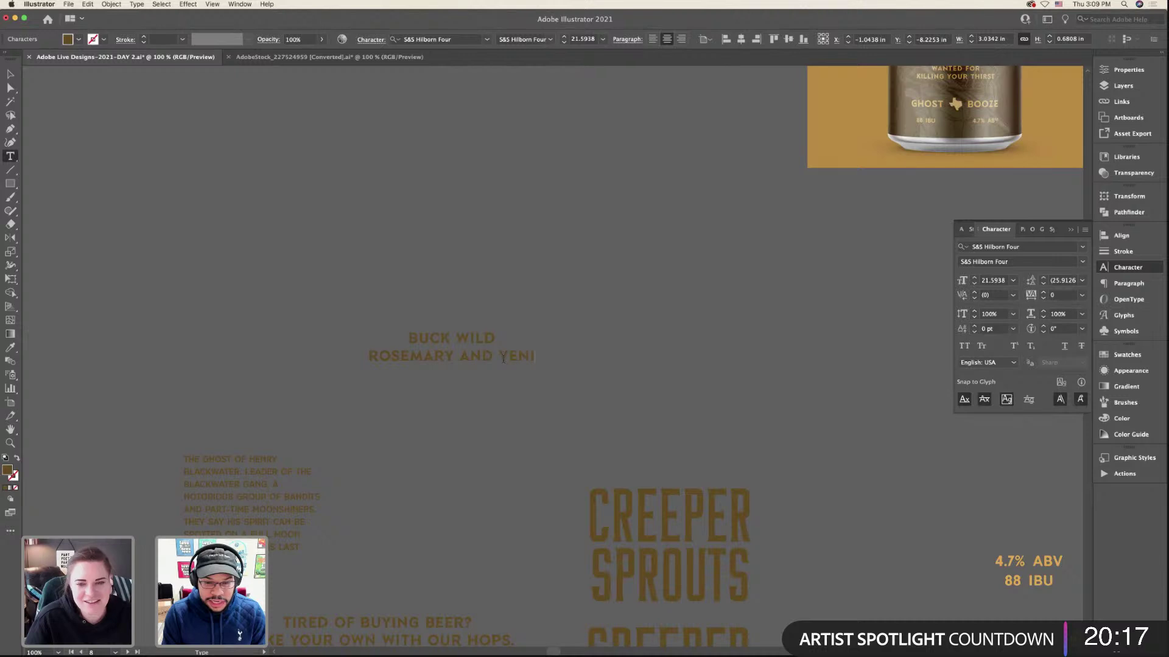
{"action": "type", "text": "SON"}
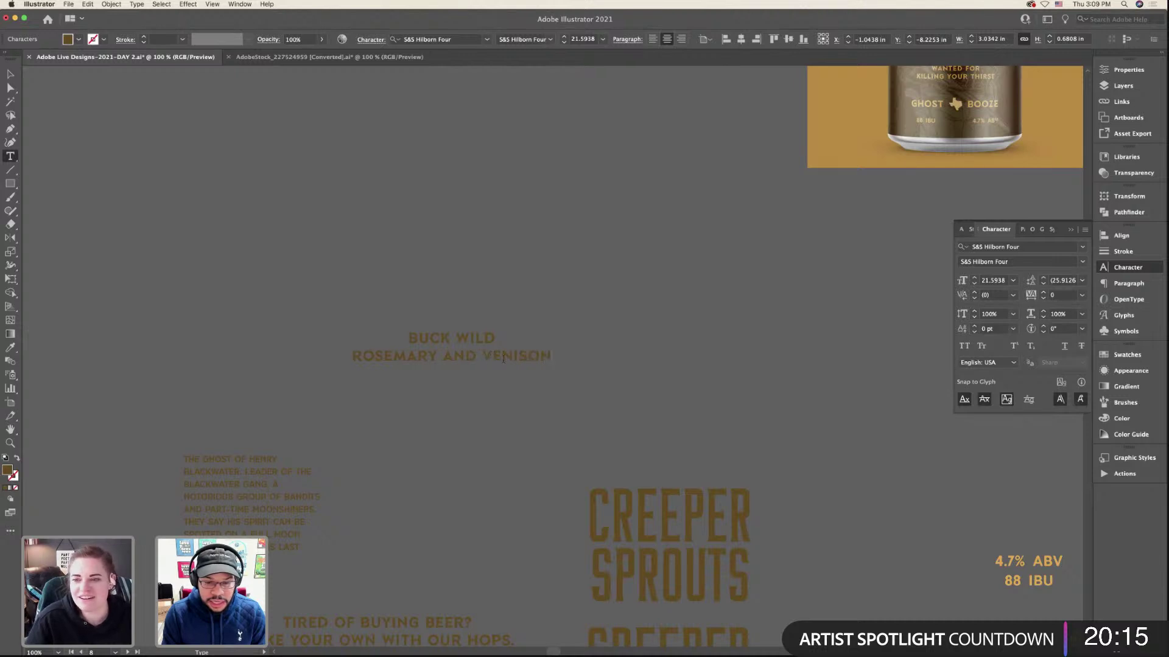
{"action": "type", "text": " F"}
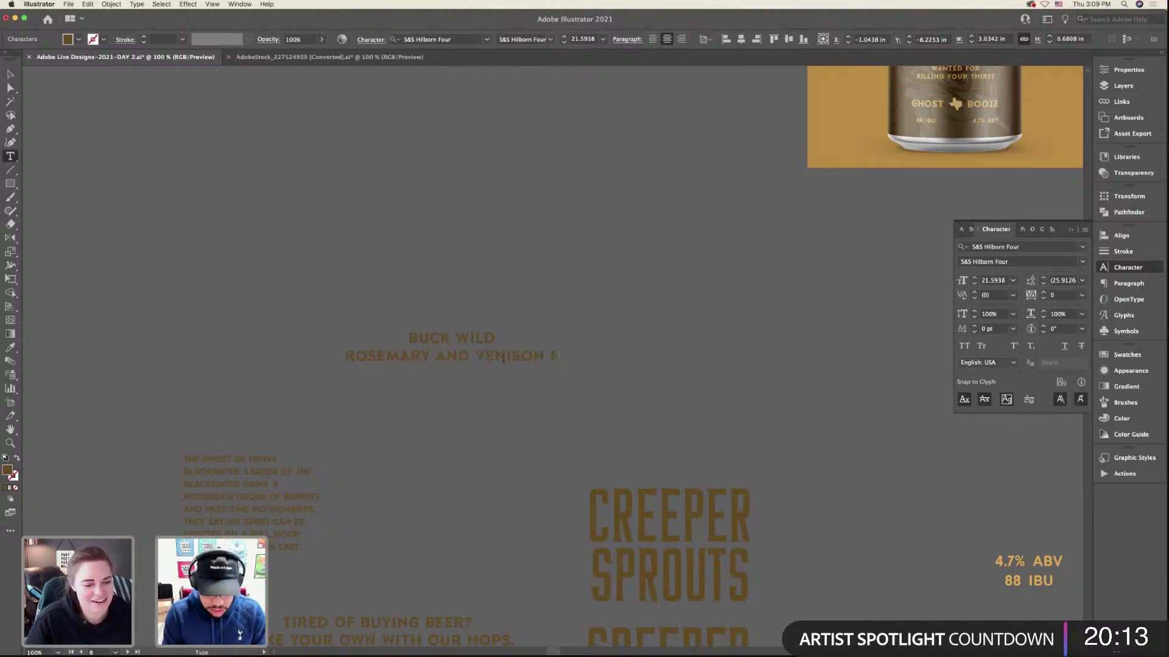
{"action": "type", "text": "LAVORED CHPS"}
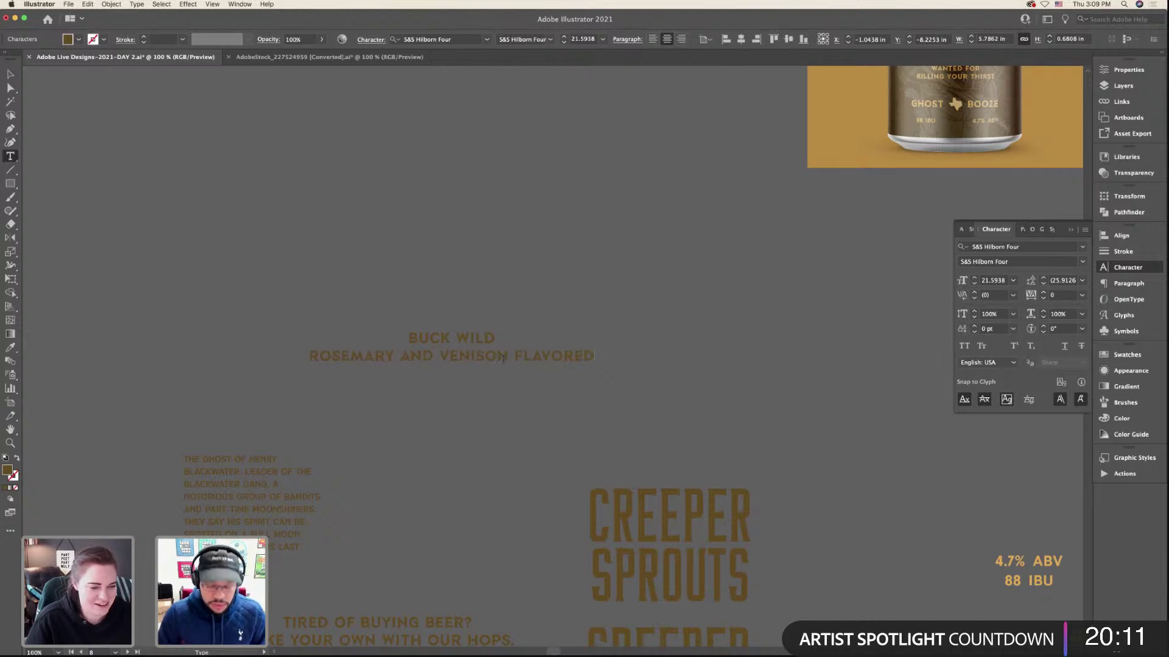
{"action": "key", "text": "BackSpace"}
{"action": "key", "text": "BackSpace"}
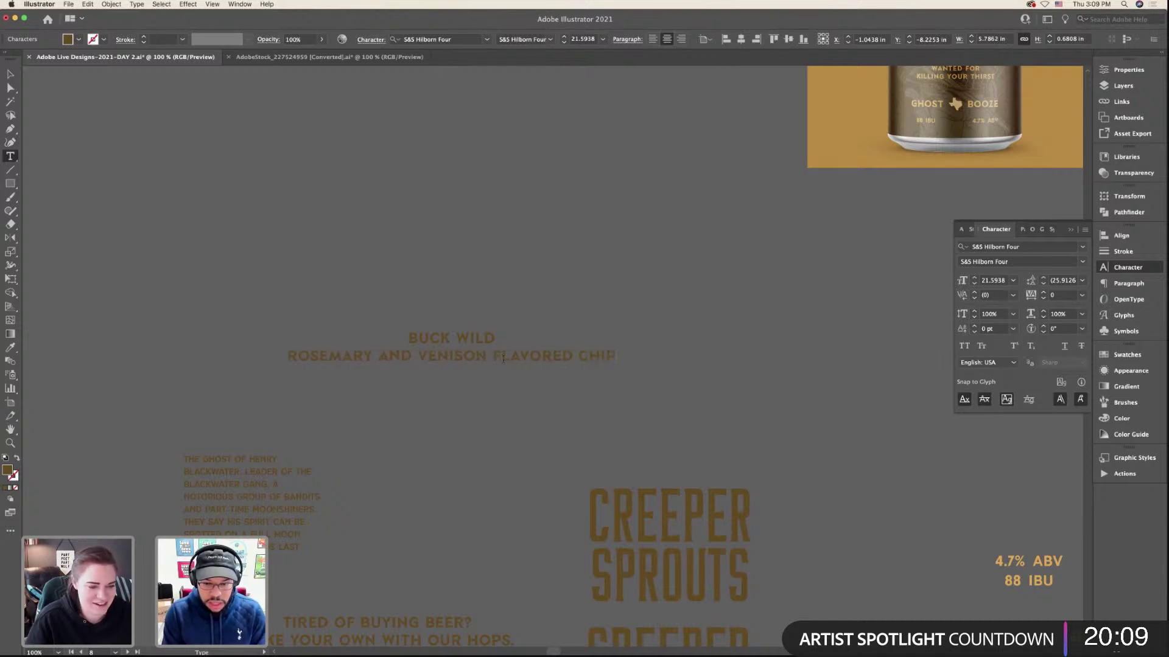
{"action": "type", "text": "IPS"}
{"action": "left_click", "coordinate": [10, 73]}
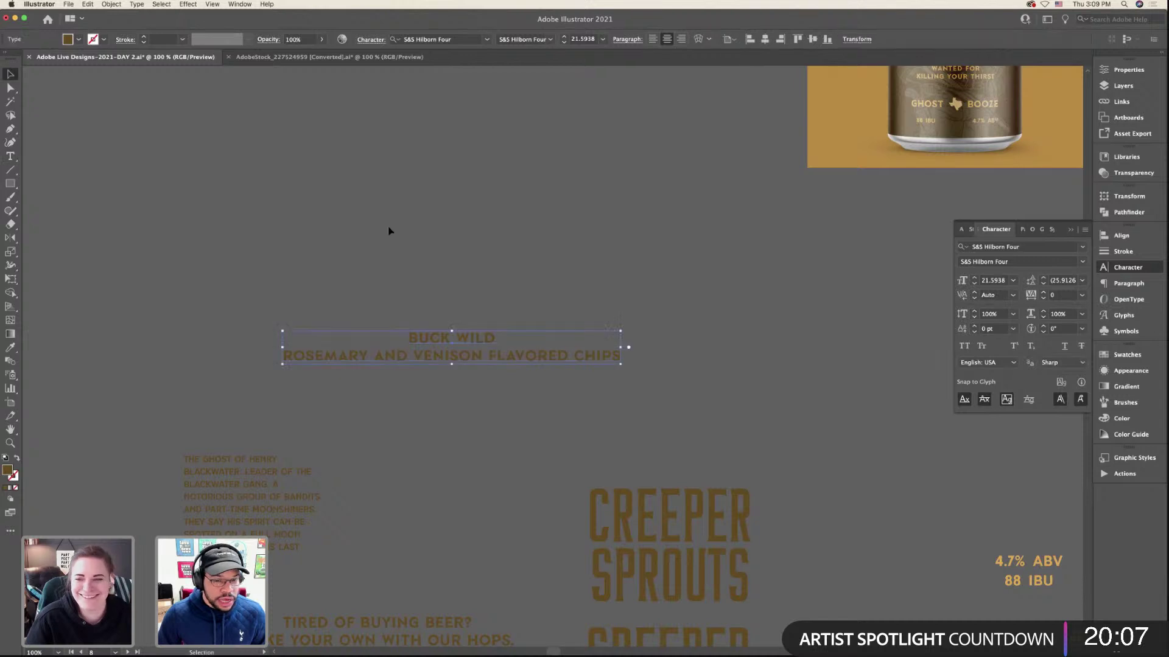
{"action": "left_click_drag", "start_coordinate": [491, 355], "coordinate": [441, 310]}
{"action": "left_click", "coordinate": [460, 268]}
{"action": "scroll", "coordinate": [459, 268], "scroll_direction": "down", "scroll_amount": 6}
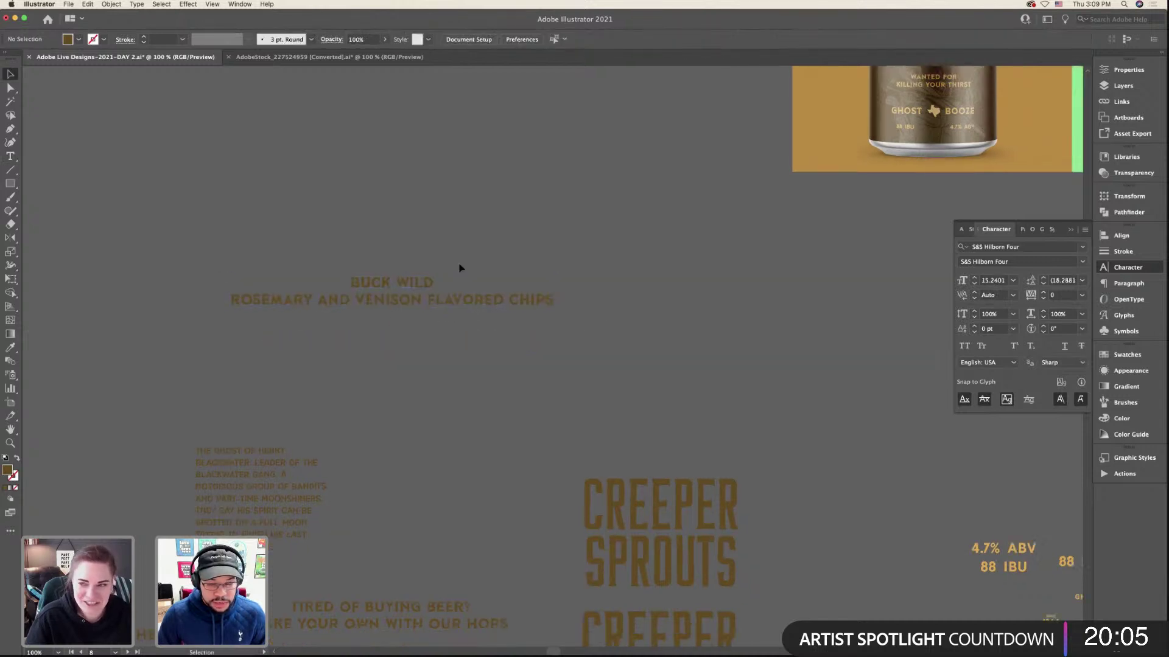
- Narrow the text frame of the Blackwater ghost story paragraph slightly and check its line breaks up close
{"action": "left_click", "coordinate": [360, 268]}
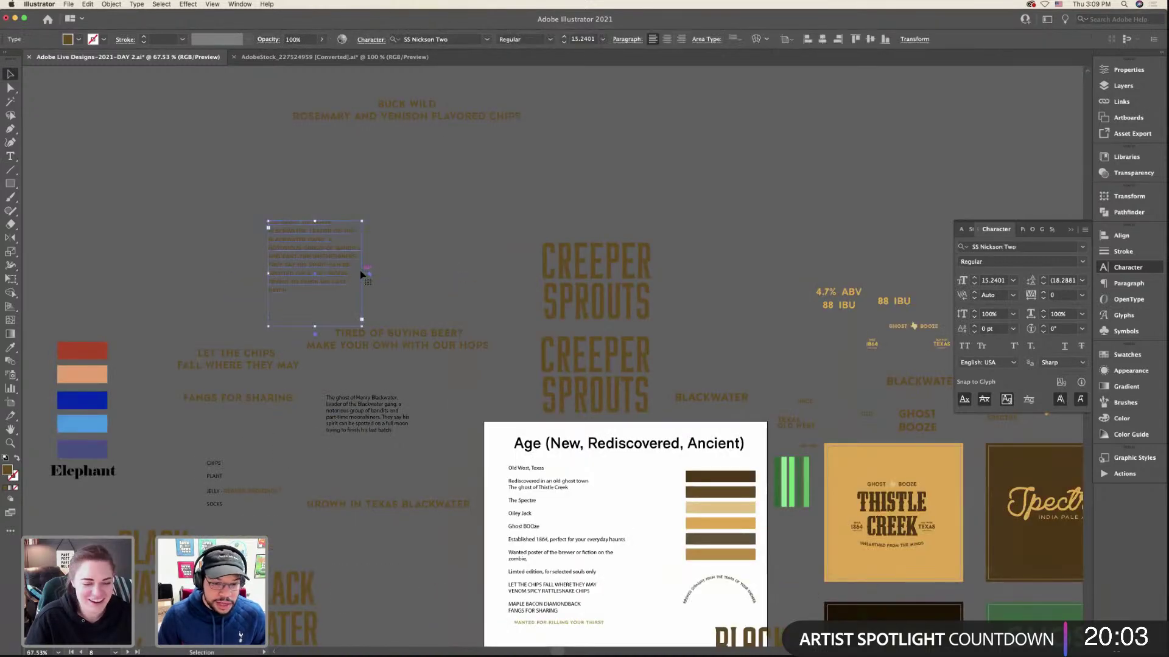
{"action": "left_click", "coordinate": [382, 272]}
{"action": "left_click", "coordinate": [318, 277]}
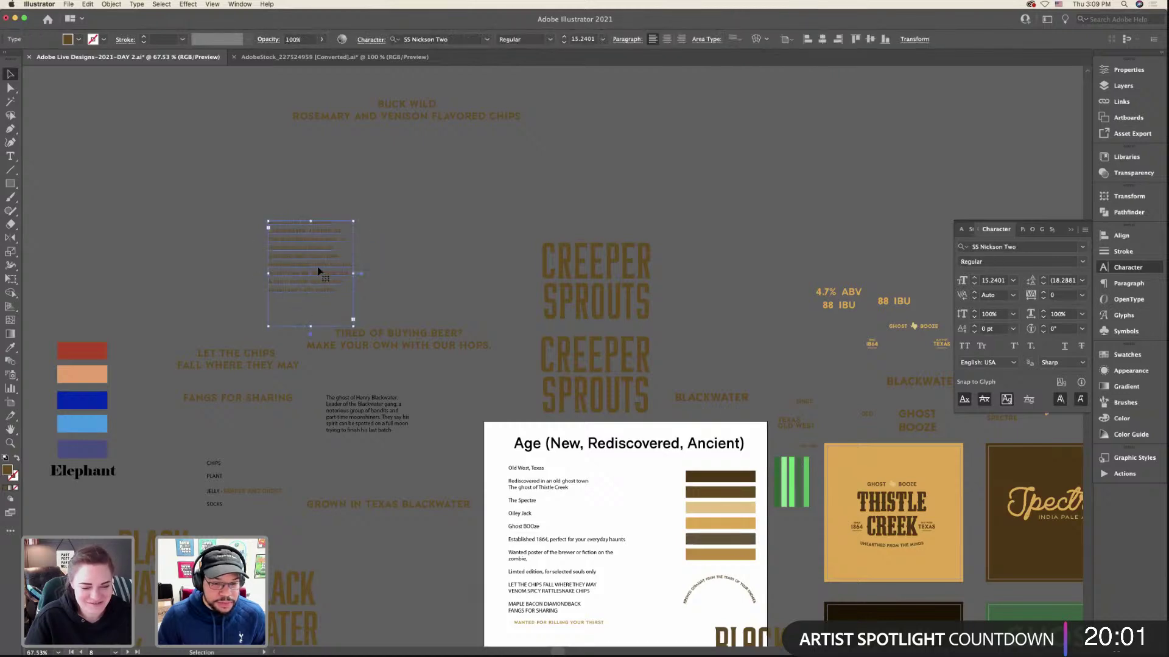
{"action": "key", "text": "super+equal"}
{"action": "key", "text": "super+equal"}
{"action": "key", "text": "super+equal"}
{"action": "left_click", "coordinate": [374, 245]}
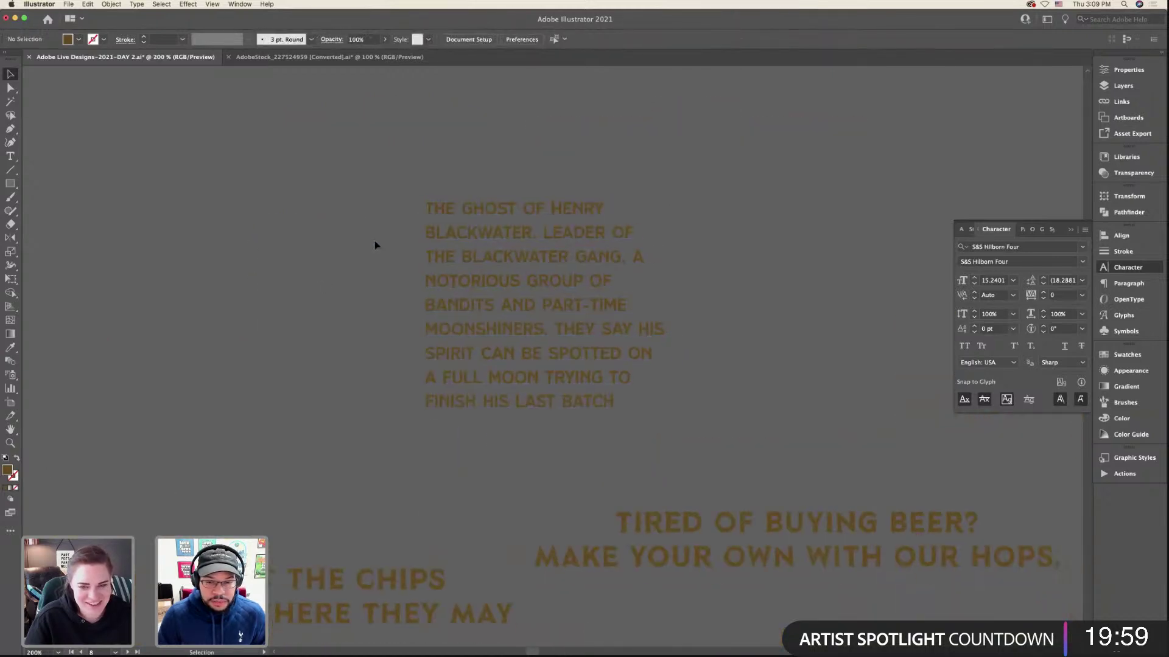
{"action": "key", "text": "super+minus"}
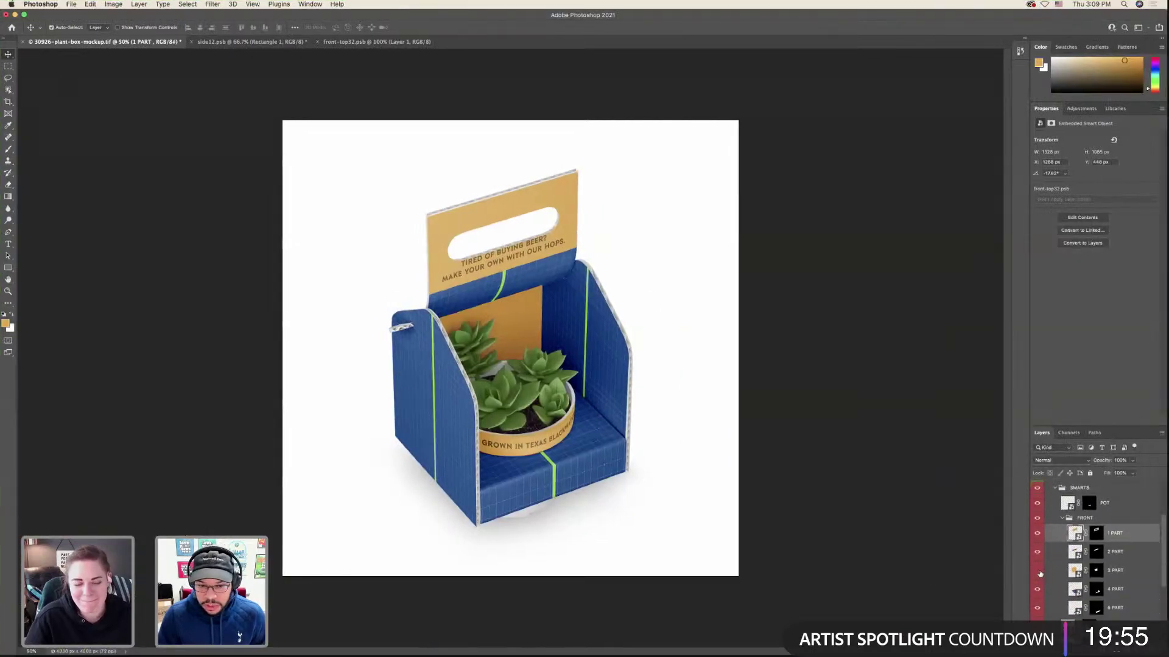
- Switch to Photoshop, cut "TIRED OF BUYING BEER?" onto its own layer in front-top12.psb, and move it near the canvas's upper edge
{"action": "left_click", "coordinate": [1037, 570]}
{"action": "left_click", "coordinate": [1037, 570]}
{"action": "left_click", "coordinate": [338, 42]}
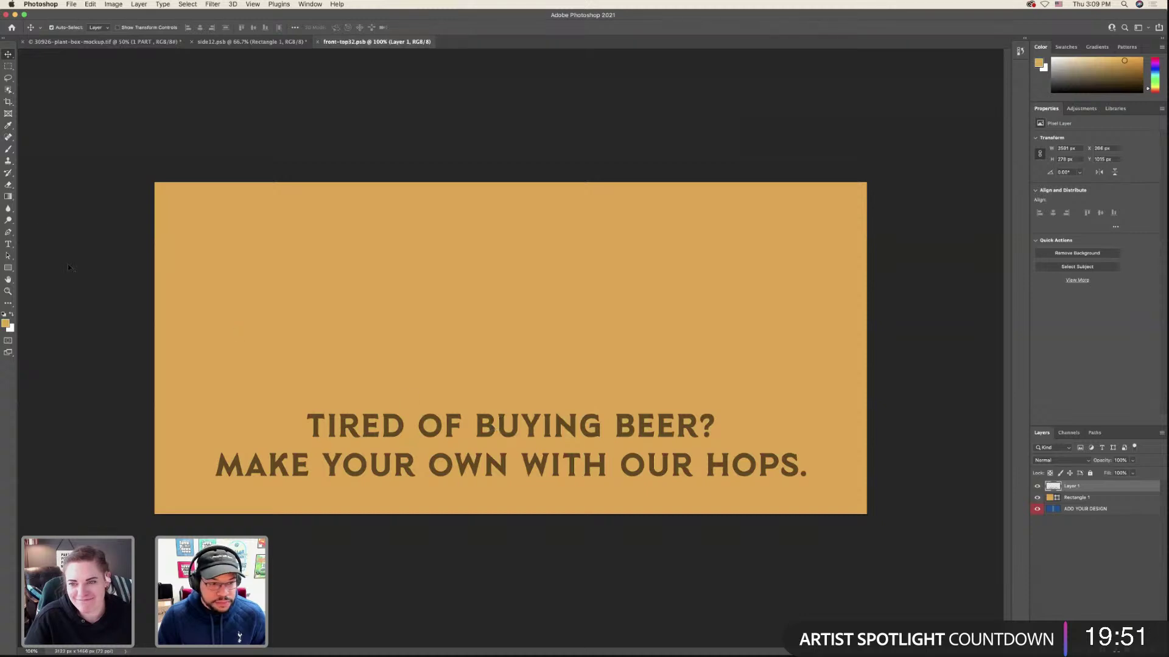
{"action": "left_click", "coordinate": [8, 66]}
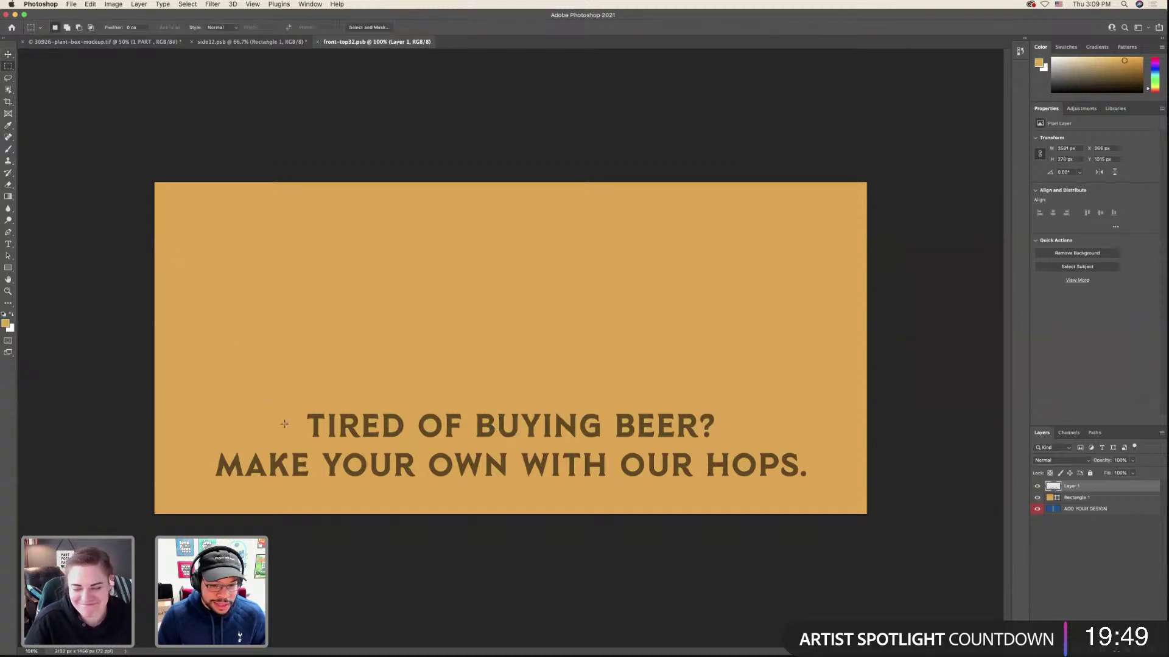
{"action": "left_click_drag", "start_coordinate": [285, 408], "coordinate": [735, 447]}
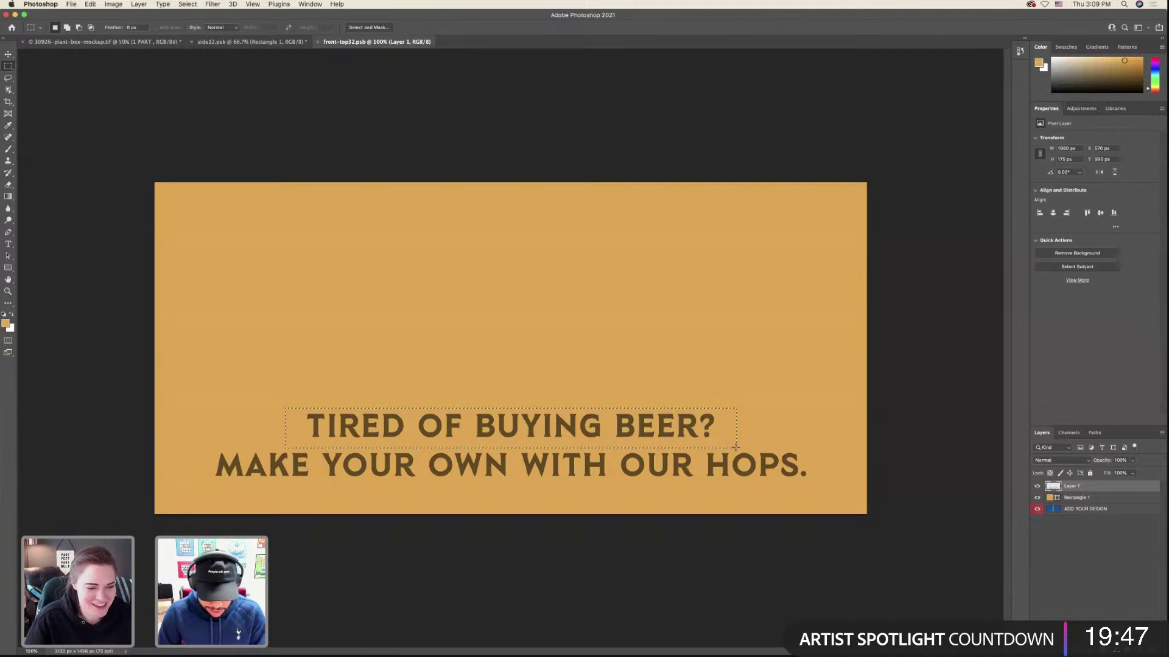
{"action": "key", "text": "Delete"}
{"action": "key", "text": "ctrl+d"}
{"action": "key", "text": "ctrl+v"}
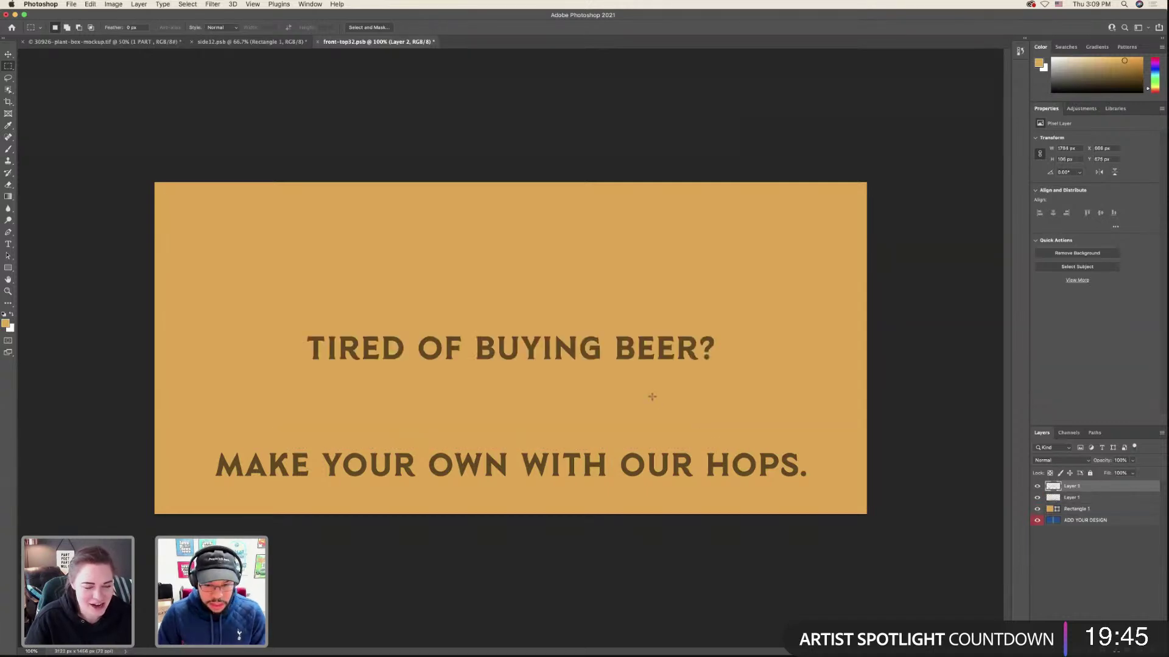
{"action": "key", "text": "ctrl+t"}
{"action": "left_click_drag", "start_coordinate": [586, 287], "coordinate": [583, 163]}
{"action": "key", "text": "Return"}
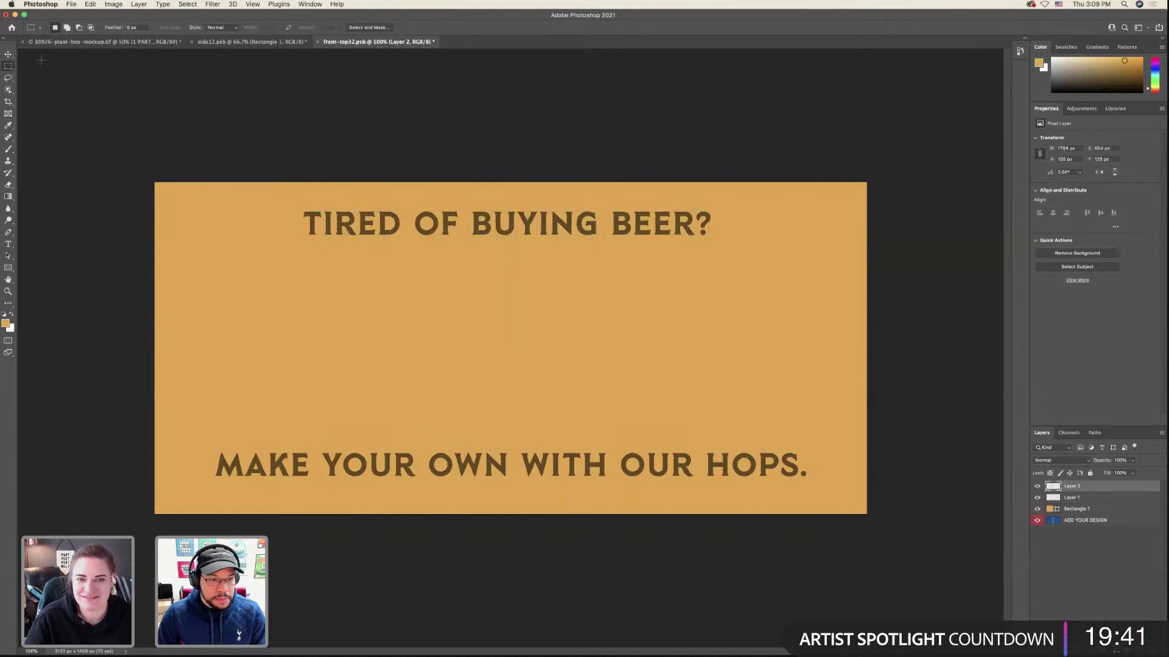
- Nudge the "MAKE YOUR OWN WITH OUR HOPS." line down 30 px, save the smart object, and return to the mockup
{"action": "left_click", "coordinate": [9, 54]}
{"action": "left_click", "coordinate": [540, 460]}
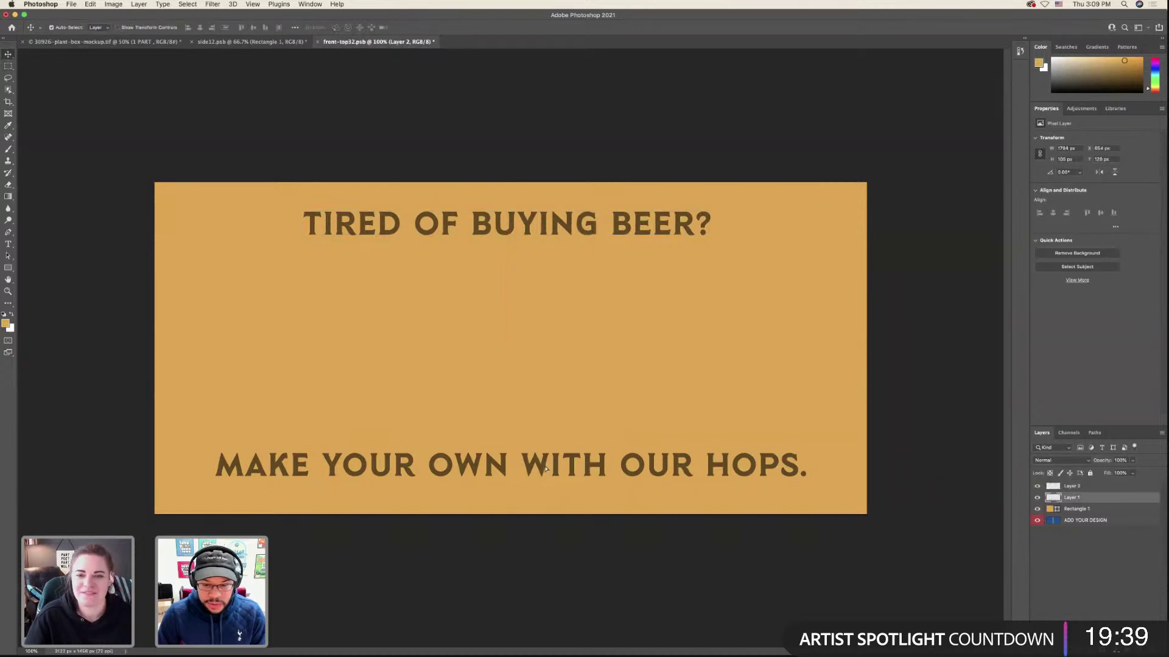
{"action": "key", "text": "shift+Down"}
{"action": "key", "text": "shift+Down"}
{"action": "key", "text": "shift+Down"}
{"action": "key", "text": "super+s"}
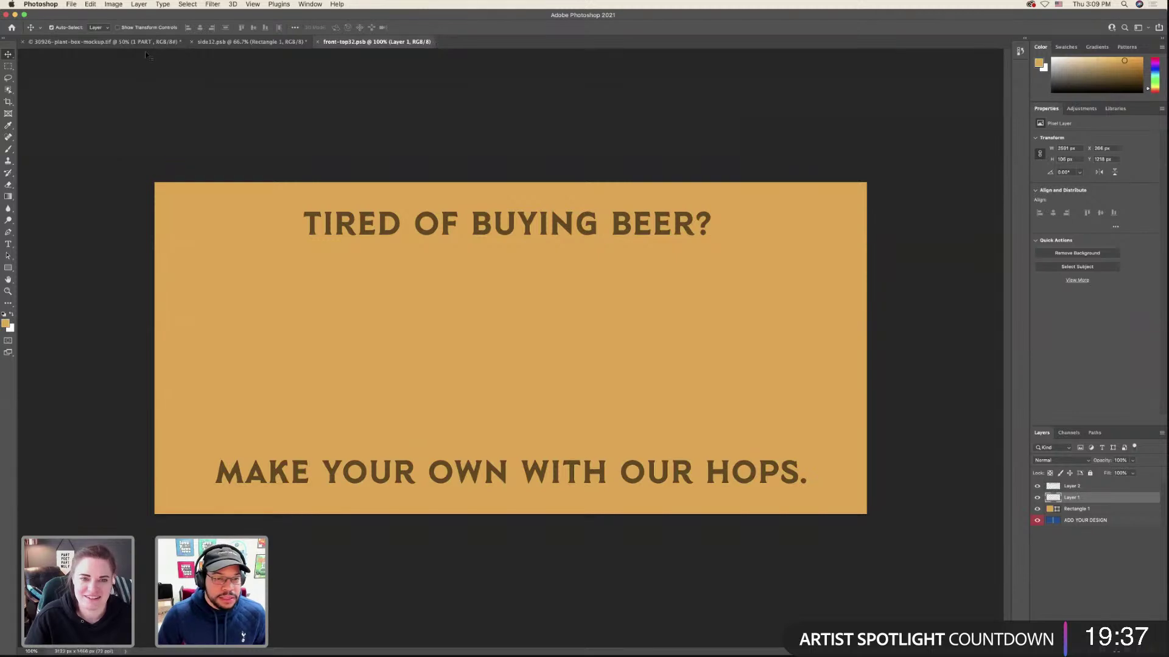
{"action": "left_click", "coordinate": [146, 42]}
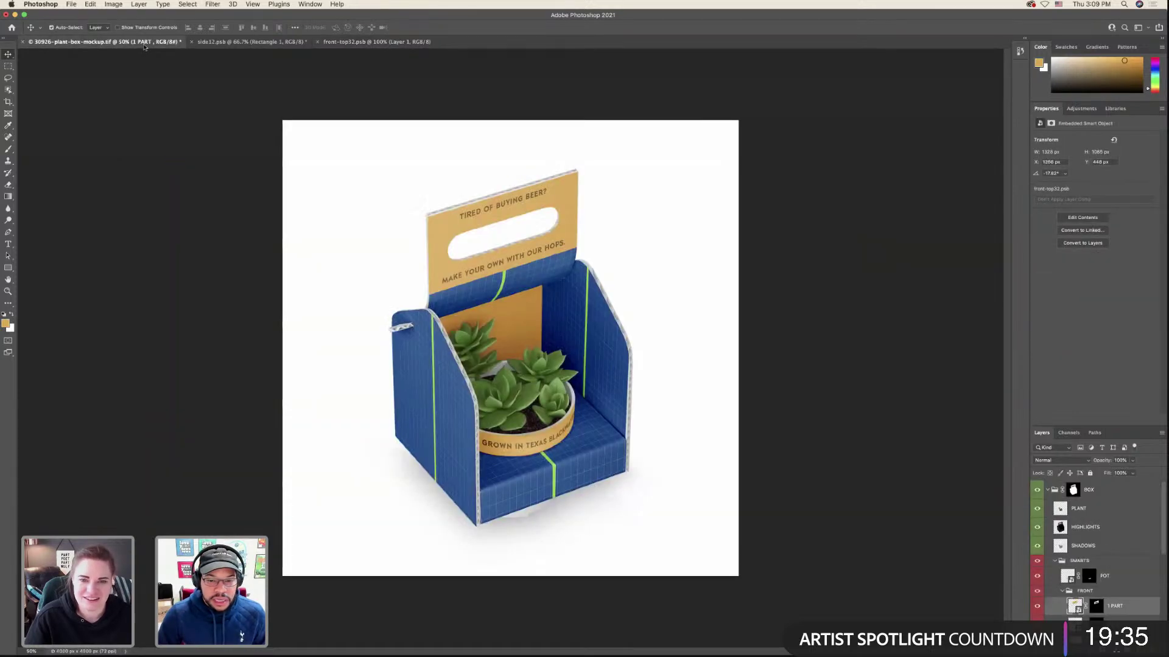
- Enlarge "TIRED OF BUYING BEER?" to about 2130 px wide, raise the hops line slightly, and save front-top12.psb to update the mockup
{"action": "left_click", "coordinate": [337, 42]}
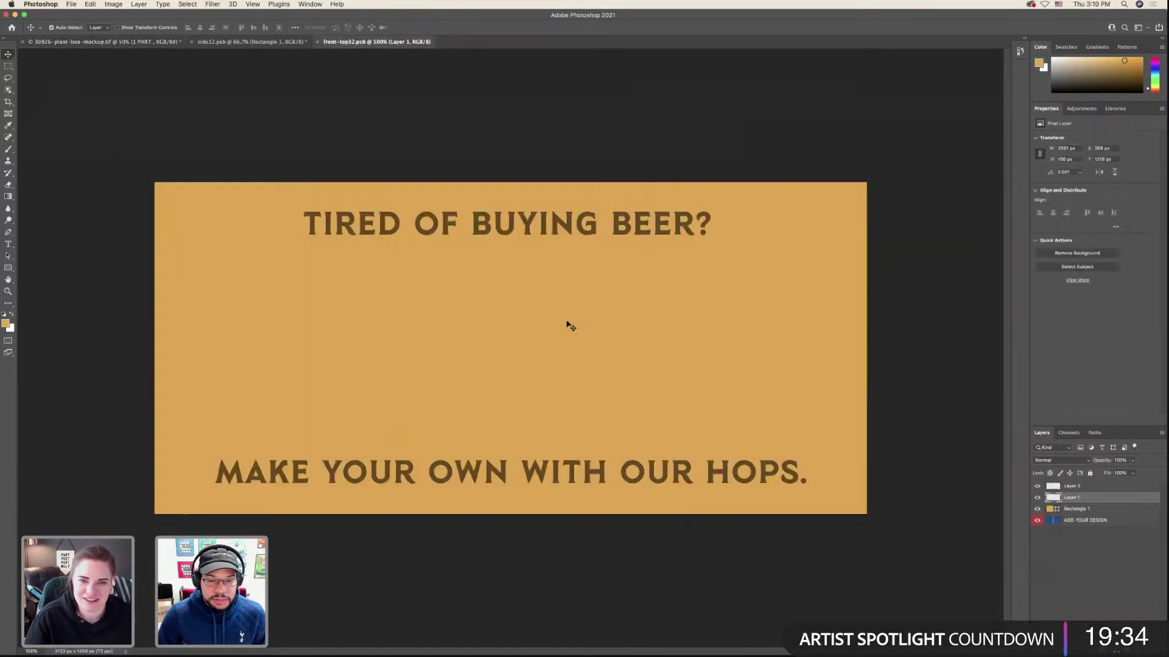
{"action": "left_click", "coordinate": [514, 235]}
{"action": "key", "text": "super+t"}
{"action": "left_click_drag", "start_coordinate": [509, 237], "coordinate": [513, 245]}
{"action": "key", "text": "Return"}
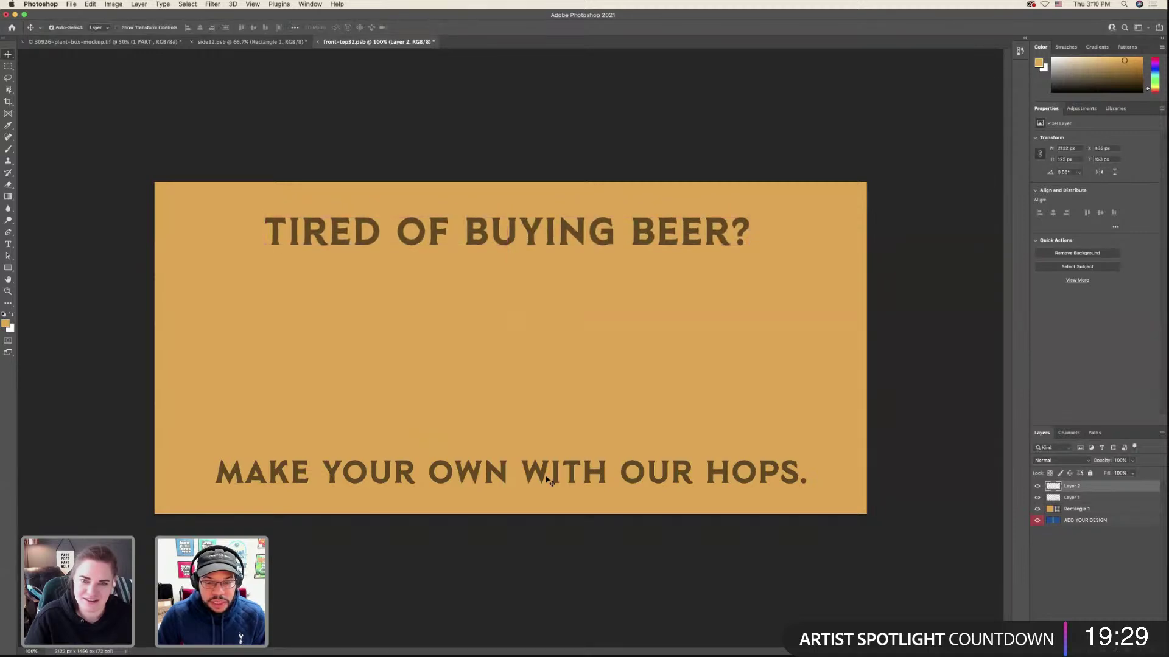
{"action": "left_click_drag", "start_coordinate": [541, 475], "coordinate": [544, 465]}
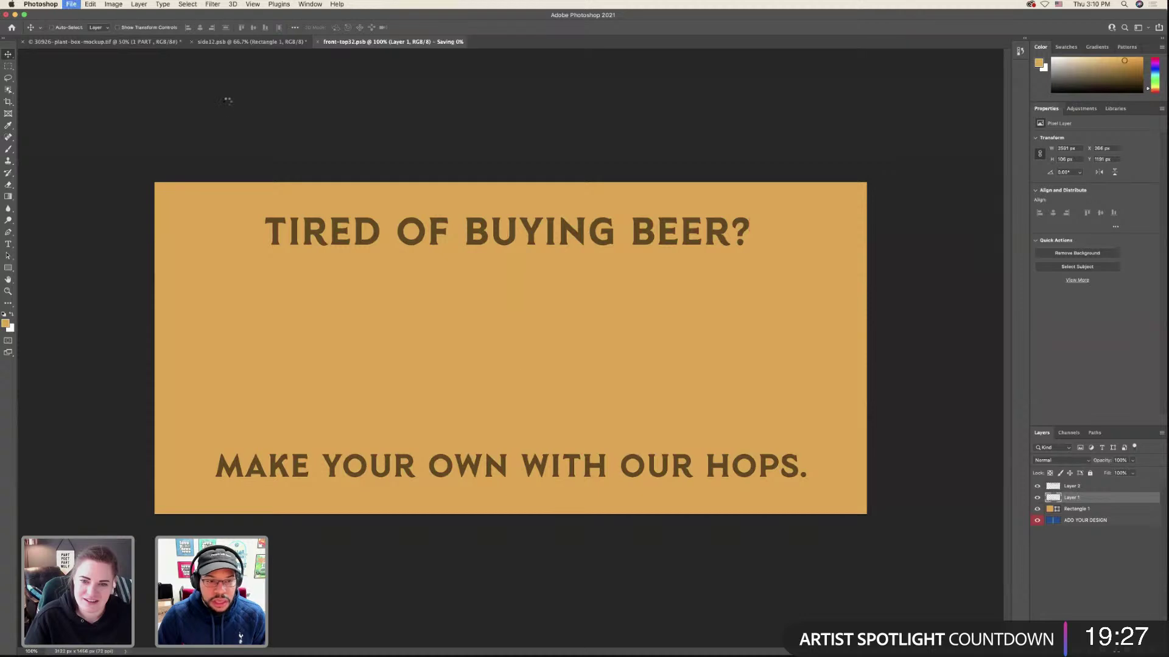
{"action": "left_click", "coordinate": [156, 45]}
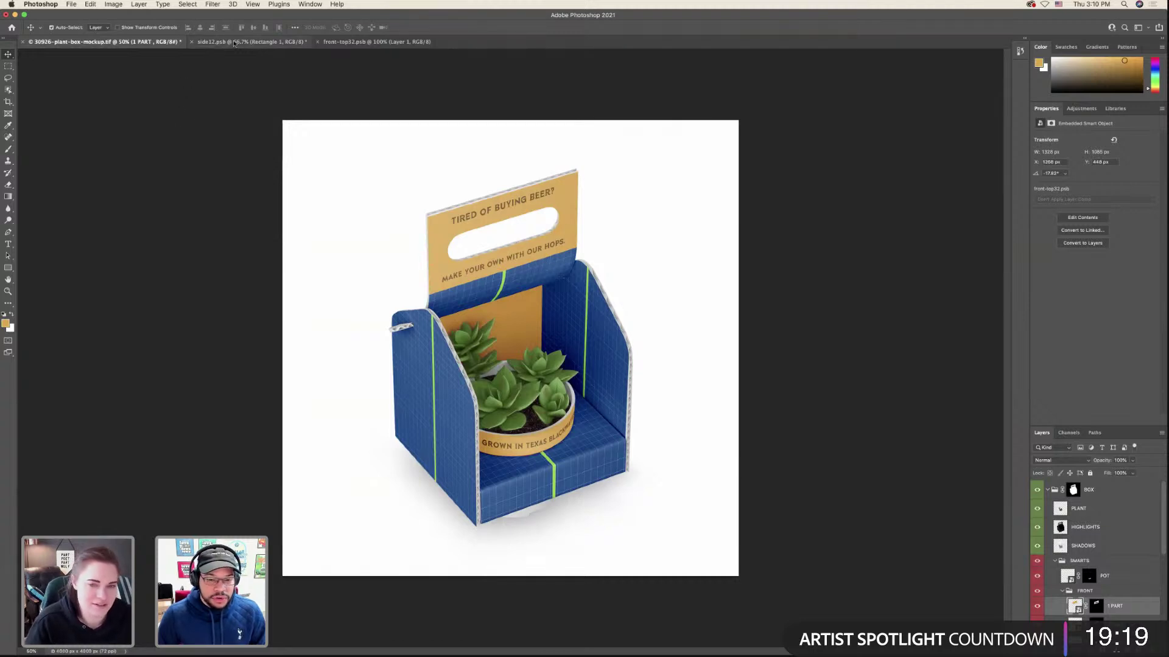
- Check which panel 2 PART covers by toggling its visibility, then close front-top12.psb and bring up side12.psb
{"action": "scroll", "coordinate": [1055, 560], "scroll_direction": "down", "scroll_amount": 2}
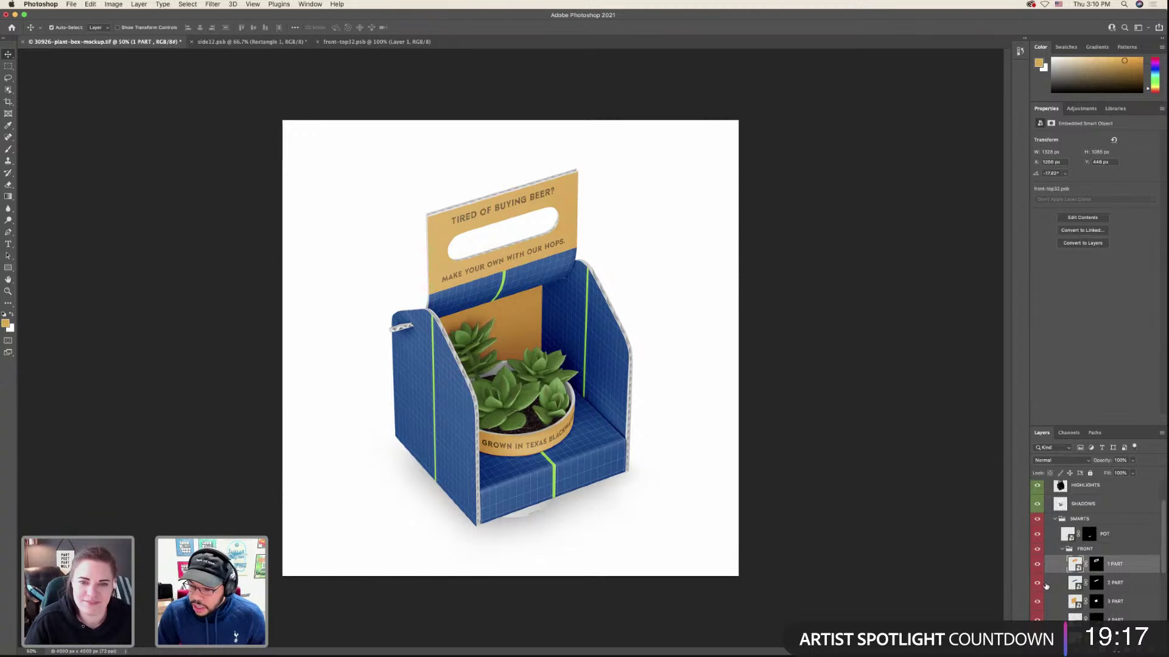
{"action": "left_click", "coordinate": [1036, 584]}
{"action": "left_click", "coordinate": [1036, 584]}
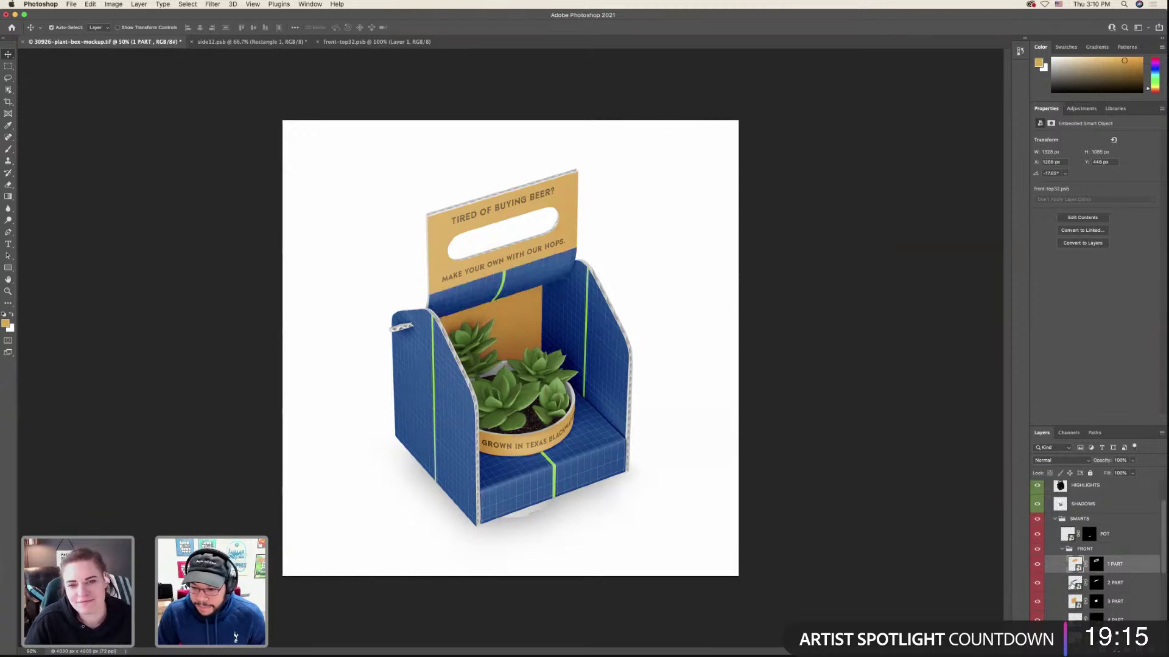
{"action": "scroll", "coordinate": [1089, 560], "scroll_direction": "down", "scroll_amount": 3}
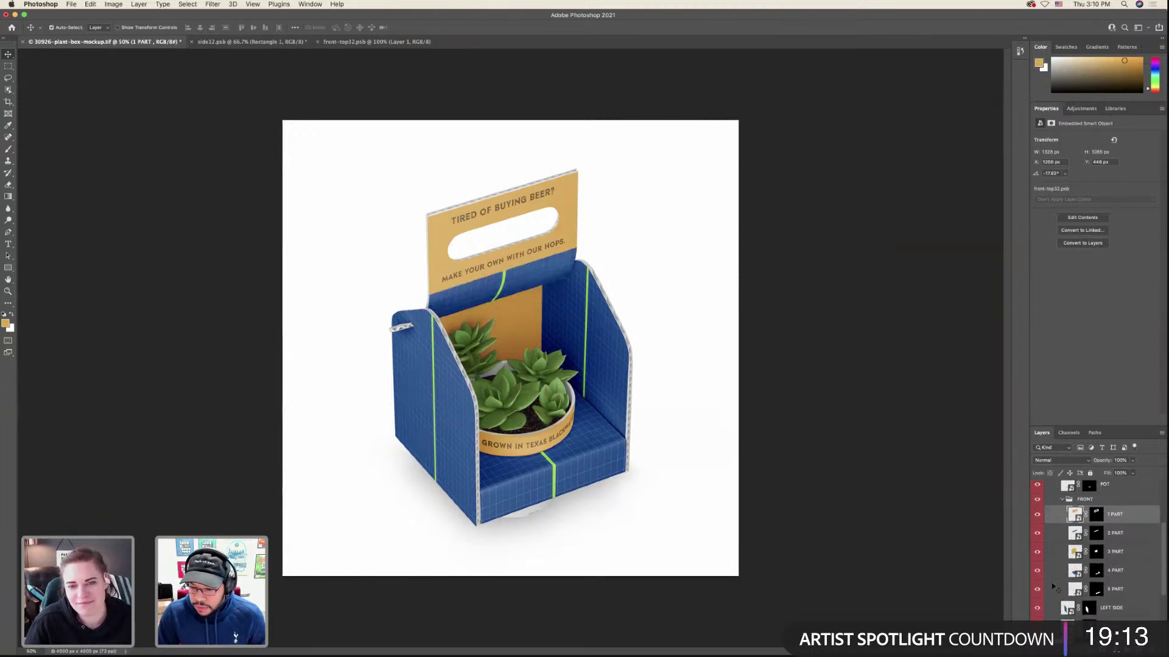
{"action": "left_click", "coordinate": [383, 42]}
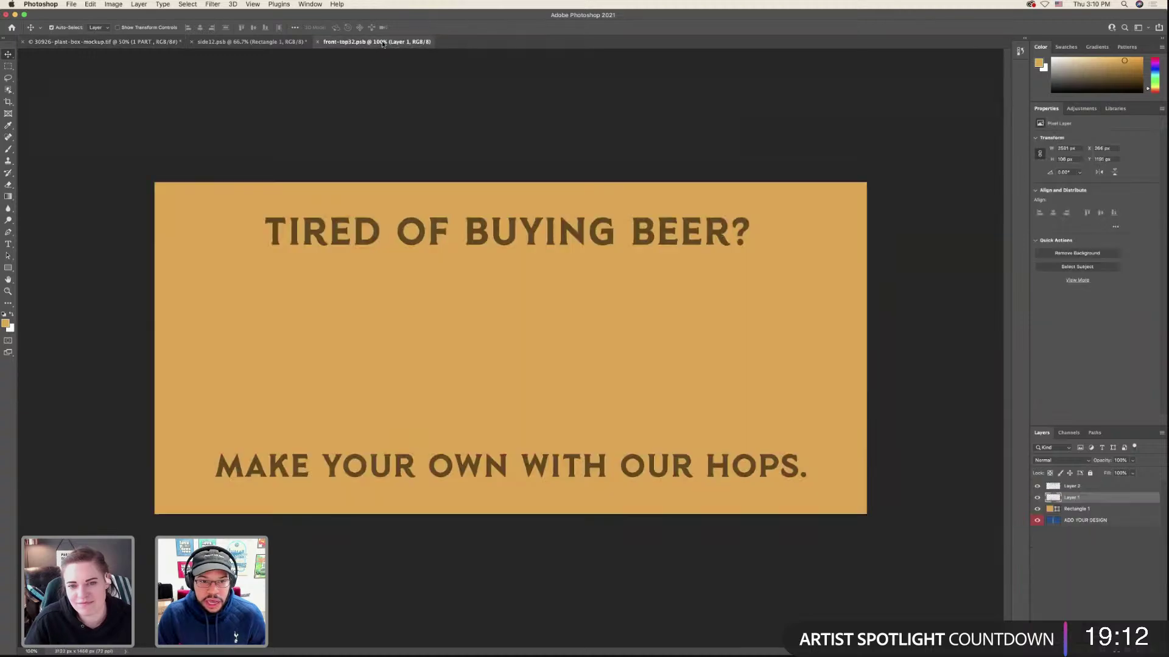
{"action": "left_click", "coordinate": [317, 41]}
{"action": "left_click", "coordinate": [261, 42]}
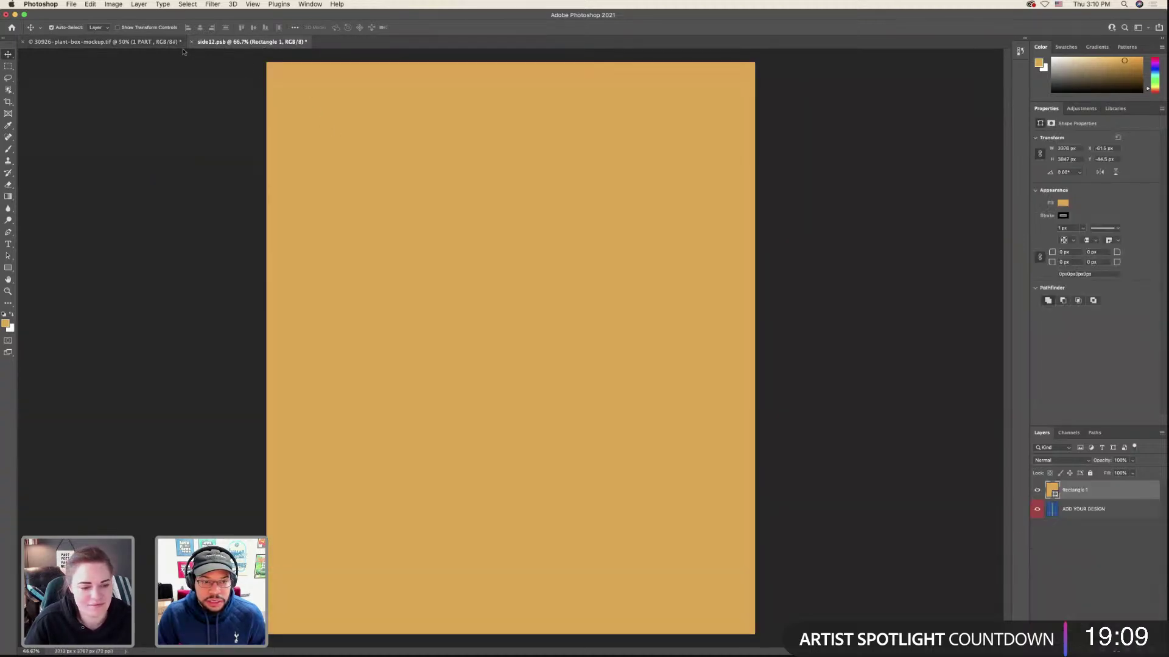
- Switch to Illustrator, narrow the ghost story's text frame slightly, and break the line before "A NOTORIOUS GROUP OF"
{"action": "key", "text": "super+Tab"}
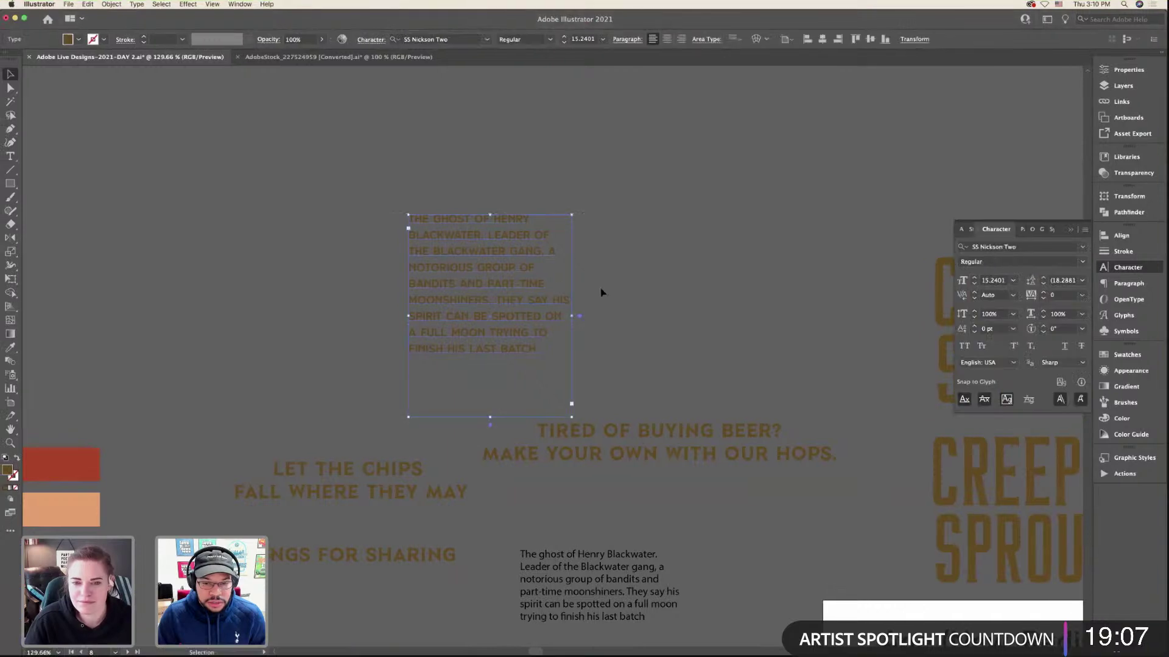
{"action": "left_click_drag", "start_coordinate": [572, 315], "coordinate": [569, 315]}
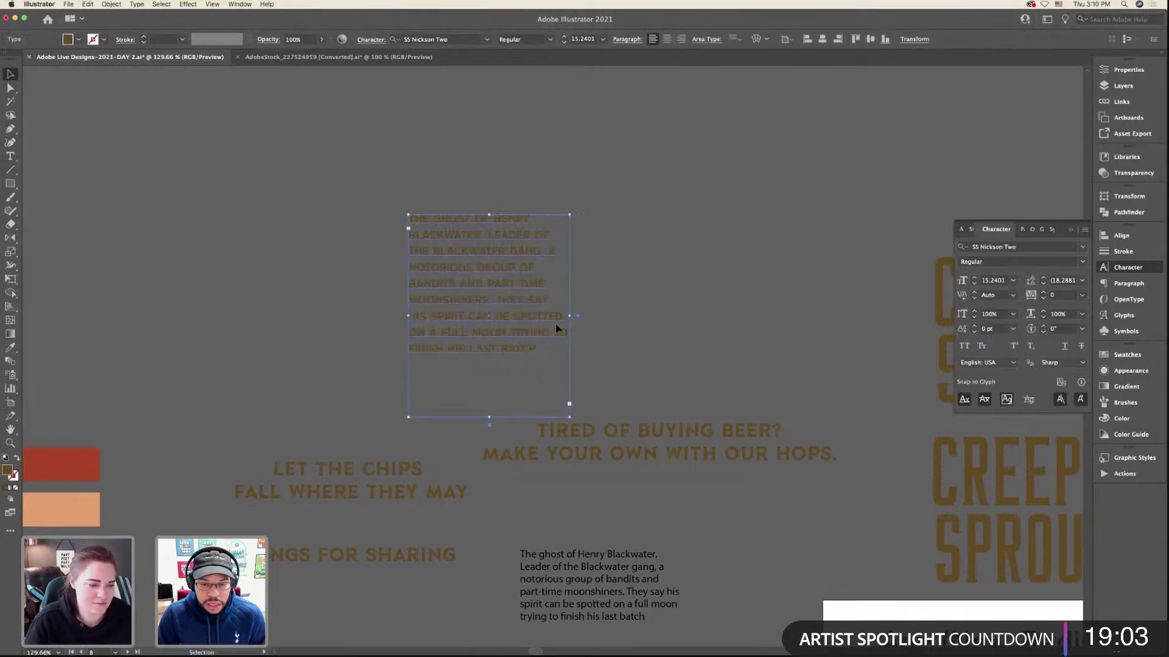
{"action": "double_click", "coordinate": [552, 251]}
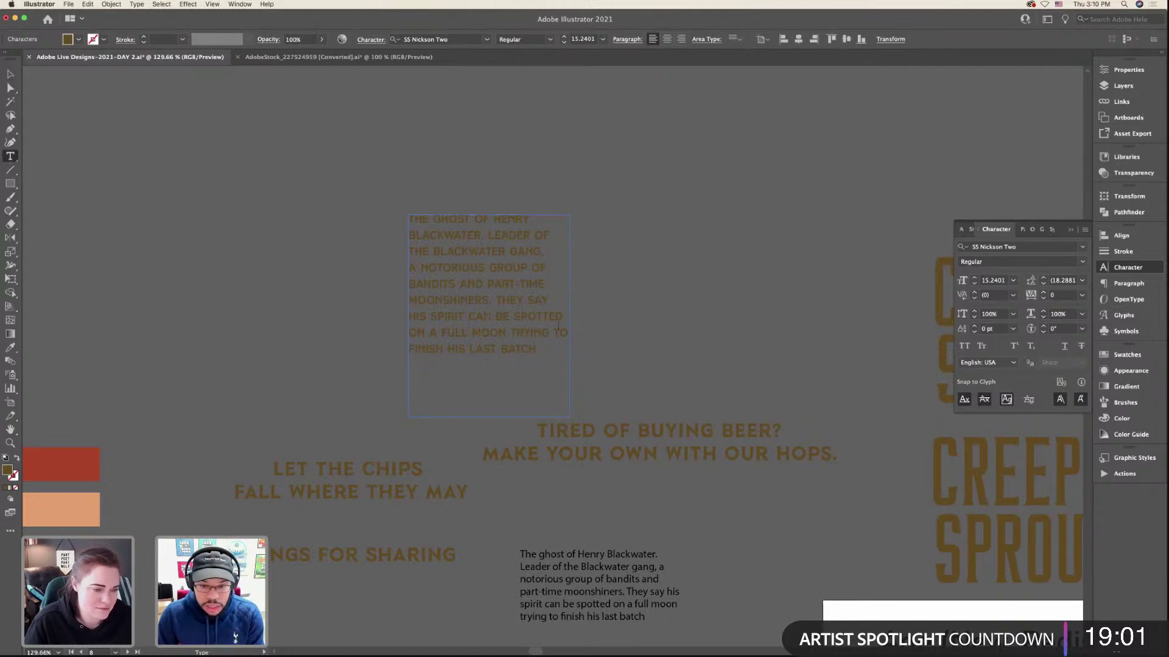
{"action": "left_click", "coordinate": [10, 73]}
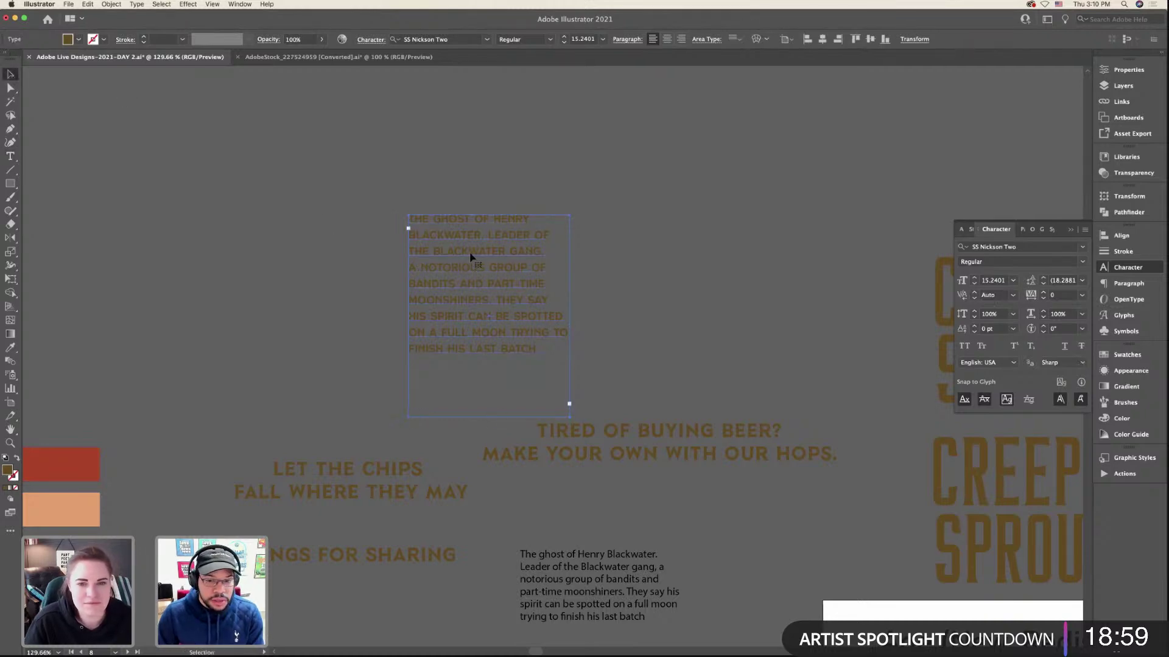
- Paste the ghost story paragraph as pixels into side12.psb, scale it to about 1515 px wide near the upper-left corner, and save
{"action": "key", "text": "super+c"}
{"action": "key", "text": "super+Tab"}
{"action": "key", "text": "super+v"}
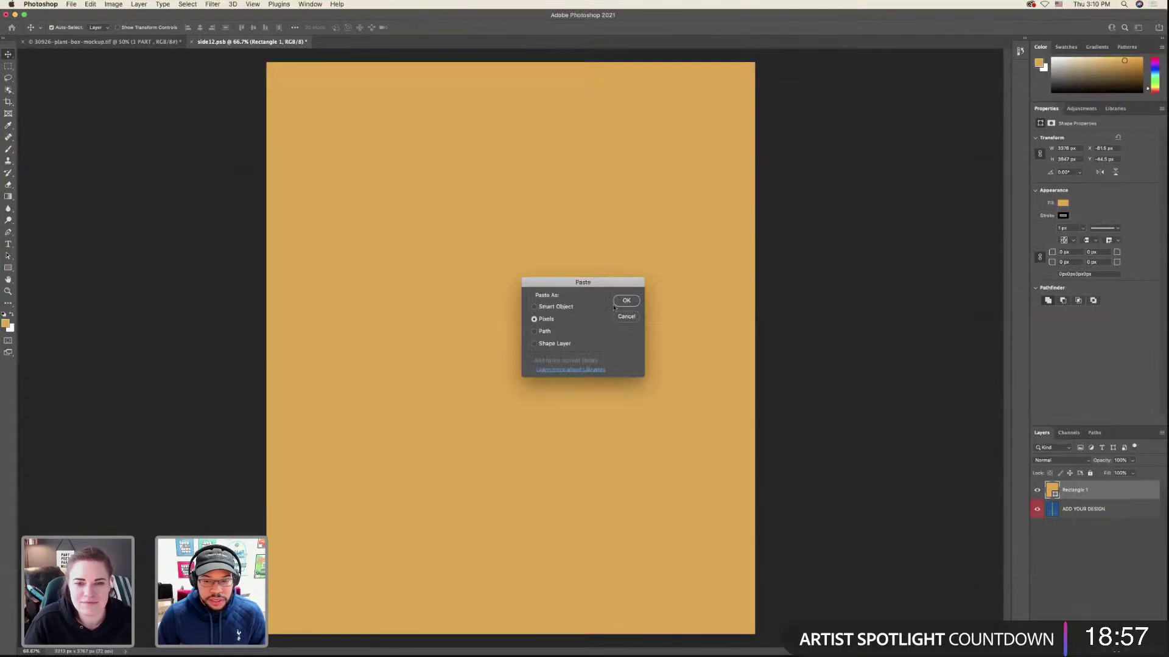
{"action": "key", "text": "Return"}
{"action": "left_click_drag", "start_coordinate": [524, 348], "coordinate": [731, 347]}
{"action": "left_click_drag", "start_coordinate": [650, 323], "coordinate": [481, 241]}
{"action": "key", "text": "Return"}
{"action": "key", "text": "super+s"}
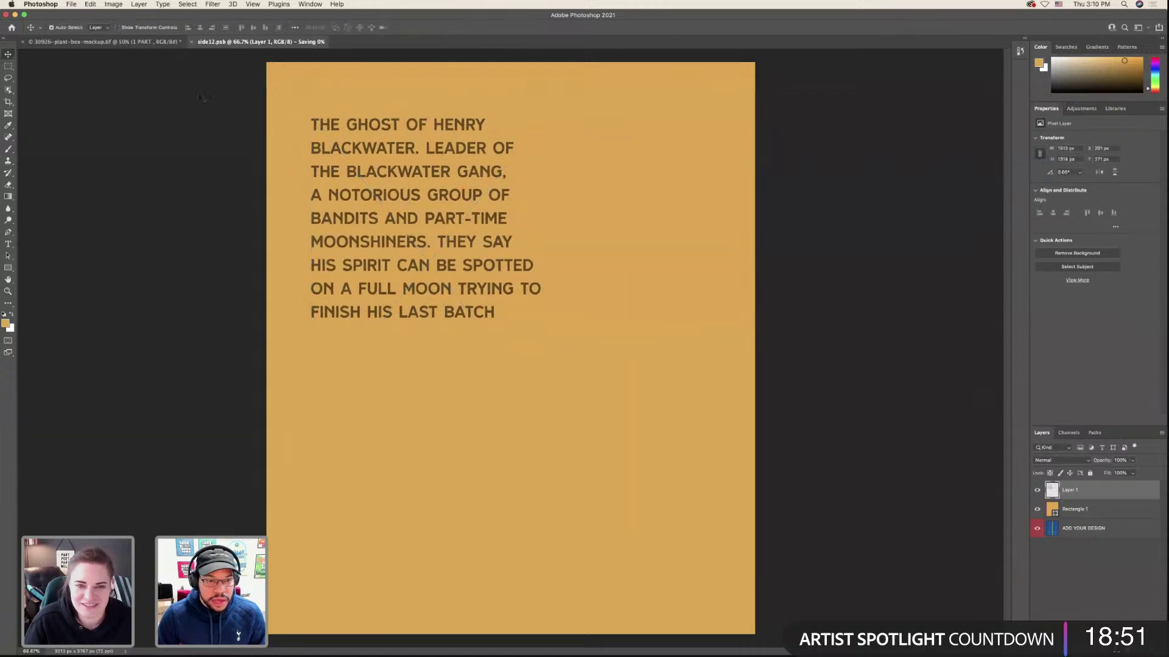
- Move the ghost story paragraph to the lower-left area of side12.psb, save, and check it on the box mockup
{"action": "left_click", "coordinate": [163, 41]}
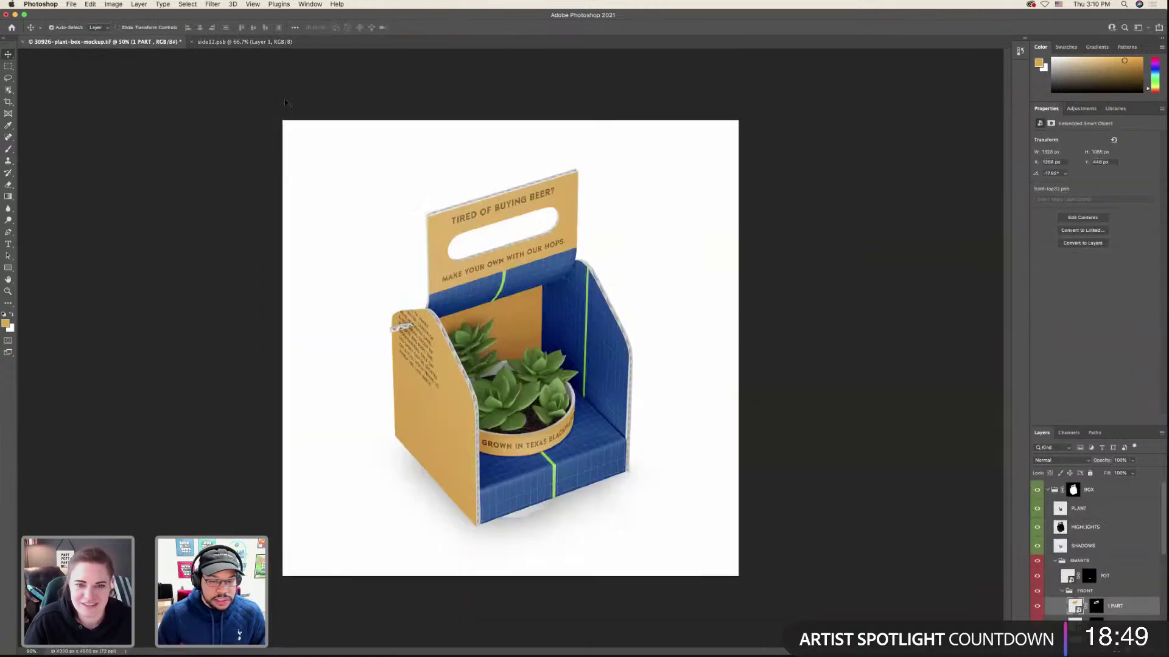
{"action": "left_click", "coordinate": [245, 43]}
{"action": "left_click_drag", "start_coordinate": [394, 206], "coordinate": [401, 480]}
{"action": "key", "text": "super+s"}
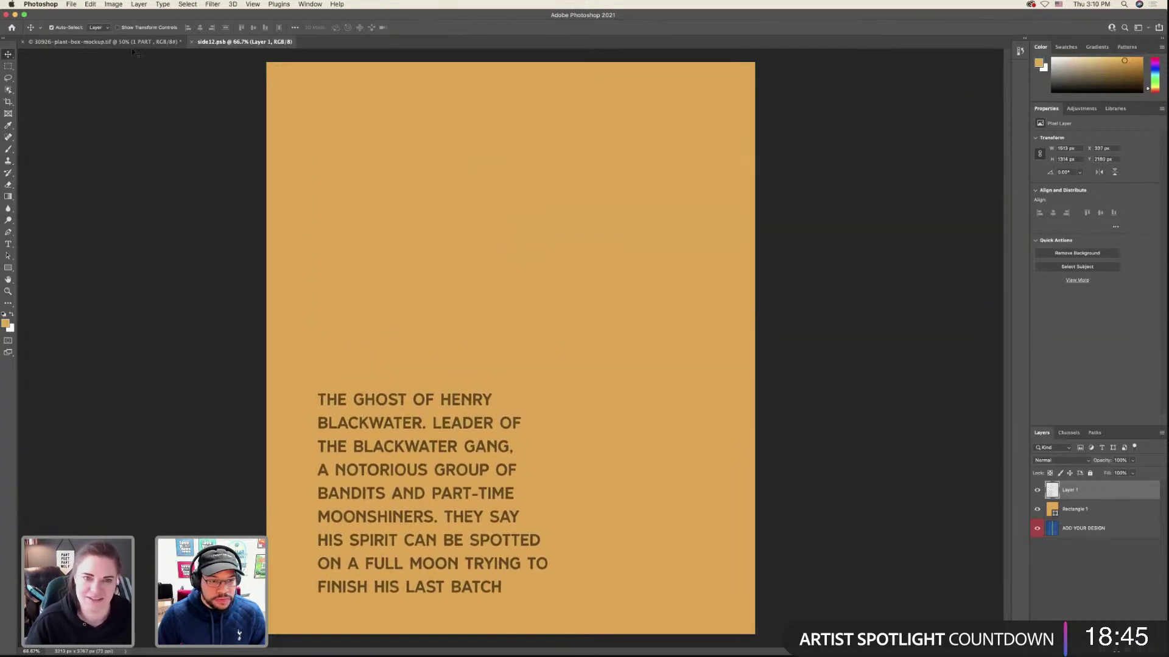
{"action": "left_click", "coordinate": [103, 42]}
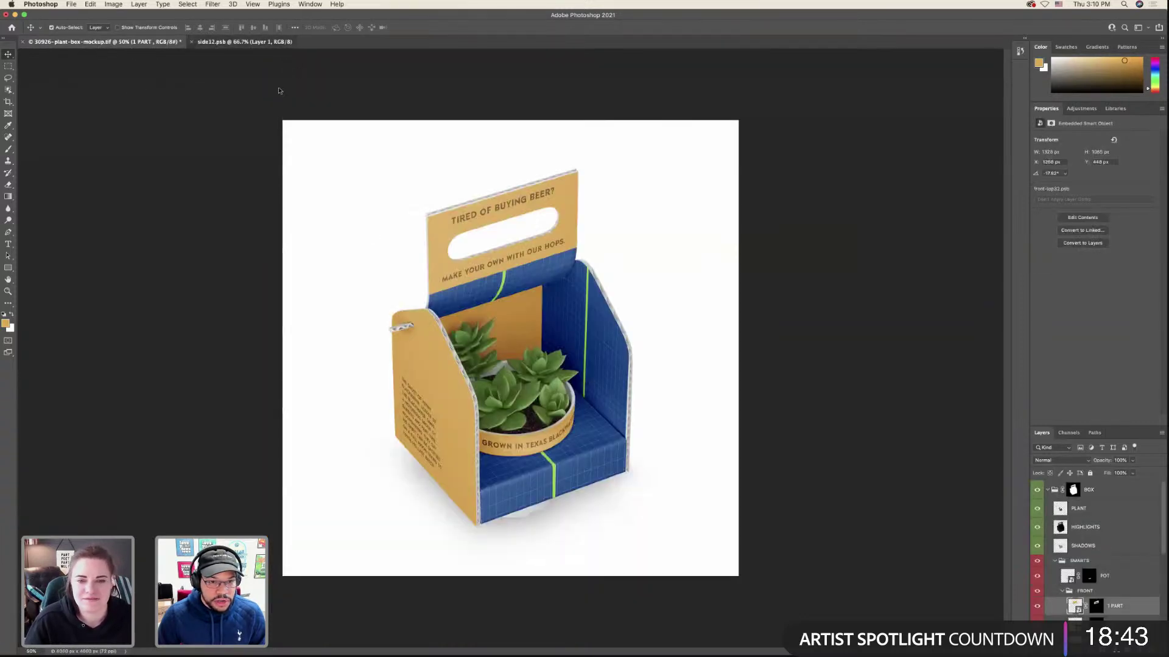
- Enlarge the ghost story paragraph slightly in the lower-left area of side12.psb, save, and check the updated mockup
{"action": "left_click", "coordinate": [245, 41]}
{"action": "key", "text": "super+t"}
{"action": "left_click_drag", "start_coordinate": [548, 393], "coordinate": [490, 380]}
{"action": "key", "text": "Return"}
{"action": "key", "text": "super+s"}
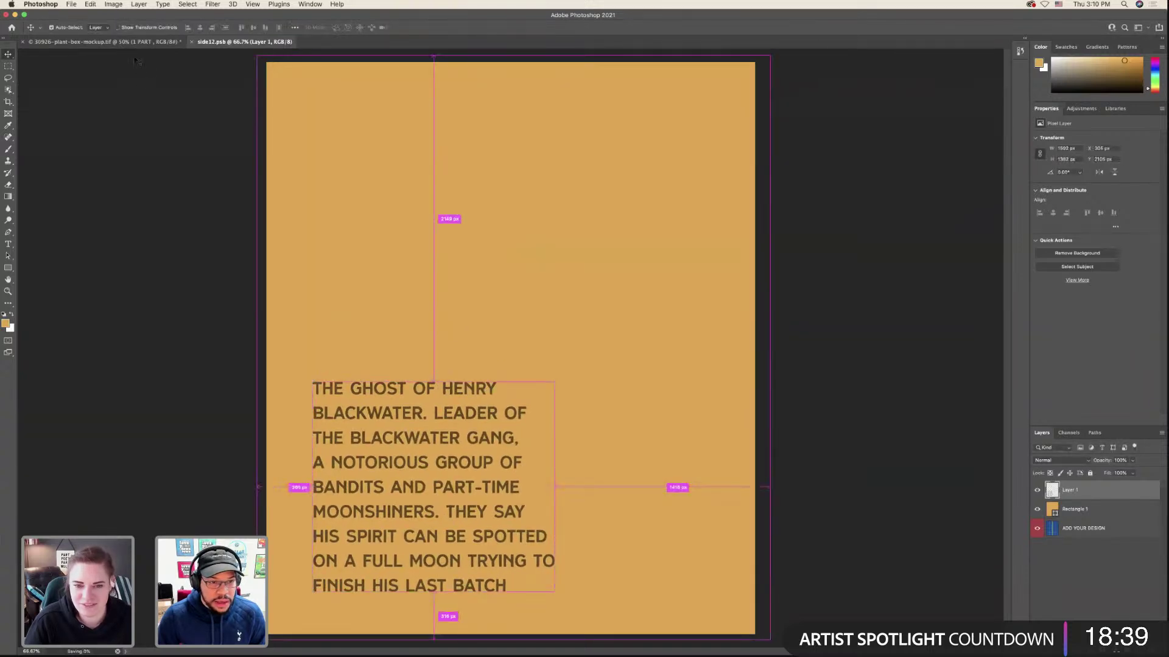
{"action": "left_click", "coordinate": [130, 43]}
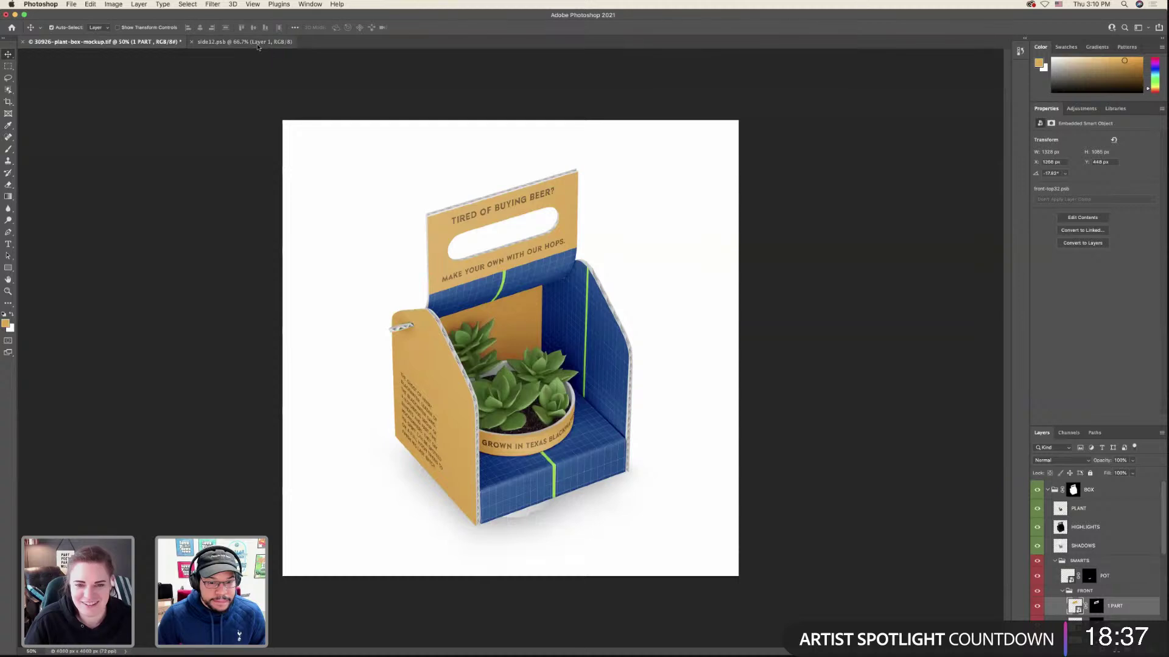
- Browse the library graphics for side-panel artwork from side12.psb, and open the recent file SPECTRE.psd
{"action": "left_click", "coordinate": [246, 42]}
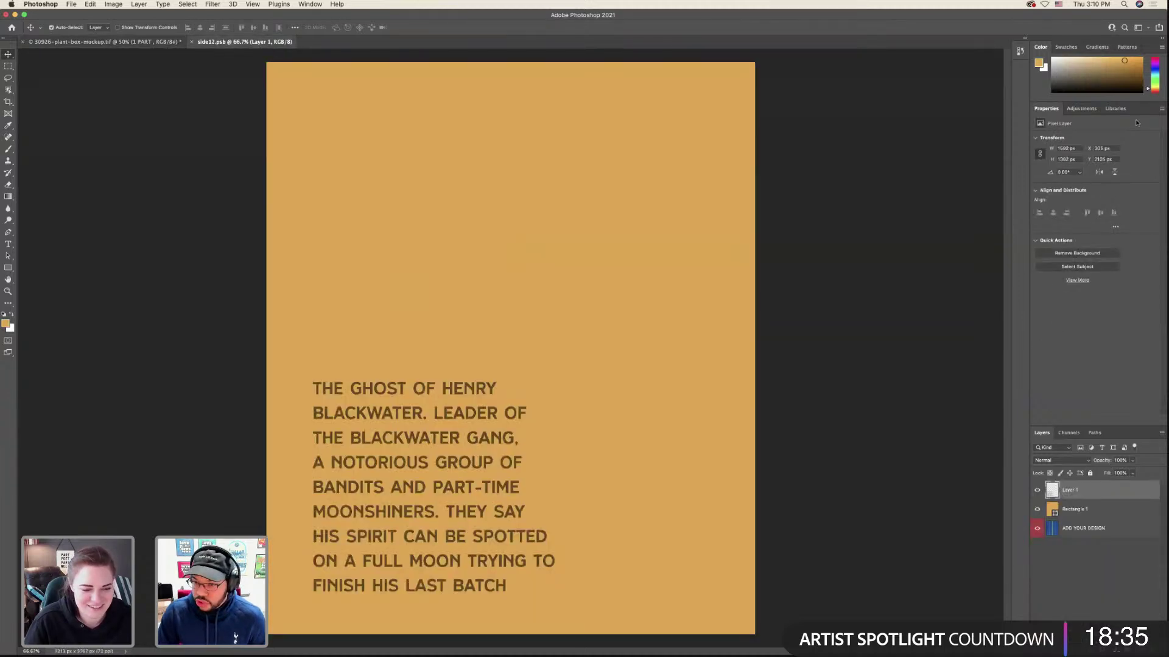
{"action": "left_click", "coordinate": [1116, 109]}
{"action": "scroll", "coordinate": [1069, 287], "scroll_direction": "up", "scroll_amount": 5}
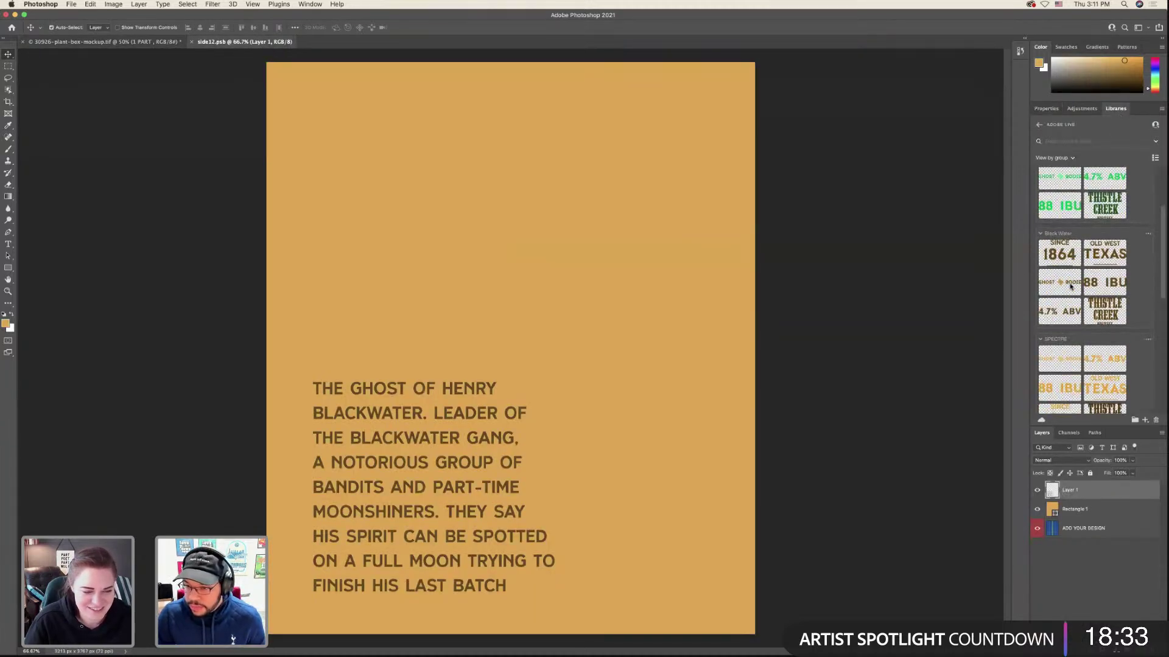
{"action": "scroll", "coordinate": [1070, 286], "scroll_direction": "down", "scroll_amount": 5}
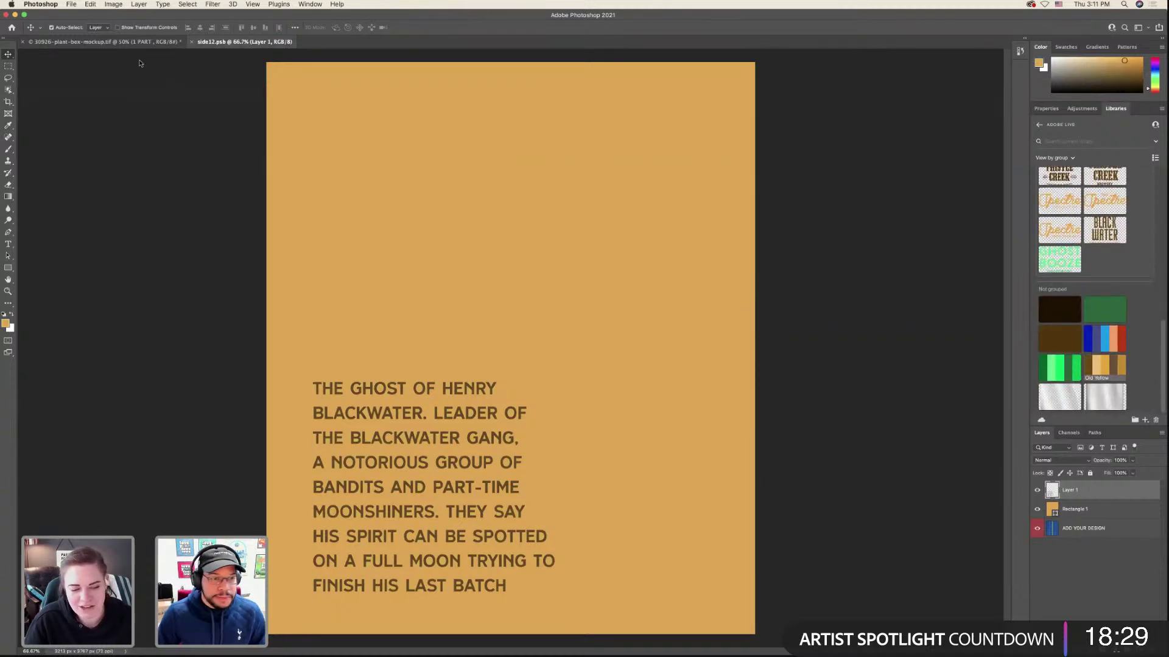
{"action": "left_click", "coordinate": [72, 5]}
{"action": "mouse_move", "coordinate": [194, 130]}
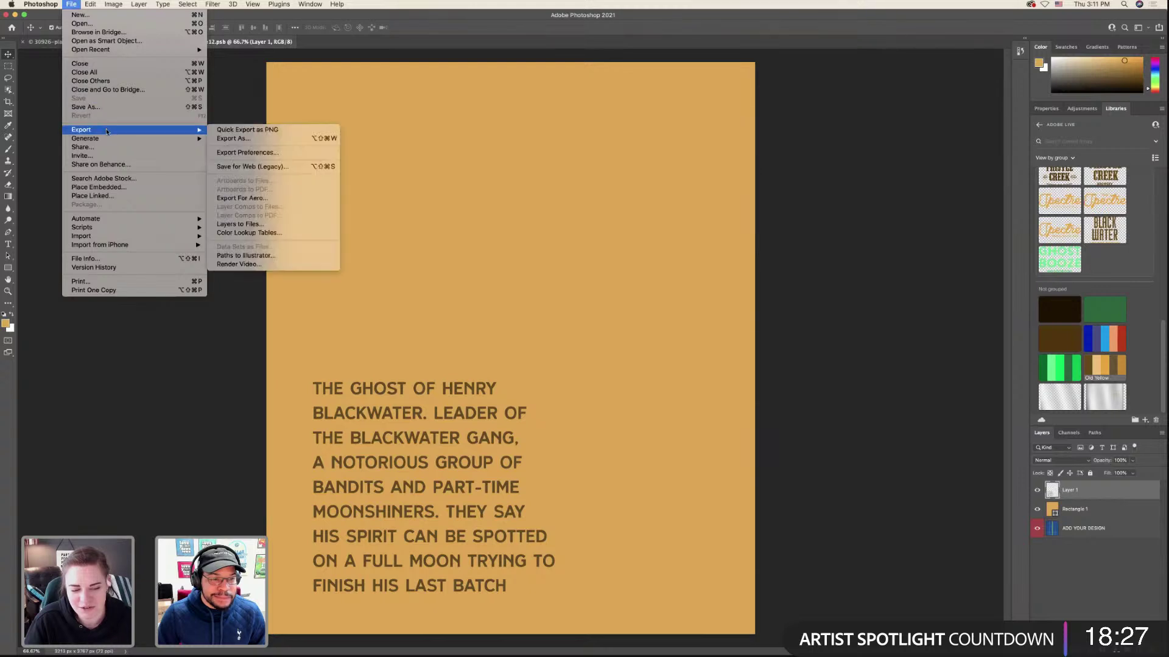
{"action": "mouse_move", "coordinate": [122, 51]}
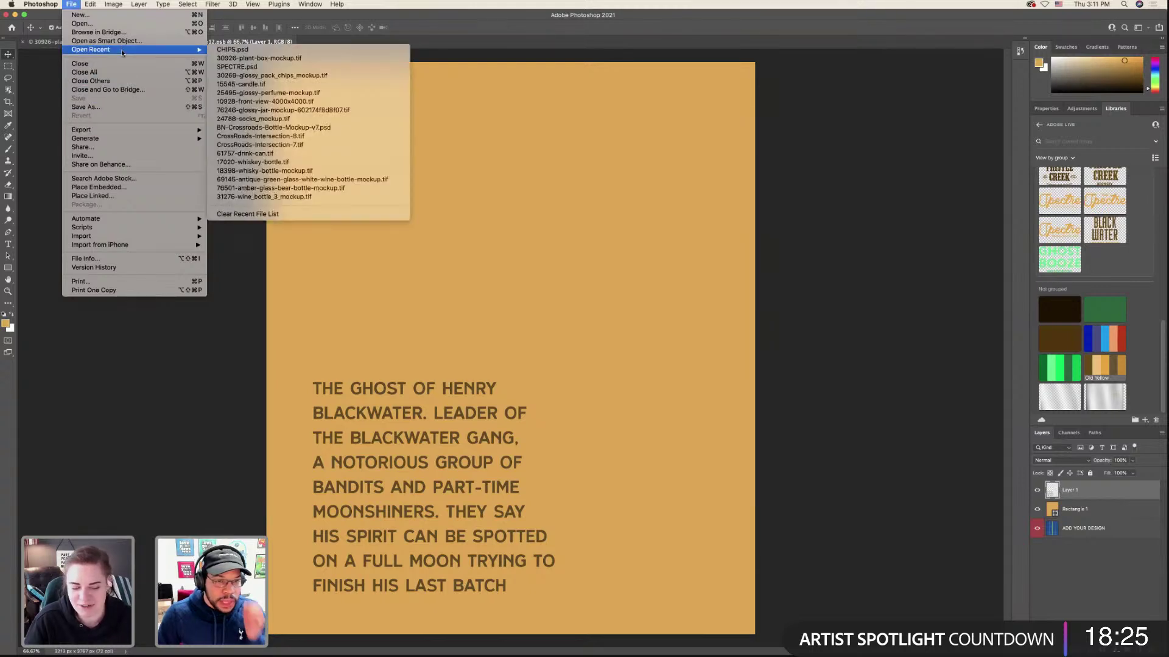
{"action": "left_click", "coordinate": [288, 66]}
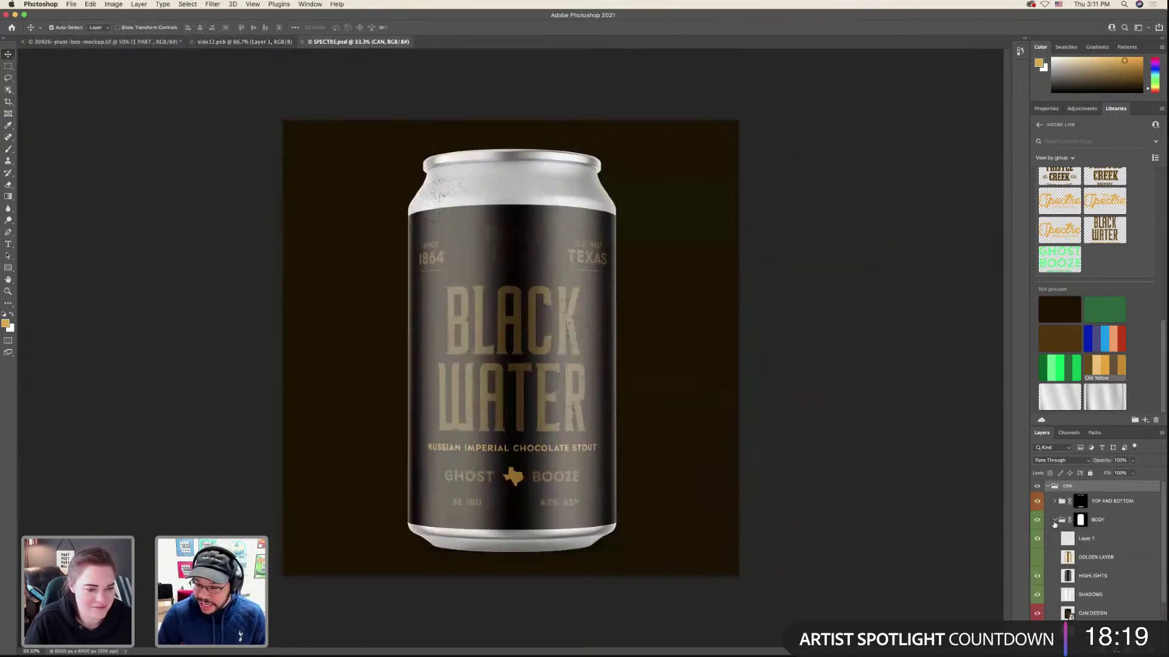
- Open the can's CAN DESIGN smart object, hide the blackwater group, and show and expand the spectre group
{"action": "scroll", "coordinate": [1056, 523], "scroll_direction": "down", "scroll_amount": 2}
{"action": "scroll", "coordinate": [1056, 526], "scroll_direction": "down", "scroll_amount": 2}
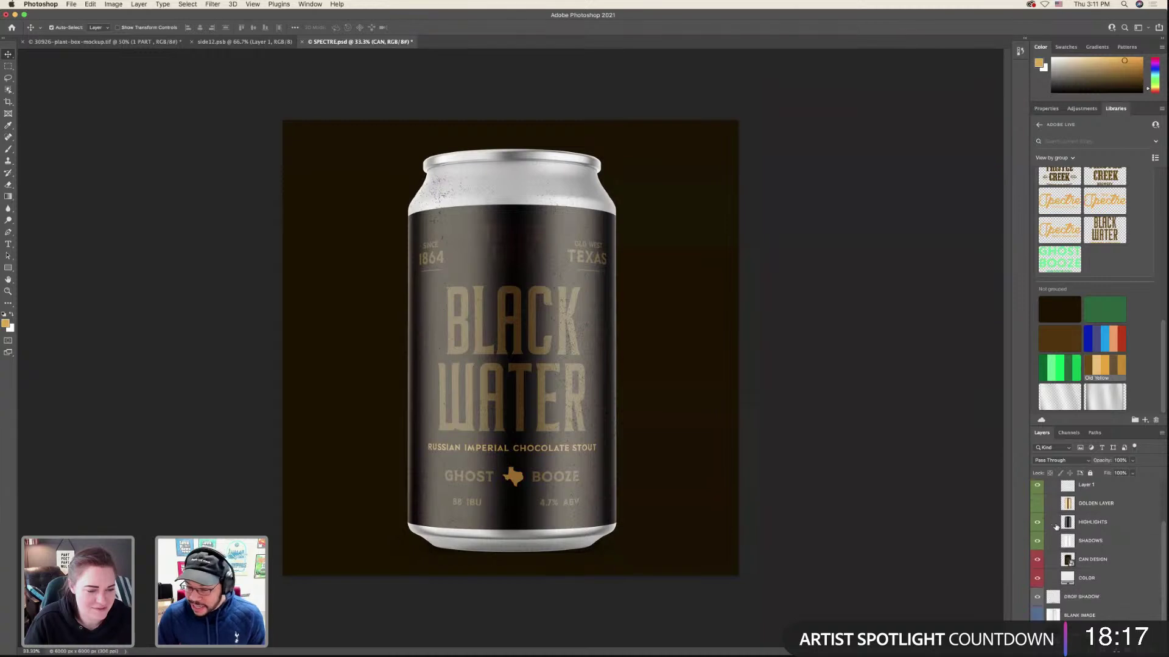
{"action": "double_click", "coordinate": [1066, 560]}
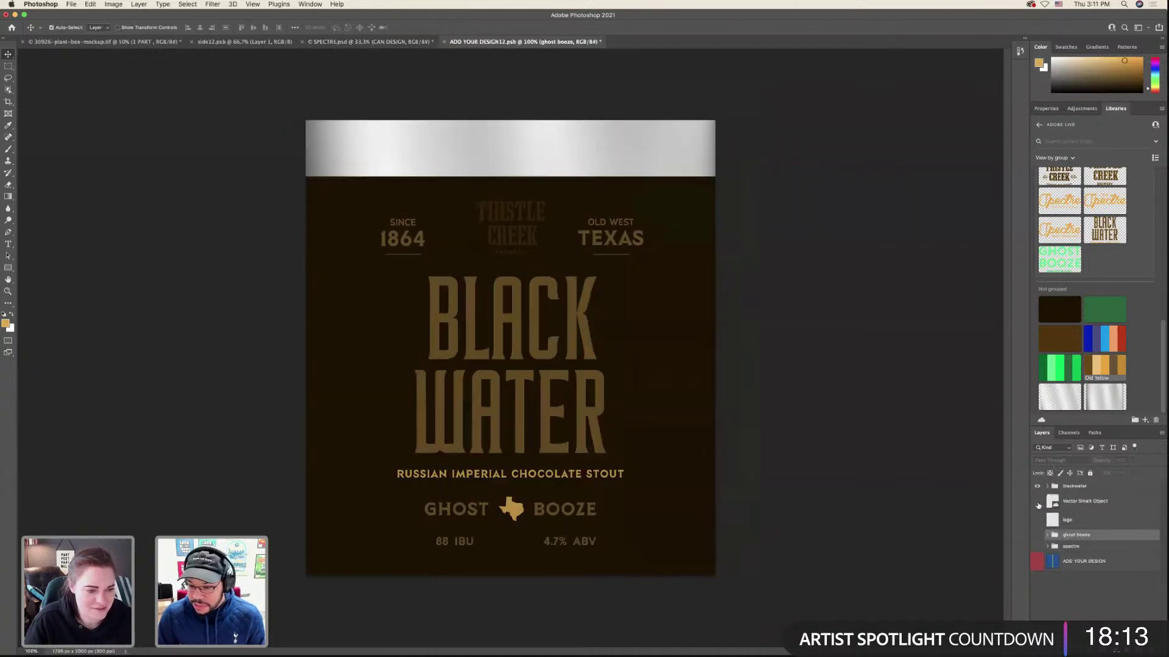
{"action": "left_click", "coordinate": [1037, 546]}
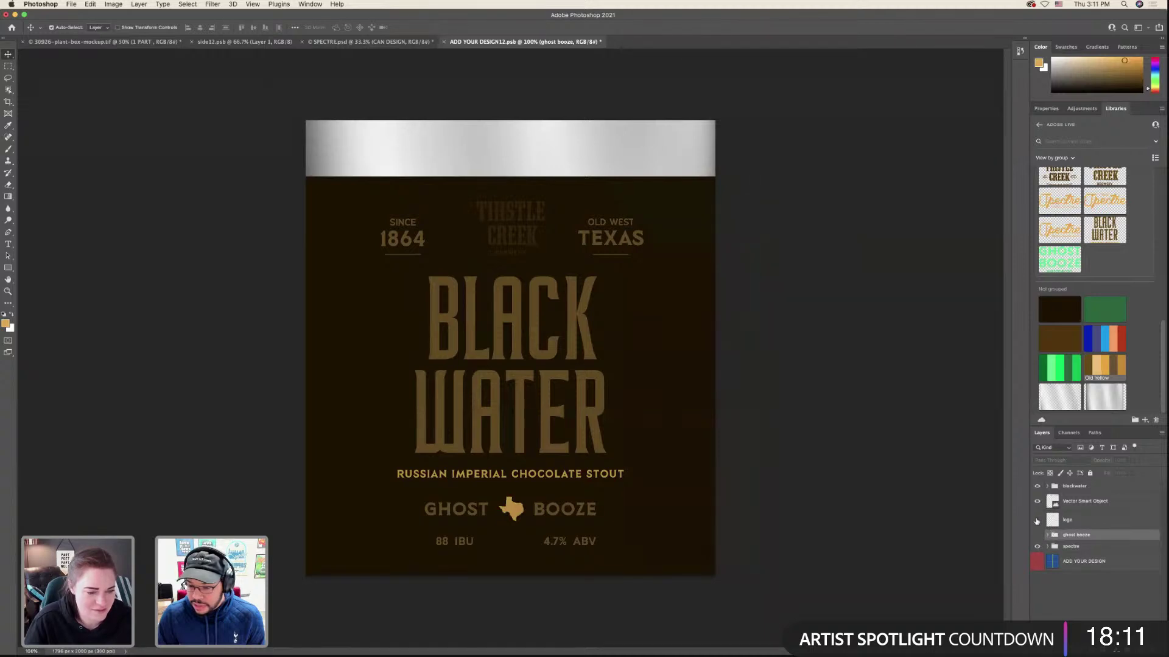
{"action": "left_click", "coordinate": [1037, 487]}
{"action": "left_click", "coordinate": [1048, 547]}
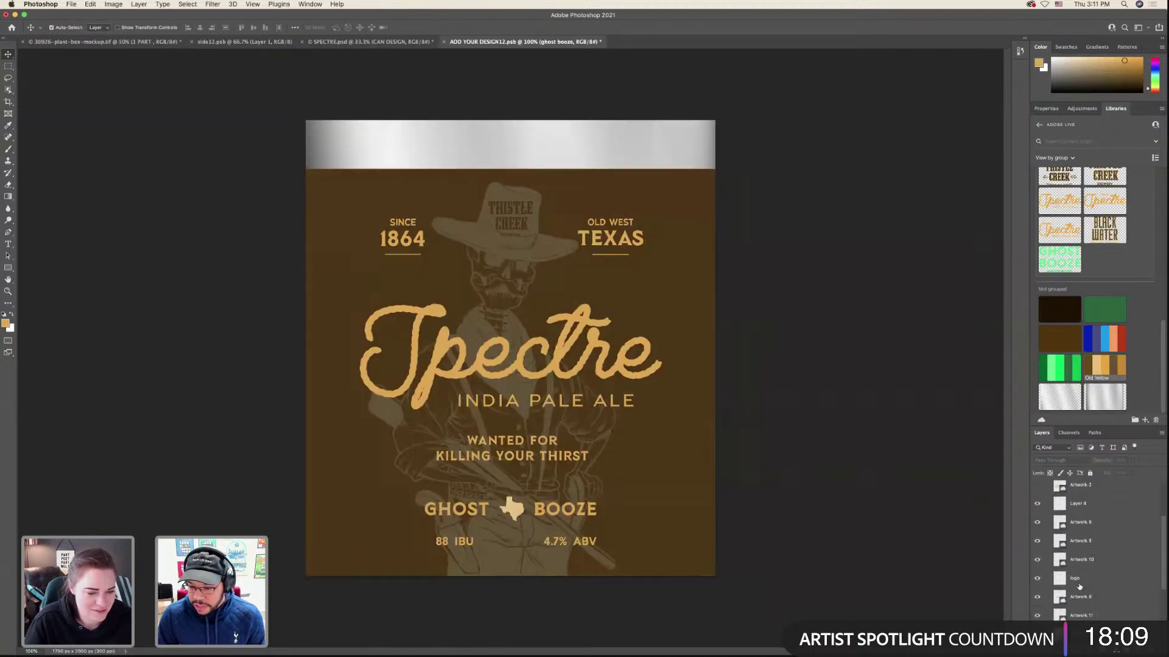
- Copy Group 1 with the skeleton cowboy illustration from the spectre group and paste it into side12.psb
{"action": "left_click", "coordinate": [1093, 546]}
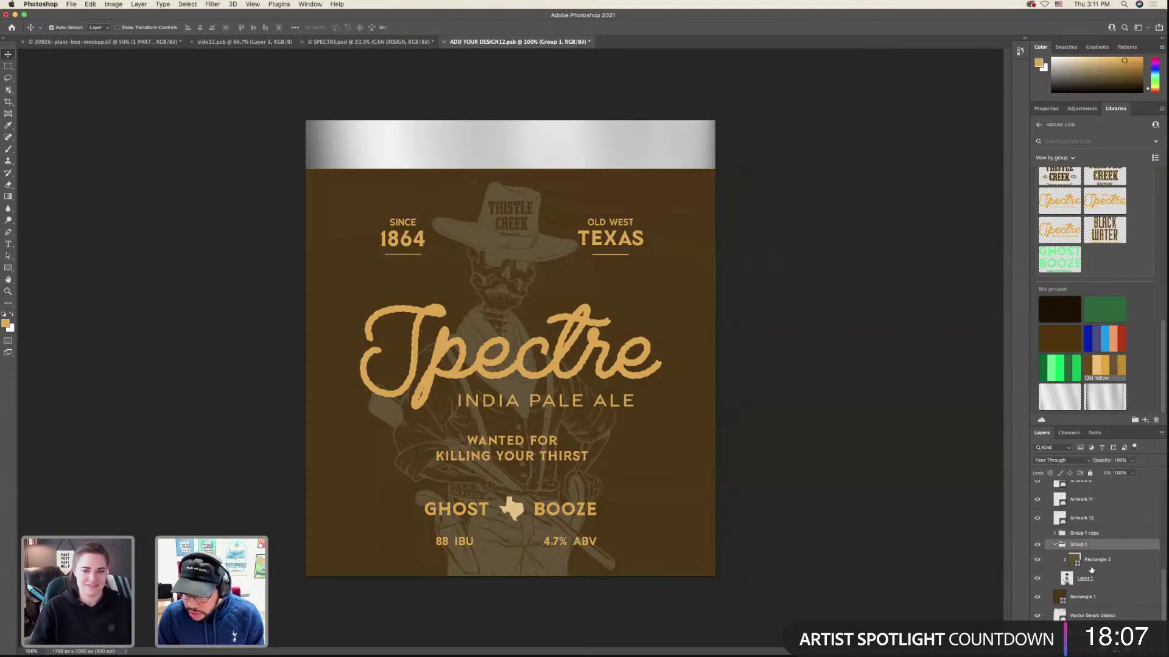
{"action": "left_click", "coordinate": [1055, 544]}
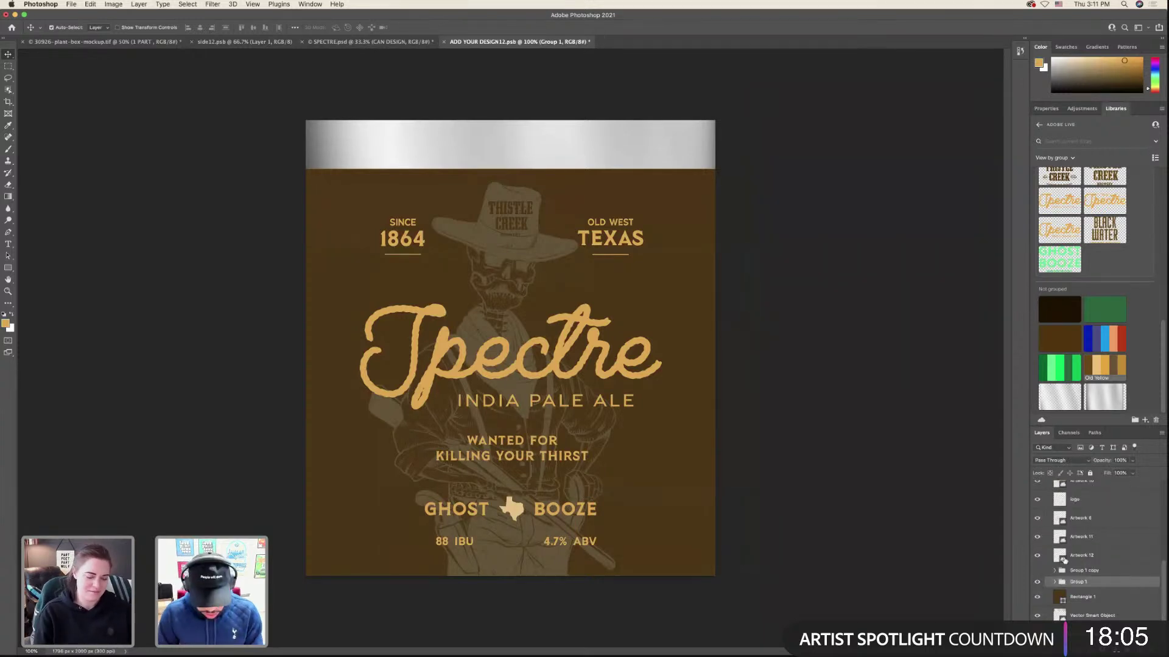
{"action": "left_click", "coordinate": [332, 42]}
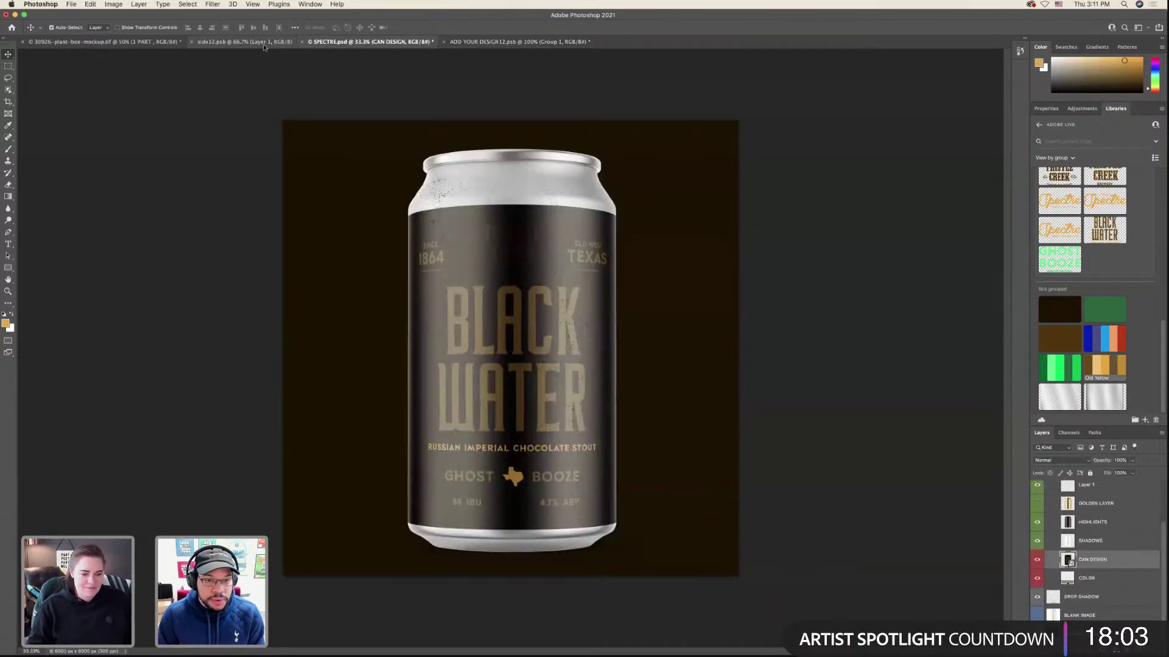
{"action": "key", "text": "ctrl+shift+Tab"}
{"action": "key", "text": "ctrl+v"}
- Enlarge the skeleton cowboy to nearly the panel's height, place it along the right side, save, and check the mockup
{"action": "key", "text": "ctrl+t"}
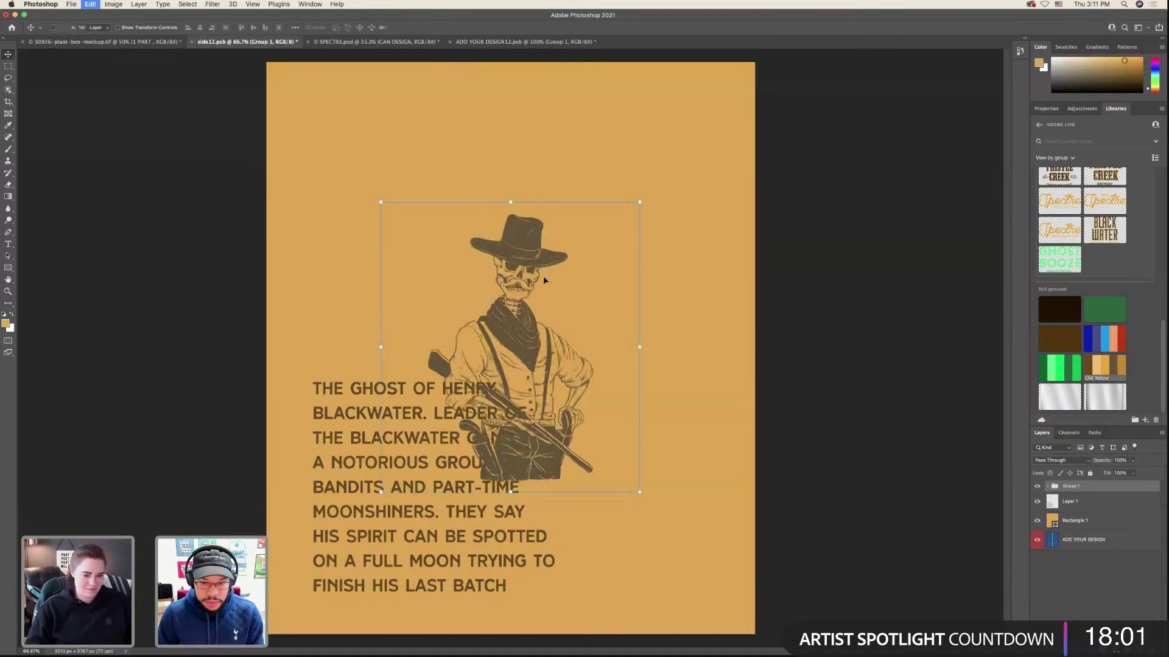
{"action": "left_click_drag", "start_coordinate": [525, 111], "coordinate": [523, 91]}
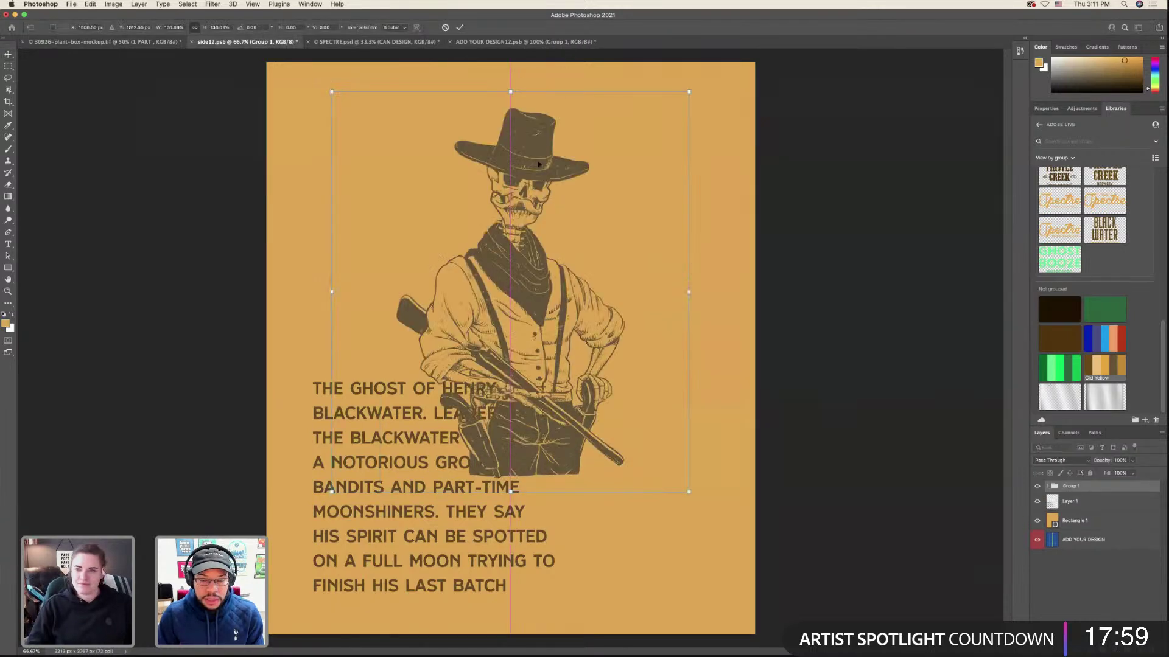
{"action": "left_click_drag", "start_coordinate": [533, 163], "coordinate": [627, 304]}
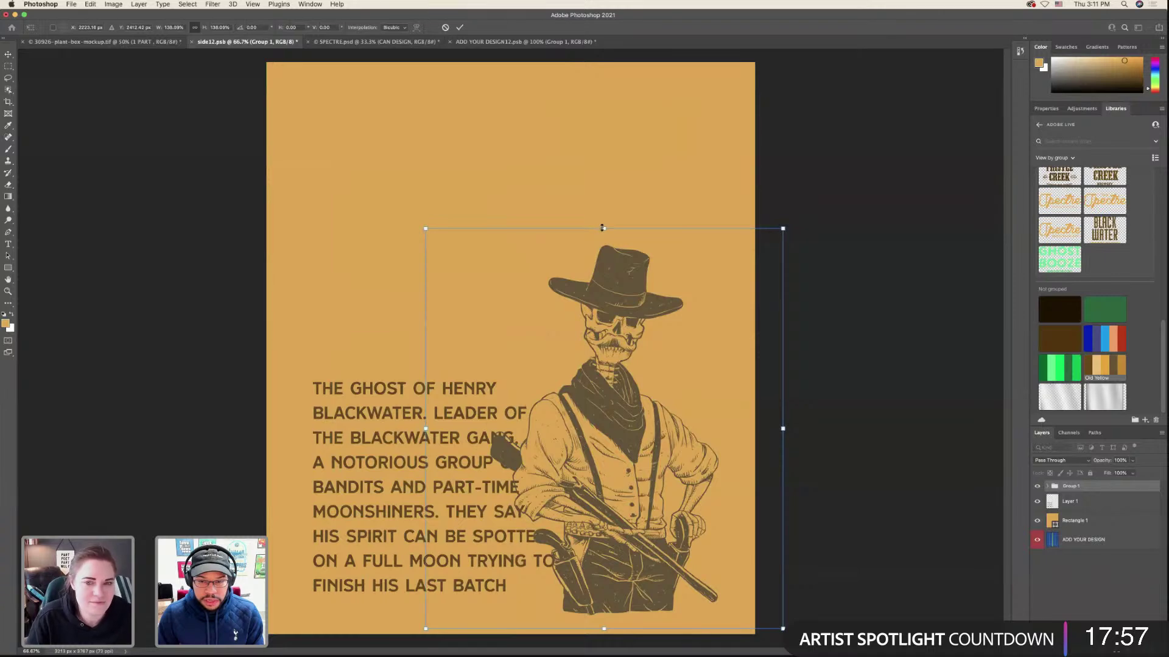
{"action": "left_click_drag", "start_coordinate": [602, 228], "coordinate": [583, 48]}
{"action": "left_click_drag", "start_coordinate": [601, 124], "coordinate": [581, 128]}
{"action": "left_click_drag", "start_coordinate": [579, 53], "coordinate": [591, 132]}
{"action": "key", "text": "Return"}
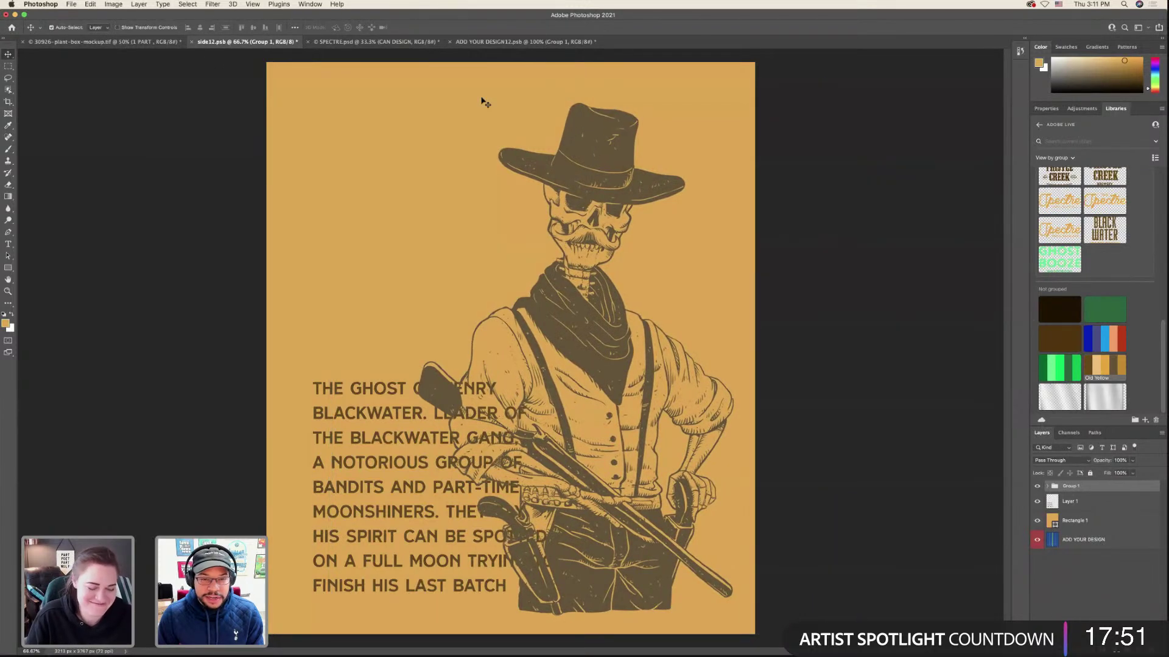
{"action": "key", "text": "ctrl+s"}
{"action": "left_click", "coordinate": [102, 43]}
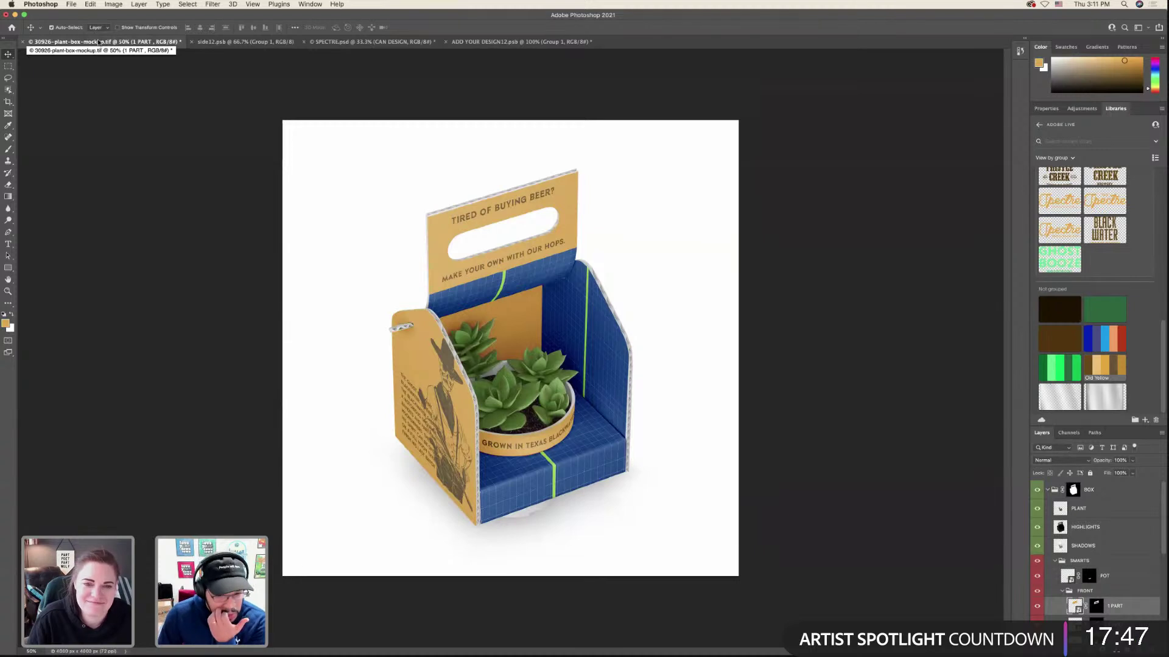
- Close SPECTRE.psd and ADD YOUR DESIGN12.psb without saving their changes
{"action": "left_click", "coordinate": [334, 44]}
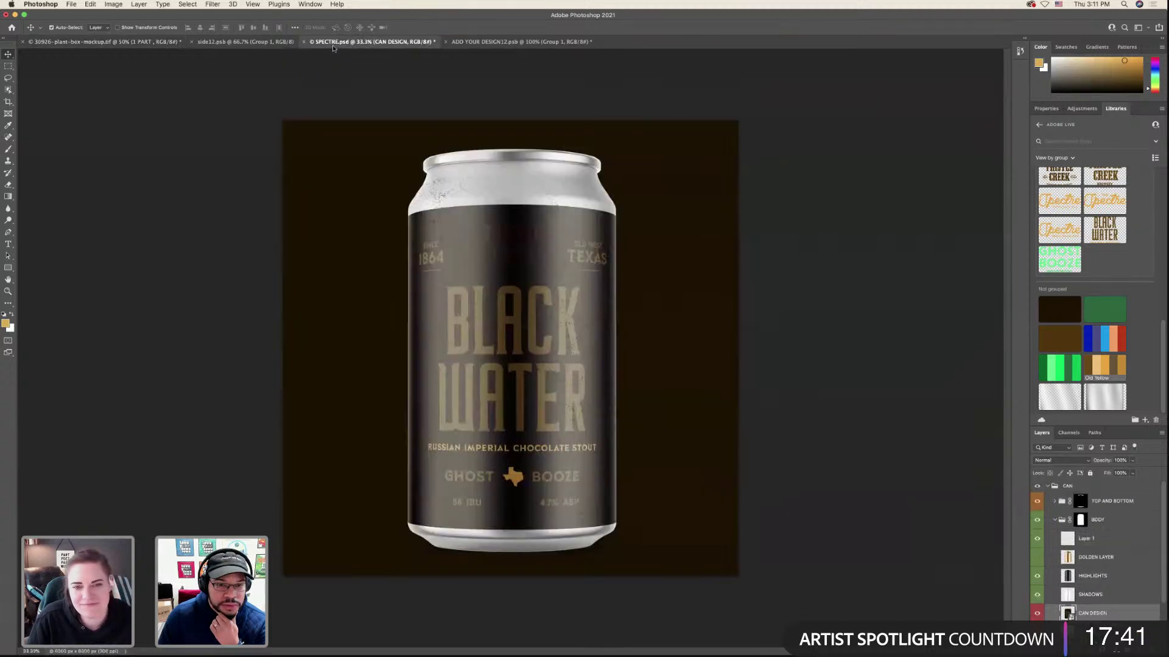
{"action": "left_click", "coordinate": [304, 42]}
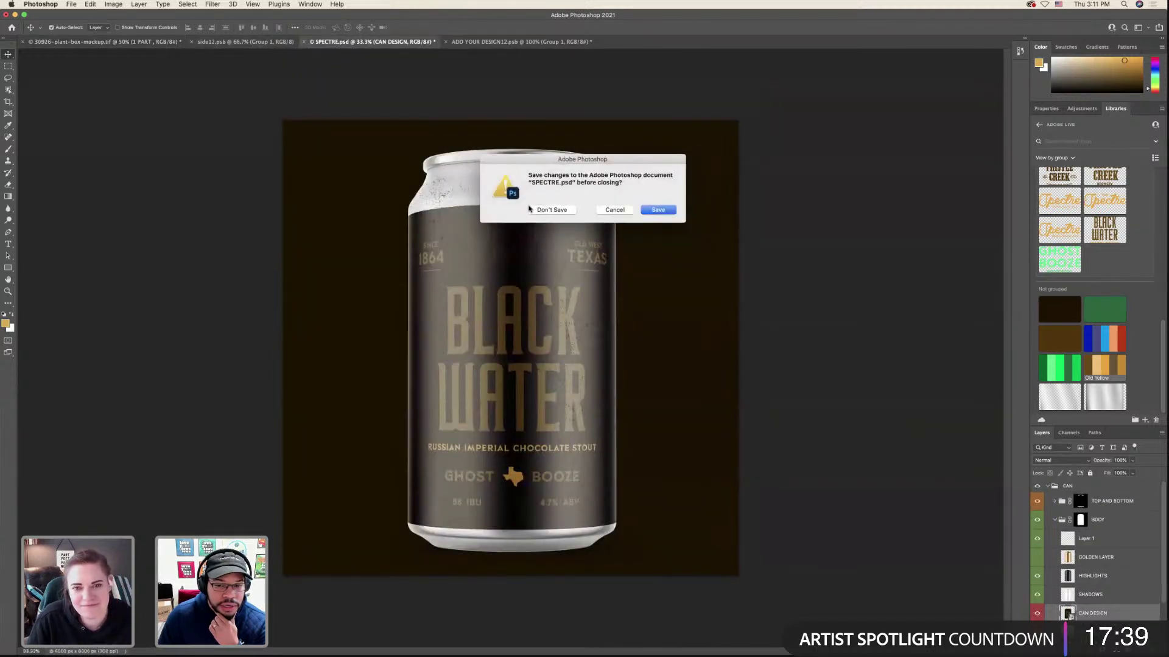
{"action": "left_click", "coordinate": [535, 210]}
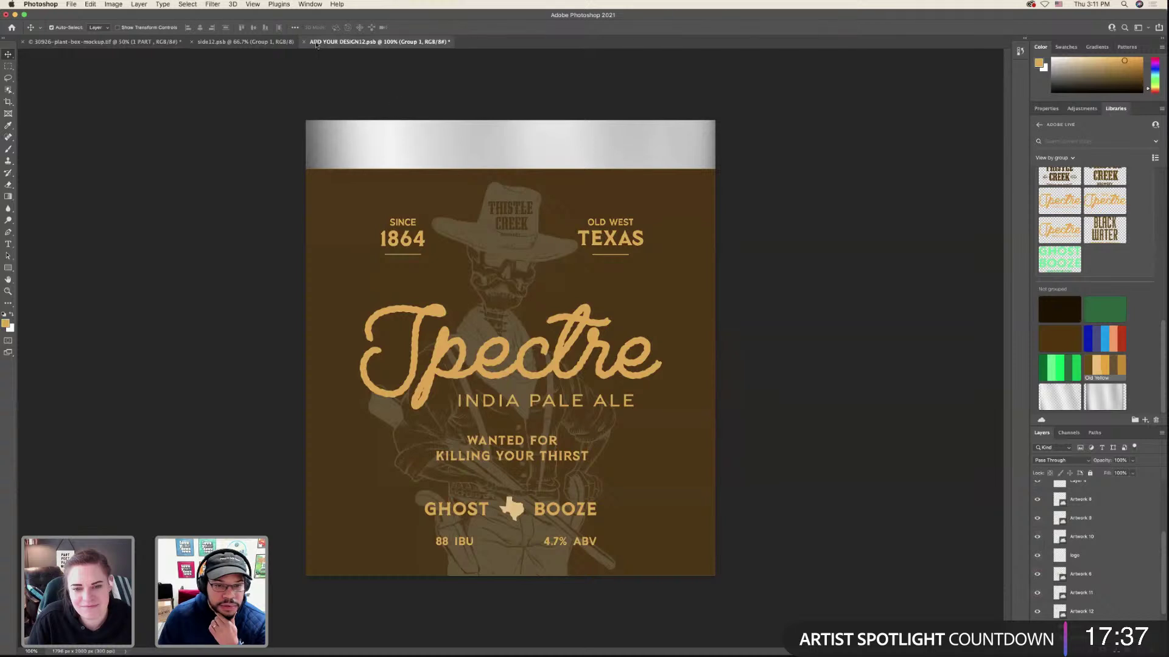
{"action": "left_click", "coordinate": [306, 41]}
{"action": "left_click", "coordinate": [557, 211]}
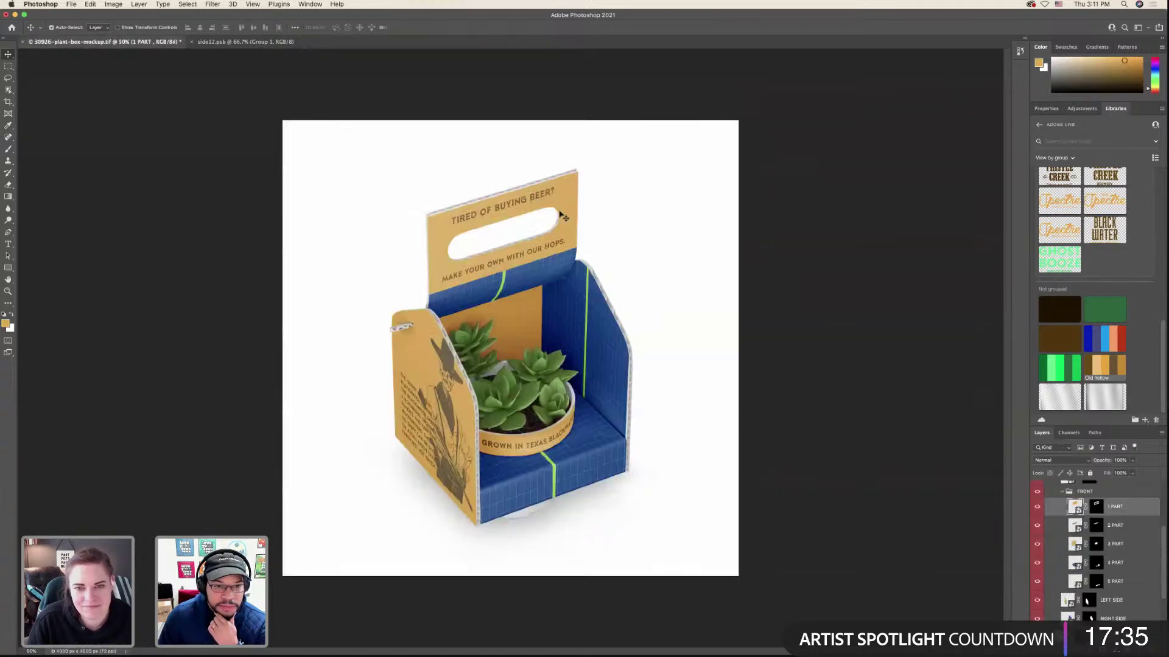
- Shrink the ghost story paragraph in side12.psb, move it beside the cowboy's head above the rifle butt, save, and check the mockup
{"action": "left_click", "coordinate": [266, 45]}
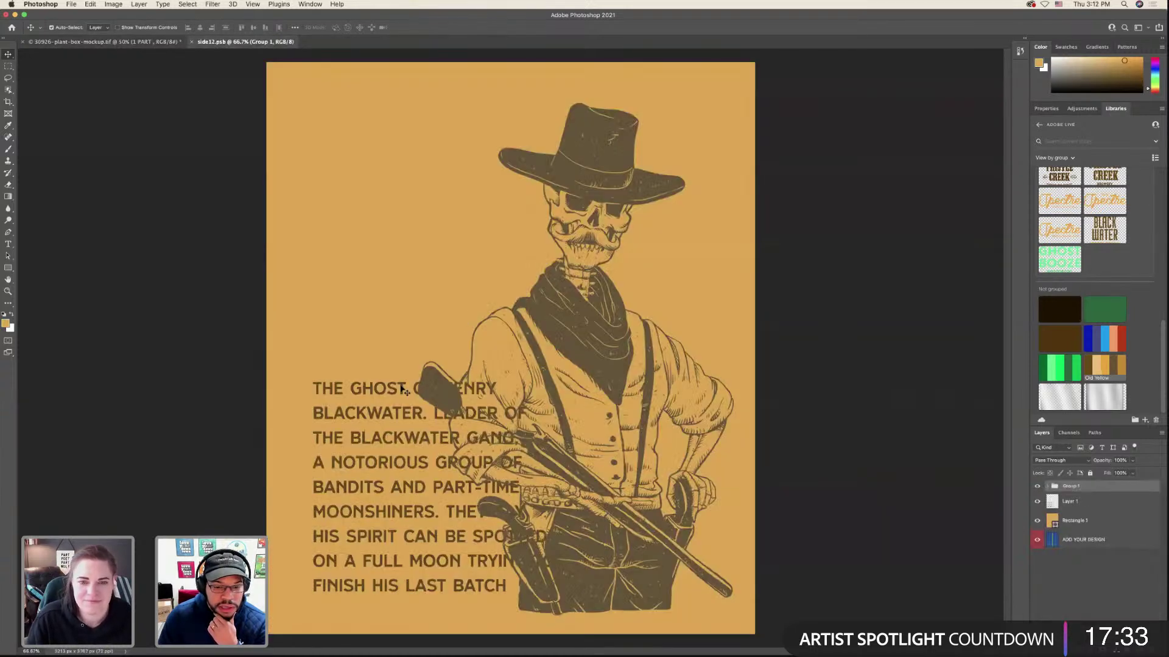
{"action": "left_click", "coordinate": [402, 390]}
{"action": "key", "text": "ctrl+t"}
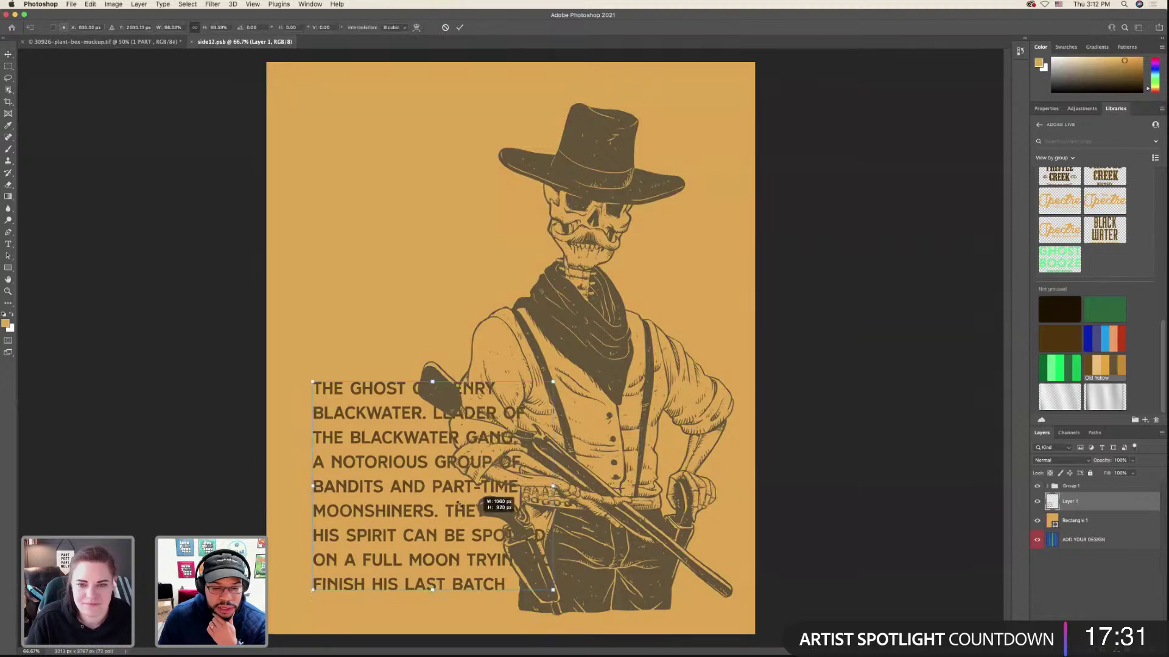
{"action": "left_click_drag", "start_coordinate": [458, 505], "coordinate": [456, 274]}
{"action": "key", "text": "Return"}
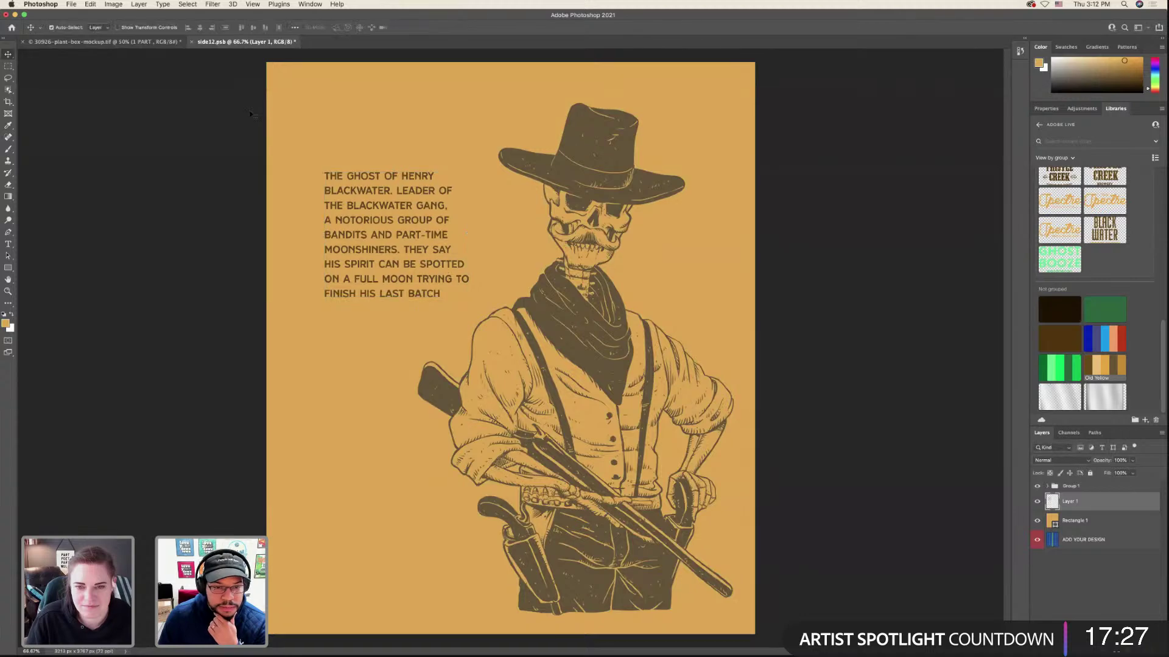
{"action": "left_click", "coordinate": [166, 43]}
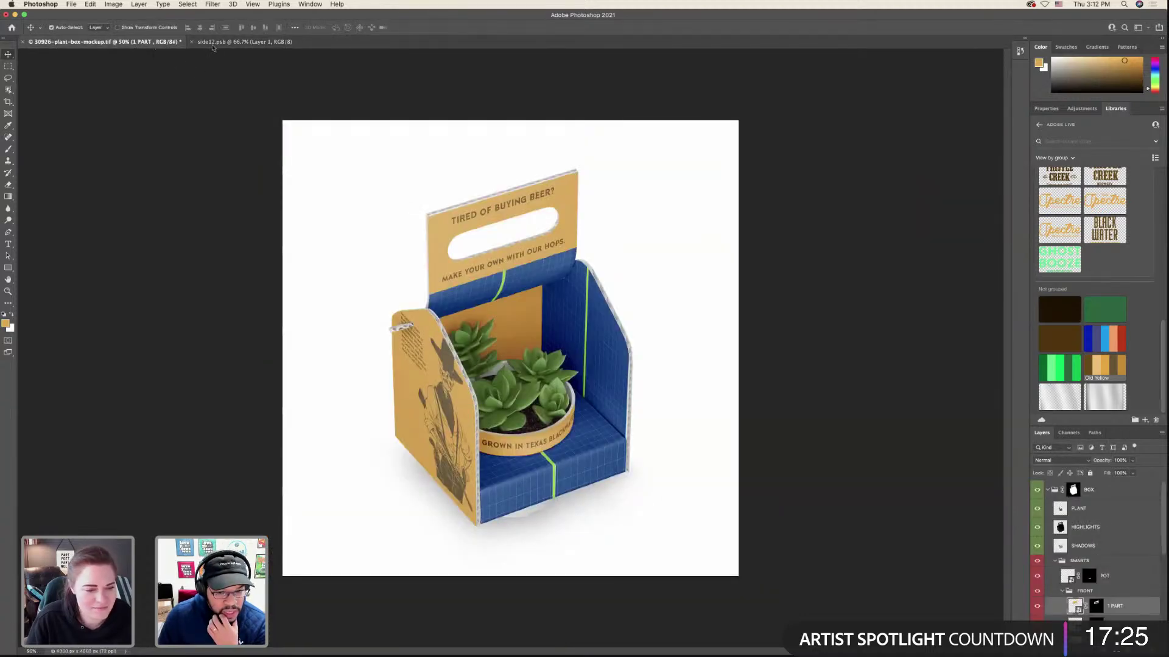
- Lower the ghost story paragraph slightly toward the cowboy's shoulder, save side12.psb, and review it on the mockup
{"action": "left_click", "coordinate": [256, 44]}
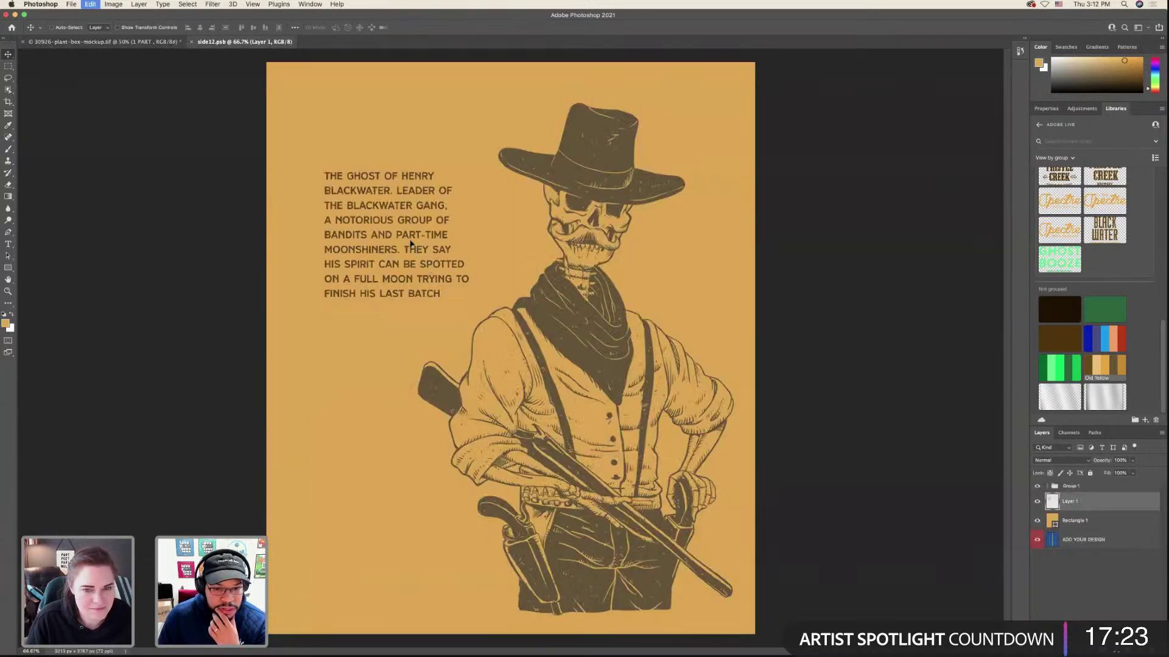
{"action": "key", "text": "super+t"}
{"action": "left_click_drag", "start_coordinate": [411, 244], "coordinate": [407, 284]}
{"action": "key", "text": "Return"}
{"action": "key", "text": "super+s"}
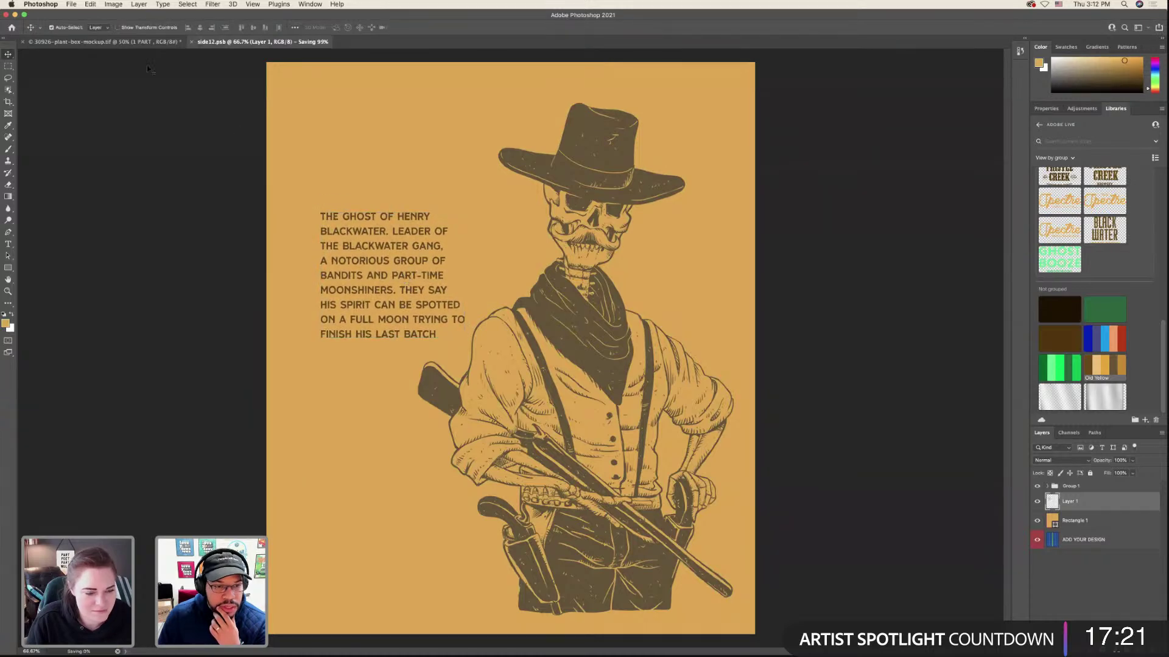
{"action": "left_click", "coordinate": [140, 43]}
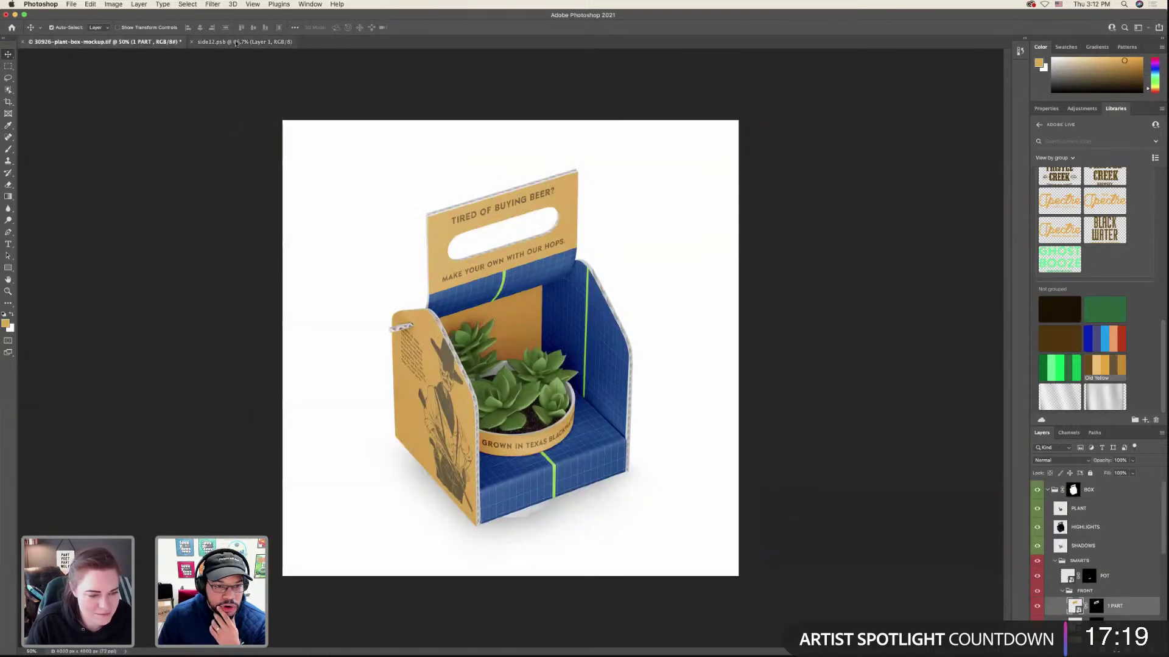
- Nudge the ghost story paragraph in side12.psb a little further down and toward the panel's left edge
{"action": "left_click", "coordinate": [256, 43]}
{"action": "key", "text": "super+t"}
{"action": "mouse_move", "coordinate": [426, 226]}
{"action": "left_mouse_down"}
{"action": "mouse_move", "coordinate": [420, 245]}
{"action": "mouse_move", "coordinate": [417, 235]}
{"action": "left_mouse_up"}
{"action": "key", "text": "Return"}
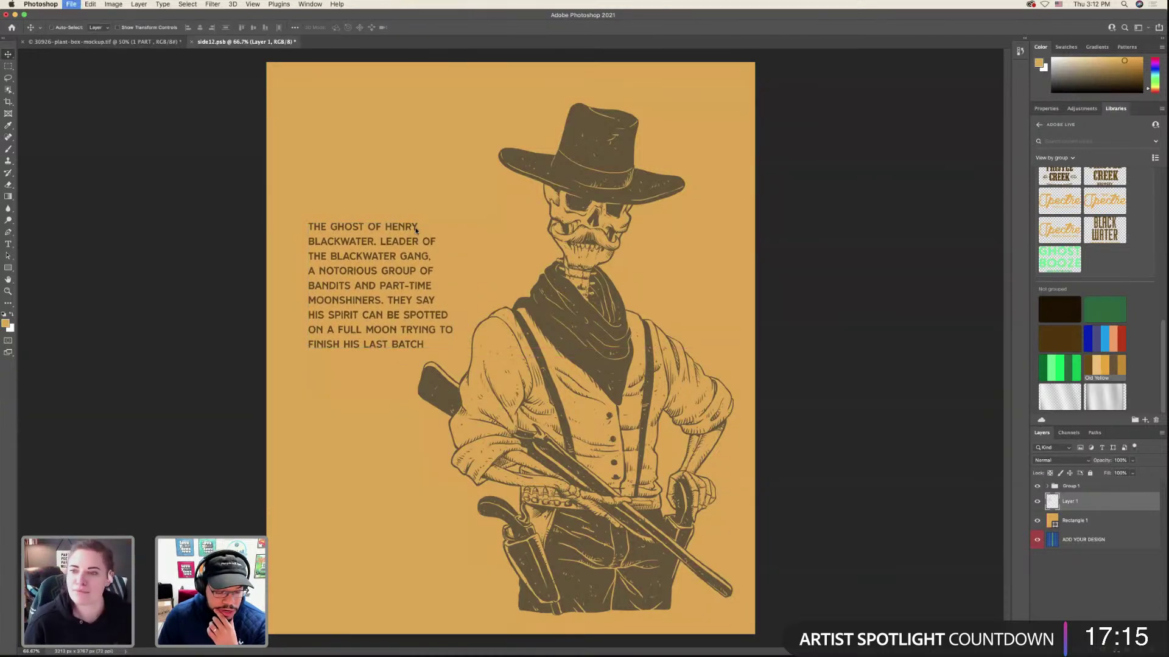
- Save side12.psb, lower the ghost story paragraph slightly beside the rifle butt, and check the panel on the plant box mockup
{"action": "key", "text": "super+s"}
{"action": "left_click", "coordinate": [159, 43]}
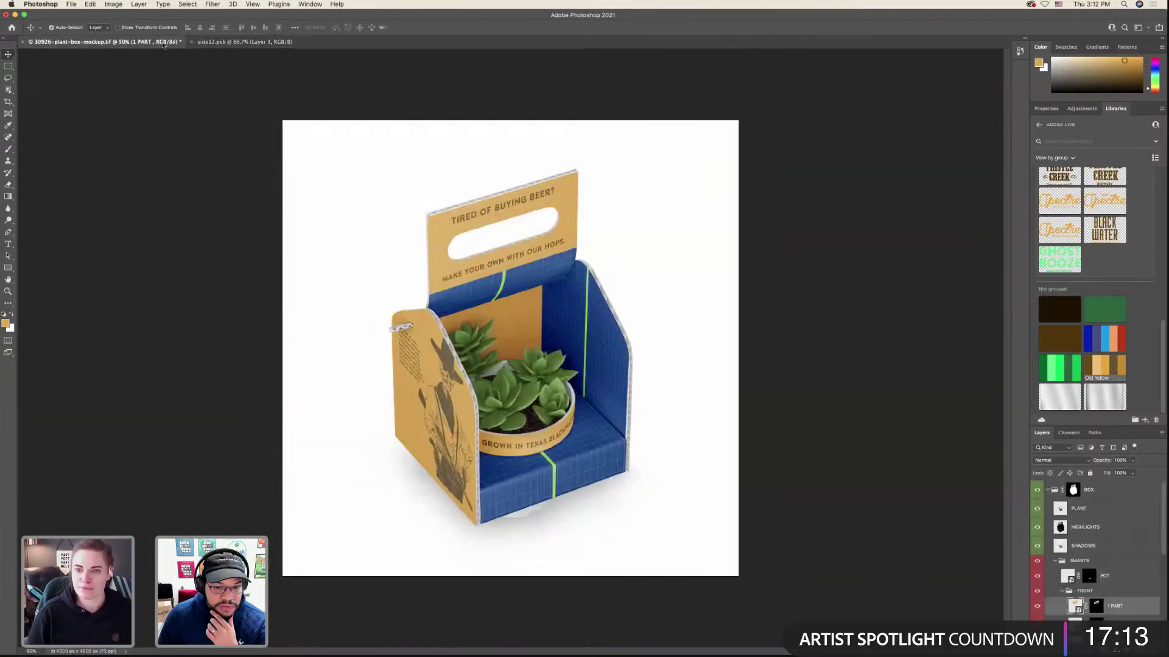
{"action": "left_click", "coordinate": [241, 42]}
{"action": "key", "text": "super+t"}
{"action": "left_click_drag", "start_coordinate": [405, 246], "coordinate": [410, 268]}
{"action": "key", "text": "Return"}
{"action": "left_click", "coordinate": [126, 42]}
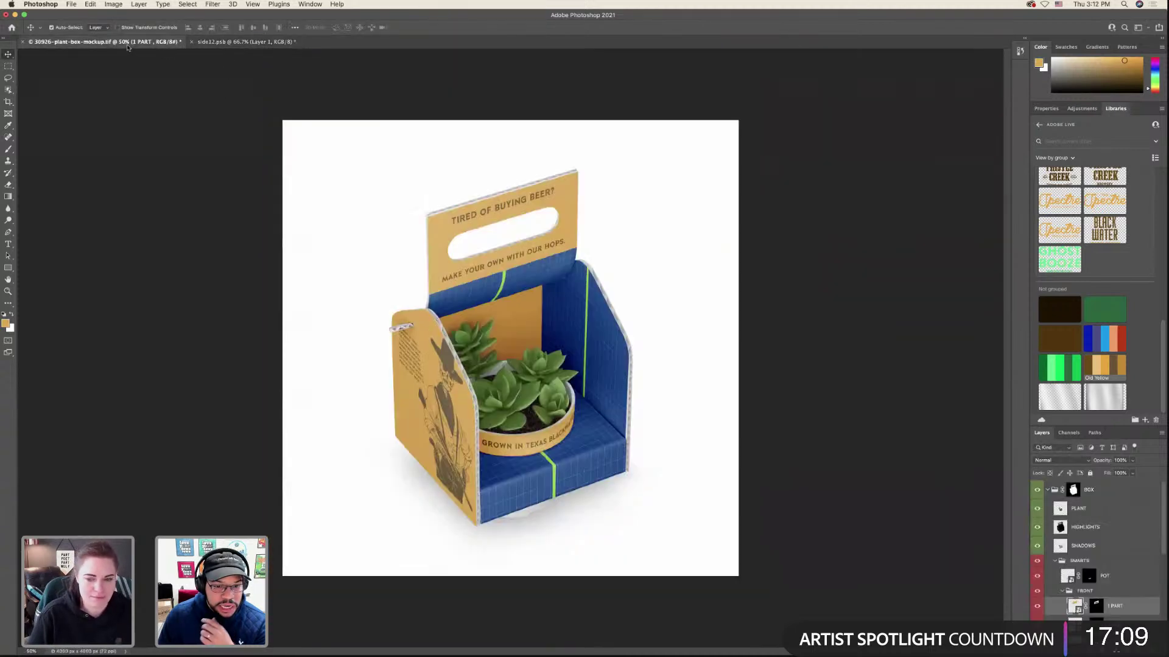
{"action": "left_click", "coordinate": [262, 42]}
- Try shrinking the ghost story paragraph to about 90% closer to the cowboy, and shifting the cowboy's color rectangle
{"action": "key", "text": "super+t"}
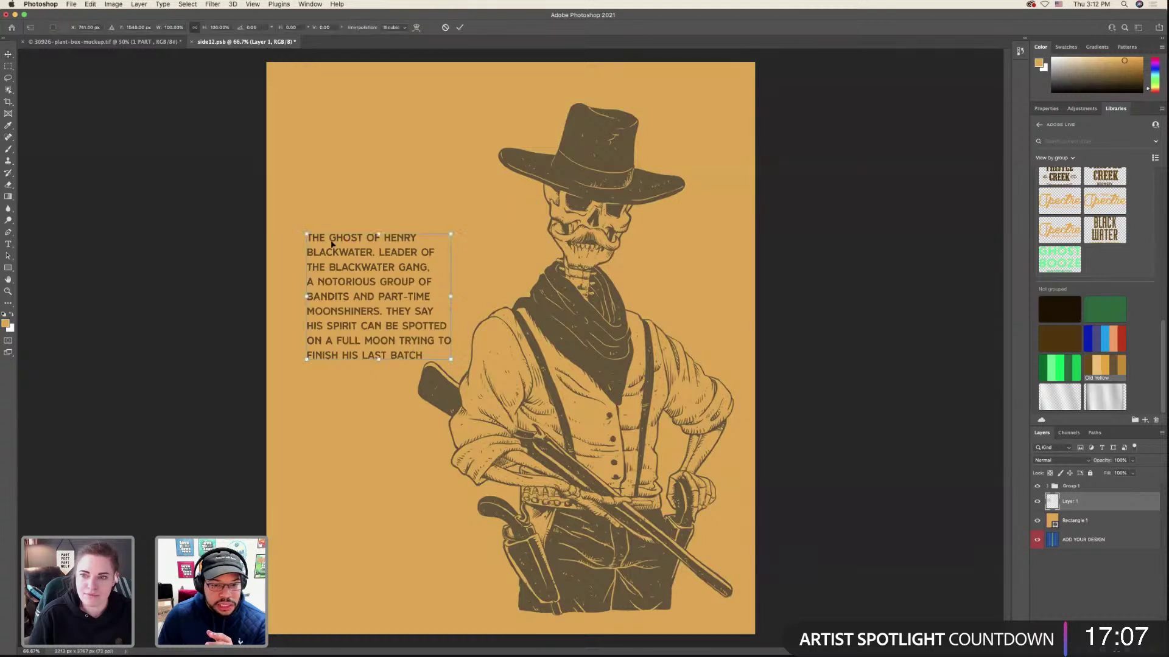
{"action": "left_click_drag", "start_coordinate": [305, 233], "coordinate": [357, 270]}
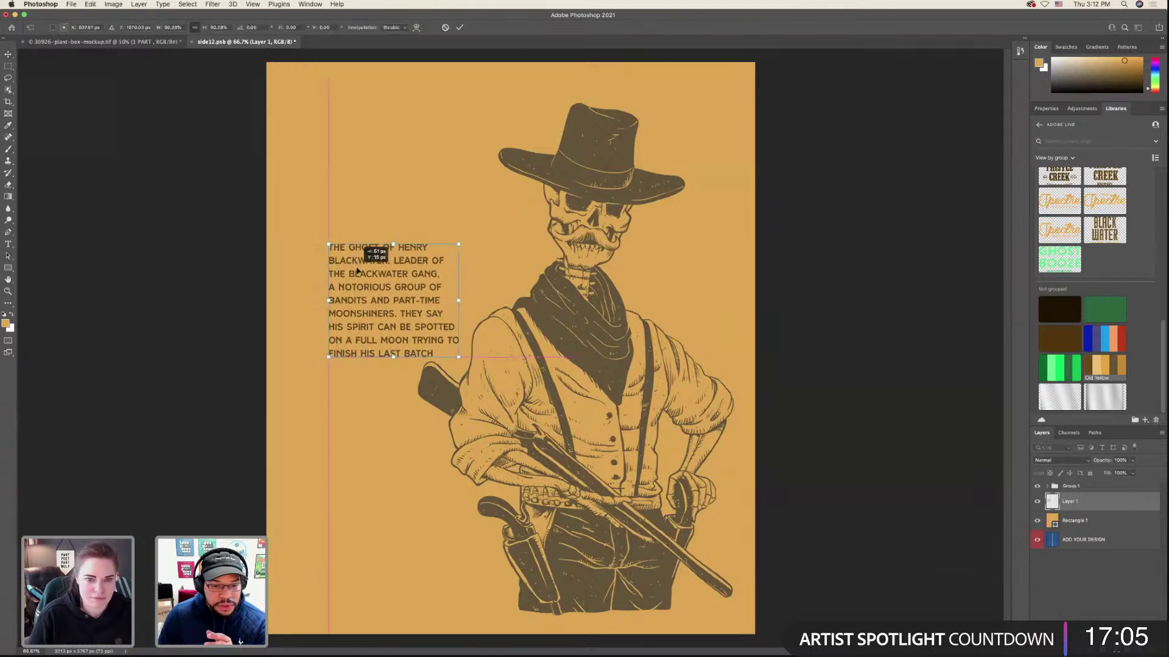
{"action": "key", "text": "Return"}
{"action": "left_click", "coordinate": [591, 160]}
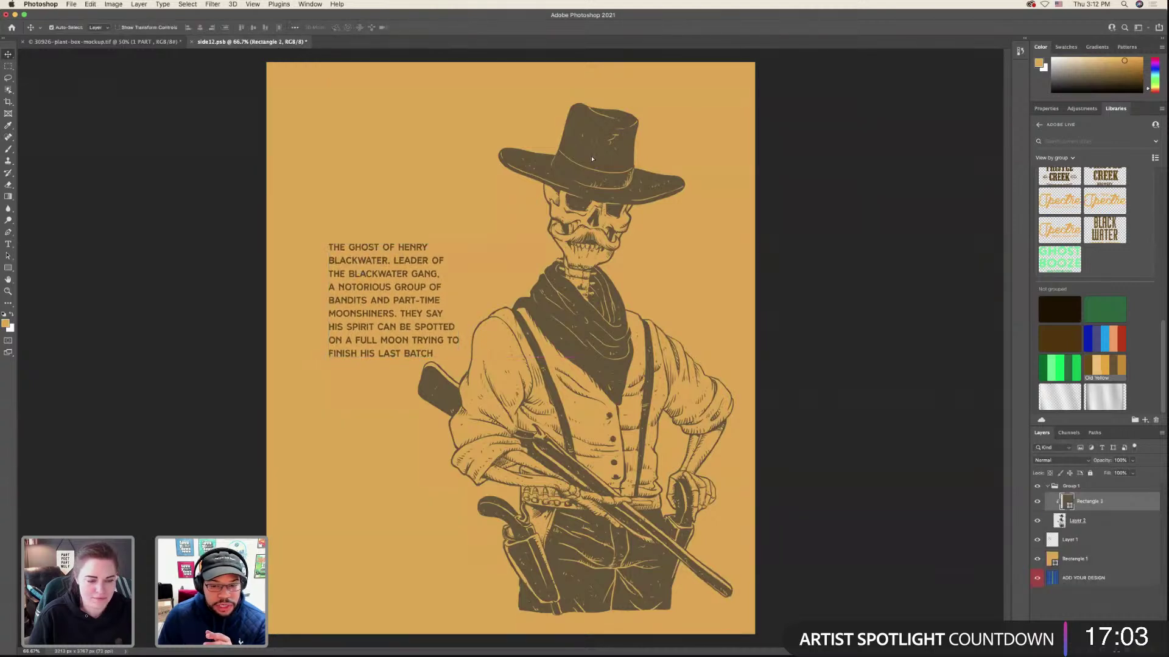
{"action": "mouse_move", "coordinate": [597, 167]}
{"action": "left_mouse_down"}
{"action": "mouse_move", "coordinate": [607, 156]}
{"action": "mouse_move", "coordinate": [609, 172]}
{"action": "left_mouse_up"}
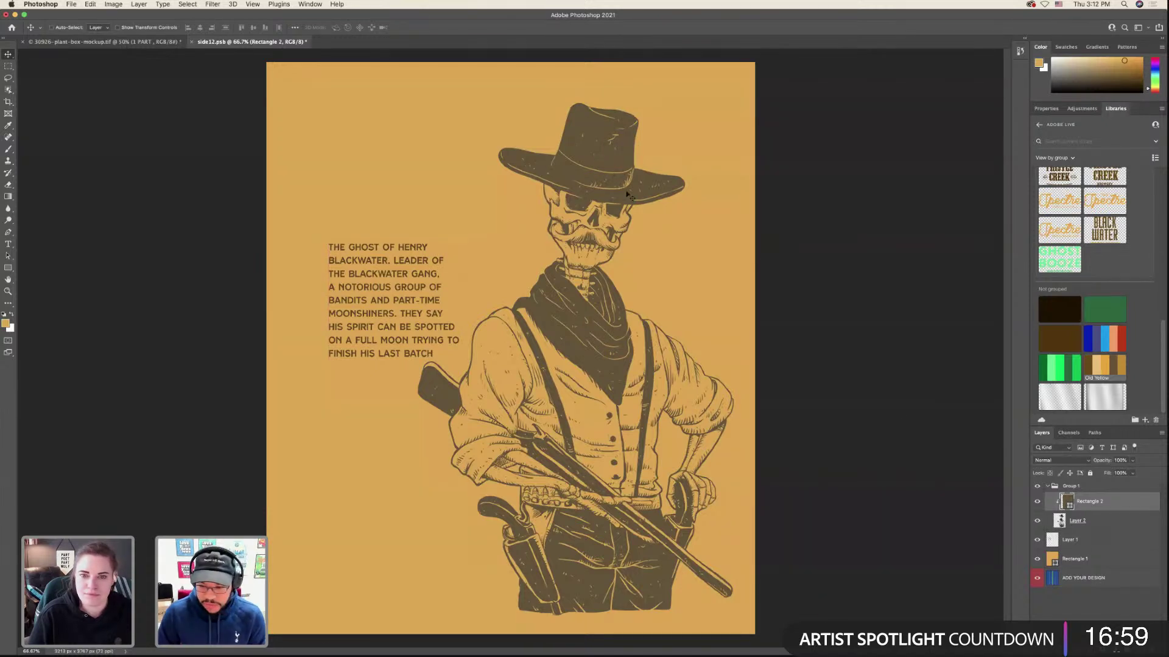
- Move the whole cowboy group slightly down and to the right, save side12.psb, and check it on the mockup
{"action": "left_click", "coordinate": [1088, 489]}
{"action": "key", "text": "super+t"}
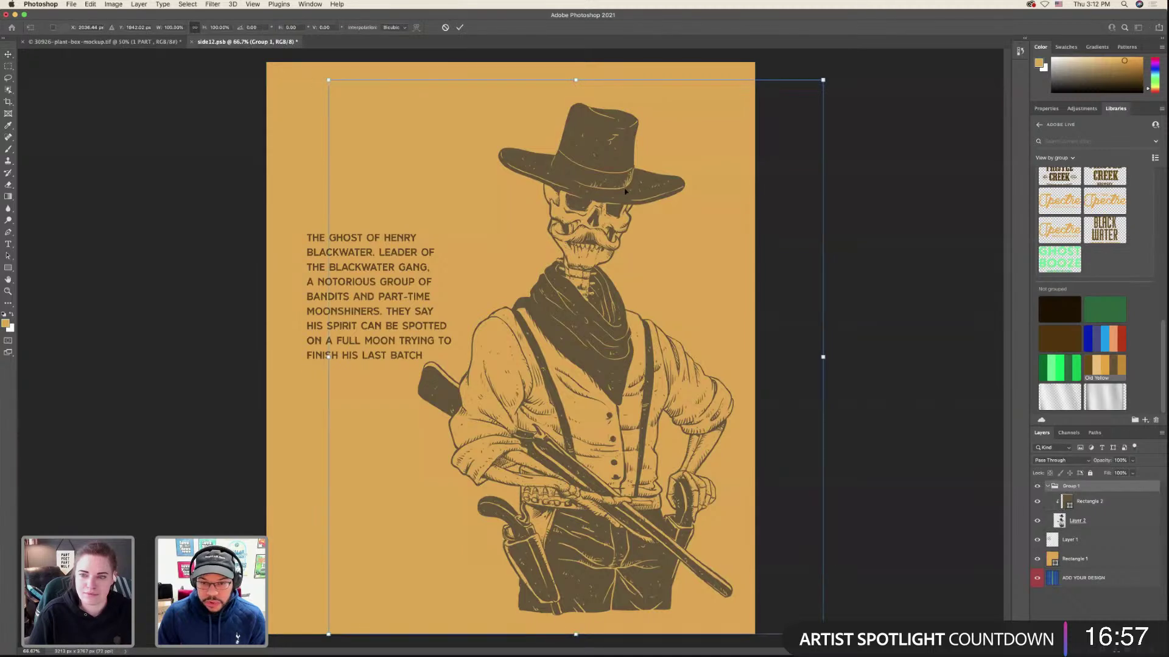
{"action": "left_click_drag", "start_coordinate": [631, 206], "coordinate": [633, 208]}
{"action": "key", "text": "Return"}
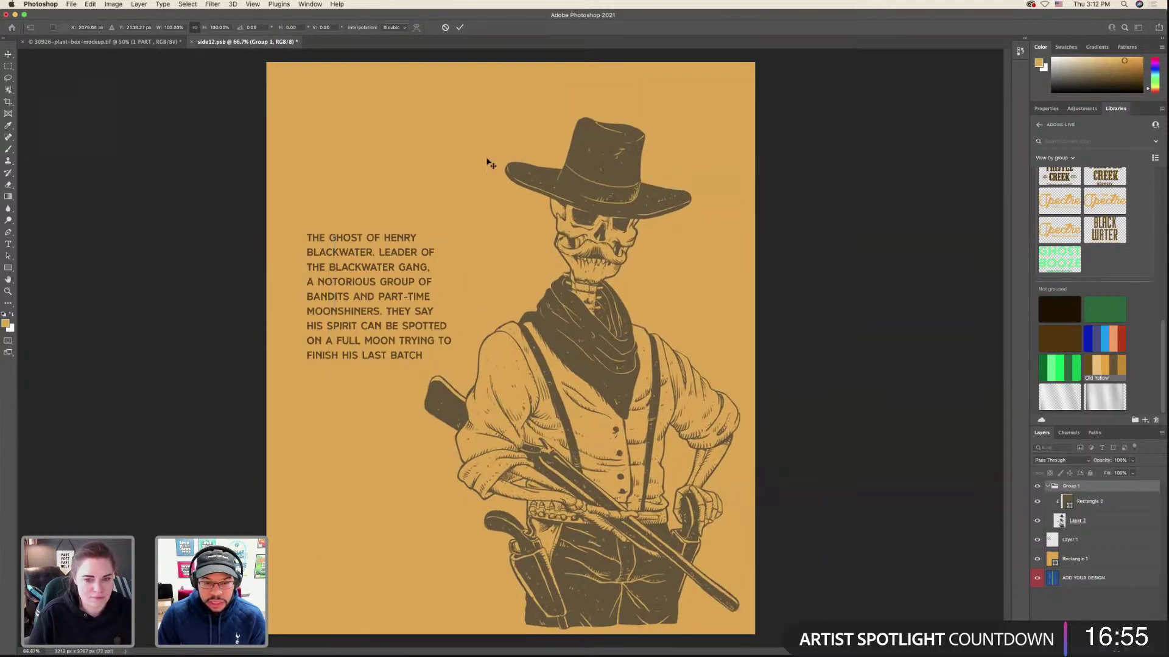
{"action": "key", "text": "super+s"}
{"action": "left_click", "coordinate": [146, 40]}
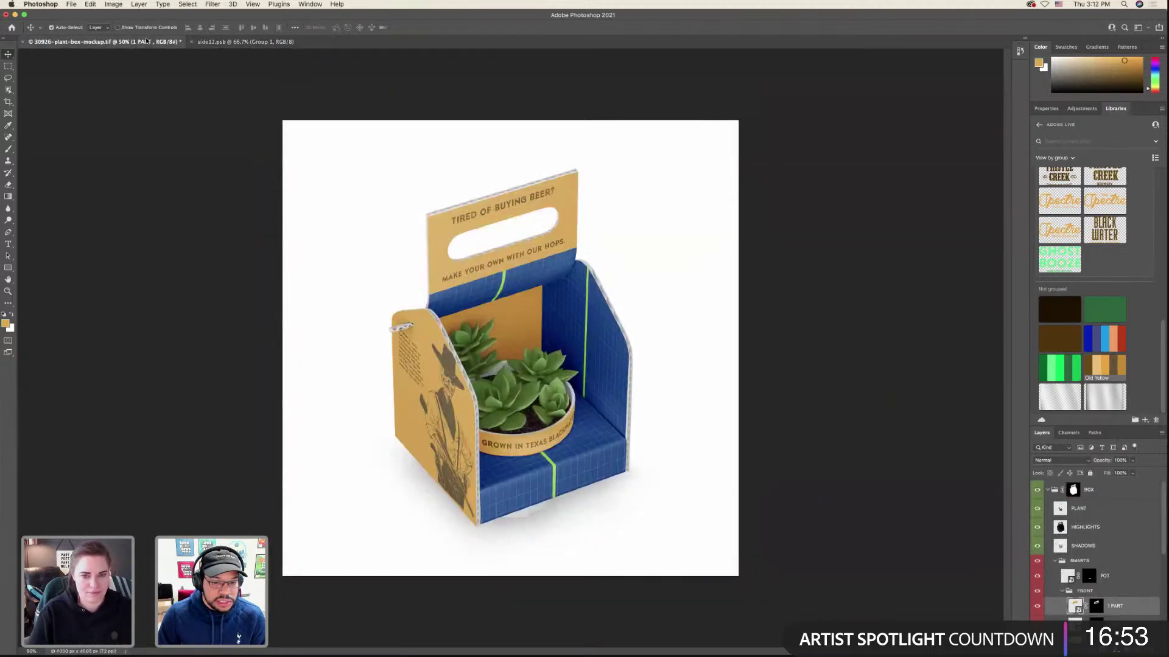
- Enlarge the ghost story paragraph to about 103%, shift it slightly down and right, and review it on the mockup
{"action": "left_click", "coordinate": [286, 44]}
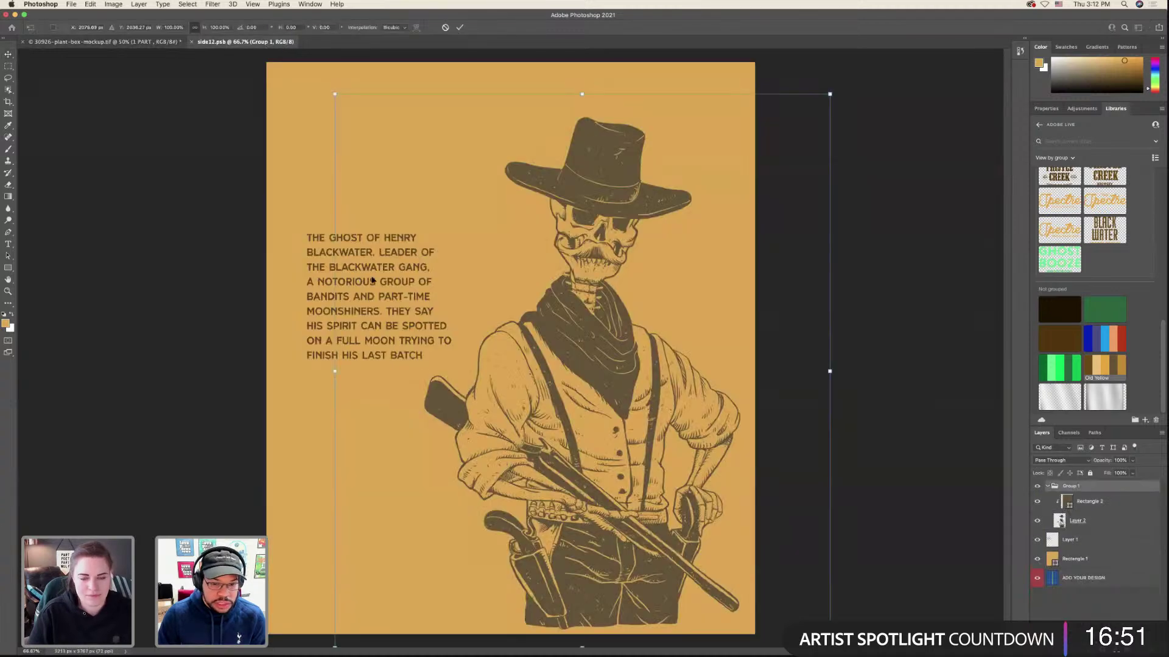
{"action": "left_click", "coordinate": [1090, 545]}
{"action": "key", "text": "super+t"}
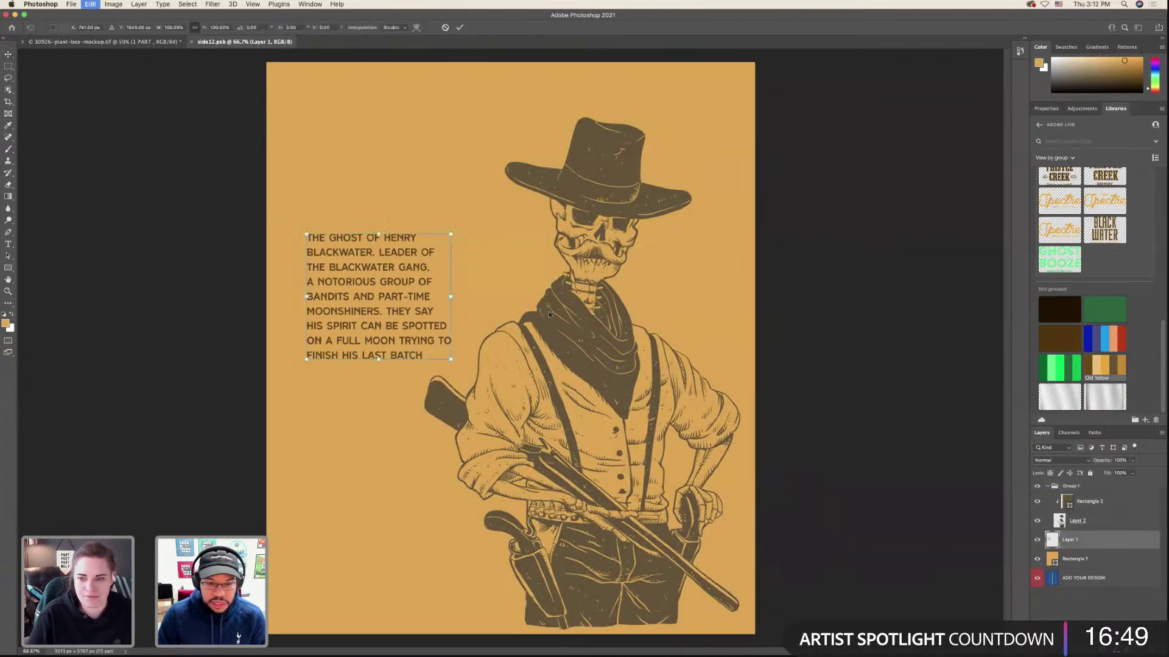
{"action": "left_click_drag", "start_coordinate": [450, 297], "coordinate": [436, 305]}
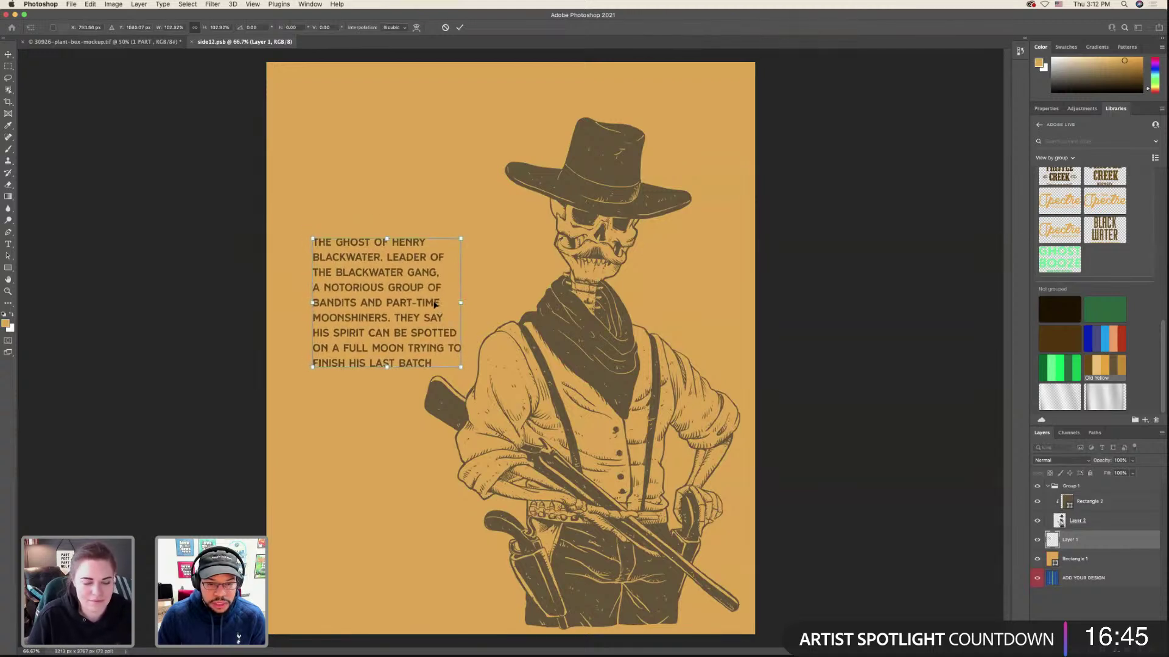
{"action": "key", "text": "Return"}
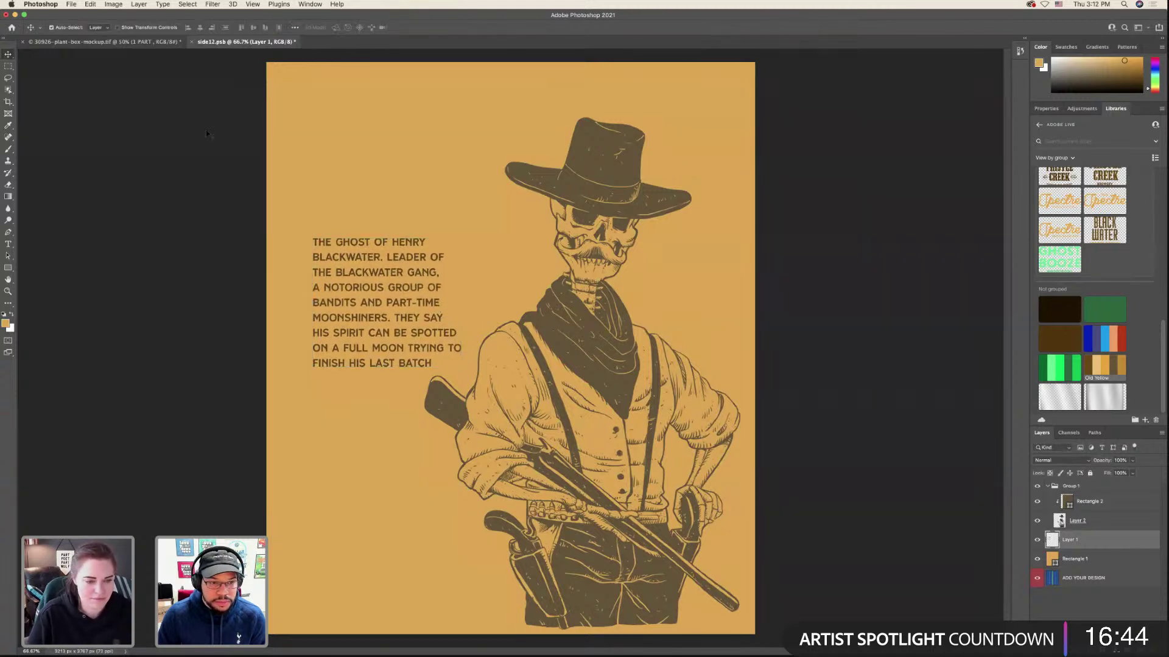
{"action": "left_click", "coordinate": [139, 43]}
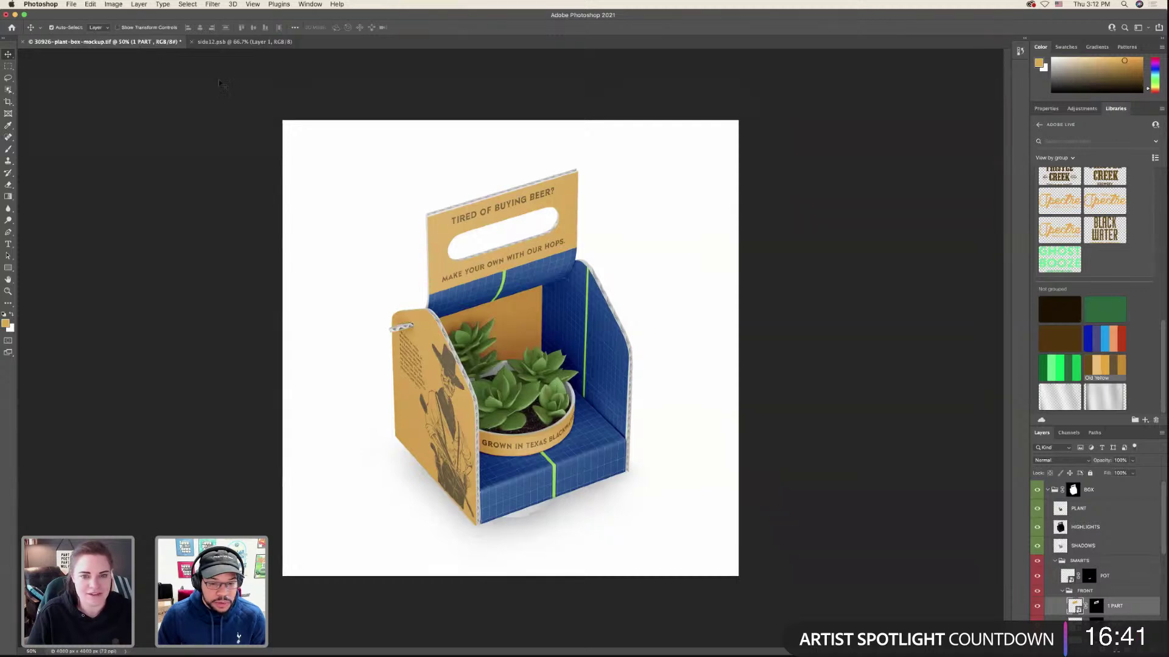
- Move the ghost story paragraph straight down beside the cowboy's holster, save side12.psb, and check the mockup
{"action": "left_click", "coordinate": [241, 44]}
{"action": "key", "text": "ctrl+t"}
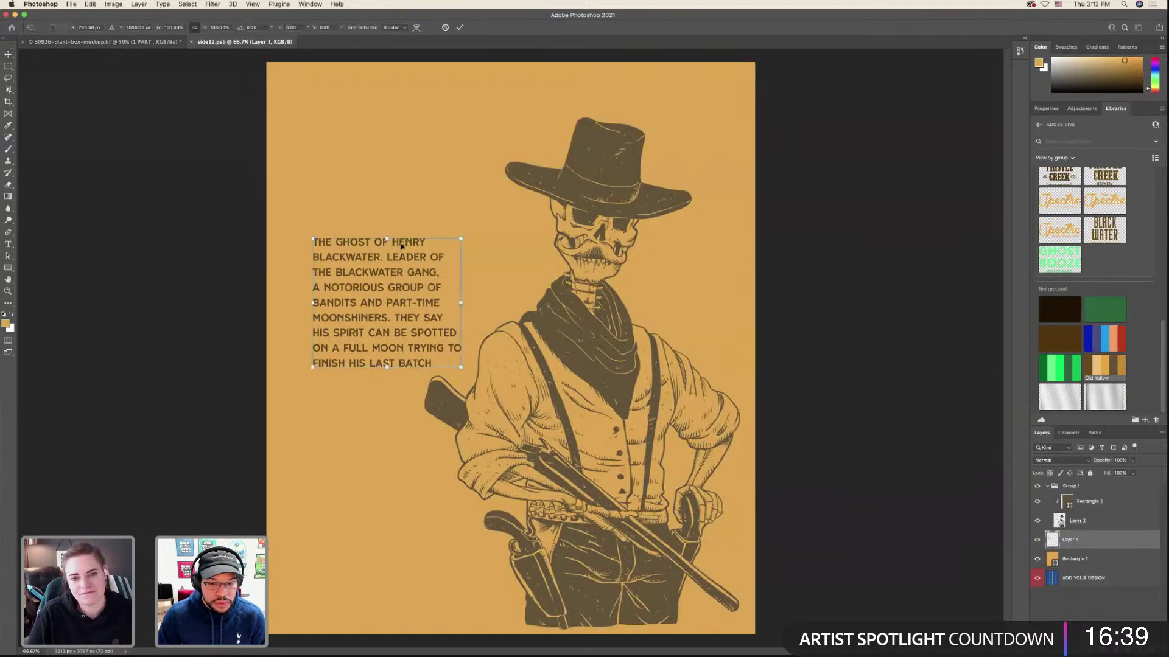
{"action": "left_click_drag", "start_coordinate": [401, 247], "coordinate": [401, 468]}
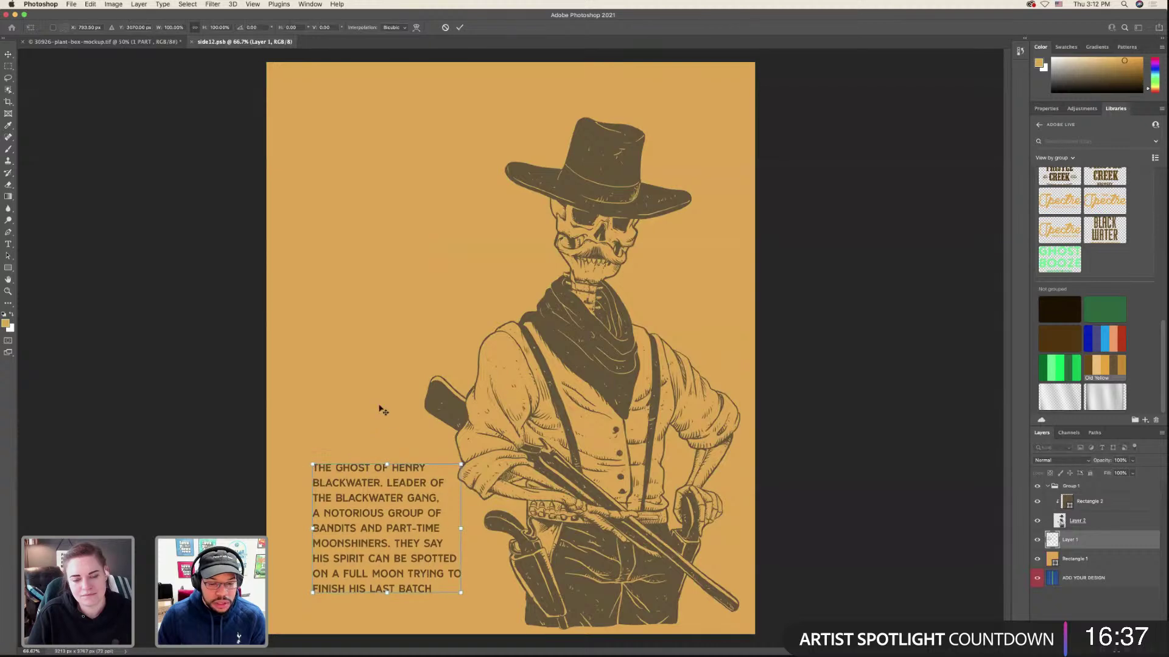
{"action": "key", "text": "Return"}
{"action": "key", "text": "ctrl+s"}
{"action": "left_click", "coordinate": [116, 43]}
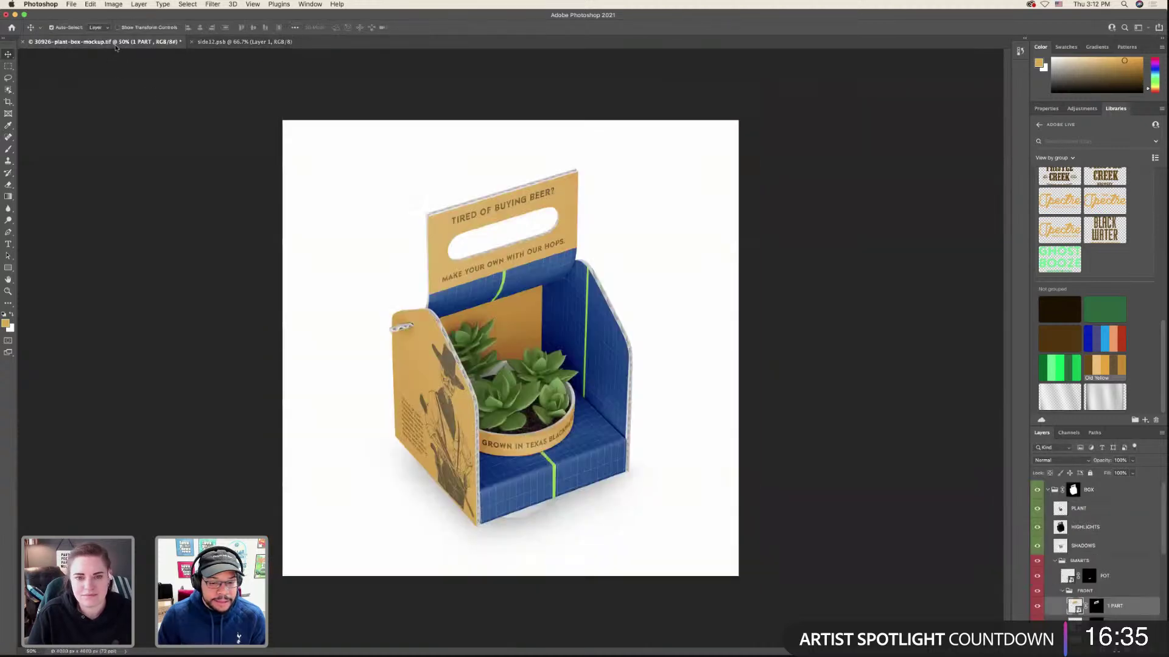
- Nudge the lowered ghost story paragraph slightly toward the panel's left edge and save side12.psb
{"action": "left_click", "coordinate": [237, 41]}
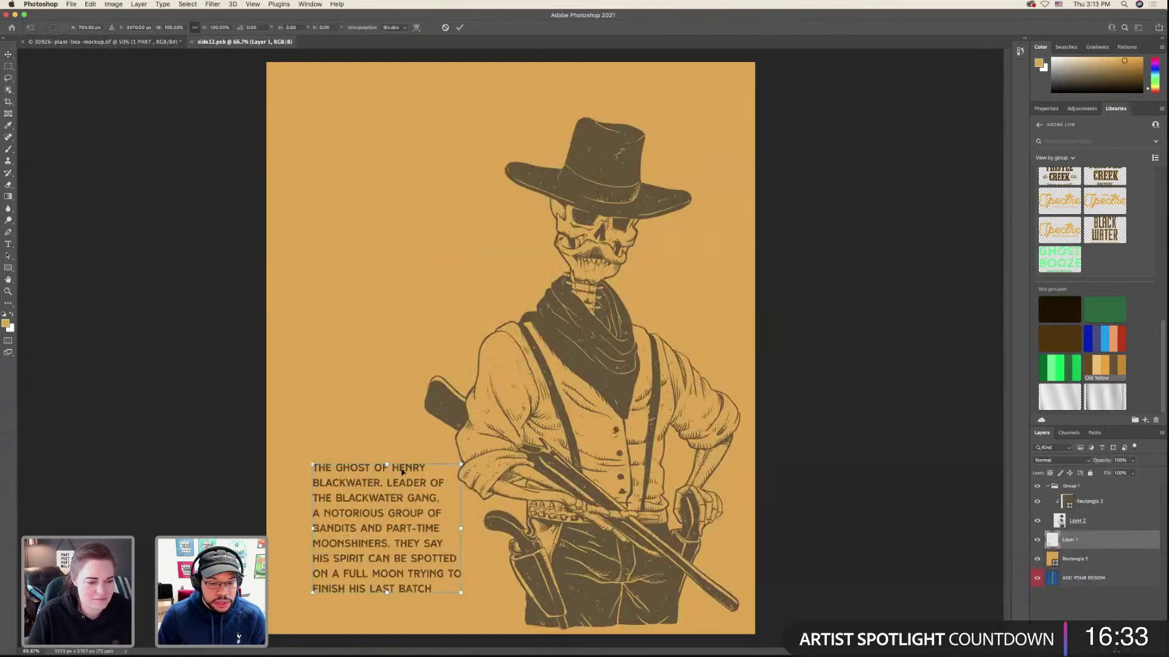
{"action": "left_click_drag", "start_coordinate": [400, 472], "coordinate": [390, 472]}
{"action": "key", "text": "Return"}
{"action": "key", "text": "ctrl+s"}
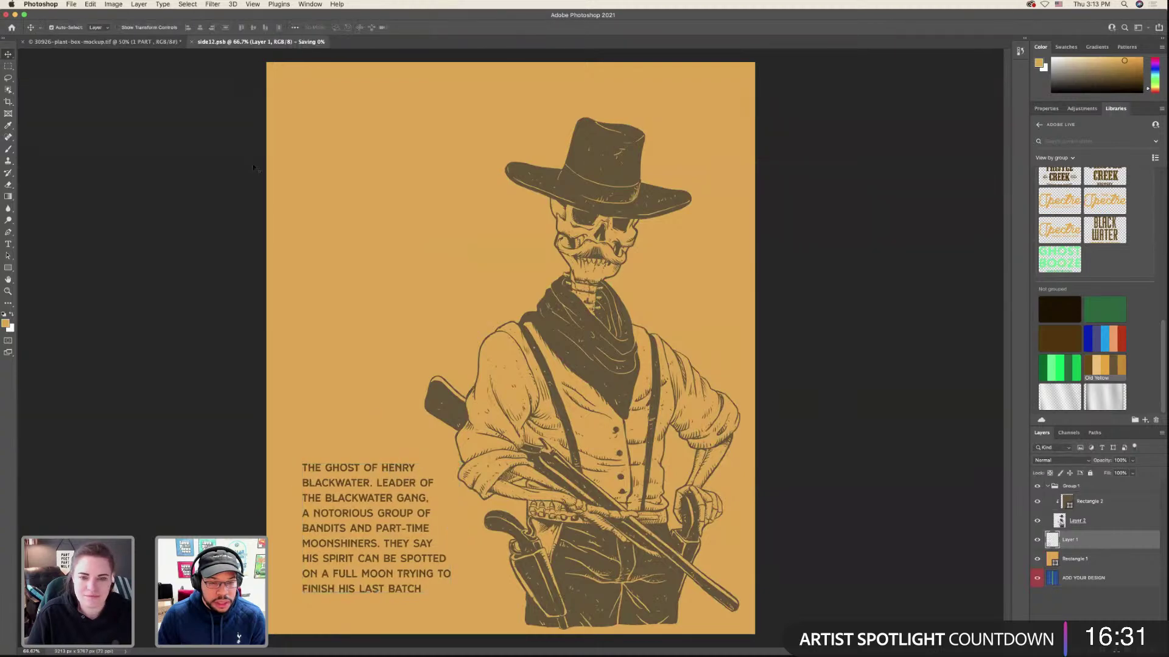
{"action": "left_click", "coordinate": [148, 41]}
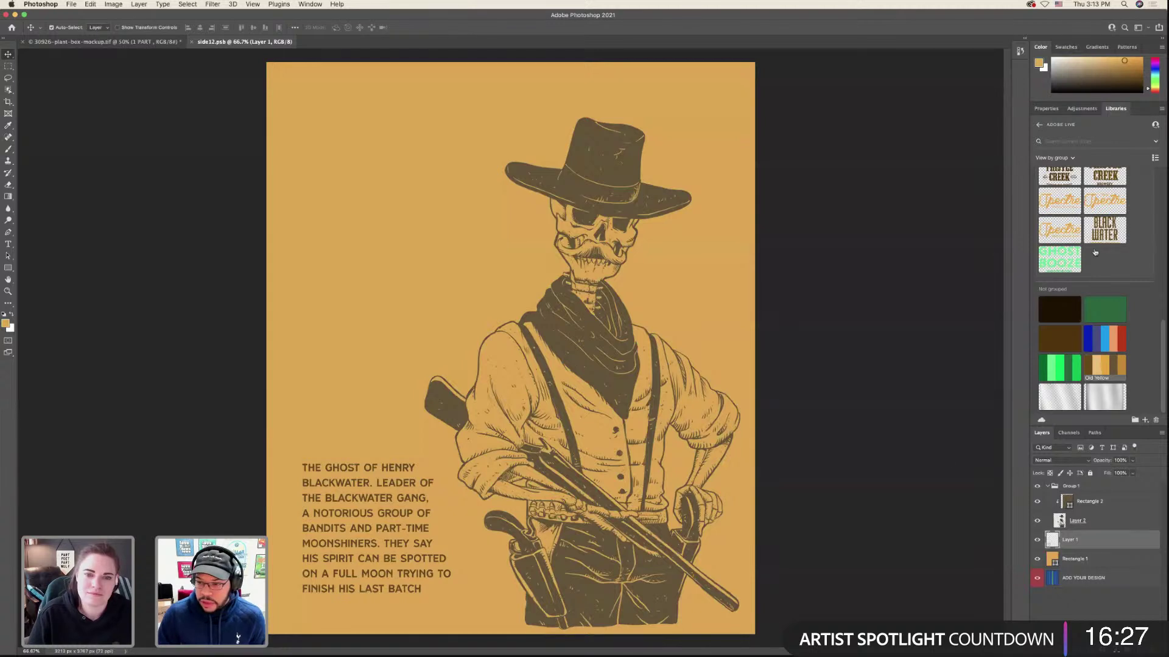
- Place the full Thistle Creek logo from the library, enlarge it beside the cowboy's head, save, and check the mockup
{"action": "scroll", "coordinate": [1103, 273], "scroll_direction": "up", "scroll_amount": 5}
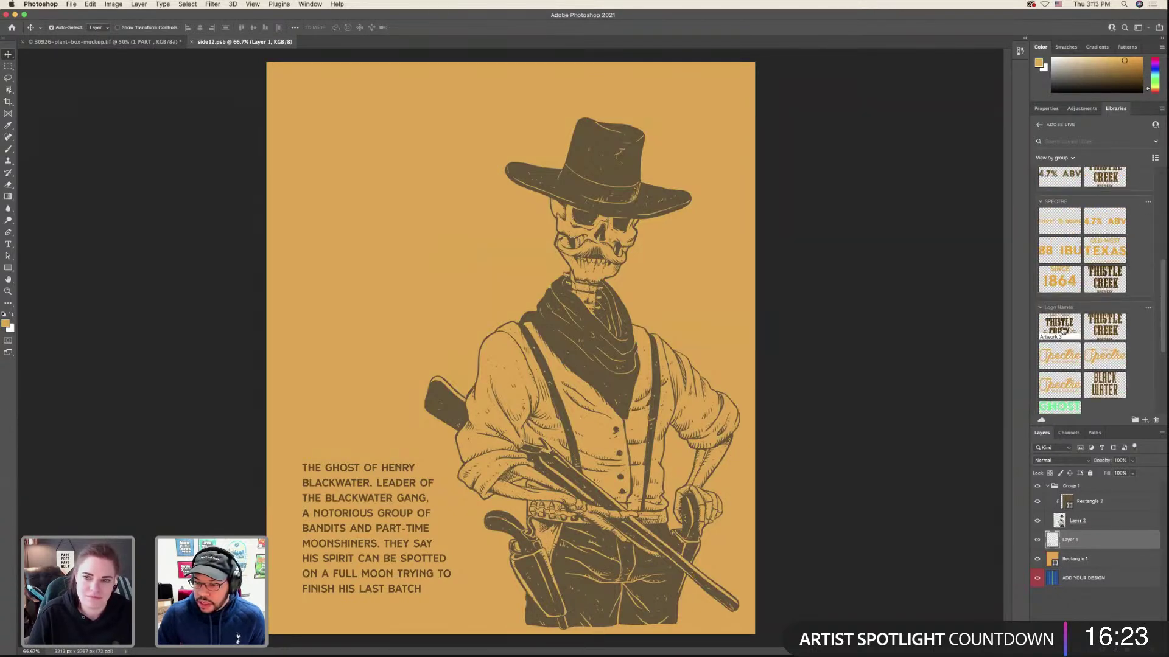
{"action": "left_click_drag", "start_coordinate": [1061, 332], "coordinate": [540, 253]}
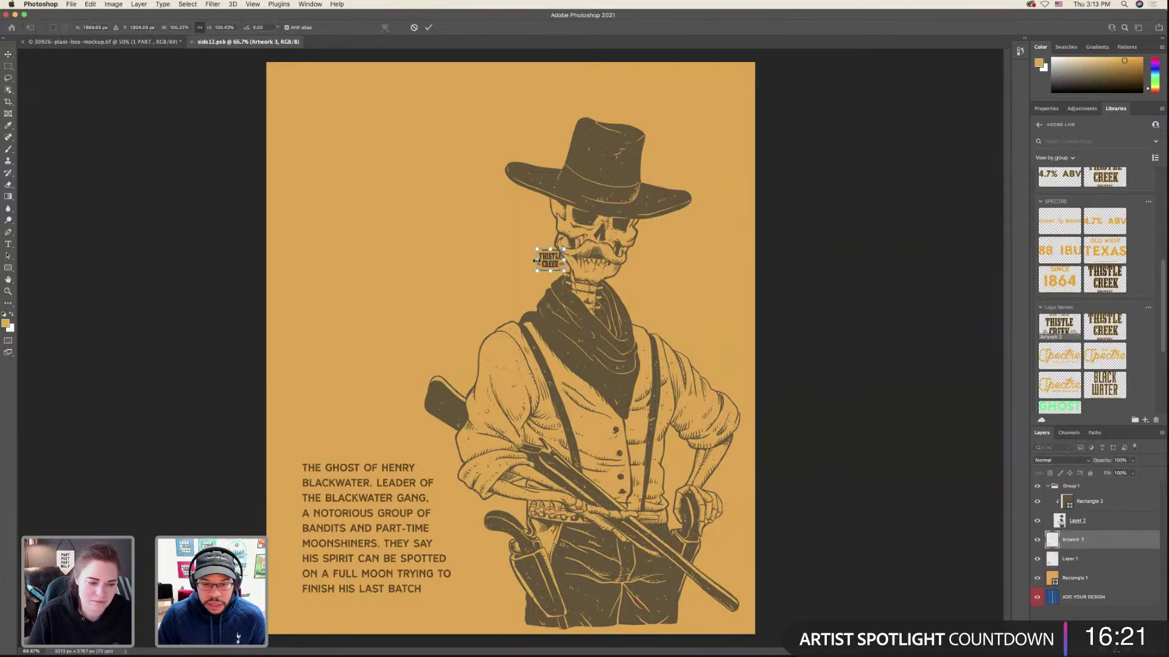
{"action": "left_click_drag", "start_coordinate": [379, 257], "coordinate": [368, 258]}
{"action": "left_click_drag", "start_coordinate": [473, 249], "coordinate": [403, 228]}
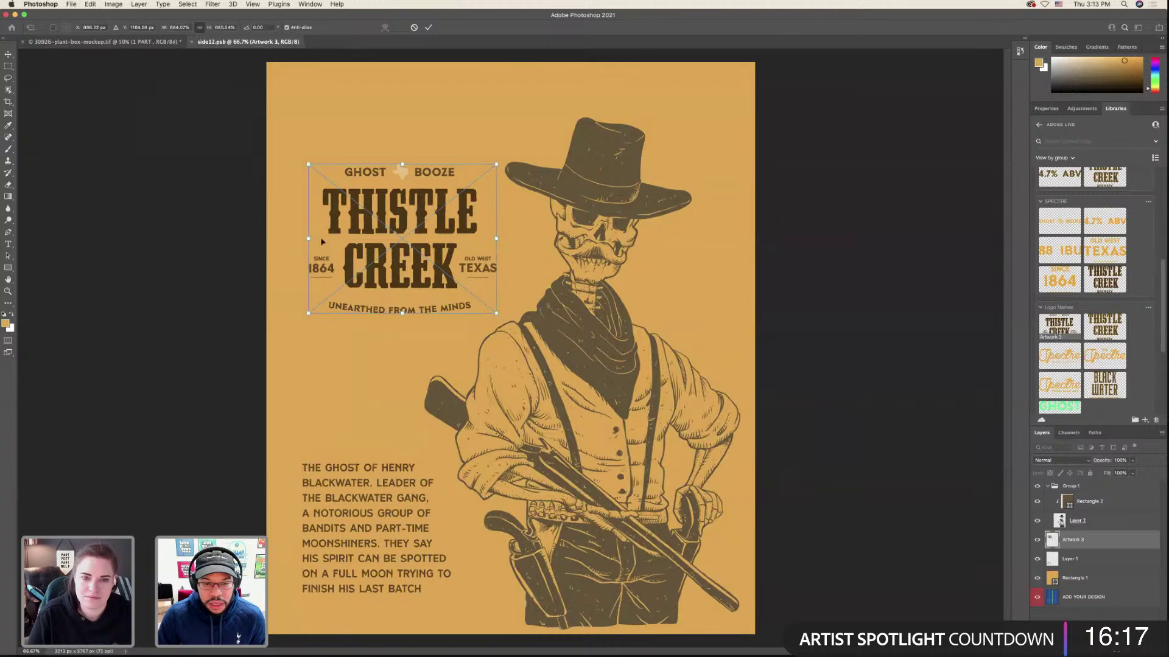
{"action": "left_click_drag", "start_coordinate": [310, 239], "coordinate": [321, 239]}
{"action": "left_click_drag", "start_coordinate": [417, 202], "coordinate": [419, 213]}
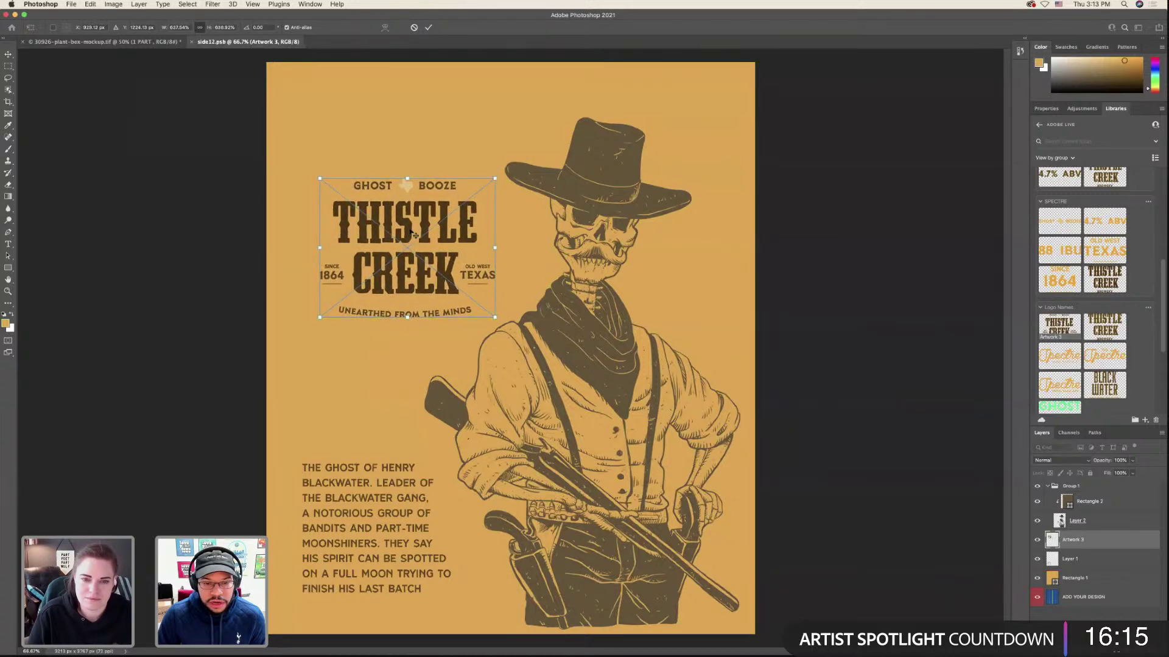
{"action": "key", "text": "Return"}
{"action": "key", "text": "super+s"}
{"action": "left_click", "coordinate": [109, 41]}
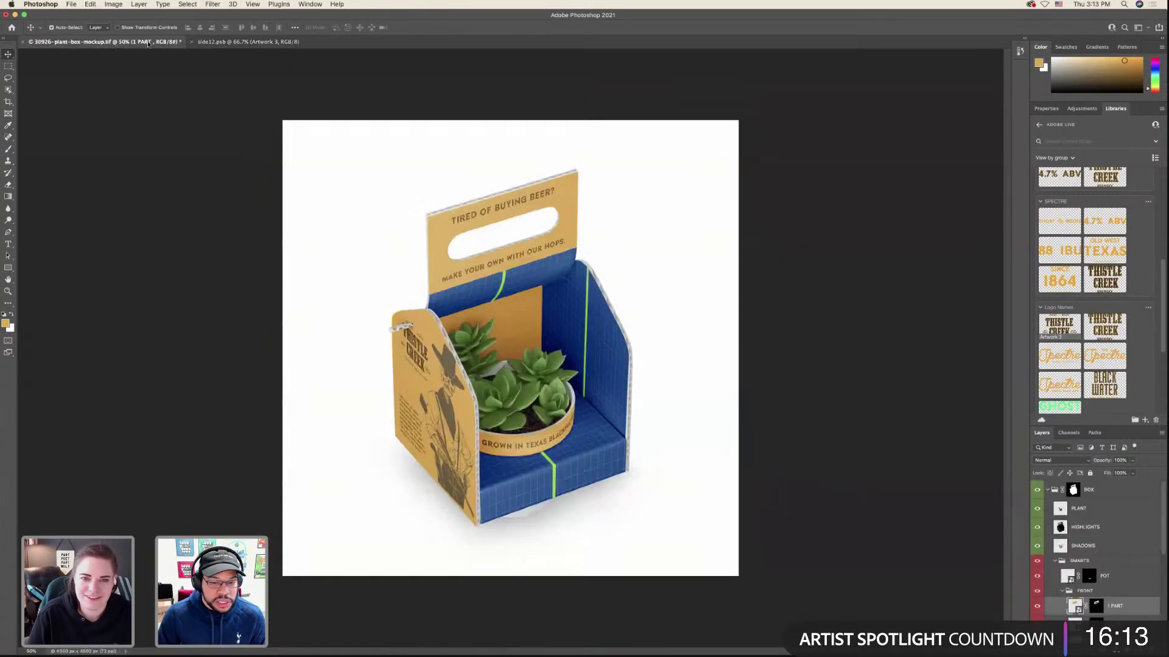
- Lower the Thistle Creek logo to just above the rifle butt, save side12.psb, and review it on the mockup
{"action": "left_click", "coordinate": [248, 43]}
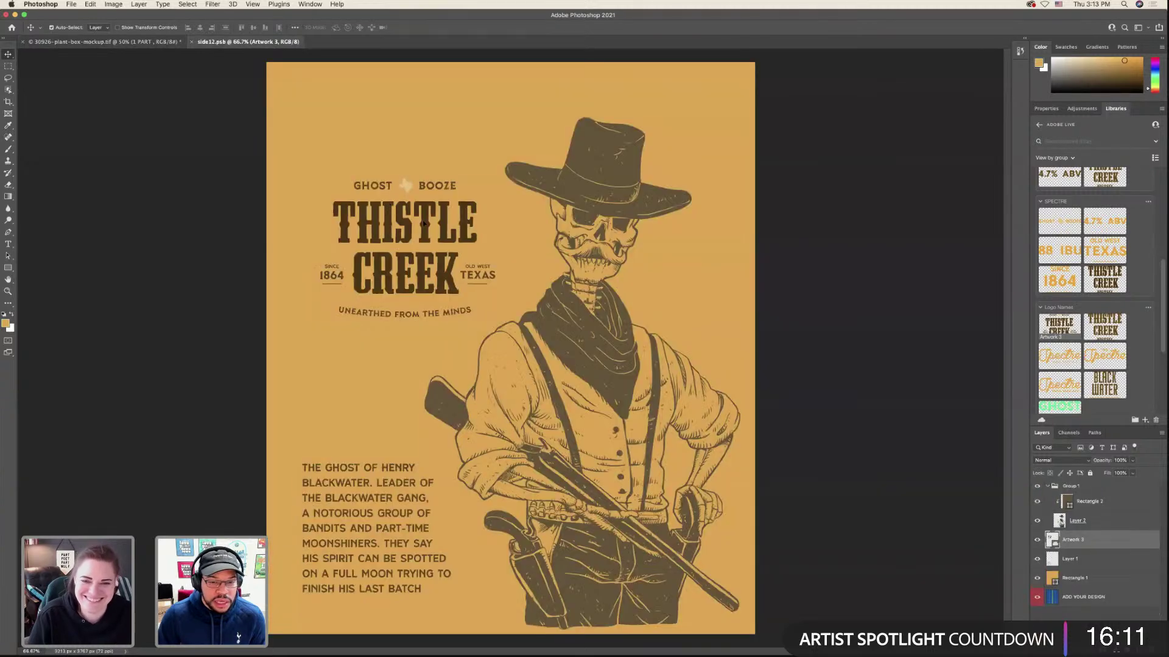
{"action": "left_click_drag", "start_coordinate": [420, 229], "coordinate": [415, 271]}
{"action": "key", "text": "Return"}
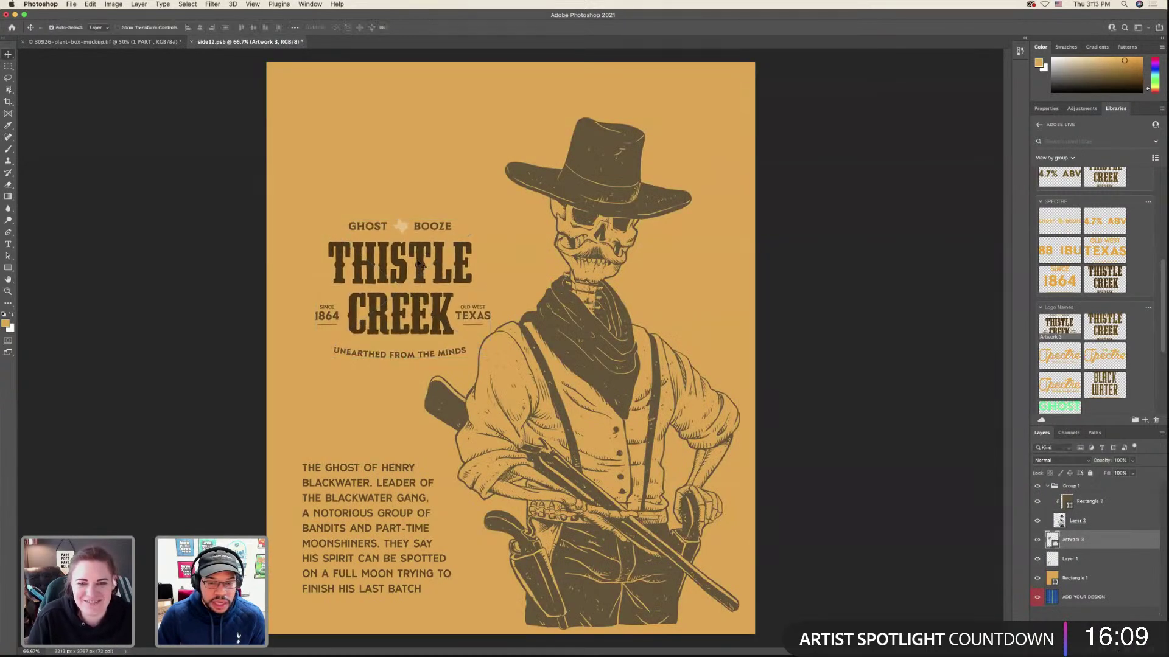
{"action": "key", "text": "super+s"}
{"action": "left_click", "coordinate": [146, 43]}
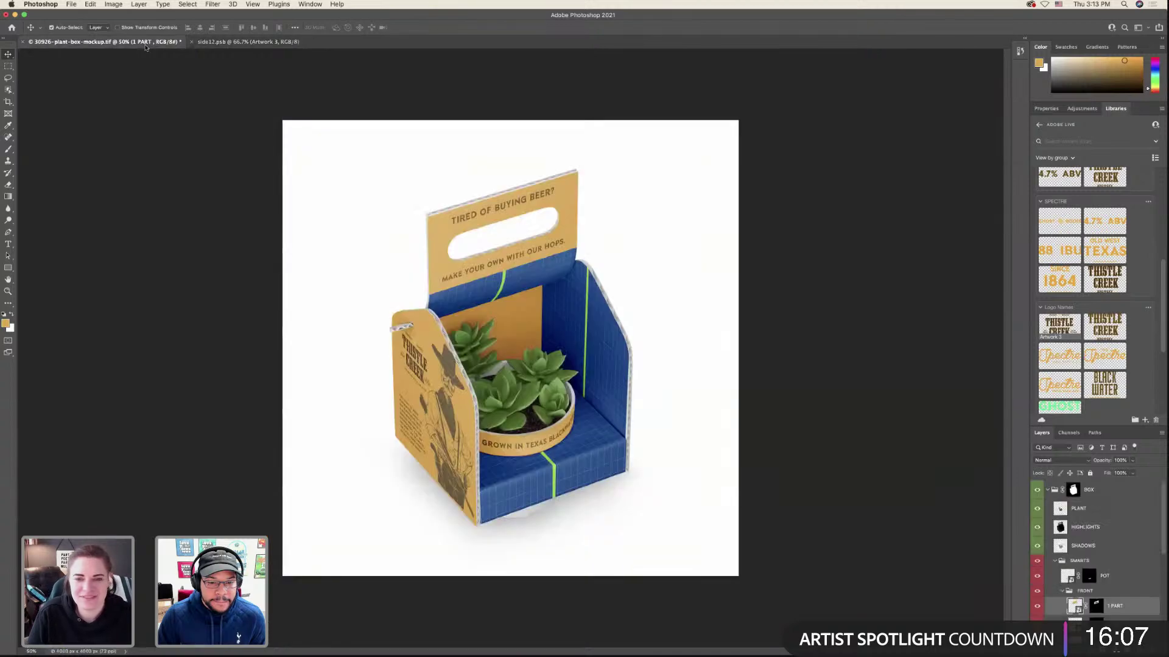
- Scale the whole cowboy group down toward the panel's lower right corner in side12.psb
{"action": "left_click", "coordinate": [286, 42]}
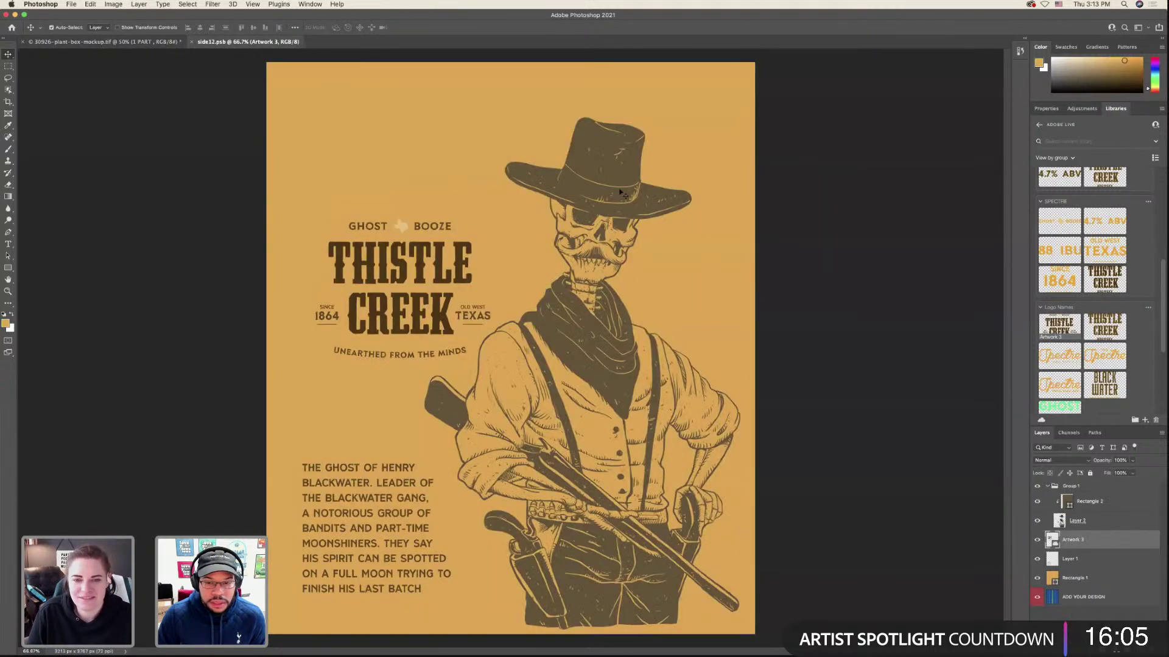
{"action": "left_click", "coordinate": [376, 106]}
{"action": "key", "text": "super+t"}
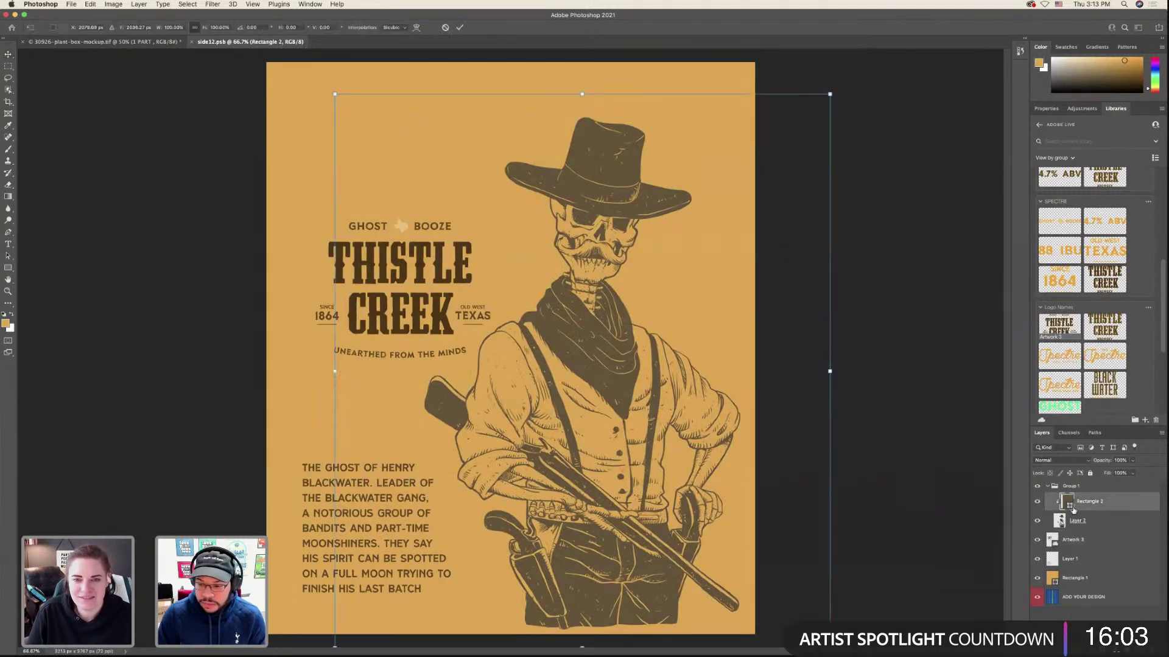
{"action": "left_click", "coordinate": [1074, 487]}
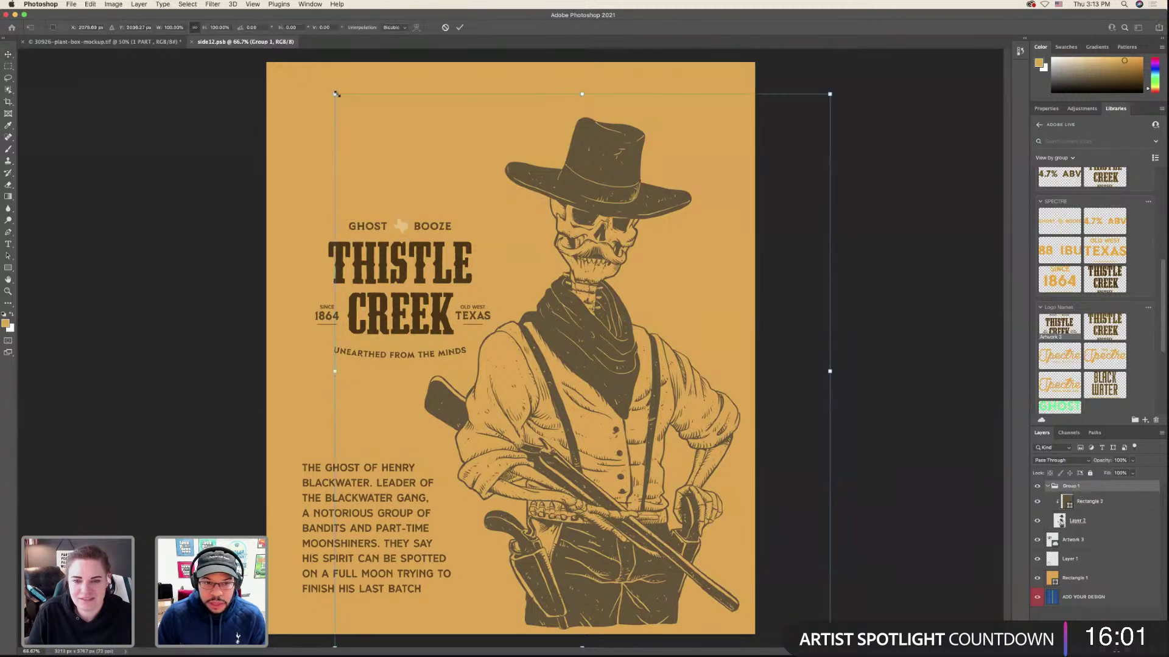
{"action": "left_click_drag", "start_coordinate": [337, 94], "coordinate": [401, 125]}
{"action": "key", "text": "Return"}
- Align the Thistle Creek logo with the paragraph's left edge, enlarge it toward the cowboy, save, and check the mockup
{"action": "left_click", "coordinate": [423, 263]}
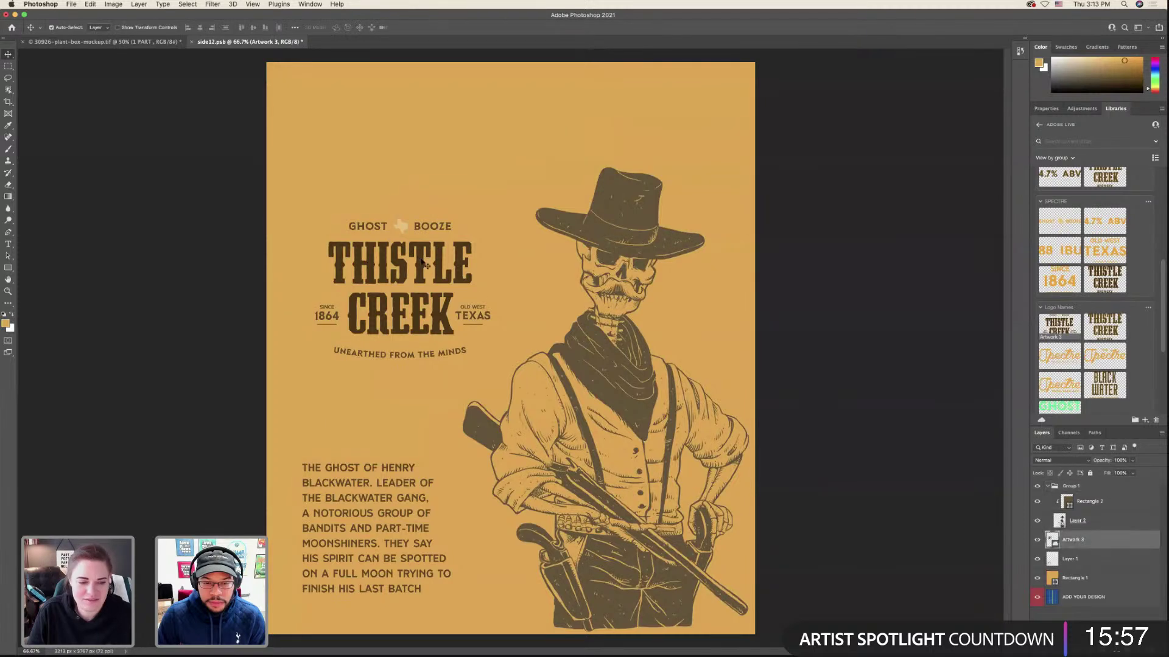
{"action": "left_click_drag", "start_coordinate": [423, 263], "coordinate": [414, 286]}
{"action": "left_click_drag", "start_coordinate": [411, 483], "coordinate": [412, 482]}
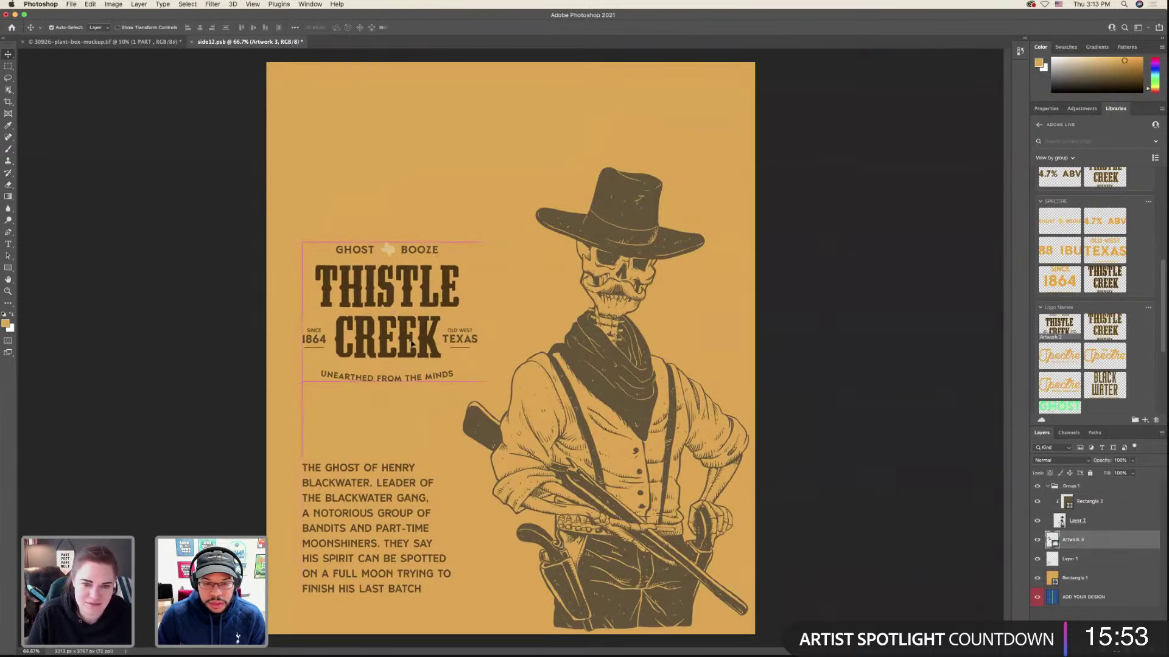
{"action": "key", "text": "ctrl+t"}
{"action": "left_click_drag", "start_coordinate": [485, 311], "coordinate": [499, 316]}
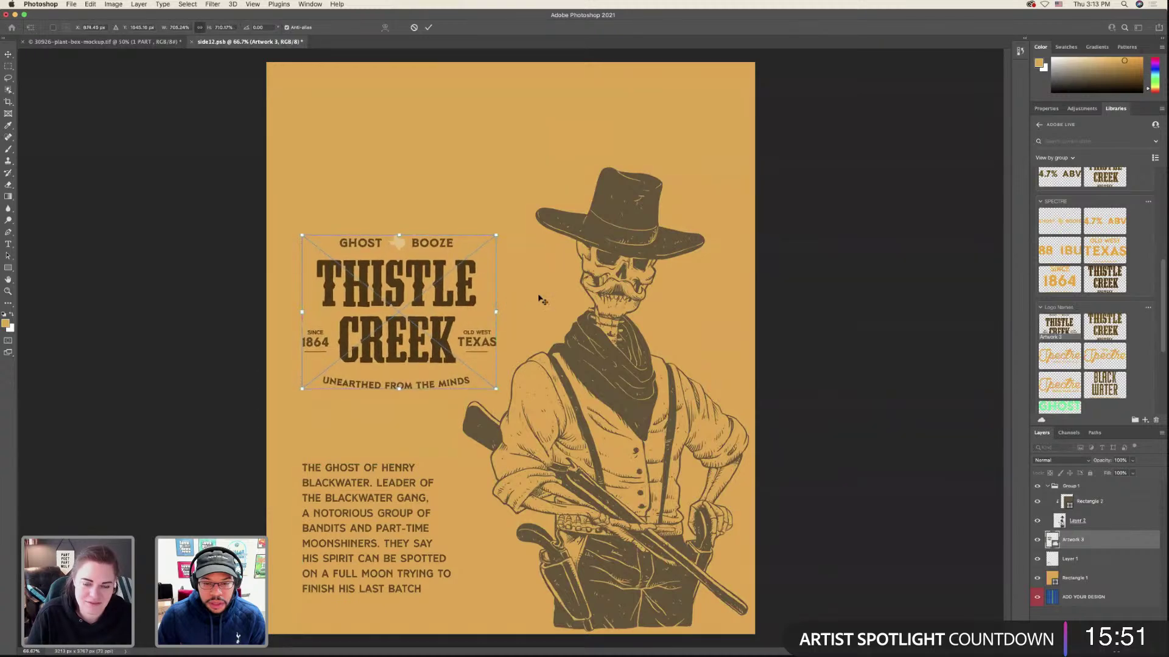
{"action": "key", "text": "Return"}
{"action": "key", "text": "ctrl+s"}
{"action": "left_click", "coordinate": [140, 44]}
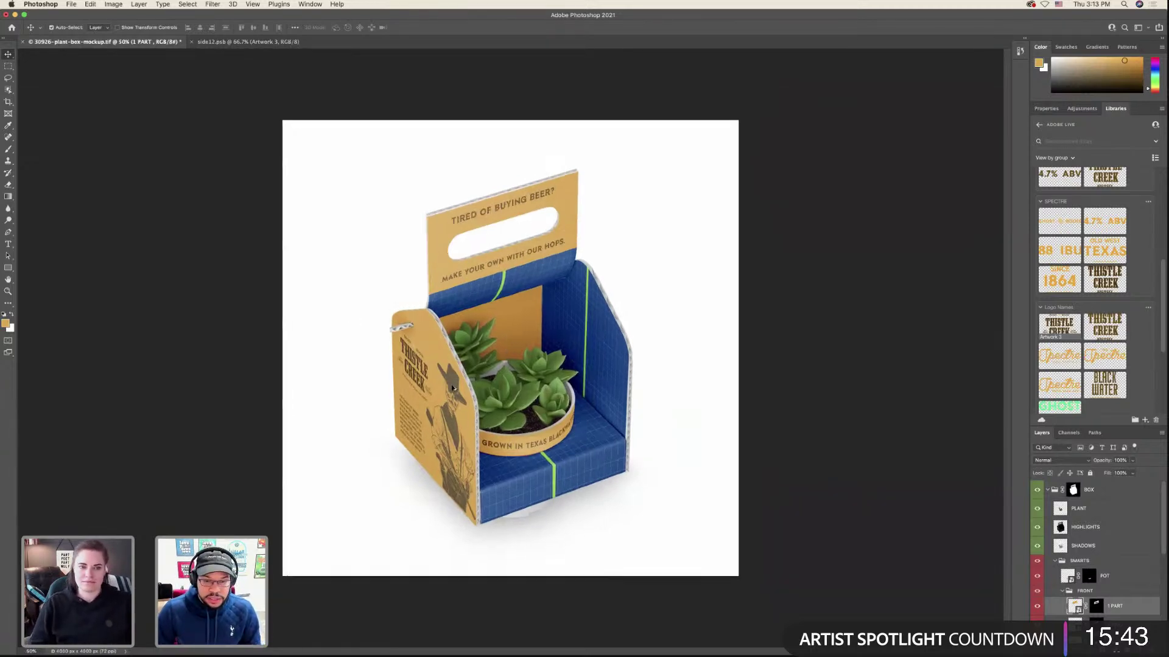
- Cover the 2 PART smart object's entire canvas in front-top2.psb with a golden-tan rectangle, save it, and close it
{"action": "scroll", "coordinate": [455, 391], "scroll_direction": "up", "scroll_amount": 5}
{"action": "scroll", "coordinate": [455, 391], "scroll_direction": "down", "scroll_amount": 3}
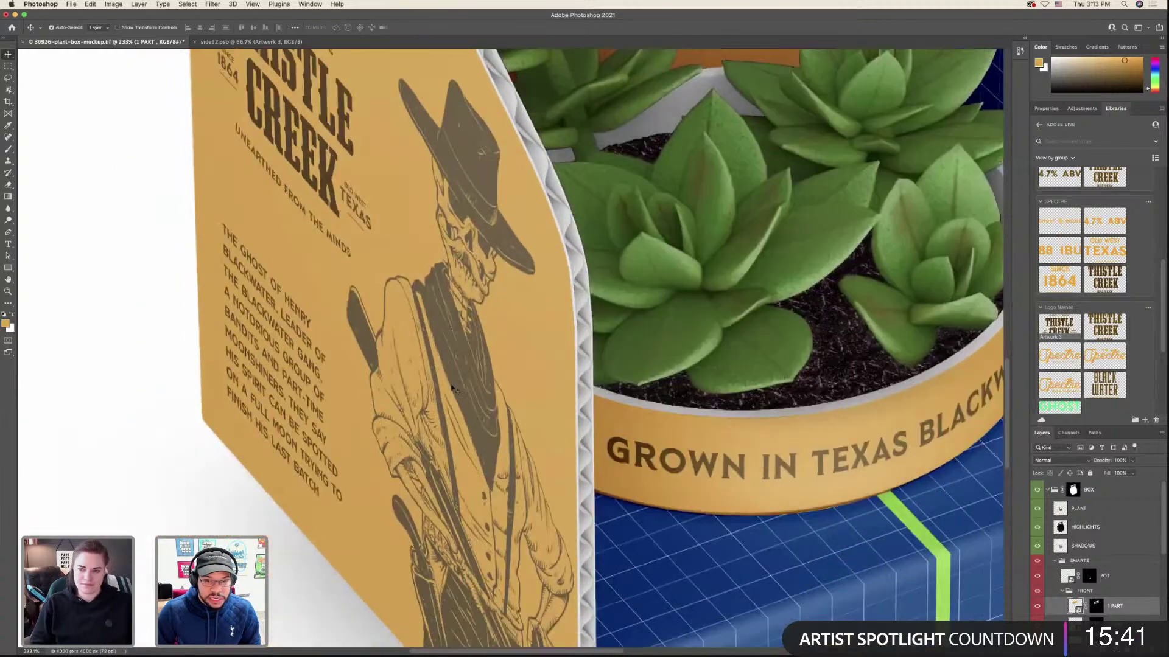
{"action": "scroll", "coordinate": [456, 391], "scroll_direction": "down", "scroll_amount": 5}
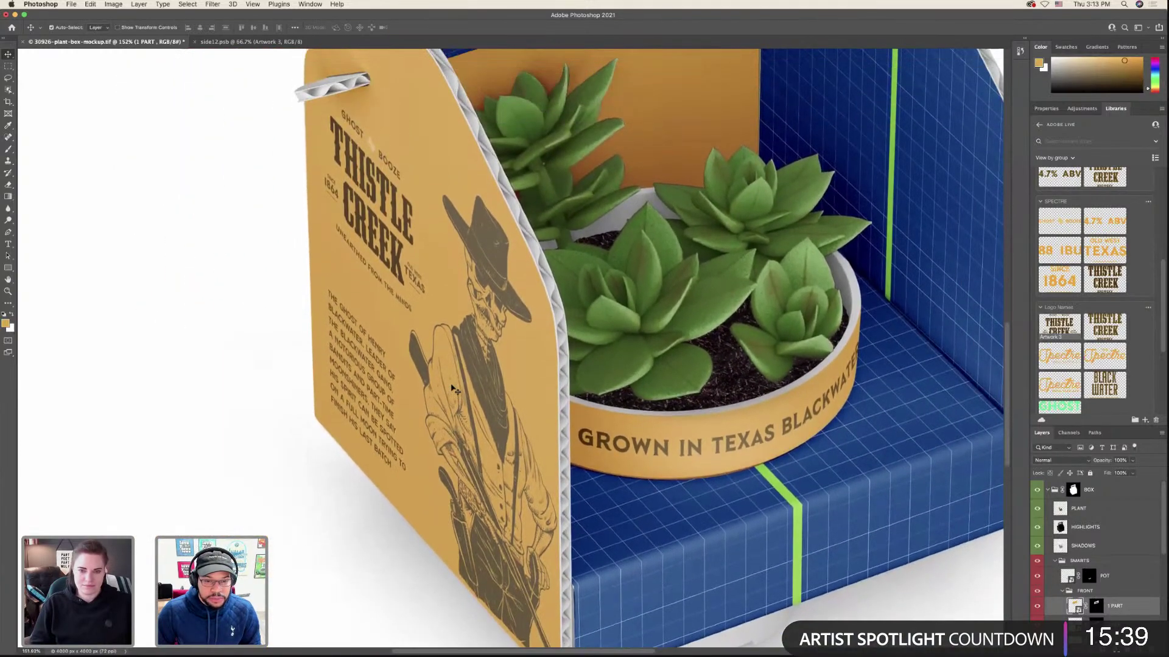
{"action": "scroll", "coordinate": [456, 391], "scroll_direction": "down", "scroll_amount": 2}
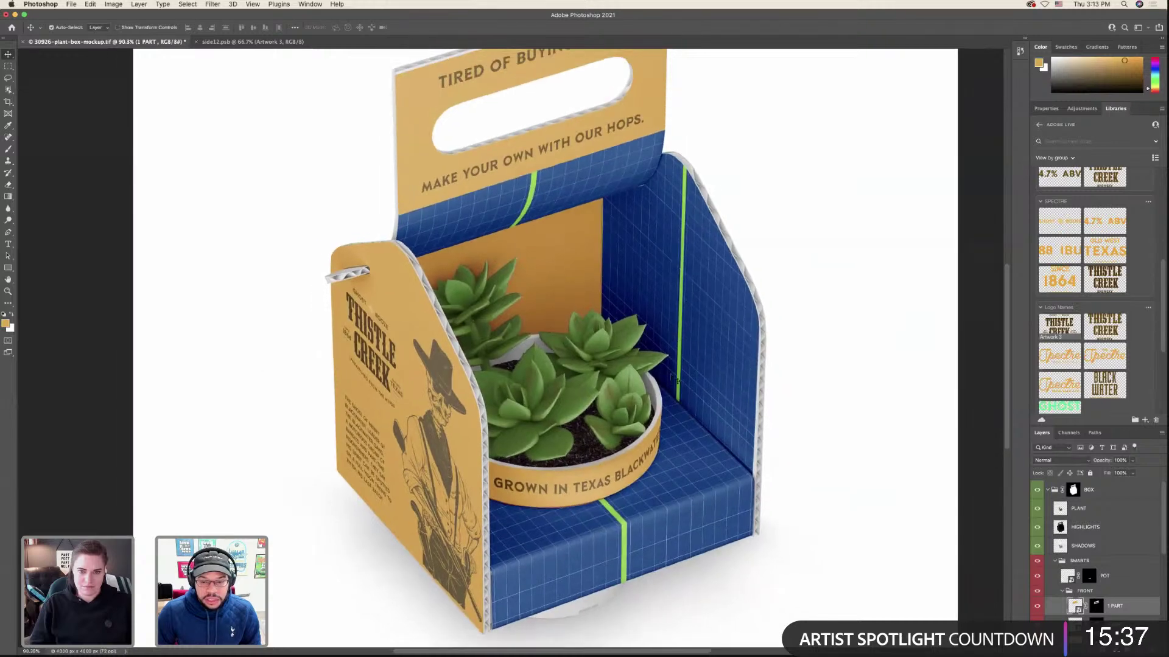
{"action": "scroll", "coordinate": [1136, 584], "scroll_direction": "down", "scroll_amount": 3}
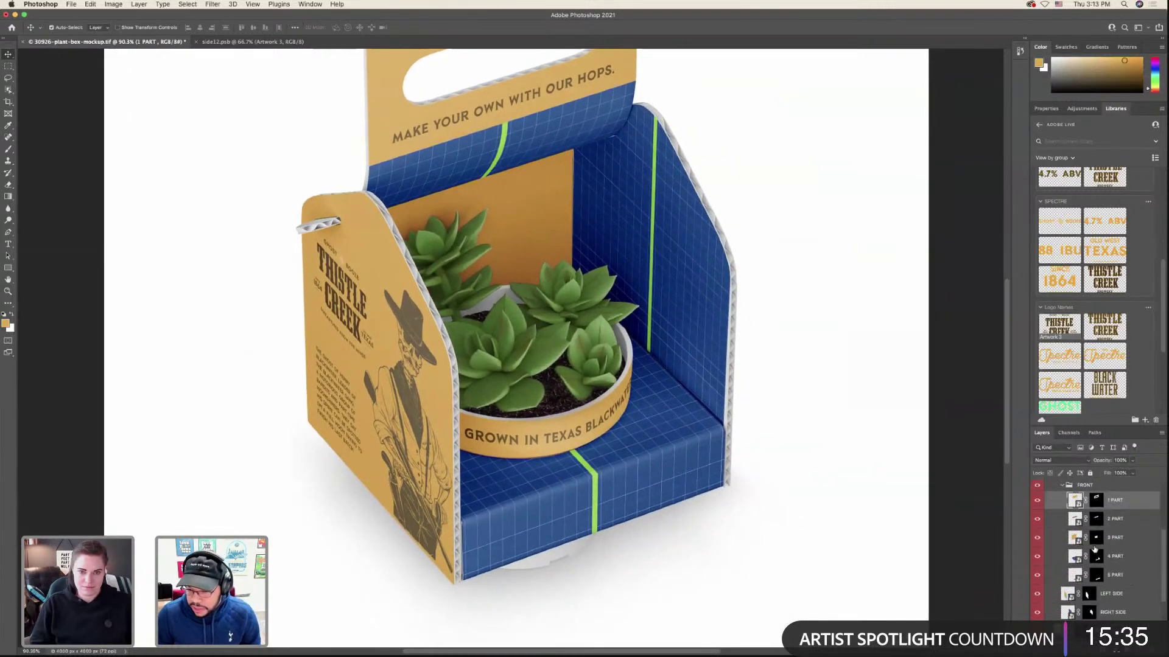
{"action": "double_click", "coordinate": [1074, 519]}
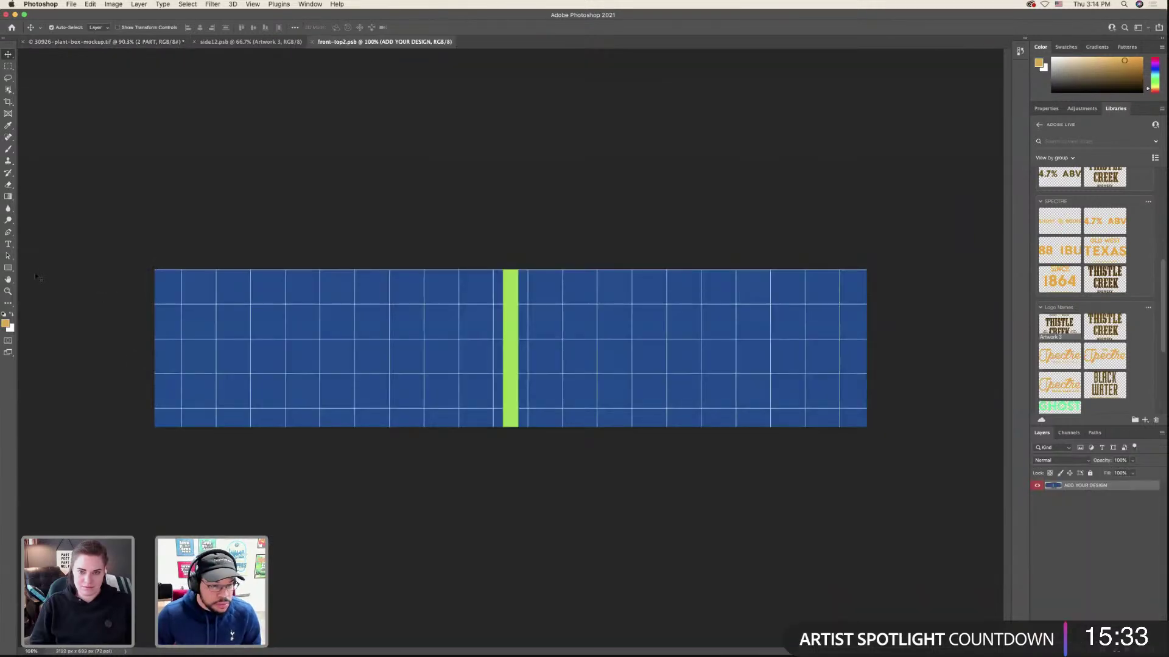
{"action": "left_click", "coordinate": [8, 268]}
{"action": "left_click_drag", "start_coordinate": [135, 252], "coordinate": [881, 462]}
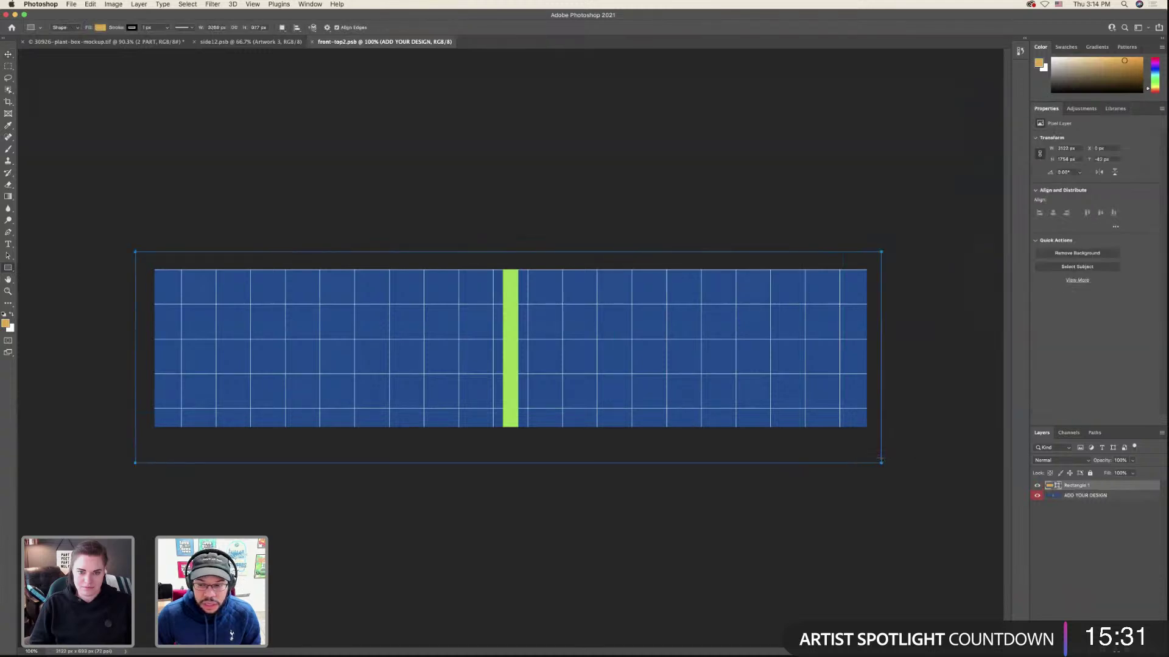
{"action": "key", "text": "ctrl+s"}
{"action": "key", "text": "ctrl+w"}
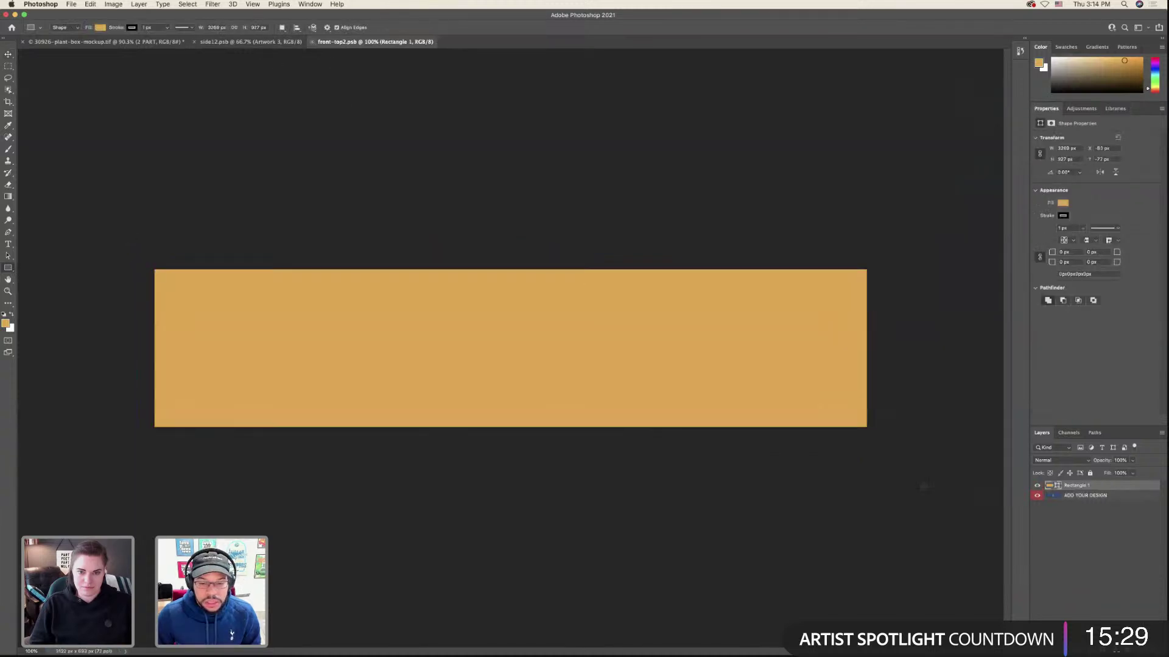
- Cover the 4 PART smart object's entire canvas in top2.psb with a golden-tan rectangle, save it, and close it
{"action": "scroll", "coordinate": [1059, 576], "scroll_direction": "down", "scroll_amount": 3}
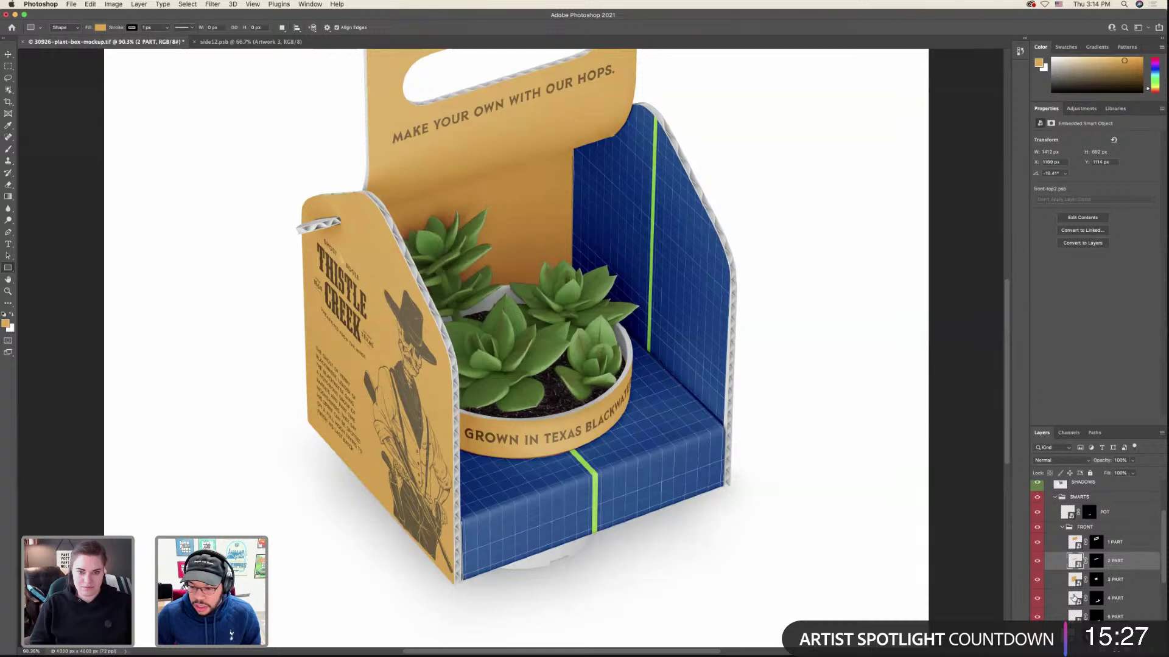
{"action": "double_click", "coordinate": [1075, 599]}
{"action": "left_click_drag", "start_coordinate": [253, 102], "coordinate": [799, 617]}
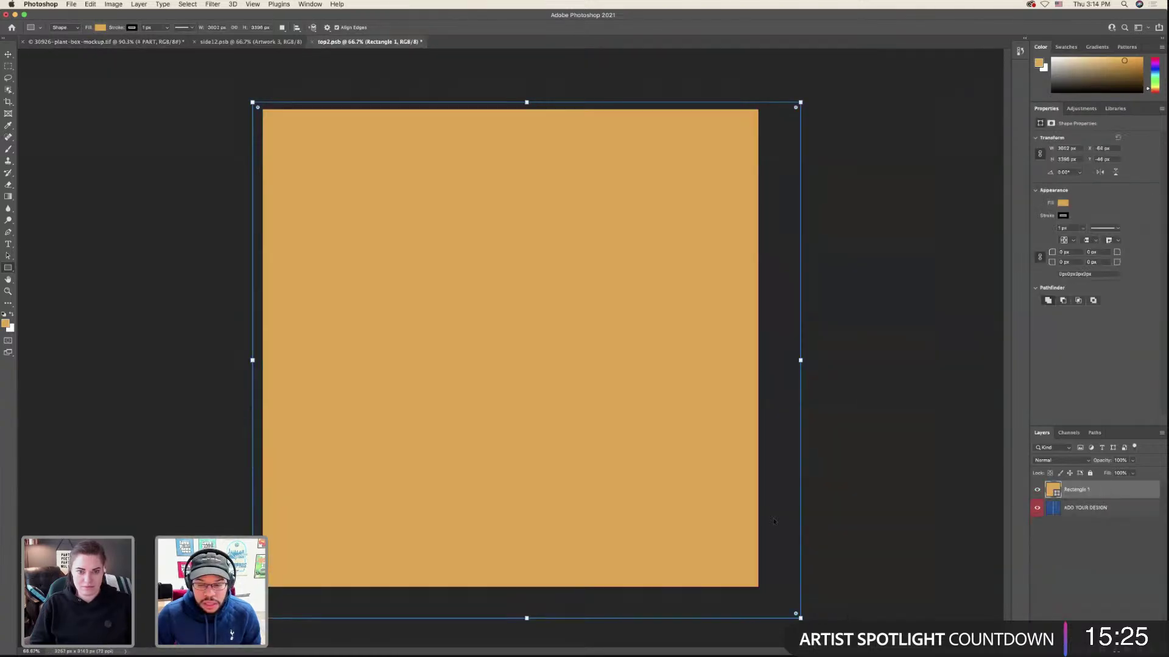
{"action": "left_click", "coordinate": [312, 42]}
- Hide the 5 PART and RIGHT SIDE smart objects, checking the LEFT SIDE layer's visibility along the way
{"action": "scroll", "coordinate": [1092, 591], "scroll_direction": "down", "scroll_amount": 3}
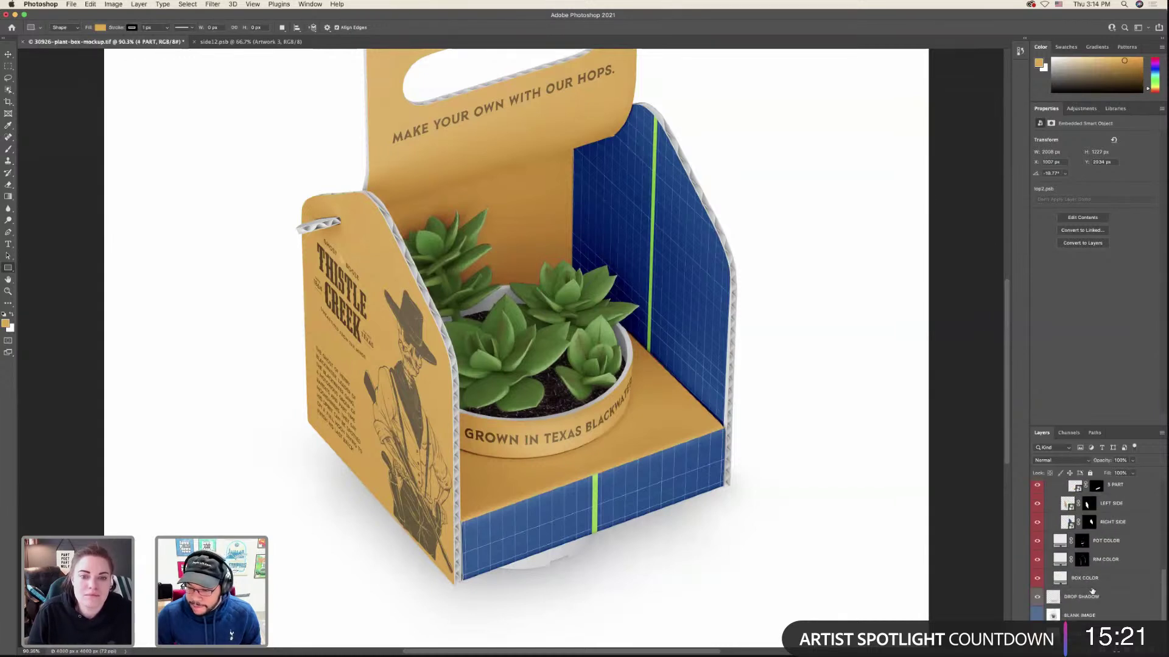
{"action": "scroll", "coordinate": [1092, 590], "scroll_direction": "up", "scroll_amount": 5}
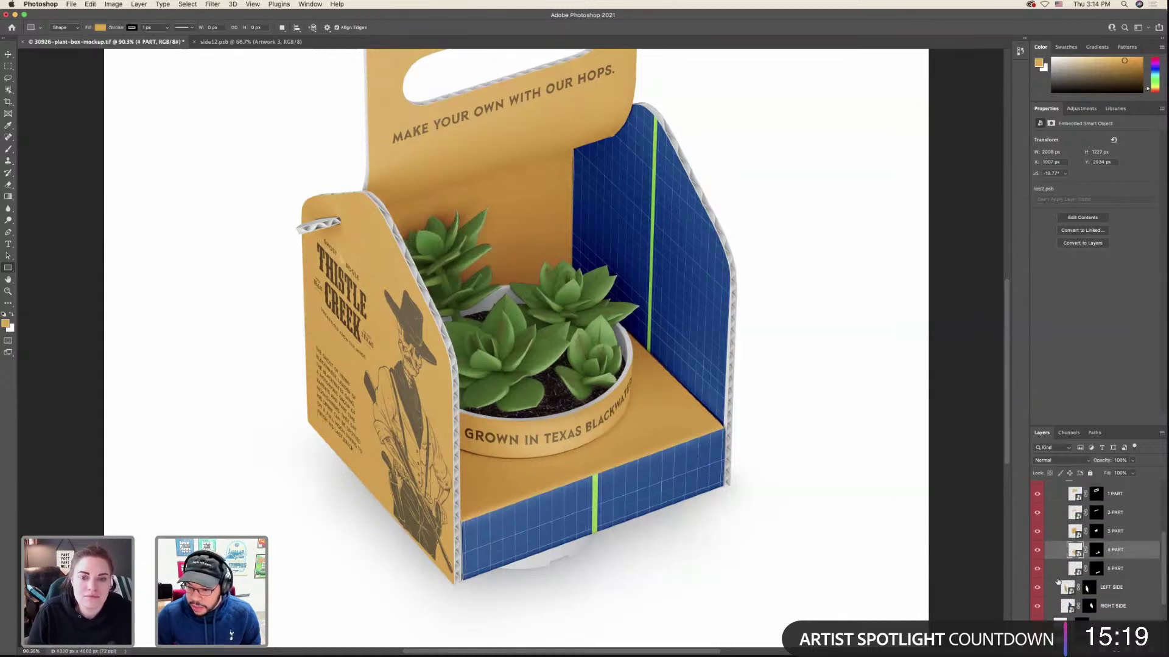
{"action": "left_click", "coordinate": [1038, 571]}
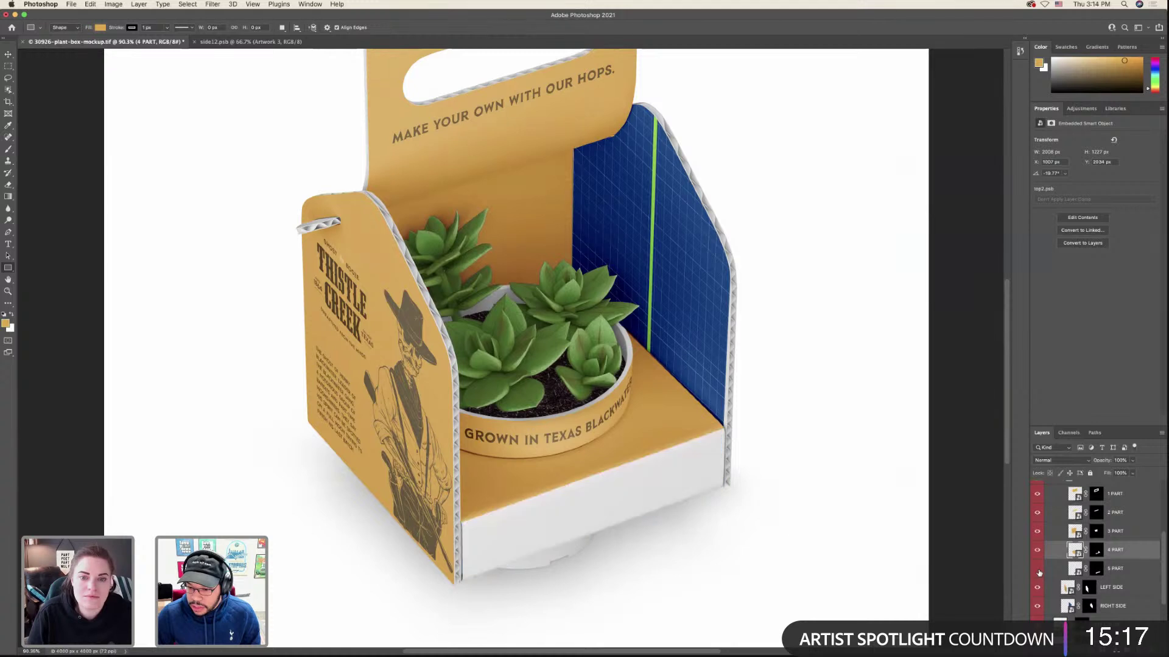
{"action": "left_click", "coordinate": [1038, 588]}
{"action": "left_click", "coordinate": [1037, 588]}
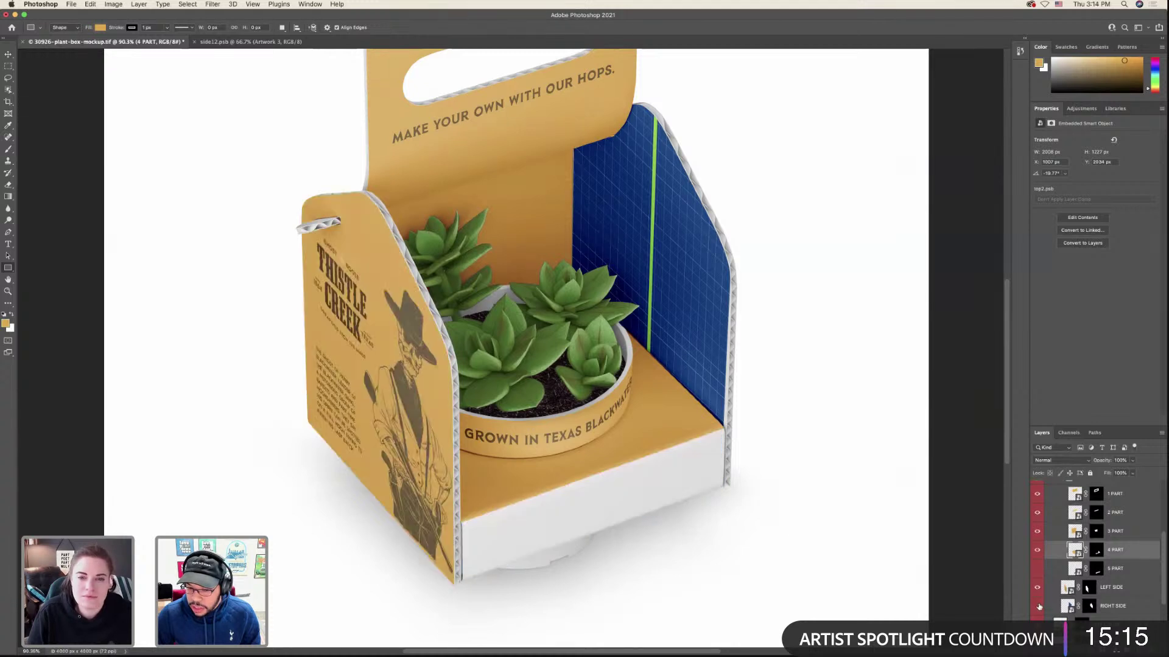
{"action": "left_click", "coordinate": [1038, 606]}
- Recolor the BOX COLOR fill layer with the golden tan from the library's Old Yellow theme and review the whole box
{"action": "scroll", "coordinate": [1042, 599], "scroll_direction": "down", "scroll_amount": 5}
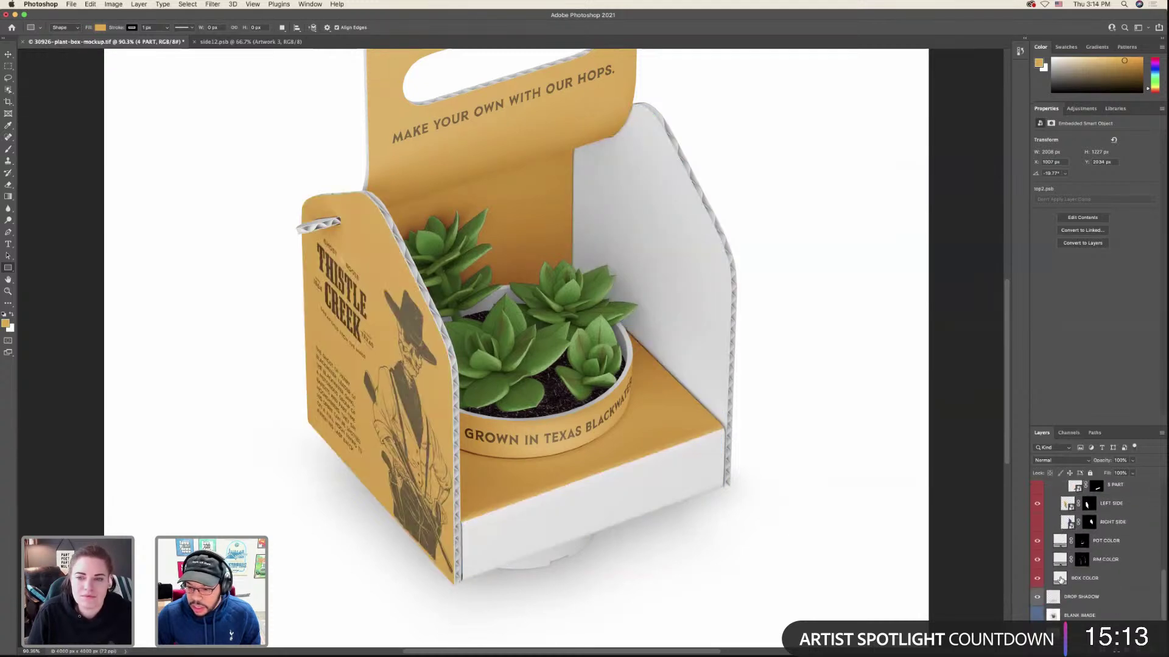
{"action": "left_click", "coordinate": [1061, 580]}
{"action": "left_click", "coordinate": [1109, 112]}
{"action": "scroll", "coordinate": [1091, 341], "scroll_direction": "down", "scroll_amount": 5}
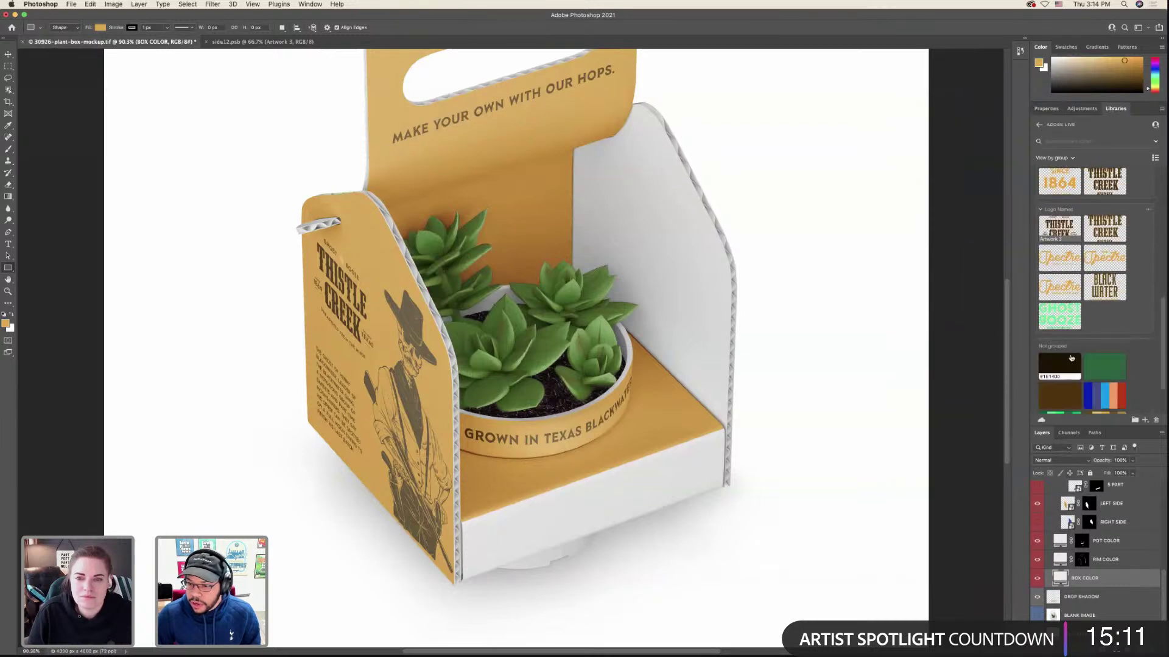
{"action": "left_click", "coordinate": [1106, 370]}
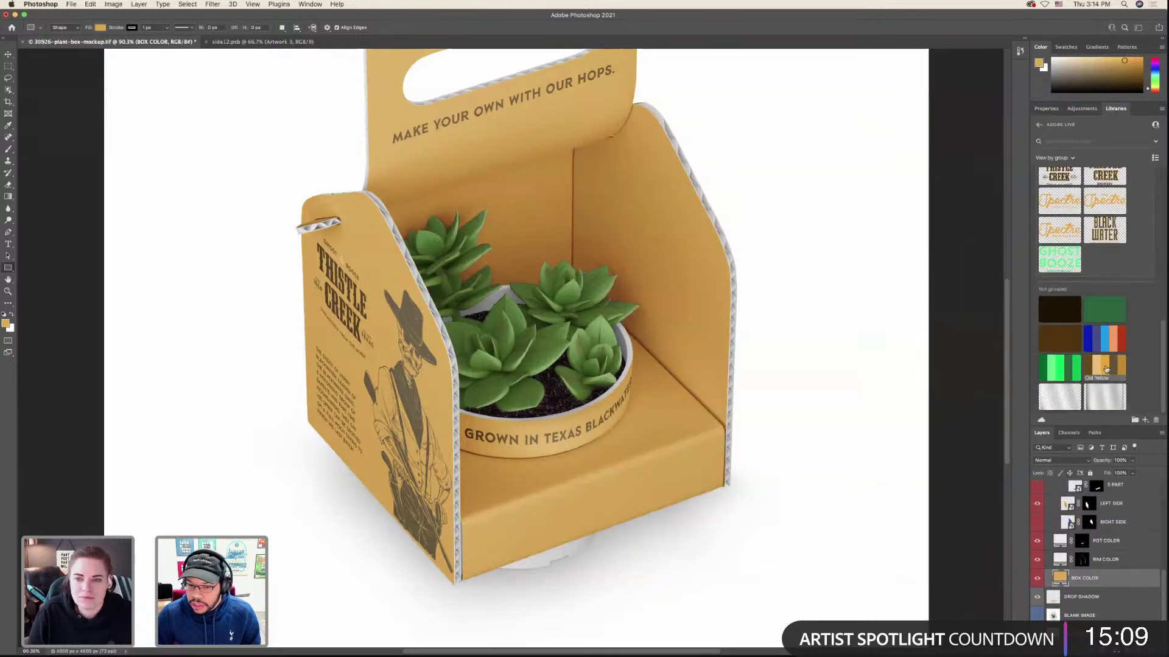
{"action": "scroll", "coordinate": [563, 297], "scroll_direction": "down", "scroll_amount": 5}
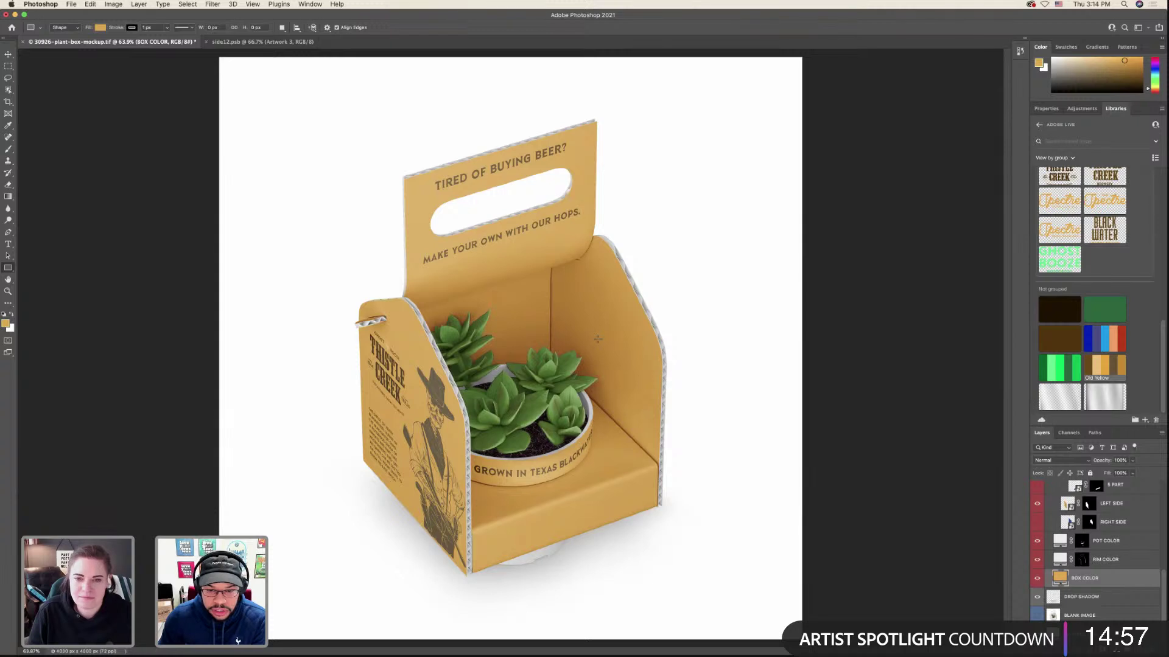
- Show the 5 PART smart object again and cover its entire canvas in front-bottom3.psb with a golden-tan rectangle
{"action": "scroll", "coordinate": [1091, 556], "scroll_direction": "up", "scroll_amount": 2}
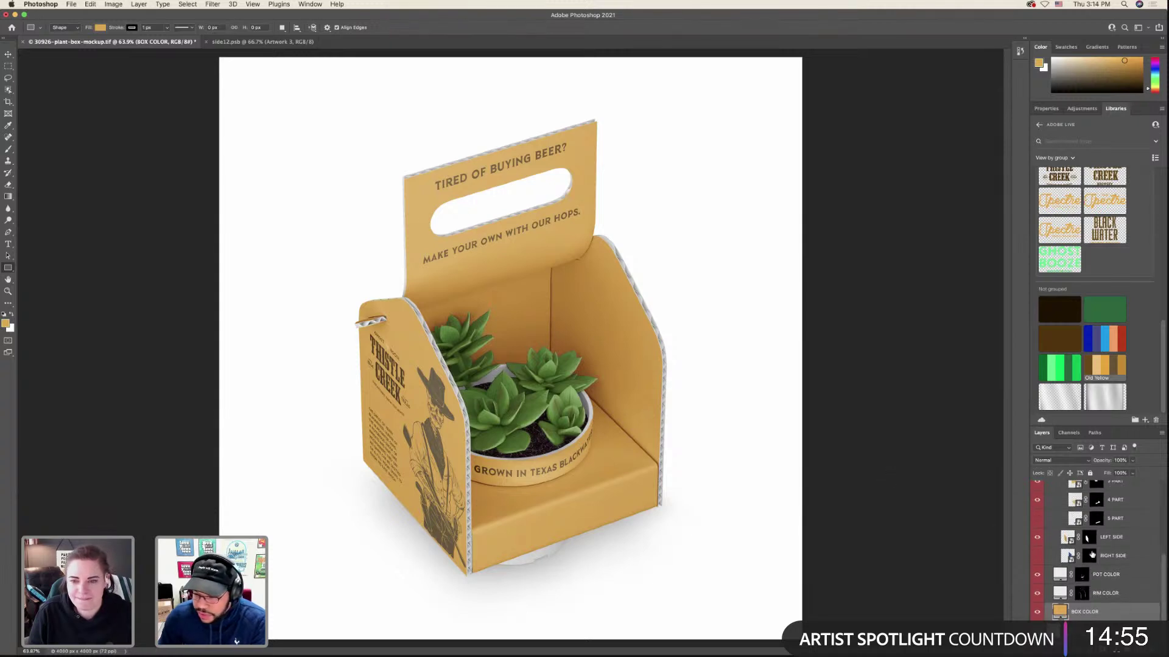
{"action": "scroll", "coordinate": [1083, 556], "scroll_direction": "up", "scroll_amount": 3}
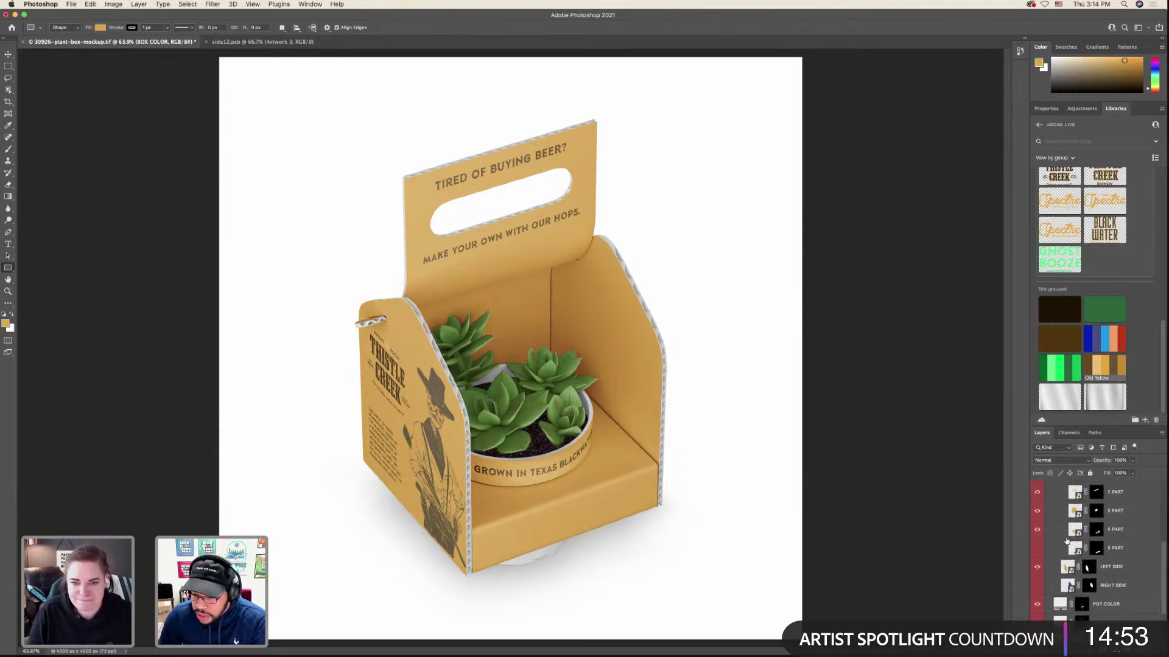
{"action": "scroll", "coordinate": [1065, 540], "scroll_direction": "up", "scroll_amount": 3}
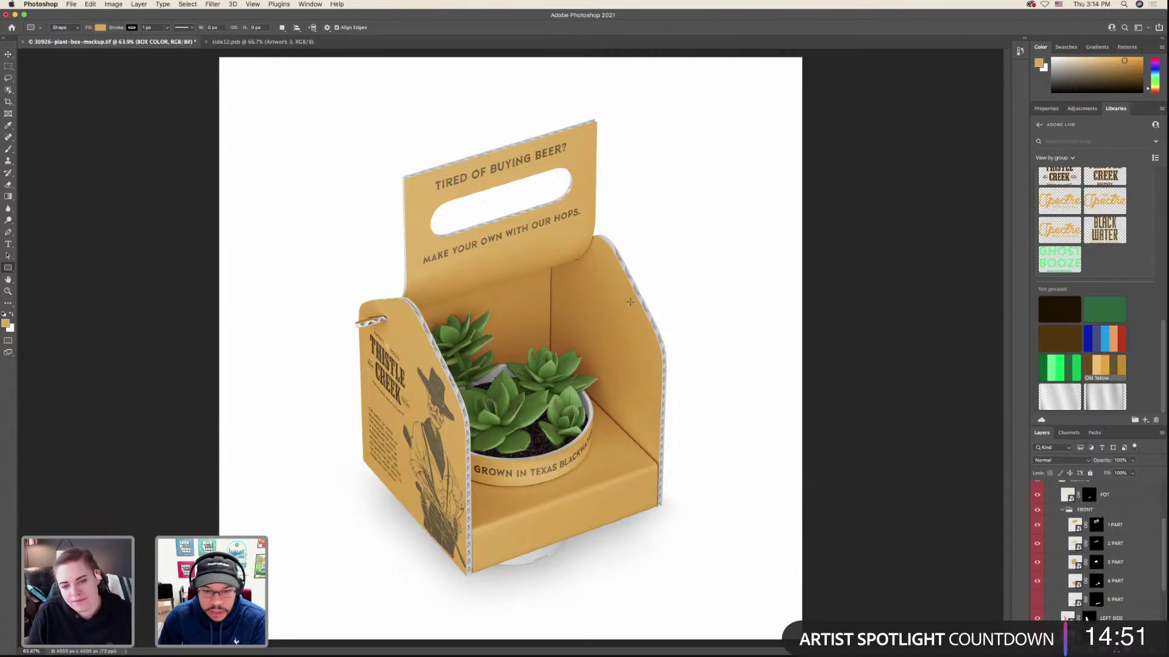
{"action": "scroll", "coordinate": [469, 318], "scroll_direction": "up", "scroll_amount": 2}
{"action": "scroll", "coordinate": [469, 318], "scroll_direction": "down", "scroll_amount": 3}
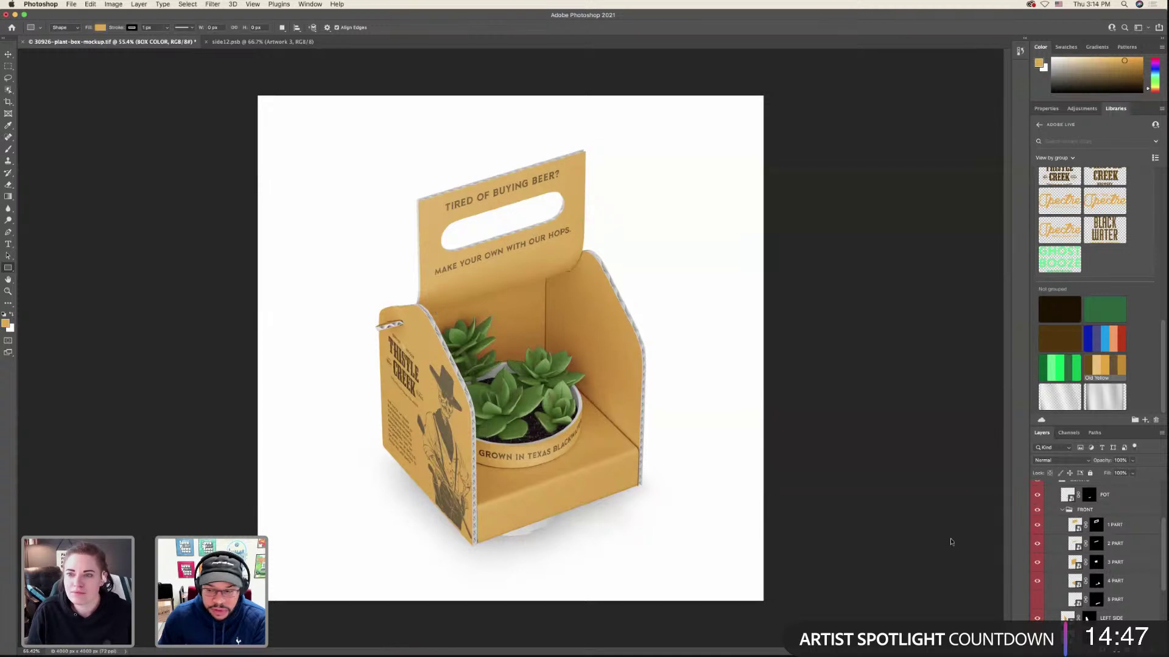
{"action": "left_click", "coordinate": [1038, 601]}
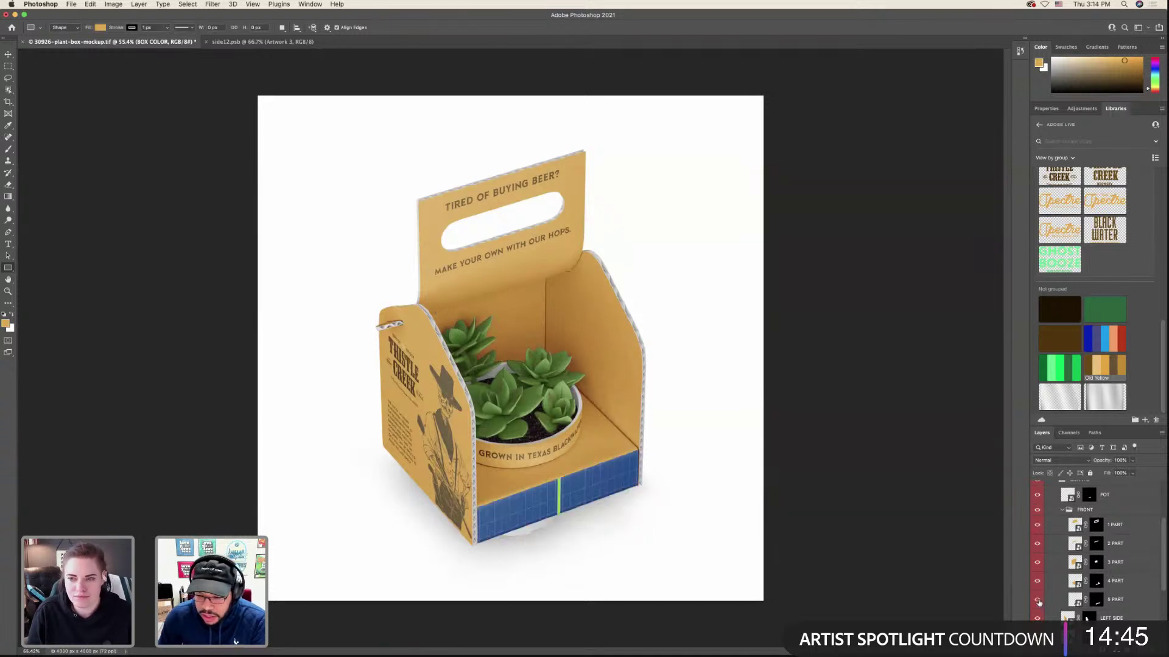
{"action": "double_click", "coordinate": [1071, 600]}
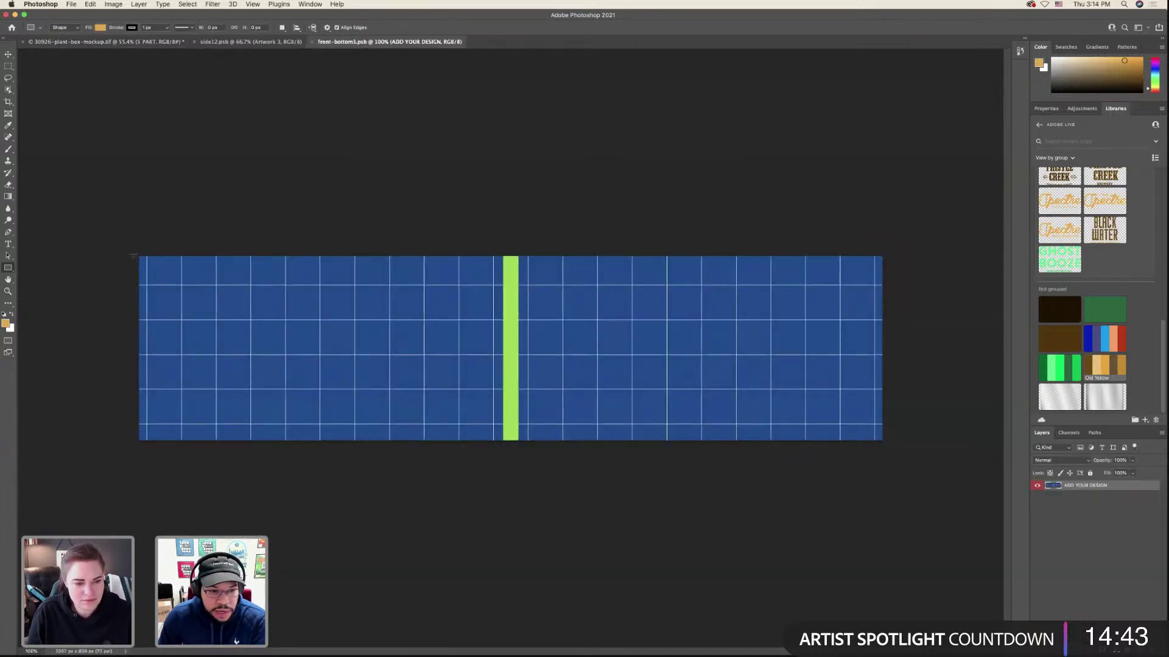
{"action": "left_click_drag", "start_coordinate": [123, 244], "coordinate": [893, 454]}
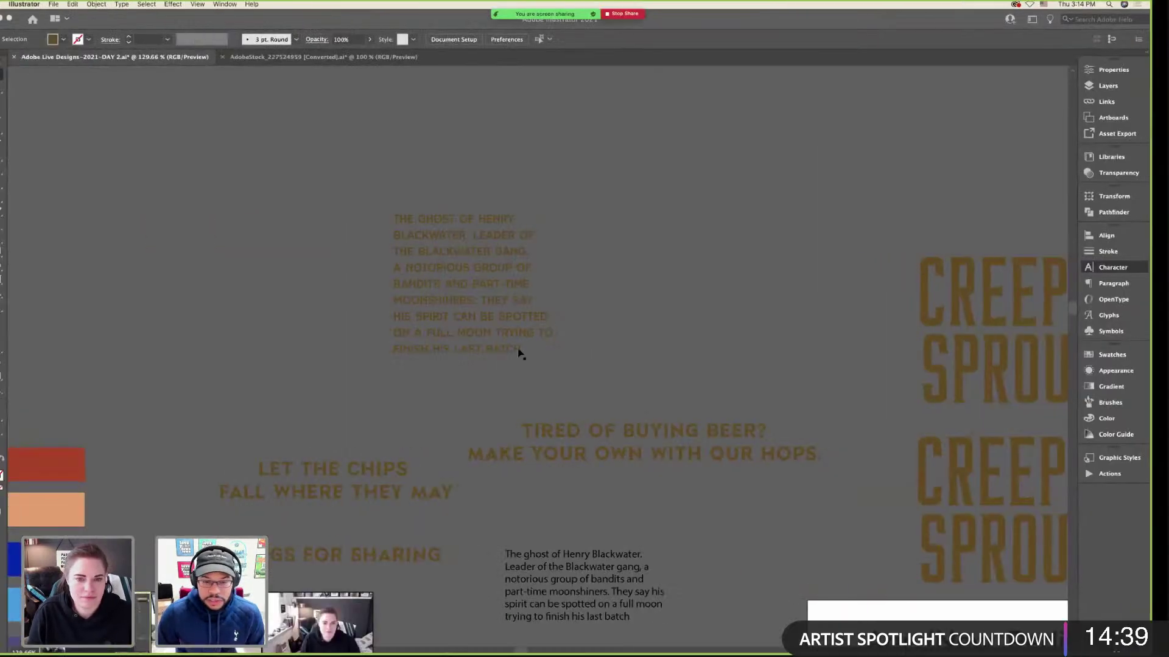
- Switch to Illustrator, locate the GROWN IN TEXAS BLACKWATER tagline among the text designs, copy it, and return to Photoshop
{"action": "left_click", "coordinate": [586, 439]}
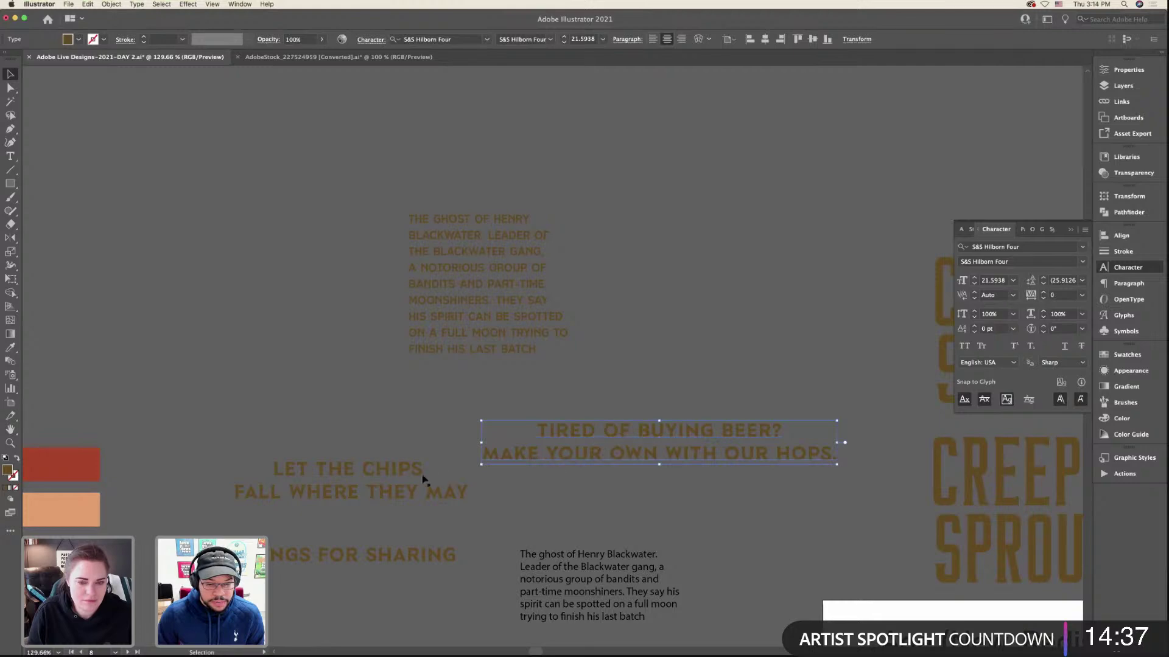
{"action": "scroll", "coordinate": [629, 418], "scroll_direction": "down", "scroll_amount": 5}
{"action": "scroll", "coordinate": [629, 419], "scroll_direction": "right", "scroll_amount": 5}
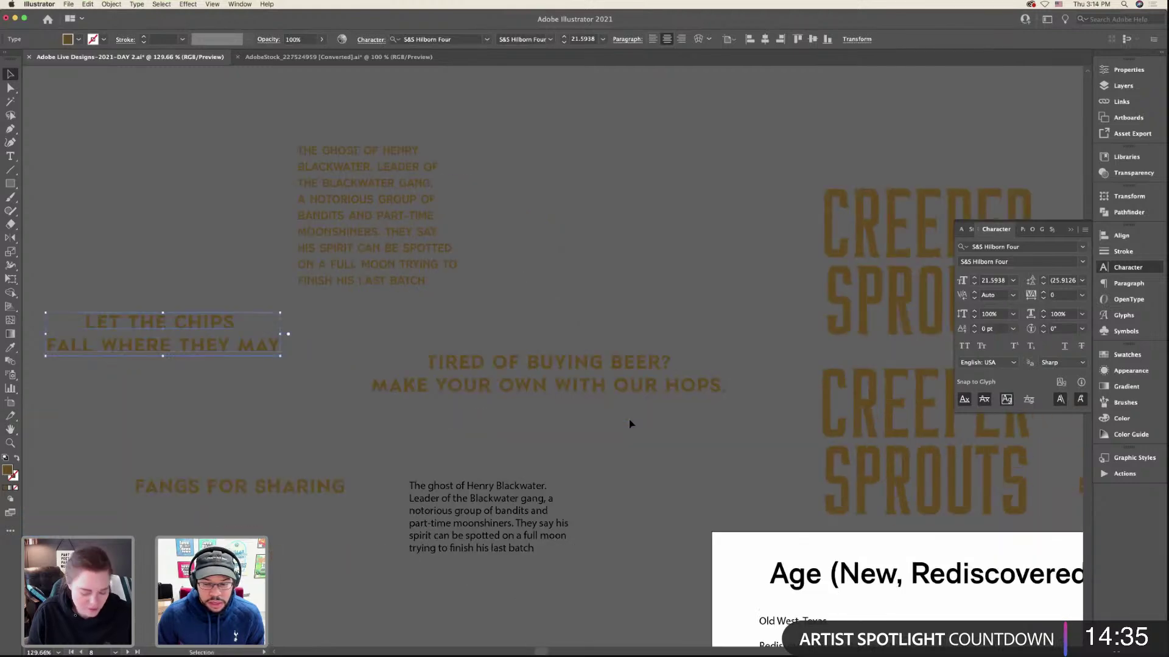
{"action": "scroll", "coordinate": [629, 418], "scroll_direction": "down", "scroll_amount": 2}
{"action": "scroll", "coordinate": [629, 419], "scroll_direction": "down", "scroll_amount": 8}
{"action": "scroll", "coordinate": [630, 418], "scroll_direction": "right", "scroll_amount": 5}
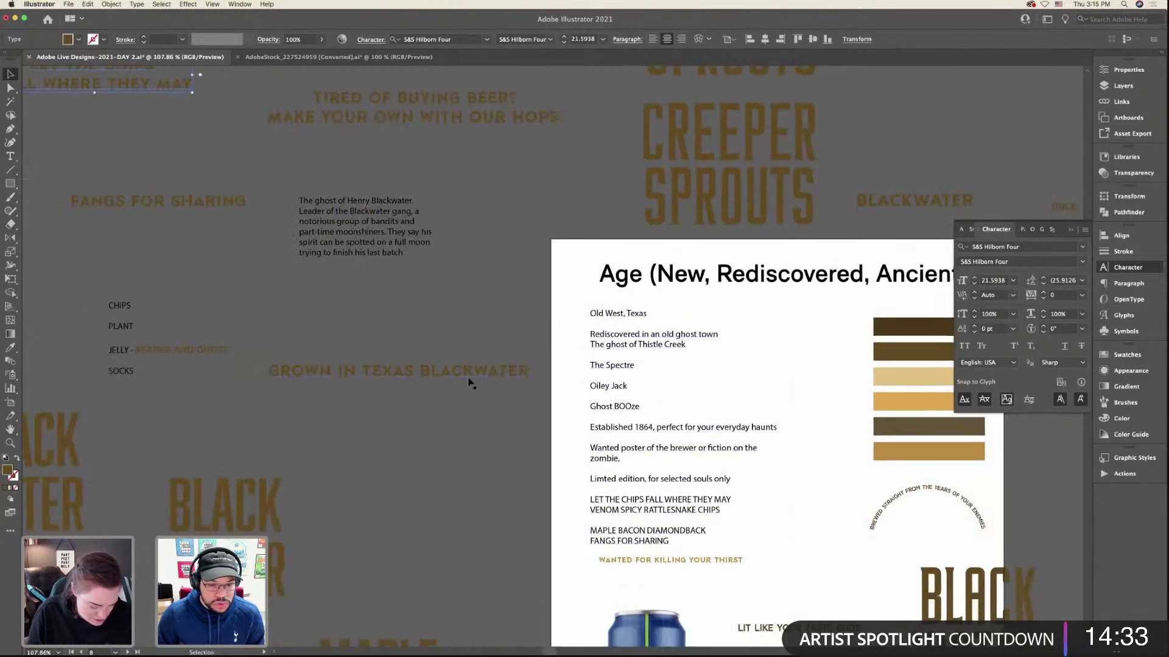
{"action": "key", "text": "ctrl+Right"}
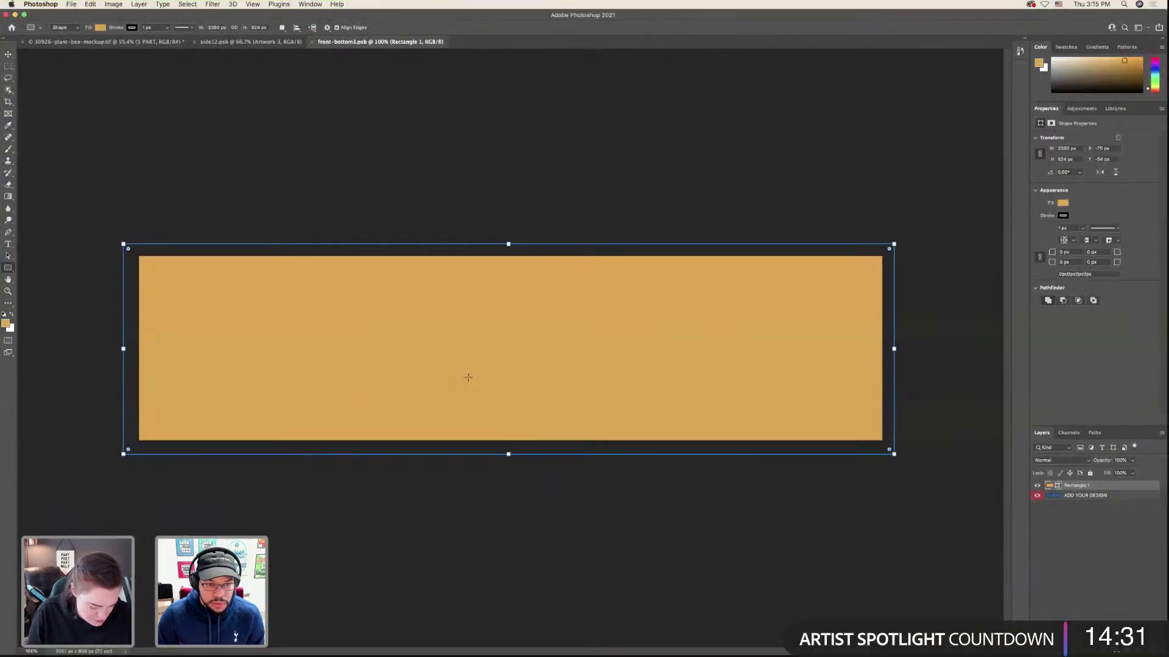
- Paste the GROWN IN TEXAS BLACKWATER tagline as pixels across the middle of front-bottom3.psb, save, and check the mockup
{"action": "key", "text": "super+v"}
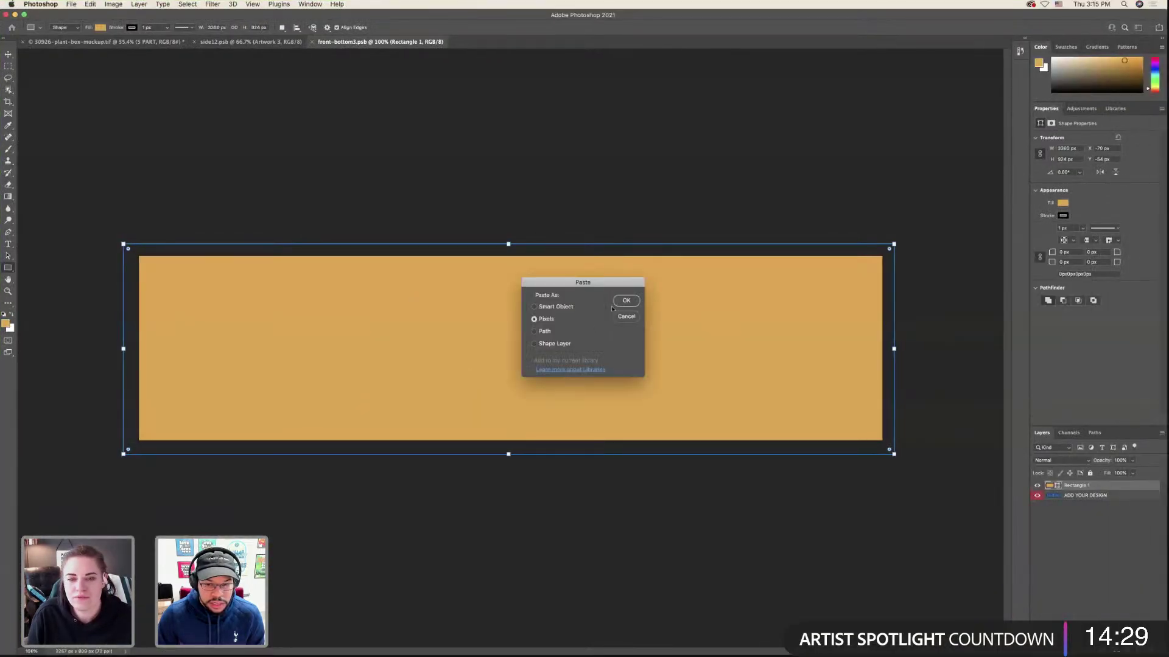
{"action": "left_click", "coordinate": [626, 301]}
{"action": "mouse_move", "coordinate": [510, 351]}
{"action": "left_mouse_down"}
{"action": "mouse_move", "coordinate": [515, 396]}
{"action": "mouse_move", "coordinate": [518, 355]}
{"action": "left_mouse_up"}
{"action": "key", "text": "Return"}
{"action": "key", "text": "u"}
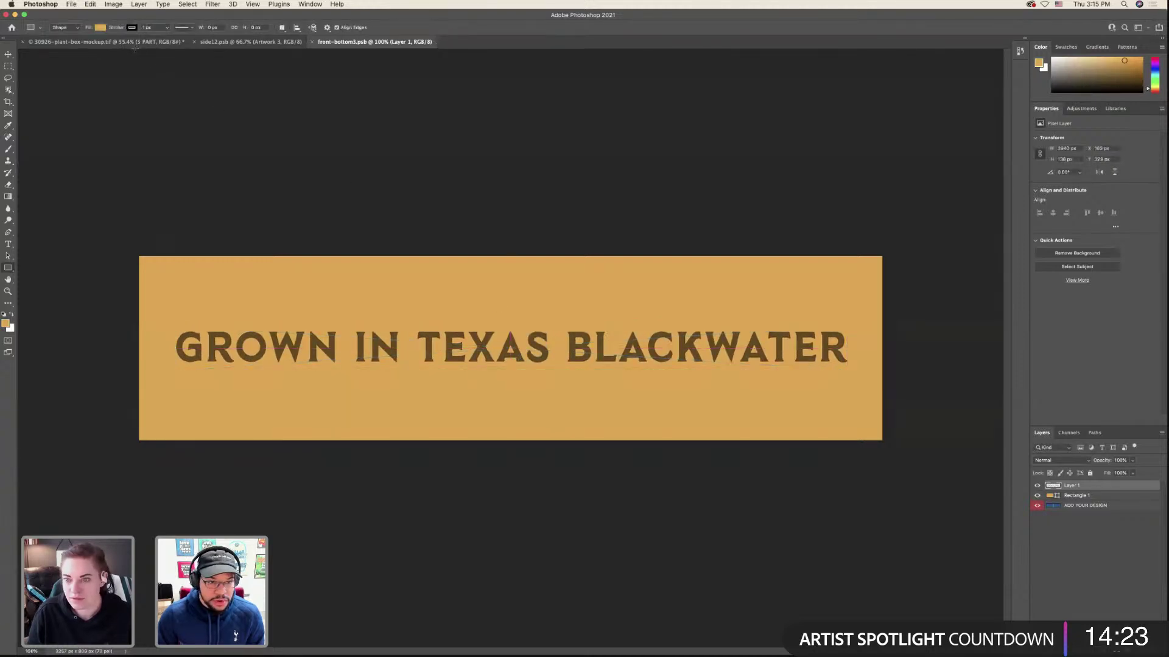
{"action": "left_click", "coordinate": [134, 44]}
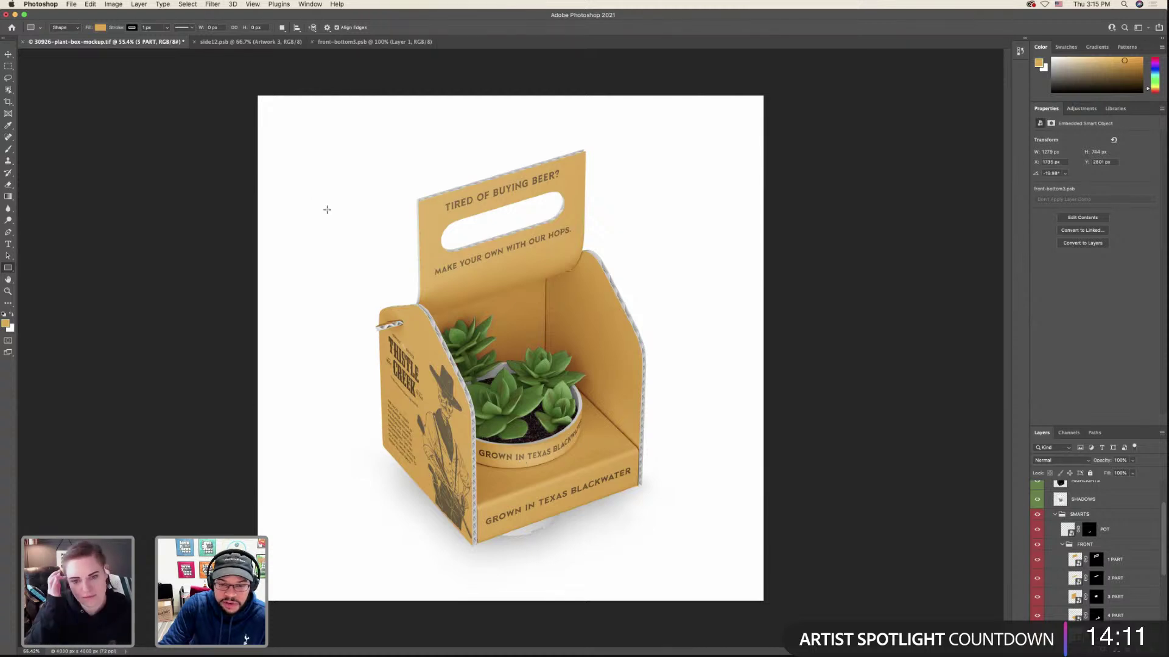
- Try the medium brown library color on the BACKGROUND layer, settling on the darkest brown, #1E1400
{"action": "scroll", "coordinate": [1058, 536], "scroll_direction": "down", "scroll_amount": 5}
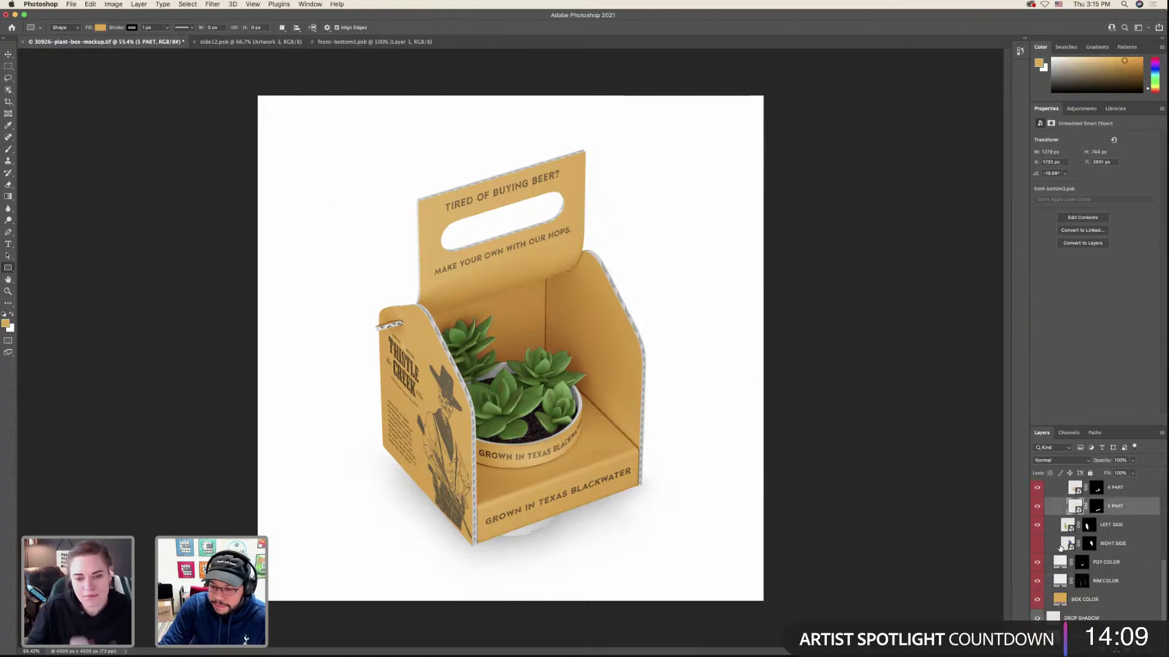
{"action": "left_click", "coordinate": [1116, 108]}
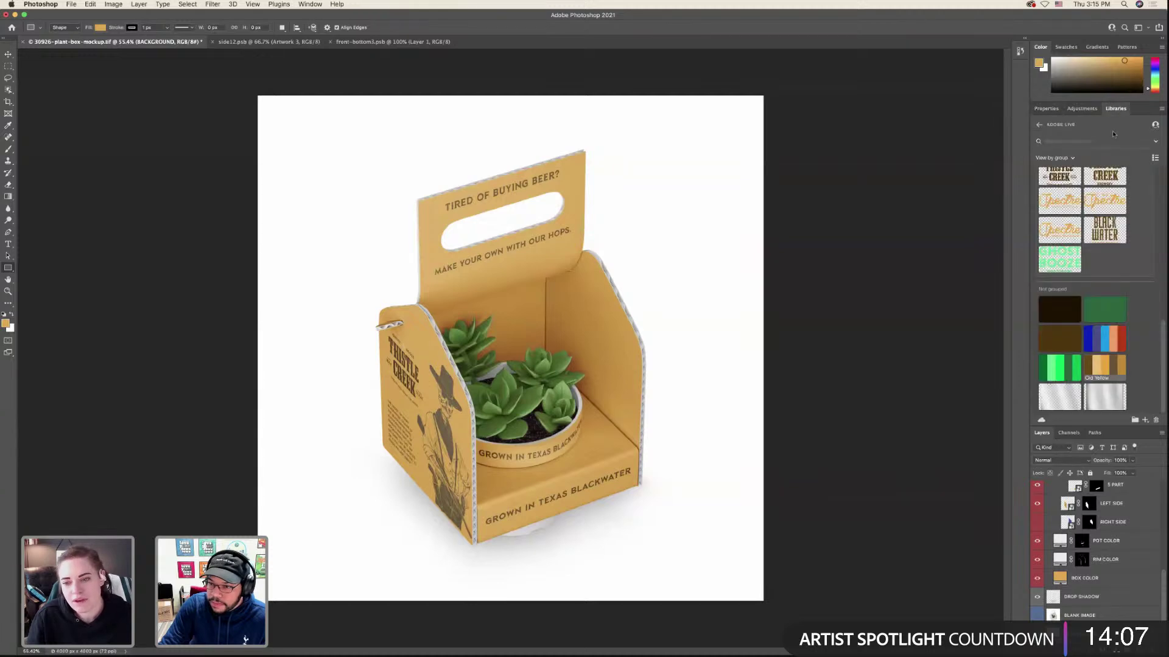
{"action": "left_click", "coordinate": [1057, 343]}
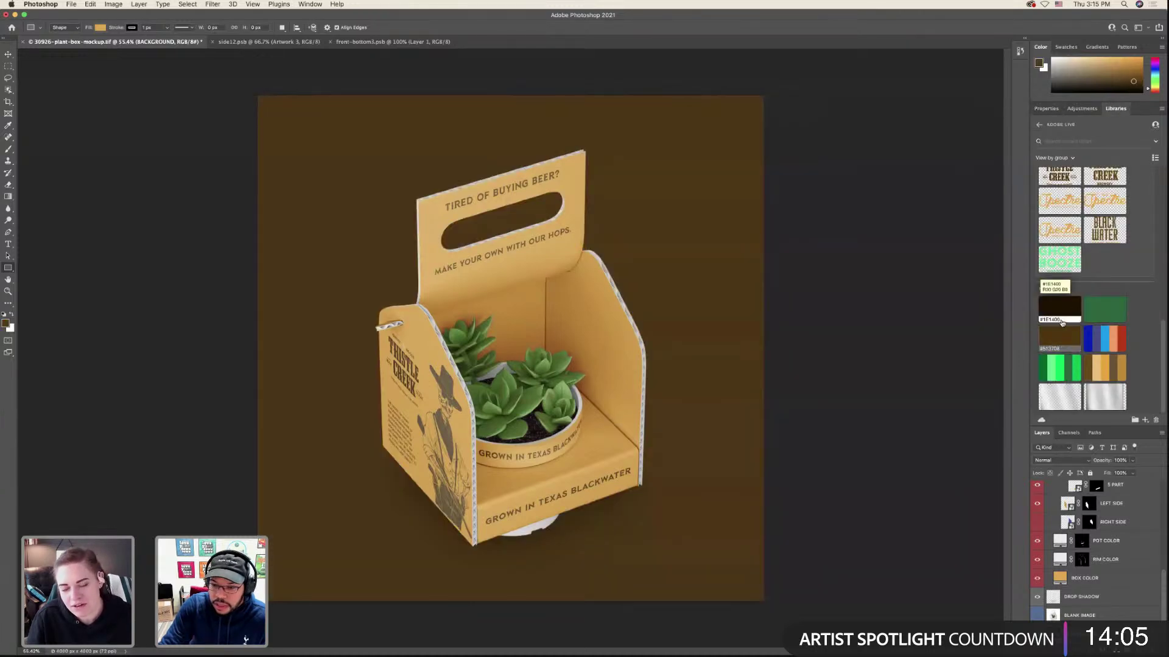
{"action": "left_click", "coordinate": [1061, 315]}
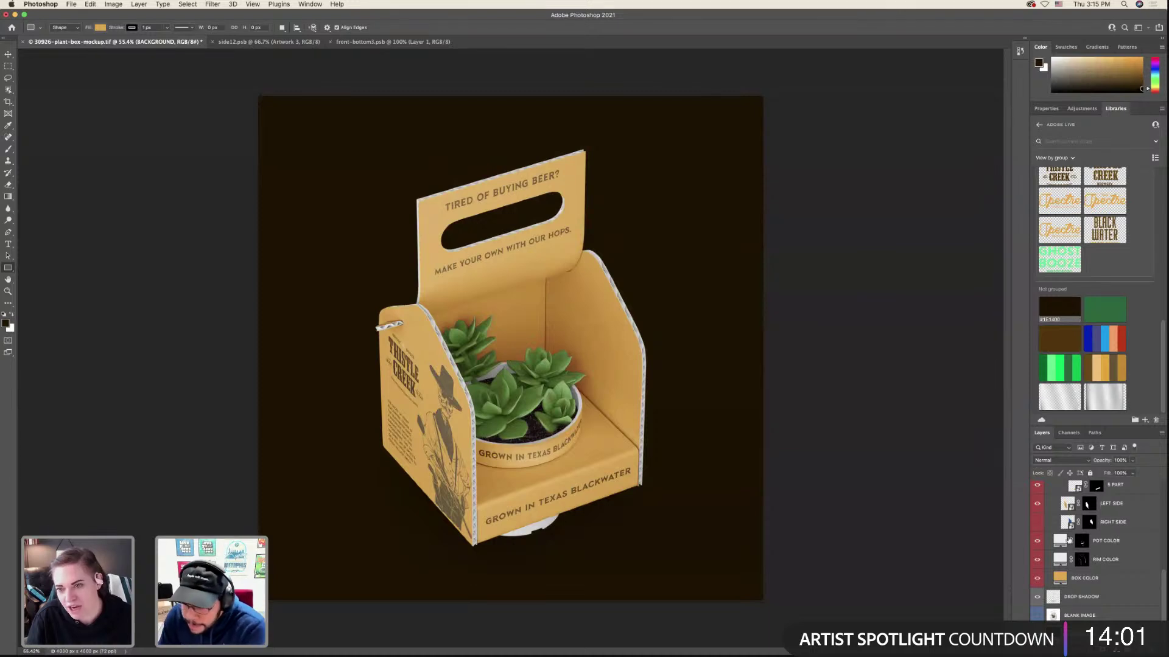
- Color the POT COLOR layer with the darkest brown, #1E1400, and try the light tan library color on the BACKGROUND layer
{"action": "left_click", "coordinate": [1061, 541]}
{"action": "left_click", "coordinate": [1054, 311]}
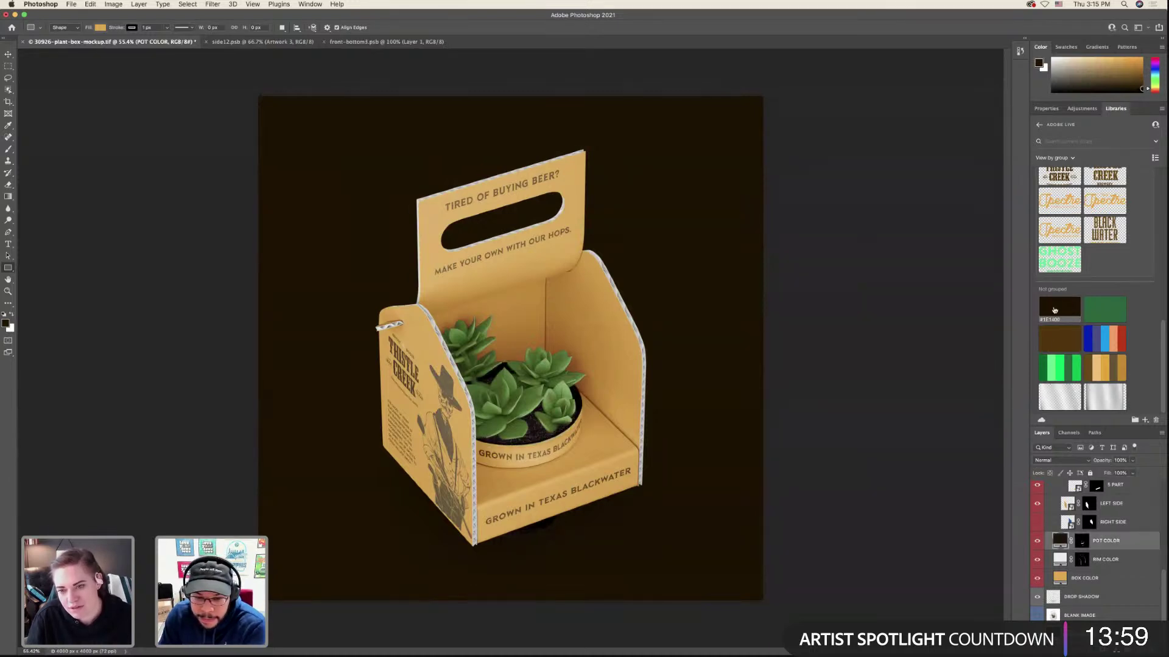
{"action": "key", "text": "alt+comma"}
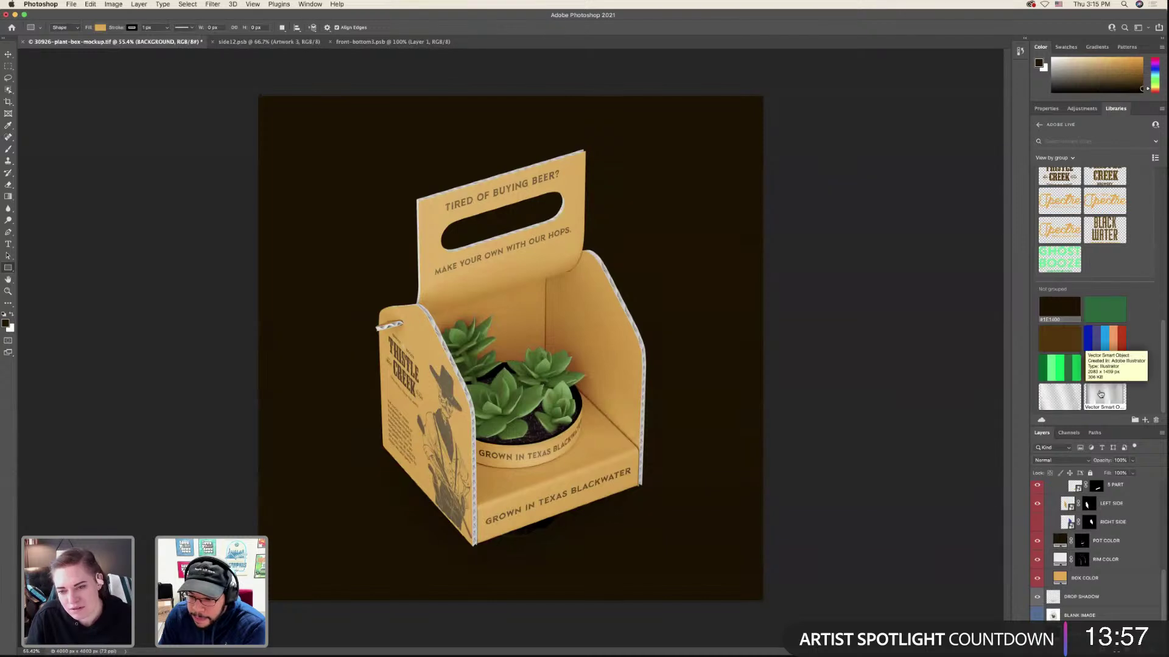
{"action": "left_click", "coordinate": [1098, 371]}
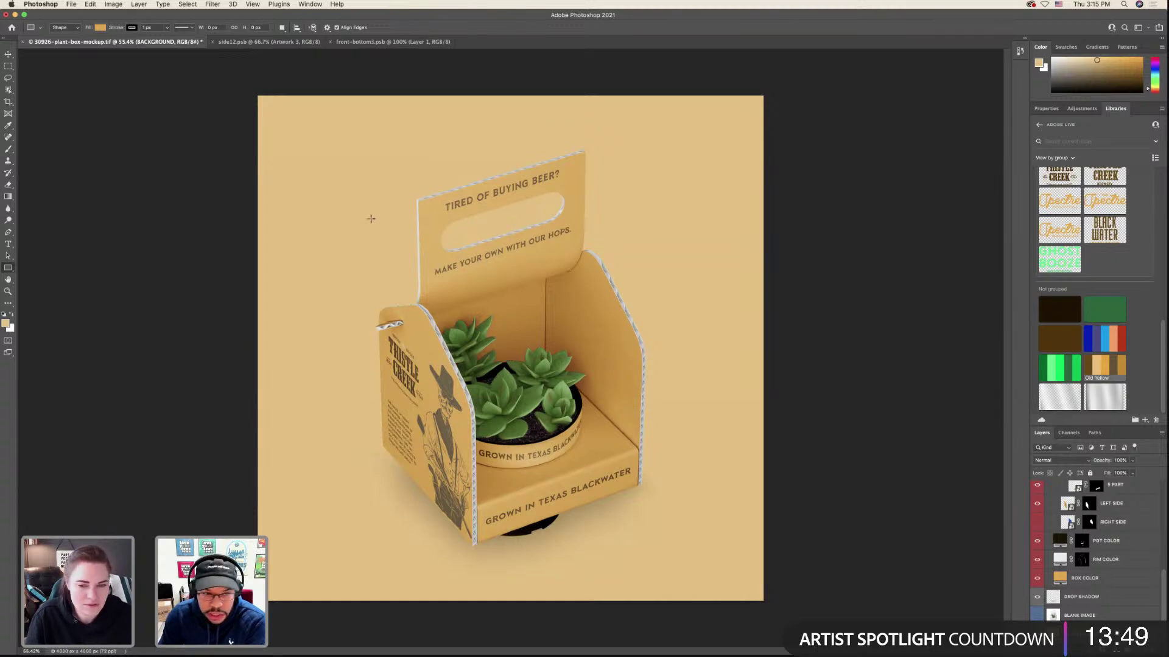
- Toggle the 1 PART and POT smart objects to identify the pot's label, and open the POT smart object
{"action": "scroll", "coordinate": [1060, 559], "scroll_direction": "up", "scroll_amount": 6}
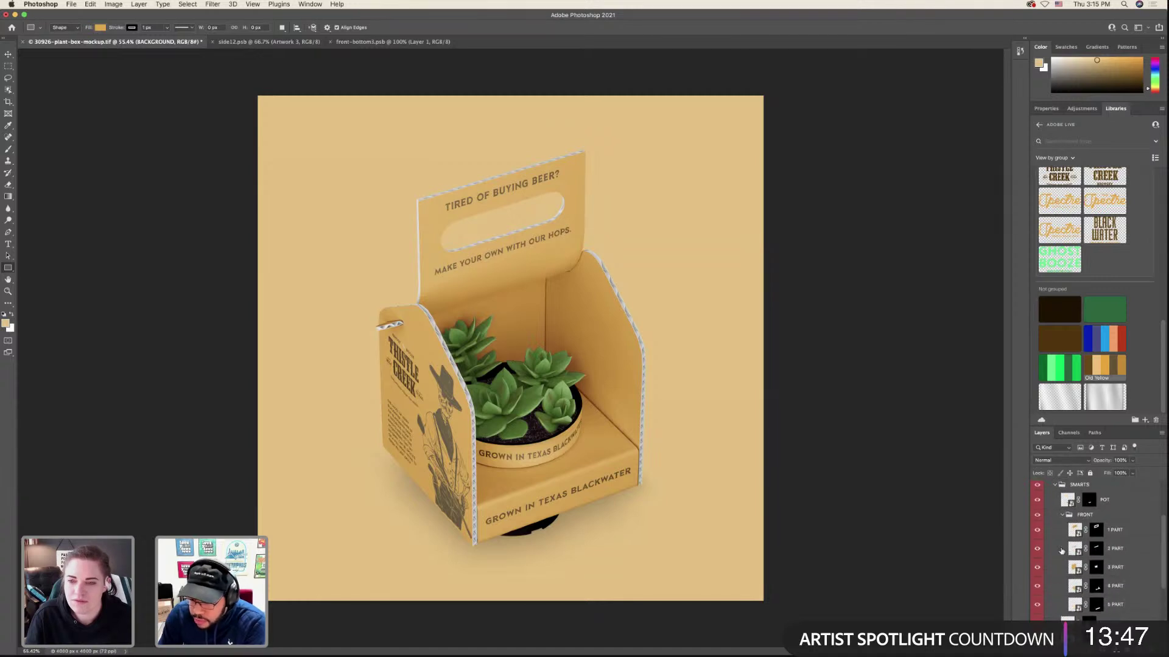
{"action": "left_click", "coordinate": [1038, 542]}
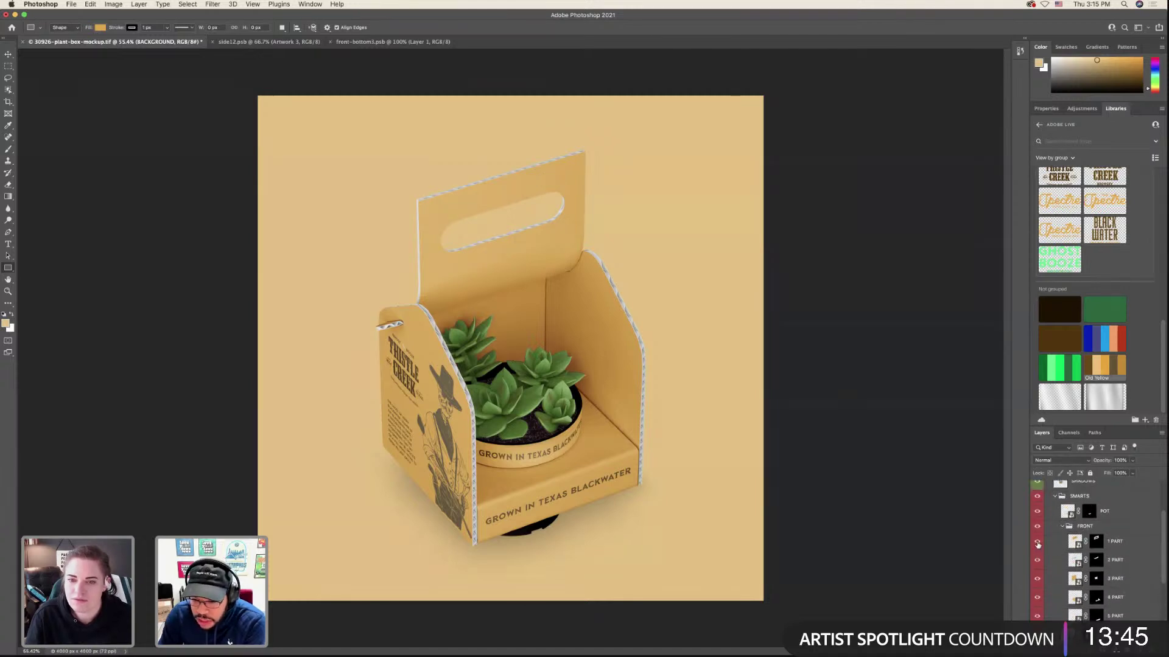
{"action": "left_click", "coordinate": [1038, 541]}
{"action": "left_click", "coordinate": [1037, 513]}
{"action": "left_click", "coordinate": [1036, 513]}
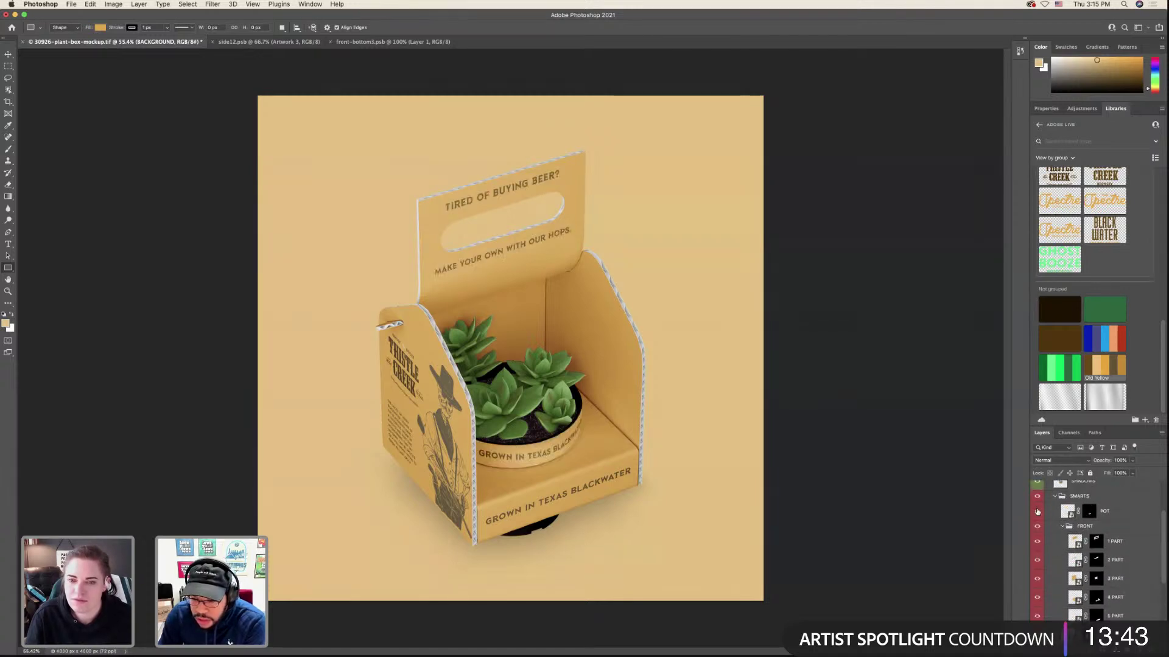
{"action": "left_click", "coordinate": [1068, 510]}
{"action": "double_click", "coordinate": [1067, 511]}
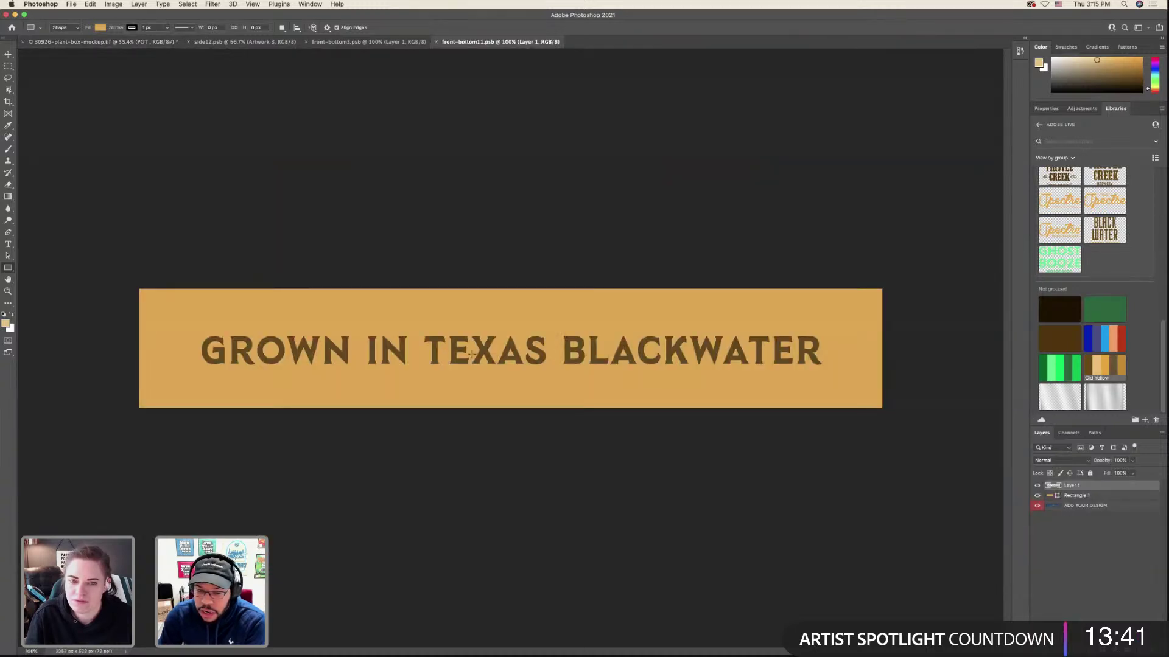
- Recolor the rectangle behind the tagline in front-bottom11.psb to #1E1400, save, and return to the plant box mockup
{"action": "left_click", "coordinate": [1074, 495]}
{"action": "left_click", "coordinate": [1060, 348]}
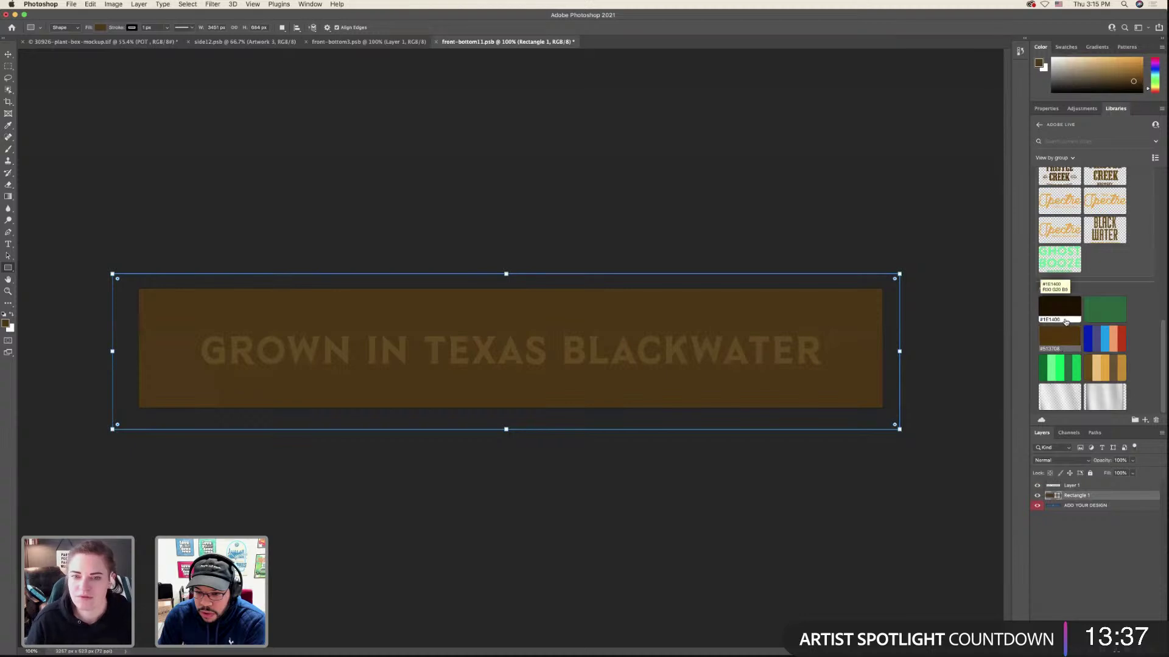
{"action": "left_click", "coordinate": [1060, 310]}
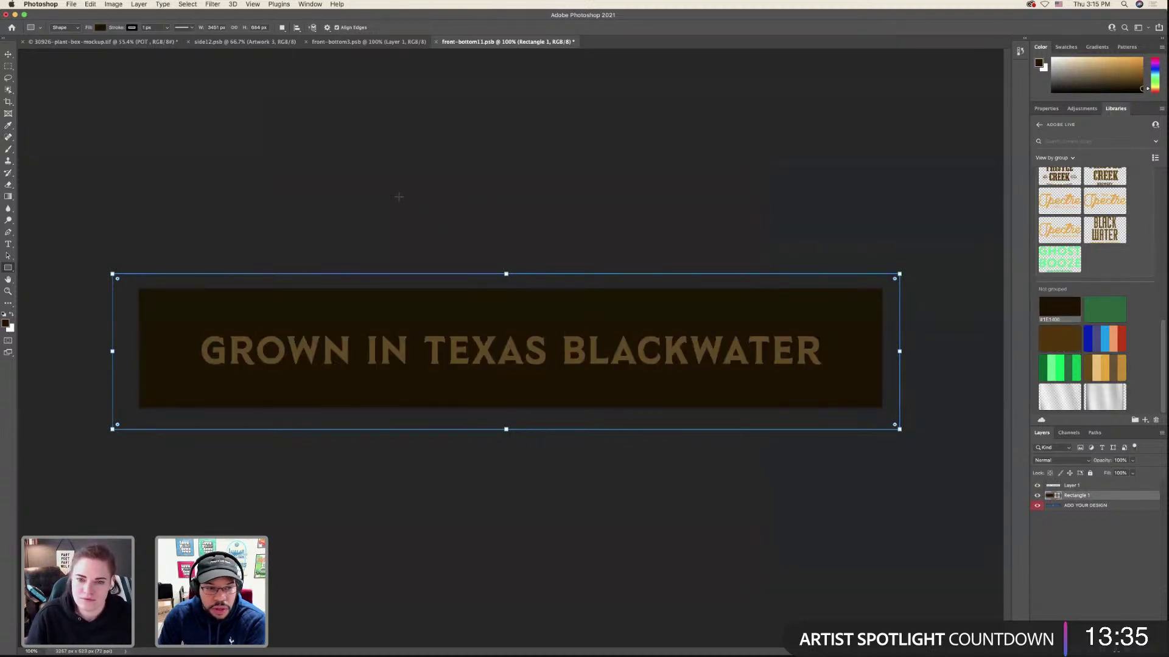
{"action": "key", "text": "cmd+s"}
{"action": "left_click", "coordinate": [145, 43]}
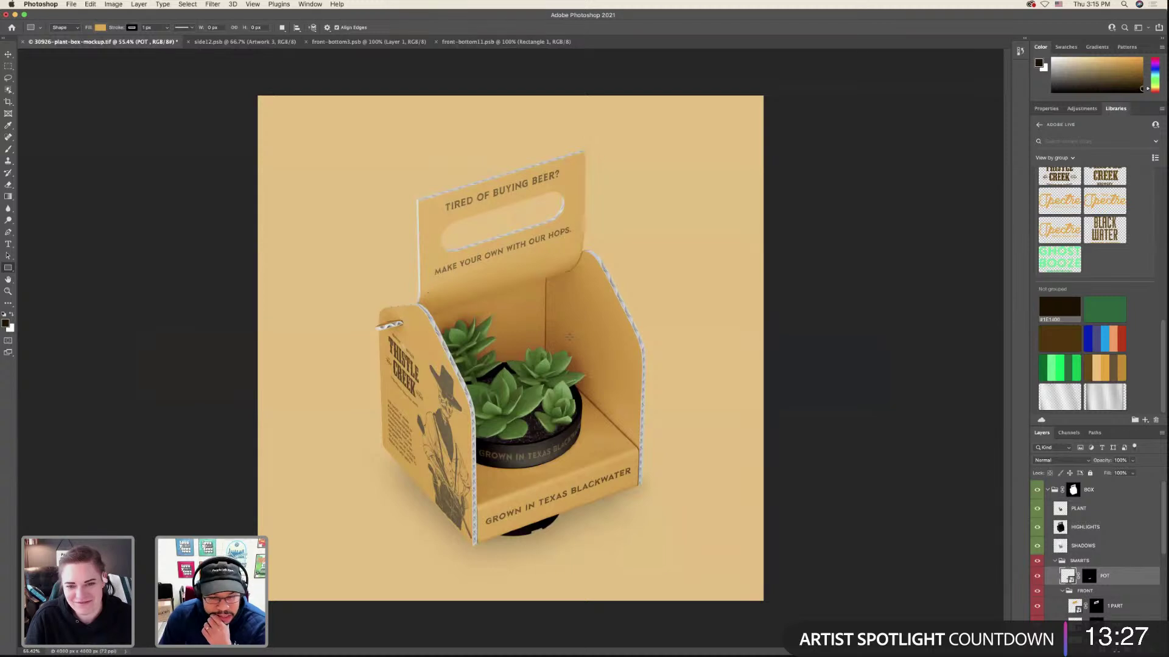
- Try the grayish brown from the brown-and-gold library theme on the BOX COLOR and BACKGROUND layers, and undo both changes
{"action": "scroll", "coordinate": [1071, 548], "scroll_direction": "down", "scroll_amount": 5}
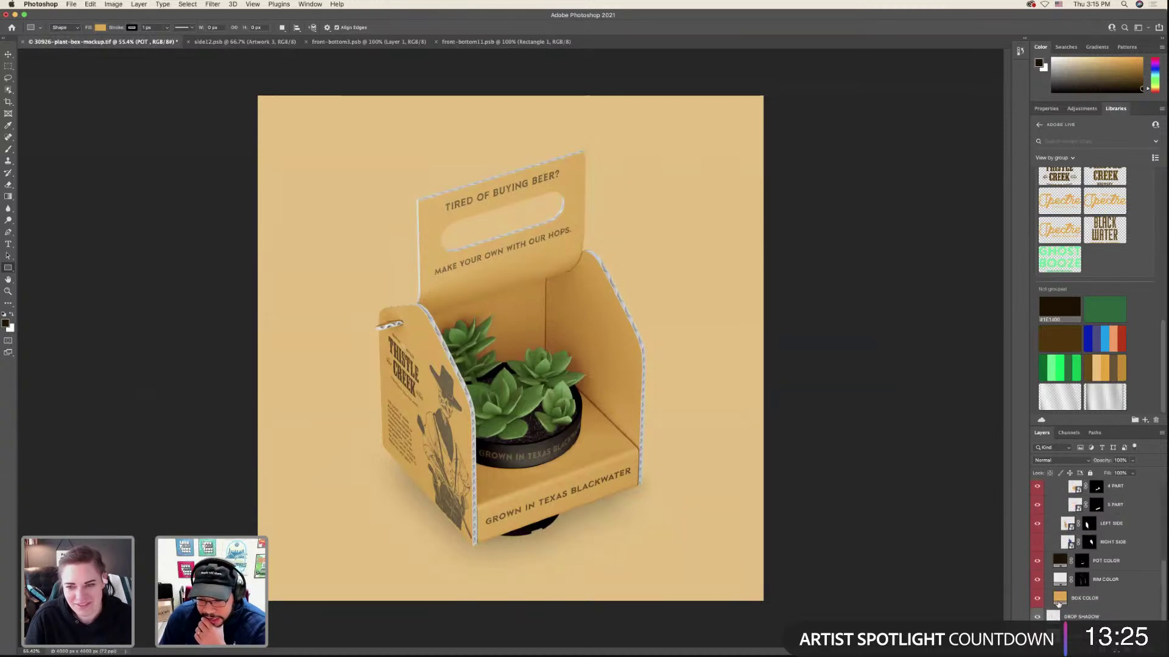
{"action": "left_click", "coordinate": [1059, 600]}
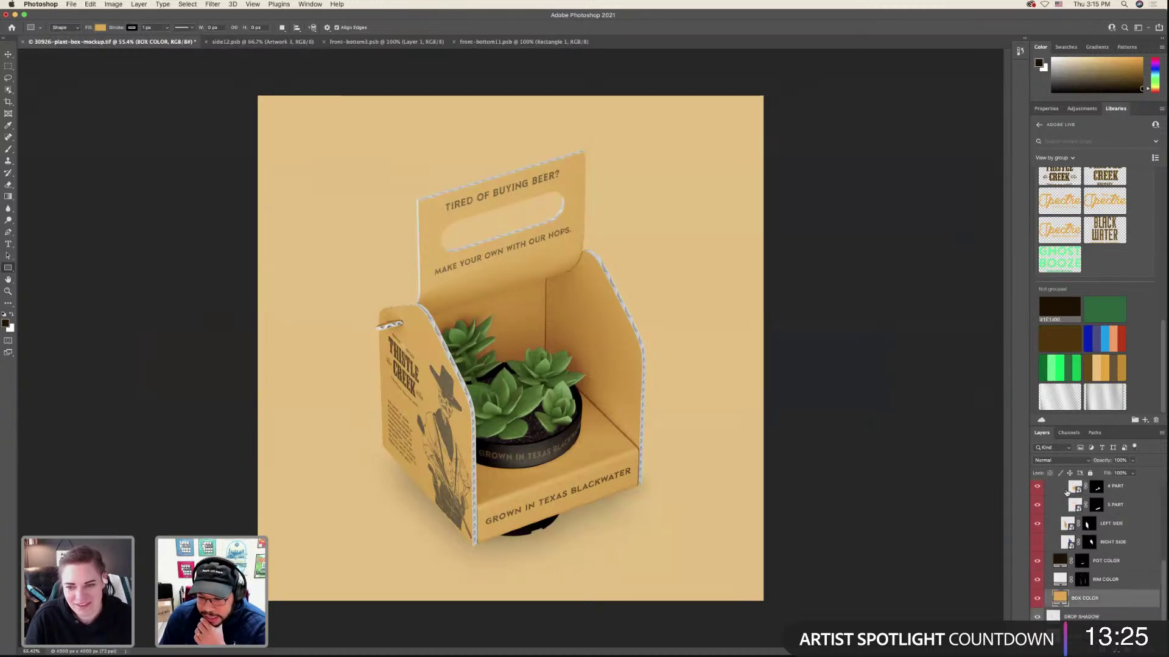
{"action": "left_click", "coordinate": [1116, 366]}
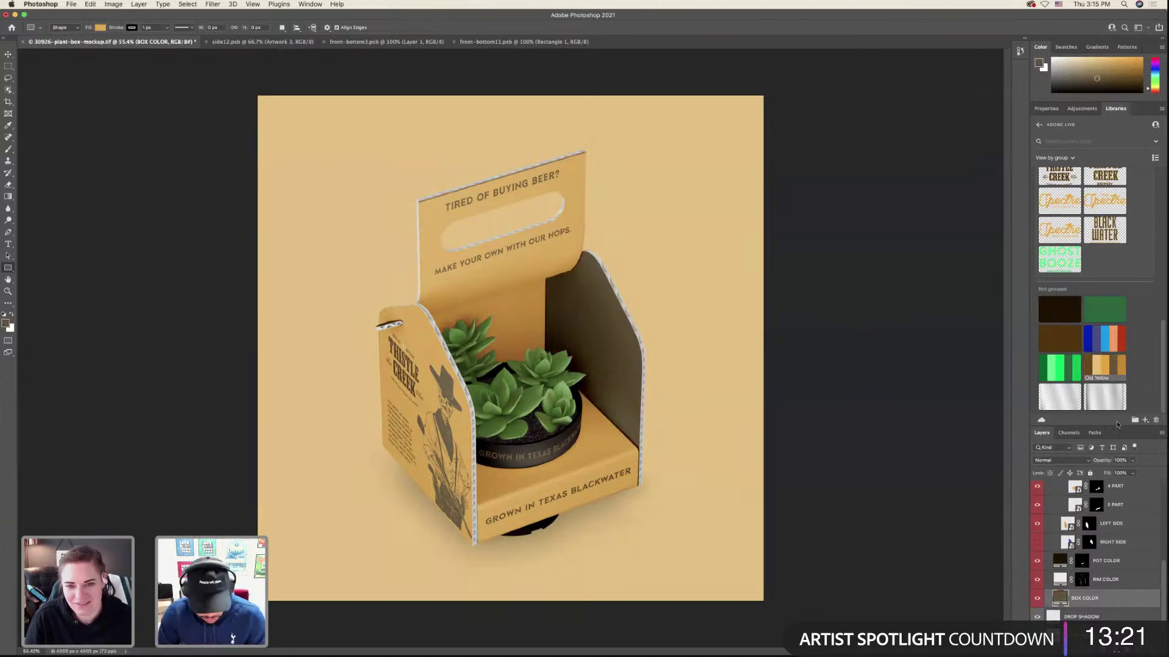
{"action": "scroll", "coordinate": [1105, 614], "scroll_direction": "down", "scroll_amount": 1}
{"action": "left_click", "coordinate": [1105, 614]}
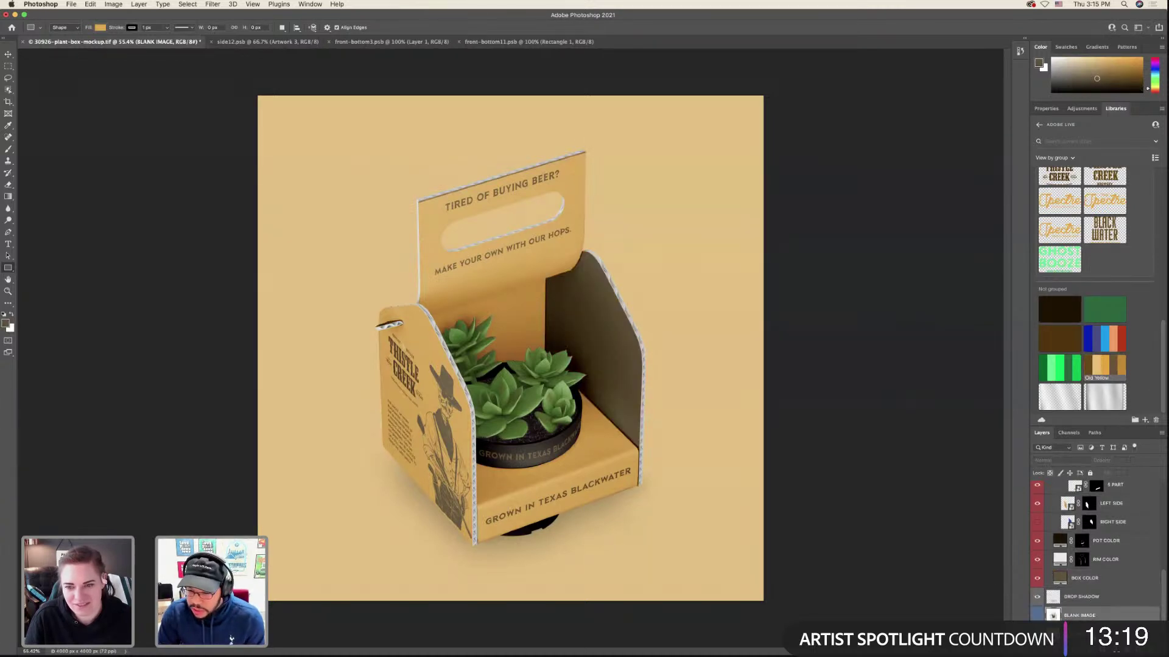
{"action": "key", "text": "alt+bracketleft"}
{"action": "left_click", "coordinate": [1110, 368]}
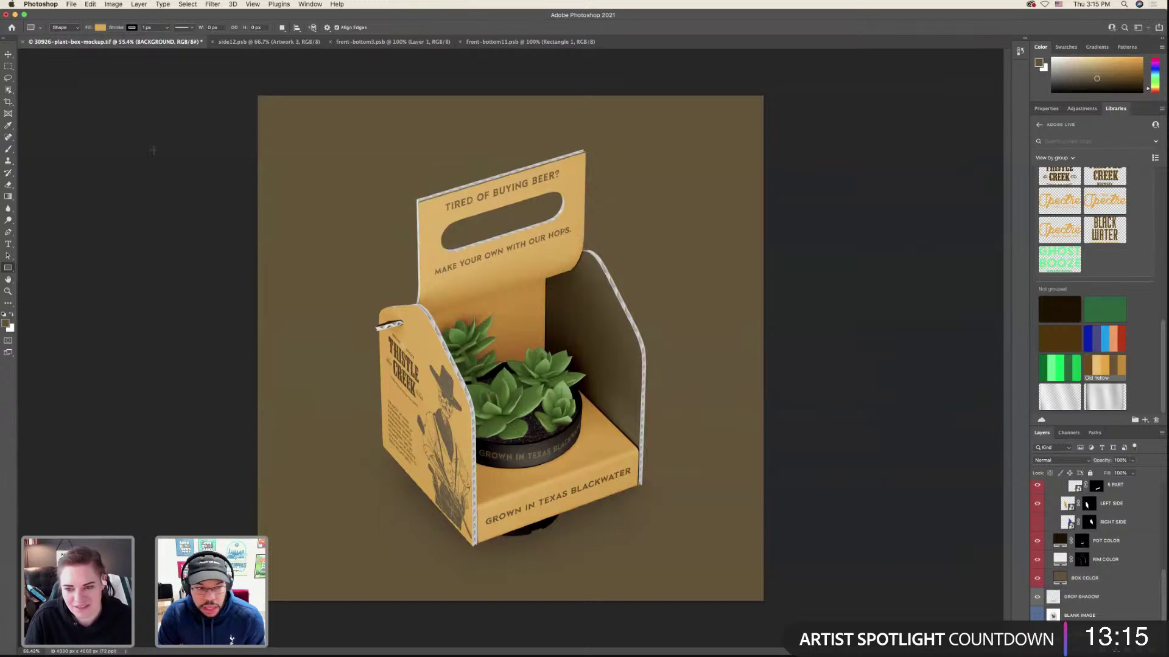
{"action": "left_click", "coordinate": [9, 55]}
{"action": "key", "text": "super+z"}
{"action": "key", "text": "super+z"}
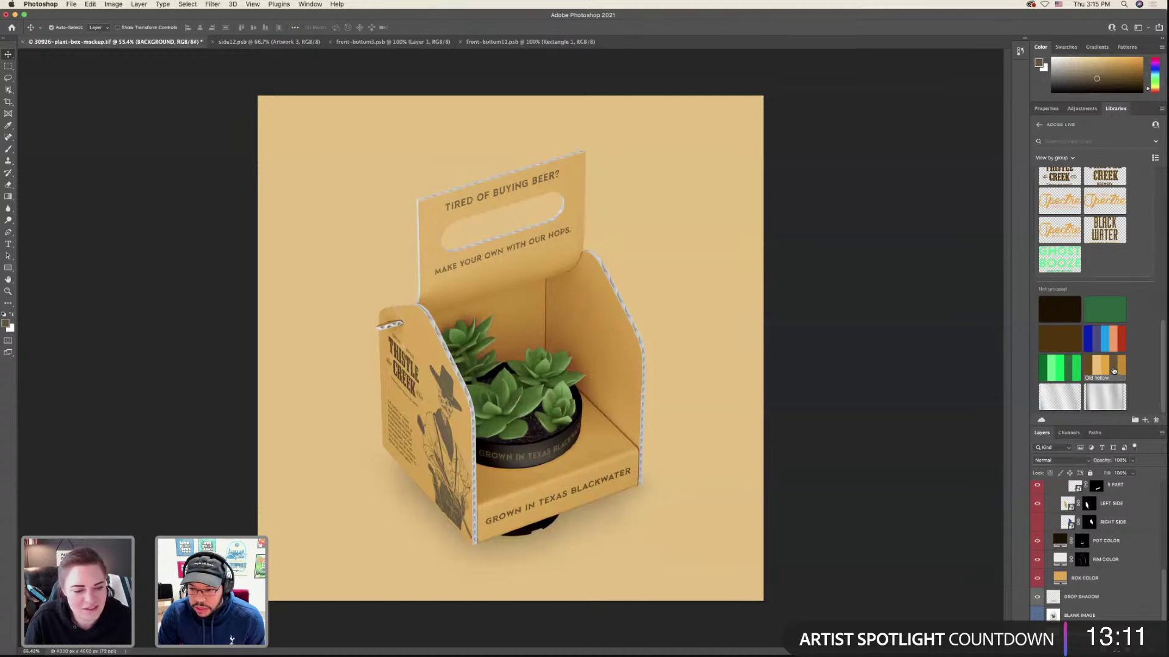
- Compare golden shades from the brown-and-gold library theme on the BACKGROUND layer, and settle on its dark brown
{"action": "left_click", "coordinate": [1114, 370]}
{"action": "left_click", "coordinate": [1123, 368]}
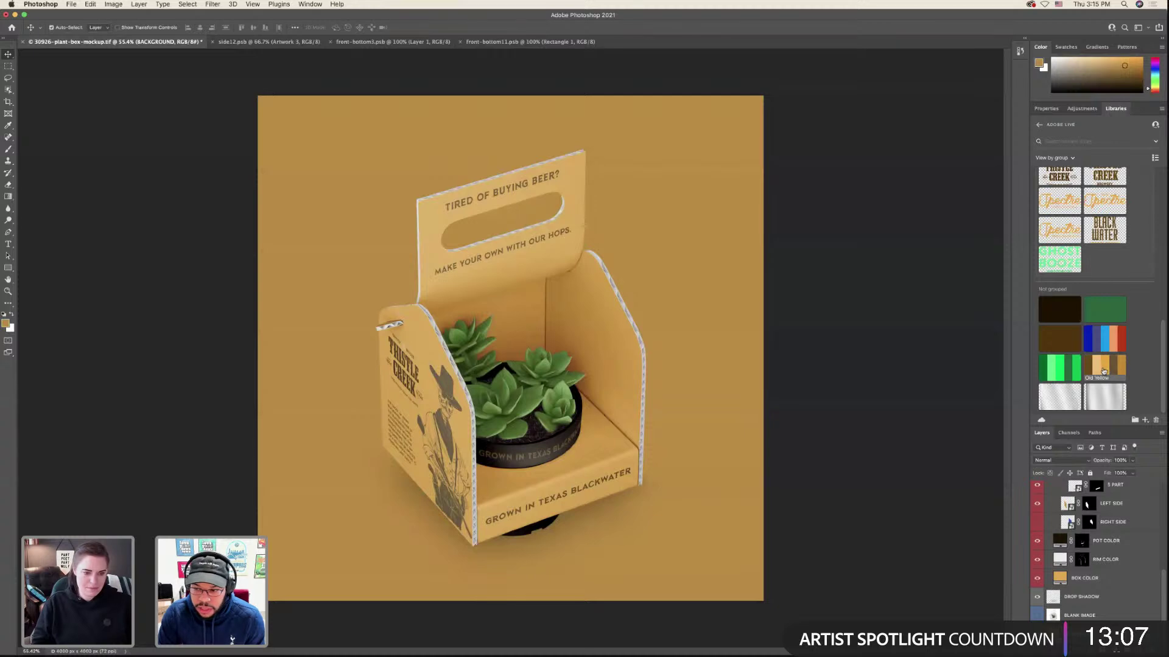
{"action": "left_click", "coordinate": [1104, 369]}
{"action": "left_click", "coordinate": [1103, 368]}
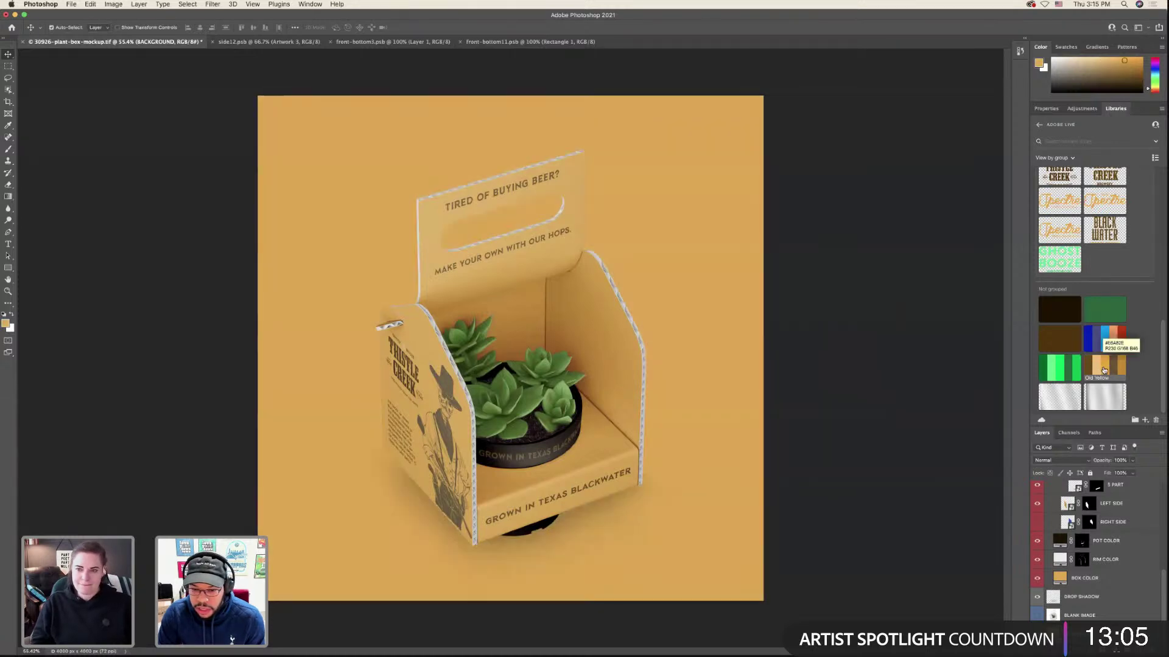
{"action": "left_click", "coordinate": [1088, 371]}
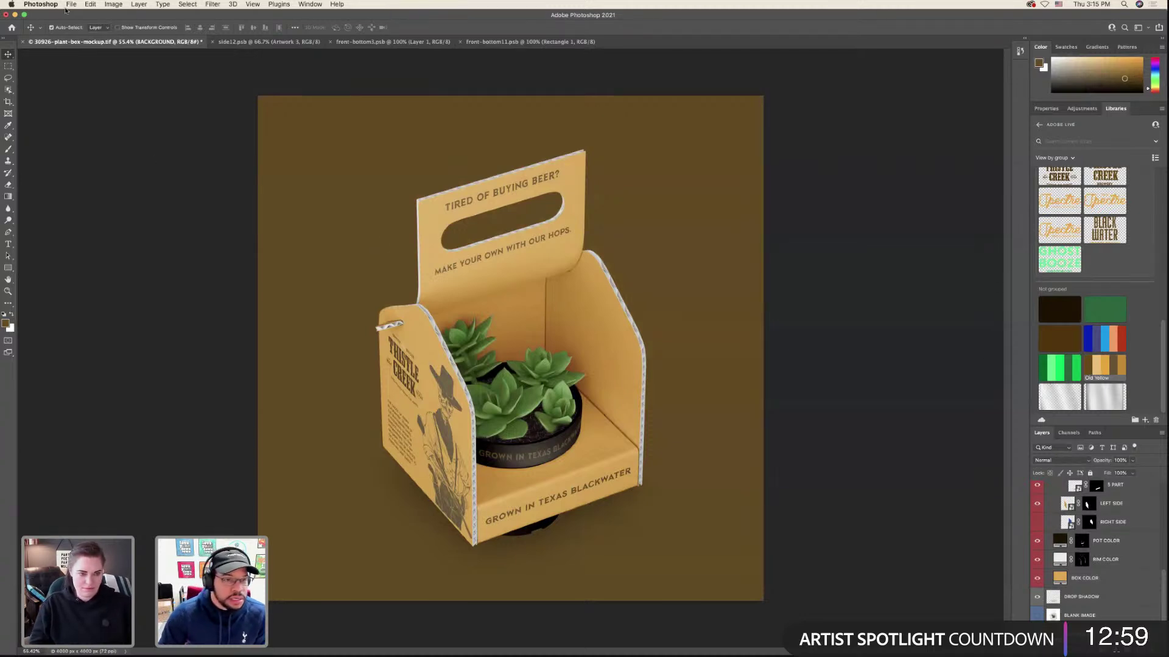
- Quick-export the mockup as a PNG named PLANT in the Mockups folder
{"action": "left_click", "coordinate": [71, 4]}
{"action": "mouse_move", "coordinate": [182, 129]}
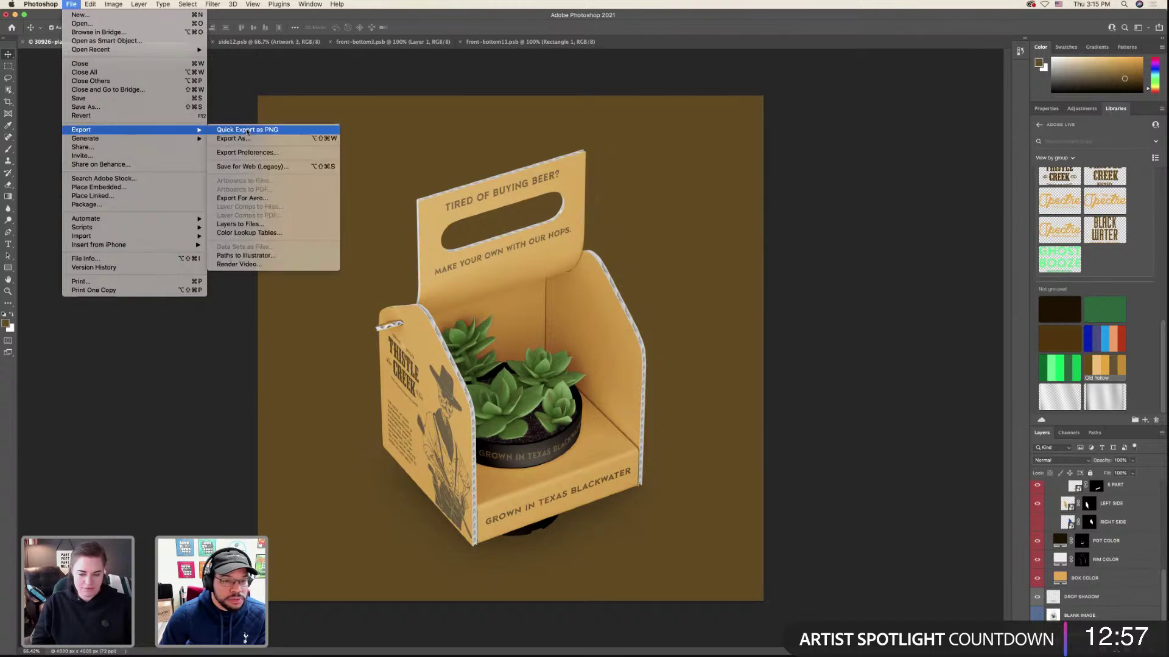
{"action": "left_click", "coordinate": [248, 130]}
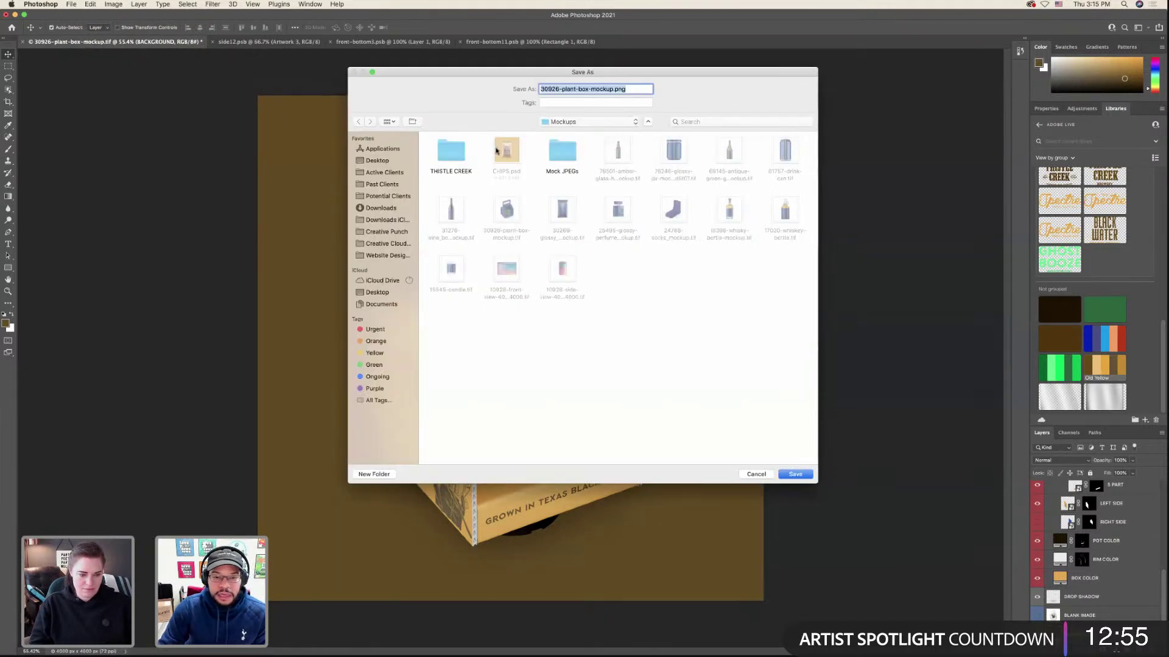
{"action": "left_click", "coordinate": [498, 150]}
{"action": "double_click", "coordinate": [545, 88]}
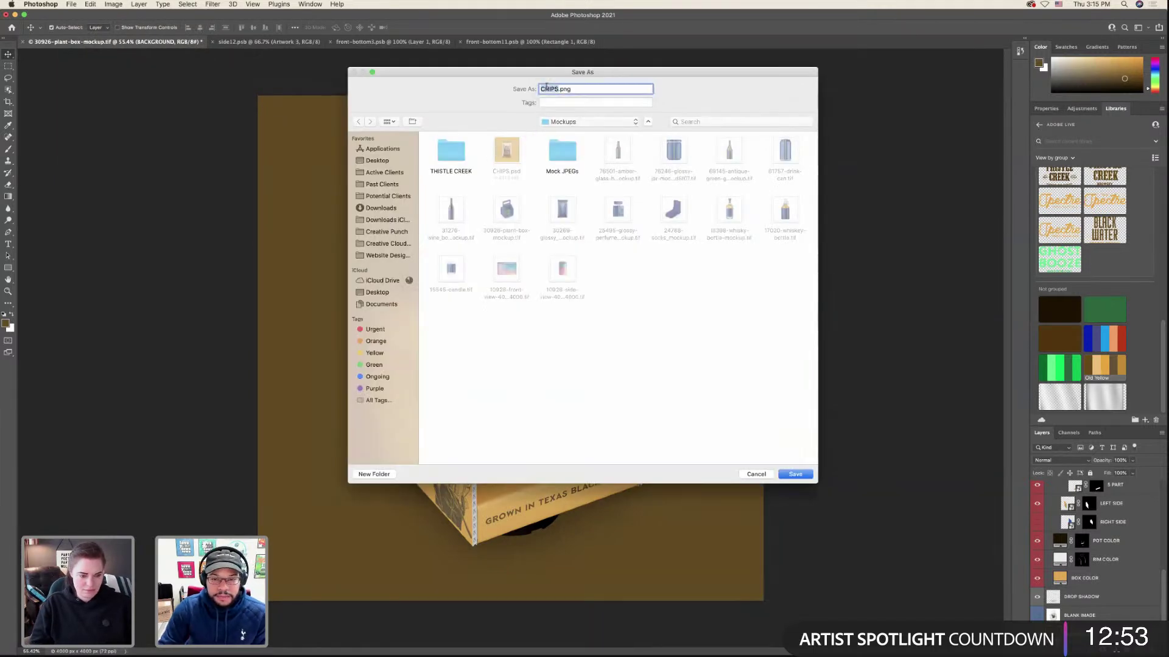
{"action": "type", "text": "PLANTBOX"}
{"action": "key", "text": "Return"}
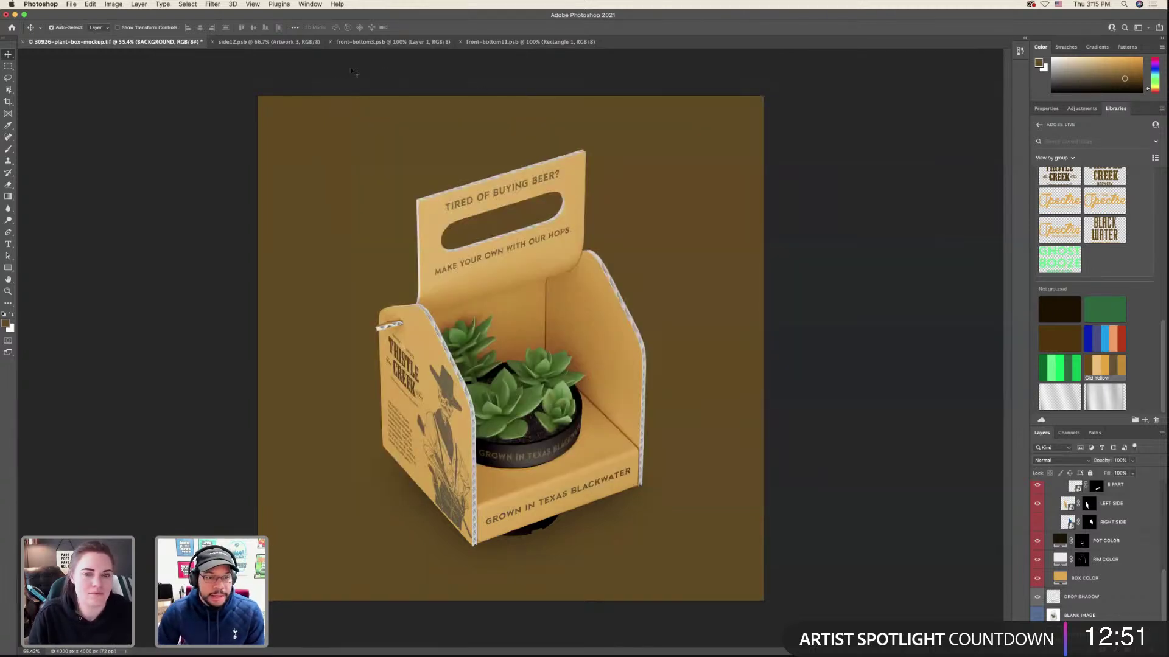
- Save the layered mockup in Photoshop format as PLANT.psd in the Mockups folder
{"action": "left_click", "coordinate": [71, 4]}
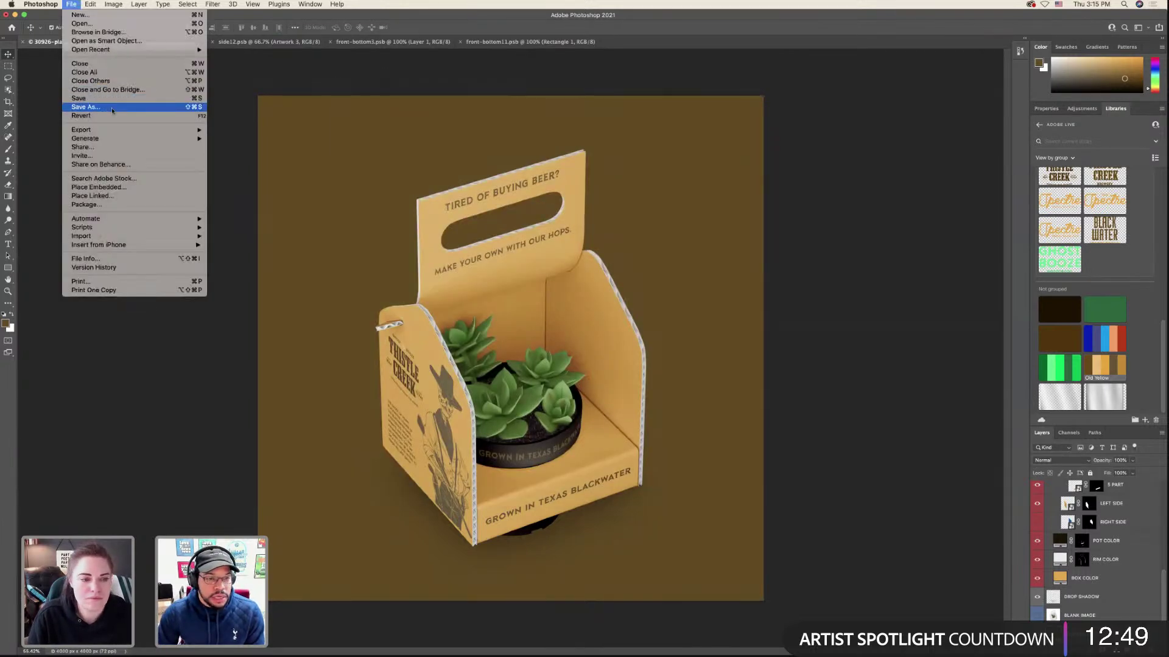
{"action": "left_click", "coordinate": [85, 107]}
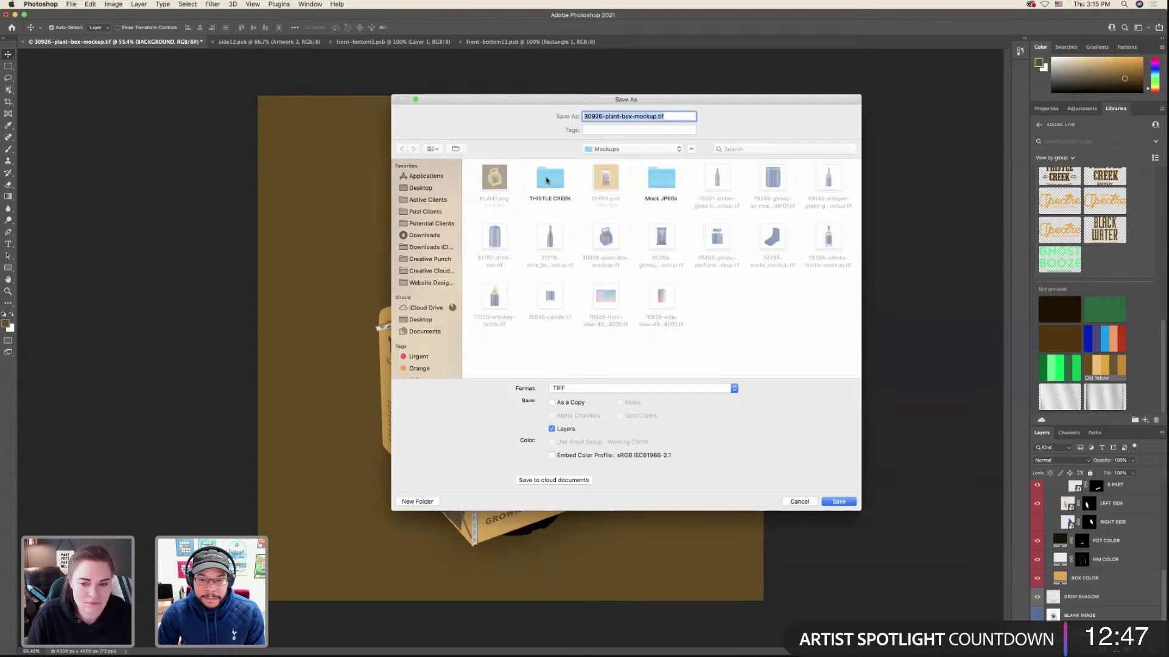
{"action": "left_click", "coordinate": [574, 390]}
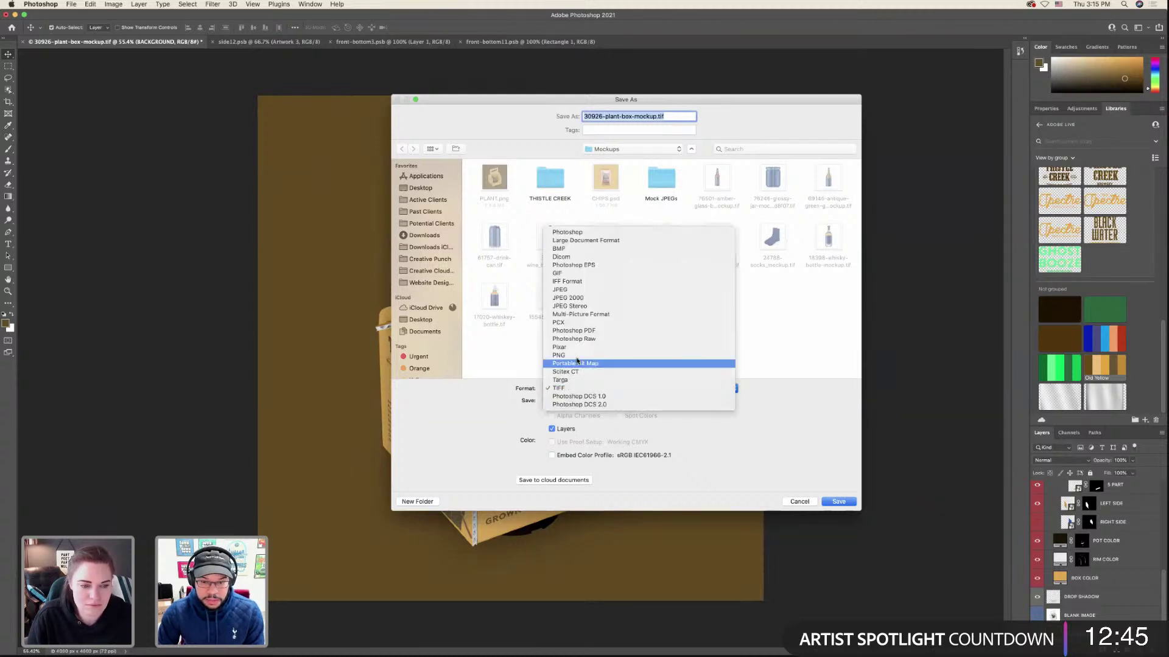
{"action": "left_click", "coordinate": [584, 237]}
{"action": "type", "text": "Plant"}
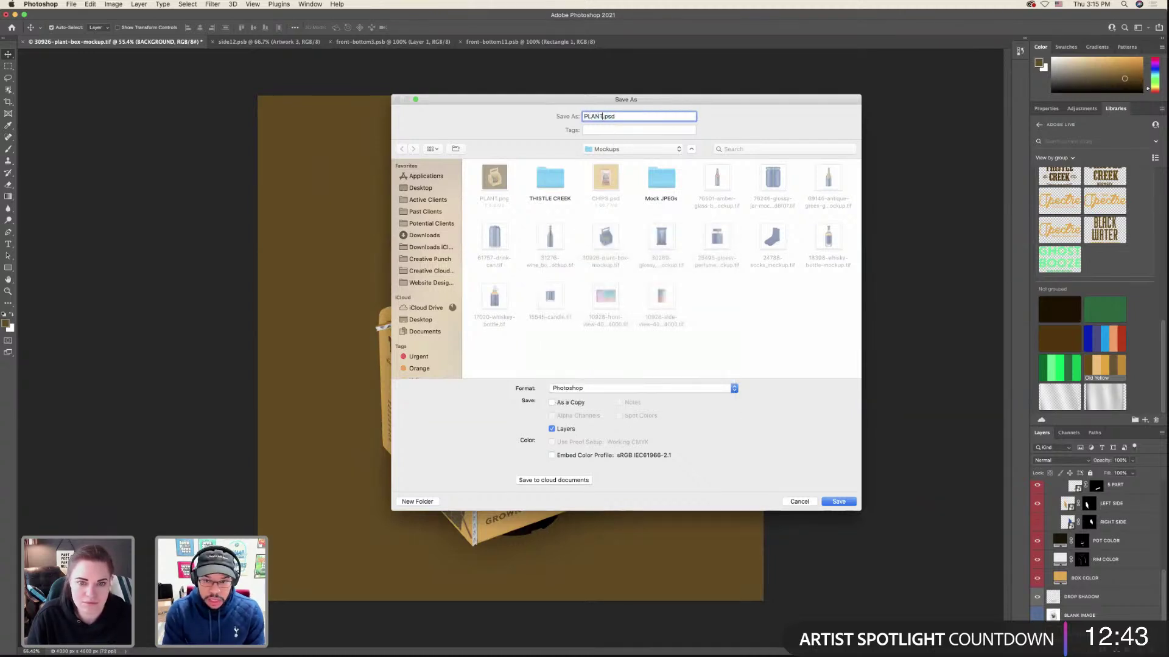
{"action": "key", "text": "Return"}
{"action": "key", "text": "Return"}
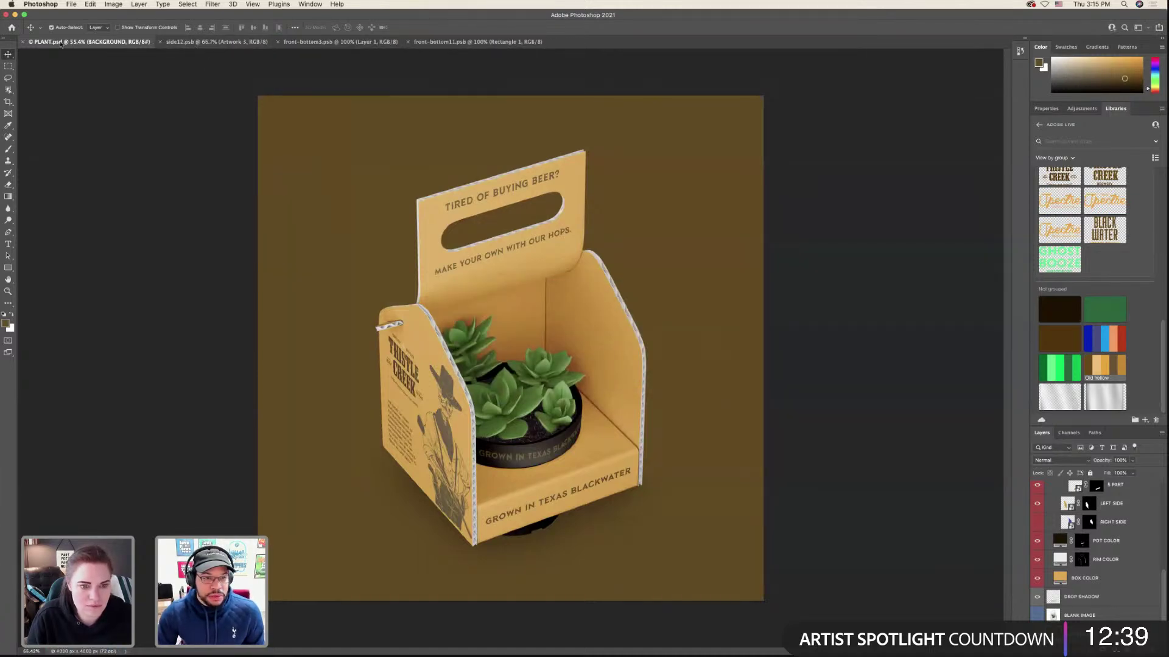
- Close PLANT.psd and the three smart object documents
{"action": "left_click", "coordinate": [22, 42]}
{"action": "left_click", "coordinate": [23, 42]}
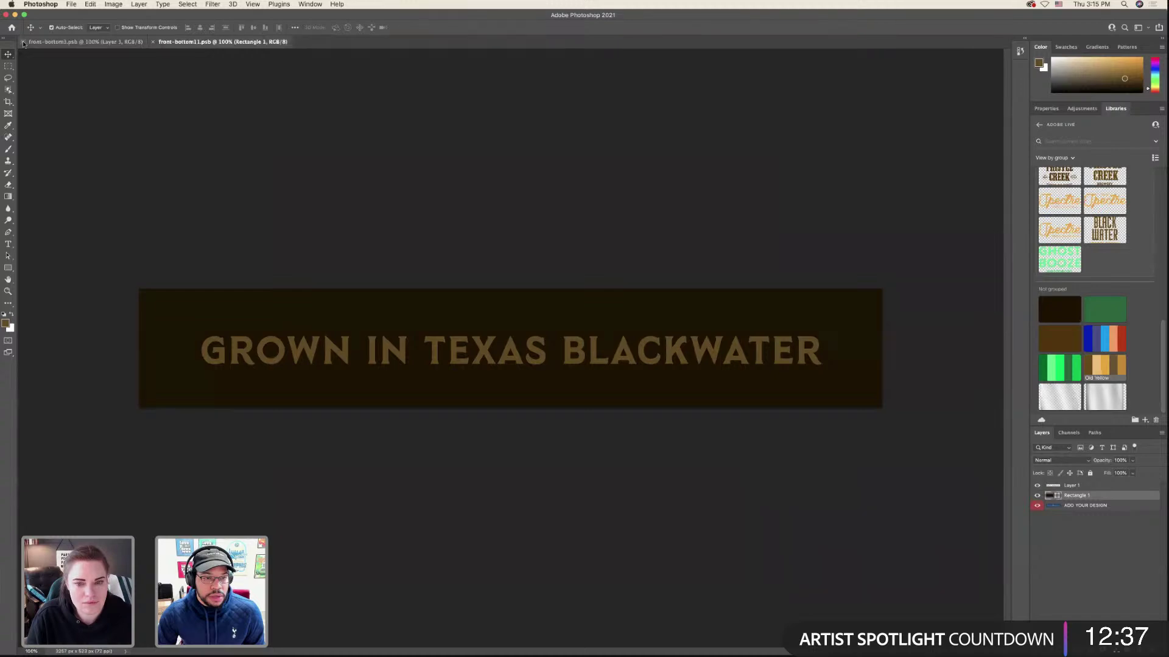
{"action": "left_click", "coordinate": [23, 42]}
{"action": "left_click", "coordinate": [23, 42]}
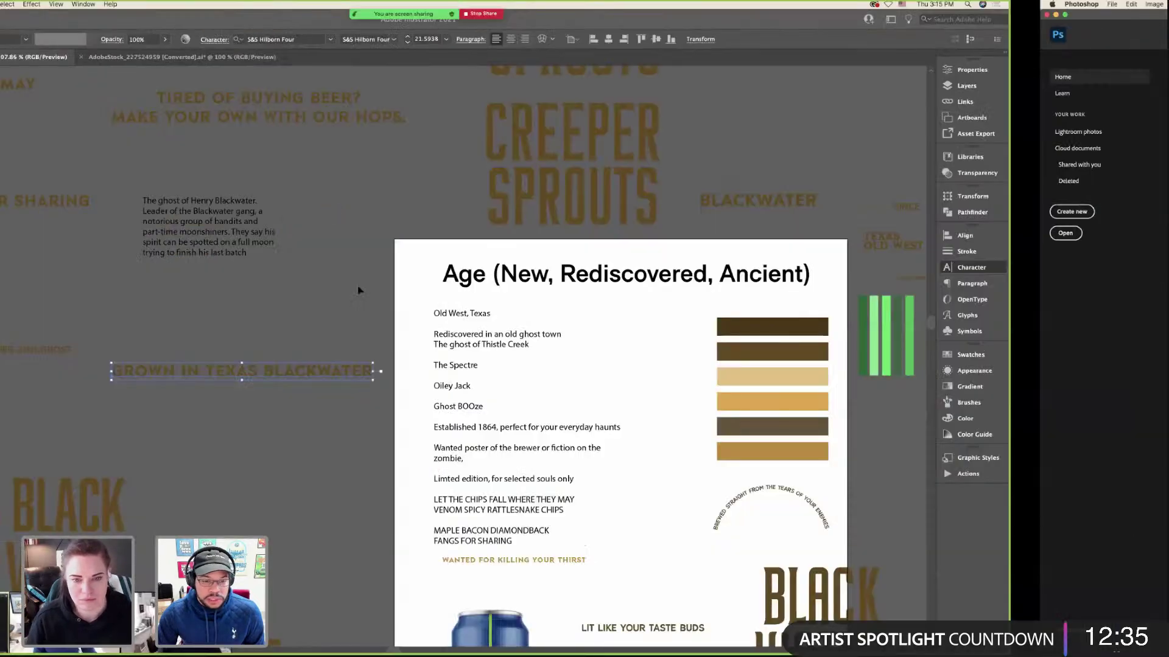
- Check the product list in Illustrator, return to Photoshop, and open the recent 76246 glossy jar mockup
{"action": "scroll", "coordinate": [412, 335], "scroll_direction": "left", "scroll_amount": 3}
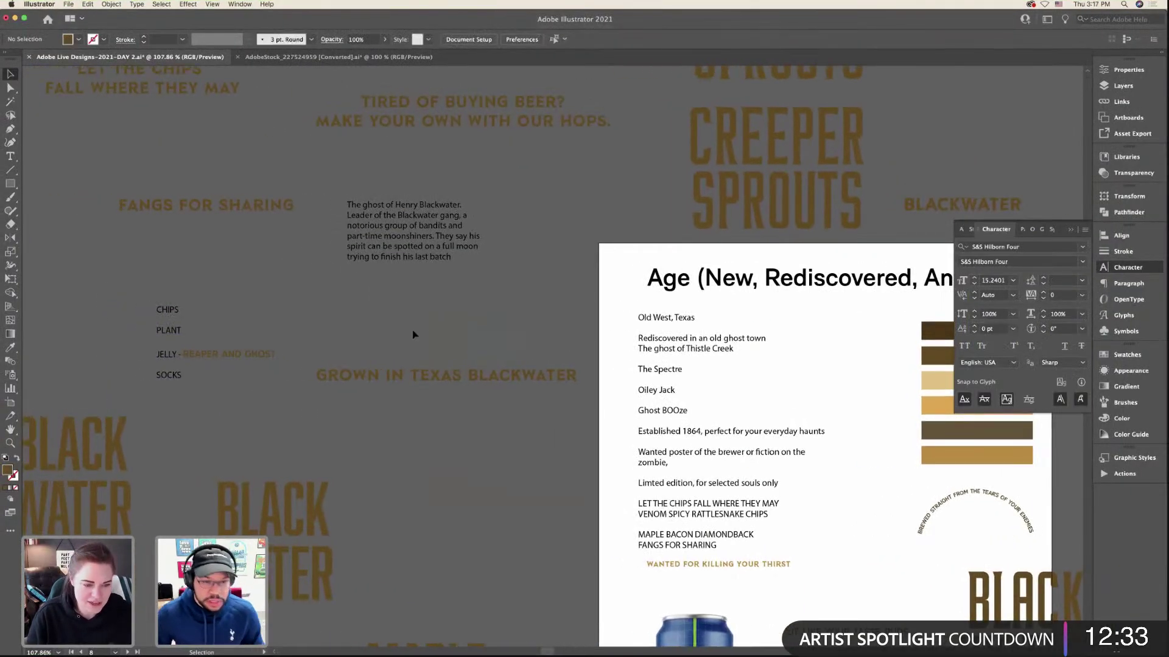
{"action": "key", "text": "ctrl+Right"}
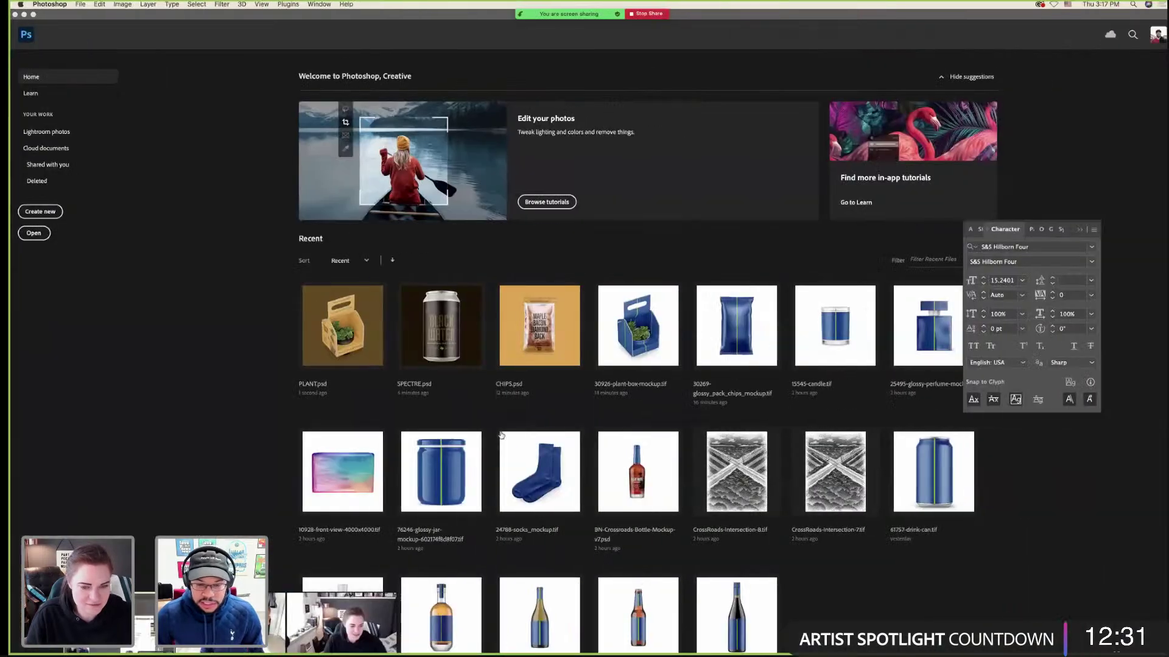
{"action": "left_click", "coordinate": [458, 467]}
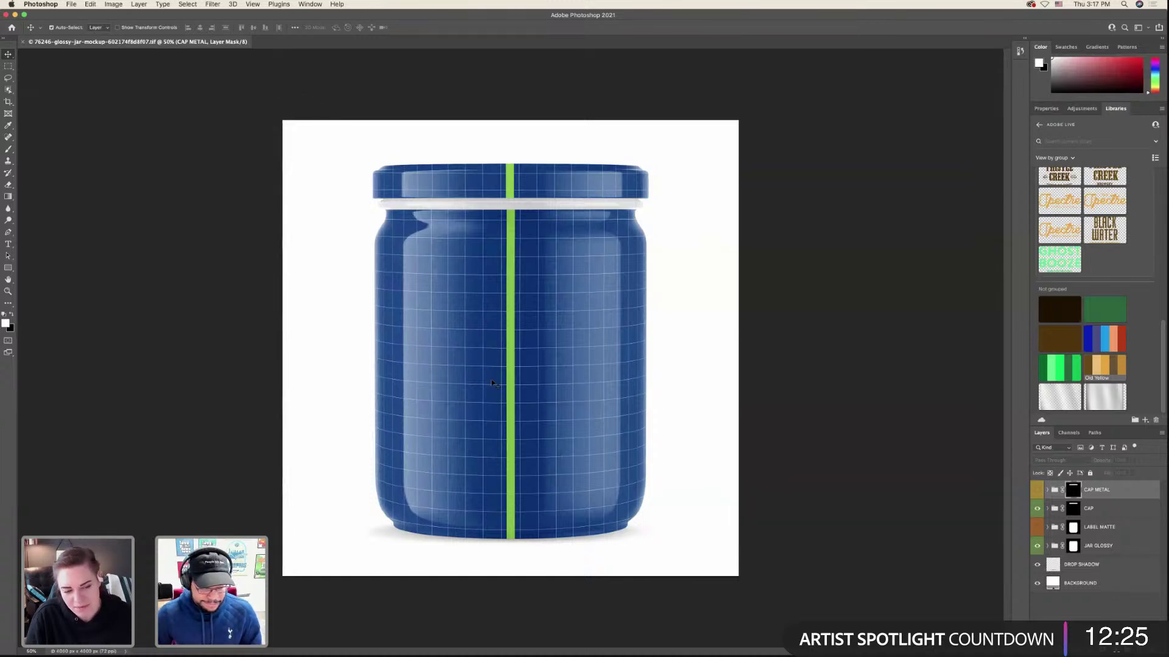
- Review the Age theme notes, colour palette and surrounding artwork in Illustrator, and return to the jar mockup in Photoshop
{"action": "key", "text": "ctrl+Left"}
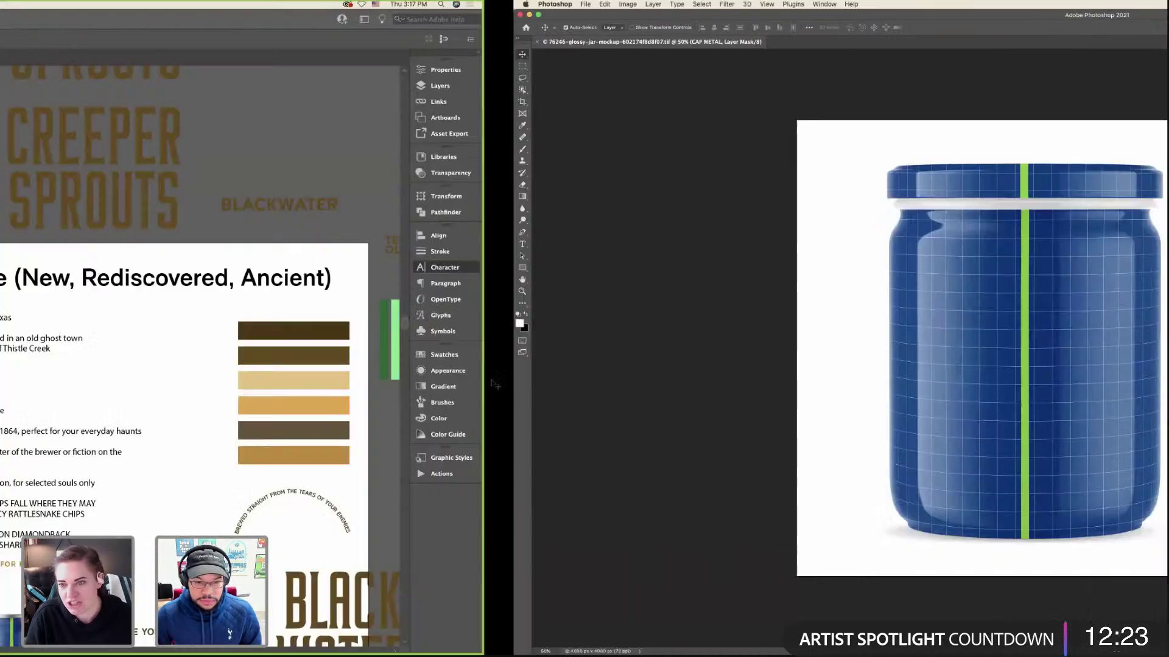
{"action": "scroll", "coordinate": [496, 391], "scroll_direction": "down", "scroll_amount": 5}
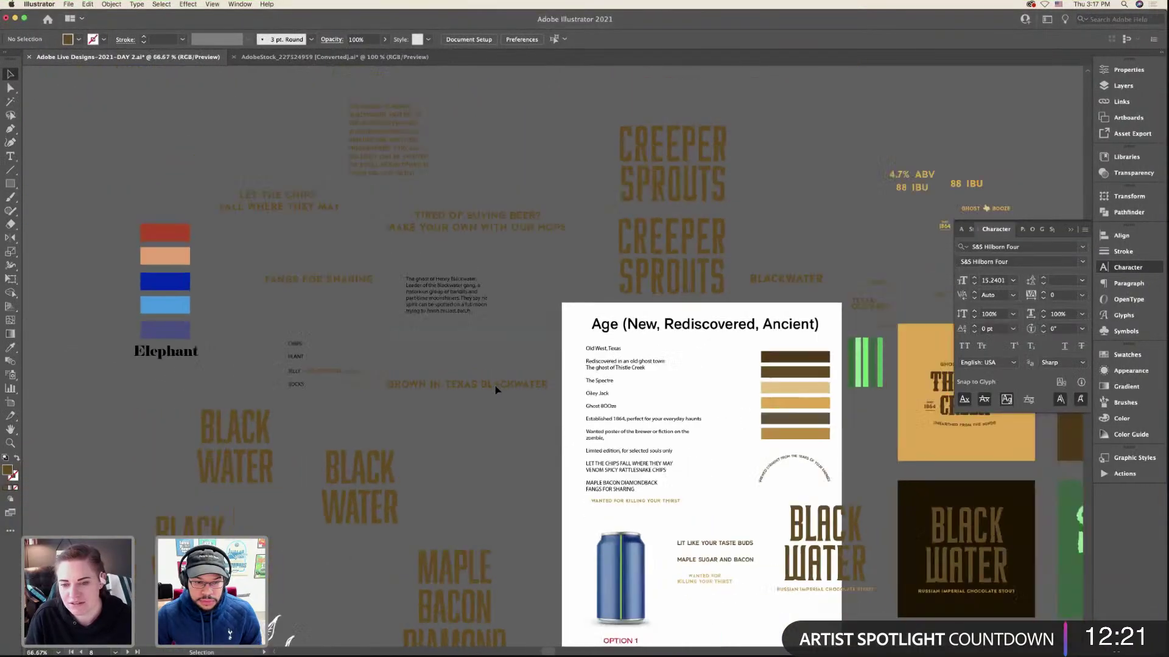
{"action": "left_click", "coordinate": [560, 397]}
{"action": "scroll", "coordinate": [647, 403], "scroll_direction": "up", "scroll_amount": 3}
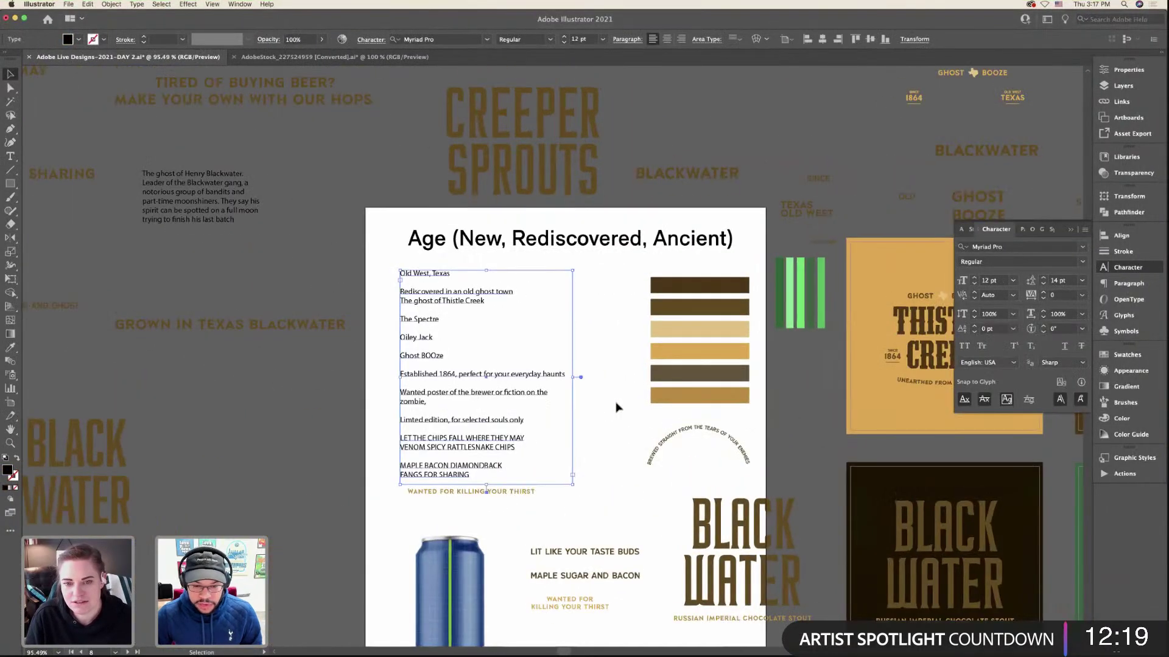
{"action": "left_click", "coordinate": [548, 365]}
{"action": "scroll", "coordinate": [483, 363], "scroll_direction": "down", "scroll_amount": 3}
{"action": "scroll", "coordinate": [483, 362], "scroll_direction": "up", "scroll_amount": 2}
{"action": "scroll", "coordinate": [482, 362], "scroll_direction": "right", "scroll_amount": 1}
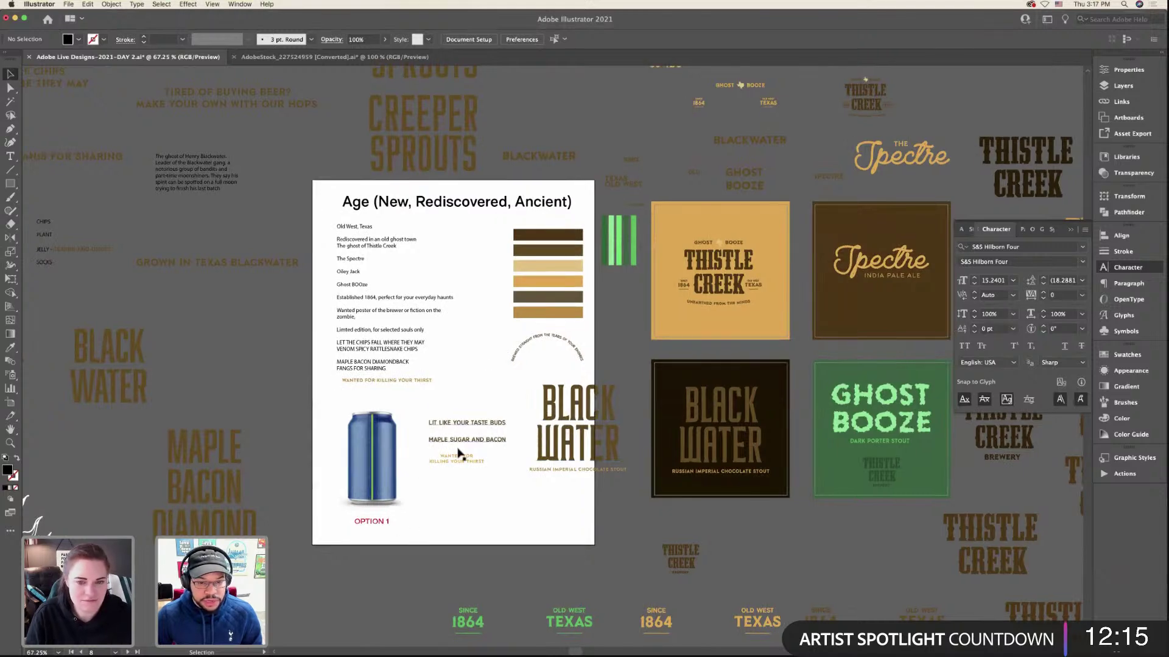
{"action": "key", "text": "ctrl+Right"}
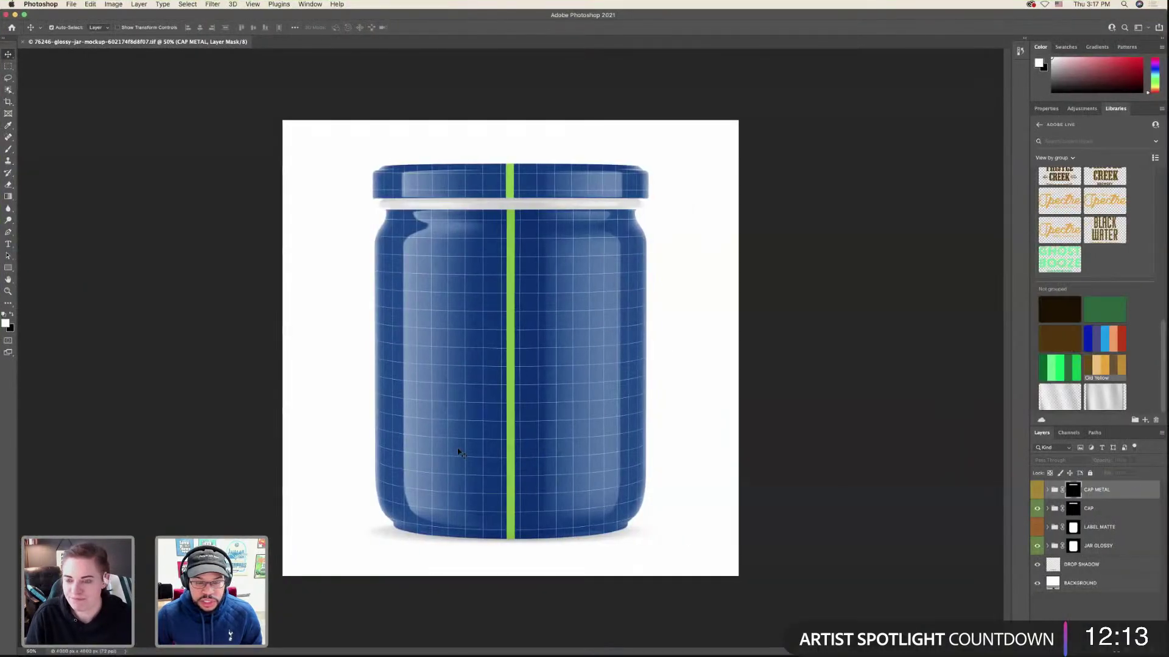
- Switch back to Illustrator and examine the product list, slogans and lettering pieces around the Age page
{"action": "key", "text": "ctrl+Left"}
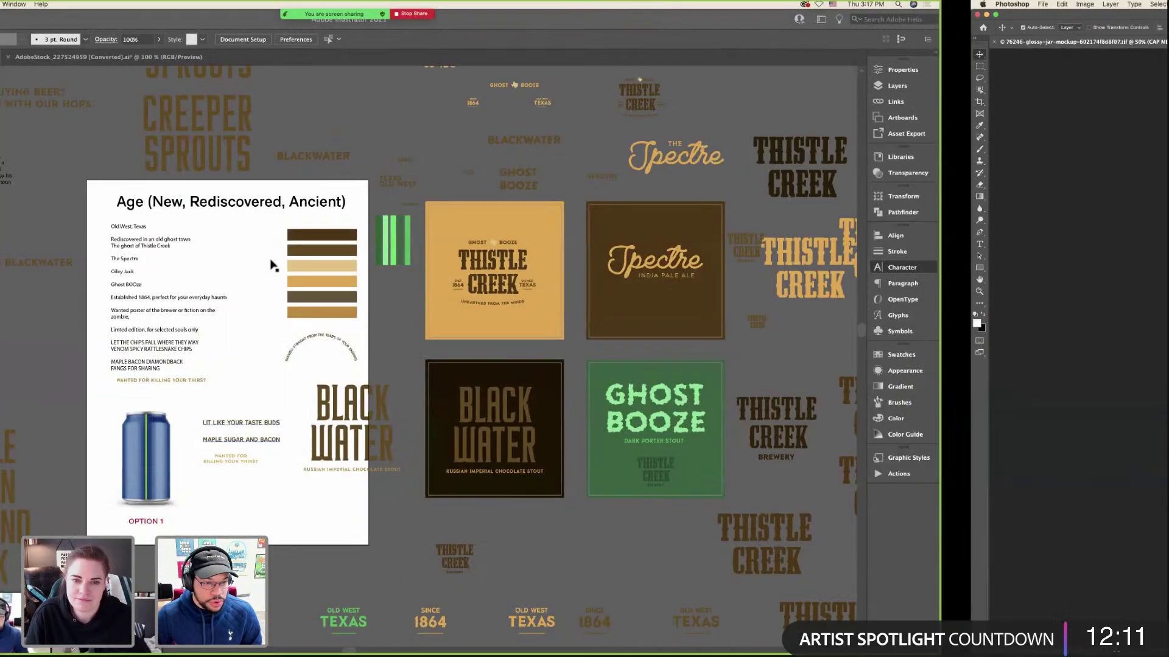
{"action": "scroll", "coordinate": [271, 263], "scroll_direction": "left", "scroll_amount": 5}
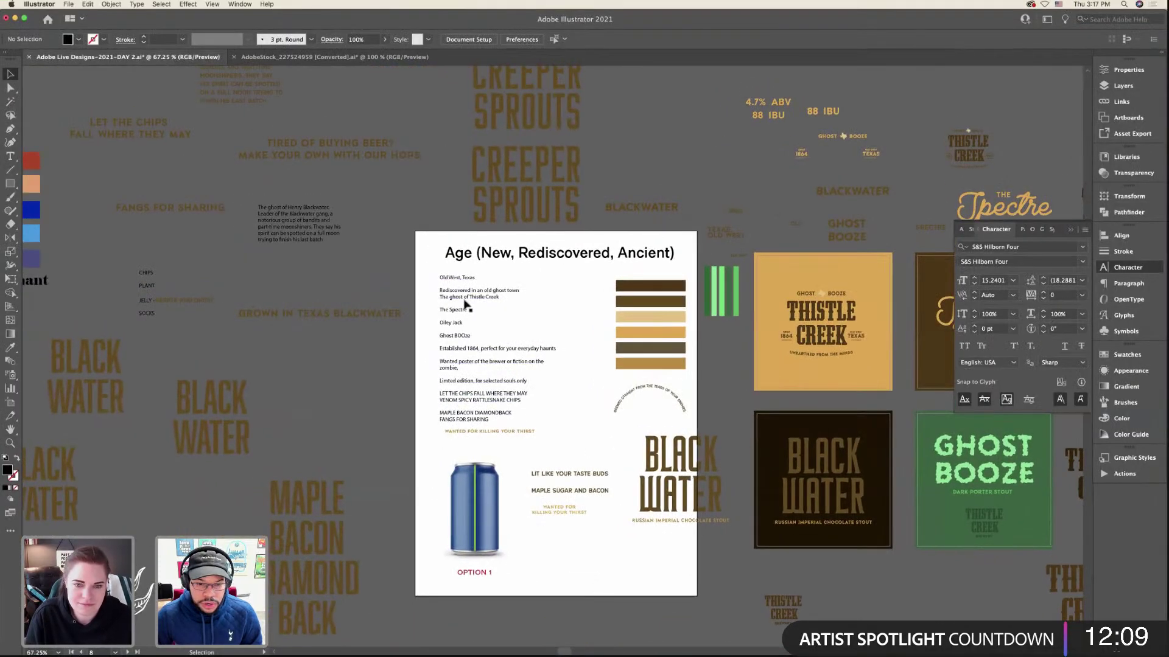
{"action": "scroll", "coordinate": [468, 304], "scroll_direction": "up", "scroll_amount": 2}
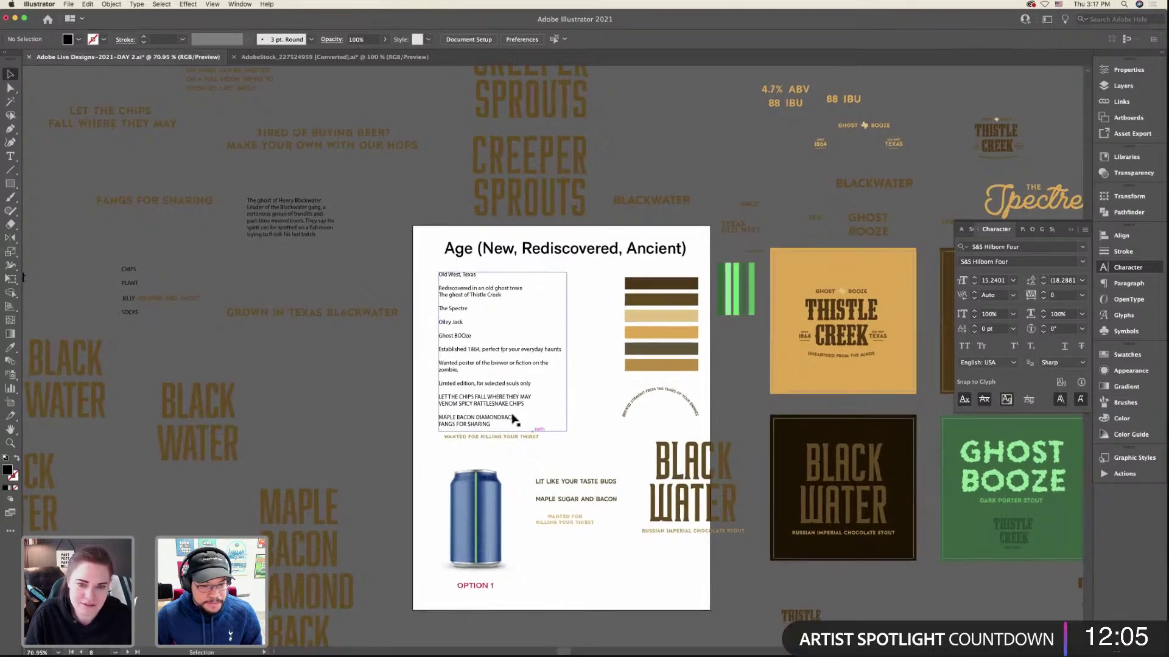
{"action": "scroll", "coordinate": [514, 418], "scroll_direction": "left", "scroll_amount": 3}
{"action": "scroll", "coordinate": [306, 412], "scroll_direction": "up", "scroll_amount": 5}
{"action": "scroll", "coordinate": [306, 413], "scroll_direction": "left", "scroll_amount": 3}
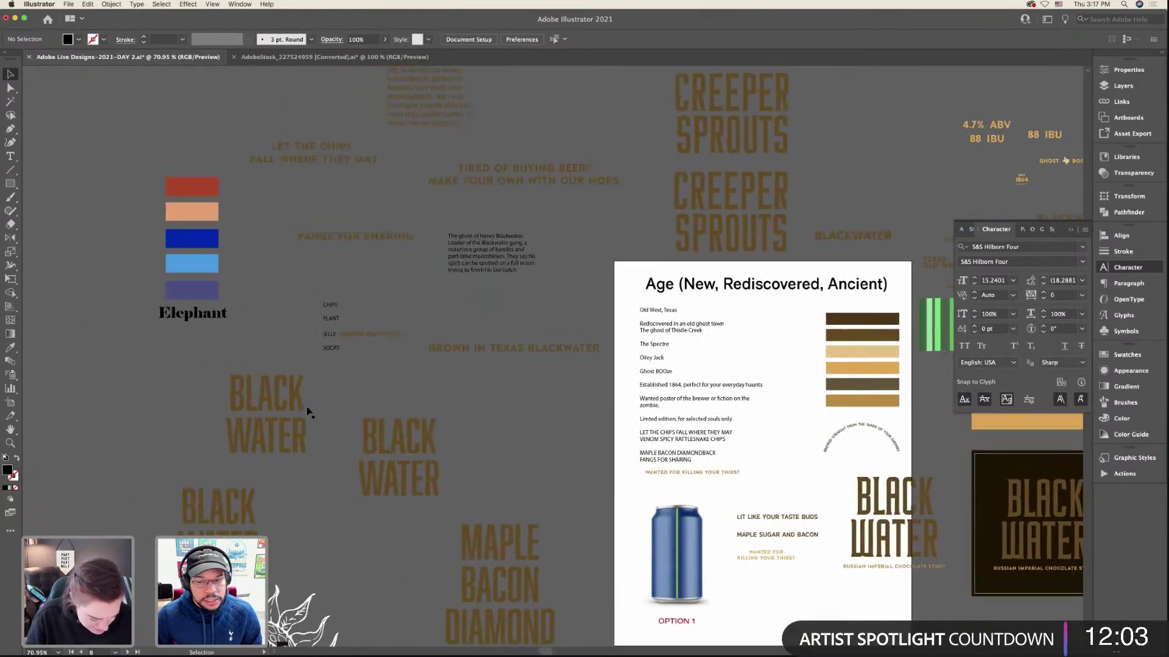
{"action": "scroll", "coordinate": [306, 407], "scroll_direction": "down", "scroll_amount": 9}
{"action": "scroll", "coordinate": [306, 407], "scroll_direction": "right", "scroll_amount": 5}
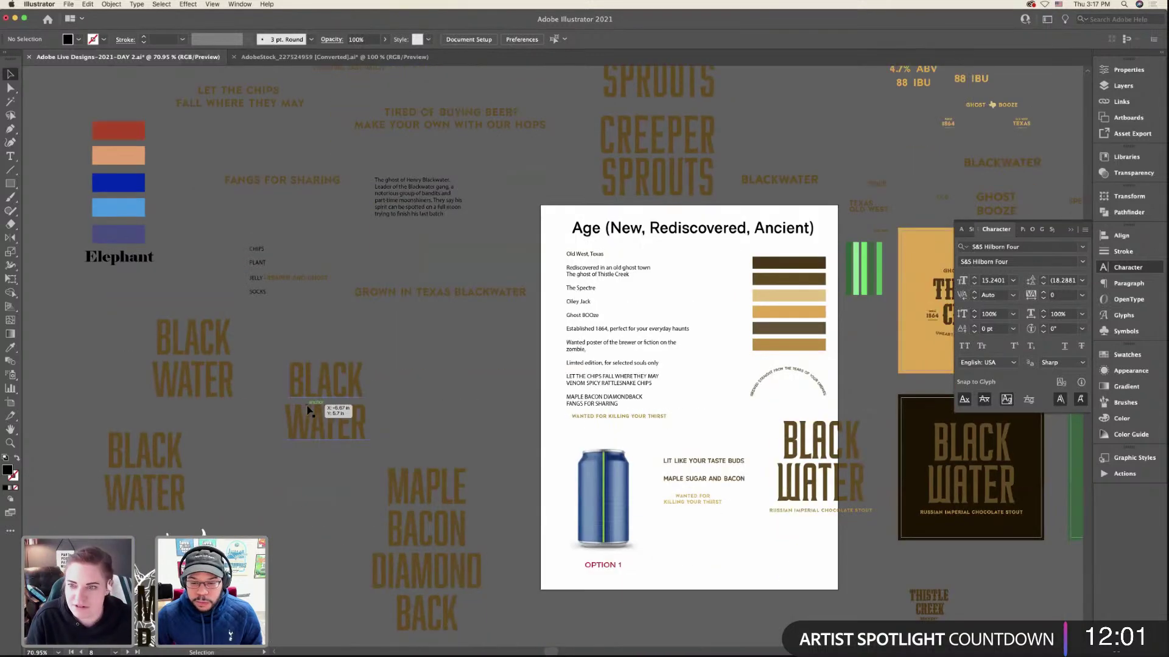
- Move the Maple Bacon Diamondback lettering to the free space beneath the dark Blackwater label square
{"action": "scroll", "coordinate": [468, 367], "scroll_direction": "down", "scroll_amount": 5}
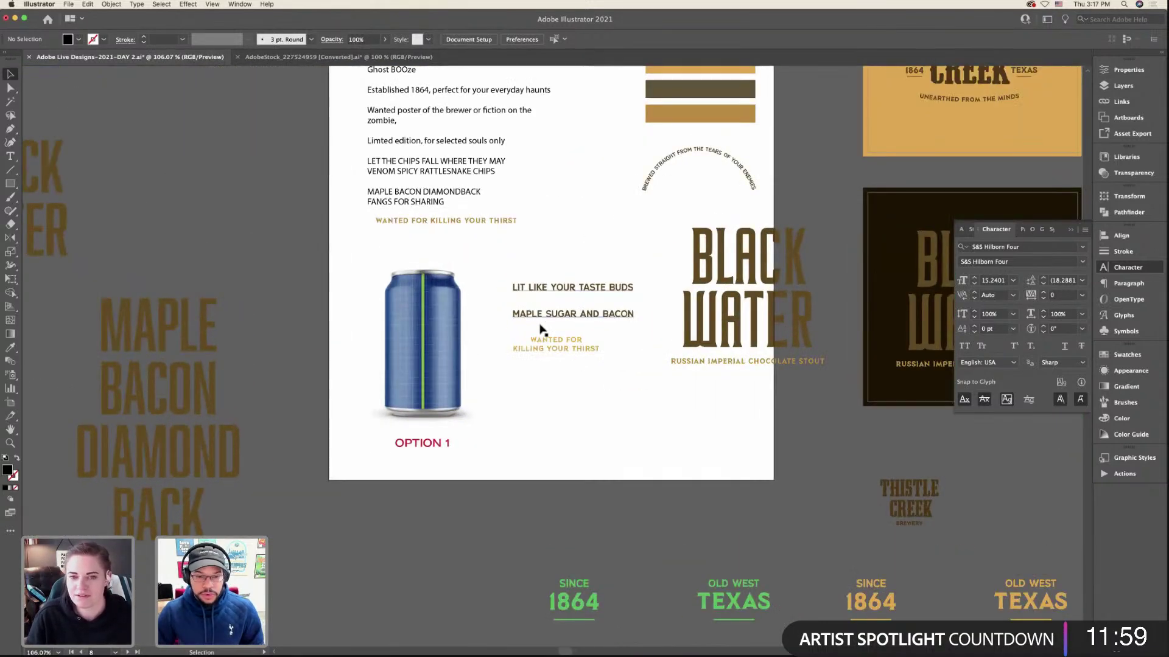
{"action": "scroll", "coordinate": [290, 336], "scroll_direction": "down", "scroll_amount": 2}
{"action": "left_click_drag", "start_coordinate": [290, 337], "coordinate": [834, 413]}
{"action": "left_click_drag", "start_coordinate": [236, 269], "coordinate": [326, 362]}
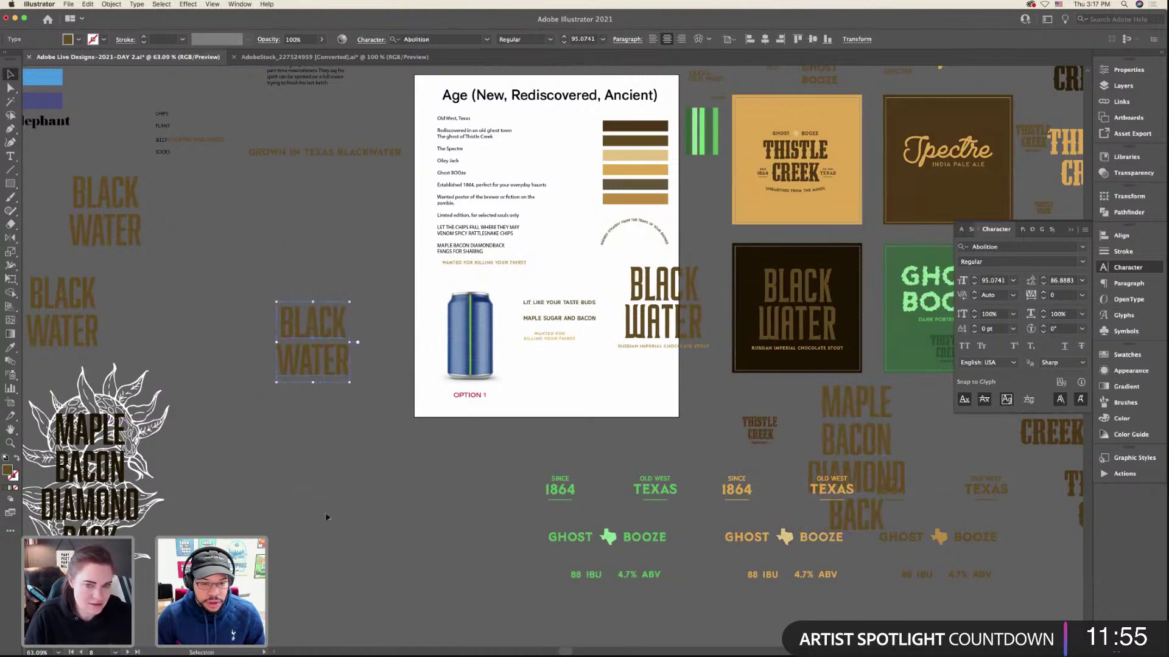
{"action": "key", "text": "super+z"}
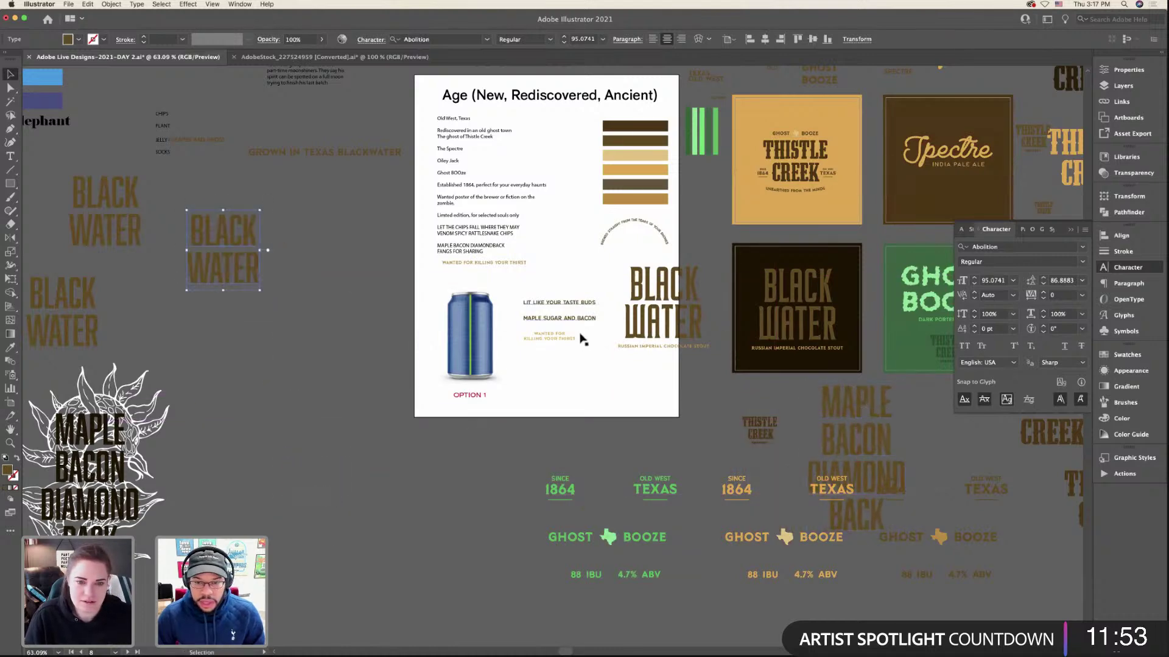
- Move the two Creeper Sprouts lettering blocks to the empty area below the Age page and open the lower one for text editing
{"action": "scroll", "coordinate": [581, 340], "scroll_direction": "down", "scroll_amount": 3}
{"action": "left_click_drag", "start_coordinate": [538, 162], "coordinate": [415, 457]}
{"action": "left_click_drag", "start_coordinate": [554, 92], "coordinate": [476, 521]}
{"action": "scroll", "coordinate": [487, 487], "scroll_direction": "up", "scroll_amount": 8}
{"action": "double_click", "coordinate": [524, 329]}
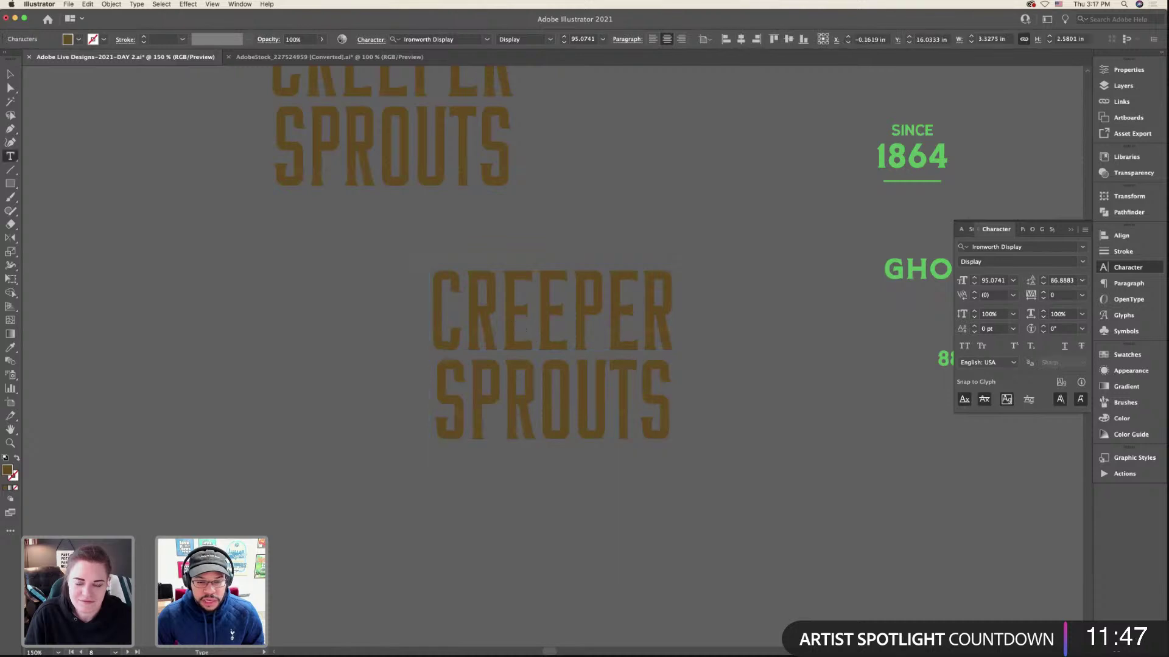
- Replace the lower CREEPER SPROUTS text with REAPER and move it down towards the pepper illustration
{"action": "key", "text": "super+a"}
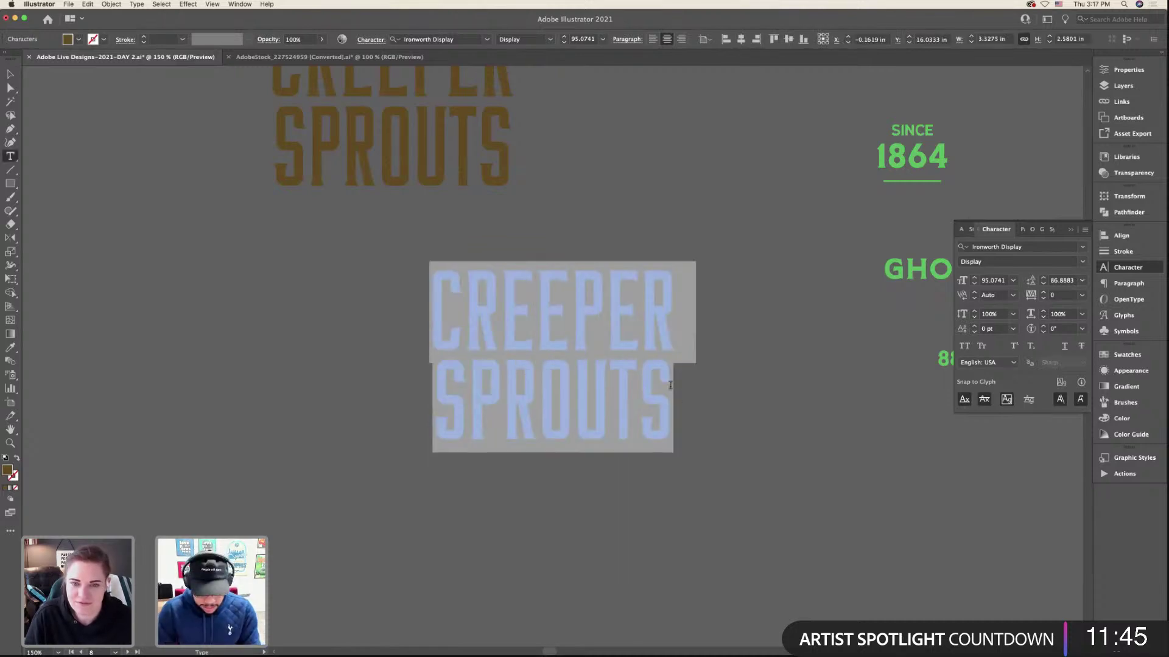
{"action": "type", "text": "REAPER"}
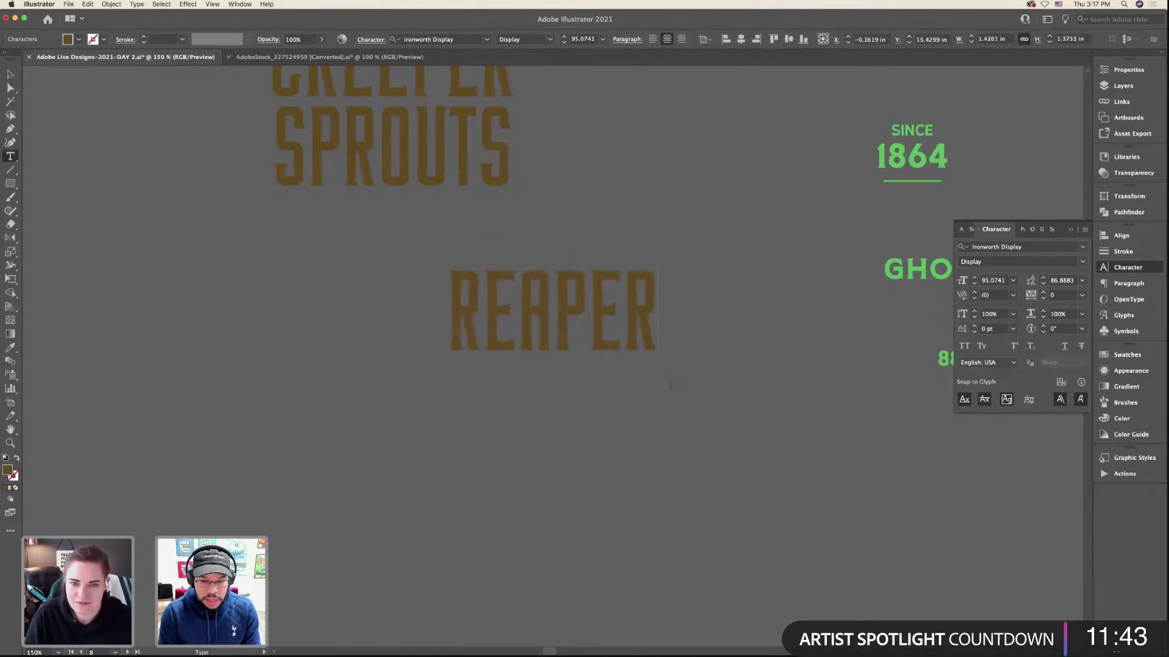
{"action": "left_click", "coordinate": [18, 73]}
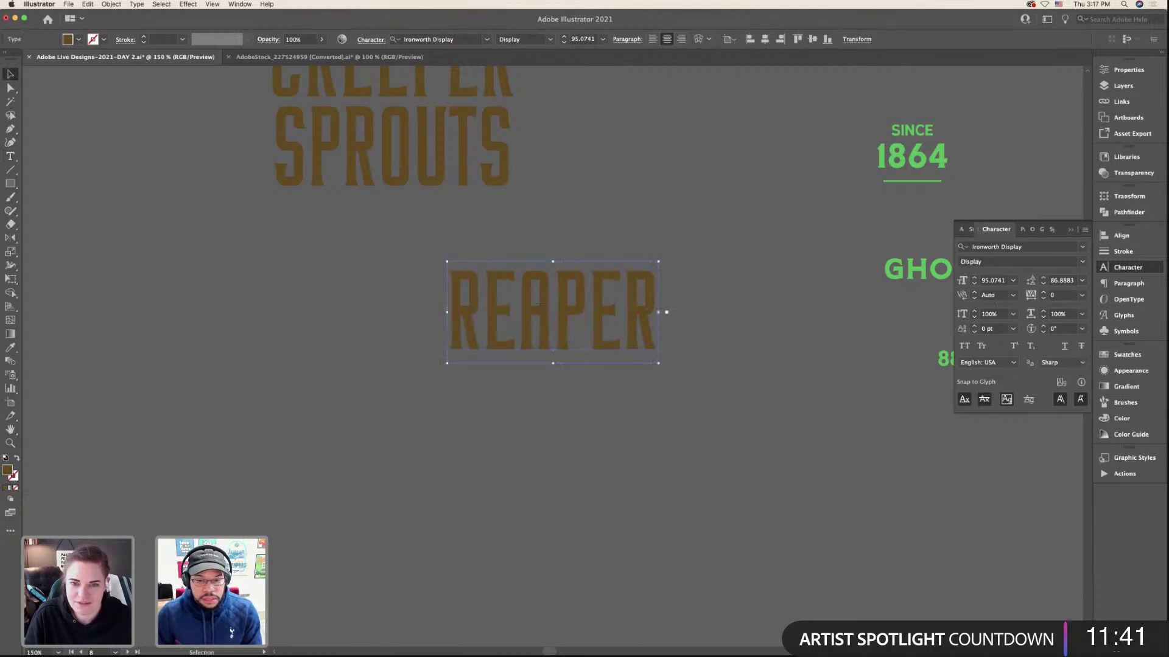
{"action": "left_click_drag", "start_coordinate": [580, 312], "coordinate": [340, 378]}
{"action": "left_click", "coordinate": [441, 296]}
{"action": "left_click", "coordinate": [393, 352]}
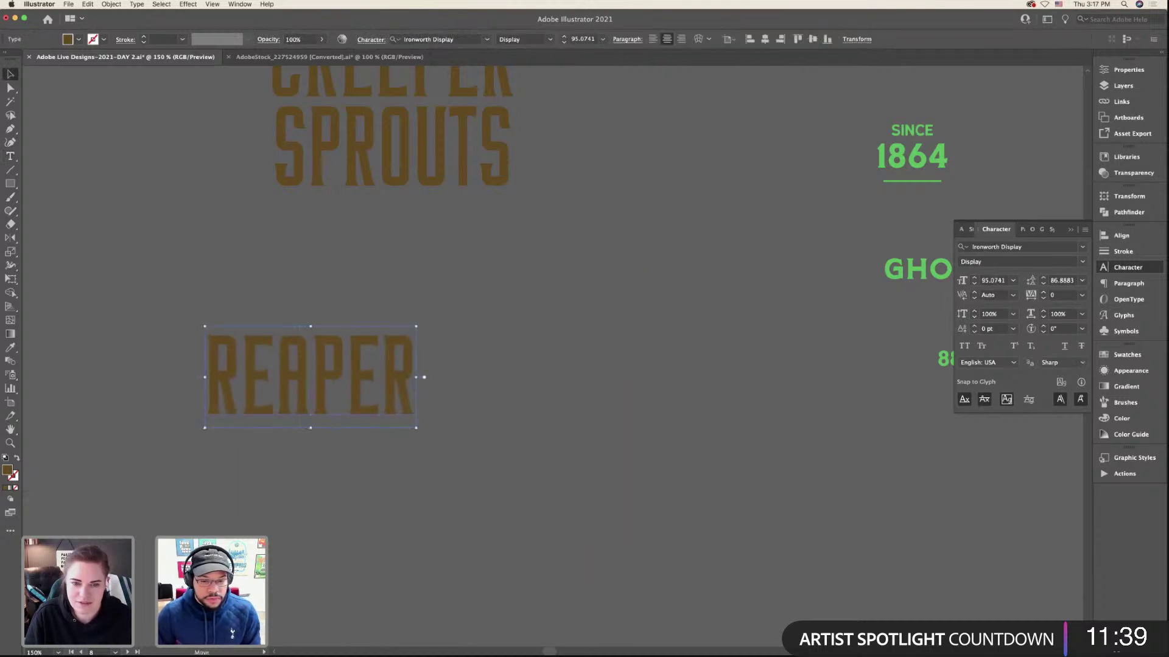
- Duplicate the REAPER text beside the original and change the copy's wording to GHOST
{"action": "left_click_drag", "start_coordinate": [394, 353], "coordinate": [724, 373]}
{"action": "double_click", "coordinate": [723, 371]}
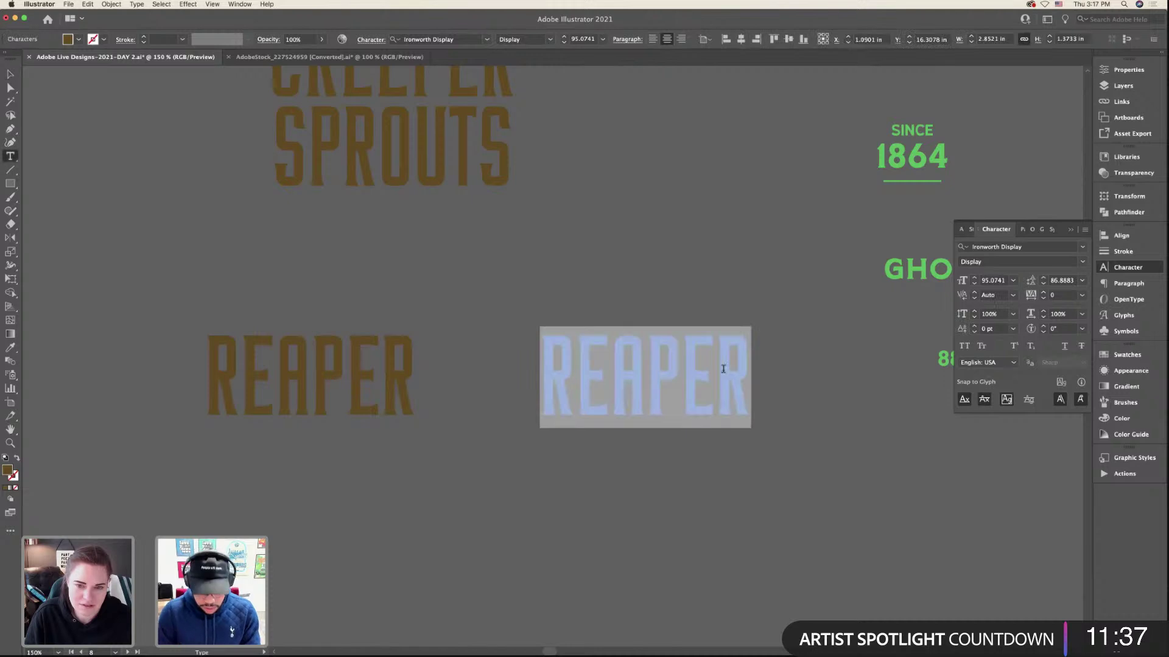
{"action": "type", "text": "GHOST"}
{"action": "left_click", "coordinate": [11, 74]}
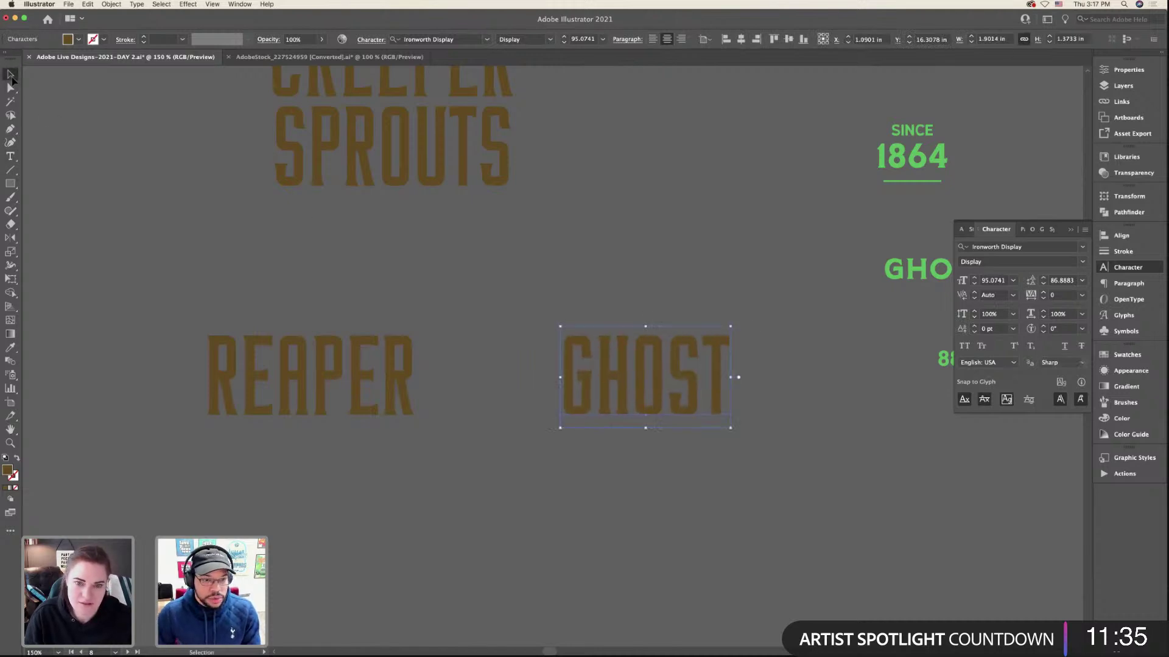
{"action": "left_click", "coordinate": [415, 308]}
- Copy the GROWN IN TEXAS BLACKWATER tagline to just below the REAPER text
{"action": "key", "text": "super+minus"}
{"action": "key", "text": "super+minus"}
{"action": "key", "text": "super+minus"}
{"action": "scroll", "coordinate": [510, 331], "scroll_direction": "up", "scroll_amount": 5}
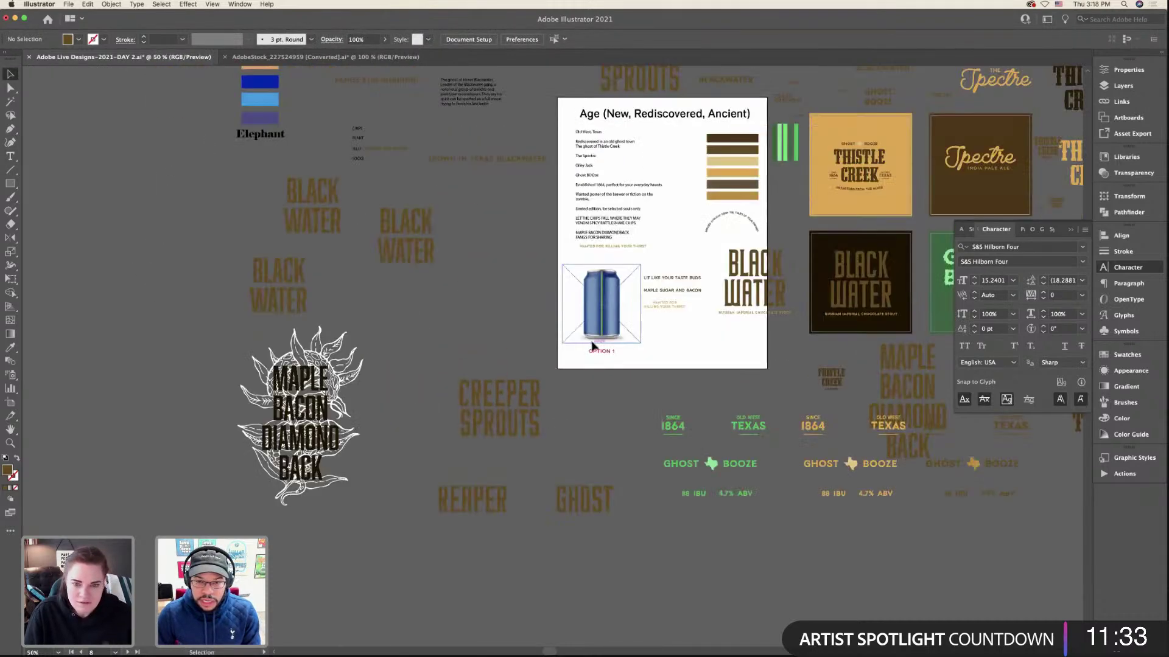
{"action": "left_click", "coordinate": [508, 207]}
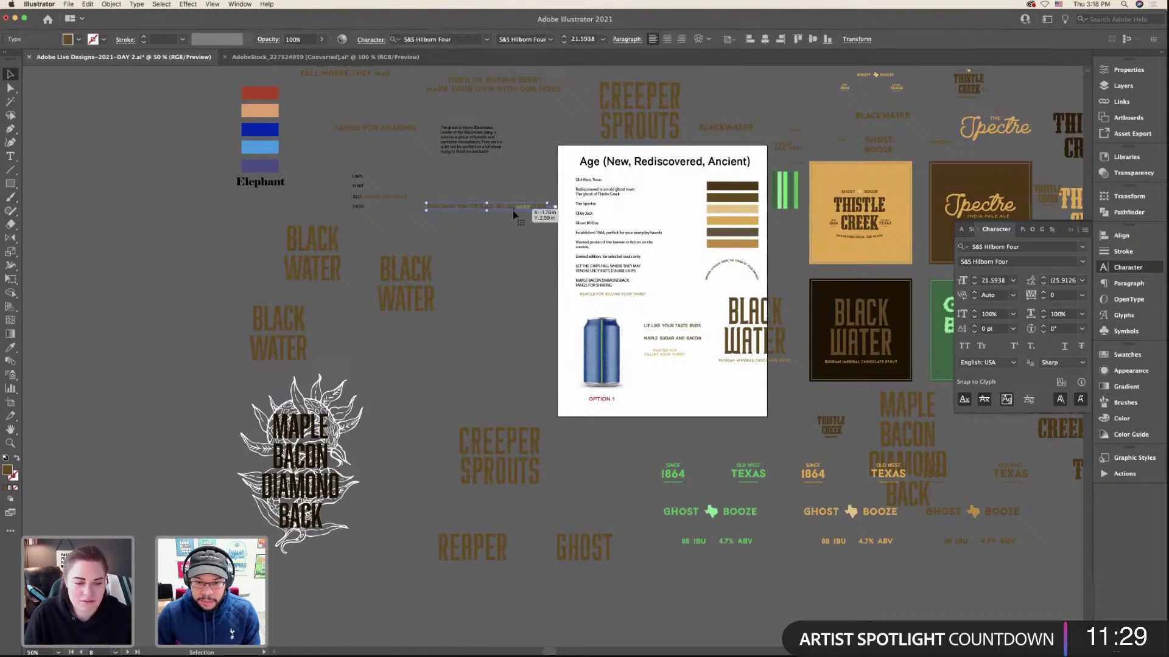
{"action": "left_click_drag", "start_coordinate": [513, 215], "coordinate": [511, 579]}
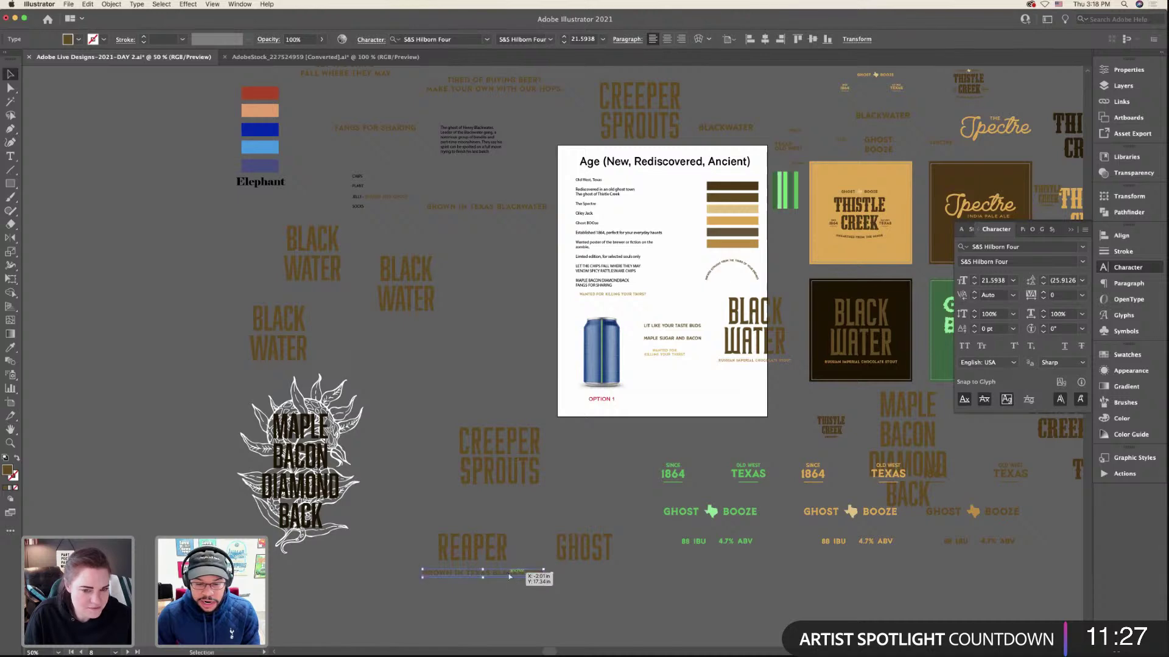
- Replace the copied tagline's wording with SPICY BLACKBERRY JELLY
{"action": "key", "text": "super+equal"}
{"action": "key", "text": "super+equal"}
{"action": "key", "text": "super+equal"}
{"action": "triple_click", "coordinate": [583, 364]}
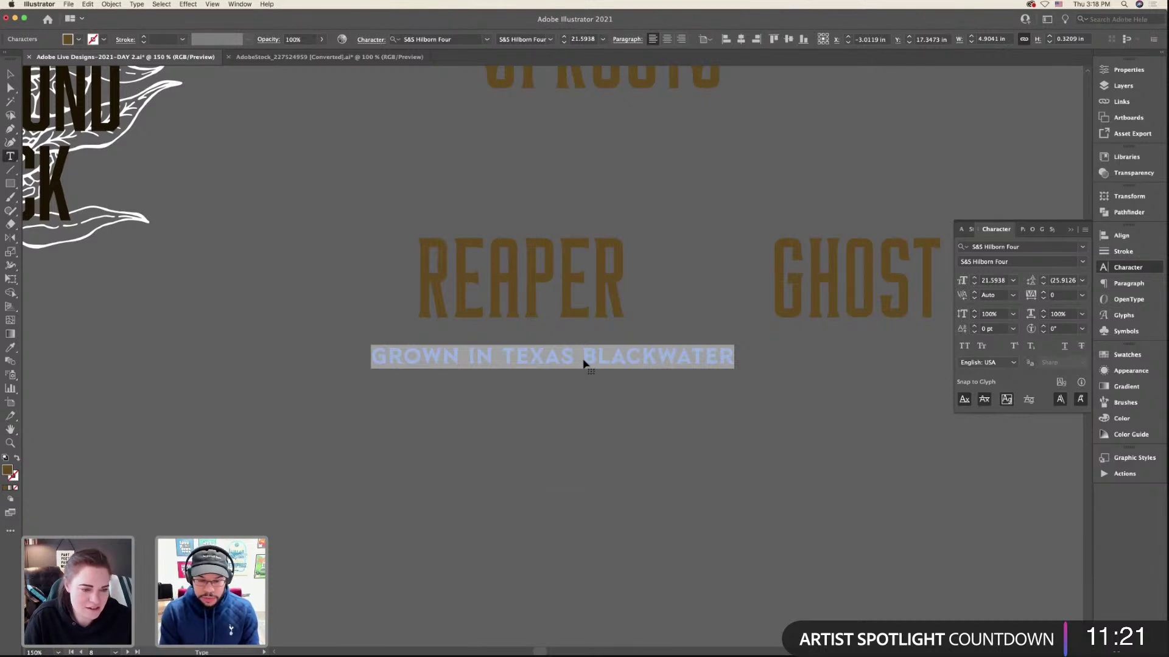
{"action": "type", "text": "BALC"}
{"action": "type", "text": "LA"}
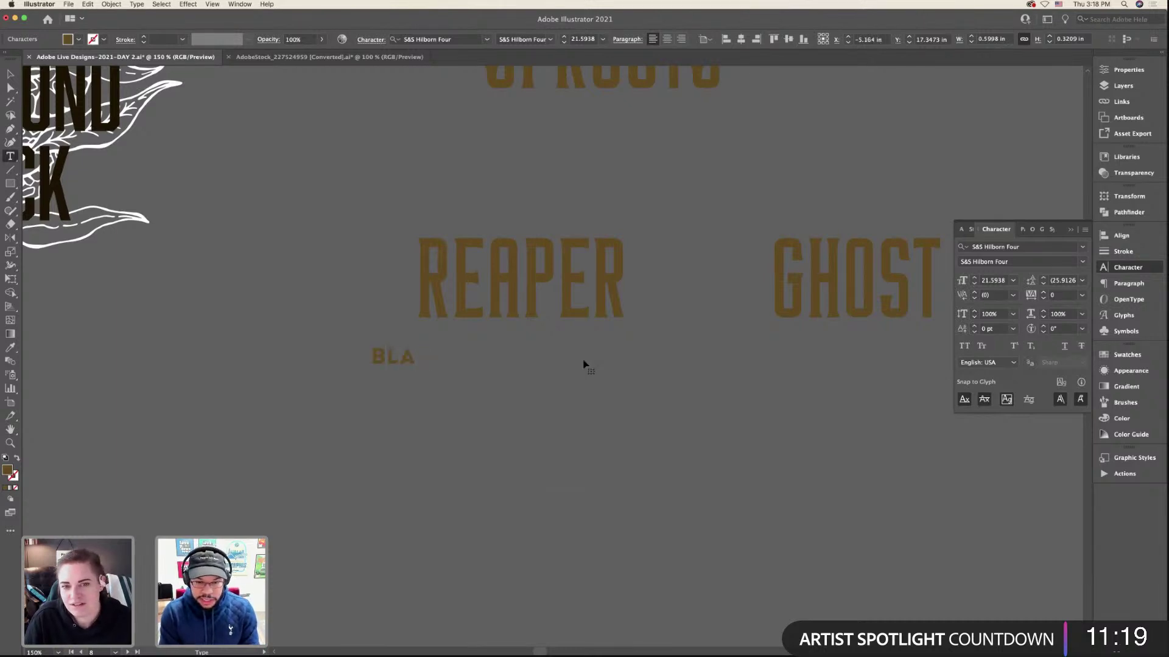
{"action": "type", "text": "CKBERRY JELLY"}
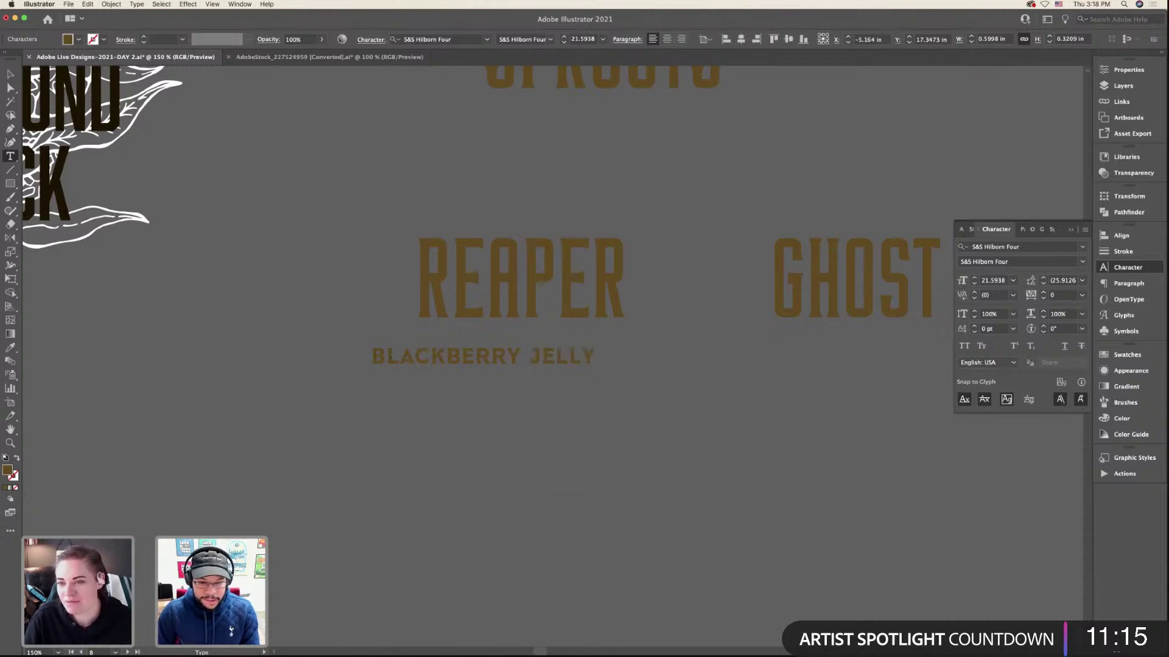
{"action": "type", "text": "SPICY"}
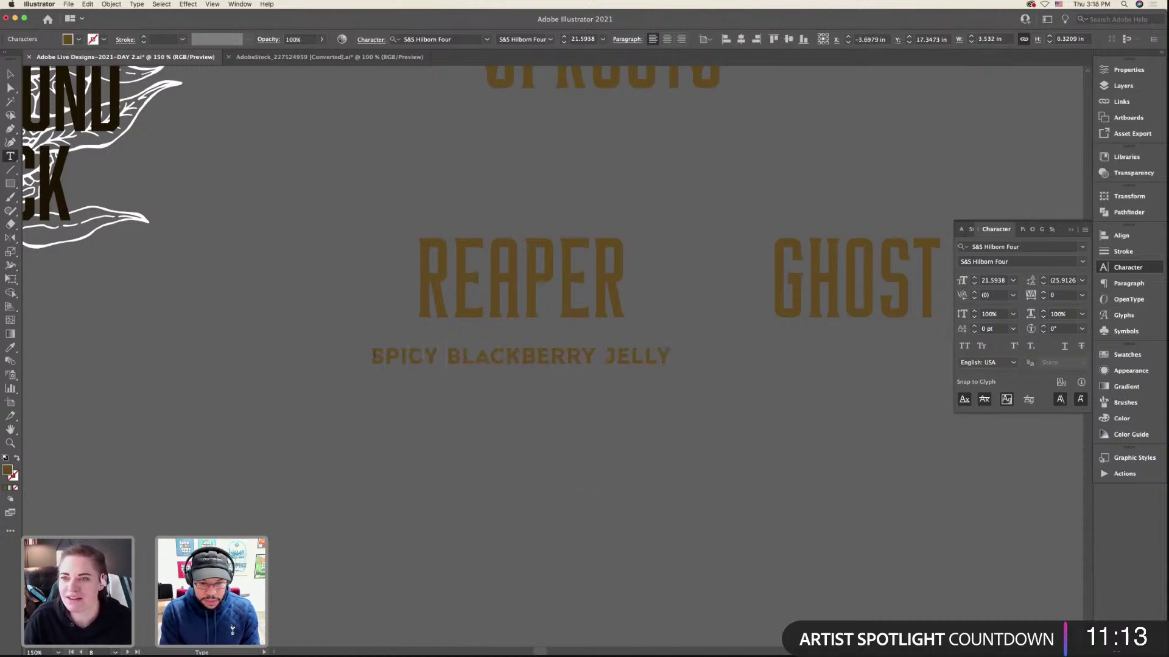
- Shorten the tagline under REAPER to SPICY JAM, all in capitals
{"action": "double_click", "coordinate": [456, 355]}
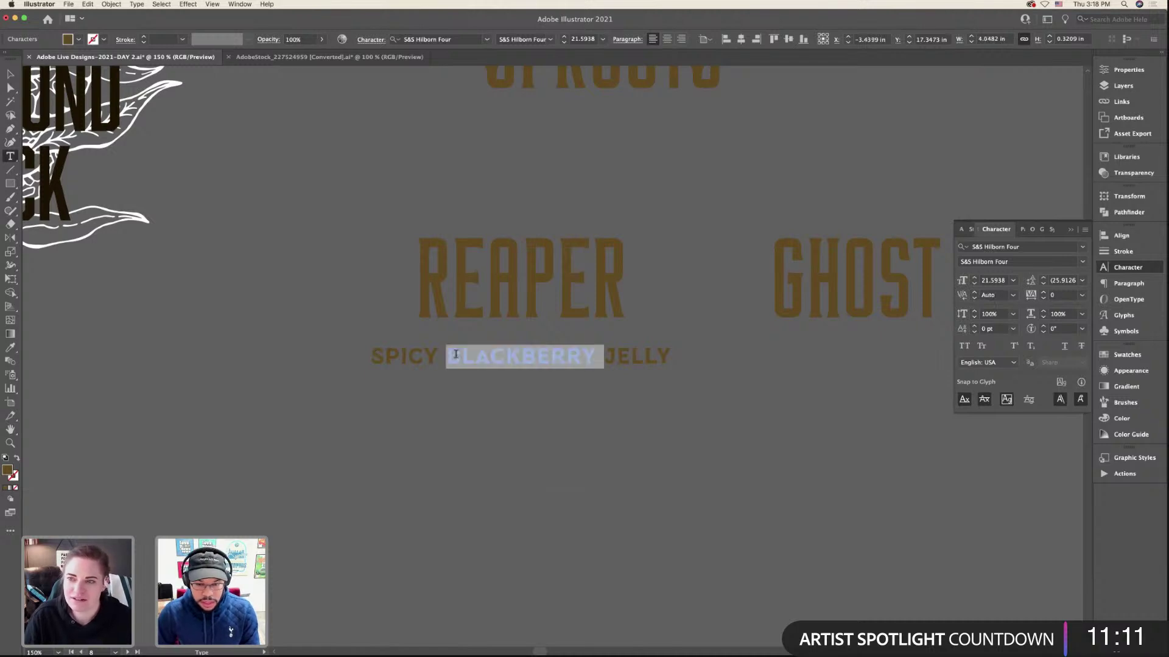
{"action": "left_click", "coordinate": [474, 358]}
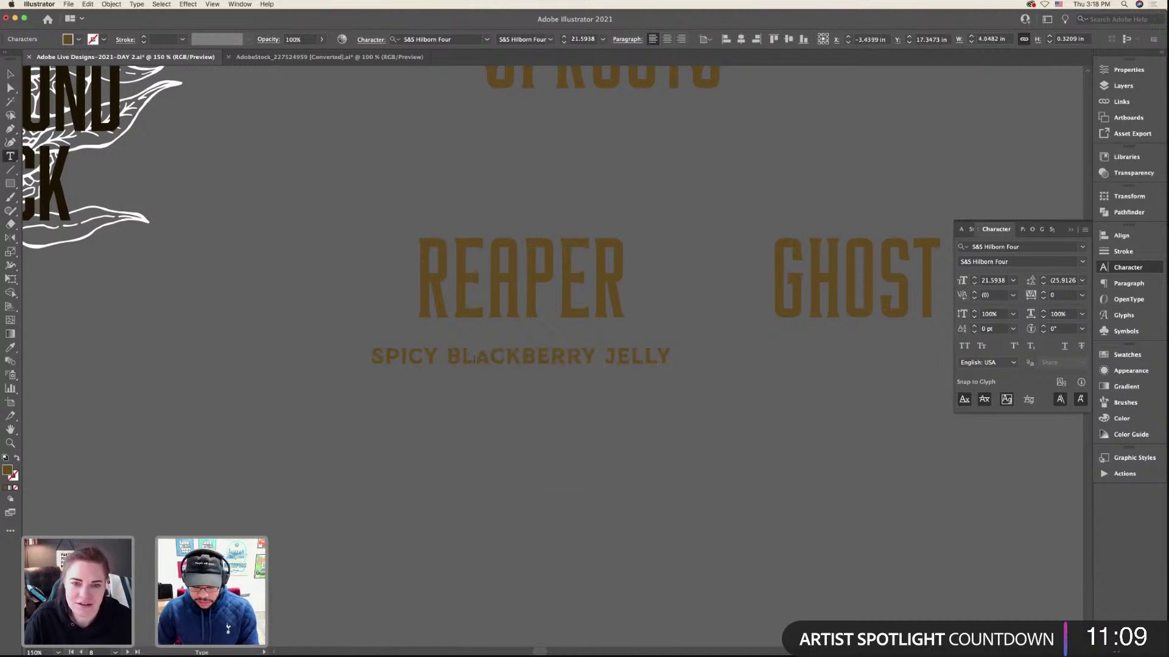
{"action": "double_click", "coordinate": [489, 358]}
{"action": "key", "text": "BackSpace"}
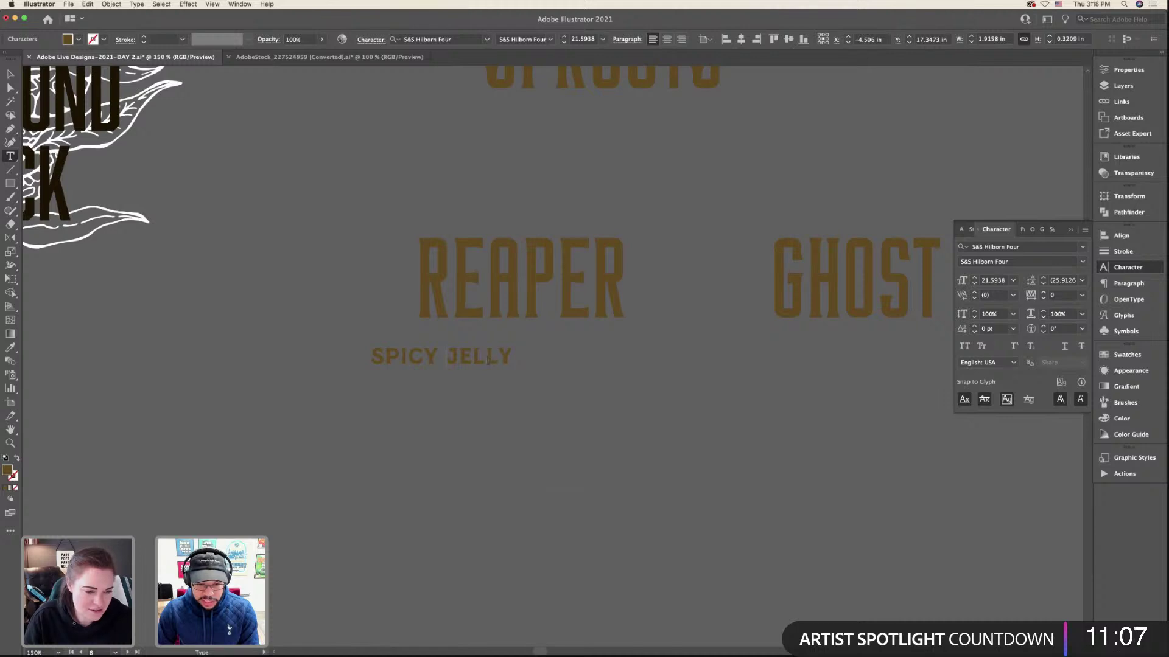
{"action": "double_click", "coordinate": [488, 359]}
{"action": "type", "text": "JAM"}
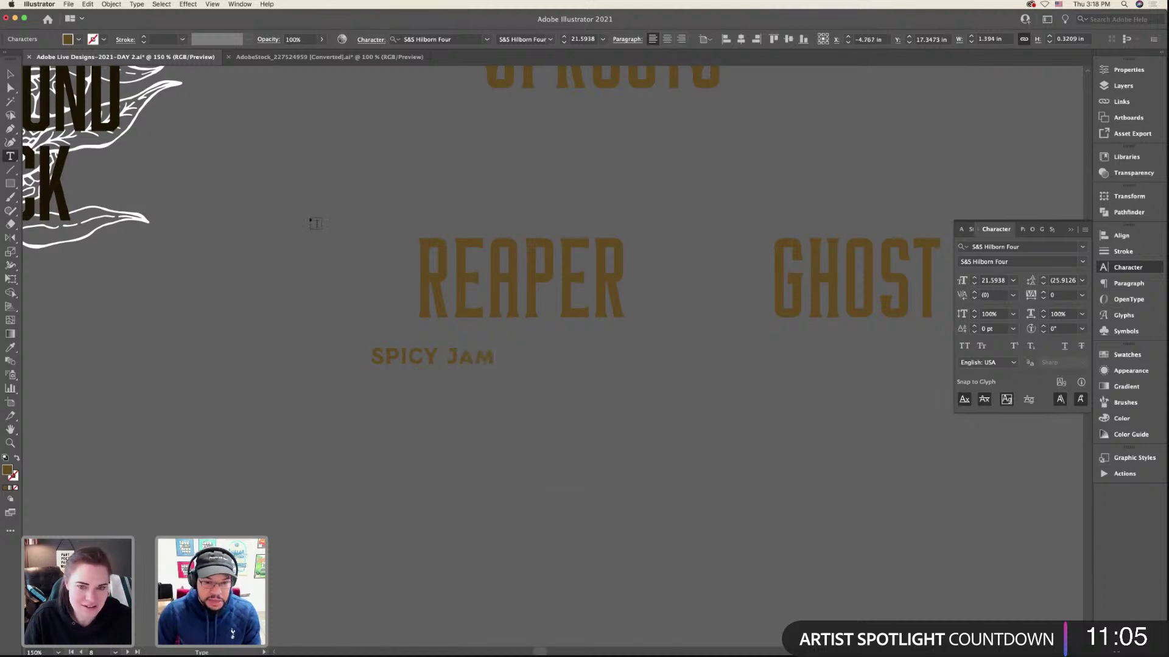
{"action": "key", "text": "Escape"}
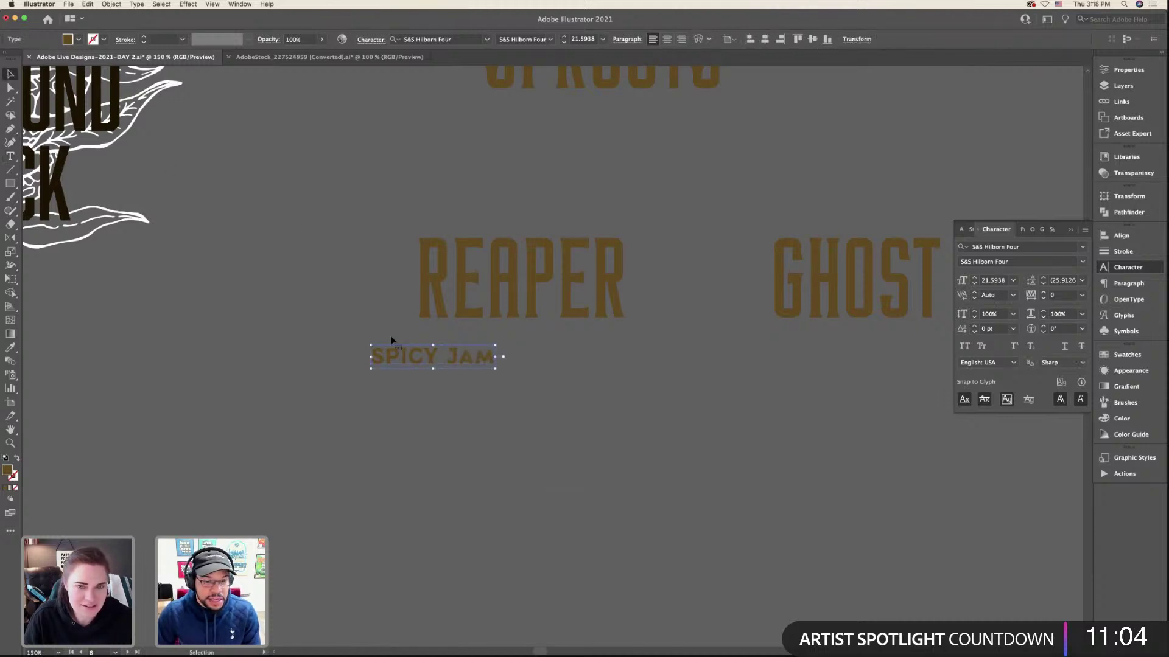
{"action": "double_click", "coordinate": [450, 355]}
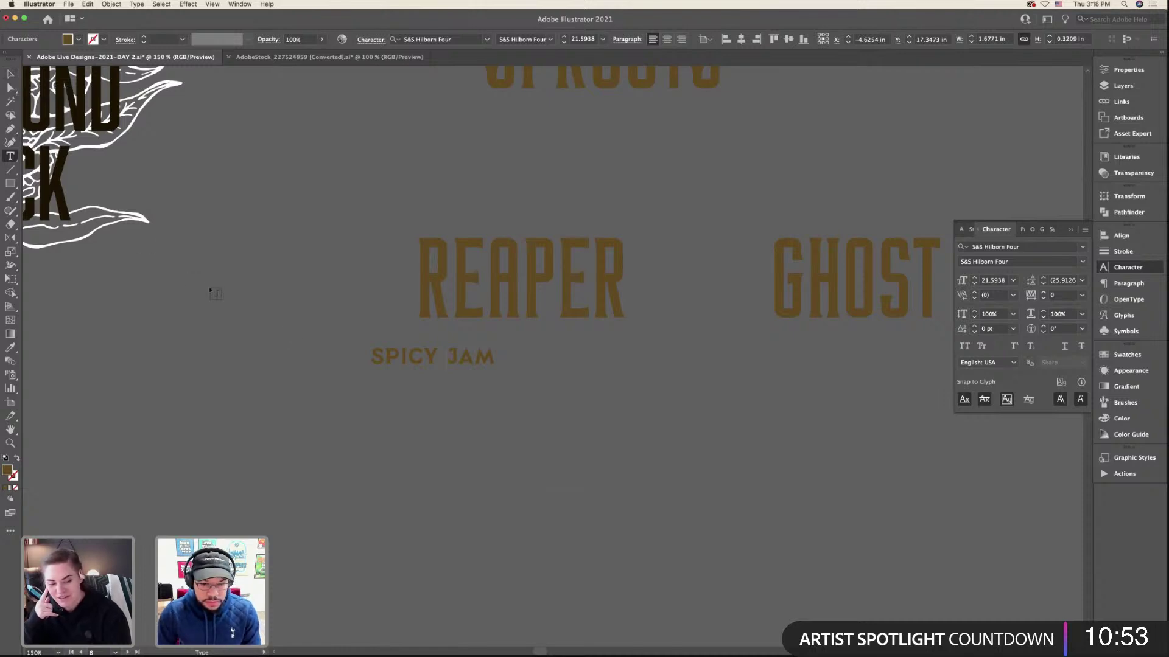
- Replace the word JAM in the tagline with PRESERVES
{"action": "double_click", "coordinate": [447, 355]}
{"action": "double_click", "coordinate": [447, 355]}
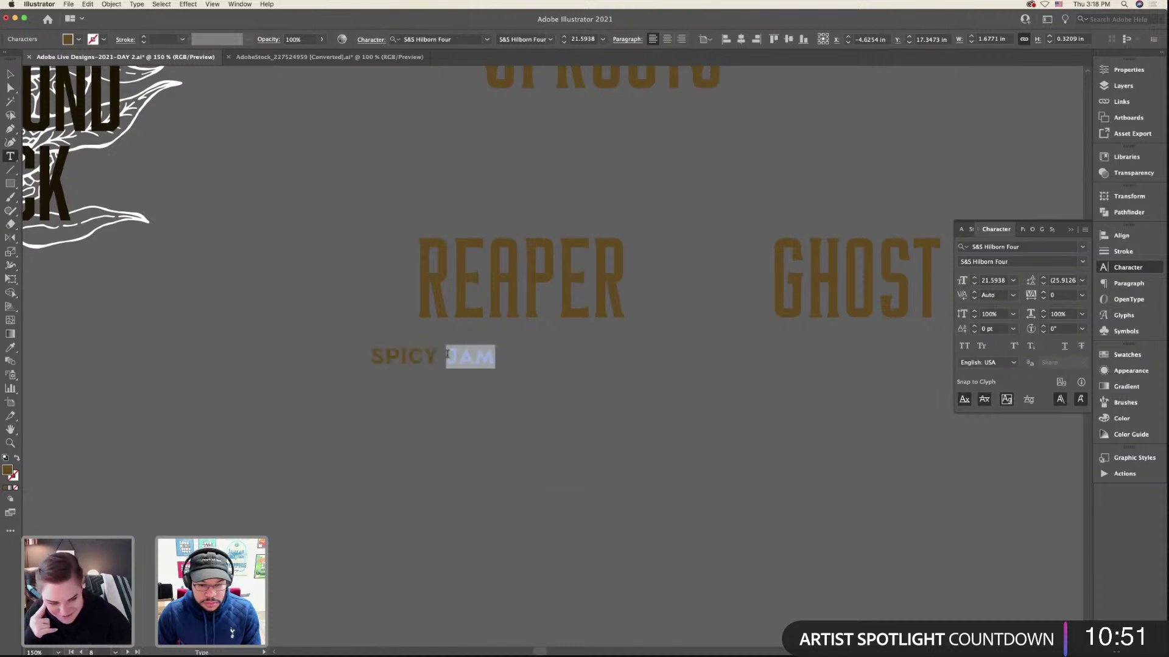
{"action": "triple_click", "coordinate": [447, 356]}
{"action": "double_click", "coordinate": [447, 356]}
{"action": "triple_click", "coordinate": [447, 355]}
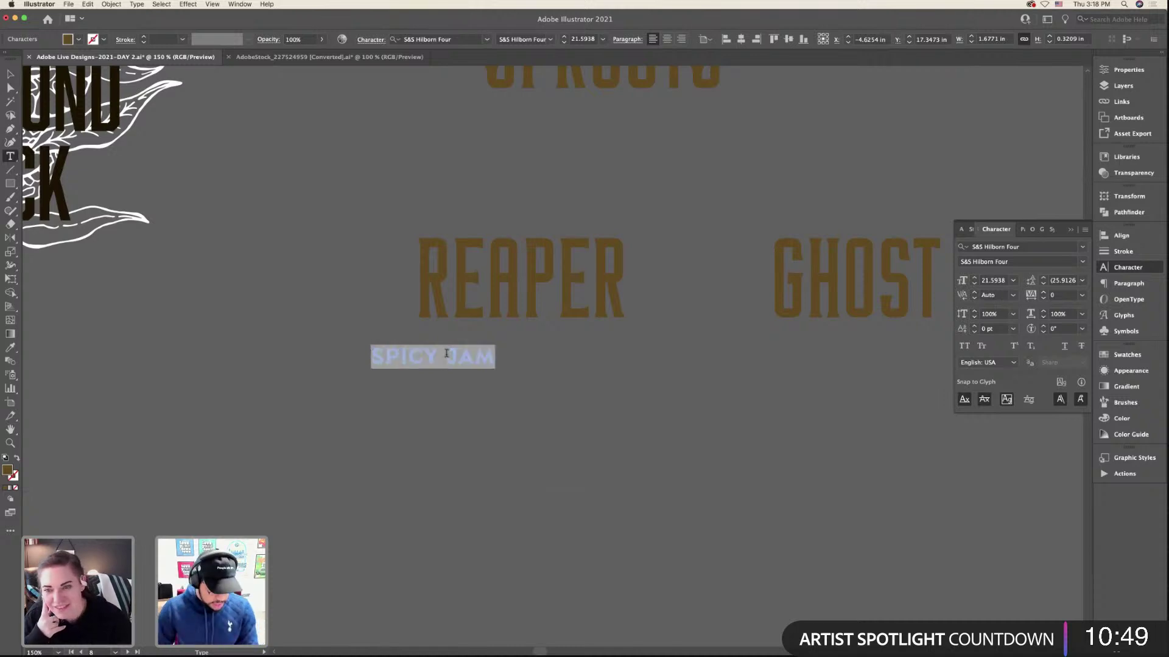
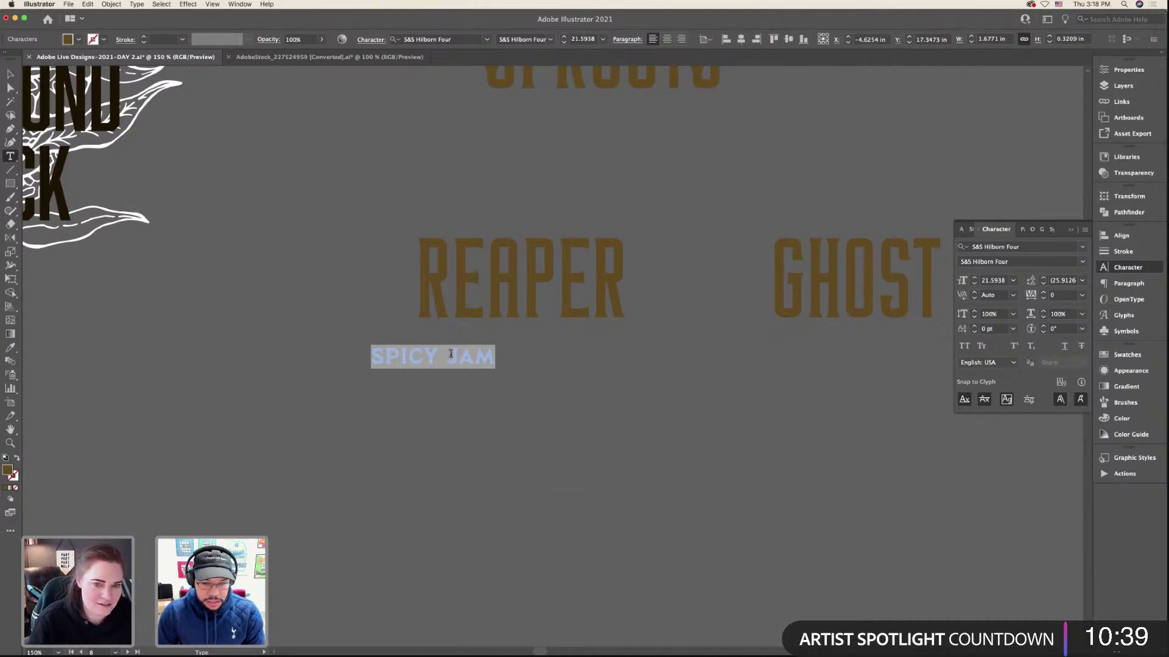
{"action": "double_click", "coordinate": [450, 353]}
{"action": "type", "text": "PRESER"}
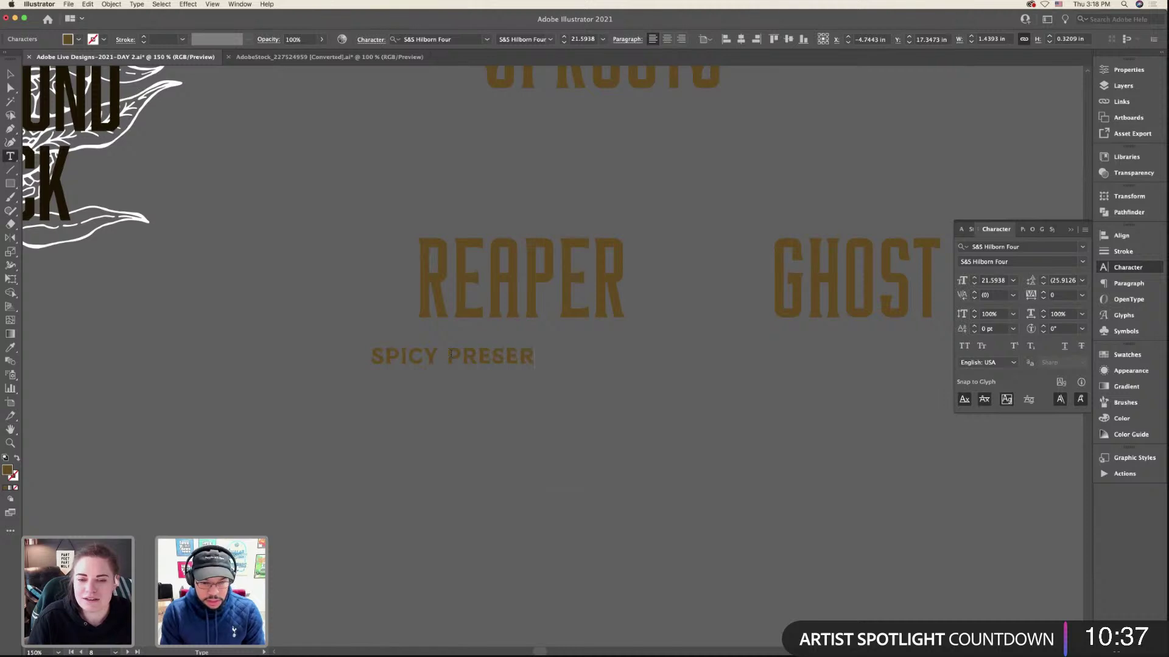
{"action": "type", "text": "VES"}
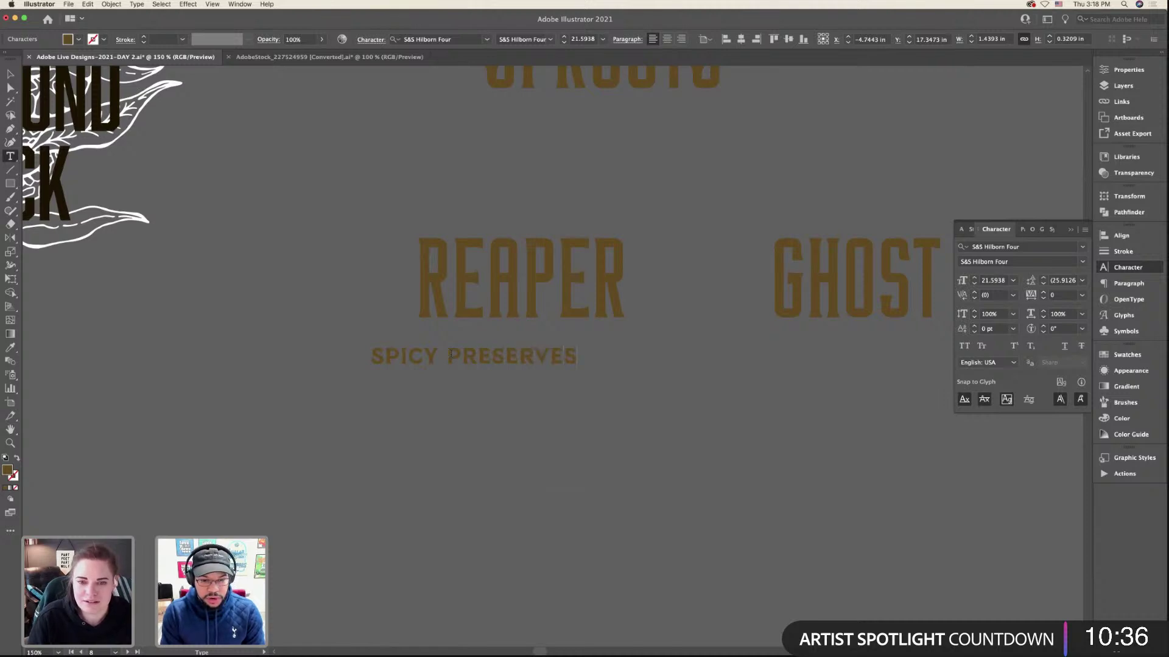
- Move the SPICY PRESERVES tagline so that it is centred under REAPER
{"action": "left_click", "coordinate": [11, 73]}
{"action": "left_click_drag", "start_coordinate": [523, 360], "coordinate": [567, 358]}
{"action": "left_click", "coordinate": [573, 405]}
{"action": "left_click", "coordinate": [550, 353]}
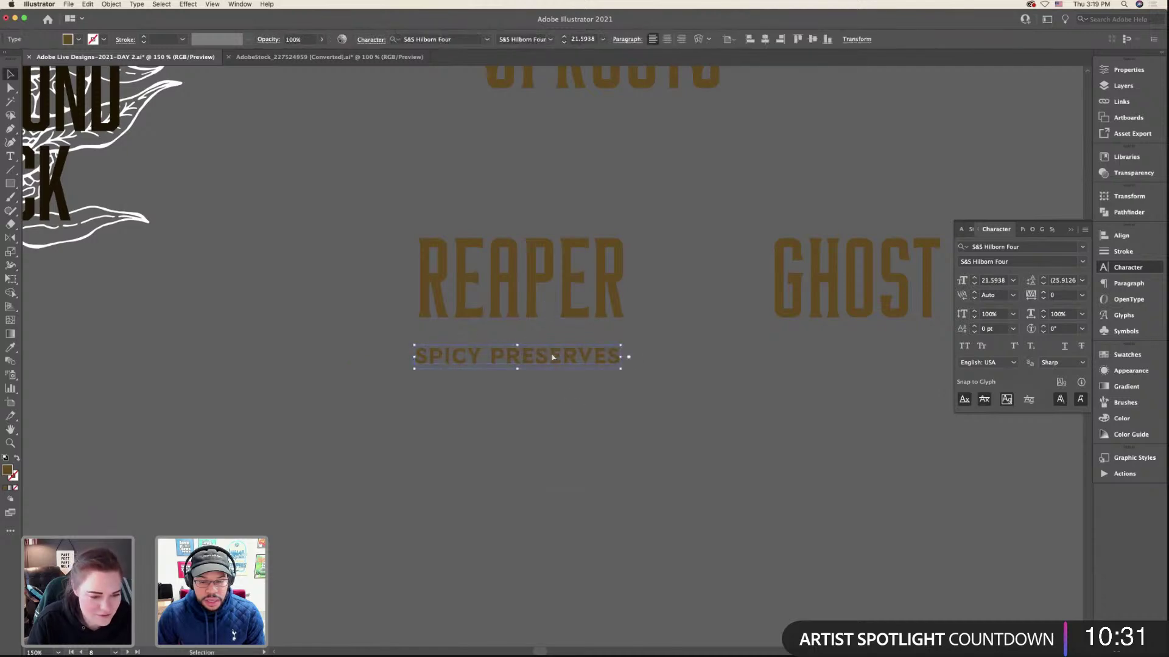
- Copy the dark background square of the Black Water label to just below the REAPER lettering
{"action": "key", "text": "super+minus"}
{"action": "key", "text": "super+minus"}
{"action": "key", "text": "super+minus"}
{"action": "key", "text": "super+minus"}
{"action": "scroll", "coordinate": [577, 529], "scroll_direction": "up", "scroll_amount": 5}
{"action": "left_click", "coordinate": [574, 532]}
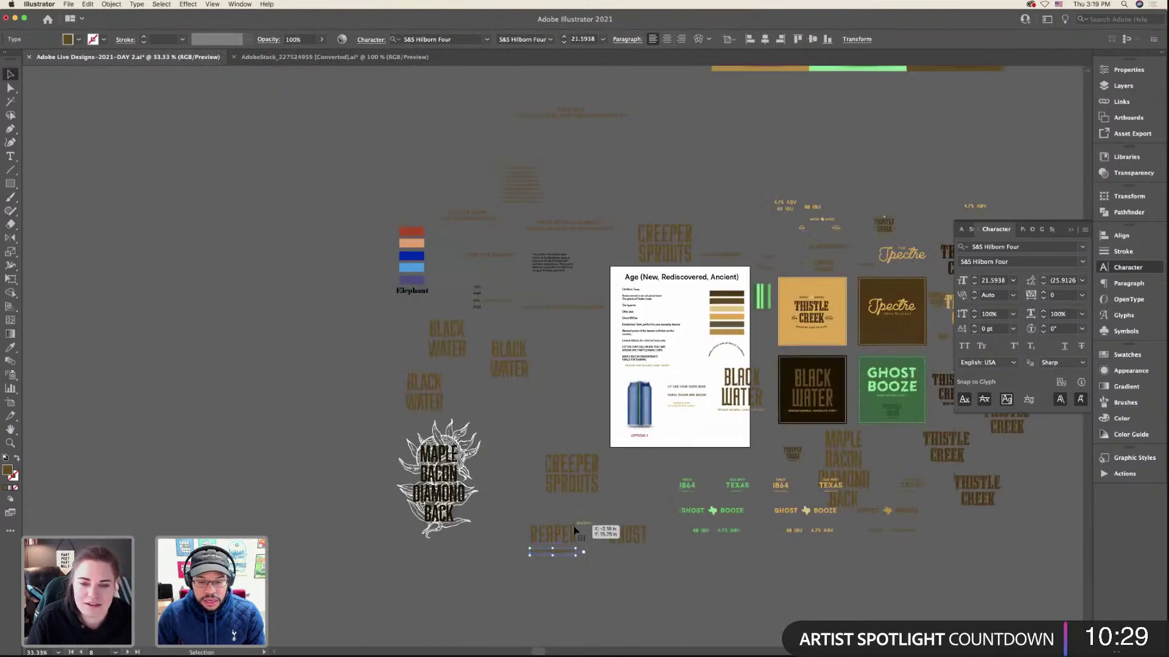
{"action": "key", "text": "super+equal"}
{"action": "scroll", "coordinate": [633, 437], "scroll_direction": "up", "scroll_amount": 4}
{"action": "left_click", "coordinate": [634, 434]}
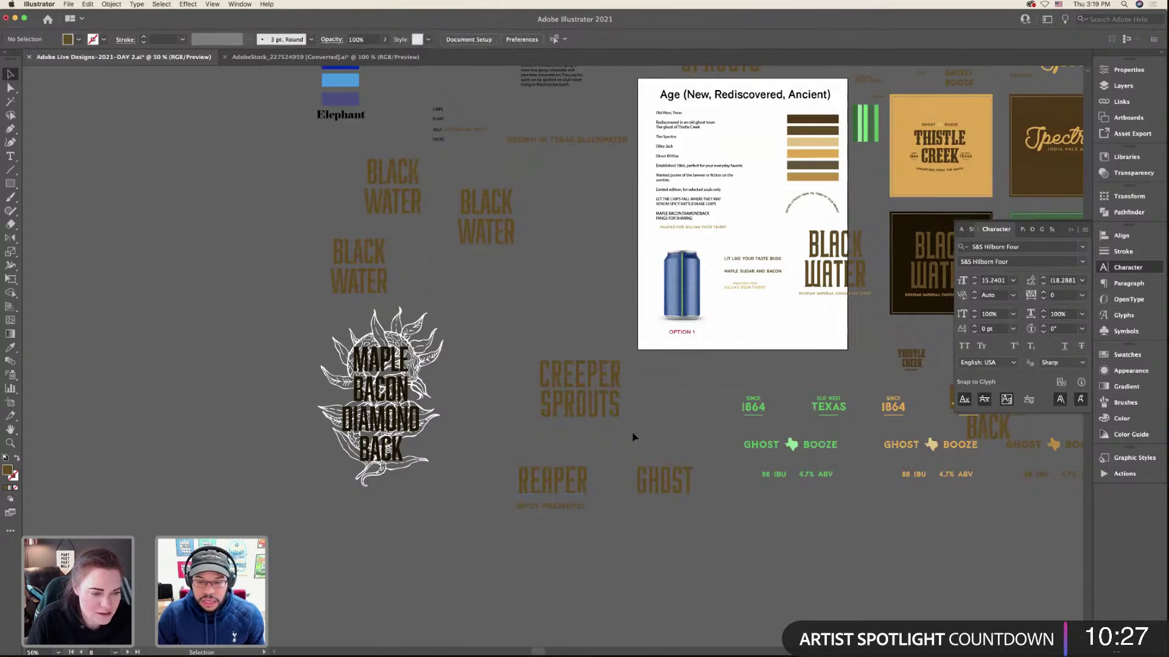
{"action": "scroll", "coordinate": [645, 395], "scroll_direction": "right", "scroll_amount": 6}
{"action": "scroll", "coordinate": [645, 396], "scroll_direction": "down", "scroll_amount": 2}
{"action": "left_click", "coordinate": [737, 271]}
{"action": "left_click_drag", "start_coordinate": [738, 271], "coordinate": [351, 575]}
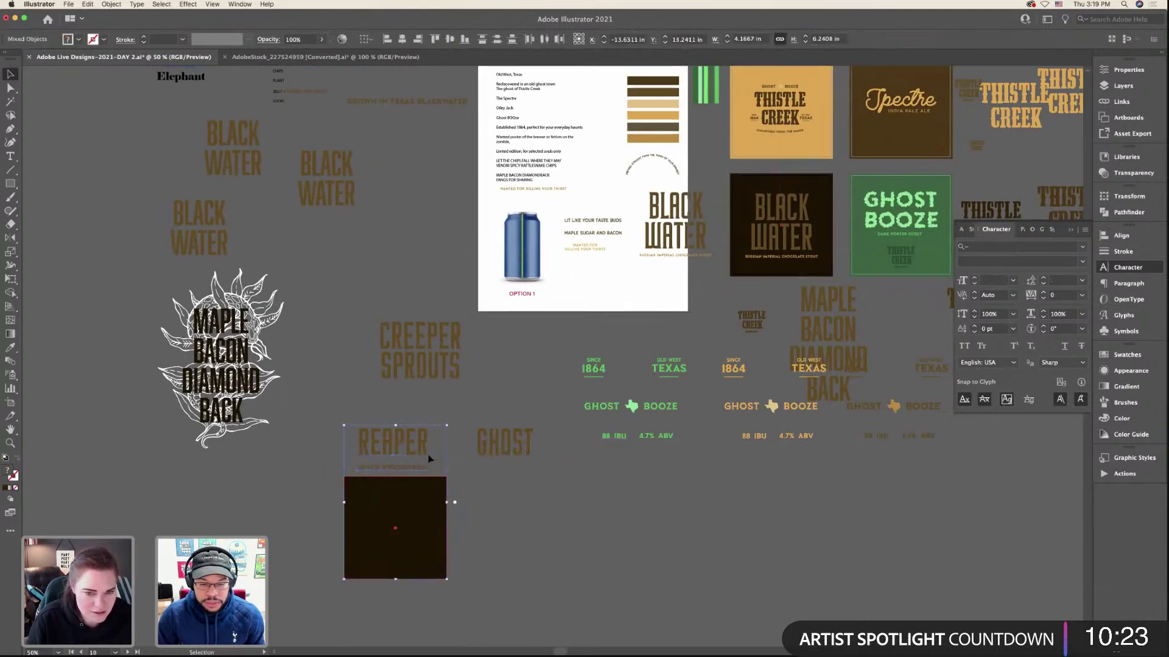
- Move REAPER and its SPICY PRESERVES tagline together onto the centre of the dark square
{"action": "left_click", "coordinate": [407, 454]}
{"action": "left_click_drag", "start_coordinate": [412, 450], "coordinate": [415, 527]}
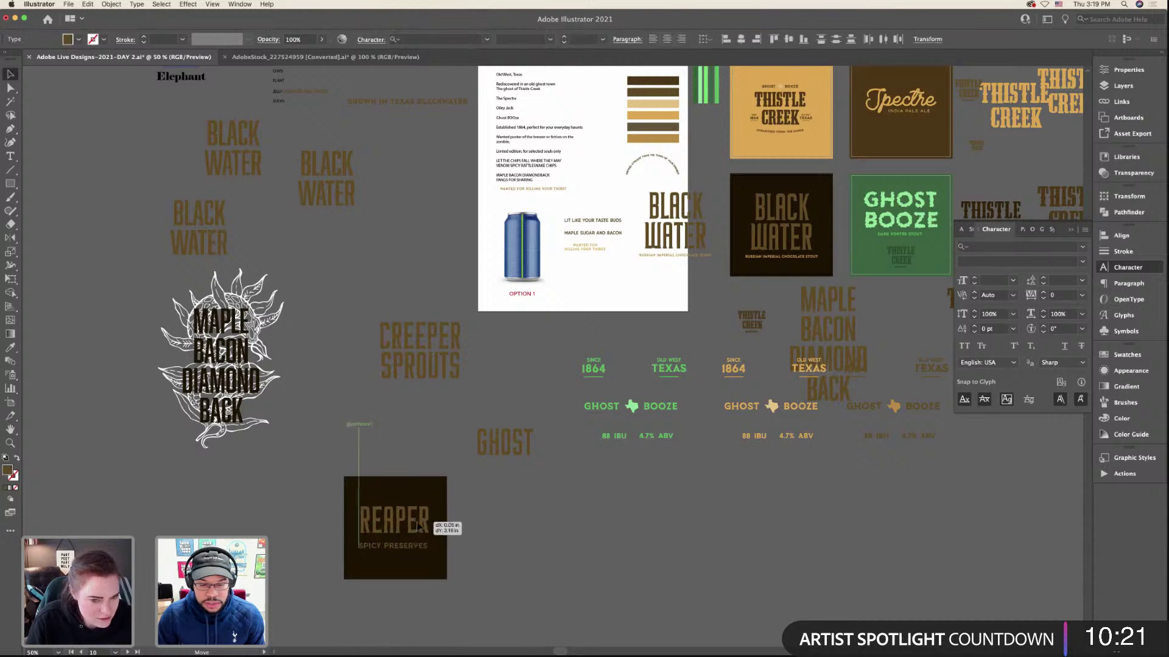
{"action": "key", "text": "super+shift+a"}
- Recolor the SPICY PRESERVES tagline with the gold sampled from the Thistle Creek label and adjust its alignment under REAPER
{"action": "left_click", "coordinate": [386, 519]}
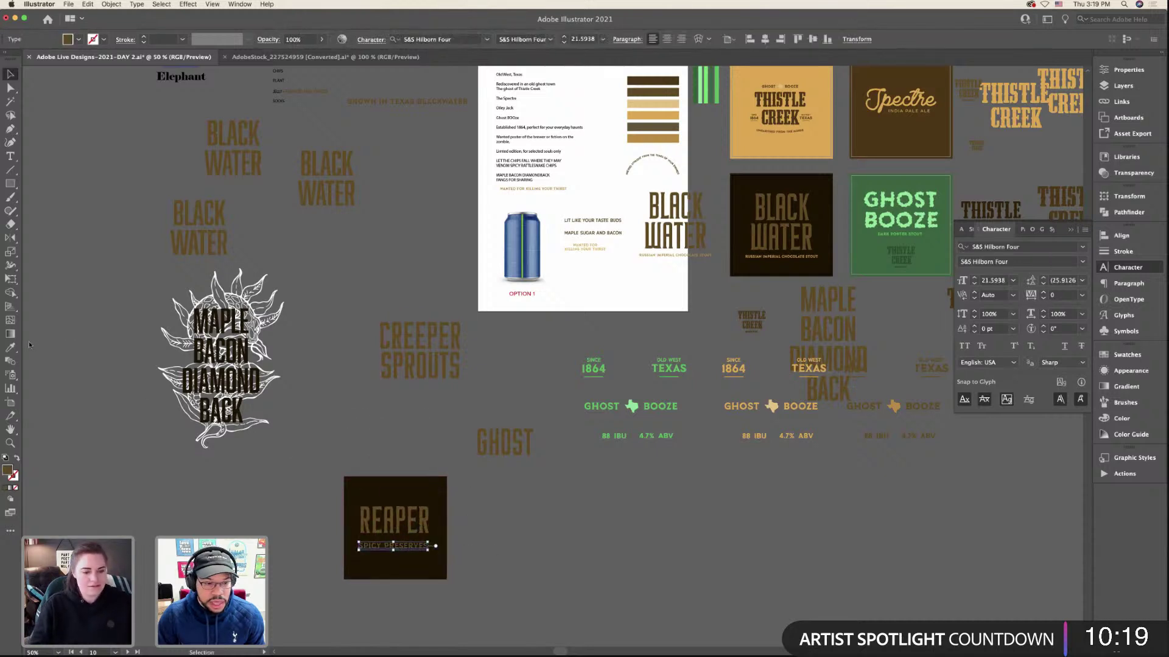
{"action": "key", "text": "i"}
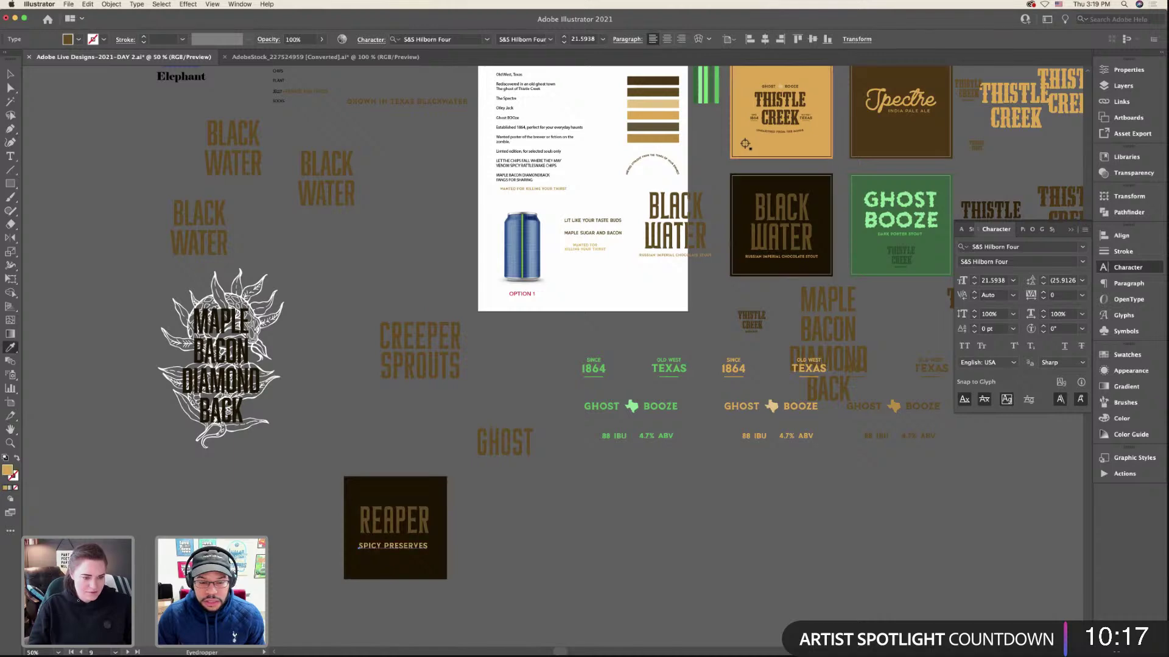
{"action": "left_click", "coordinate": [746, 144]}
{"action": "key", "text": "v"}
{"action": "left_click", "coordinate": [529, 545]}
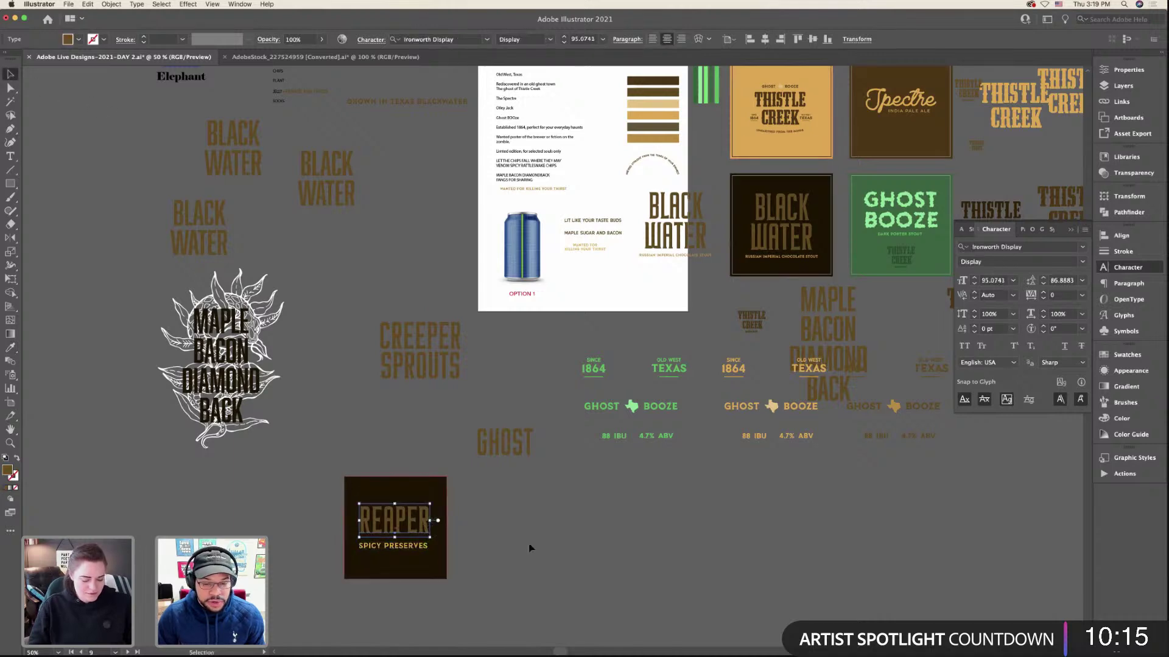
{"action": "key", "text": "super+1"}
{"action": "left_click_drag", "start_coordinate": [575, 415], "coordinate": [615, 418]}
{"action": "left_click", "coordinate": [699, 429]}
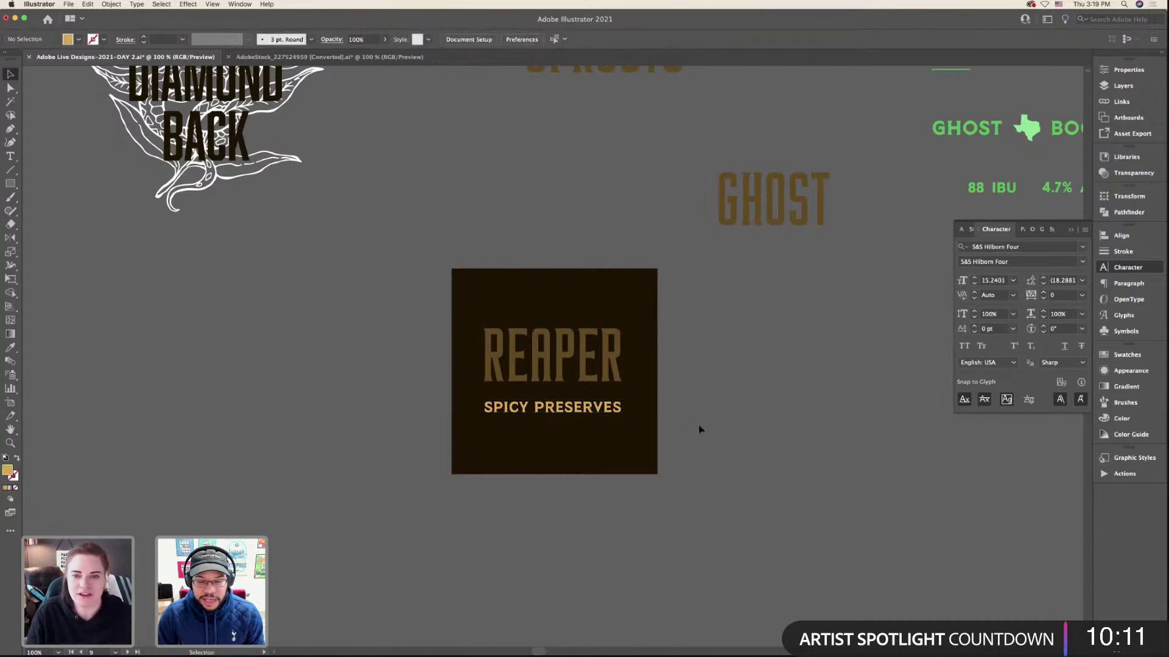
- Change the tagline under REAPER to read SPICY PEAR PRESERVES
{"action": "left_click", "coordinate": [536, 298]}
{"action": "key", "text": "t"}
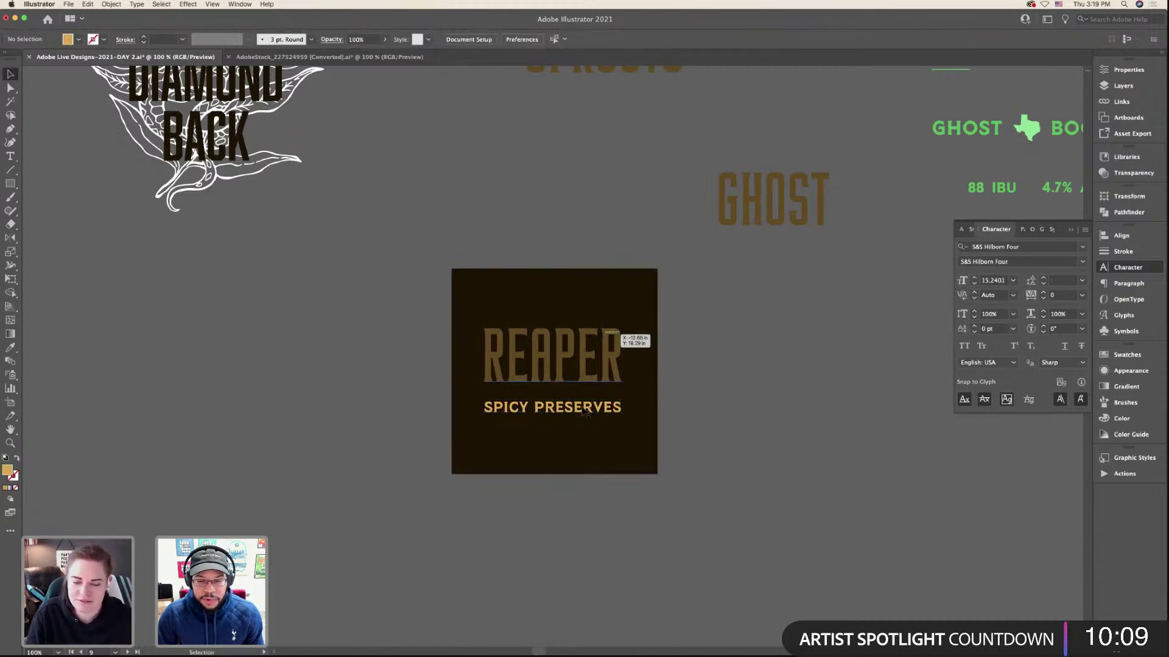
{"action": "left_click", "coordinate": [536, 406]}
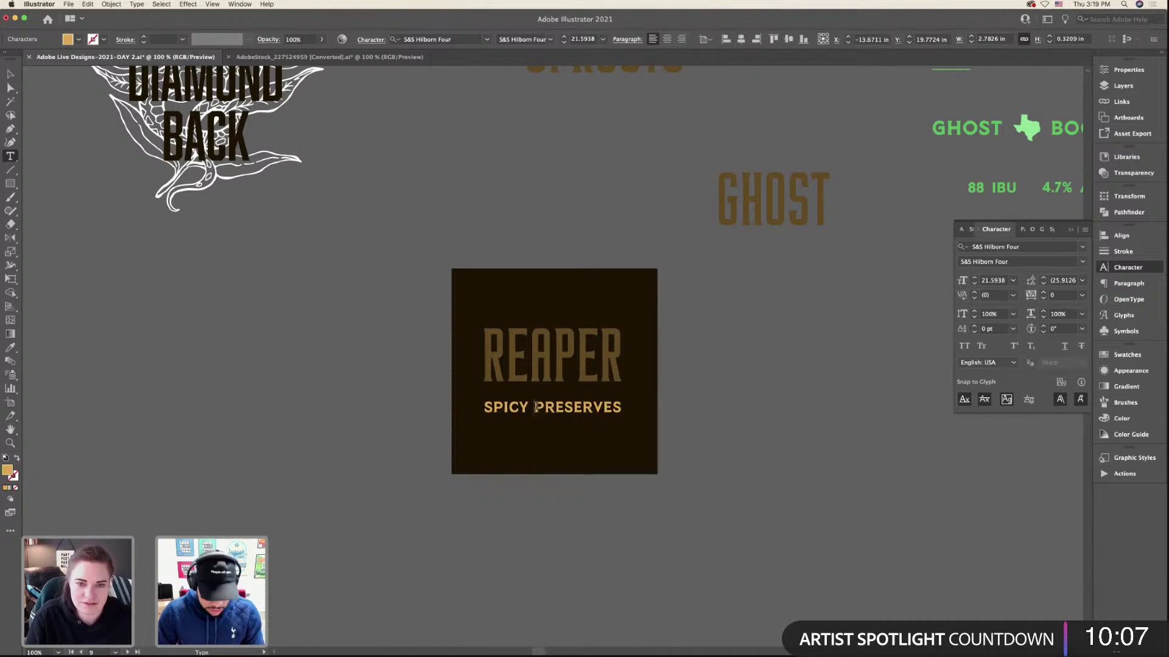
{"action": "type", "text": "PAIR"}
{"action": "key", "text": "BackSpace"}
{"action": "key", "text": "BackSpace"}
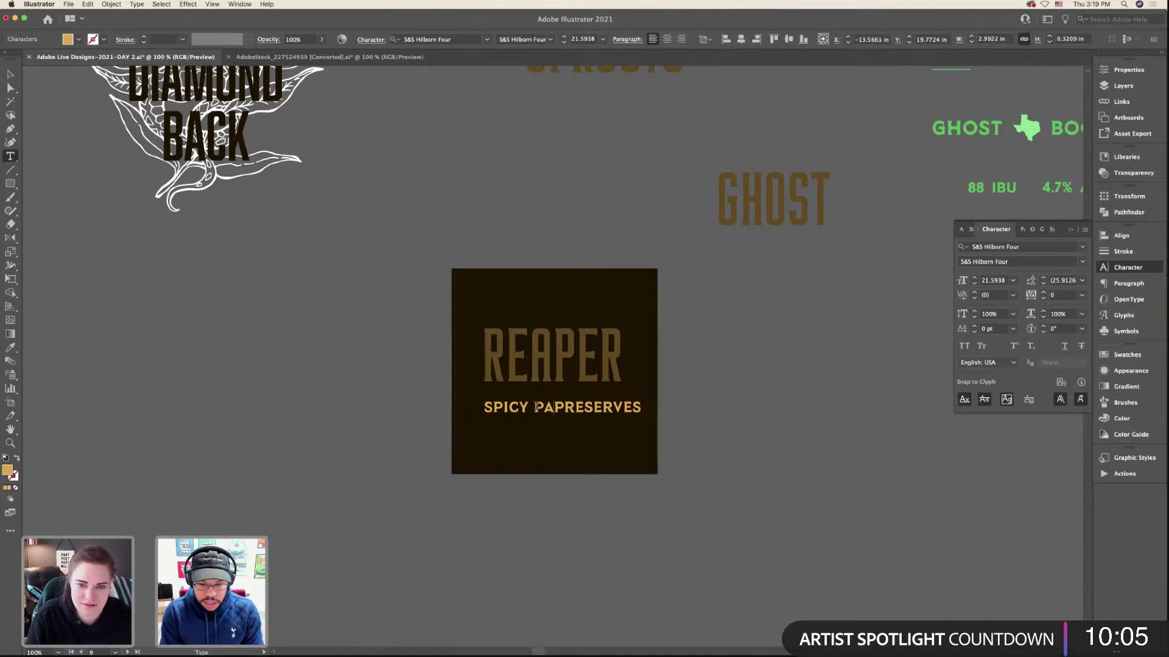
{"action": "key", "text": "BackSpace"}
{"action": "type", "text": "EAR"}
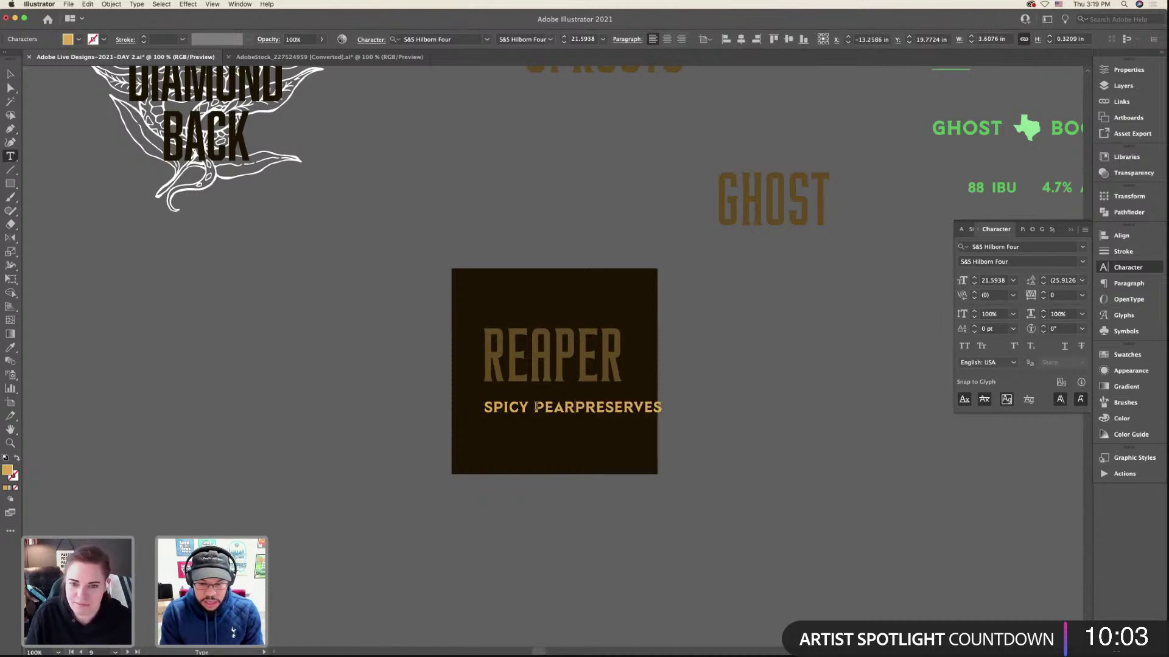
{"action": "key", "text": "Escape"}
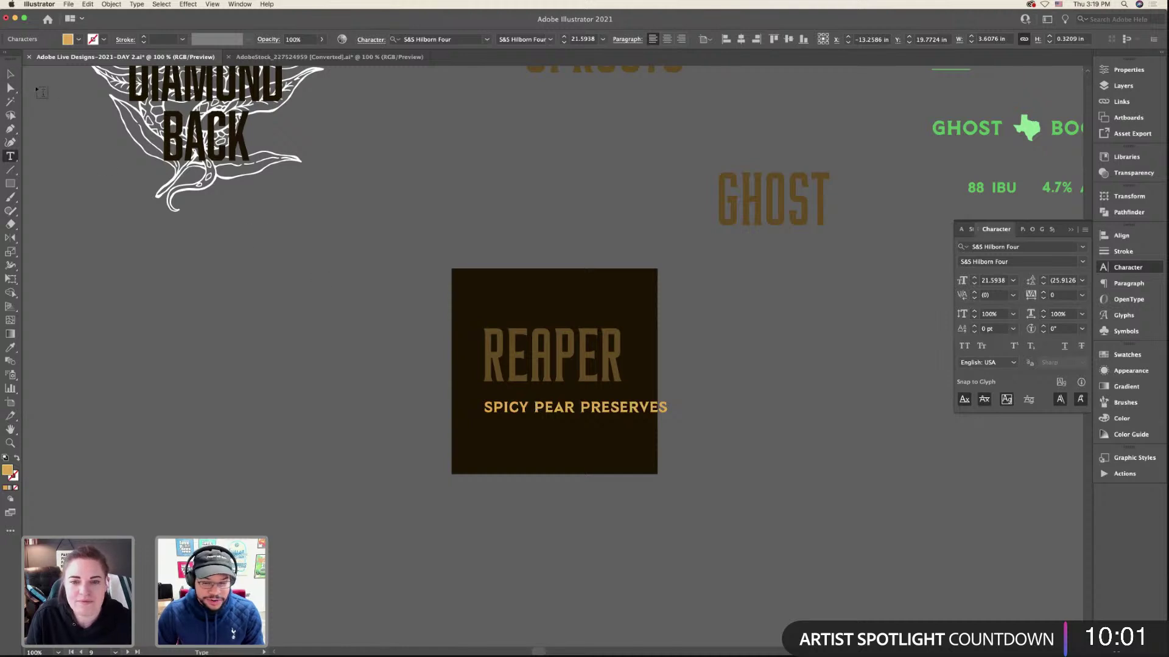
- Centre the SPICY PEAR PRESERVES tagline under REAPER and move the whole label to just below the DIAMOND BACK artwork
{"action": "left_click", "coordinate": [640, 411]}
{"action": "left_click_drag", "start_coordinate": [640, 412], "coordinate": [563, 411]}
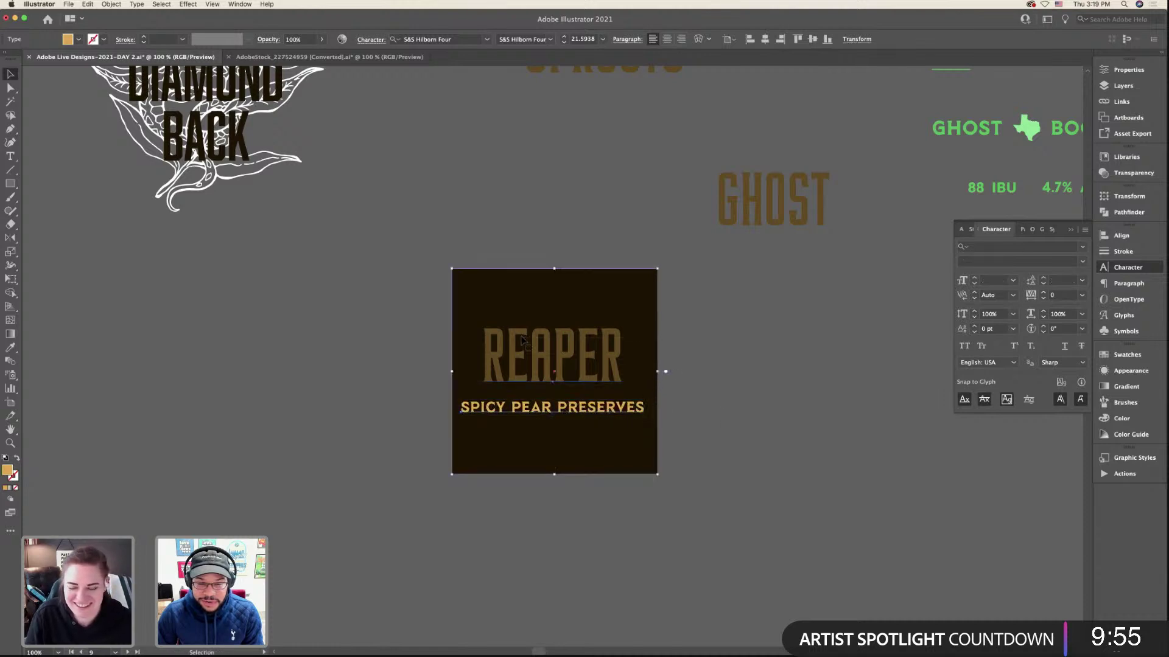
{"action": "left_click_drag", "start_coordinate": [569, 314], "coordinate": [295, 255]}
- Resize REAPER to nearly fill the dark square's width and shrink the SPICY PEAR PRESERVES tagline beneath it
{"action": "left_click", "coordinate": [268, 306]}
{"action": "left_click", "coordinate": [281, 339]}
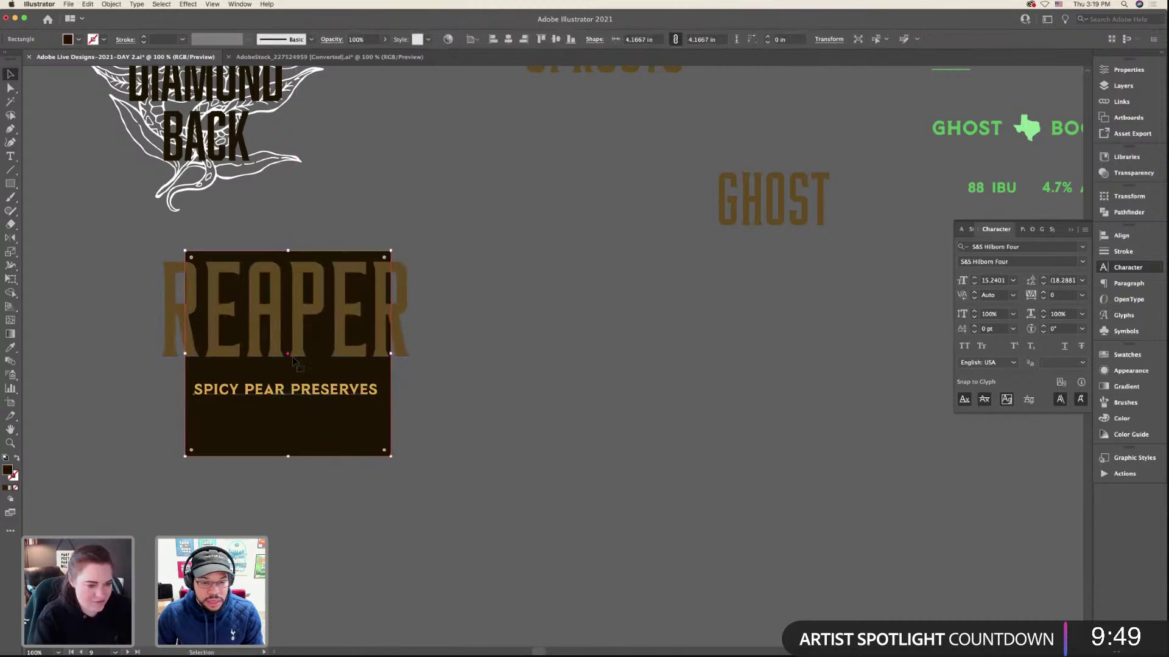
{"action": "left_click", "coordinate": [286, 389]}
{"action": "left_click", "coordinate": [294, 325], "text": "shift"}
{"action": "left_click_drag", "start_coordinate": [287, 250], "coordinate": [286, 307]}
- Duplicate the complete REAPER label beside the original and change the copy's name to GHOST
{"action": "left_click", "coordinate": [320, 418], "text": "shift"}
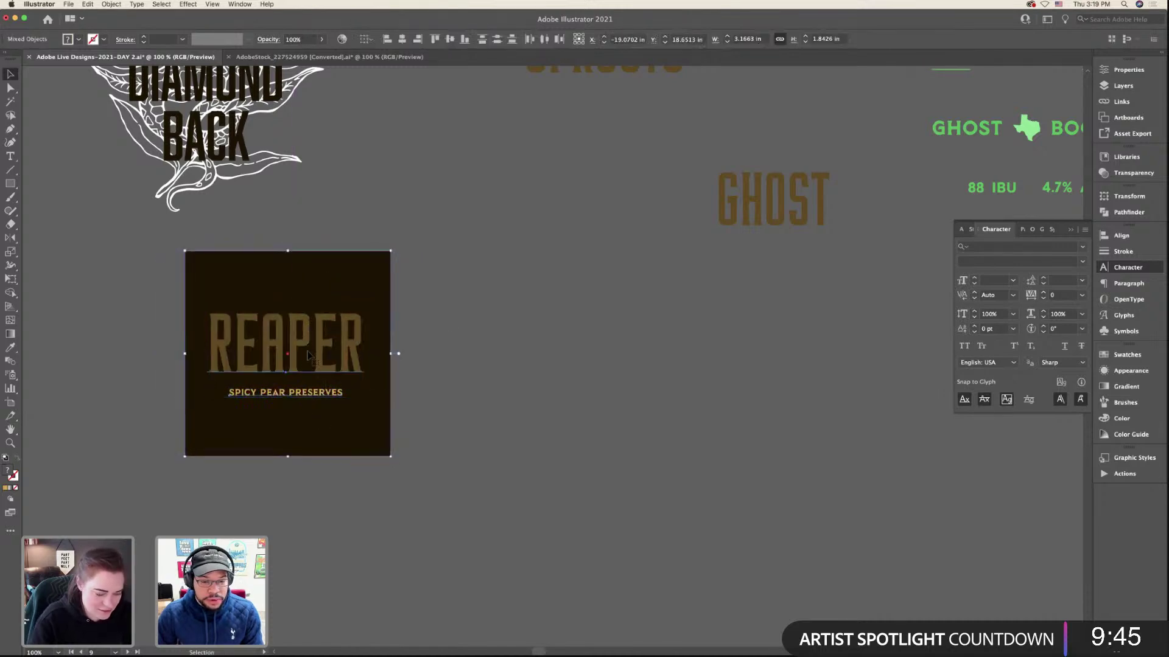
{"action": "left_click_drag", "start_coordinate": [341, 341], "coordinate": [613, 341]}
{"action": "key", "text": "super+shift+a"}
{"action": "left_click", "coordinate": [613, 341]}
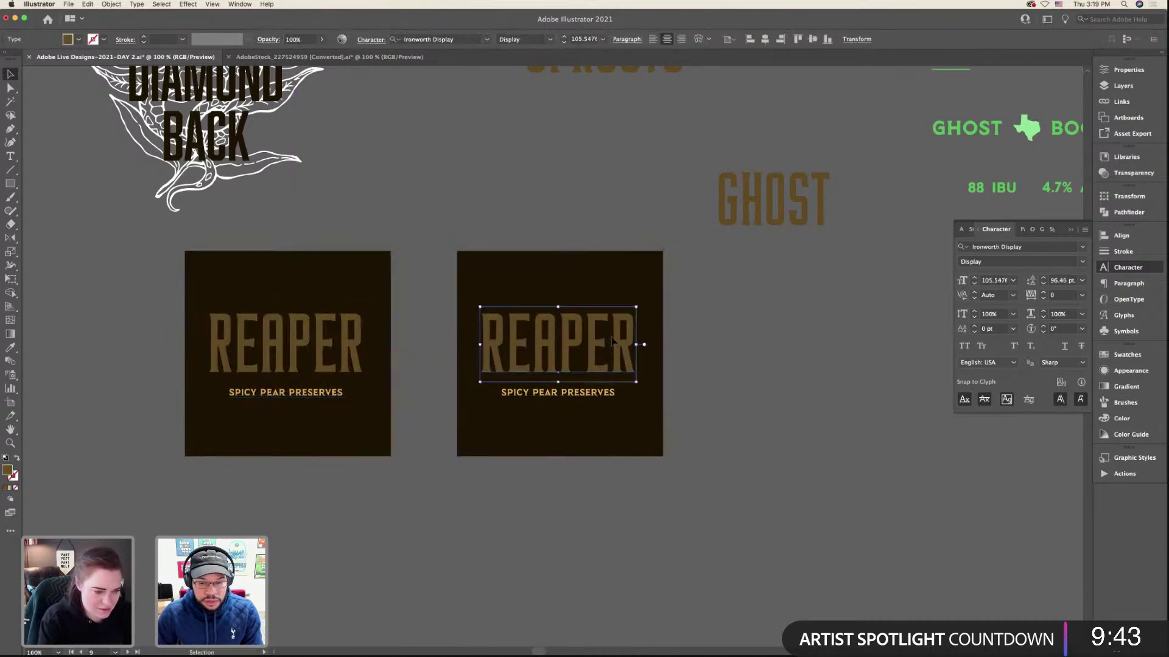
{"action": "double_click", "coordinate": [613, 341]}
{"action": "type", "text": "GHOST"}
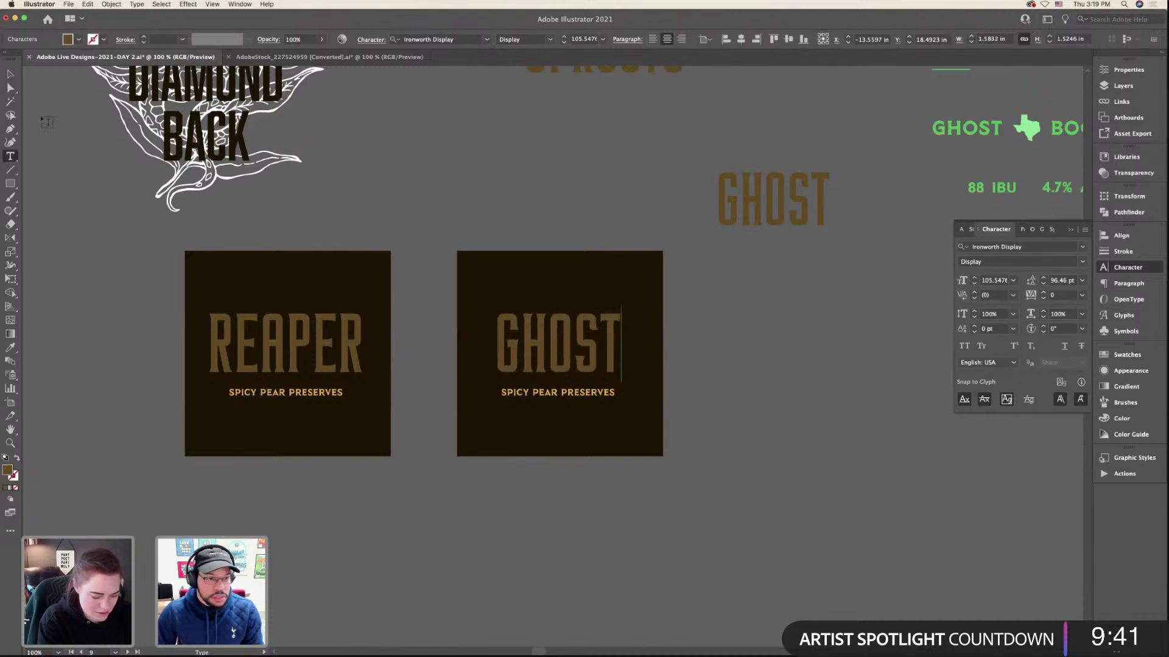
{"action": "key", "text": "Escape"}
- Recolor the GHOST label's background square with the gold sampled from the Thistle Creek label
{"action": "left_click", "coordinate": [556, 307]}
{"action": "key", "text": "super+minus"}
{"action": "key", "text": "super+minus"}
{"action": "key", "text": "super+minus"}
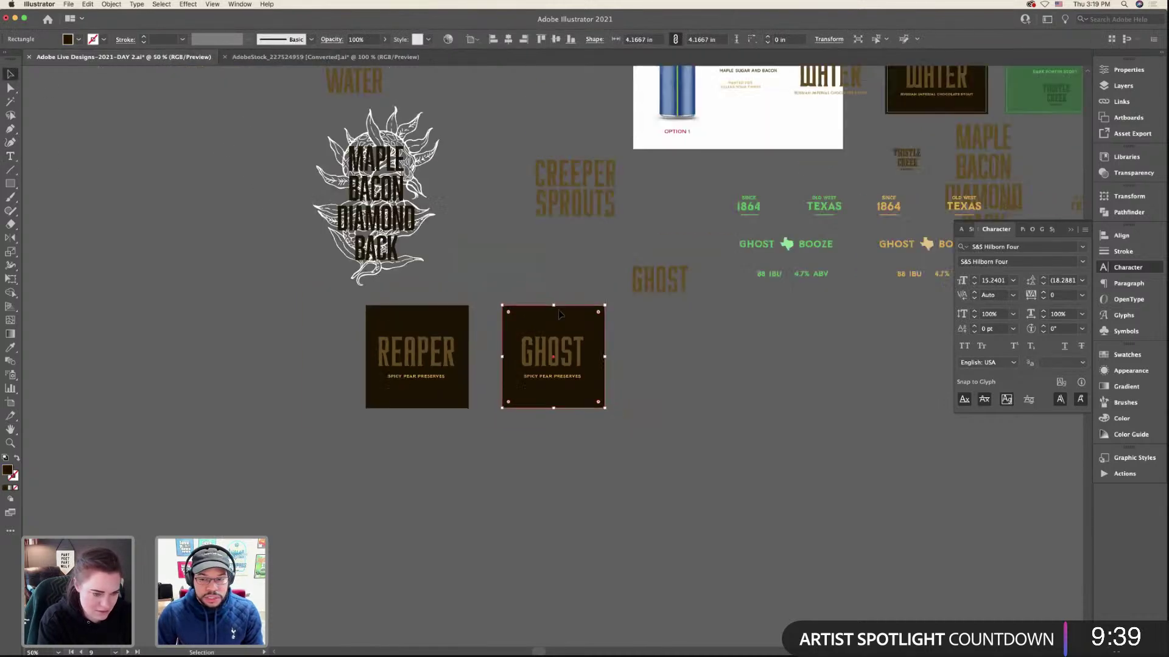
{"action": "scroll", "coordinate": [562, 316], "scroll_direction": "up", "scroll_amount": 2}
{"action": "left_click", "coordinate": [10, 347]}
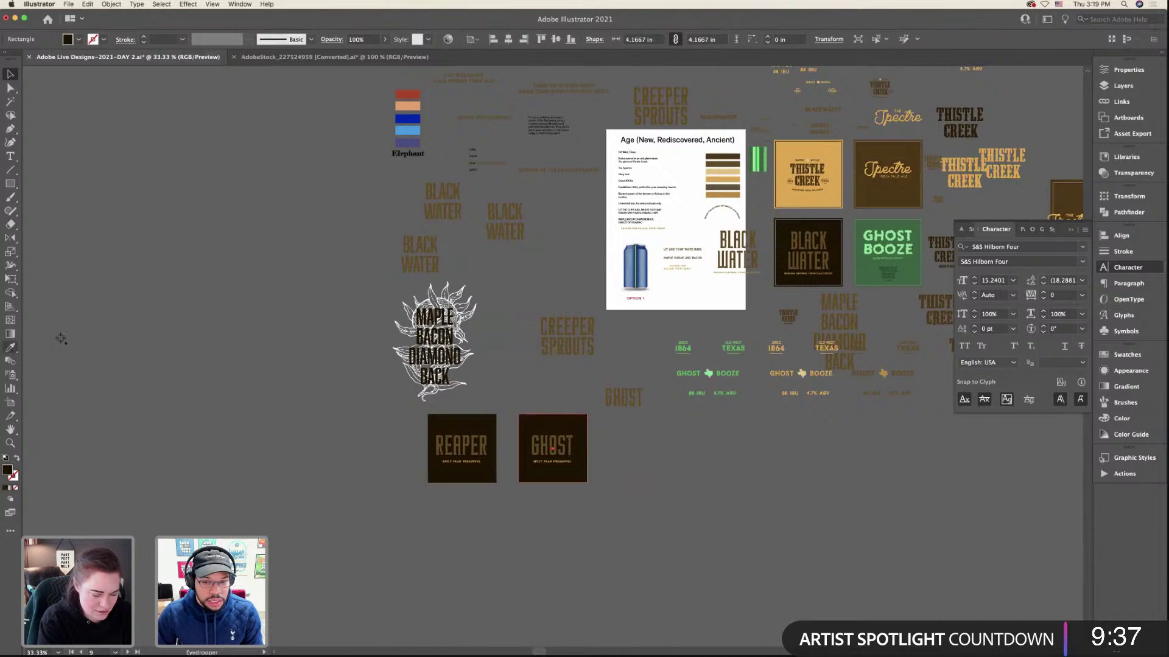
{"action": "left_click", "coordinate": [776, 201]}
{"action": "left_click", "coordinate": [10, 73]}
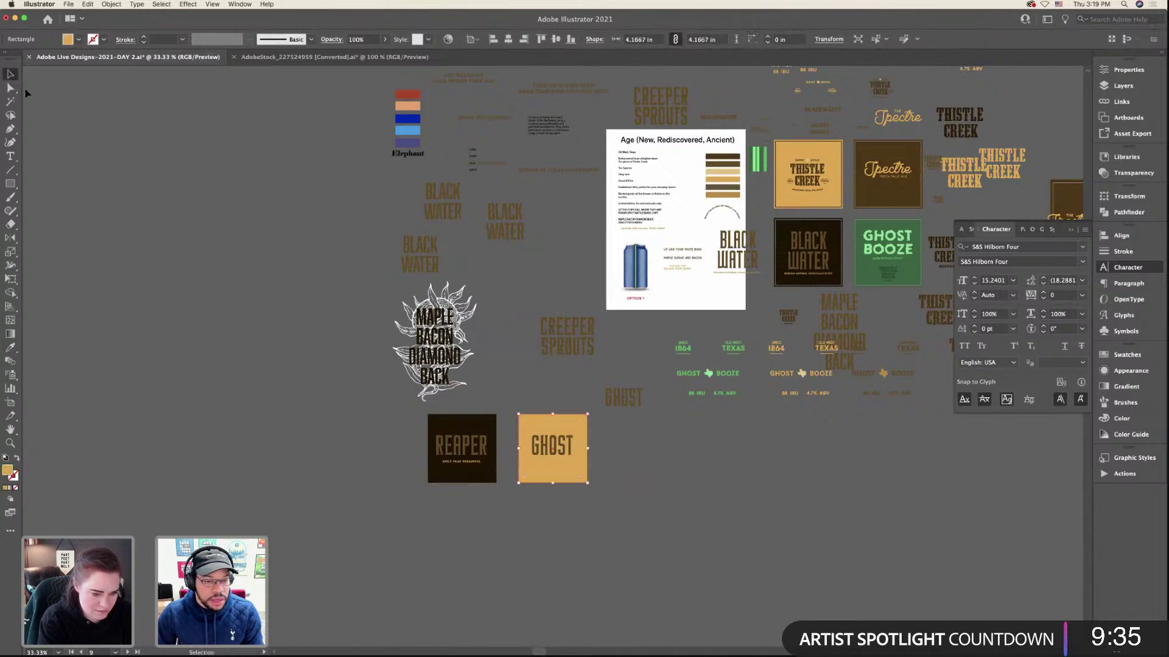
- Recolor the tagline under GHOST with the dark brown sampled from the Black Water label
{"action": "left_click", "coordinate": [568, 465]}
{"action": "left_click", "coordinate": [11, 348]}
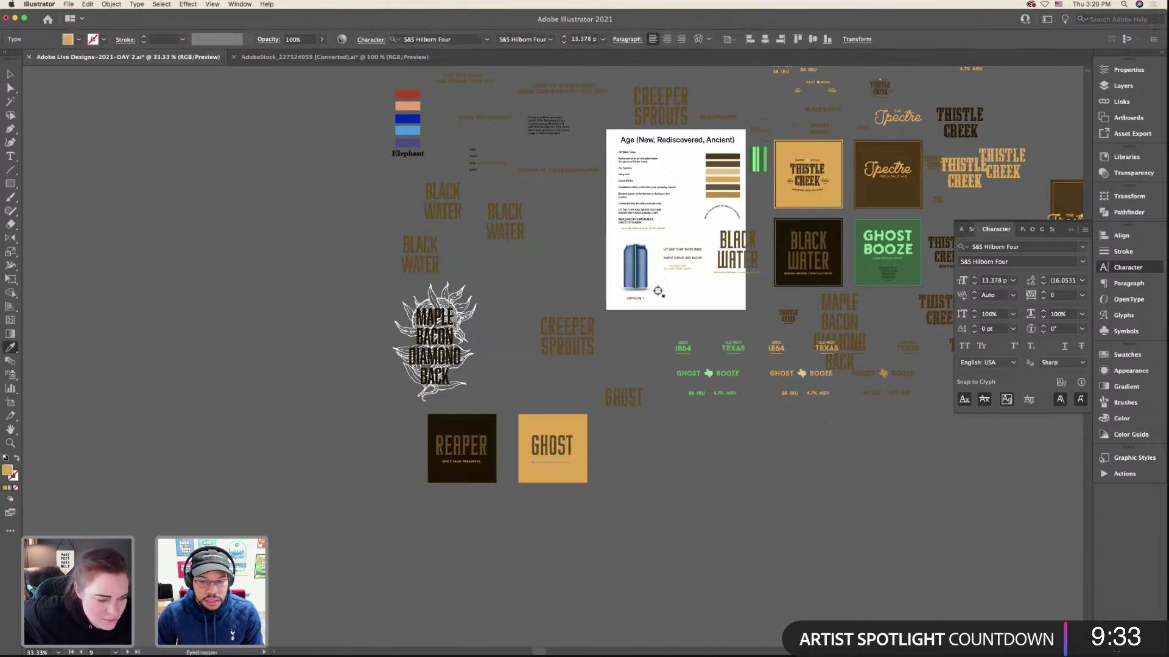
{"action": "left_click", "coordinate": [808, 268]}
{"action": "left_click", "coordinate": [10, 73]}
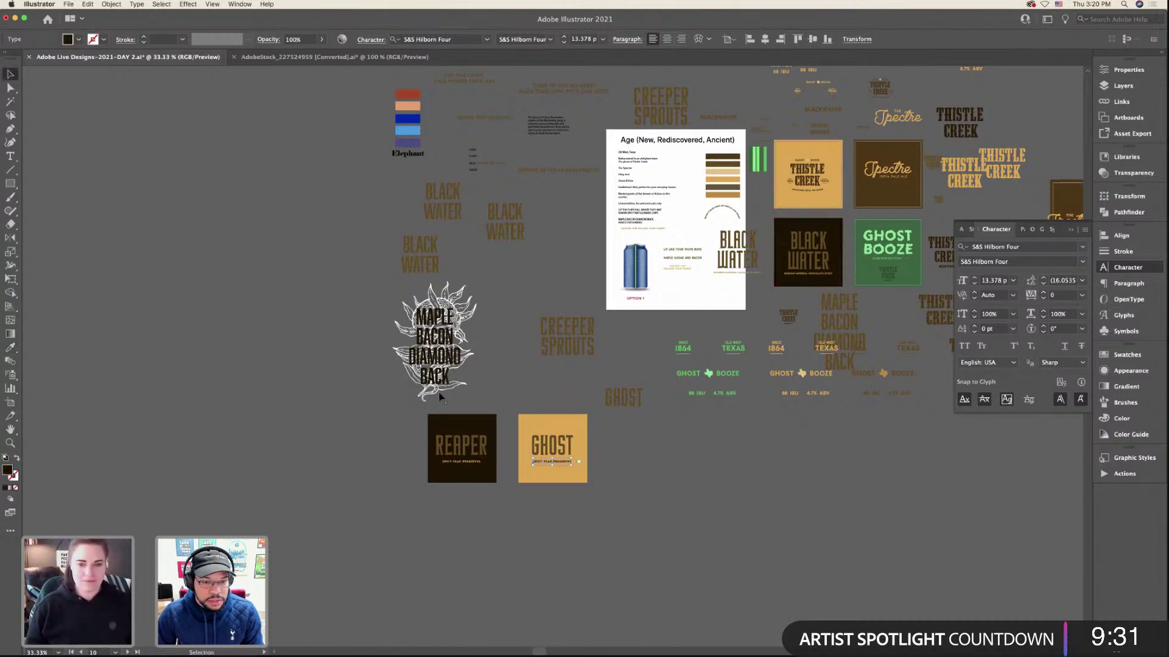
- Replace the GHOST label's tagline with PRICKLY PEANUT BUTTER and centre it under the name
{"action": "scroll", "coordinate": [453, 401], "scroll_direction": "up", "scroll_amount": 6}
{"action": "double_click", "coordinate": [511, 361]}
{"action": "key", "text": "super+a"}
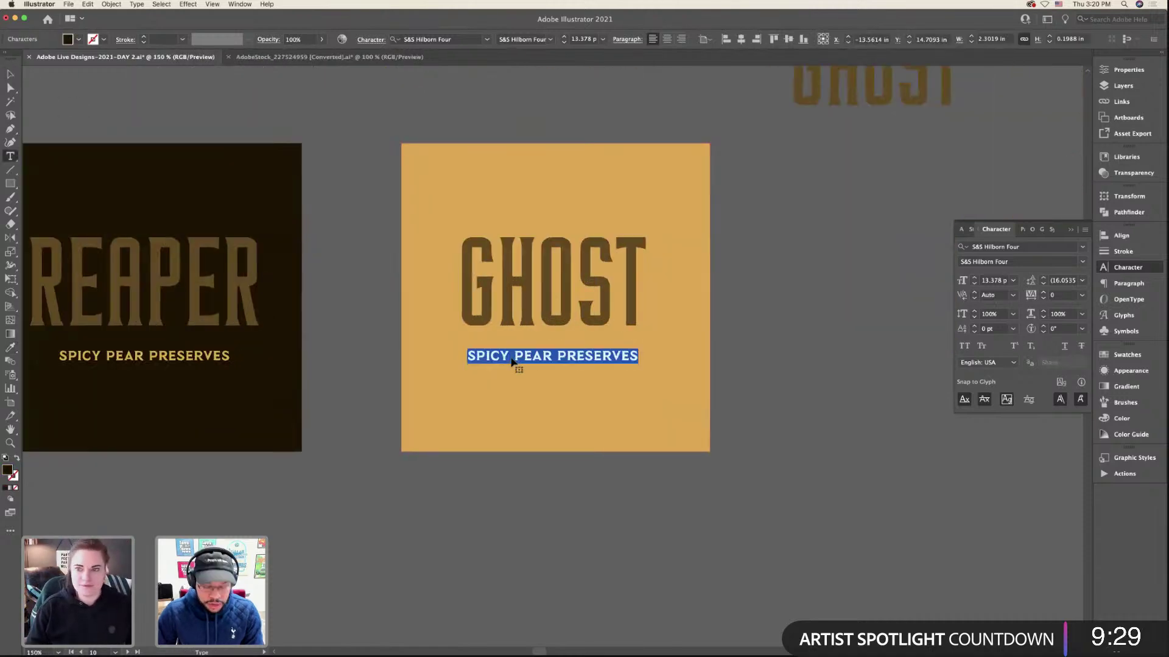
{"action": "type", "text": "PRICK"}
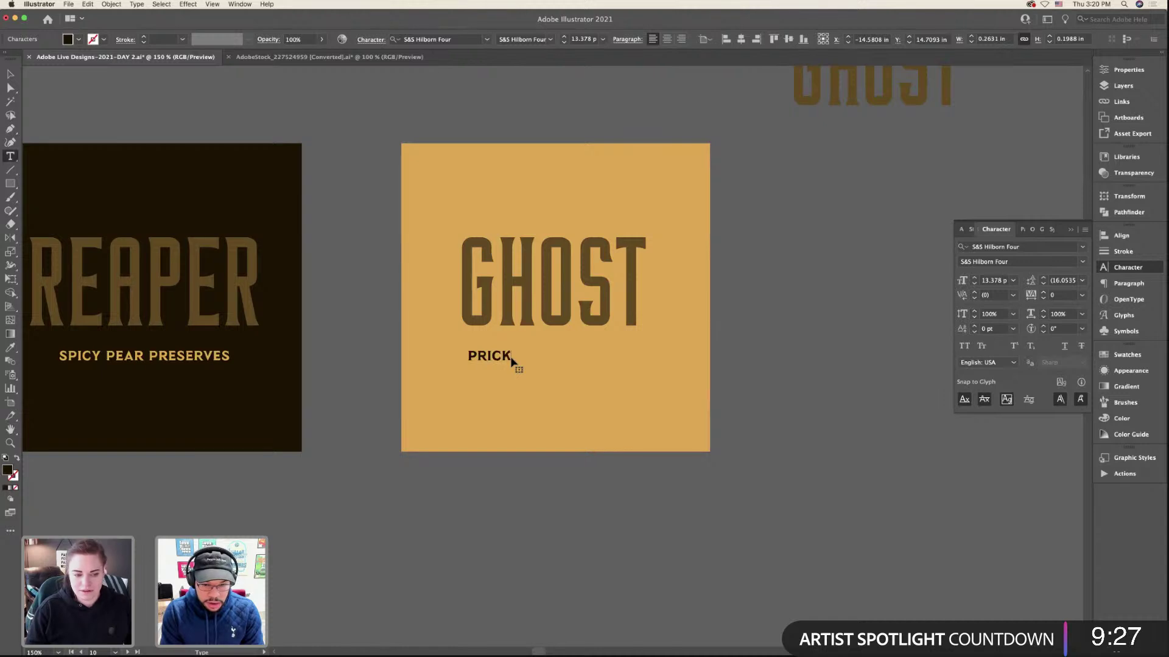
{"action": "type", "text": "LY"}
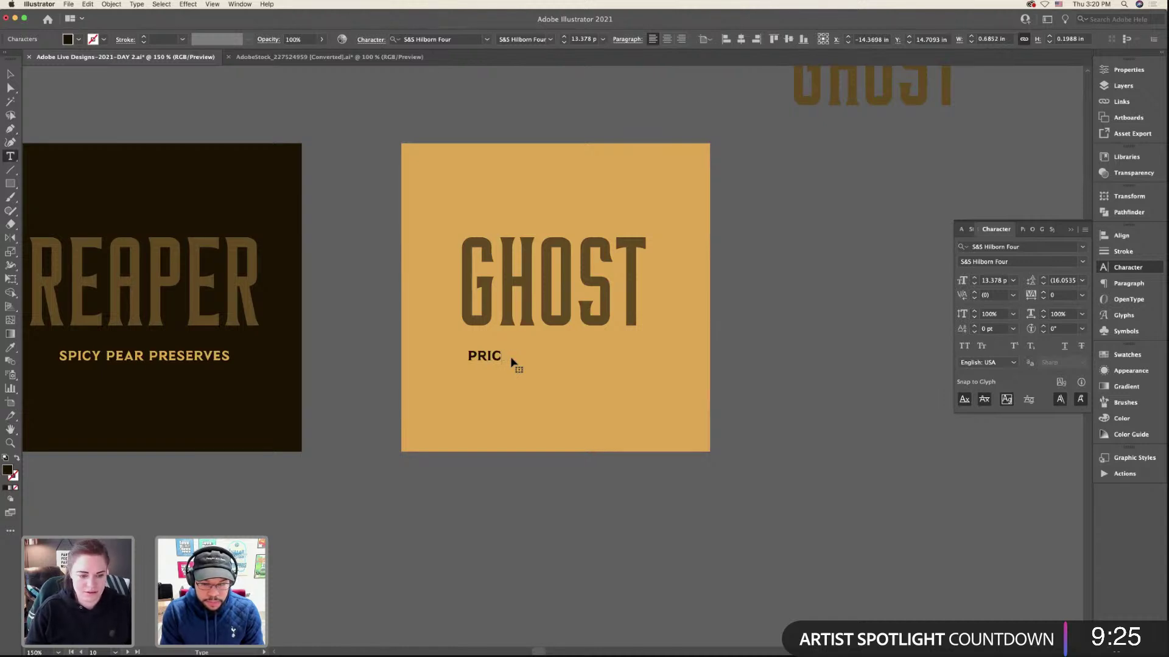
{"action": "type", "text": "KLY PENANUT"}
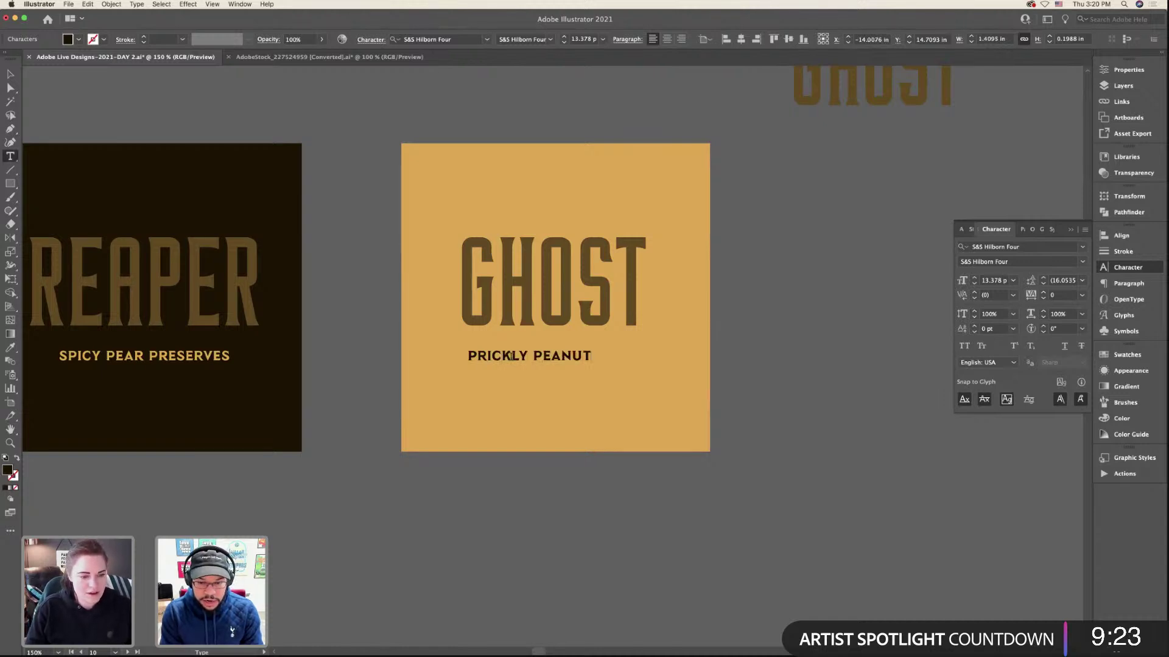
{"action": "type", "text": " BUTTER"}
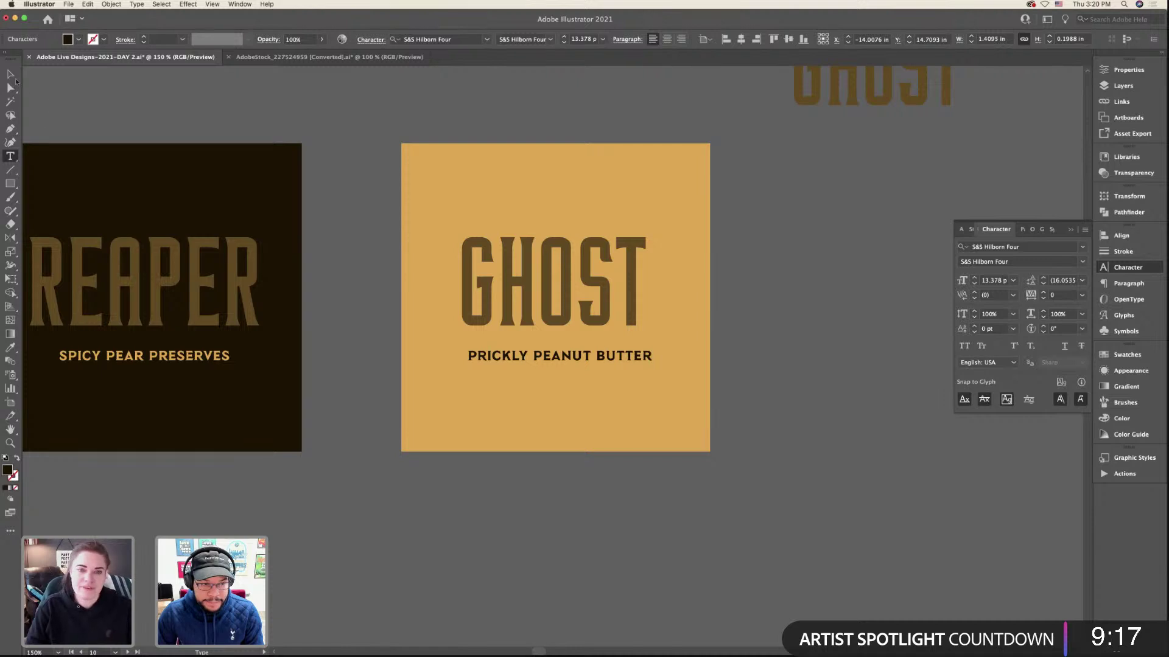
{"action": "key", "text": "Escape"}
{"action": "left_click_drag", "start_coordinate": [562, 357], "coordinate": [558, 359]}
- Replace the whole tagline under GHOST with BONE CRUNCHING PEANUT BUTTER
{"action": "triple_click", "coordinate": [558, 360]}
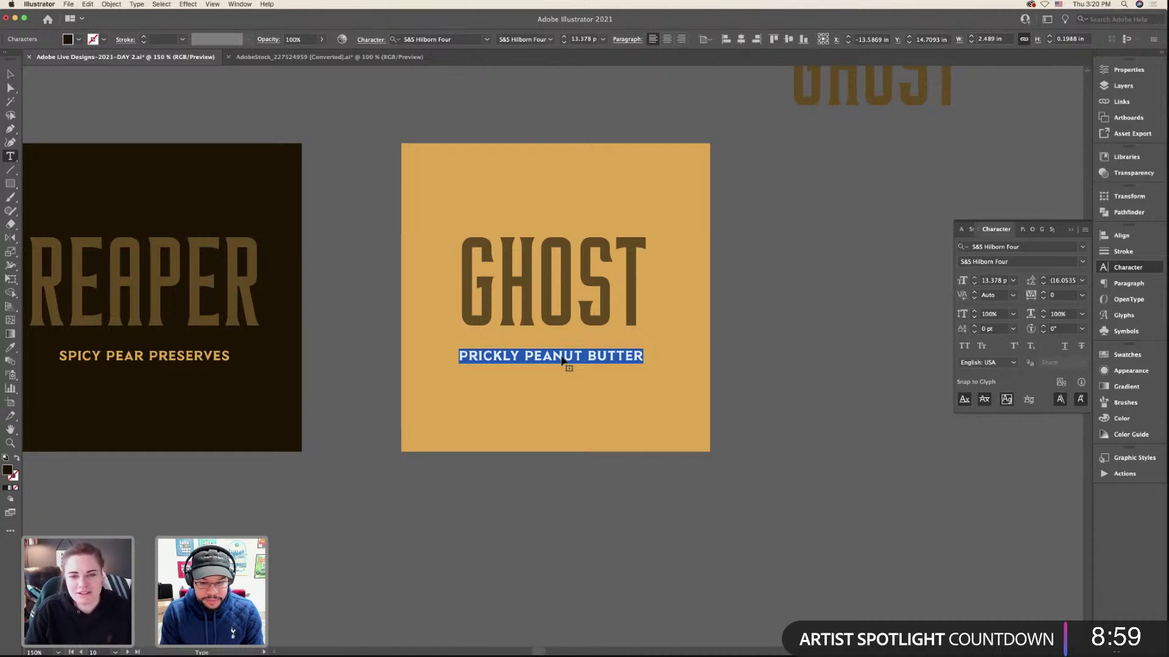
{"action": "type", "text": "CRUNK"}
{"action": "key", "text": "BackSpace"}
{"action": "key", "text": "BackSpace"}
{"action": "key", "text": "BackSpace"}
{"action": "key", "text": "BackSpace"}
{"action": "key", "text": "BackSpace"}
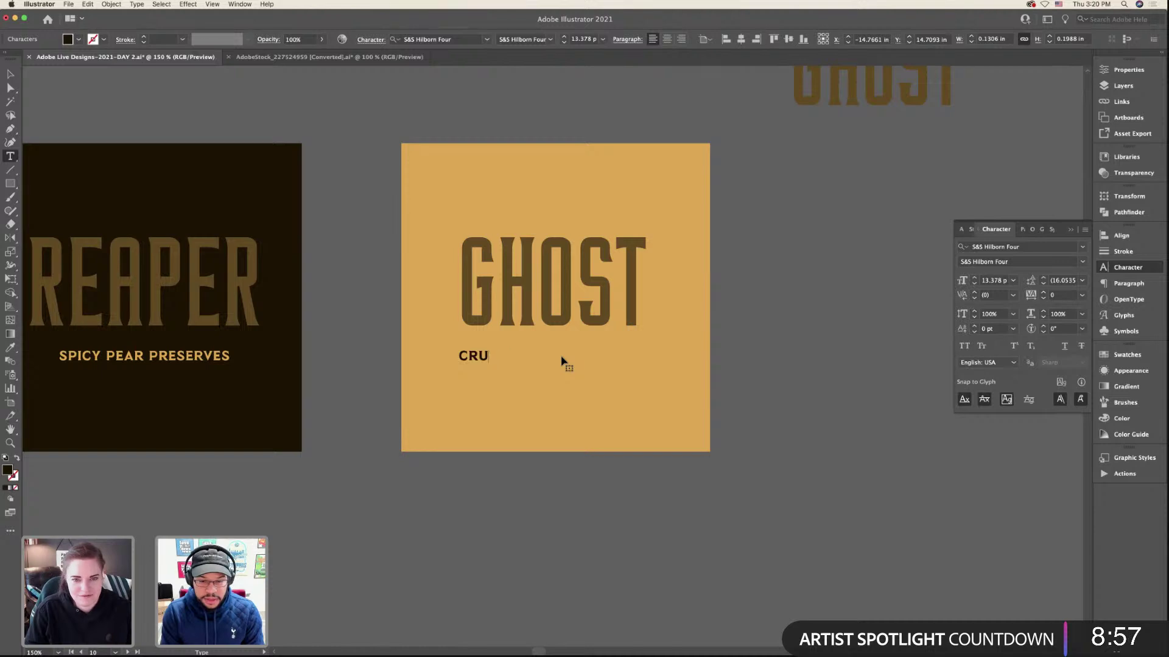
{"action": "type", "text": "BONE CRUN"}
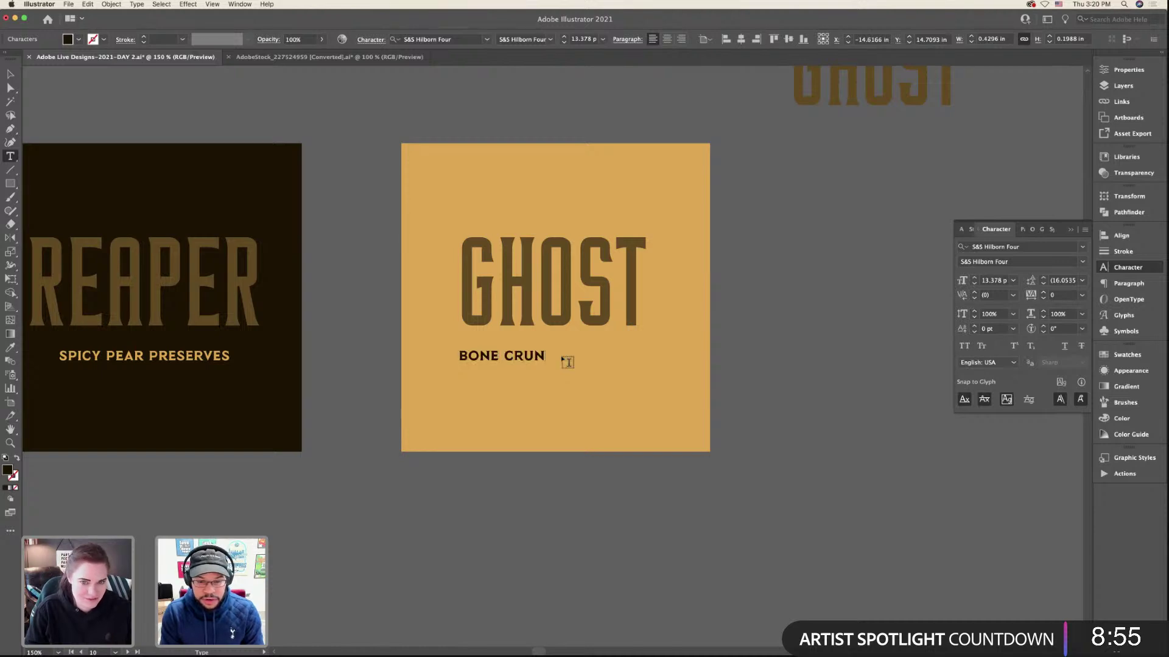
{"action": "type", "text": "CHING"}
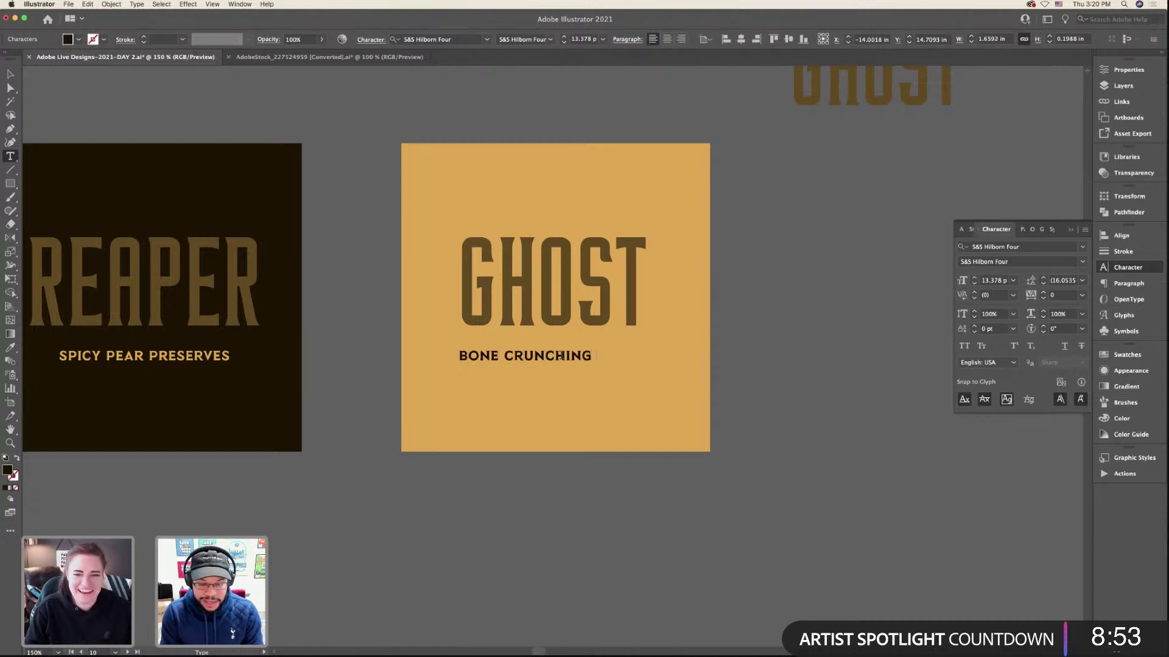
{"action": "type", "text": " PEANUT B"}
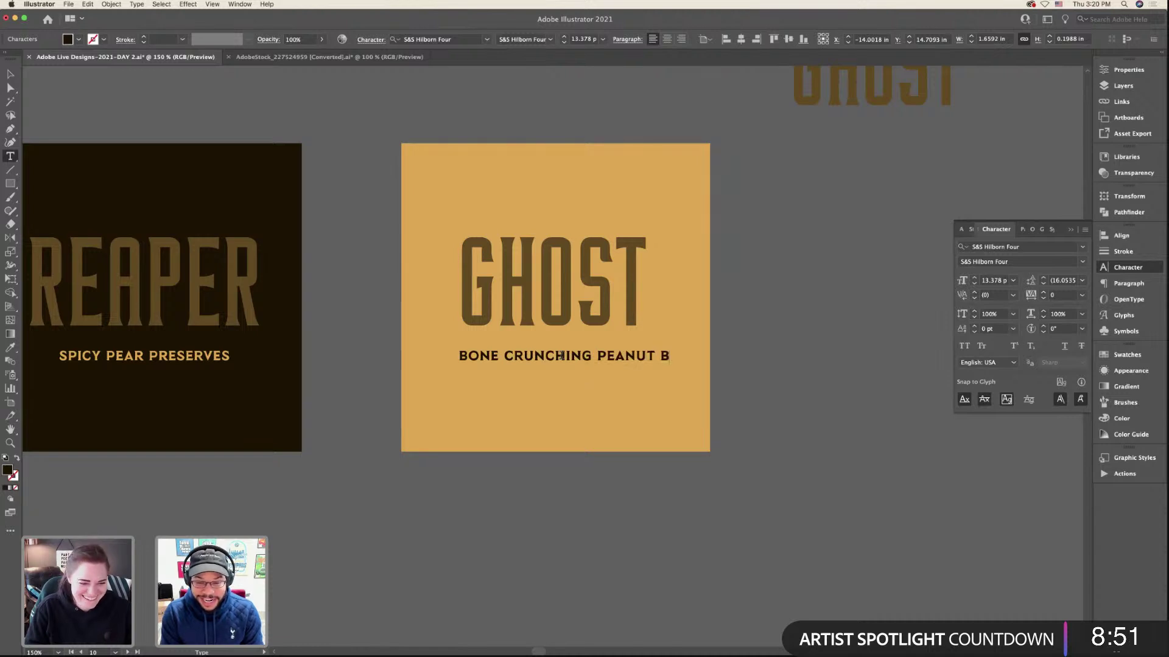
{"action": "type", "text": "UTTER"}
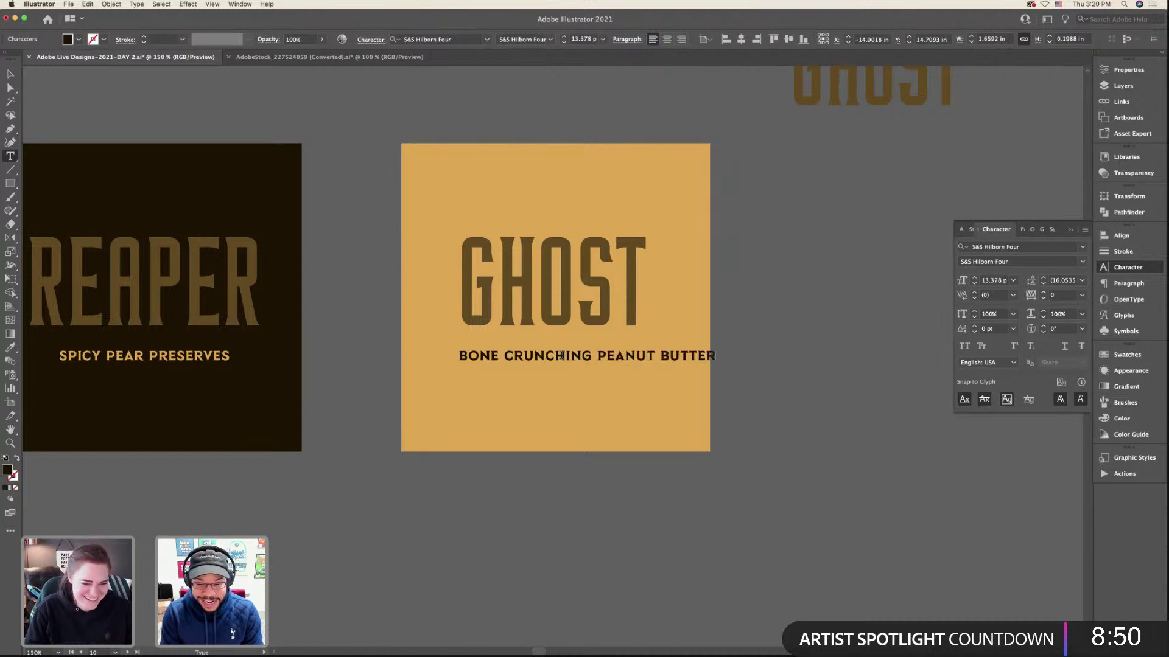
- Break the GHOST tagline onto a second line before PEANUT BUTTER and hyphenate BONE-CRUNCHING
{"action": "left_click", "coordinate": [597, 356]}
{"action": "key", "text": "BackSpace"}
{"action": "key", "text": "Return"}
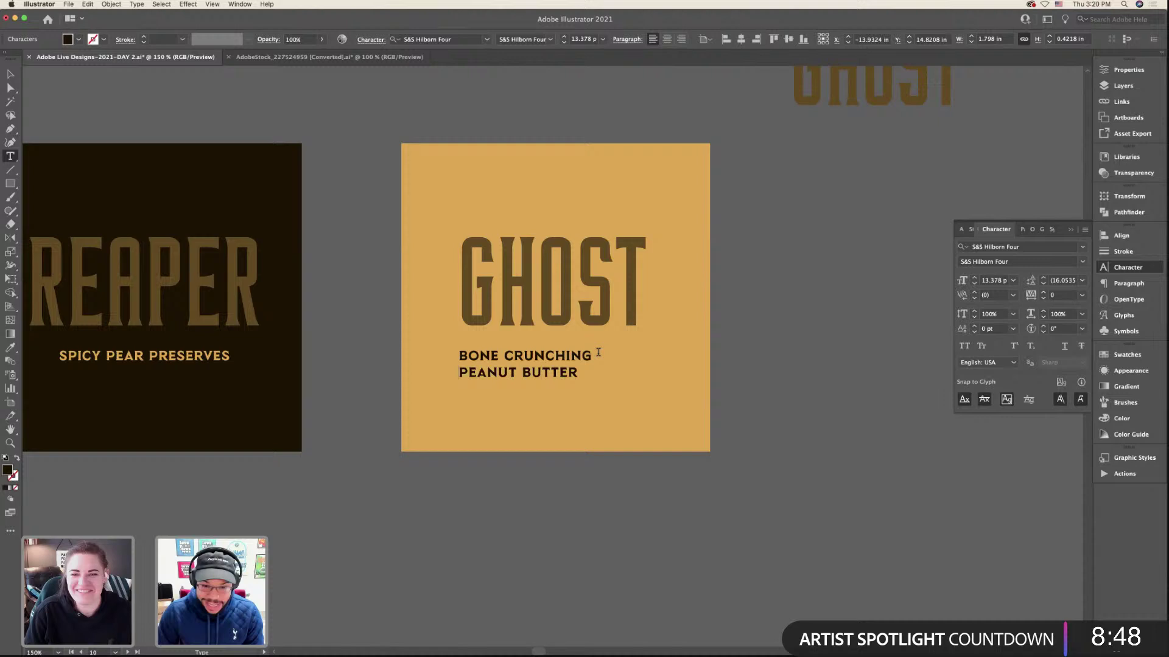
{"action": "left_click", "coordinate": [503, 356]}
{"action": "key", "text": "BackSpace"}
{"action": "type", "text": "-"}
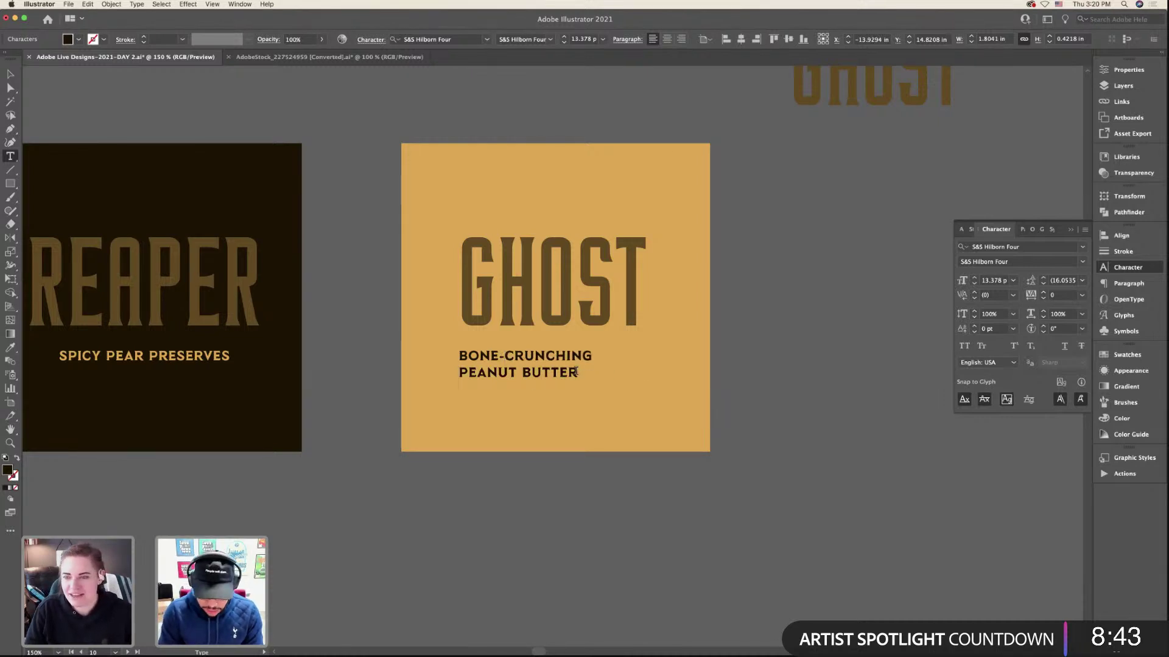
- Add (IT'S CRUNCHY) as a third line to the GHOST label's tagline
{"action": "type", "text": "T'S CRUNGC"}
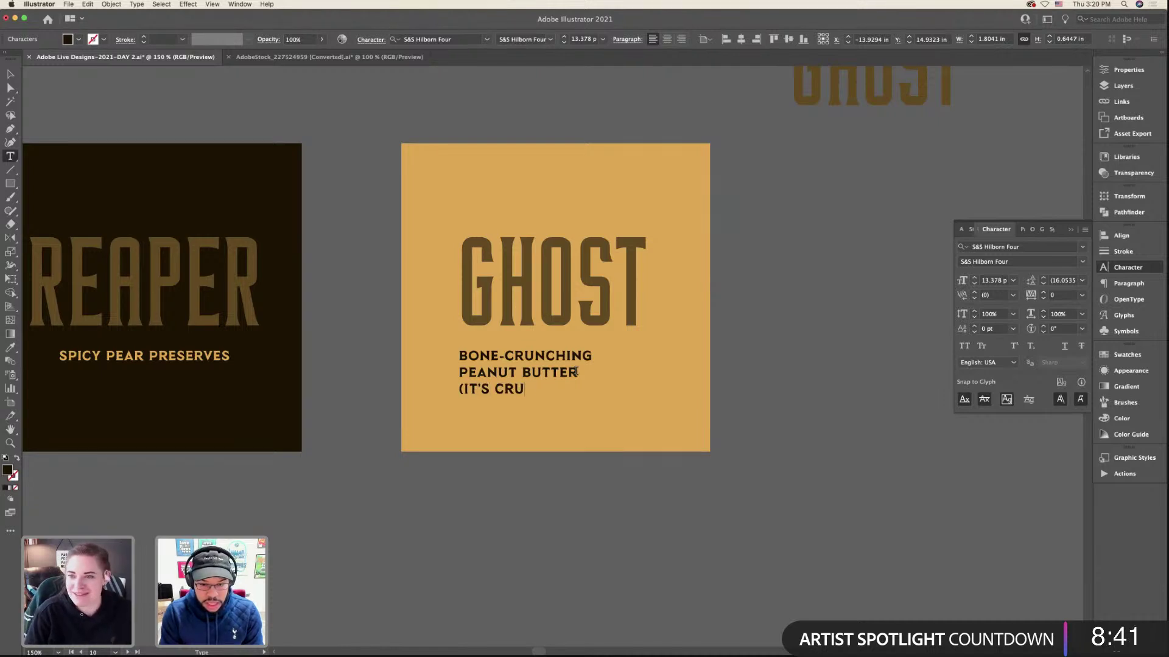
{"action": "key", "text": "BackSpace"}
{"action": "type", "text": "HY"}
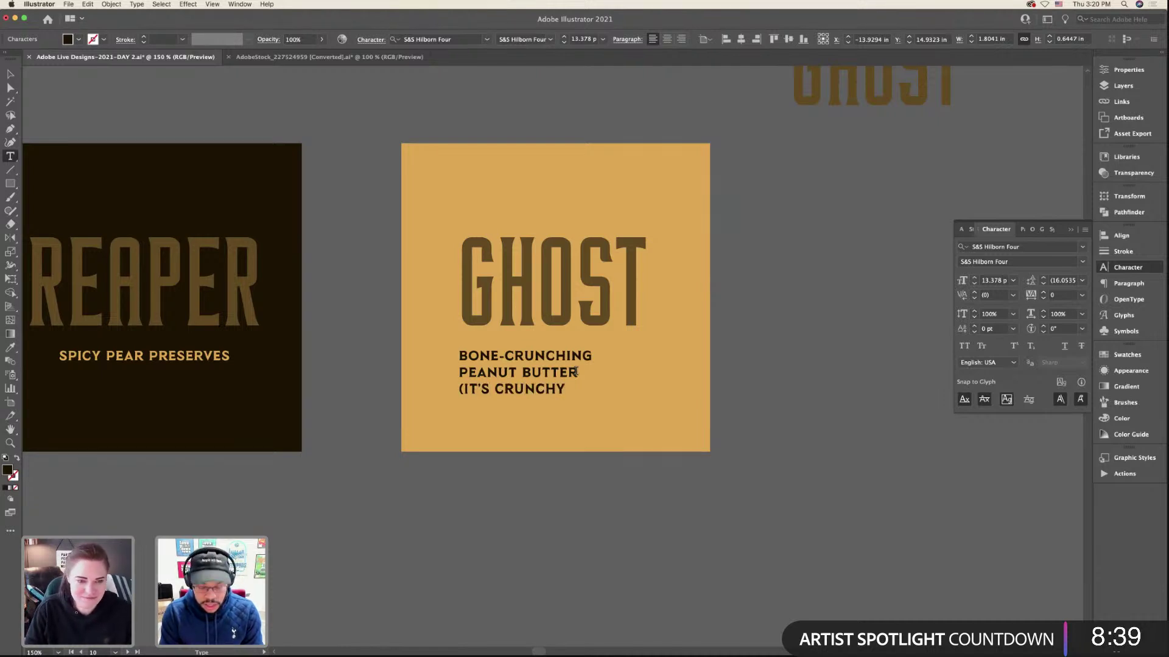
{"action": "key", "text": "Escape"}
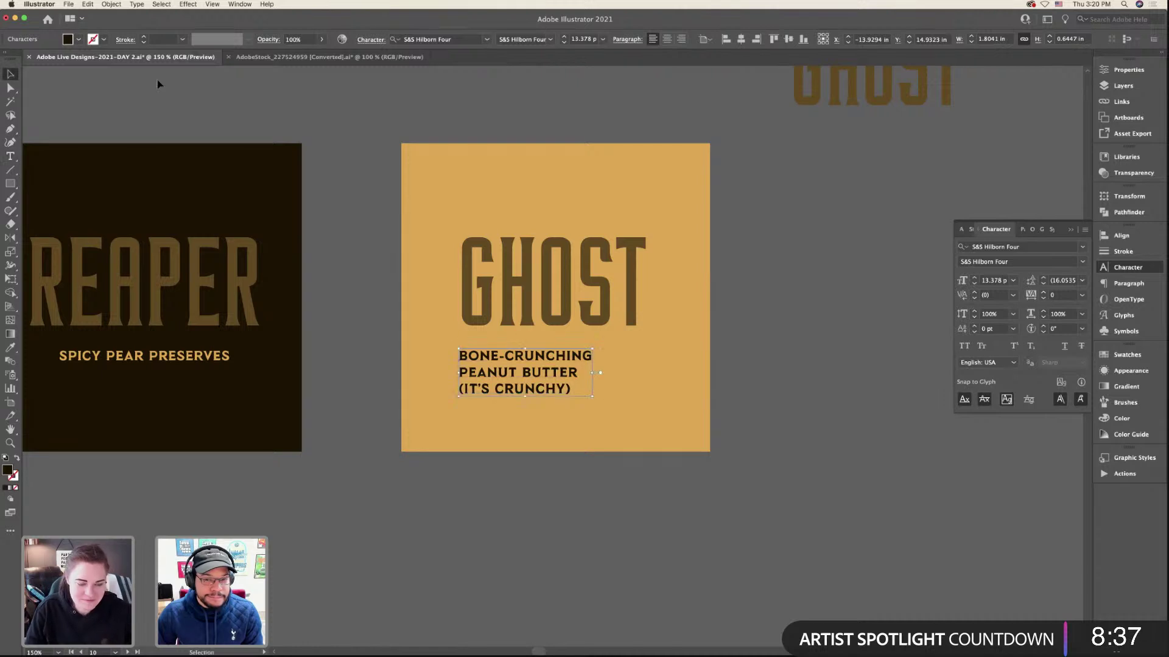
- Set the three-line tagline to centred text and align it horizontally with the centre of GHOST
{"action": "left_click", "coordinate": [667, 39]}
{"action": "left_click", "coordinate": [551, 280], "text": "shift"}
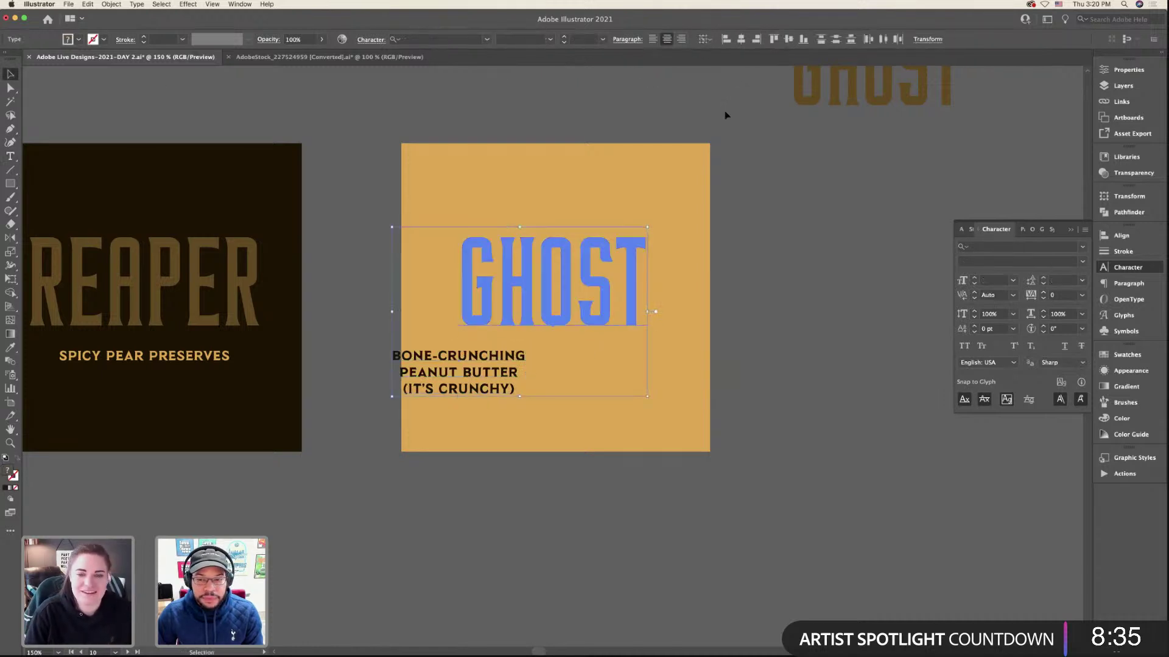
{"action": "left_click", "coordinate": [741, 39]}
{"action": "left_click", "coordinate": [759, 342]}
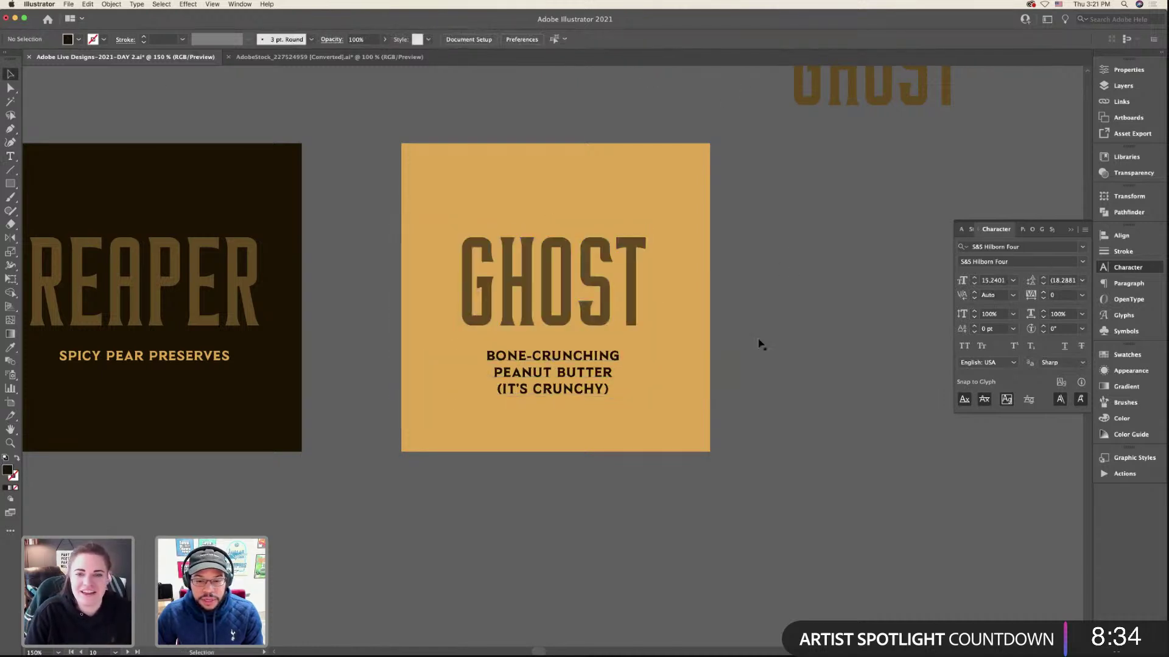
- Break the SPICY PEAR PRESERVES tagline under REAPER onto a second line before PRESERVES
{"action": "left_click", "coordinate": [216, 355]}
{"action": "scroll", "coordinate": [342, 418], "scroll_direction": "left", "scroll_amount": 5}
{"action": "left_click", "coordinate": [639, 509]}
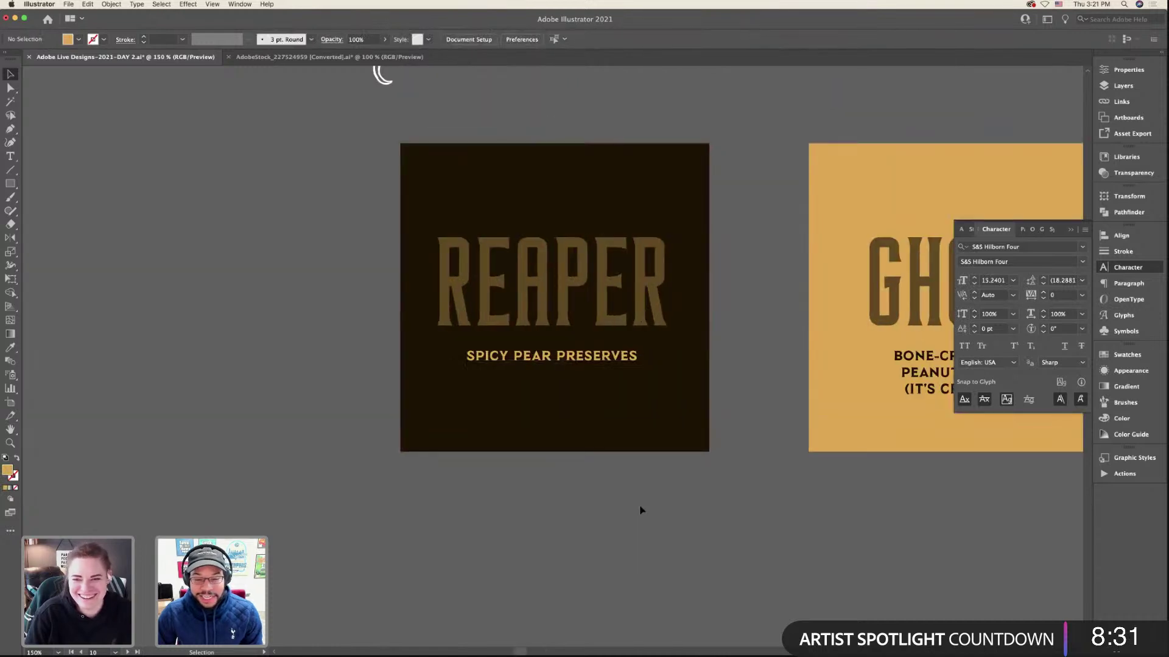
{"action": "scroll", "coordinate": [639, 509], "scroll_direction": "right", "scroll_amount": 2}
{"action": "double_click", "coordinate": [415, 345]}
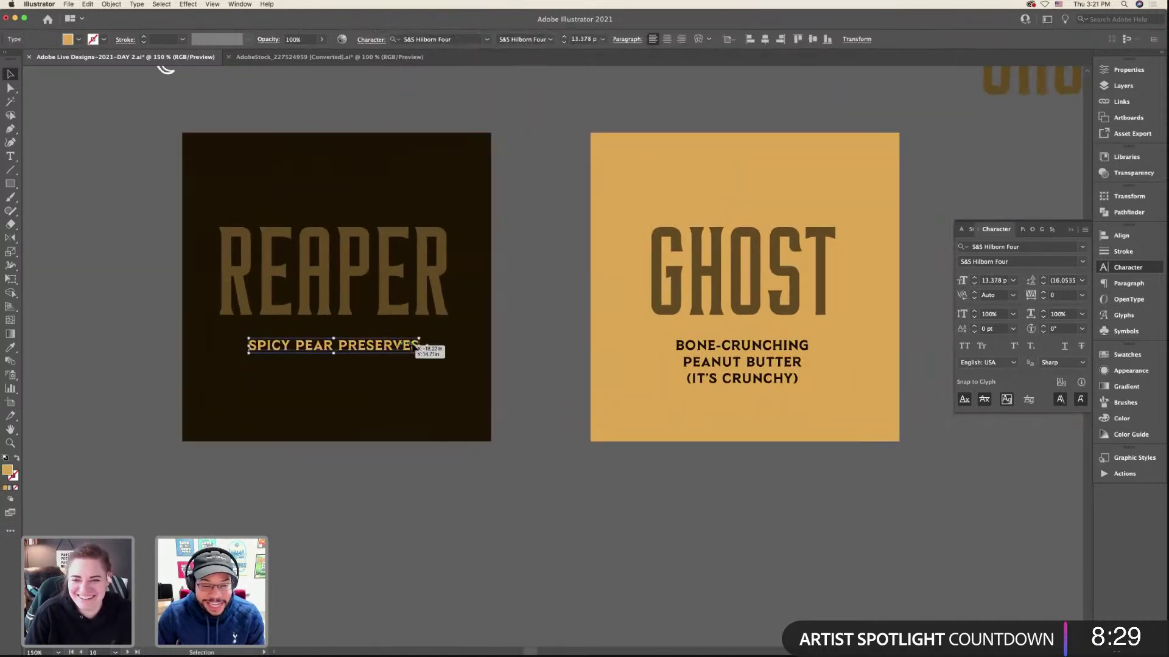
{"action": "key", "text": "Return"}
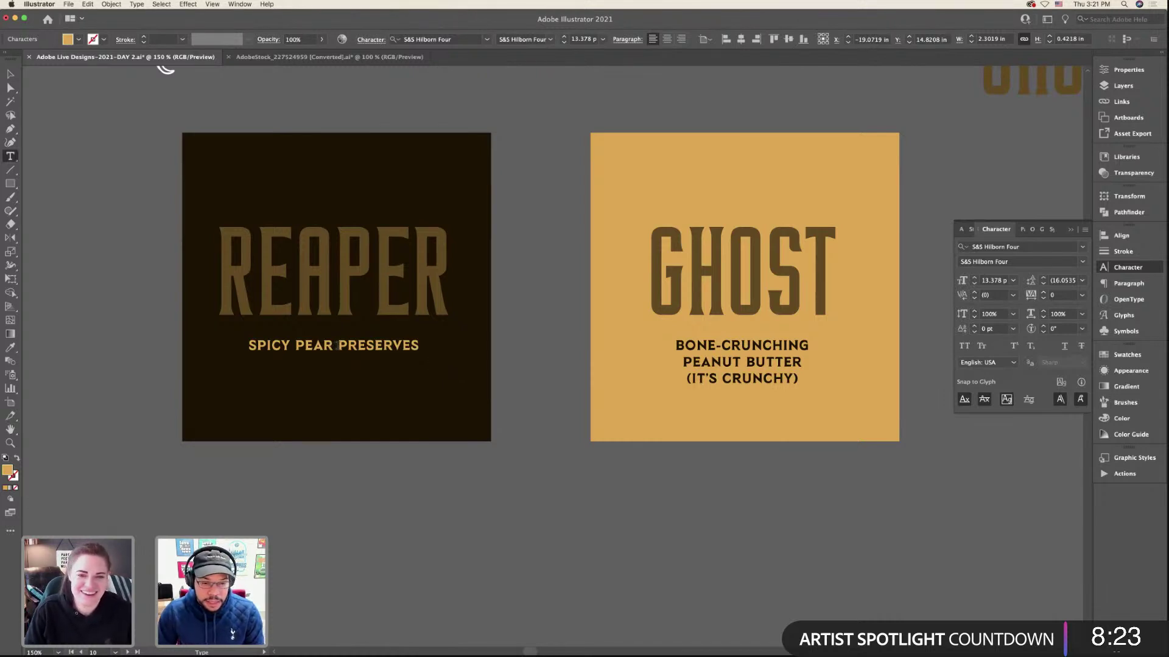
{"action": "left_click", "coordinate": [339, 345]}
{"action": "key", "text": "BackSpace"}
{"action": "key", "text": "Return"}
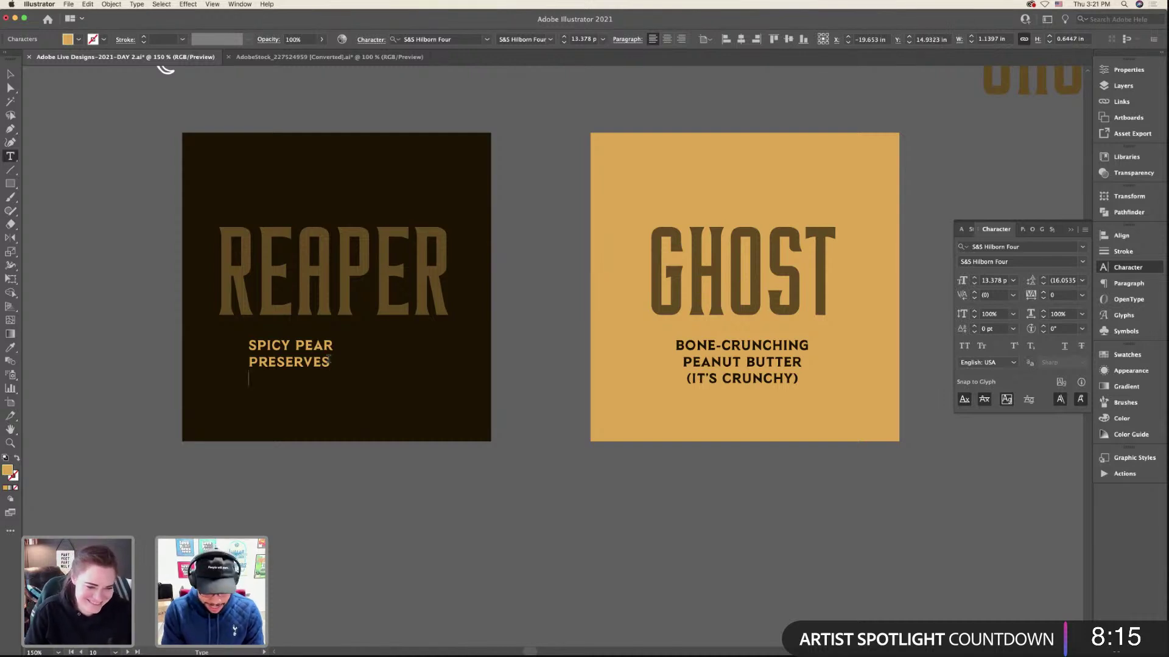
- Add (IT'S SPICY JAM) as a third line to the REAPER label's tagline
{"action": "type", "text": "I"}
{"action": "key", "text": "BackSpace"}
{"action": "key", "text": "BackSpace"}
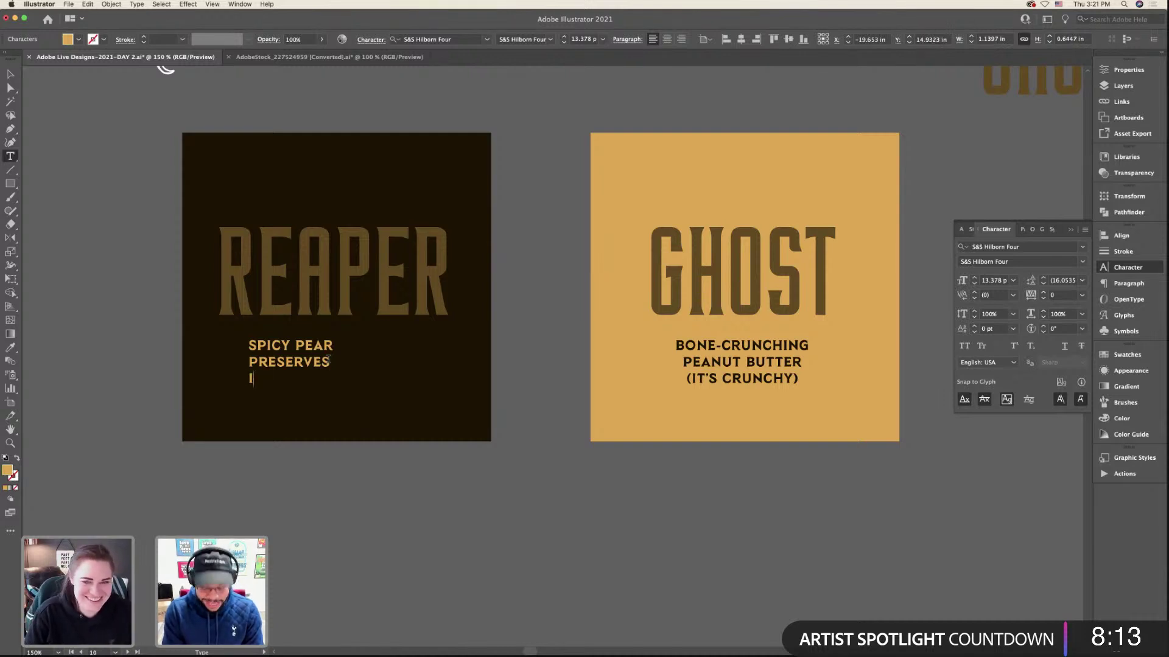
{"action": "type", "text": "(IT'S S"}
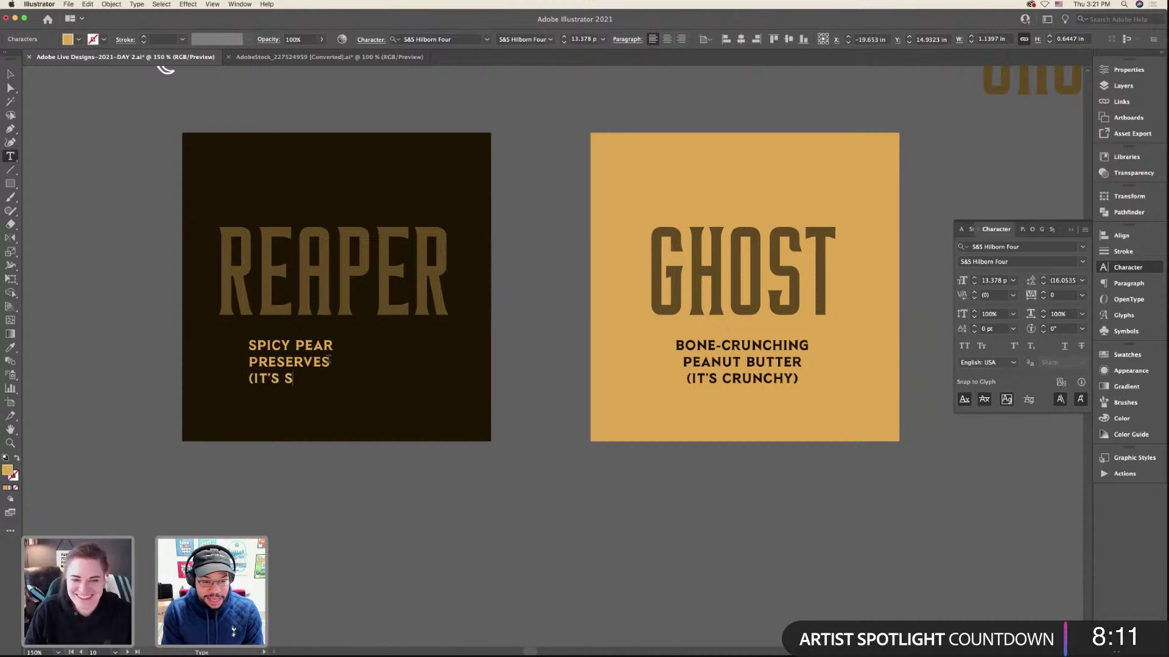
{"action": "type", "text": "PICY JAM"}
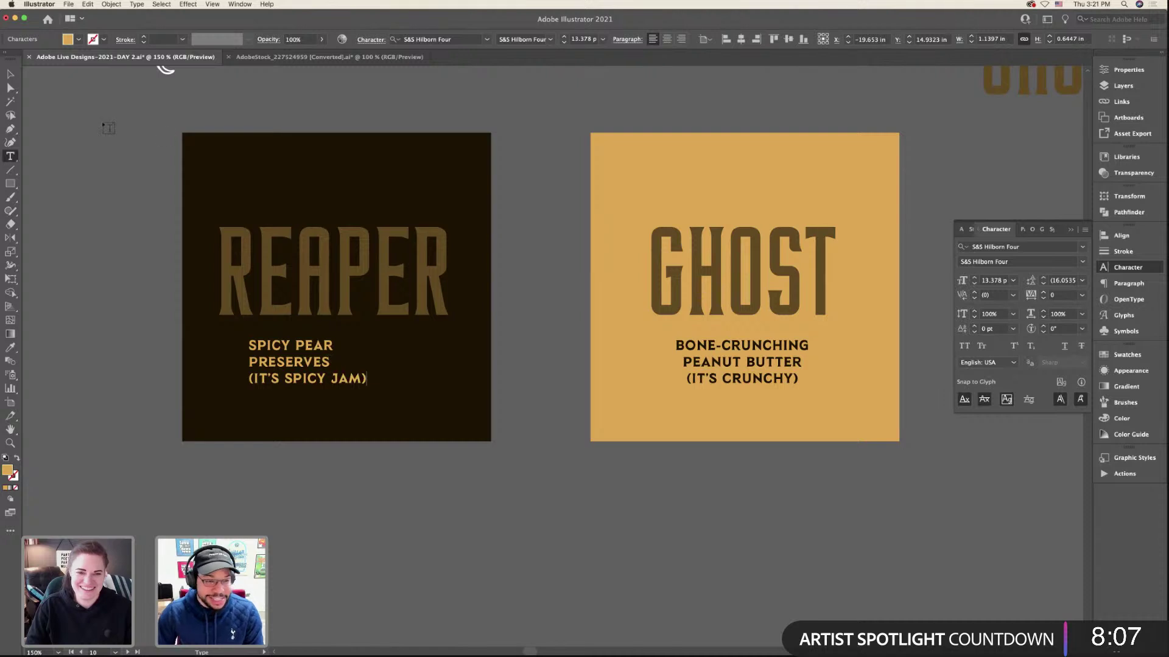
- Set the REAPER tagline to centred text and align it horizontally with the centre of REAPER
{"action": "left_click", "coordinate": [10, 73]}
{"action": "left_click", "coordinate": [289, 363]}
{"action": "left_click", "coordinate": [668, 39]}
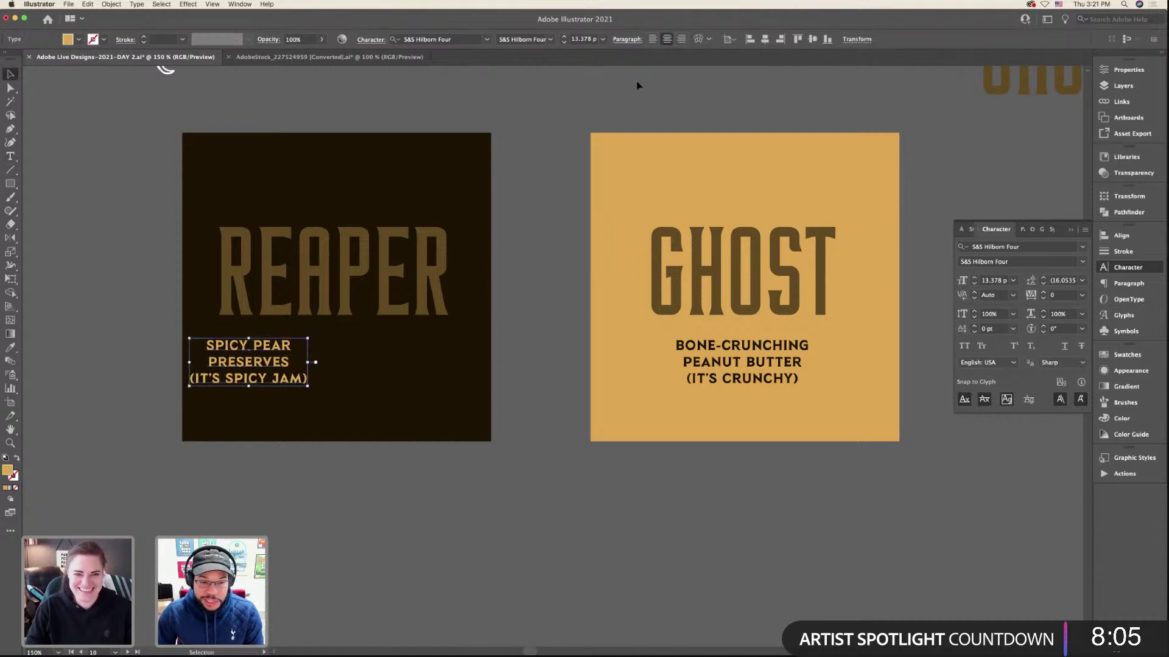
{"action": "left_click", "coordinate": [399, 268], "text": "shift"}
{"action": "left_click", "coordinate": [399, 268]}
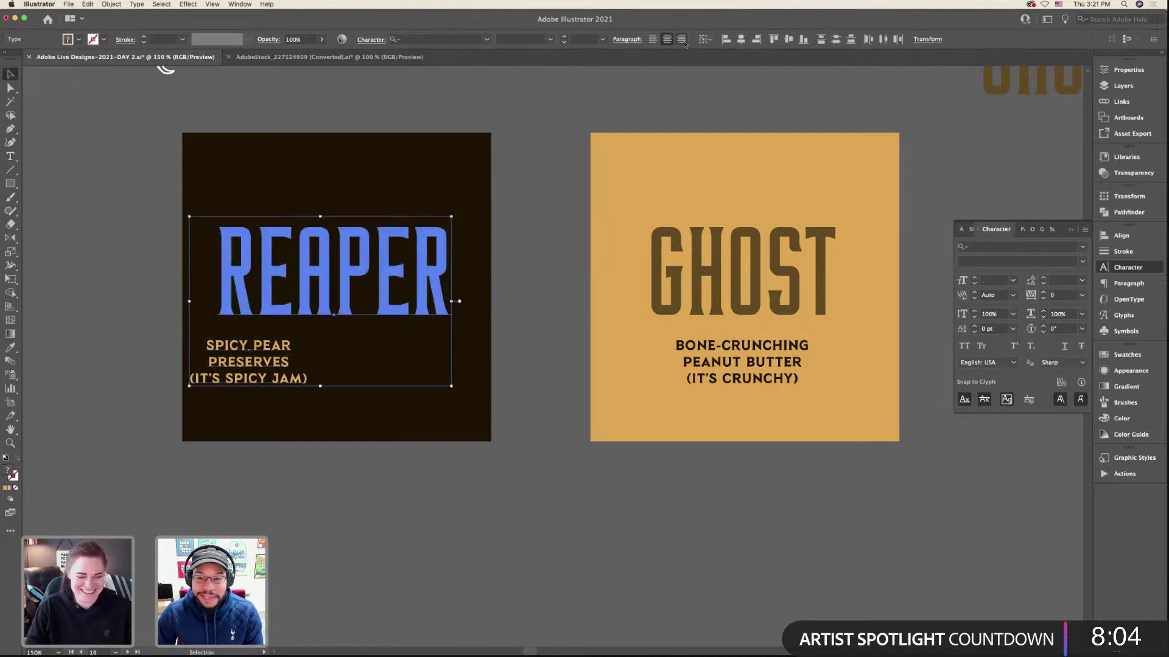
{"action": "left_click", "coordinate": [740, 39]}
{"action": "left_click", "coordinate": [584, 162]}
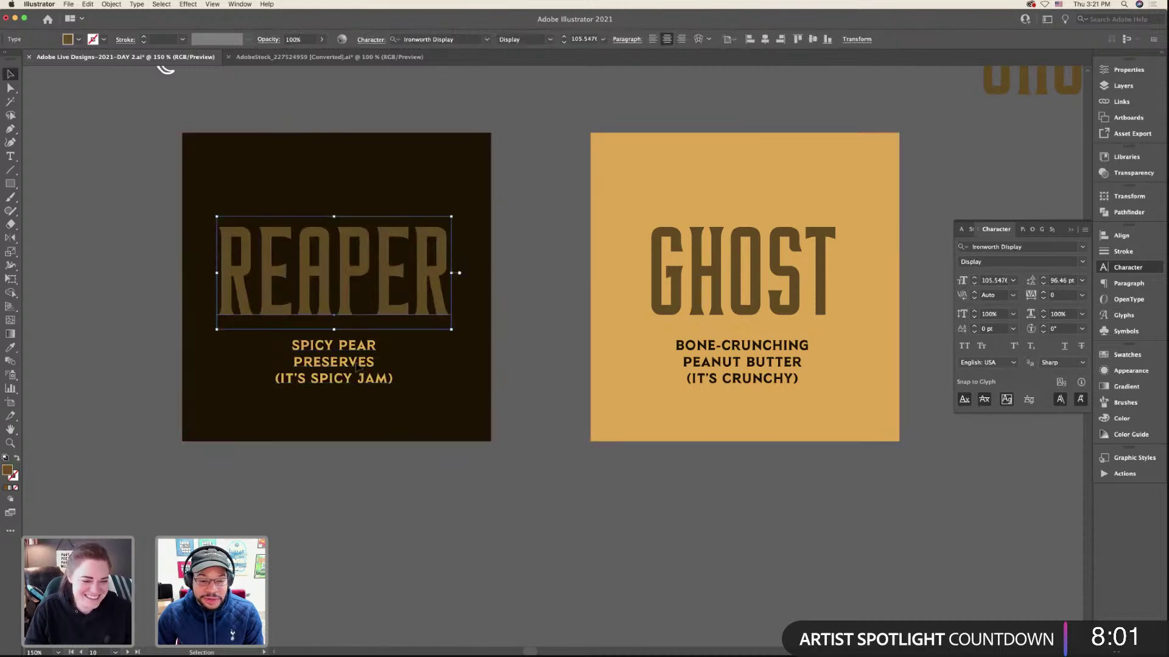
{"action": "left_click", "coordinate": [604, 356]}
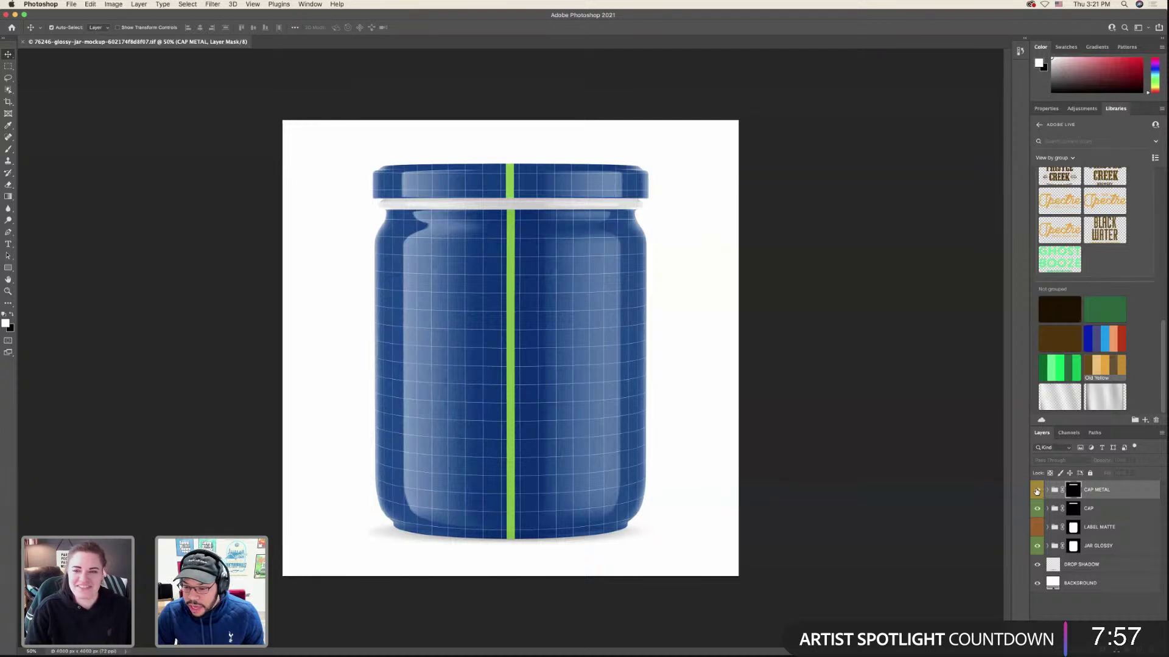
- In the Photoshop jar mockup, make the lid gold by showing CAP METAL and its yellow COLOR layer and hiding DESIGN CAP and HIGHLIGHTS
{"action": "left_click", "coordinate": [1037, 490]}
{"action": "left_click", "coordinate": [1046, 490]}
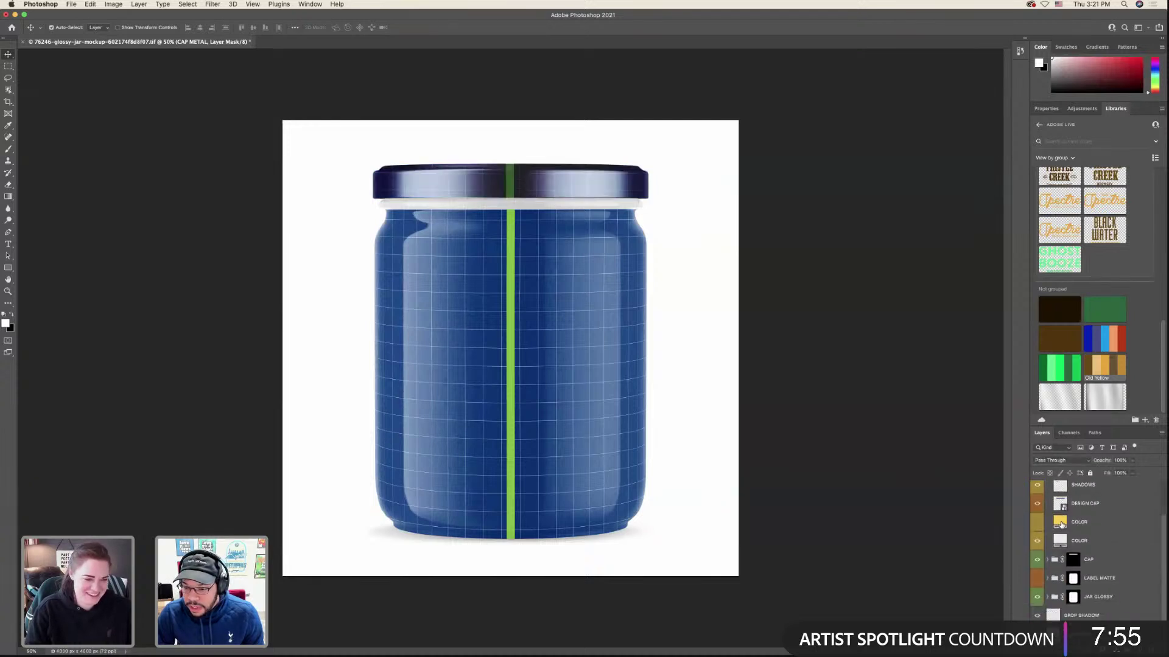
{"action": "left_click", "coordinate": [1063, 524]}
{"action": "left_click", "coordinate": [1036, 504]}
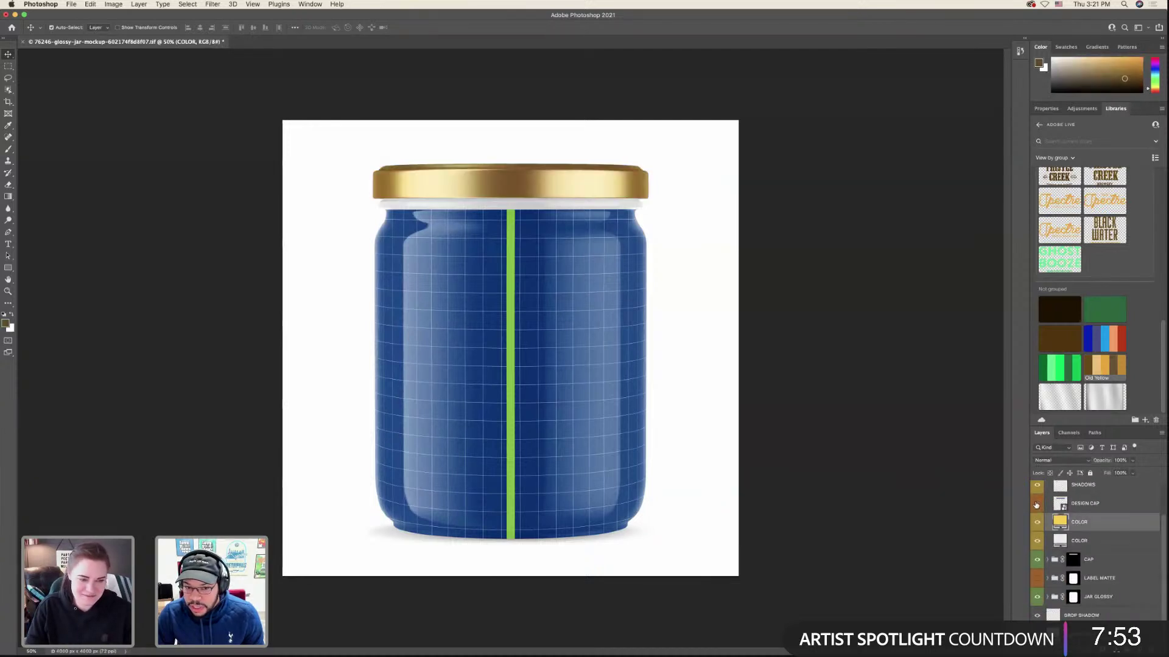
{"action": "scroll", "coordinate": [1077, 511], "scroll_direction": "up", "scroll_amount": 2}
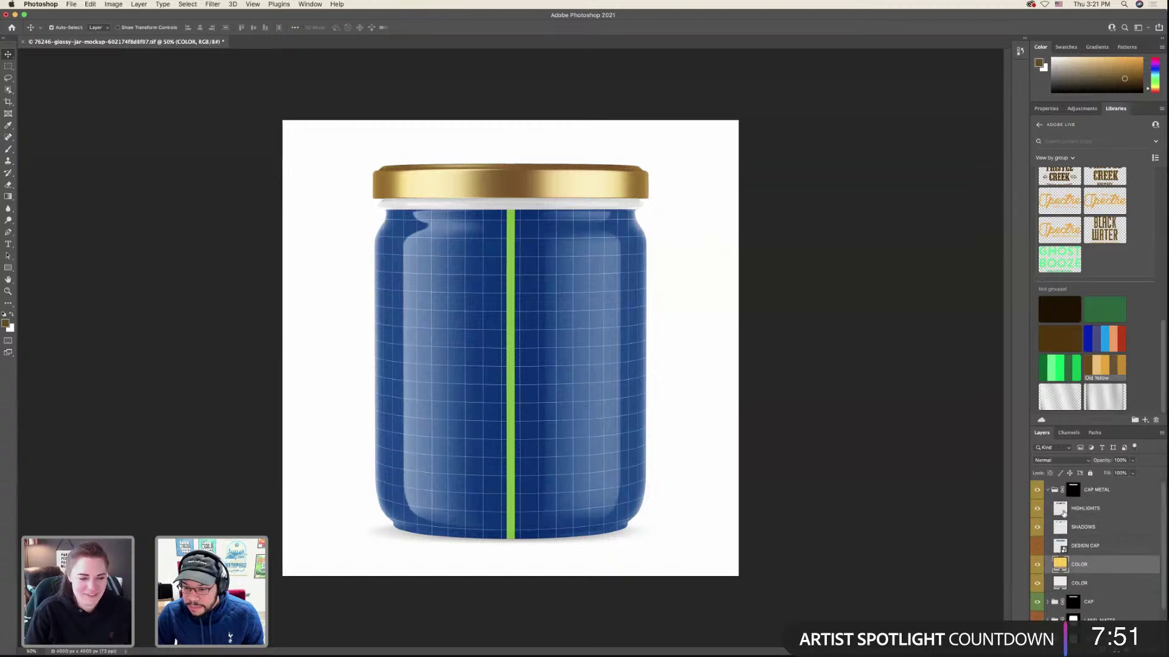
{"action": "left_click", "coordinate": [1038, 509]}
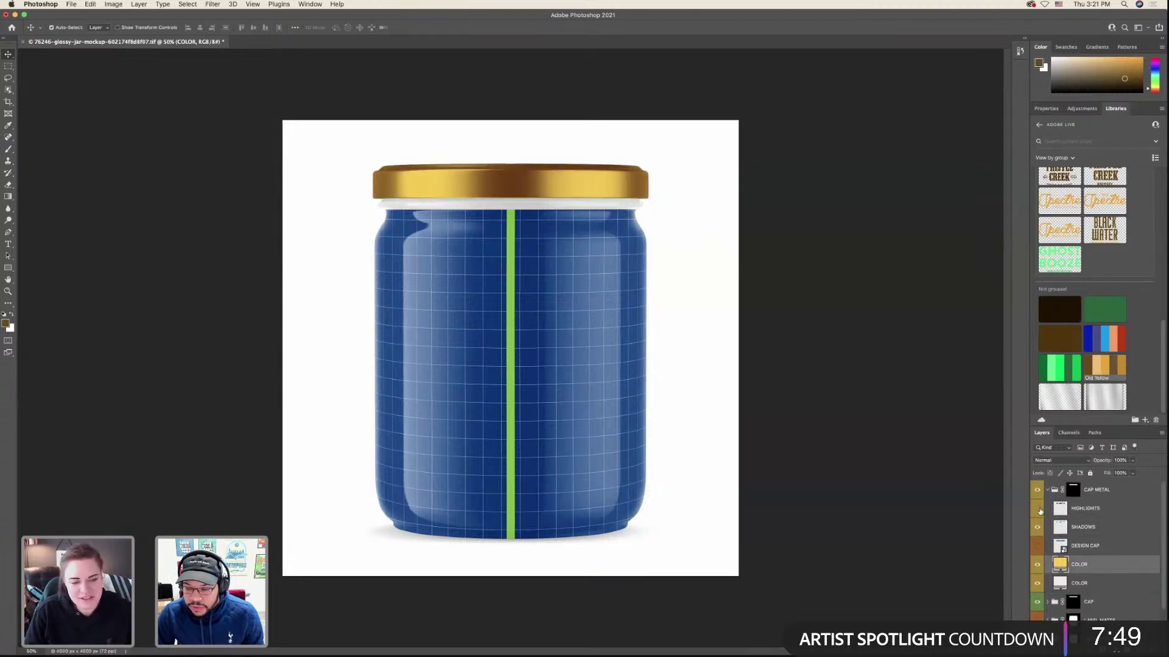
- Show the LABEL MATTE group and hide the JAR GLOSSY group
{"action": "scroll", "coordinate": [1047, 542], "scroll_direction": "down", "scroll_amount": 3}
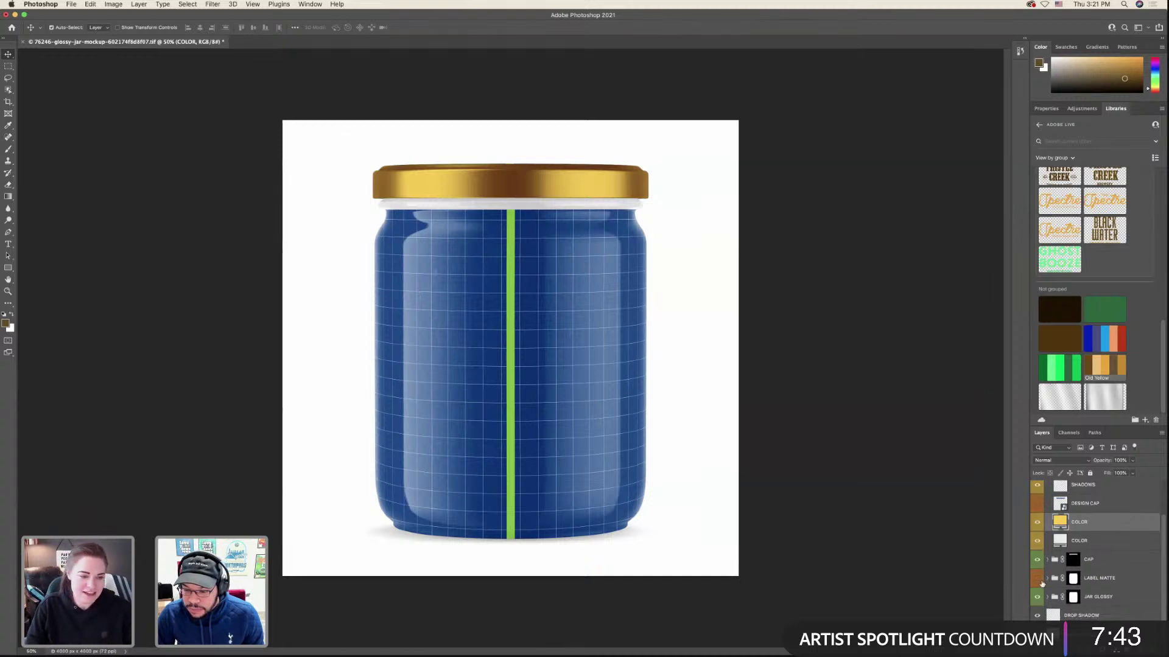
{"action": "left_click", "coordinate": [1038, 578]}
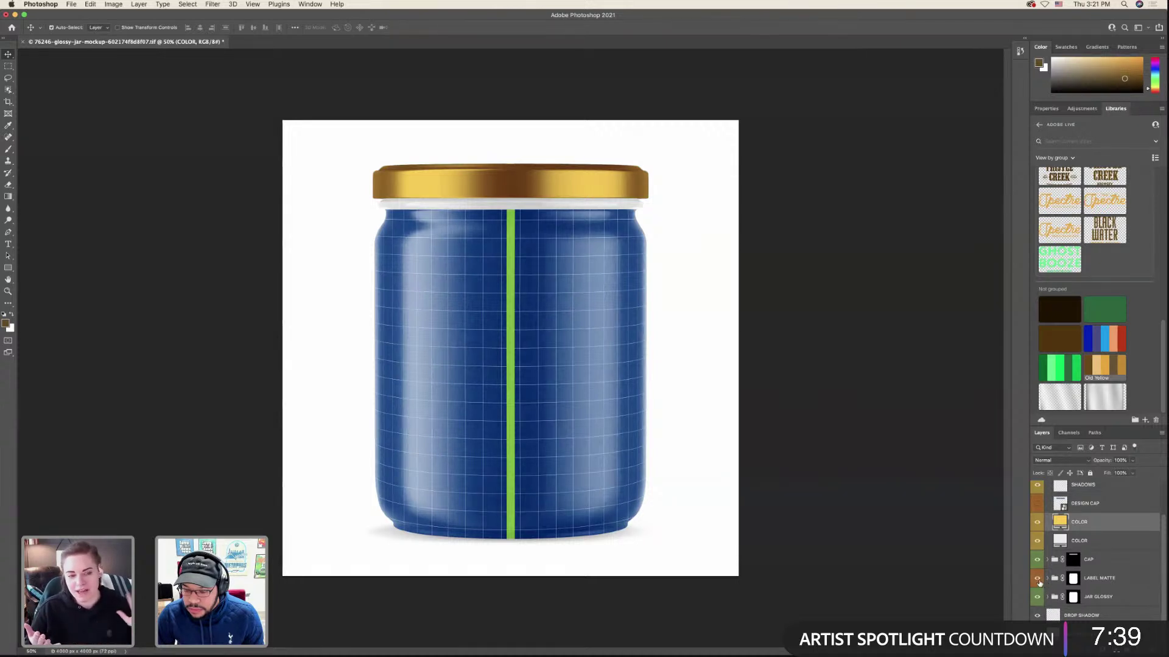
{"action": "left_click", "coordinate": [1038, 597]}
{"action": "left_click", "coordinate": [1047, 579]}
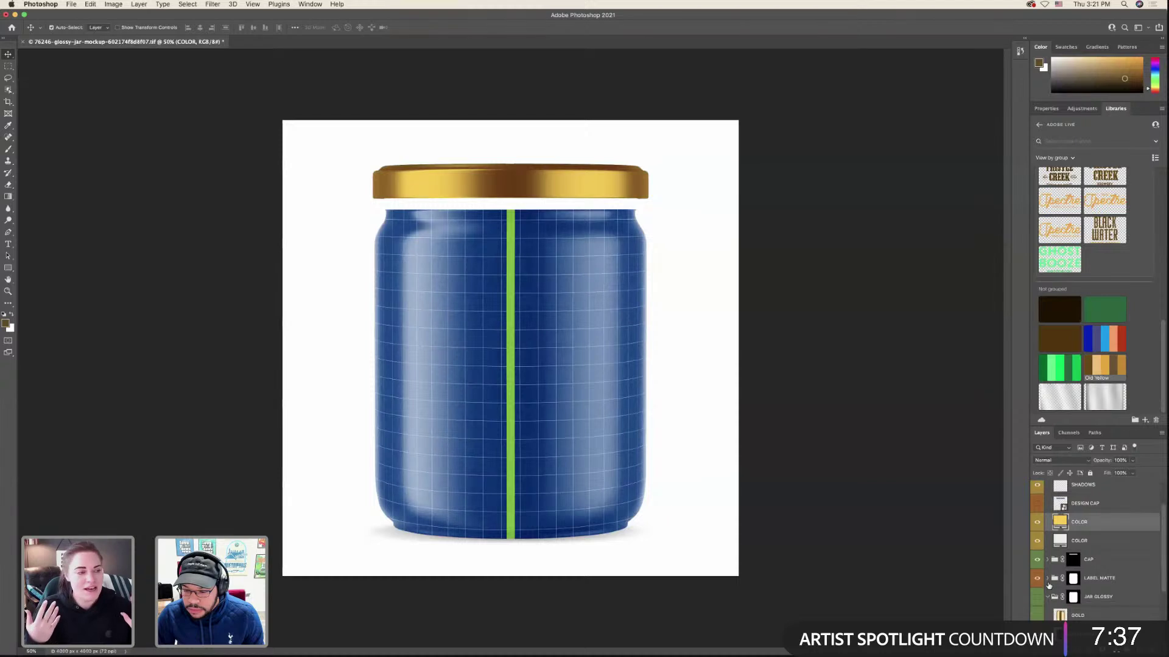
- Open LABEL MATTE's DESIGN smart object, cover its whole canvas with an Old Yellow rectangle about 4190 by 2930 px, and save it
{"action": "scroll", "coordinate": [1048, 582], "scroll_direction": "down", "scroll_amount": 5}
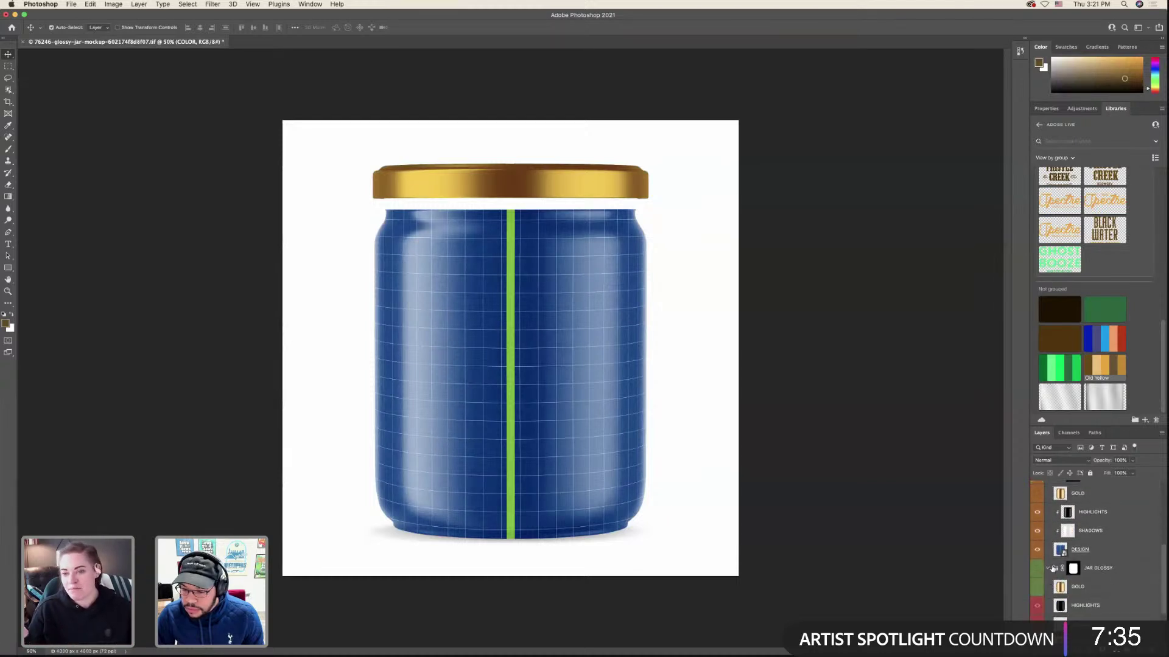
{"action": "double_click", "coordinate": [1059, 550]}
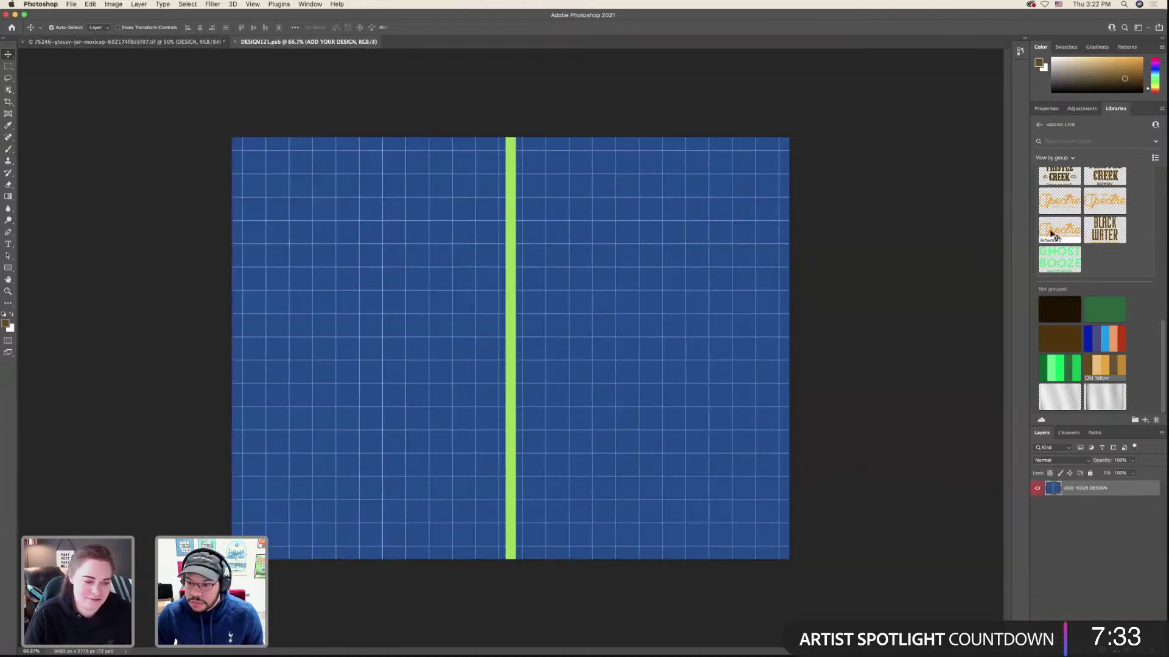
{"action": "left_click", "coordinate": [1087, 370]}
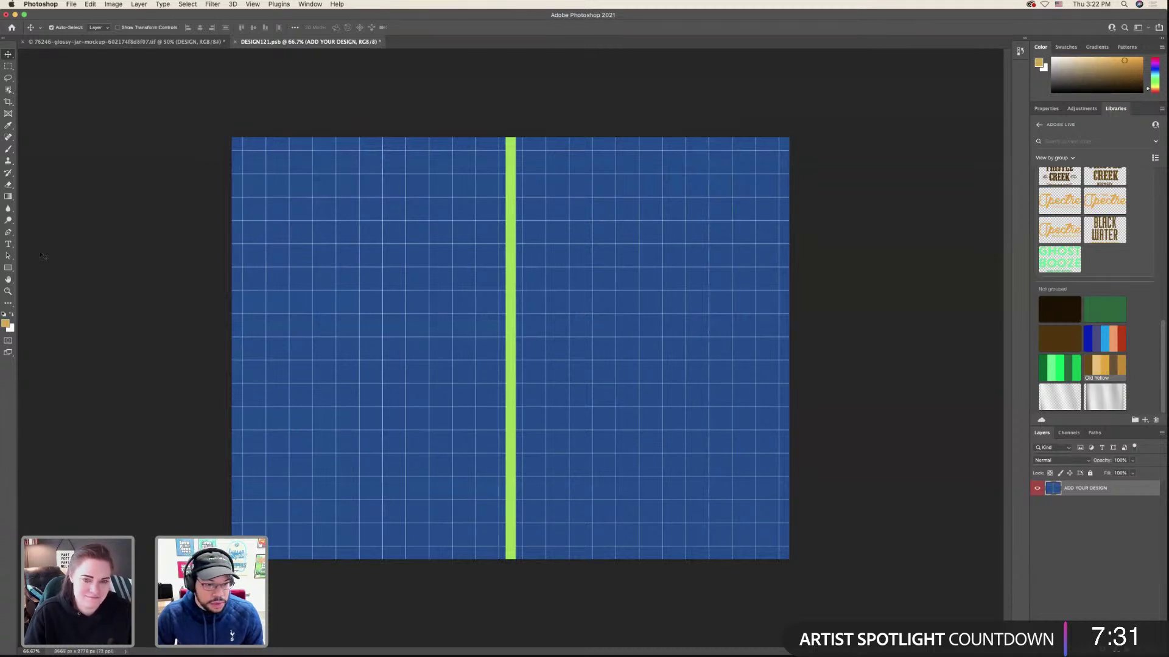
{"action": "left_click", "coordinate": [8, 268]}
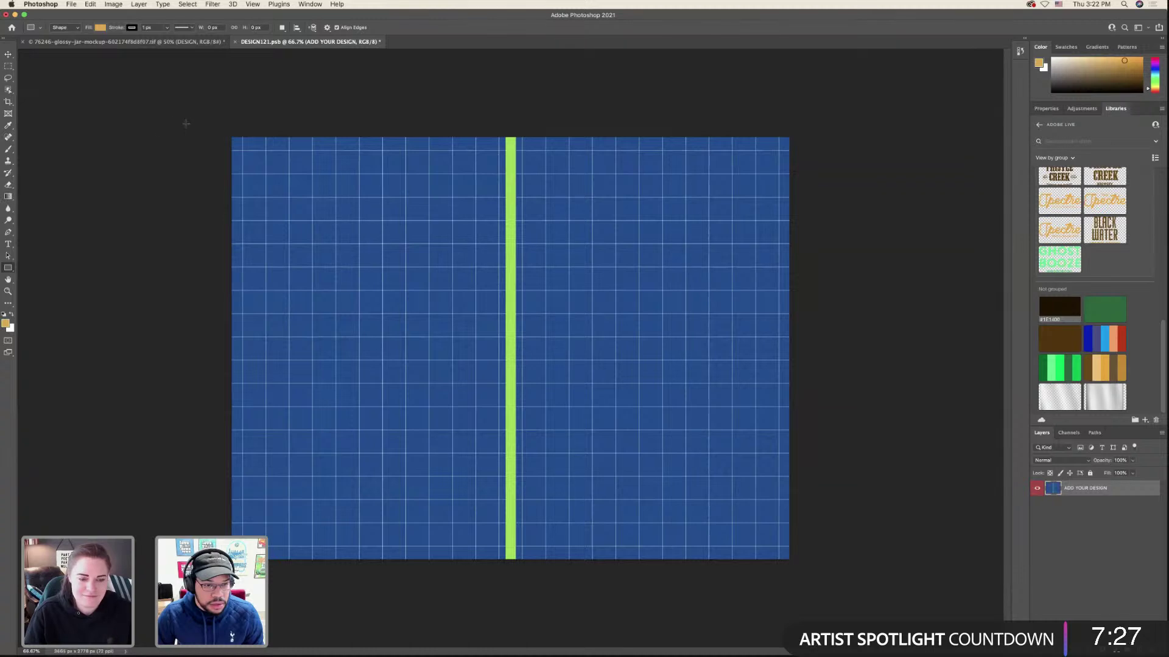
{"action": "left_click_drag", "start_coordinate": [187, 124], "coordinate": [825, 571]}
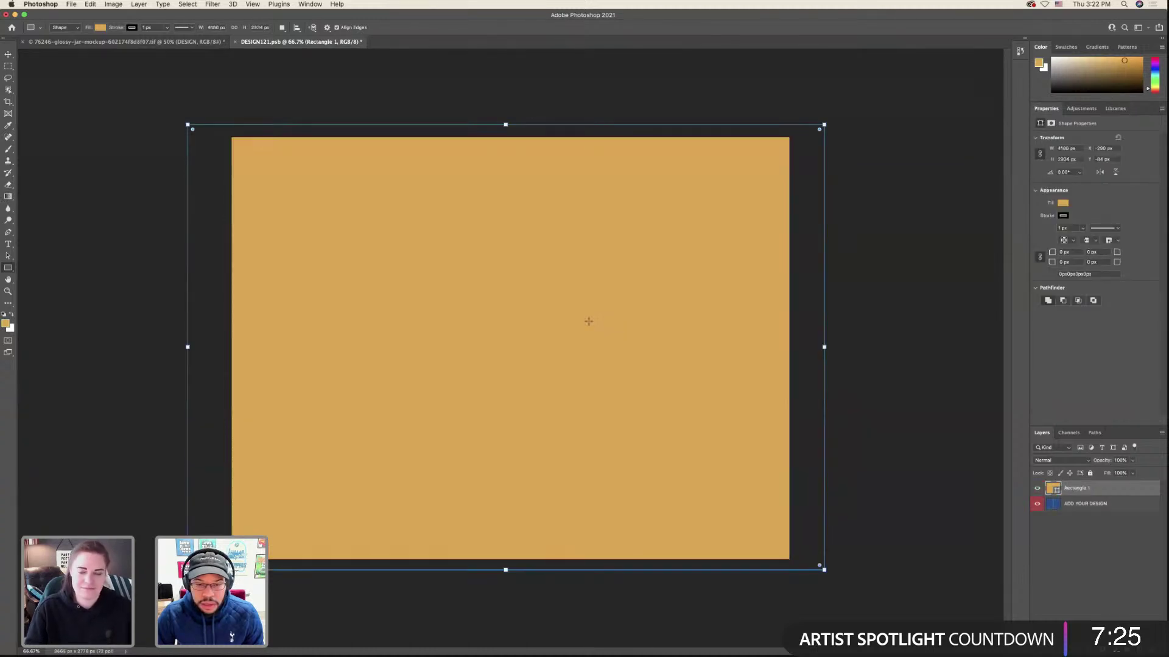
{"action": "key", "text": "super+s"}
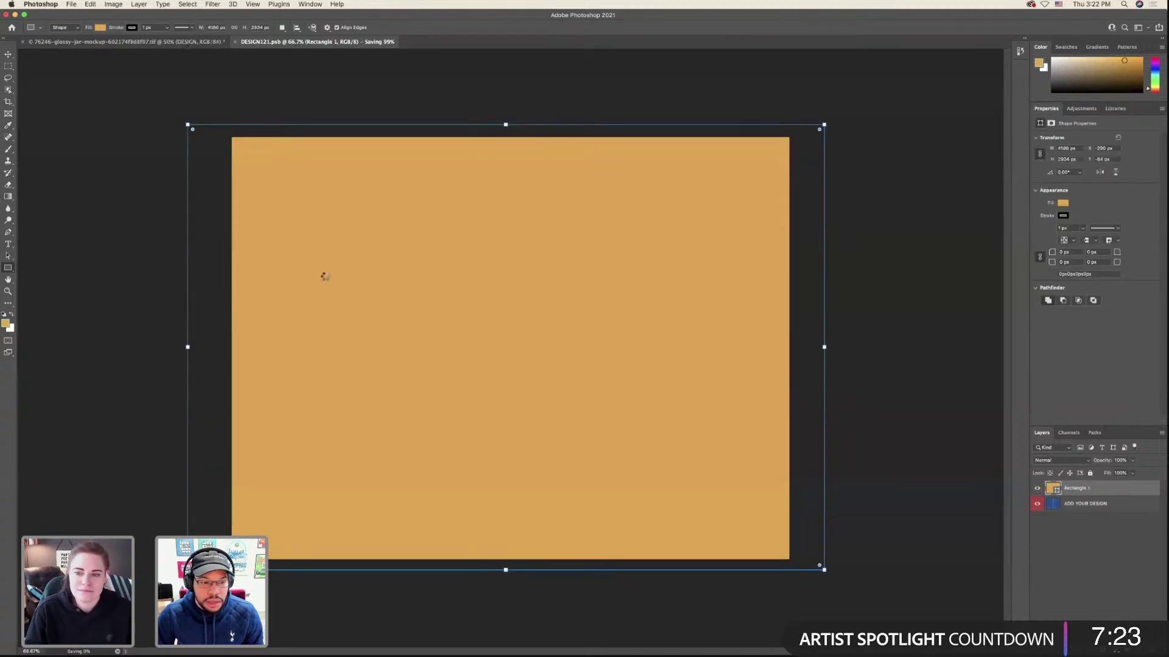
- Recolour the rectangle with the library's very dark brown swatch, save the smart object, and return to the jar mockup document
{"action": "left_click", "coordinate": [1115, 109]}
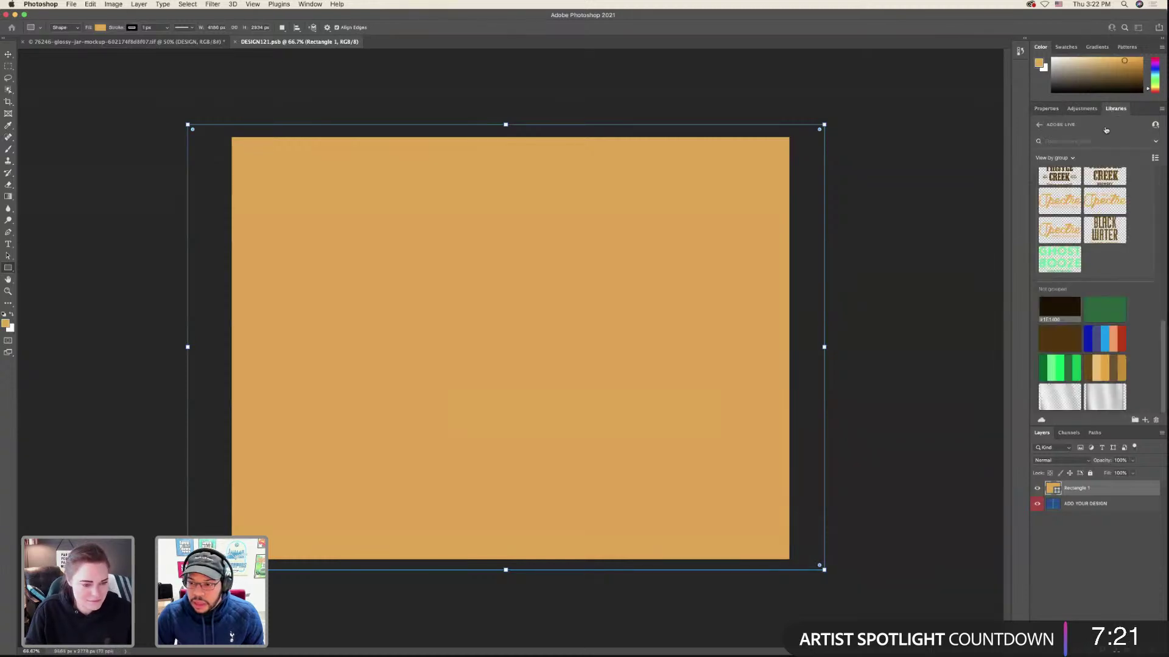
{"action": "left_click", "coordinate": [1054, 309]}
{"action": "key", "text": "ctrl+s"}
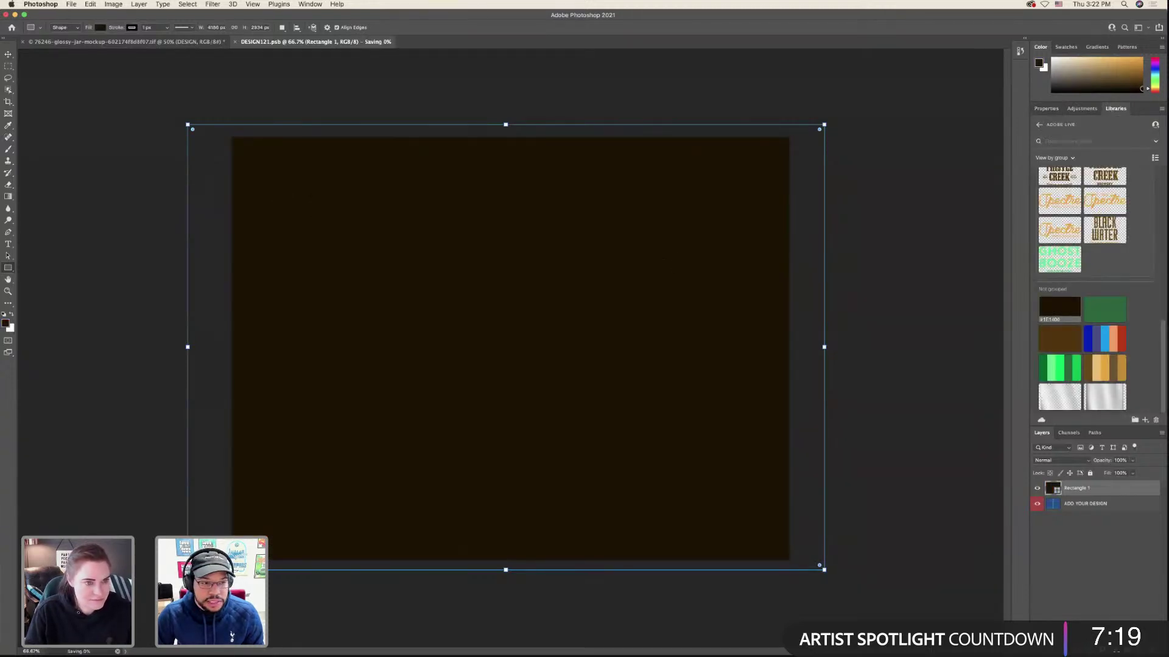
{"action": "key", "text": "v"}
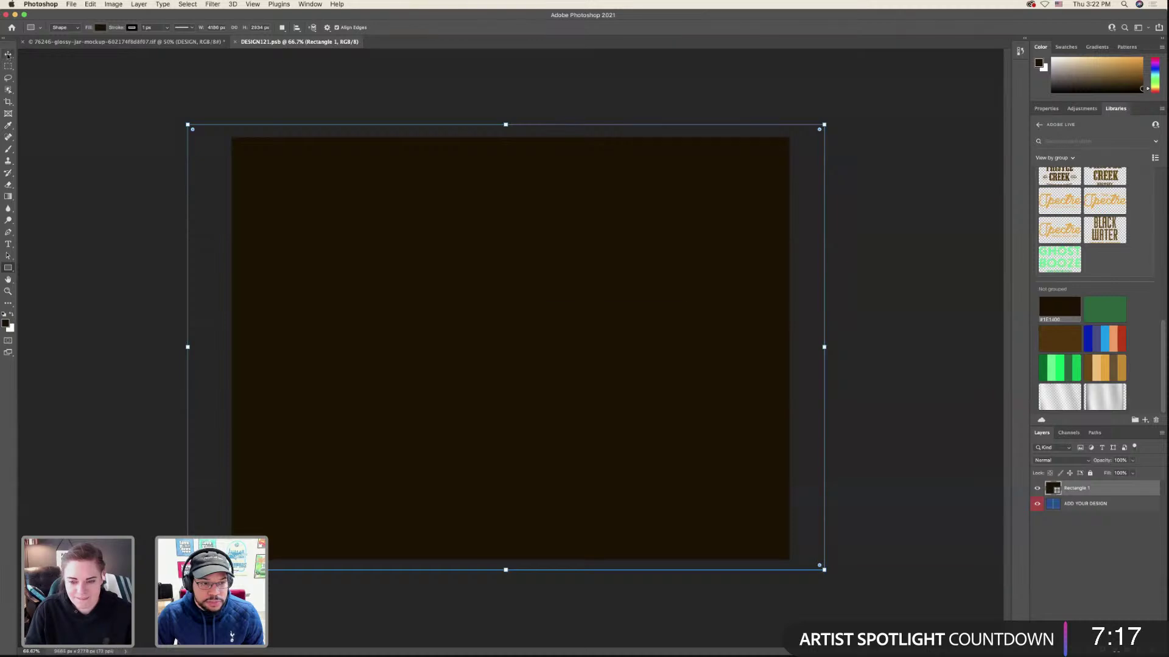
{"action": "left_click", "coordinate": [102, 42]}
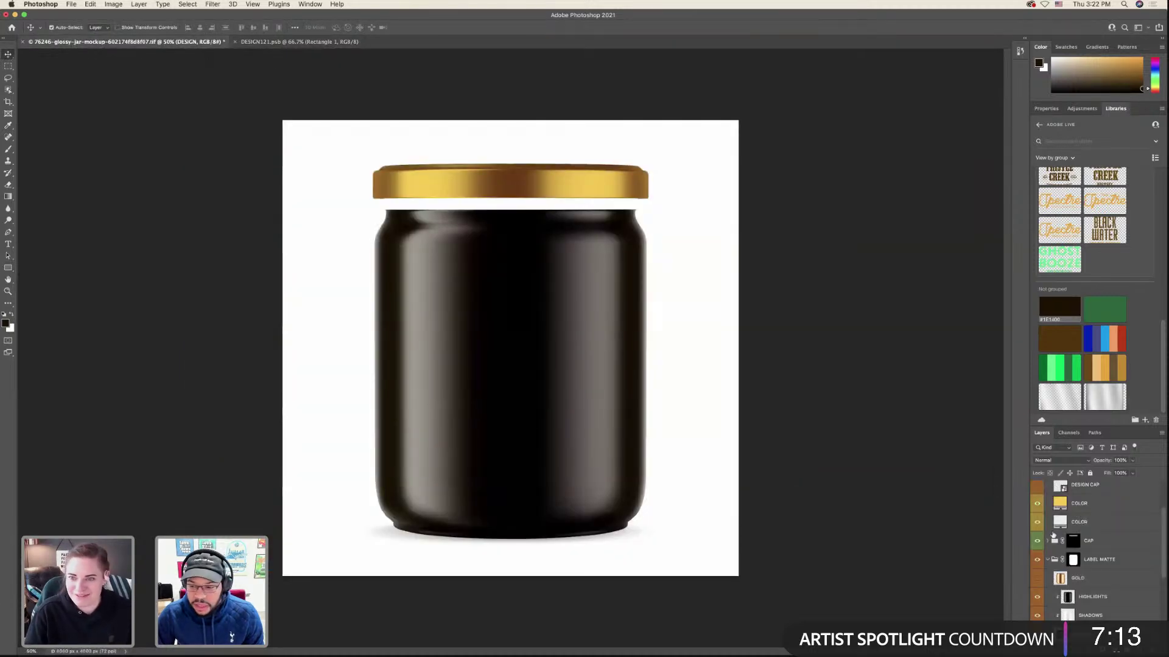
- Hide the mockup's white BACKGROUND layer, leaving DESIGN CAP switched off
{"action": "scroll", "coordinate": [1053, 534], "scroll_direction": "up", "scroll_amount": 2}
{"action": "left_click", "coordinate": [1038, 547]}
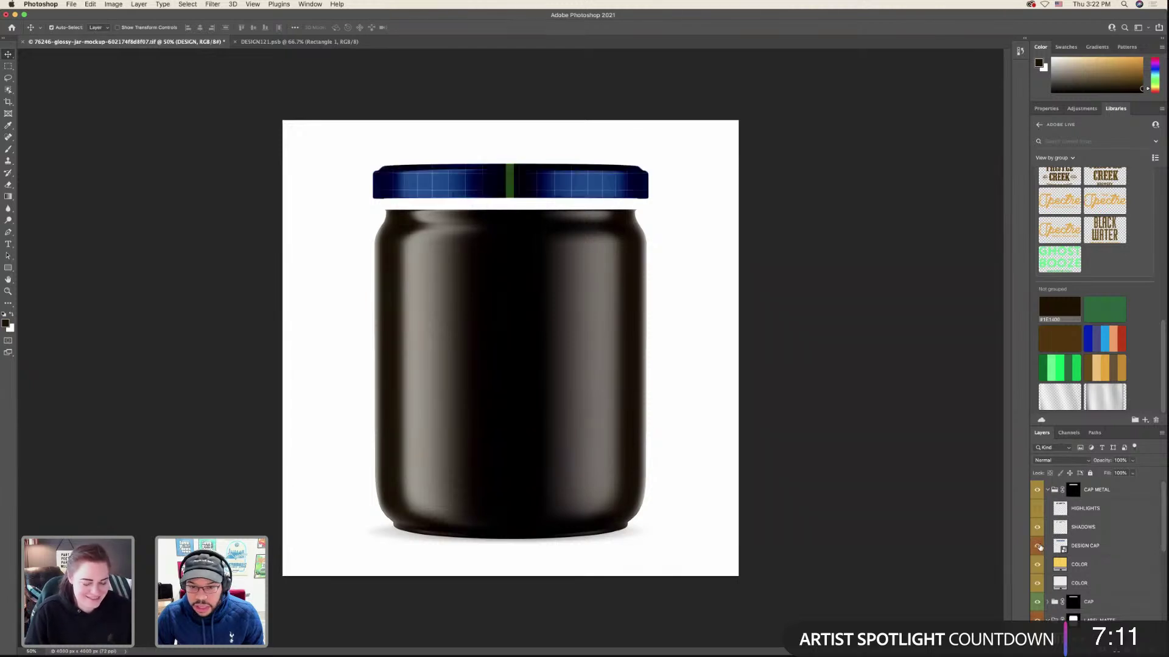
{"action": "left_click", "coordinate": [1037, 546]}
{"action": "scroll", "coordinate": [1046, 602], "scroll_direction": "down", "scroll_amount": 3}
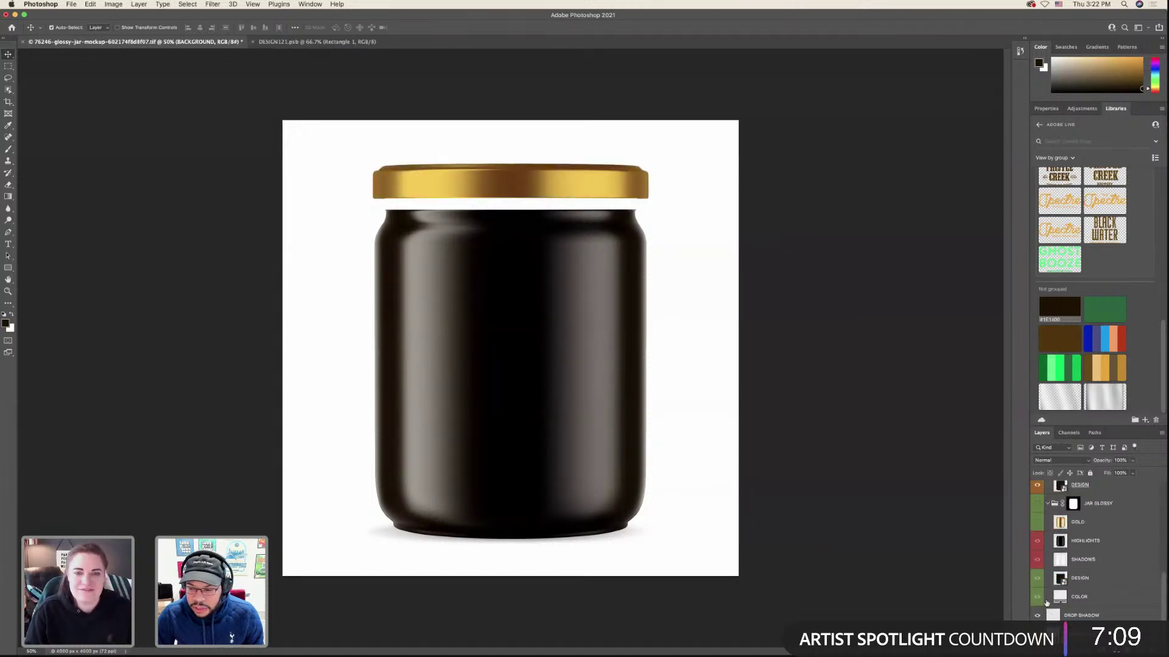
{"action": "left_click", "coordinate": [1037, 633]}
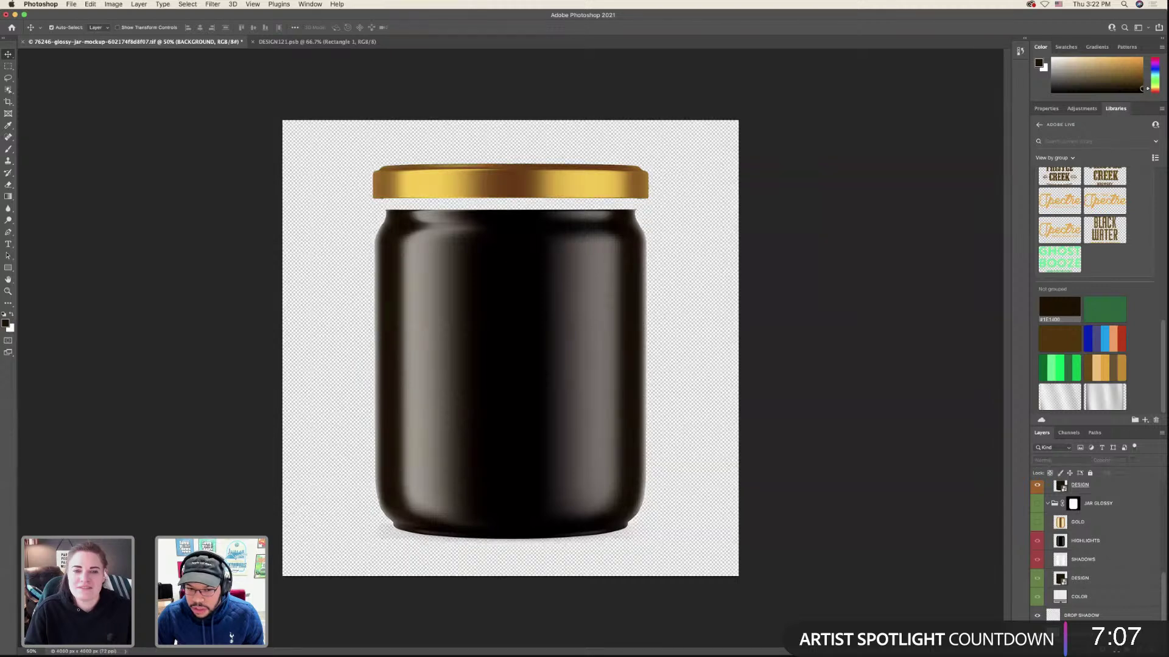
- Compare the lid with and without its DESIGN CAP layer, and collapse the CAP METAL group
{"action": "scroll", "coordinate": [1047, 566], "scroll_direction": "up", "scroll_amount": 6}
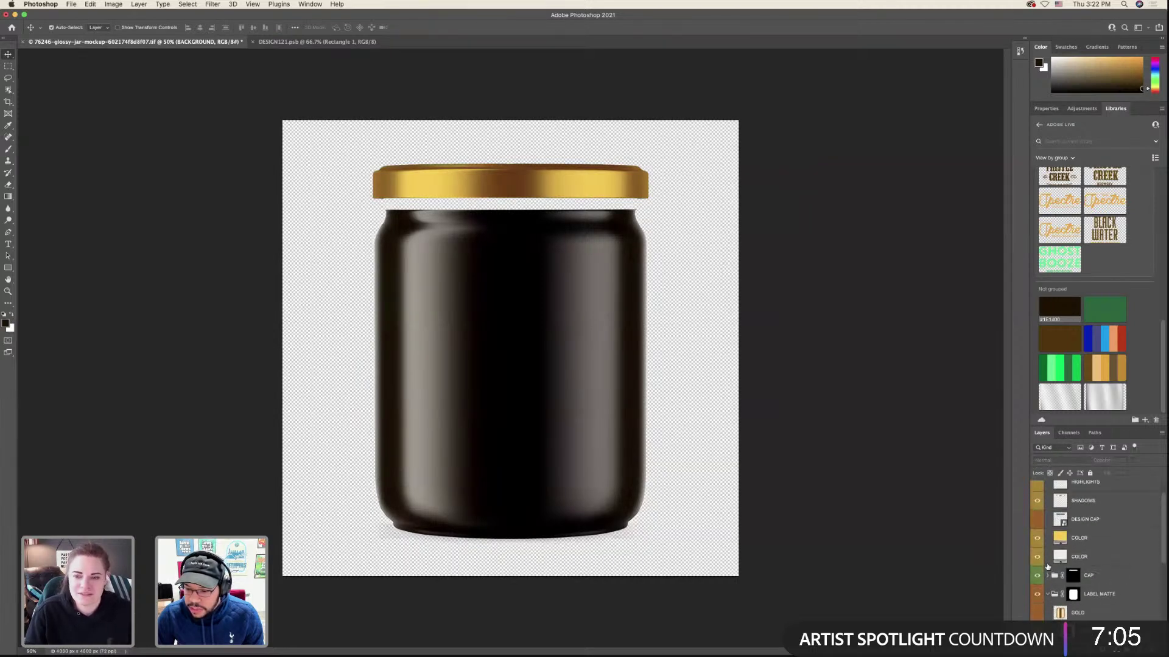
{"action": "left_click", "coordinate": [1037, 546]}
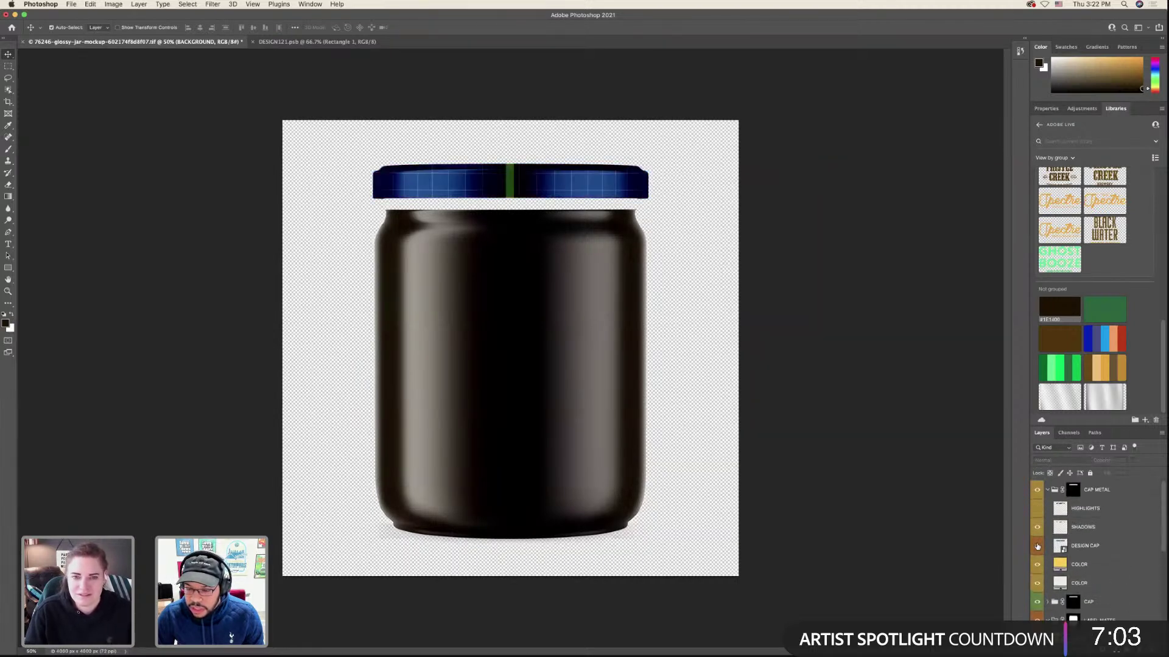
{"action": "left_click", "coordinate": [1037, 546]}
{"action": "left_click", "coordinate": [1037, 509]}
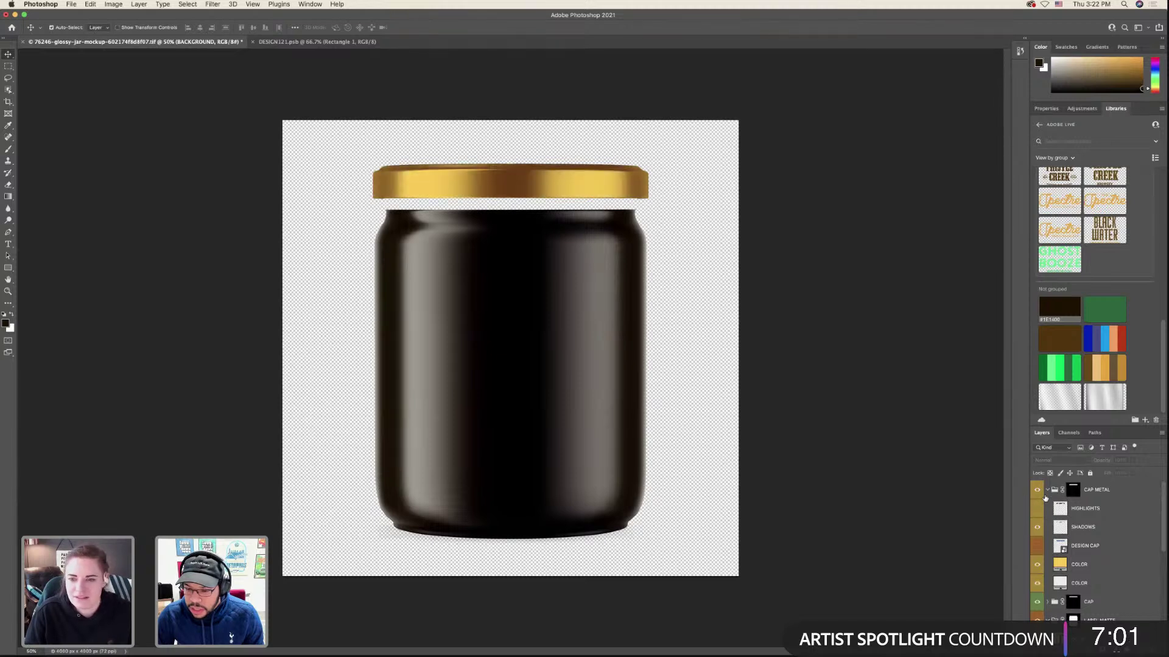
{"action": "left_click", "coordinate": [1047, 490]}
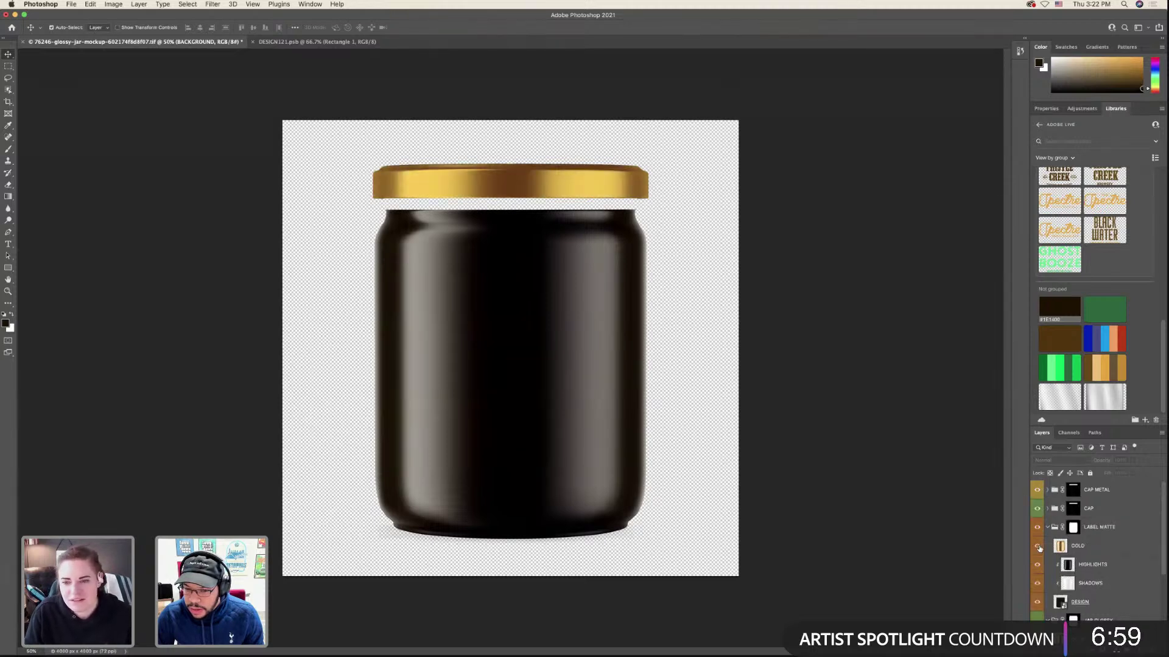
- Compare the jar with and without LABEL MATTE's GOLD layer, leave the layer hidden, and collapse the group
{"action": "left_click", "coordinate": [1038, 546]}
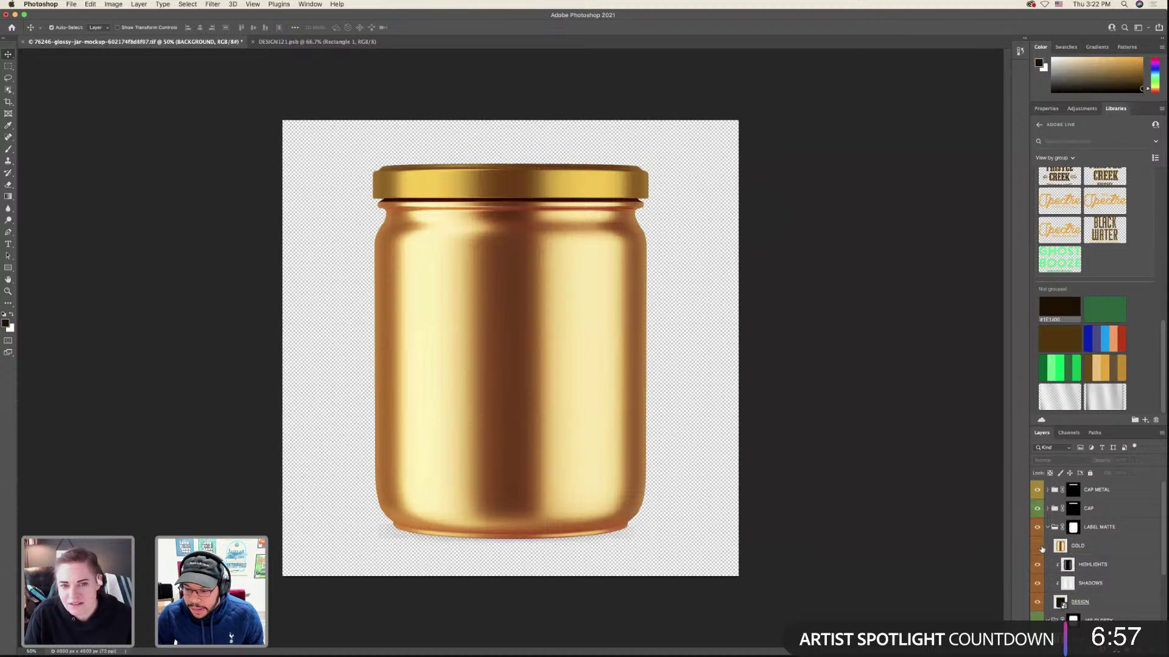
{"action": "left_click", "coordinate": [1038, 546]}
{"action": "left_click", "coordinate": [1047, 527]}
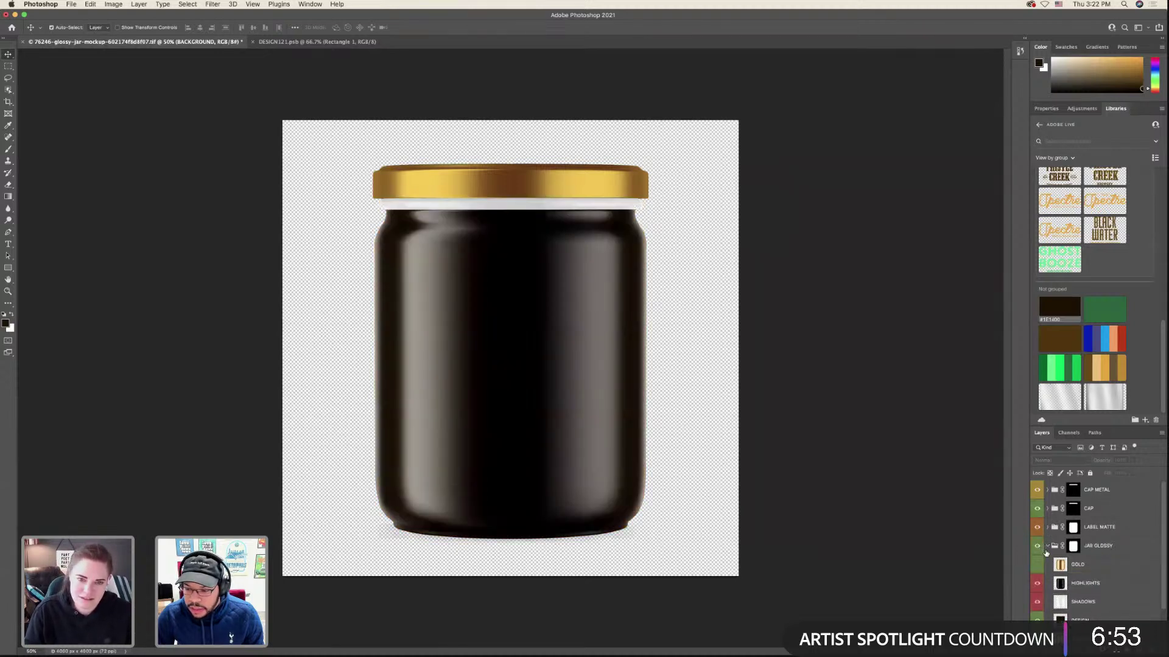
- Recolour JAR GLOSSY's COLOR fill layer with the library's Old Yellow swatch and show the group's GOLD layer
{"action": "scroll", "coordinate": [1046, 556], "scroll_direction": "down", "scroll_amount": 1}
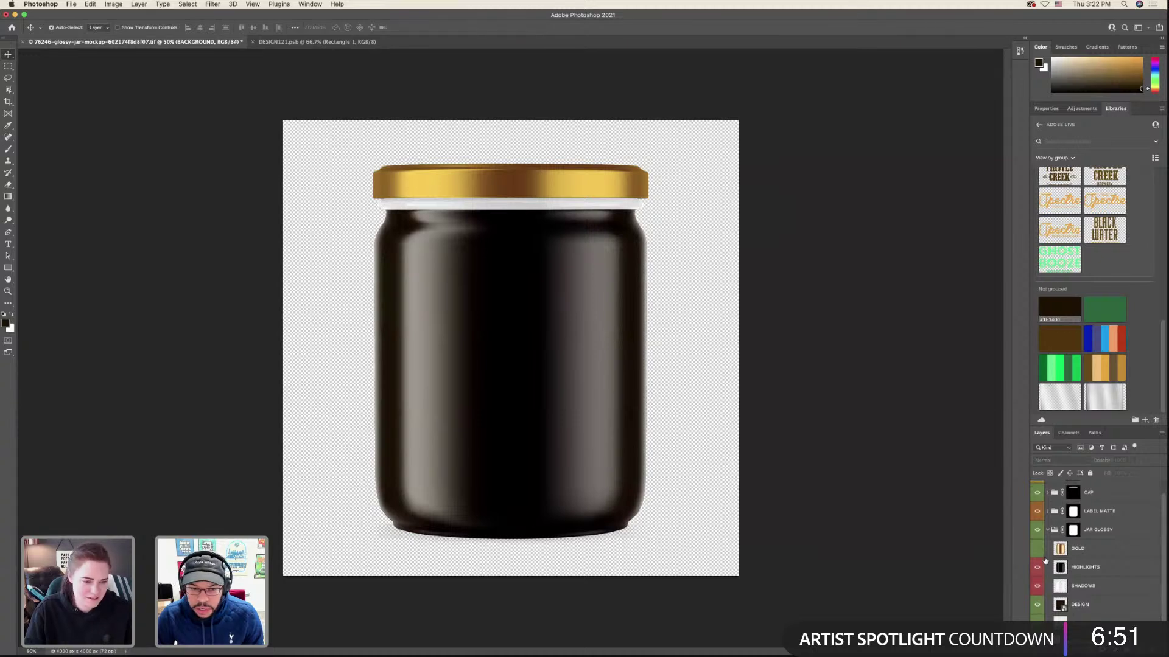
{"action": "scroll", "coordinate": [1047, 575], "scroll_direction": "down", "scroll_amount": 1}
{"action": "scroll", "coordinate": [1048, 584], "scroll_direction": "down", "scroll_amount": 1}
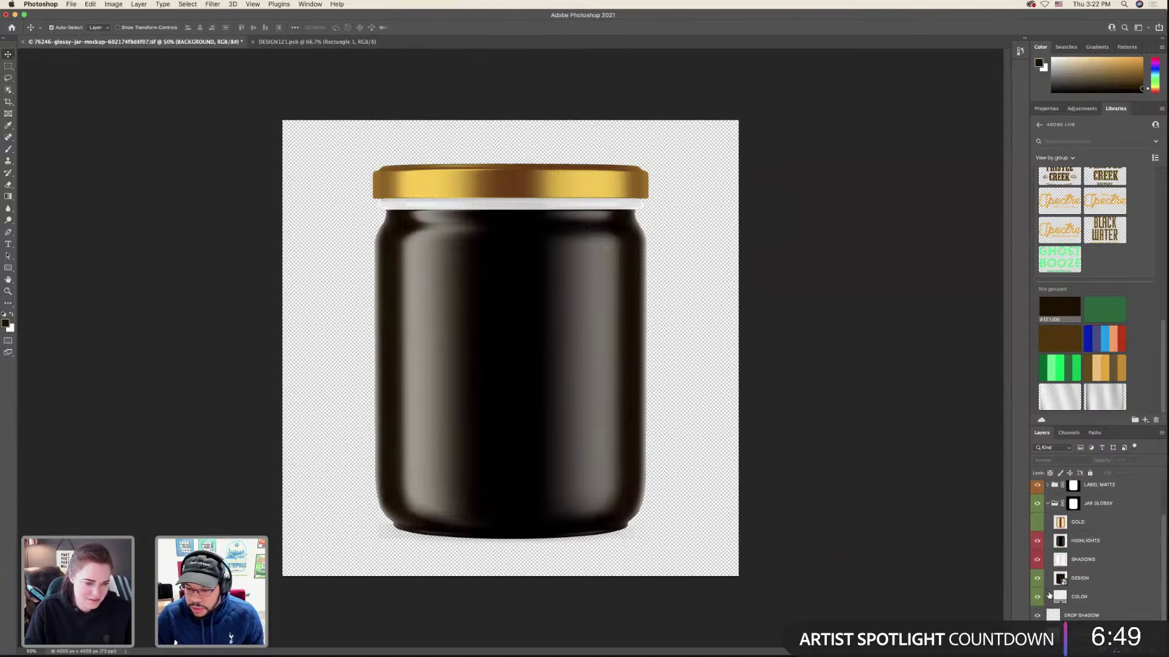
{"action": "double_click", "coordinate": [1060, 597]}
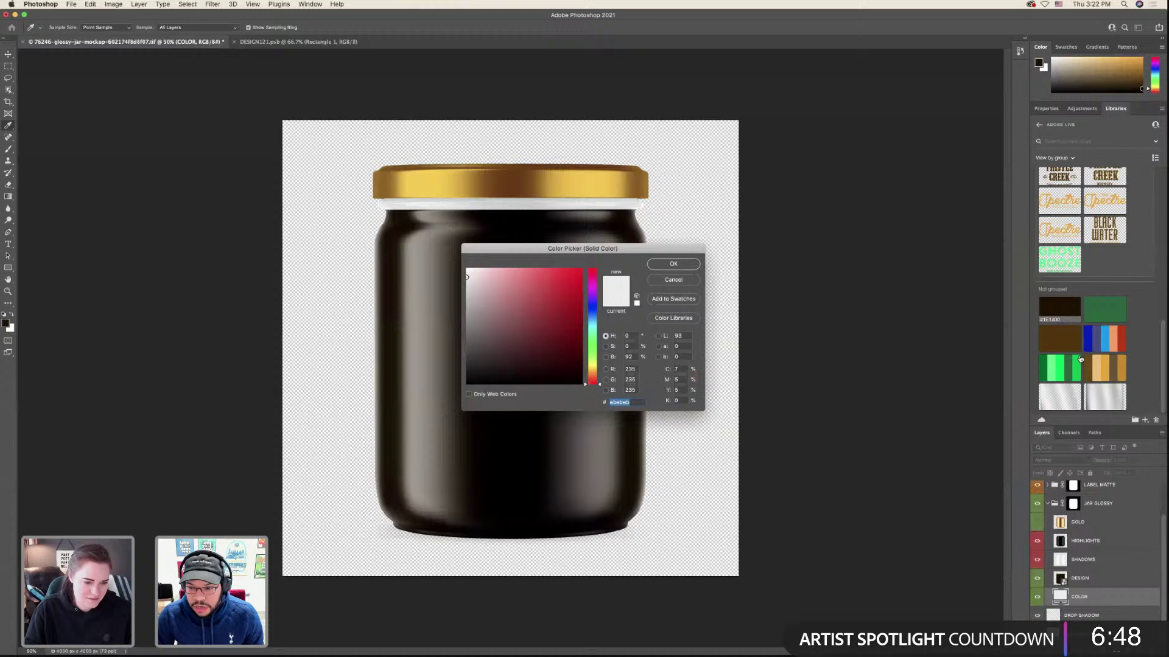
{"action": "left_click", "coordinate": [673, 280]}
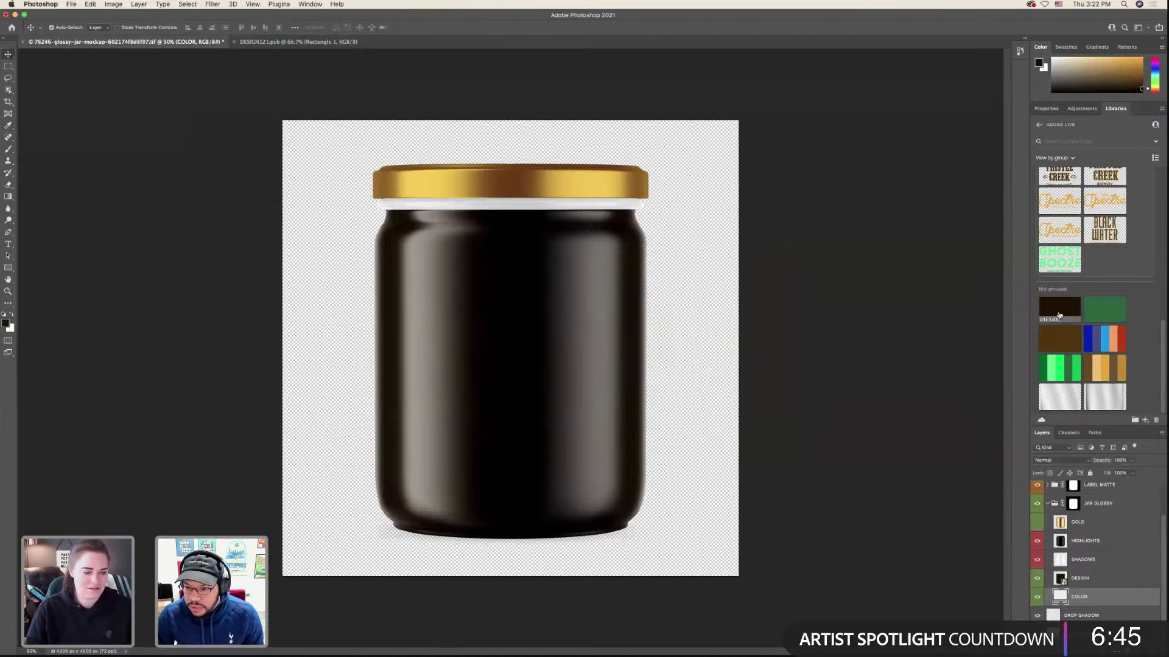
{"action": "left_click", "coordinate": [1059, 314]}
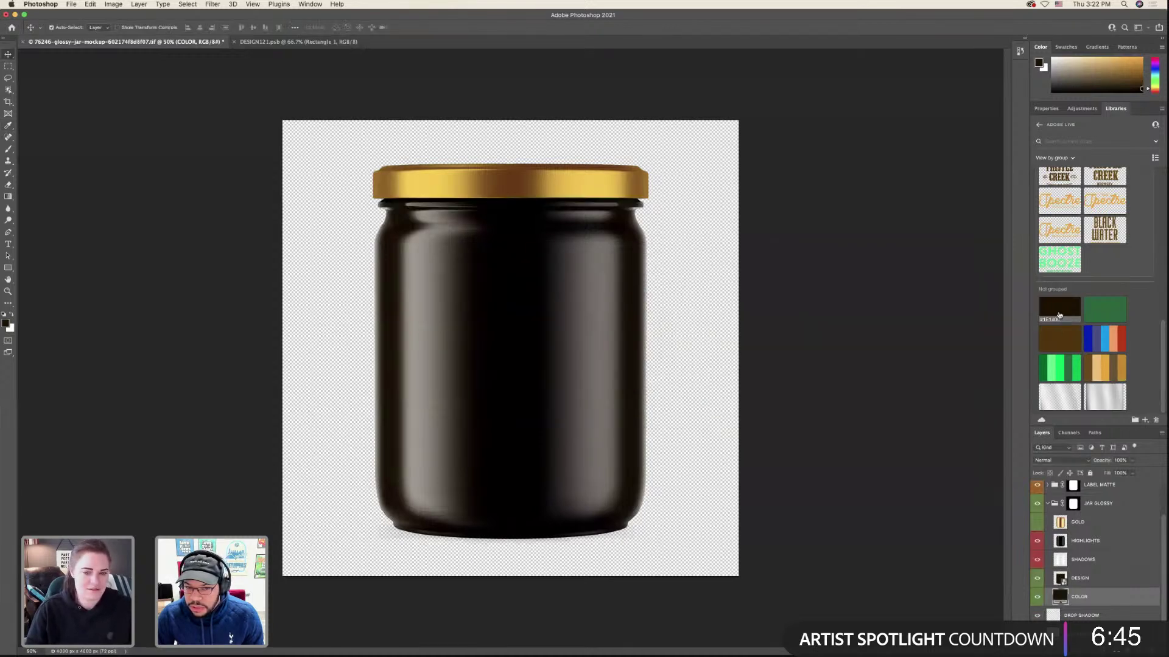
{"action": "left_click", "coordinate": [1106, 368]}
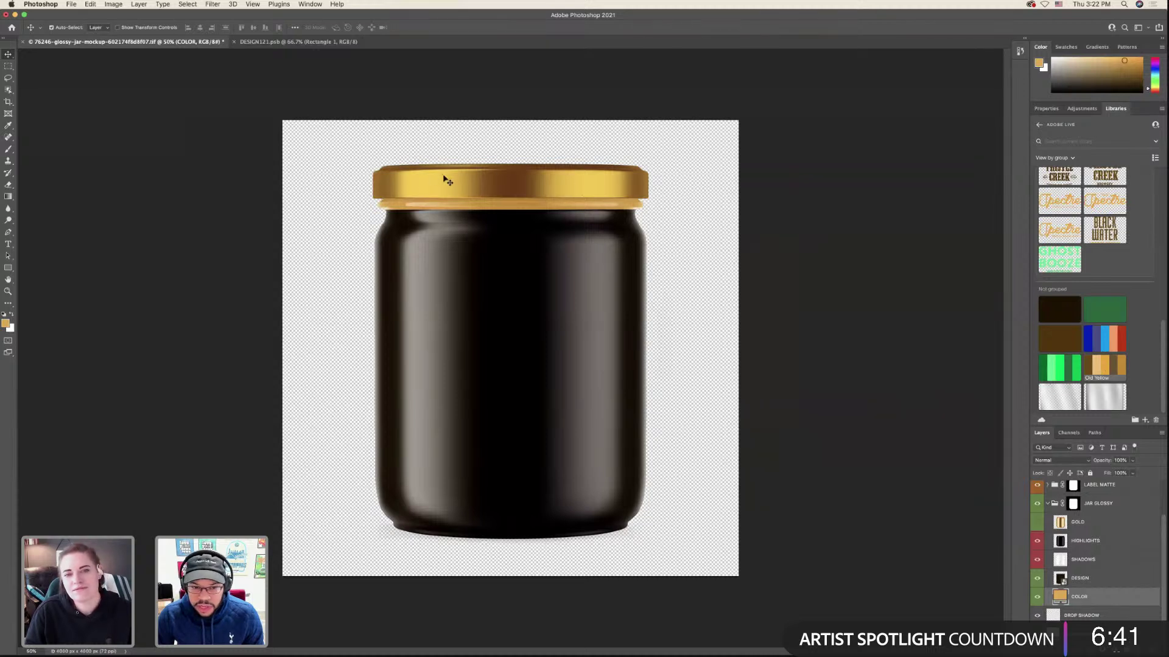
{"action": "left_click", "coordinate": [1039, 525]}
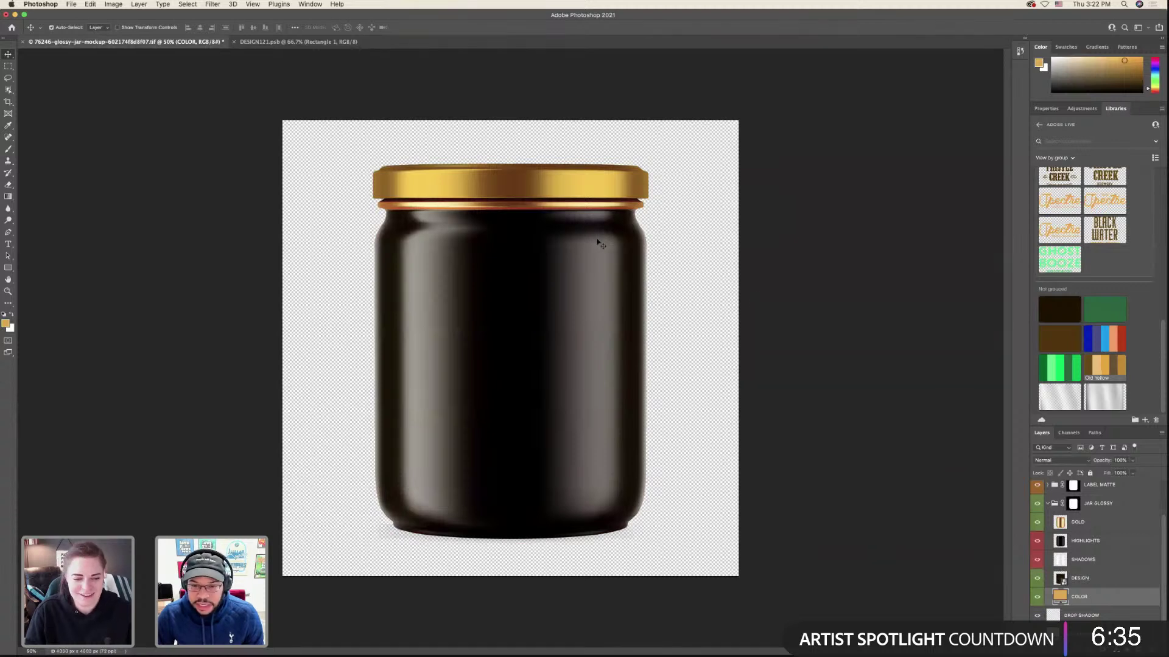
- Paste the REAPER artwork into the DESIGN smart object as pixels, enlarge it over the middle of the canvas, save, and return to the jar mockup
{"action": "left_click", "coordinate": [286, 42]}
{"action": "key", "text": "super+v"}
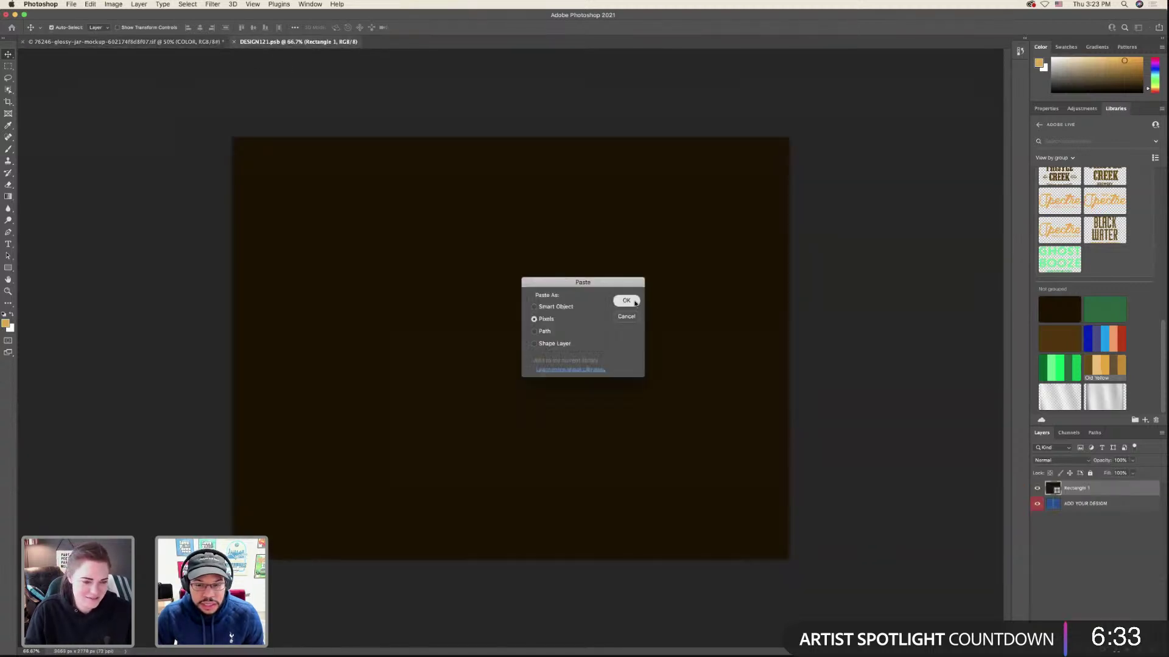
{"action": "key", "text": "Return"}
{"action": "left_click_drag", "start_coordinate": [510, 361], "coordinate": [510, 509]}
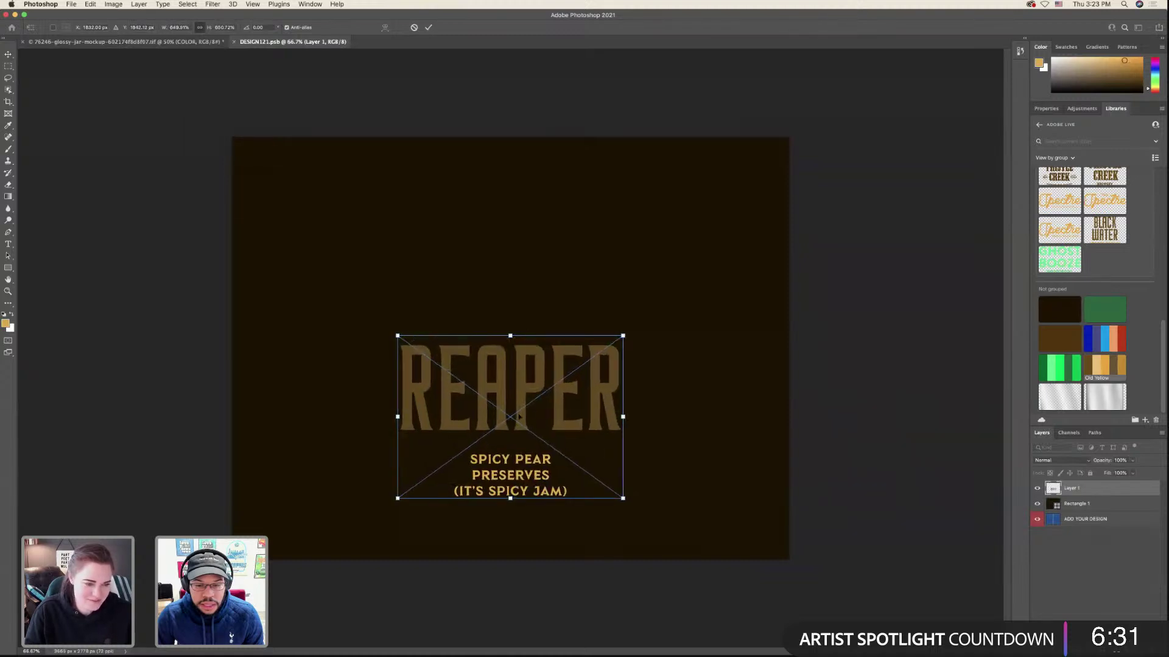
{"action": "left_click_drag", "start_coordinate": [517, 403], "coordinate": [517, 343]}
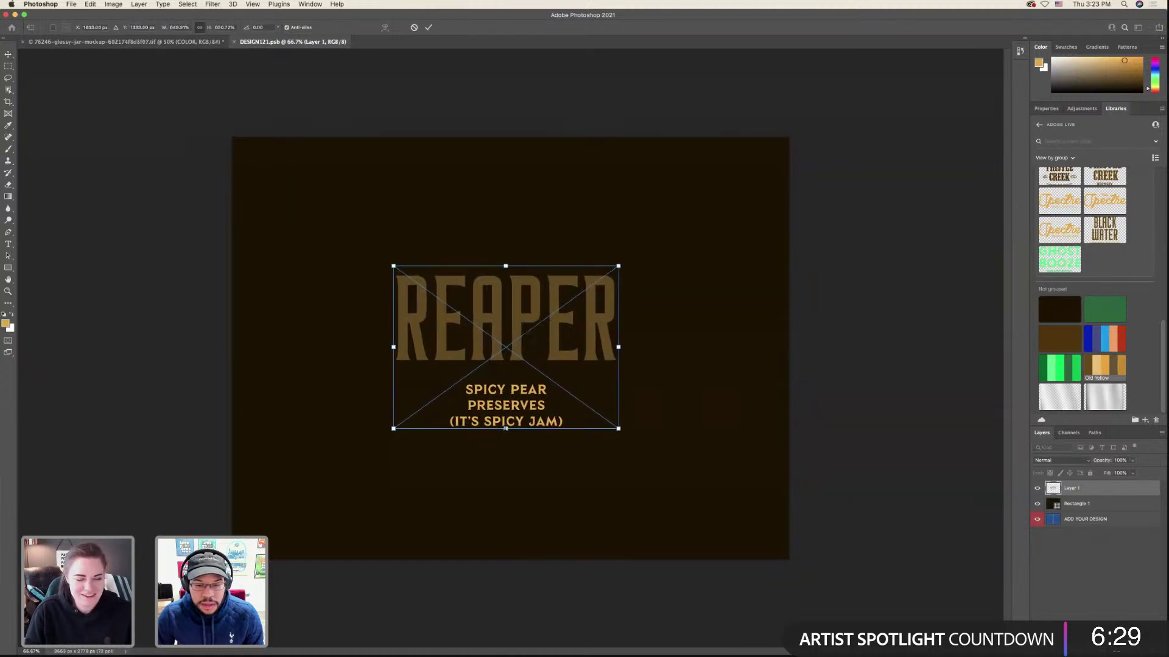
{"action": "left_click_drag", "start_coordinate": [506, 428], "coordinate": [511, 506]}
{"action": "left_click_drag", "start_coordinate": [522, 349], "coordinate": [522, 342]}
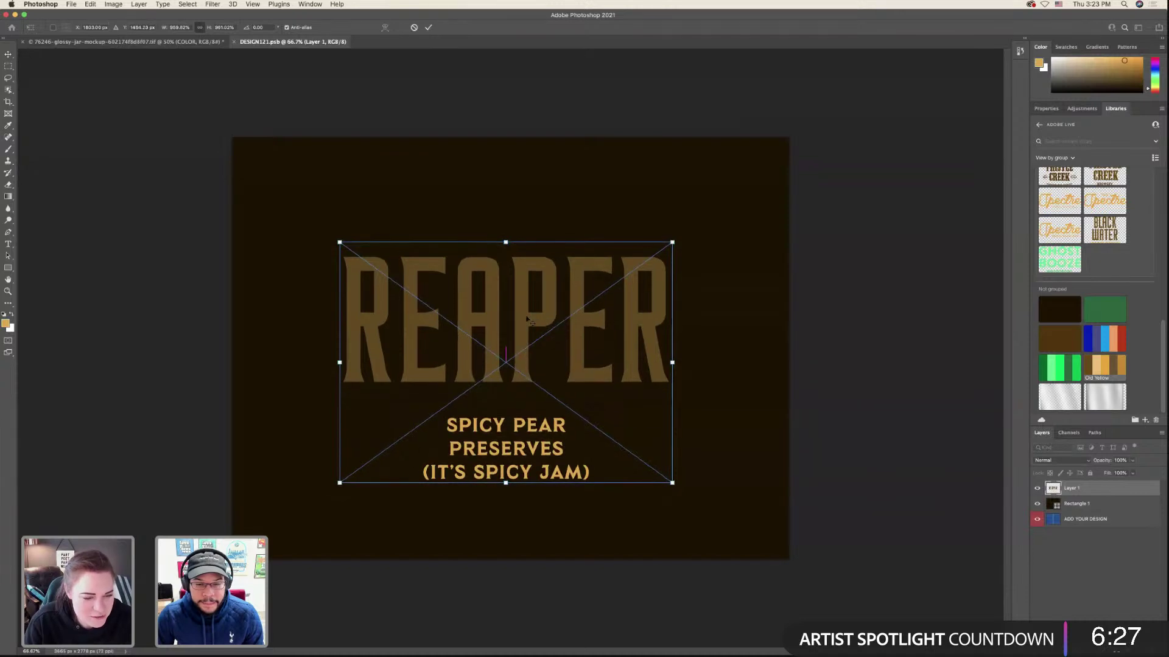
{"action": "key", "text": "Return"}
{"action": "key", "text": "ctrl+s"}
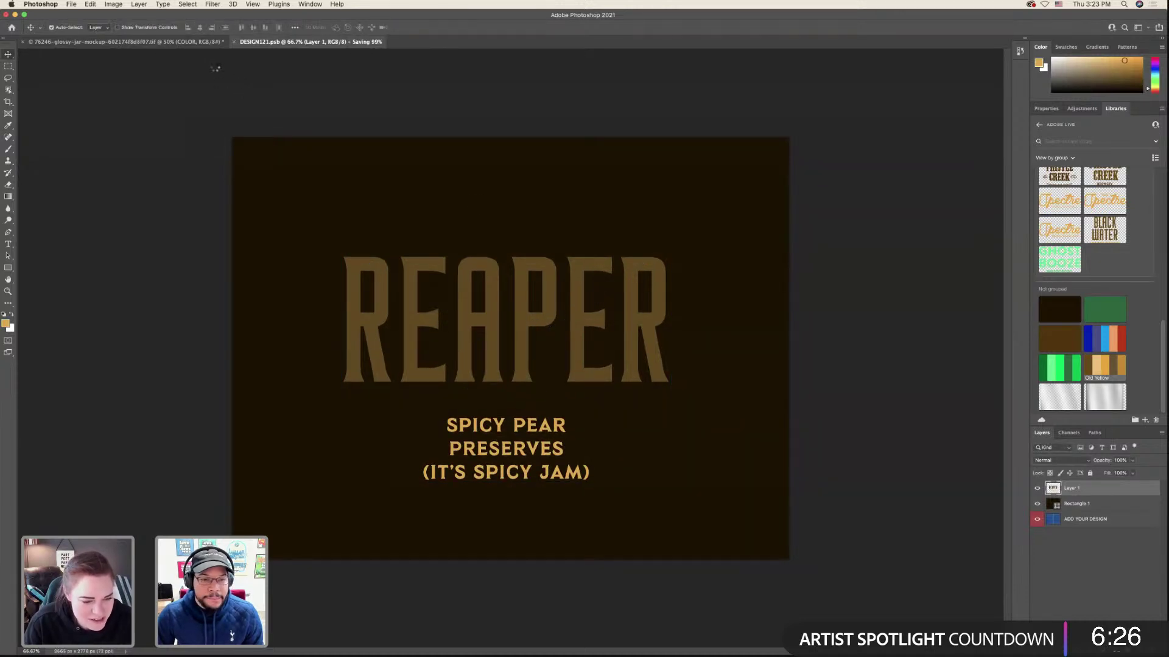
{"action": "left_click", "coordinate": [195, 43]}
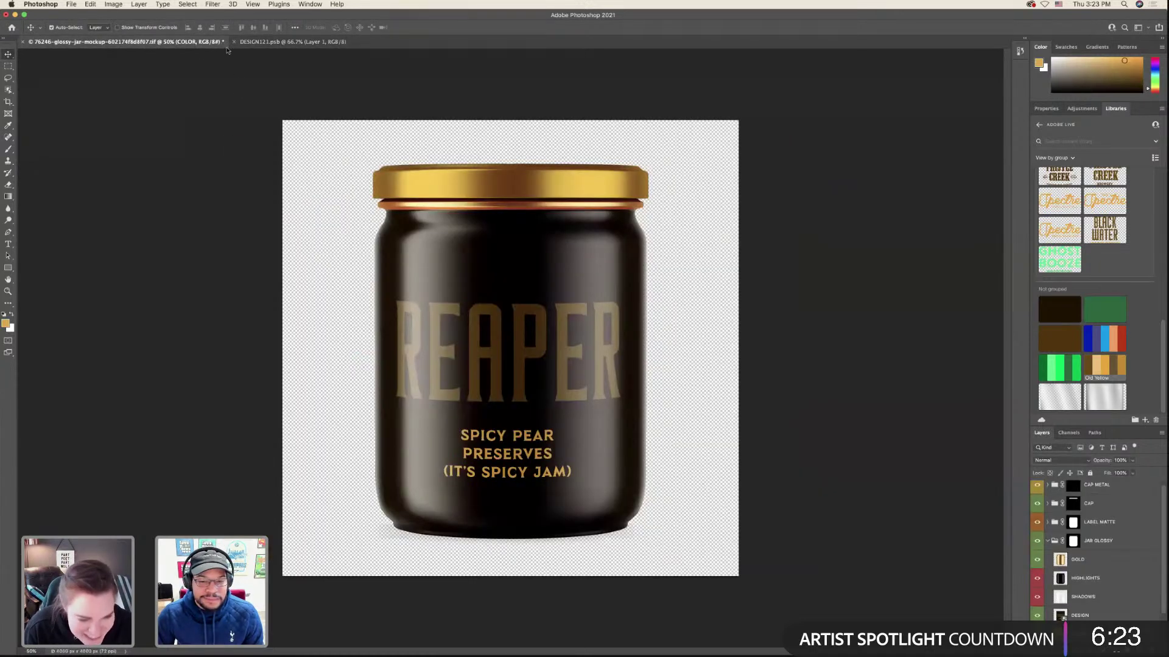
- Enlarge the REAPER artwork in the smart object upward to about two thirds of the canvas width, save it, and return to the jar mockup
{"action": "left_click", "coordinate": [266, 43]}
{"action": "key", "text": "ctrl+t"}
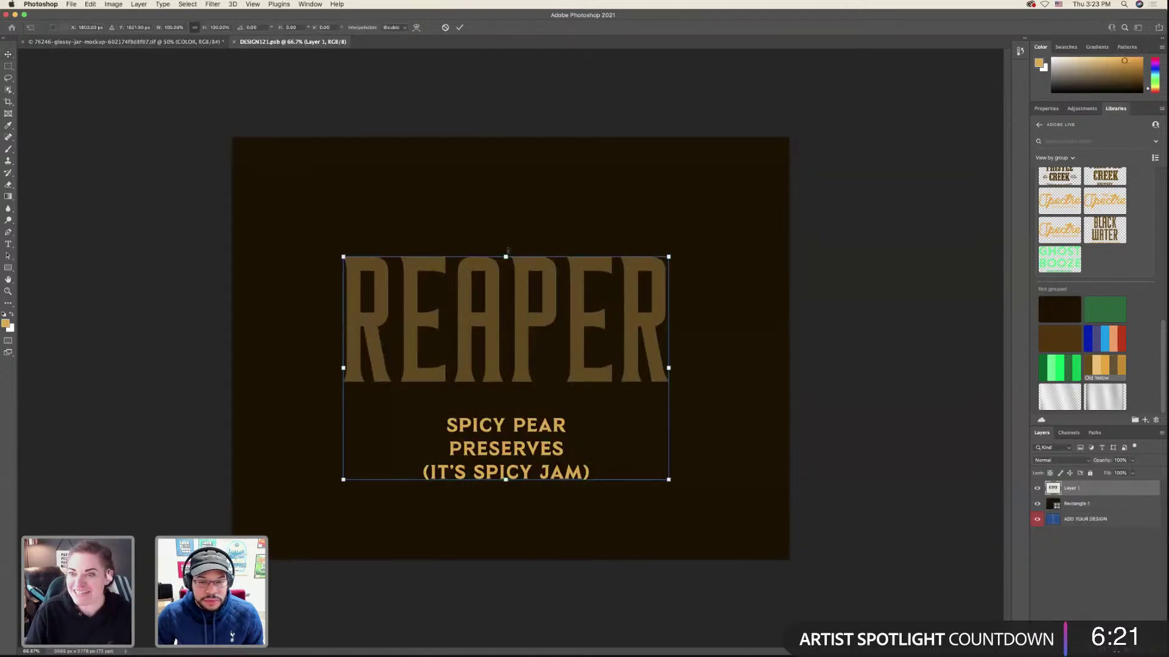
{"action": "left_click_drag", "start_coordinate": [510, 224], "coordinate": [508, 217]}
{"action": "key", "text": "Return"}
{"action": "left_click", "coordinate": [164, 44]}
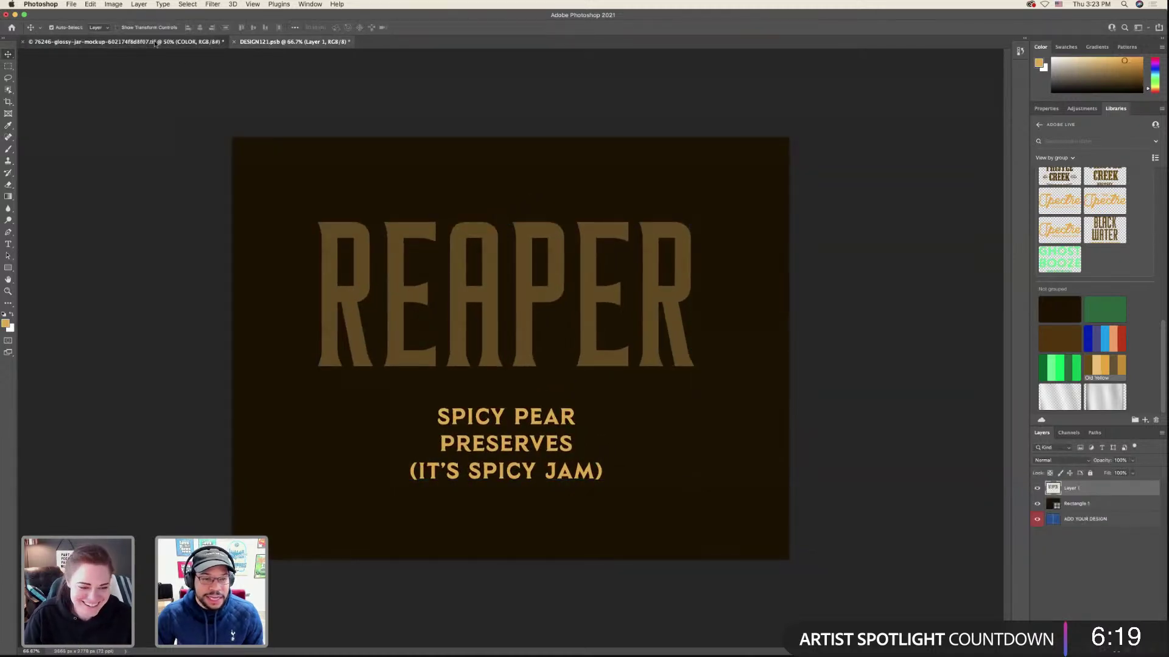
{"action": "left_click", "coordinate": [268, 42]}
{"action": "key", "text": "ctrl+s"}
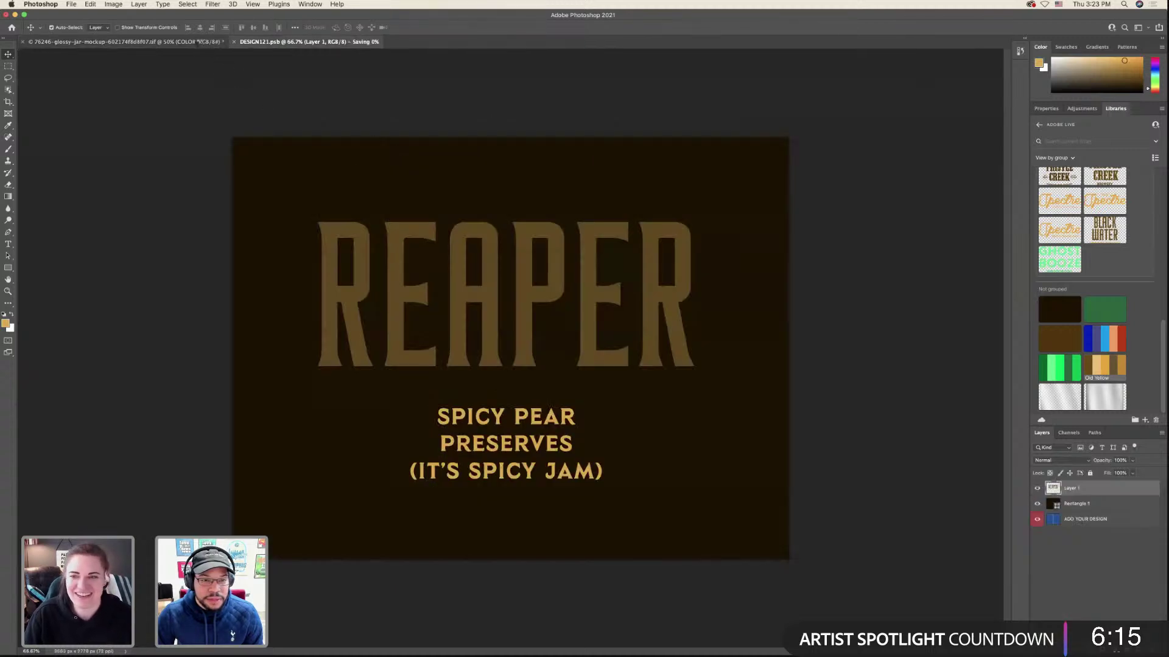
{"action": "left_click", "coordinate": [200, 42]}
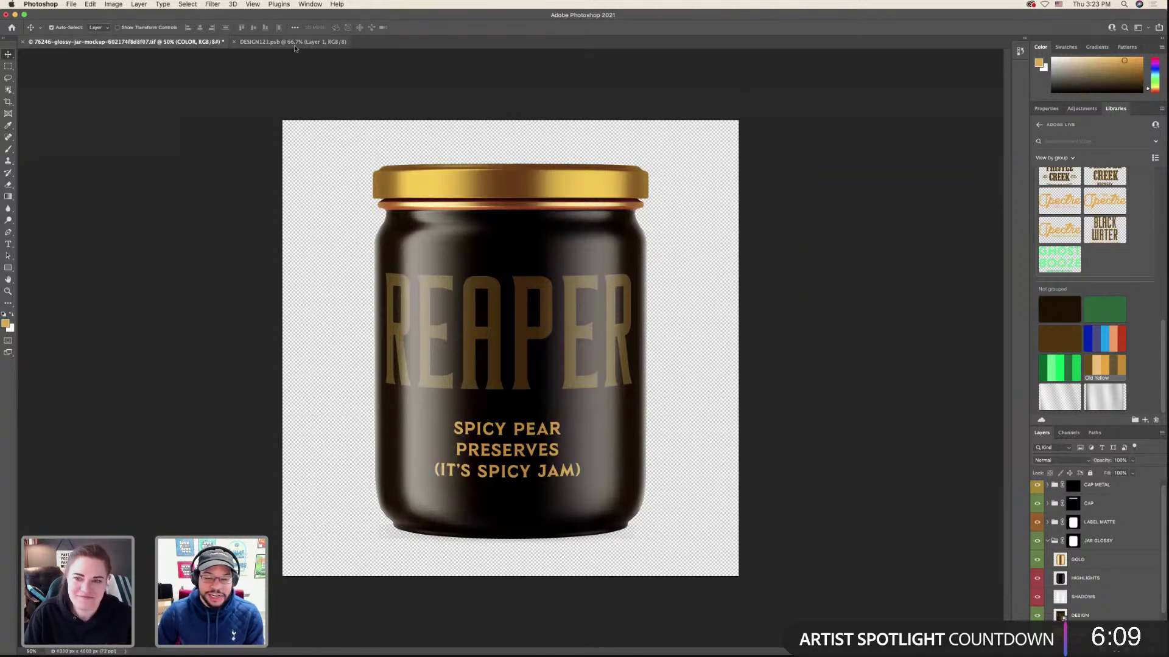
- Switch to Illustrator and recolour the REAPER title with the golden yellow sampled from the GHOST label's background
{"action": "left_click", "coordinate": [295, 45]}
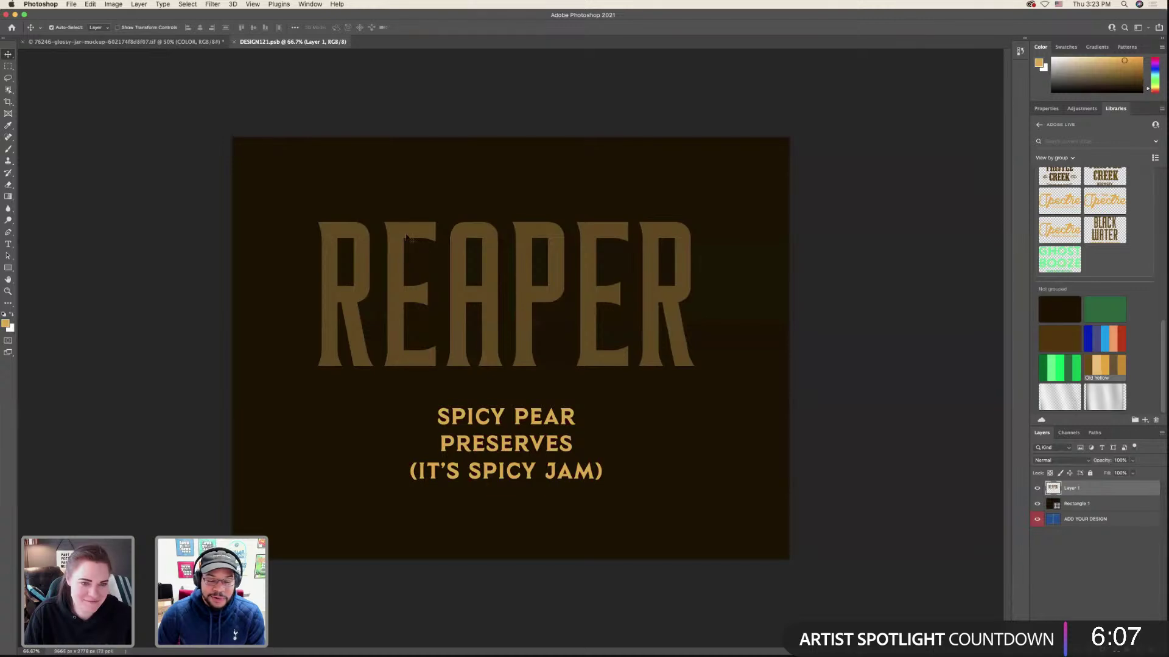
{"action": "key", "text": "ctrl+Tab"}
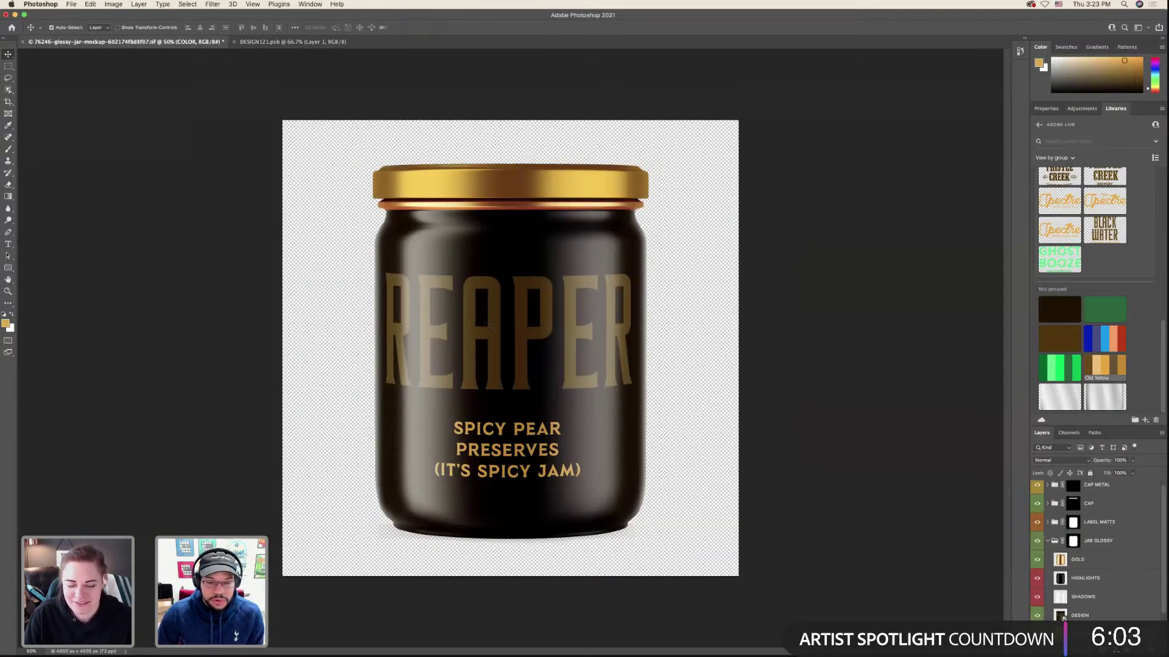
{"action": "key", "text": "super+Tab"}
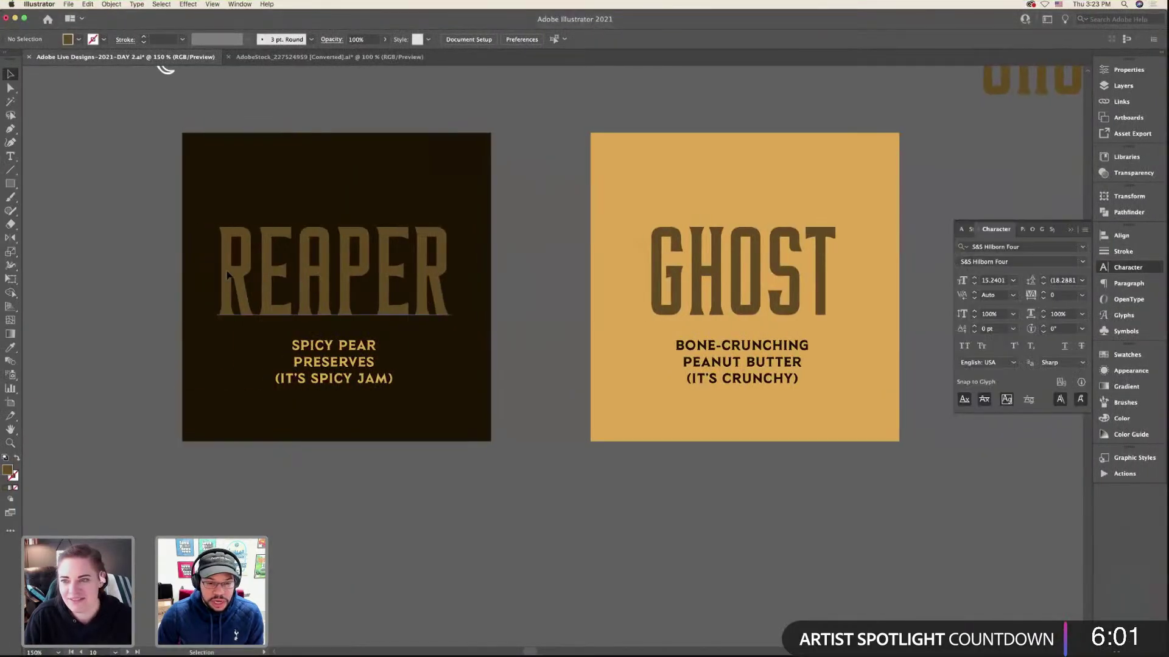
{"action": "left_click", "coordinate": [10, 347]}
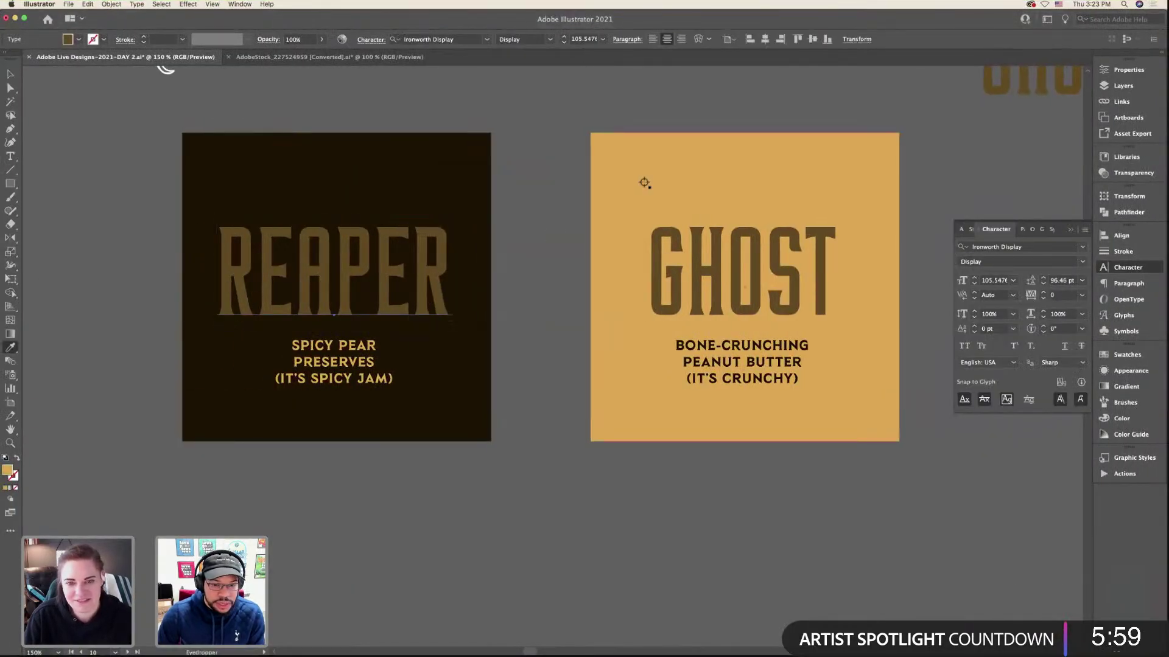
{"action": "left_click", "coordinate": [640, 184]}
- Recolour the REAPER label's Spicy Pear Preserves subtitle with the GHOST title's medium brown, undoing the sampling that also copied its type style
{"action": "left_click", "coordinate": [10, 74]}
{"action": "left_click", "coordinate": [359, 347]}
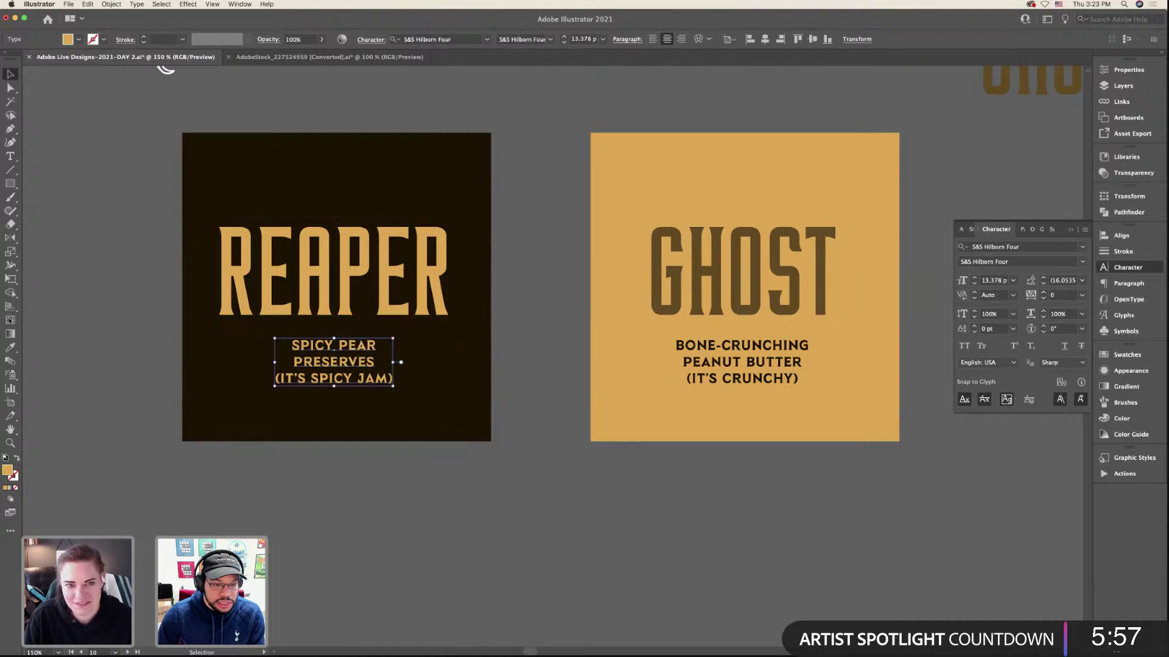
{"action": "left_click", "coordinate": [10, 347]}
{"action": "key", "text": "super+minus"}
{"action": "key", "text": "super+minus"}
{"action": "left_click", "coordinate": [770, 322]}
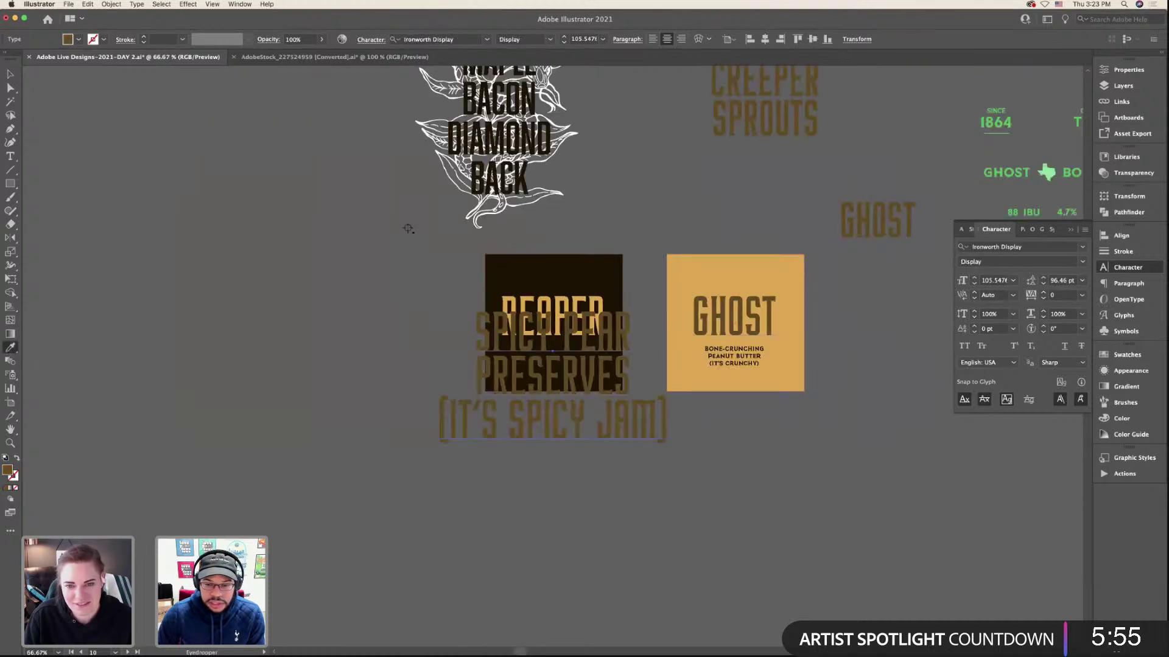
{"action": "key", "text": "super+z"}
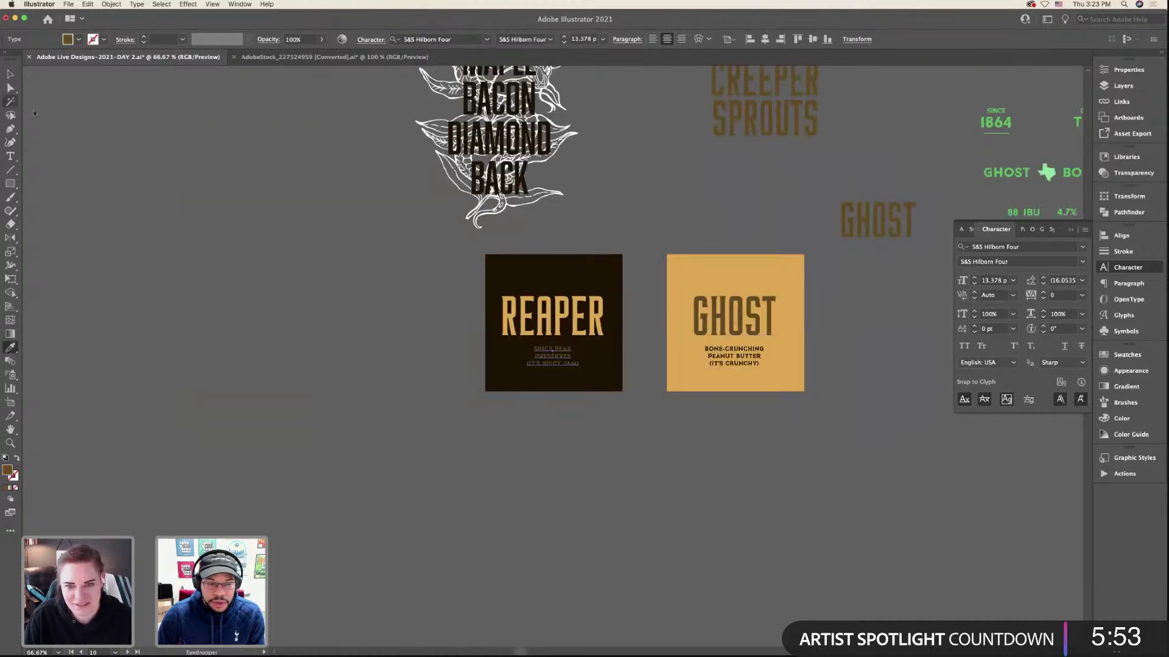
{"action": "key", "text": "v"}
{"action": "left_click", "coordinate": [483, 432]}
- Recolour the GHOST title with the very dark brown of the REAPER label's background
{"action": "key", "text": "super+1"}
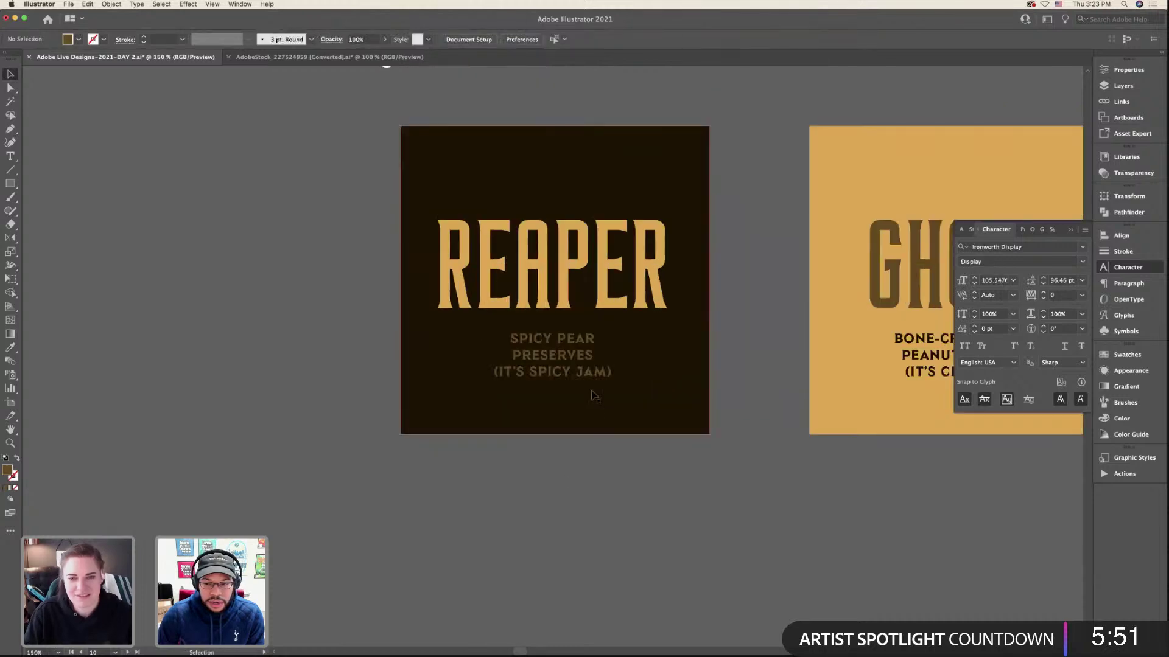
{"action": "left_click", "coordinate": [839, 326]}
{"action": "key", "text": "super+equal"}
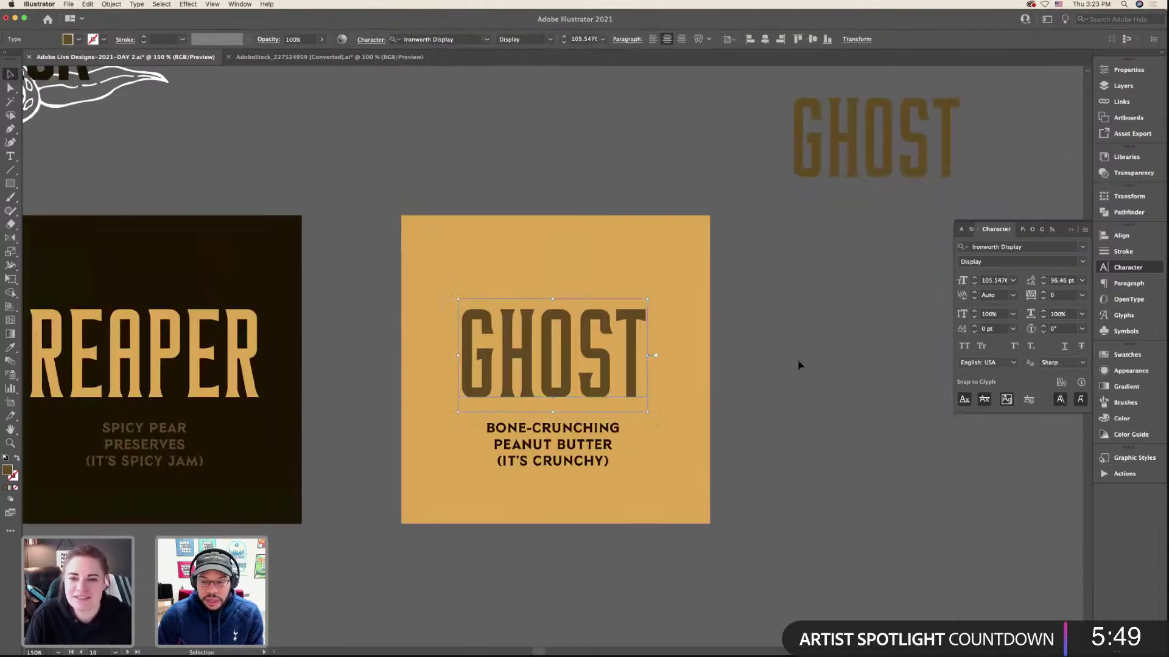
{"action": "left_click", "coordinate": [11, 347]}
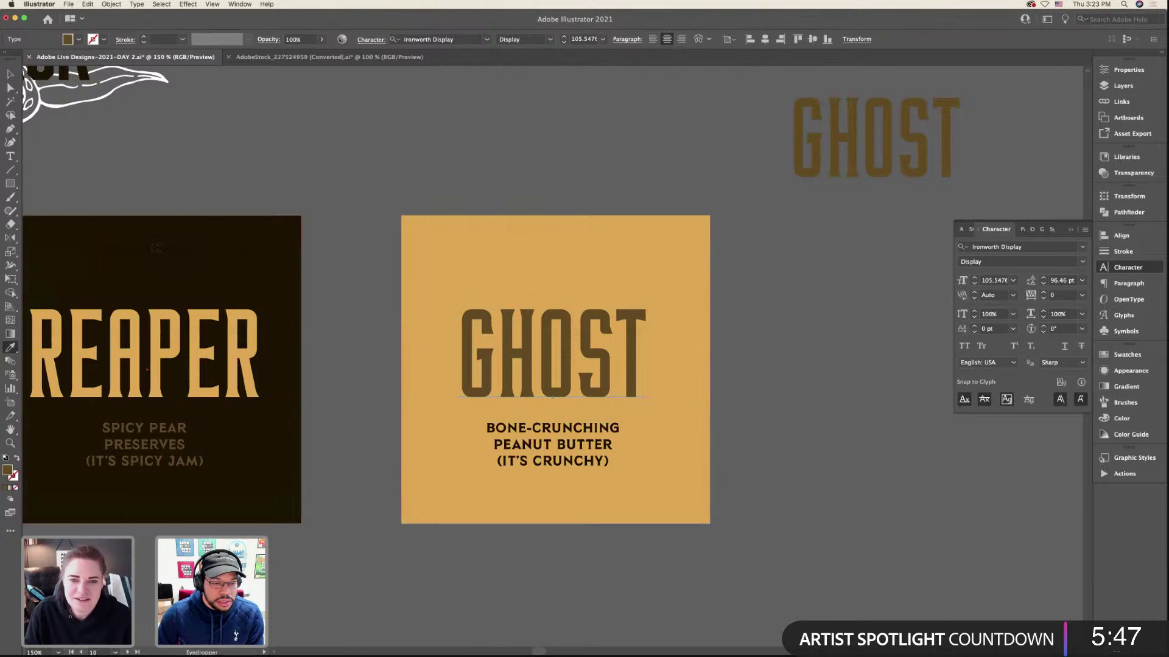
{"action": "left_click", "coordinate": [537, 430]}
- Recolour the GHOST label's Bone-Crunching Peanut Butter subtitle with the medium brown of the REAPER subtitle, and clear the selection
{"action": "key", "text": "v"}
{"action": "key", "text": "super+shift+a"}
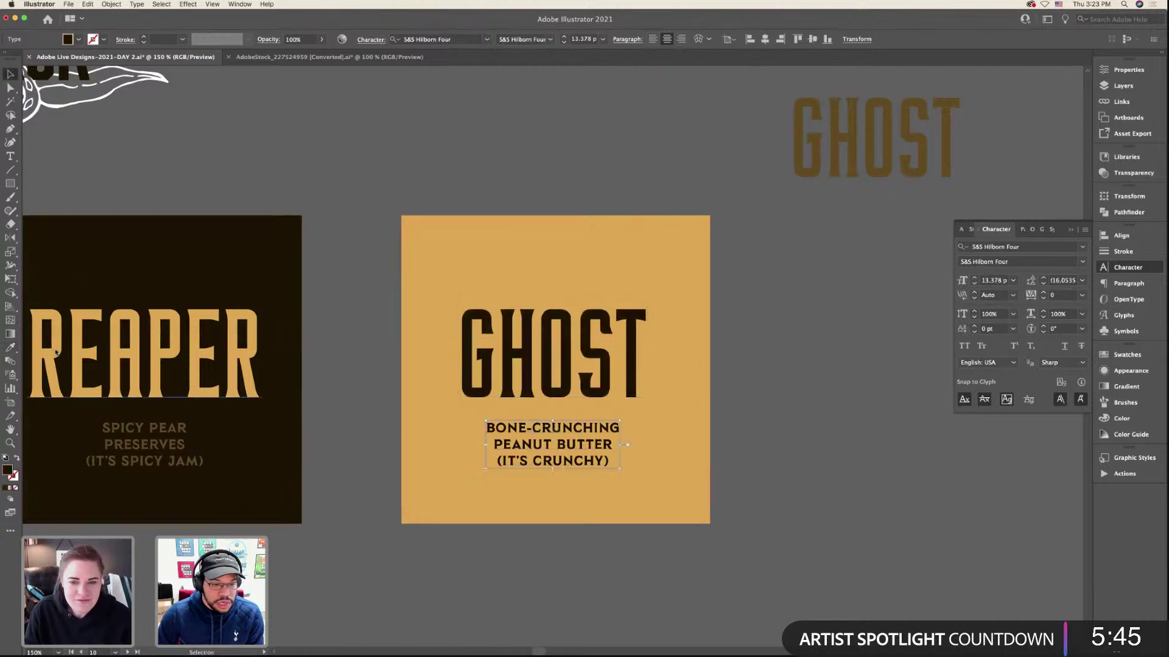
{"action": "left_click", "coordinate": [11, 347]}
{"action": "left_click", "coordinate": [146, 432], "text": "super"}
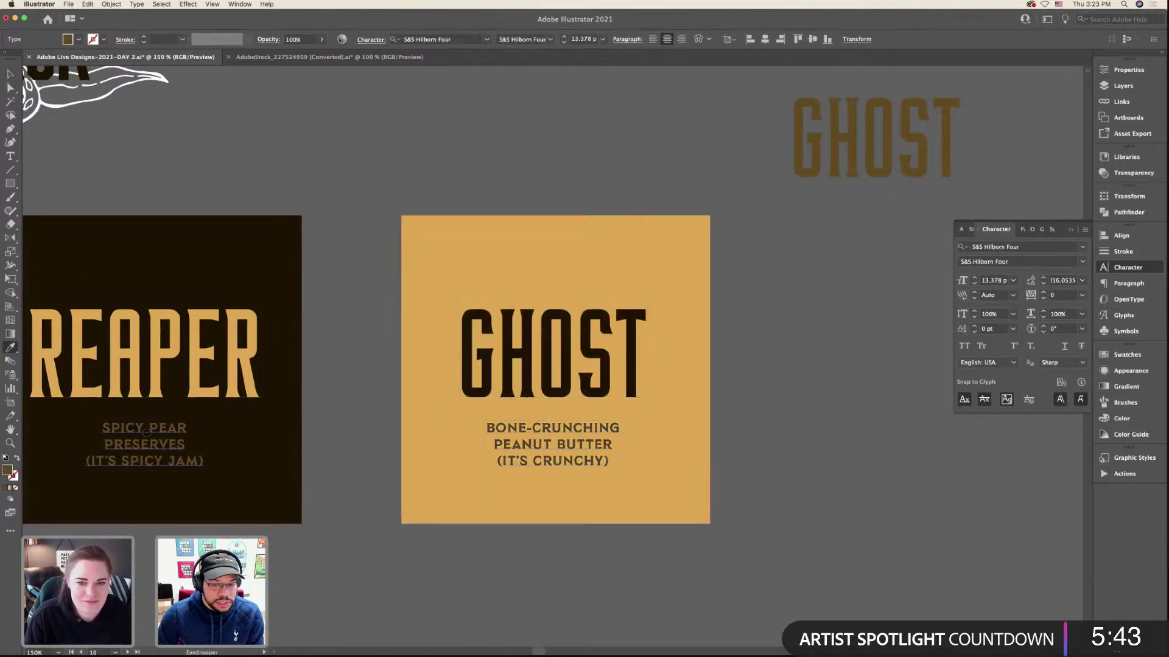
{"action": "key", "text": "v"}
{"action": "left_click", "coordinate": [165, 384]}
{"action": "left_click", "coordinate": [176, 448], "text": "shift"}
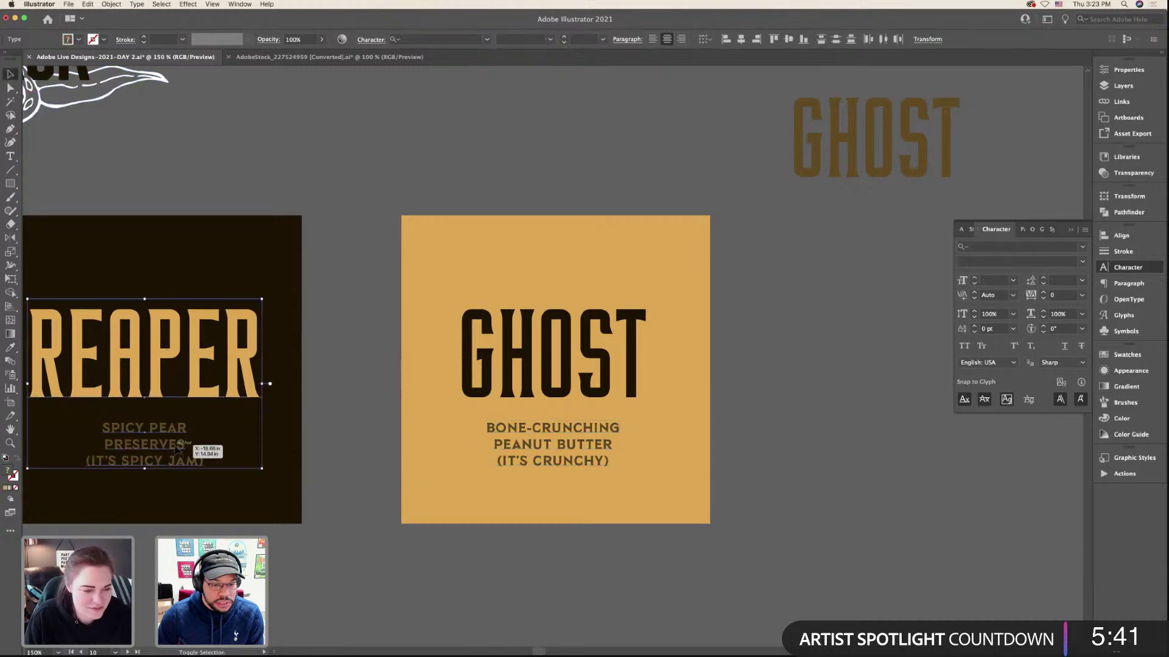
{"action": "left_click", "coordinate": [340, 423]}
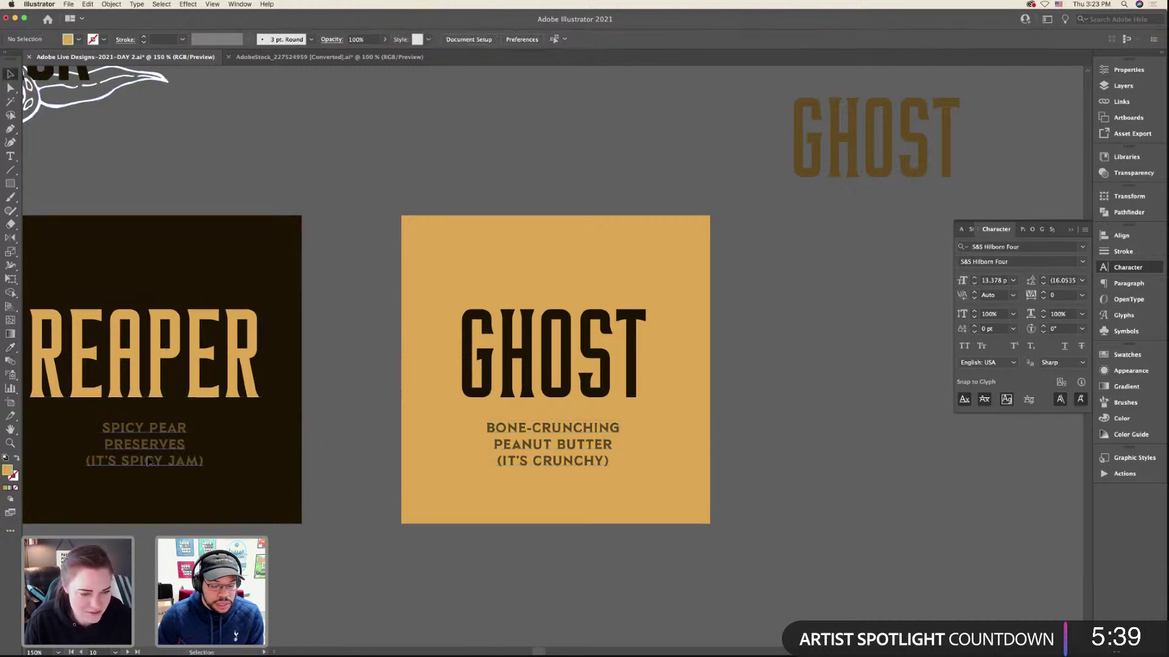
- Remove the first line break in both subtitles so SPICY PEAR PRESERVES and BONE-CRUNCHING PEANUT BUTTER each run on one line
{"action": "left_click", "coordinate": [138, 457]}
{"action": "double_click", "coordinate": [107, 444]}
{"action": "key", "text": "BackSpace"}
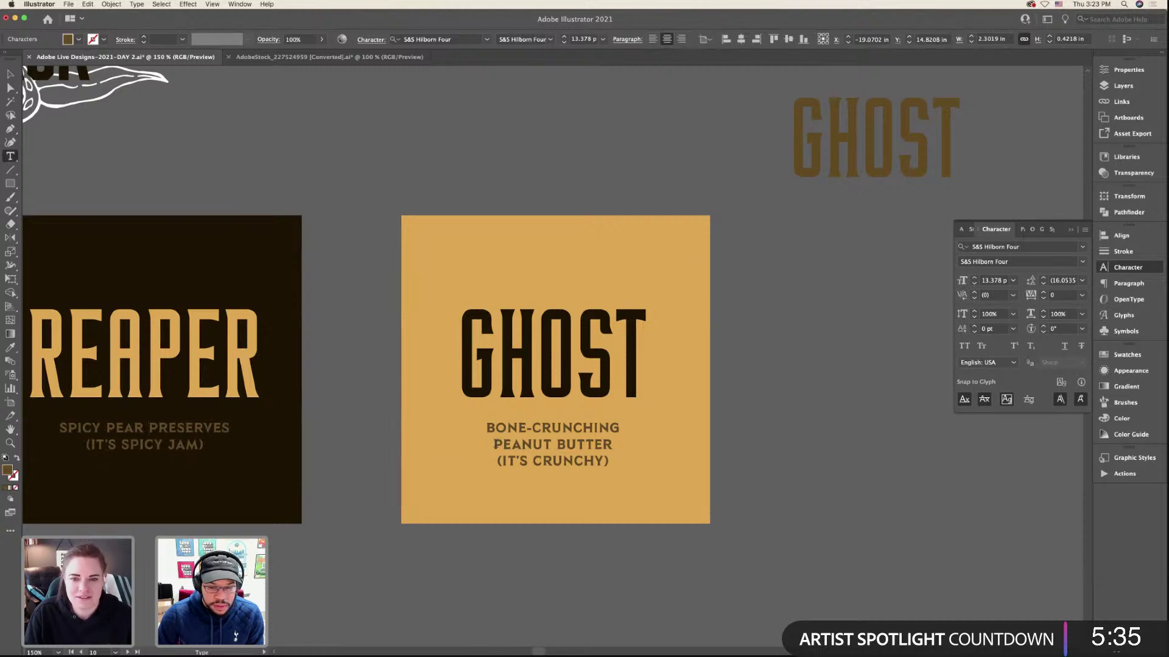
{"action": "left_click", "coordinate": [494, 444]}
{"action": "key", "text": "BackSpace"}
{"action": "key", "text": "Escape"}
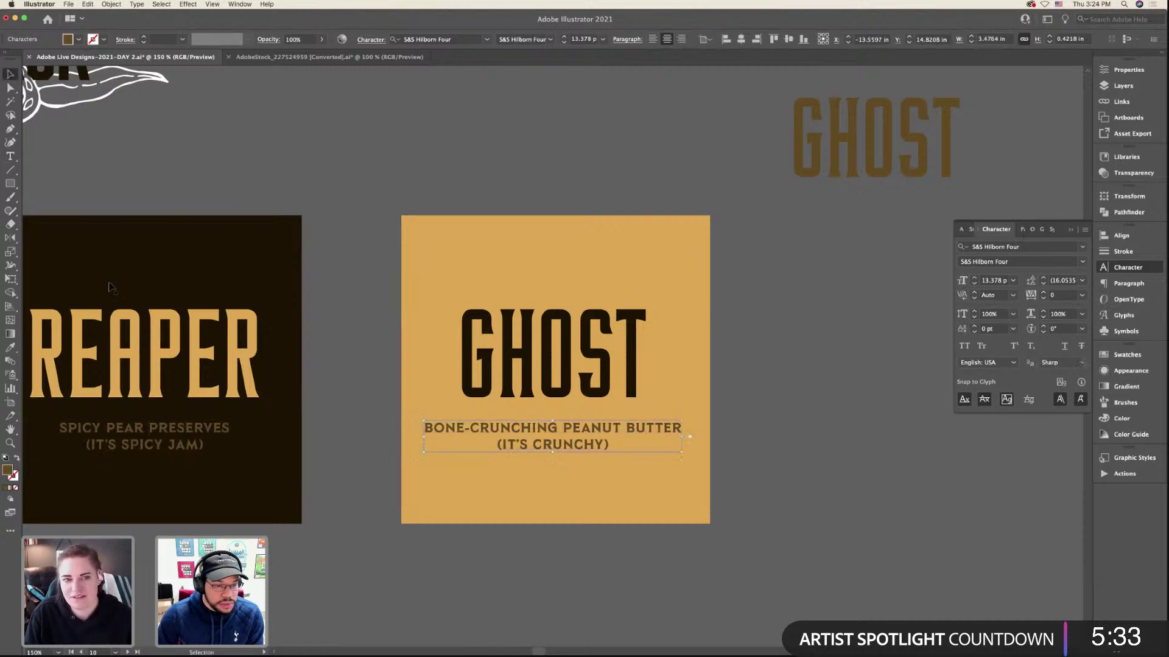
- Scale both labels' subtitles down together to about 8.5 pt
{"action": "left_click", "coordinate": [176, 434]}
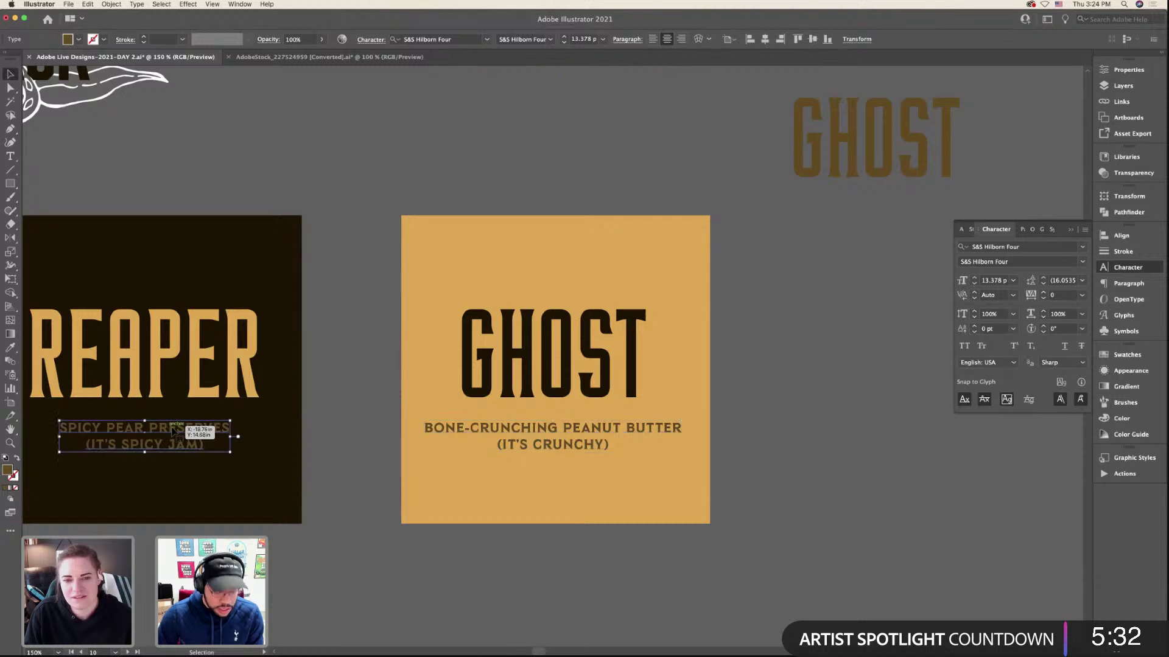
{"action": "left_click", "coordinate": [551, 443], "text": "shift"}
{"action": "left_click_drag", "start_coordinate": [371, 455], "coordinate": [371, 447]}
{"action": "left_click", "coordinate": [371, 447]}
- Centre the Spicy Pear Preserves subtitle under REAPER and the Bone-Crunching Peanut Butter subtitle under GHOST
{"action": "left_click", "coordinate": [282, 429]}
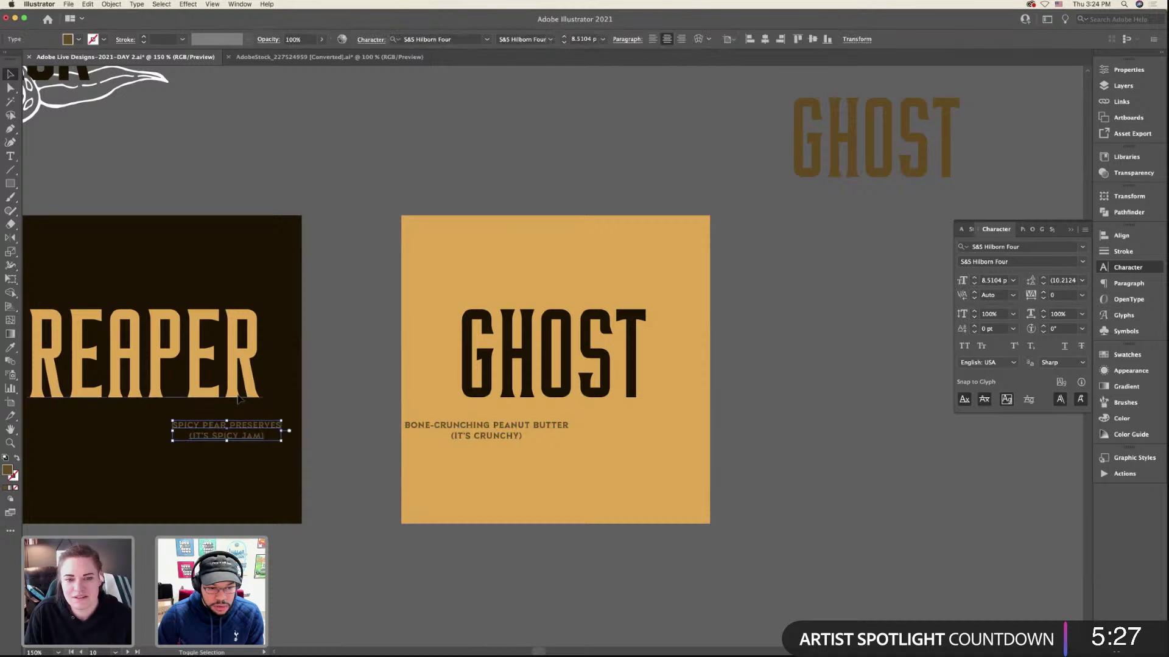
{"action": "left_click", "coordinate": [250, 366], "text": "shift"}
{"action": "left_click", "coordinate": [740, 39]}
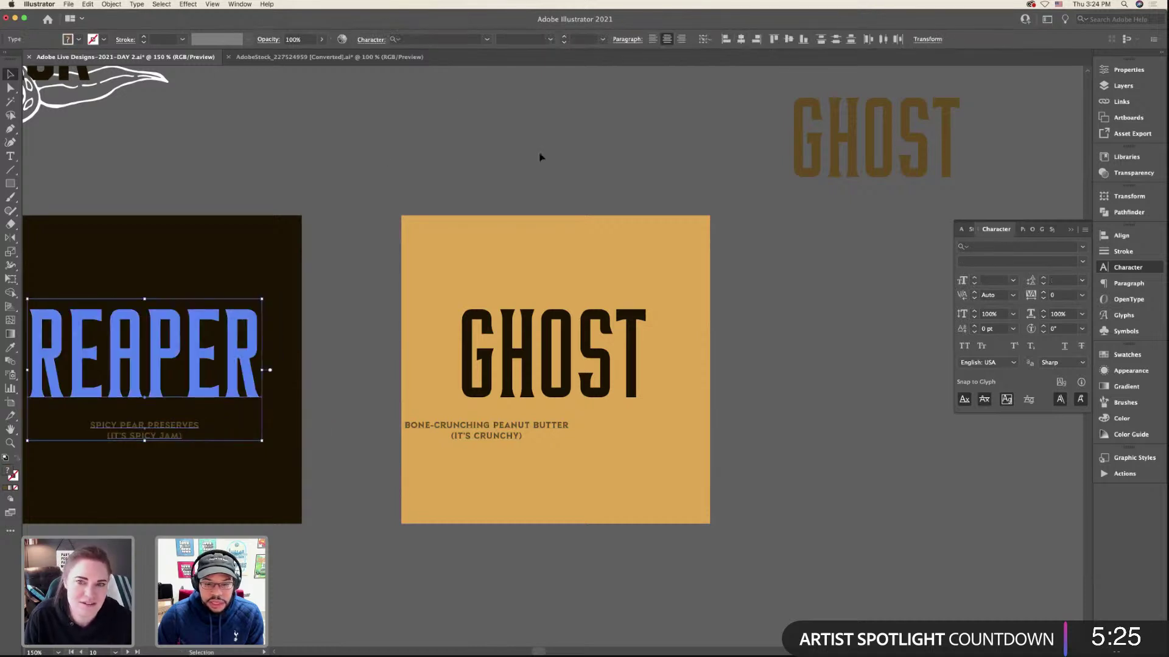
{"action": "left_click", "coordinate": [540, 156]}
{"action": "left_click", "coordinate": [511, 428]}
{"action": "left_click", "coordinate": [511, 428]}
{"action": "left_click", "coordinate": [520, 394], "text": "shift"}
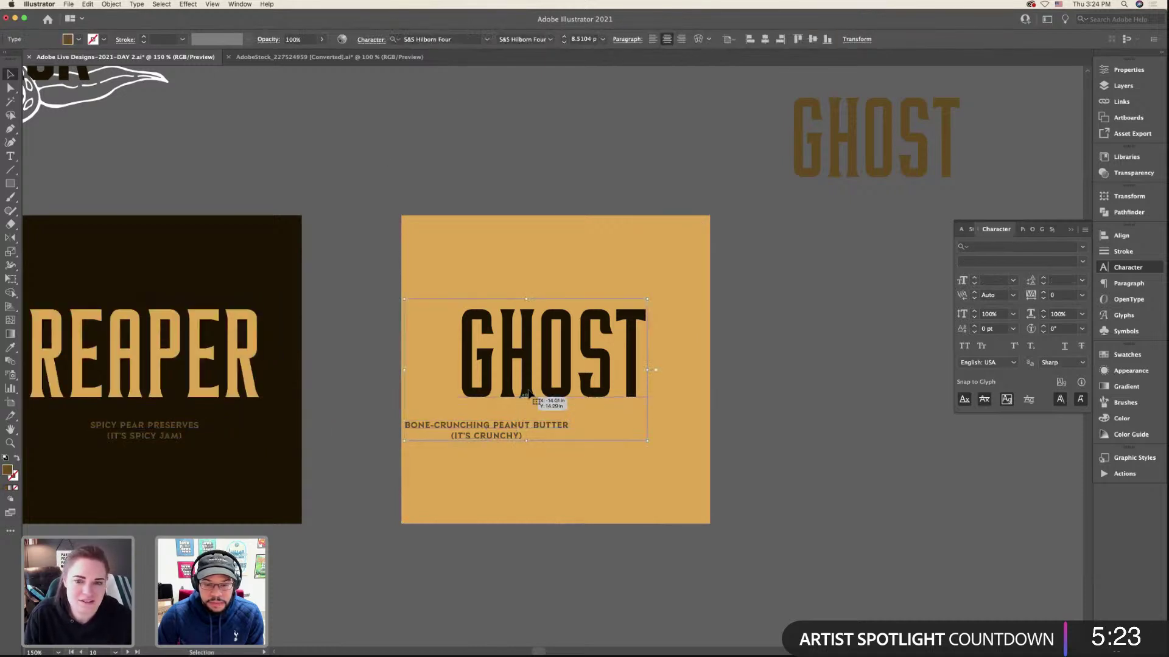
{"action": "left_click", "coordinate": [741, 39]}
{"action": "left_click", "coordinate": [800, 315]}
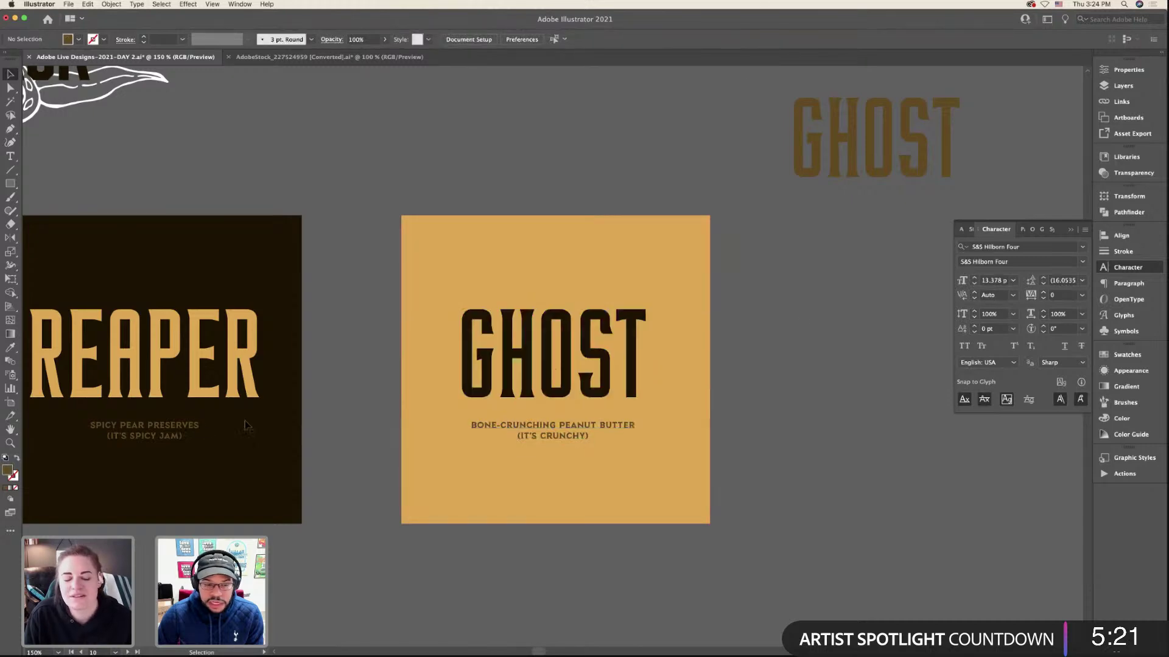
- Copy the REAPER title and subtitle, switch to Photoshop, and paste them as pixels into DESIGN121.psb
{"action": "left_click", "coordinate": [171, 426]}
{"action": "left_click", "coordinate": [197, 382], "text": "shift"}
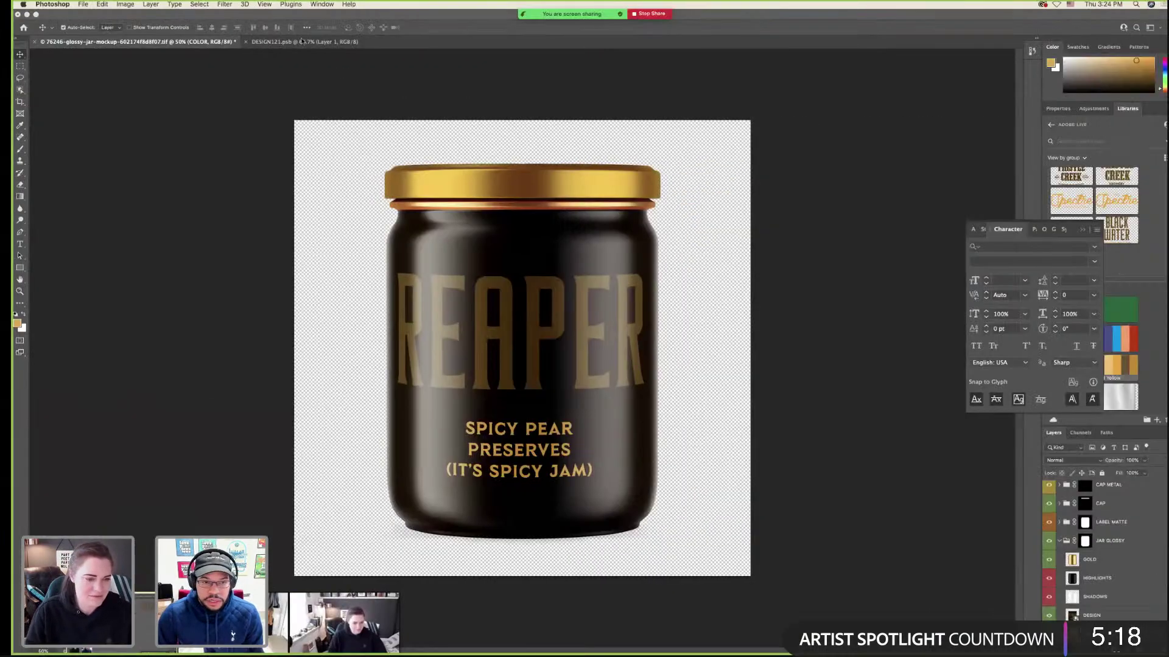
{"action": "left_click", "coordinate": [302, 42]}
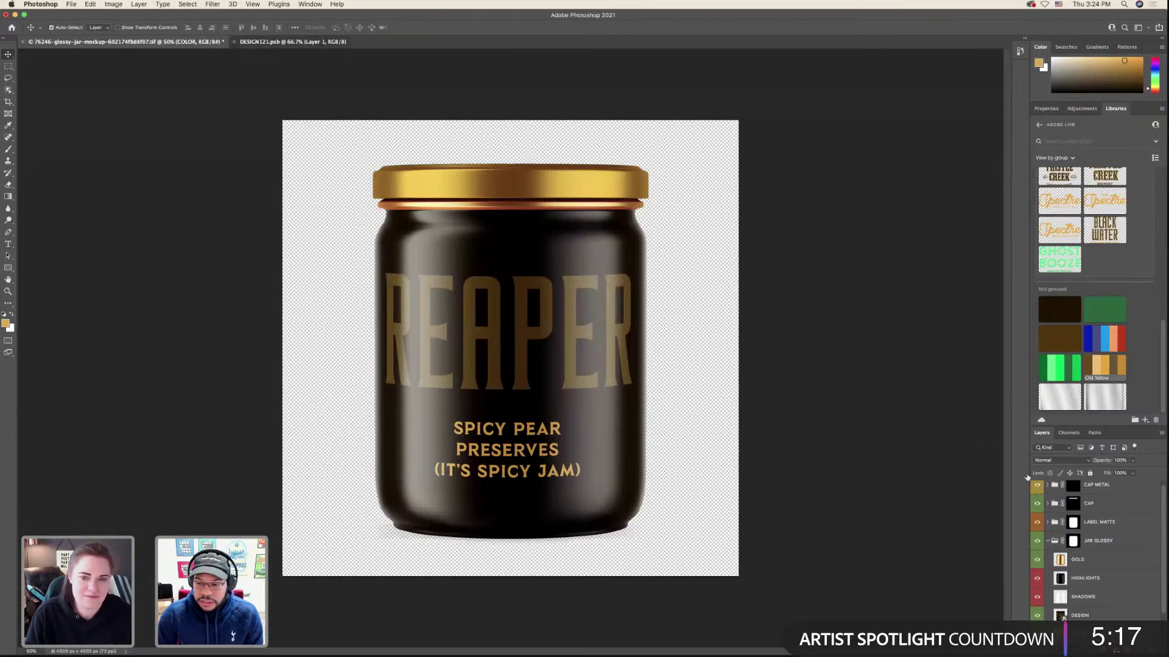
{"action": "key", "text": "super+v"}
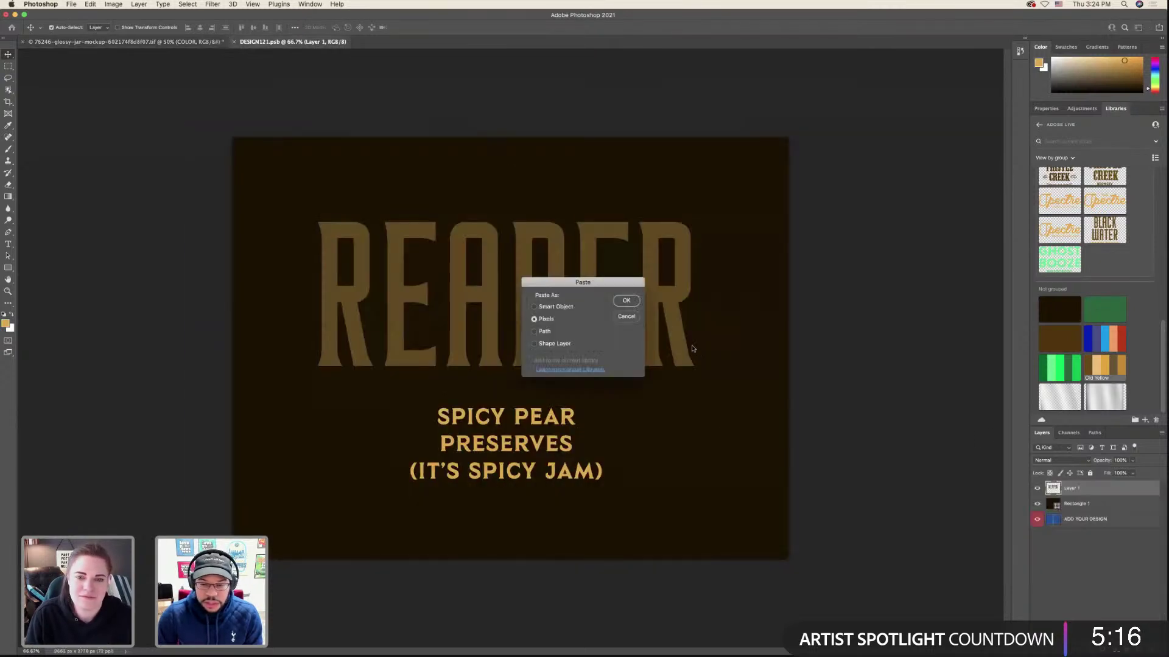
{"action": "left_click", "coordinate": [625, 302]}
- Scale the pasted REAPER artwork down slightly, keeping it centred on the dark label, and commit the transformation
{"action": "mouse_move", "coordinate": [510, 359]}
{"action": "left_mouse_down"}
{"action": "mouse_move", "coordinate": [514, 323]}
{"action": "mouse_move", "coordinate": [531, 360]}
{"action": "left_mouse_up"}
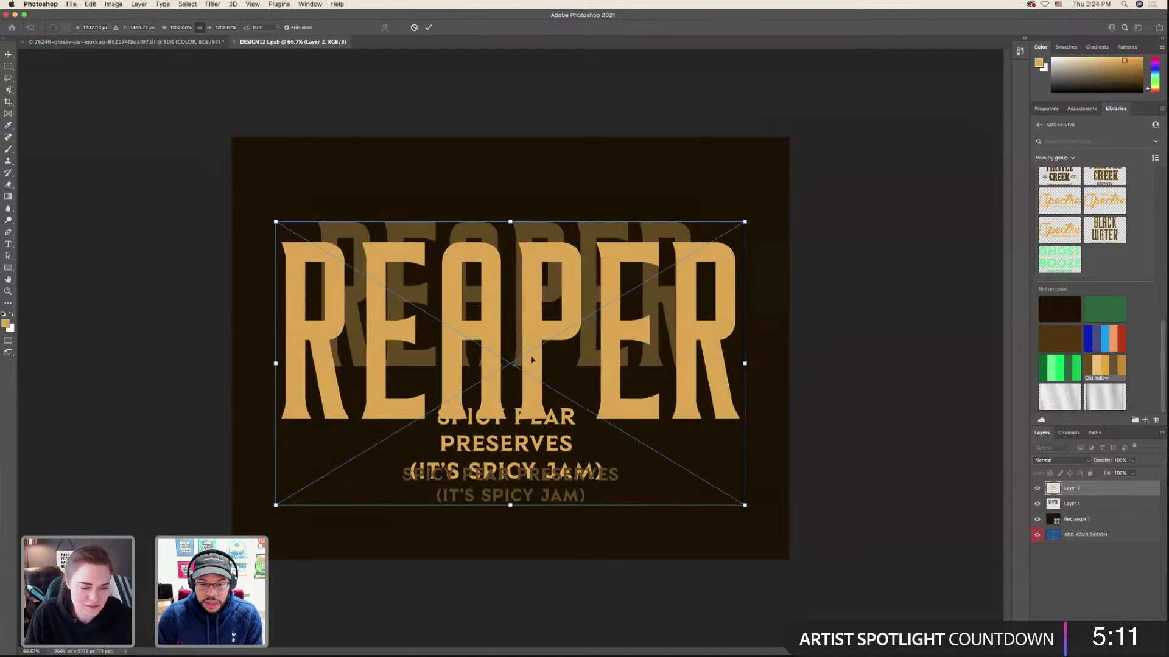
{"action": "left_click_drag", "start_coordinate": [510, 505], "coordinate": [512, 481]}
{"action": "key", "text": "Return"}
- Hide the old REAPER design on Layer 1, save the label file, and return to the jar mockup
{"action": "left_click", "coordinate": [1038, 504]}
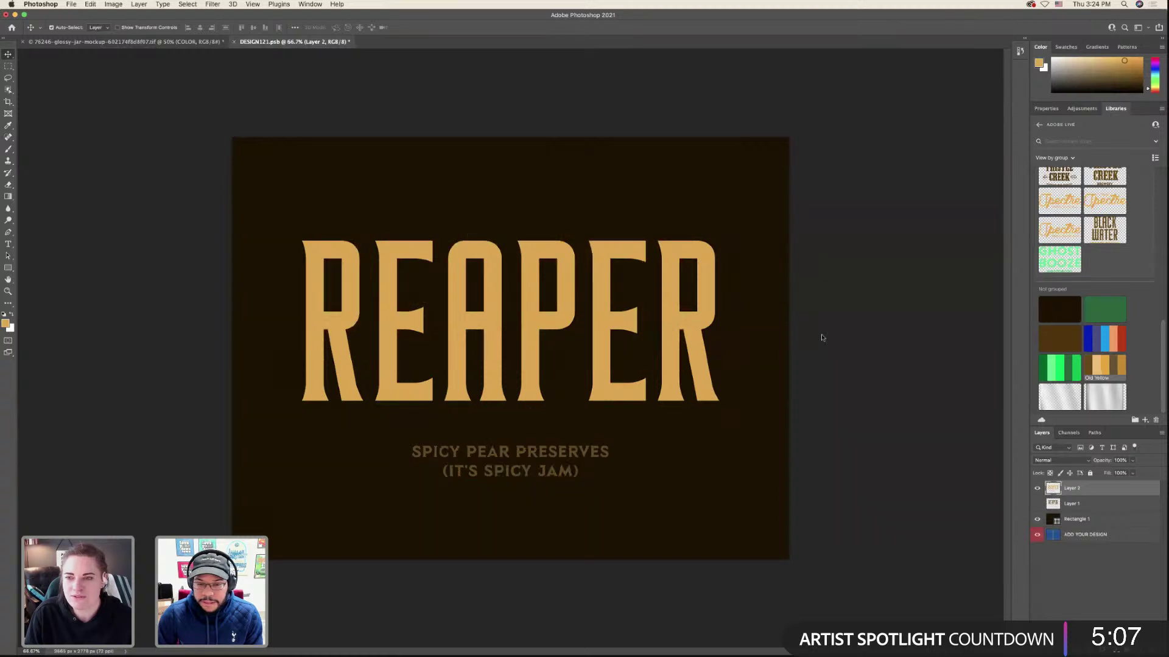
{"action": "key", "text": "super+s"}
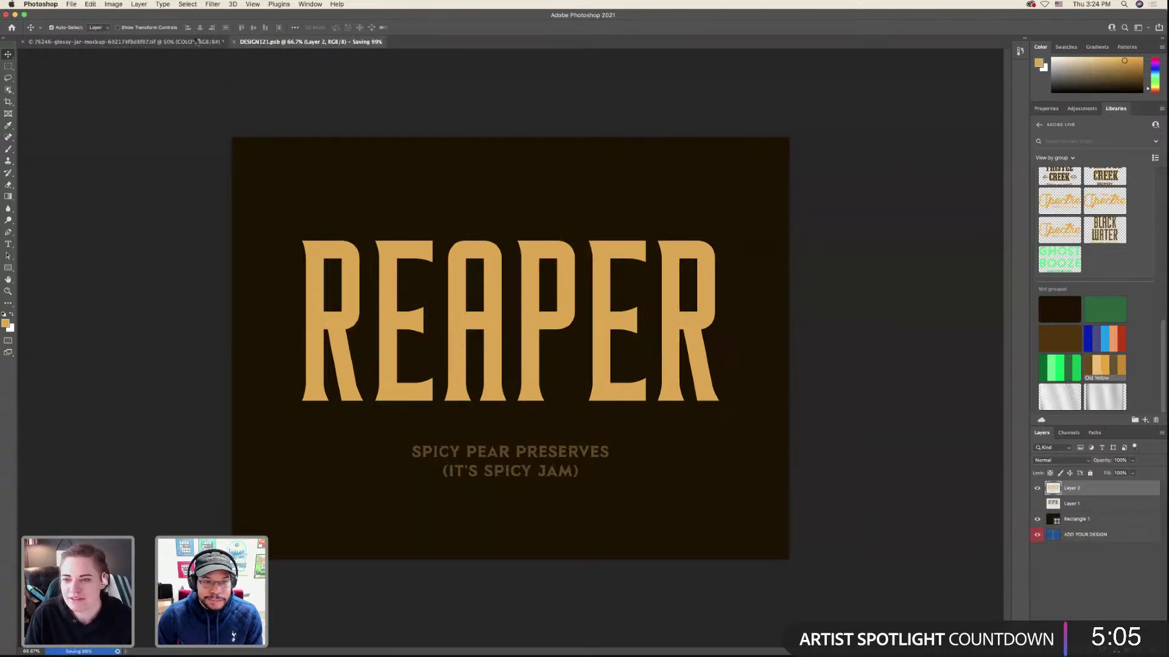
{"action": "left_click", "coordinate": [182, 41]}
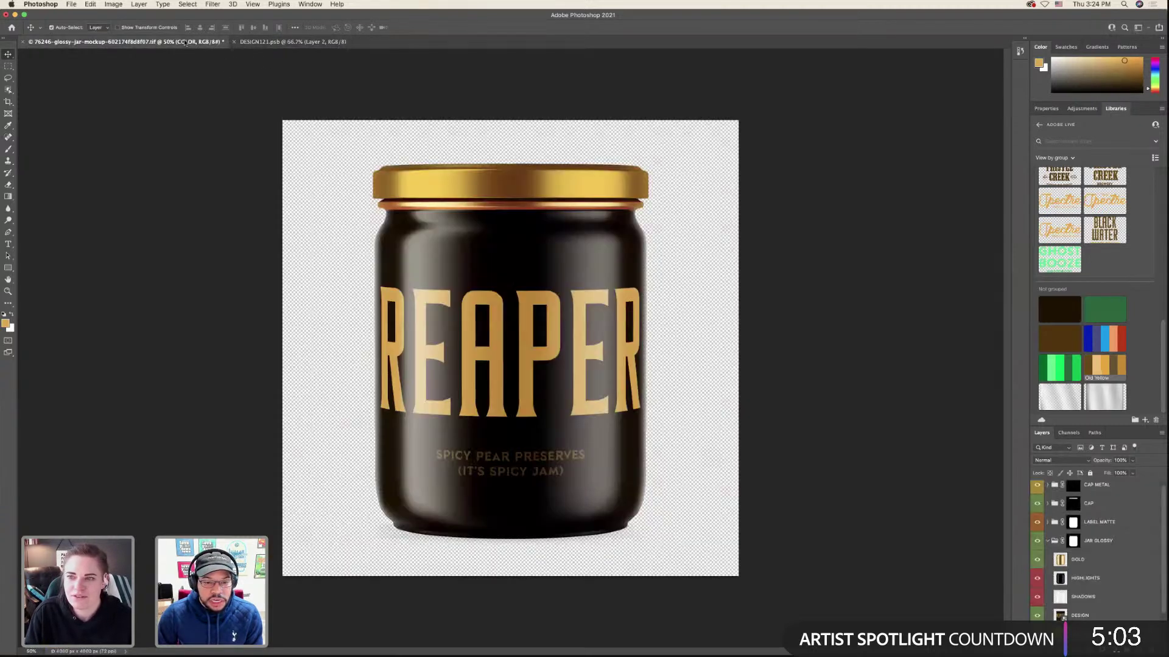
- Scale the REAPER artwork down a little more in DESIGN121.psb and save it to update the jar mockup
{"action": "left_click", "coordinate": [313, 42]}
{"action": "key", "text": "super+t"}
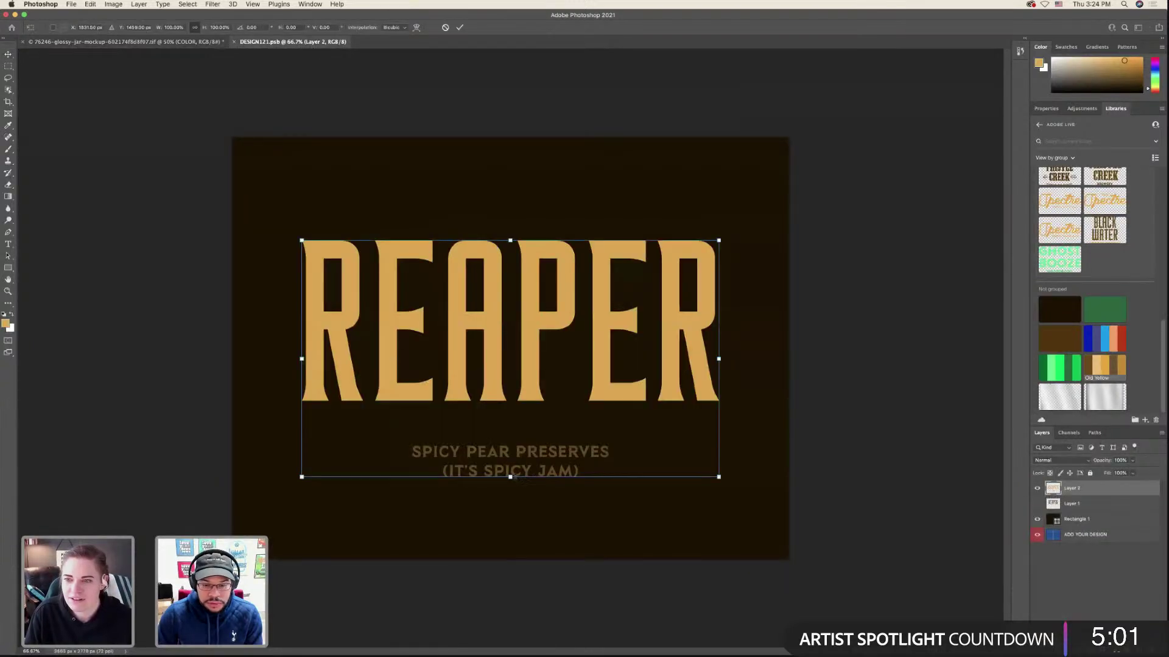
{"action": "left_click_drag", "start_coordinate": [513, 478], "coordinate": [510, 459]}
{"action": "key", "text": "Return"}
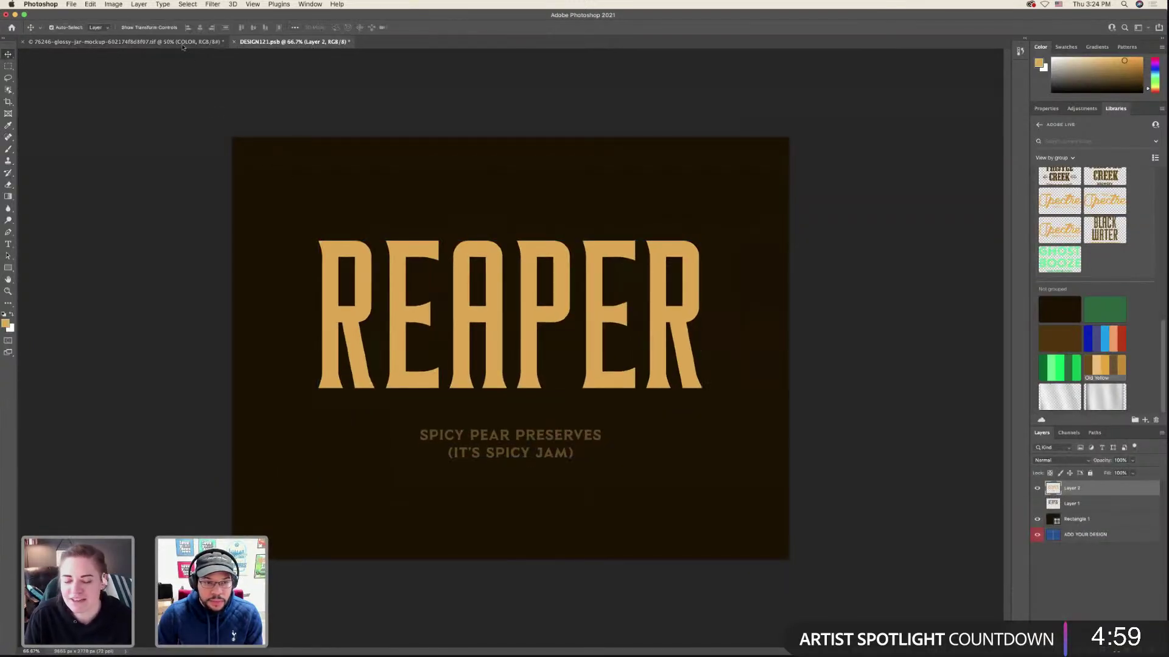
{"action": "left_click", "coordinate": [182, 43]}
{"action": "left_click", "coordinate": [292, 41]}
{"action": "key", "text": "super+s"}
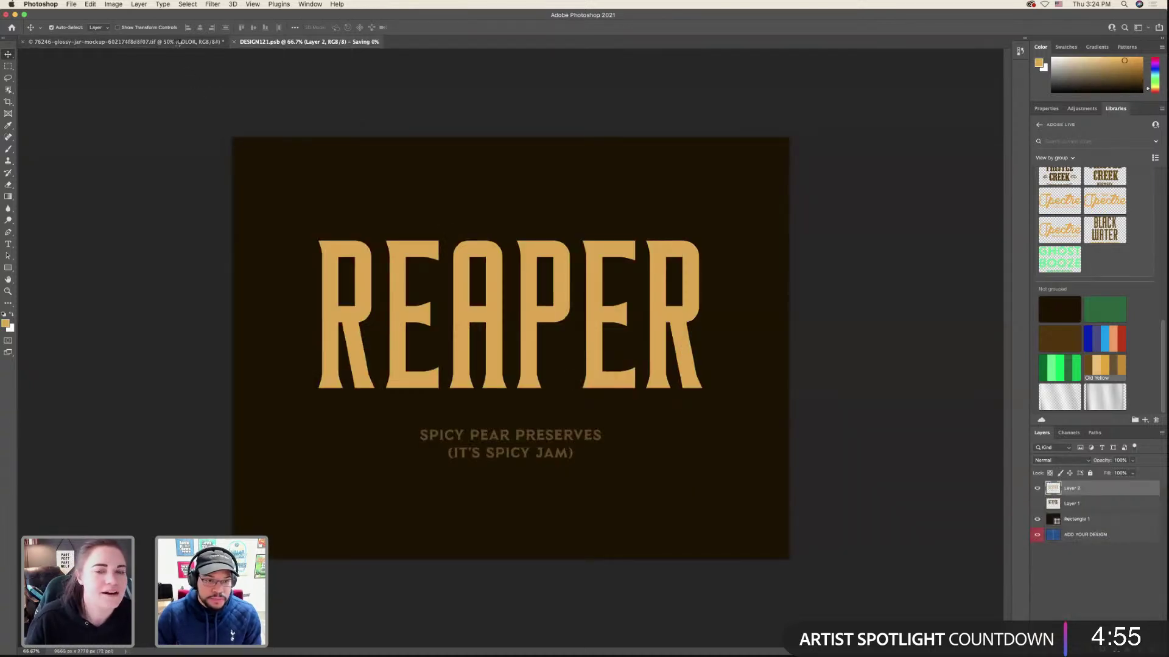
{"action": "left_click", "coordinate": [178, 42]}
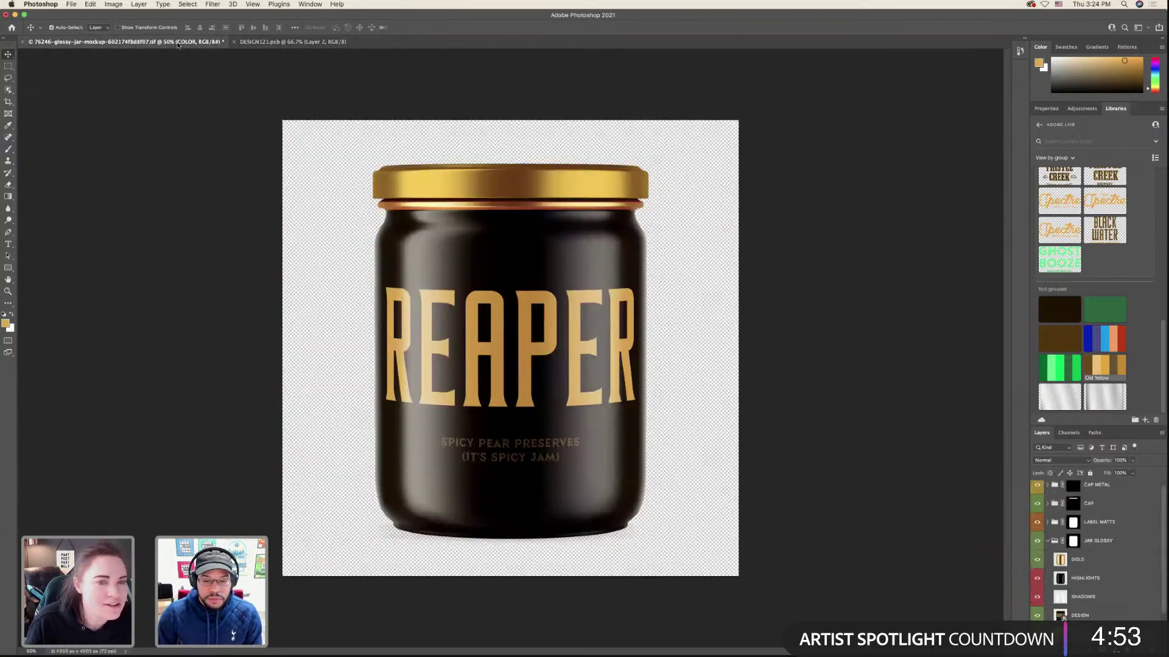
- Switch back to Illustrator and duplicate the Spicy Pear Preserves subtitle below the REAPER label
{"action": "left_click", "coordinate": [271, 43]}
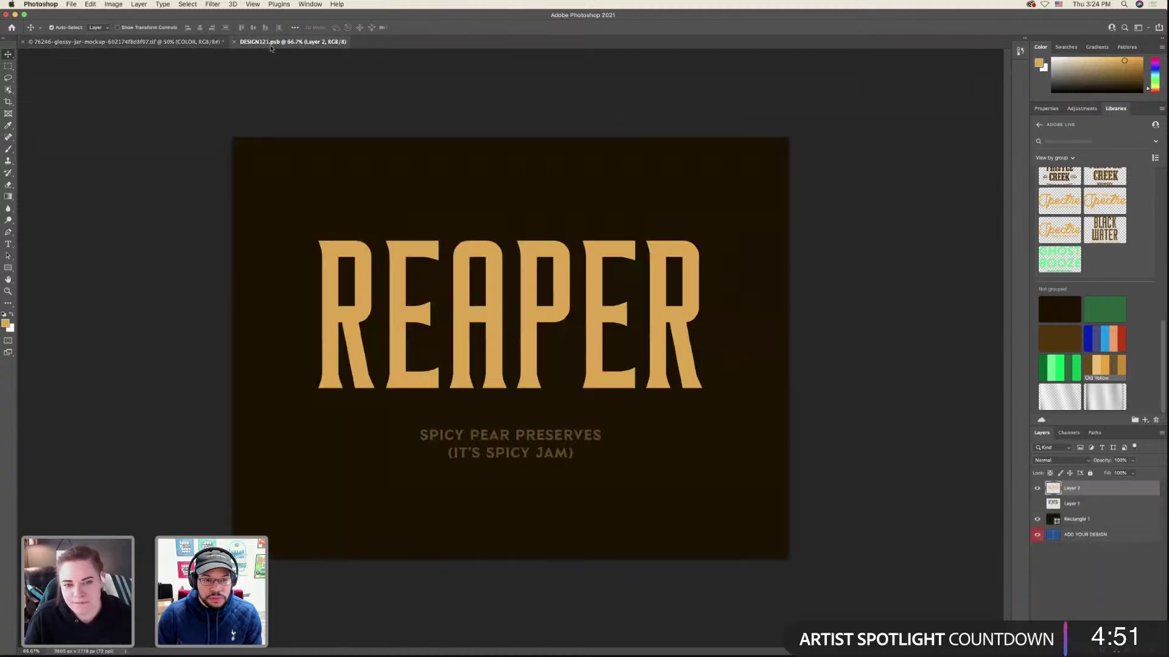
{"action": "key", "text": "super+Tab"}
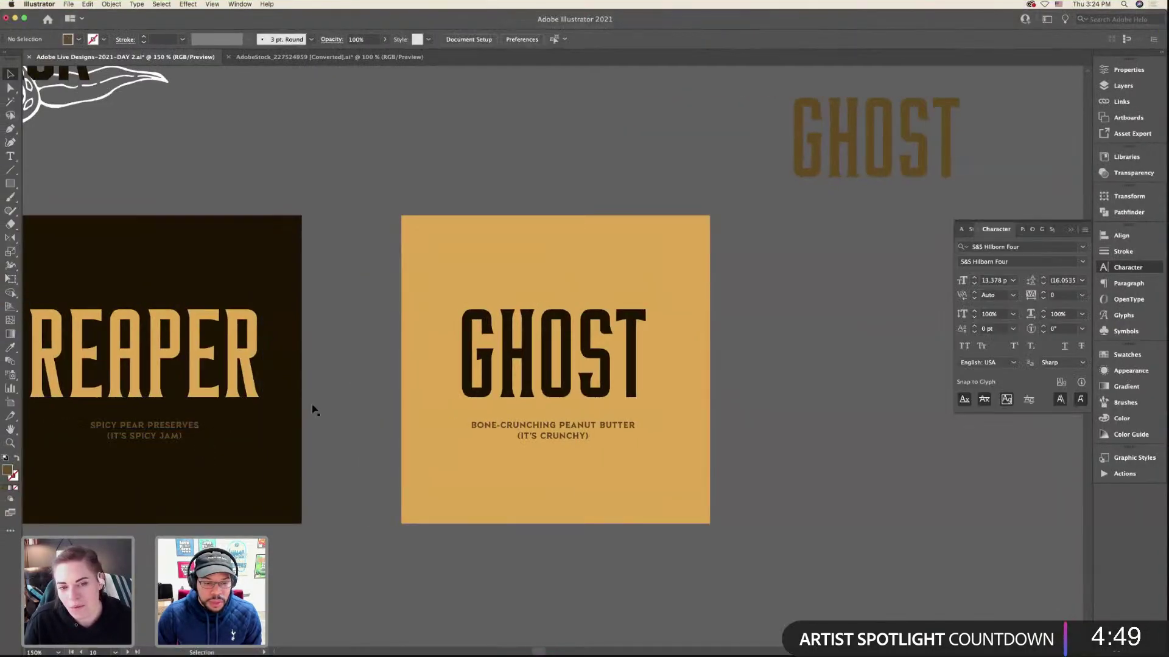
{"action": "left_click", "coordinate": [183, 439]}
{"action": "left_click_drag", "start_coordinate": [192, 434], "coordinate": [430, 511]}
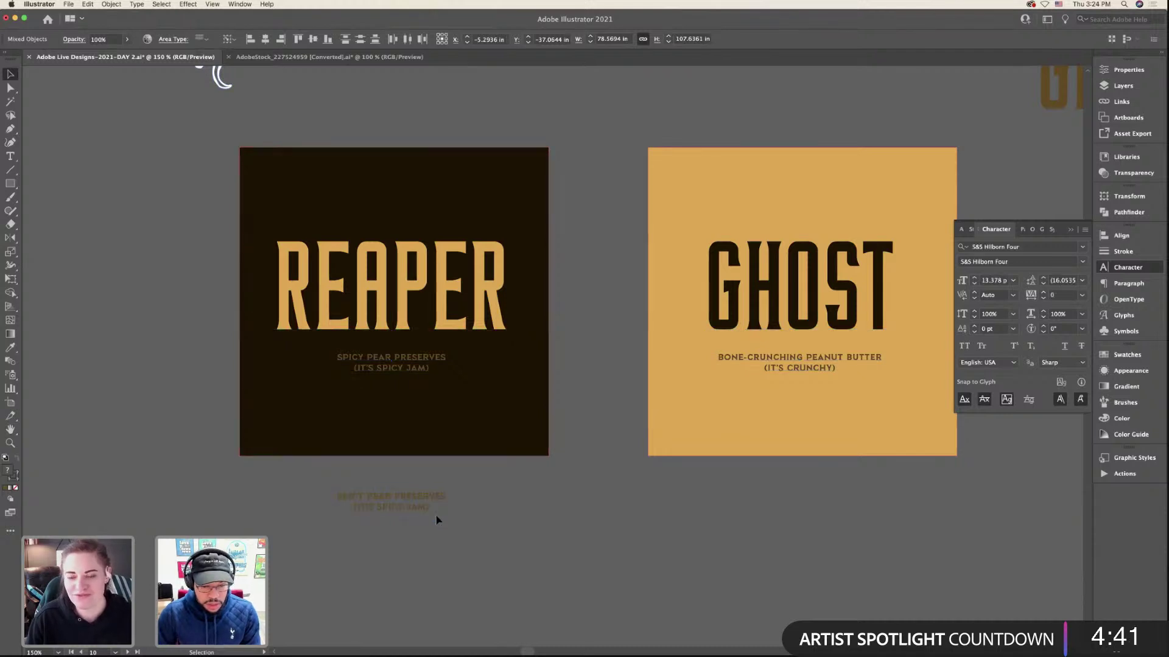
- Replace the duplicated subtitle's text with 1.4-2.2 MILLION SHU
{"action": "double_click", "coordinate": [426, 506]}
{"action": "key", "text": "super+a"}
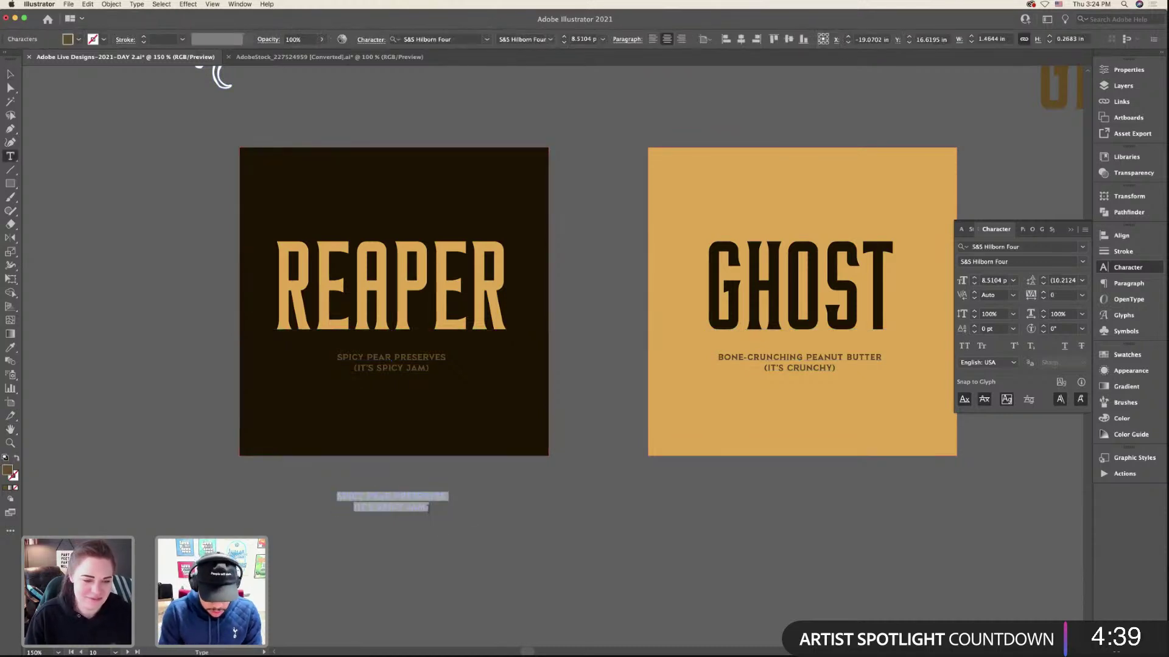
{"action": "type", "text": "B"}
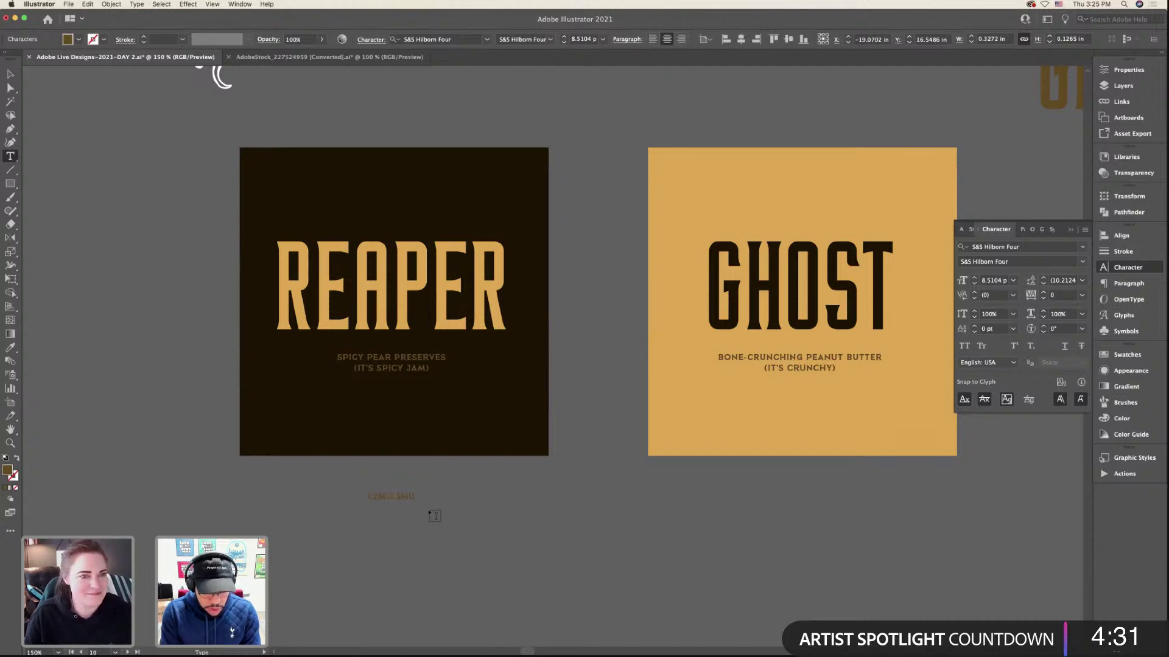
{"action": "type", "text": "I"}
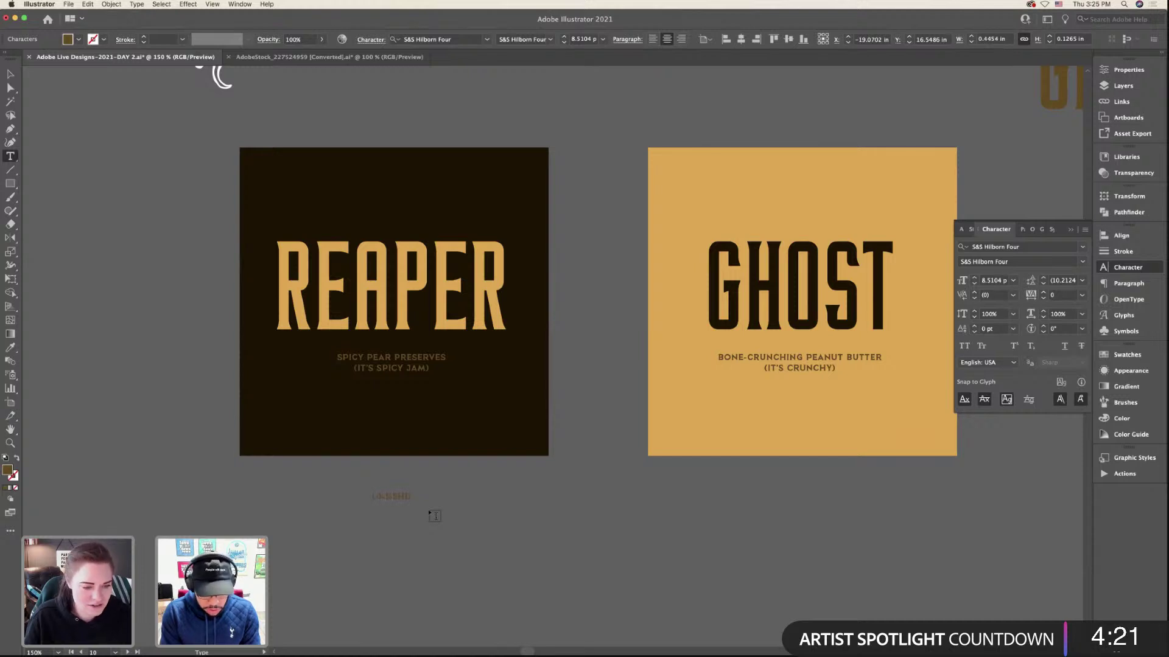
{"action": "type", "text": "23"}
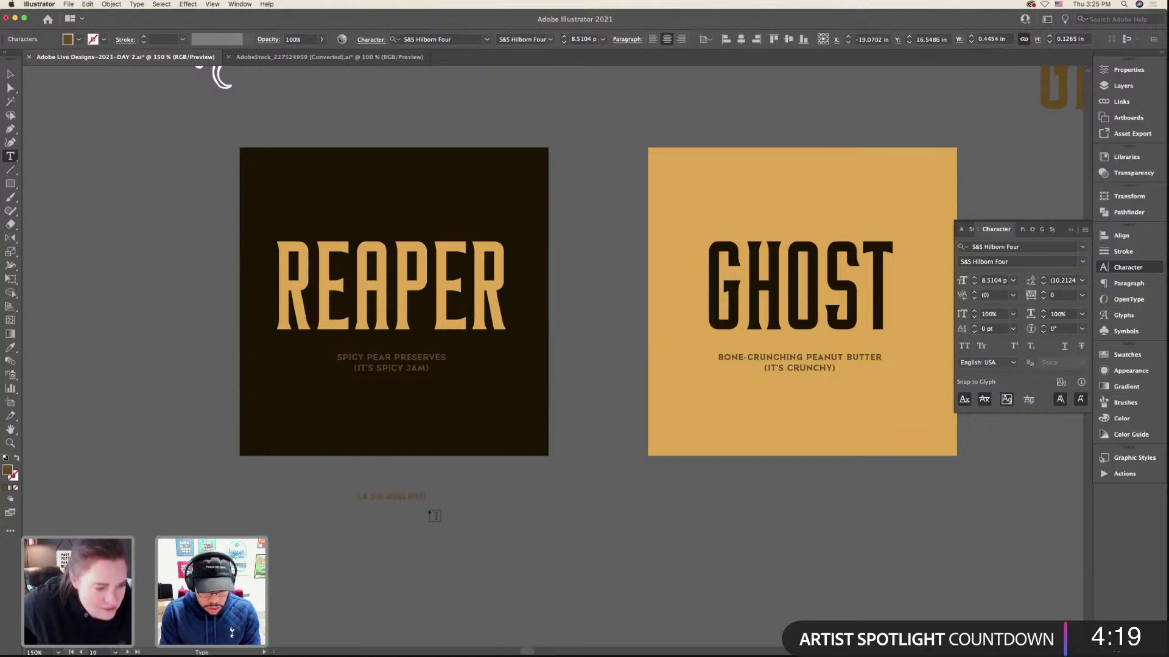
{"action": "key", "text": "super+equal"}
{"action": "key", "text": "super+equal"}
{"action": "key", "text": "super+equal"}
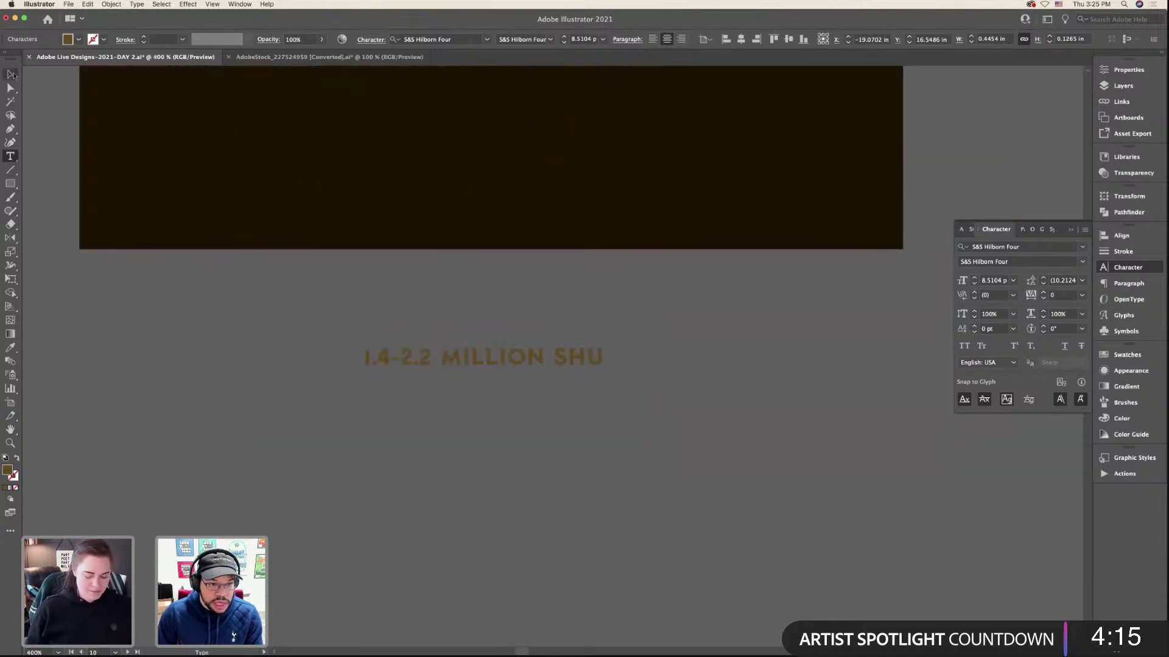
{"action": "left_click", "coordinate": [11, 73]}
- Recolour the 1.4-2.2 MILLION SHU text with the GHOST label's gold and move it beneath the REAPER subtitle
{"action": "key", "text": "super+minus"}
{"action": "key", "text": "super+minus"}
{"action": "key", "text": "super+minus"}
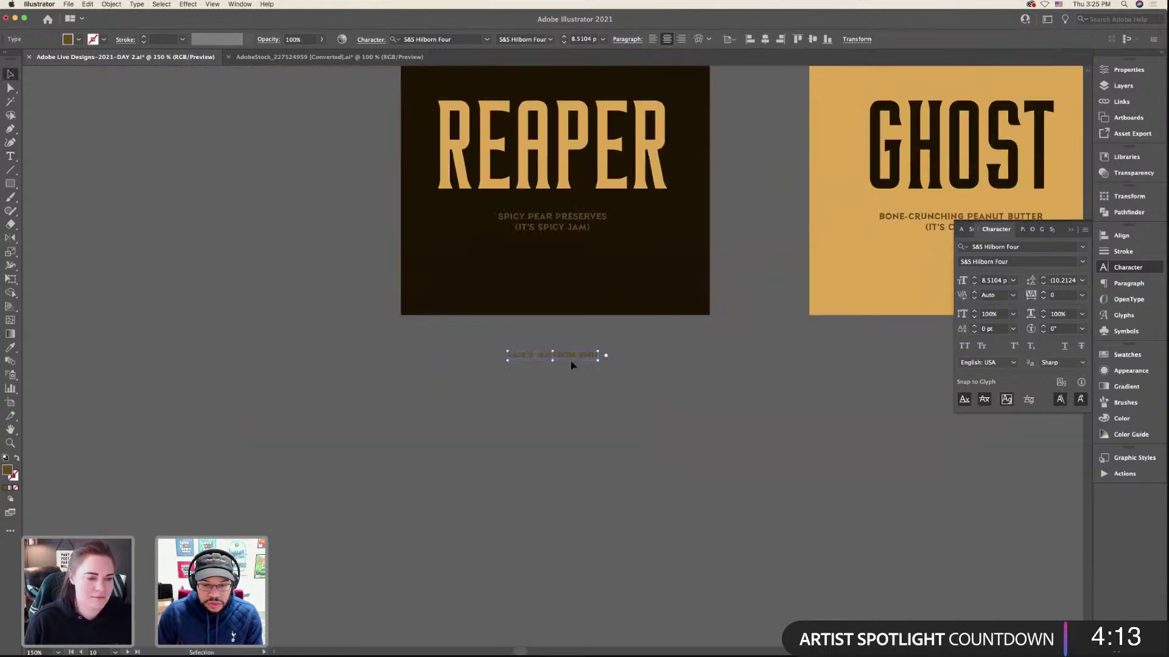
{"action": "left_click", "coordinate": [11, 347]}
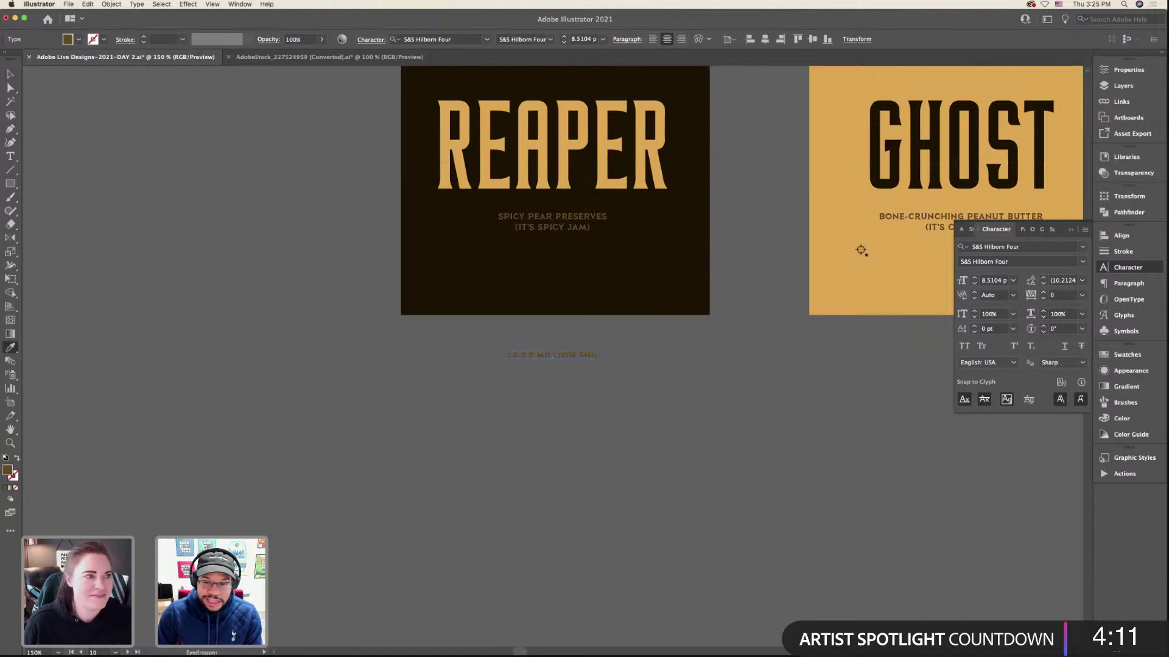
{"action": "left_click", "coordinate": [817, 255]}
{"action": "left_click", "coordinate": [11, 74]}
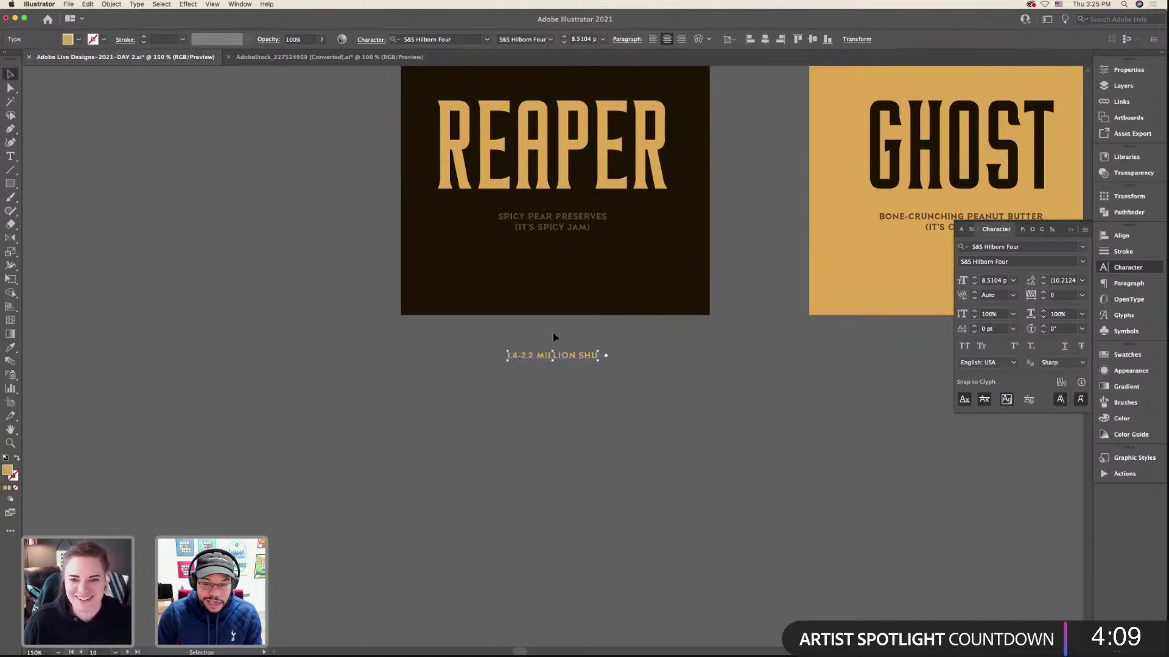
{"action": "left_click", "coordinate": [552, 356]}
{"action": "left_click_drag", "start_coordinate": [553, 356], "coordinate": [553, 249]}
{"action": "left_click", "coordinate": [171, 344]}
- Draw a gold band about 4.33 by 0.30 in across the lower REAPER label and shift it slightly down
{"action": "left_click", "coordinate": [10, 183]}
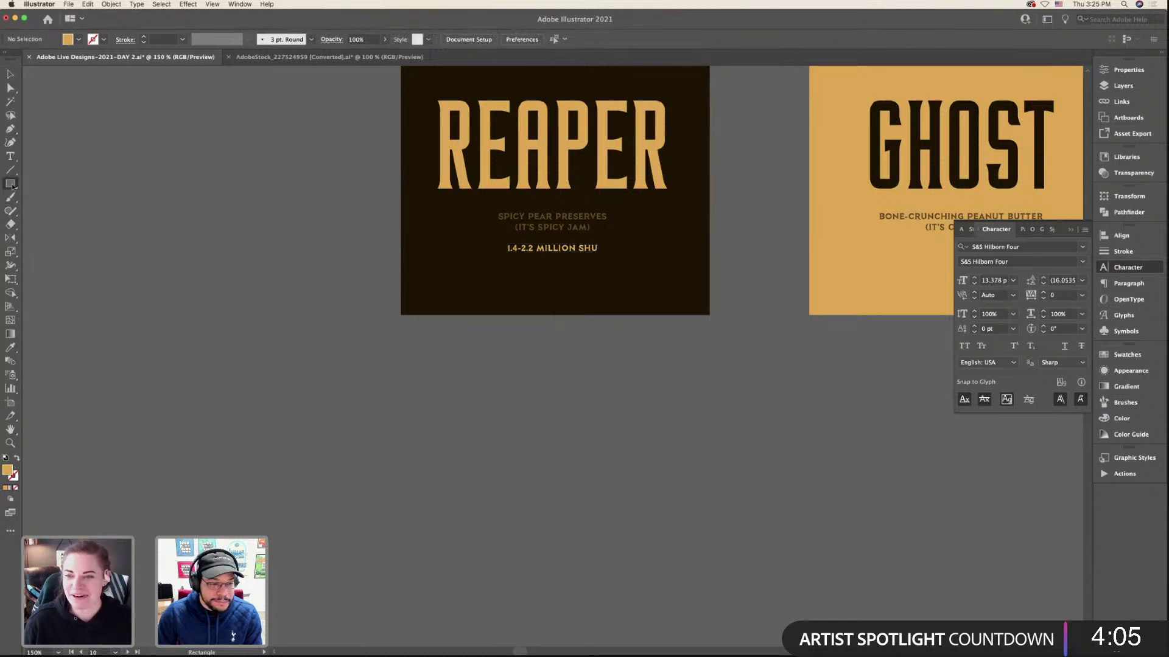
{"action": "left_click_drag", "start_coordinate": [395, 239], "coordinate": [716, 261]}
{"action": "left_click", "coordinate": [10, 74]}
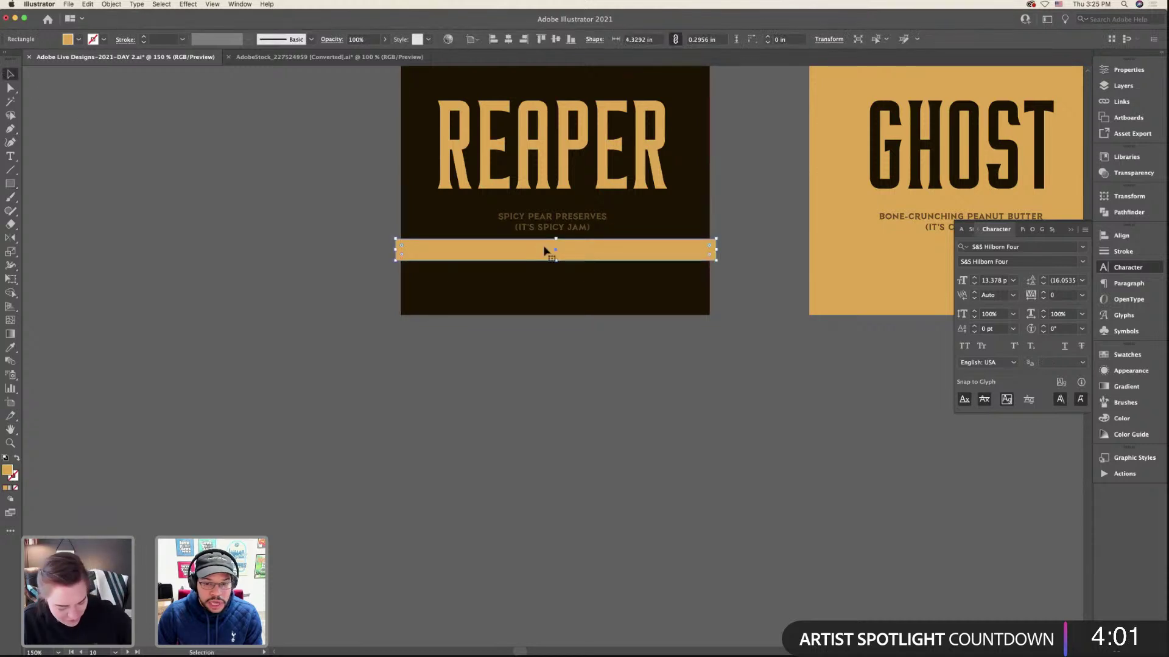
{"action": "mouse_move", "coordinate": [548, 250]}
{"action": "left_mouse_down"}
{"action": "mouse_move", "coordinate": [557, 305]}
{"action": "mouse_move", "coordinate": [584, 292]}
{"action": "mouse_move", "coordinate": [596, 303]}
{"action": "mouse_move", "coordinate": [605, 262]}
{"action": "mouse_move", "coordinate": [550, 255]}
{"action": "mouse_move", "coordinate": [557, 262]}
{"action": "left_mouse_up"}
- Place the 1.4-2.2 MILLION SHU text in front of the gold band at about 11.7 pt in the label's dark brown
{"action": "key", "text": "super+f"}
{"action": "key", "text": "i"}
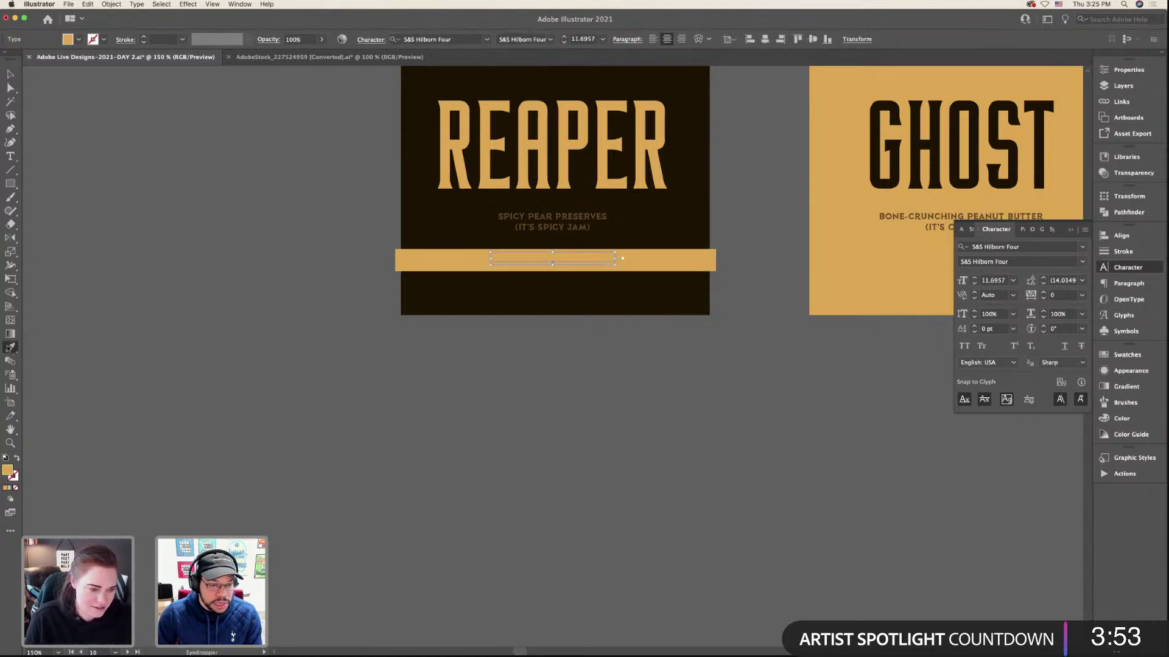
{"action": "left_click", "coordinate": [556, 160]}
{"action": "key", "text": "v"}
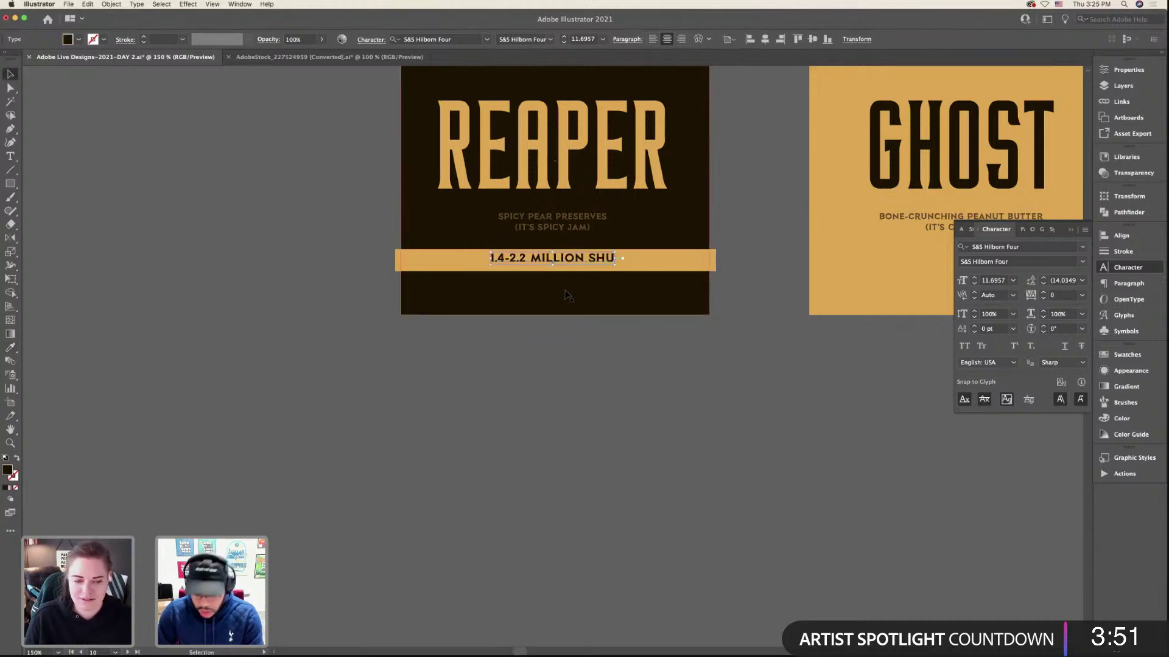
{"action": "key", "text": "Down"}
{"action": "key", "text": "Down"}
{"action": "key", "text": "Down"}
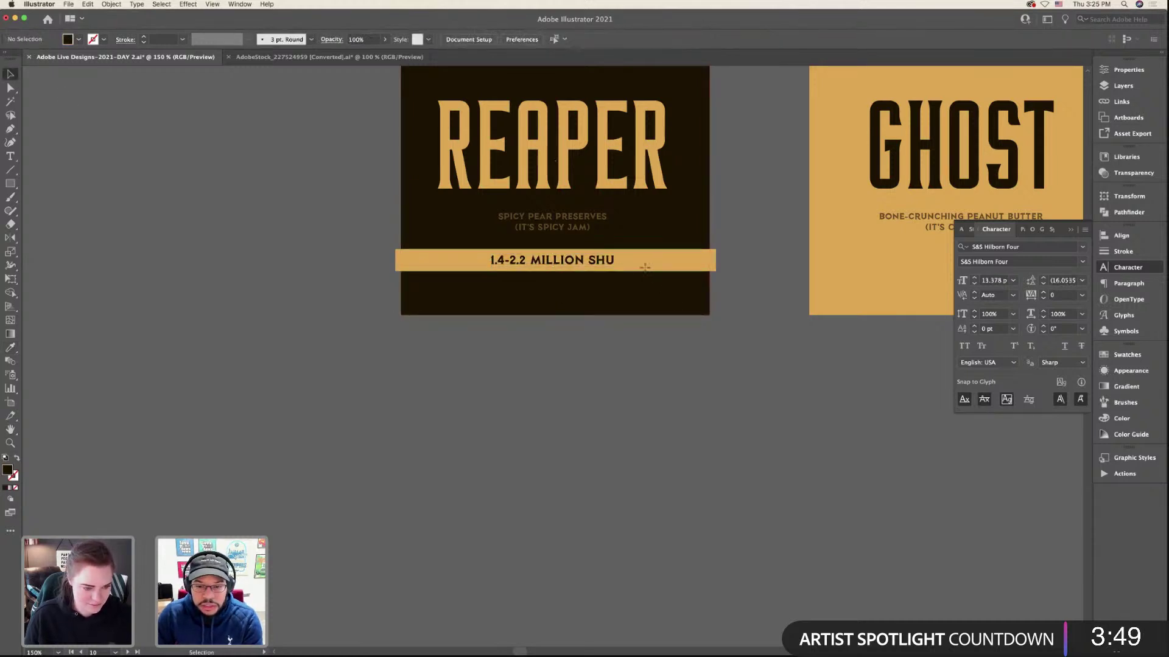
- Copy the SHU band and text into Photoshop's DESIGN121.psb and enlarge them to span the label's width beneath the subtitle
{"action": "left_click", "coordinate": [615, 266], "text": "shift"}
{"action": "key", "text": "super+c"}
{"action": "key", "text": "super+Tab"}
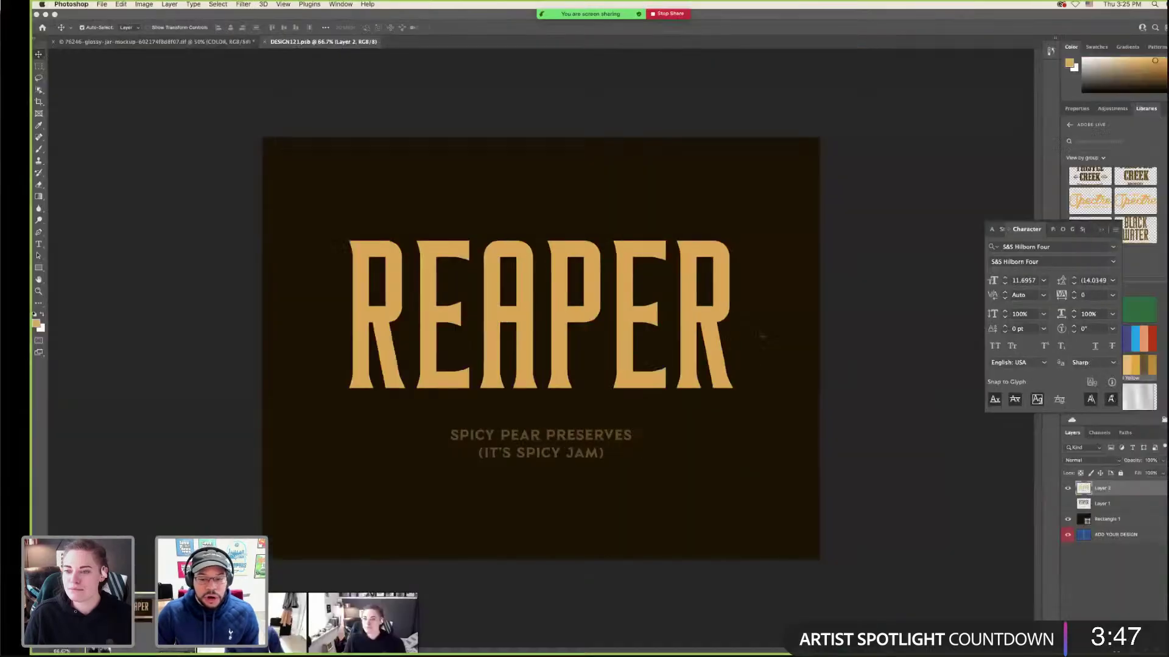
{"action": "key", "text": "super+v"}
{"action": "key", "text": "Return"}
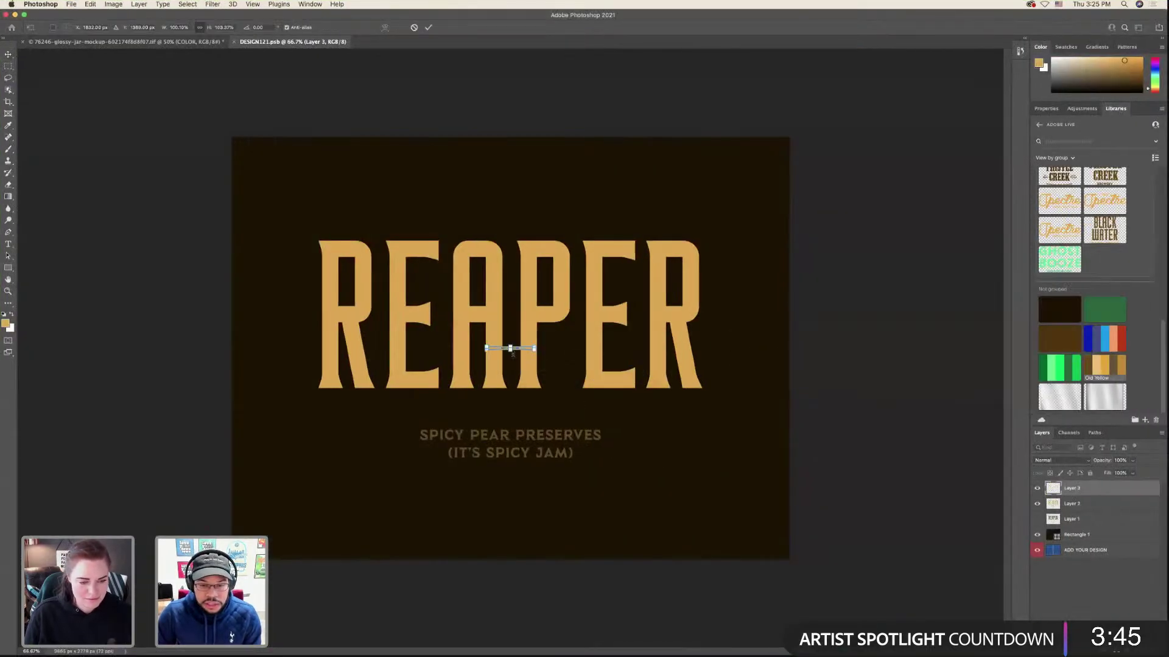
{"action": "left_click_drag", "start_coordinate": [511, 352], "coordinate": [550, 464]}
{"action": "key", "text": "Return"}
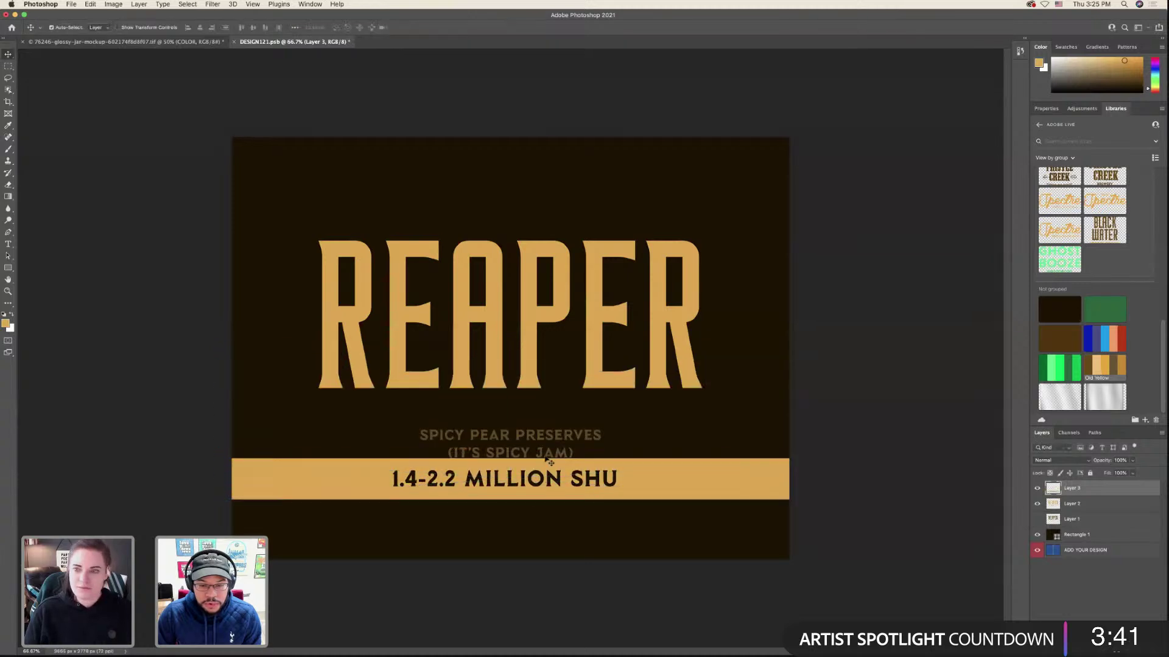
- Move the REAPER title and its Spicy Pear Preserves subtitle up so they clear the gold SHU band
{"action": "left_click", "coordinate": [551, 448]}
{"action": "key", "text": "super+t"}
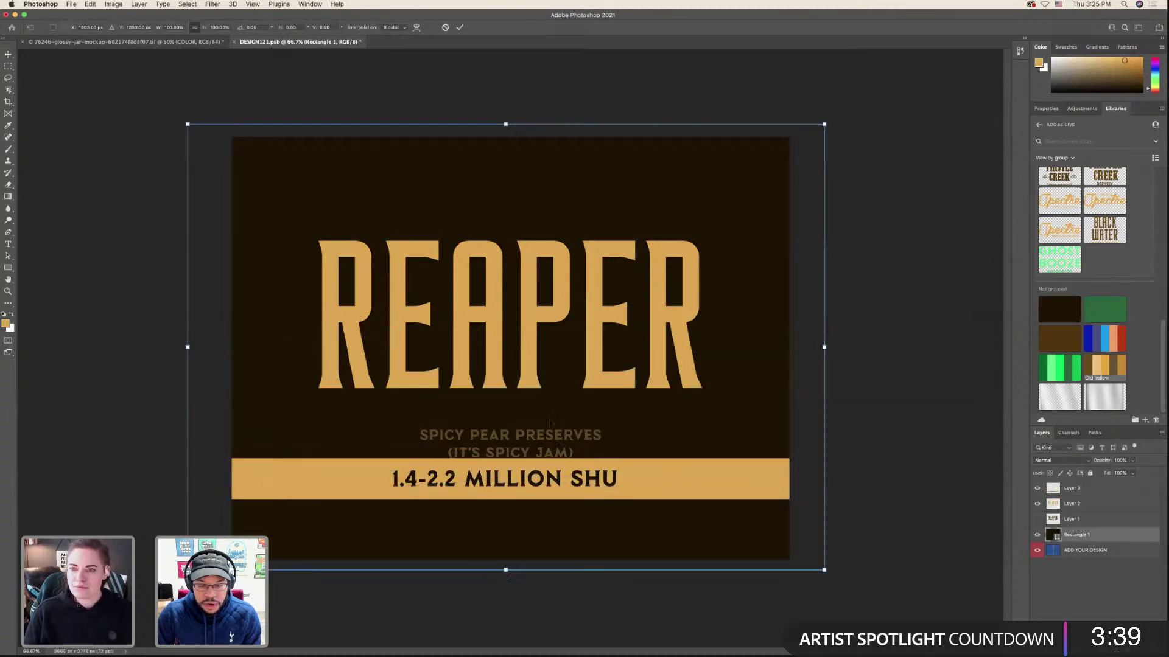
{"action": "key", "text": "Escape"}
{"action": "left_click", "coordinate": [1103, 504]}
{"action": "key", "text": "super+t"}
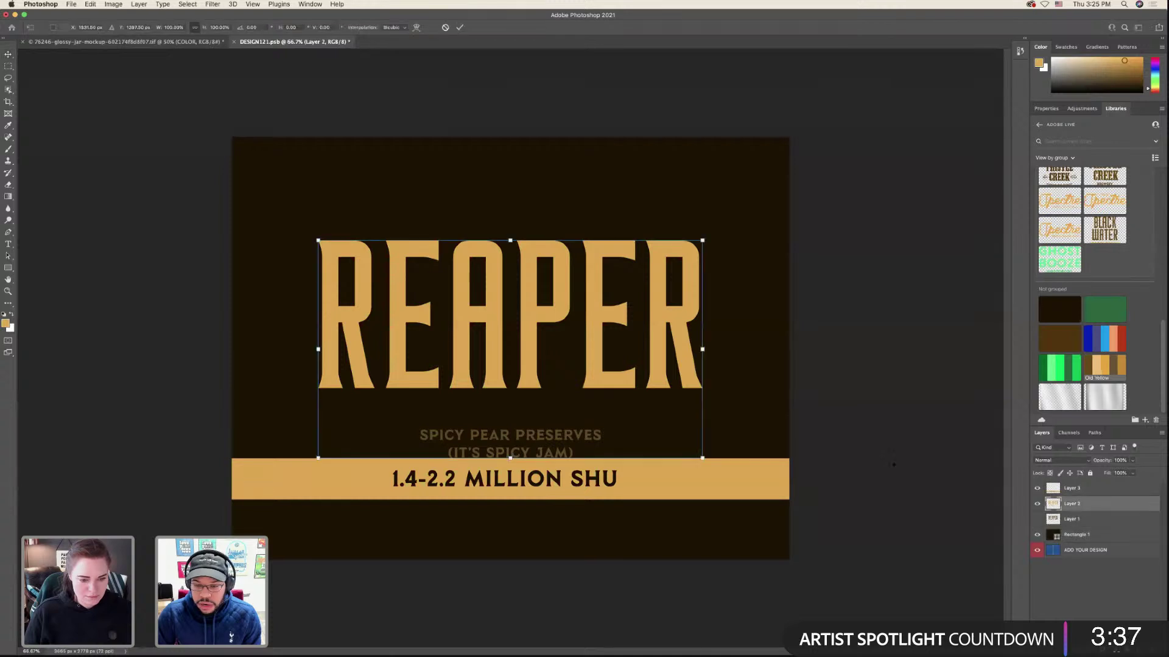
{"action": "left_click_drag", "start_coordinate": [623, 378], "coordinate": [624, 352]}
{"action": "key", "text": "Return"}
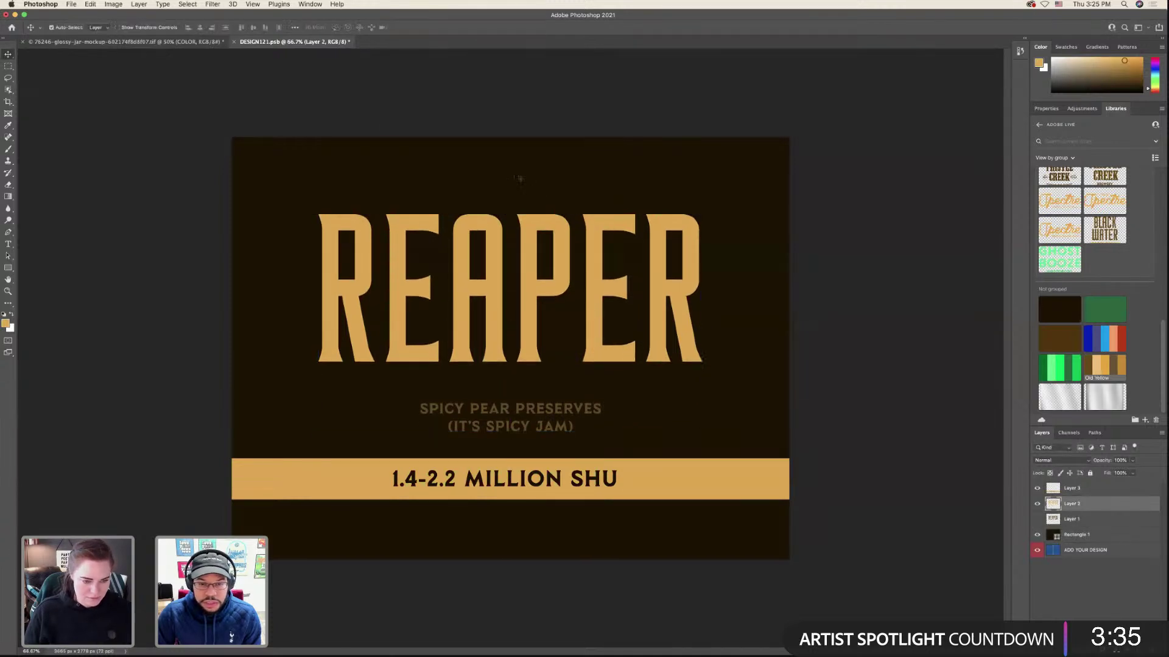
- Save DESIGN121.psb and check the updated REAPER label on the glossy jar mockup
{"action": "key", "text": "super+s"}
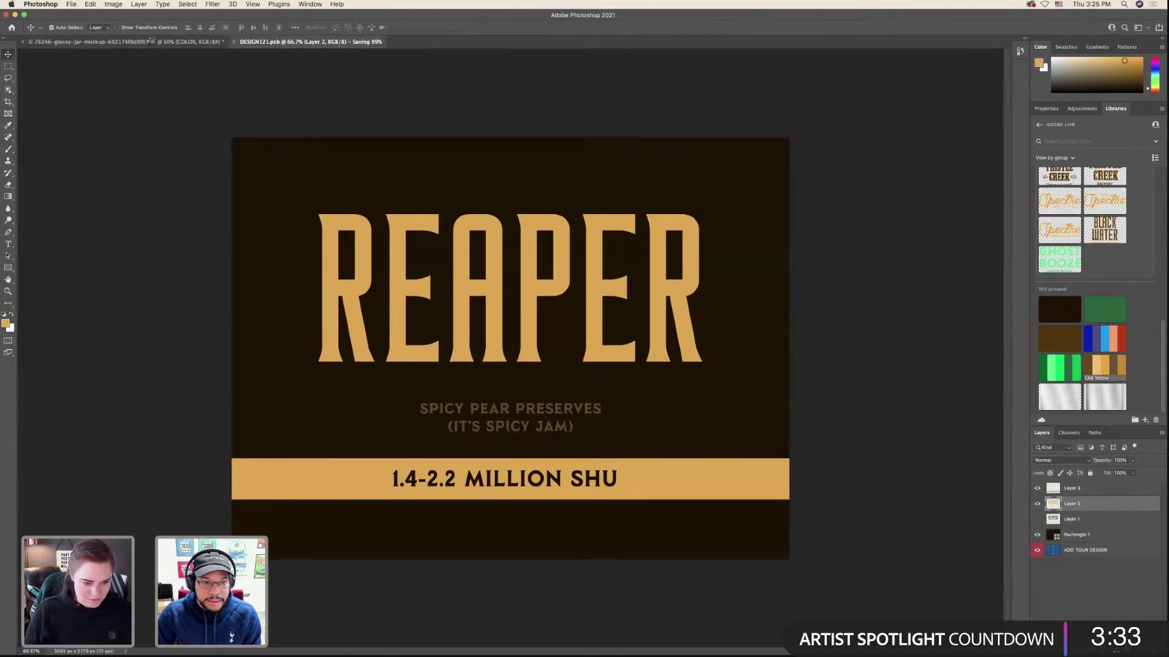
{"action": "left_click", "coordinate": [154, 41]}
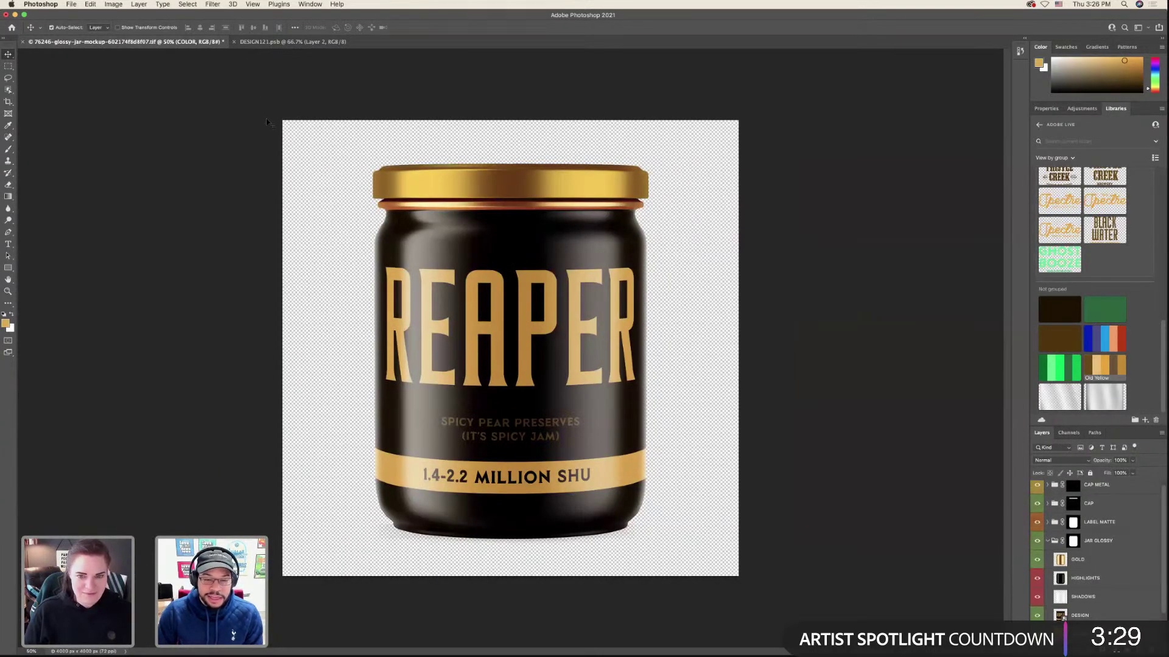
{"action": "scroll", "coordinate": [490, 274], "scroll_direction": "up", "scroll_amount": 3}
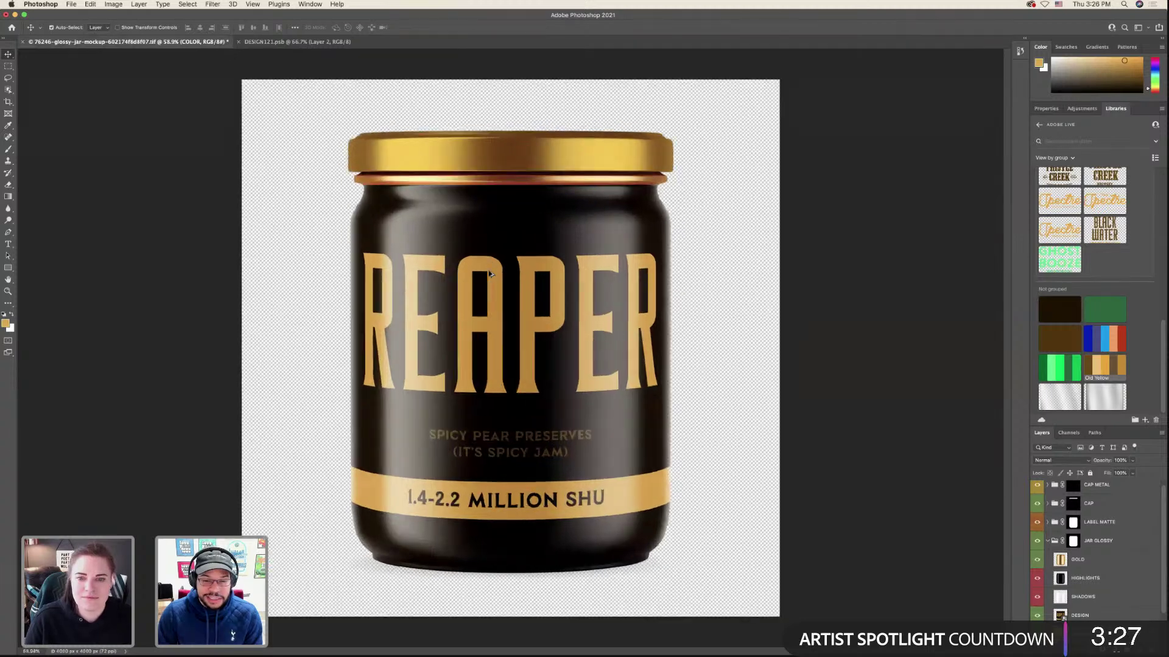
{"action": "scroll", "coordinate": [490, 274], "scroll_direction": "down", "scroll_amount": 5}
{"action": "scroll", "coordinate": [490, 274], "scroll_direction": "up", "scroll_amount": 4}
{"action": "scroll", "coordinate": [490, 274], "scroll_direction": "down", "scroll_amount": 2}
{"action": "scroll", "coordinate": [490, 274], "scroll_direction": "up", "scroll_amount": 1}
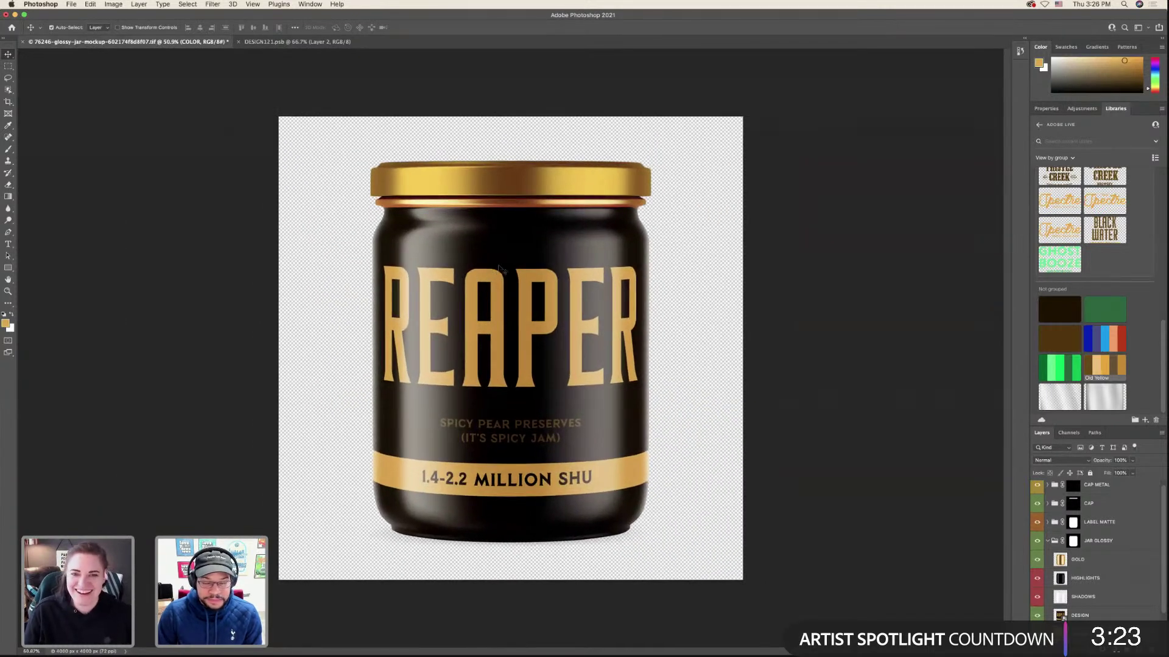
- Export the jar mockup as a PNG named JAM.png in the Mockups folder
{"action": "left_click", "coordinate": [70, 6]}
{"action": "mouse_move", "coordinate": [152, 130]}
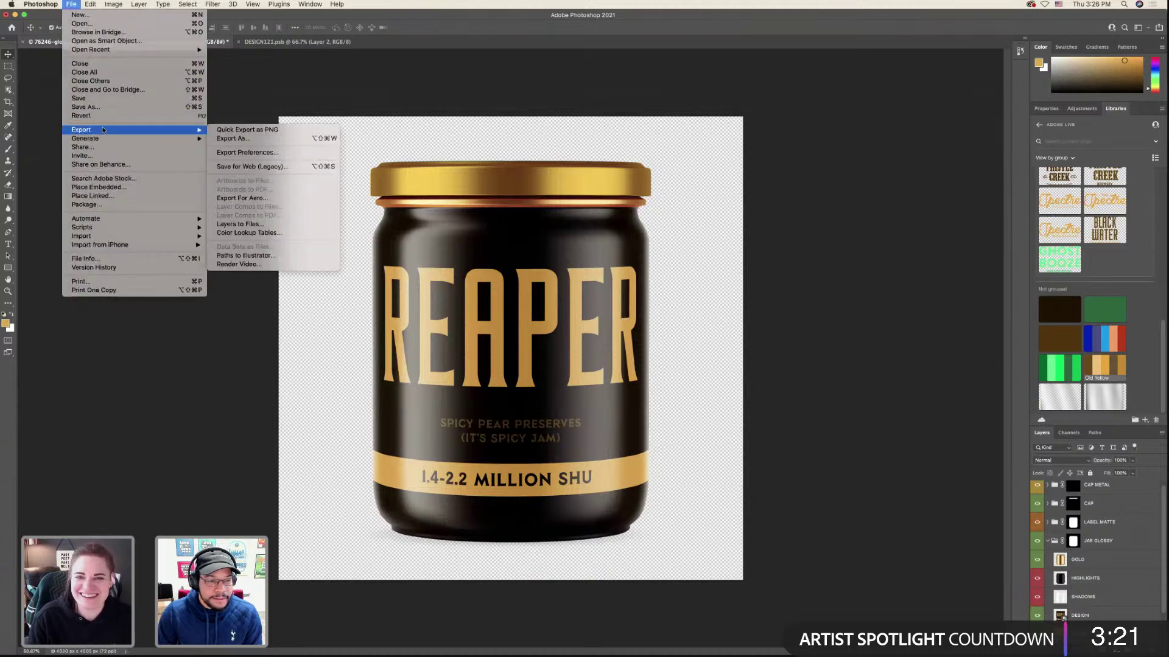
{"action": "left_click", "coordinate": [298, 131]}
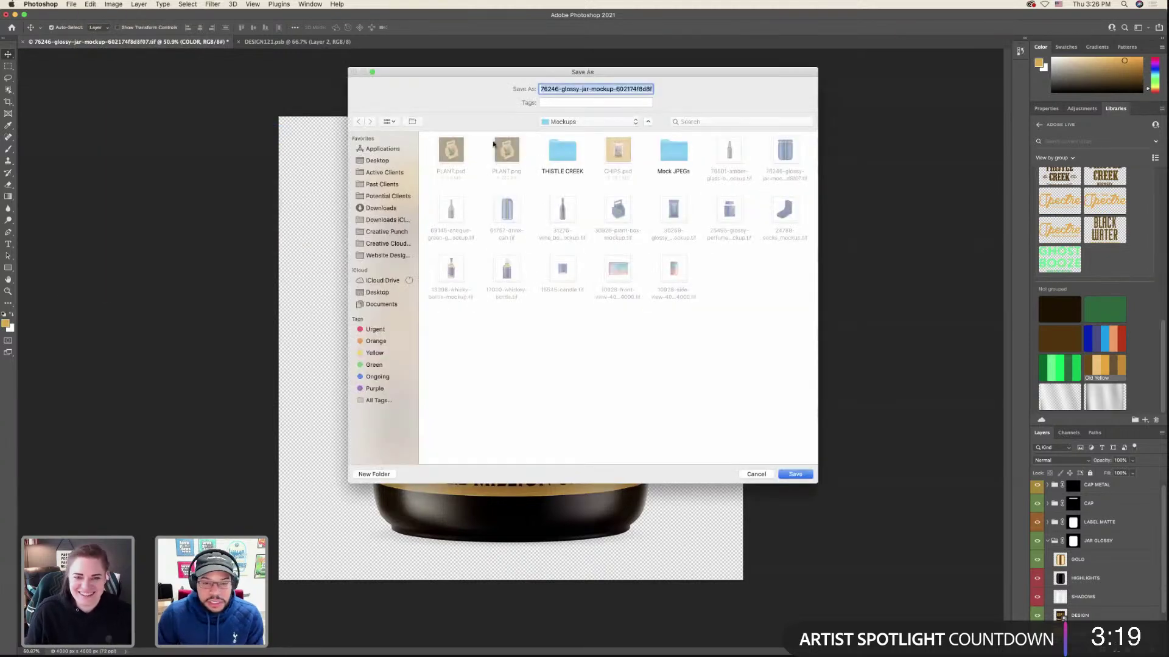
{"action": "left_click", "coordinate": [461, 153]}
{"action": "double_click", "coordinate": [549, 88]}
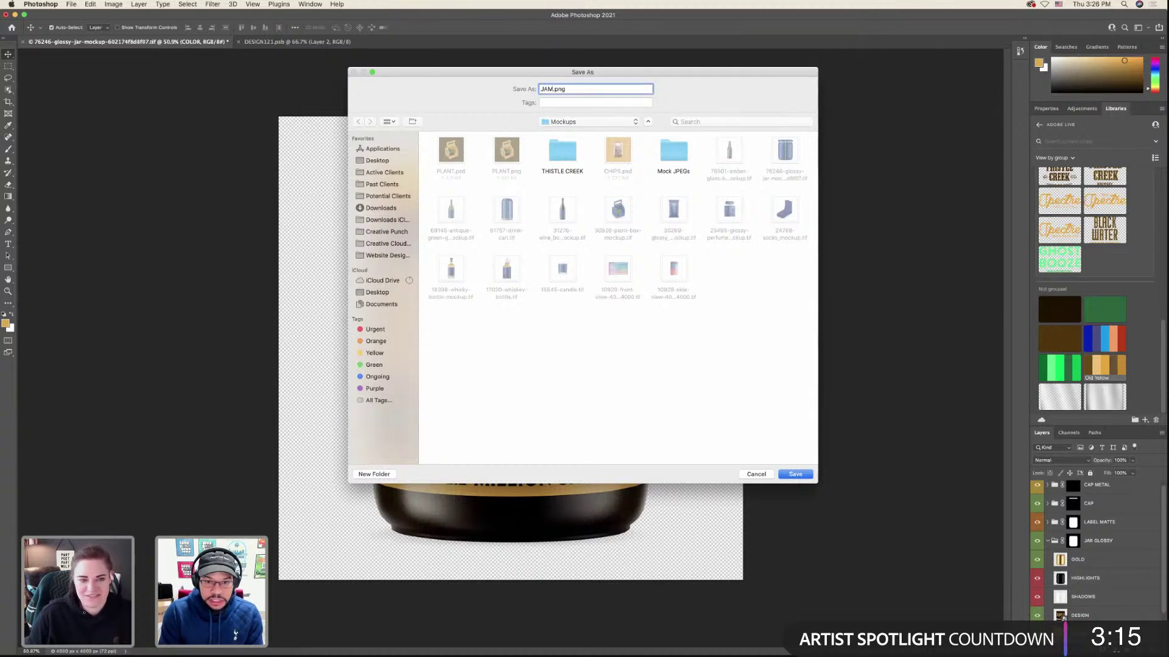
{"action": "key", "text": "Return"}
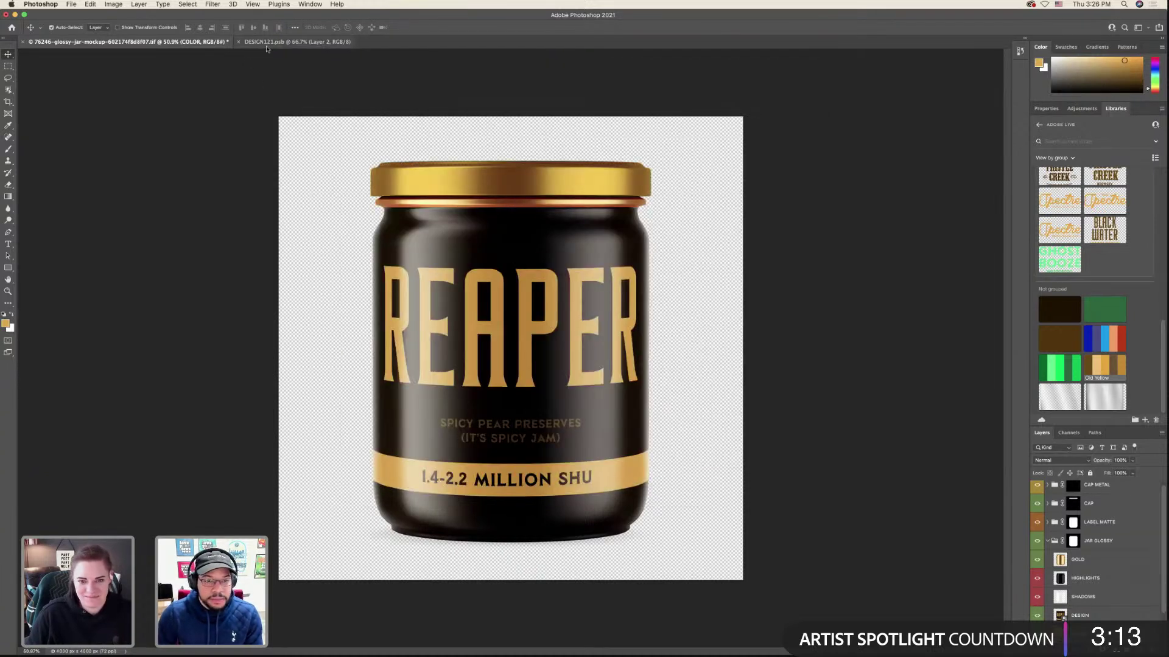
- Copy the GHOST title and peanut butter subtitle from the Illustrator label and paste them into DESIGN121.psb in Photoshop
{"action": "left_click", "coordinate": [286, 42]}
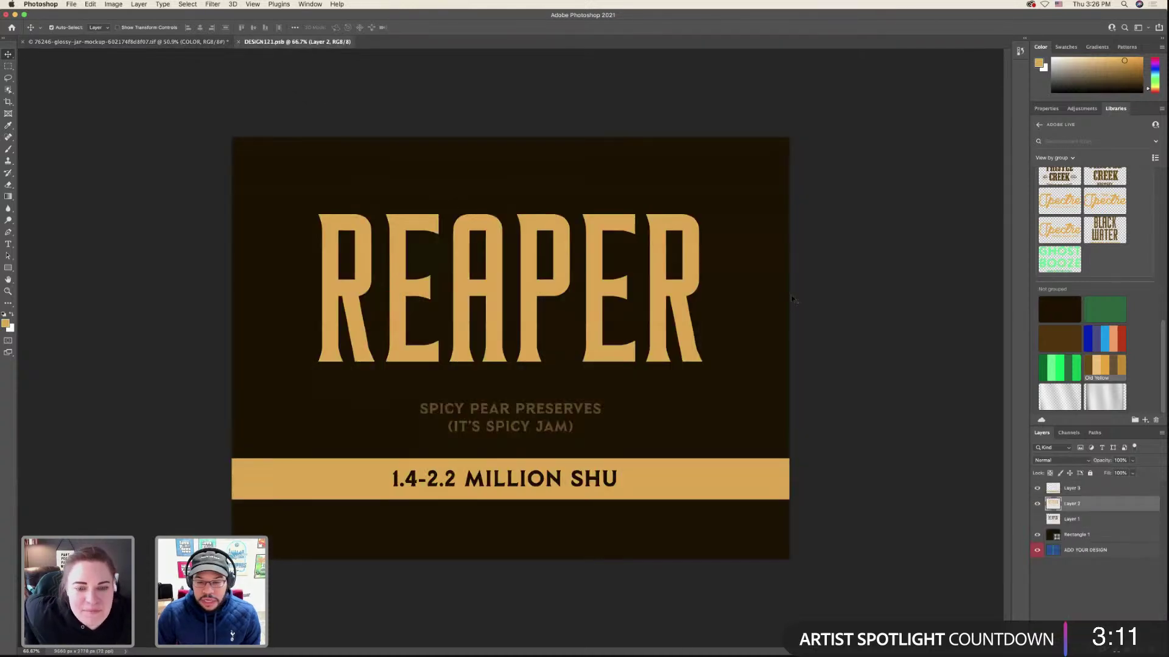
{"action": "key", "text": "ctrl+Left"}
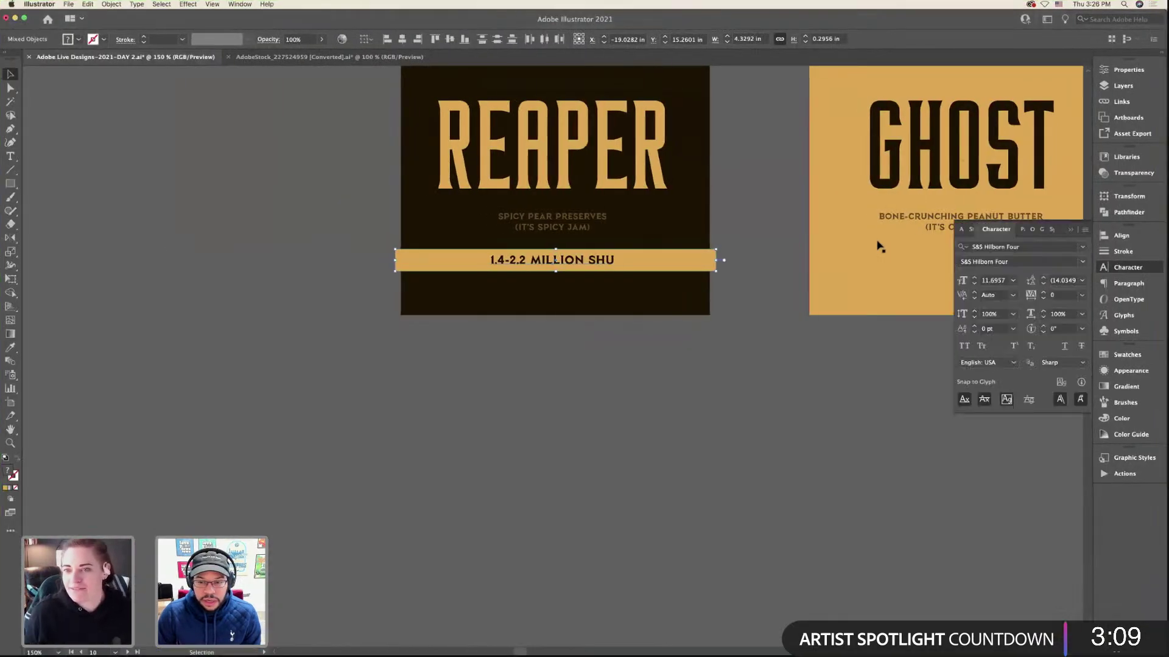
{"action": "key", "text": "super+grave"}
{"action": "key", "text": "ctrl+Right"}
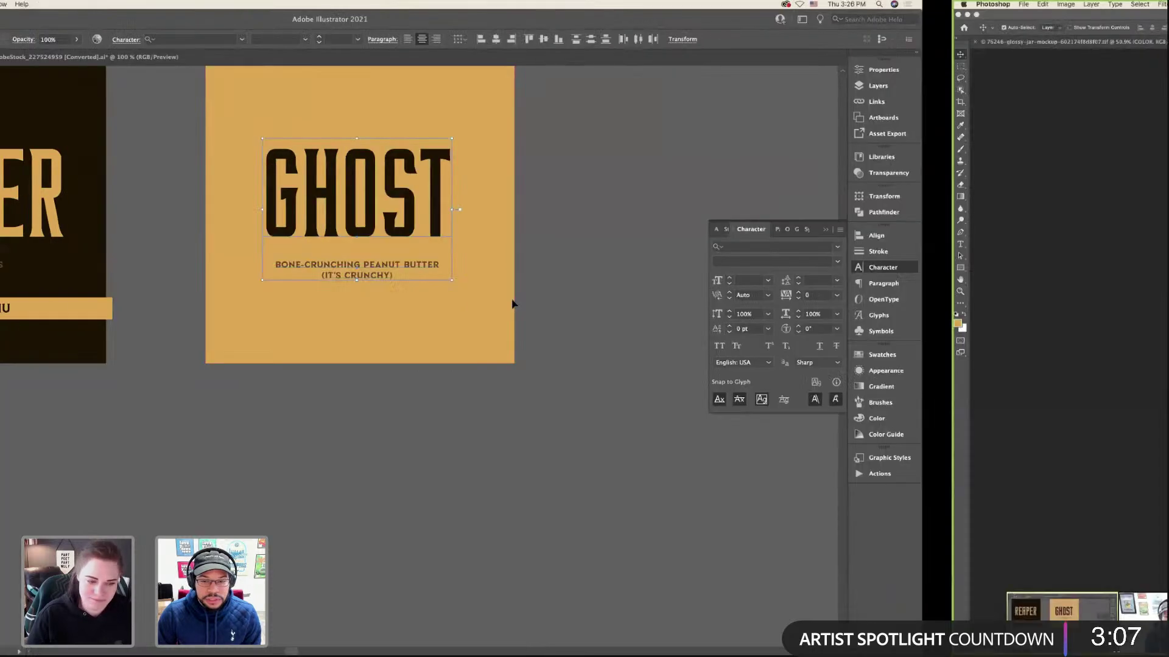
{"action": "key", "text": "cmd+v"}
{"action": "key", "text": "Return"}
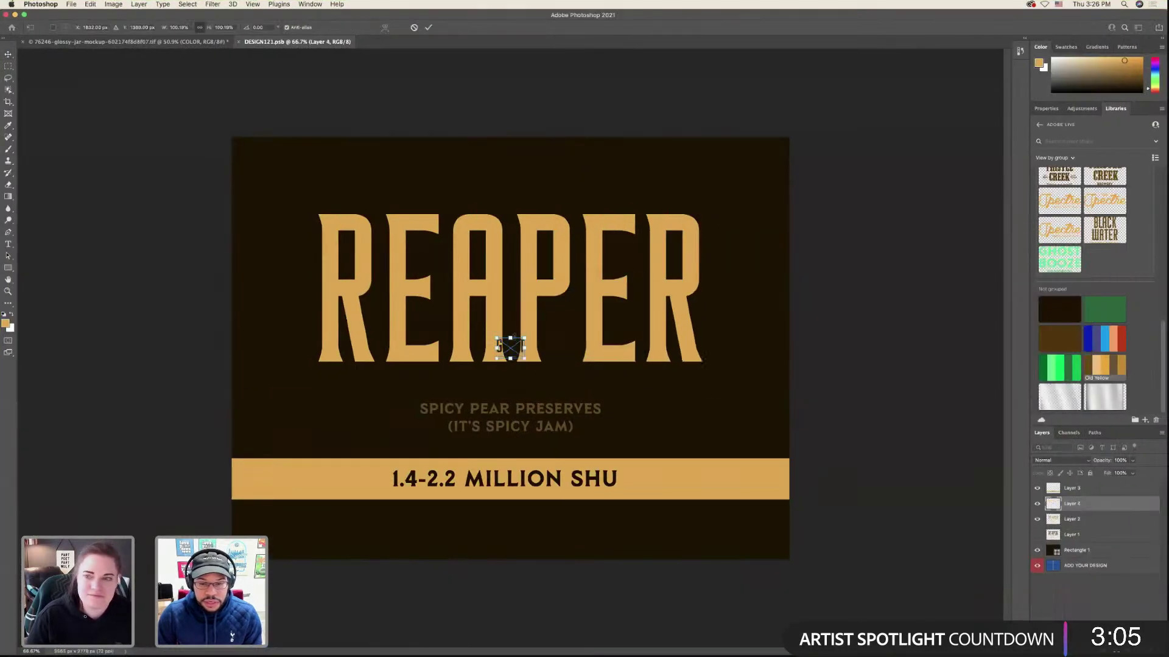
- Enlarge the pasted GHOST artwork to reach from the top of the REAPER title down to its subtitle
{"action": "key", "text": "cmd+t"}
{"action": "left_click_drag", "start_coordinate": [511, 326], "coordinate": [527, 212]}
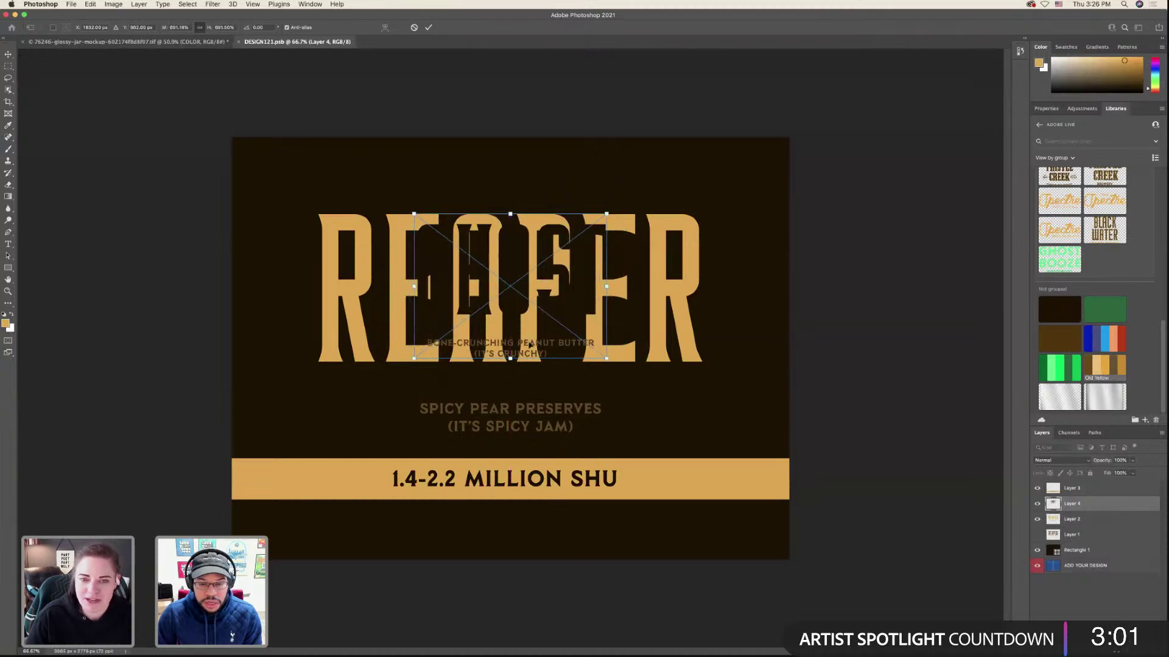
{"action": "left_click_drag", "start_coordinate": [510, 359], "coordinate": [514, 431]}
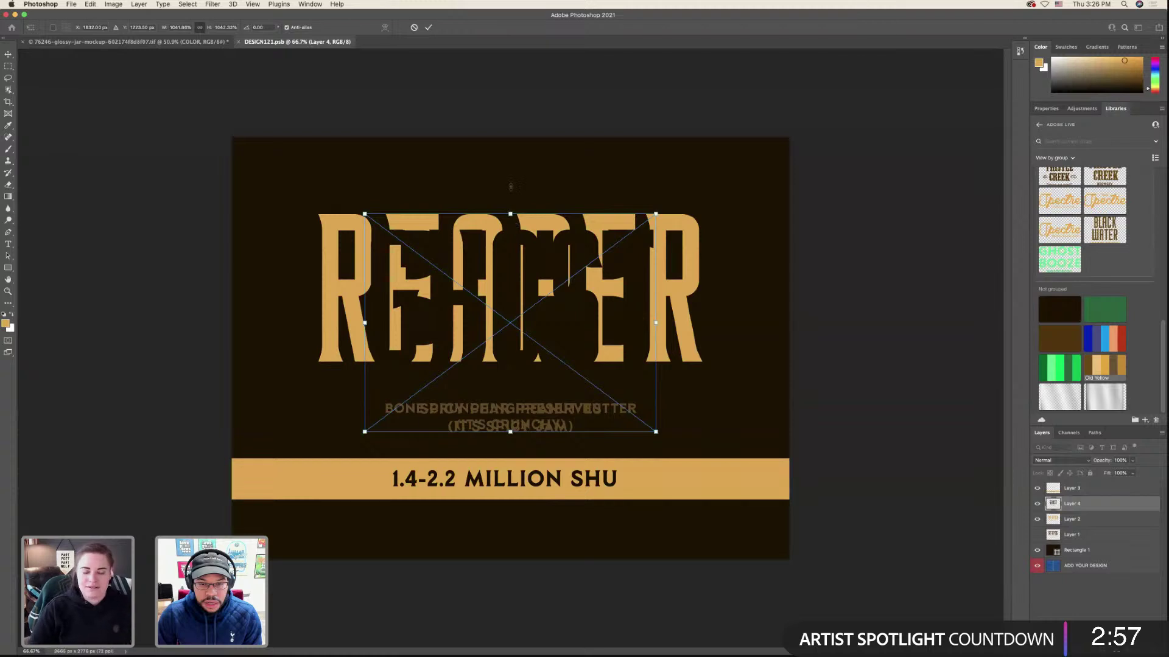
{"action": "left_click_drag", "start_coordinate": [510, 187], "coordinate": [510, 214]}
{"action": "key", "text": "Return"}
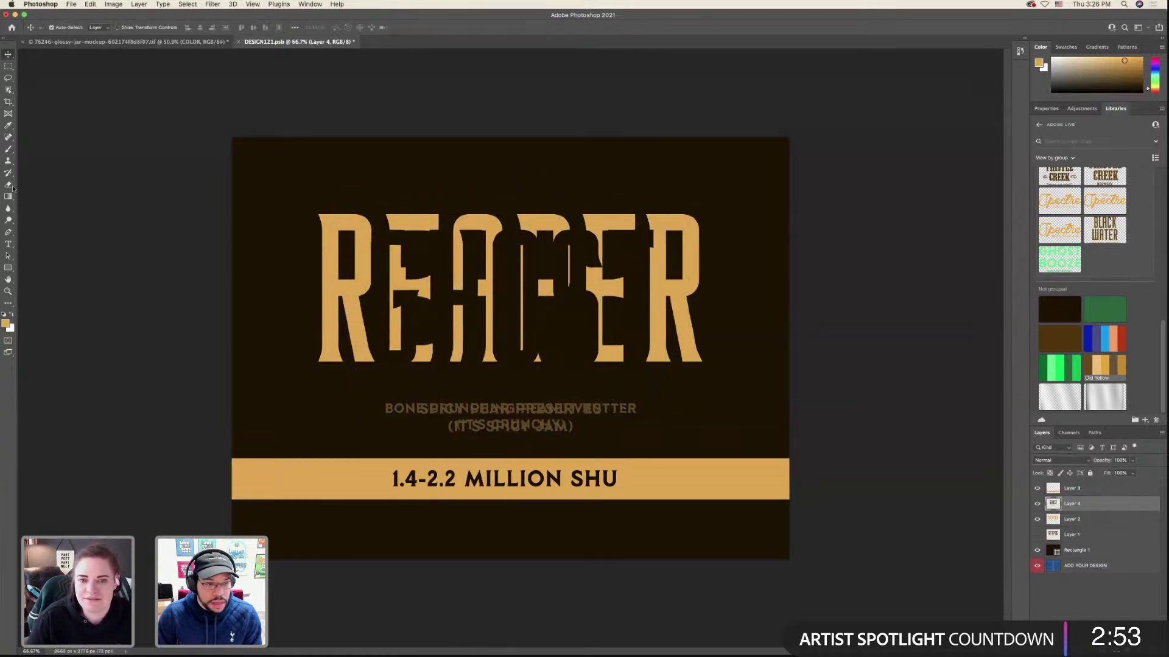
- Marquee-select the pasted GHOST title and delete it from its layer, keeping only the Bone-Crunching Peanut Butter subtitle
{"action": "left_click", "coordinate": [8, 66]}
{"action": "left_click_drag", "start_coordinate": [278, 184], "coordinate": [725, 400]}
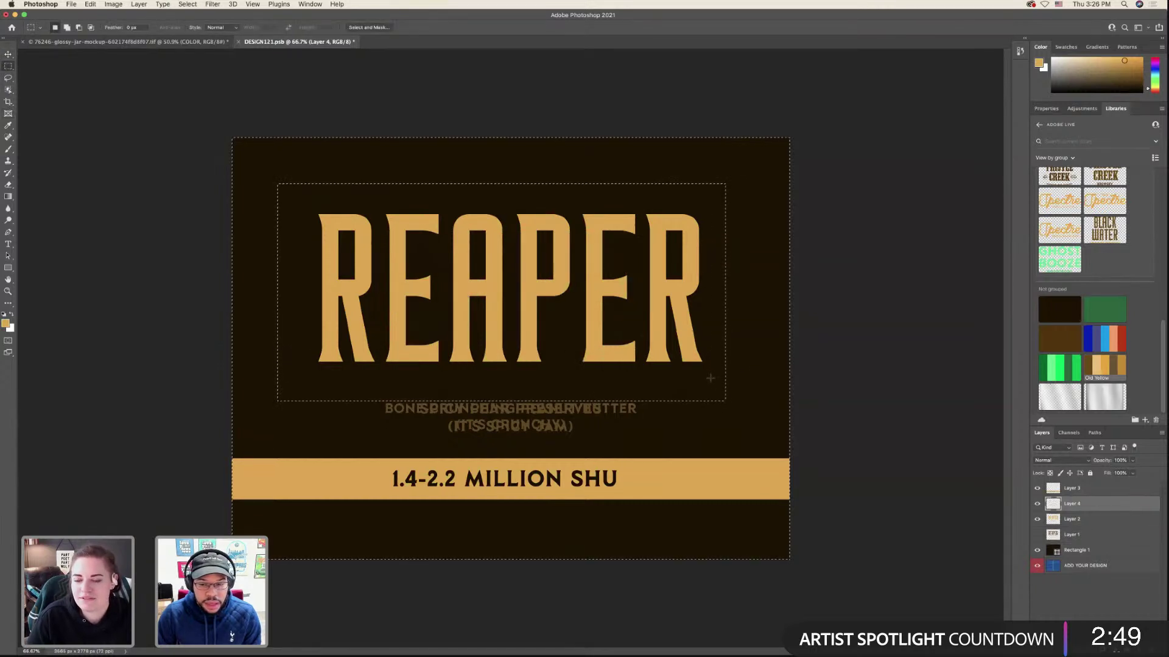
{"action": "key", "text": "super+shift+n"}
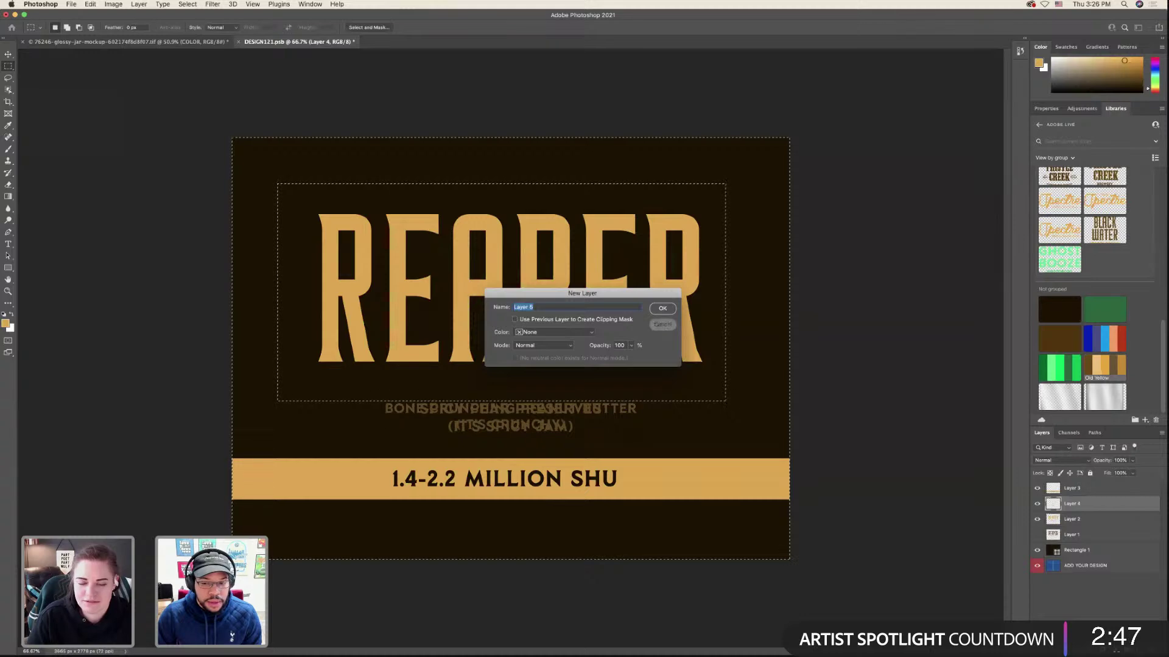
{"action": "key", "text": "Return"}
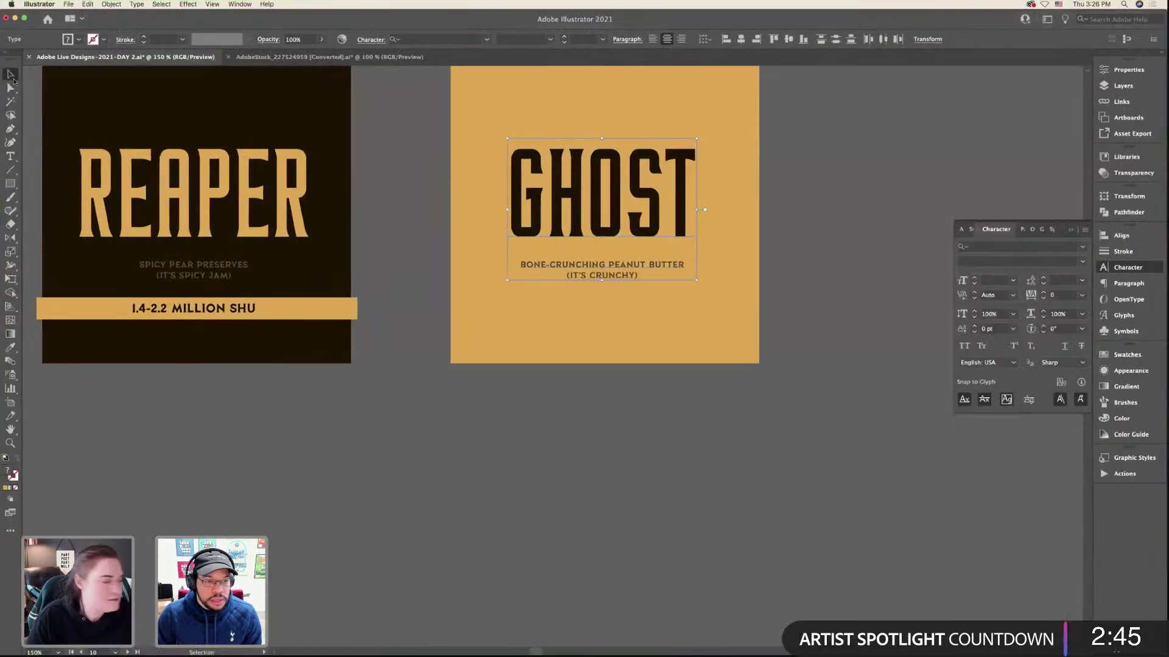
- In Illustrator, place a separate copy of the GHOST title below the gold label and convert it to outlines
{"action": "left_click_drag", "start_coordinate": [551, 181], "coordinate": [554, 409]}
{"action": "right_click", "coordinate": [553, 409]}
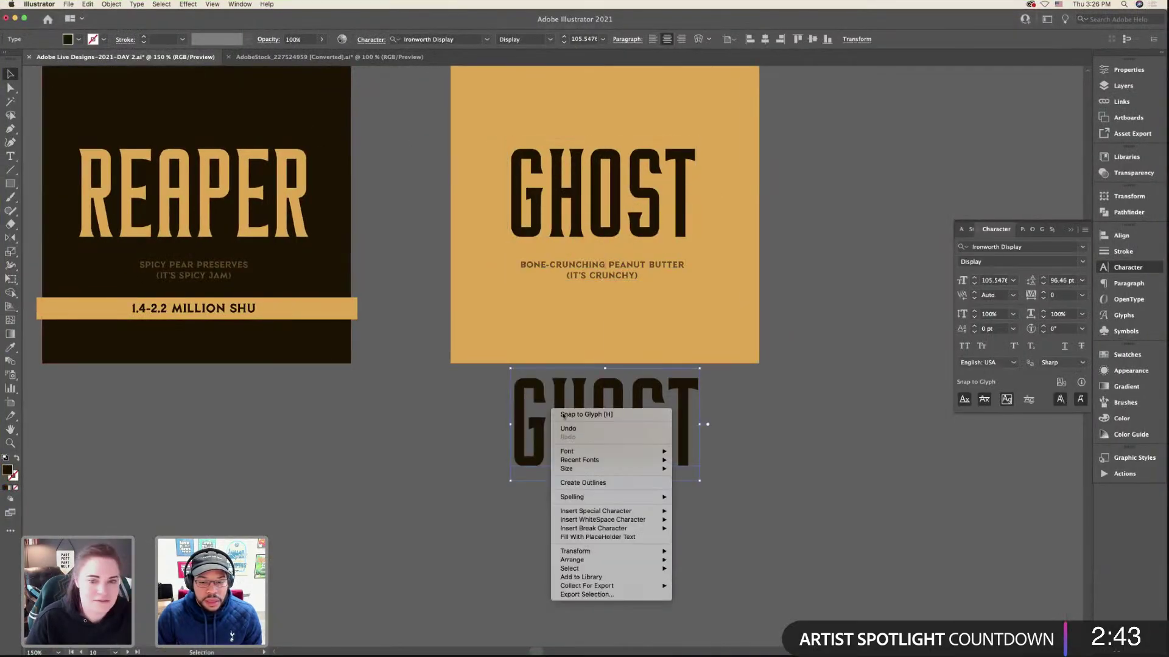
{"action": "left_click", "coordinate": [596, 482]}
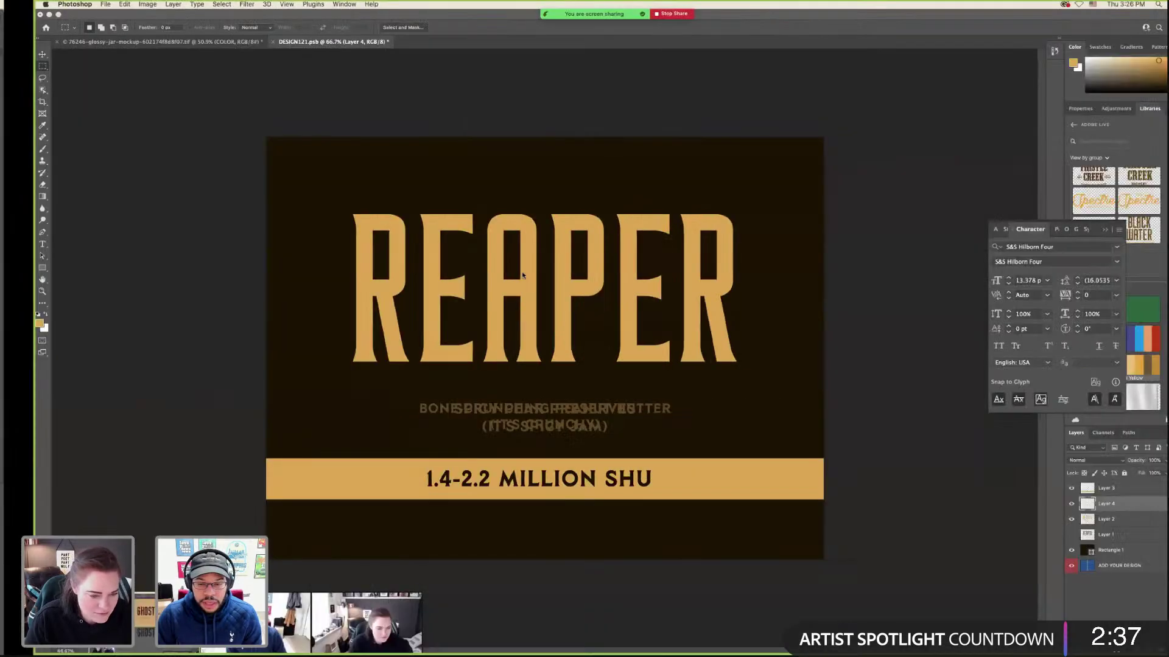
- Paste the outlined GHOST title into DESIGN121.psb as pixels and enlarge it to match the REAPER title's height
{"action": "key", "text": "super+v"}
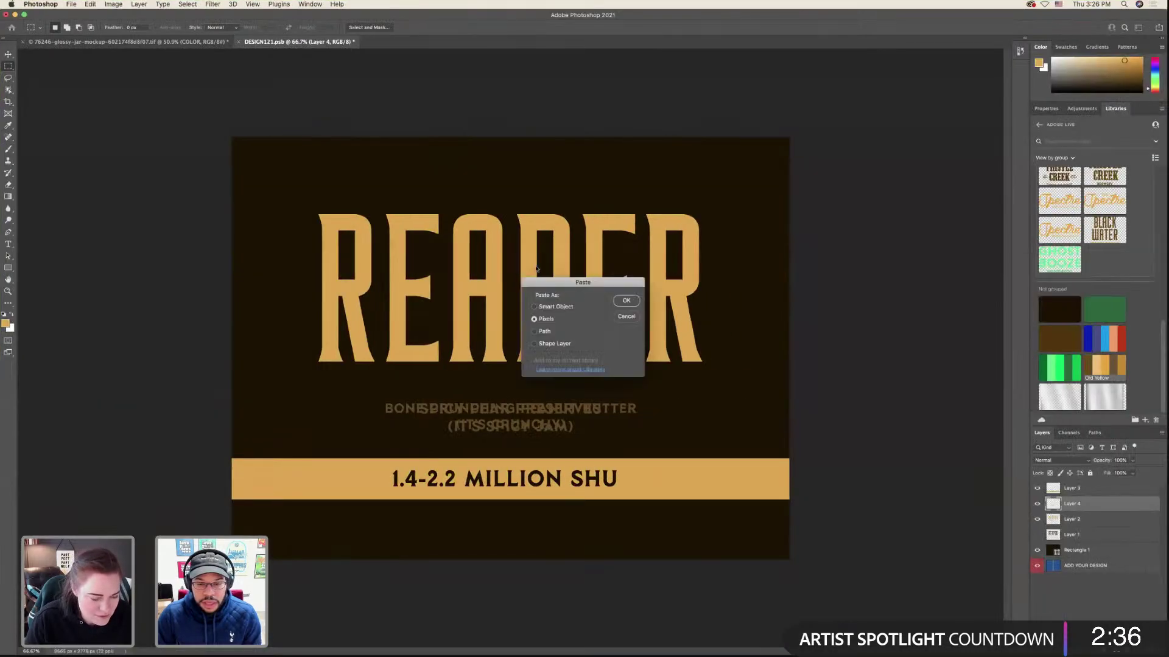
{"action": "left_click", "coordinate": [626, 300]}
{"action": "left_click_drag", "start_coordinate": [510, 340], "coordinate": [510, 215]}
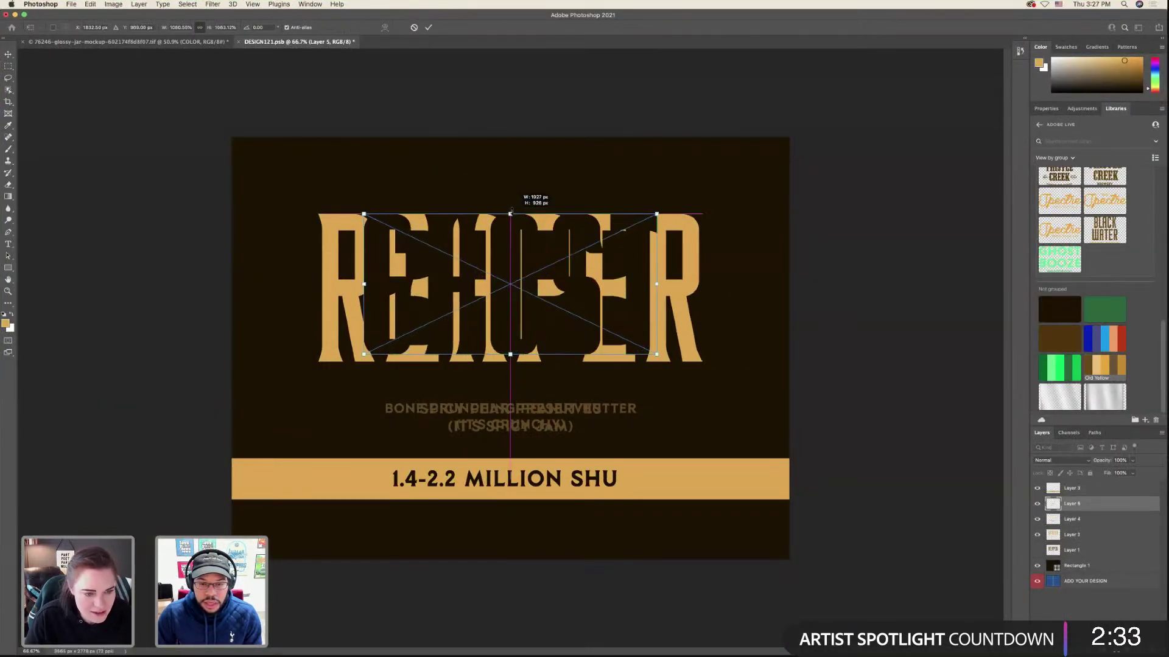
{"action": "mouse_move", "coordinate": [510, 361]}
{"action": "left_mouse_down"}
{"action": "mouse_move", "coordinate": [532, 341]}
{"action": "mouse_move", "coordinate": [516, 350]}
{"action": "left_mouse_up"}
{"action": "key", "text": "Return"}
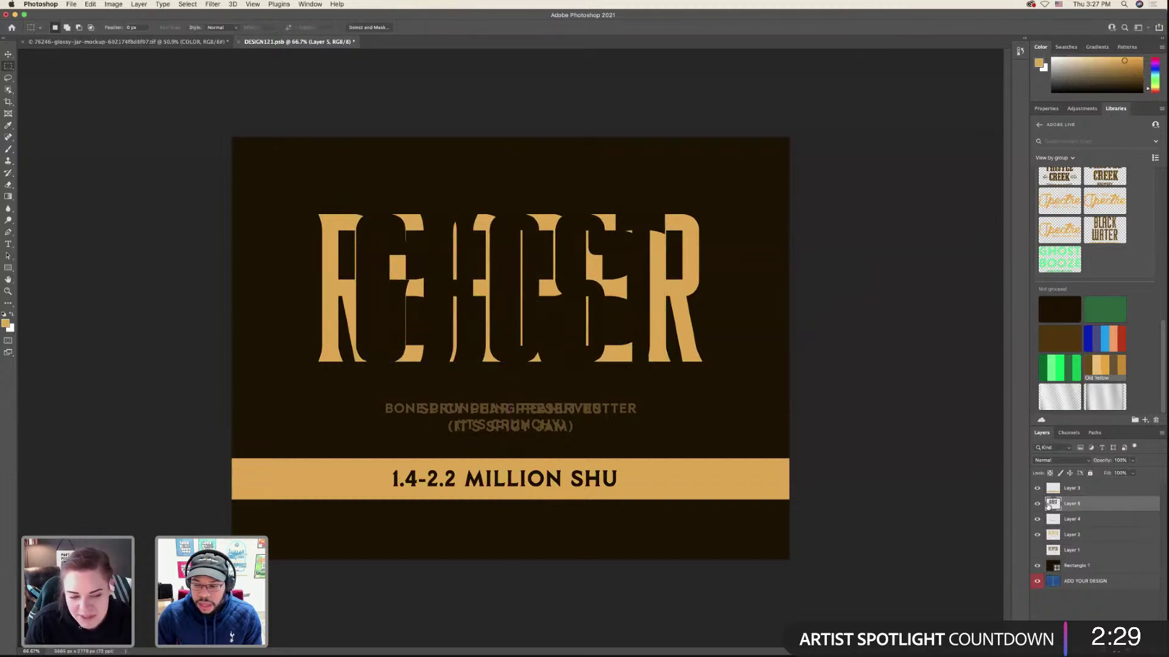
- Hide the layers with the REAPER artwork, the SHU band and the peanut butter subtitle
{"action": "left_click", "coordinate": [1038, 534]}
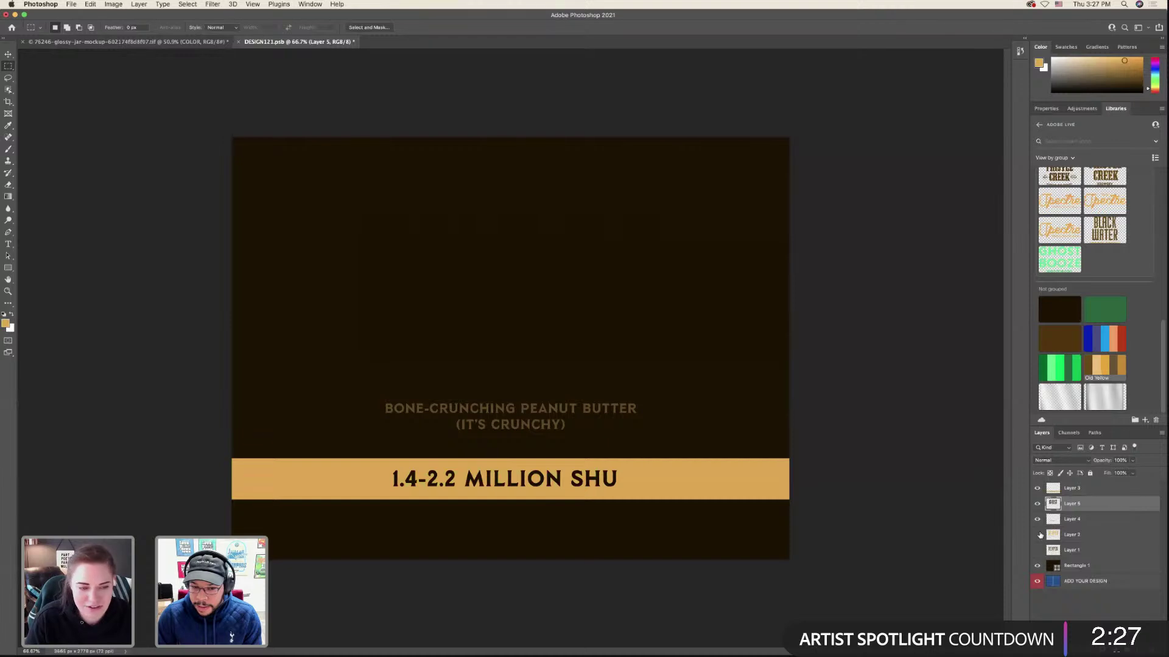
{"action": "left_click", "coordinate": [1039, 535]}
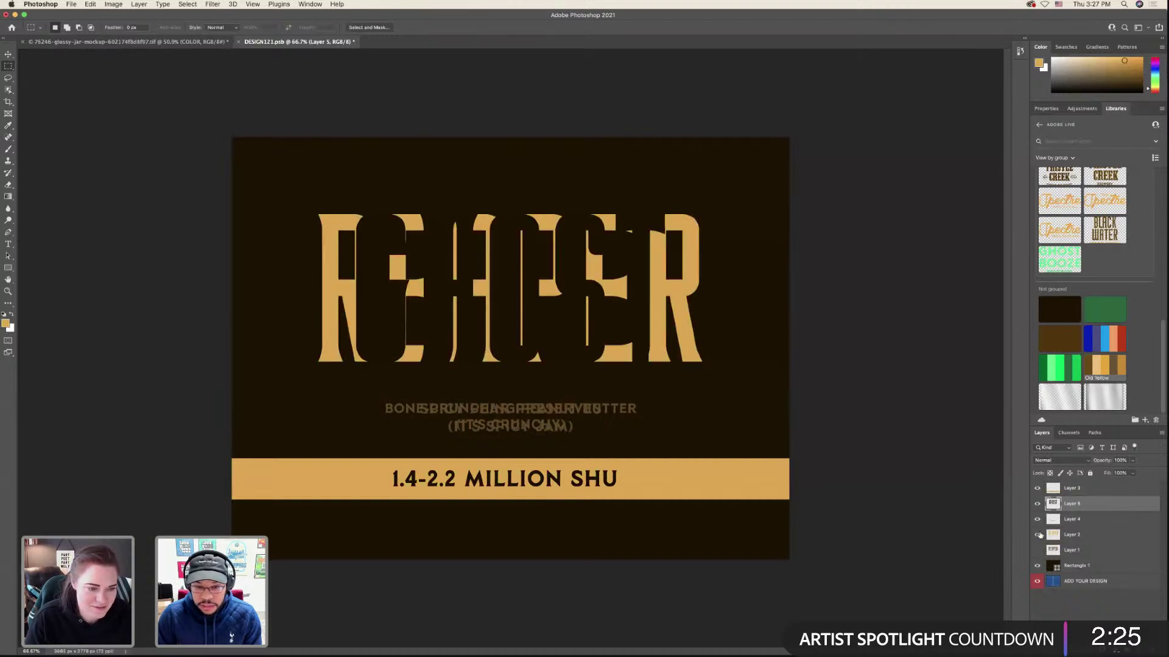
{"action": "left_click", "coordinate": [1039, 534]}
{"action": "left_click", "coordinate": [1039, 534]}
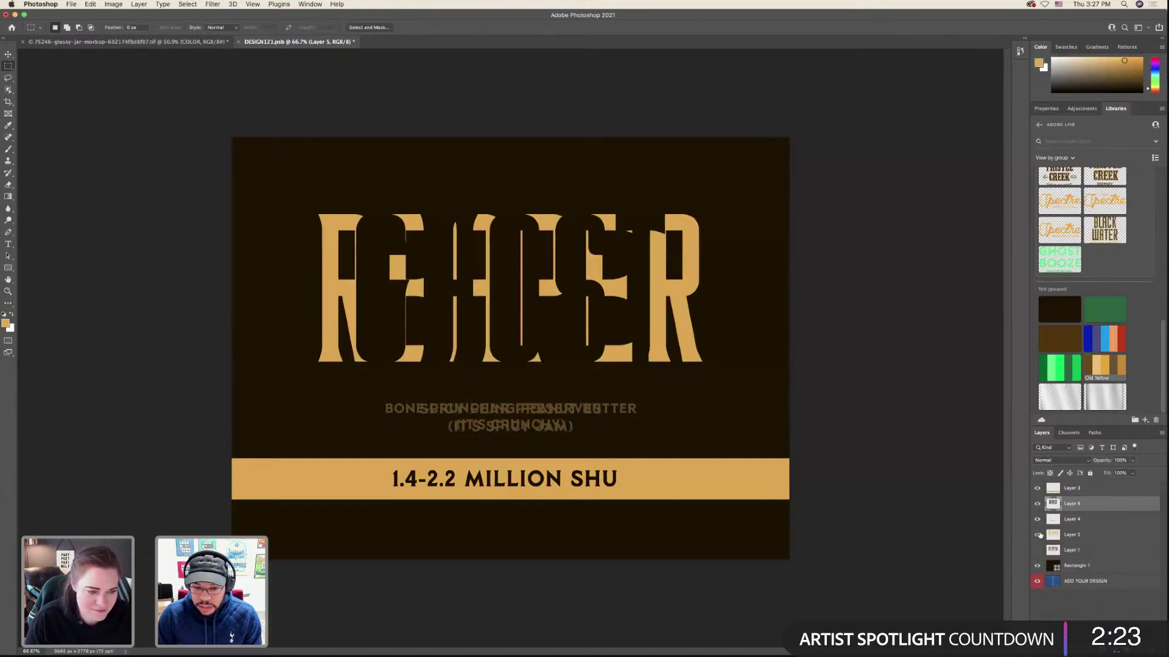
{"action": "left_click", "coordinate": [1039, 535]}
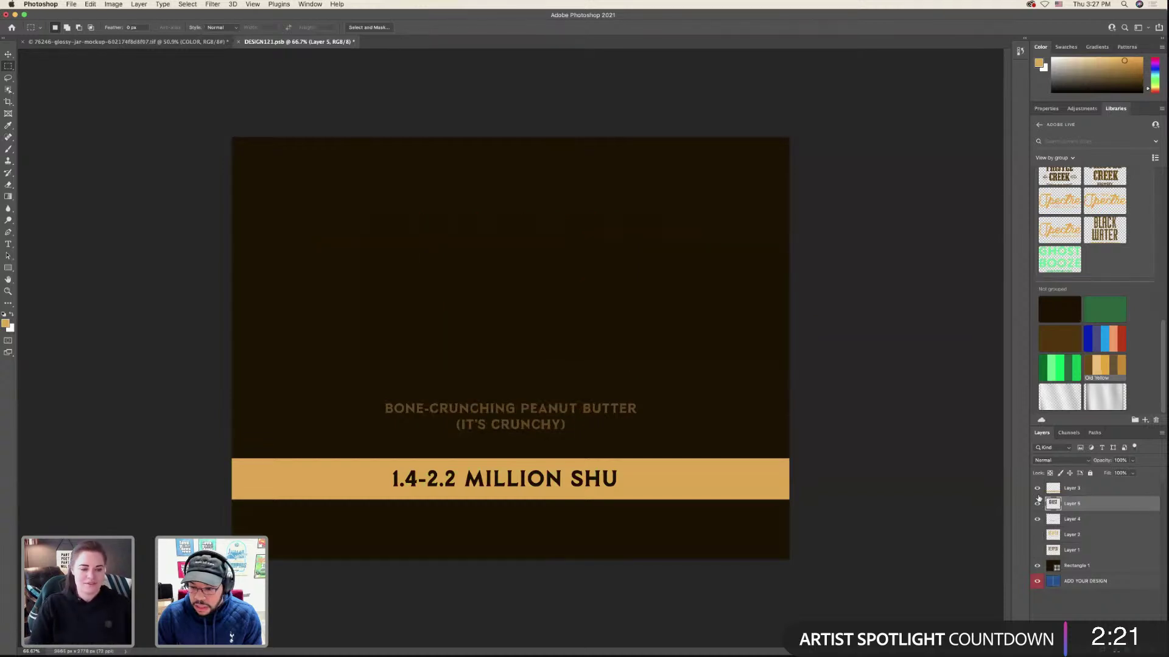
{"action": "left_click", "coordinate": [1037, 489]}
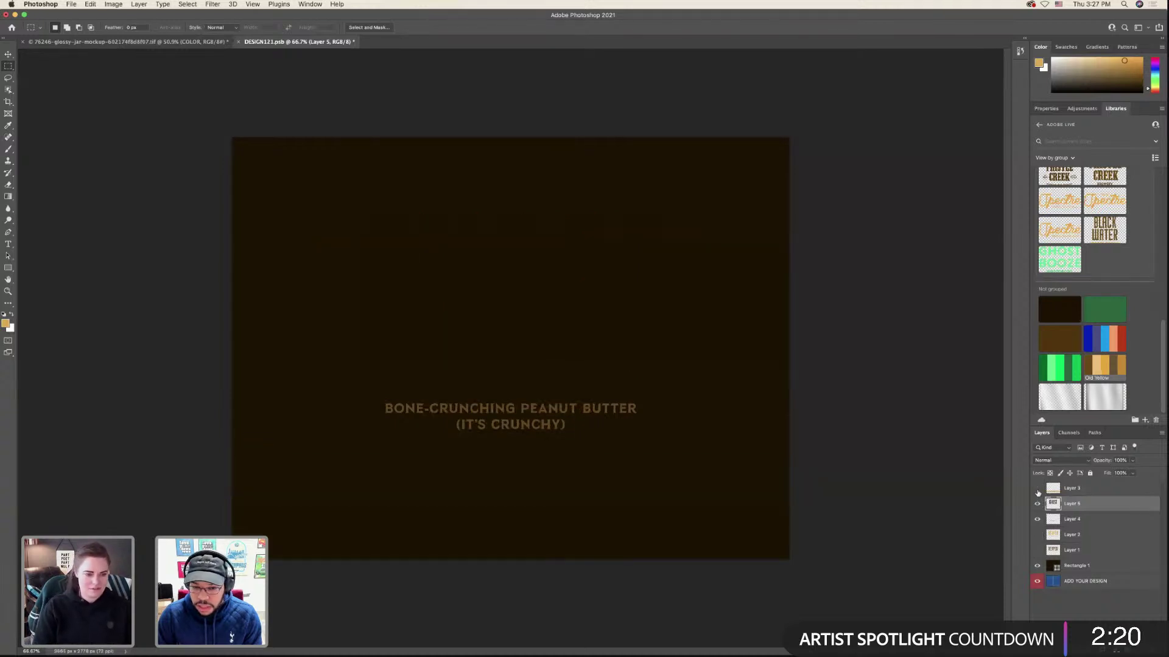
{"action": "left_click", "coordinate": [1039, 521]}
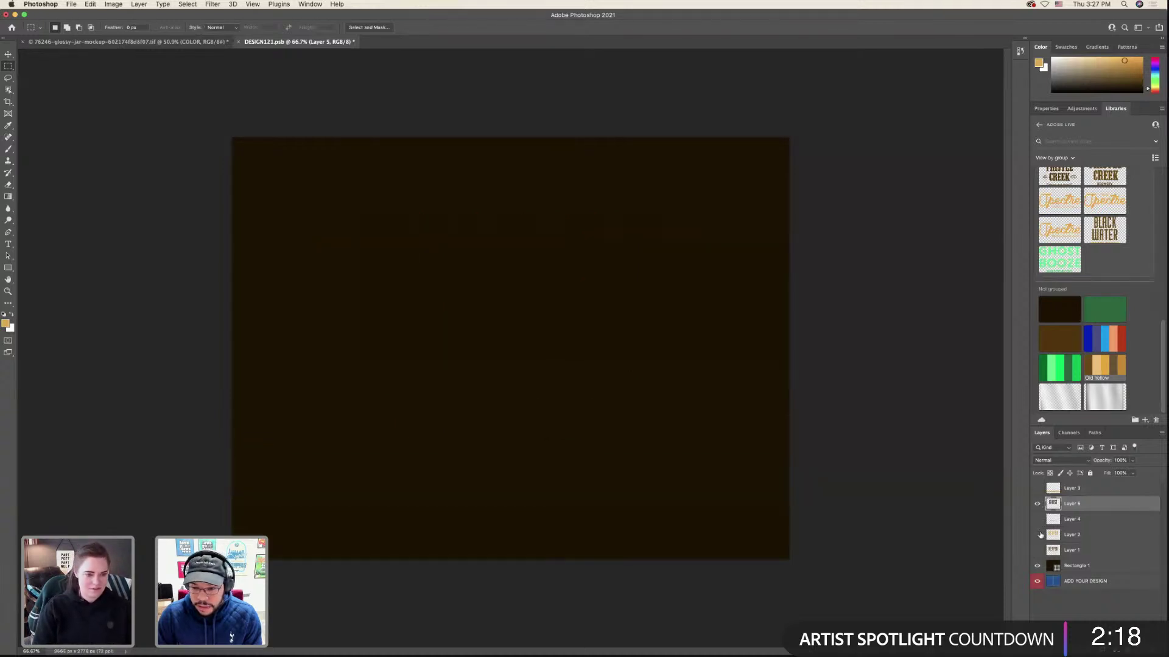
- Recolour the label's background rectangle with the library's gold and show the Bone-Crunching Peanut Butter subtitle layer
{"action": "left_click", "coordinate": [1048, 565]}
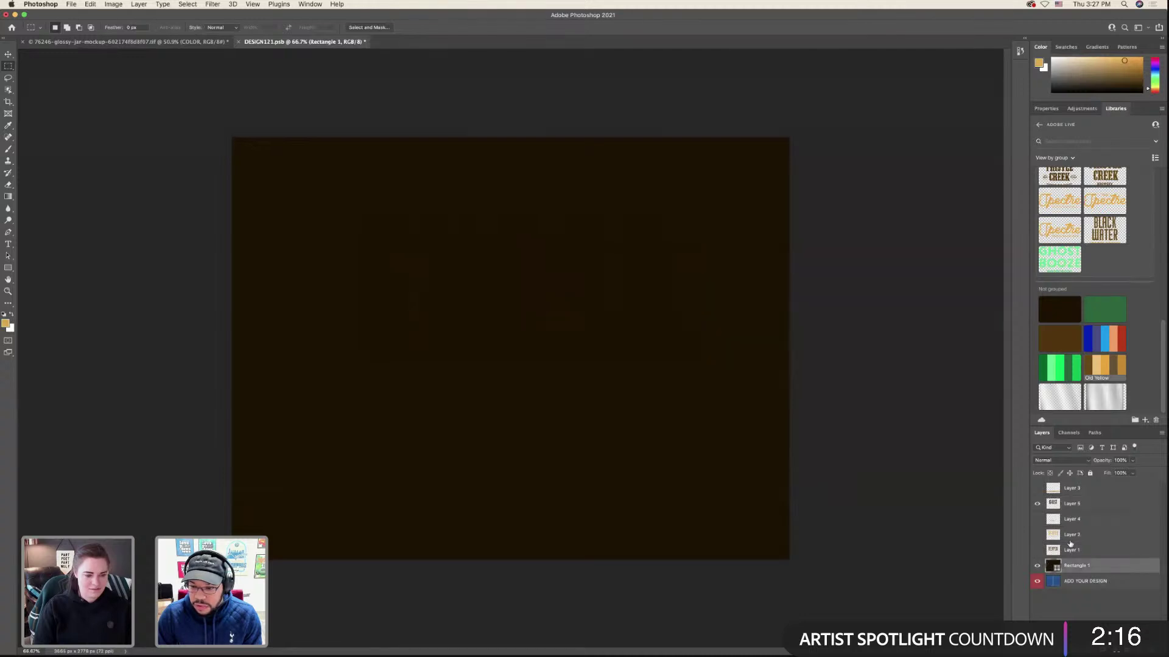
{"action": "left_click", "coordinate": [1103, 364]}
{"action": "left_click", "coordinate": [1038, 521]}
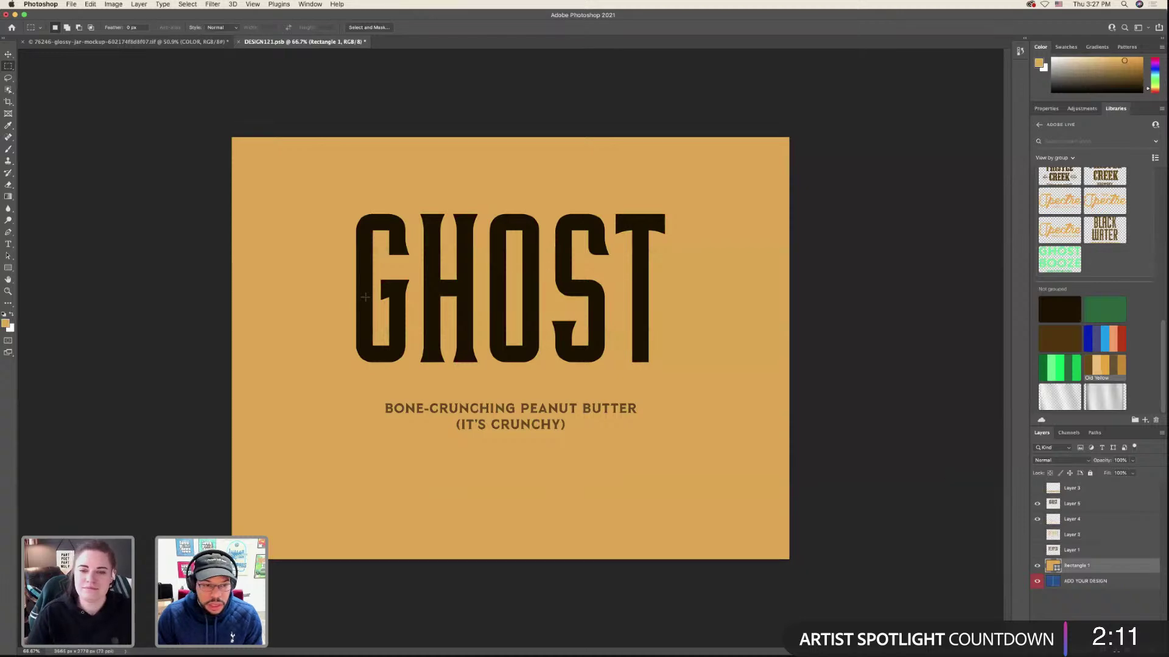
- In Illustrator, duplicate the 1.4-2.2 MILLION SHU band with its text into the empty space below the REAPER label
{"action": "key", "text": "super+Tab"}
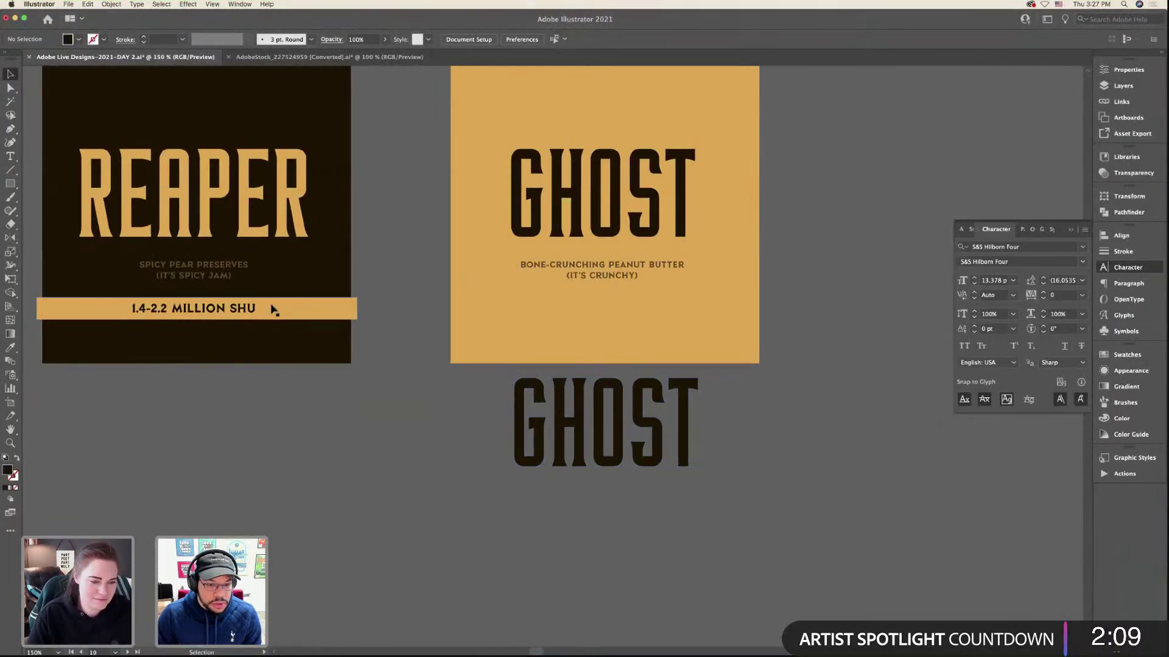
{"action": "left_click", "coordinate": [248, 315]}
{"action": "left_click_drag", "start_coordinate": [308, 310], "coordinate": [304, 441]}
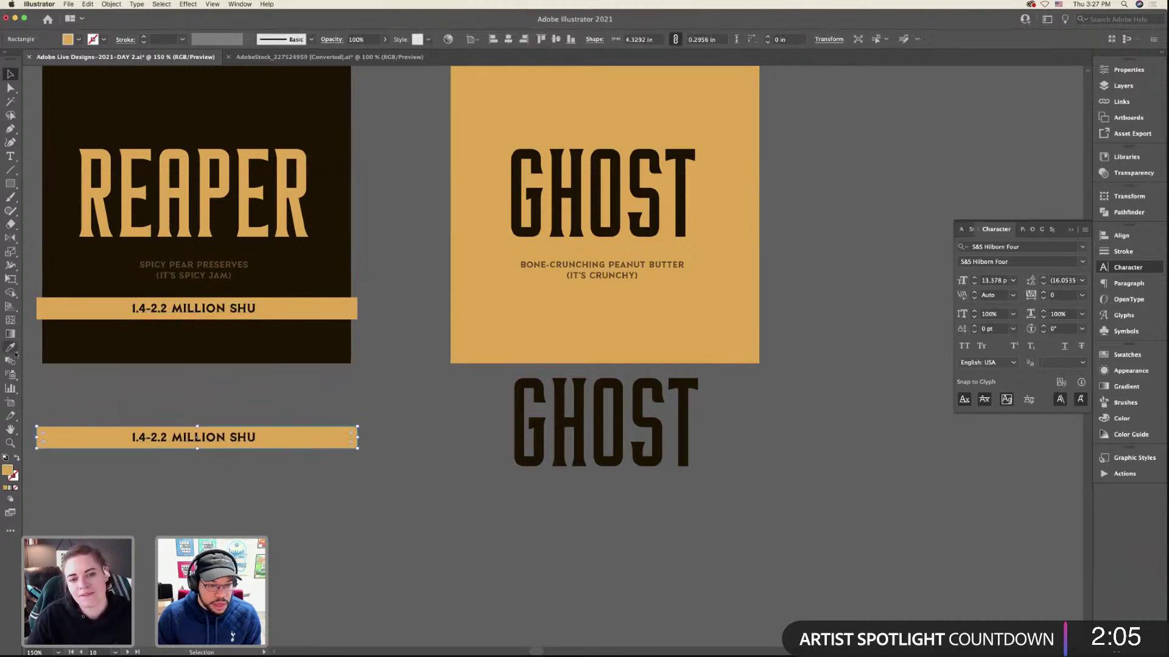
- Recolour the duplicated band with the REAPER label's dark brown and its text with the GHOST label's gold
{"action": "left_click", "coordinate": [10, 347]}
{"action": "left_click", "coordinate": [194, 344]}
{"action": "left_click", "coordinate": [11, 74]}
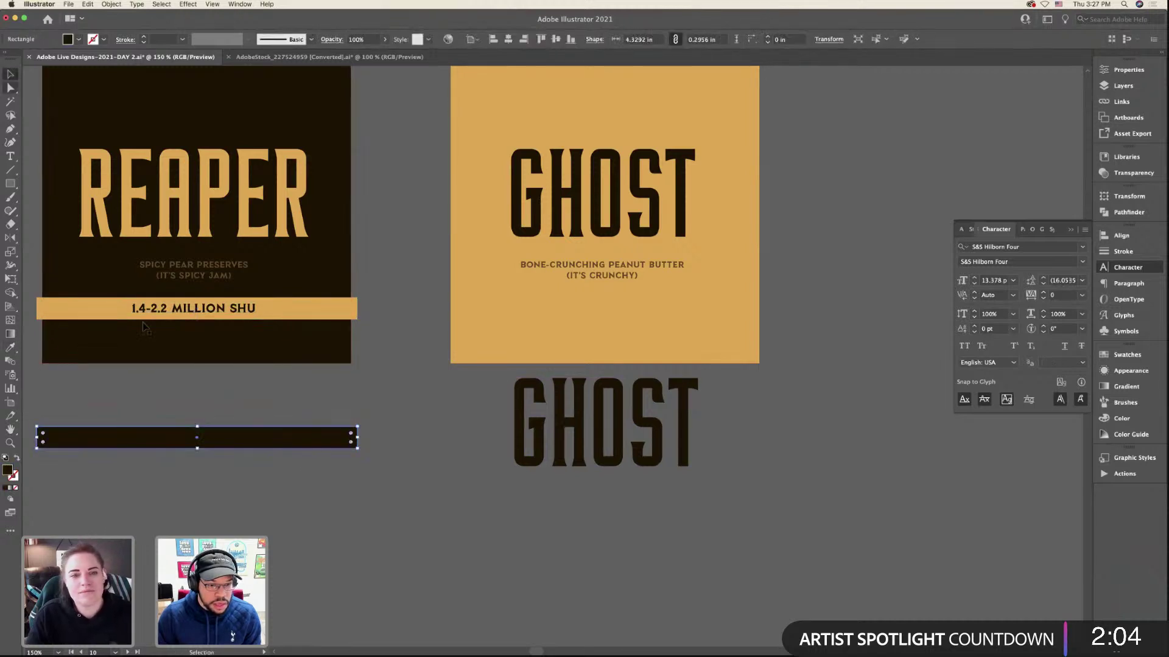
{"action": "left_click", "coordinate": [171, 442]}
{"action": "key", "text": "i"}
{"action": "left_click", "coordinate": [507, 292]}
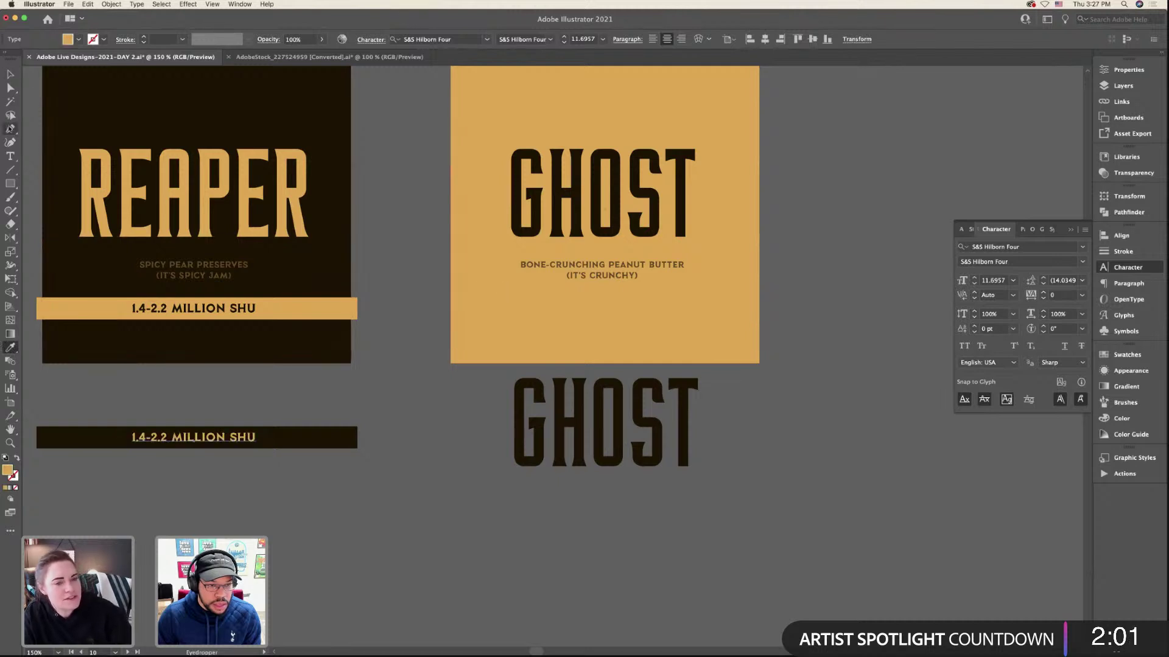
- Replace the text on the dark band with "8.5K-1 MILLION SHU"
{"action": "left_click", "coordinate": [11, 156]}
{"action": "triple_click", "coordinate": [211, 437]}
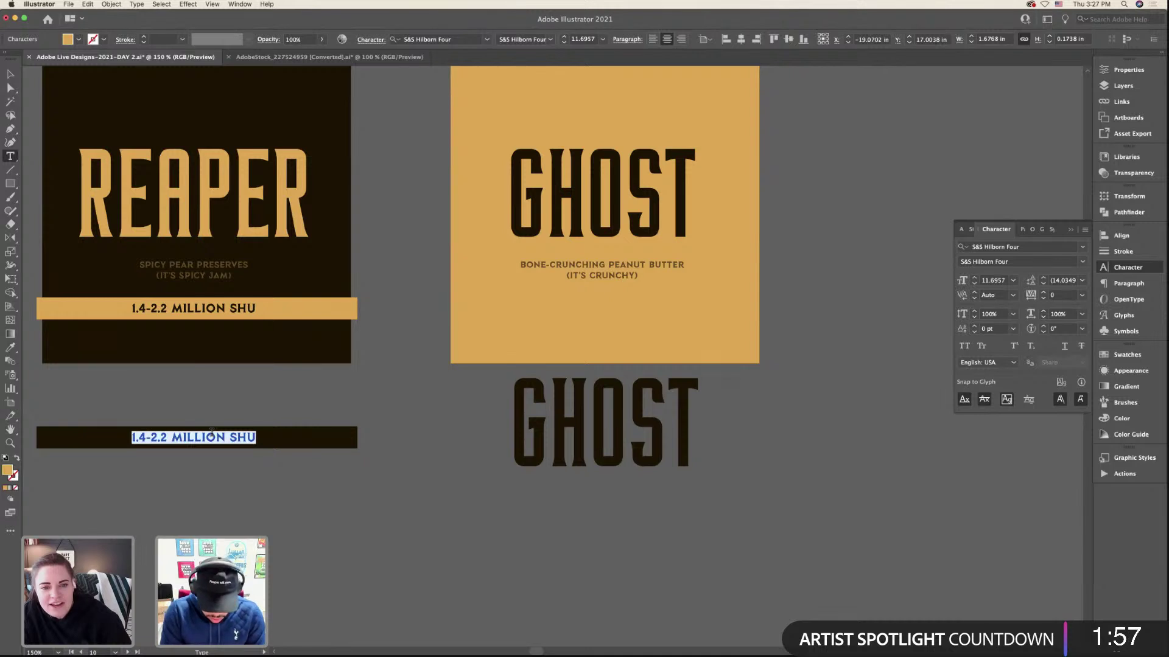
{"action": "type", "text": "800"}
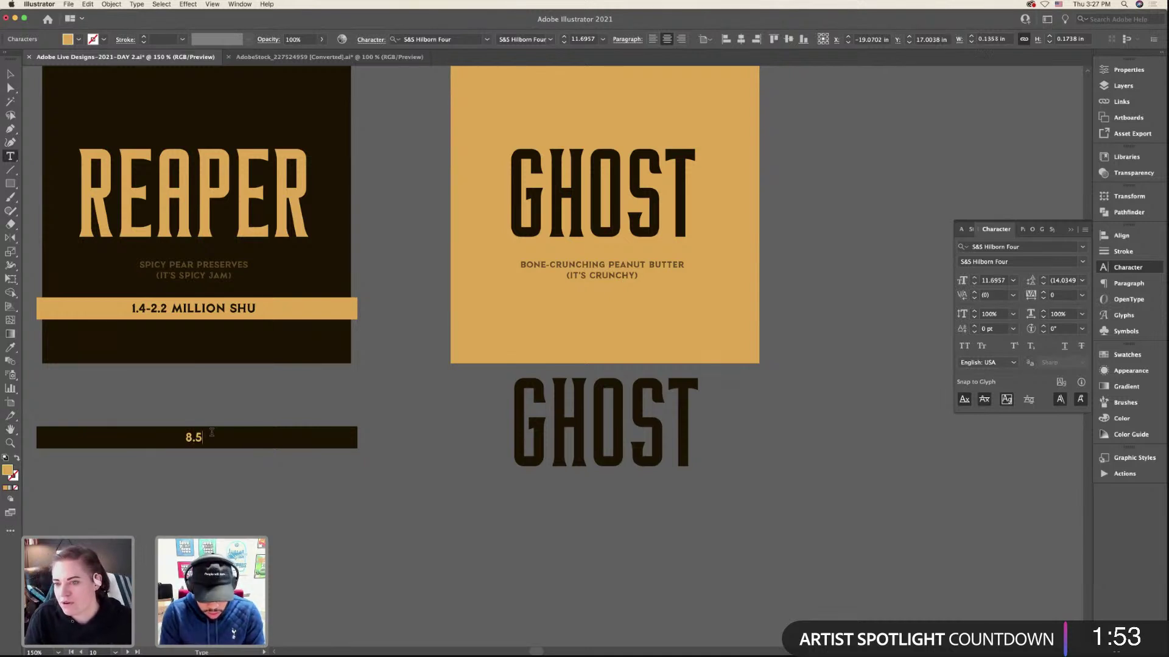
{"action": "key", "text": "BackSpace"}
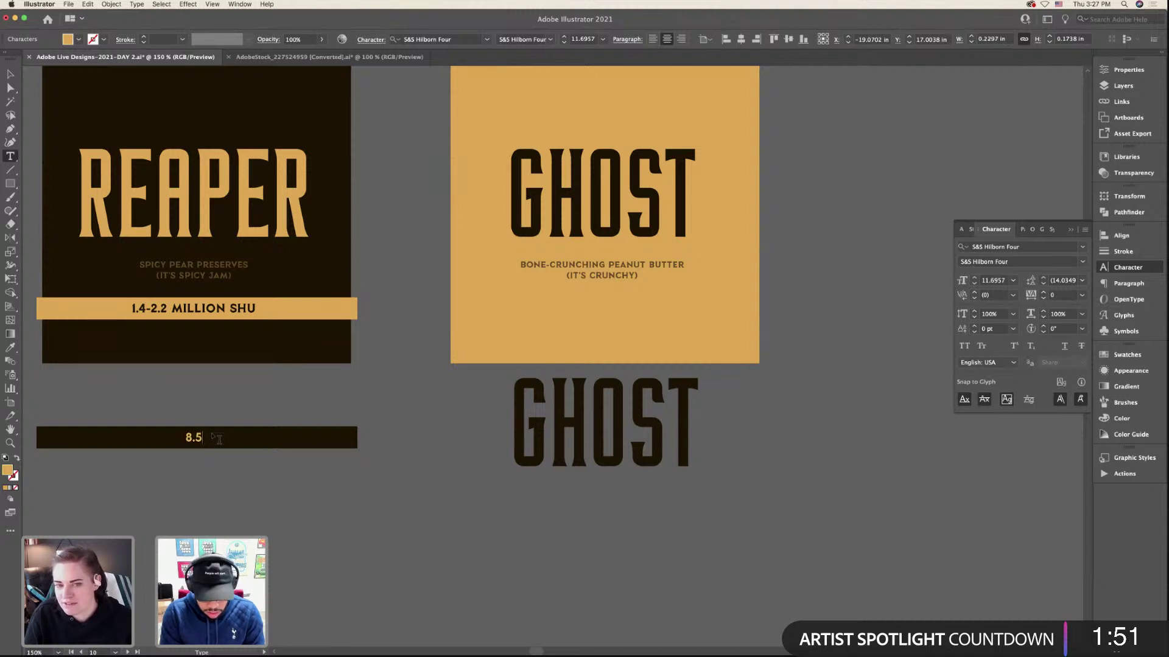
{"action": "type", "text": "K -"}
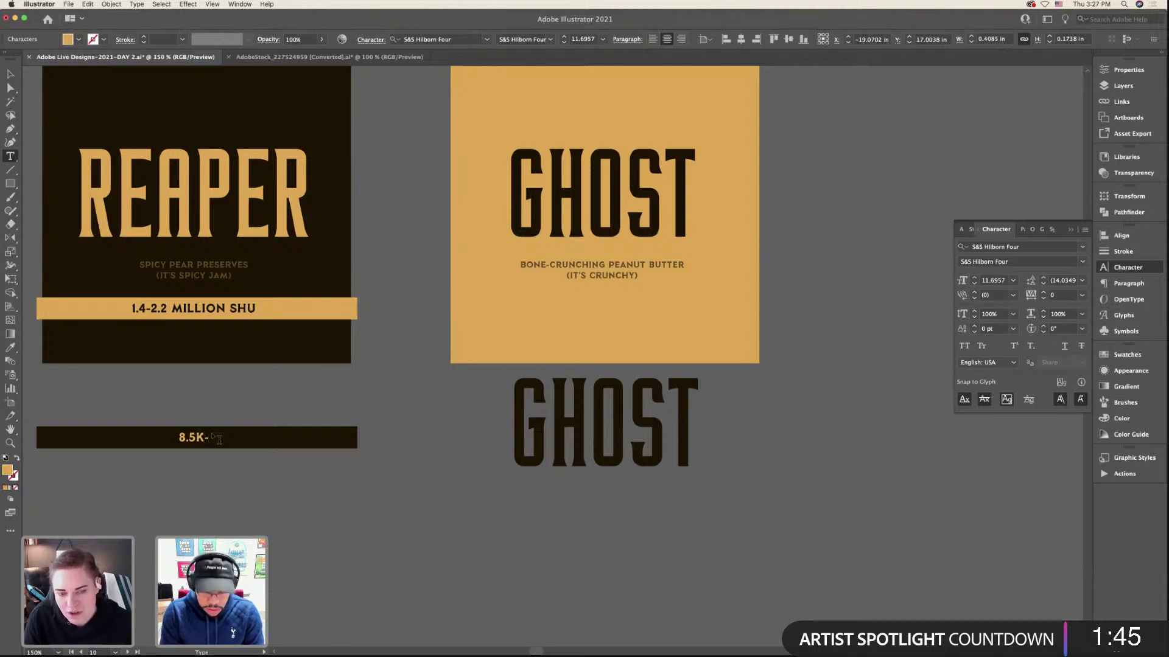
{"action": "type", "text": "1."}
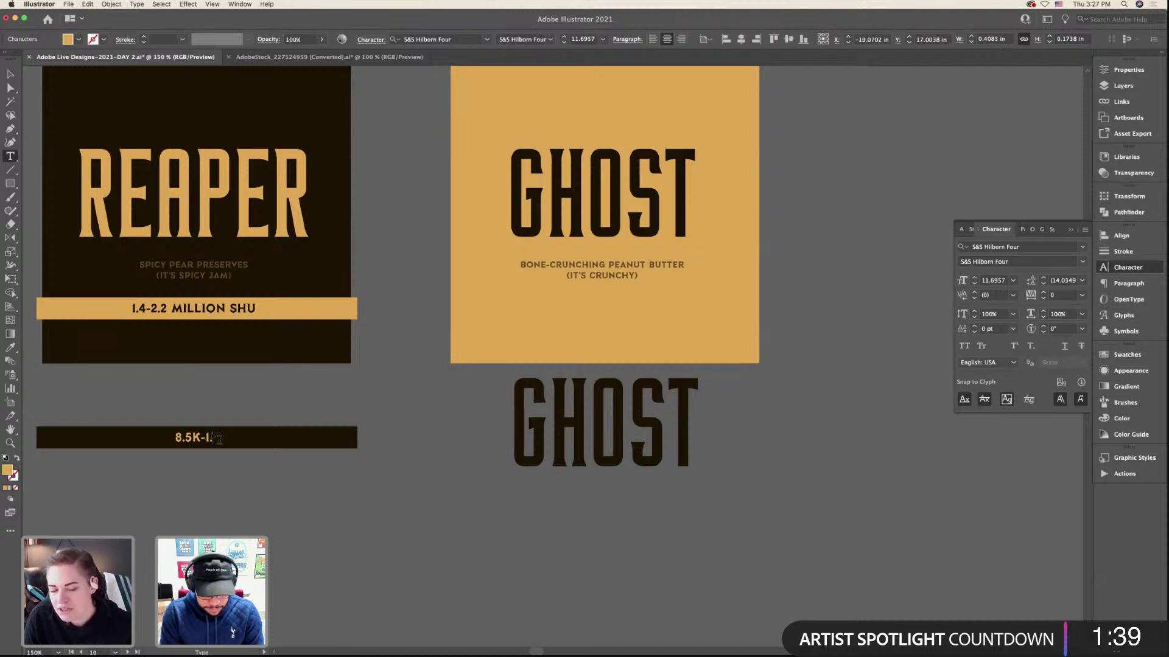
{"action": "key", "text": "BackSpace"}
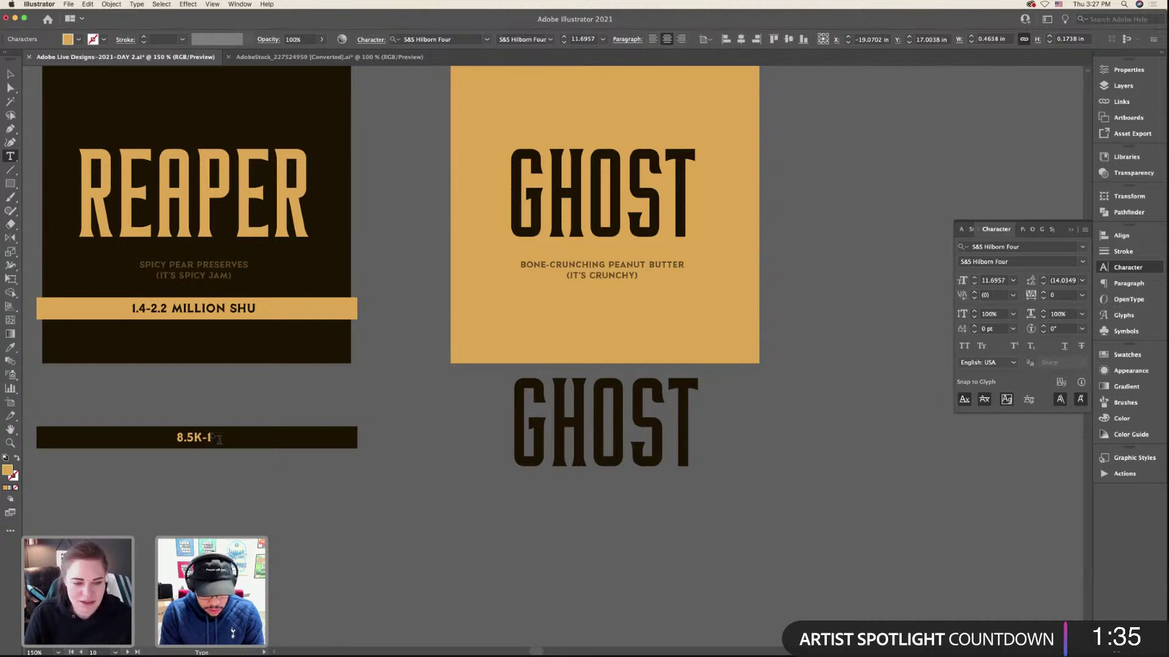
{"action": "type", "text": "MILLION"}
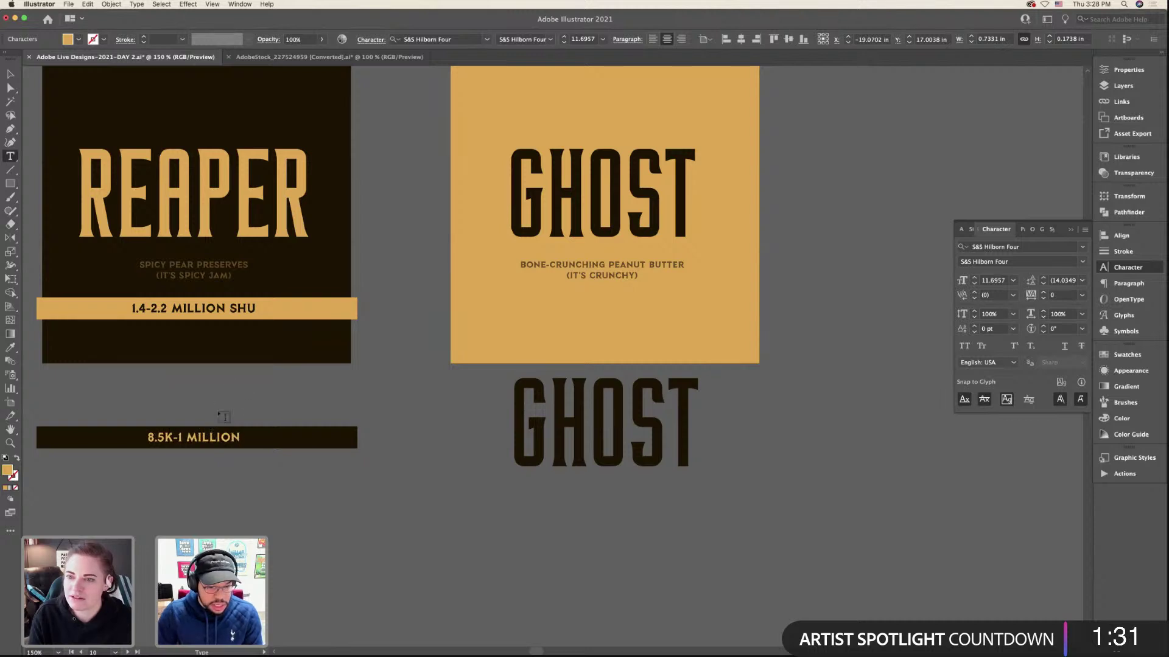
{"action": "type", "text": " SHU"}
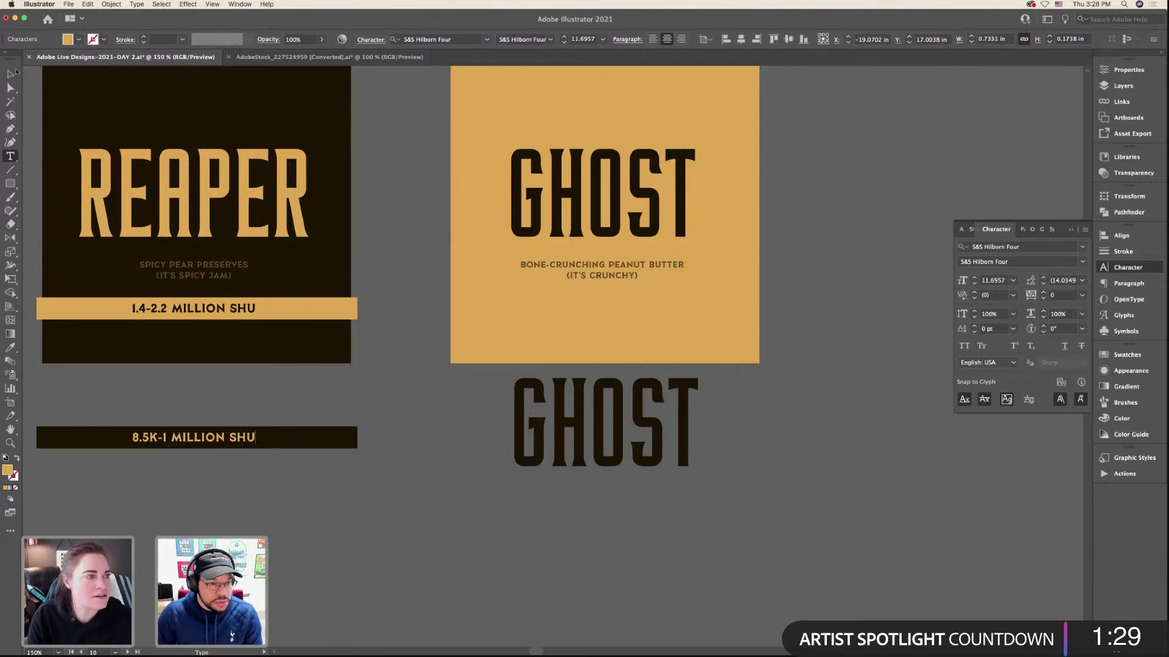
- Paste the dark SHU band into DESIGN121.psb as pixels, scale it to match the old SHU line's size and position, and hide the old line
{"action": "left_click", "coordinate": [11, 74]}
{"action": "left_click_drag", "start_coordinate": [256, 416], "coordinate": [212, 456]}
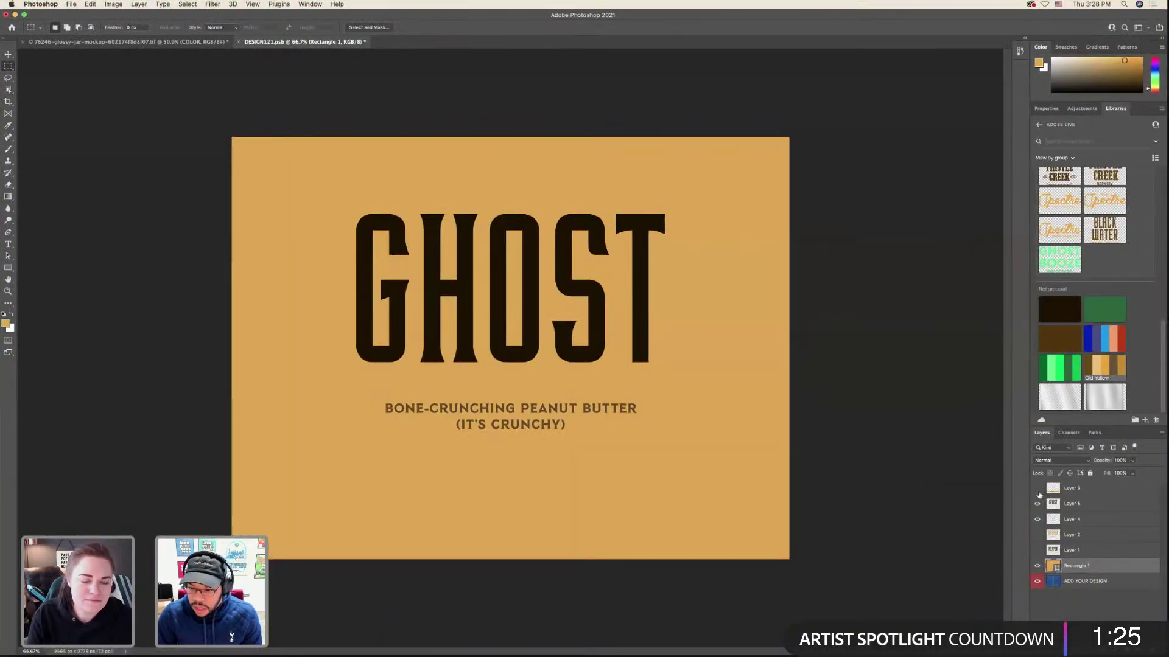
{"action": "left_click", "coordinate": [1037, 489]}
{"action": "key", "text": "super+v"}
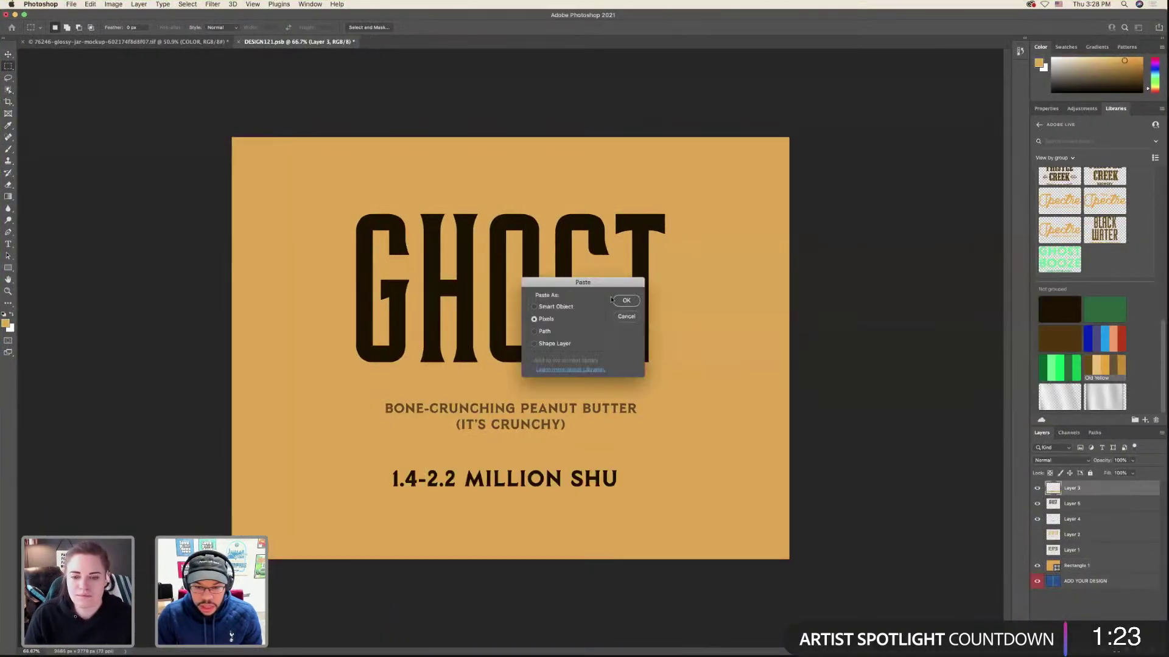
{"action": "key", "text": "Return"}
{"action": "left_click_drag", "start_coordinate": [510, 350], "coordinate": [514, 499]}
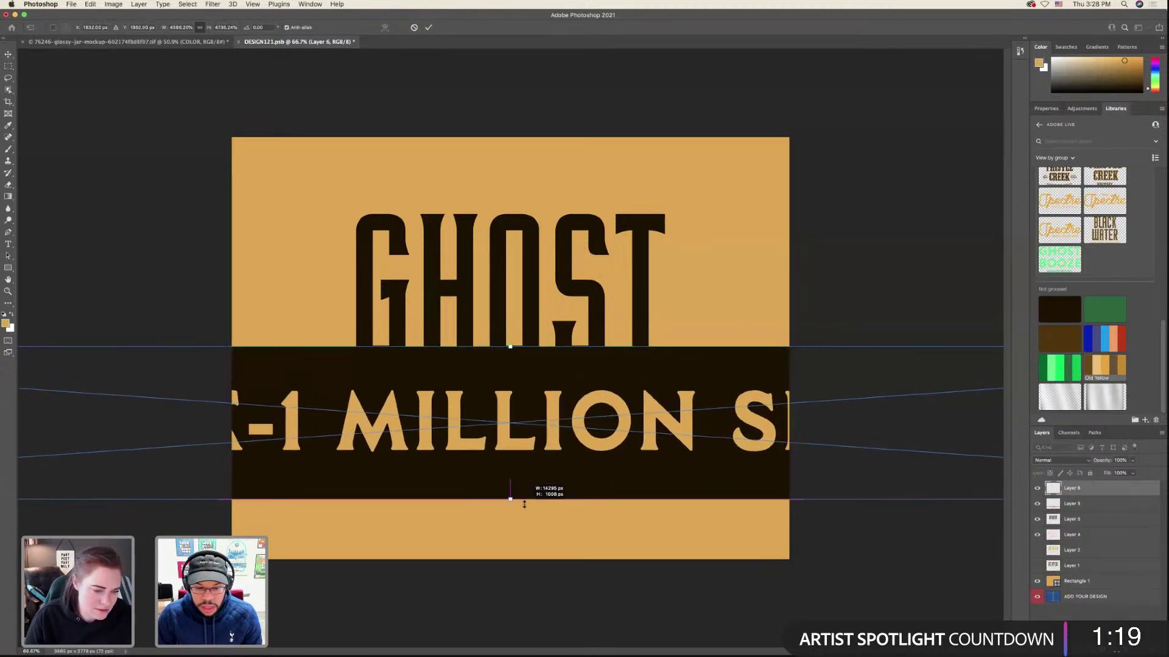
{"action": "left_click_drag", "start_coordinate": [510, 347], "coordinate": [510, 459]}
{"action": "key", "text": "Return"}
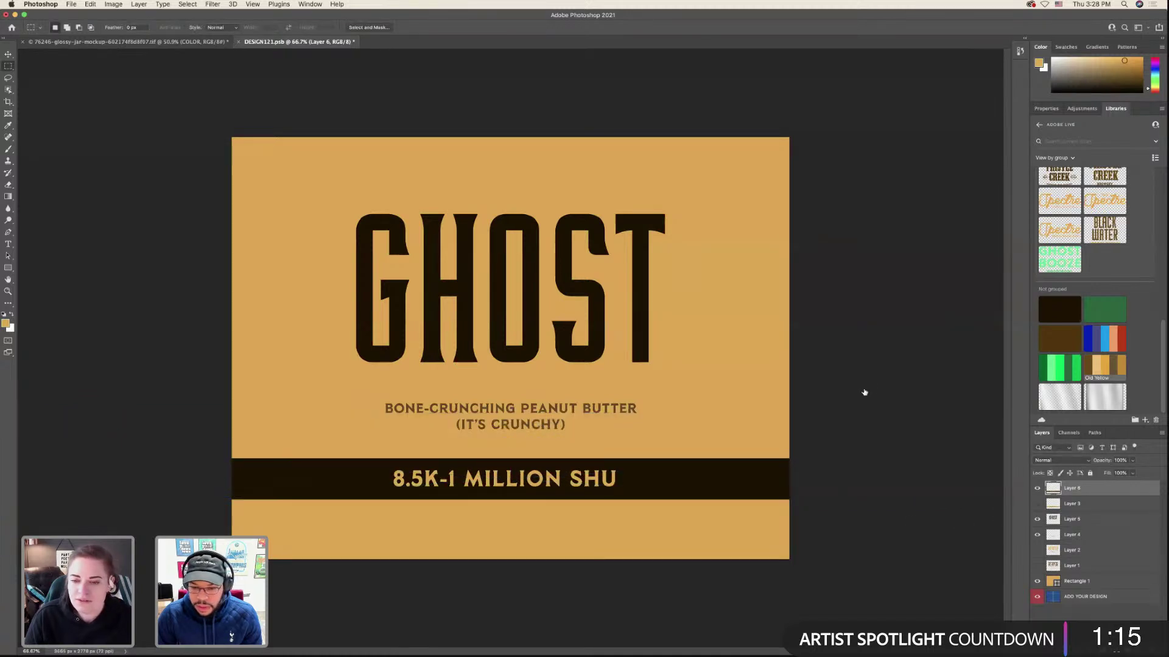
- Save the GHOST label, and in the jar mockup hide the GOLD layer of the JAR GLOSSY group
{"action": "key", "text": "super+s"}
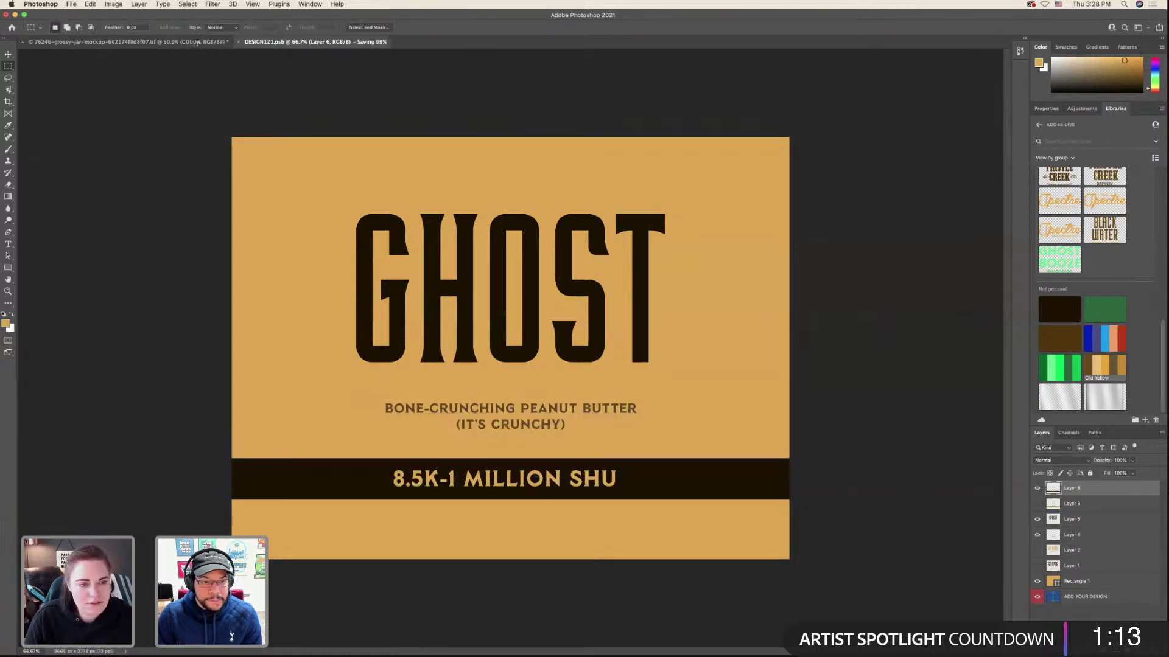
{"action": "left_click", "coordinate": [193, 42]}
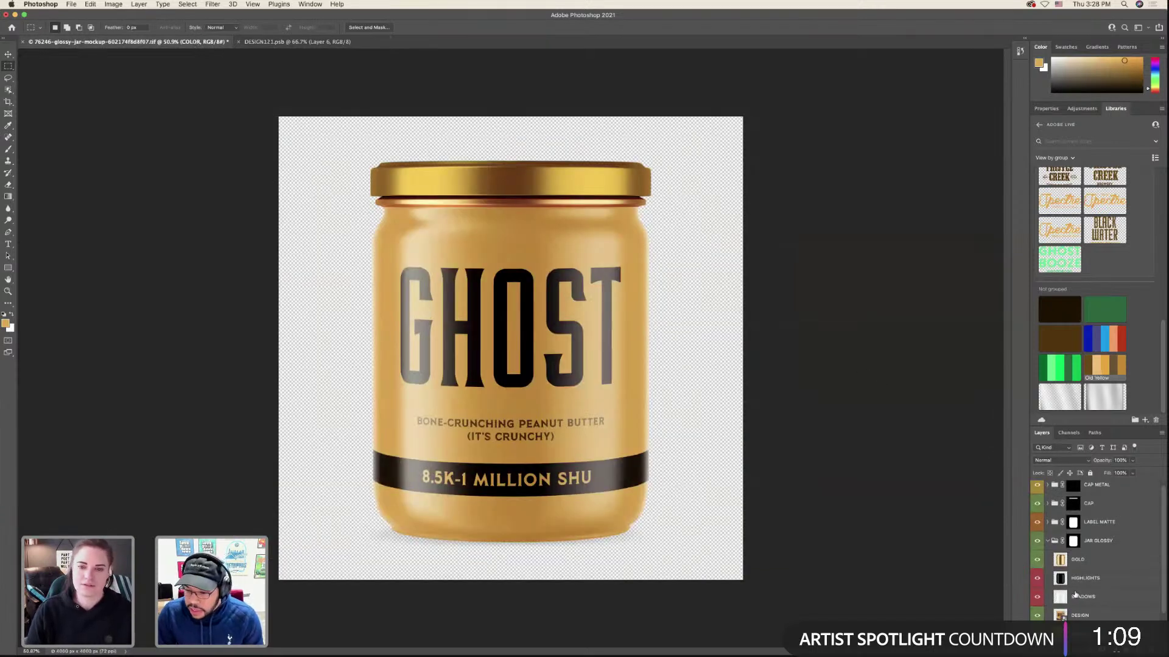
{"action": "left_click", "coordinate": [1039, 560]}
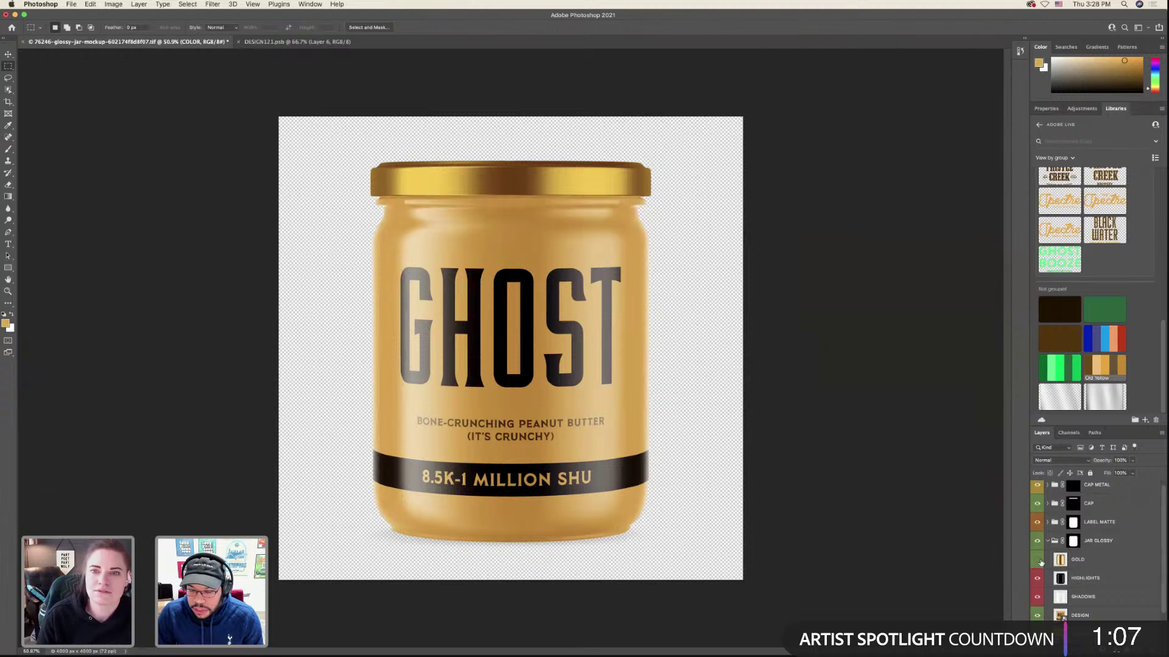
{"action": "scroll", "coordinate": [1038, 500], "scroll_direction": "up", "scroll_amount": 1}
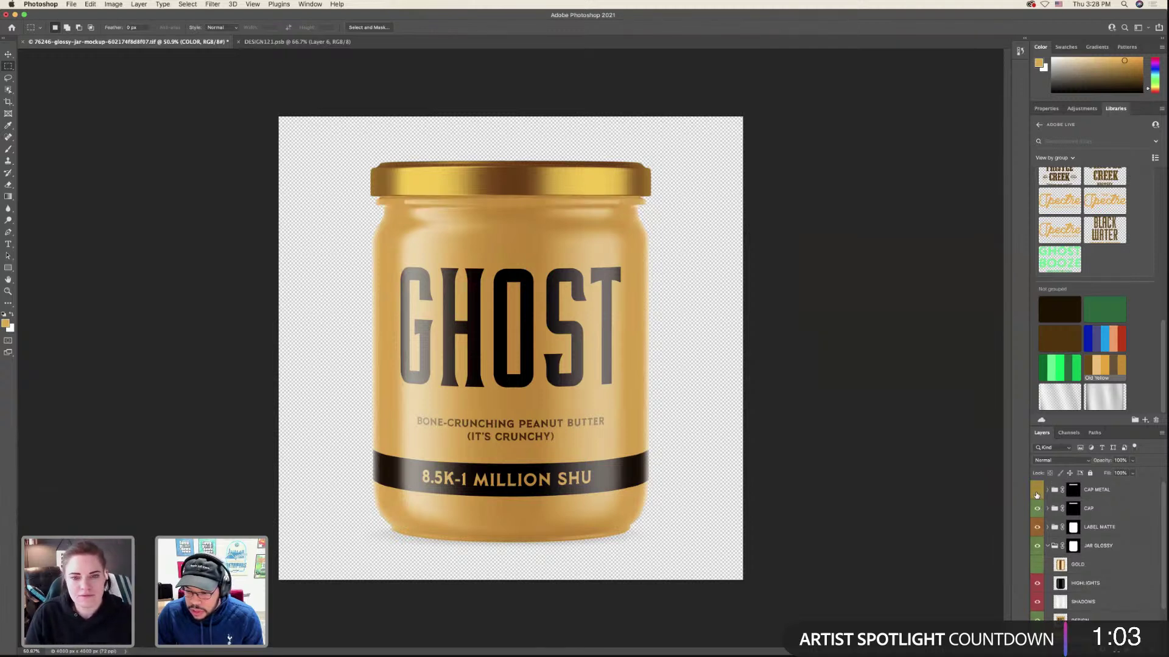
- In the CAP METAL group, hide the gold COLOR layer and recolour the COLOR layer beneath it with the library's brown
{"action": "left_click", "coordinate": [1038, 492]}
{"action": "left_click", "coordinate": [1047, 490]}
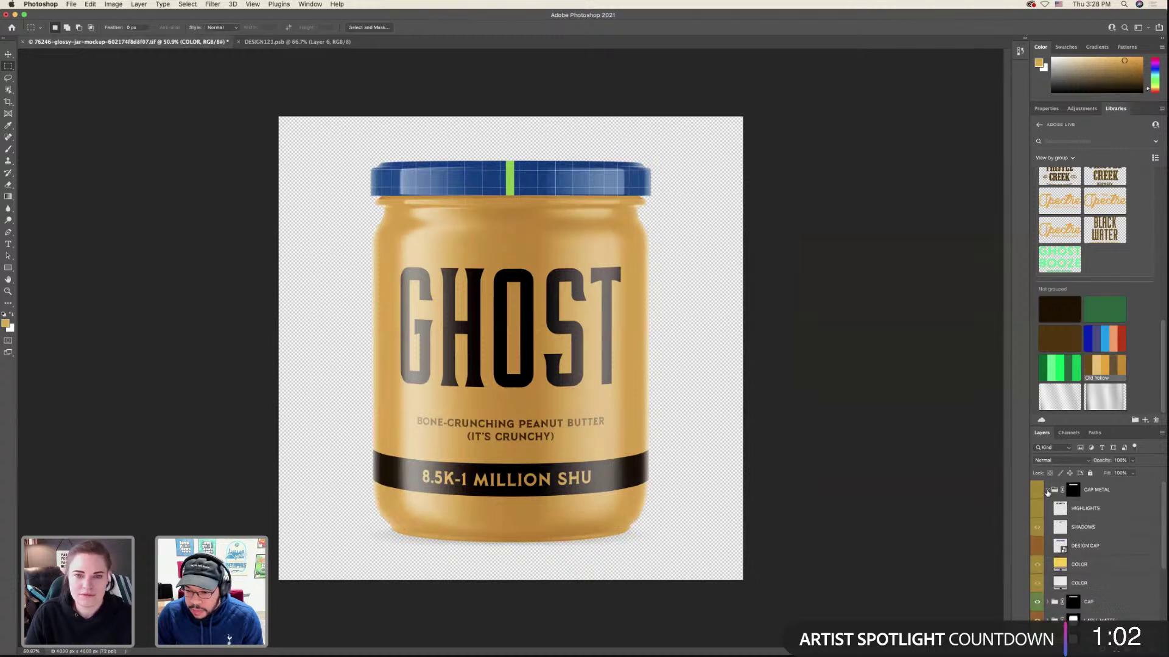
{"action": "left_click", "coordinate": [1060, 558]}
{"action": "left_click", "coordinate": [1037, 490]}
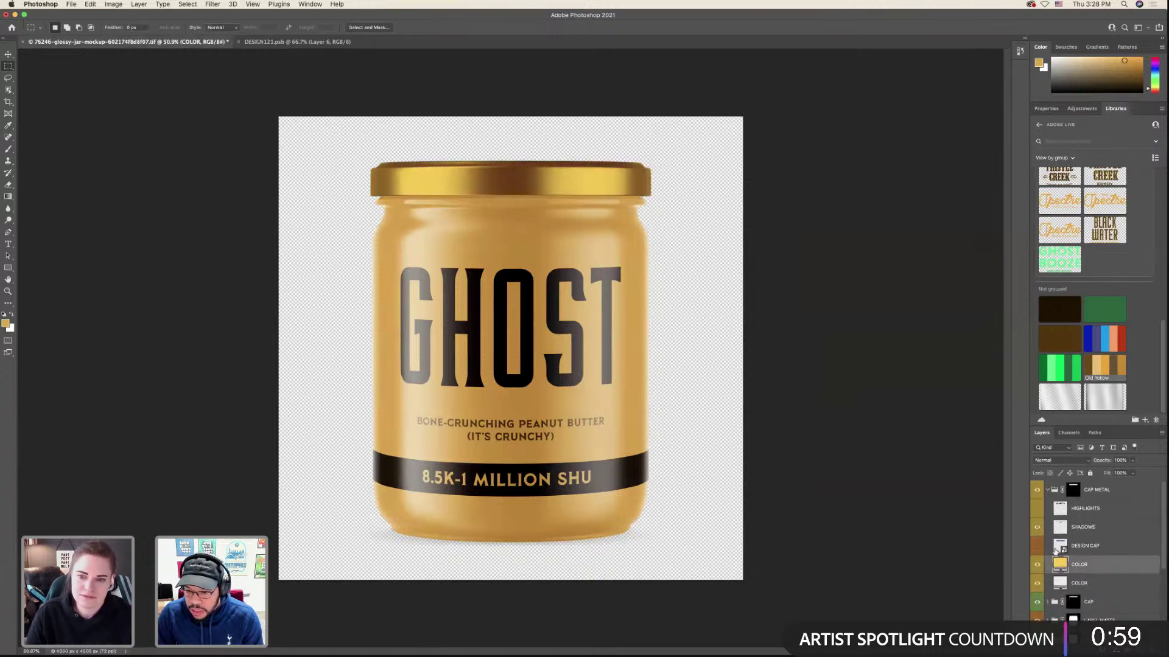
{"action": "left_click", "coordinate": [1037, 565]}
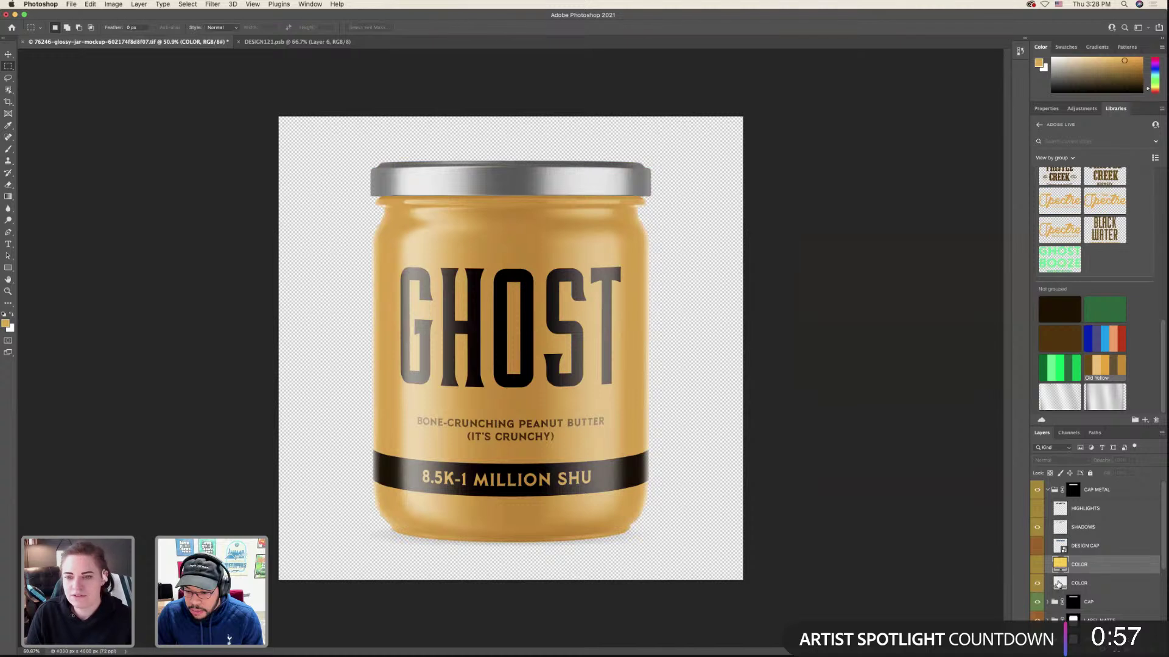
{"action": "left_click", "coordinate": [1060, 583]}
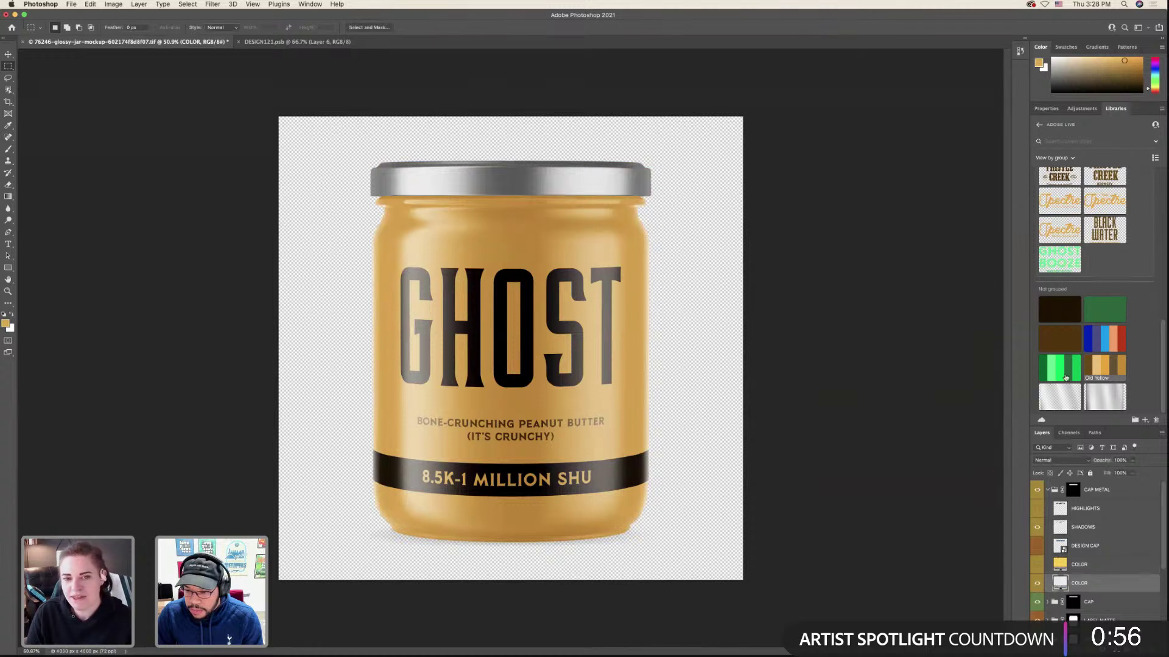
{"action": "left_click", "coordinate": [1060, 311]}
{"action": "left_click", "coordinate": [1059, 338]}
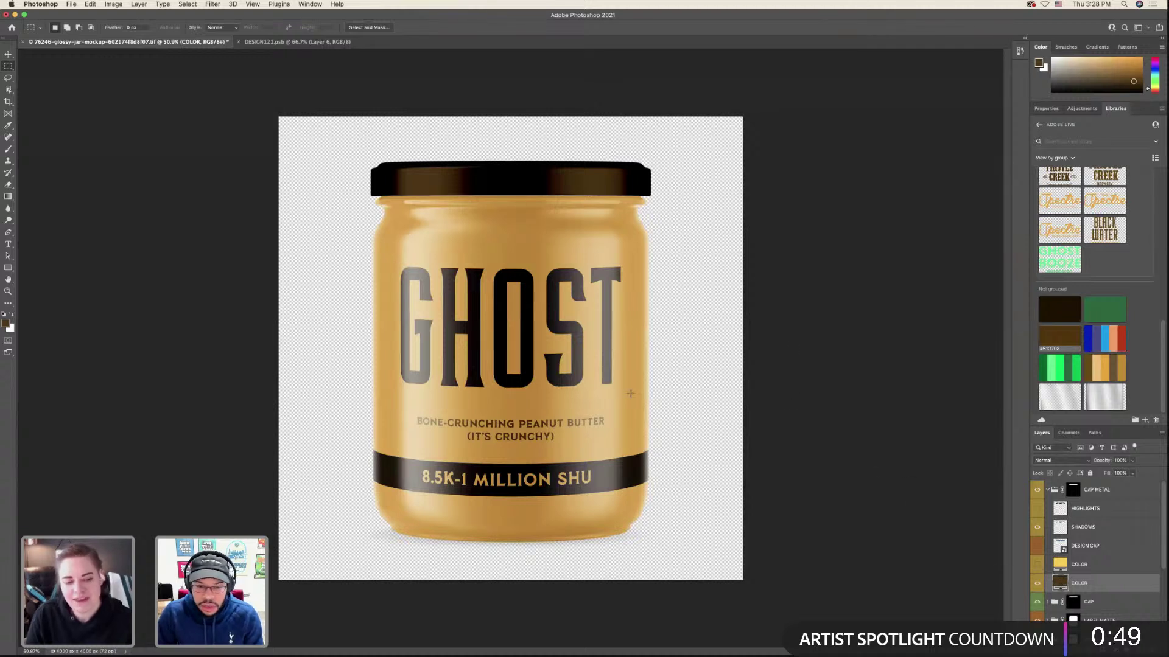
- Export the GHOST jar mockup as a PNG into the Mockups folder
{"action": "left_click", "coordinate": [68, 6]}
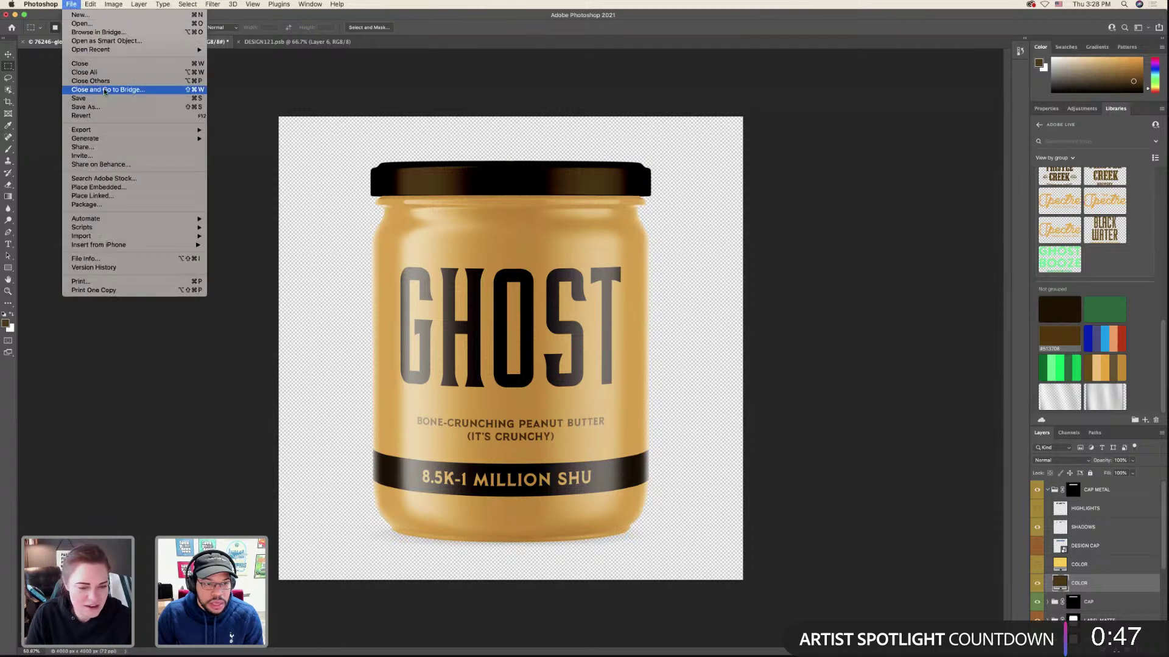
{"action": "left_click", "coordinate": [234, 140]}
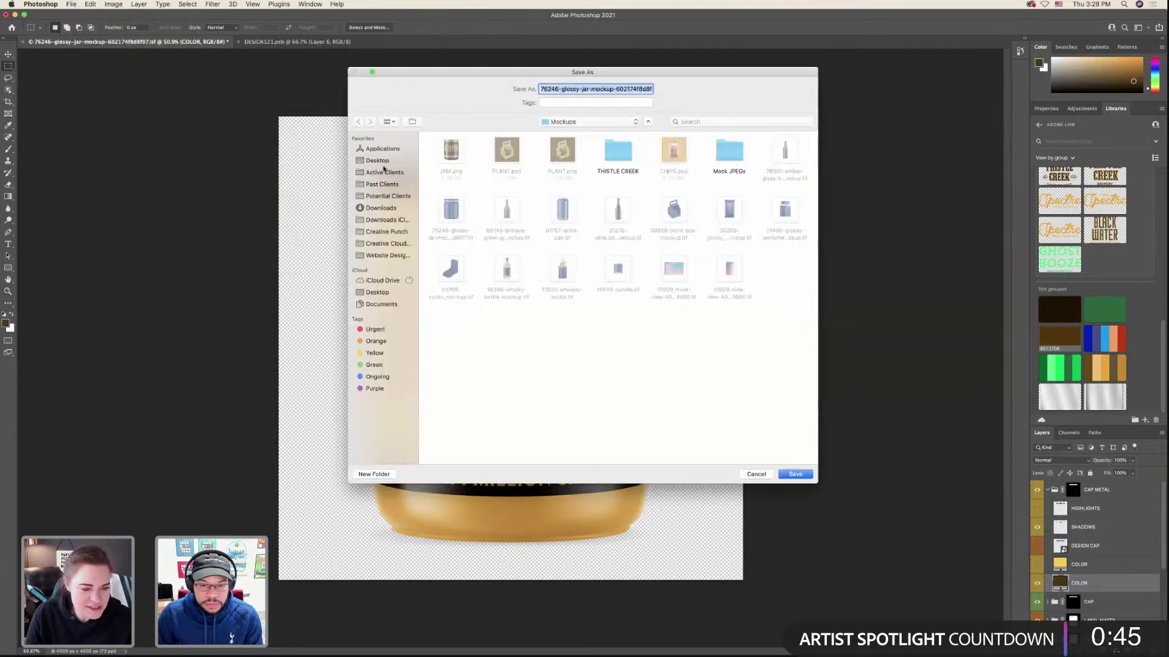
{"action": "left_click", "coordinate": [445, 152]}
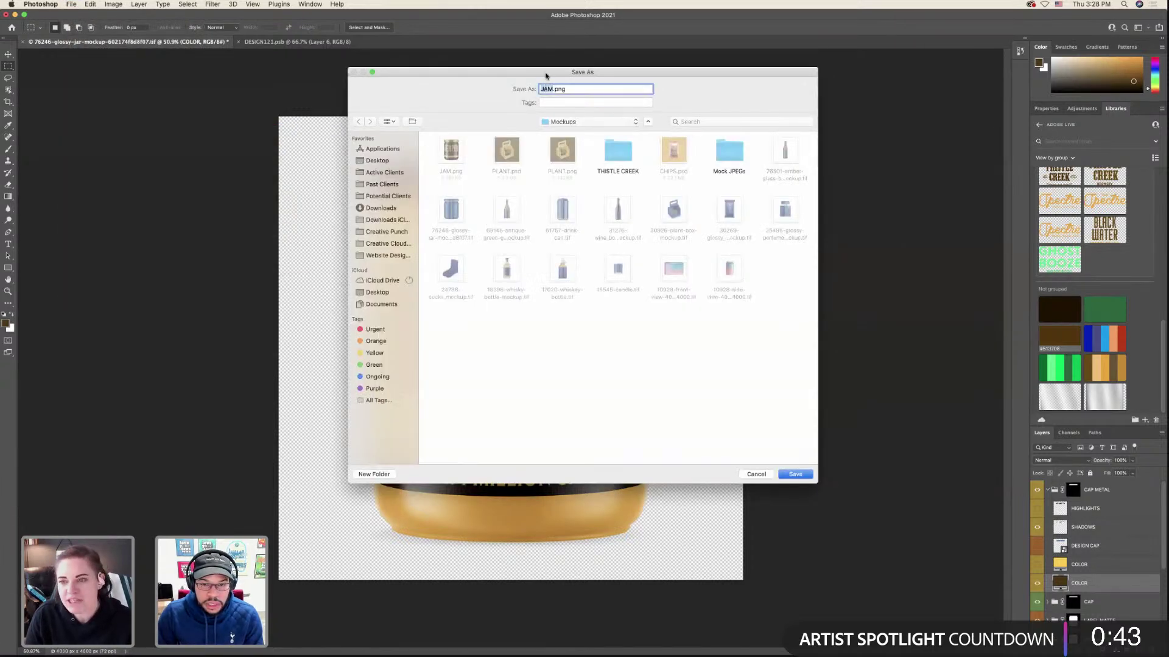
{"action": "left_click_drag", "start_coordinate": [545, 75], "coordinate": [798, 153]}
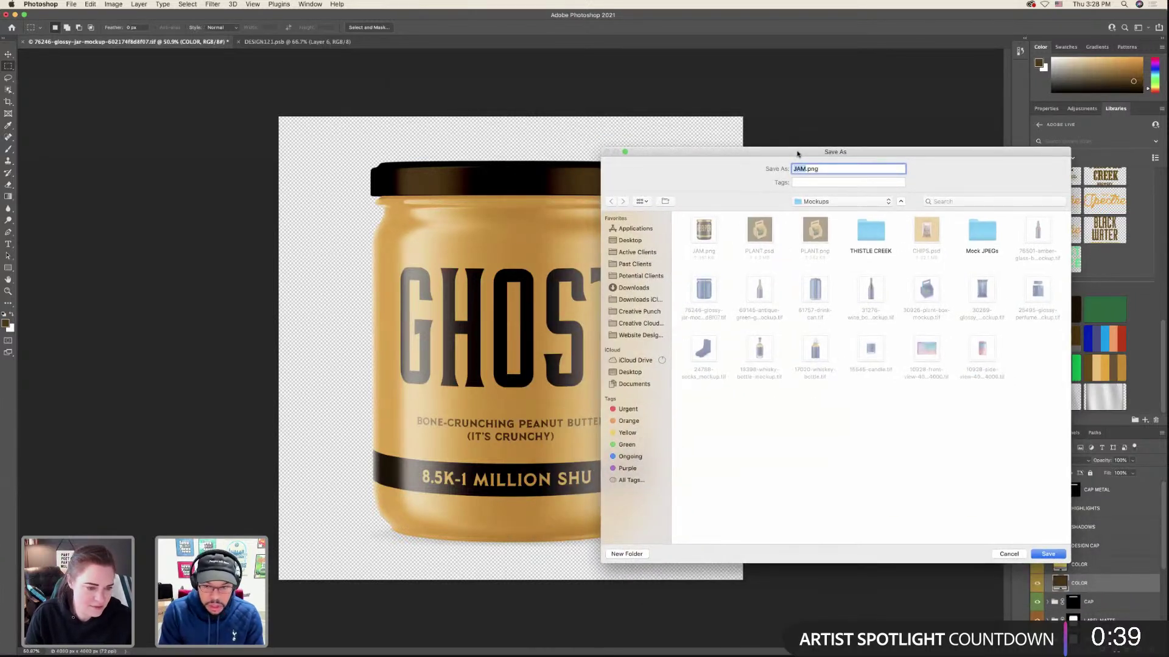
{"action": "key", "text": "Return"}
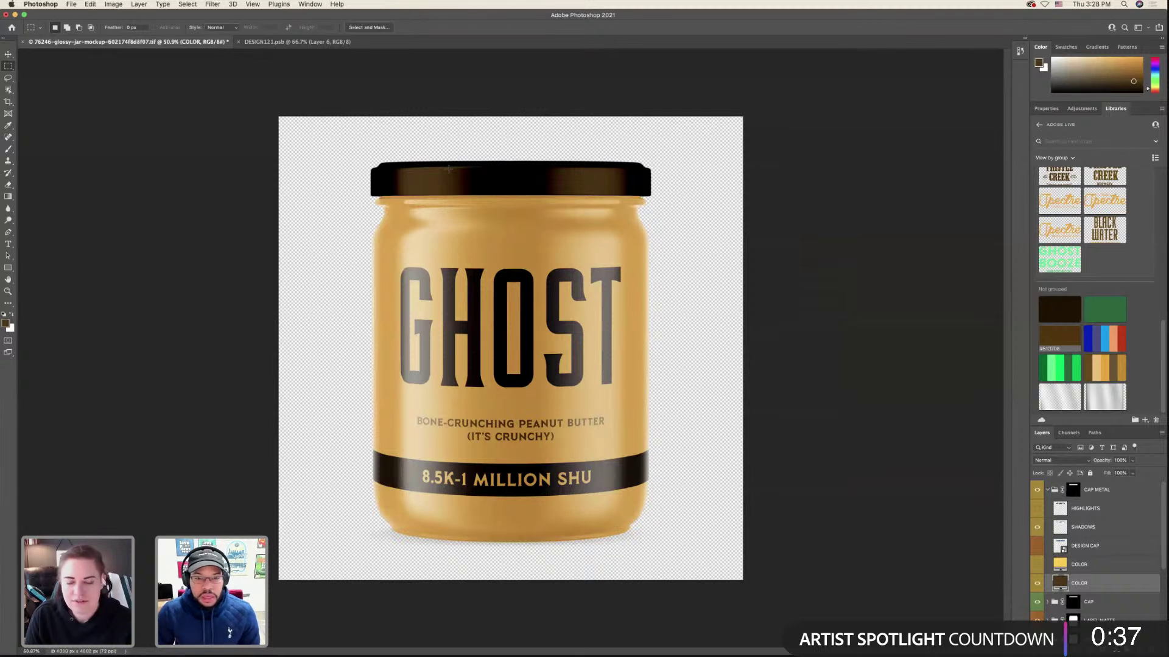
{"action": "left_click", "coordinate": [10, 52]}
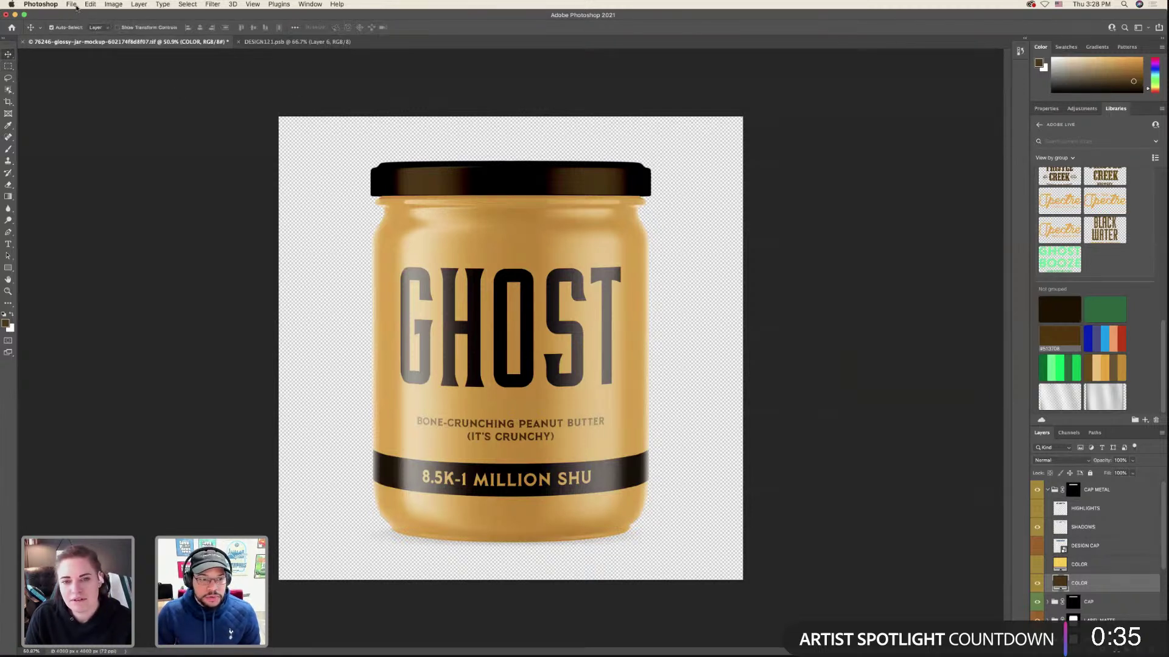
- In Illustrator, place the row of three can mockups from the Final Product of the day board below the Thistle Creek logo tiles
{"action": "key", "text": "ctrl+Left"}
{"action": "scroll", "coordinate": [439, 392], "scroll_direction": "down", "scroll_amount": 5}
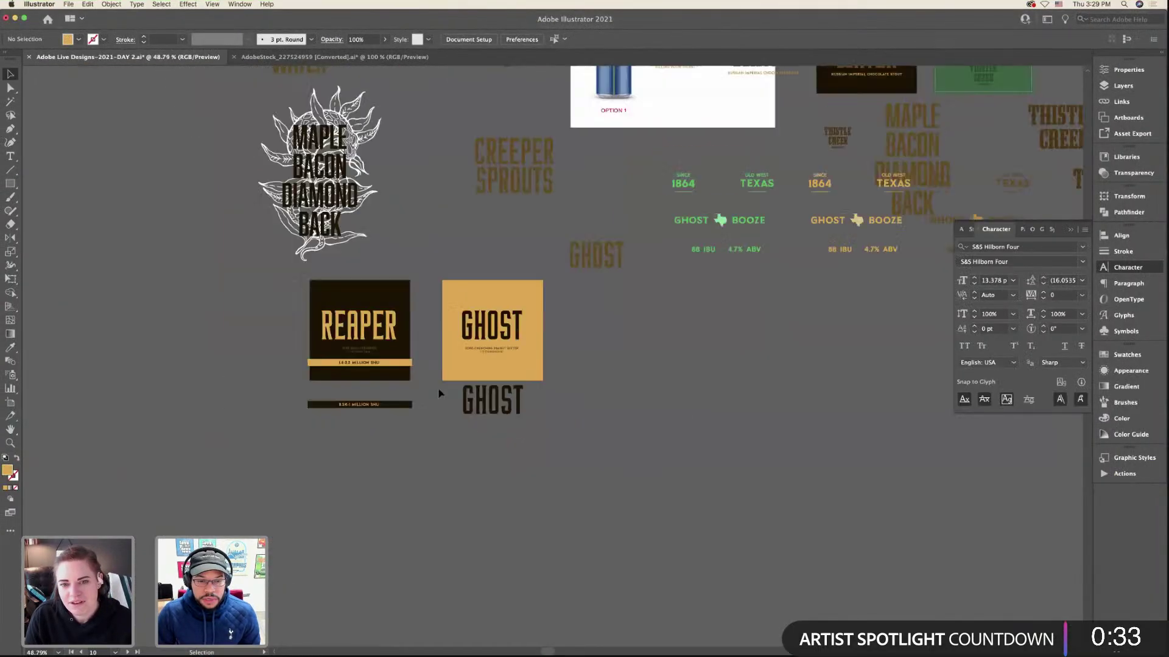
{"action": "scroll", "coordinate": [439, 393], "scroll_direction": "up", "scroll_amount": 15}
{"action": "scroll", "coordinate": [439, 393], "scroll_direction": "left", "scroll_amount": 8}
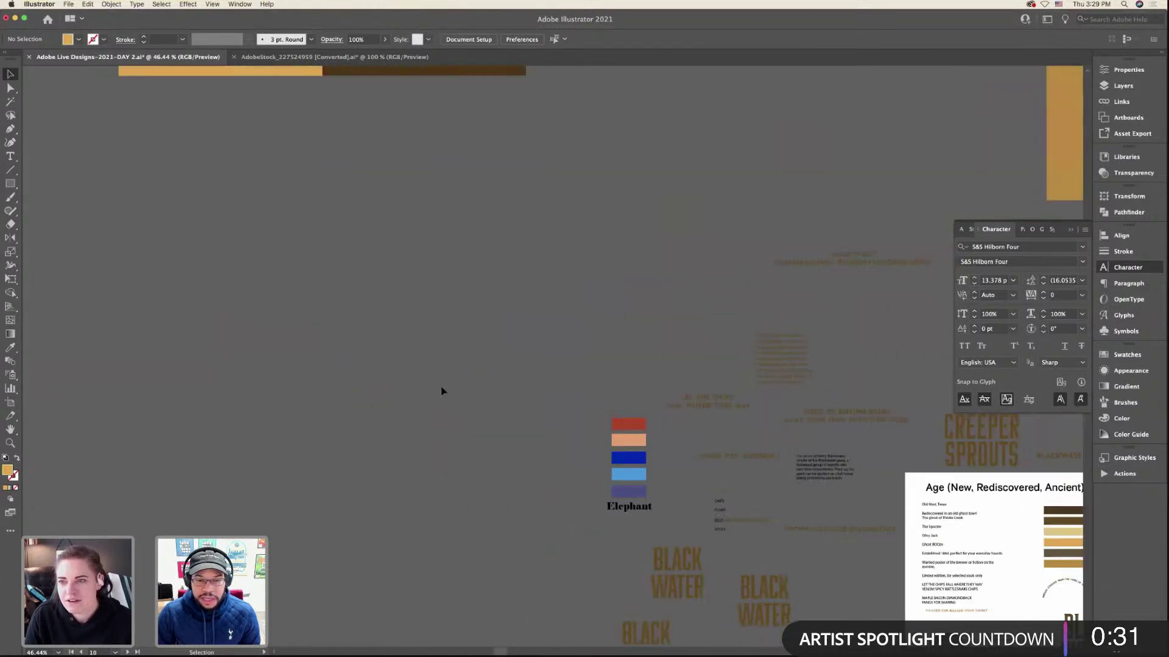
{"action": "scroll", "coordinate": [441, 393], "scroll_direction": "down", "scroll_amount": 3}
{"action": "scroll", "coordinate": [441, 392], "scroll_direction": "up", "scroll_amount": 3}
{"action": "scroll", "coordinate": [495, 397], "scroll_direction": "up", "scroll_amount": 3}
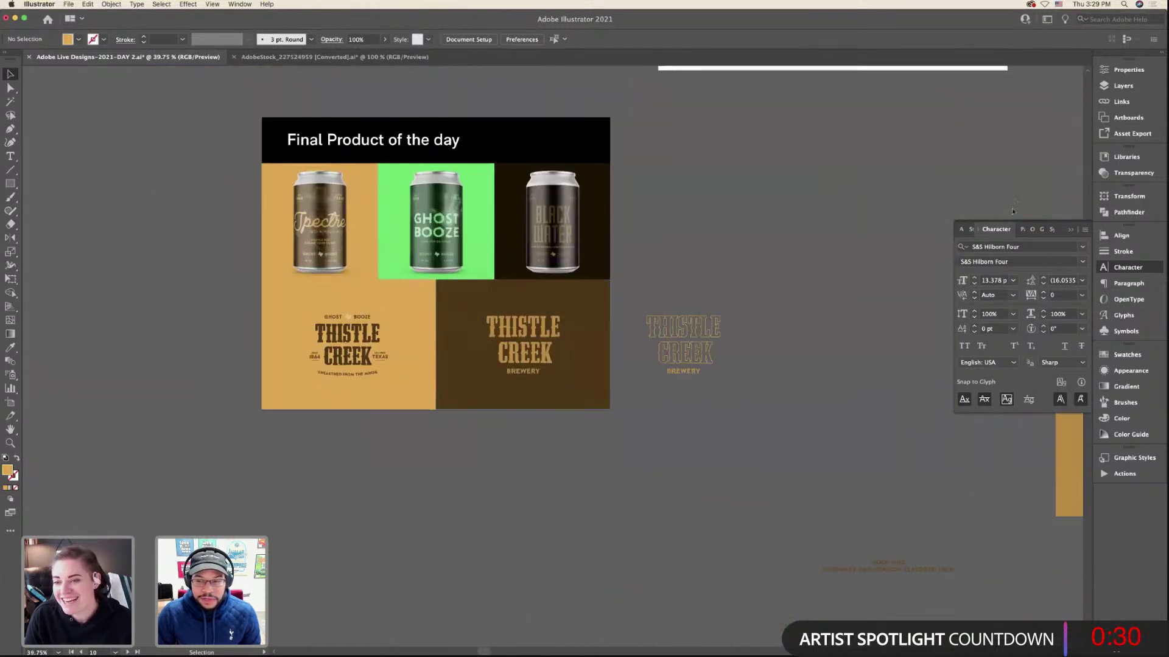
{"action": "left_click", "coordinate": [1129, 70]}
{"action": "left_click_drag", "start_coordinate": [353, 262], "coordinate": [353, 508]}
{"action": "left_click", "coordinate": [333, 467]}
{"action": "scroll", "coordinate": [334, 467], "scroll_direction": "up", "scroll_amount": 4}
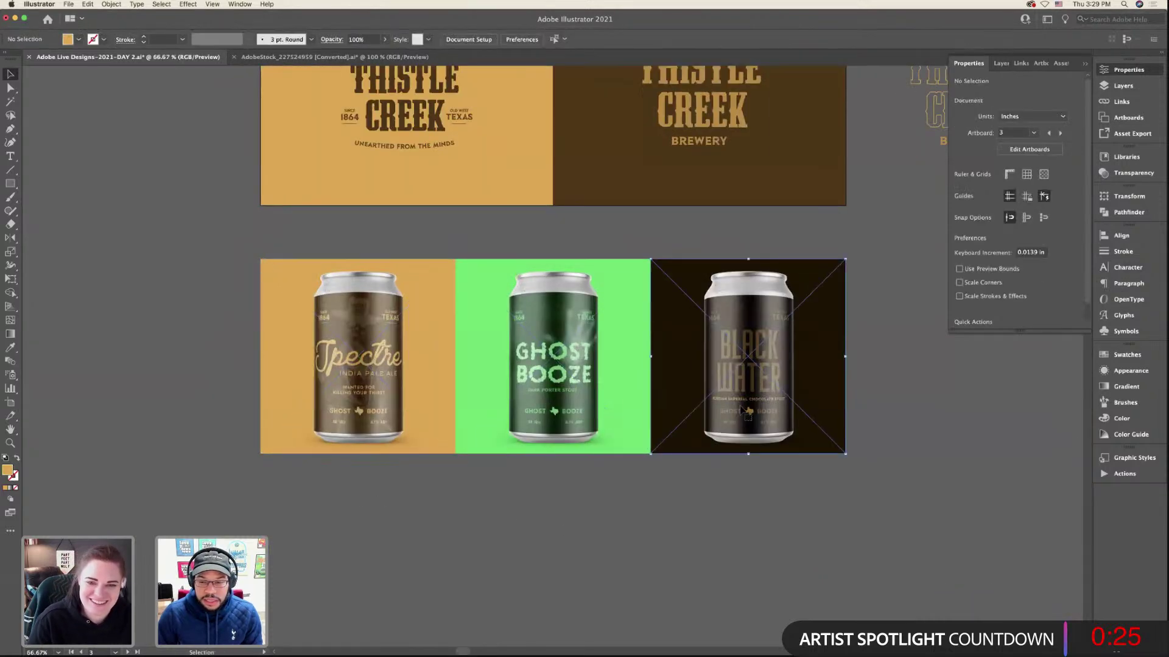
- Duplicate the Black Water can to make a fourth tile in the lower row, and relink the Spectre can to CHIPS-1.png
{"action": "scroll", "coordinate": [747, 415], "scroll_direction": "down", "scroll_amount": 2}
{"action": "left_click_drag", "start_coordinate": [481, 413], "coordinate": [738, 411]}
{"action": "left_click", "coordinate": [331, 373]}
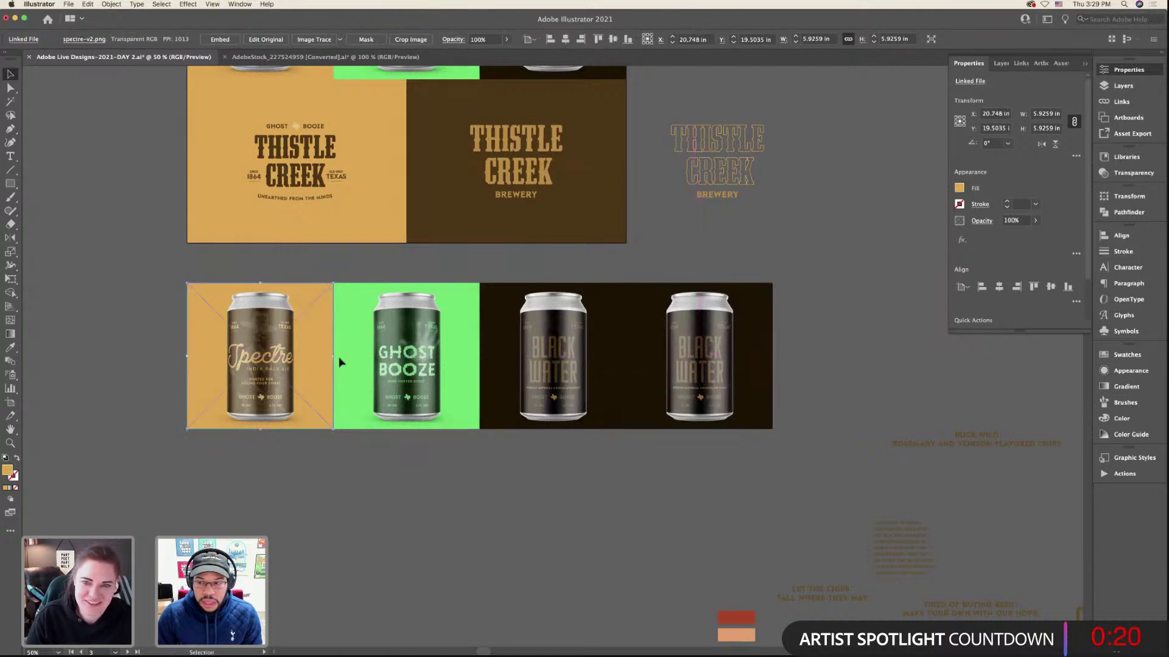
{"action": "left_click", "coordinate": [1102, 100]}
{"action": "left_click", "coordinate": [1026, 175]}
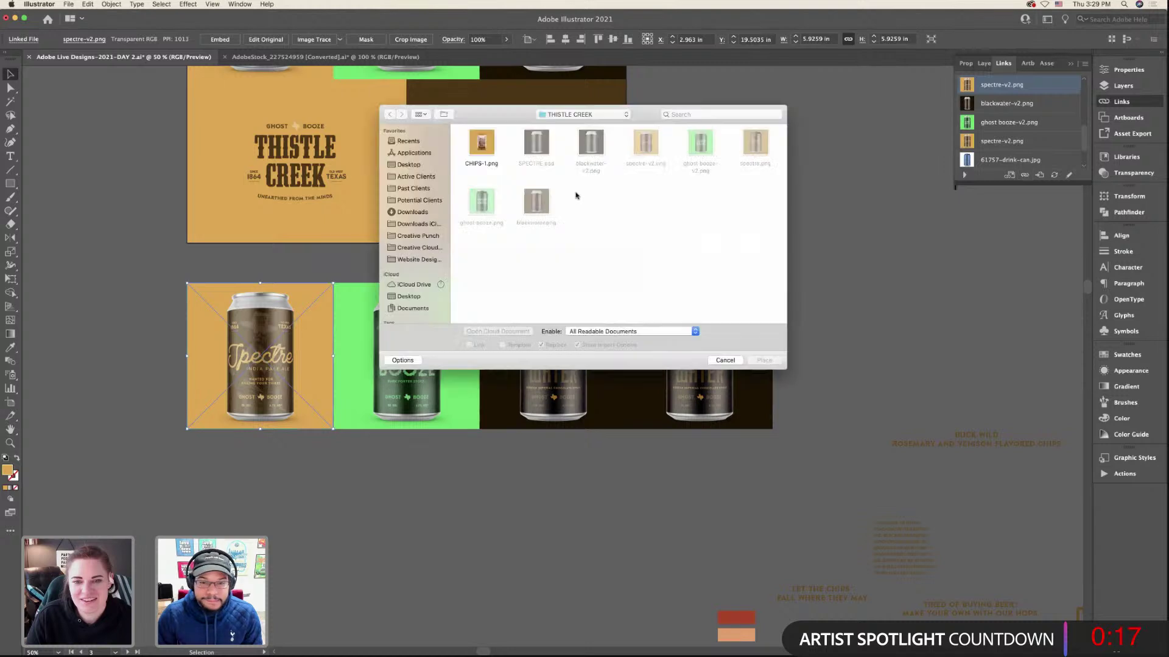
{"action": "double_click", "coordinate": [492, 146]}
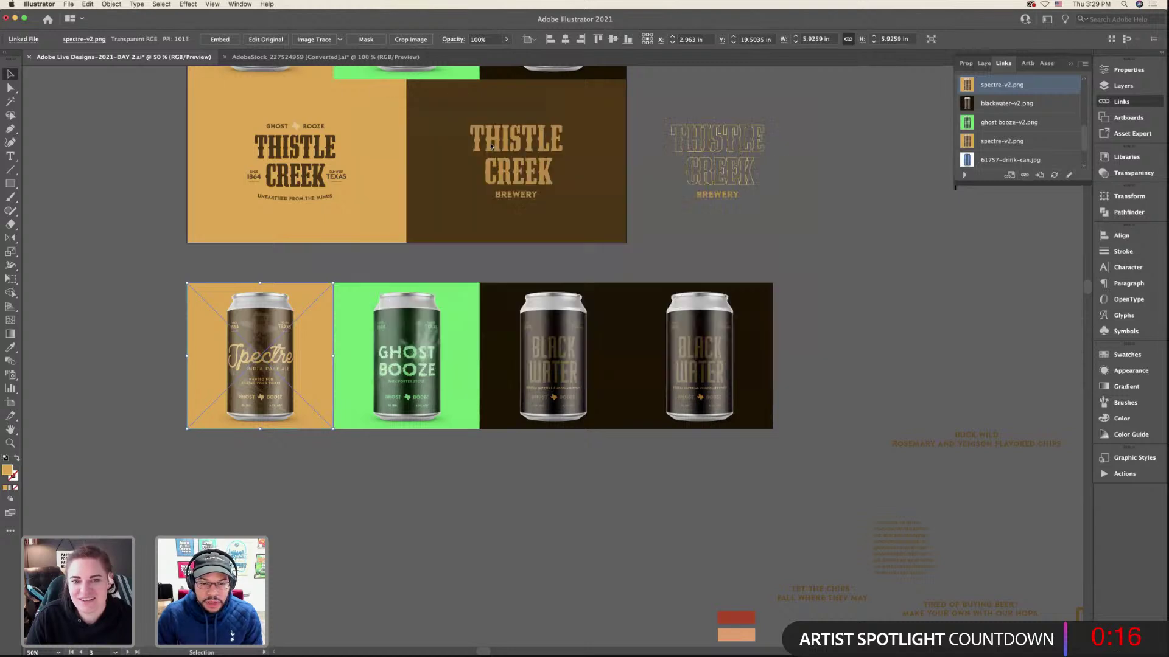
- Relink the Ghost Booze can in the lower row to PLANT.png from the Mockups folder
{"action": "left_click", "coordinate": [400, 341]}
{"action": "left_click", "coordinate": [1025, 178]}
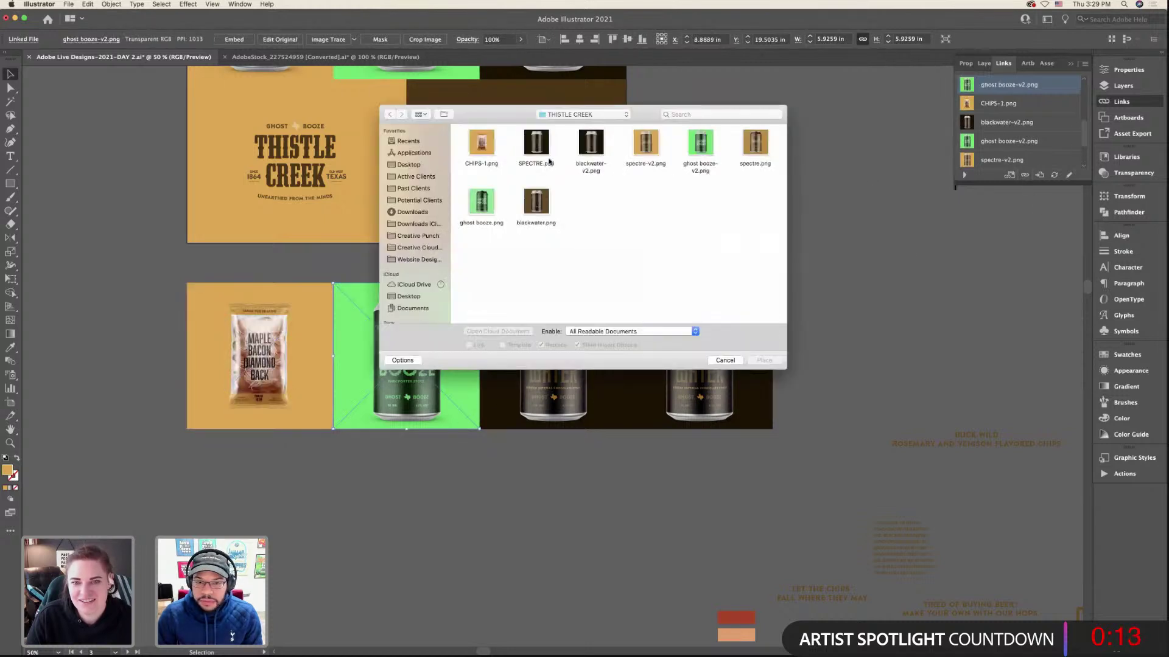
{"action": "left_click", "coordinate": [583, 115]}
{"action": "left_click", "coordinate": [583, 125]}
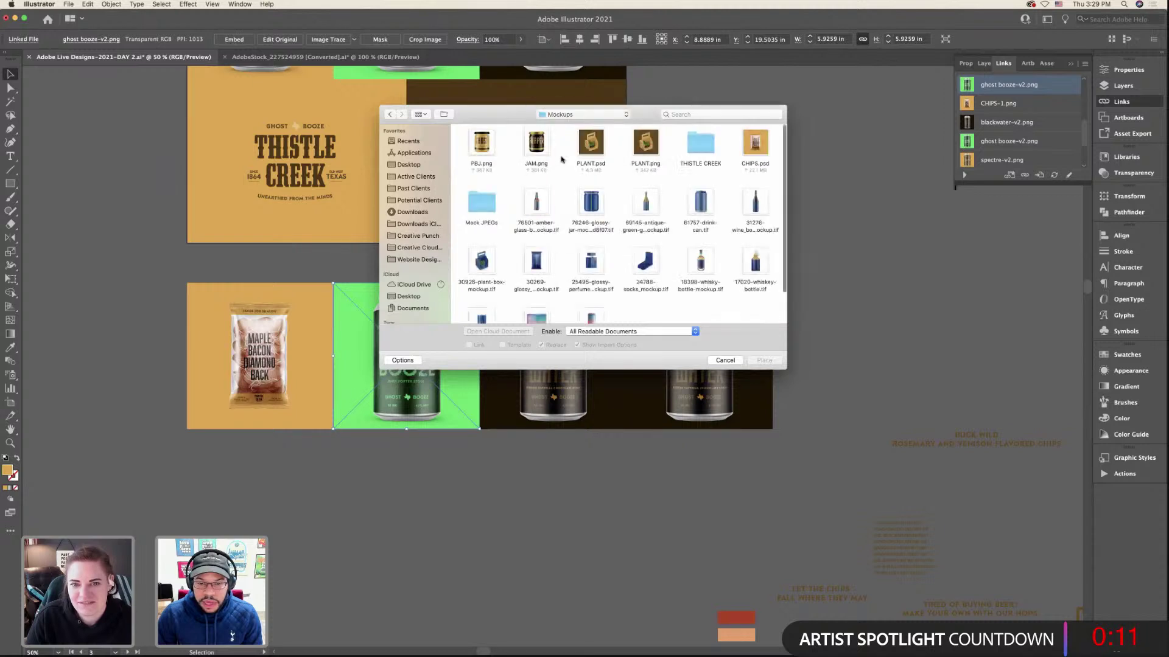
{"action": "double_click", "coordinate": [644, 144]}
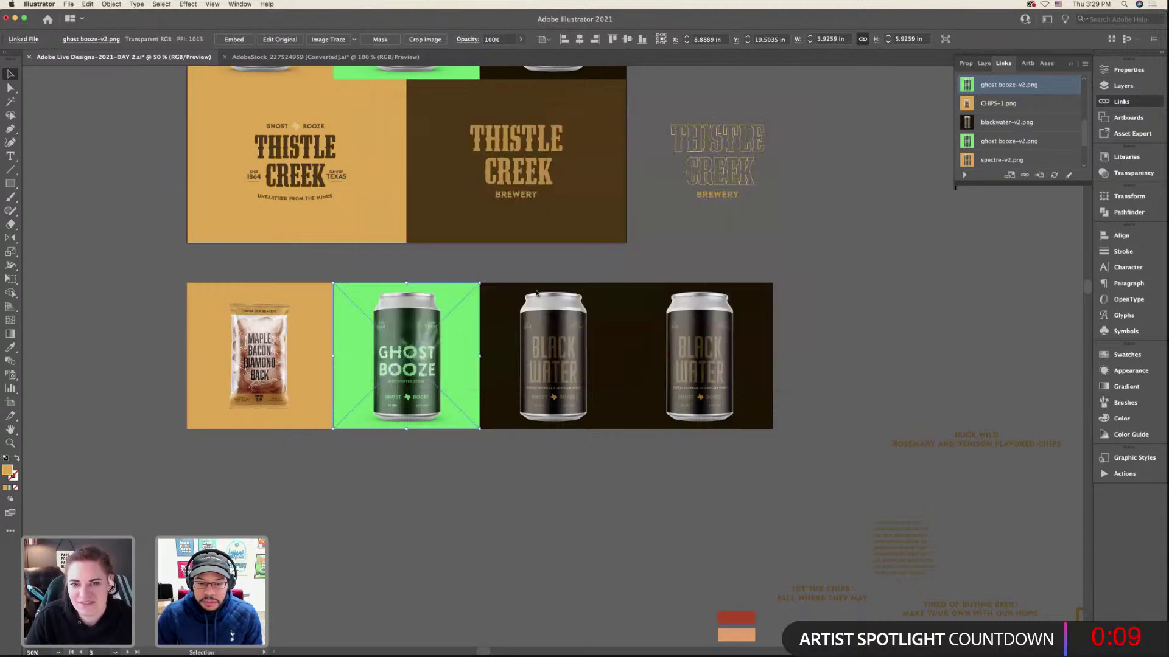
- Relink the two Black Water cans in the lower row to JAM.png and PBJ.png, in that order
{"action": "left_click", "coordinate": [1025, 175]}
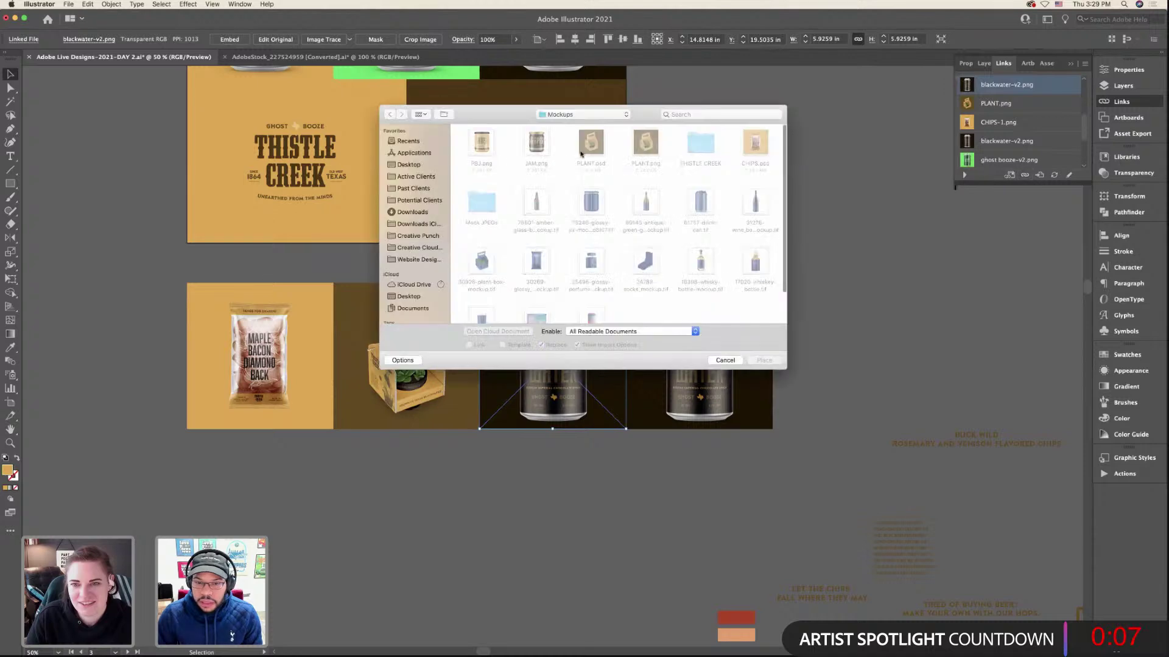
{"action": "key", "text": "Escape"}
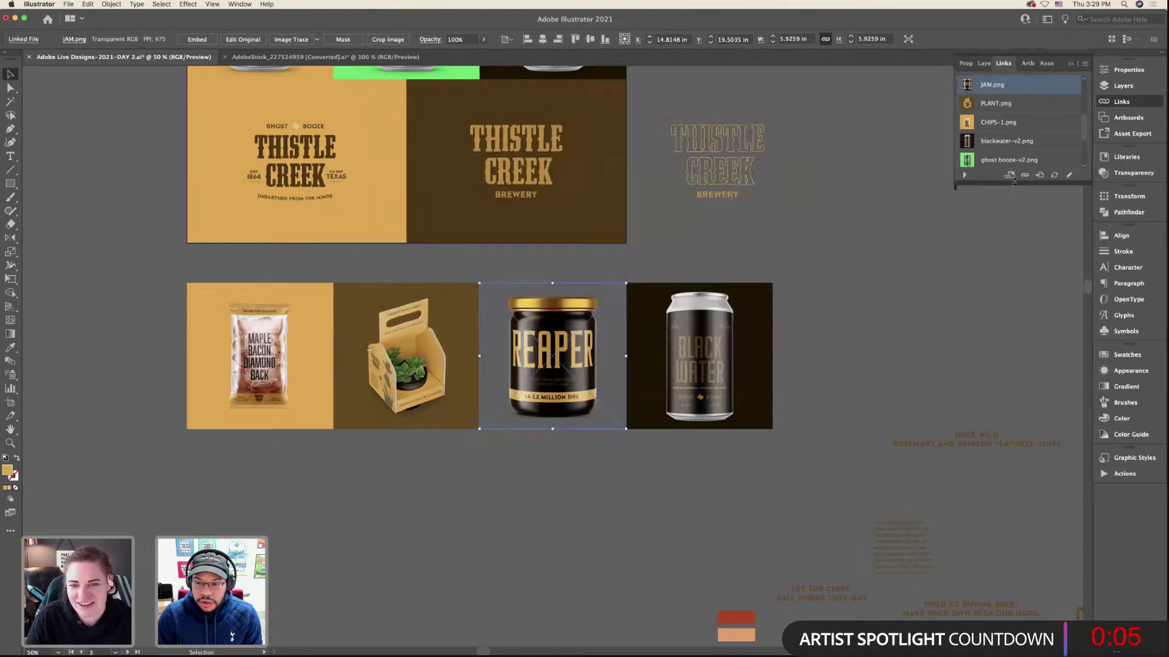
{"action": "left_click", "coordinate": [1026, 176]}
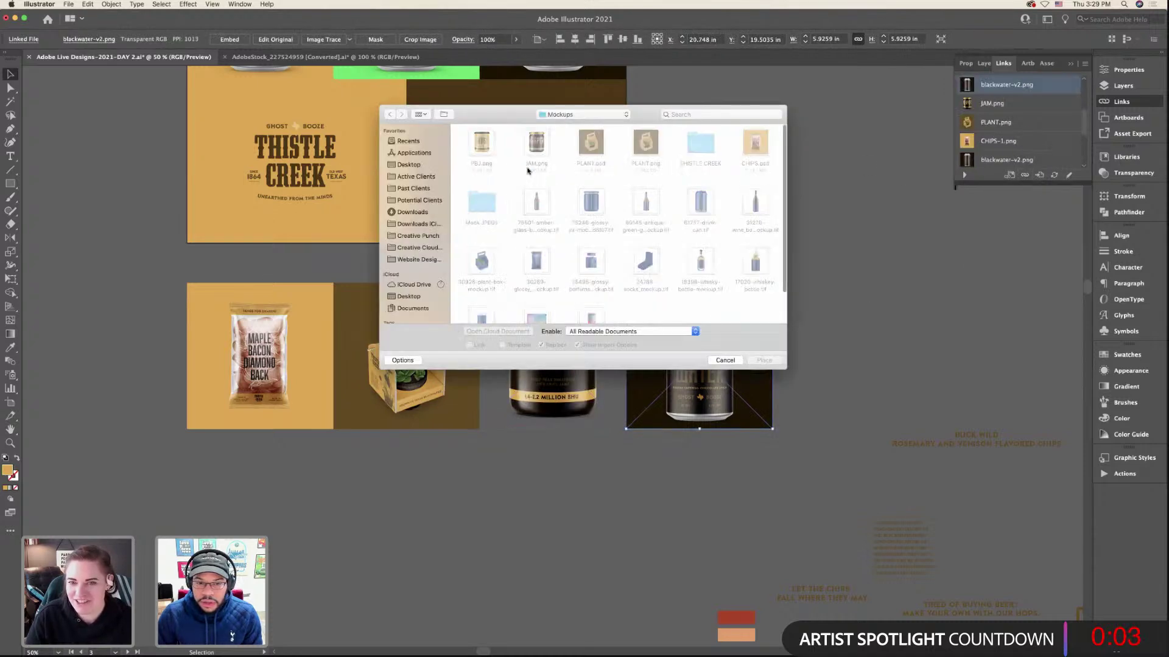
{"action": "double_click", "coordinate": [555, 296]}
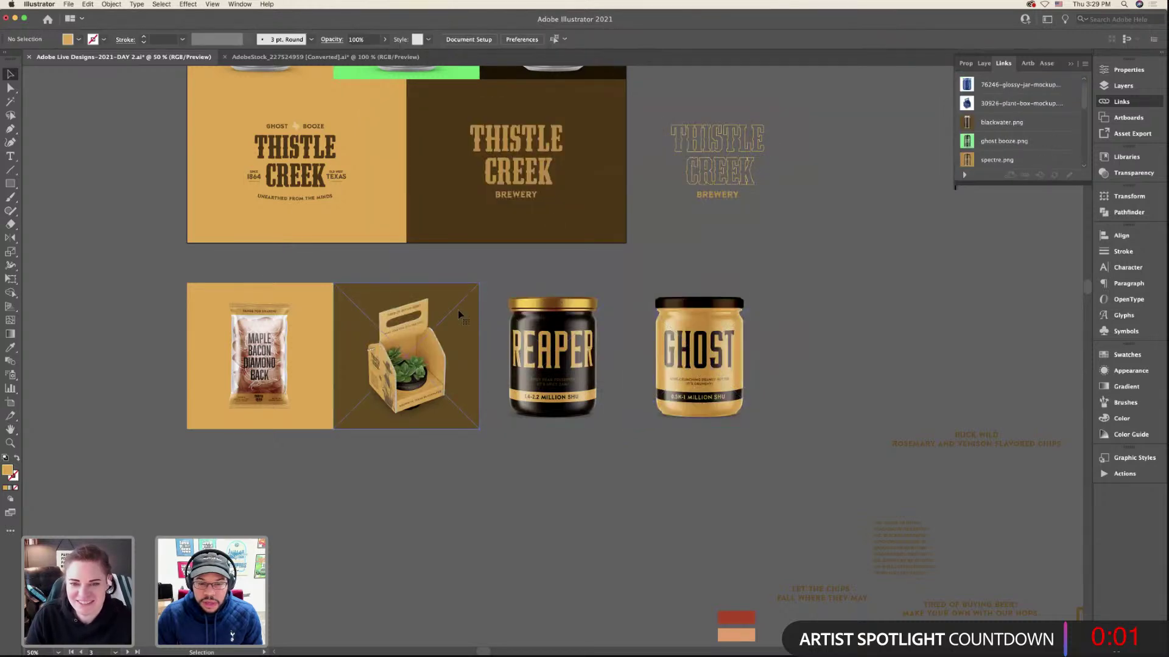
- Copy the three can mockups from the Final Product of the day board to just before the chips mockup, and collapse the Links panel
{"action": "left_click", "coordinate": [421, 224]}
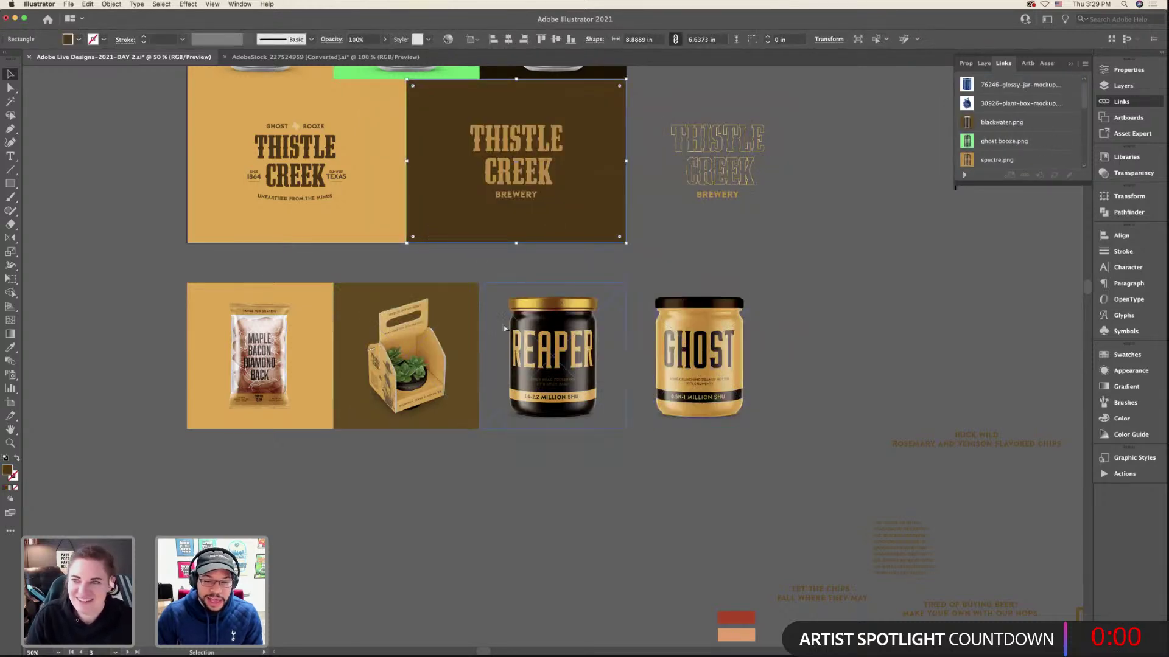
{"action": "scroll", "coordinate": [590, 551], "scroll_direction": "down", "scroll_amount": 2}
{"action": "left_click", "coordinate": [516, 285]}
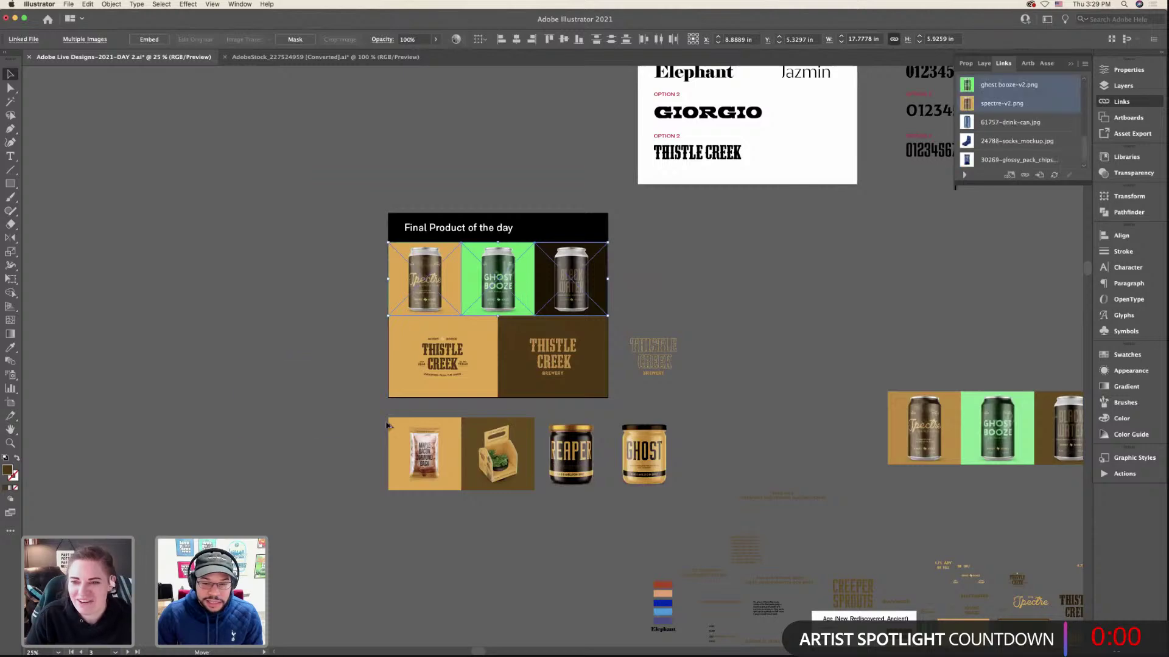
{"action": "left_click_drag", "start_coordinate": [516, 285], "coordinate": [345, 458]}
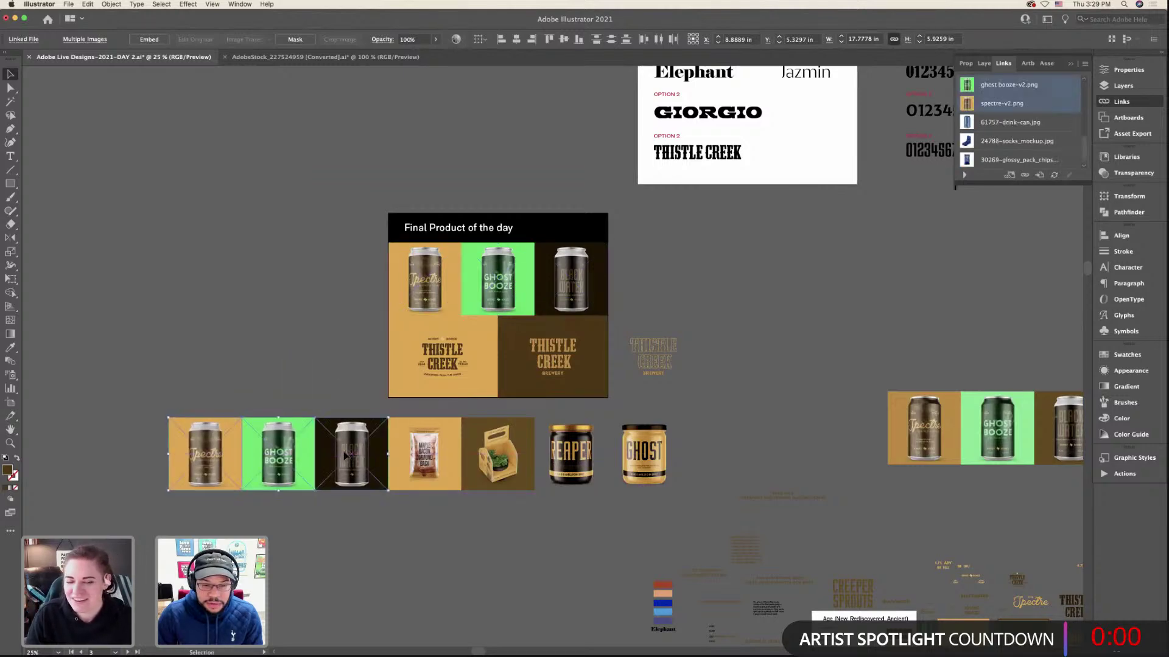
{"action": "left_click", "coordinate": [612, 473]}
{"action": "scroll", "coordinate": [453, 471], "scroll_direction": "down", "scroll_amount": 3}
{"action": "scroll", "coordinate": [453, 472], "scroll_direction": "up", "scroll_amount": 3}
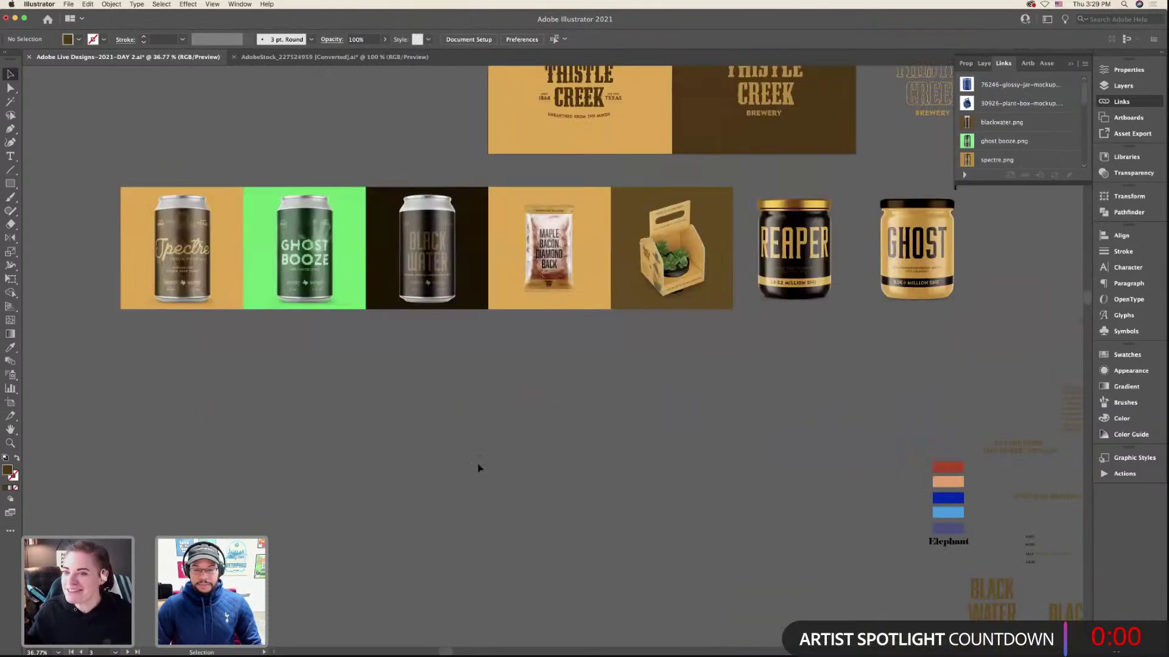
{"action": "left_click", "coordinate": [1072, 64]}
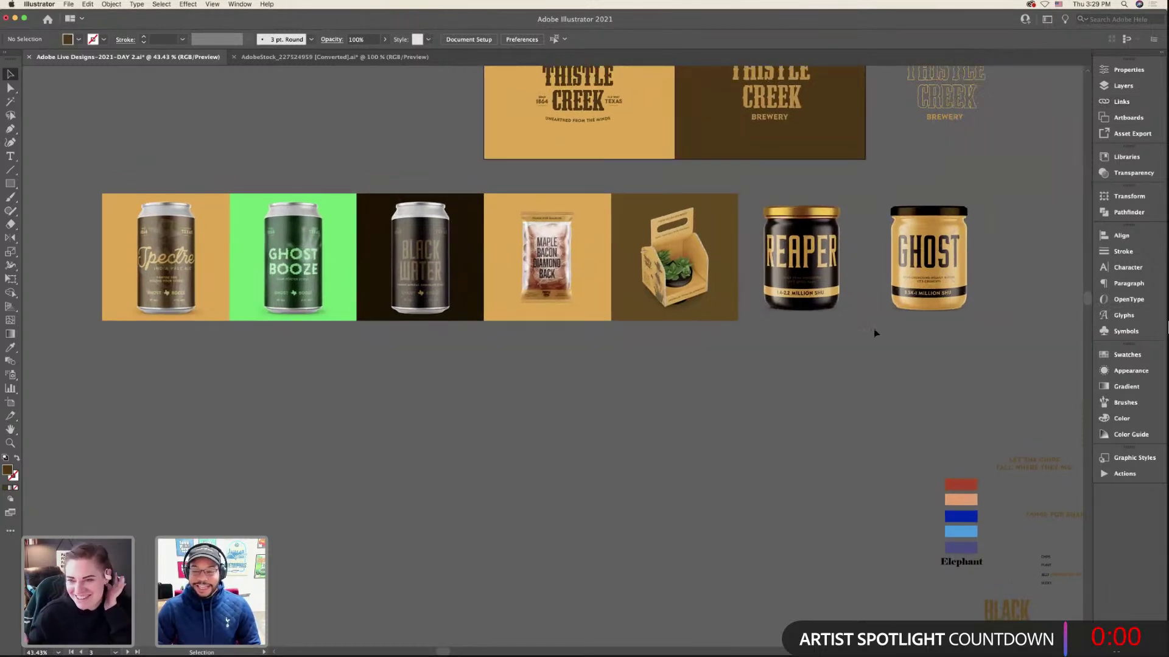
{"action": "scroll", "coordinate": [874, 329], "scroll_direction": "up", "scroll_amount": 1}
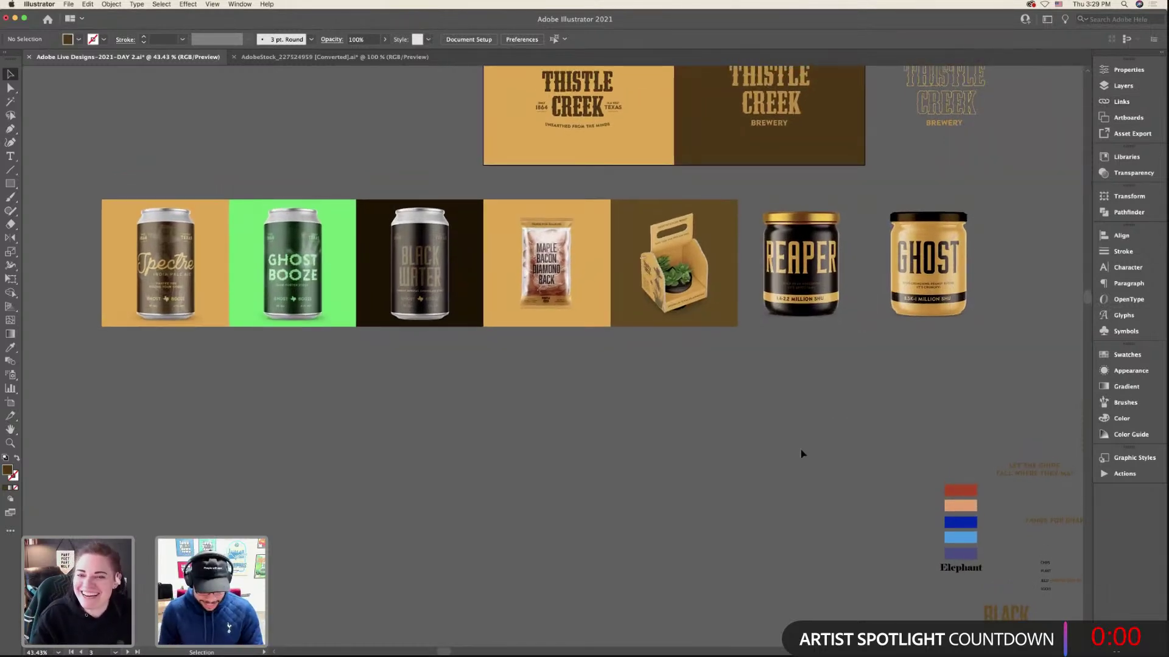
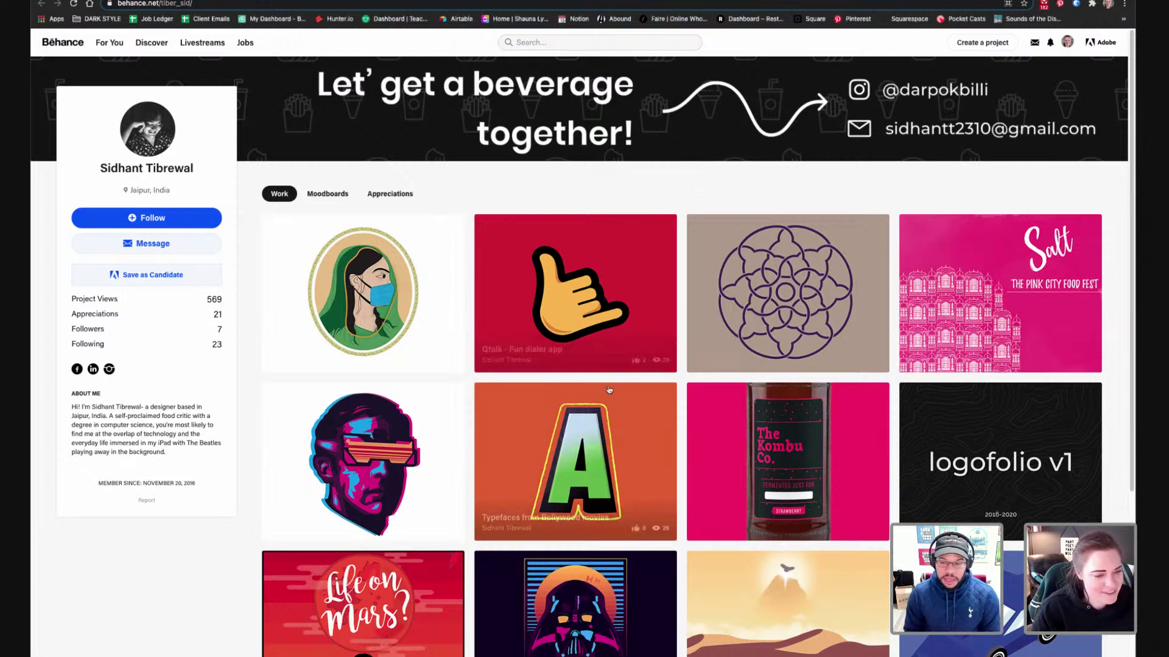
- On the Behance profile, view the Masks on Queen project with its artwork enlarged, and return to the profile's work
{"action": "scroll", "coordinate": [770, 311], "scroll_direction": "down", "scroll_amount": 1}
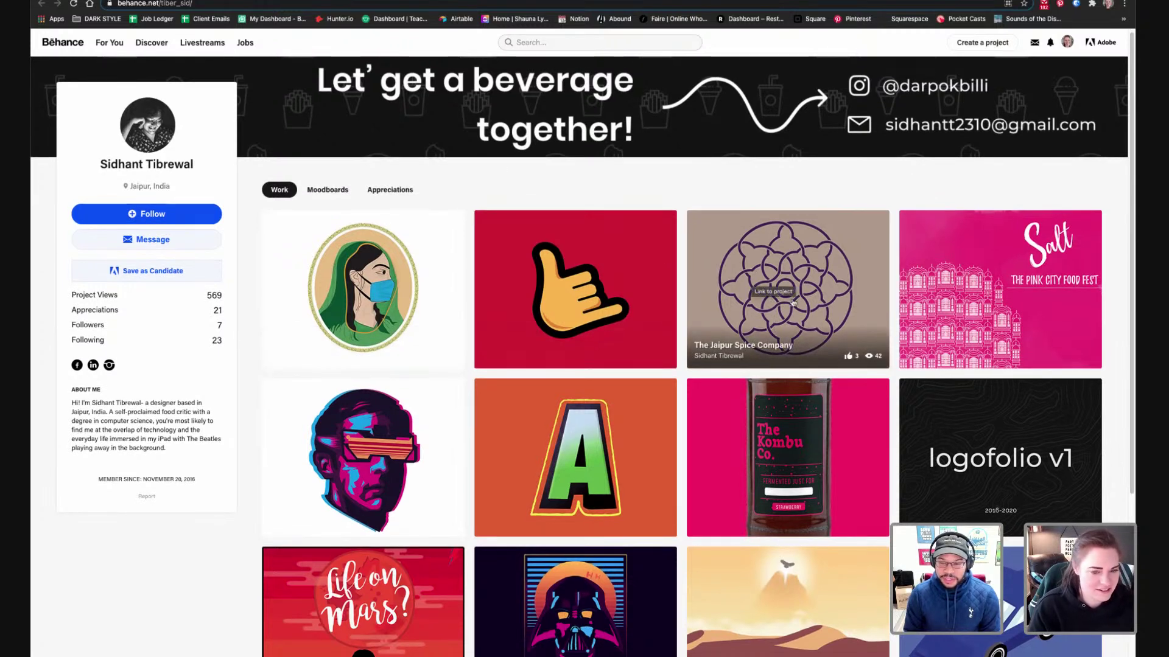
{"action": "scroll", "coordinate": [791, 286], "scroll_direction": "down", "scroll_amount": 1}
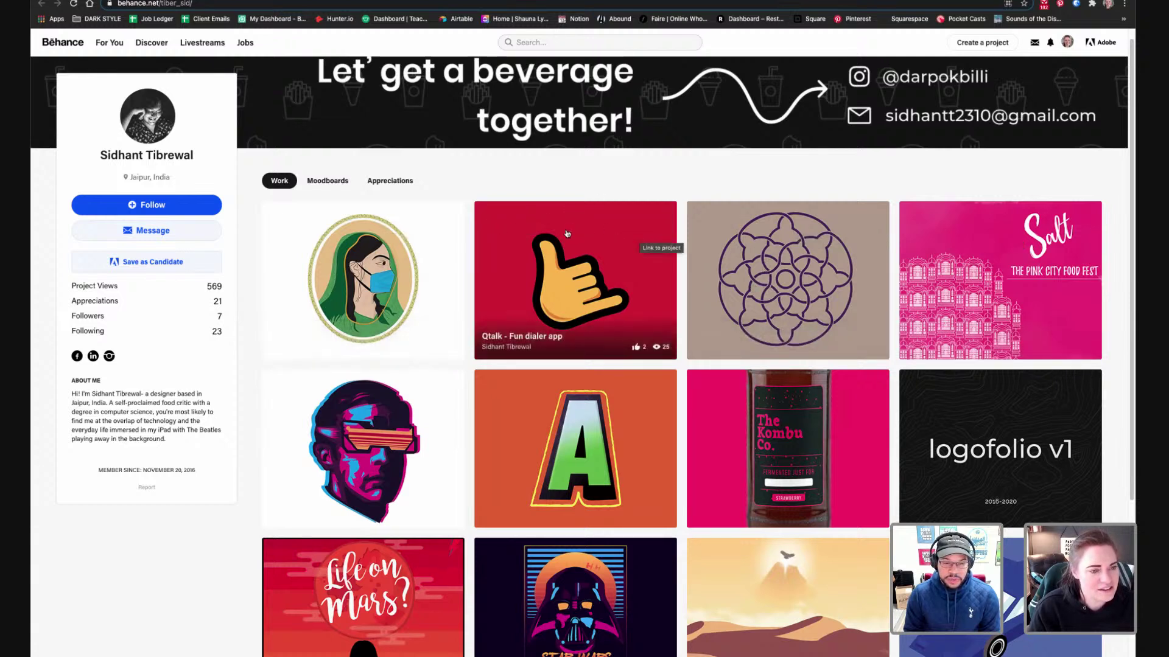
{"action": "left_click", "coordinate": [446, 243]}
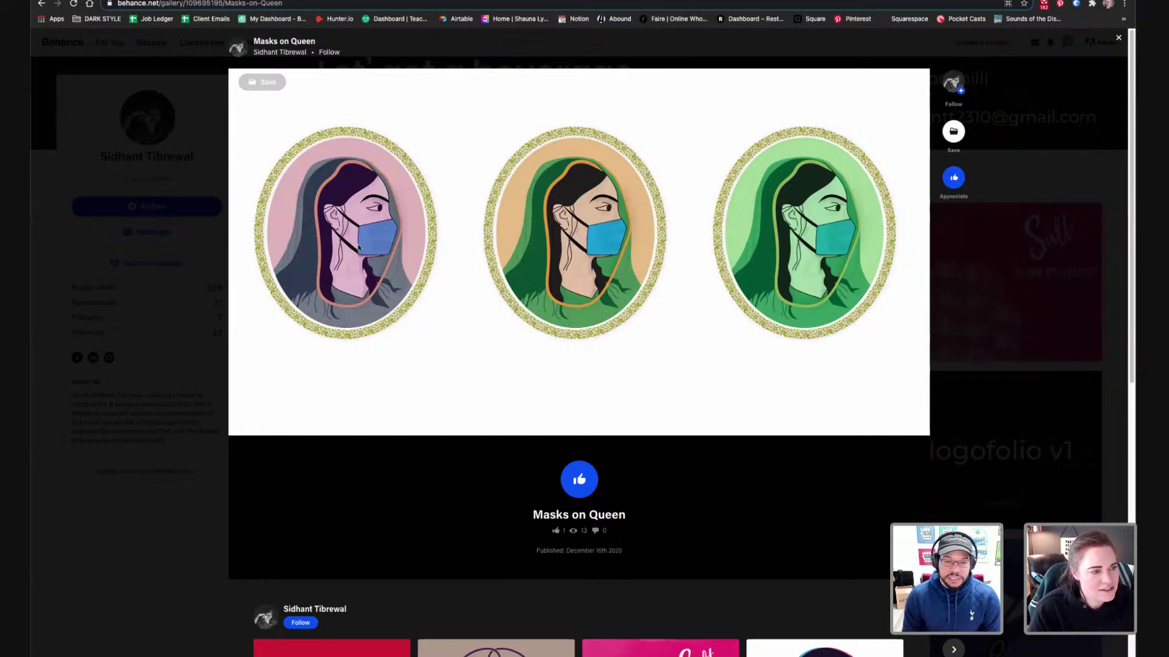
{"action": "left_click", "coordinate": [661, 306]}
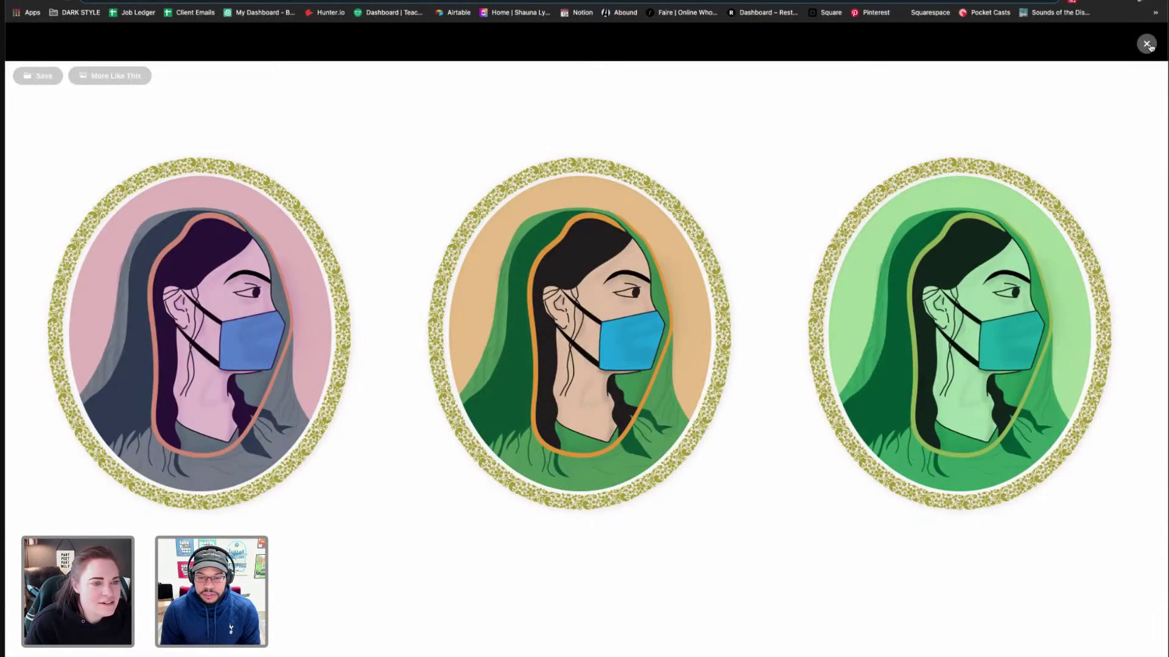
{"action": "left_click", "coordinate": [1146, 44]}
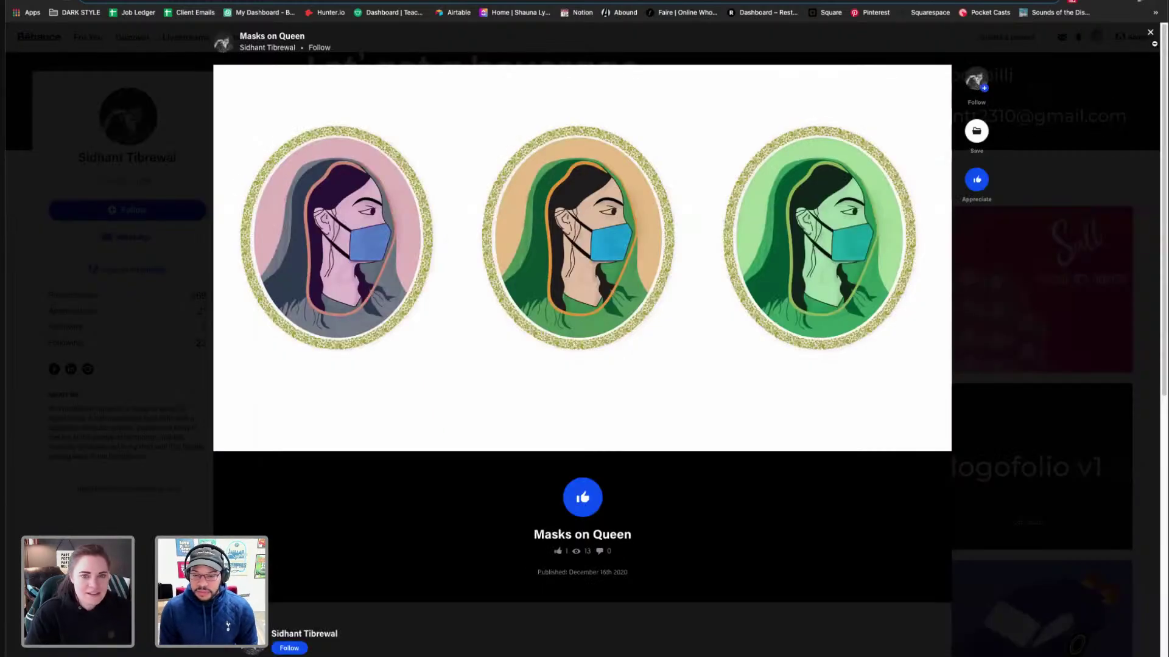
{"action": "left_click", "coordinate": [1150, 32]}
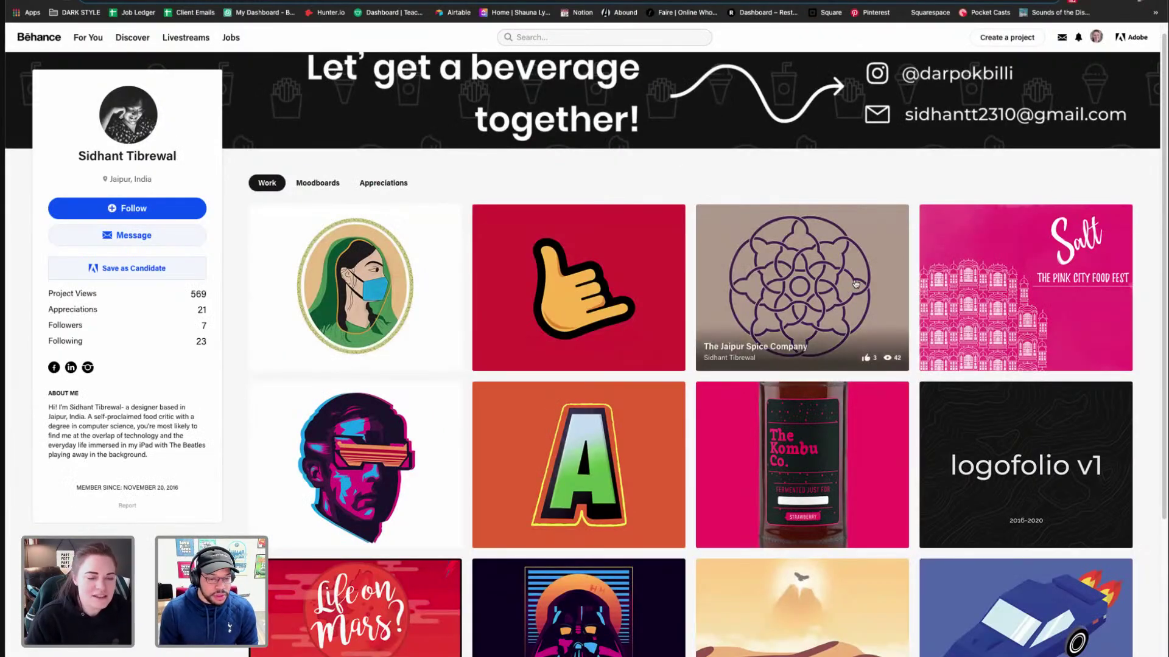
- Examine The Jaipur Spice Company project from its logo through the pouch, bottle, crate and hang tag mockups
{"action": "left_click", "coordinate": [855, 280]}
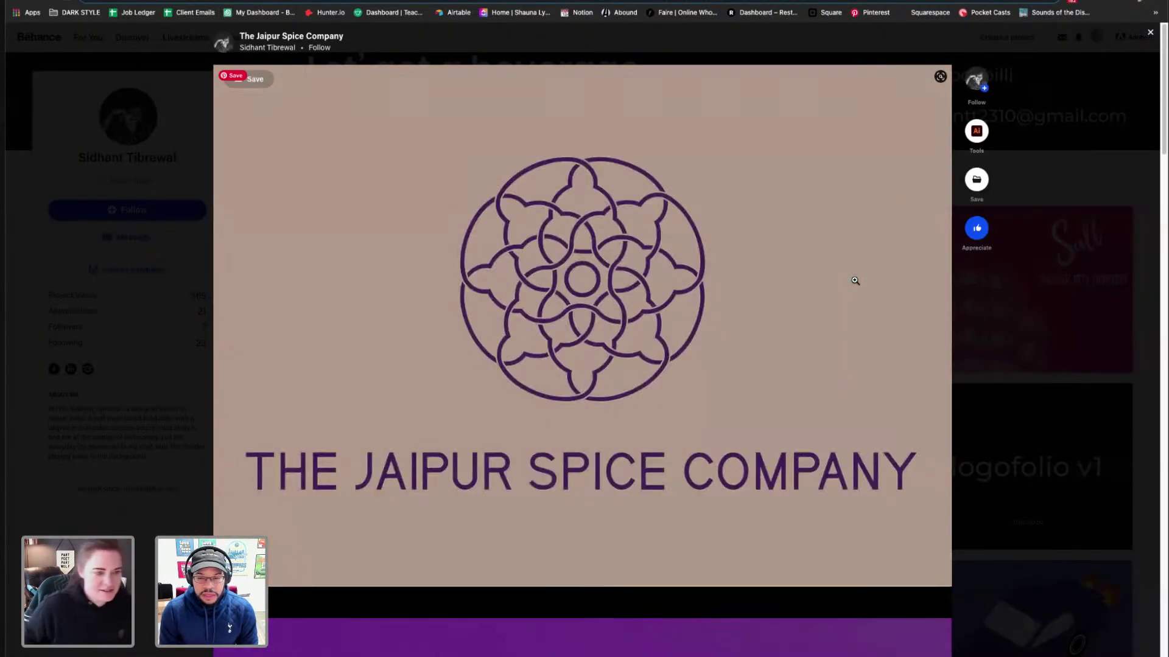
{"action": "scroll", "coordinate": [793, 219], "scroll_direction": "down", "scroll_amount": 8}
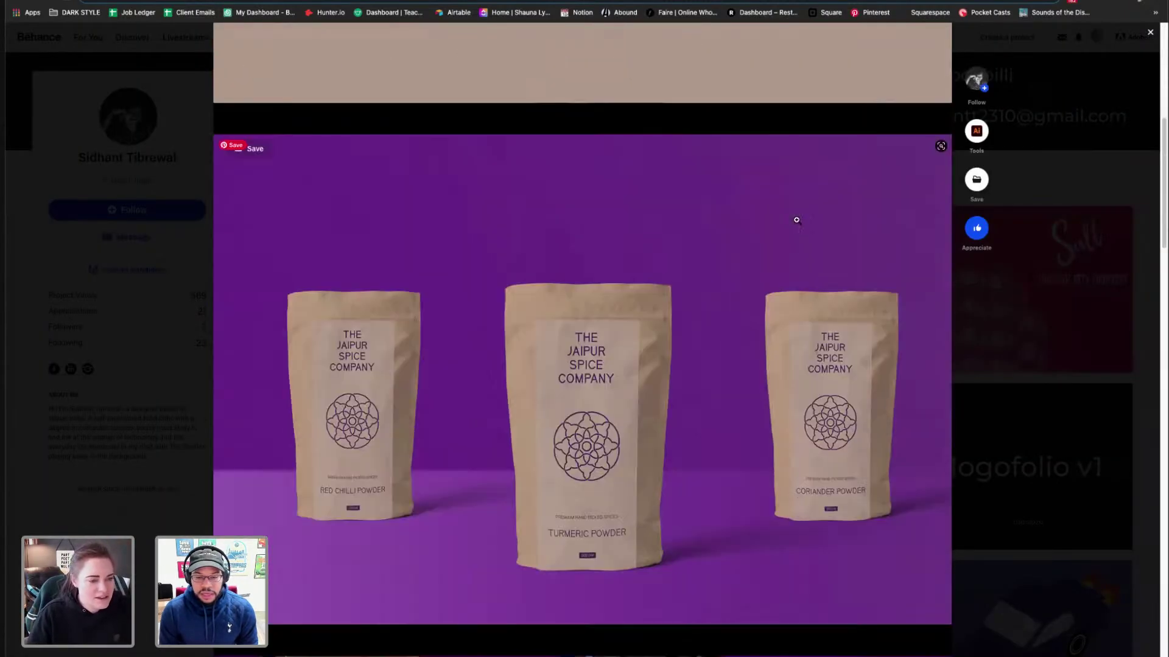
{"action": "scroll", "coordinate": [797, 222], "scroll_direction": "down", "scroll_amount": 5}
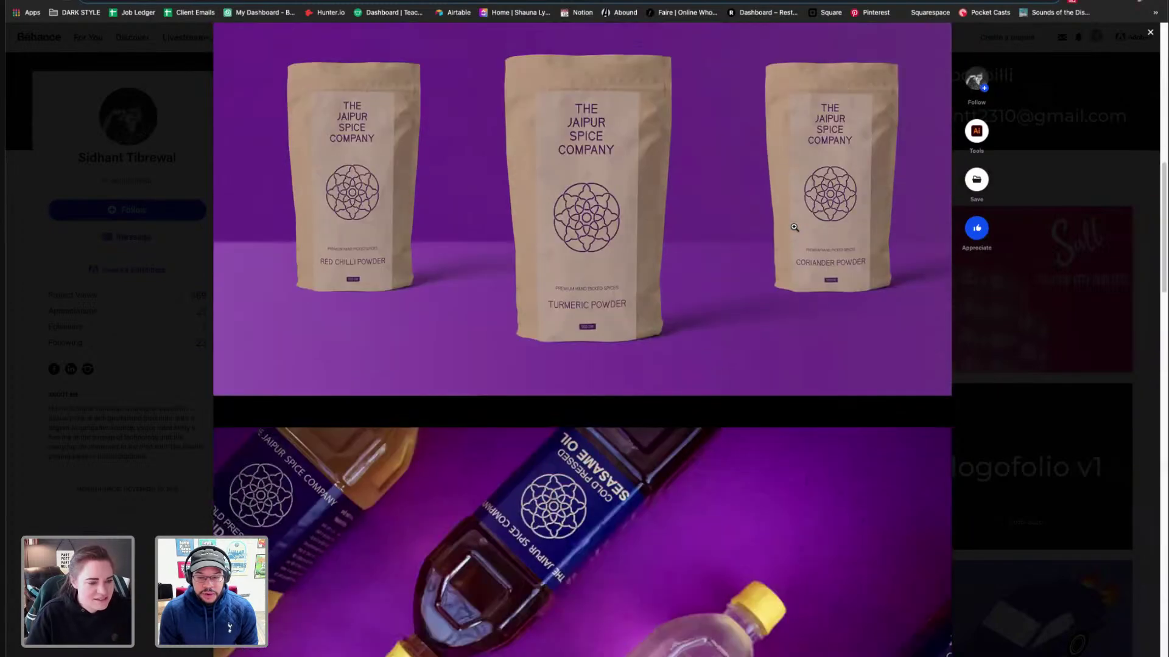
{"action": "scroll", "coordinate": [794, 227], "scroll_direction": "up", "scroll_amount": 3}
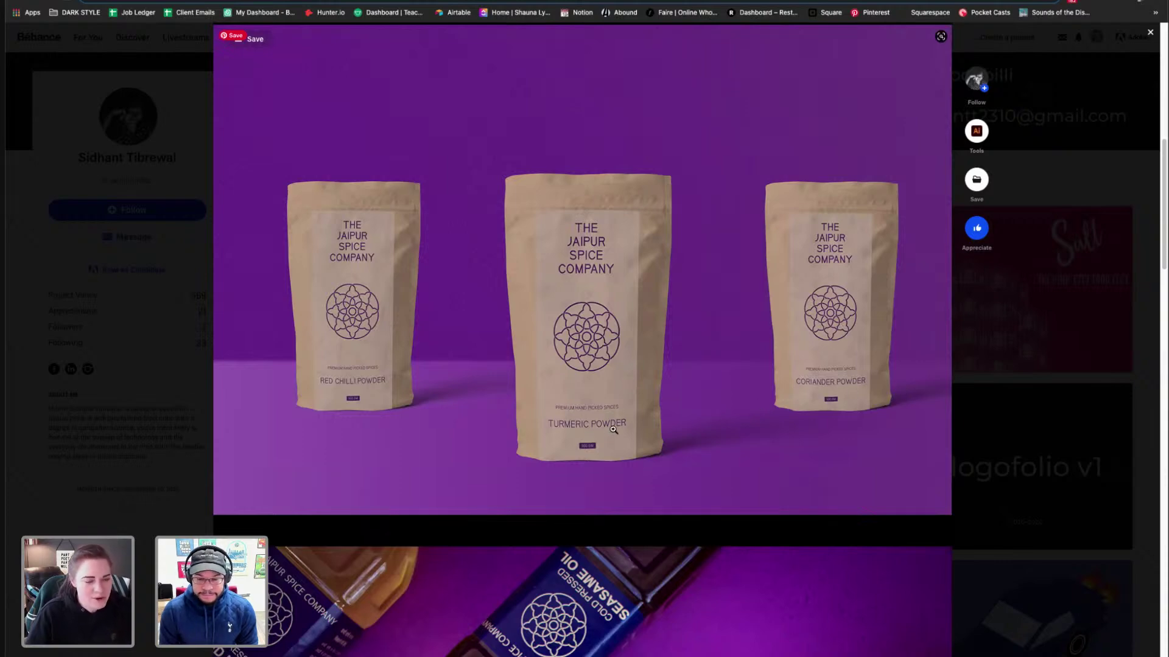
{"action": "scroll", "coordinate": [447, 437], "scroll_direction": "down", "scroll_amount": 3}
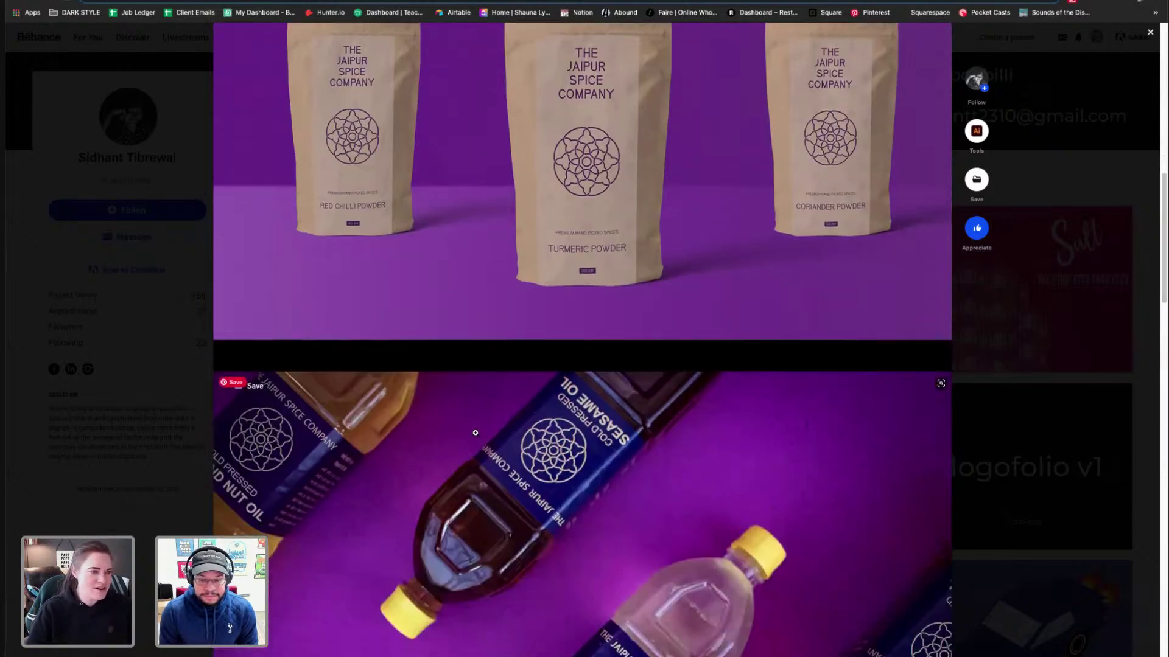
{"action": "scroll", "coordinate": [475, 432], "scroll_direction": "down", "scroll_amount": 4}
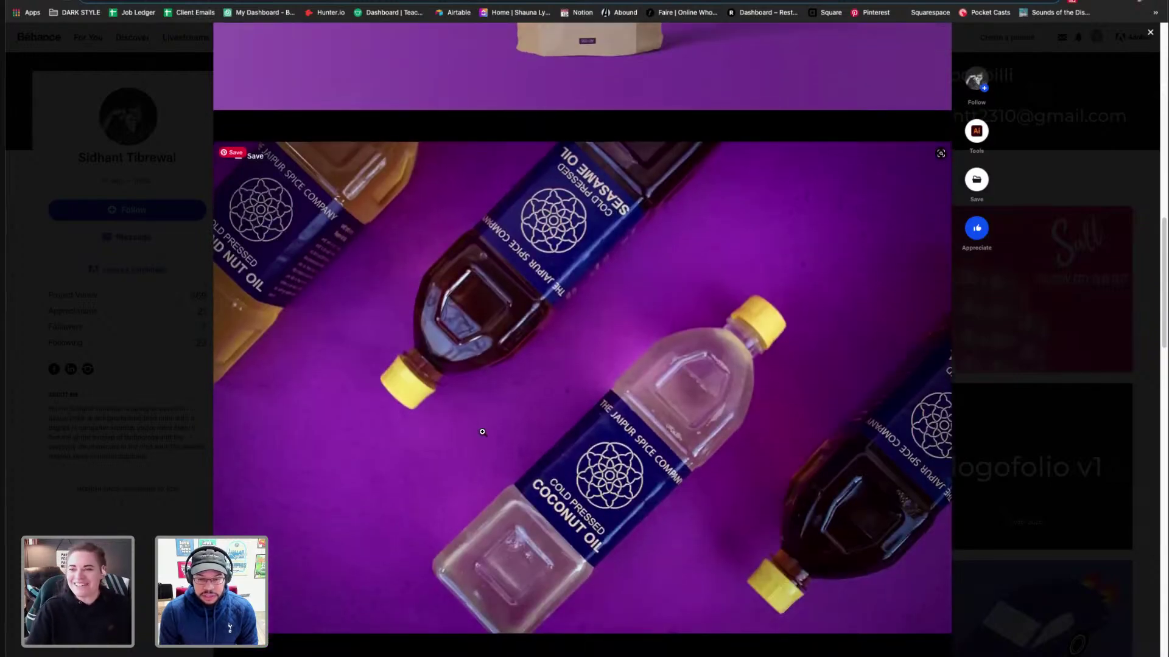
{"action": "scroll", "coordinate": [557, 420], "scroll_direction": "down", "scroll_amount": 1}
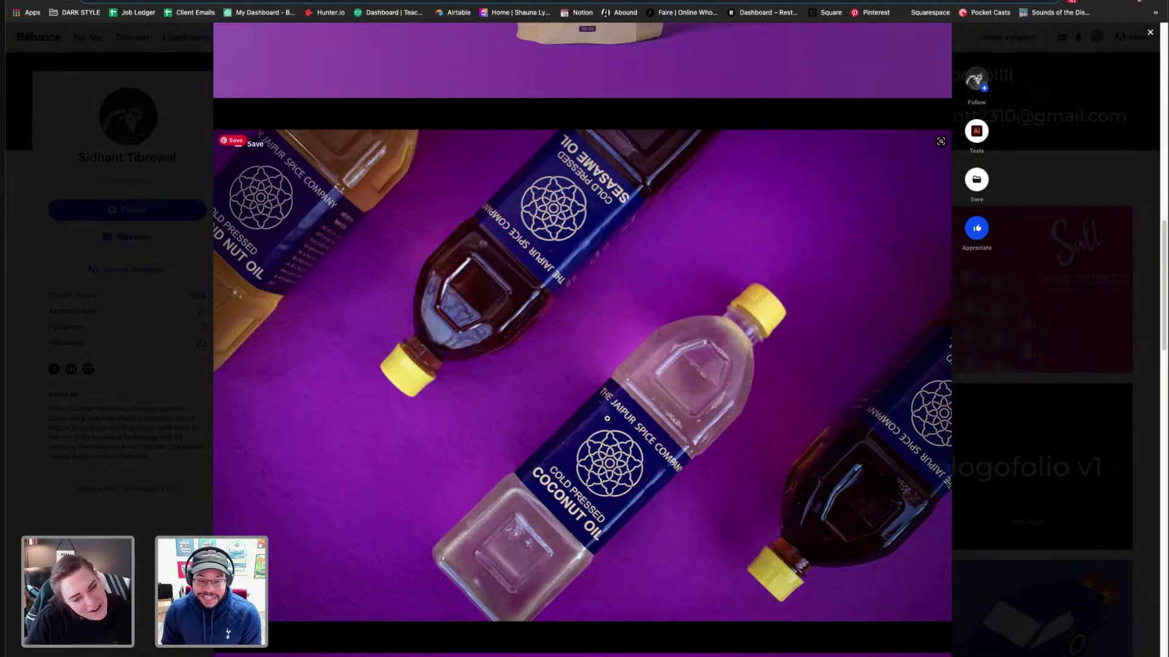
{"action": "scroll", "coordinate": [602, 422], "scroll_direction": "down", "scroll_amount": 2}
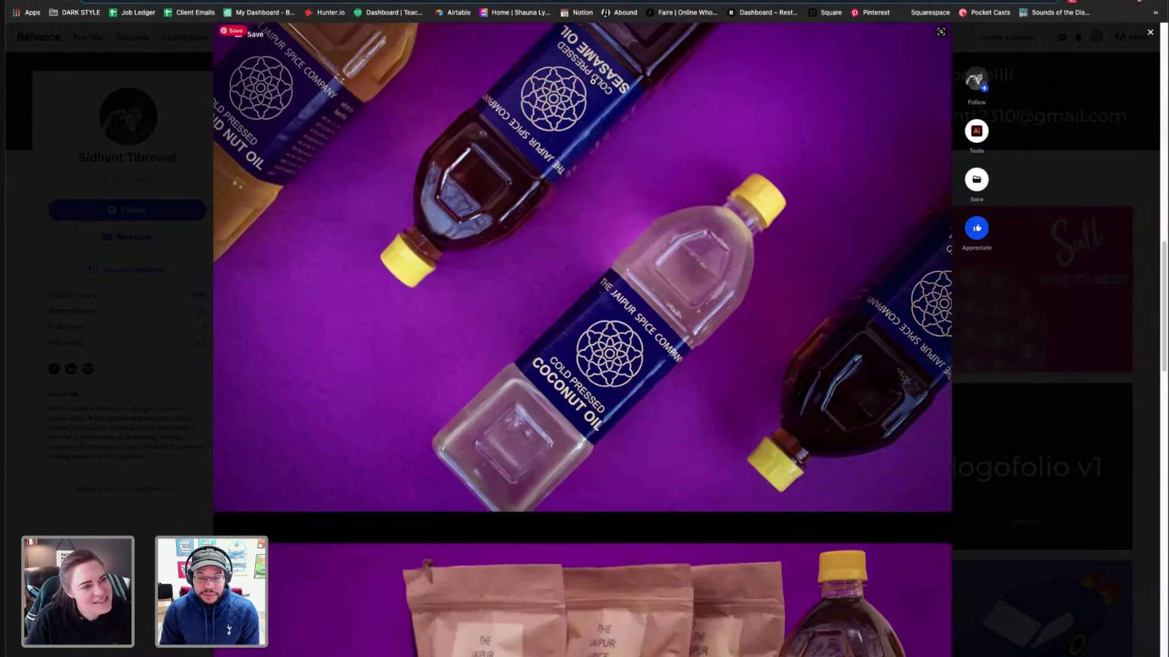
{"action": "scroll", "coordinate": [642, 396], "scroll_direction": "down", "scroll_amount": 7}
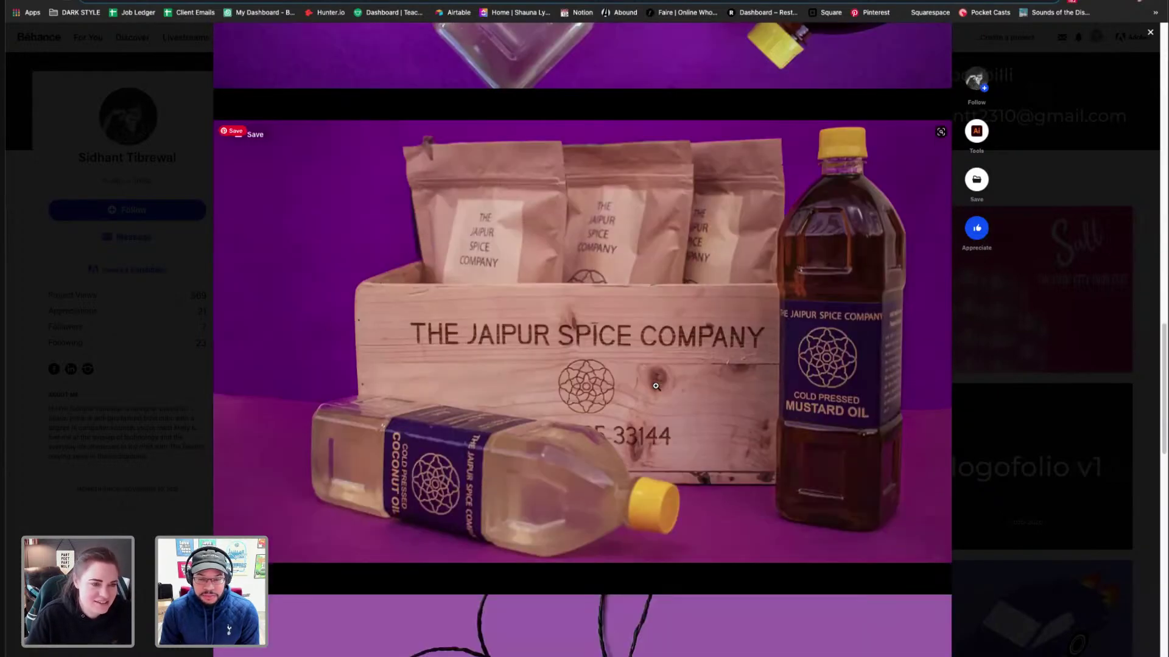
{"action": "scroll", "coordinate": [656, 386], "scroll_direction": "down", "scroll_amount": 8}
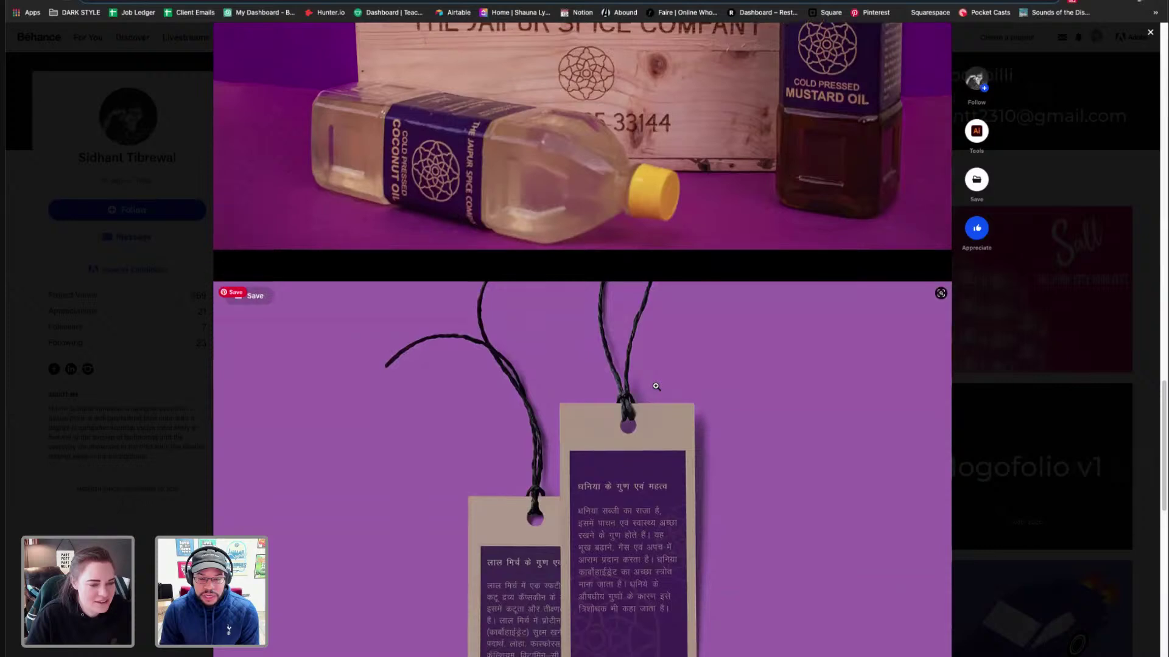
{"action": "scroll", "coordinate": [656, 386], "scroll_direction": "down", "scroll_amount": 5}
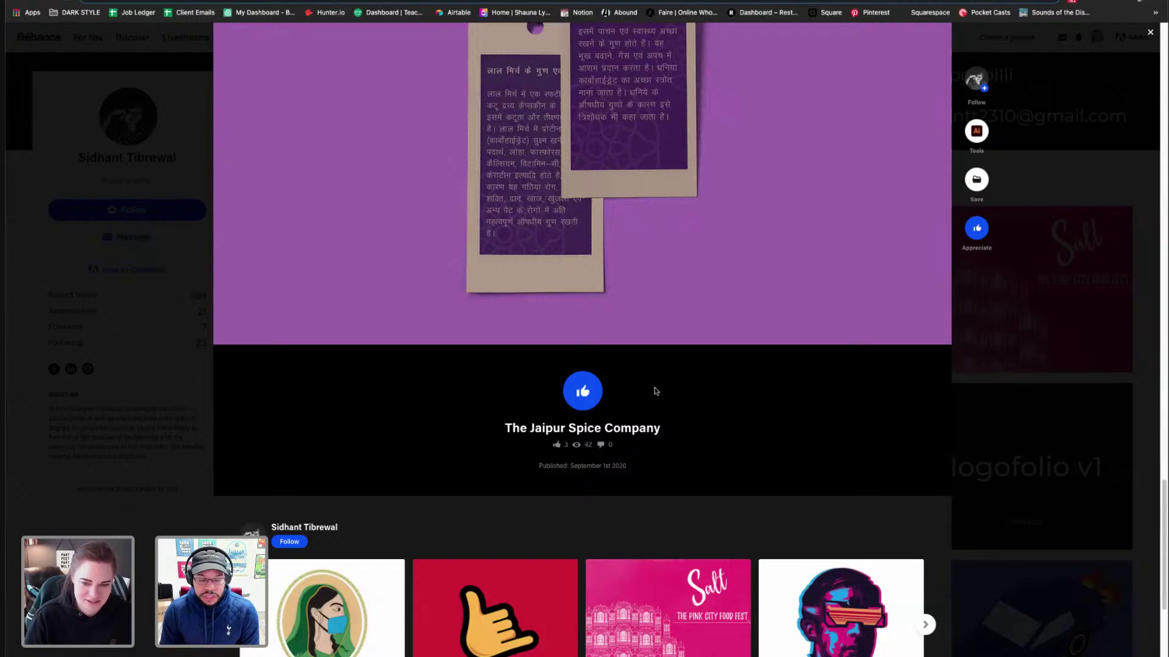
{"action": "scroll", "coordinate": [656, 393], "scroll_direction": "down", "scroll_amount": 1}
{"action": "scroll", "coordinate": [654, 393], "scroll_direction": "down", "scroll_amount": 3}
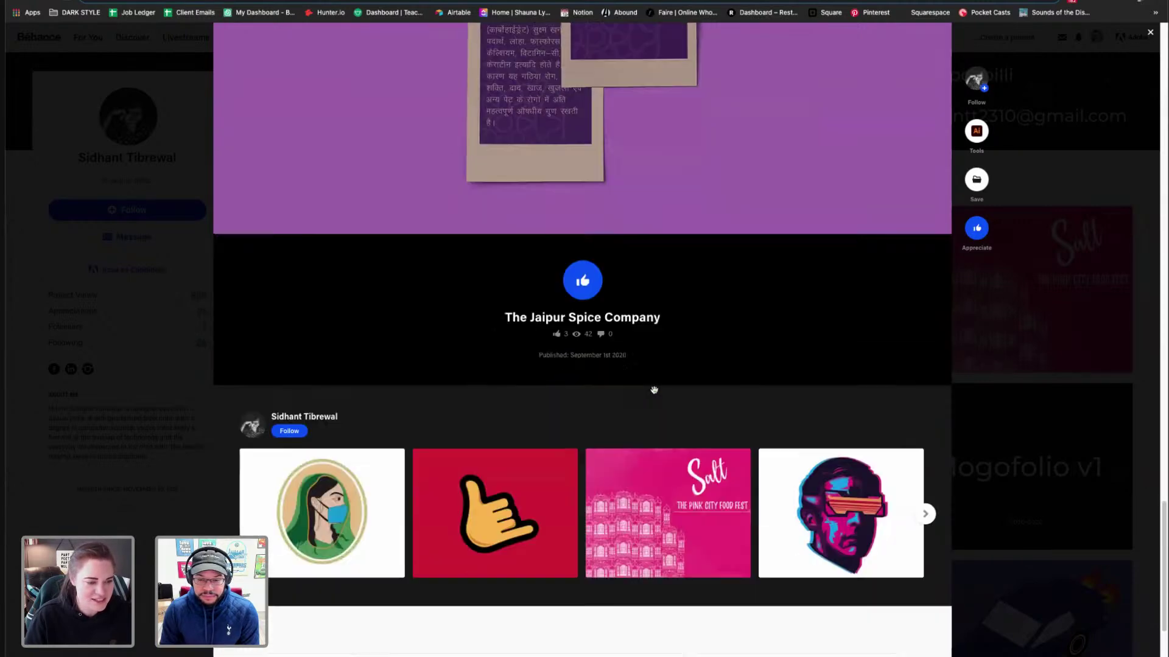
- Open the Qtalk - Fun dialer app project and examine its avatar, calling, quick-message and contact-editing screens
{"action": "left_click", "coordinate": [519, 479]}
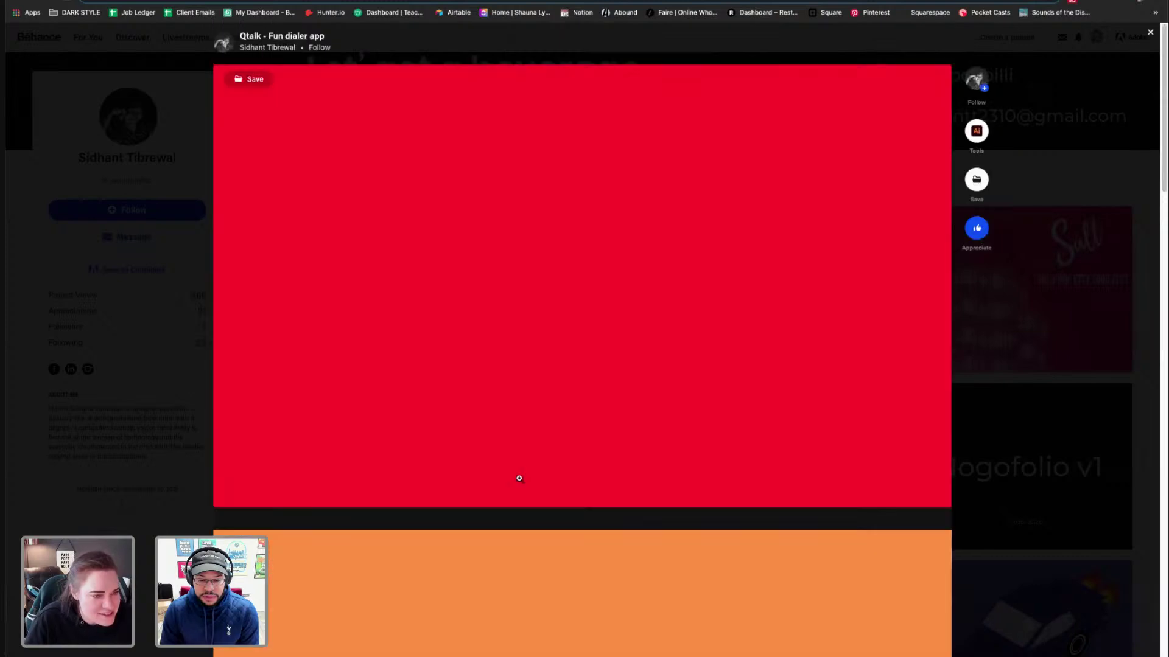
{"action": "scroll", "coordinate": [435, 428], "scroll_direction": "down", "scroll_amount": 5}
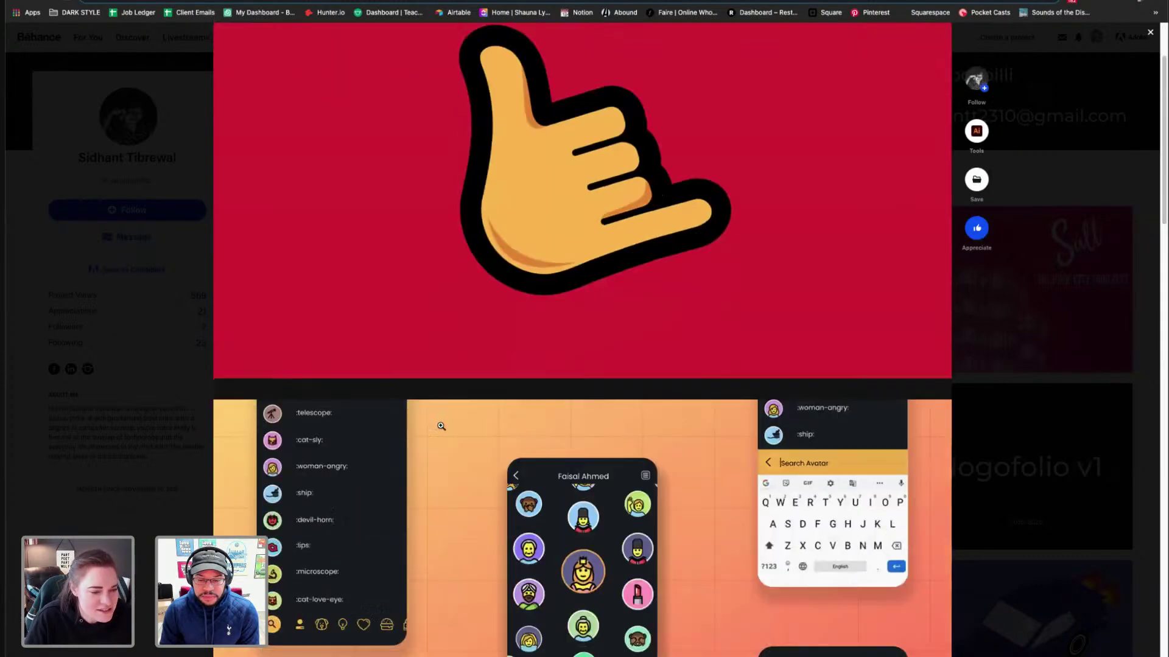
{"action": "scroll", "coordinate": [481, 420], "scroll_direction": "down", "scroll_amount": 7}
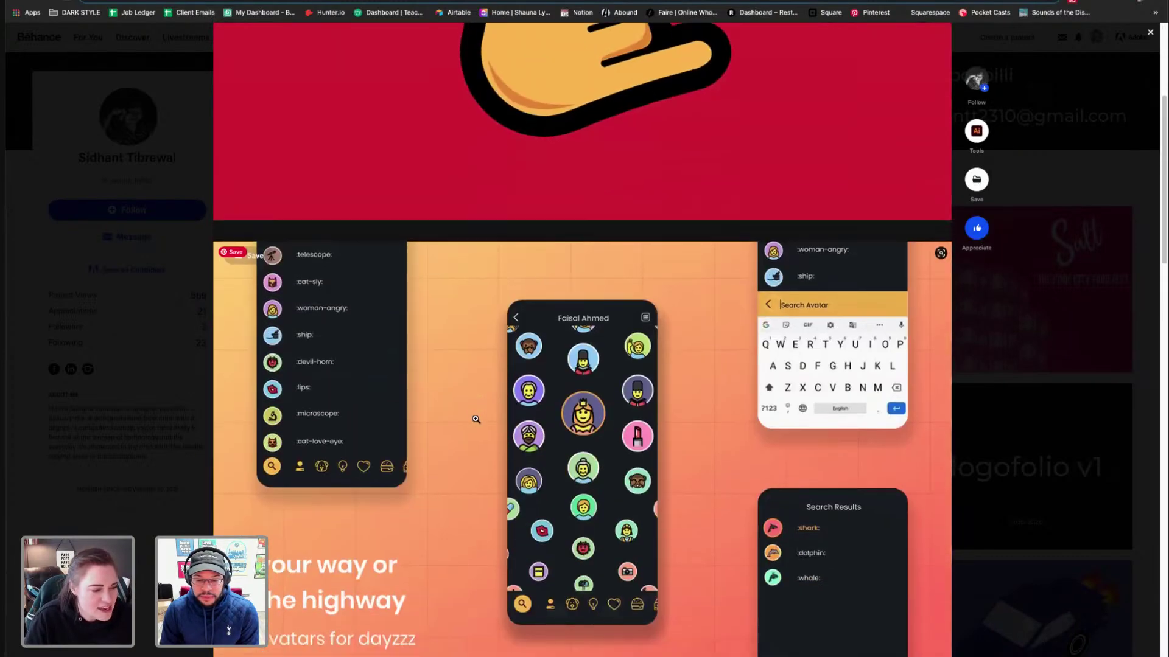
{"action": "scroll", "coordinate": [476, 419], "scroll_direction": "down", "scroll_amount": 1}
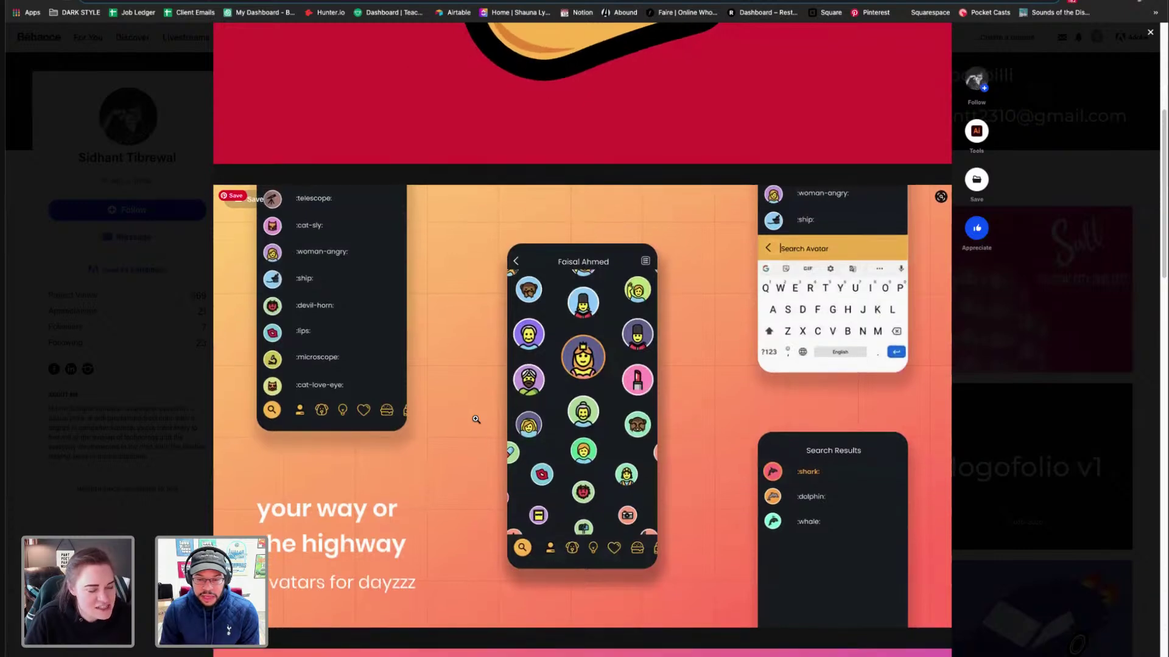
{"action": "scroll", "coordinate": [476, 420], "scroll_direction": "down", "scroll_amount": 1}
{"action": "scroll", "coordinate": [476, 419], "scroll_direction": "down", "scroll_amount": 5}
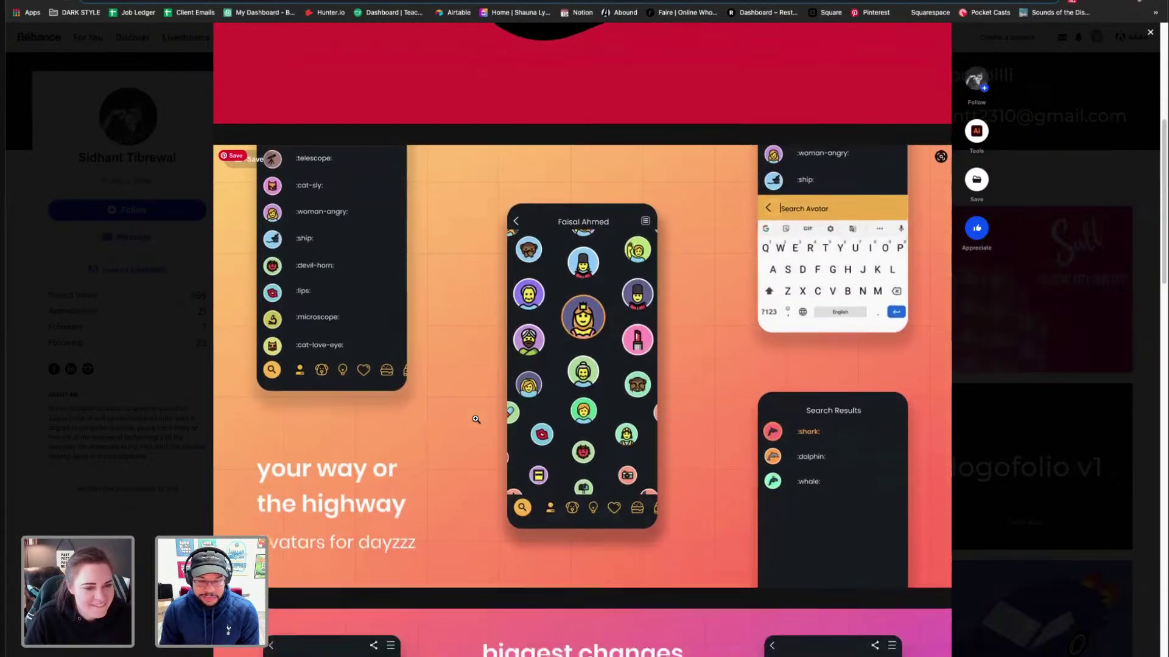
{"action": "scroll", "coordinate": [476, 419], "scroll_direction": "down", "scroll_amount": 3}
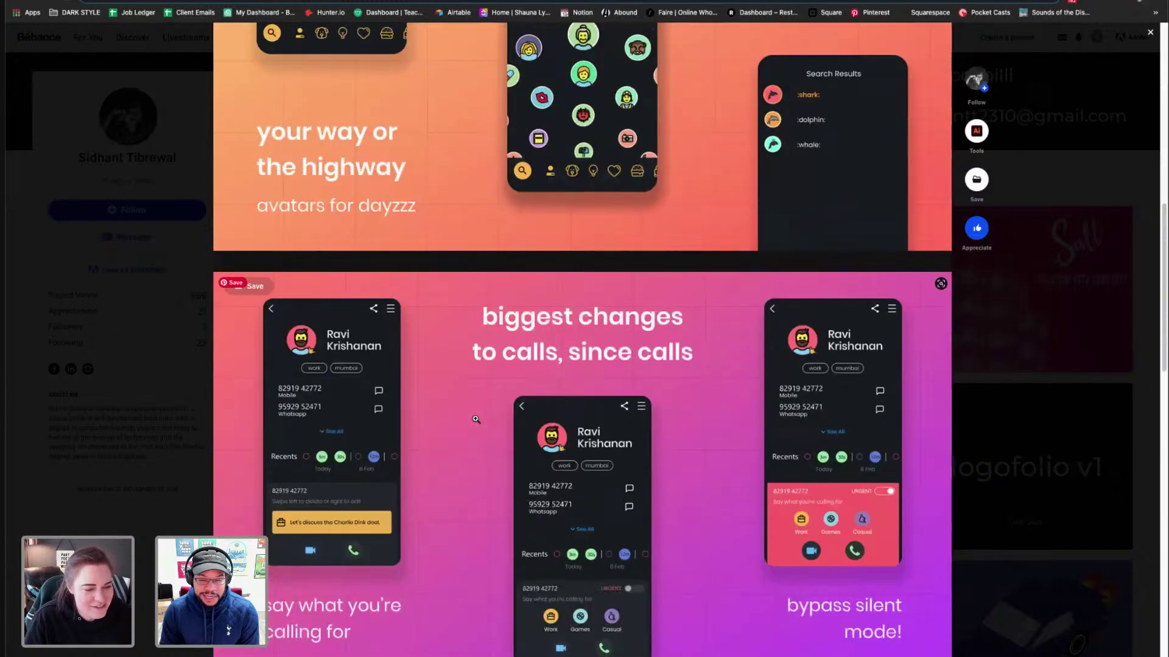
{"action": "scroll", "coordinate": [476, 420], "scroll_direction": "down", "scroll_amount": 1}
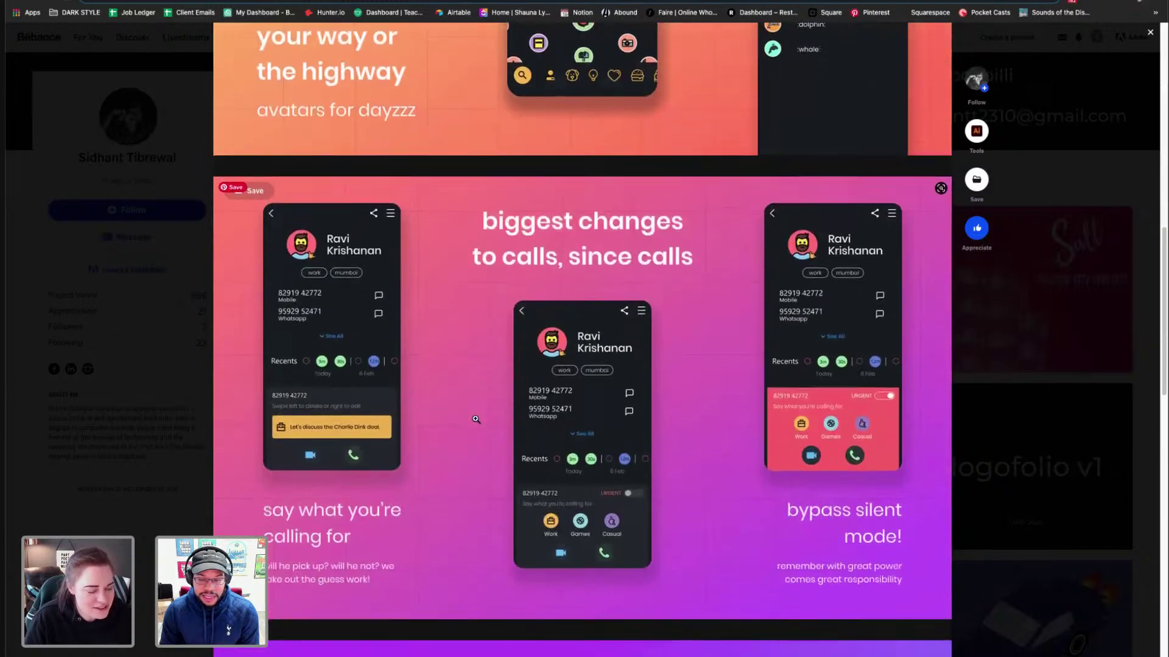
{"action": "scroll", "coordinate": [476, 419], "scroll_direction": "down", "scroll_amount": 8}
{"action": "scroll", "coordinate": [476, 419], "scroll_direction": "down", "scroll_amount": 2}
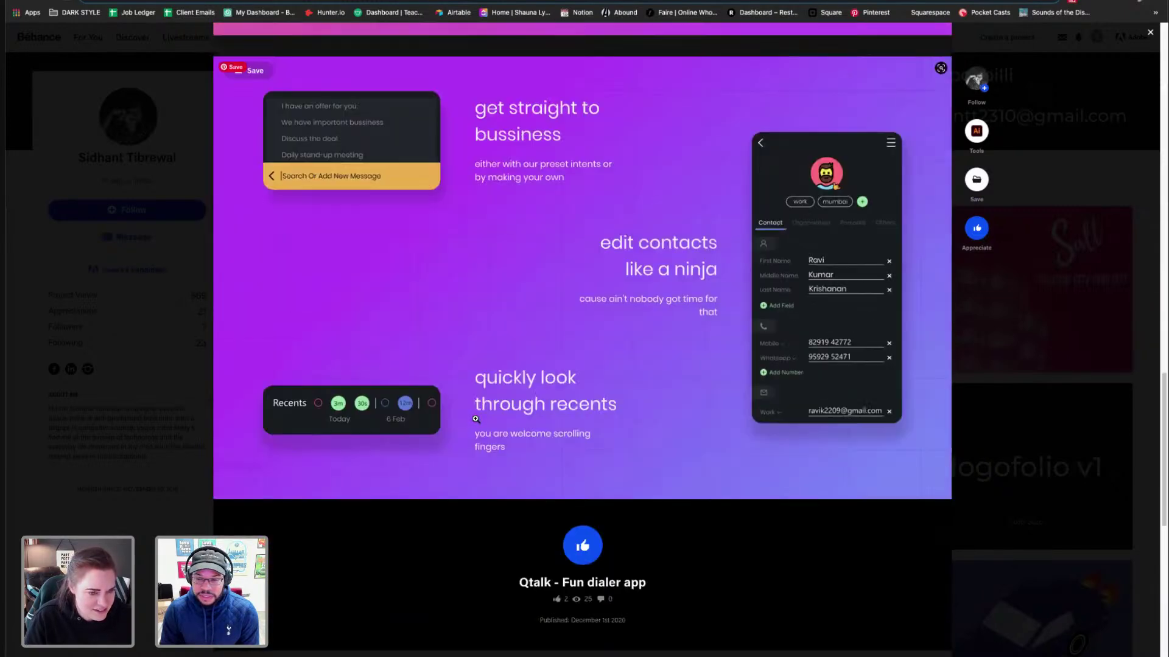
{"action": "scroll", "coordinate": [476, 419], "scroll_direction": "up", "scroll_amount": 3}
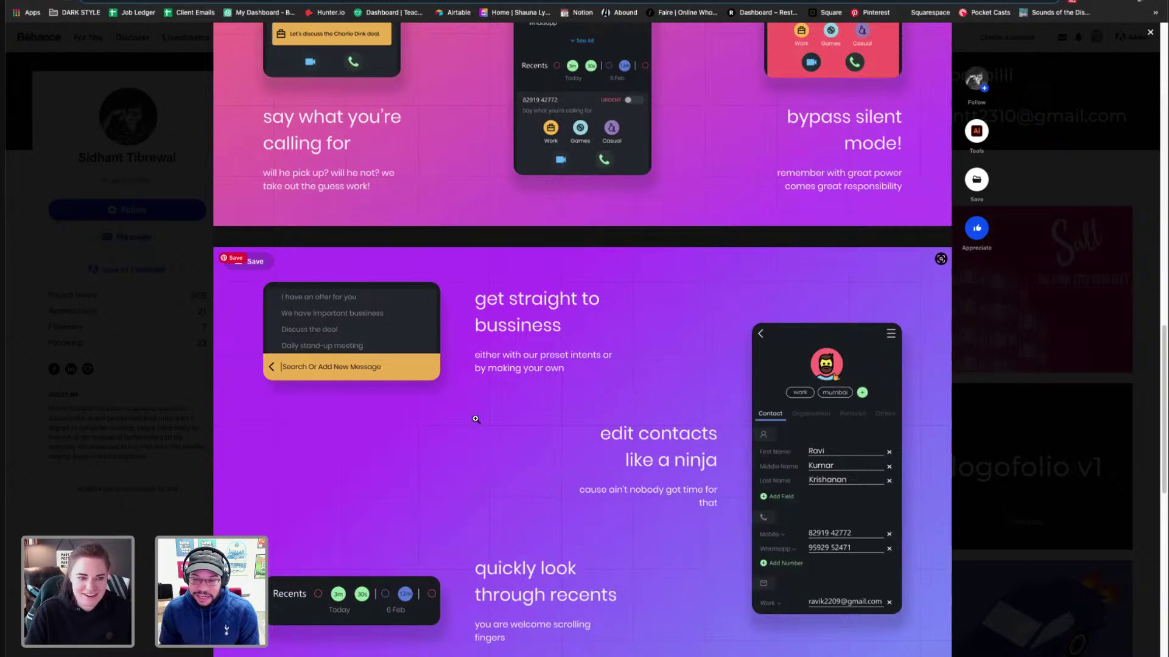
{"action": "scroll", "coordinate": [476, 419], "scroll_direction": "up", "scroll_amount": 5}
{"action": "scroll", "coordinate": [673, 423], "scroll_direction": "down", "scroll_amount": 4}
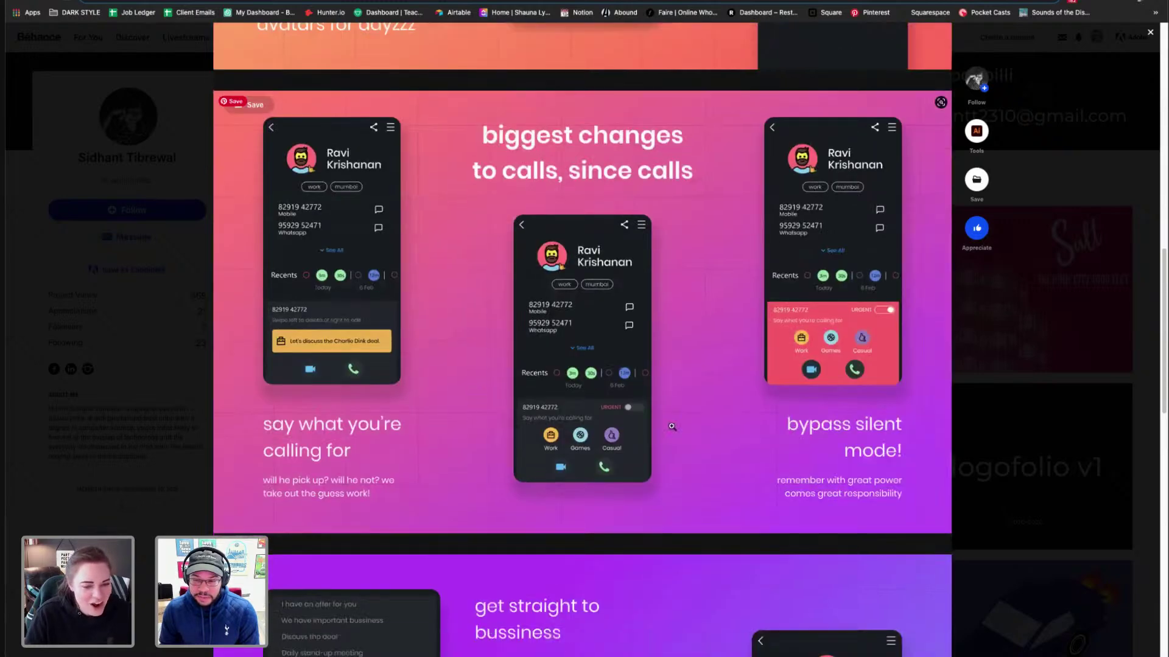
- Enlarge the Qtalk contact-editing artwork, magnify the page to inspect the contact form, restore the default zoom and return to the profile's work
{"action": "left_click", "coordinate": [862, 497]}
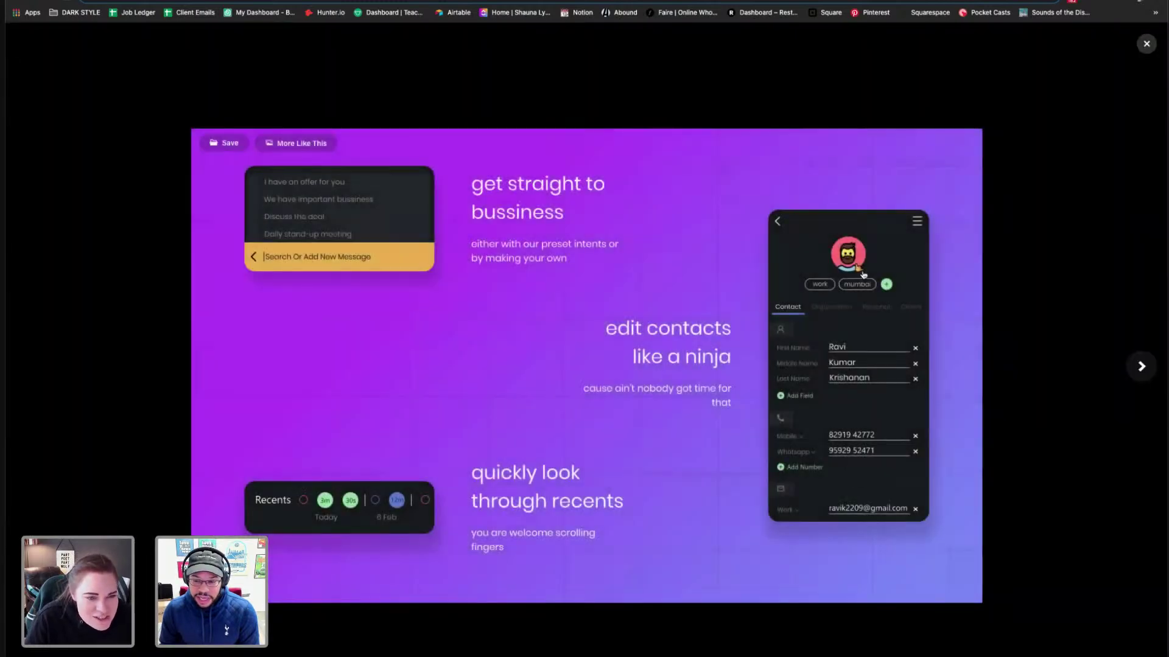
{"action": "key", "text": "ctrl+plus"}
{"action": "key", "text": "ctrl+plus"}
{"action": "key", "text": "ctrl+plus"}
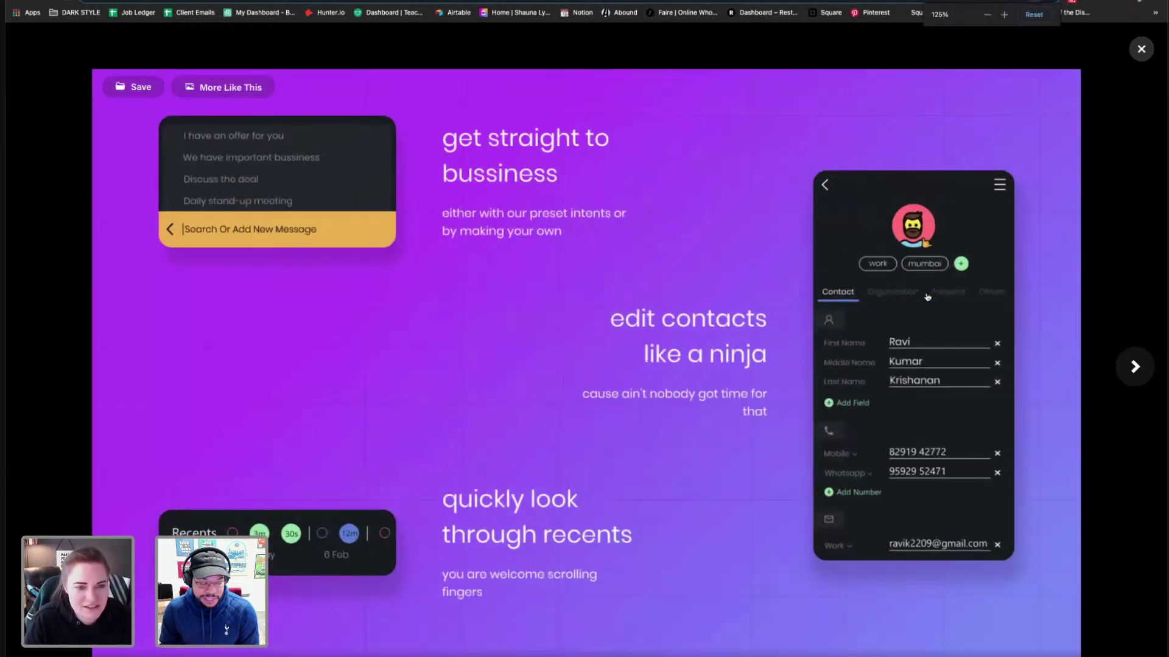
{"action": "key", "text": "ctrl+plus"}
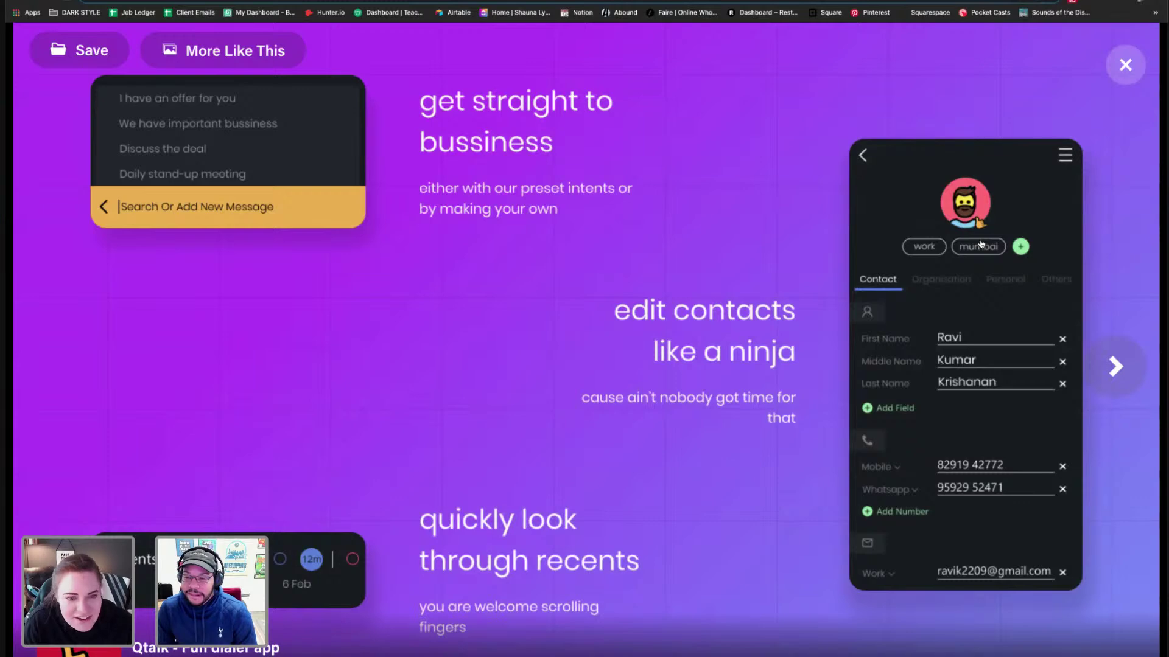
{"action": "key", "text": "ctrl+0"}
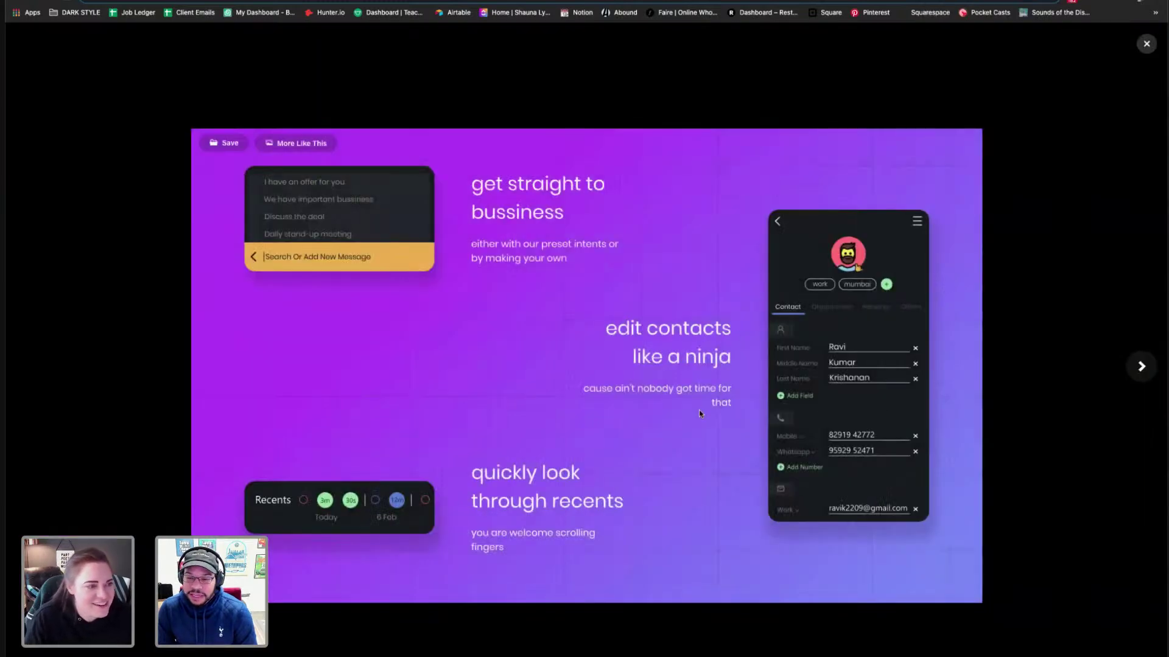
{"action": "left_click", "coordinate": [1143, 47]}
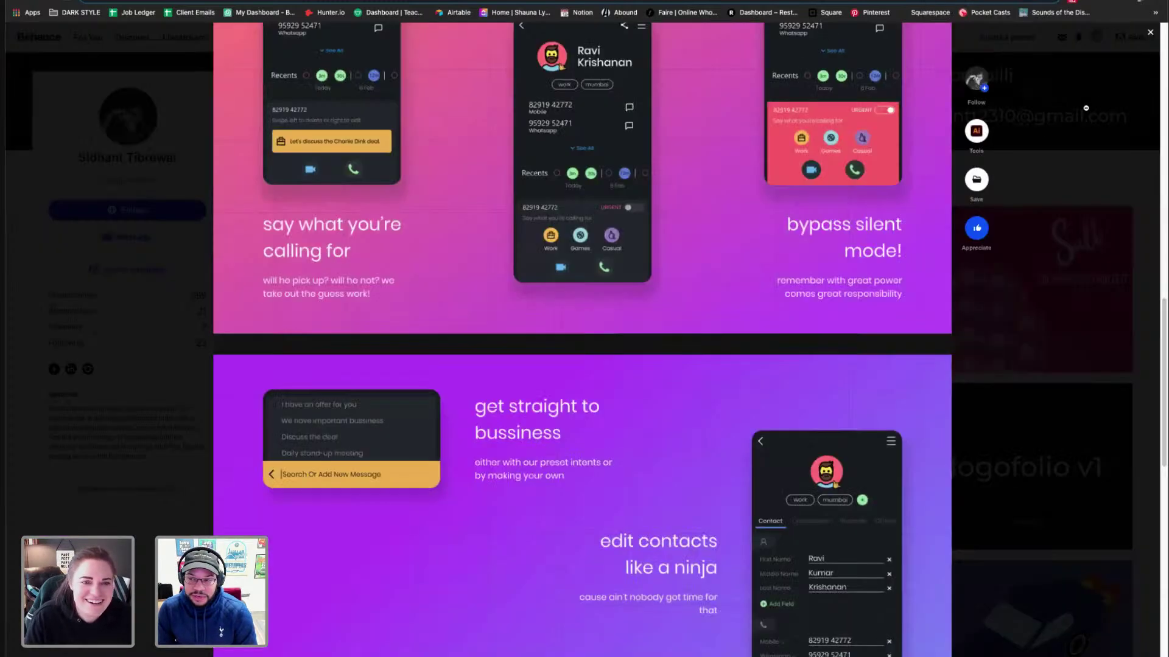
{"action": "left_click", "coordinate": [1150, 34]}
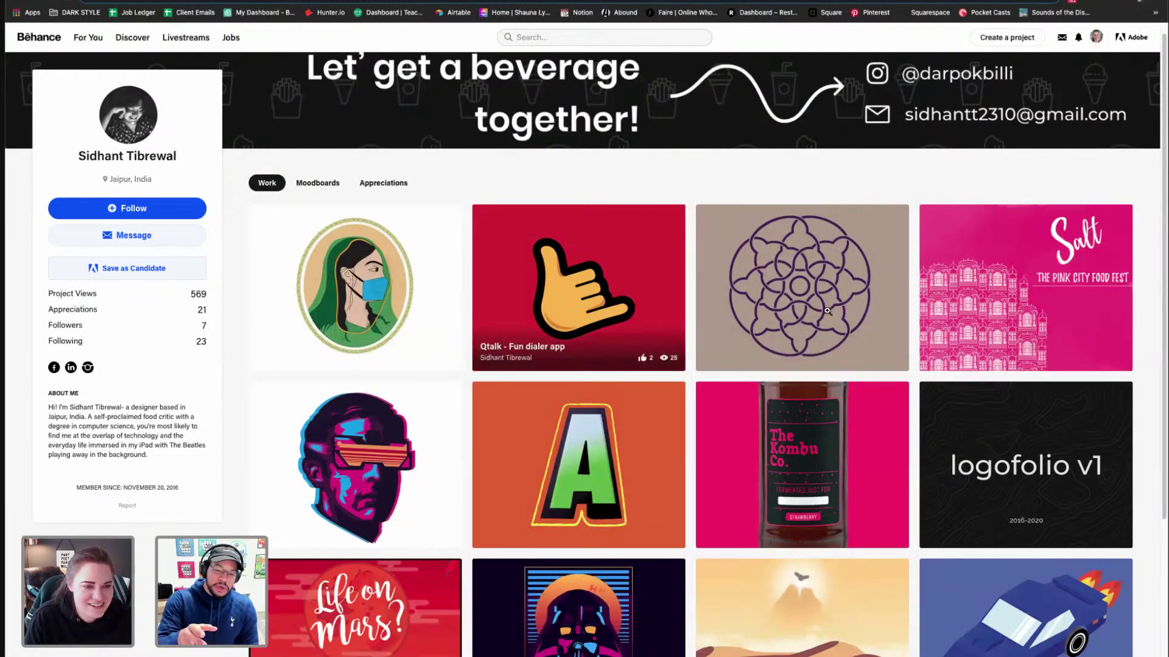
- Reopen the Qtalk project, review its artwork from the hand logo to the contact-editing screen, and return to the profile
{"action": "left_click", "coordinate": [596, 315]}
{"action": "scroll", "coordinate": [826, 313], "scroll_direction": "down", "scroll_amount": 3}
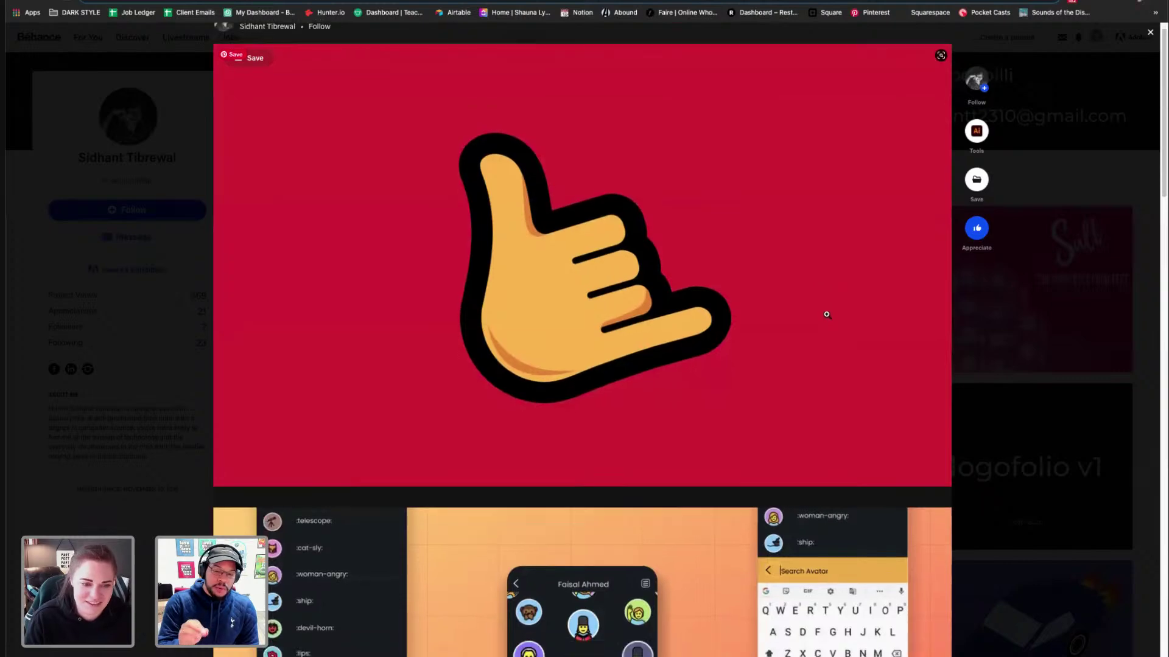
{"action": "scroll", "coordinate": [826, 316], "scroll_direction": "down", "scroll_amount": 6}
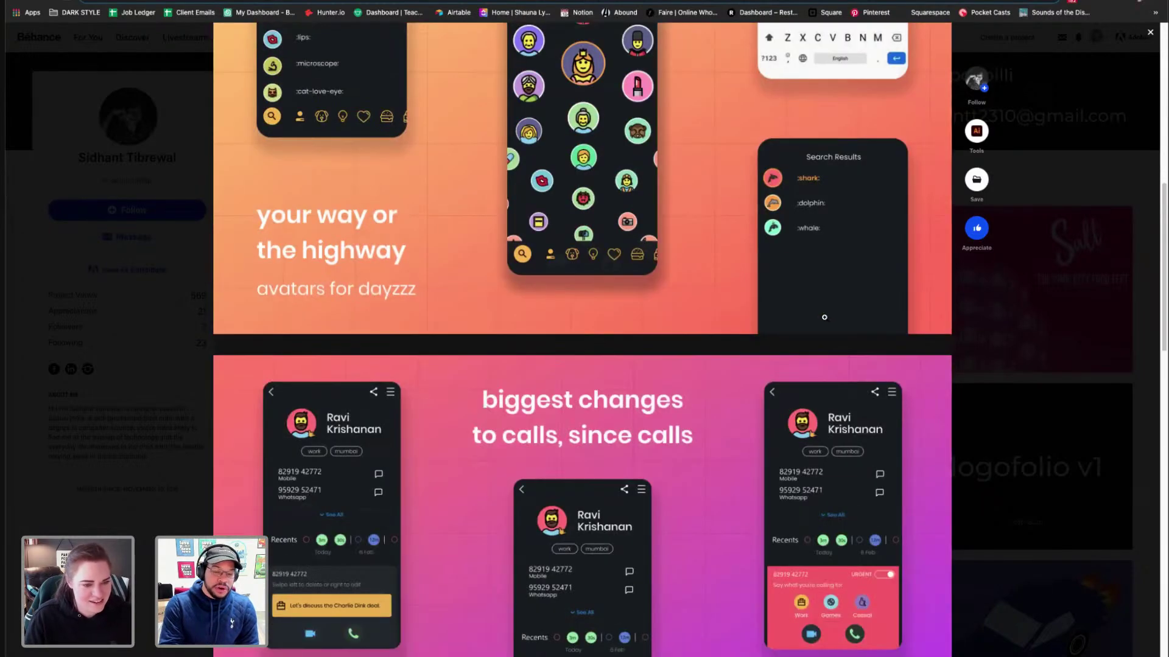
{"action": "scroll", "coordinate": [820, 319], "scroll_direction": "down", "scroll_amount": 2}
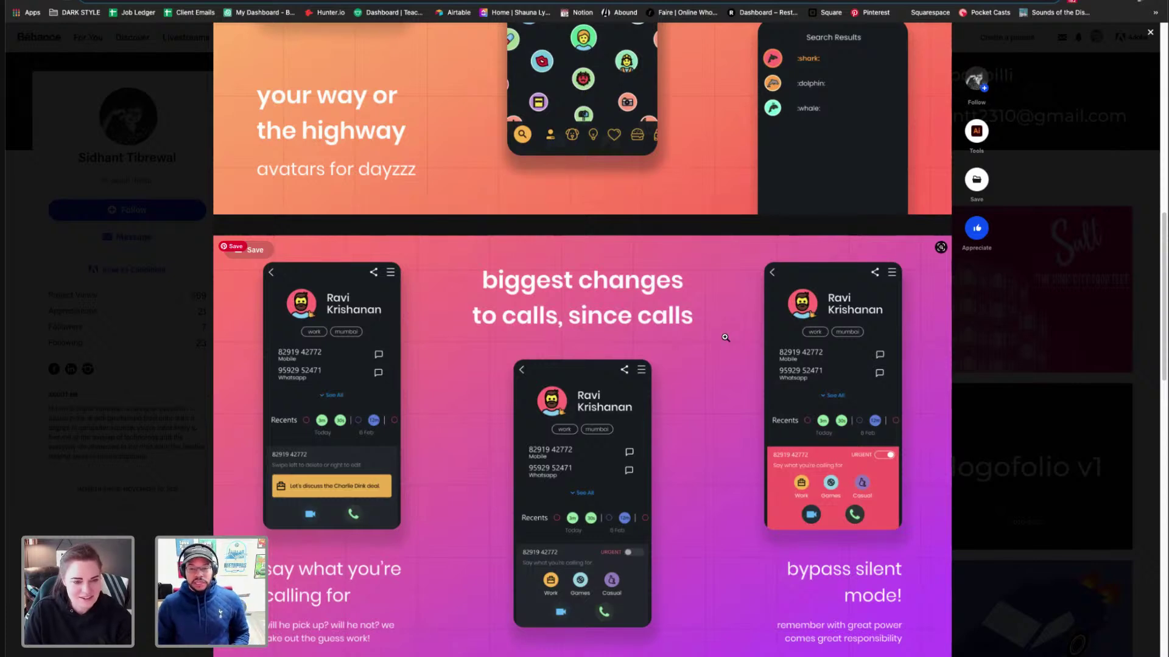
{"action": "scroll", "coordinate": [725, 337], "scroll_direction": "down", "scroll_amount": 10}
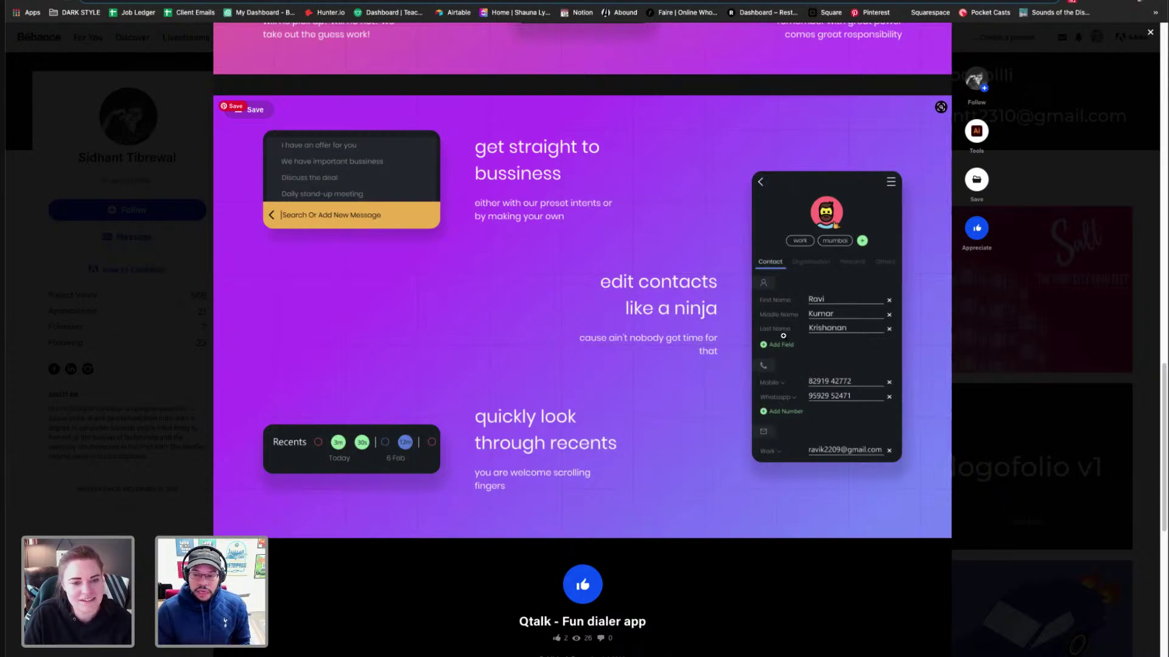
{"action": "left_click", "coordinate": [1149, 35]}
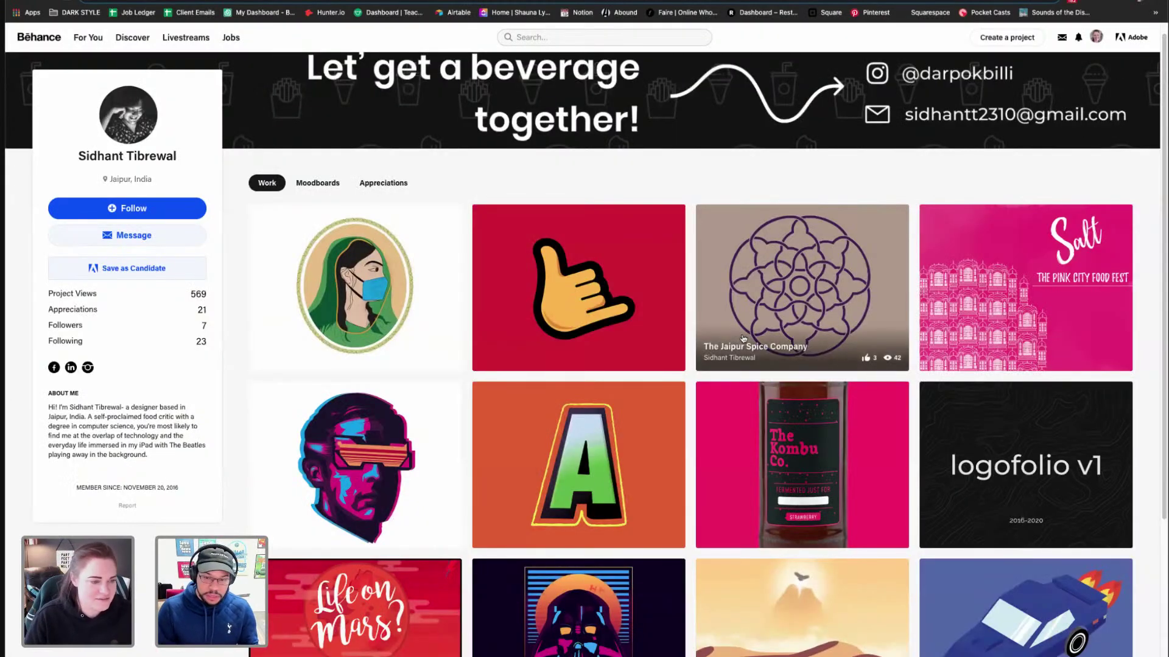
- Open The Kombu Co. project and inspect the green Kiwi bottle's label at full size before returning to the project page
{"action": "scroll", "coordinate": [743, 338], "scroll_direction": "down", "scroll_amount": 1}
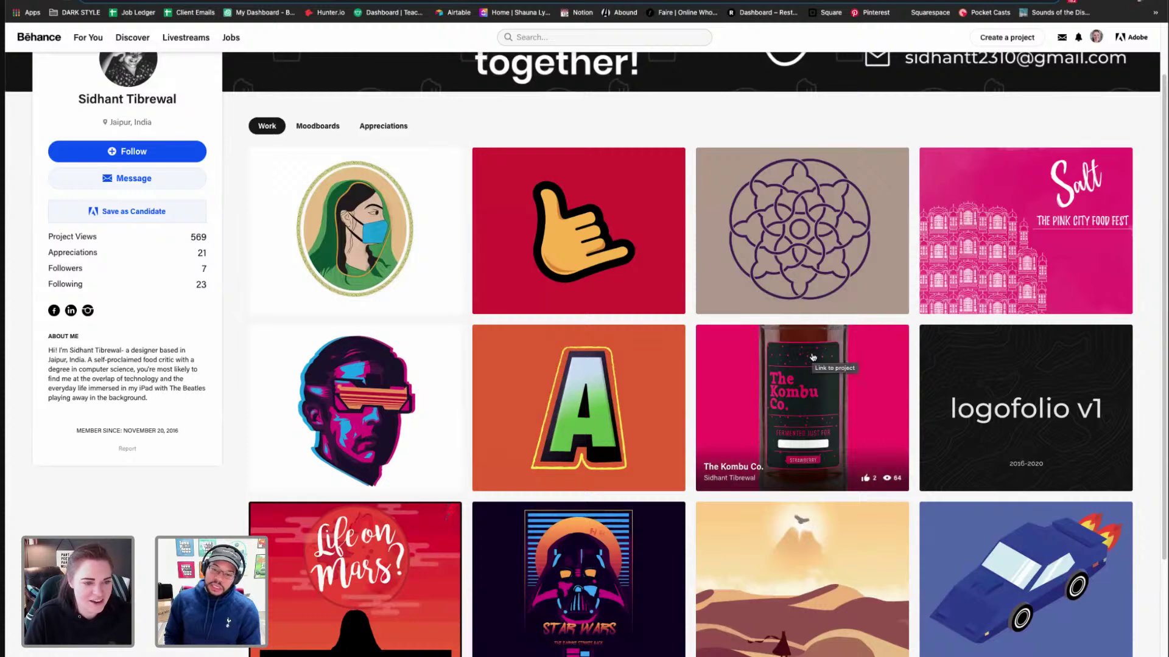
{"action": "left_click", "coordinate": [868, 355]}
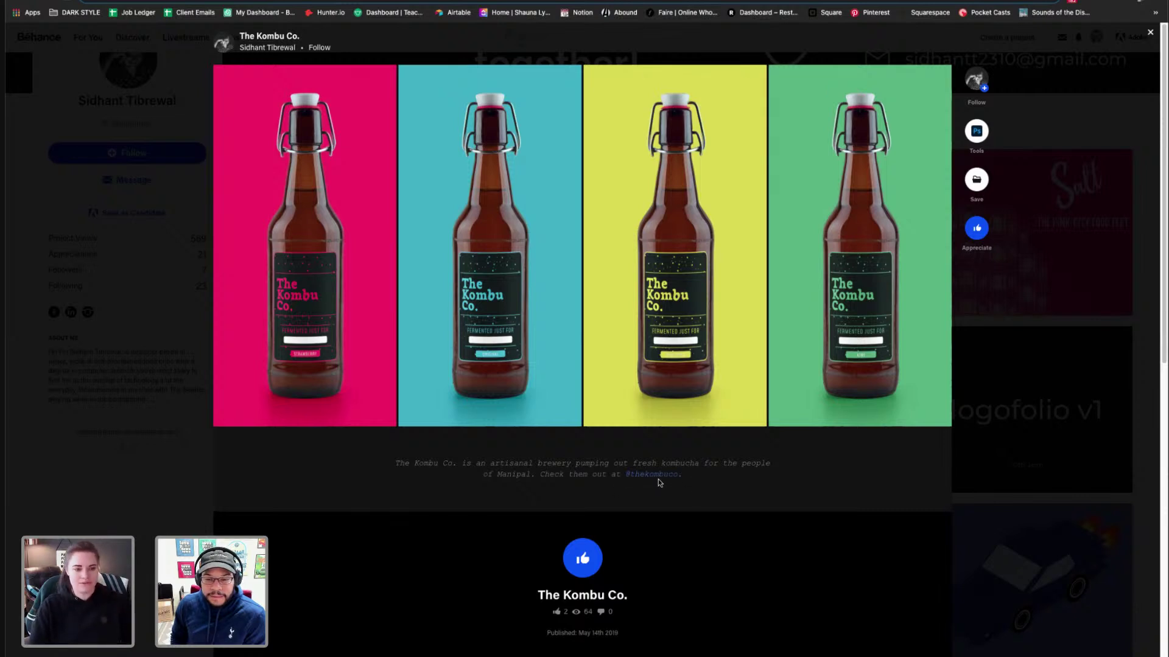
{"action": "left_click", "coordinate": [832, 266]}
{"action": "left_click", "coordinate": [643, 349]}
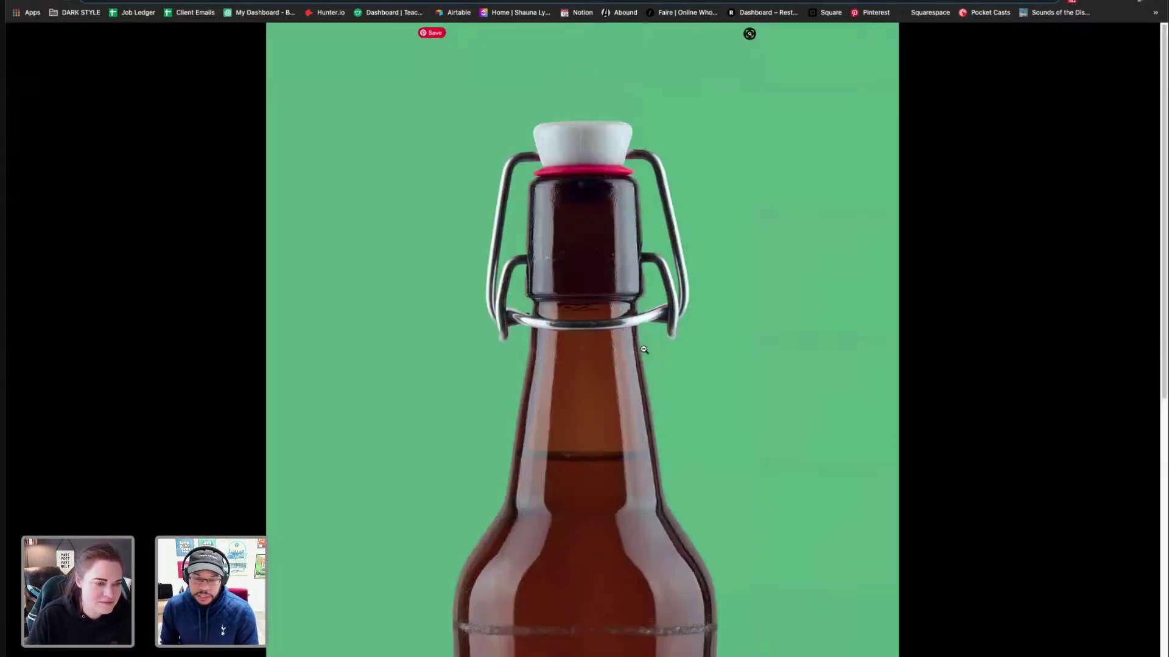
{"action": "scroll", "coordinate": [637, 479], "scroll_direction": "down", "scroll_amount": 6}
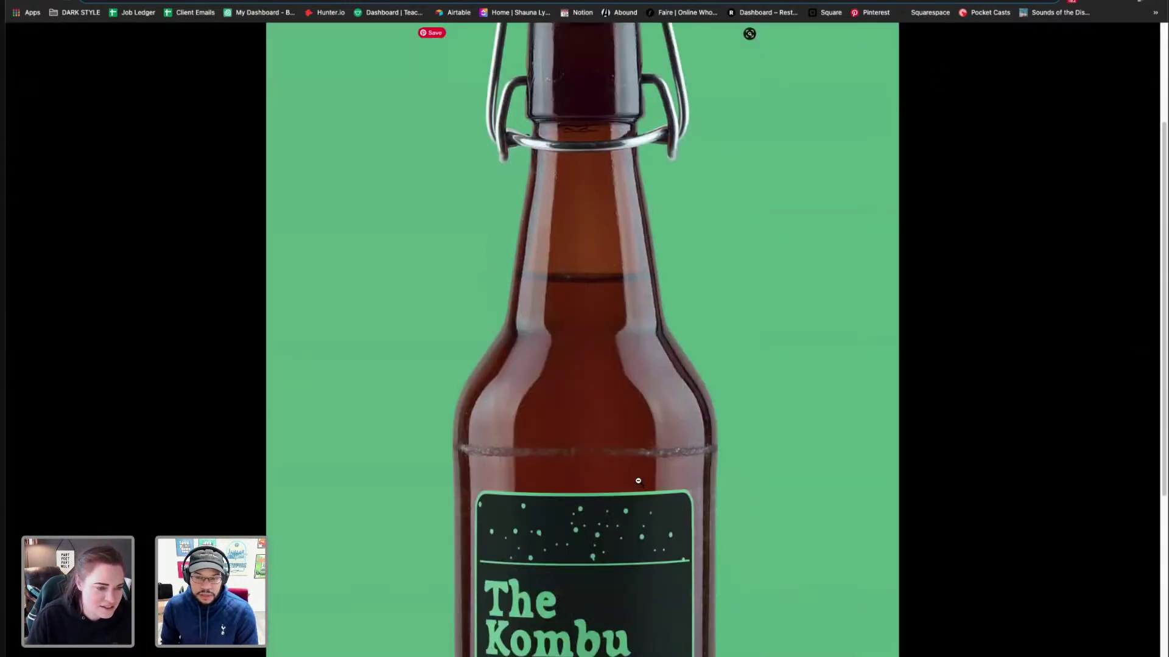
{"action": "scroll", "coordinate": [638, 480], "scroll_direction": "down", "scroll_amount": 3}
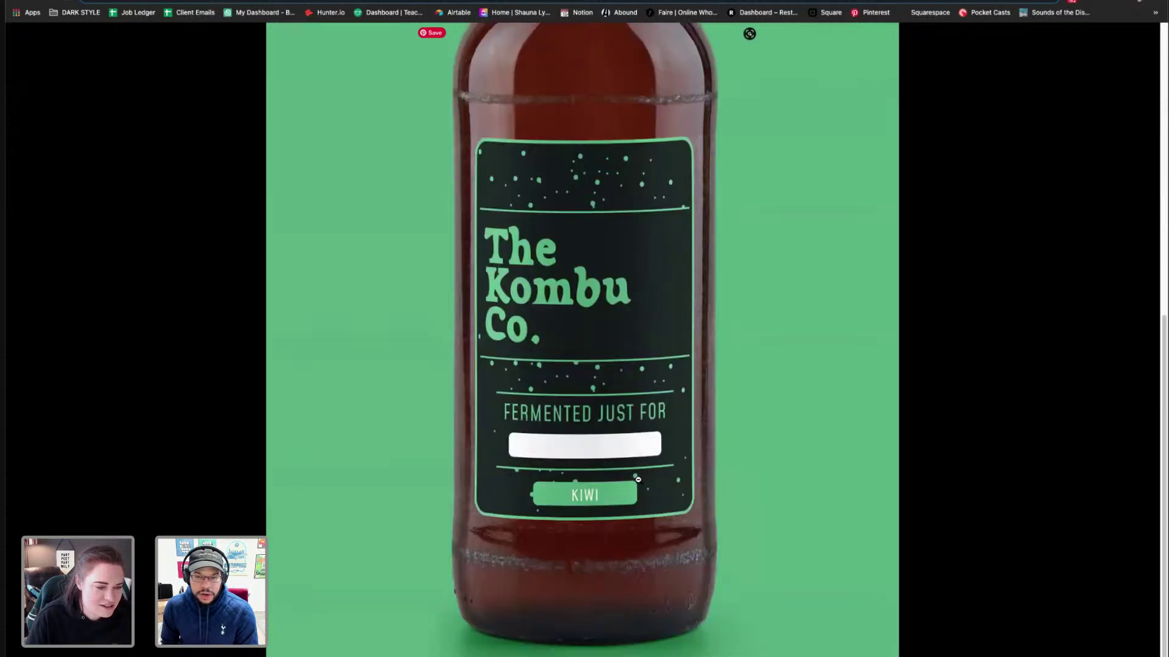
{"action": "left_click", "coordinate": [639, 479]}
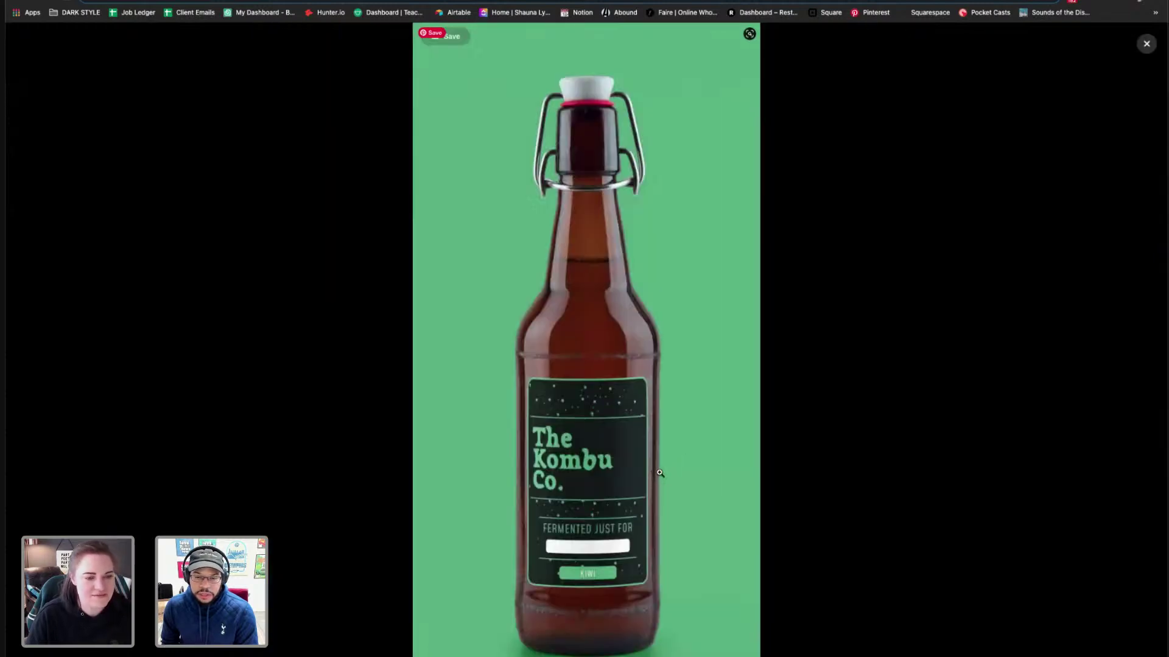
{"action": "left_click", "coordinate": [1146, 45]}
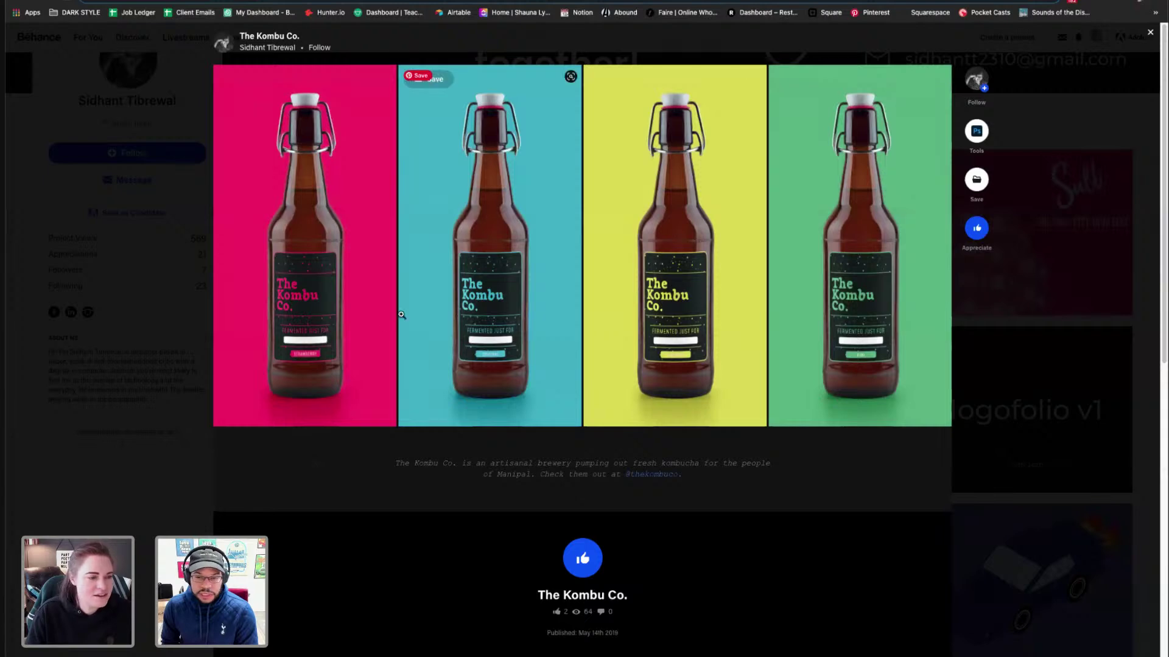
- View The Kombu Co. bottles enlarged one after another, from Strawberry through Kiwi, and return to the profile's work
{"action": "left_click", "coordinate": [525, 326]}
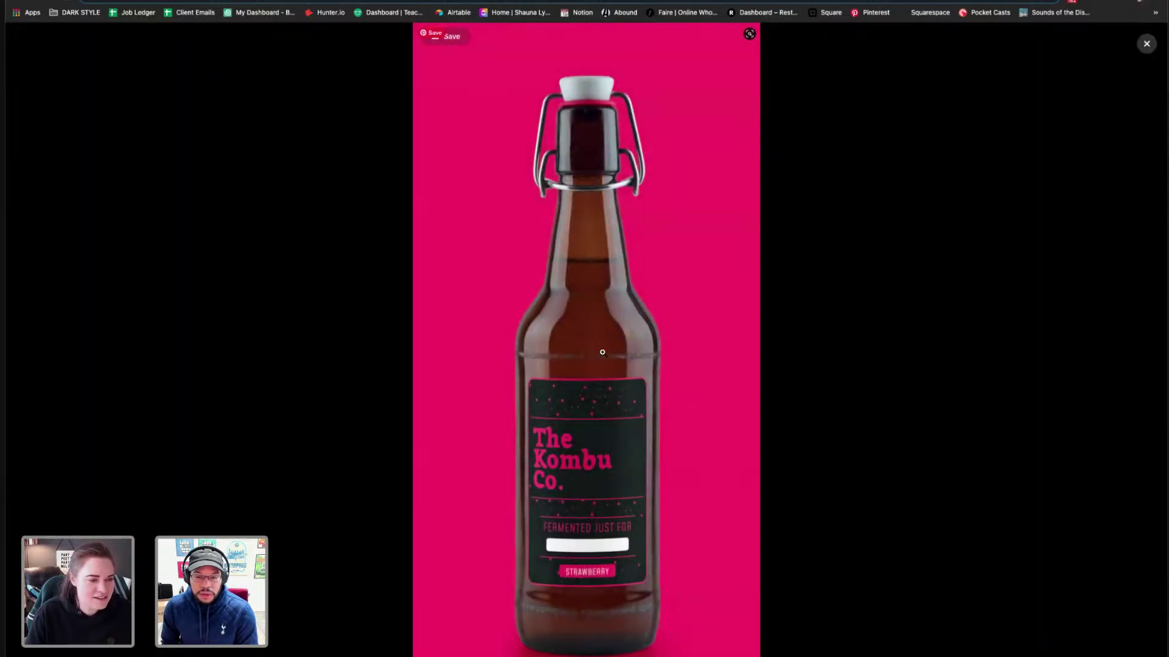
{"action": "left_click", "coordinate": [1142, 367]}
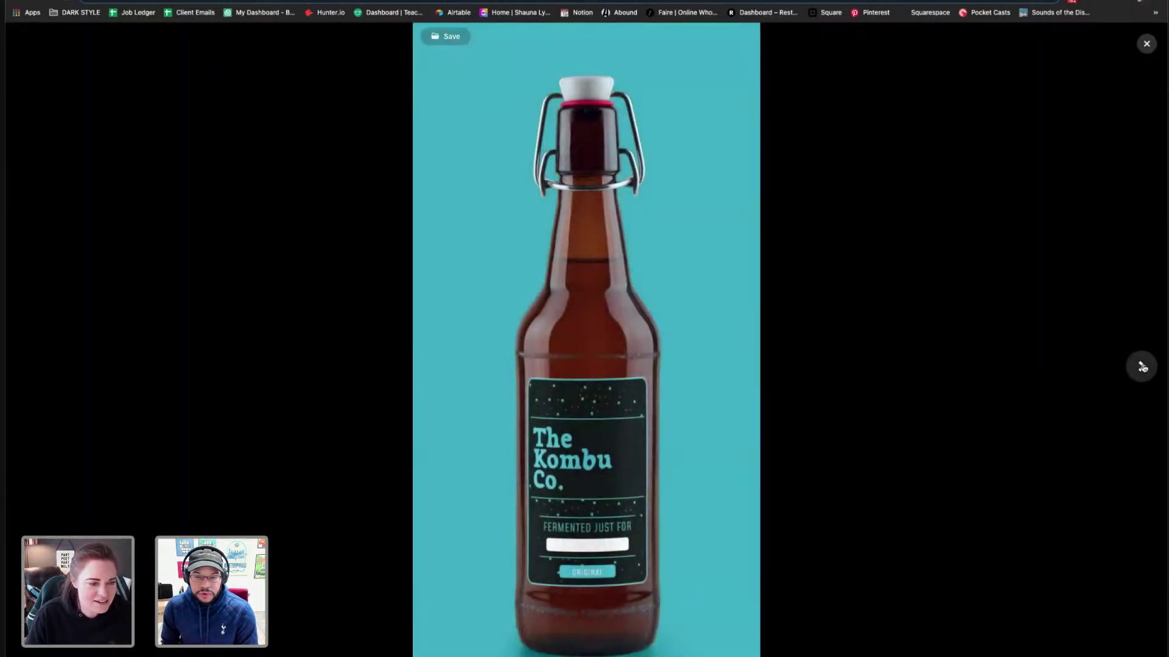
{"action": "left_click", "coordinate": [1142, 367]}
{"action": "left_click", "coordinate": [1143, 367]}
{"action": "left_click", "coordinate": [1143, 367]}
{"action": "left_click", "coordinate": [1143, 367]}
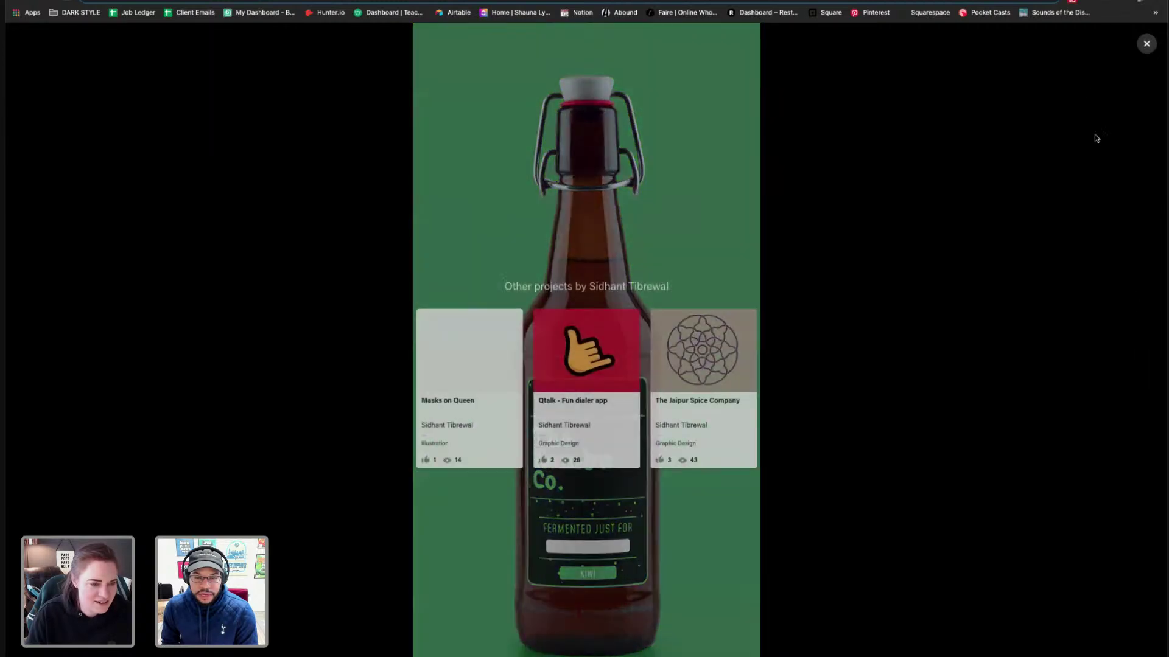
{"action": "left_click", "coordinate": [1146, 44]}
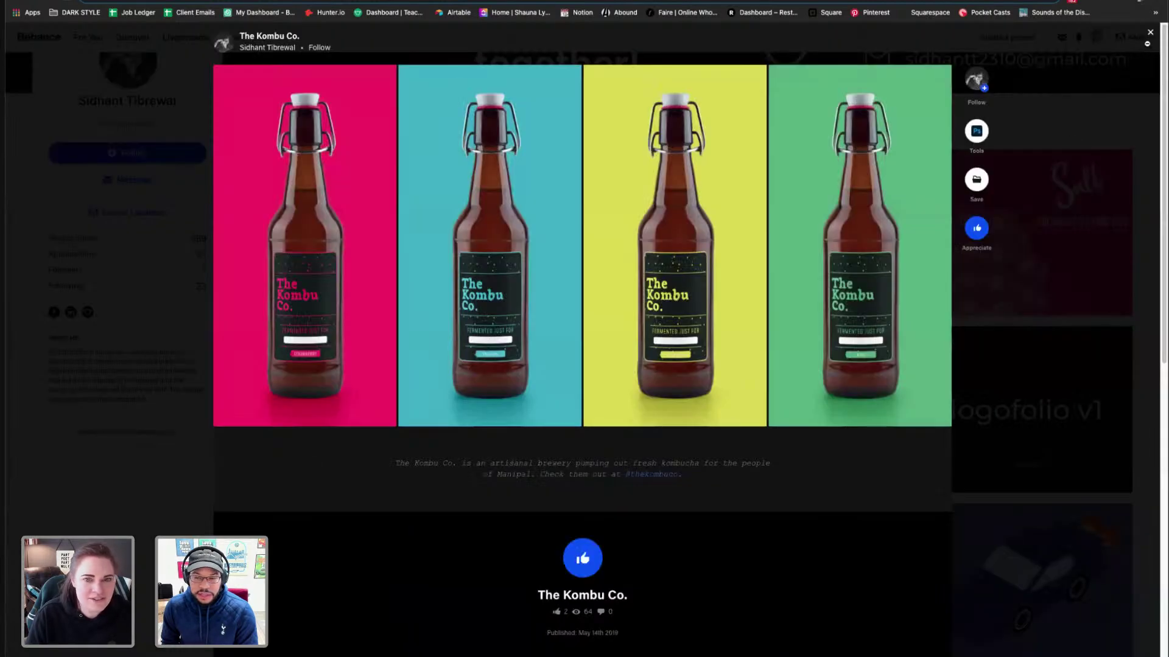
{"action": "left_click", "coordinate": [1149, 34]}
- Open the PROMETHEUS 18' project from the profile and review its desert banner and event posters
{"action": "scroll", "coordinate": [817, 369], "scroll_direction": "down", "scroll_amount": 3}
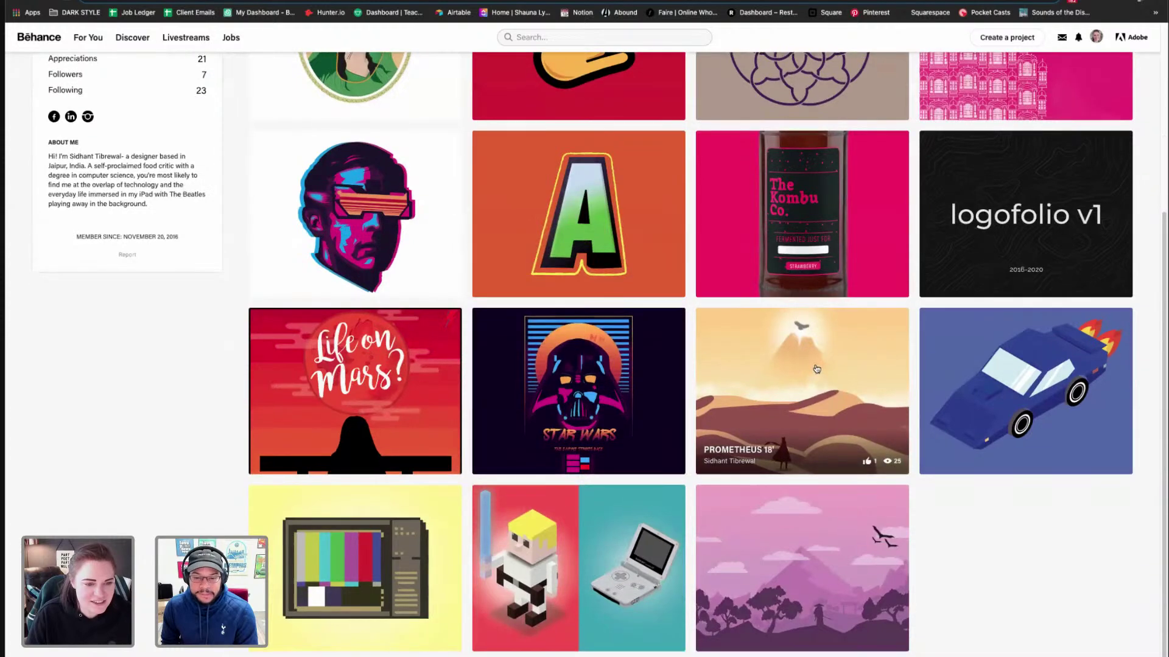
{"action": "left_click", "coordinate": [903, 361]}
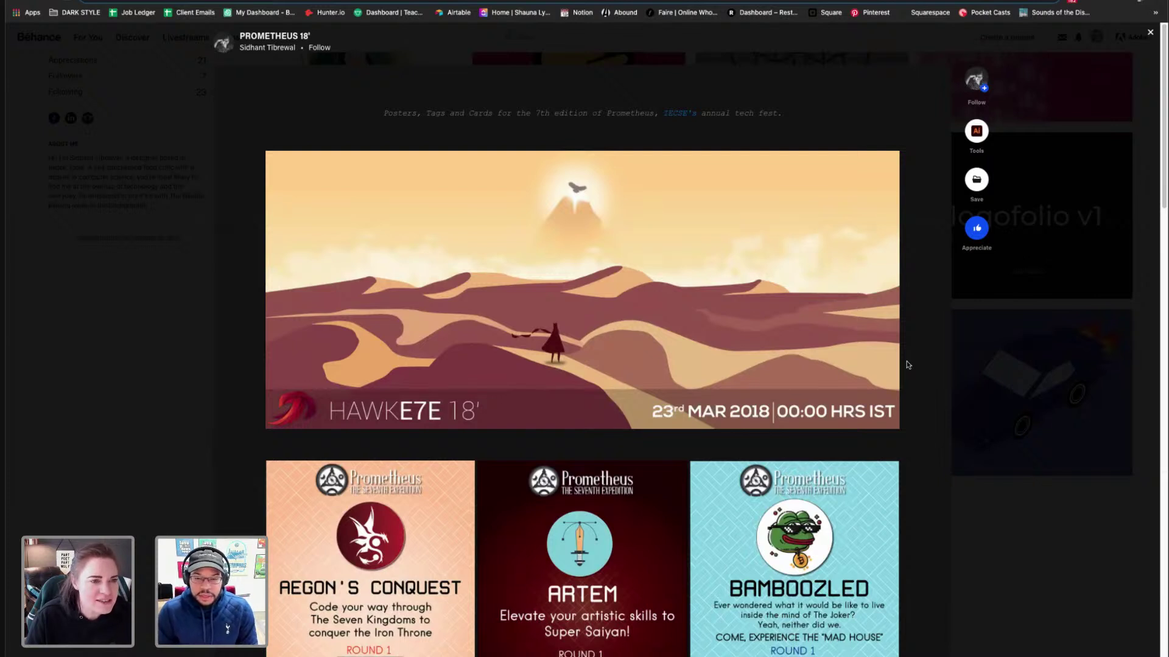
{"action": "scroll", "coordinate": [907, 363], "scroll_direction": "down", "scroll_amount": 1}
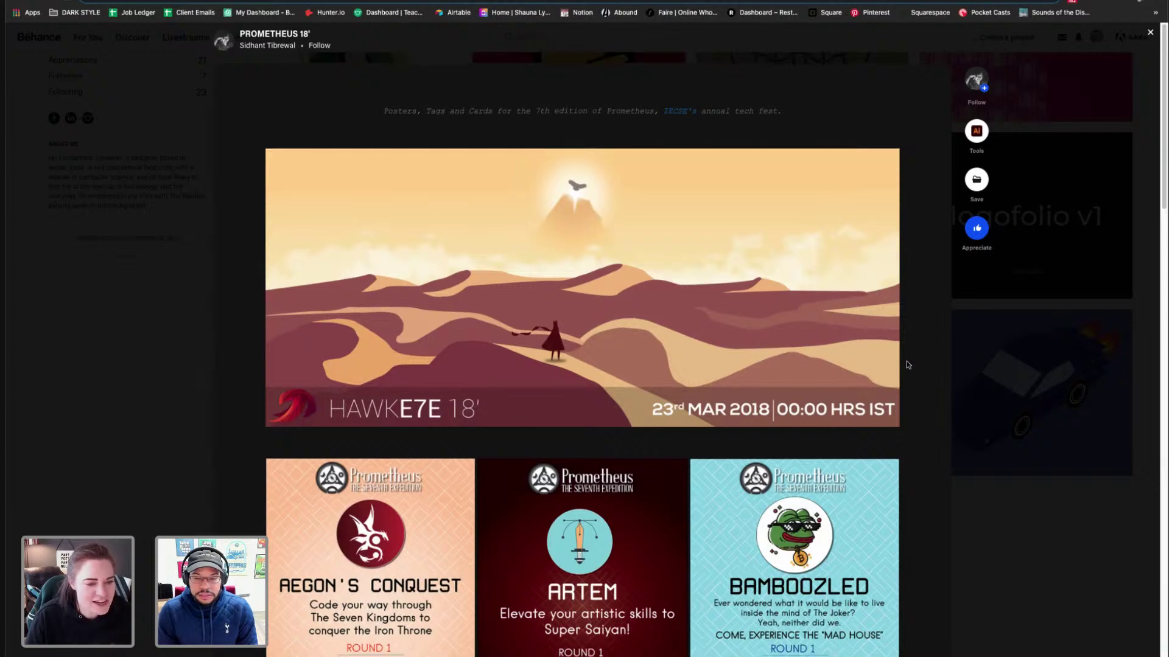
{"action": "scroll", "coordinate": [905, 365], "scroll_direction": "down", "scroll_amount": 1}
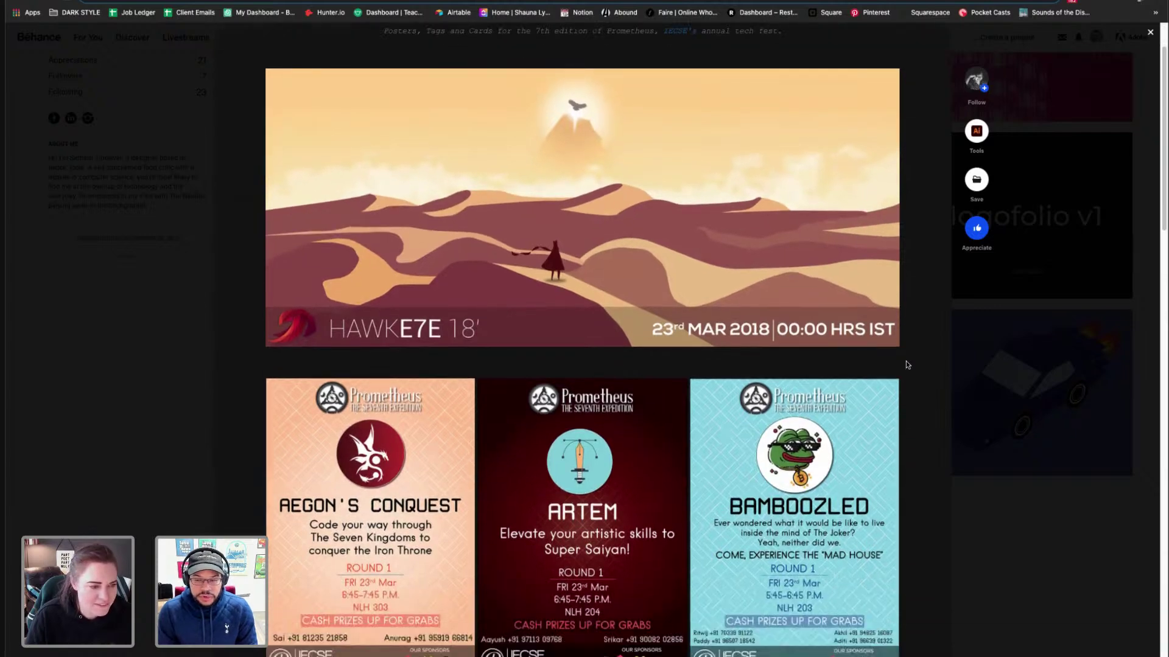
{"action": "scroll", "coordinate": [906, 364], "scroll_direction": "down", "scroll_amount": 4}
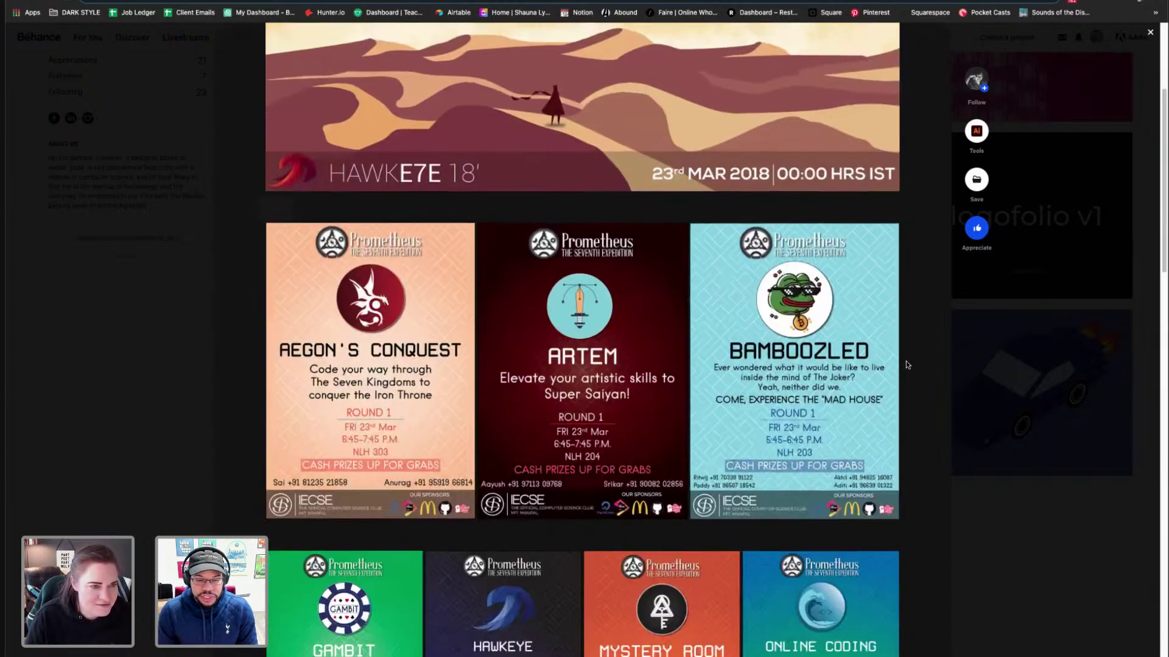
{"action": "scroll", "coordinate": [906, 365], "scroll_direction": "up", "scroll_amount": 5}
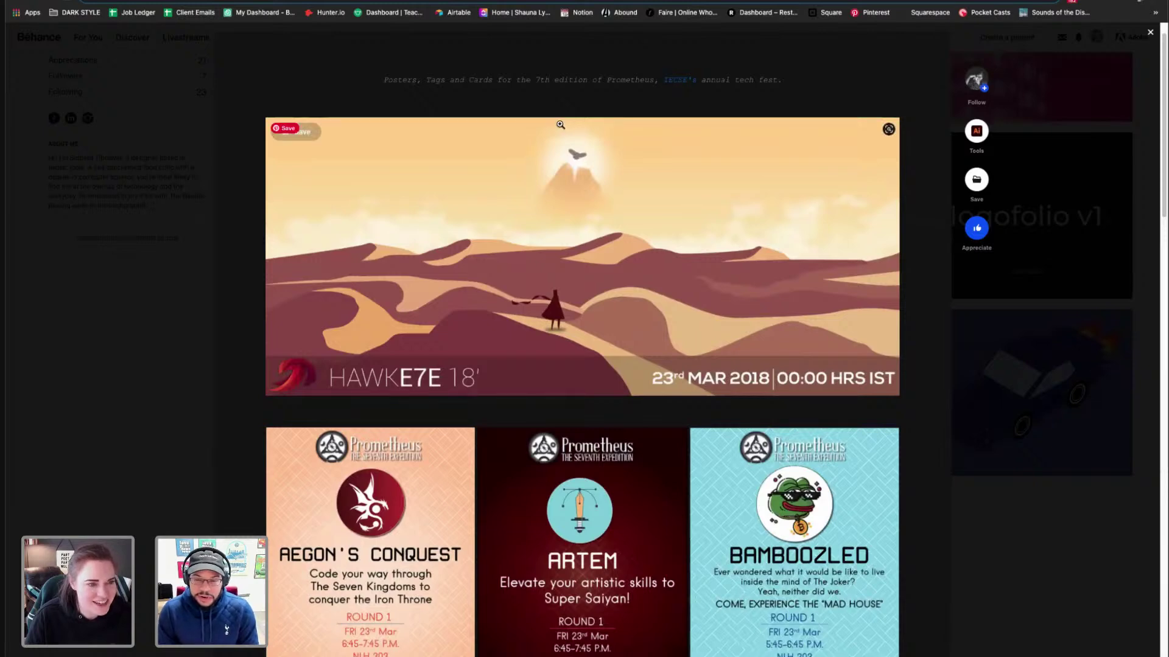
- View the HAWKE7E 18' desert banner enlarged and return to the profile's work
{"action": "left_click", "coordinate": [480, 257]}
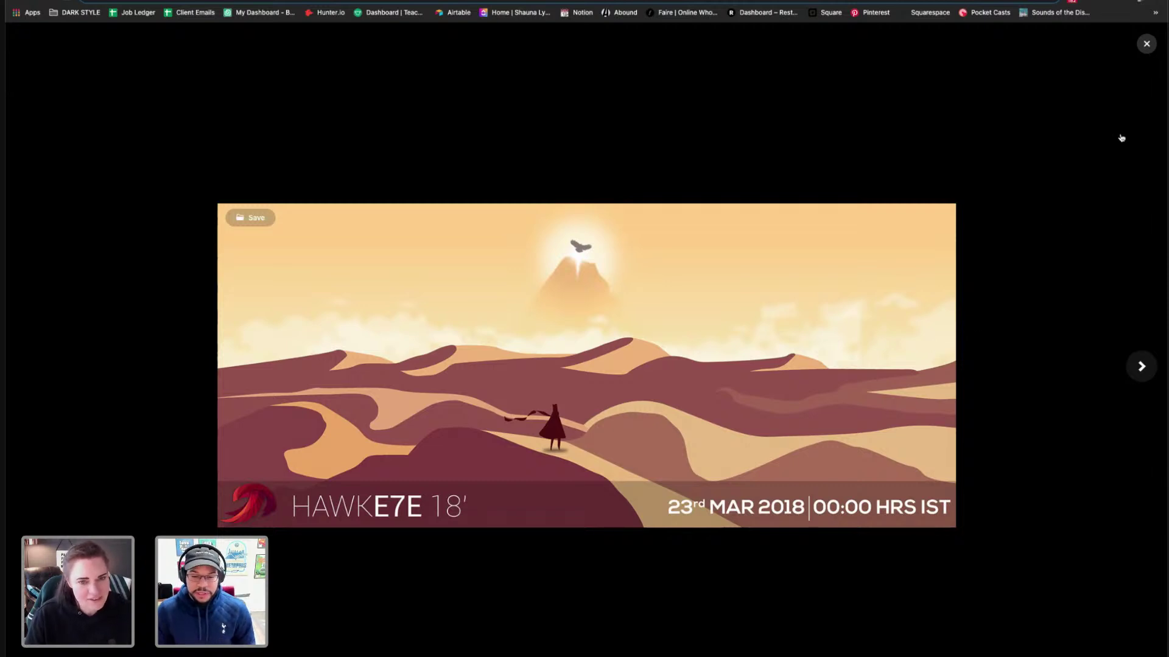
{"action": "left_click", "coordinate": [1136, 76]}
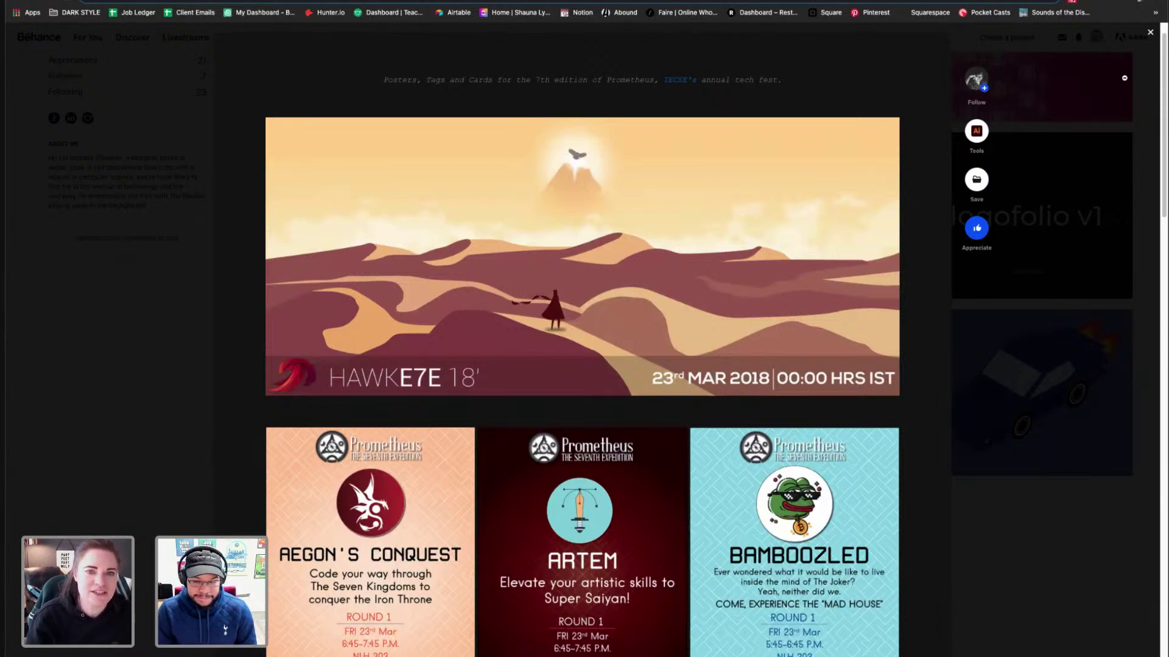
{"action": "left_click", "coordinate": [1151, 32]}
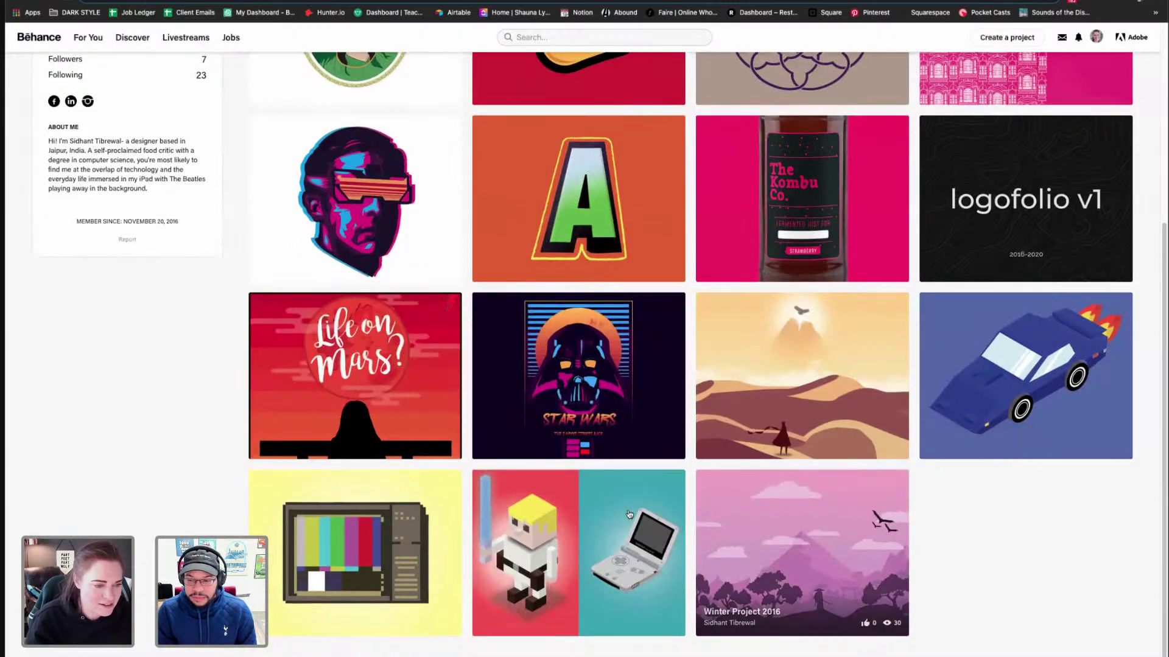
- Browse the profile's lower projects, view the Darth Vader poster enlarged, and return to the profile
{"action": "scroll", "coordinate": [599, 503], "scroll_direction": "up", "scroll_amount": 2}
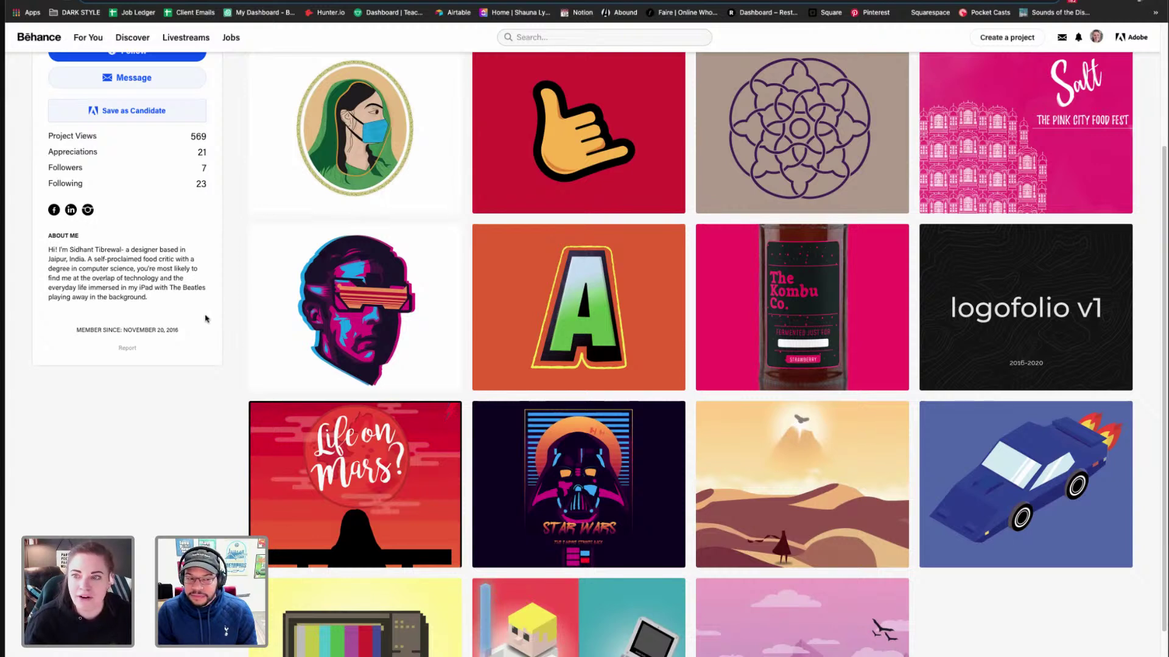
{"action": "scroll", "coordinate": [219, 319], "scroll_direction": "down", "scroll_amount": 3}
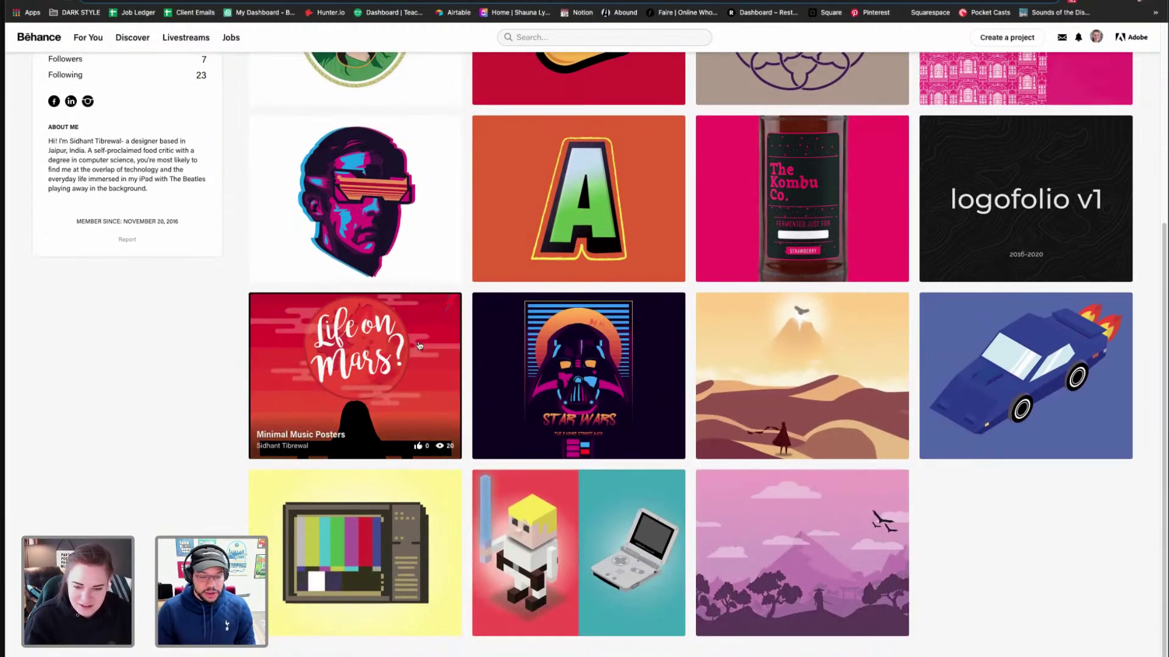
{"action": "scroll", "coordinate": [609, 371], "scroll_direction": "up", "scroll_amount": 1}
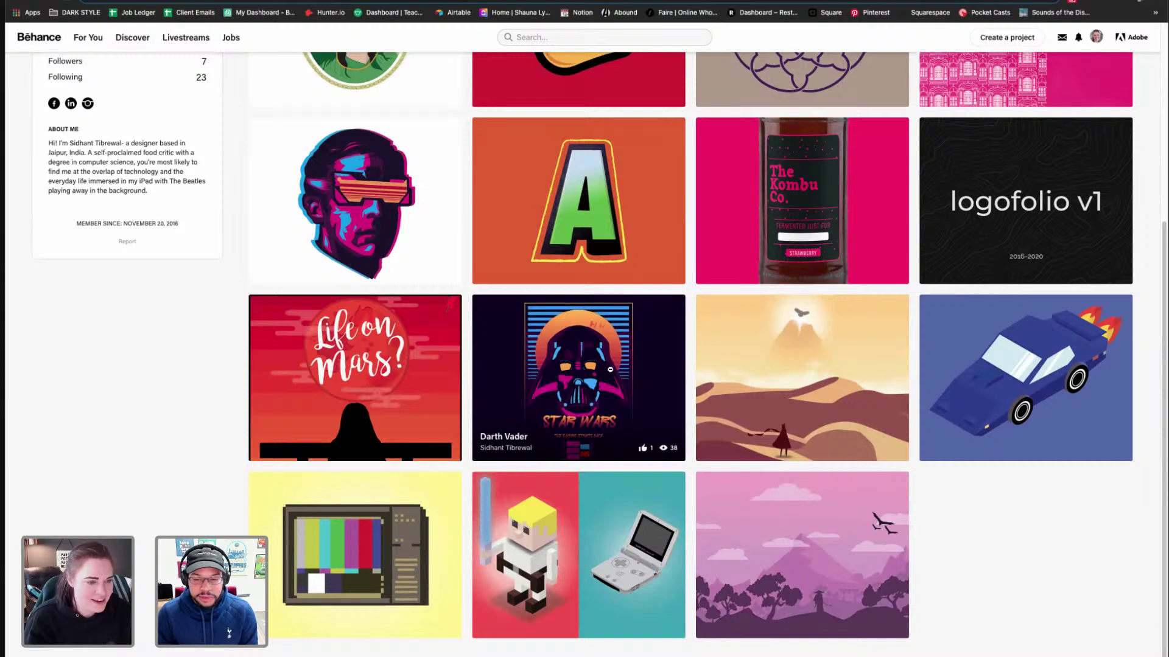
{"action": "left_click", "coordinate": [610, 369]}
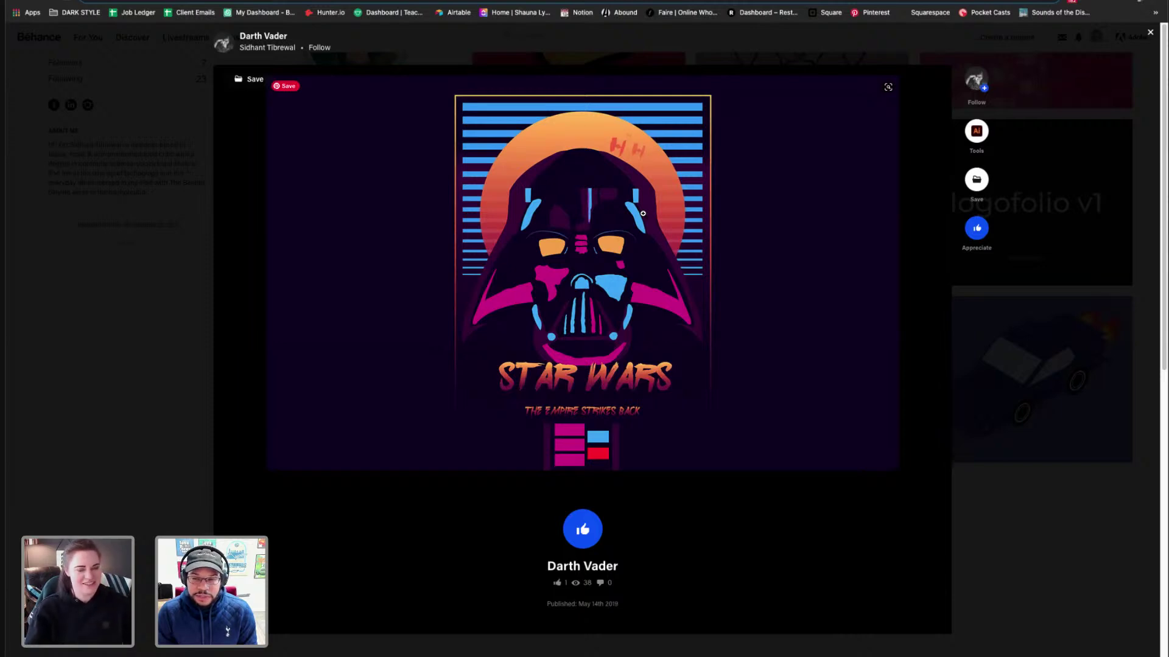
{"action": "left_click", "coordinate": [612, 290]}
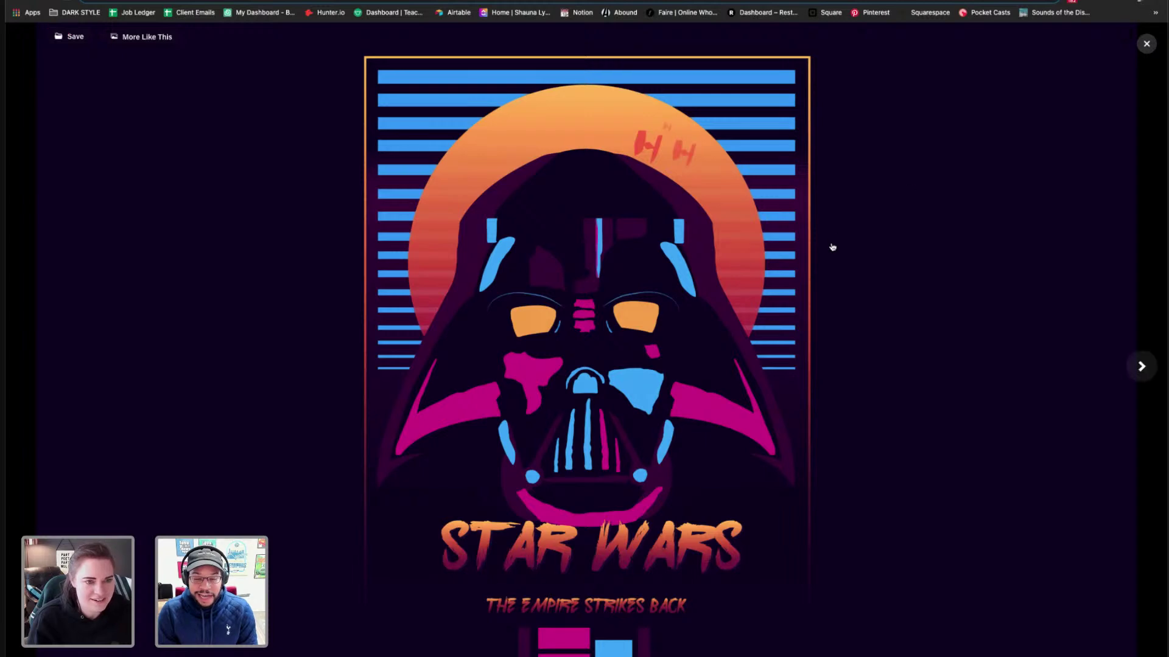
{"action": "key", "text": "Right"}
{"action": "key", "text": "Escape"}
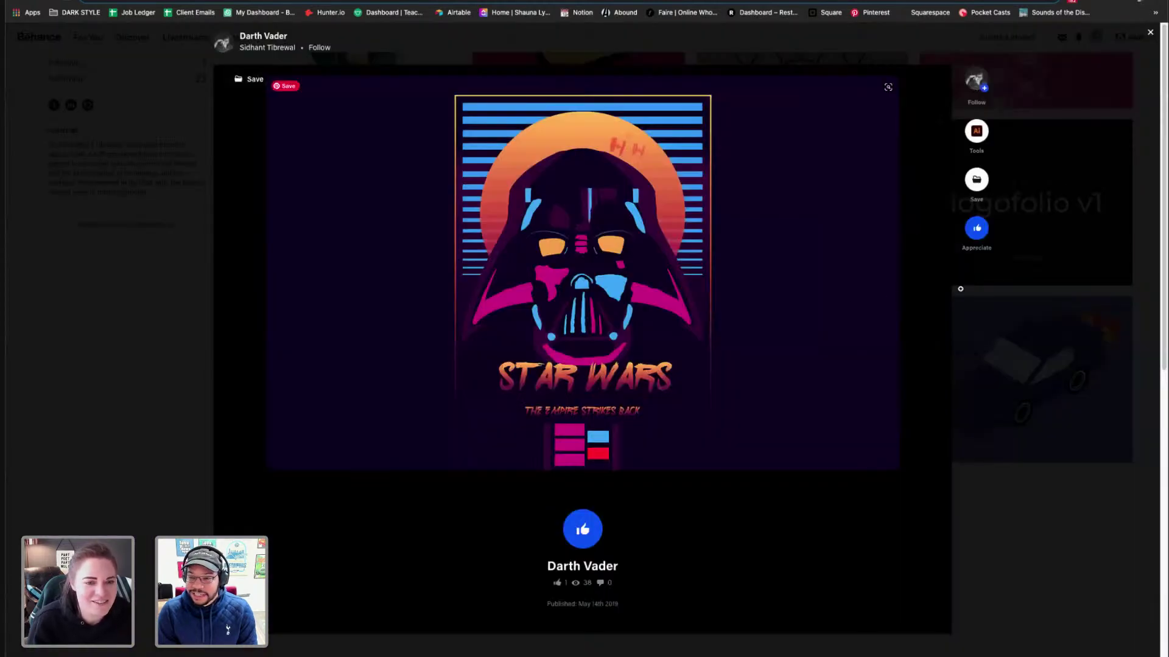
{"action": "left_click", "coordinate": [1150, 33]}
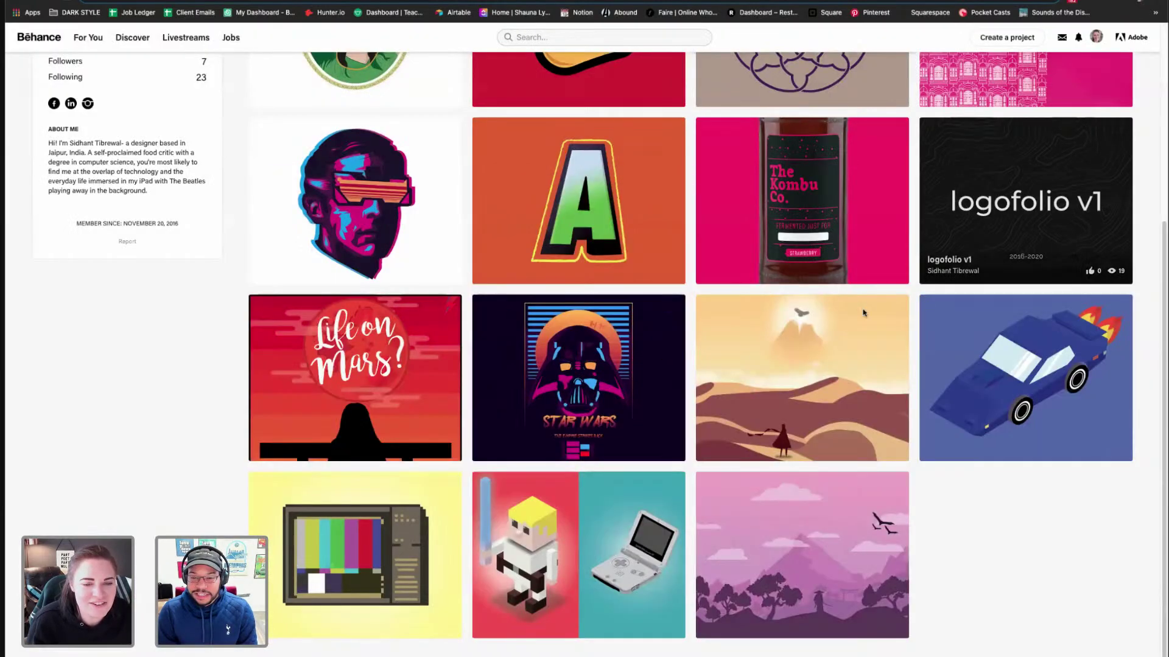
- Open the logofolio v1 project and review the sugar tales bakery and hashtag tech blog logos
{"action": "scroll", "coordinate": [1011, 354], "scroll_direction": "up", "scroll_amount": 5}
{"action": "left_click", "coordinate": [1011, 354]}
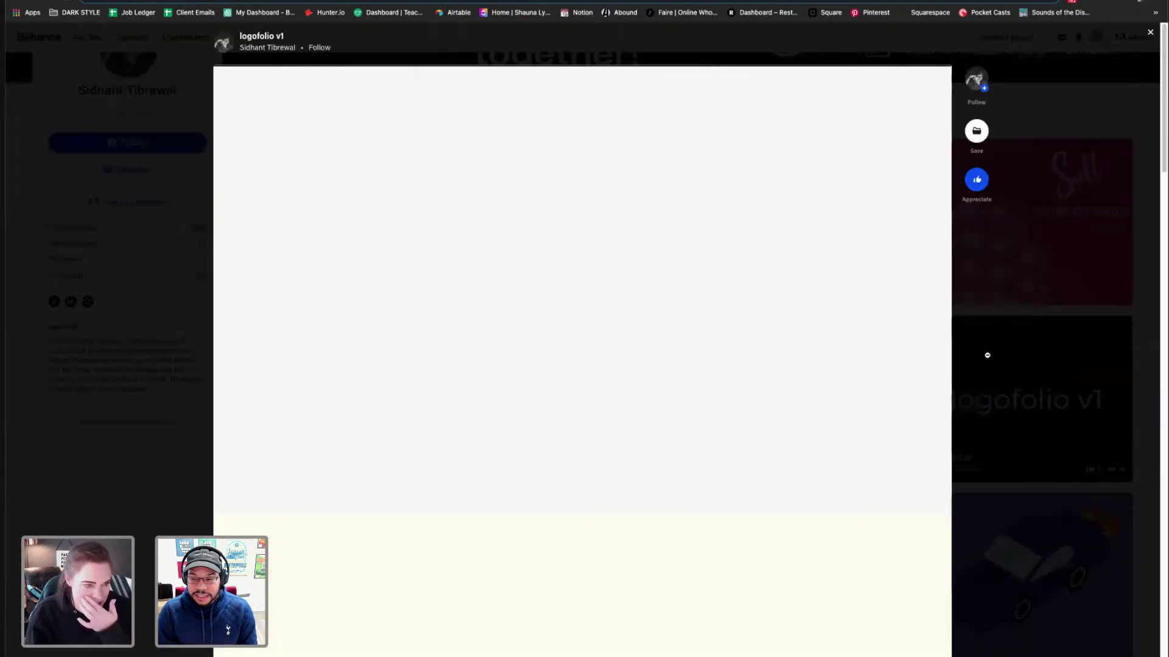
{"action": "scroll", "coordinate": [886, 318], "scroll_direction": "down", "scroll_amount": 6}
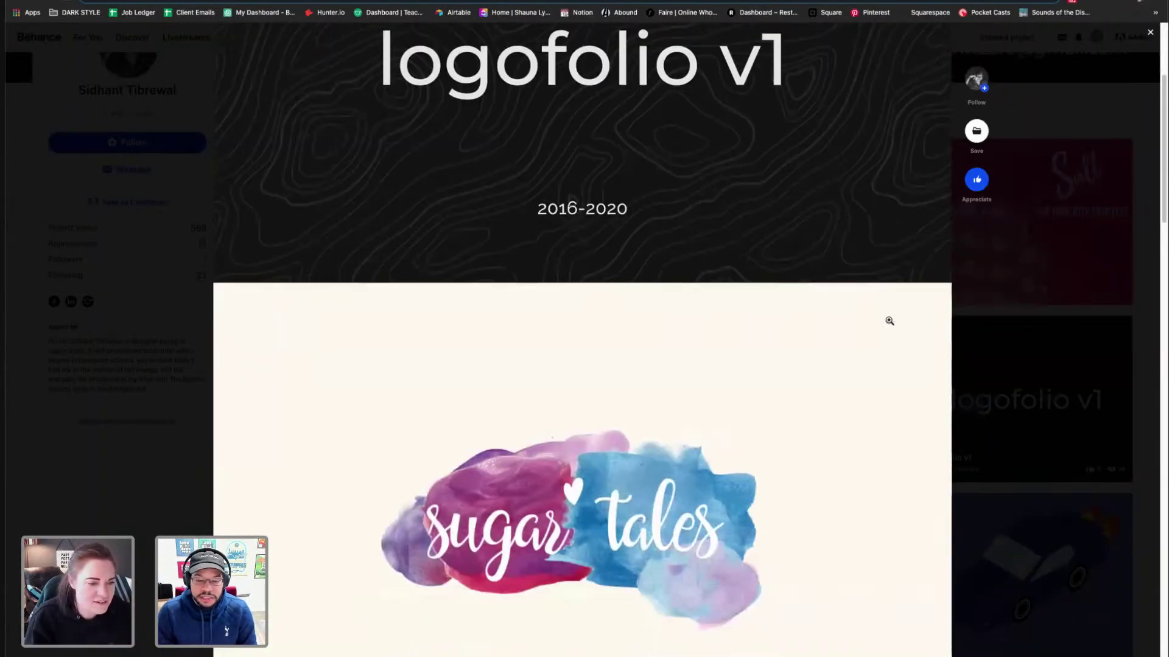
{"action": "scroll", "coordinate": [889, 321], "scroll_direction": "down", "scroll_amount": 2}
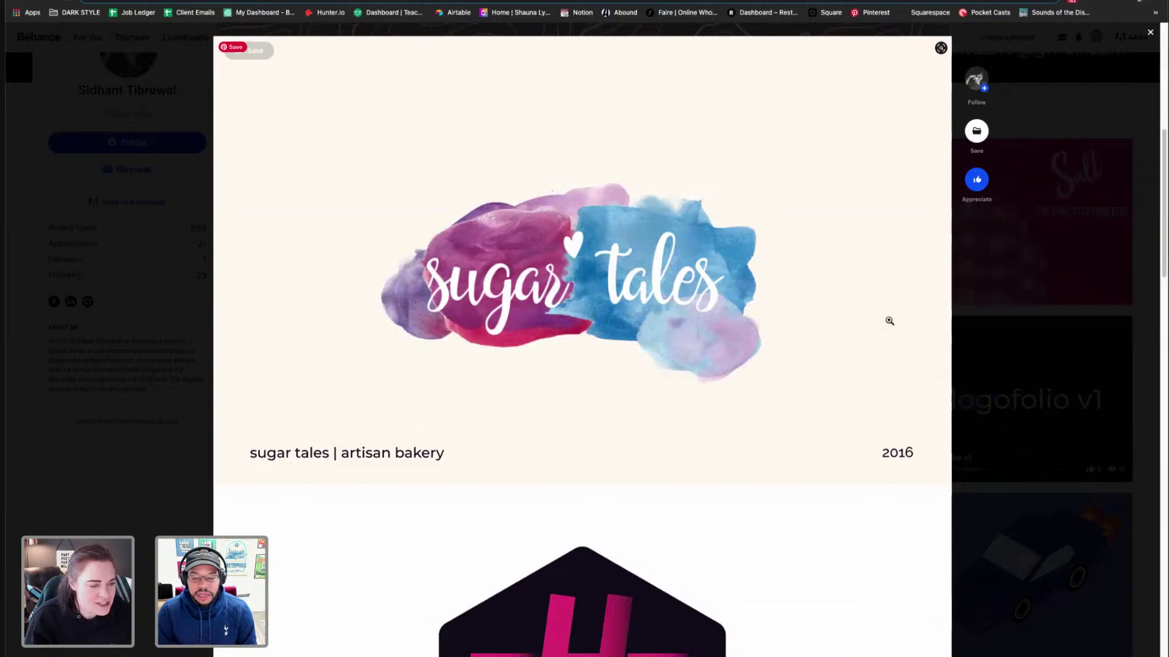
{"action": "scroll", "coordinate": [889, 320], "scroll_direction": "down", "scroll_amount": 6}
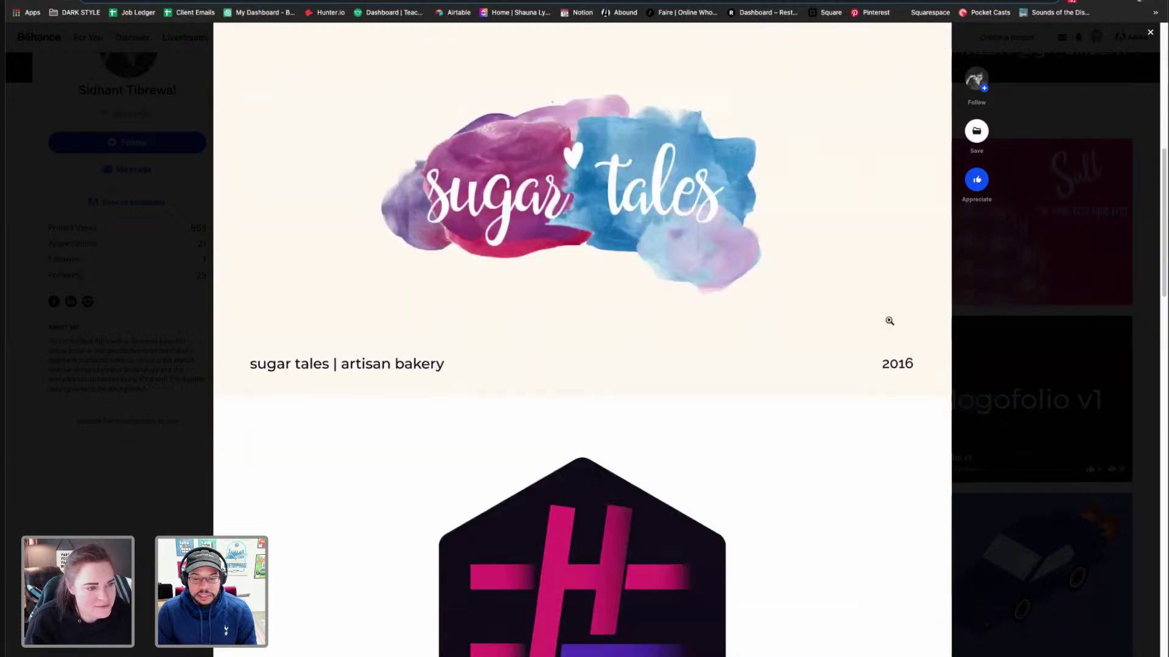
{"action": "scroll", "coordinate": [890, 321], "scroll_direction": "down", "scroll_amount": 2}
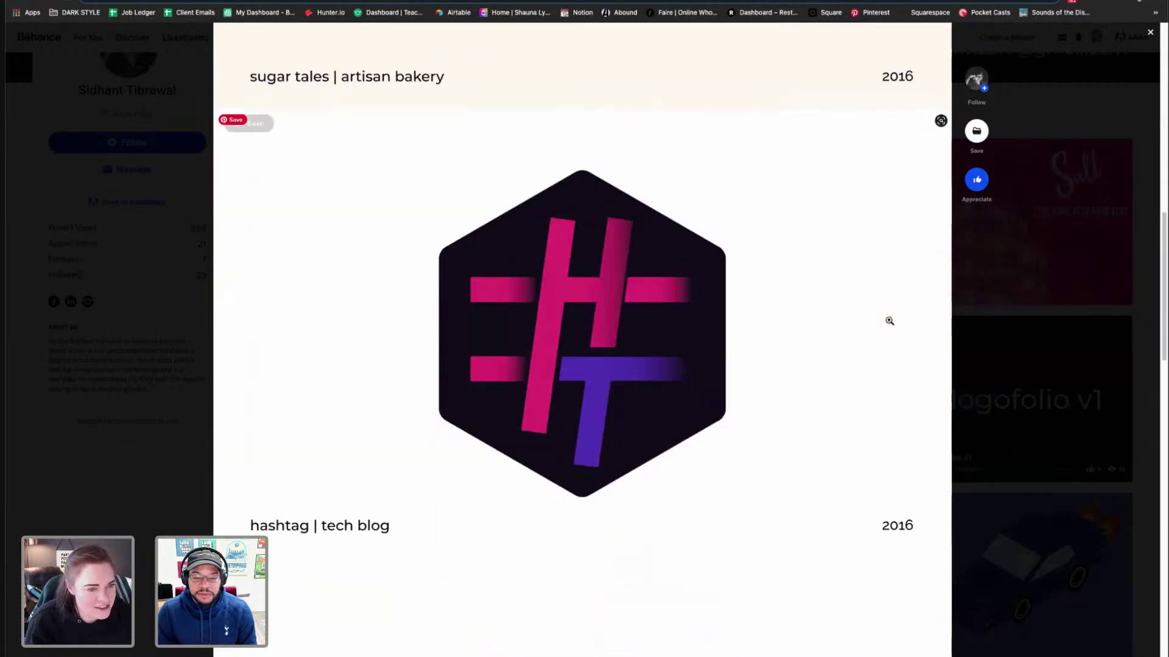
- Compare the sugar tales and hashtag logos again, view the mash gourmet sauces logo, and return to the profile
{"action": "scroll", "coordinate": [889, 321], "scroll_direction": "up", "scroll_amount": 5}
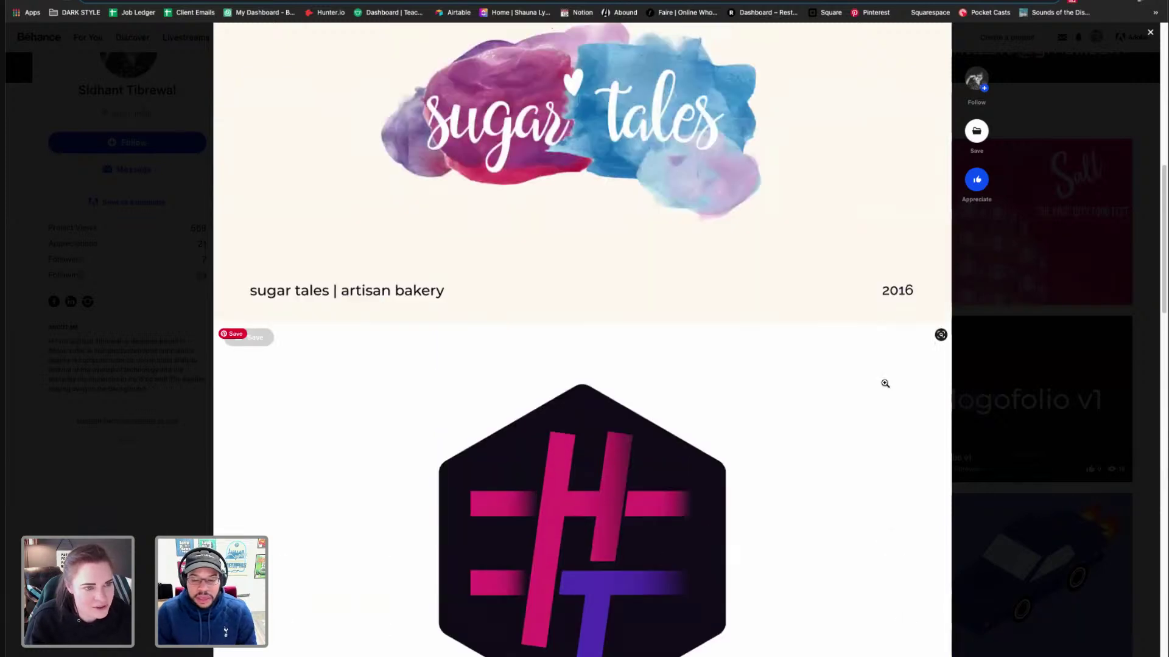
{"action": "scroll", "coordinate": [885, 383], "scroll_direction": "down", "scroll_amount": 3}
{"action": "scroll", "coordinate": [867, 380], "scroll_direction": "down", "scroll_amount": 1}
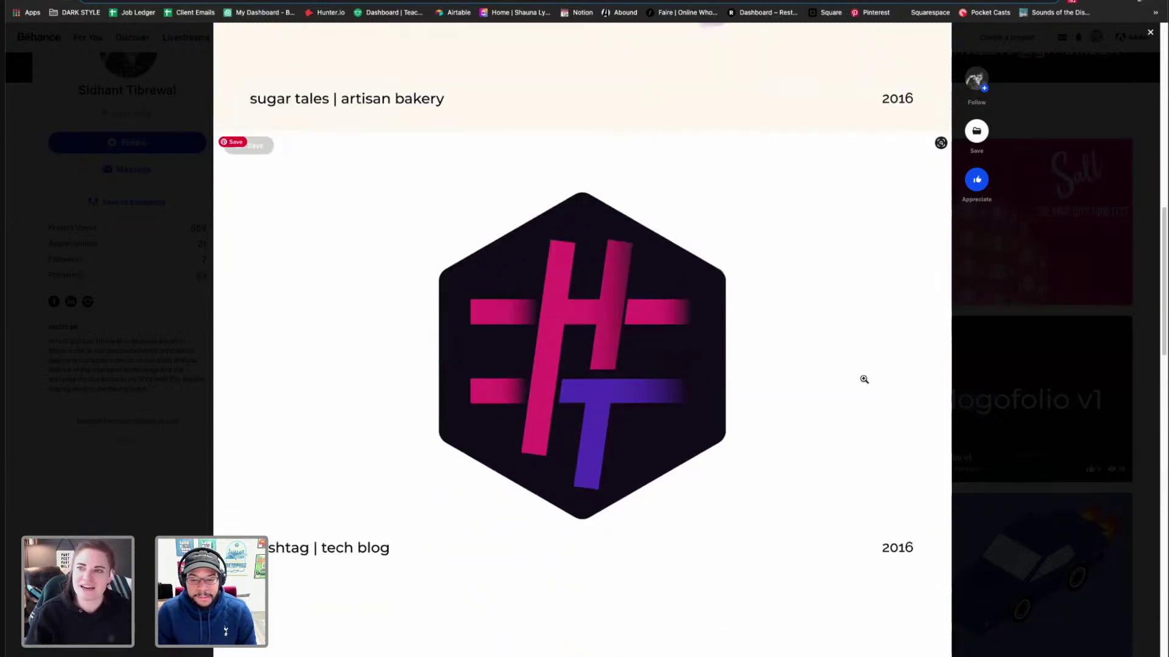
{"action": "scroll", "coordinate": [833, 386], "scroll_direction": "down", "scroll_amount": 8}
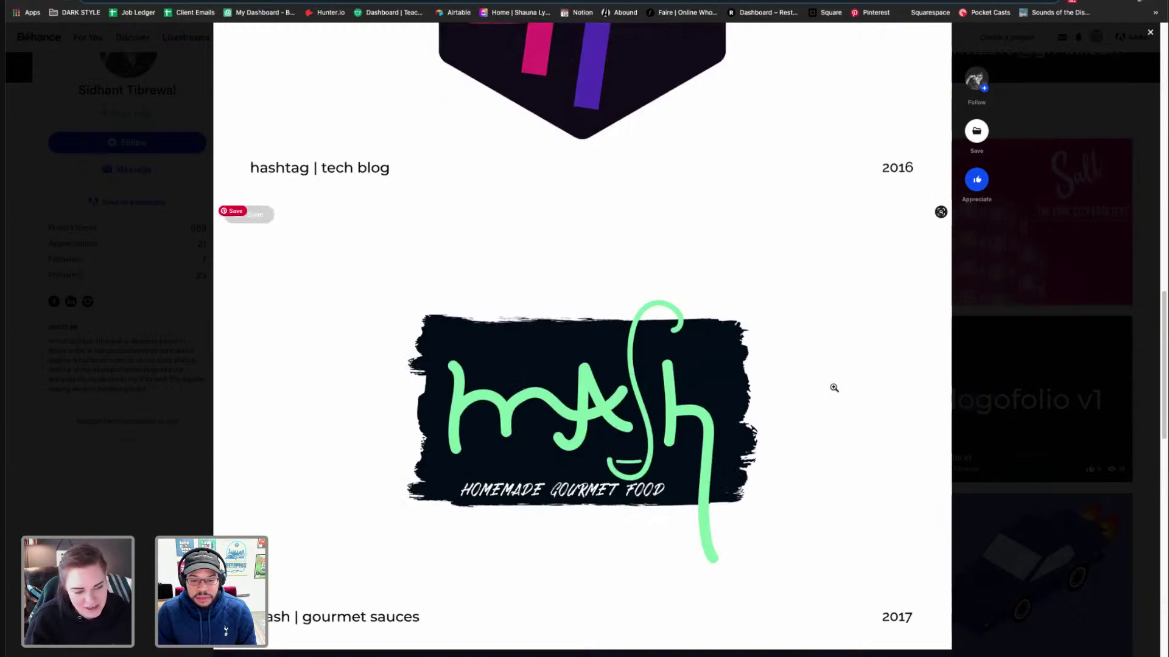
{"action": "scroll", "coordinate": [834, 388], "scroll_direction": "down", "scroll_amount": 1}
{"action": "left_click", "coordinate": [1083, 303]}
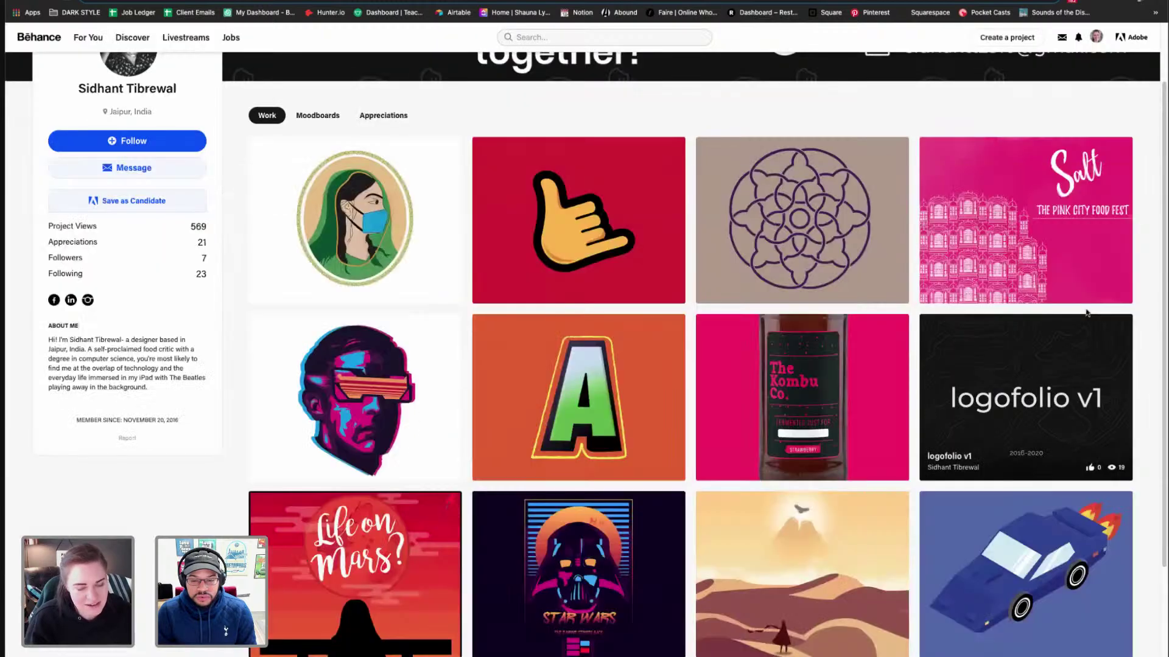
{"action": "scroll", "coordinate": [1083, 317], "scroll_direction": "down", "scroll_amount": 1}
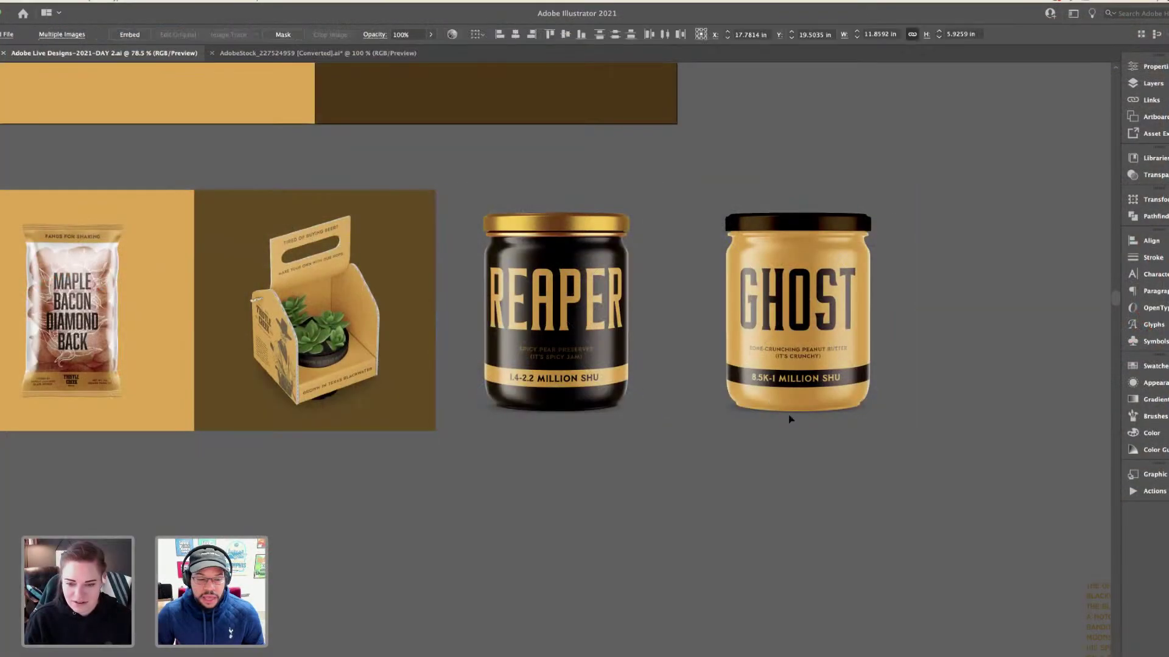
- Switch to Illustrator and examine the Reaper and Ghost jars and the can mockups in the product row
{"action": "scroll", "coordinate": [790, 419], "scroll_direction": "right", "scroll_amount": 3}
{"action": "scroll", "coordinate": [821, 449], "scroll_direction": "up", "scroll_amount": 3}
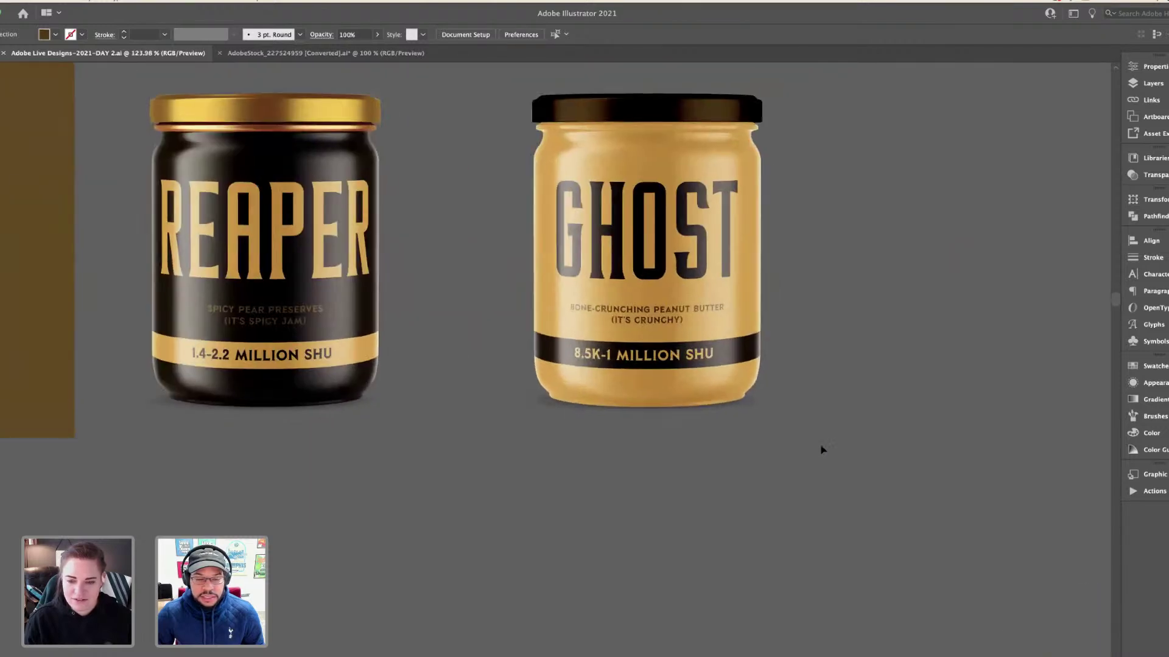
{"action": "scroll", "coordinate": [821, 449], "scroll_direction": "left", "scroll_amount": 2}
{"action": "left_click", "coordinate": [821, 449]}
{"action": "scroll", "coordinate": [822, 448], "scroll_direction": "down", "scroll_amount": 10}
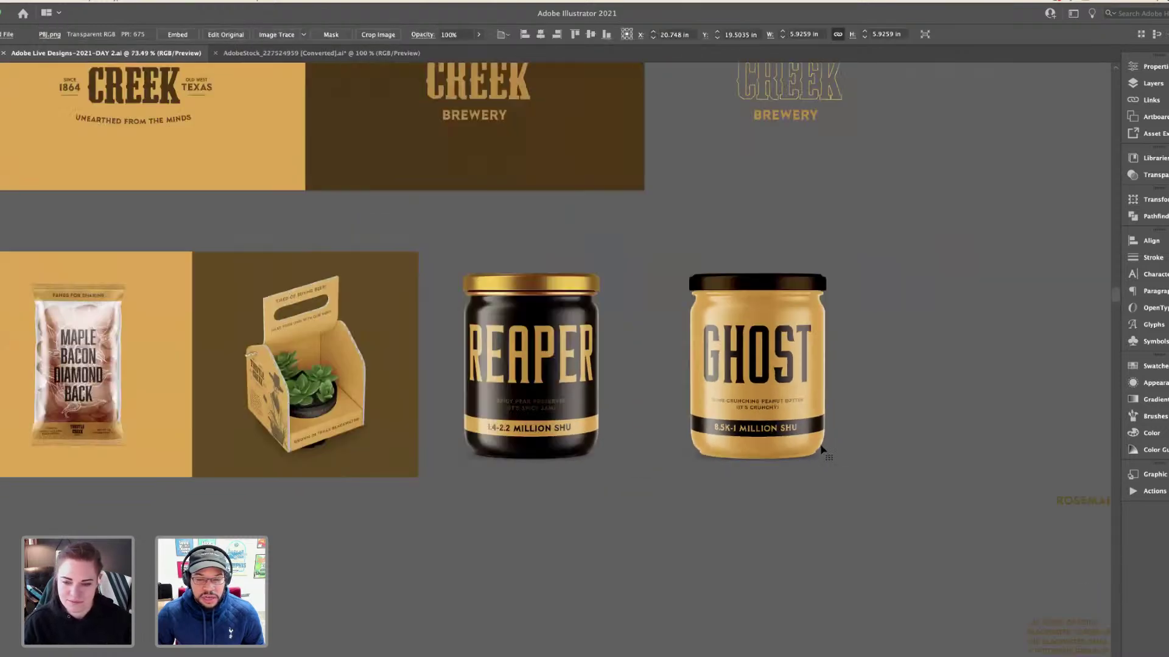
{"action": "scroll", "coordinate": [501, 426], "scroll_direction": "left", "scroll_amount": 3}
{"action": "scroll", "coordinate": [501, 426], "scroll_direction": "up", "scroll_amount": 8}
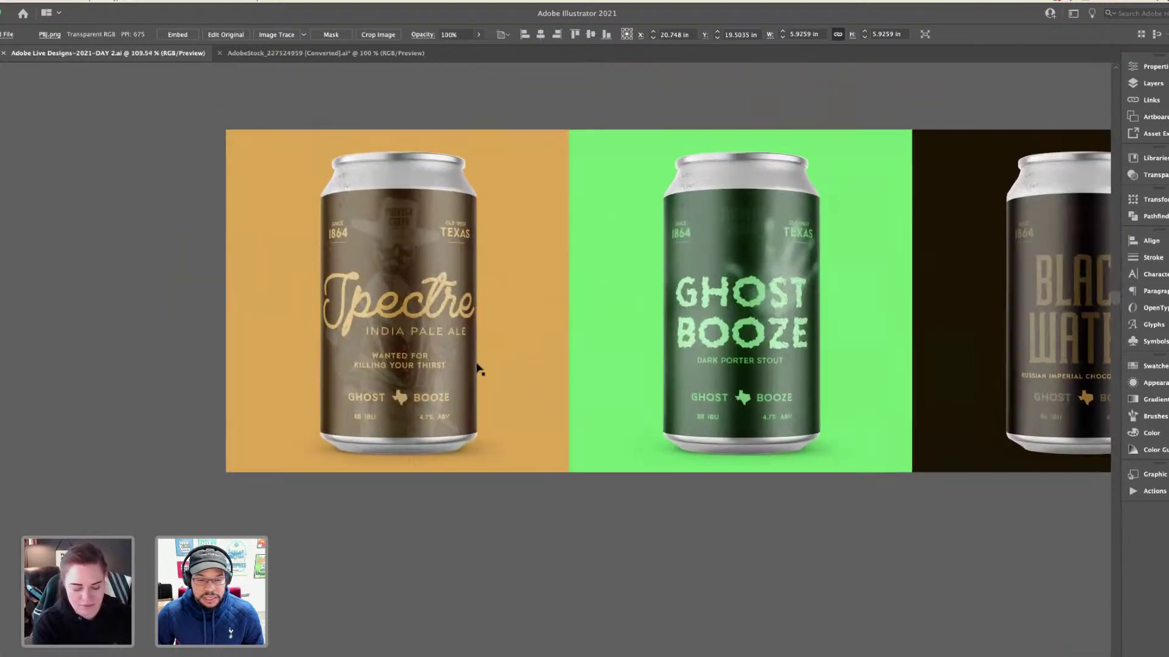
- Move the chips, planter, Reaper and Ghost jar mockups out of the row into a second row directly beneath the three cans
{"action": "left_click", "coordinate": [479, 368]}
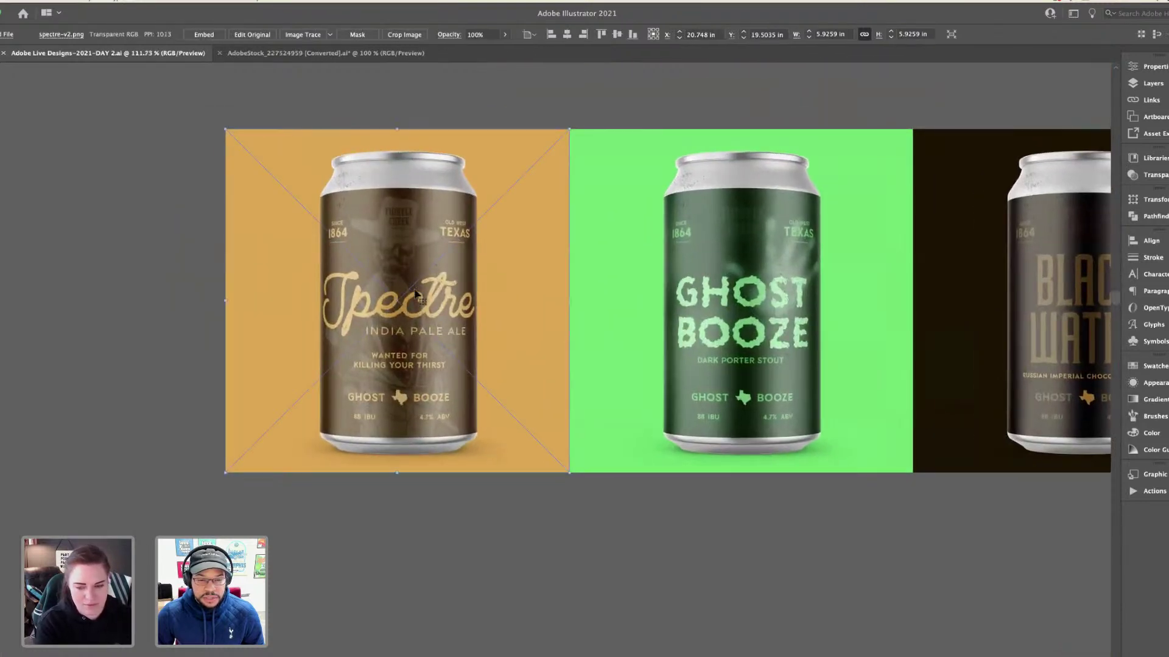
{"action": "scroll", "coordinate": [556, 300], "scroll_direction": "down", "scroll_amount": 2}
{"action": "left_click", "coordinate": [934, 347], "text": "shift"}
{"action": "scroll", "coordinate": [935, 347], "scroll_direction": "down", "scroll_amount": 3}
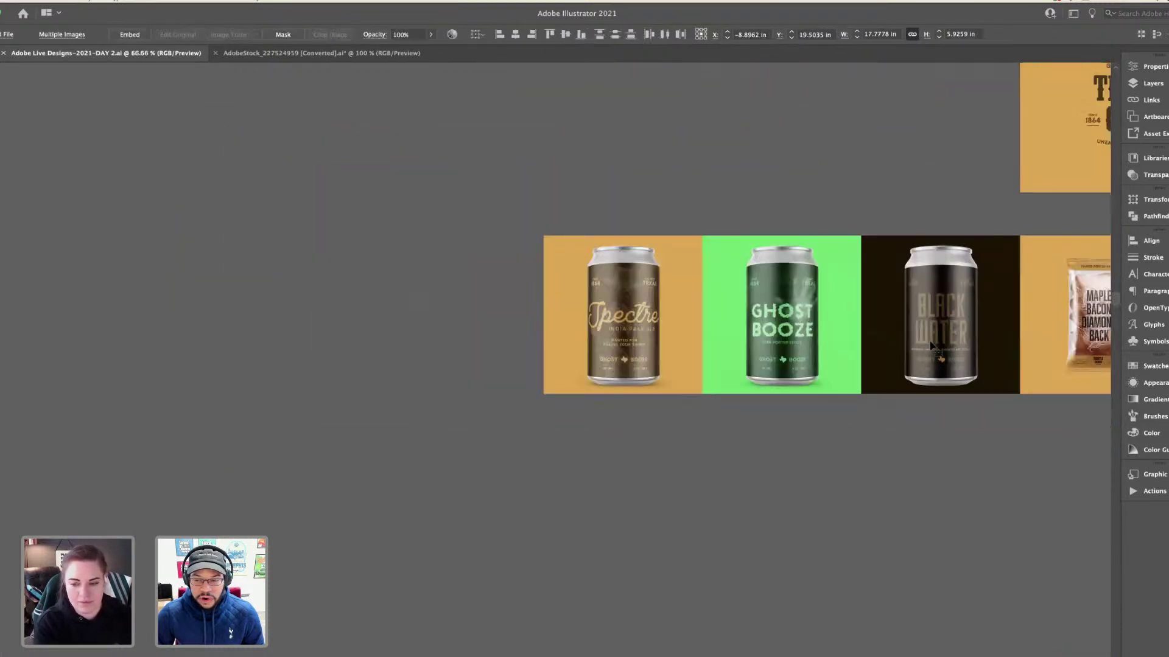
{"action": "scroll", "coordinate": [931, 342], "scroll_direction": "right", "scroll_amount": 8}
{"action": "scroll", "coordinate": [1012, 403], "scroll_direction": "right", "scroll_amount": 3}
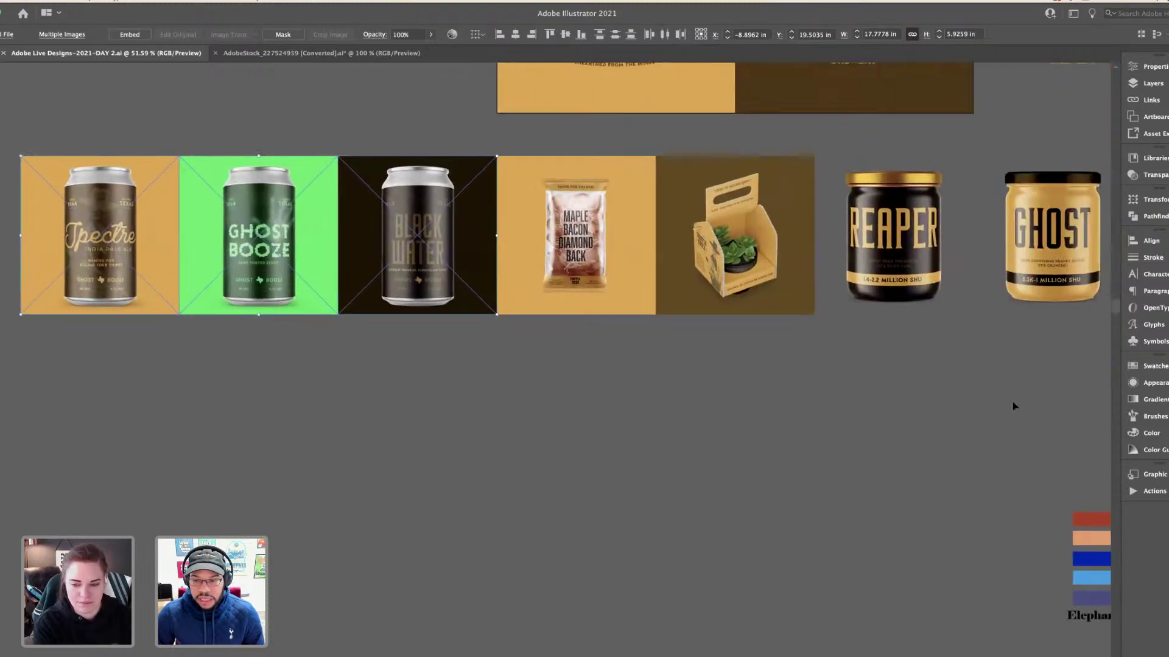
{"action": "left_click", "coordinate": [610, 227]}
{"action": "left_click_drag", "start_coordinate": [886, 268], "coordinate": [368, 440]}
{"action": "scroll", "coordinate": [403, 473], "scroll_direction": "left", "scroll_amount": 5}
{"action": "left_click_drag", "start_coordinate": [373, 446], "coordinate": [359, 437]}
{"action": "left_click", "coordinate": [418, 521]}
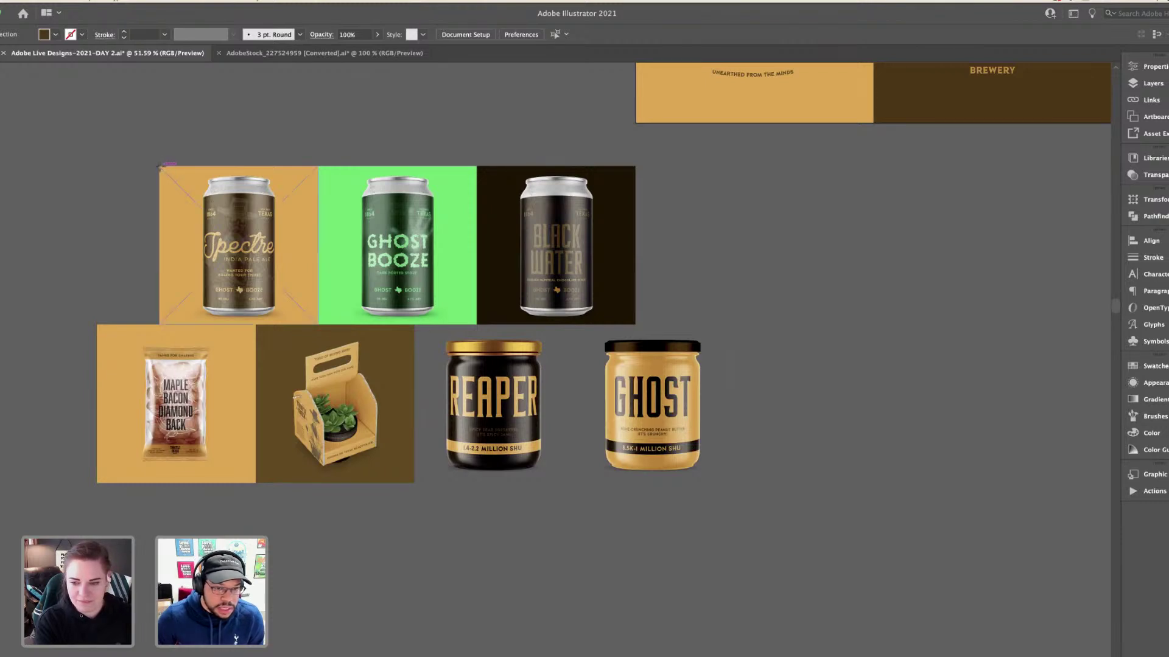
- Draw a 5.9259 in brown square matching the Spectre can's panel and place copies of it over the Reaper and Ghost jars
{"action": "left_click_drag", "start_coordinate": [160, 166], "coordinate": [318, 325]}
{"action": "left_click_drag", "start_coordinate": [260, 246], "coordinate": [677, 396]}
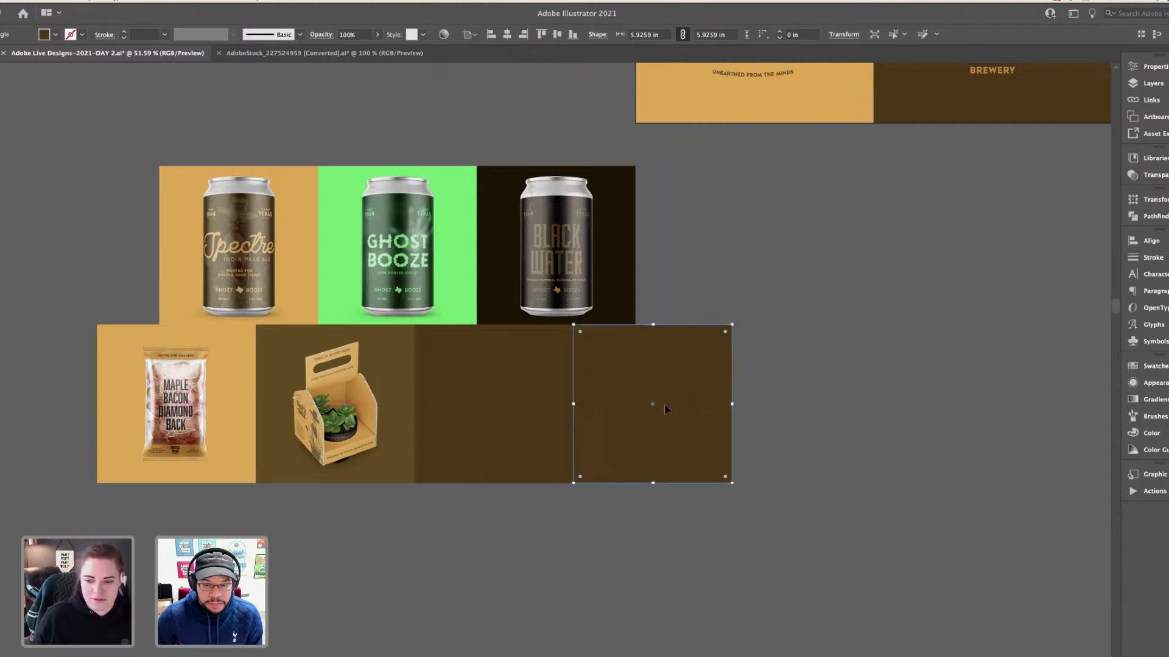
- Send both brown squares behind the Reaper and Ghost jar mockups in the second row
{"action": "left_click", "coordinate": [546, 430], "text": "shift"}
{"action": "right_click", "coordinate": [546, 430]}
{"action": "mouse_move", "coordinate": [584, 573]}
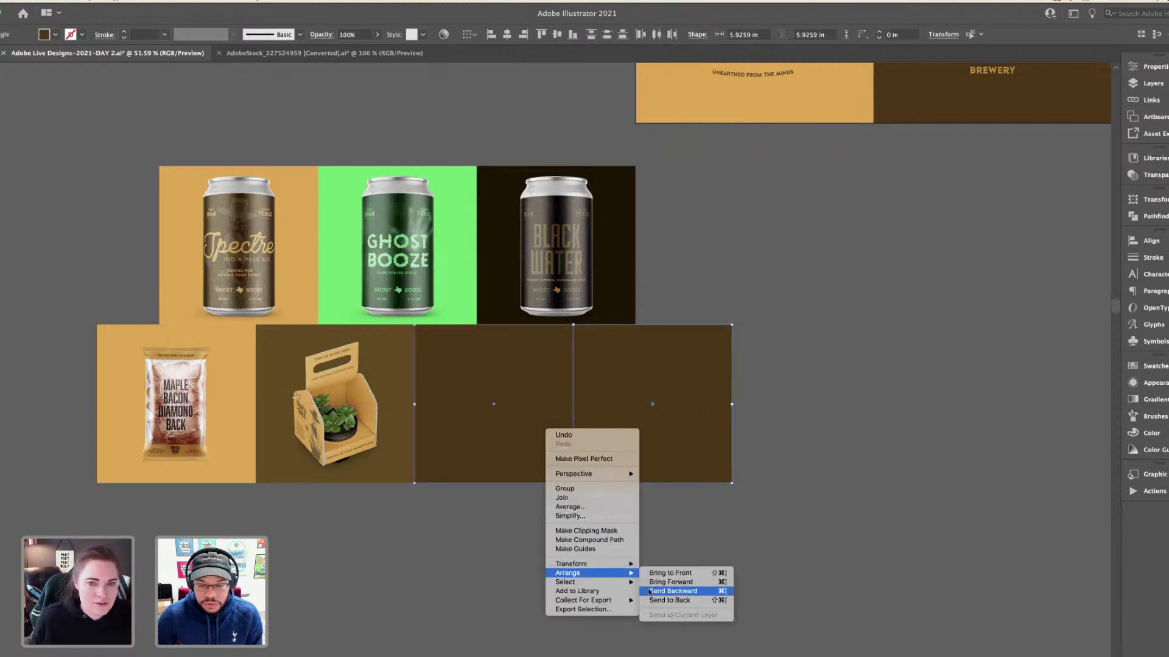
{"action": "left_click", "coordinate": [673, 591]}
{"action": "left_click", "coordinate": [615, 582]}
- Examine the two mockup rows alongside the Final Product of the day artboard and the jelly, plant, socks and chips product line artboards
{"action": "key", "text": "super+minus"}
{"action": "key", "text": "super+minus"}
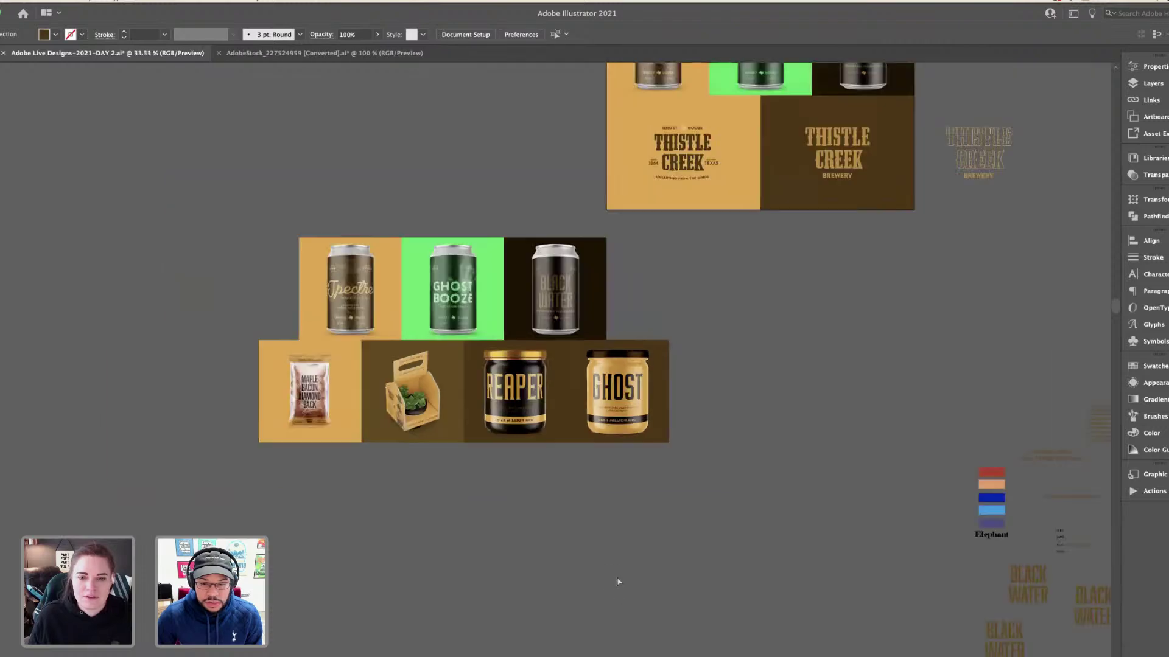
{"action": "key", "text": "super+minus"}
{"action": "scroll", "coordinate": [639, 393], "scroll_direction": "up", "scroll_amount": 6}
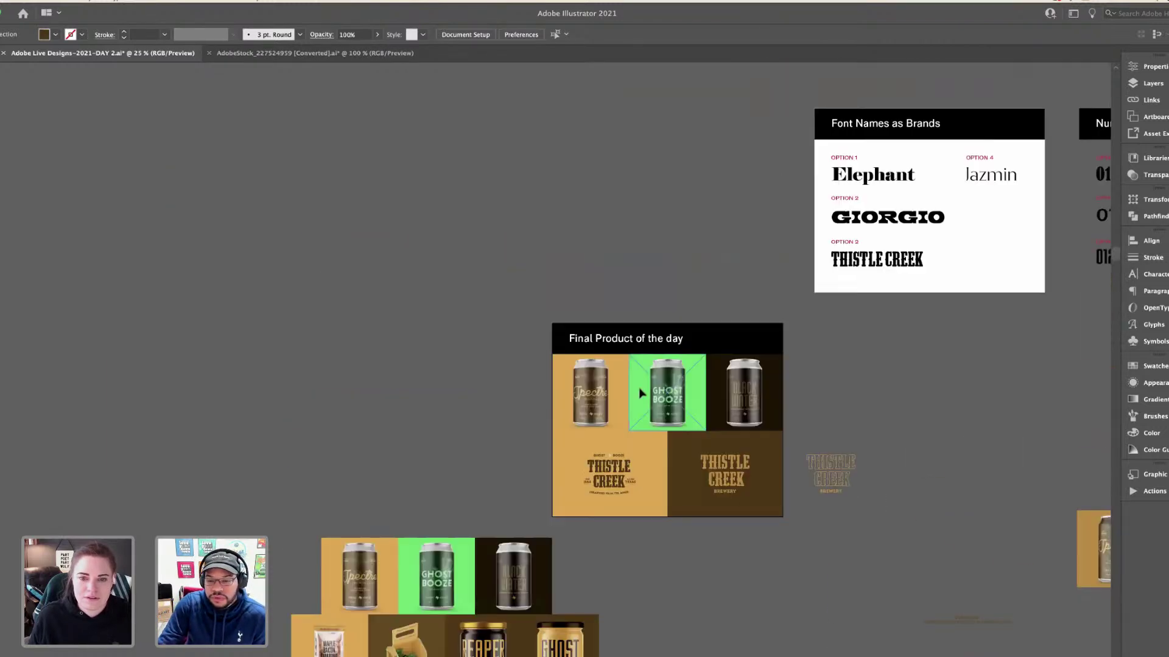
{"action": "key", "text": "super+minus"}
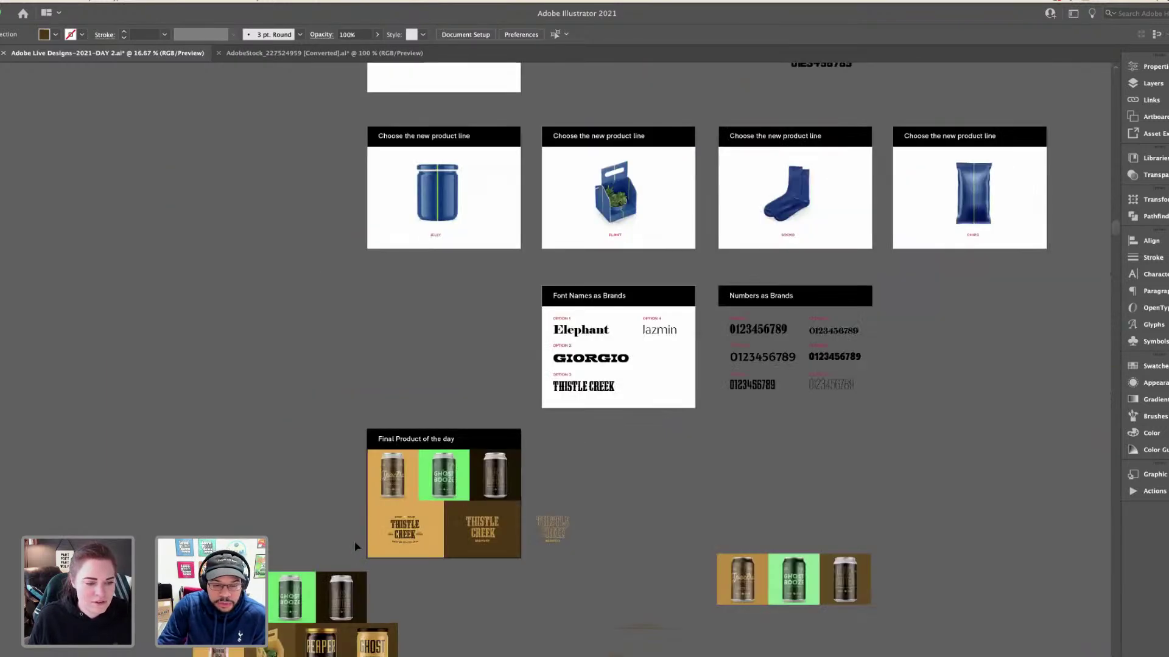
{"action": "scroll", "coordinate": [355, 546], "scroll_direction": "down", "scroll_amount": 8}
{"action": "key", "text": "super+plus"}
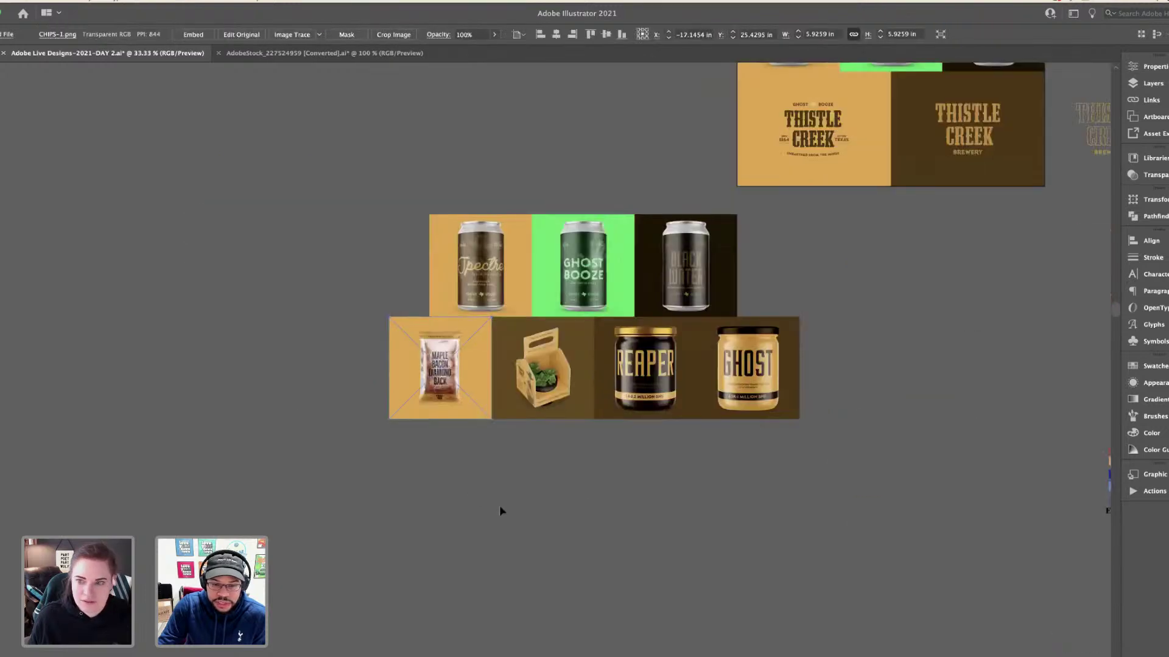
{"action": "key", "text": "super+minus"}
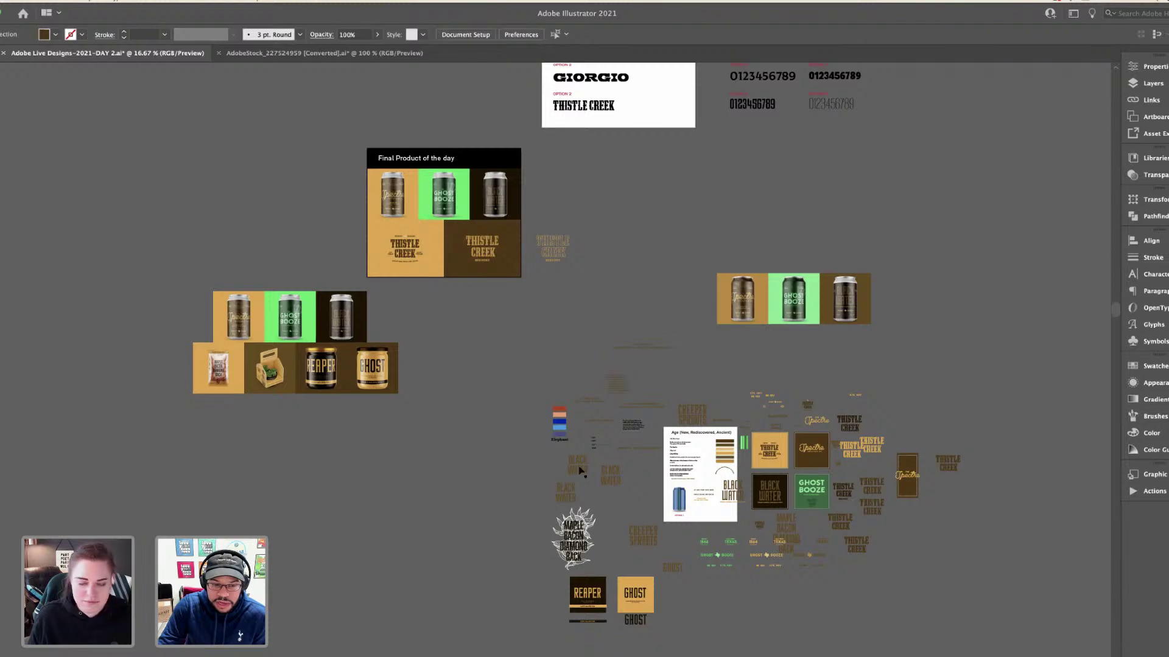
{"action": "scroll", "coordinate": [568, 454], "scroll_direction": "up", "scroll_amount": 4}
{"action": "scroll", "coordinate": [569, 456], "scroll_direction": "down", "scroll_amount": 2}
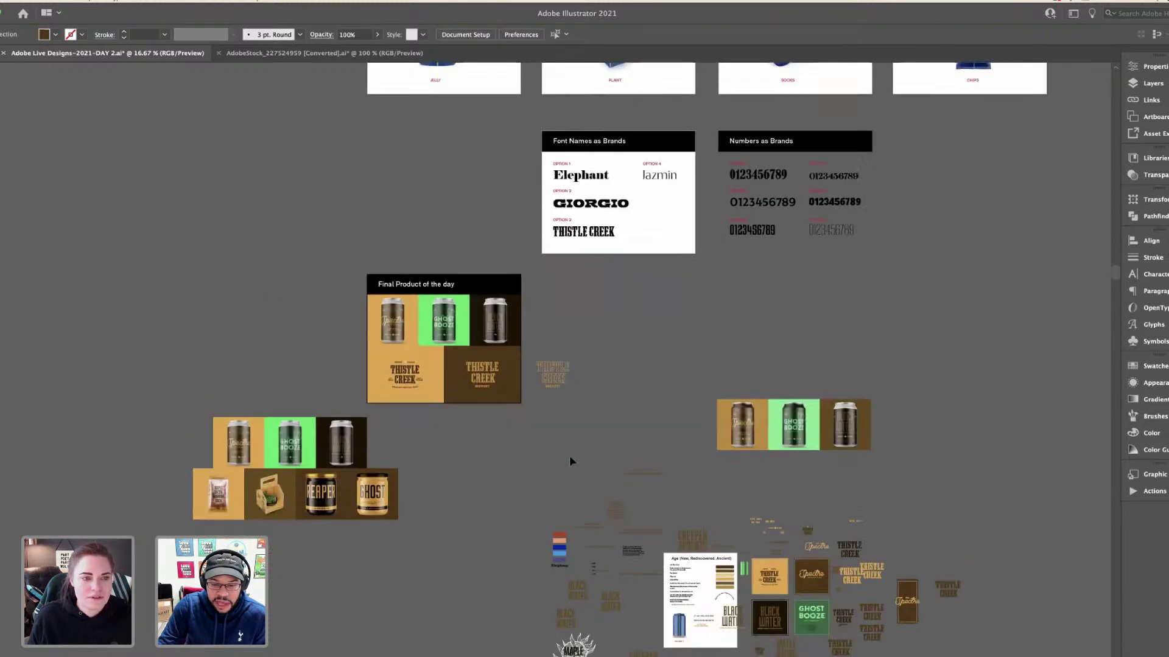
{"action": "scroll", "coordinate": [568, 456], "scroll_direction": "up", "scroll_amount": 8}
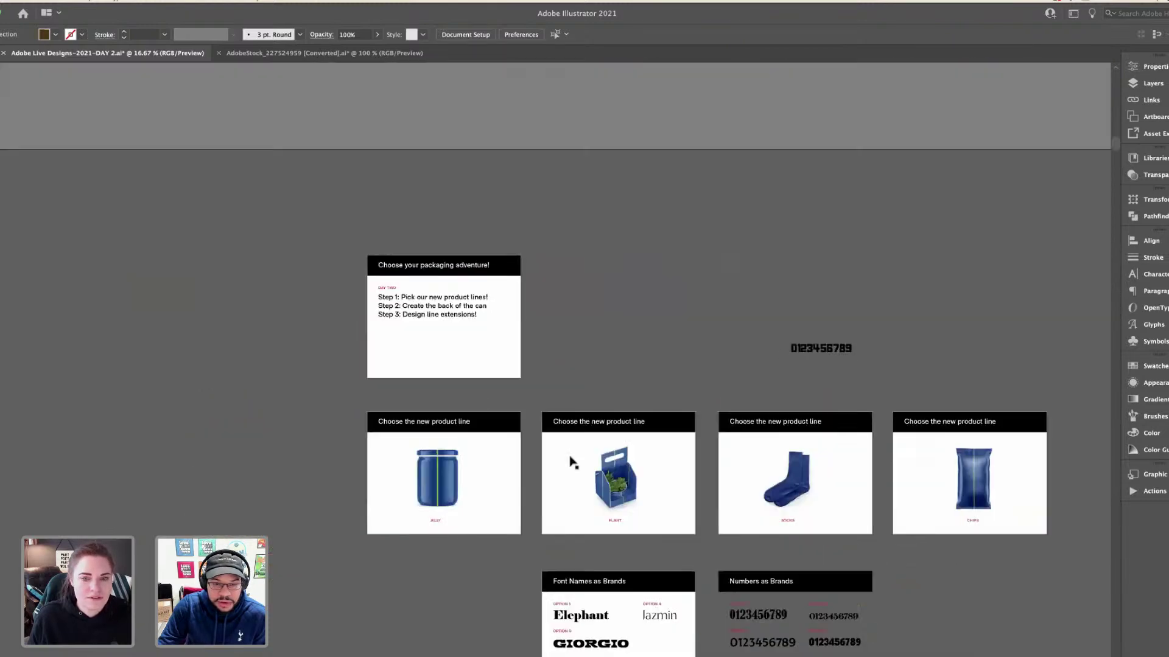
{"action": "left_click", "coordinate": [788, 481]}
{"action": "scroll", "coordinate": [649, 495], "scroll_direction": "down", "scroll_amount": 9}
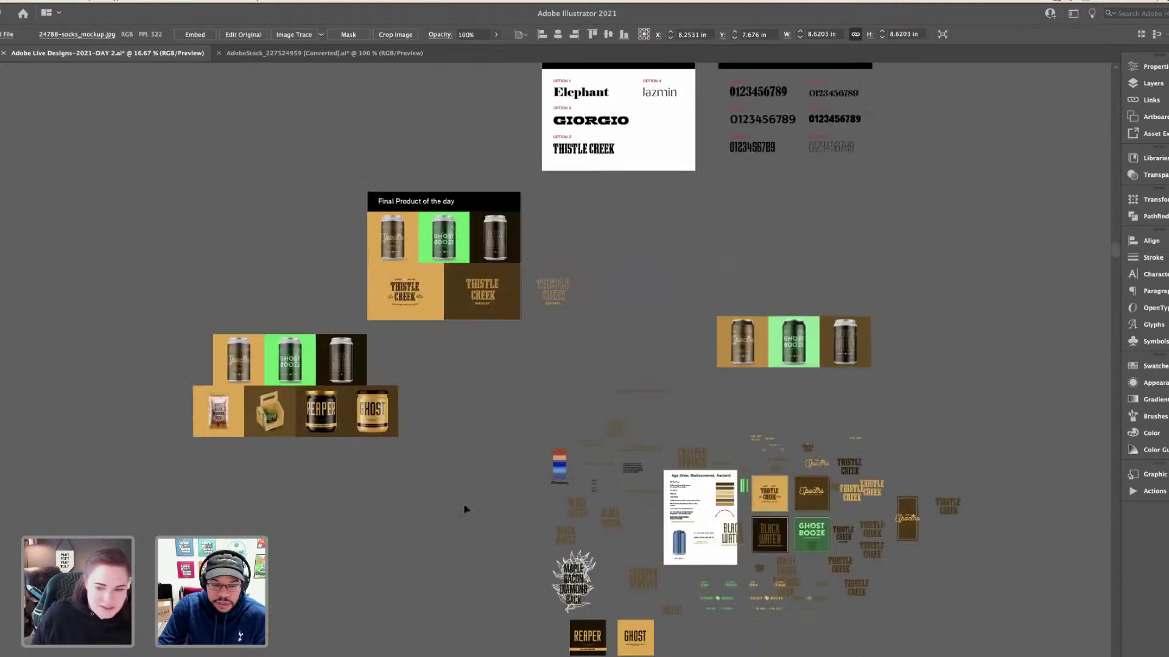
- Move the GHOST jar image closer to the REAPER jar in the second row of product mockups
{"action": "left_click", "coordinate": [359, 430]}
{"action": "key", "text": "super+equal"}
{"action": "key", "text": "super+equal"}
{"action": "key", "text": "super+equal"}
{"action": "key", "text": "super+equal"}
{"action": "left_click", "coordinate": [516, 505]}
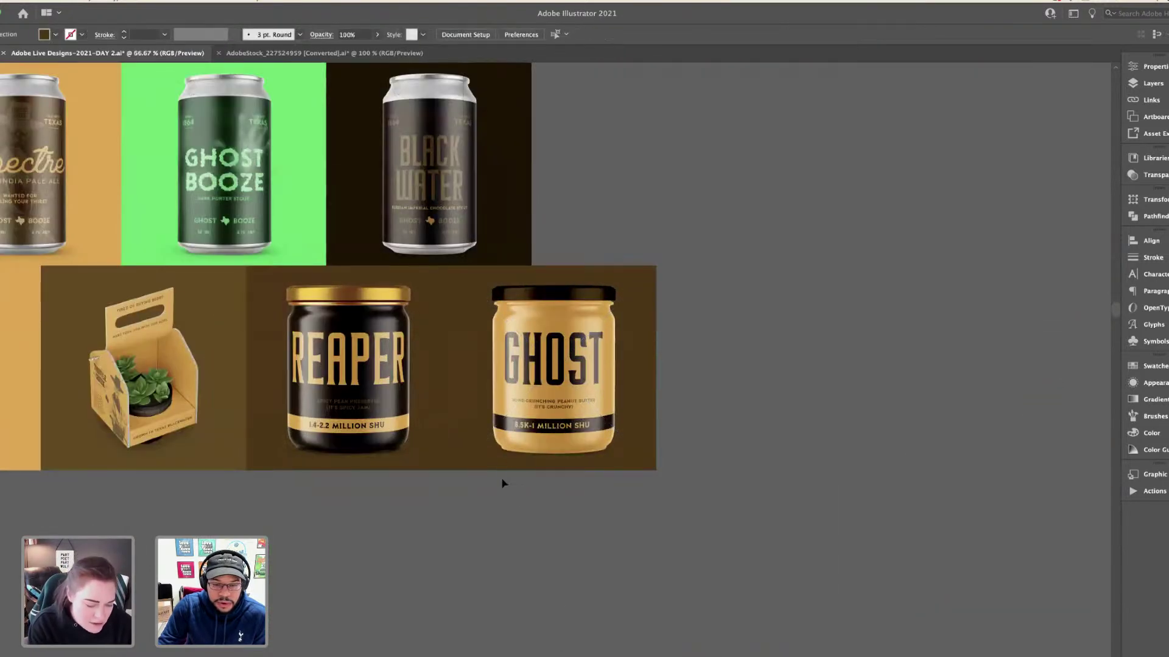
{"action": "left_click_drag", "start_coordinate": [527, 437], "coordinate": [469, 437]}
{"action": "left_click", "coordinate": [625, 451]}
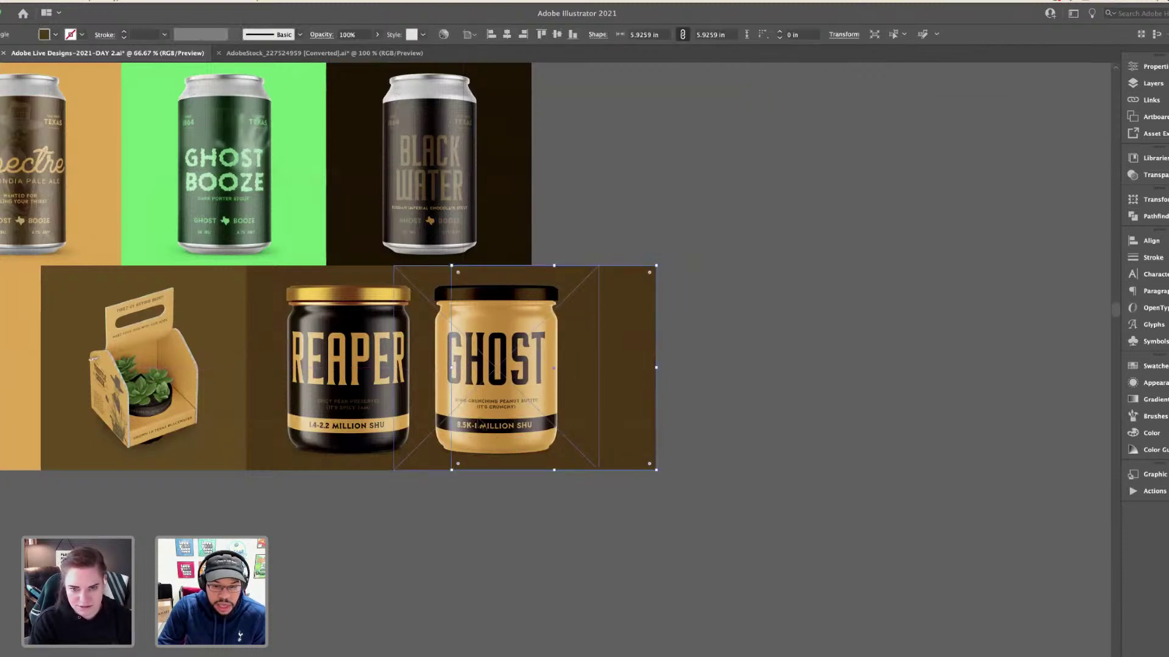
{"action": "key", "text": "BackSpace"}
{"action": "left_click", "coordinate": [330, 464]}
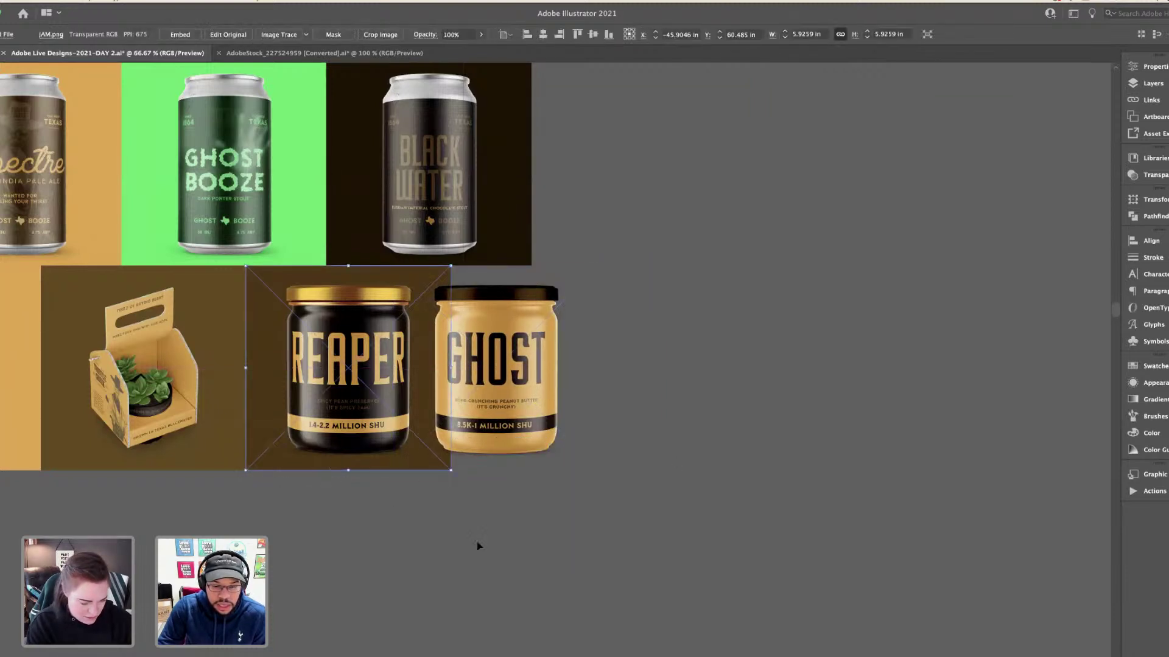
{"action": "key", "text": "super+z"}
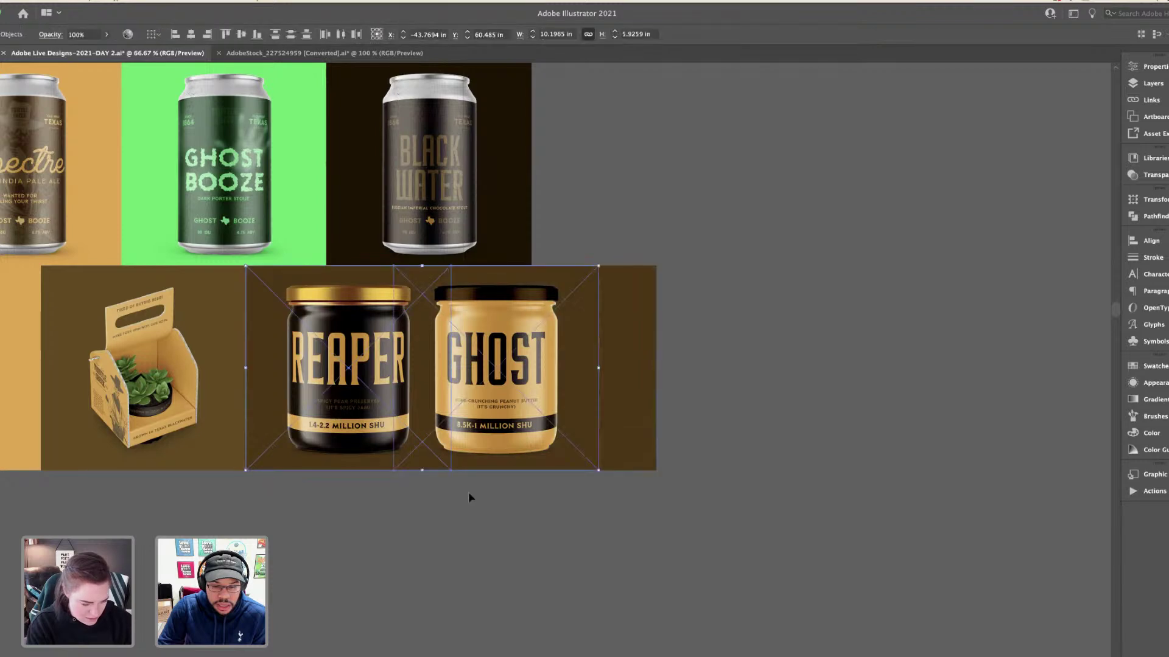
- Stretch the brown background to span both jars with extra space below, and shift the REAPER and GHOST jars down to recentre them
{"action": "left_click_drag", "start_coordinate": [342, 409], "coordinate": [247, 367]}
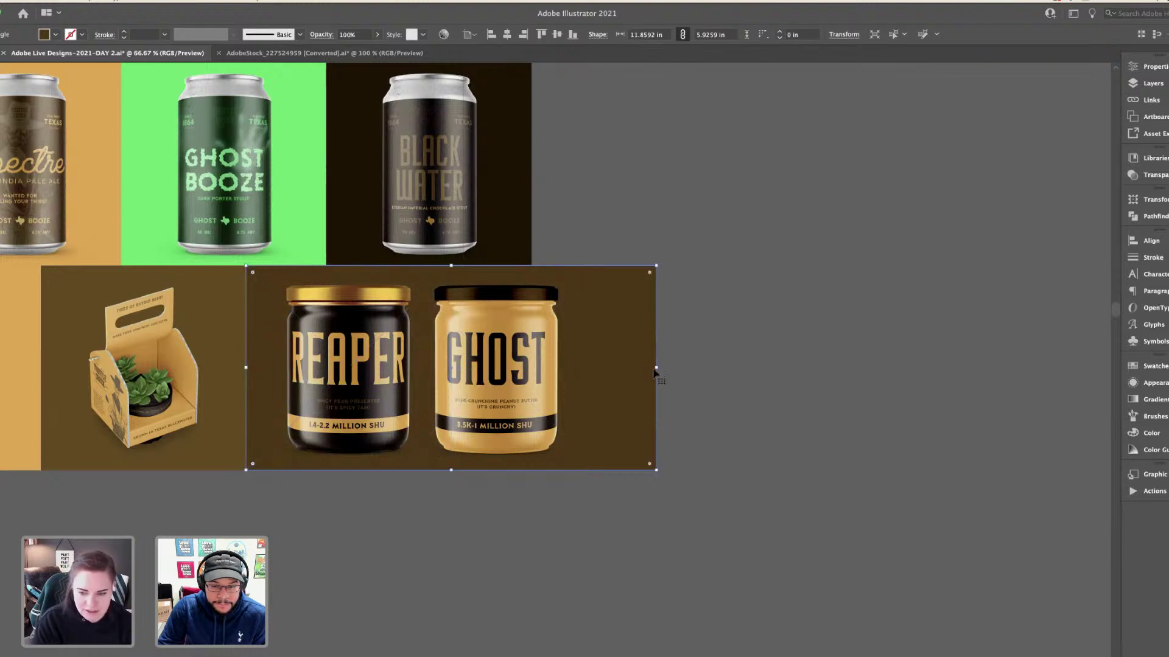
{"action": "left_click_drag", "start_coordinate": [657, 472], "coordinate": [589, 519]}
{"action": "left_click", "coordinate": [529, 394]}
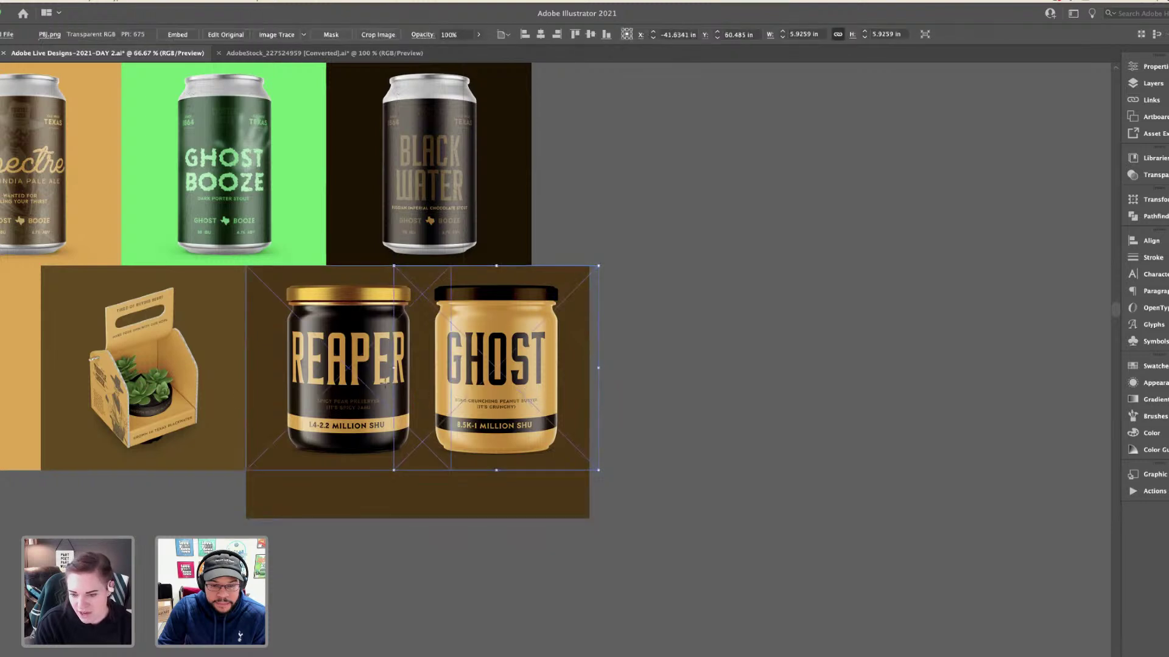
{"action": "left_click_drag", "start_coordinate": [481, 382], "coordinate": [481, 406]}
{"action": "left_click", "coordinate": [692, 402]}
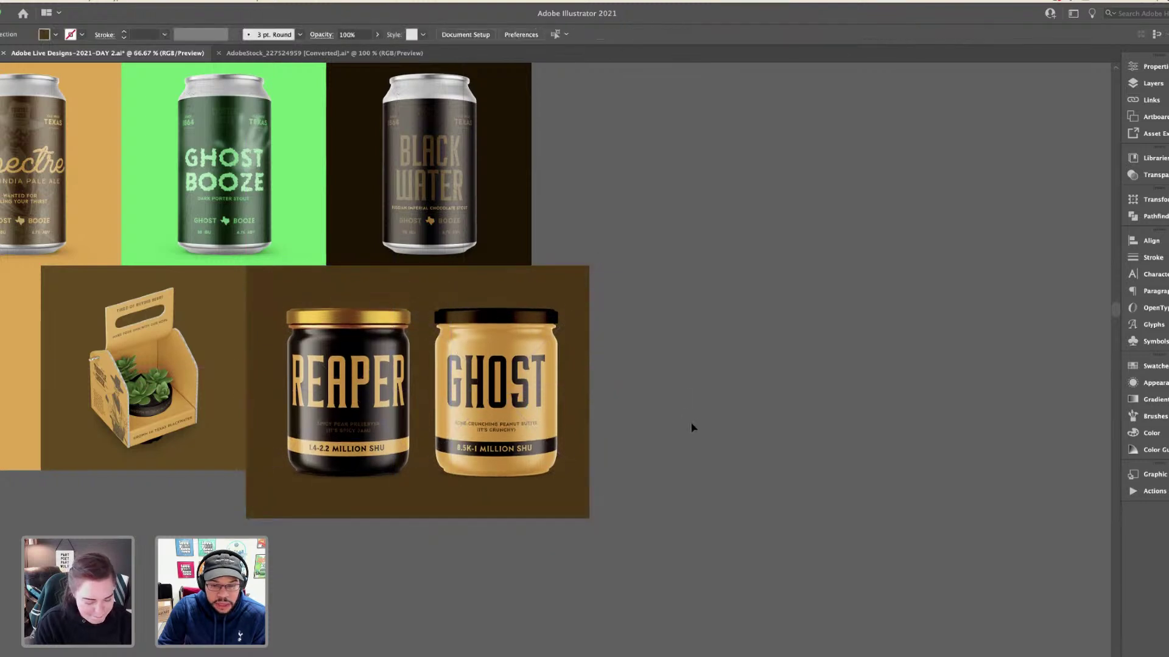
- Review the rearranged product mockups and the loose label artwork around them
{"action": "key", "text": "ctrl+minus"}
{"action": "key", "text": "ctrl+minus"}
{"action": "key", "text": "ctrl+plus"}
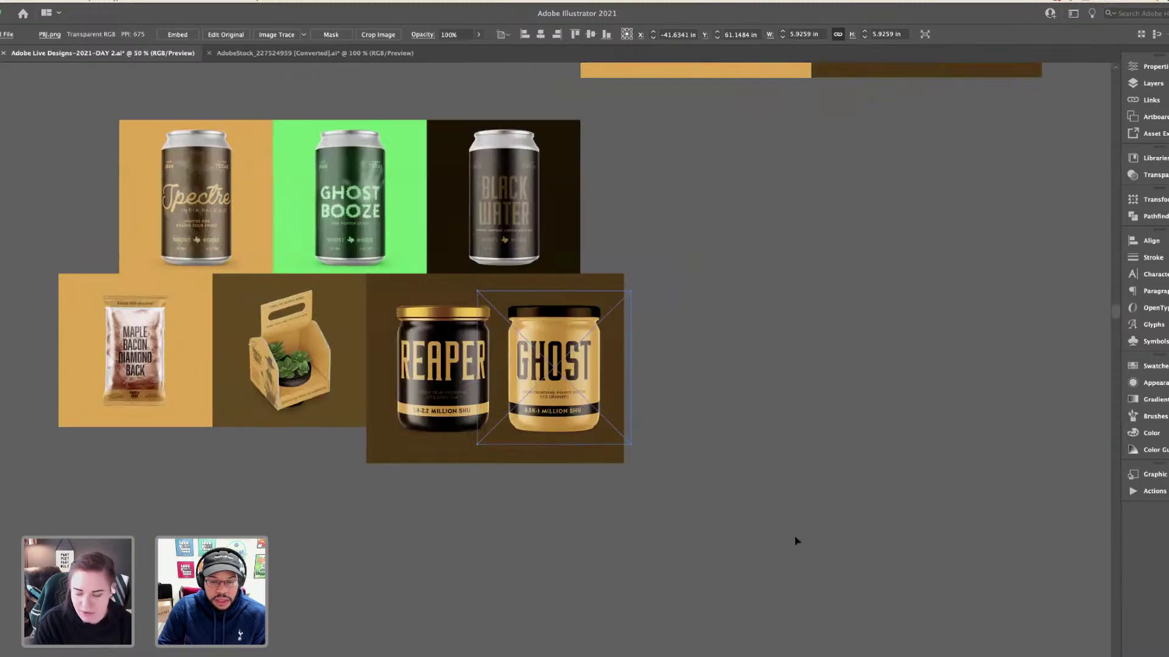
{"action": "key", "text": "ctrl+plus"}
{"action": "scroll", "coordinate": [795, 535], "scroll_direction": "left", "scroll_amount": 5}
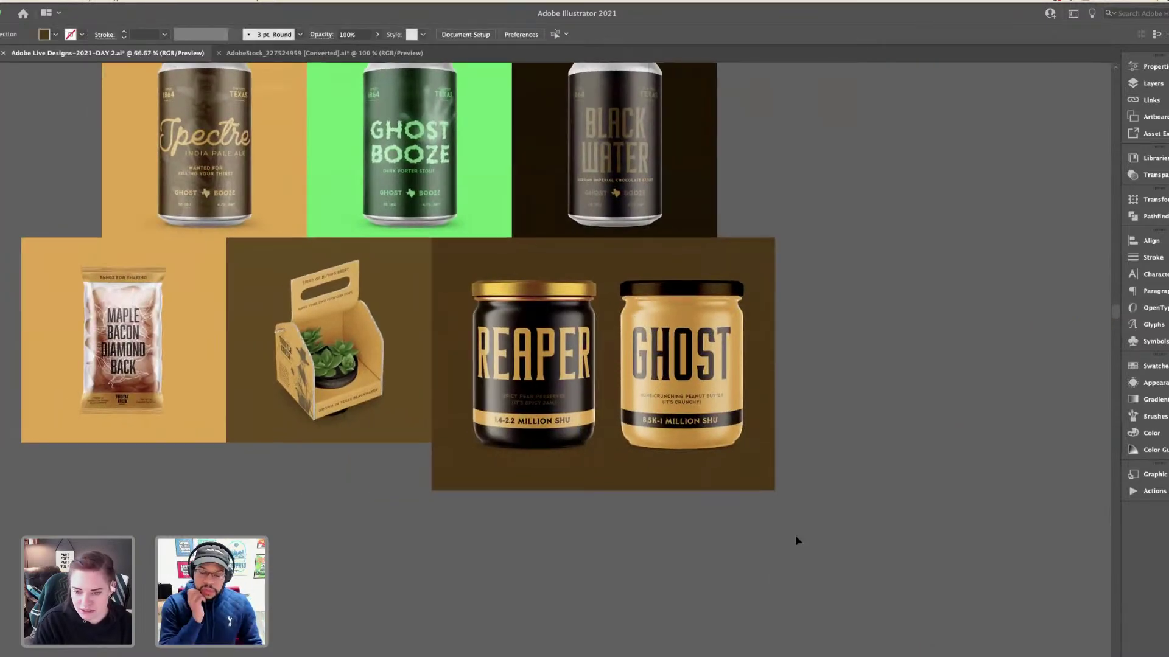
{"action": "scroll", "coordinate": [795, 535], "scroll_direction": "down", "scroll_amount": 5}
{"action": "scroll", "coordinate": [795, 535], "scroll_direction": "up", "scroll_amount": 3}
{"action": "scroll", "coordinate": [795, 535], "scroll_direction": "right", "scroll_amount": 5}
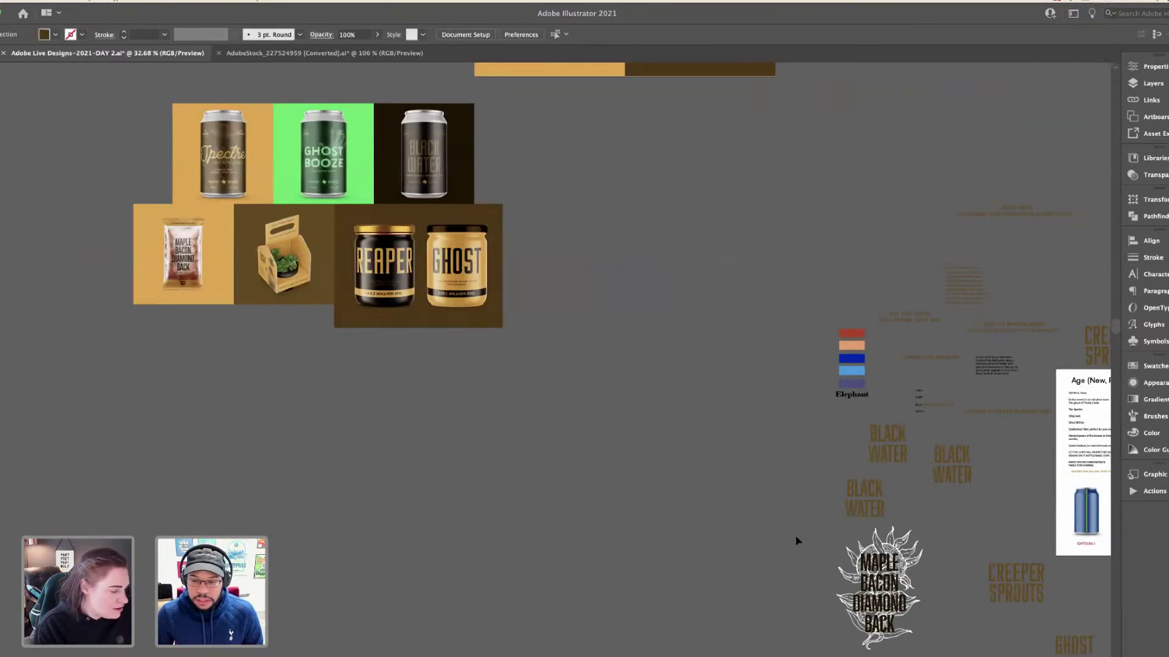
{"action": "scroll", "coordinate": [810, 342], "scroll_direction": "down", "scroll_amount": 5}
{"action": "scroll", "coordinate": [809, 343], "scroll_direction": "up", "scroll_amount": 5}
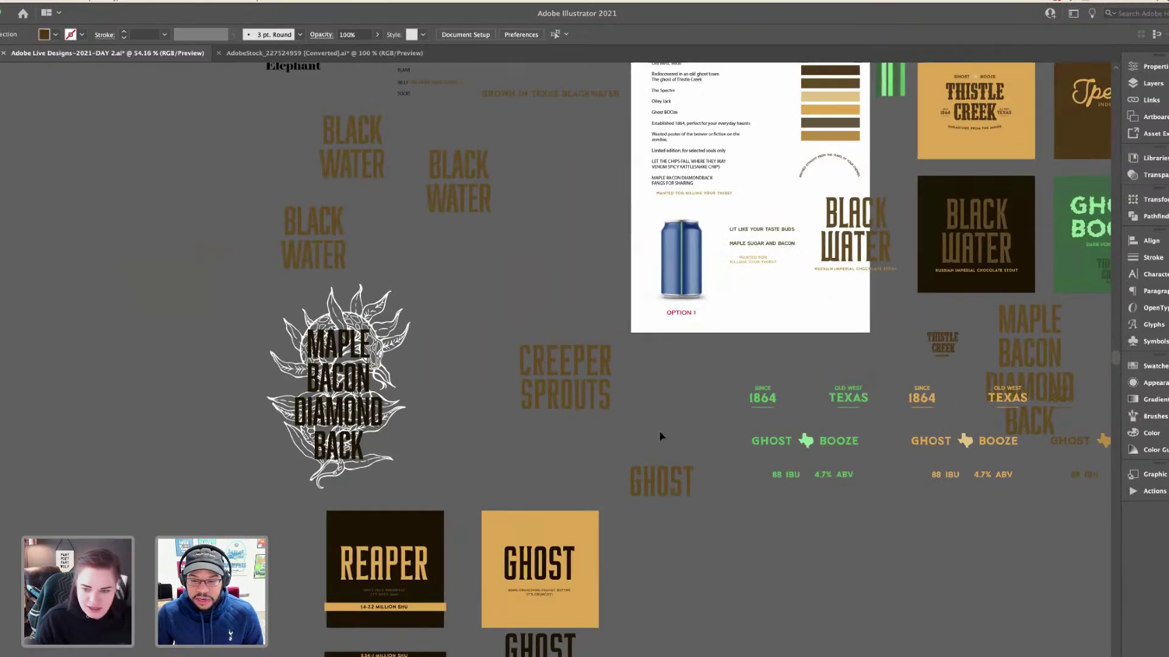
- Duplicate a BLACK WATER text object and place the copy in the empty canvas area beside the label artwork
{"action": "left_click", "coordinate": [645, 490]}
{"action": "scroll", "coordinate": [643, 486], "scroll_direction": "down", "scroll_amount": 3}
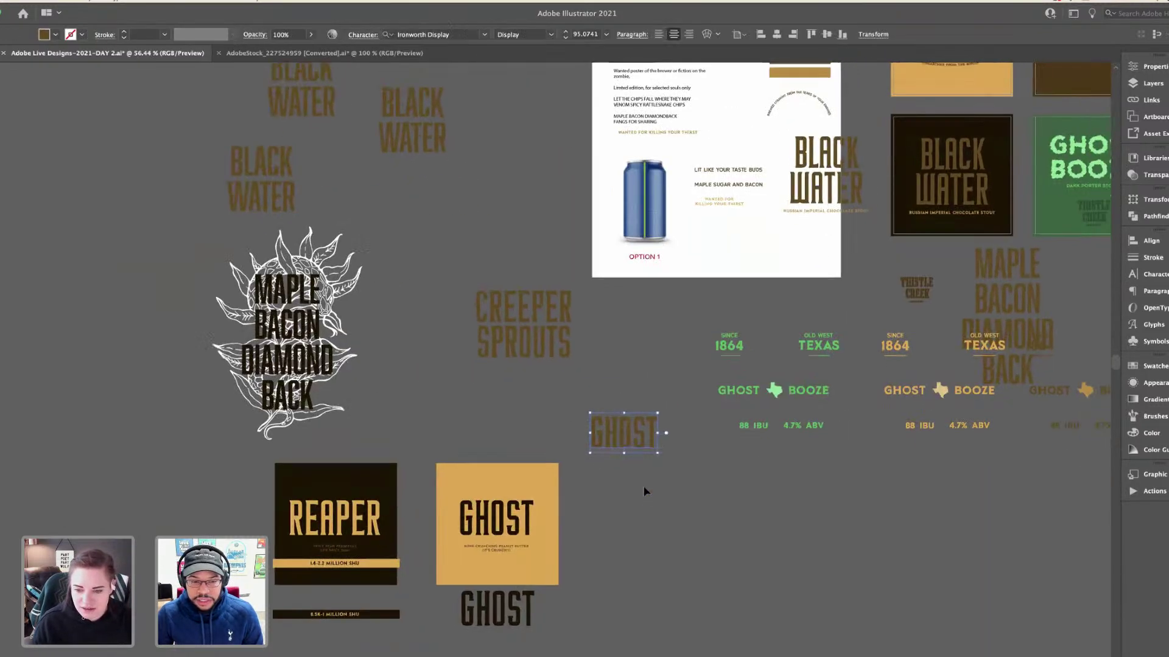
{"action": "scroll", "coordinate": [426, 304], "scroll_direction": "up", "scroll_amount": 3}
{"action": "left_click", "coordinate": [552, 381]}
{"action": "scroll", "coordinate": [487, 305], "scroll_direction": "up", "scroll_amount": 4}
{"action": "scroll", "coordinate": [487, 304], "scroll_direction": "left", "scroll_amount": 4}
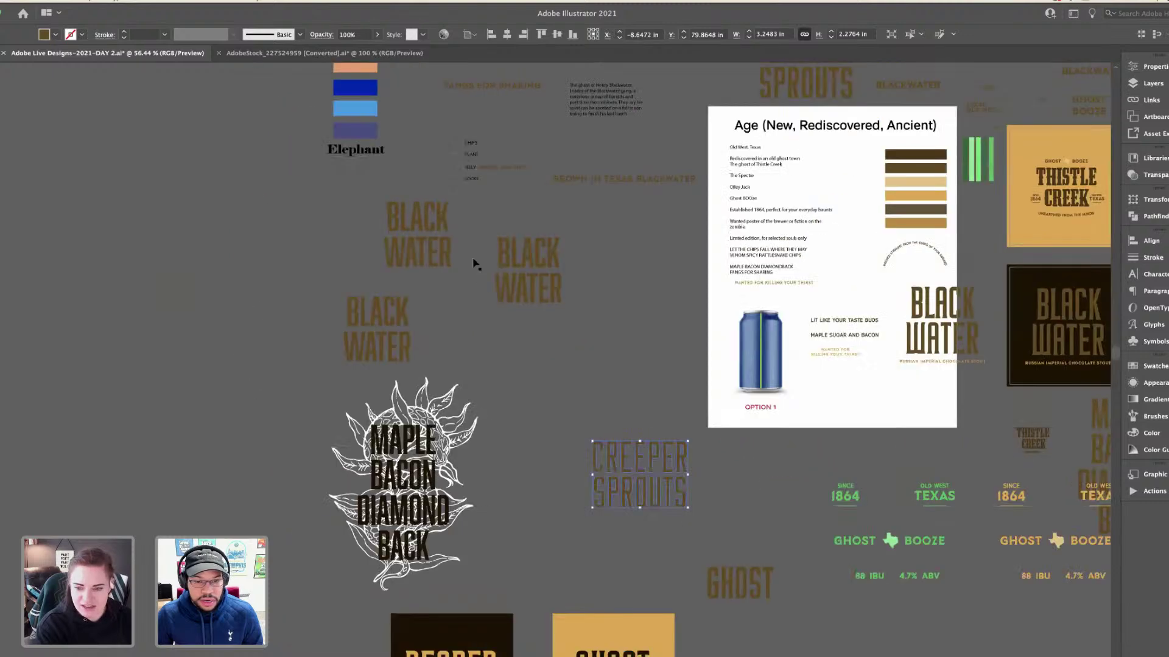
{"action": "left_click", "coordinate": [443, 236]}
{"action": "left_click_drag", "start_coordinate": [442, 235], "coordinate": [572, 250]}
{"action": "scroll", "coordinate": [278, 275], "scroll_direction": "left", "scroll_amount": 8}
{"action": "scroll", "coordinate": [572, 250], "scroll_direction": "up", "scroll_amount": 3}
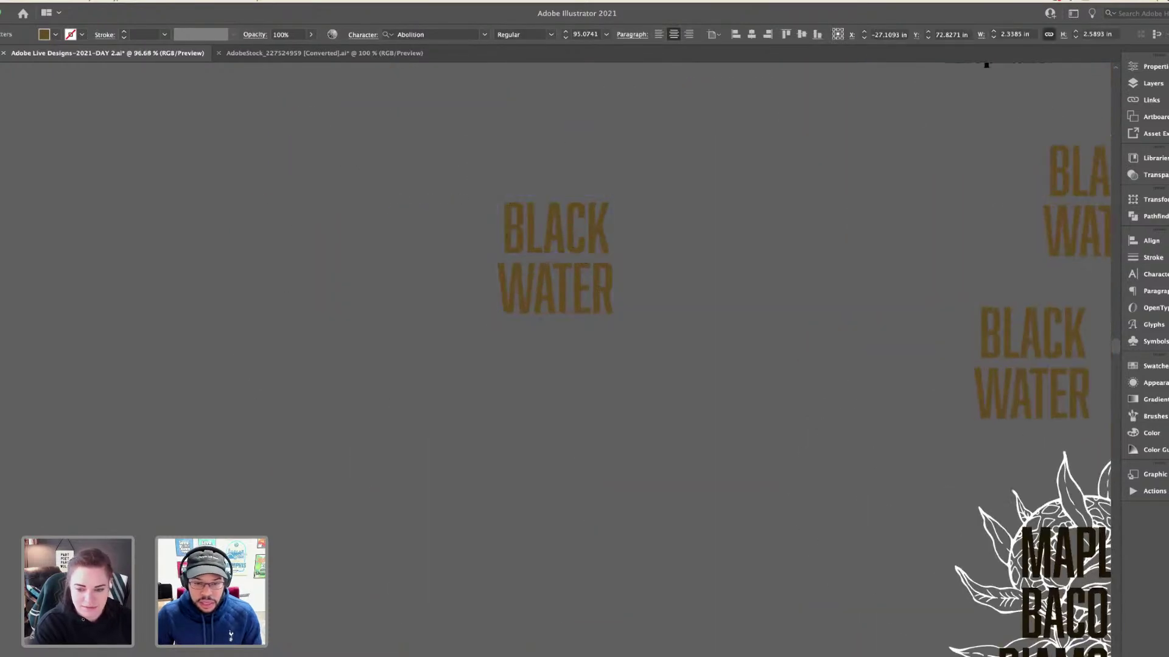
- Replace the copied BLACK WATER text with TUMBLE WEED THYME on three lines
{"action": "left_click_drag", "start_coordinate": [504, 204], "coordinate": [615, 313]}
{"action": "type", "text": "TUMBE"}
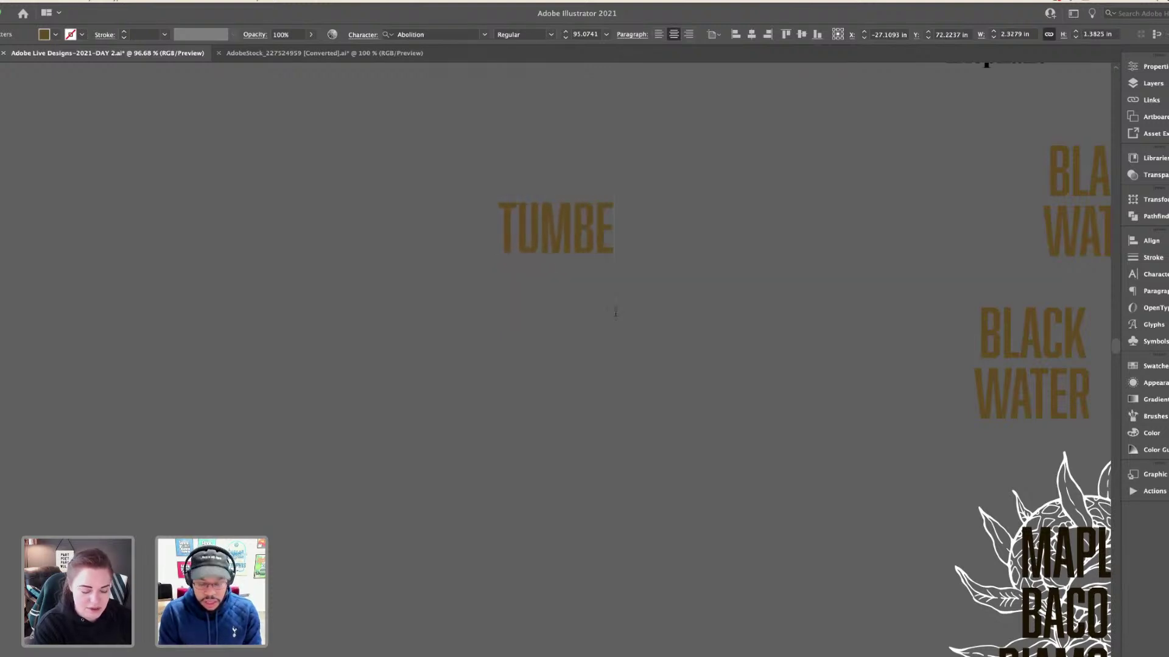
{"action": "key", "text": "BackSpace"}
{"action": "type", "text": "LE"}
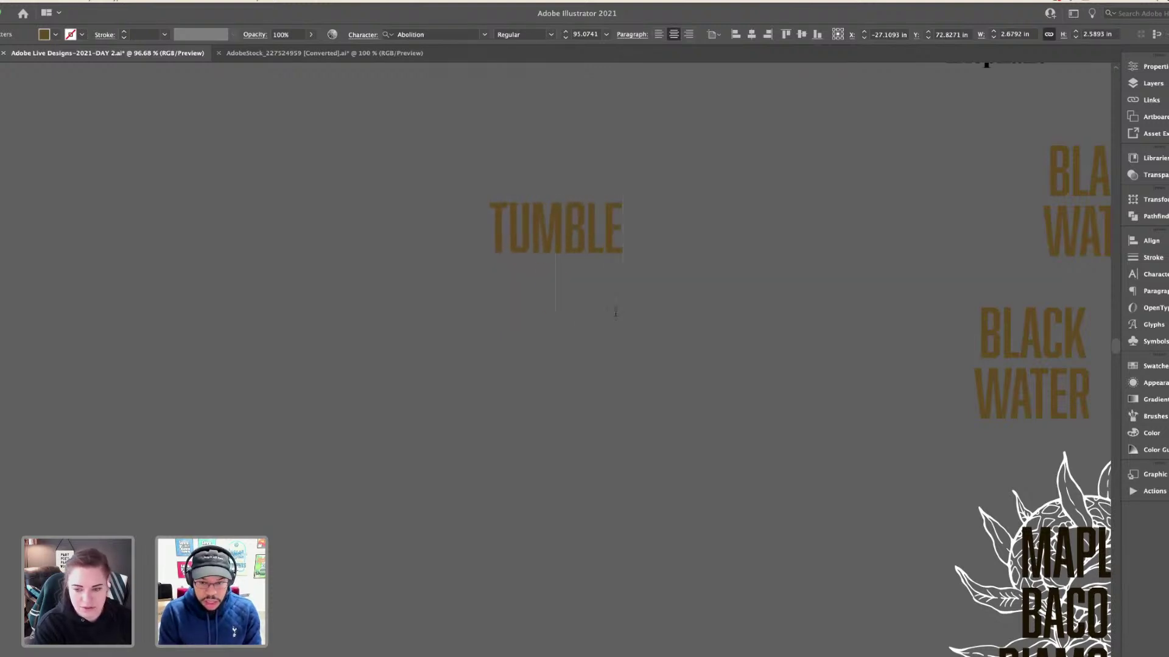
{"action": "key", "text": "Return"}
{"action": "type", "text": "WEED"}
{"action": "type", "text": "T"}
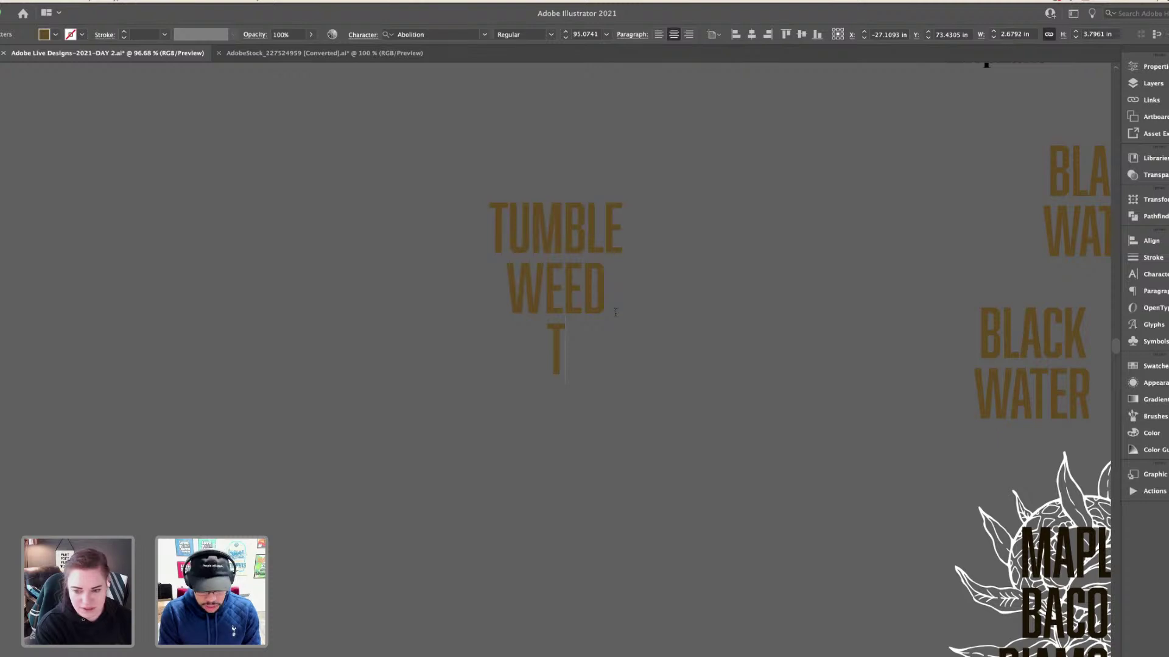
{"action": "type", "text": "Y"}
{"action": "key", "text": "BackSpace"}
{"action": "type", "text": "H"}
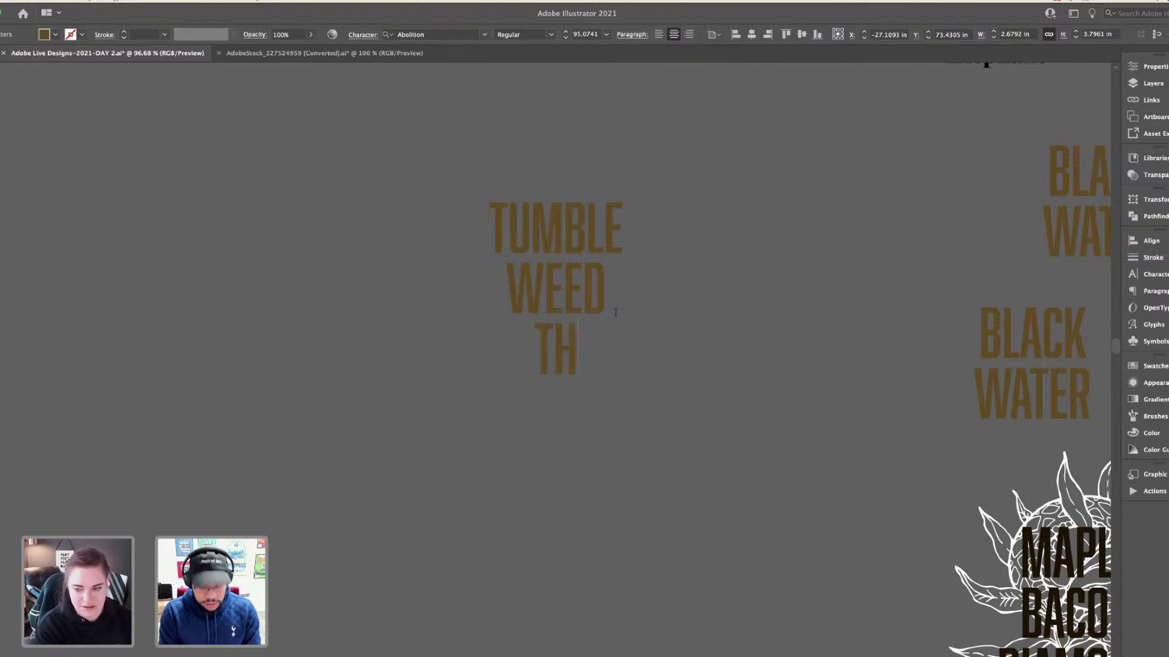
{"action": "type", "text": "YME"}
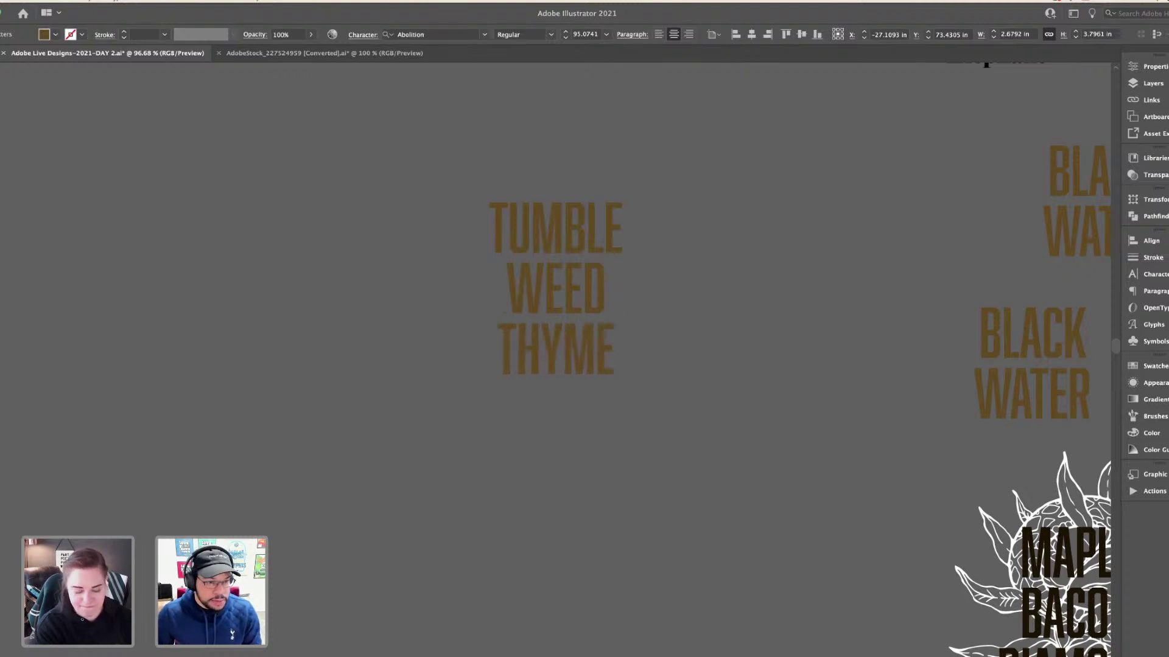
{"action": "key", "text": "Escape"}
- Add CHIPS as a fourth line below TUMBLE WEED THYME
{"action": "key", "text": "ctrl+minus"}
{"action": "key", "text": "ctrl+minus"}
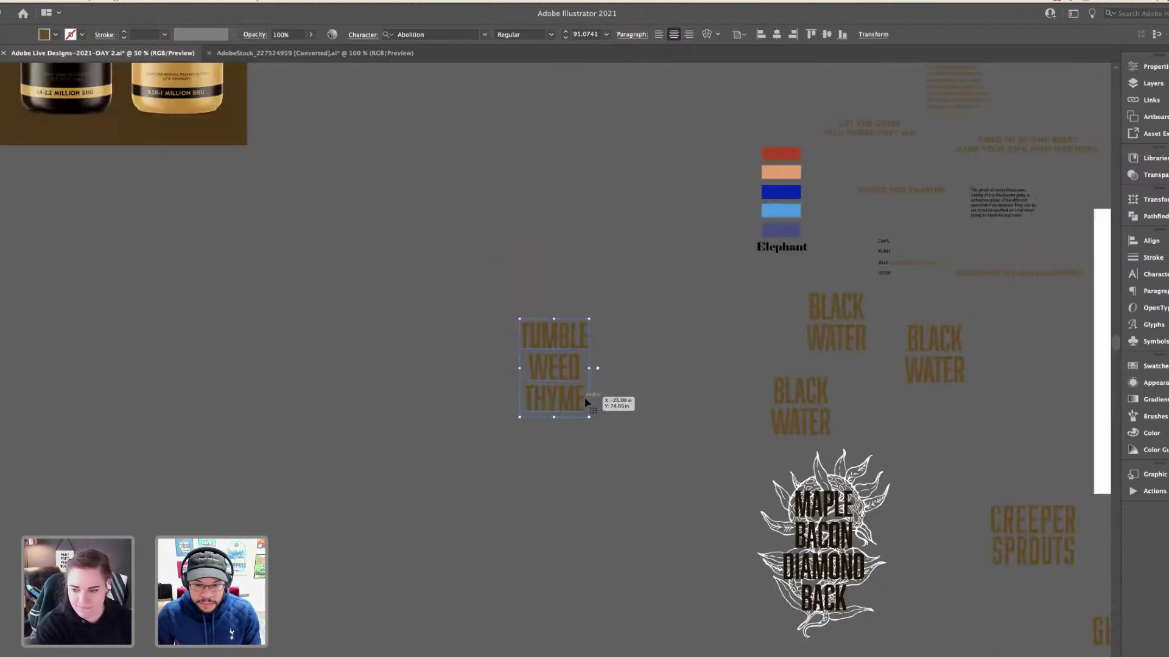
{"action": "left_click", "coordinate": [602, 414]}
{"action": "key", "text": "Return"}
{"action": "type", "text": "CHIPS"}
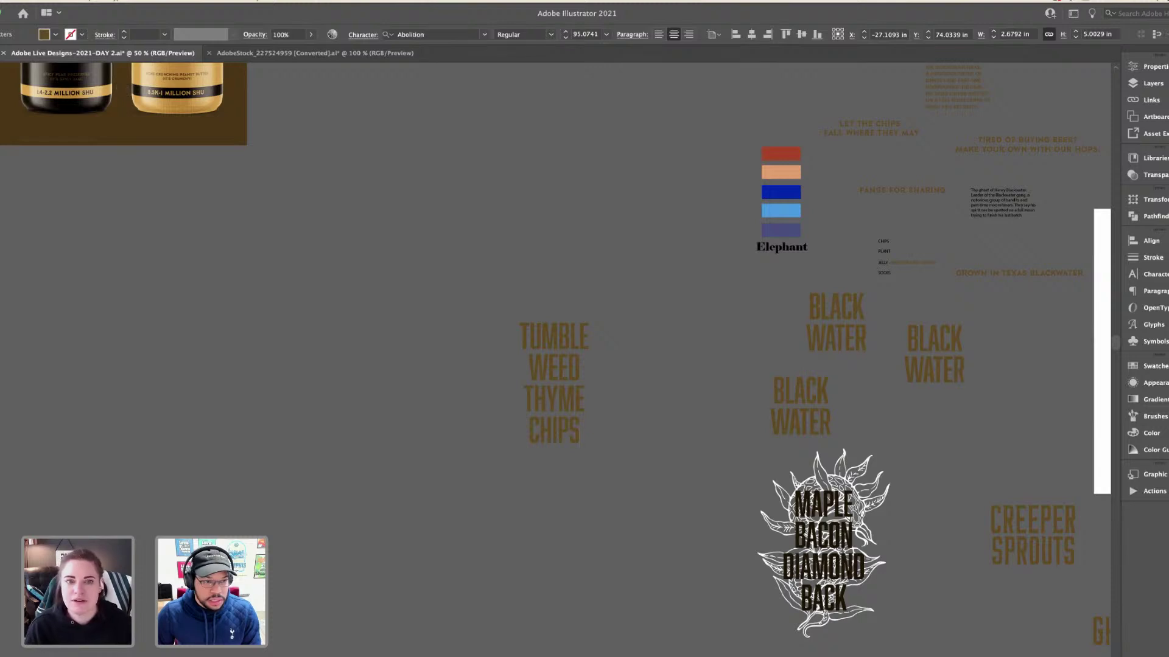
{"action": "key", "text": "Escape"}
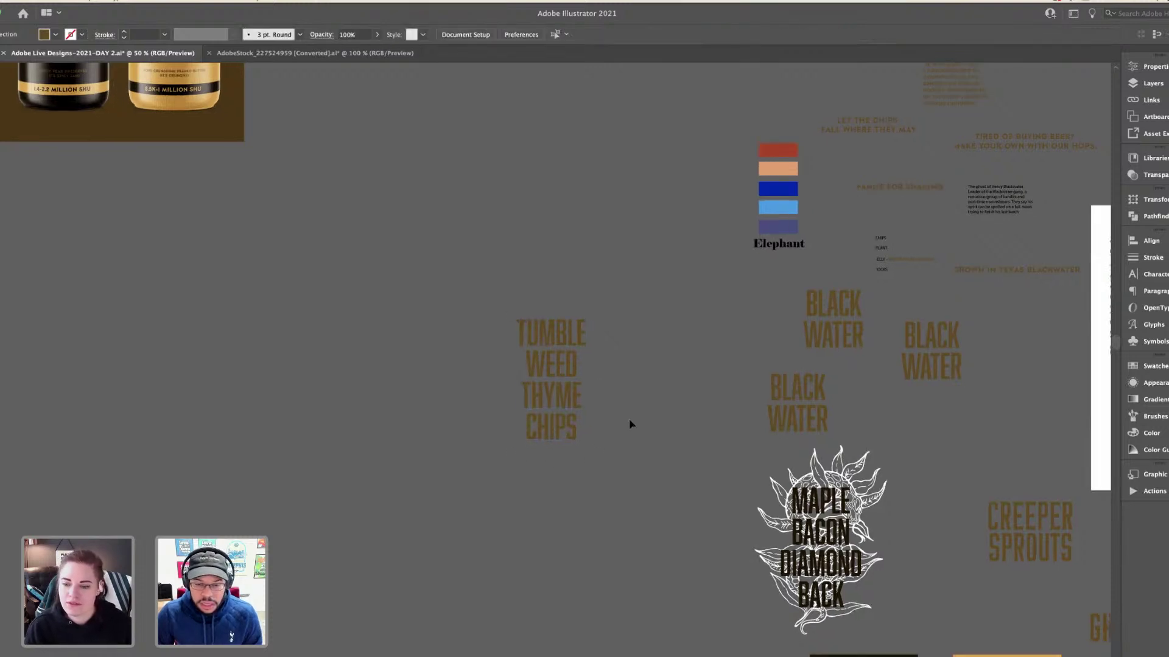
- Remove the CHIPS line from the TUMBLE WEED THYME text
{"action": "left_click_drag", "start_coordinate": [629, 419], "coordinate": [503, 312]}
{"action": "left_click", "coordinate": [676, 451]}
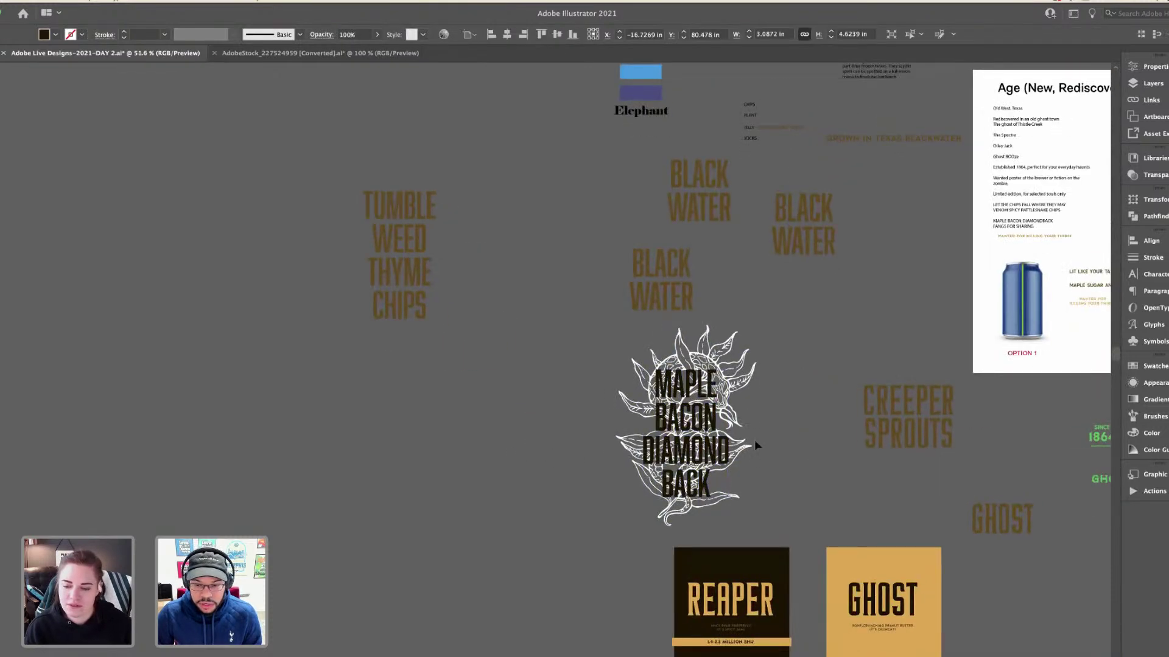
{"action": "scroll", "coordinate": [755, 439], "scroll_direction": "up", "scroll_amount": 2}
{"action": "left_click", "coordinate": [310, 274]}
{"action": "double_click", "coordinate": [310, 273]}
{"action": "key", "text": "BackSpace"}
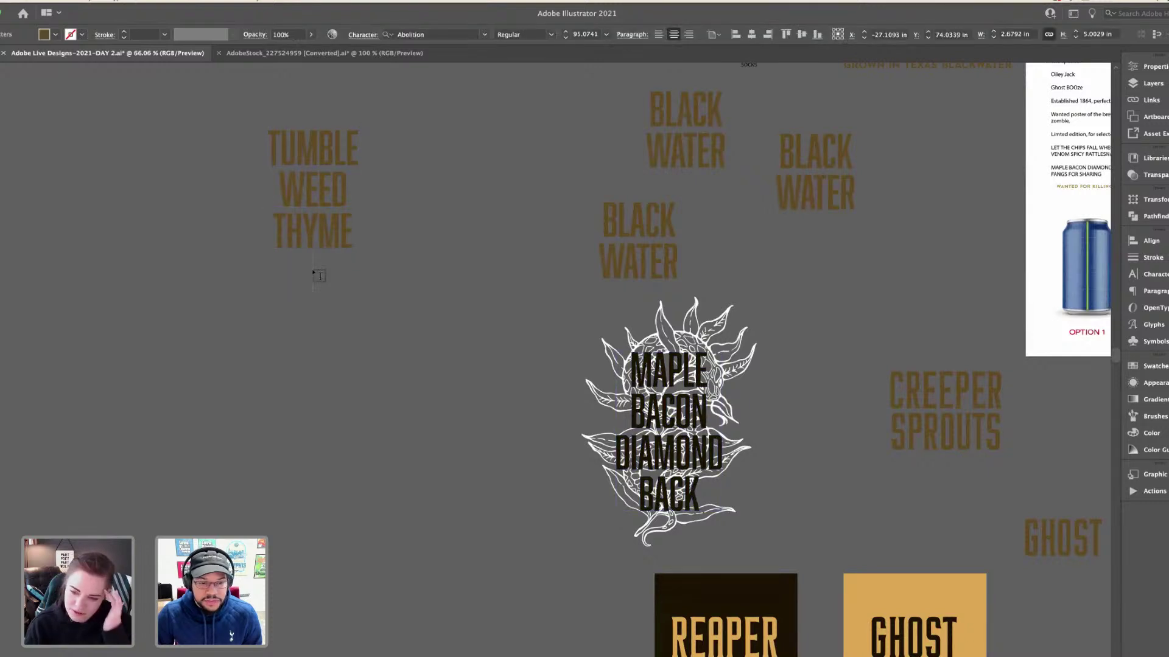
{"action": "key", "text": "Escape"}
- Move the TUMBLE WEED THYME text lower, beside the MAPLE BACON DIAMOND BACK artwork, and deselect it
{"action": "left_click_drag", "start_coordinate": [308, 230], "coordinate": [326, 345]}
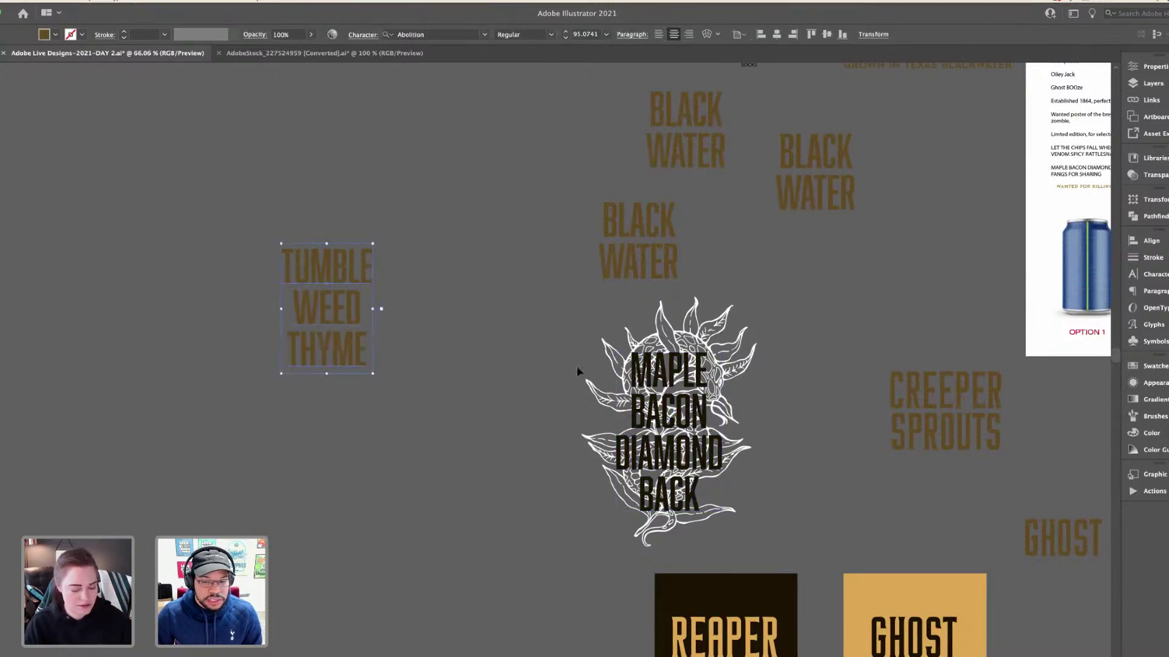
{"action": "left_click", "coordinate": [490, 367]}
{"action": "scroll", "coordinate": [490, 367], "scroll_direction": "down", "scroll_amount": 2}
{"action": "scroll", "coordinate": [1065, 223], "scroll_direction": "right", "scroll_amount": 5}
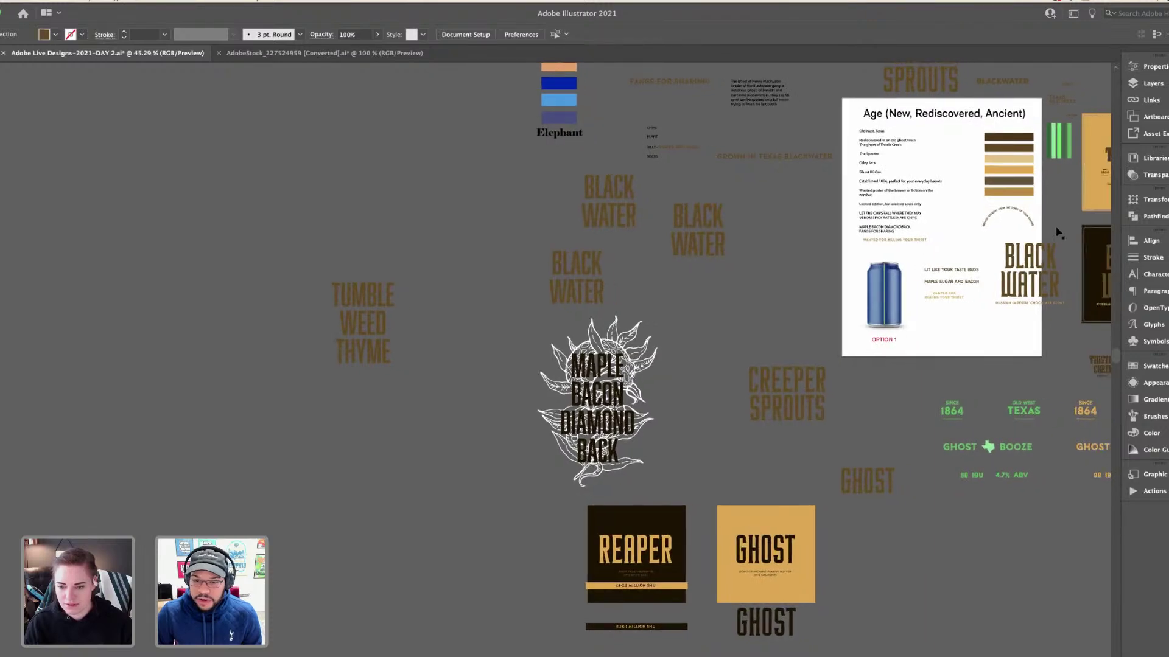
{"action": "left_click", "coordinate": [283, 312]}
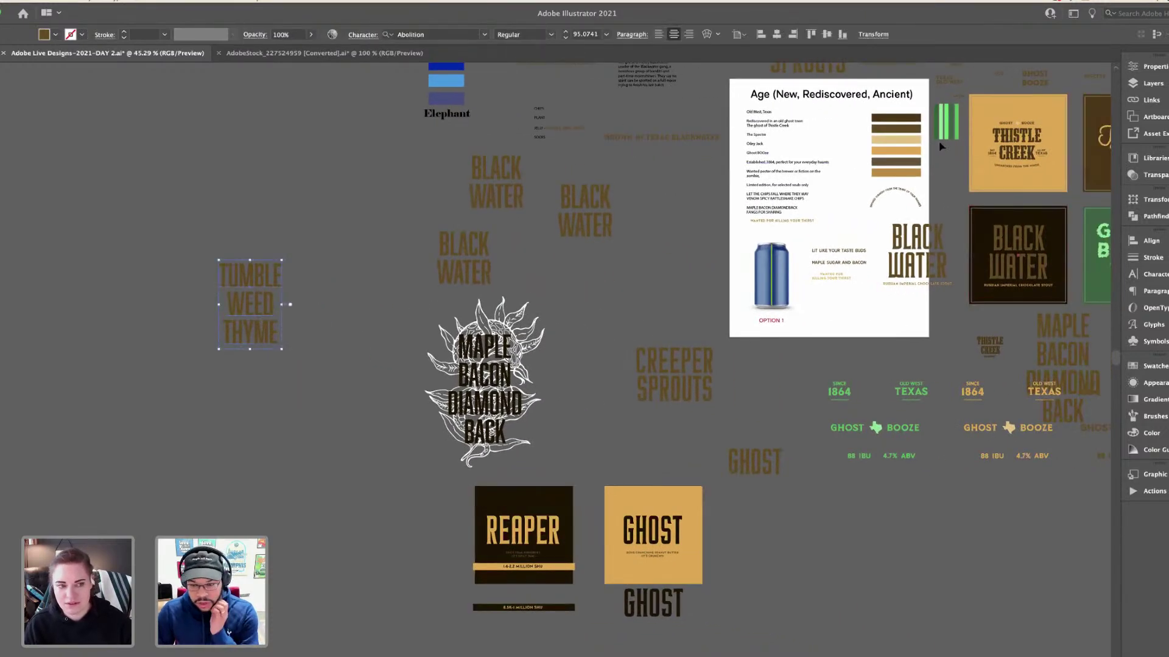
{"action": "left_click", "coordinate": [597, 341]}
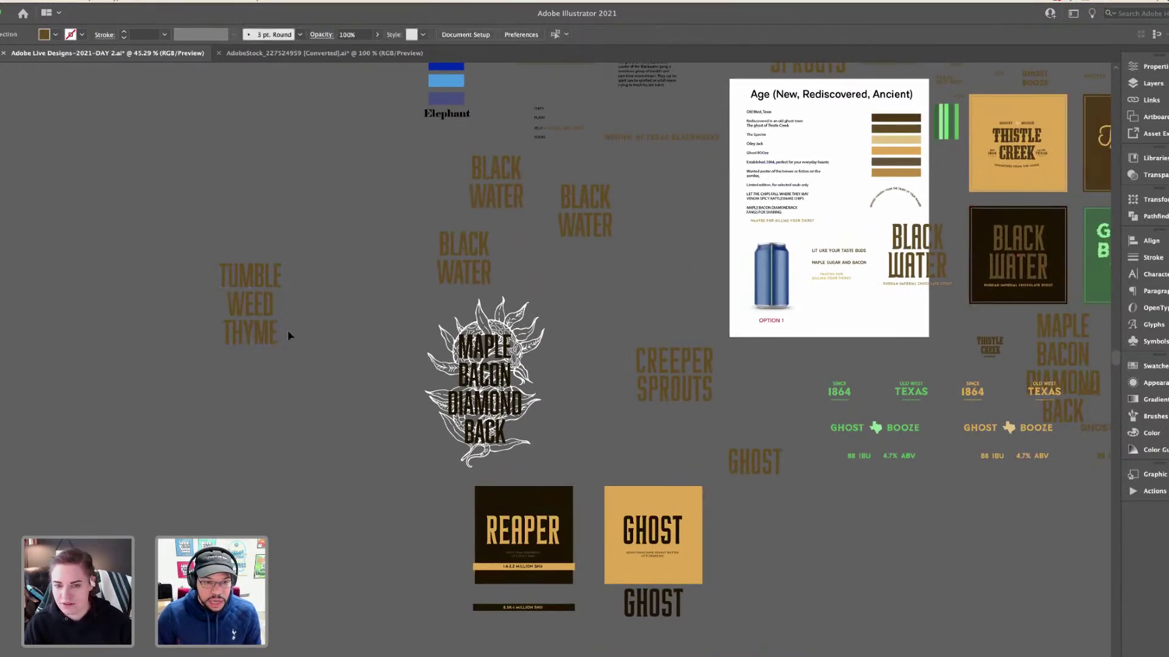
- Switch to Photoshop, show the GHOST jar mockup's BACKGROUND layer and fill it with the brown library colour
{"action": "key", "text": "ctrl+Right"}
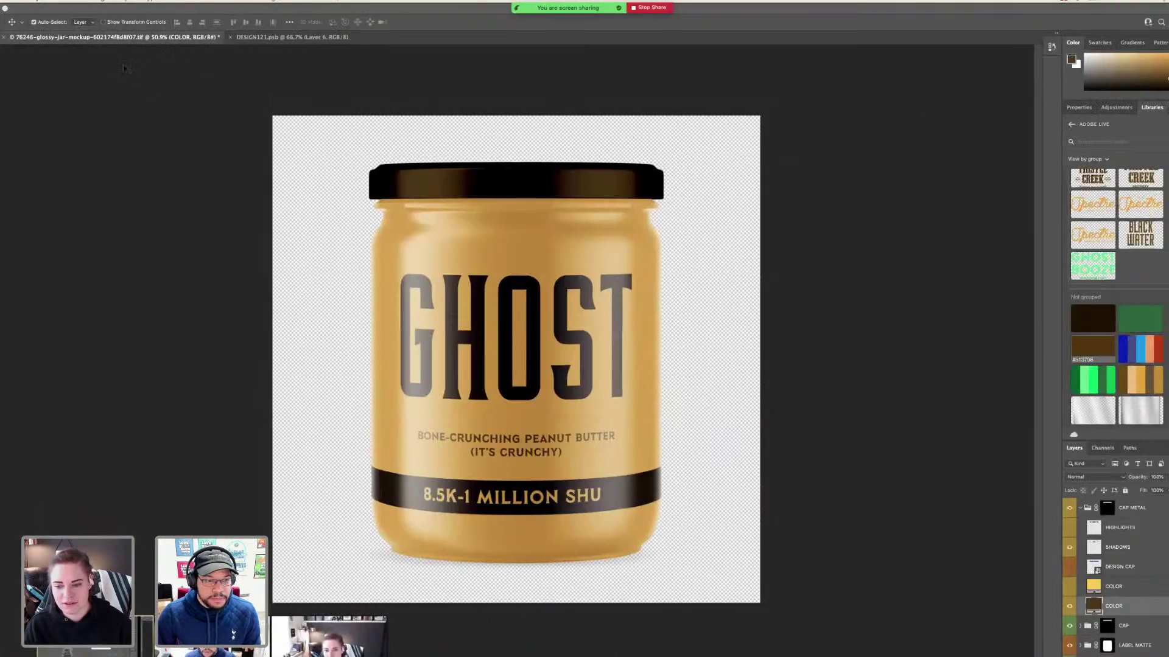
{"action": "left_click", "coordinate": [48, 3]}
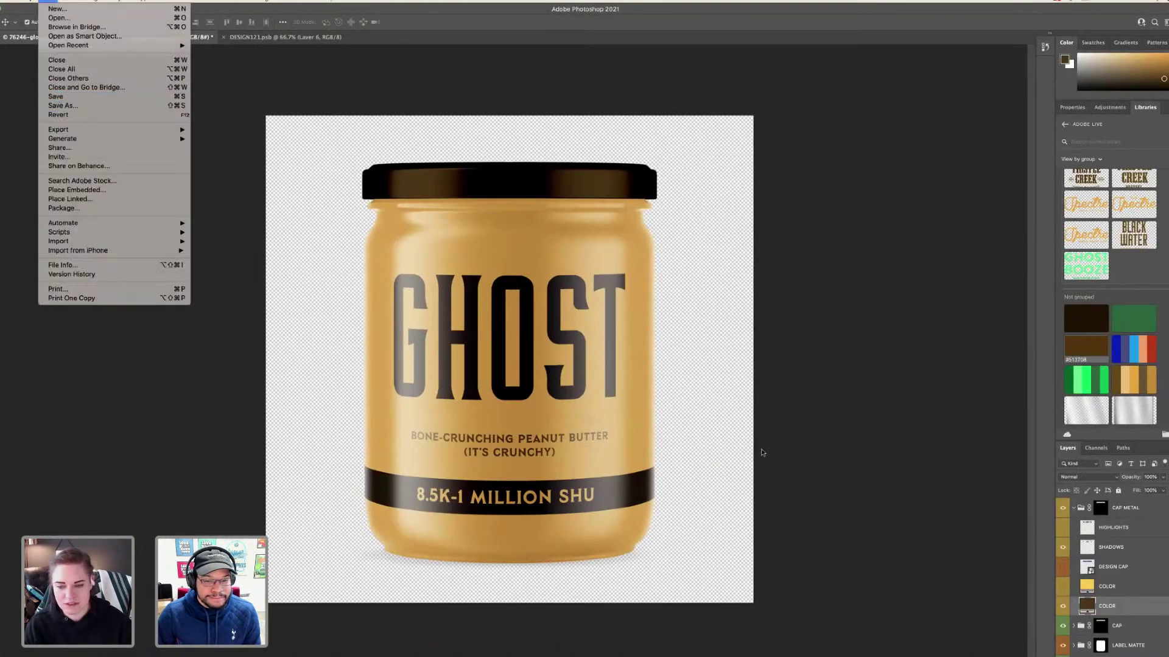
{"action": "left_click", "coordinate": [1116, 609]}
{"action": "scroll", "coordinate": [1115, 610], "scroll_direction": "down", "scroll_amount": 4}
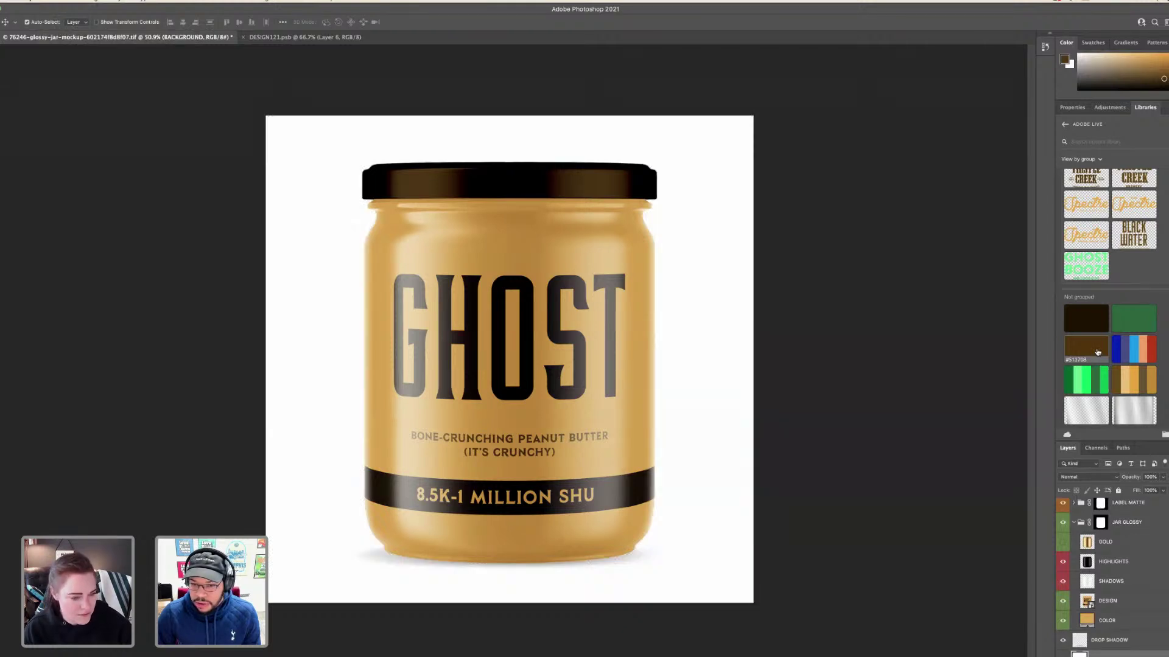
{"action": "left_click_drag", "start_coordinate": [1097, 352], "coordinate": [591, 310]}
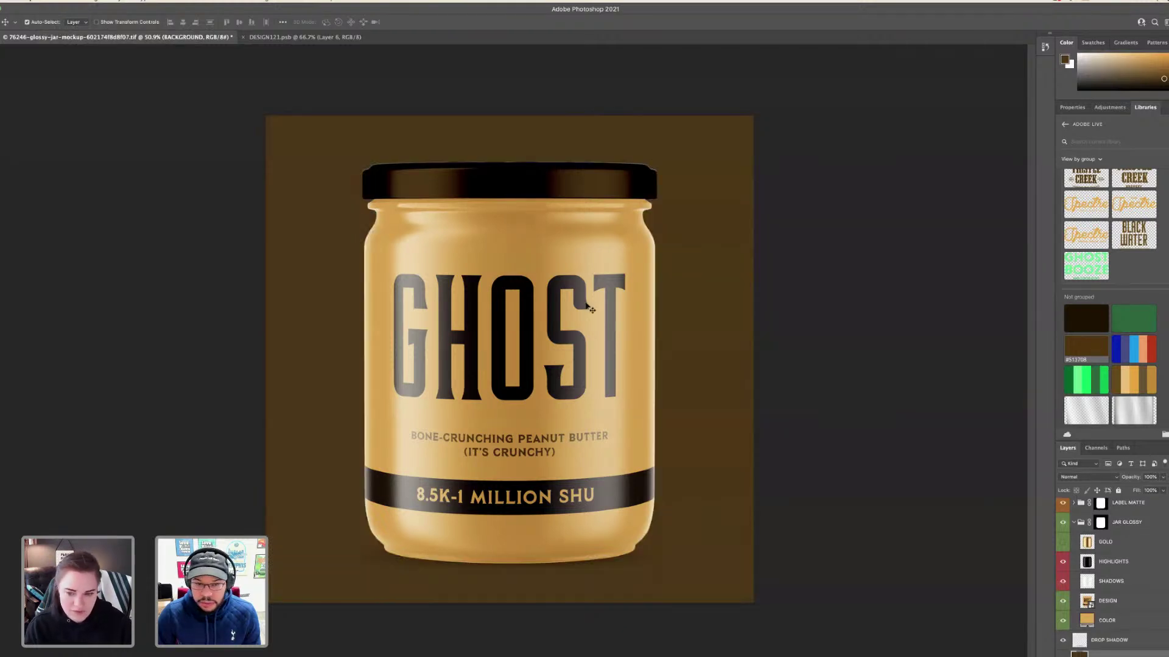
- Save the GHOST jar mockup as JAM in Photoshop format with maximum compatibility
{"action": "left_click", "coordinate": [40, 7]}
{"action": "left_click", "coordinate": [67, 102]}
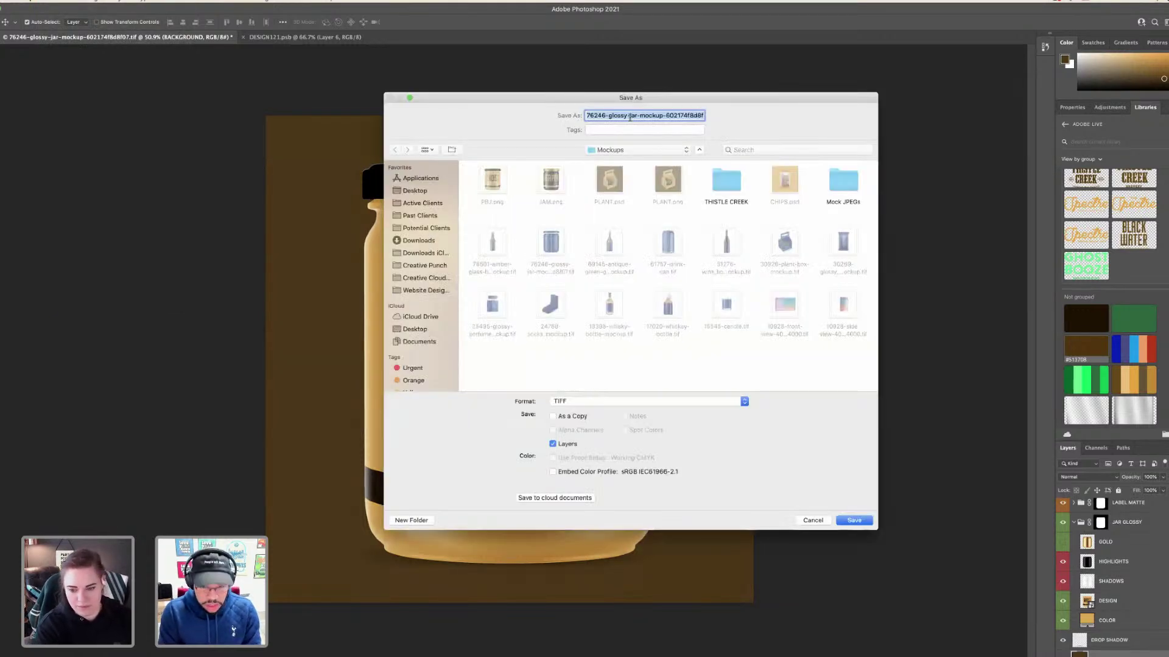
{"action": "type", "text": "JAM"}
{"action": "left_click", "coordinate": [615, 401]}
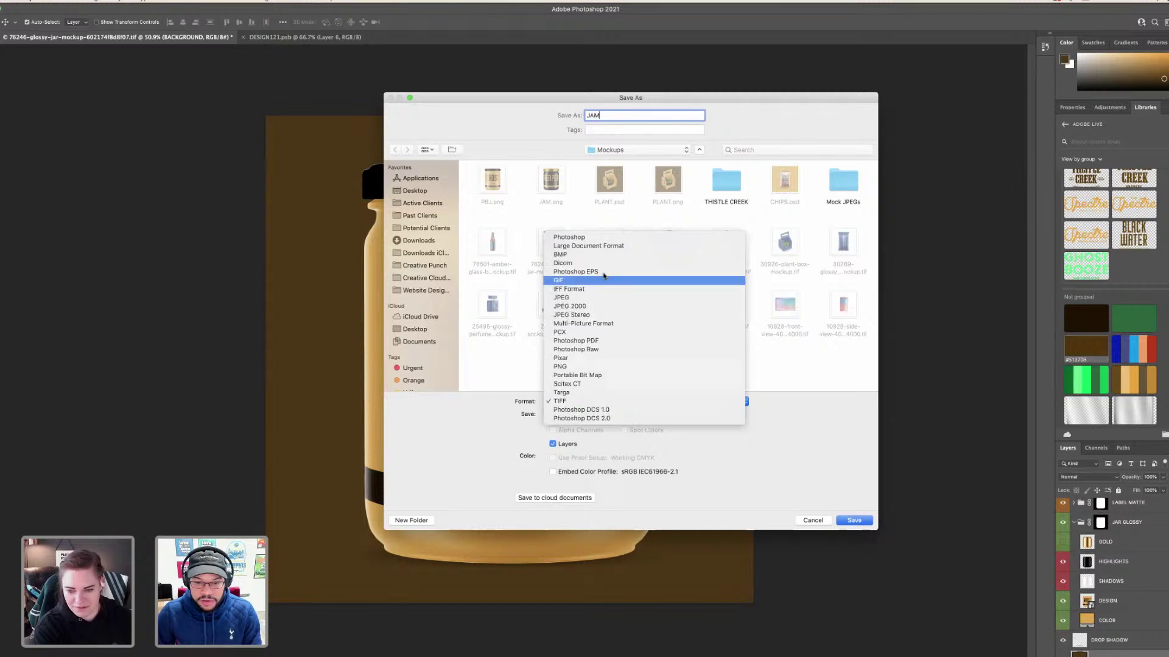
{"action": "left_click", "coordinate": [608, 239]}
{"action": "left_click", "coordinate": [854, 520]}
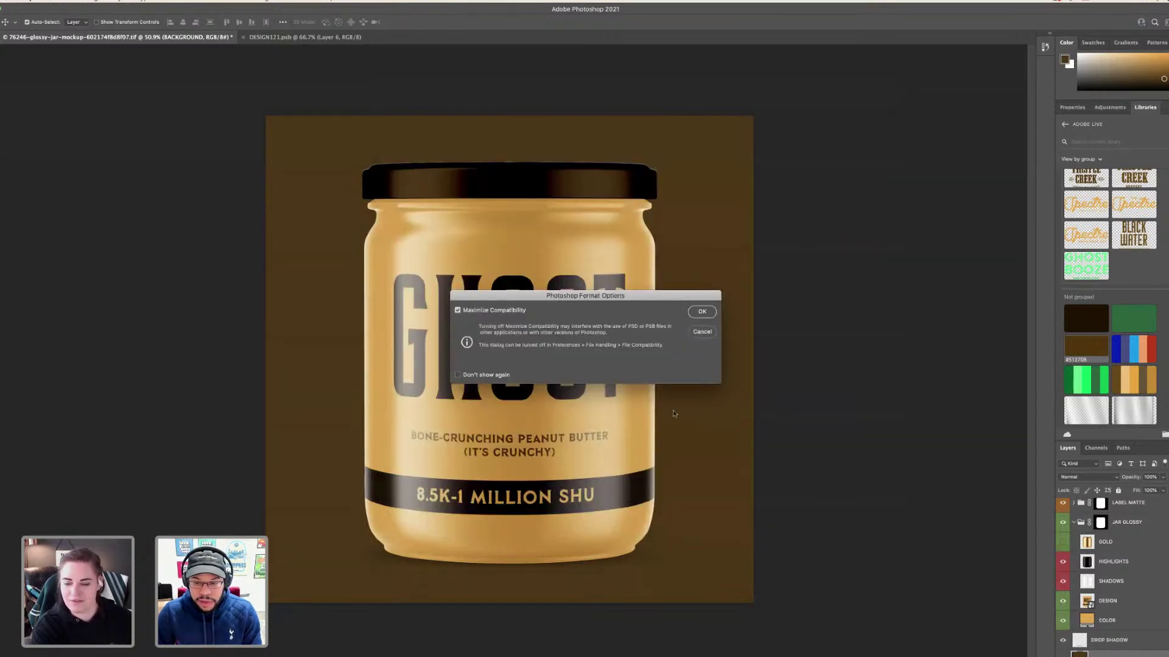
{"action": "left_click", "coordinate": [702, 312]}
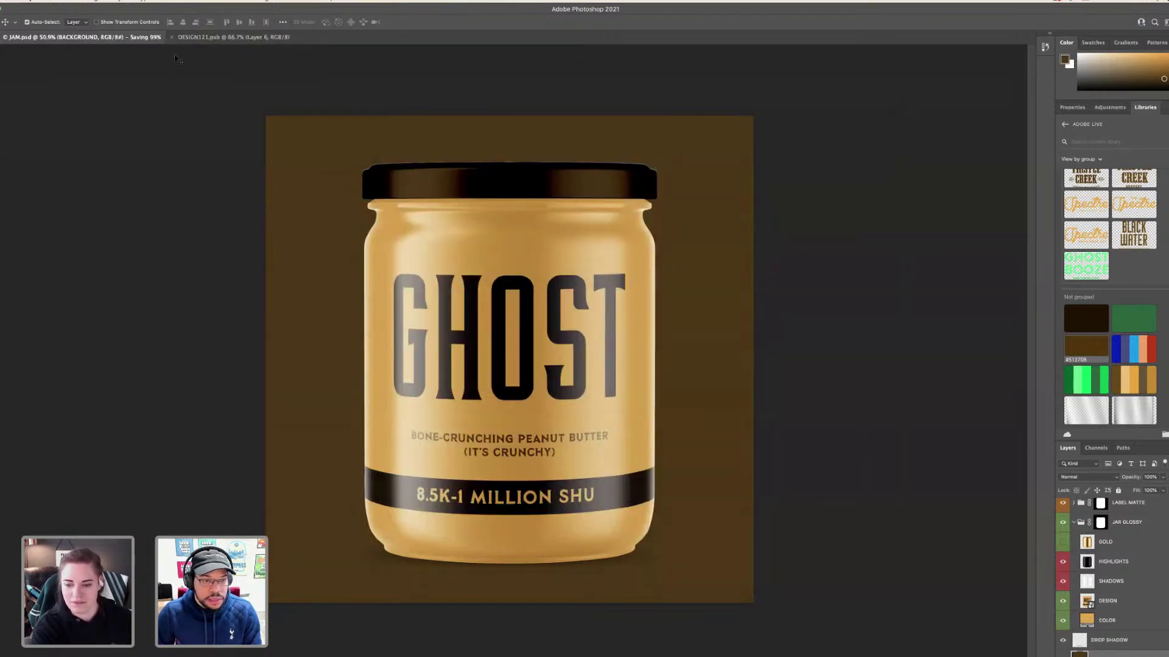
- Close the label design and JAM.psd documents, and open the recent file CHIPS.psd
{"action": "left_click", "coordinate": [146, 38]}
{"action": "left_click", "coordinate": [129, 37]}
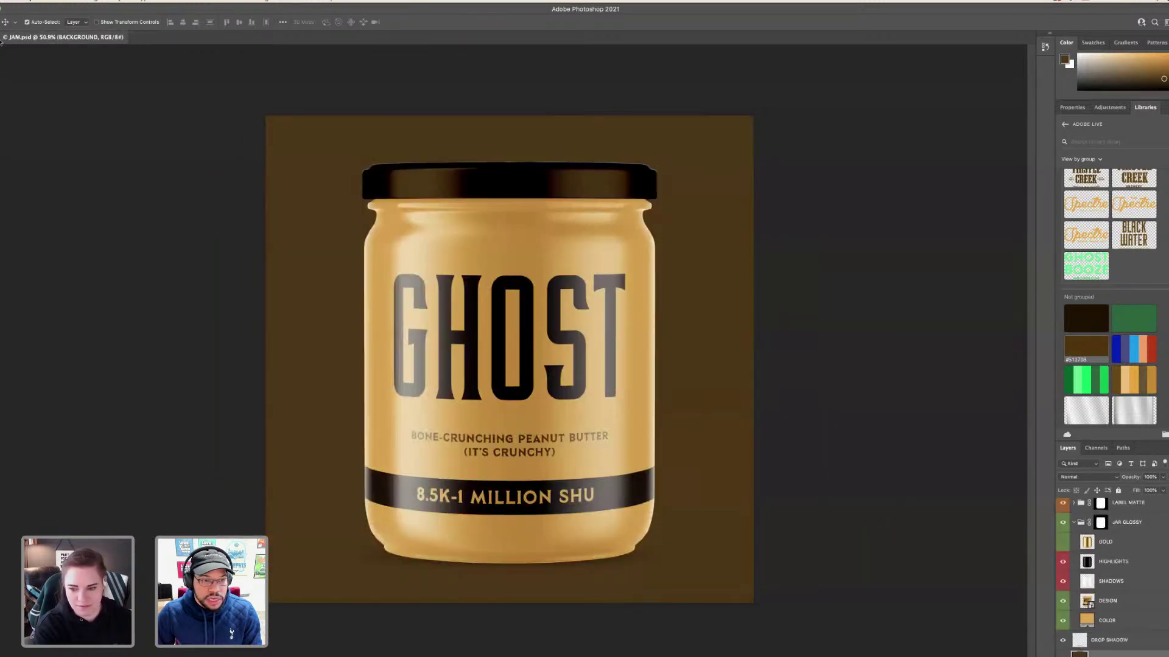
{"action": "left_click", "coordinate": [5, 37]}
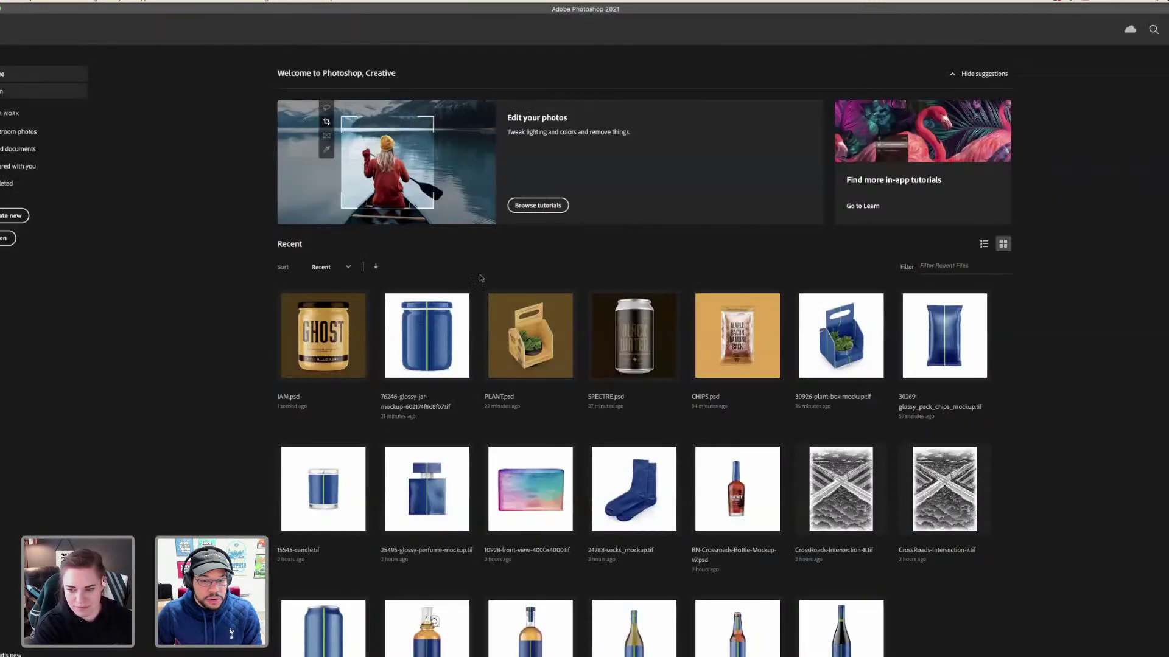
{"action": "left_click", "coordinate": [736, 319]}
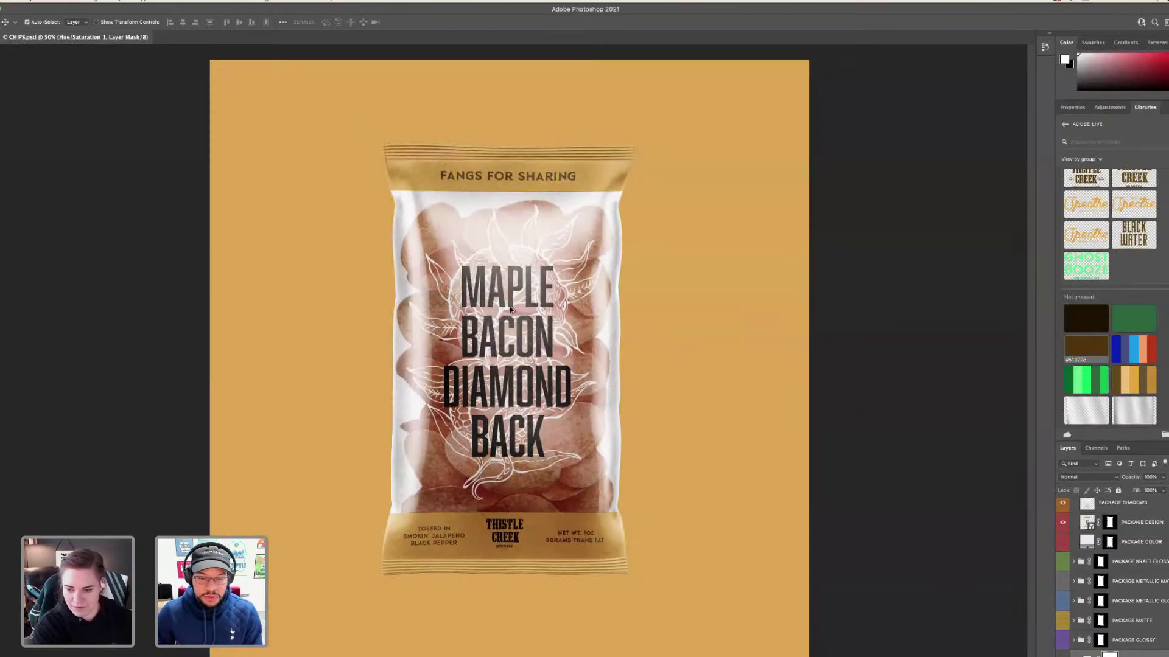
- Fill the chip bag mockup's BACKGROUND layer with the bright green from the Forest Green library theme
{"action": "scroll", "coordinate": [510, 310], "scroll_direction": "up", "scroll_amount": 1}
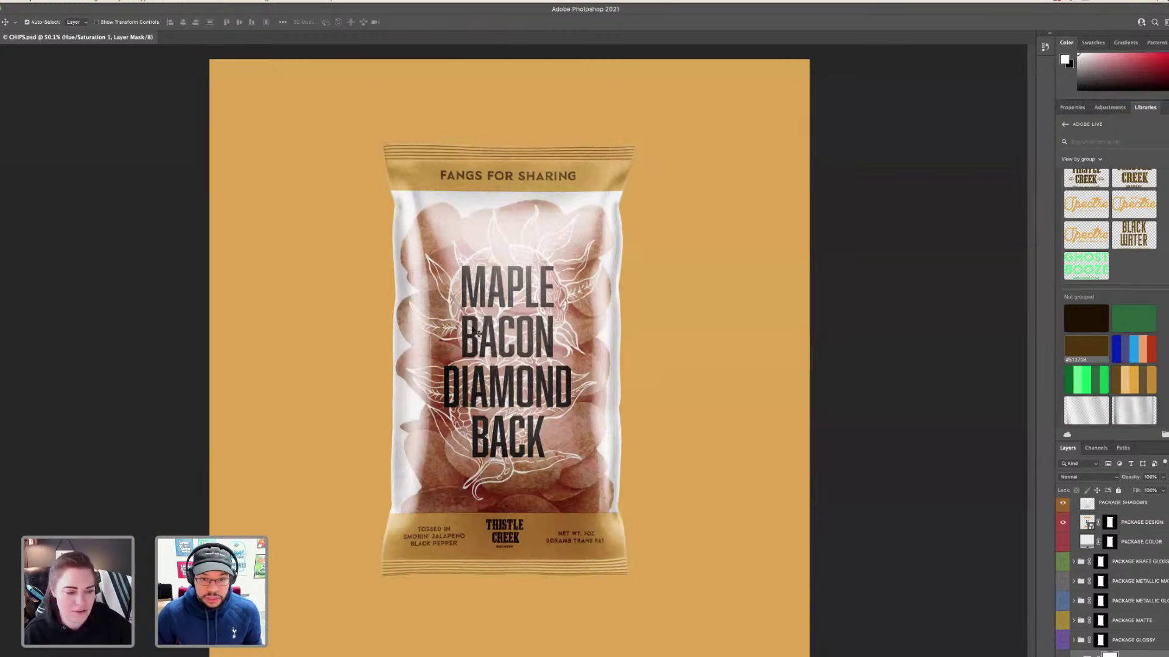
{"action": "scroll", "coordinate": [475, 322], "scroll_direction": "up", "scroll_amount": 2}
{"action": "scroll", "coordinate": [474, 322], "scroll_direction": "down", "scroll_amount": 1}
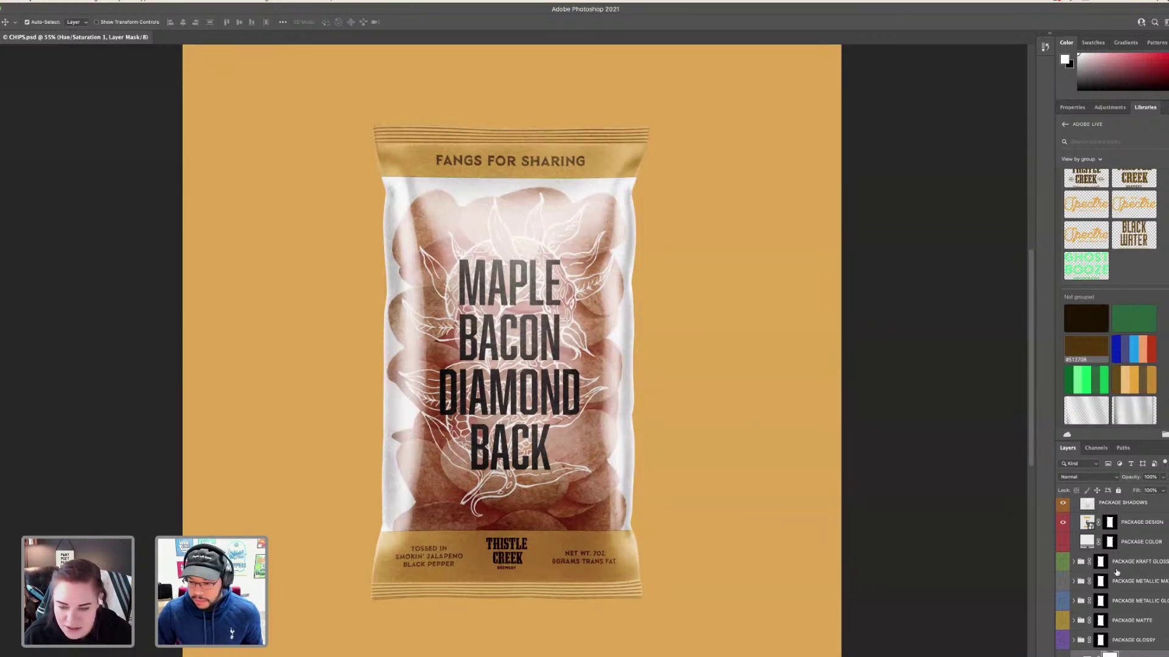
{"action": "scroll", "coordinate": [1117, 572], "scroll_direction": "down", "scroll_amount": 3}
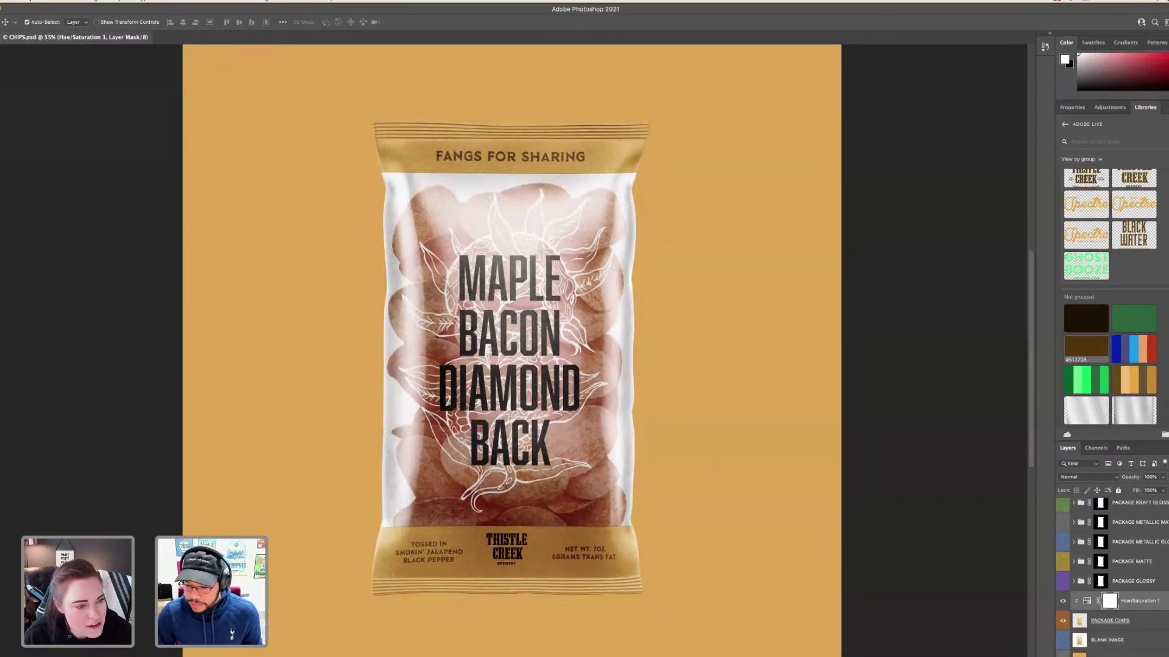
{"action": "left_click", "coordinate": [1086, 347]}
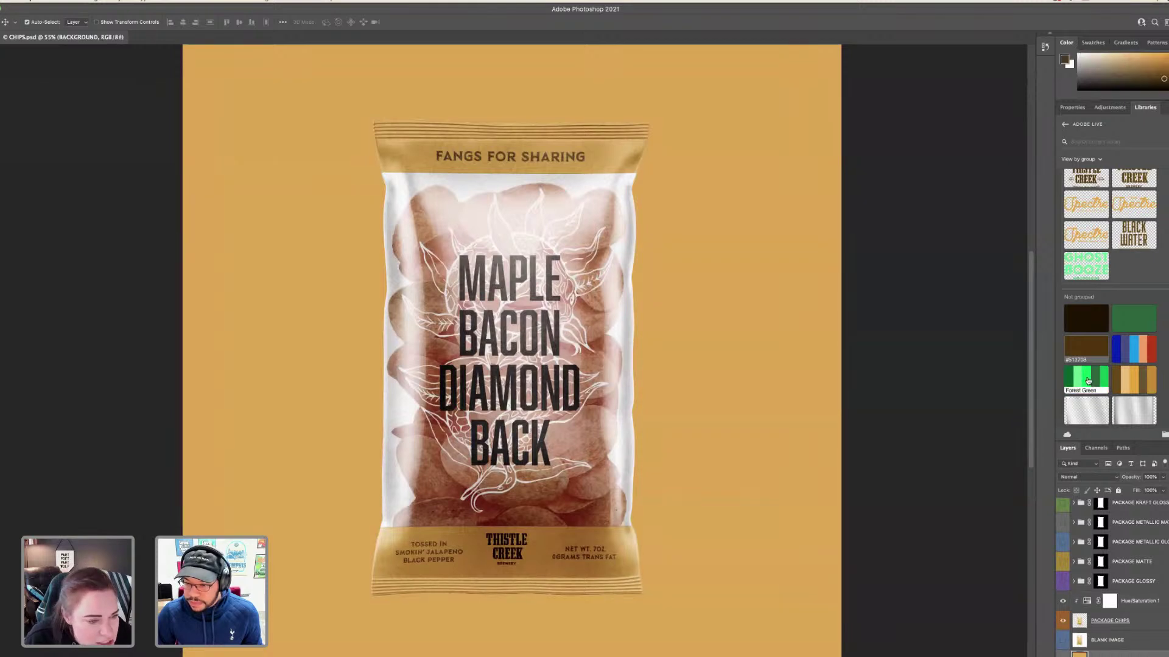
{"action": "left_click", "coordinate": [1088, 381]}
{"action": "key", "text": "alt+BackSpace"}
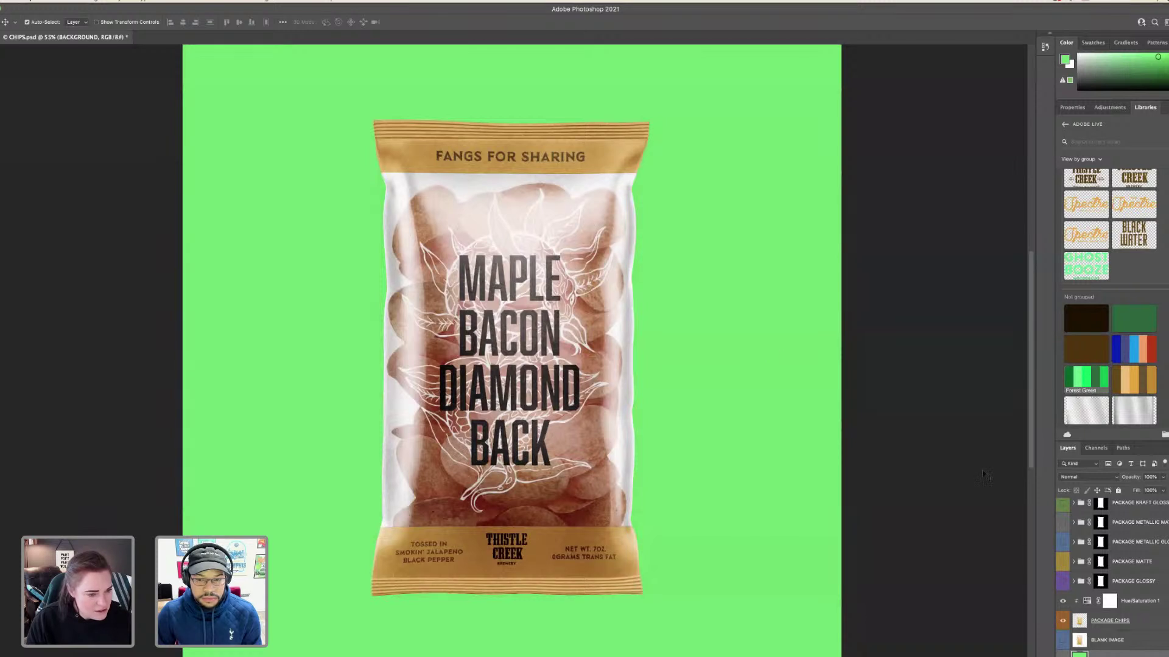
- Hide the Hue/Saturation 1 adjustment above the PACKAGE CHIPS layer
{"action": "scroll", "coordinate": [1111, 603], "scroll_direction": "up", "scroll_amount": 3}
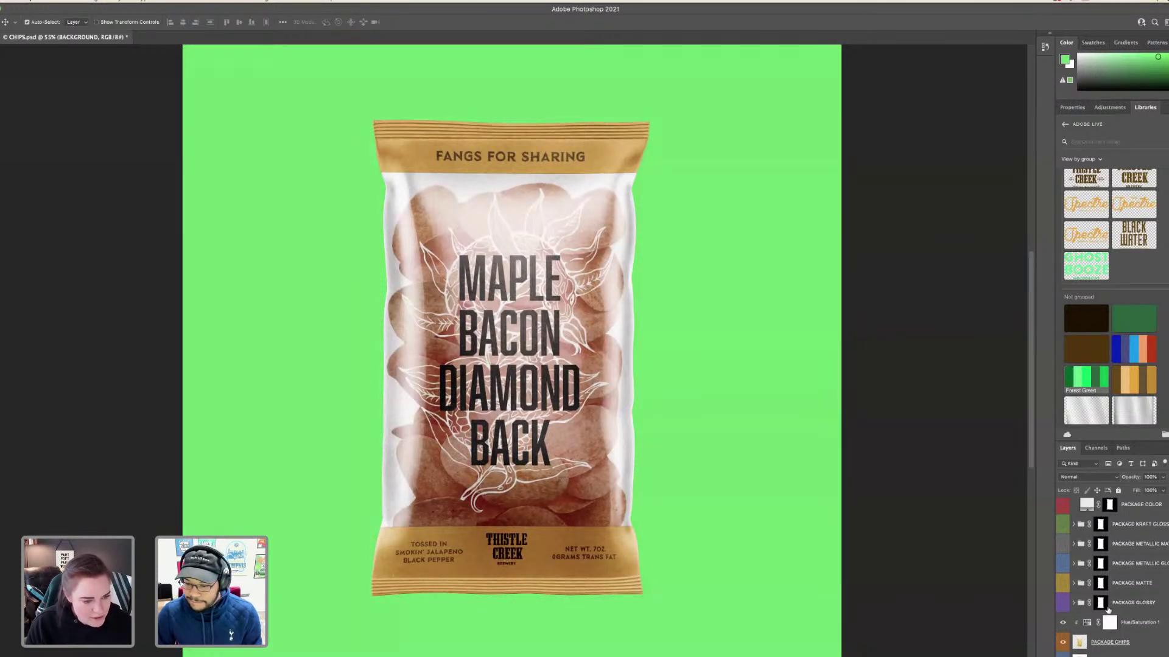
{"action": "scroll", "coordinate": [1092, 583], "scroll_direction": "down", "scroll_amount": 3}
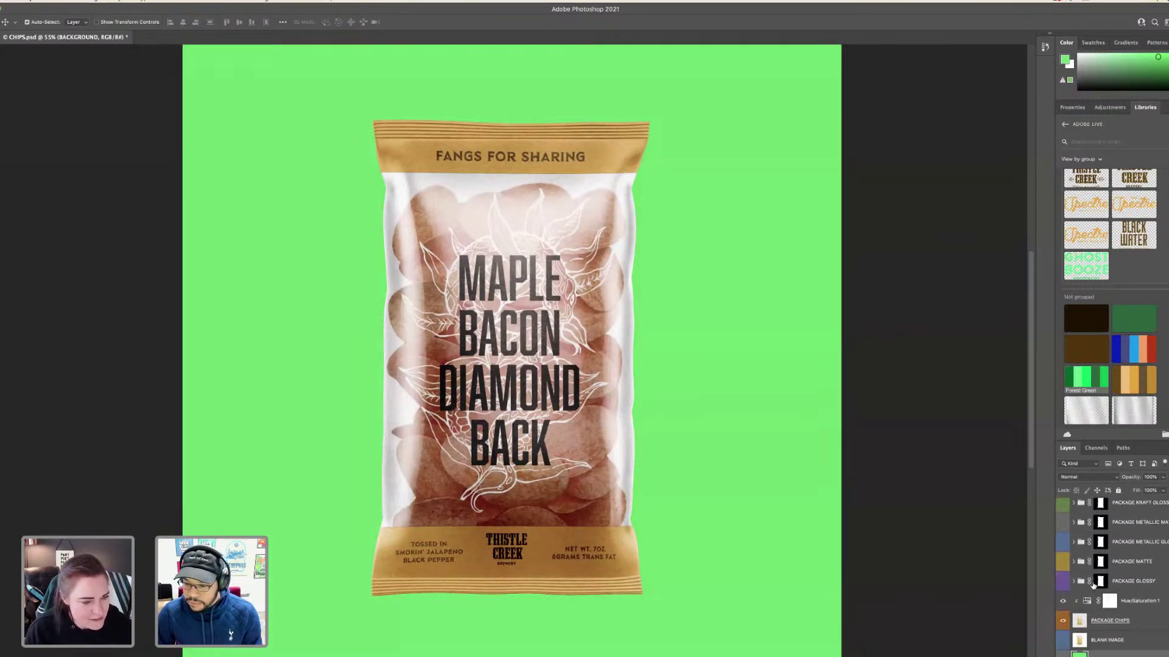
{"action": "left_click", "coordinate": [1063, 601]}
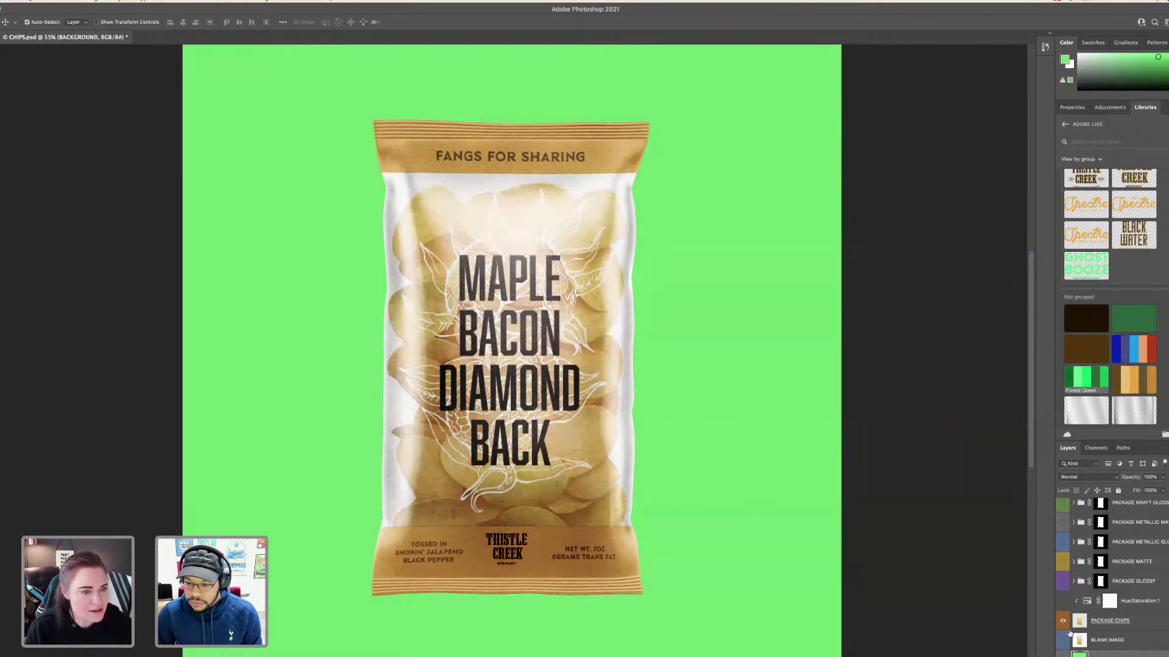
- Open the PACKAGE DESIGN smart object's contents for editing
{"action": "scroll", "coordinate": [1081, 594], "scroll_direction": "up", "scroll_amount": 3}
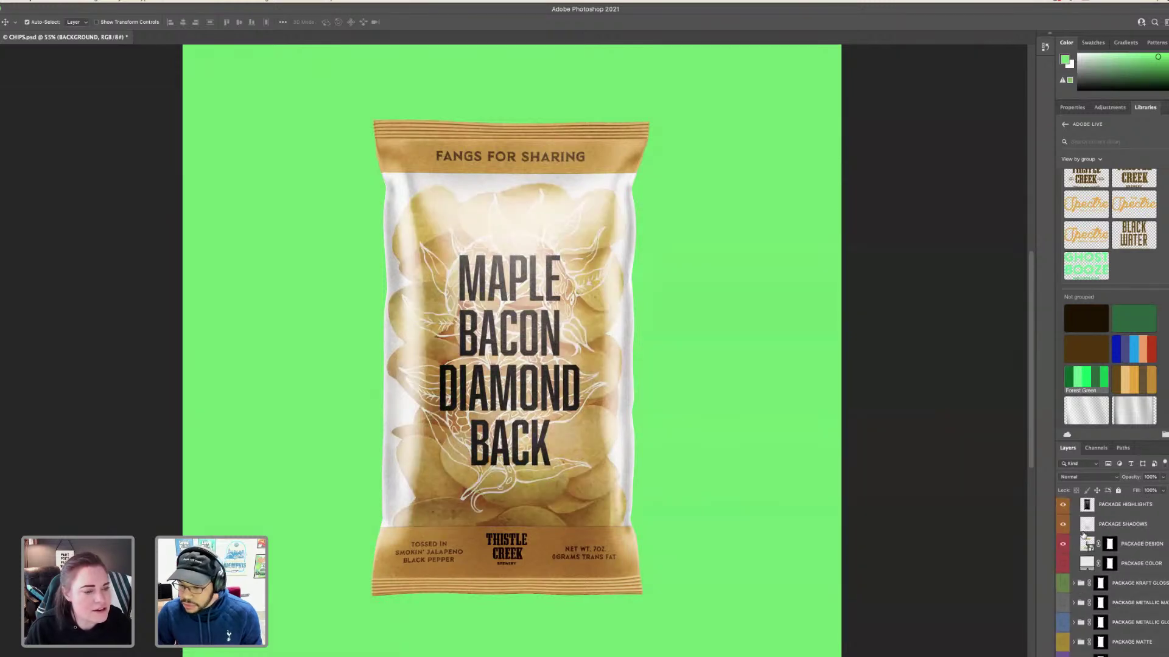
{"action": "left_click", "coordinate": [1086, 543]}
{"action": "double_click", "coordinate": [1086, 543]}
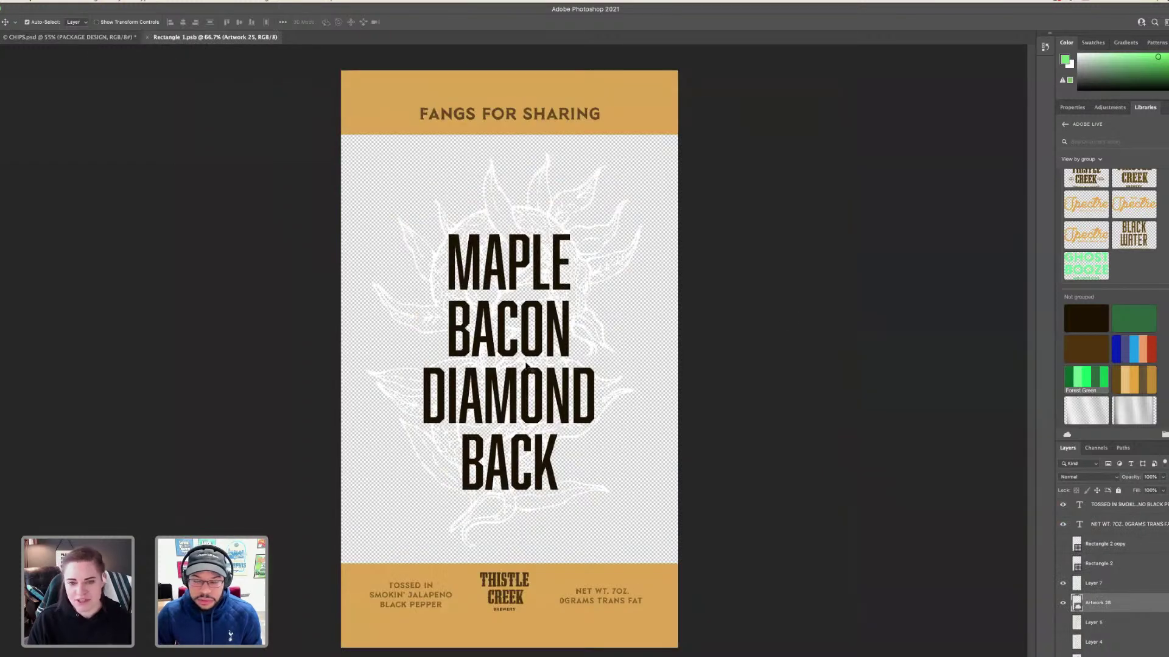
- Switch to Illustrator, duplicate the TUMBLE WEED THYME text below the original and match its colour to the dark brown label artwork
{"action": "key", "text": "ctrl+Left"}
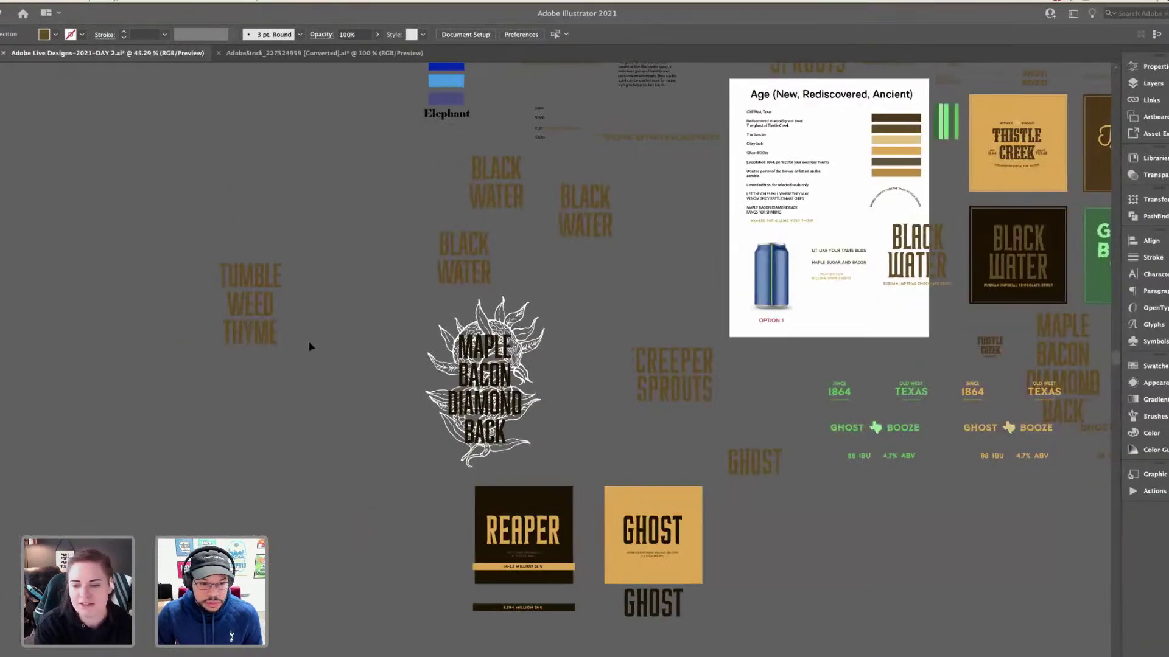
{"action": "left_click_drag", "start_coordinate": [275, 328], "coordinate": [278, 490]}
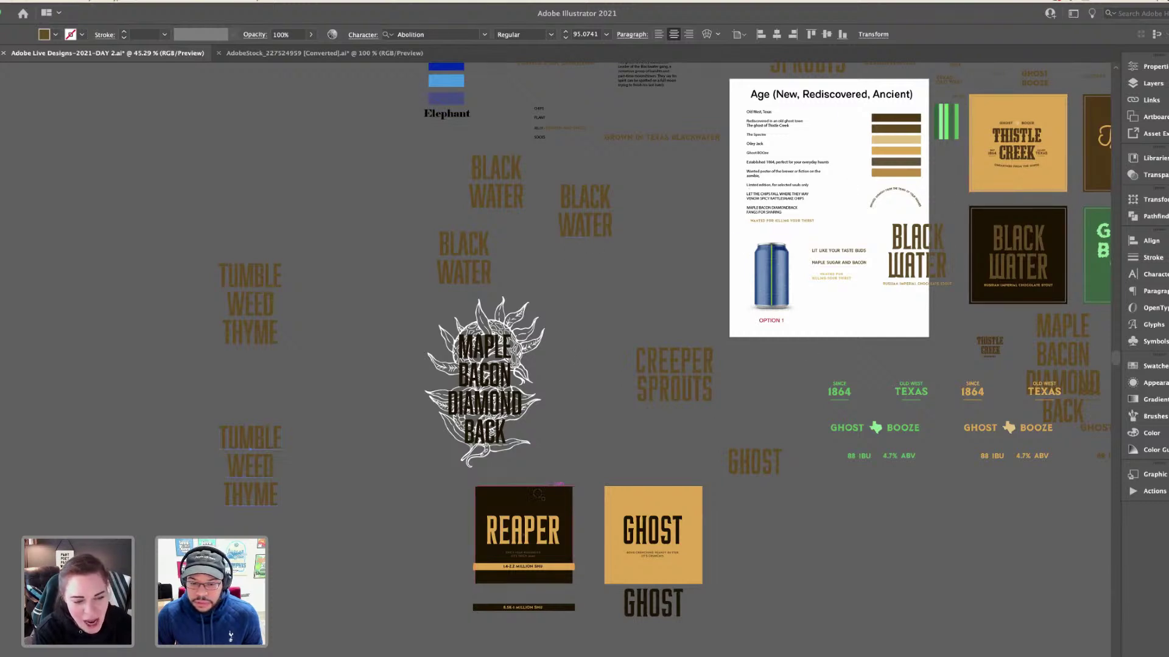
{"action": "left_click", "coordinate": [519, 455]}
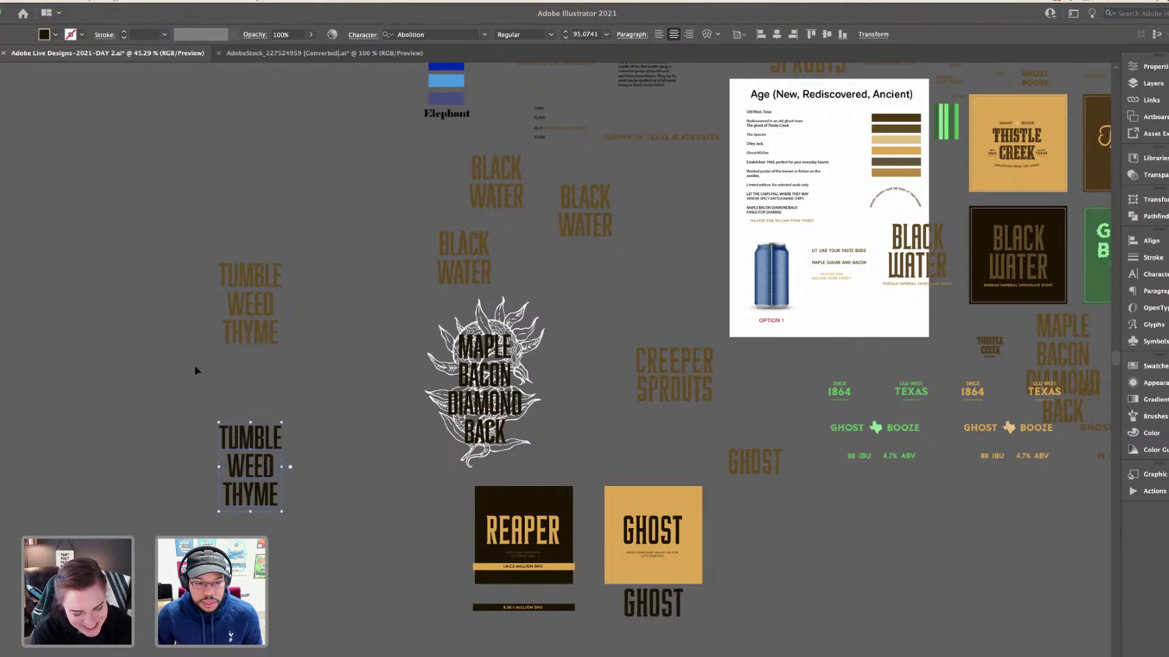
- Add BOMBS as a fourth line to the dark TUMBLE WEED THYME copy and move it up beneath the original
{"action": "key", "text": "a"}
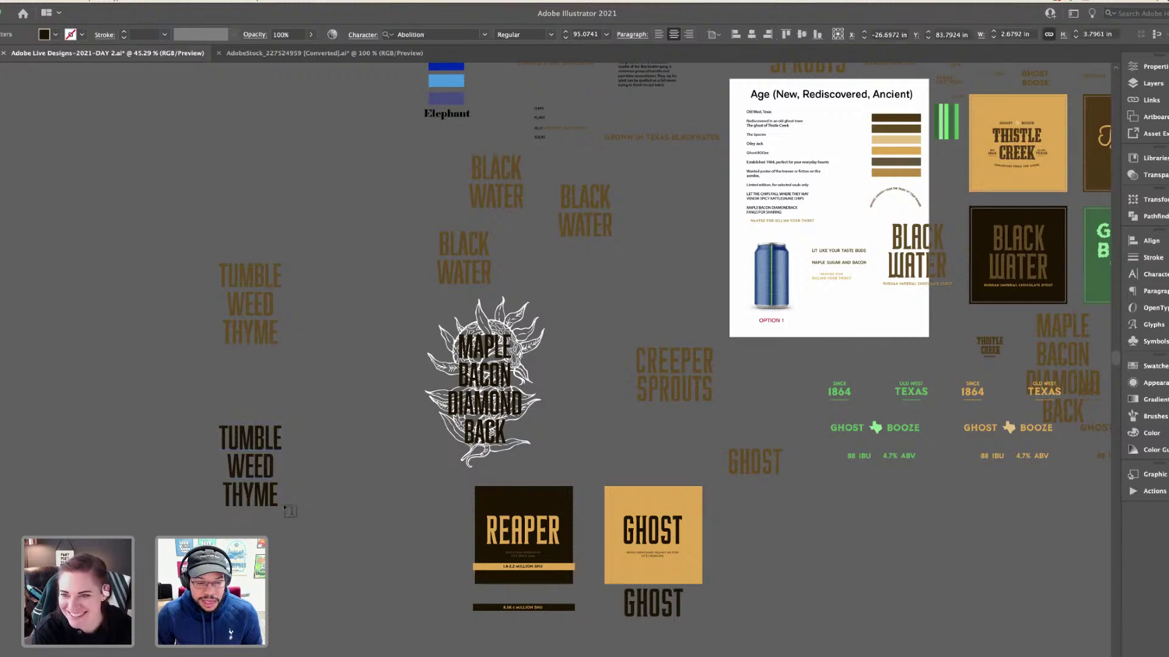
{"action": "type", "text": "OMBS"}
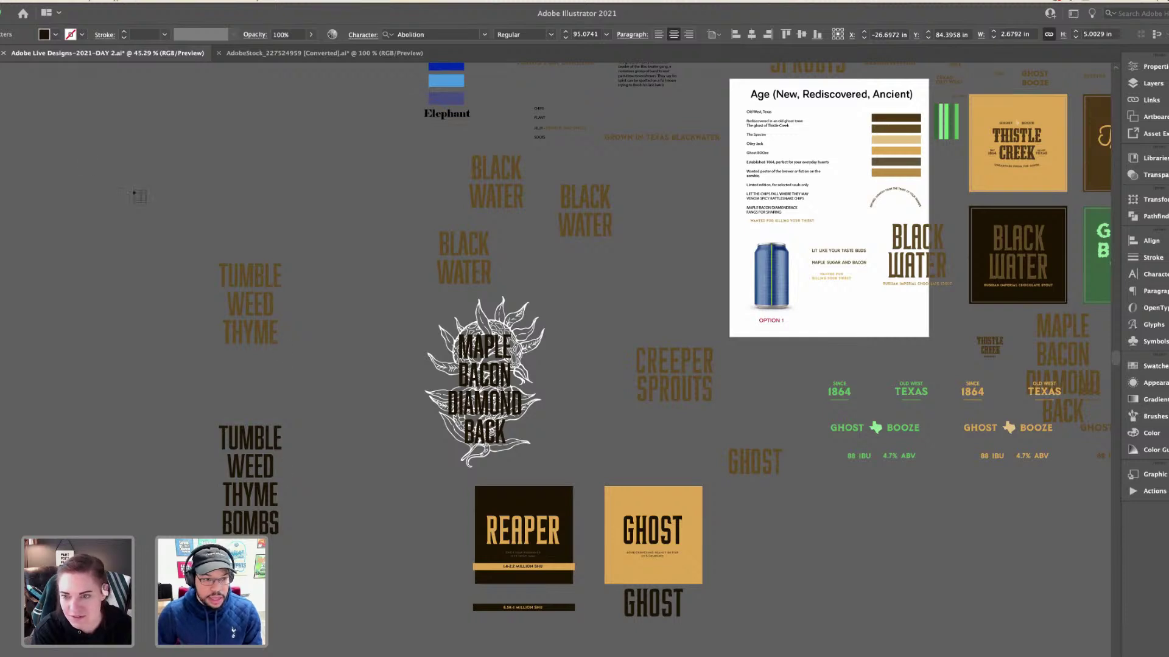
{"action": "key", "text": "Escape"}
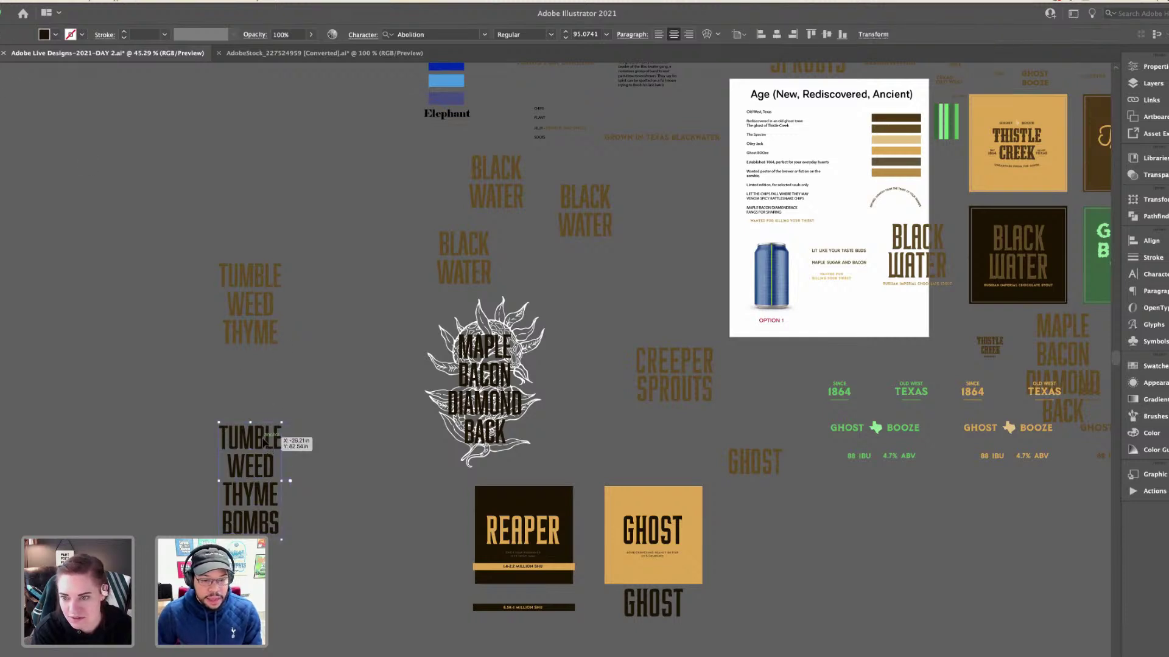
{"action": "left_click_drag", "start_coordinate": [263, 440], "coordinate": [263, 376]}
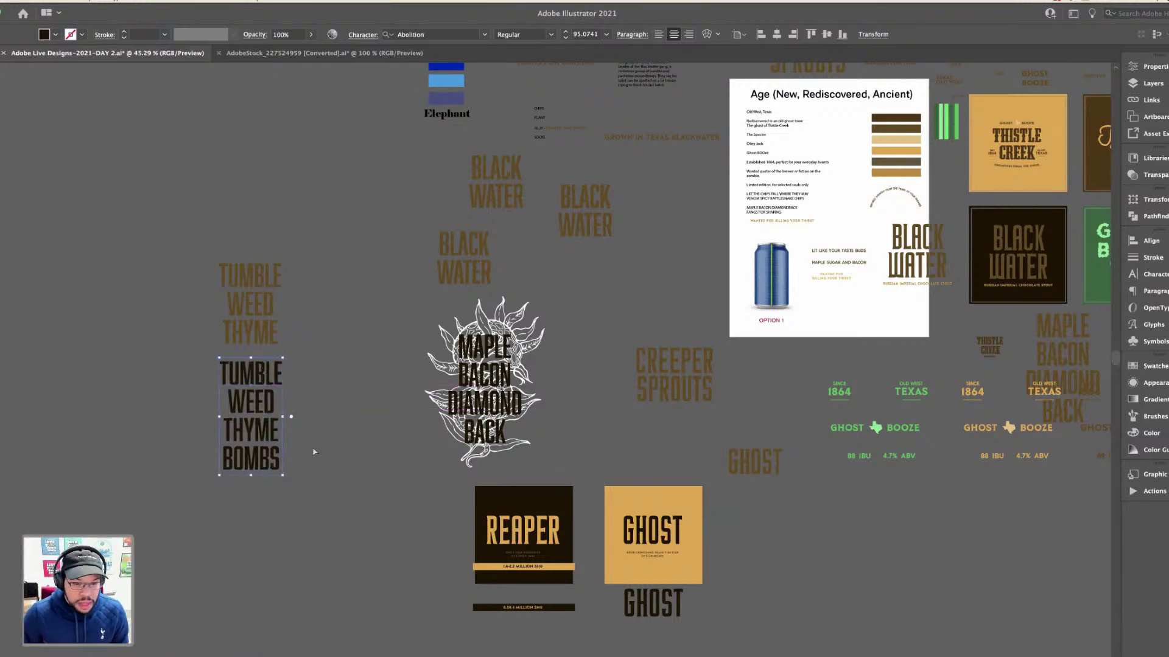
- Duplicate the TUMBLE WEED THYME BOMBS text to its left and convert the copy to outlines
{"action": "key", "text": "super+equal"}
{"action": "left_click_drag", "start_coordinate": [539, 380], "coordinate": [342, 418]}
{"action": "right_click", "coordinate": [342, 419]}
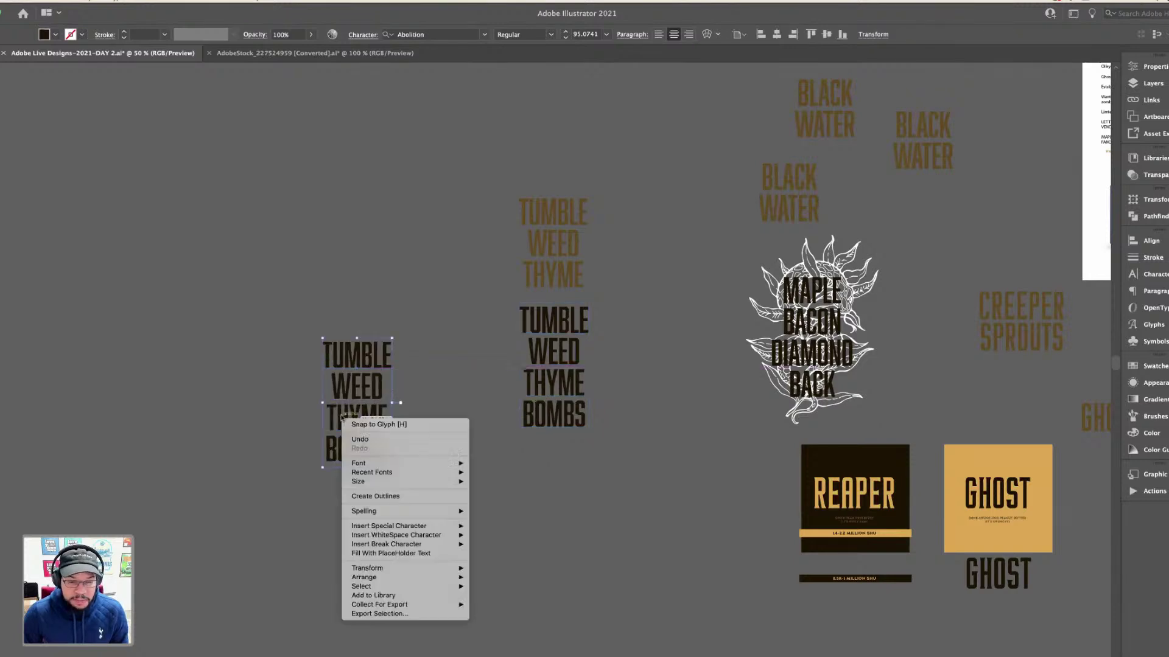
{"action": "left_click", "coordinate": [431, 498]}
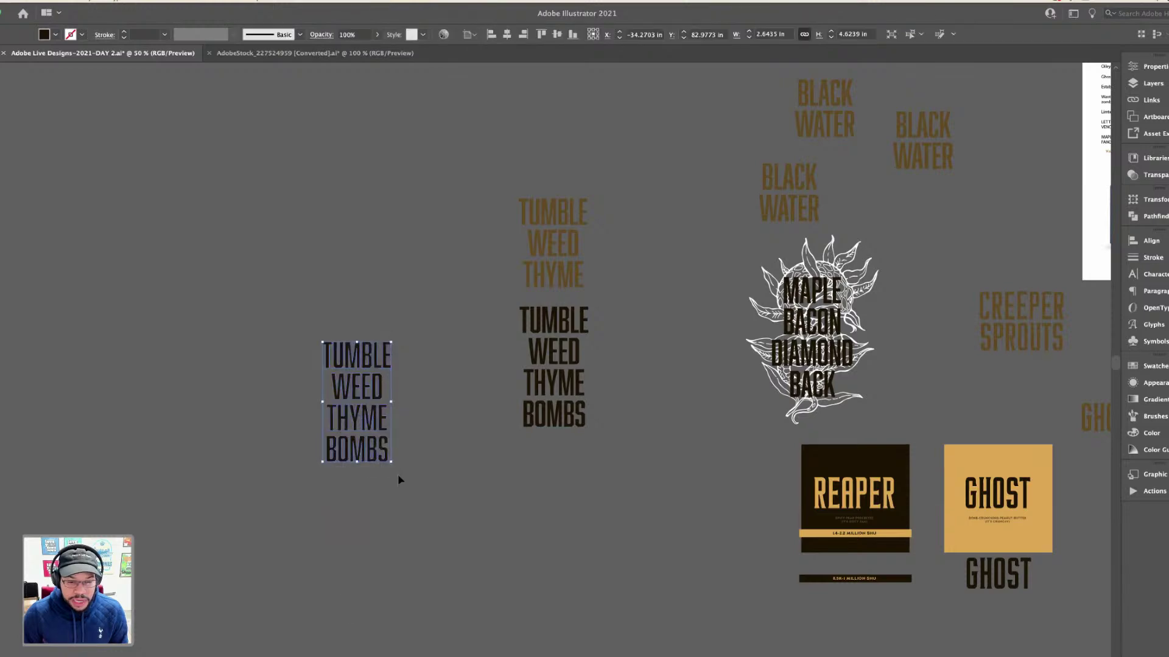
- Paste the outlined TUMBLE WEED THYME BOMBS into the Photoshop package design as pixels, centred and scaled to the existing title's height
{"action": "scroll", "coordinate": [396, 466], "scroll_direction": "up", "scroll_amount": 3}
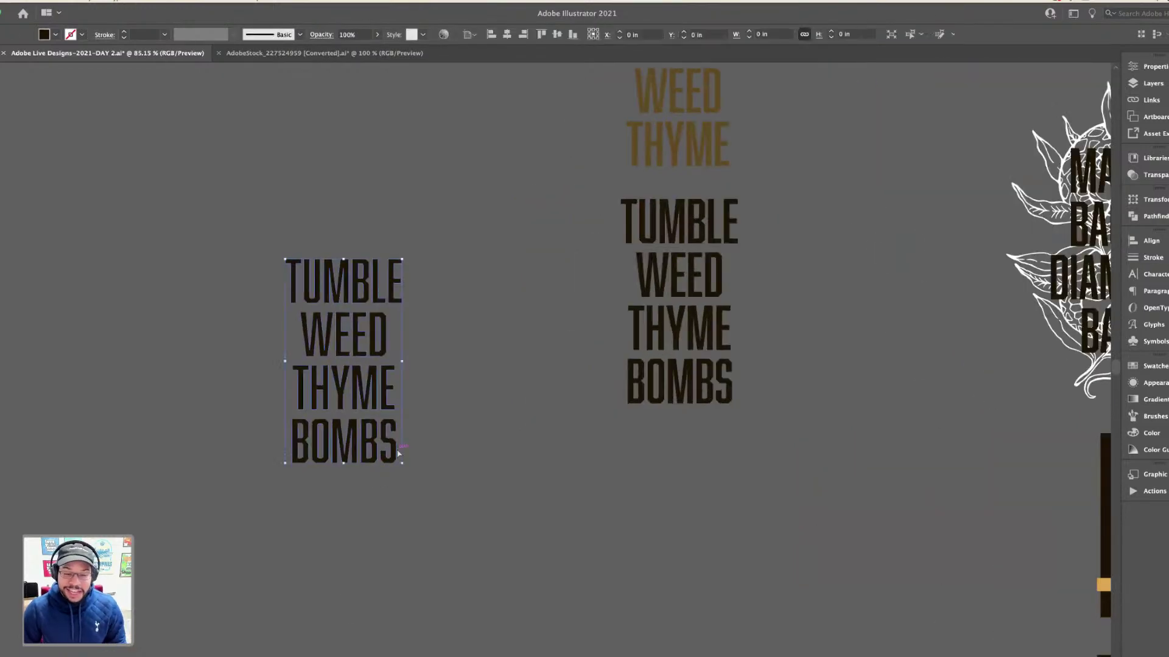
{"action": "key", "text": "ctrl+Right"}
{"action": "key", "text": "super+v"}
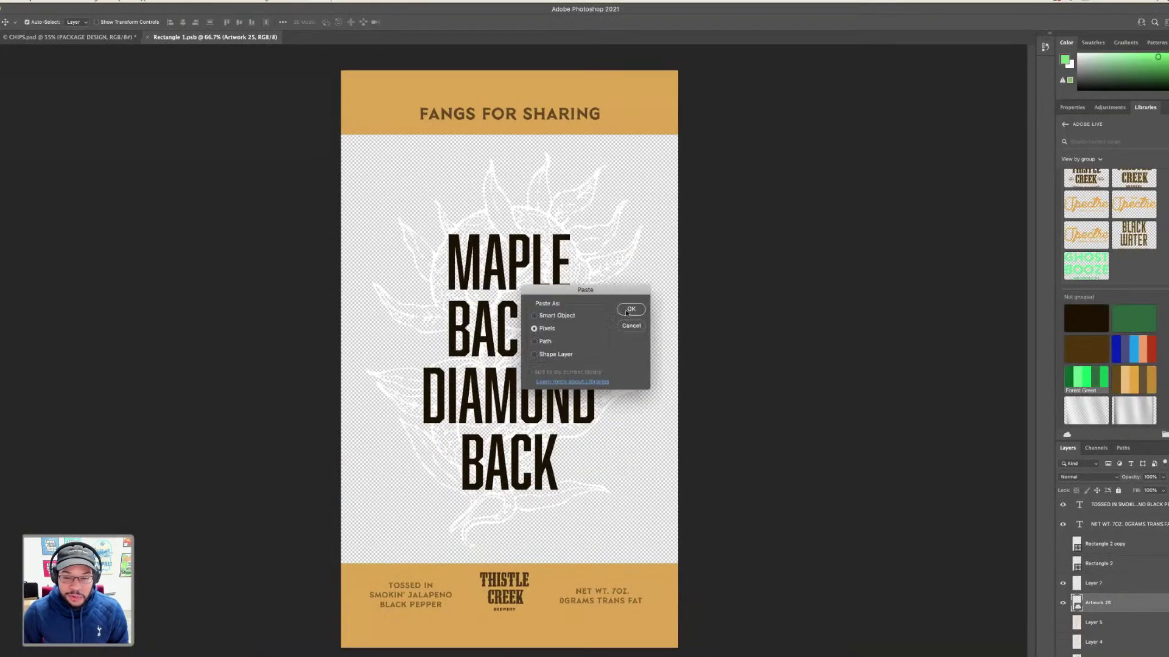
{"action": "key", "text": "Return"}
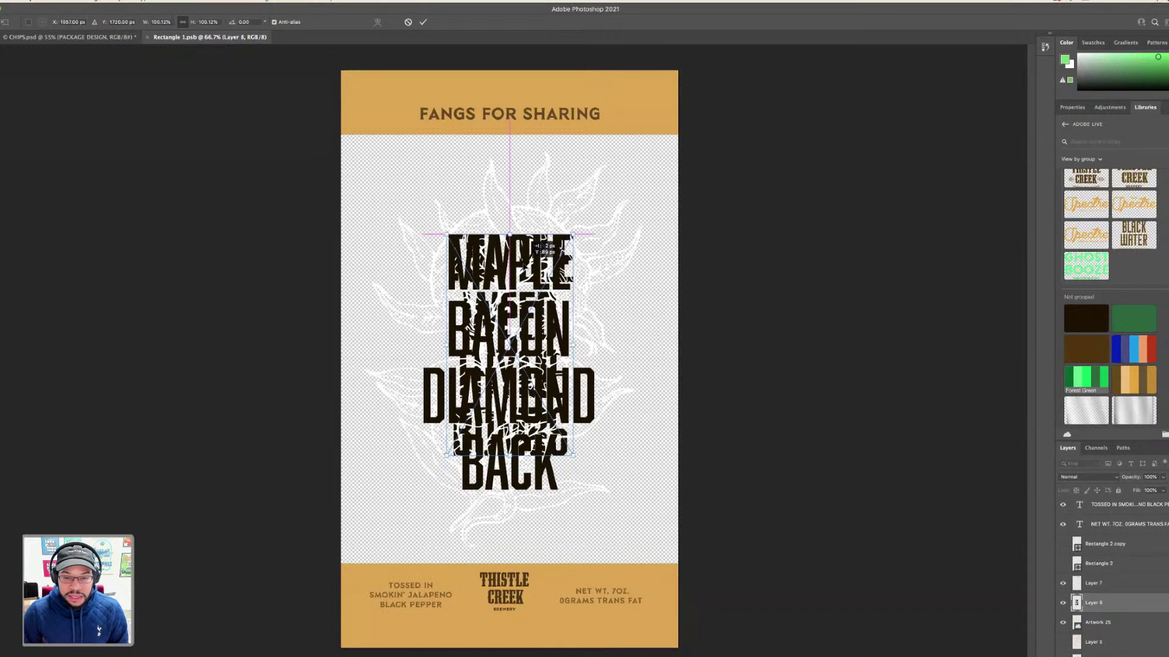
{"action": "left_click_drag", "start_coordinate": [573, 455], "coordinate": [584, 492]}
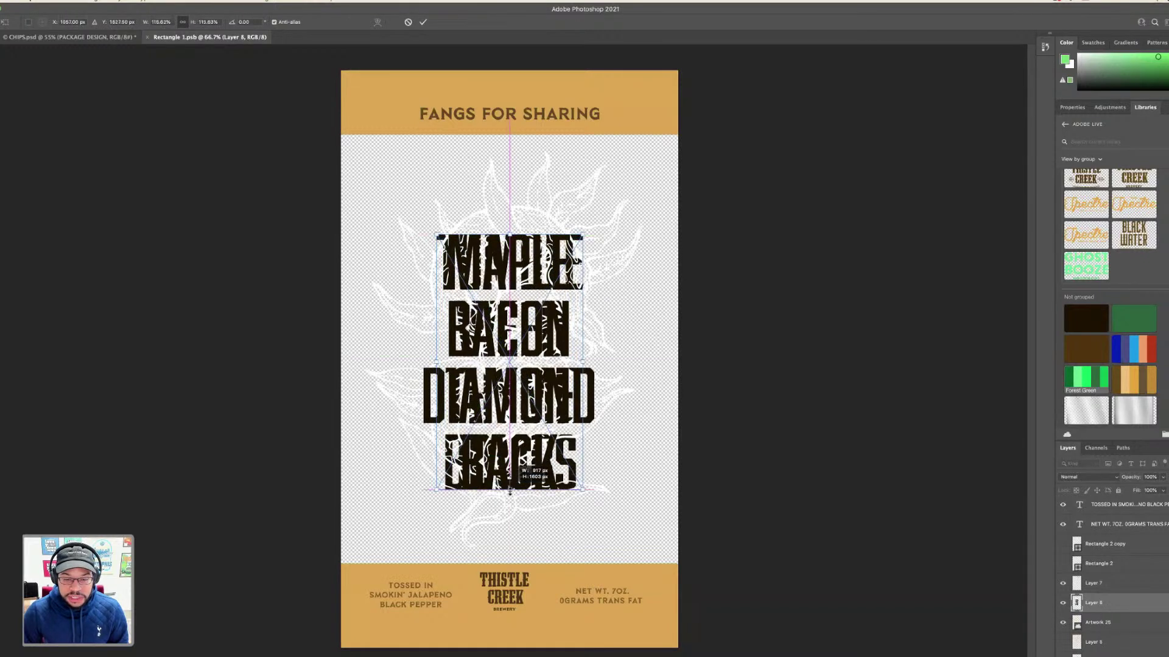
{"action": "key", "text": "Return"}
- Move the TUMBLE WEED THYME BOMBS layer to the top of the layer stack and hide the MAPLE BACON DIAMOND BACK text layer
{"action": "left_click_drag", "start_coordinate": [1099, 609], "coordinate": [1109, 543]}
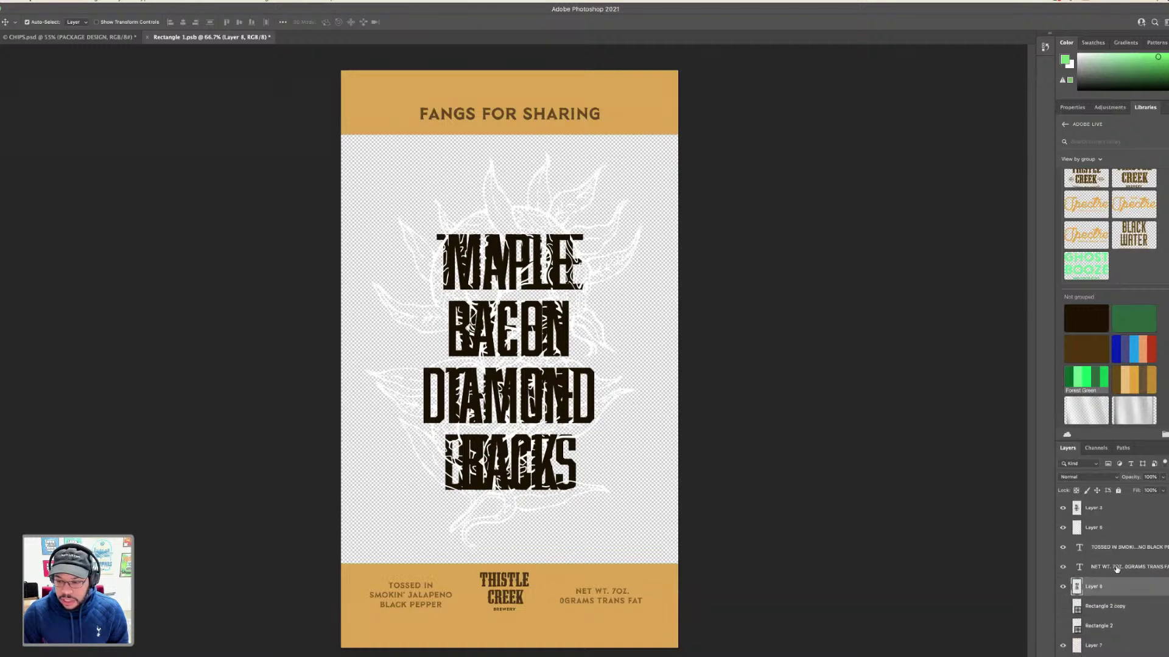
{"action": "left_click_drag", "start_coordinate": [1118, 584], "coordinate": [1068, 512]}
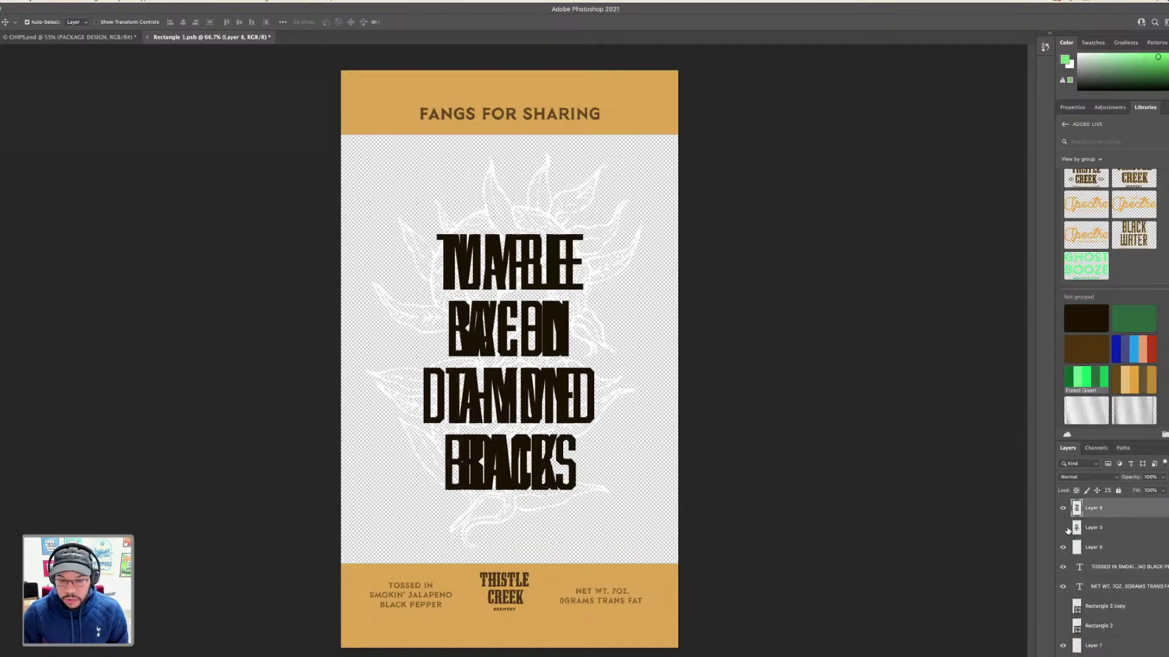
{"action": "left_click", "coordinate": [1064, 528]}
- Switch to the Adobe Stock page in the browser and search for "tumble weed"
{"action": "key", "text": "ctrl+Right"}
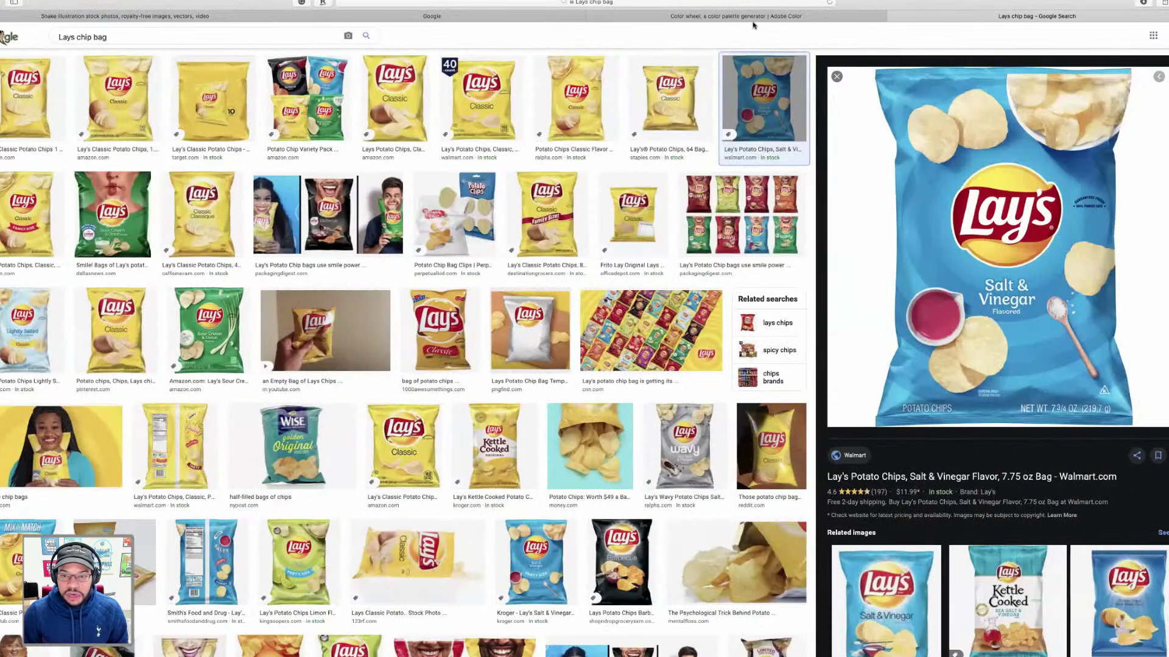
{"action": "left_click", "coordinate": [753, 18]}
{"action": "left_click", "coordinate": [494, 18]}
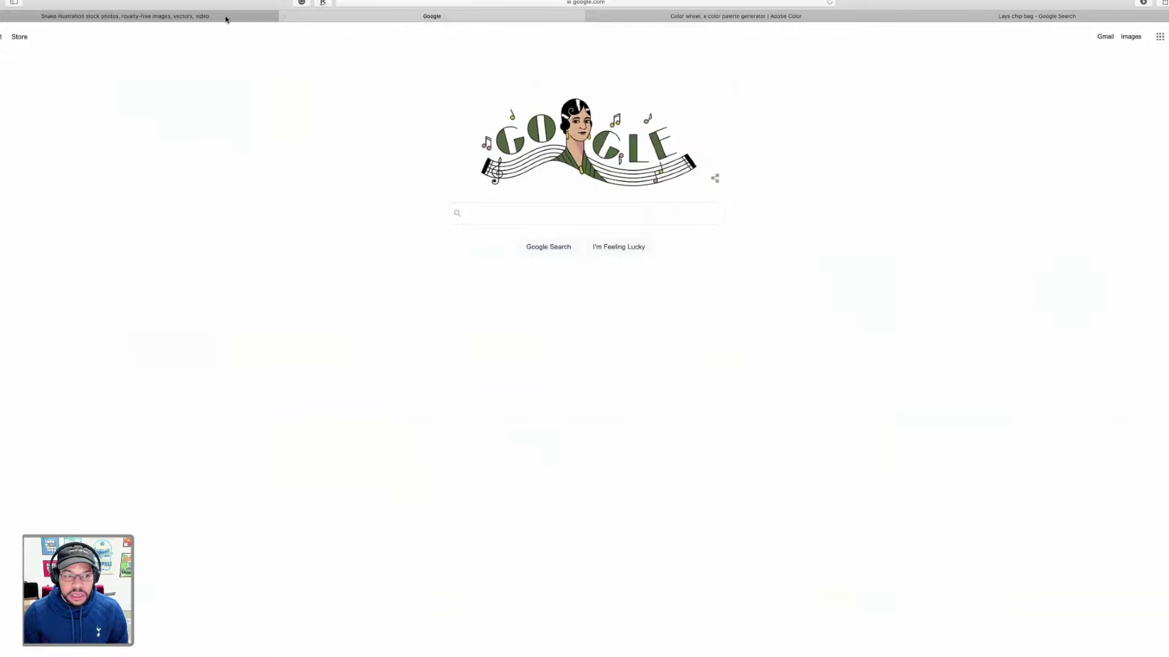
{"action": "left_click", "coordinate": [225, 19]}
{"action": "scroll", "coordinate": [585, 365], "scroll_direction": "down", "scroll_amount": 10}
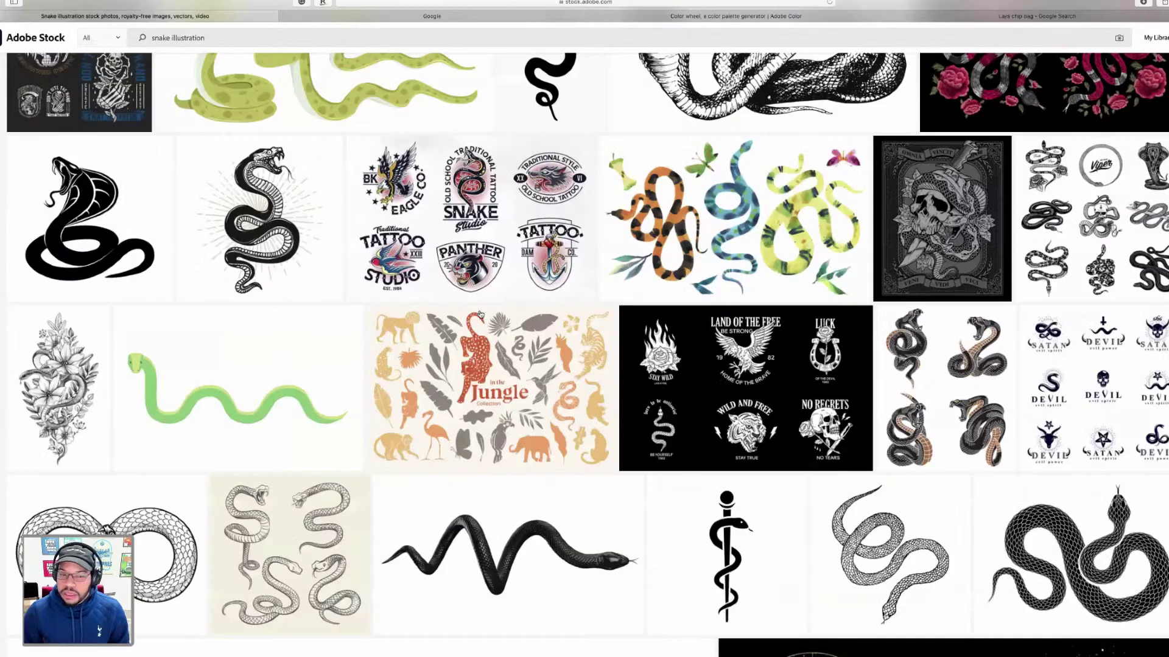
{"action": "scroll", "coordinate": [585, 366], "scroll_direction": "up", "scroll_amount": 10}
{"action": "triple_click", "coordinate": [208, 60]}
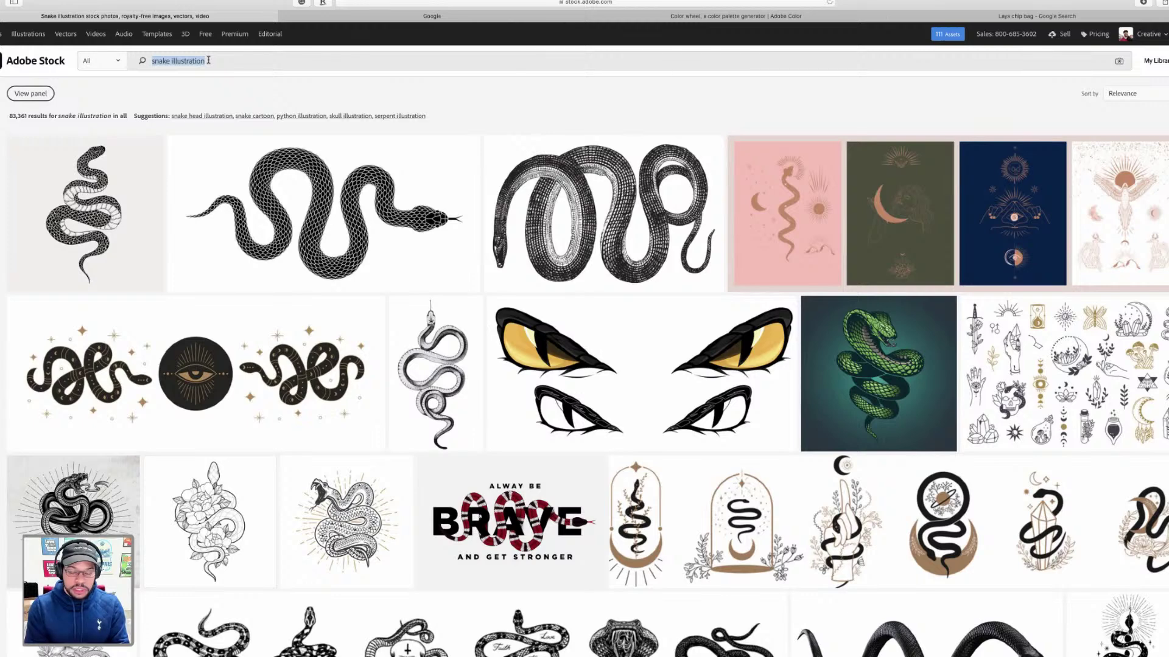
{"action": "type", "text": "tumble"}
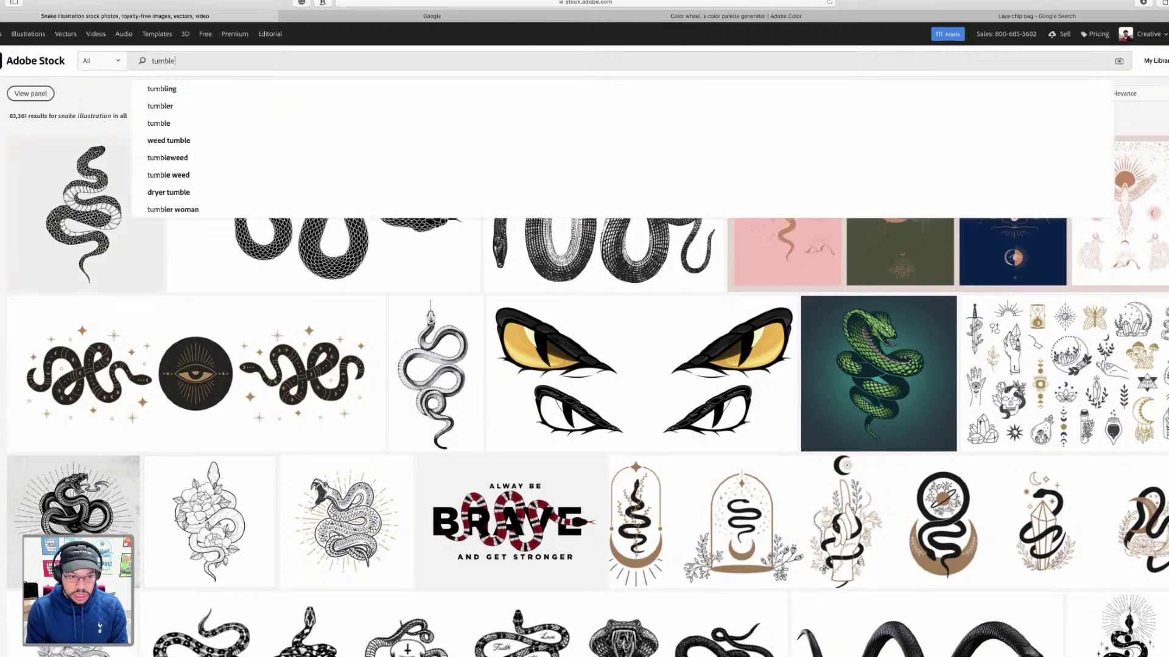
{"action": "type", "text": " weed"}
{"action": "key", "text": "Return"}
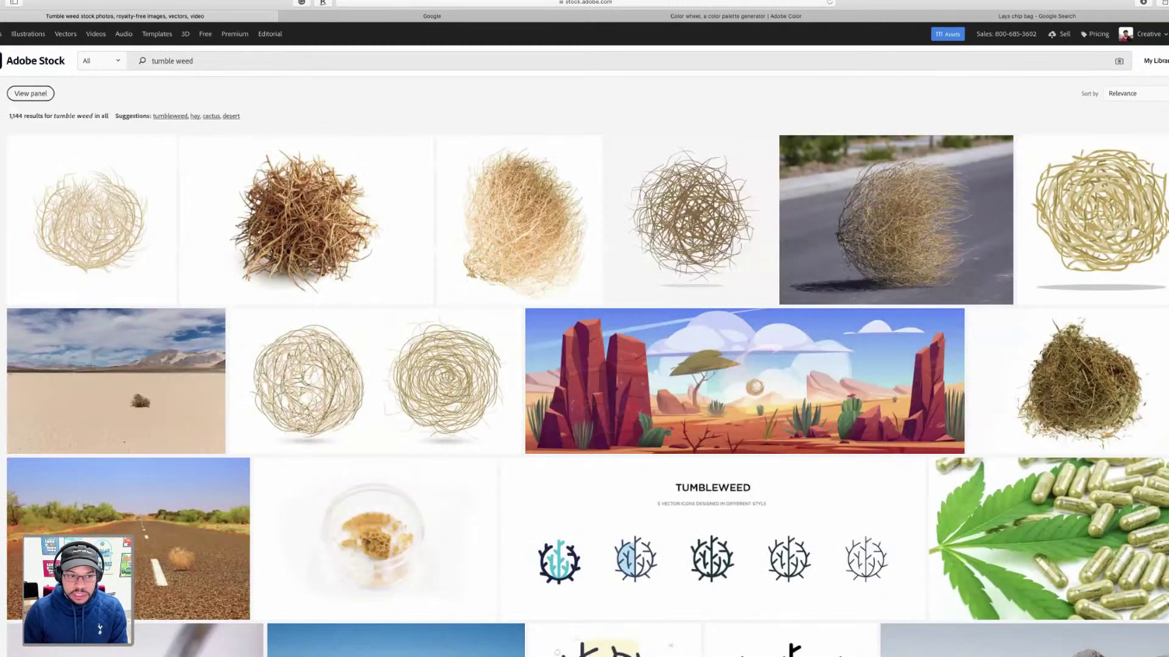
- Extend the Adobe Stock search to "tumble weed illustion" and run it
{"action": "left_click", "coordinate": [198, 62]}
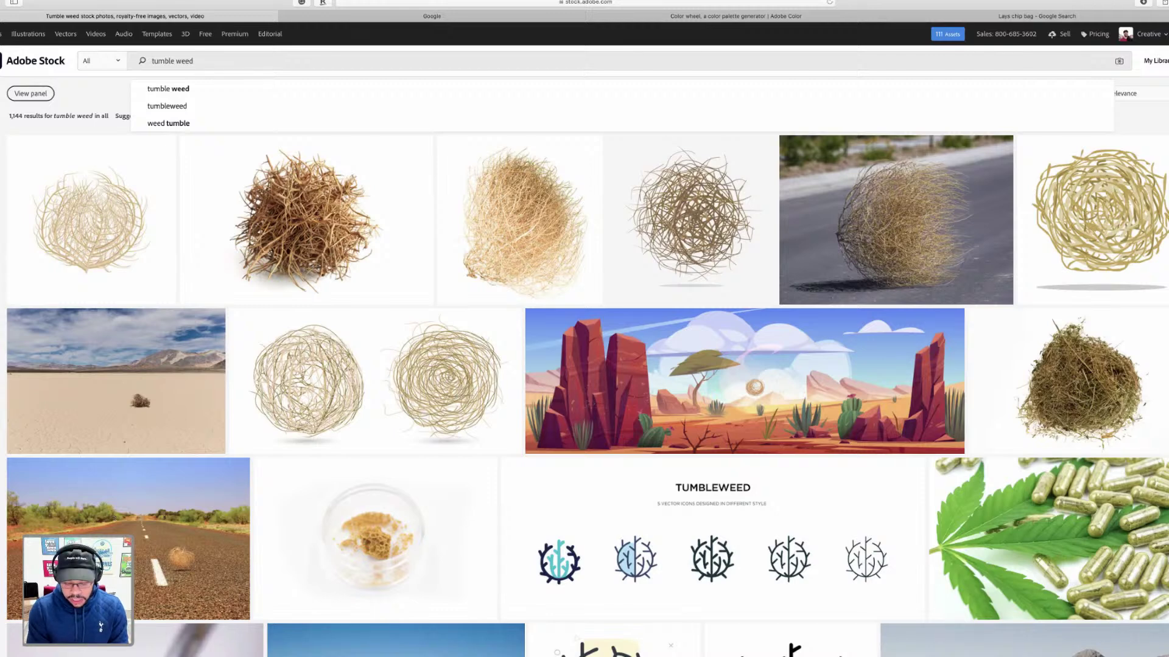
{"action": "key", "text": "Escape"}
{"action": "type", "text": "illus"}
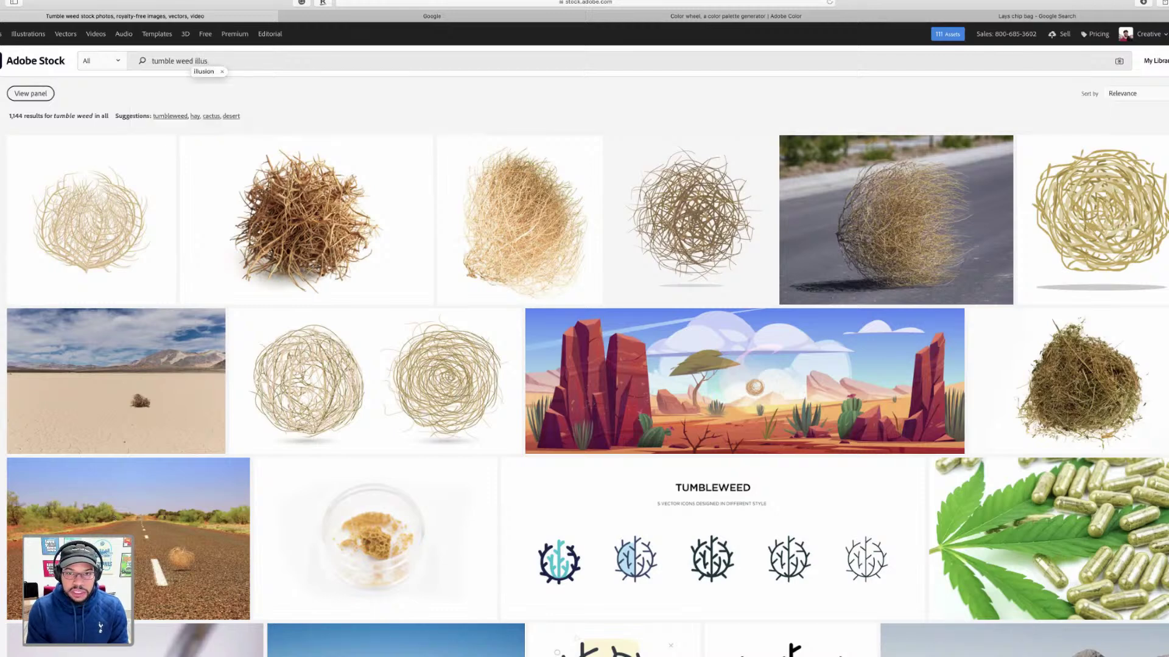
{"action": "type", "text": "tion"}
{"action": "key", "text": "Return"}
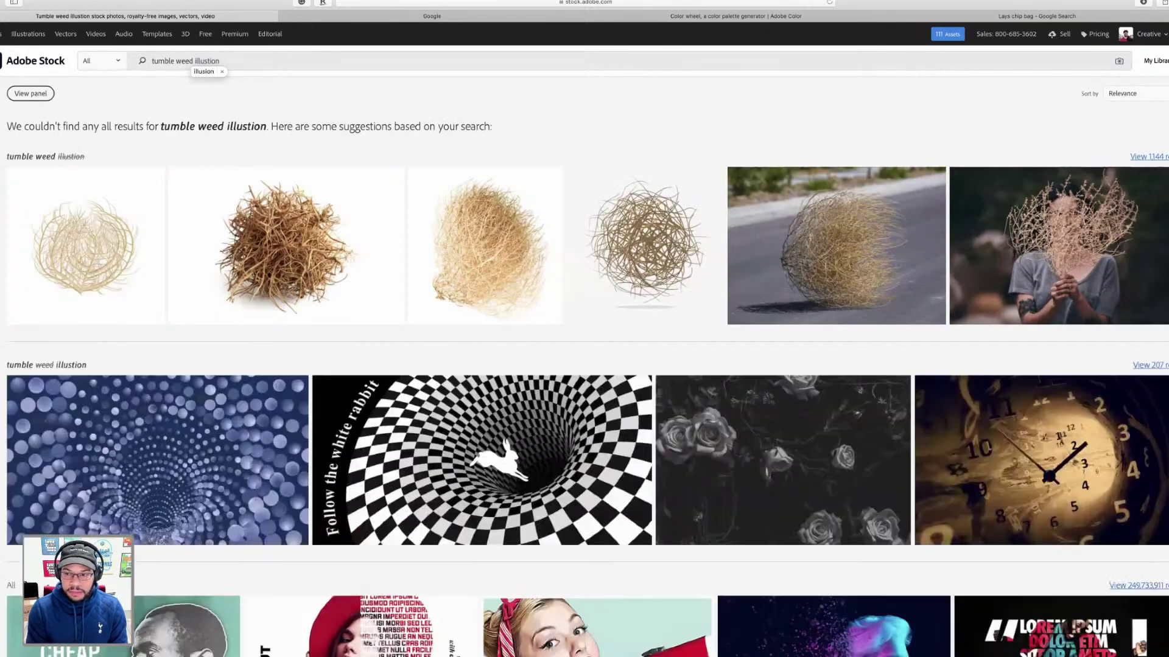
- Replace the last search word and search Adobe Stock for "tumble weed sketch"
{"action": "double_click", "coordinate": [207, 61]}
{"action": "type", "text": "s"}
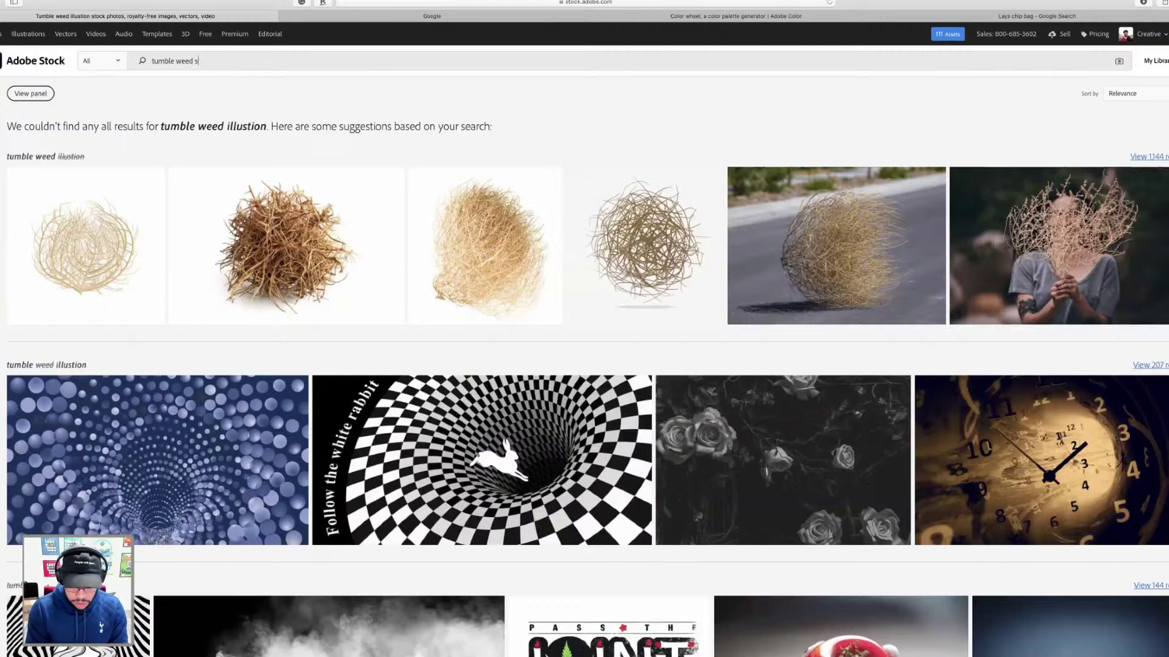
{"action": "type", "text": "ketch"}
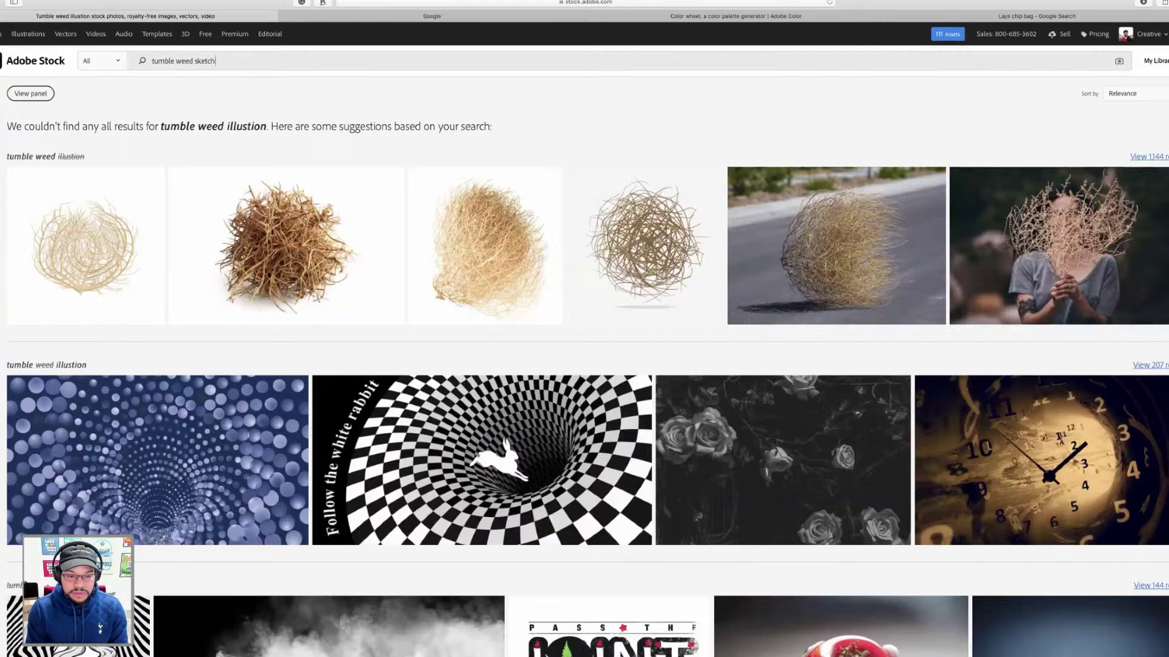
{"action": "key", "text": "Return"}
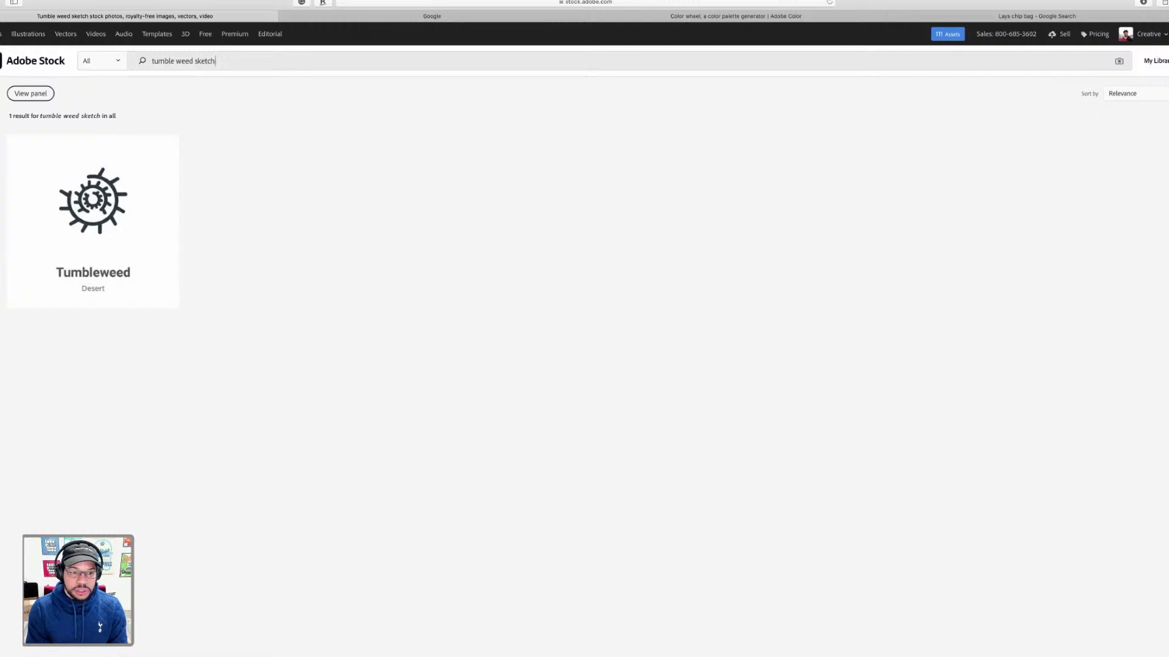
- Join the first two search words and search for "tumbleweed sketch"
{"action": "left_click", "coordinate": [175, 61]}
{"action": "key", "text": "BackSpace"}
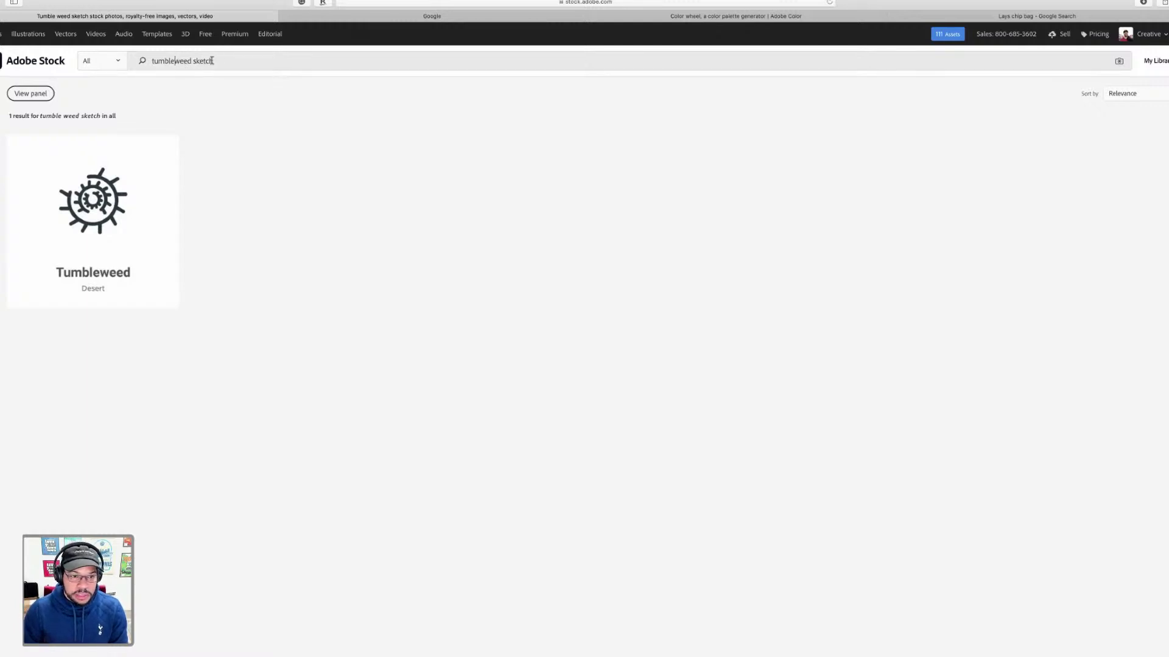
{"action": "left_click", "coordinate": [221, 60]}
{"action": "key", "text": "Return"}
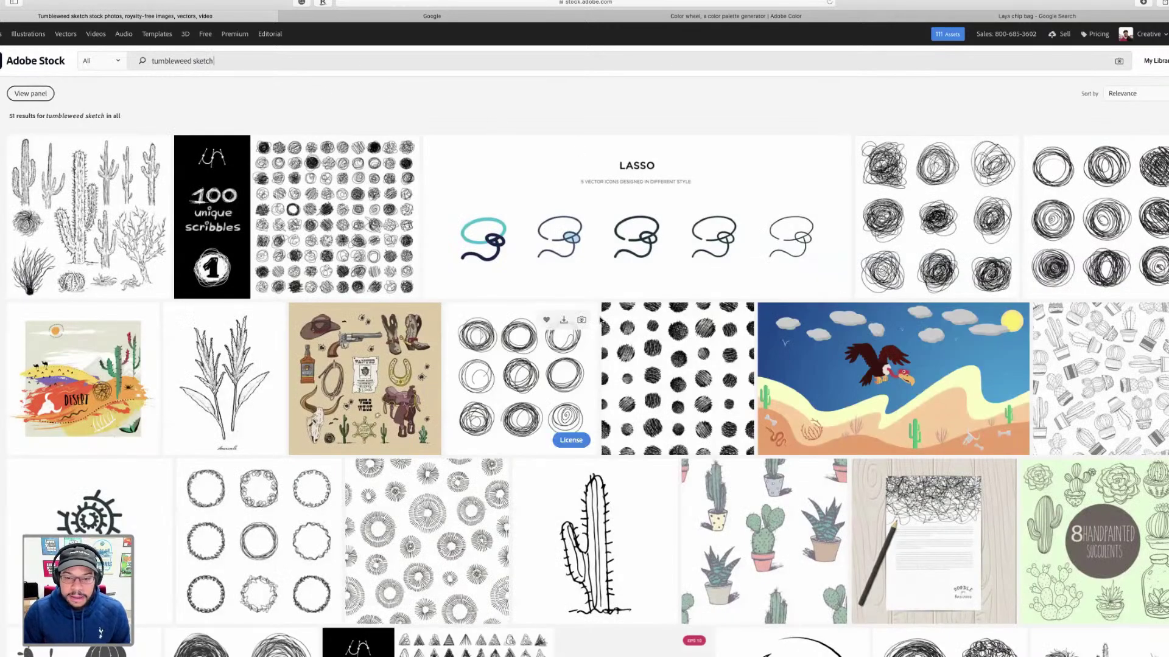
- Look through the tumbleweed sketch results for a drawing suited to the chip bag
{"action": "scroll", "coordinate": [600, 322], "scroll_direction": "down", "scroll_amount": 2}
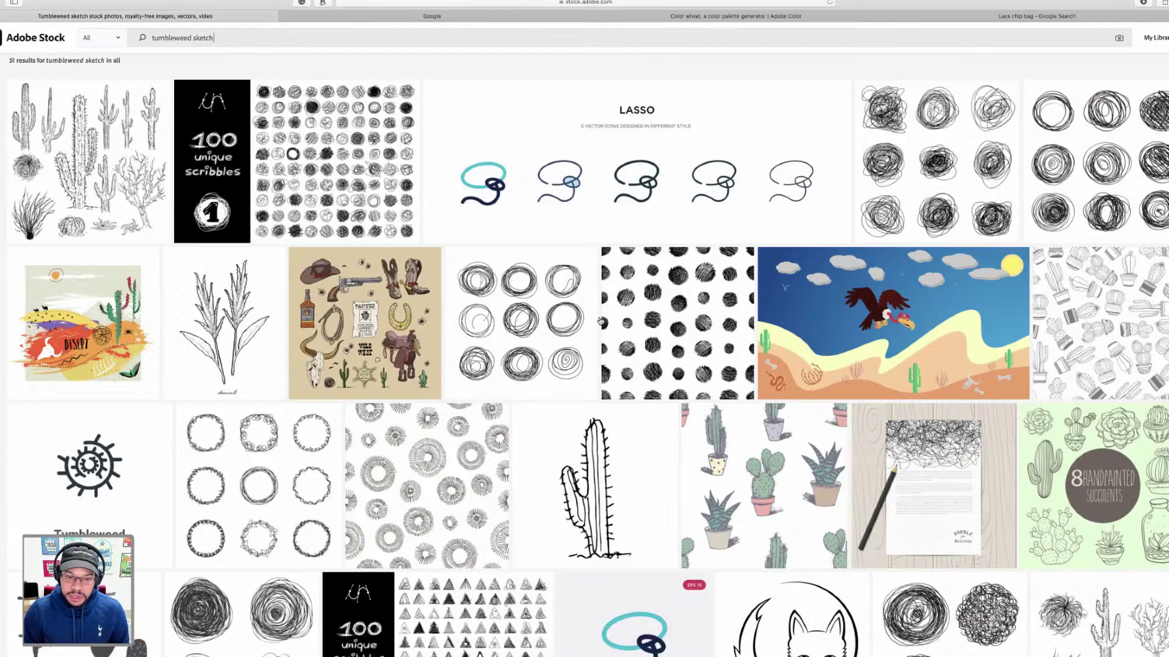
{"action": "scroll", "coordinate": [601, 322], "scroll_direction": "down", "scroll_amount": 5}
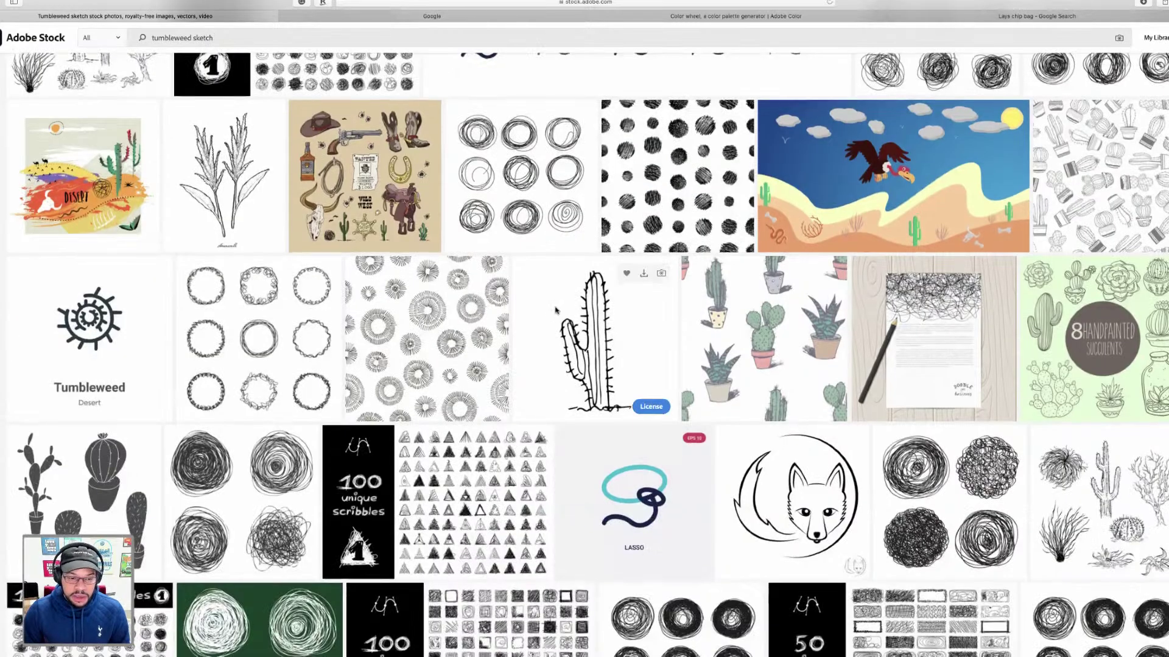
{"action": "scroll", "coordinate": [555, 311], "scroll_direction": "down", "scroll_amount": 8}
{"action": "scroll", "coordinate": [556, 311], "scroll_direction": "down", "scroll_amount": 2}
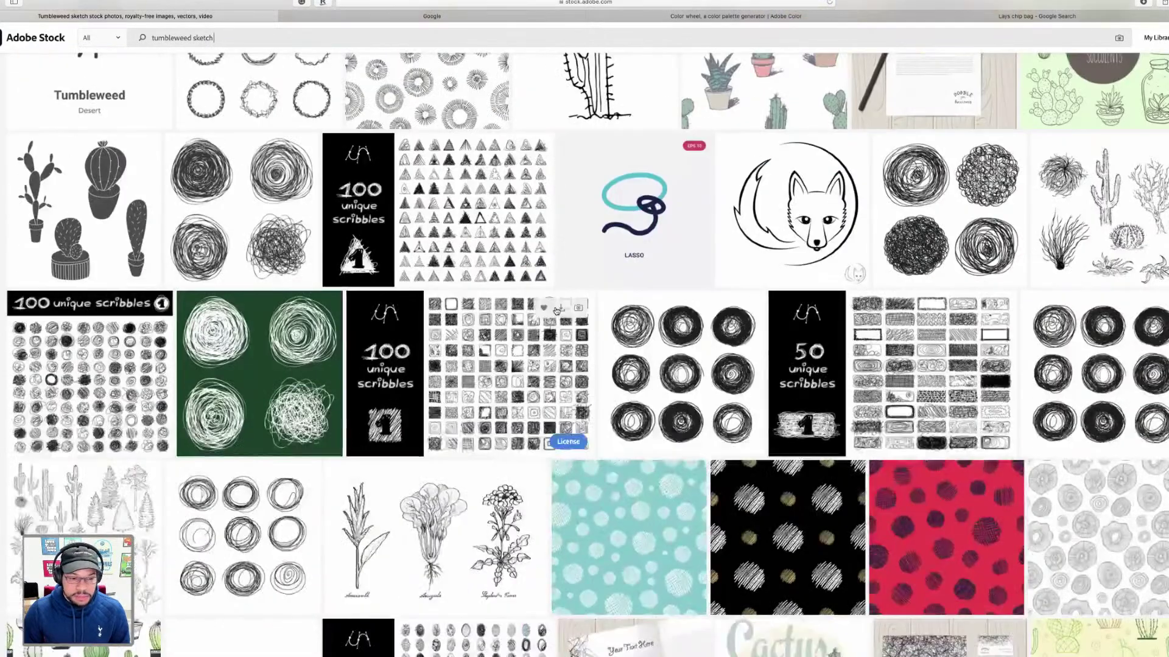
{"action": "scroll", "coordinate": [556, 311], "scroll_direction": "down", "scroll_amount": 2}
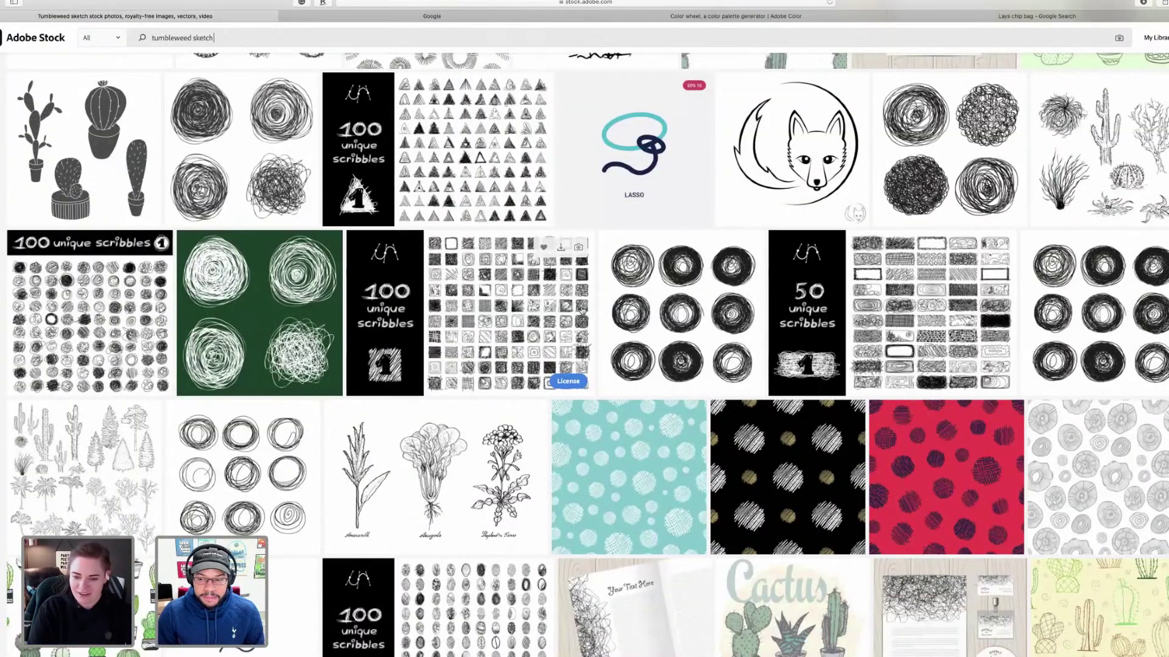
{"action": "scroll", "coordinate": [582, 311], "scroll_direction": "down", "scroll_amount": 2}
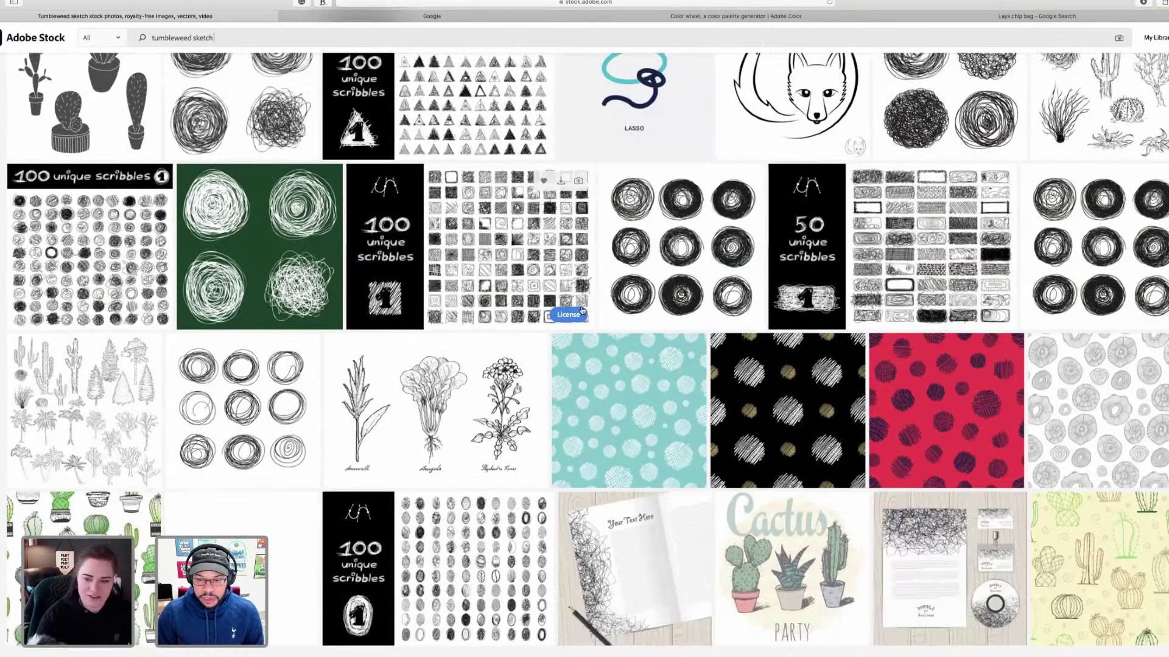
{"action": "scroll", "coordinate": [582, 310], "scroll_direction": "up", "scroll_amount": 2}
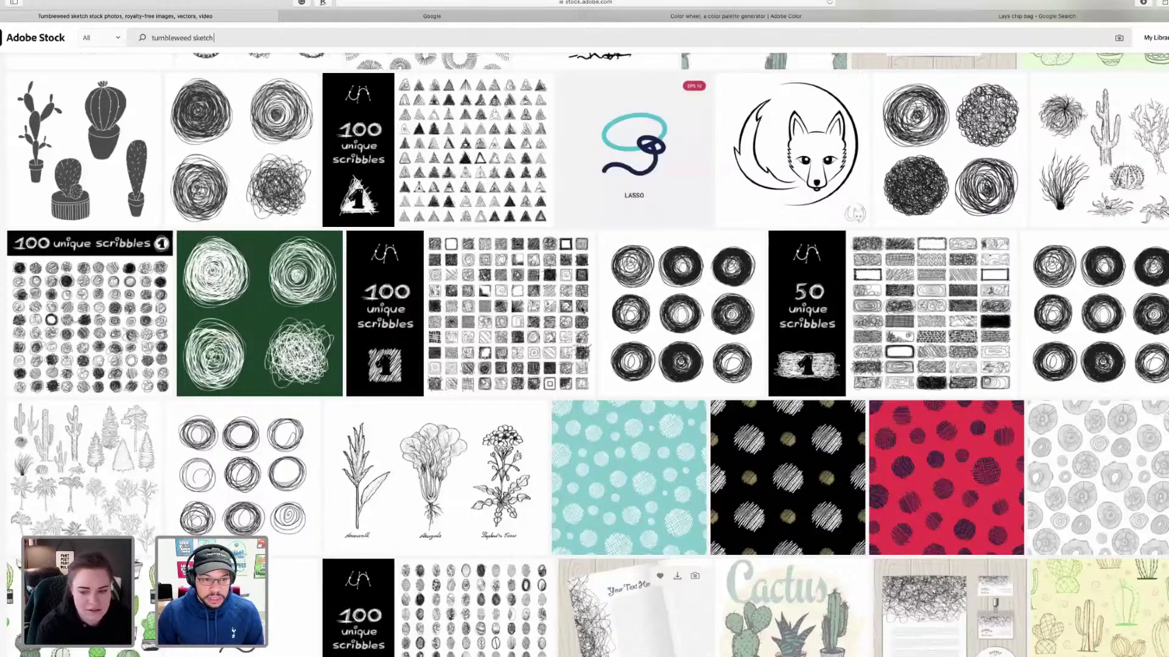
{"action": "scroll", "coordinate": [582, 311], "scroll_direction": "up", "scroll_amount": 5}
{"action": "scroll", "coordinate": [581, 311], "scroll_direction": "up", "scroll_amount": 2}
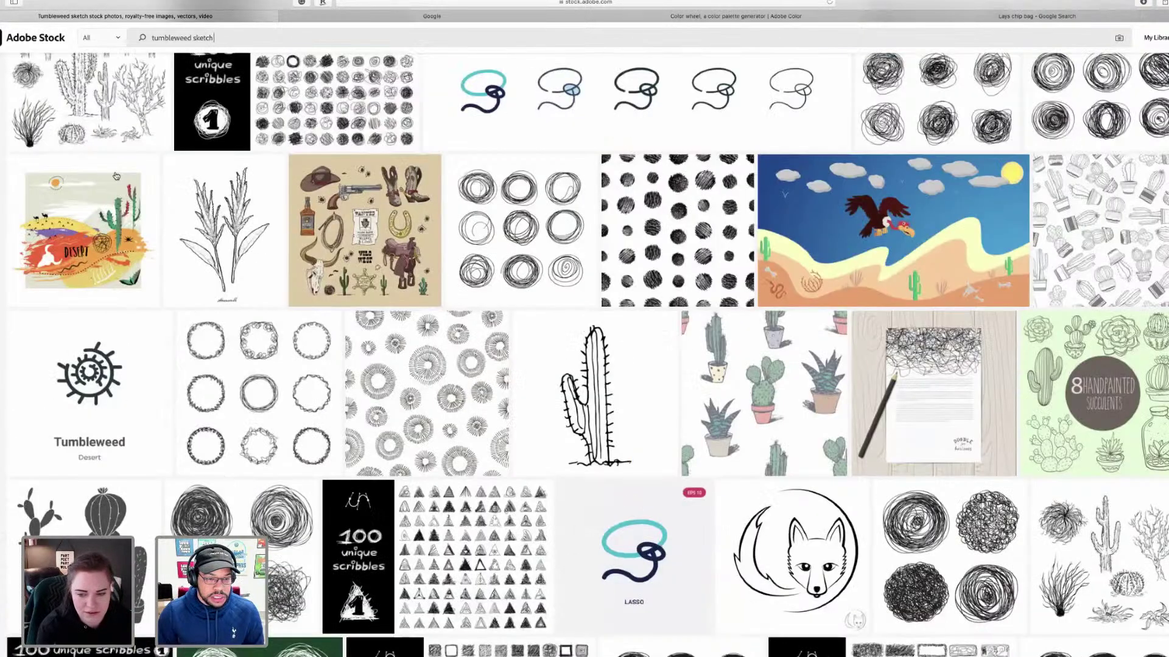
{"action": "scroll", "coordinate": [108, 202], "scroll_direction": "up", "scroll_amount": 2}
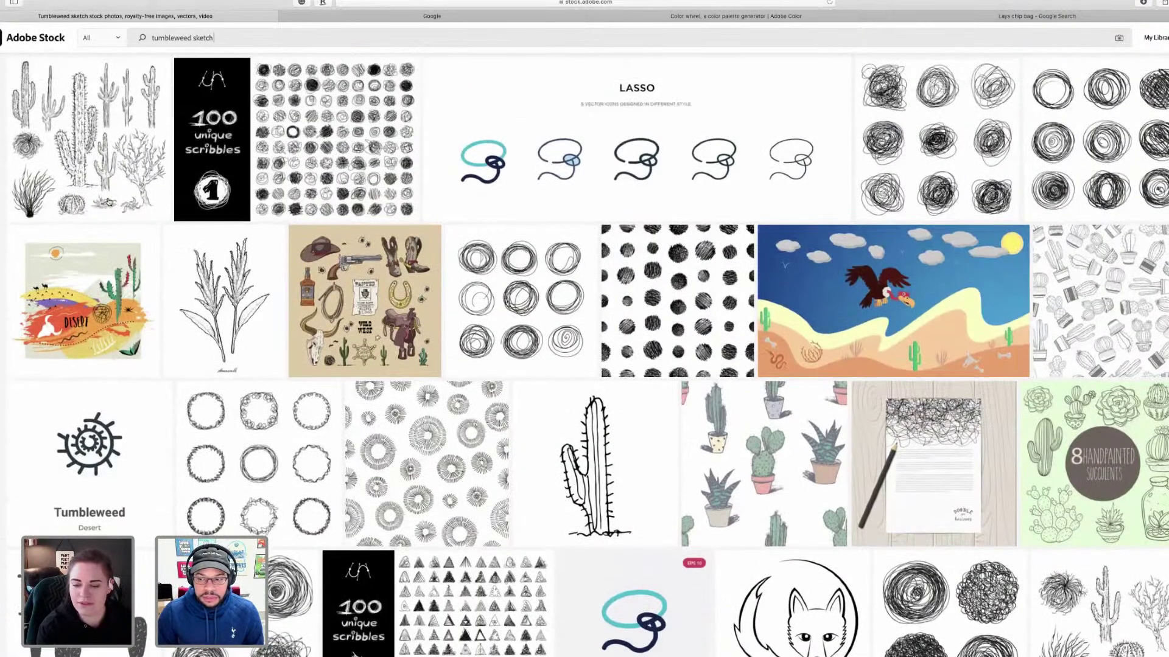
{"action": "scroll", "coordinate": [108, 202], "scroll_direction": "up", "scroll_amount": 2}
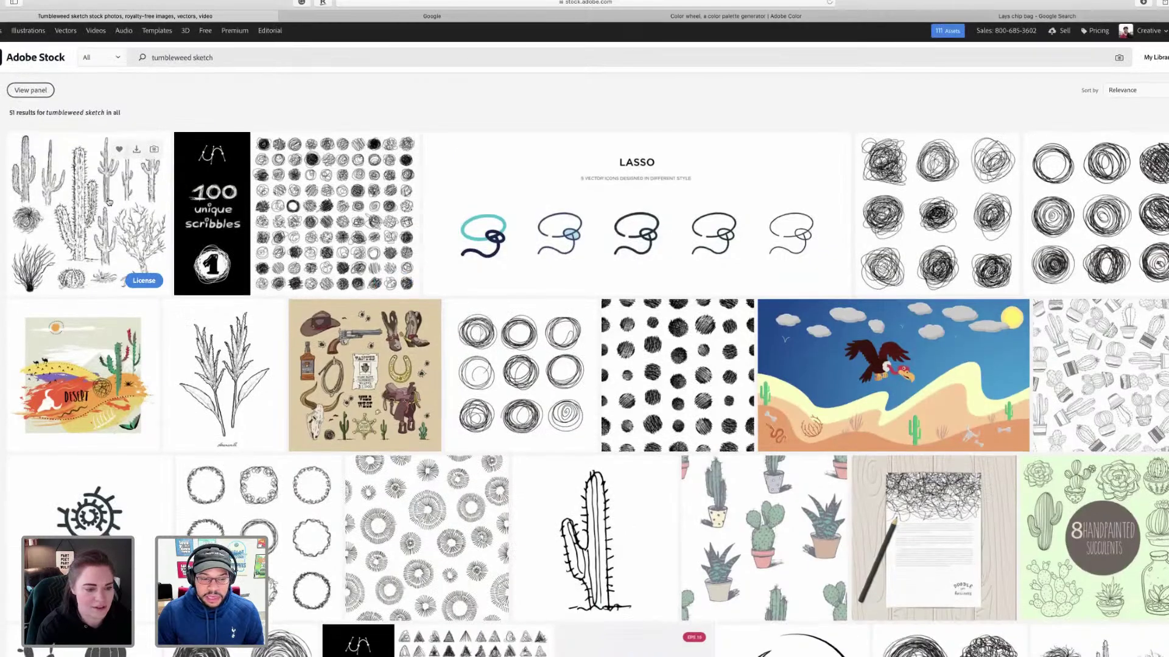
- Preview the Vector Set of Sketch Cactuses and Desert Plants, and check the results further down
{"action": "scroll", "coordinate": [108, 202], "scroll_direction": "down", "scroll_amount": 4}
{"action": "left_click", "coordinate": [85, 106]}
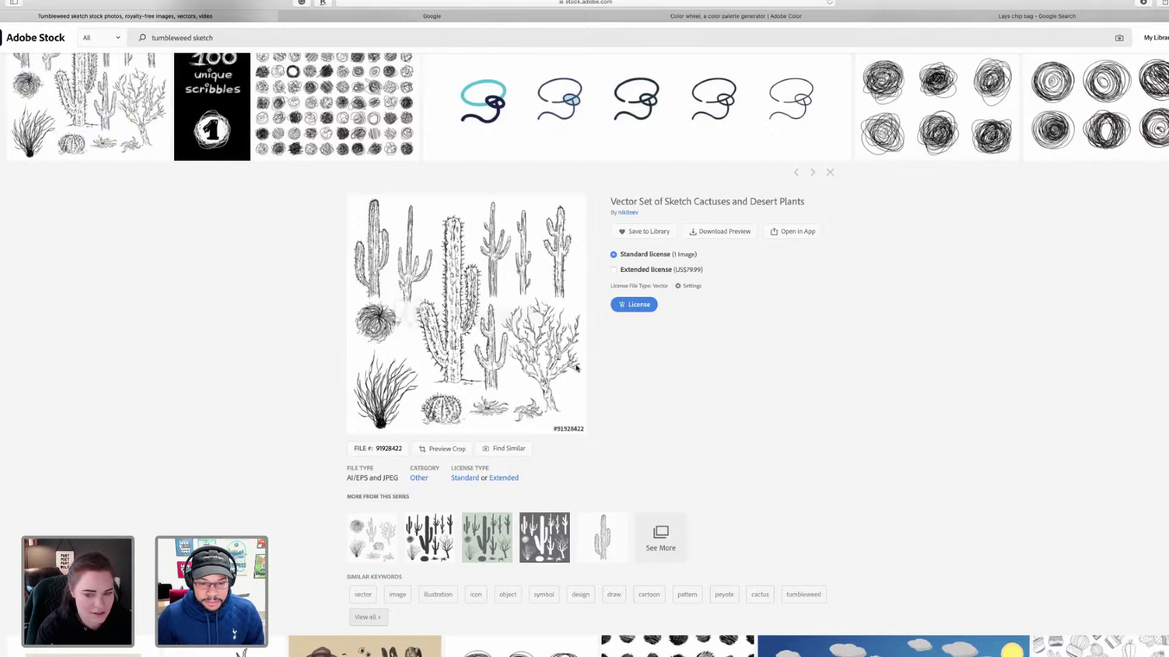
{"action": "scroll", "coordinate": [601, 471], "scroll_direction": "down", "scroll_amount": 10}
{"action": "scroll", "coordinate": [603, 470], "scroll_direction": "down", "scroll_amount": 3}
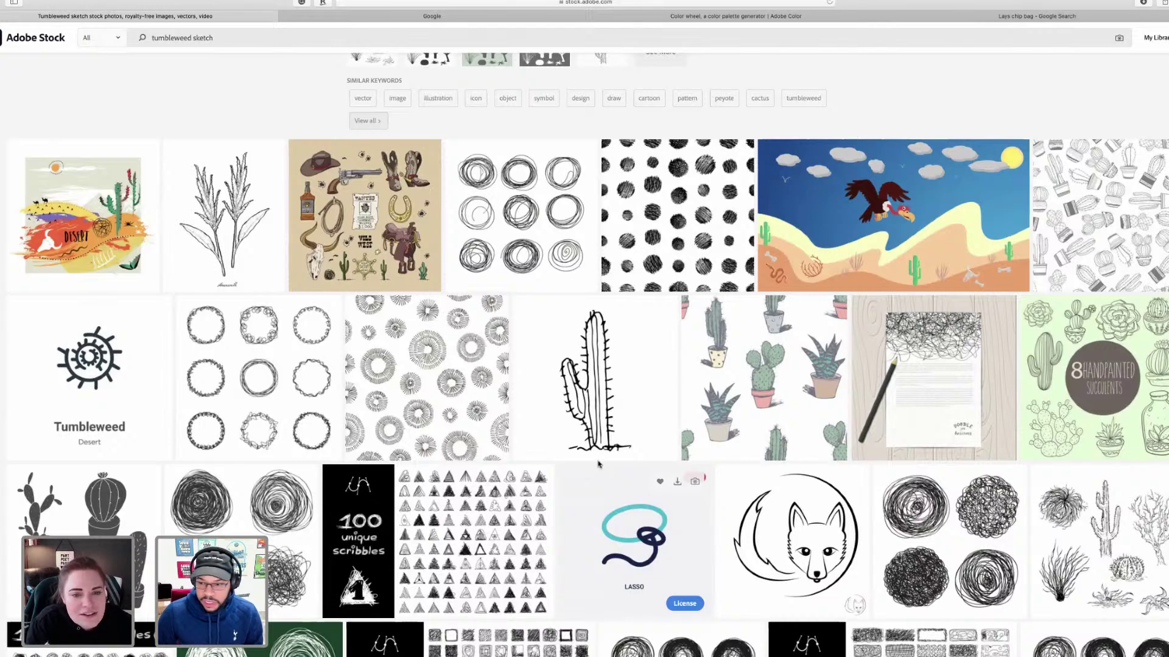
{"action": "scroll", "coordinate": [602, 470], "scroll_direction": "down", "scroll_amount": 8}
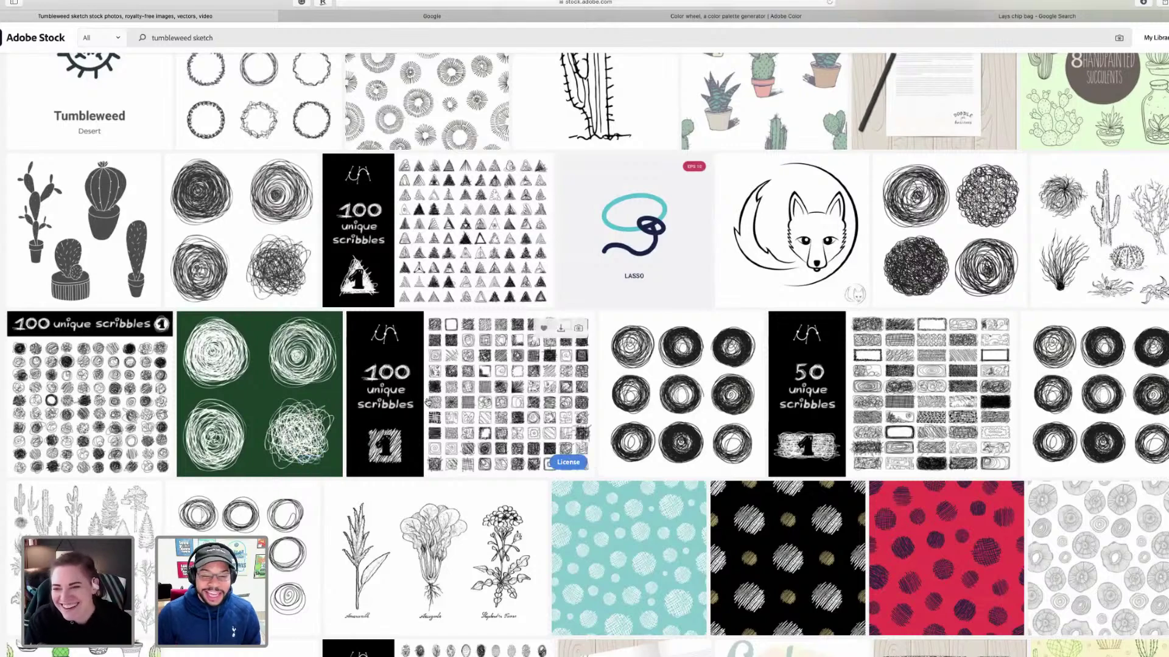
{"action": "scroll", "coordinate": [513, 412], "scroll_direction": "down", "scroll_amount": 3}
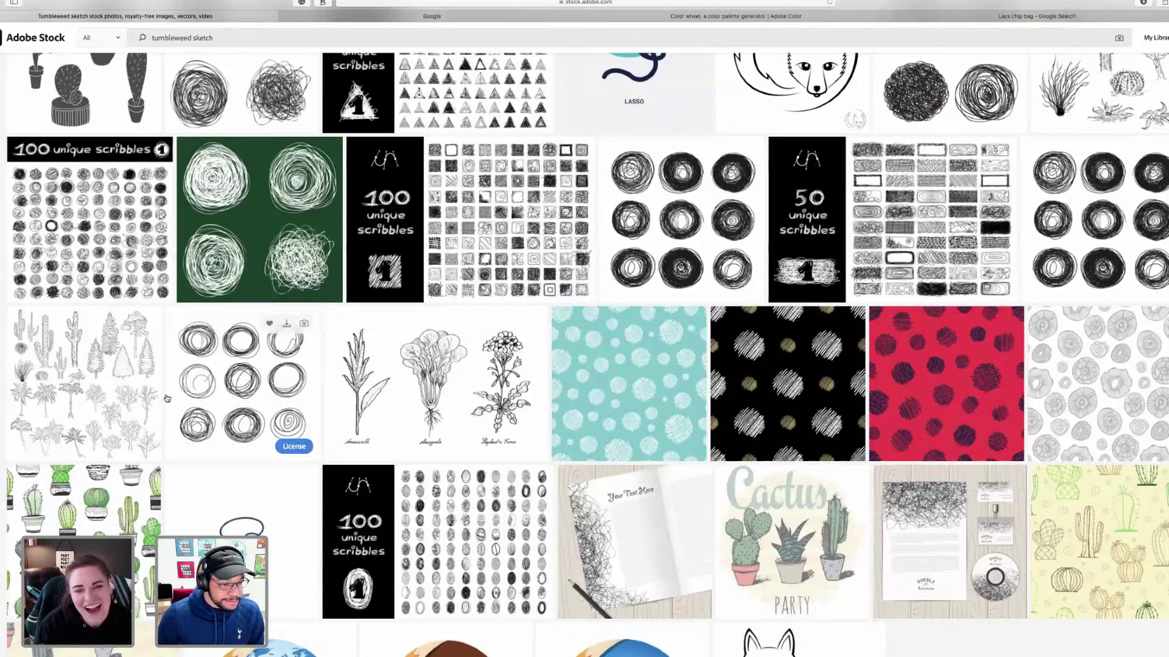
- Preview the Vector Big Set of Sketch Trees and Plants, and review the earlier results again
{"action": "left_click", "coordinate": [131, 392]}
{"action": "scroll", "coordinate": [183, 390], "scroll_direction": "up", "scroll_amount": 1}
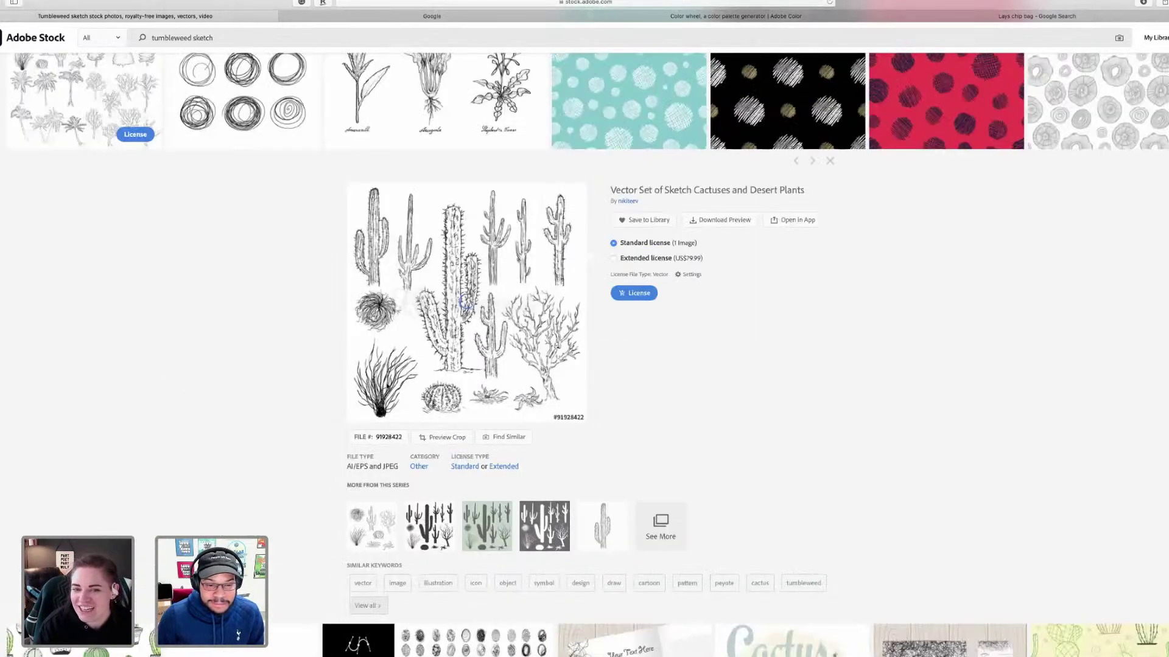
{"action": "scroll", "coordinate": [292, 341], "scroll_direction": "up", "scroll_amount": 4}
{"action": "scroll", "coordinate": [309, 398], "scroll_direction": "up", "scroll_amount": 3}
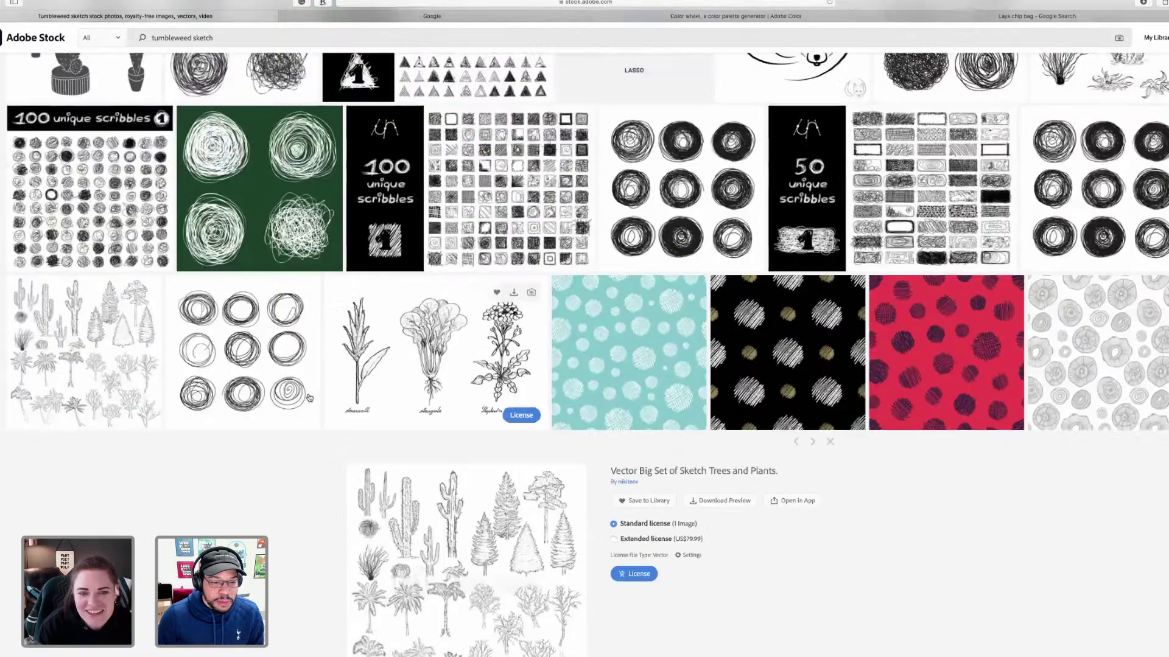
{"action": "scroll", "coordinate": [309, 398], "scroll_direction": "up", "scroll_amount": 3}
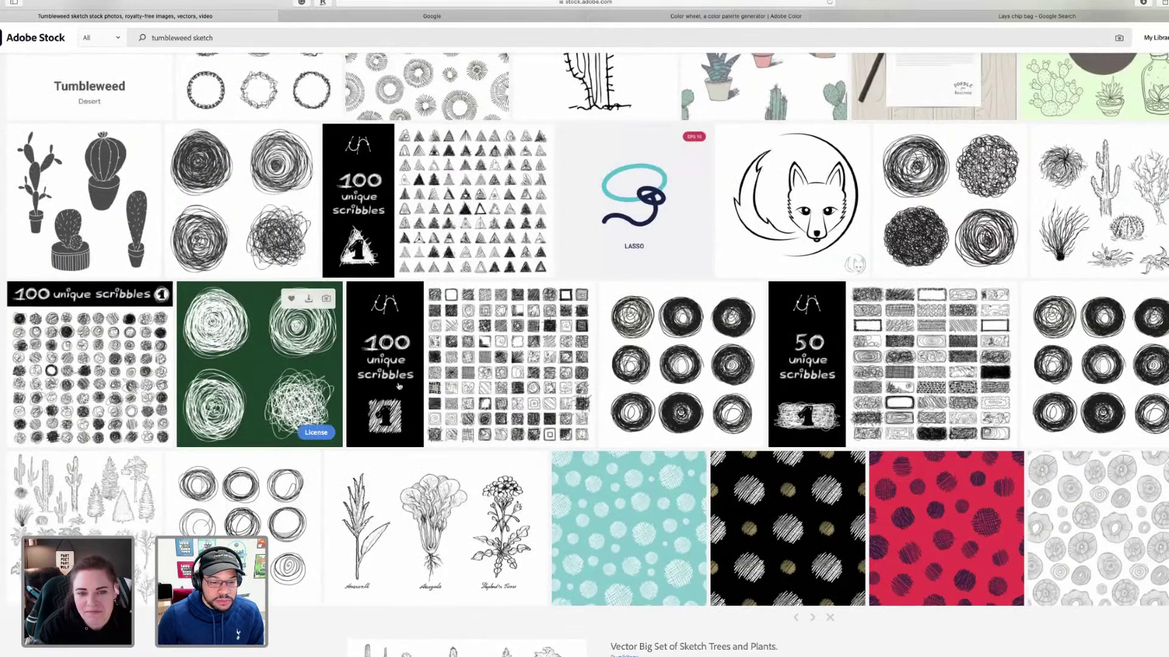
{"action": "scroll", "coordinate": [425, 387], "scroll_direction": "up", "scroll_amount": 5}
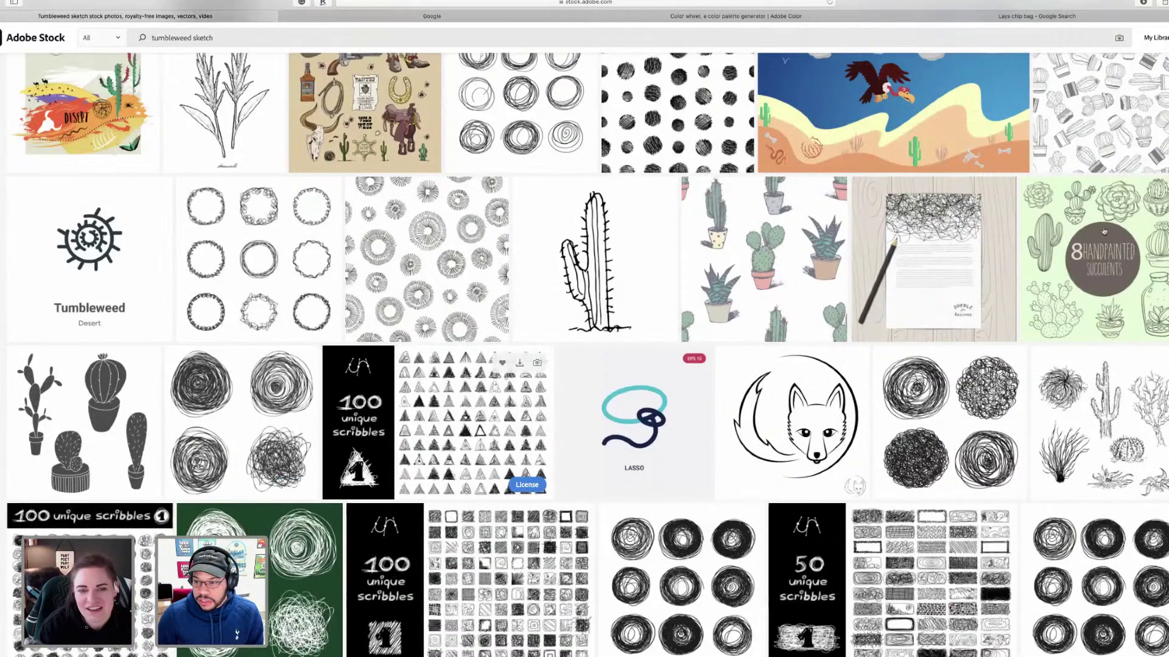
{"action": "scroll", "coordinate": [640, 410], "scroll_direction": "up", "scroll_amount": 5}
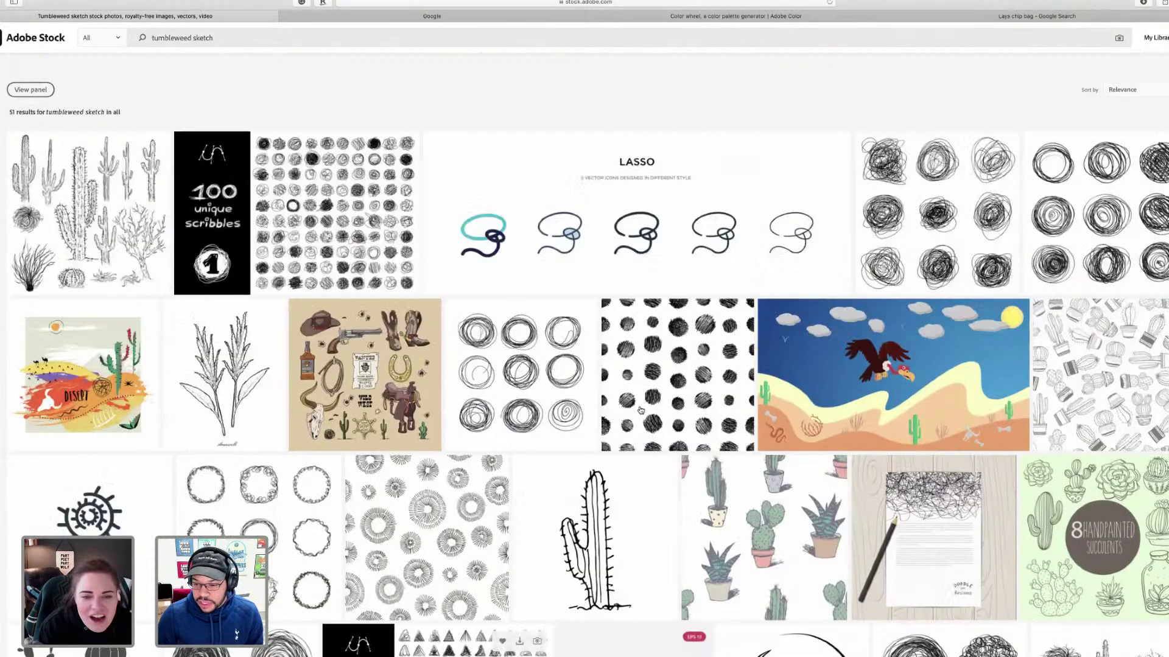
- Open the four round black scribbles titled Vector Abstact Chaotic Round Sketch and license them with the Standard license
{"action": "scroll", "coordinate": [640, 410], "scroll_direction": "down", "scroll_amount": 5}
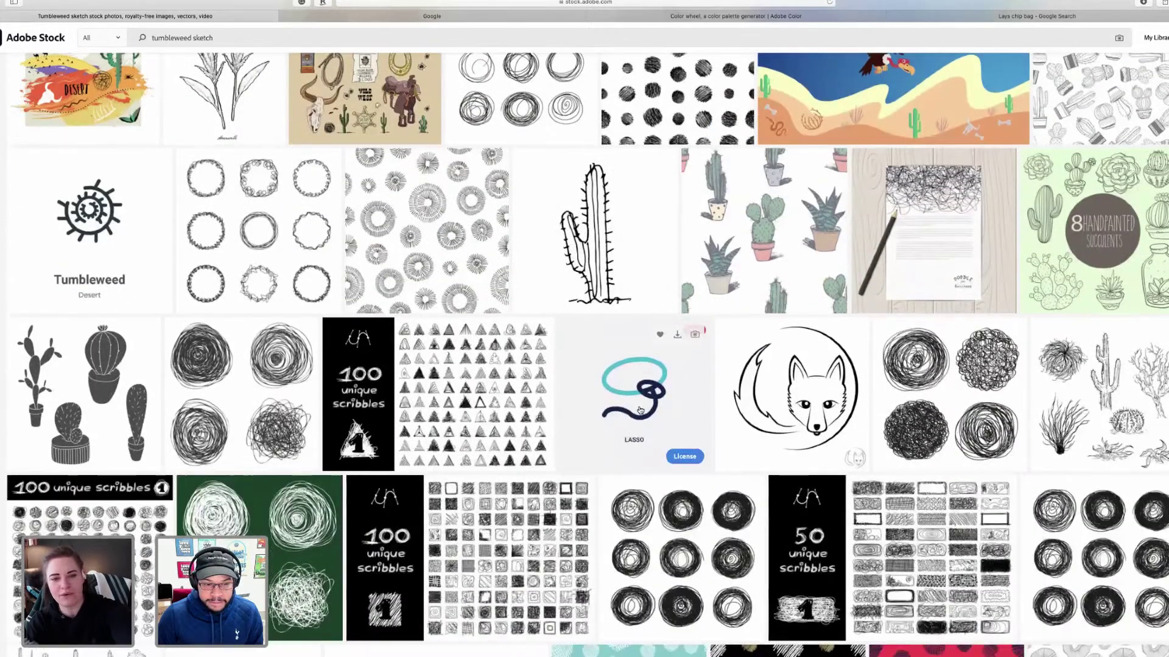
{"action": "left_click", "coordinate": [287, 382]}
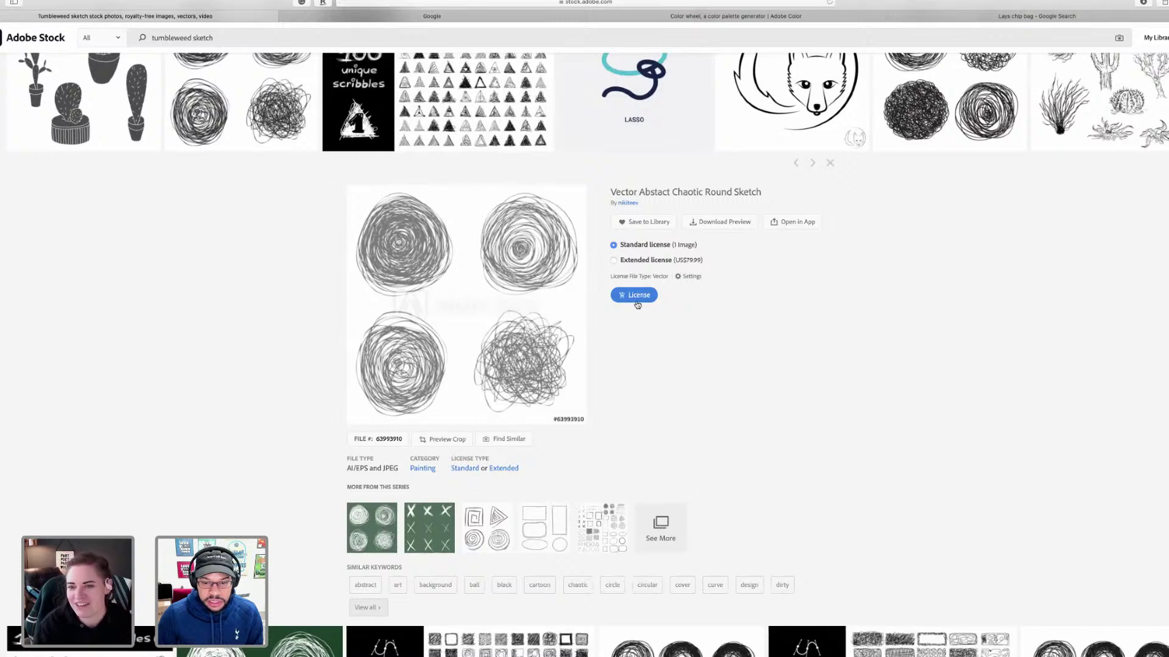
{"action": "left_click", "coordinate": [636, 298]}
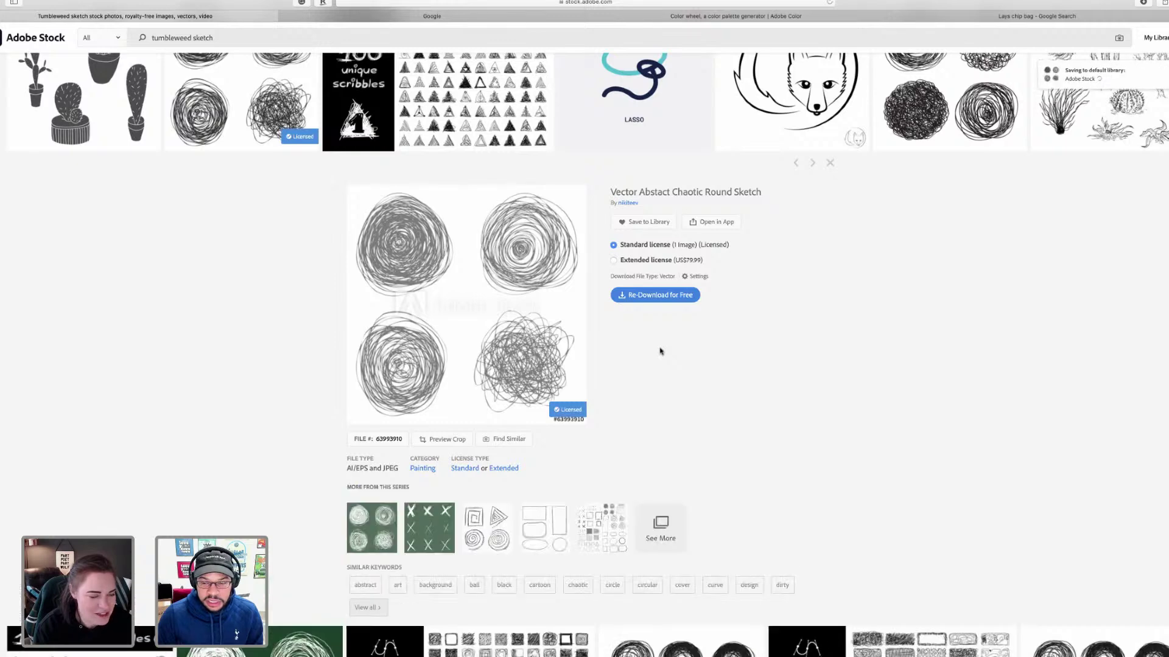
- Switch to Illustrator, copy the messiest of the four scribbles, and paste it into Adobe Live Designs-2021-DAY 2.ai
{"action": "key", "text": "super+Tab"}
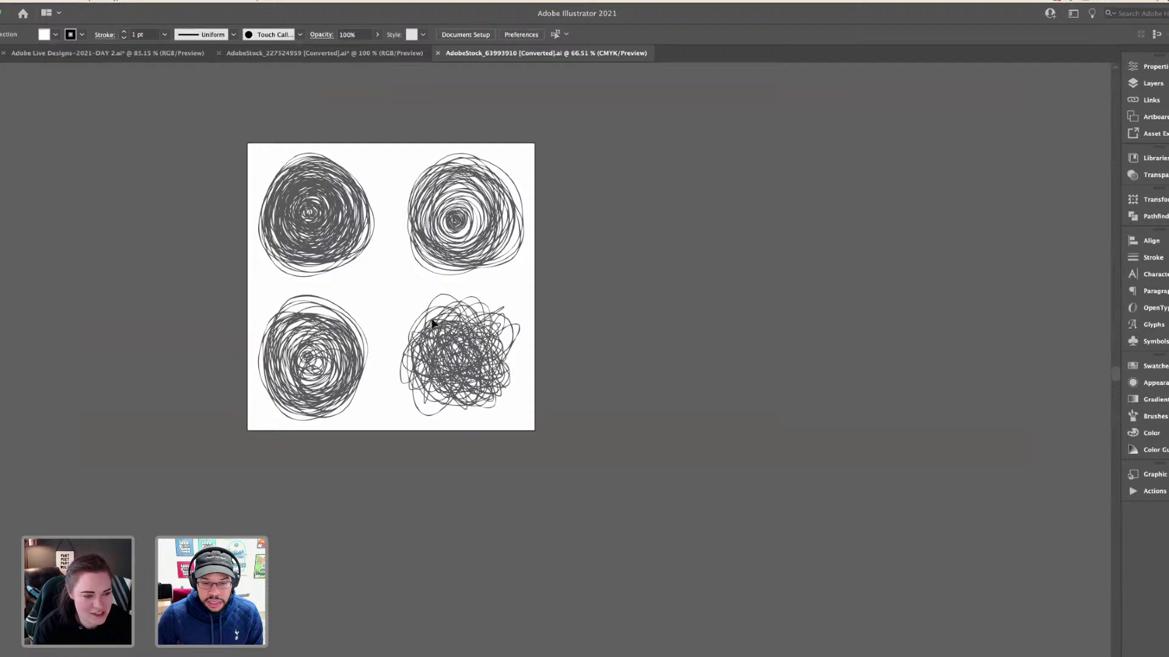
{"action": "left_click", "coordinate": [436, 326]}
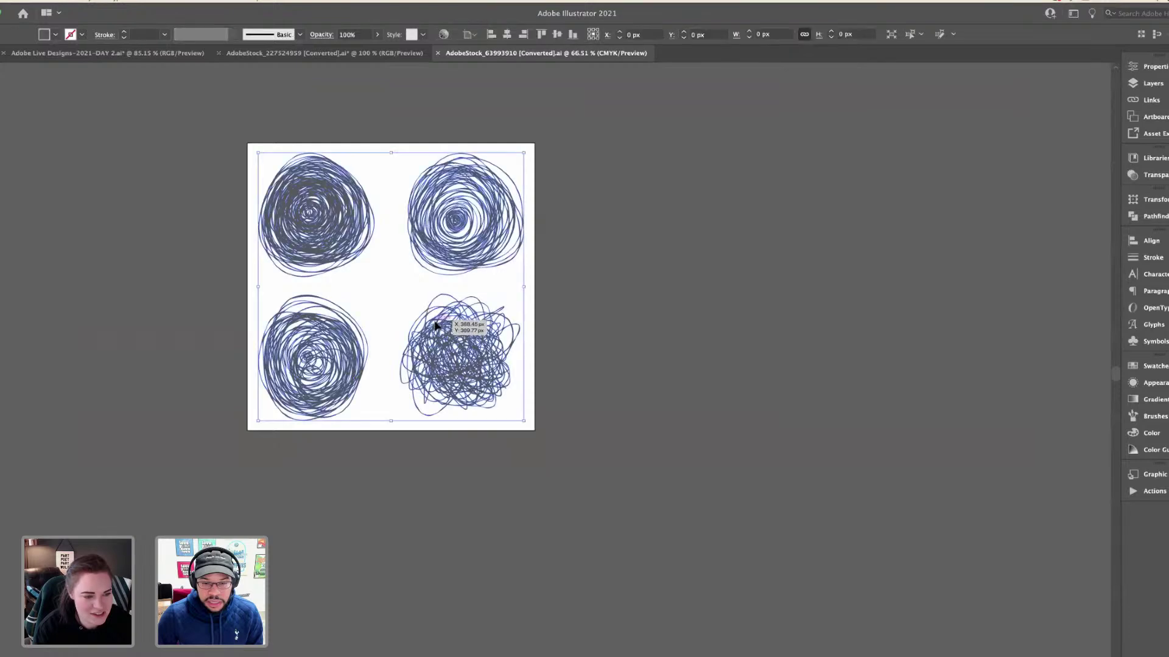
{"action": "double_click", "coordinate": [435, 326]}
{"action": "double_click", "coordinate": [629, 304]}
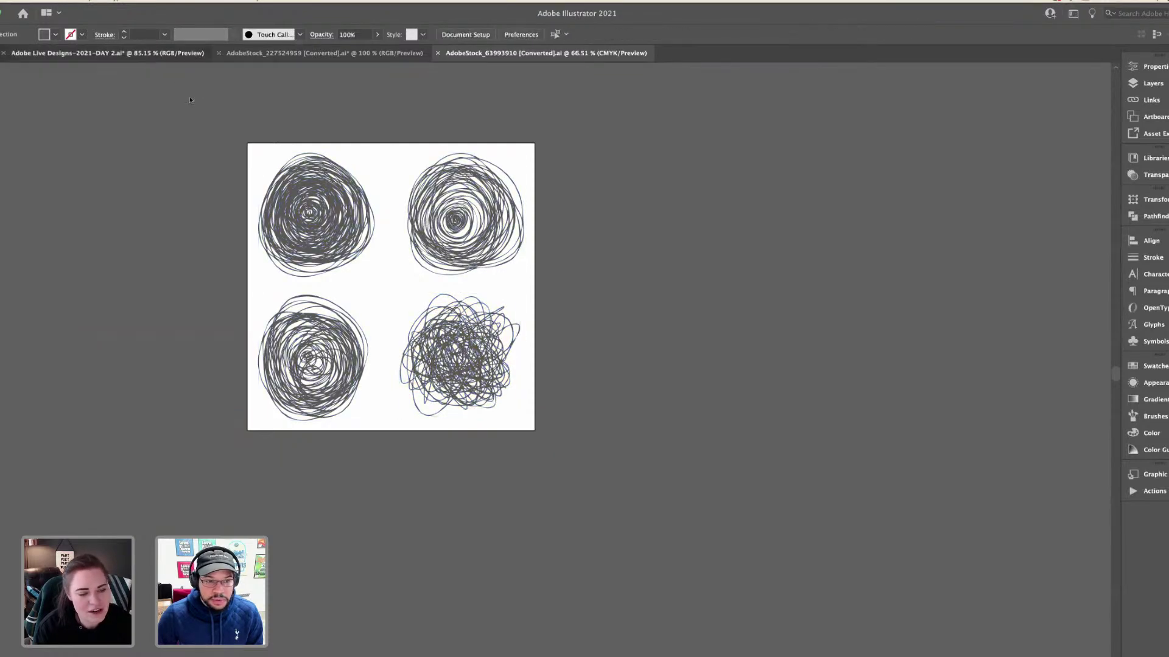
{"action": "left_click", "coordinate": [107, 53]}
{"action": "key", "text": "super+v"}
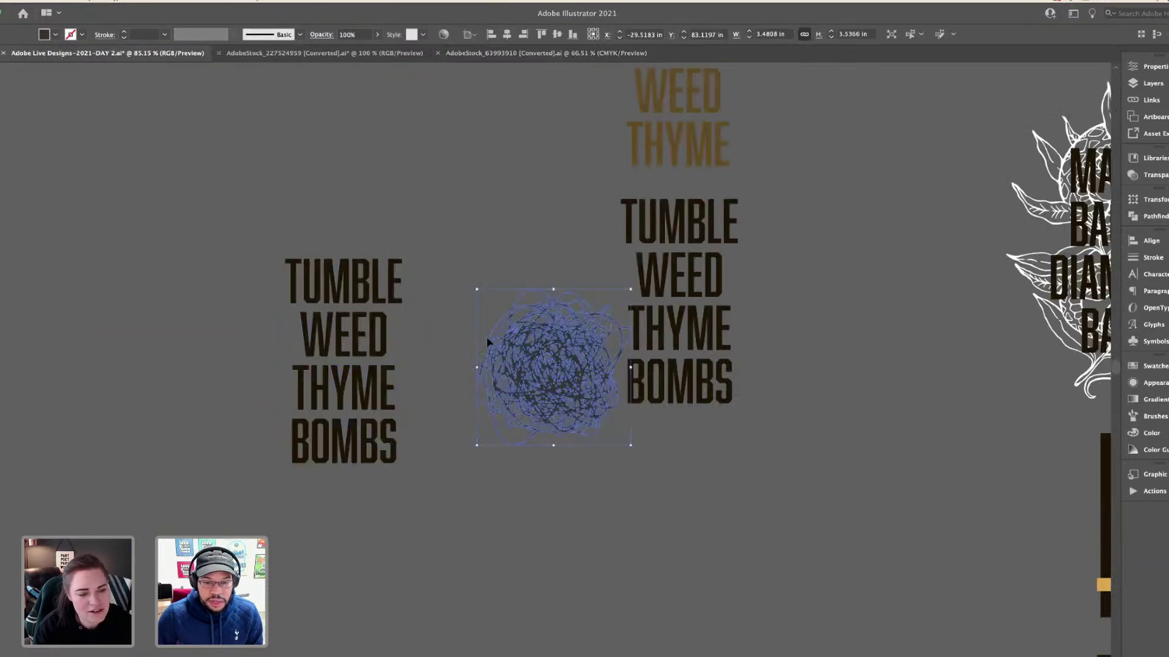
- Enlarge the scribble to about 6.6 in wide over the left TUMBLE WEED THYME BOMBS lettering and color it white from the leaf drawing
{"action": "mouse_move", "coordinate": [283, 355]}
{"action": "left_mouse_down"}
{"action": "mouse_move", "coordinate": [478, 359]}
{"action": "mouse_move", "coordinate": [472, 345]}
{"action": "mouse_move", "coordinate": [522, 357]}
{"action": "mouse_move", "coordinate": [462, 364]}
{"action": "left_mouse_up"}
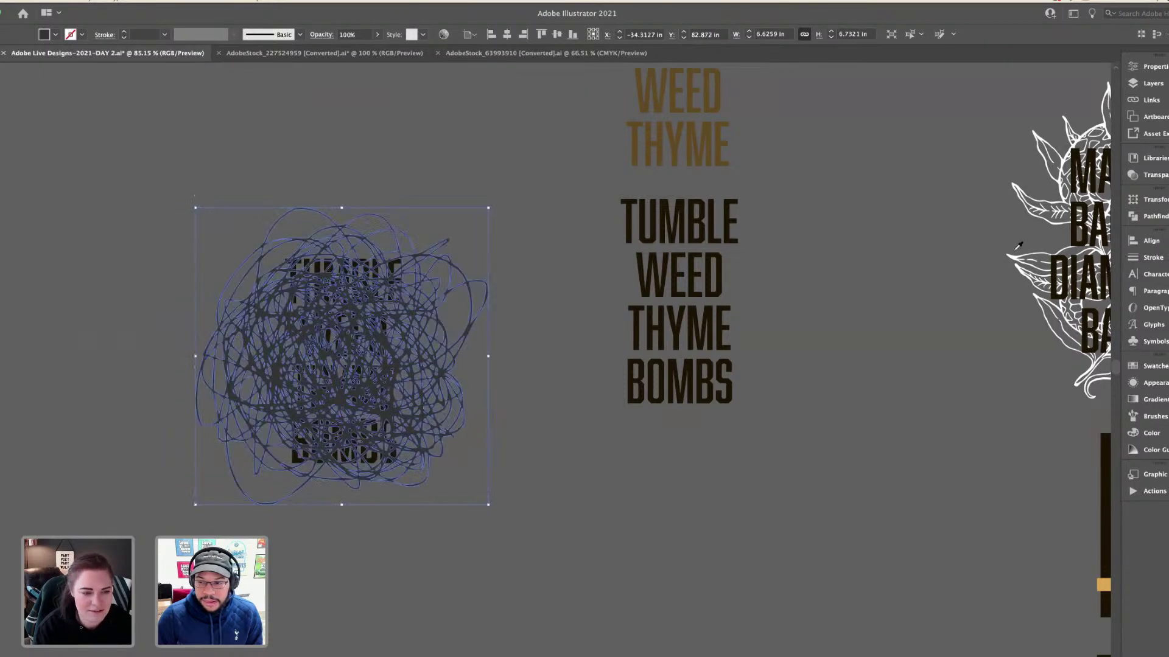
{"action": "key", "text": "a"}
{"action": "key", "text": "v"}
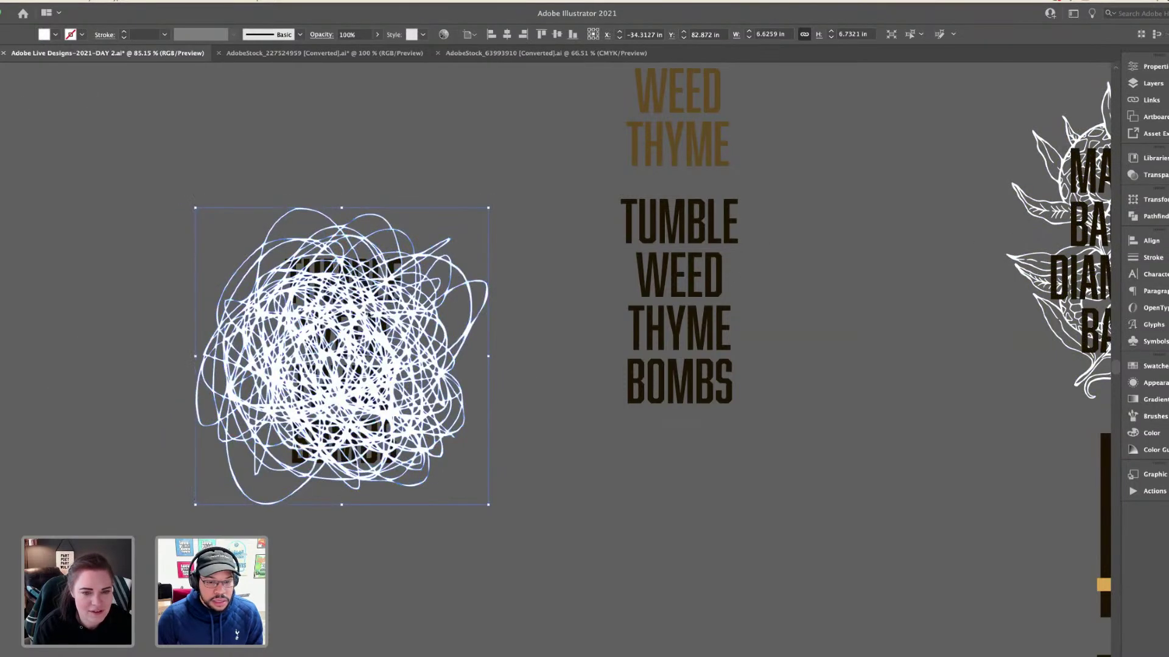
- Send the white scribble to the back behind the TUMBLE WEED THYME BOMBS lettering and shift it slightly into place
{"action": "right_click", "coordinate": [365, 306]}
{"action": "mouse_move", "coordinate": [408, 426]}
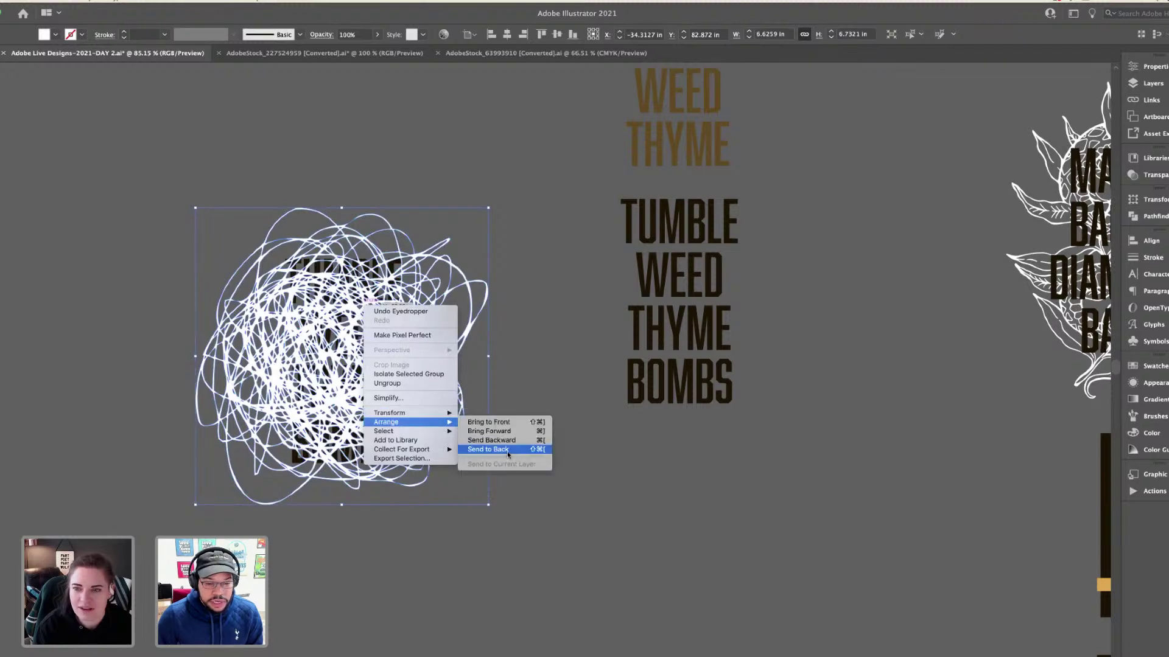
{"action": "left_click", "coordinate": [508, 450]}
{"action": "left_click", "coordinate": [503, 399]}
{"action": "left_click_drag", "start_coordinate": [425, 381], "coordinate": [428, 379]}
{"action": "left_click", "coordinate": [505, 388]}
{"action": "scroll", "coordinate": [331, 378], "scroll_direction": "up", "scroll_amount": 1}
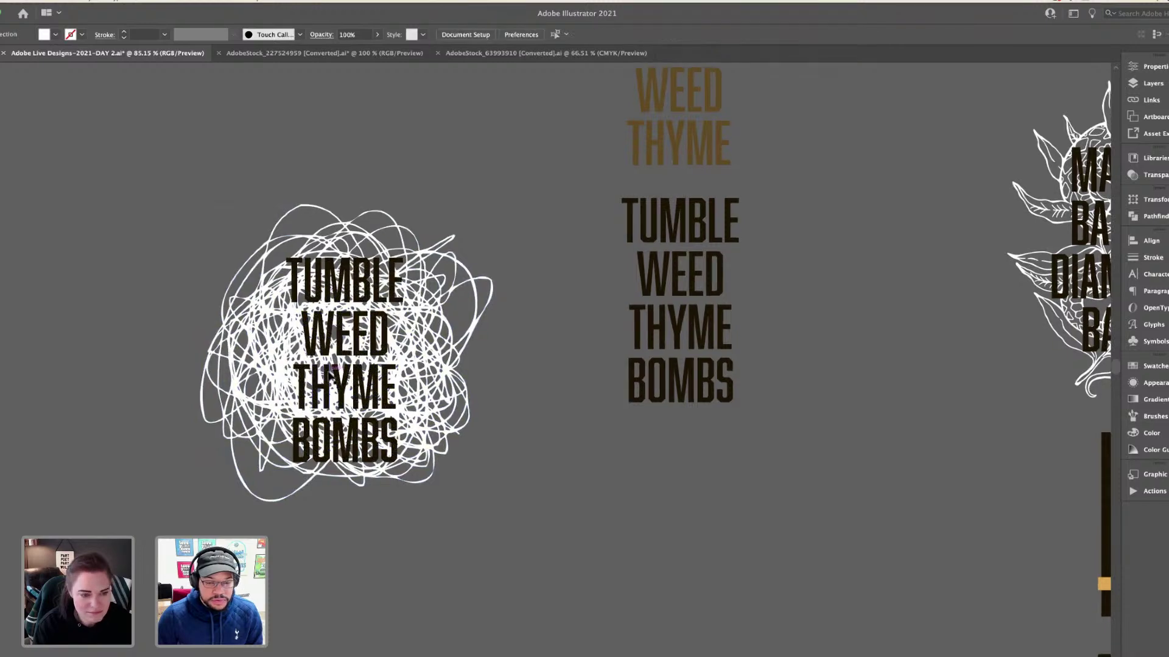
{"action": "scroll", "coordinate": [329, 379], "scroll_direction": "up", "scroll_amount": 2}
- Scale the scribble to about 6.2 by 6.3 in, position it around the four lines of lettering, and deselect it
{"action": "left_click", "coordinate": [554, 350]}
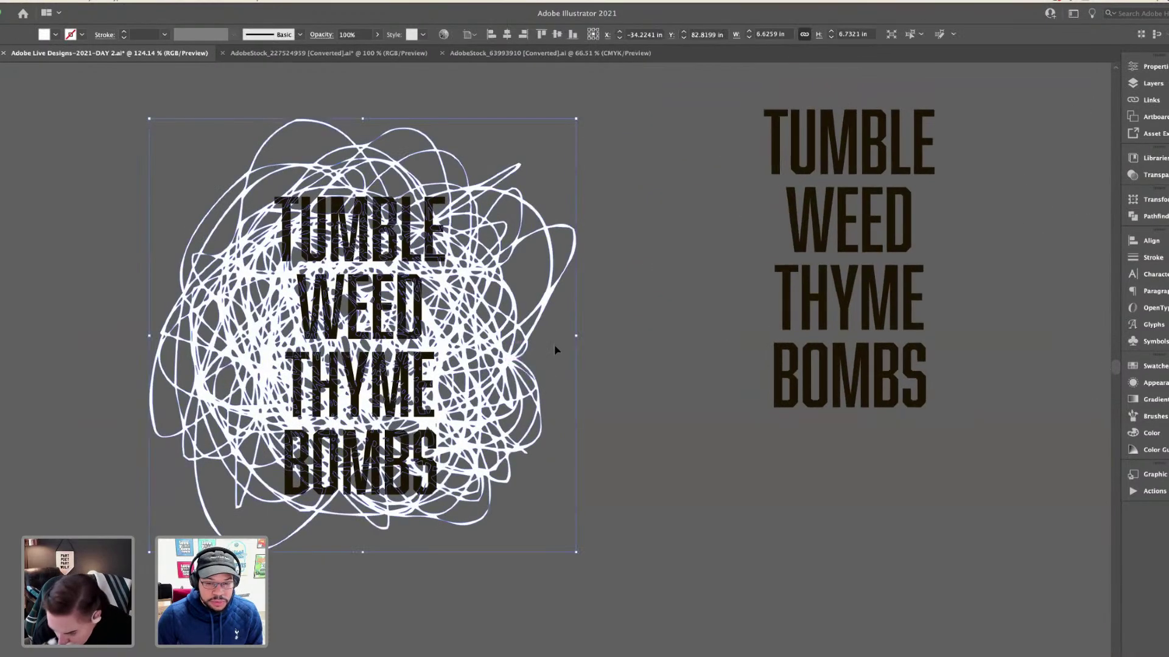
{"action": "left_click_drag", "start_coordinate": [576, 335], "coordinate": [495, 364]}
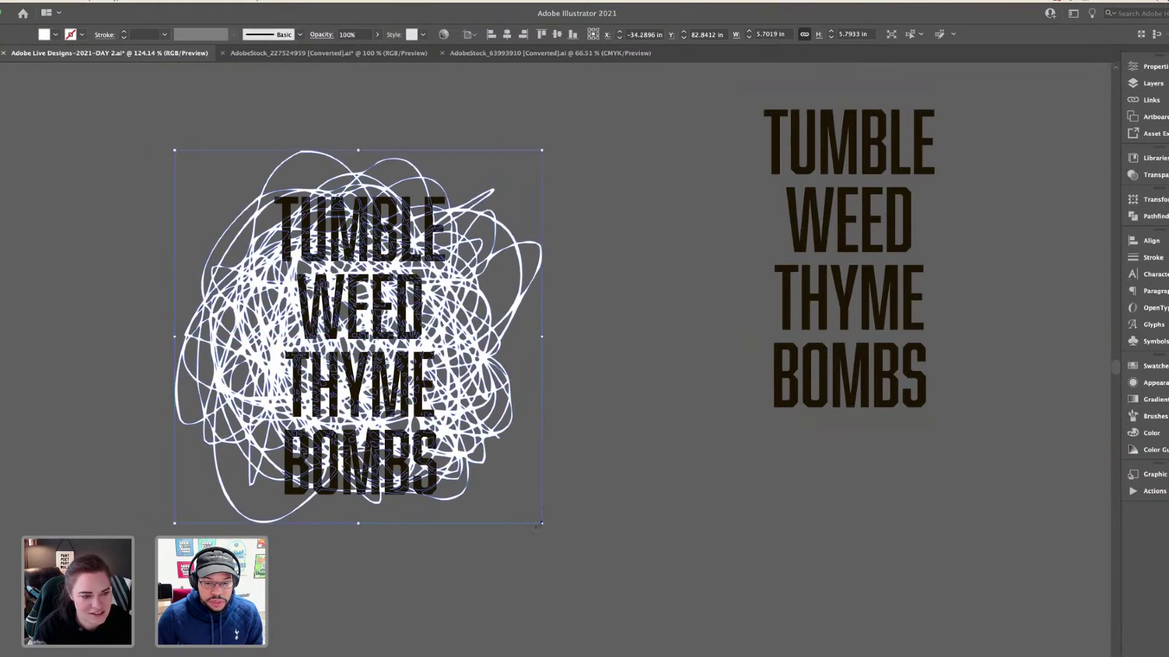
{"action": "left_click_drag", "start_coordinate": [540, 524], "coordinate": [570, 550]}
{"action": "left_click_drag", "start_coordinate": [501, 439], "coordinate": [490, 434]}
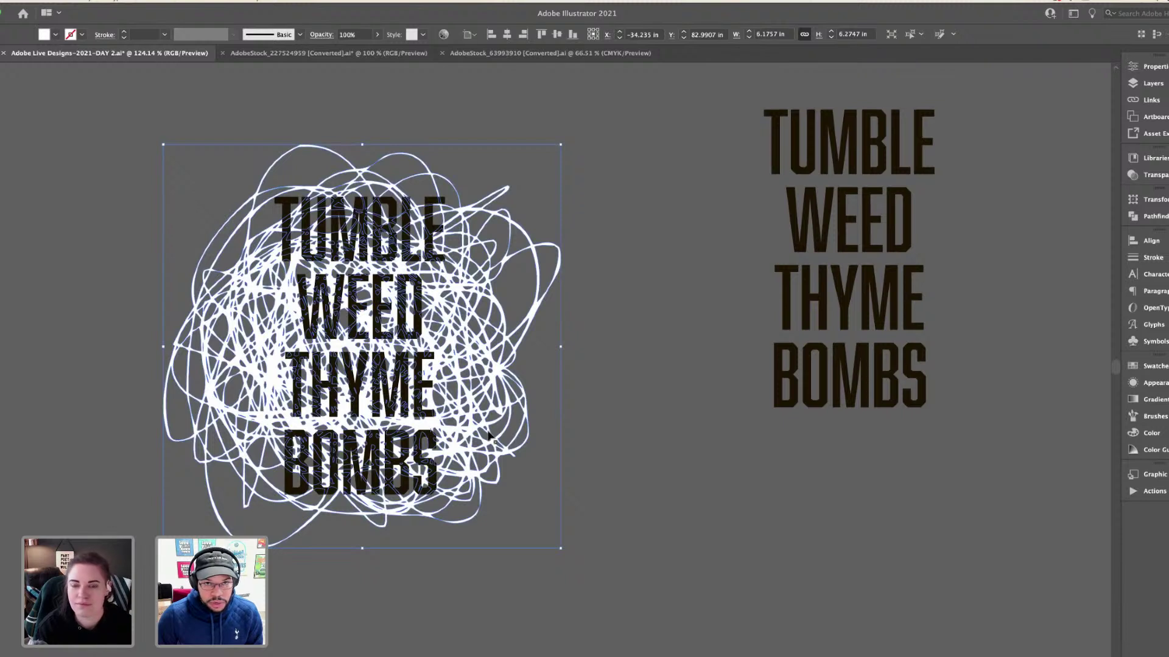
{"action": "left_click_drag", "start_coordinate": [490, 434], "coordinate": [489, 434]}
{"action": "key", "text": "super+shift+a"}
- Review the Save for Web settings and presets with the output clipped to the artboard, and leave without saving
{"action": "left_click", "coordinate": [45, 3]}
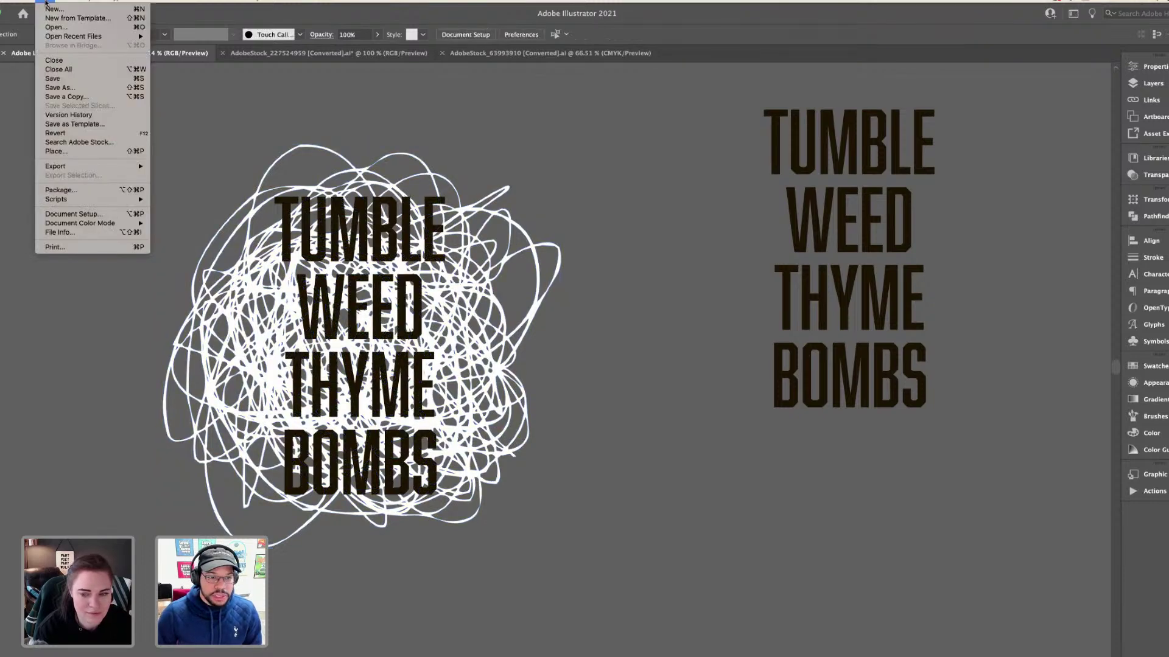
{"action": "mouse_move", "coordinate": [121, 166]}
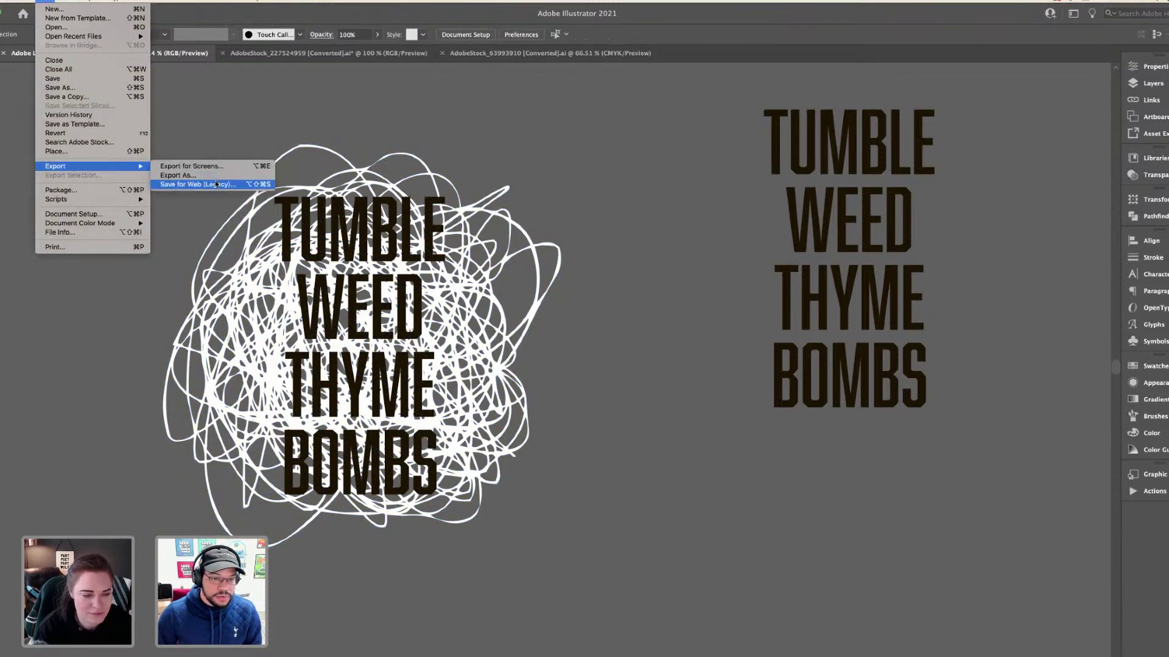
{"action": "left_click", "coordinate": [213, 184]}
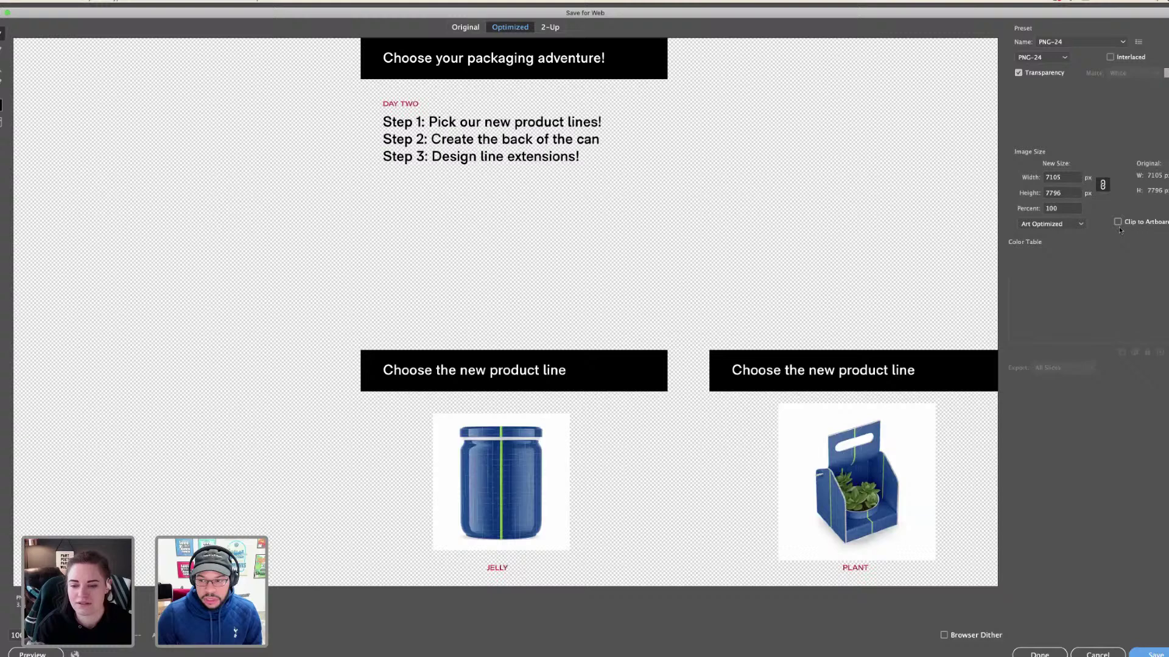
{"action": "left_click", "coordinate": [1118, 223]}
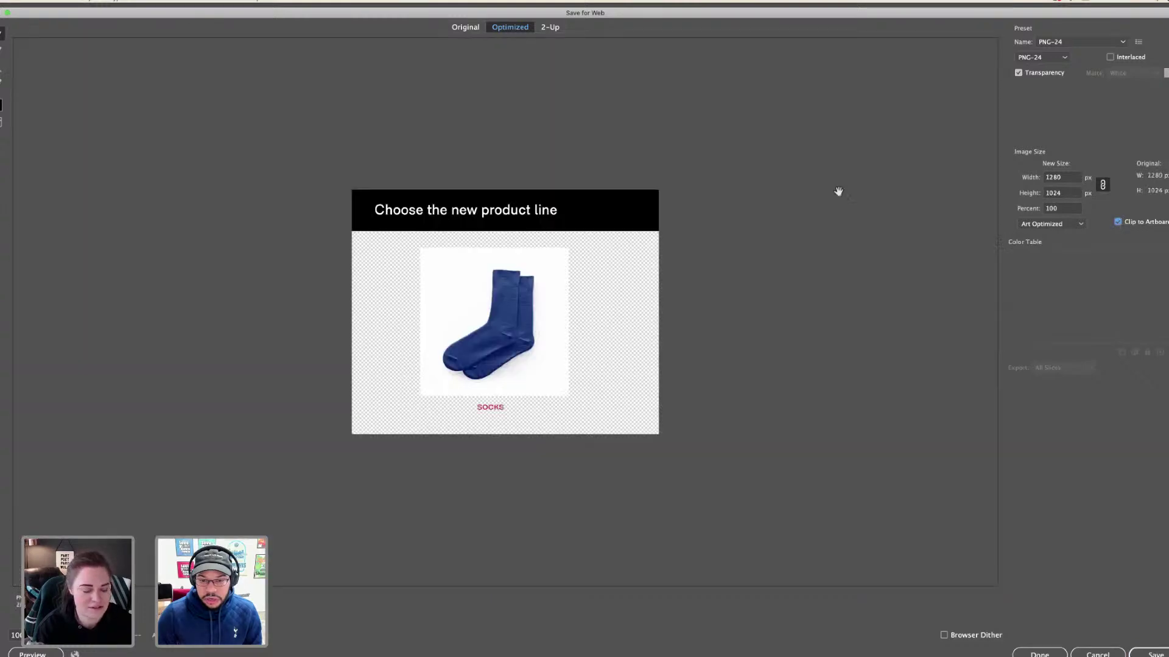
{"action": "double_click", "coordinate": [1062, 177]}
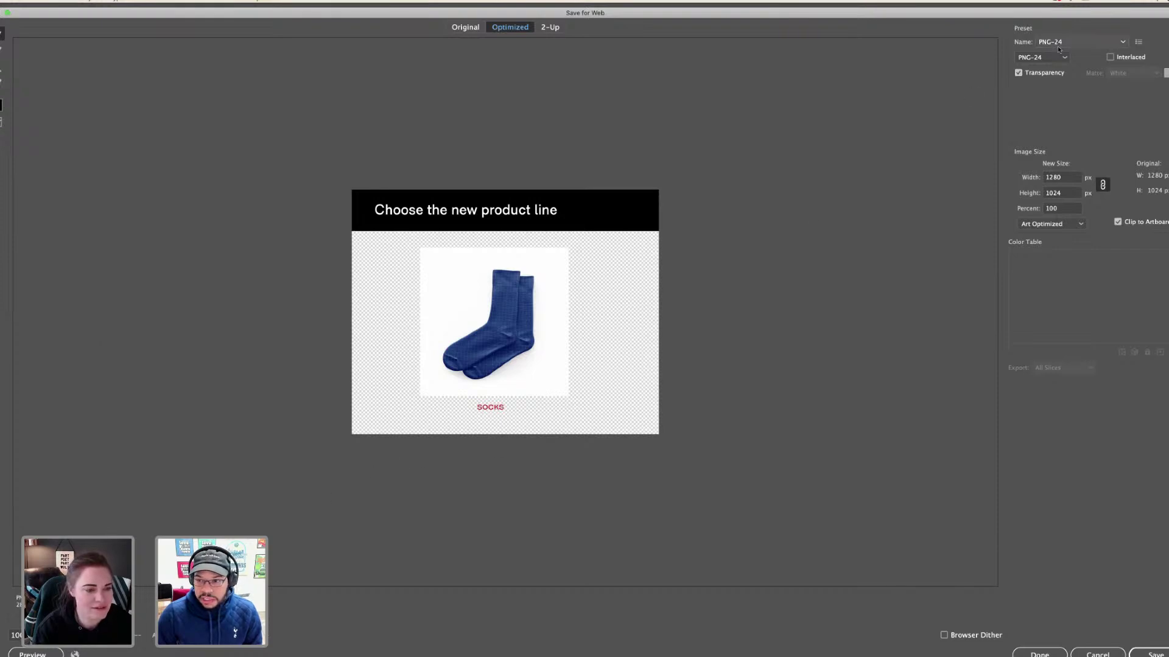
{"action": "left_click", "coordinate": [1078, 42]}
{"action": "left_click", "coordinate": [1065, 148]}
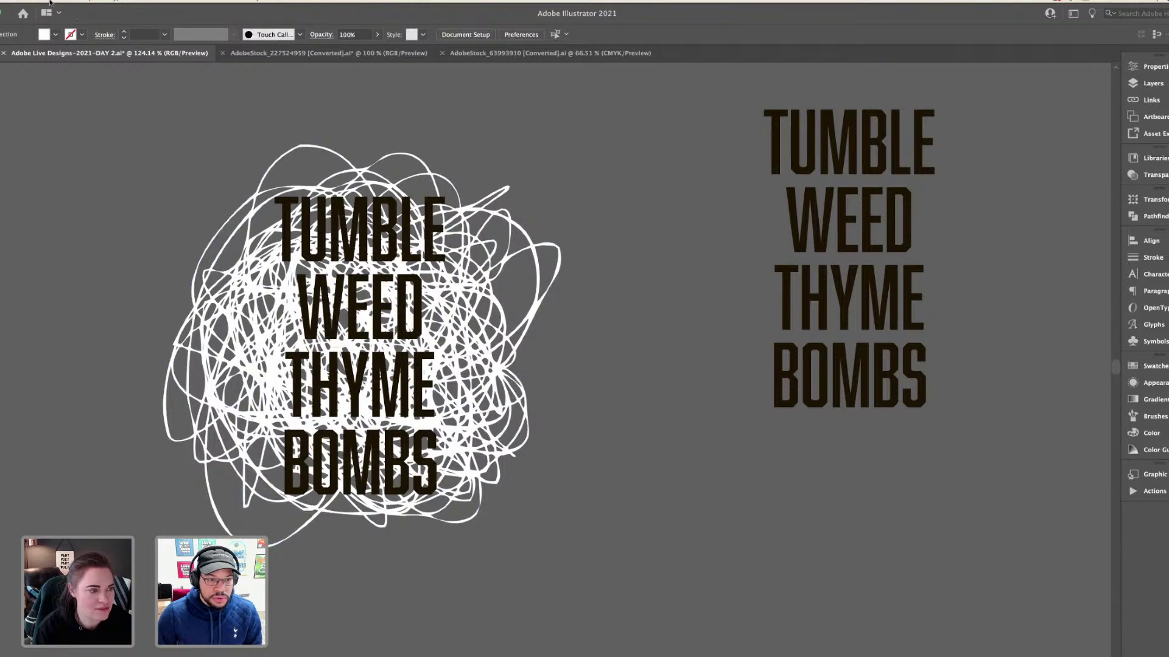
- Review the file formats offered by Save As, and leave without saving a copy
{"action": "left_click", "coordinate": [50, 3]}
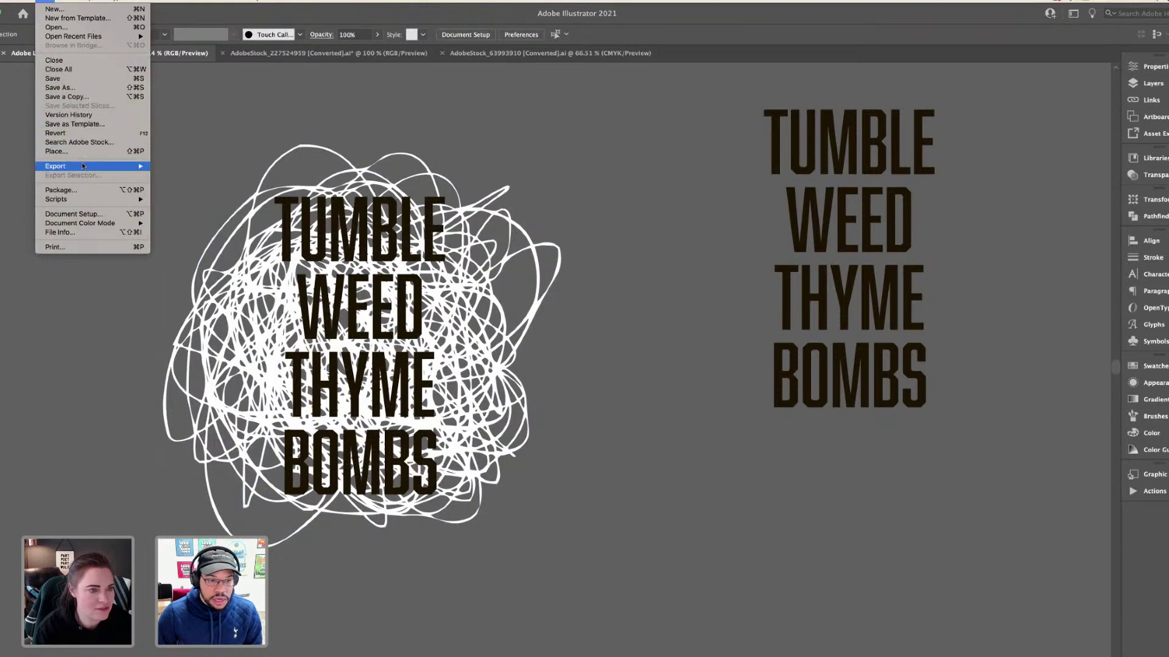
{"action": "mouse_move", "coordinate": [83, 166]}
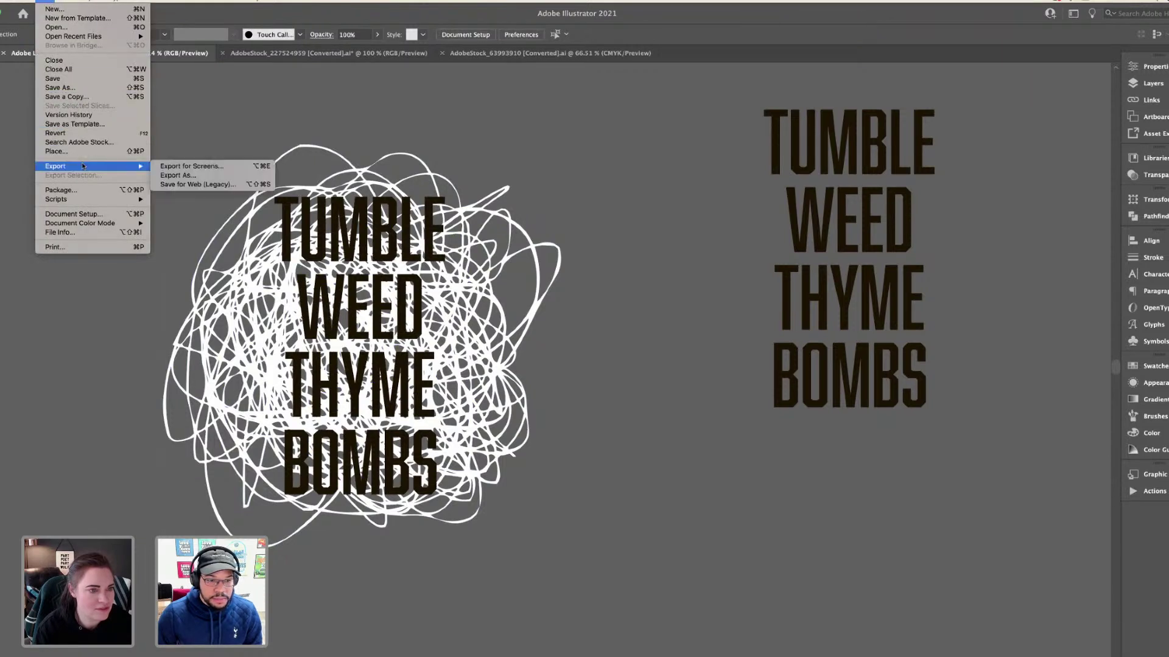
{"action": "left_click", "coordinate": [84, 89]}
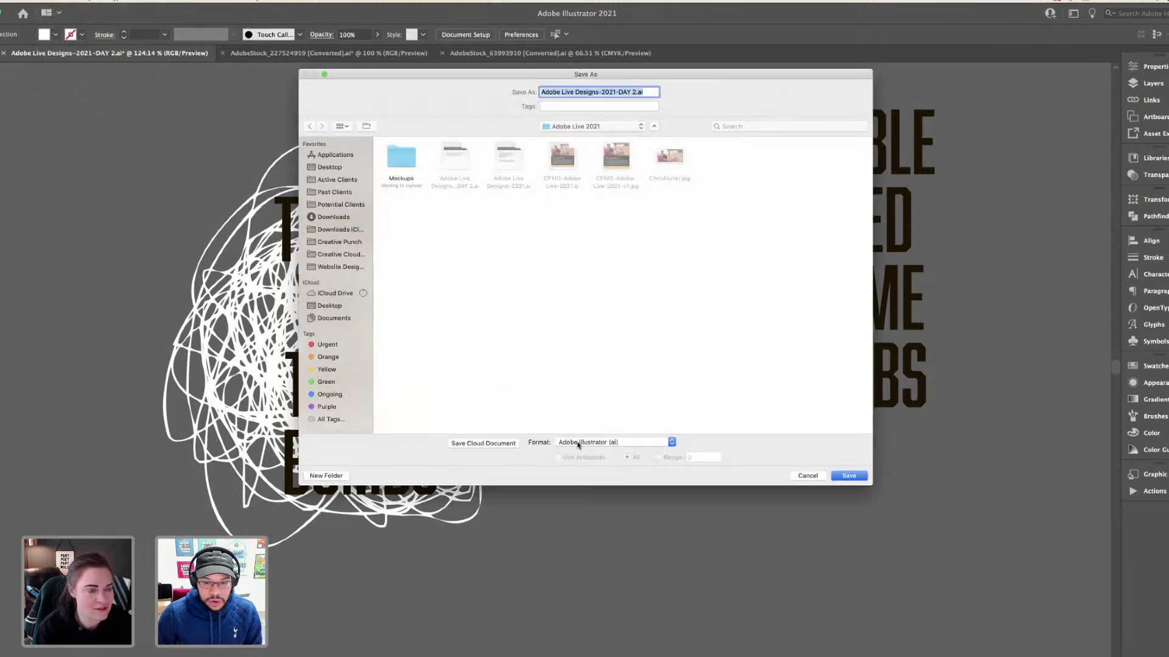
{"action": "left_click", "coordinate": [617, 442]}
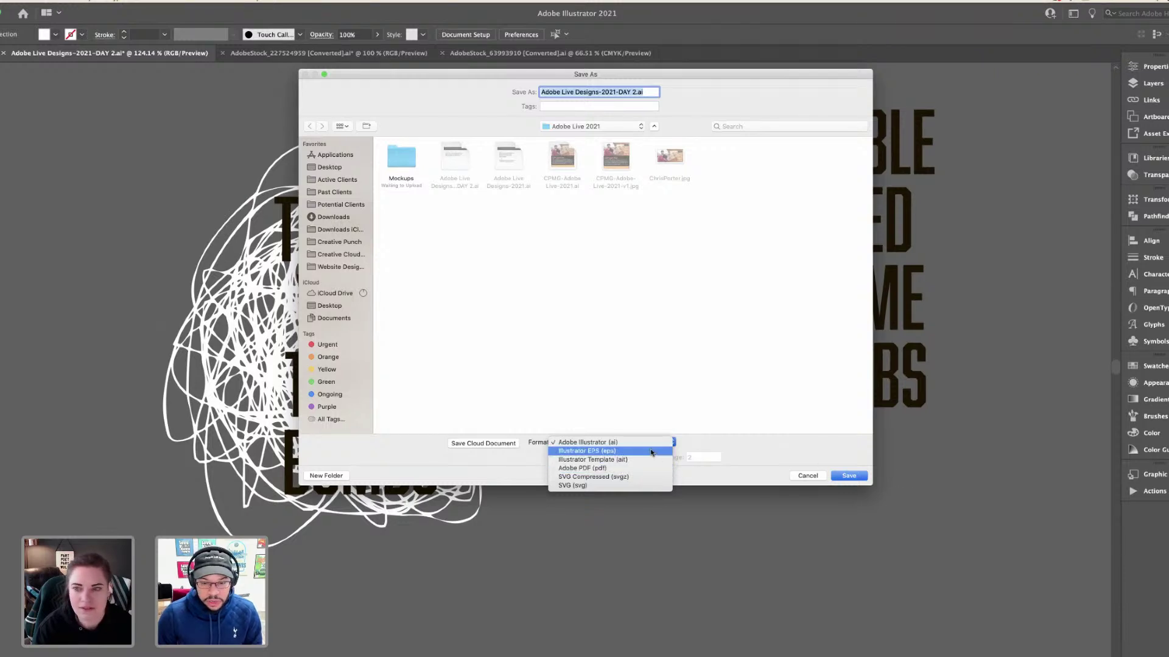
{"action": "left_click", "coordinate": [801, 478]}
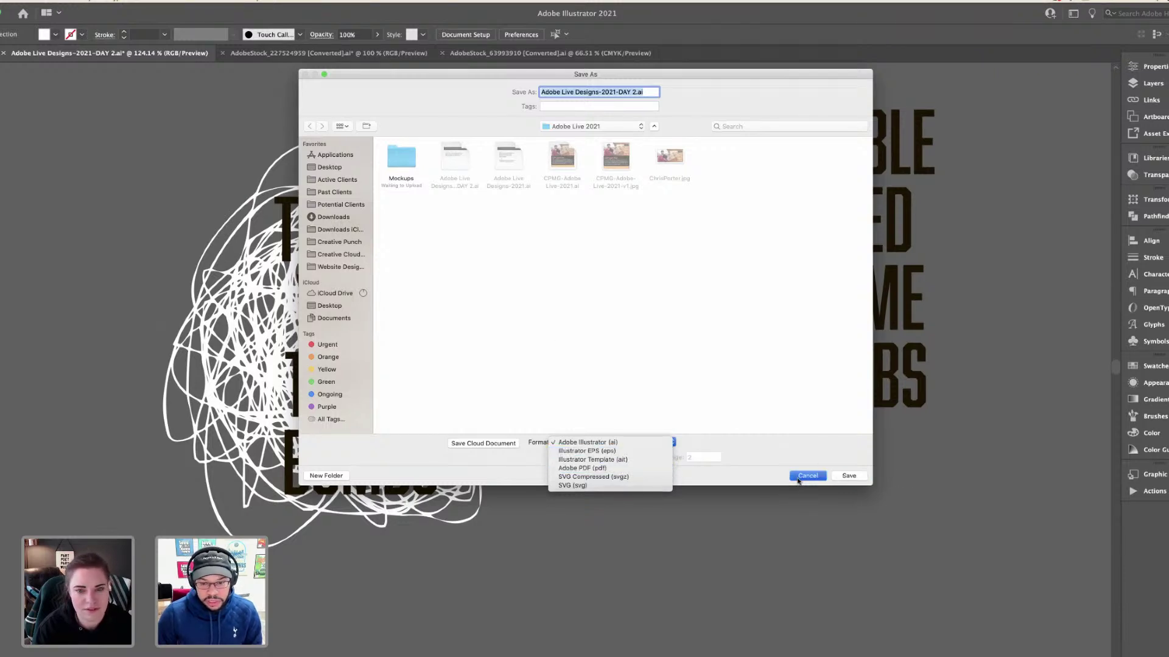
- Export the design as a JPEG using artboards, limited to artboard range 2
{"action": "left_click", "coordinate": [46, 1]}
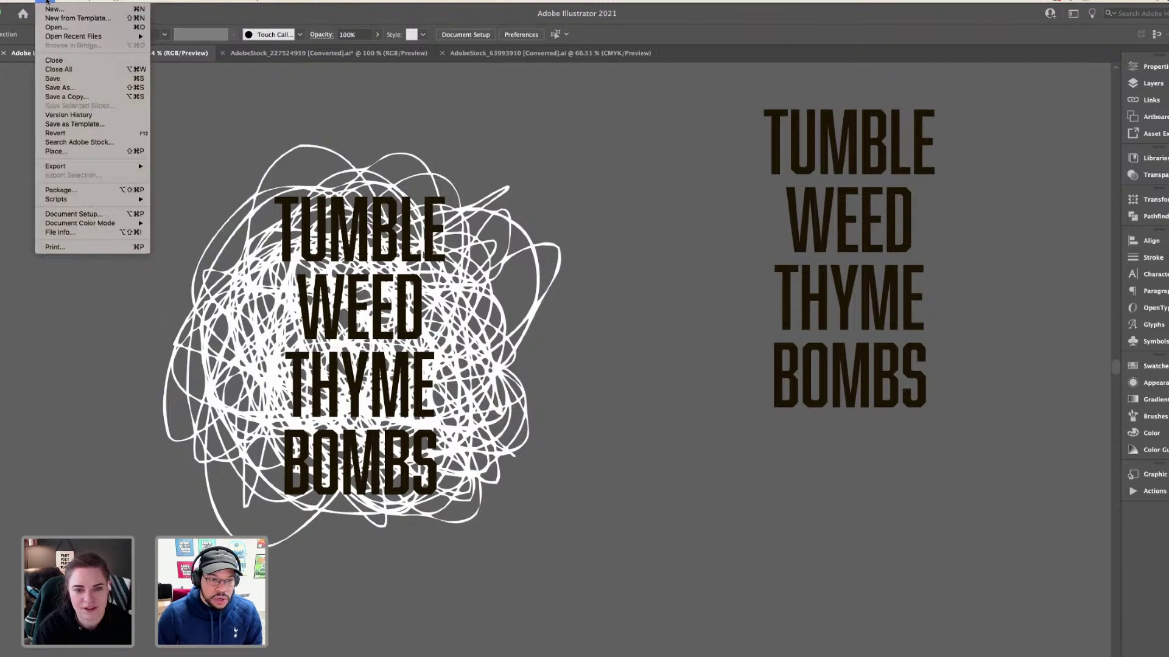
{"action": "mouse_move", "coordinate": [78, 165]}
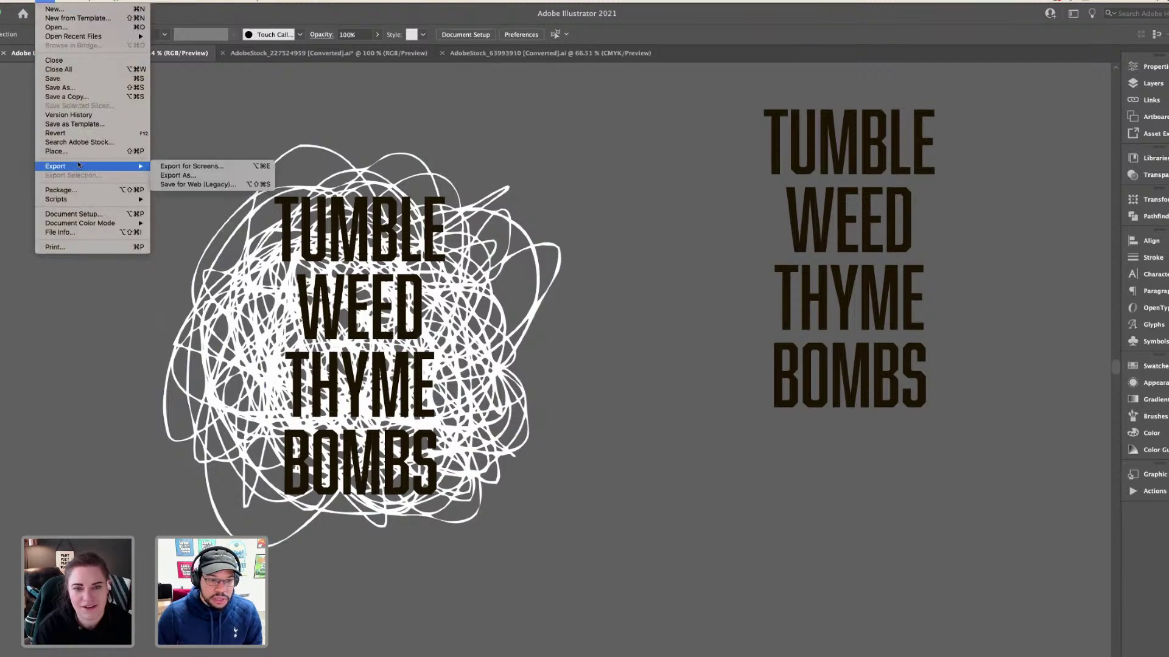
{"action": "left_click", "coordinate": [239, 176]}
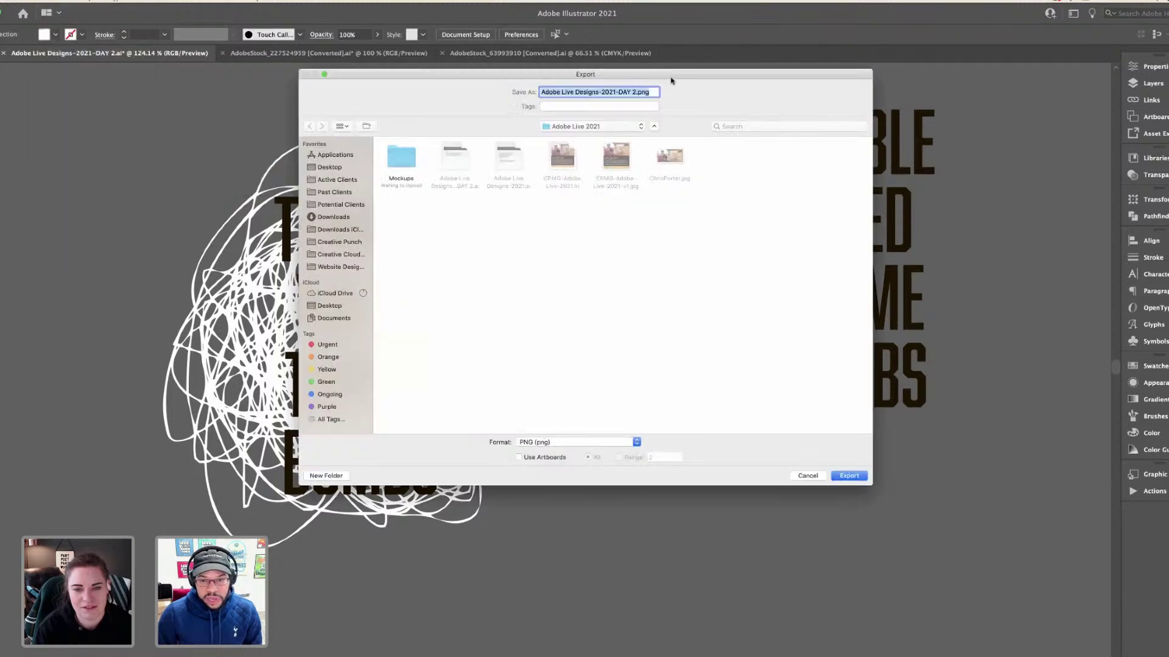
{"action": "left_click_drag", "start_coordinate": [672, 80], "coordinate": [631, 120]}
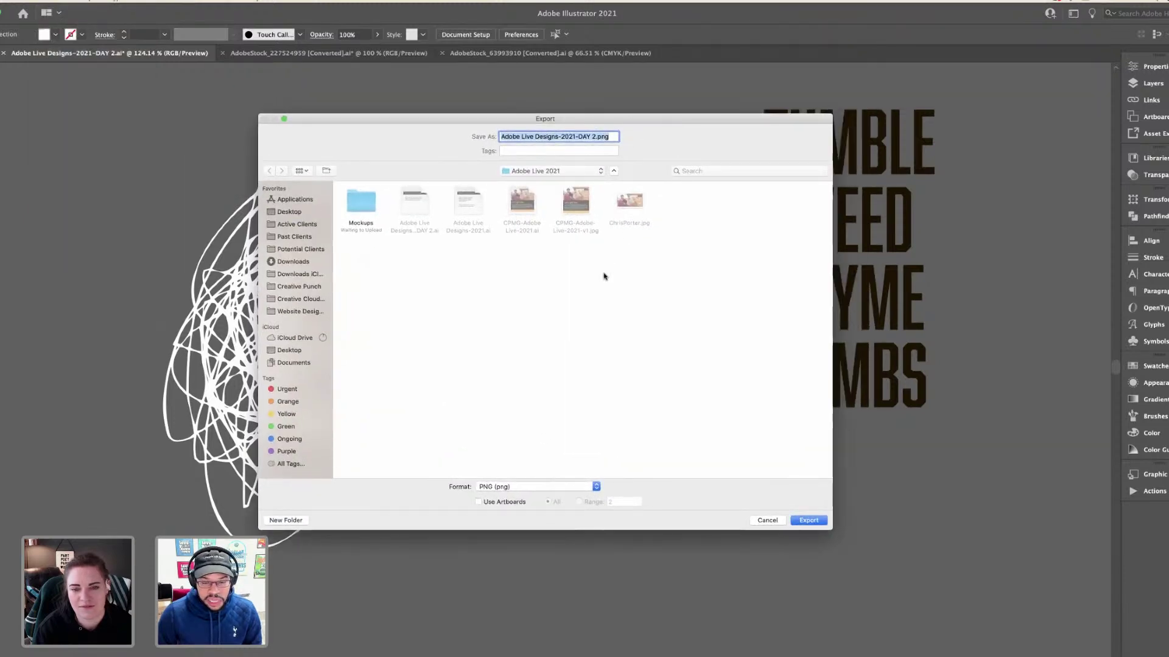
{"action": "left_click", "coordinate": [521, 503]}
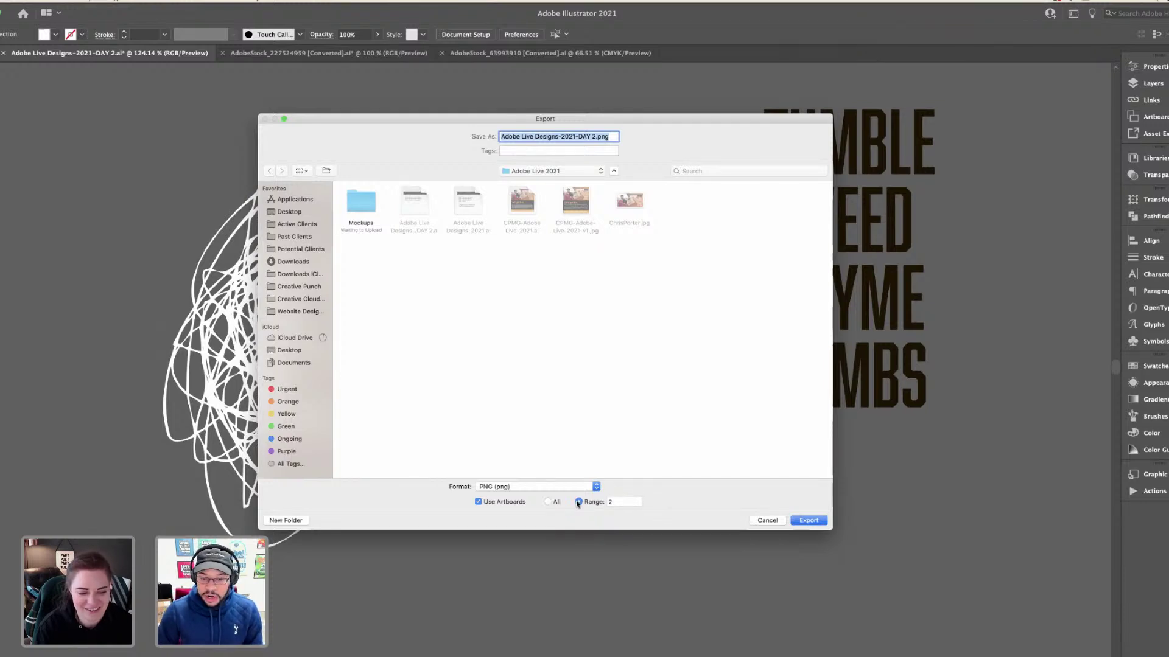
{"action": "left_click", "coordinate": [579, 502]}
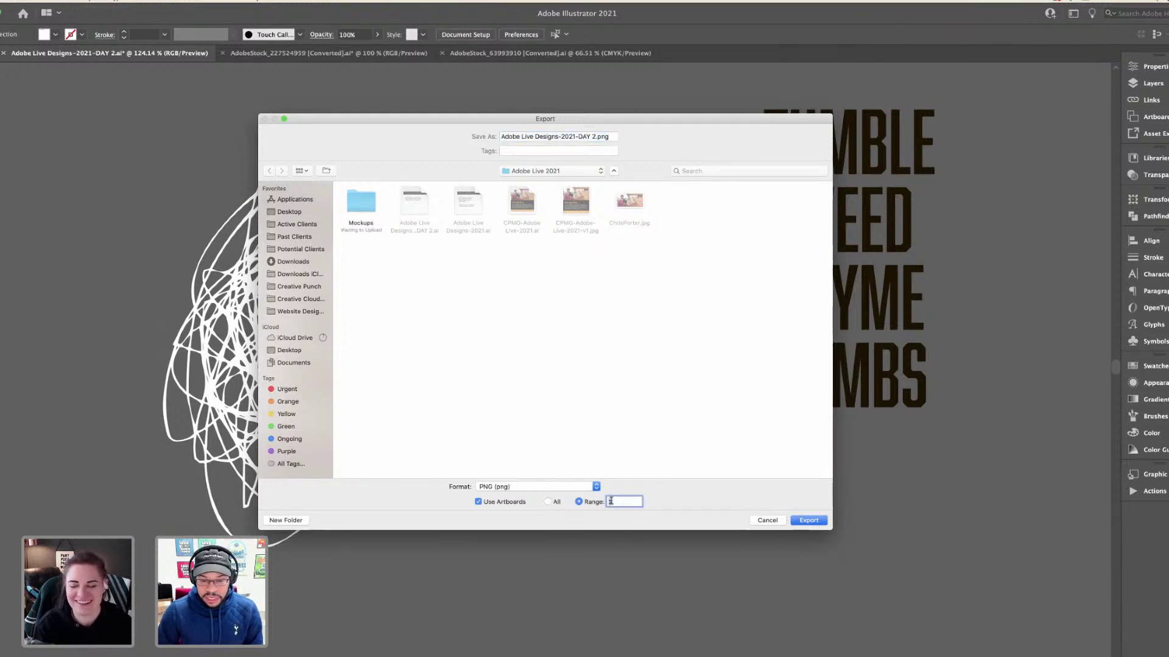
{"action": "left_click", "coordinate": [595, 487]}
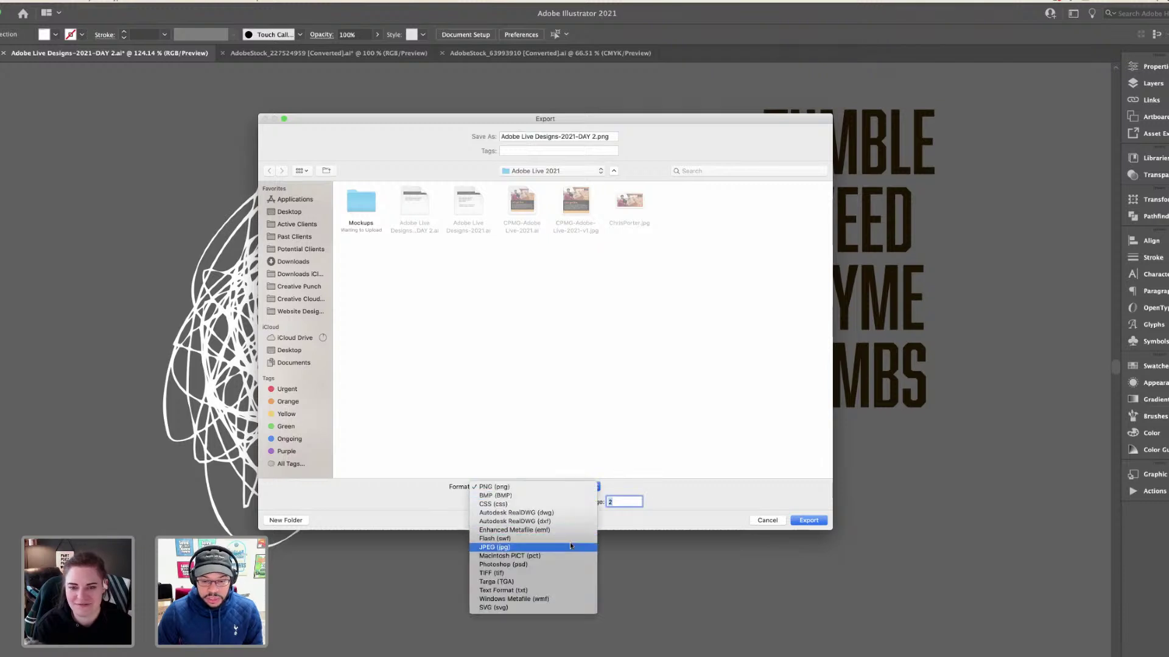
{"action": "left_click", "coordinate": [584, 548]}
{"action": "left_click", "coordinate": [807, 520]}
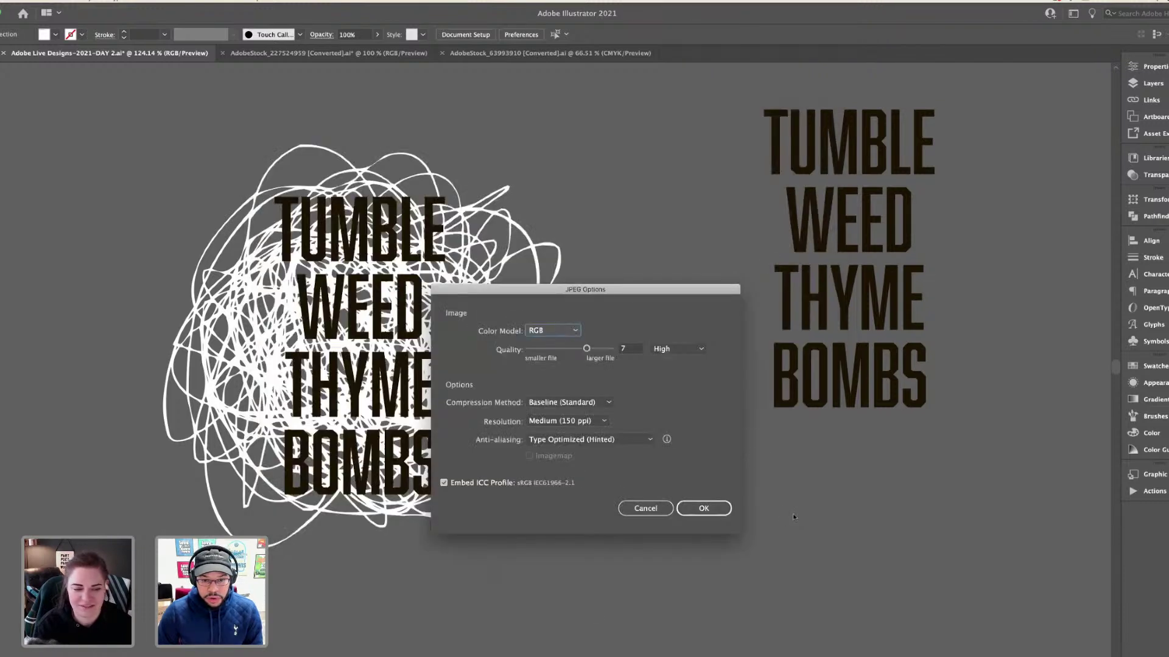
- Set the JPEG options to the RGB color model, quality 6 and High (300 ppi) resolution
{"action": "left_click", "coordinate": [552, 331]}
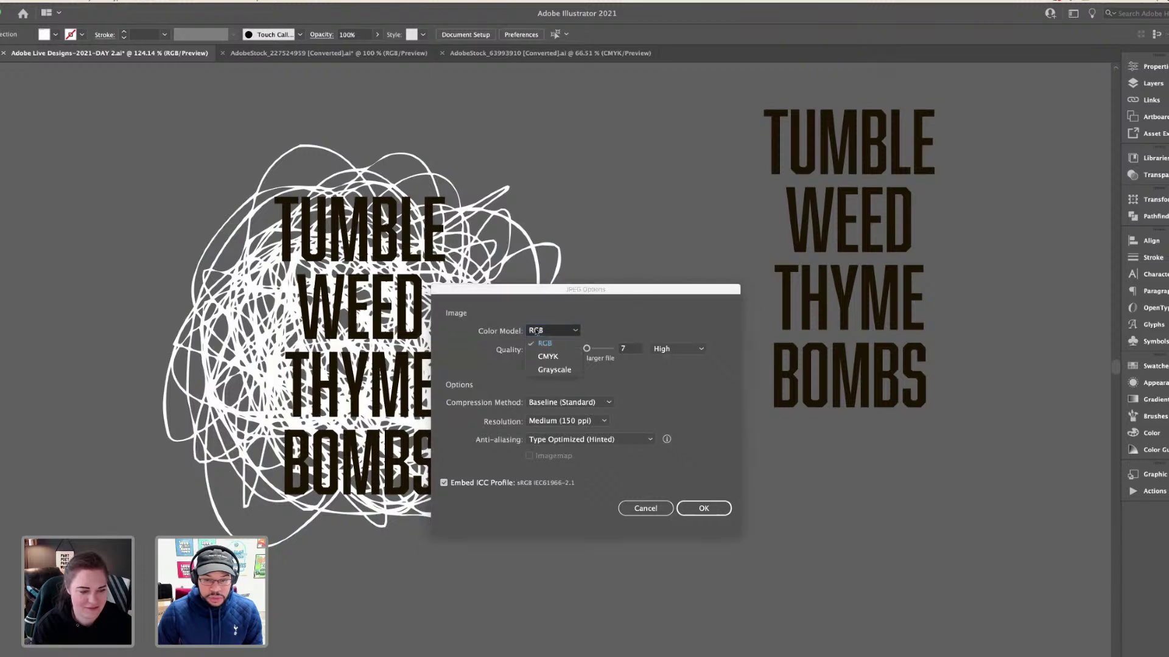
{"action": "left_click", "coordinate": [544, 344]}
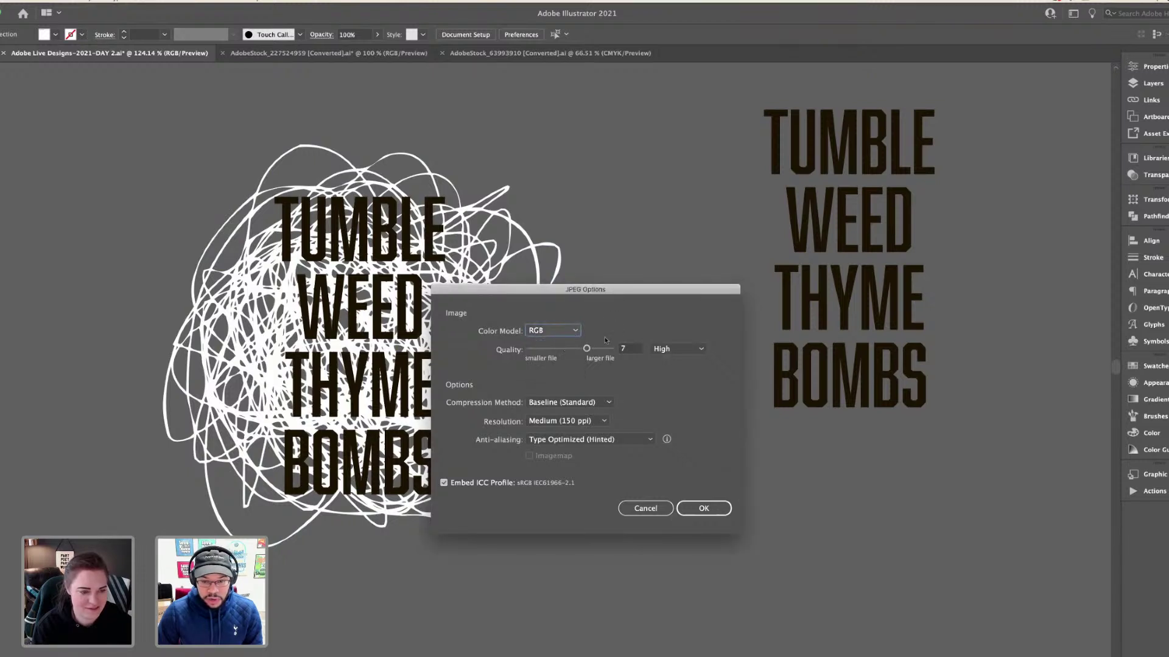
{"action": "mouse_move", "coordinate": [586, 348]}
{"action": "left_mouse_down"}
{"action": "mouse_move", "coordinate": [603, 348]}
{"action": "mouse_move", "coordinate": [579, 350]}
{"action": "left_mouse_up"}
{"action": "left_click", "coordinate": [566, 421]}
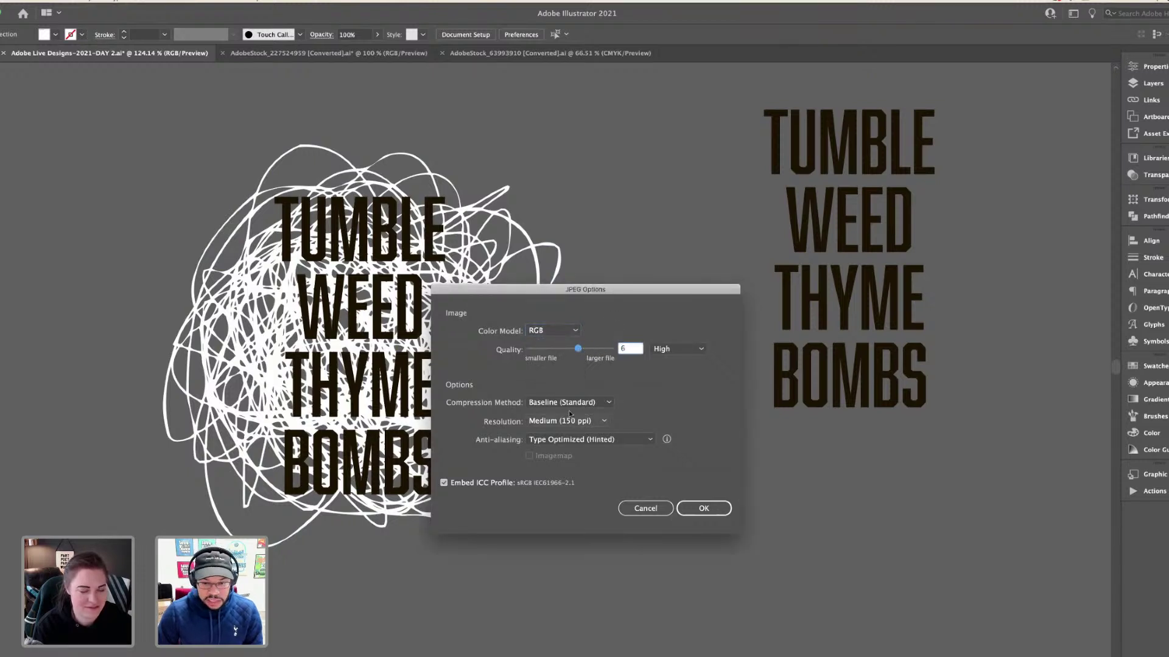
{"action": "left_click", "coordinate": [572, 490]}
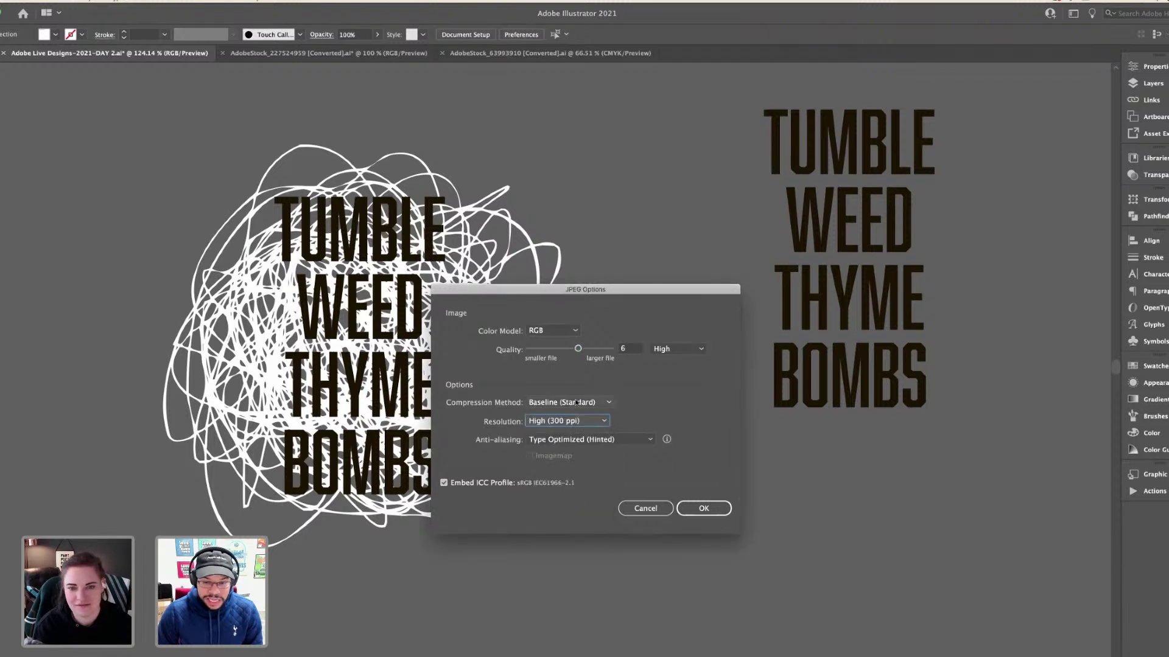
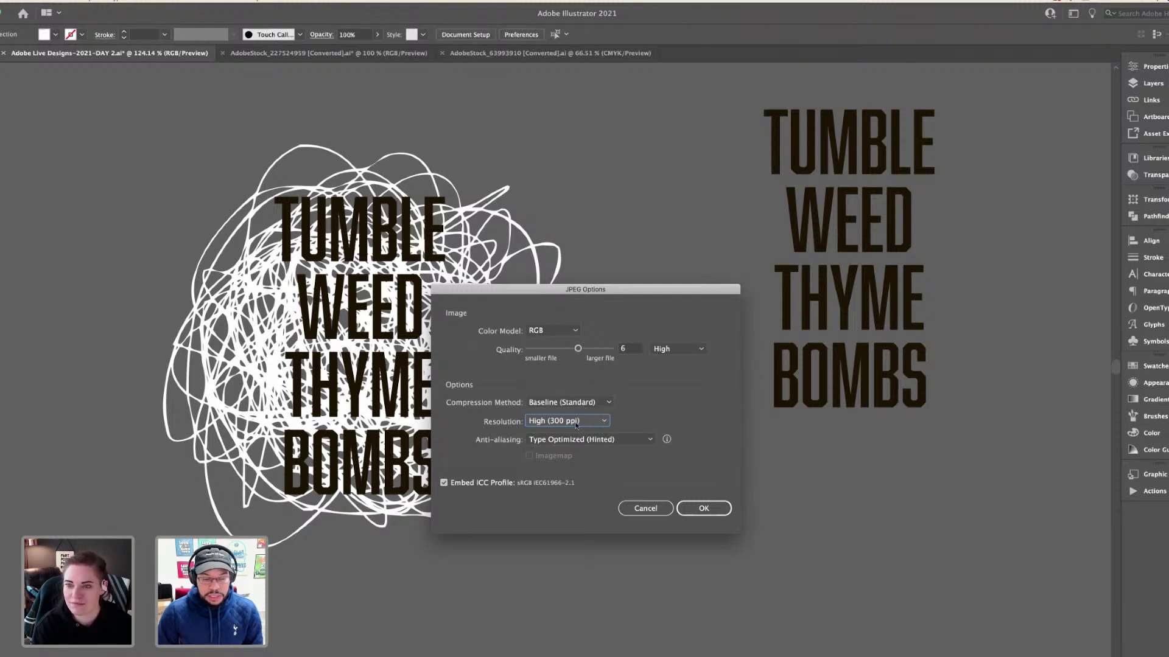
- Cancel the JPEG export and paste the white tumbleweed scribble from Illustrator into the Rectangle 1.psb label in Photoshop
{"action": "left_click", "coordinate": [634, 508]}
{"action": "left_click", "coordinate": [535, 339]}
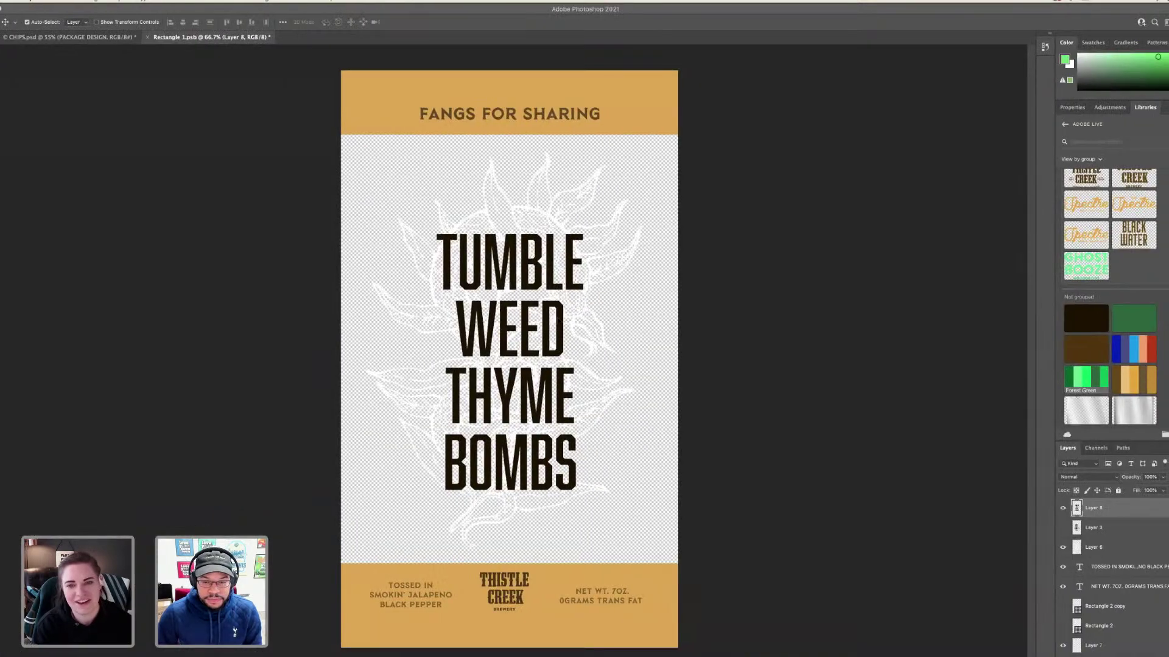
{"action": "key", "text": "super+v"}
{"action": "key", "text": "Return"}
{"action": "left_click_drag", "start_coordinate": [512, 226], "coordinate": [515, 223]}
{"action": "key", "text": "Return"}
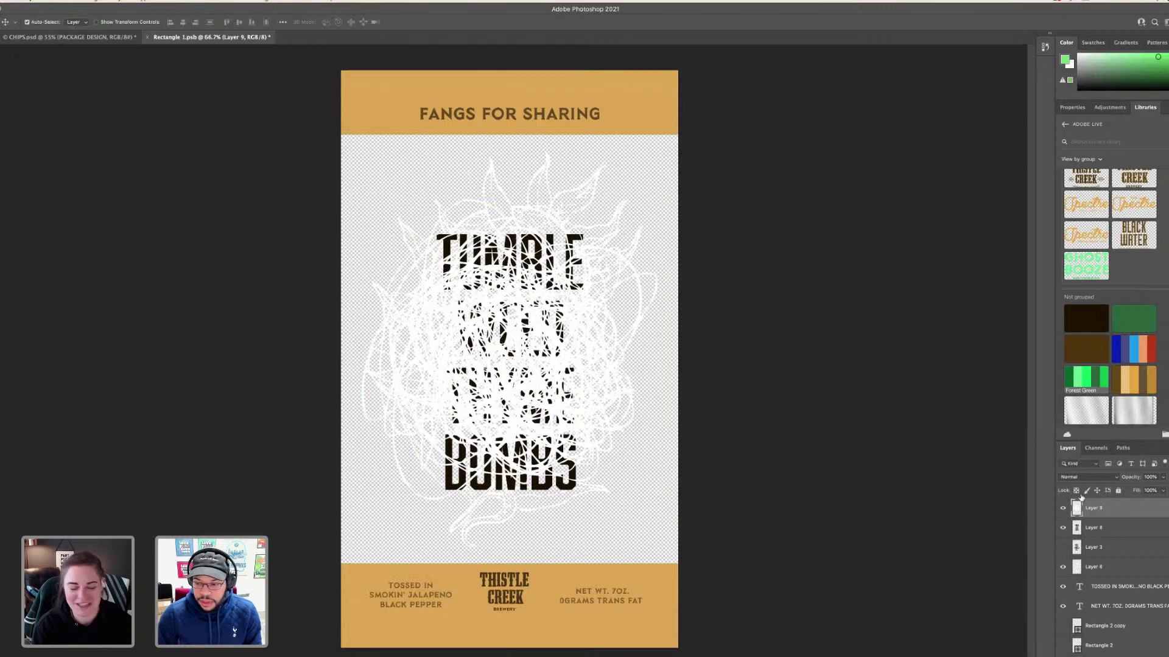
- Move the scribble layer beneath the Tumble Weed Thyme Bombs text, hide the old white pepper illustration, and save the label
{"action": "left_click_drag", "start_coordinate": [1120, 509], "coordinate": [1123, 533]}
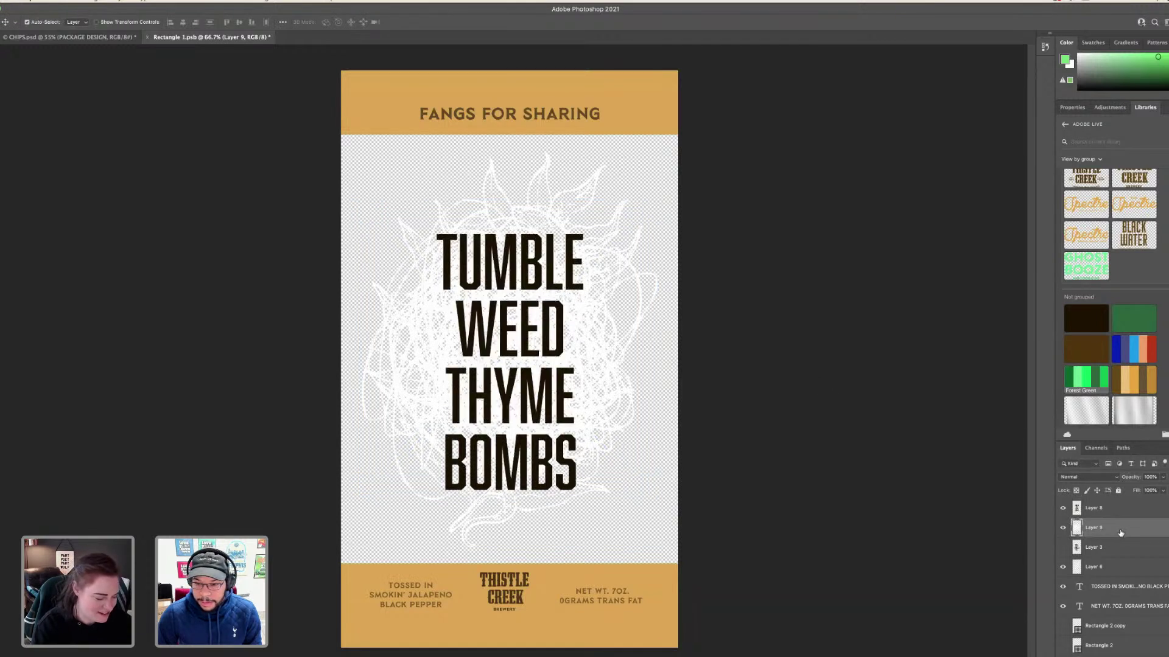
{"action": "left_click", "coordinate": [1063, 568]}
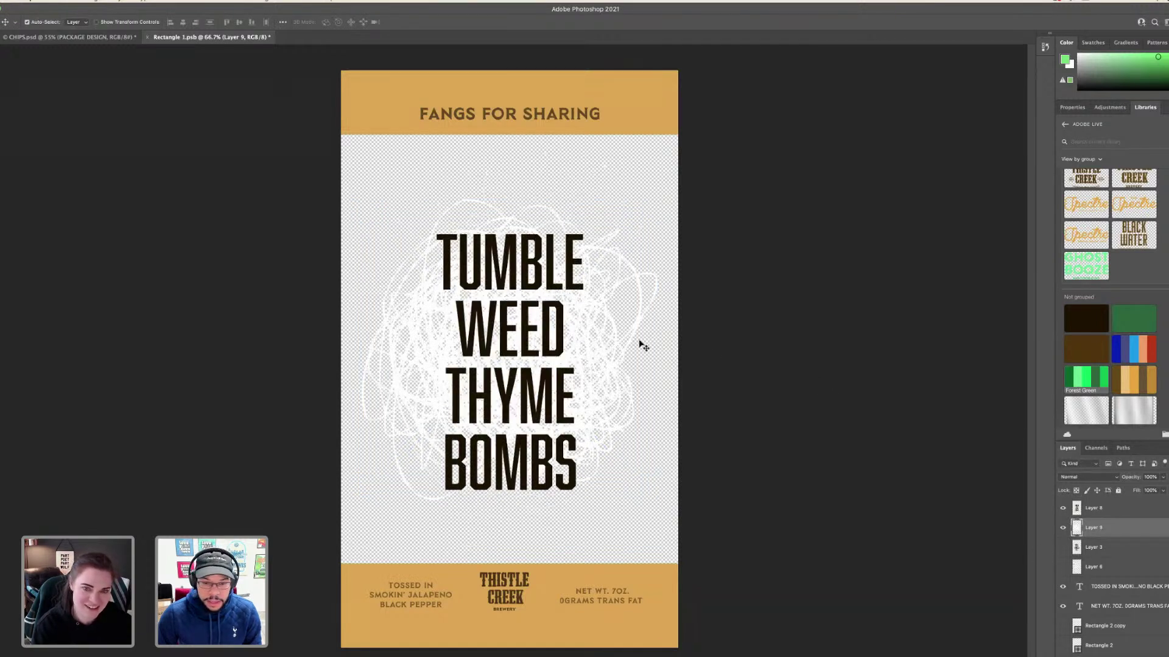
{"action": "key", "text": "ctrl+s"}
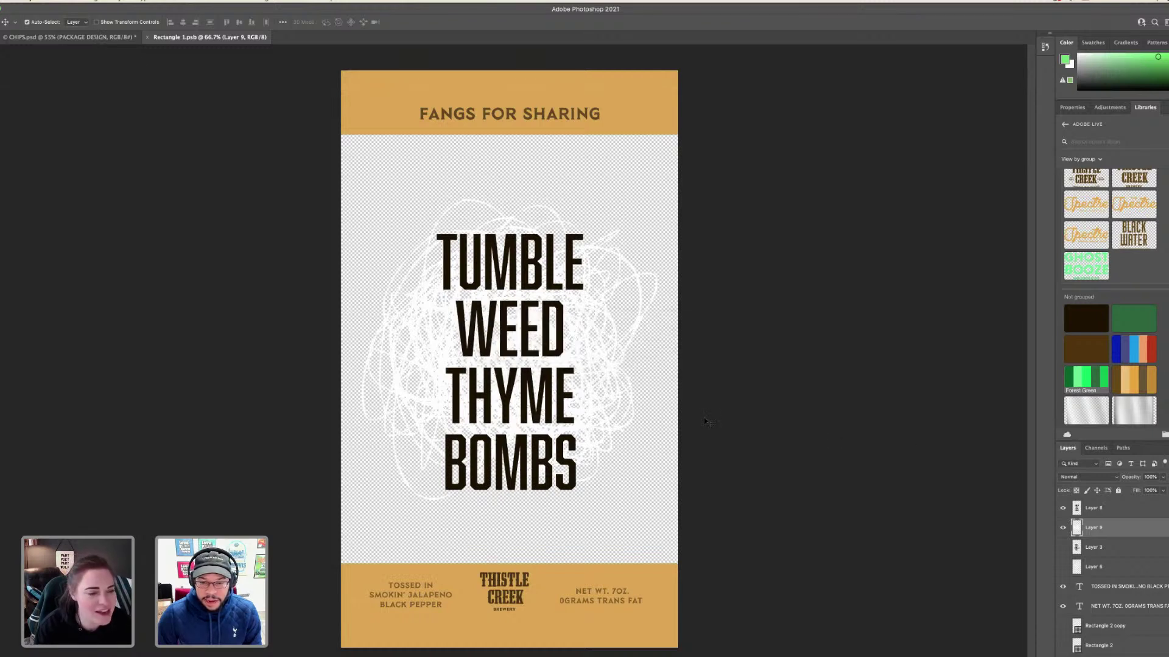
- Scale the white scribble proportionally to about 124% and move it up so it sits between the two bands behind the text
{"action": "key", "text": "super+t"}
{"action": "left_click_drag", "start_coordinate": [512, 500], "coordinate": [535, 569]}
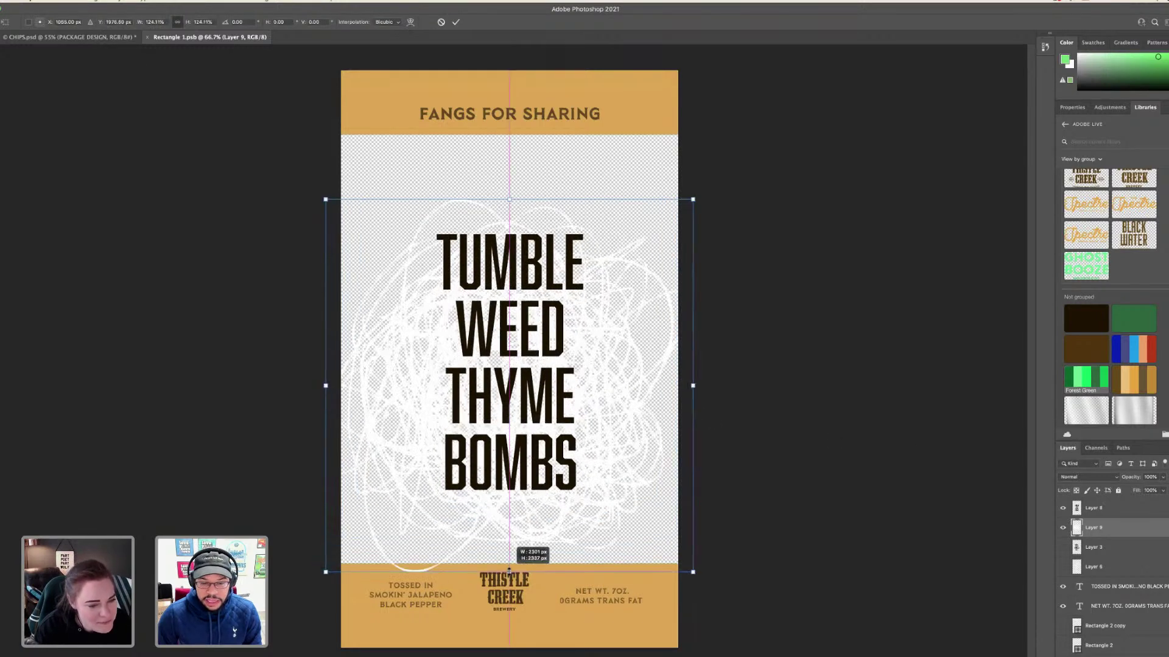
{"action": "left_click_drag", "start_coordinate": [574, 503], "coordinate": [574, 494]}
{"action": "key", "text": "shift+Up"}
{"action": "key", "text": "shift+Up"}
{"action": "key", "text": "shift+Up"}
{"action": "key", "text": "shift+Up"}
{"action": "key", "text": "shift+Up"}
{"action": "key", "text": "shift+Up"}
{"action": "key", "text": "shift+Up"}
{"action": "key", "text": "shift+Up"}
{"action": "key", "text": "shift+Up"}
{"action": "key", "text": "shift+Up"}
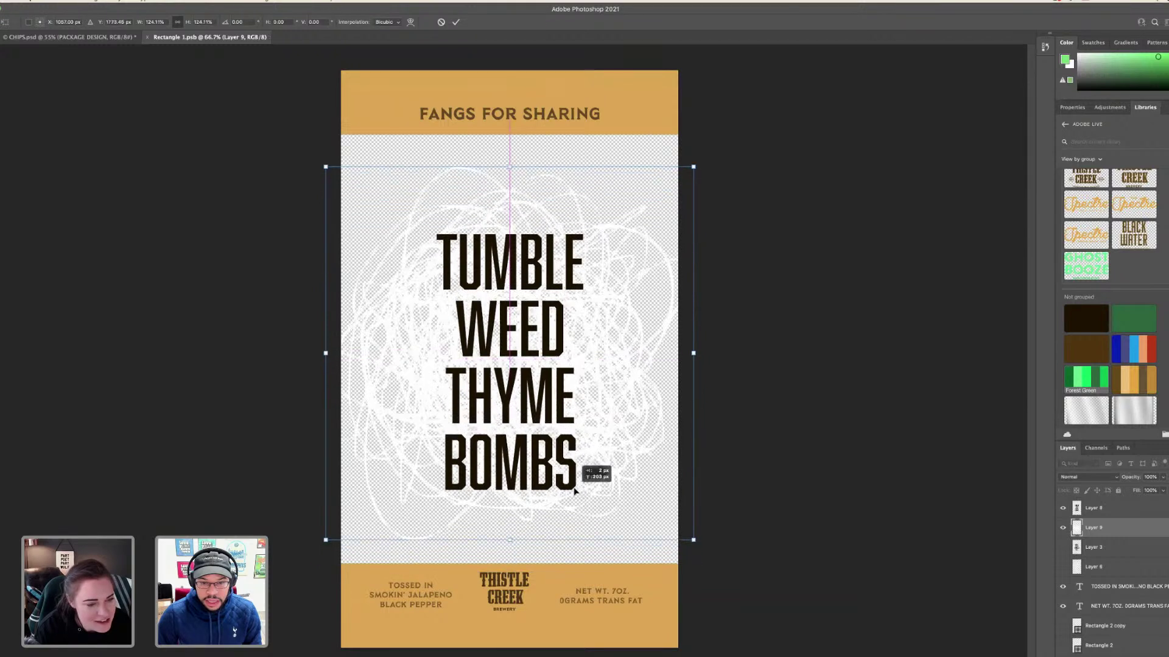
{"action": "key", "text": "Return"}
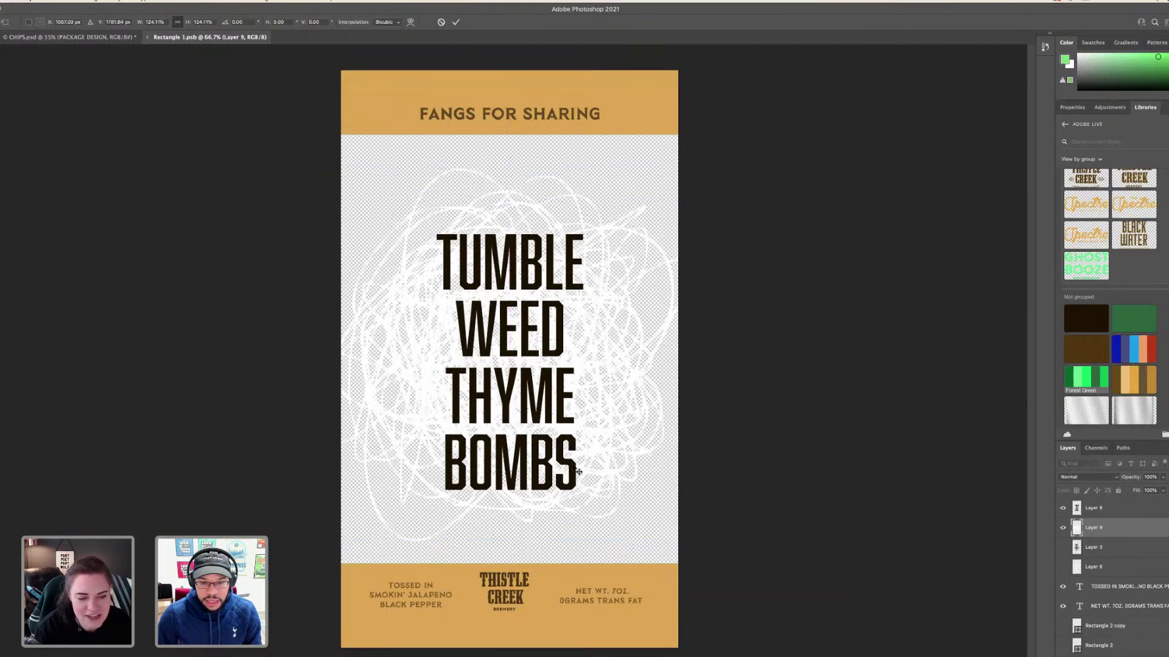
- Save the label artwork, check the updated bag in the CHIPS.psd mockup, and return to the label
{"action": "key", "text": "super+s"}
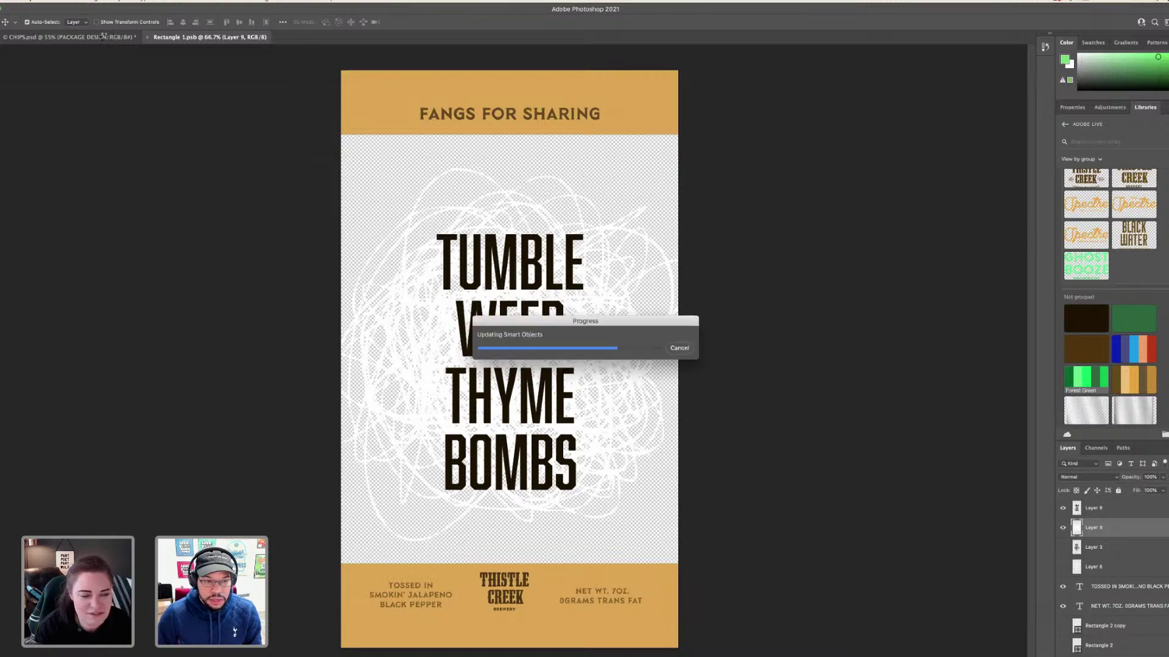
{"action": "left_click", "coordinate": [105, 38]}
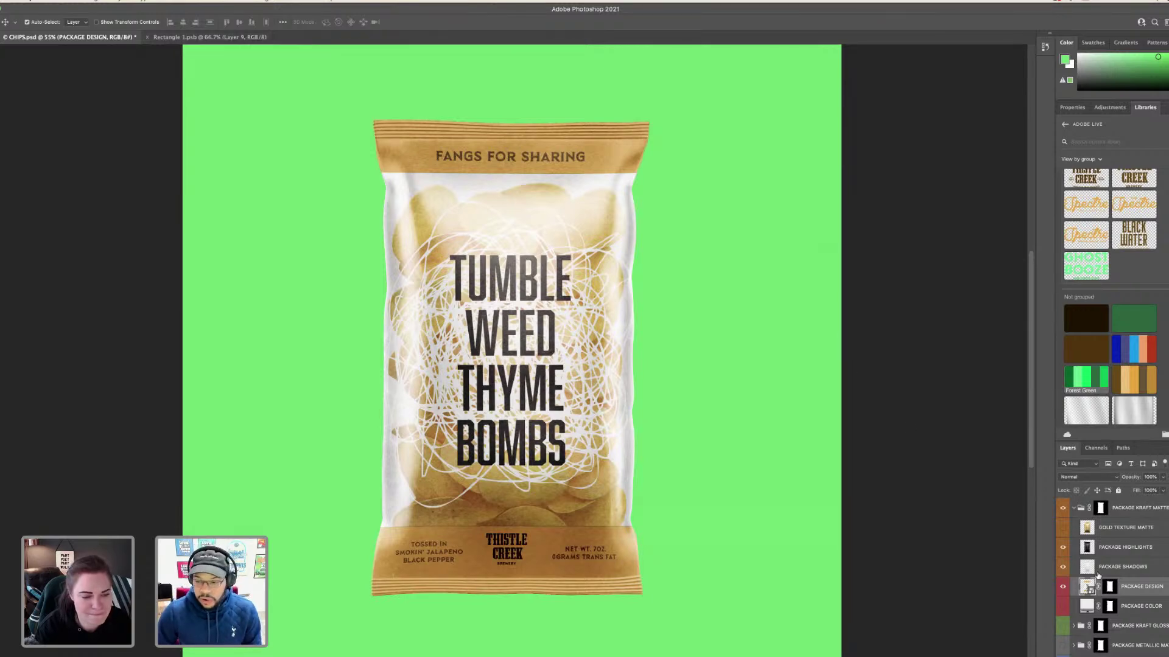
{"action": "left_click", "coordinate": [223, 37]}
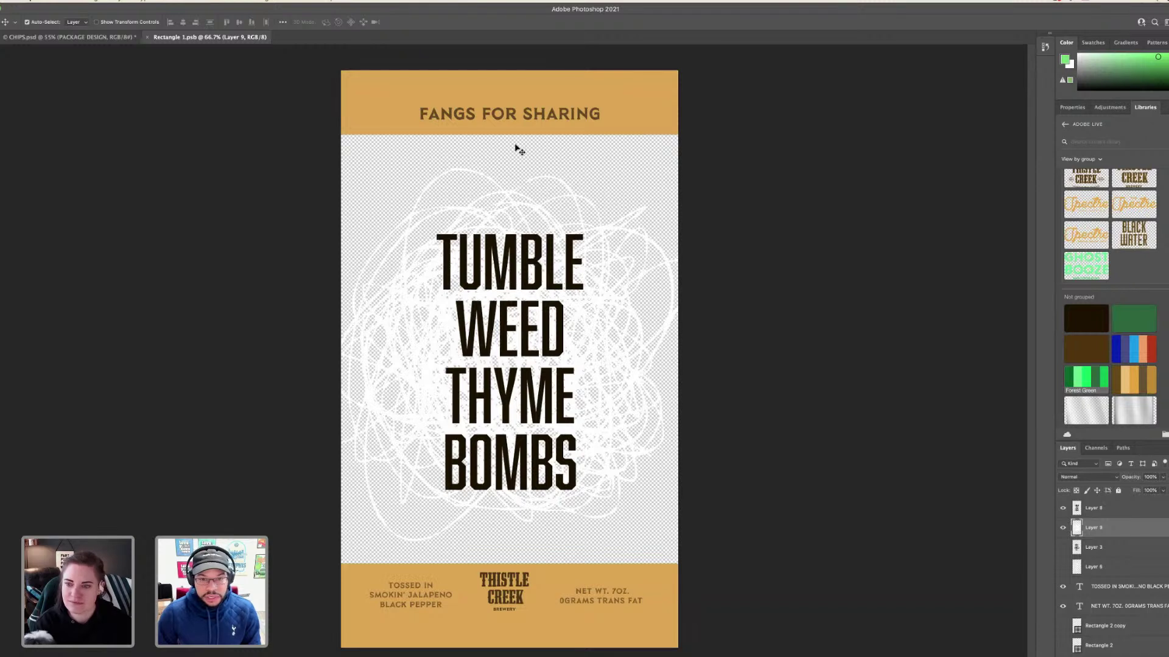
- Recolor the upper and lower bands of the label with the dark green from the Forest Green library theme
{"action": "left_click", "coordinate": [664, 129]}
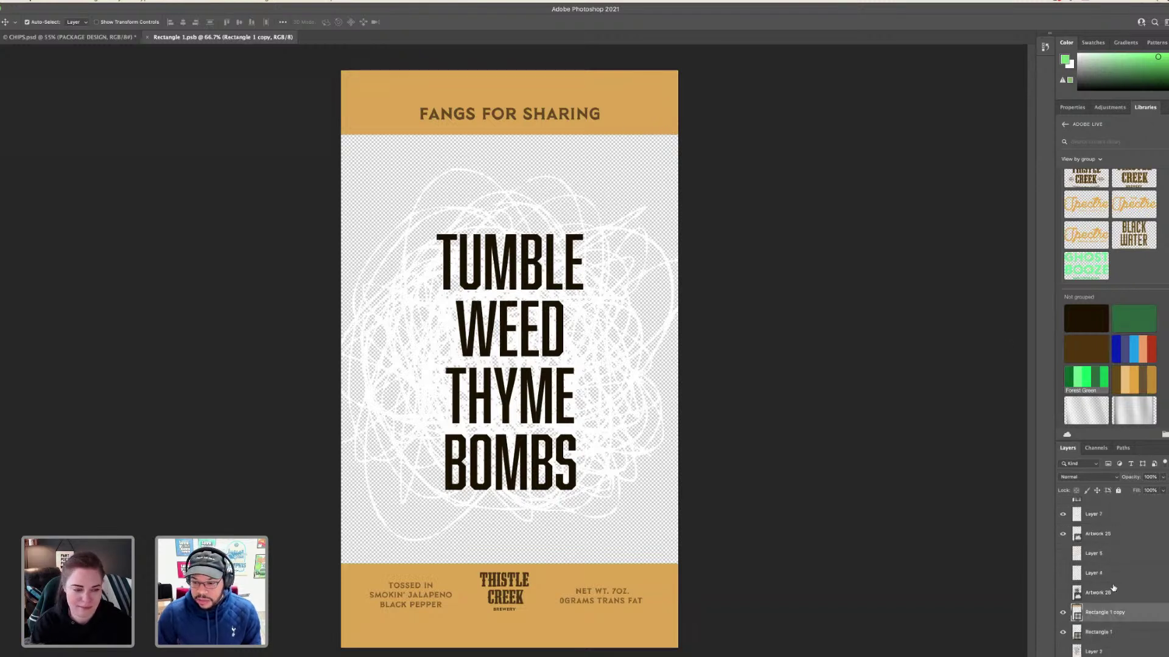
{"action": "left_click", "coordinate": [1087, 381]}
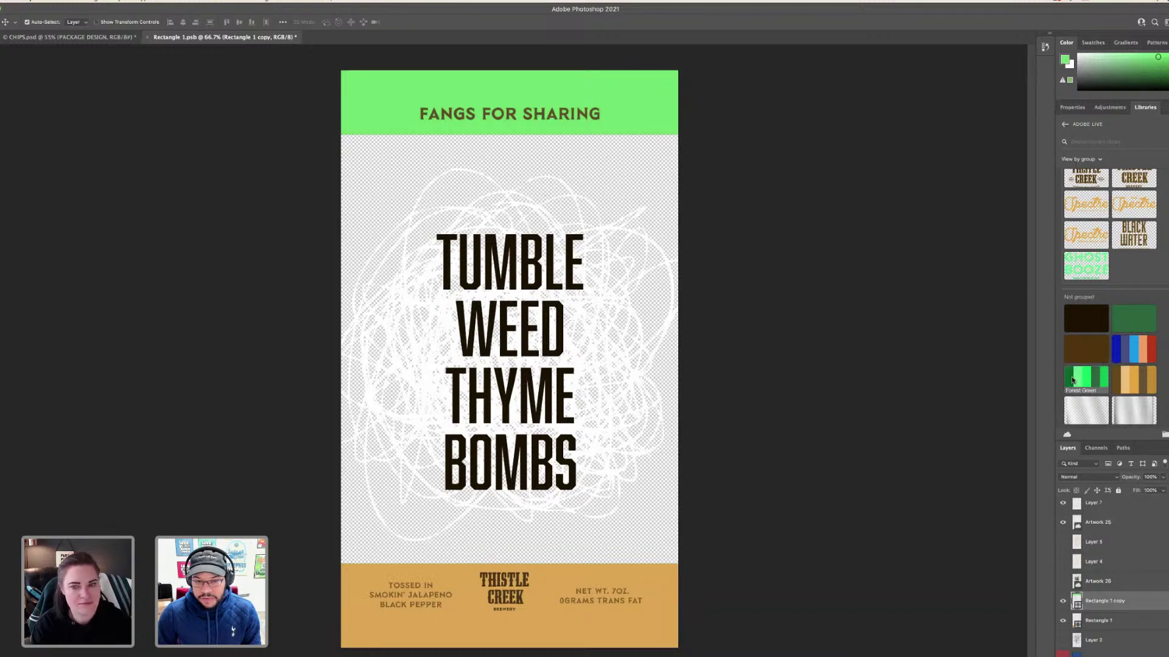
{"action": "left_click", "coordinate": [1073, 381]}
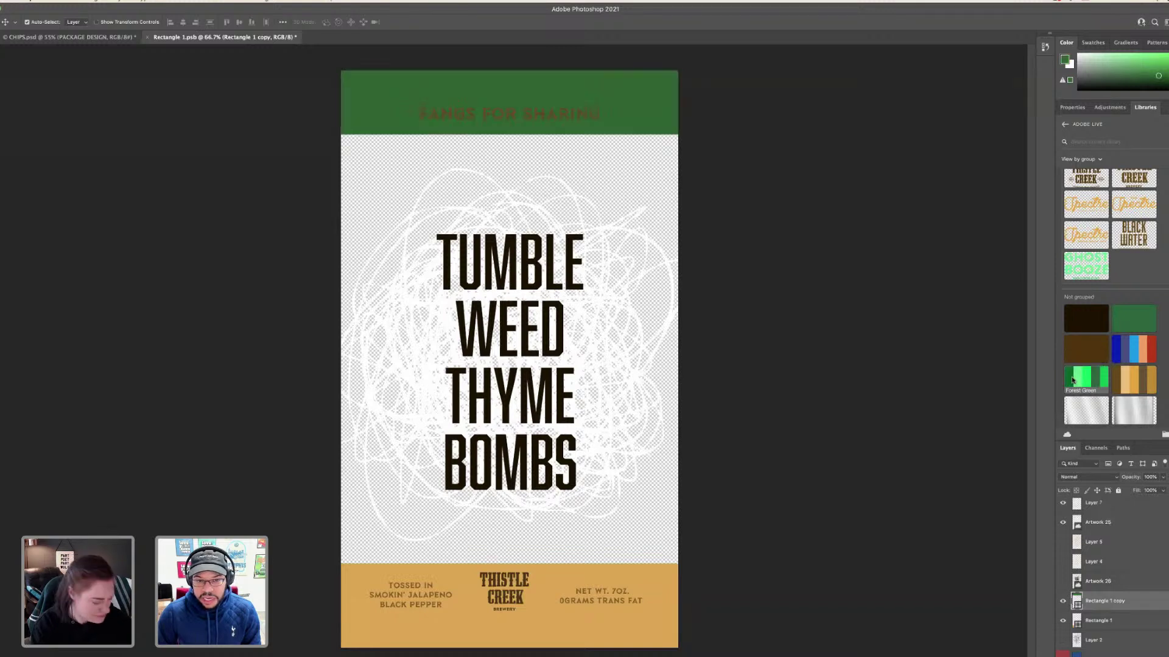
{"action": "left_click", "coordinate": [1090, 622]}
{"action": "left_click", "coordinate": [1069, 384]}
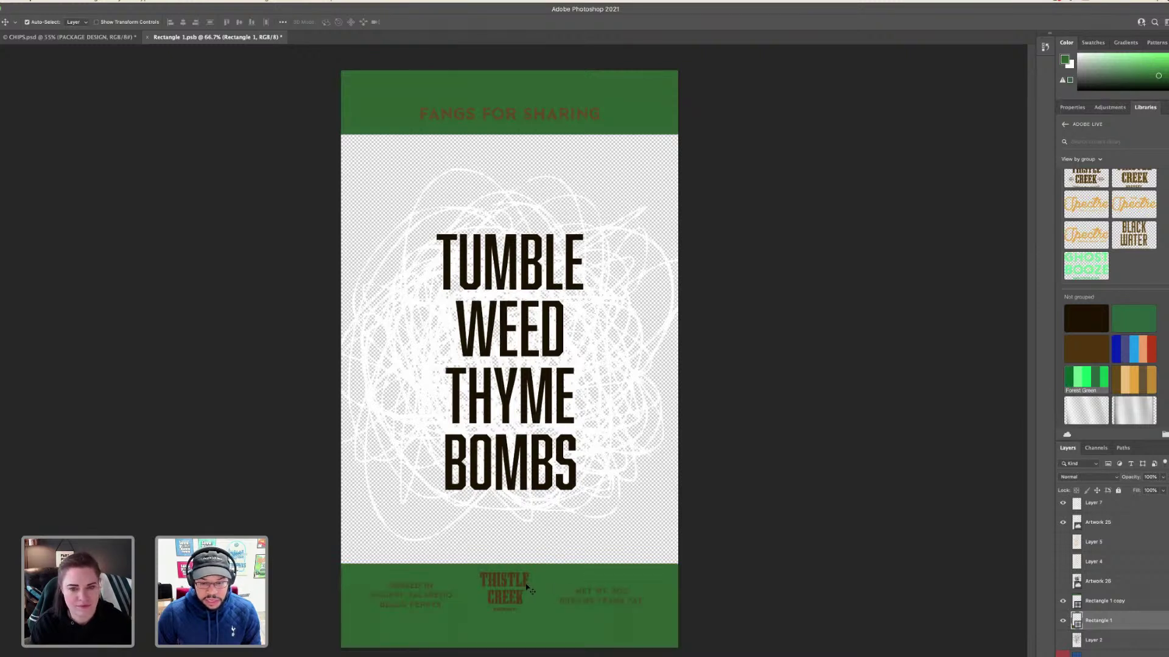
- Place the green Thistle Creek logo from the library's Ghost Booze group on the lower band and hide the old brown logo
{"action": "scroll", "coordinate": [1152, 260], "scroll_direction": "up", "scroll_amount": 5}
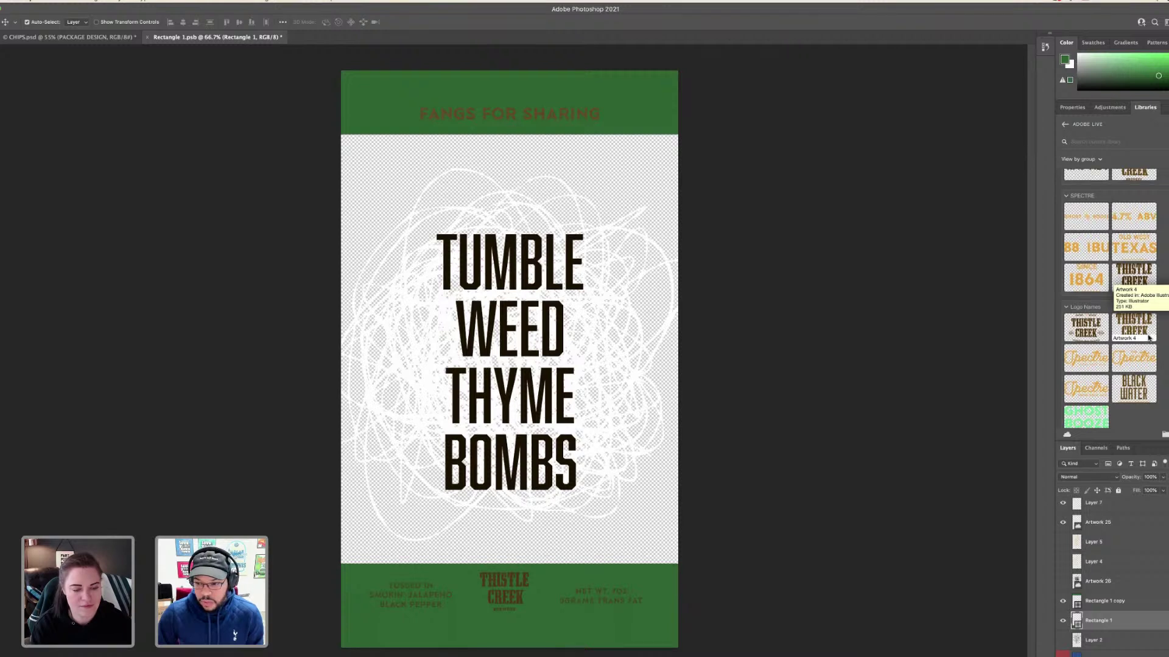
{"action": "scroll", "coordinate": [1153, 338], "scroll_direction": "up", "scroll_amount": 8}
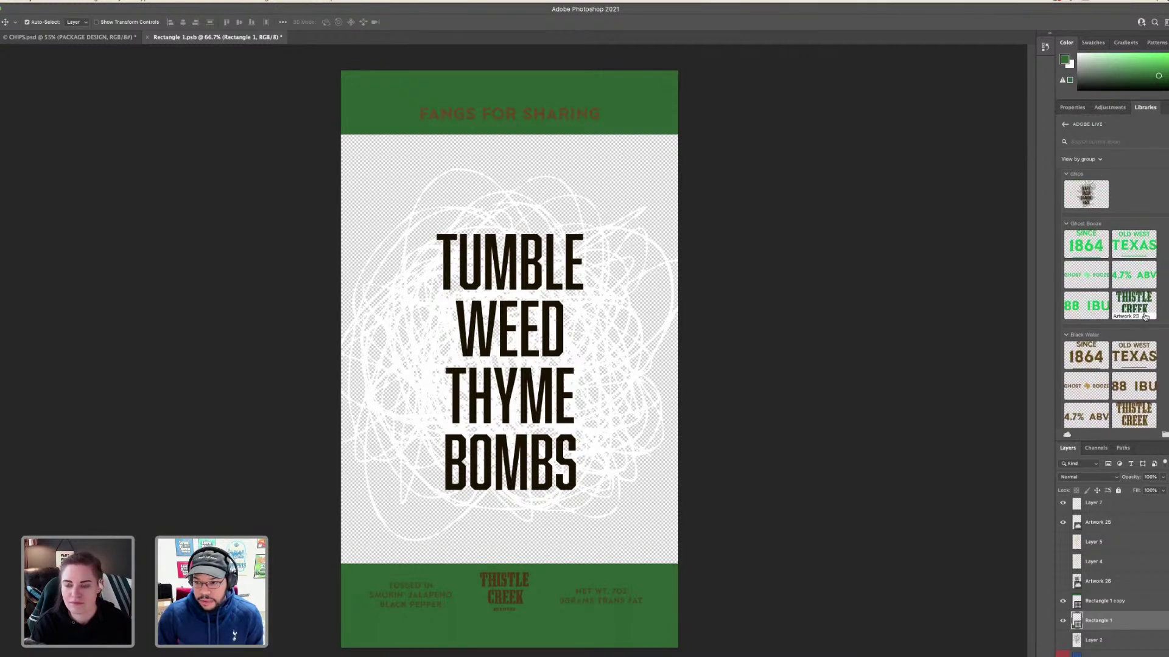
{"action": "left_click_drag", "start_coordinate": [1134, 307], "coordinate": [516, 605]}
{"action": "key", "text": "Return"}
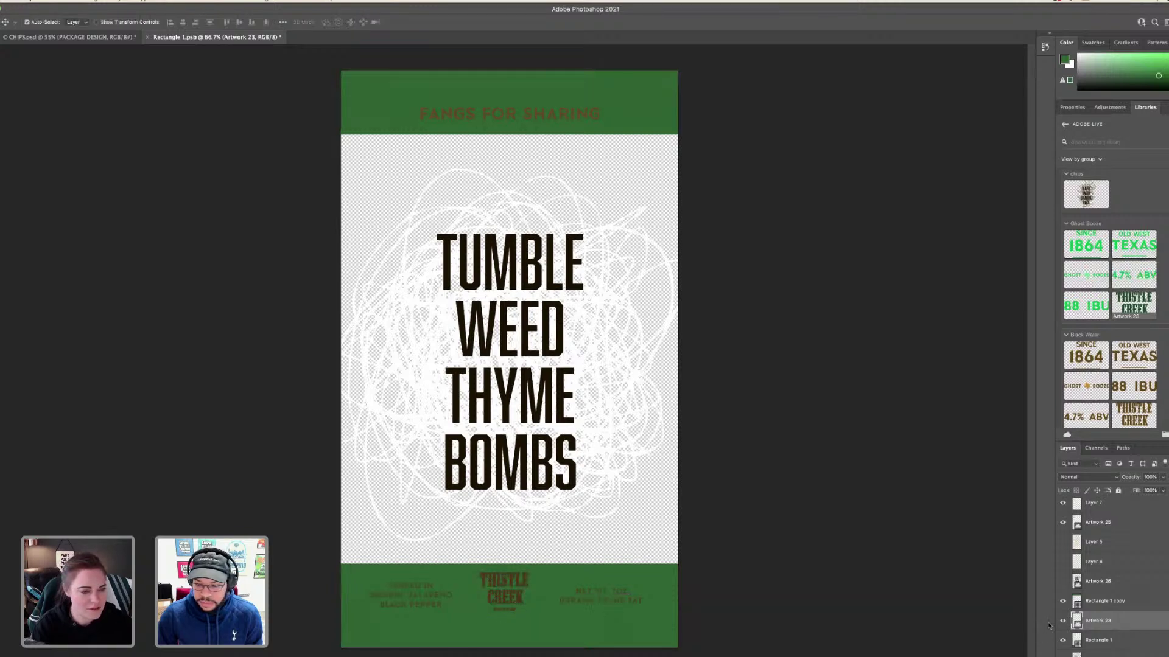
{"action": "left_click", "coordinate": [523, 604]}
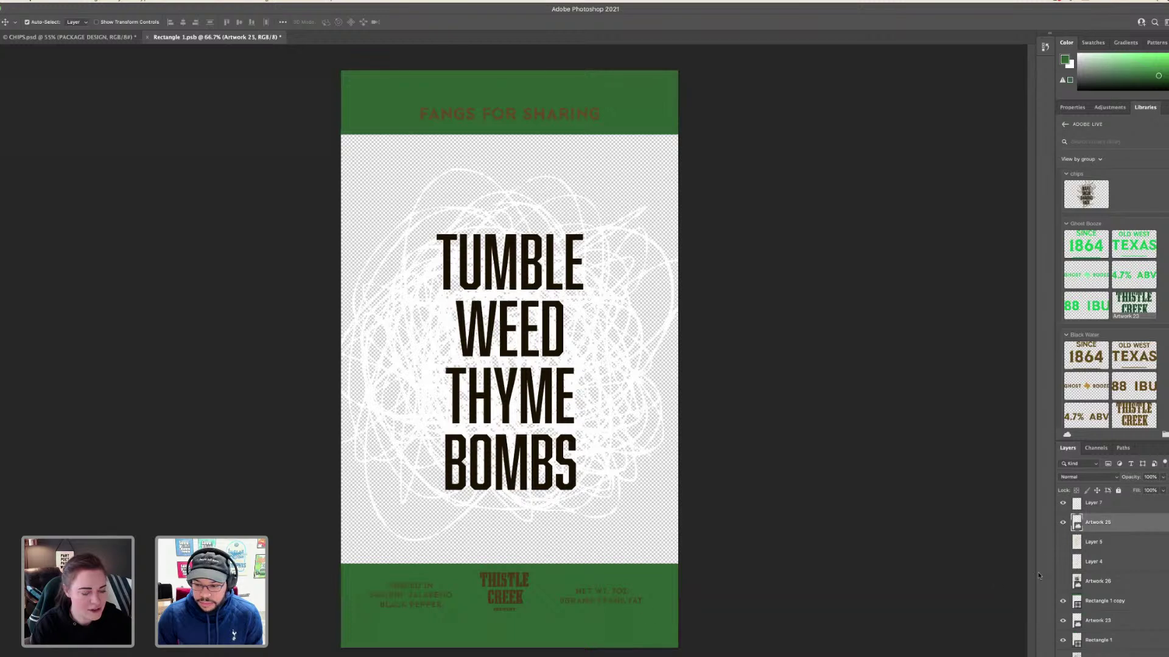
{"action": "left_click", "coordinate": [1063, 522]}
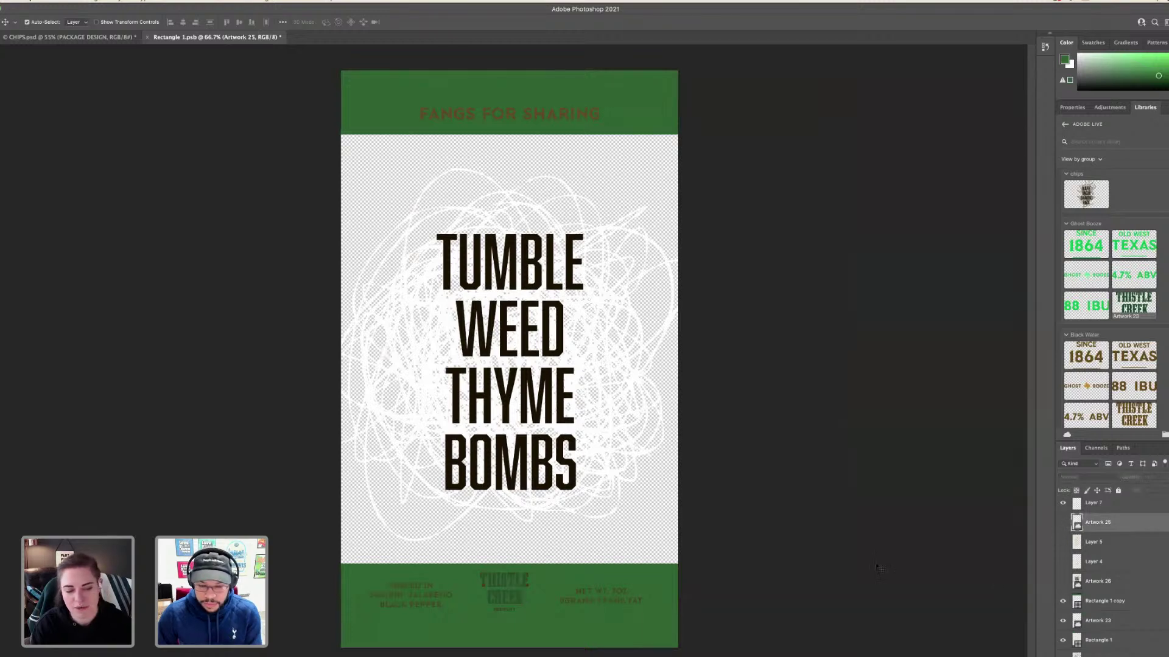
- Switch to Illustrator and open the Character settings for the Tumble Weed Thyme Bombs text
{"action": "left_click", "coordinate": [434, 601]}
{"action": "double_click", "coordinate": [432, 596]}
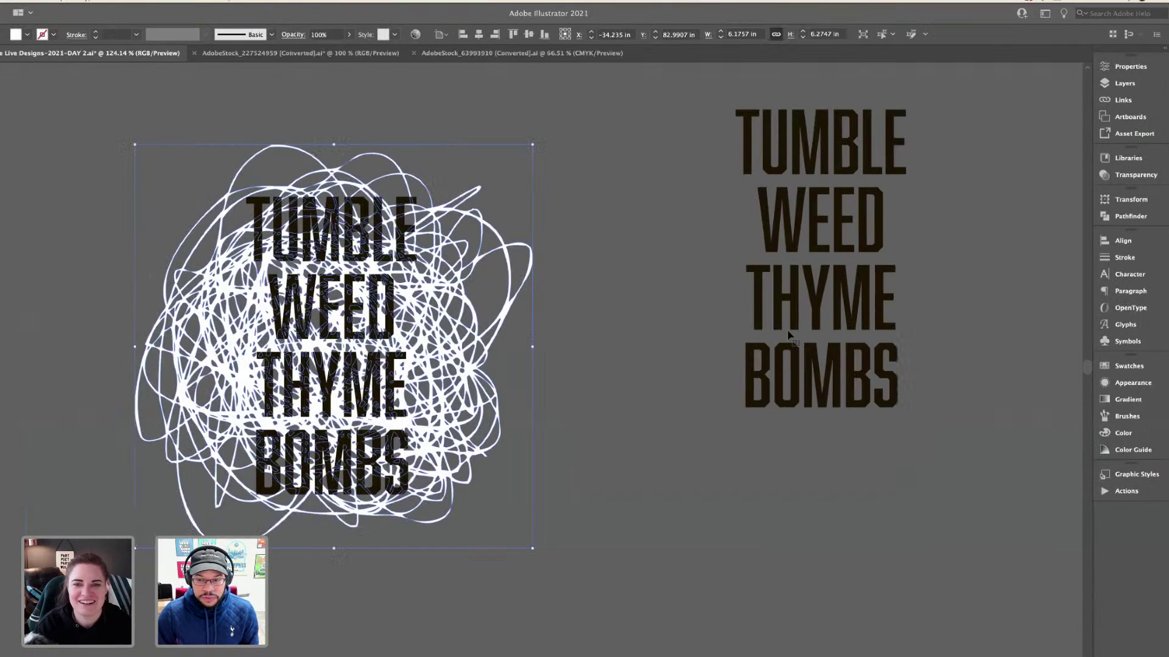
{"action": "left_click", "coordinate": [585, 341]}
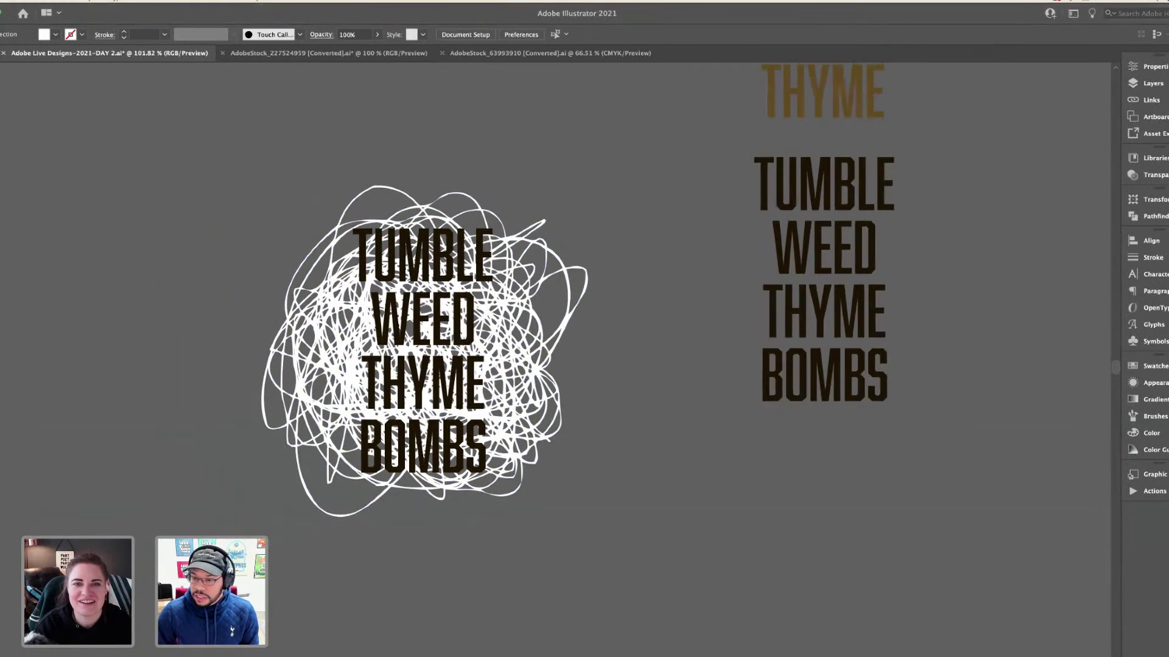
{"action": "scroll", "coordinate": [1117, 292], "scroll_direction": "right", "scroll_amount": 5}
{"action": "left_click", "coordinate": [708, 320]}
{"action": "left_click", "coordinate": [1153, 274]}
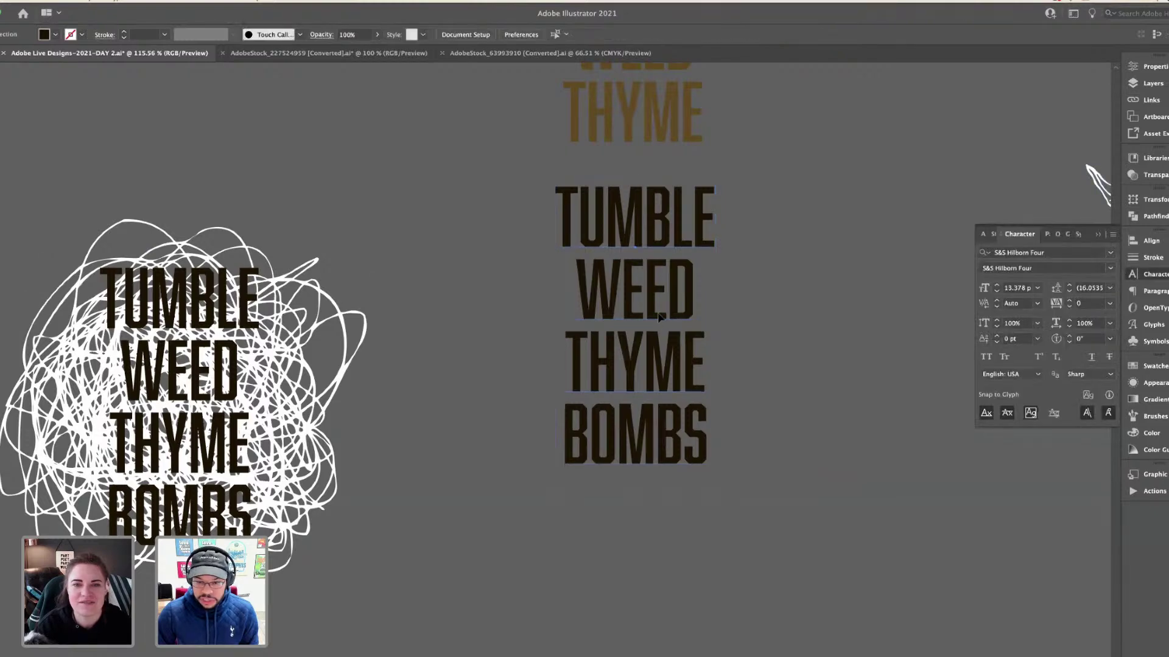
- Look over the brand label designs and inspect the Thistle Creek lettering on the gold Ghost Booze label
{"action": "scroll", "coordinate": [658, 312], "scroll_direction": "down", "scroll_amount": 5}
{"action": "scroll", "coordinate": [657, 312], "scroll_direction": "up", "scroll_amount": 3}
{"action": "scroll", "coordinate": [658, 313], "scroll_direction": "right", "scroll_amount": 3}
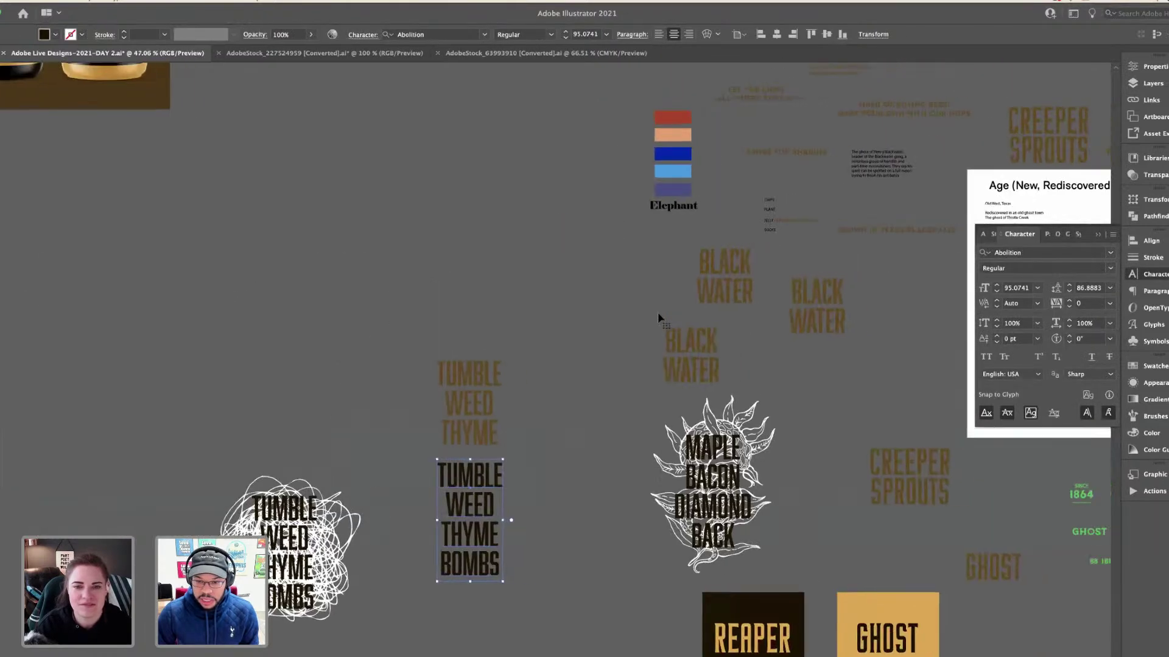
{"action": "scroll", "coordinate": [658, 318], "scroll_direction": "right", "scroll_amount": 6}
{"action": "scroll", "coordinate": [772, 286], "scroll_direction": "right", "scroll_amount": 6}
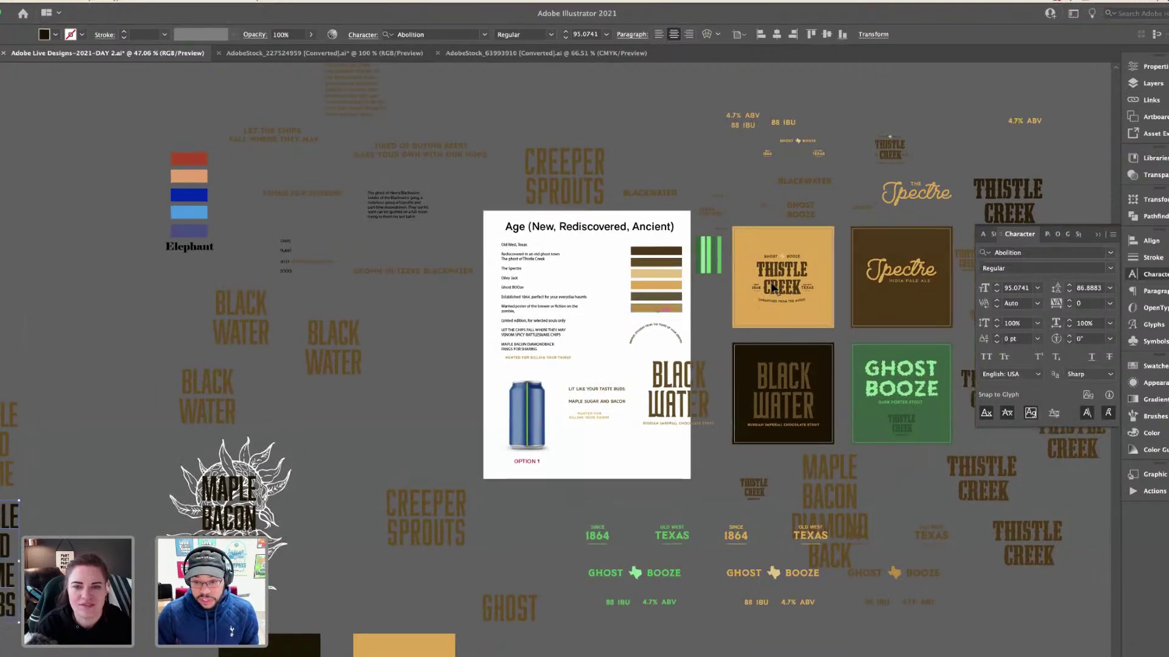
{"action": "scroll", "coordinate": [772, 287], "scroll_direction": "up", "scroll_amount": 2}
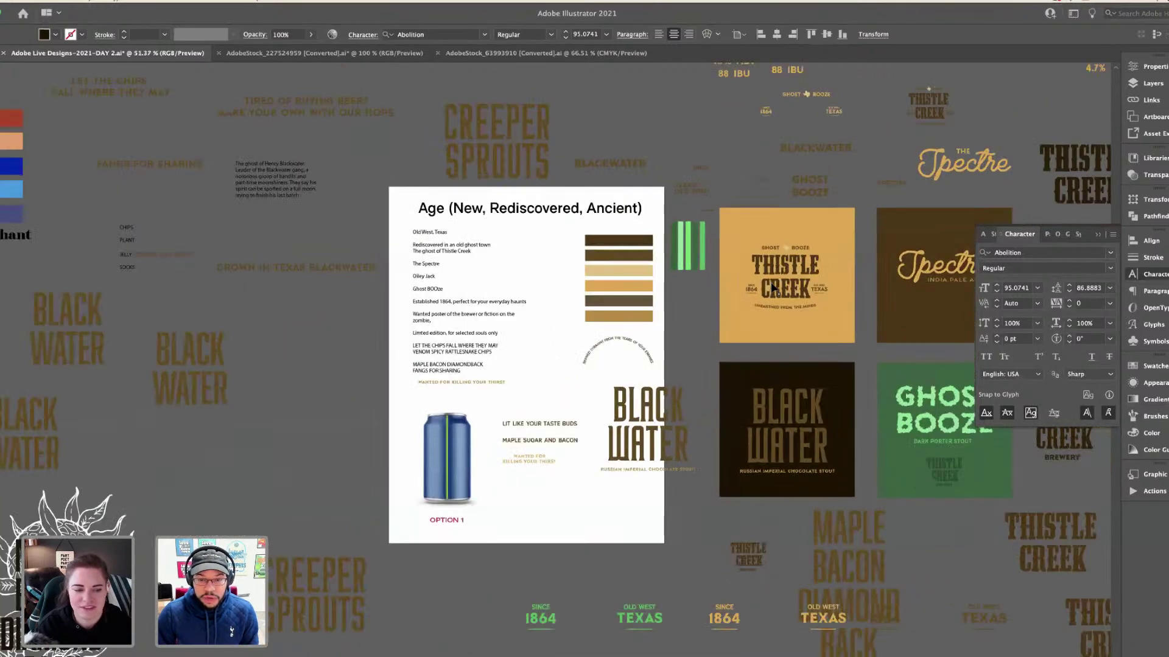
{"action": "scroll", "coordinate": [772, 287], "scroll_direction": "up", "scroll_amount": 6}
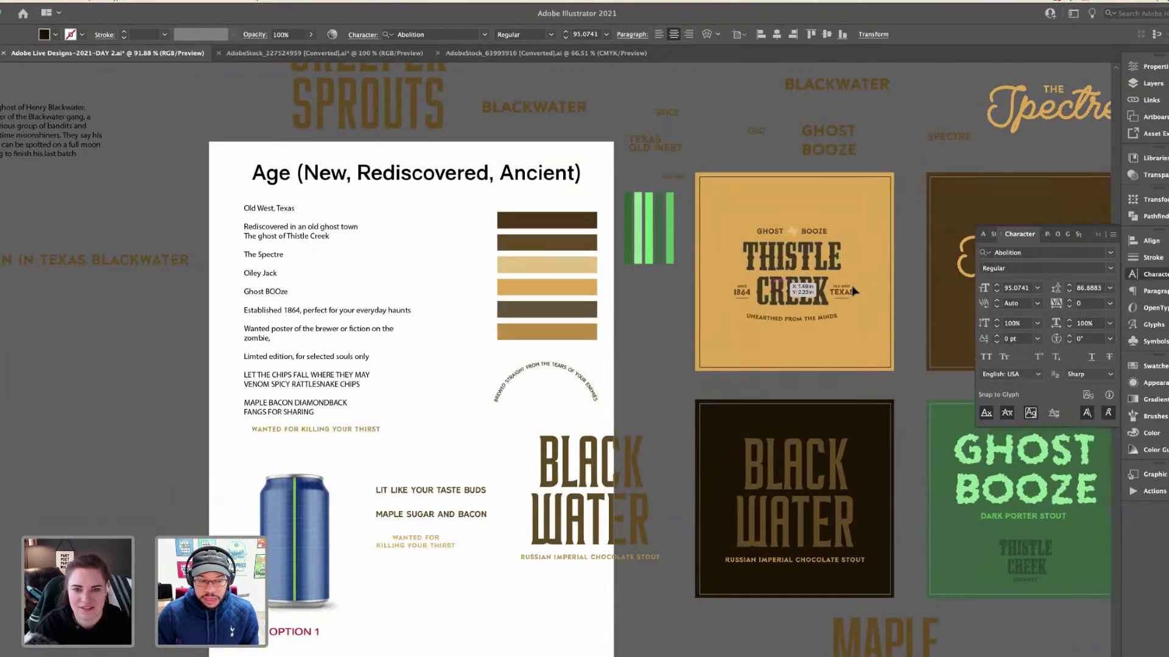
{"action": "scroll", "coordinate": [854, 291], "scroll_direction": "up", "scroll_amount": 6}
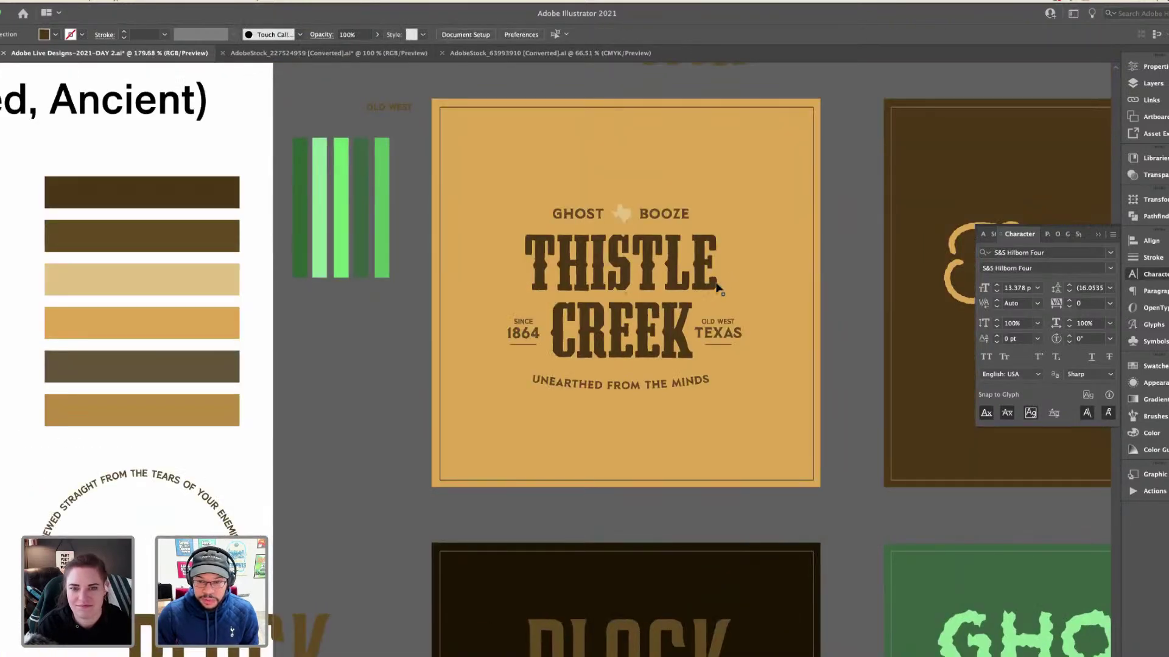
{"action": "left_click", "coordinate": [717, 285]}
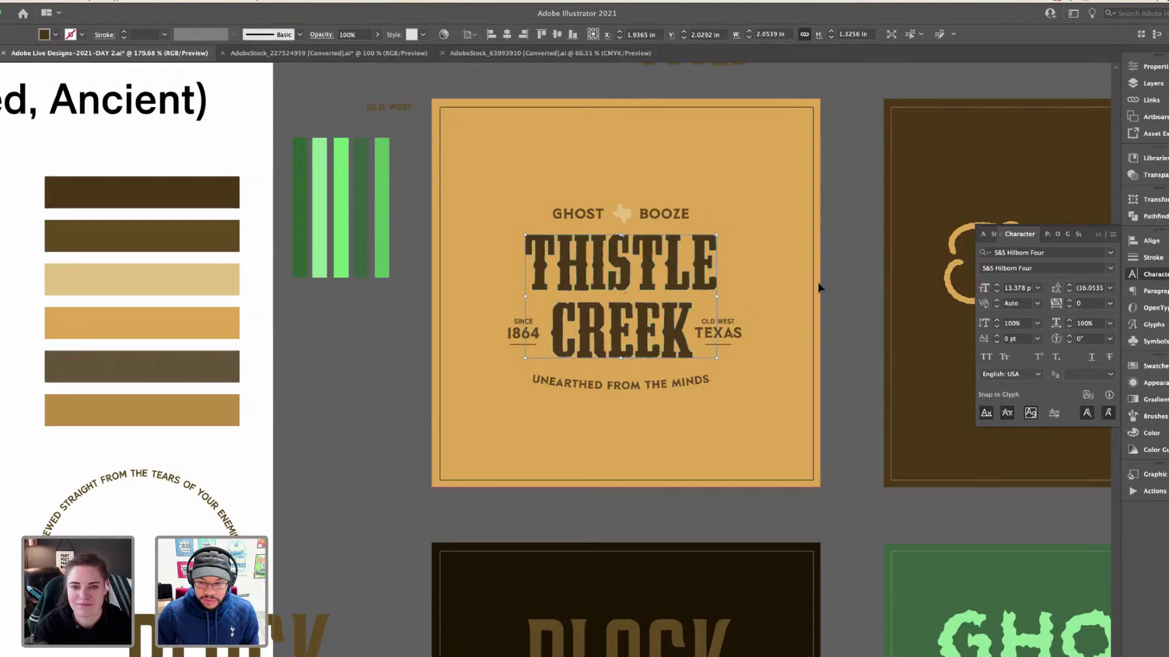
{"action": "left_click", "coordinate": [840, 280]}
- Survey the surrounding artwork, including the concept page and the Maple Bacon Diamond Back, Reaper and Ghost designs
{"action": "scroll", "coordinate": [839, 280], "scroll_direction": "down", "scroll_amount": 6}
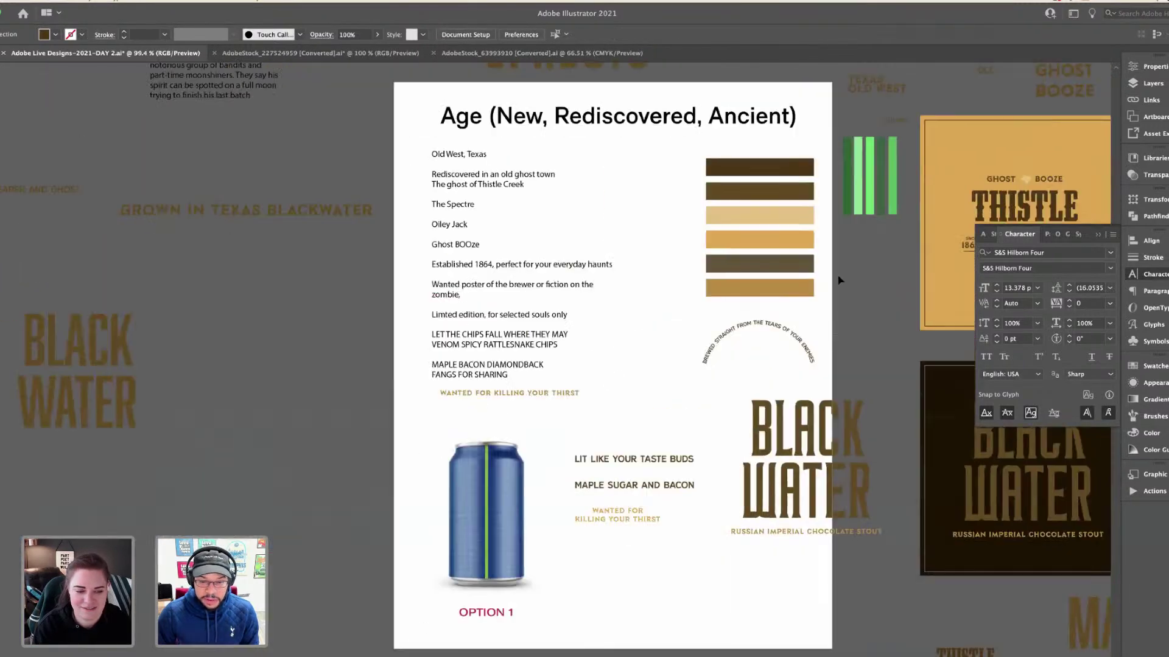
{"action": "scroll", "coordinate": [839, 280], "scroll_direction": "down", "scroll_amount": 3}
{"action": "scroll", "coordinate": [838, 280], "scroll_direction": "left", "scroll_amount": 5}
{"action": "scroll", "coordinate": [590, 375], "scroll_direction": "down", "scroll_amount": 1}
{"action": "scroll", "coordinate": [589, 374], "scroll_direction": "left", "scroll_amount": 1}
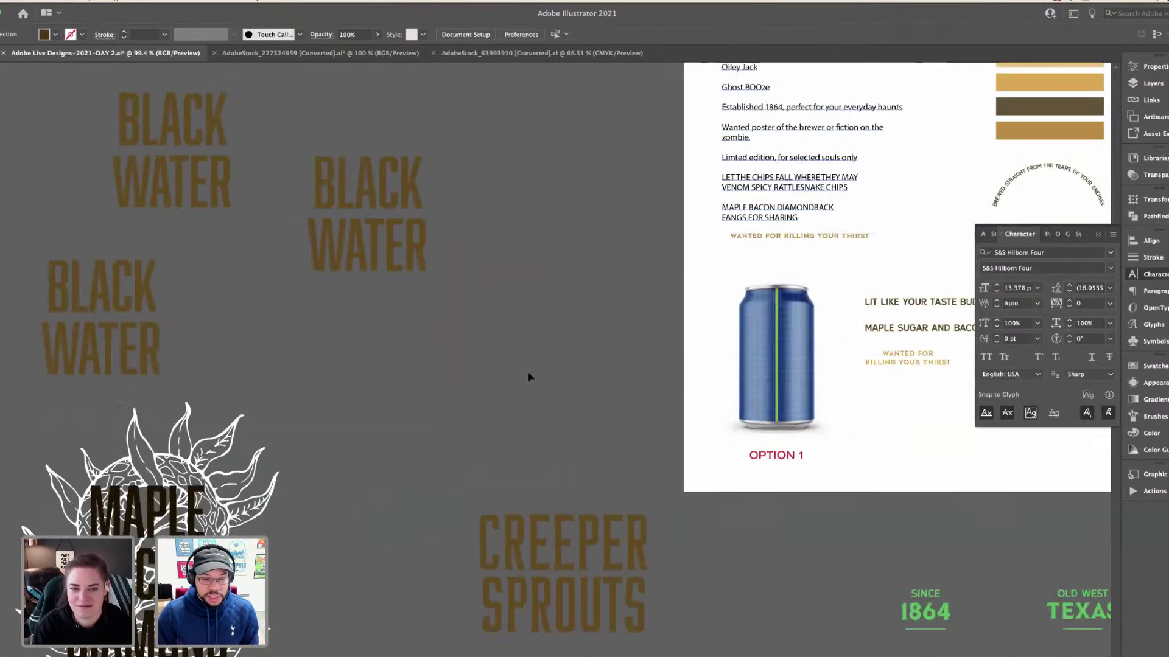
{"action": "scroll", "coordinate": [528, 377], "scroll_direction": "down", "scroll_amount": 3}
{"action": "scroll", "coordinate": [528, 377], "scroll_direction": "left", "scroll_amount": 3}
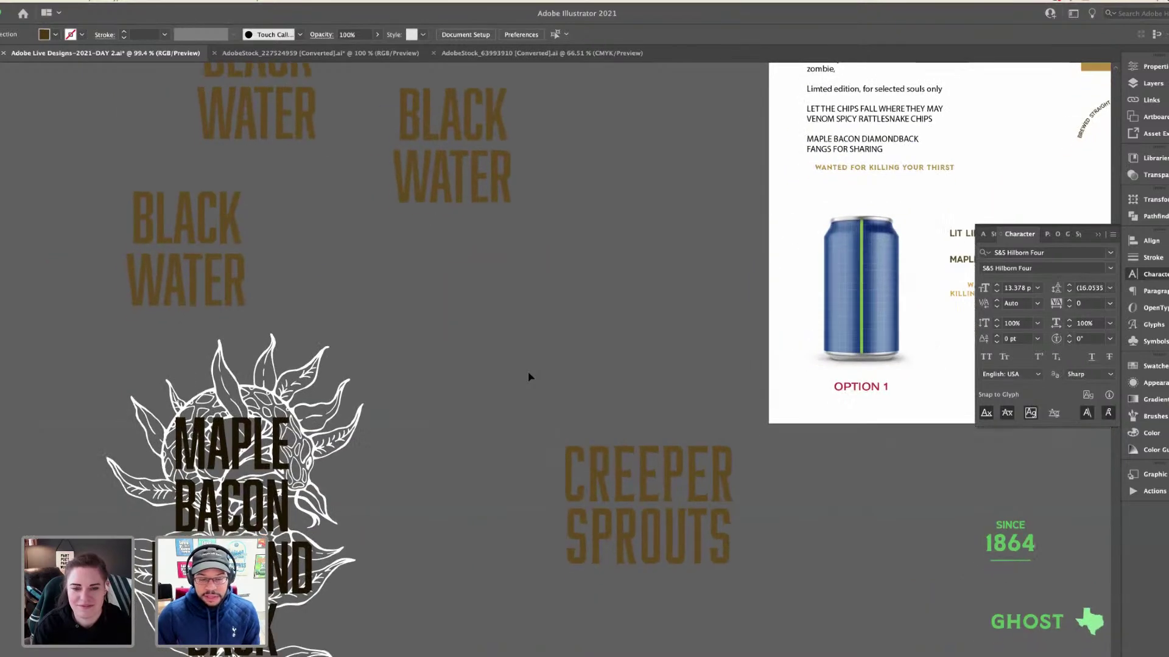
{"action": "scroll", "coordinate": [528, 377], "scroll_direction": "down", "scroll_amount": 3}
{"action": "scroll", "coordinate": [529, 376], "scroll_direction": "left", "scroll_amount": 3}
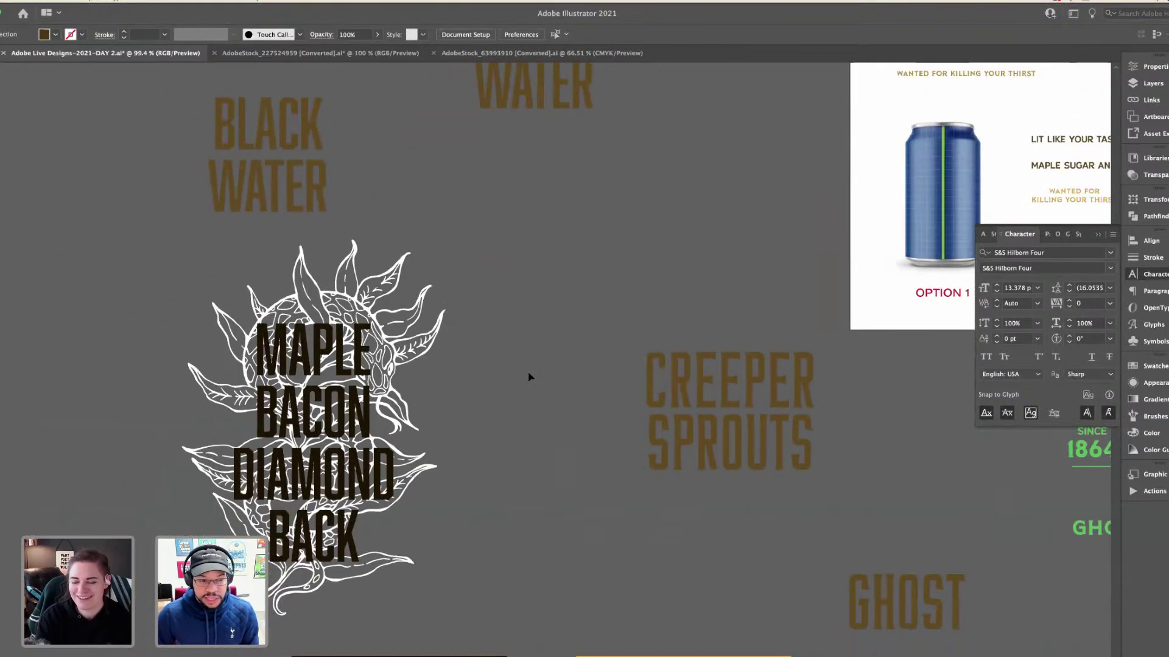
{"action": "scroll", "coordinate": [529, 377], "scroll_direction": "down", "scroll_amount": 2}
{"action": "scroll", "coordinate": [529, 377], "scroll_direction": "left", "scroll_amount": 3}
{"action": "scroll", "coordinate": [558, 364], "scroll_direction": "down", "scroll_amount": 10}
{"action": "scroll", "coordinate": [559, 363], "scroll_direction": "left", "scroll_amount": 3}
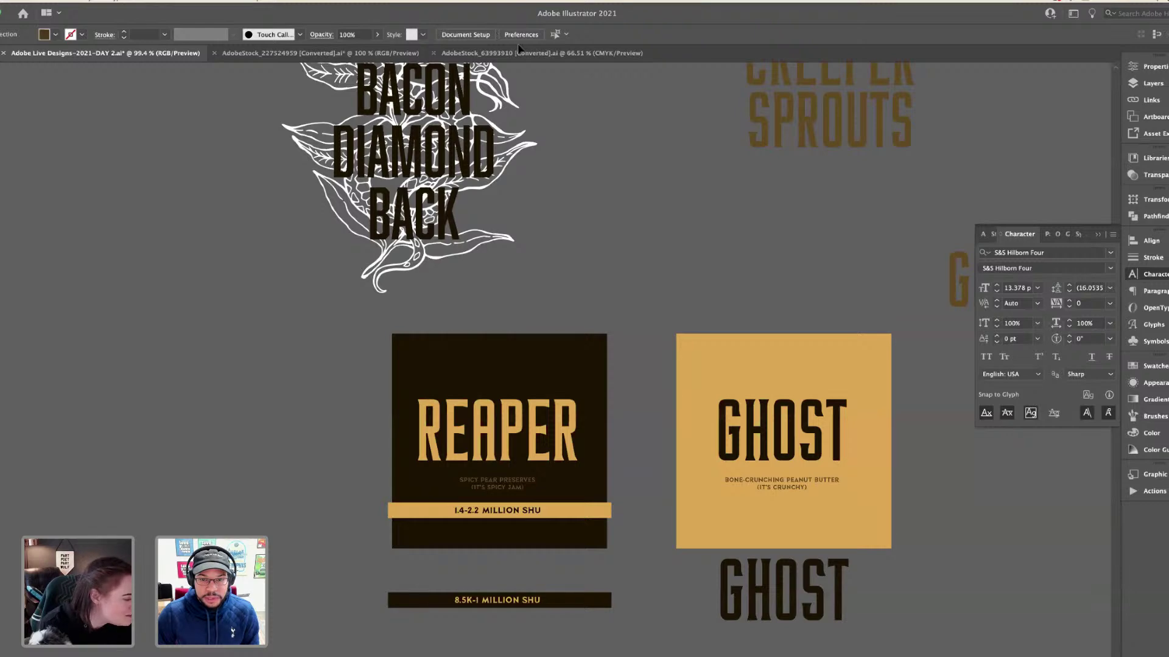
{"action": "key", "text": "ctrl+Up"}
{"action": "left_click", "coordinate": [608, 266]}
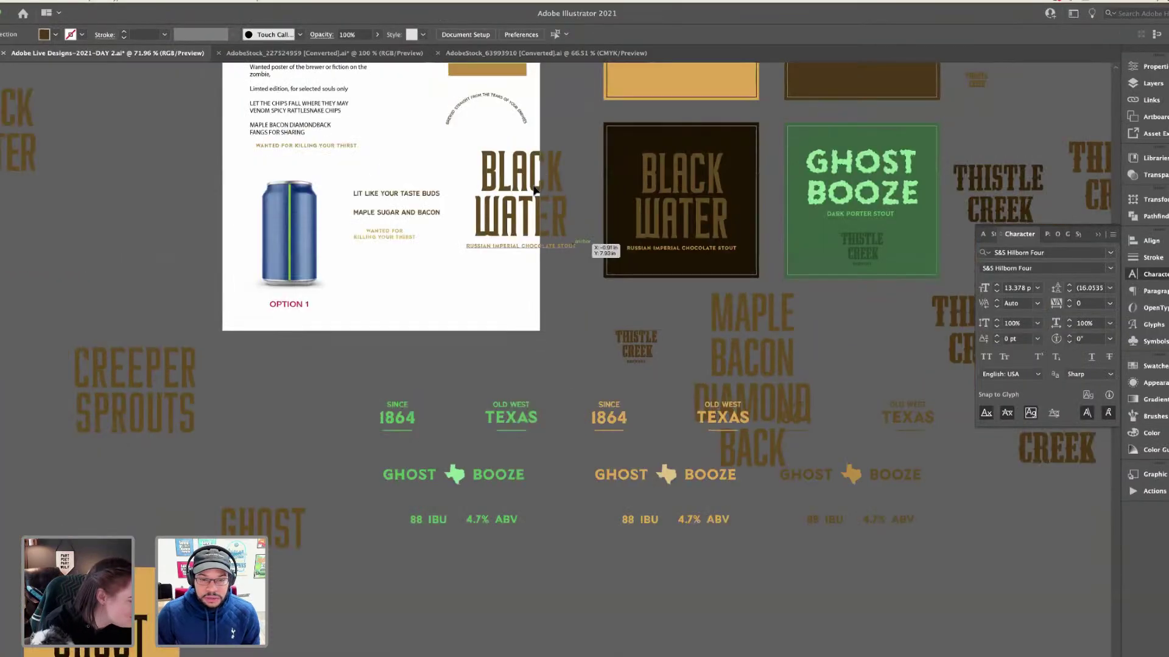
- Move the GROWN IN TEXAS BLACKWATER tagline down into the empty area above the CREEPER SPROUTS lettering
{"action": "scroll", "coordinate": [535, 191], "scroll_direction": "left", "scroll_amount": 10}
{"action": "scroll", "coordinate": [535, 190], "scroll_direction": "up", "scroll_amount": 8}
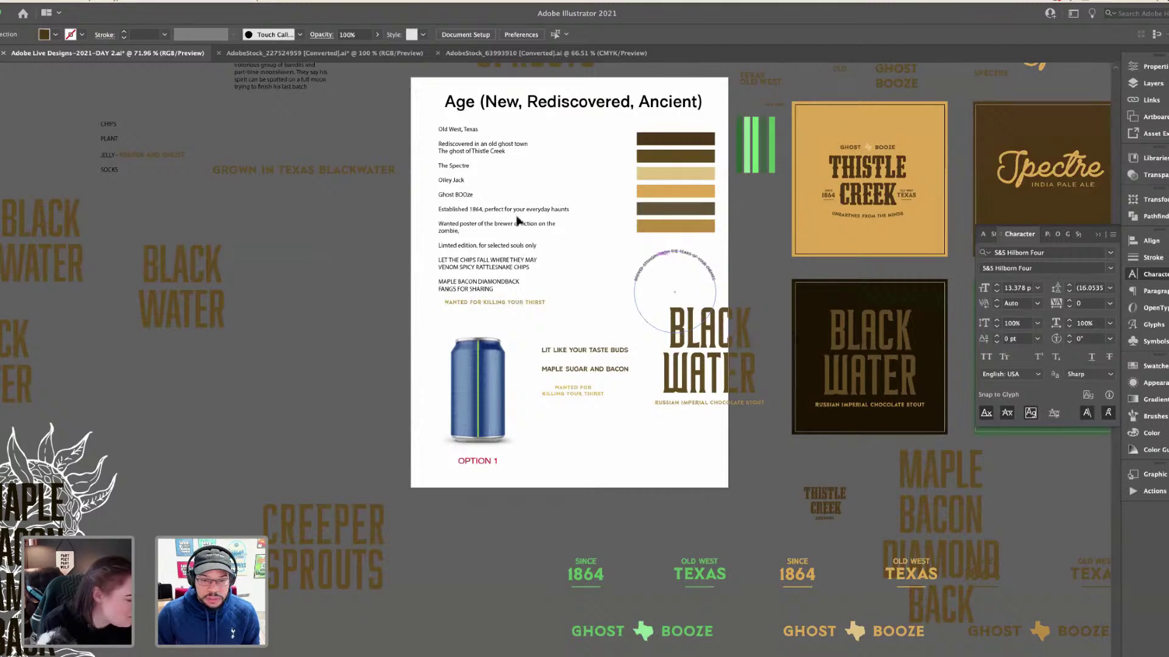
{"action": "scroll", "coordinate": [516, 220], "scroll_direction": "left", "scroll_amount": 5}
{"action": "left_click", "coordinate": [701, 316]}
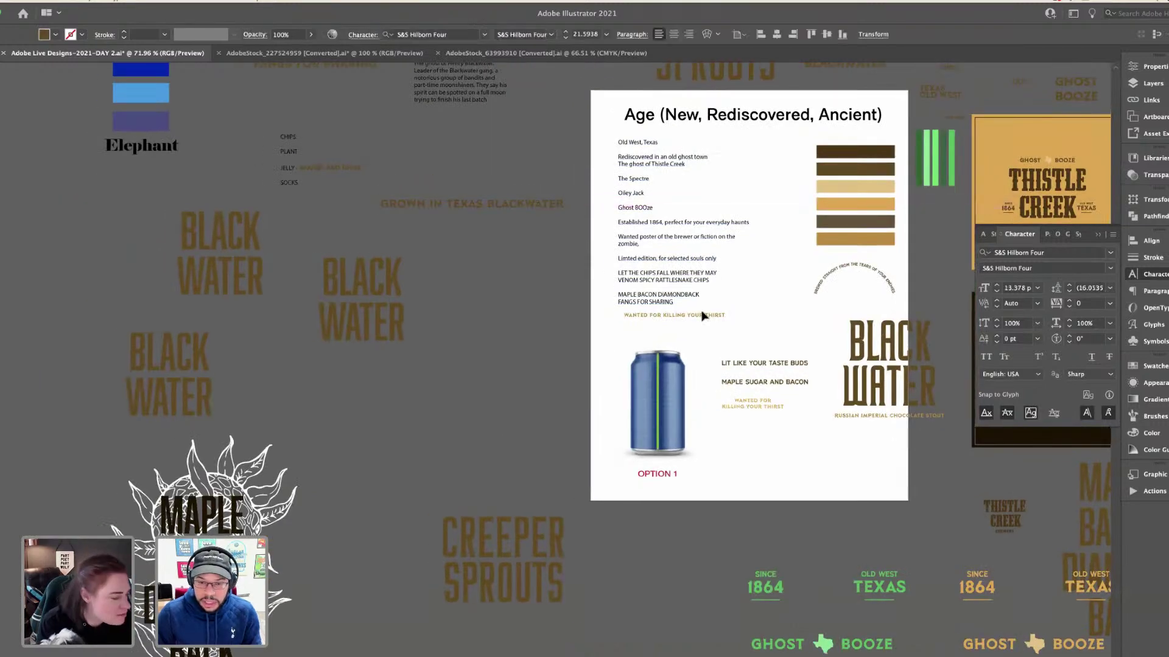
{"action": "left_click_drag", "start_coordinate": [472, 203], "coordinate": [464, 412]}
{"action": "scroll", "coordinate": [513, 463], "scroll_direction": "up", "scroll_amount": 3}
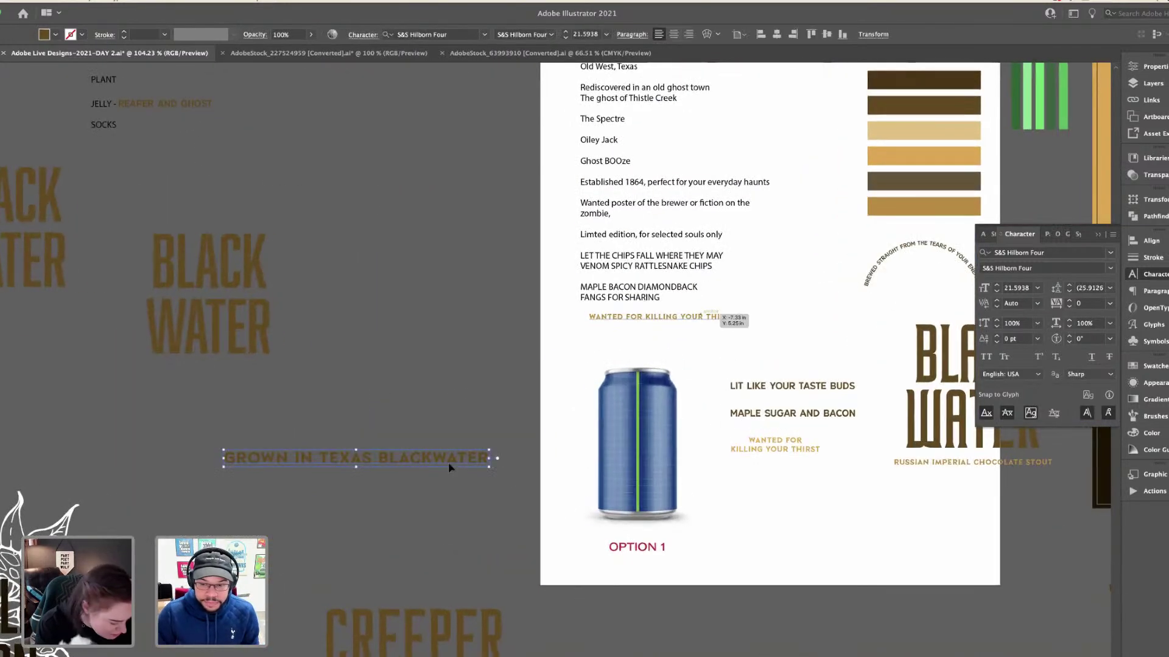
{"action": "left_click_drag", "start_coordinate": [449, 464], "coordinate": [433, 465]}
- Replace the tagline wording with FINGER PRICKLING GOOD and colour it light green from the library's Forest Green theme
{"action": "scroll", "coordinate": [448, 463], "scroll_direction": "left", "scroll_amount": 4}
{"action": "scroll", "coordinate": [448, 462], "scroll_direction": "down", "scroll_amount": 1}
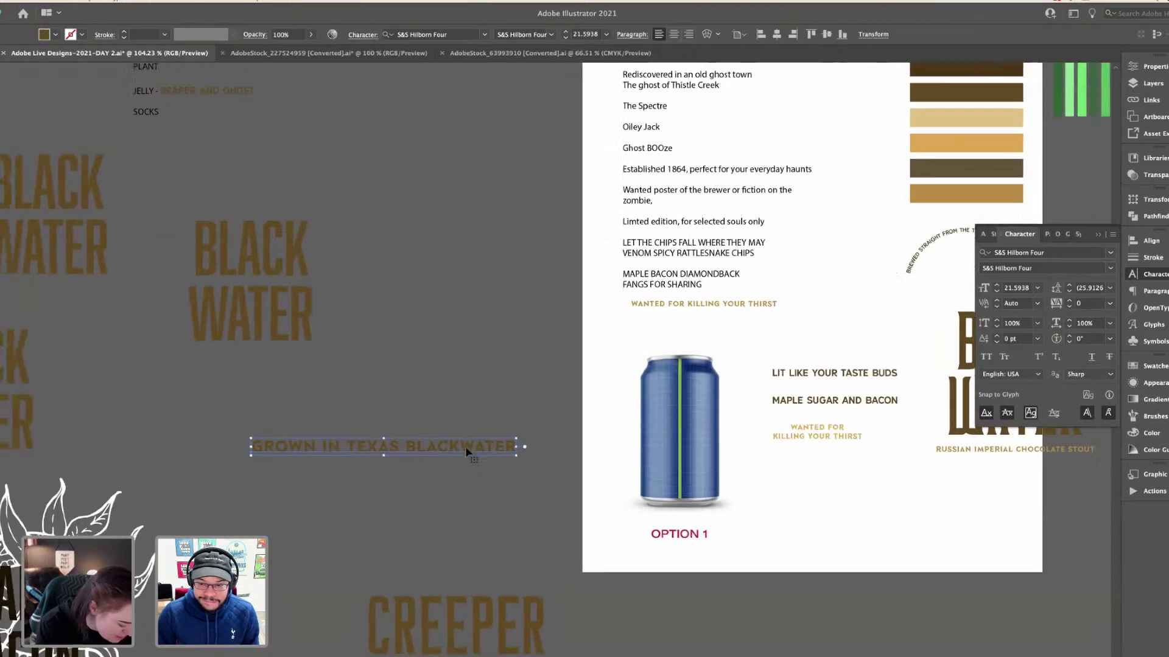
{"action": "triple_click", "coordinate": [465, 447]}
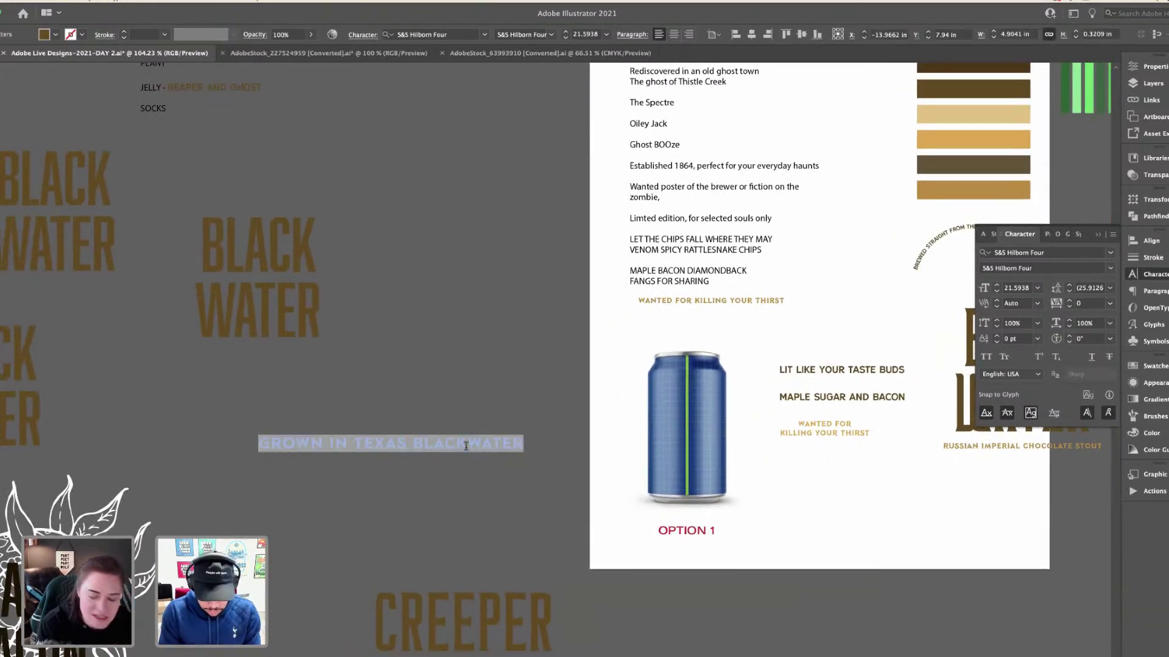
{"action": "type", "text": "FINGER P"}
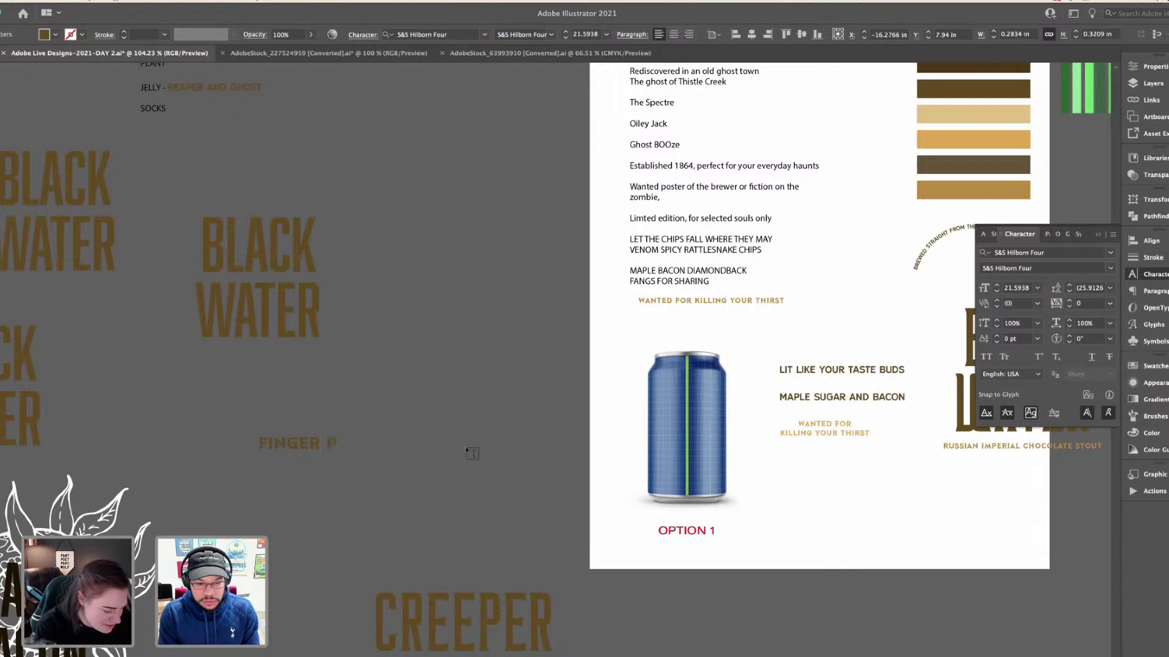
{"action": "type", "text": "CICKLING GO"}
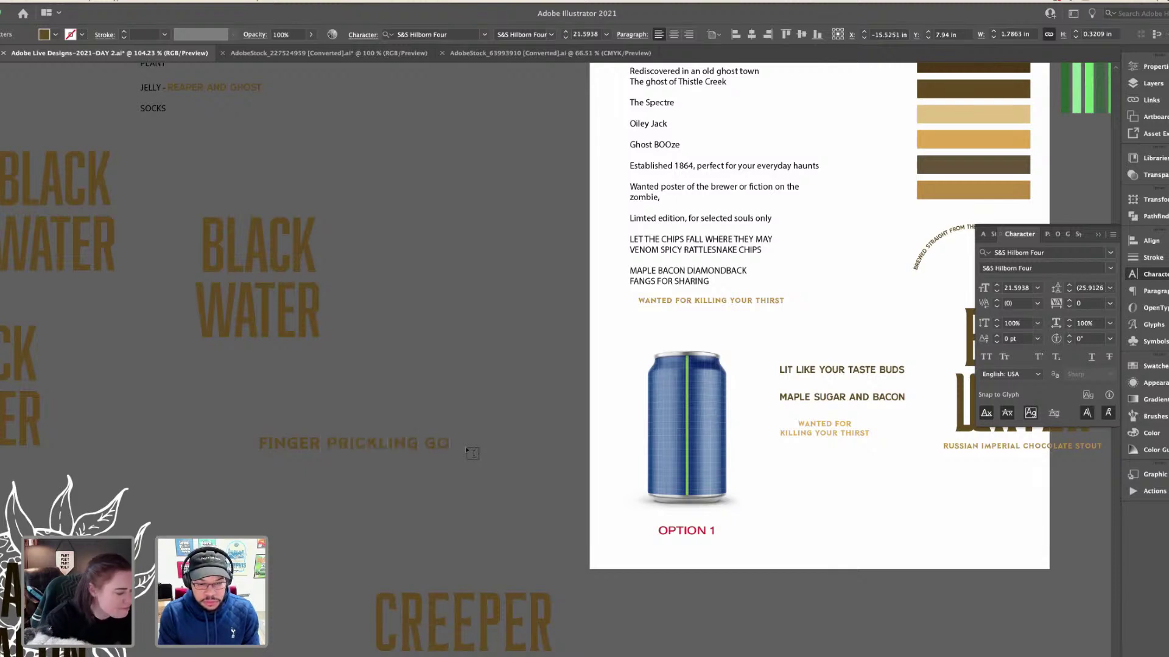
{"action": "type", "text": "OD"}
{"action": "key", "text": "Return"}
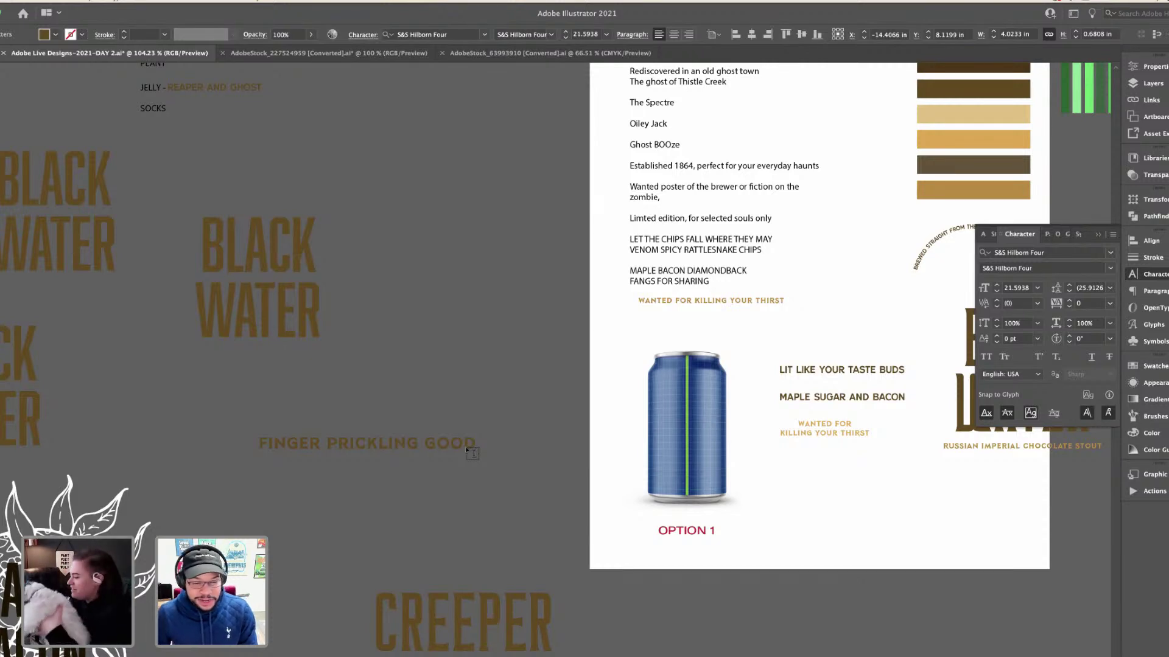
{"action": "key", "text": "BackSpace"}
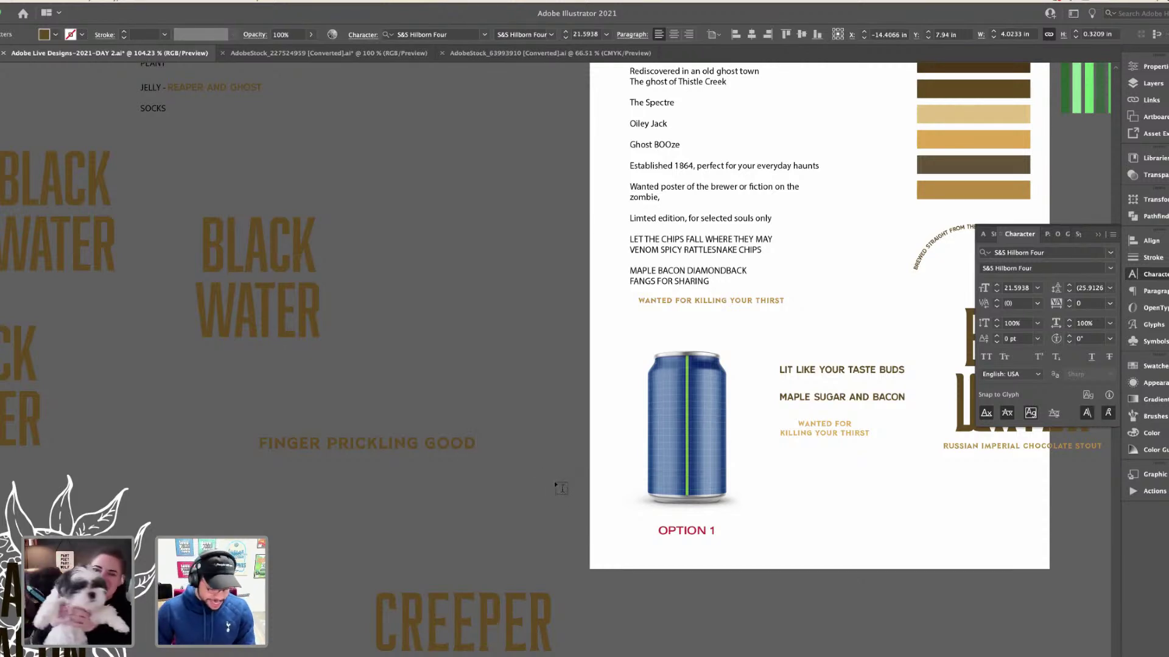
{"action": "key", "text": "Escape"}
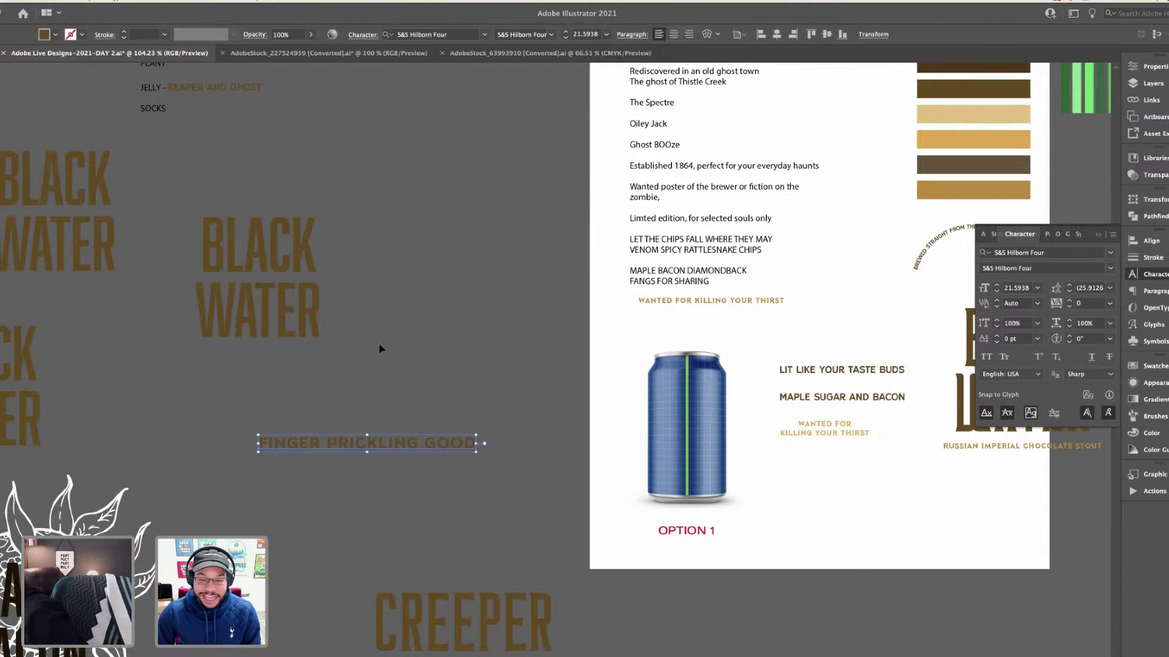
{"action": "left_click", "coordinate": [1152, 161]}
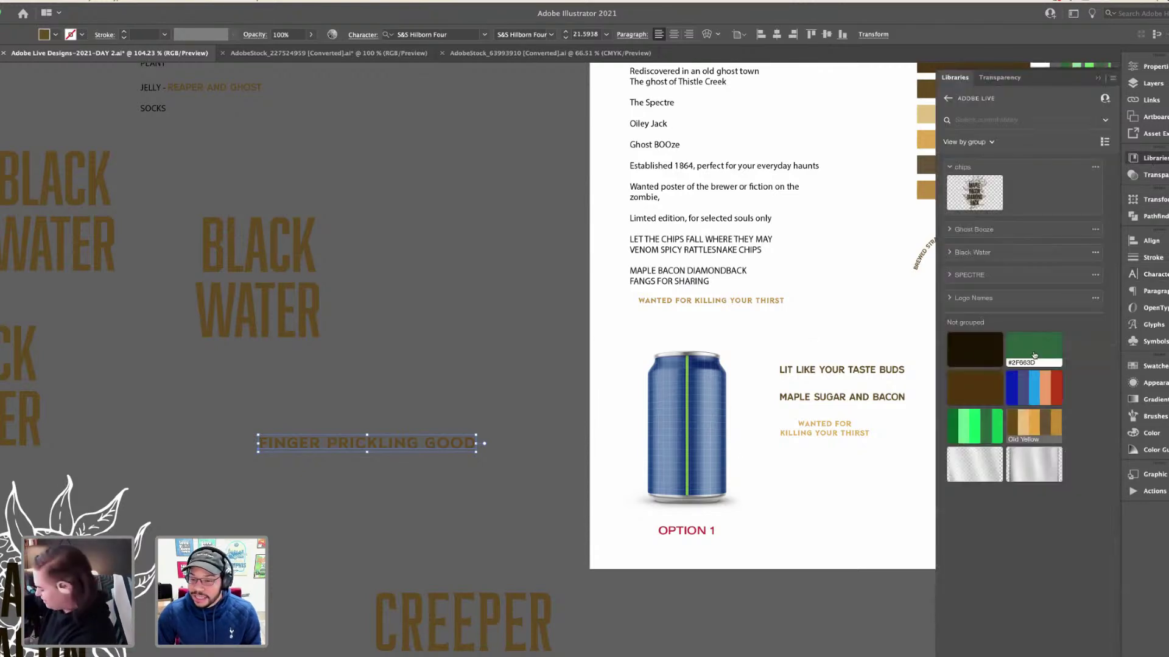
{"action": "left_click", "coordinate": [977, 424]}
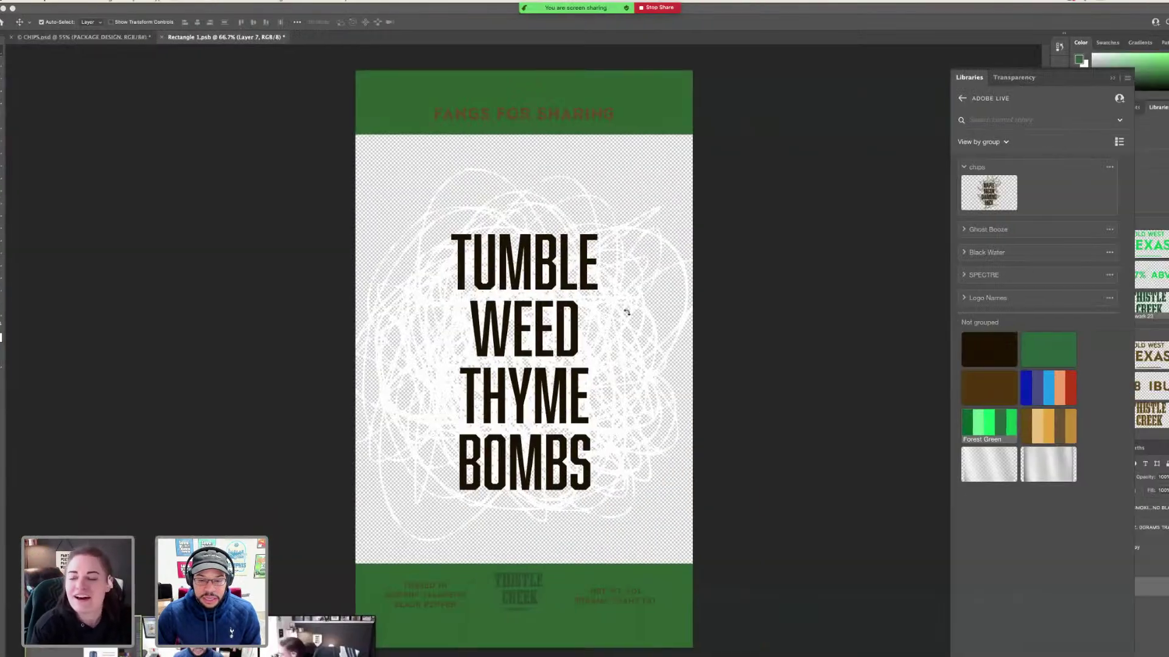
- Paste the green tagline into Rectangle 1.psb in Photoshop, enlarge it across the upper band and hide the old FANGS FOR SHARING tagline
{"action": "key", "text": "ctrl+v"}
{"action": "key", "text": "Return"}
{"action": "left_click_drag", "start_coordinate": [552, 359], "coordinate": [504, 105]}
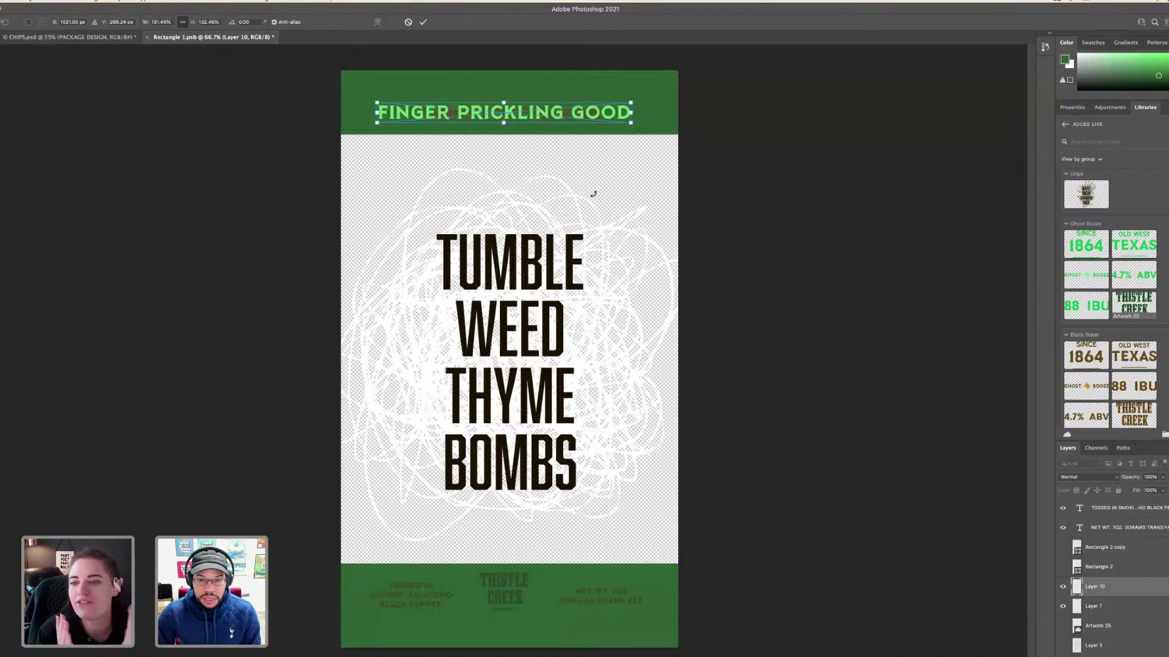
{"action": "key", "text": "Return"}
{"action": "left_click_drag", "start_coordinate": [538, 122], "coordinate": [537, 119]}
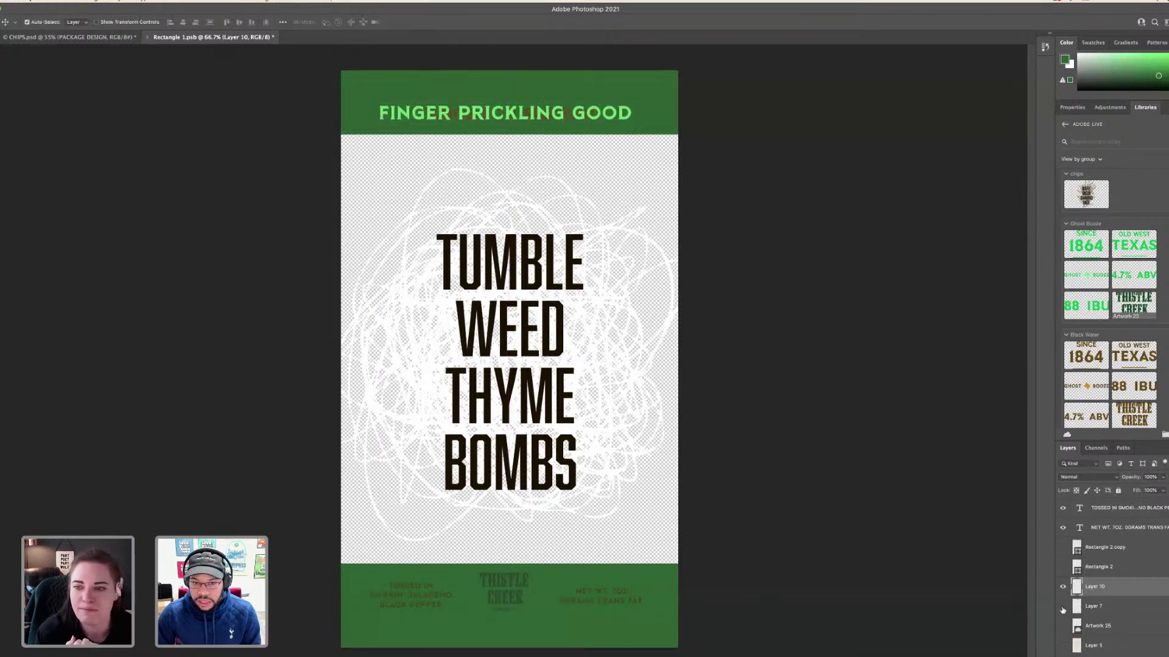
- Save the label artwork to update the CHIPS.psd mockup, keeping Rectangle 1.psb open
{"action": "key", "text": "ctrl+s"}
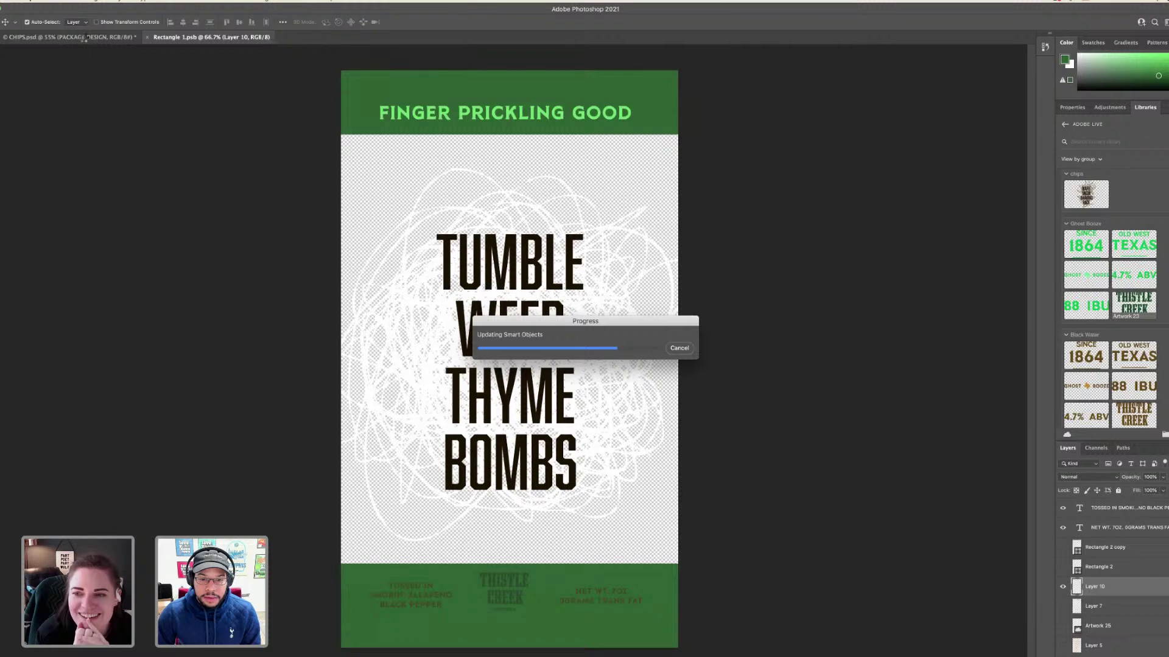
{"action": "left_click", "coordinate": [82, 38]}
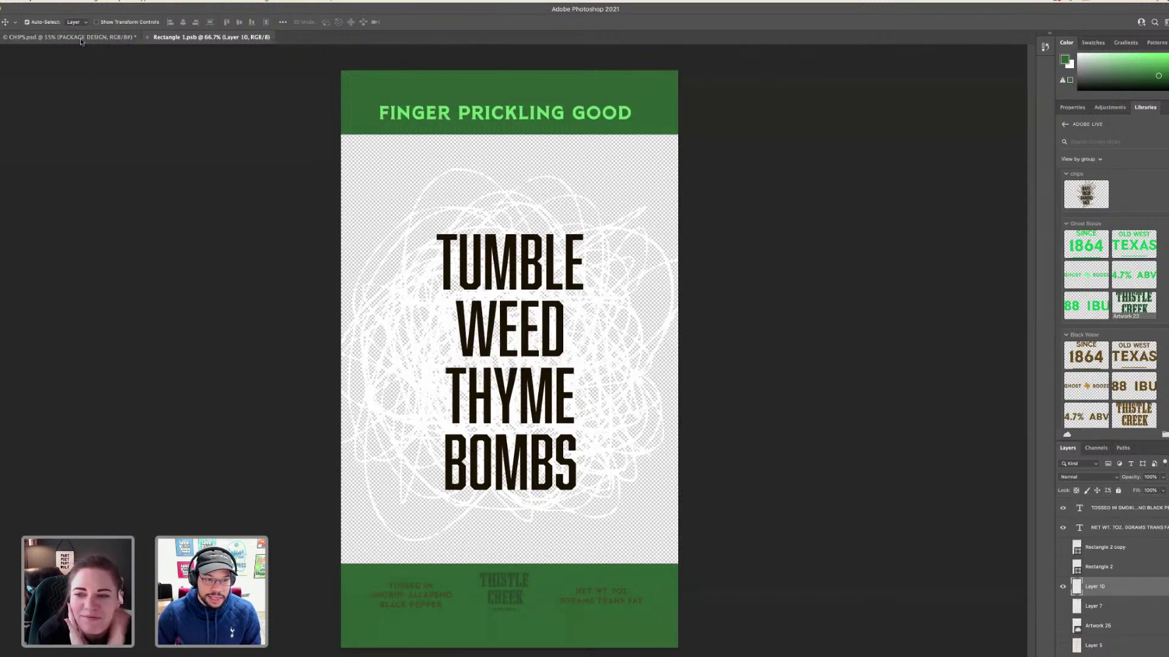
{"action": "left_click", "coordinate": [195, 37]}
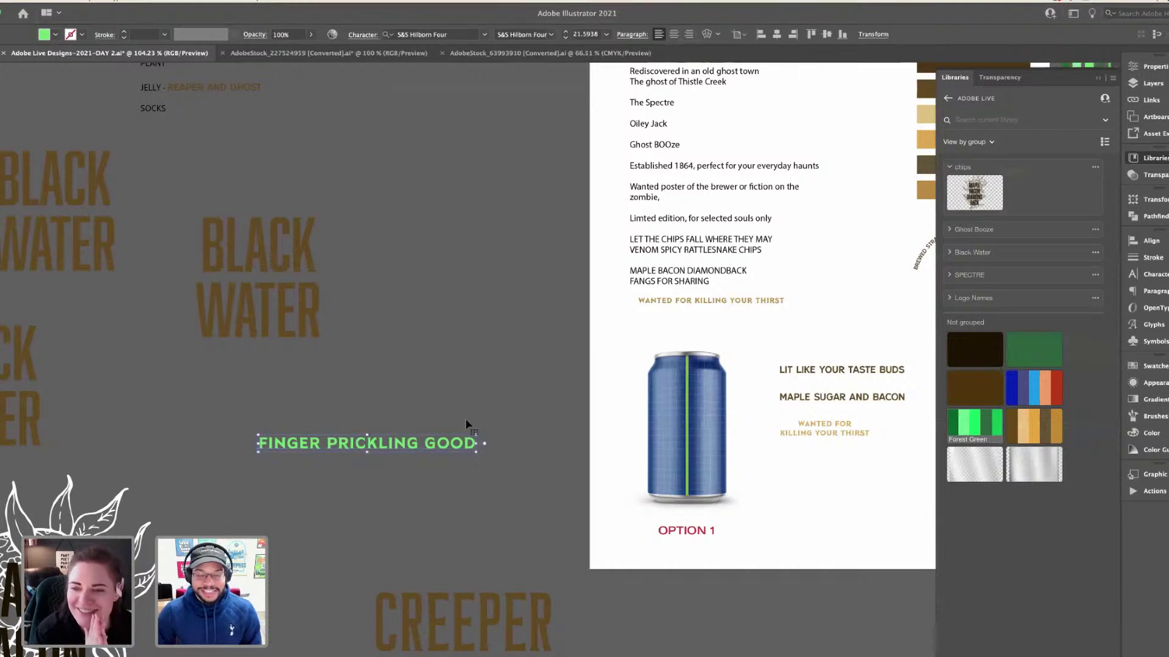
- Switch to Illustrator, duplicate the FINGER PRICKLING GOOD tagline and select all the text in the lower copy
{"action": "left_click_drag", "start_coordinate": [230, 442], "coordinate": [247, 168]}
{"action": "left_click_drag", "start_coordinate": [467, 421], "coordinate": [469, 423]}
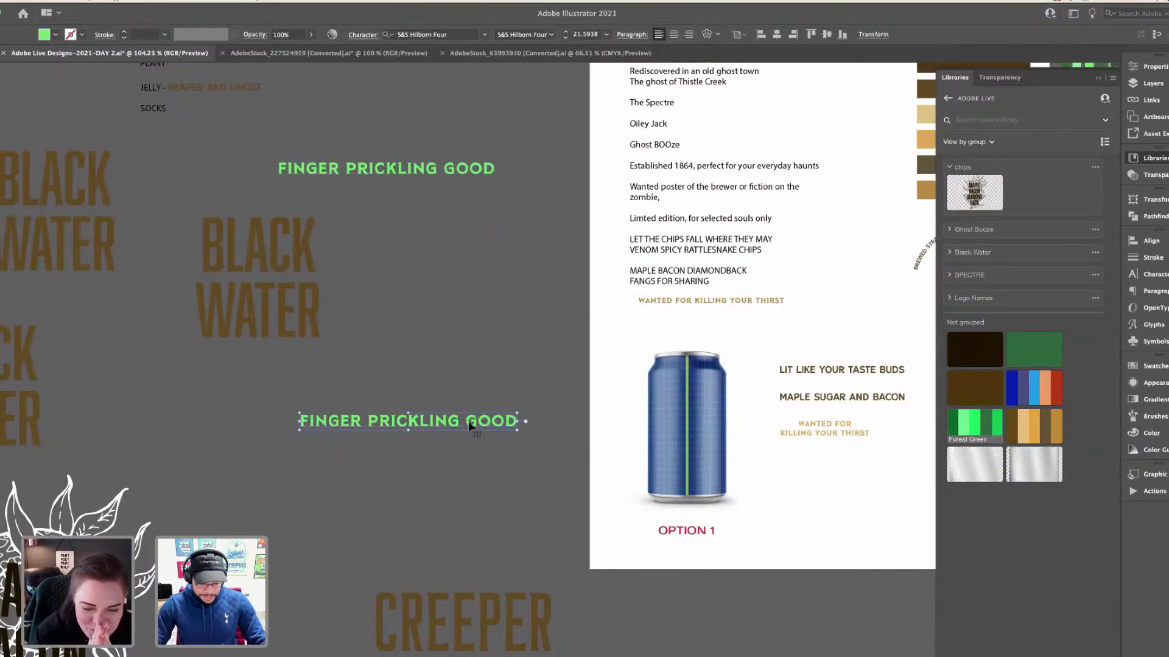
{"action": "triple_click", "coordinate": [468, 423]}
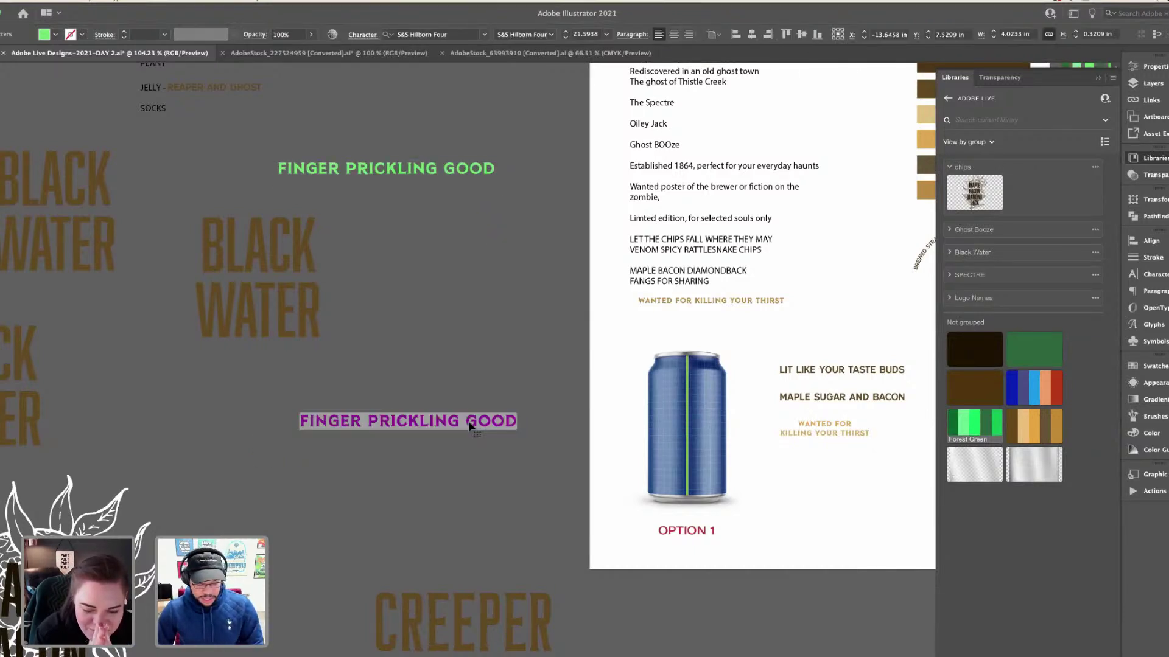
- Look over the concept page notes and the surrounding label designs and taglines
{"action": "scroll", "coordinate": [545, 434], "scroll_direction": "down", "scroll_amount": 2}
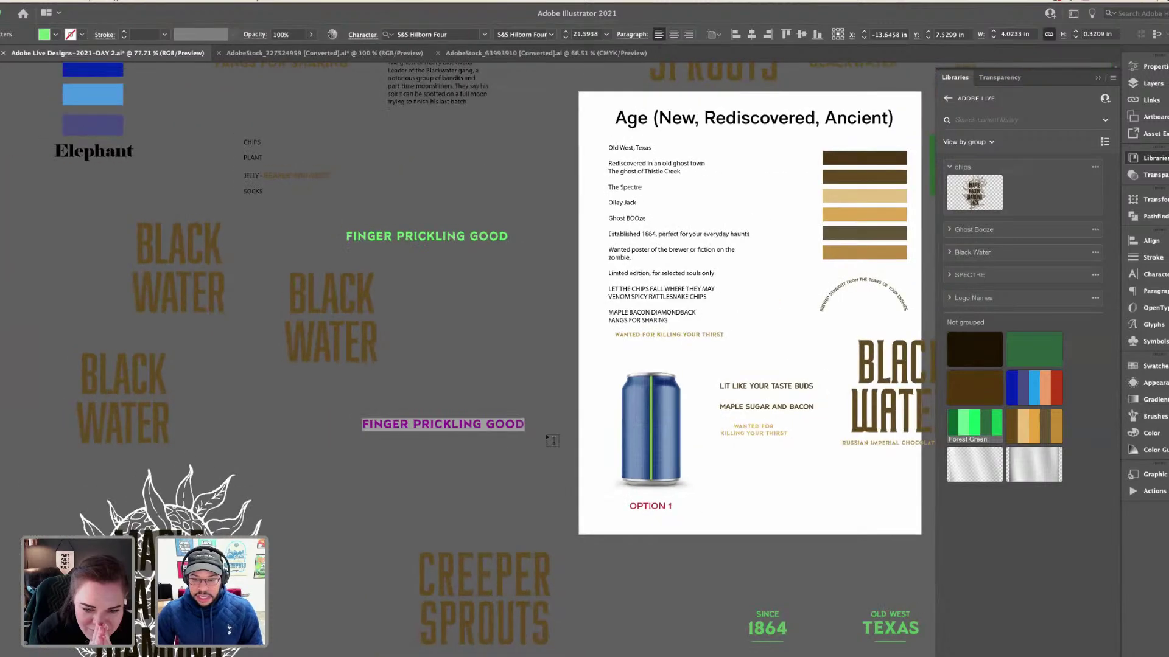
{"action": "scroll", "coordinate": [545, 433], "scroll_direction": "up", "scroll_amount": 2}
{"action": "scroll", "coordinate": [546, 434], "scroll_direction": "right", "scroll_amount": 2}
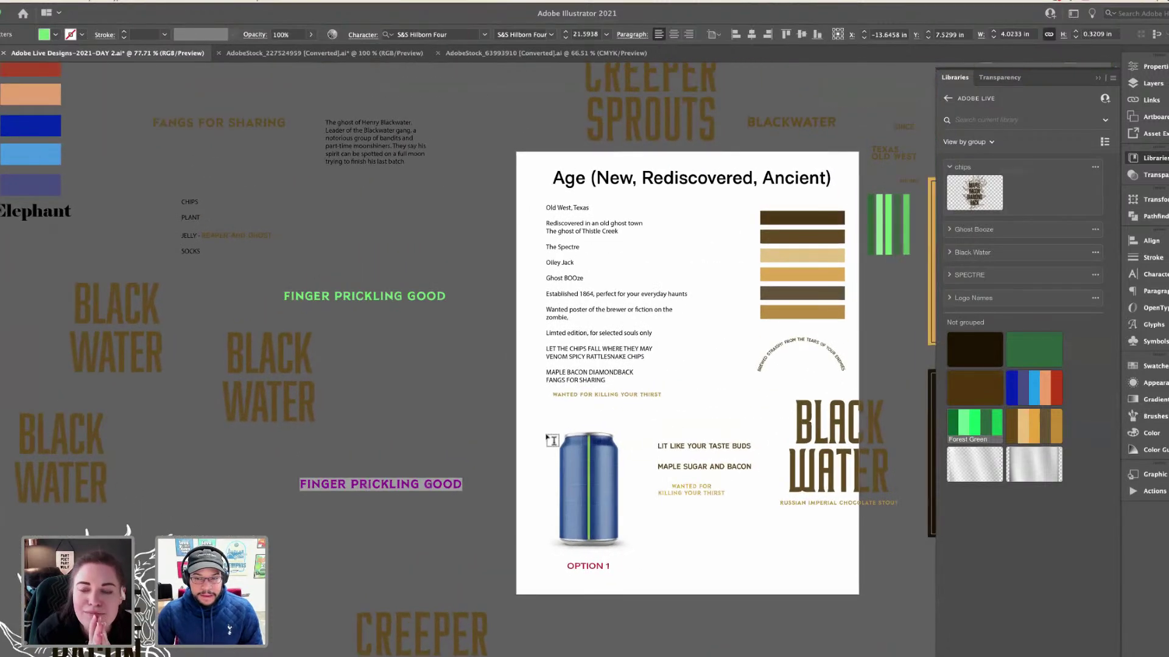
{"action": "scroll", "coordinate": [551, 439], "scroll_direction": "right", "scroll_amount": 1}
{"action": "scroll", "coordinate": [551, 440], "scroll_direction": "right", "scroll_amount": 3}
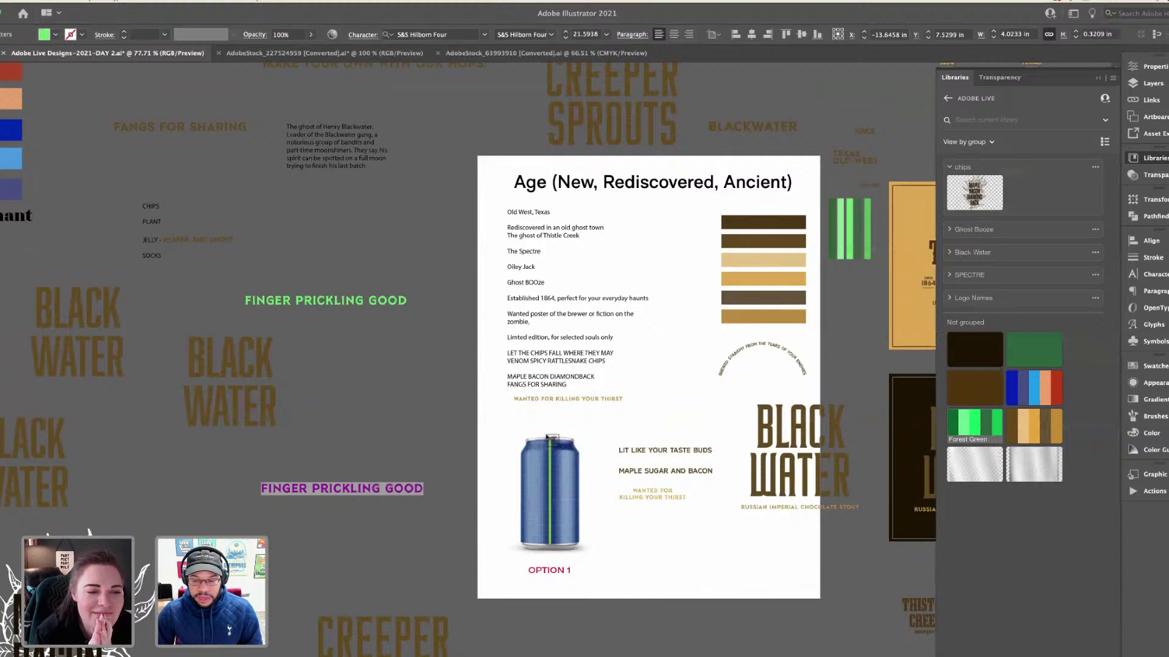
{"action": "scroll", "coordinate": [551, 439], "scroll_direction": "down", "scroll_amount": 3}
{"action": "scroll", "coordinate": [552, 440], "scroll_direction": "right", "scroll_amount": 4}
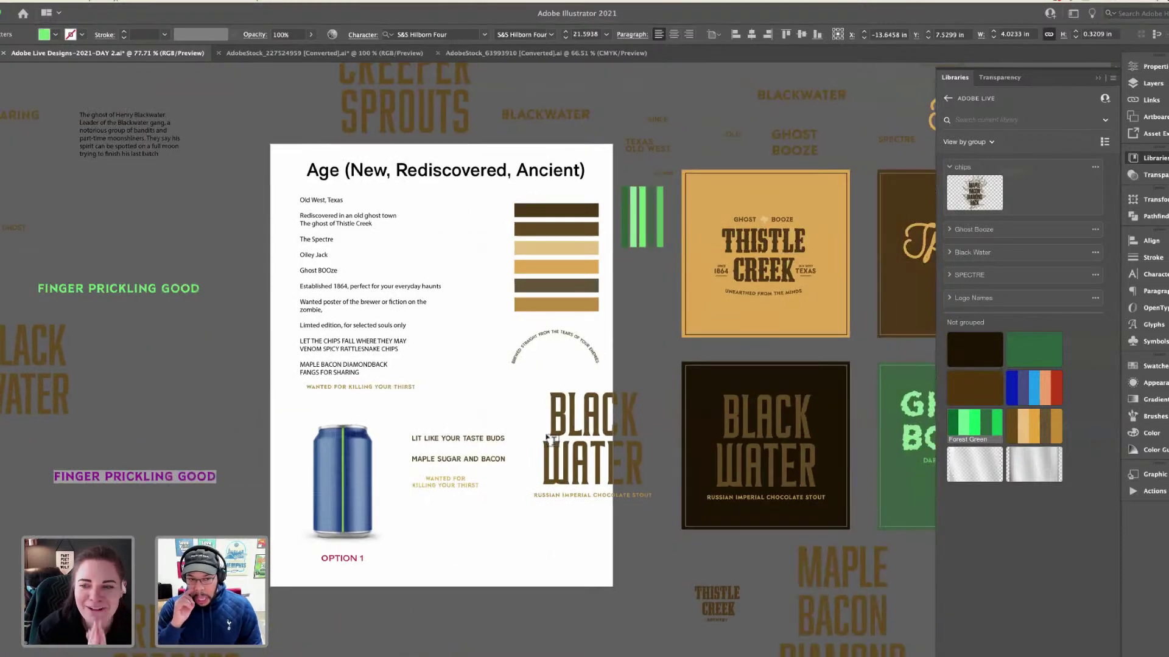
{"action": "scroll", "coordinate": [476, 424], "scroll_direction": "down", "scroll_amount": 4}
{"action": "scroll", "coordinate": [476, 424], "scroll_direction": "left", "scroll_amount": 3}
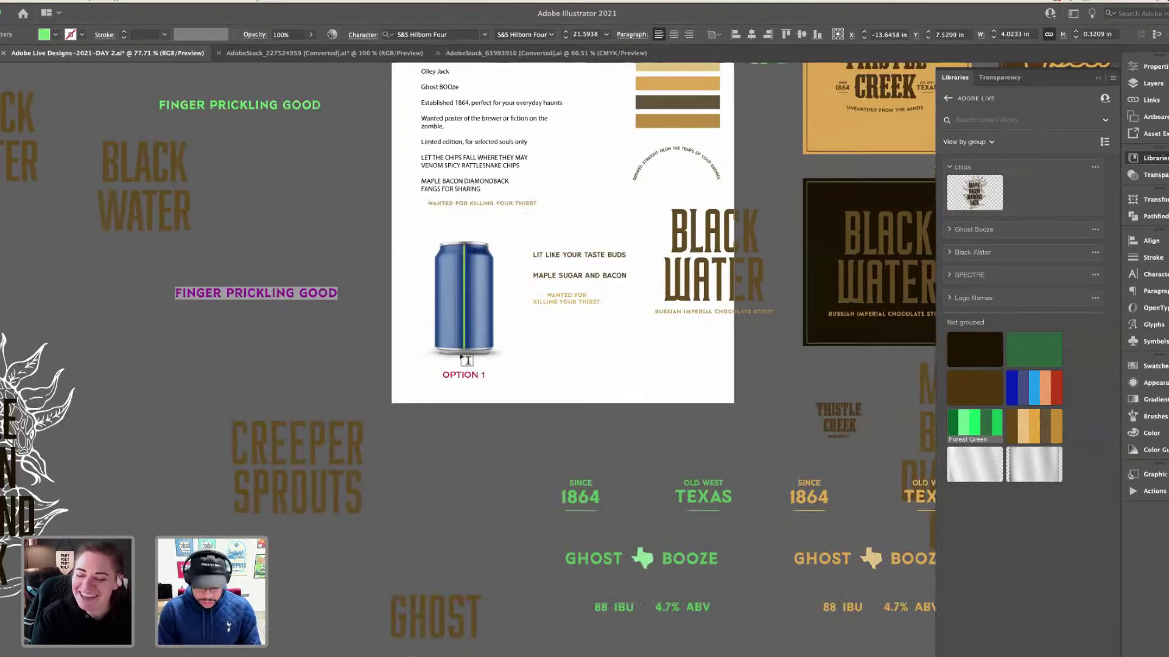
{"action": "scroll", "coordinate": [466, 361], "scroll_direction": "left", "scroll_amount": 3}
{"action": "scroll", "coordinate": [466, 361], "scroll_direction": "up", "scroll_amount": 2}
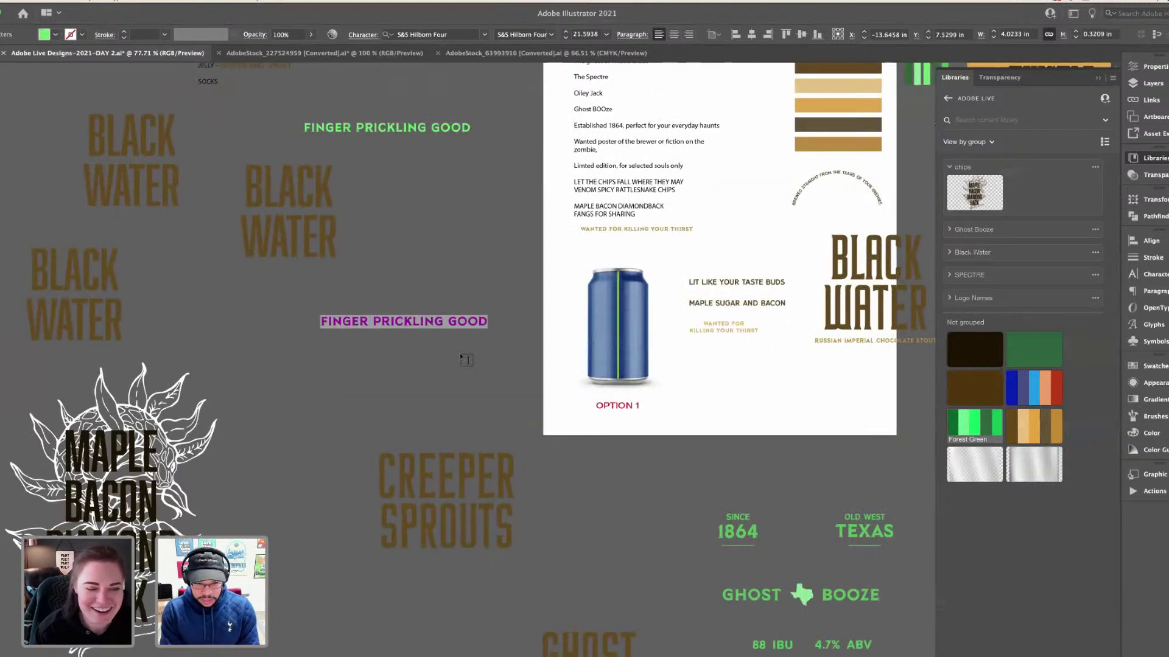
{"action": "scroll", "coordinate": [466, 360], "scroll_direction": "up", "scroll_amount": 2}
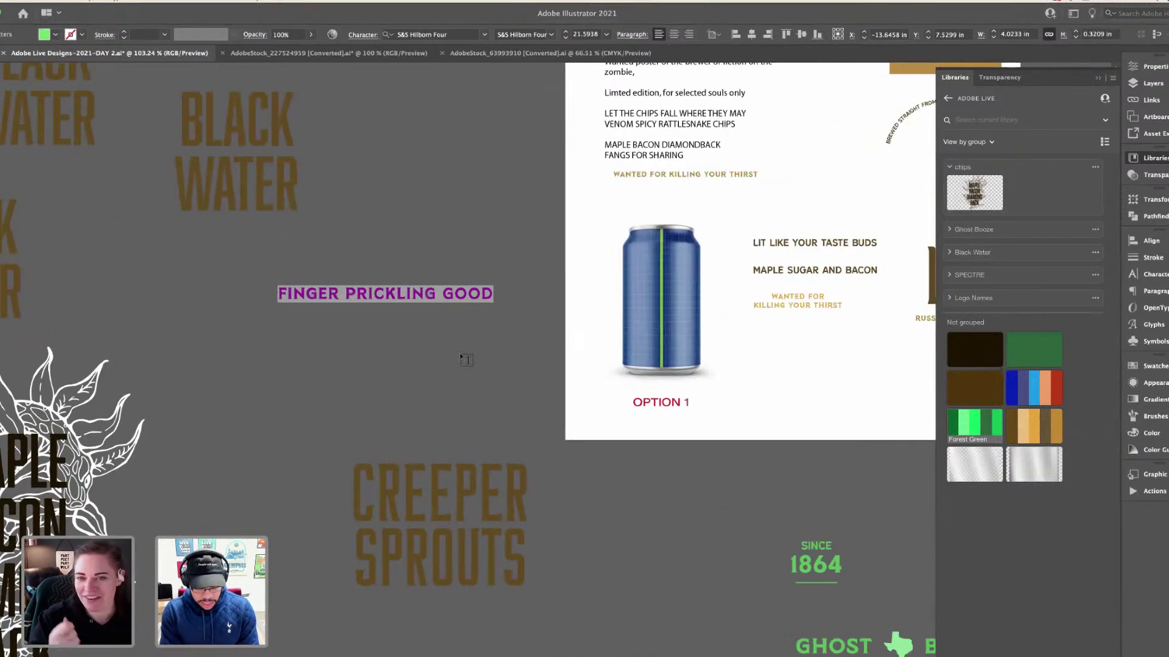
- Try GHOST BOMB and BOMB.COM as wording for the duplicated green tagline
{"action": "type", "text": "GHOST BOMB"}
{"action": "key", "text": "ctrl+a"}
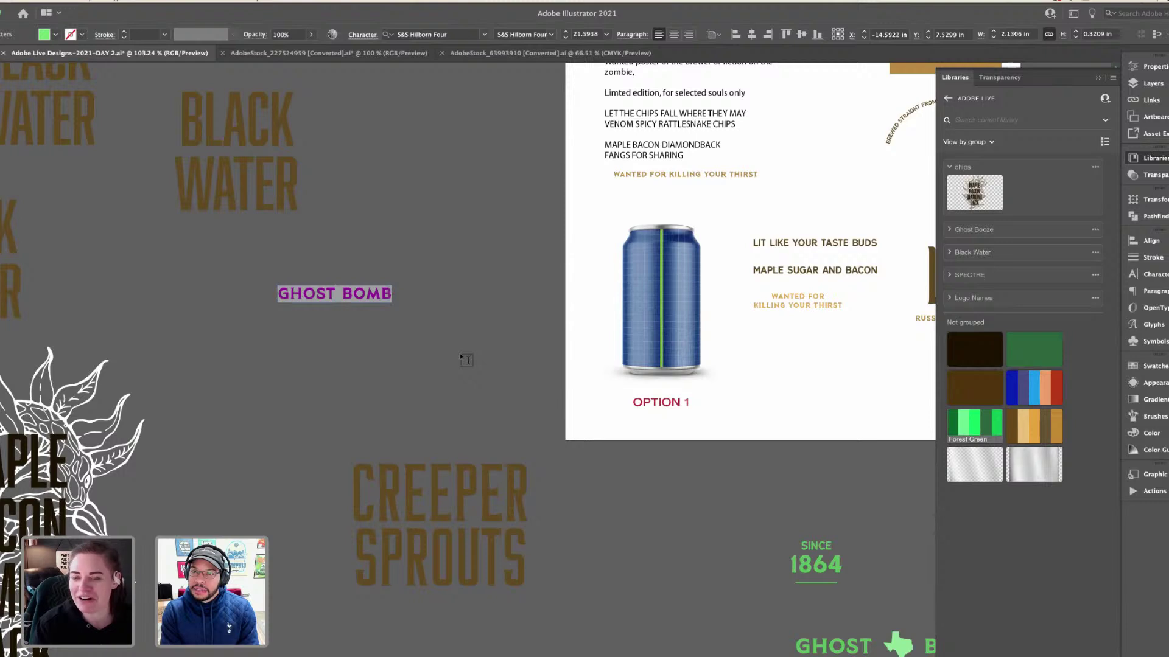
{"action": "type", "text": "BOMB."}
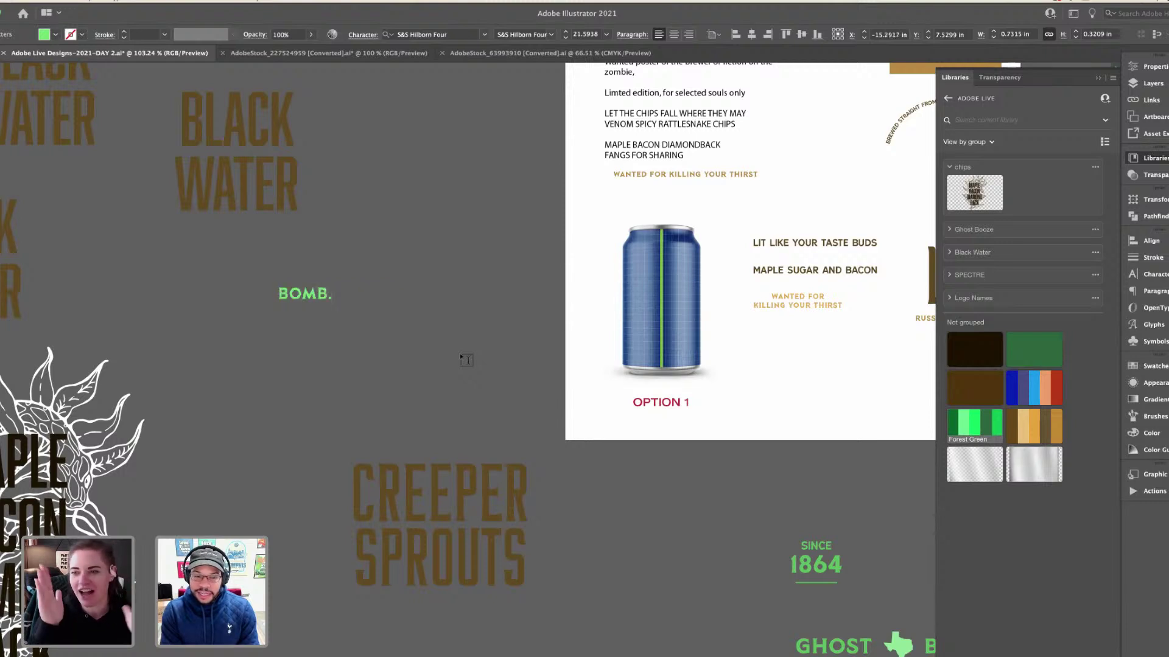
{"action": "type", "text": "COP"}
{"action": "key", "text": "BackSpace"}
{"action": "key", "text": "BackSpace"}
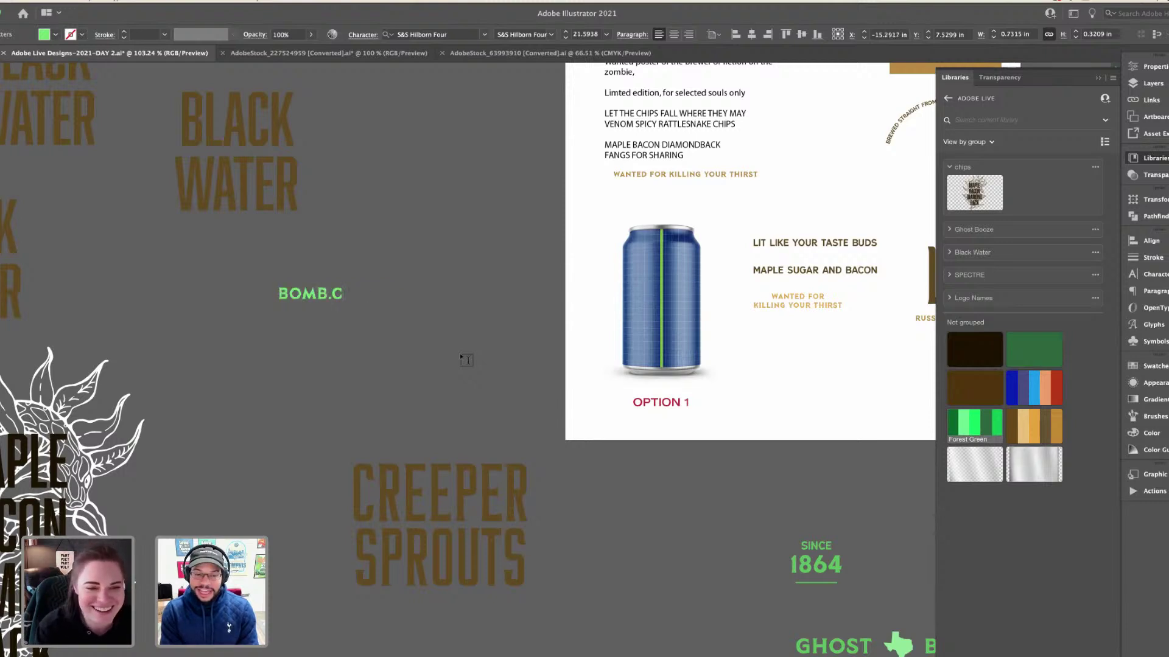
{"action": "type", "text": "HIPS"}
{"action": "key", "text": "BackSpace"}
{"action": "key", "text": "BackSpace"}
{"action": "key", "text": "BackSpace"}
{"action": "key", "text": "BackSpace"}
{"action": "key", "text": "BackSpace"}
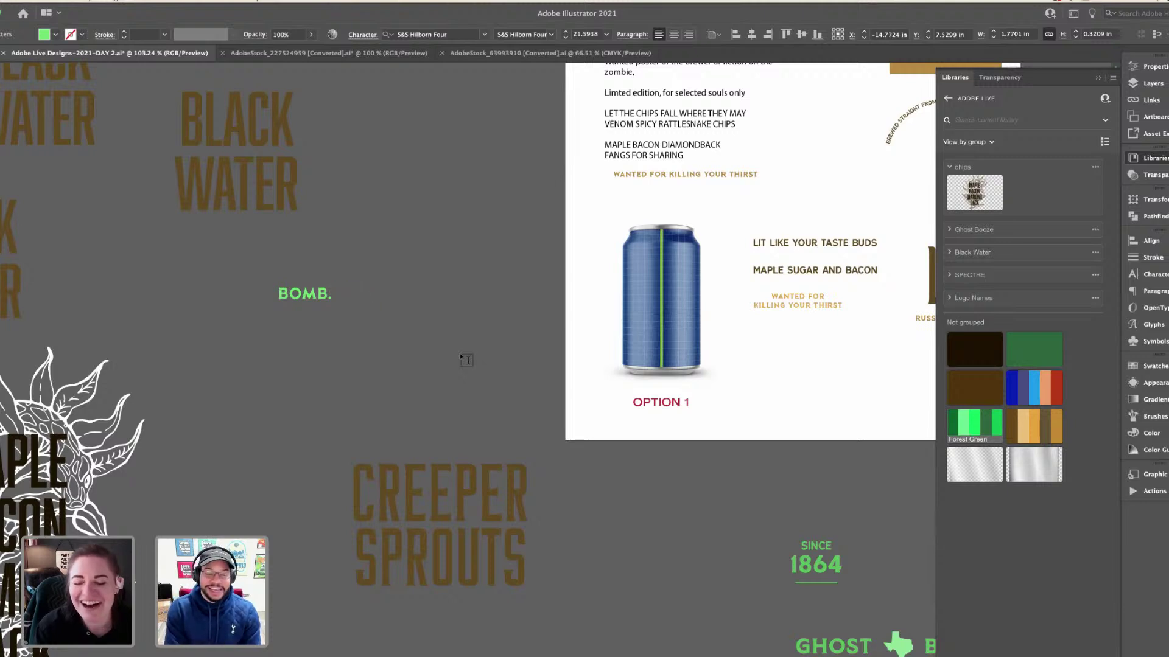
{"action": "type", "text": "COM"}
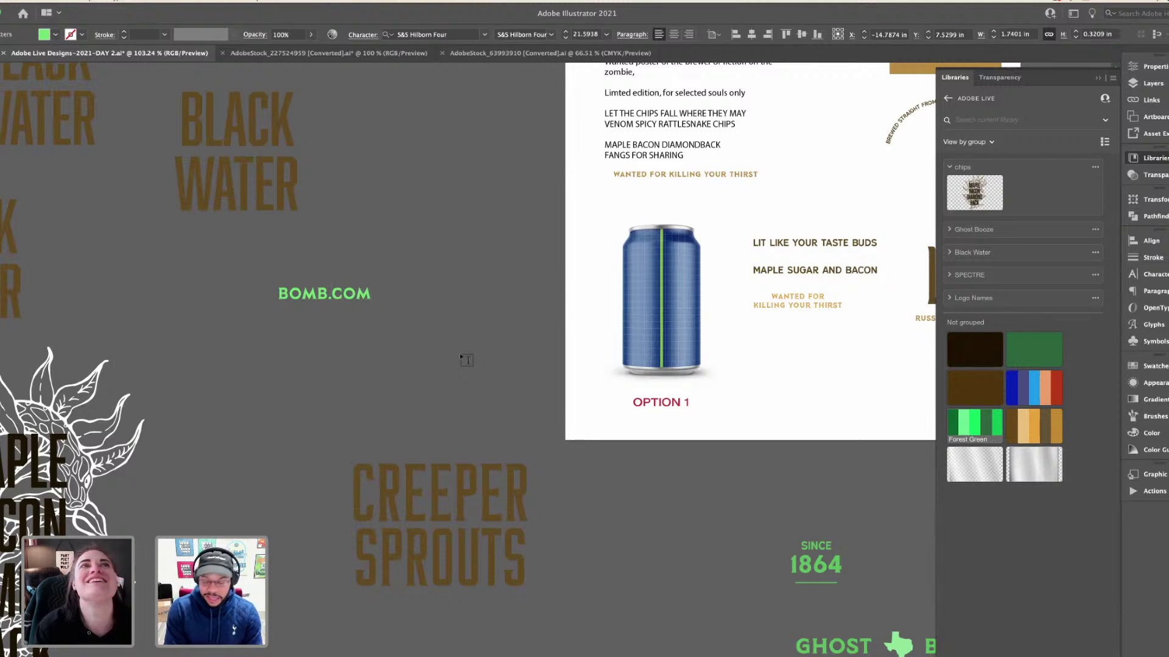
- Replace the duplicated green tagline BOMB.COM with BOMBING WITH FLAVOR
{"action": "key", "text": "super+a"}
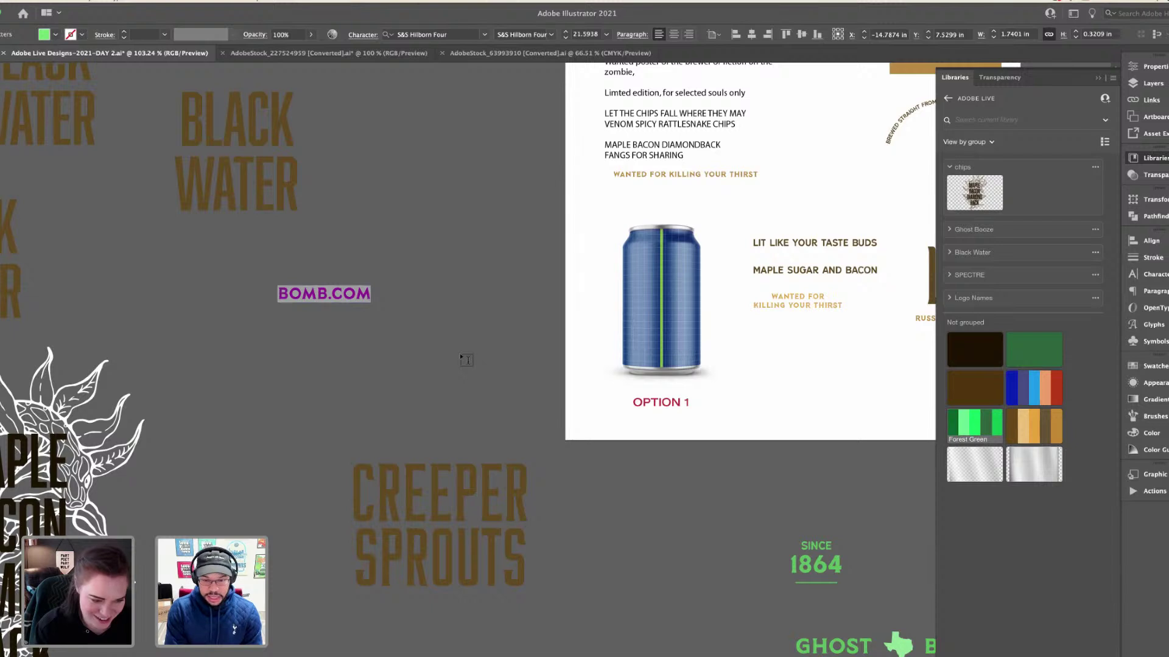
{"action": "type", "text": "BUR"}
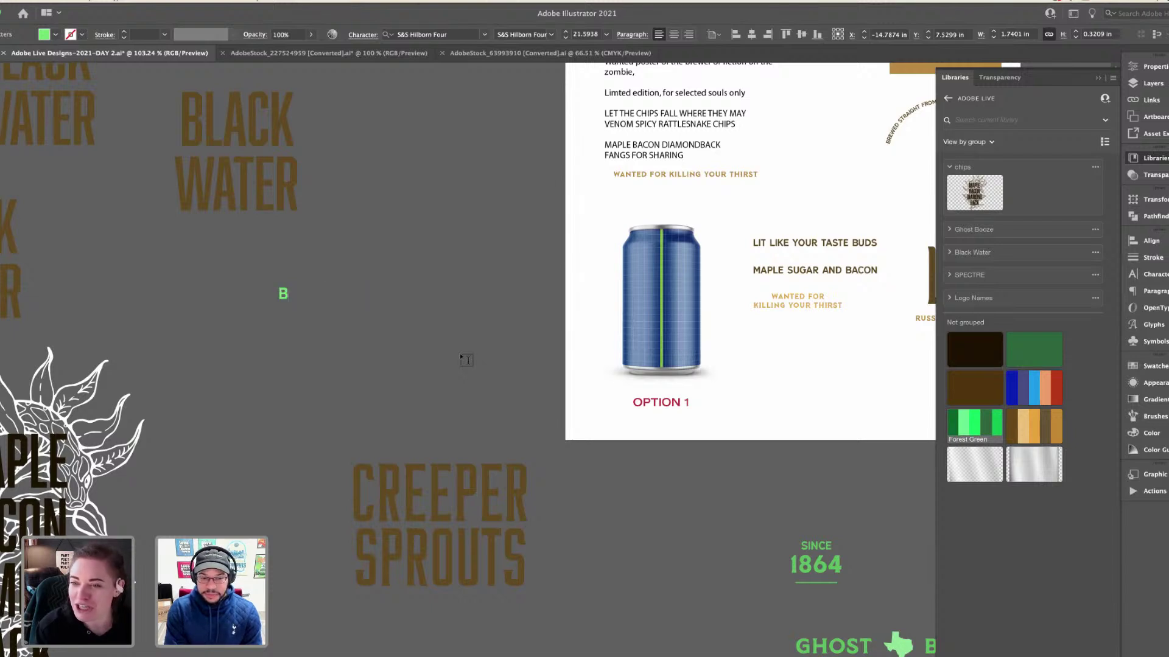
{"action": "key", "text": "BackSpace"}
{"action": "key", "text": "BackSpace"}
{"action": "type", "text": "OMBI"}
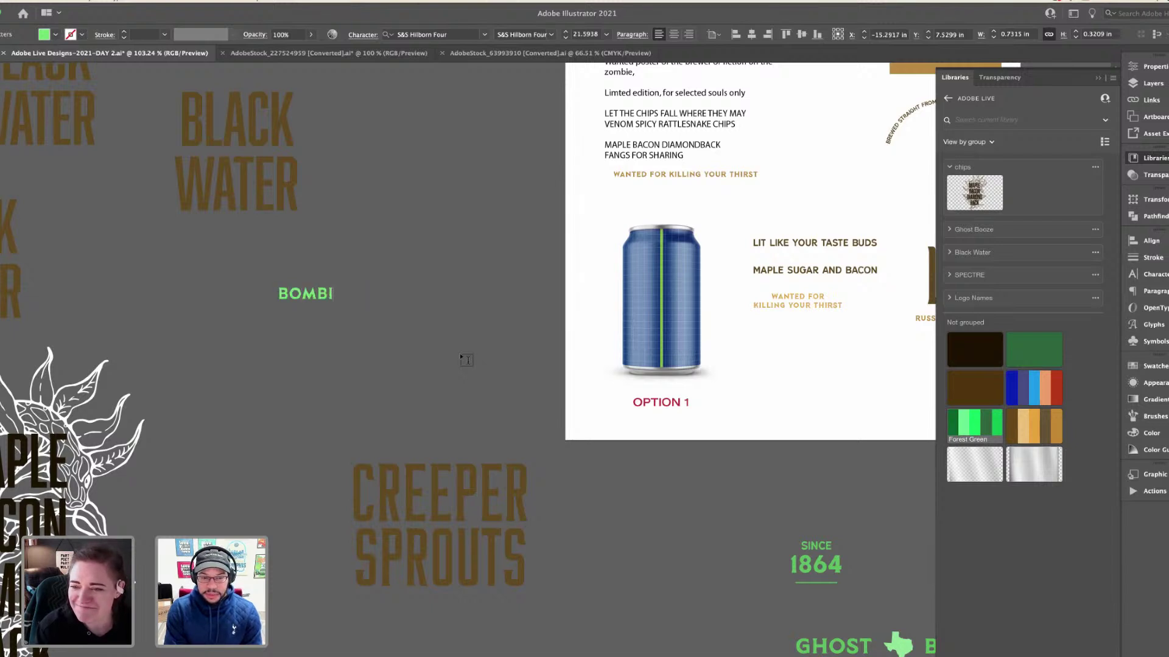
{"action": "type", "text": "NG WI"}
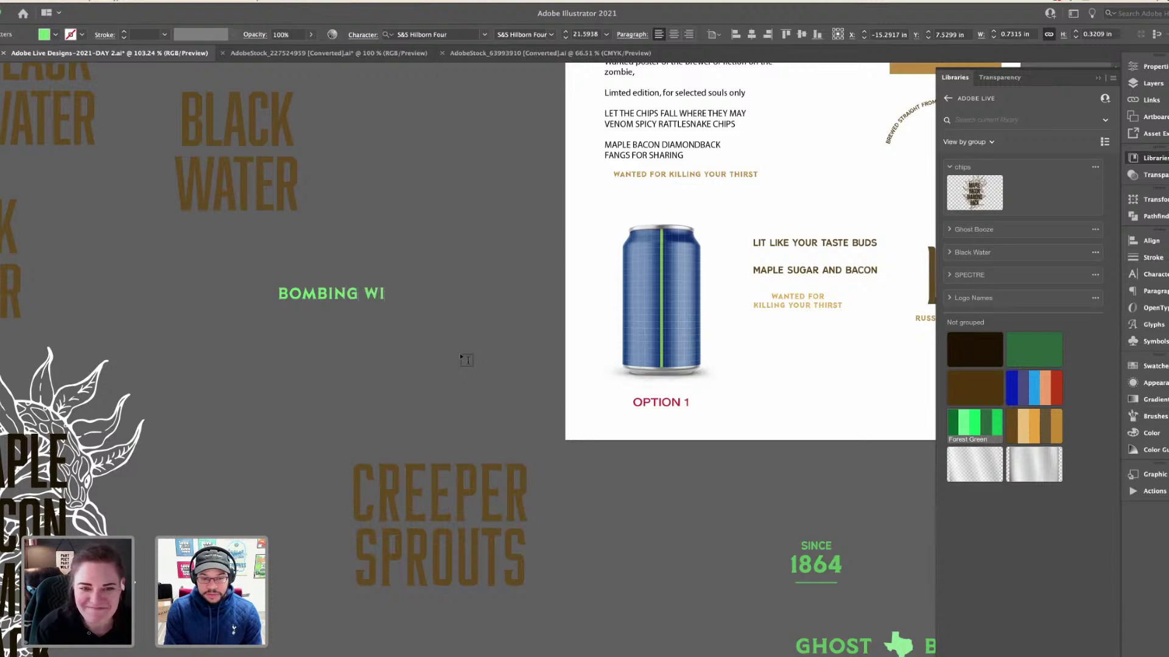
{"action": "type", "text": "TH FLAVOR"}
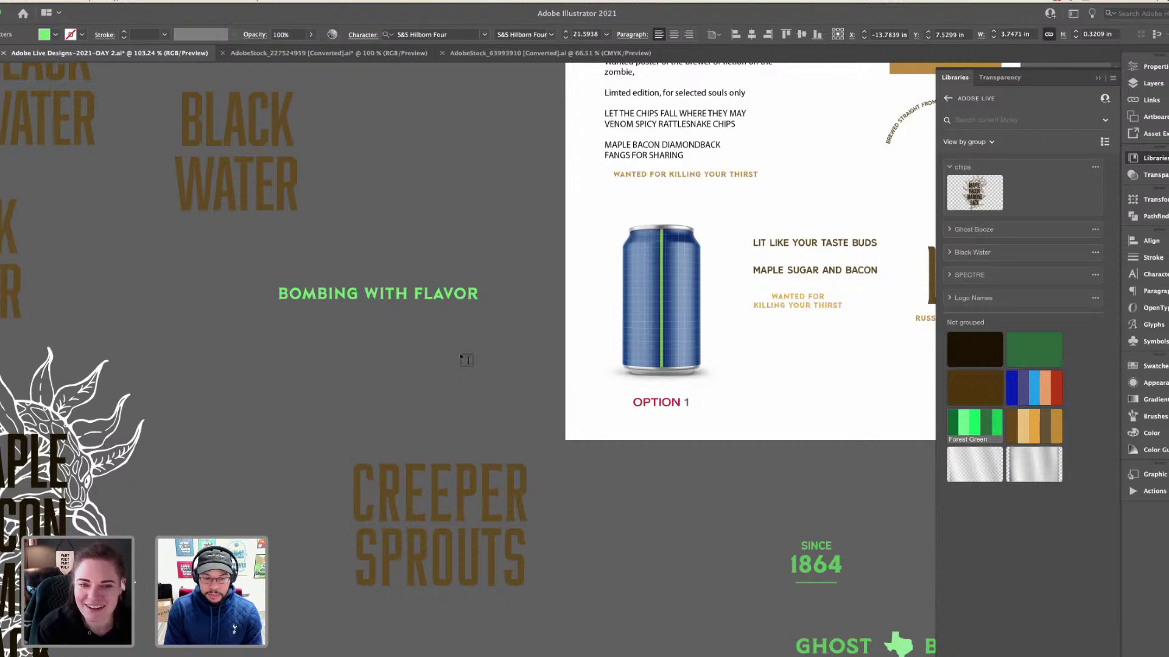
- Change the tagline's first word to EXPLODING so it reads EXPLODING WITH FLAVOR, and convert the text to outlines
{"action": "key", "text": "BackSpace"}
{"action": "key", "text": "BackSpace"}
{"action": "key", "text": "BackSpace"}
{"action": "key", "text": "BackSpace"}
{"action": "key", "text": "BackSpace"}
{"action": "key", "text": "BackSpace"}
{"action": "key", "text": "BackSpace"}
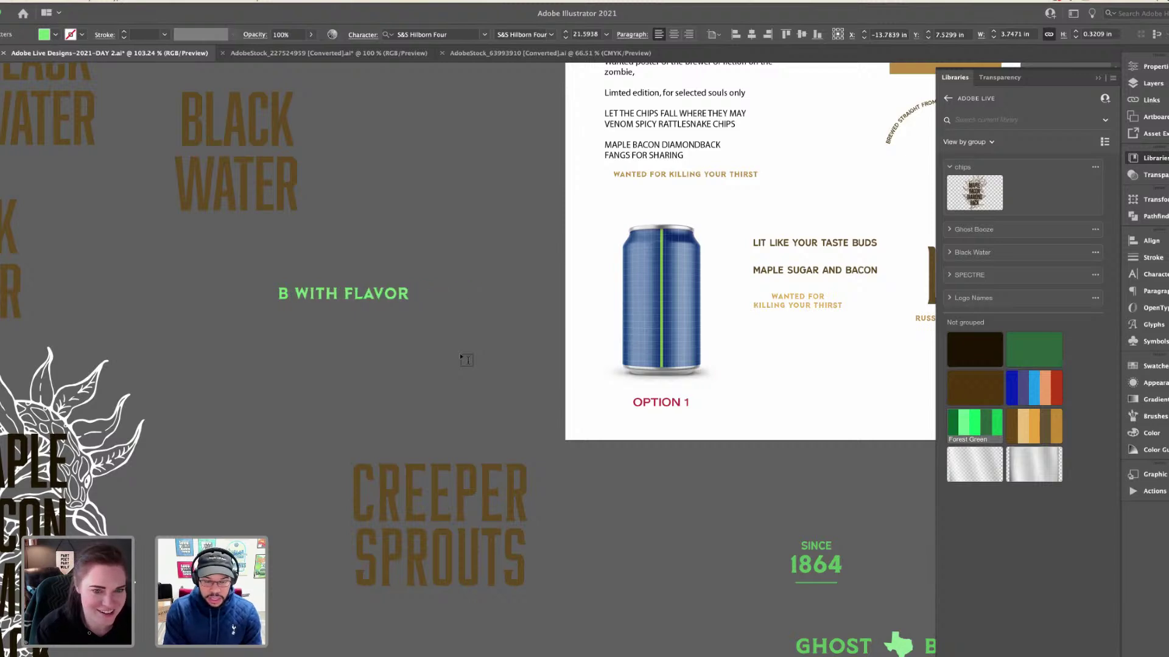
{"action": "type", "text": "EXPLODING"}
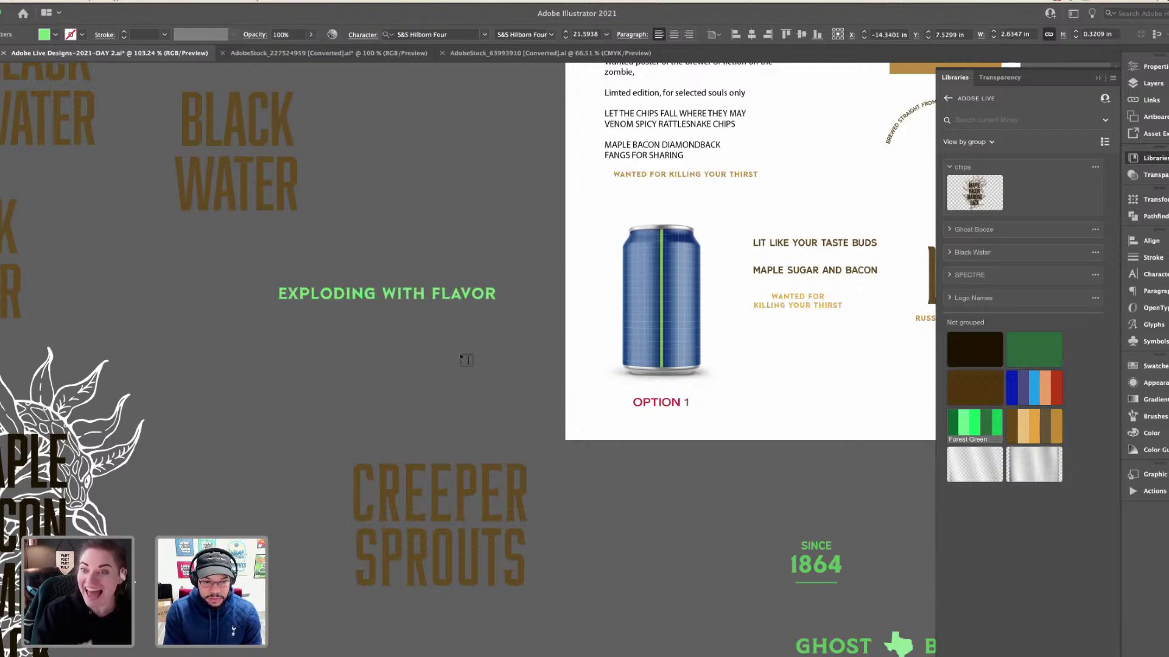
{"action": "right_click", "coordinate": [382, 306]}
{"action": "left_click", "coordinate": [441, 380]}
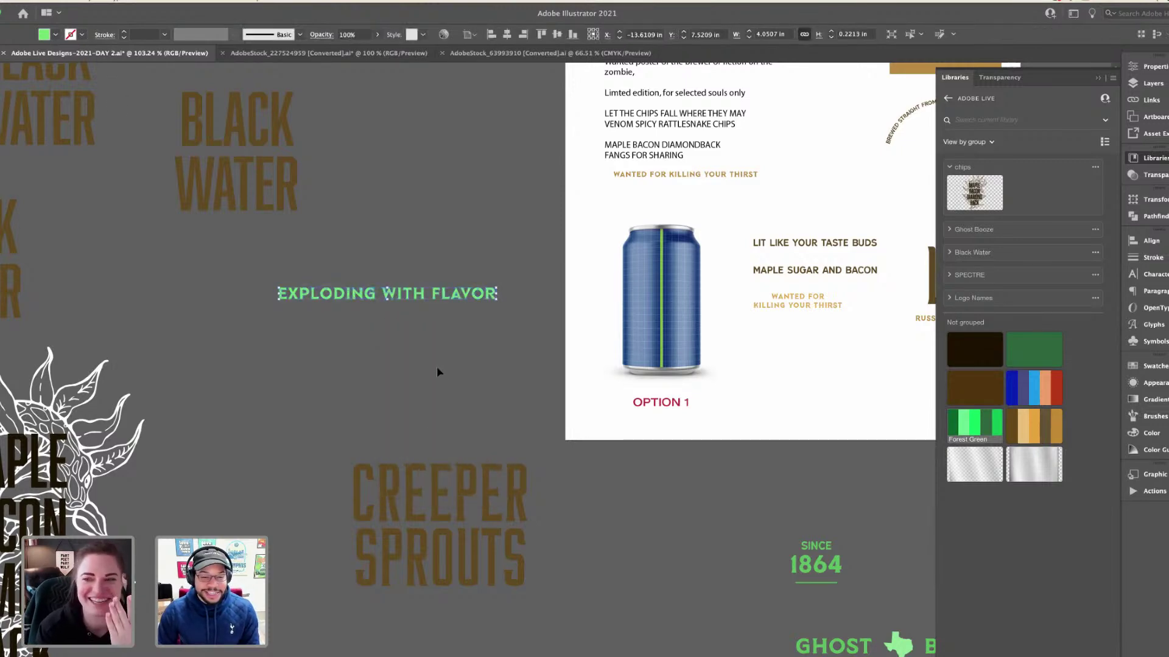
- Switch to Photoshop, paste the new tagline as pixels over the upper green band, hide the FINGER PRICKLING GOOD layer and save
{"action": "key", "text": "ctrl+Right"}
{"action": "key", "text": "super+v"}
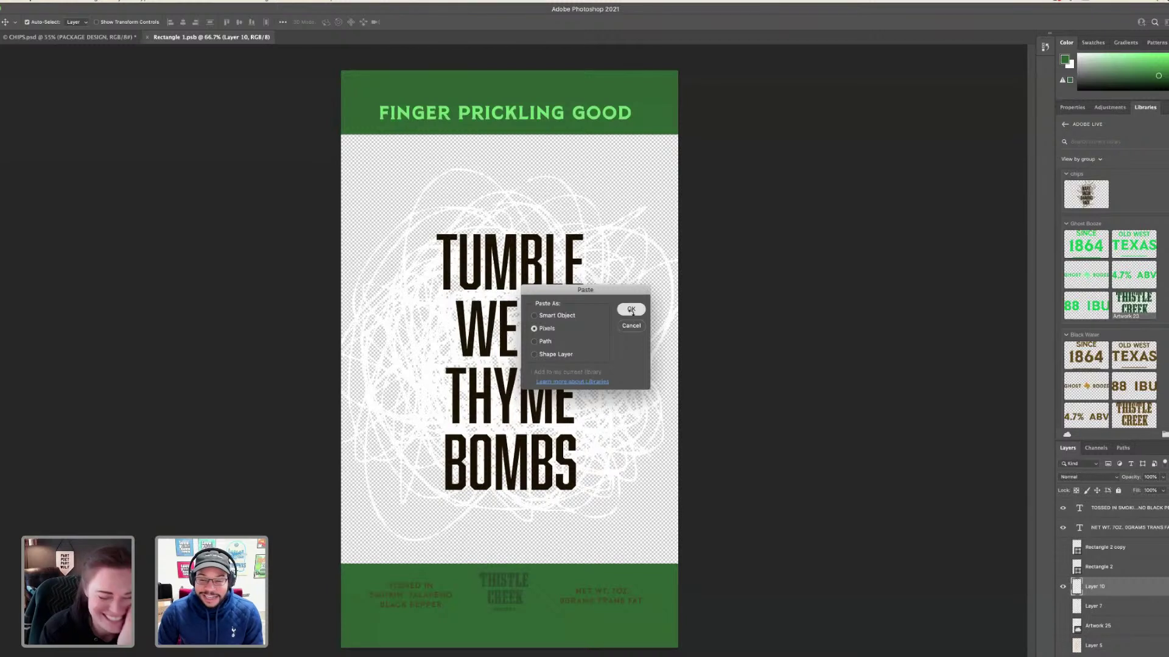
{"action": "key", "text": "Return"}
{"action": "left_click_drag", "start_coordinate": [572, 358], "coordinate": [506, 104]}
{"action": "left_click", "coordinate": [1064, 606]}
{"action": "key", "text": "Return"}
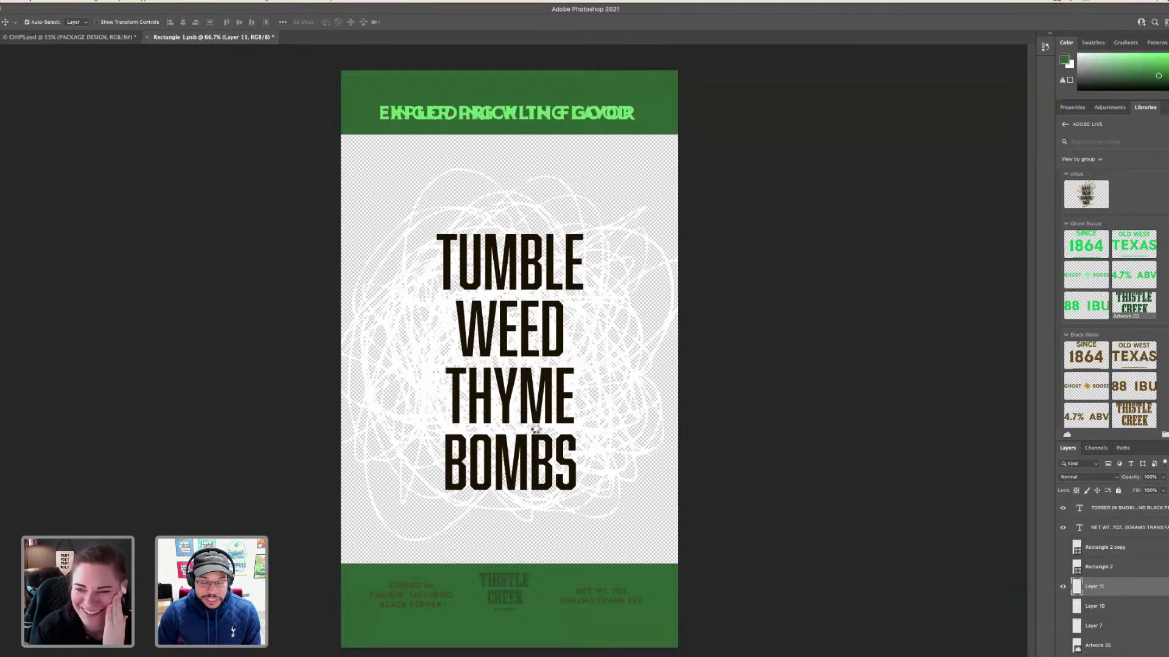
{"action": "key", "text": "super+s"}
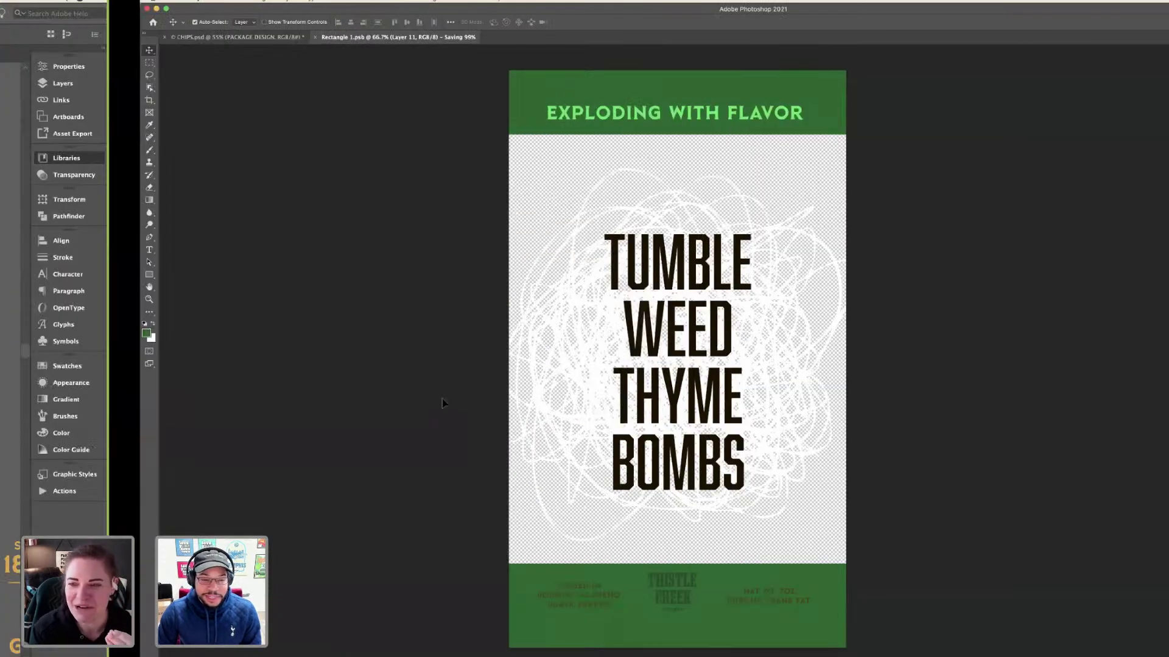
- Bring the green THISTLE CREEK BREWERY logo from Illustrator into the Photoshop label, scaled down and centred in the lower green band
{"action": "key", "text": "super+Tab"}
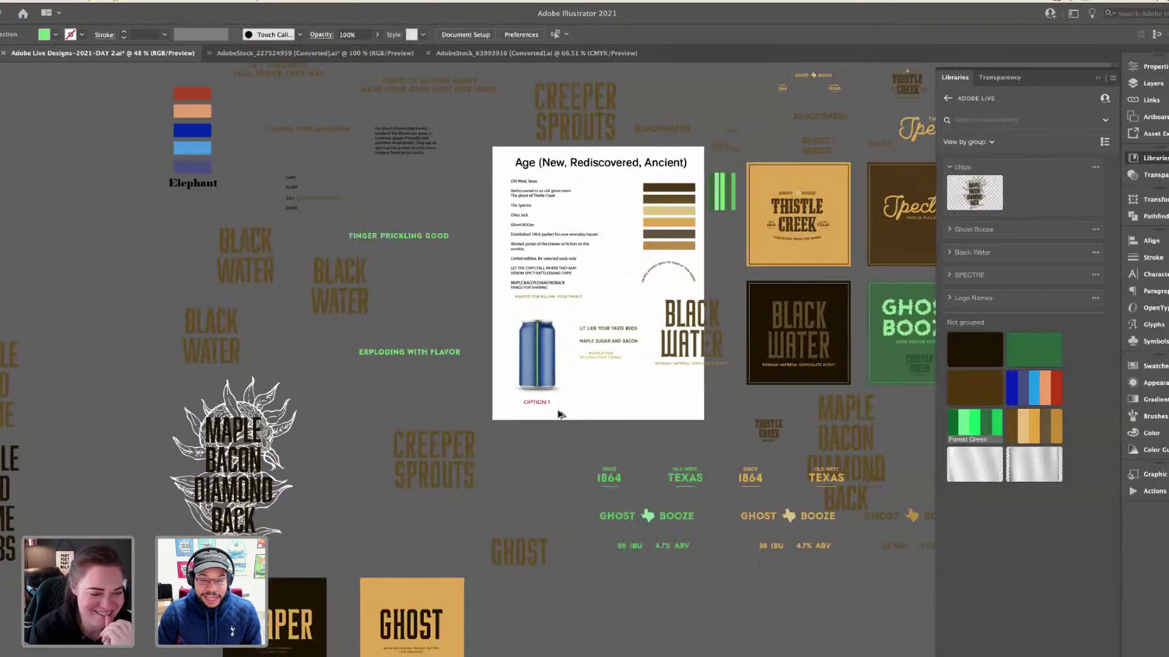
{"action": "scroll", "coordinate": [627, 380], "scroll_direction": "up", "scroll_amount": 1}
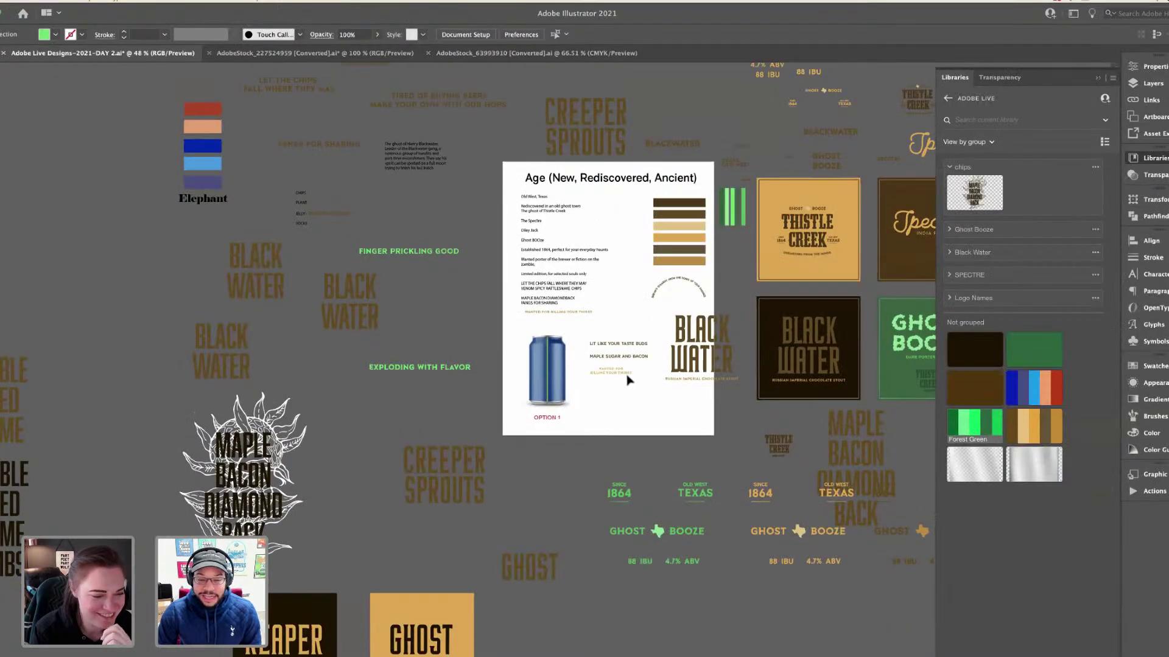
{"action": "scroll", "coordinate": [627, 381], "scroll_direction": "up", "scroll_amount": 10}
{"action": "left_click", "coordinate": [581, 369]}
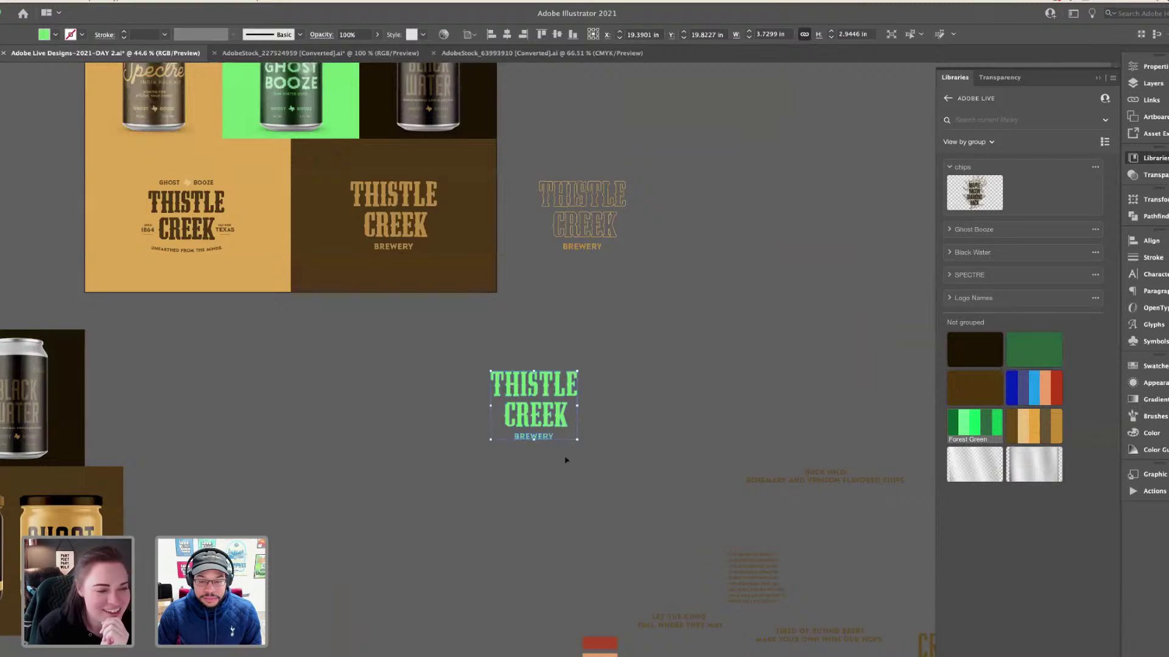
{"action": "key", "text": "super+Tab"}
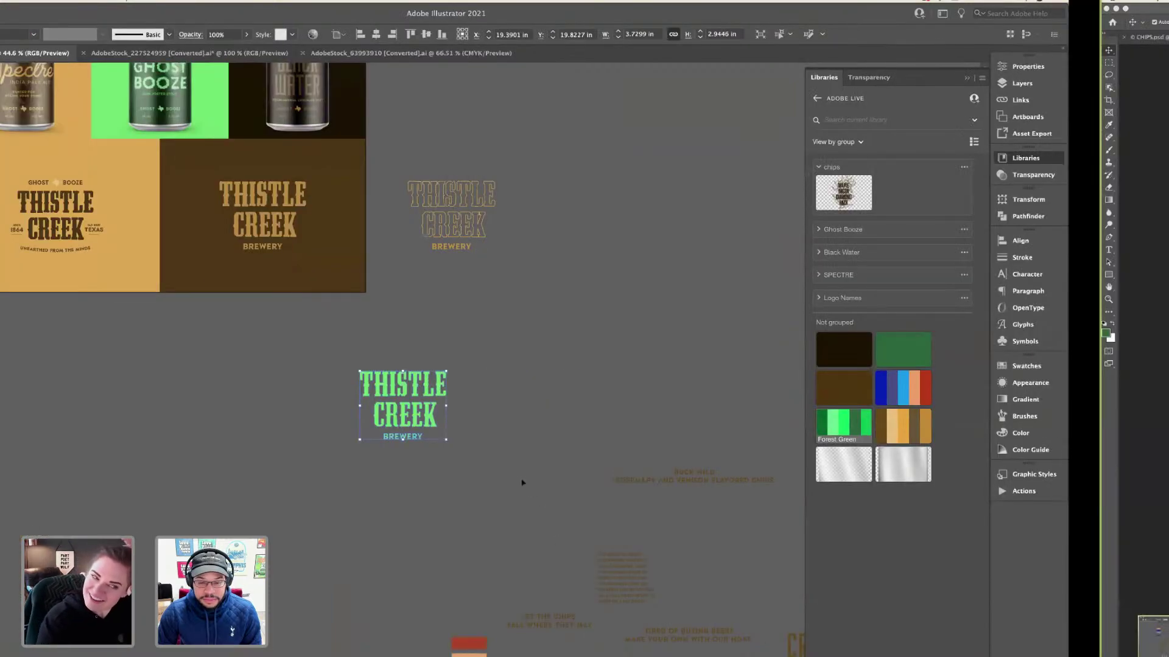
{"action": "key", "text": "super+v"}
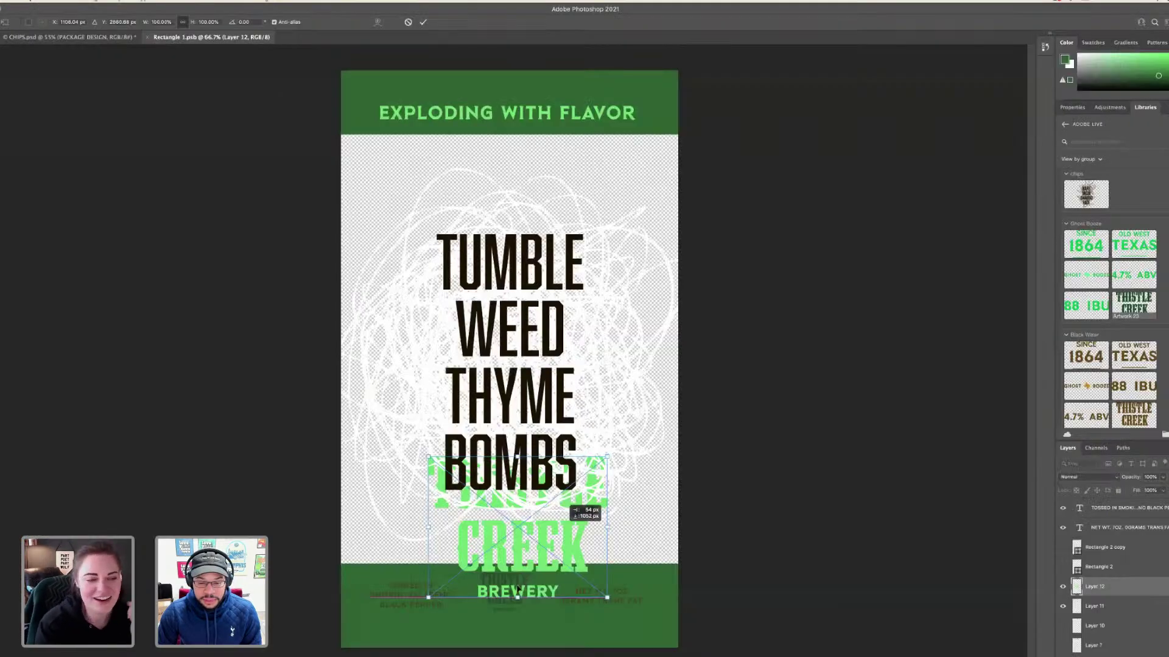
{"action": "left_click_drag", "start_coordinate": [428, 456], "coordinate": [481, 565]}
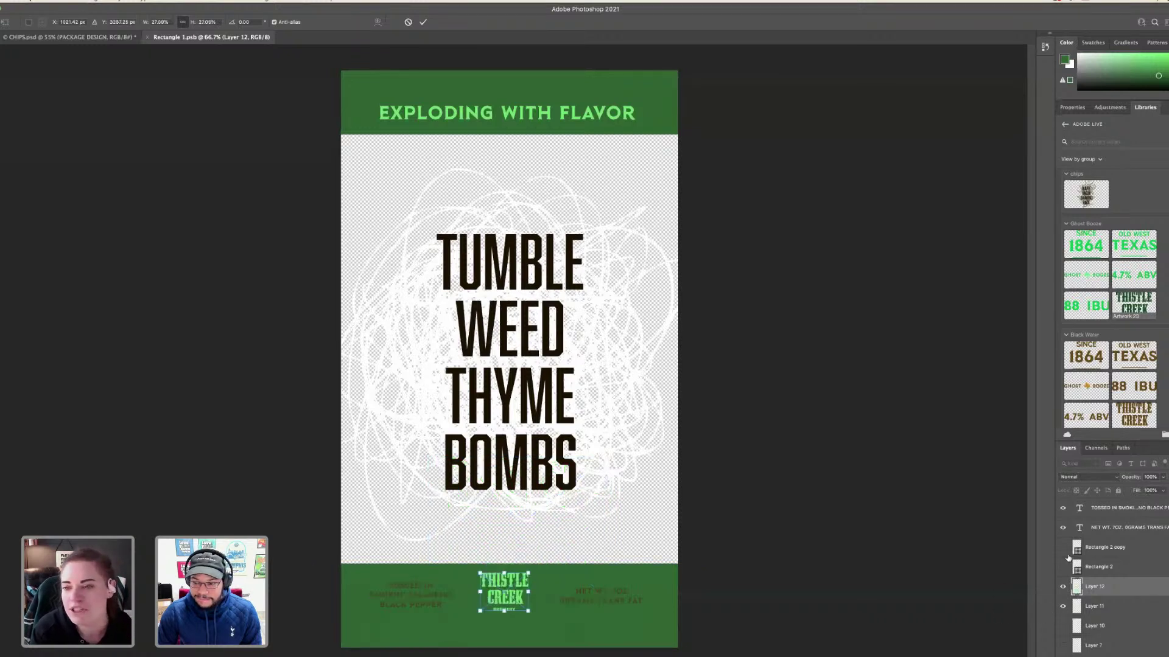
{"action": "key", "text": "Return"}
{"action": "left_click", "coordinate": [1063, 606]}
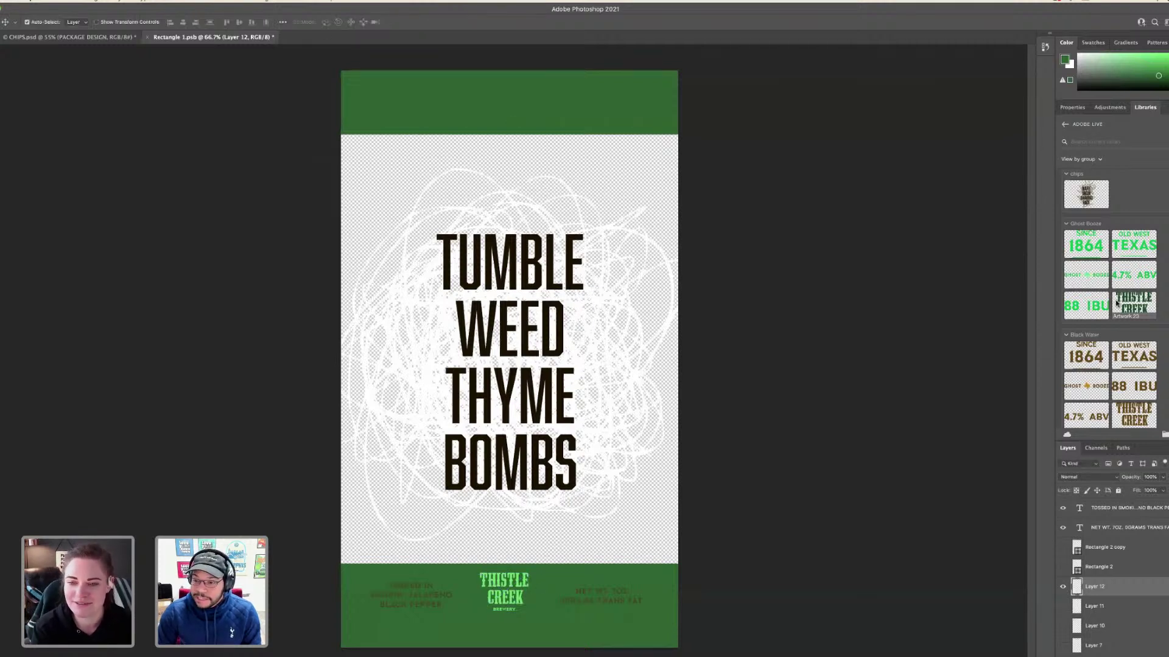
{"action": "key", "text": "ctrl+z"}
- Recolour the two small text blocks beside the logo with light green from the Forest Green theme, and save the label artwork
{"action": "scroll", "coordinate": [1108, 341], "scroll_direction": "down", "scroll_amount": 10}
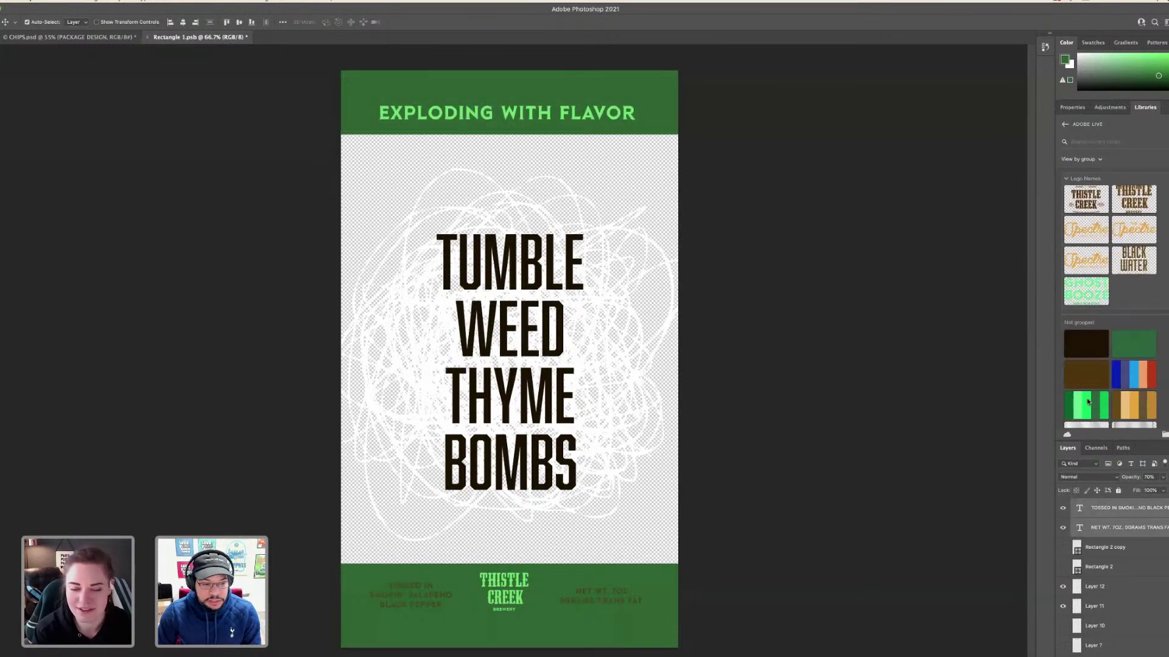
{"action": "left_click", "coordinate": [1085, 400]}
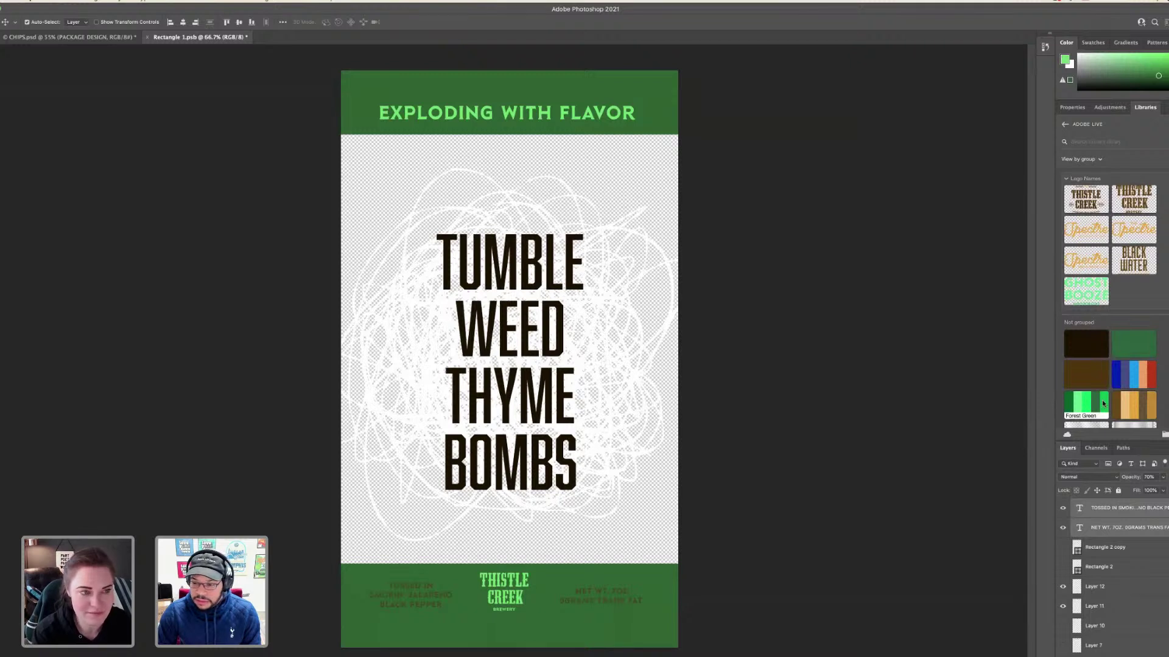
{"action": "left_click", "coordinate": [1104, 401]}
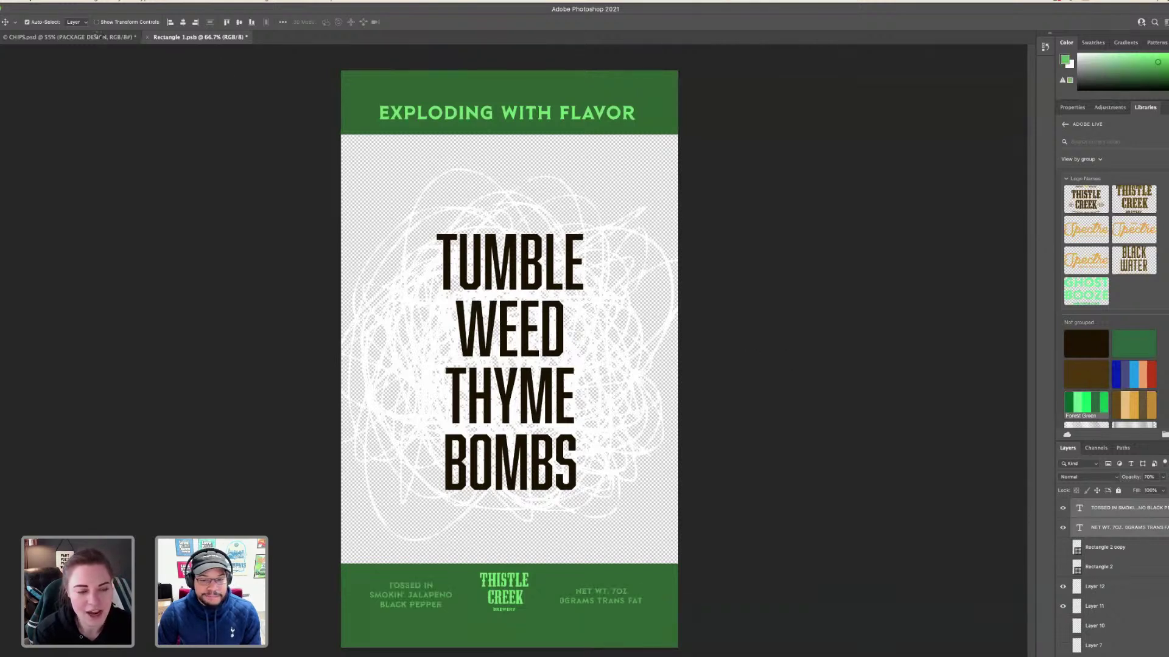
{"action": "key", "text": "super+s"}
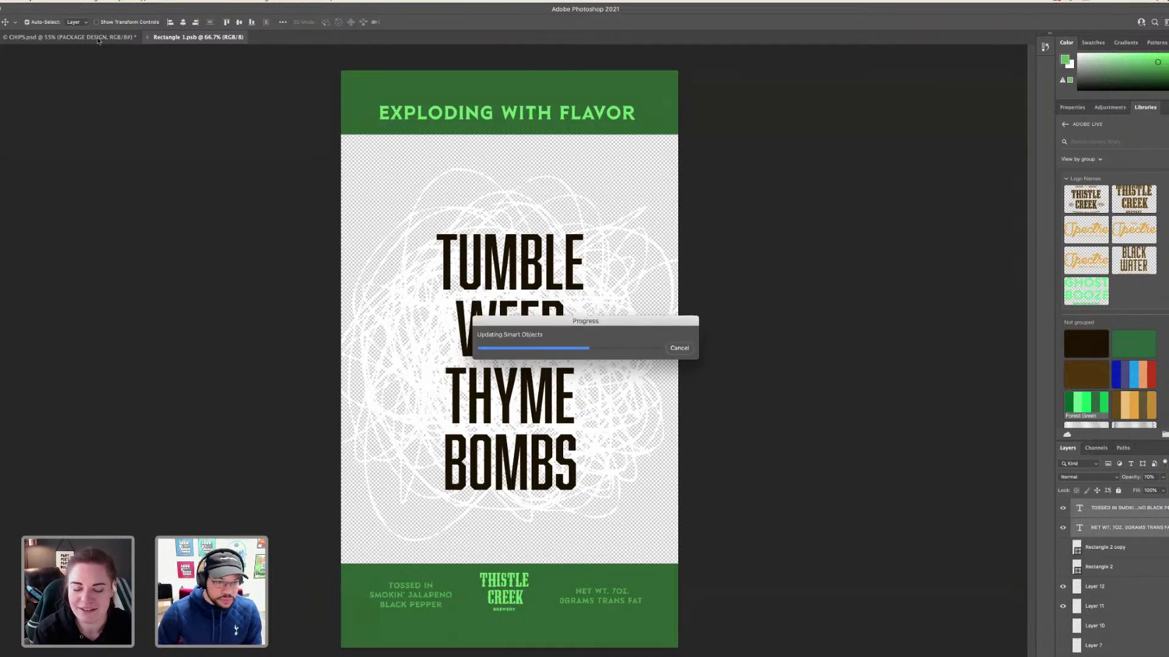
{"action": "left_click", "coordinate": [98, 40]}
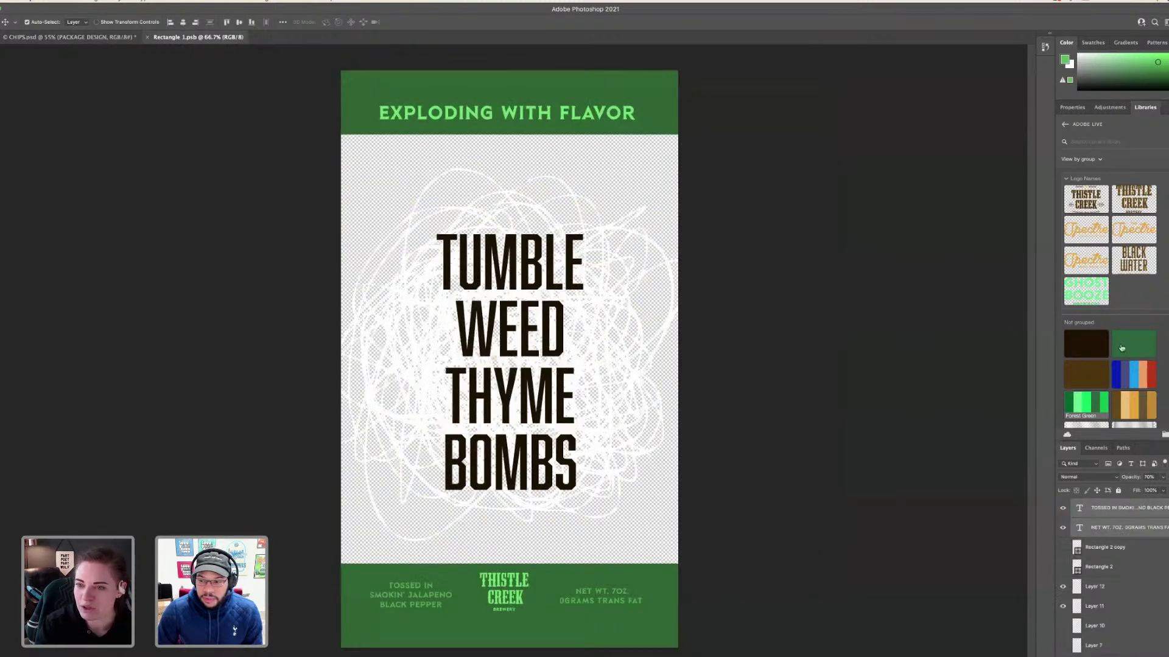
- Draw a dark green rectangle about 1073 px wide over the title and try a clipping mask with the title layer
{"action": "left_click", "coordinate": [1122, 348]}
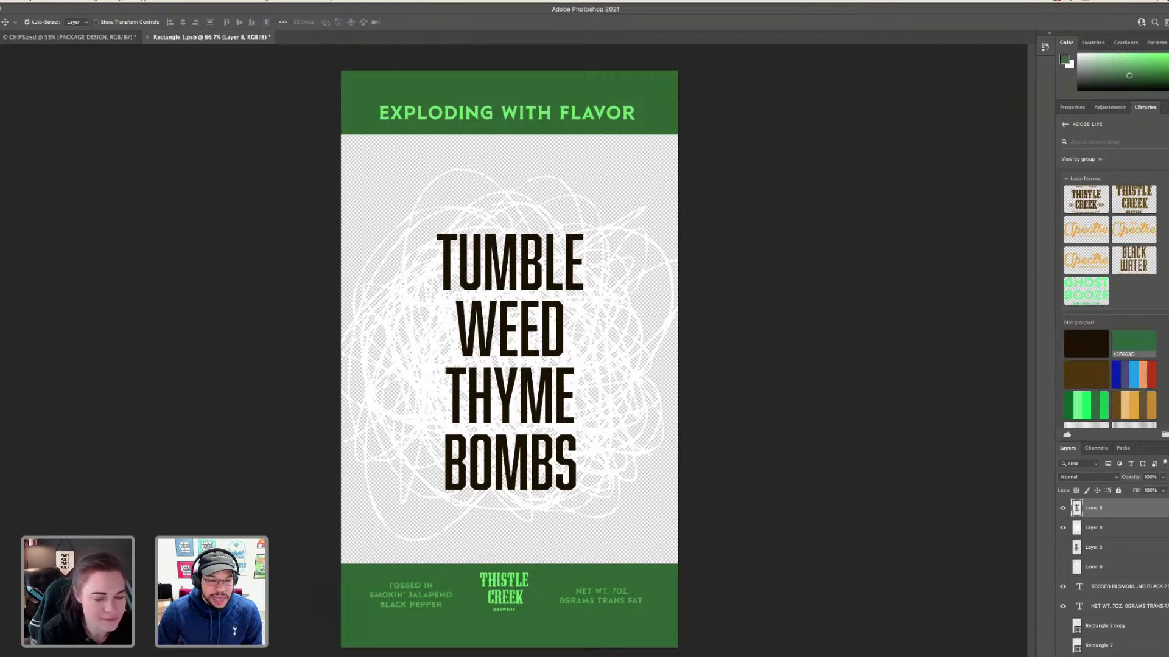
{"action": "key", "text": "u"}
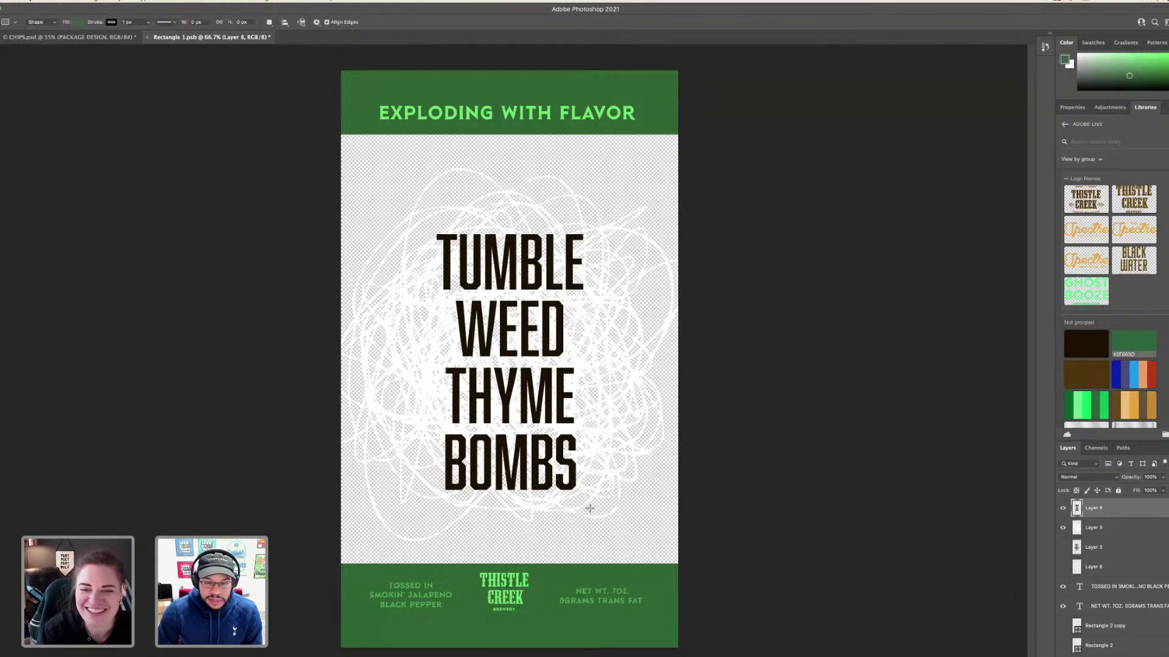
{"action": "left_click_drag", "start_coordinate": [420, 220], "coordinate": [592, 508]}
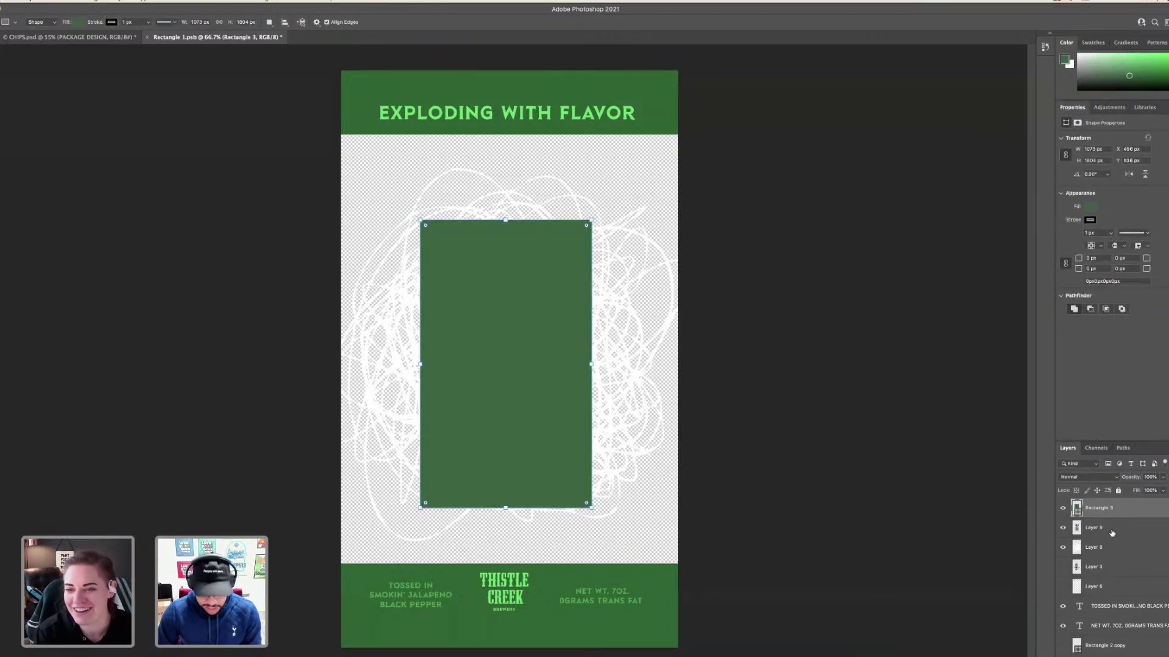
{"action": "right_click", "coordinate": [1112, 530]}
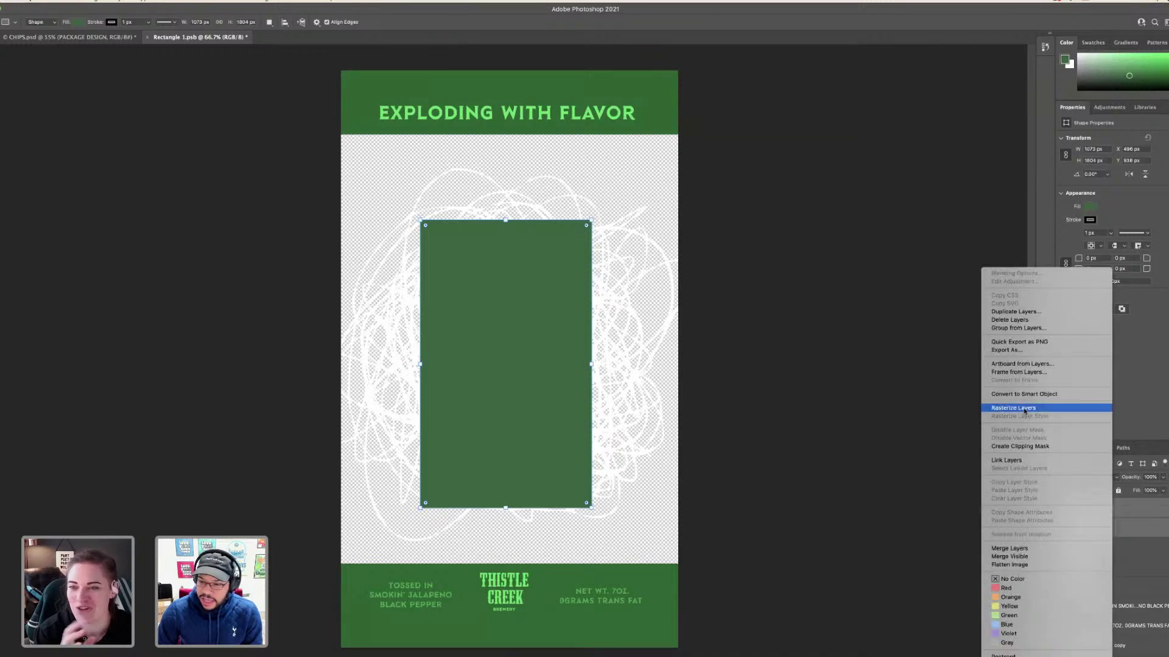
{"action": "left_click", "coordinate": [1023, 446]}
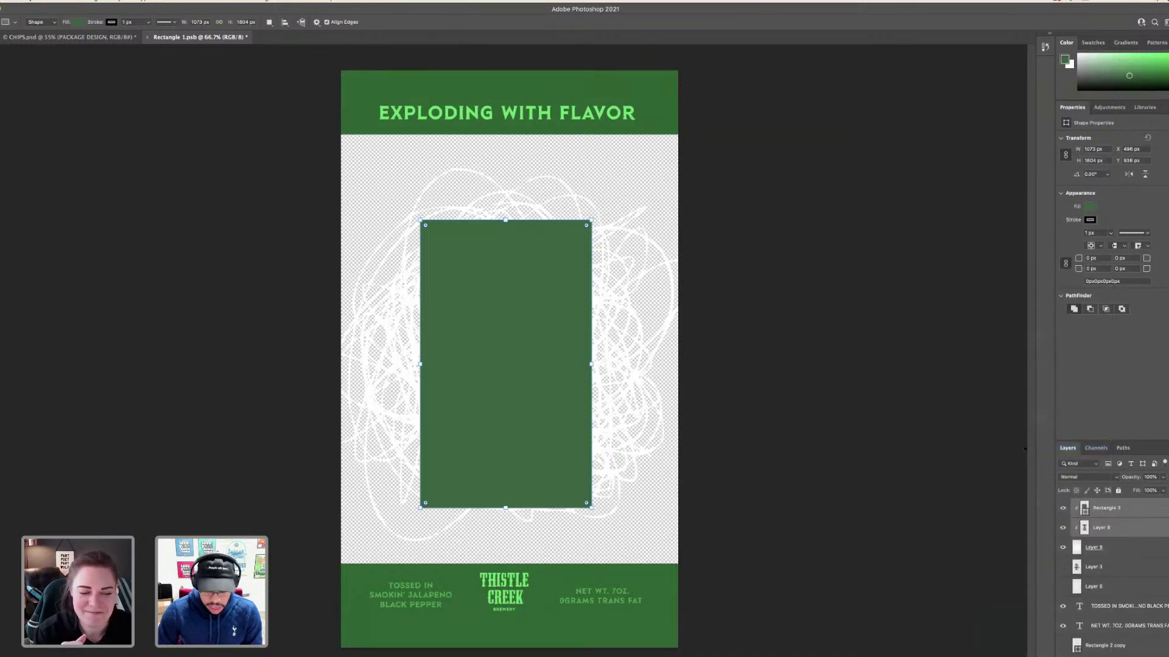
{"action": "key", "text": "ctrl+z"}
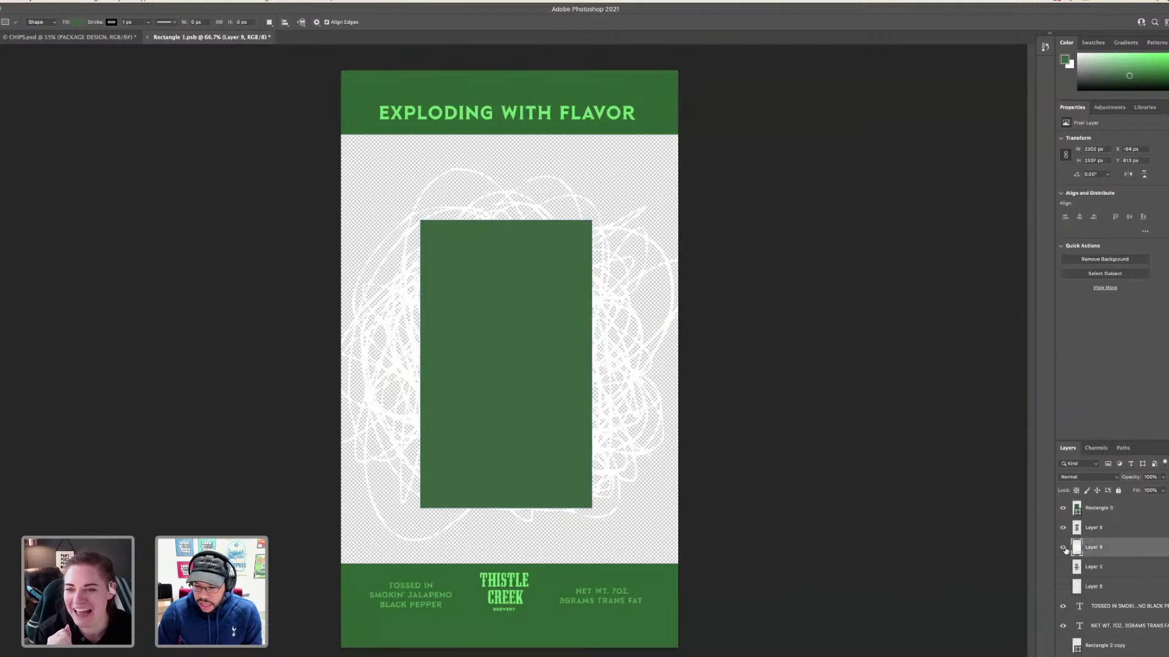
- Hide the tumbleweed scribble and try the clipping mask on the green rectangle and title layer again
{"action": "left_click", "coordinate": [1063, 548]}
{"action": "left_click", "coordinate": [1108, 529]}
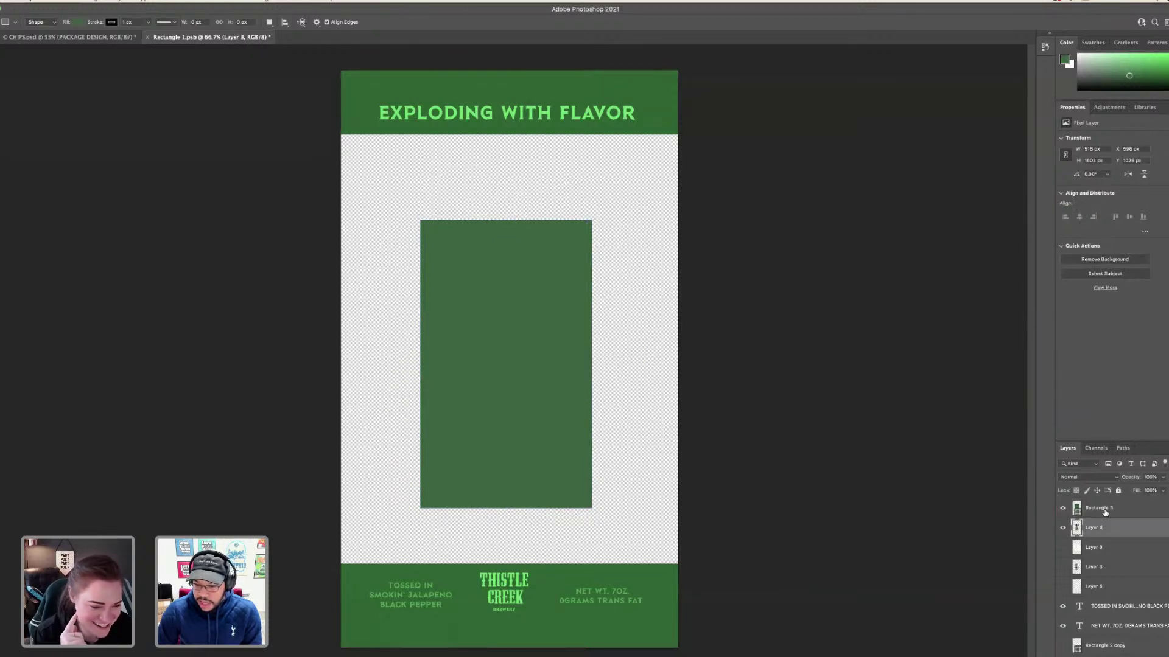
{"action": "right_click", "coordinate": [1105, 511]}
{"action": "left_click", "coordinate": [1034, 446]}
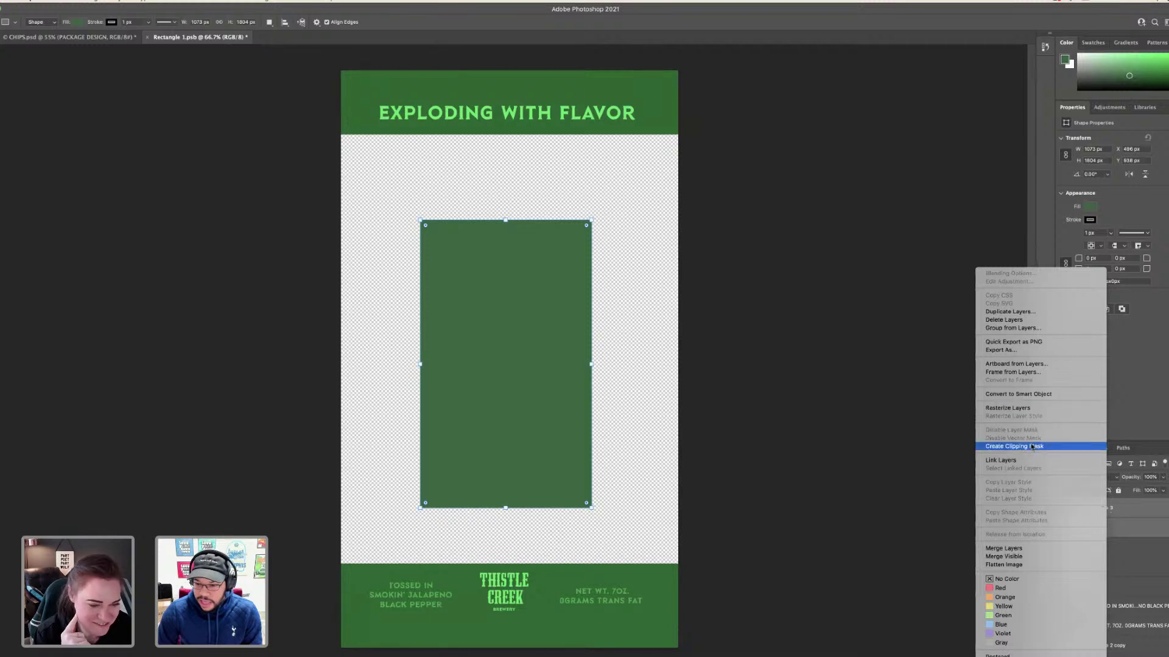
{"action": "key", "text": "ctrl+z"}
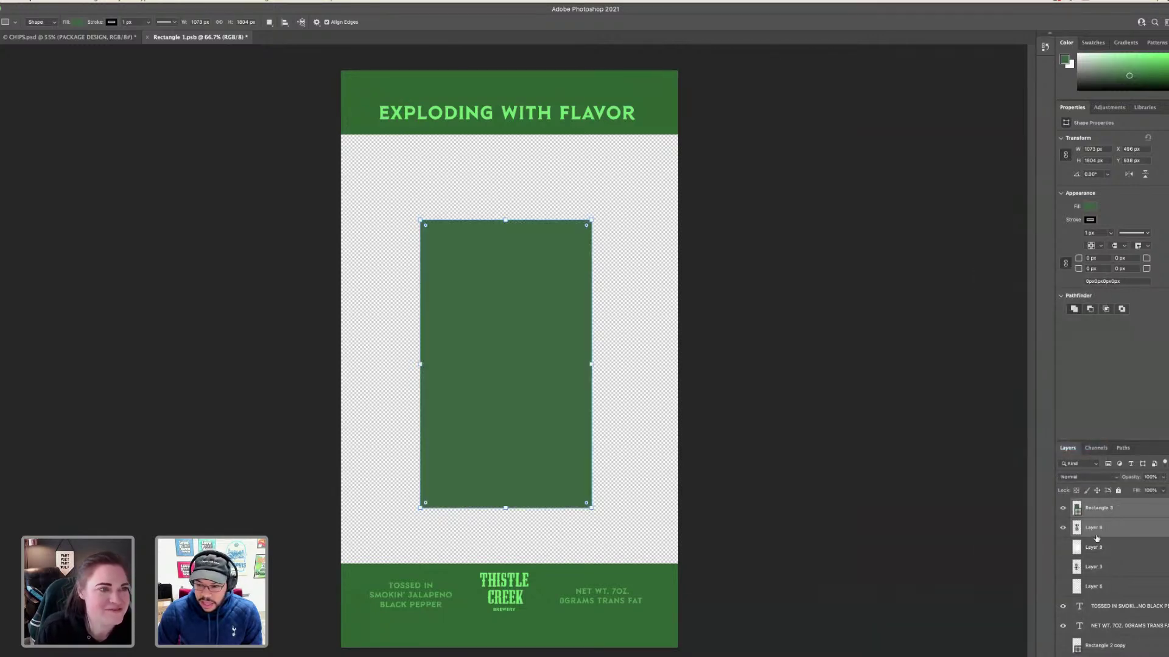
- Show the tumbleweed scribble again and delete the green rectangle covering the title
{"action": "left_click", "coordinate": [1067, 545]}
{"action": "left_click", "coordinate": [1064, 528]}
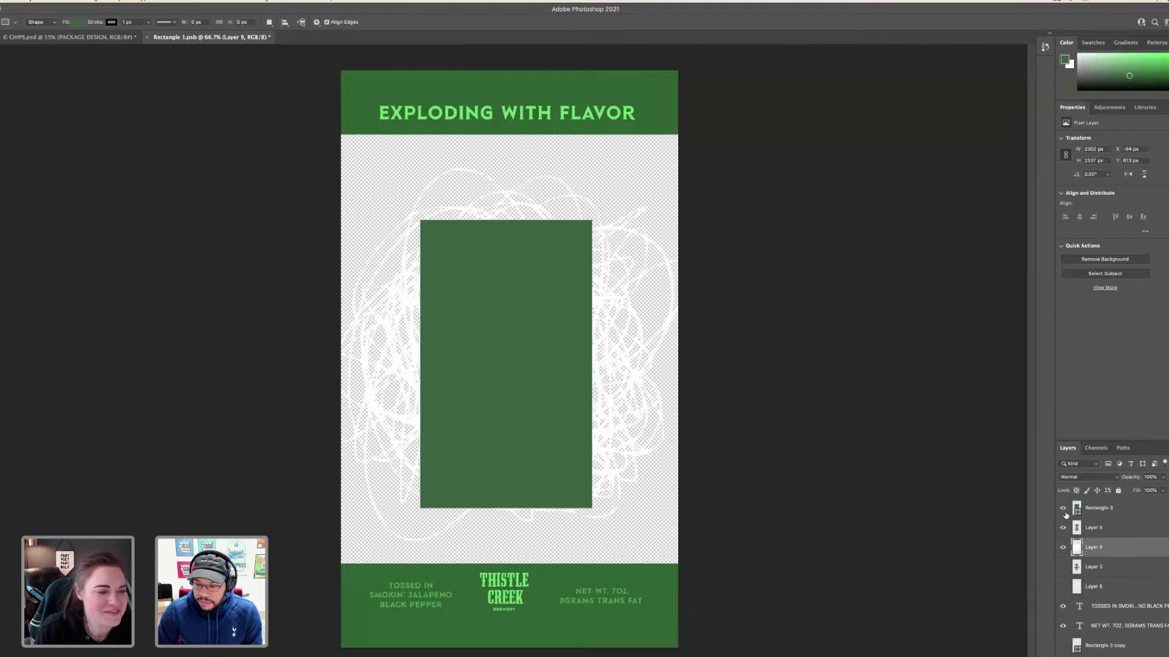
{"action": "left_click", "coordinate": [1104, 510]}
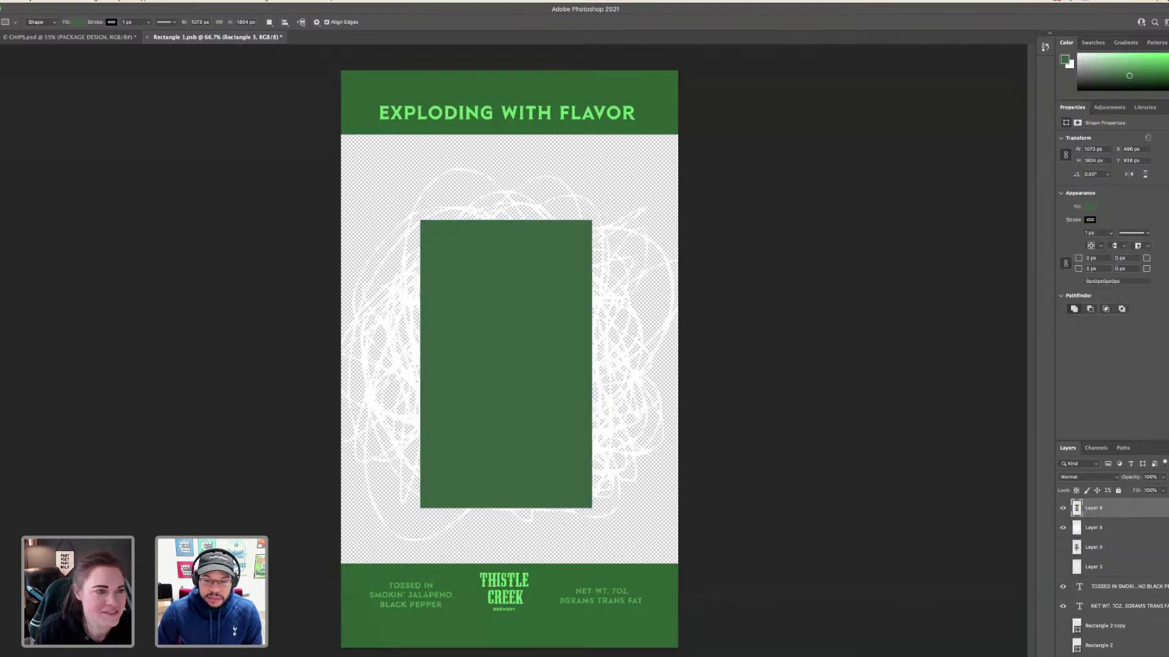
{"action": "key", "text": "Delete"}
- Switch to Illustrator and recolour the TUMBLE WEED THYME BOMBS title on the scribble with the dark green library swatch #2F663D
{"action": "key", "text": "ctrl+Left"}
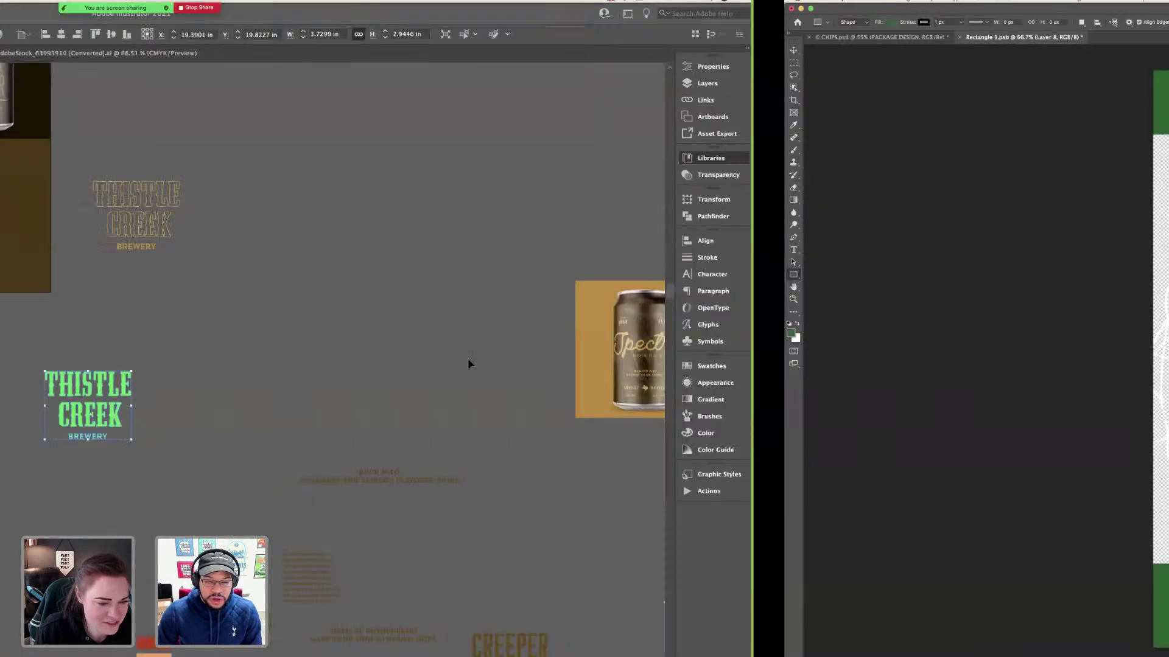
{"action": "scroll", "coordinate": [428, 373], "scroll_direction": "down", "scroll_amount": 5}
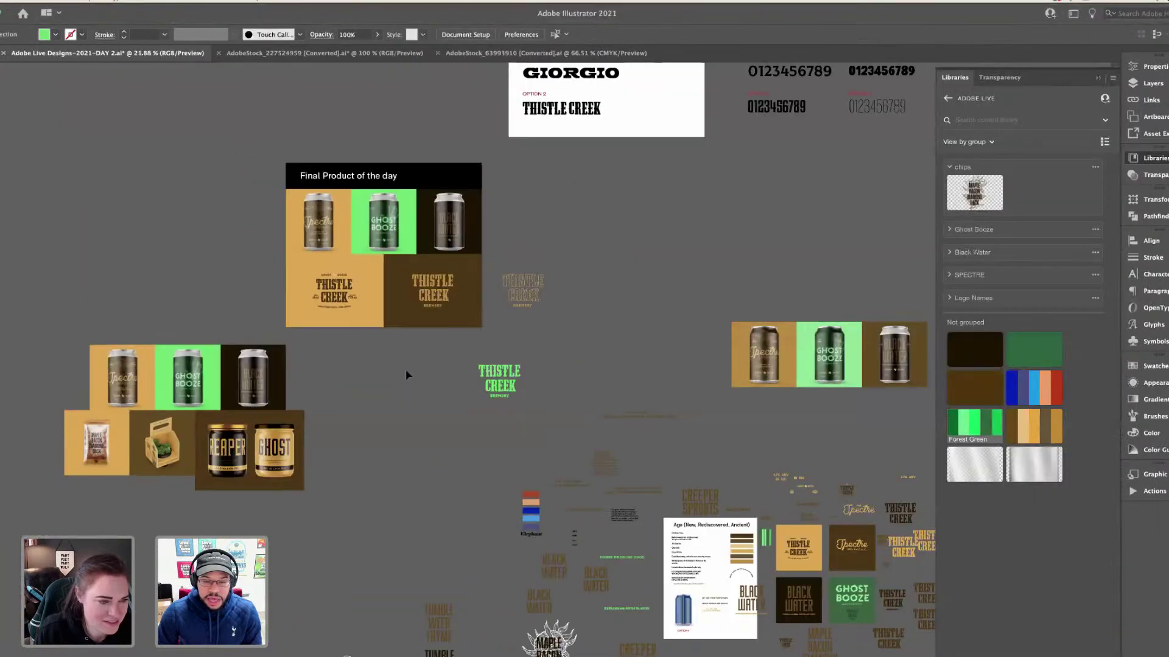
{"action": "scroll", "coordinate": [405, 366], "scroll_direction": "down", "scroll_amount": 5}
{"action": "left_click", "coordinate": [392, 364]}
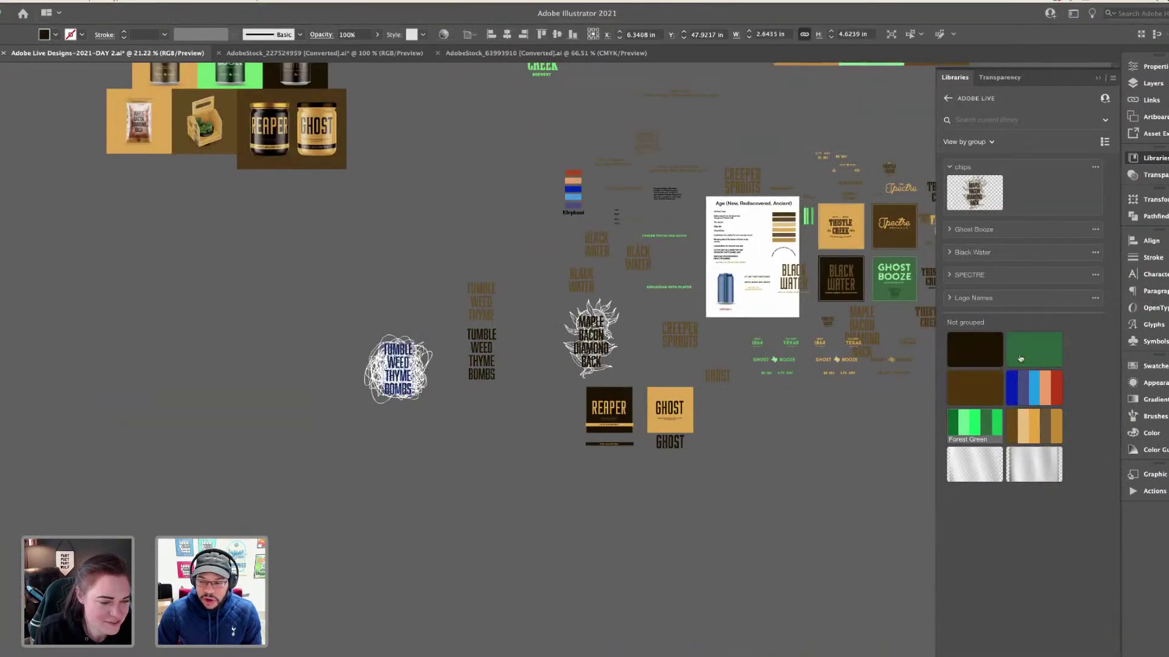
{"action": "scroll", "coordinate": [390, 360], "scroll_direction": "up", "scroll_amount": 3}
{"action": "scroll", "coordinate": [531, 358], "scroll_direction": "up", "scroll_amount": 3}
{"action": "left_click", "coordinate": [1034, 349]}
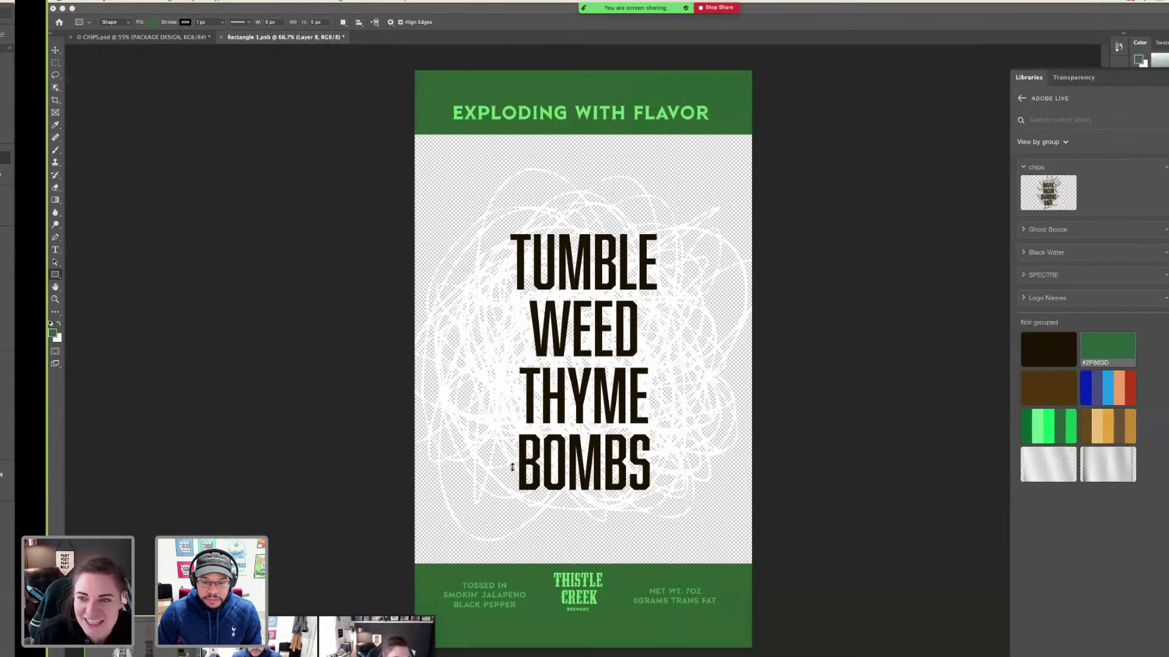
- Paste the dark green title into the label artwork, scale it over the dark brown title, hide that older title layer, and save
{"action": "key", "text": "ctrl+v"}
{"action": "left_click_drag", "start_coordinate": [510, 235], "coordinate": [510, 234]}
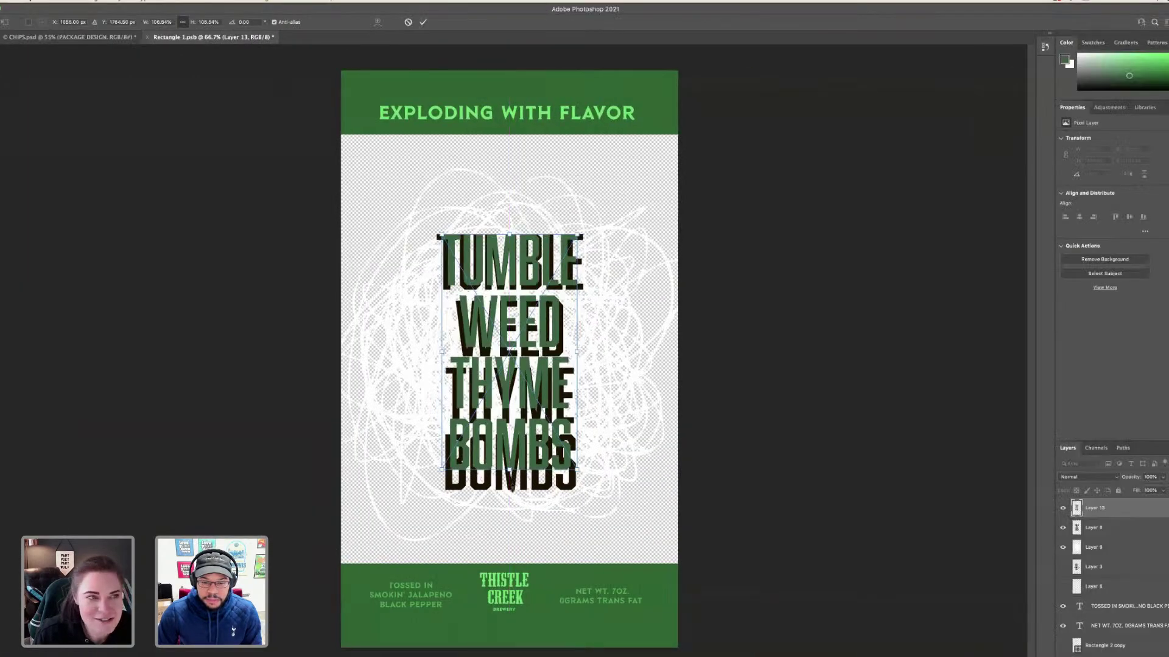
{"action": "left_click_drag", "start_coordinate": [510, 469], "coordinate": [510, 473]}
{"action": "left_click", "coordinate": [1063, 528]}
{"action": "key", "text": "Return"}
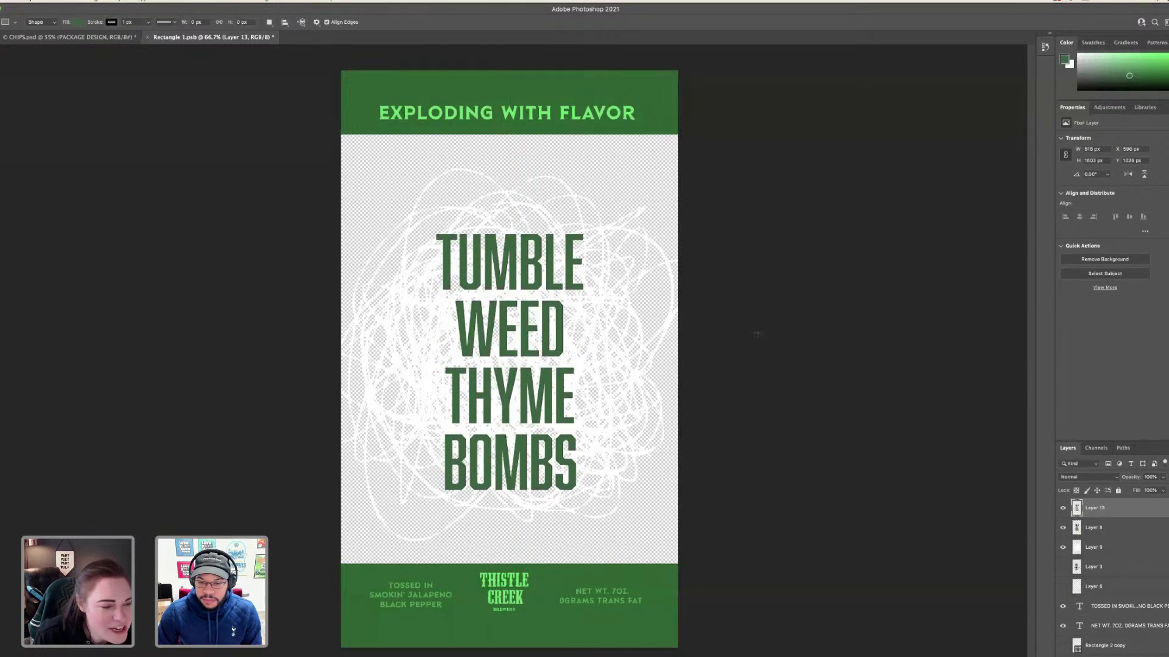
{"action": "key", "text": "ctrl+s"}
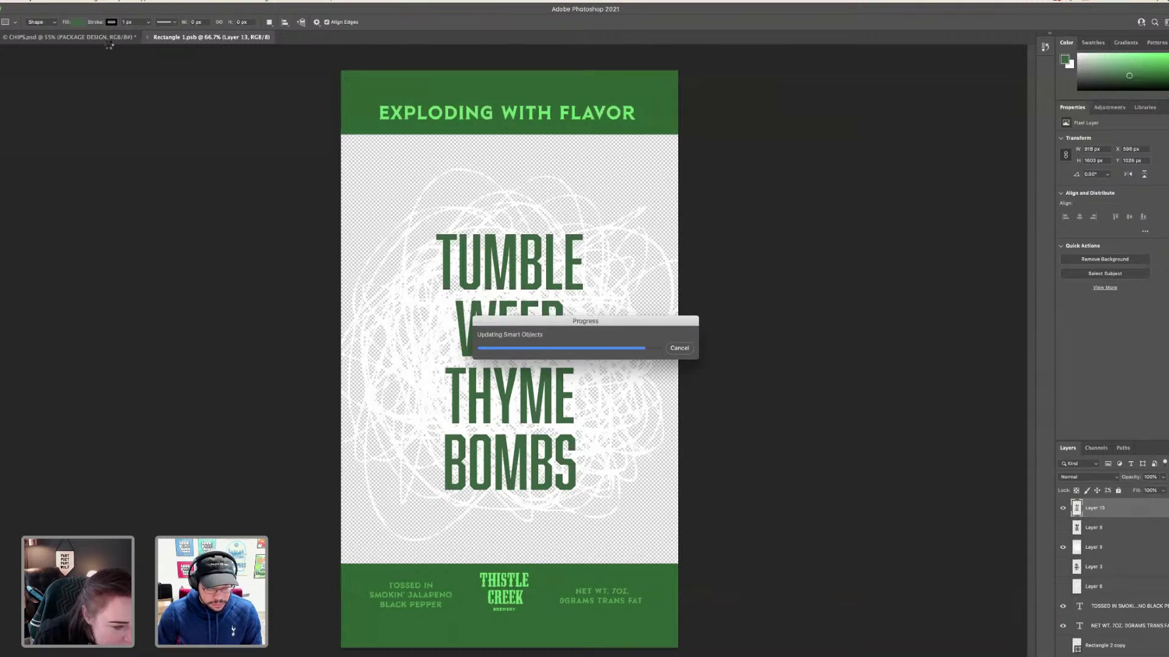
- In CHIPS.psd, try darker greens on the BACKGROUND layer, then keep the light green from the Forest Green theme
{"action": "left_click", "coordinate": [104, 39]}
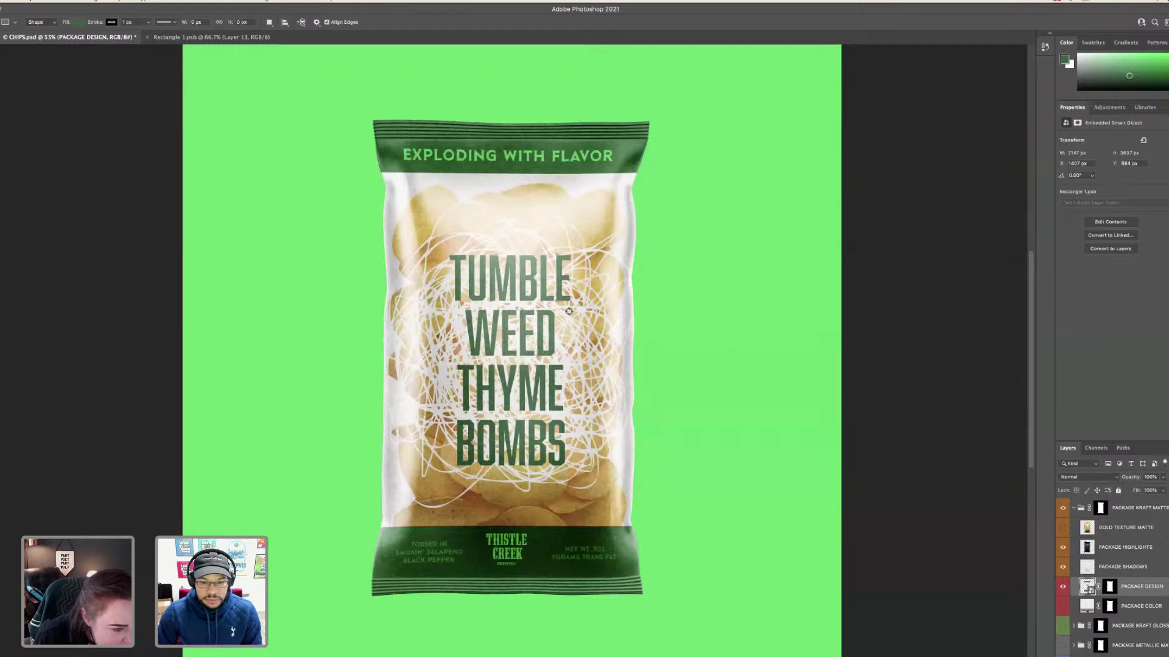
{"action": "scroll", "coordinate": [569, 311], "scroll_direction": "up", "scroll_amount": 1}
{"action": "scroll", "coordinate": [568, 311], "scroll_direction": "down", "scroll_amount": 5}
{"action": "scroll", "coordinate": [568, 311], "scroll_direction": "up", "scroll_amount": 4}
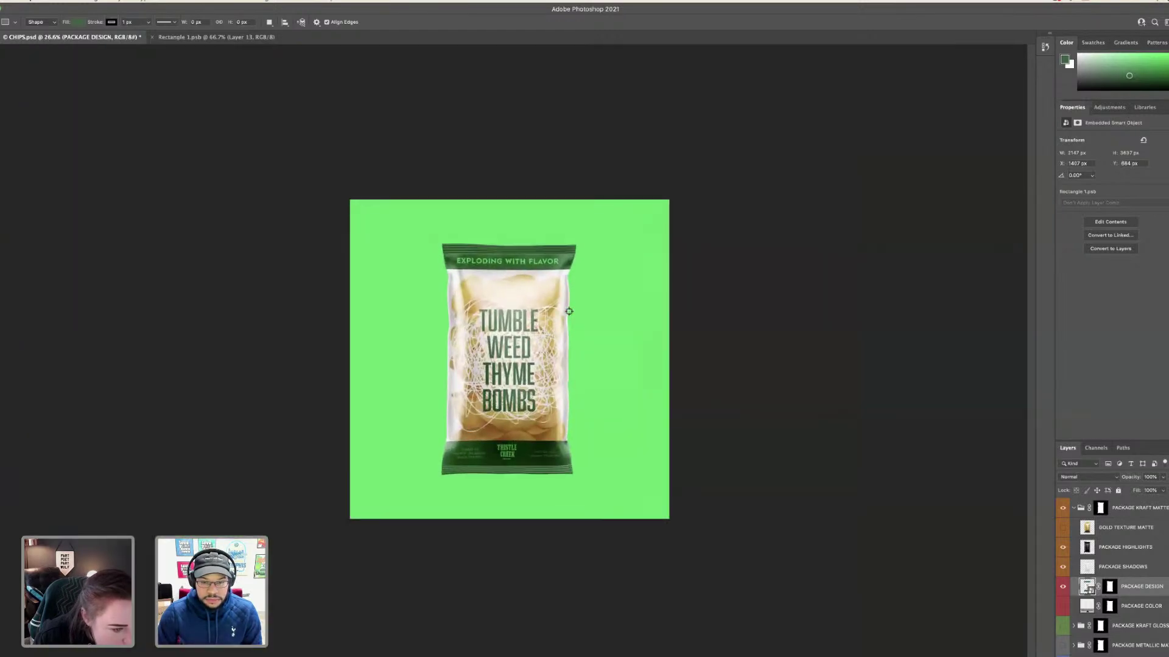
{"action": "scroll", "coordinate": [568, 311], "scroll_direction": "down", "scroll_amount": 2}
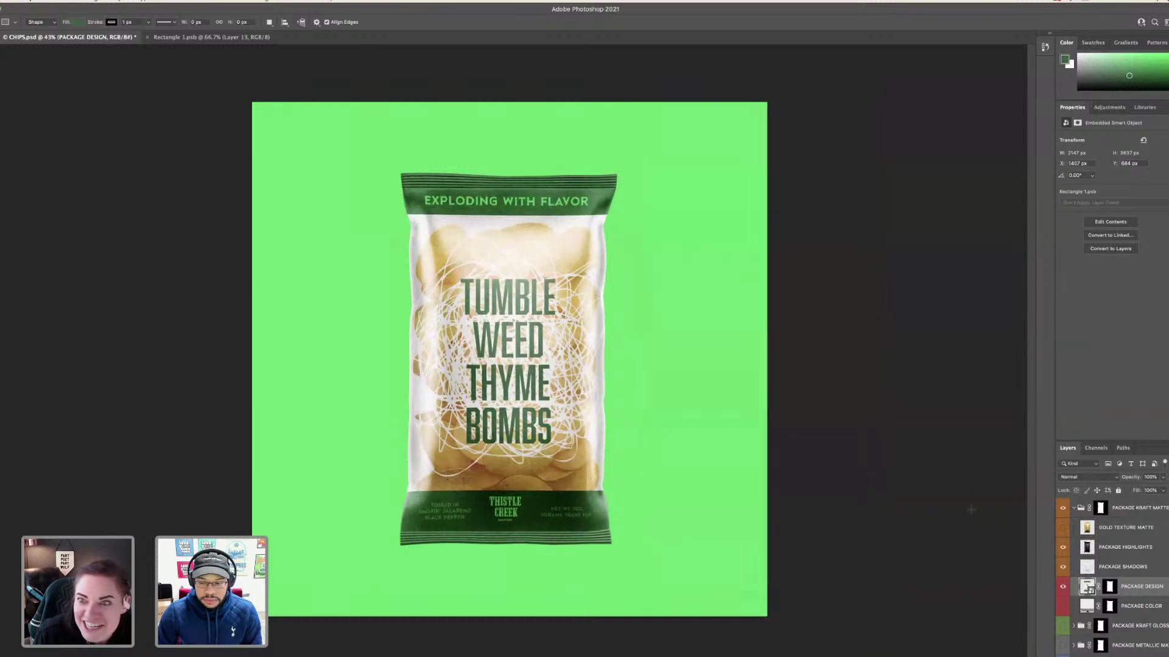
{"action": "scroll", "coordinate": [1130, 593], "scroll_direction": "down", "scroll_amount": 3}
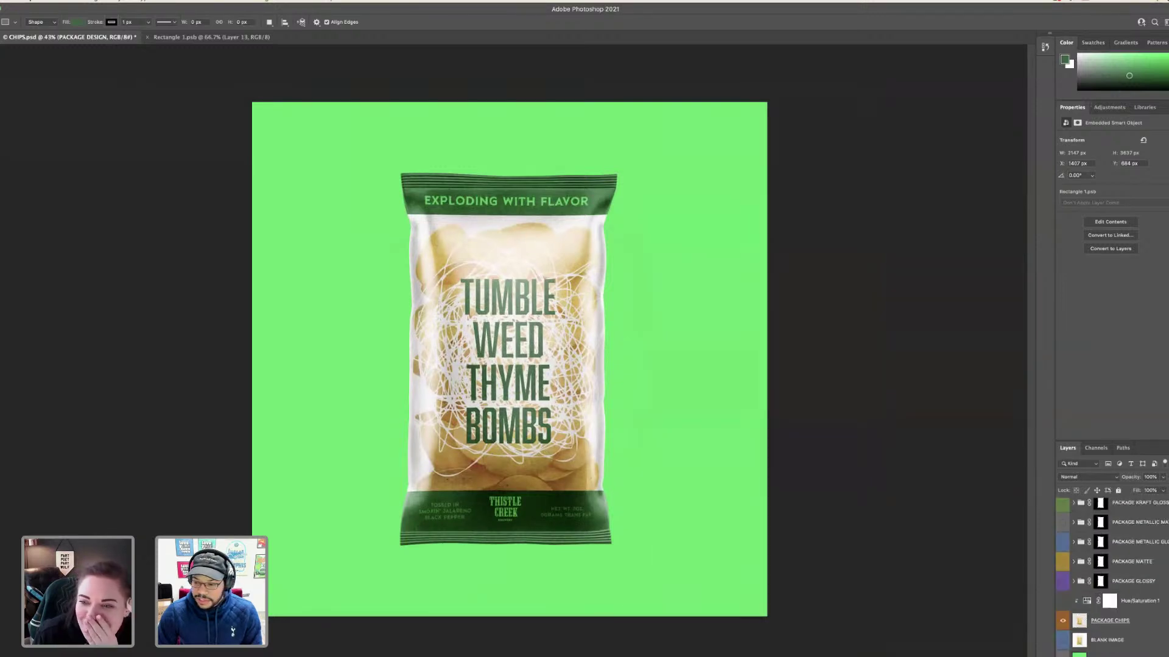
{"action": "left_click", "coordinate": [1108, 655]}
{"action": "left_click", "coordinate": [1144, 107]}
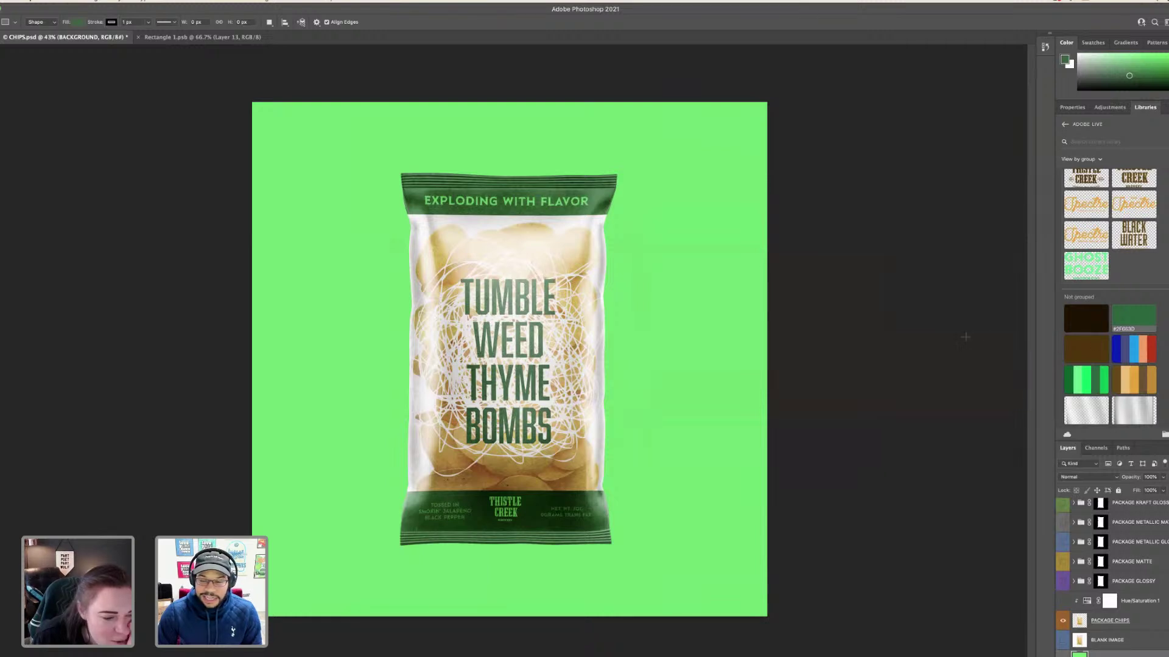
{"action": "left_click", "coordinate": [1123, 323]}
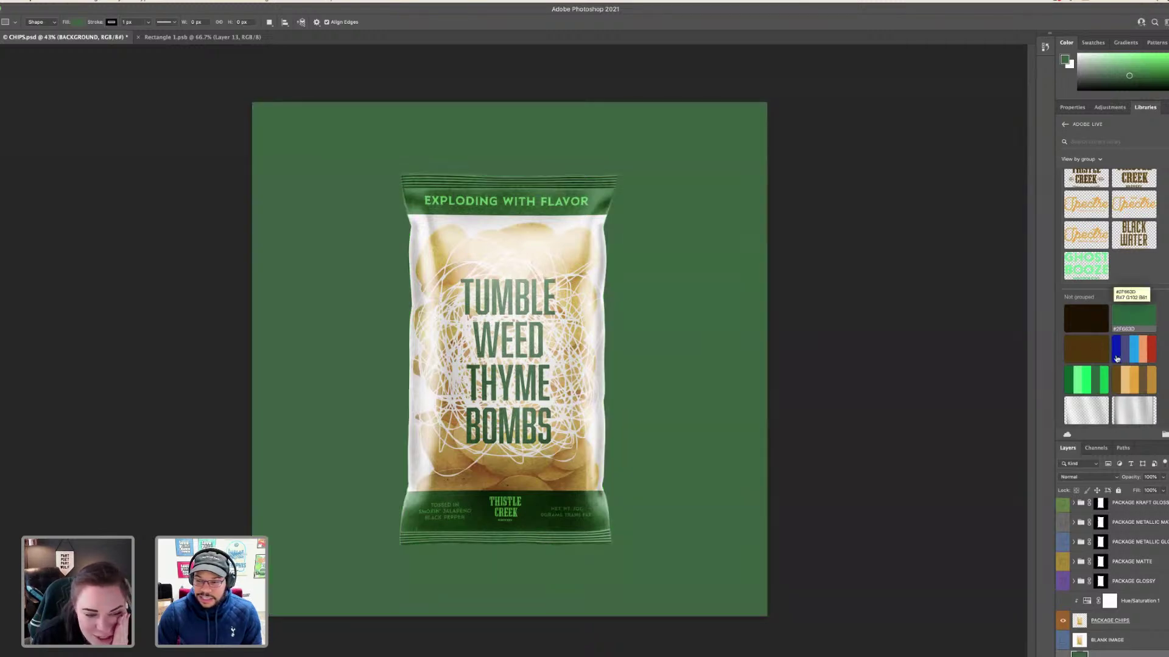
{"action": "left_click", "coordinate": [1106, 379]}
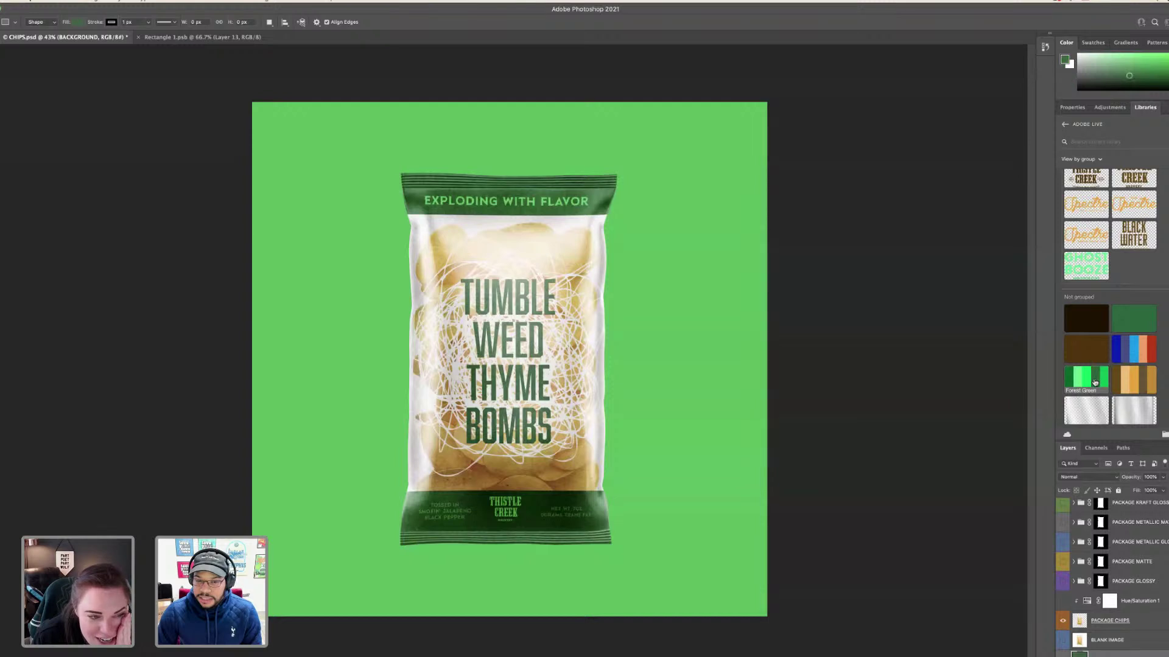
{"action": "key", "text": "ctrl+z"}
{"action": "left_click", "coordinate": [1077, 383]}
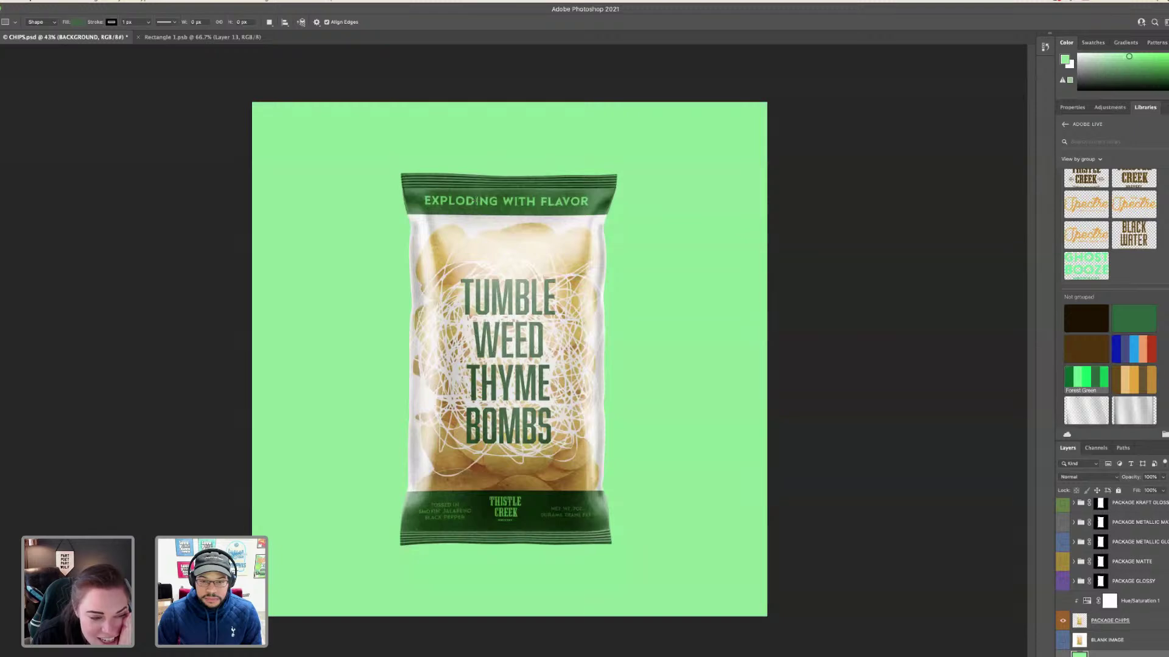
- Switch to Illustrator and replace the FINGER PRICKLING GOOD text below the EXPLODING WITH FLAVOR tagline with FULL BLOWN FLAVOR
{"action": "key", "text": "ctrl+Right"}
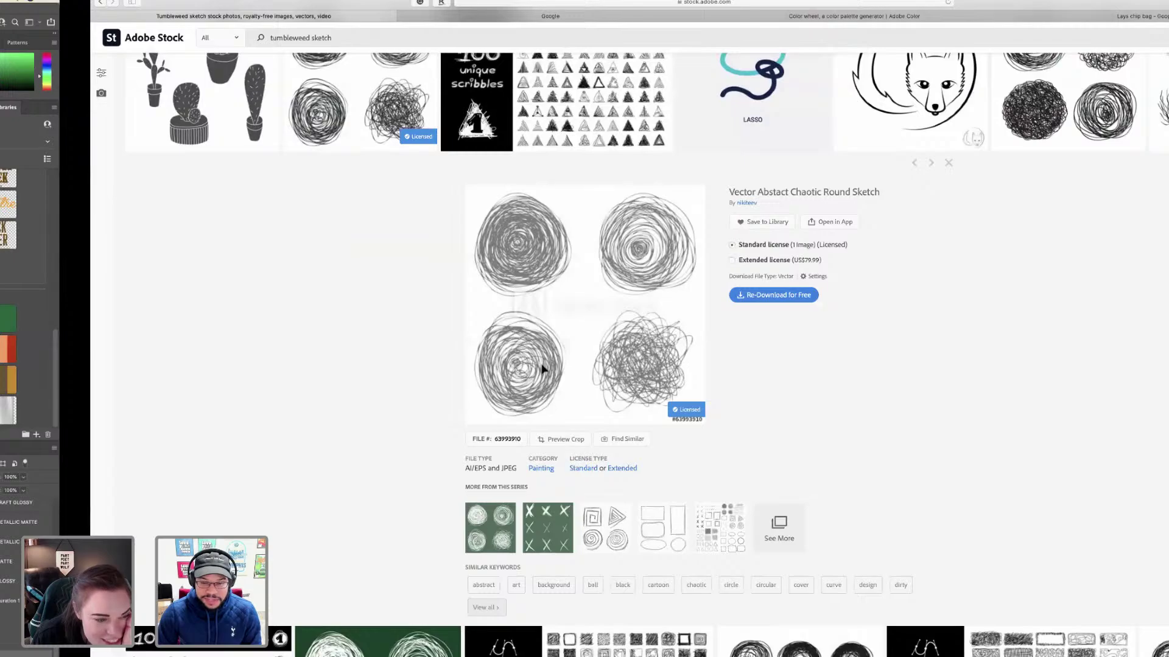
{"action": "key", "text": "super+Tab"}
{"action": "scroll", "coordinate": [470, 238], "scroll_direction": "right", "scroll_amount": 10}
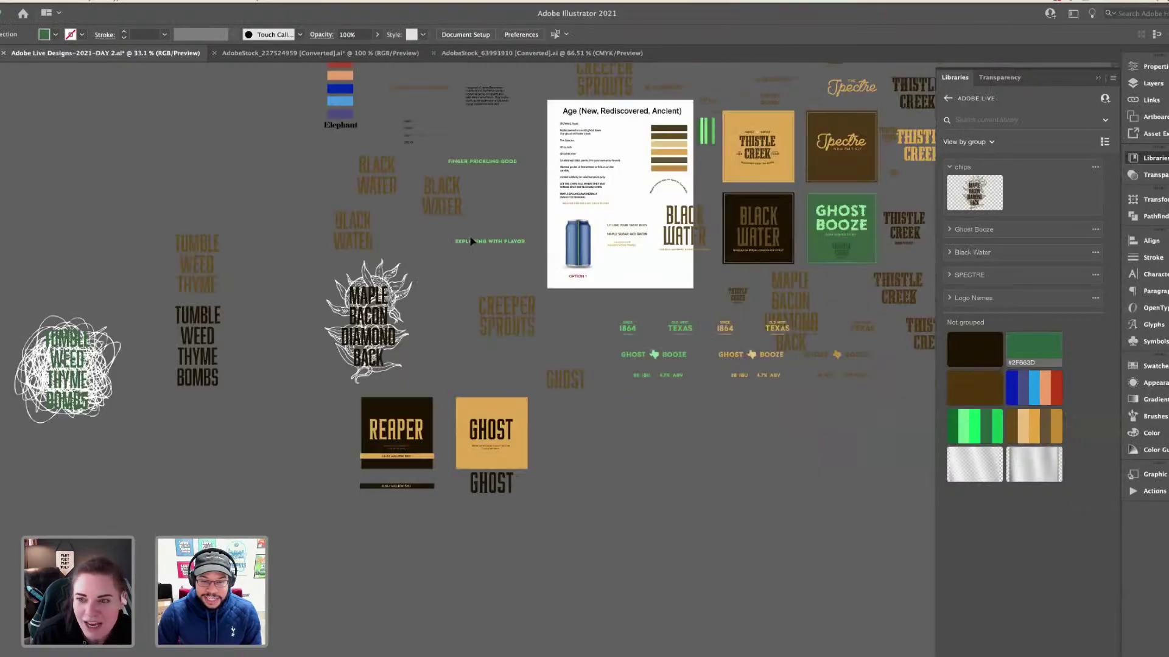
{"action": "scroll", "coordinate": [469, 240], "scroll_direction": "up", "scroll_amount": 4}
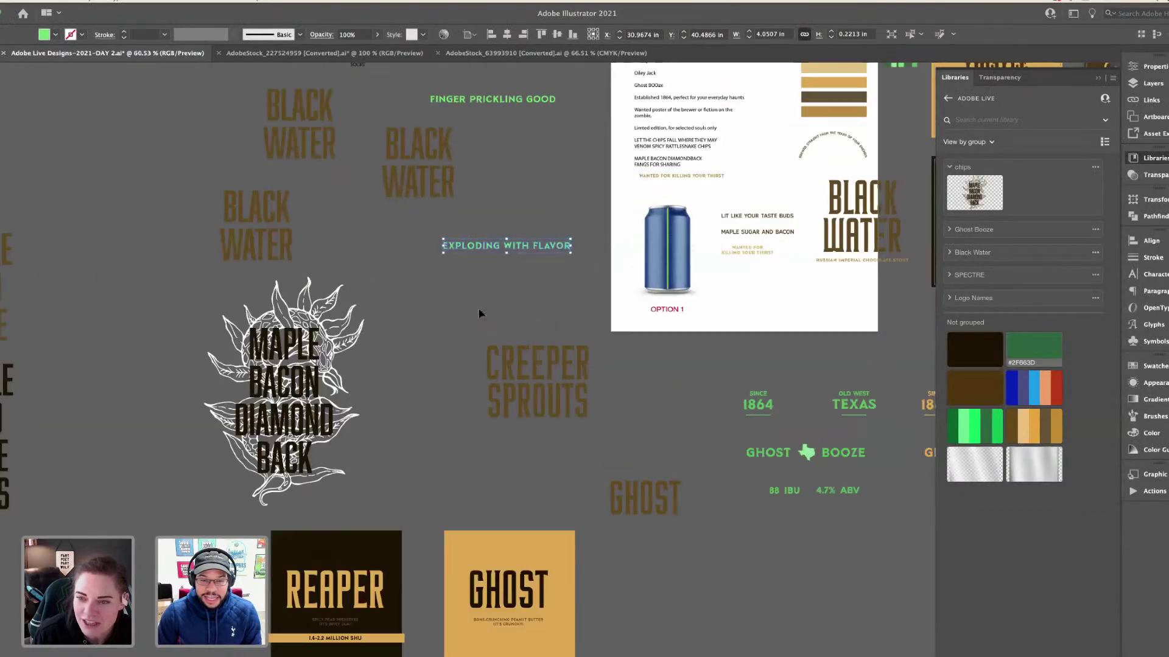
{"action": "left_click_drag", "start_coordinate": [478, 314], "coordinate": [479, 306]}
{"action": "scroll", "coordinate": [479, 307], "scroll_direction": "up", "scroll_amount": 4}
{"action": "triple_click", "coordinate": [479, 306]}
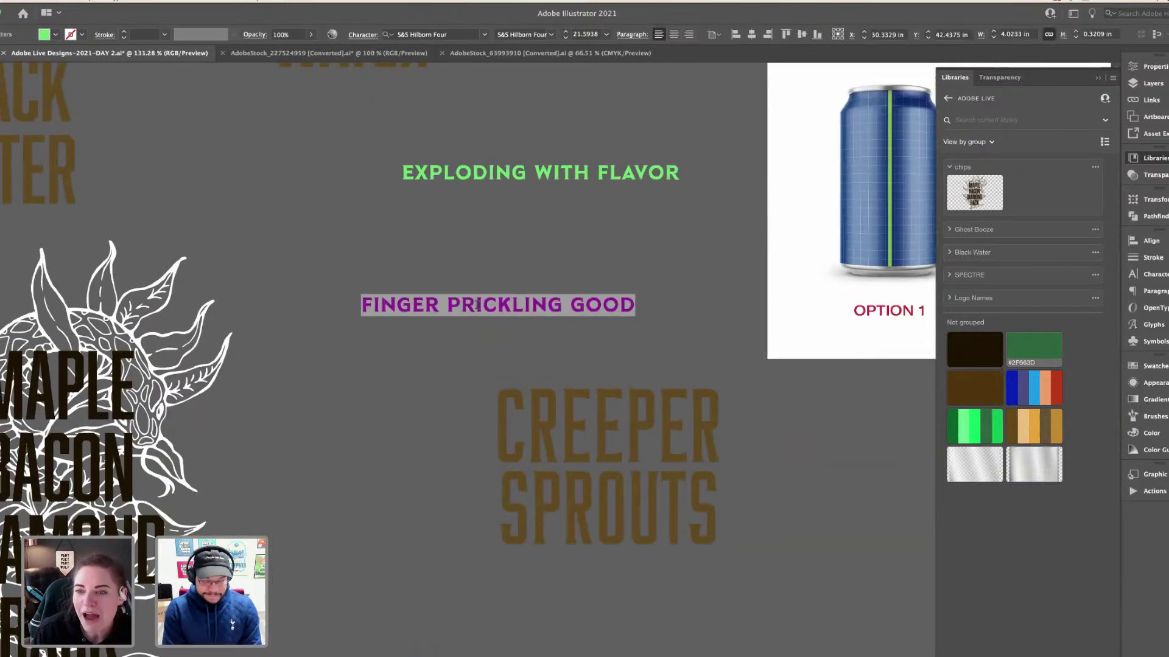
{"action": "type", "text": "FULL BLOWN"}
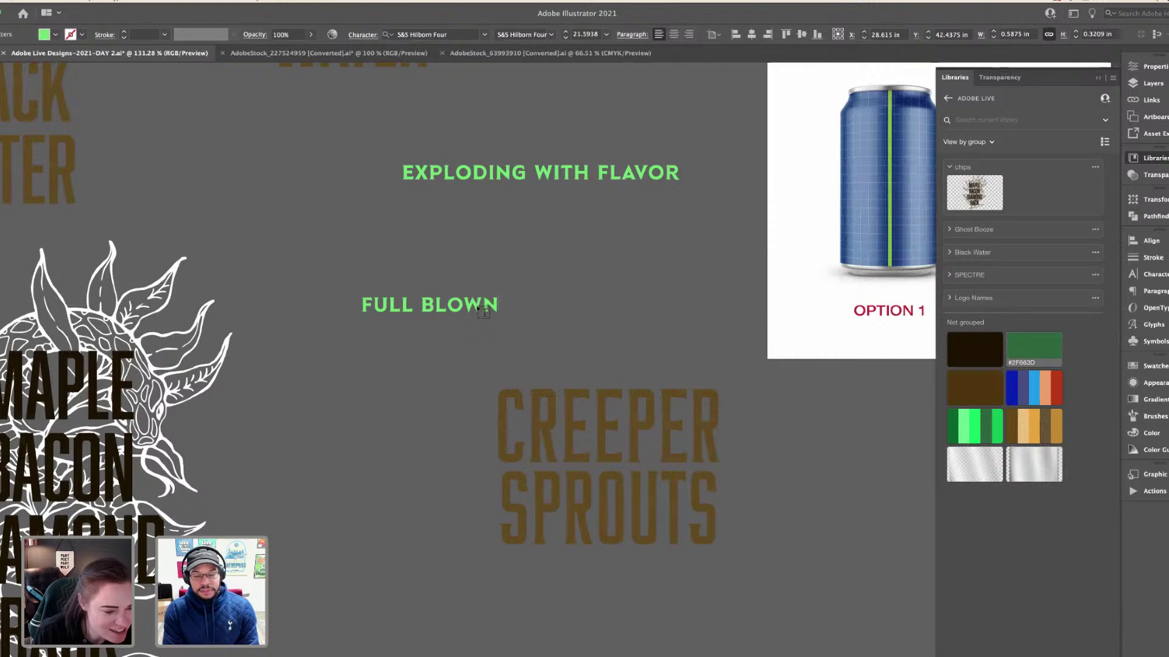
{"action": "type", "text": " FLAV"}
{"action": "key", "text": "BackSpace"}
{"action": "type", "text": "VOR"}
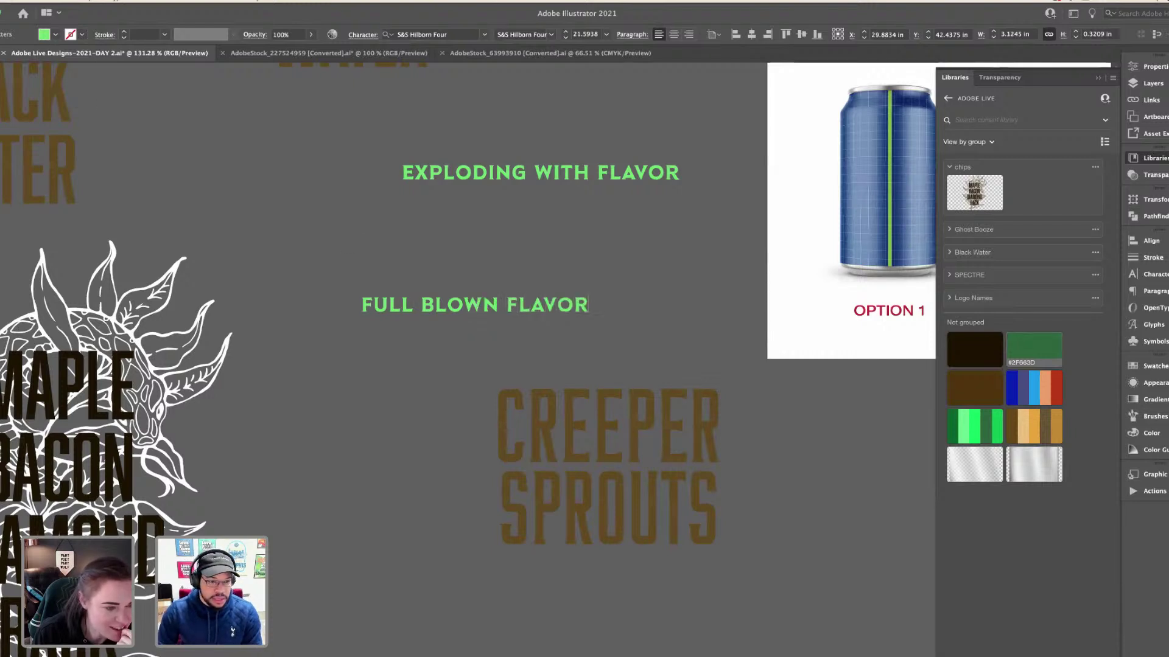
{"action": "key", "text": "Escape"}
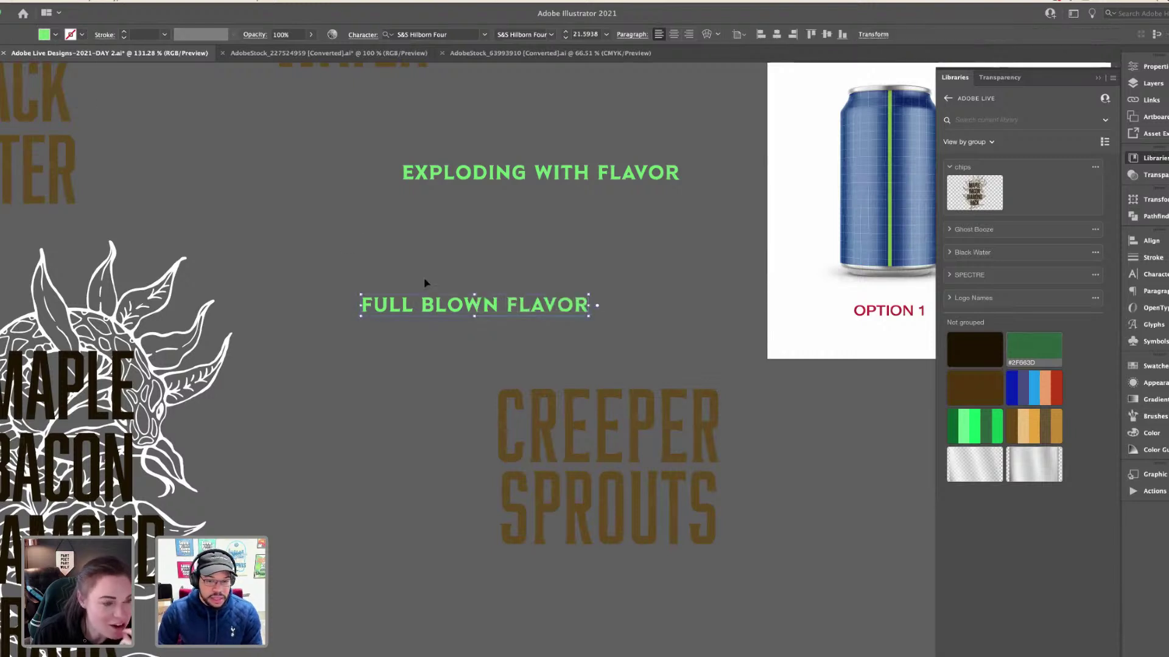
- Duplicate the FULL BLOWN FLAVOR text just above itself and convert the copy to outlines
{"action": "right_click", "coordinate": [442, 310]}
{"action": "left_click", "coordinate": [430, 306]}
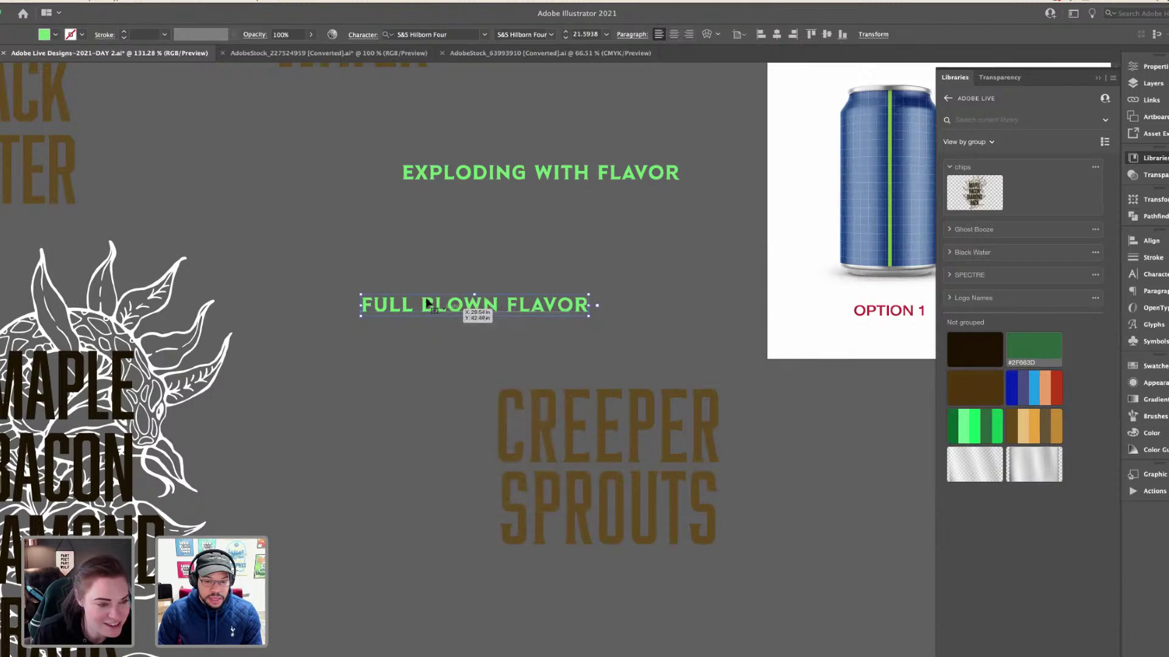
{"action": "left_click_drag", "start_coordinate": [430, 306], "coordinate": [429, 275]}
{"action": "right_click", "coordinate": [429, 276]}
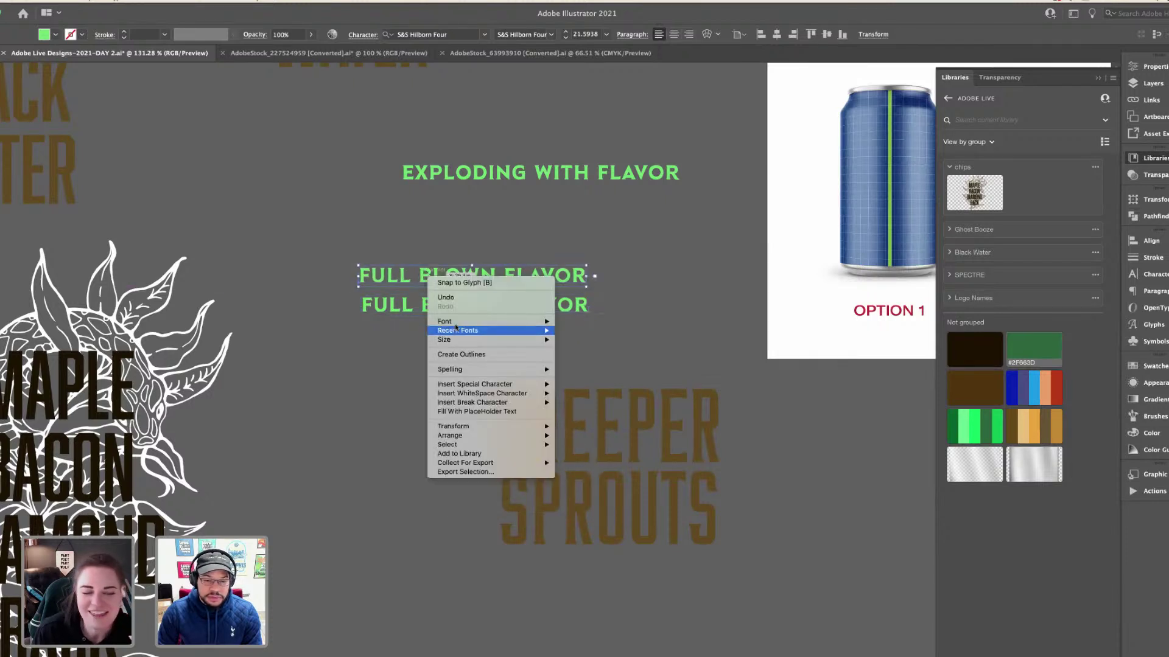
{"action": "left_click", "coordinate": [467, 356]}
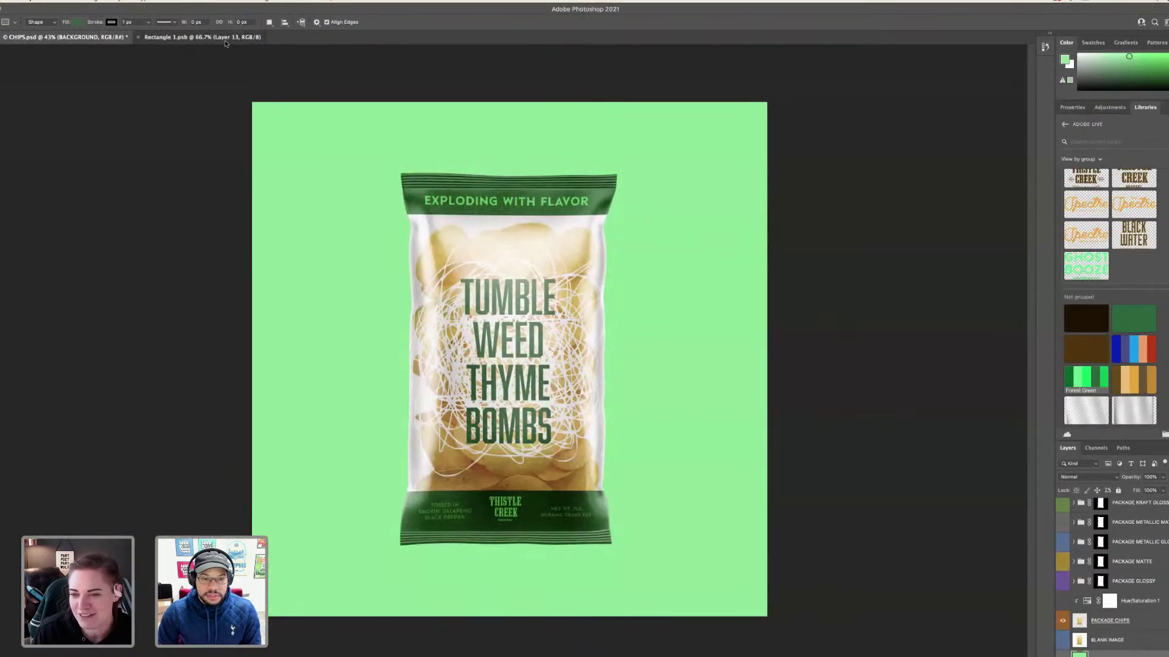
- Paste the outlined FULL BLOWN FLAVOR text into the Rectangle 1.psb label and place it centred in the upper green band
{"action": "left_click", "coordinate": [923, 38]}
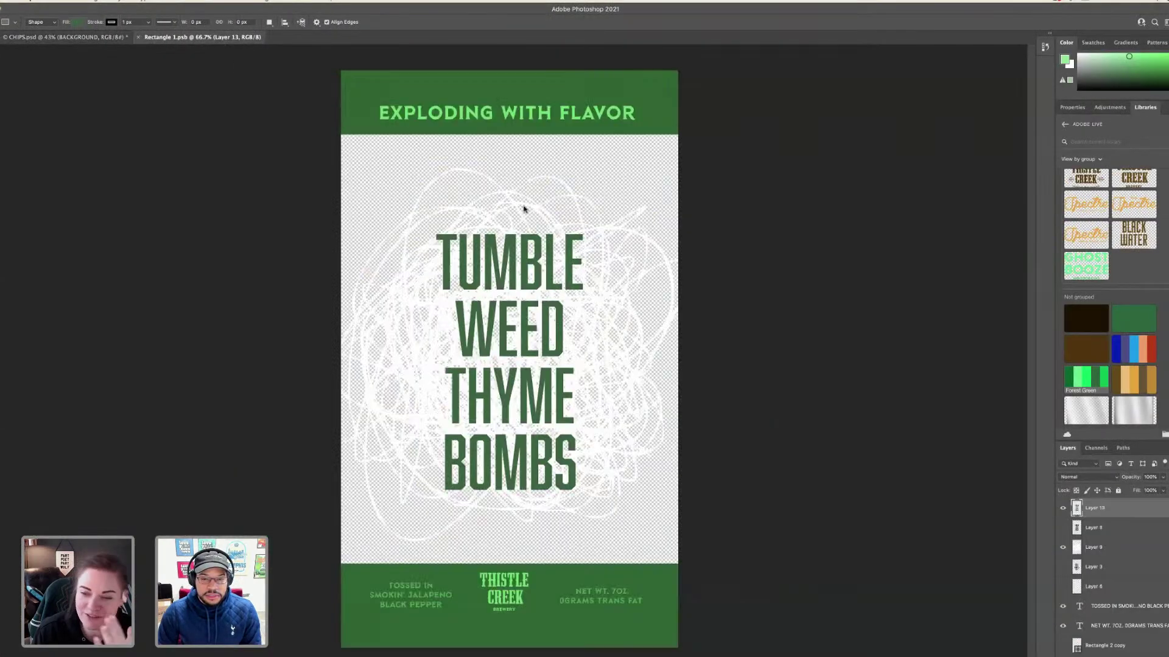
{"action": "key", "text": "super+v"}
{"action": "left_click", "coordinate": [631, 309]}
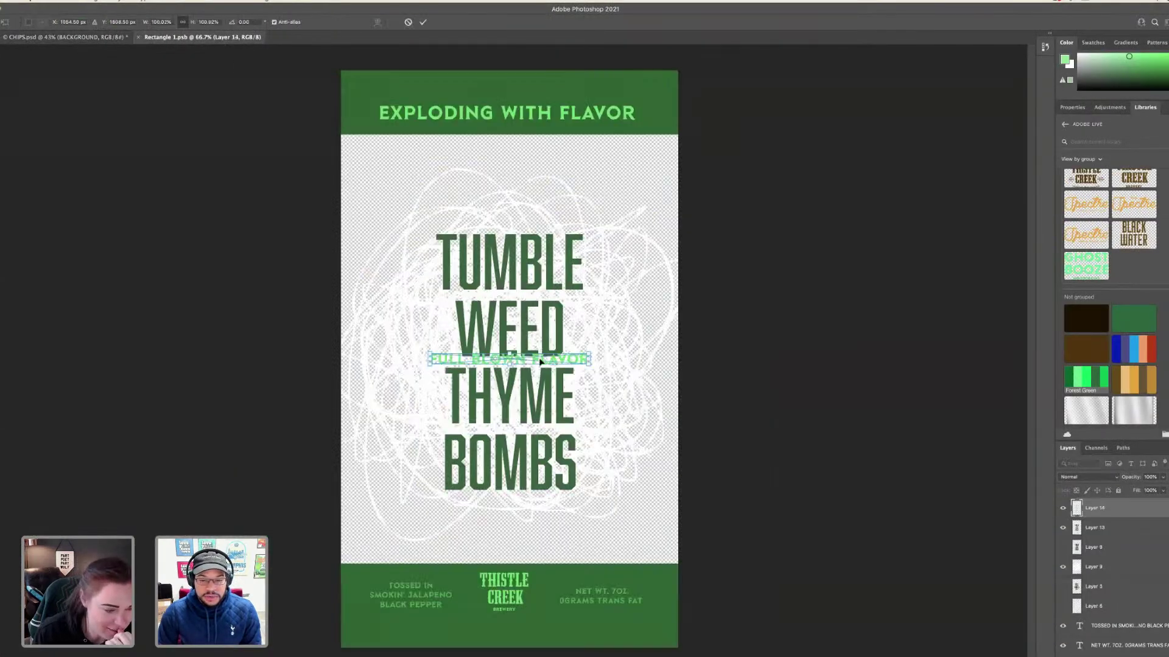
{"action": "key", "text": "Up"}
{"action": "left_click_drag", "start_coordinate": [528, 155], "coordinate": [505, 114]}
{"action": "key", "text": "Return"}
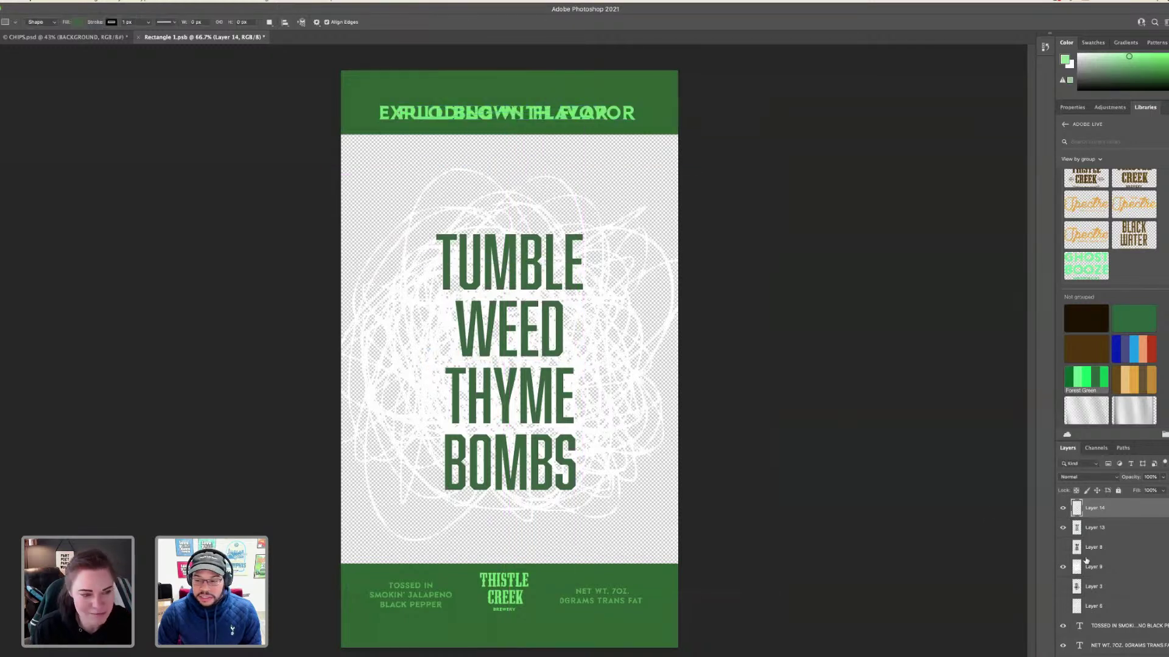
- Hide the EXPLODING WITH FLAVOR tagline layer beneath the new tagline, keeping the tumbleweed scribble shown
{"action": "left_click", "coordinate": [1062, 567]}
{"action": "left_click", "coordinate": [1062, 567]}
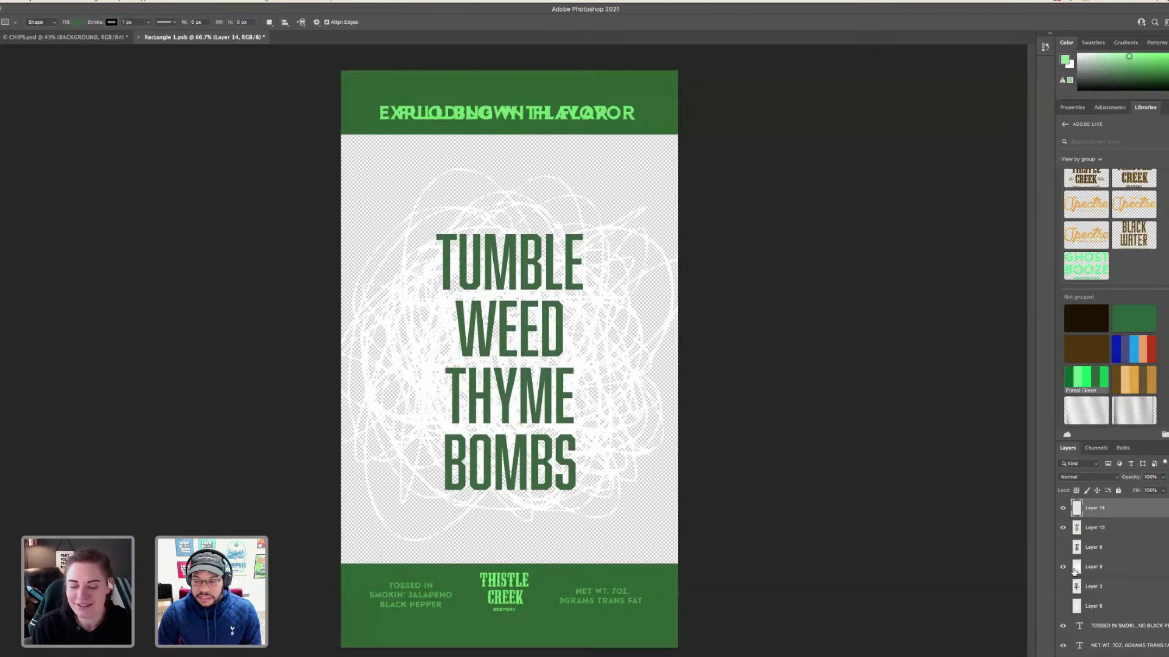
{"action": "scroll", "coordinate": [1071, 567], "scroll_direction": "down", "scroll_amount": 5}
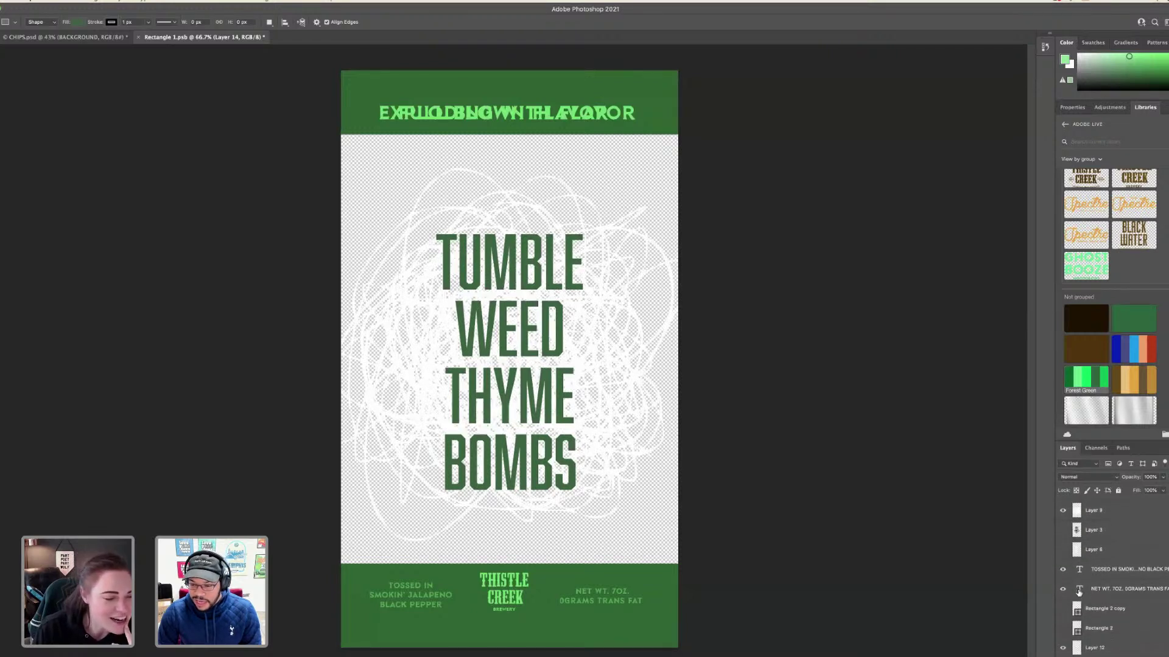
{"action": "left_click", "coordinate": [1063, 630]}
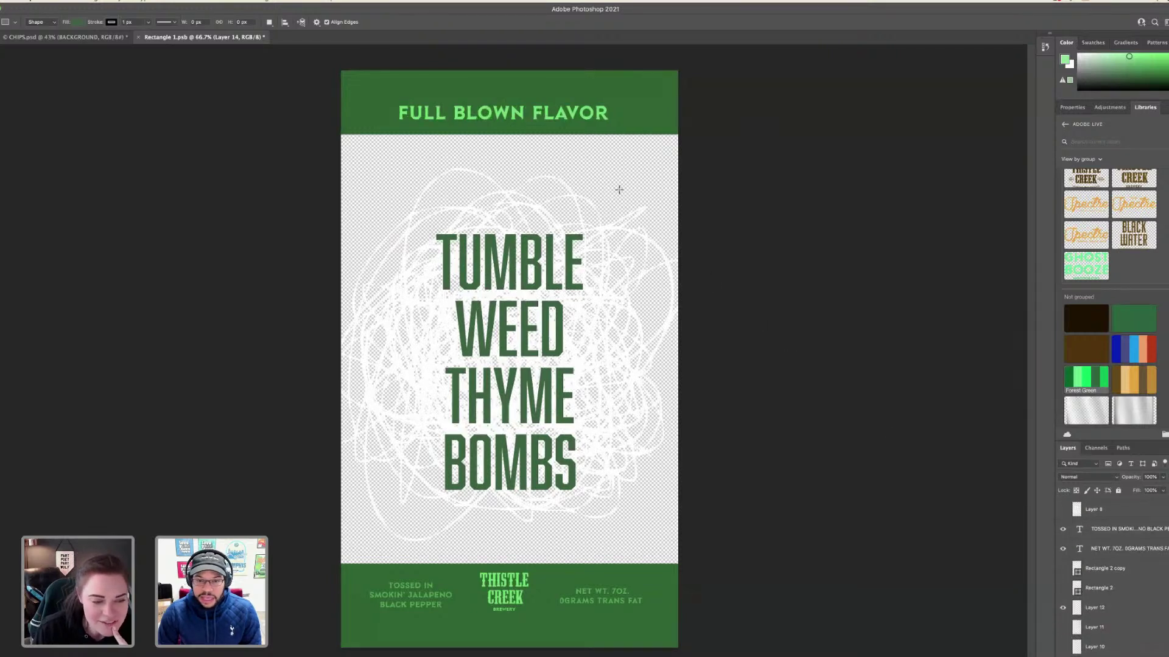
- Nudge the FULL BLOWN FLAVOR tagline slightly lower in the green band, save the label, and check it on the CHIPS.psd mockup
{"action": "key", "text": "v"}
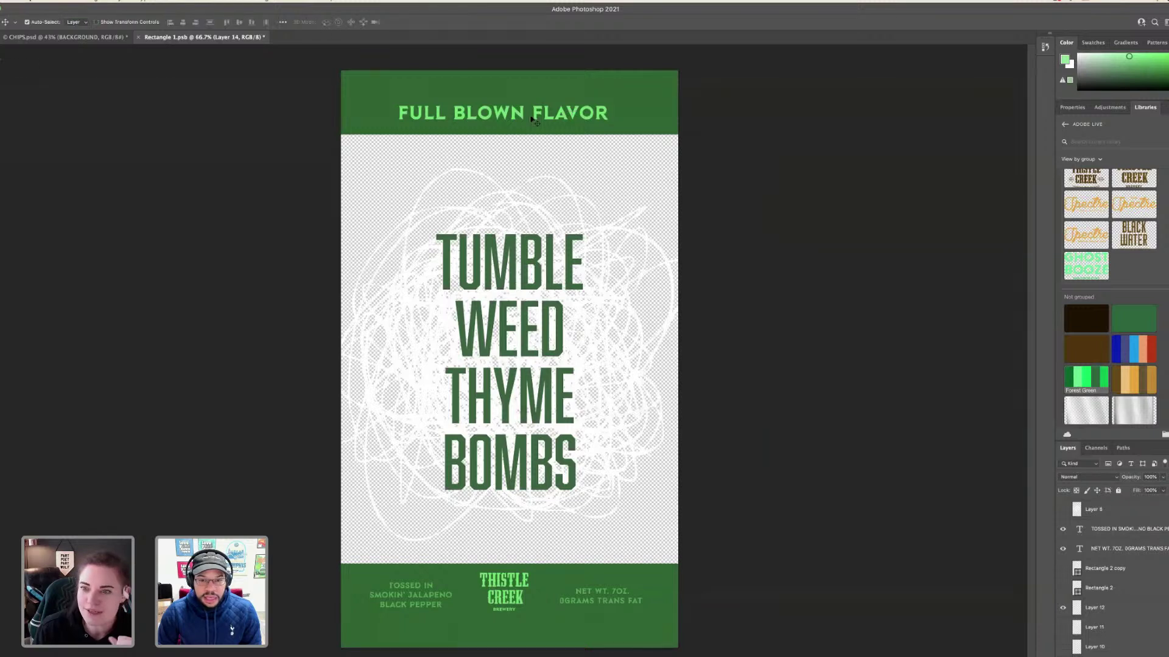
{"action": "left_click_drag", "start_coordinate": [564, 118], "coordinate": [567, 121]}
{"action": "key", "text": "Left"}
{"action": "key", "text": "ctrl+s"}
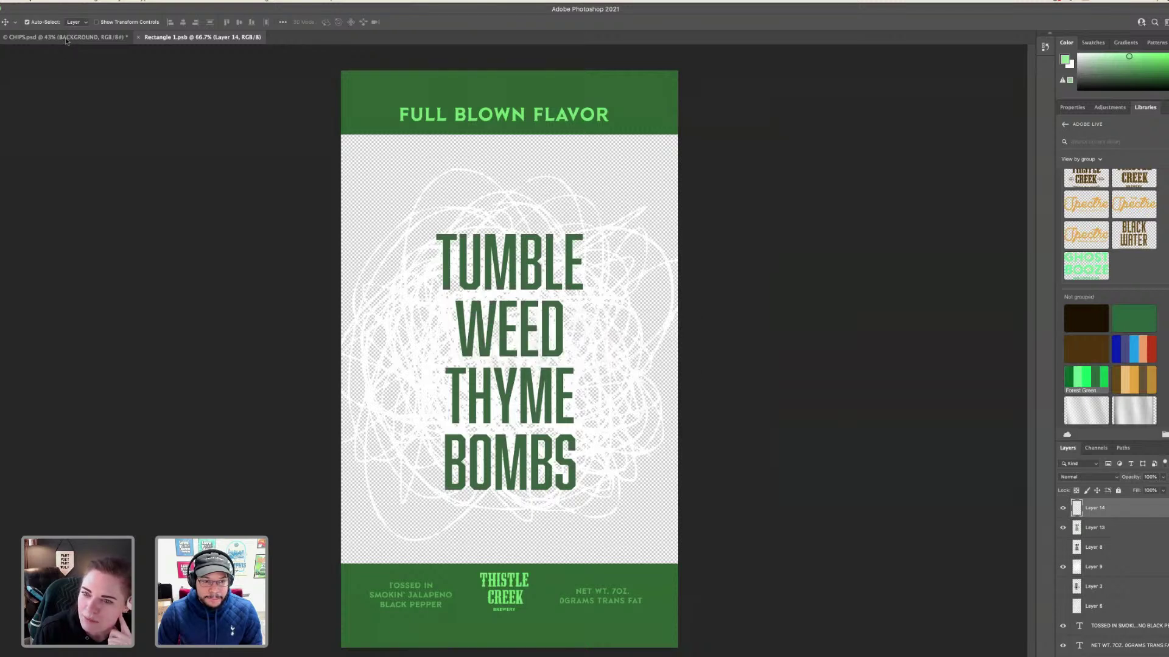
{"action": "left_click", "coordinate": [65, 38]}
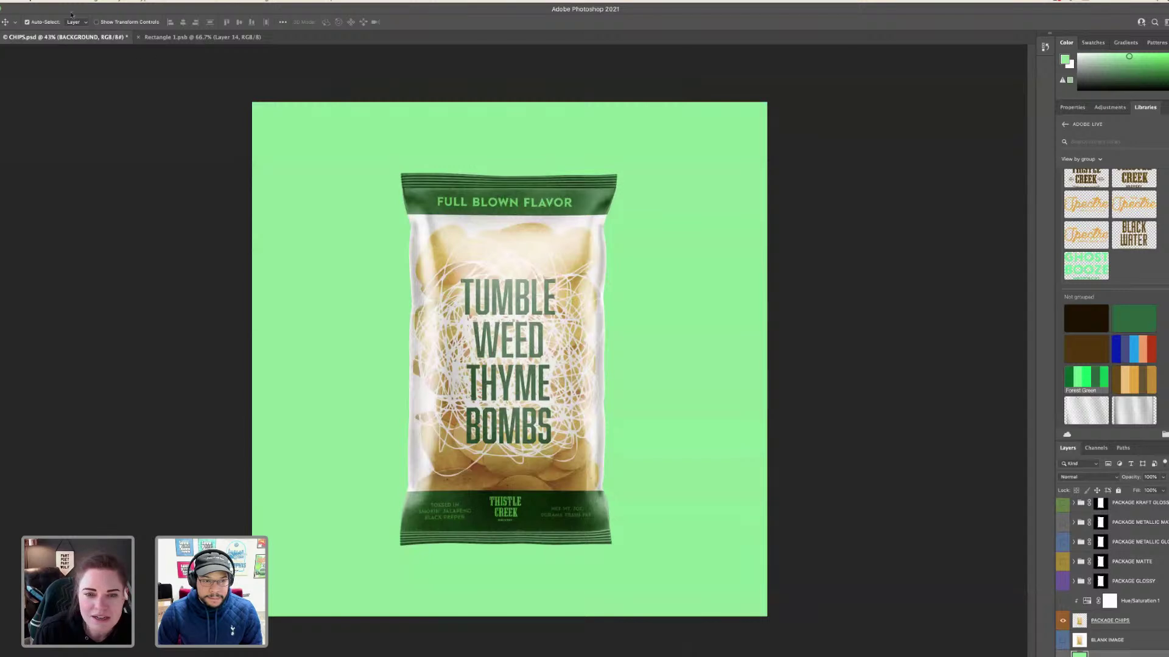
{"action": "left_click", "coordinate": [196, 38]}
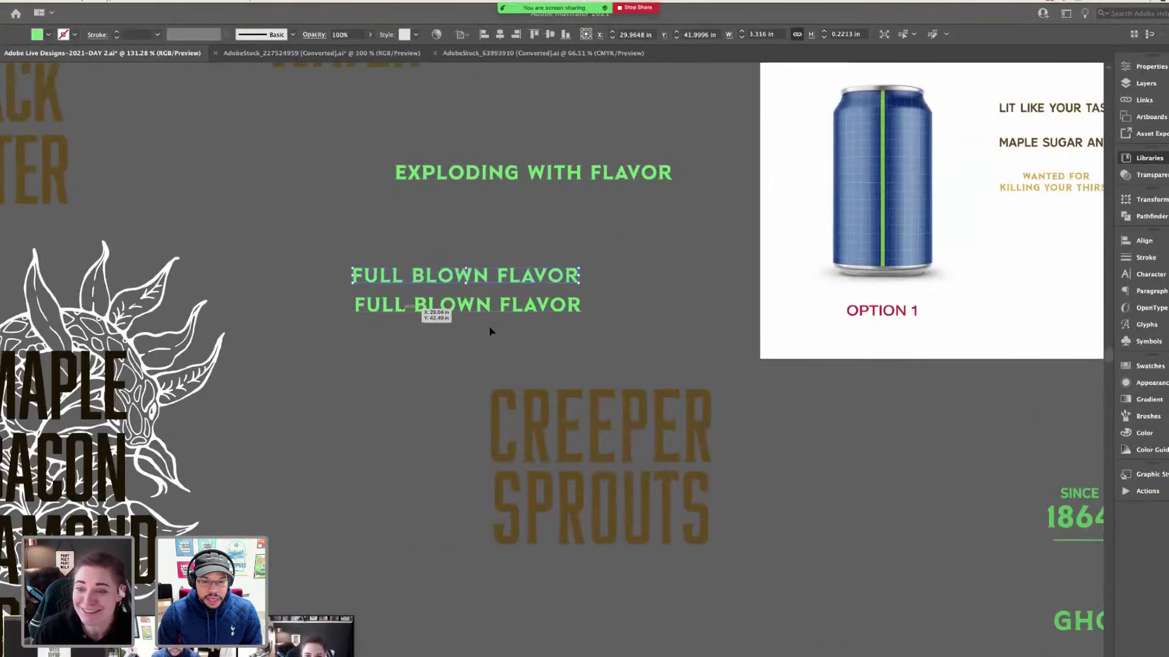
- Replace the space between FULL and BLOWN with a hyphen in the lower, editable tagline text so it reads FULL-BLOWN FLAVOR
{"action": "left_click", "coordinate": [490, 331]}
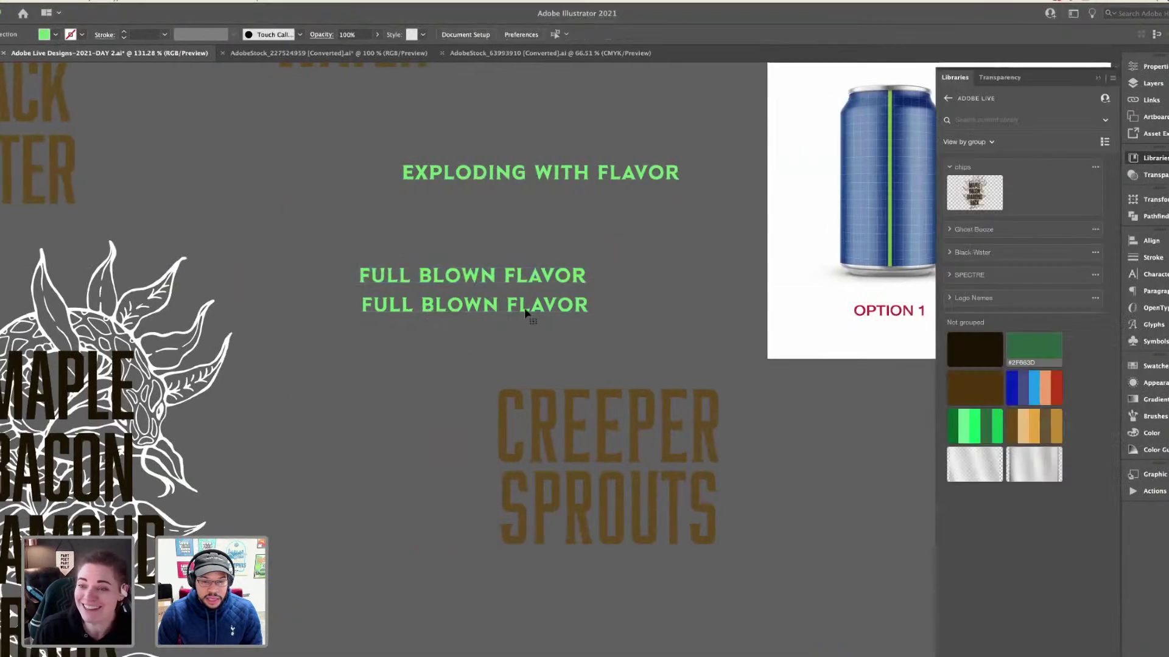
{"action": "double_click", "coordinate": [525, 313]}
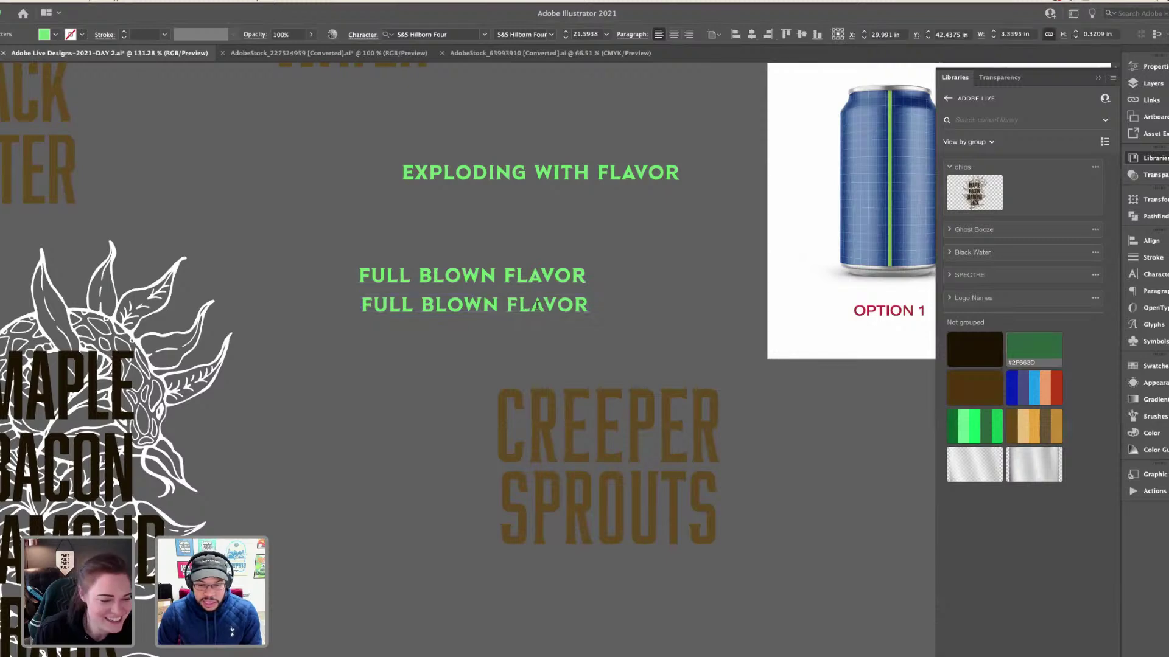
{"action": "left_click_drag", "start_coordinate": [534, 305], "coordinate": [543, 304]}
{"action": "key", "text": "super+equal"}
{"action": "key", "text": "super+equal"}
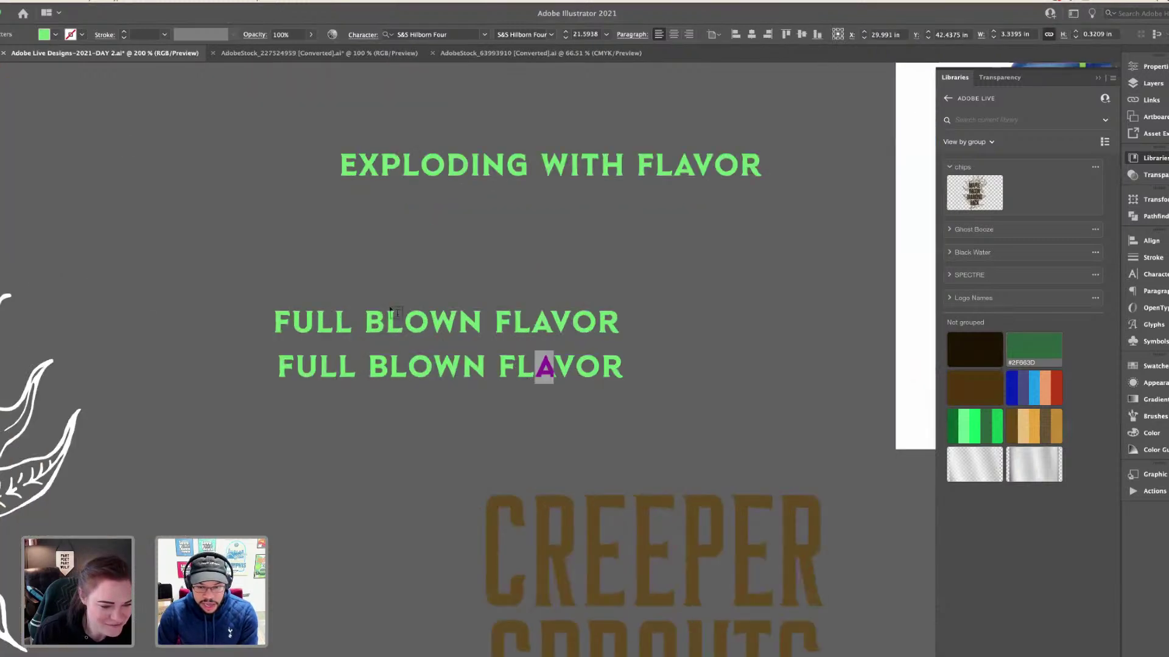
{"action": "left_click", "coordinate": [368, 365]}
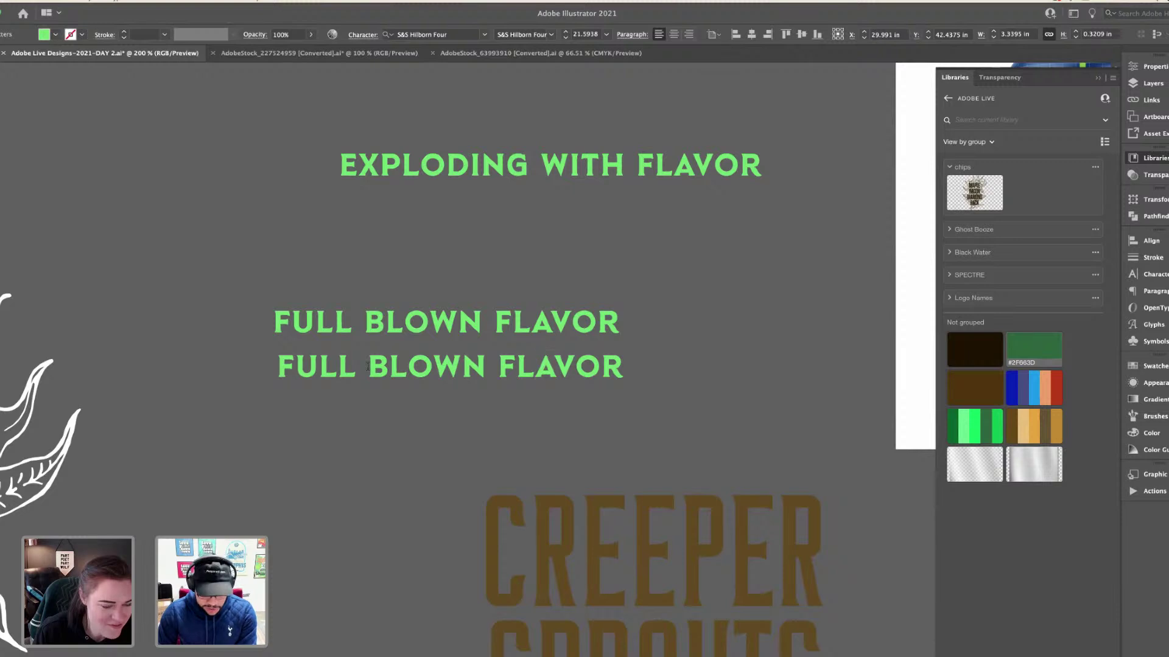
{"action": "key", "text": "BackSpace"}
{"action": "type", "text": "-"}
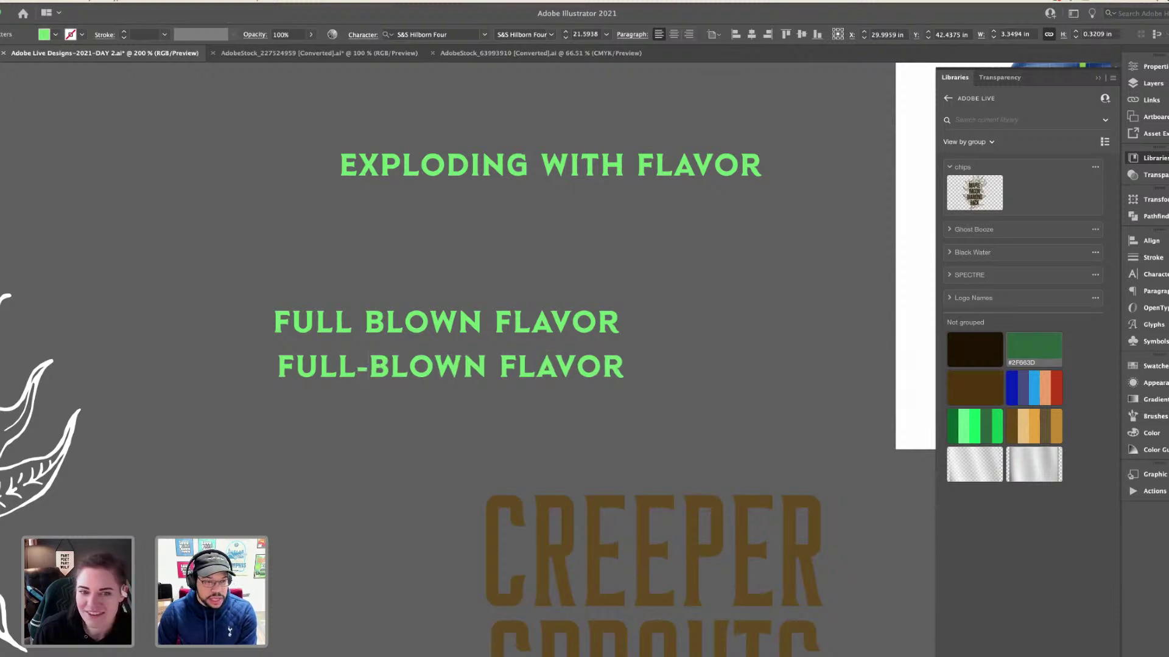
- Delete the old outlined FULL BLOWN FLAVOR copy, duplicate the hyphenated tagline, and convert the lower copy to outlines
{"action": "key", "text": "Escape"}
{"action": "mouse_move", "coordinate": [481, 364]}
{"action": "left_mouse_down"}
{"action": "mouse_move", "coordinate": [426, 264]}
{"action": "mouse_move", "coordinate": [463, 352]}
{"action": "left_mouse_up"}
{"action": "left_click", "coordinate": [464, 323]}
{"action": "key", "text": "Delete"}
{"action": "left_click", "coordinate": [451, 271]}
{"action": "right_click", "coordinate": [463, 352]}
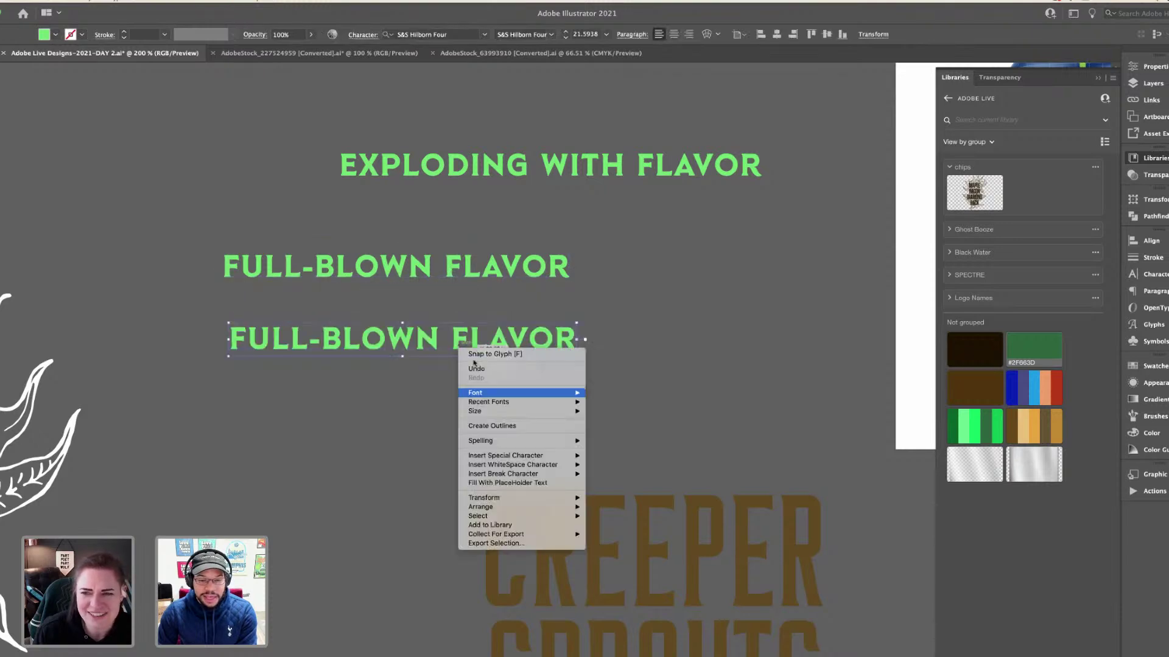
{"action": "left_click", "coordinate": [500, 426]}
- Isolate the outlined tagline group and move the V, O and R of FLAVOR slightly closer to the A
{"action": "key", "text": "super+plus"}
{"action": "key", "text": "super+plus"}
{"action": "key", "text": "super+plus"}
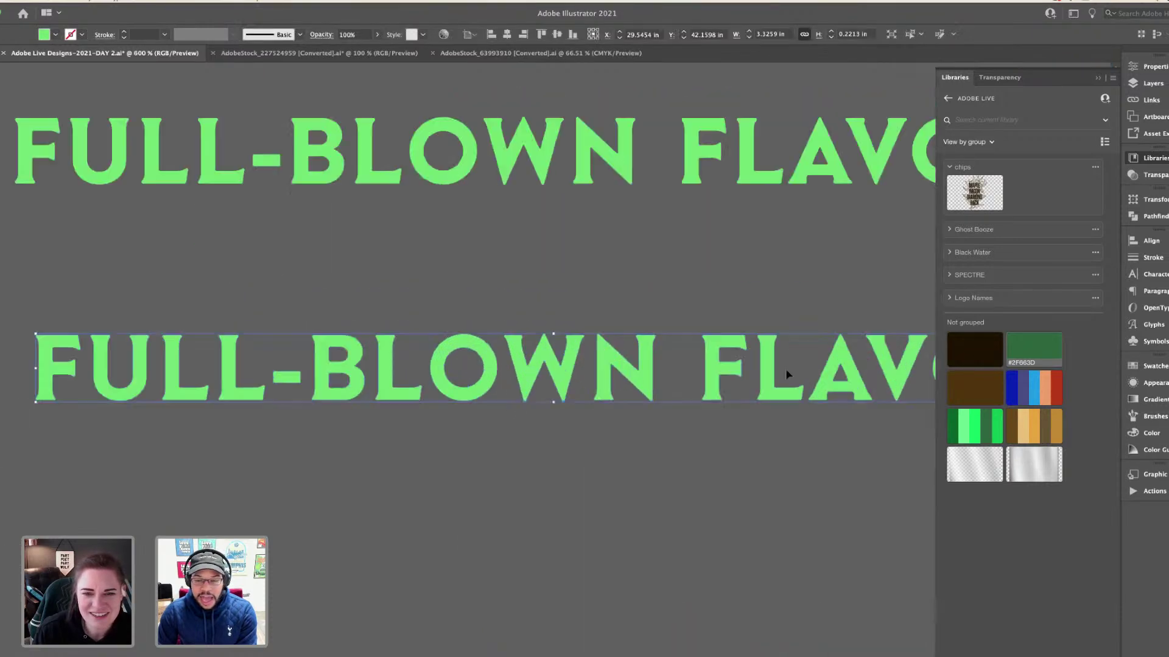
{"action": "double_click", "coordinate": [834, 377]}
{"action": "key", "text": "super+minus"}
{"action": "key", "text": "super+plus"}
{"action": "key", "text": "super+plus"}
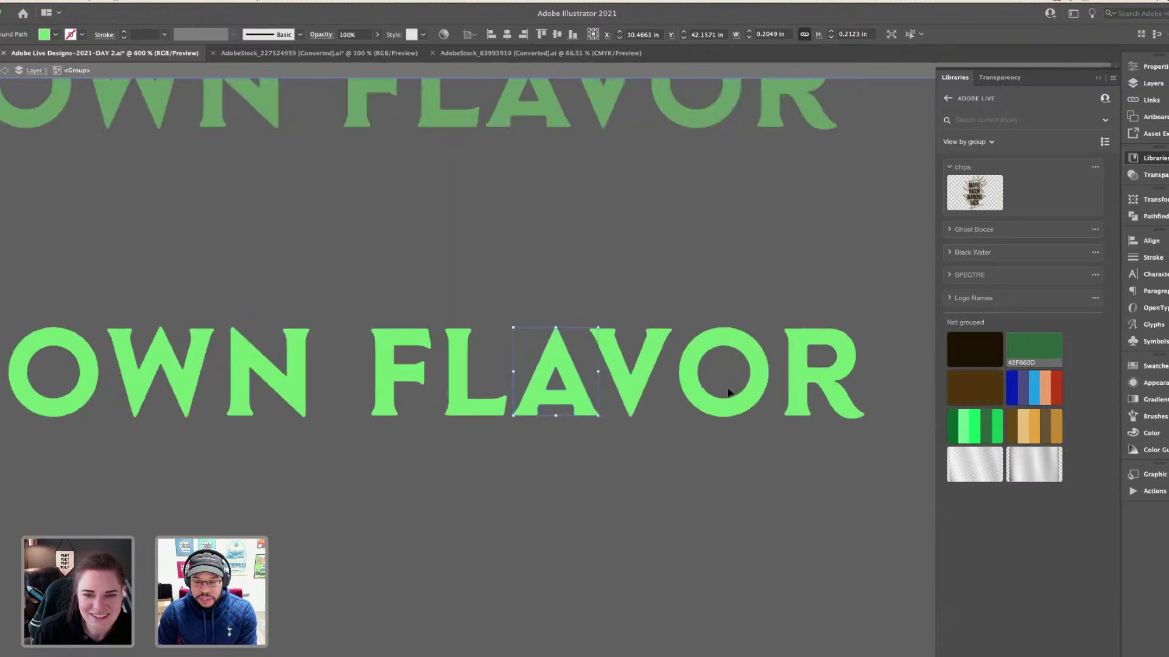
{"action": "left_click", "coordinate": [658, 367]}
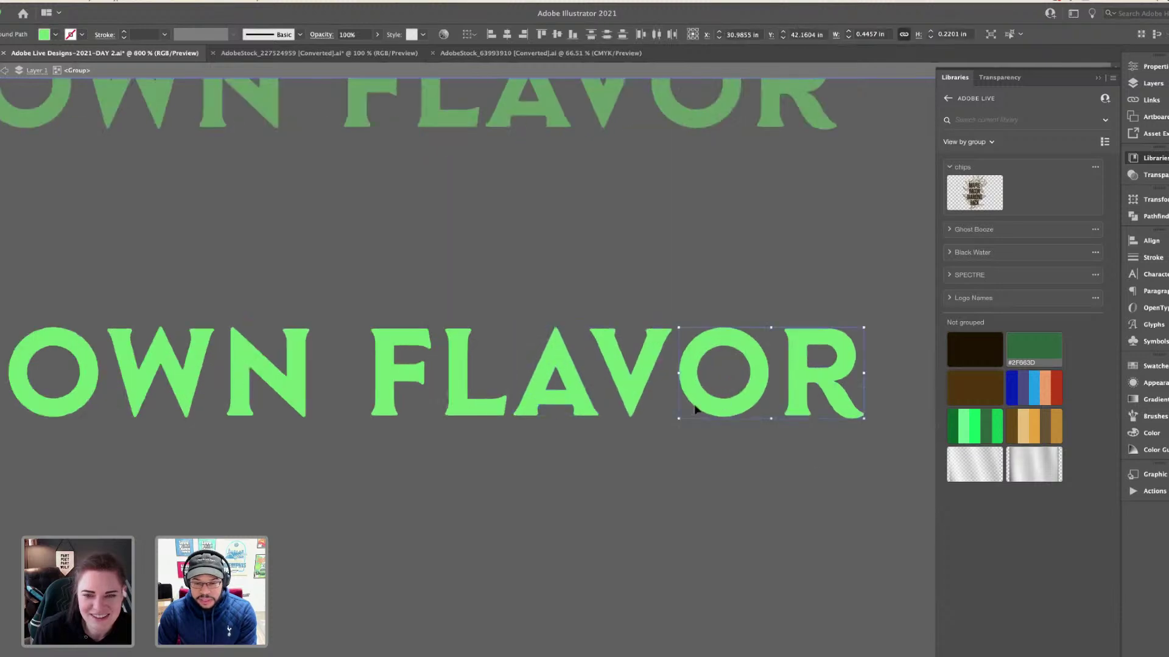
{"action": "key", "text": "super+plus"}
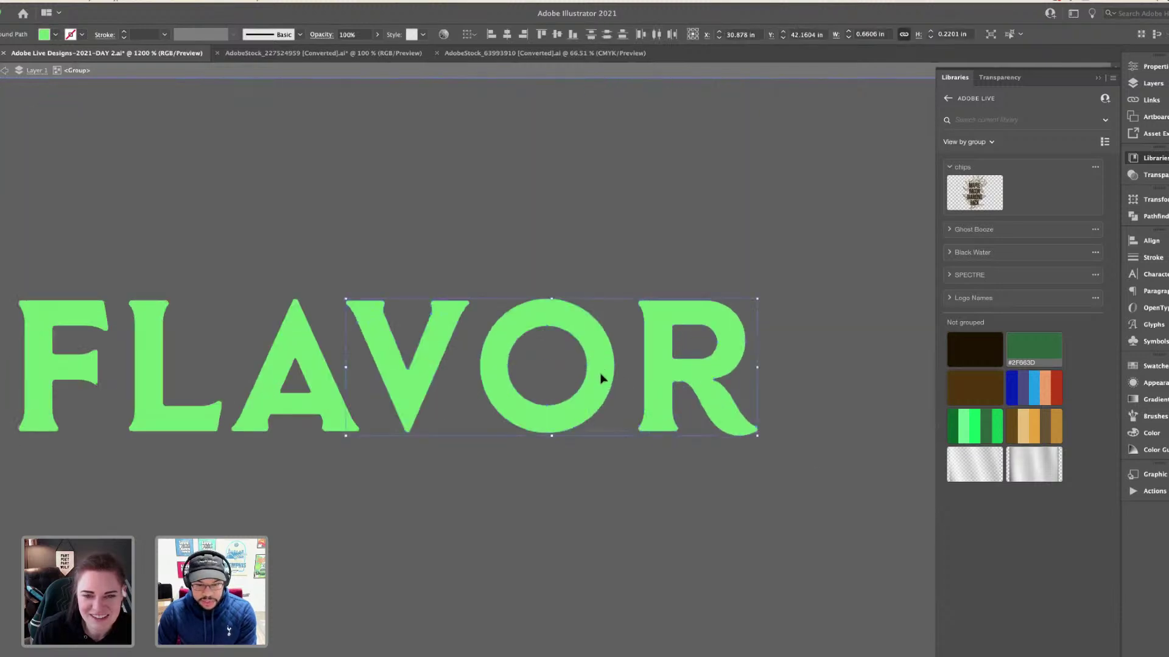
{"action": "left_click_drag", "start_coordinate": [603, 378], "coordinate": [594, 378]}
- Shift the letters AVOR about 0.01 in away from the L, and nudge the V slightly towards the O
{"action": "left_click", "coordinate": [318, 373], "text": "shift"}
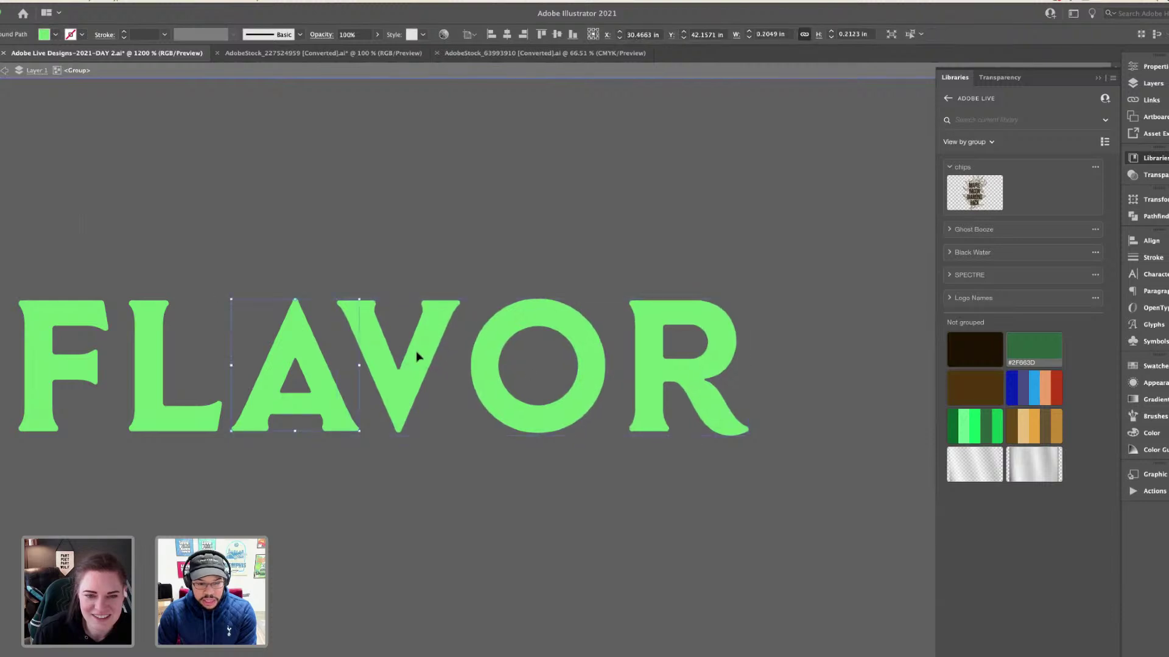
{"action": "left_click_drag", "start_coordinate": [472, 386], "coordinate": [485, 384]}
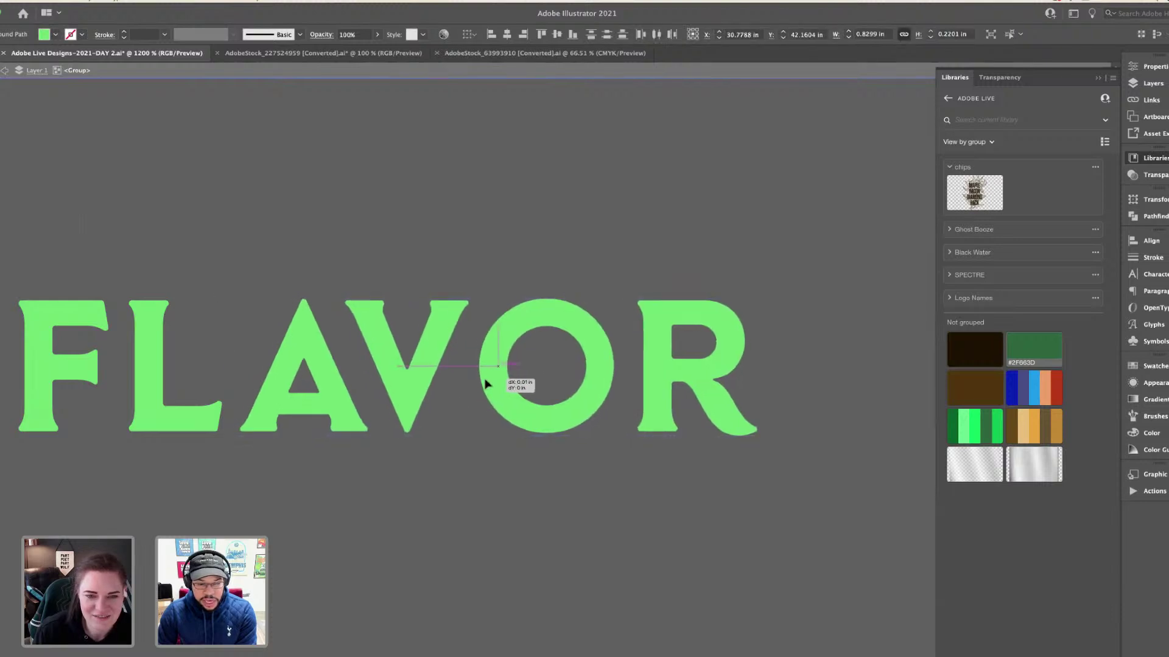
{"action": "left_click", "coordinate": [433, 258]}
{"action": "left_click", "coordinate": [446, 325]}
{"action": "left_click_drag", "start_coordinate": [446, 325], "coordinate": [448, 323]}
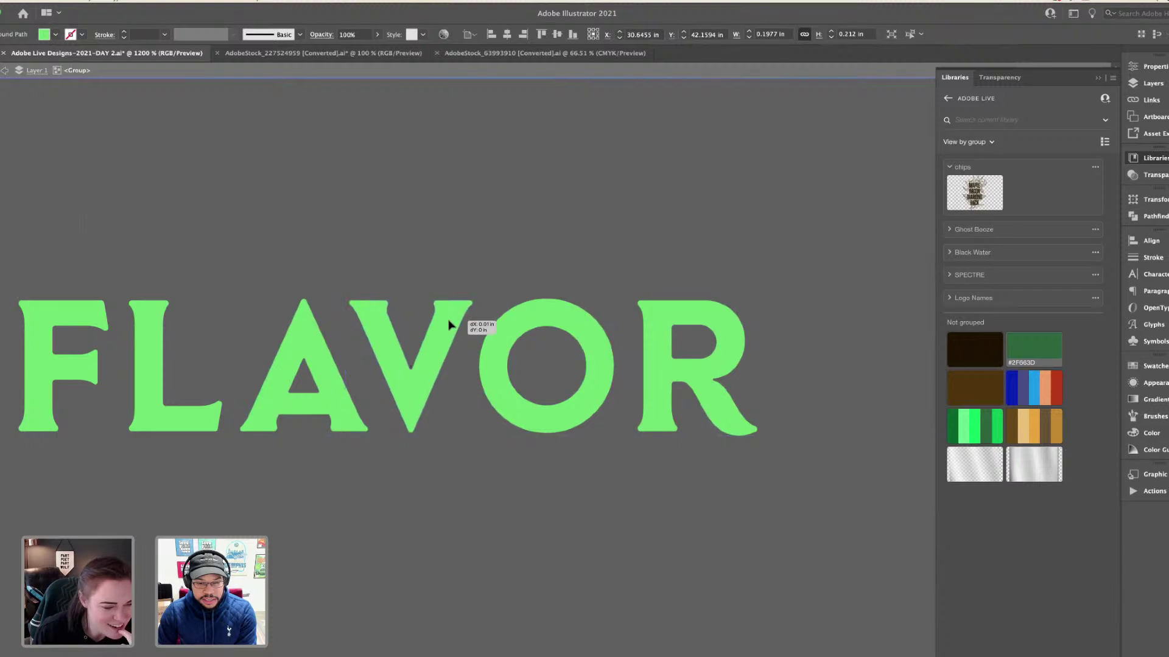
{"action": "key", "text": "ctrl+minus"}
{"action": "key", "text": "ctrl+minus"}
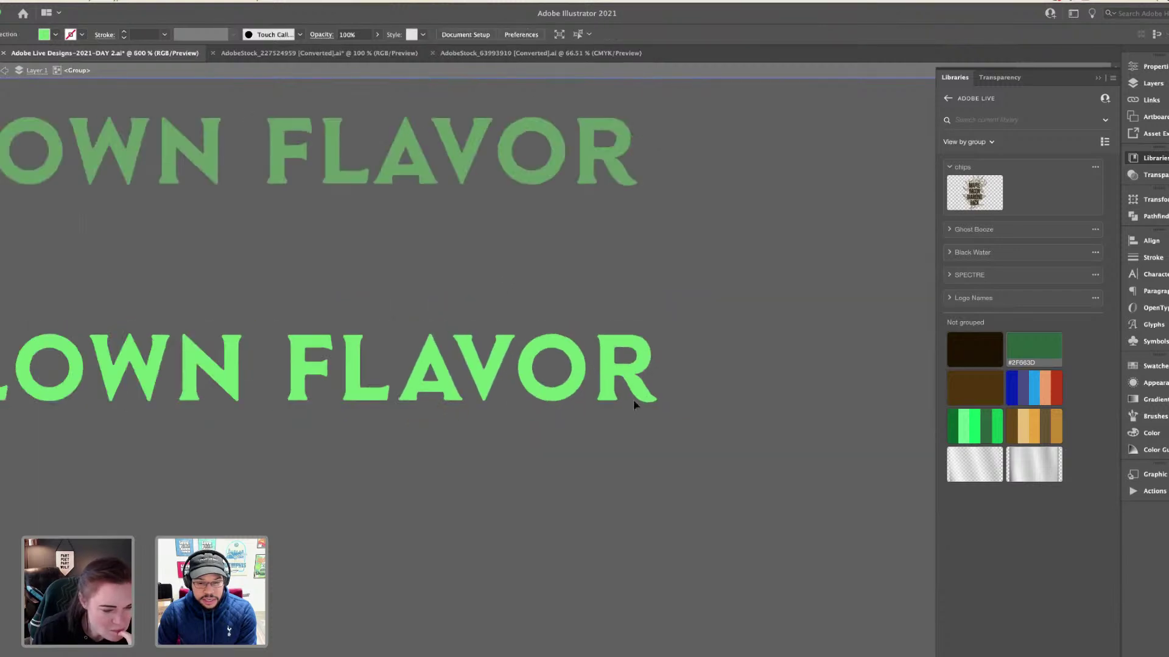
- Move the final R of the outlined FLAVOR about 0.01 in closer to the O and leave the group
{"action": "left_click", "coordinate": [634, 399]}
{"action": "left_click", "coordinate": [588, 382], "text": "shift"}
{"action": "key", "text": "ctrl+minus"}
{"action": "key", "text": "ctrl+minus"}
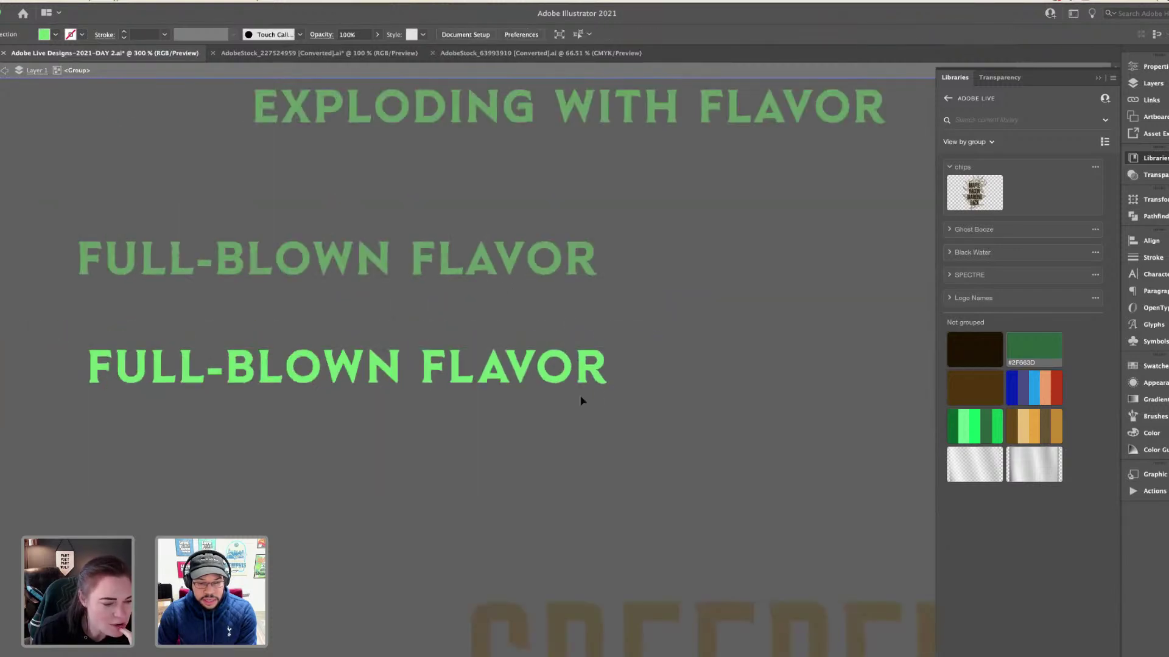
{"action": "double_click", "coordinate": [579, 396]}
{"action": "double_click", "coordinate": [563, 381]}
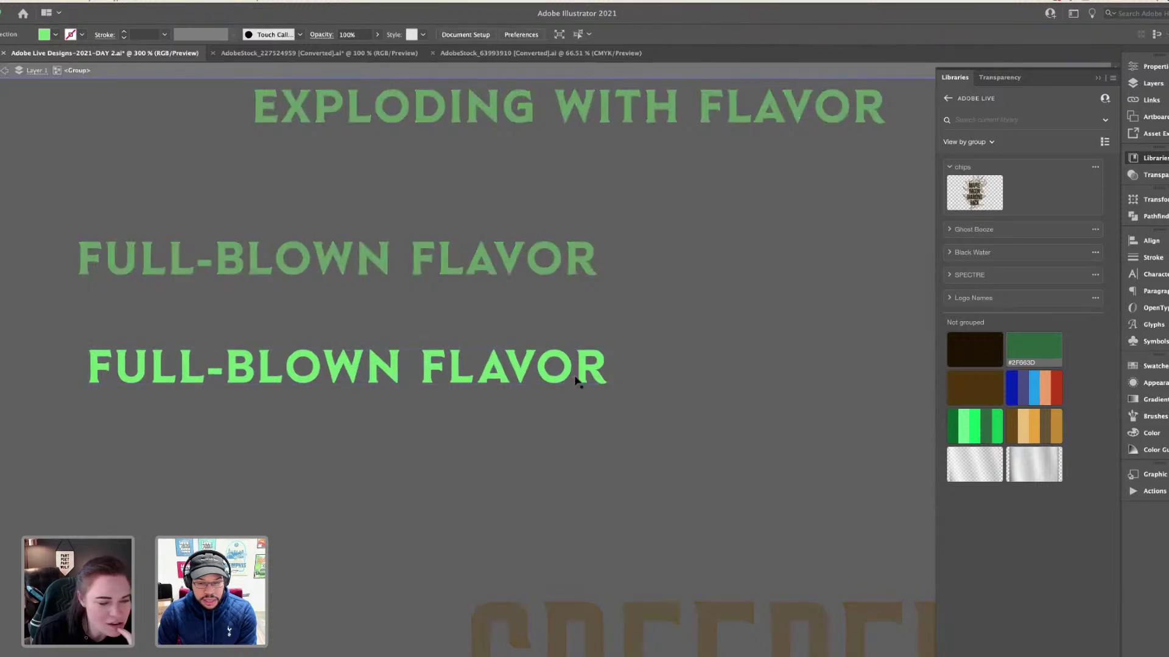
{"action": "key", "text": "ctrl+plus"}
{"action": "key", "text": "ctrl+plus"}
{"action": "left_click", "coordinate": [580, 380]}
{"action": "key", "text": "ctrl+plus"}
{"action": "key", "text": "ctrl+plus"}
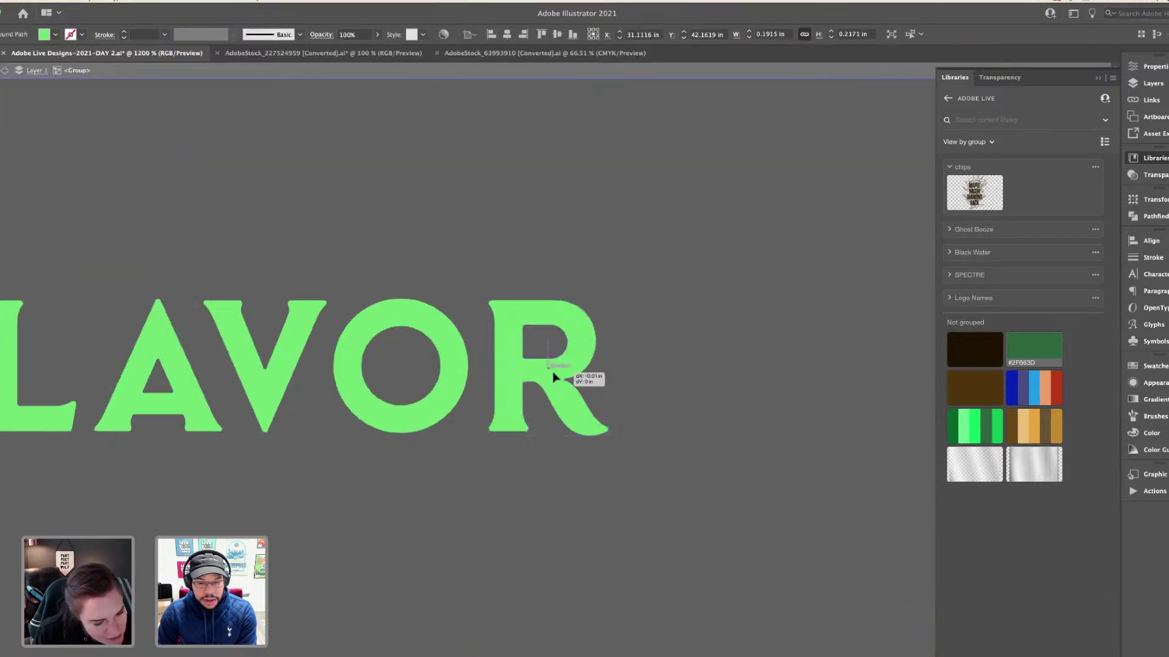
{"action": "double_click", "coordinate": [458, 346]}
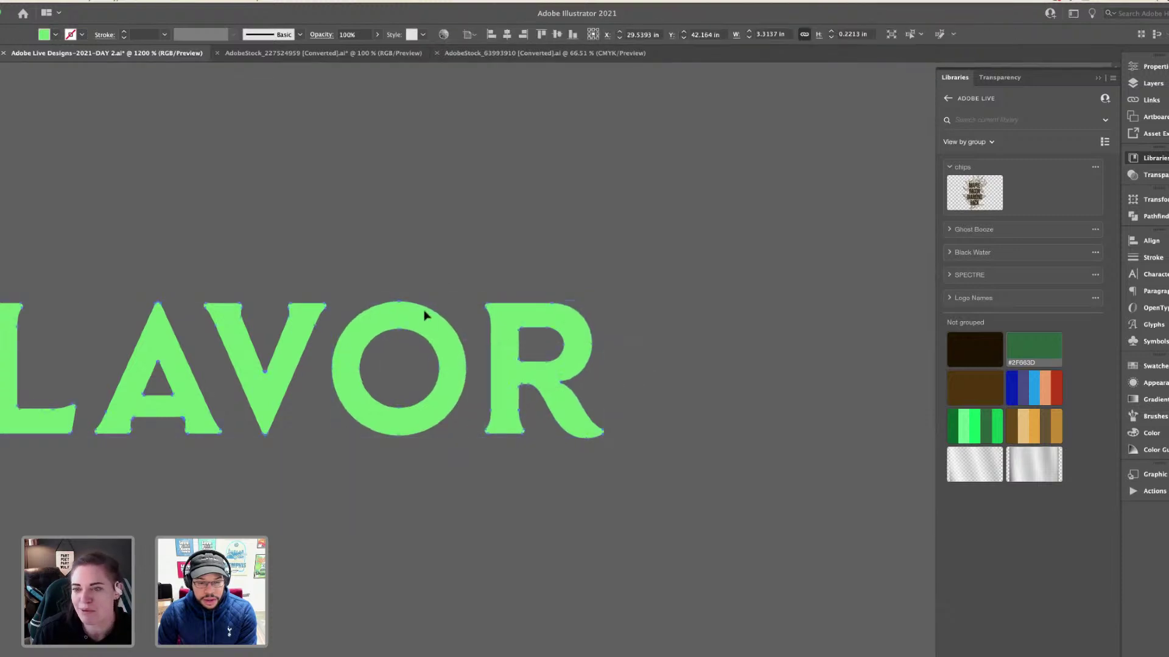
- Raise the hyphen slightly between FULL and BLOWN in the outlined tagline
{"action": "key", "text": "ctrl+minus"}
{"action": "key", "text": "ctrl+minus"}
{"action": "key", "text": "ctrl+minus"}
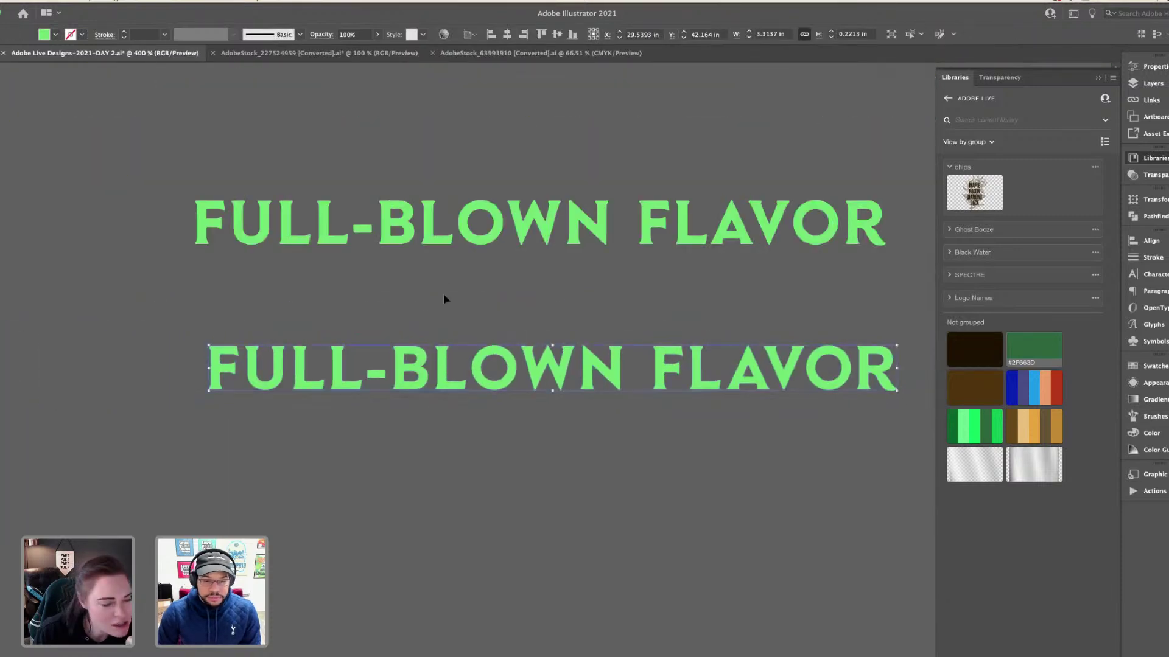
{"action": "left_click", "coordinate": [374, 377]}
{"action": "double_click", "coordinate": [374, 377]}
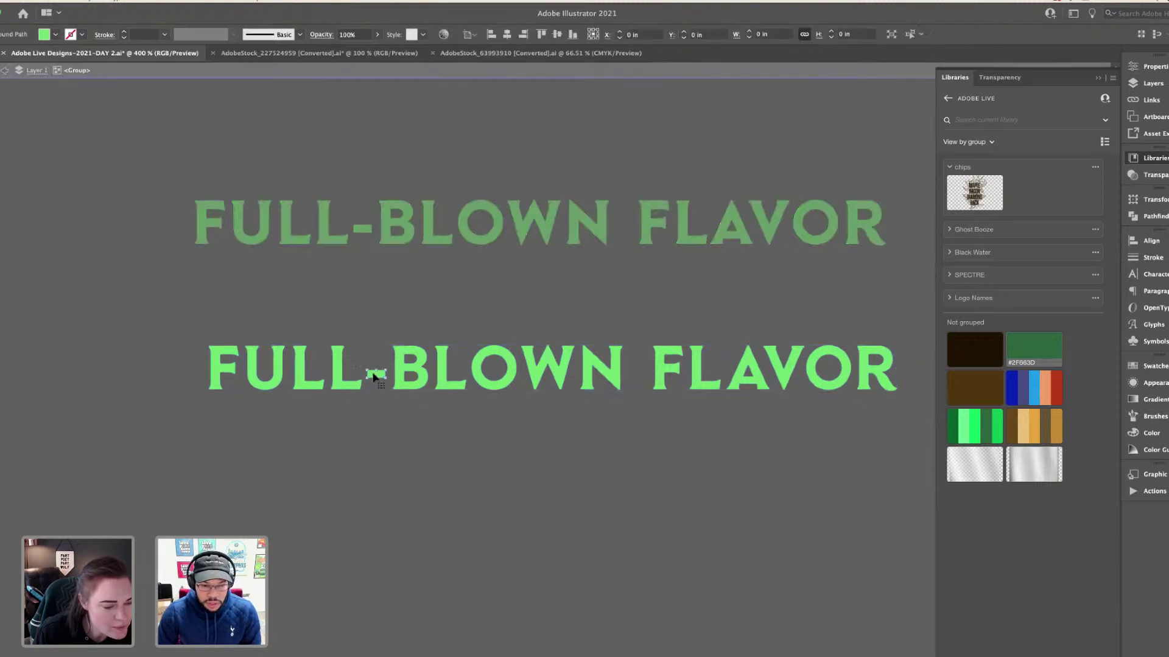
{"action": "double_click", "coordinate": [418, 323]}
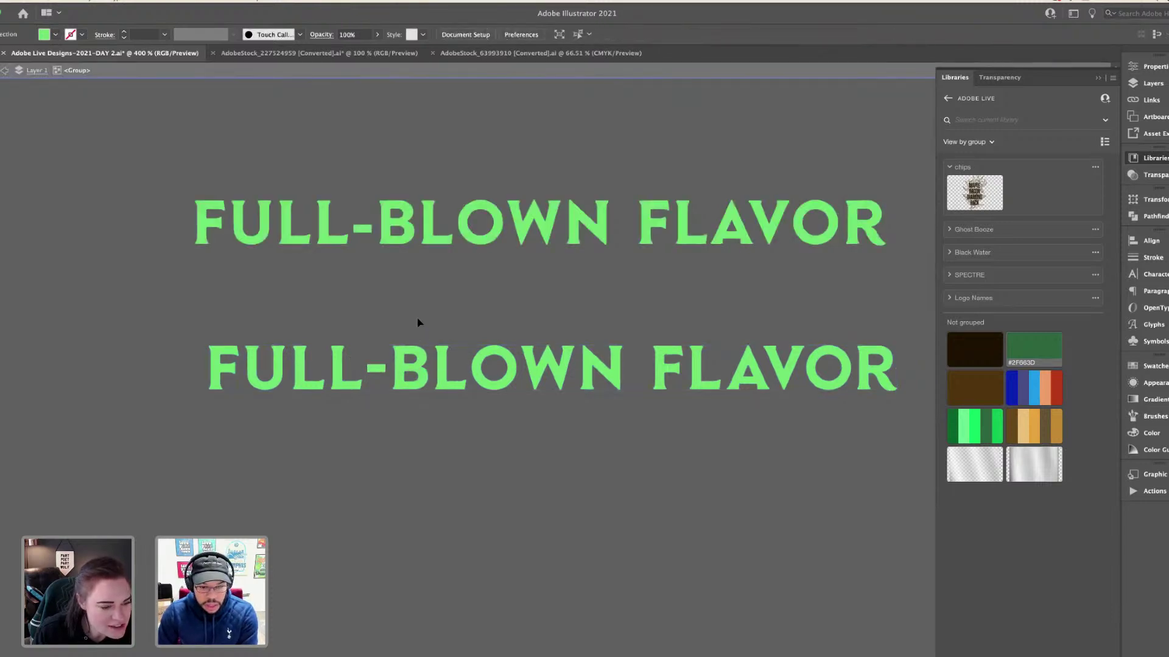
- Copy the outlined FULL-BLOWN FLAVOR into the Rectangle 1.psb label in Photoshop as pixels, scaled to cover the old tagline
{"action": "left_click", "coordinate": [417, 357]}
{"action": "scroll", "coordinate": [402, 183], "scroll_direction": "right", "scroll_amount": 5}
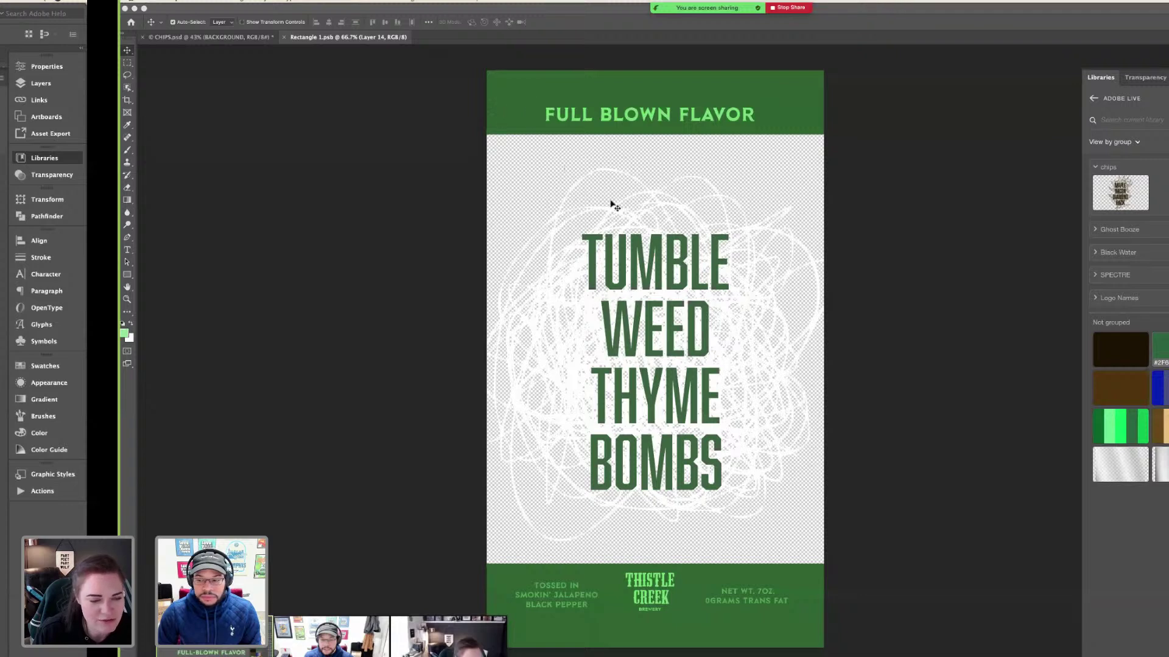
{"action": "key", "text": "super+v"}
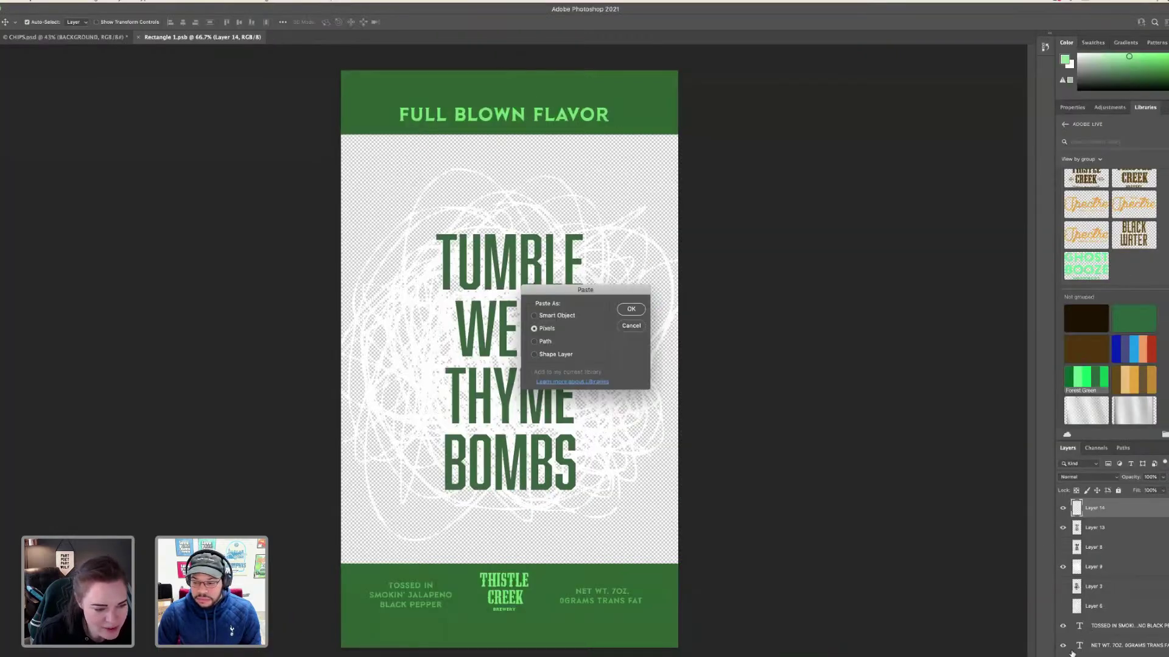
{"action": "key", "text": "Return"}
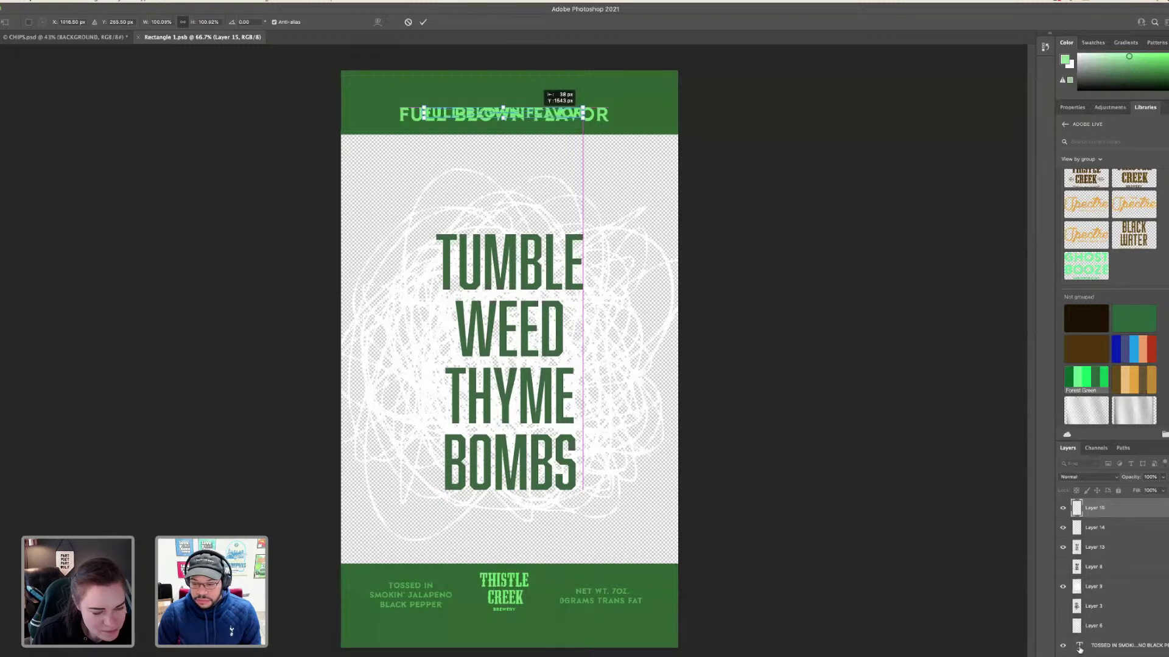
{"action": "key", "text": "Return"}
- Find the old FULL BLOWN FLAVOR tagline layer and hide it, keeping the TUMBLE WEED THYME BOMBS title shown
{"action": "scroll", "coordinate": [1062, 607], "scroll_direction": "down", "scroll_amount": 3}
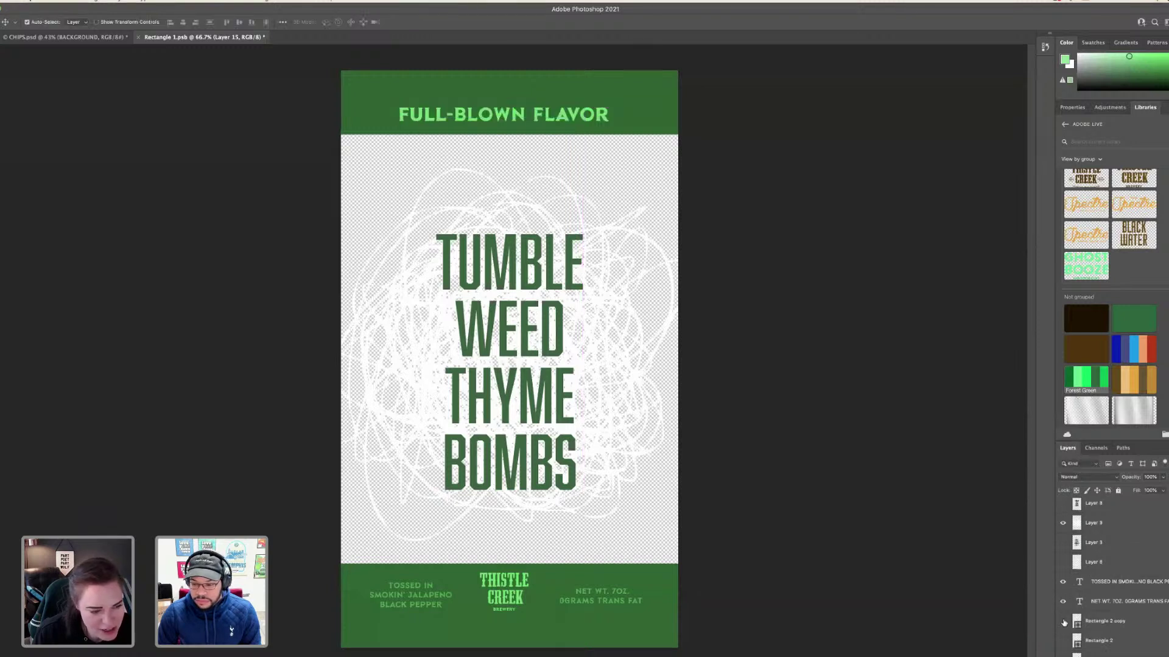
{"action": "scroll", "coordinate": [1096, 569], "scroll_direction": "down", "scroll_amount": 5}
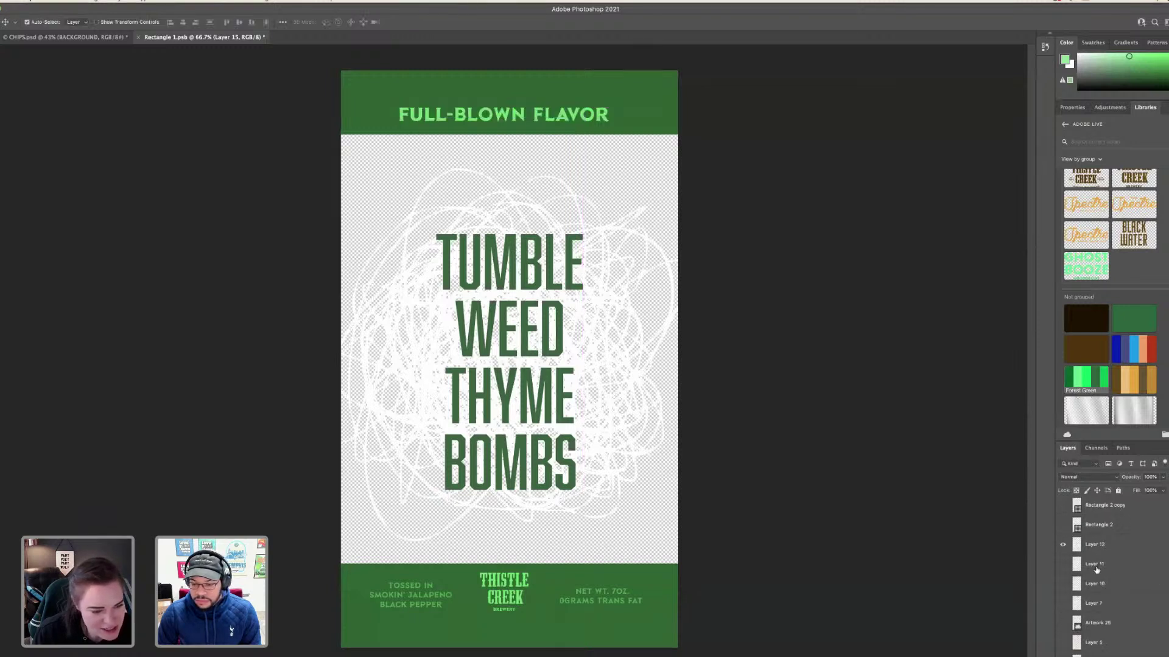
{"action": "scroll", "coordinate": [1071, 553], "scroll_direction": "up", "scroll_amount": 5}
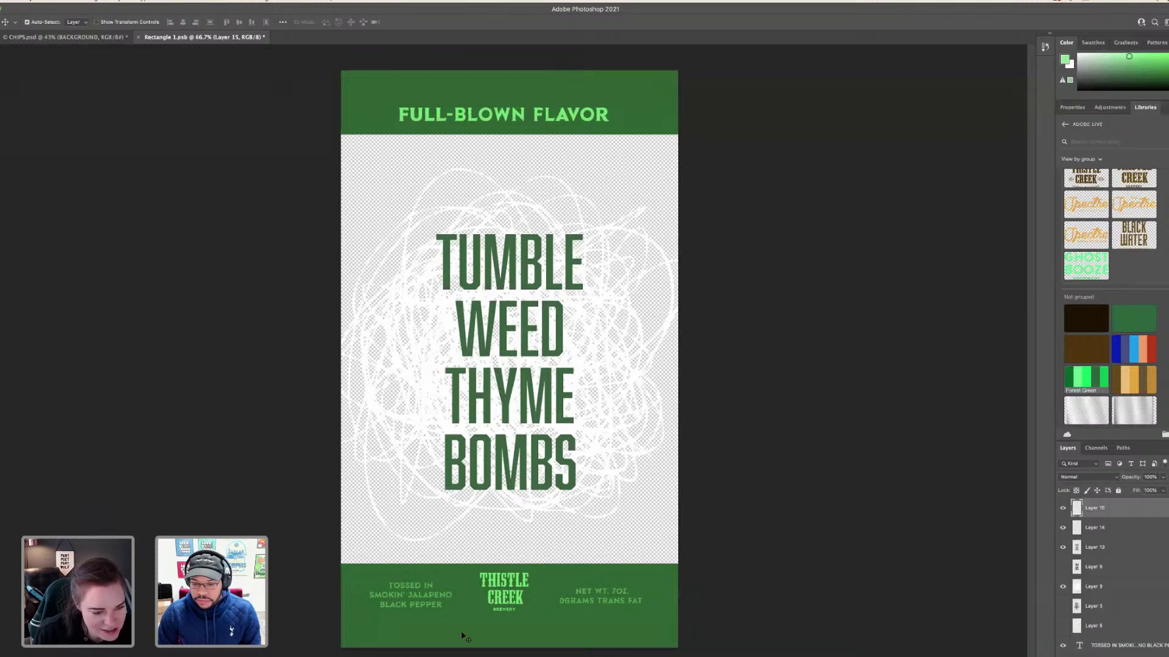
{"action": "left_click", "coordinate": [1063, 547]}
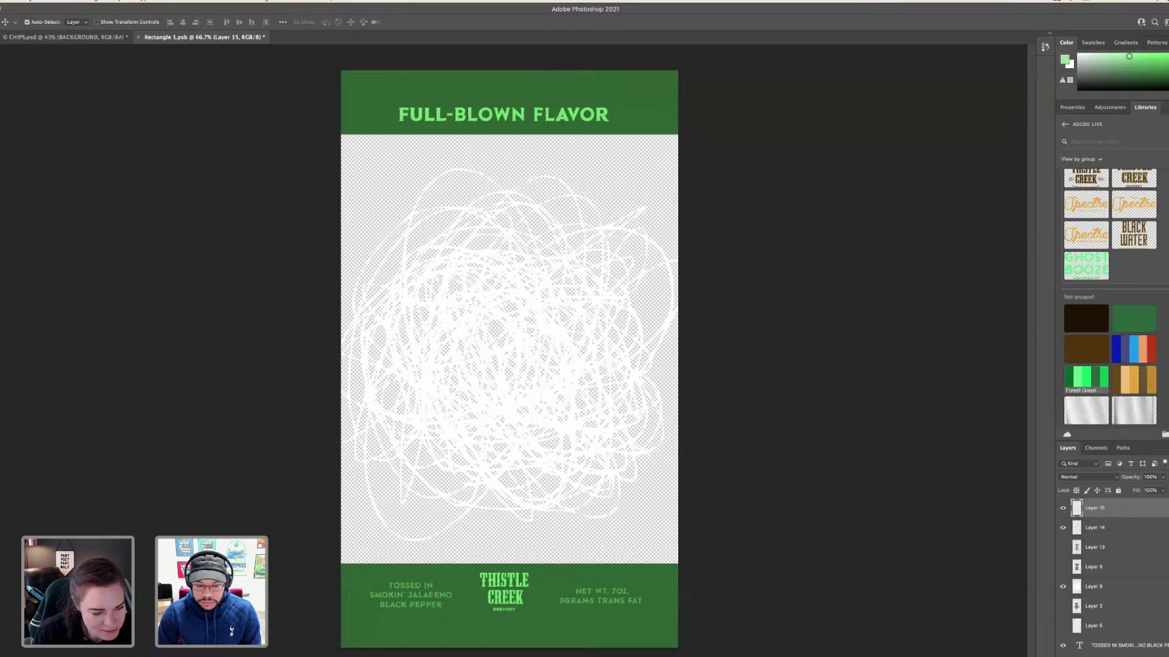
{"action": "left_click", "coordinate": [1063, 548]}
{"action": "left_click", "coordinate": [1063, 528]}
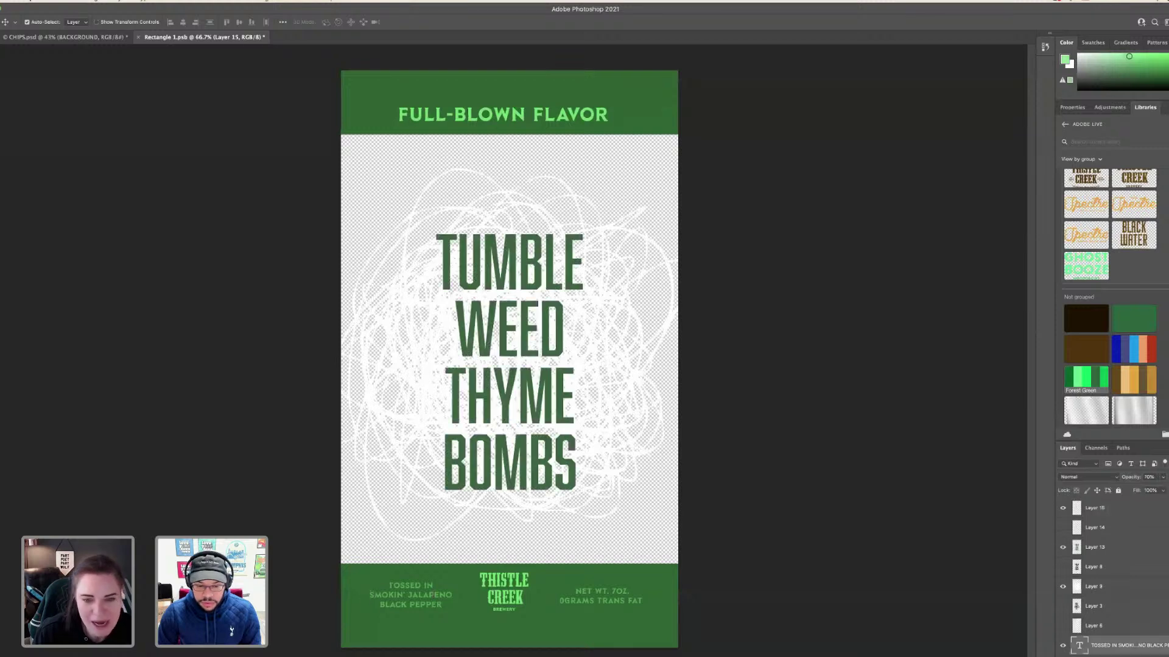
- Replace SMOKIN' JALAPENO BLACK PEPPER in the label's ingredient text with PARSLEY, SAGE, ROSEMARY & THYME and save the label
{"action": "double_click", "coordinate": [454, 617]}
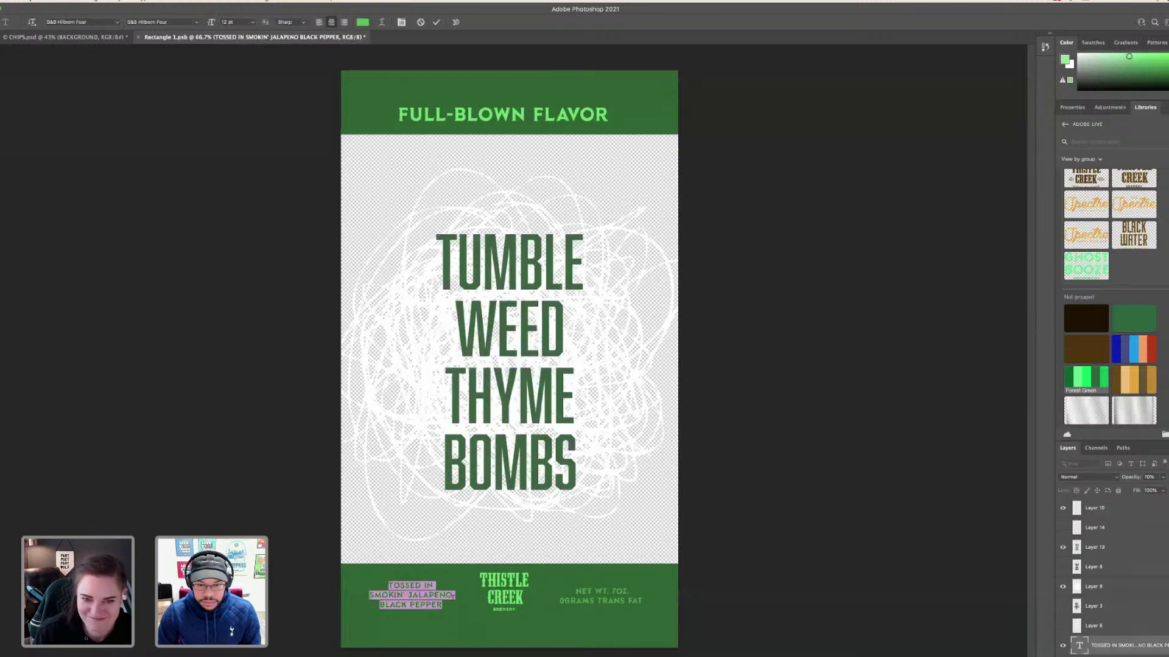
{"action": "left_click_drag", "start_coordinate": [370, 594], "coordinate": [443, 605]}
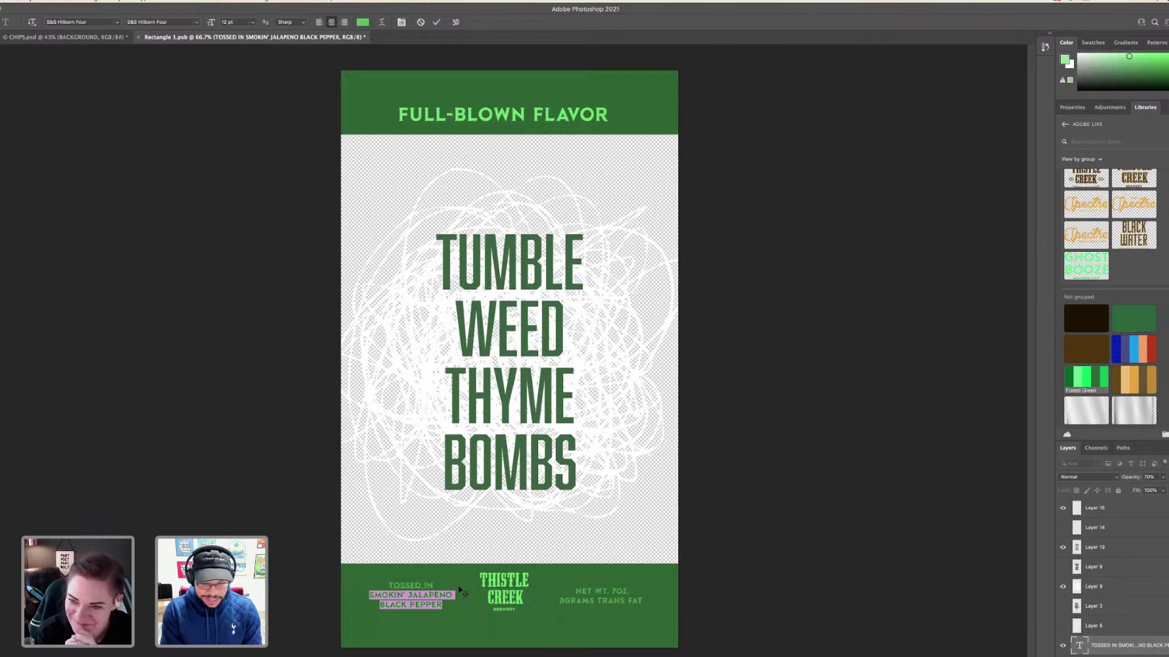
{"action": "key", "text": "BackSpace"}
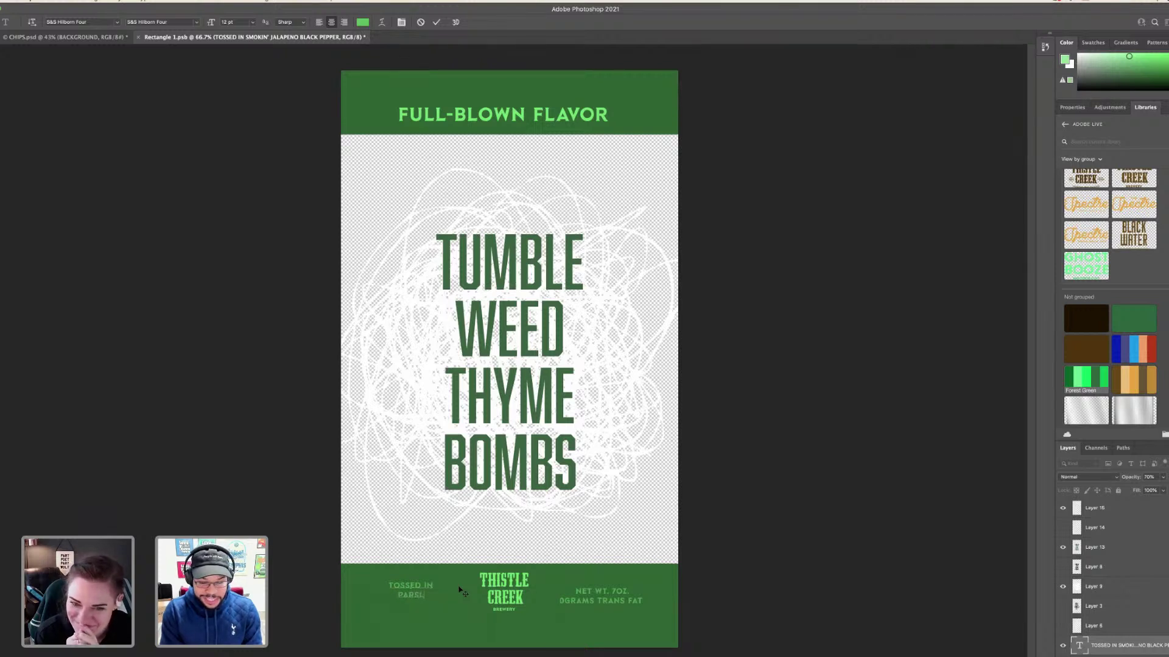
{"action": "type", "text": "PARSLEY, SAGE,"}
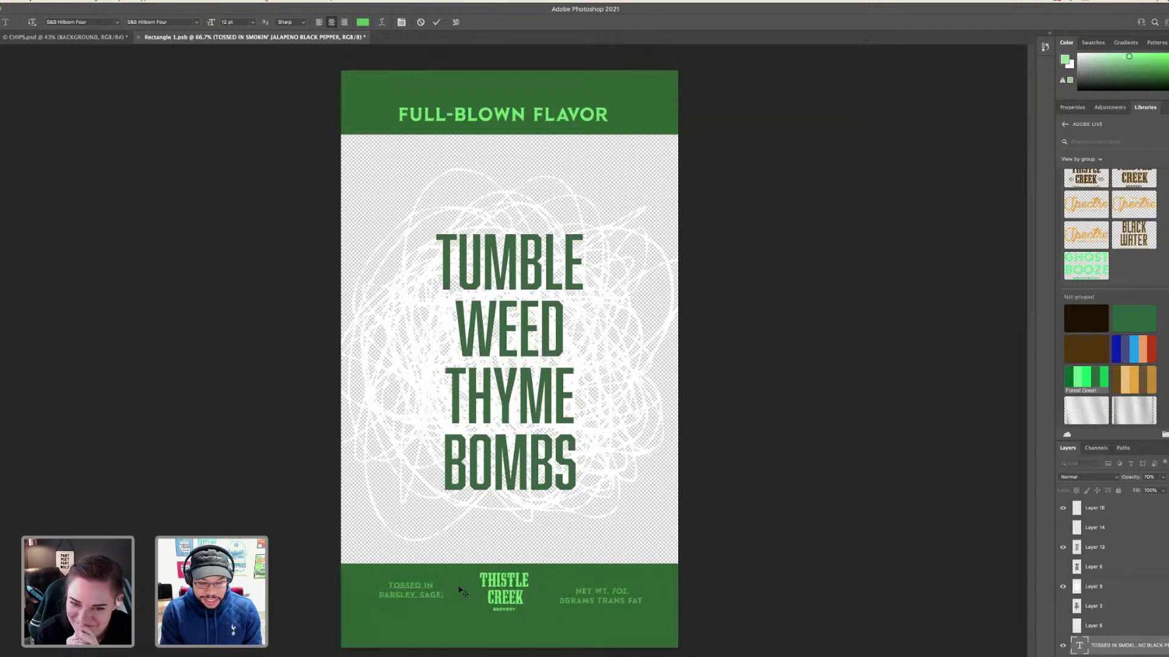
{"action": "key", "text": "BackSpace"}
{"action": "key", "text": "BackSpace"}
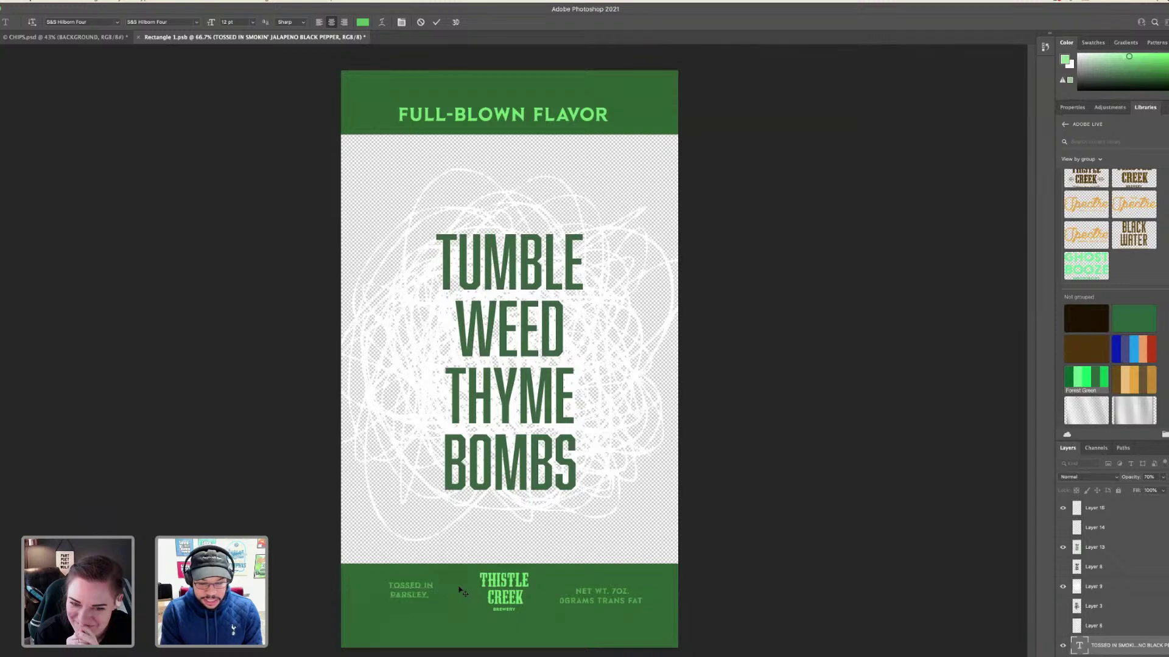
{"action": "type", "text": "E ROSEMARY"}
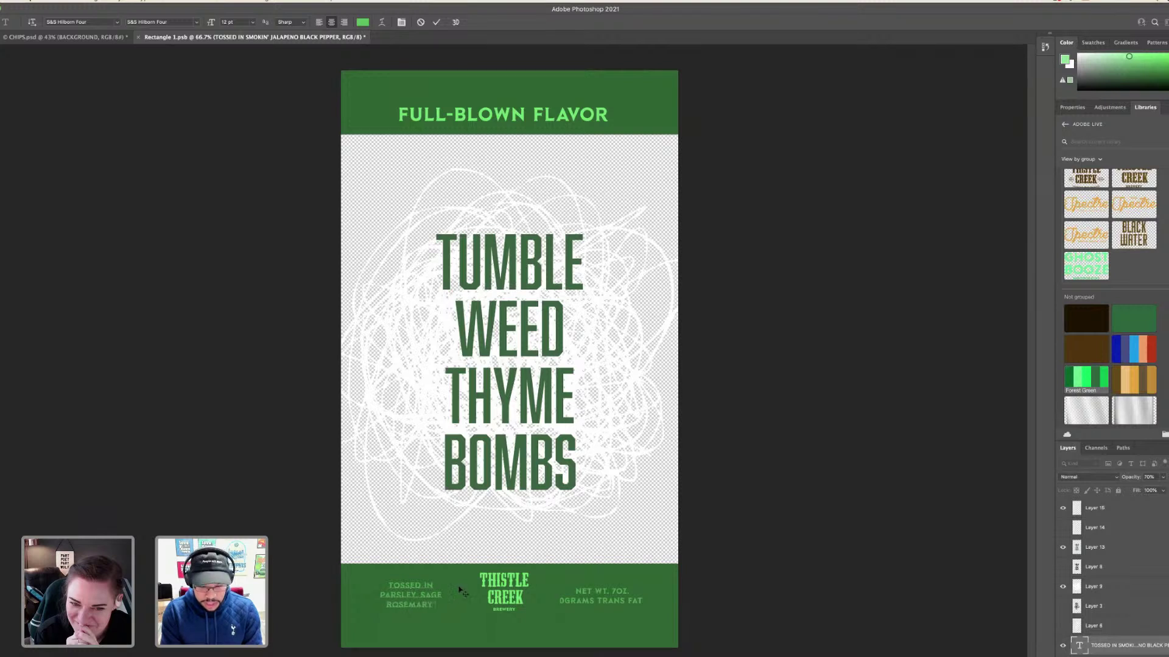
{"action": "type", "text": " & TY"}
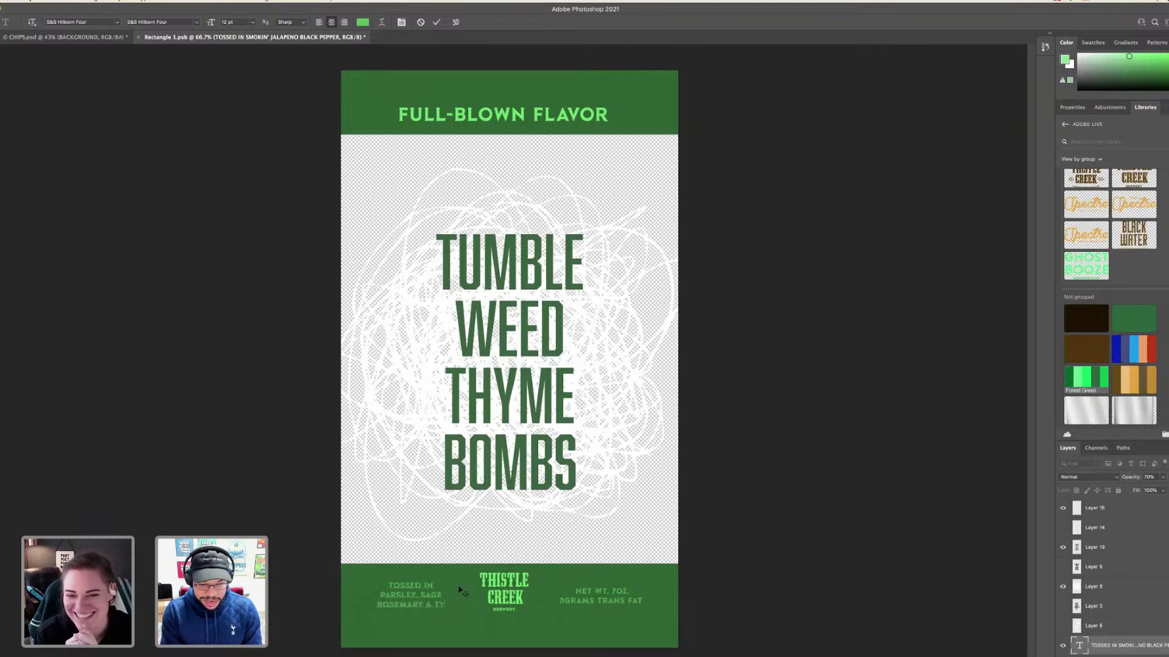
{"action": "key", "text": "BackSpace"}
{"action": "type", "text": "HYME"}
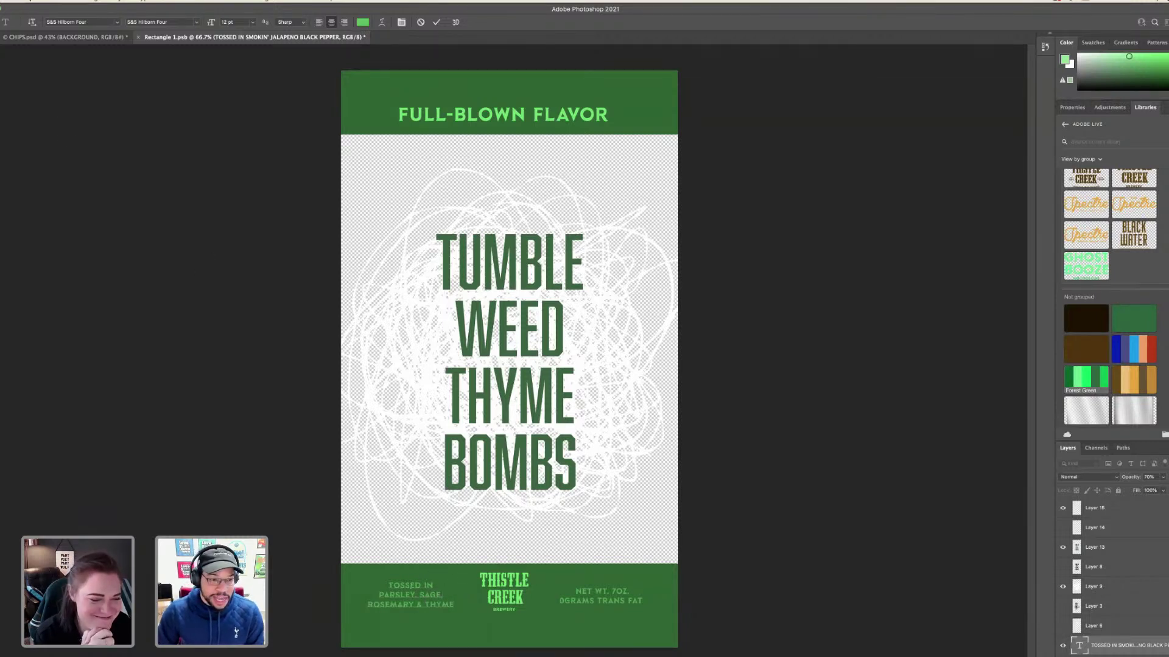
{"action": "key", "text": "ctrl+s"}
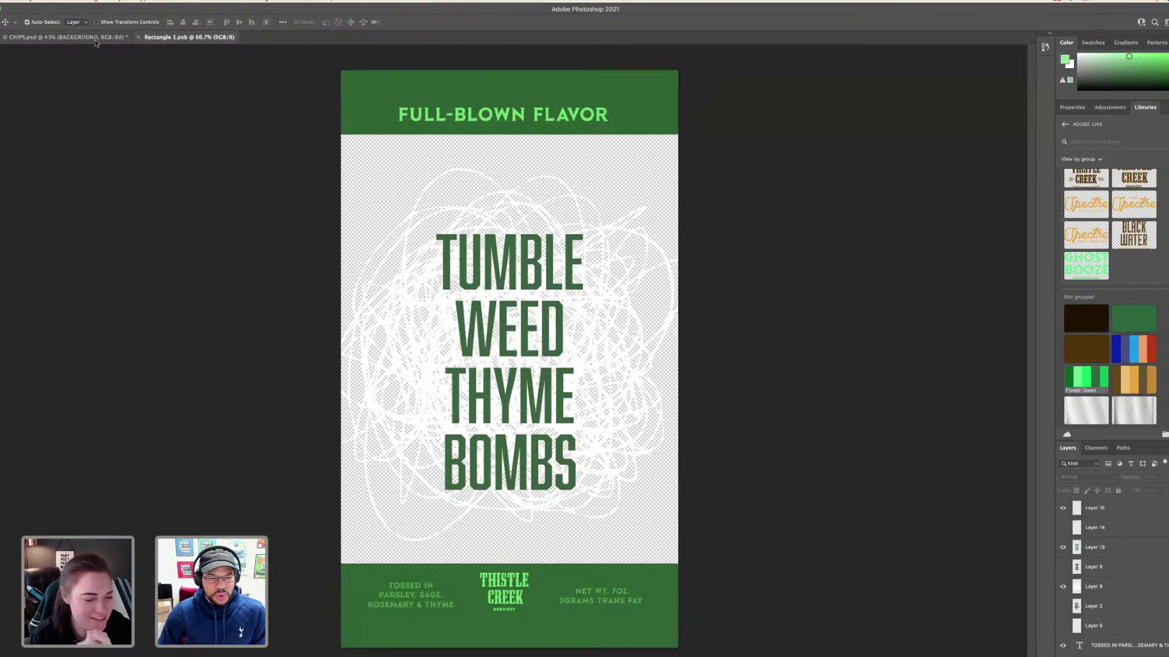
- Export the CHIPS.psd mockup as CHIPS-2.png into the THISTLE CREEK folder, and close both chip bag files
{"action": "left_click", "coordinate": [95, 39]}
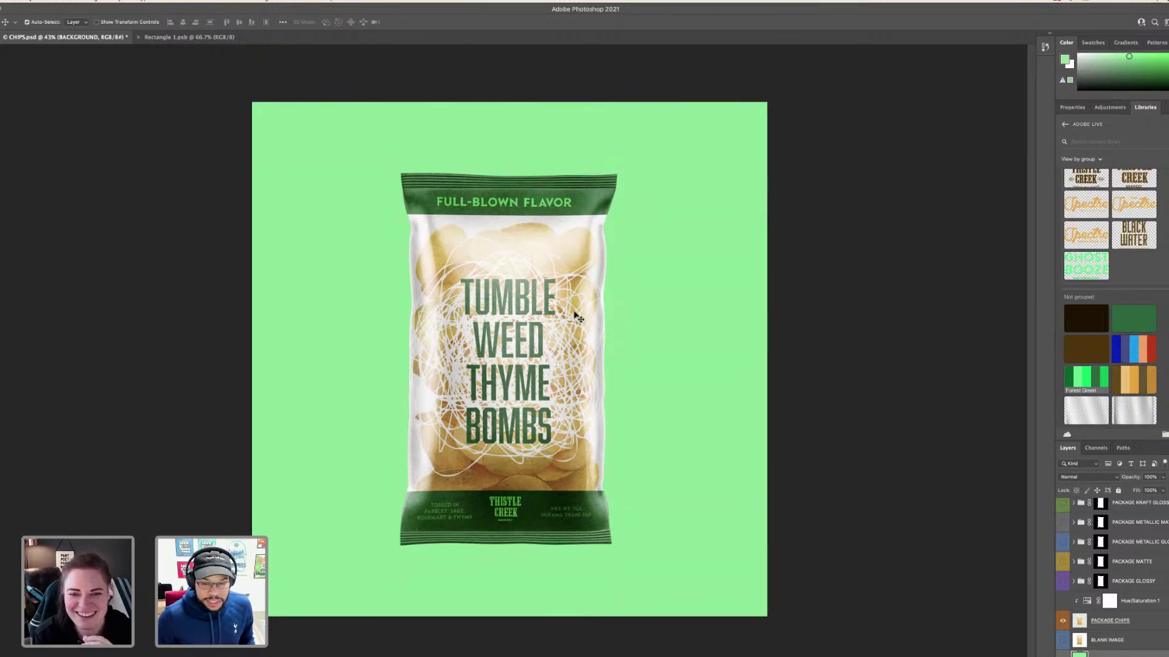
{"action": "left_click", "coordinate": [1079, 625]}
{"action": "left_click", "coordinate": [47, 2]}
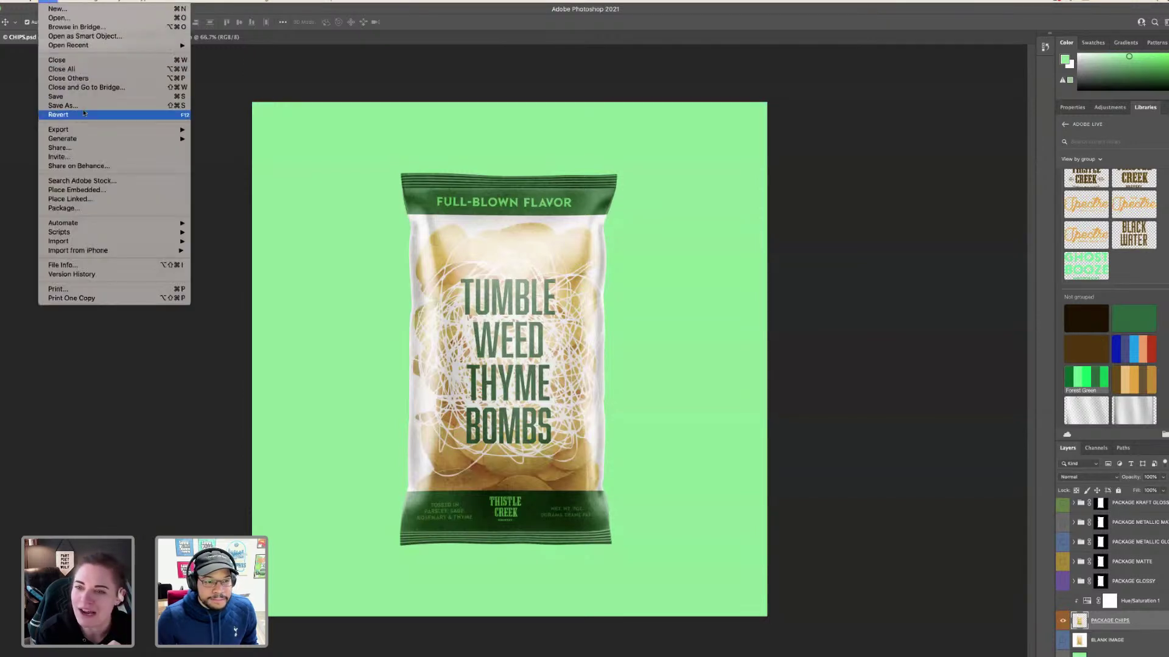
{"action": "mouse_move", "coordinate": [140, 129]}
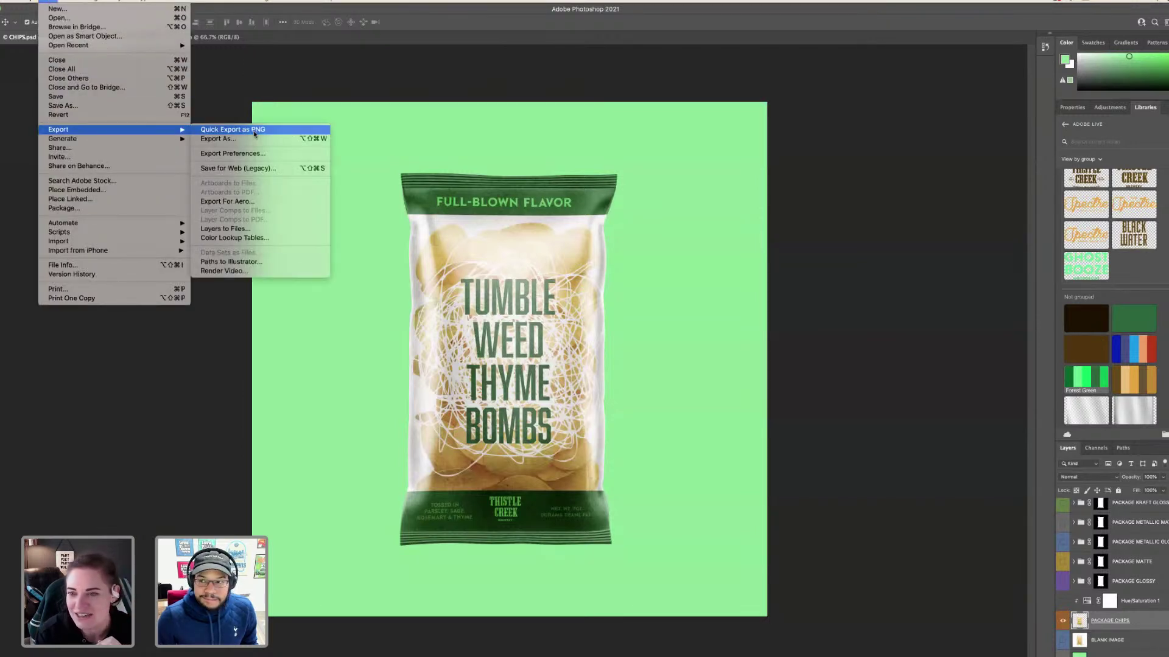
{"action": "left_click", "coordinate": [254, 132]}
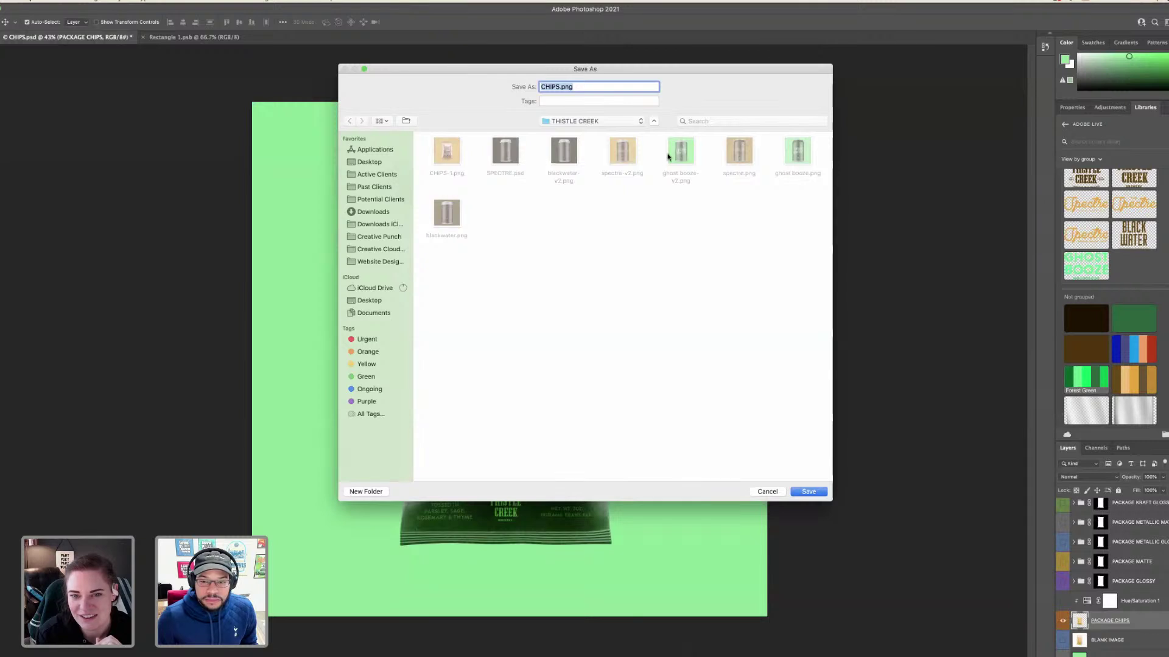
{"action": "type", "text": "CHIPS-1"}
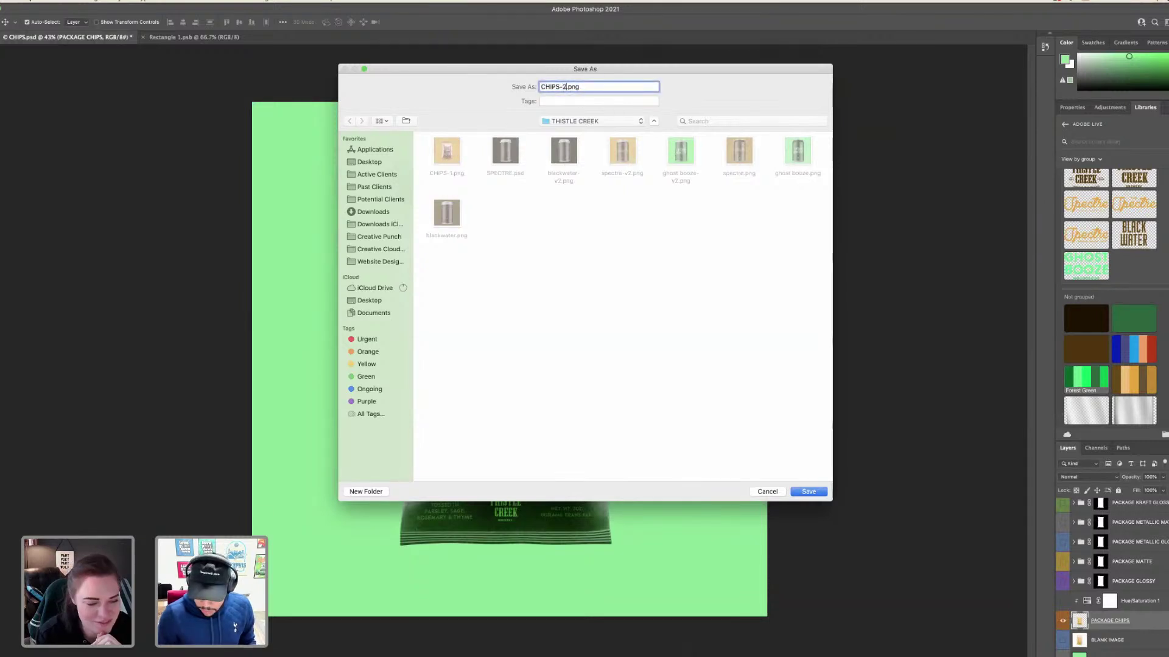
{"action": "key", "text": "Return"}
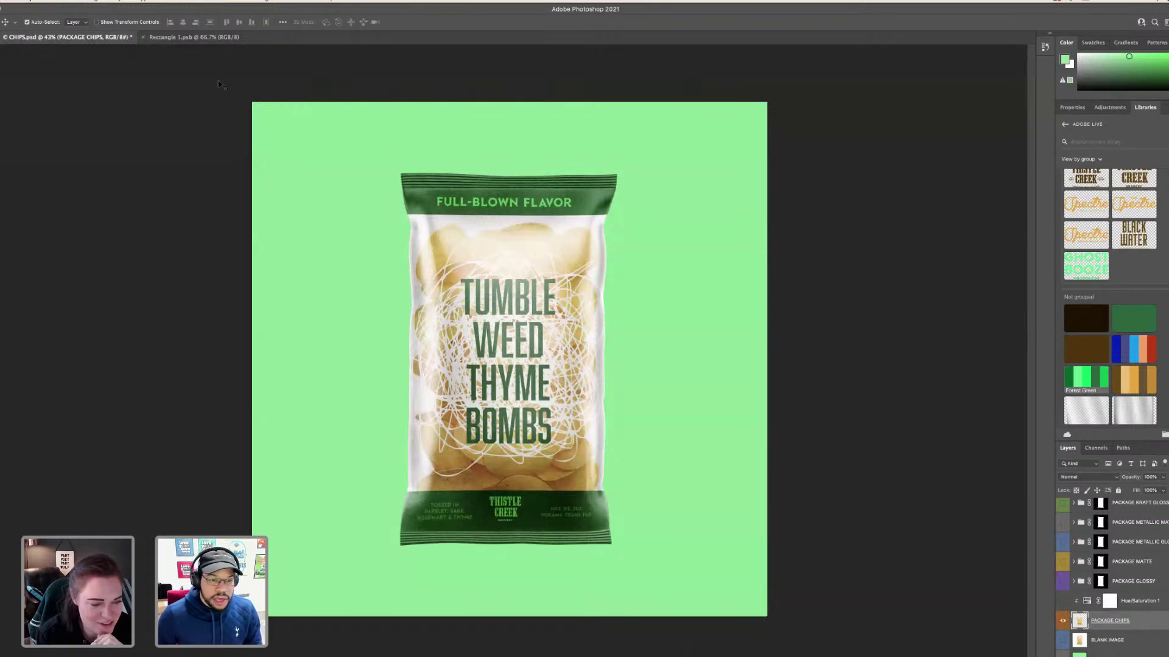
{"action": "left_click", "coordinate": [3, 38]}
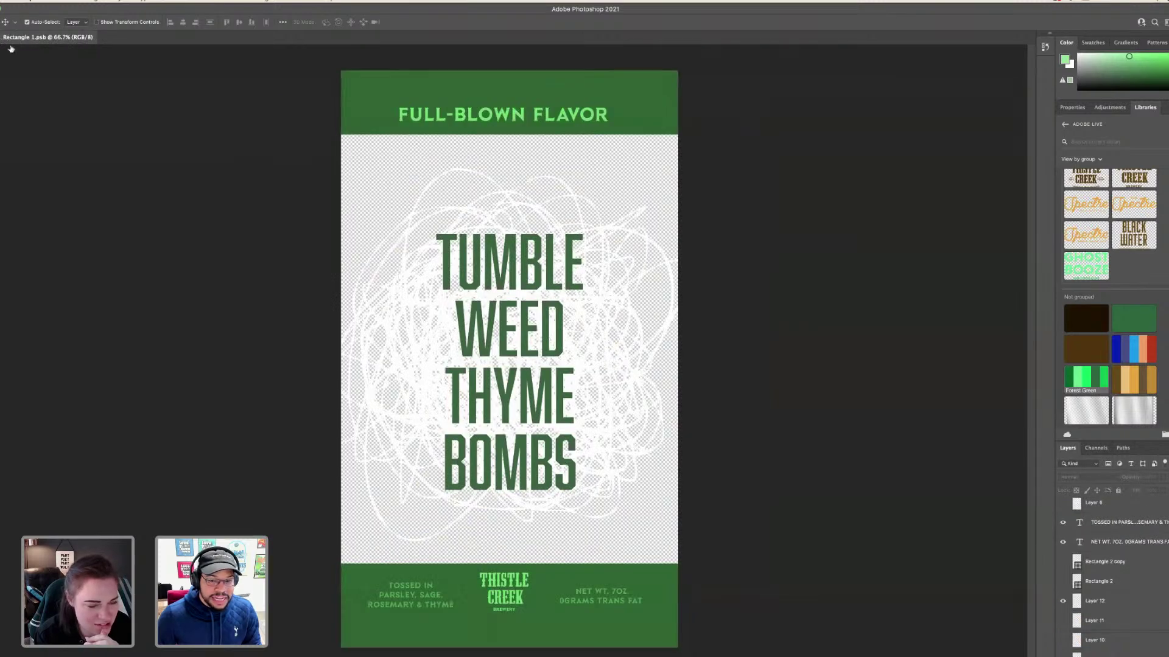
{"action": "left_click", "coordinate": [3, 37]}
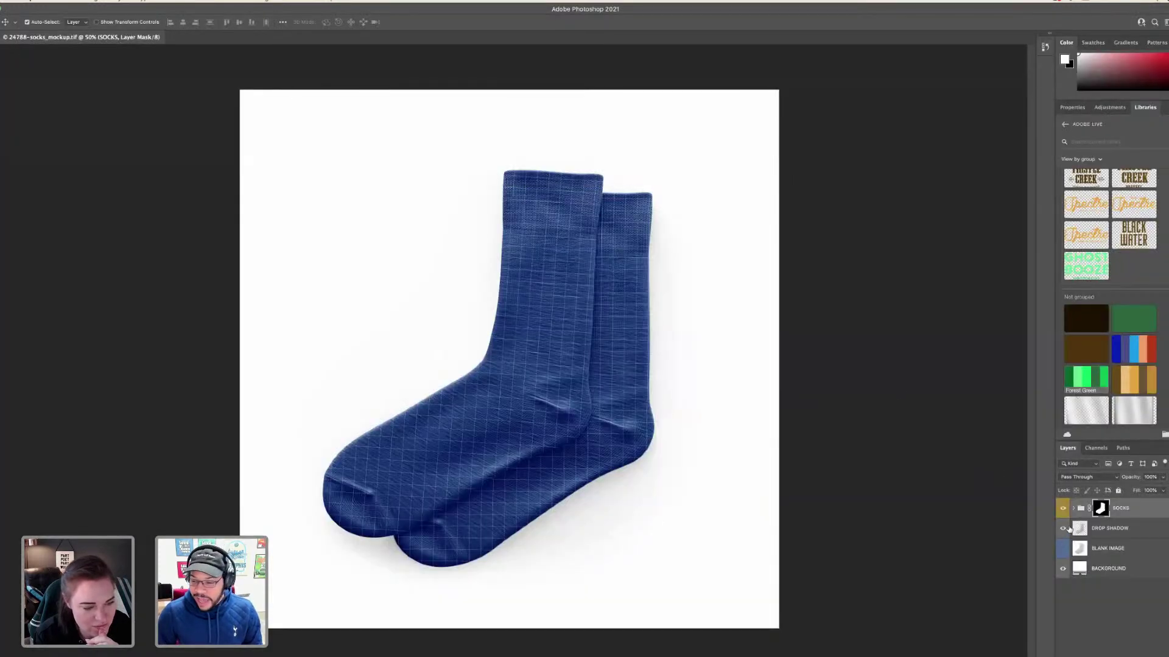
- Fill the BACKGROUND layer of the socks mockup with the gold from the Old Yellow library theme
{"action": "left_click", "coordinate": [1108, 568]}
{"action": "left_click", "coordinate": [1133, 318]}
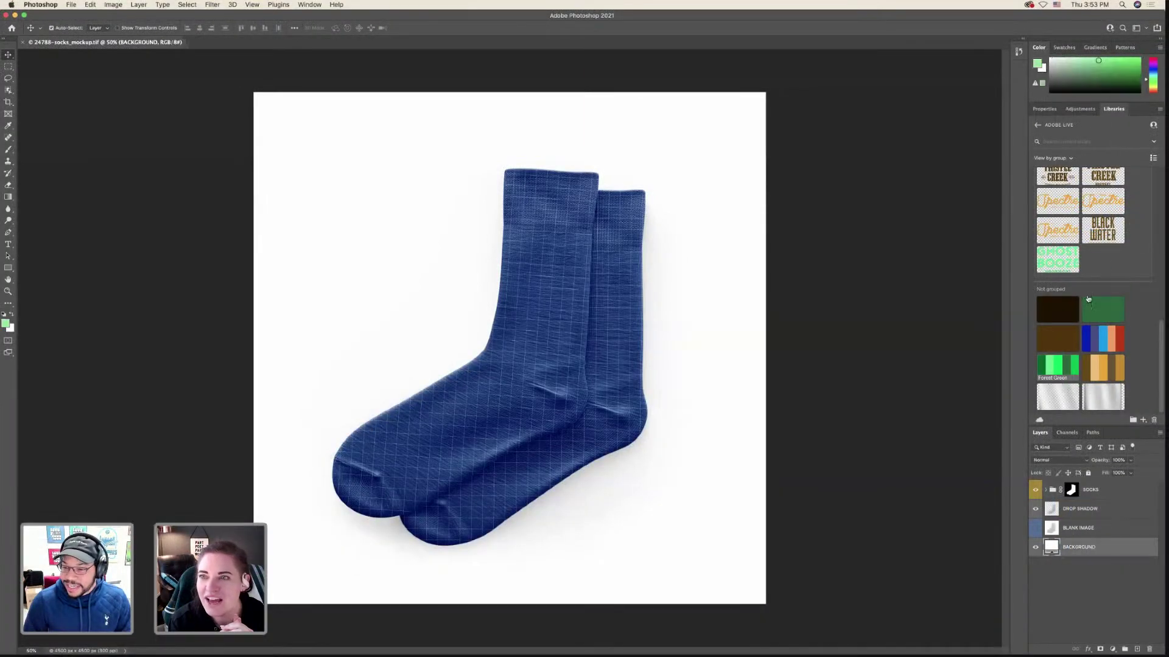
{"action": "left_click", "coordinate": [1093, 360]}
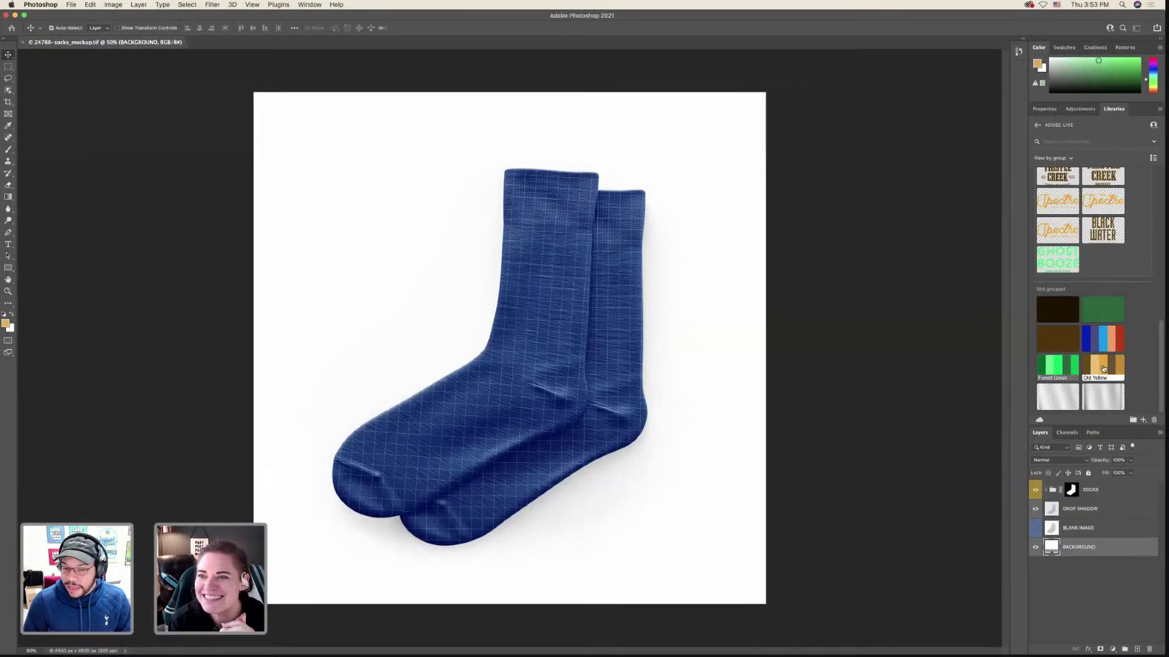
{"action": "key", "text": "alt+BackSpace"}
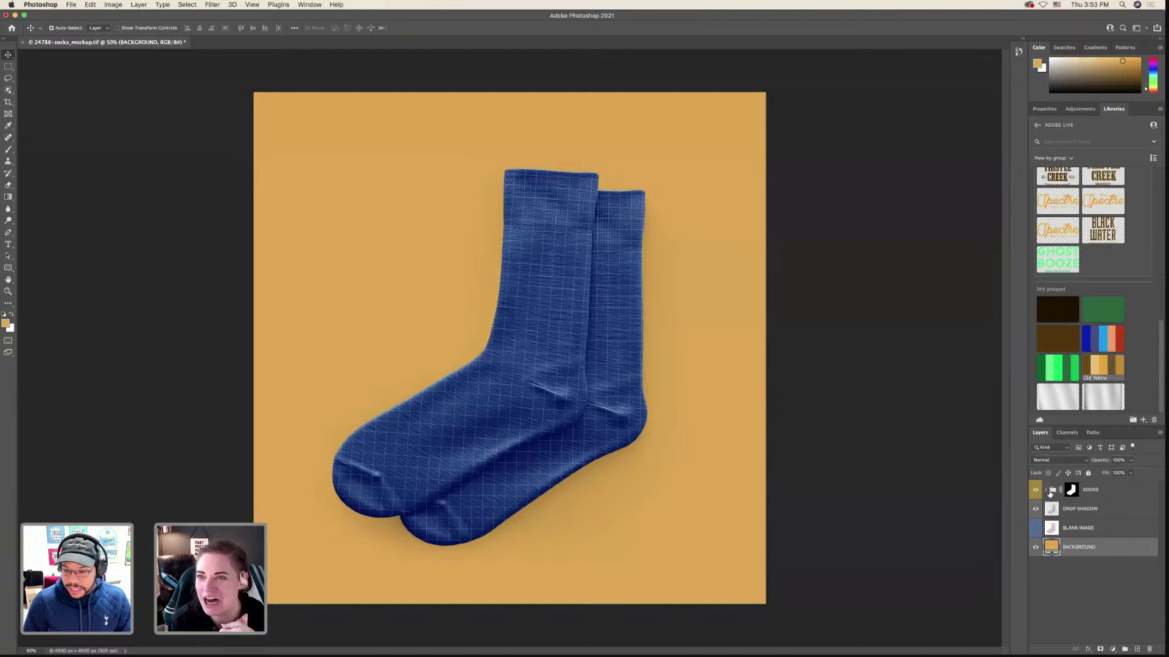
- Hide all the SOCK, TOP PART and DOWN PART DESIGN layers in the SOCKS group to leave plain socks
{"action": "left_click", "coordinate": [1045, 490]}
{"action": "scroll", "coordinate": [1058, 540], "scroll_direction": "down", "scroll_amount": 1}
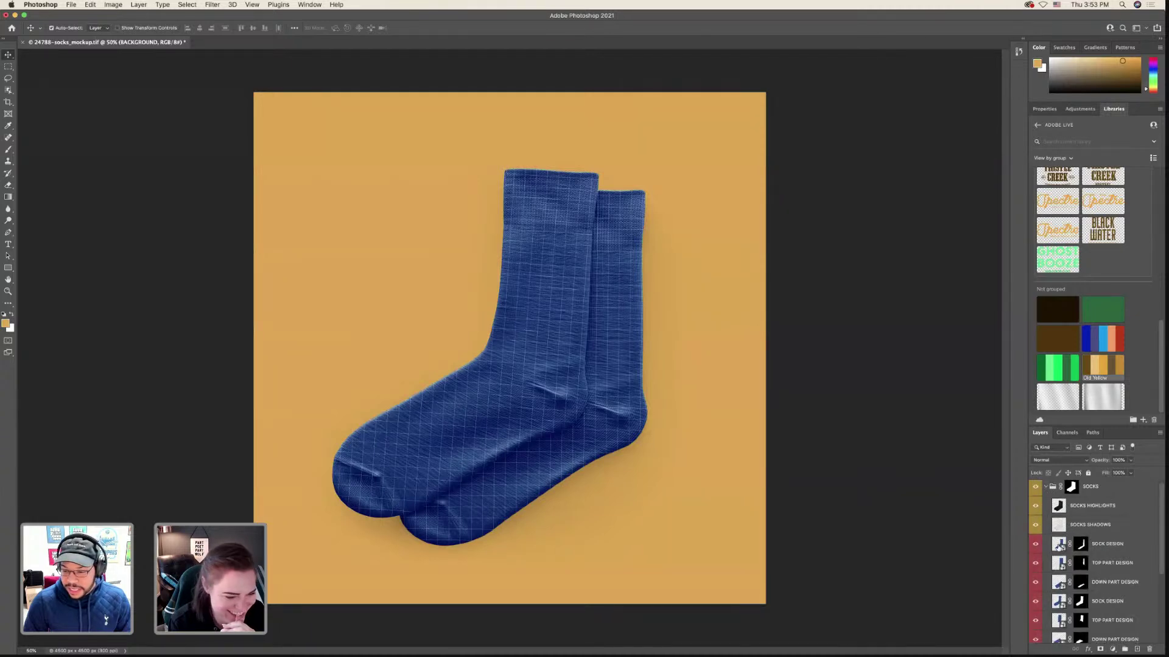
{"action": "scroll", "coordinate": [1058, 545], "scroll_direction": "down", "scroll_amount": 6}
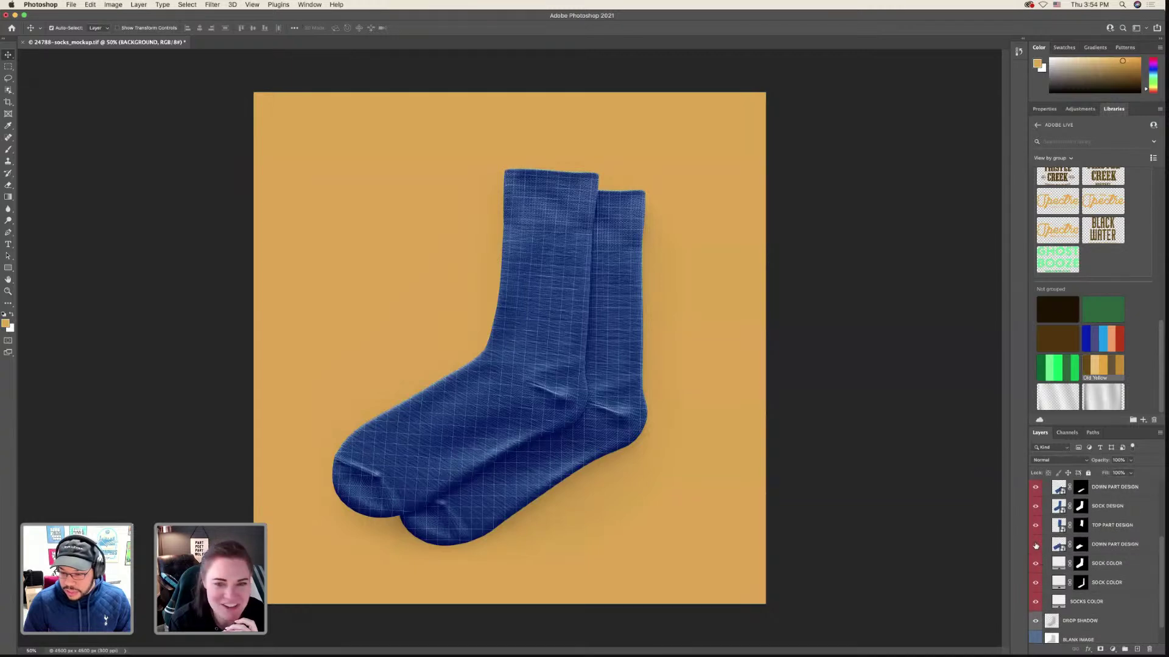
{"action": "scroll", "coordinate": [1037, 563], "scroll_direction": "up", "scroll_amount": 2}
{"action": "left_click", "coordinate": [1035, 570]}
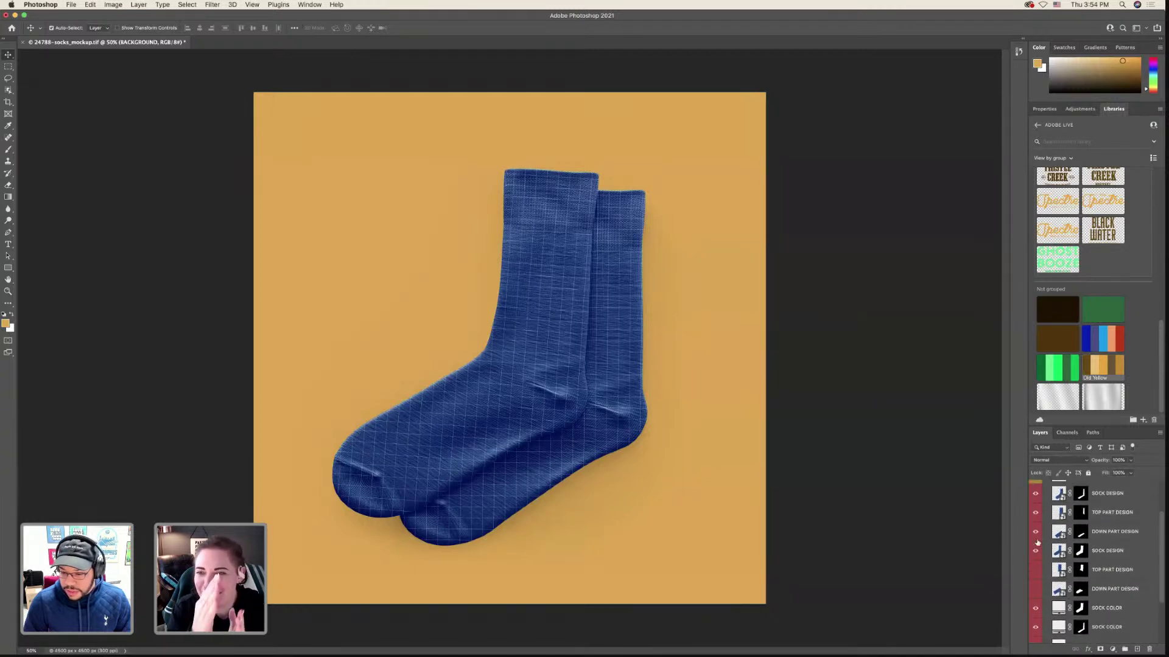
{"action": "left_click", "coordinate": [1035, 495]}
- Color both SOCK COLOR layers with the gold from the Old Yellow library theme
{"action": "left_click", "coordinate": [1056, 608]}
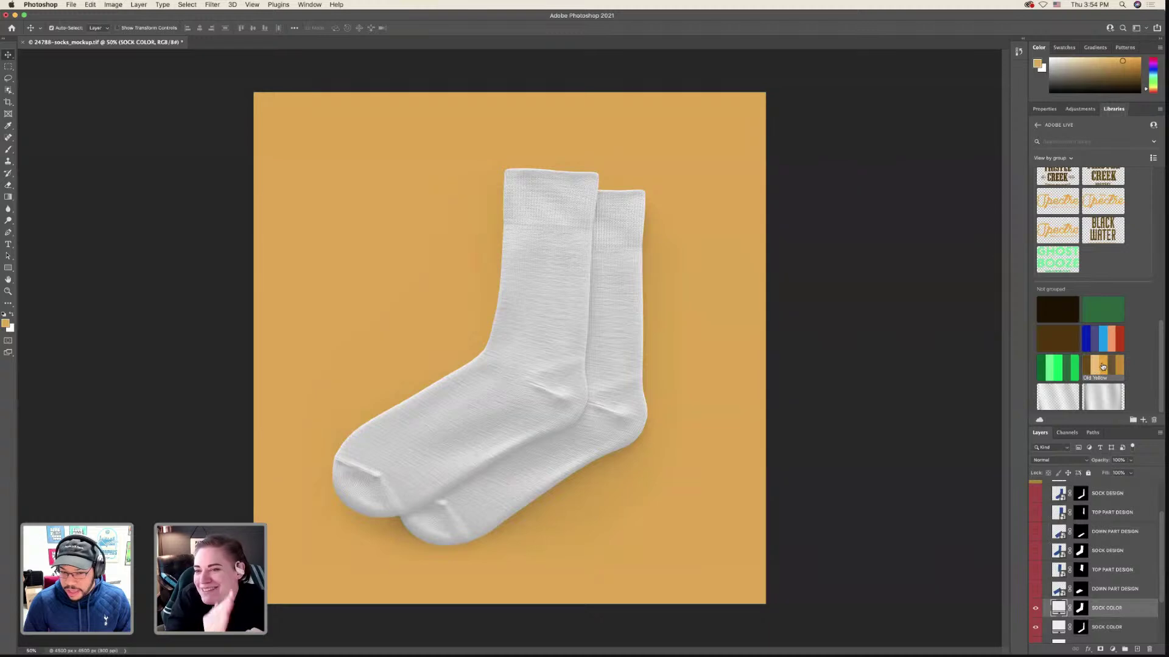
{"action": "left_click", "coordinate": [1102, 367]}
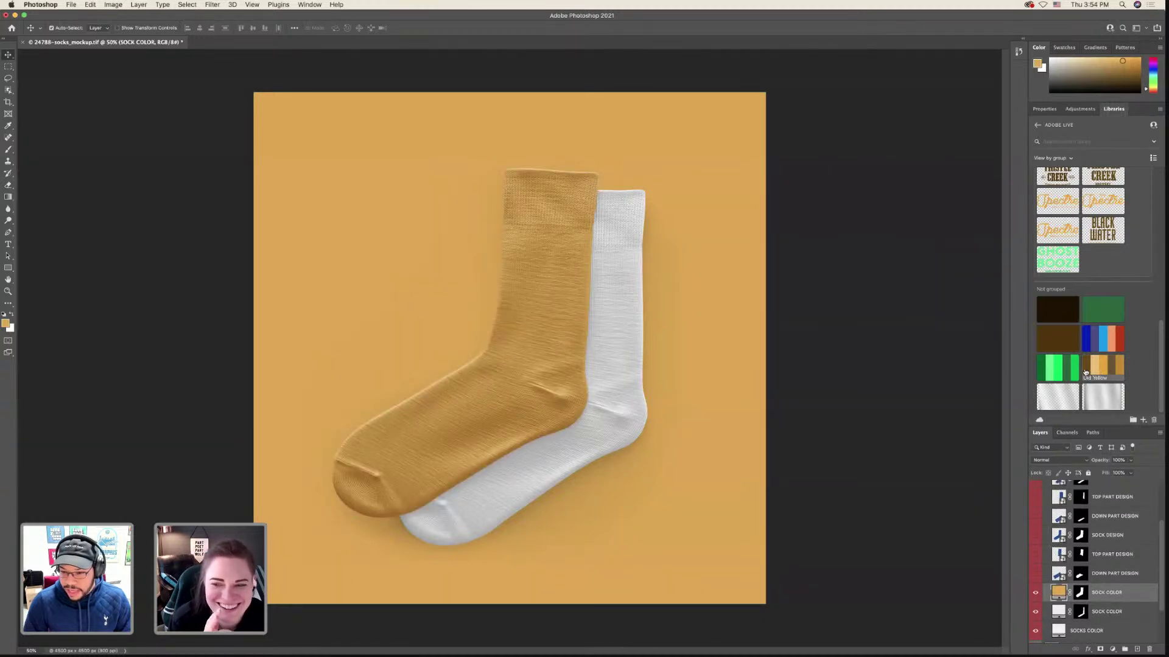
{"action": "scroll", "coordinate": [1067, 586], "scroll_direction": "down", "scroll_amount": 1}
{"action": "key", "text": "alt+bracketleft"}
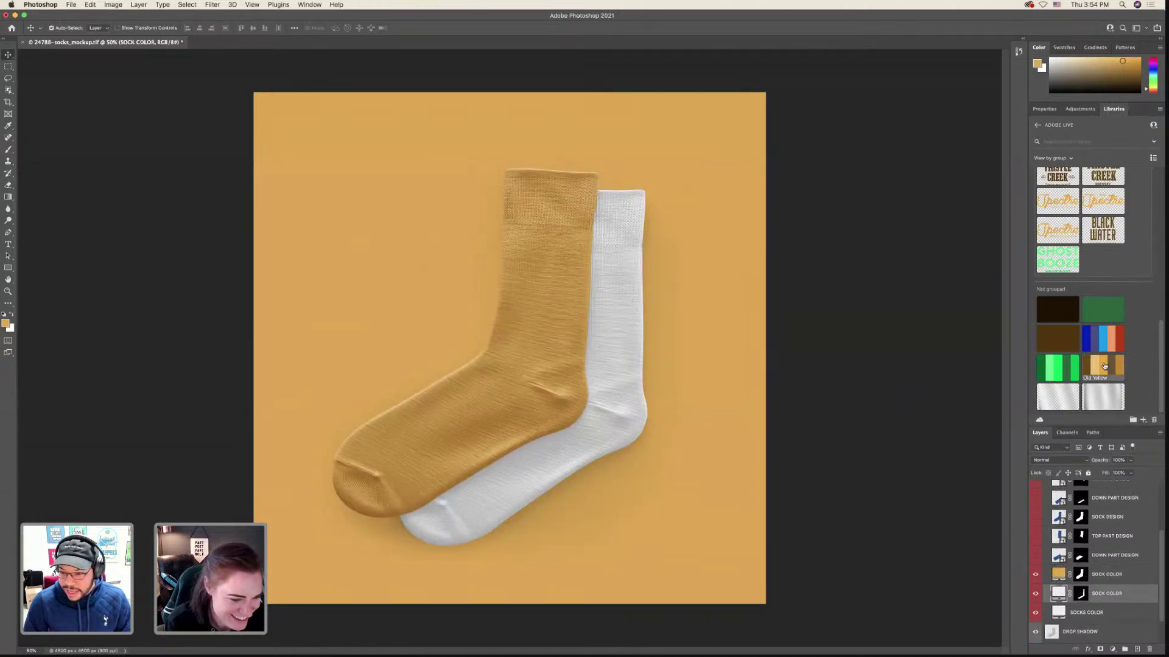
{"action": "left_click", "coordinate": [1101, 368]}
{"action": "scroll", "coordinate": [1041, 601], "scroll_direction": "down", "scroll_amount": 1}
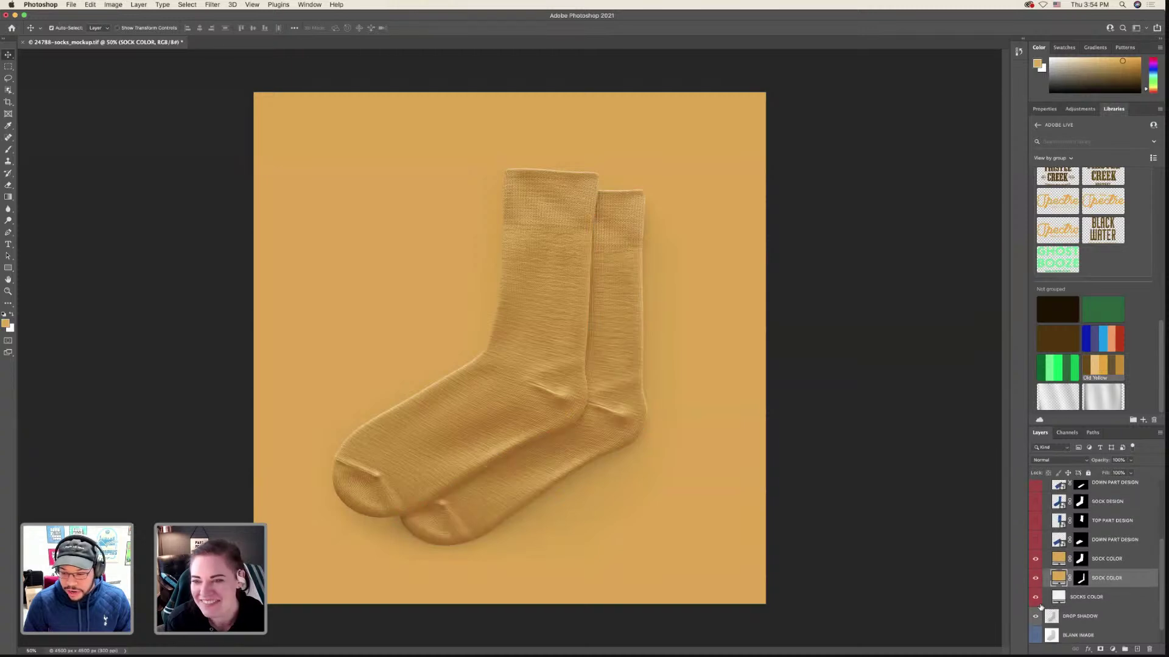
- Change the BACKGROUND layer of the socks mockup to the dark brown library color
{"action": "scroll", "coordinate": [1045, 605], "scroll_direction": "down", "scroll_amount": 1}
{"action": "left_click", "coordinate": [1078, 633]}
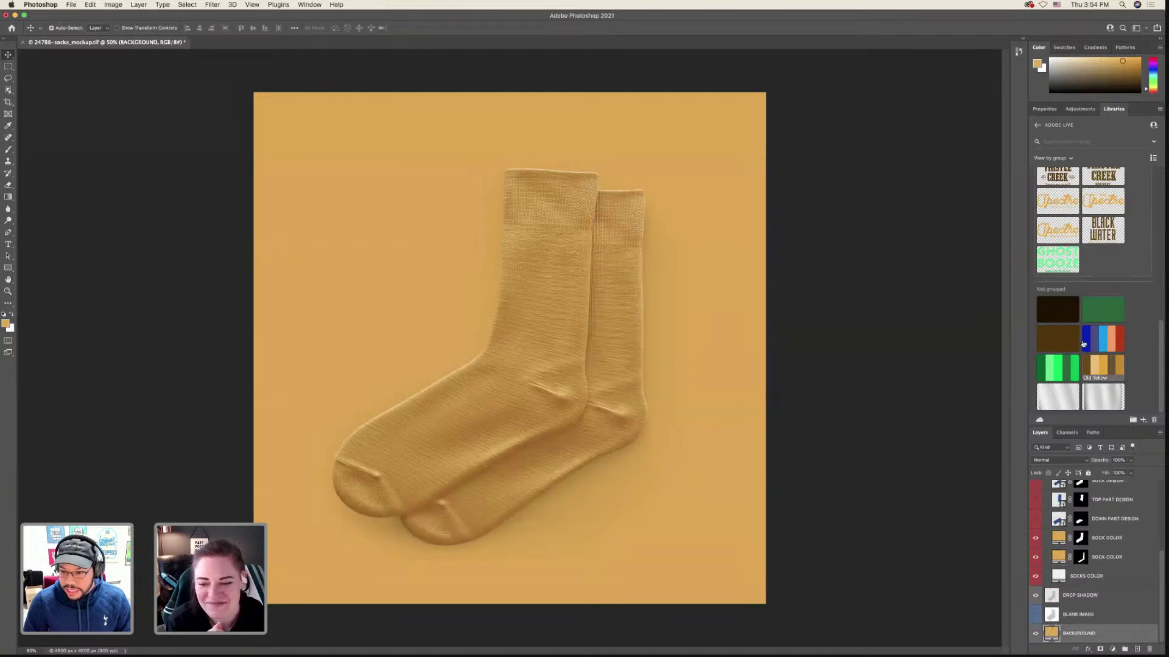
{"action": "left_click", "coordinate": [1057, 339]}
- Open the recent file SPECTRE.psd and the contents of its CAN DESIGN smart object
{"action": "left_click", "coordinate": [71, 4]}
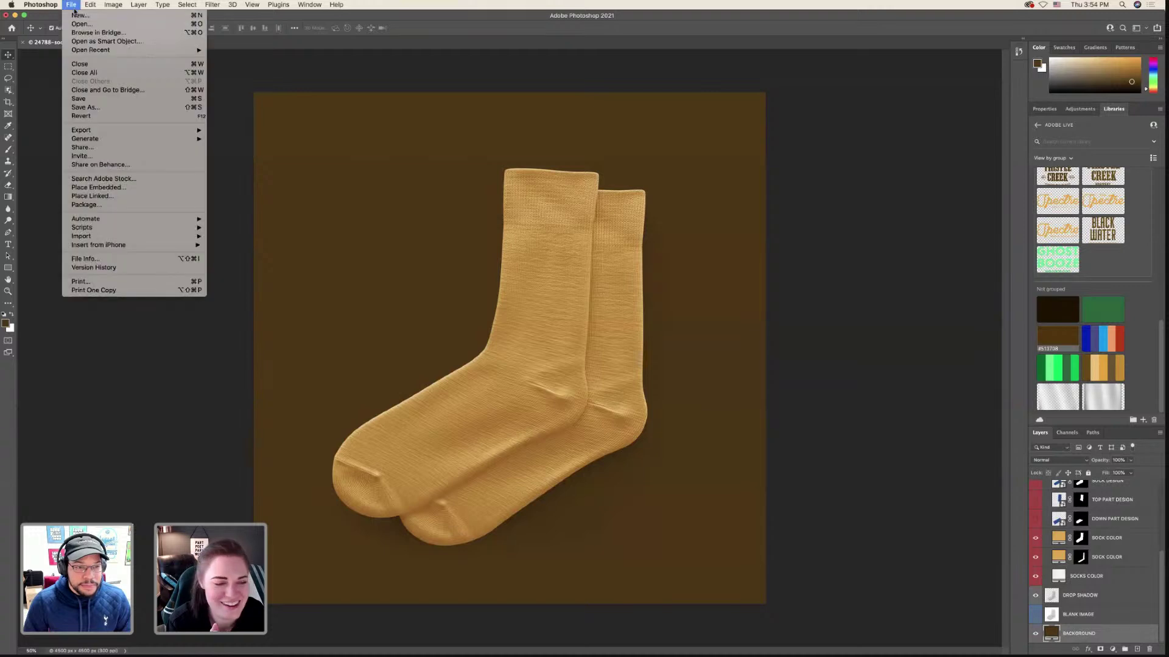
{"action": "mouse_move", "coordinate": [96, 49]}
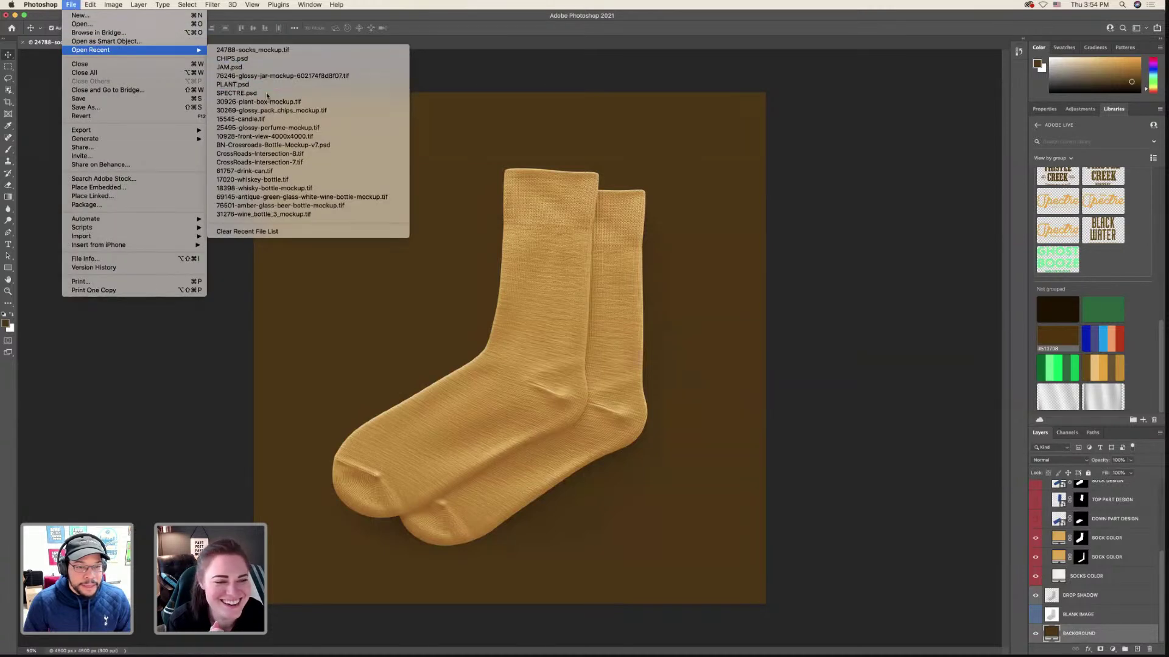
{"action": "left_click", "coordinate": [432, 229]}
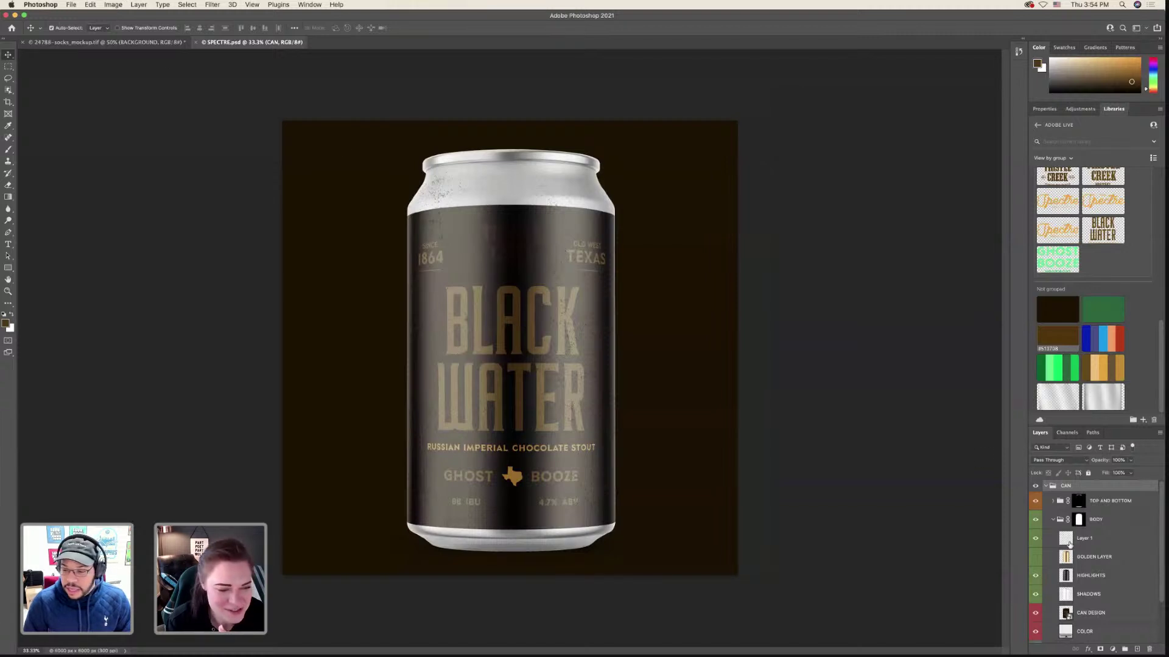
{"action": "scroll", "coordinate": [1070, 548], "scroll_direction": "down", "scroll_amount": 2}
{"action": "double_click", "coordinate": [1066, 573]}
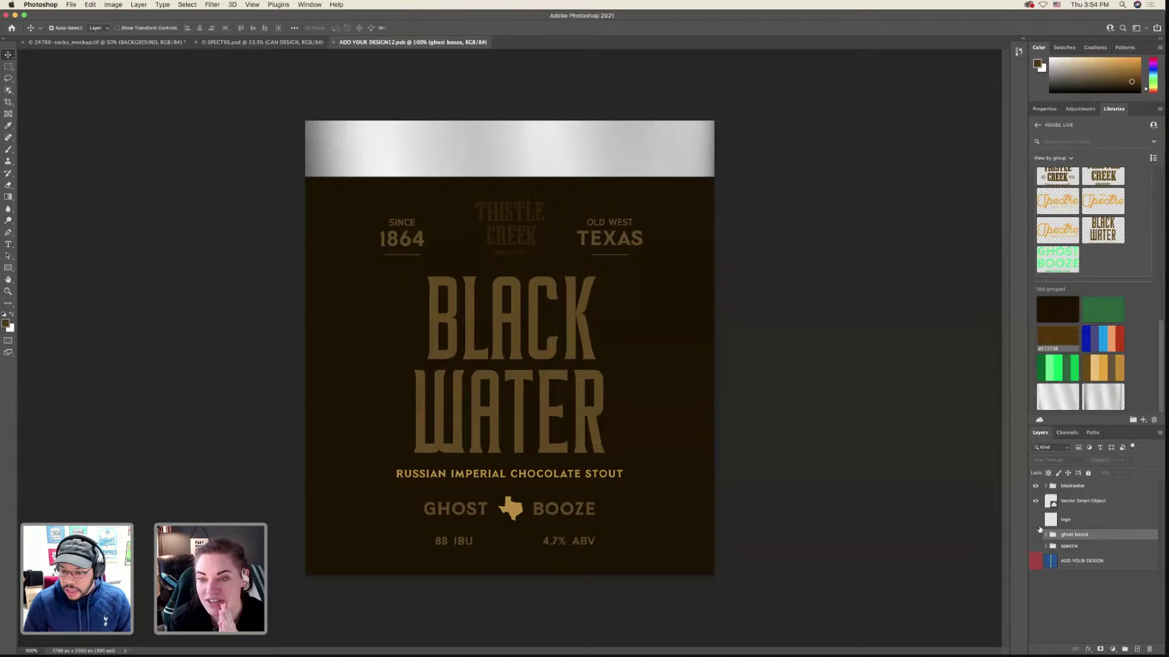
- Hide the blackwater artwork, show the spectre group in the can label, and select its Group 1 with the skeleton cowboy
{"action": "left_click", "coordinate": [1037, 534]}
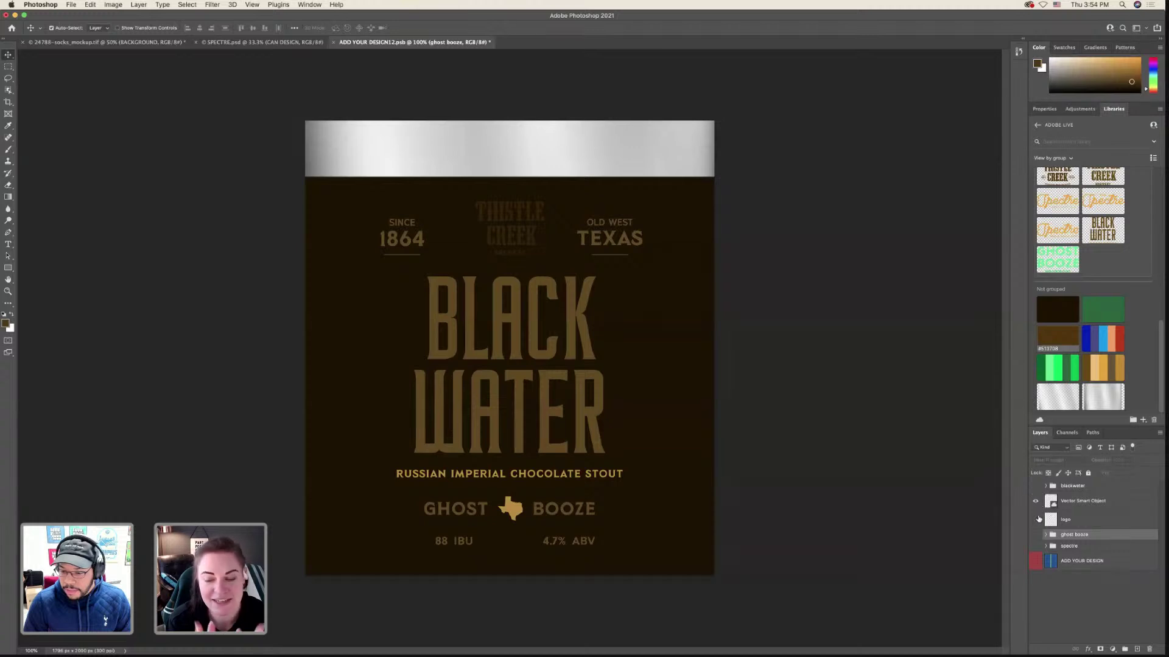
{"action": "left_click", "coordinate": [1037, 519]}
{"action": "left_click", "coordinate": [1036, 546]}
{"action": "left_click", "coordinate": [1046, 546]}
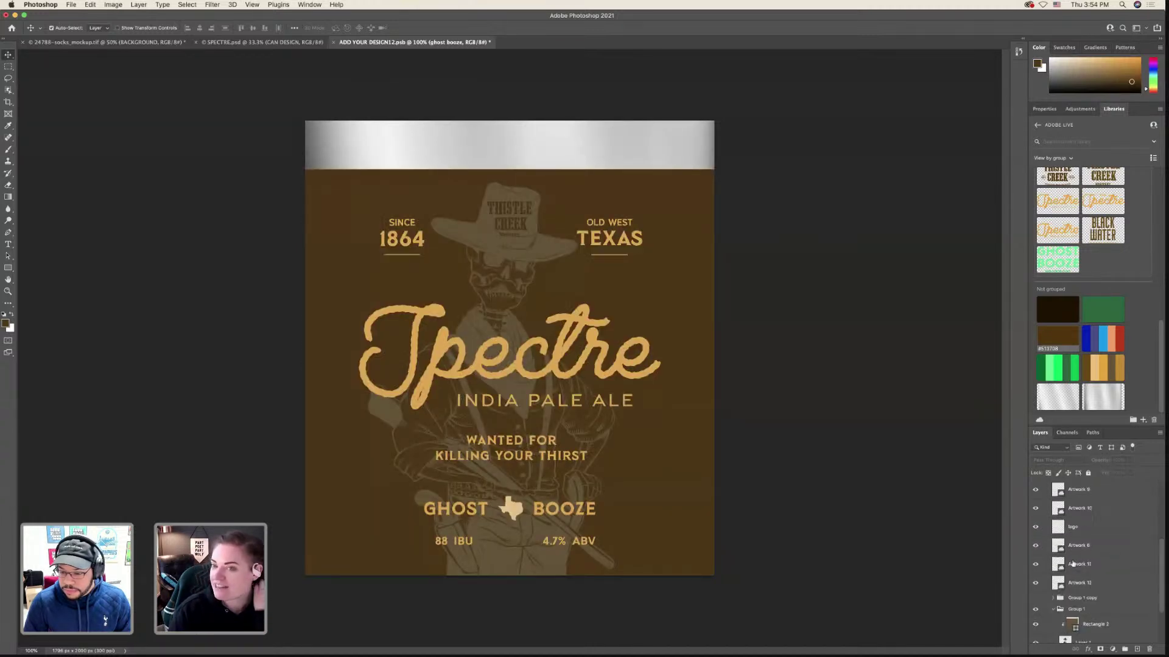
{"action": "left_click", "coordinate": [1081, 546]}
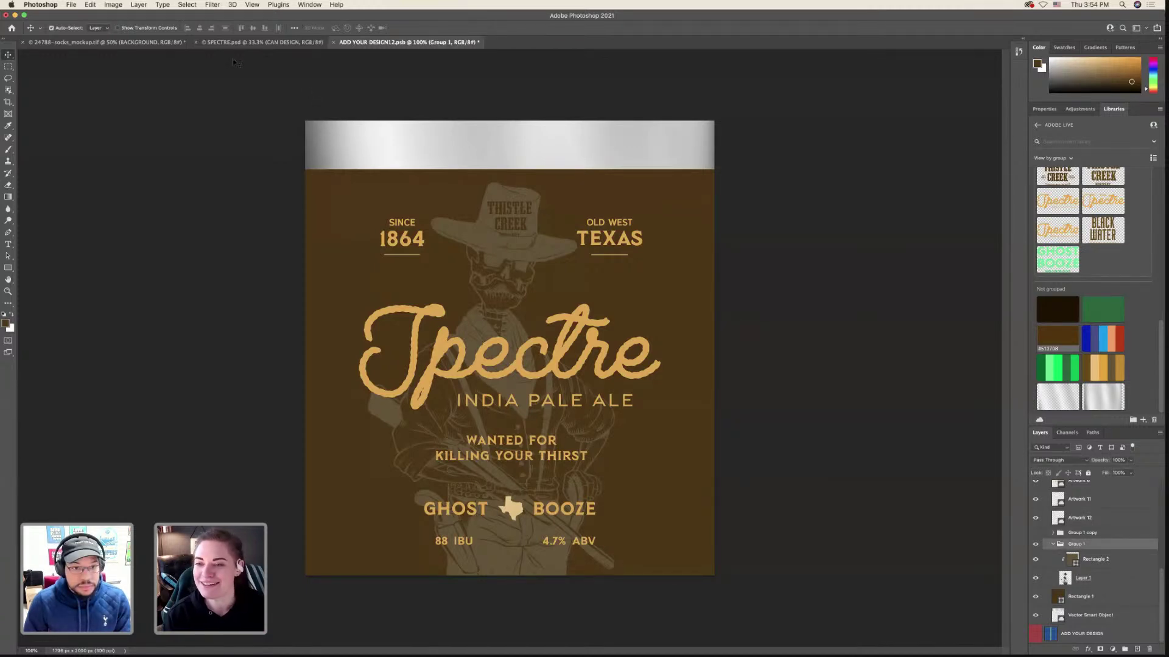
- Switch to the Illustrator brand board and move the chip bag and plant box images left, flush against the jars image
{"action": "left_click", "coordinate": [221, 44]}
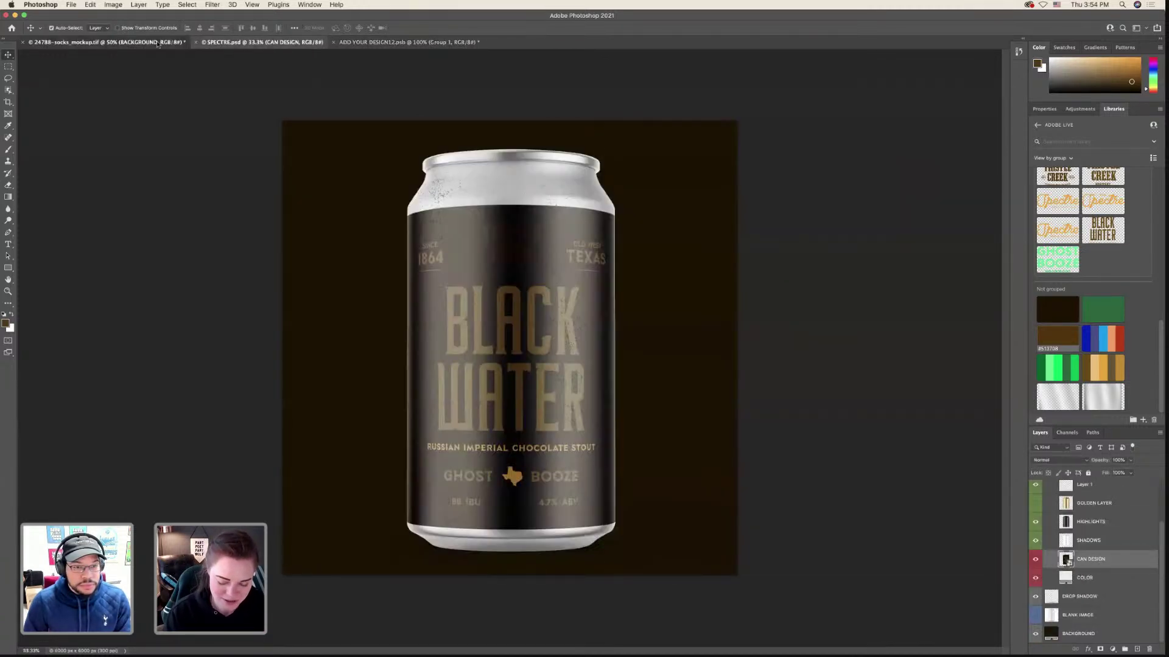
{"action": "left_click", "coordinate": [122, 42]}
{"action": "scroll", "coordinate": [1077, 521], "scroll_direction": "up", "scroll_amount": 3}
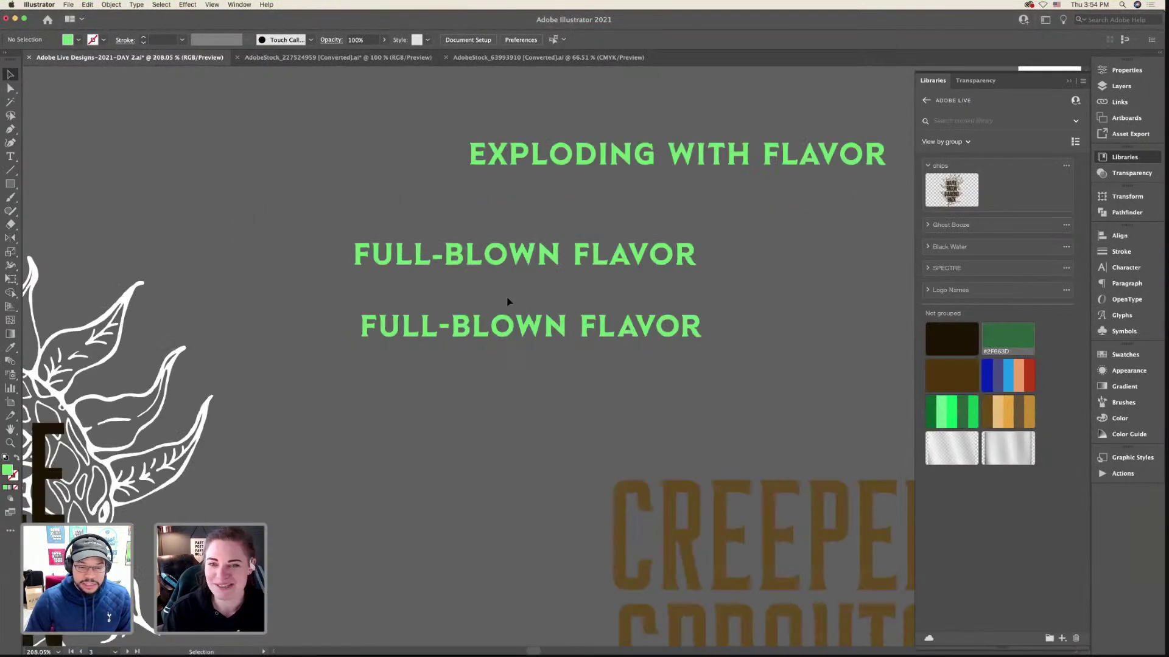
{"action": "scroll", "coordinate": [508, 302], "scroll_direction": "down", "scroll_amount": 2}
{"action": "scroll", "coordinate": [508, 302], "scroll_direction": "down", "scroll_amount": 4}
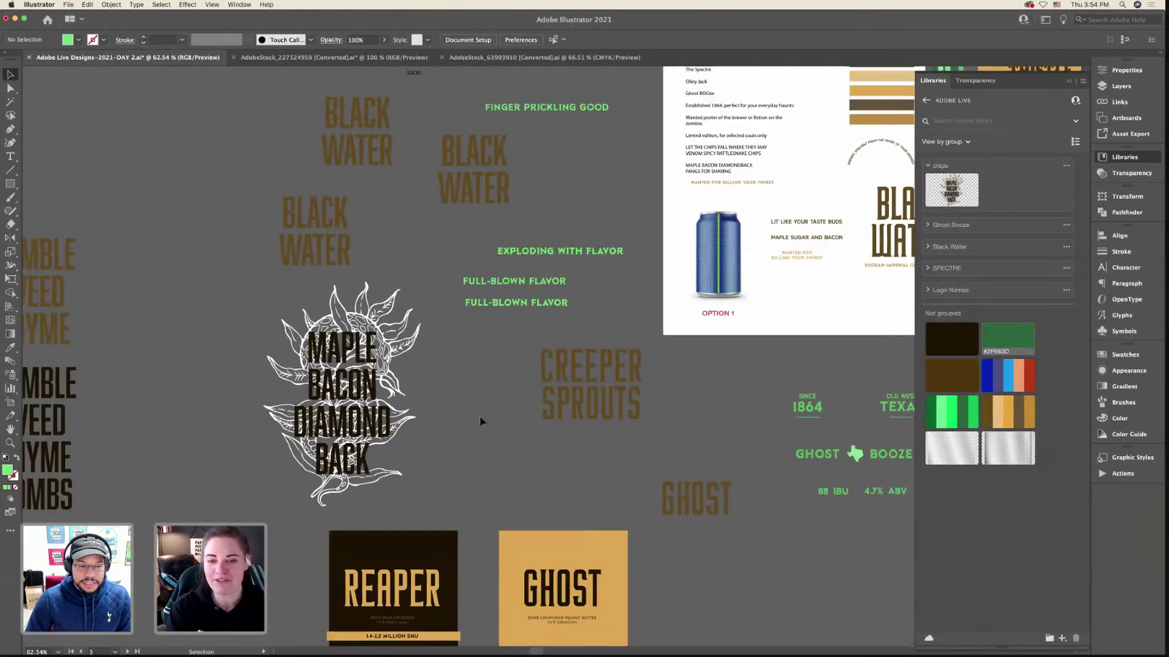
{"action": "scroll", "coordinate": [576, 407], "scroll_direction": "down", "scroll_amount": 1}
{"action": "scroll", "coordinate": [467, 341], "scroll_direction": "down", "scroll_amount": 1}
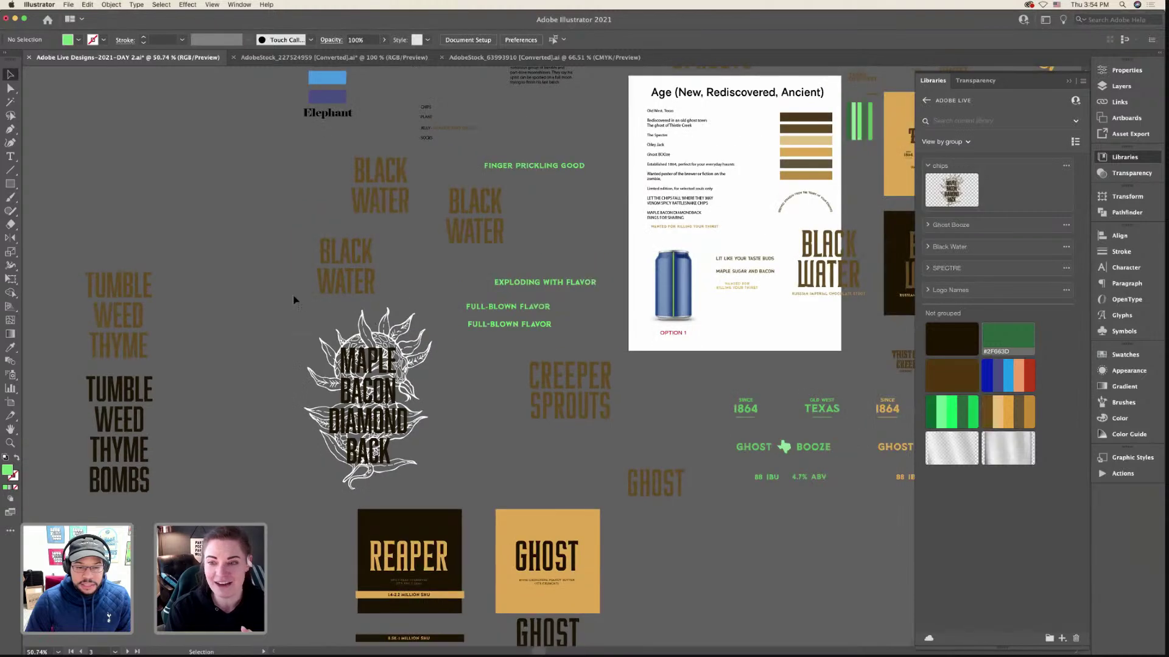
{"action": "scroll", "coordinate": [262, 333], "scroll_direction": "down", "scroll_amount": 1}
{"action": "scroll", "coordinate": [365, 333], "scroll_direction": "up", "scroll_amount": 10}
{"action": "scroll", "coordinate": [365, 333], "scroll_direction": "left", "scroll_amount": 6}
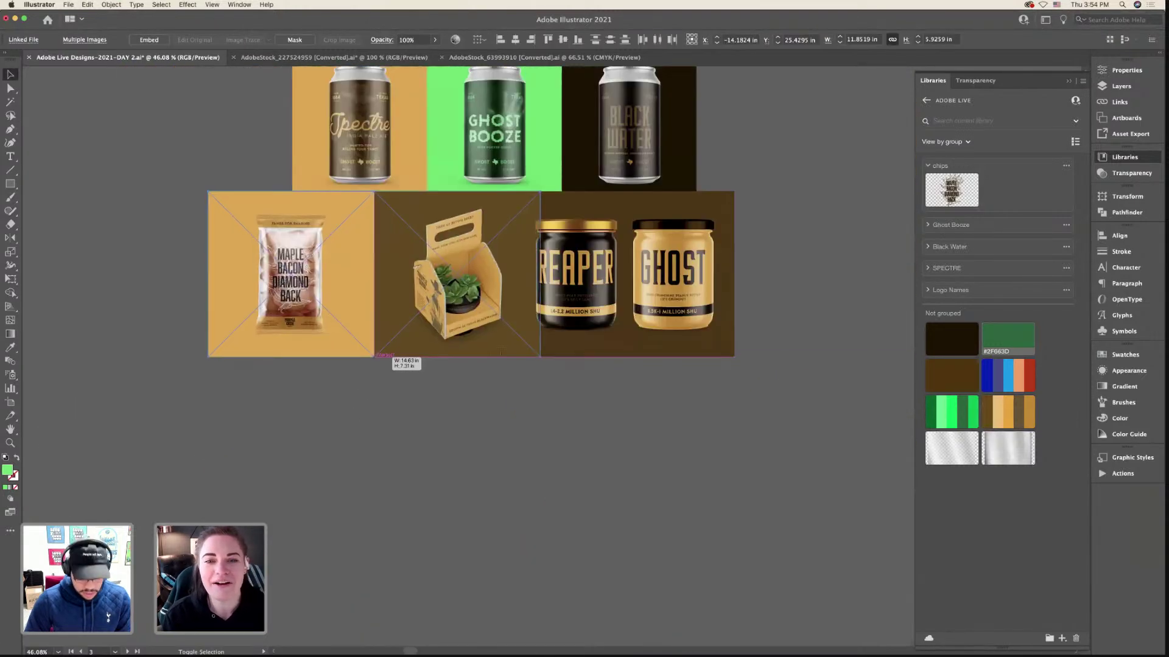
{"action": "left_click_drag", "start_coordinate": [502, 346], "coordinate": [451, 381]}
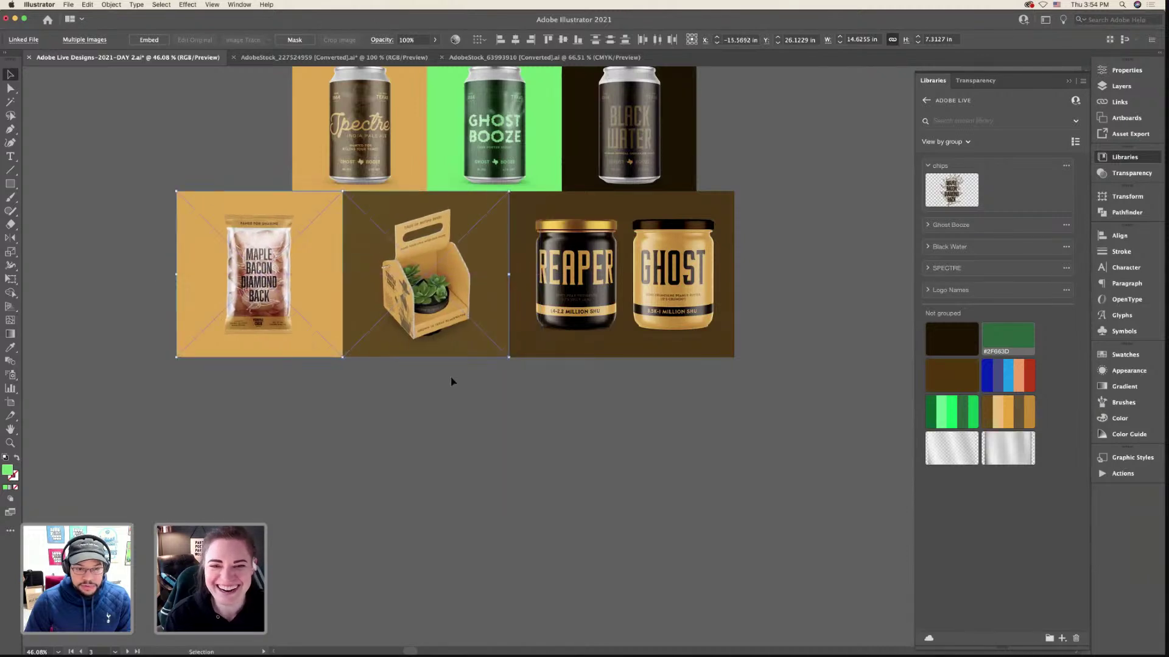
- Duplicate the Maple Bacon Diamond Back chip bag image to the left, edge to edge with the original
{"action": "scroll", "coordinate": [451, 381], "scroll_direction": "up", "scroll_amount": 6}
{"action": "left_click", "coordinate": [244, 384]}
{"action": "left_click_drag", "start_coordinate": [244, 385], "coordinate": [76, 387]}
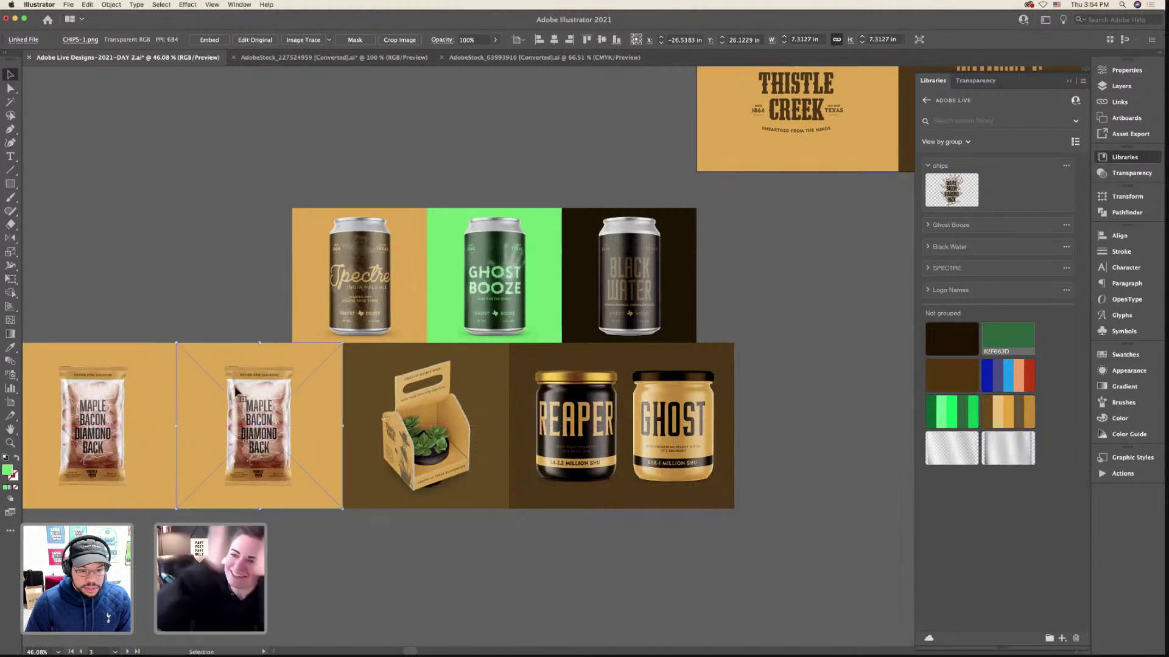
- Relink the chip bag image beside the plant box to the green Tumble Weed Thyme Bombs bag from the Mockups folder
{"action": "left_click", "coordinate": [1119, 102]}
{"action": "left_click", "coordinate": [1023, 175]}
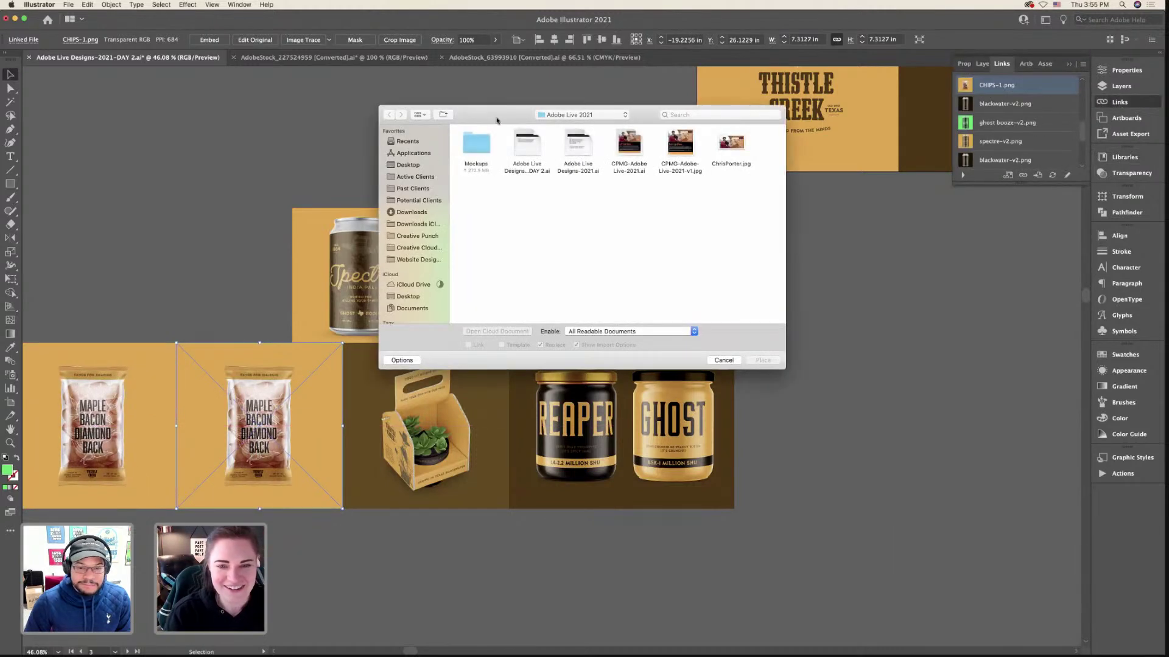
{"action": "double_click", "coordinate": [471, 145]}
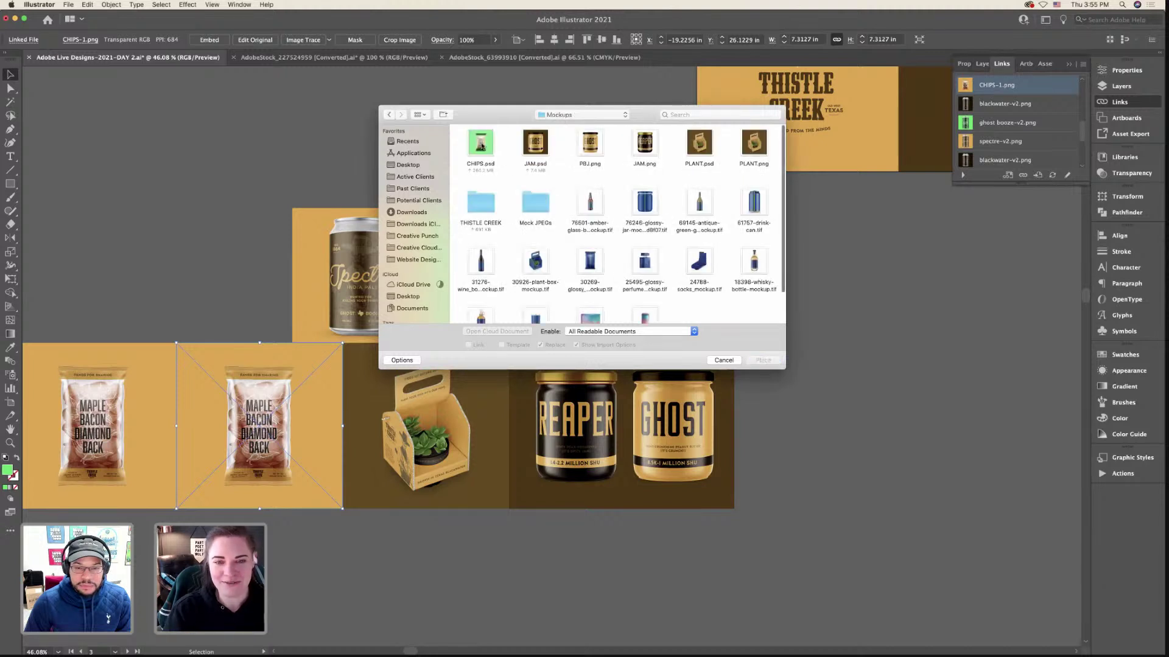
{"action": "scroll", "coordinate": [527, 196], "scroll_direction": "down", "scroll_amount": 2}
{"action": "scroll", "coordinate": [528, 196], "scroll_direction": "up", "scroll_amount": 2}
{"action": "double_click", "coordinate": [527, 196]}
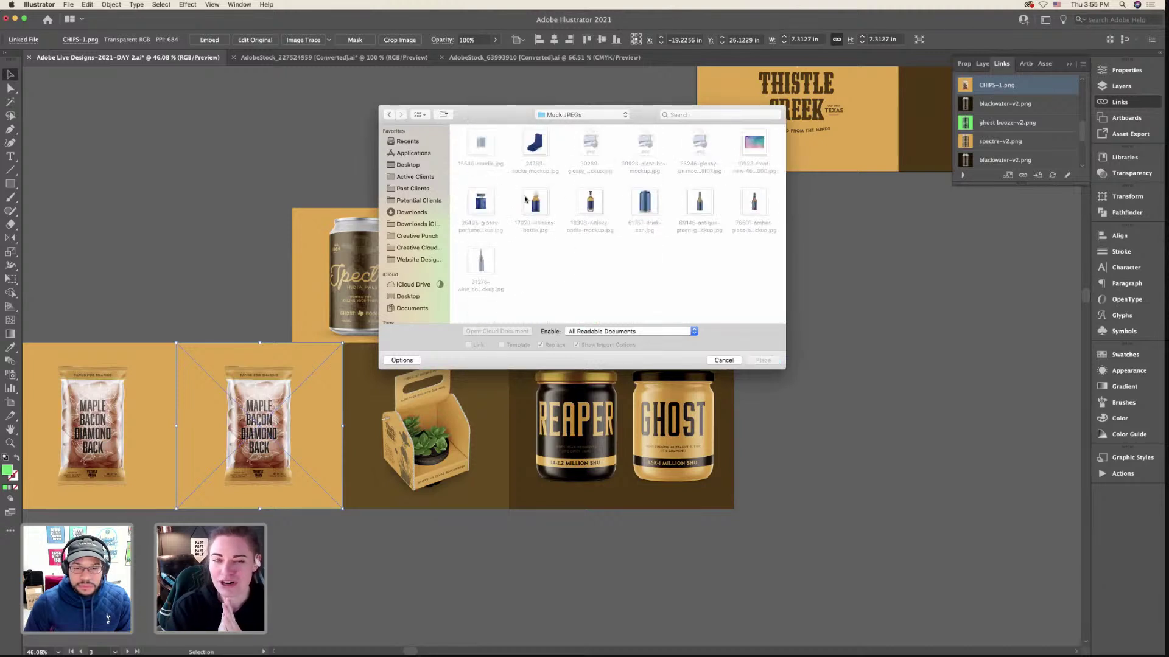
{"action": "left_click", "coordinate": [387, 115]}
{"action": "double_click", "coordinate": [482, 202]}
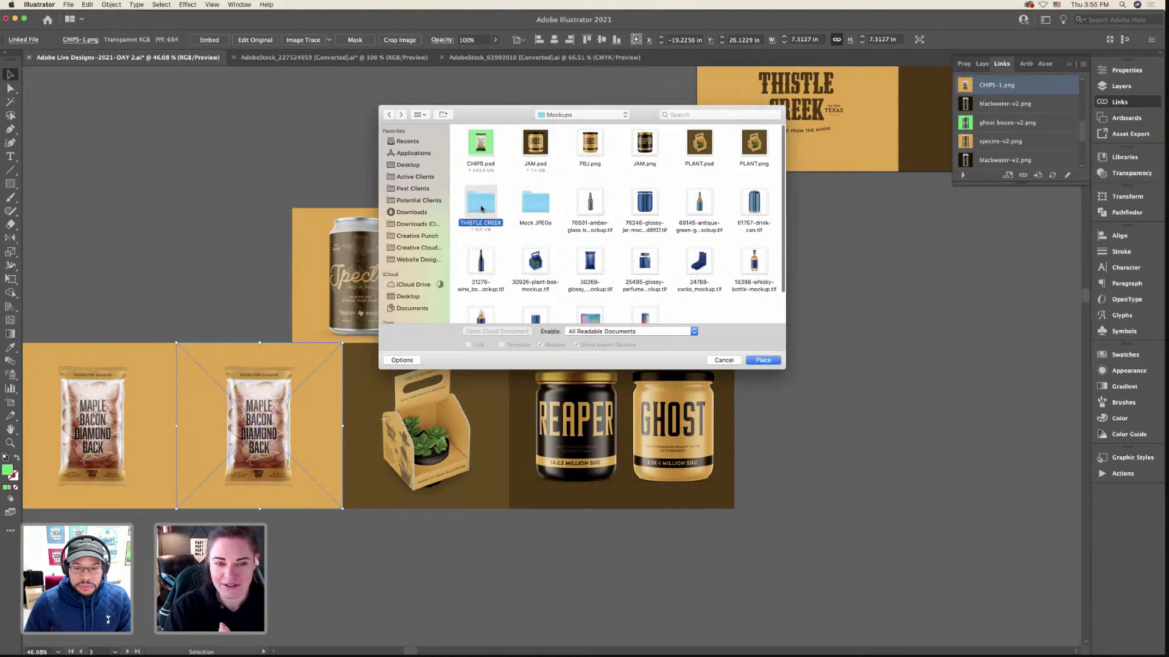
{"action": "double_click", "coordinate": [481, 145]}
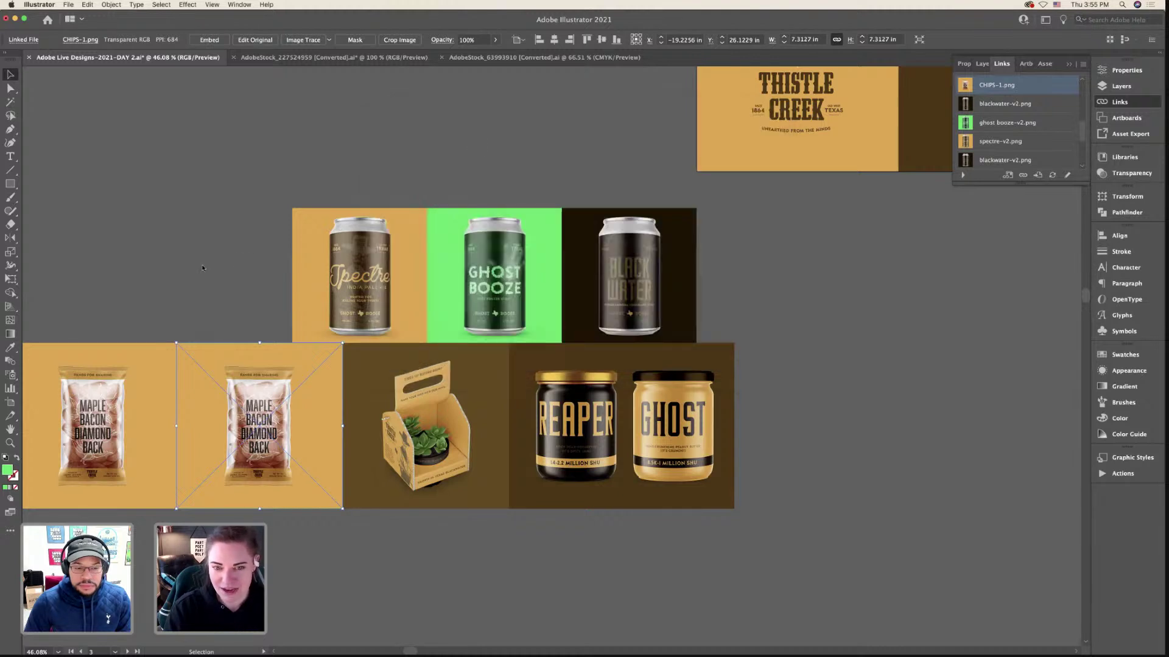
- Scale the three can images together to about 31.86 in wide, spanning the full product row beneath them
{"action": "scroll", "coordinate": [223, 267], "scroll_direction": "left", "scroll_amount": 3}
{"action": "left_click_drag", "start_coordinate": [295, 240], "coordinate": [670, 266]}
{"action": "left_click_drag", "start_coordinate": [397, 184], "coordinate": [78, 116]}
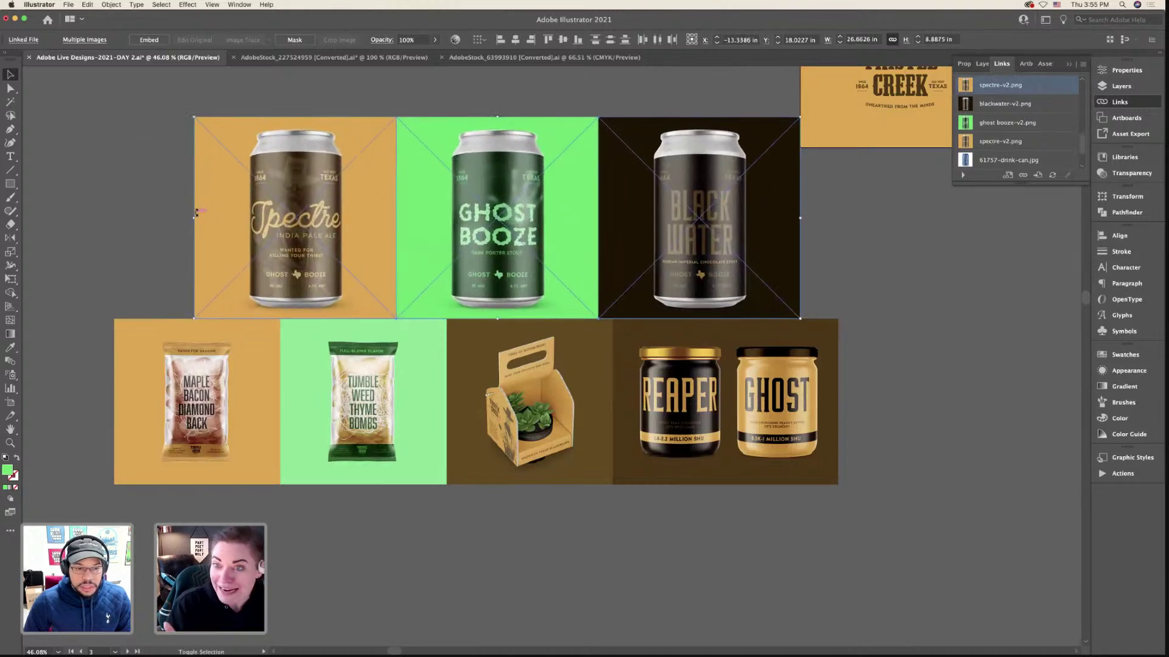
{"action": "left_click_drag", "start_coordinate": [194, 217], "coordinate": [116, 216]}
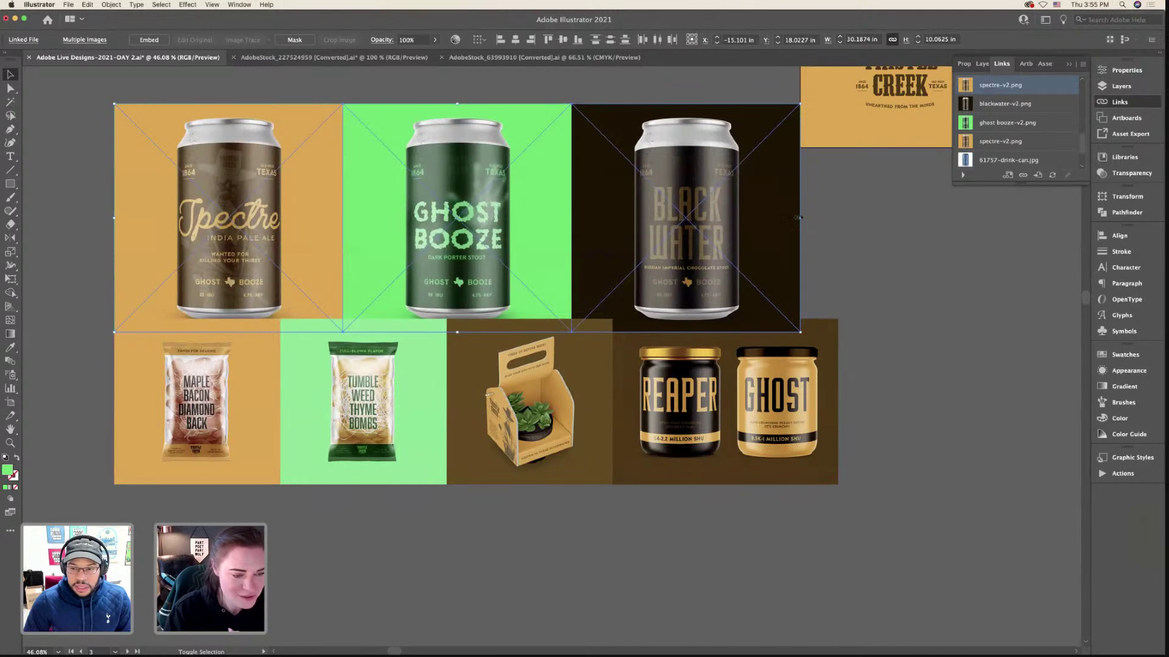
{"action": "mouse_move", "coordinate": [799, 217]}
{"action": "left_mouse_down"}
{"action": "mouse_move", "coordinate": [838, 229]}
{"action": "mouse_move", "coordinate": [819, 209]}
{"action": "left_mouse_up"}
- Deselect the can images, hide the list of linked files and examine the complete product mockup grid
{"action": "key", "text": "super+minus"}
{"action": "scroll", "coordinate": [730, 458], "scroll_direction": "down", "scroll_amount": 5}
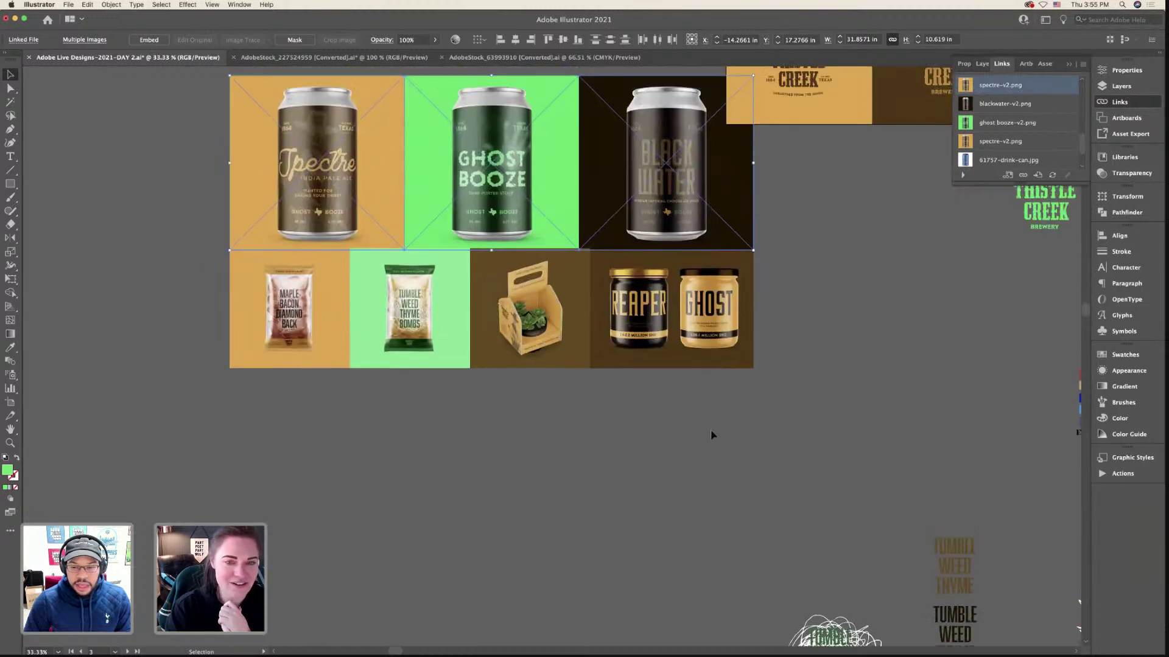
{"action": "key", "text": "shift+super+a"}
{"action": "scroll", "coordinate": [548, 308], "scroll_direction": "up", "scroll_amount": 3}
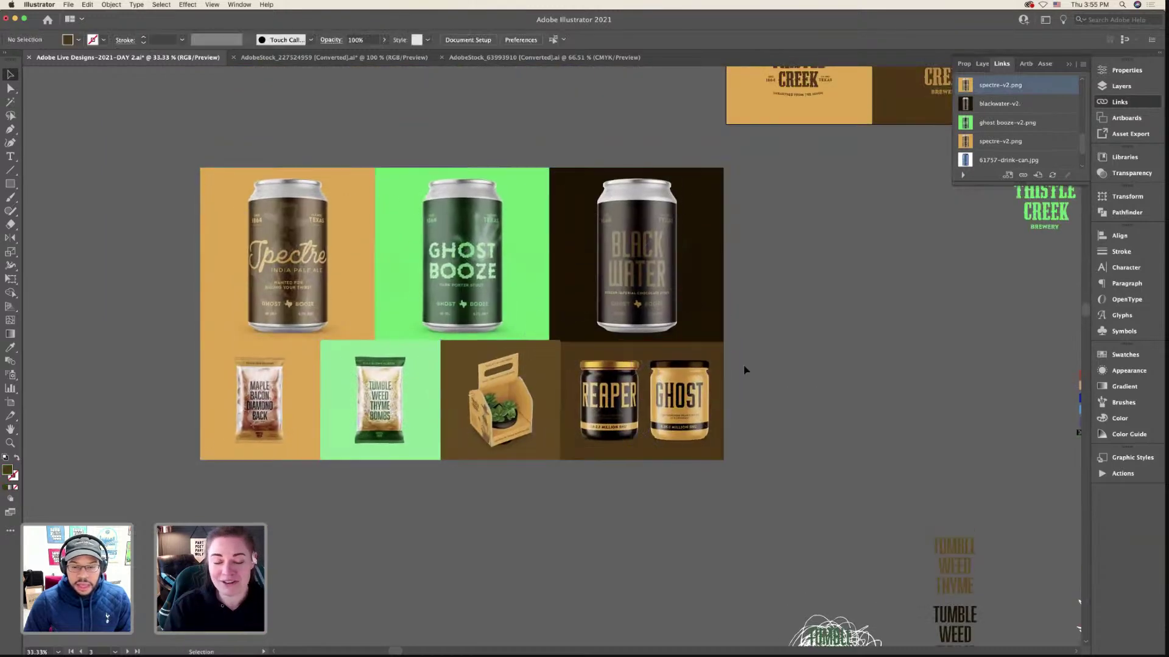
{"action": "scroll", "coordinate": [744, 369], "scroll_direction": "up", "scroll_amount": 5}
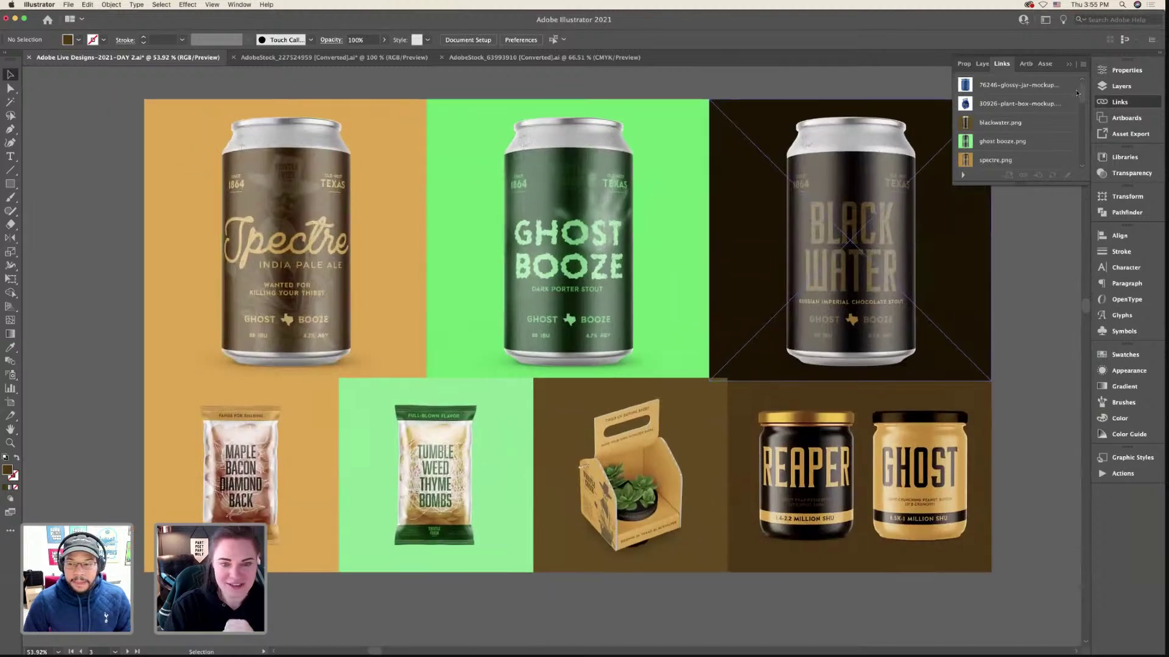
{"action": "left_click", "coordinate": [1038, 223]}
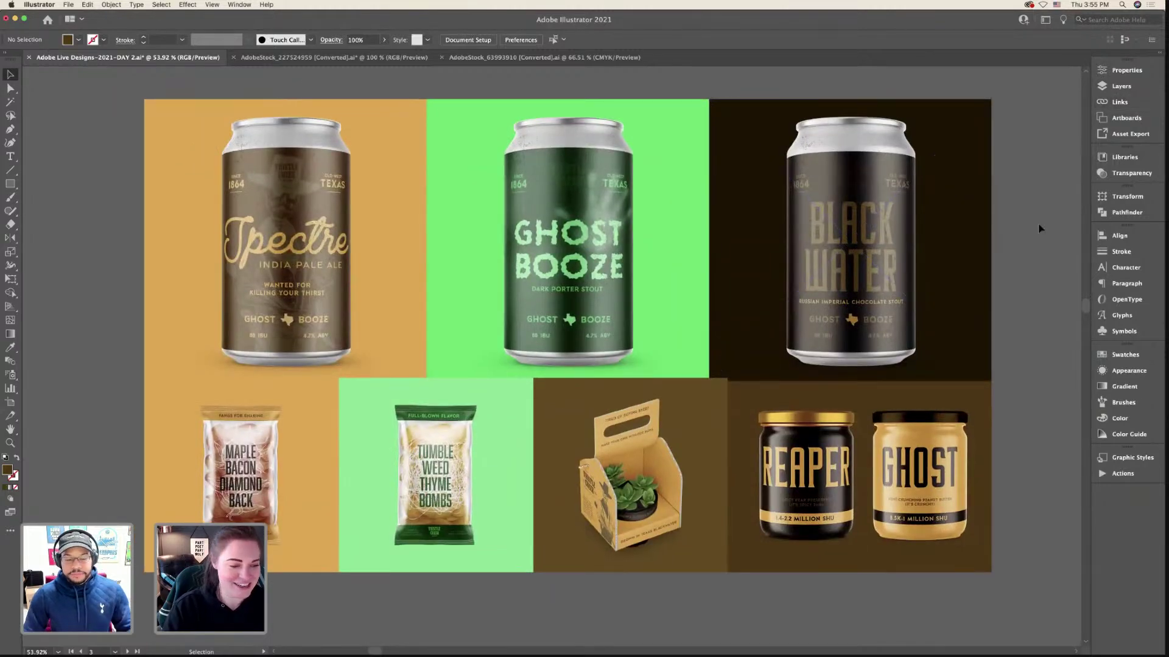